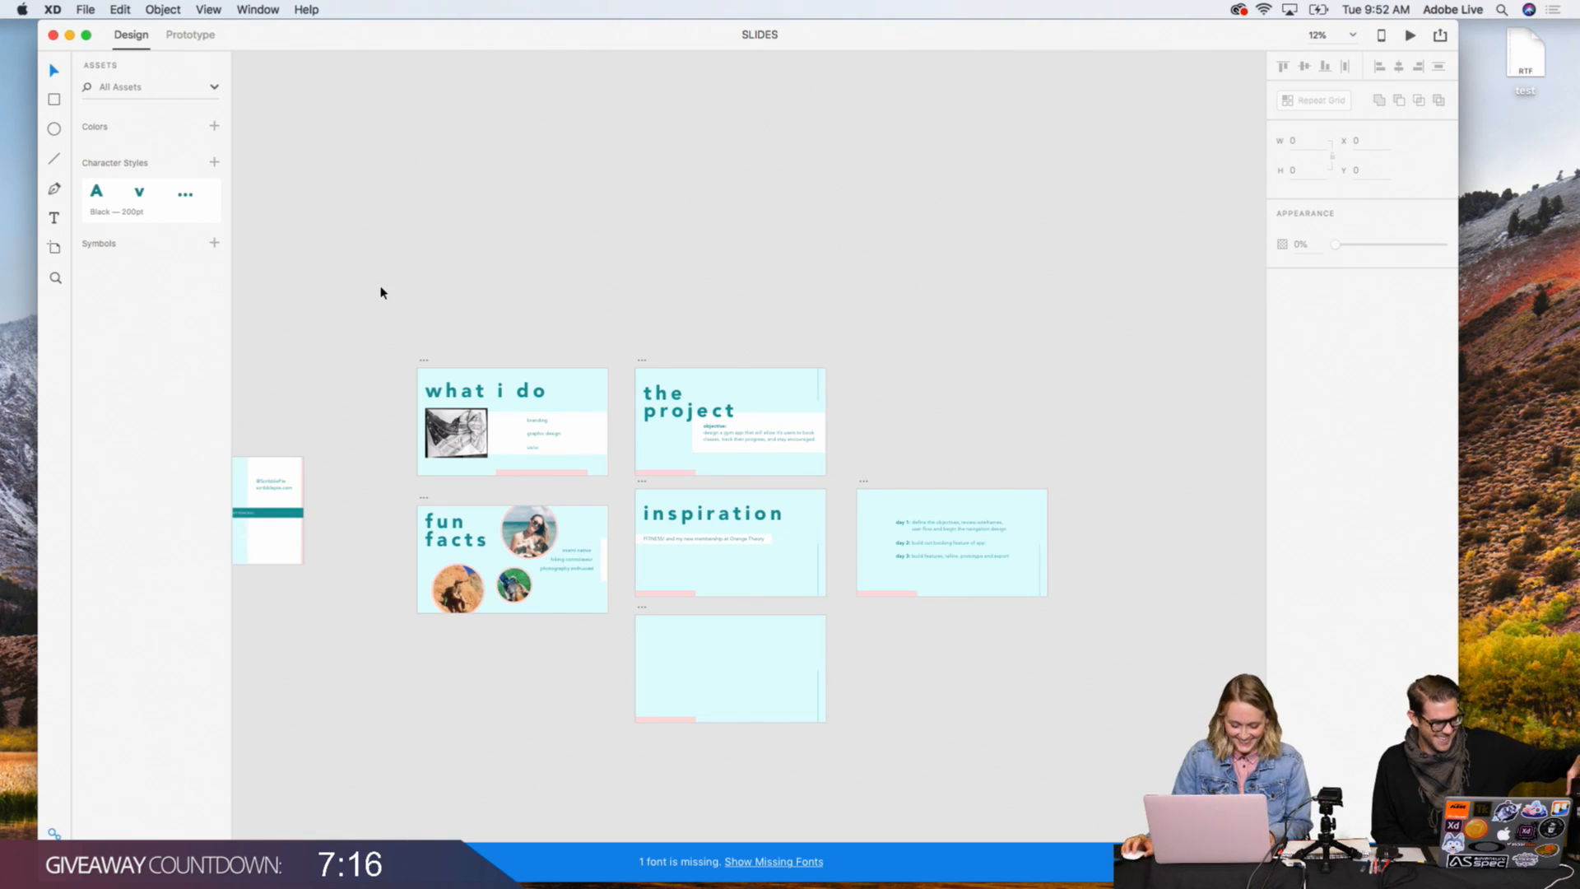
Step: Create a new document with an iPhone 6/7/8 Plus (414 x 736) artboard and show its window full screen
drag(341, 220, 526, 243)
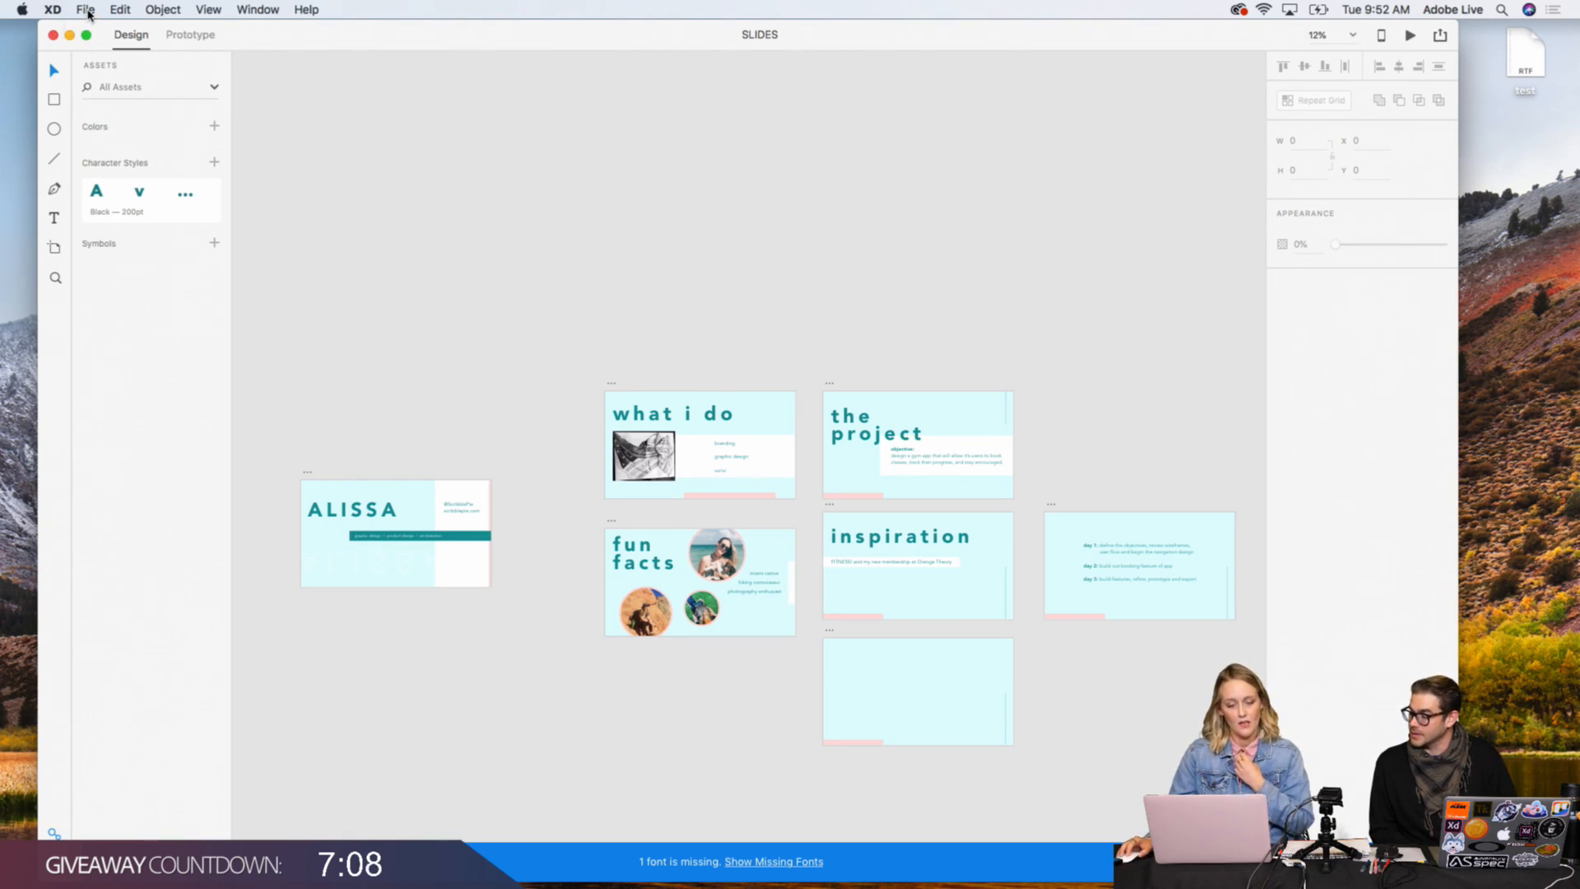
click(86, 10)
click(92, 29)
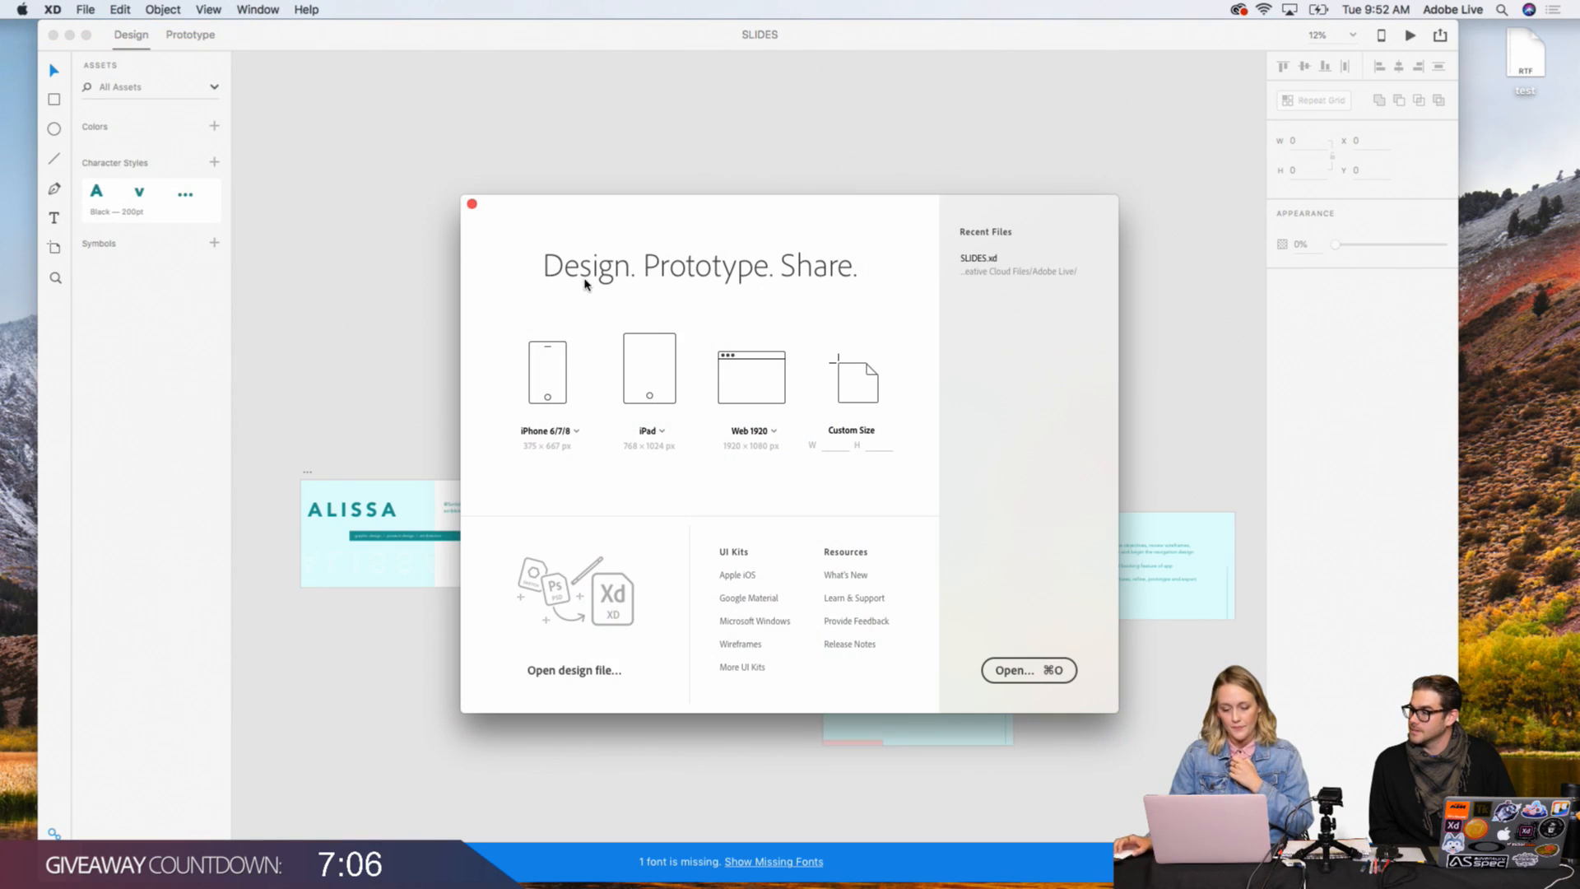
click(576, 431)
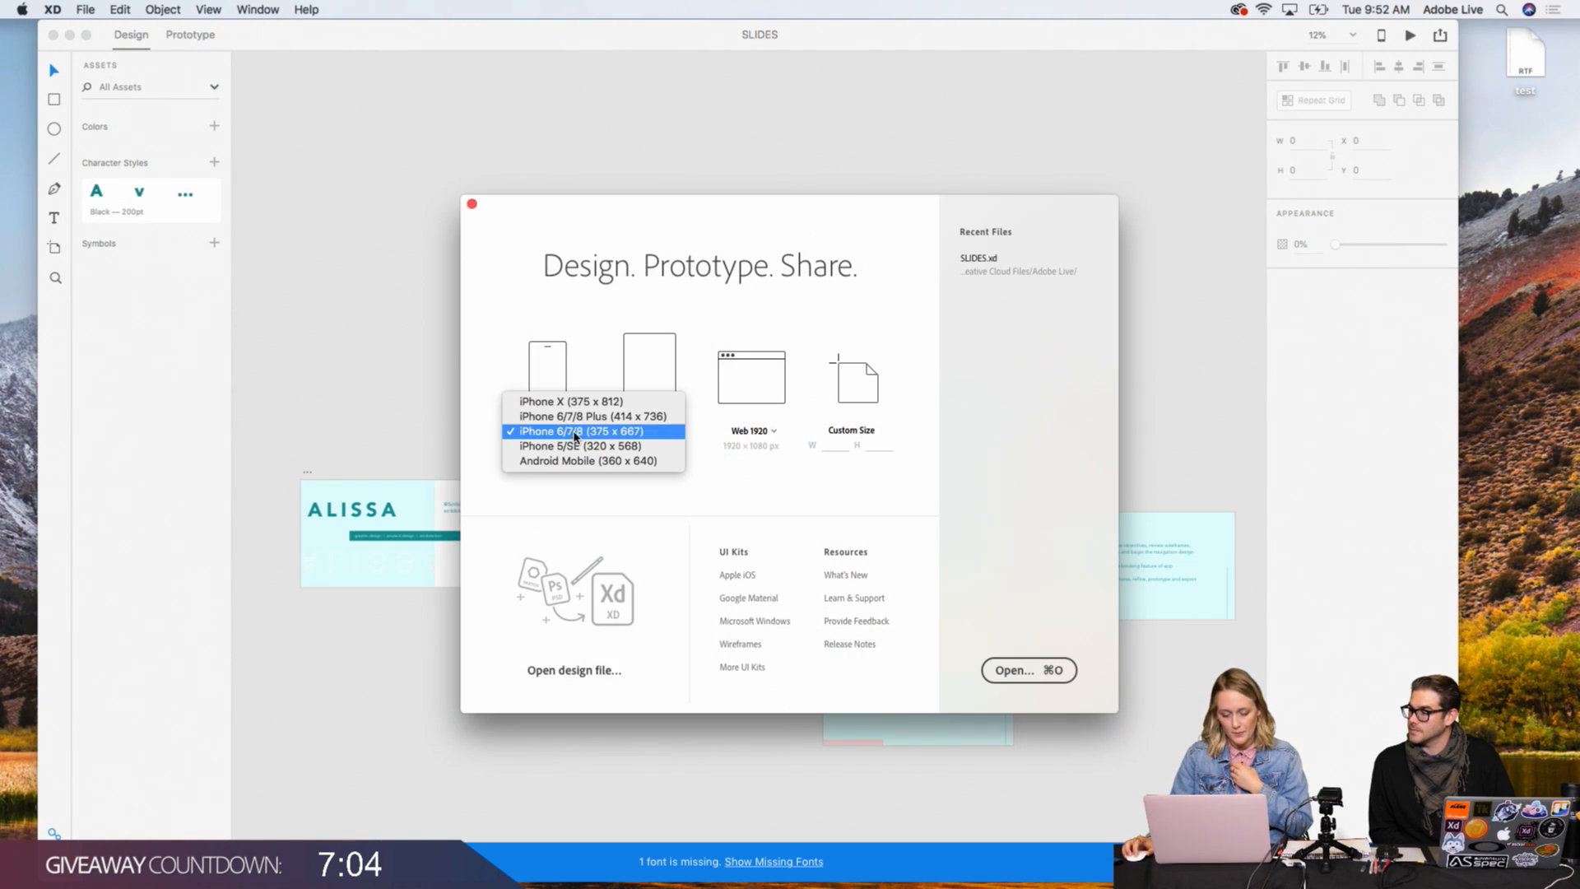
click(580, 416)
click(582, 416)
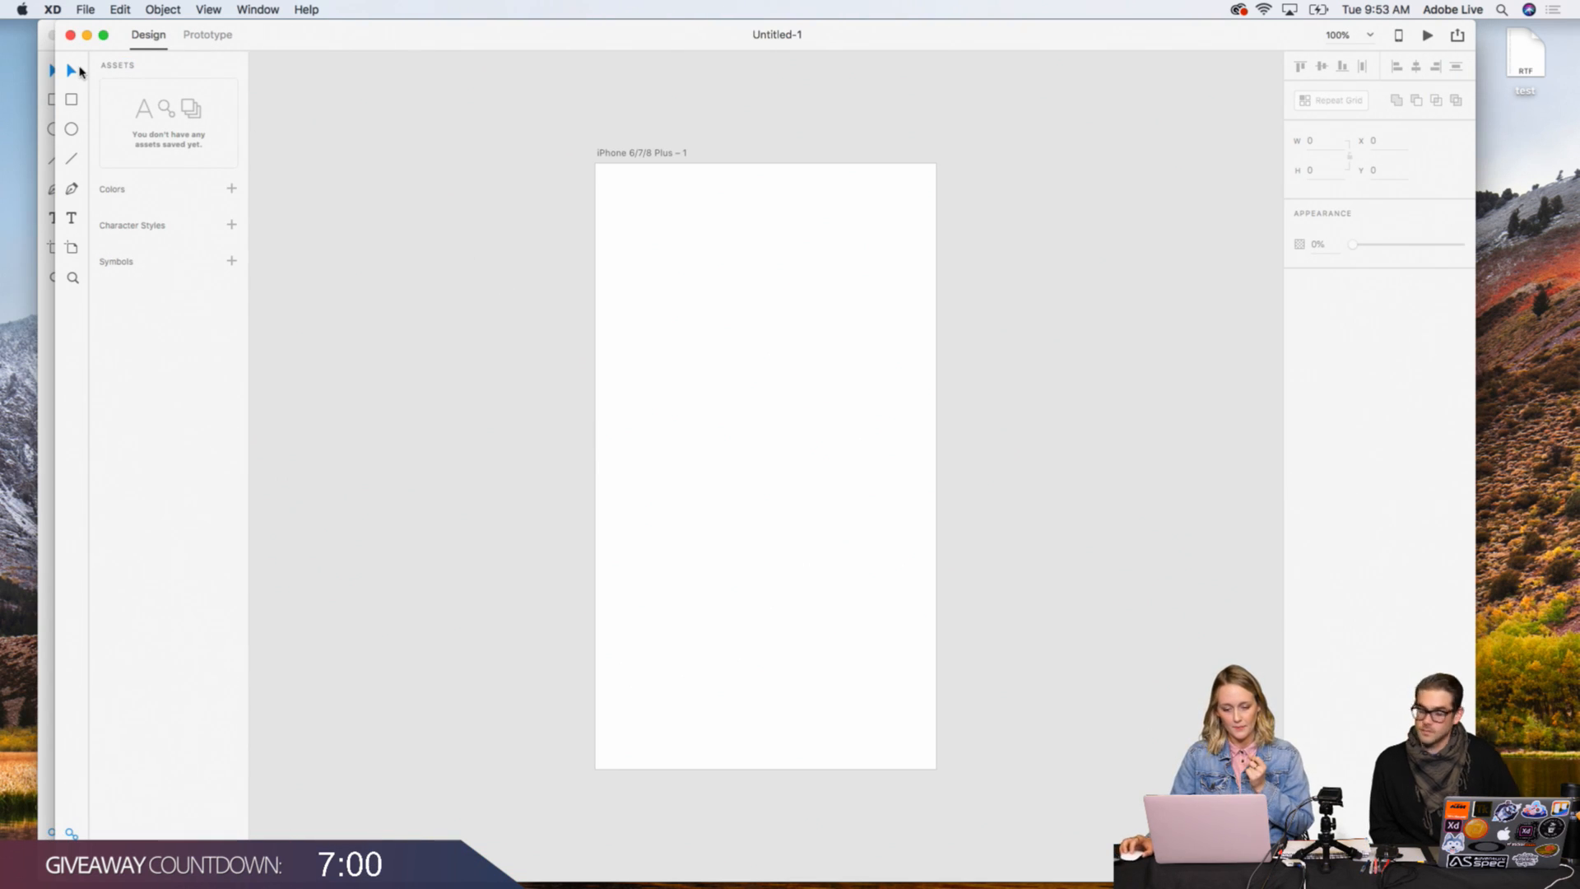
click(103, 34)
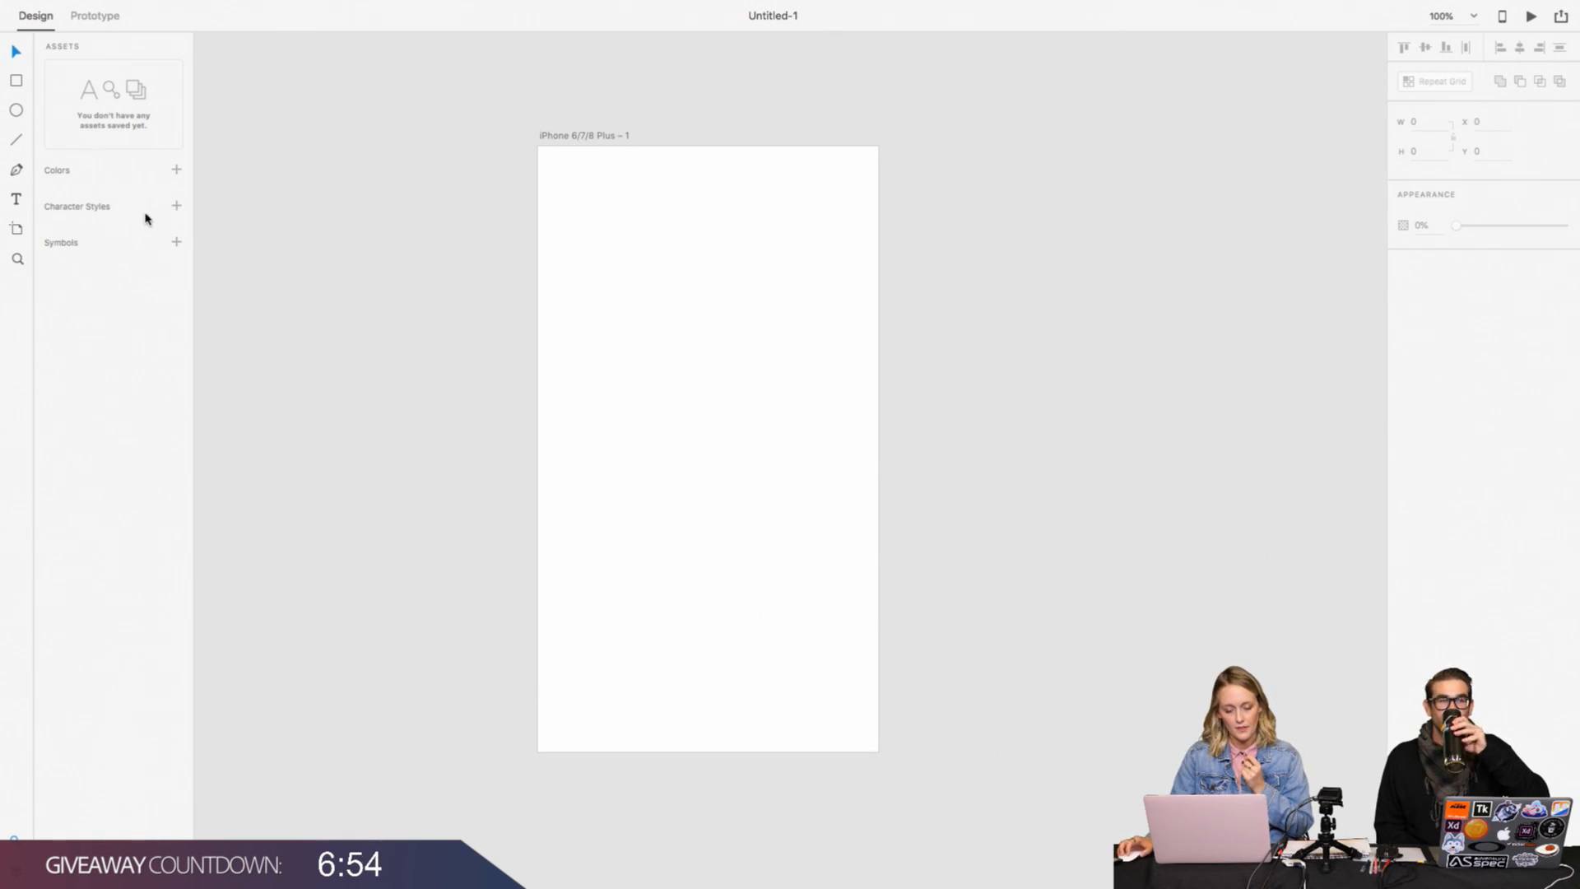
Step: Draw a circle about 112 px in diameter beside the artboard, near its upper edge, and remove its border
scroll(565, 167, right, 5)
scroll(566, 166, up, 2)
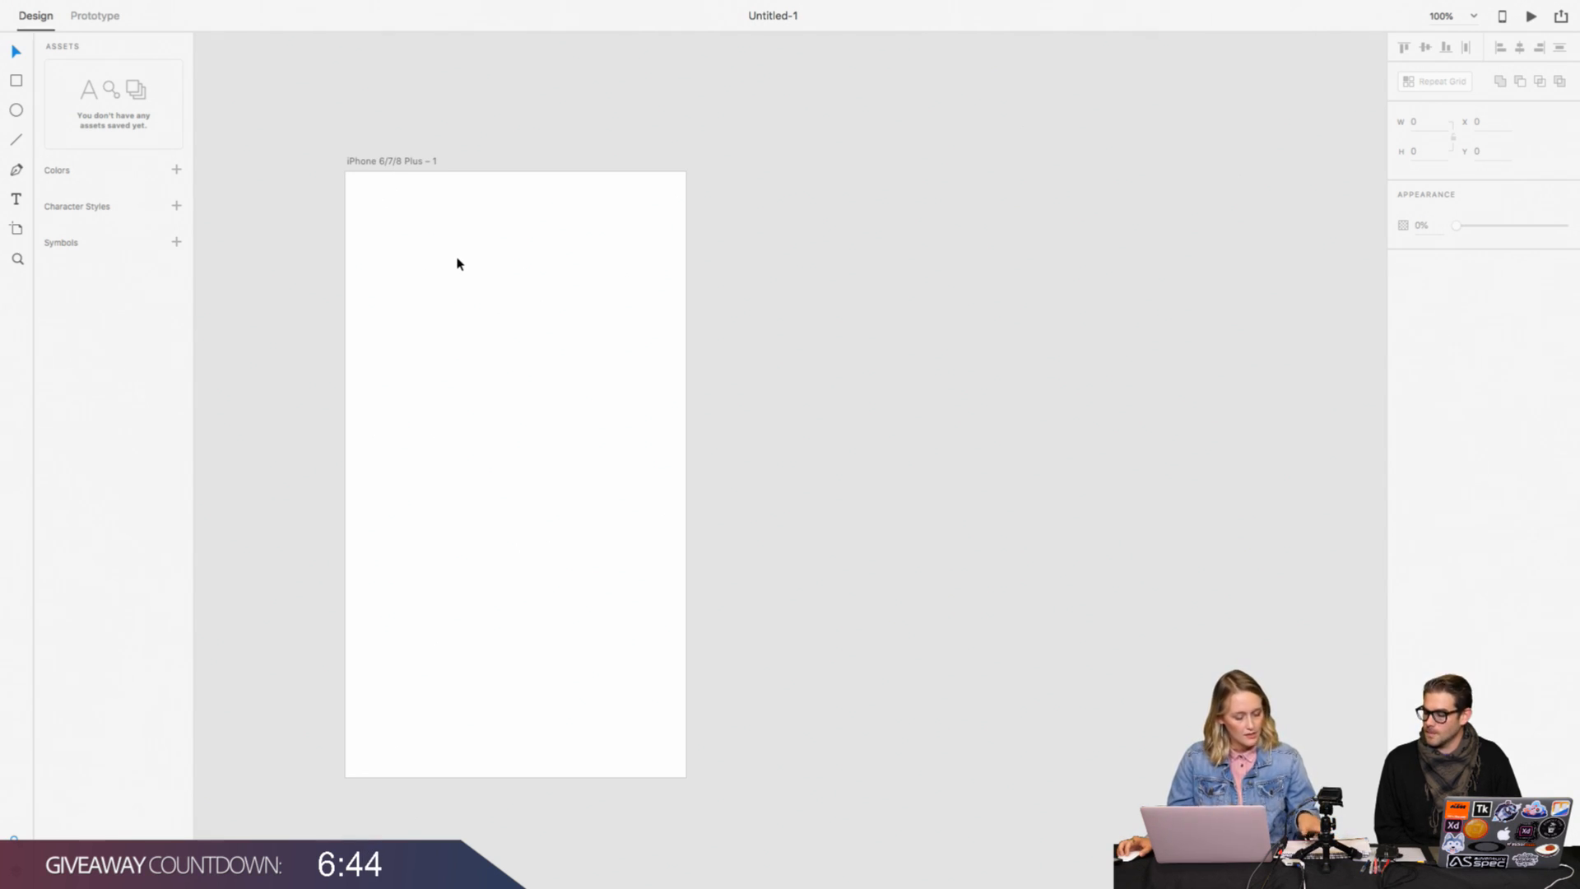
click(17, 111)
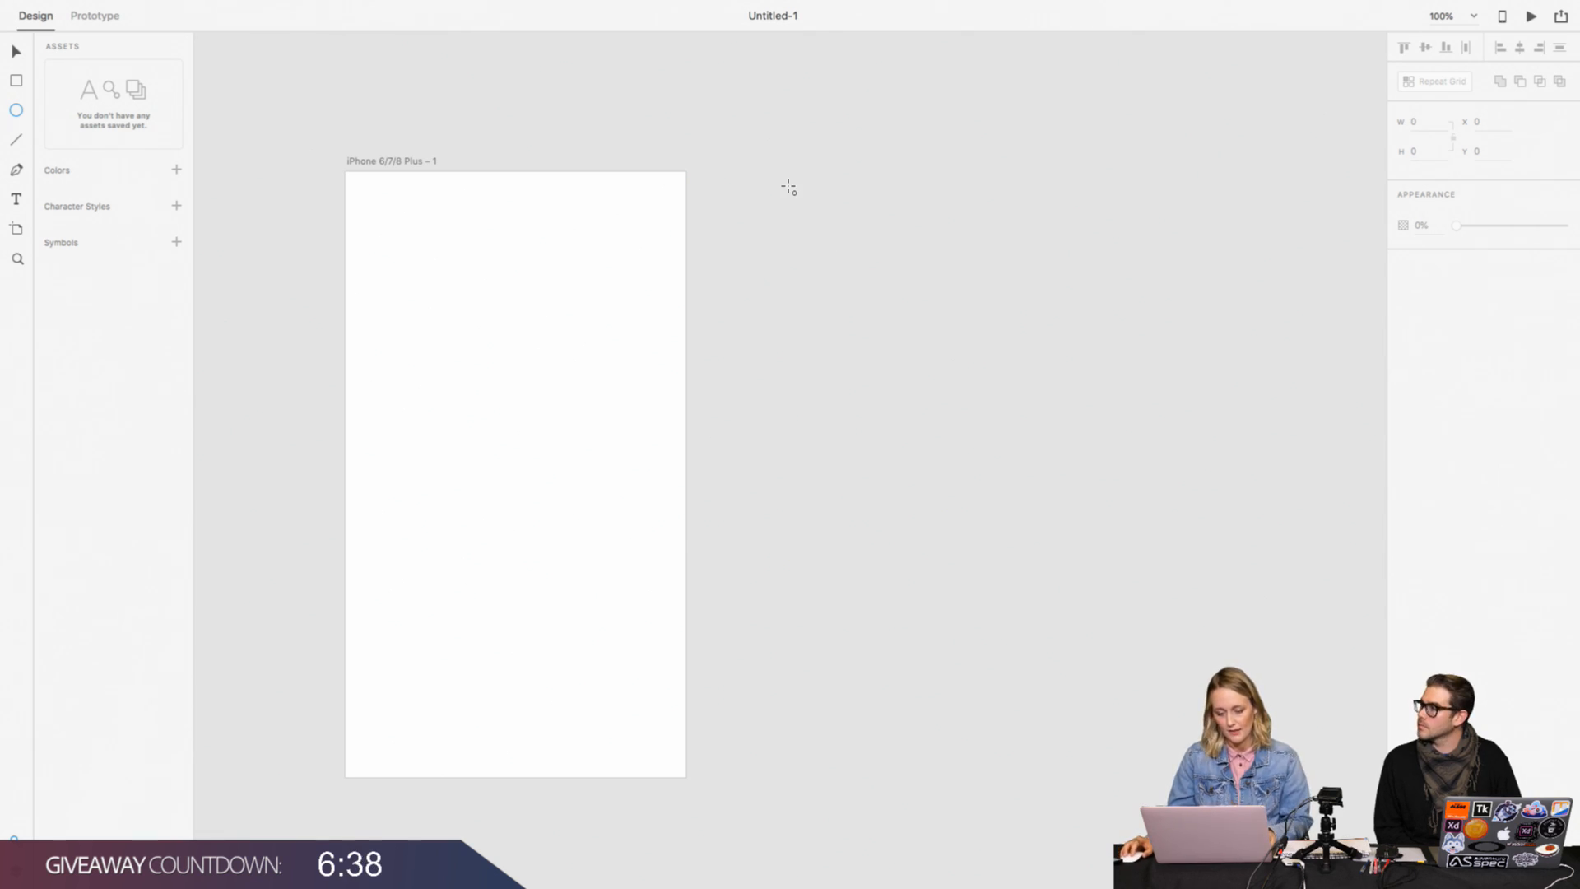
drag(788, 184, 879, 276)
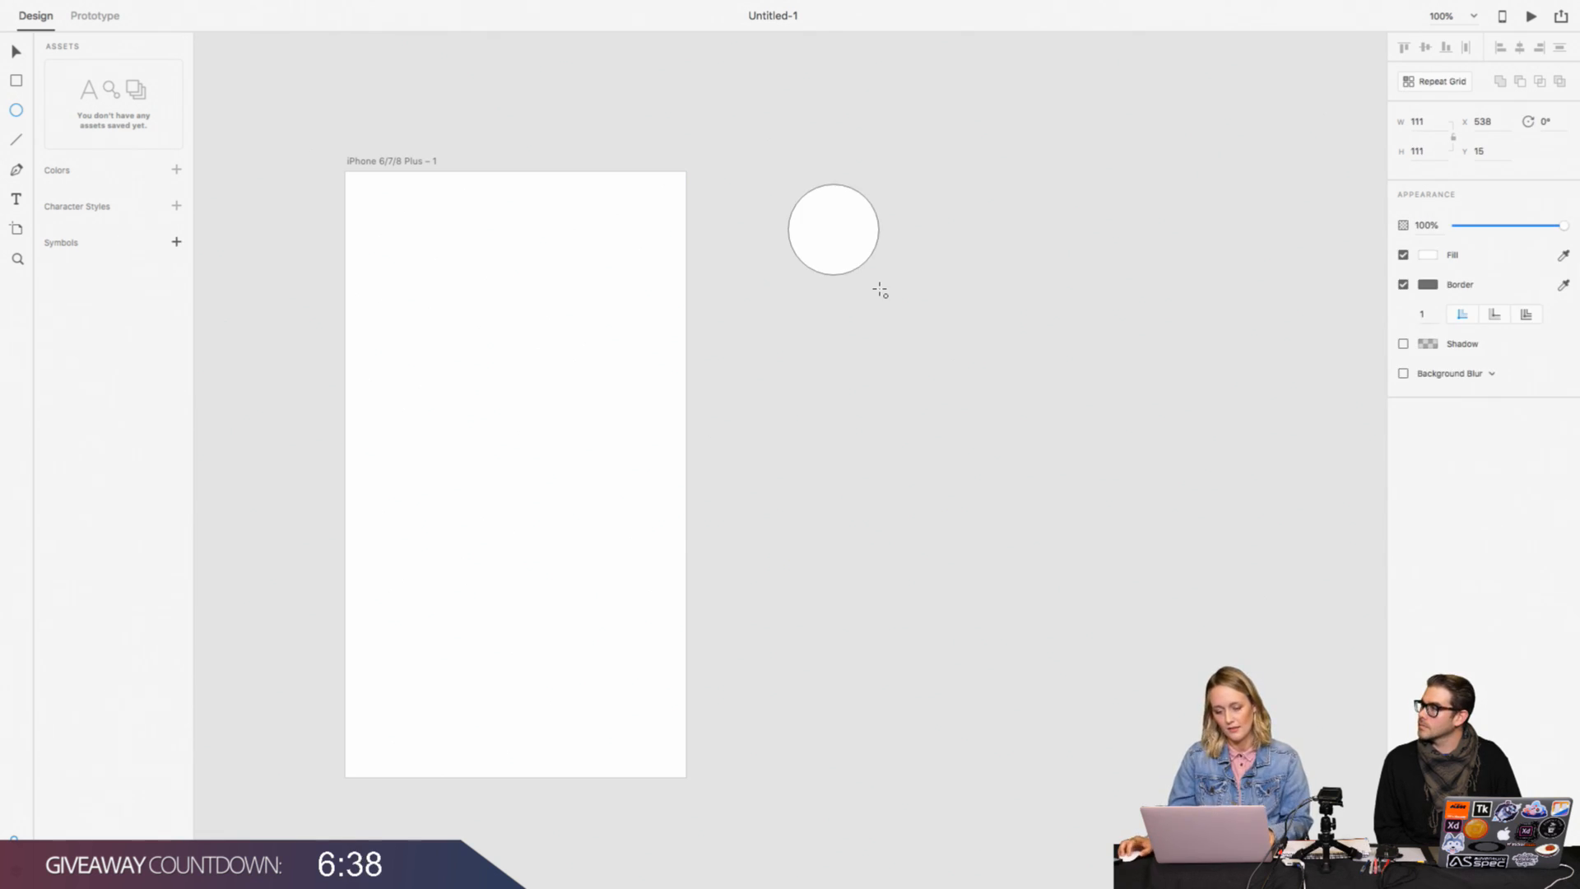
click(1403, 283)
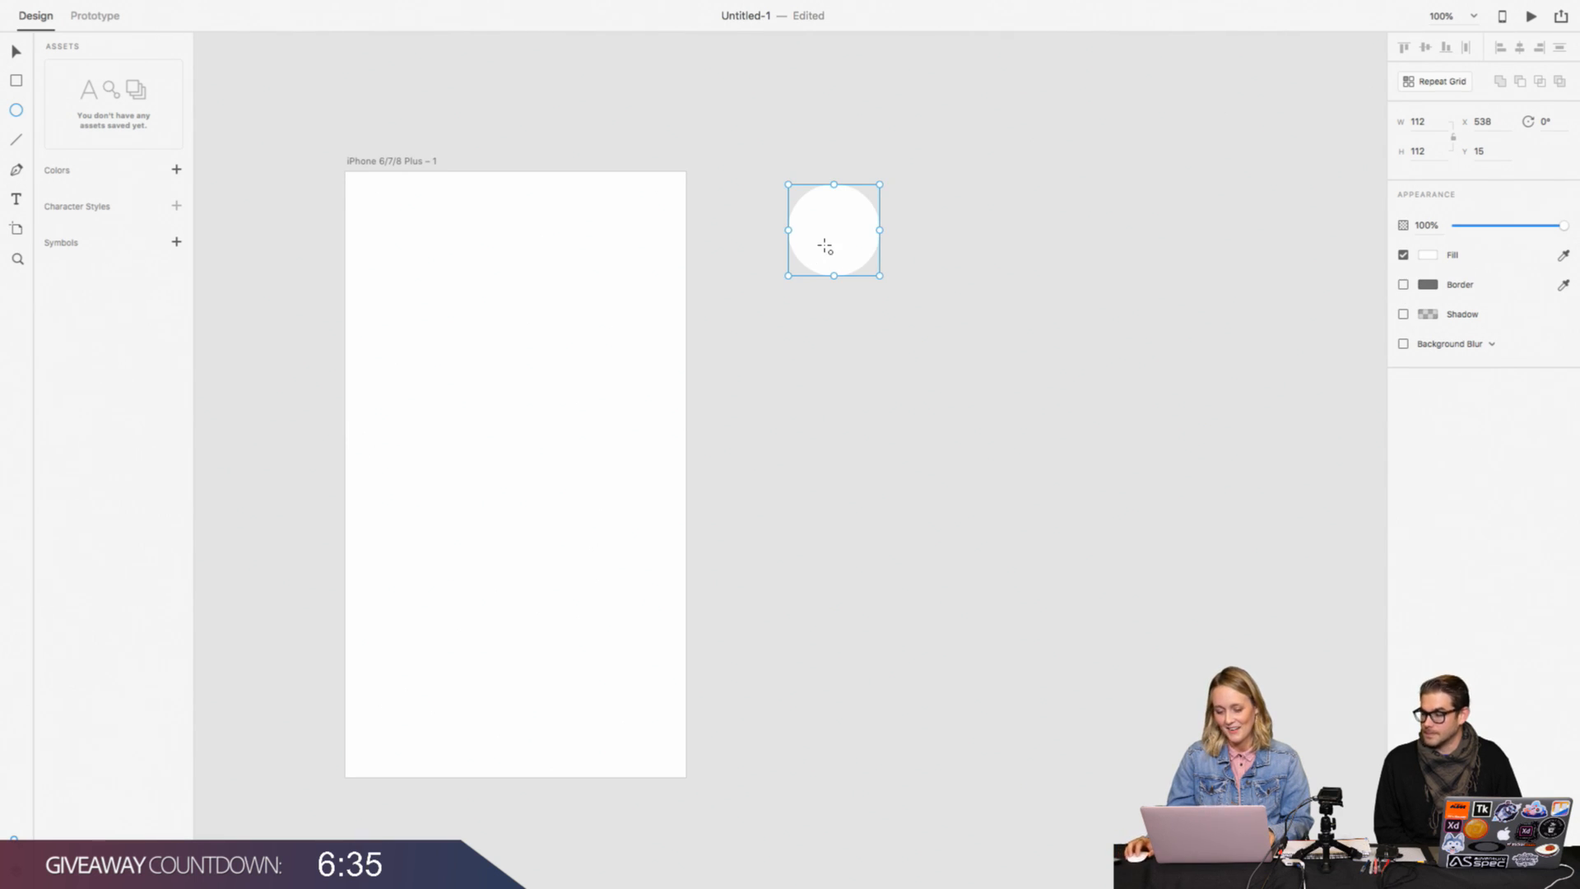
Step: Duplicate the white circle twice to form an evenly spaced horizontal row of three circles
click(16, 52)
drag(823, 218, 945, 226)
scroll(925, 218, right, 5)
scroll(842, 233, right, 2)
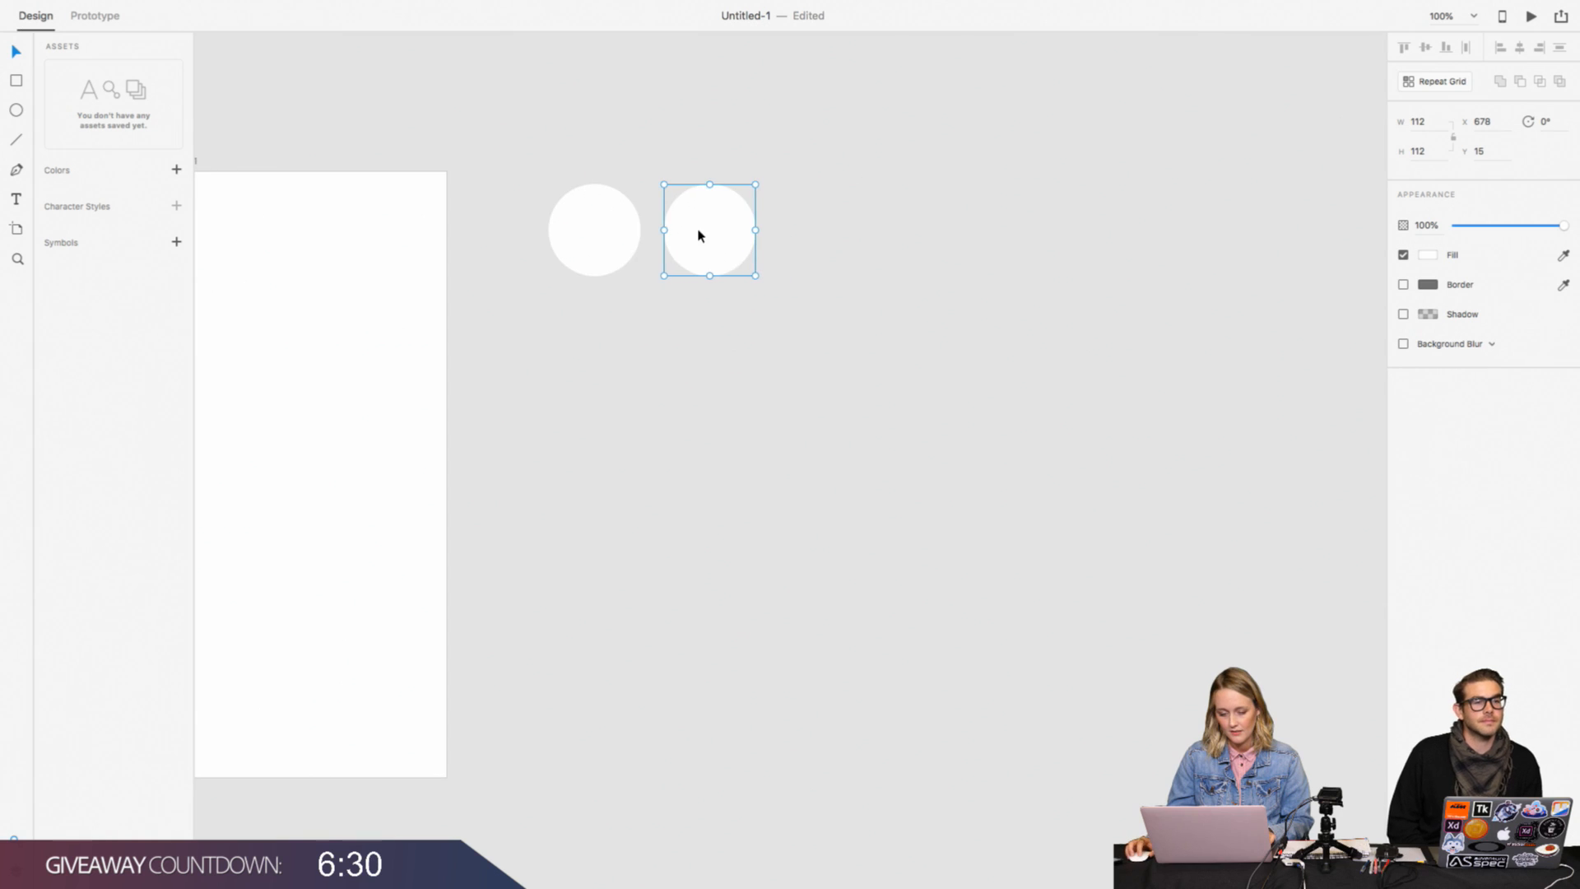
drag(698, 233, 815, 236)
scroll(770, 295, up, 1)
scroll(770, 295, up, 1)
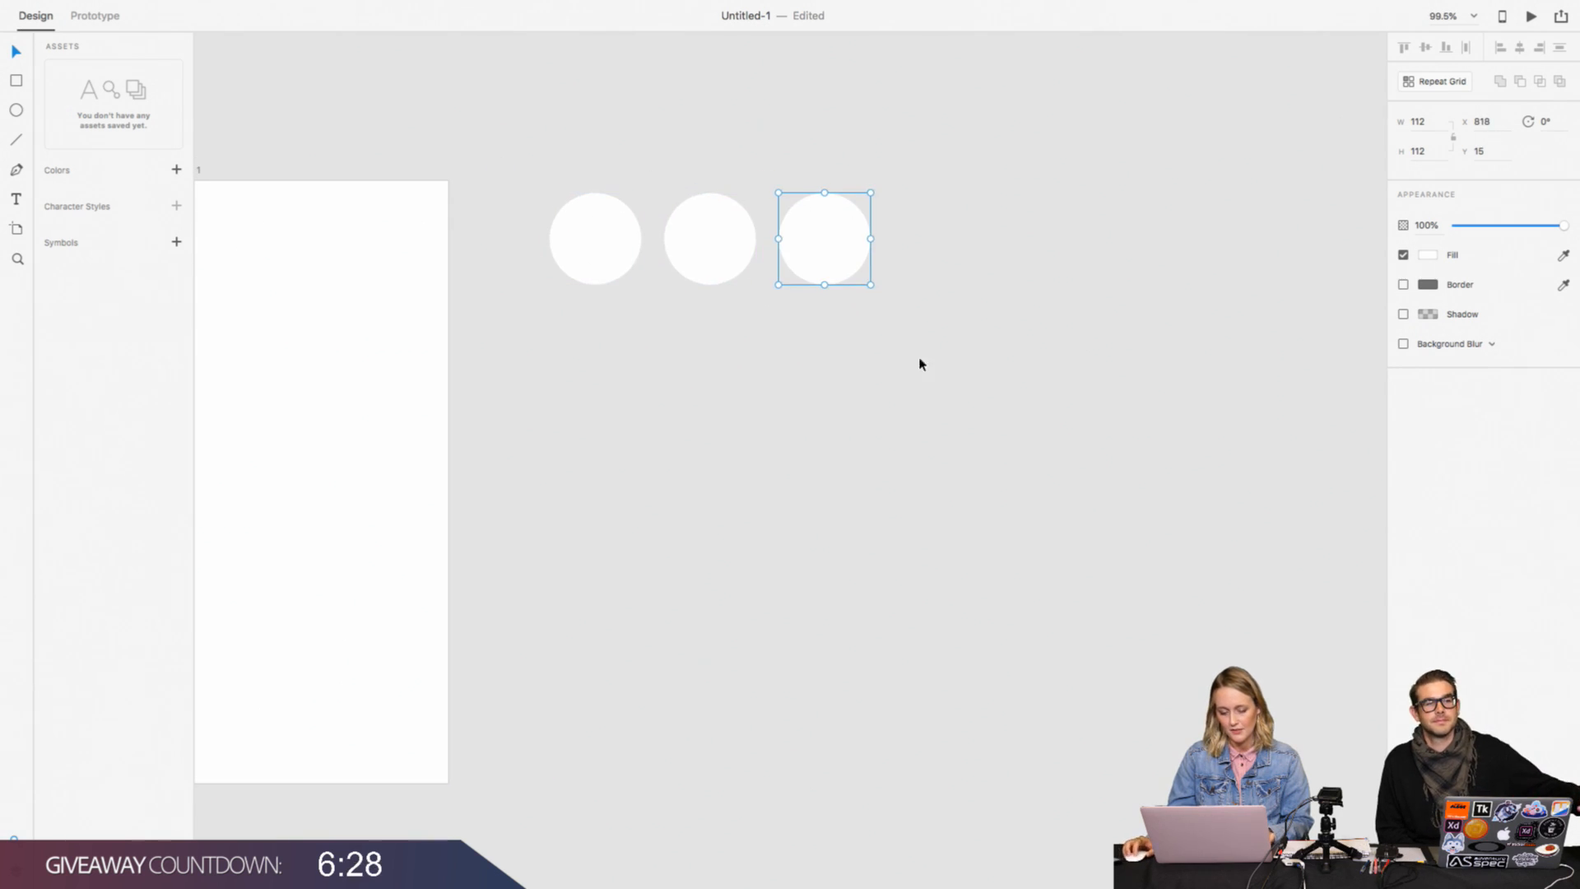
Step: Fill the first circle in the row with pinkish red, #FF2660
click(614, 261)
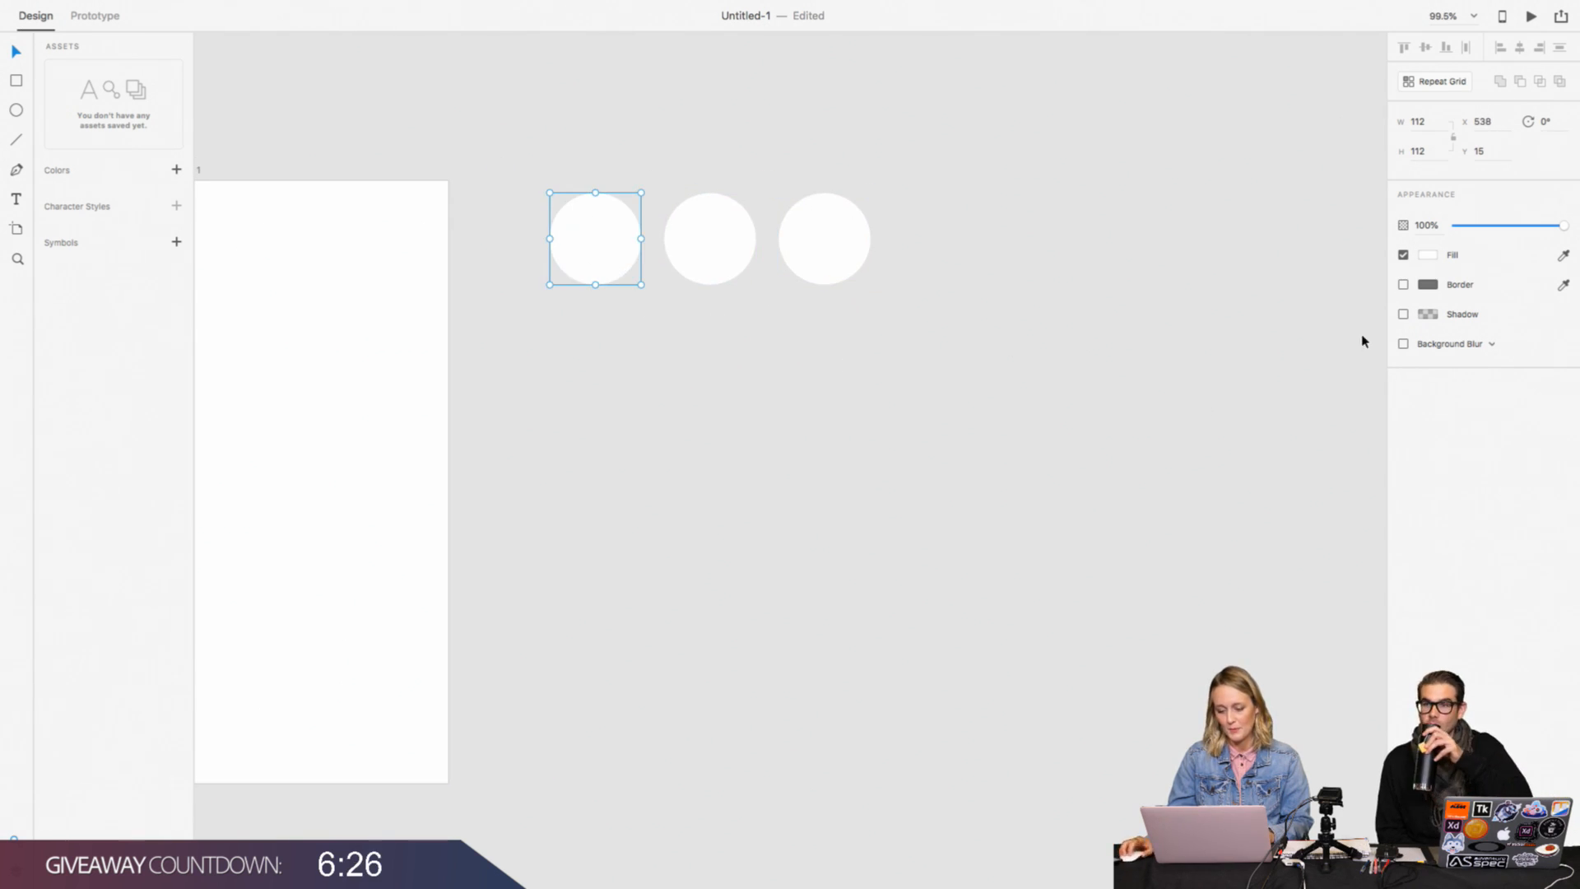
click(1429, 256)
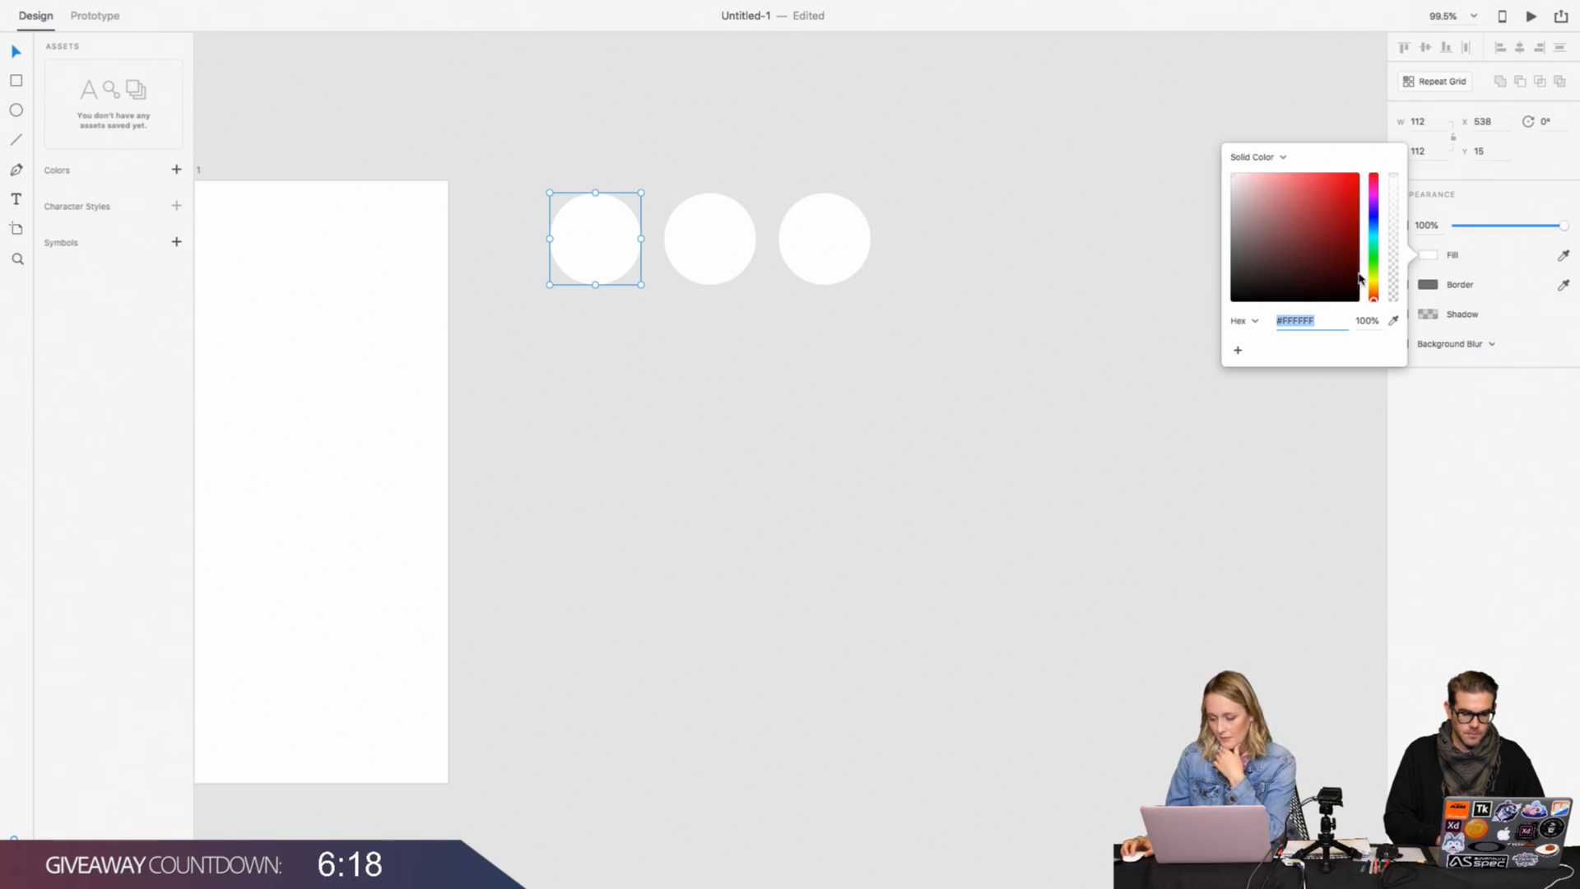
drag(1374, 300, 1373, 177)
click(1339, 178)
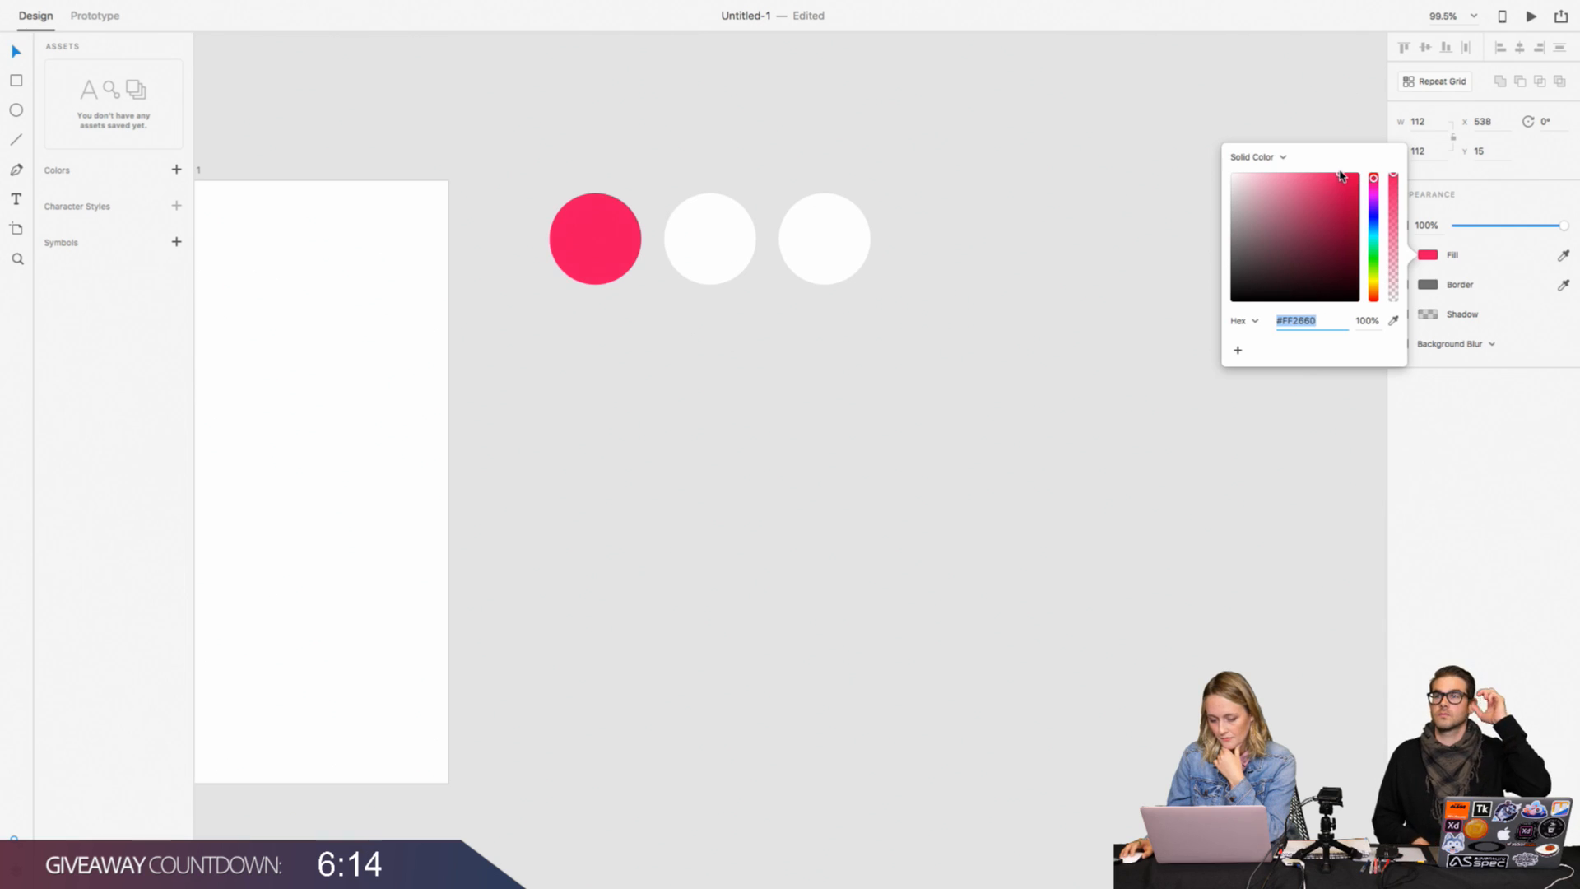
click(1057, 360)
Step: Fill the middle circle in the row with bright sky blue, #1AC1FF
click(710, 274)
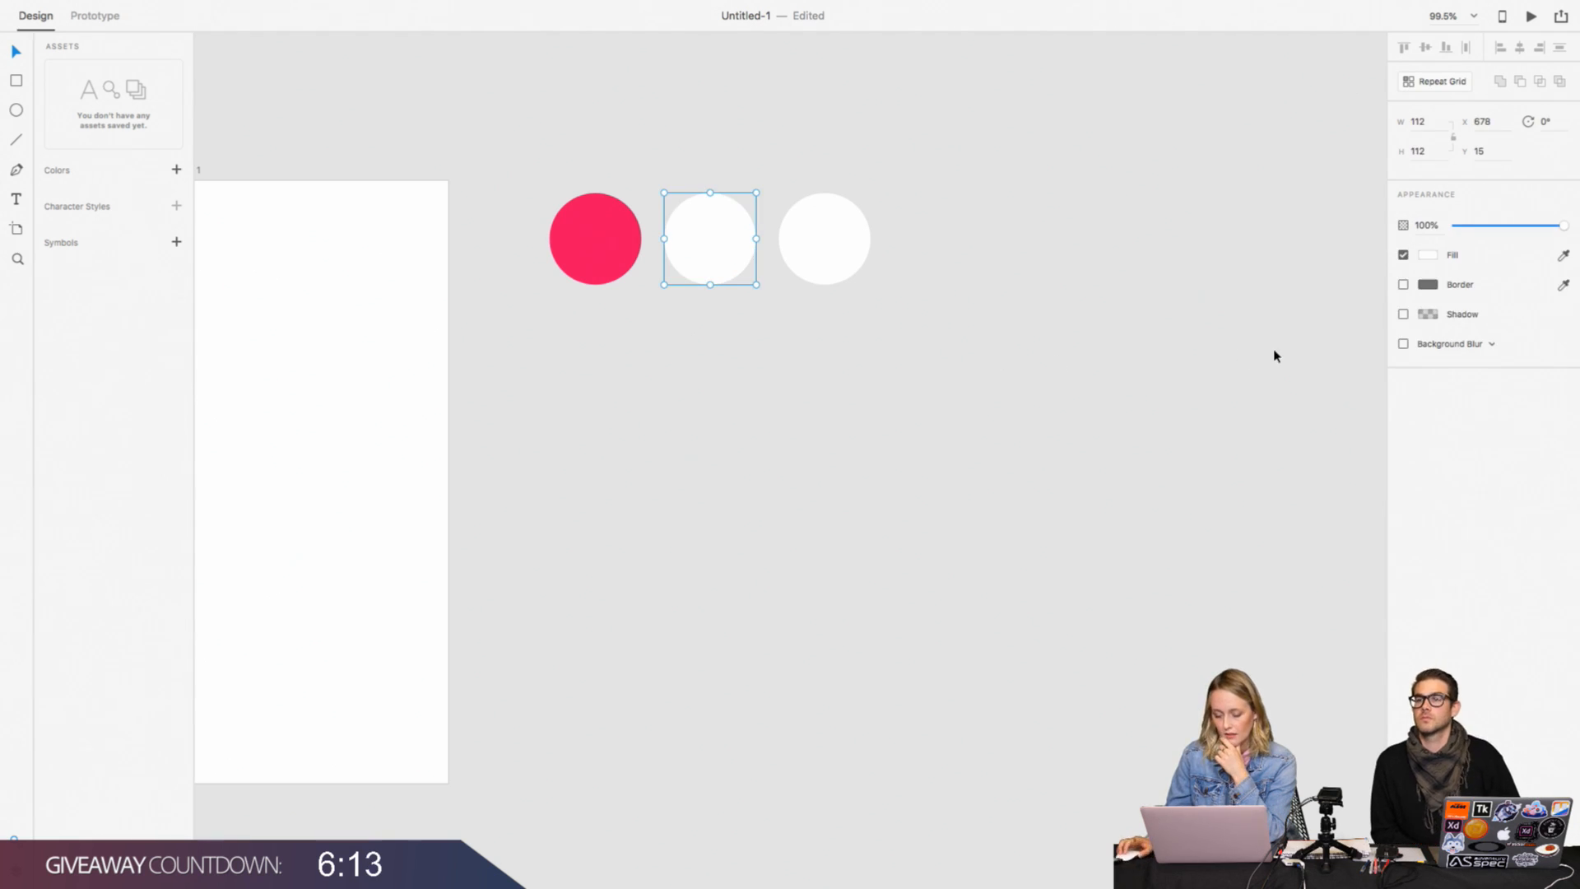
click(1426, 255)
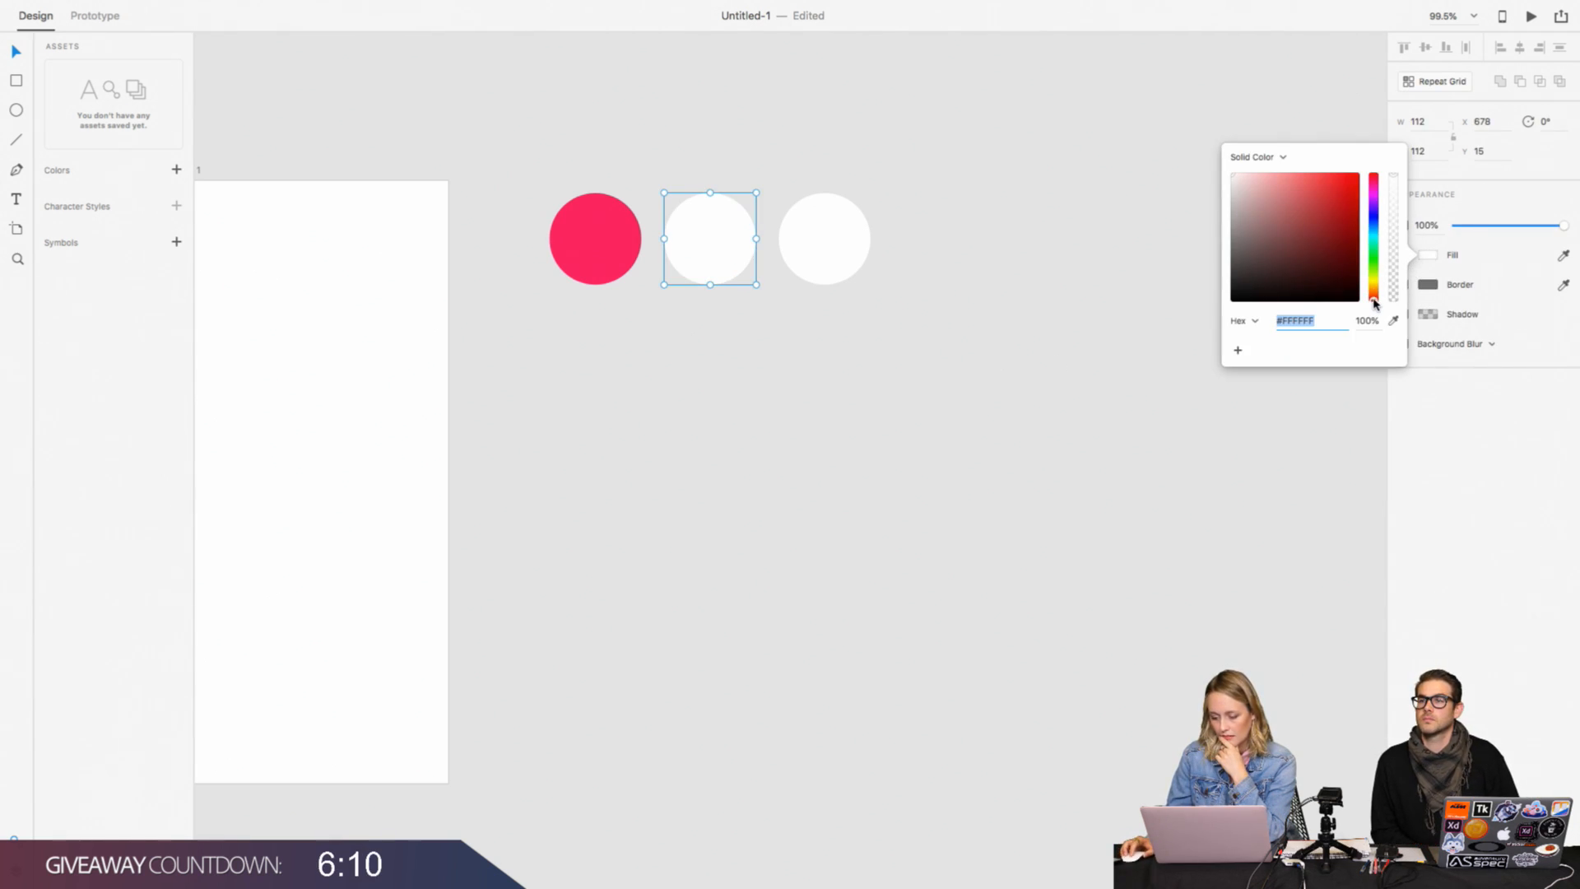
drag(1374, 304, 1374, 237)
drag(1268, 242, 1345, 174)
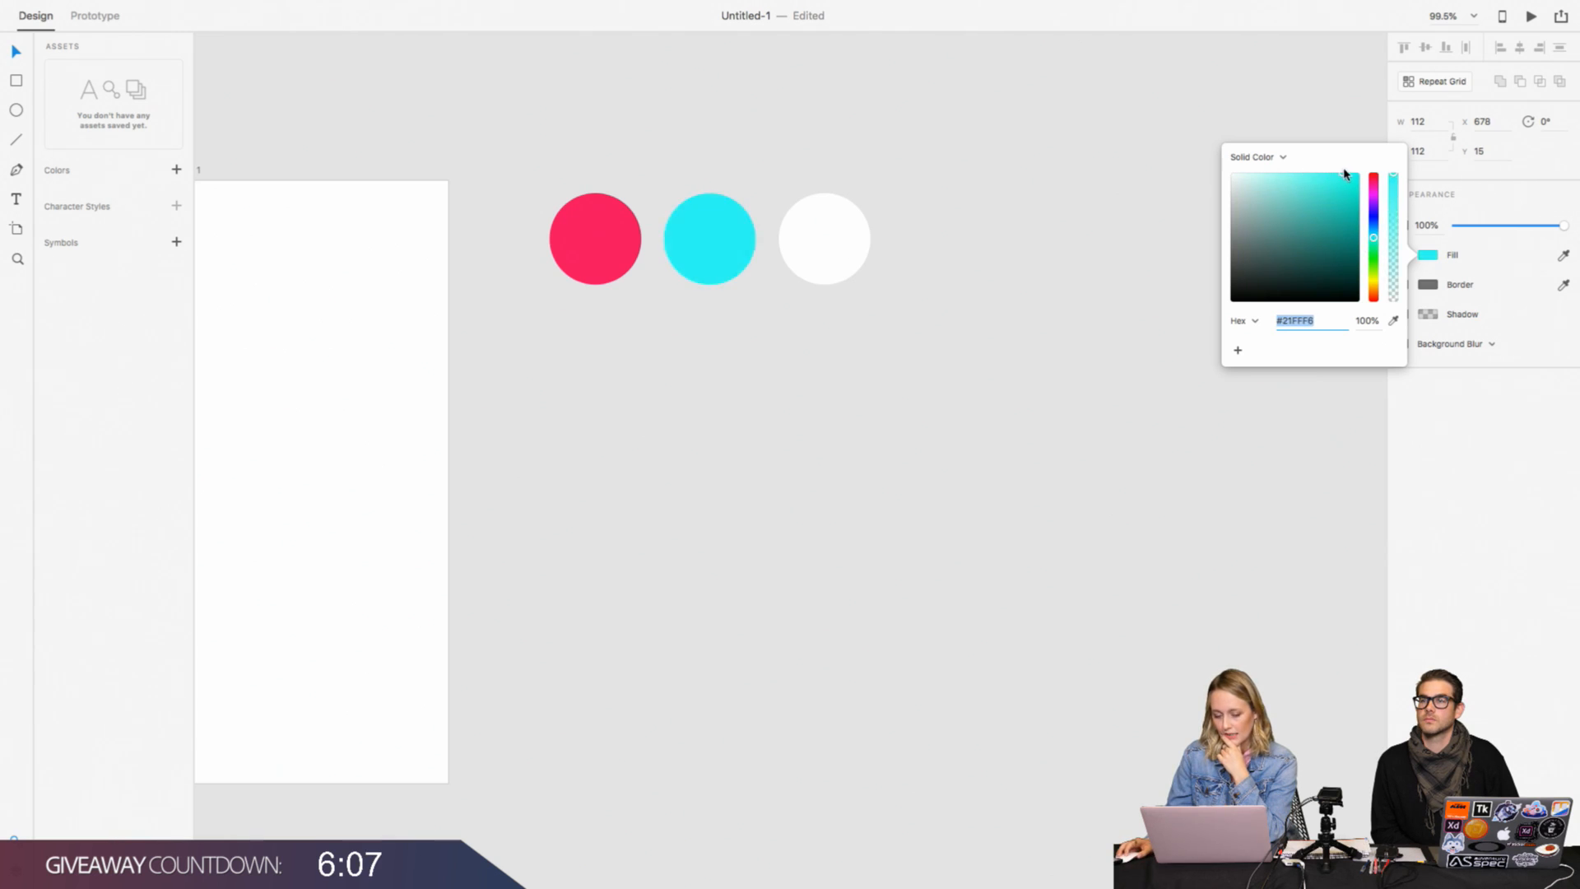
click(1375, 231)
click(969, 384)
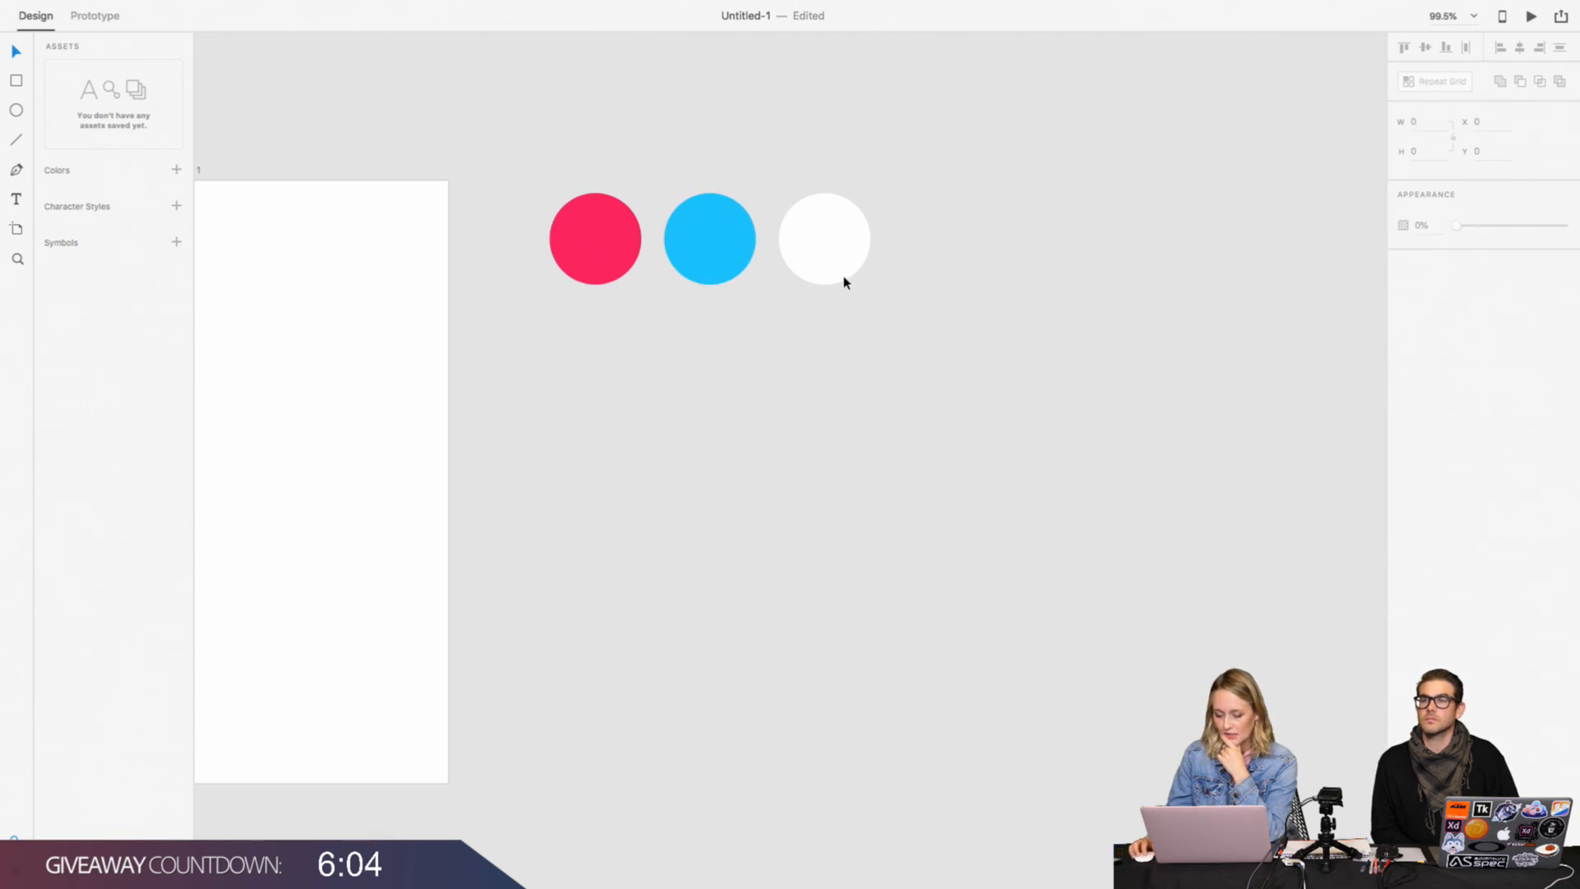
Step: Fill the third circle with purple, #4A1CE5, and save the fills of all three circles as colour assets
click(844, 276)
click(1428, 257)
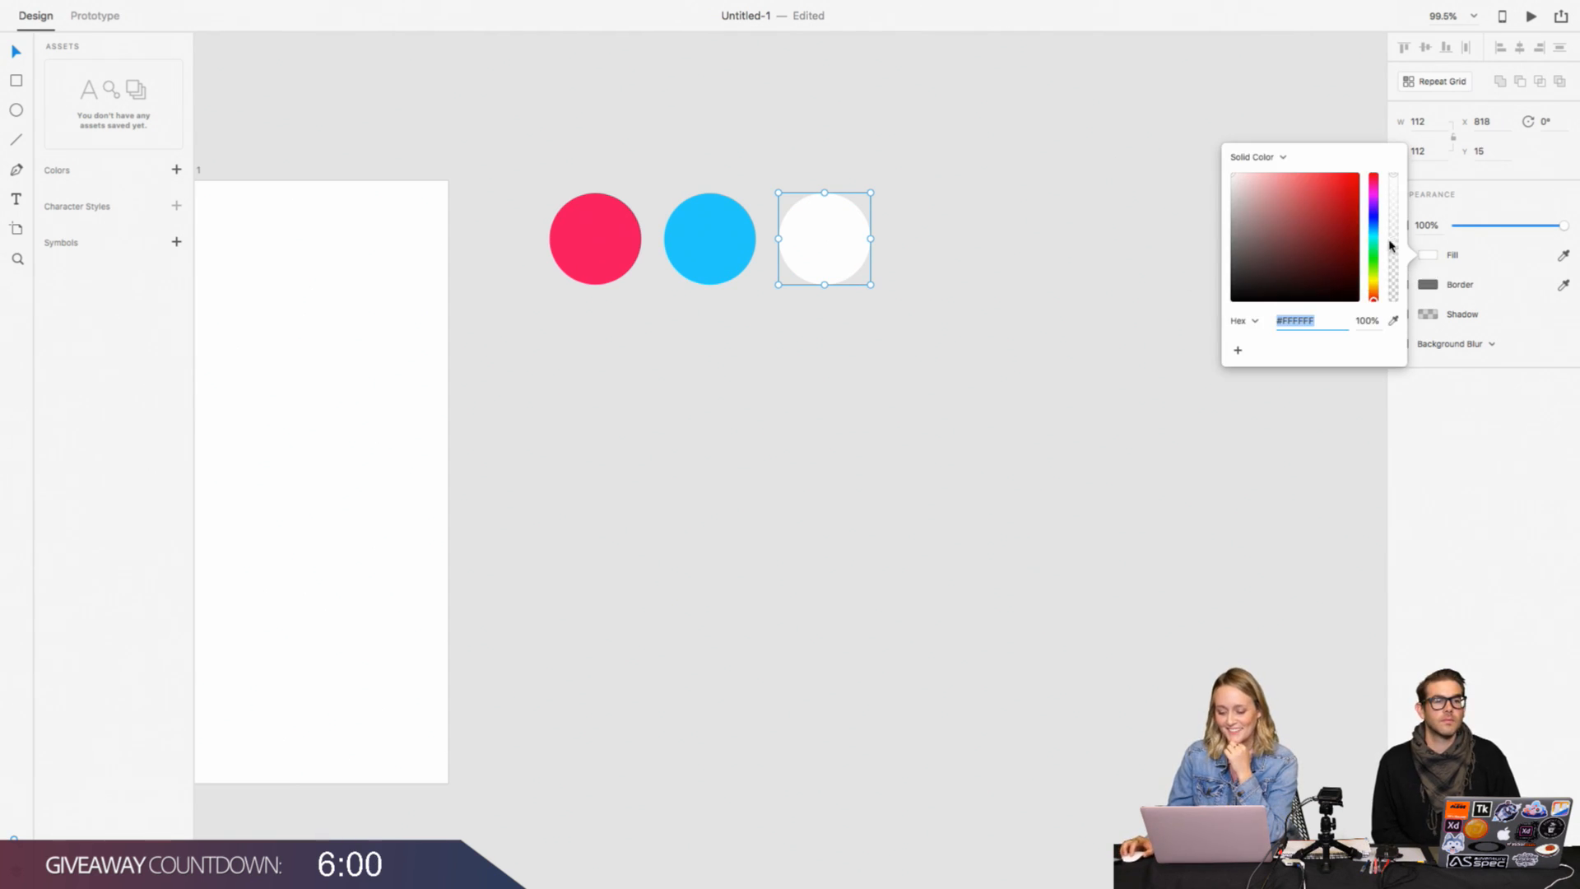
drag(1374, 216, 1344, 188)
click(911, 364)
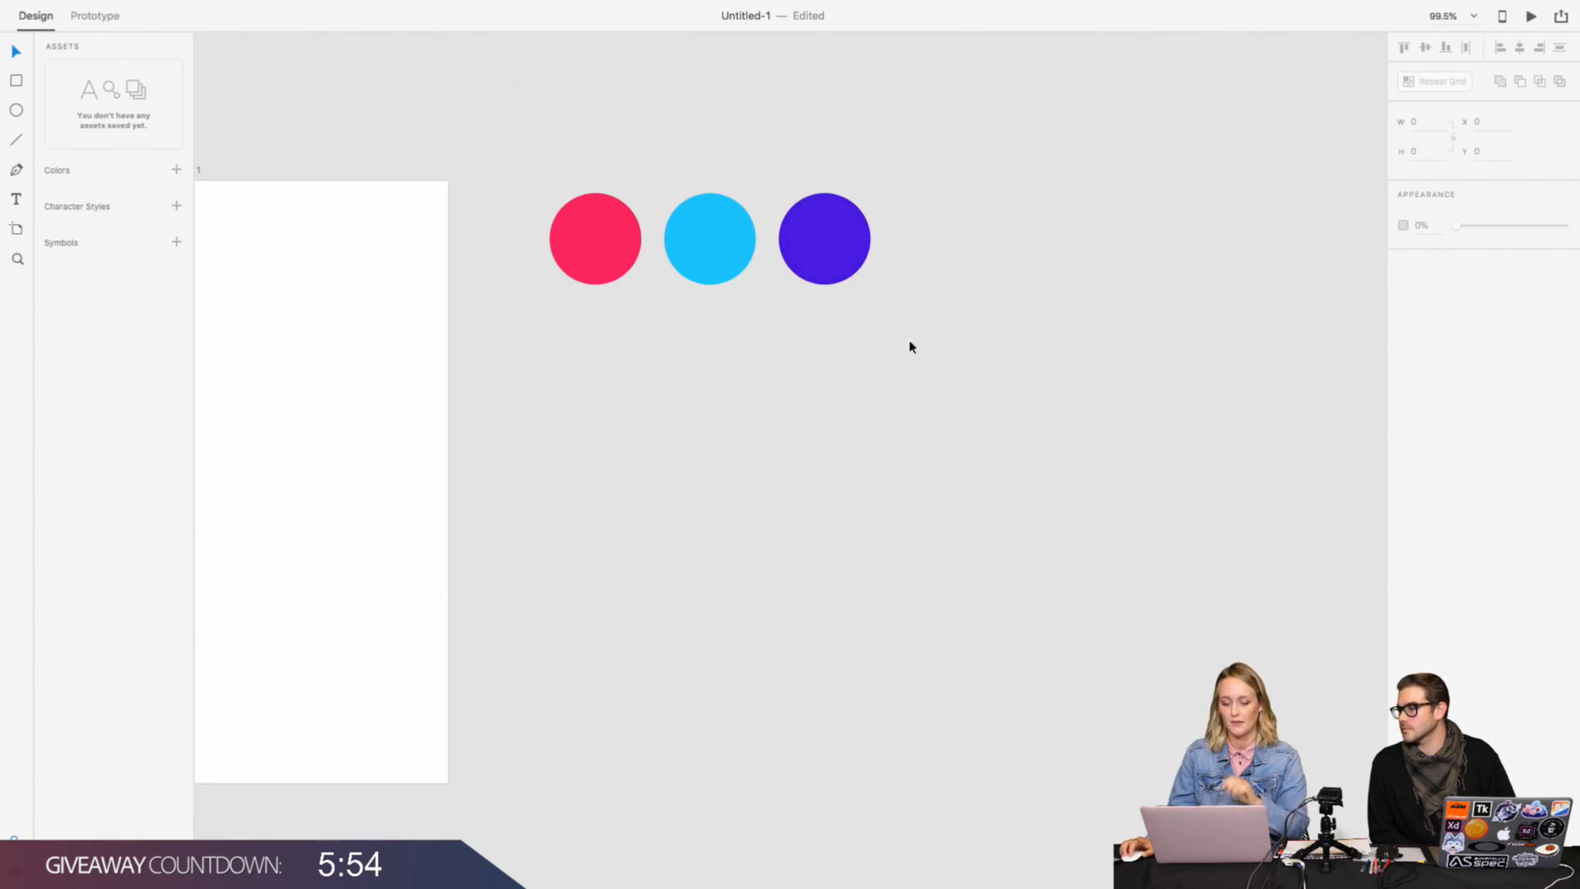
drag(542, 166, 995, 360)
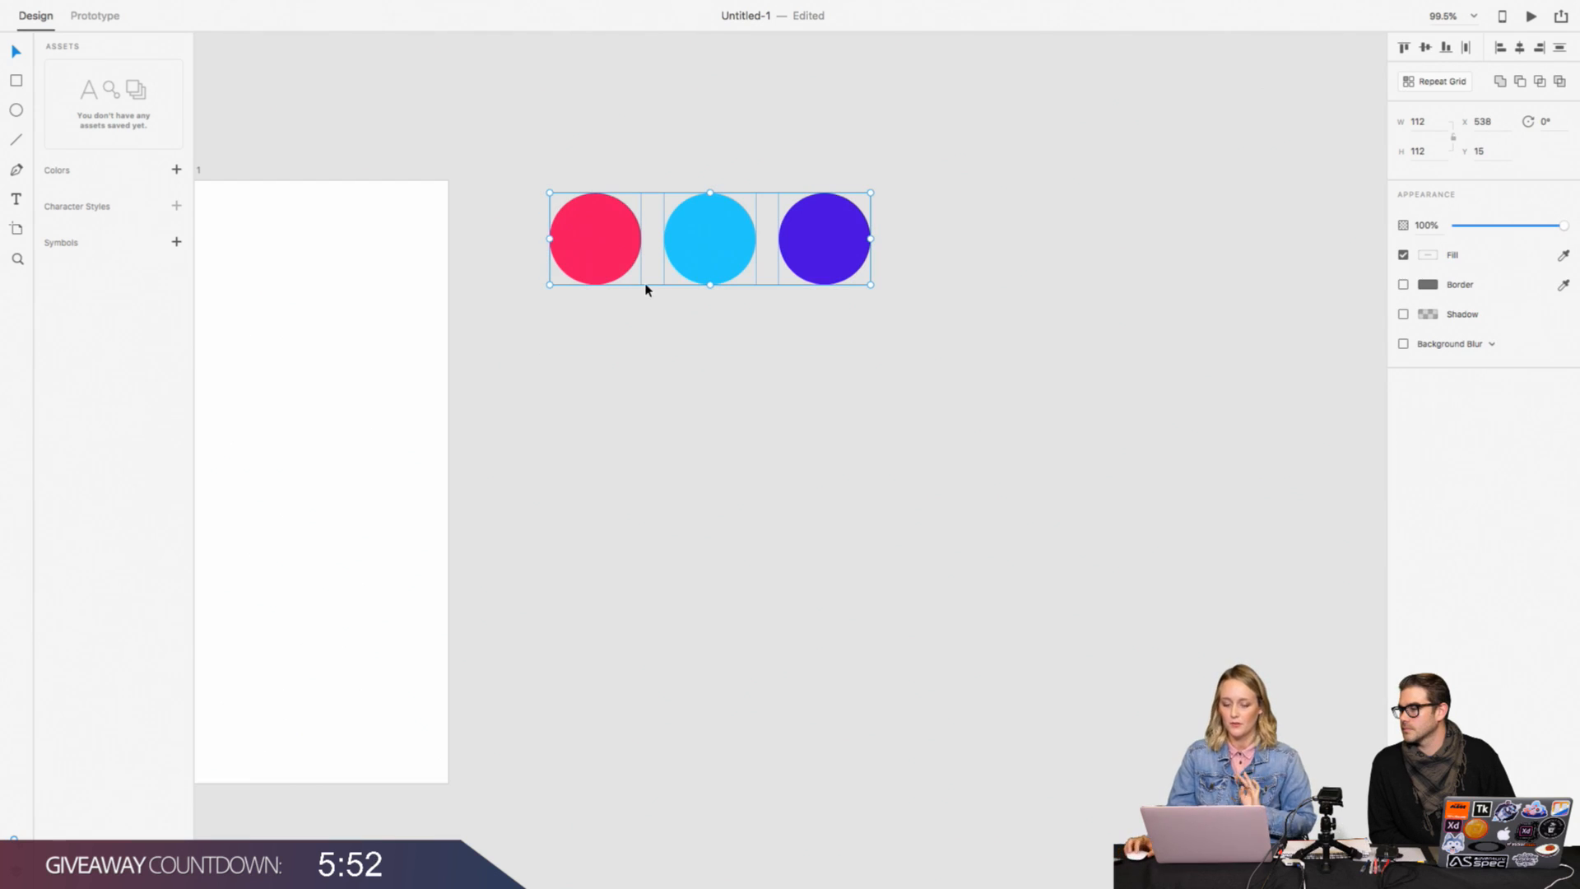
click(176, 169)
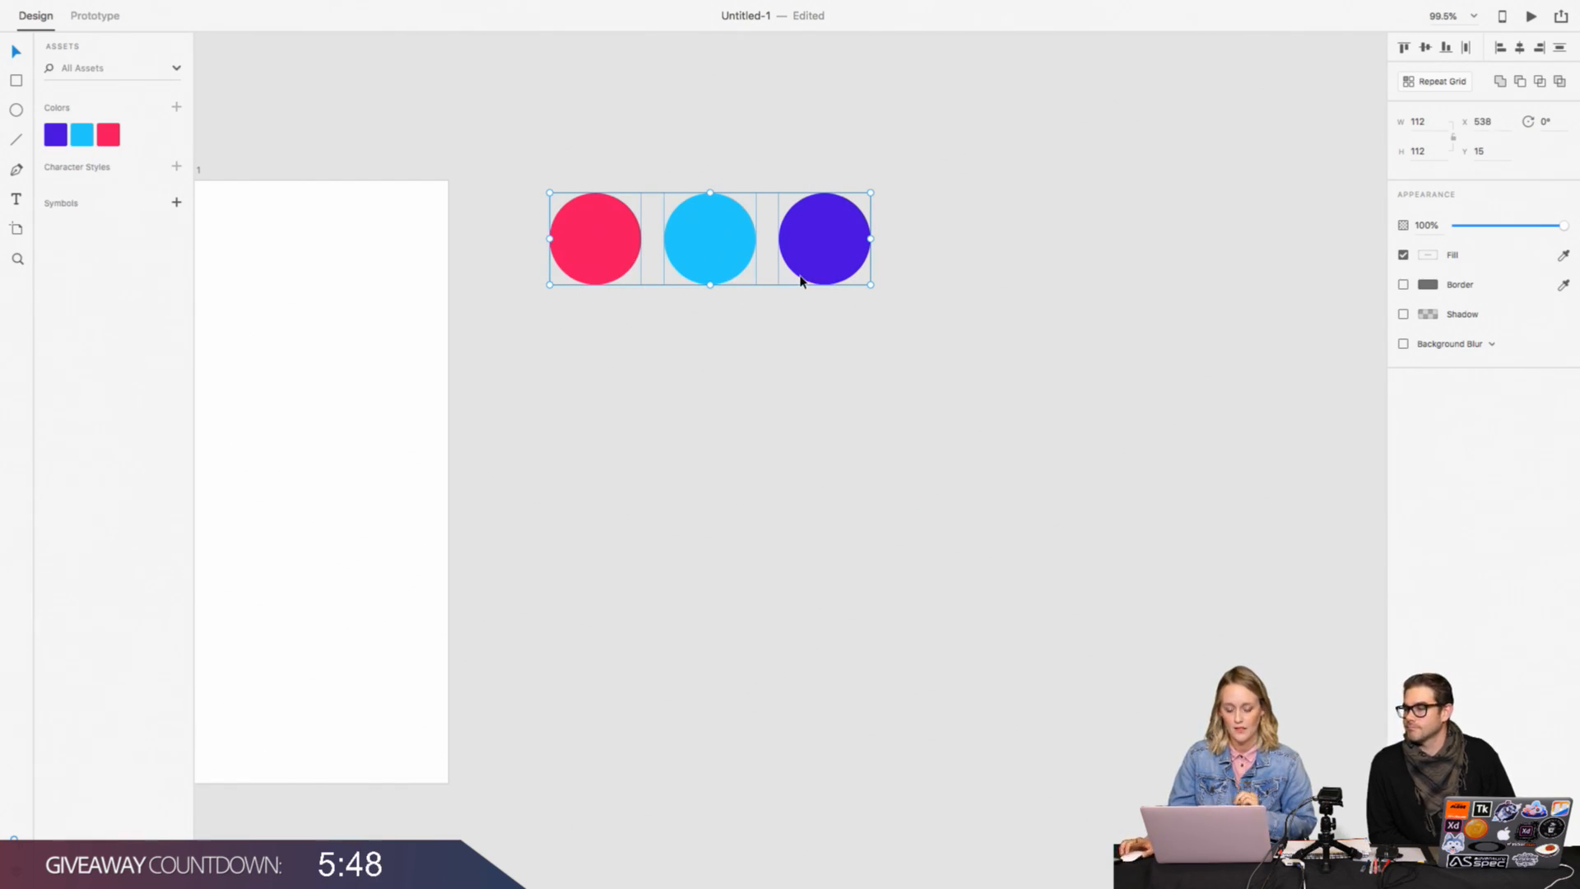
key(Delete)
scroll(801, 281, left, 5)
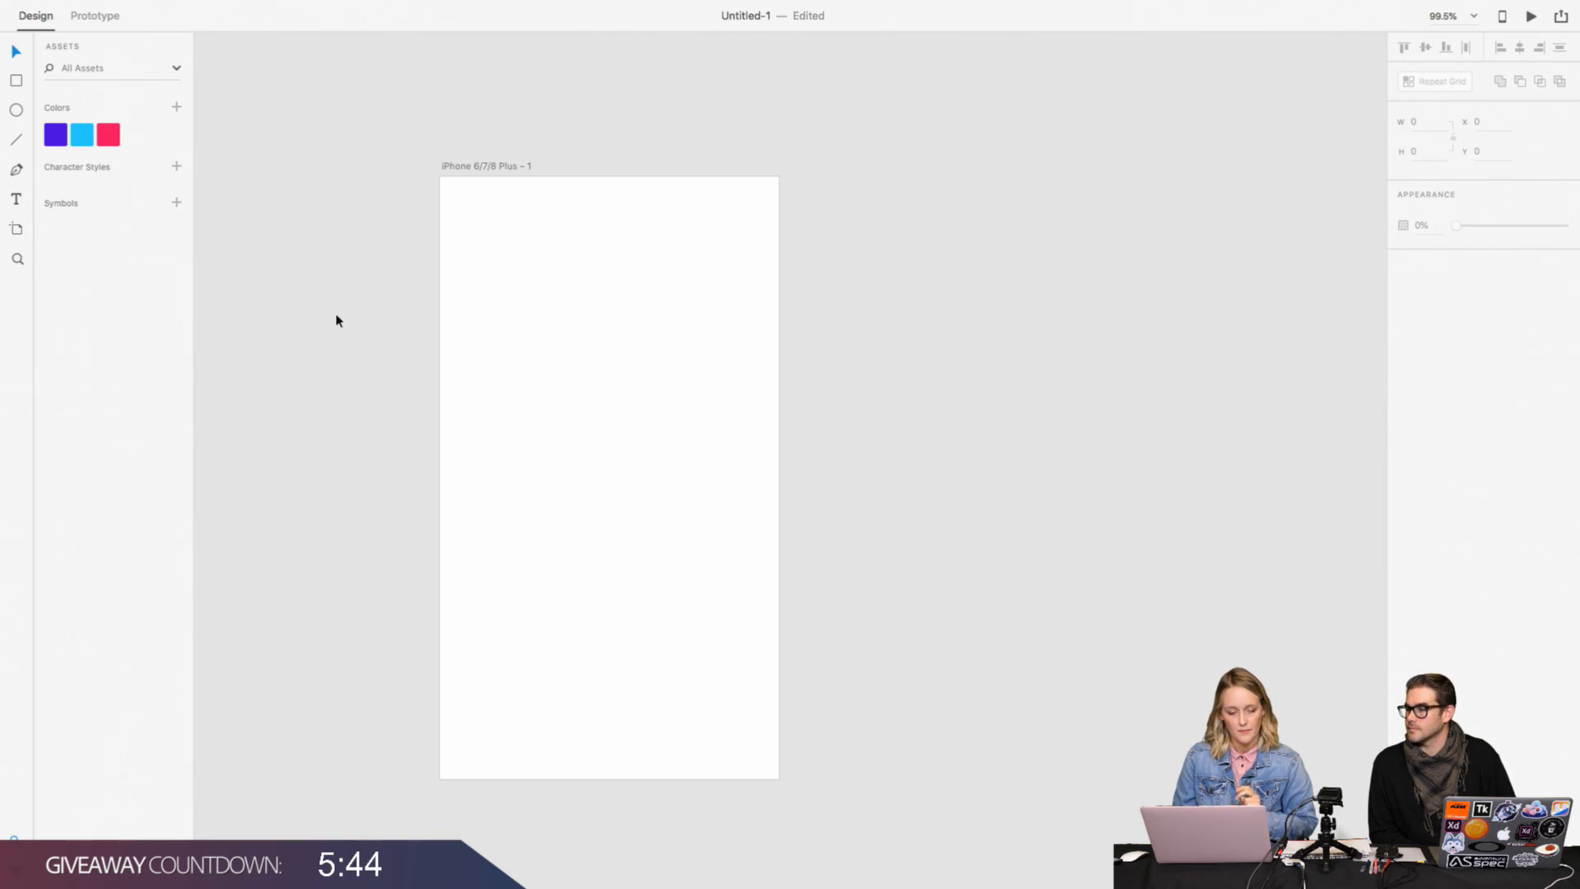
key(ctrl+z)
Step: Shift the hue of the middle circle's fill to a deeper blue, #1A95FF
click(1009, 444)
click(1039, 242)
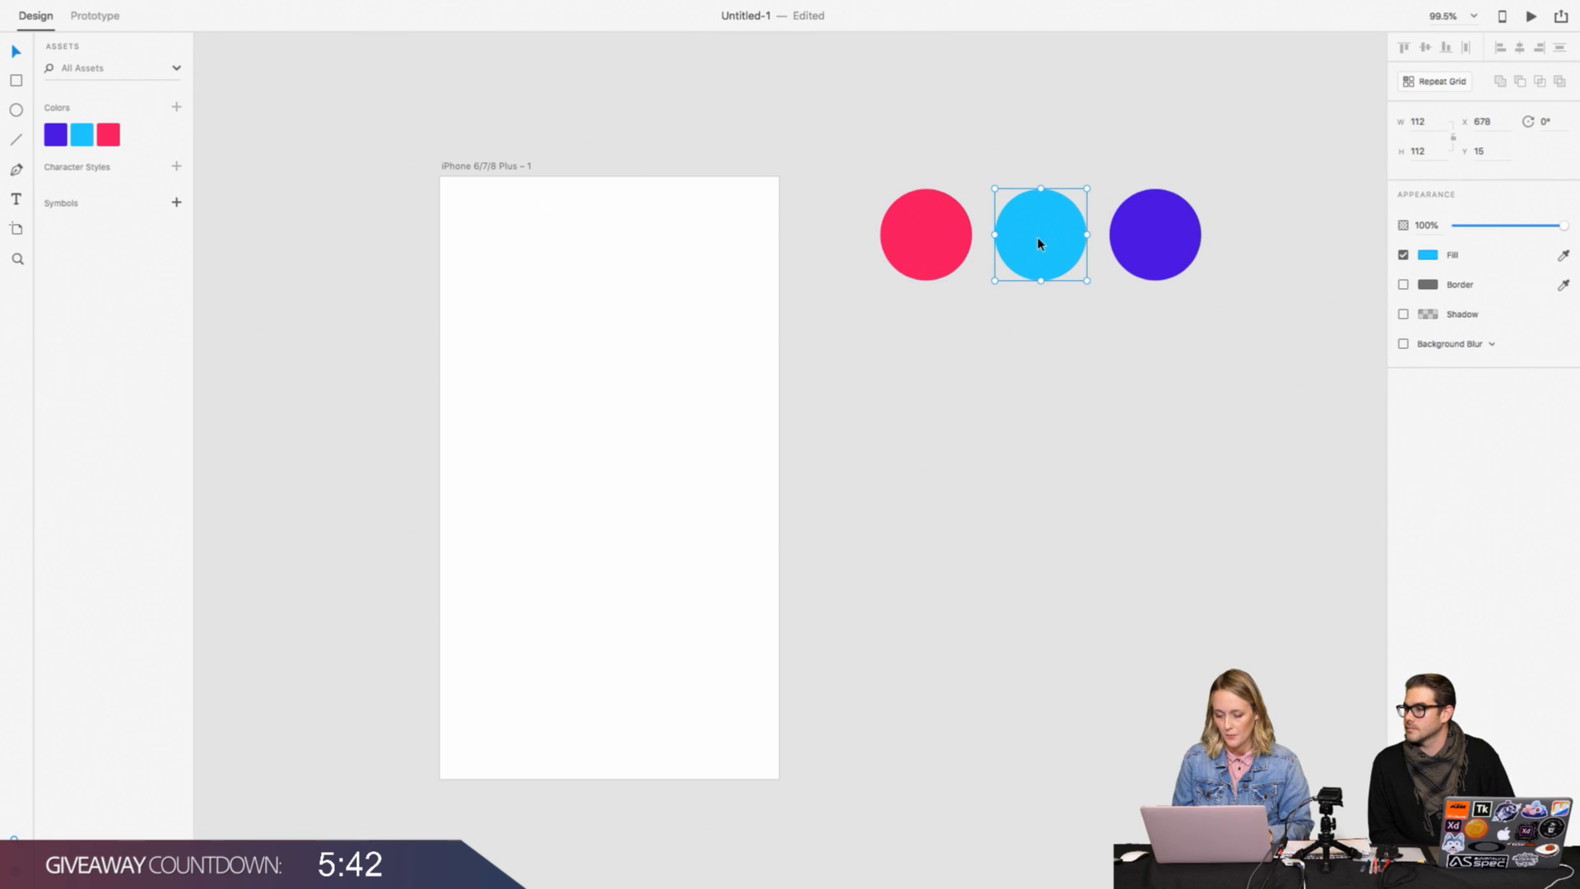
click(1432, 255)
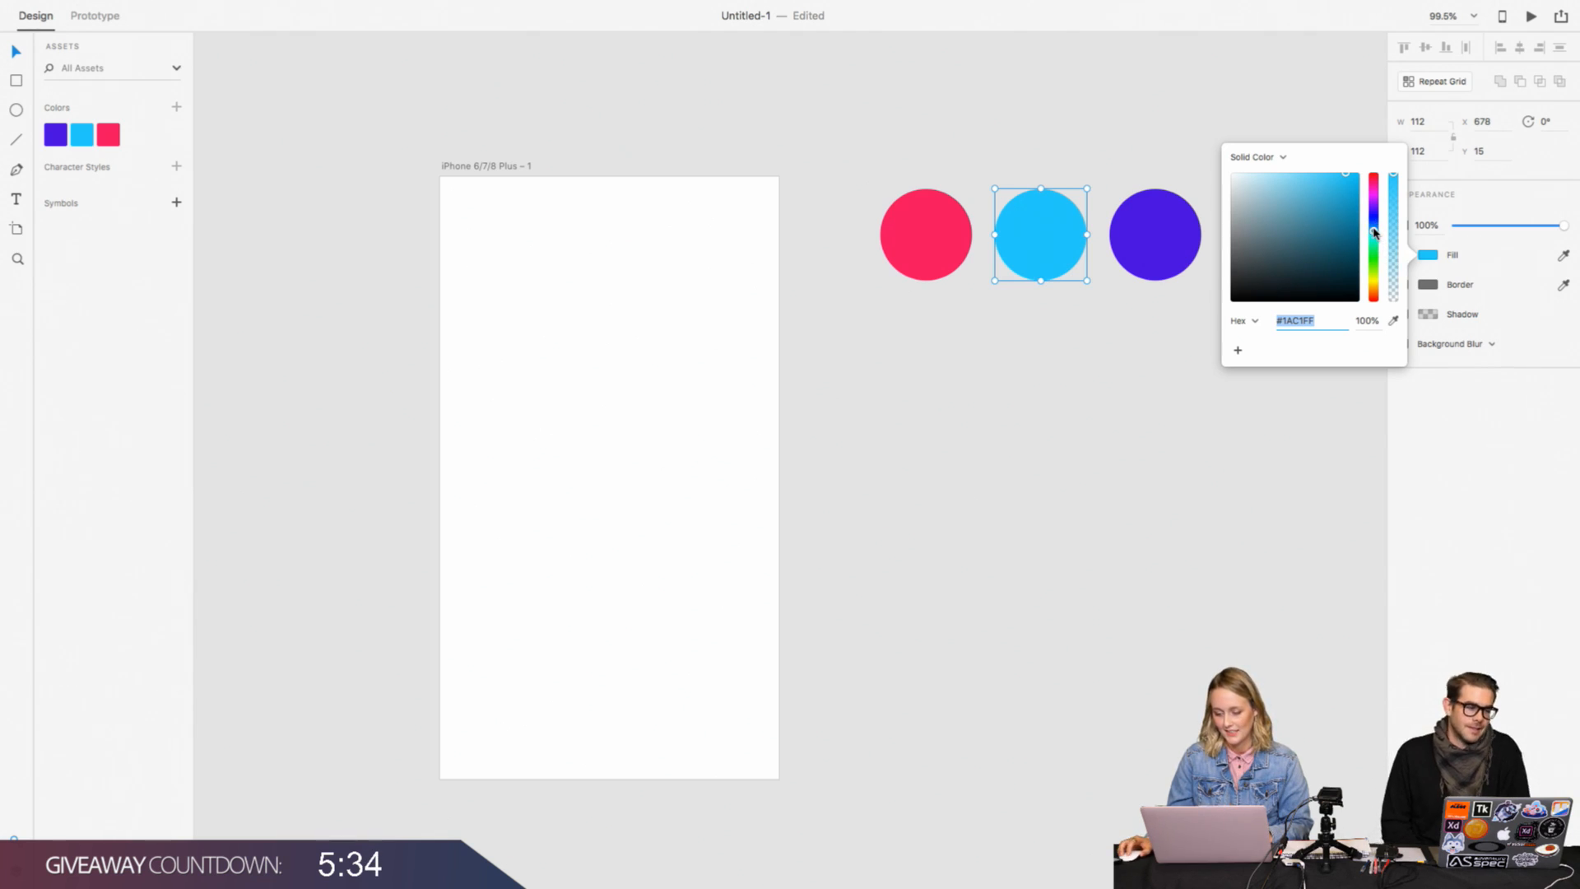
drag(1373, 231, 1374, 228)
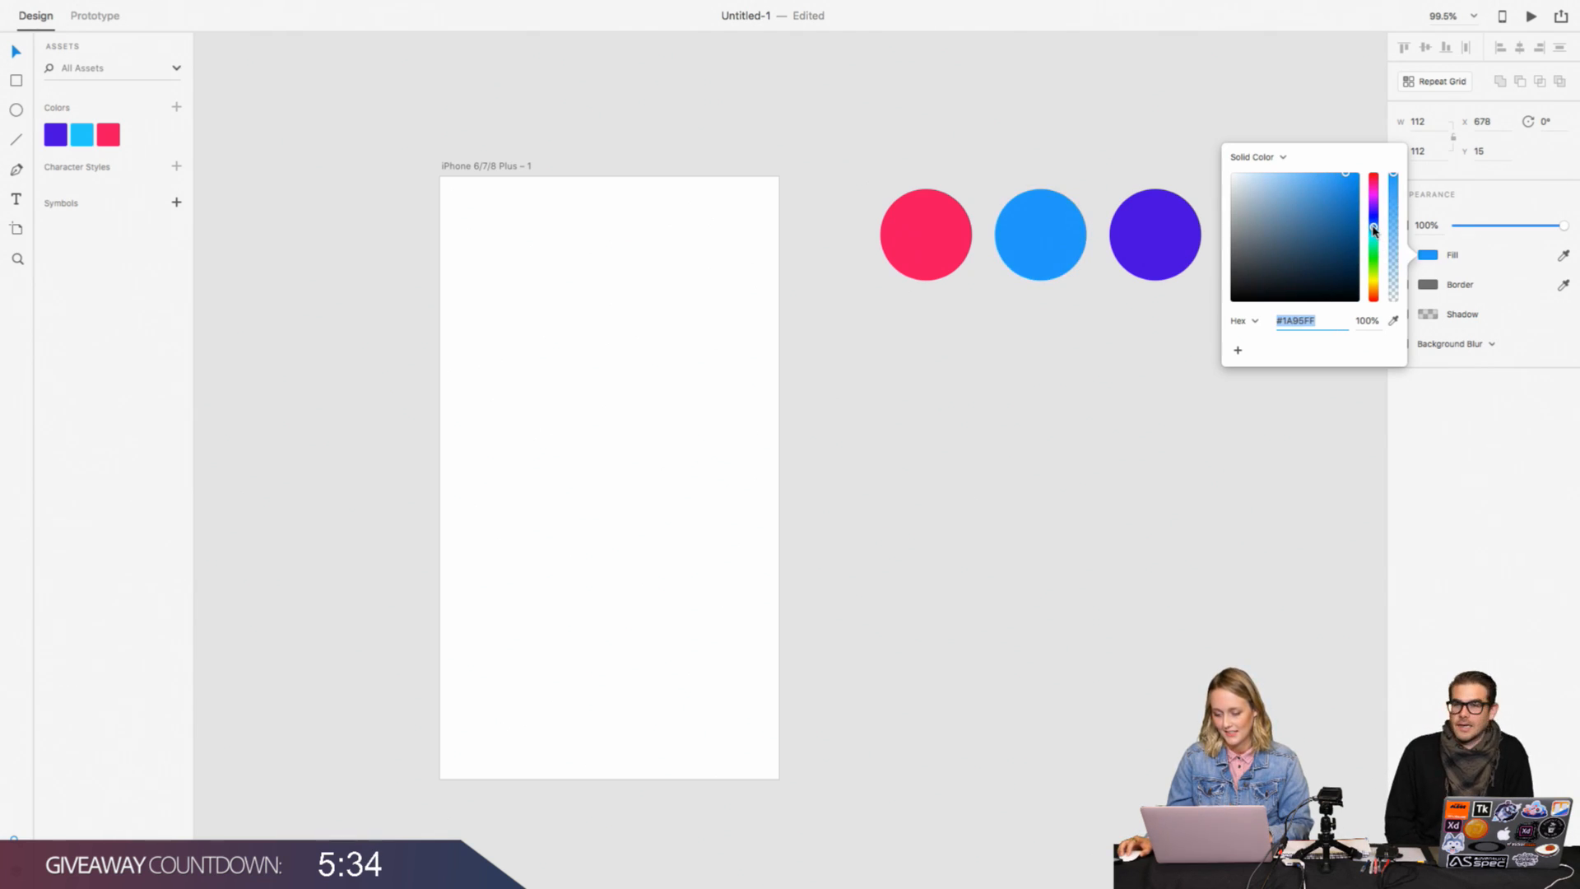
click(1080, 268)
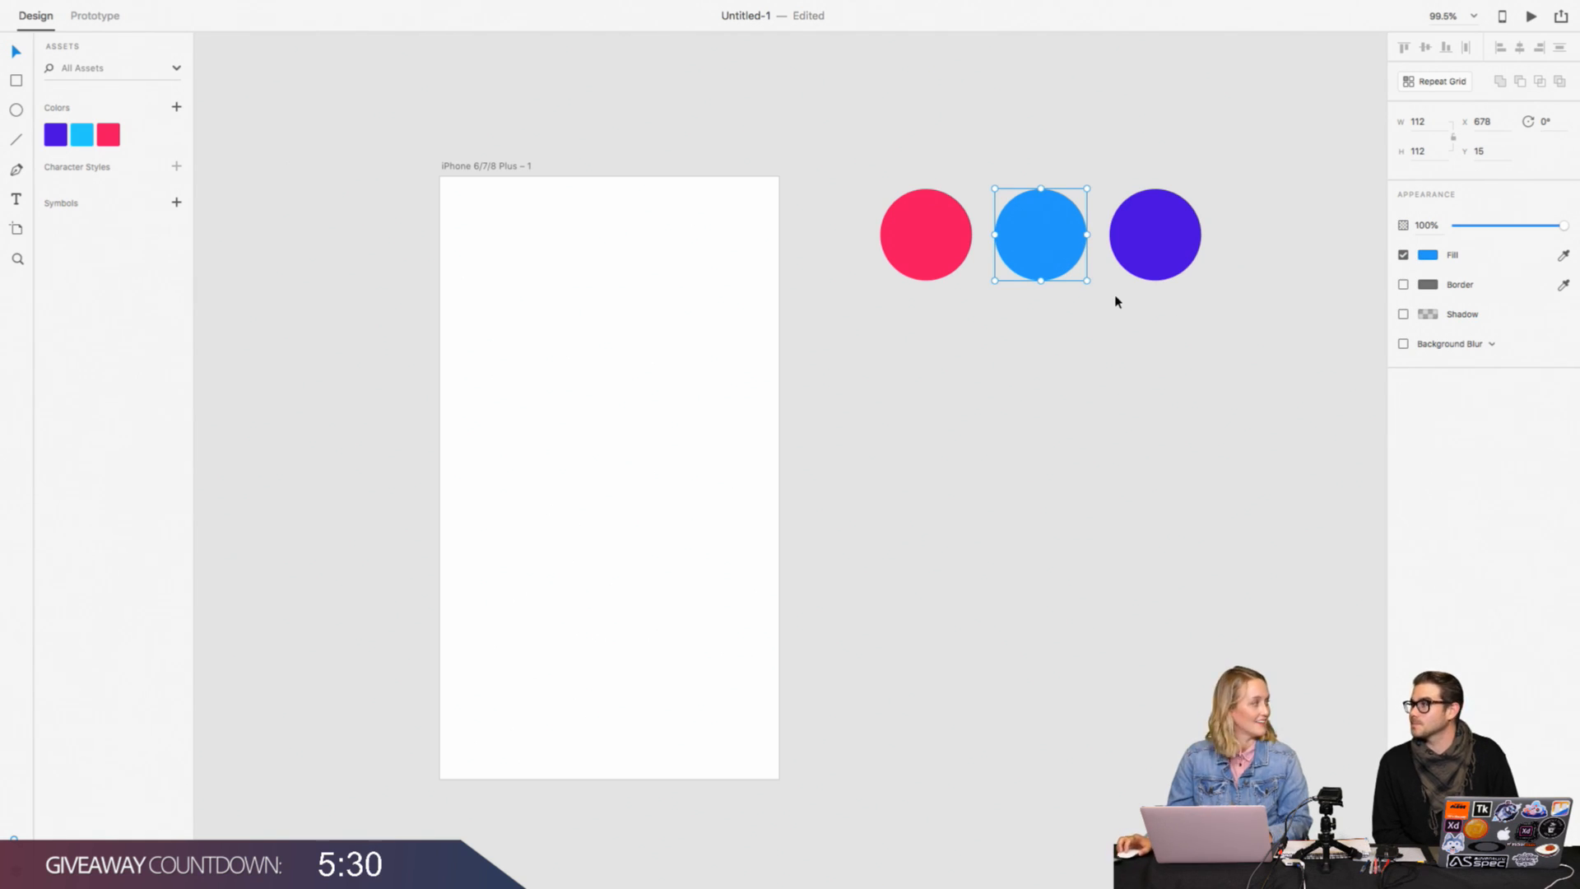
Step: Save the middle circle's blue fill as a colour asset and delete all three sample circles
click(177, 108)
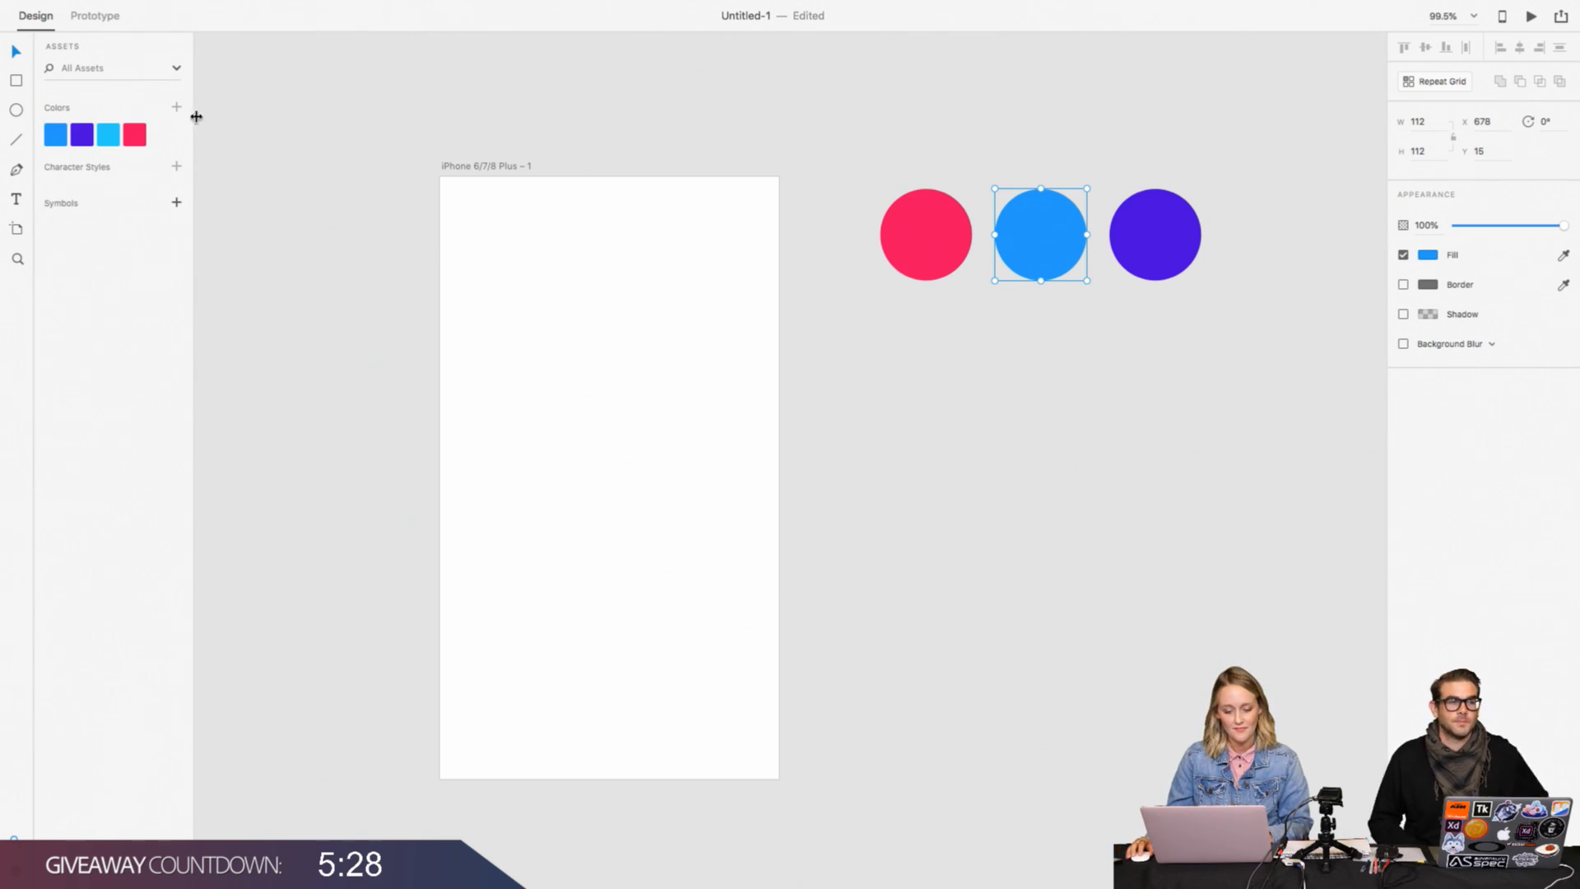
drag(852, 128, 1165, 297)
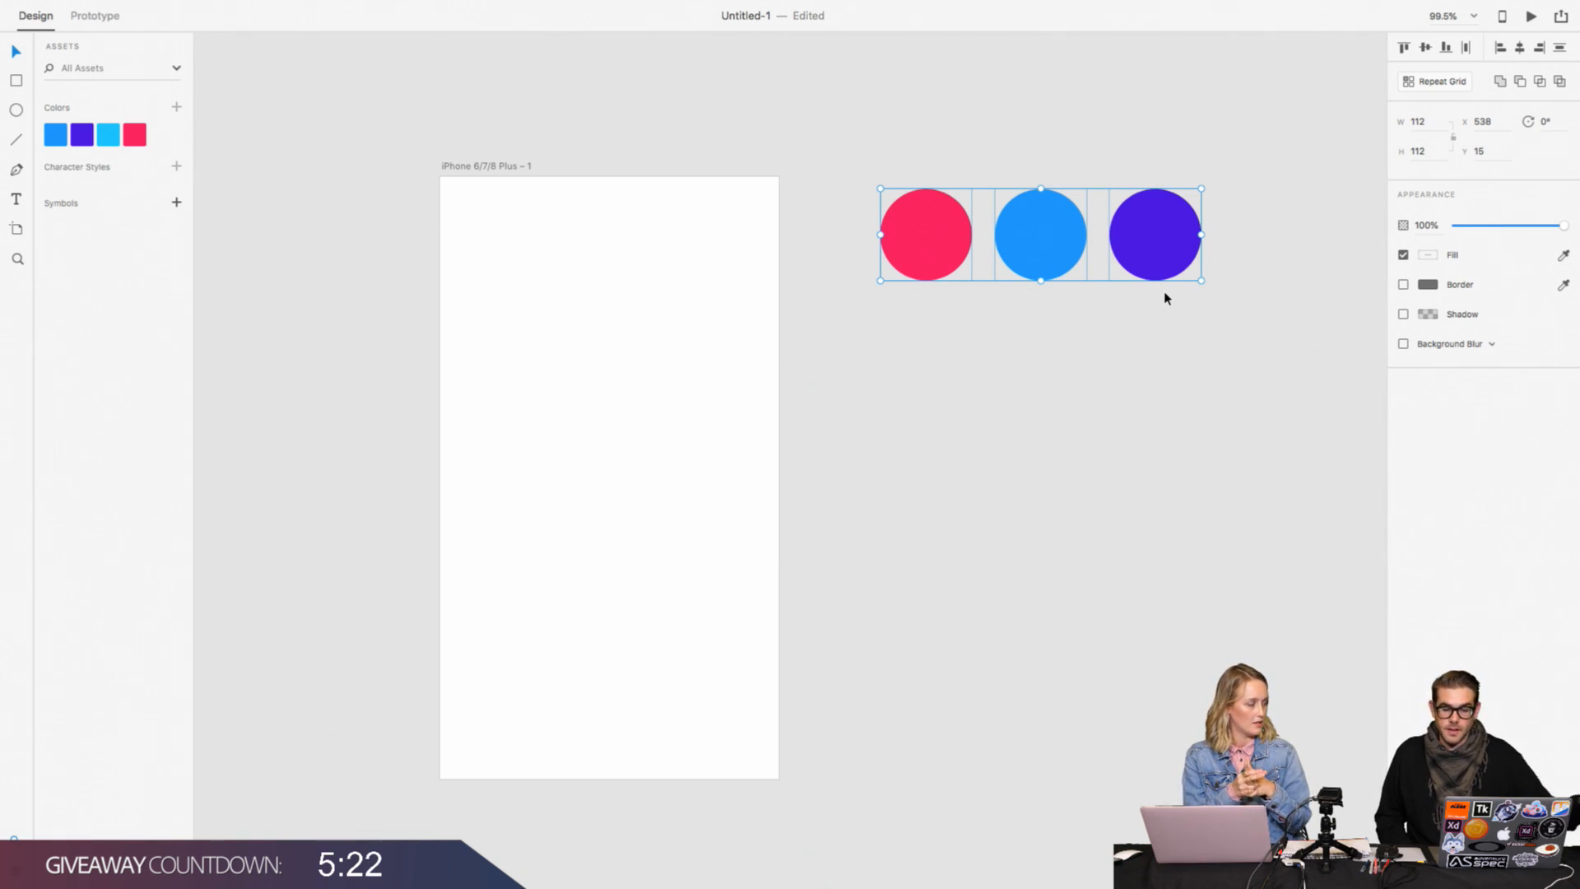
key(Delete)
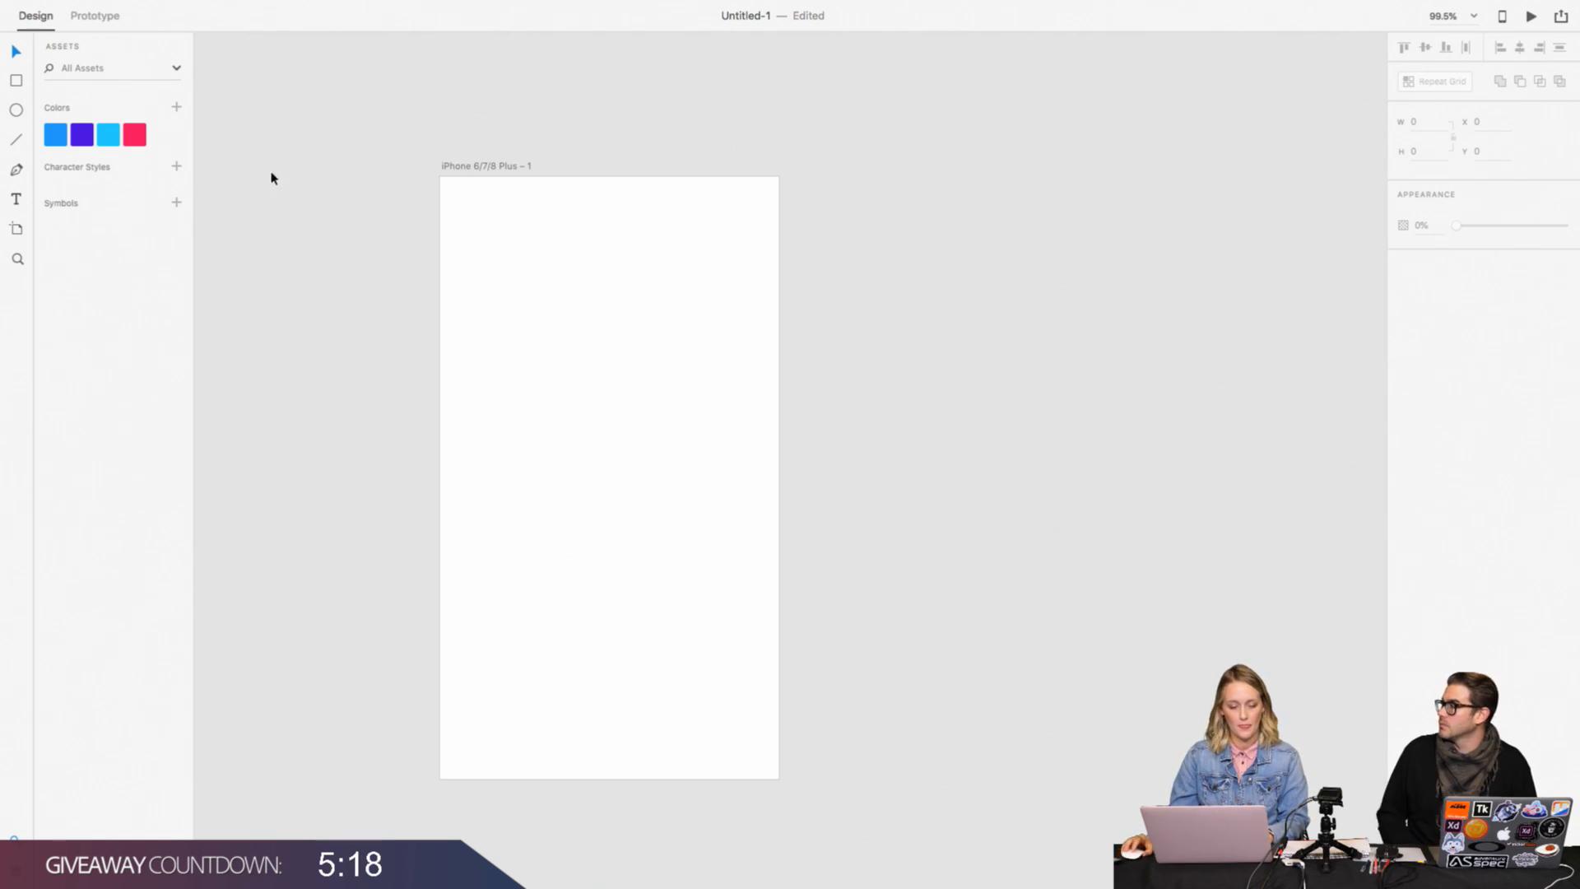
Step: Draw a borderless rectangle about 341 px wide and 736 px high from the artboard's upper-left corner, covering its full height
click(18, 84)
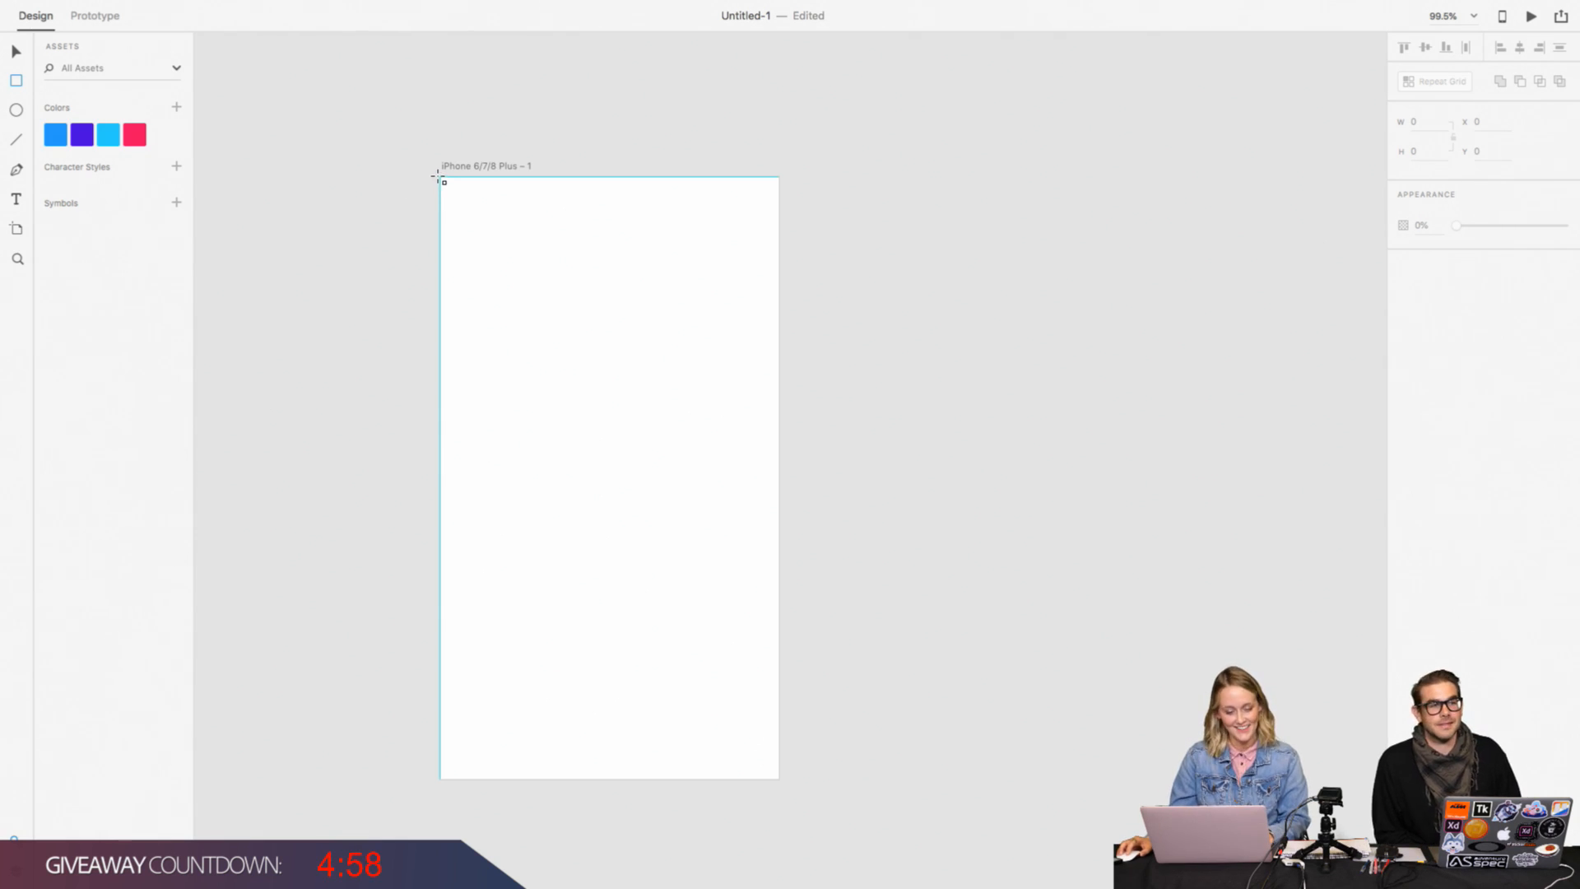
mouse_move(438, 177)
mouse_down()
mouse_move(508, 360)
mouse_move(720, 780)
mouse_up()
click(1403, 313)
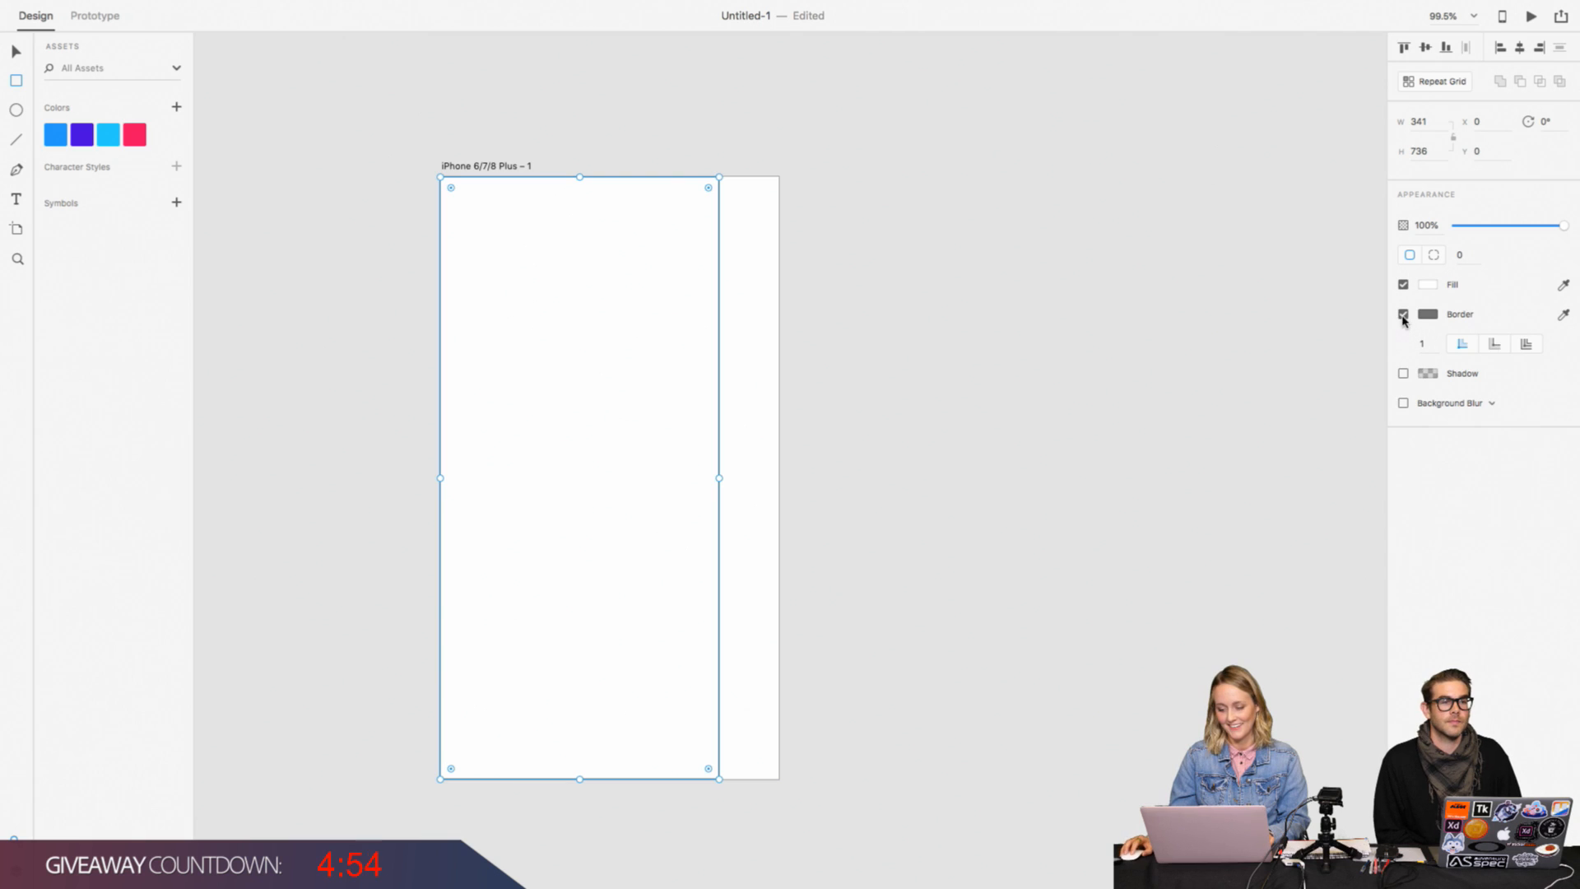
Step: Fill the rectangle with the saved purple colour asset, #4A1CE5
click(1429, 287)
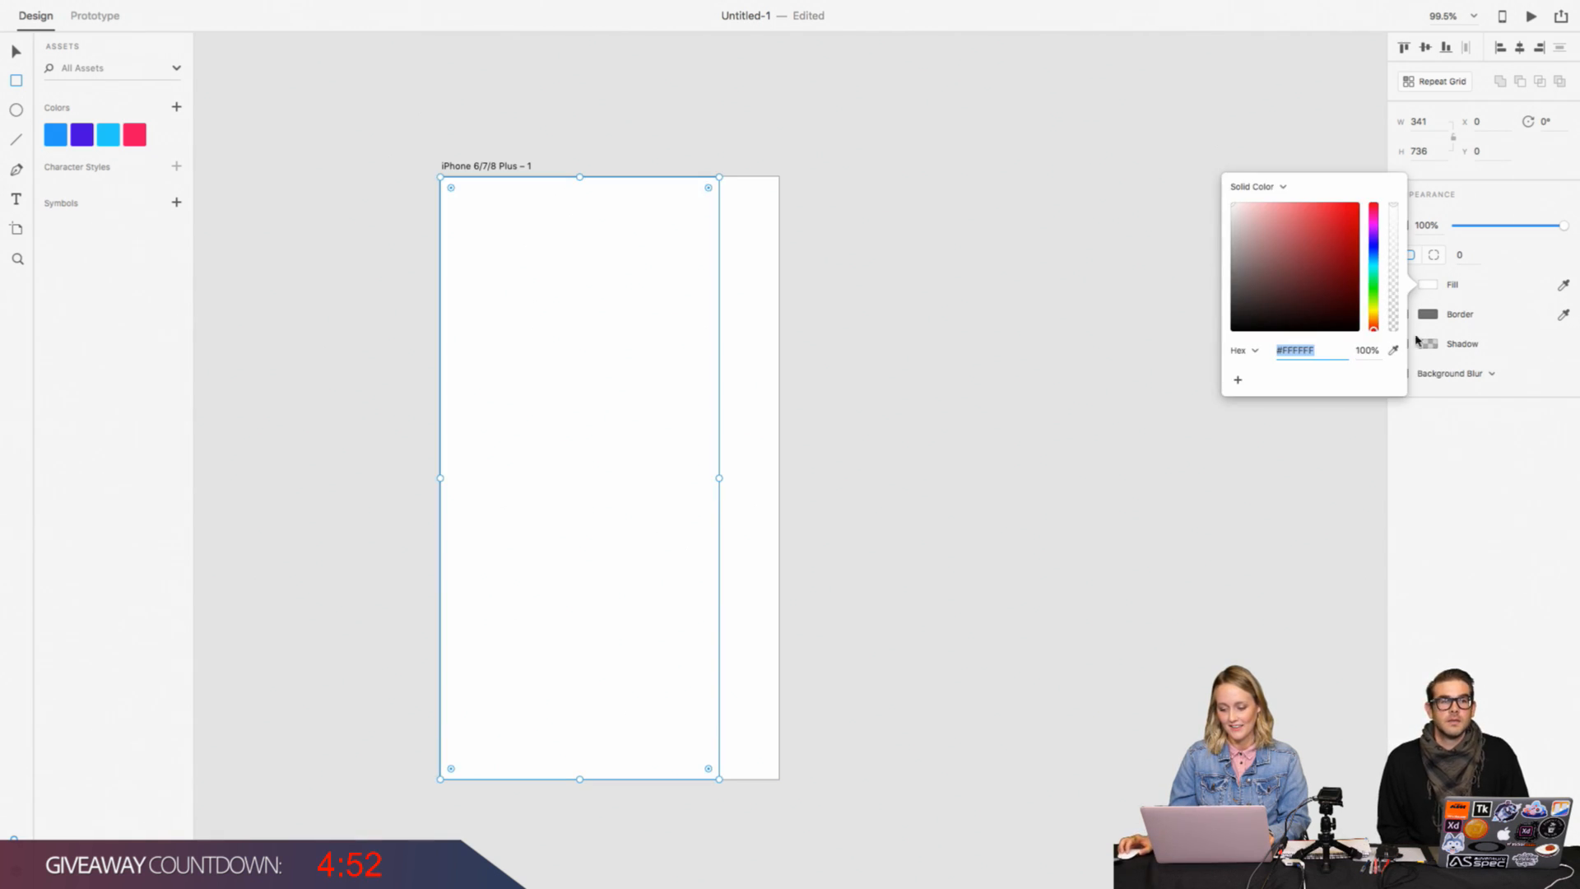
click(1394, 350)
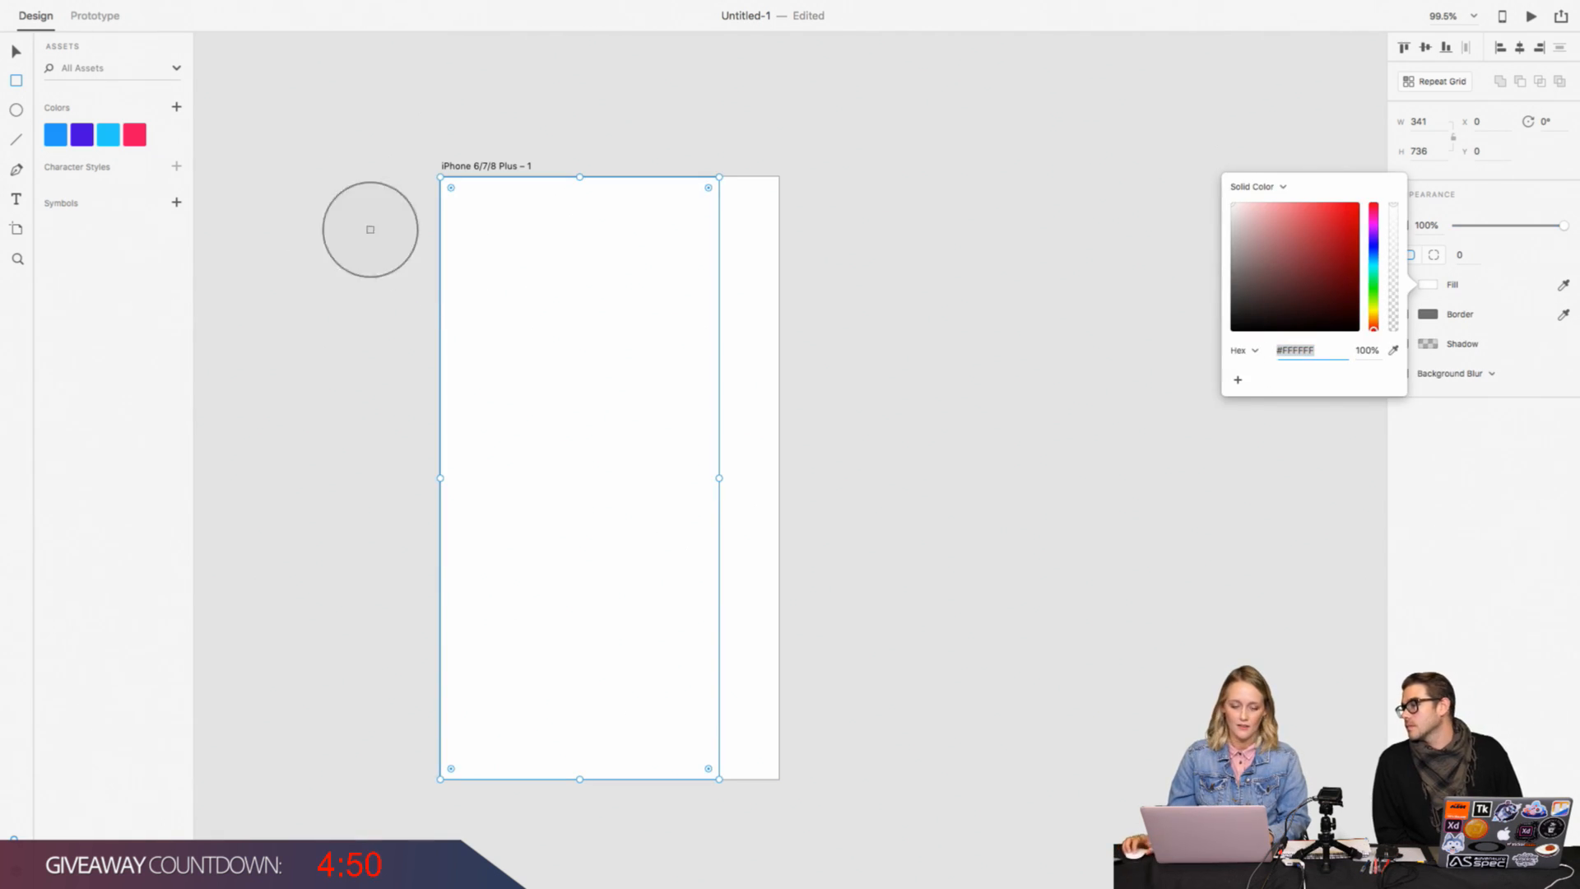
click(82, 134)
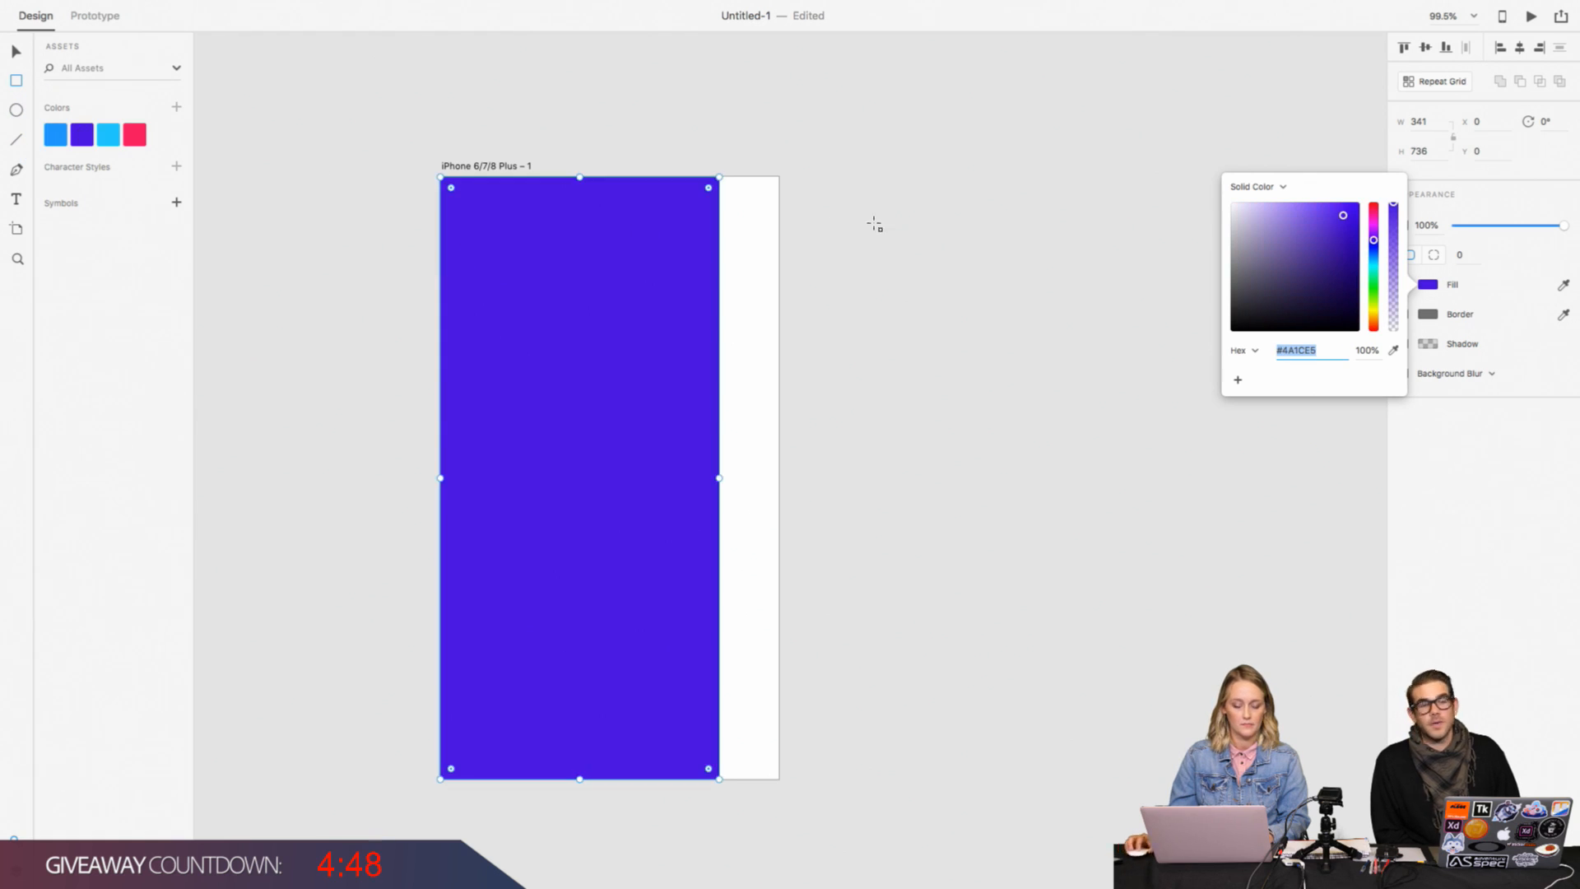
click(1267, 147)
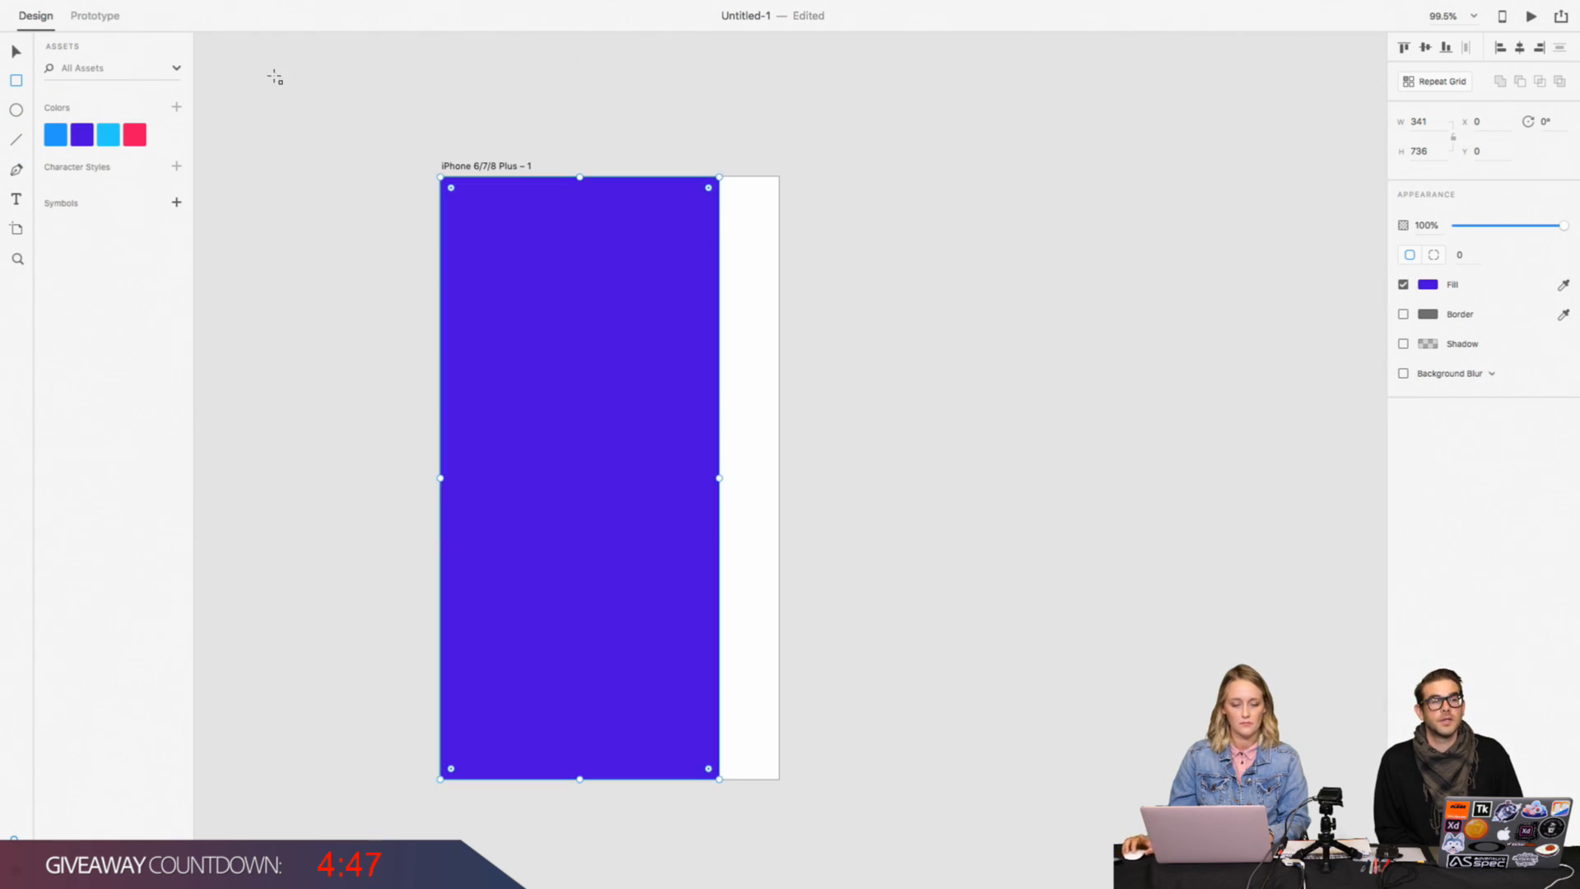
click(16, 52)
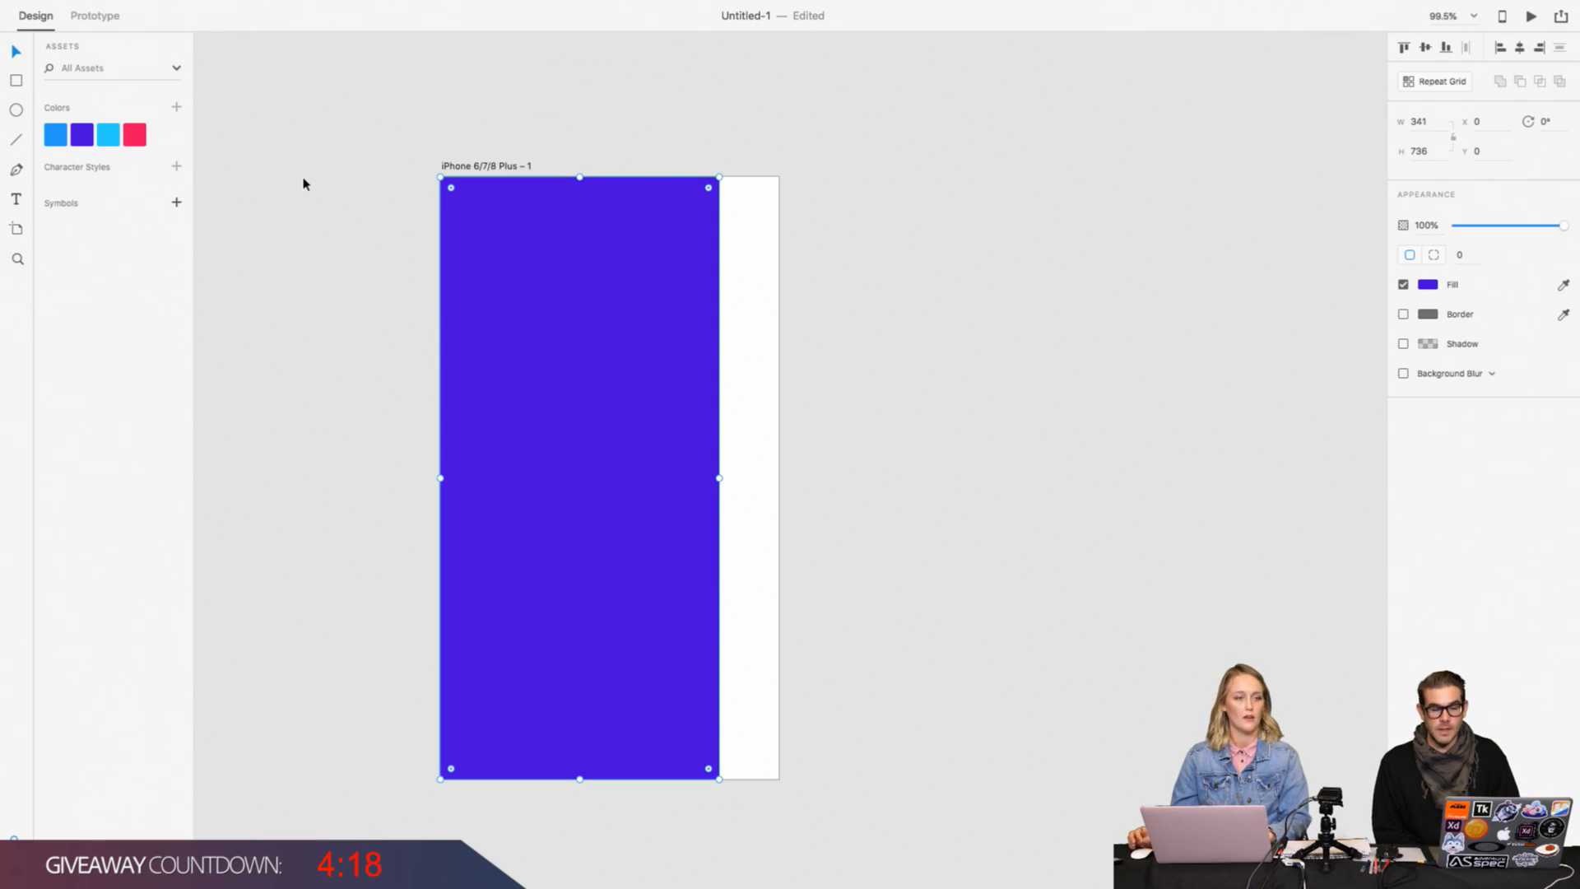
scroll(304, 184, right, 3)
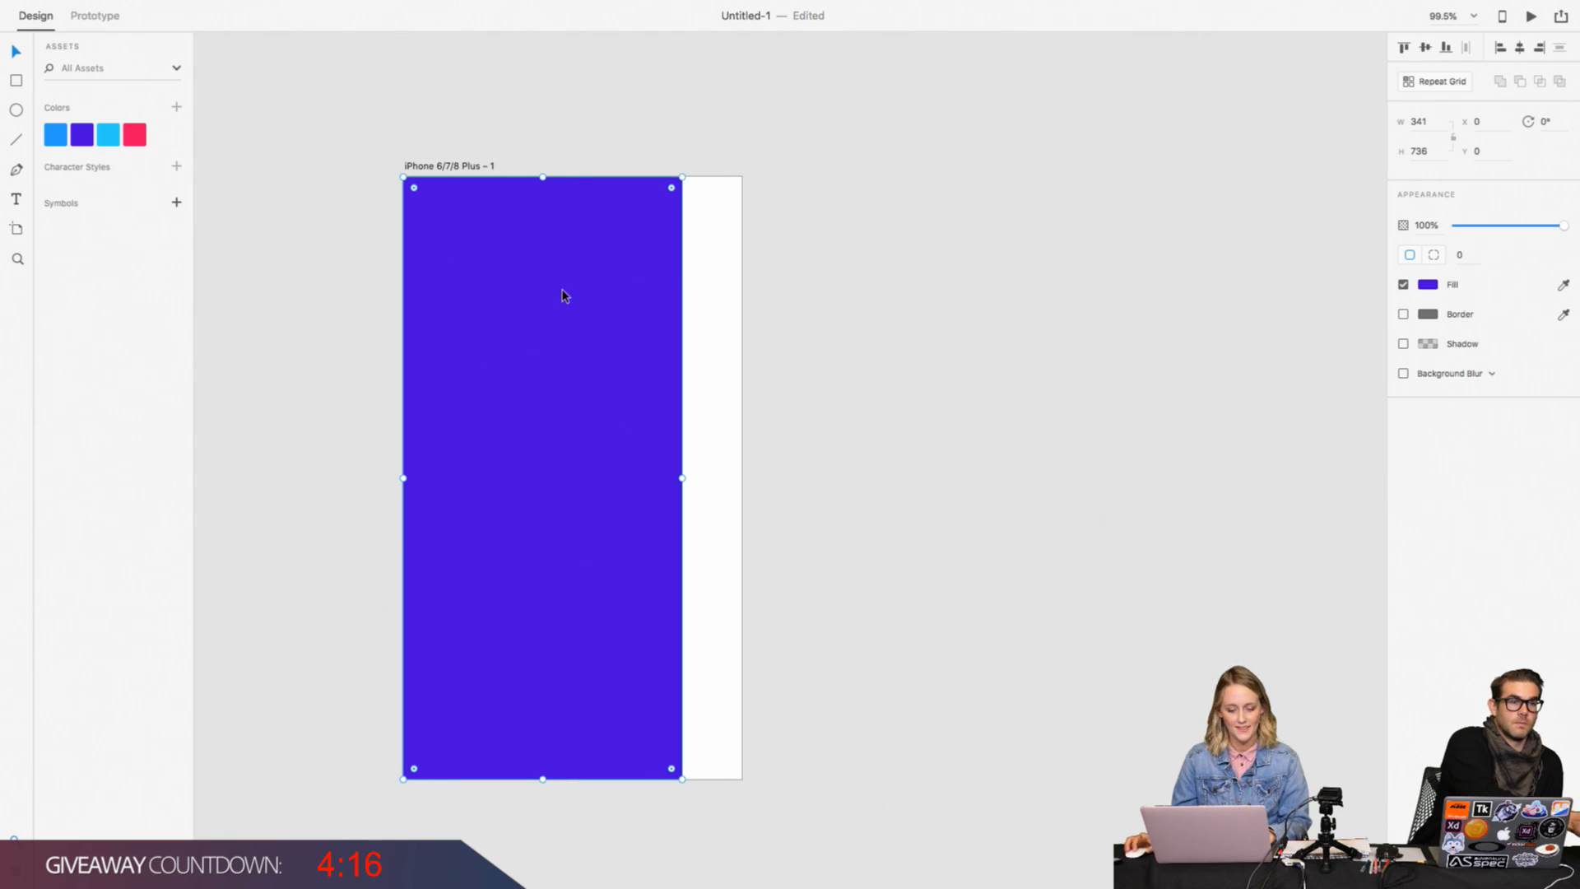
click(716, 258)
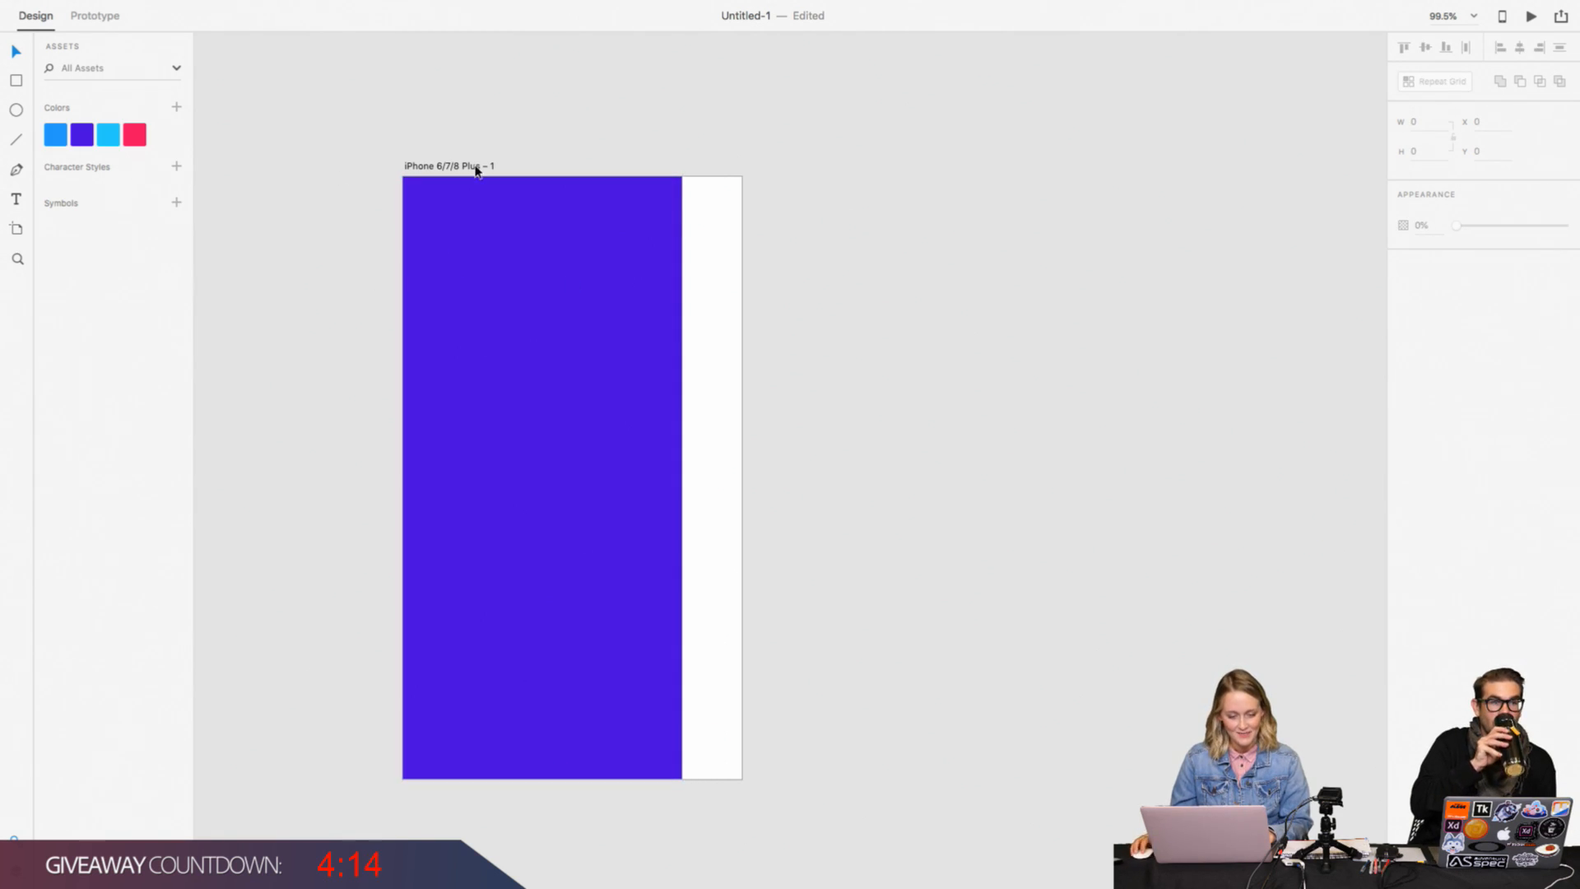
click(475, 249)
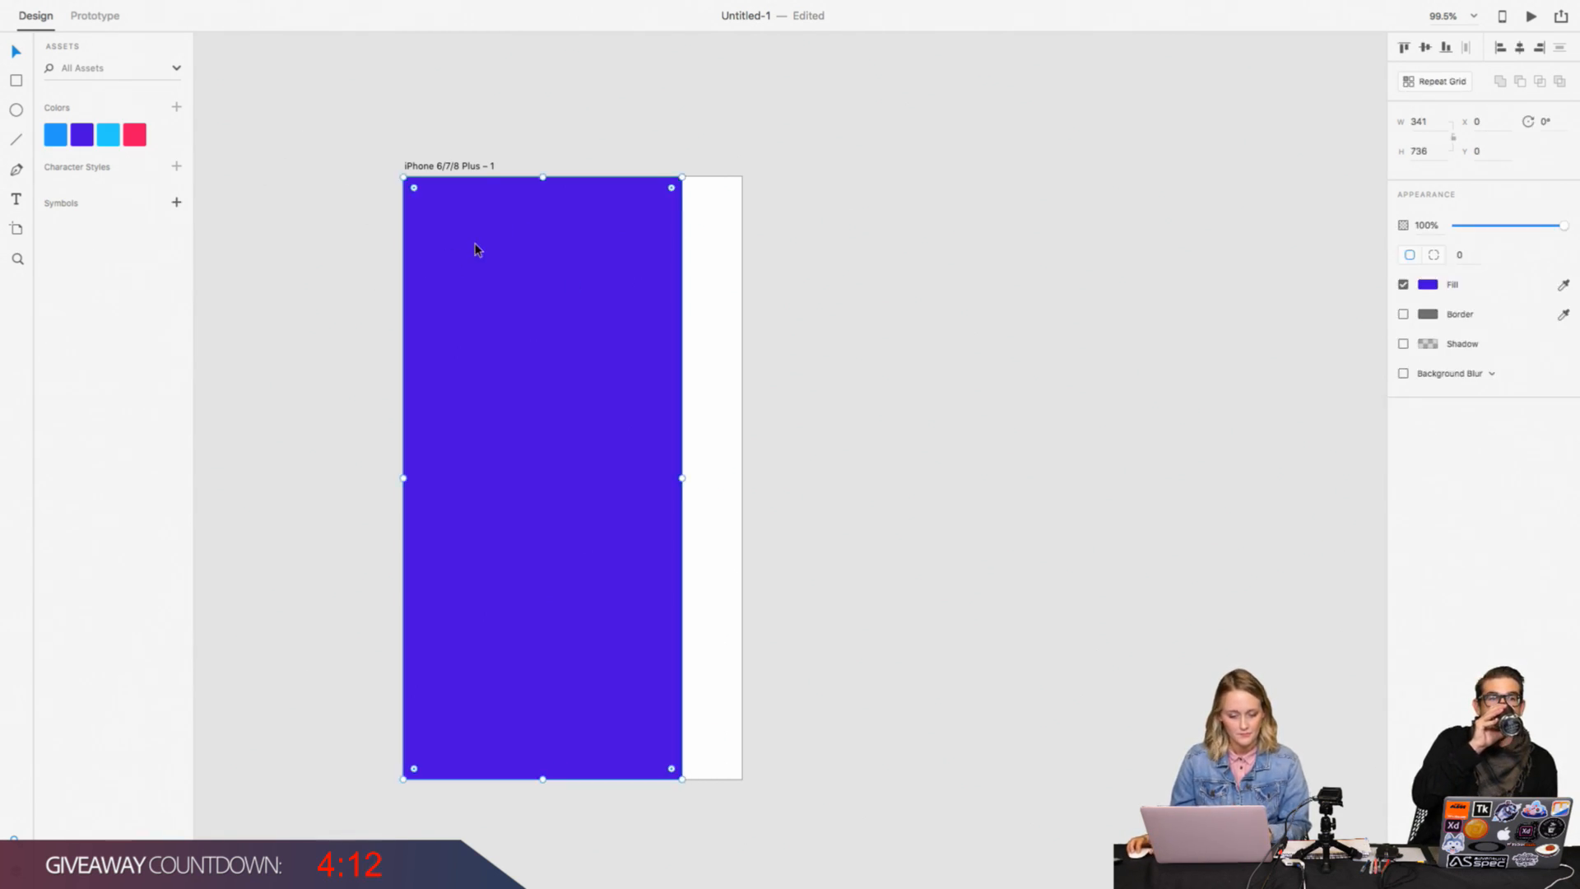
click(1181, 263)
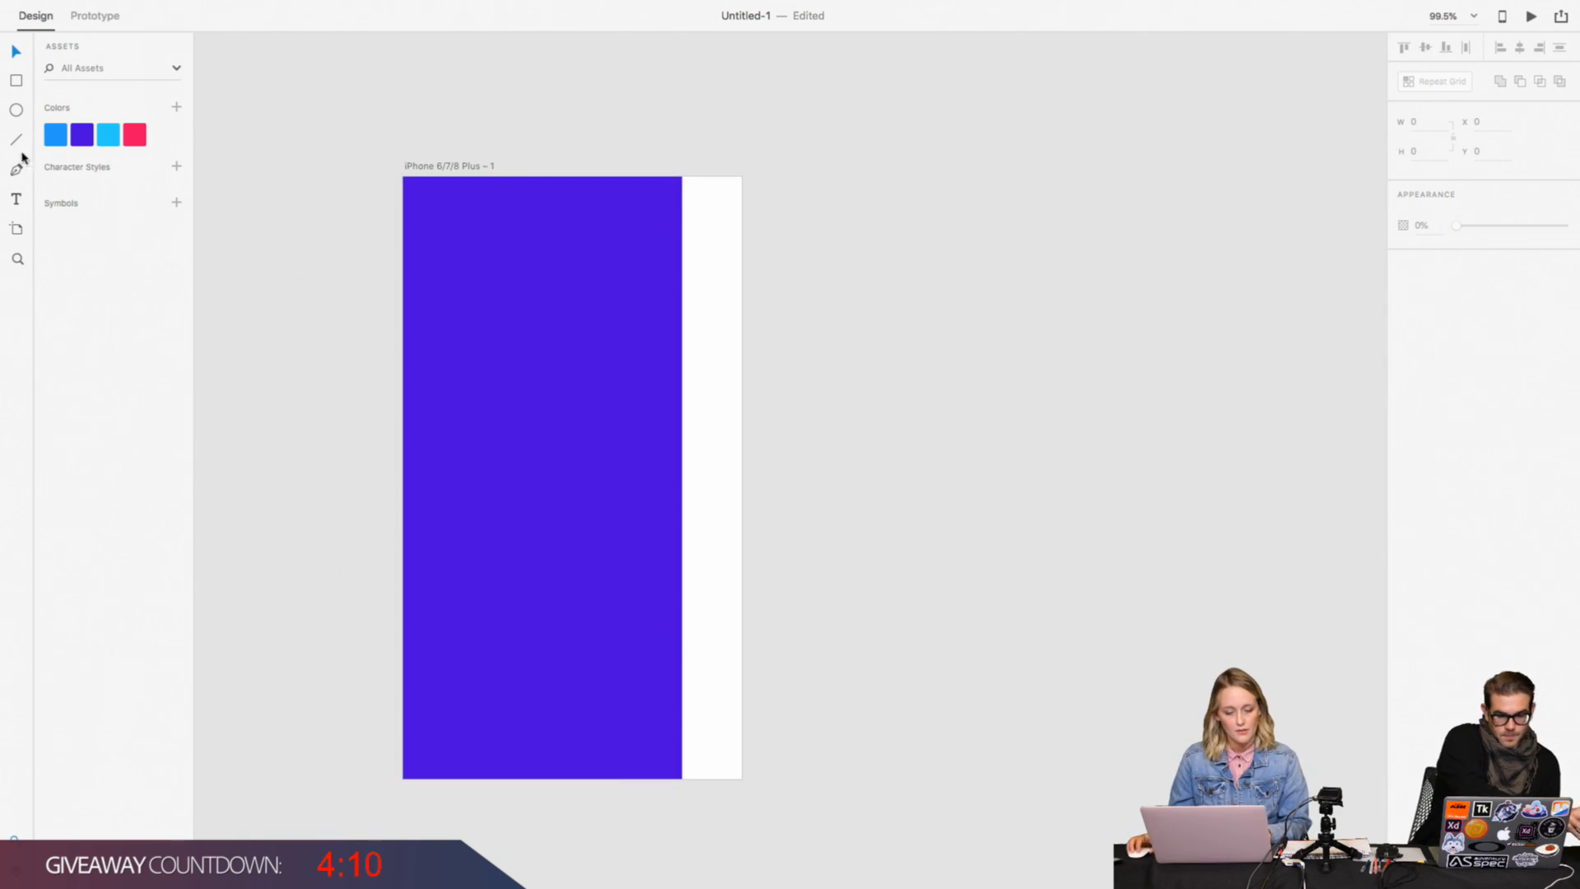
Step: Draw a borderless white circle about 79 px in diameter near the purple rectangle's upper-left corner
click(15, 111)
drag(429, 210, 495, 275)
click(1403, 284)
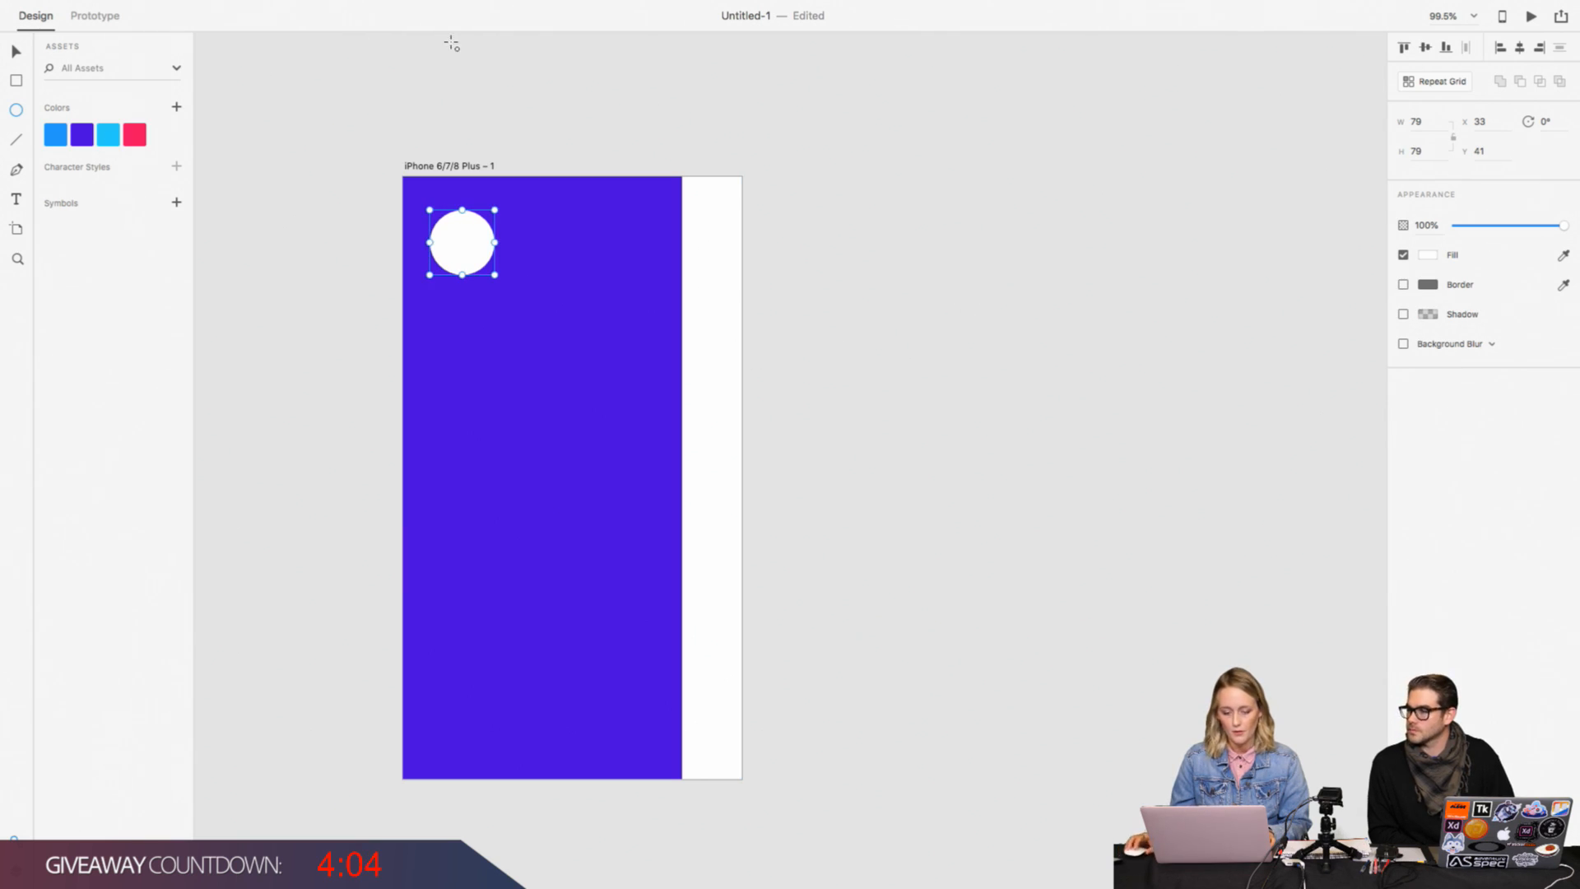
Step: Open the Creative Cloud Libraries panel
mouse_move(437, 4)
click(158, 8)
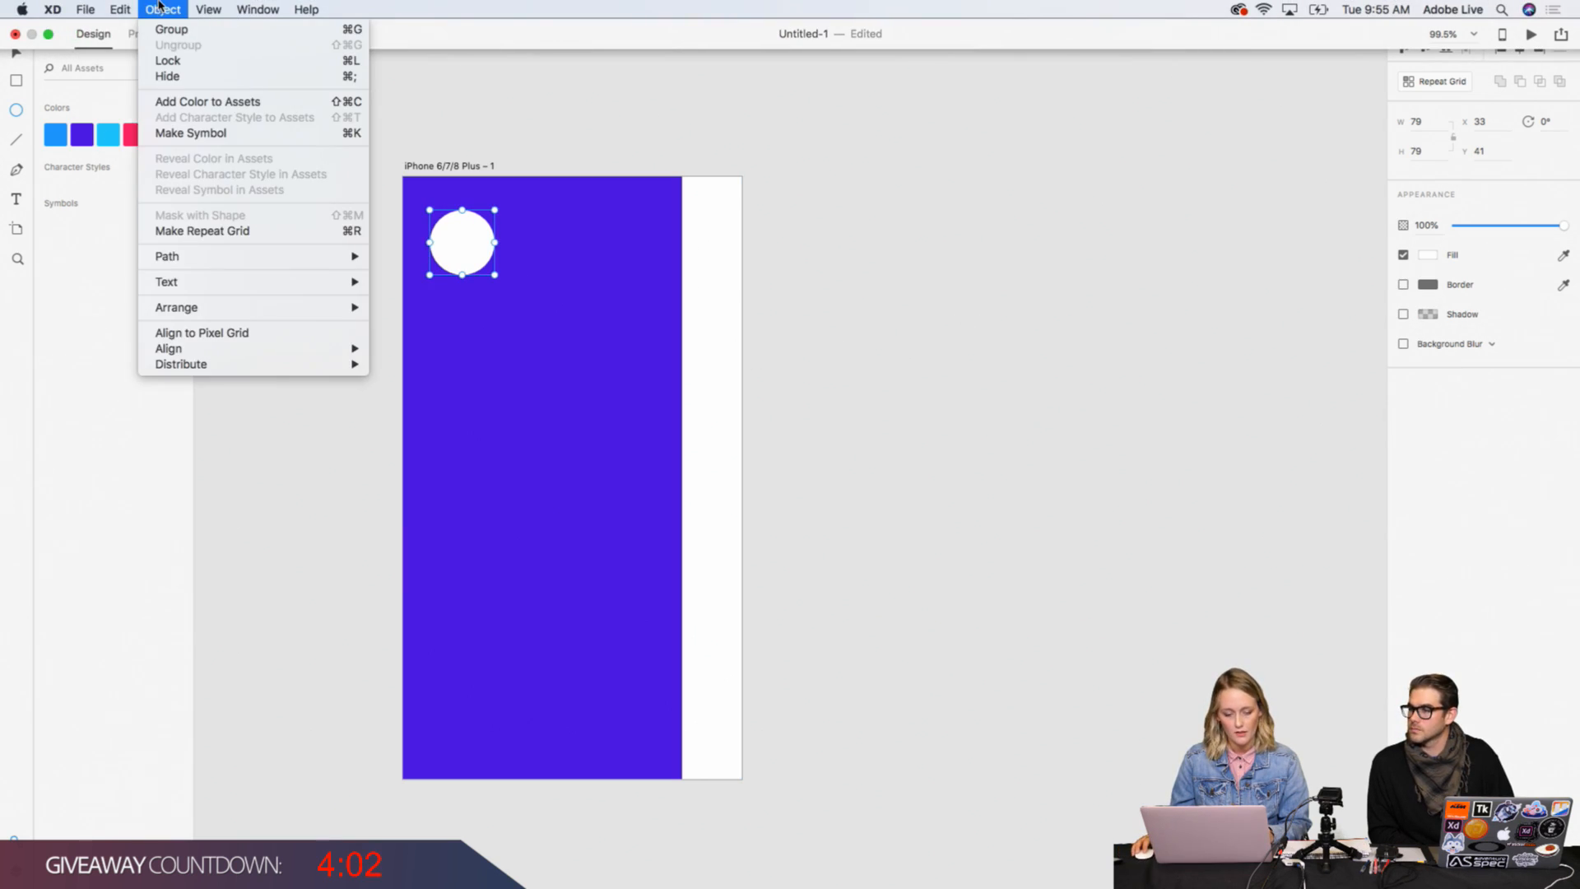
mouse_move(111, 7)
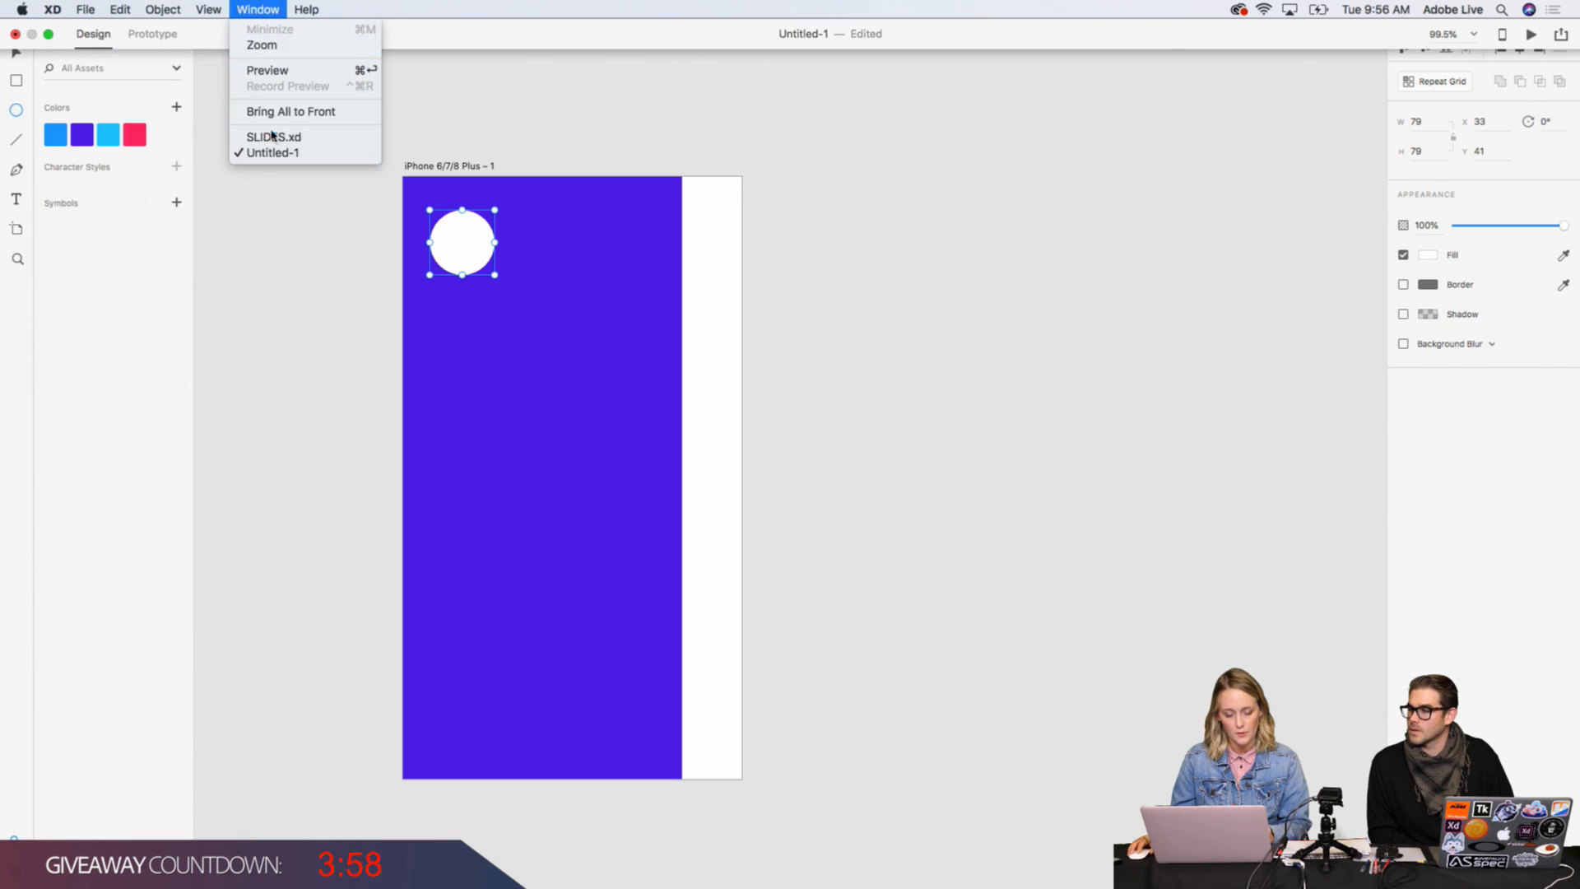
mouse_move(86, 9)
click(134, 92)
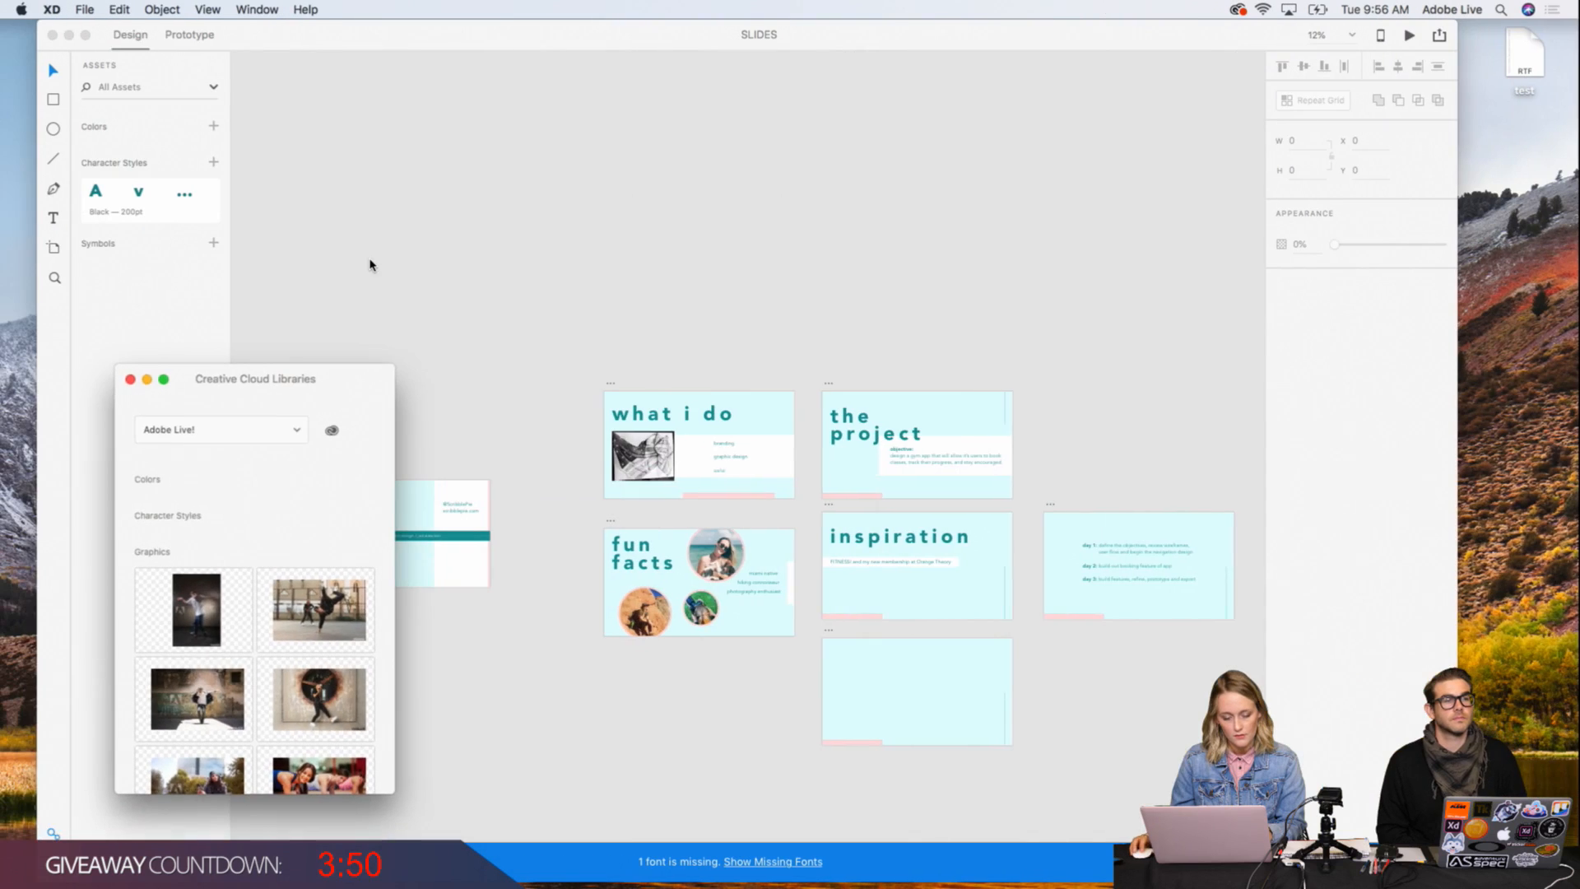
drag(288, 382, 1338, 408)
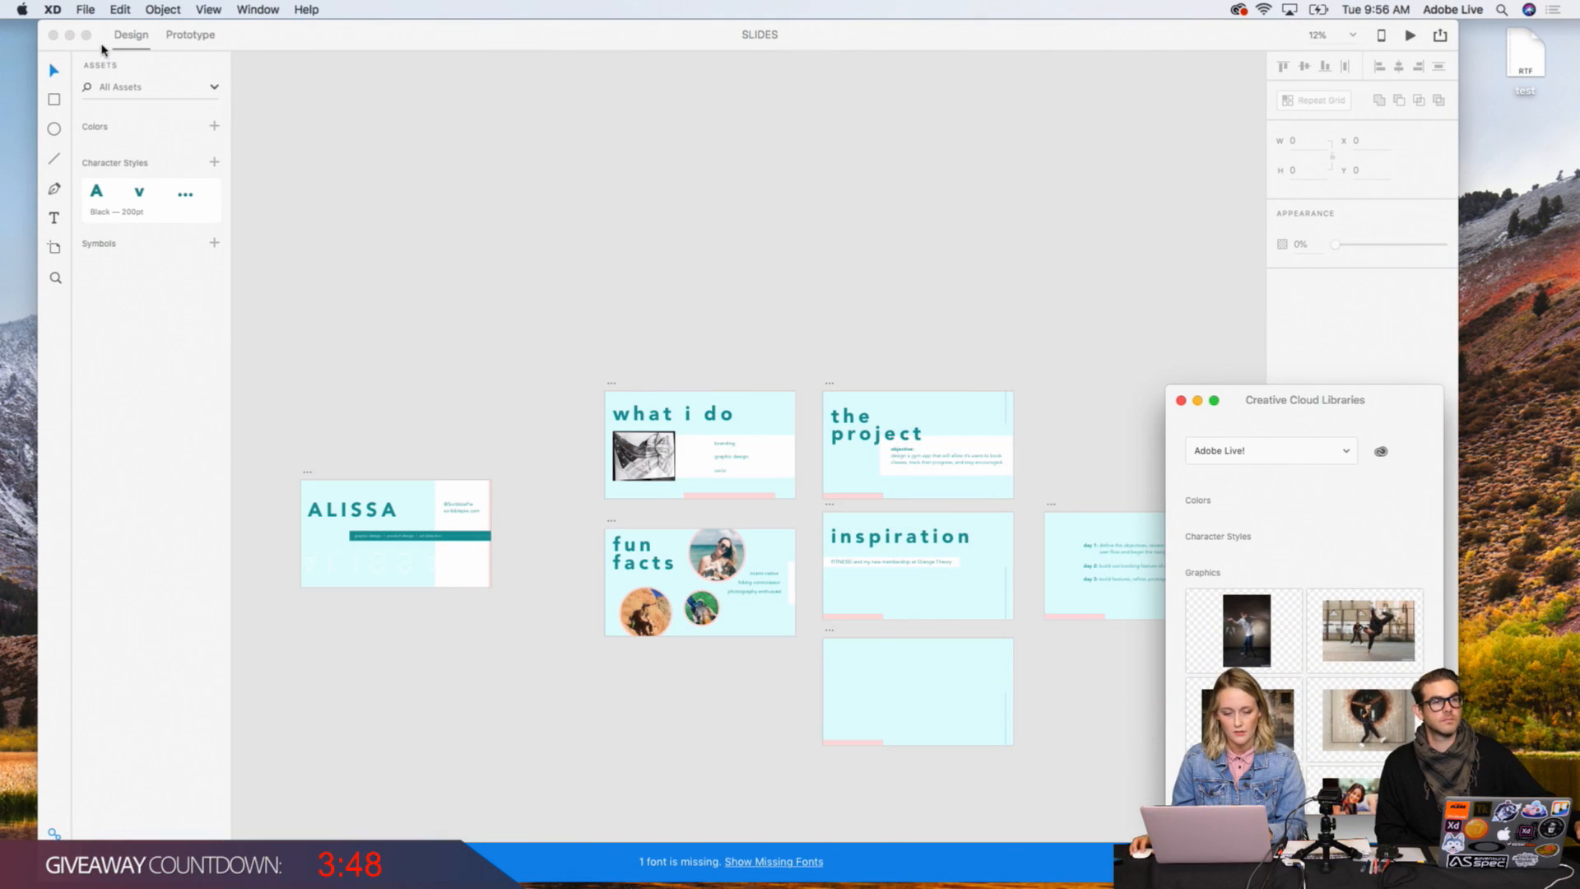
click(87, 35)
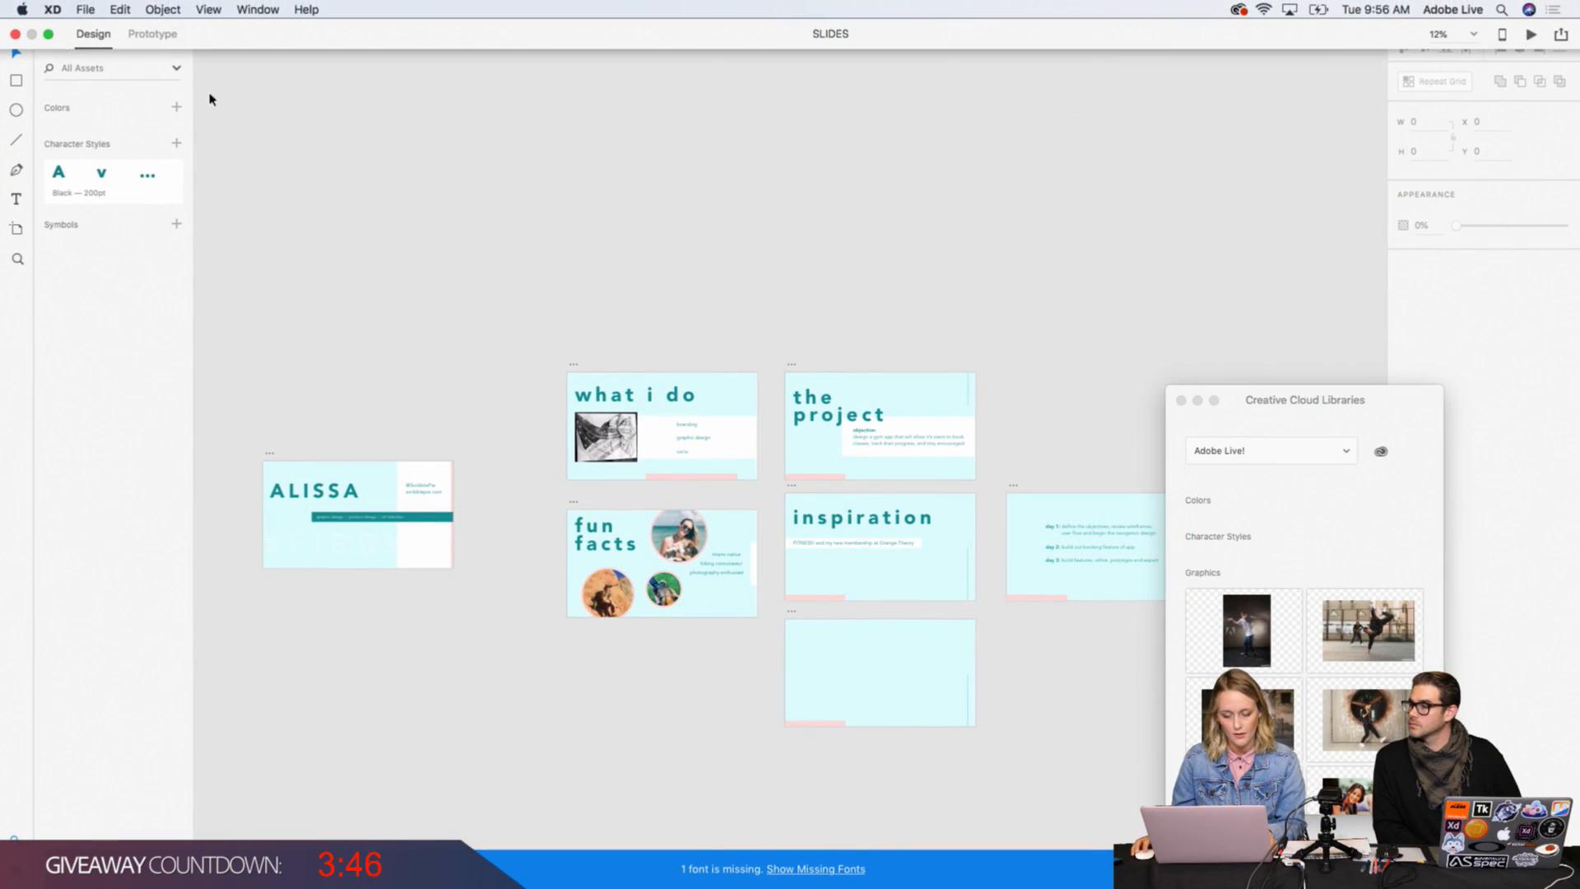
drag(1259, 400, 1364, 377)
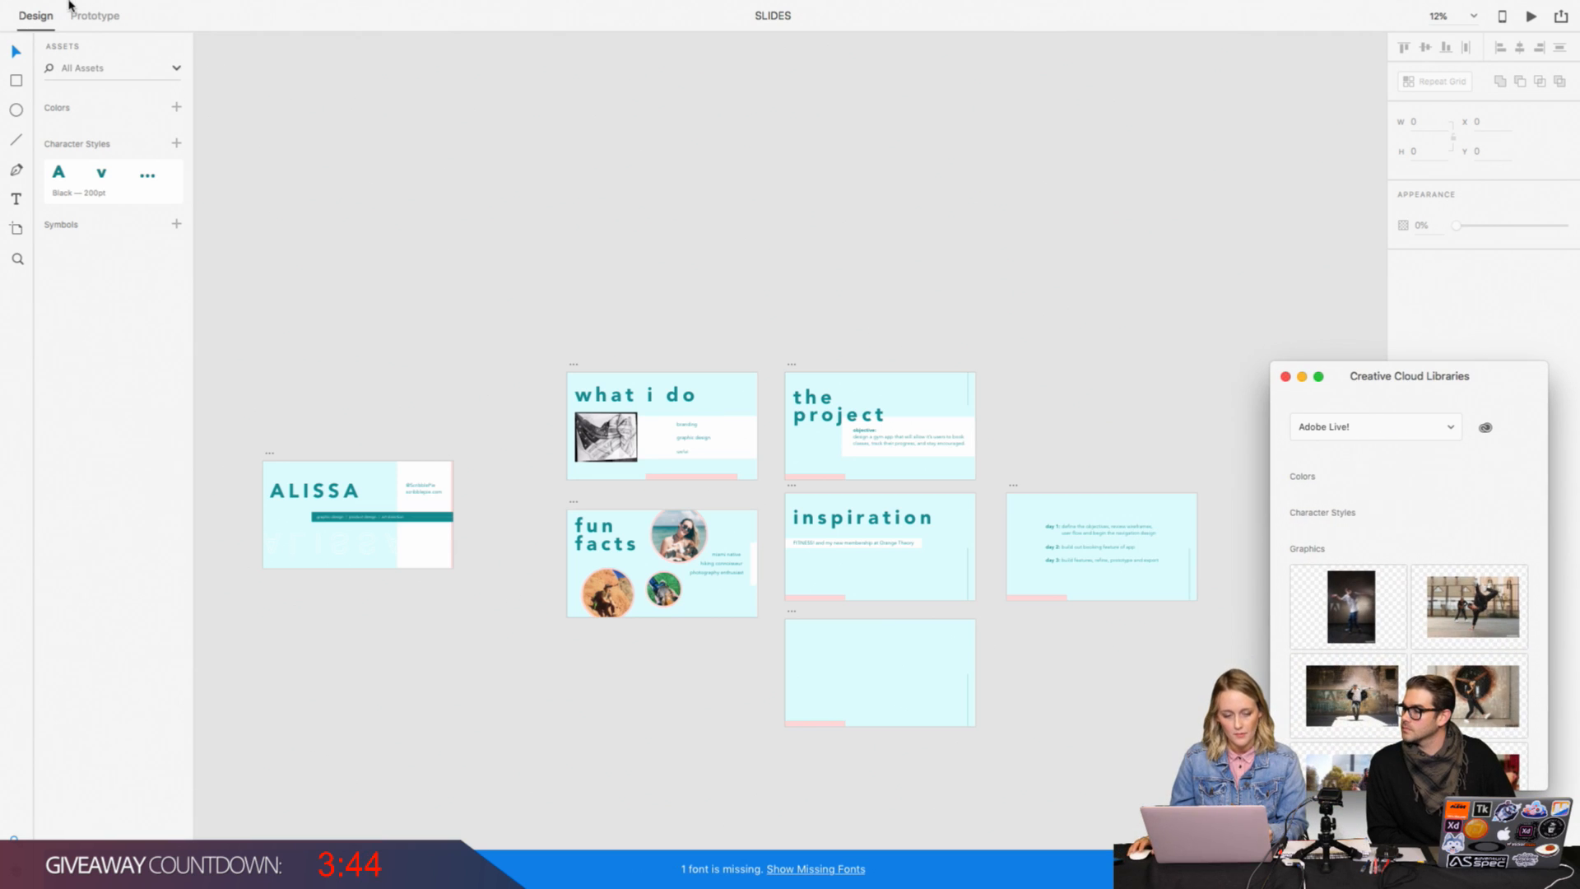
mouse_move(66, 7)
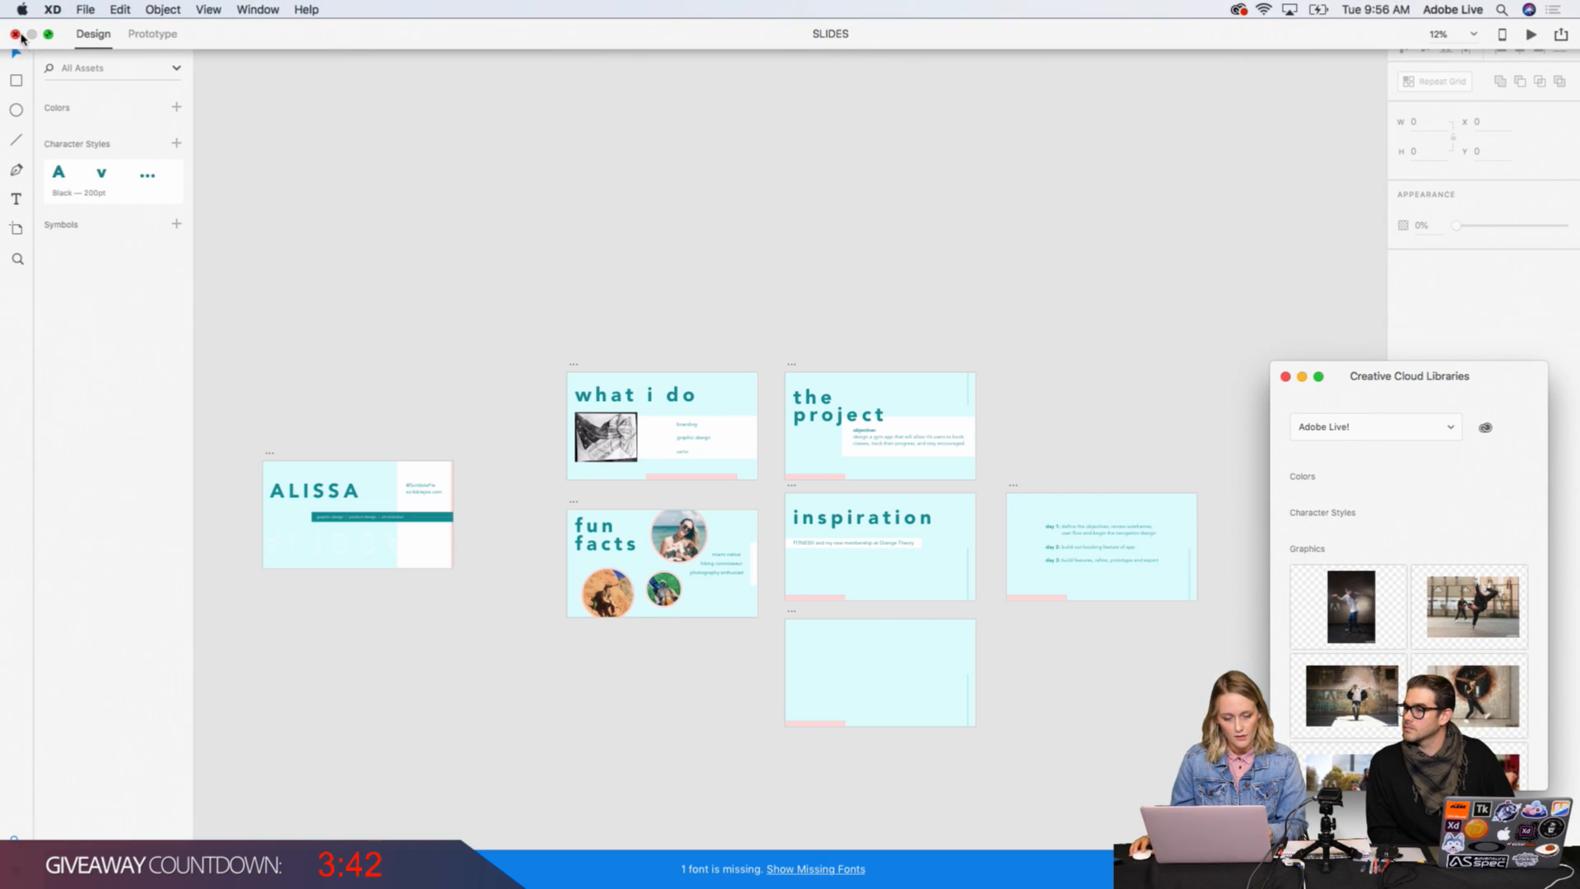
click(47, 35)
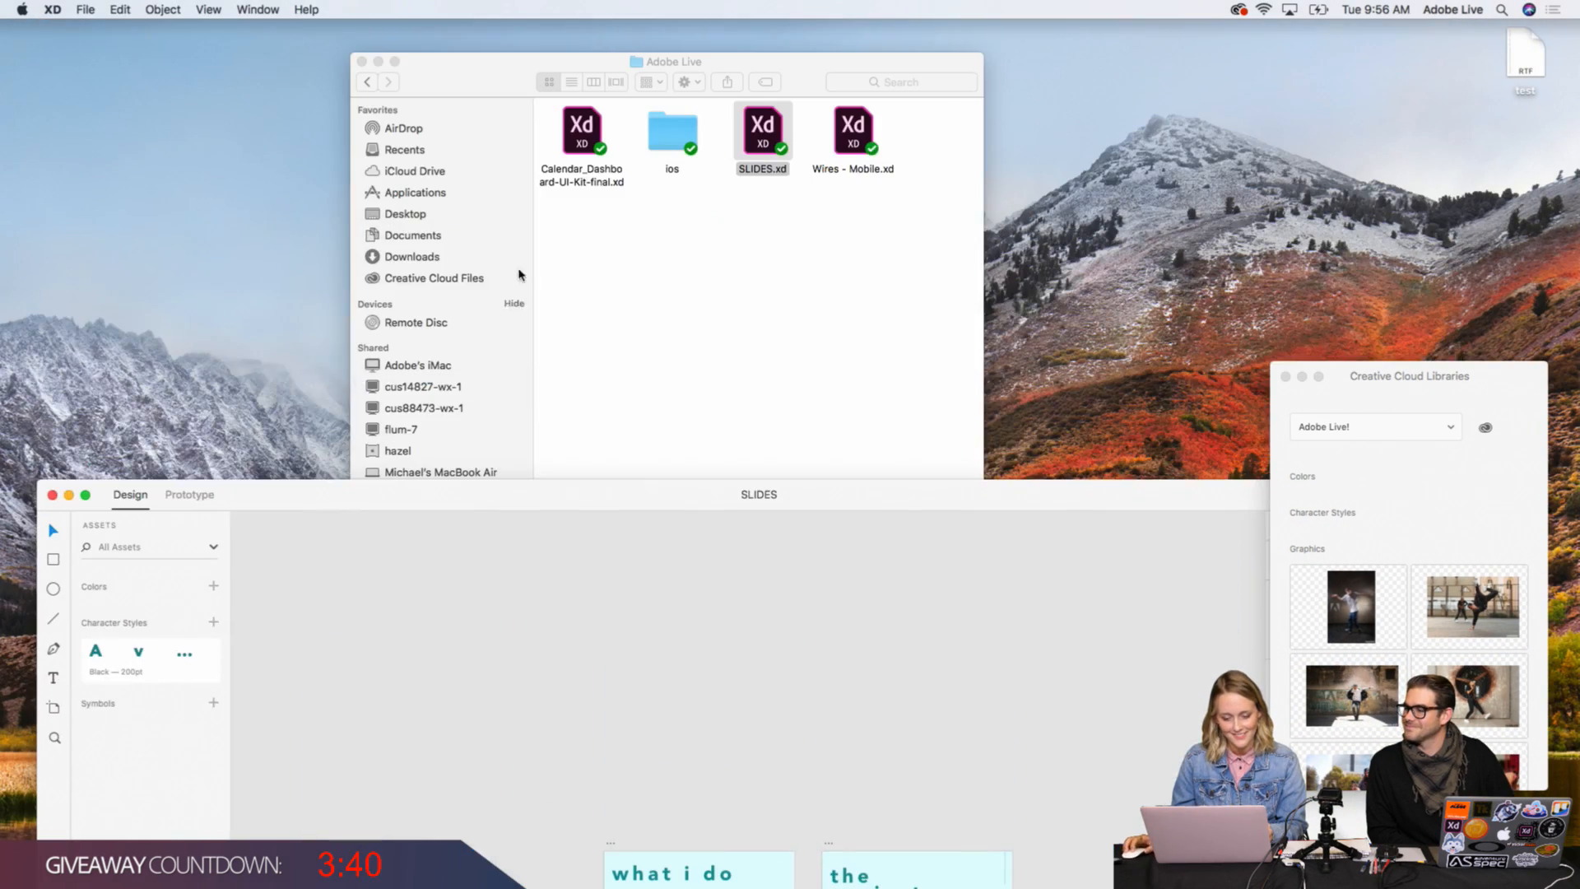
drag(395, 497, 399, 28)
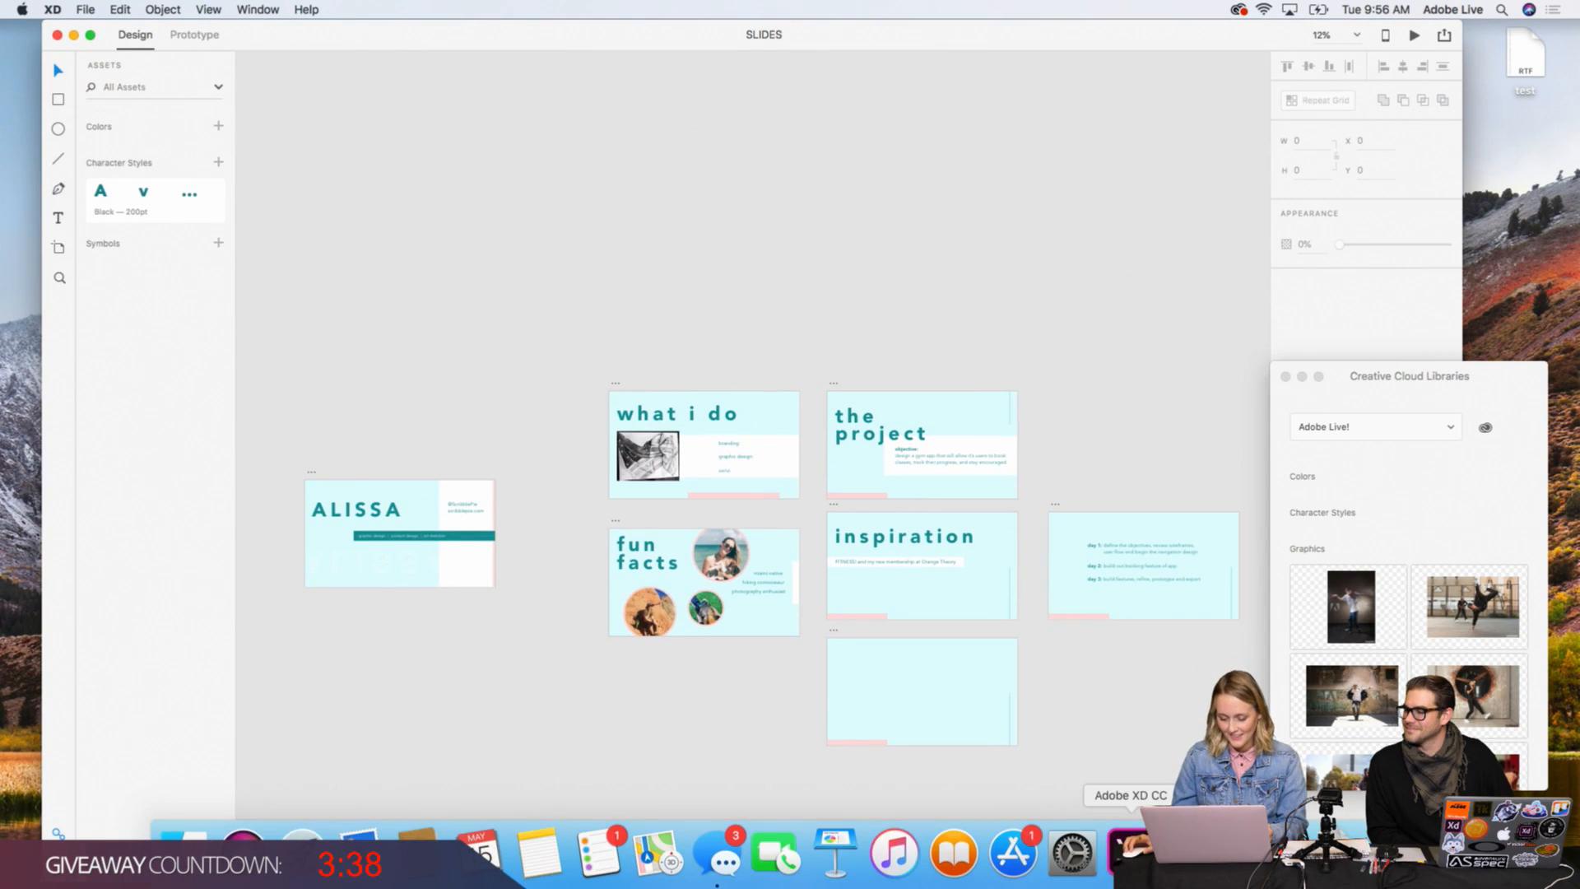
Step: Return to the Untitled-1 document, place the Creative Cloud Libraries panel beside the artboard and deselect the circle
click(1130, 860)
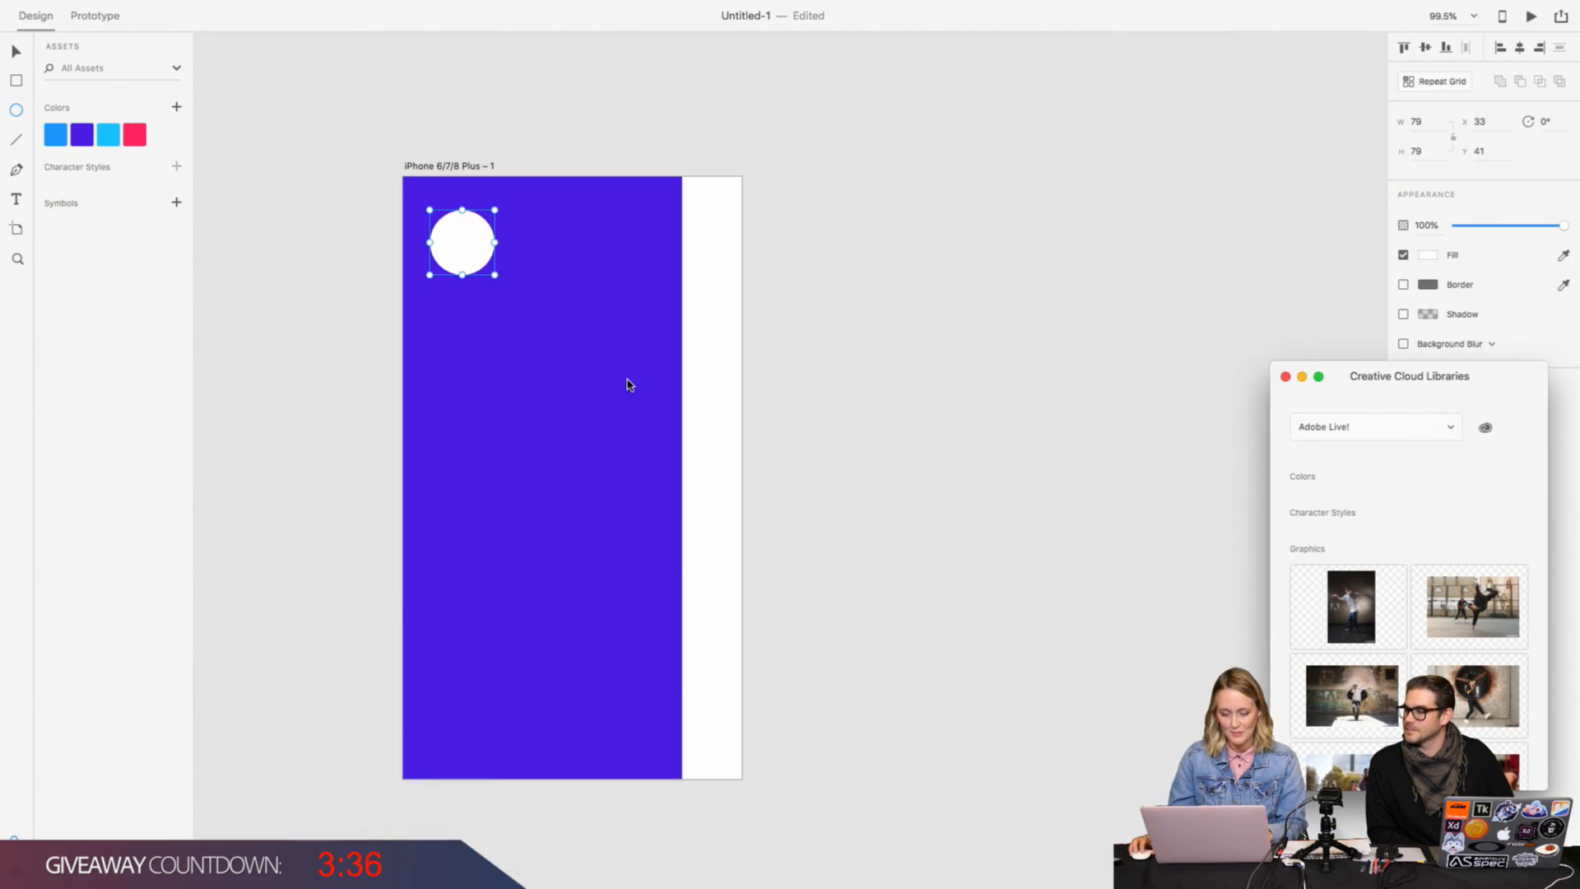
drag(1355, 384, 1274, 319)
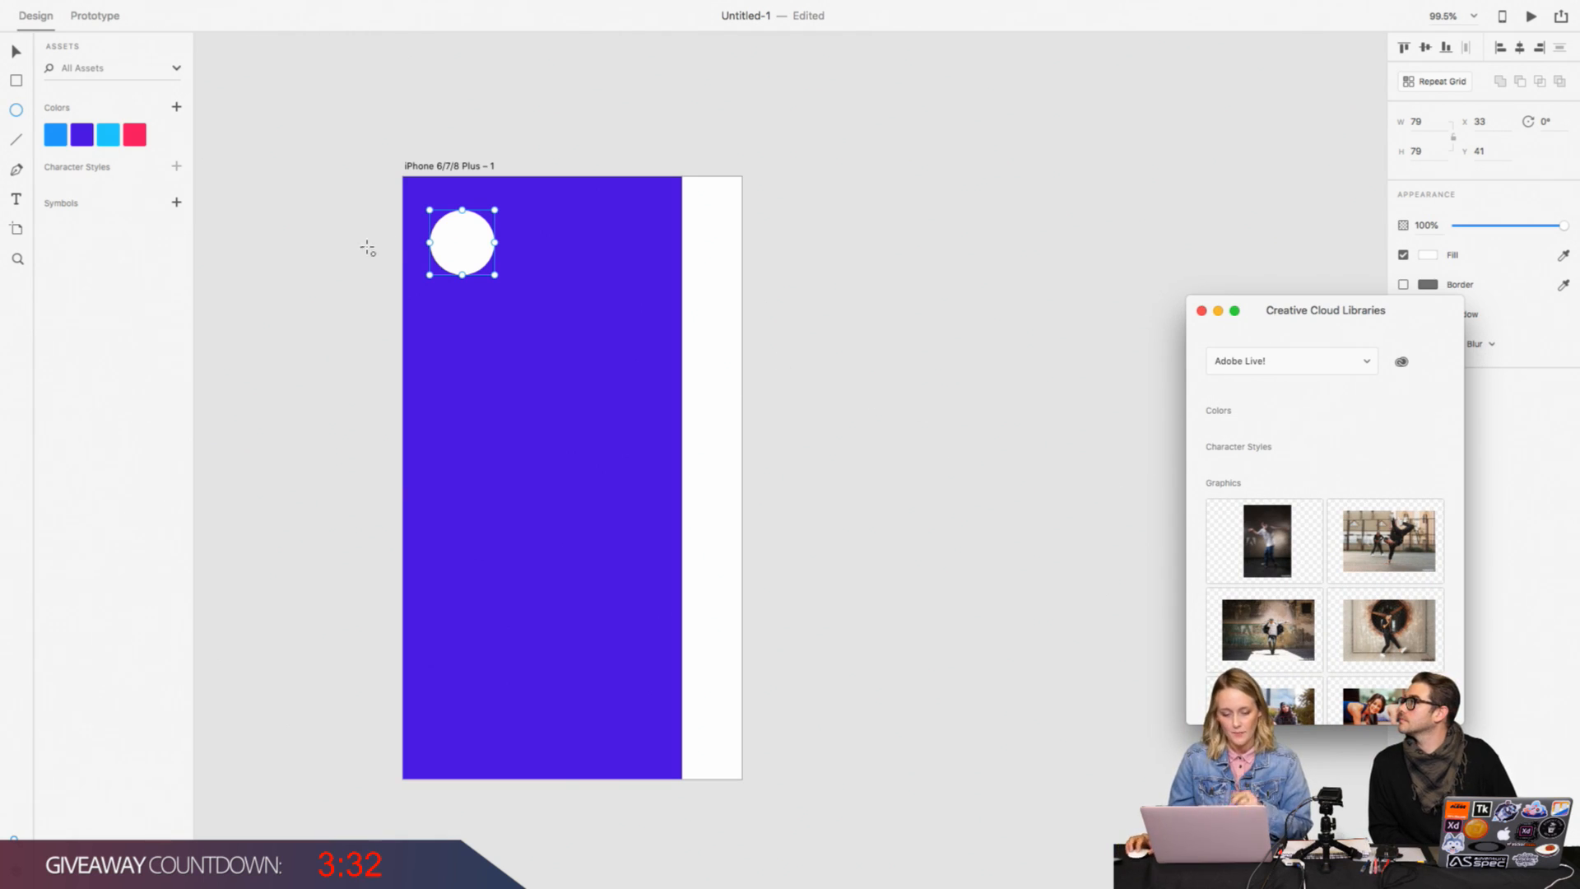
click(26, 53)
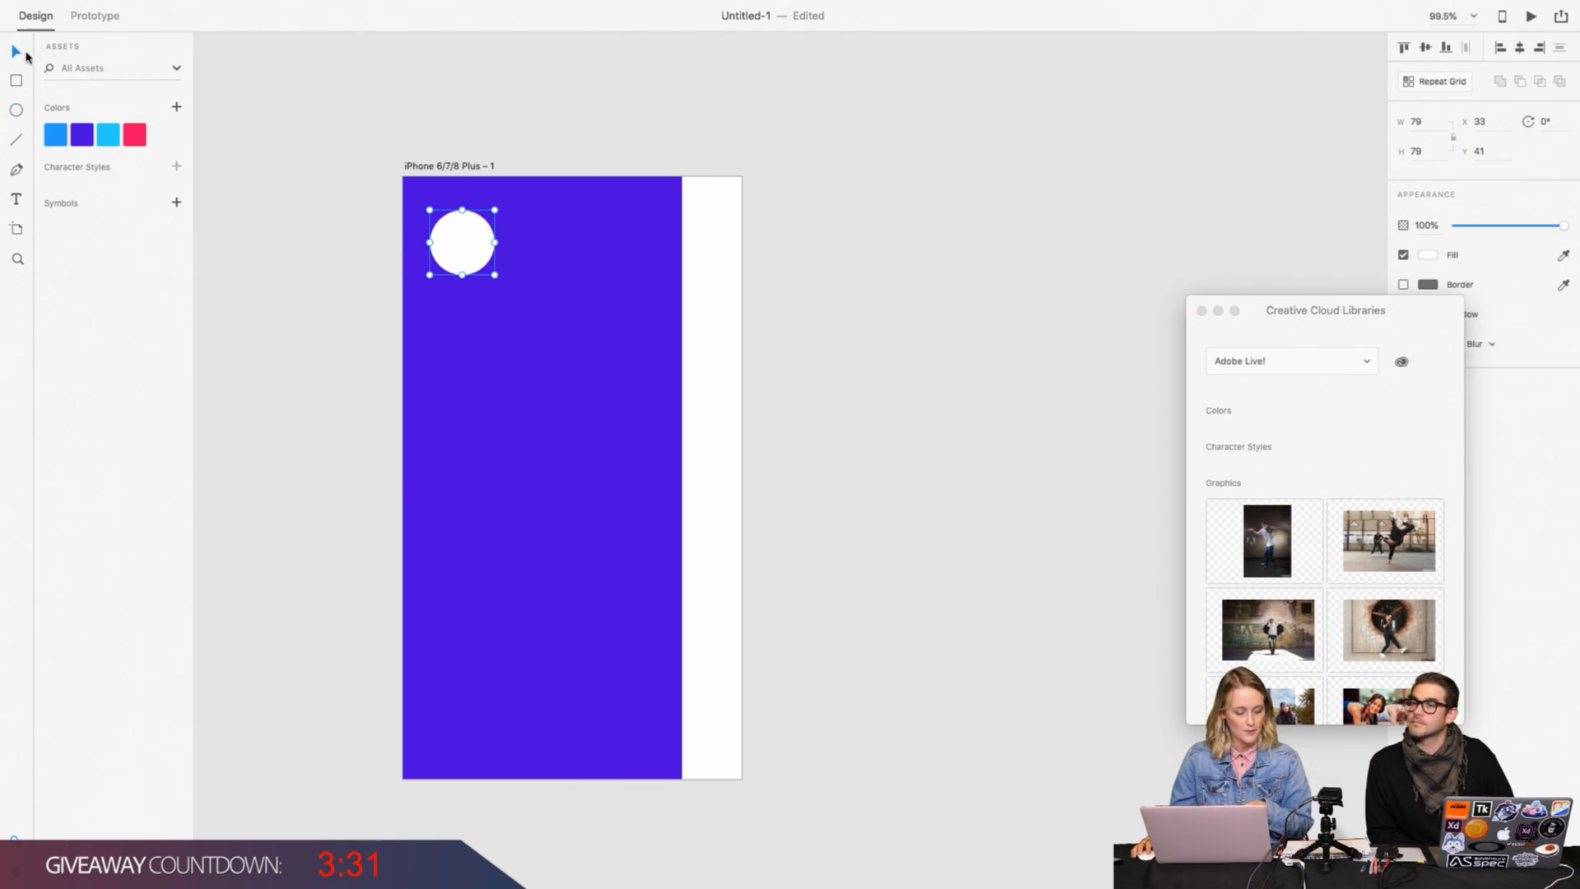
click(490, 141)
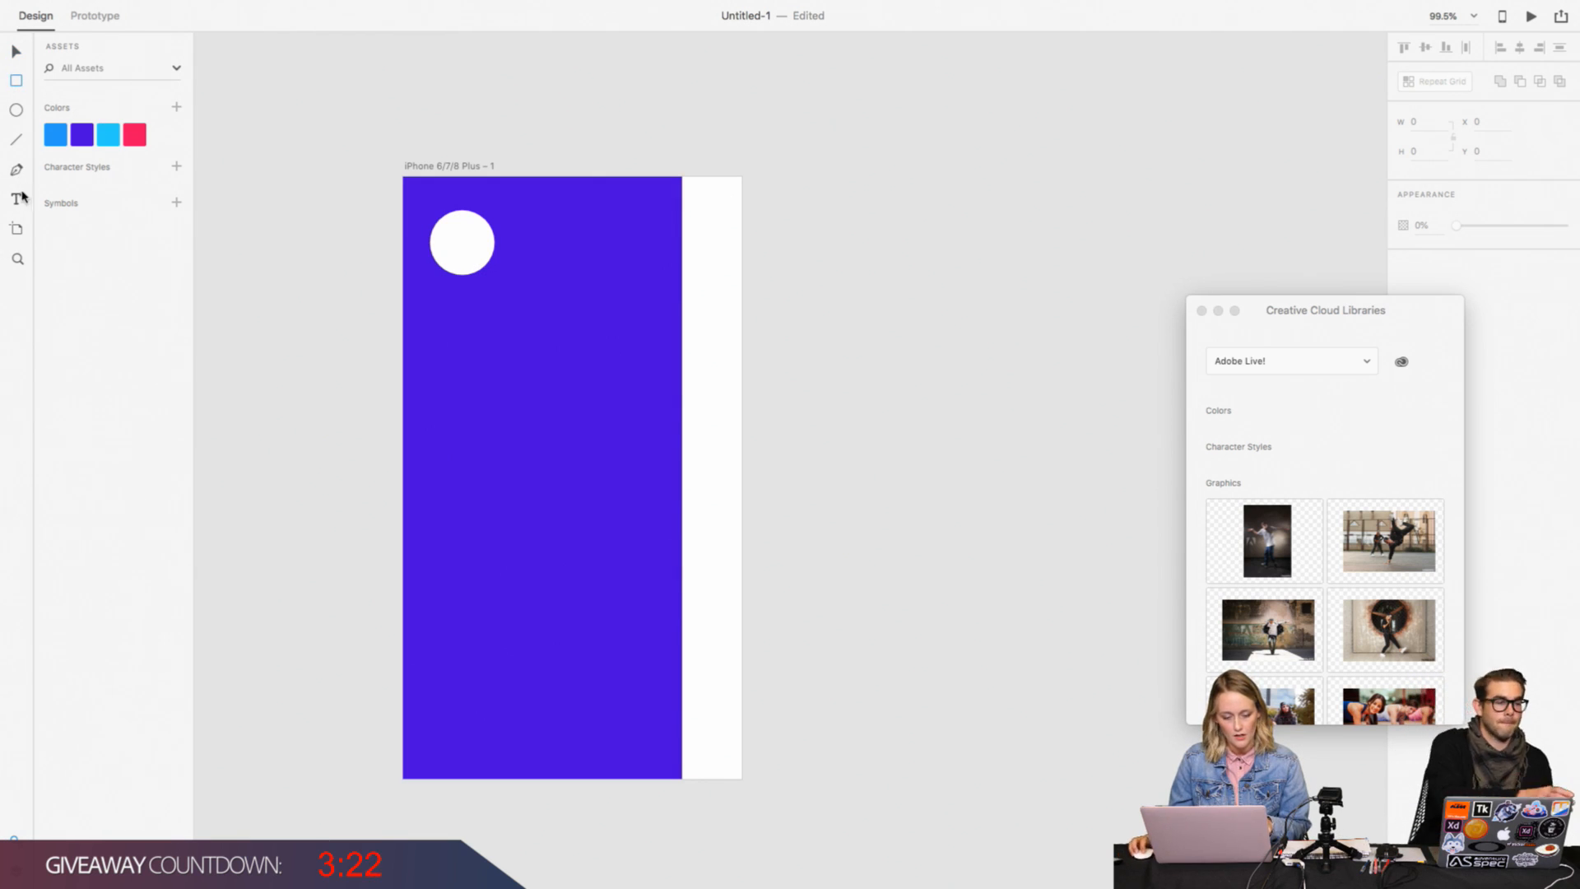
Step: Duplicate the purple rectangle and place the copy flush against the original's right edge at X 341
click(15, 51)
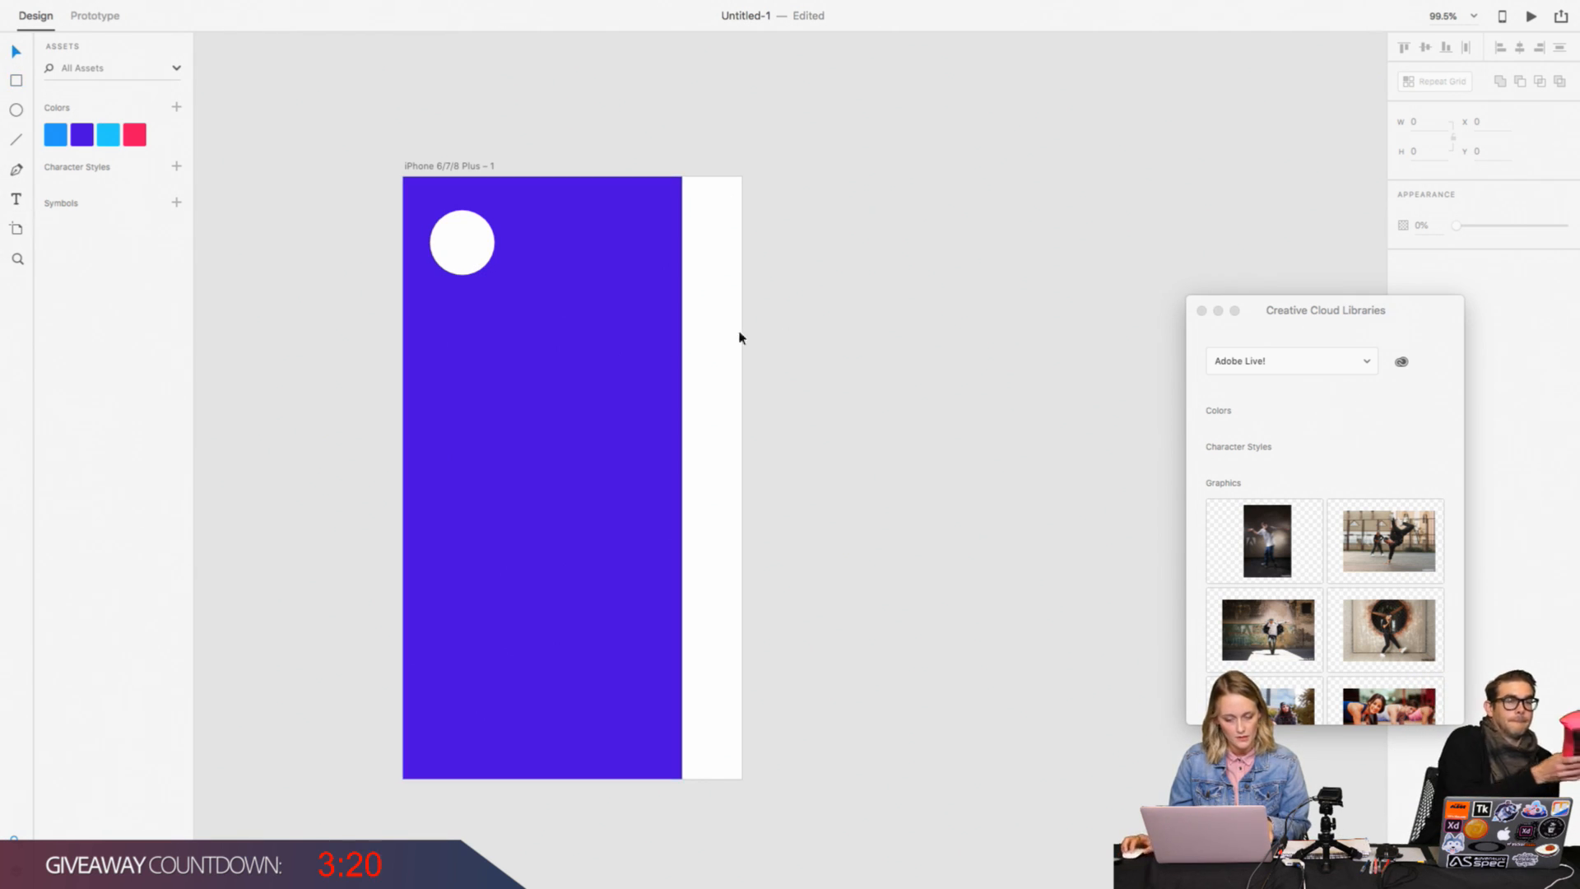
drag(563, 342, 945, 470)
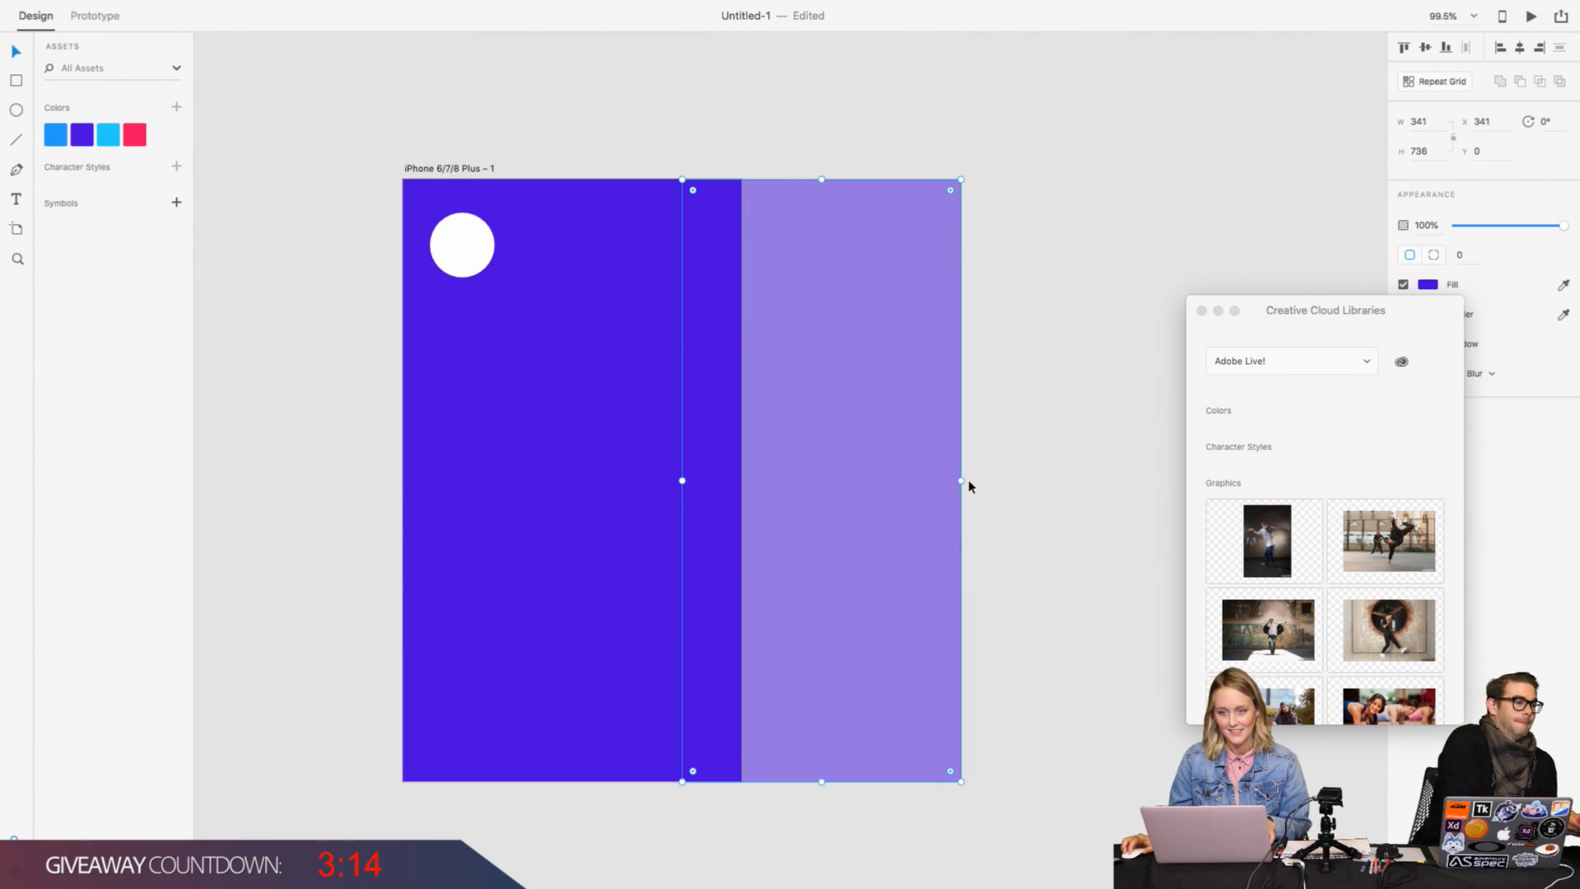
key(Delete)
key(super+z)
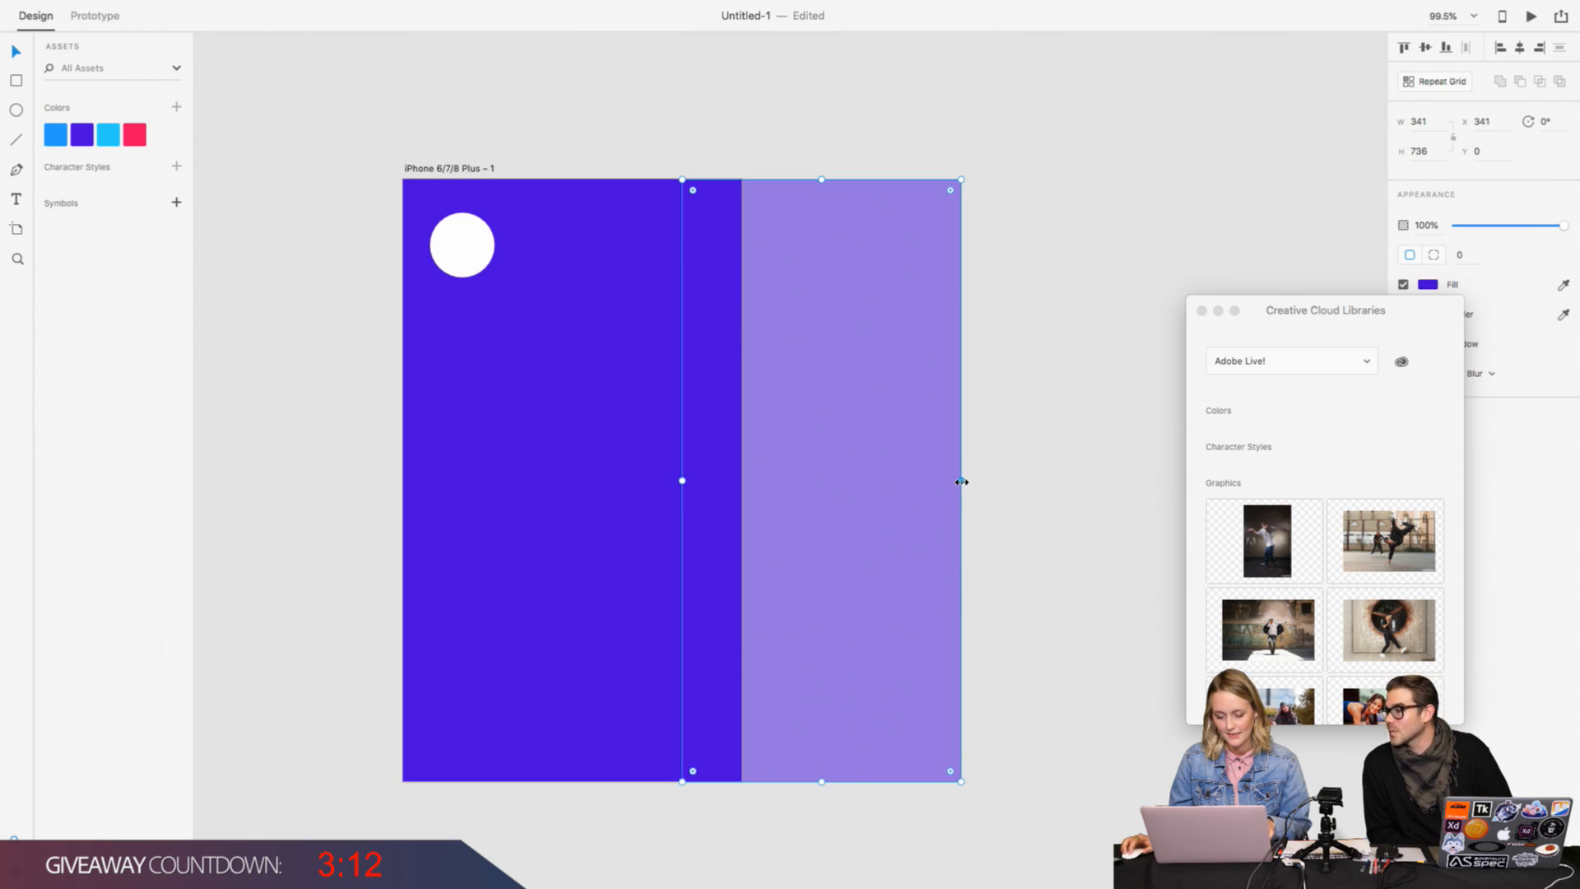
Step: Narrow the copied rectangle to 73 px so it ends at the artboard's edge, and fill it with the saved darker blue colour asset
drag(960, 480, 741, 482)
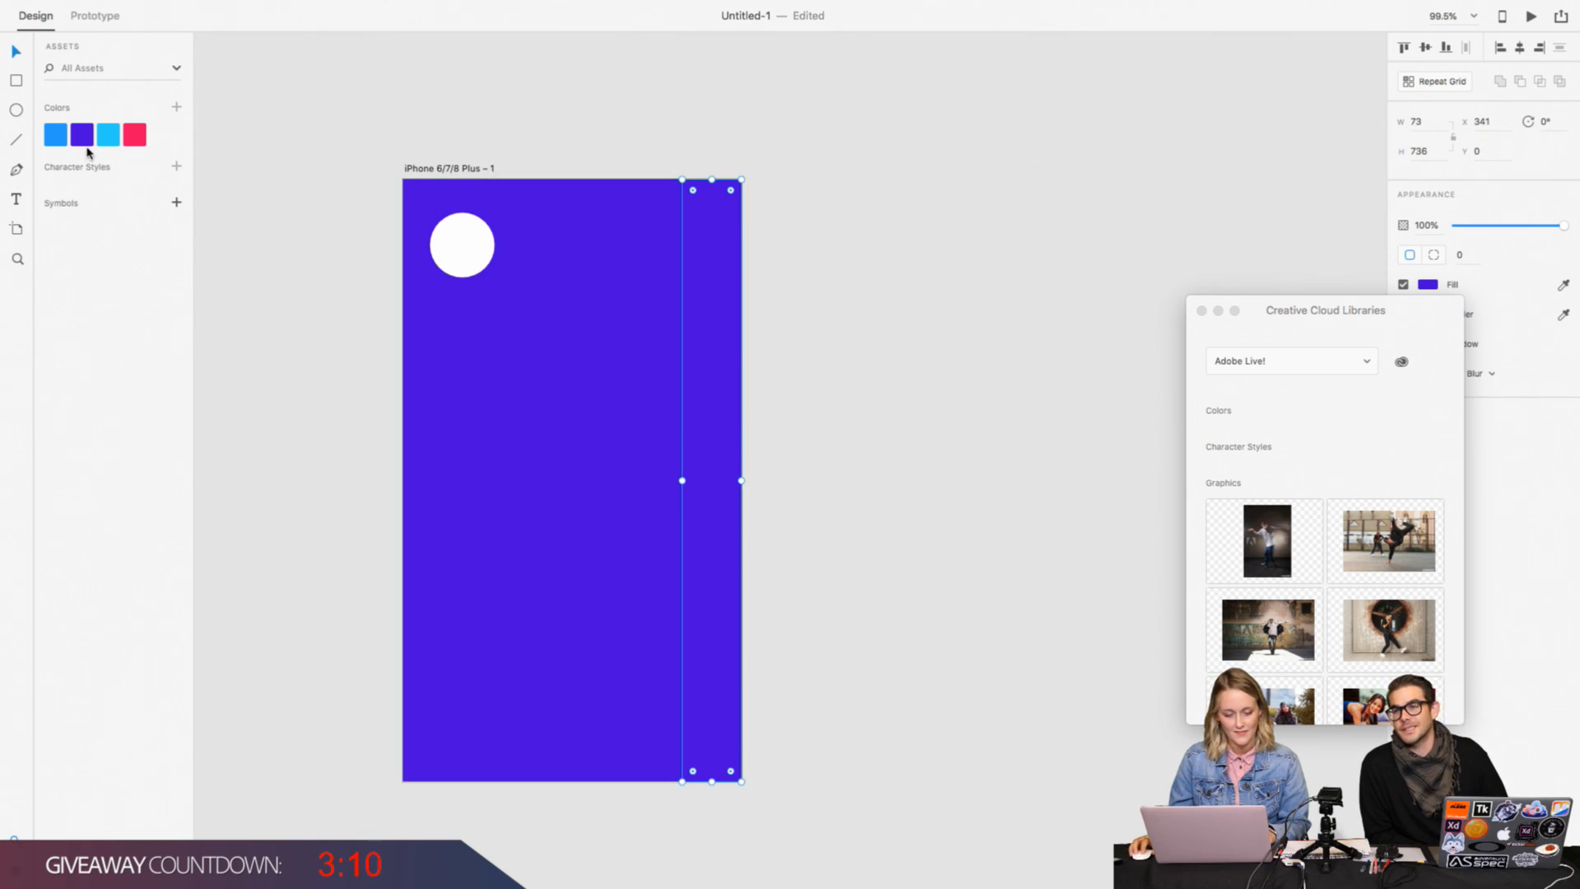
click(57, 140)
click(349, 371)
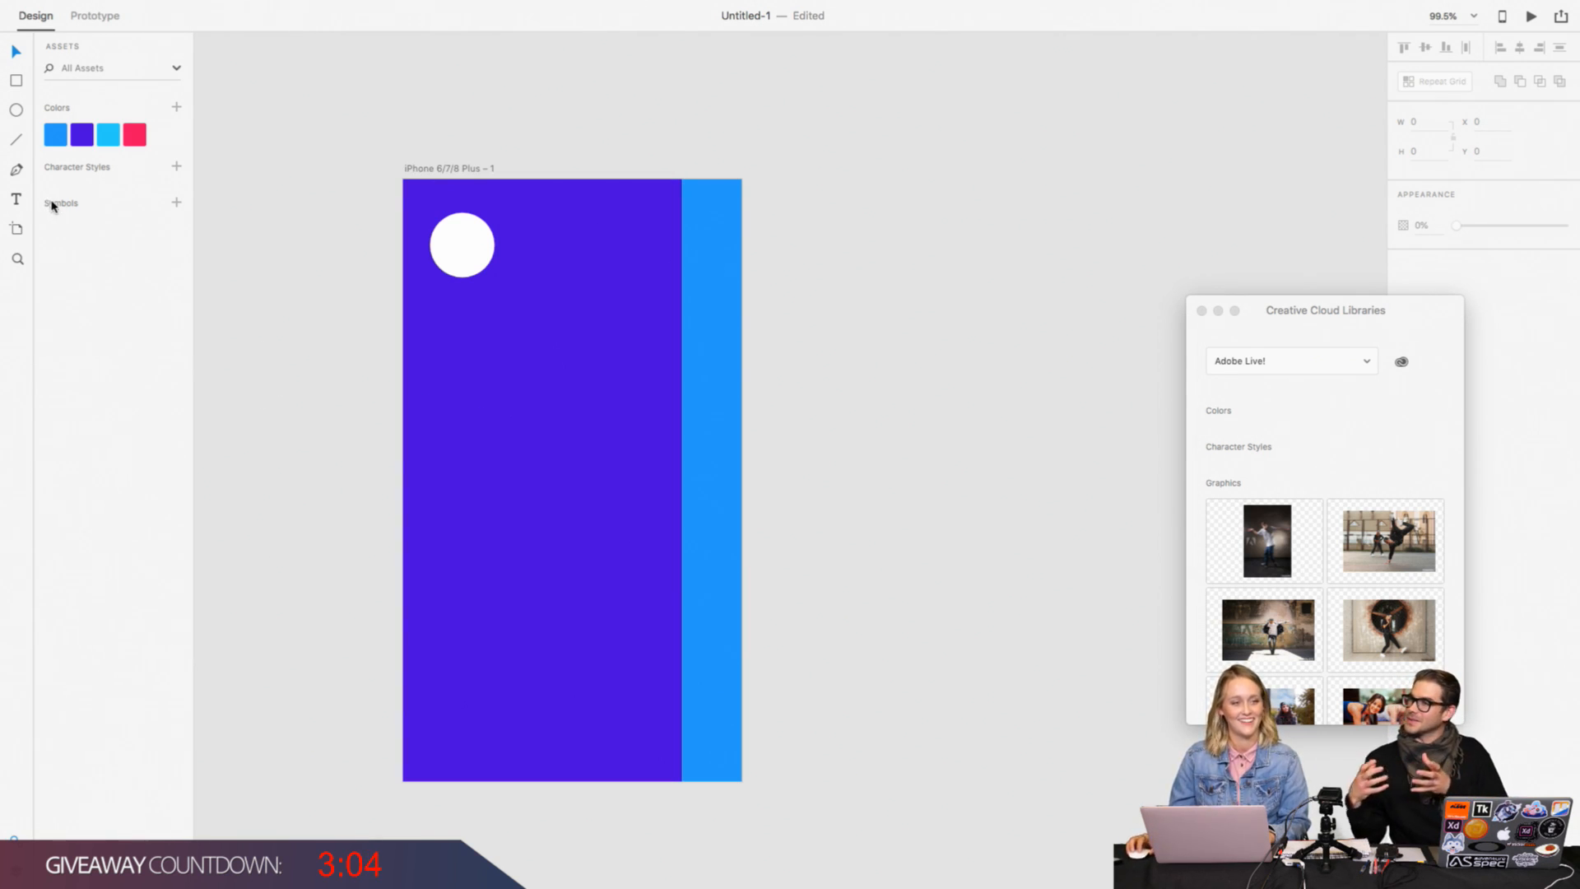
Step: Start a text object on the empty canvas beside the artboard and set its font to Avenir
click(16, 199)
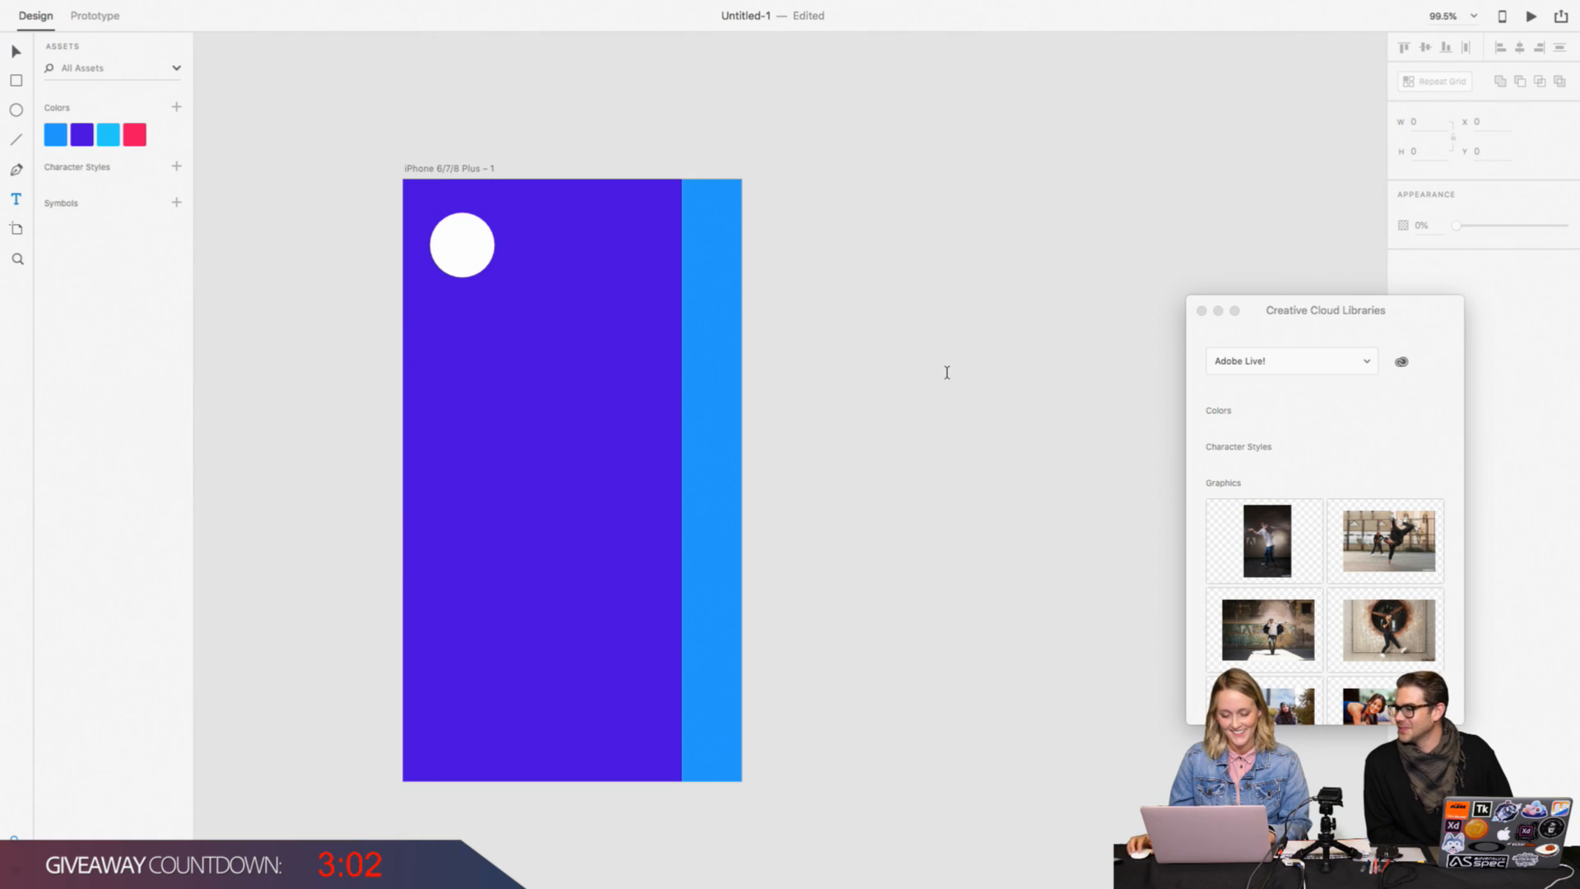
click(867, 247)
drag(1281, 323, 1241, 363)
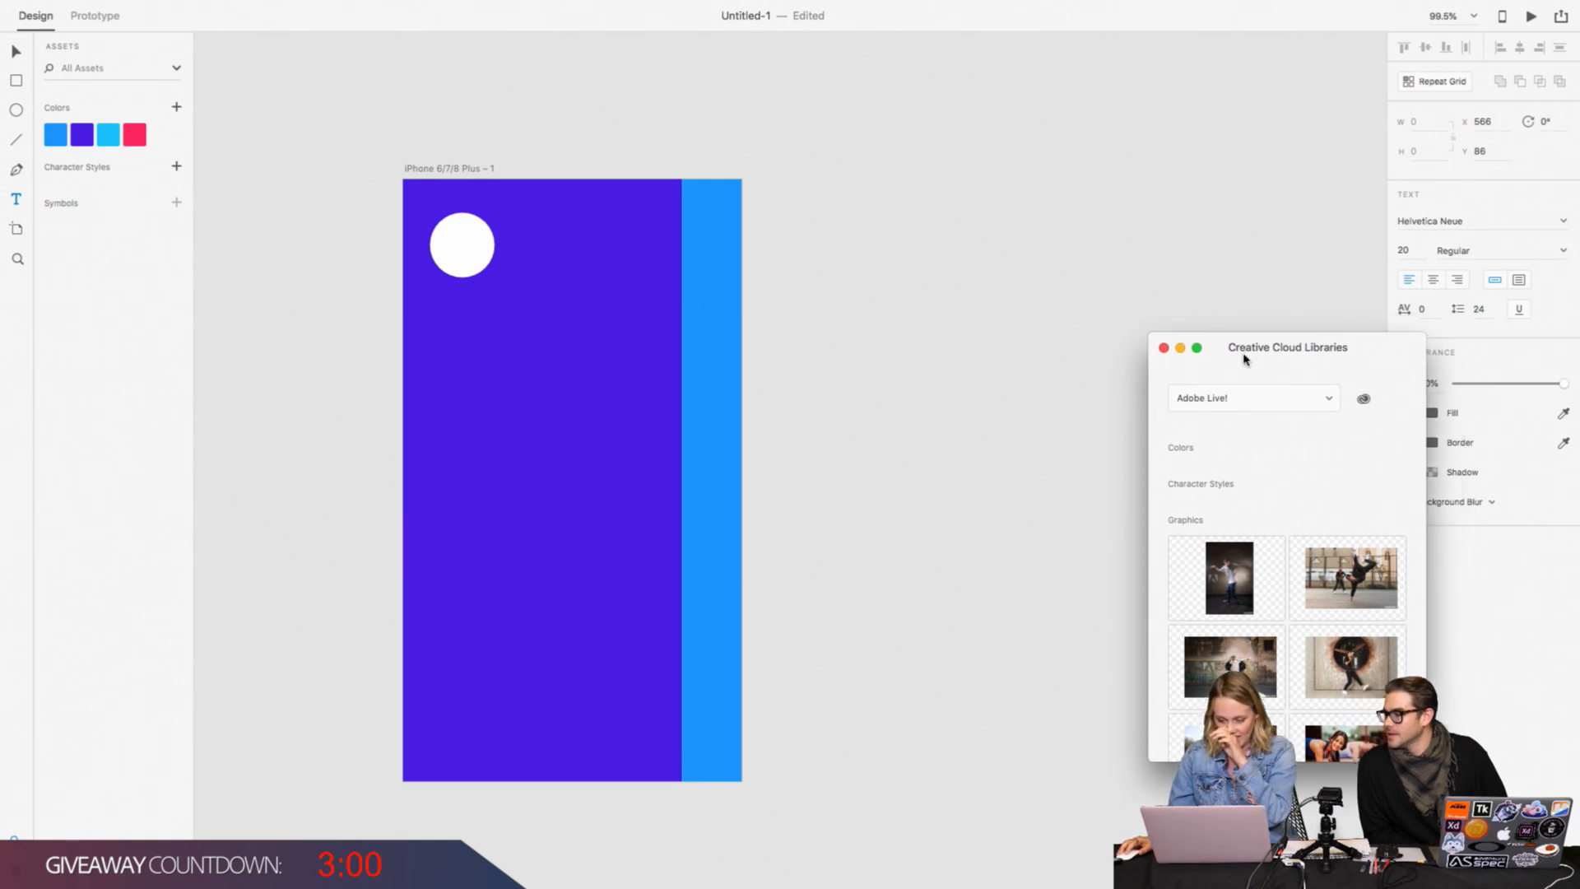
click(1492, 218)
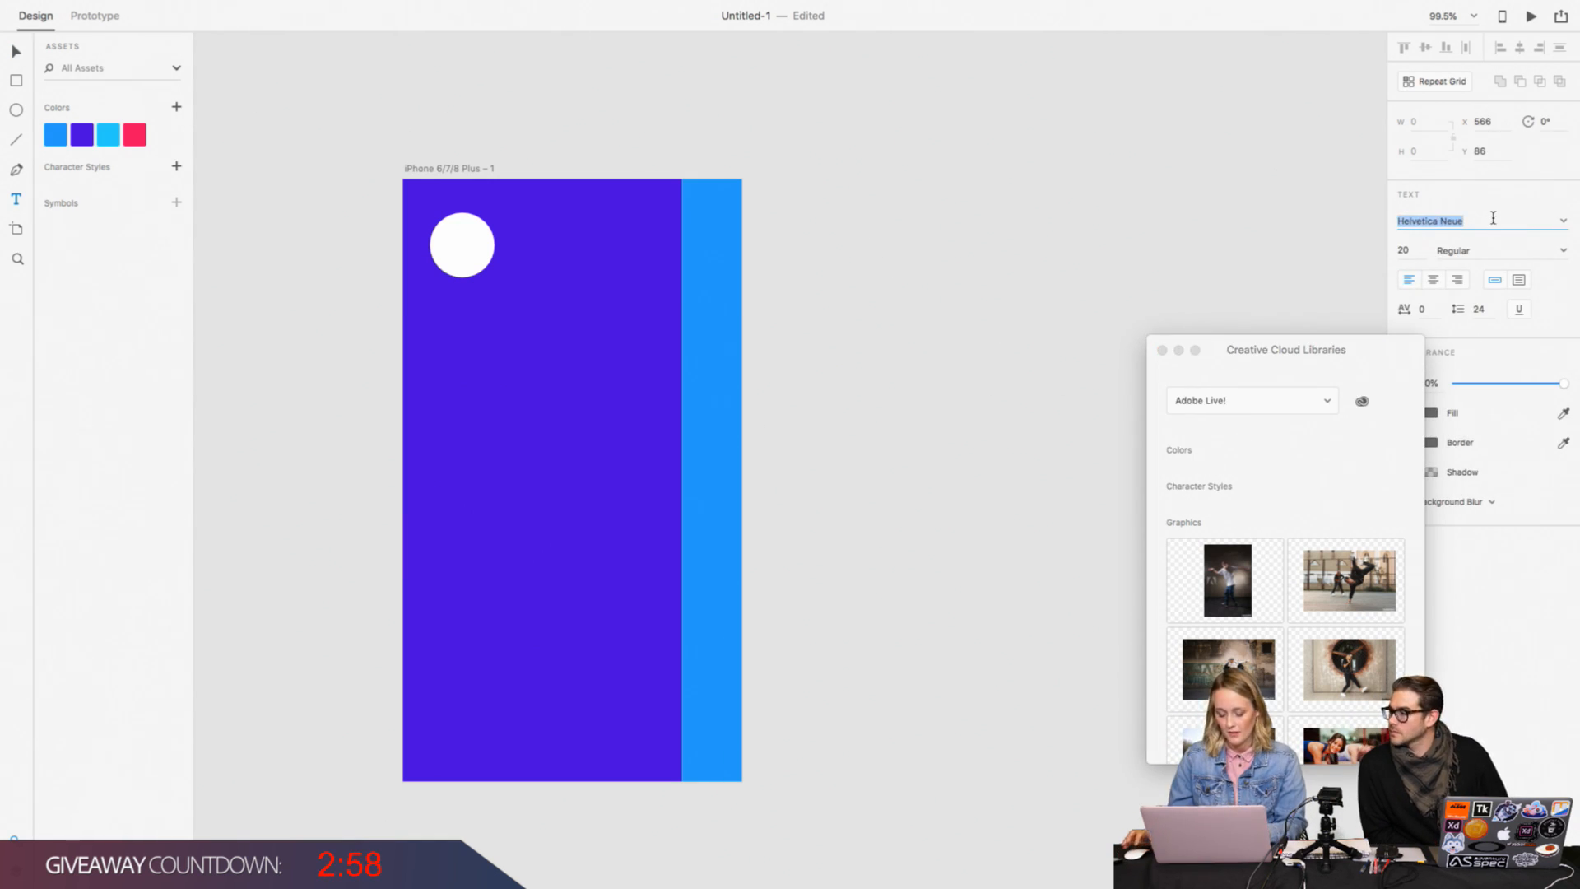
text(Avenir)
key(Return)
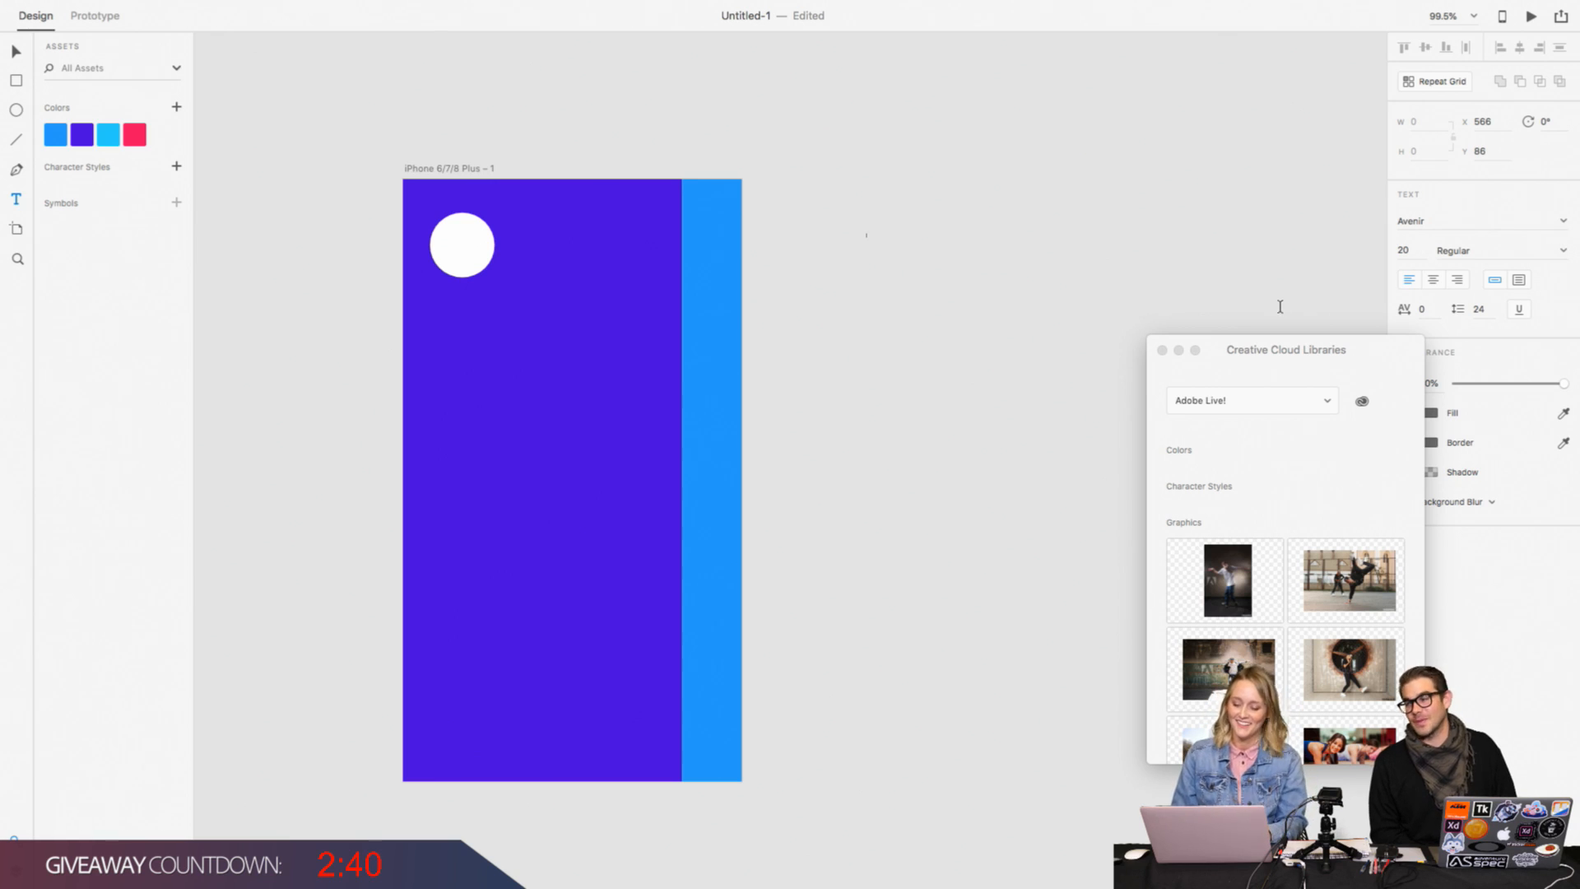
Step: Move the Creative Cloud Libraries panel clear of the text properties and set the text size to 30
drag(1266, 356, 1419, 462)
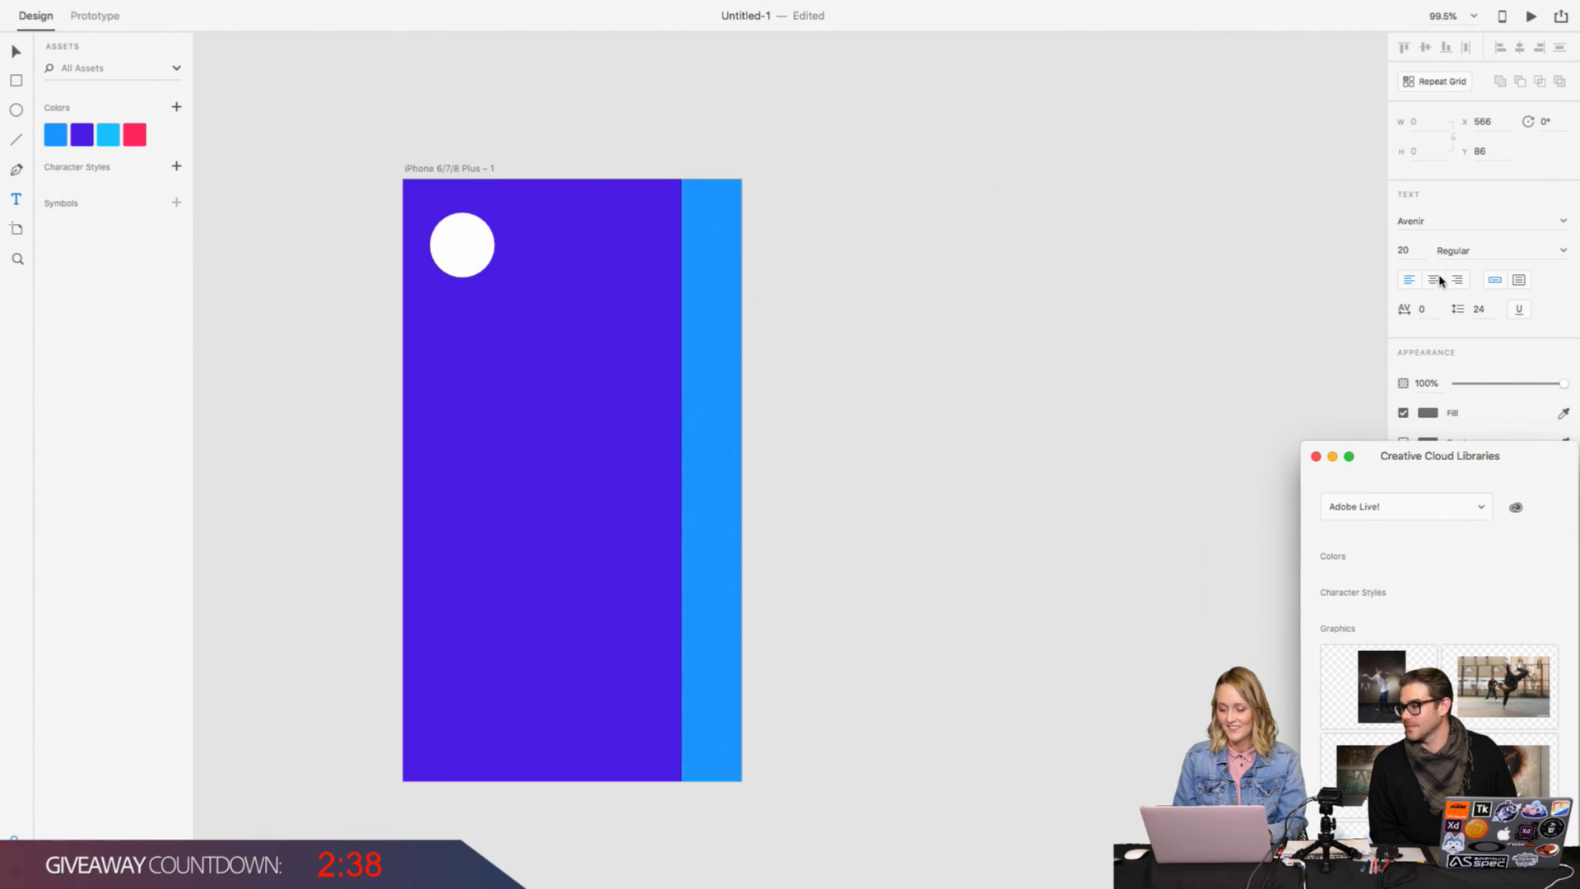
click(1417, 250)
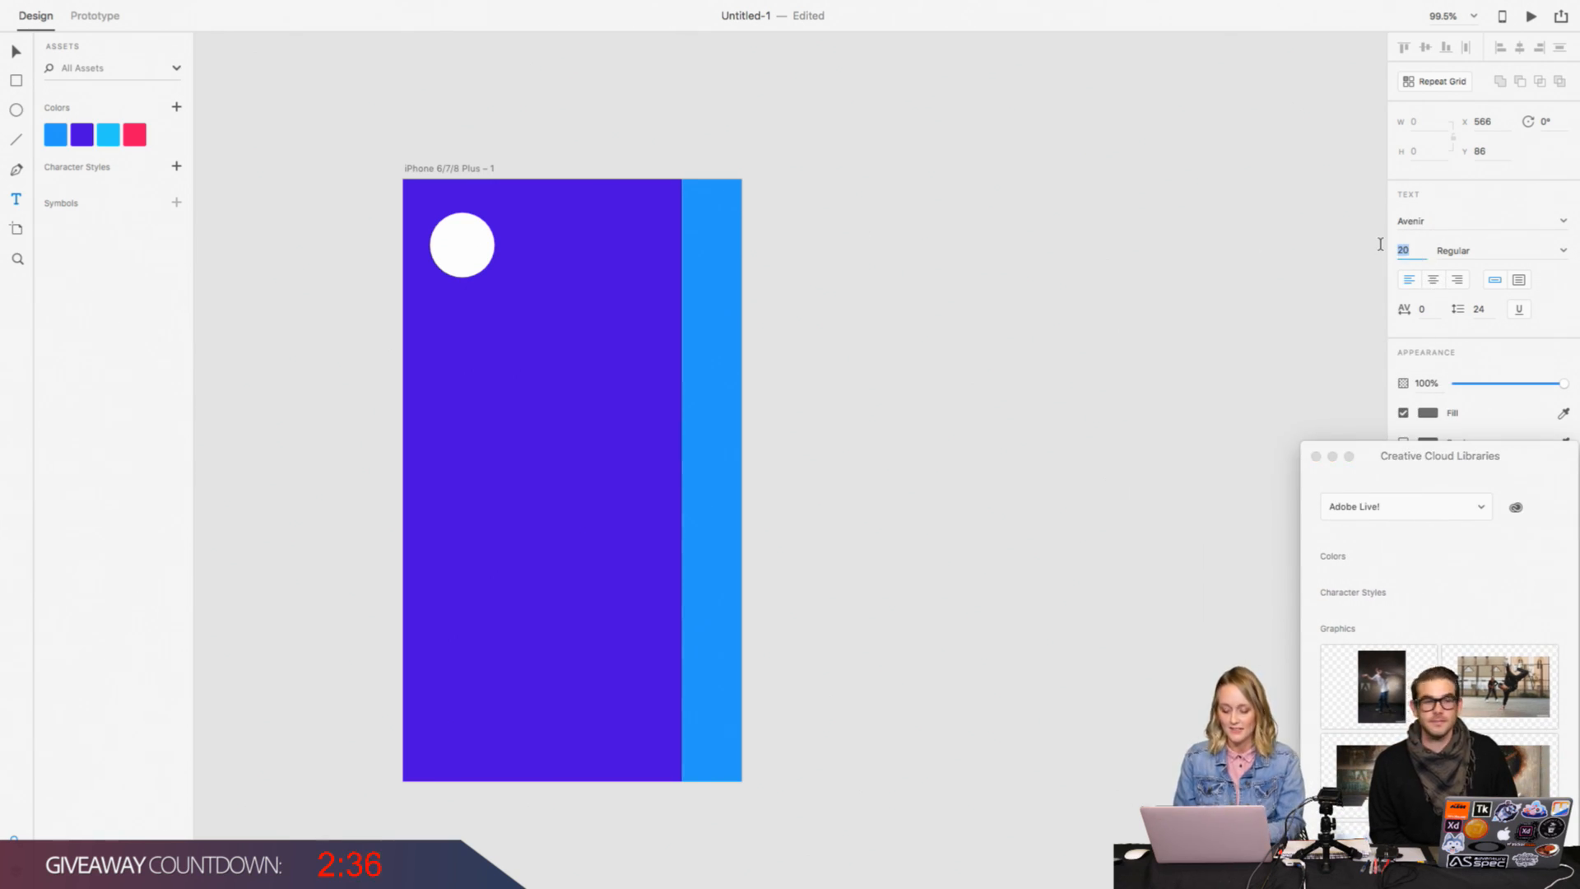
text(30)
key(Return)
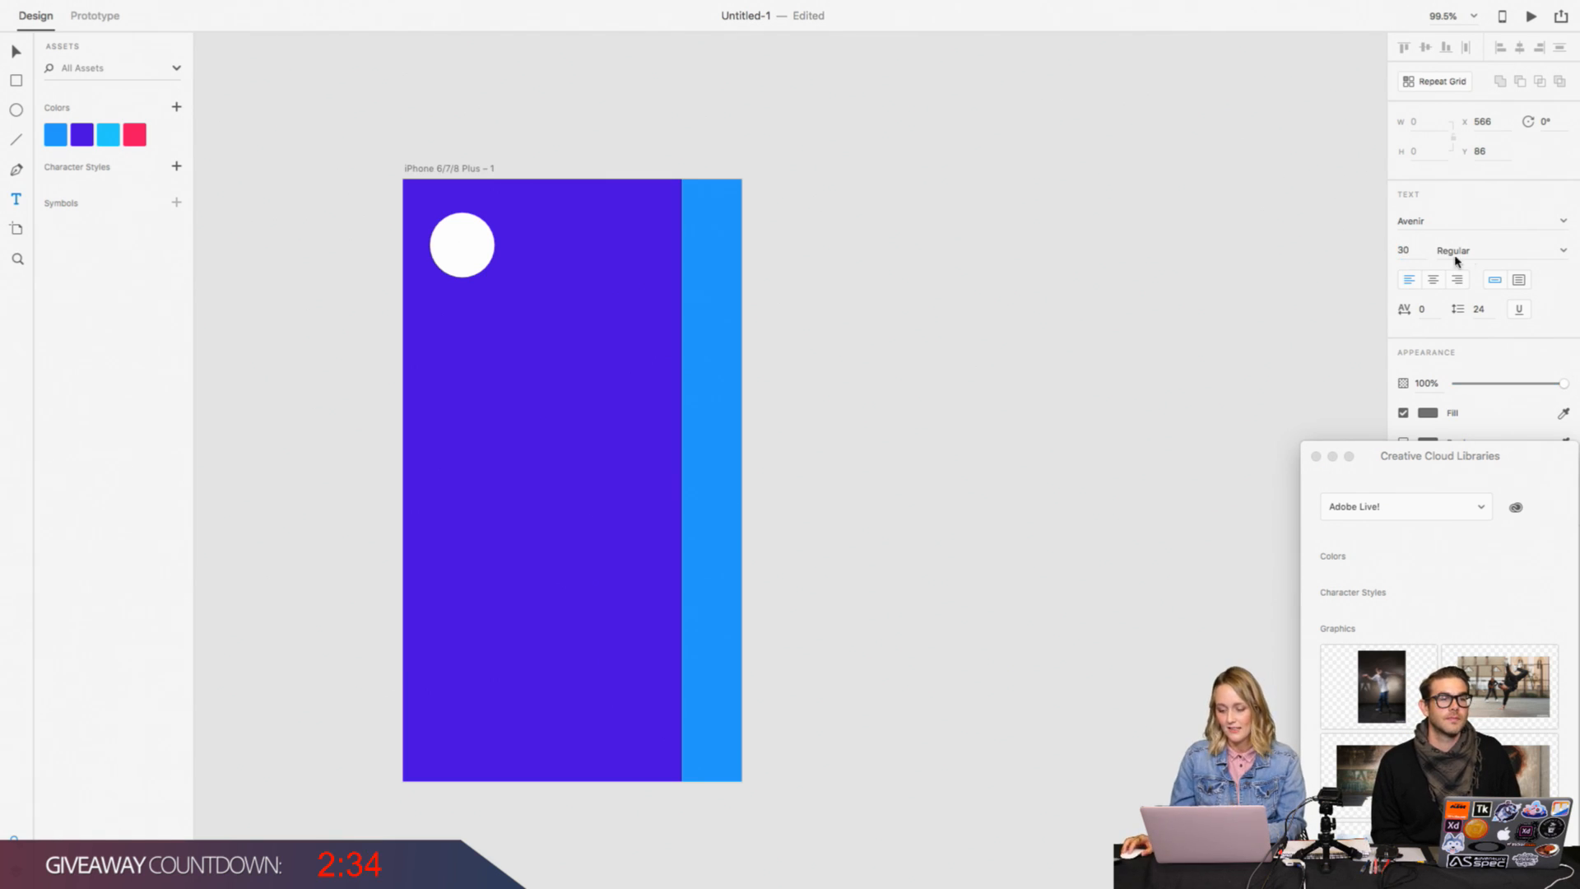
Step: Try to set the empty text object's weight to Heavy and its size to 40 before entering any text
click(1564, 253)
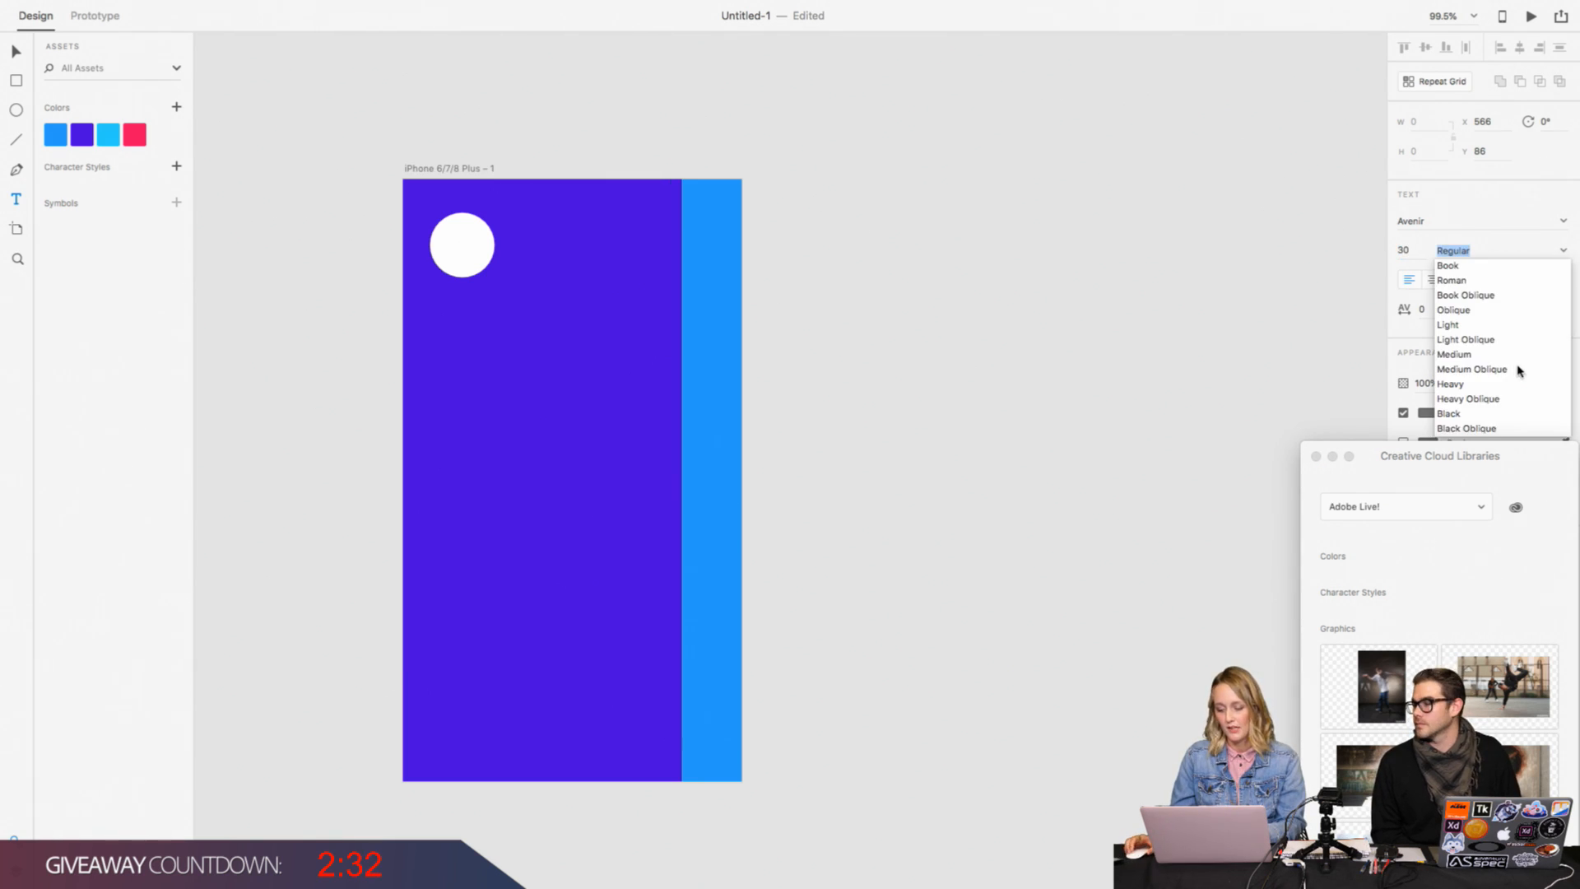
click(1473, 384)
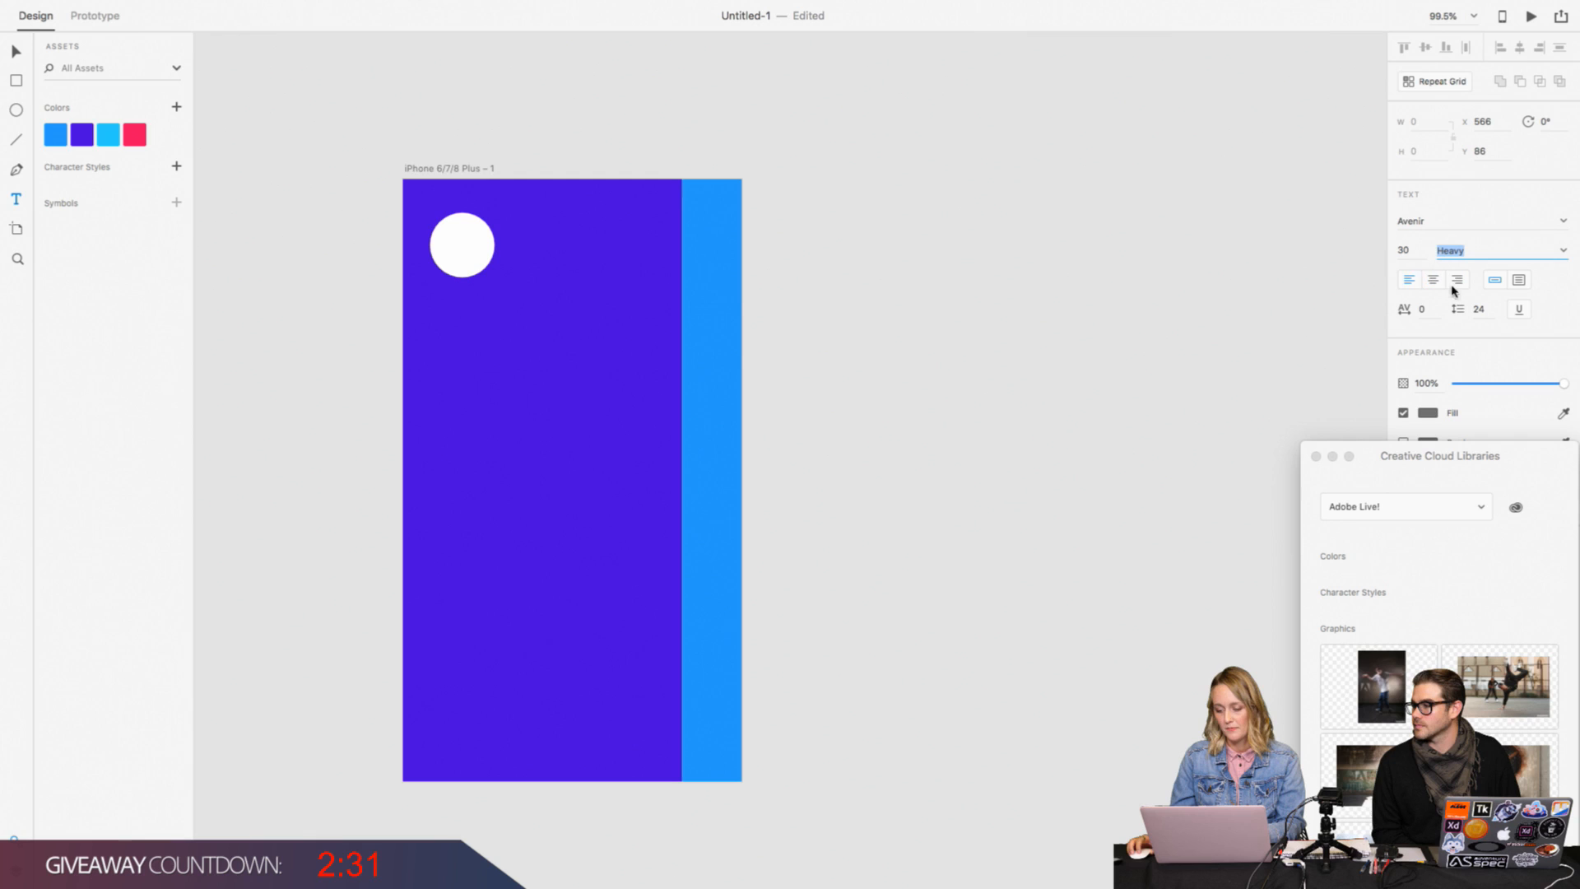
click(1405, 249)
text(40)
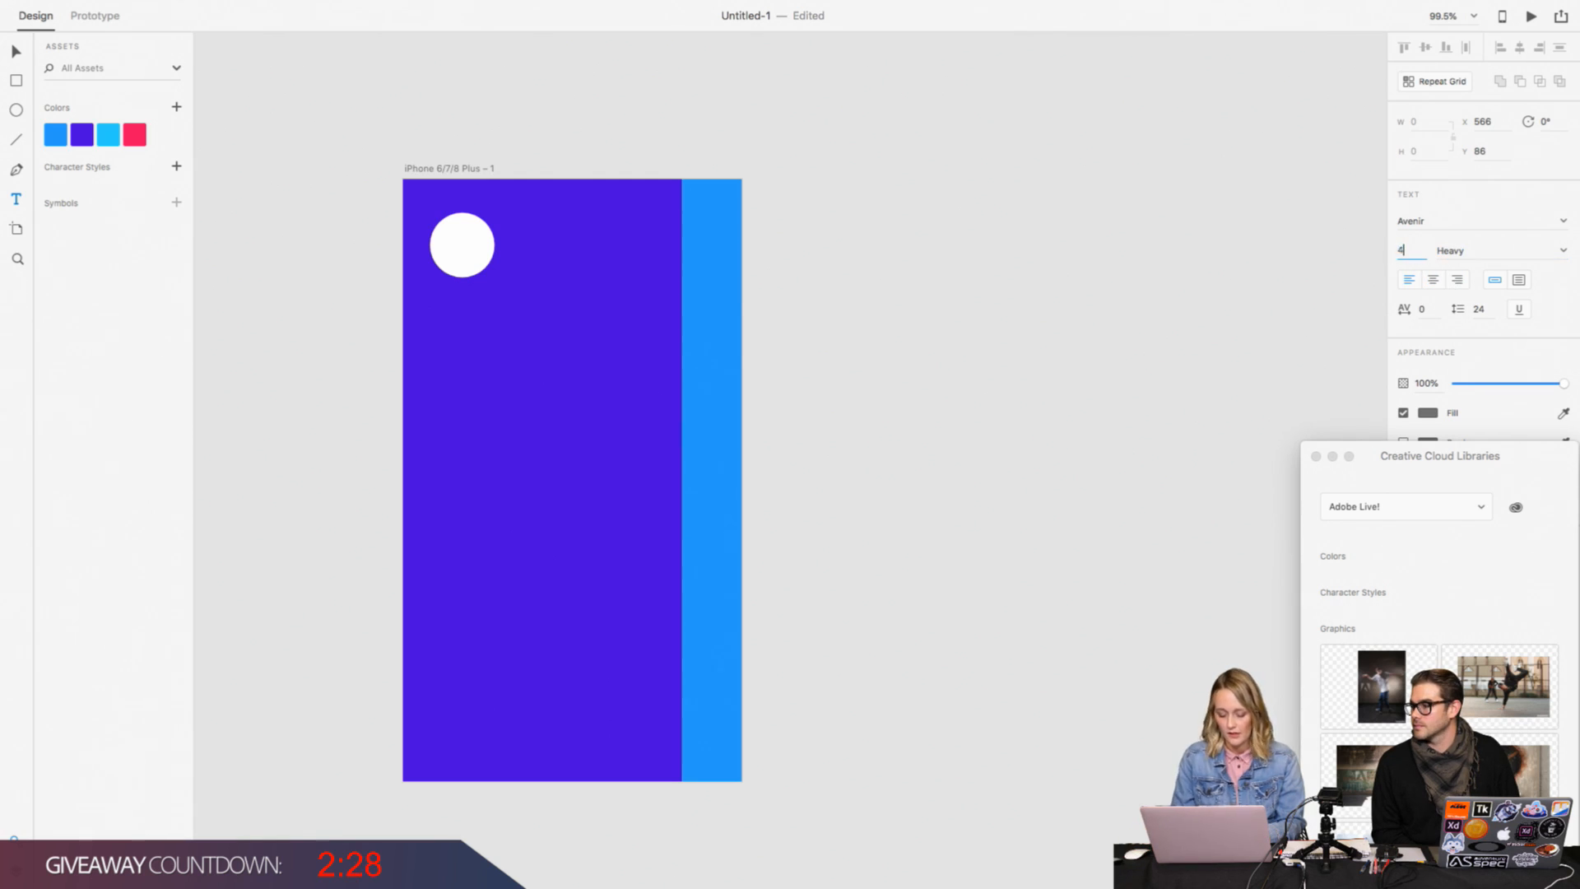
key(Return)
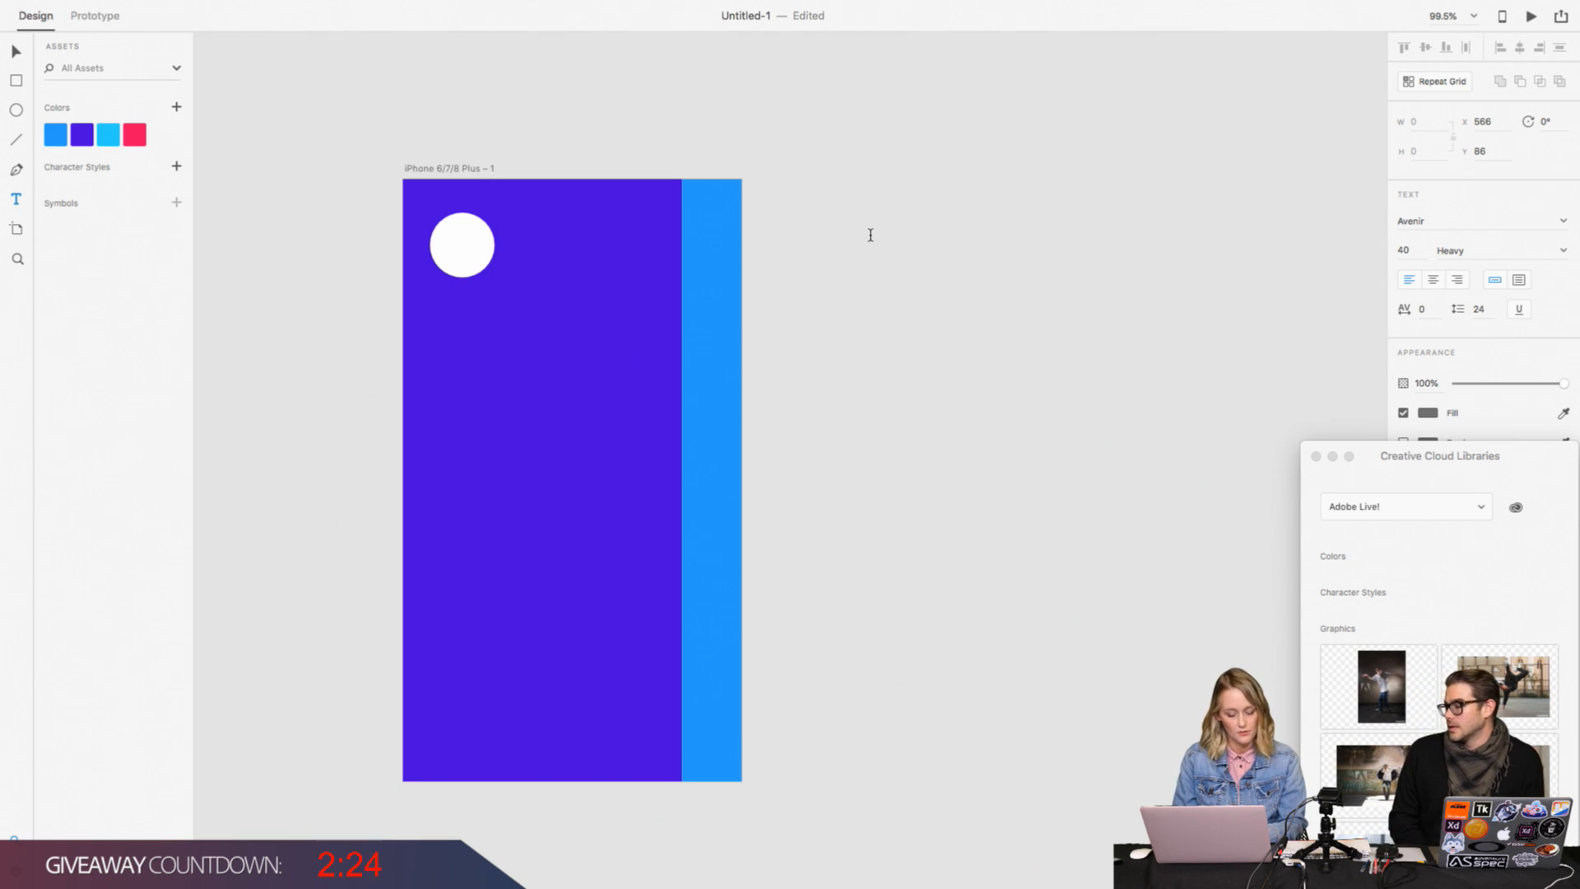
Step: Write a two-line greeting on the canvas beside the artboard: "Let's get movin," followed by the profile's first name and an exclamation mark
click(870, 235)
text(Let)
text('s )
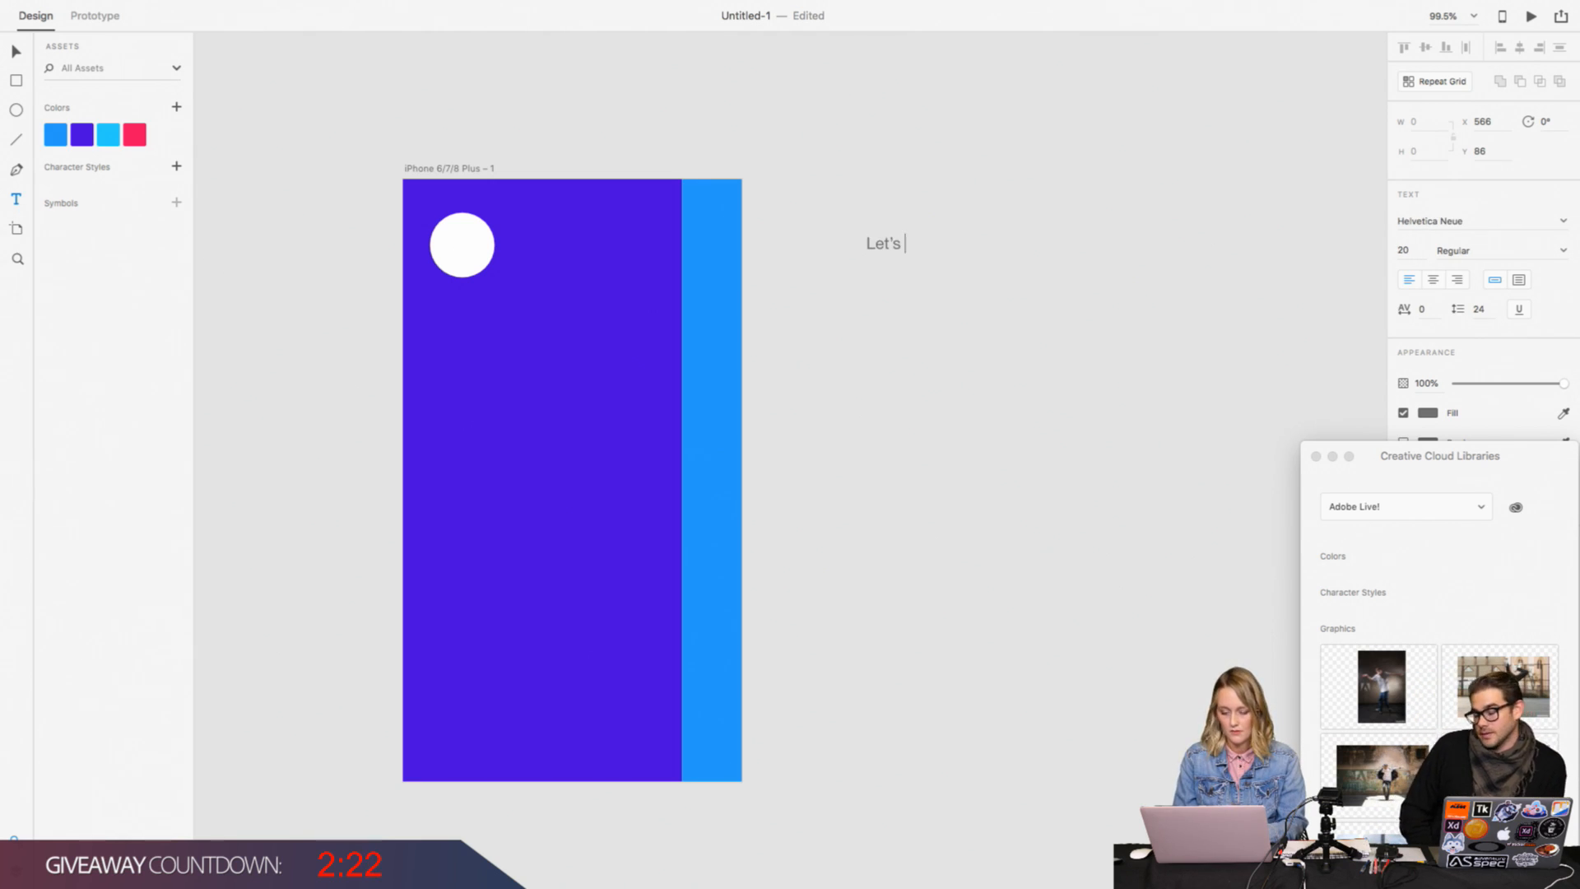
text(get movin,)
key(Return)
text(A)
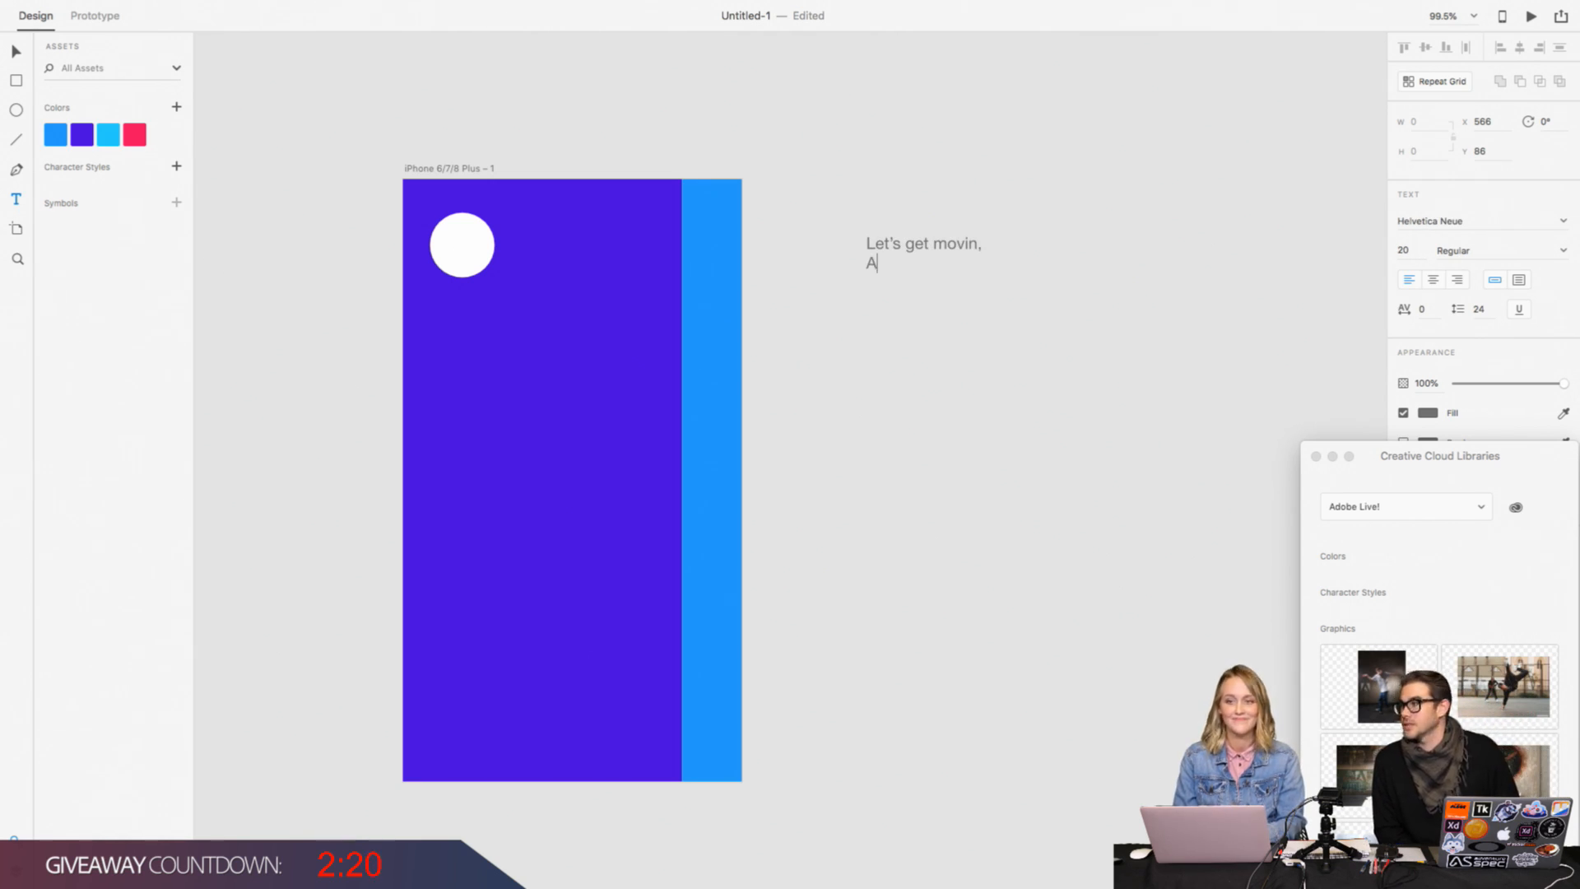
text(lissa)
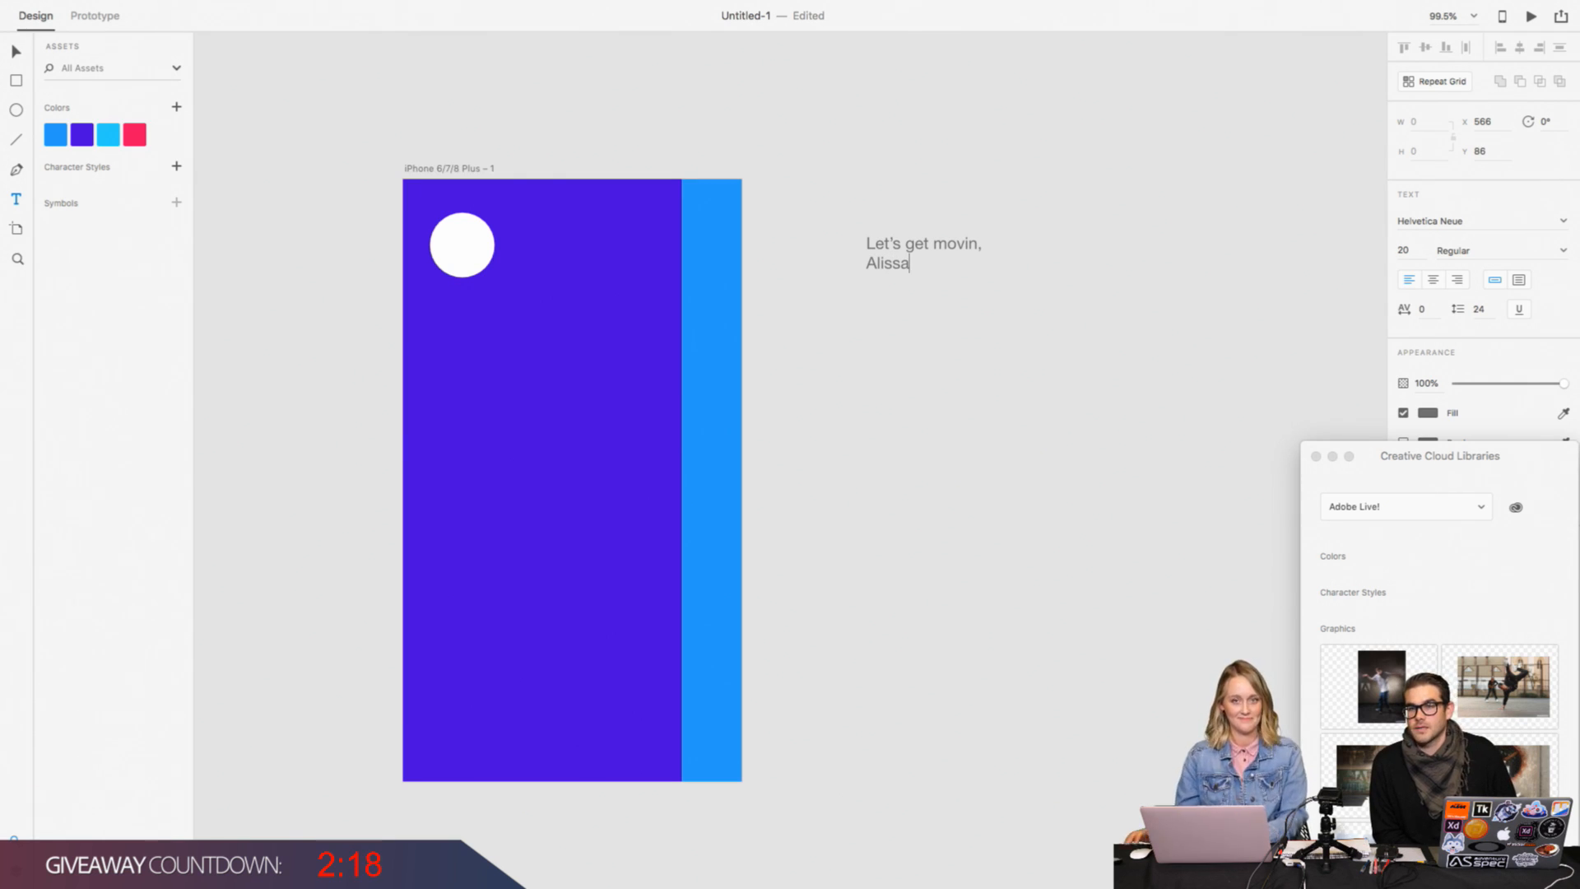
text(!)
Step: Set the whole greeting text to the Avenir font in Heavy weight
key(super+a)
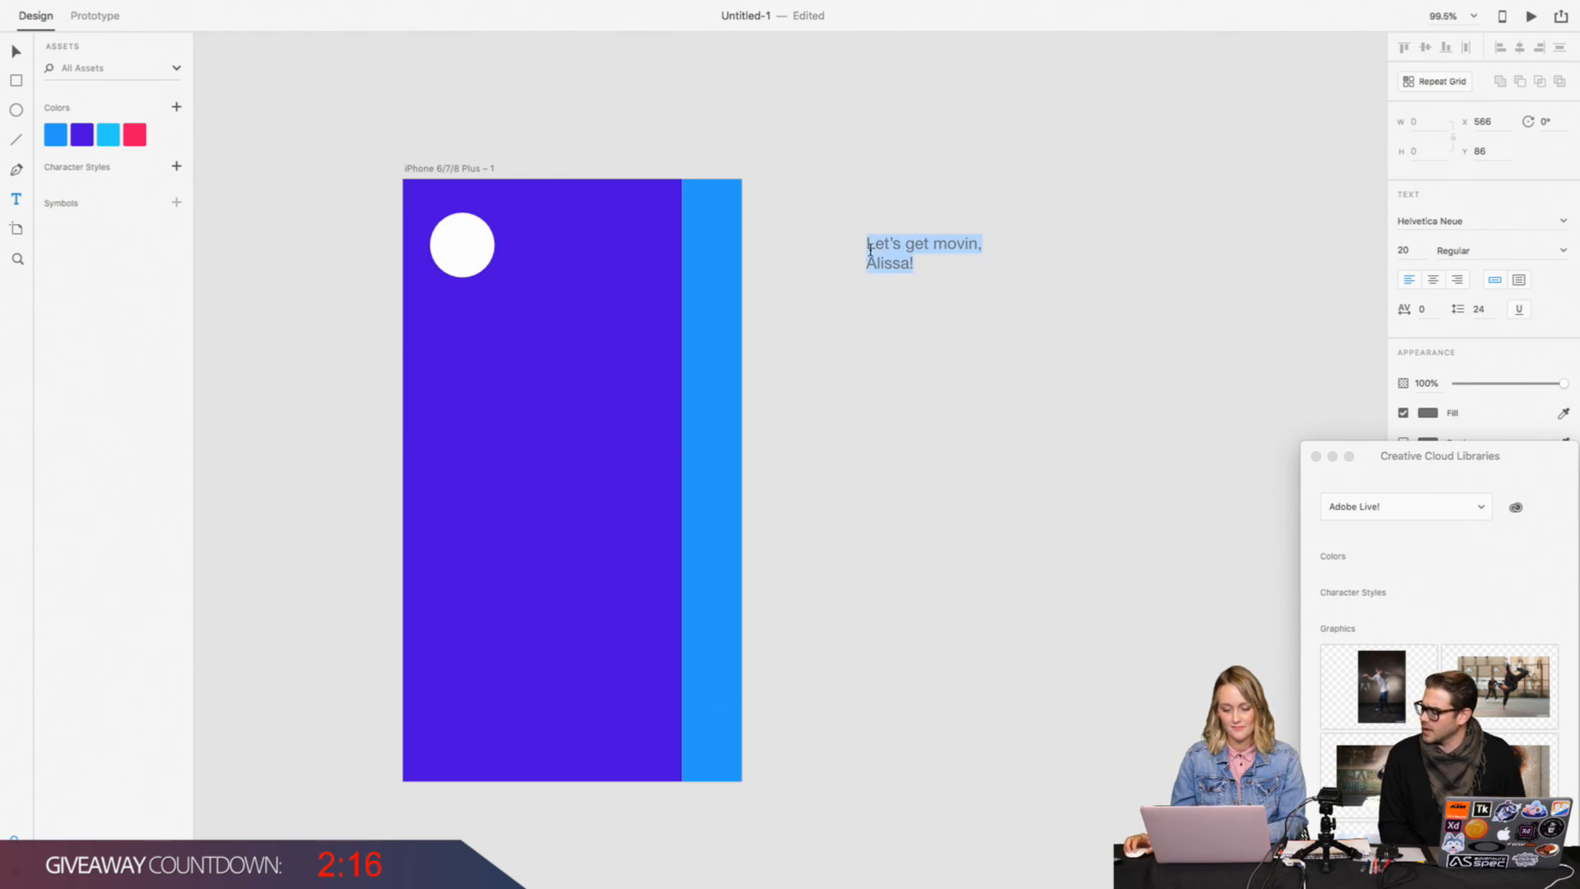
triple_click(1505, 222)
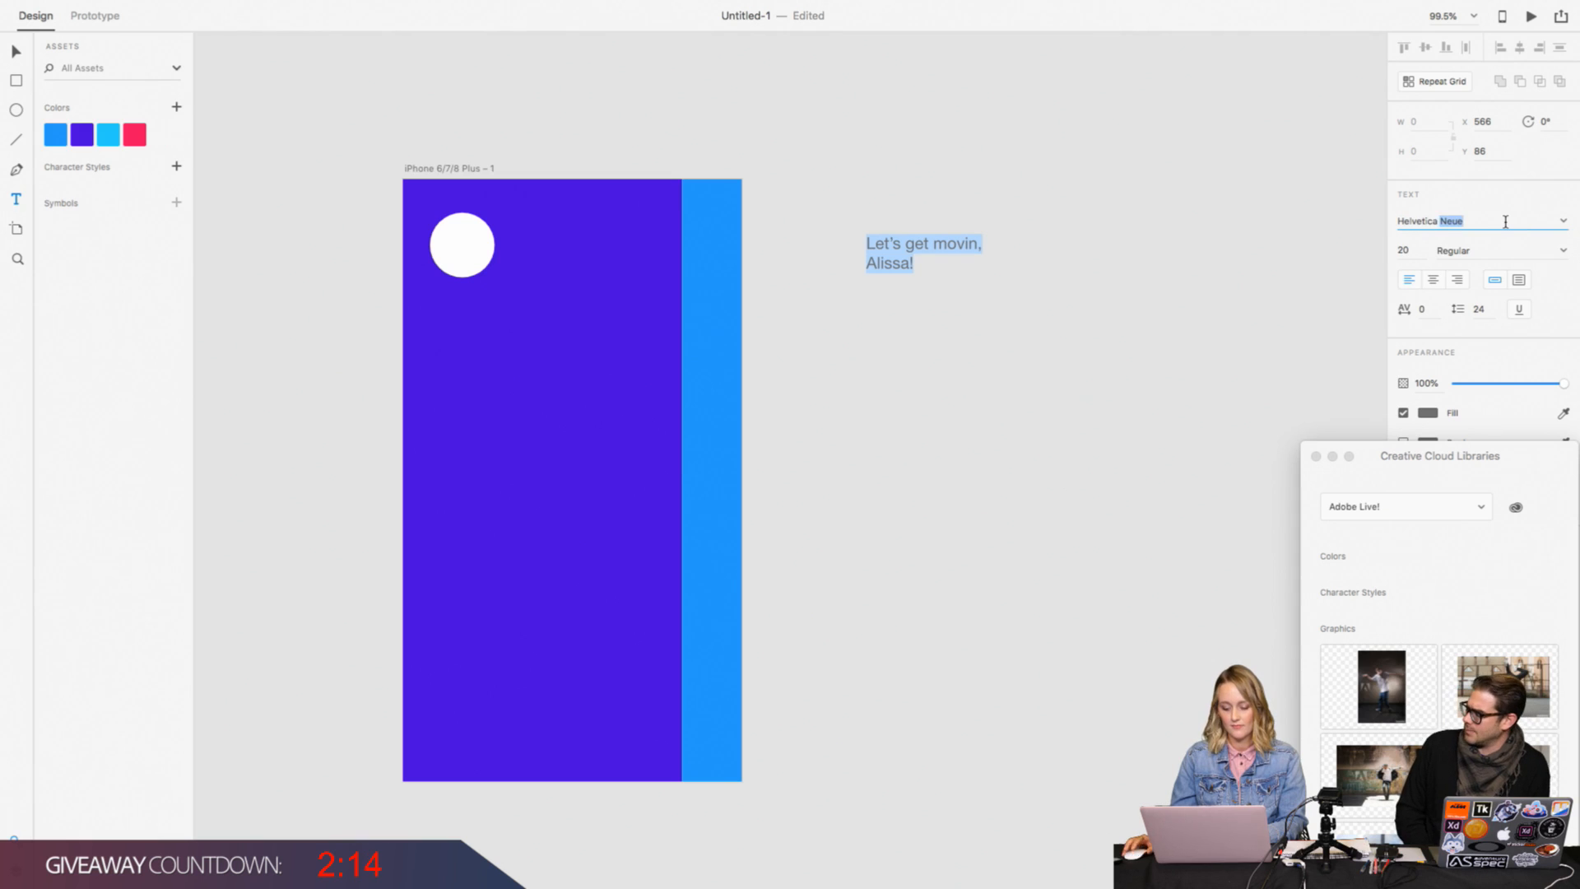
text(Avenir)
key(Return)
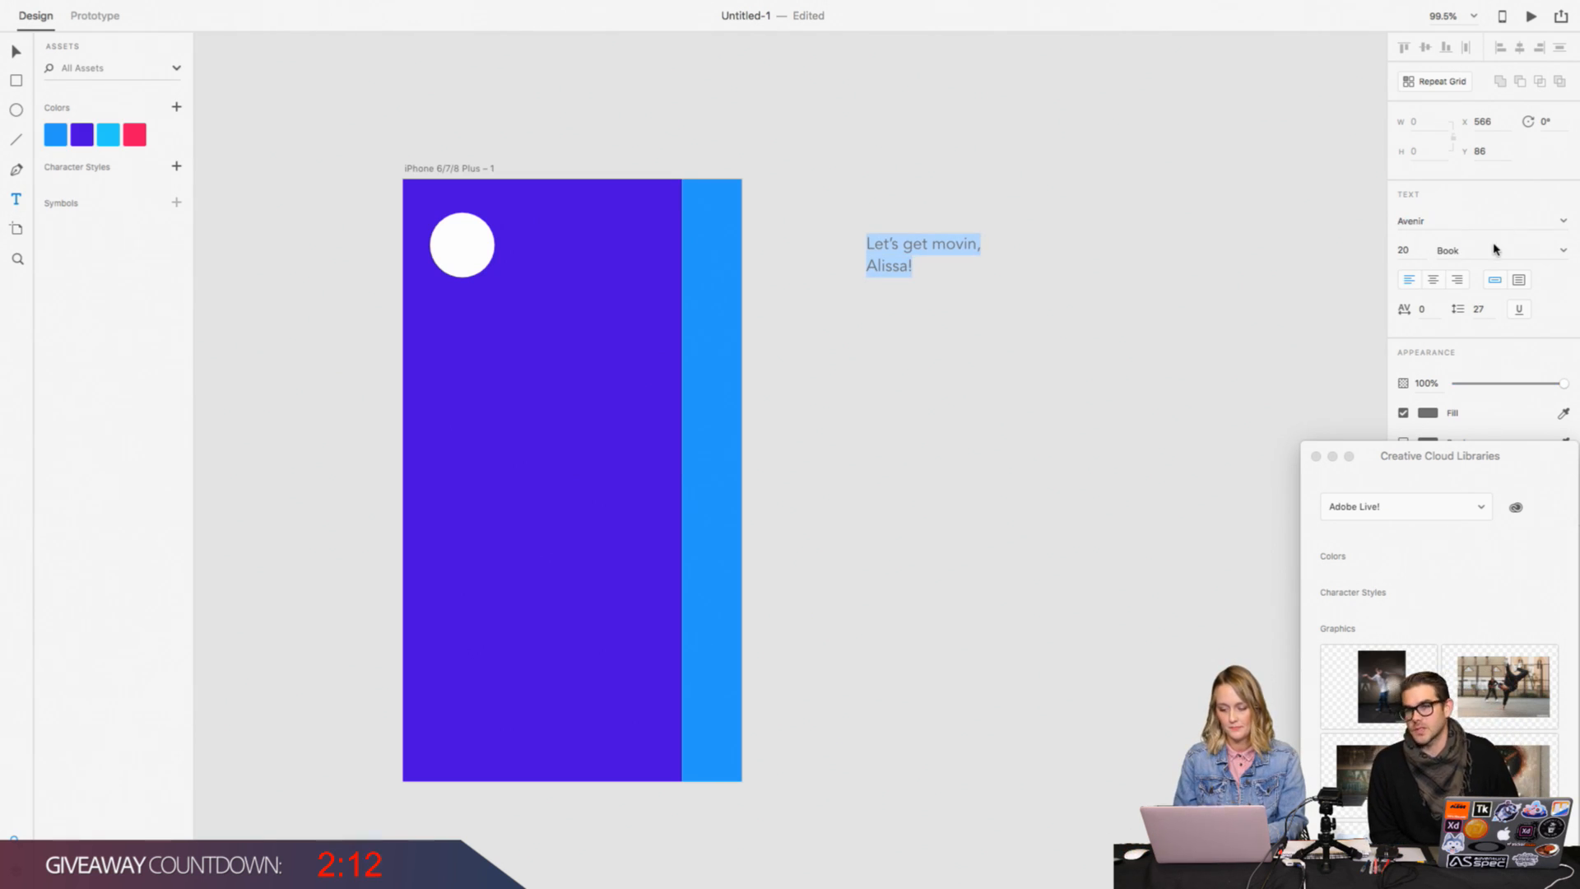
click(1562, 249)
click(1491, 387)
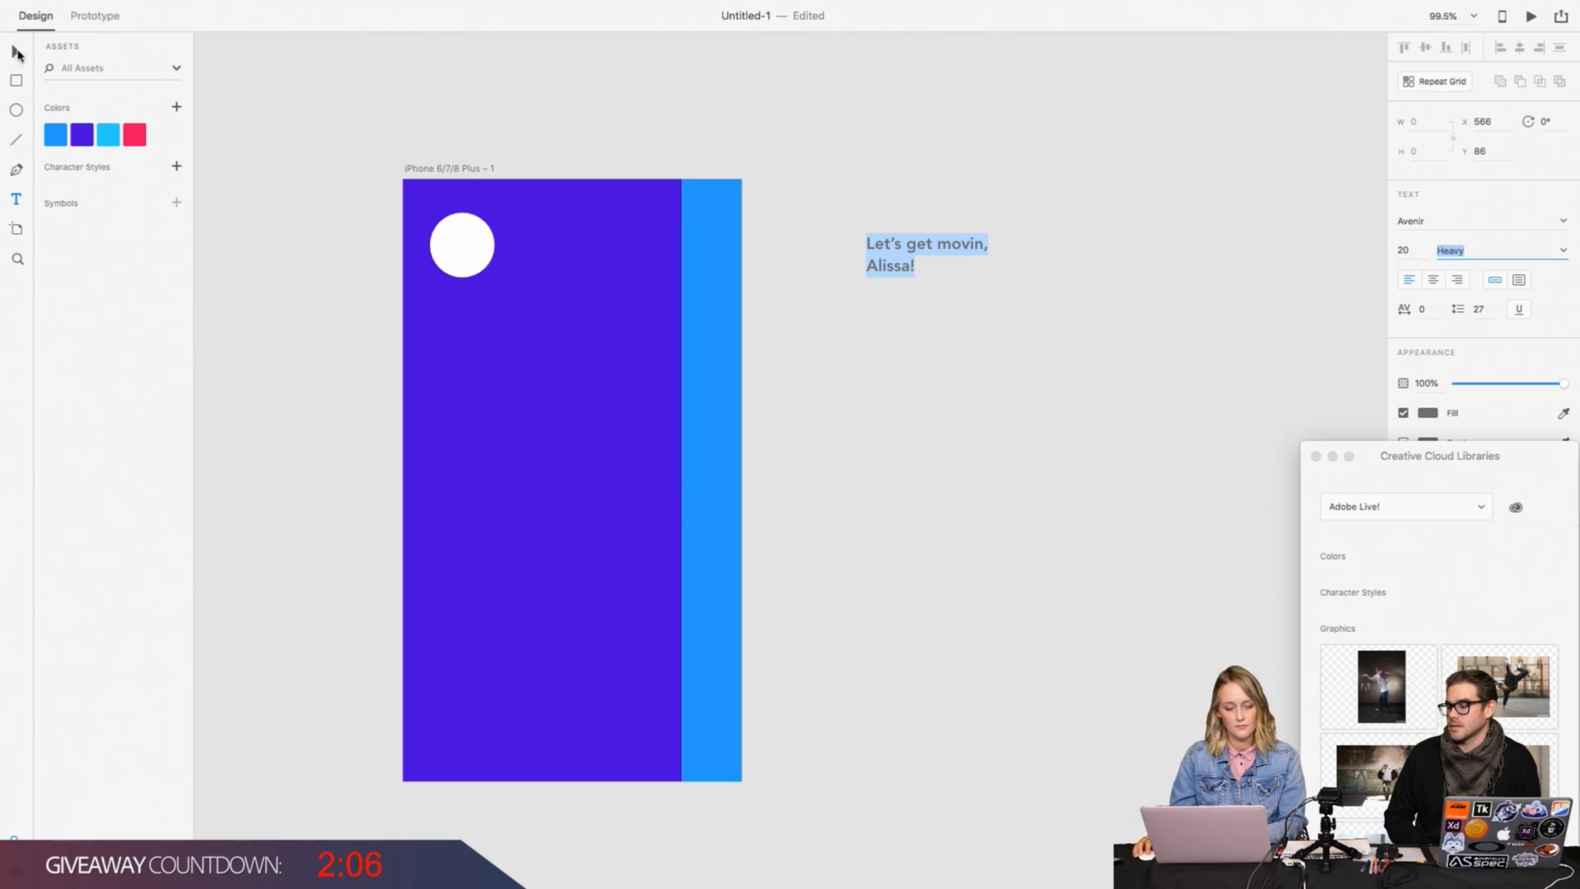
Step: Move the greeting onto the purple panel beside the white circle at X 144, Y 56, and fill it white
key(Escape)
drag(904, 263, 557, 246)
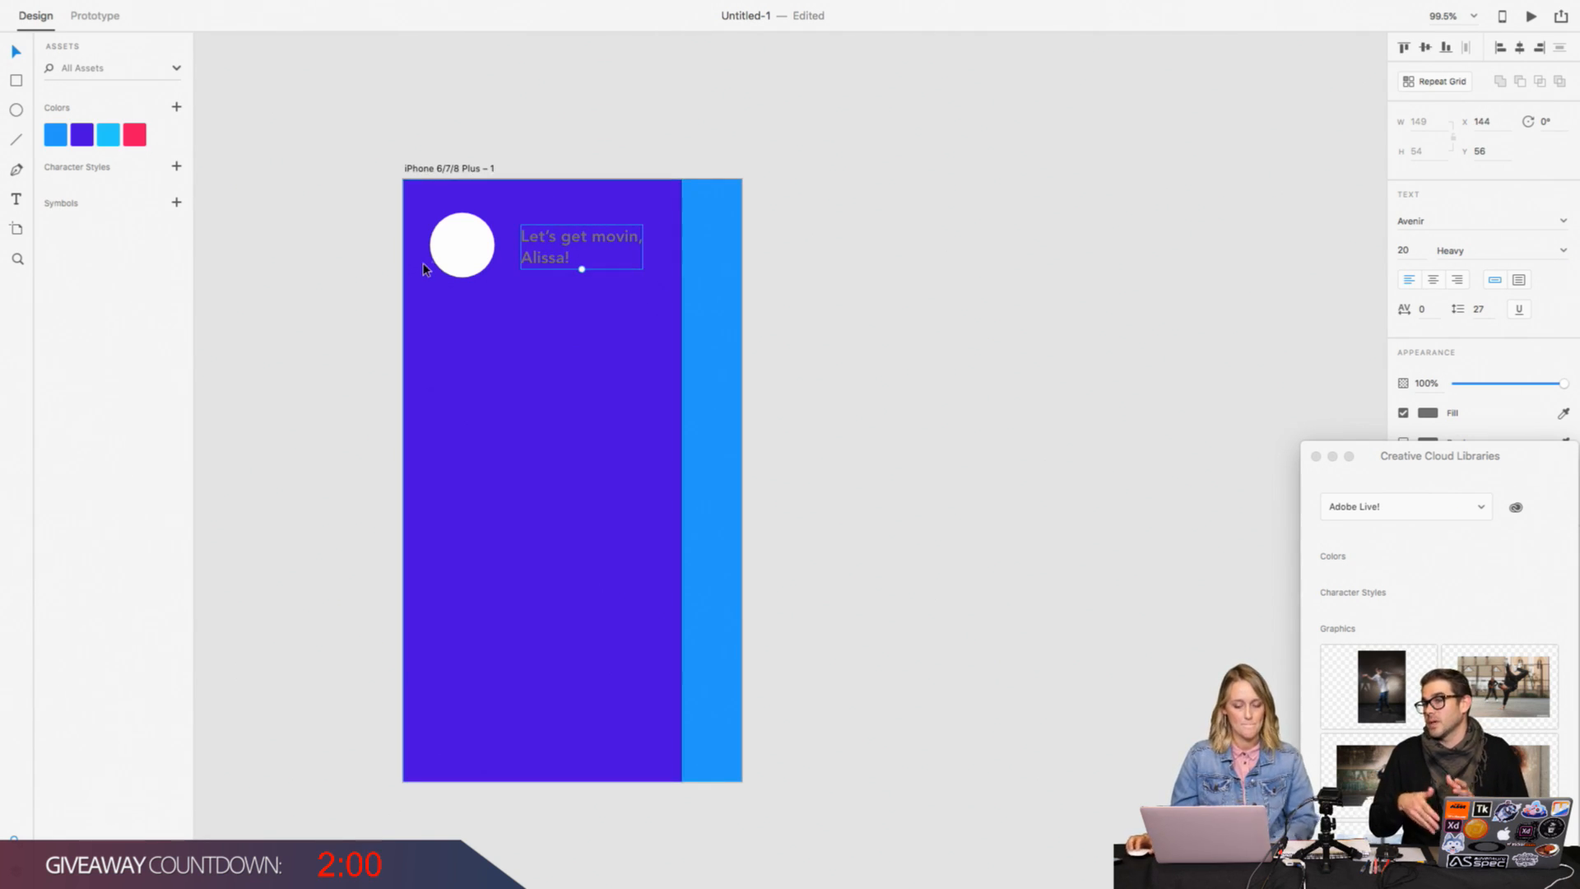
click(1421, 412)
click(1229, 320)
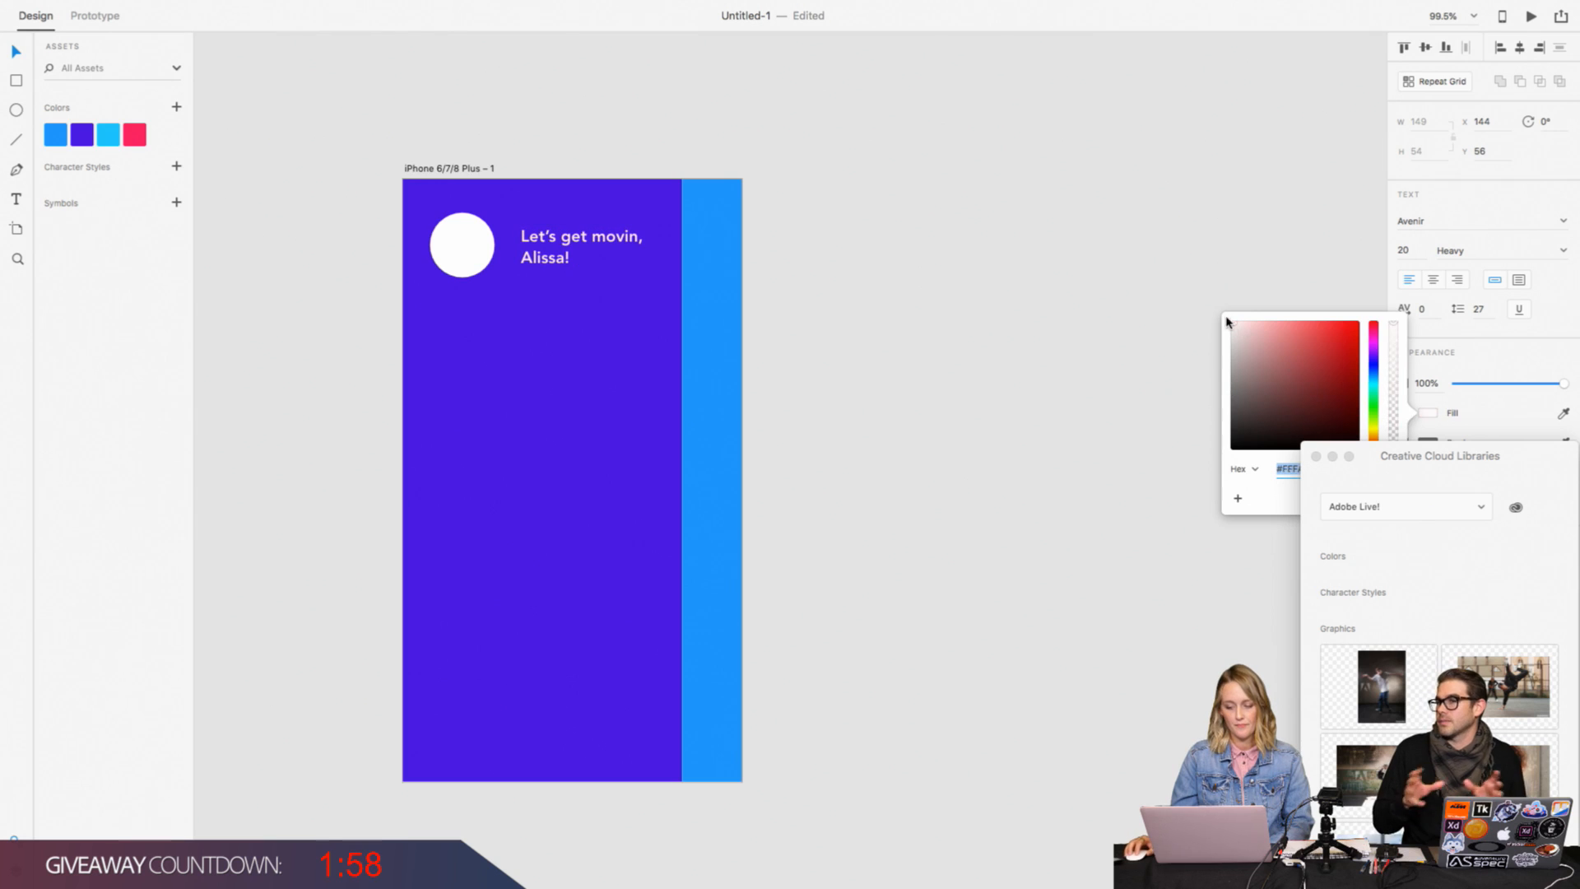
click(1036, 306)
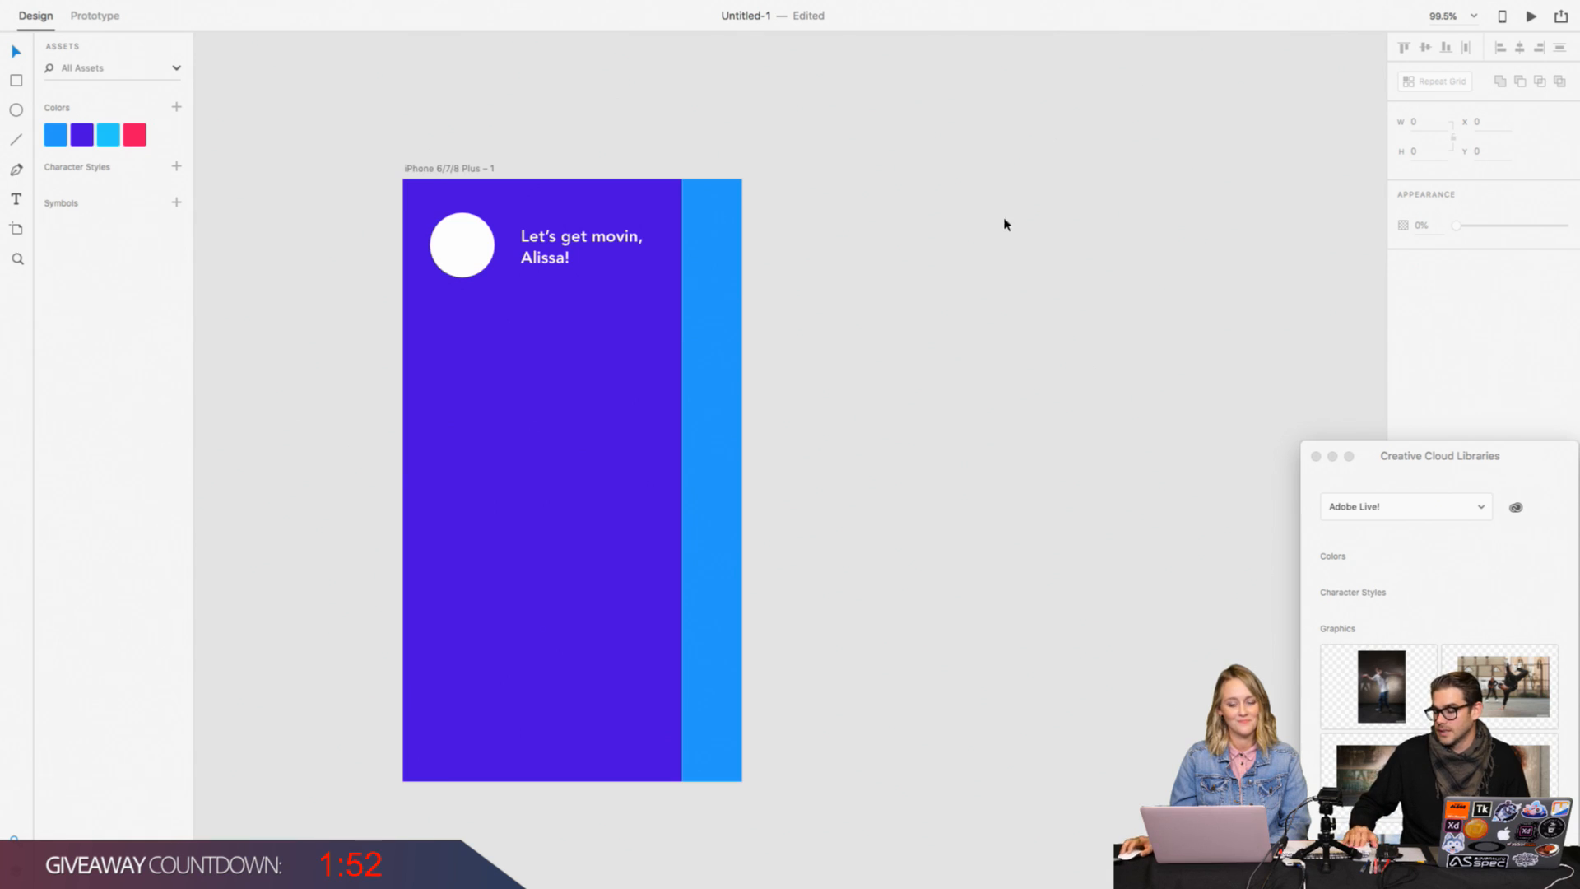
Step: Fill the white profile circle with the library photo of the smiling long-haired woman in a blue top
click(465, 246)
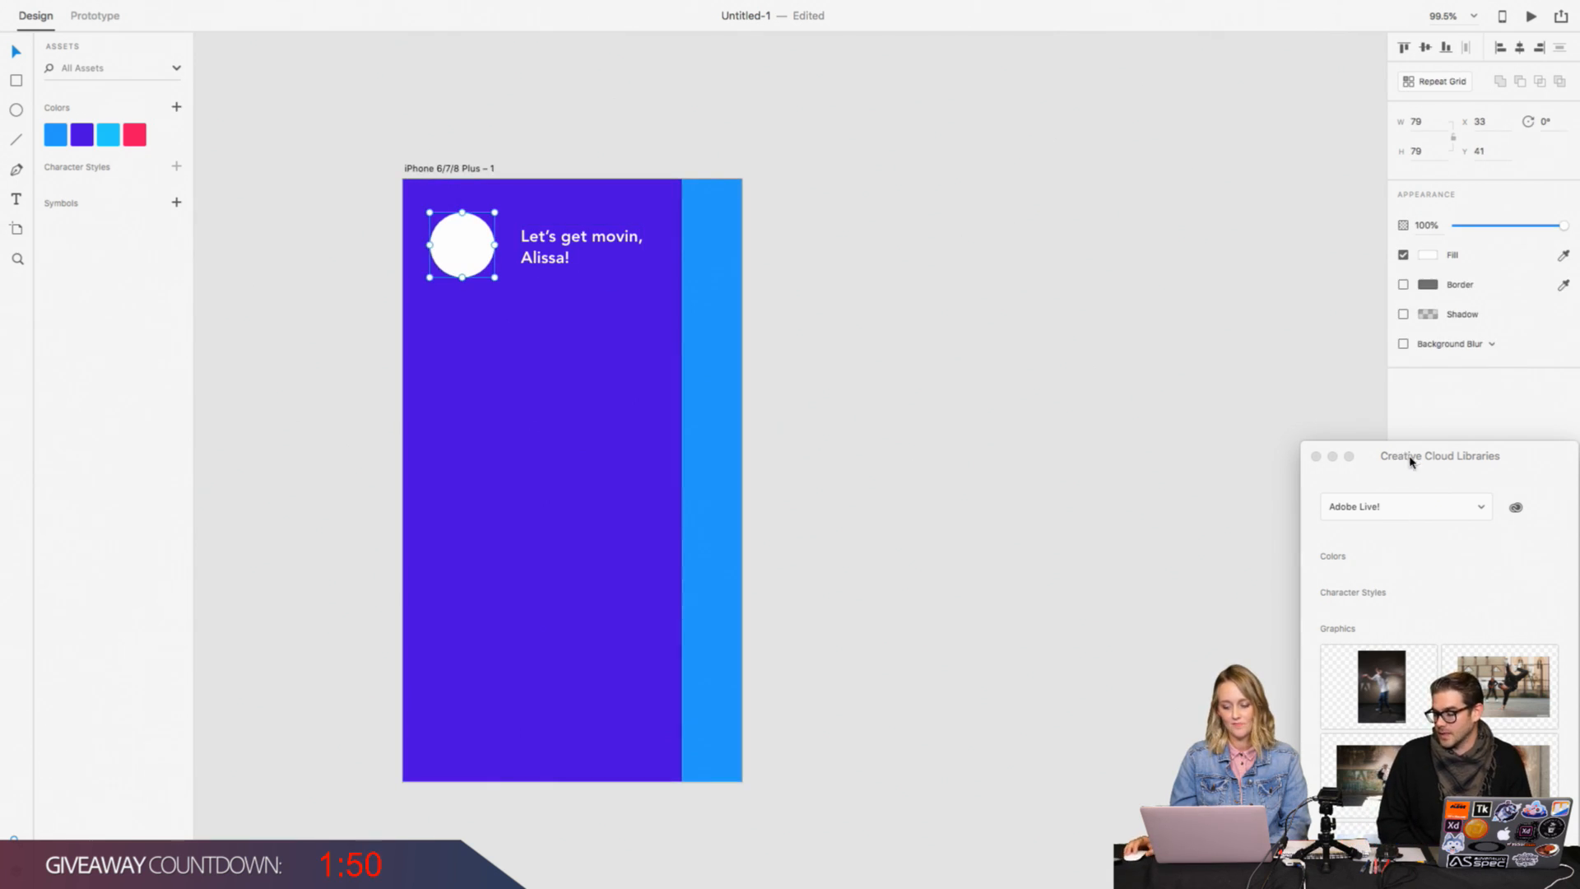
drag(1410, 461, 1334, 294)
scroll(1355, 462, down, 10)
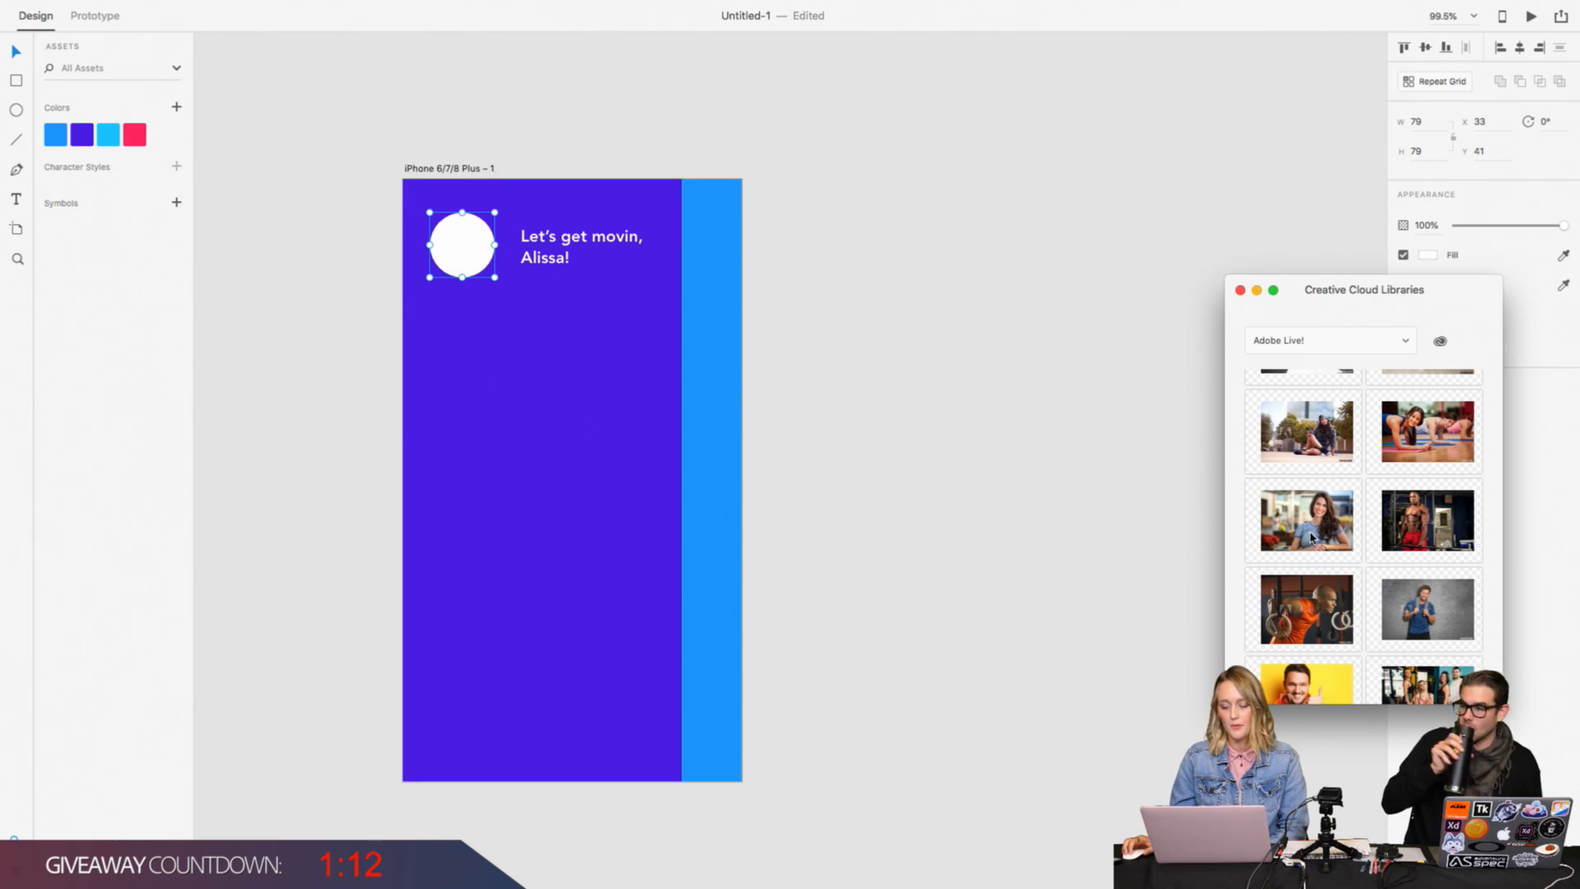
drag(1312, 535, 479, 256)
click(720, 298)
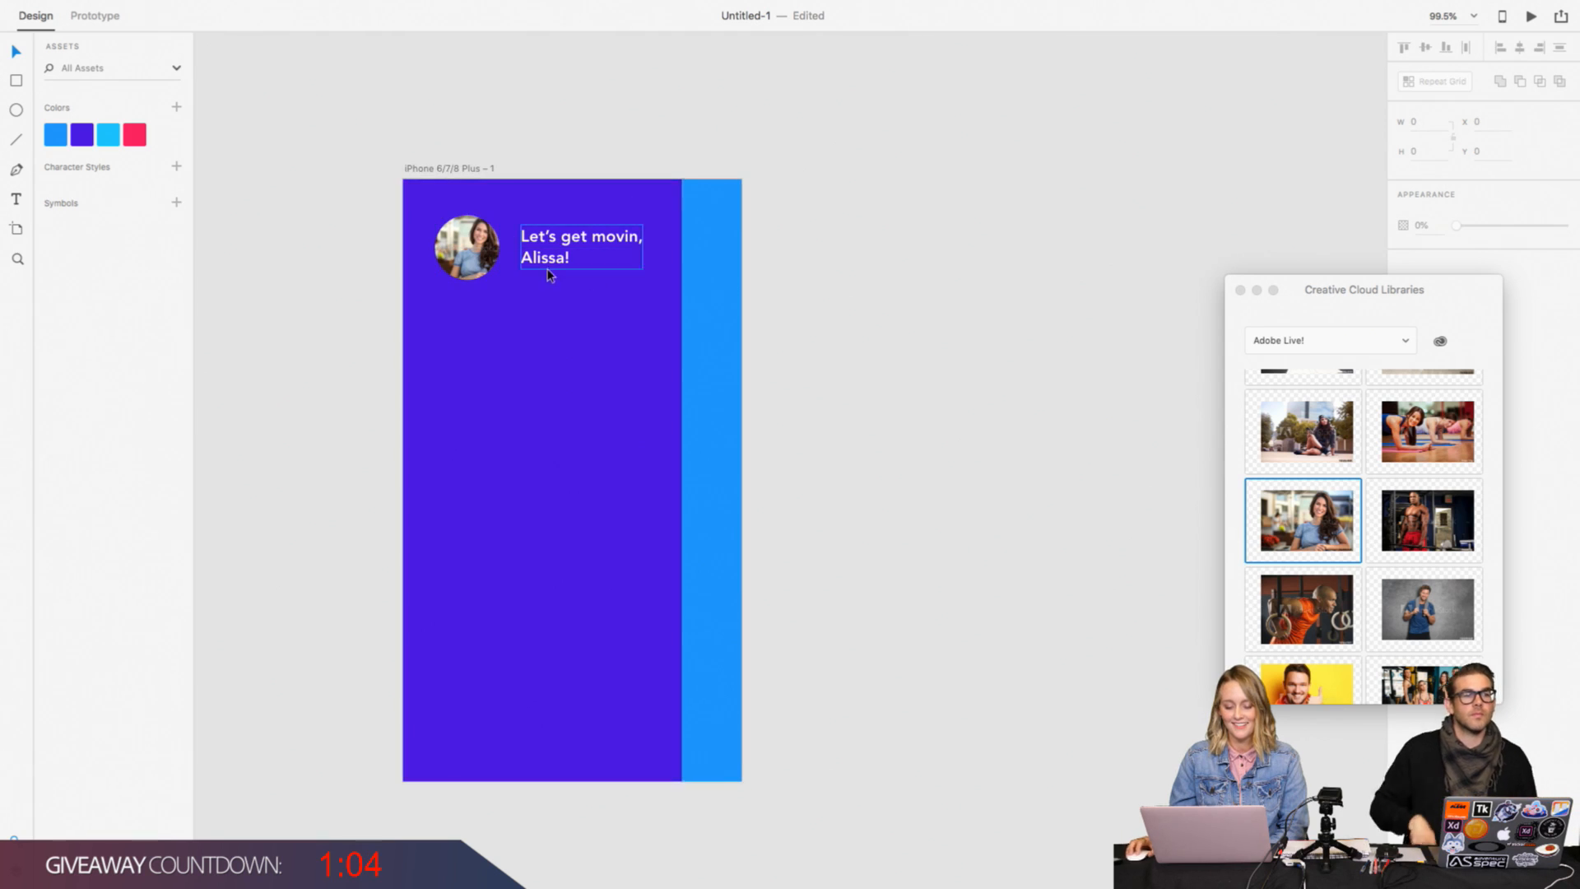
Step: Turn on the profile photo circle's border and move the Creative Cloud Libraries panel clear of the appearance settings
click(479, 257)
drag(1340, 291, 1248, 295)
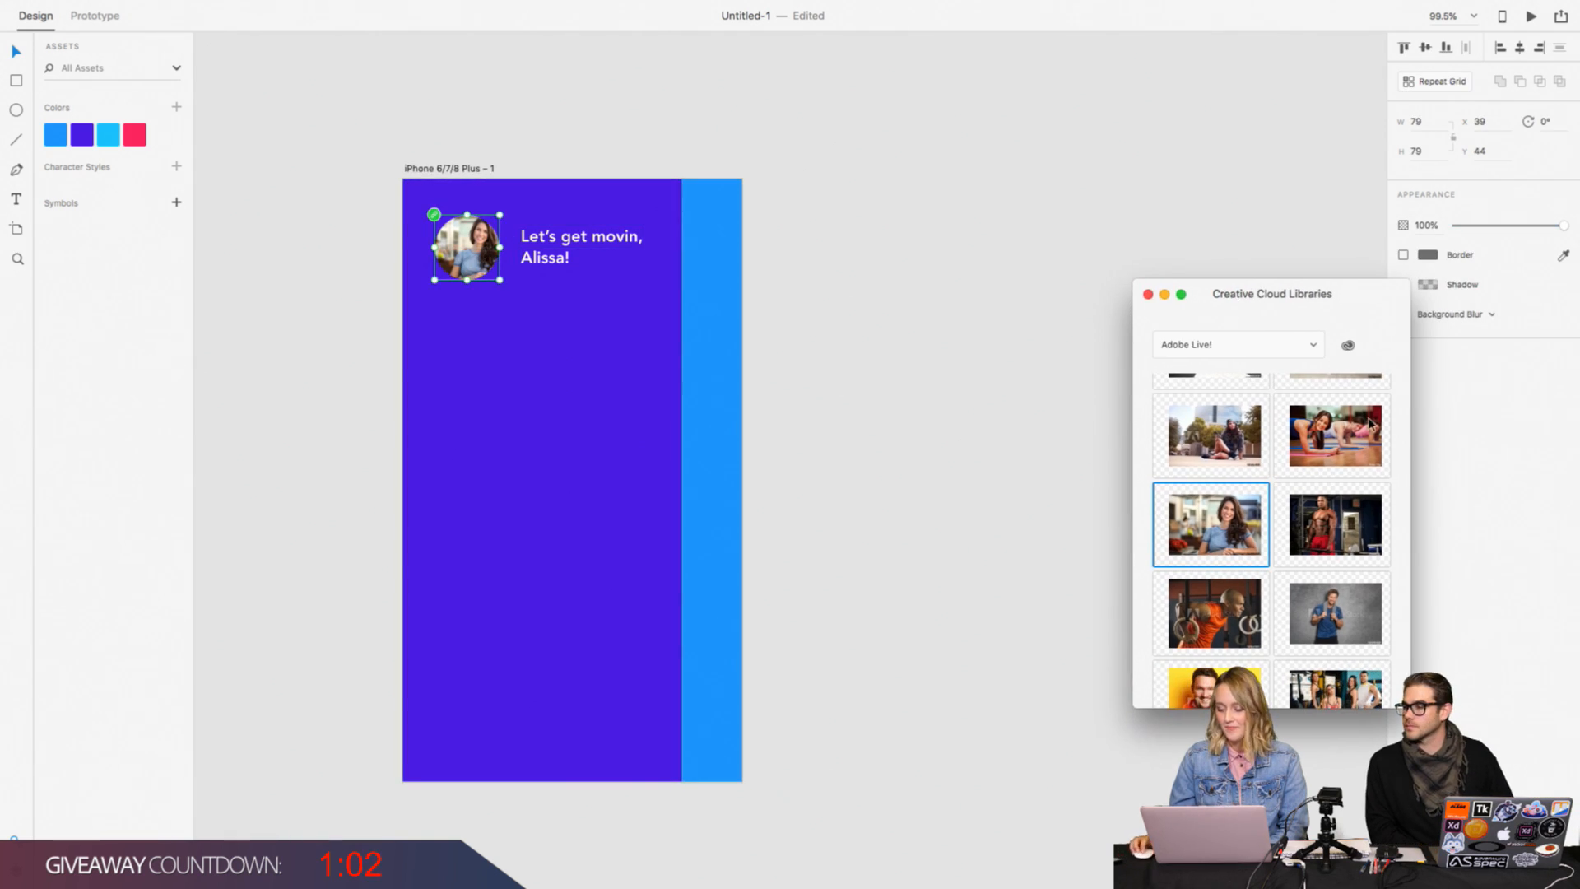
drag(1372, 298, 1298, 281)
click(1403, 255)
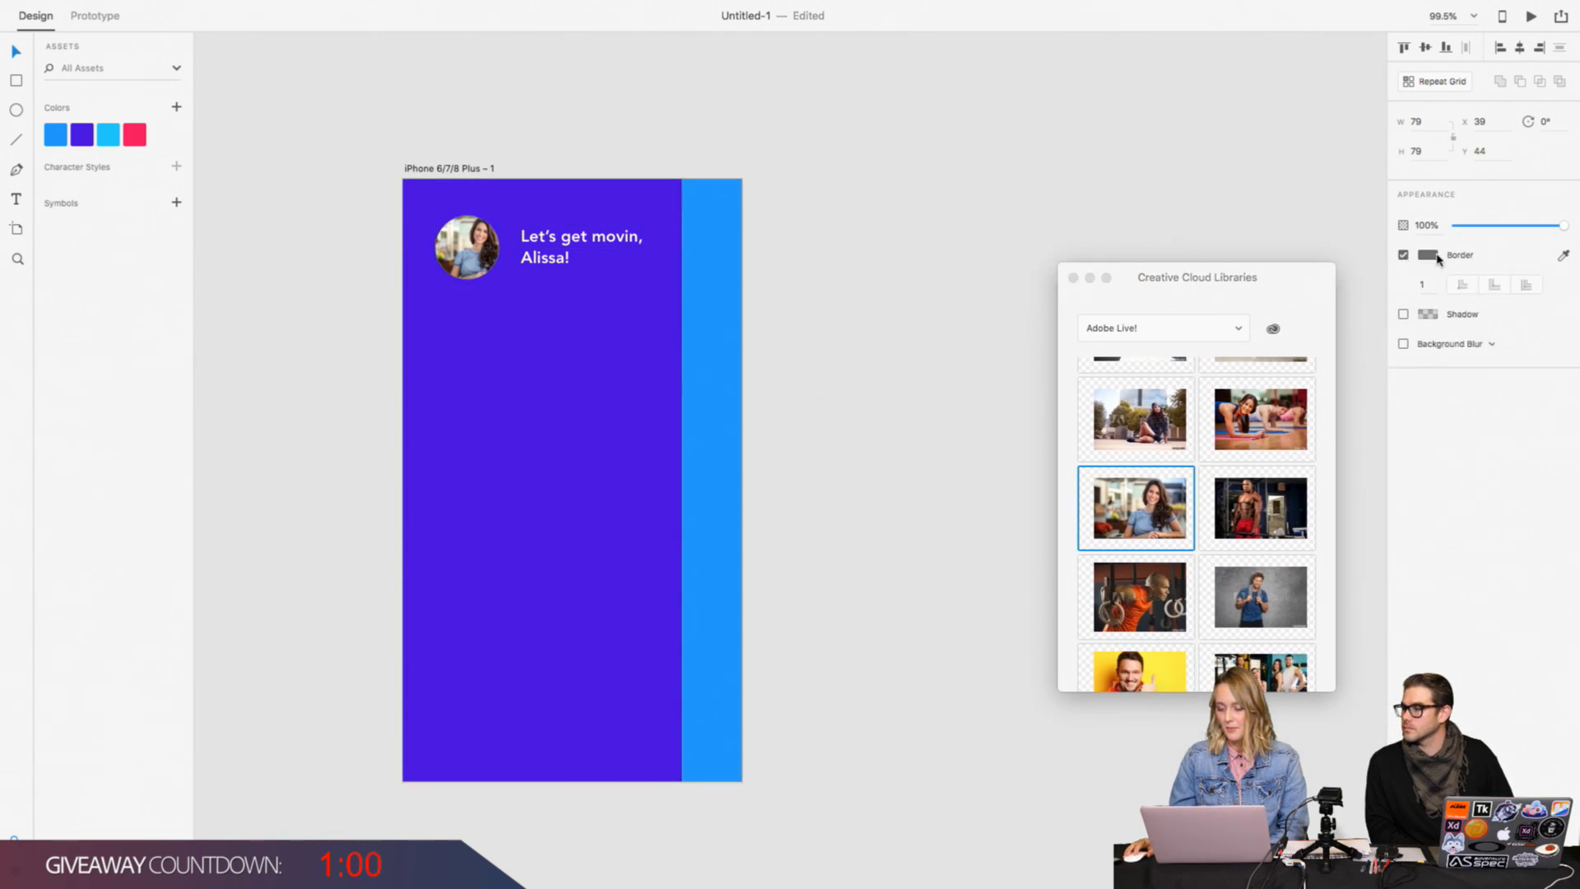
click(1432, 260)
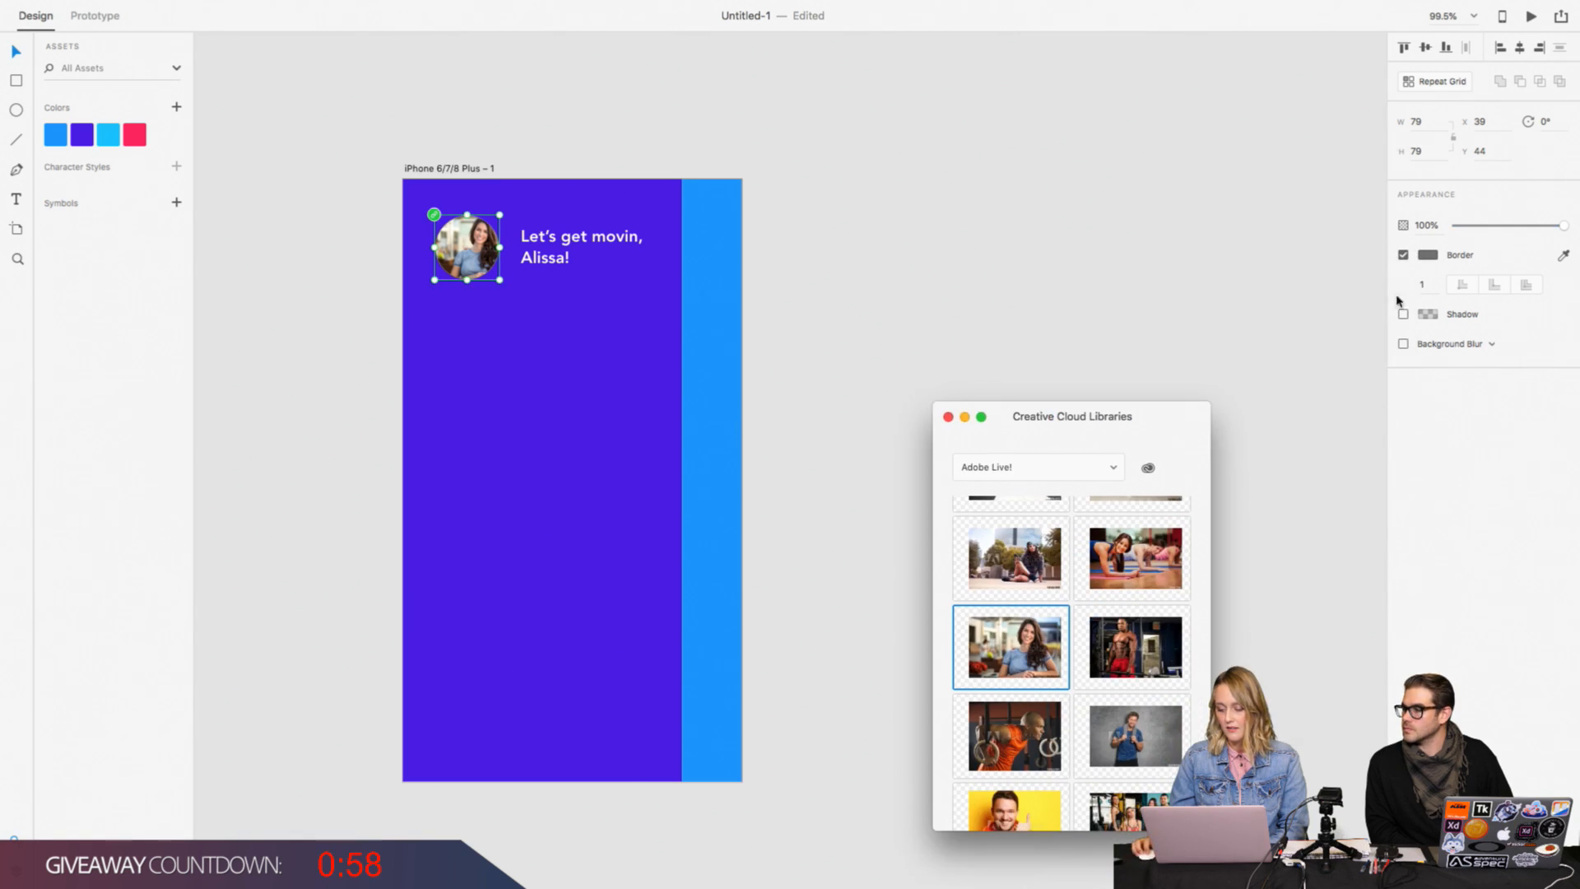
Step: Colour the profile photo's border with the saved pink #FF2660 by sampling it from the colour assets
click(1428, 260)
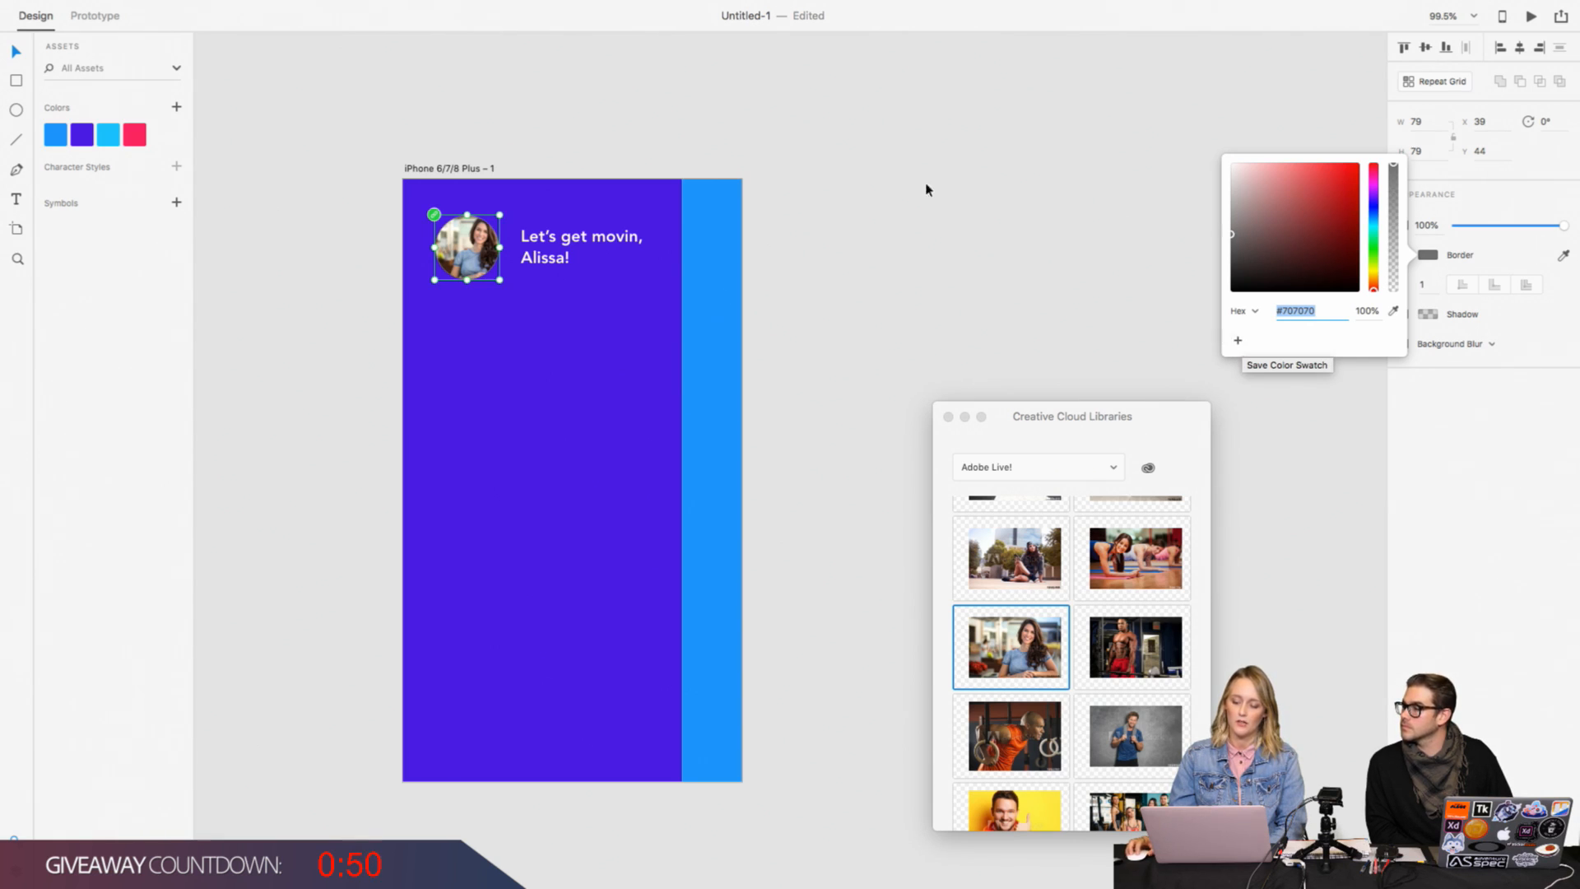
click(836, 138)
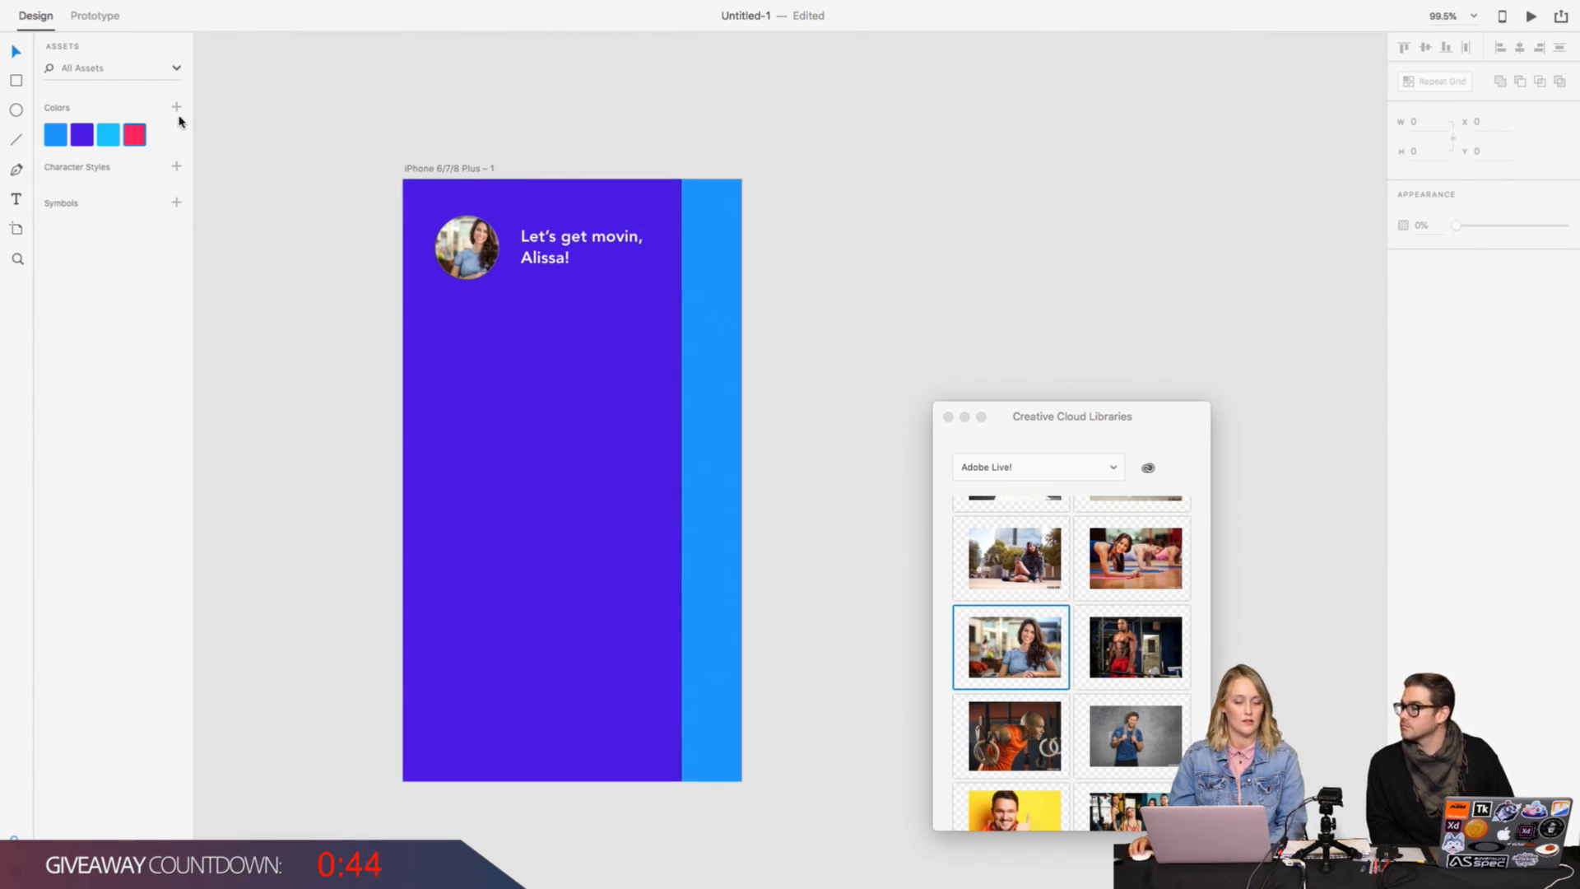
click(510, 115)
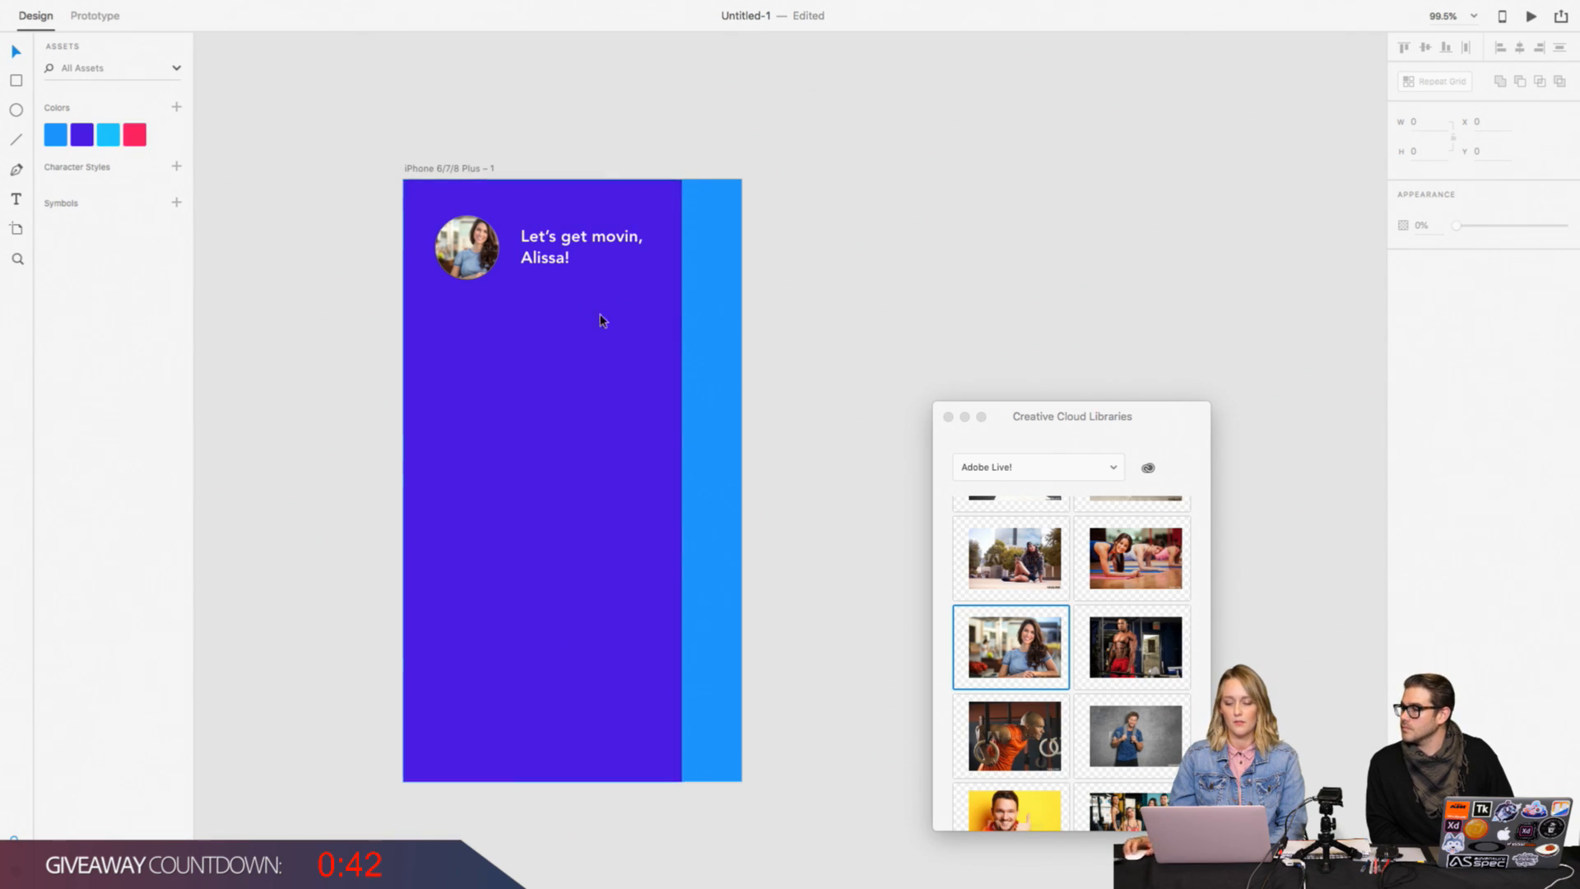
click(445, 255)
click(1430, 256)
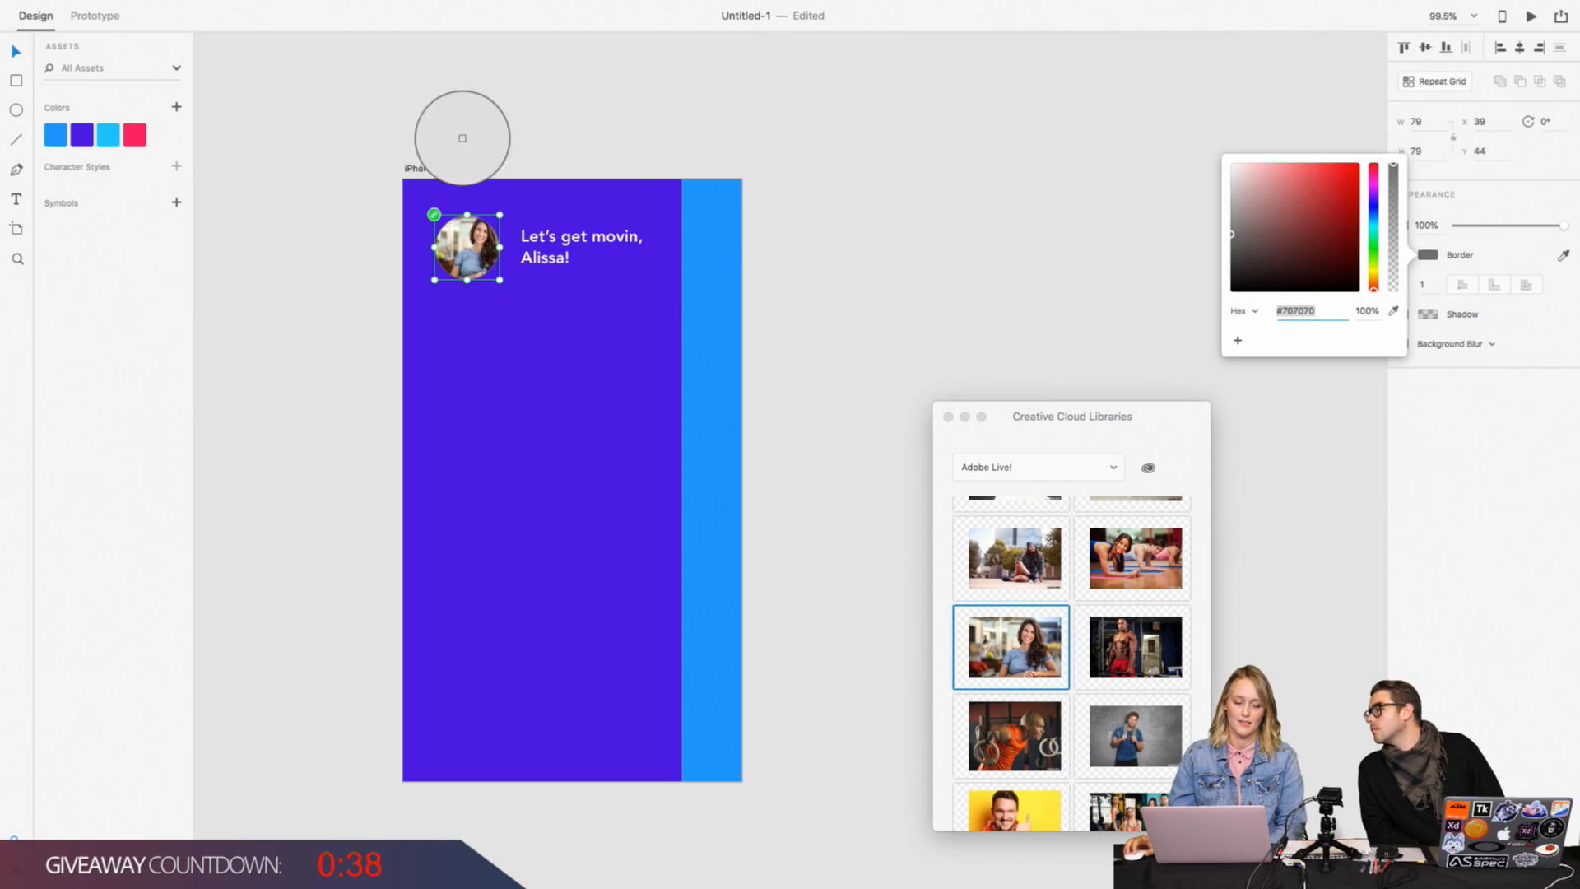
click(131, 139)
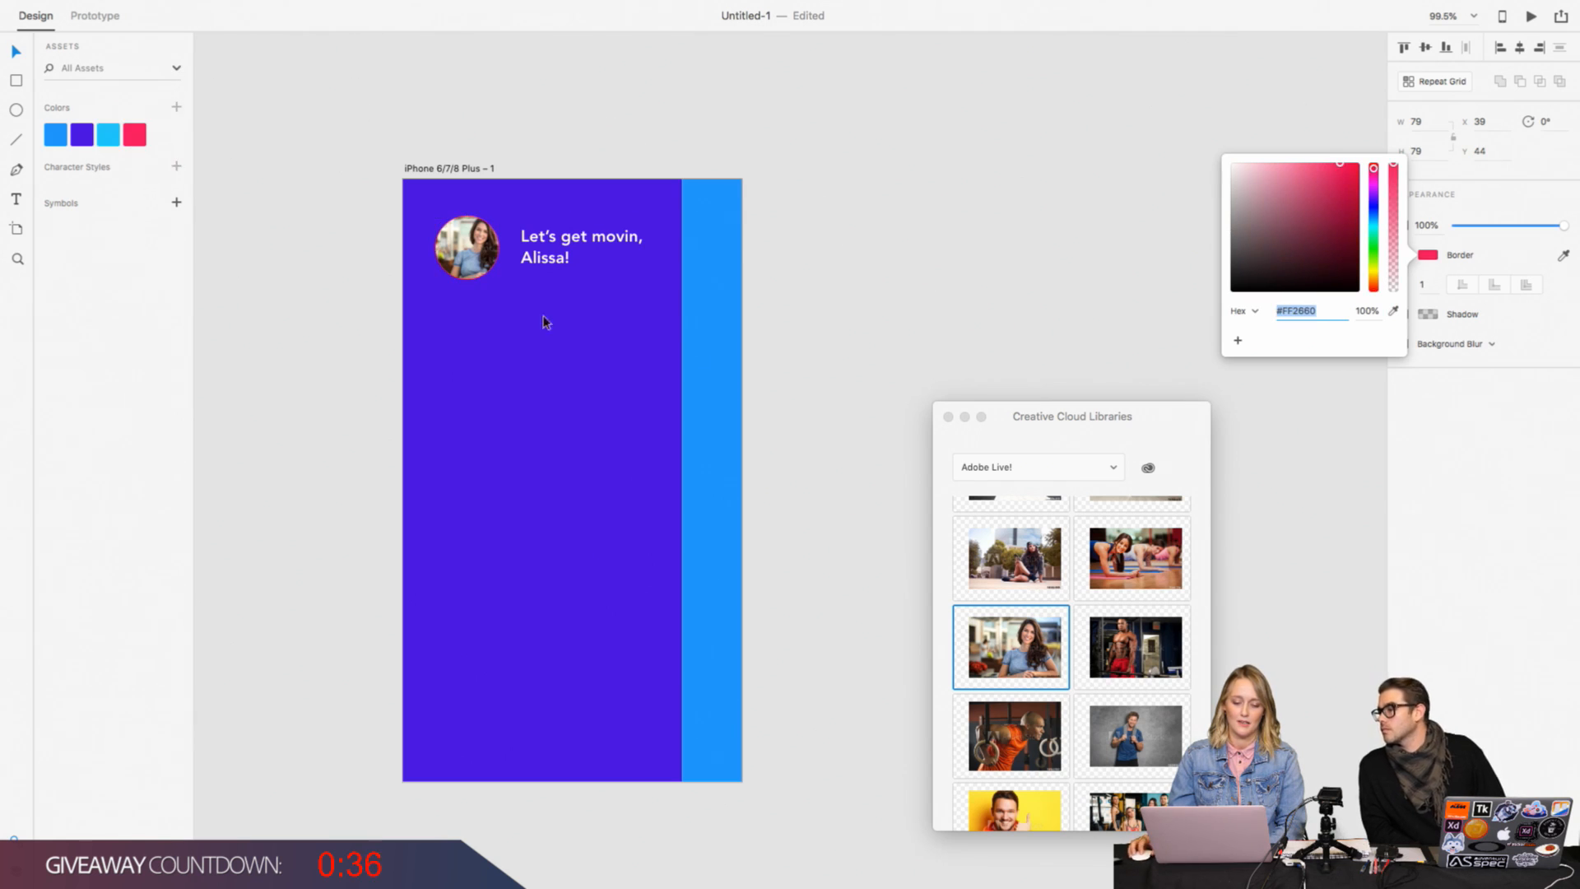
click(1527, 329)
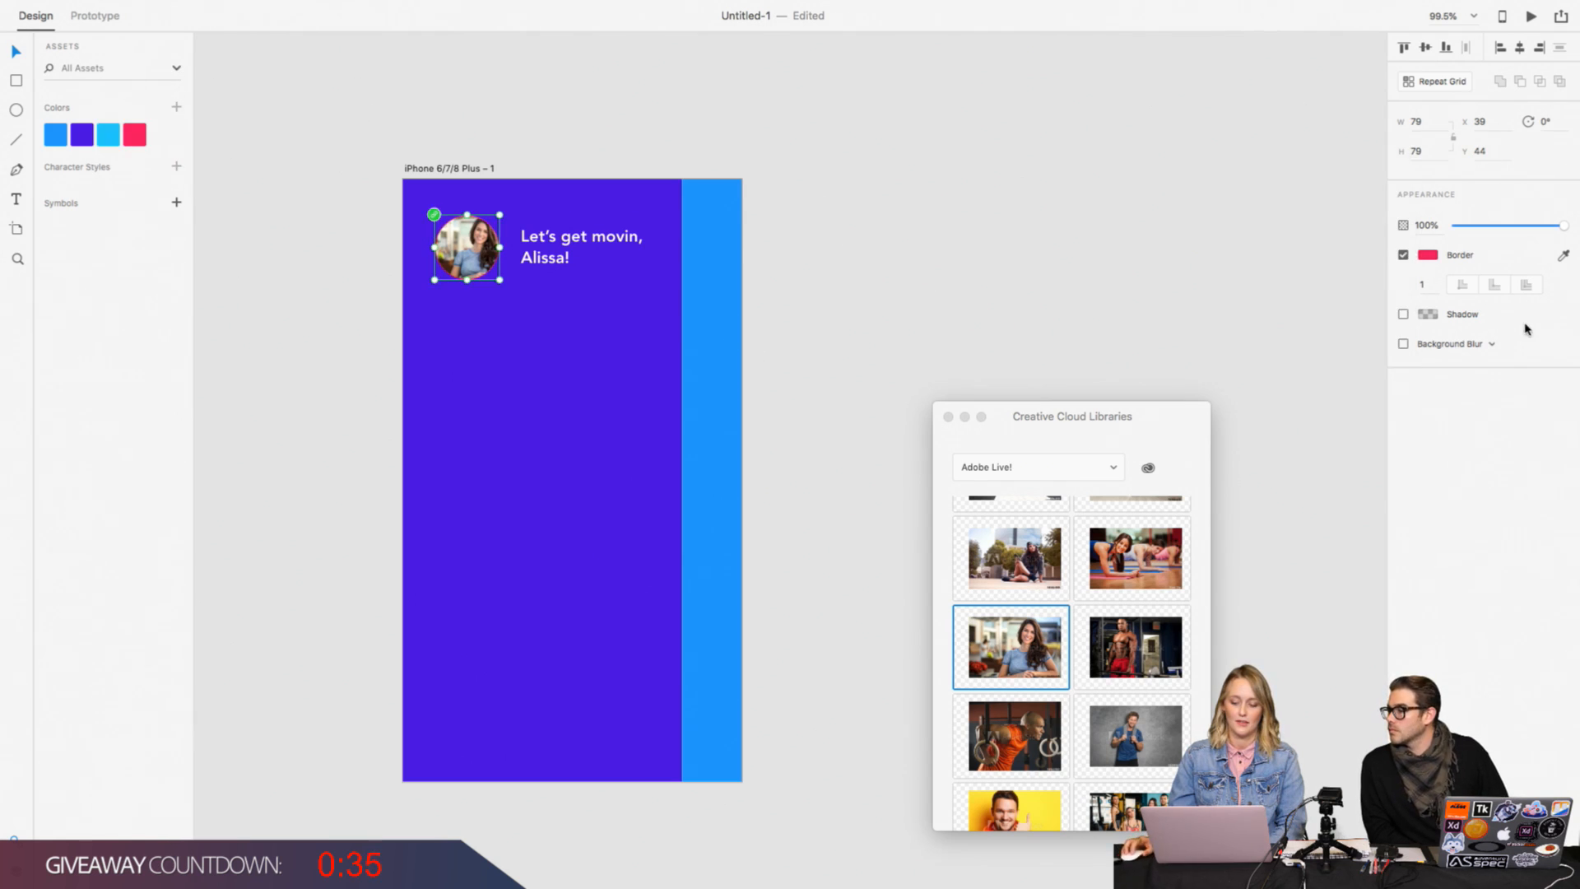
Step: Set the profile photo's border width to 5 after trying 10, and save its pink colour as a swatch
click(1410, 287)
text(10)
key(Return)
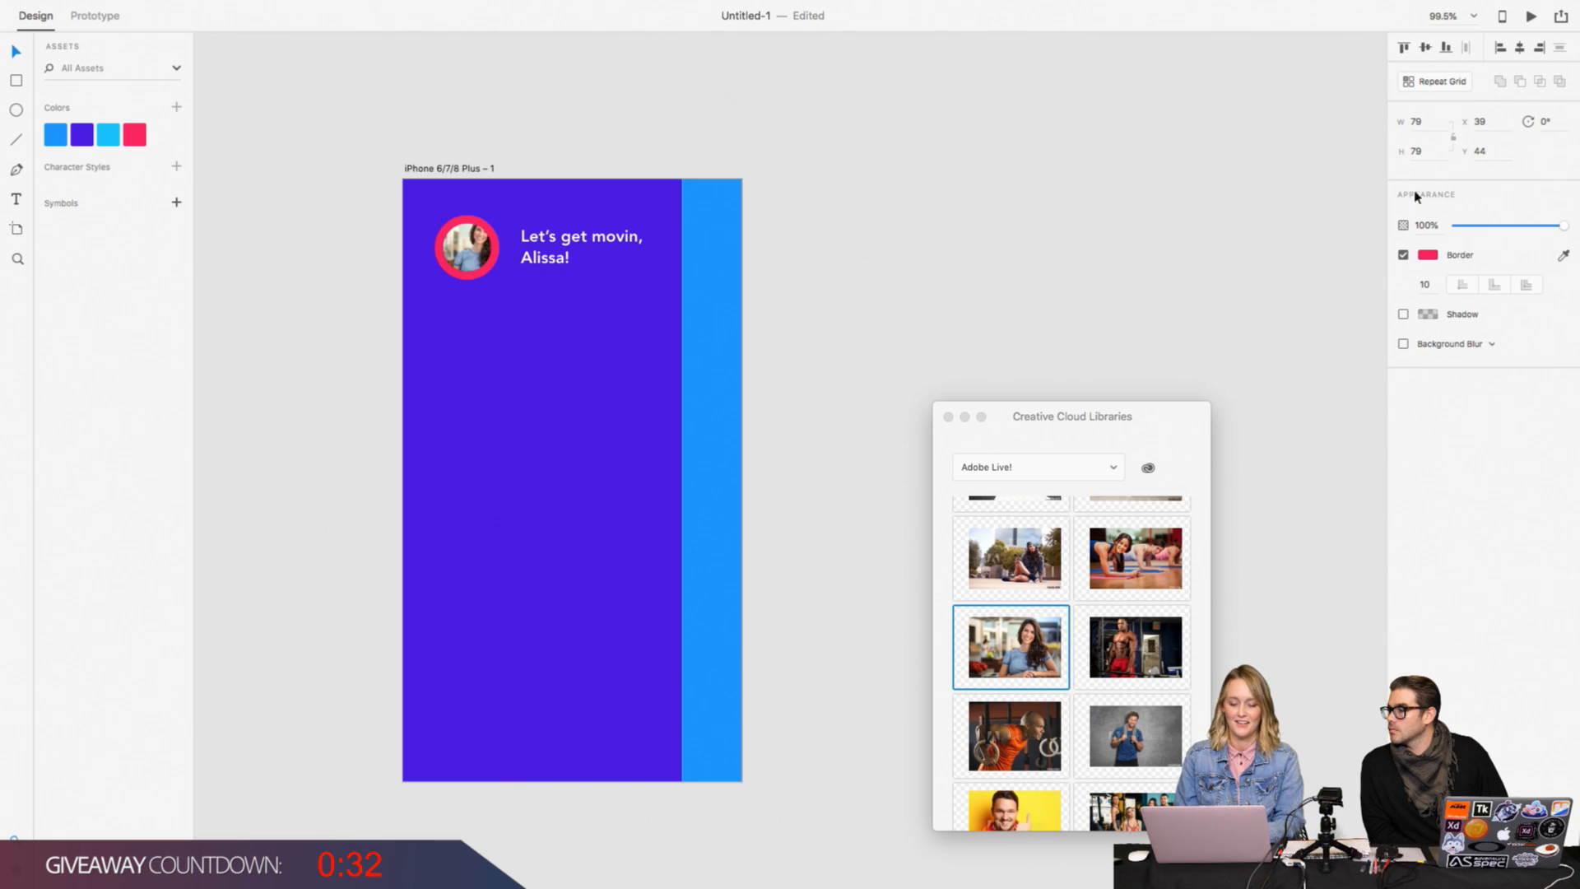
click(1415, 286)
text(5)
key(Return)
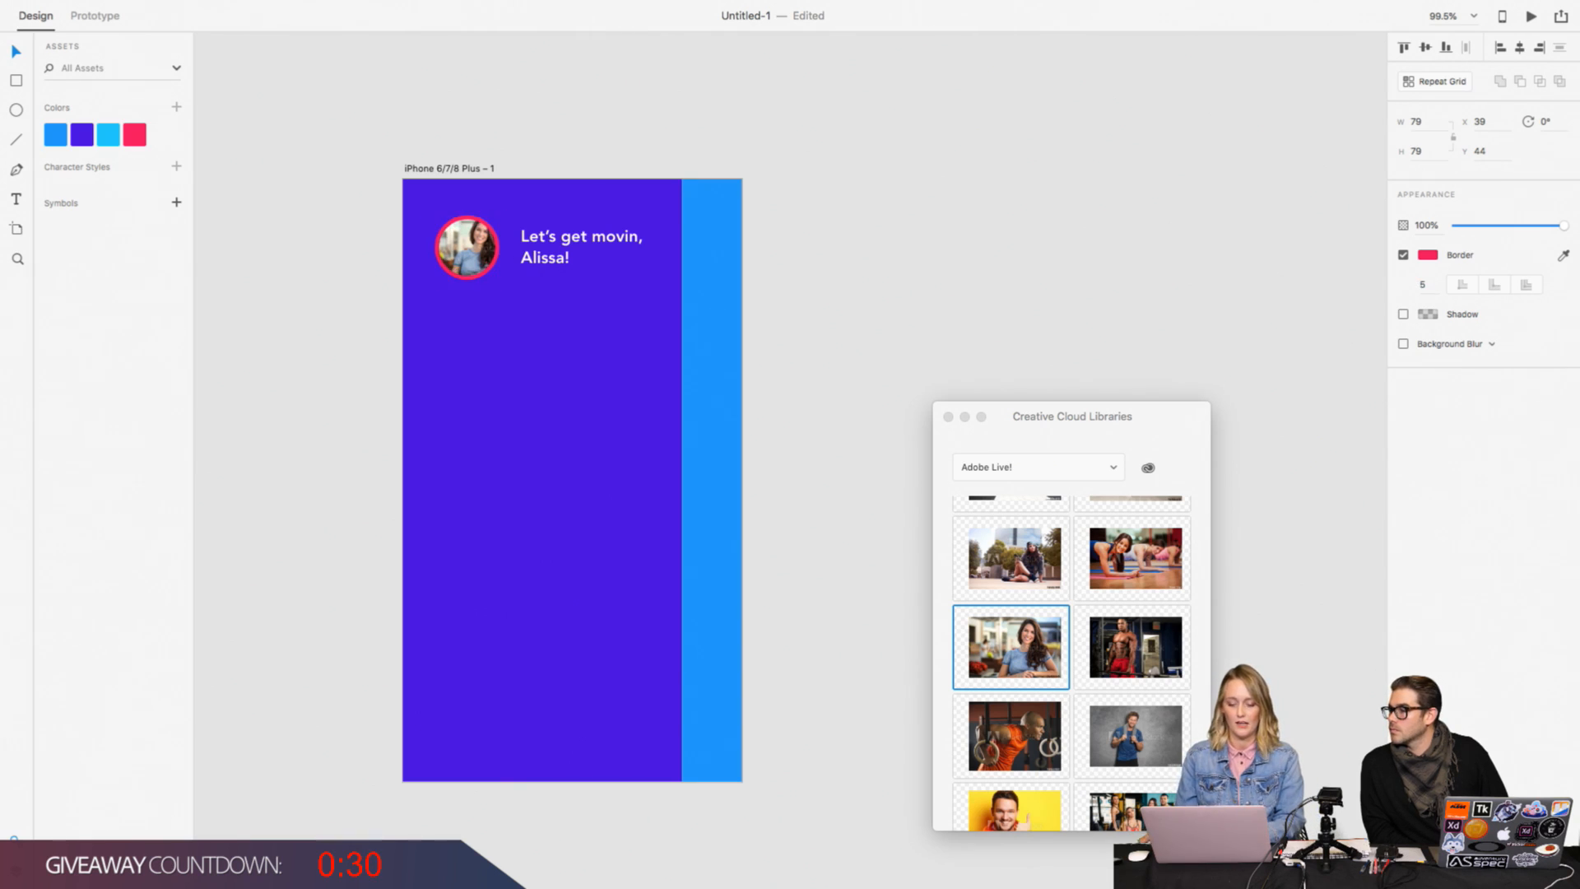
click(1428, 254)
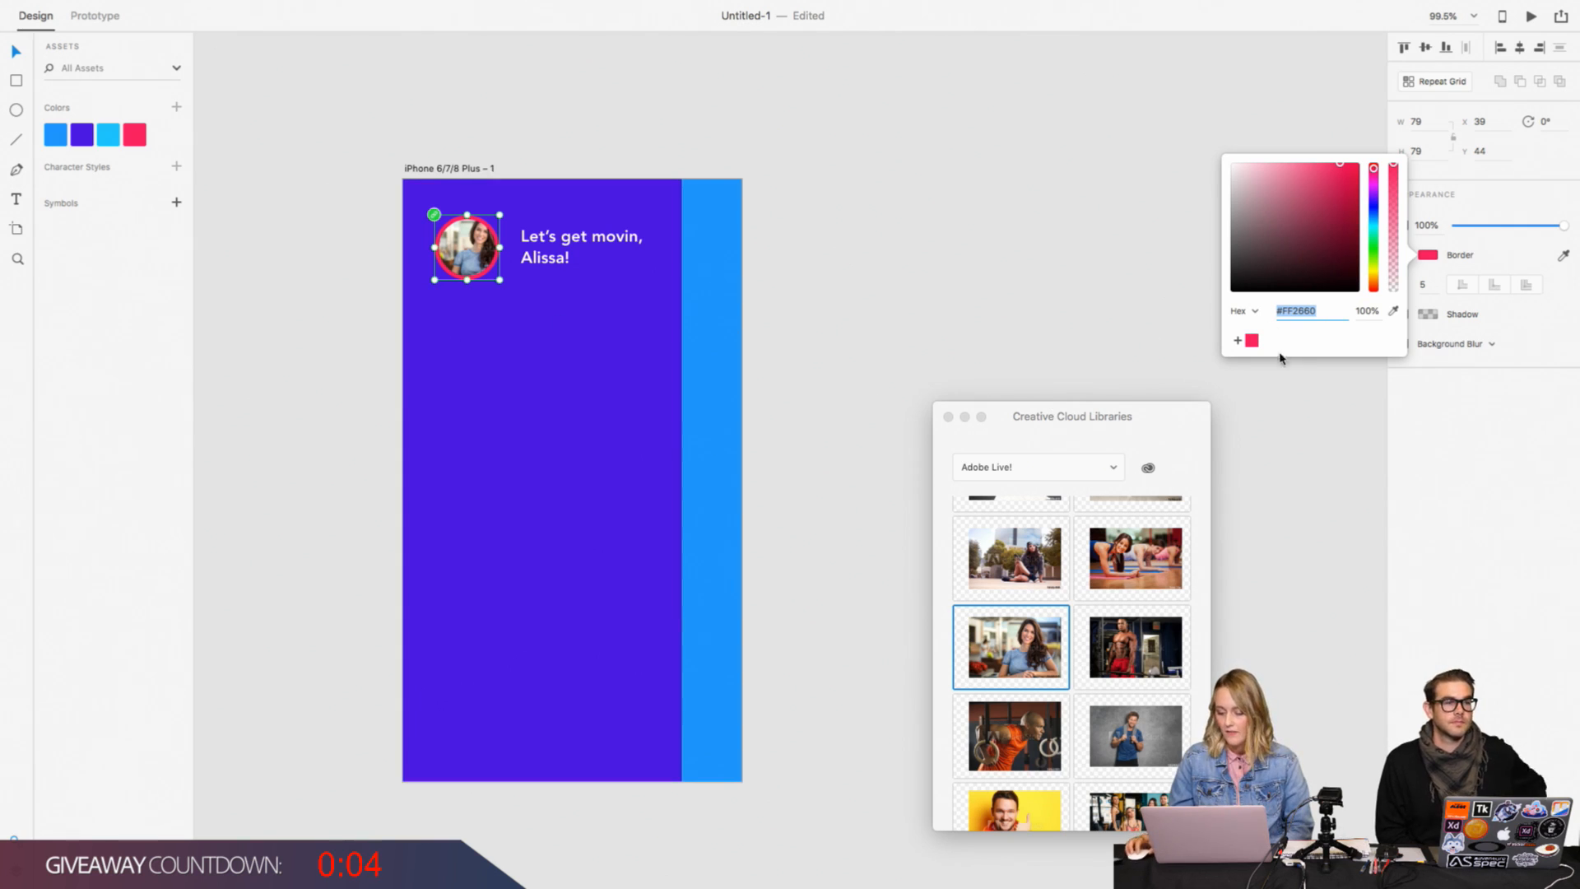
click(906, 219)
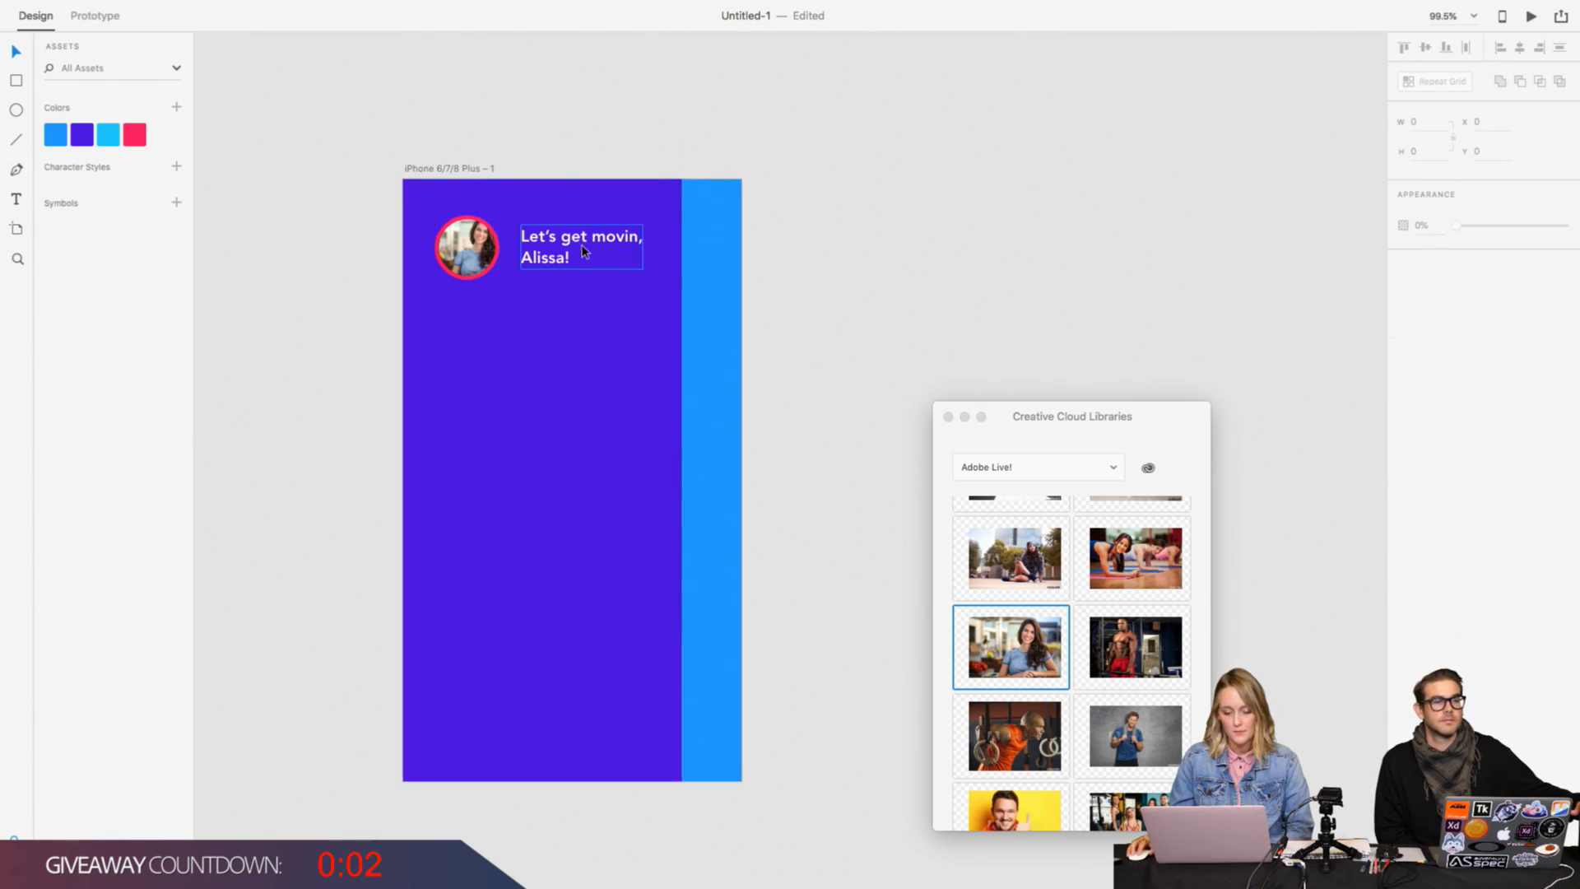
Step: Shift the greeting text closer to the profile photo at X 138, Y 57, and save its formatting as a character style
drag(585, 252, 581, 252)
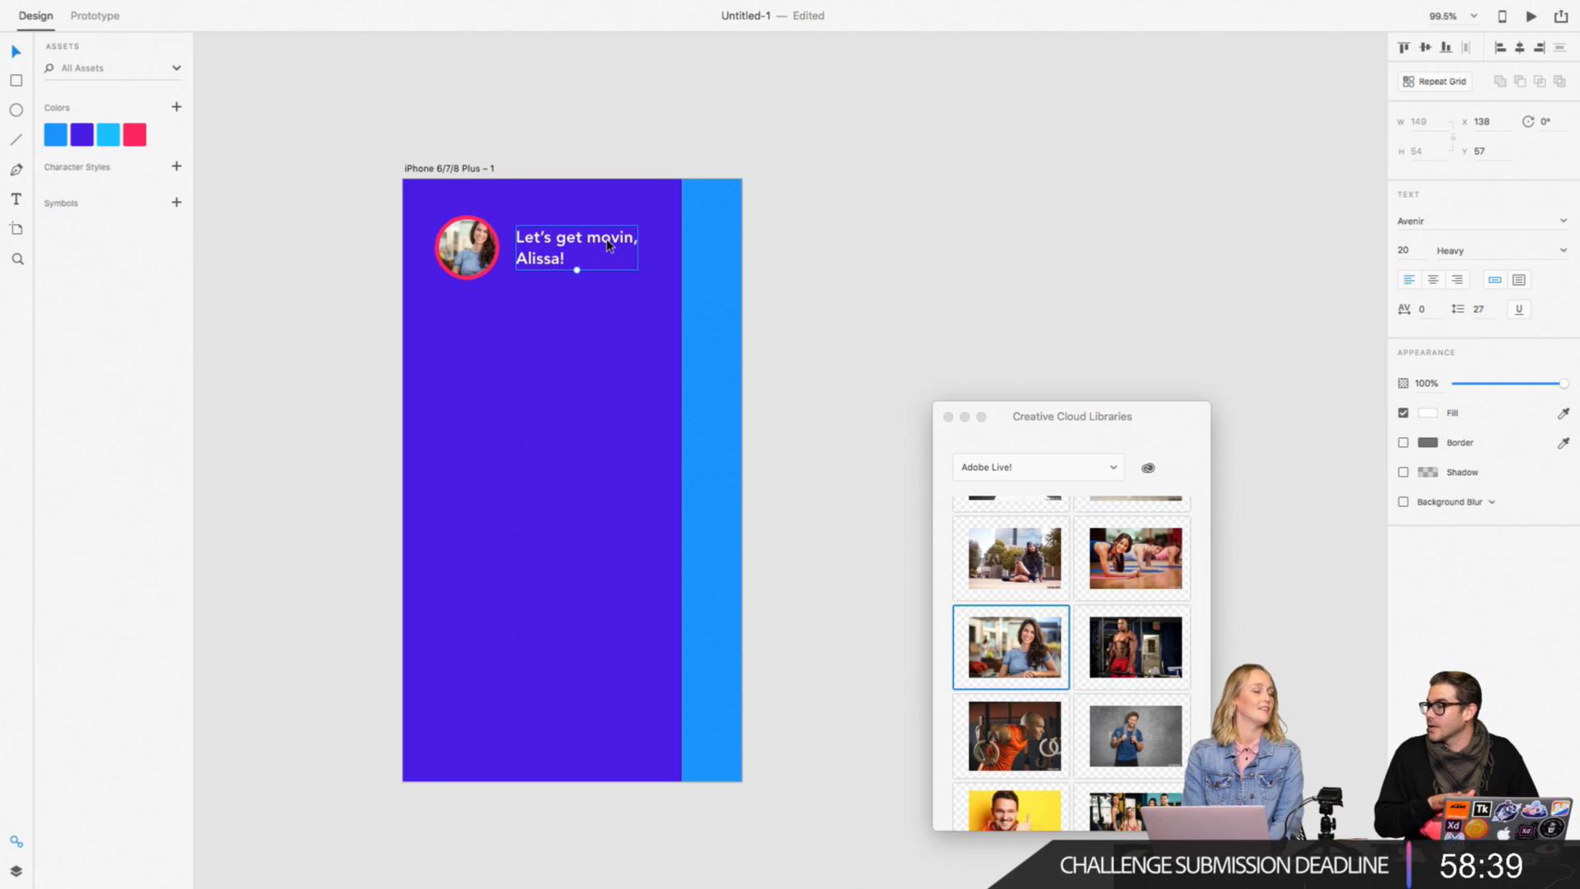
click(852, 226)
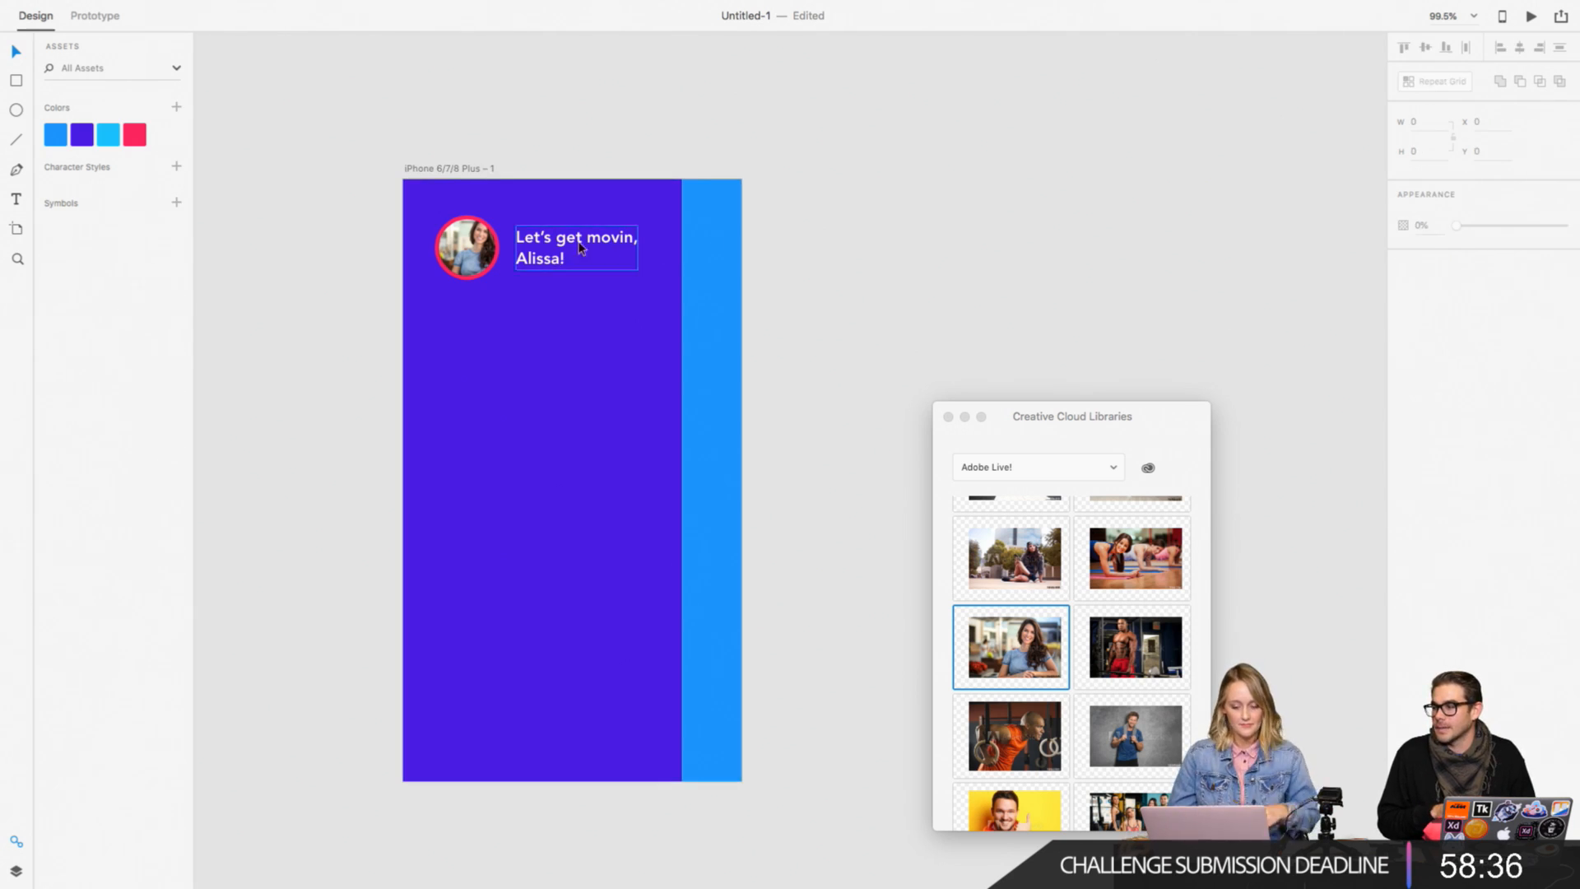
click(15, 198)
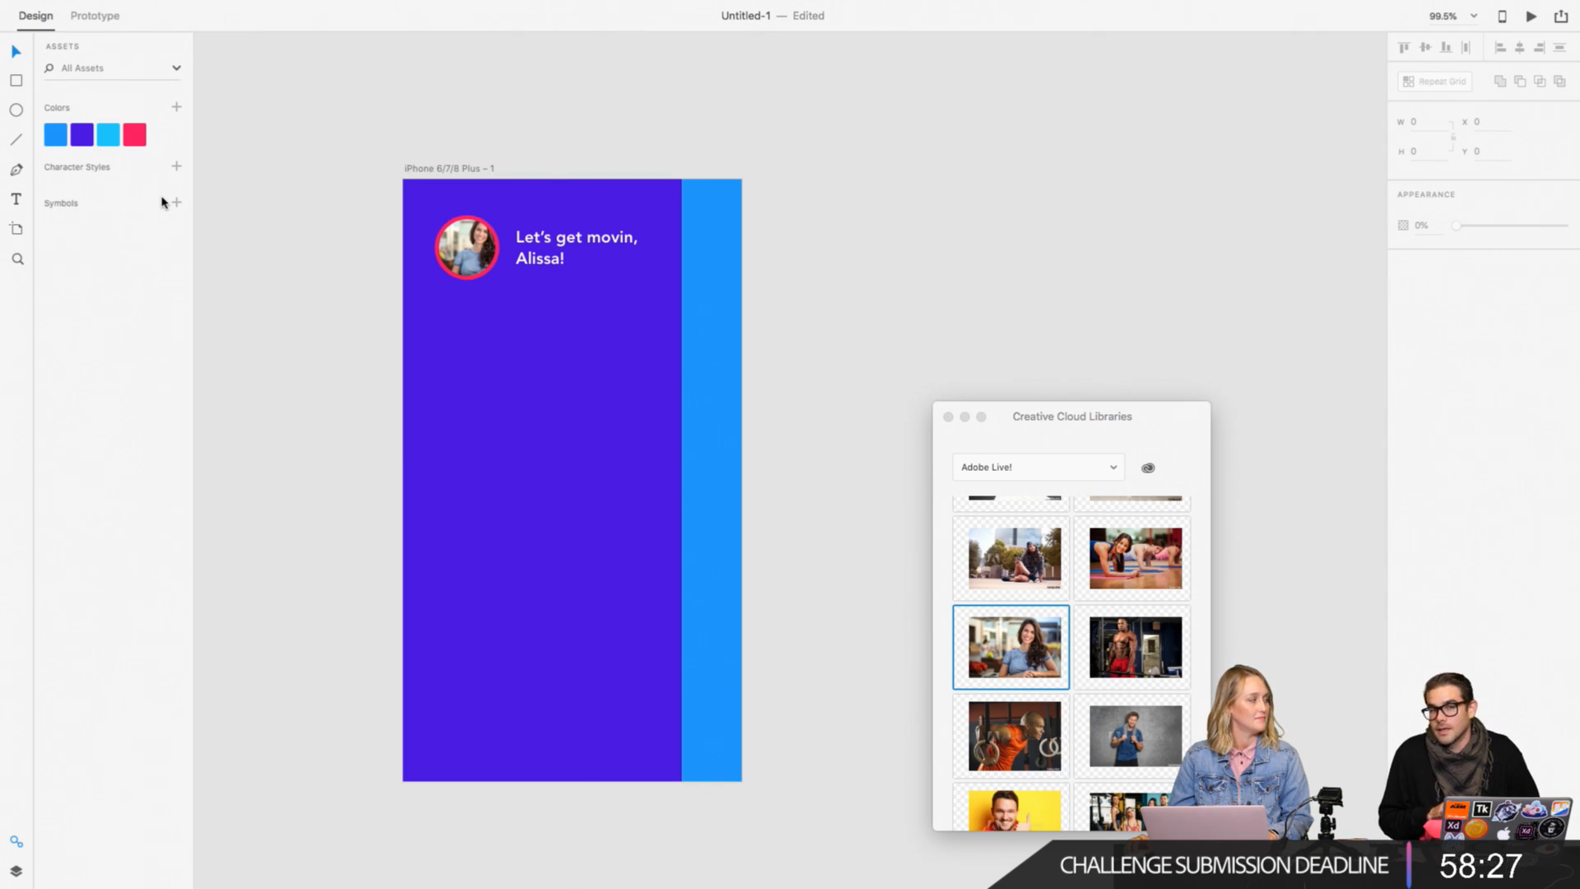
click(633, 247)
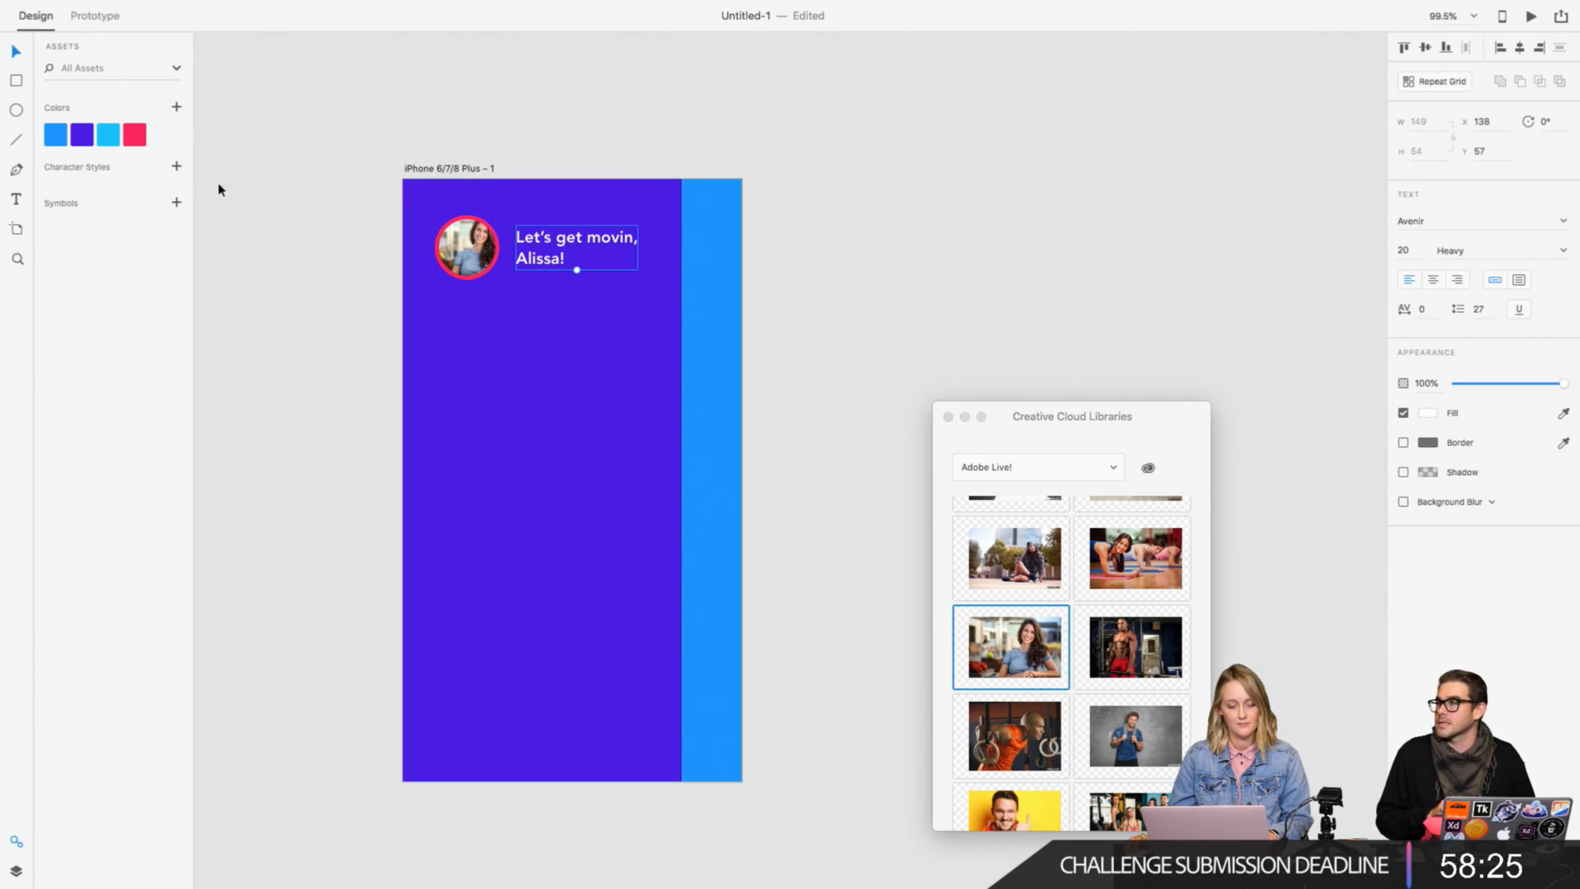
click(176, 167)
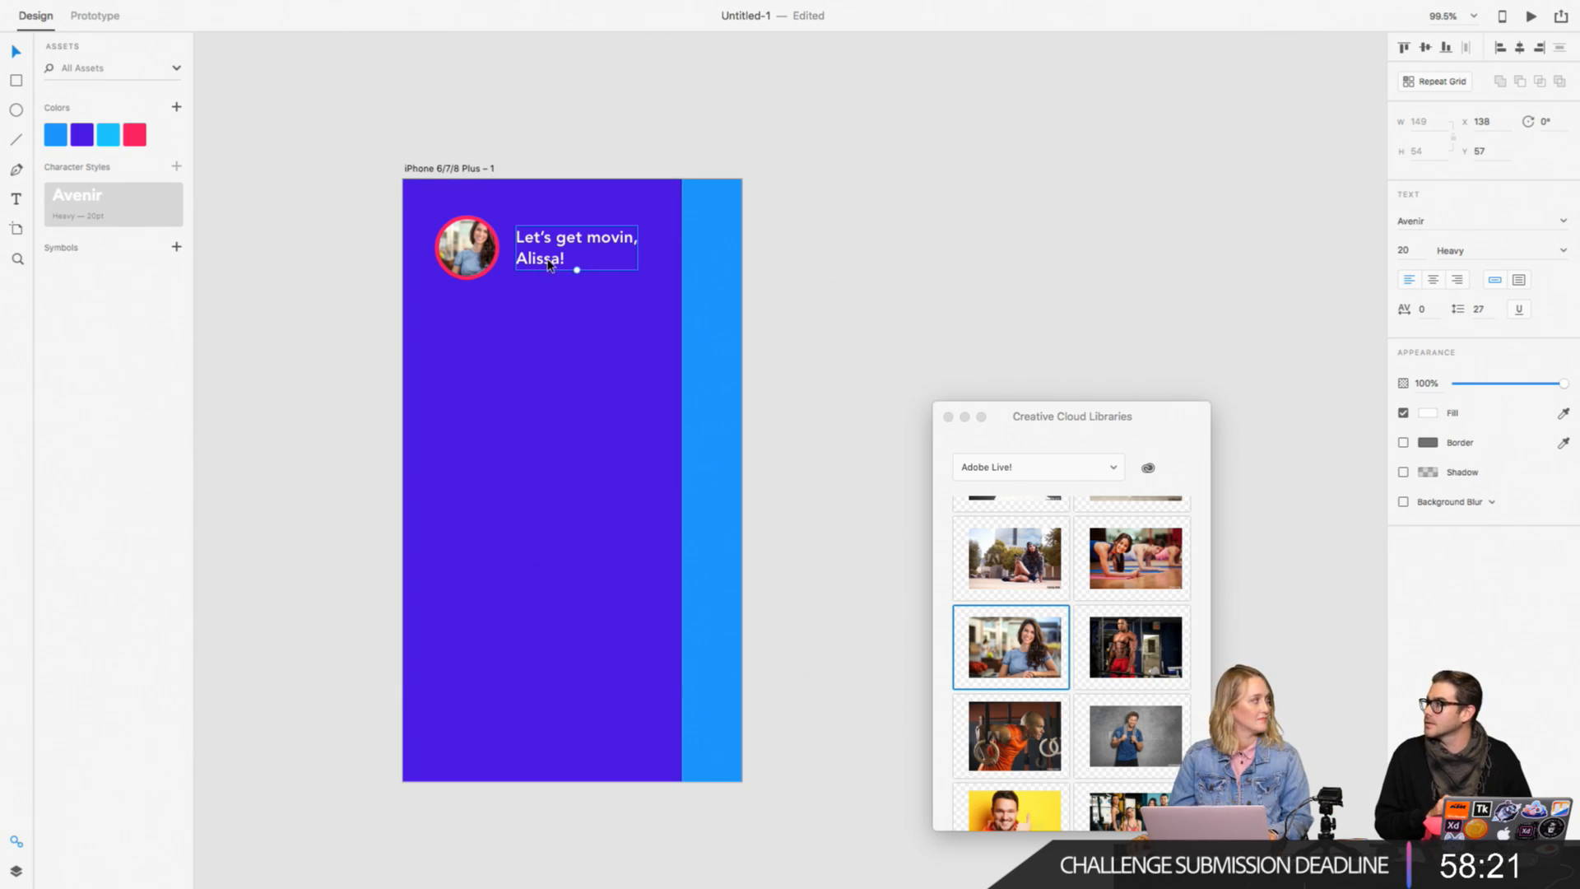
Step: Duplicate the white greeting onto the canvas beside the artboard at X 571, fill the copy dark grey, and save its formatting as a character style
key(alt)
drag(539, 265, 898, 269)
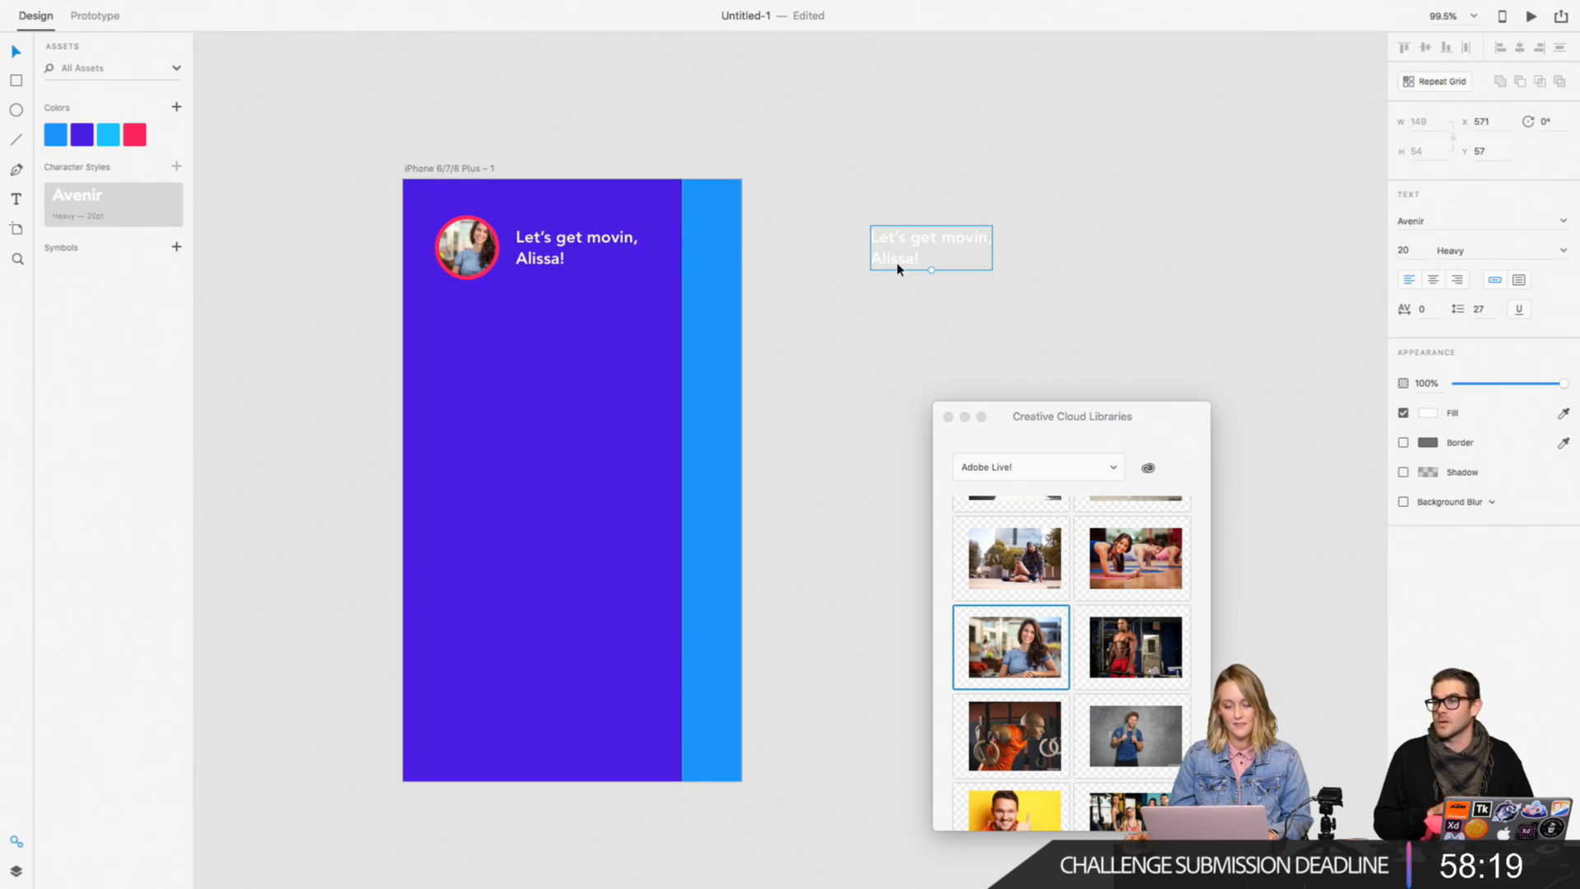
click(1427, 413)
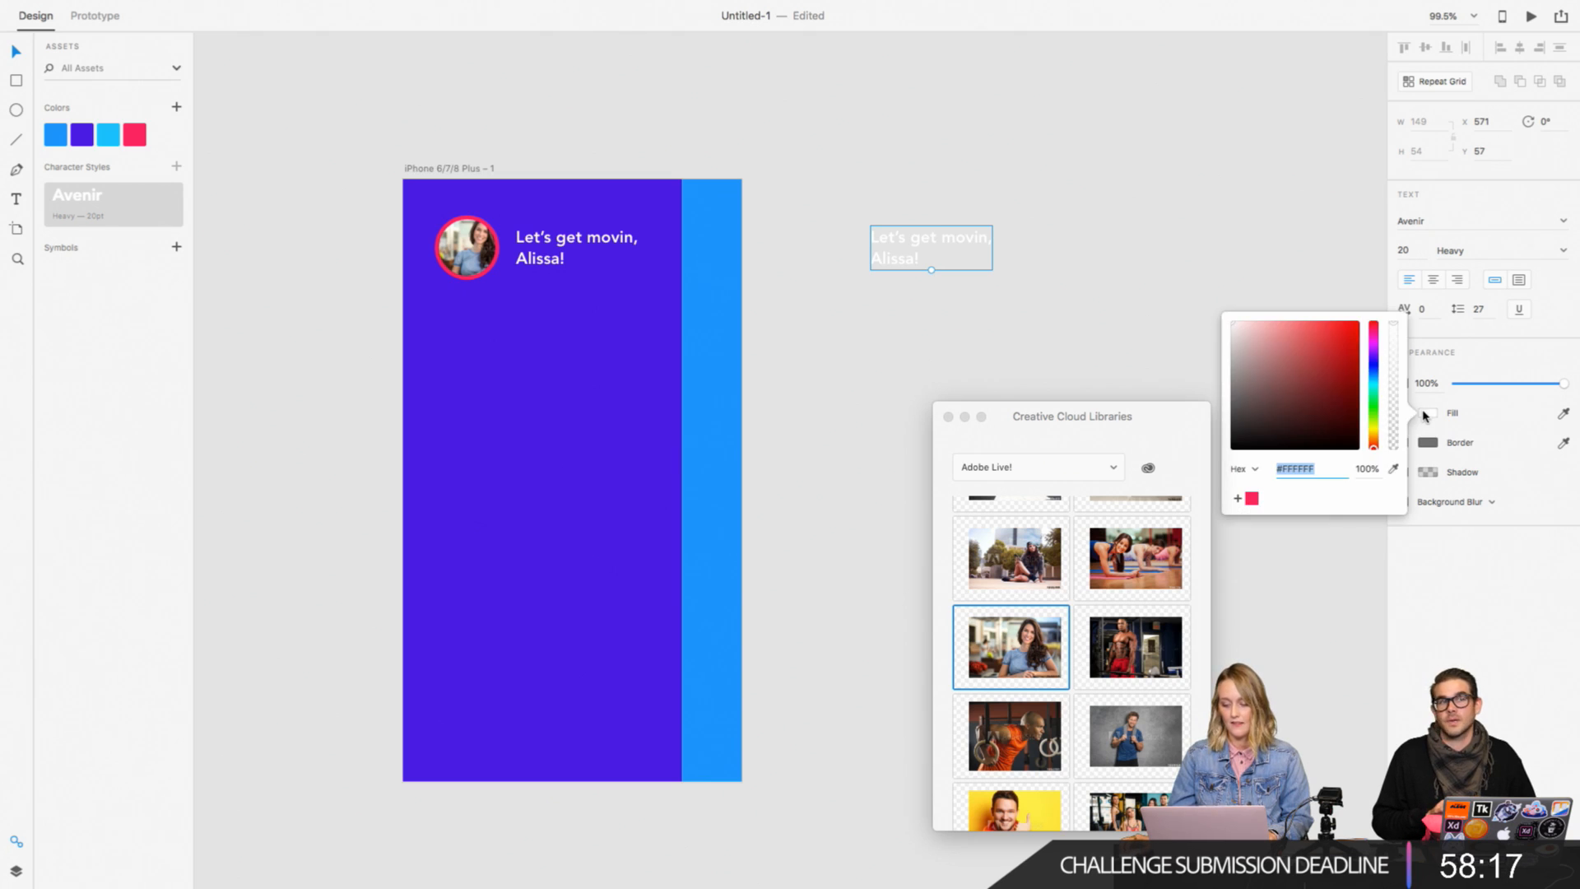
drag(1288, 413, 1223, 418)
click(1019, 293)
click(945, 256)
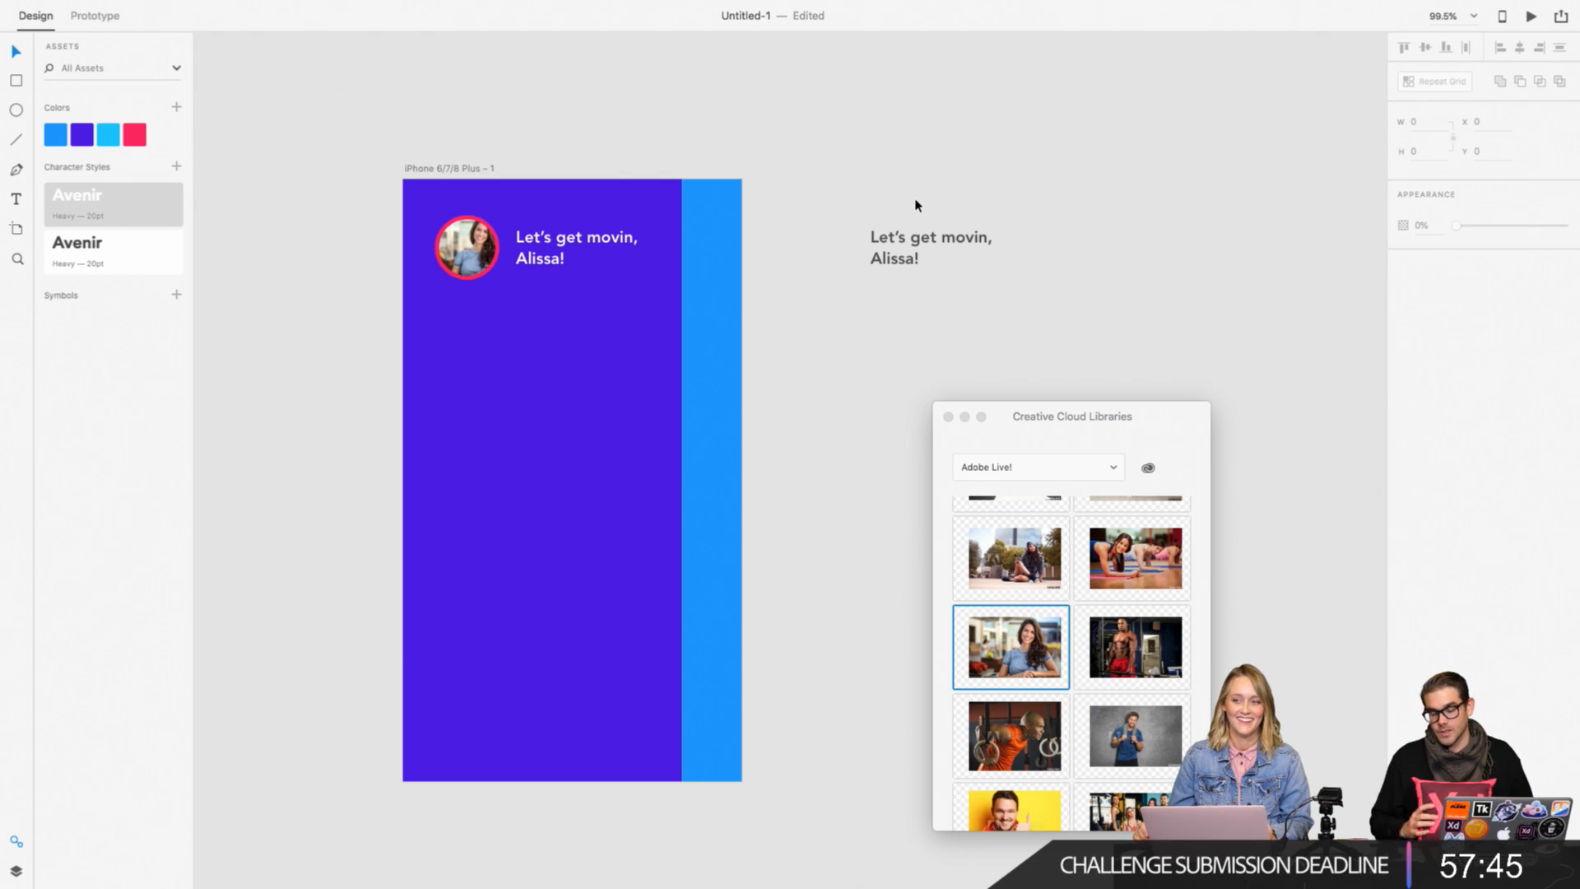
Step: Duplicate the dark grey greeting just below itself and set the copy's font size to 15
click(906, 261)
drag(906, 261, 908, 330)
double_click(890, 330)
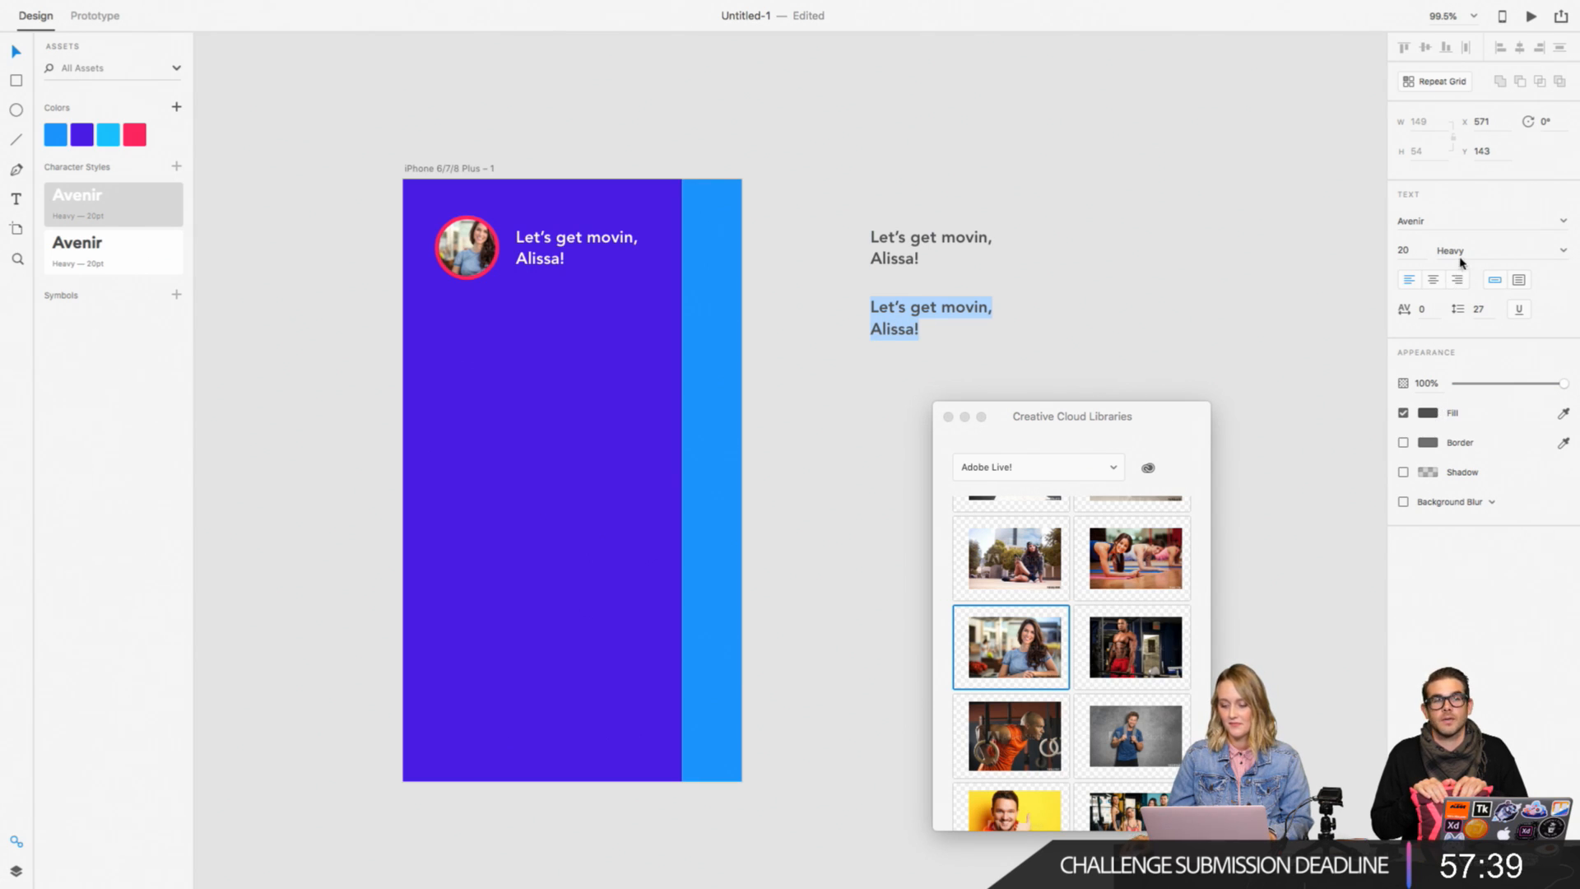
click(1399, 251)
text(1)
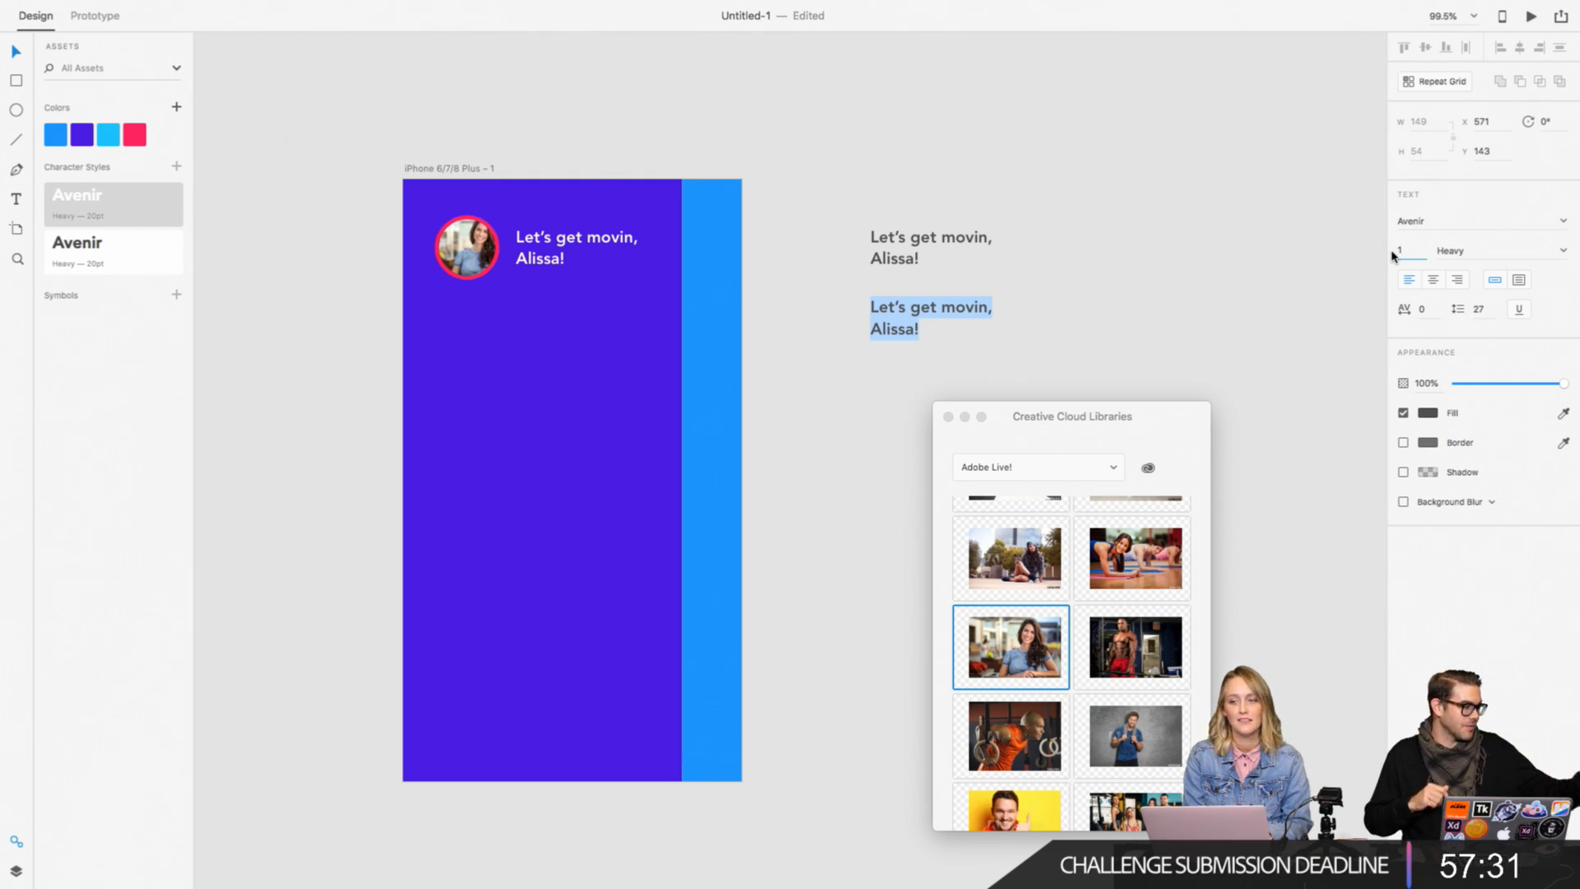
text(5)
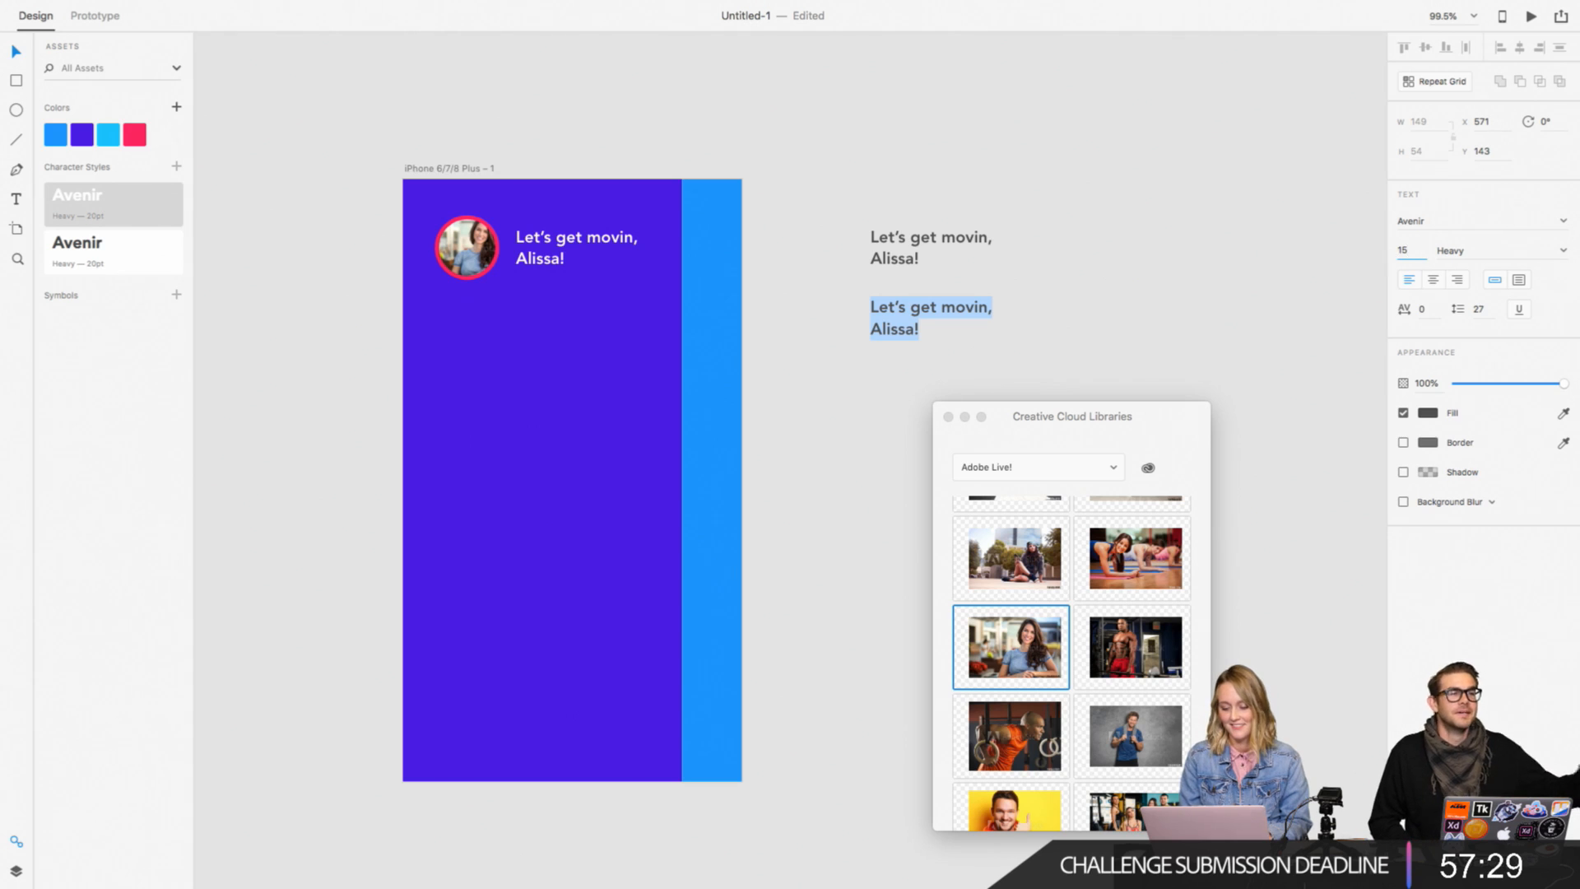
key(Return)
key(Escape)
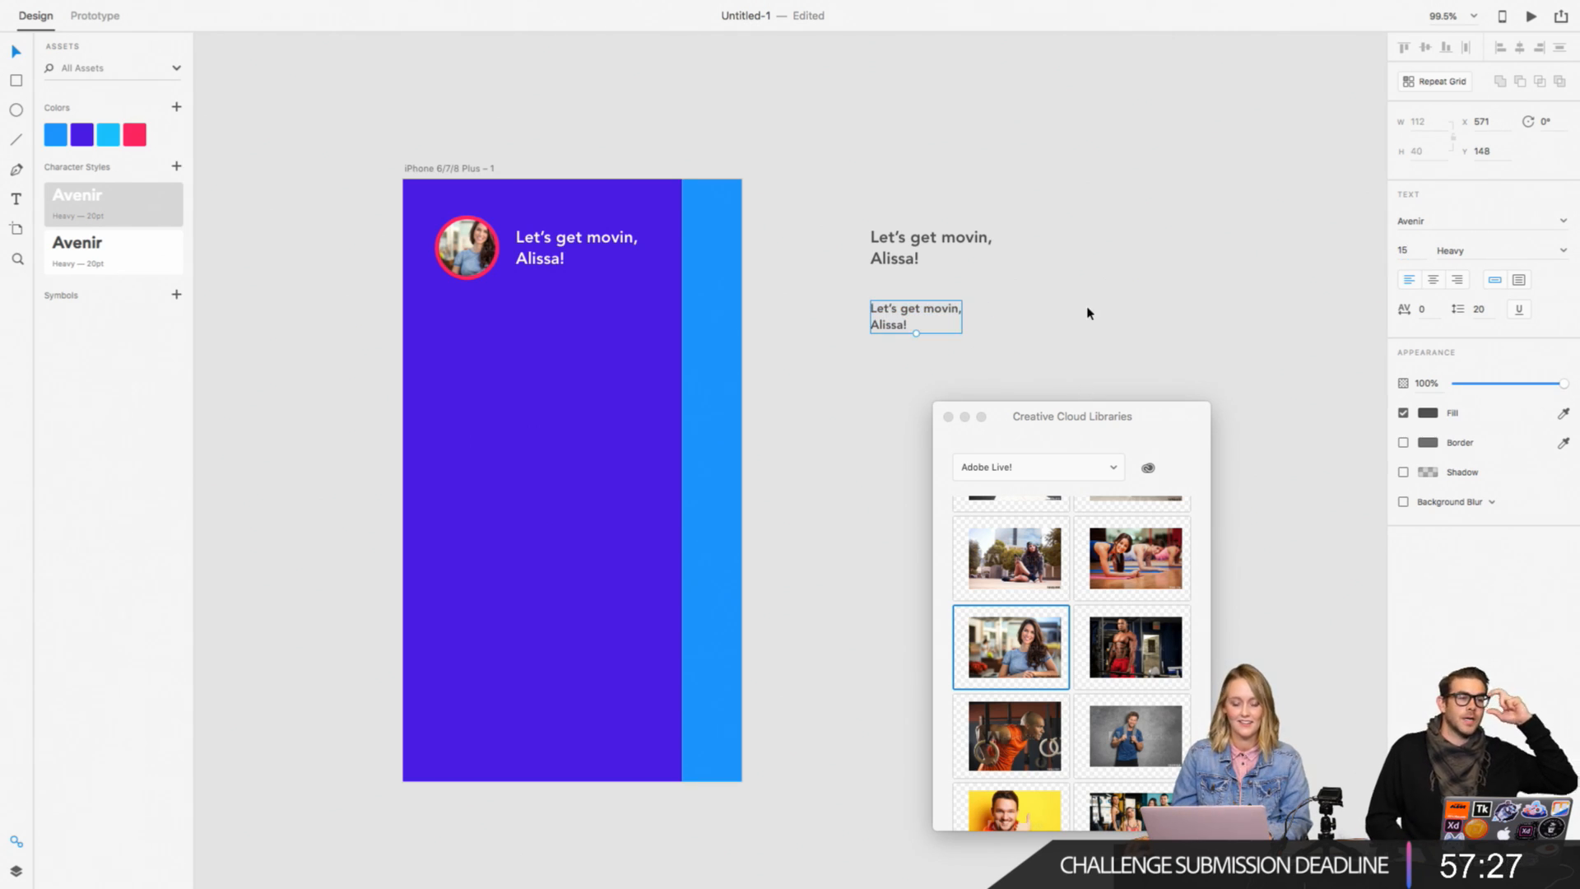
Step: Save the 15 pt Heavy text as a character style and move the Creative Cloud Libraries panel away from the canvas
click(176, 166)
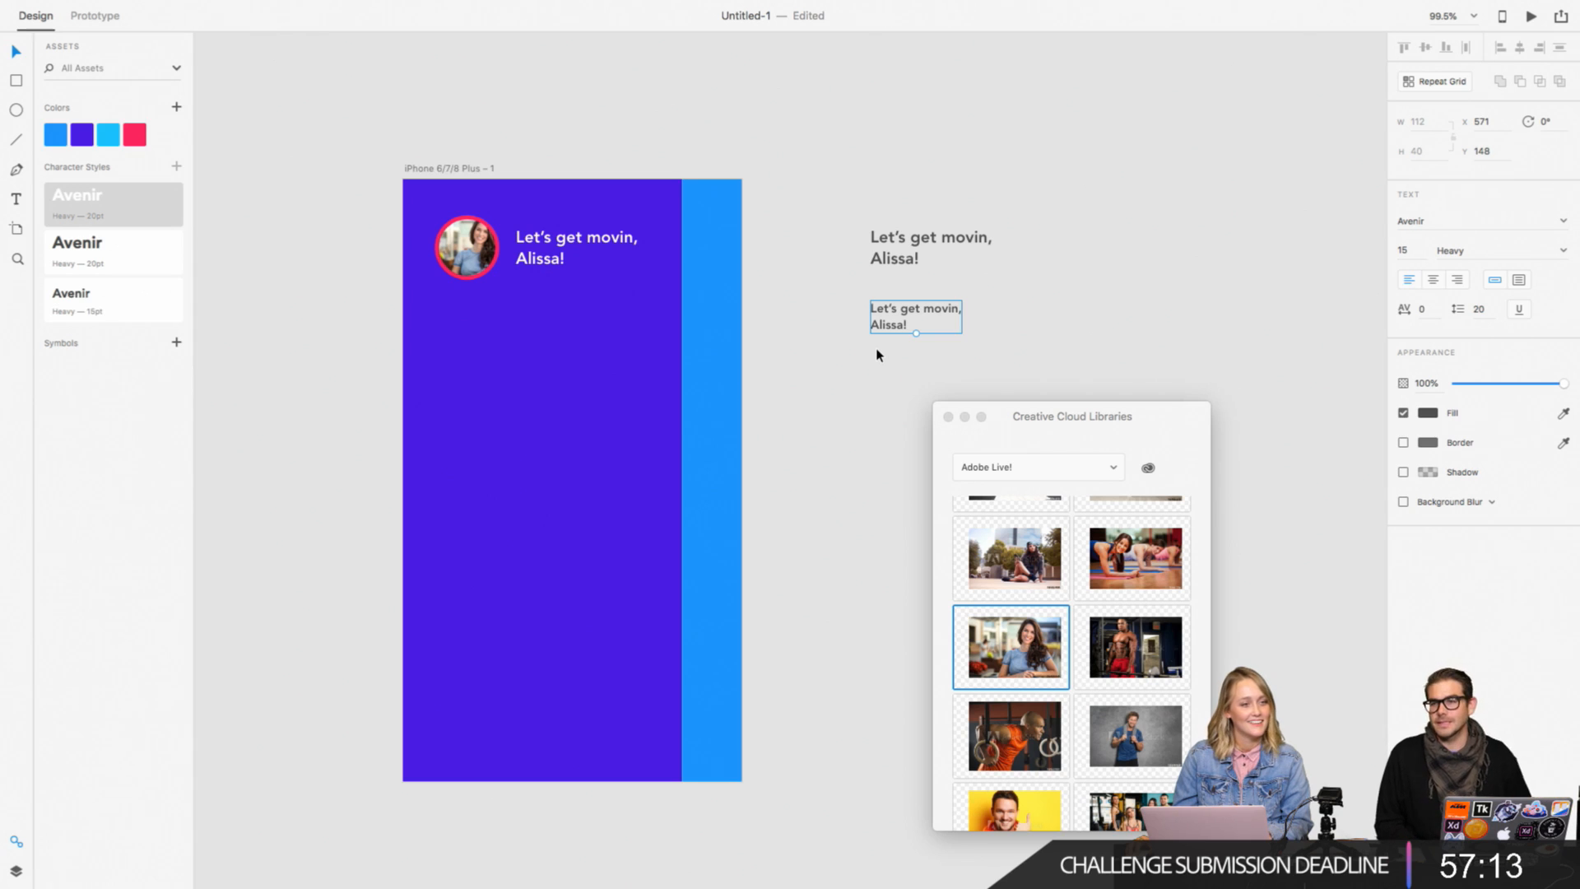
click(1136, 298)
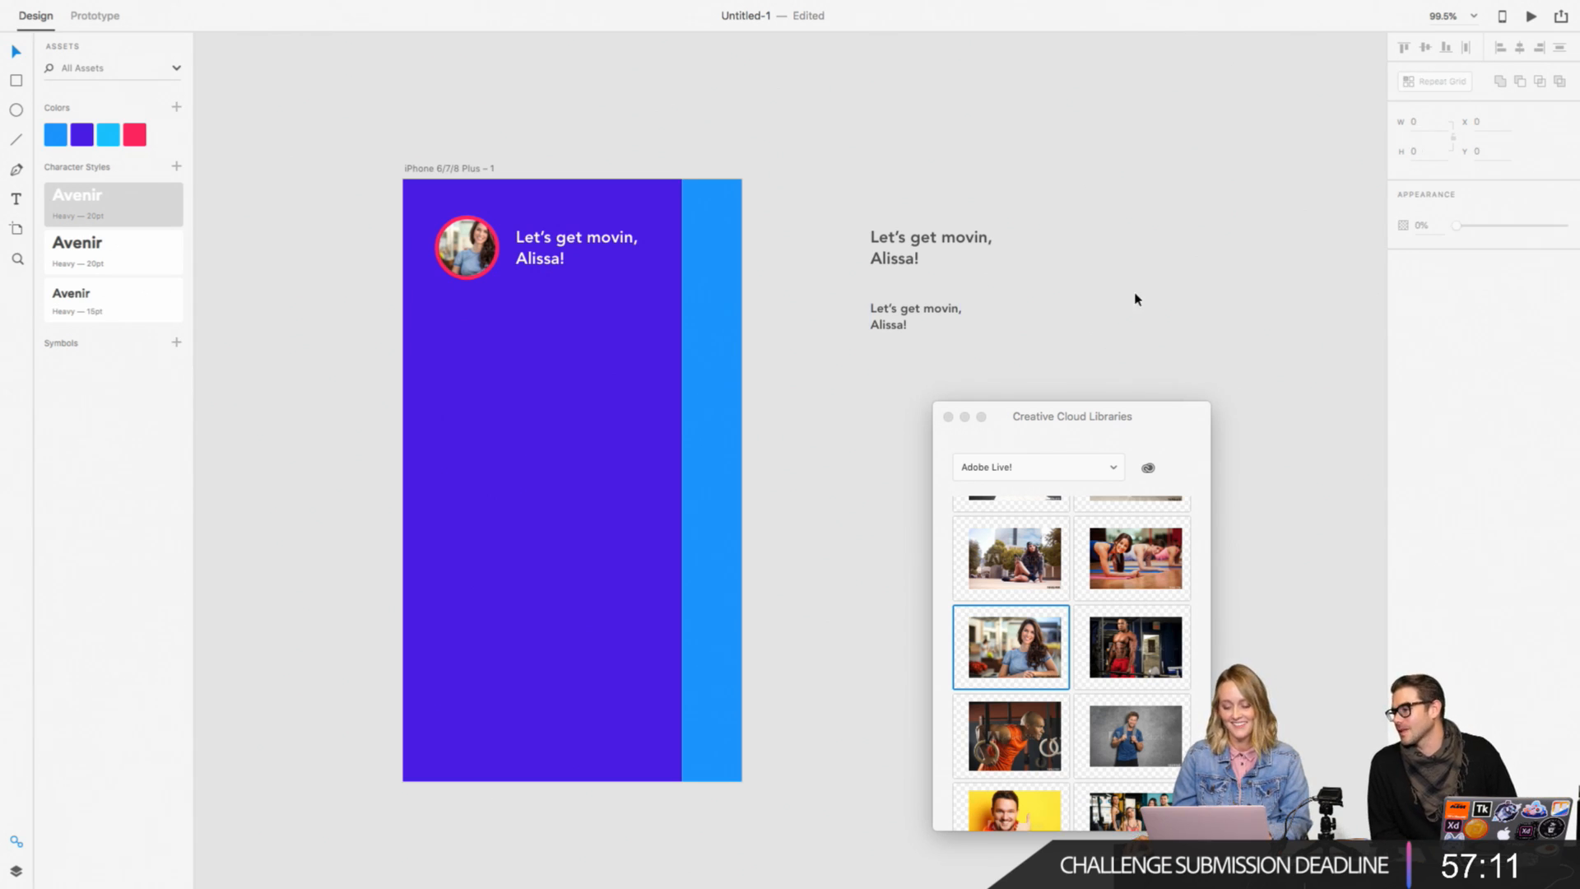
drag(1023, 412, 1444, 410)
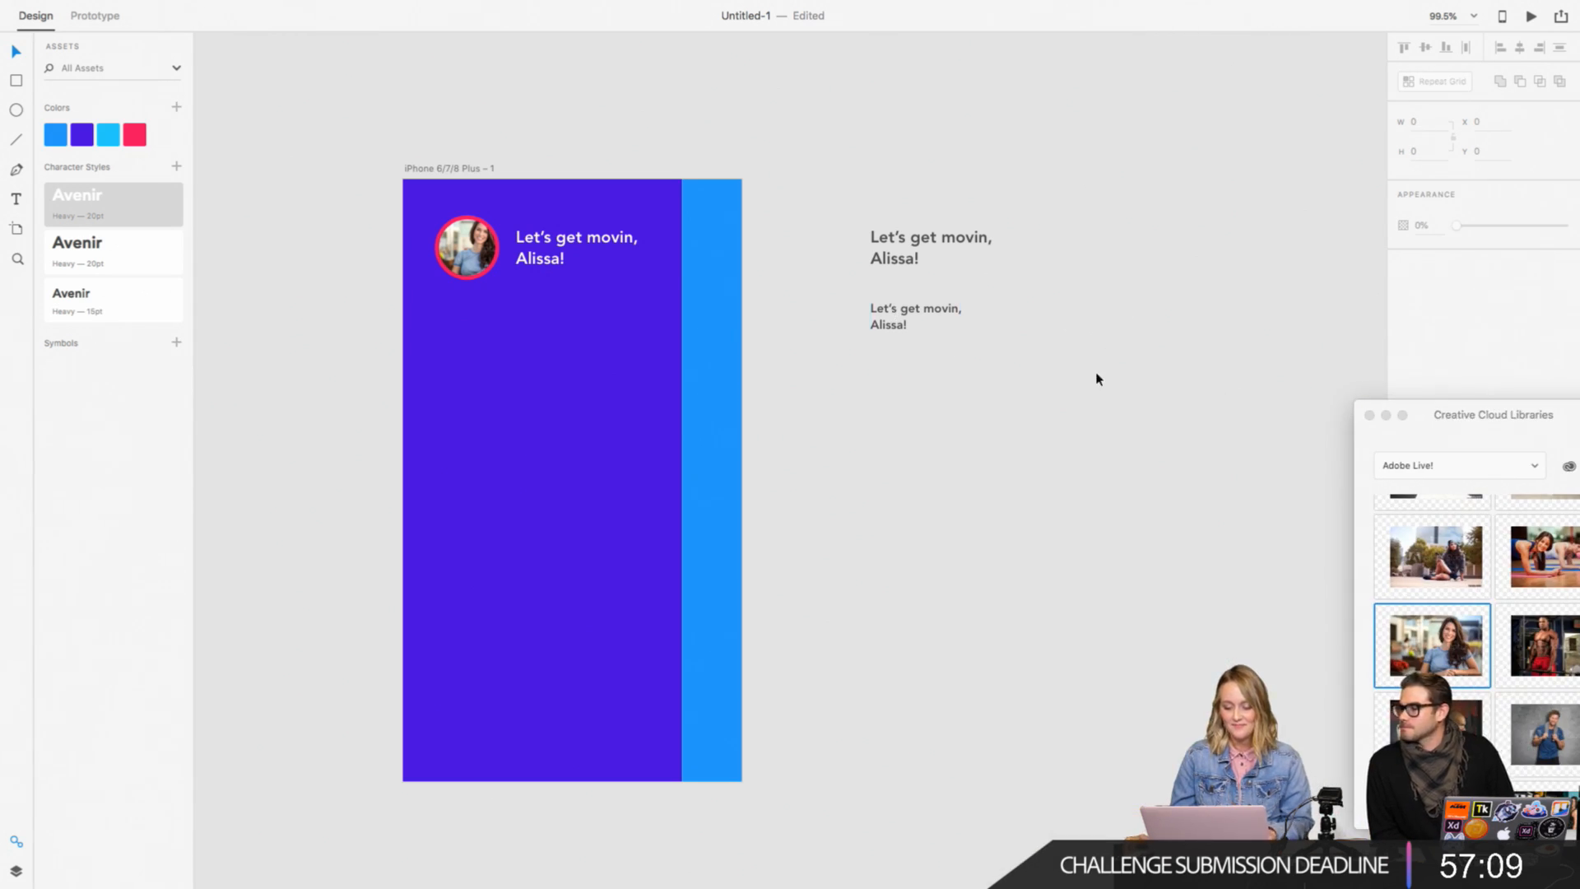
Step: Set the small grey text's font weight to Medium after trying Light
click(903, 328)
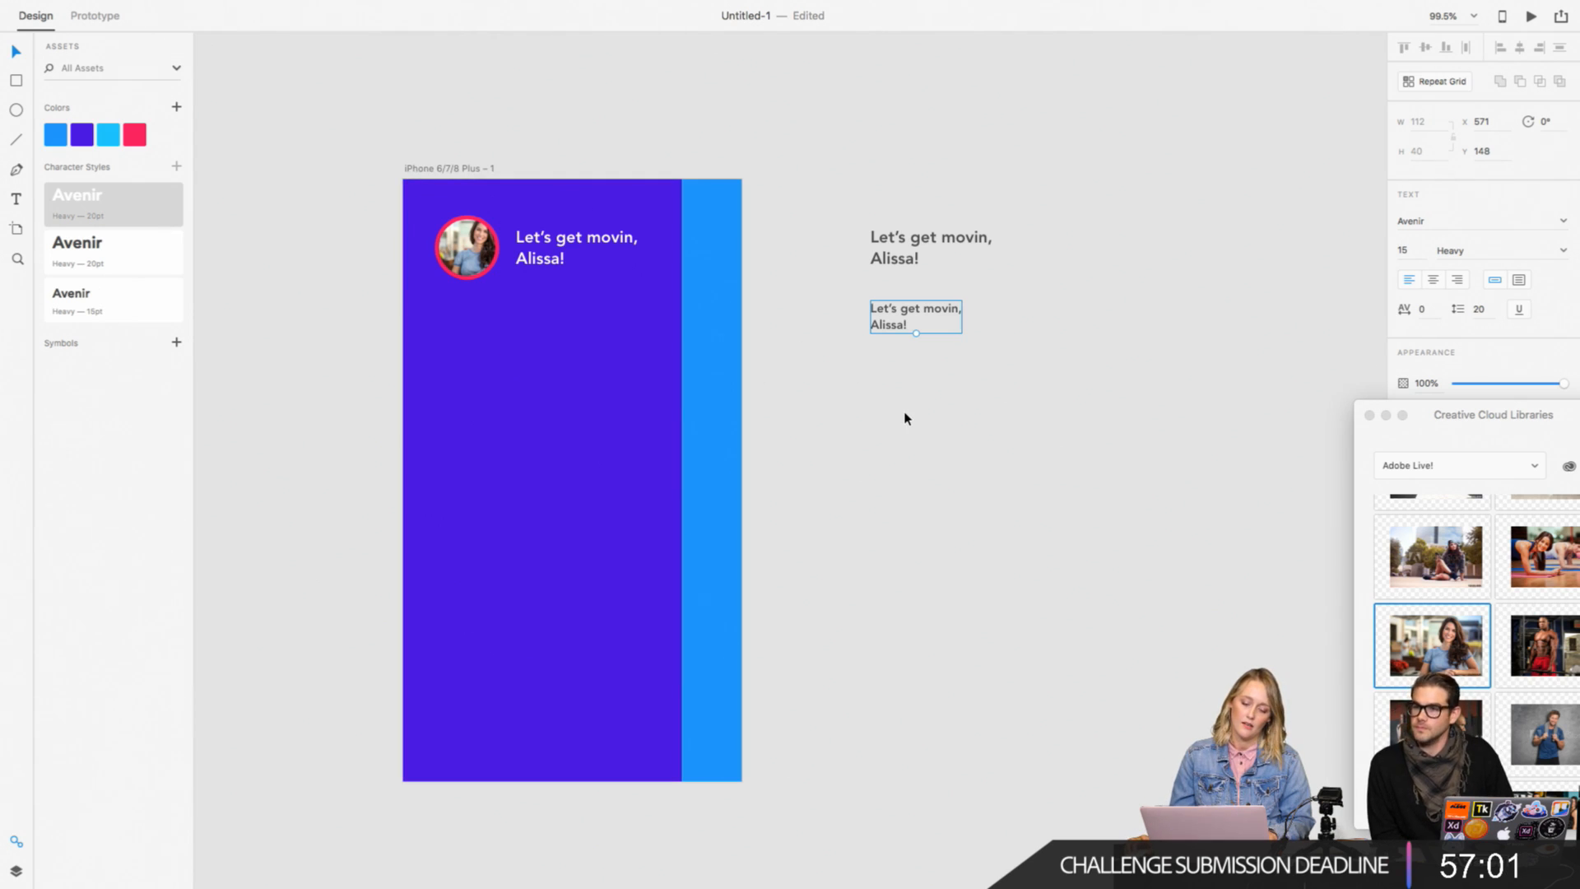
click(562, 260)
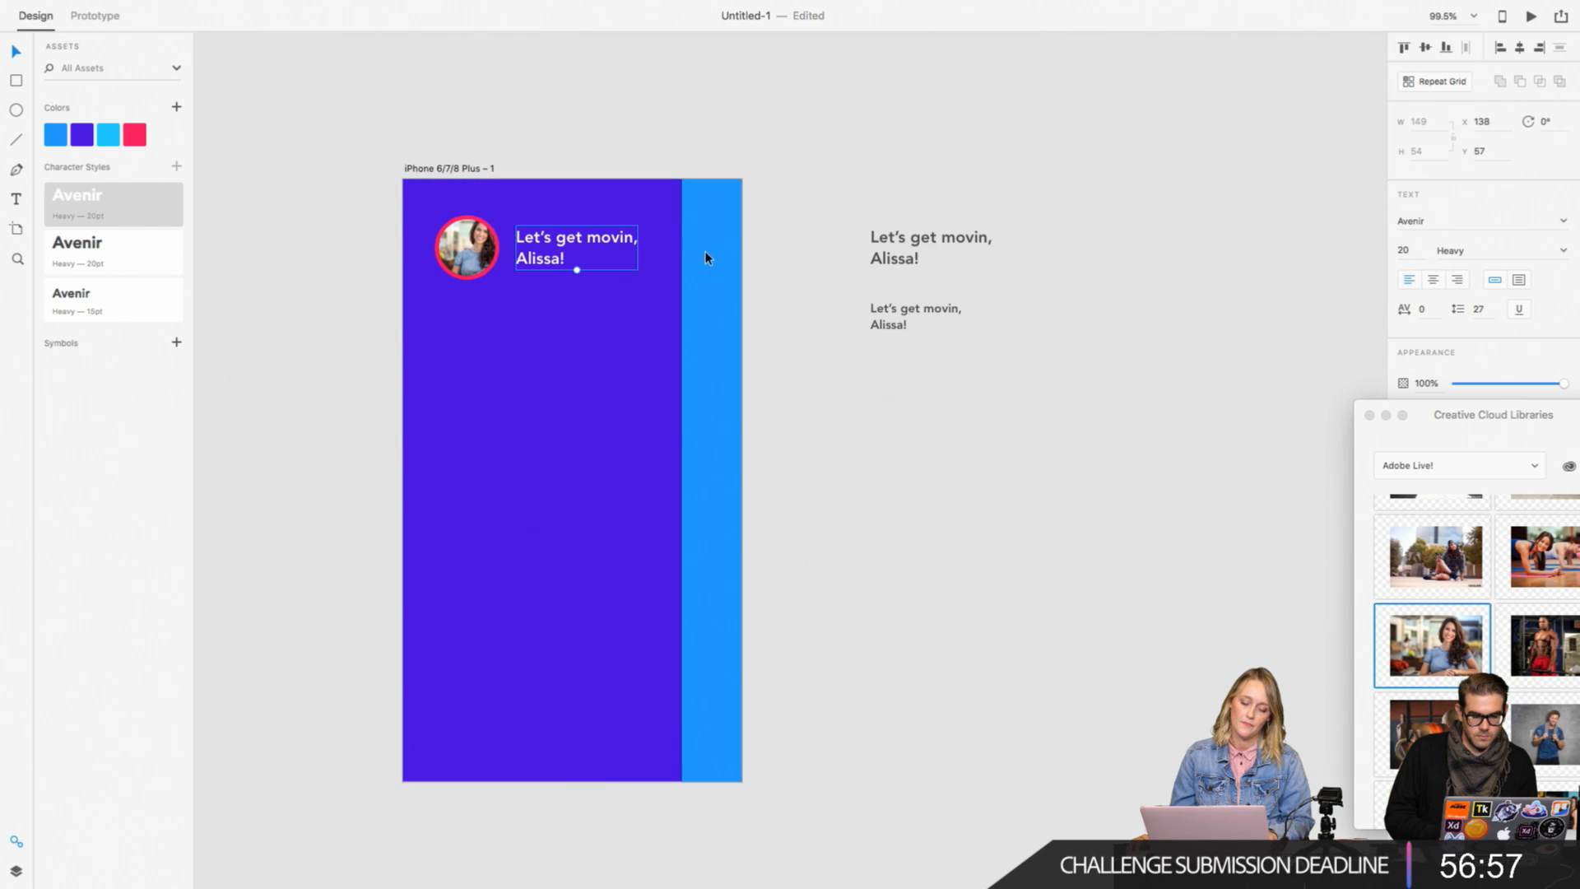
click(906, 325)
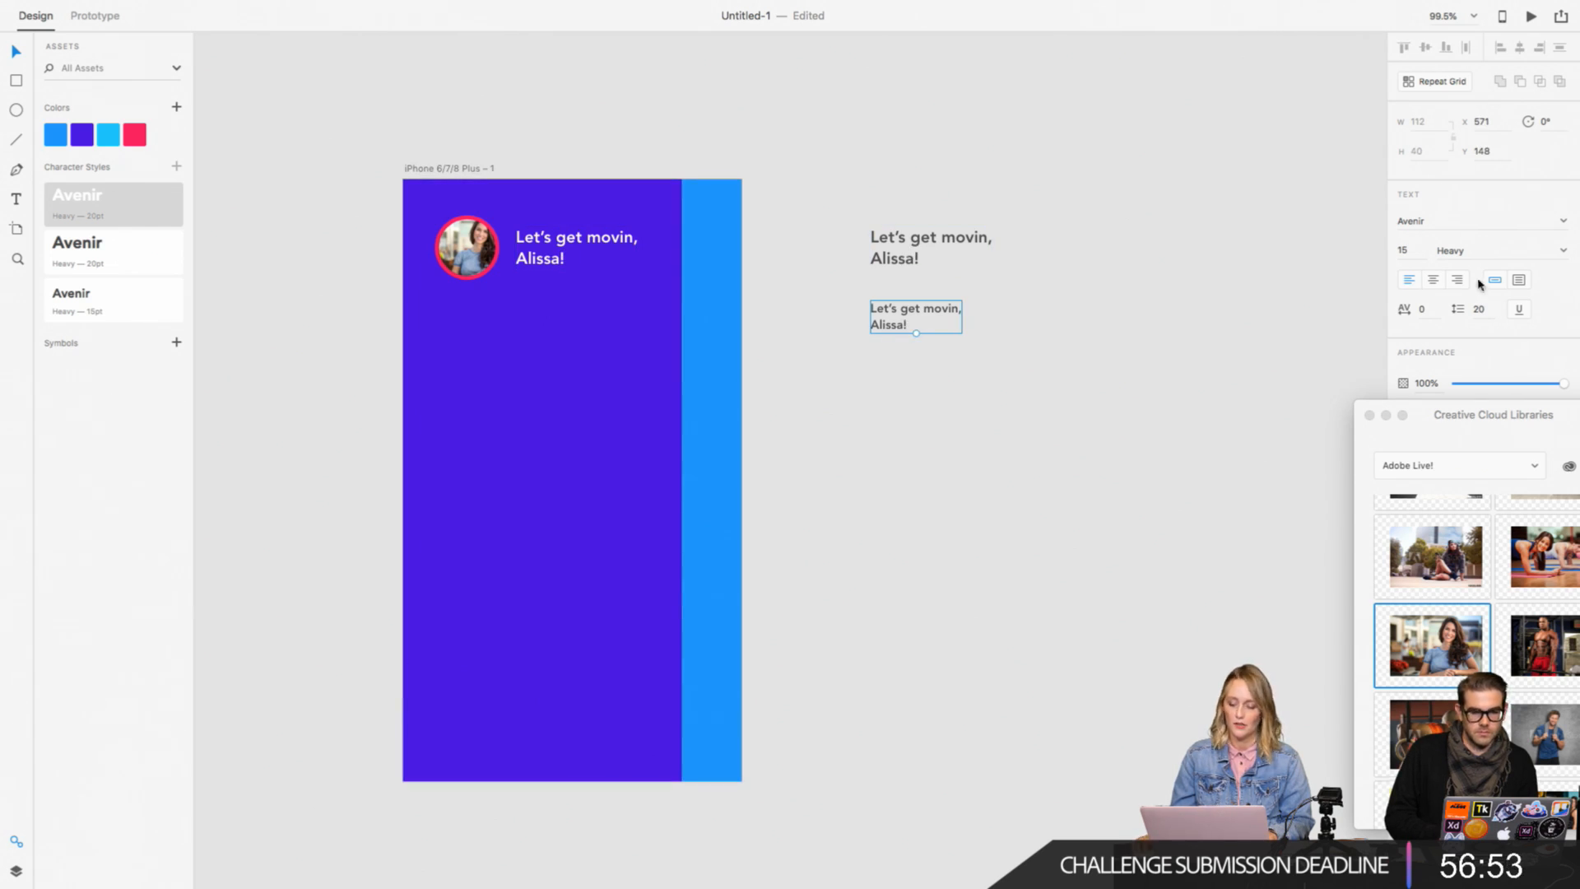
click(1563, 251)
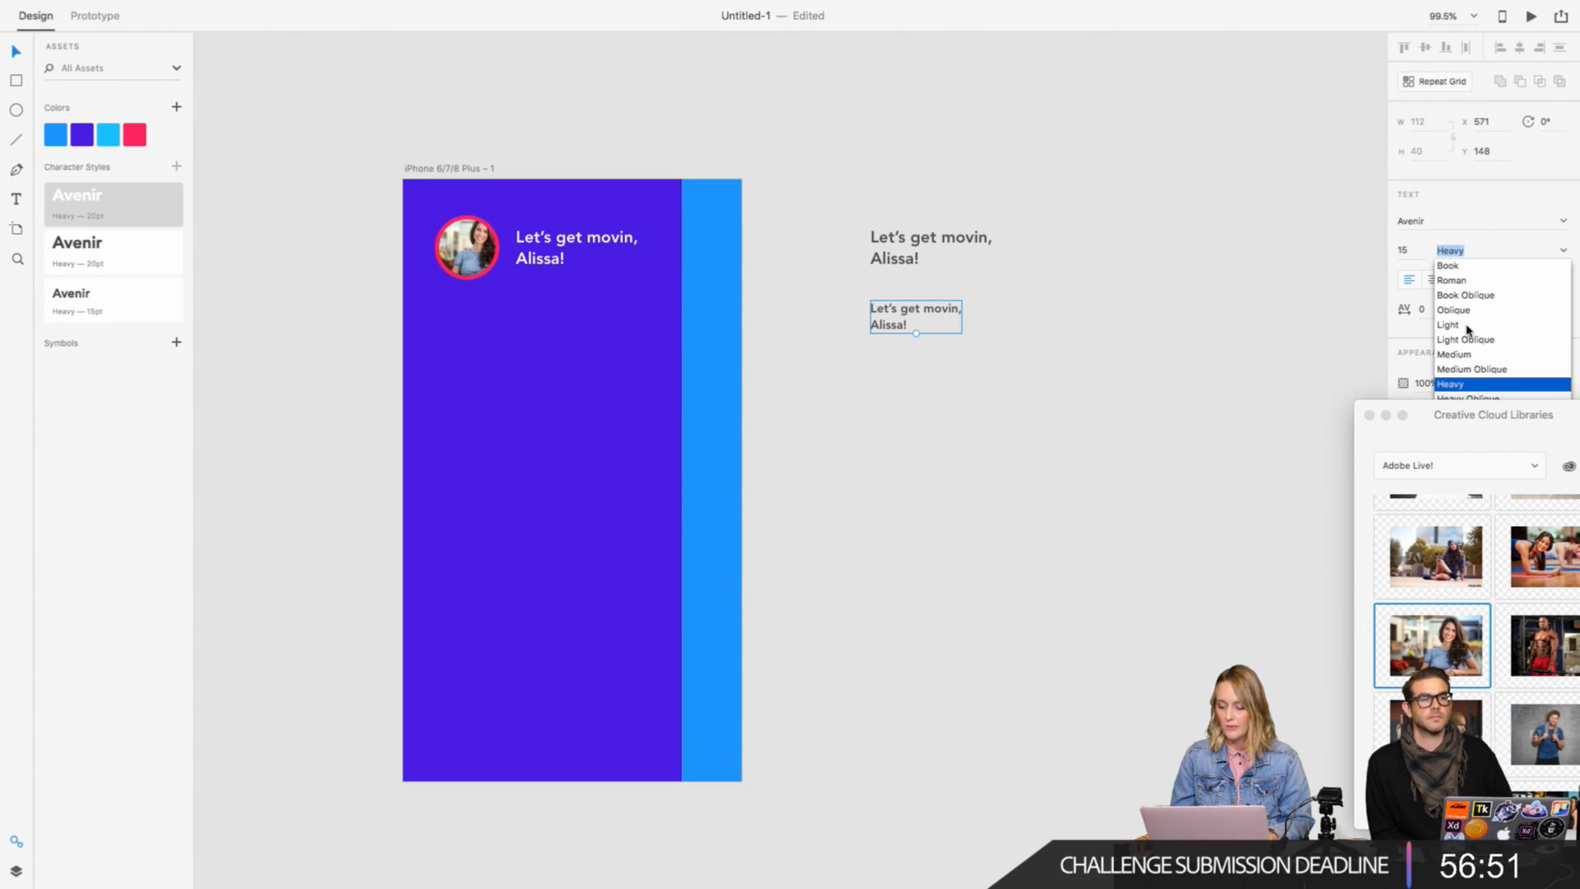
click(1471, 326)
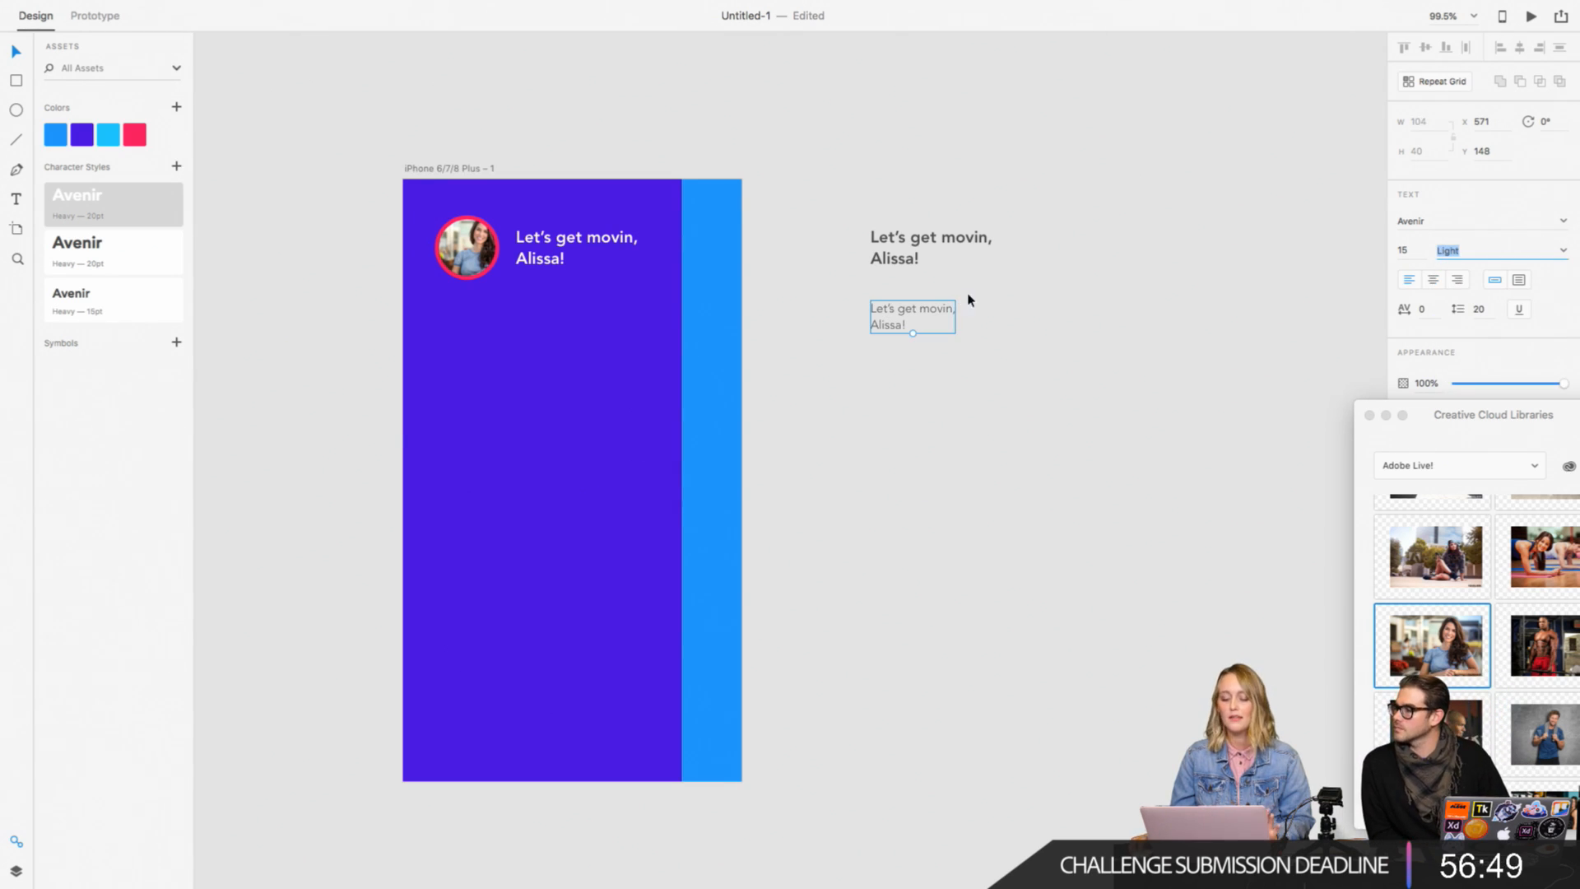
click(1563, 250)
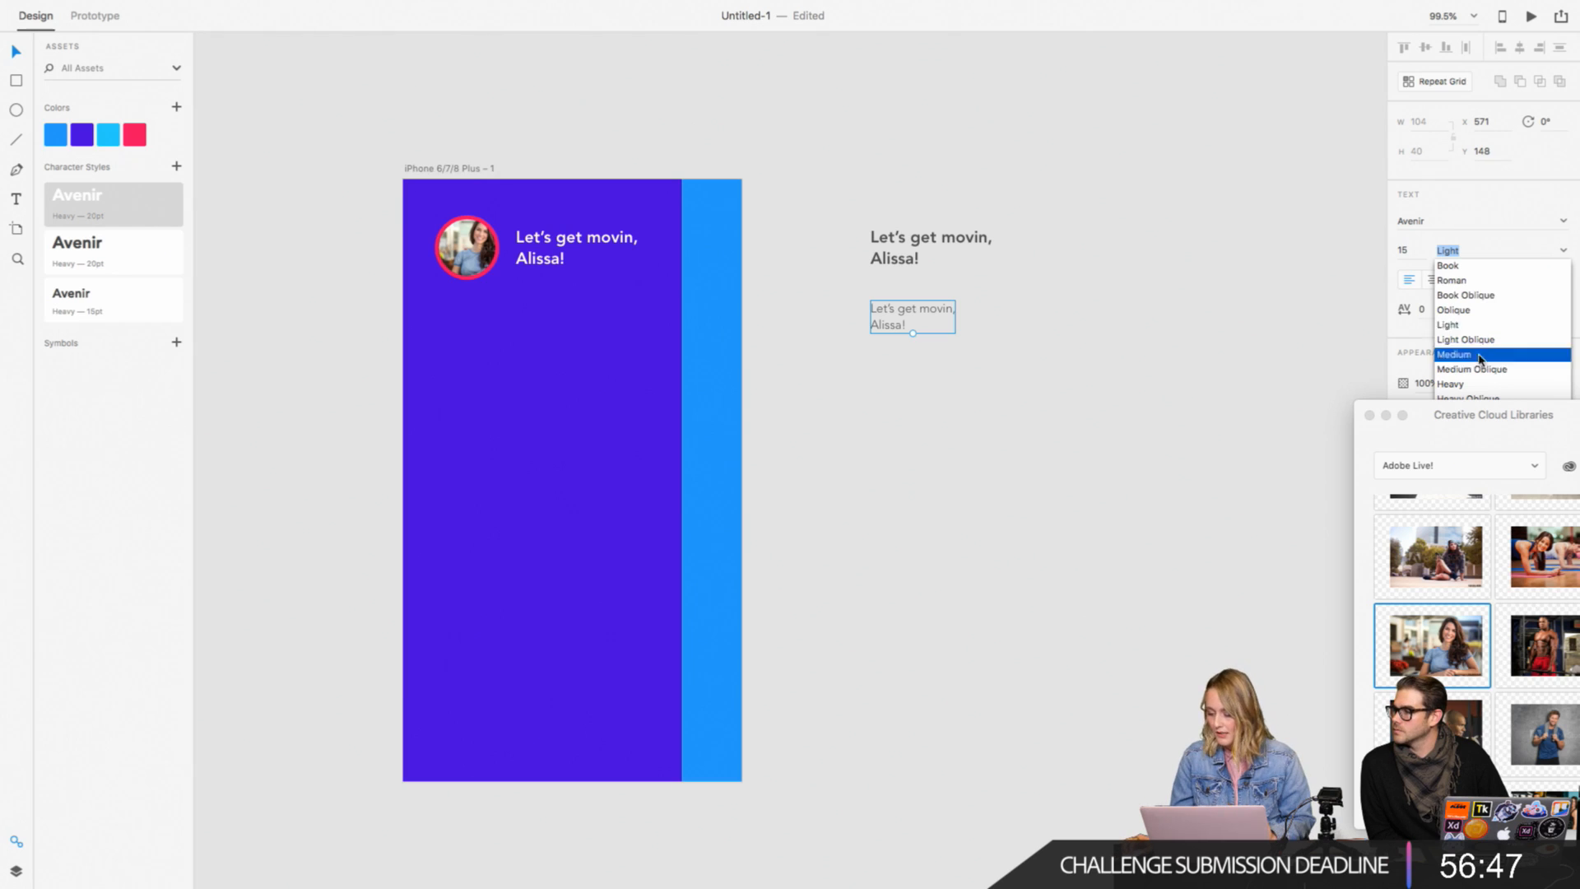
click(1523, 354)
click(1042, 360)
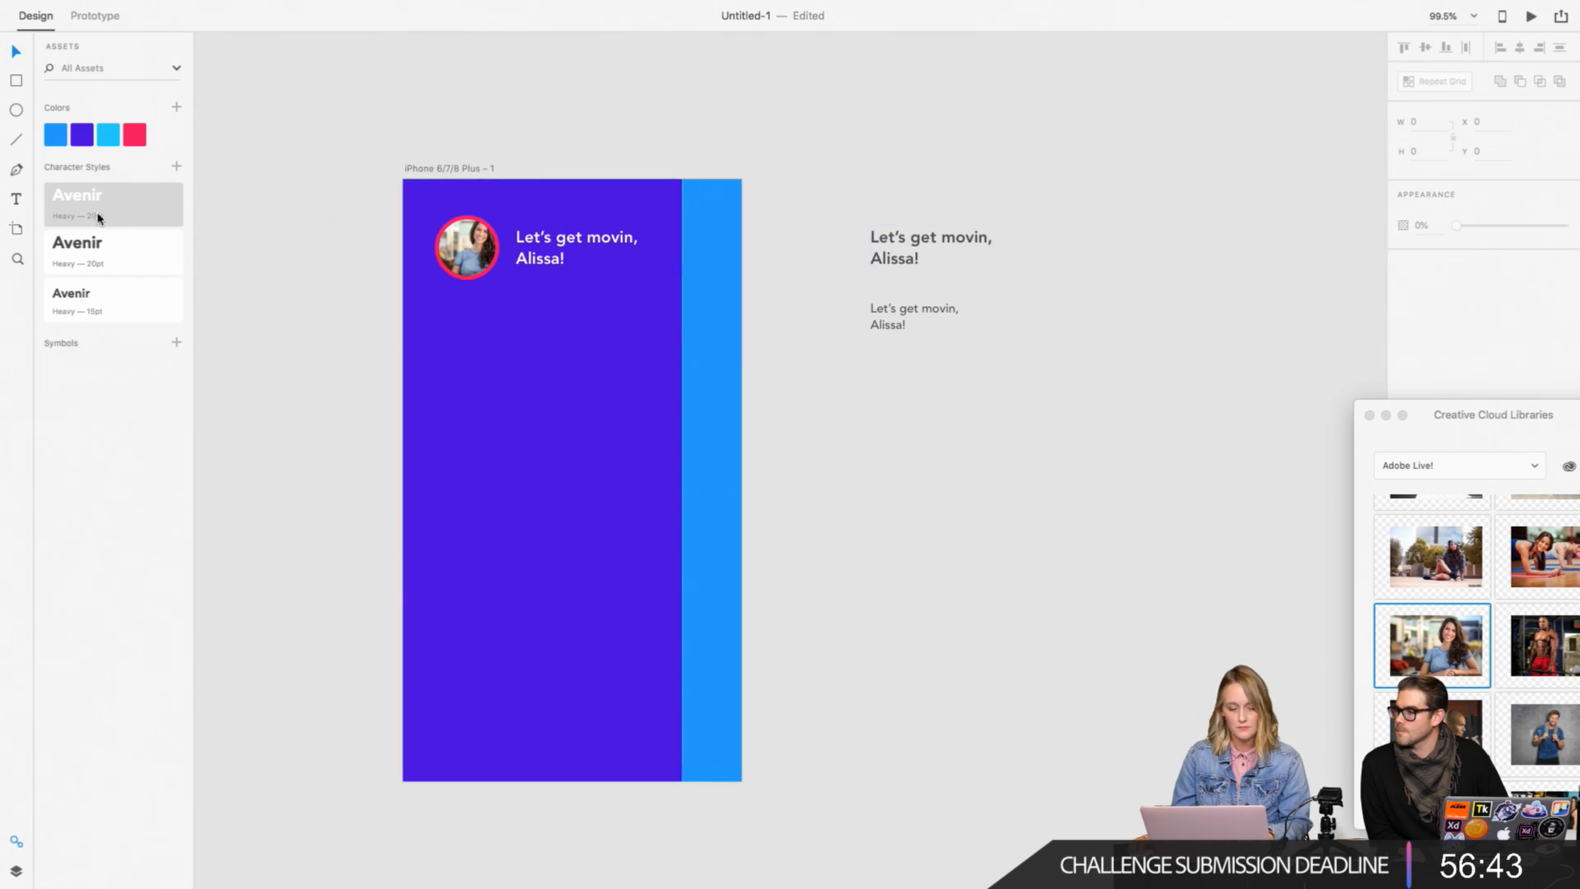
Step: Replace the Heavy 15 pt character style with one saved from the small Medium text, and apply the Medium style to that text
click(906, 323)
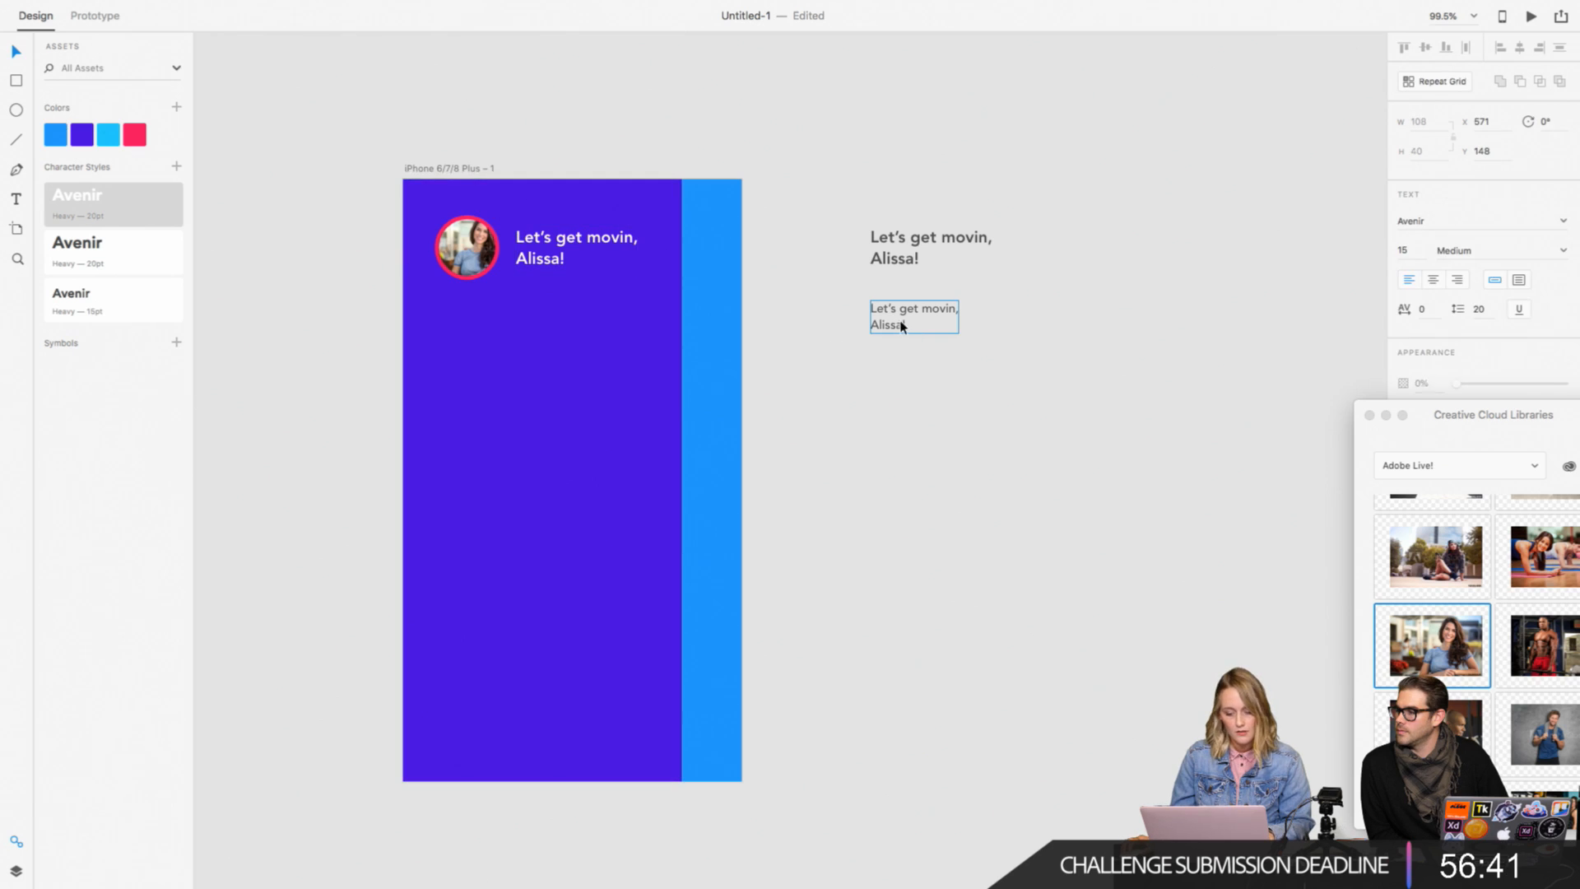
click(176, 167)
click(123, 308)
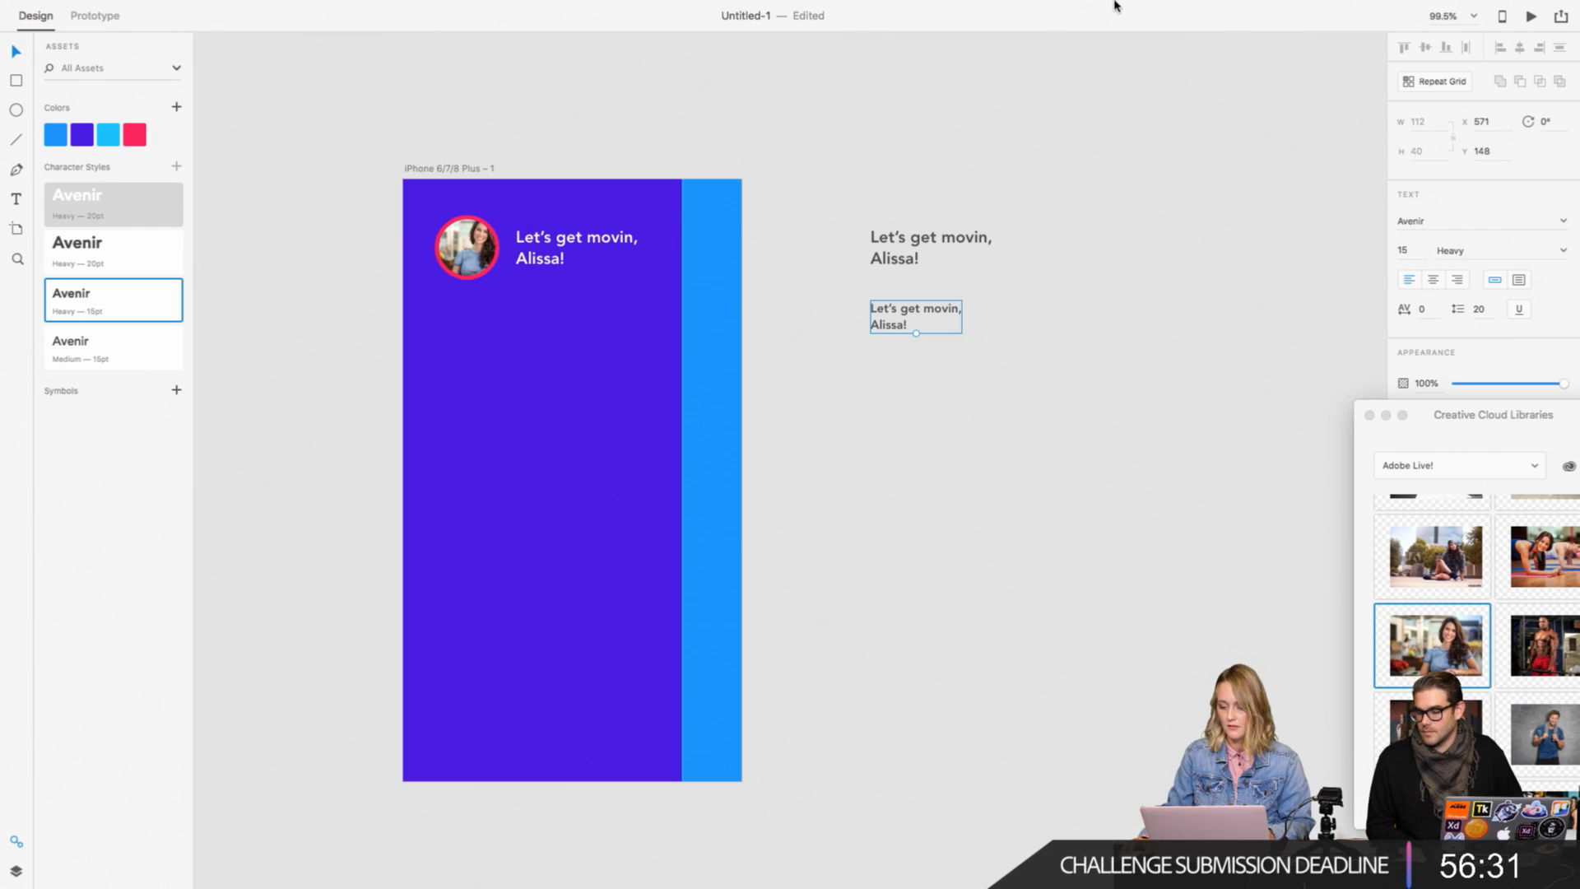
right_click(158, 304)
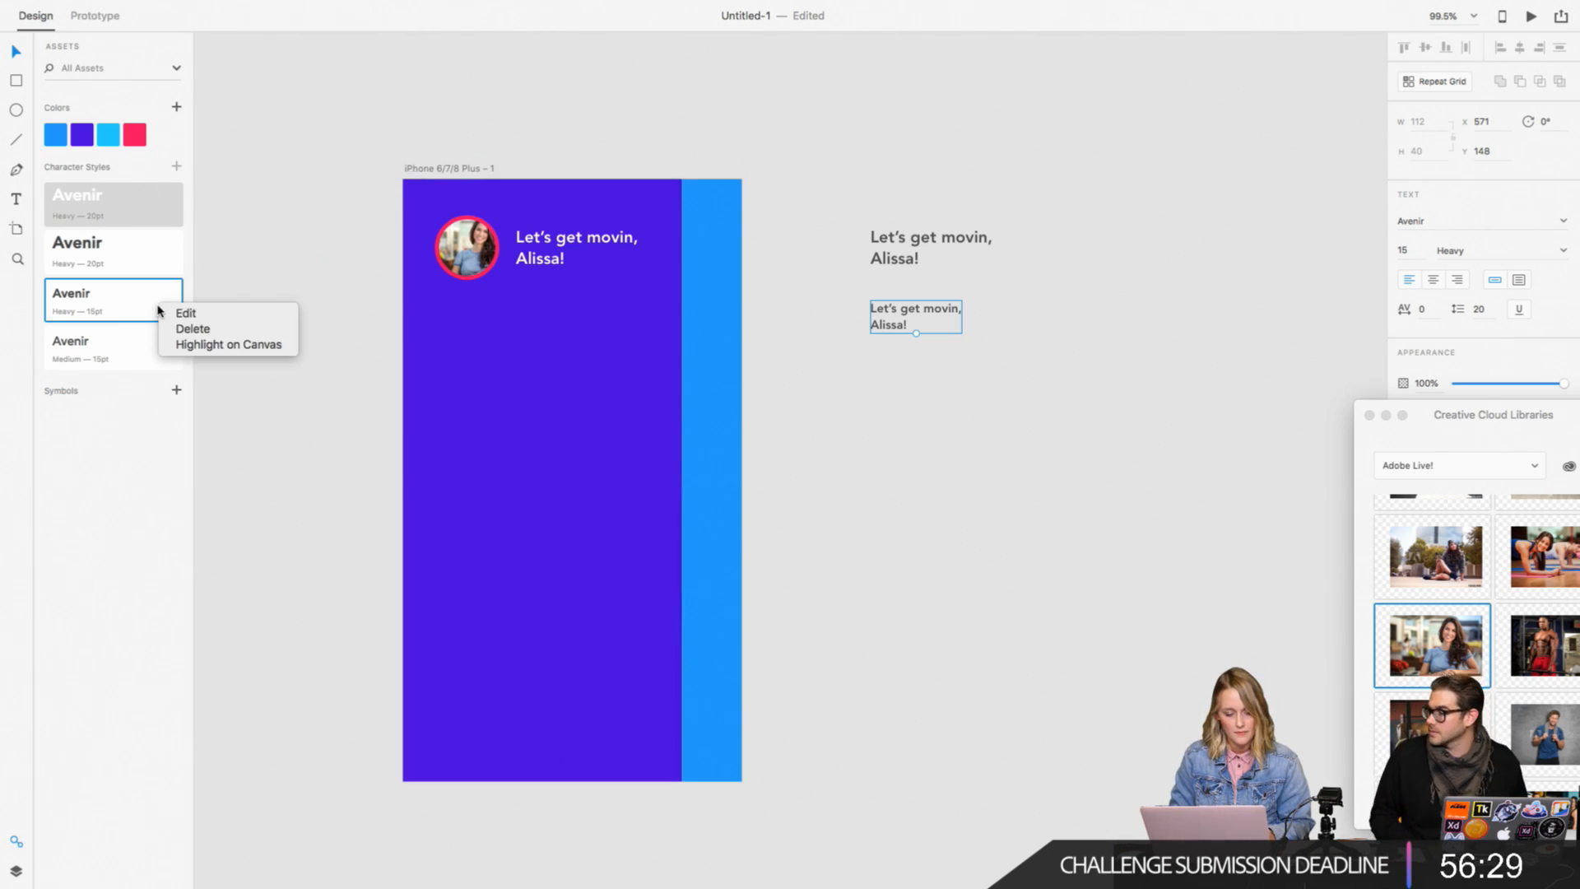
click(176, 329)
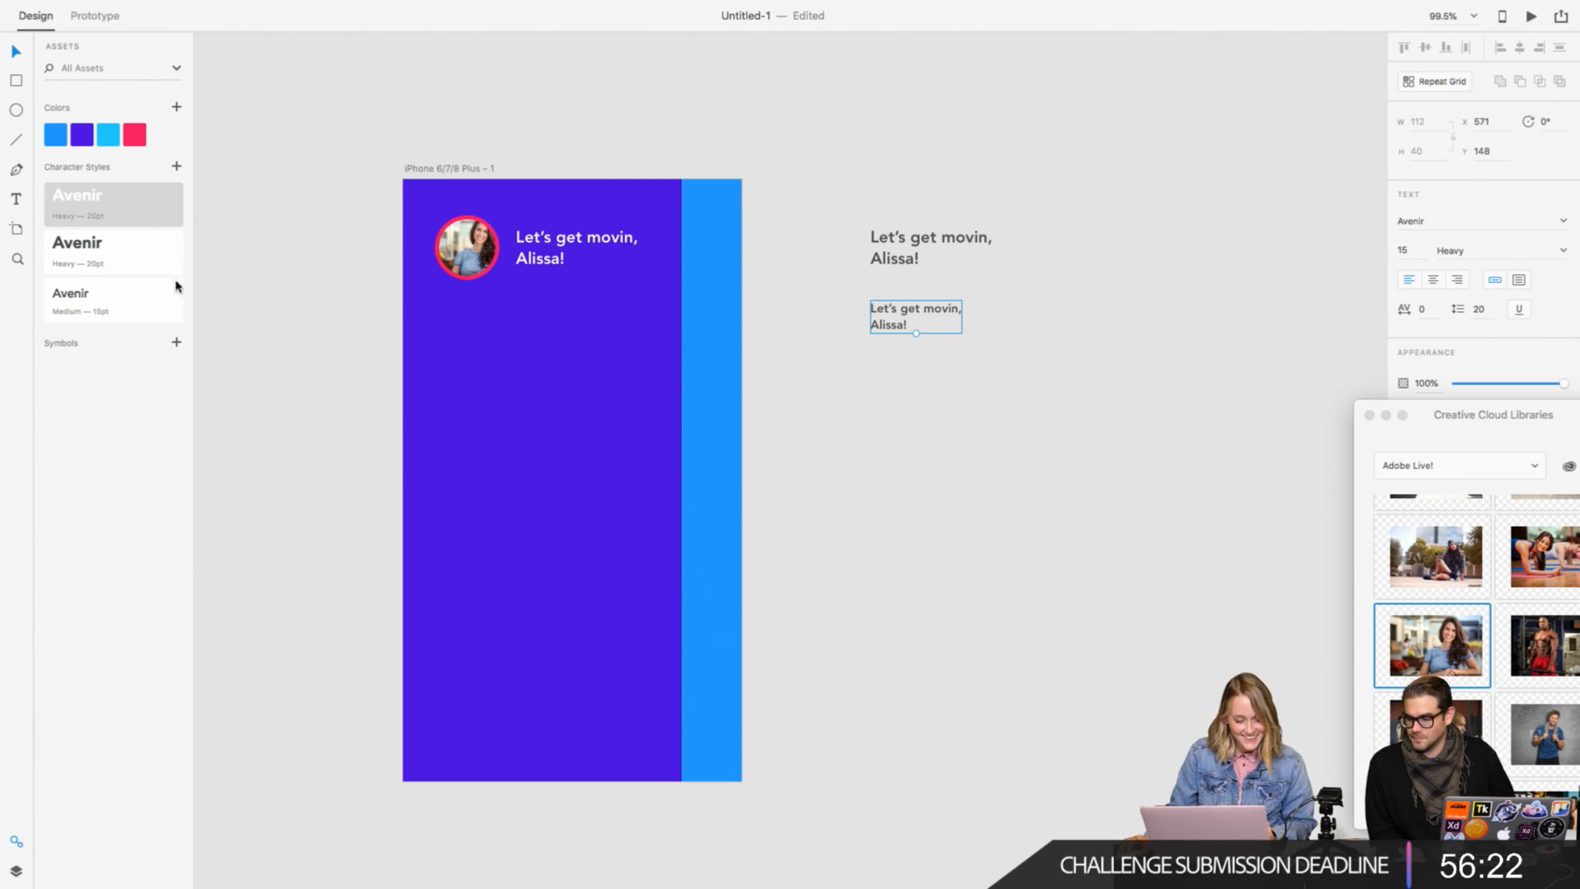
click(116, 310)
Step: Copy the small grey text onto the purple panel below the profile photo at X 56, Y 182, and fill it white #FFFFFF
drag(897, 328, 475, 356)
double_click(470, 351)
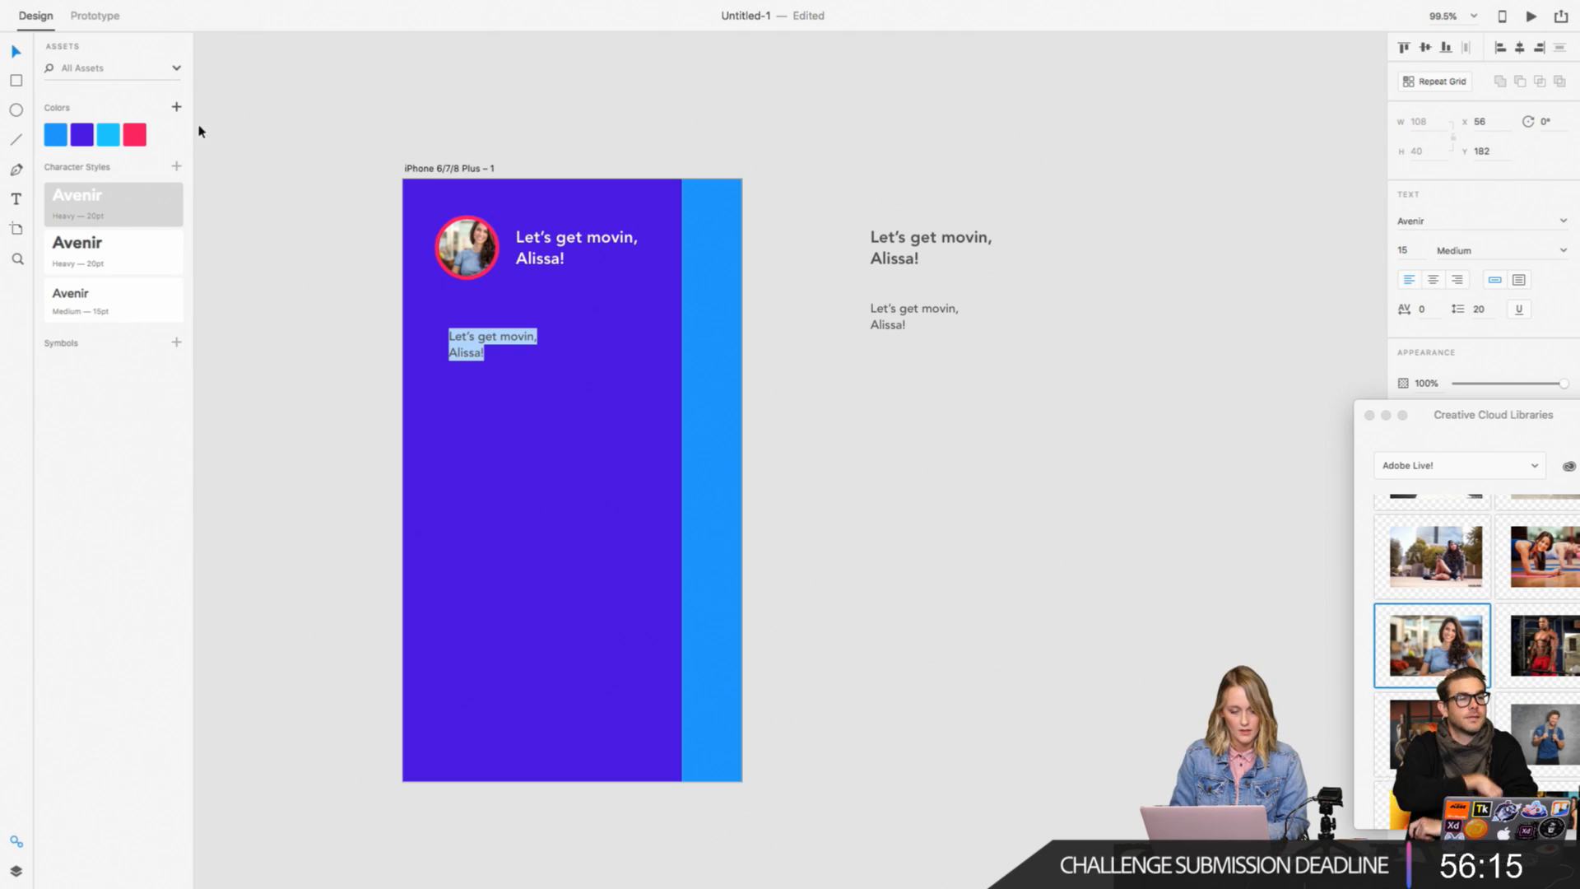
drag(1432, 407, 1432, 535)
click(1428, 413)
drag(1279, 401, 1197, 302)
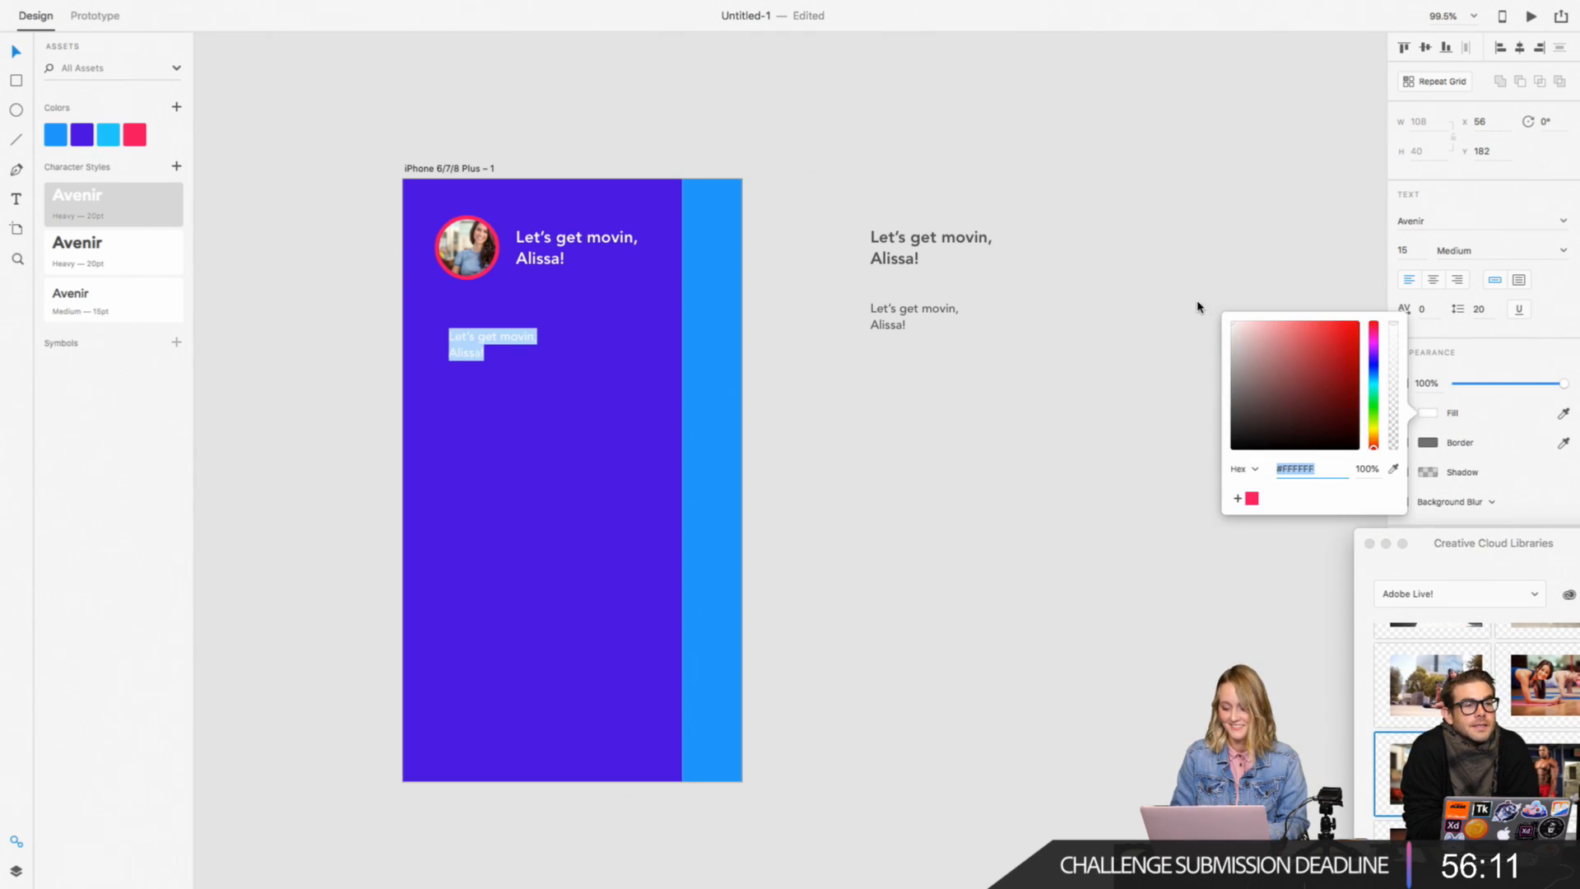
click(1146, 354)
Step: Replace the wording of the small white text on the purple panel with "Find Classes"
double_click(473, 352)
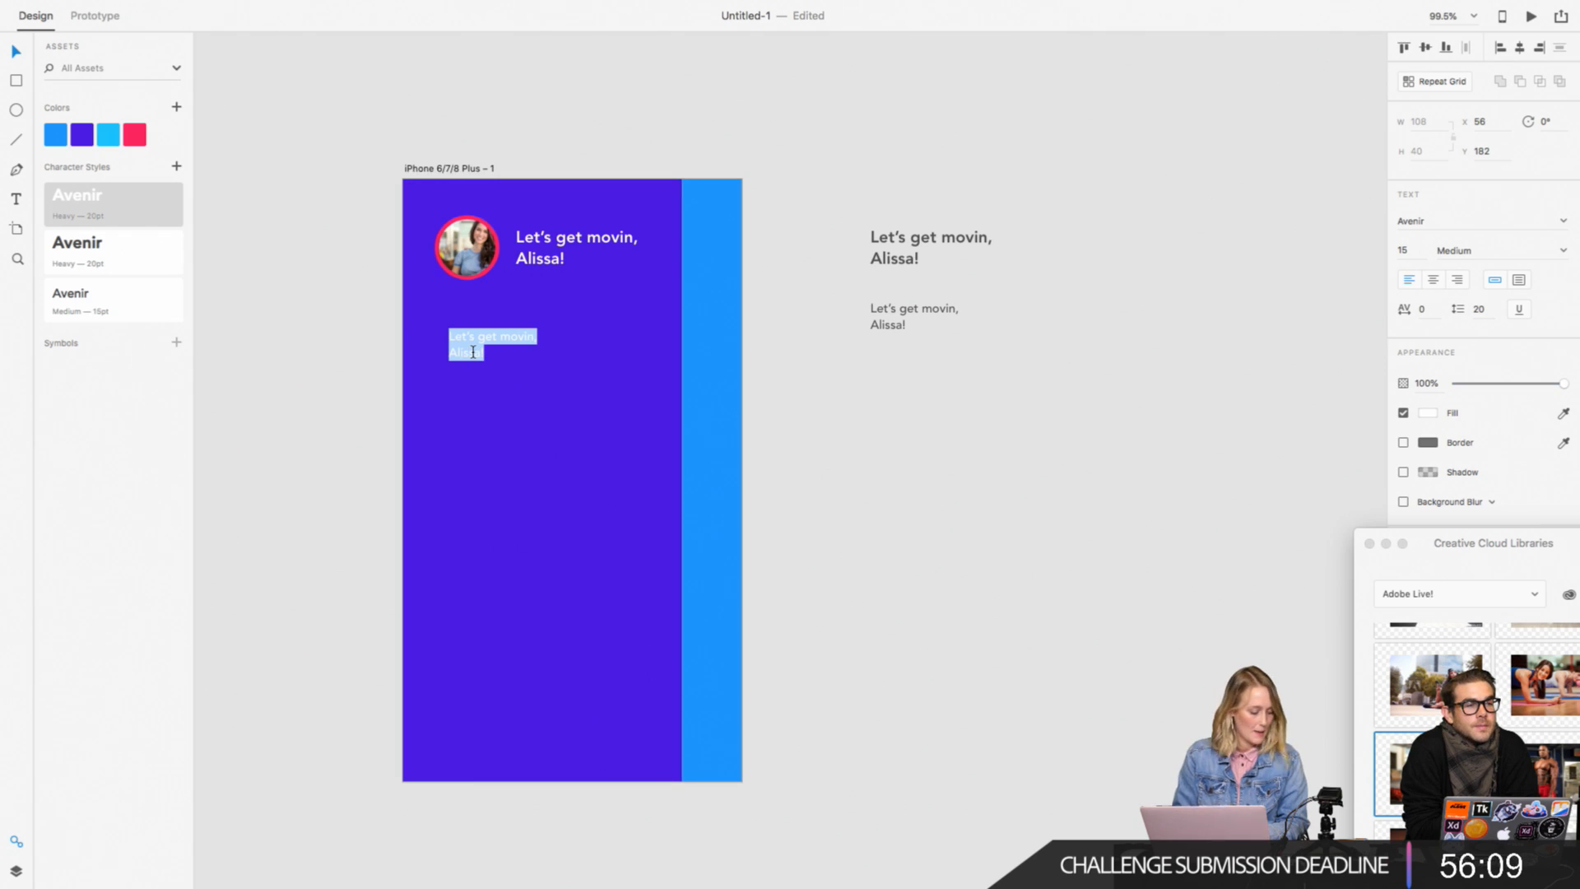
text(Find Ca)
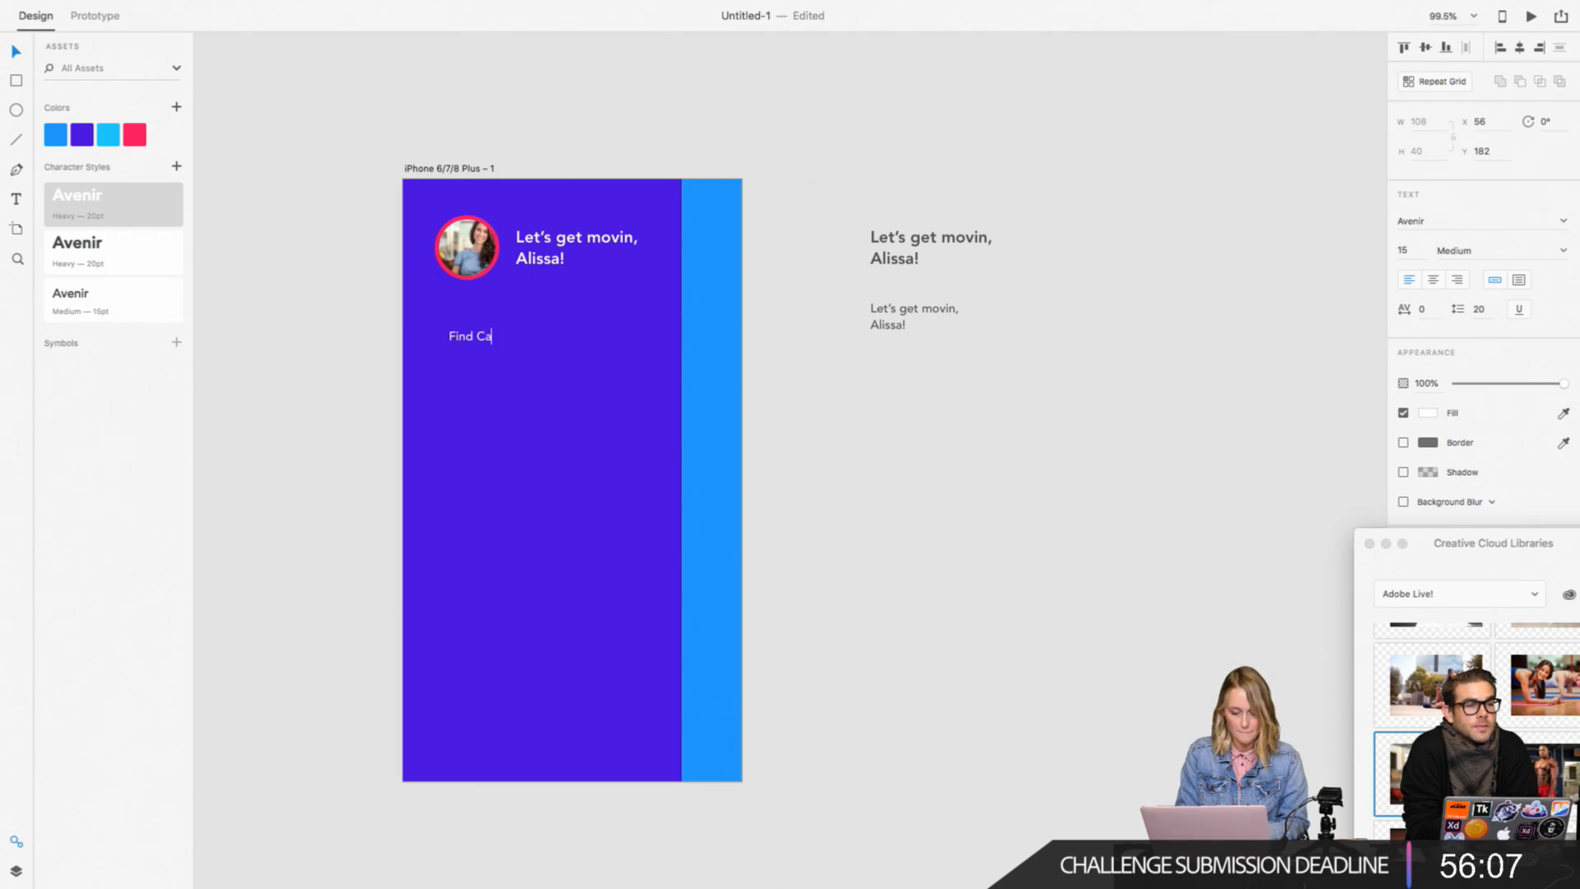
key(BackSpace)
text(lasses)
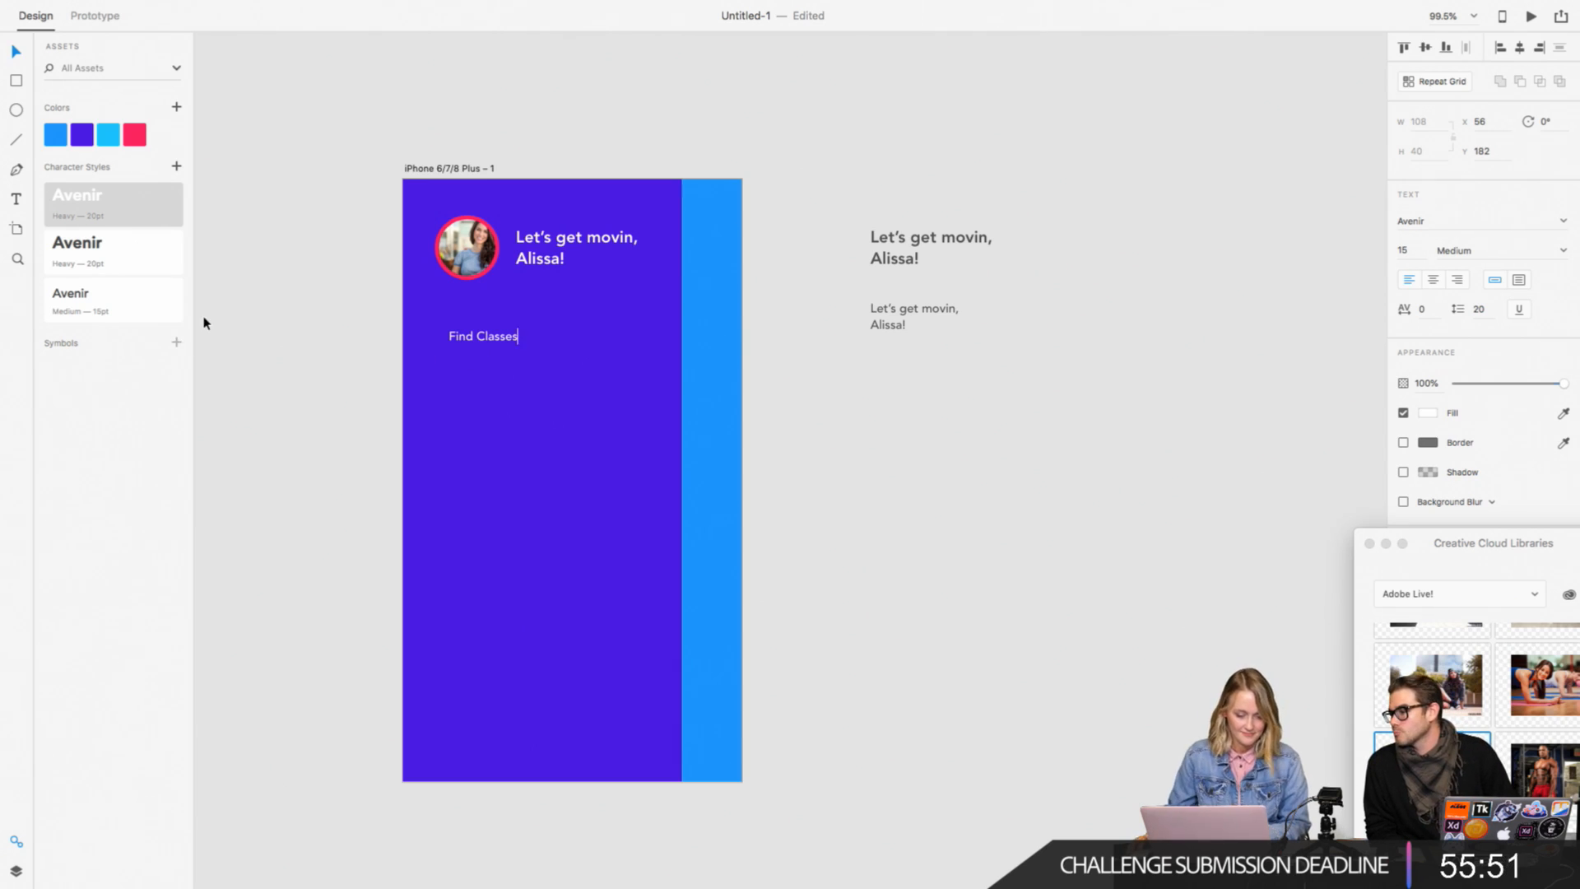
key(Escape)
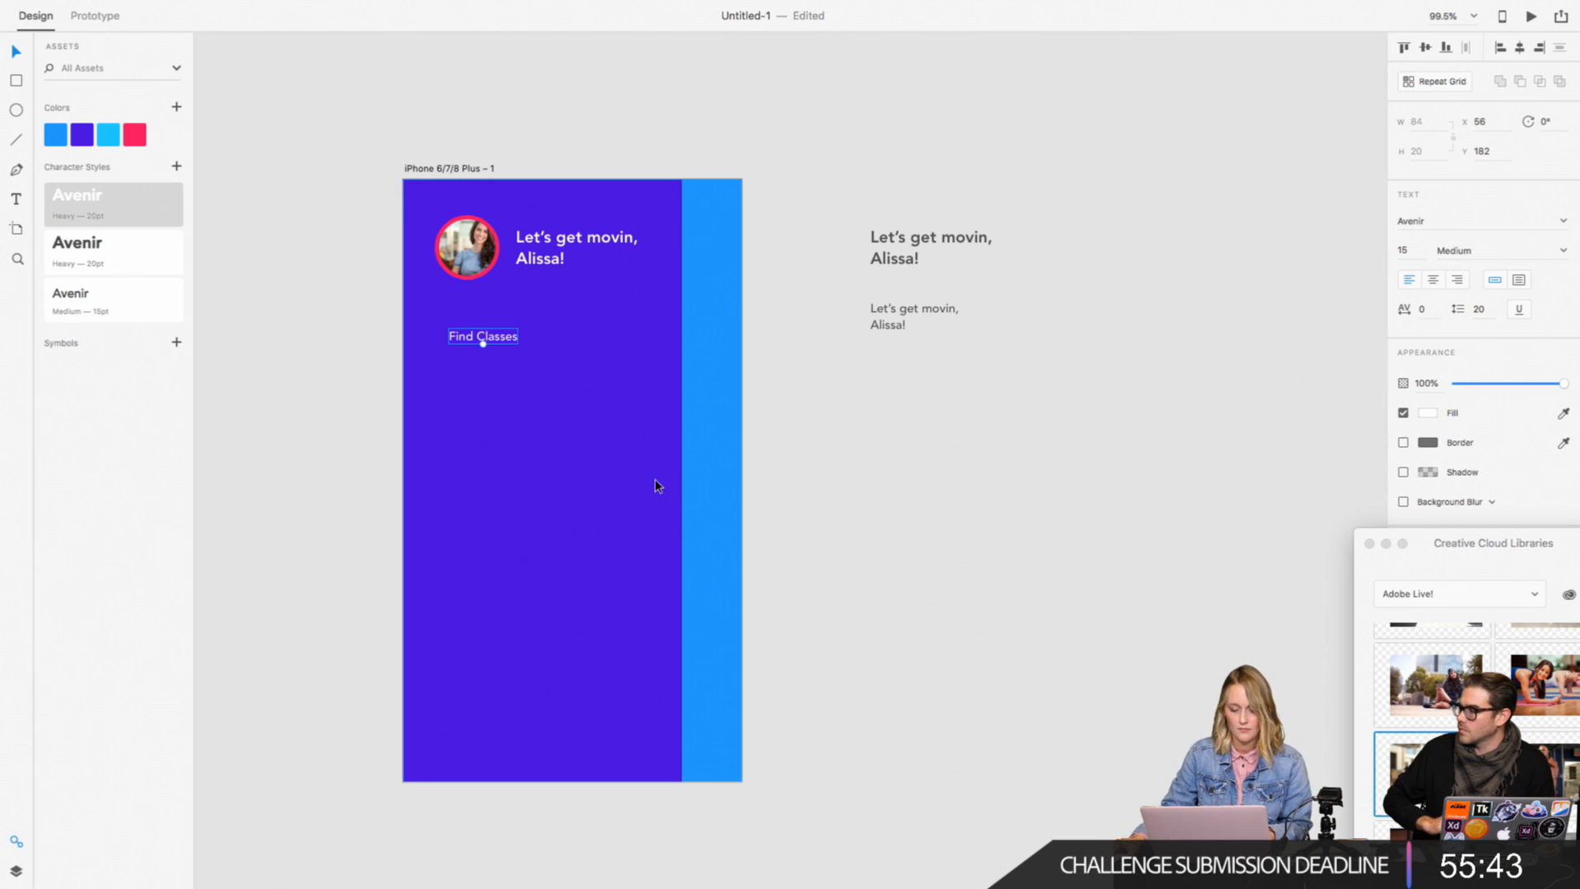
Step: Duplicate the "Find Classes" item below itself at Y 223 and change the copy's text to "Favorites"
drag(497, 340, 504, 375)
double_click(503, 372)
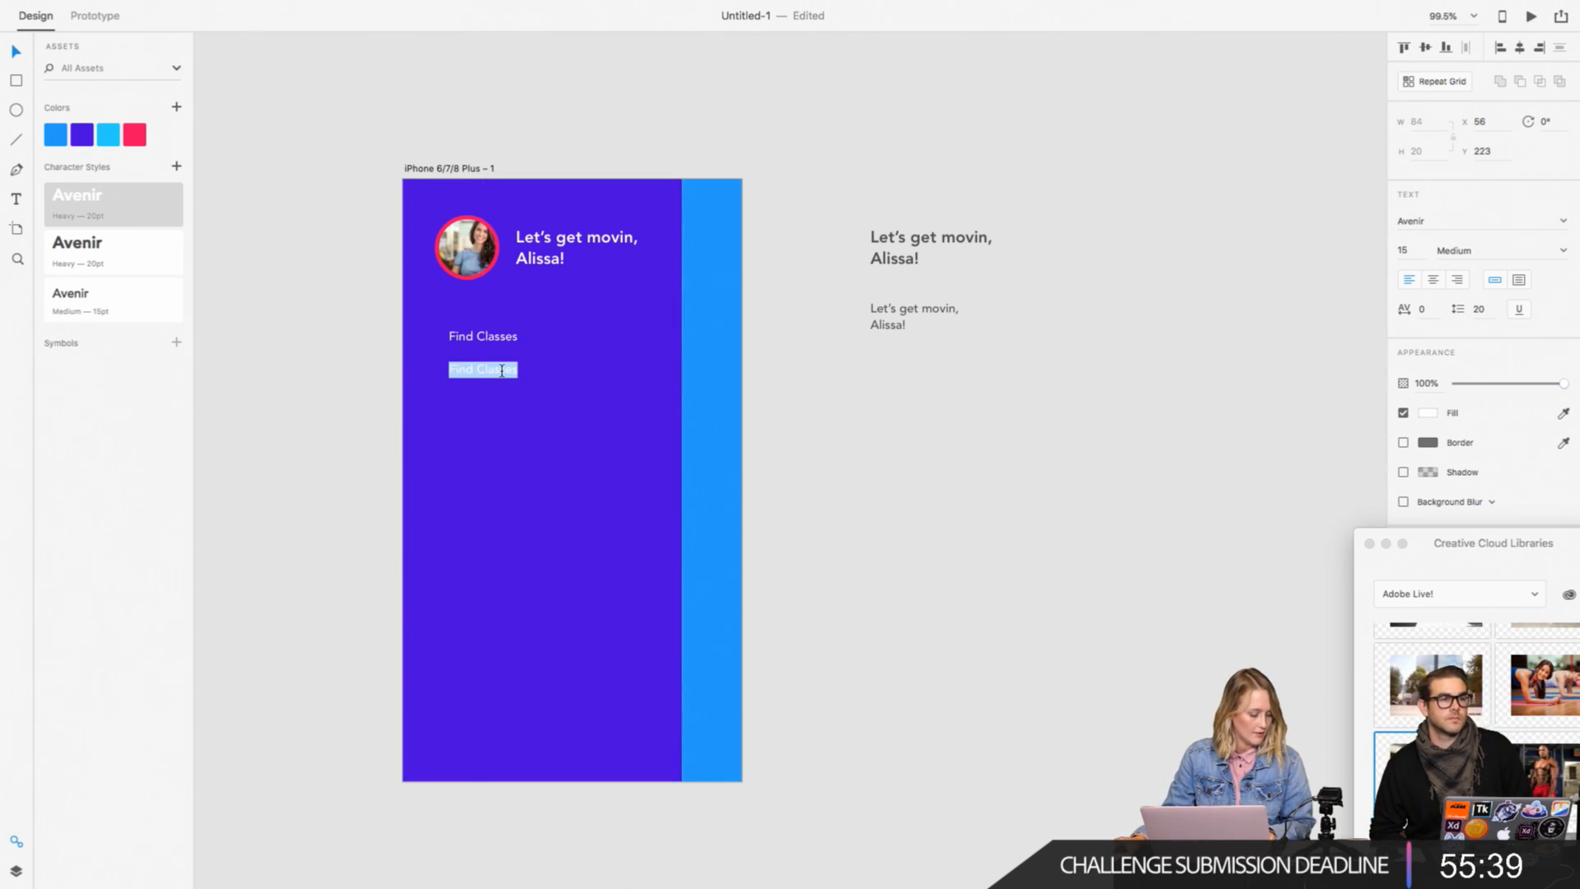
text(Favorit)
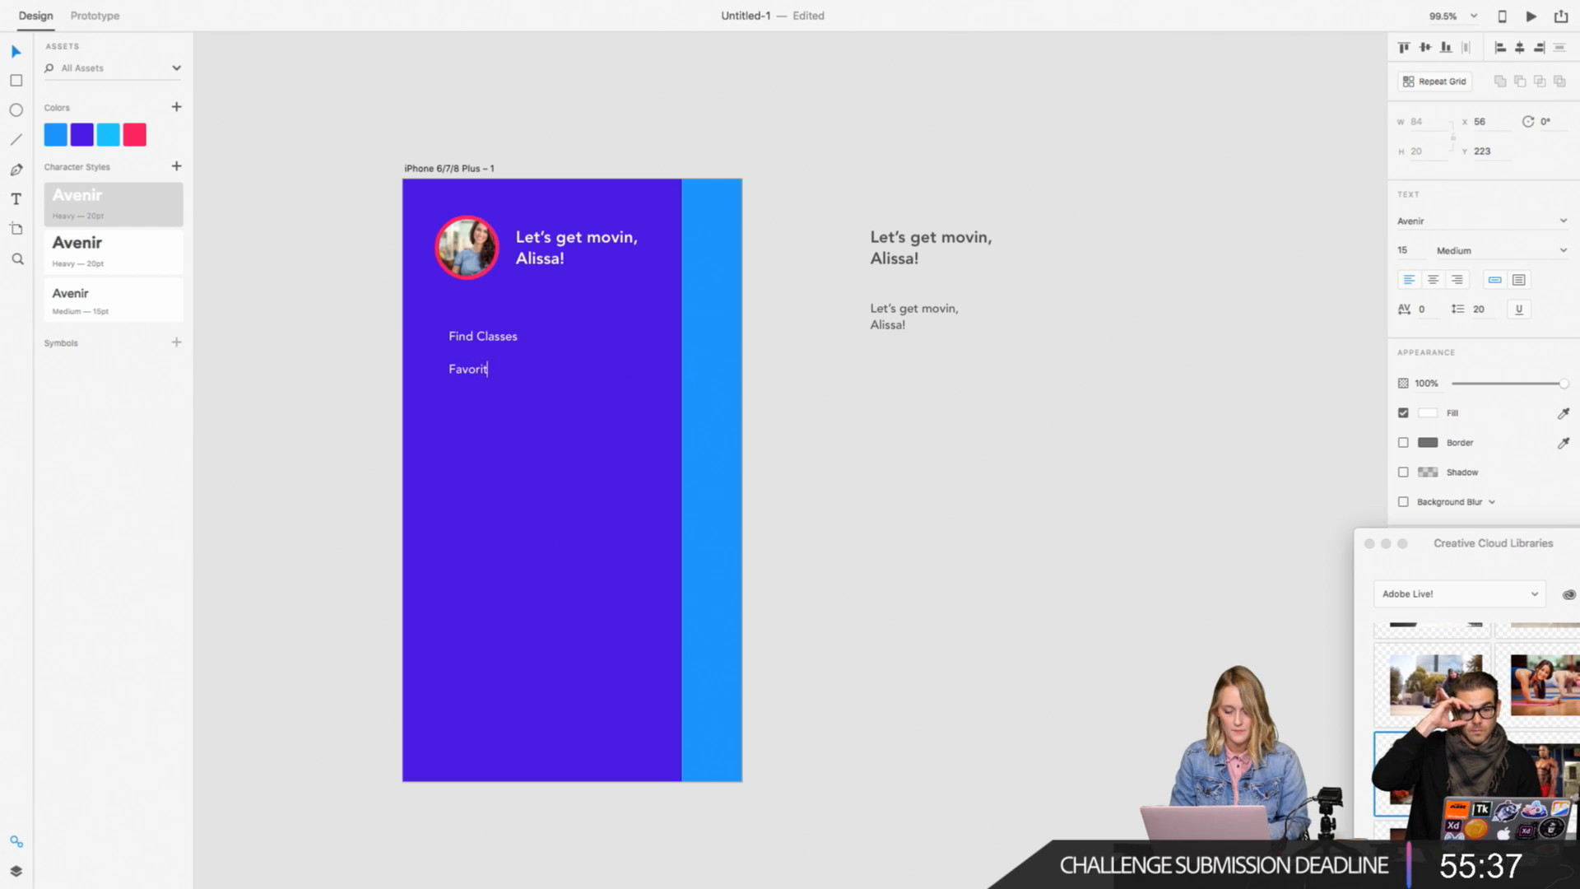
click(265, 386)
Step: Duplicate the "Favorites" item below itself at Y 264 and change the copy's text to "Events"
drag(484, 372, 490, 404)
double_click(491, 404)
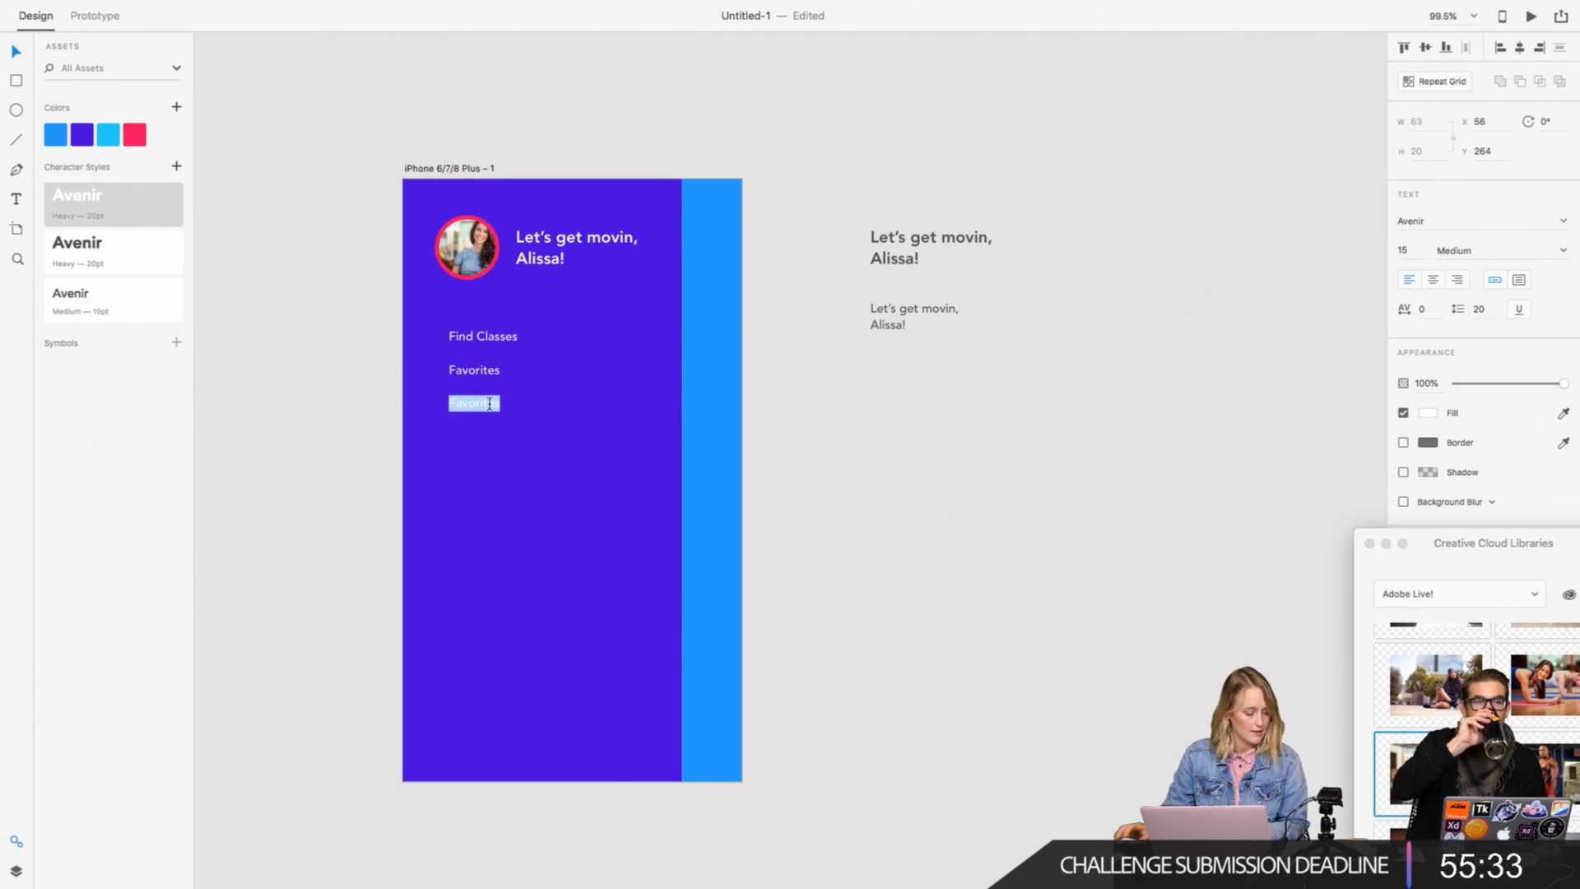
text(Events)
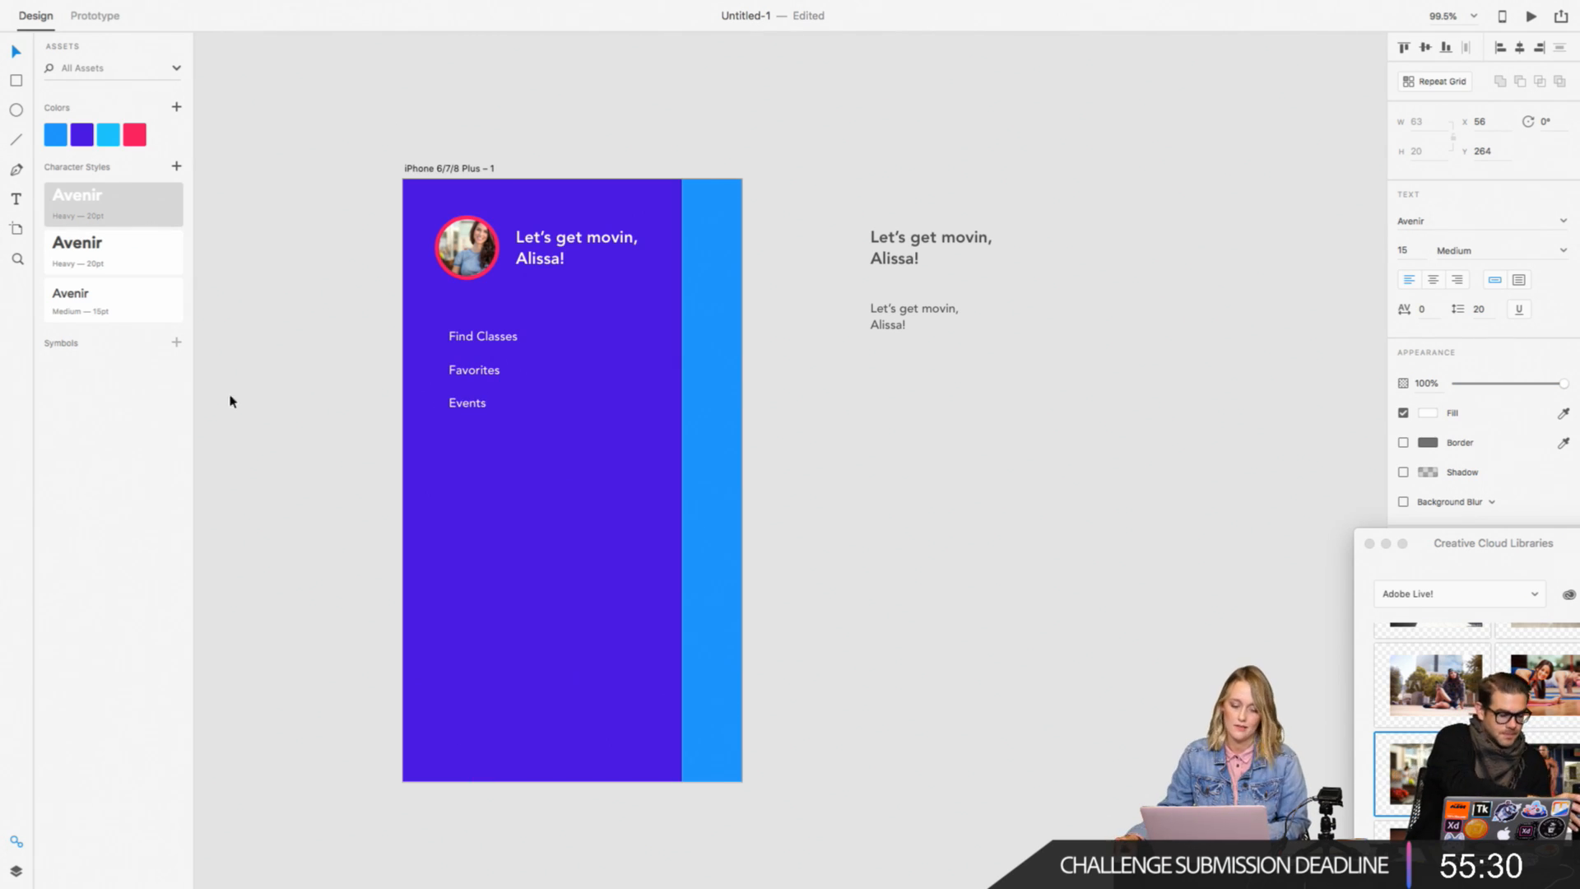
key(Escape)
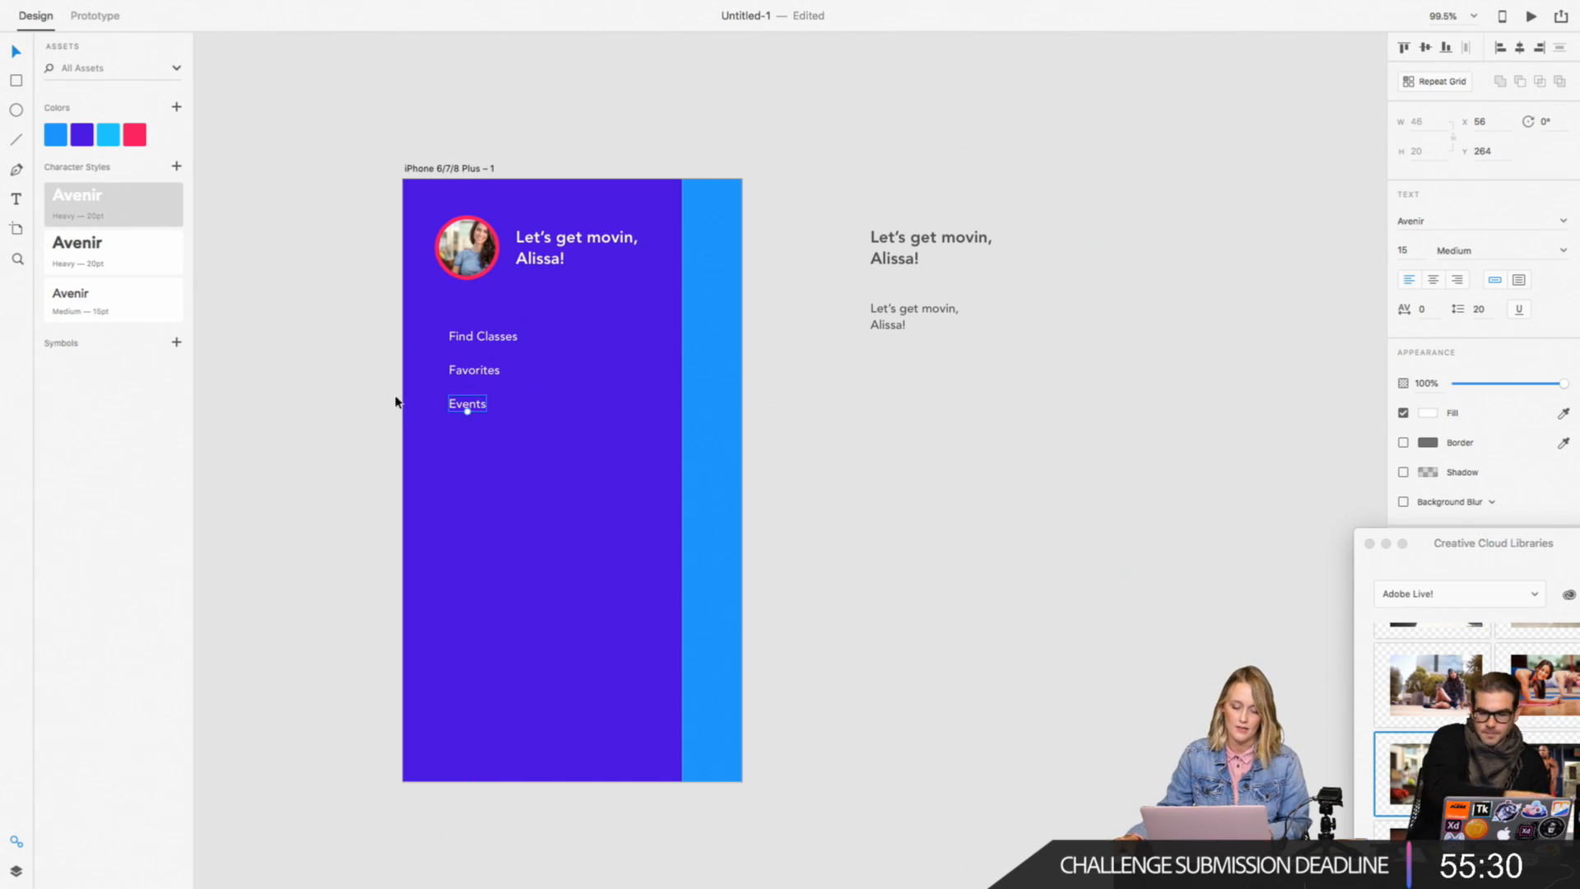
Step: Duplicate the "Events" item below itself at Y 299 and change the copy's text to "Progress"
drag(484, 407, 483, 441)
double_click(476, 434)
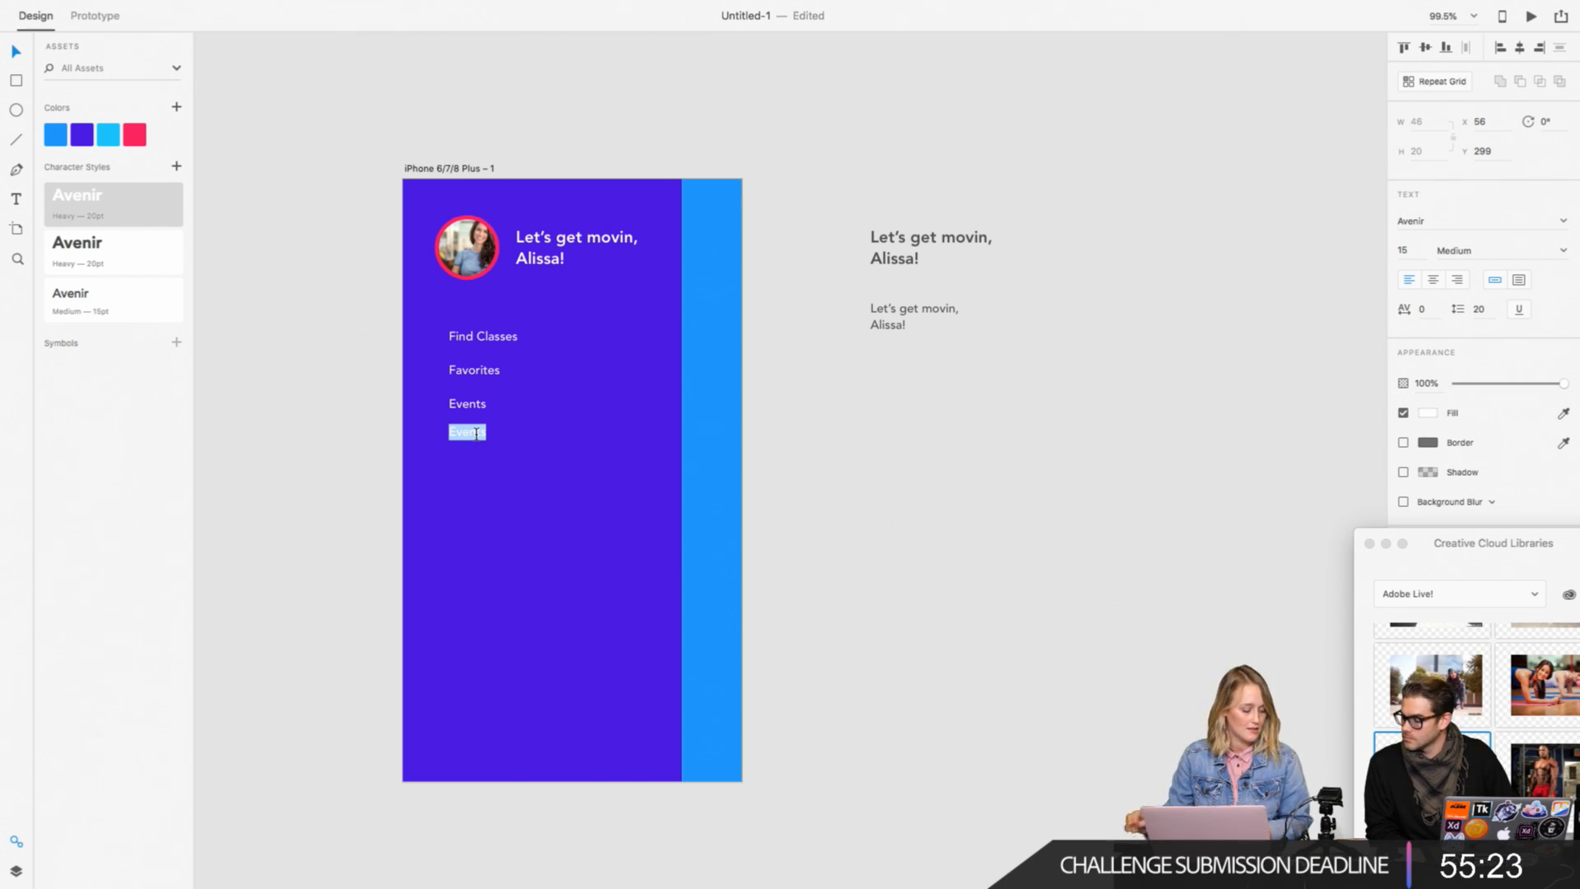
text(Progress)
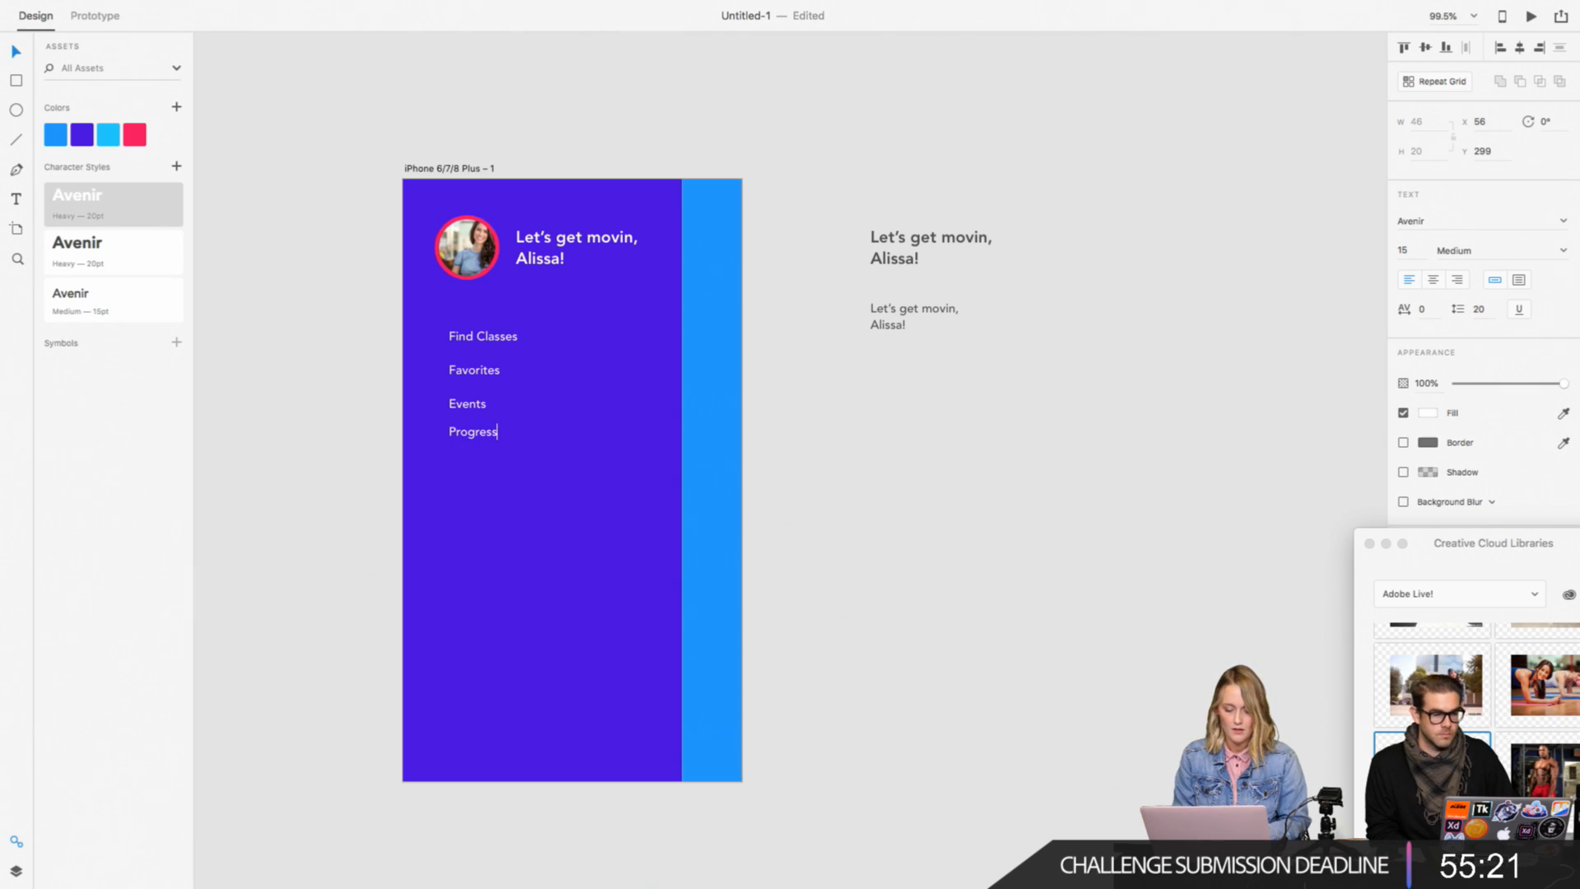
click(342, 487)
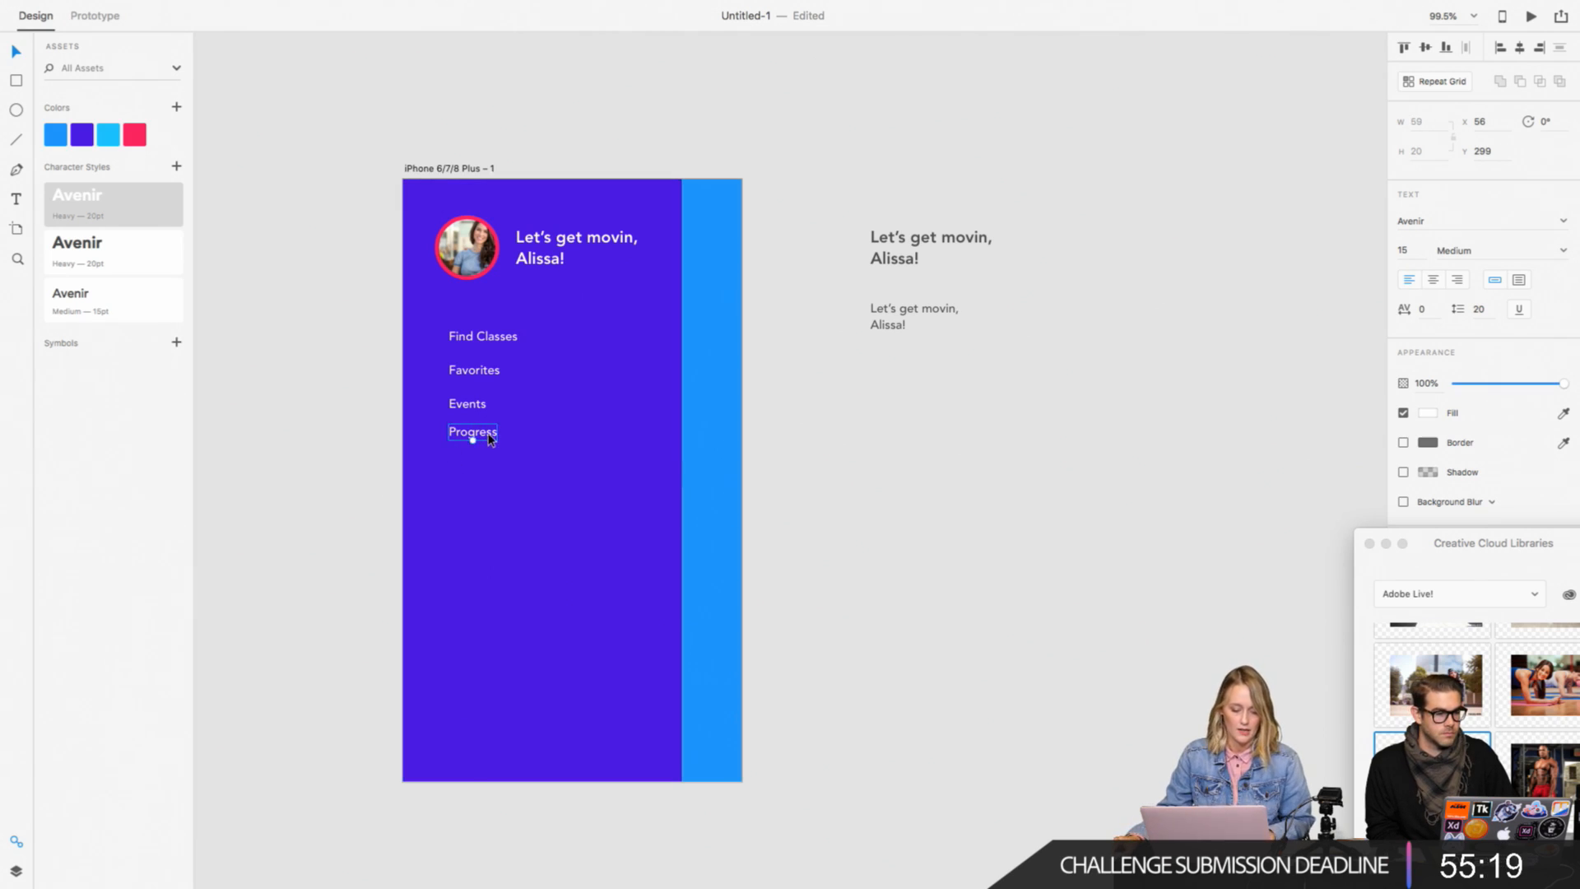
Step: Duplicate the "Progress" item below itself at Y 340 and change the copy's text to "Account"
key(alt)
drag(489, 438, 487, 471)
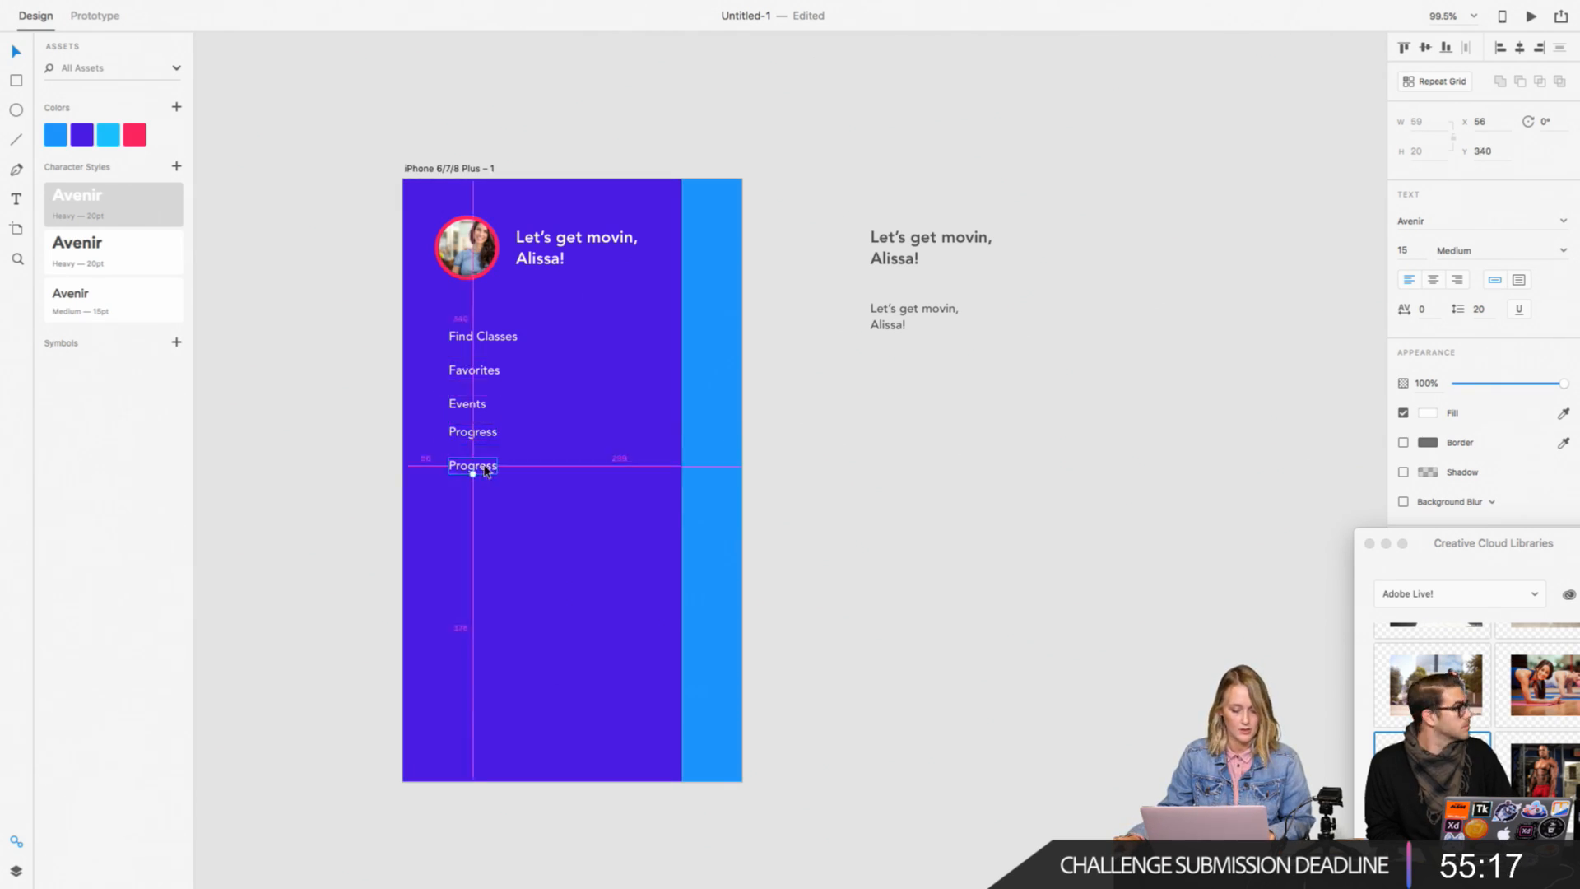
double_click(485, 465)
text(Account)
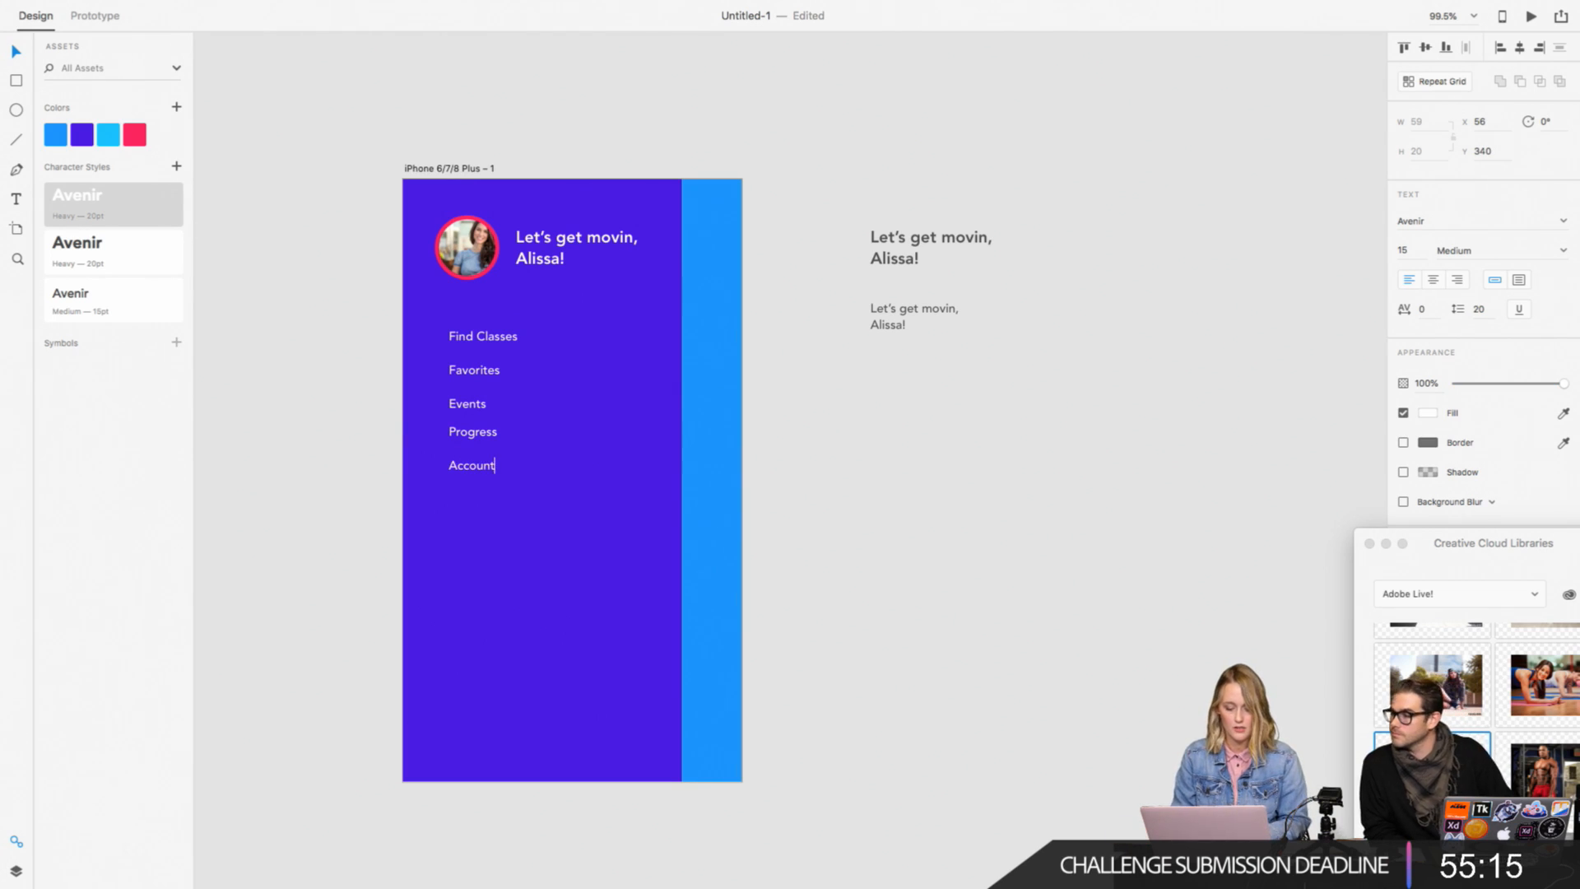
key(Escape)
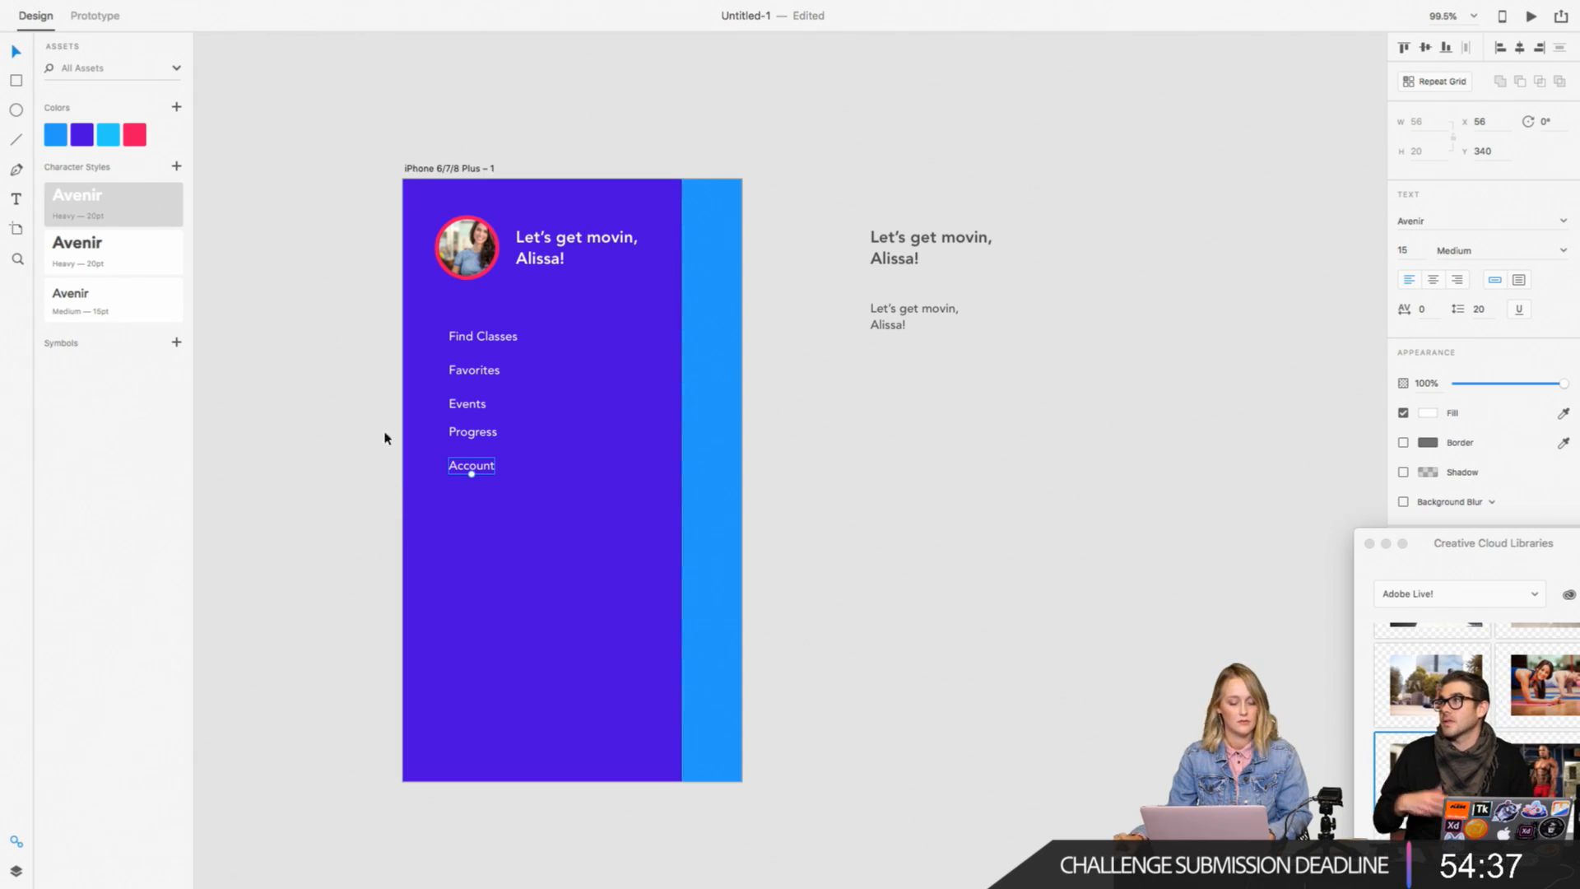
Step: Distribute the five menu items, from "Find Classes" to "Account", with equal vertical spacing
drag(358, 327, 513, 522)
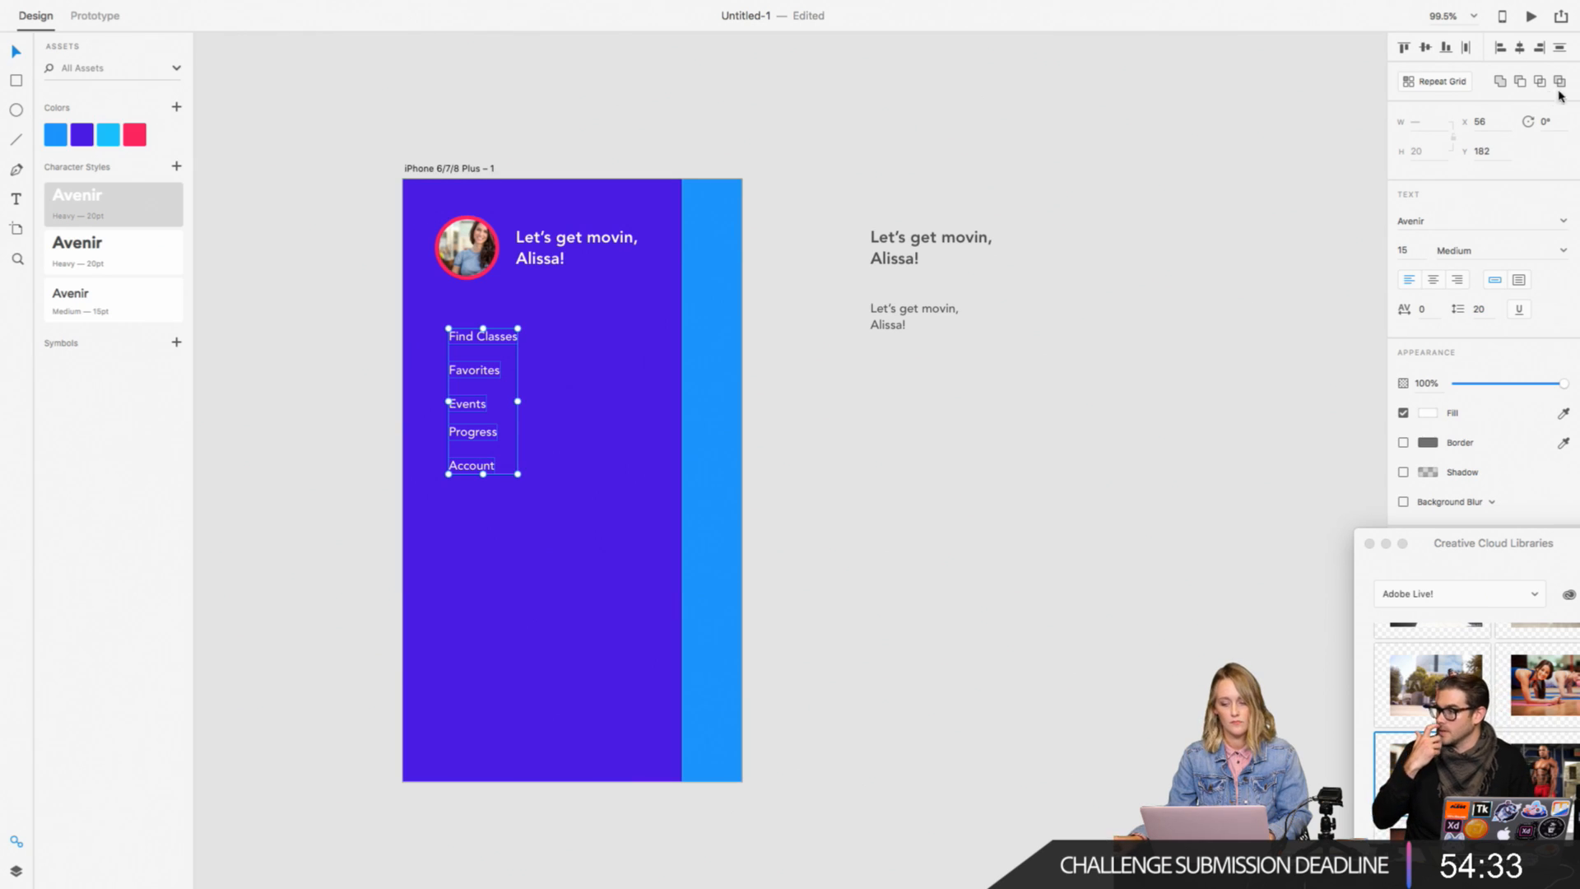
click(1560, 48)
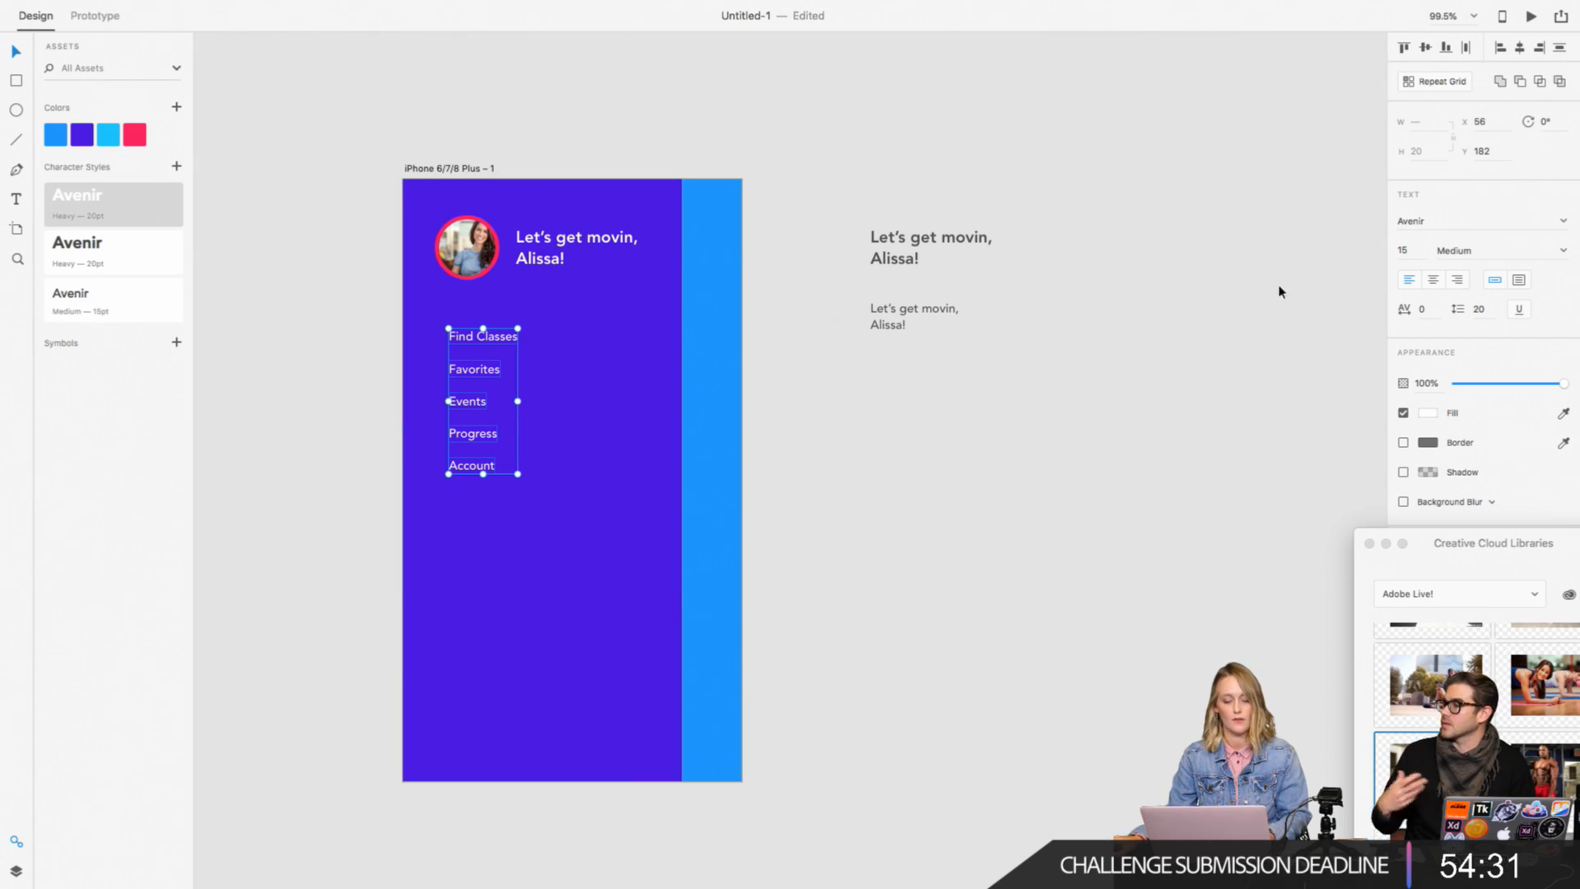
click(1228, 343)
scroll(1254, 354, up, 2)
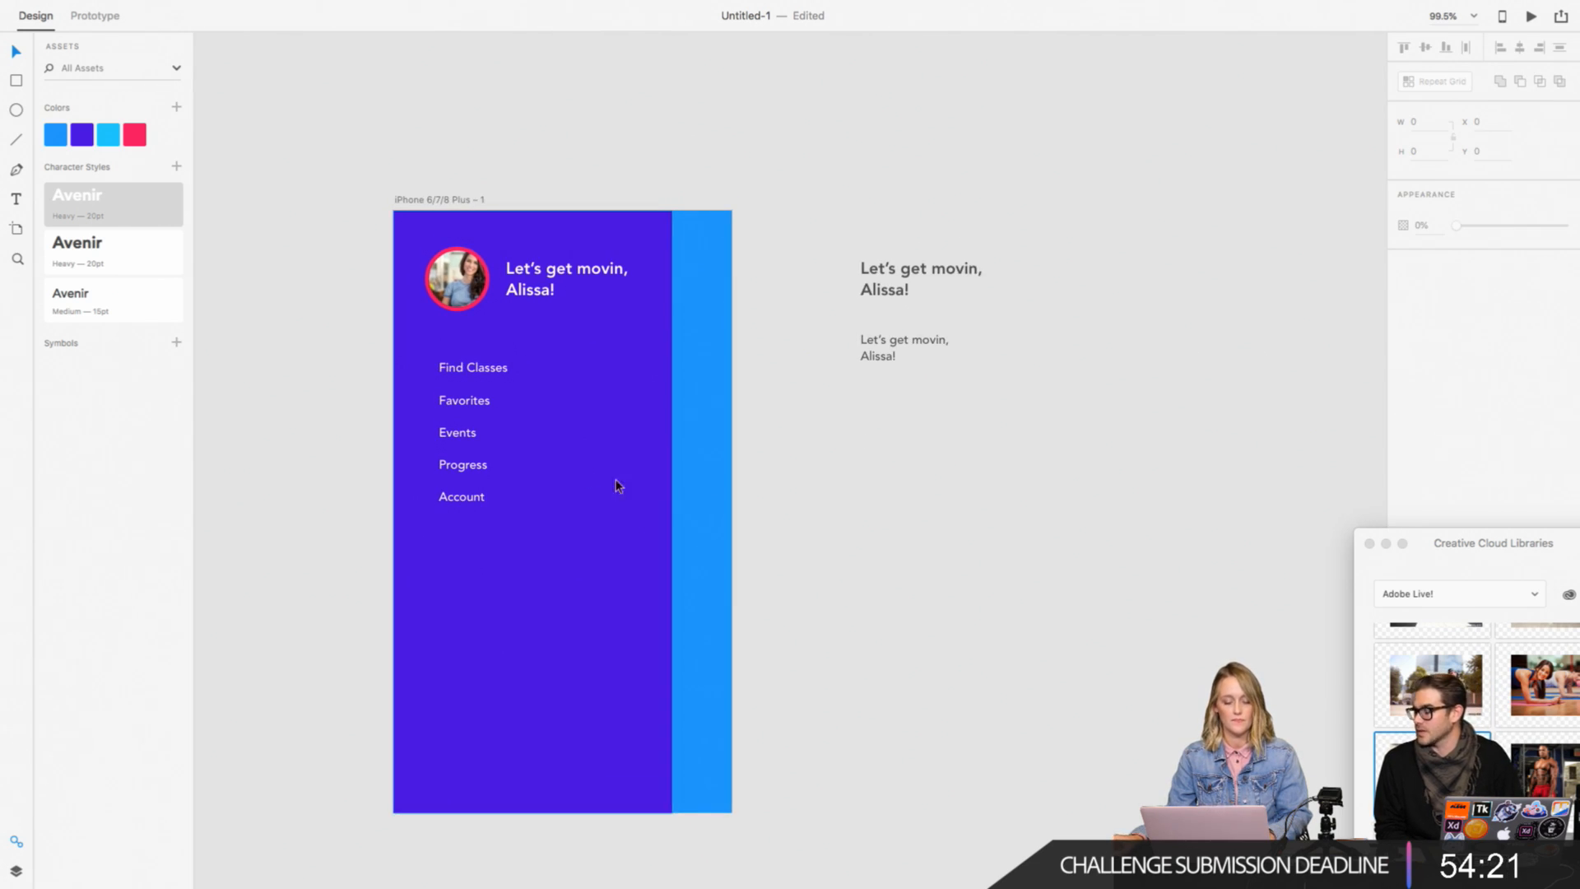
scroll(571, 472, down, 3)
scroll(571, 473, right, 3)
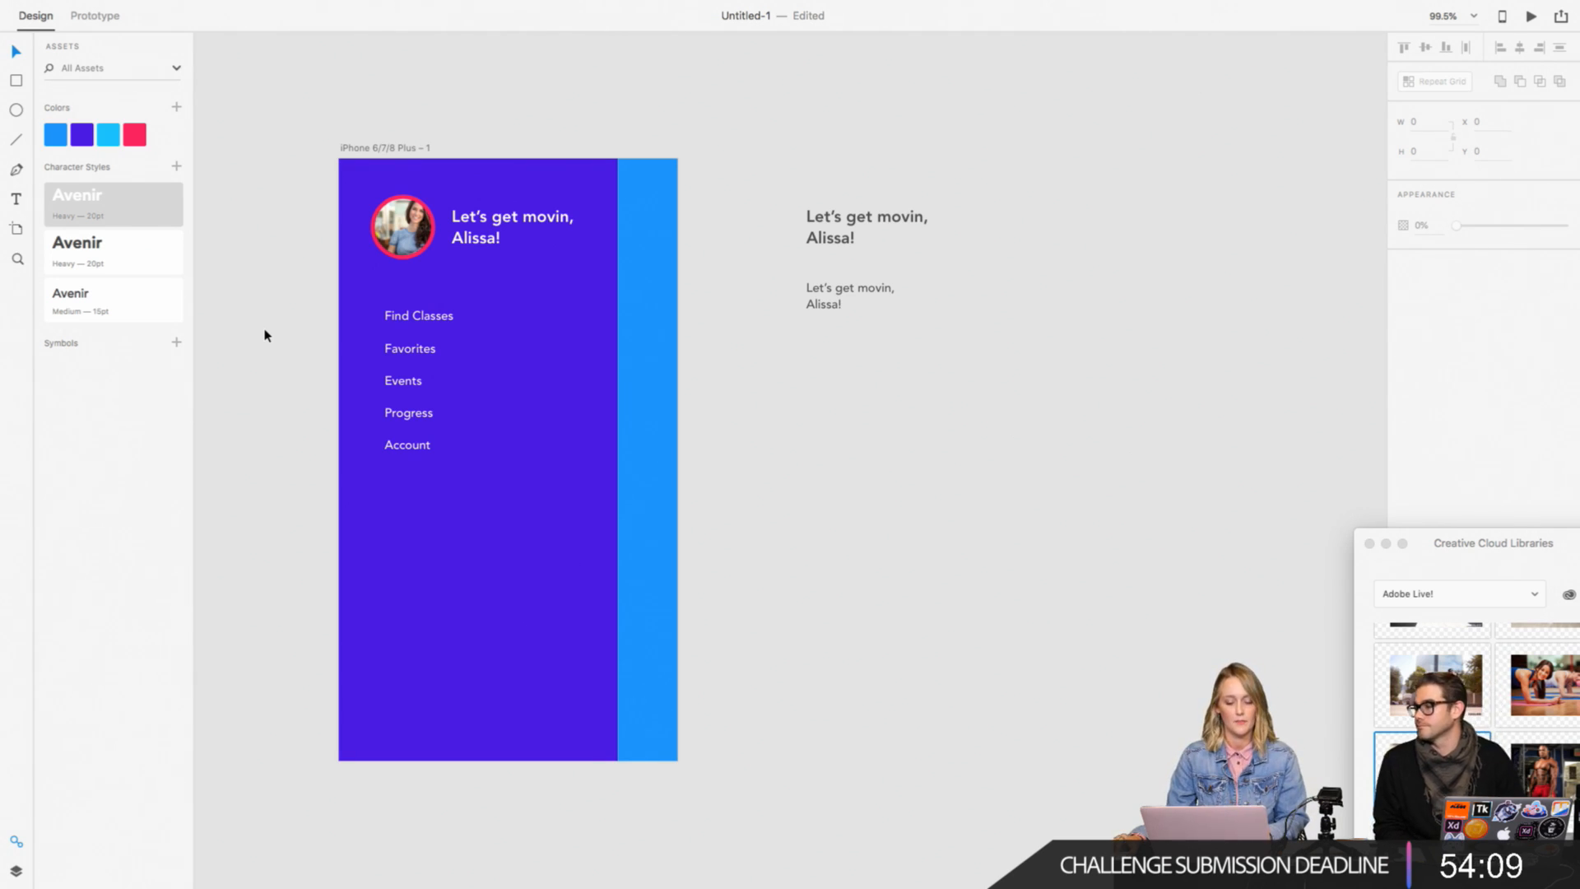
Step: Apply the Avenir Medium 15pt character style to the five menu items and edit that style to size 16 in white
drag(264, 303, 456, 489)
shift+click(499, 493)
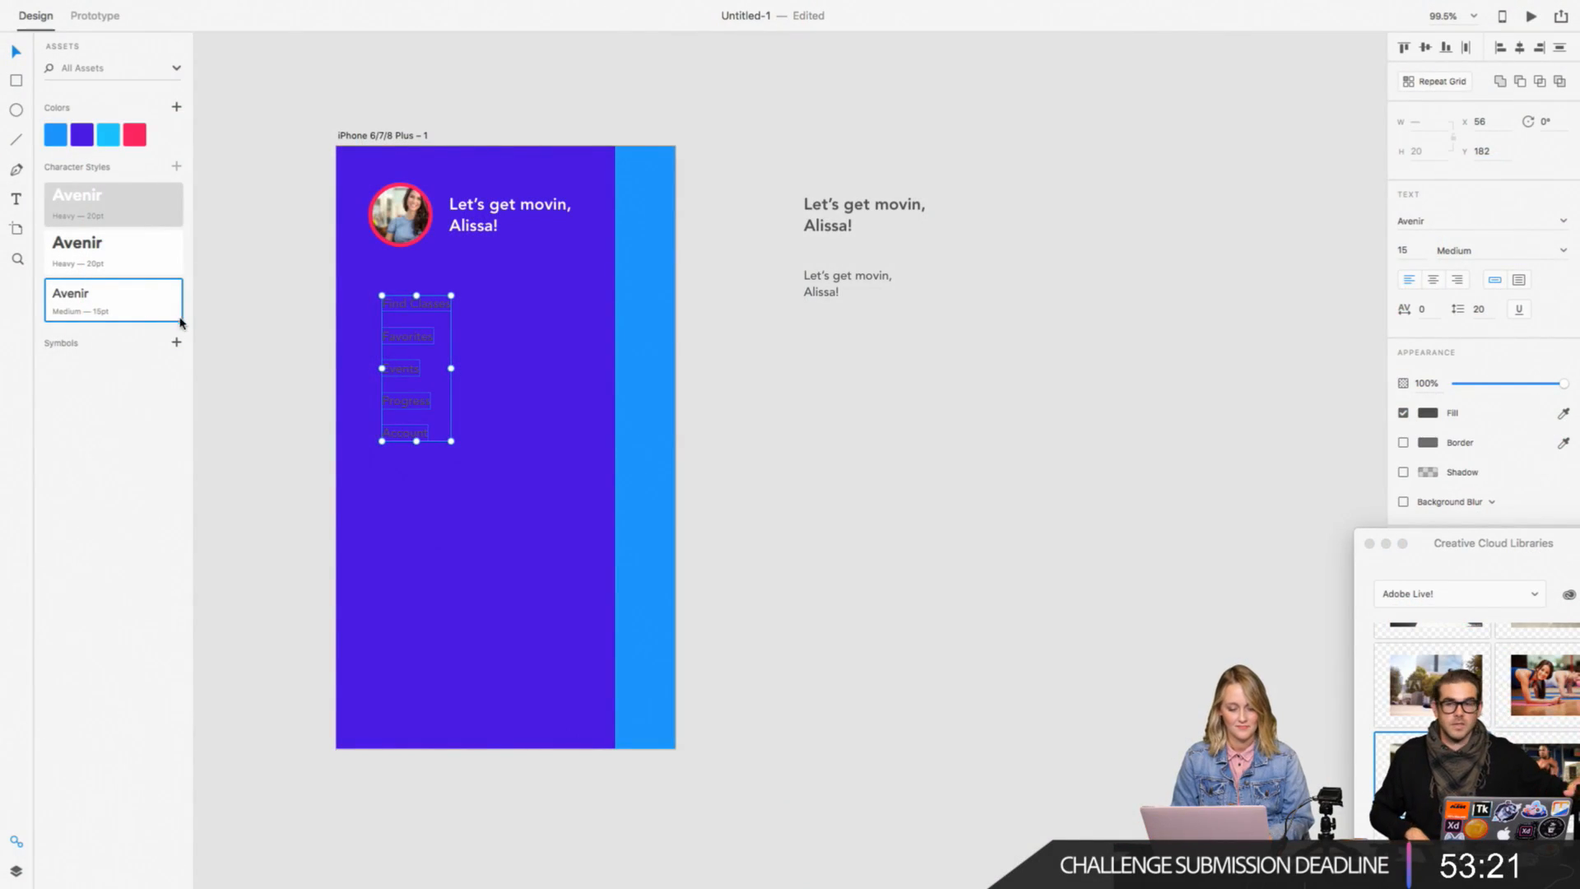
right_click(149, 301)
click(173, 304)
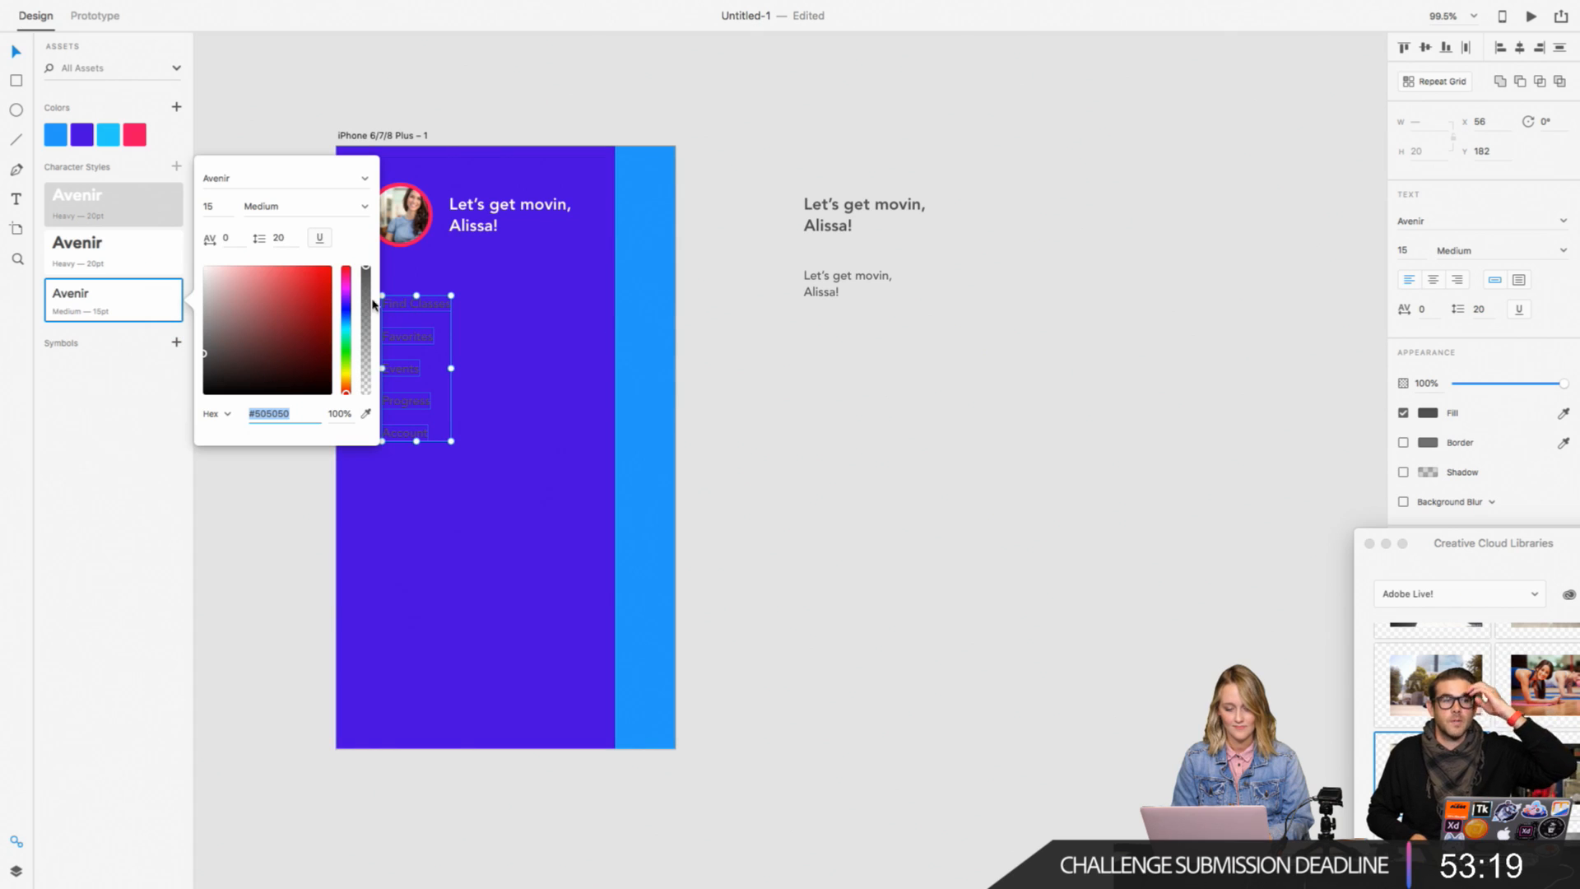
click(210, 206)
text(16)
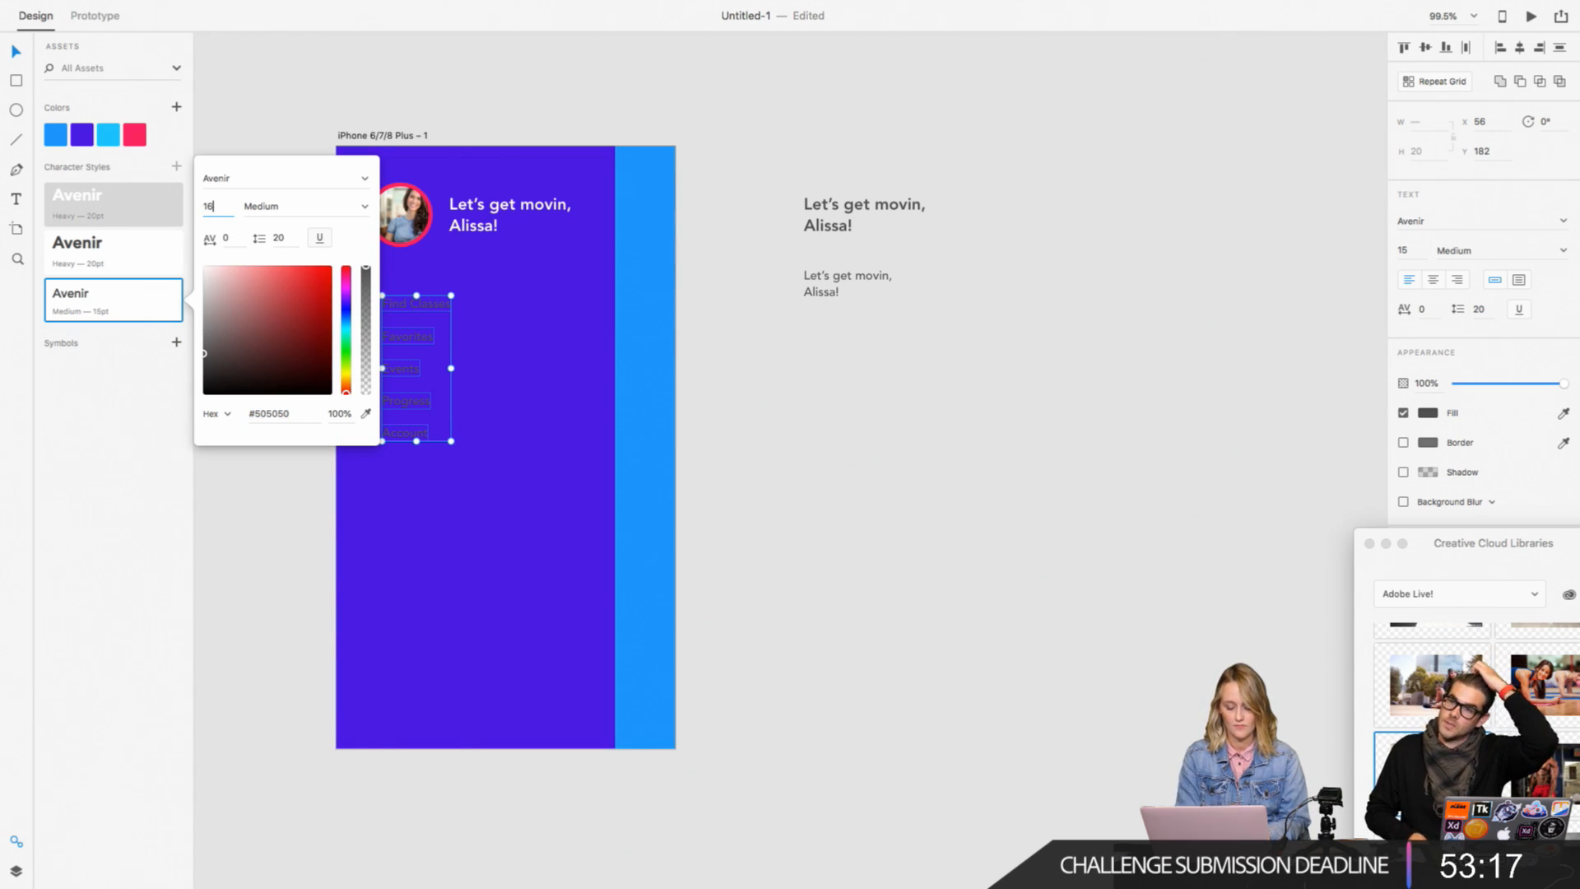
key(Return)
drag(290, 331, 187, 257)
click(268, 614)
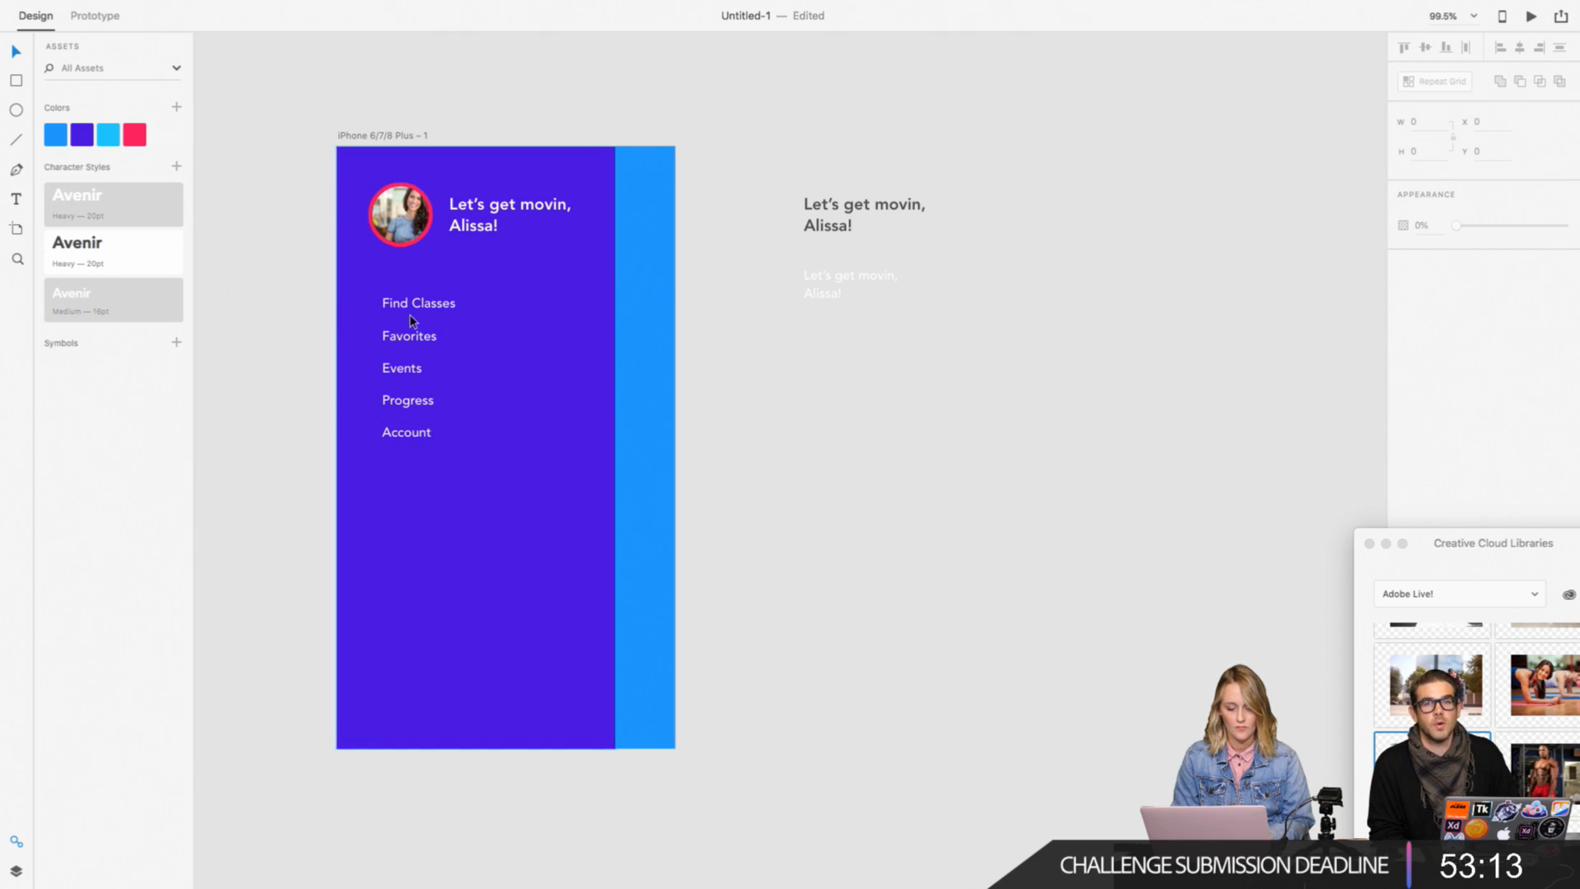
Step: Move the five menu items straight down together so the block starts at Y 248
drag(301, 283, 437, 460)
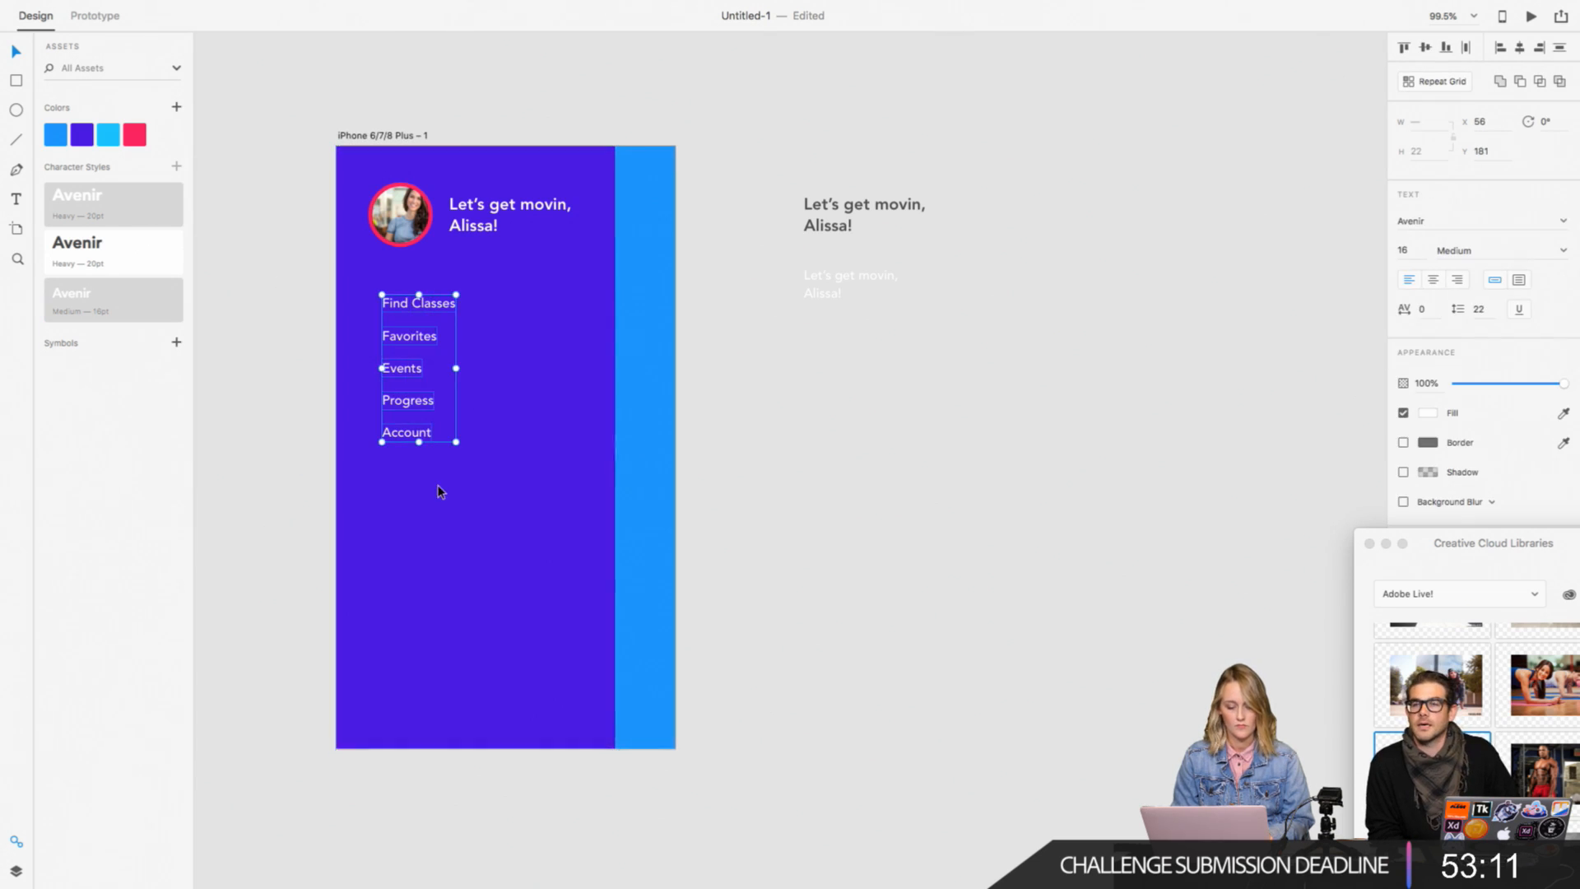
drag(418, 402, 417, 457)
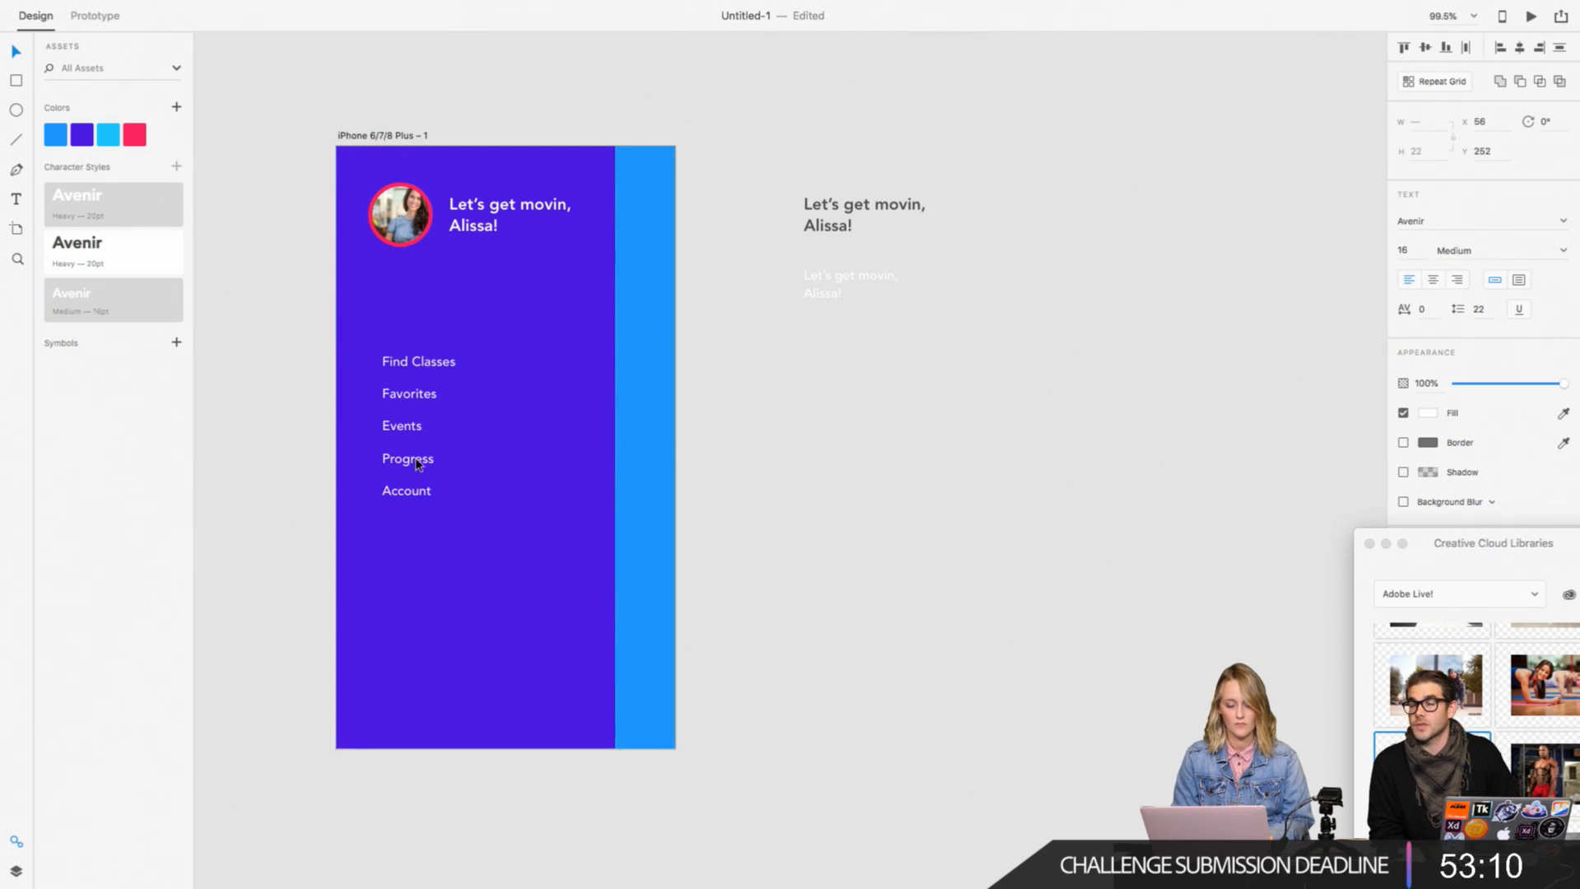
click(316, 438)
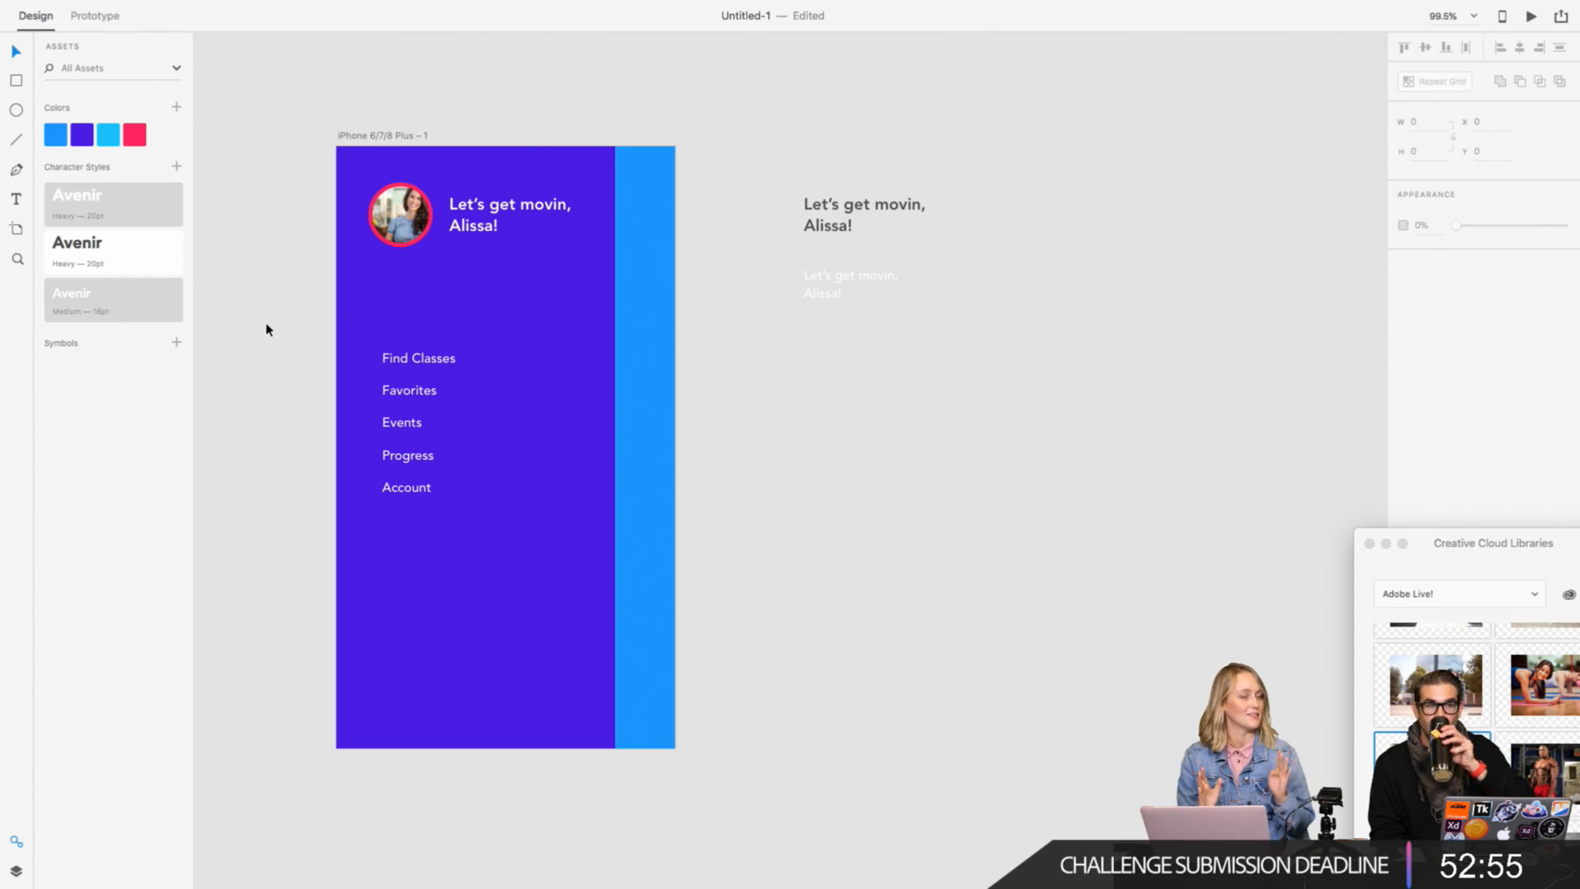
Step: Draw a horizontal divider line about 187 wide above "Find Classes" and colour it with the saved pink
click(445, 362)
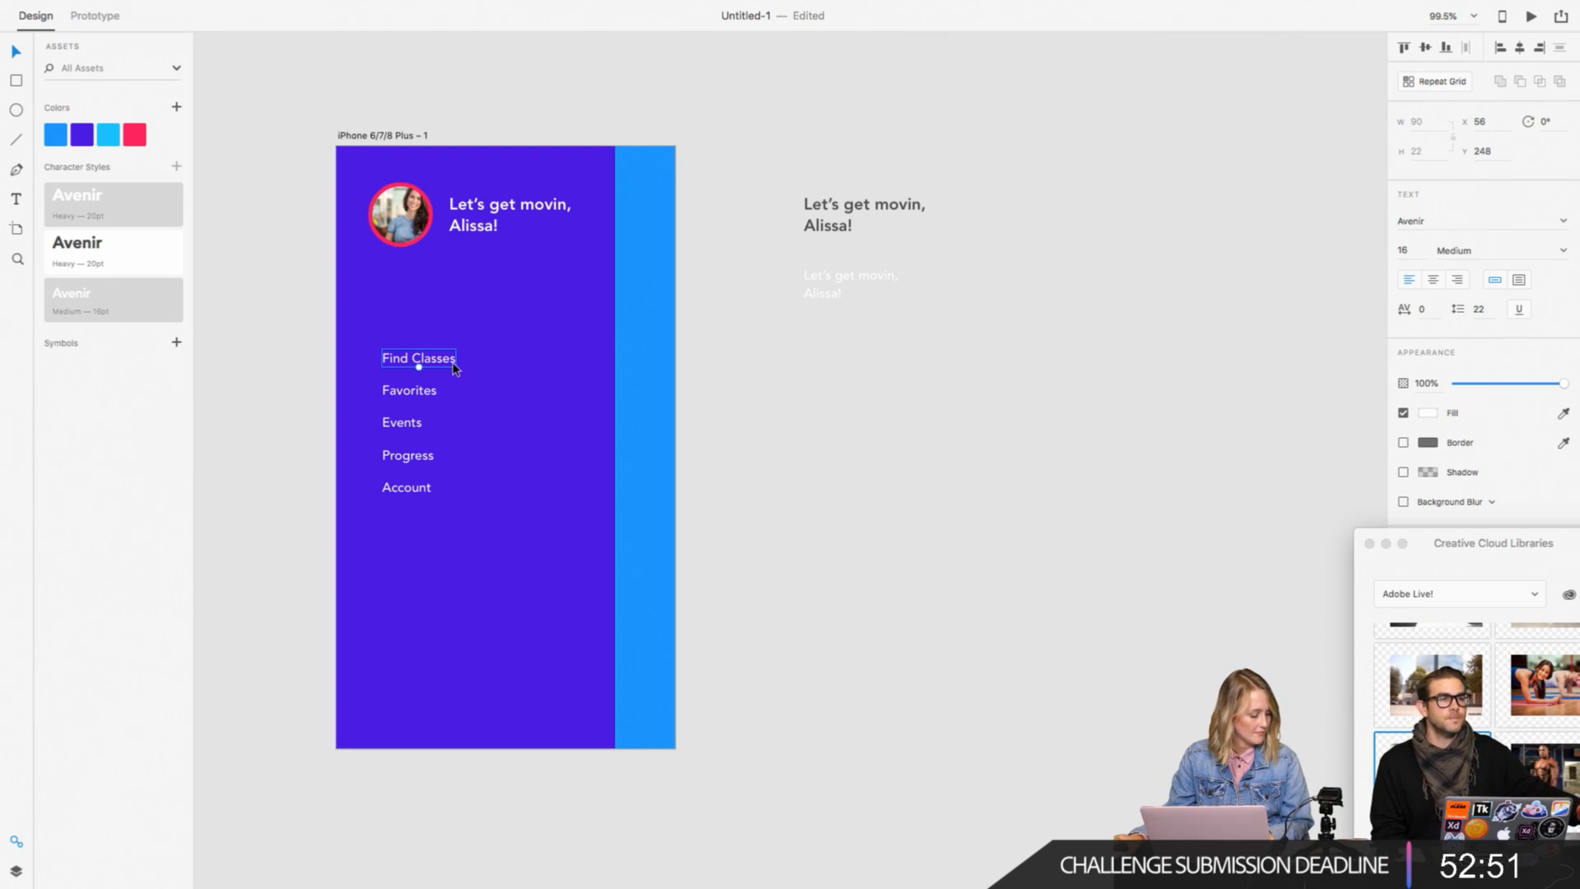
click(17, 139)
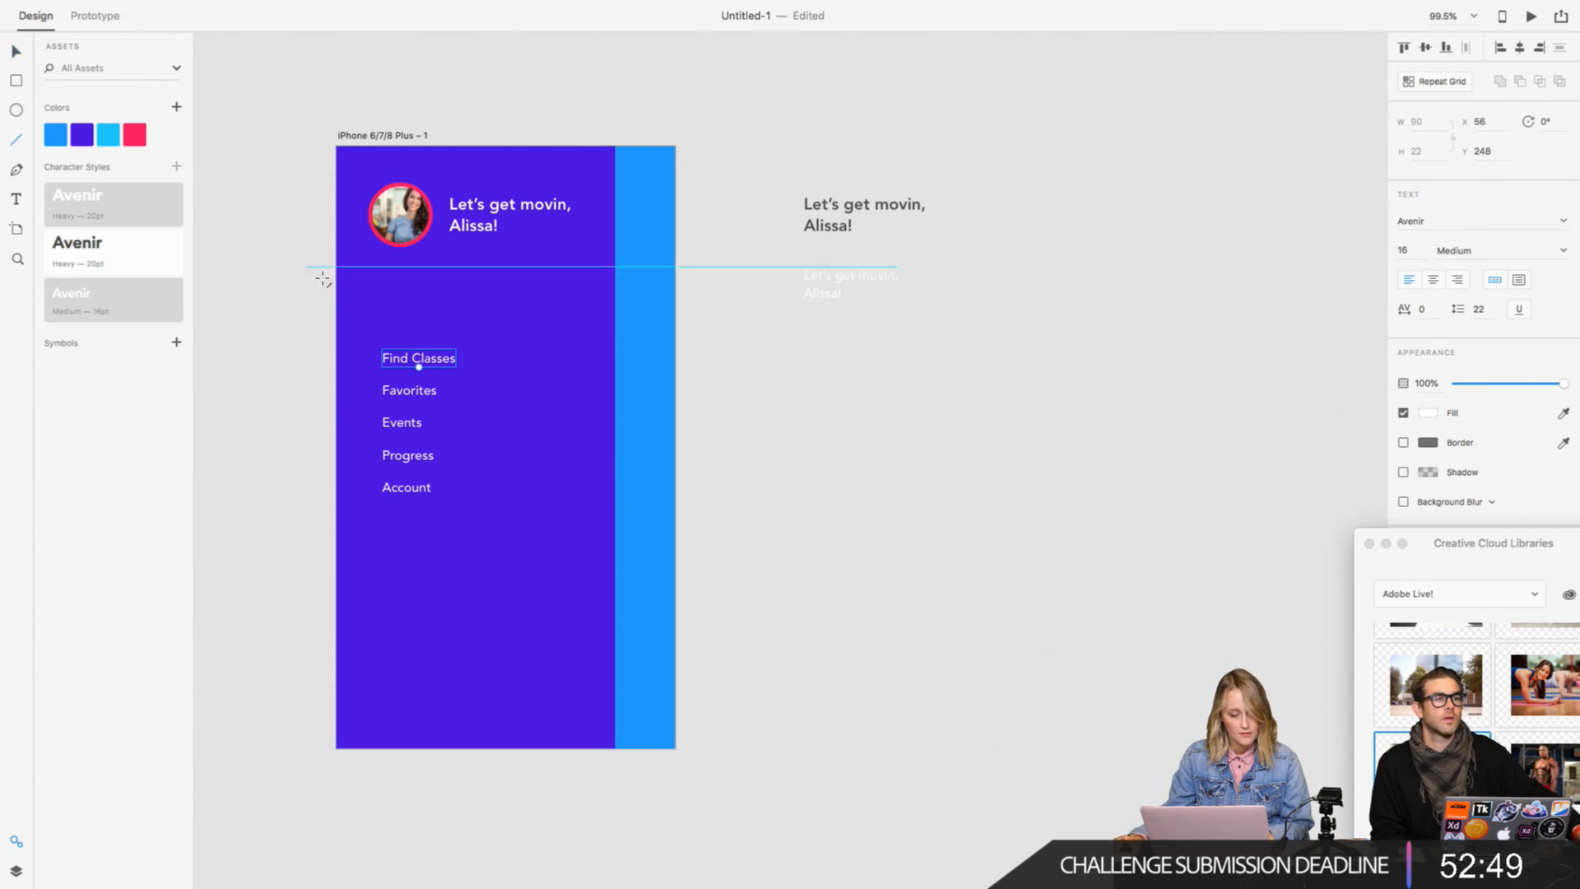
drag(382, 328, 536, 327)
click(138, 135)
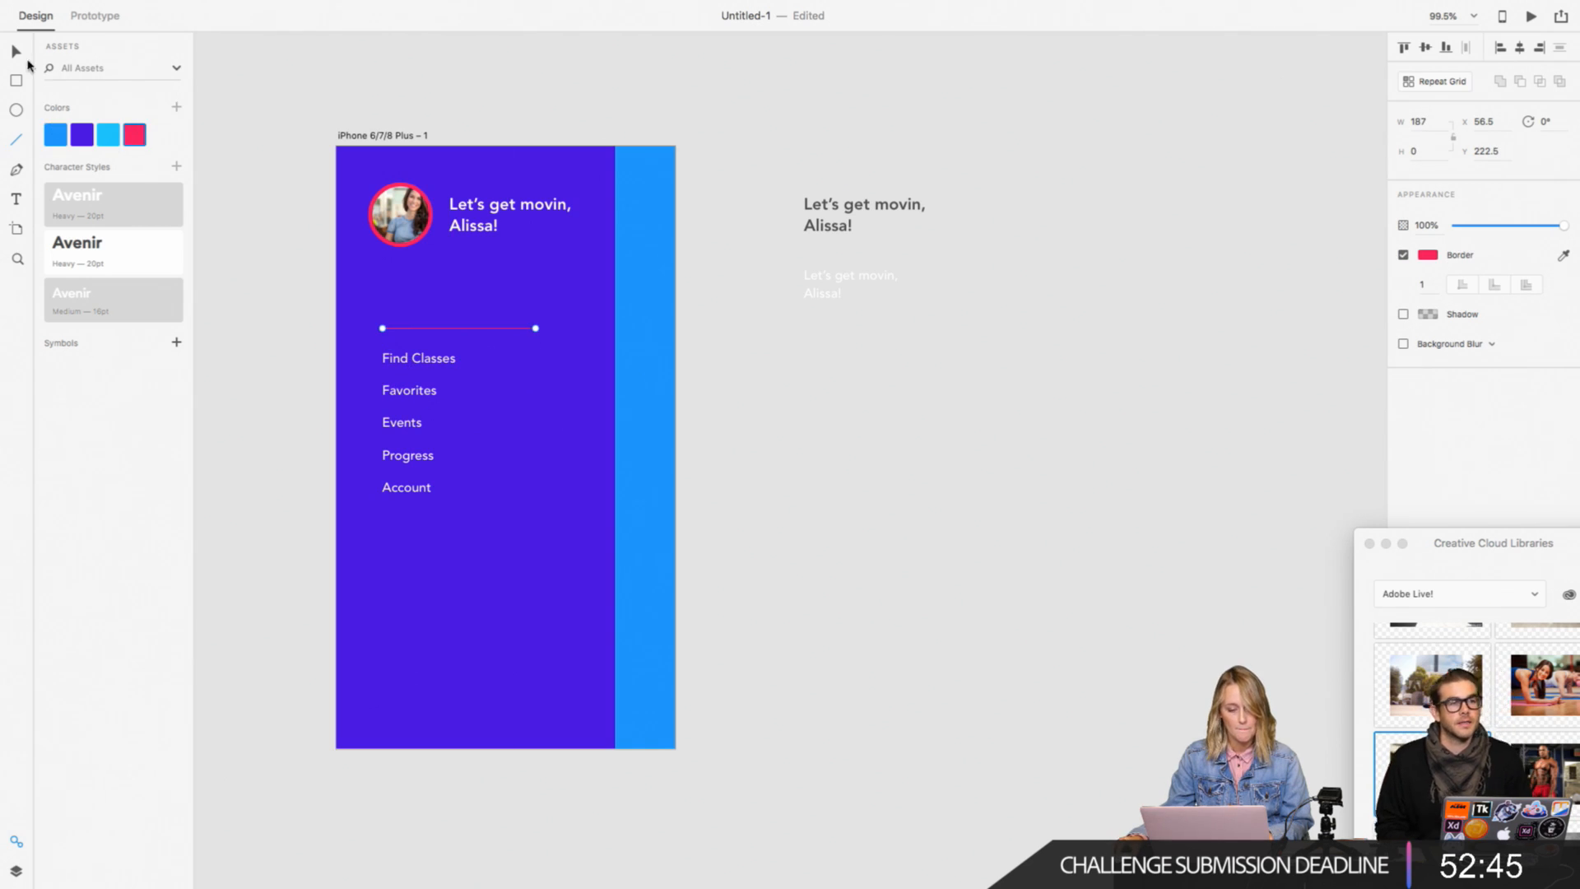
click(17, 51)
click(243, 130)
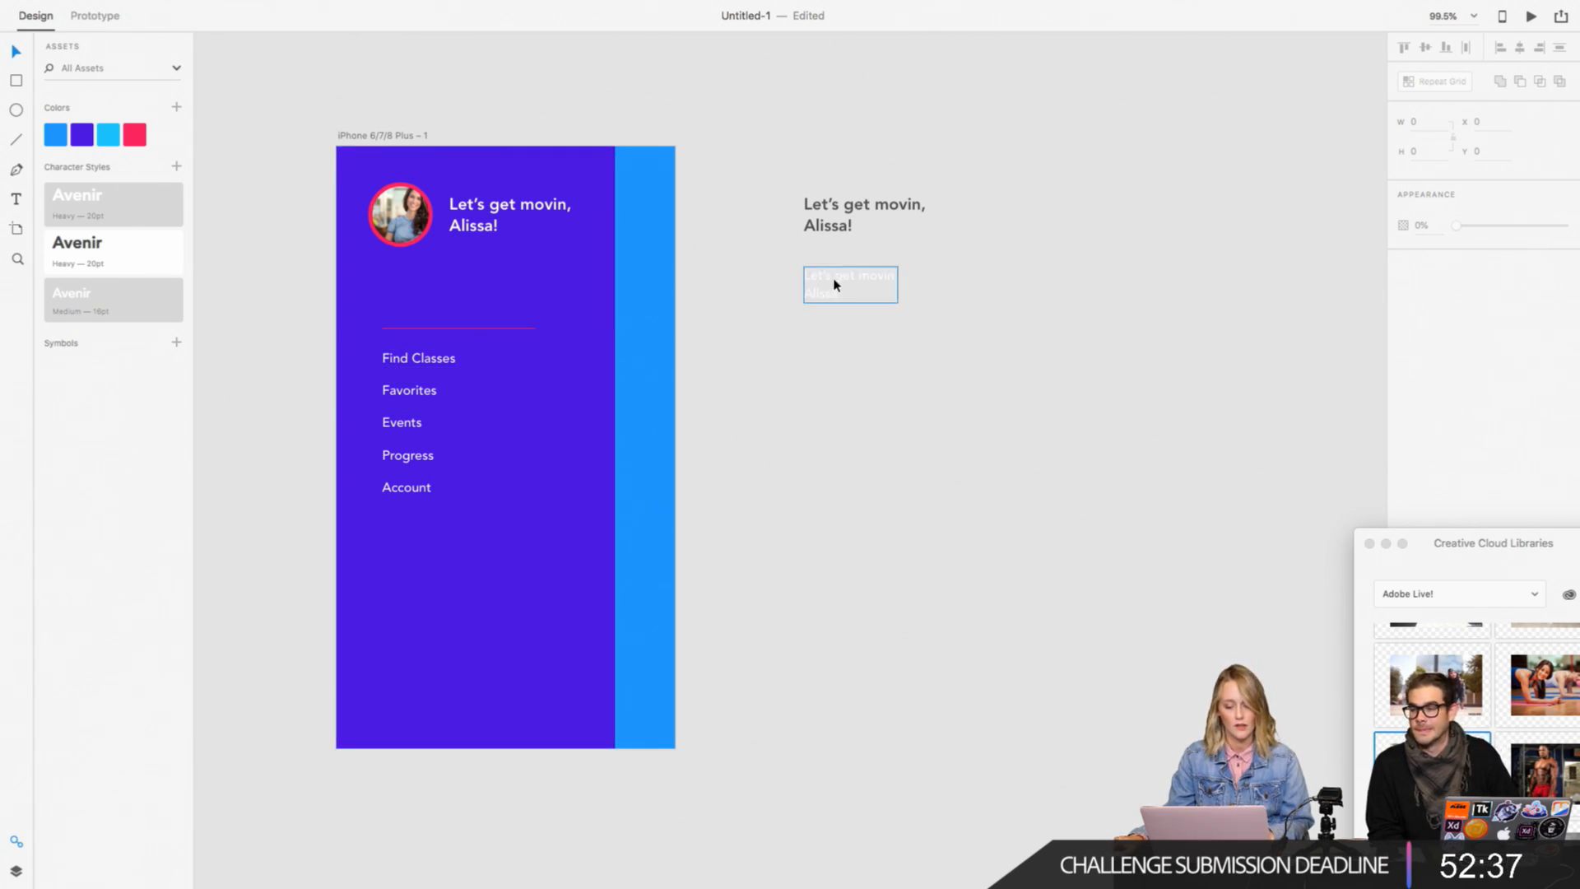
Step: Duplicate the large dark greeting text beside the artboard and place the copy below the small white greeting at Y 331
alt+drag(830, 222, 834, 436)
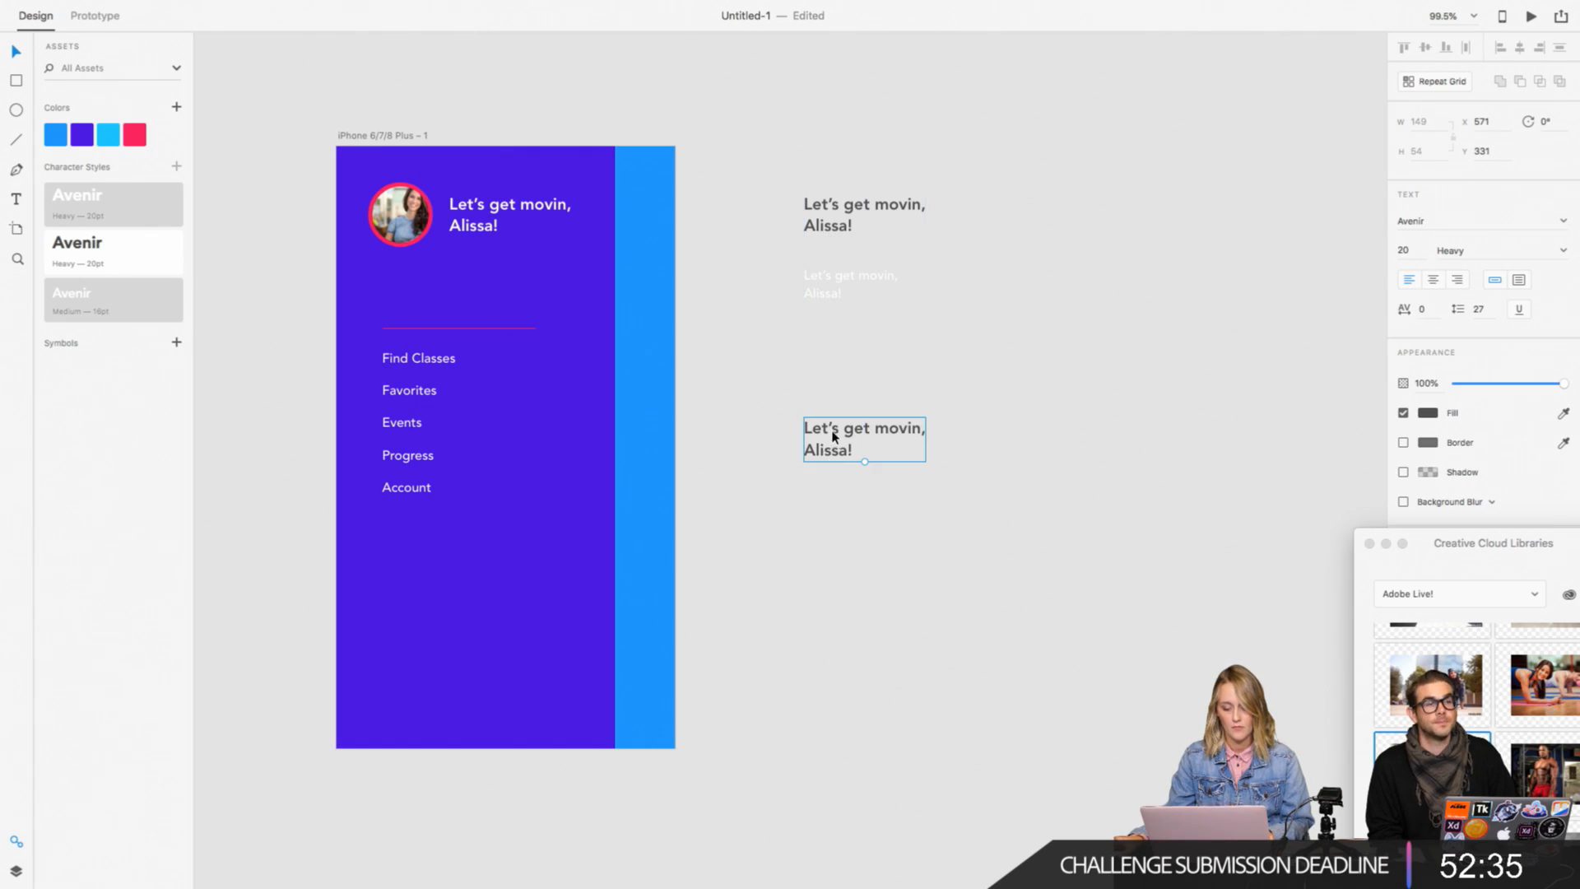
double_click(836, 437)
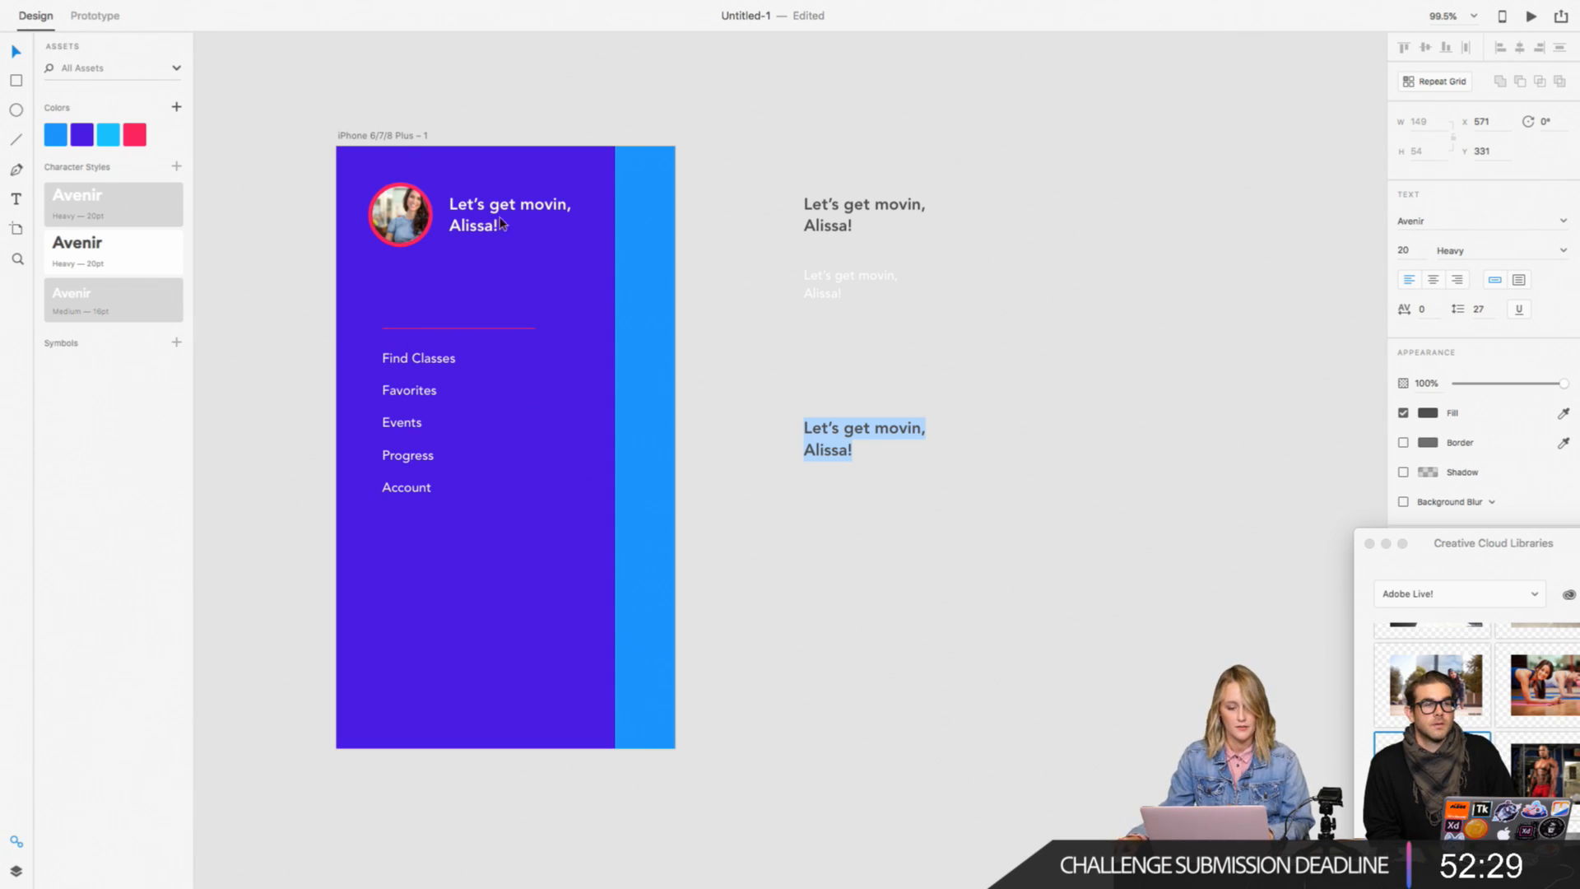
key(Escape)
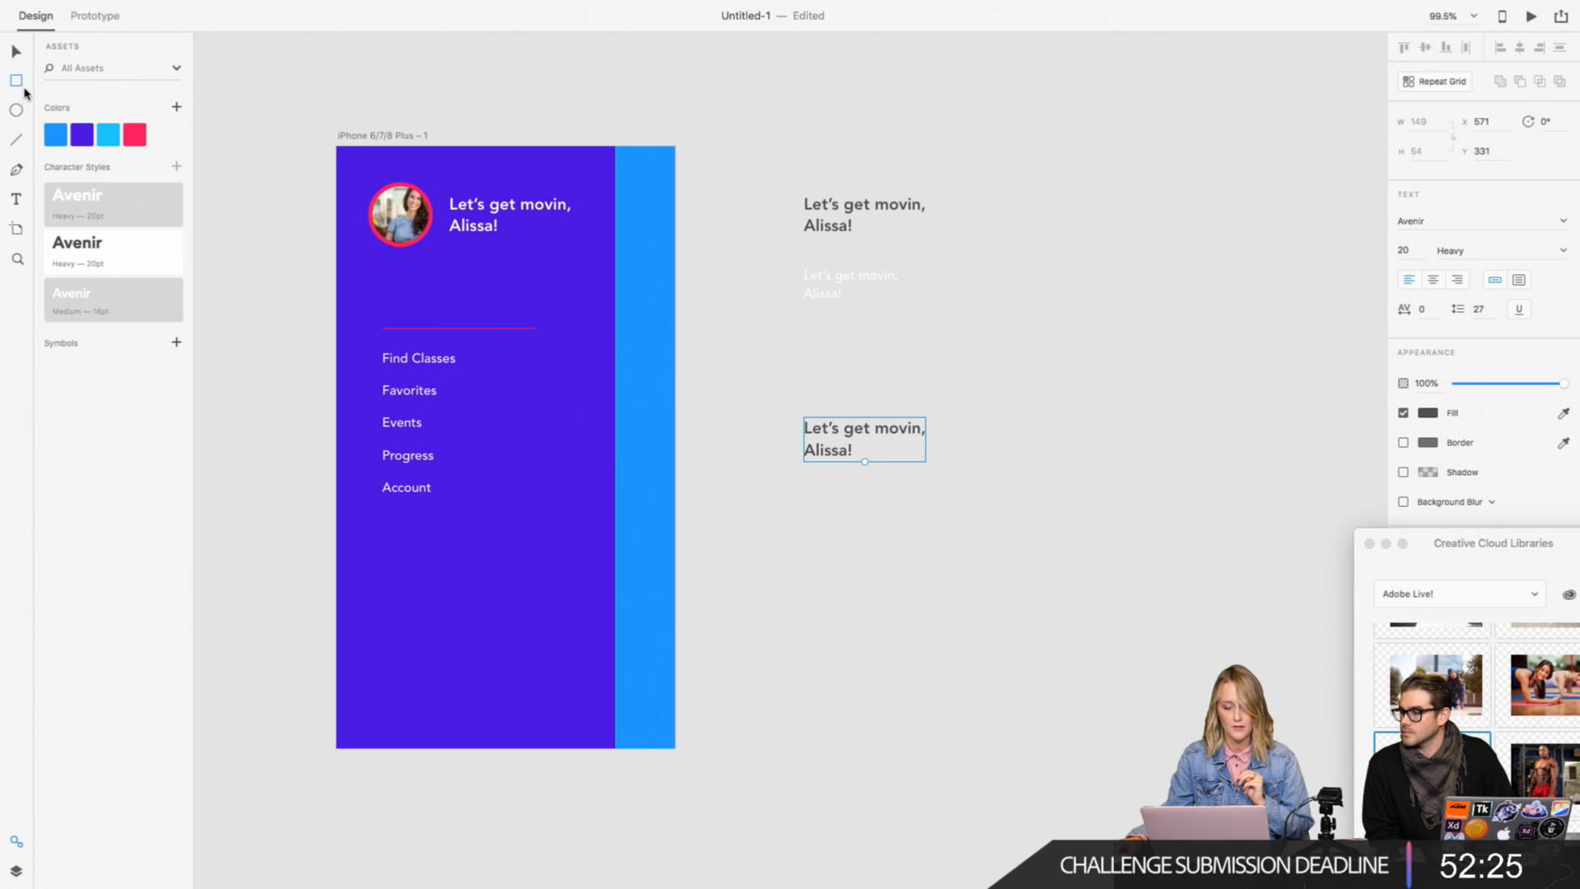
click(17, 55)
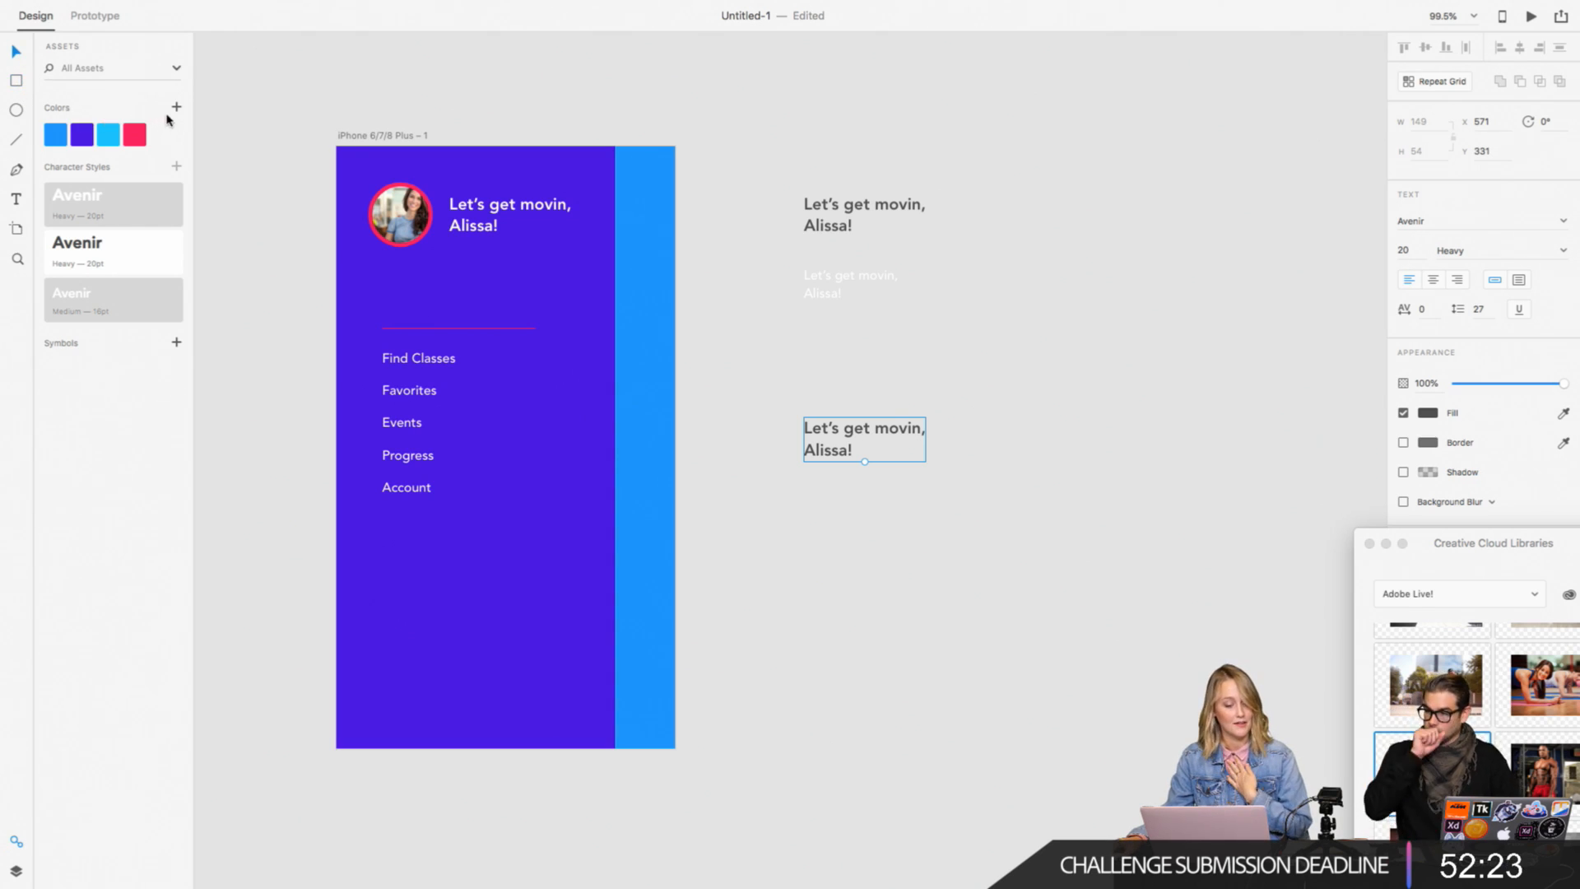
Step: Draw a circle about 268 in diameter below the copied greeting, without a border and with a bright green fill
key(e)
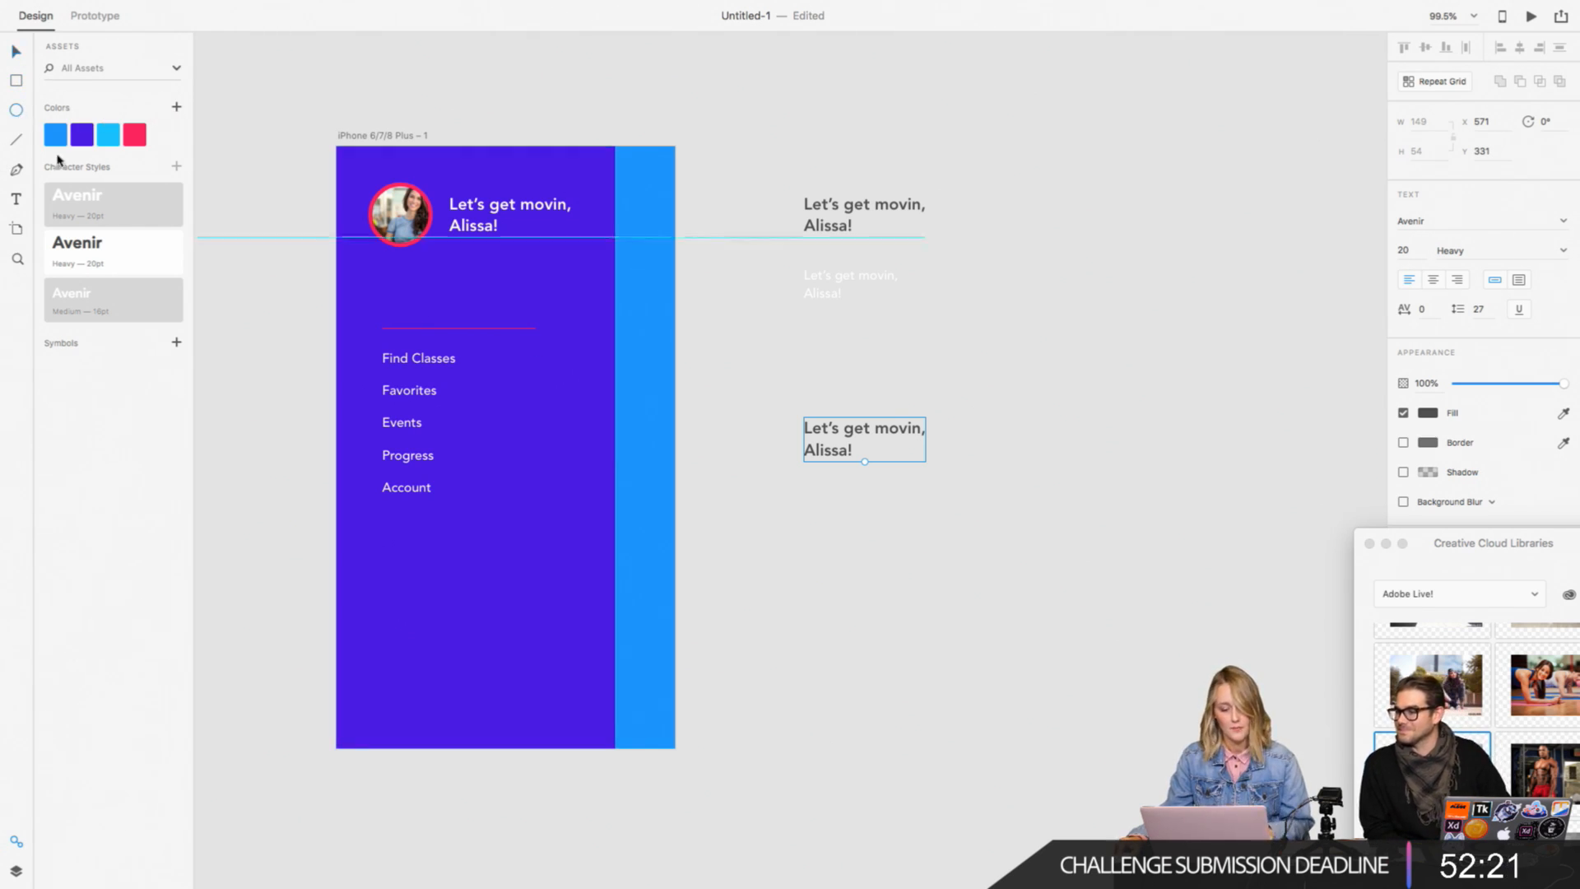
drag(768, 514, 987, 733)
key(v)
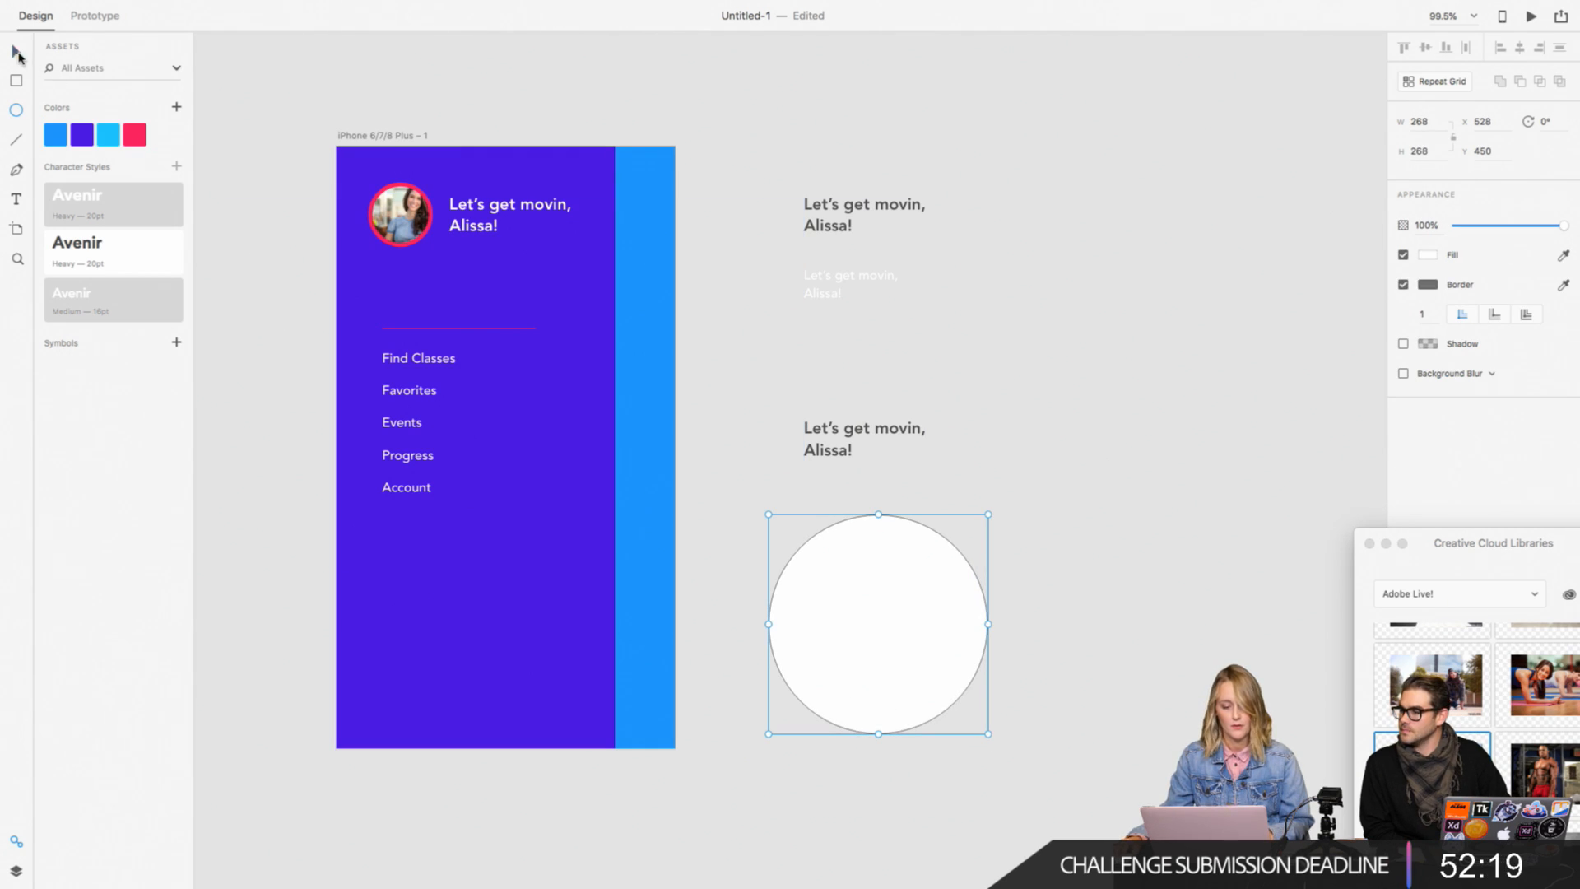
click(1404, 286)
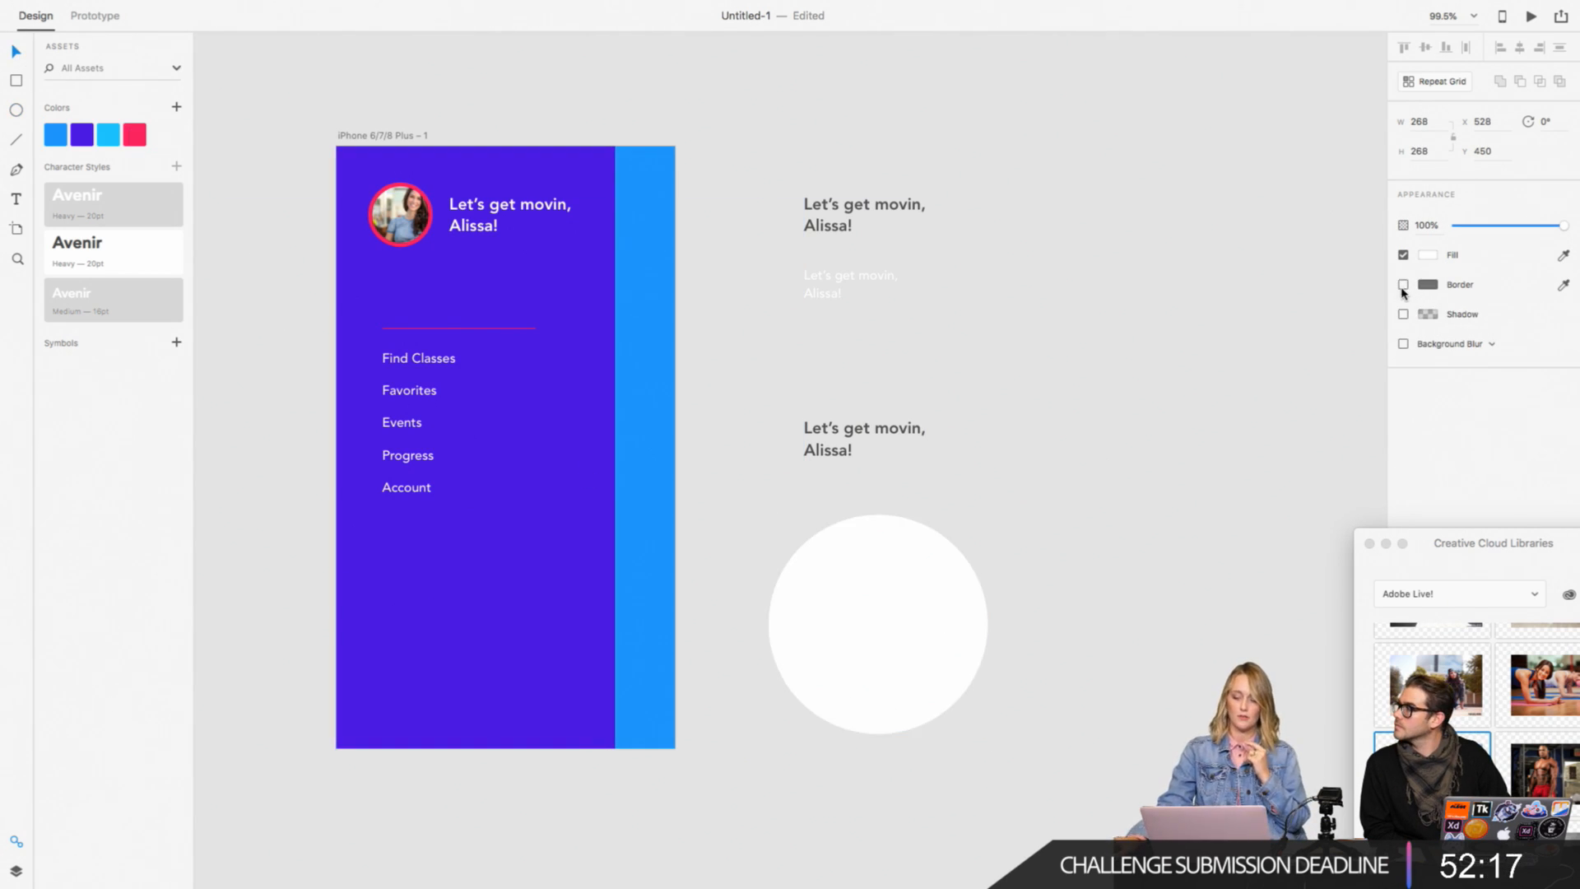
click(1431, 257)
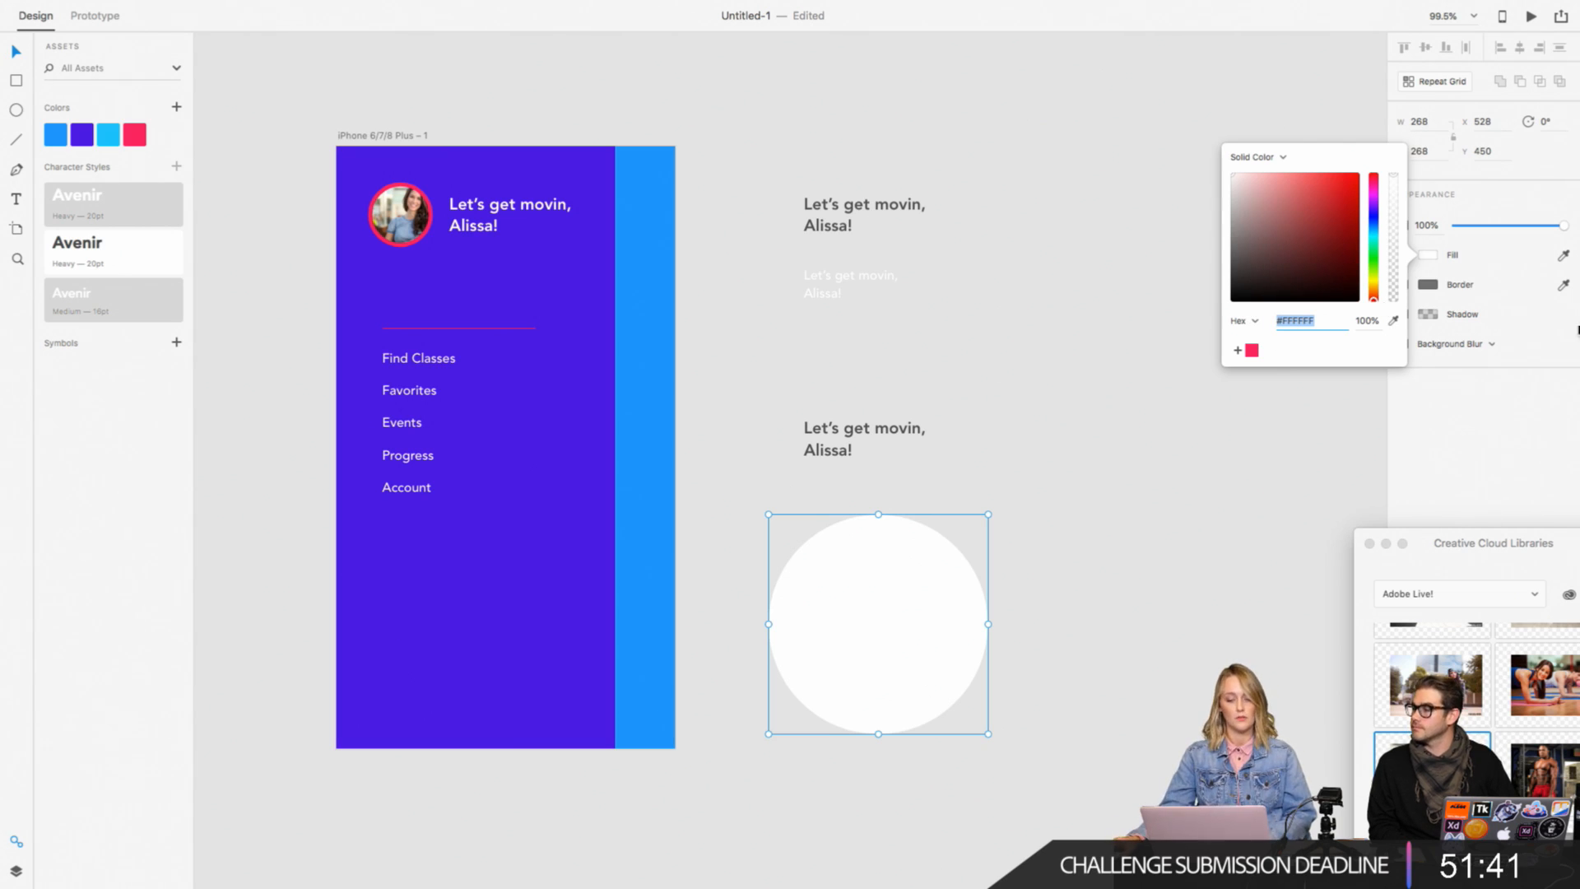
click(1373, 245)
drag(1332, 193, 1340, 181)
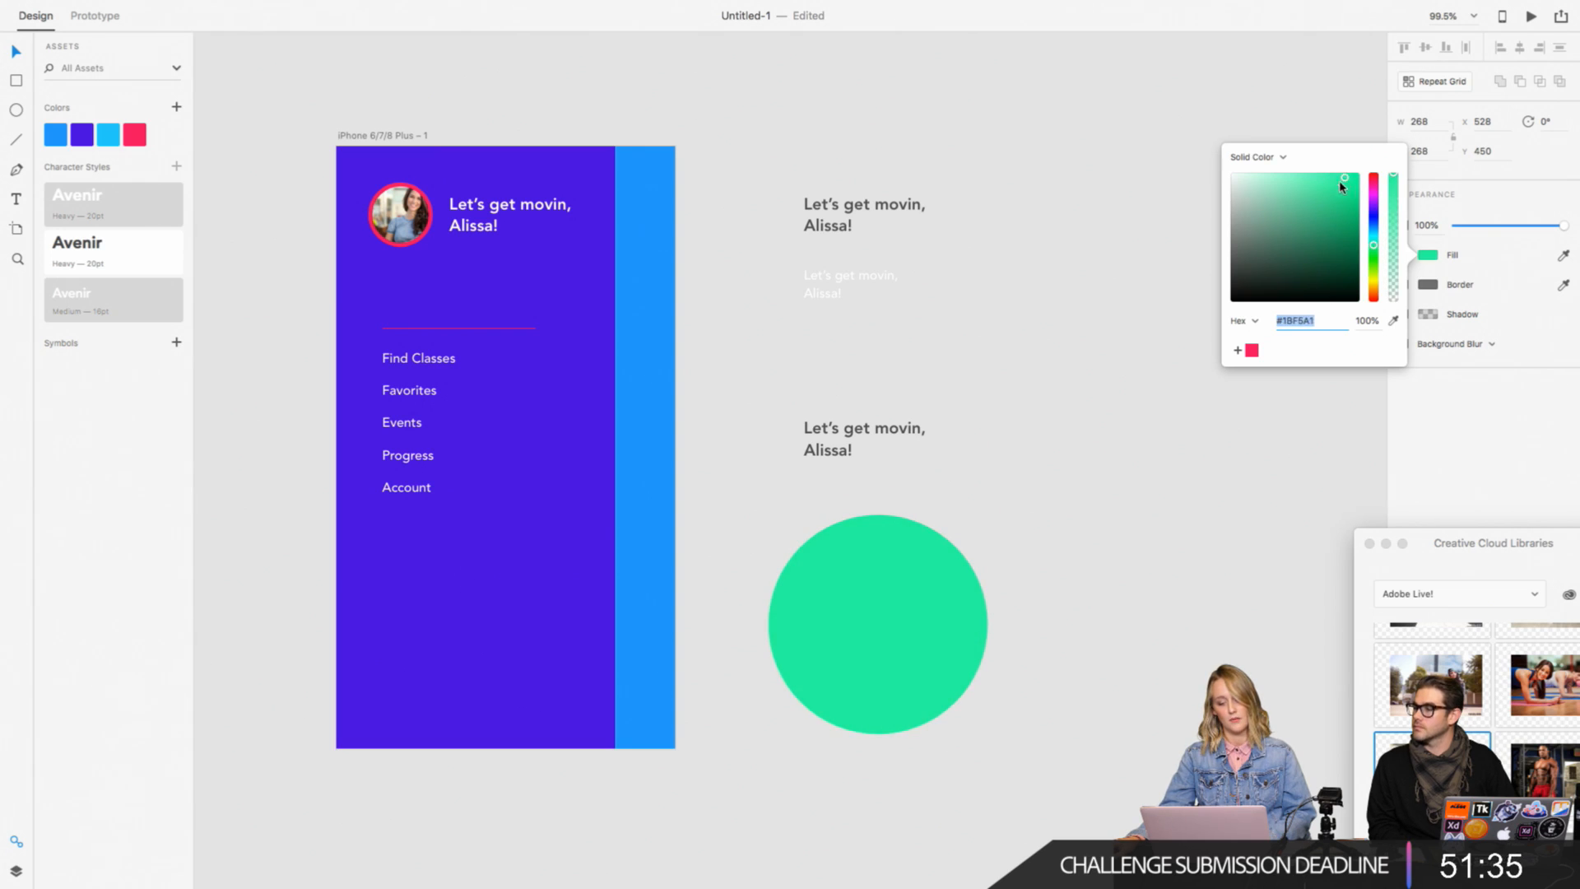
click(1167, 616)
Step: Save the circle's green to the colour assets and delete the circle
click(843, 696)
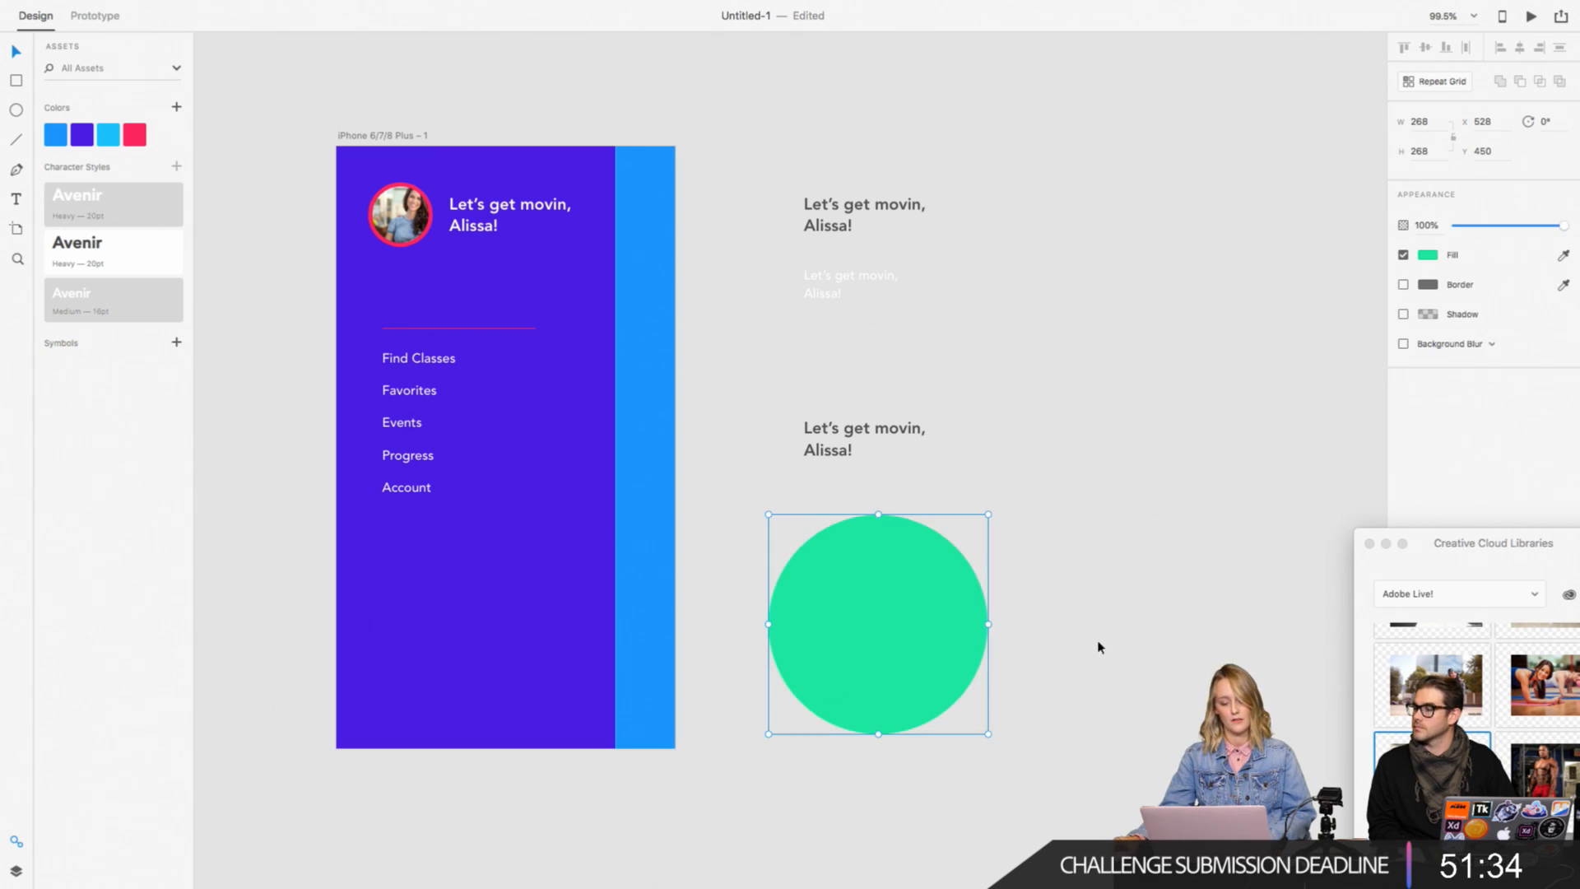
click(176, 107)
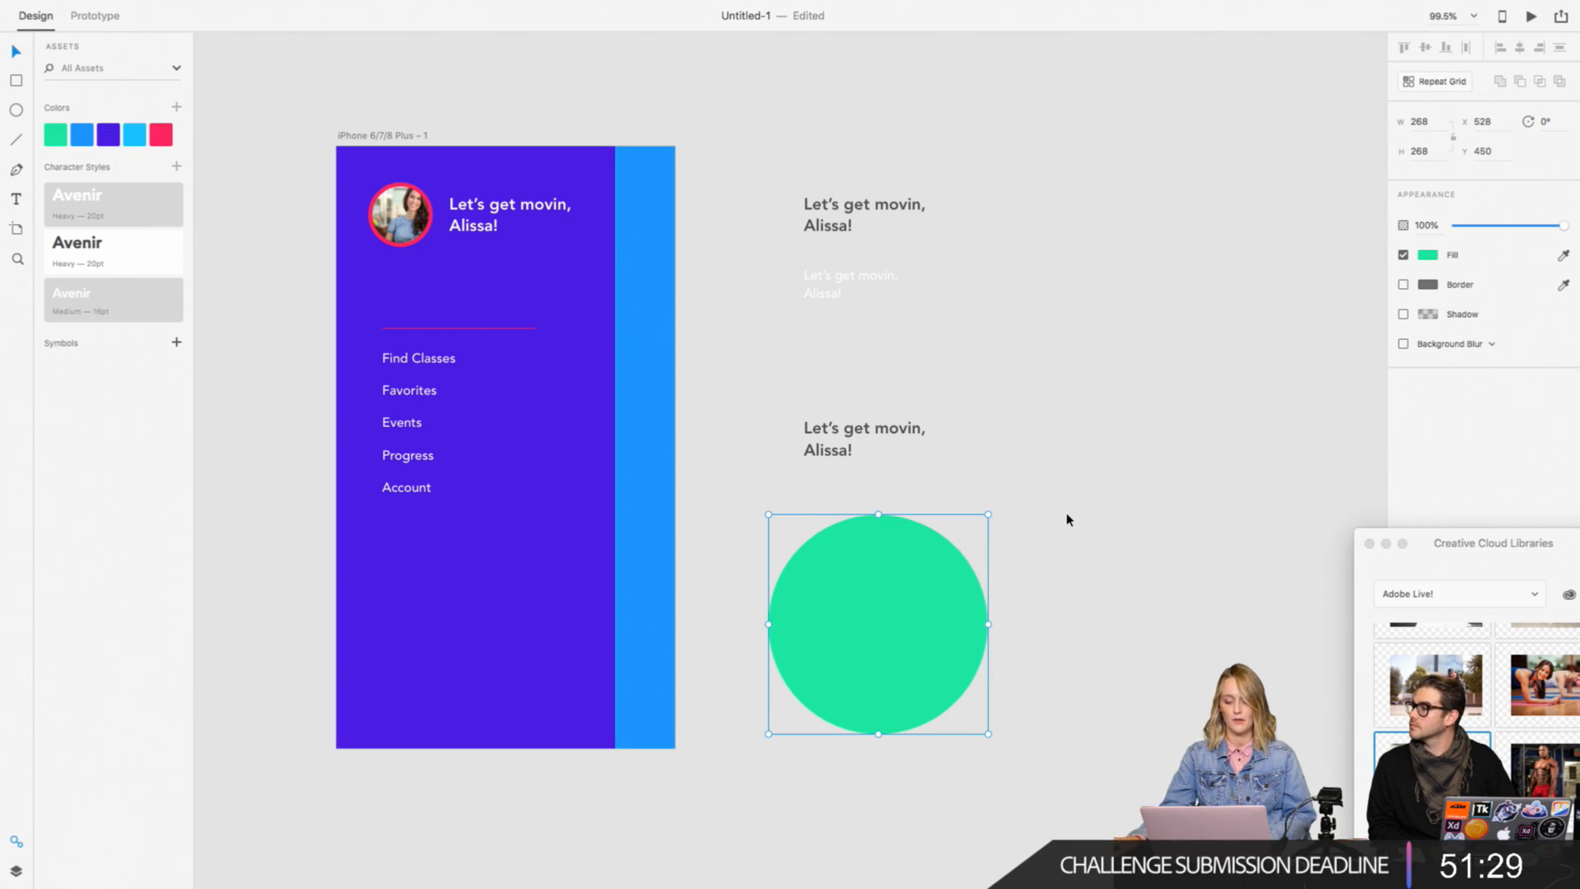
key(Delete)
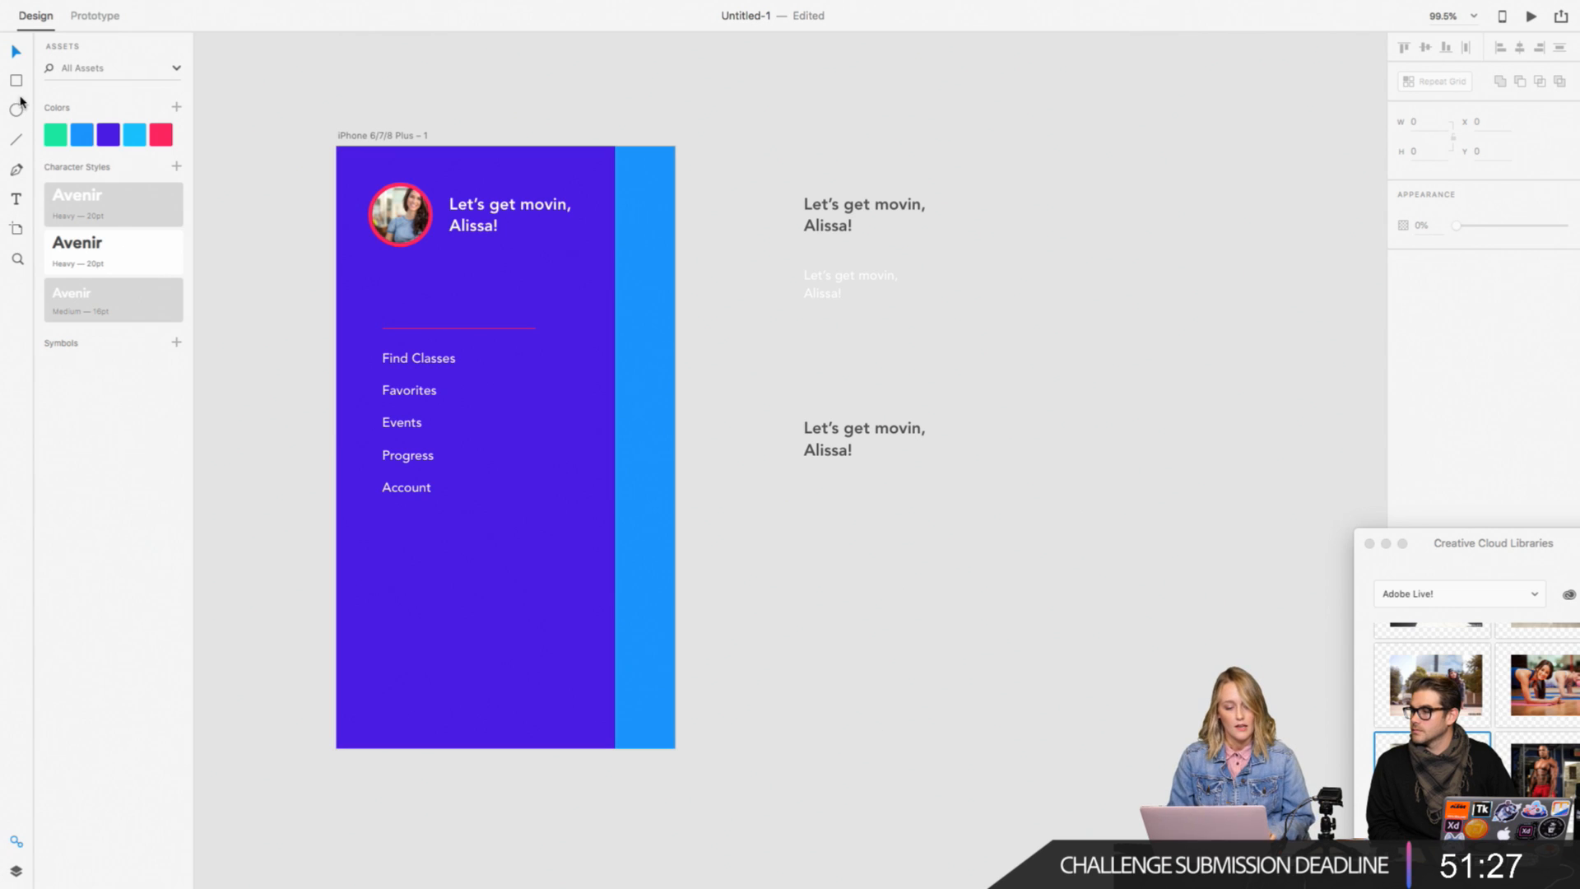
Step: Draw a white rectangle about 242 by 53 below the copied greeting, without a border and with fully rounded ends
drag(772, 541, 971, 584)
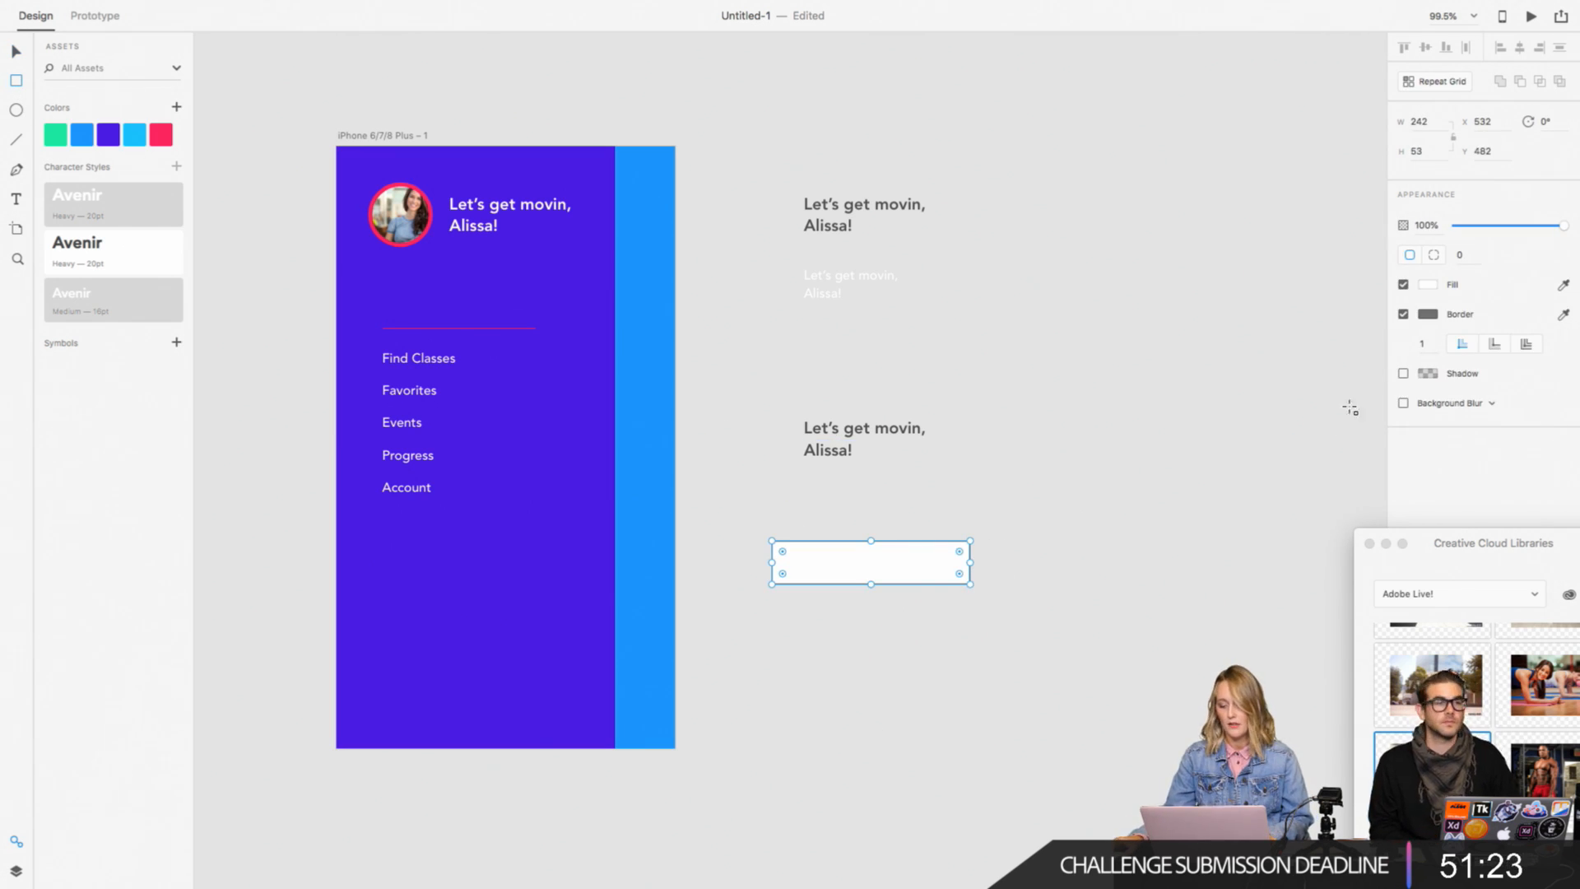
click(1404, 315)
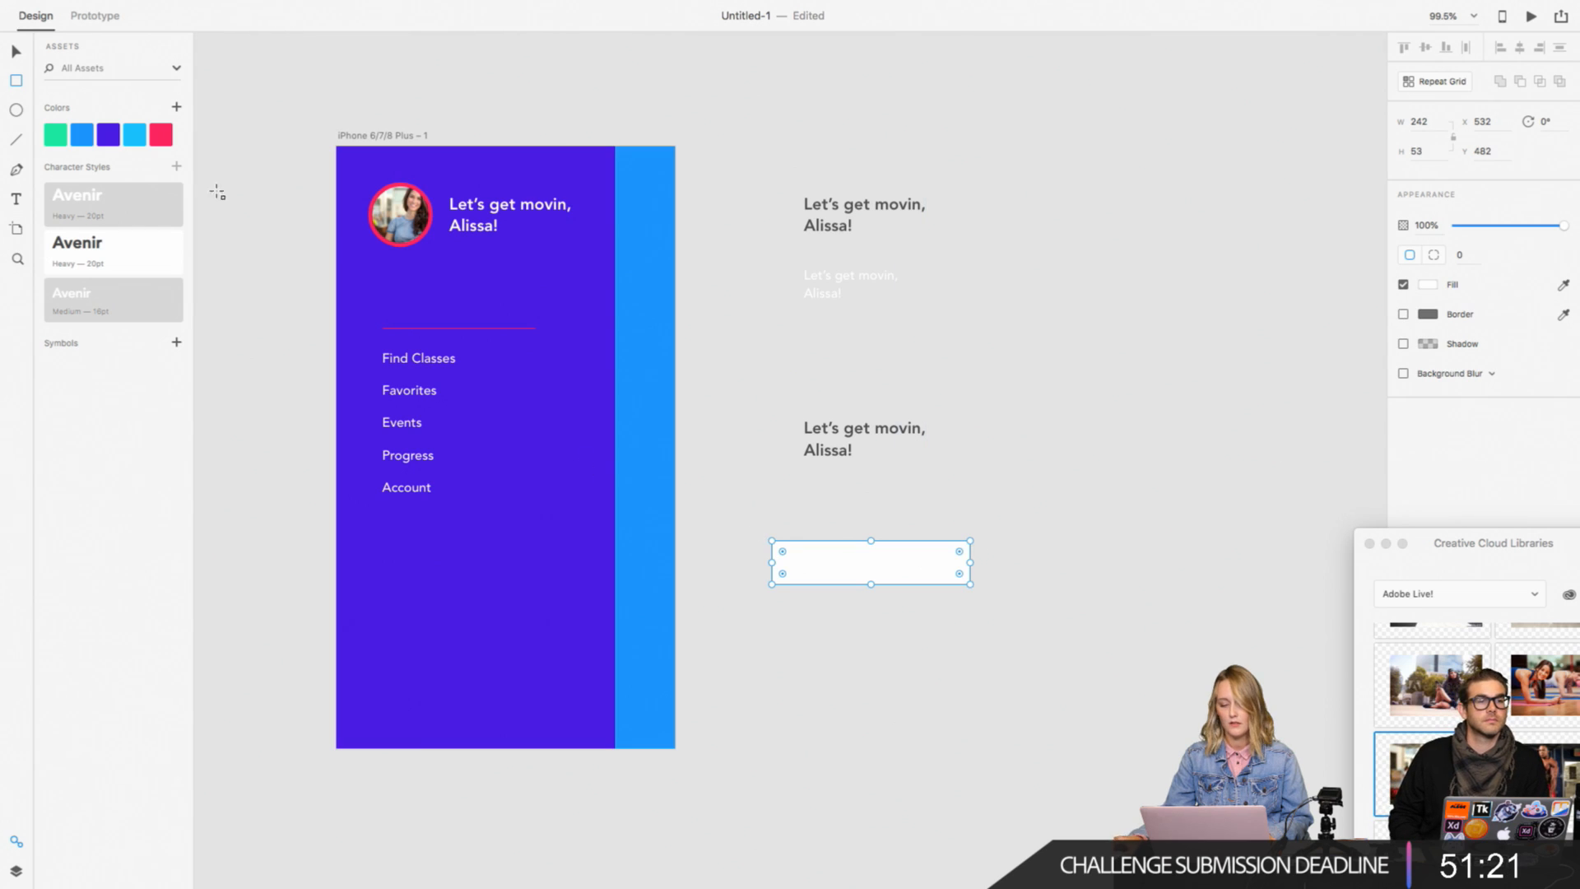
click(16, 52)
drag(783, 574, 816, 576)
click(1138, 608)
Step: Examine the pill-shaped white rectangle beside the artboard up close
key(super+plus)
key(super+plus)
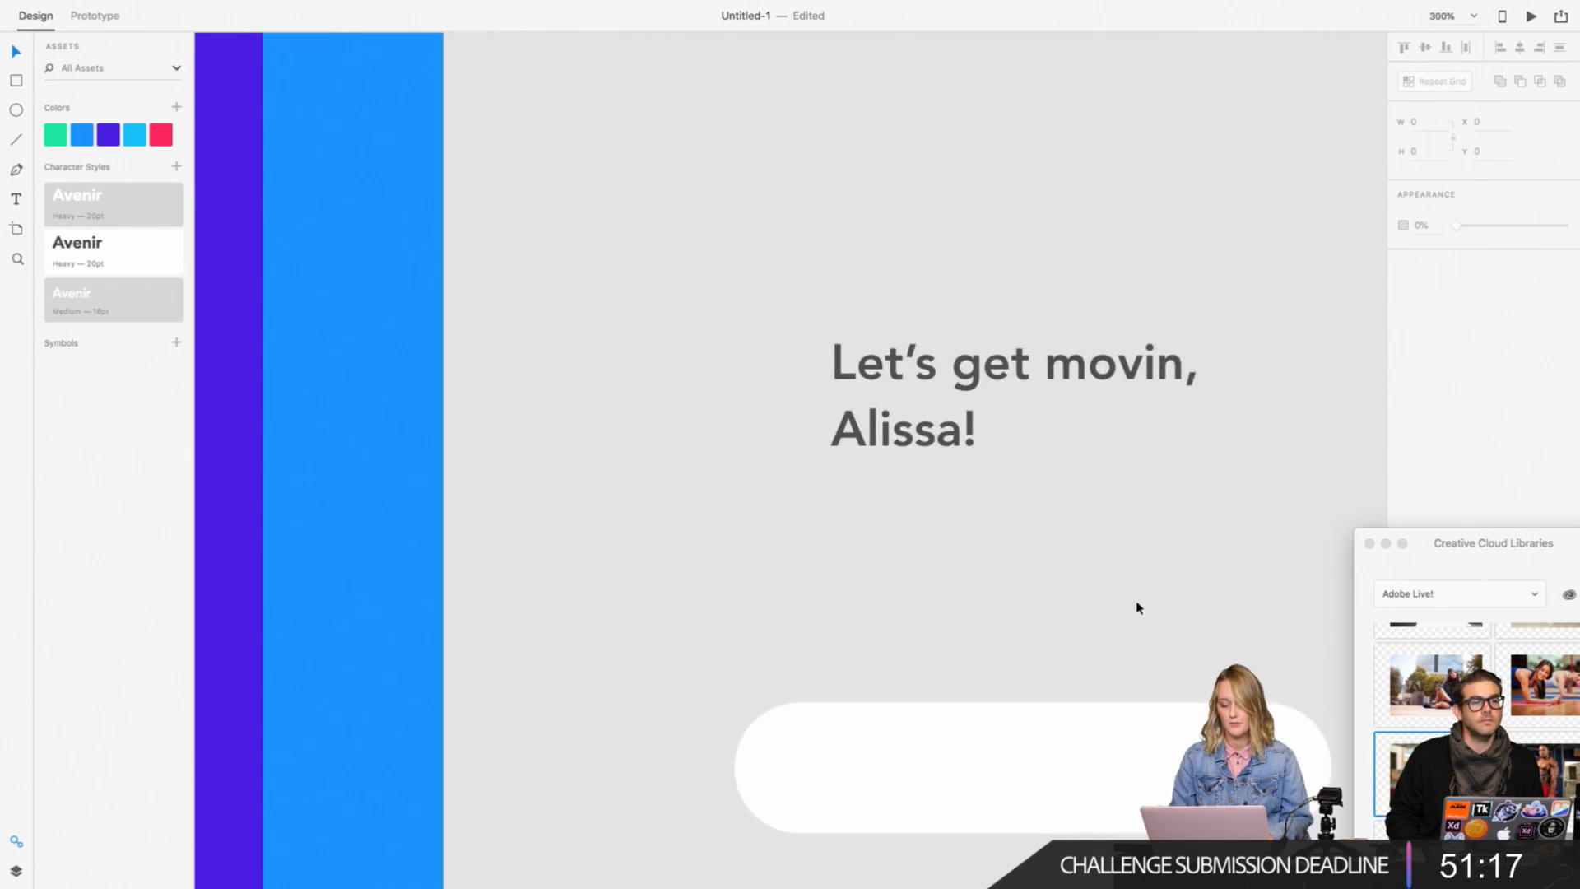
scroll(1137, 607, right, 2)
scroll(1137, 607, down, 1)
scroll(853, 605, down, 2)
key(super+minus)
key(super+minus)
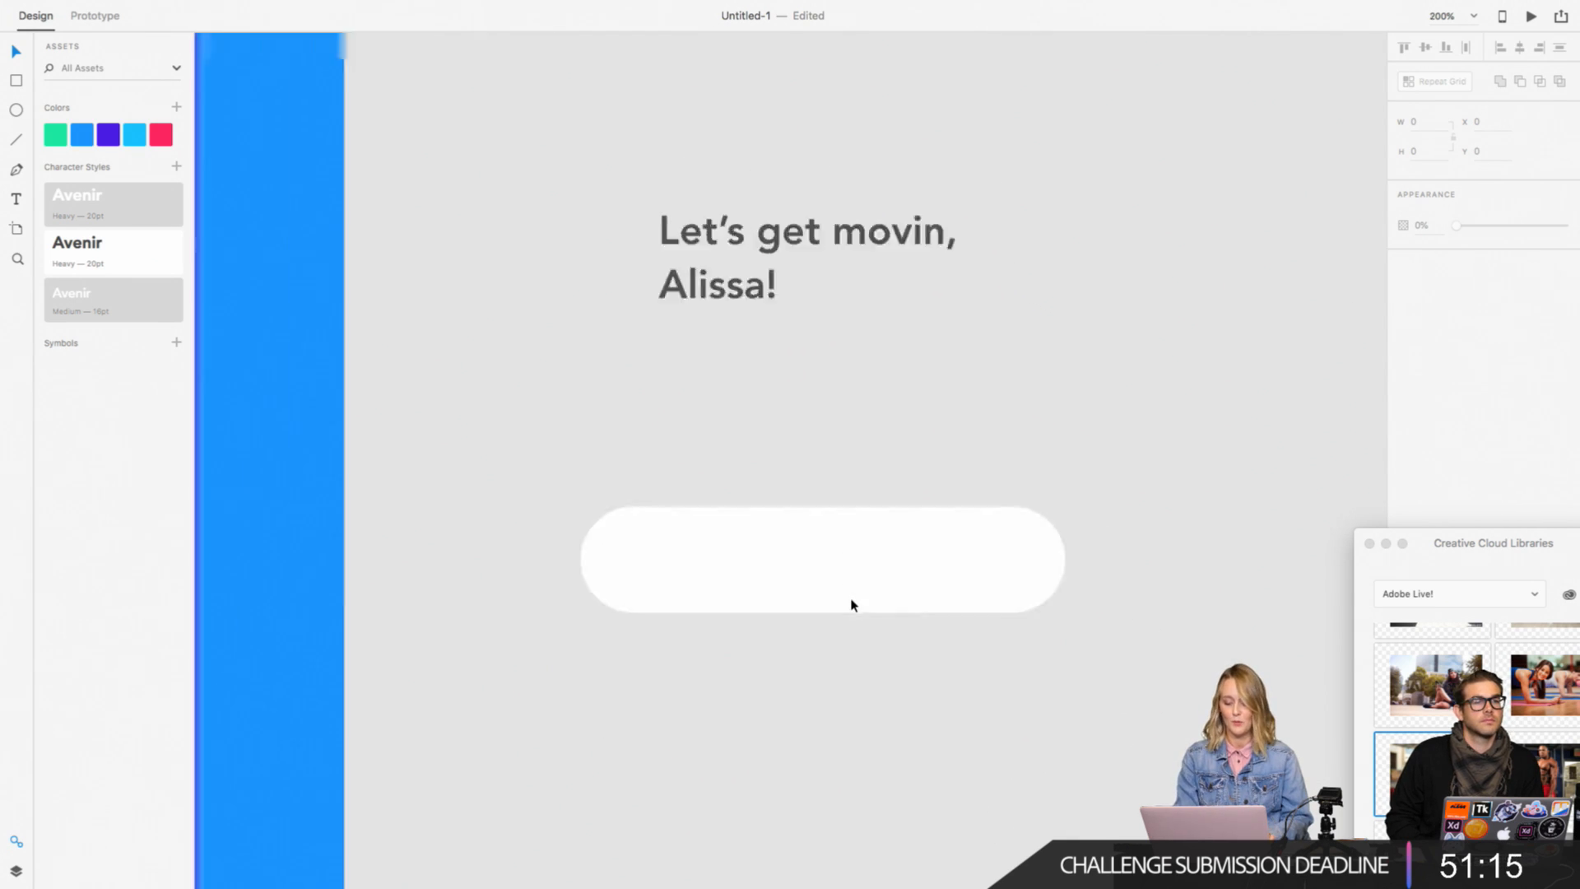
key(super+plus)
key(super+plus)
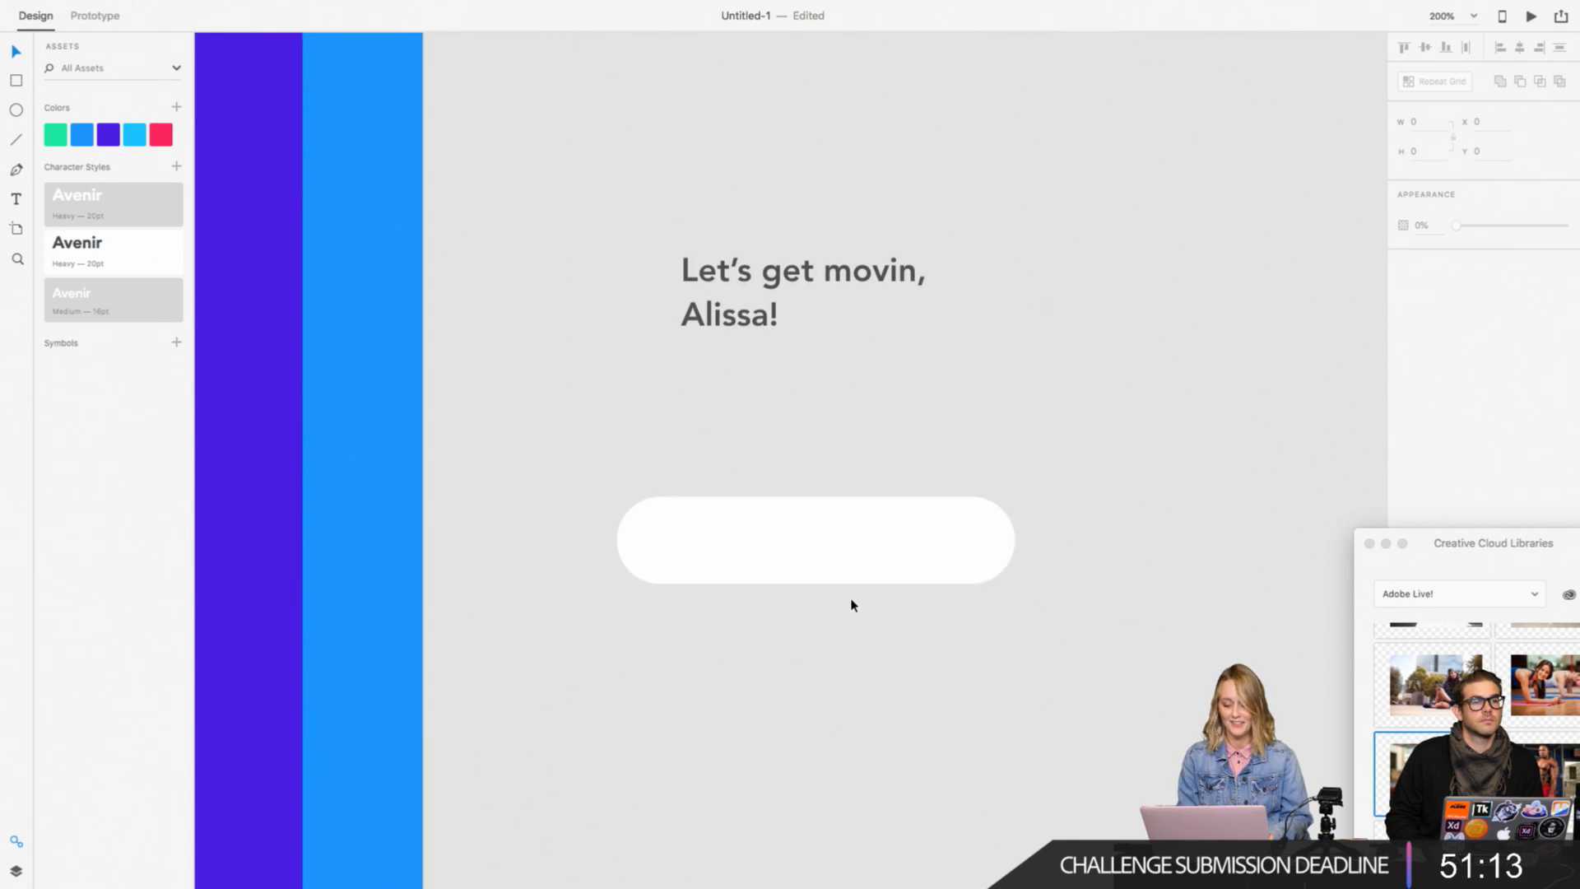
Step: Undo the white rectangle's corner rounding and round its ends fully again with a radius of 27
click(758, 547)
key(super+plus)
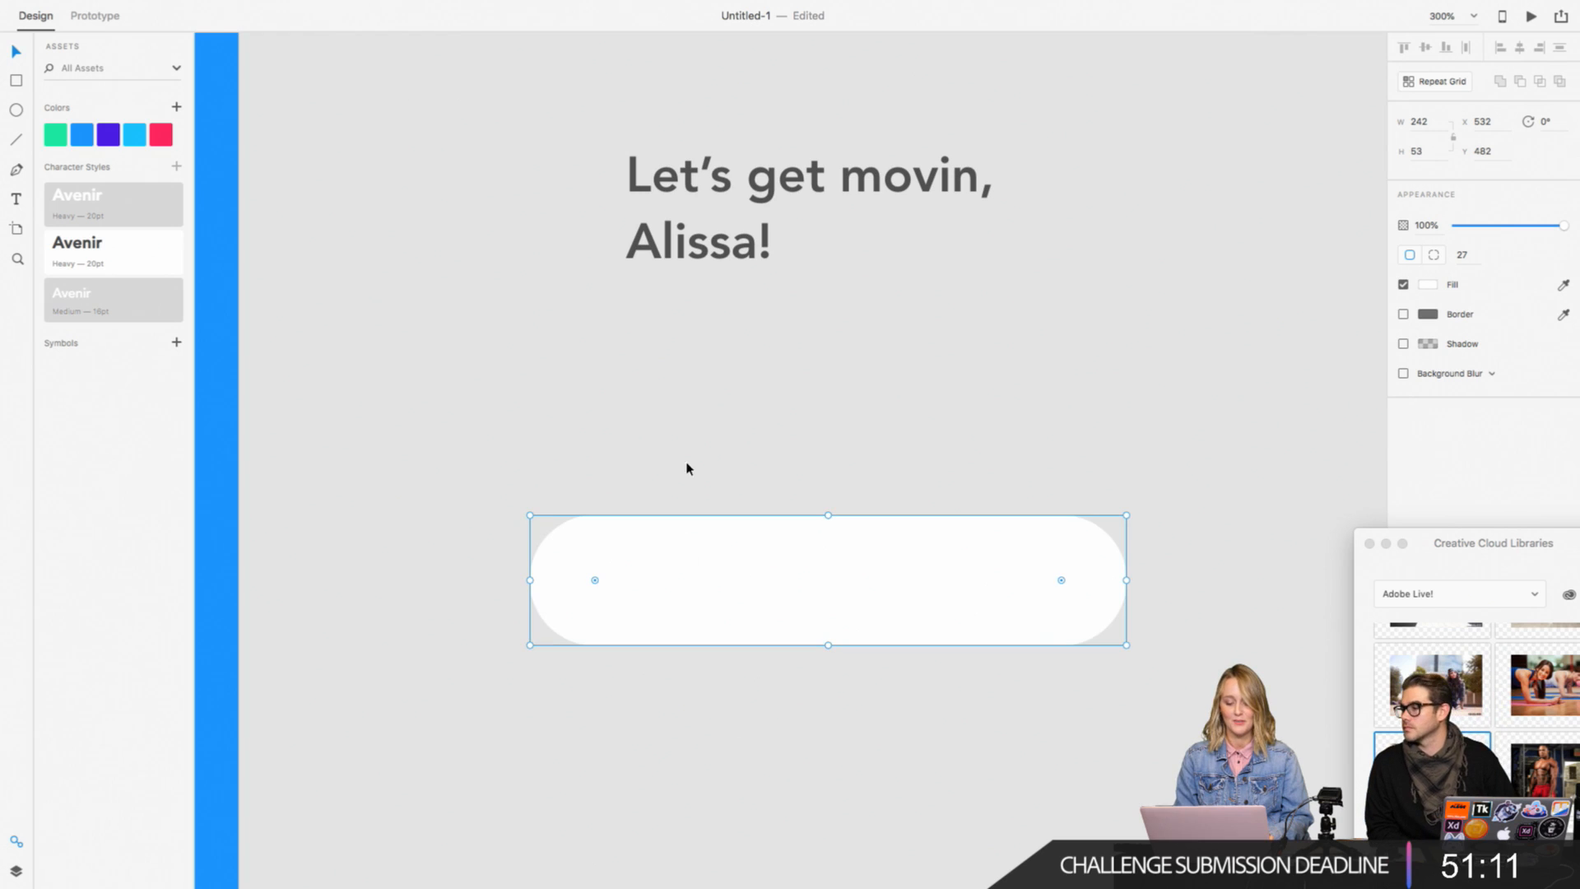
scroll(684, 465, right, 1)
scroll(684, 466, down, 1)
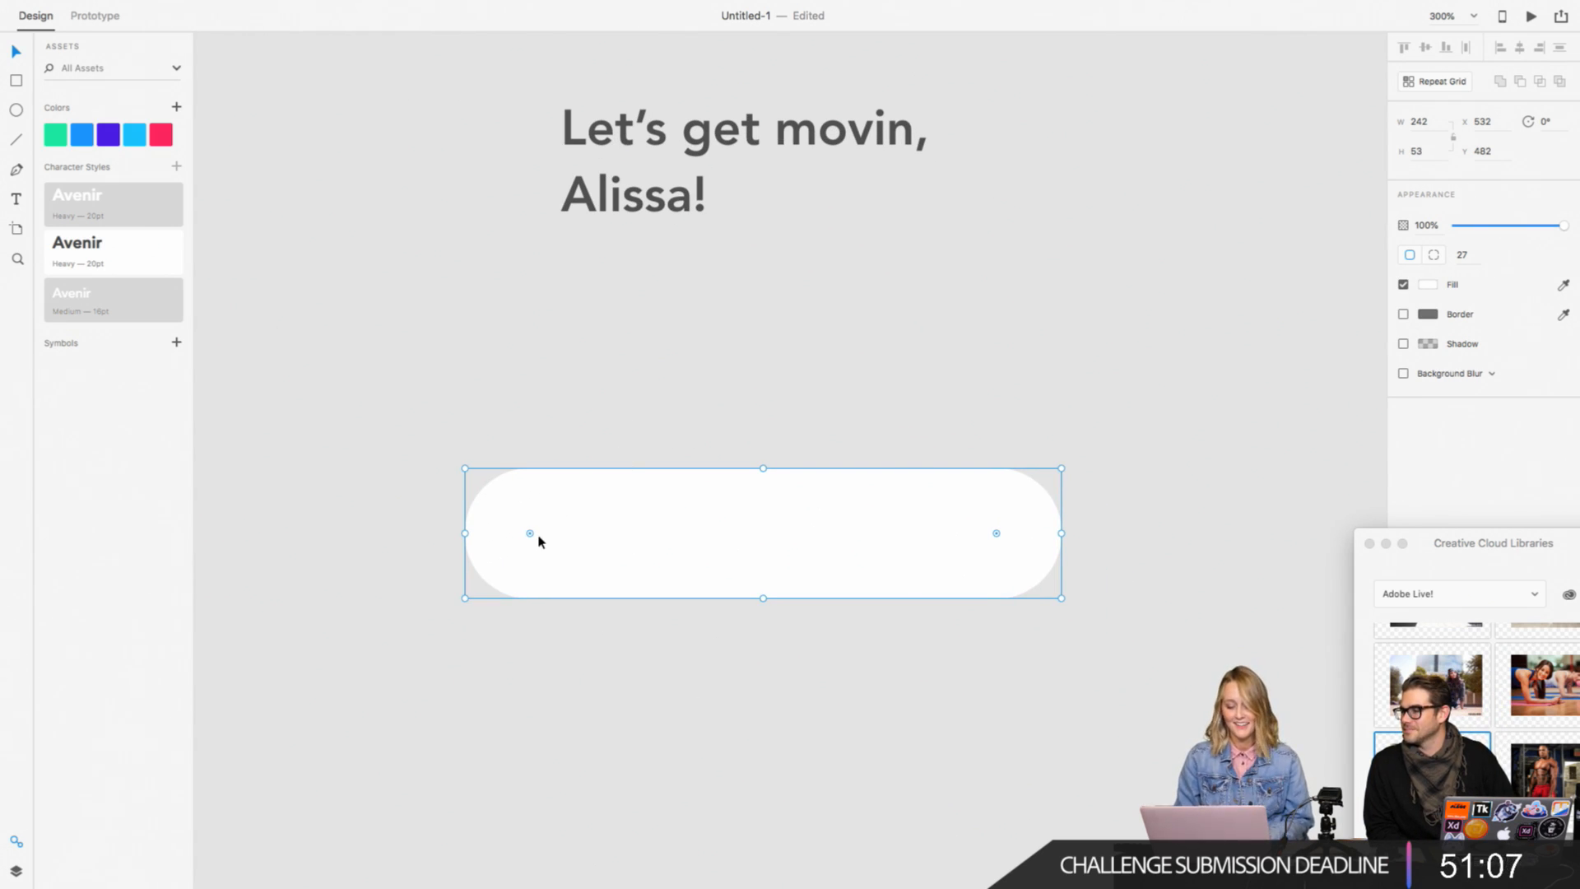
key(super+z)
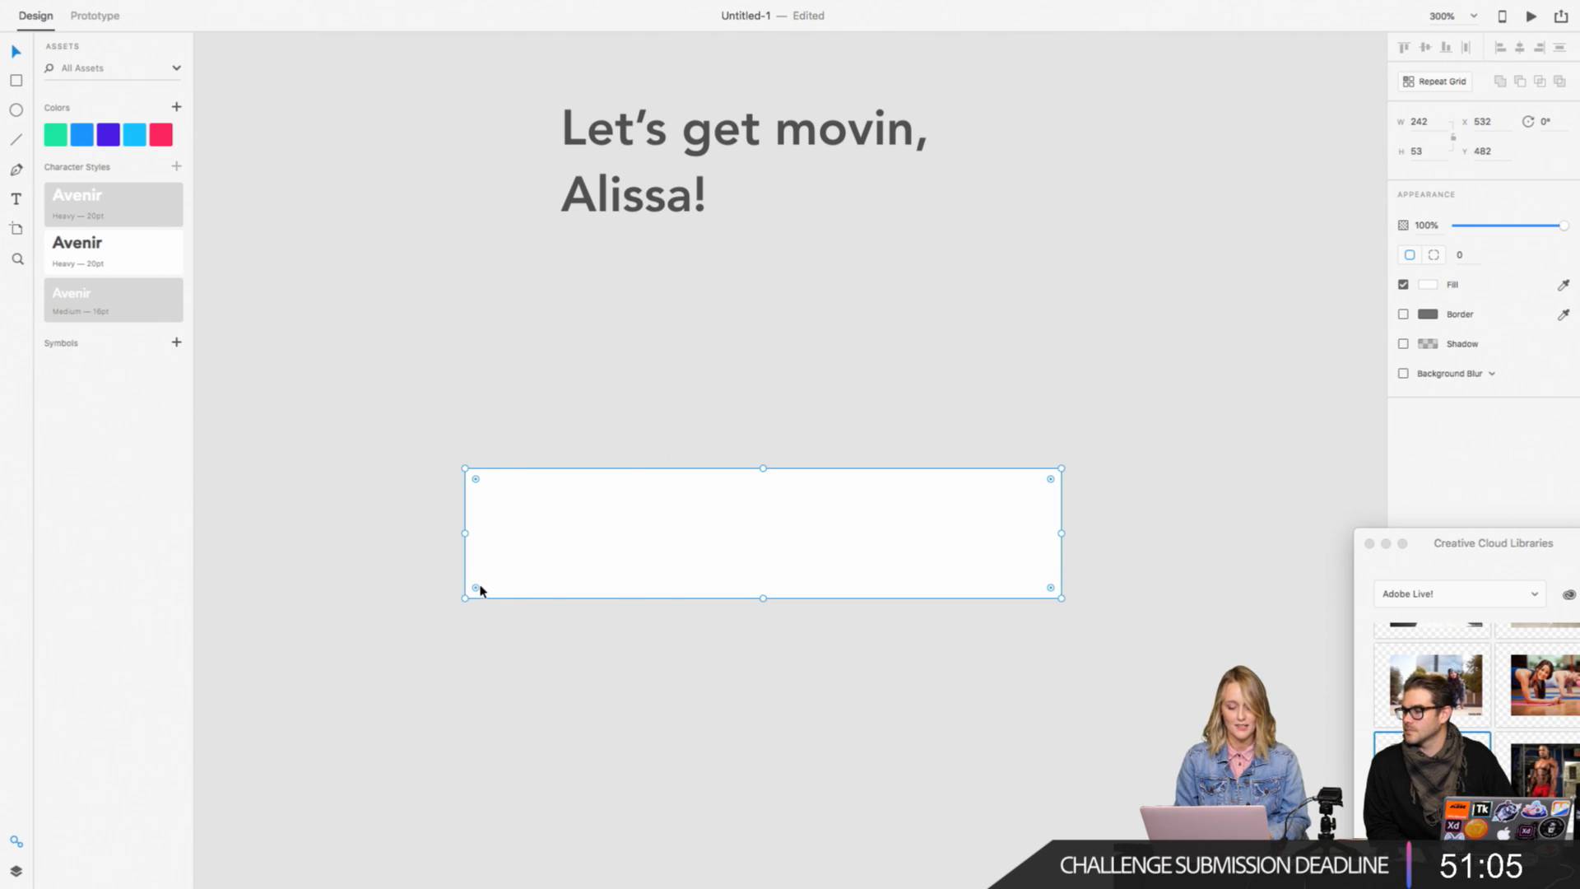
key(super+equal)
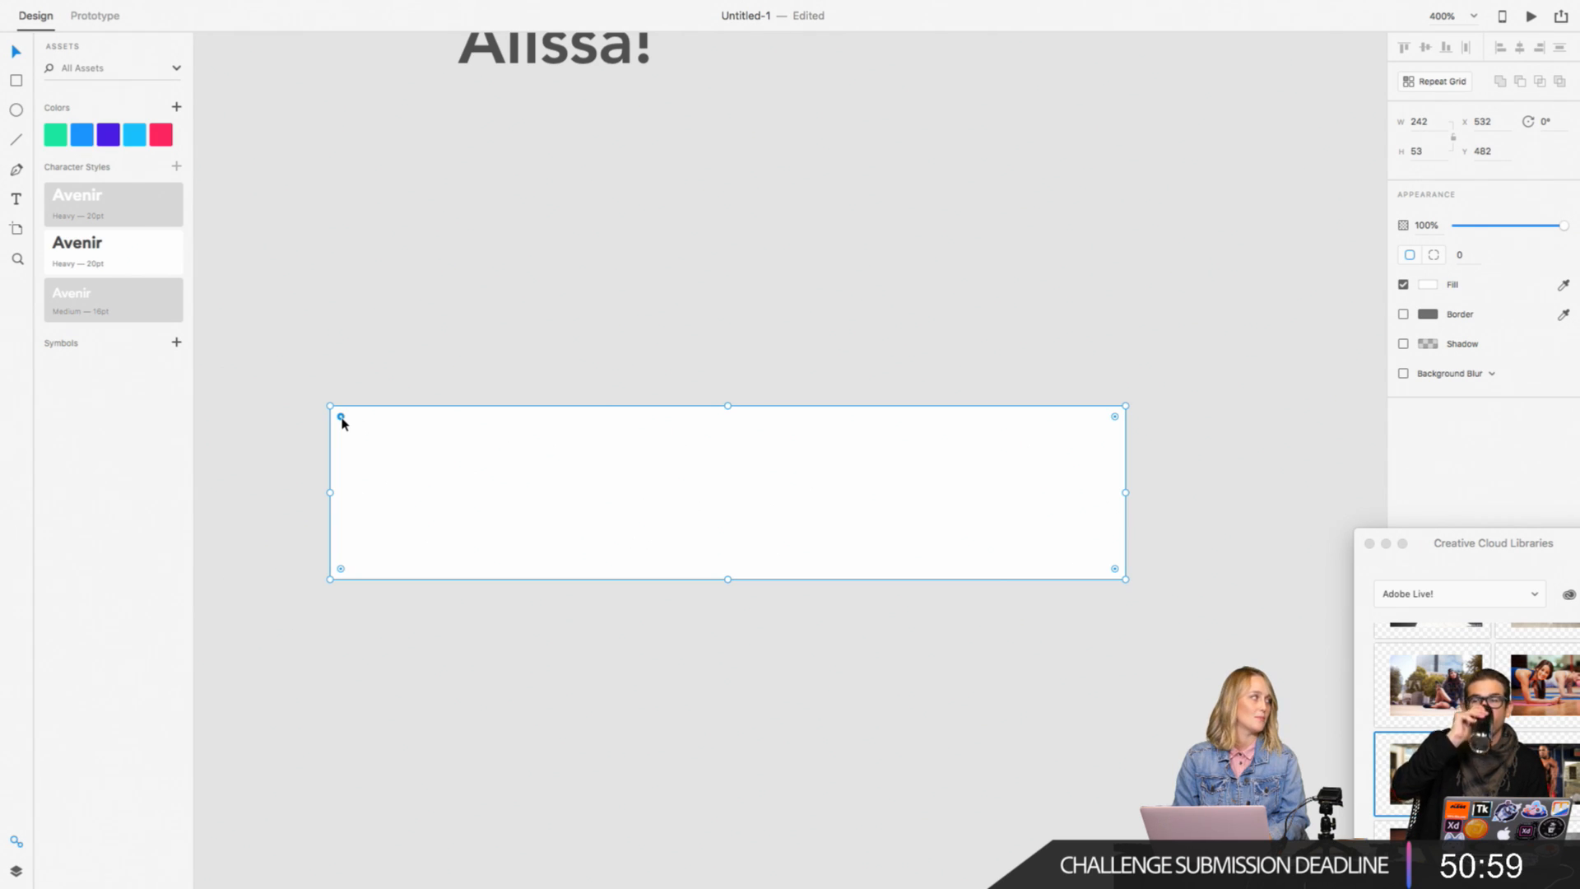
drag(342, 421, 491, 466)
click(486, 332)
click(442, 504)
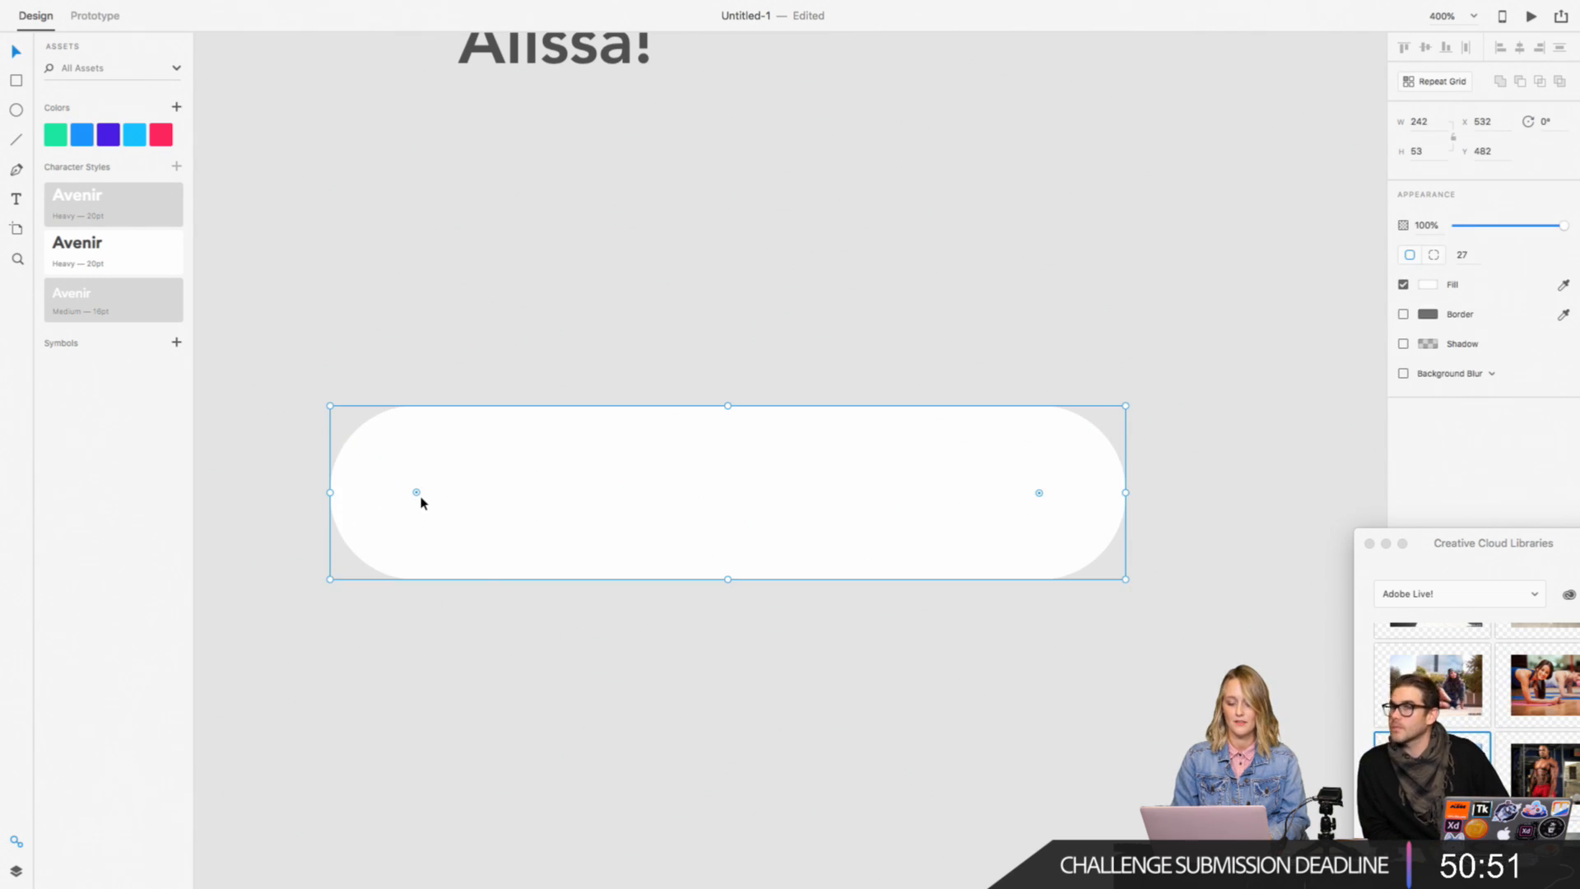
Step: Narrow the white pill shape to a width of about 176 and fill it with the saved bright green
click(689, 313)
click(596, 515)
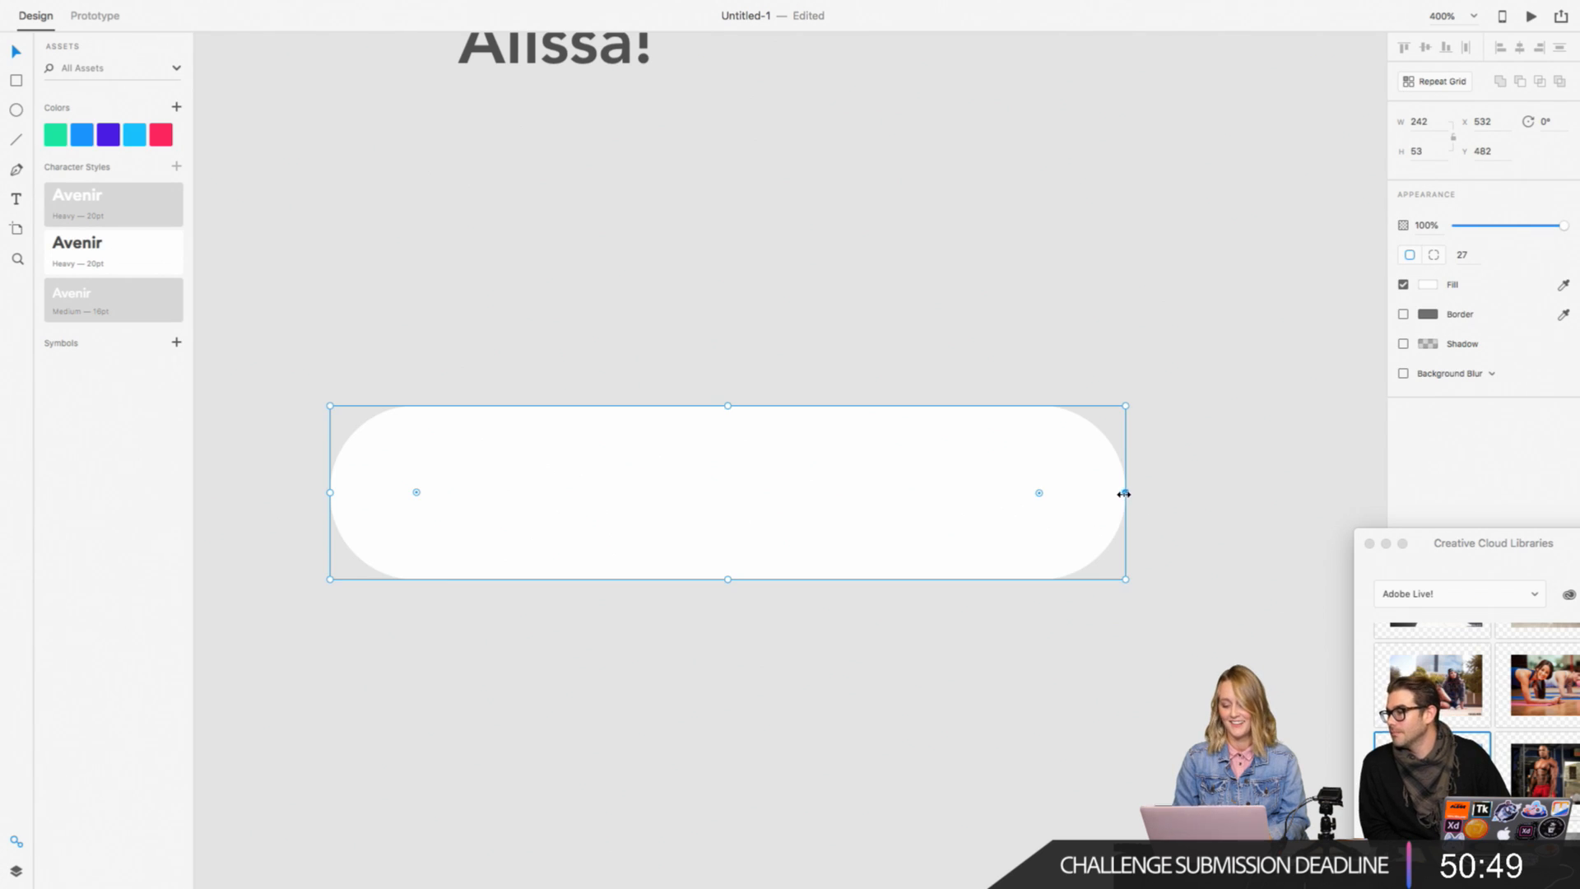
drag(1124, 494, 909, 499)
click(1012, 428)
click(600, 517)
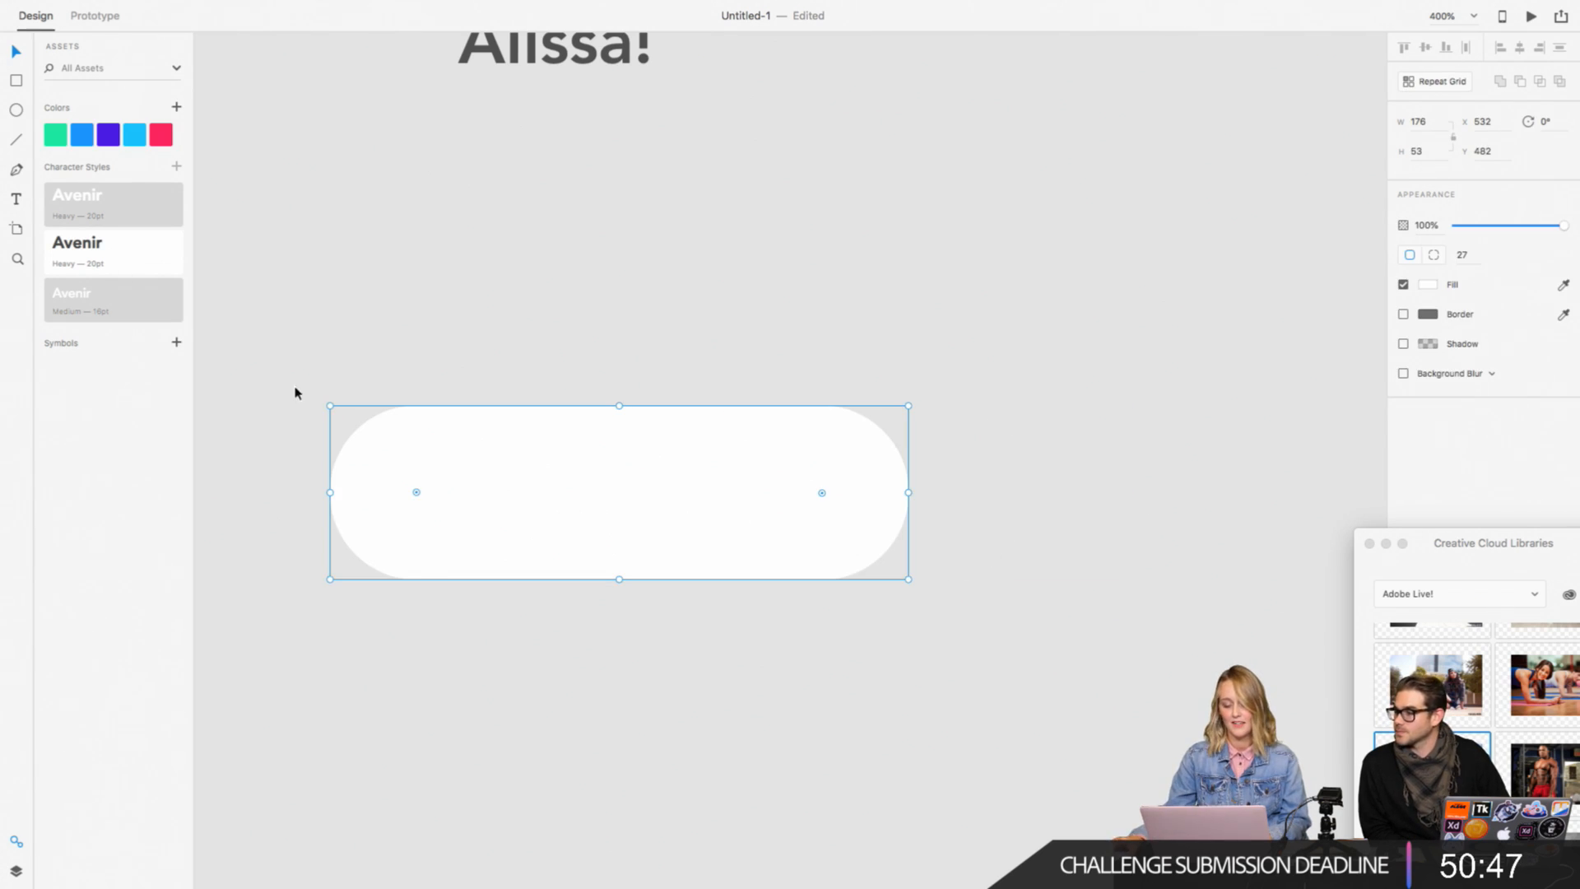
click(58, 133)
click(626, 318)
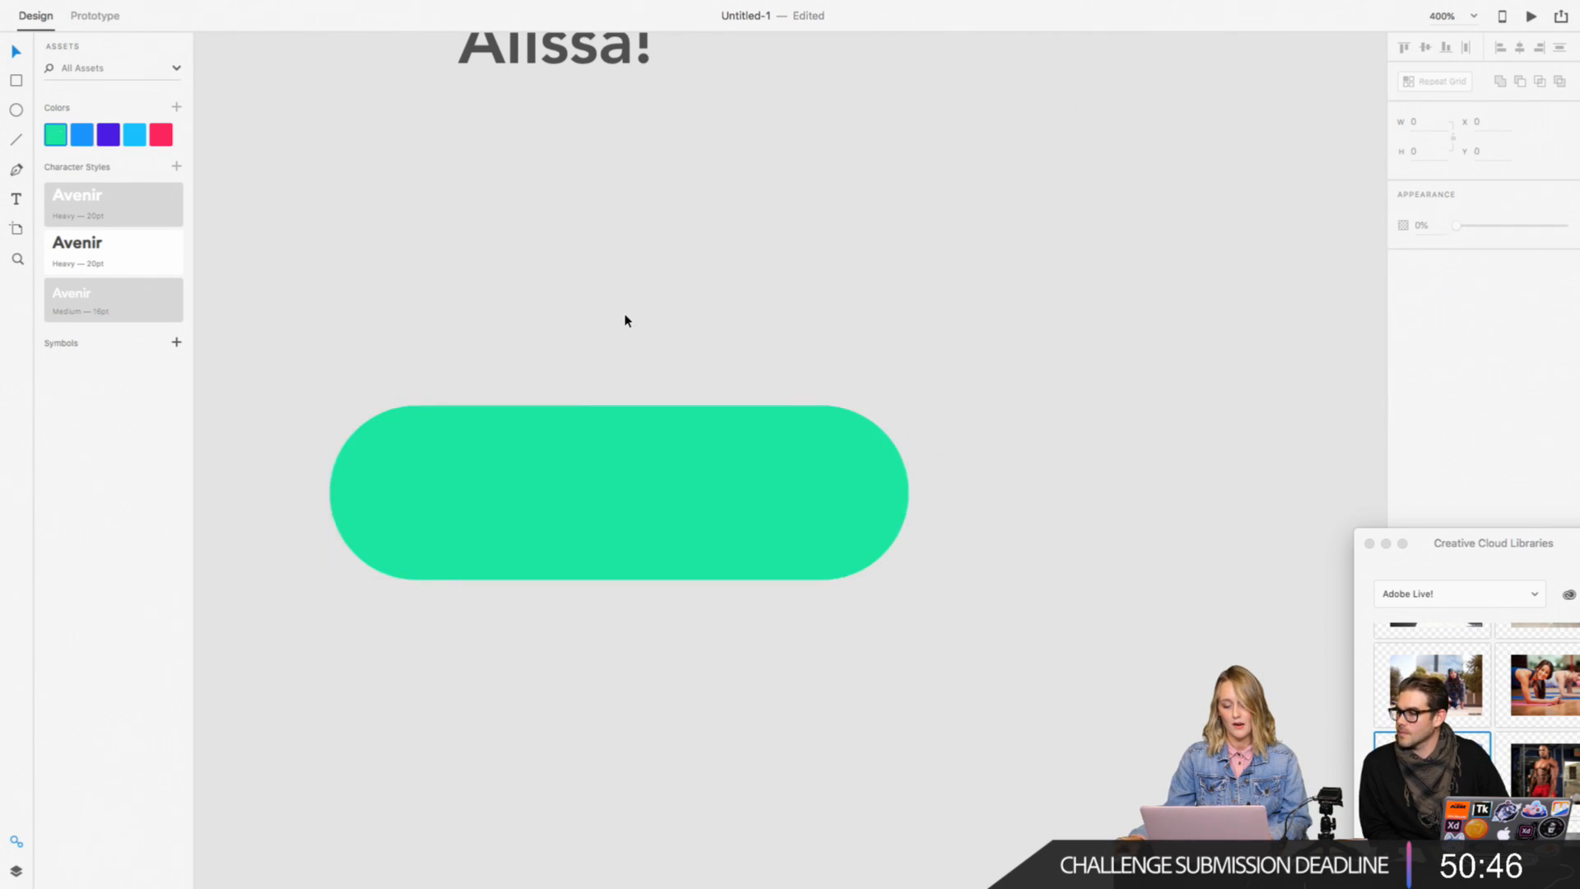
Step: Move the green pill onto the purple panel, between the greeting and the pink divider
click(472, 460)
key(super+minus)
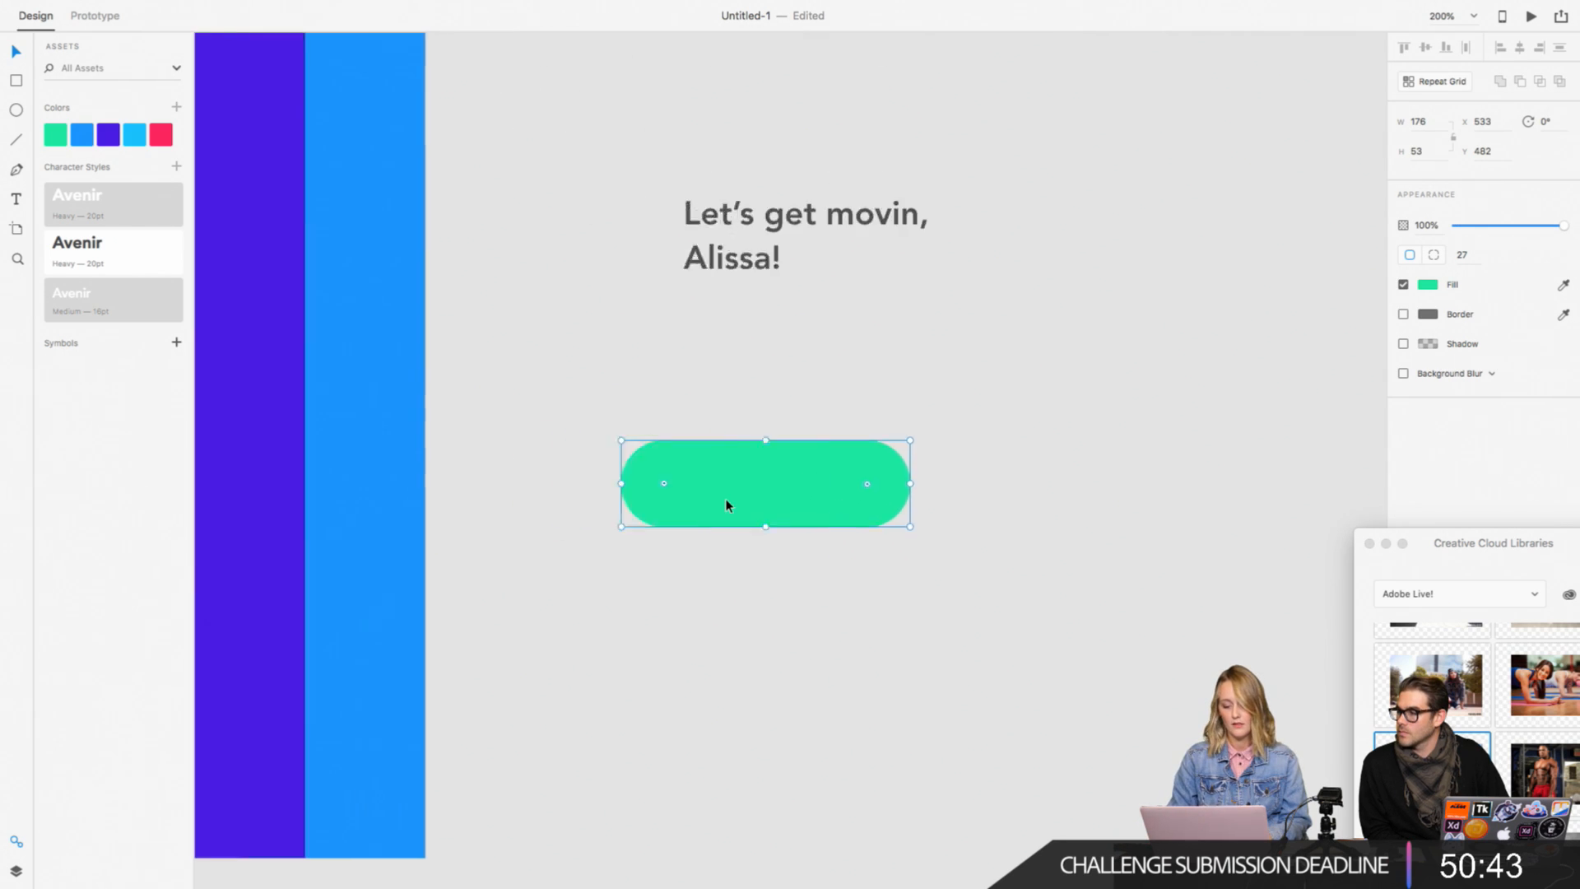
scroll(726, 501, left, 5)
drag(1025, 500, 546, 328)
scroll(550, 331, left, 6)
scroll(550, 331, up, 4)
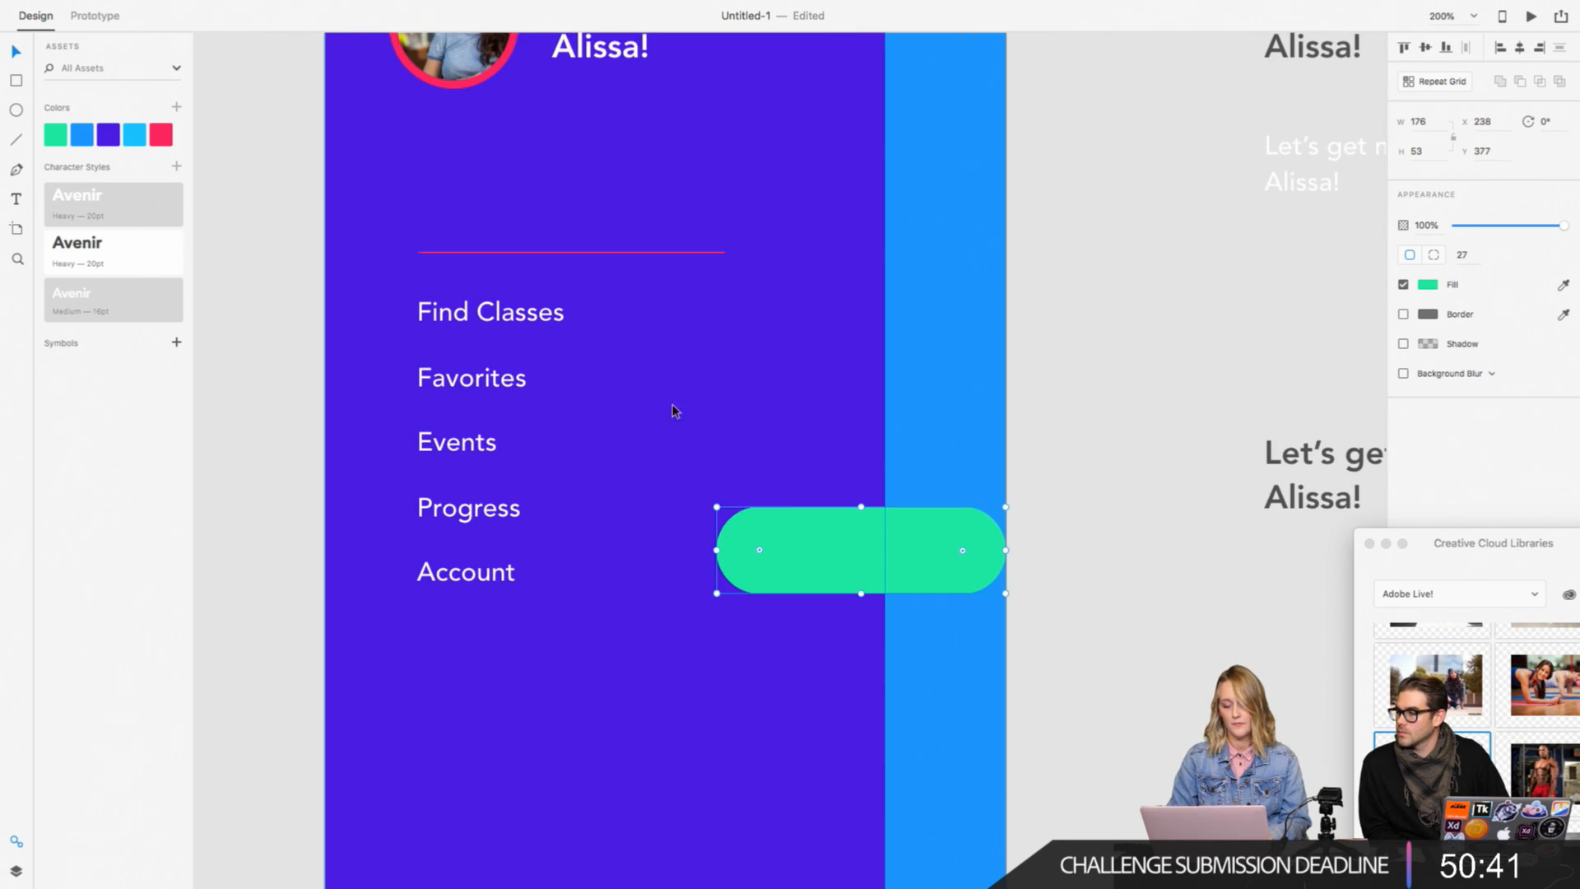
drag(818, 575, 652, 204)
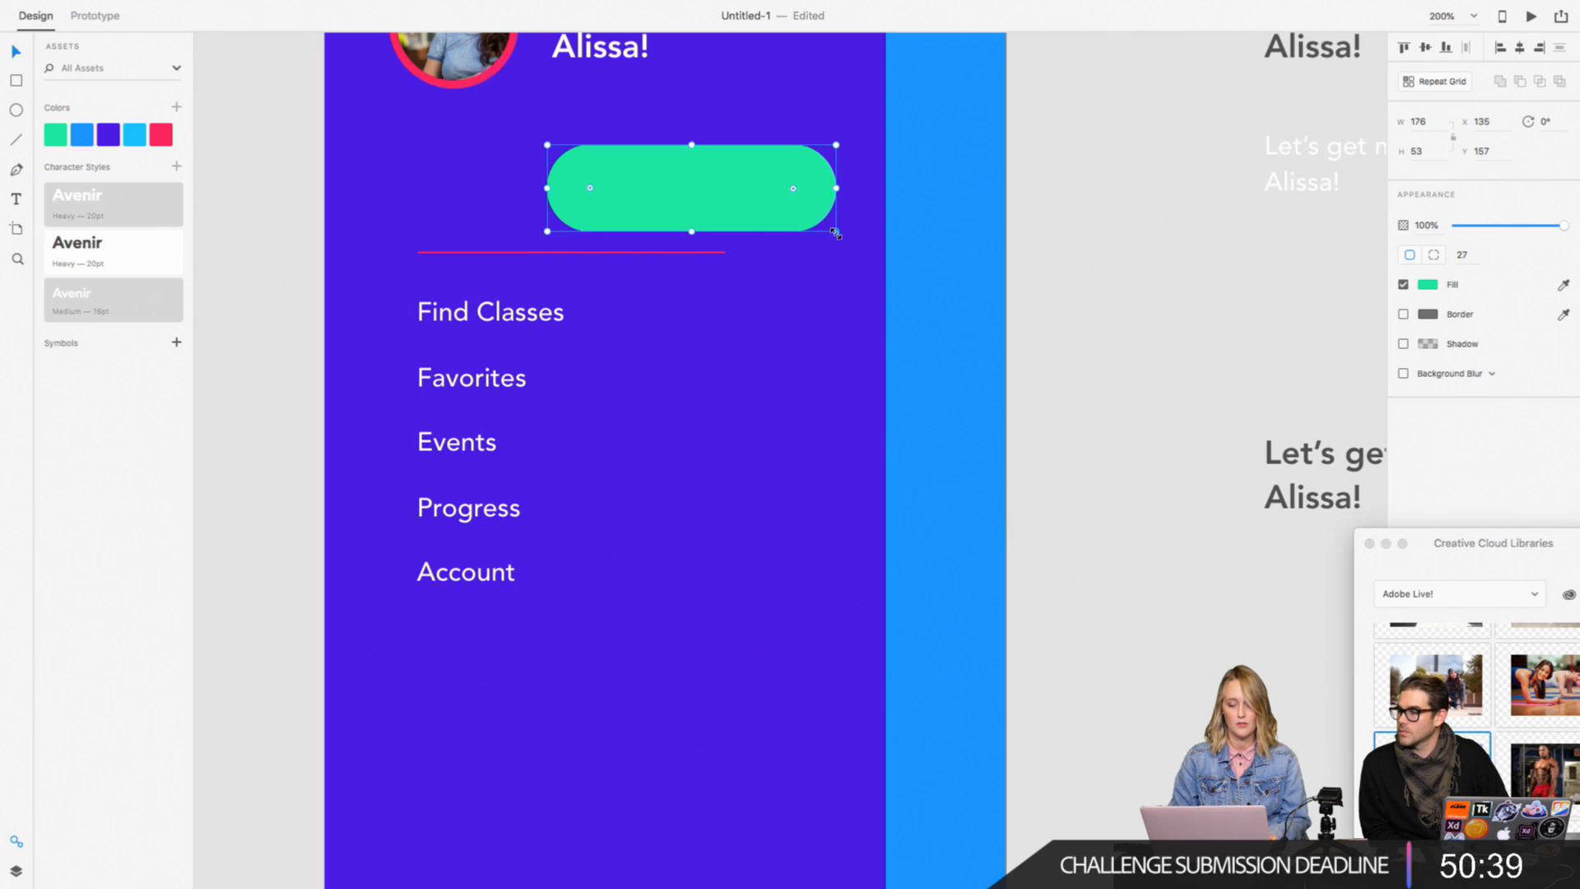
Step: Shrink the green pill proportionally to about 121 by 36 and shift it to about X 152, Y 158
drag(835, 233, 746, 204)
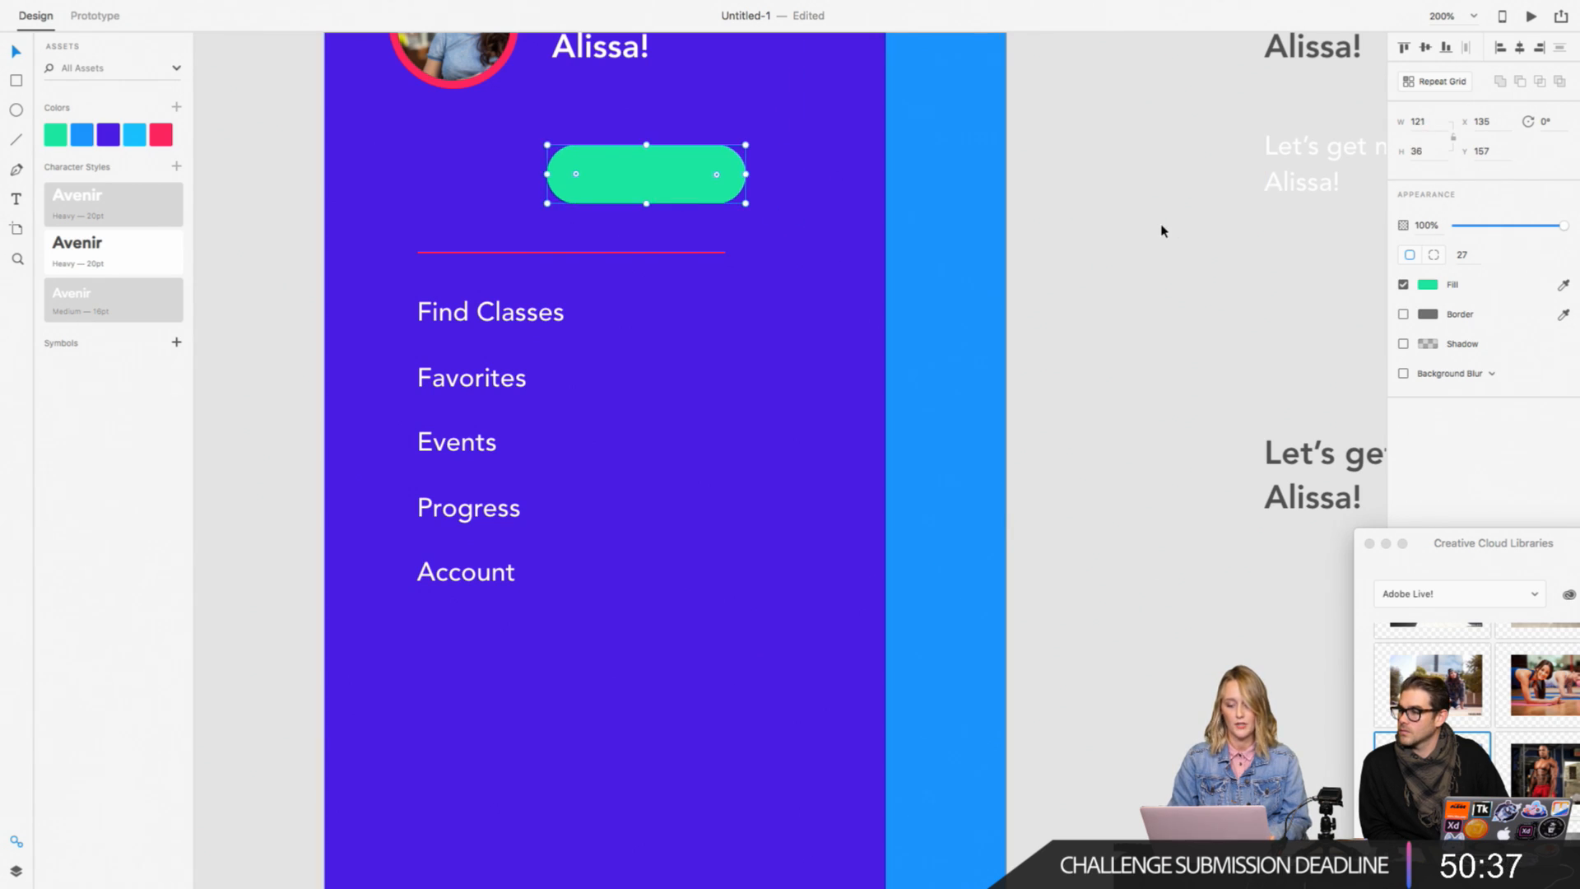
scroll(1161, 231, up, 4)
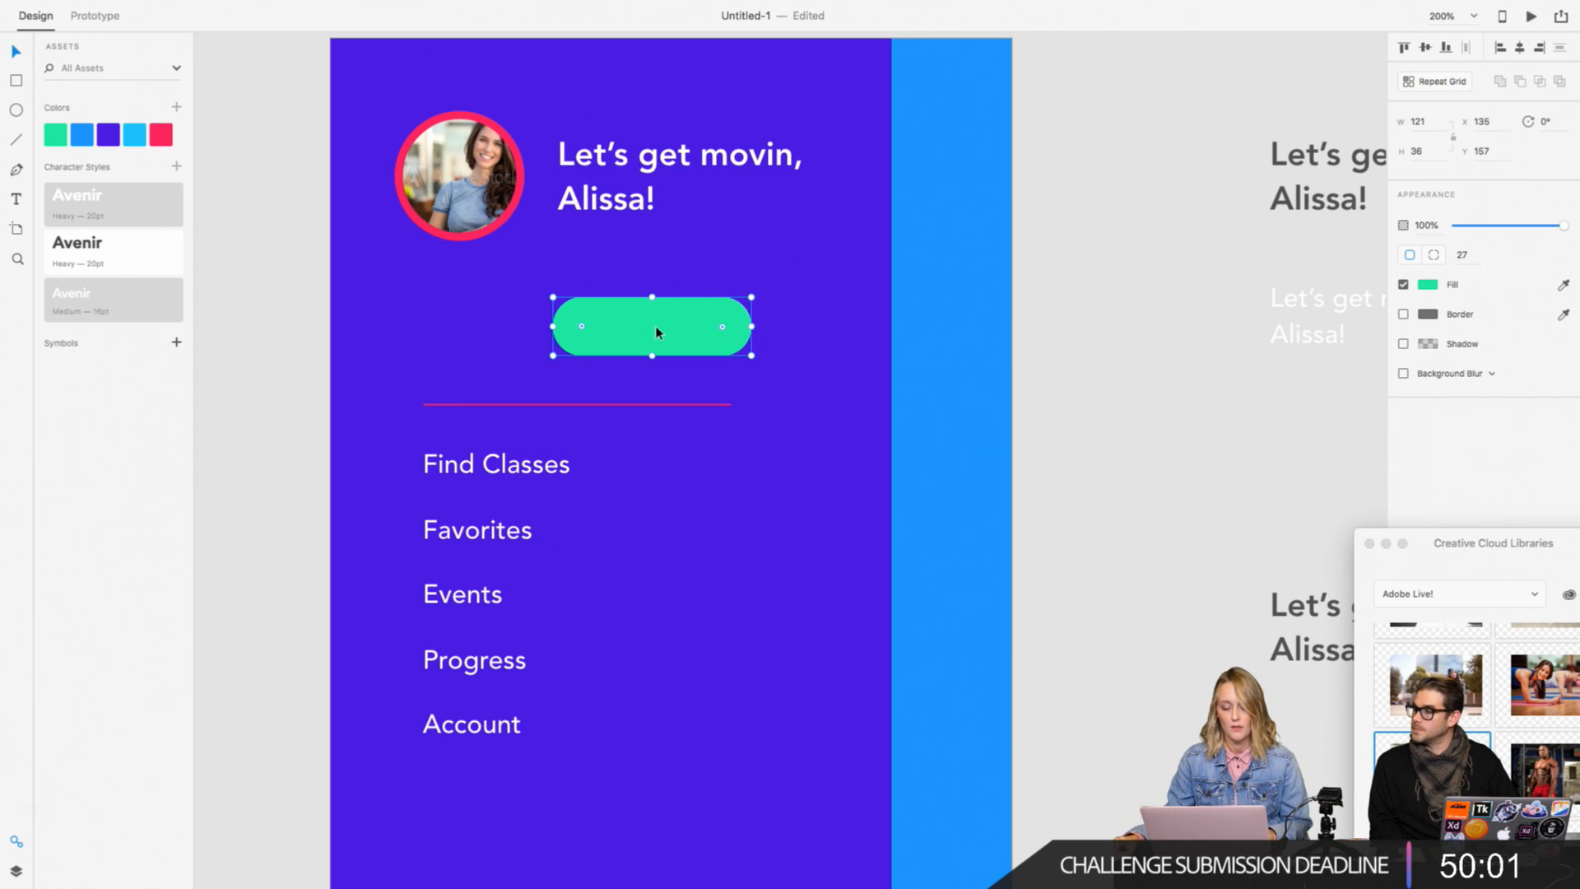
drag(657, 332, 689, 334)
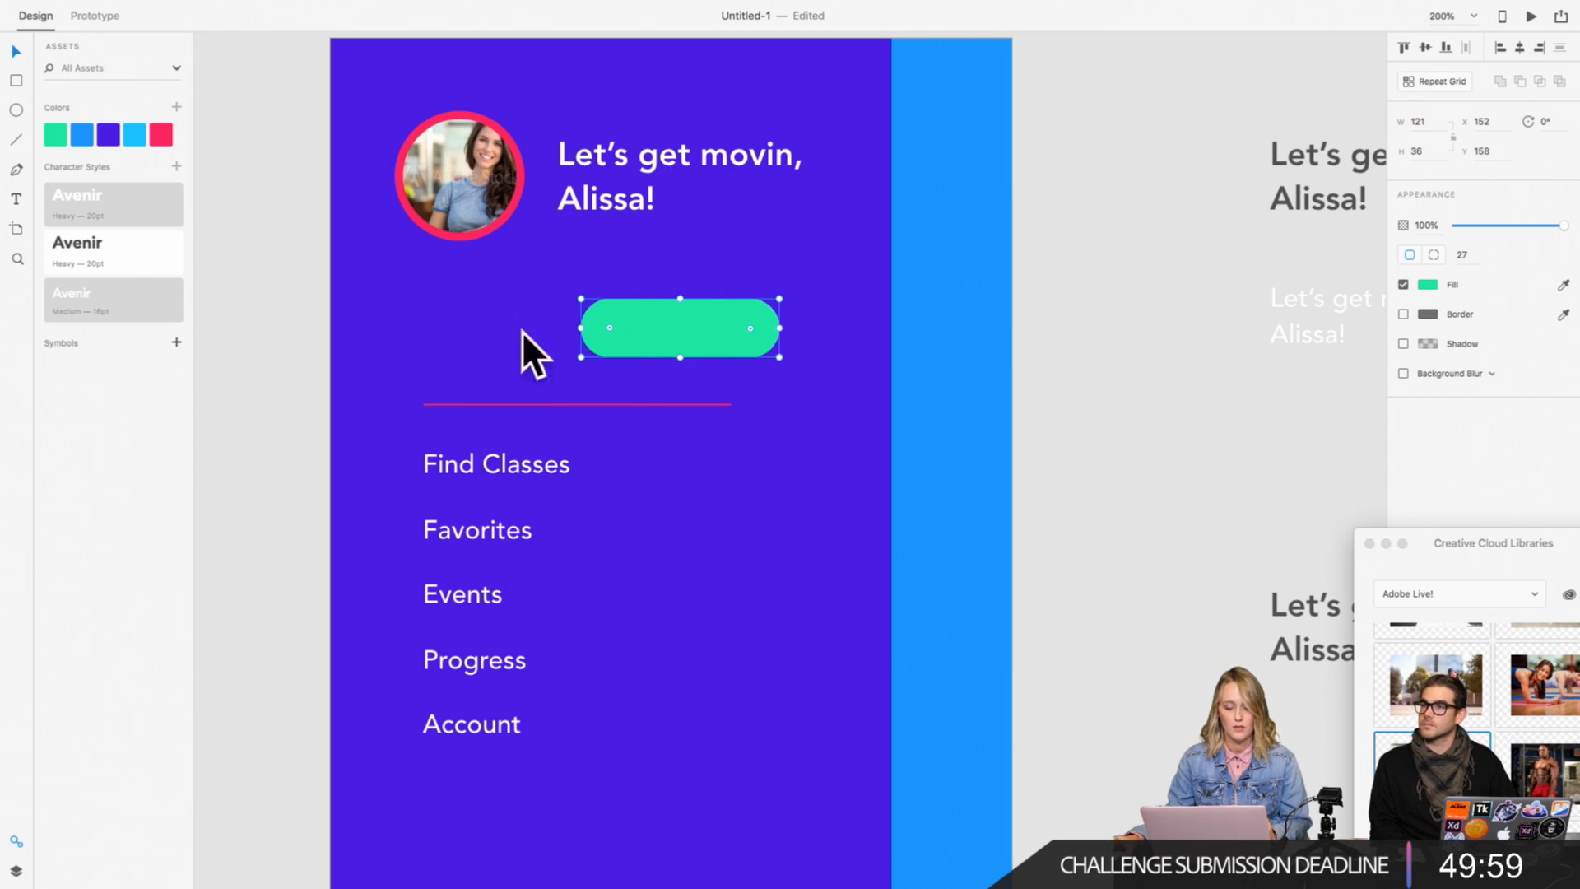
click(301, 274)
click(14, 200)
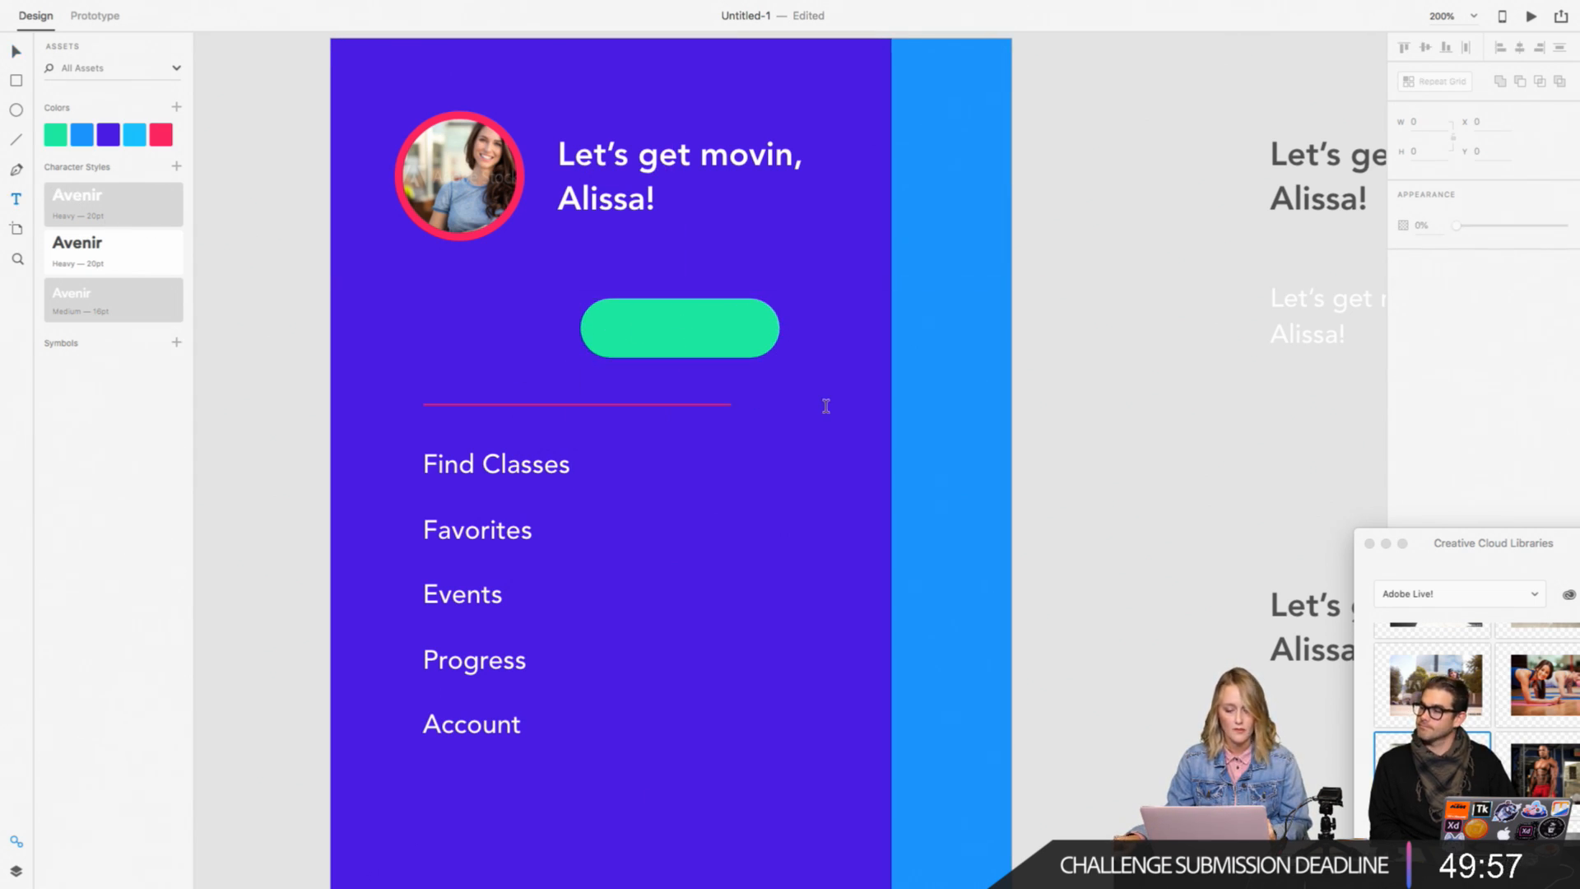
scroll(825, 406, right, 2)
click(14, 53)
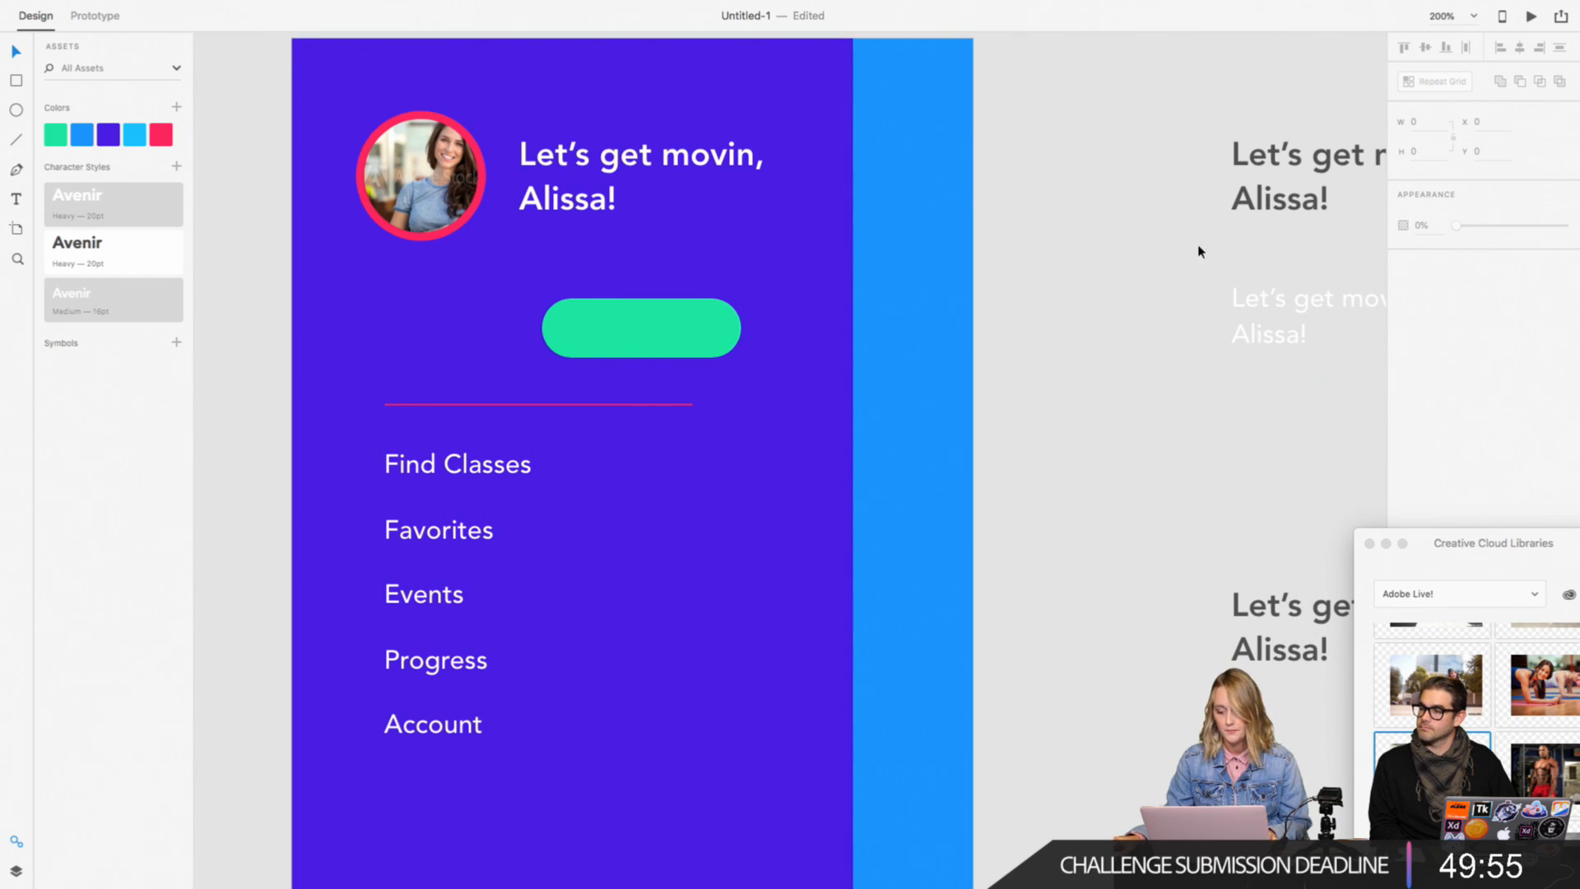
Step: Place a copy of the dark grey heavy greeting on the green pill and change its text to "Check In"
click(1307, 607)
drag(1294, 609, 647, 336)
triple_click(647, 336)
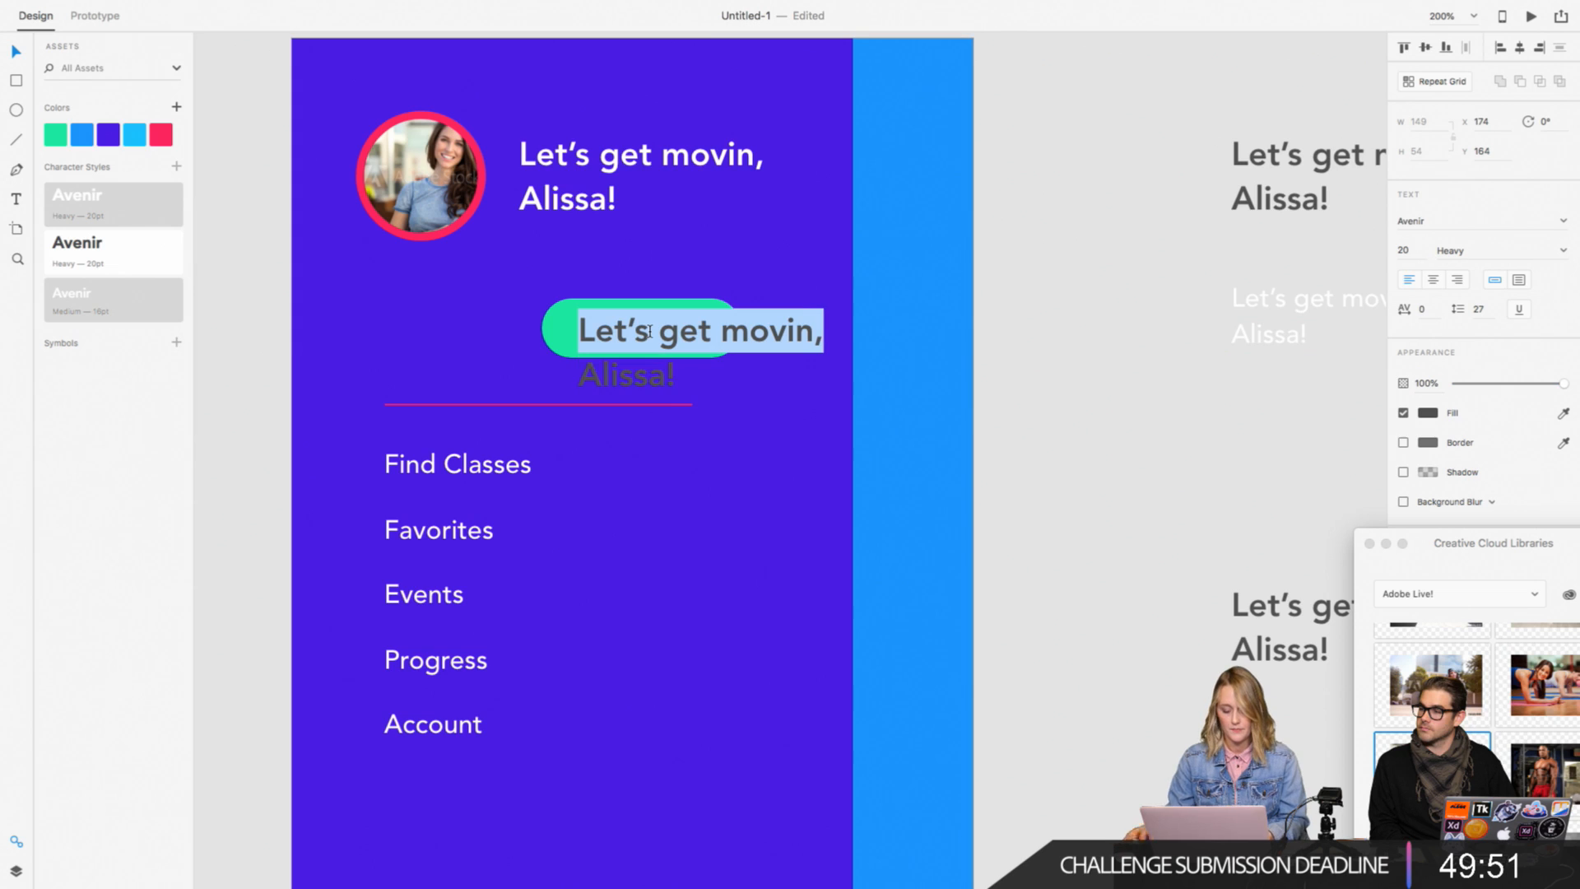
text(ChaAlissa!)
key(super+a)
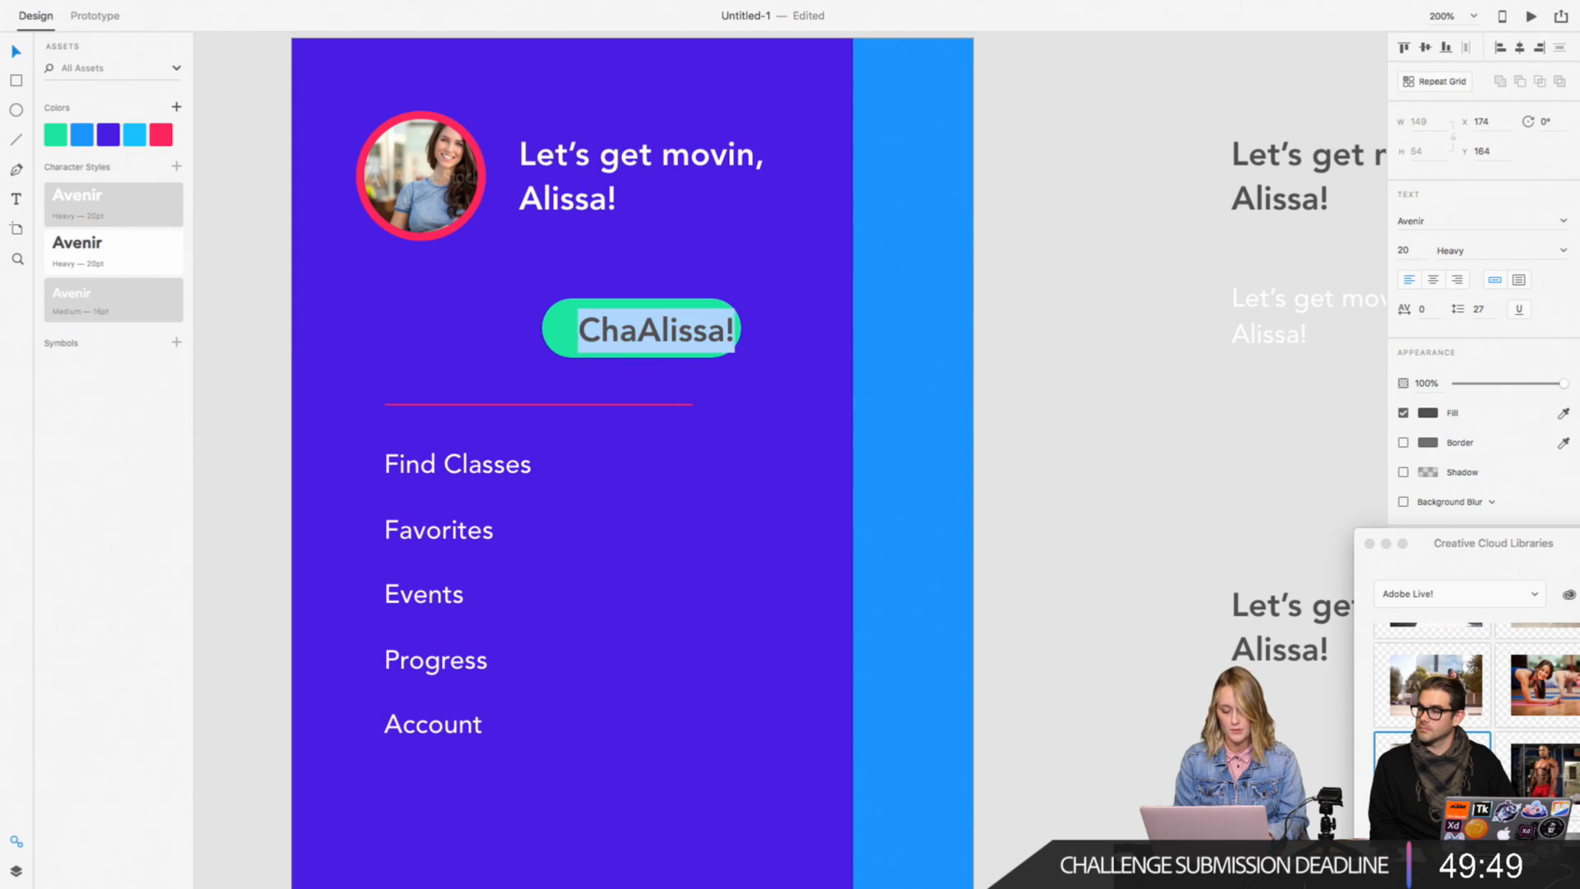
text(Check )
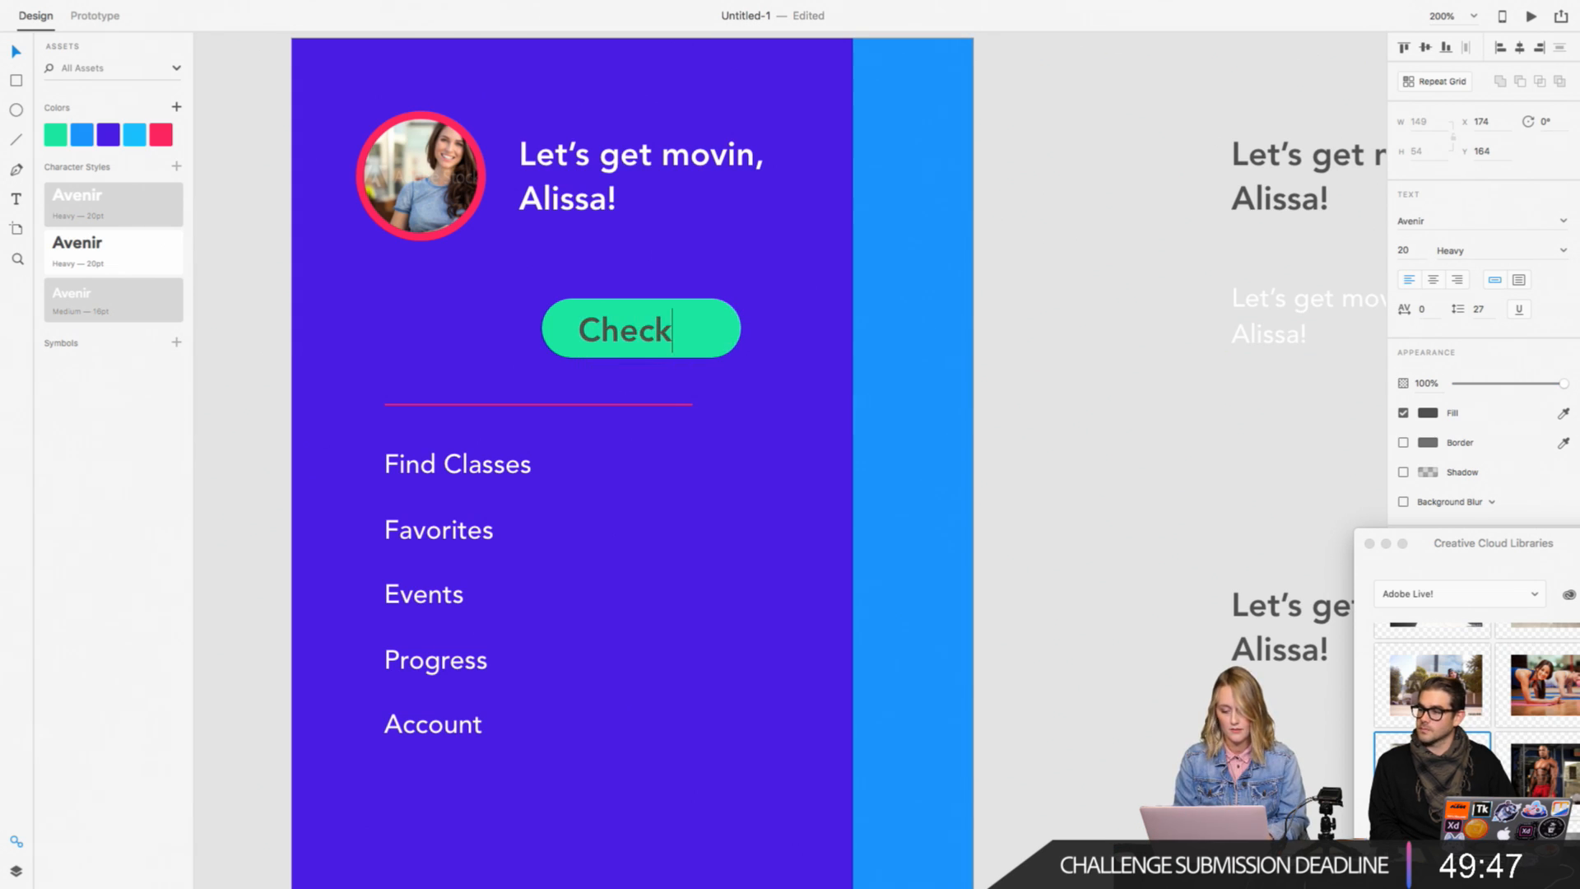
text(In)
key(super+a)
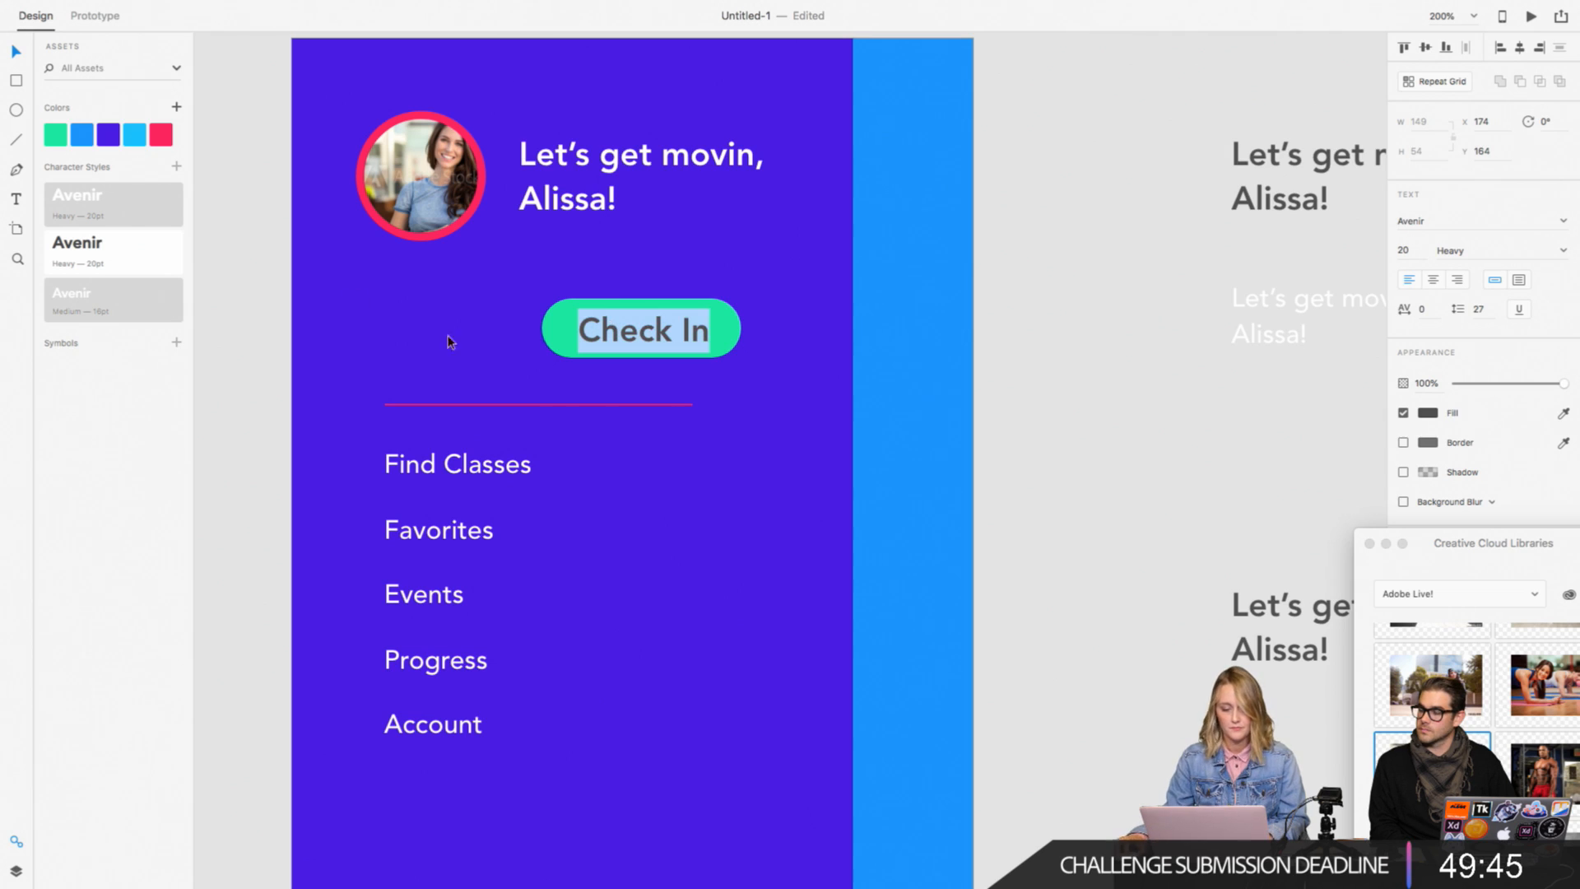
Step: Colour the "Check In" label with the saved purple and reduce its font size to 18
click(103, 137)
click(17, 56)
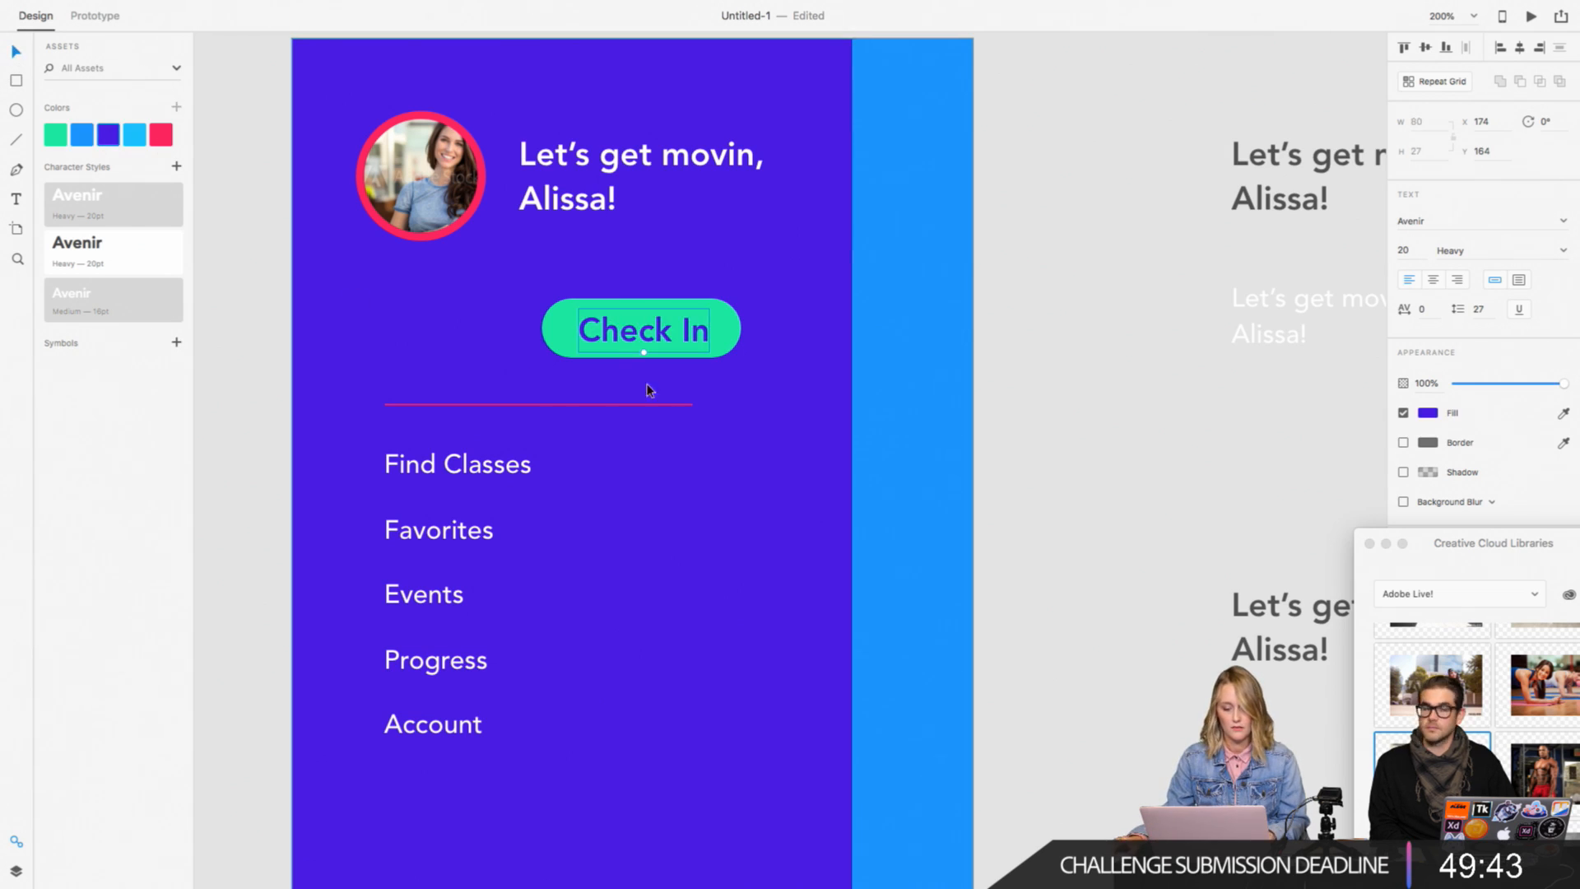
drag(644, 355, 646, 350)
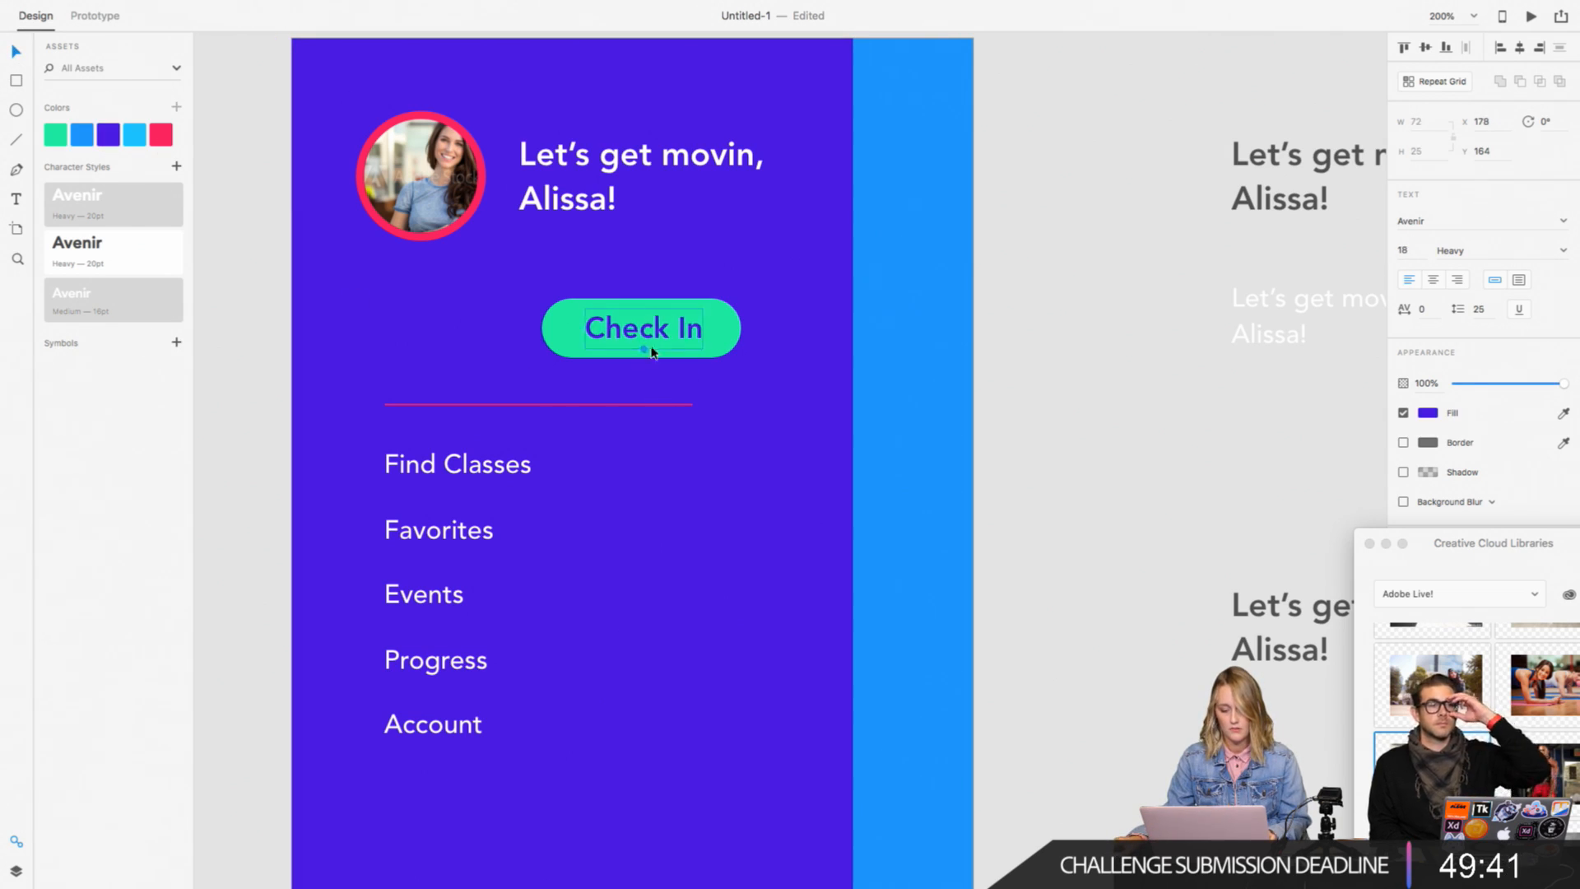
Step: Centre the "Check In" label and the green pill horizontally on each other
shift+click(724, 339)
click(1522, 48)
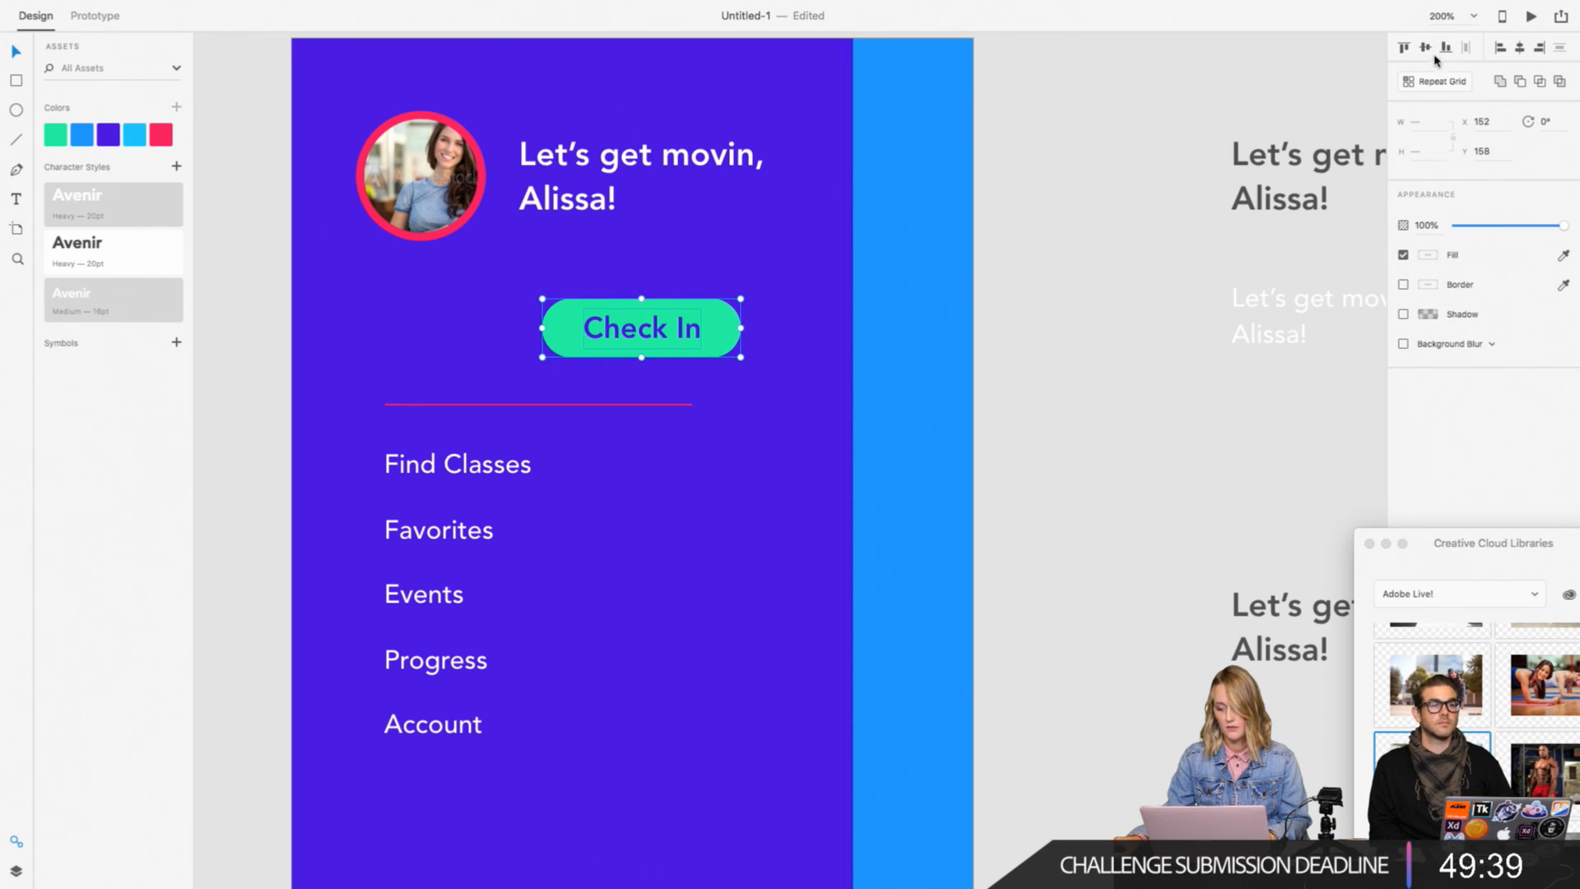
click(1037, 452)
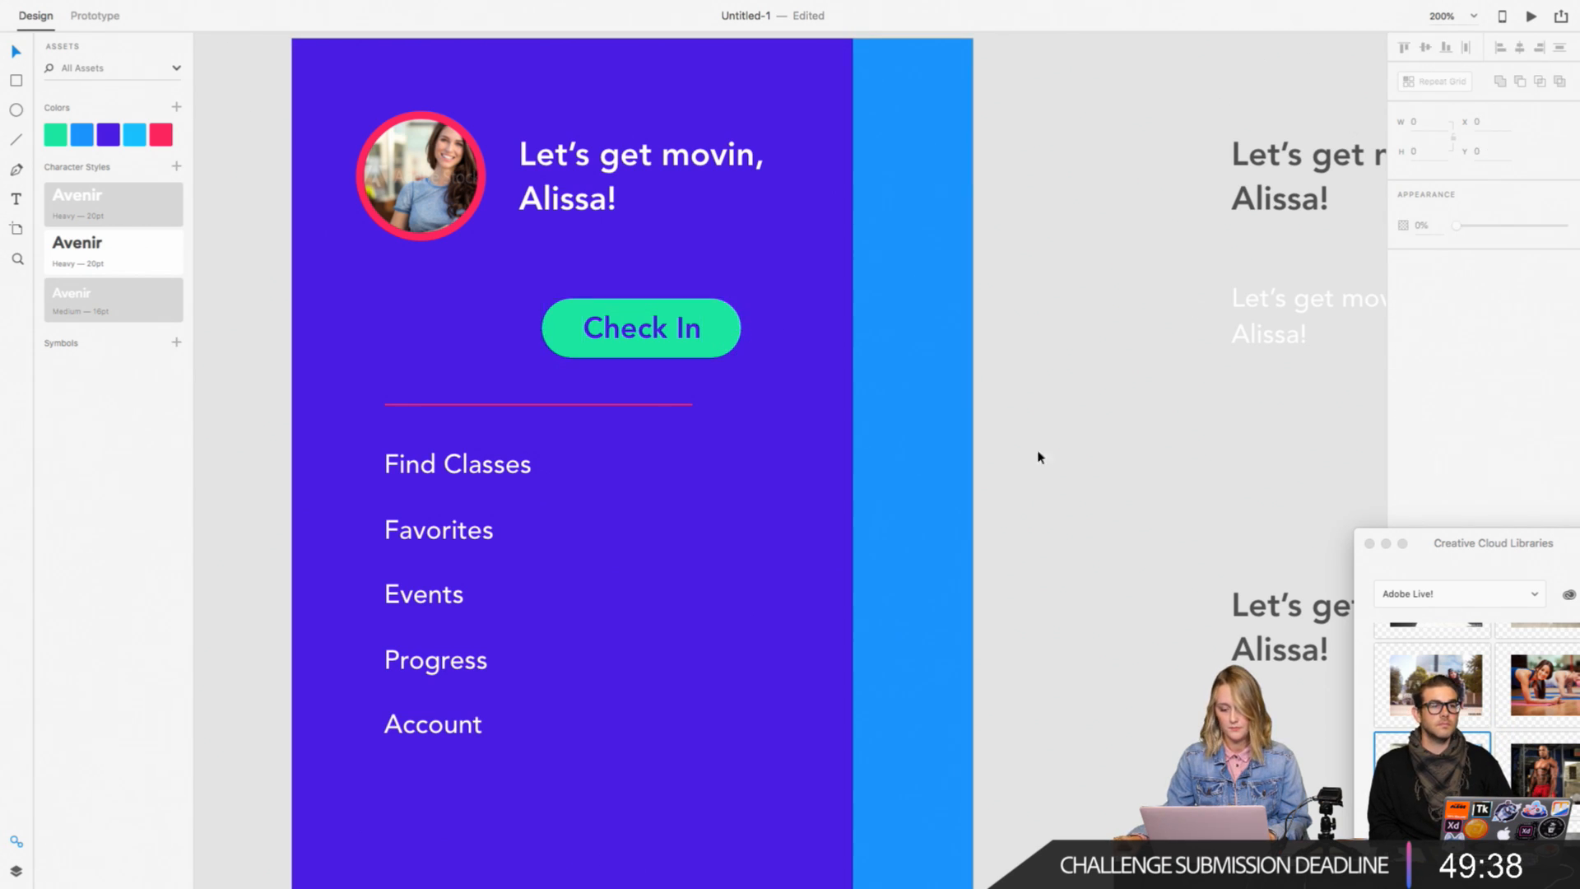
Step: Narrow the green pill slightly by its right edge and recentre the "Check In" label horizontally within it
click(728, 329)
drag(740, 329, 730, 330)
shift+click(642, 327)
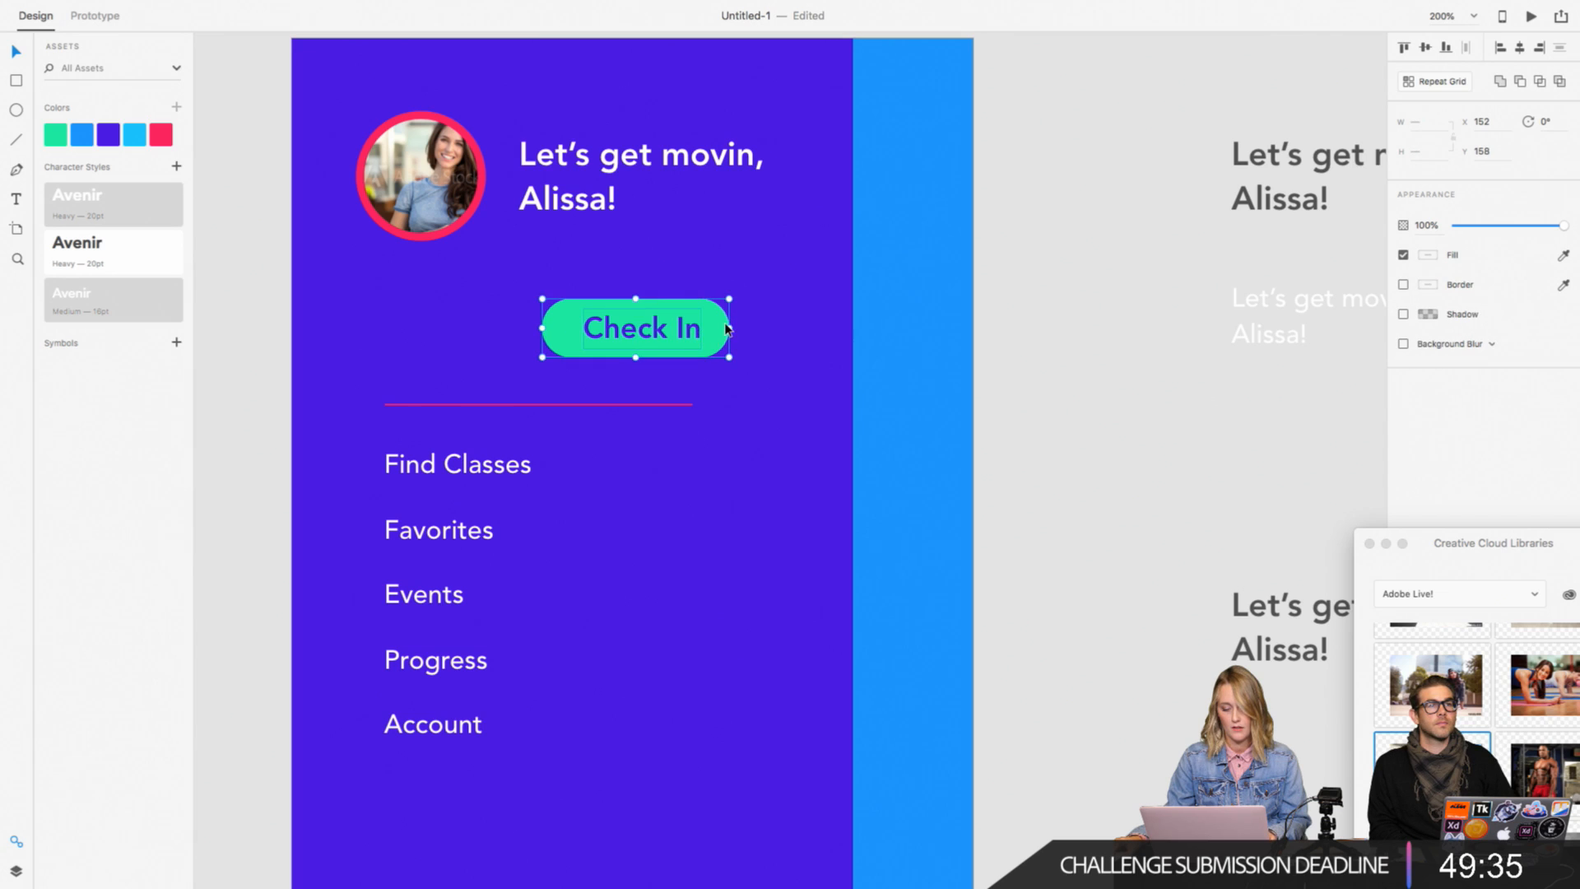
click(1522, 48)
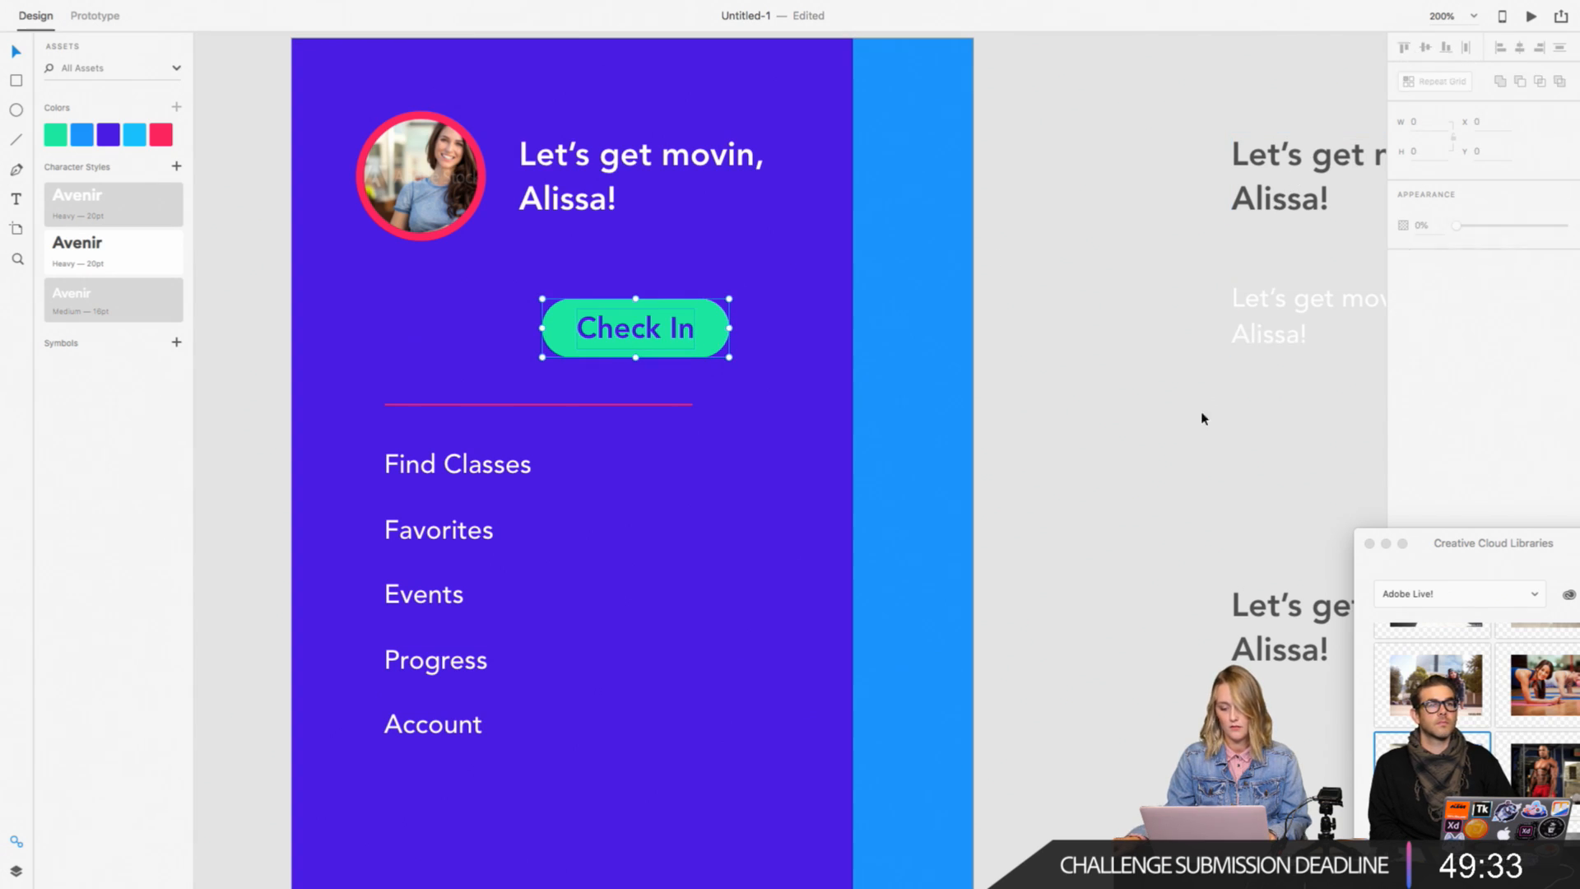
click(906, 457)
Step: Place a copy of the small white greeting on the purple panel, left of the "Check In" button
scroll(905, 457, left, 2)
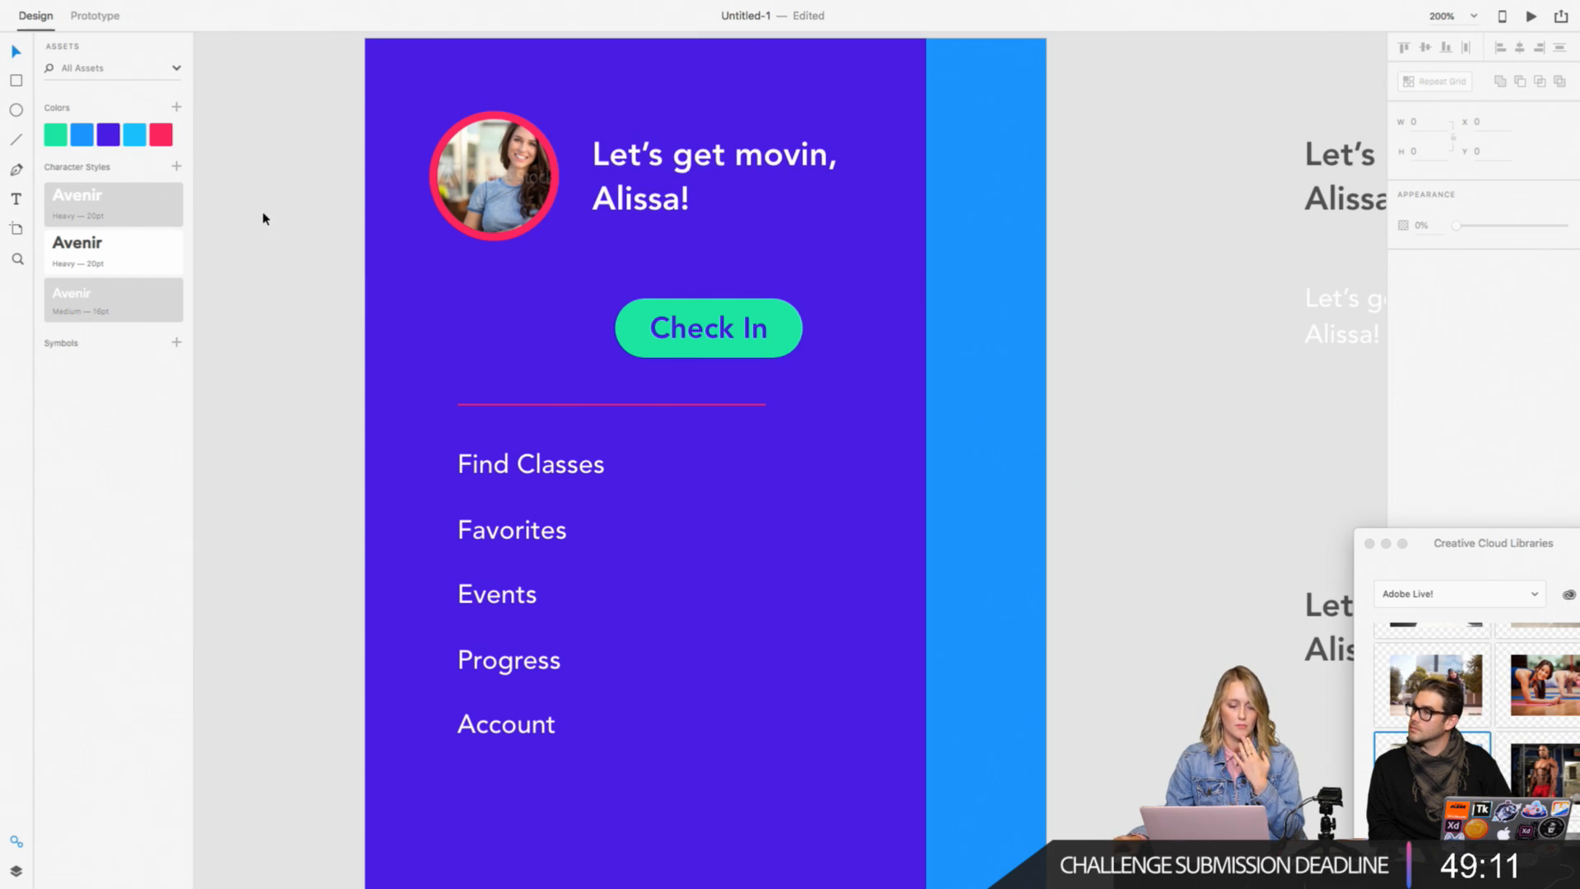
scroll(263, 218, right, 2)
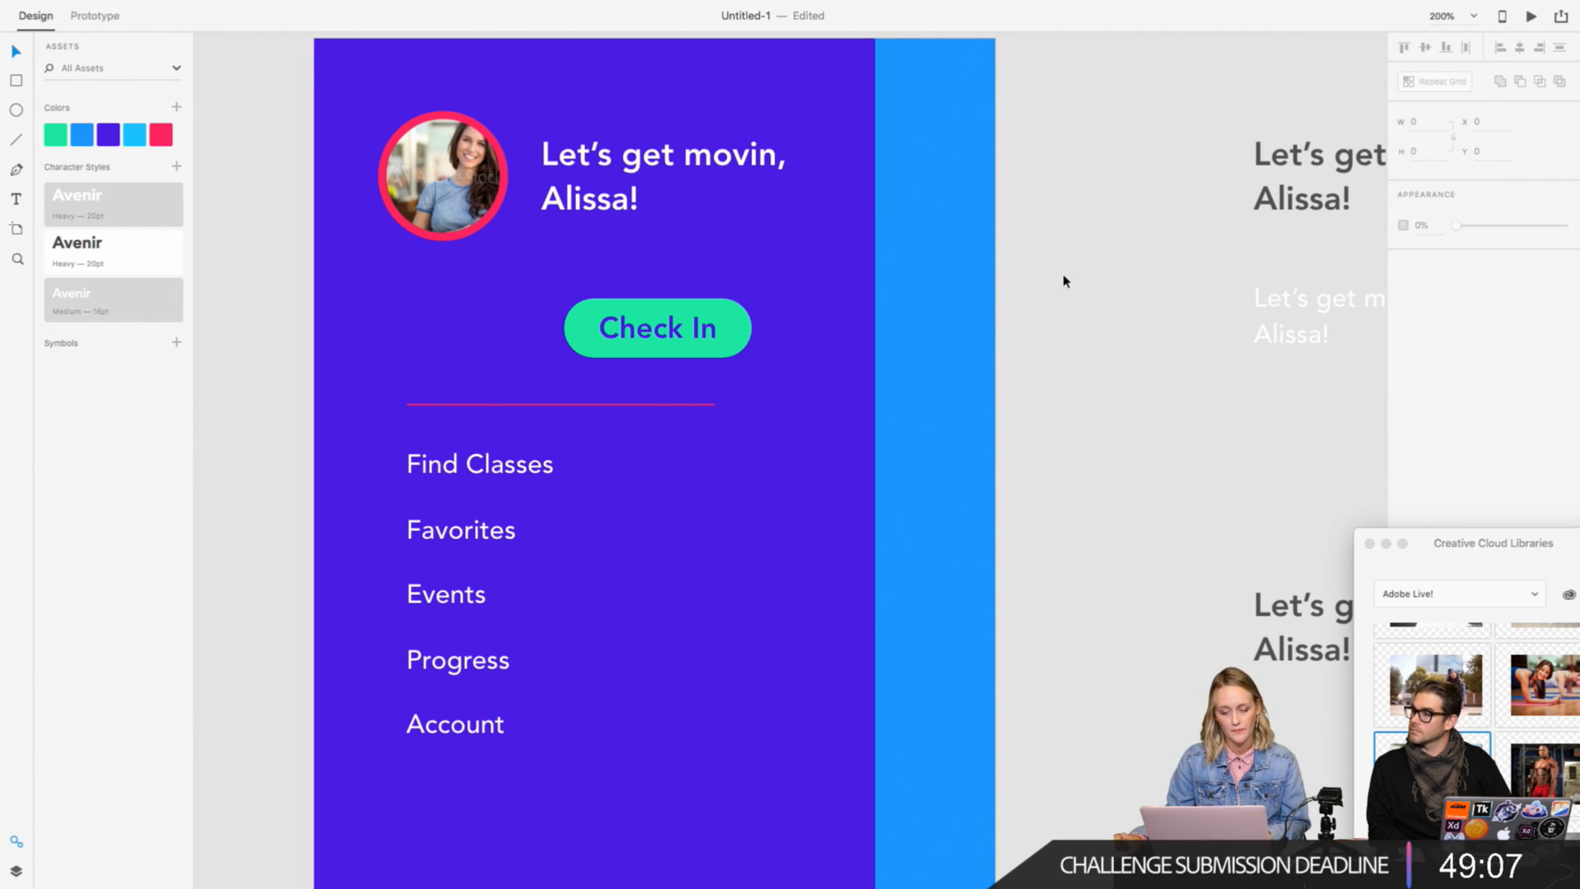
drag(1267, 343, 412, 355)
triple_click(434, 351)
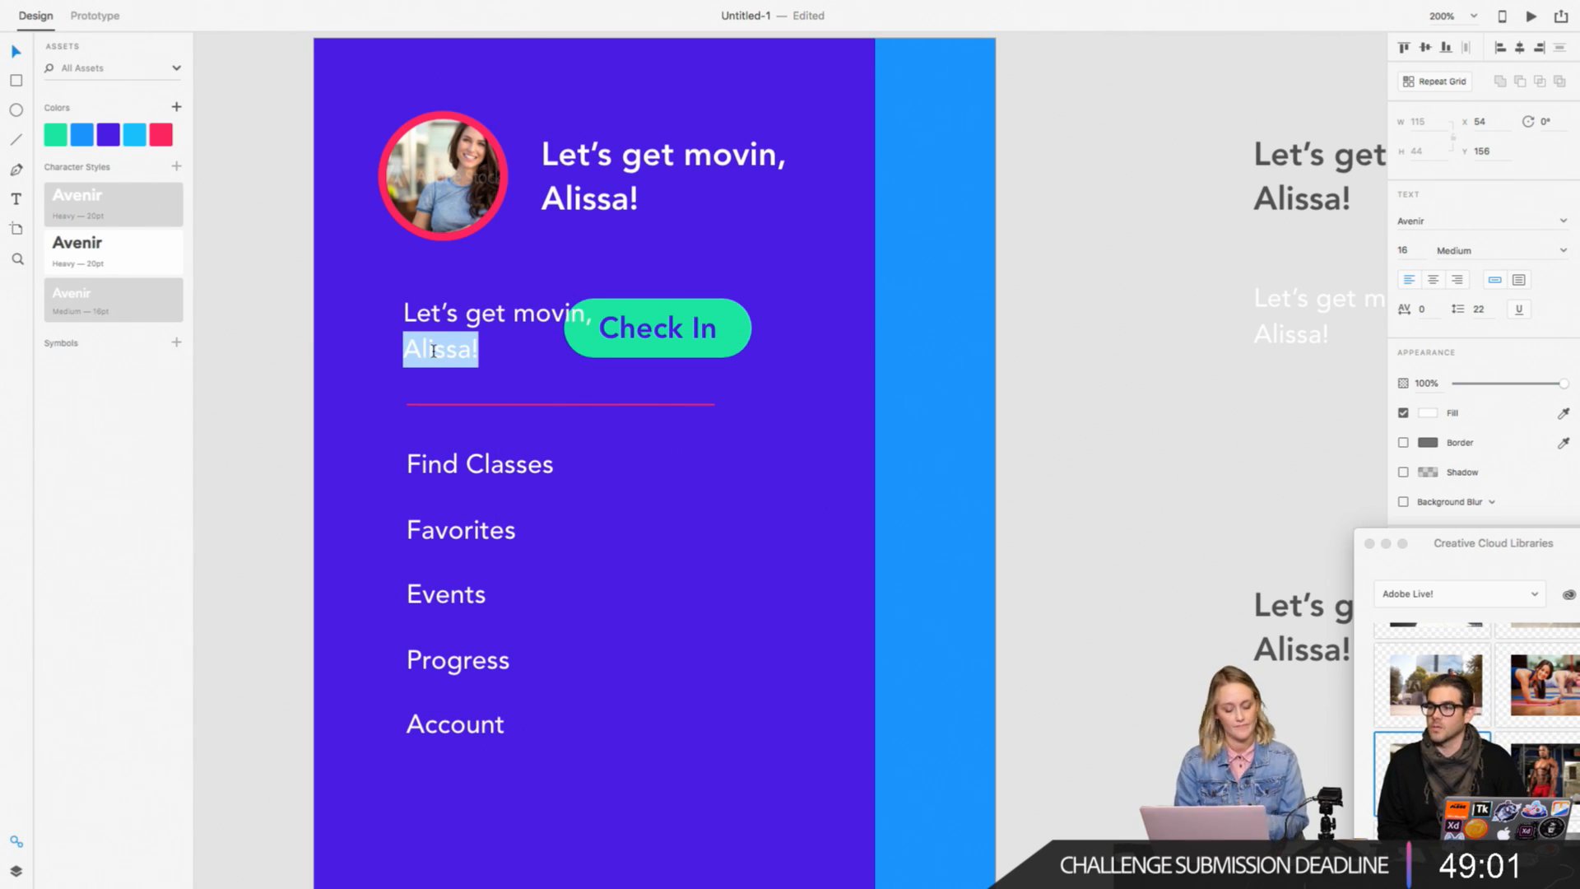
key(super+a)
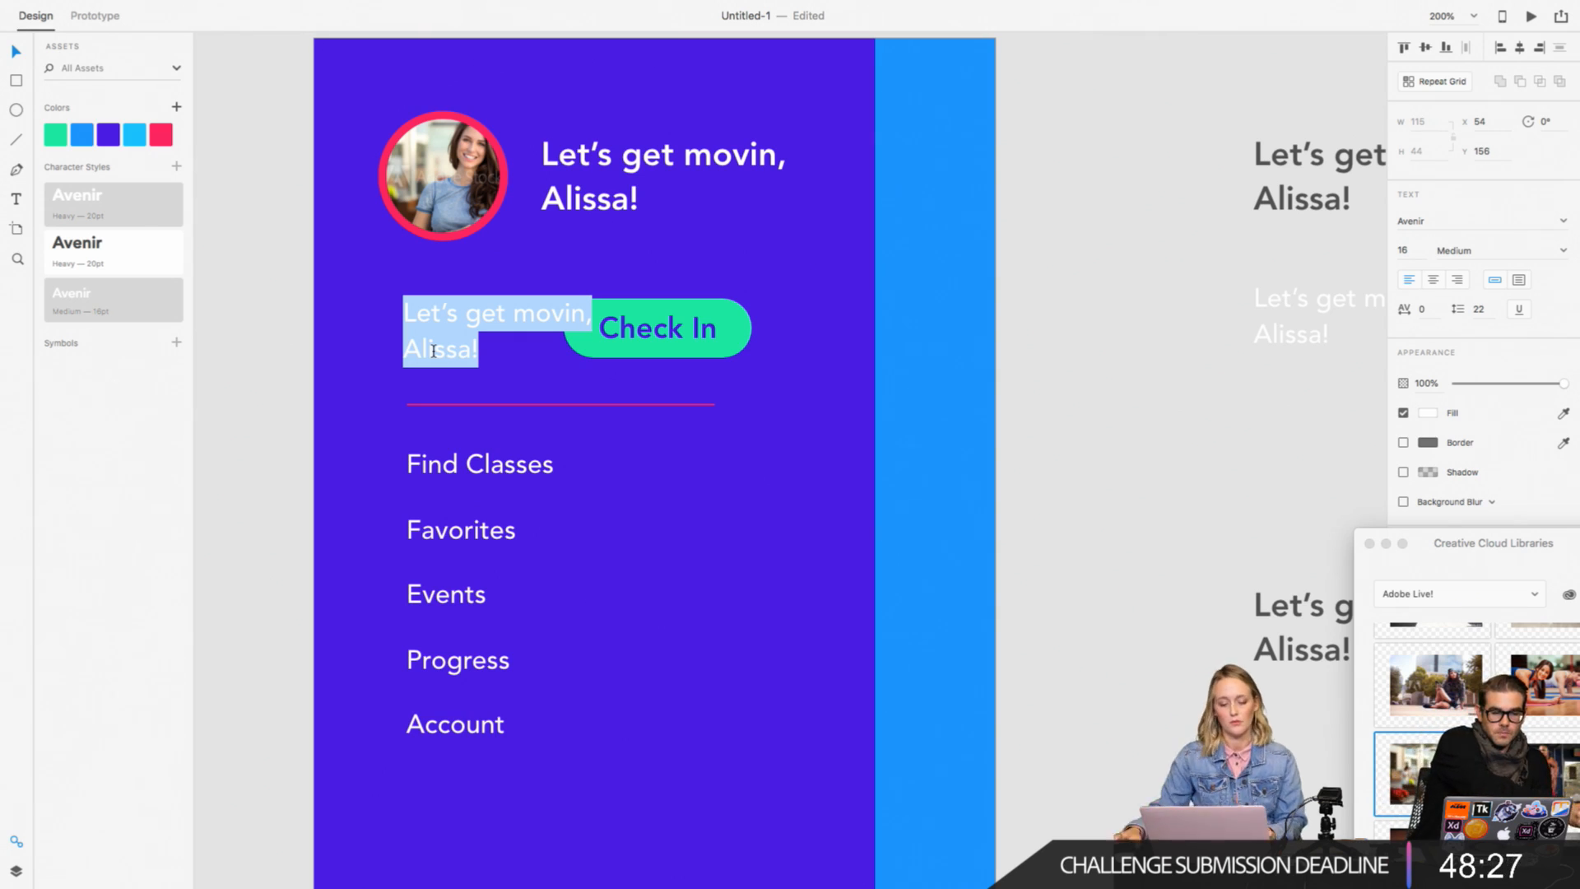
key(Escape)
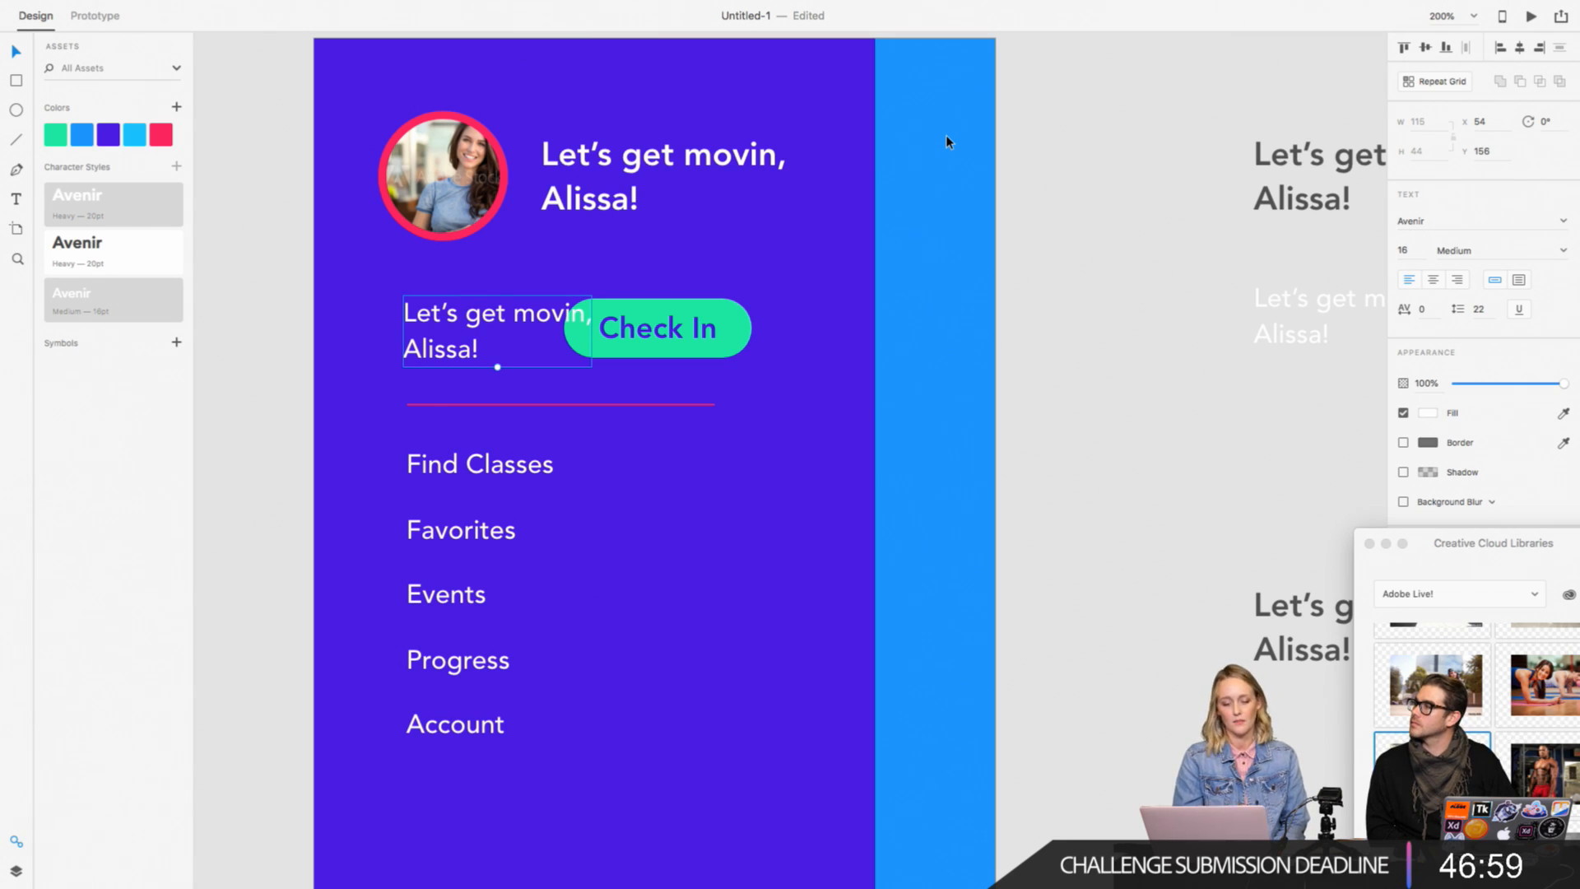
Step: Replace the text of the greeting copy beside the "Check In" button with "4"
scroll(945, 142, up, 3)
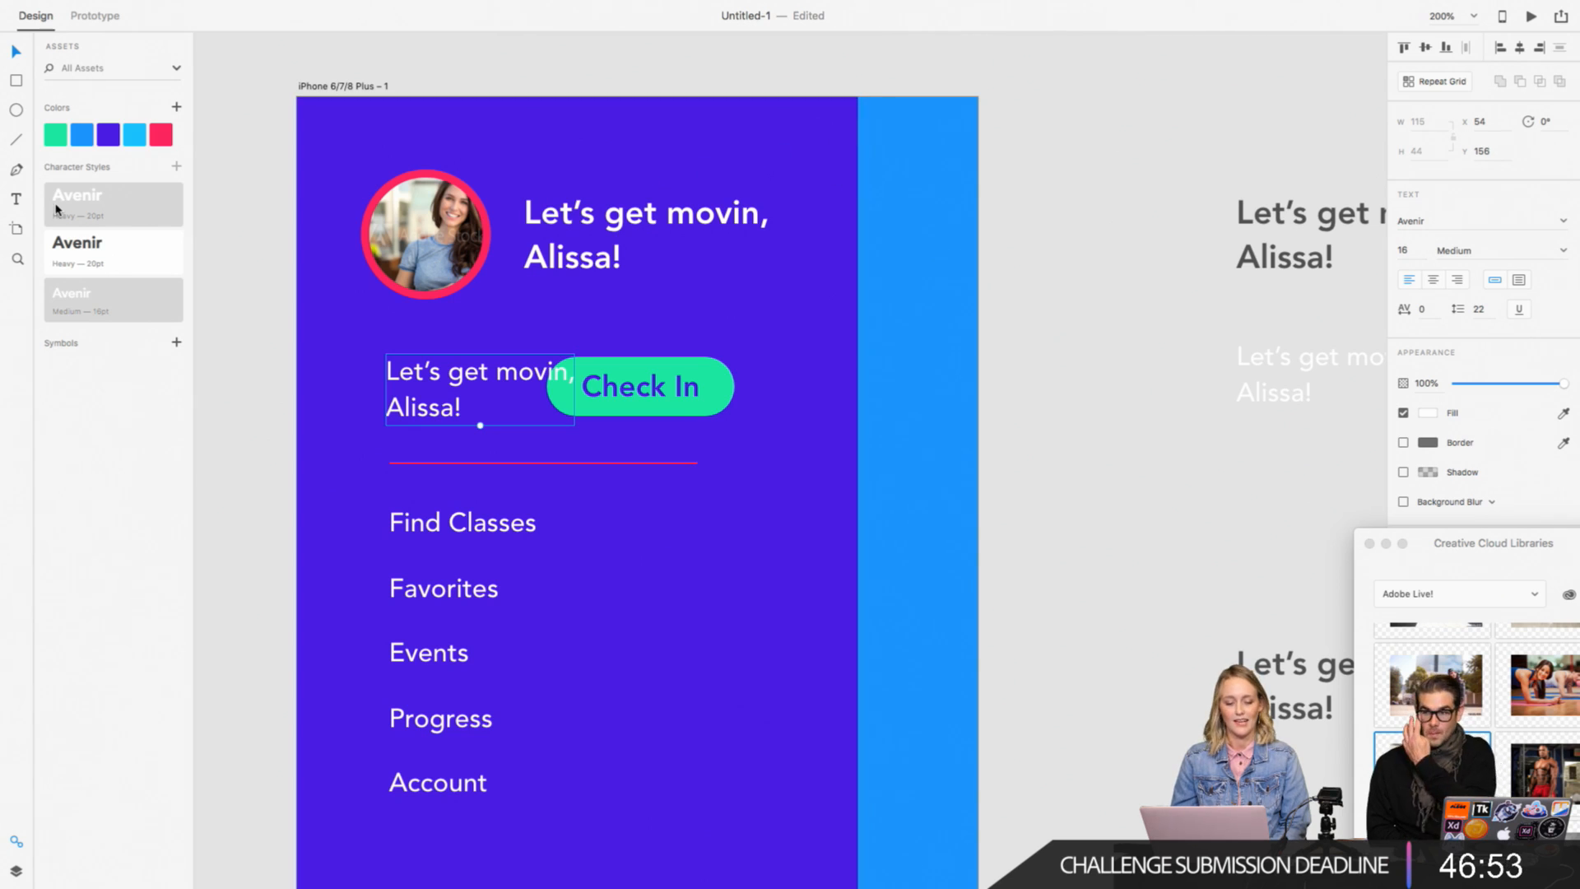
mouse_move(56, 209)
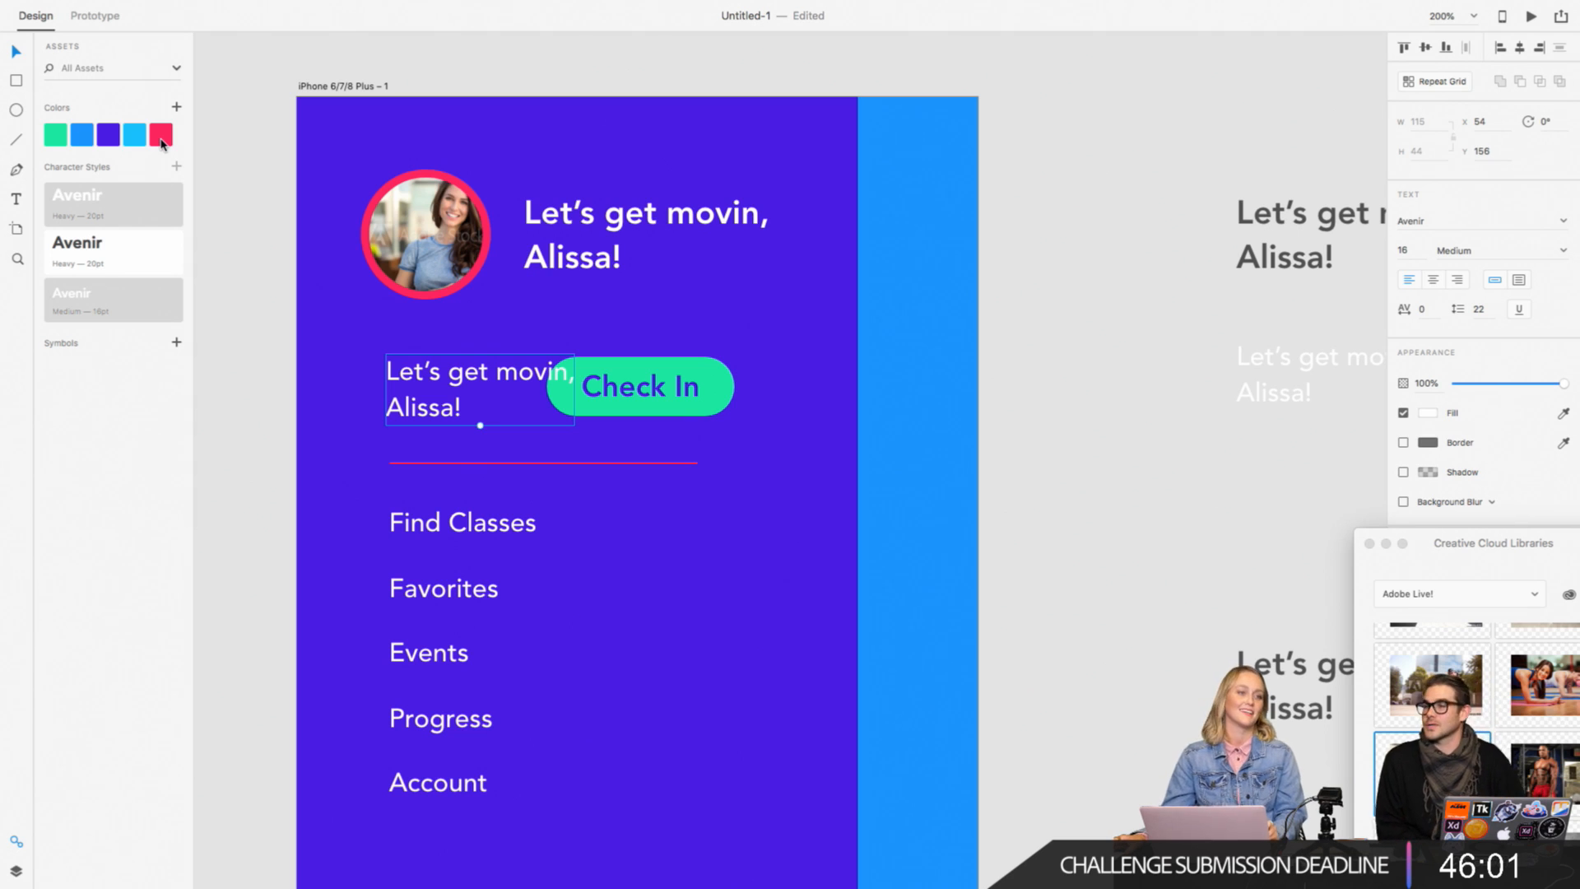
double_click(444, 407)
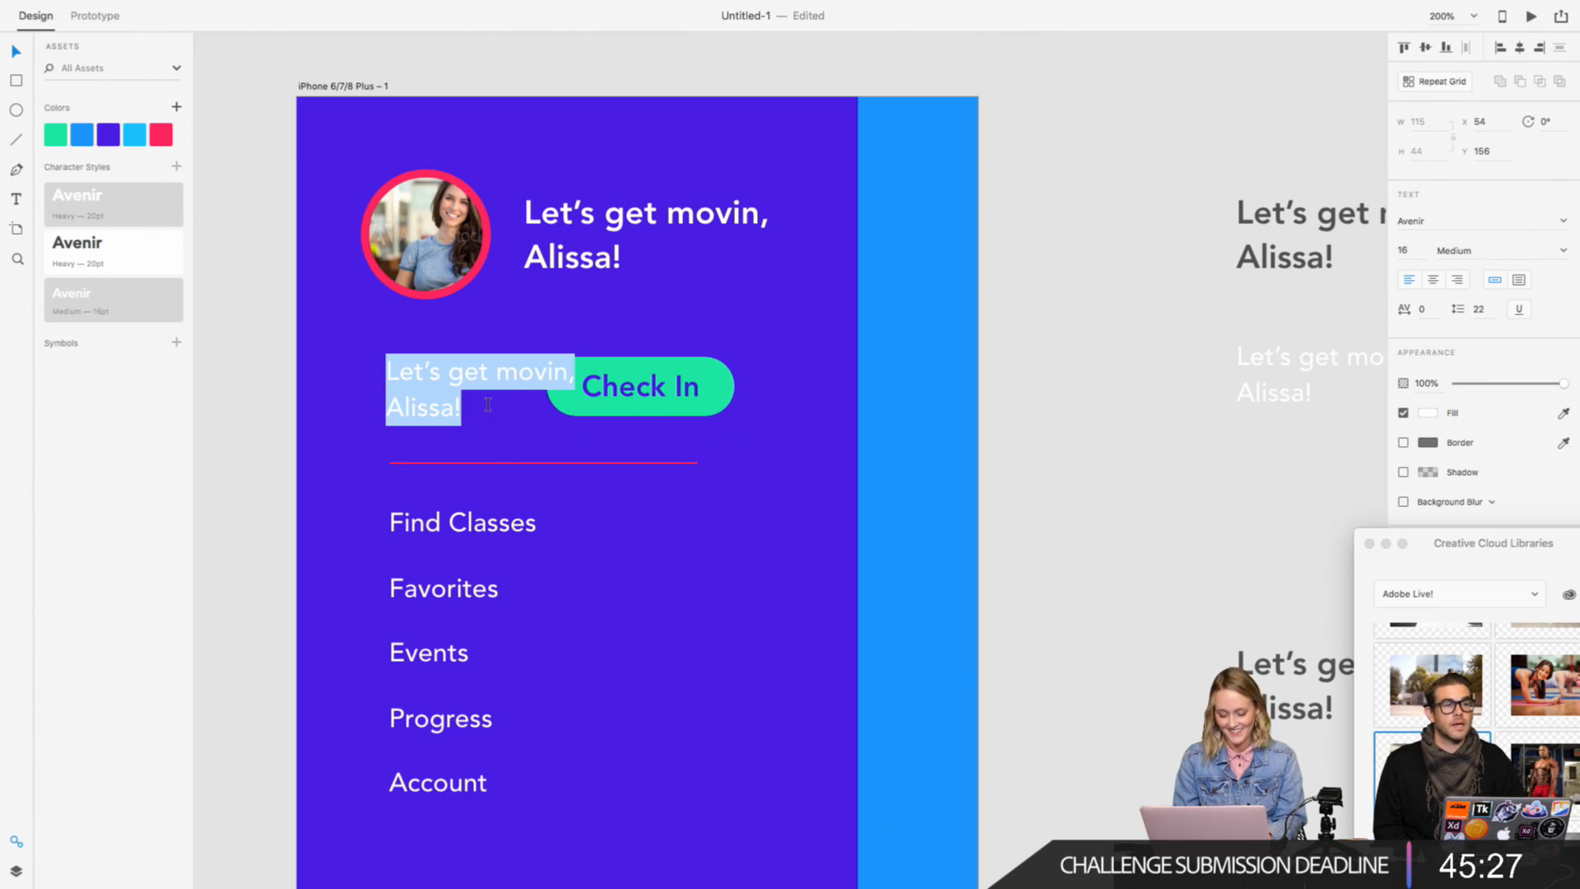
key(BackSpace)
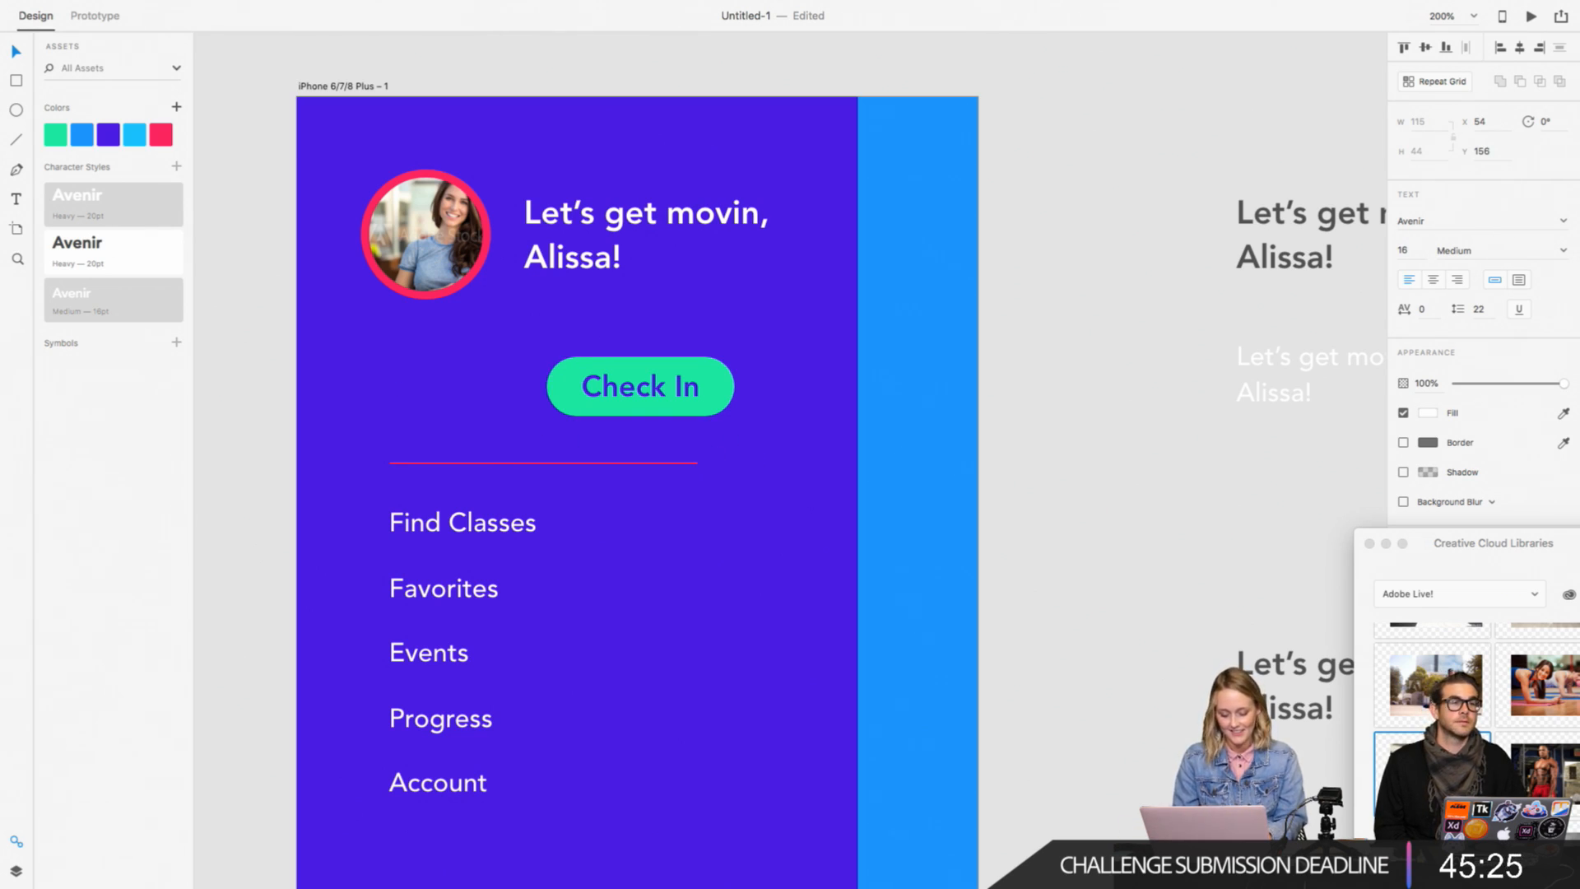
text(4)
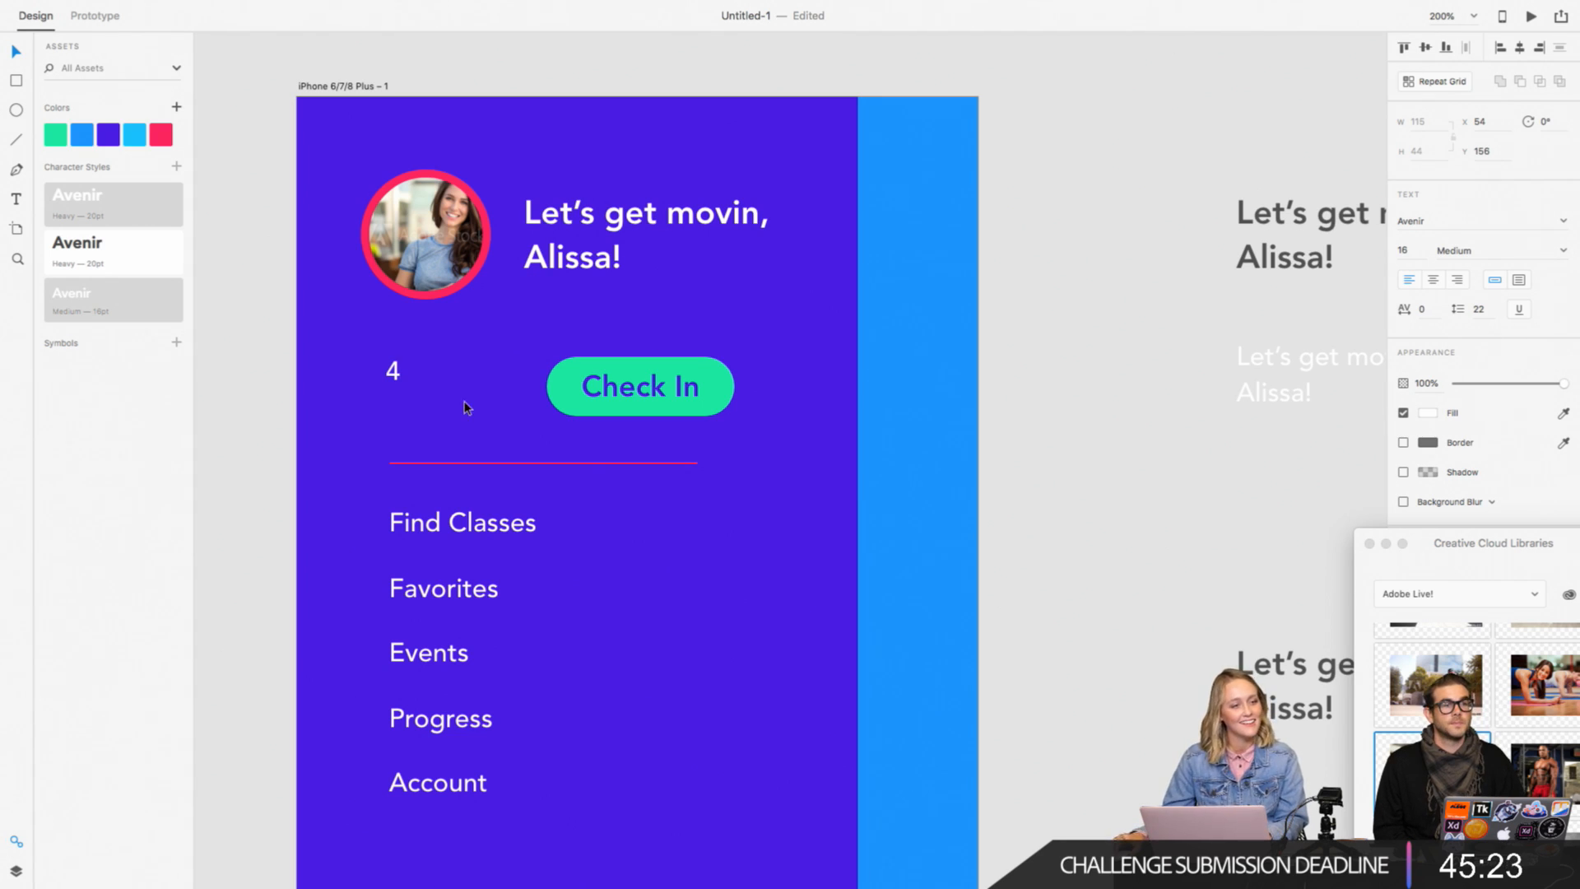
Step: Set the "4" to font size 20 and move it to X 56, Y 162, level with the "Check In" button
double_click(385, 370)
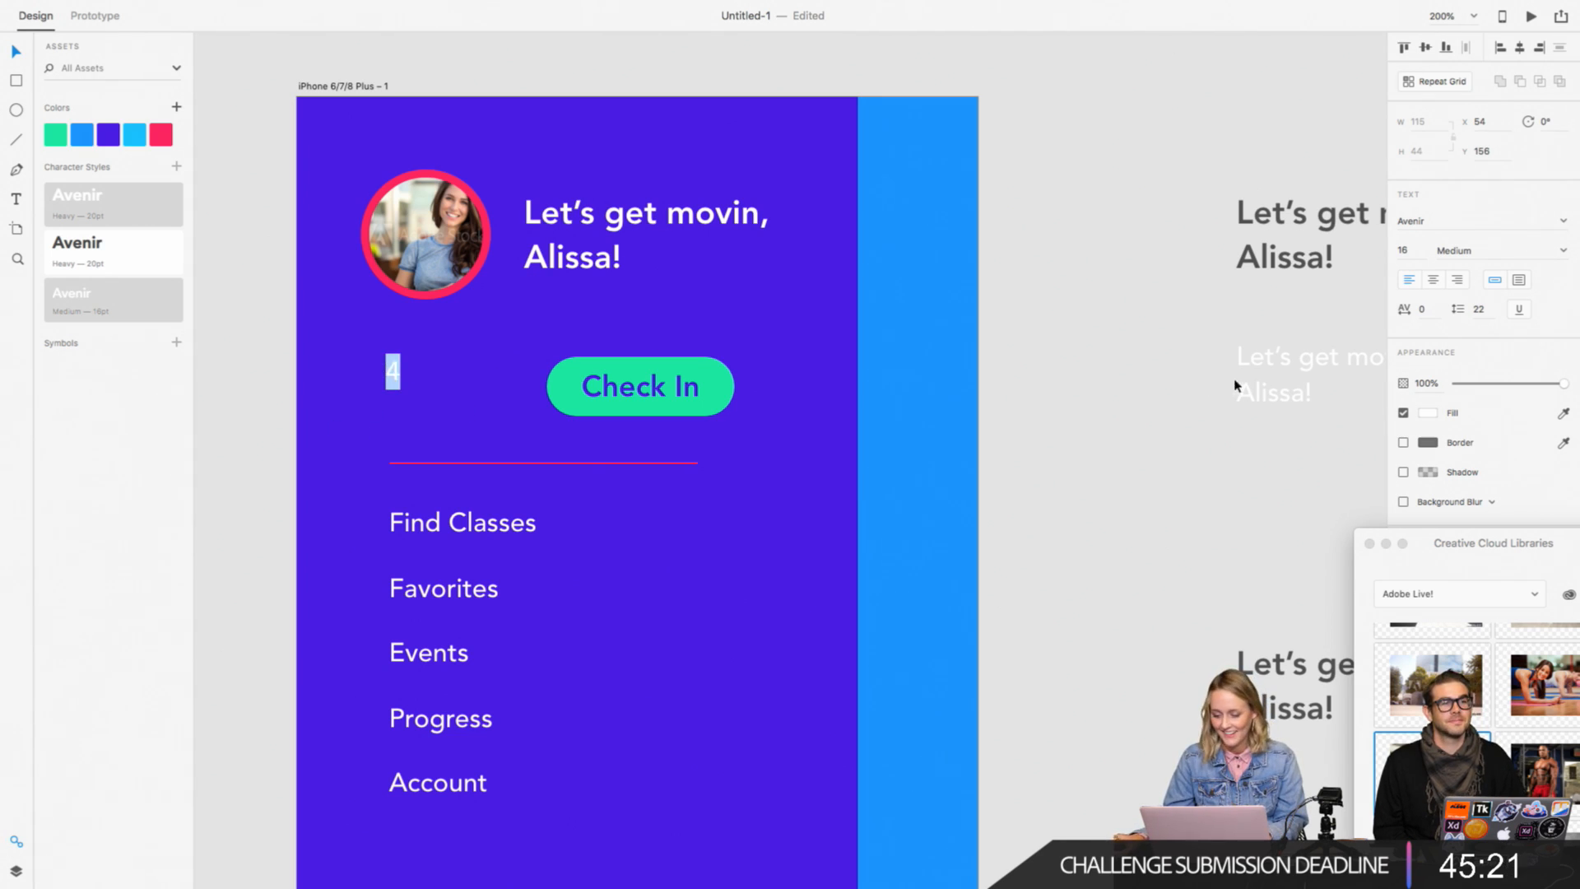
click(1404, 250)
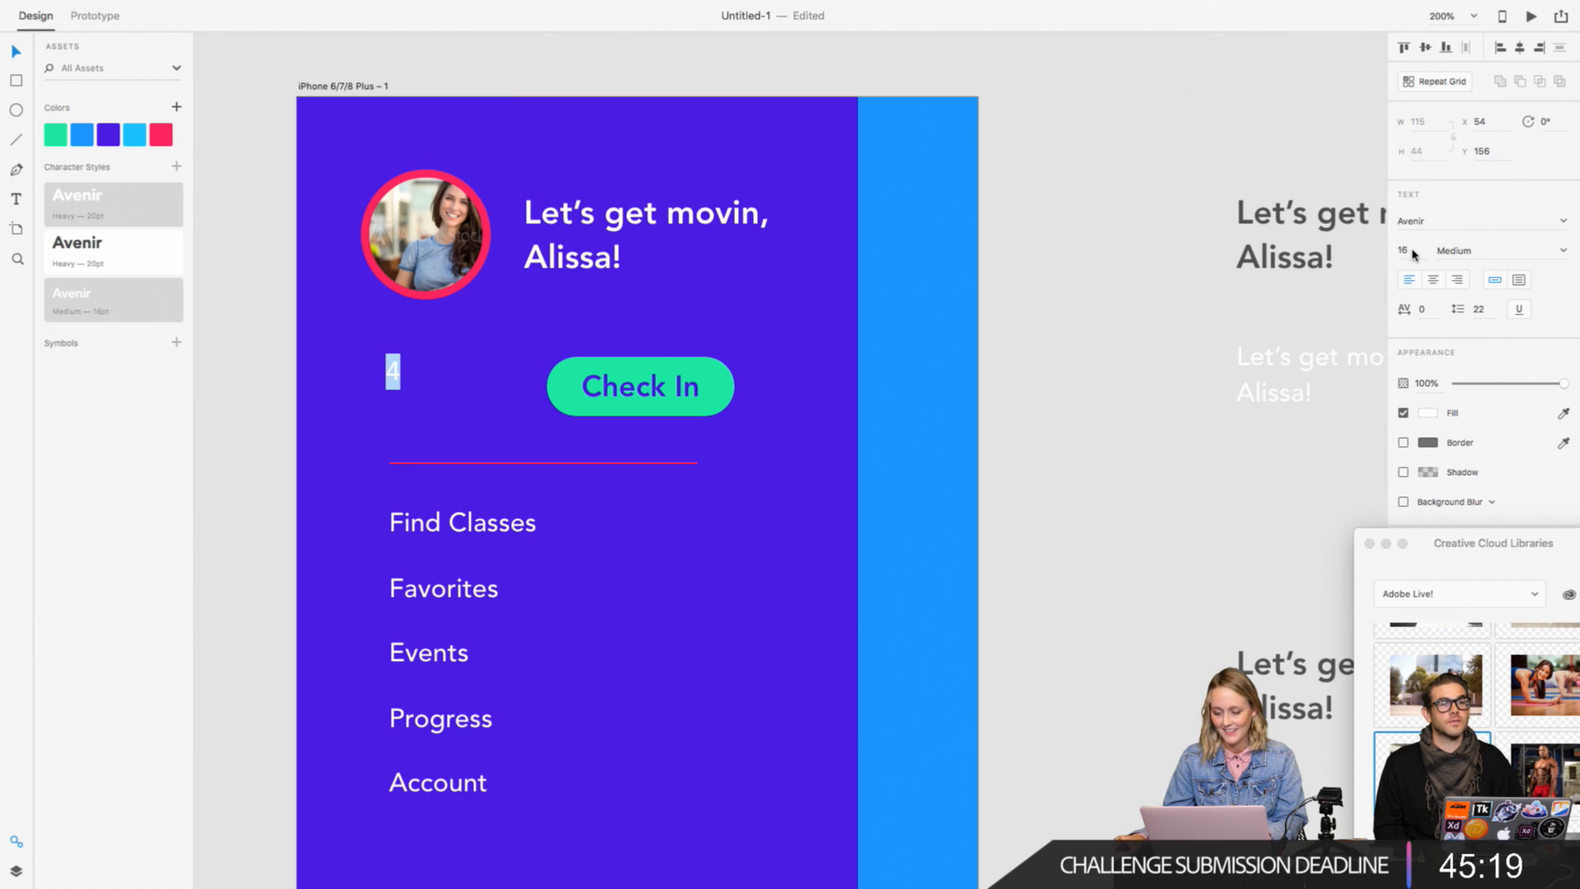
text(20)
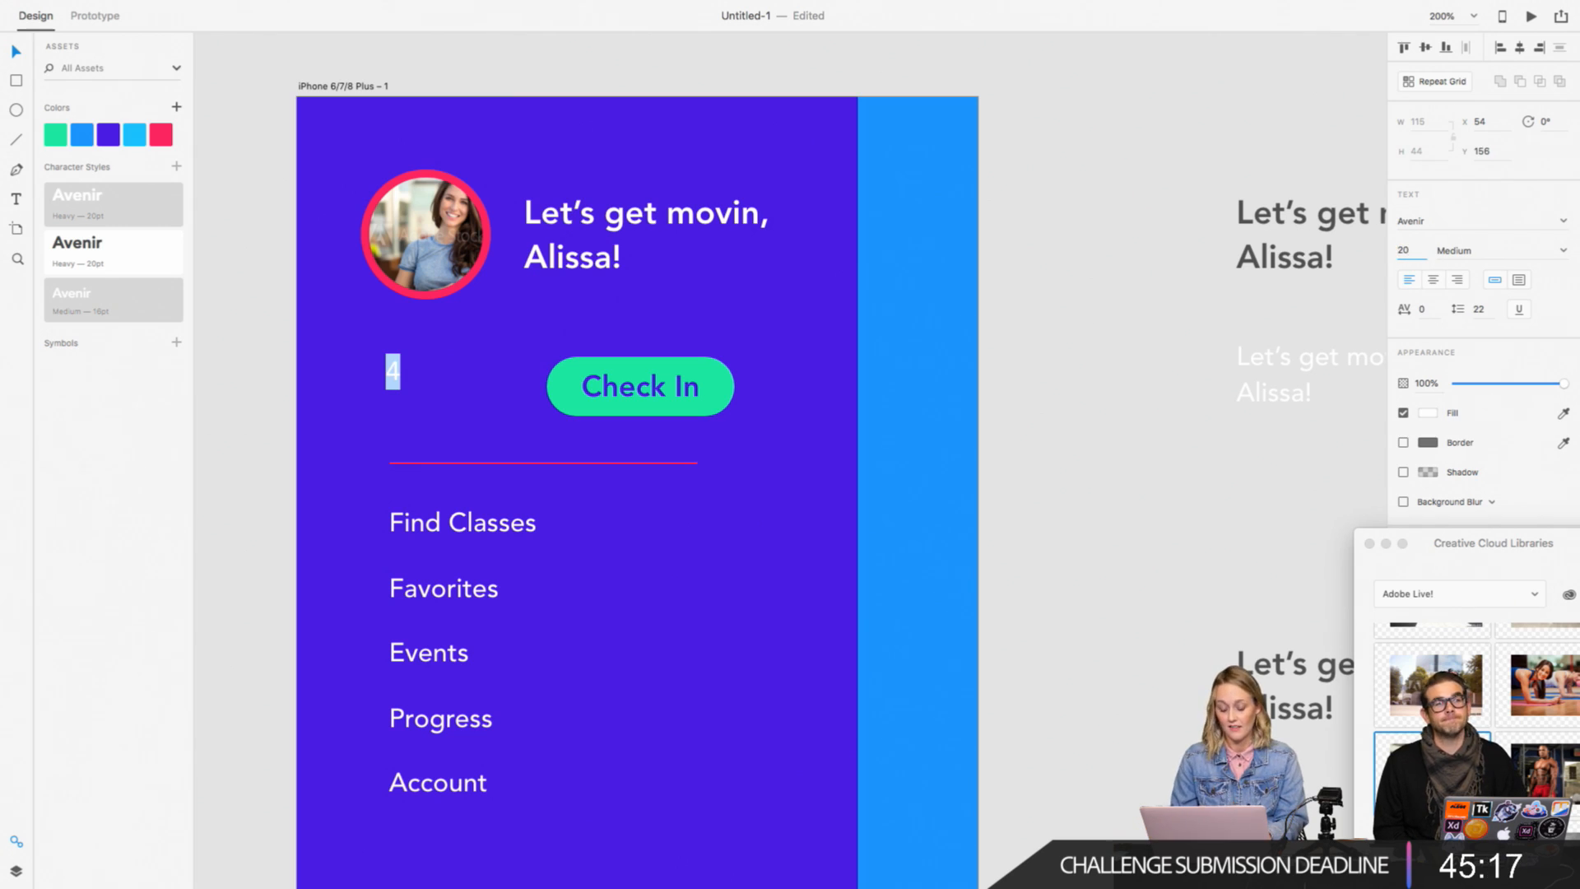
key(Return)
key(Escape)
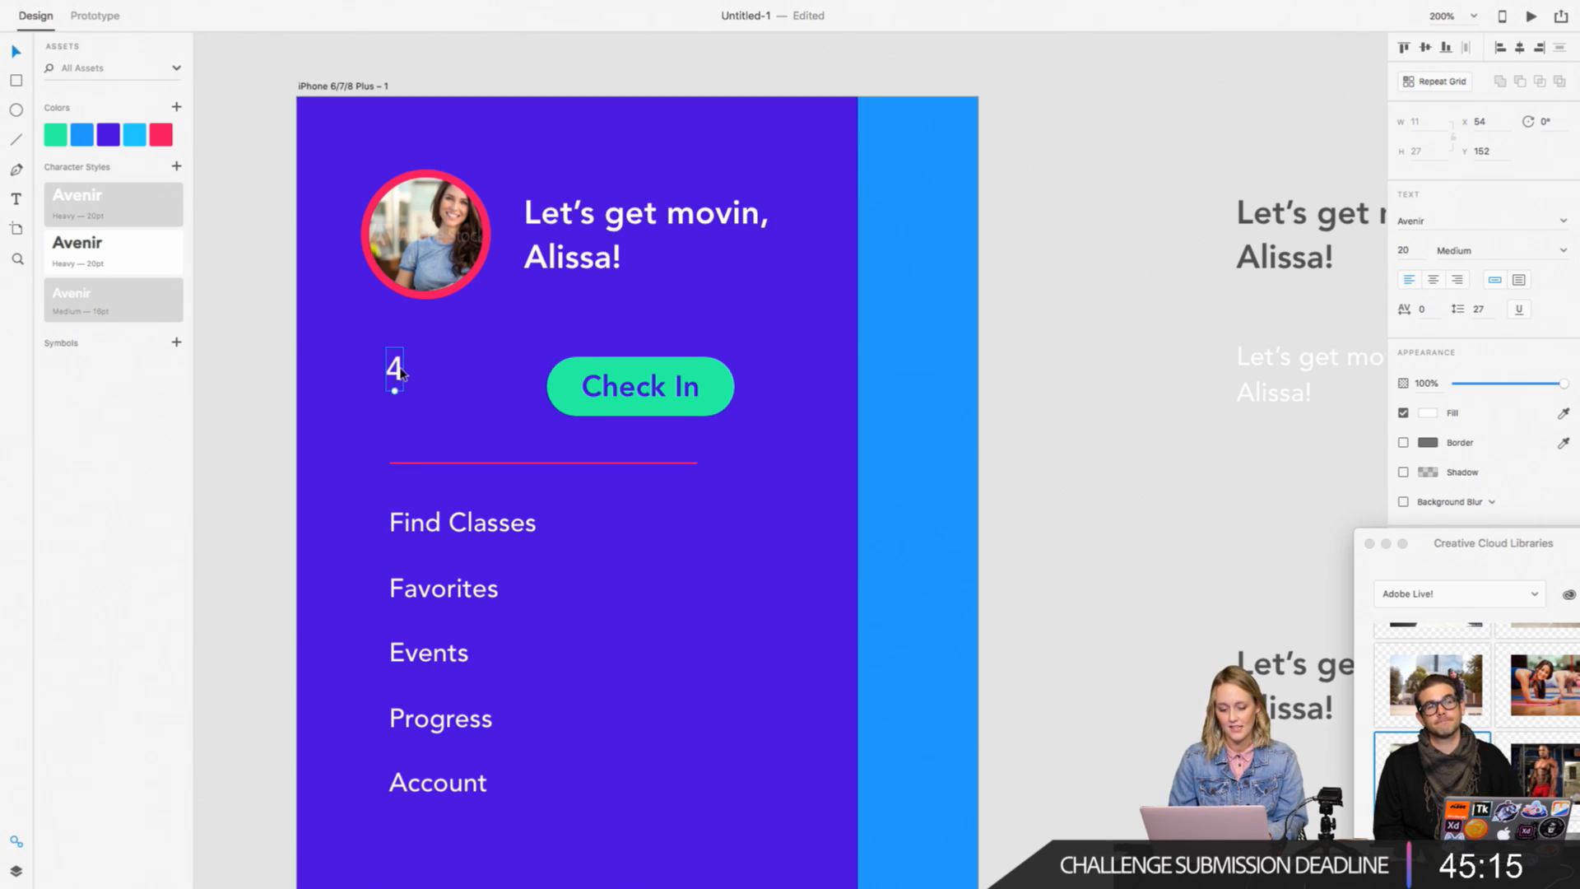
drag(396, 371, 400, 388)
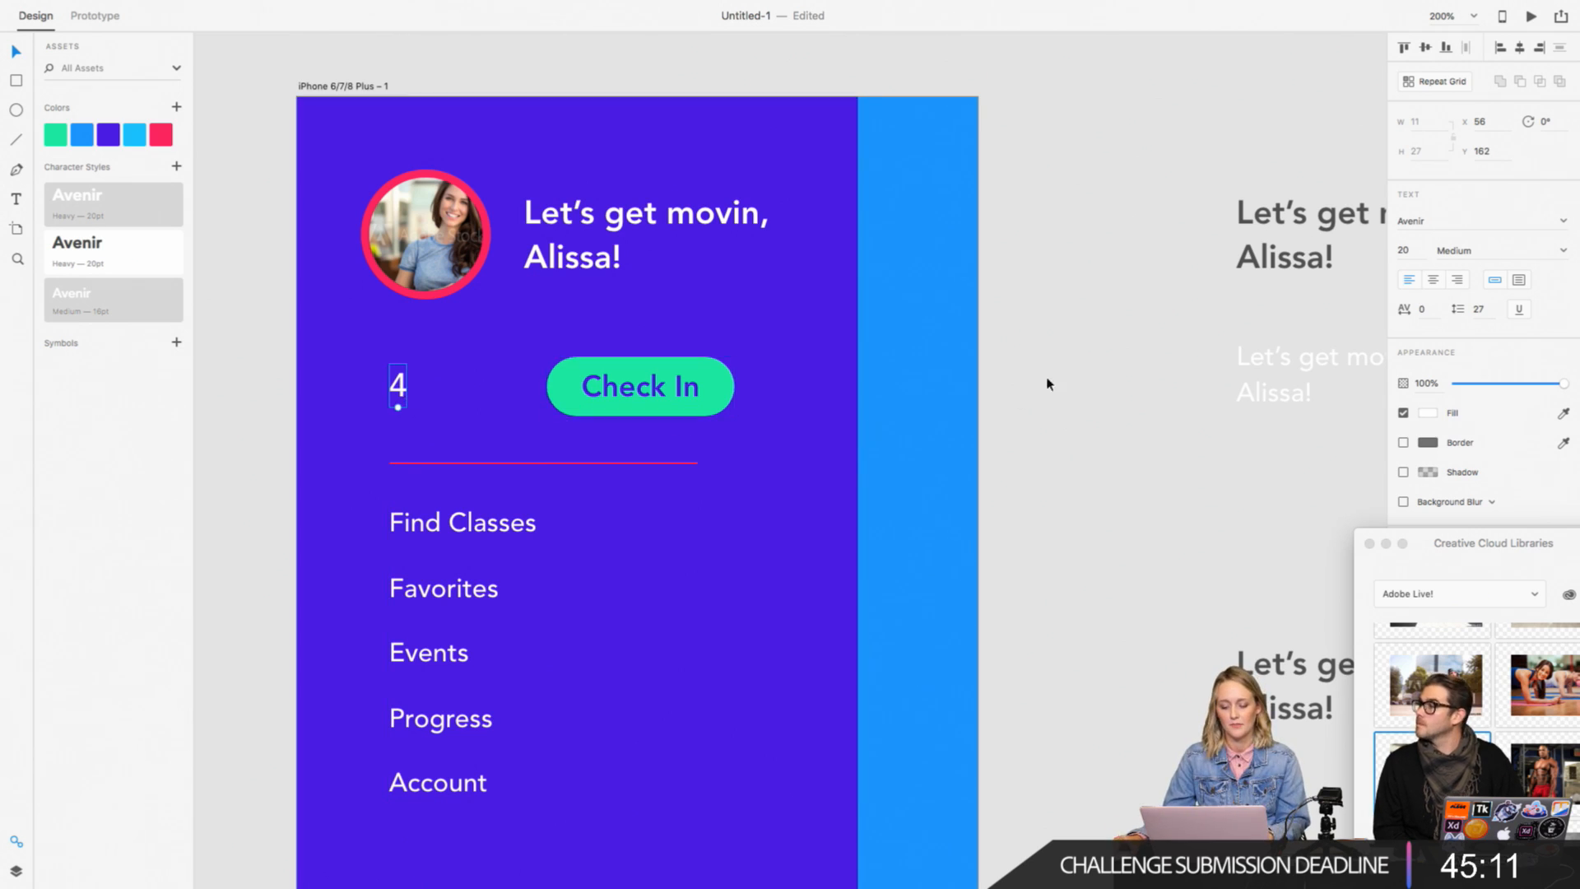
click(1076, 373)
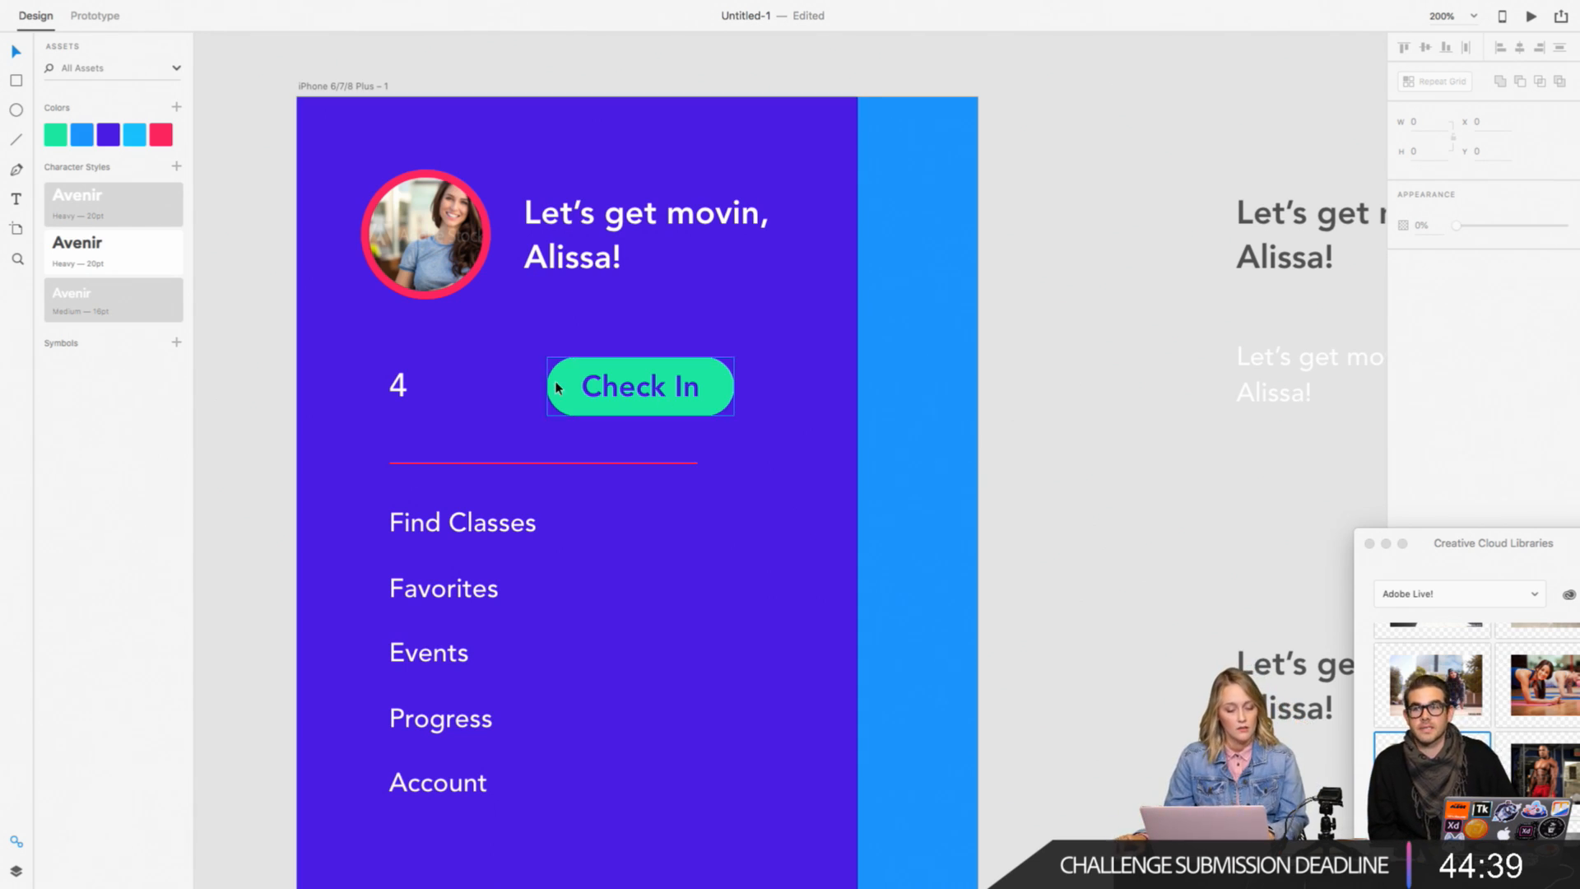
Step: Place a copy of the "4" to its right at X 90 and change its text to "2"
drag(400, 393, 459, 396)
key(super+z)
double_click(455, 386)
text(2)
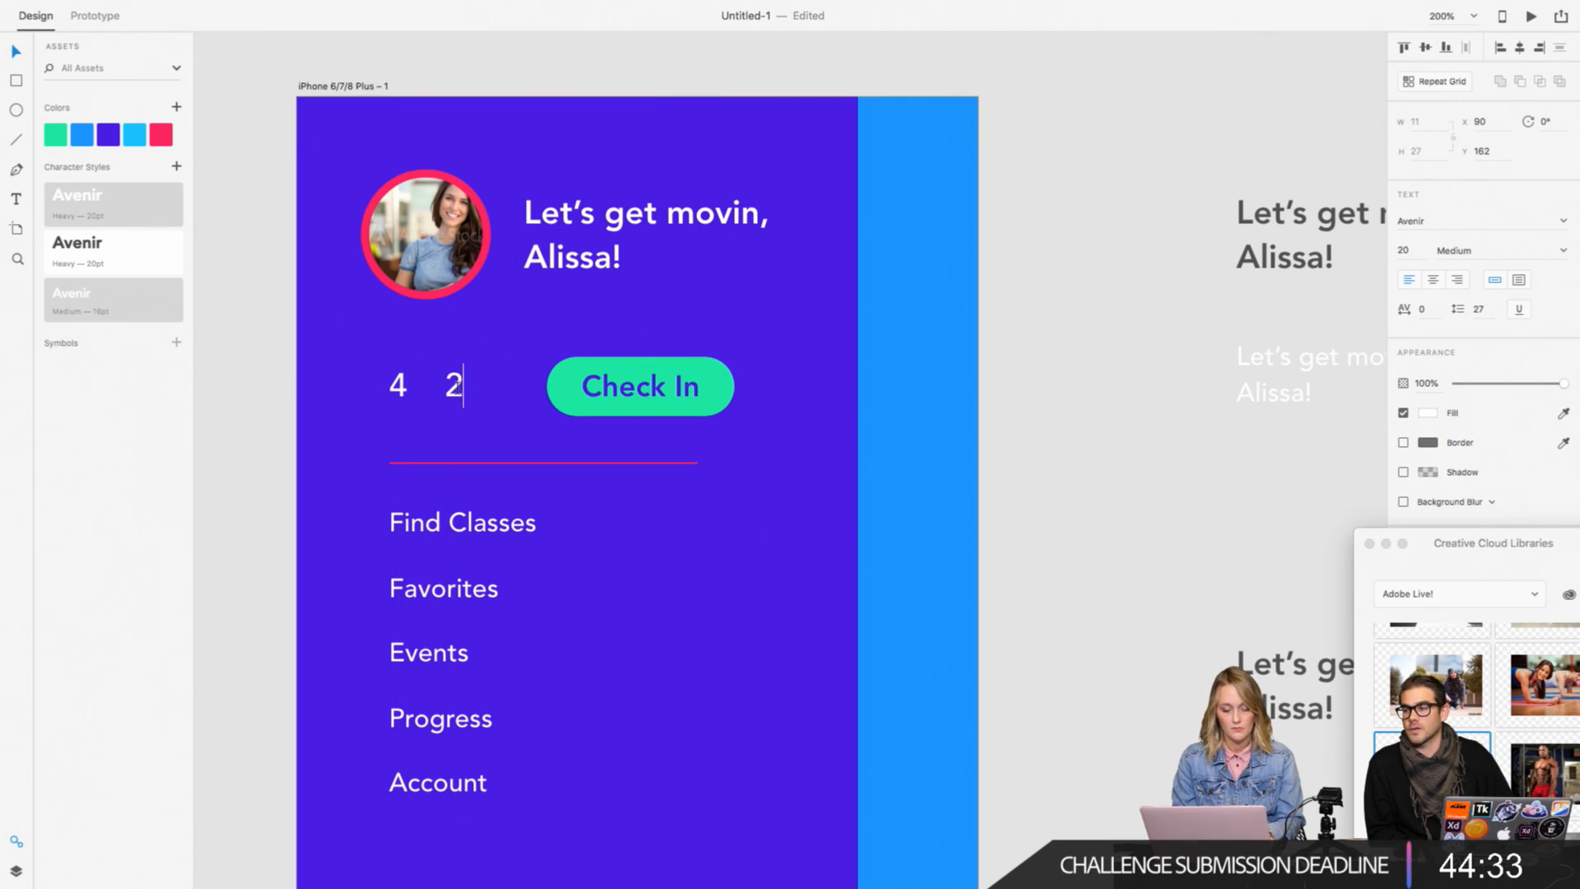
key(Escape)
Step: Set the font weight of both numbers, "4" and "2", to Heavy
shift+click(400, 387)
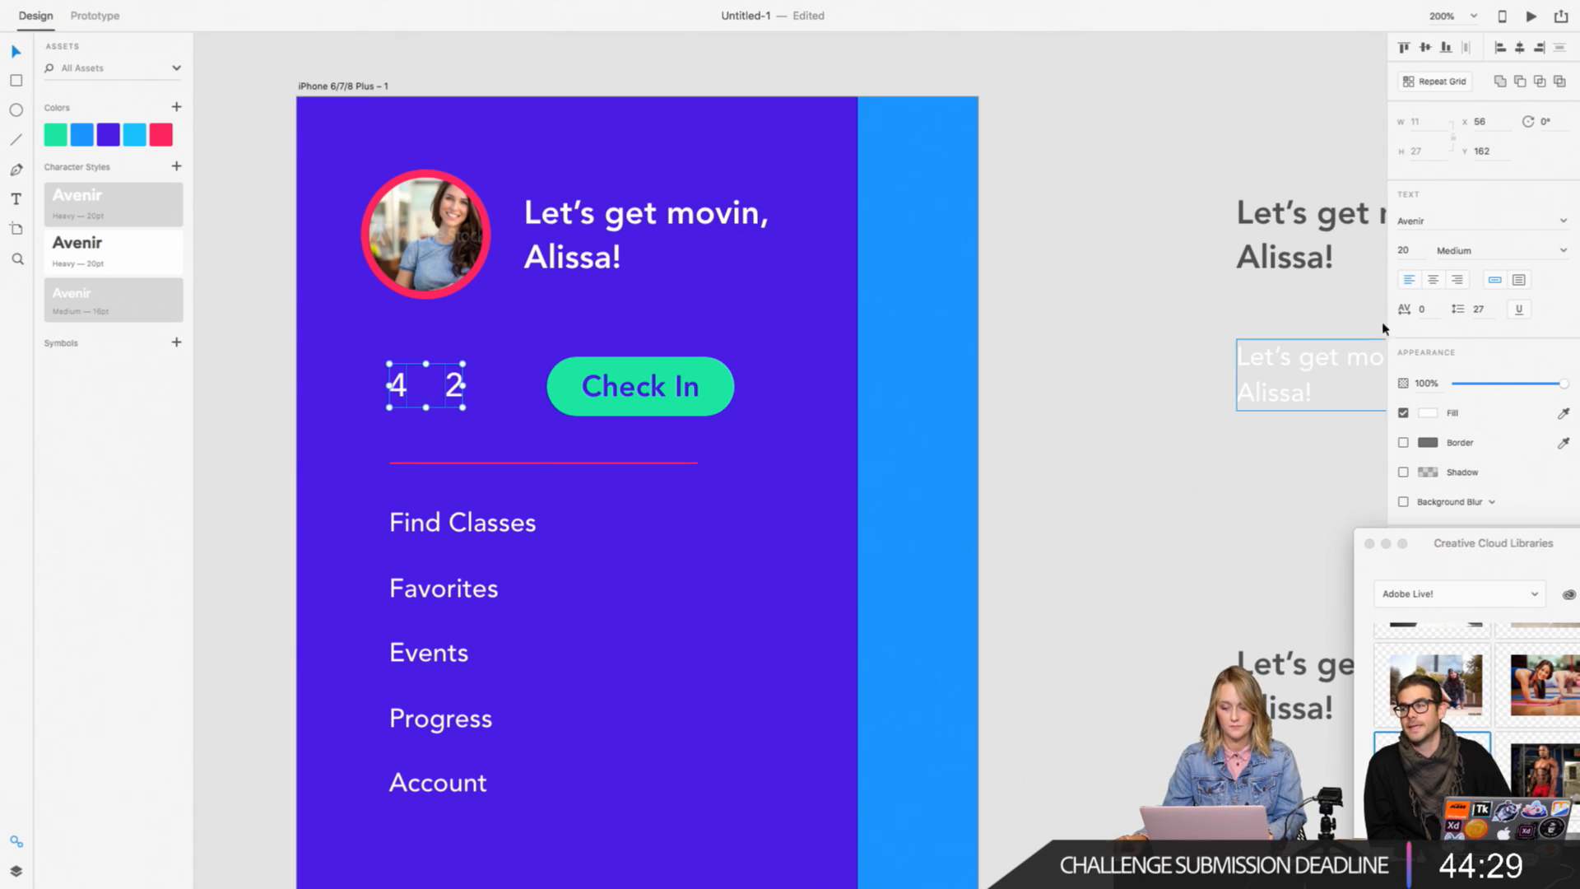
click(1563, 251)
click(1473, 385)
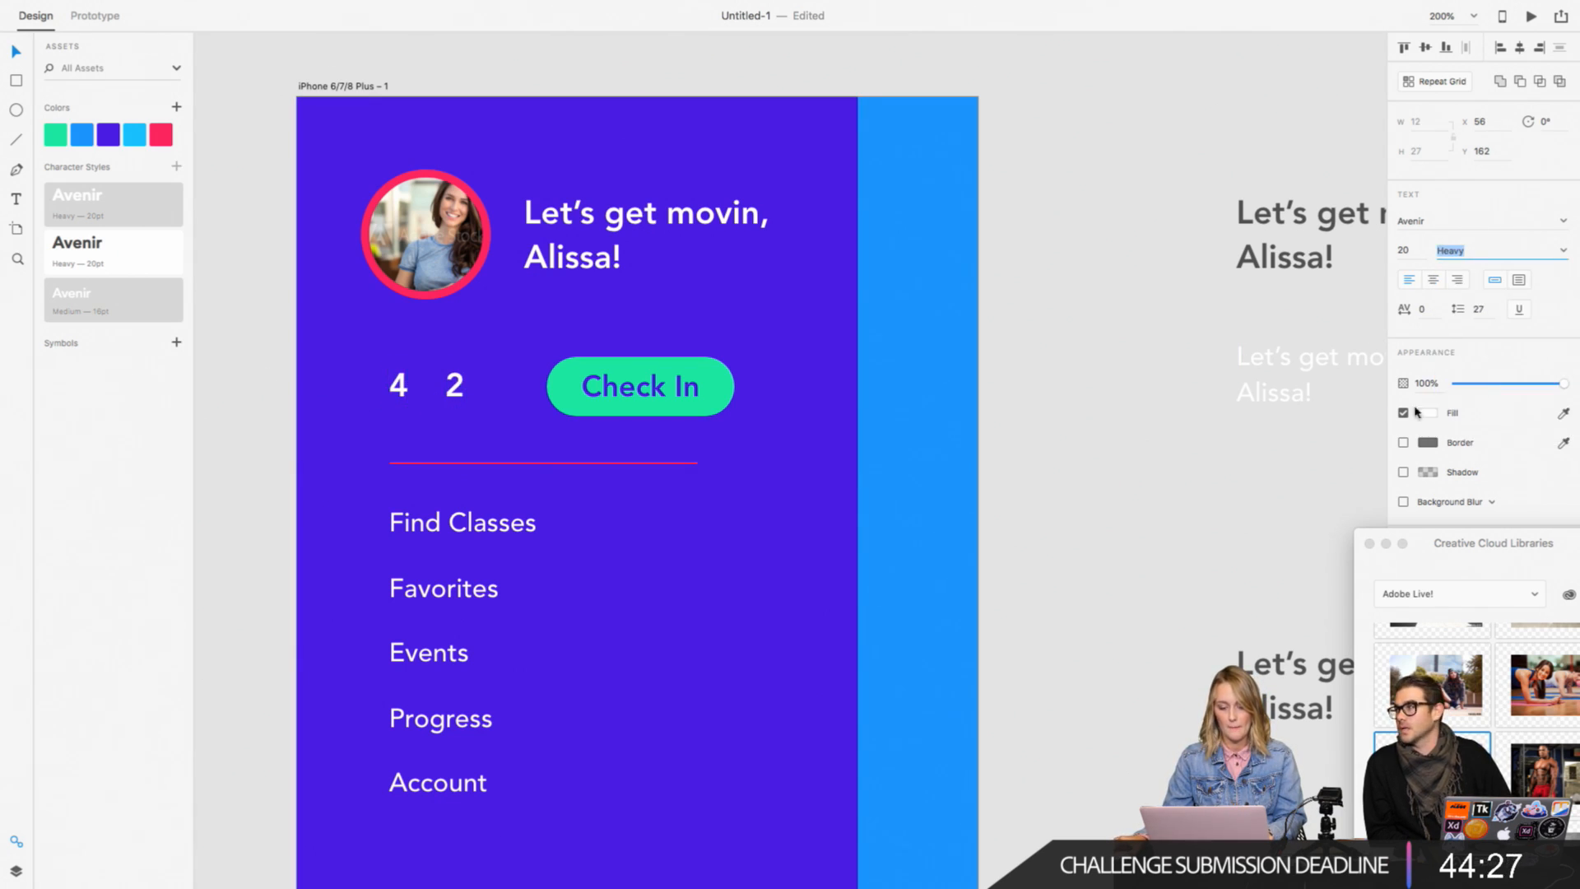
click(1119, 404)
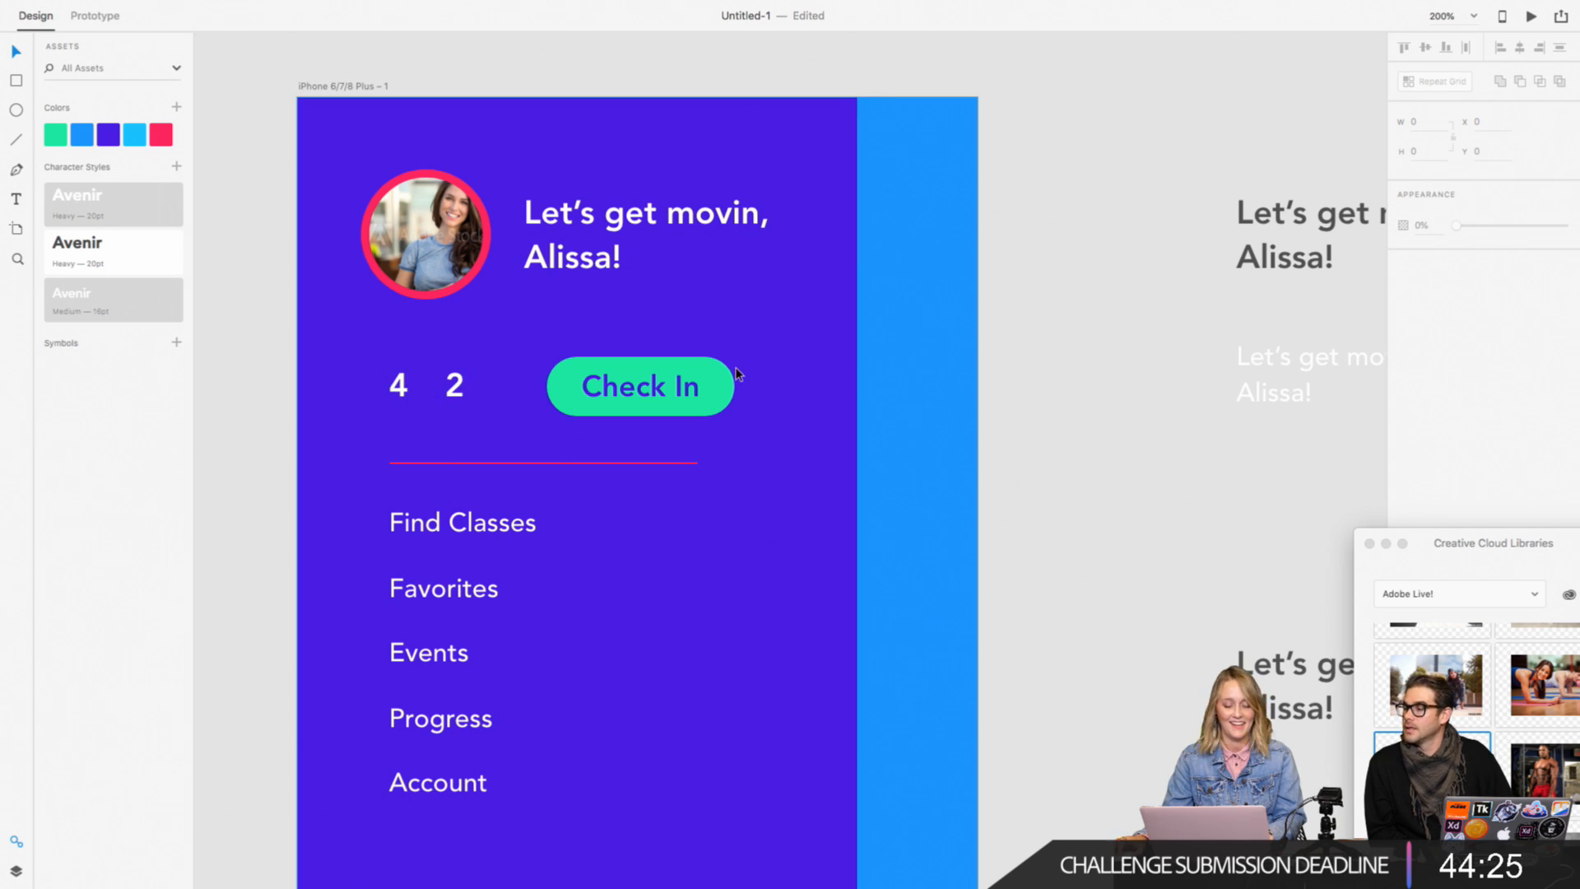
Step: Place a copy of the "Find Classes" menu item on the empty canvas right of the artboard
click(404, 395)
click(402, 517)
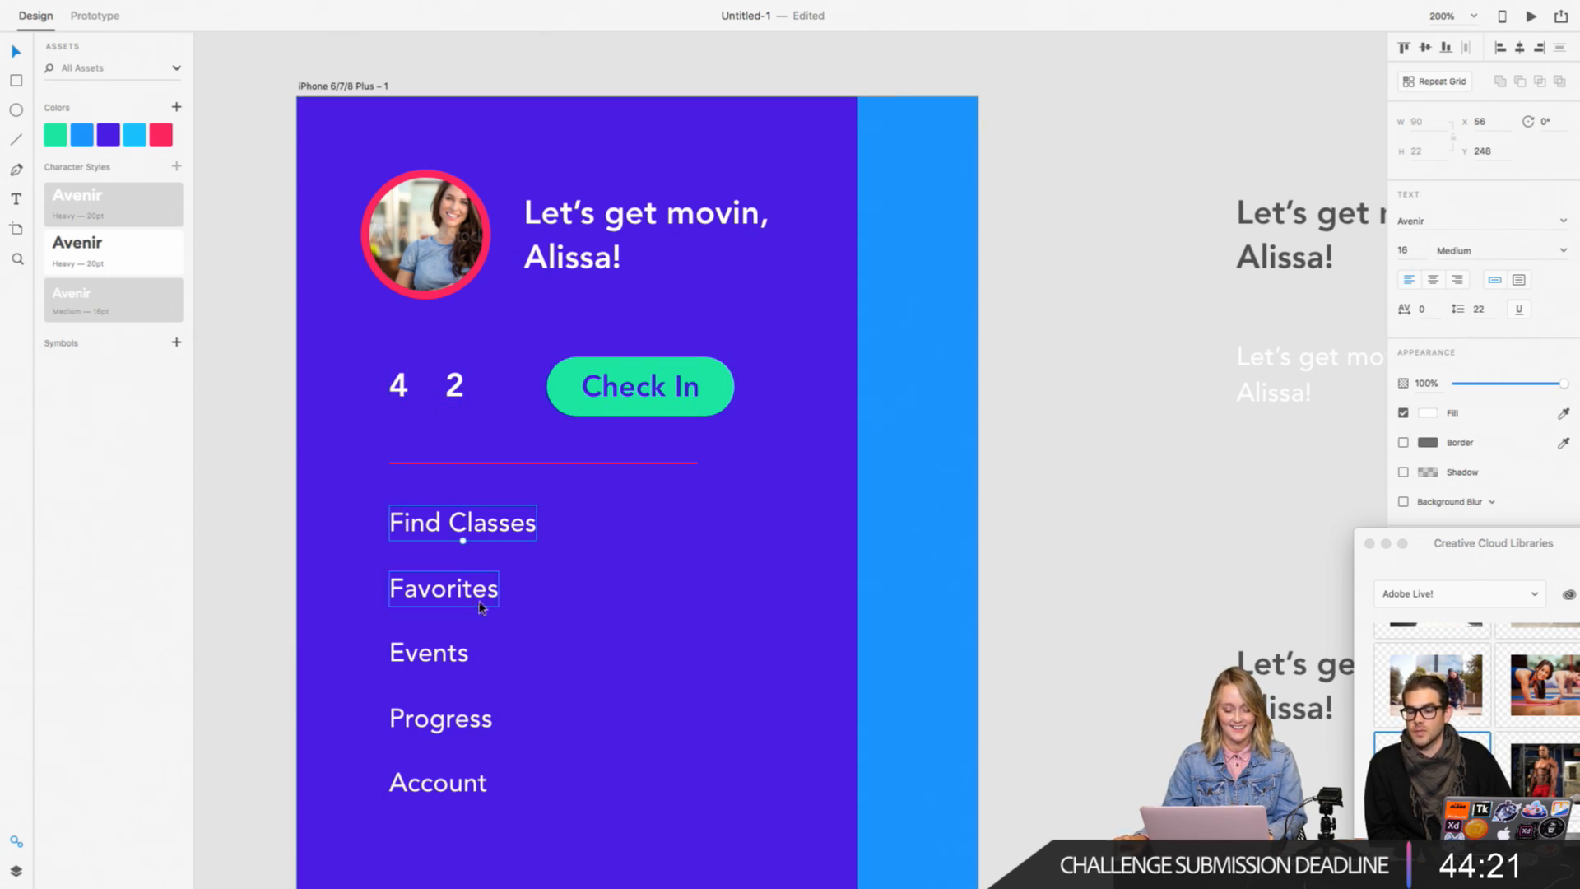
drag(458, 522, 1118, 486)
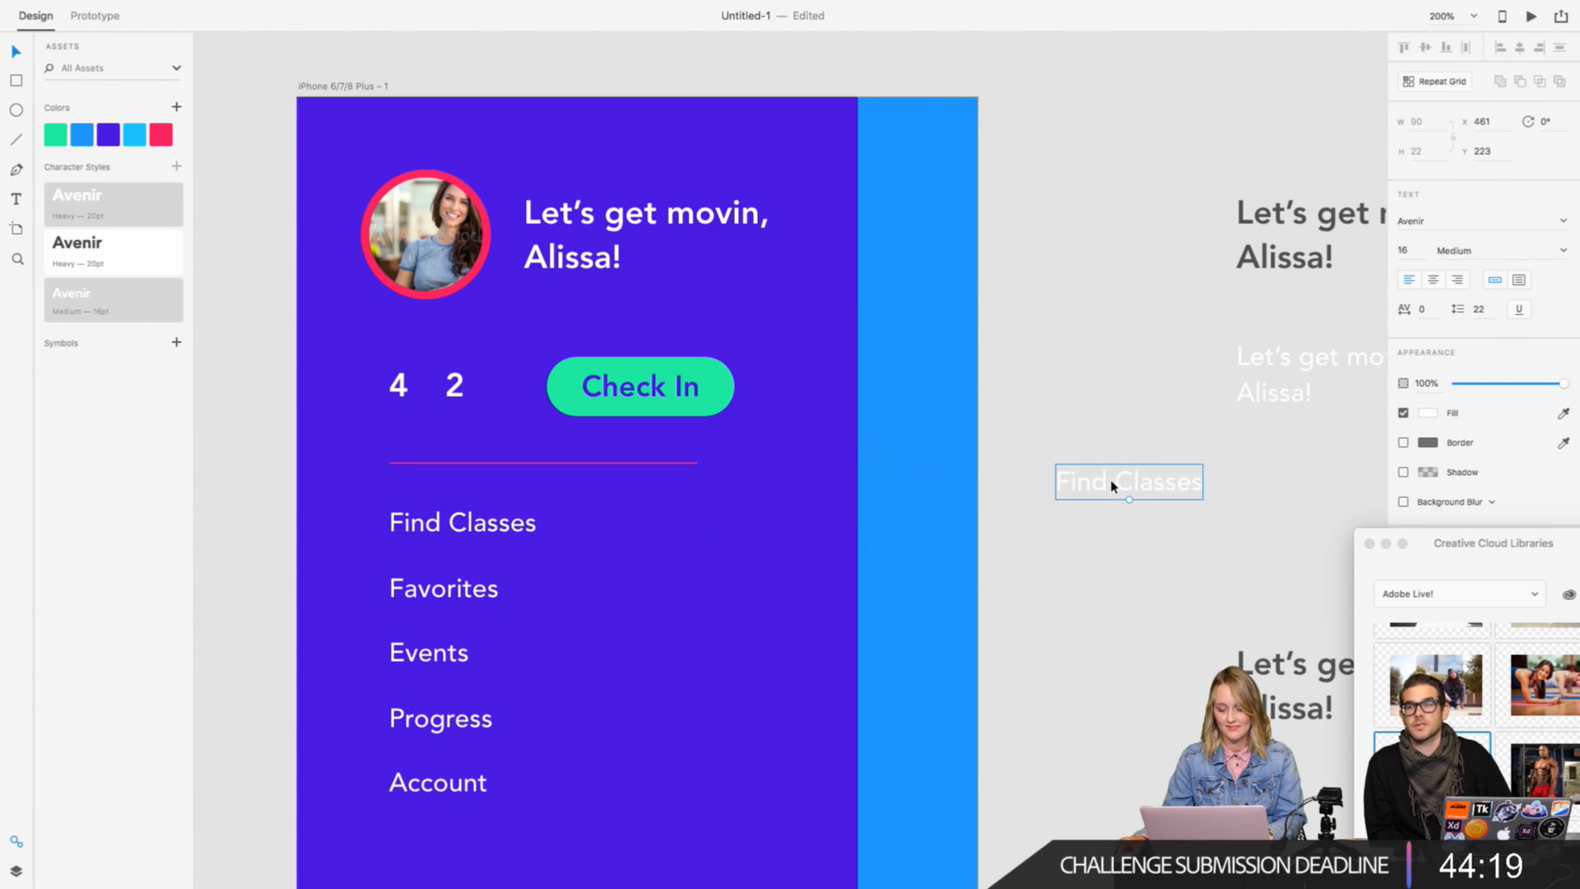
Step: Format the "Find Classes" copy outside the artboard in Avenir Light at font size 12
double_click(1127, 484)
click(1390, 251)
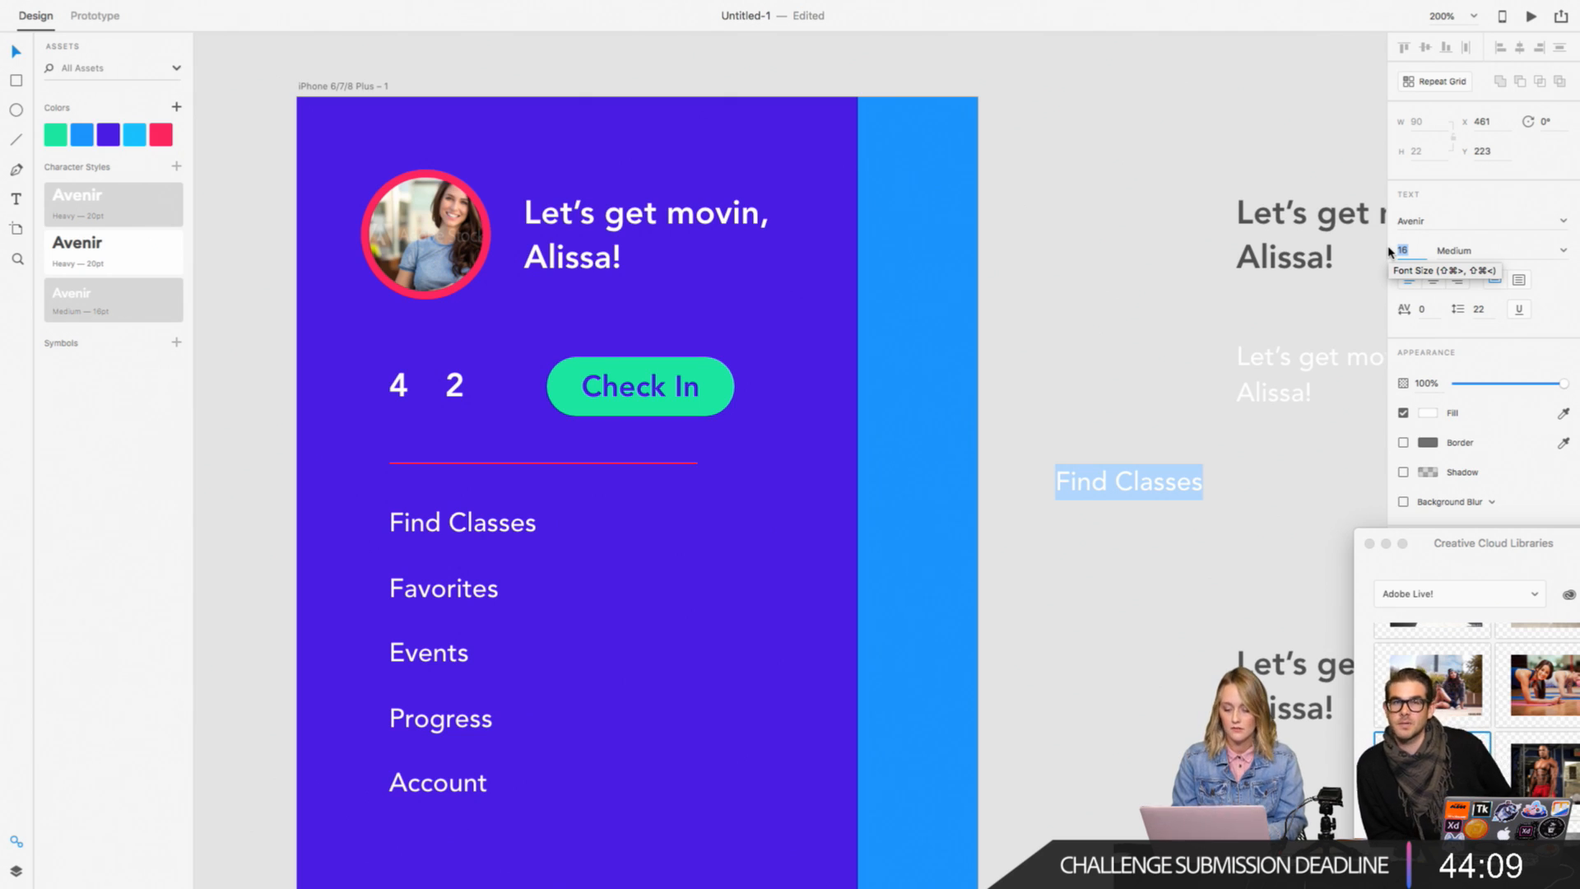
text(14)
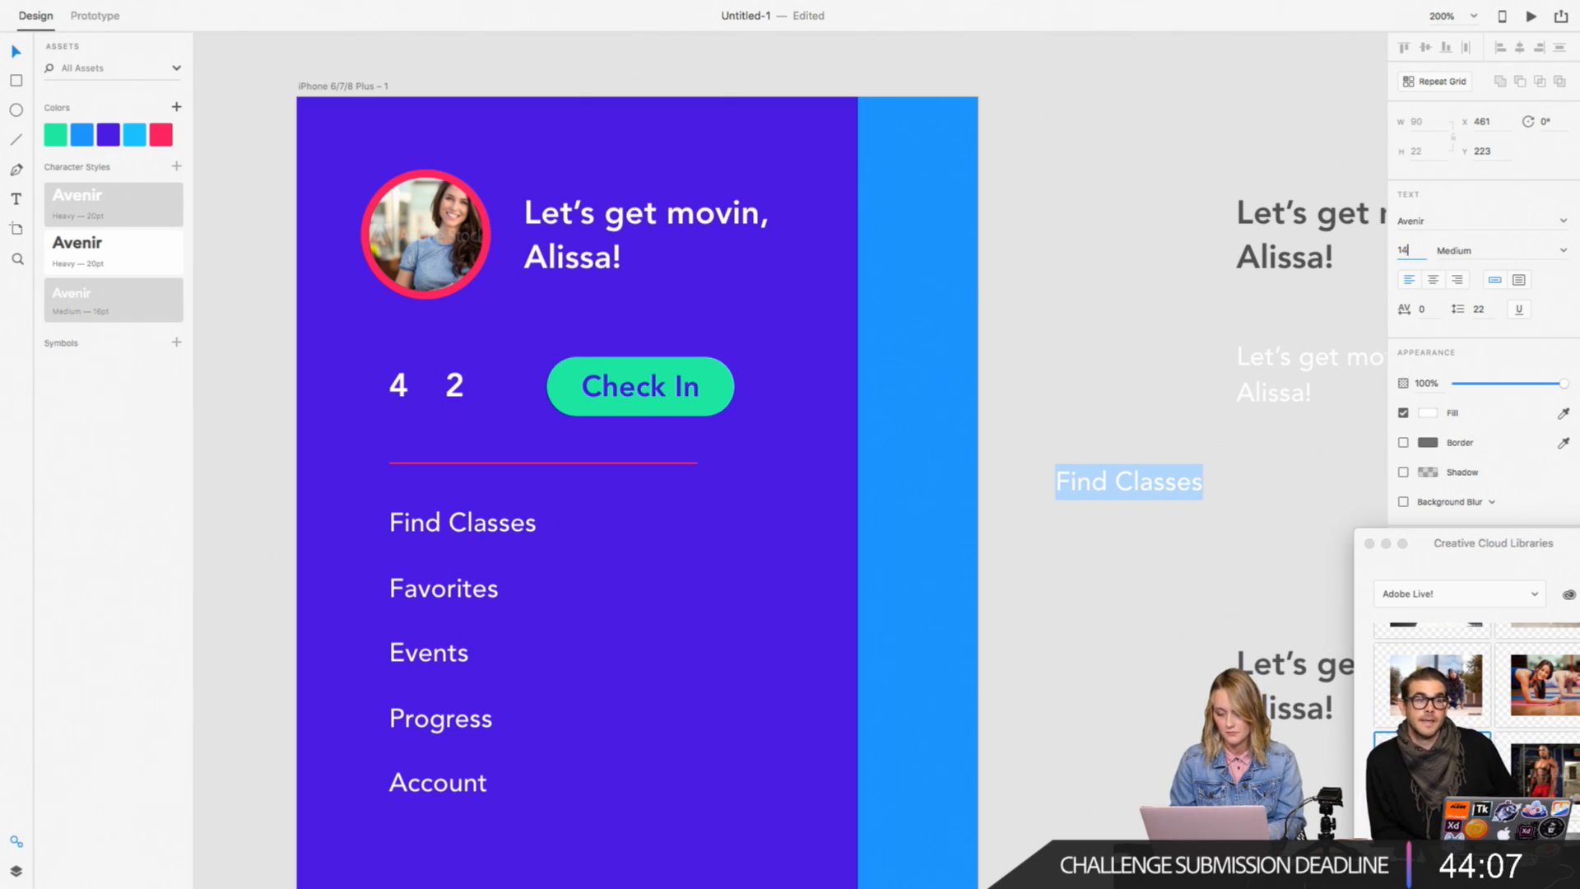
key(Return)
text(1)
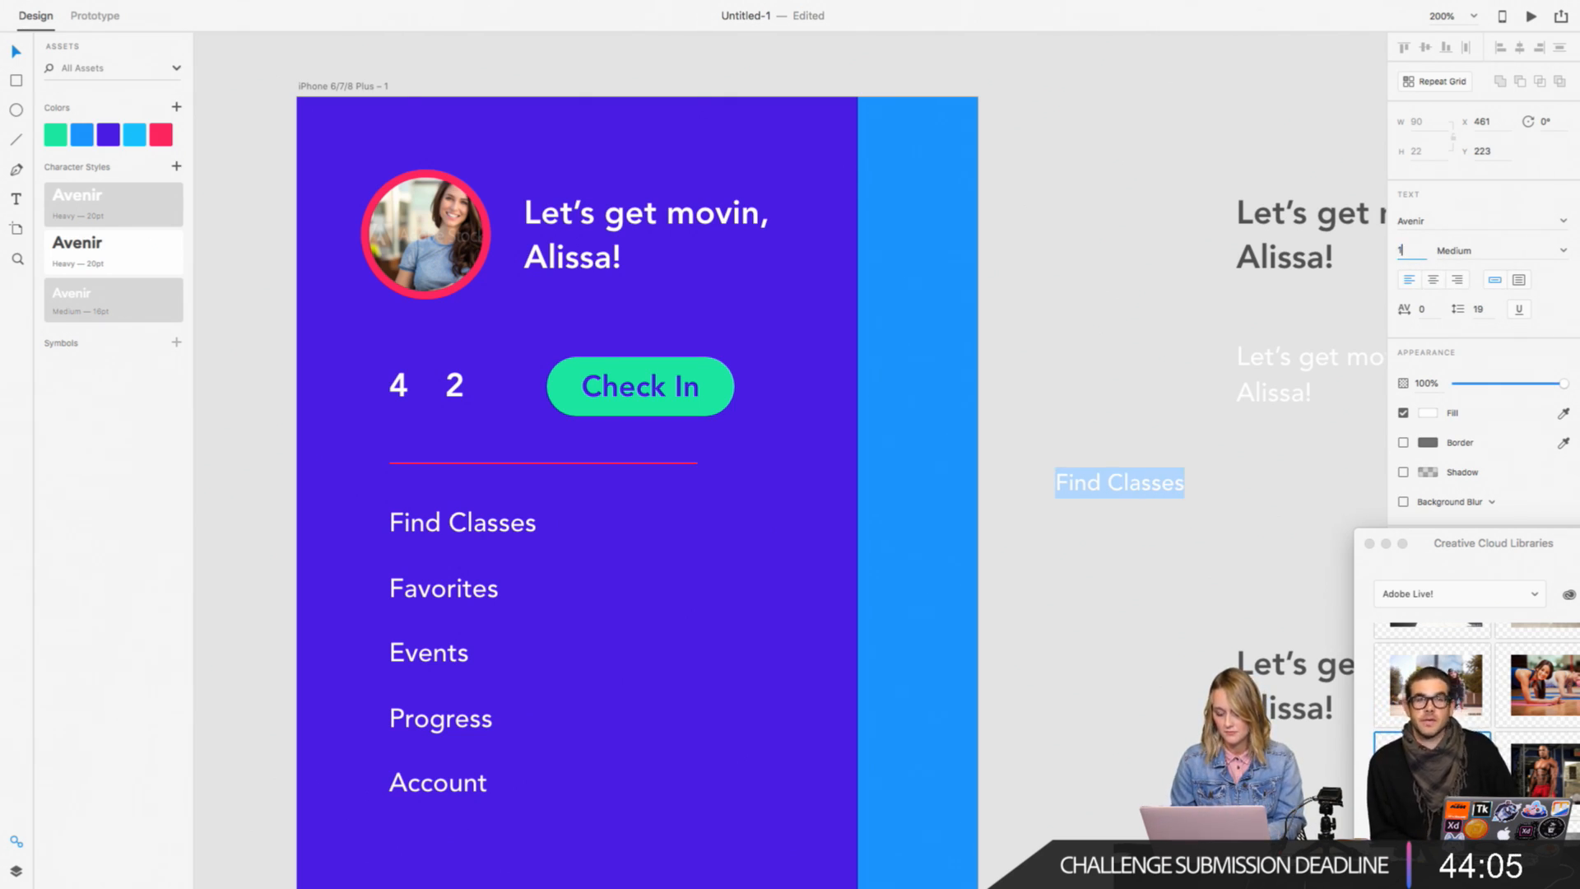
text(3)
key(BackSpace)
text(2)
key(Return)
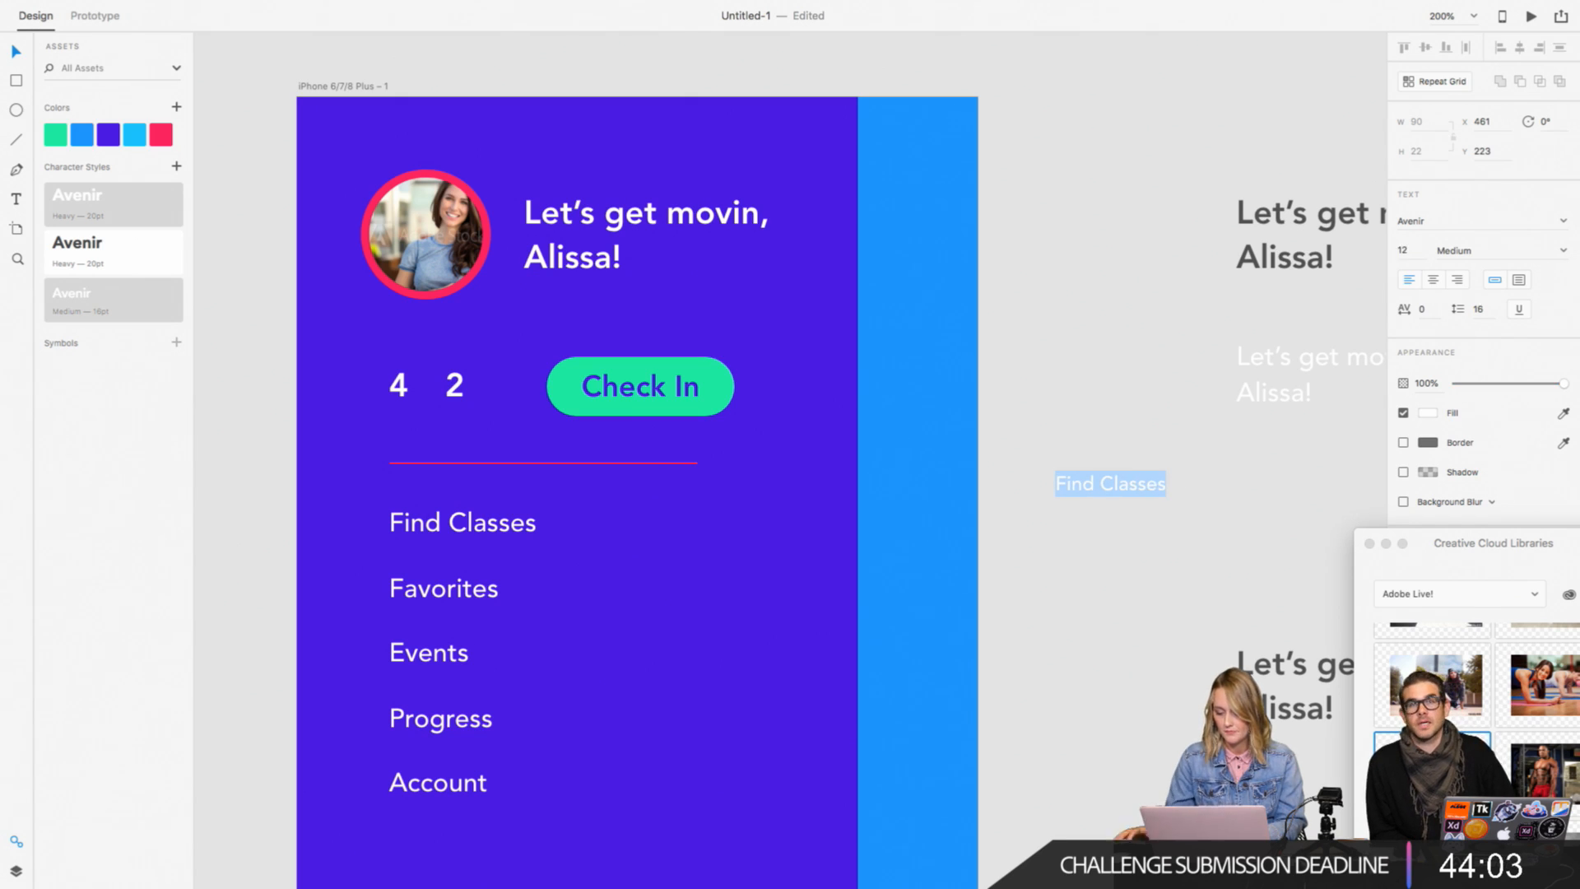
click(1561, 251)
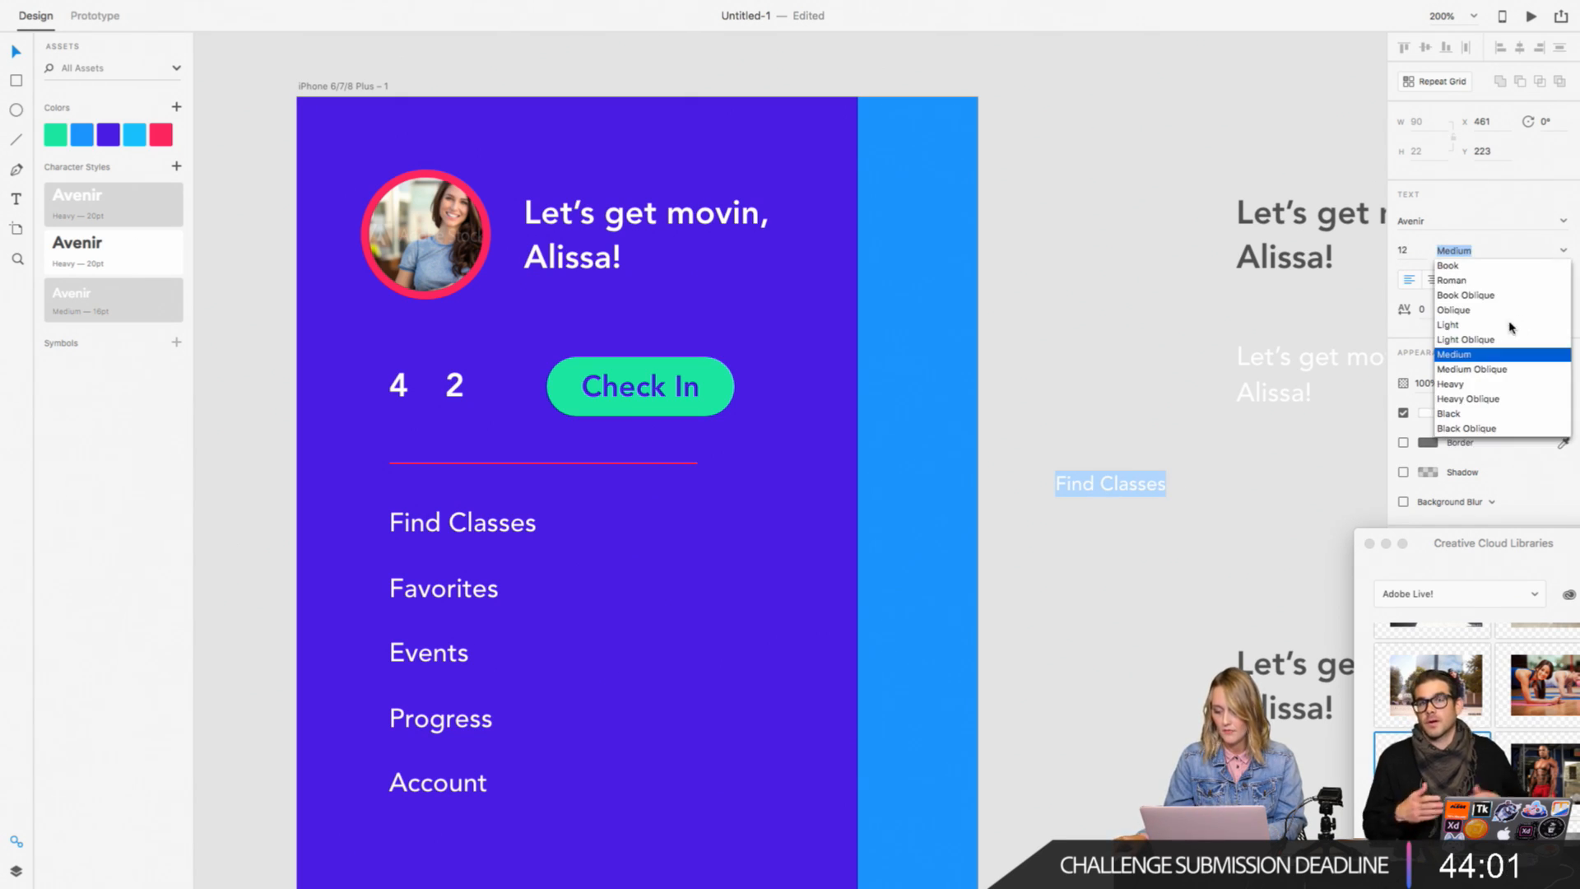
click(1498, 325)
key(Escape)
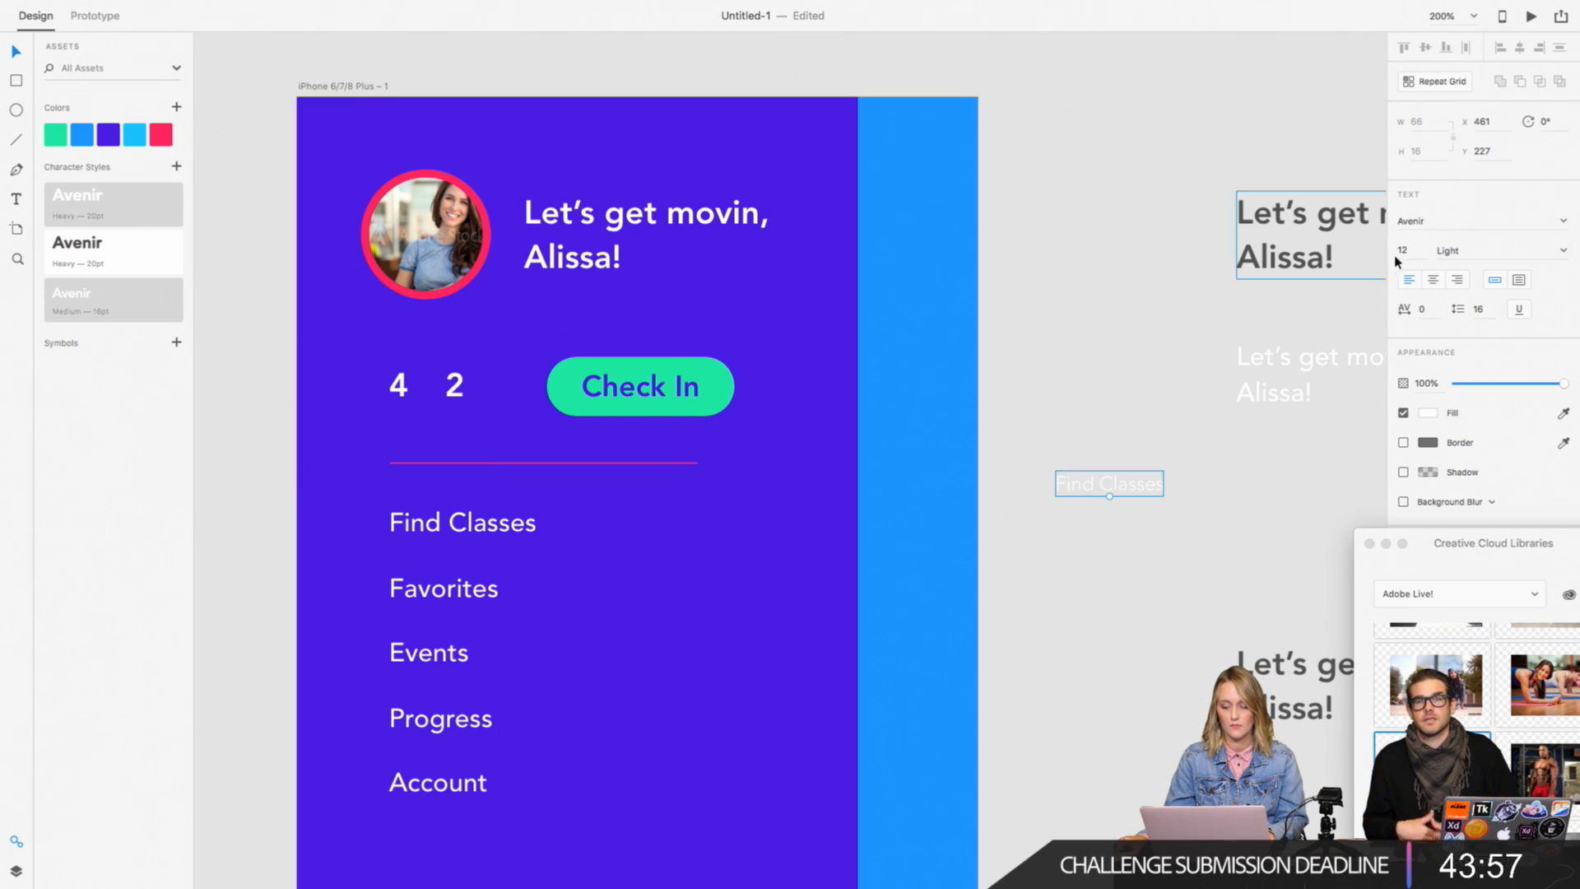
Step: Add a copy of the small light label to the purple panel, retype it as "Class Countdown" and place it just above the numbers
drag(1081, 493, 414, 428)
double_click(414, 423)
text(Cla)
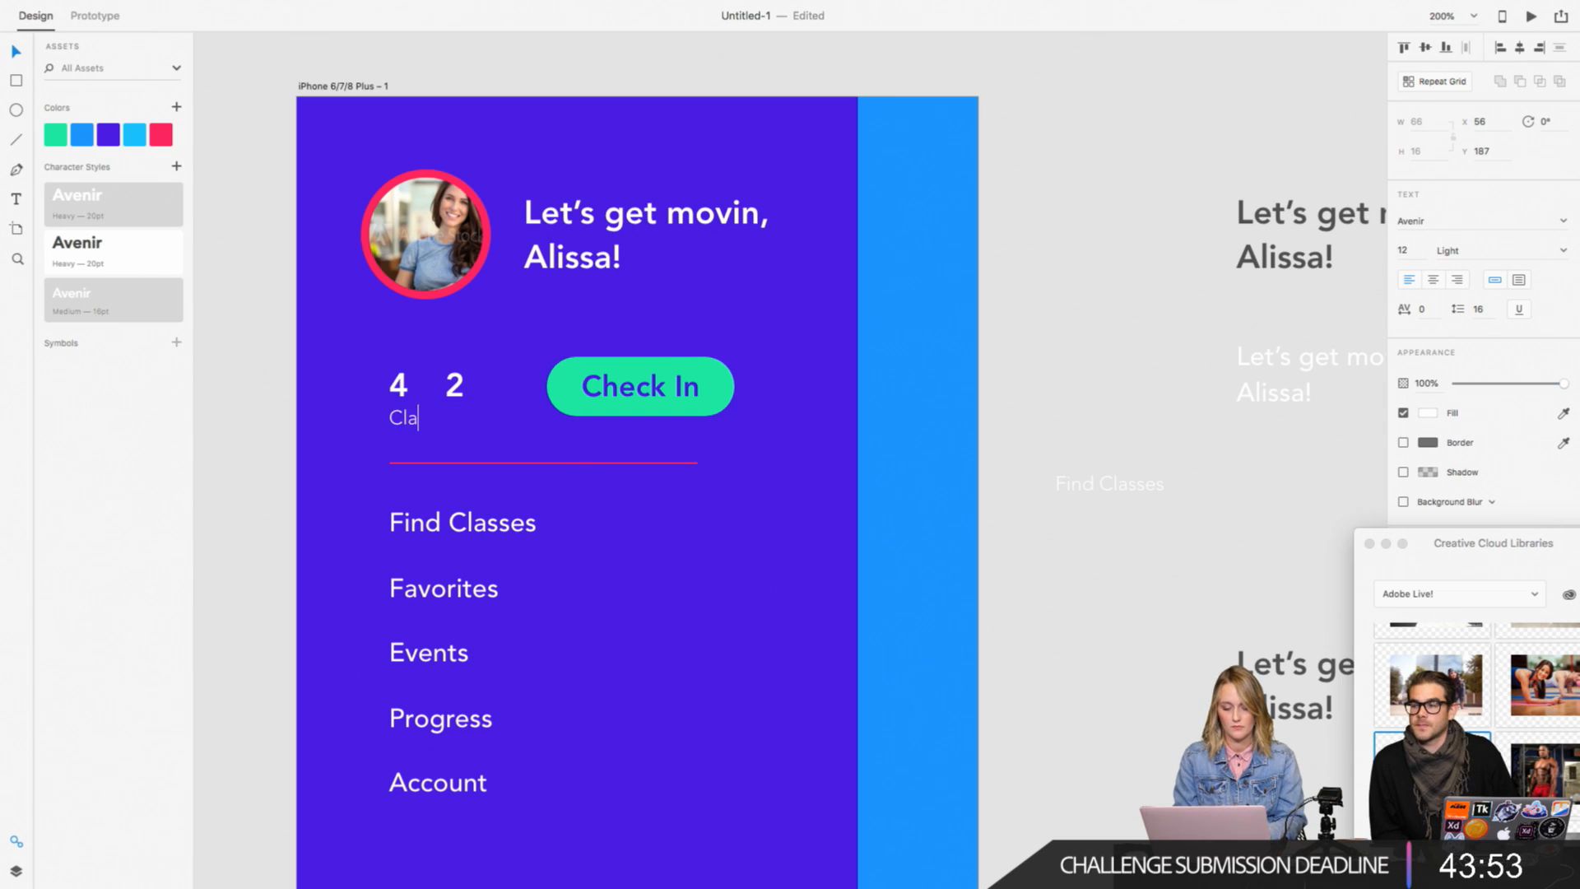
text(ss Countdown)
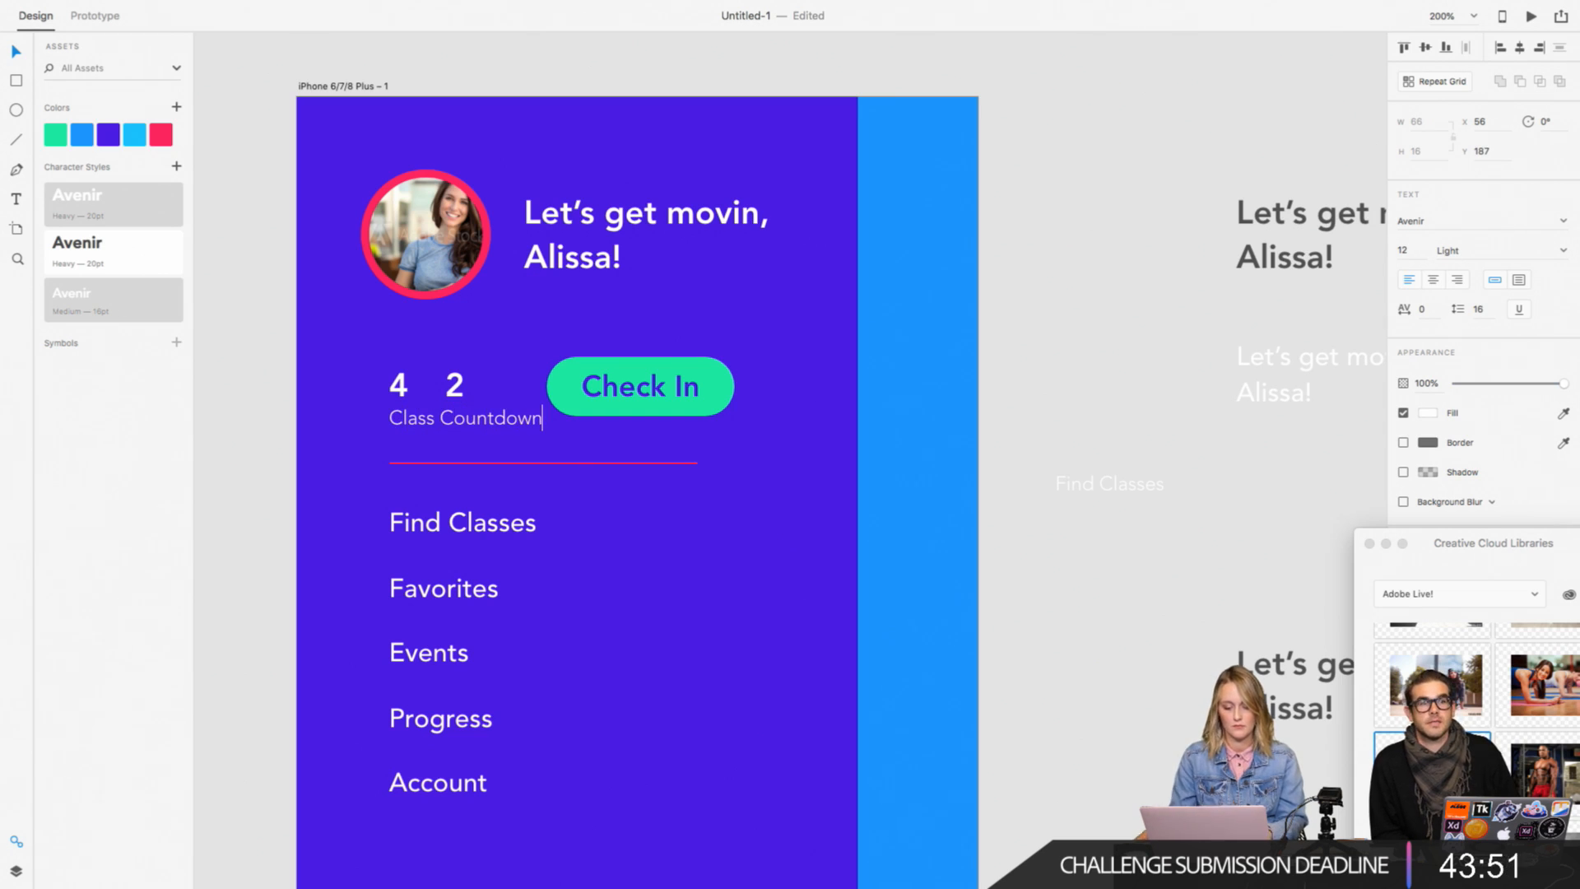
key(Escape)
drag(392, 420, 412, 359)
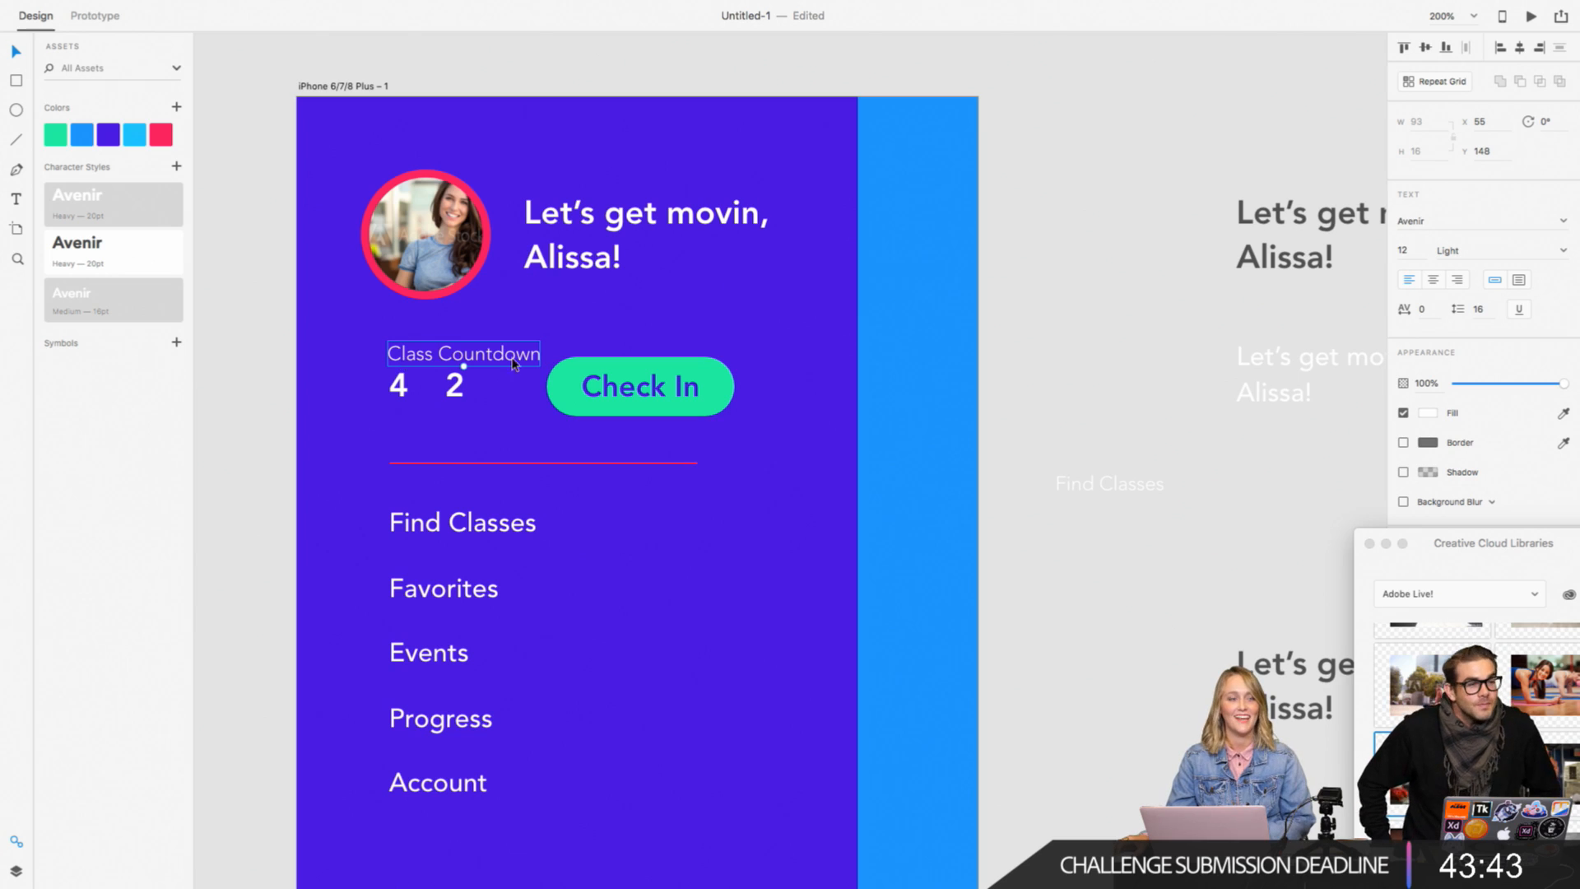
Step: Shift the "Check In" button slightly right and lower the "4" and "2" slightly beneath the "Class Countdown" label
click(590, 383)
drag(575, 384, 596, 388)
click(400, 386)
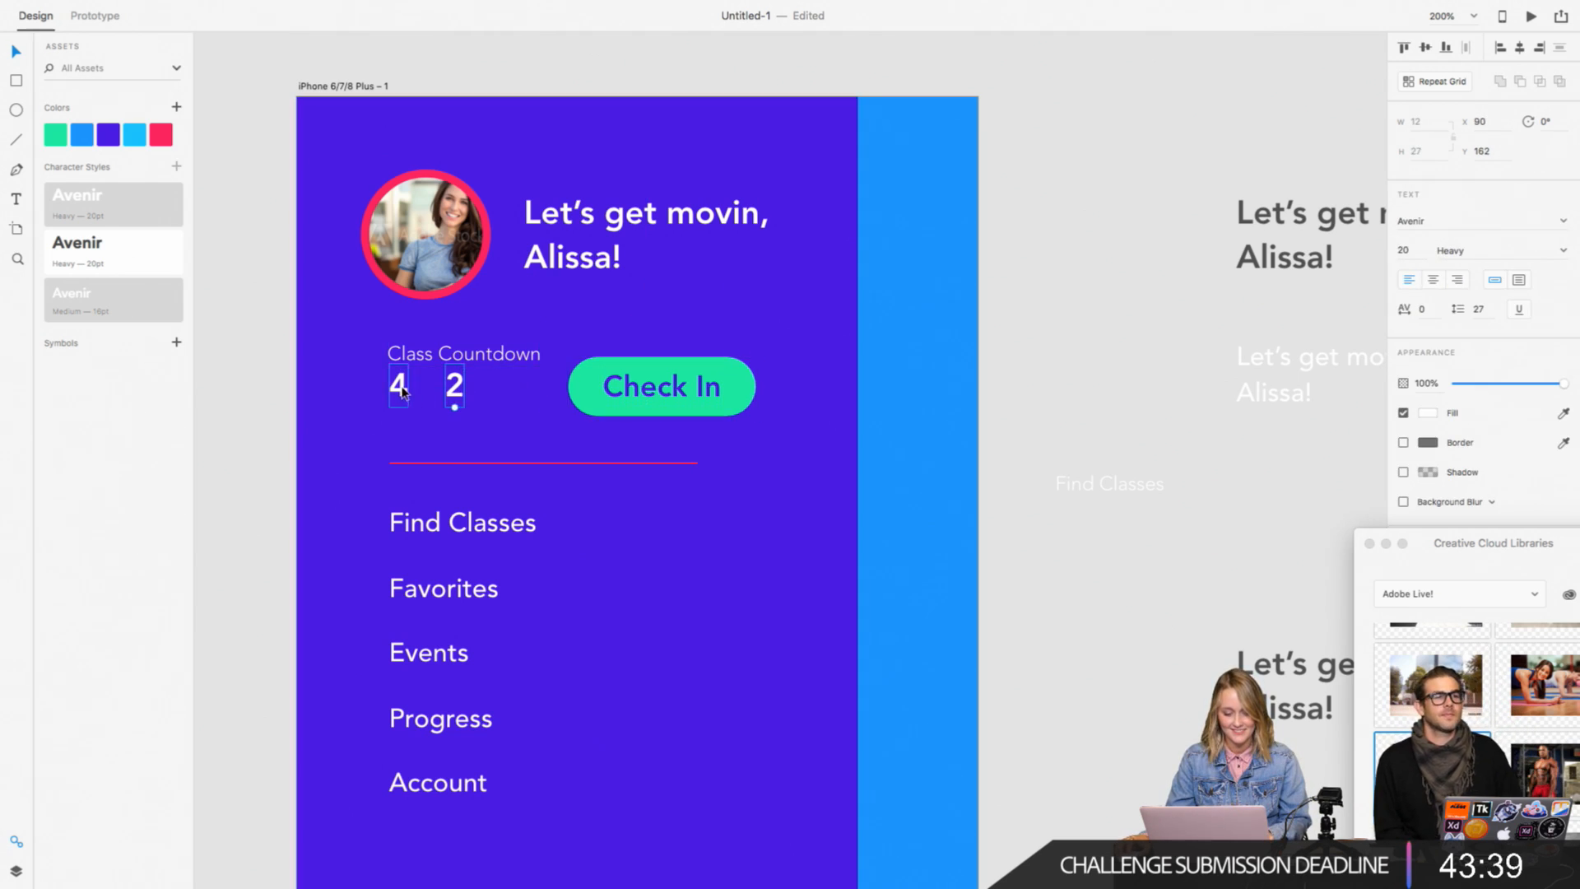
drag(403, 387, 399, 391)
click(308, 334)
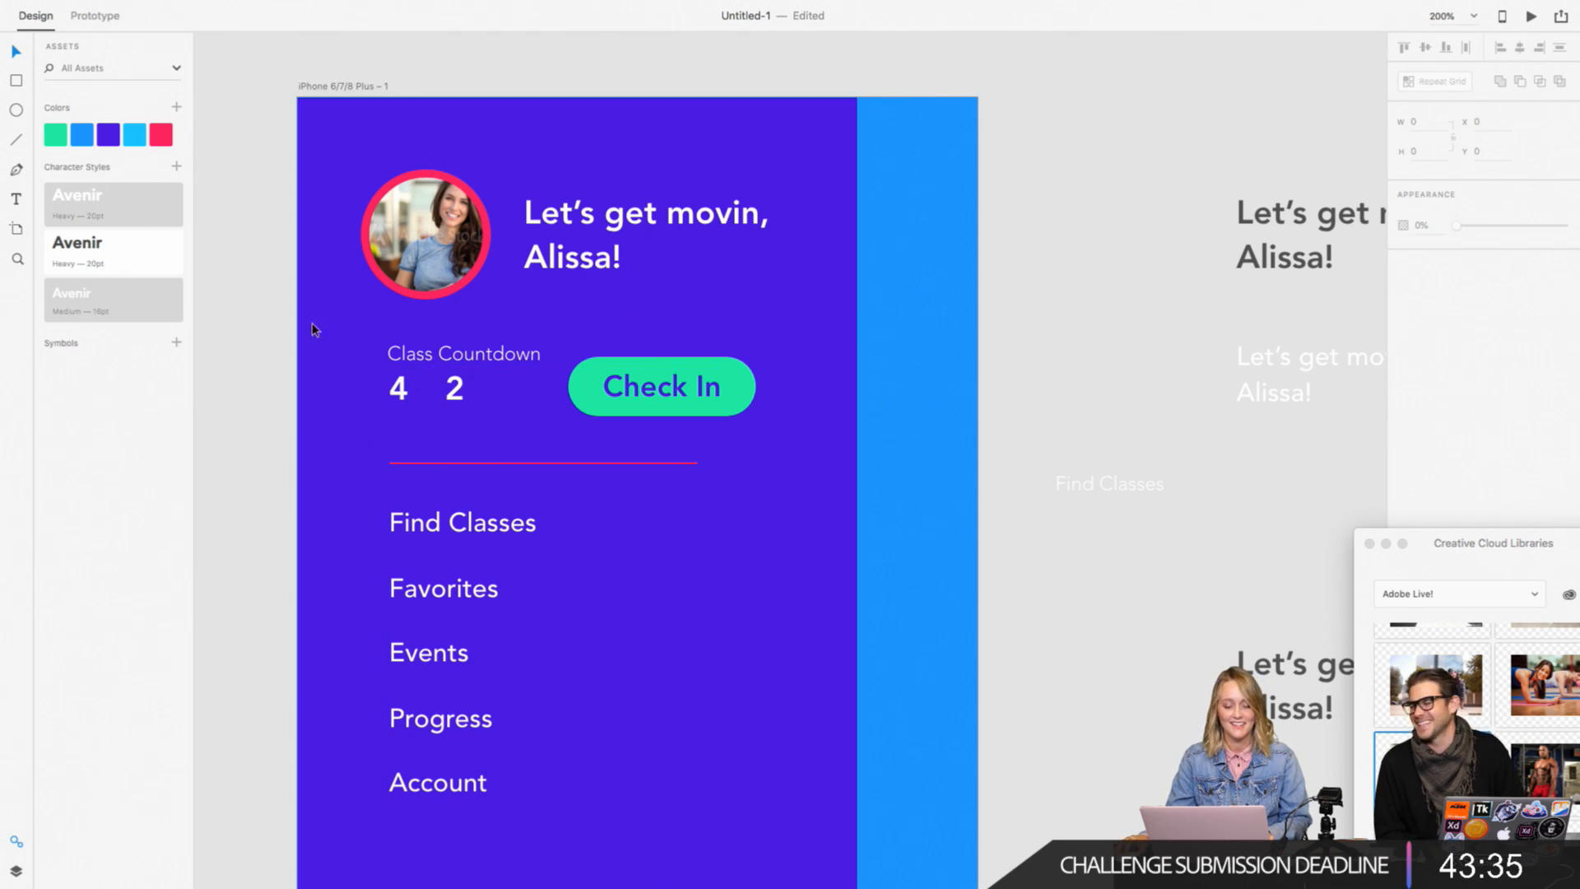
Step: Place a copy of the "Class Countdown" label under the "4" and change its text to "days"
drag(420, 354, 420, 417)
double_click(420, 418)
text(days)
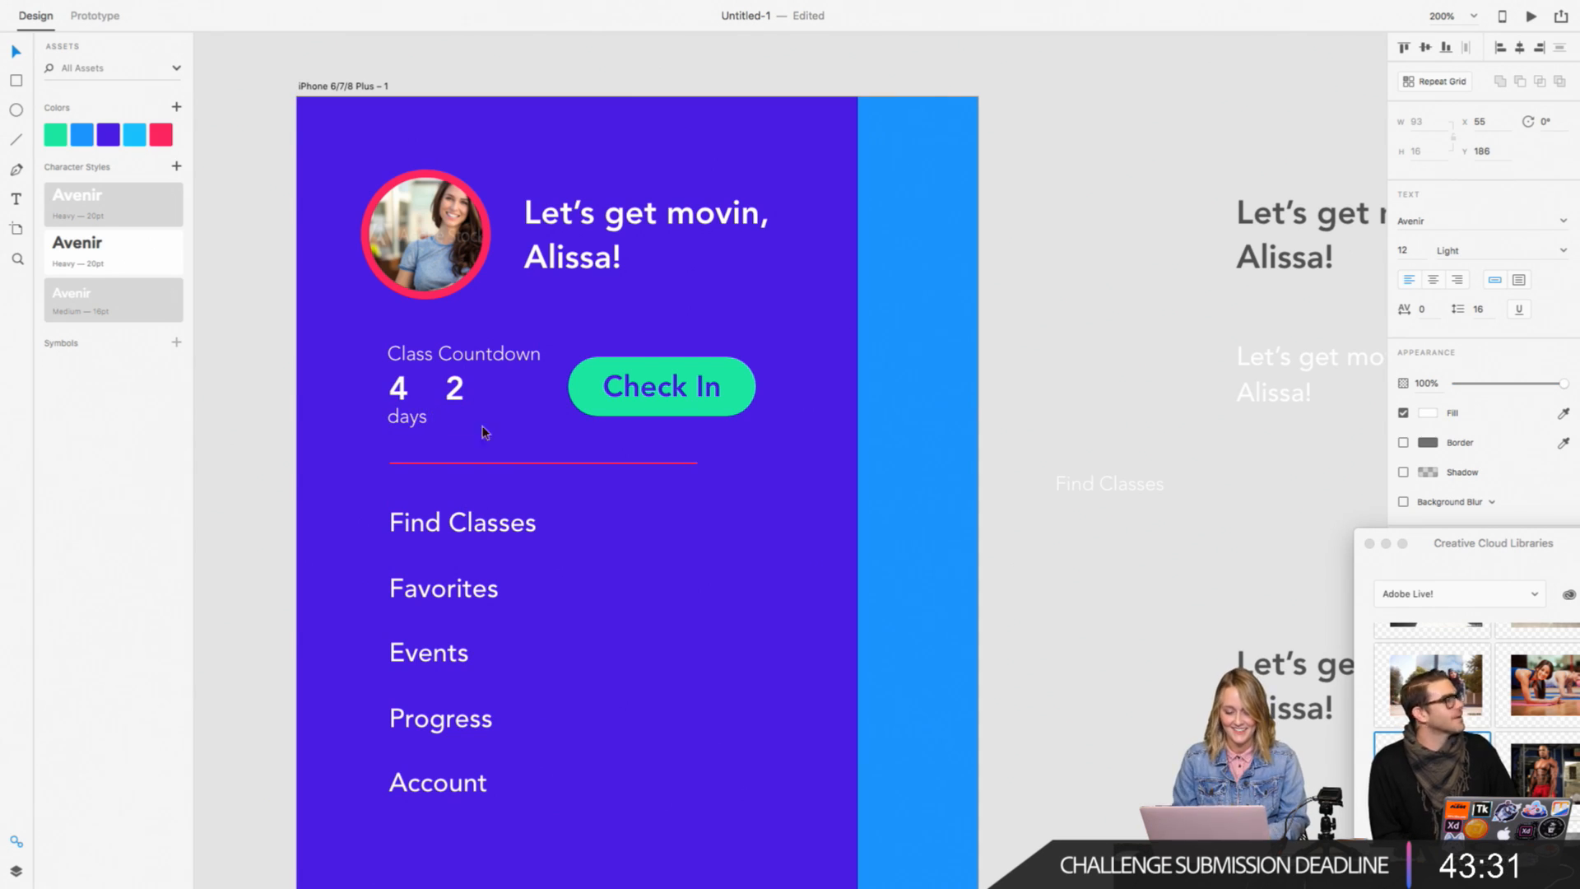
click(250, 199)
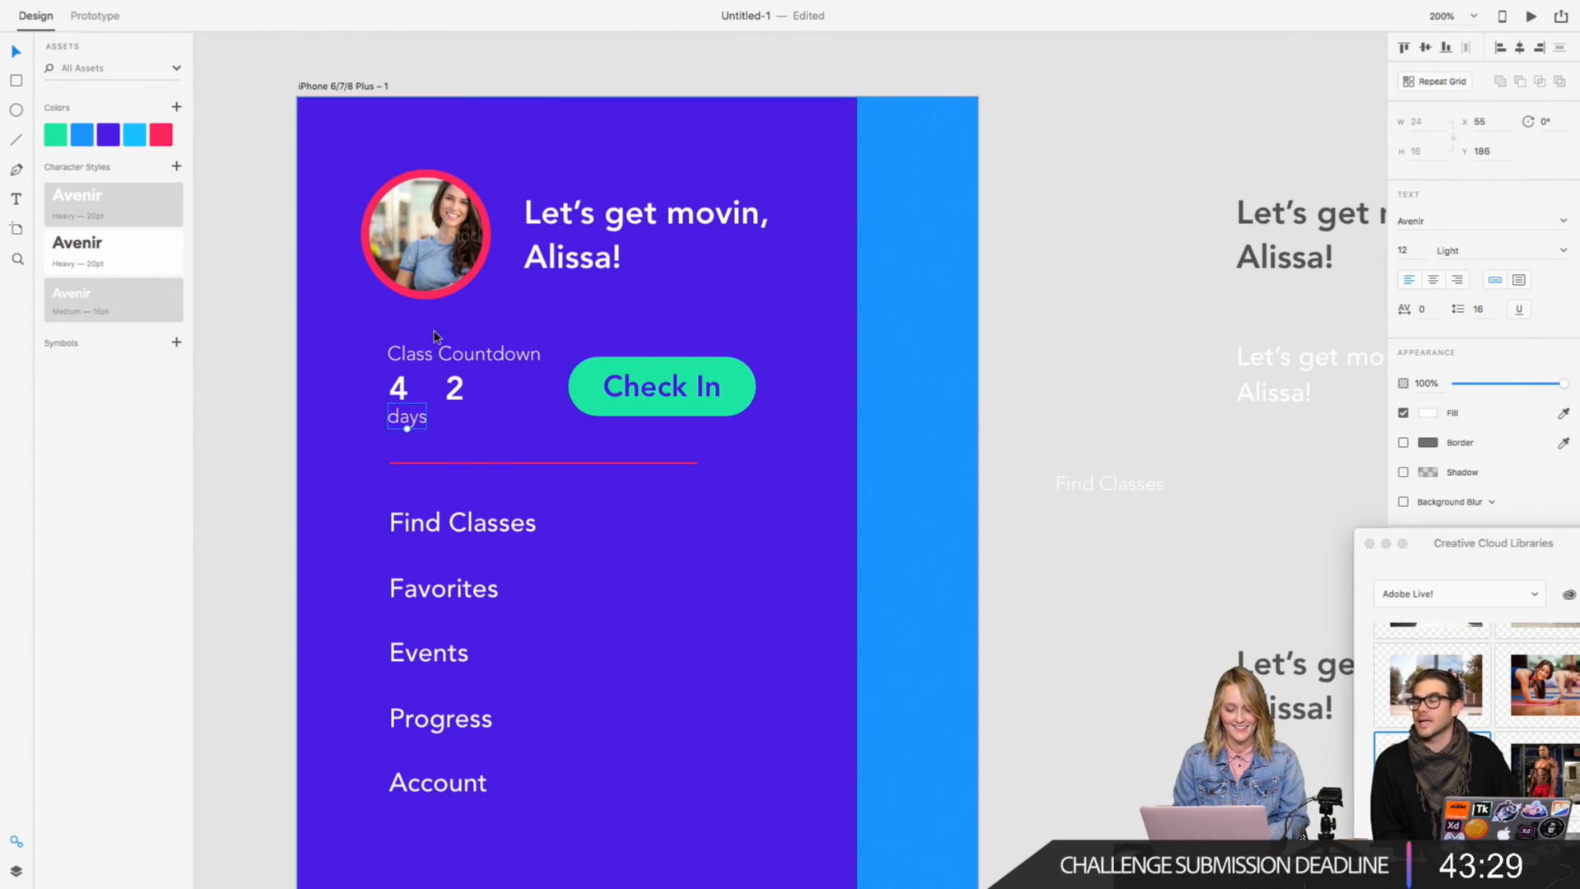
Step: Place a copy of the "days" label under the "2" and change its text to "hours"
drag(394, 417, 453, 419)
double_click(454, 418)
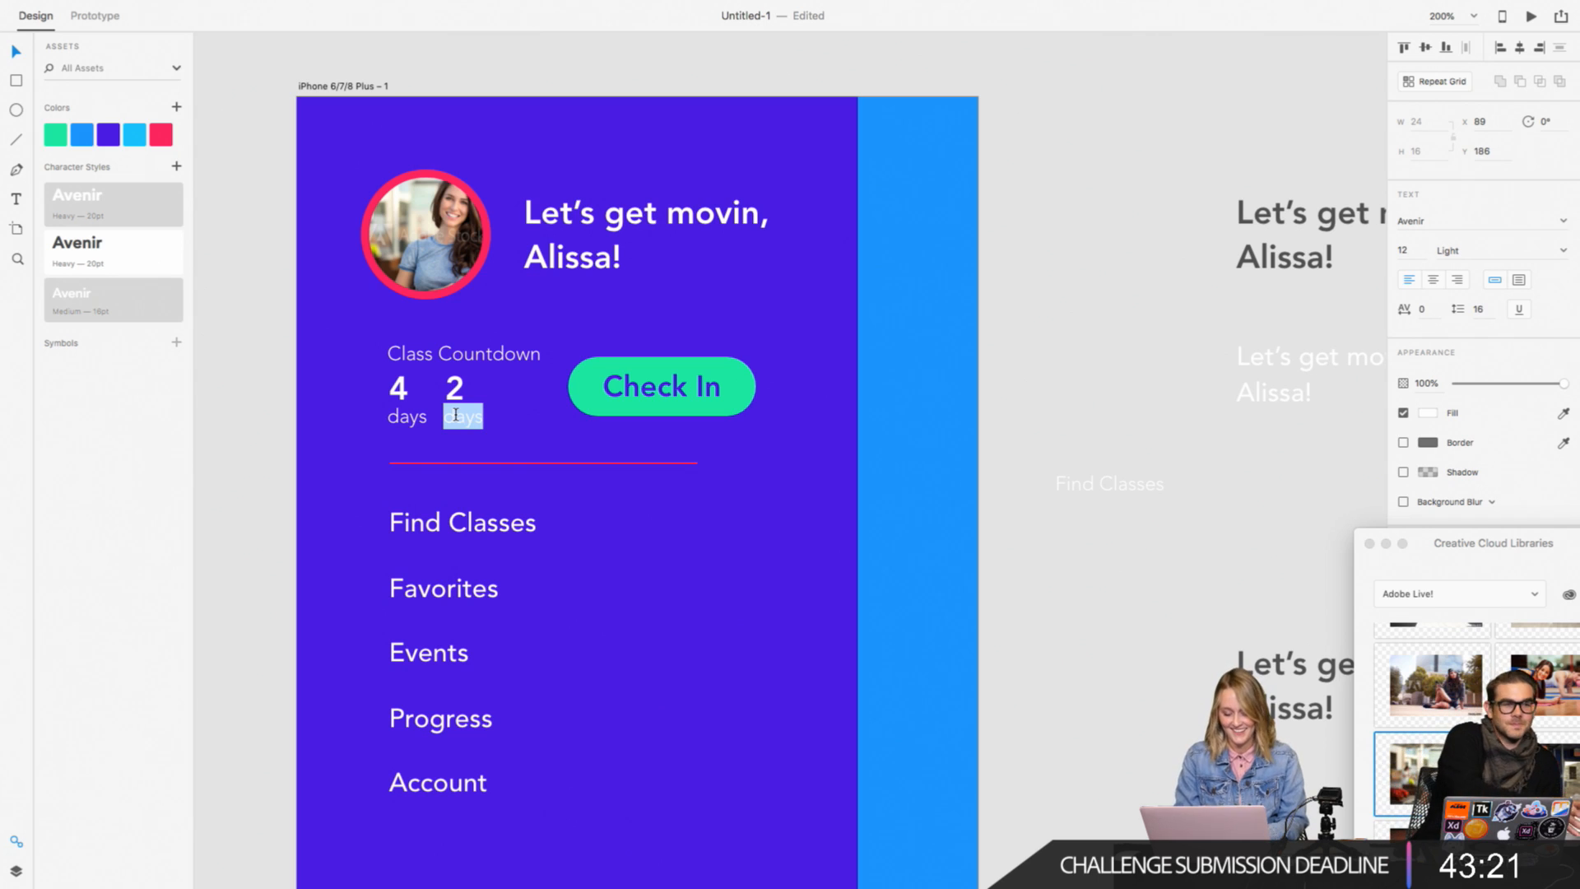
text(hours)
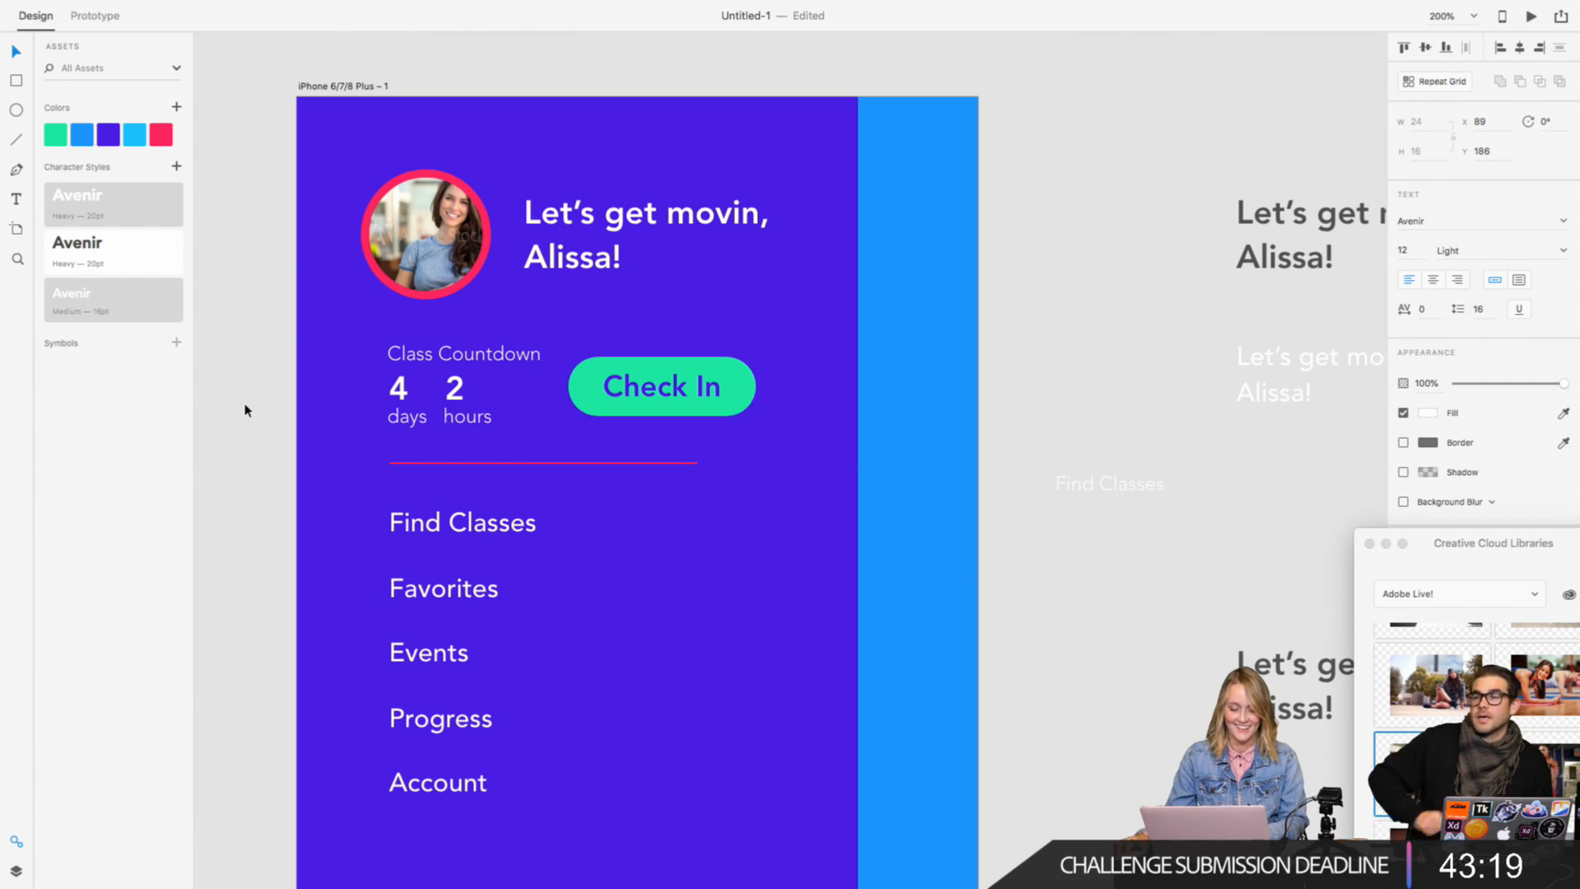
key(Escape)
Step: Group the "4" with the "days" label beneath it
click(412, 405)
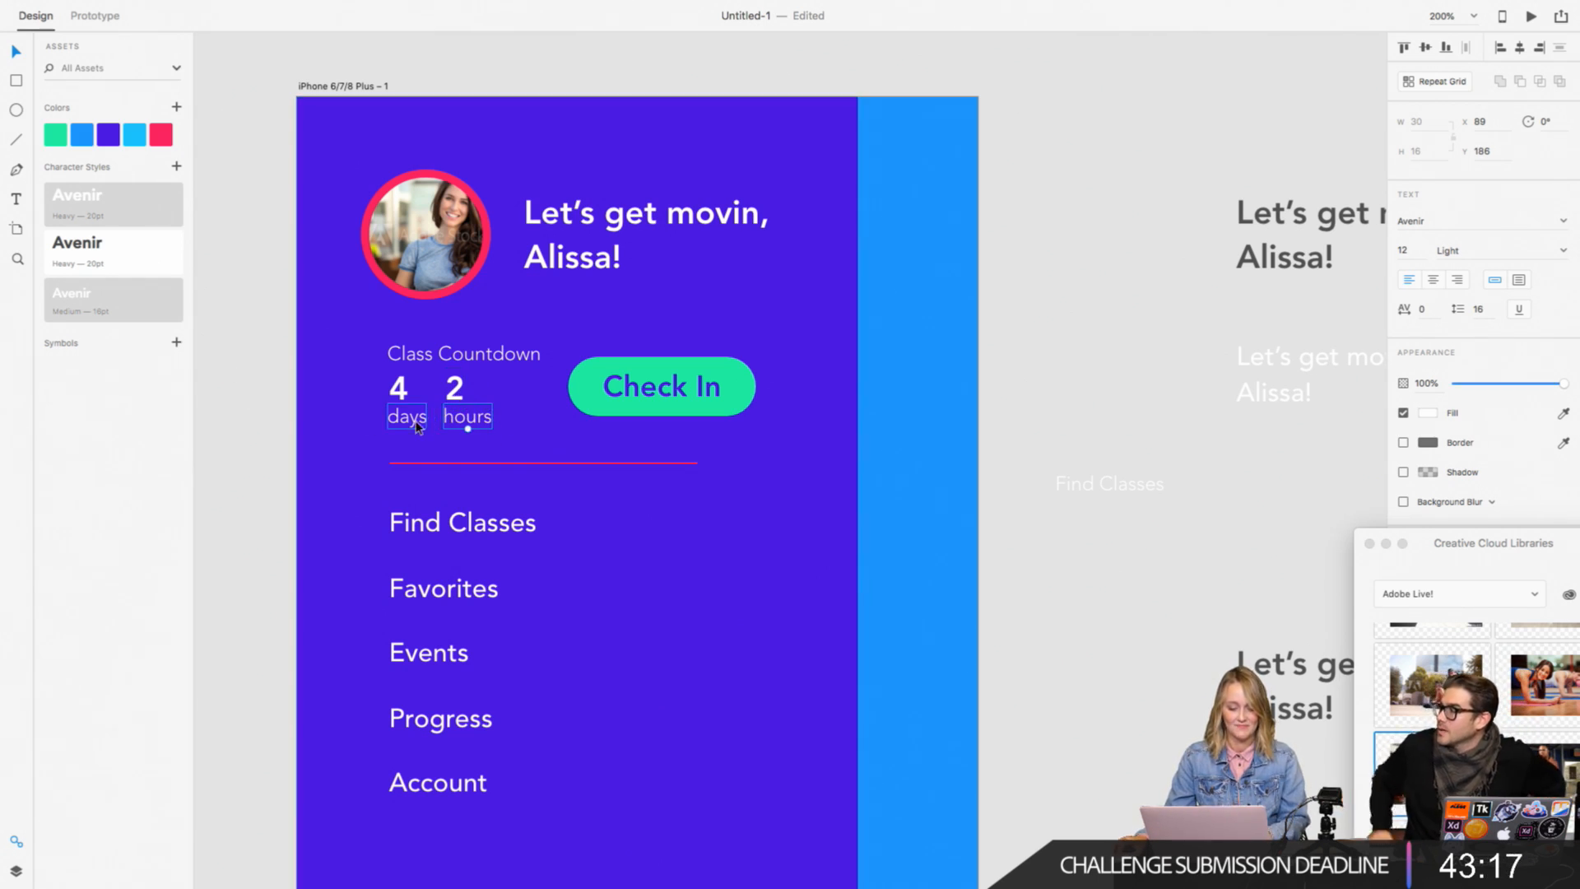
shift+click(408, 393)
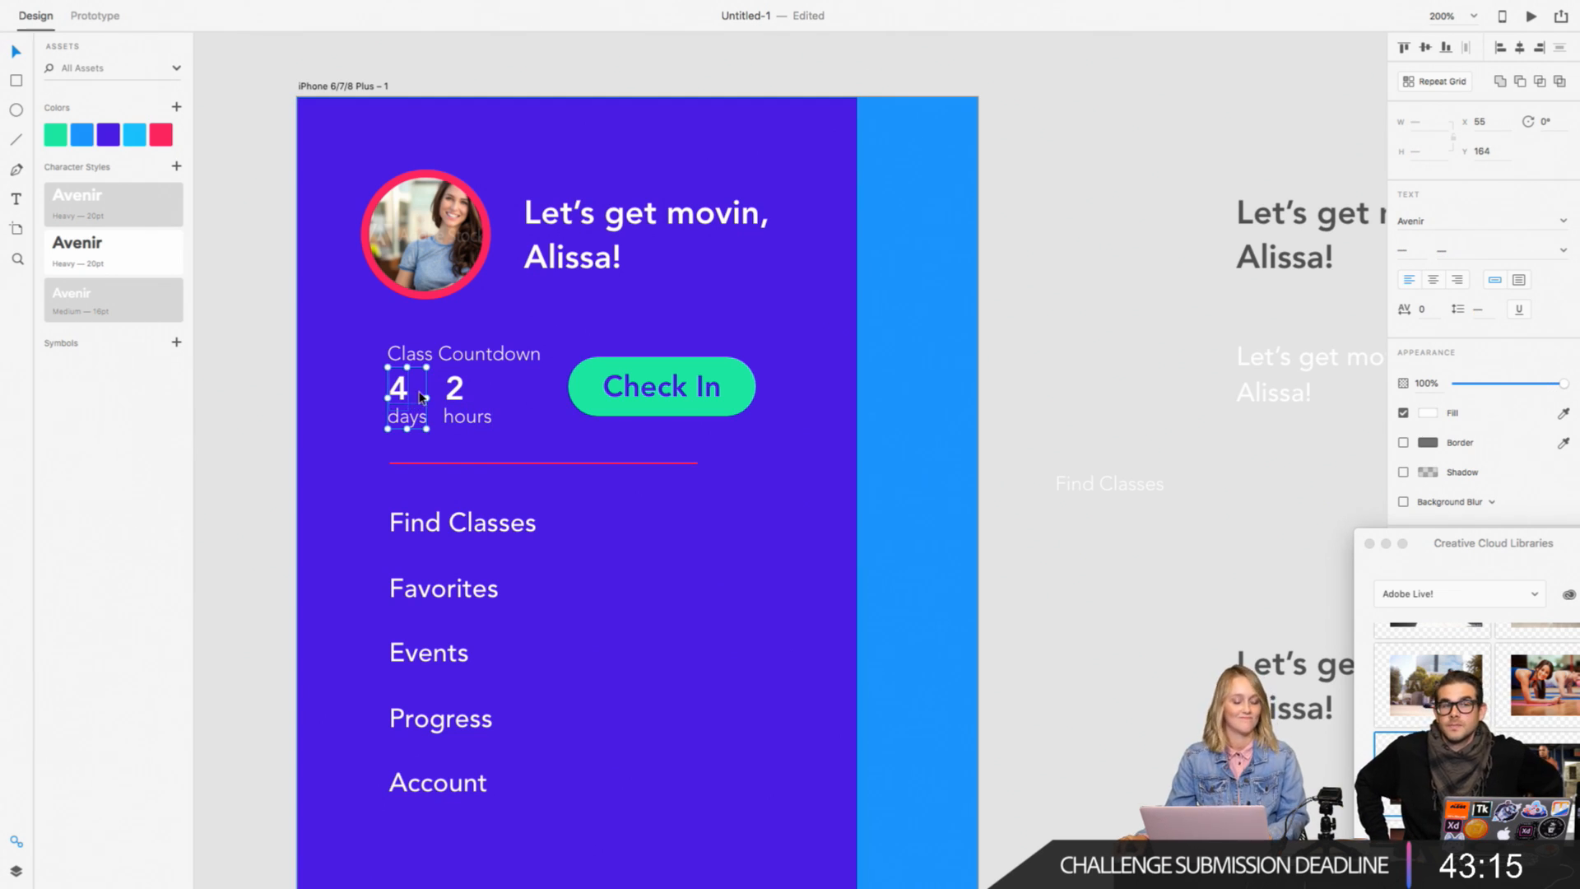
key(super+g)
Step: Left-align the "2" with its "hours" label and group the two
click(455, 390)
shift+click(466, 416)
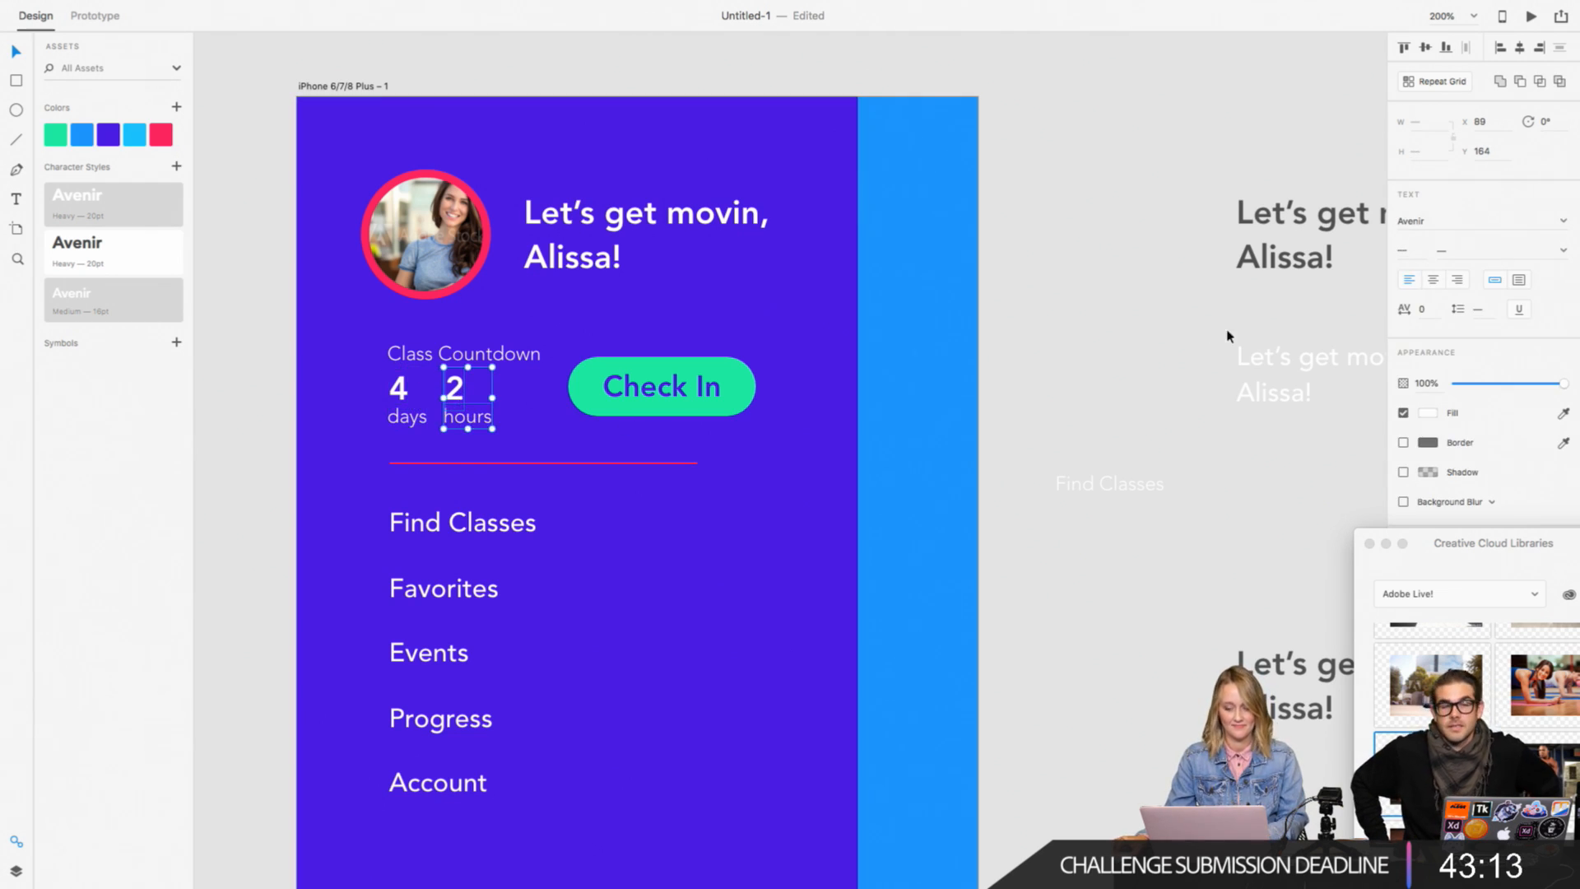
click(1500, 47)
key(super+g)
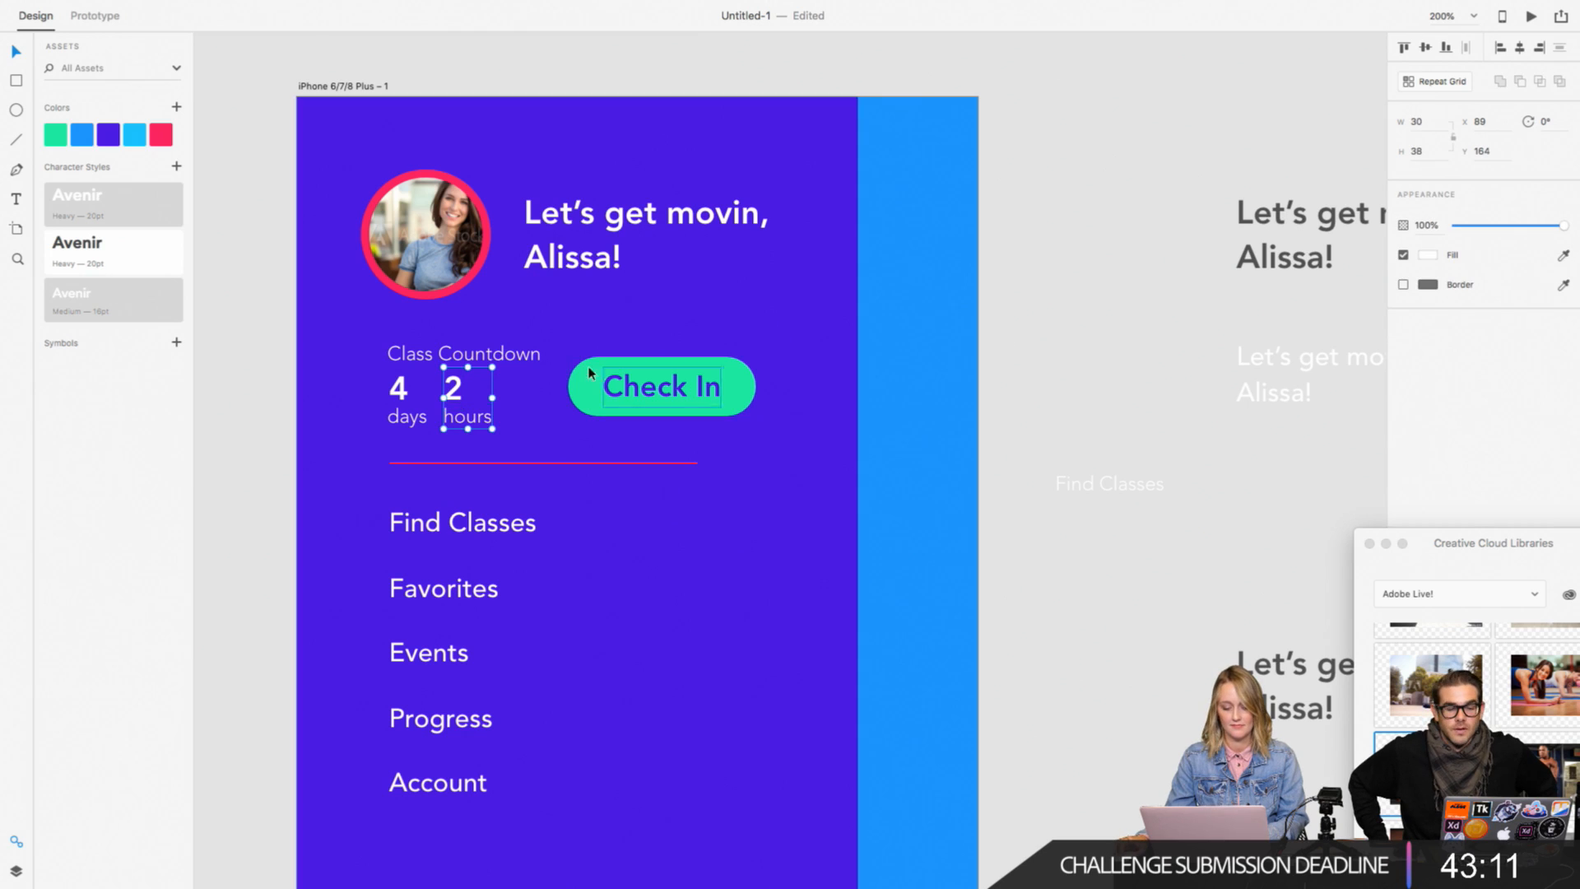
Step: Set the "Class Countdown" label's font size to 10
click(533, 358)
double_click(533, 358)
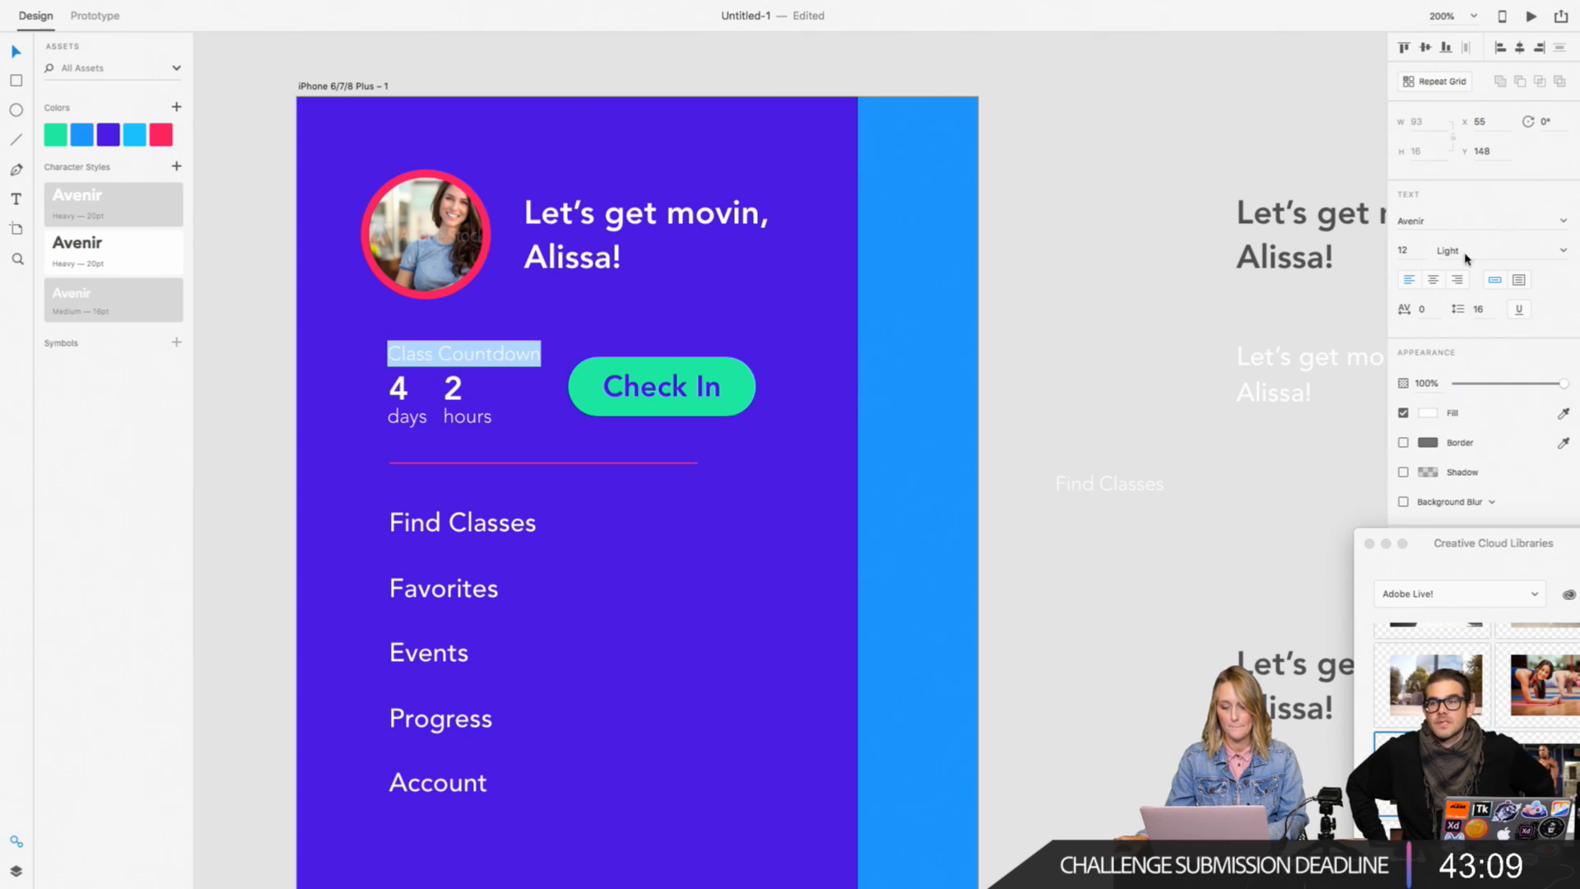
click(1401, 250)
text(10)
key(Return)
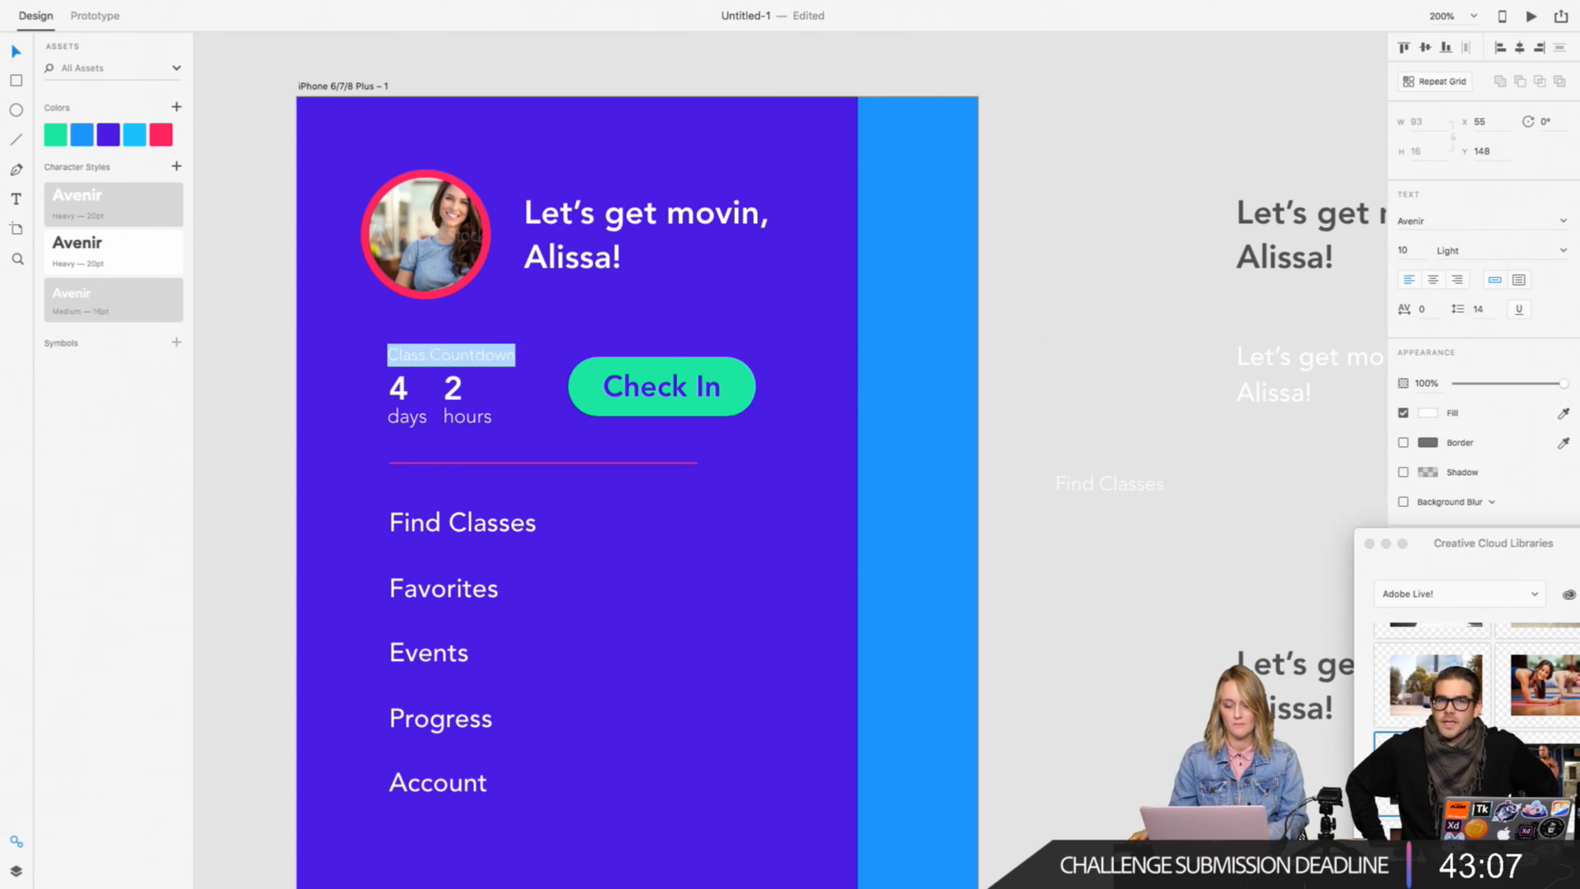
click(1552, 255)
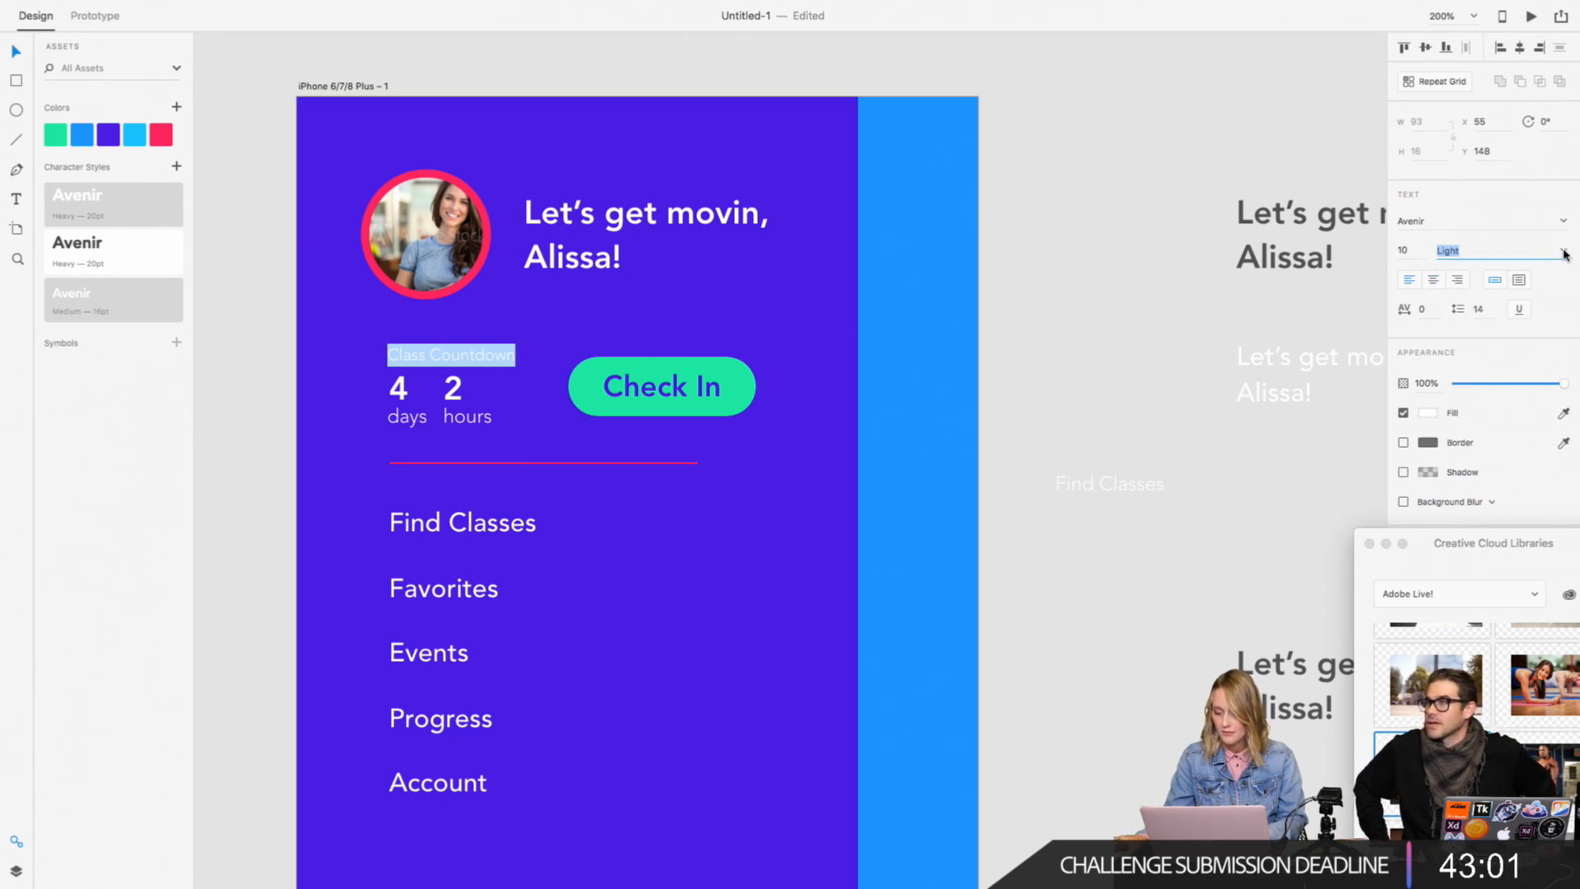
click(1565, 254)
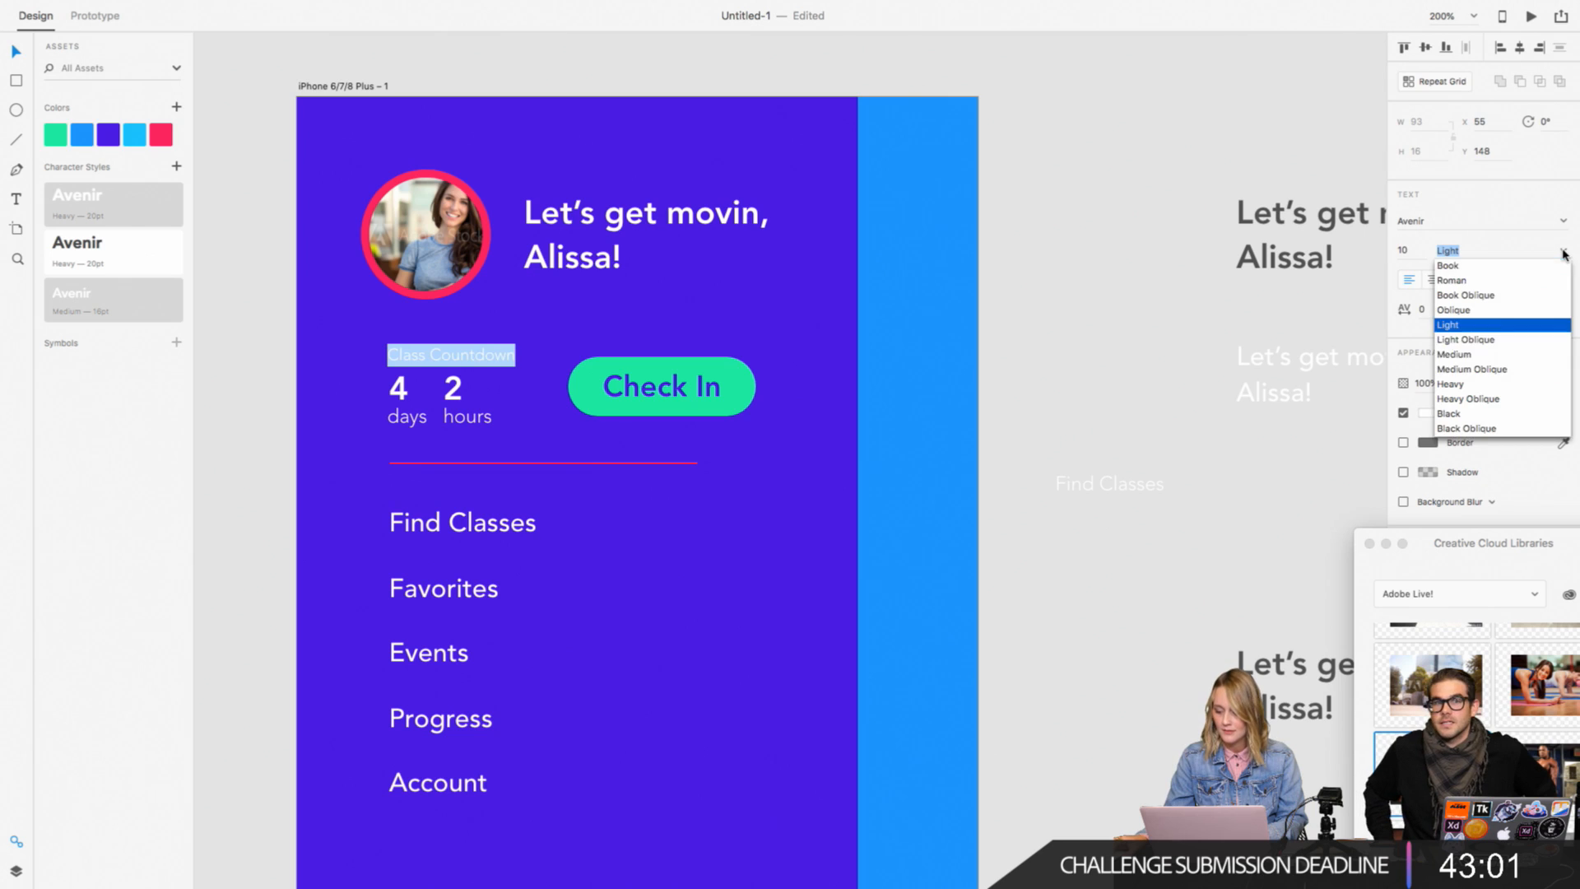
click(1526, 334)
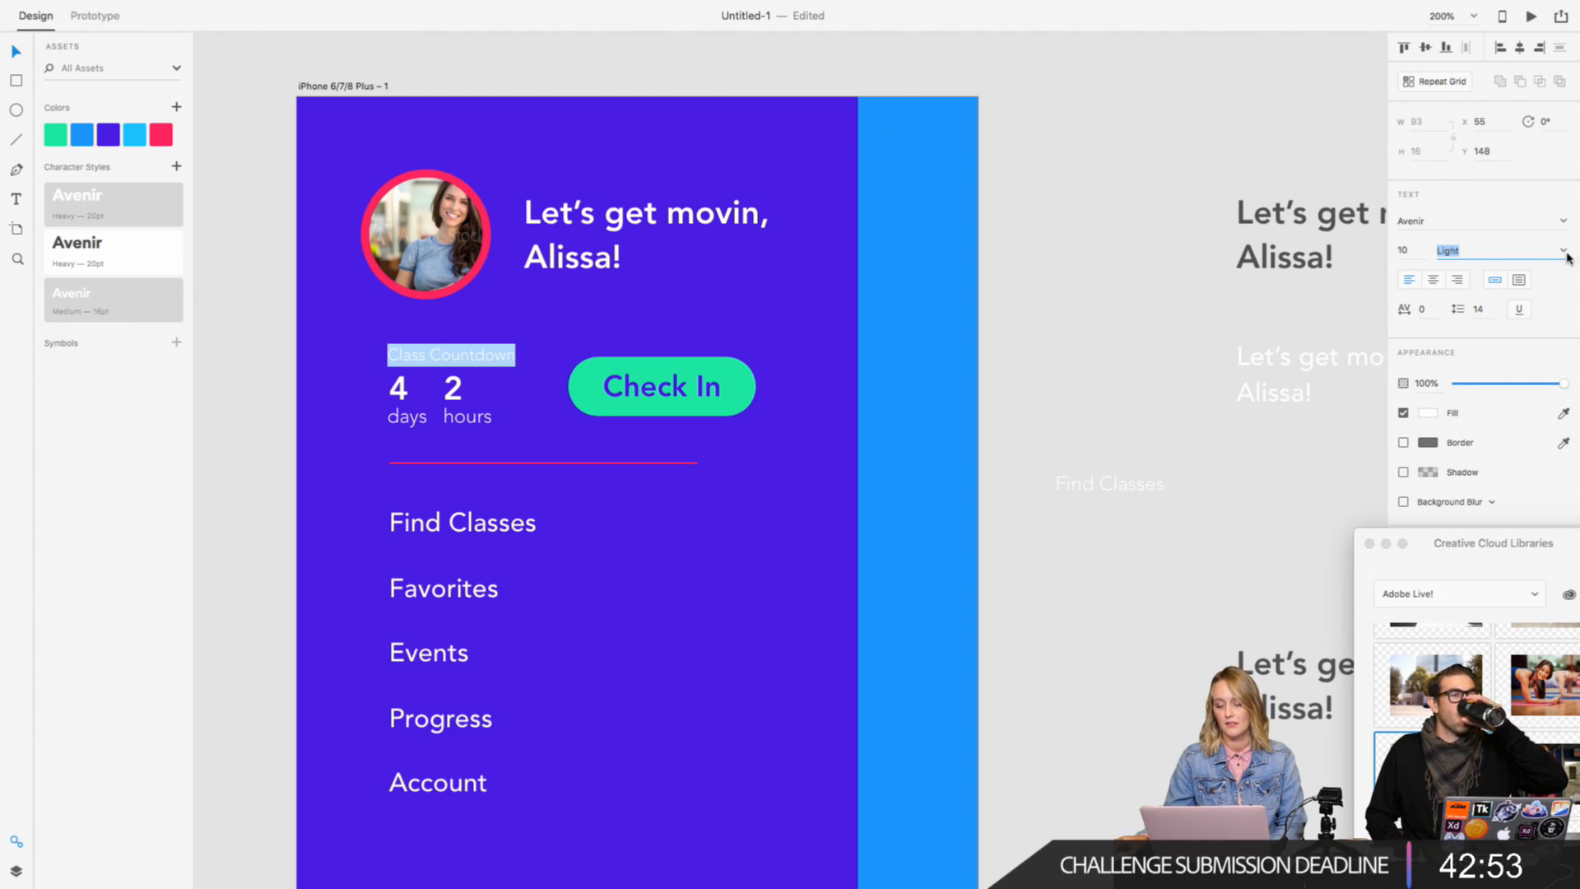
Step: Look up which UI kits XD offers, using the window with the SLIDES document
click(87, 11)
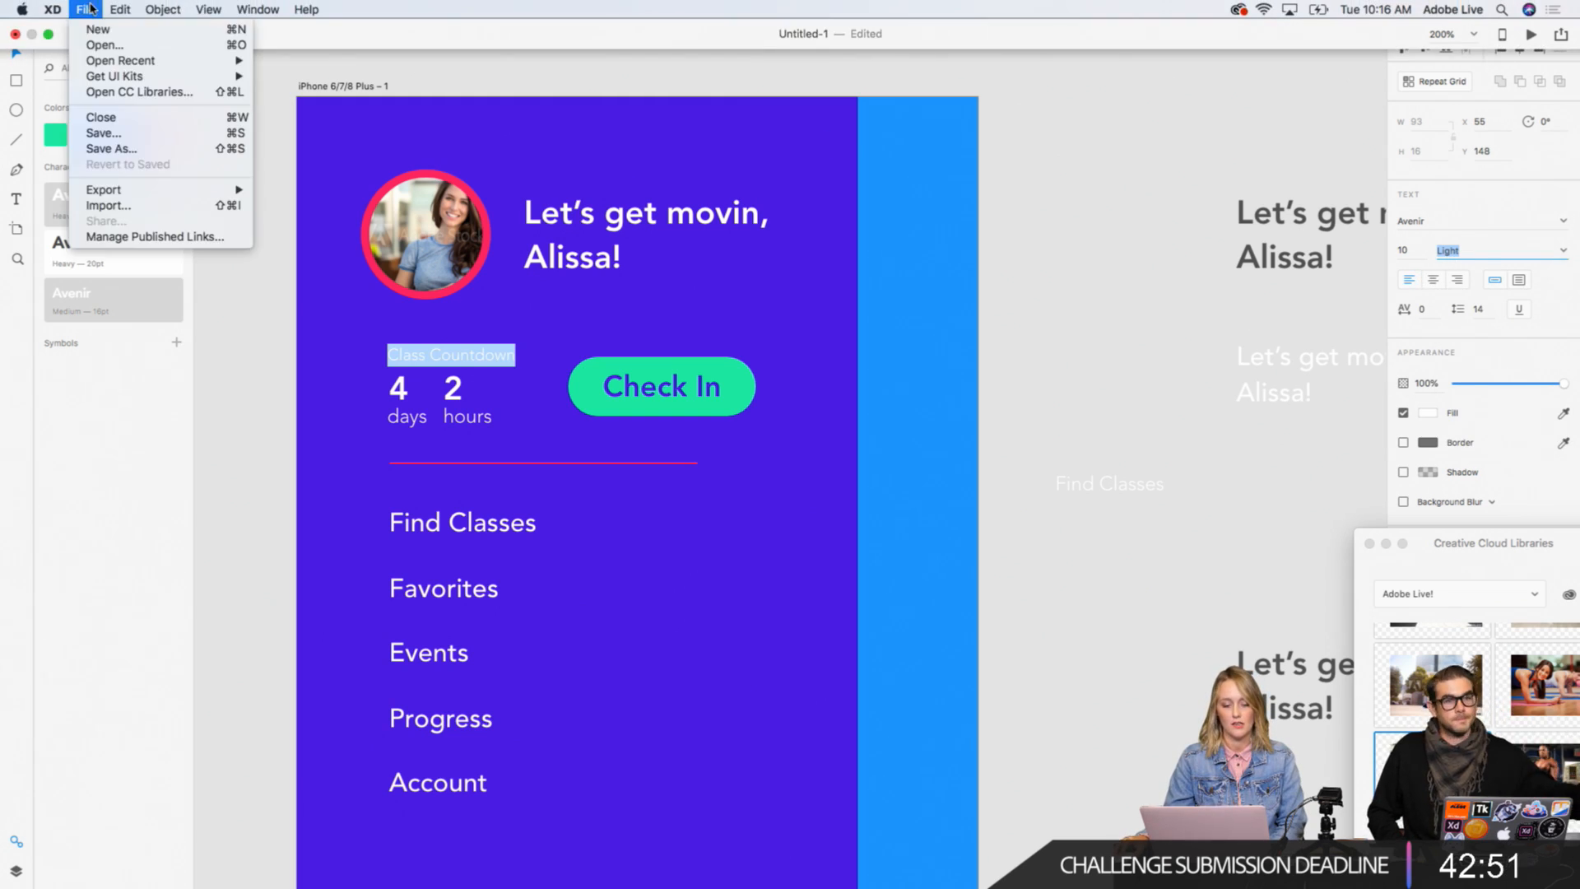
click(554, 257)
key(ctrl+Left)
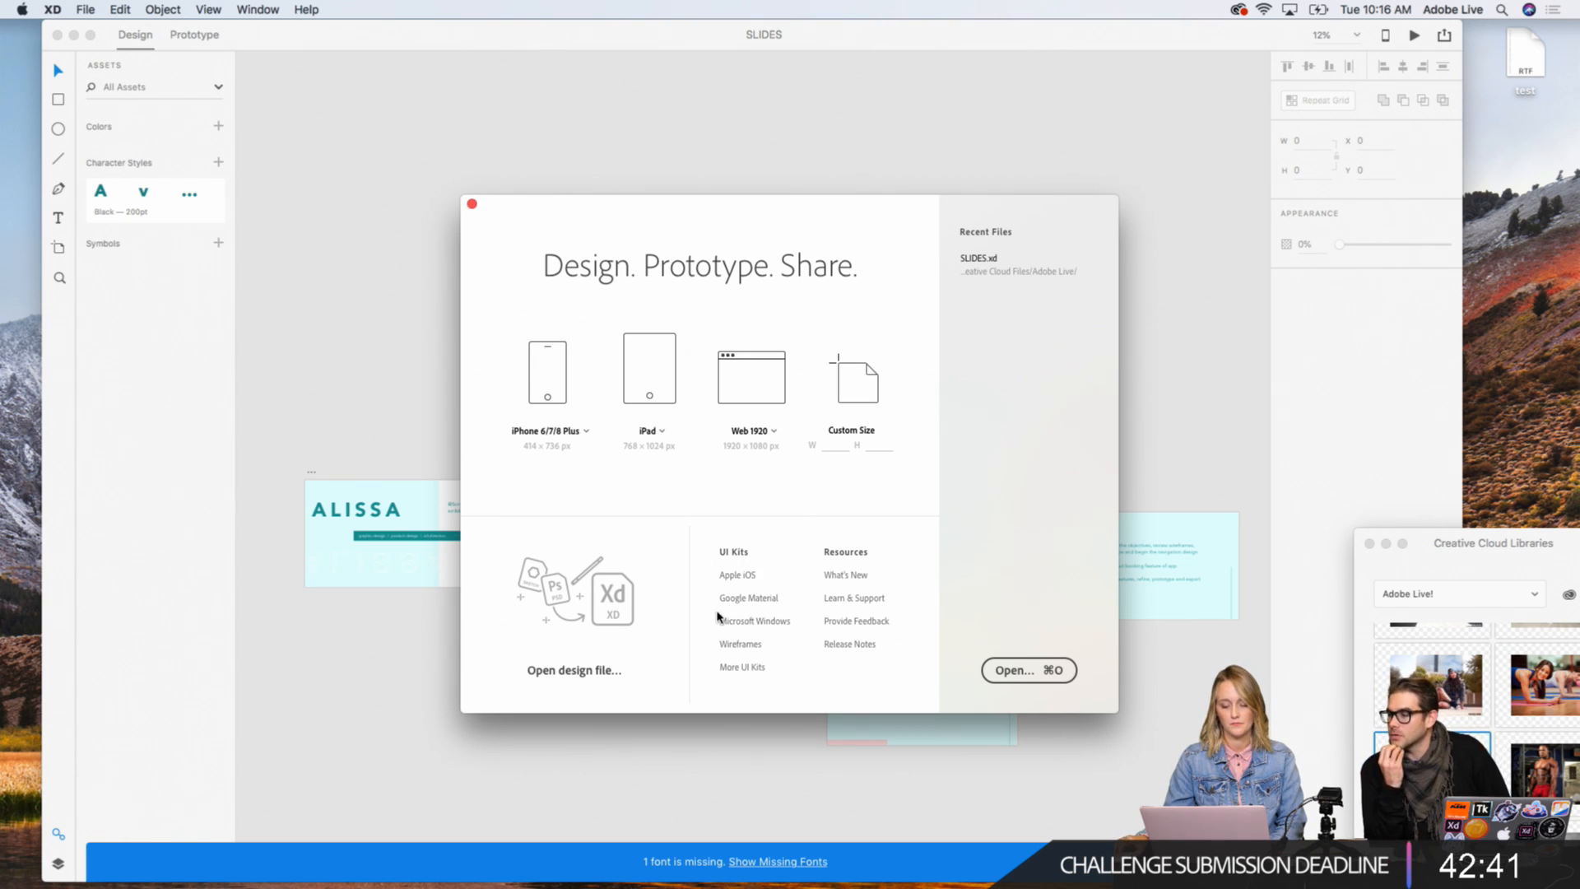
click(85, 9)
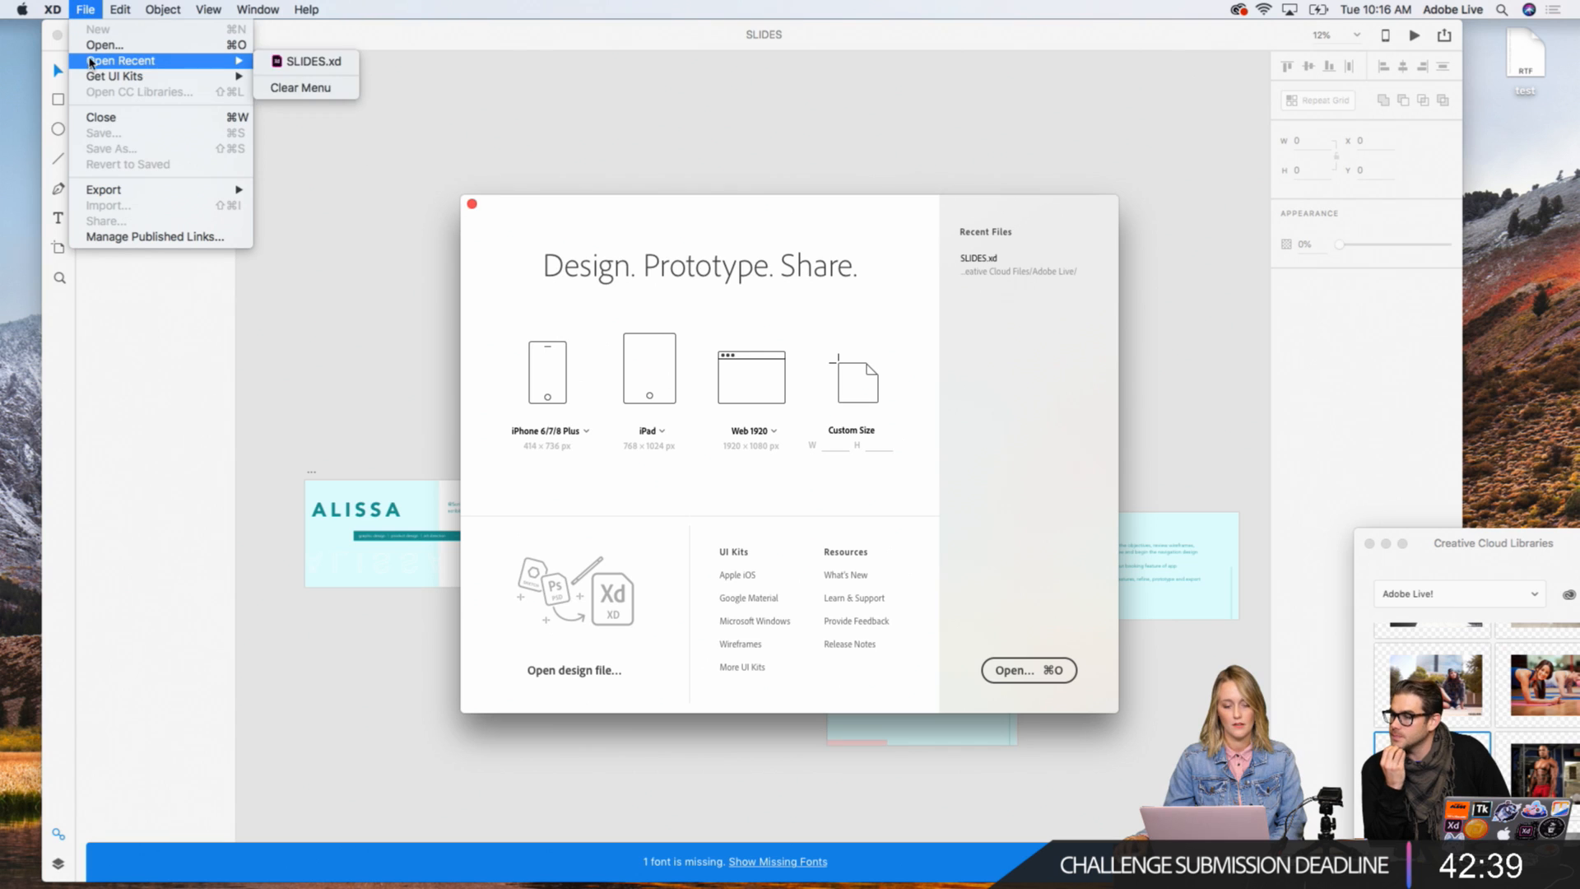
mouse_move(240, 77)
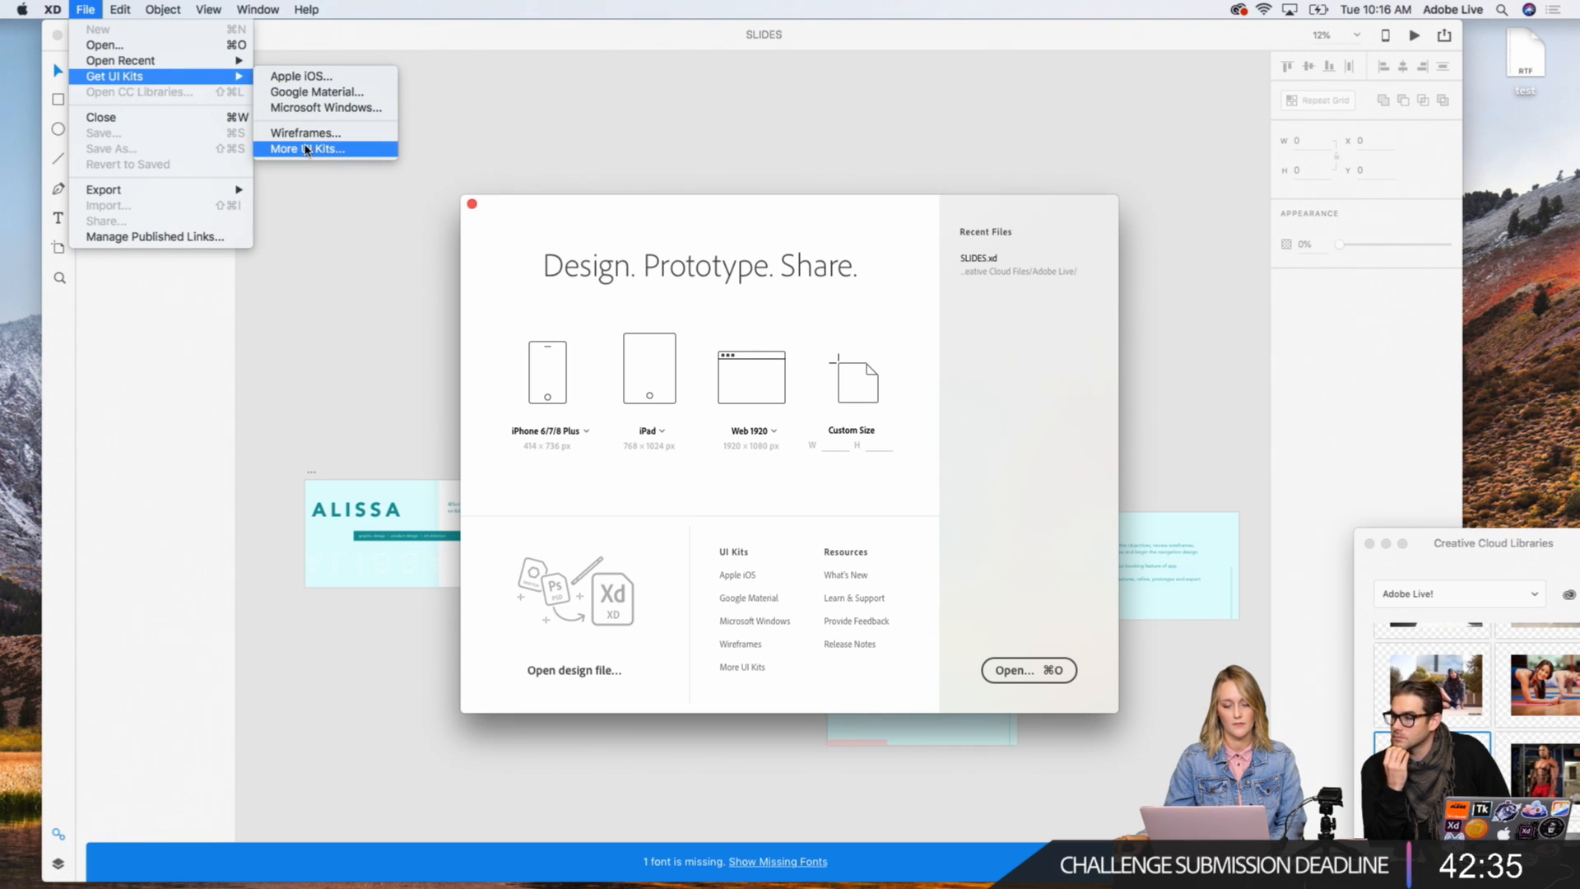
click(533, 152)
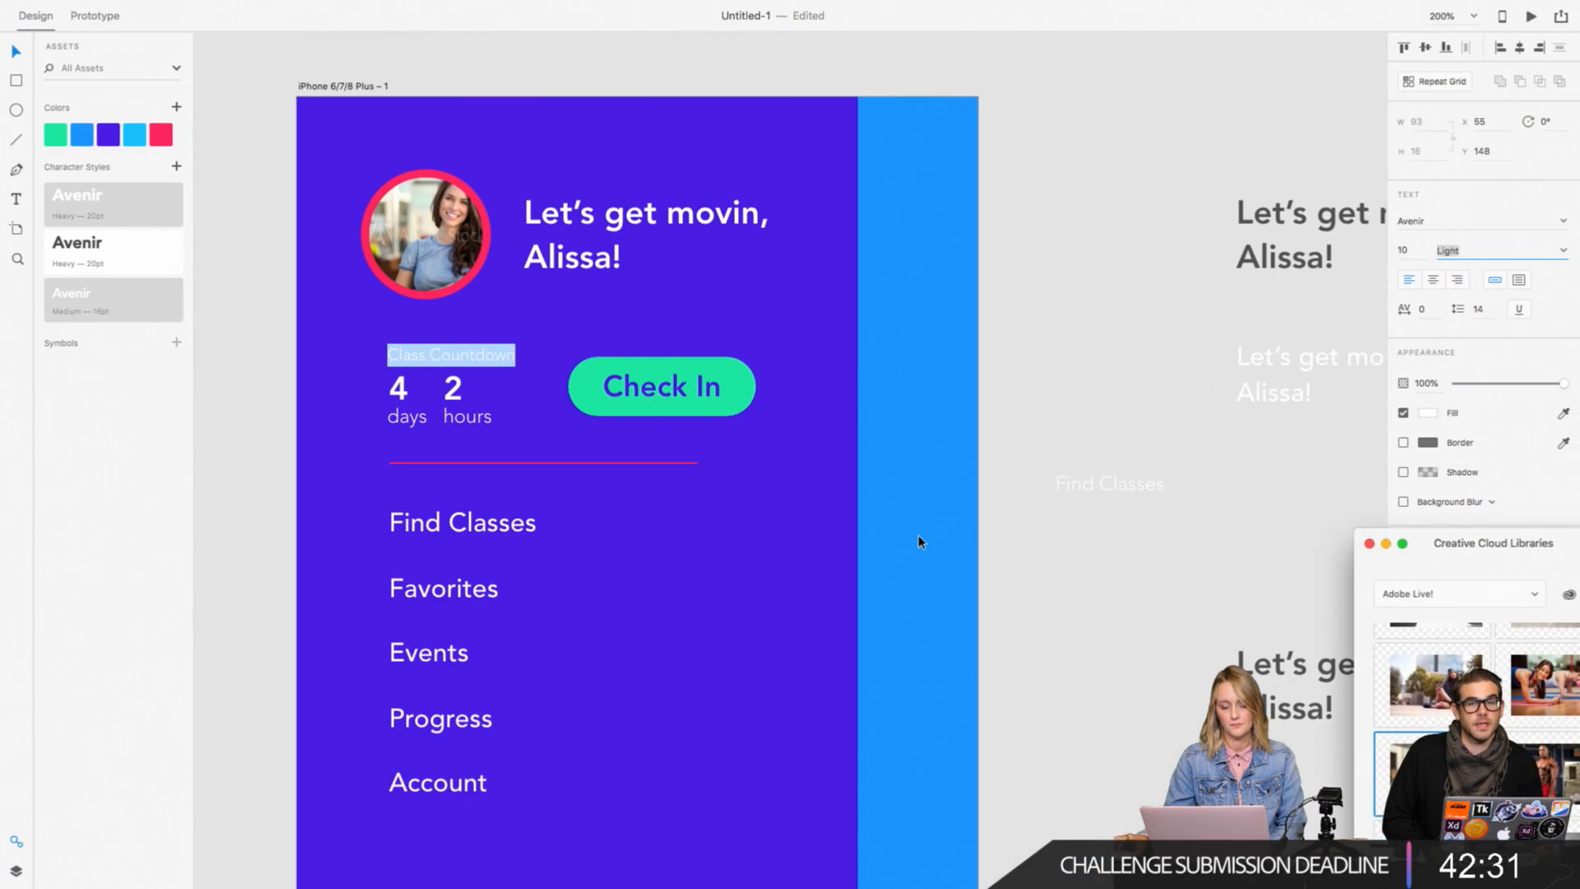
Step: Change the "Class Countdown" label's font style to Light Oblique
click(1564, 254)
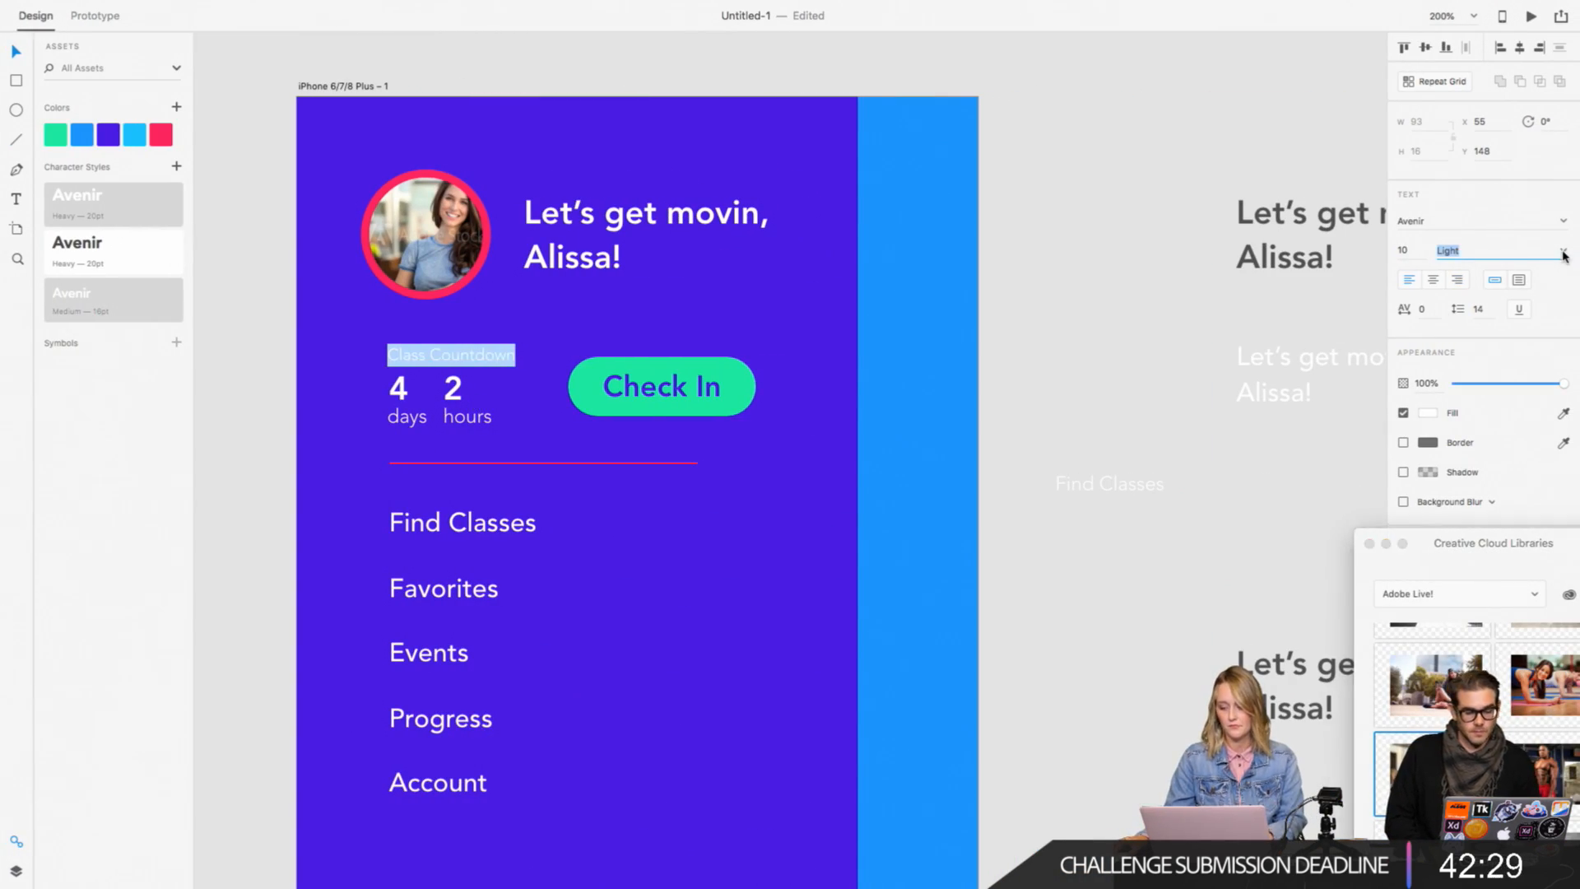
click(1566, 255)
click(1538, 340)
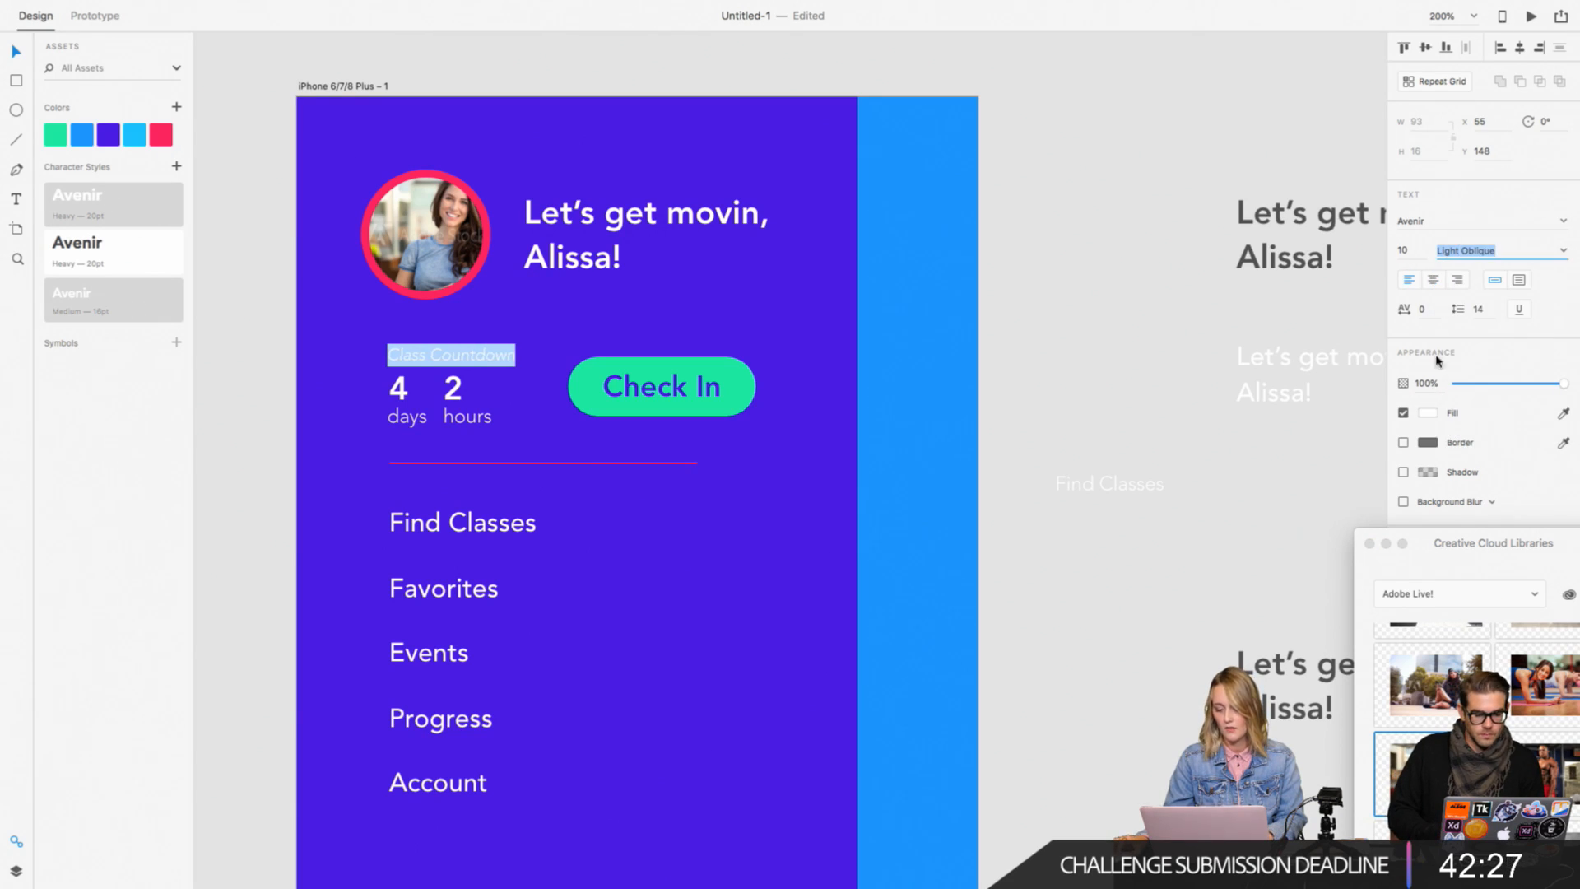
key(Escape)
click(465, 412)
shift+click(416, 405)
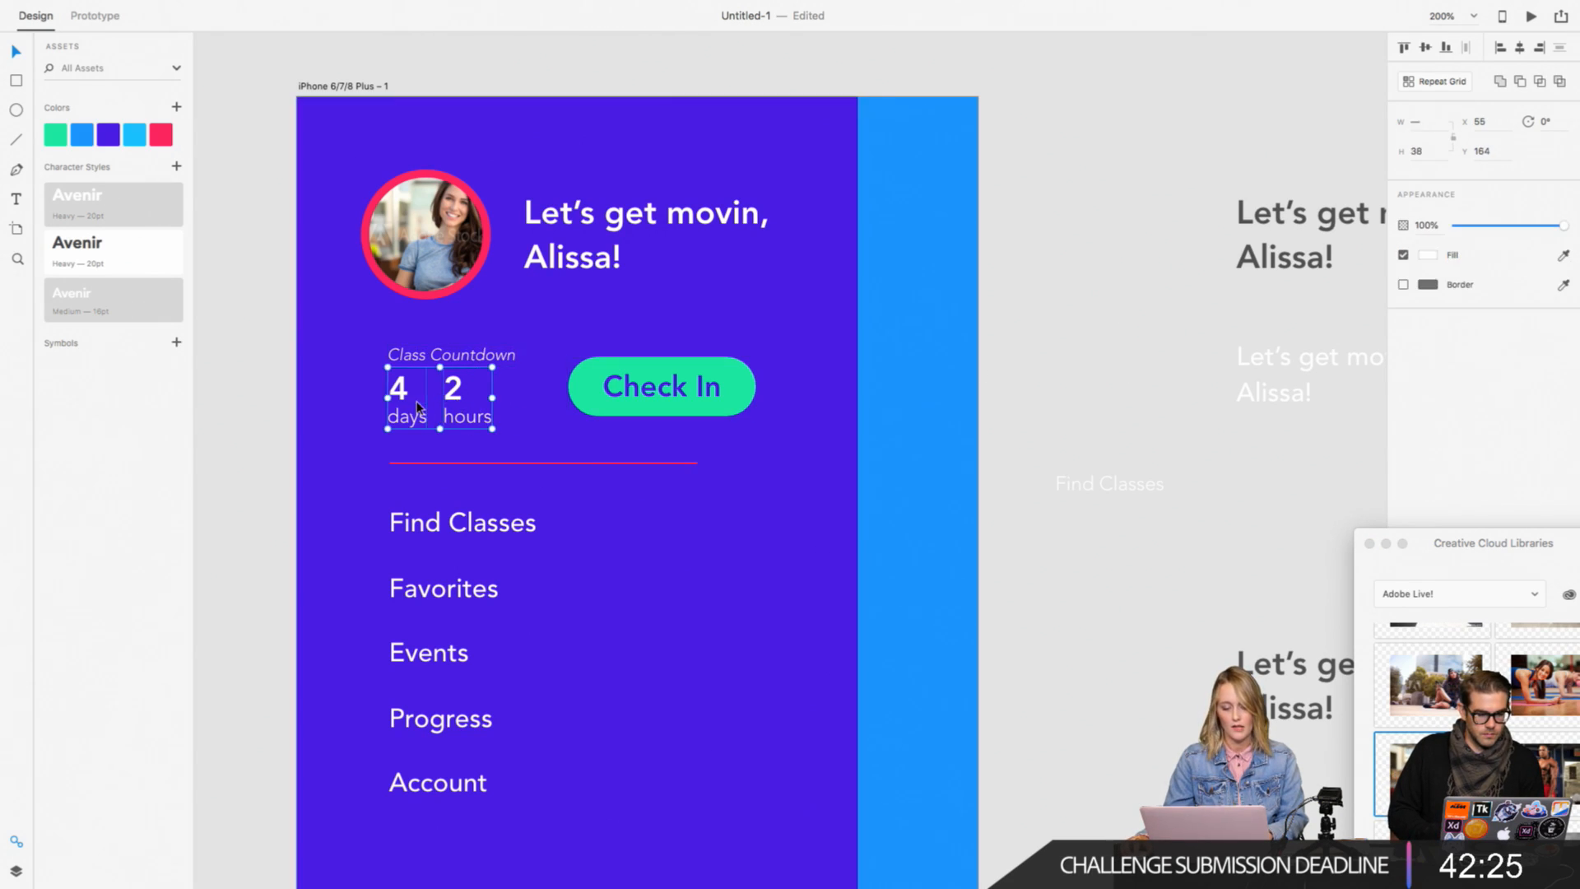
shift+click(431, 366)
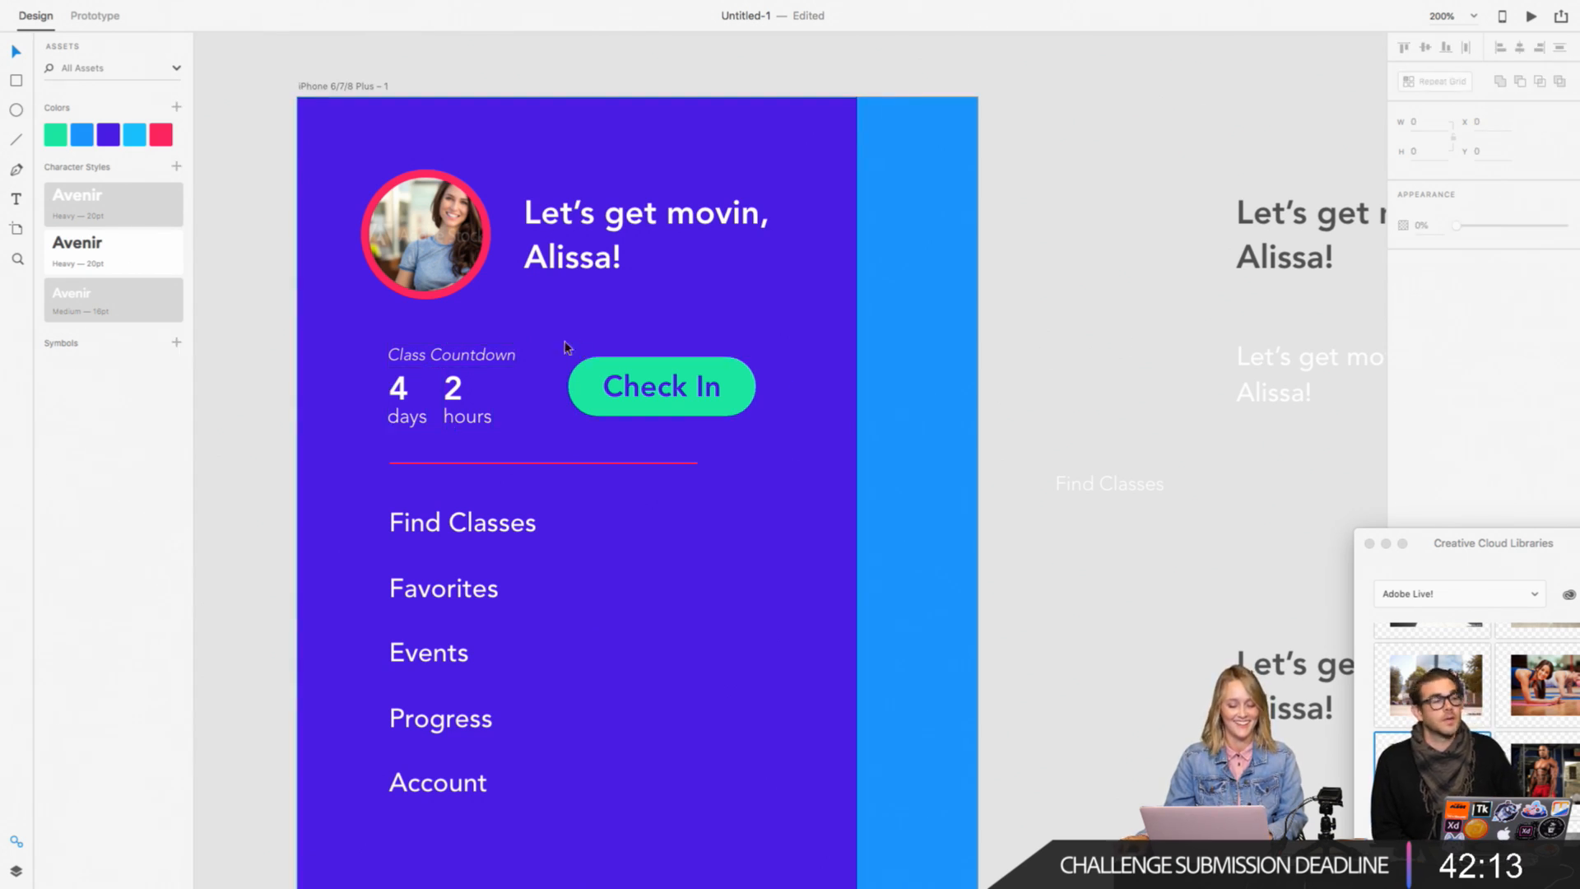
double_click(454, 394)
shift+click(400, 398)
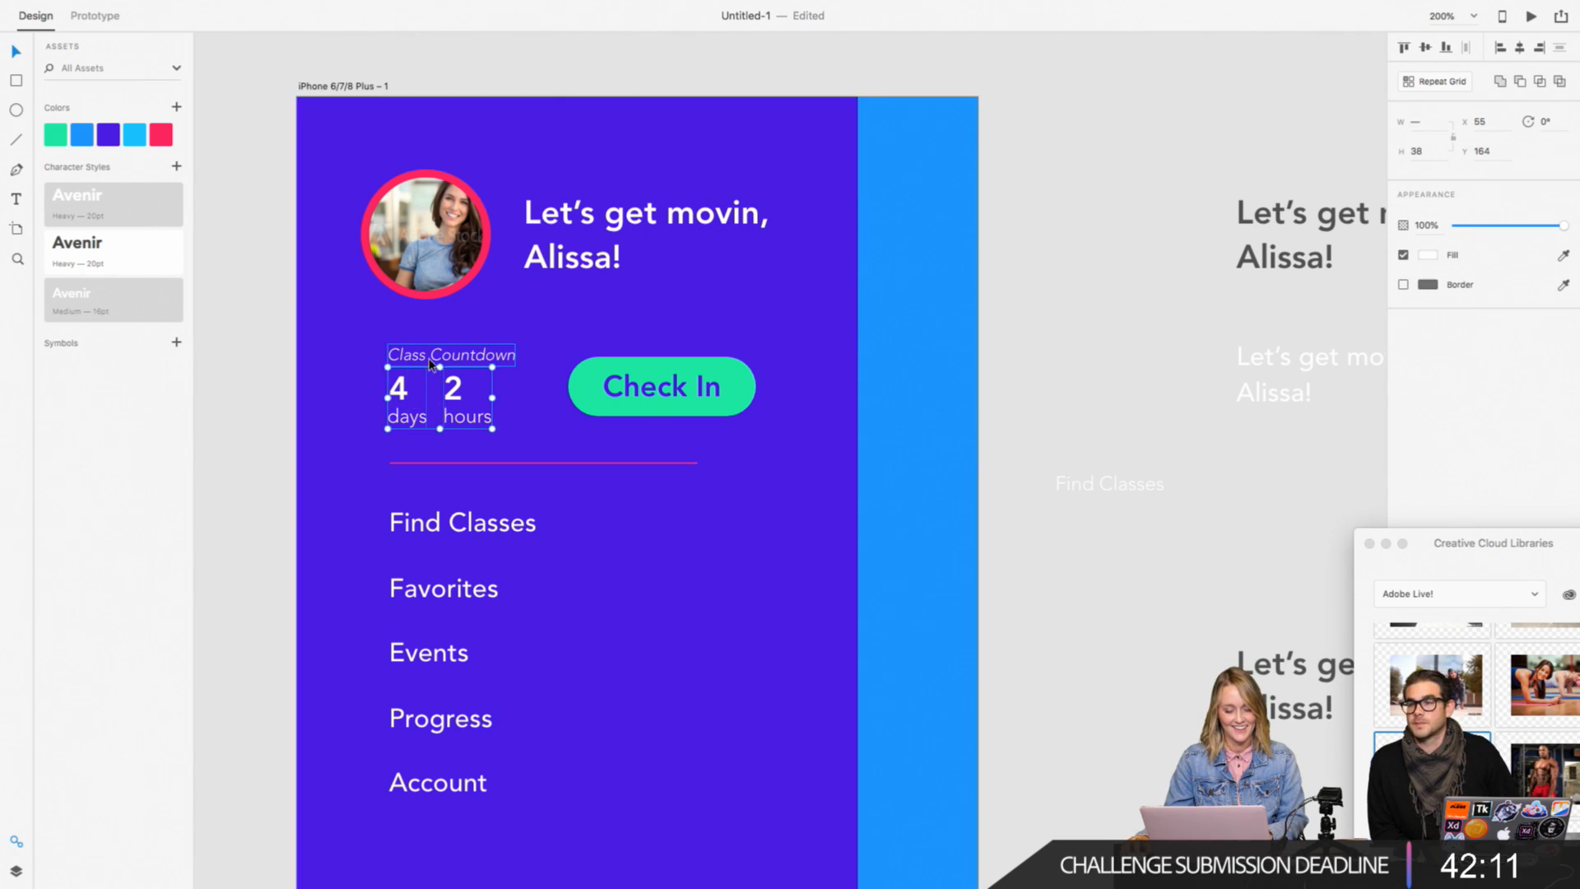
shift+click(451, 355)
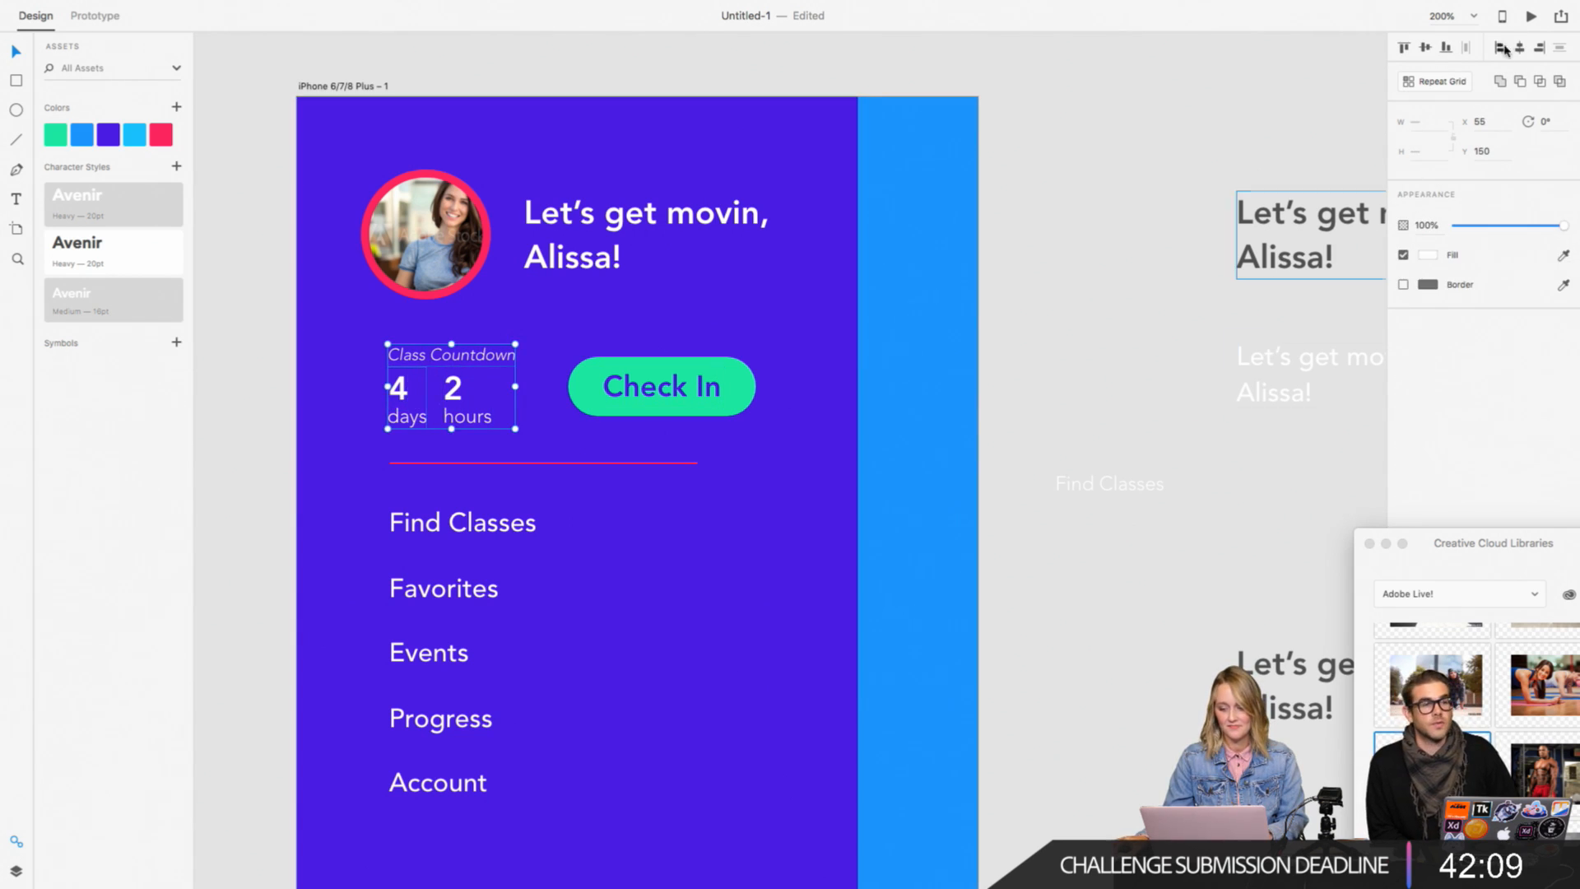
click(1168, 353)
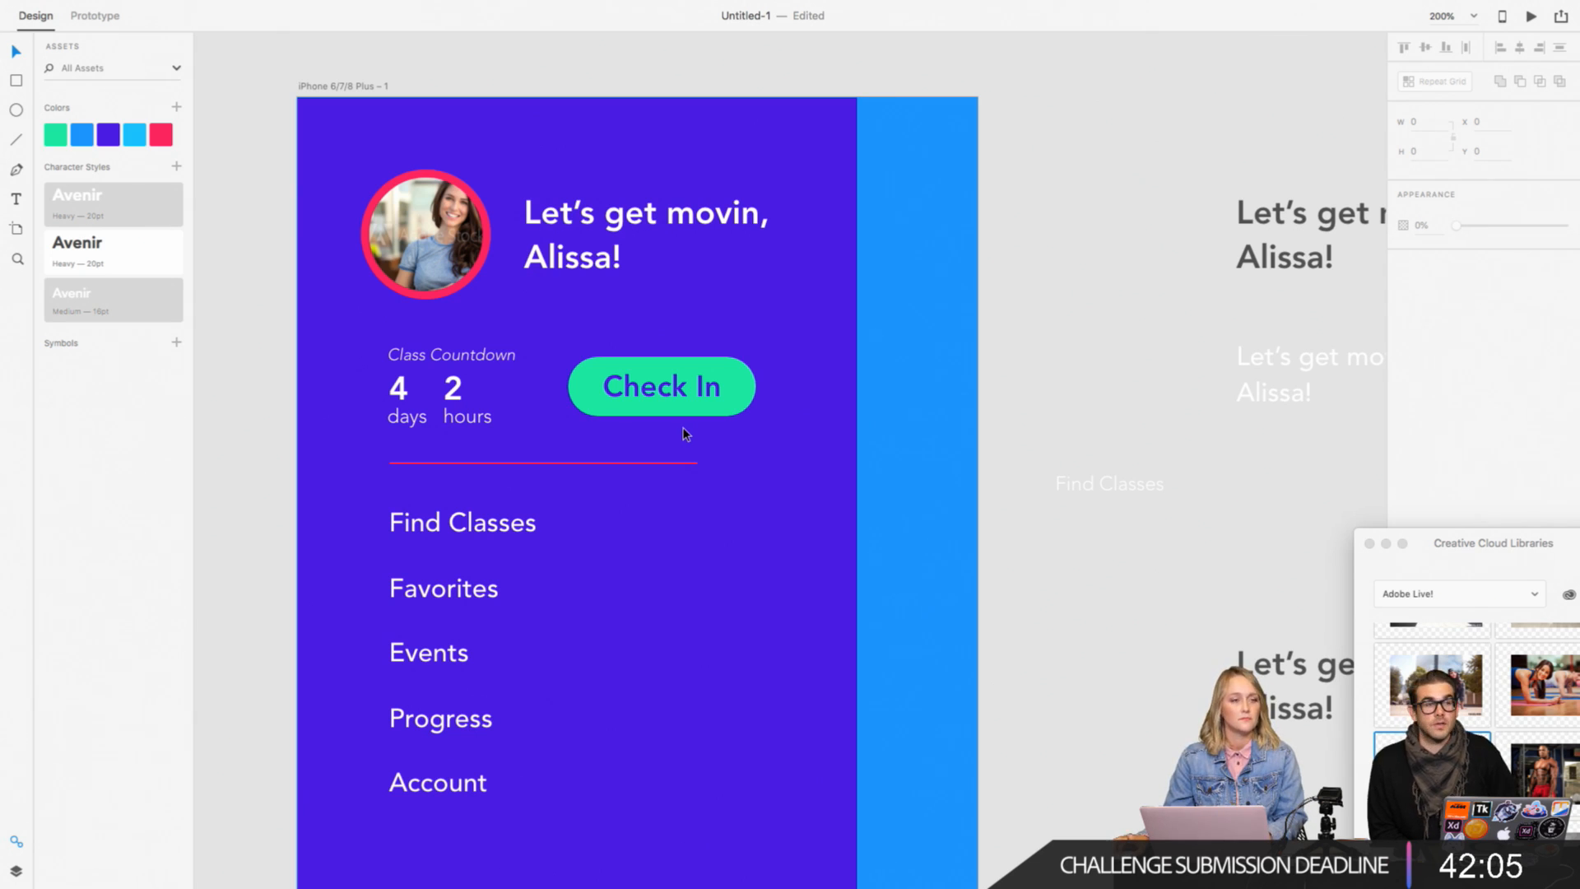
Step: Move the "Check In" button closer to the countdown and slightly lower, to about X 153, Y 162
click(706, 388)
drag(705, 388, 691, 402)
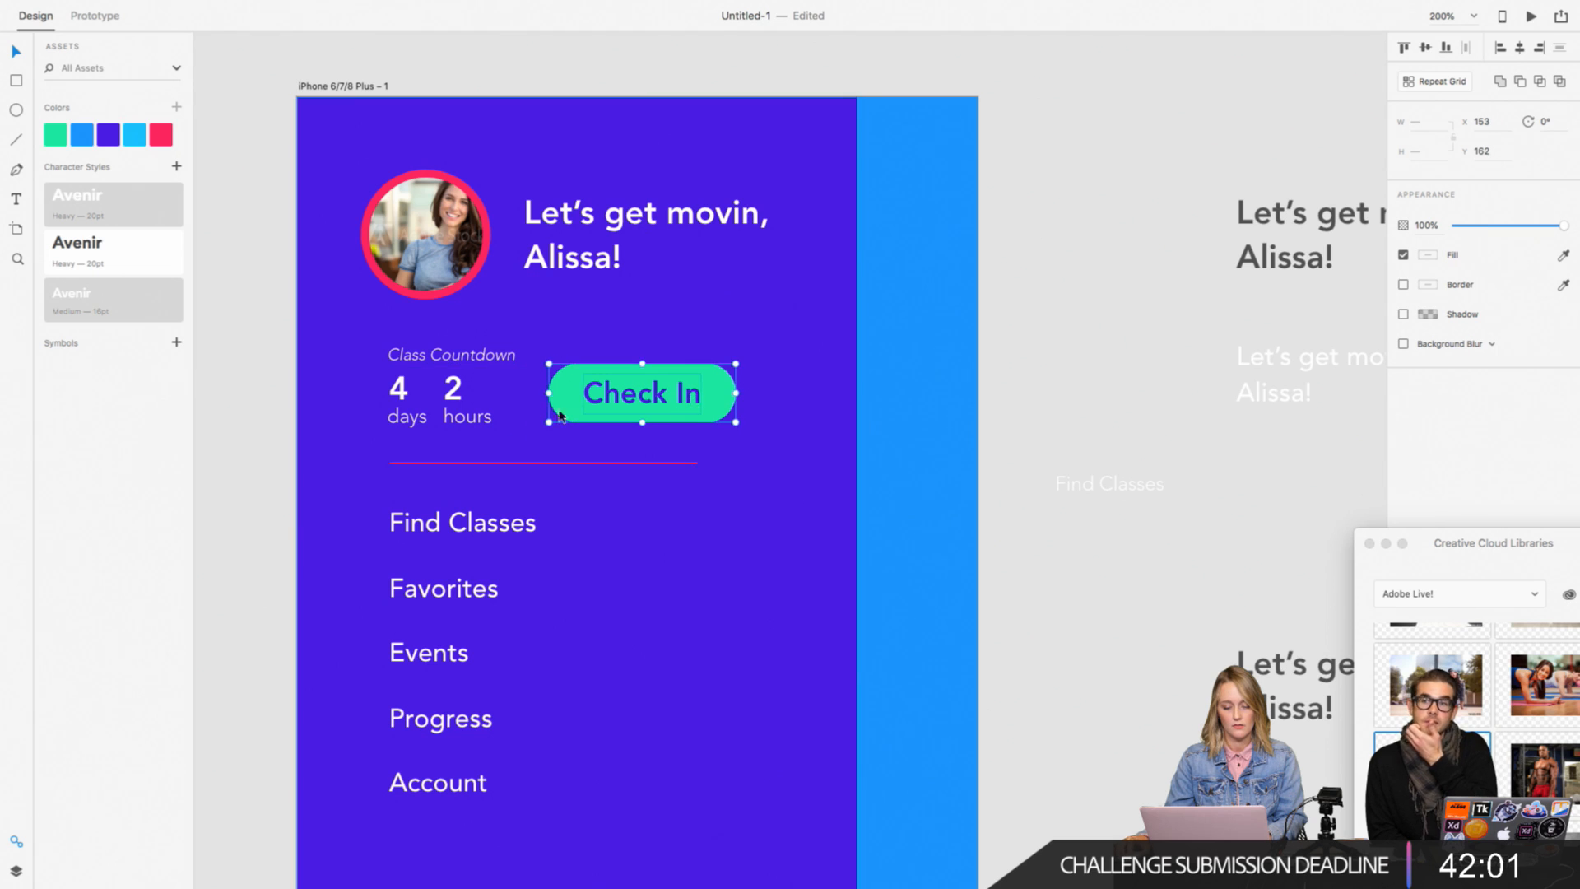
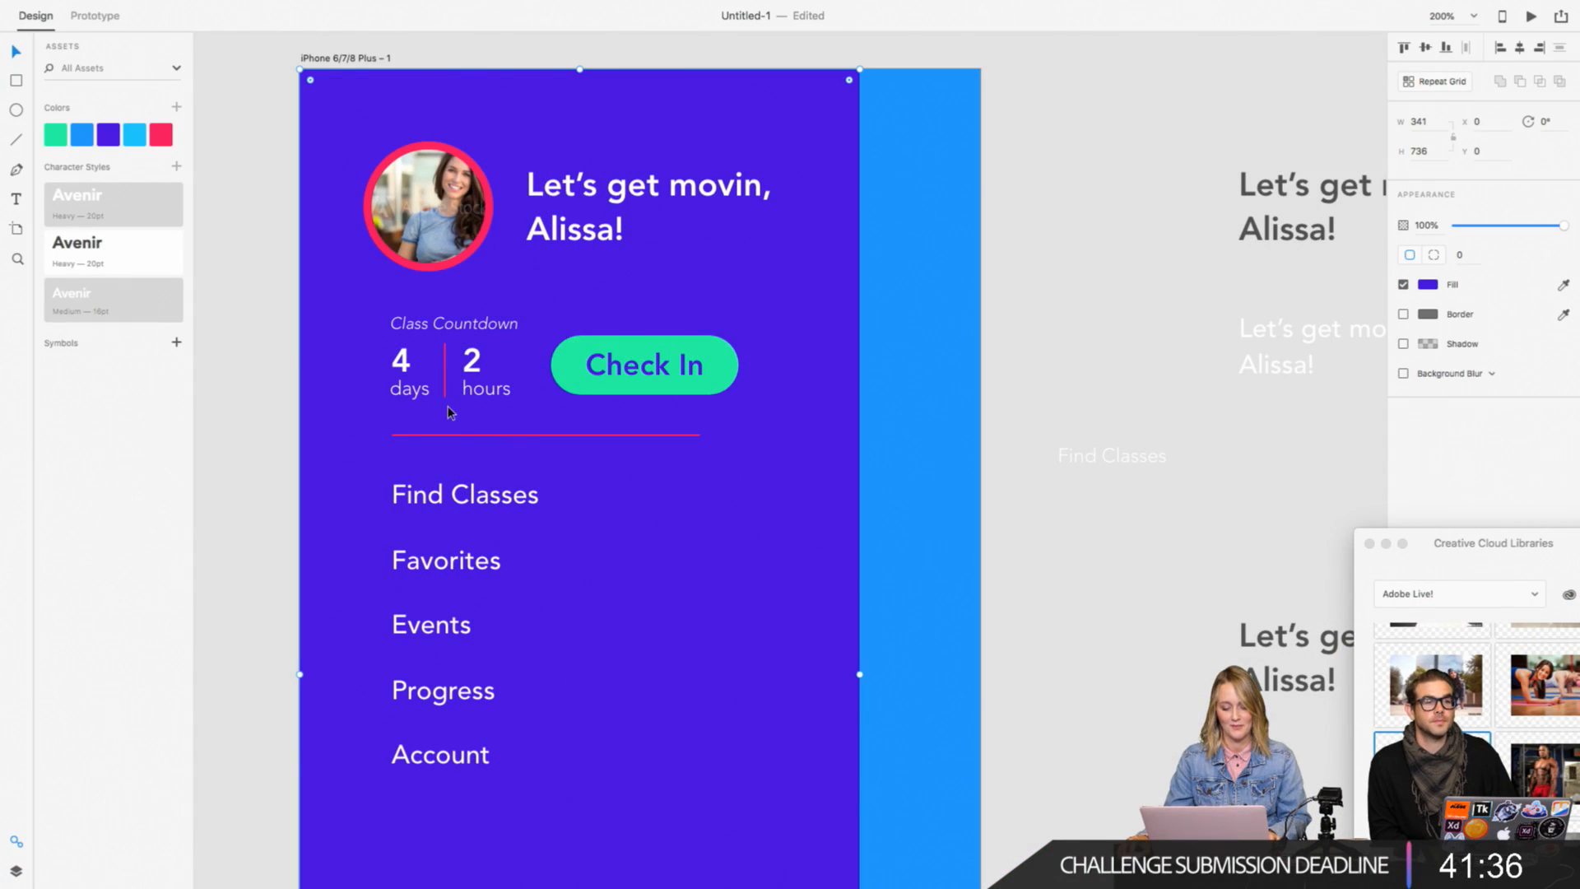
click(445, 396)
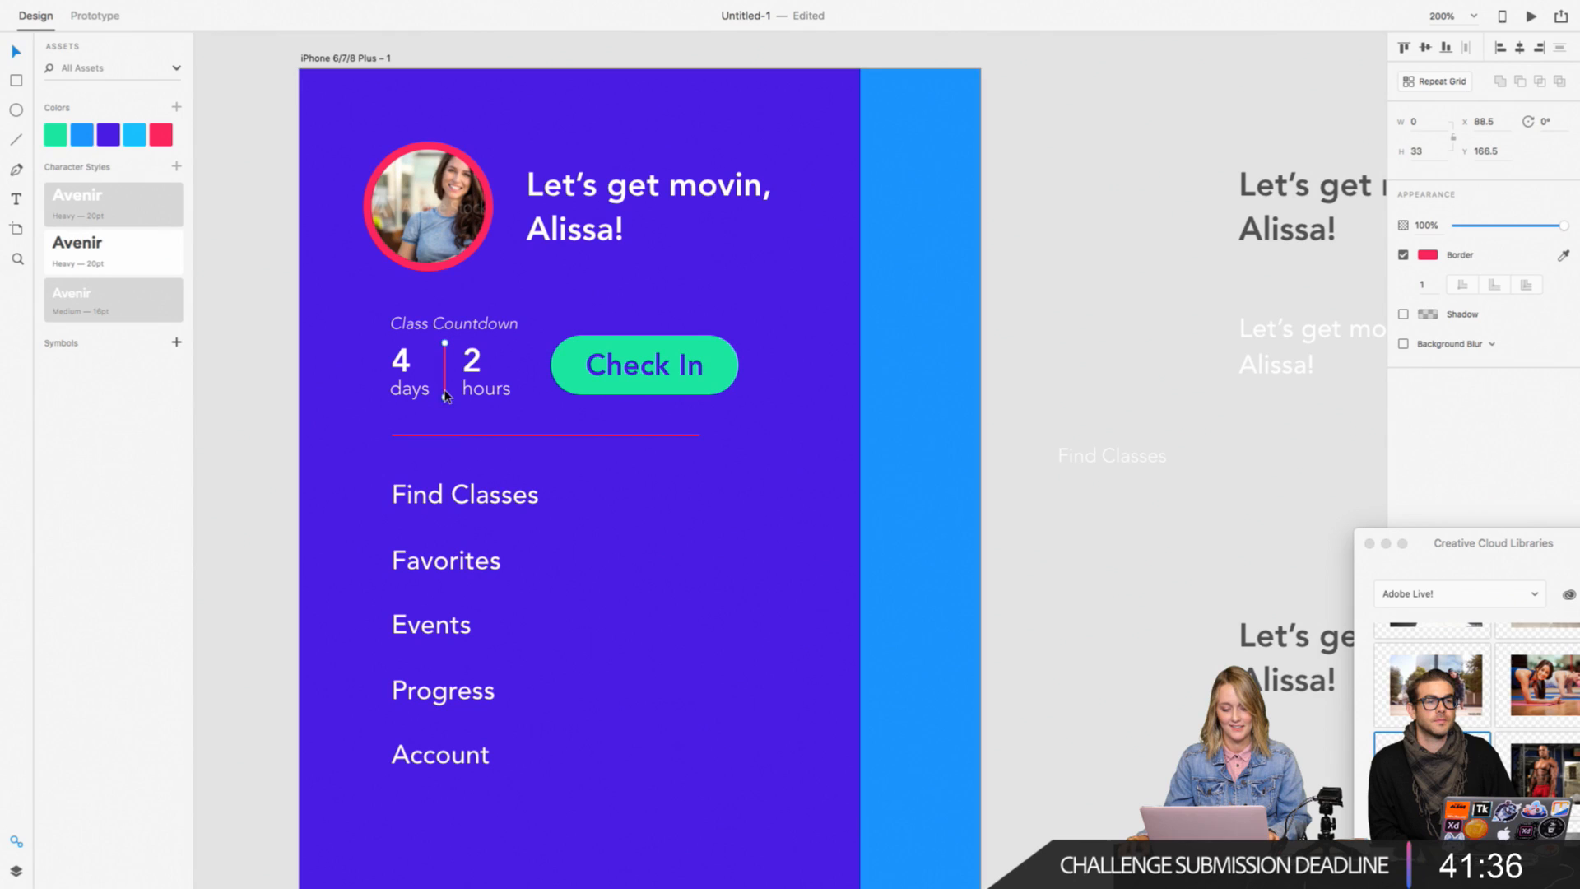
shift+click(459, 435)
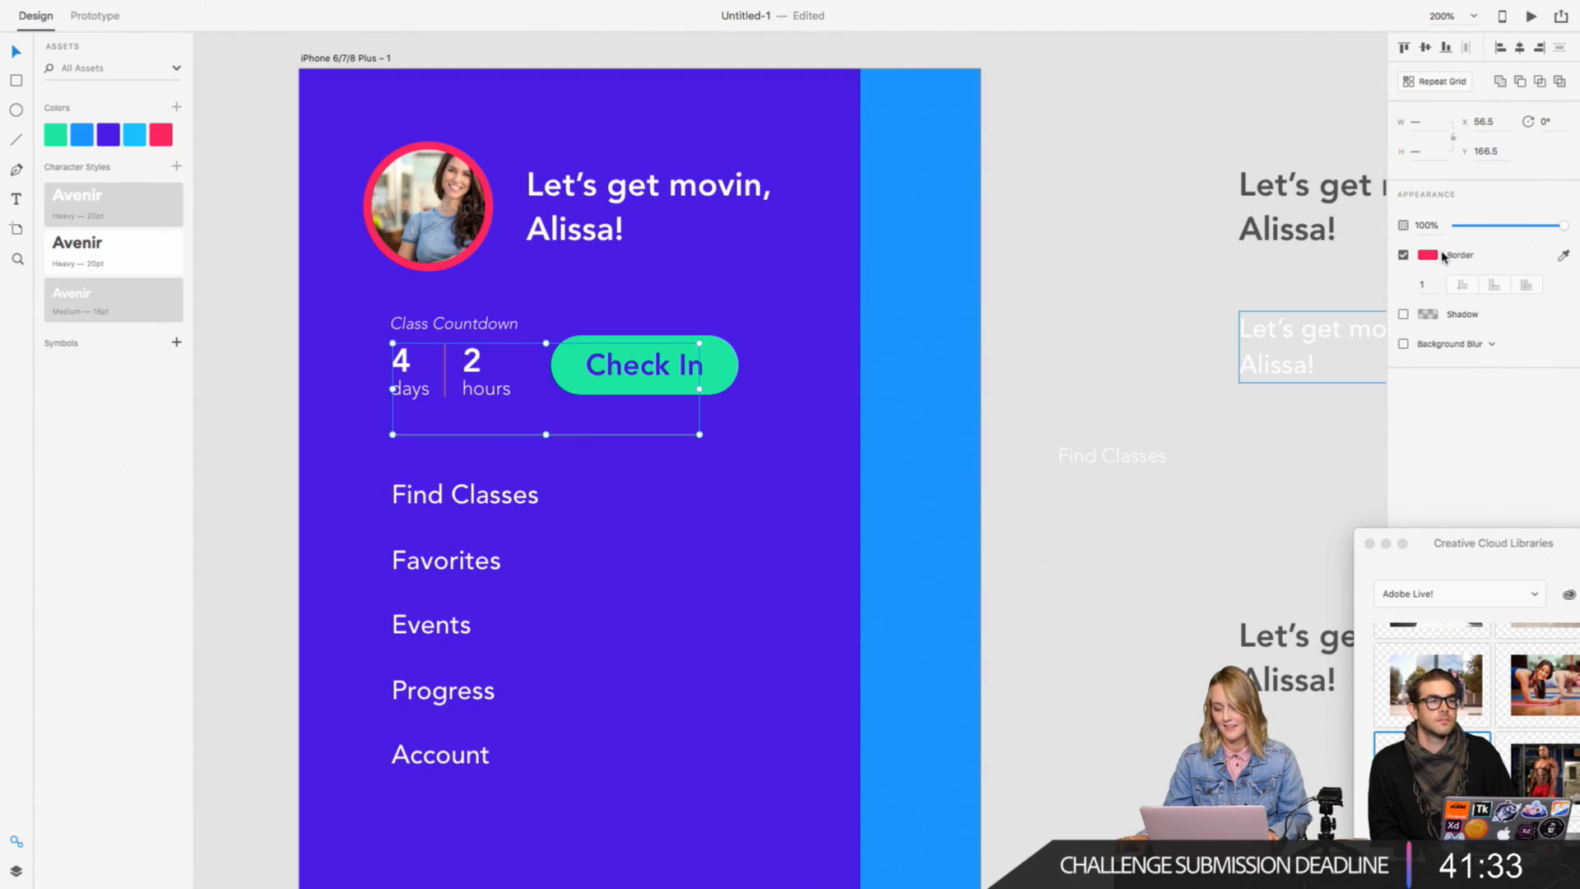
click(1433, 256)
click(1471, 277)
click(1160, 380)
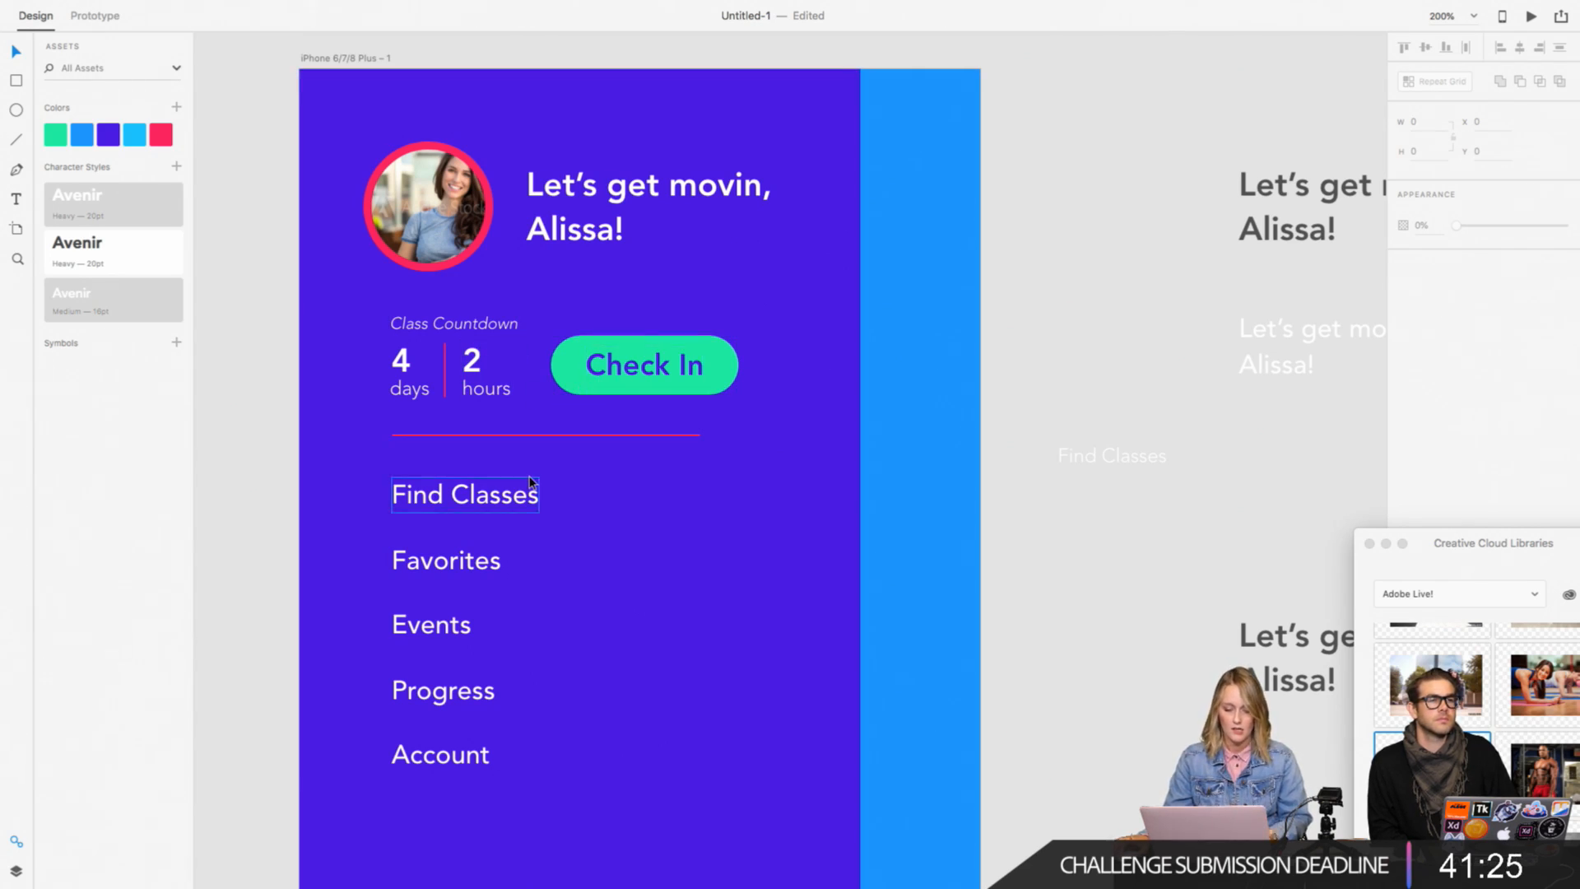
Step: Move the horizontal divider and the five menu items from Find Classes to Account down together, away from the countdown
scroll(790, 440, down, 3)
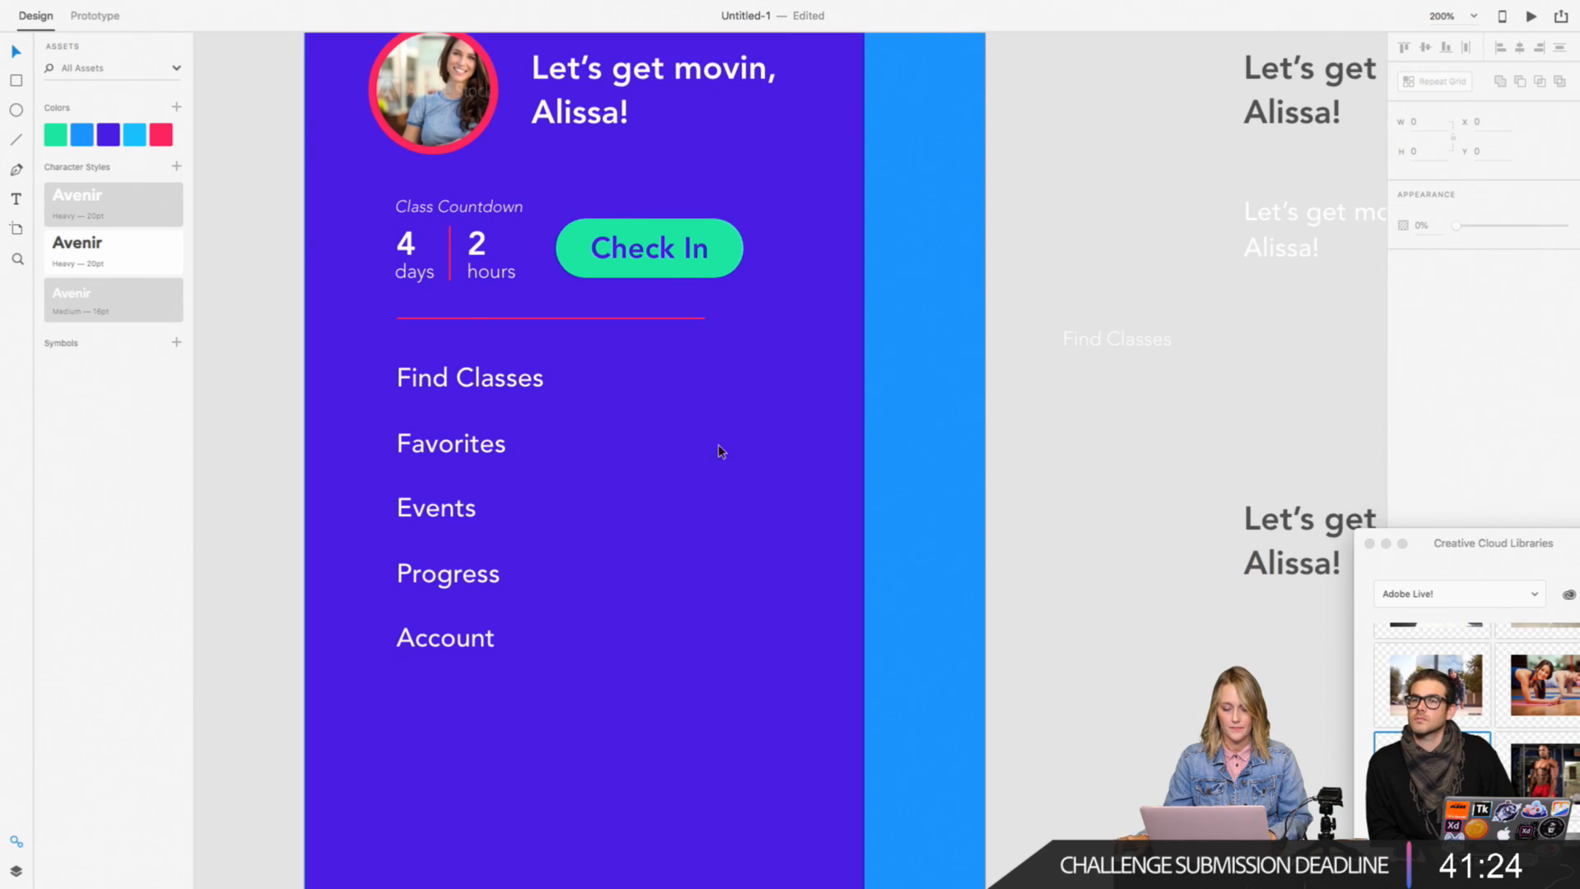
click(476, 318)
shift+click(471, 380)
shift+click(450, 446)
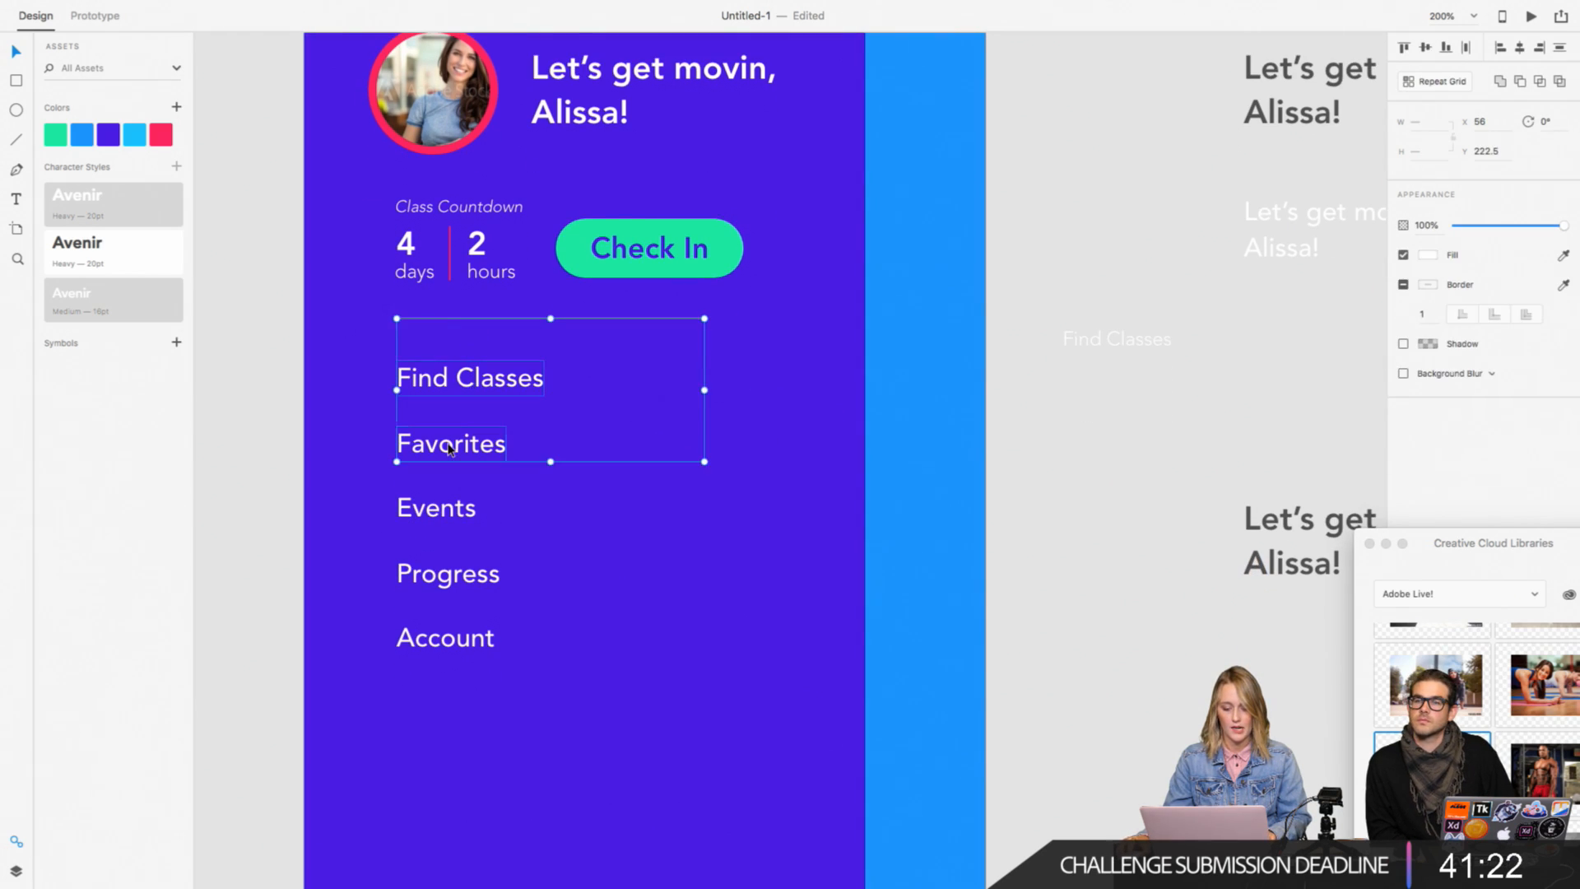
shift+click(426, 517)
shift+click(431, 585)
shift+click(435, 641)
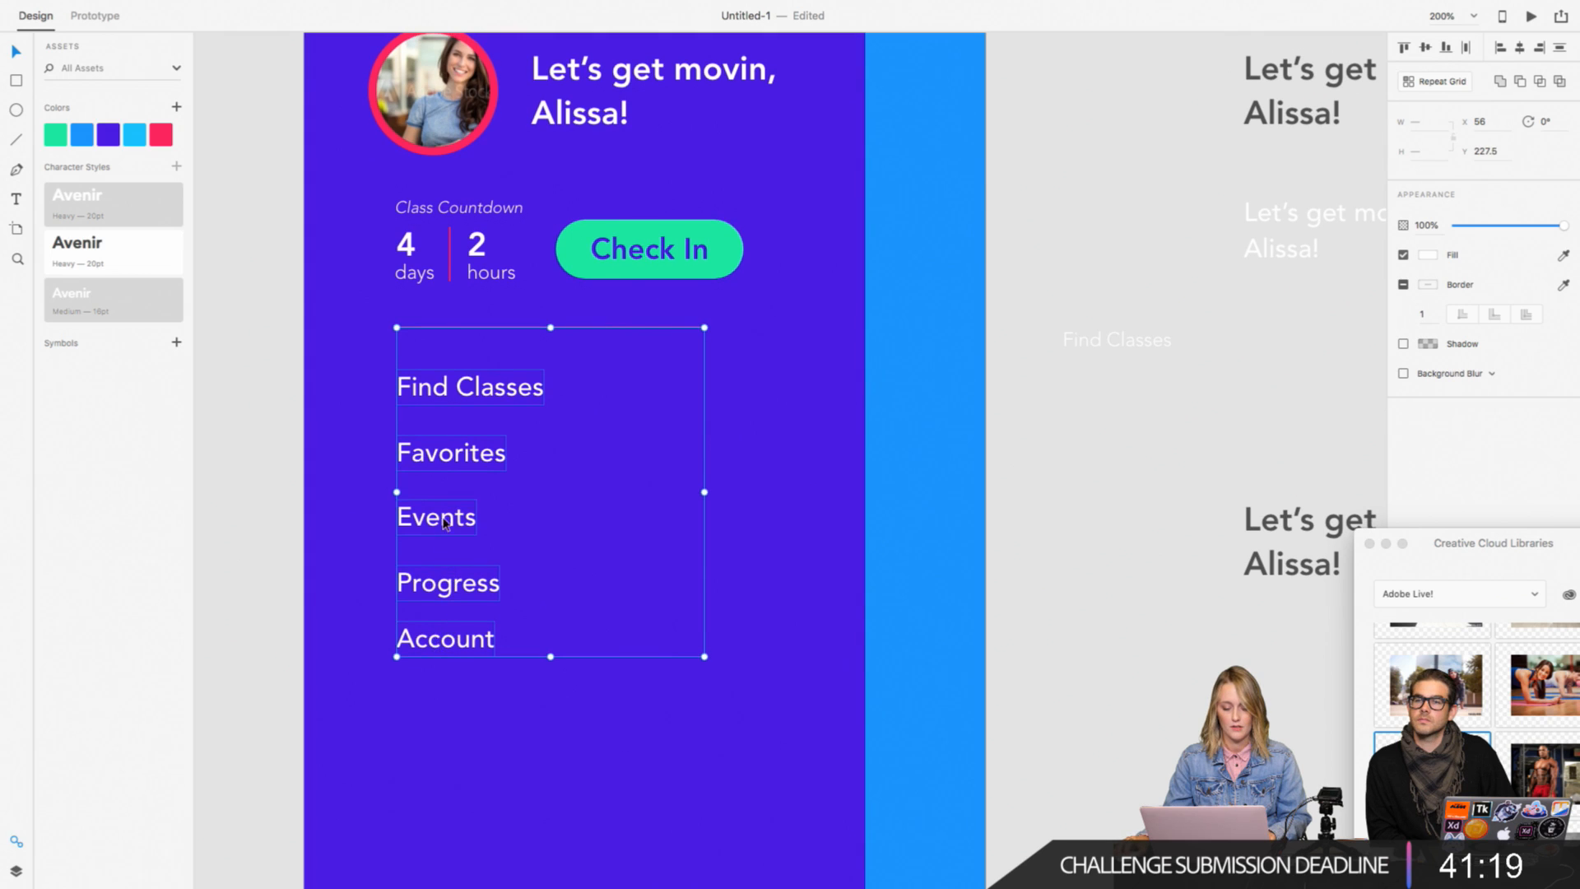
drag(445, 520, 444, 553)
click(289, 441)
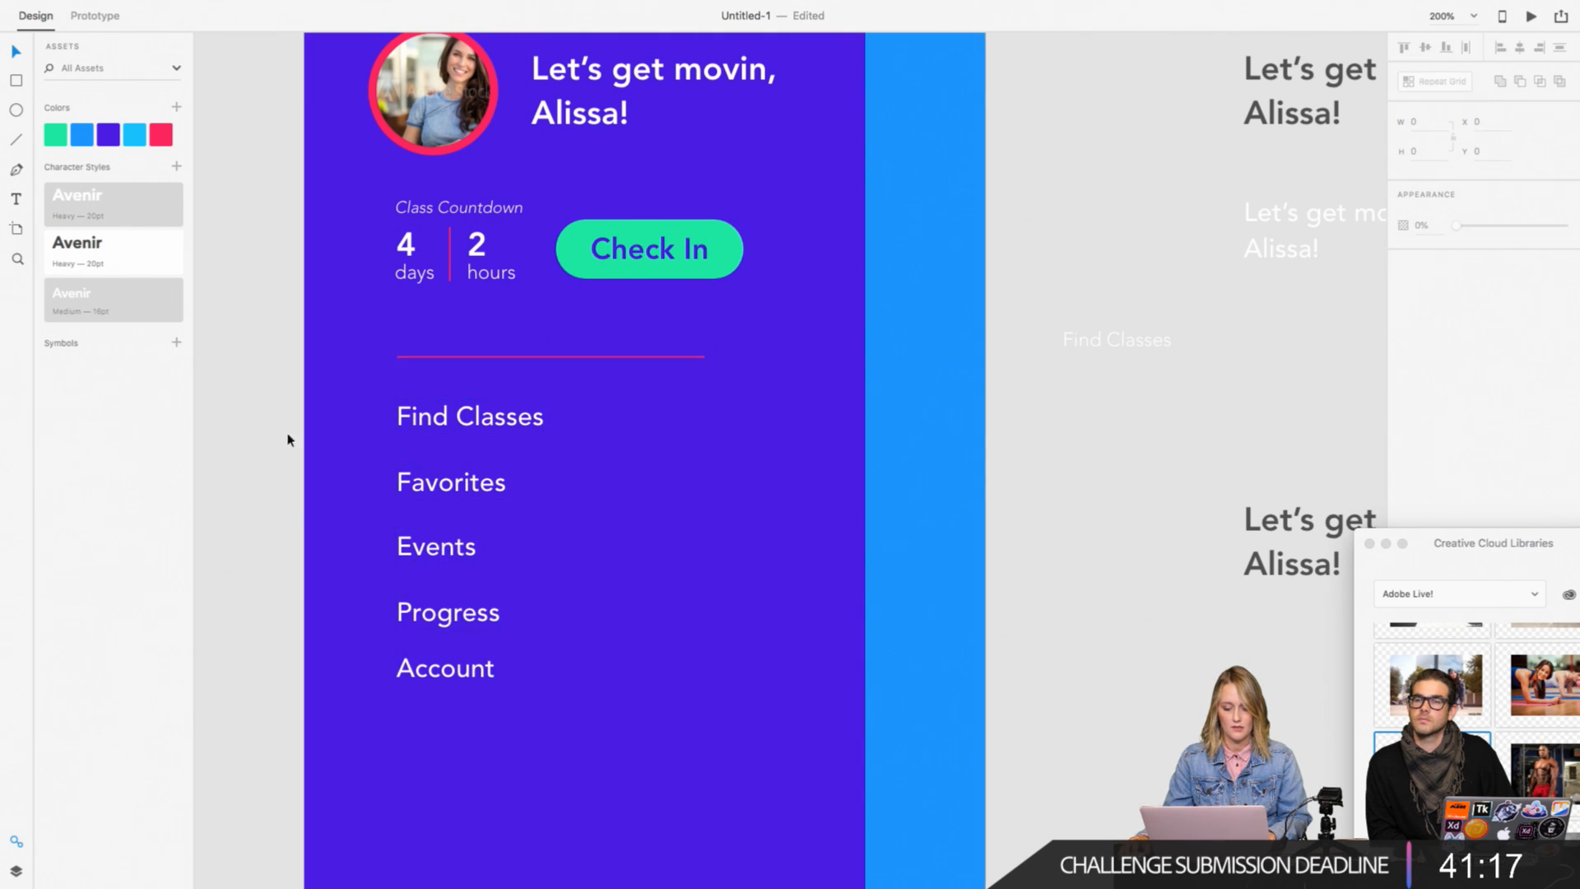
Step: Move the five menu items further below the divider, placing Find Classes at about Y 302
drag(286, 409, 551, 737)
scroll(496, 651, down, 2)
scroll(497, 652, down, 4)
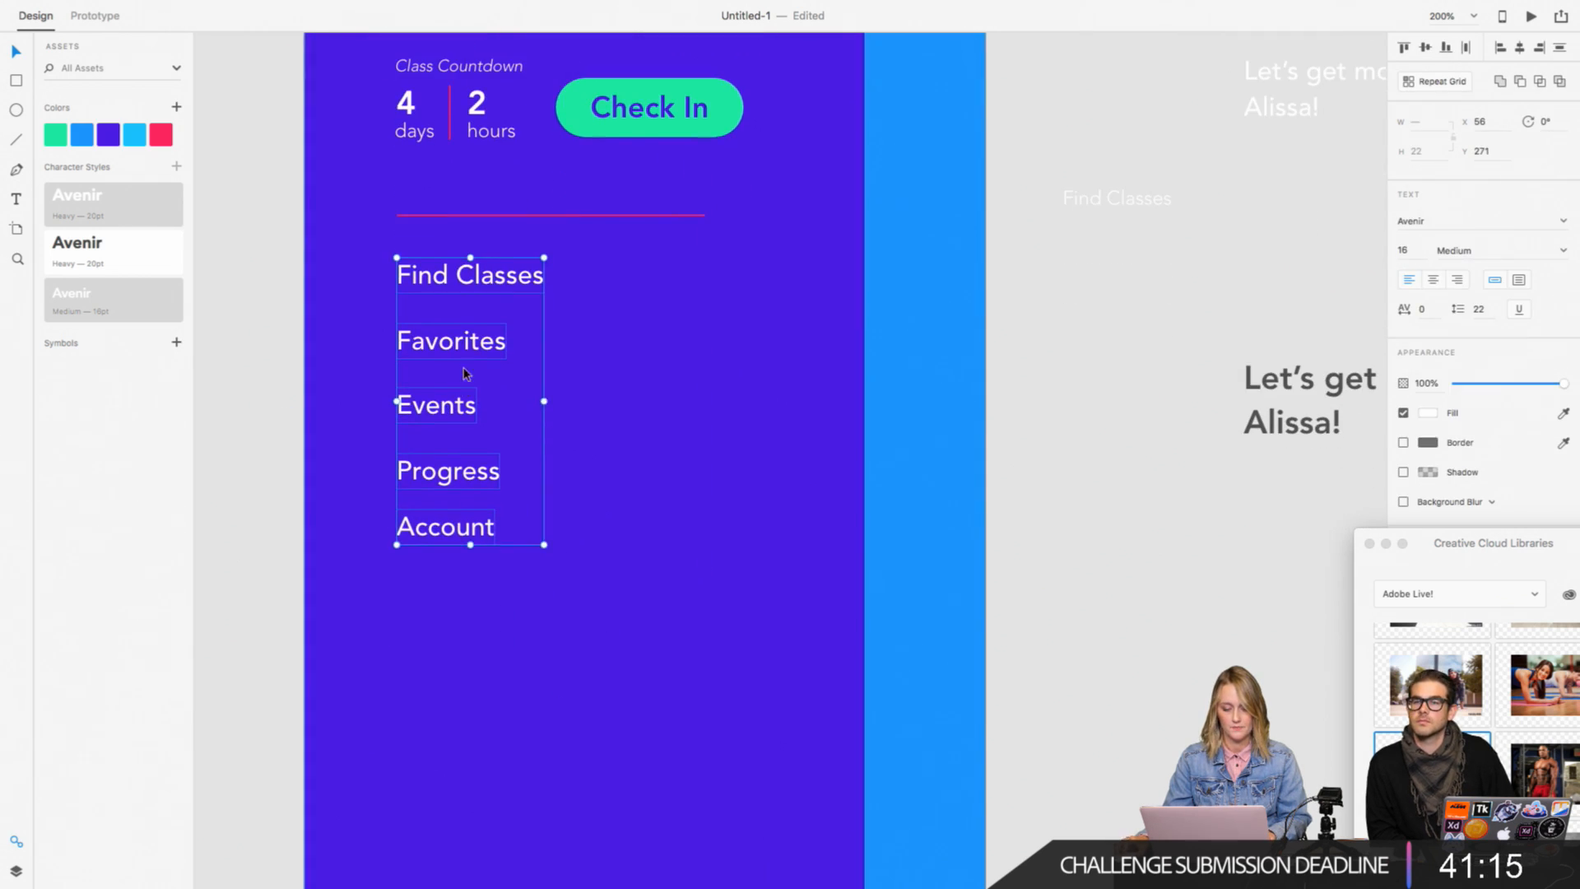
drag(466, 372, 469, 402)
click(271, 364)
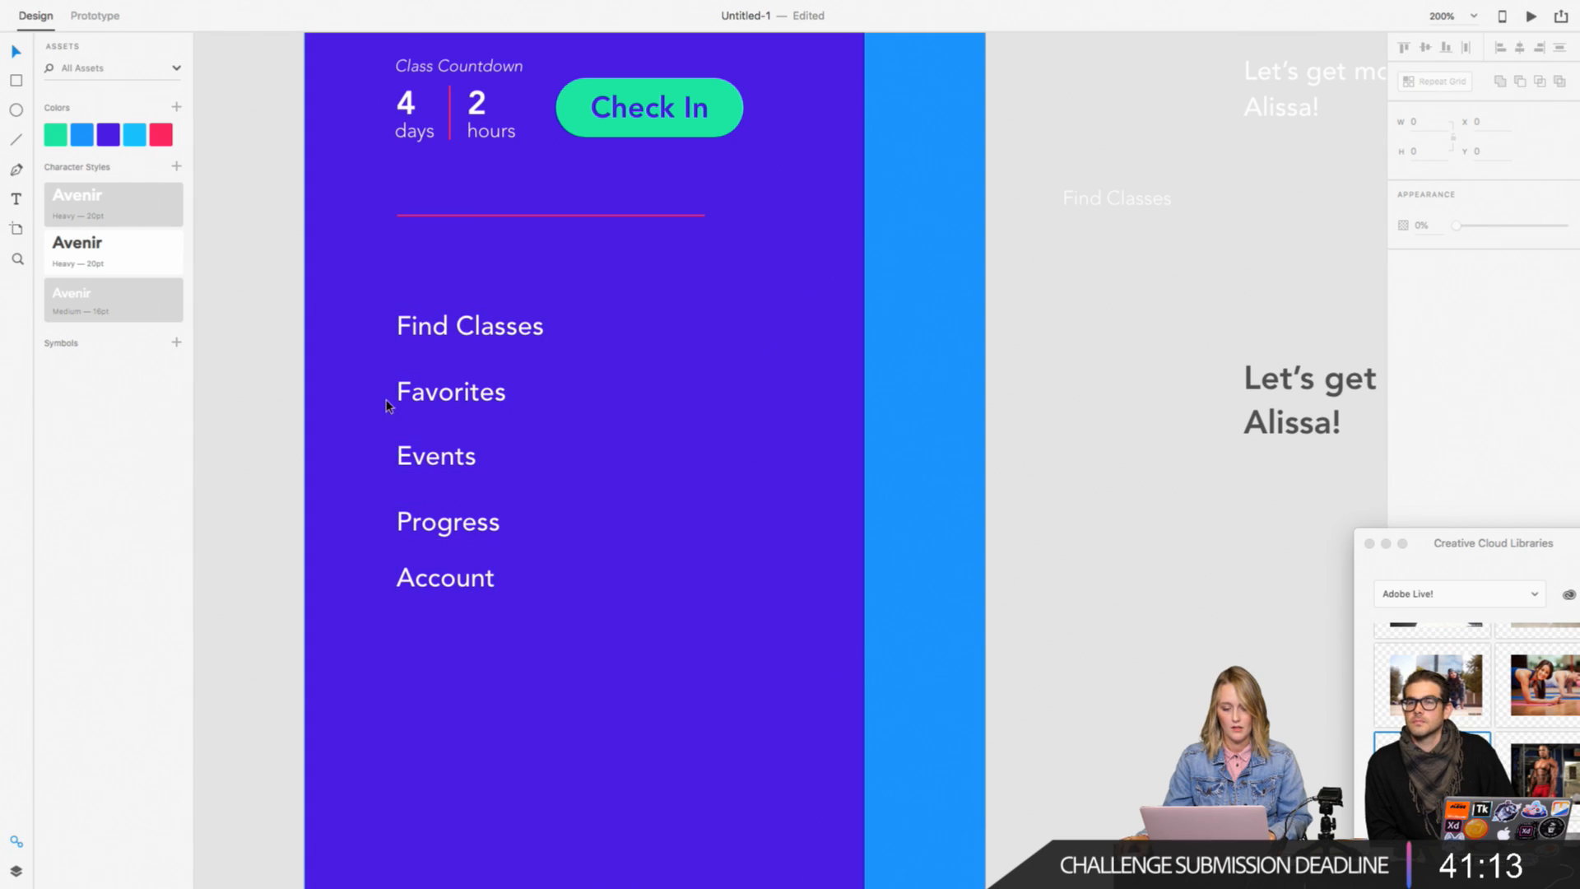
scroll(603, 317, up, 1)
key(super+0)
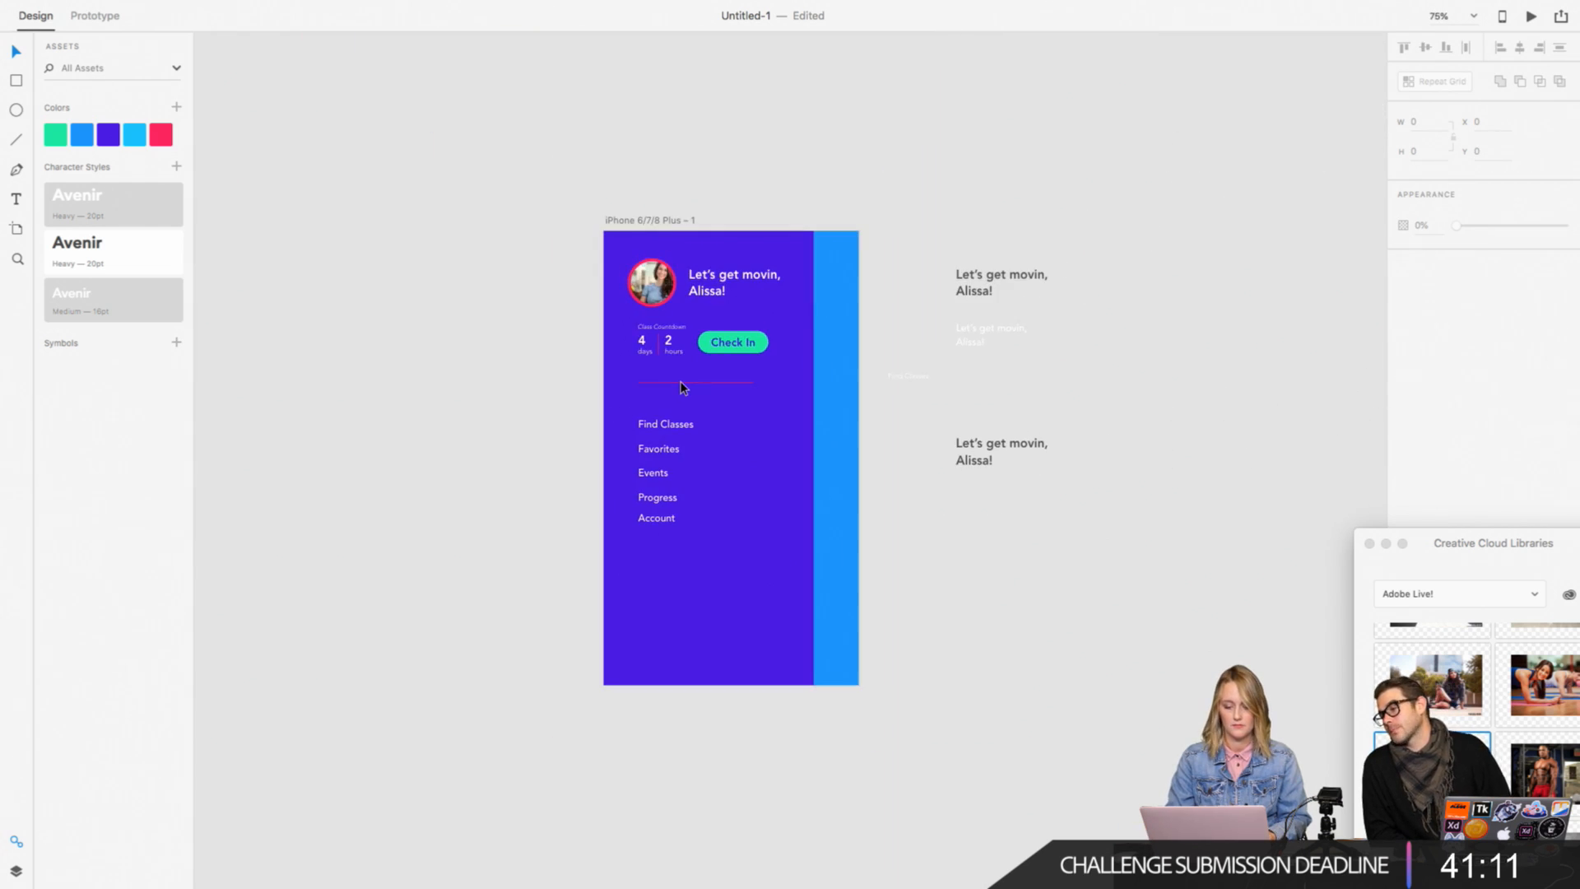
key(super+2)
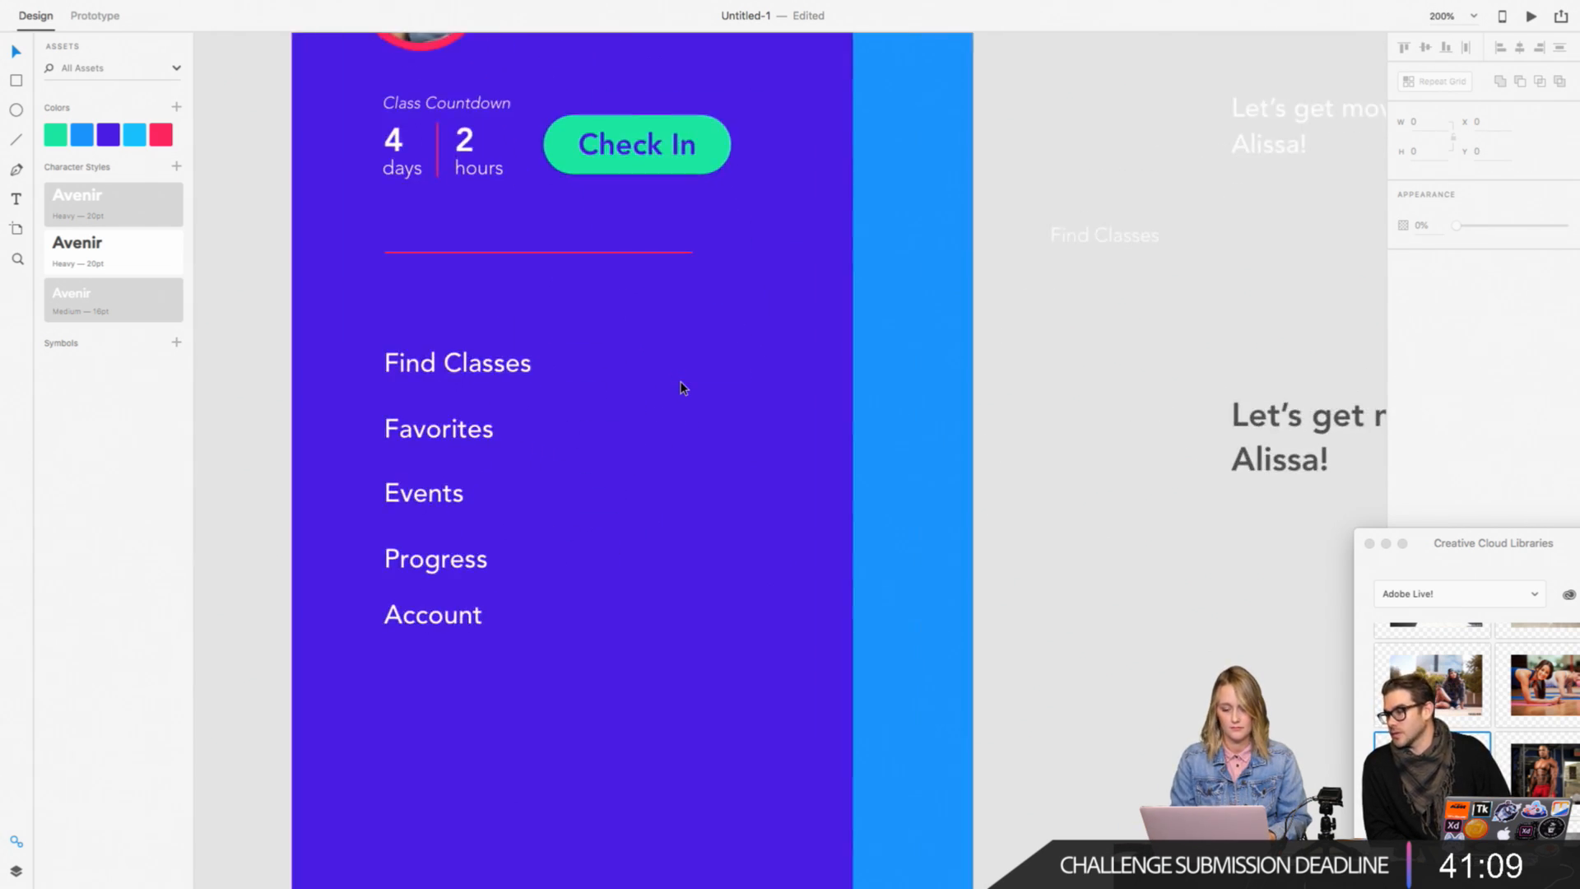
Step: Try to open the Find Classes item in Prototype mode for wiring an interaction
click(511, 378)
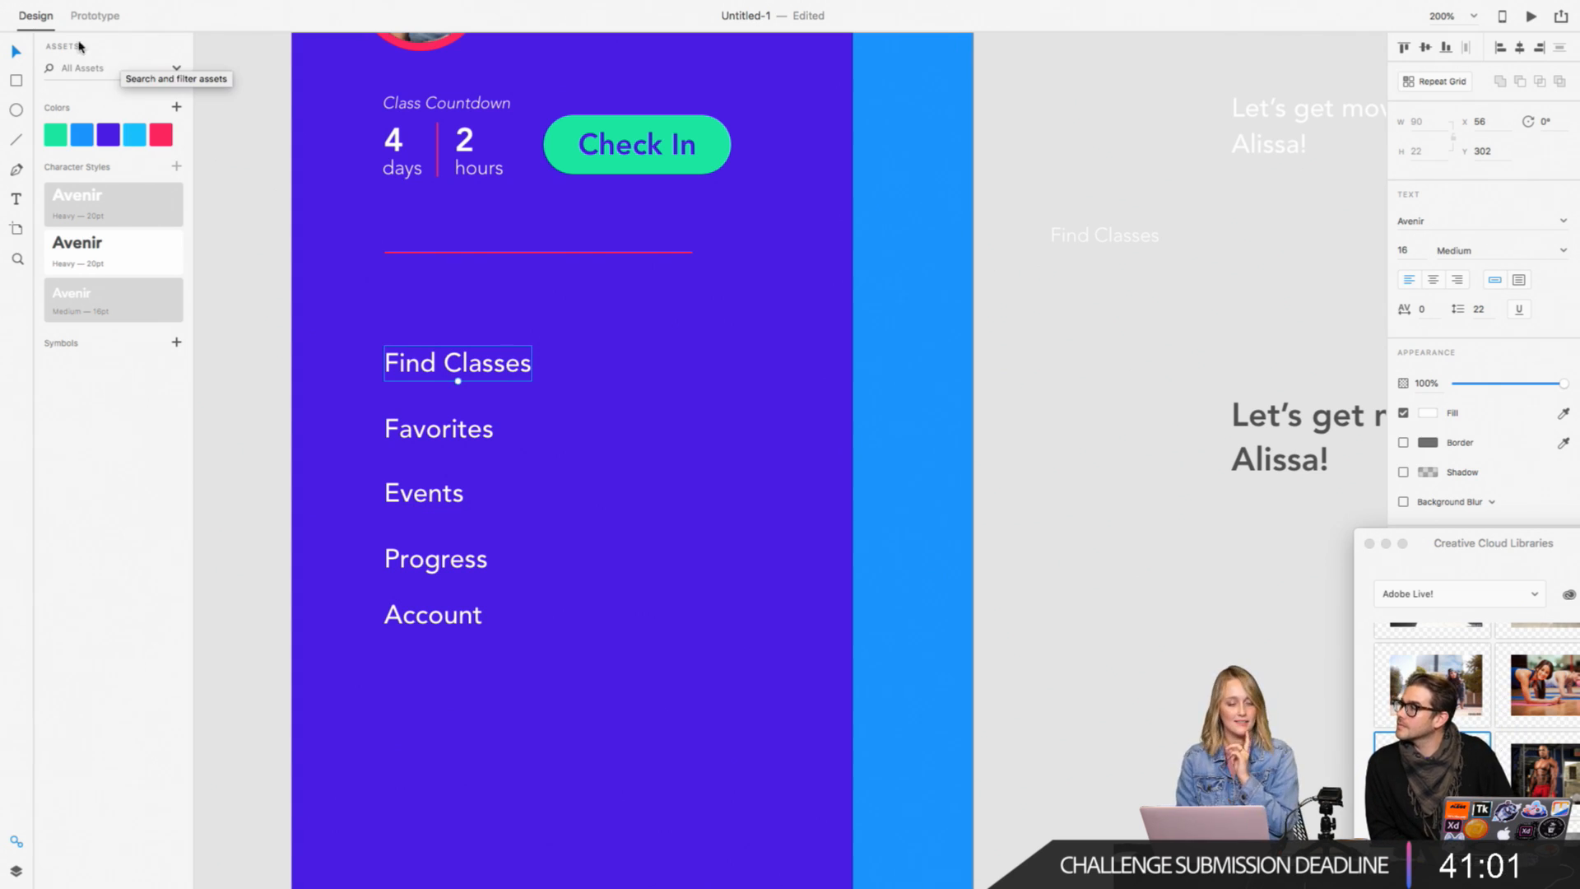
click(94, 16)
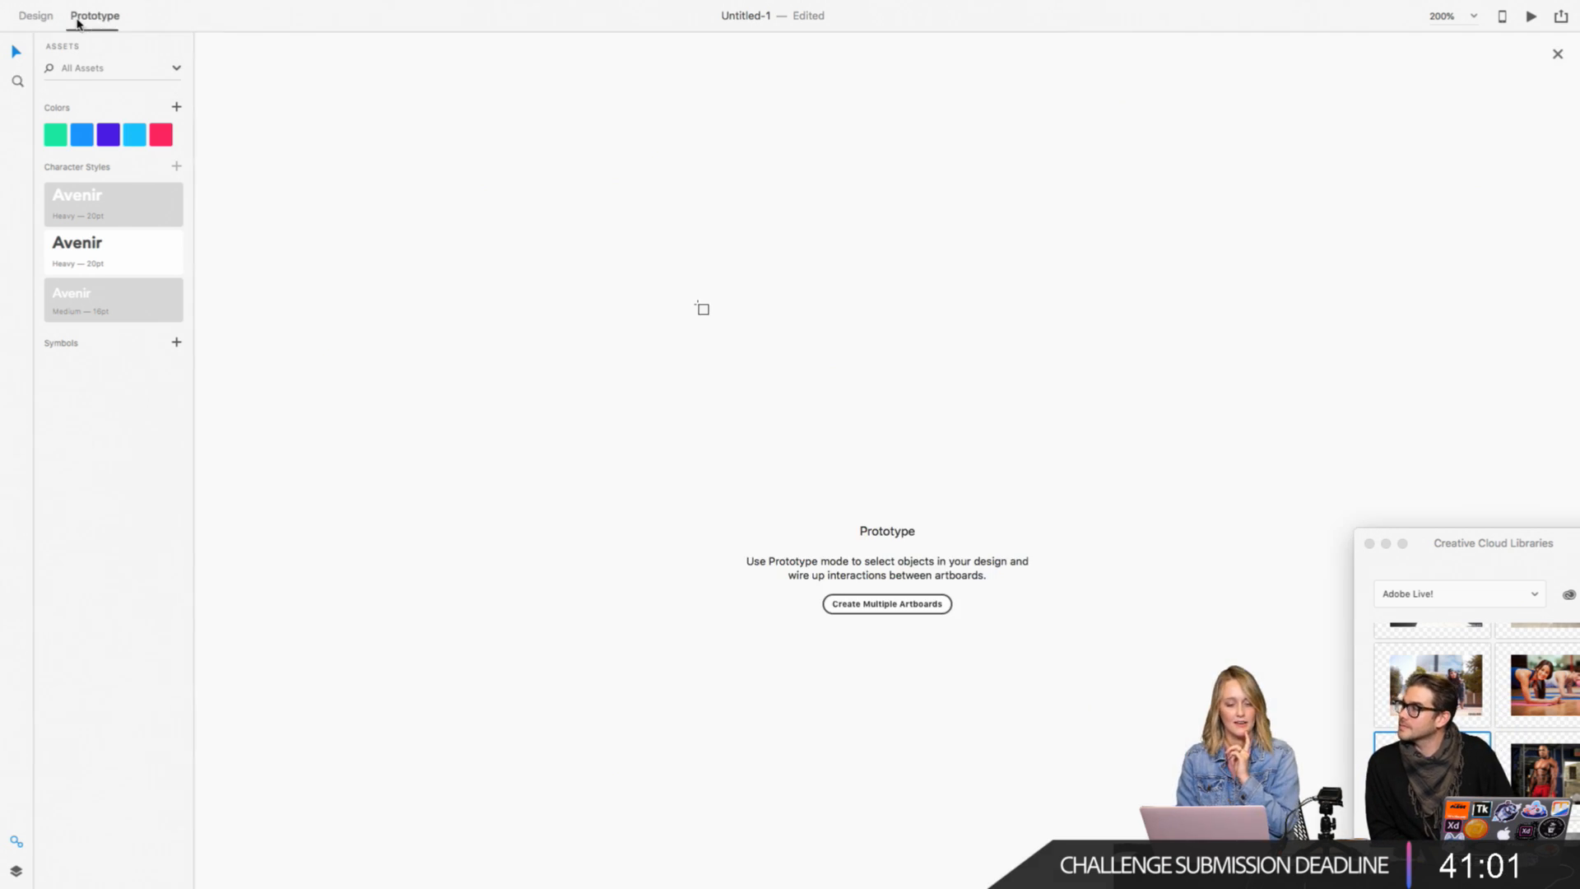
click(862, 603)
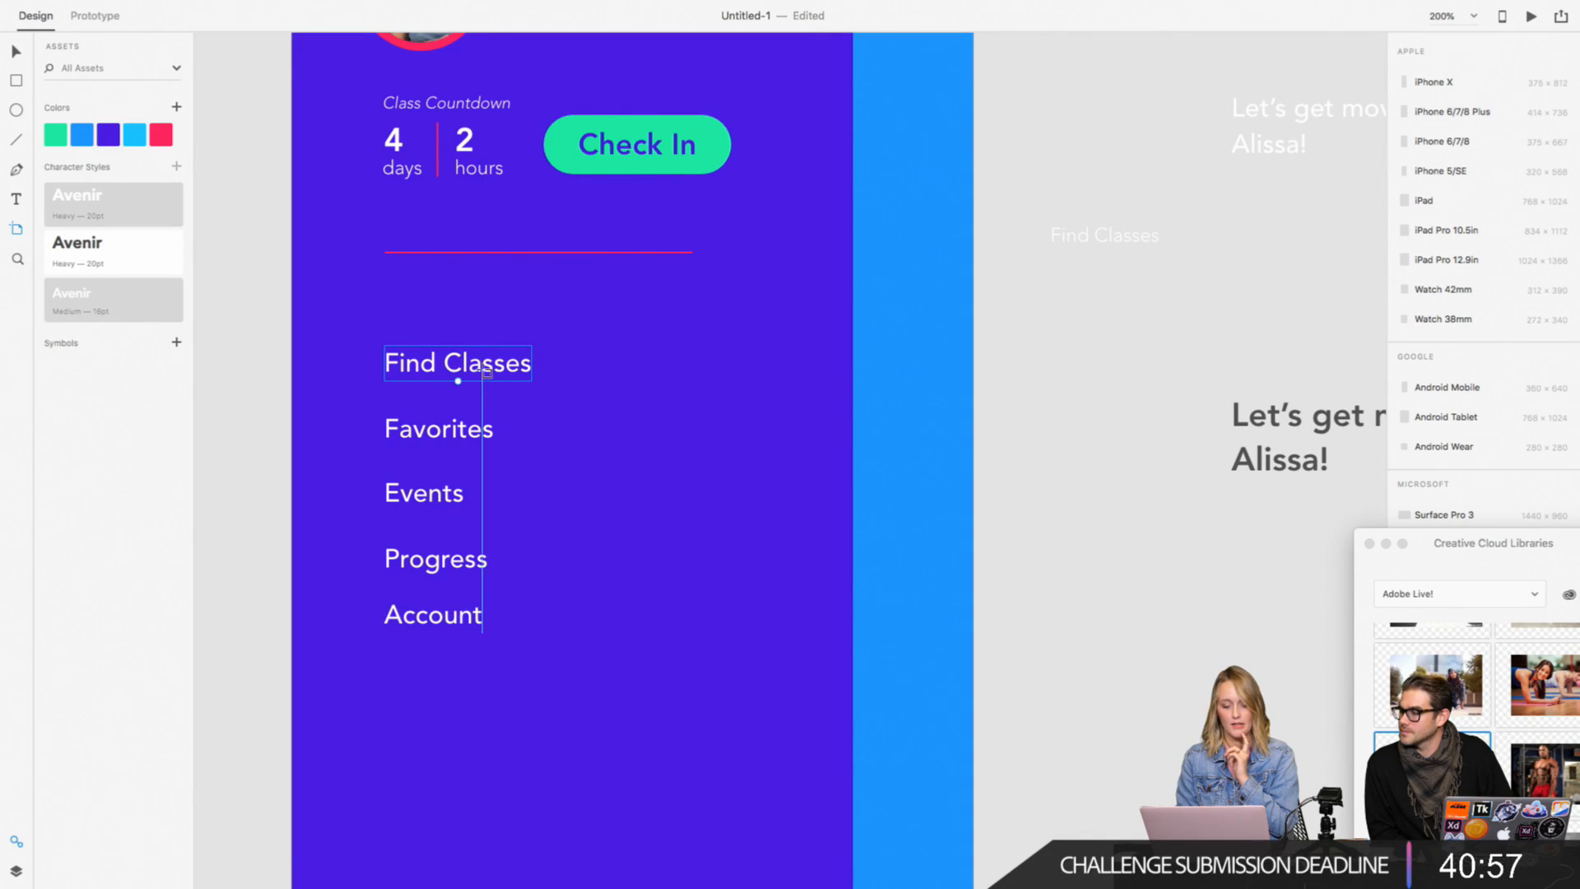
click(95, 15)
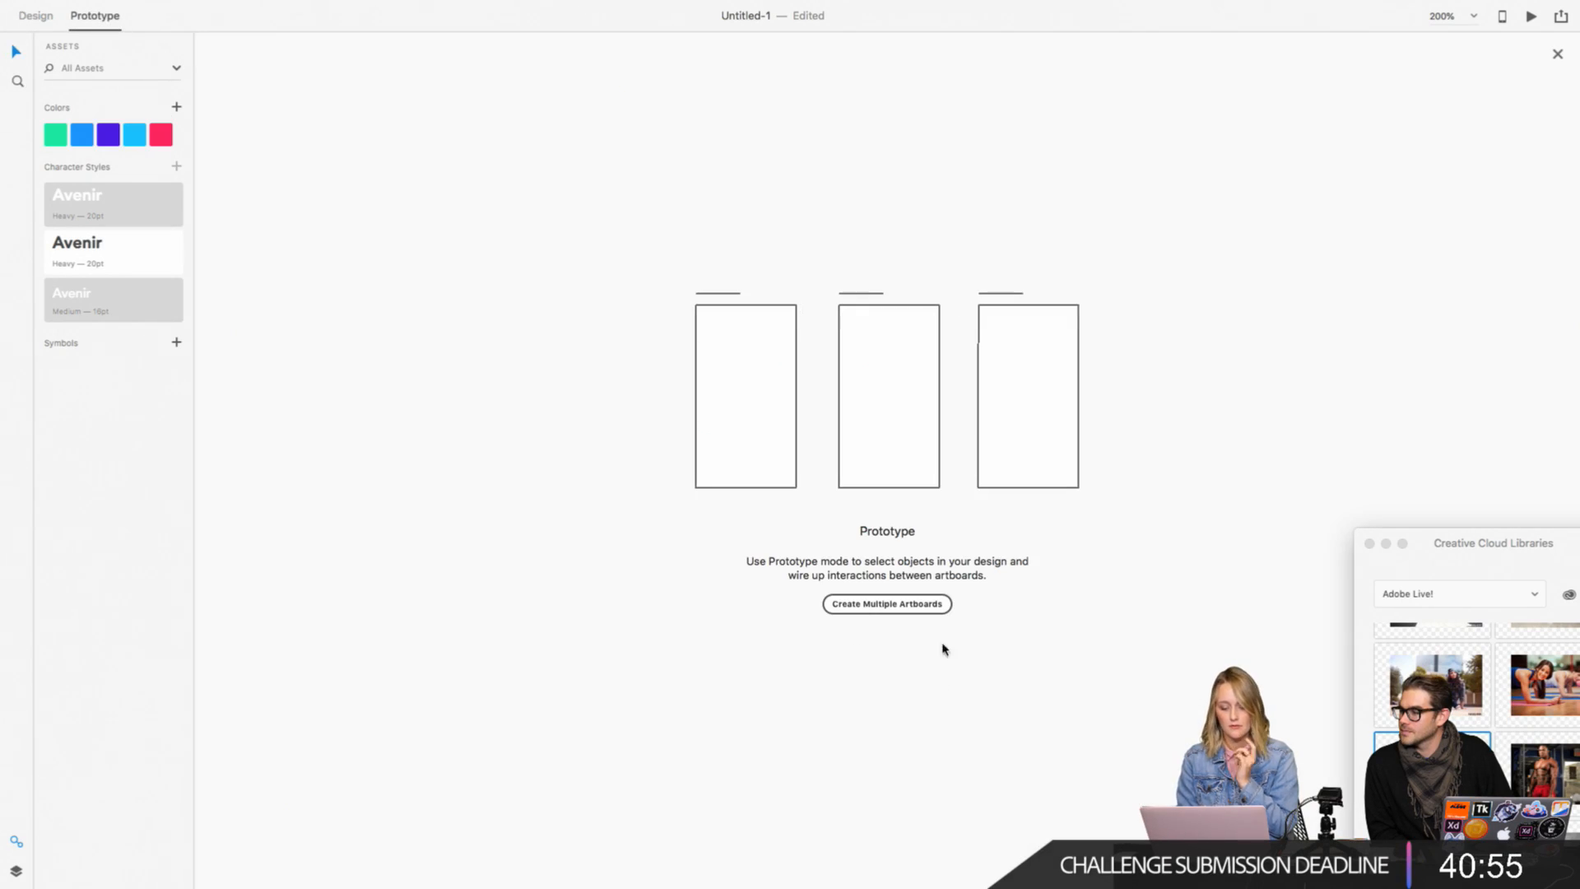
click(924, 606)
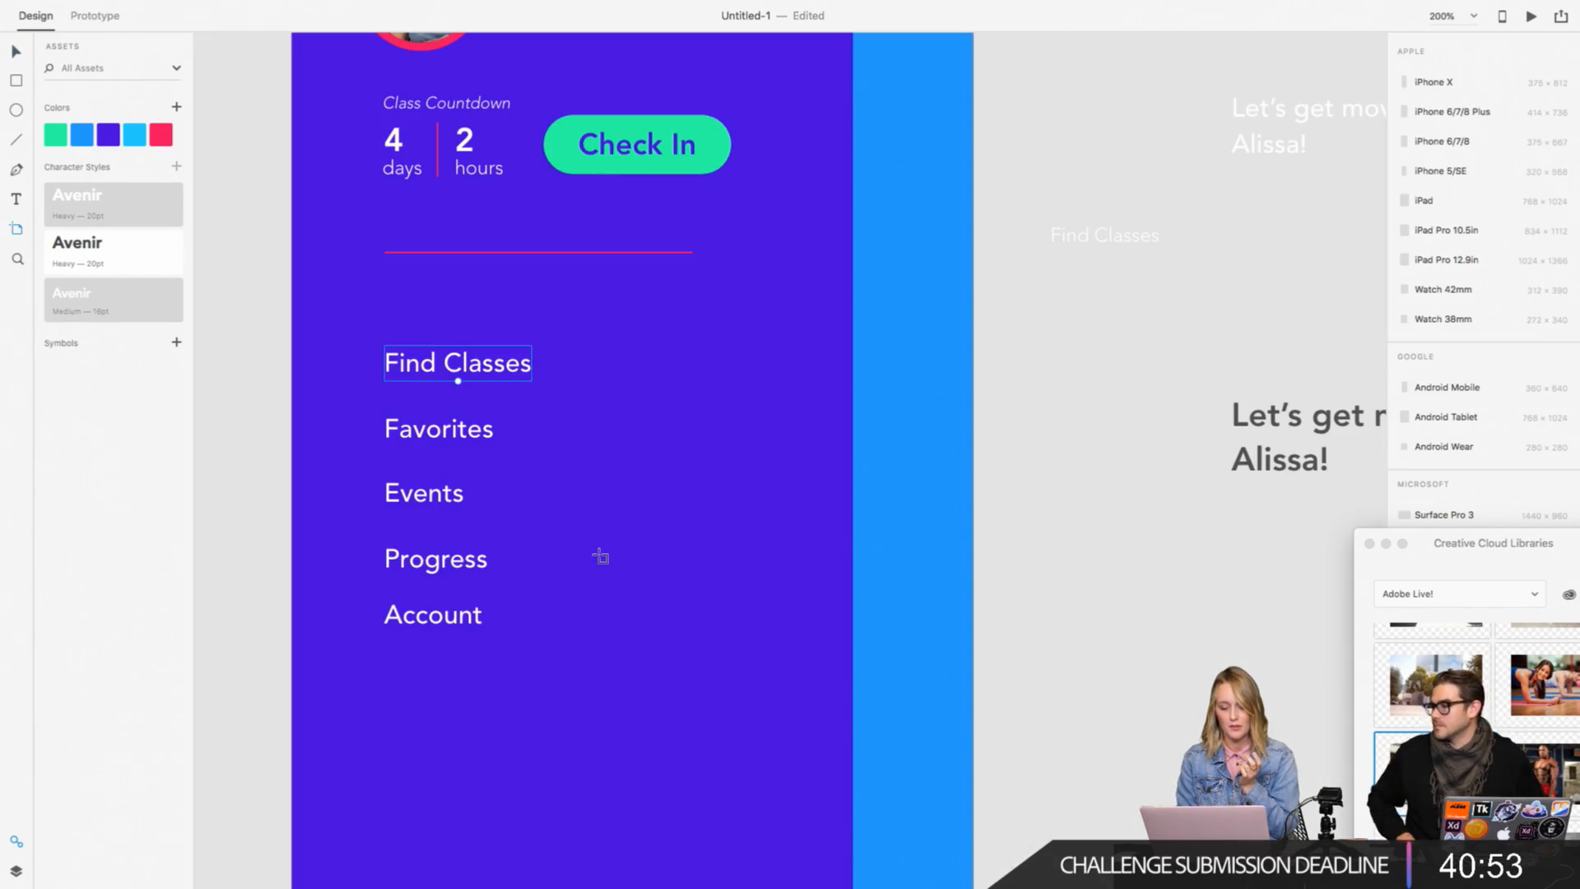
Step: Move the leftover greeting and "Find Classes" sample texts on the pasteboard to the other side of the artboard
key(super+minus)
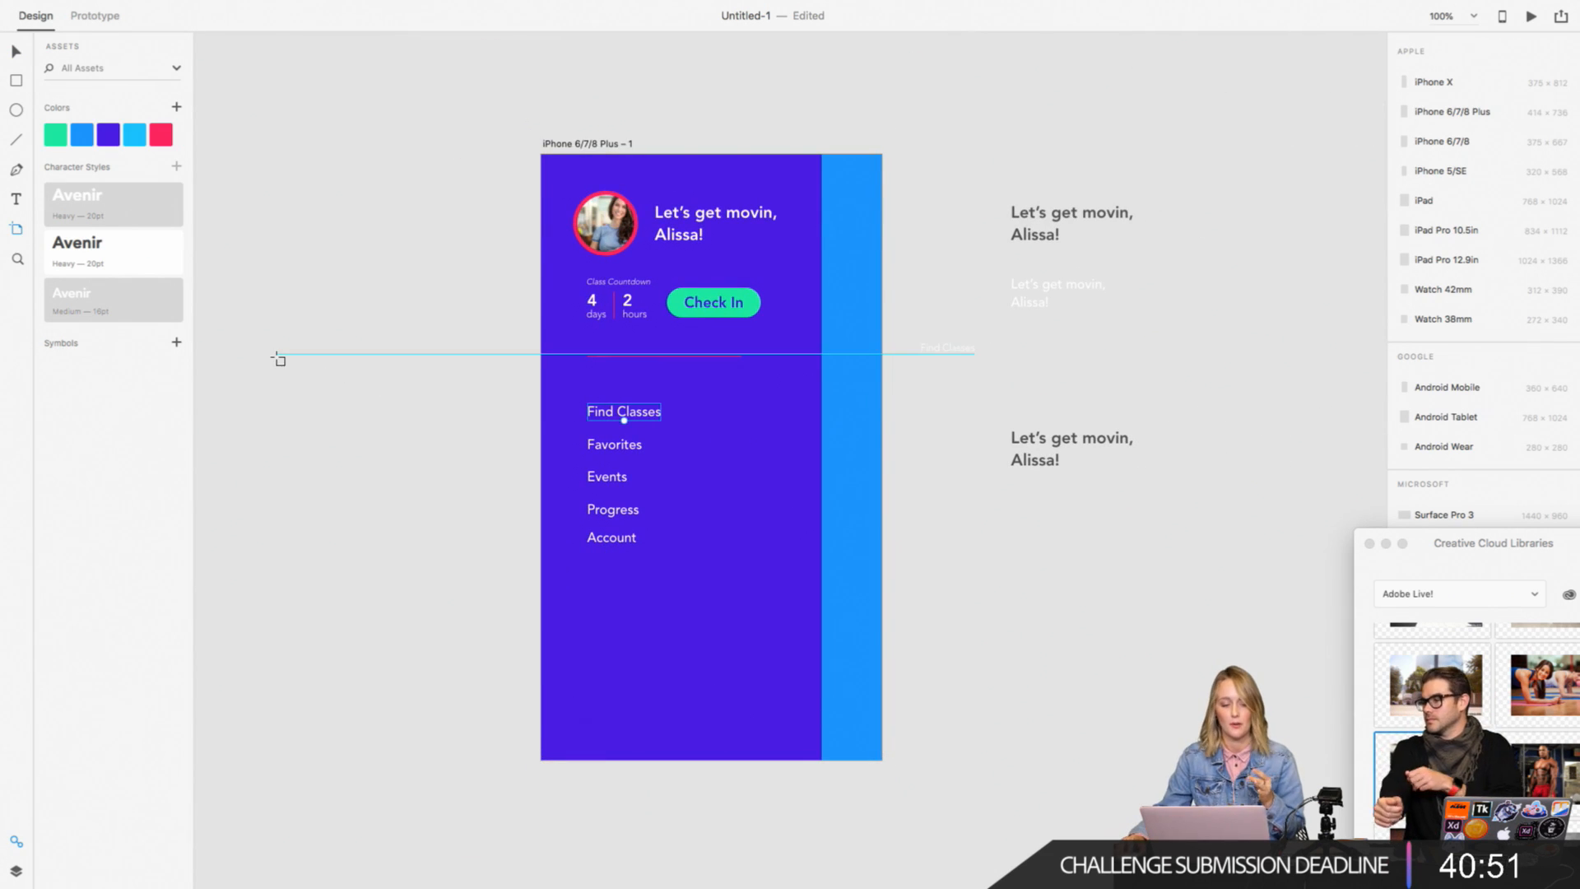
click(12, 55)
drag(980, 141, 1141, 477)
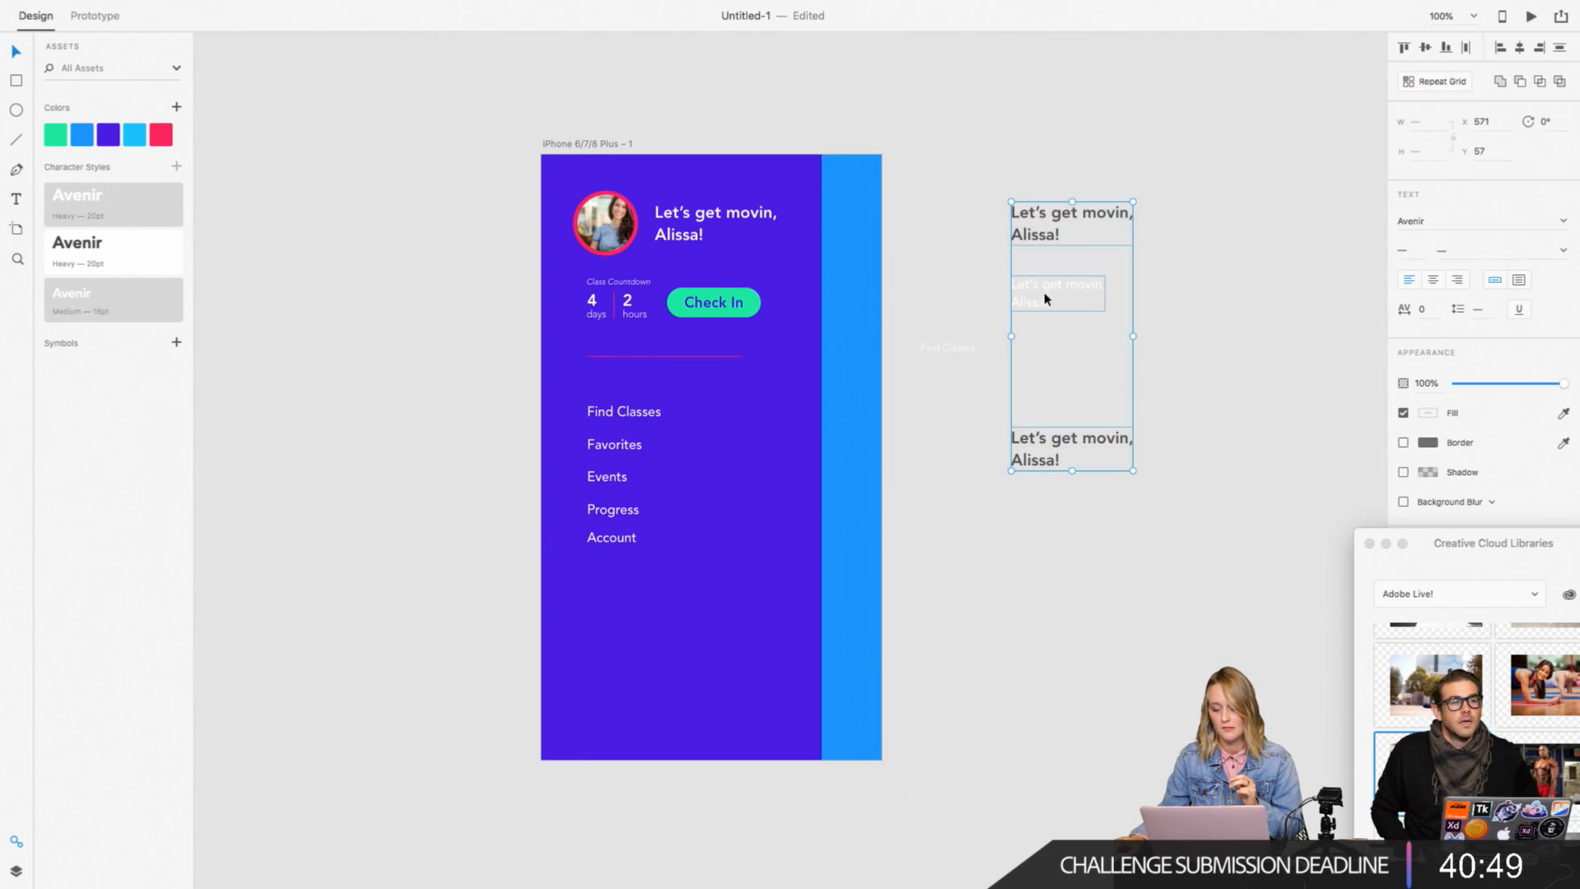
drag(1045, 298, 366, 344)
drag(950, 346, 392, 568)
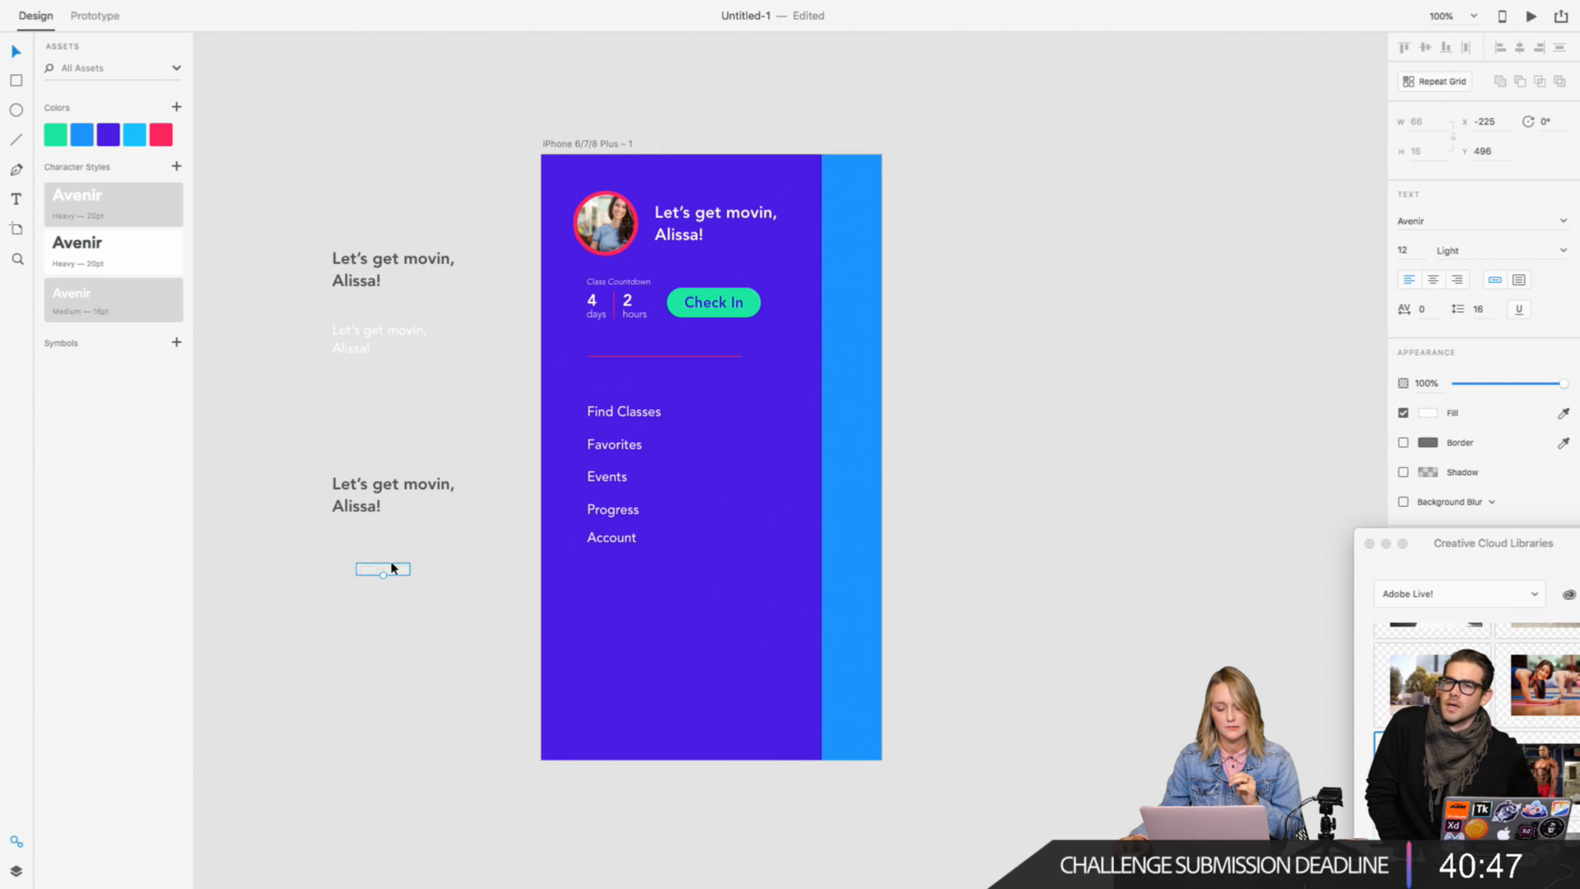
Step: Duplicate the iPhone 6/7/8 Plus – 1 artboard beside the original, at about X 513, Y 0
drag(564, 148, 996, 154)
scroll(892, 183, right, 5)
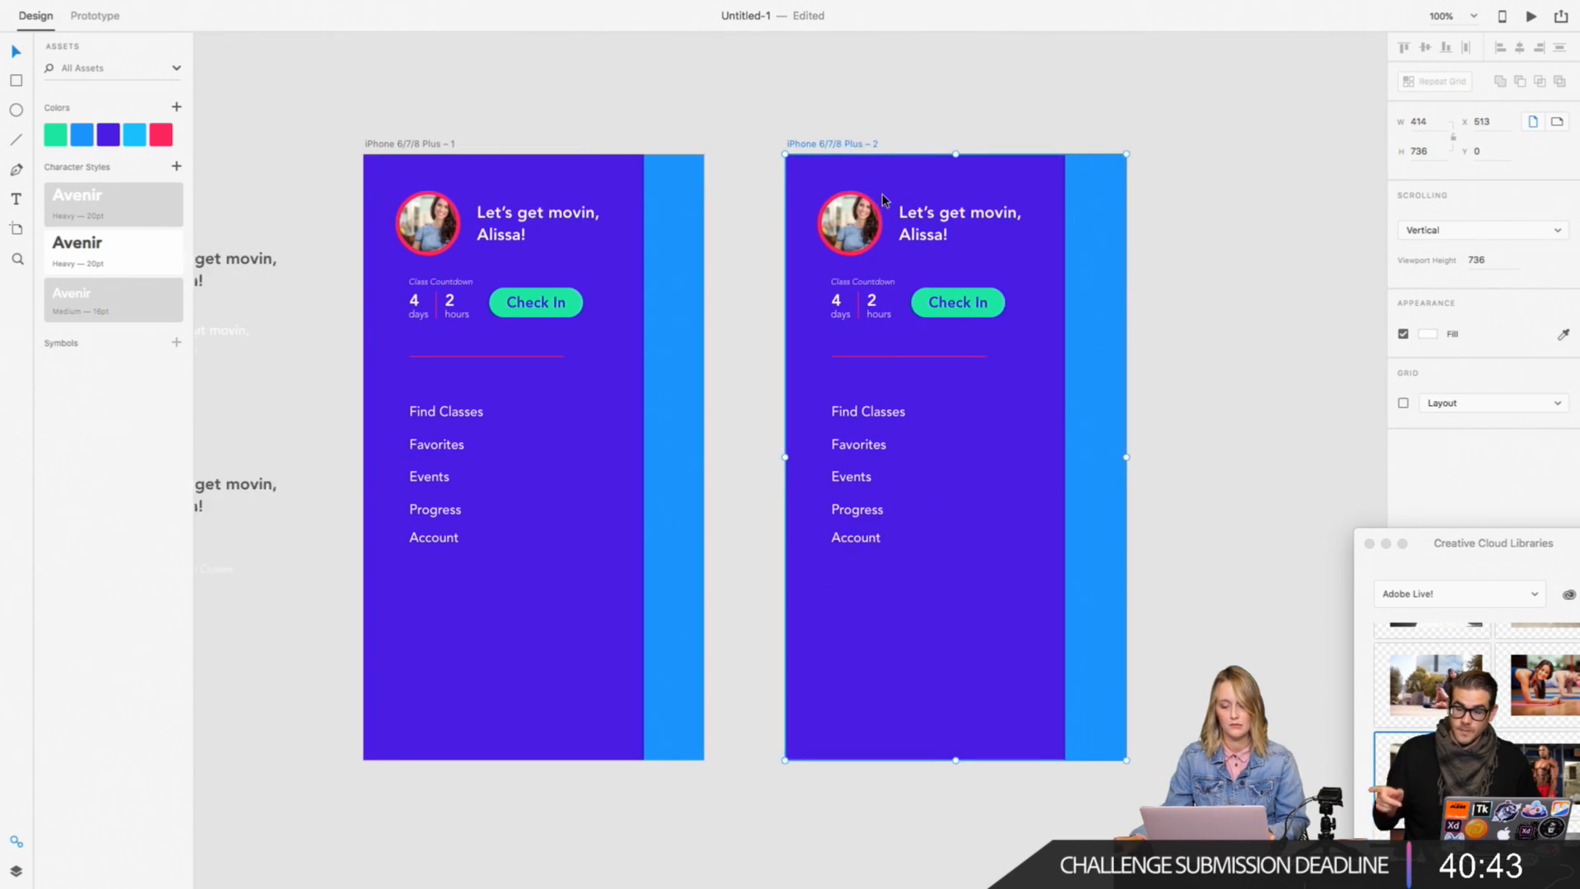
scroll(881, 201, up, 1)
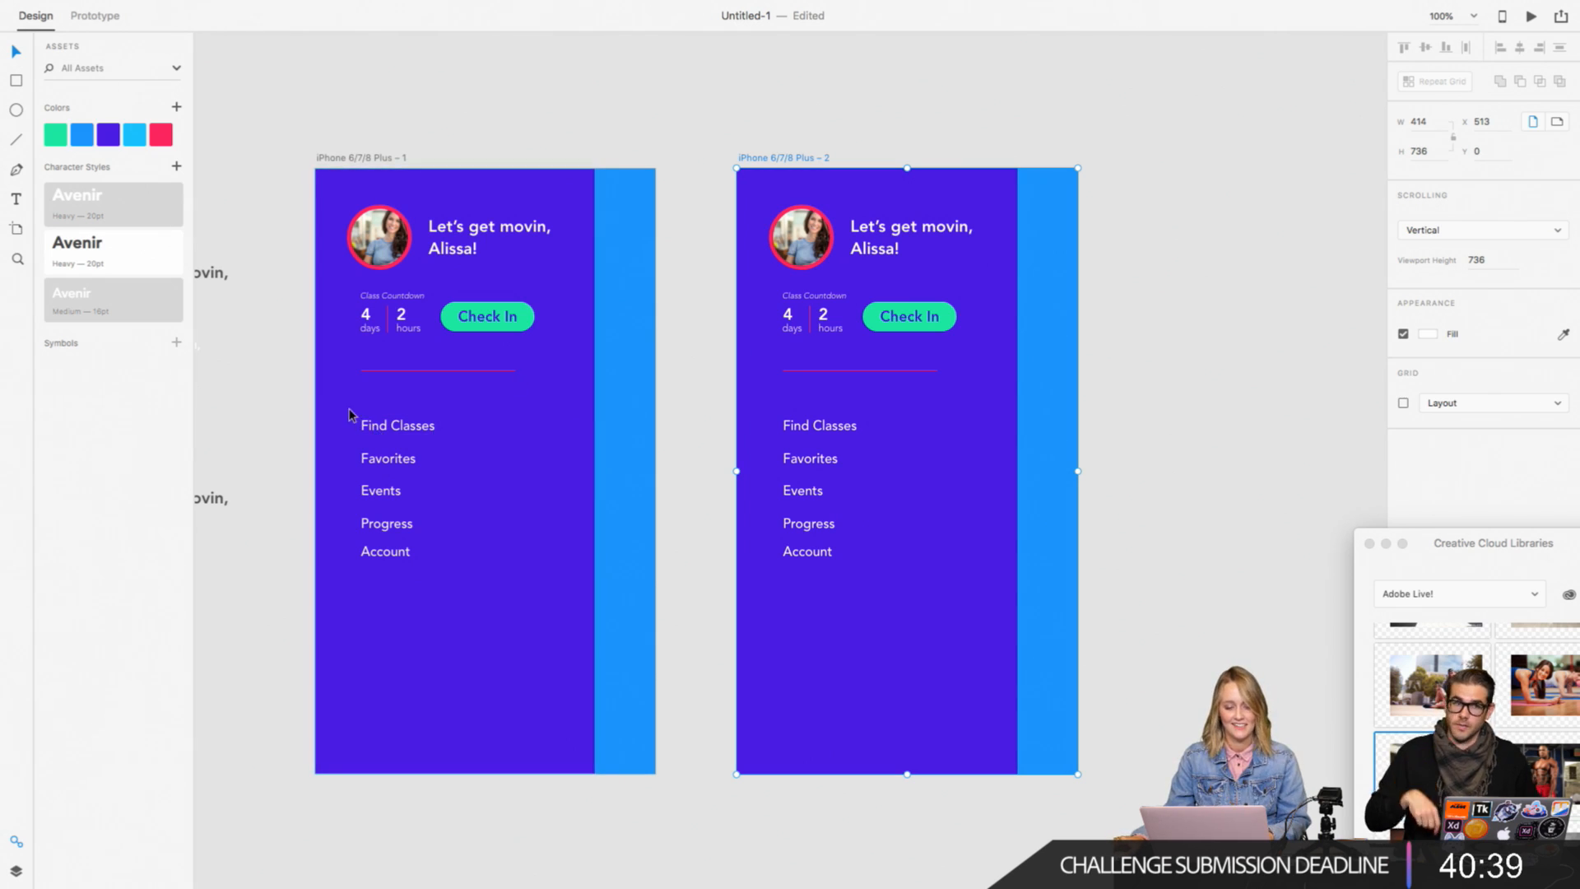
click(691, 338)
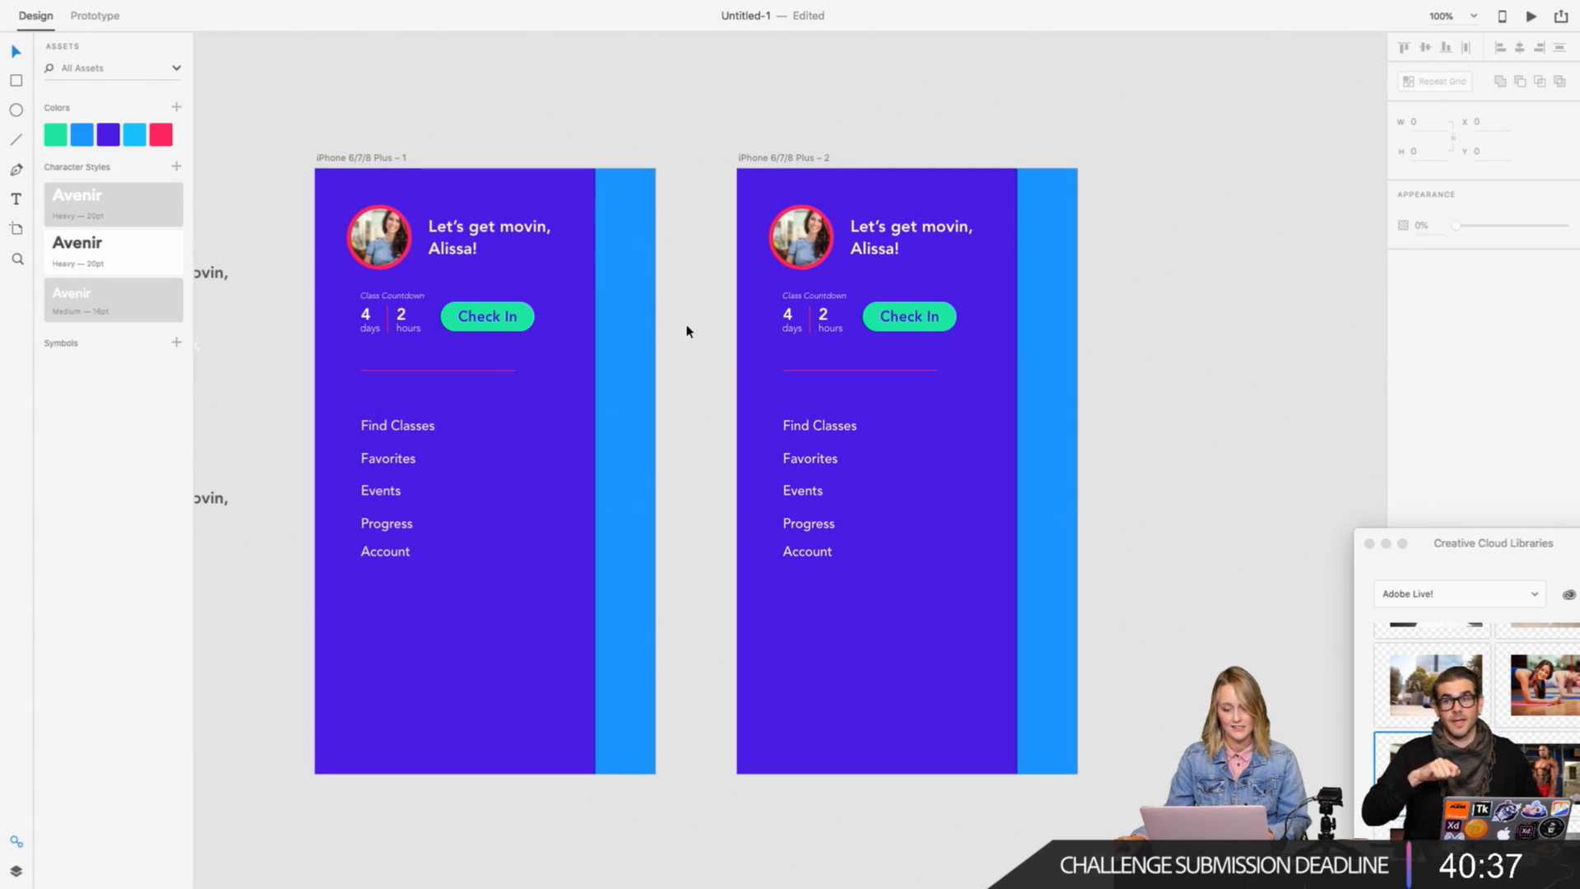
Step: Darken the fill of the first artboard's purple panel to a deep indigo, about #2700AC
click(568, 328)
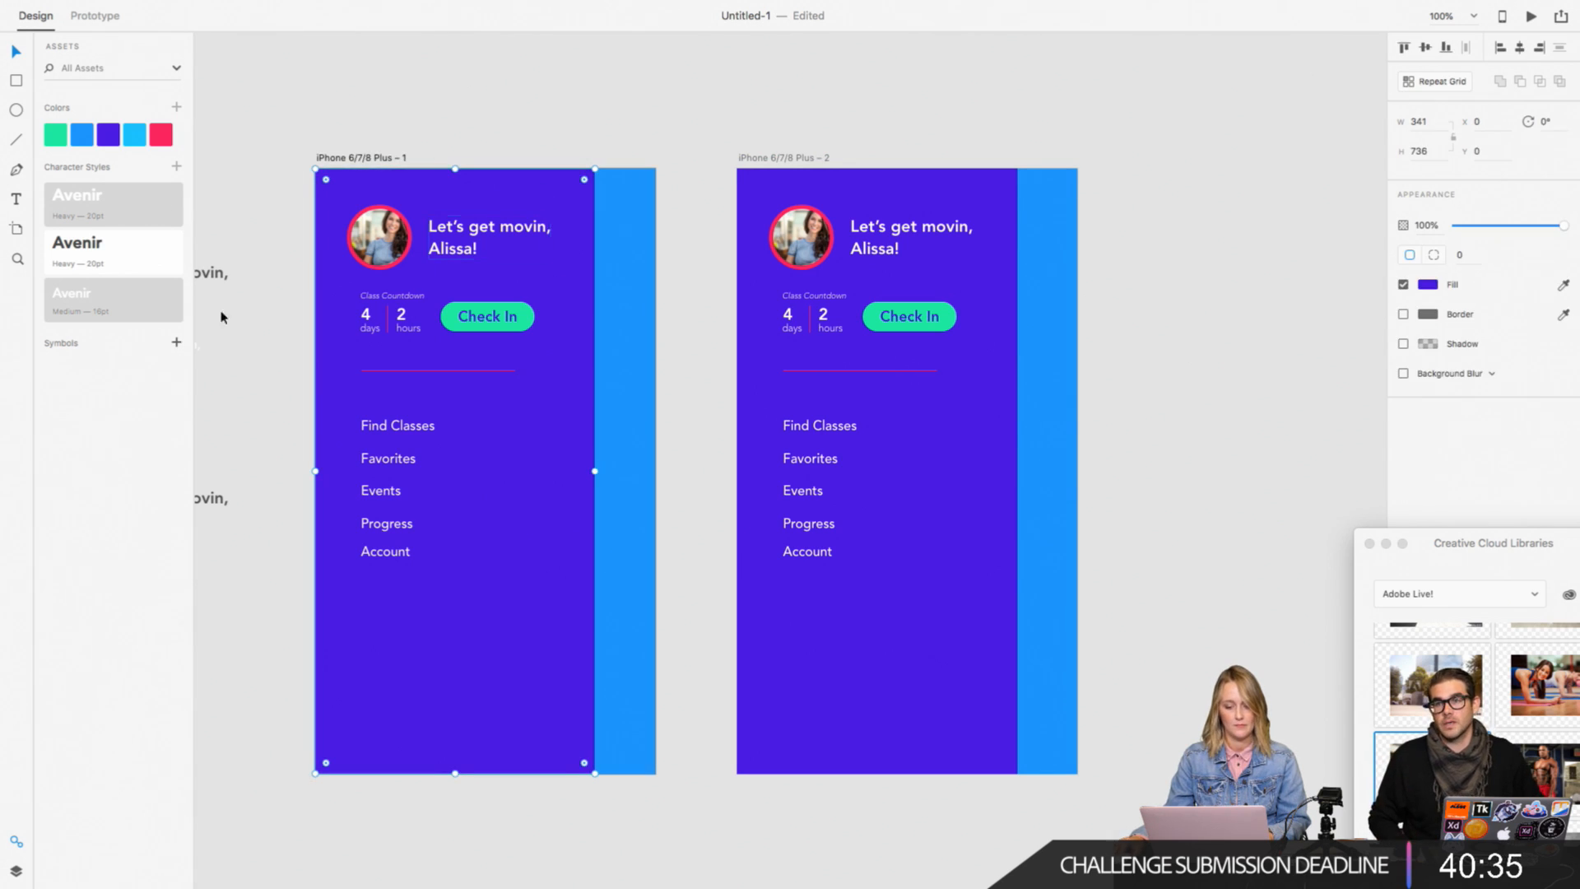
scroll(209, 297, down, 1)
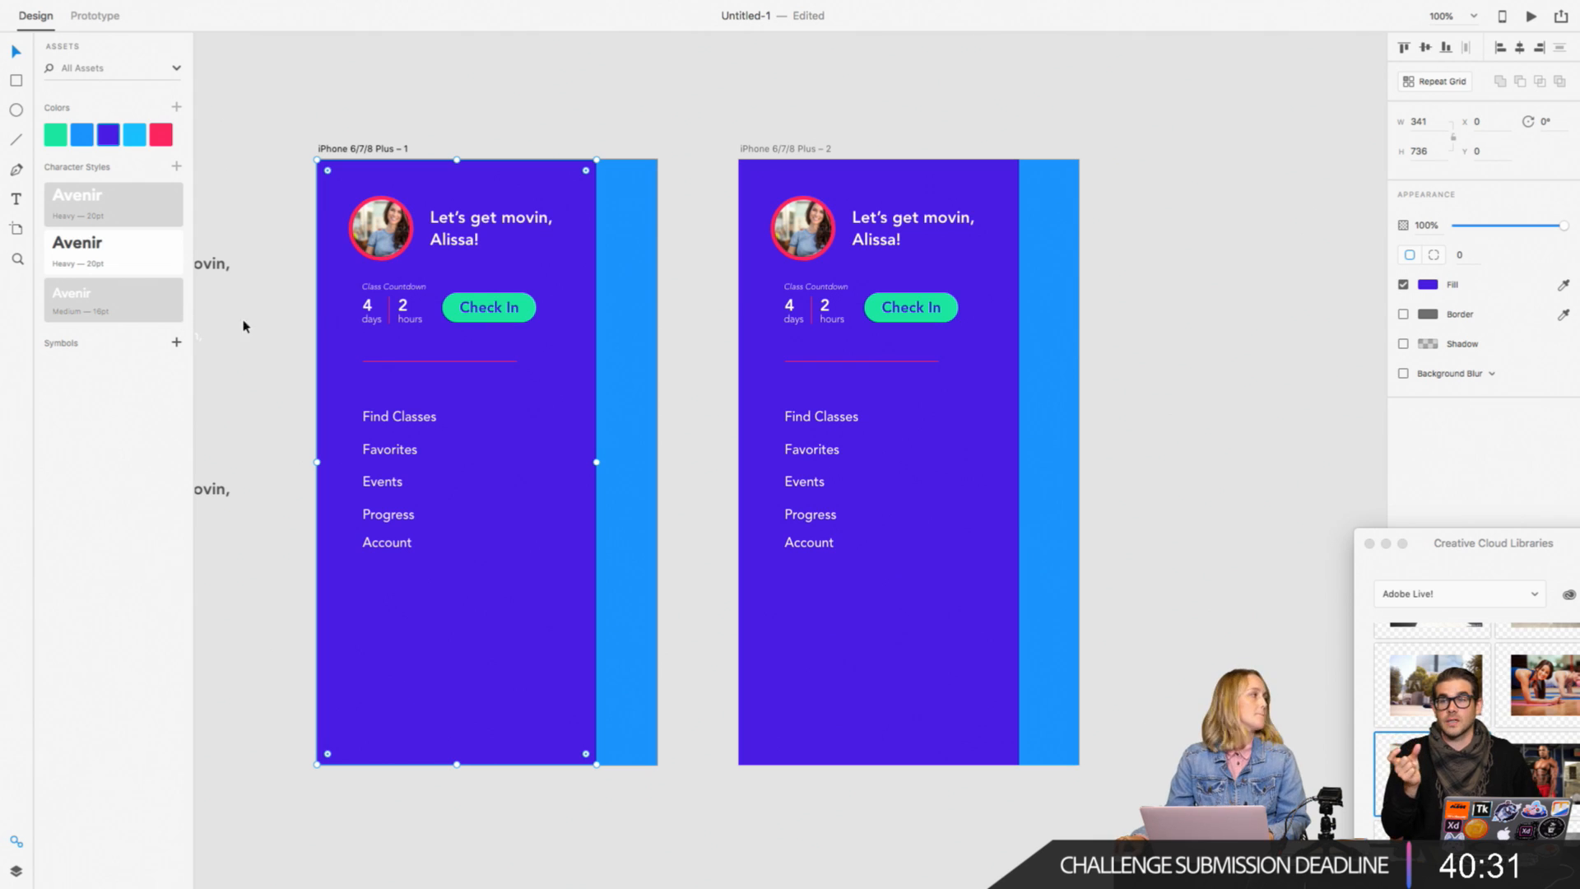
click(1429, 288)
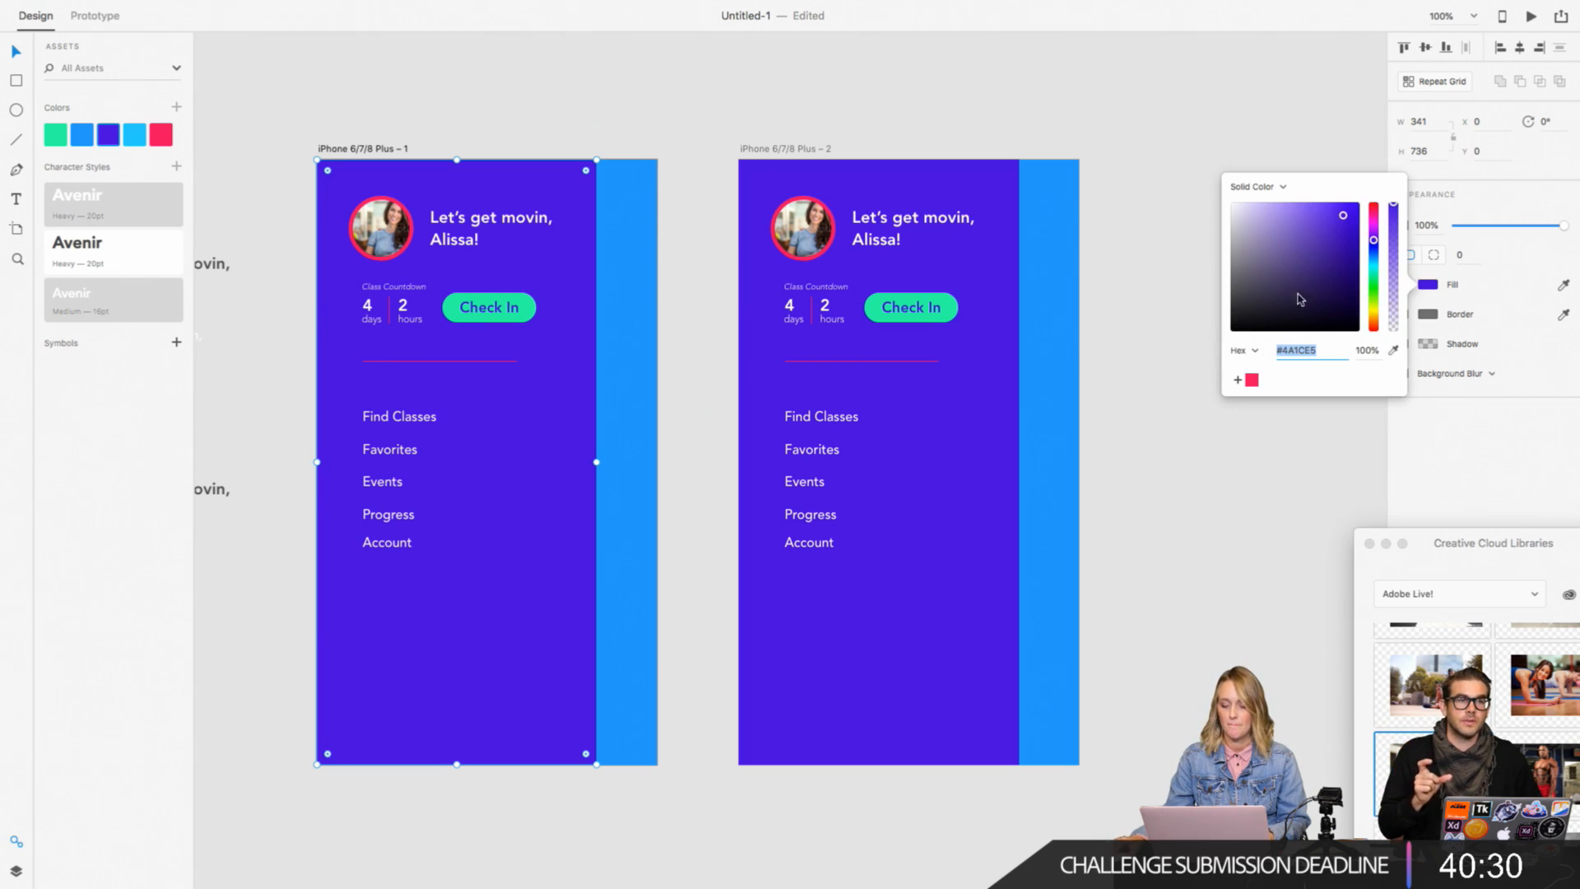
click(1352, 230)
drag(1353, 237, 1355, 241)
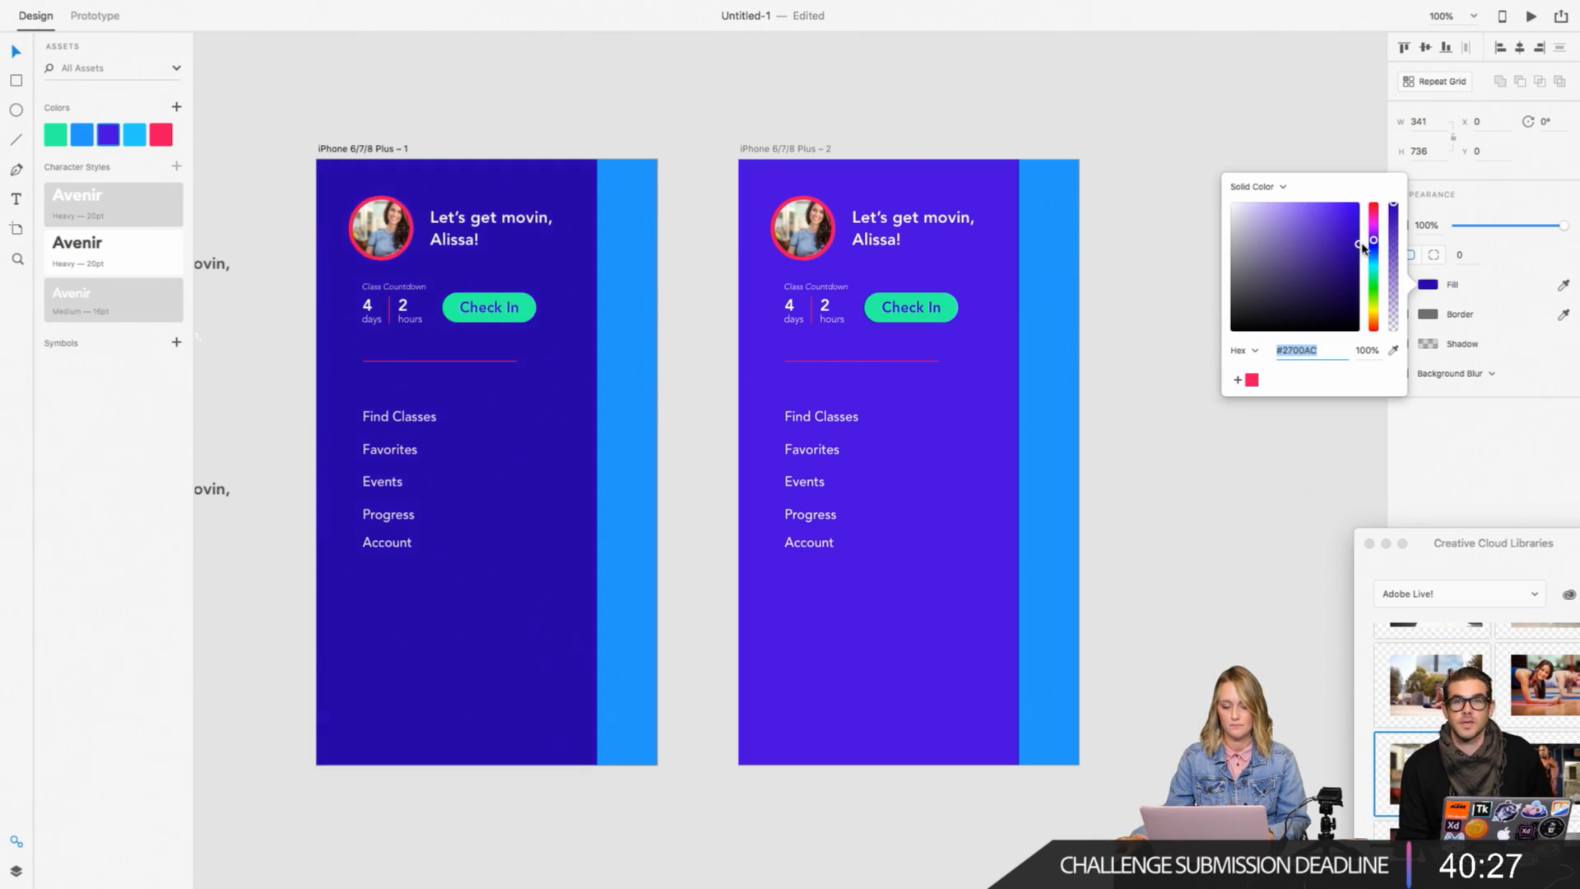
click(999, 125)
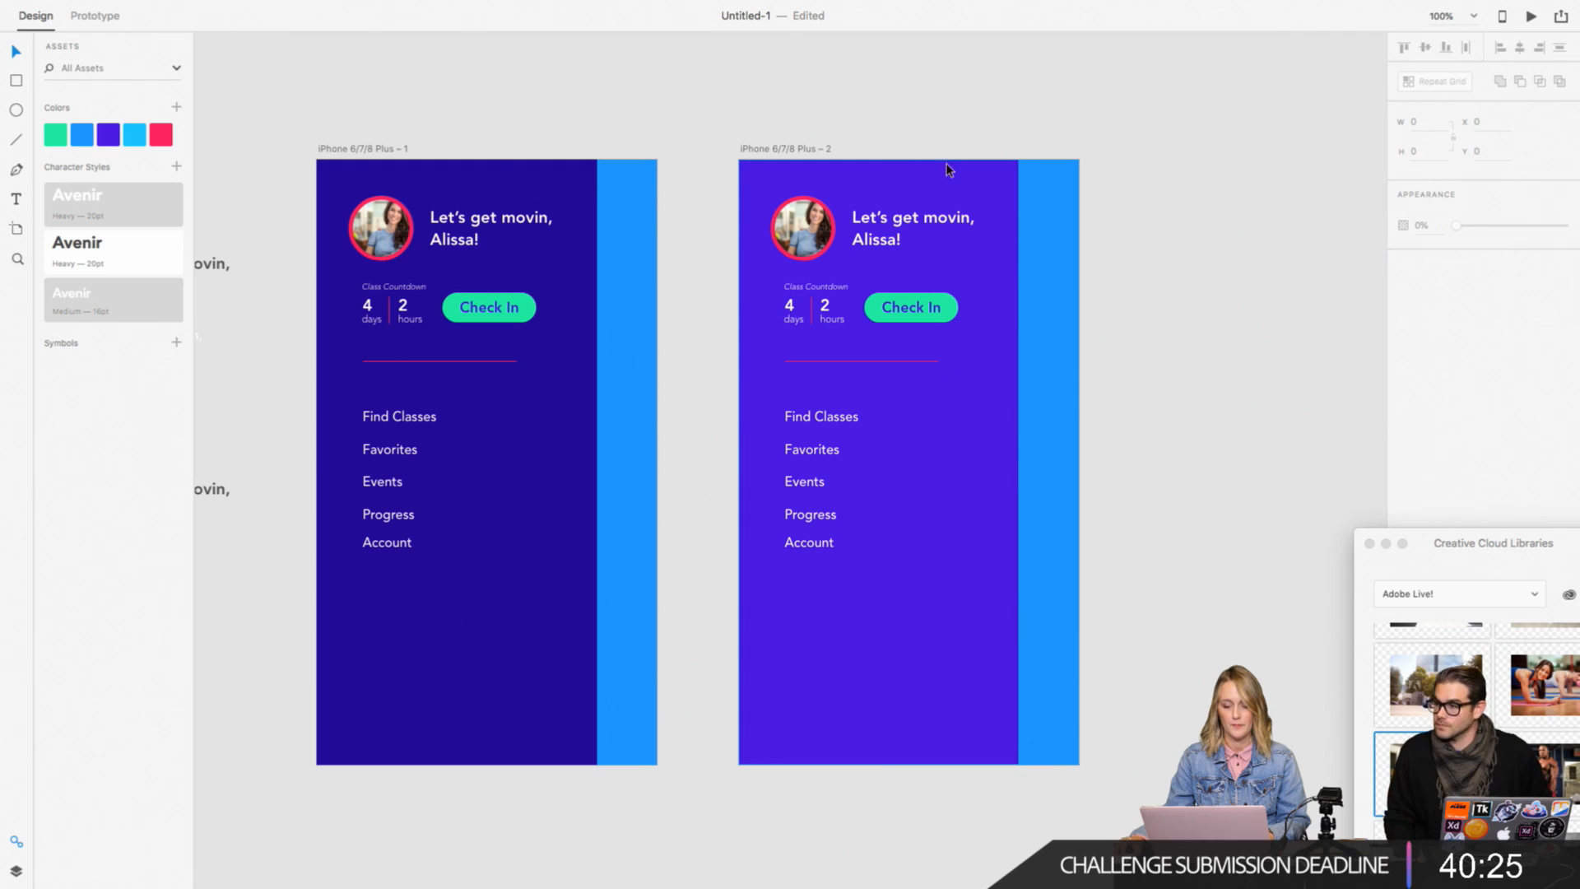
Step: Replace the second artboard with a new duplicate of the darkened first artboard
click(946, 169)
click(767, 151)
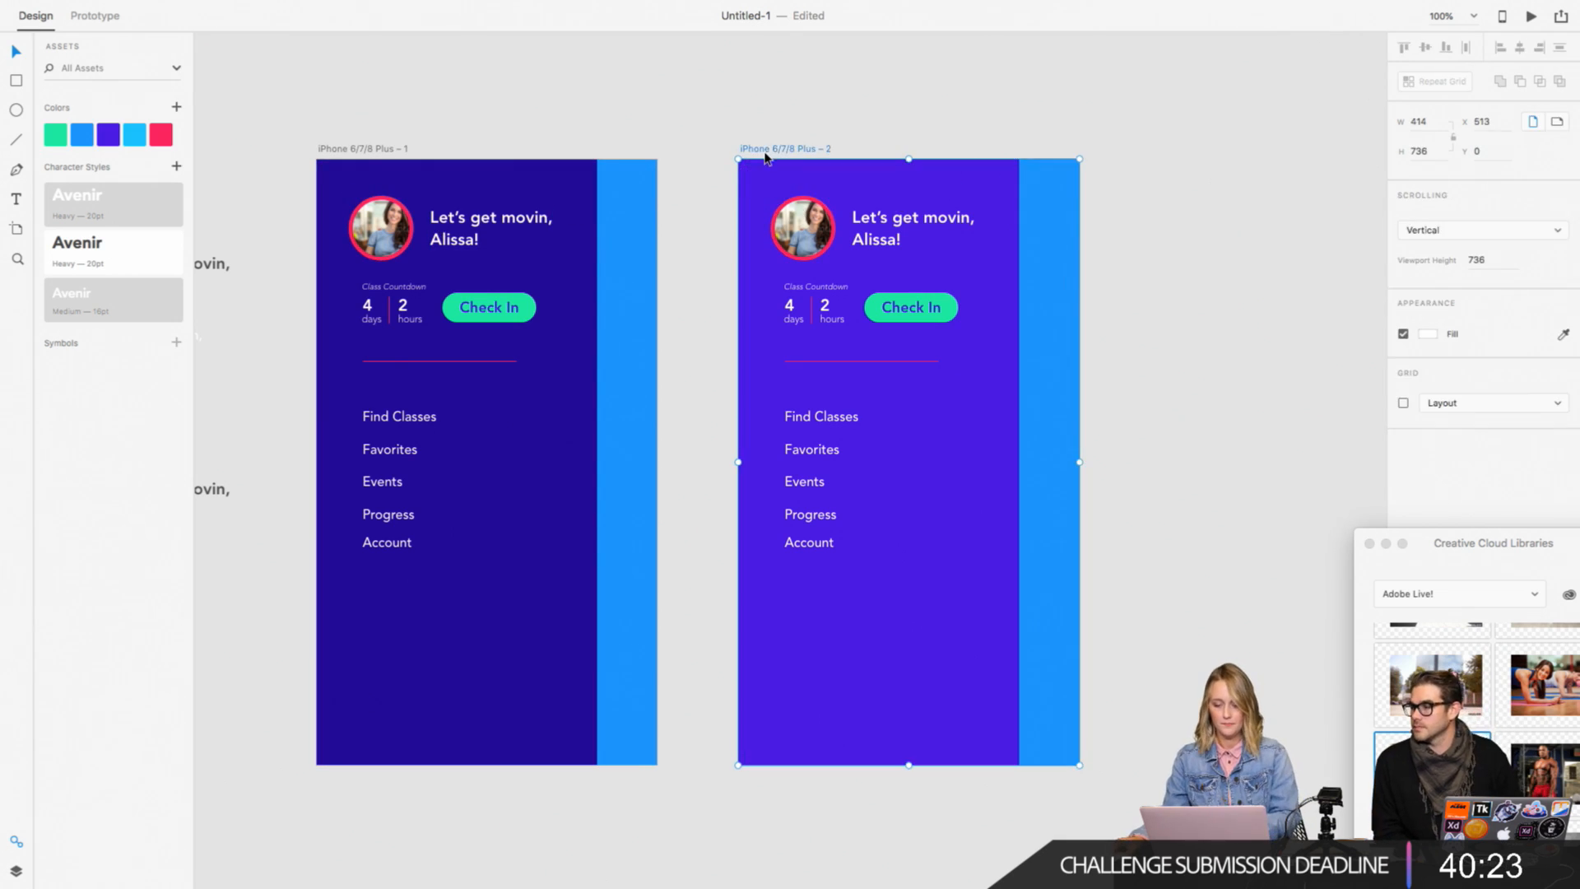
key(Delete)
drag(421, 144, 840, 145)
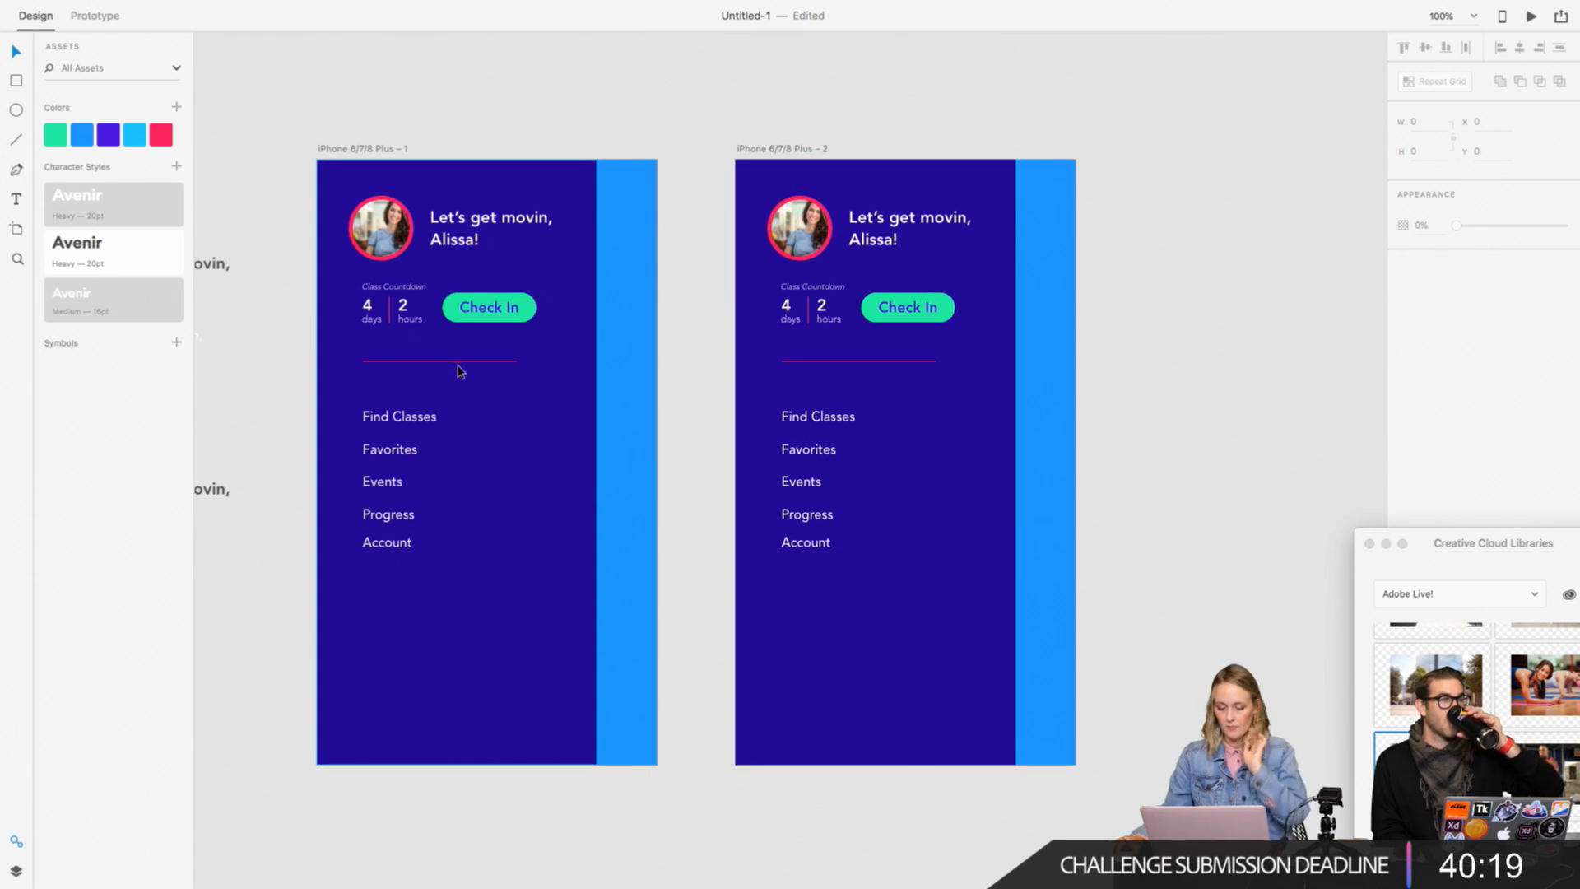
Step: Move the first artboard's horizontal divider slightly down to Y 249.5
drag(462, 361, 462, 370)
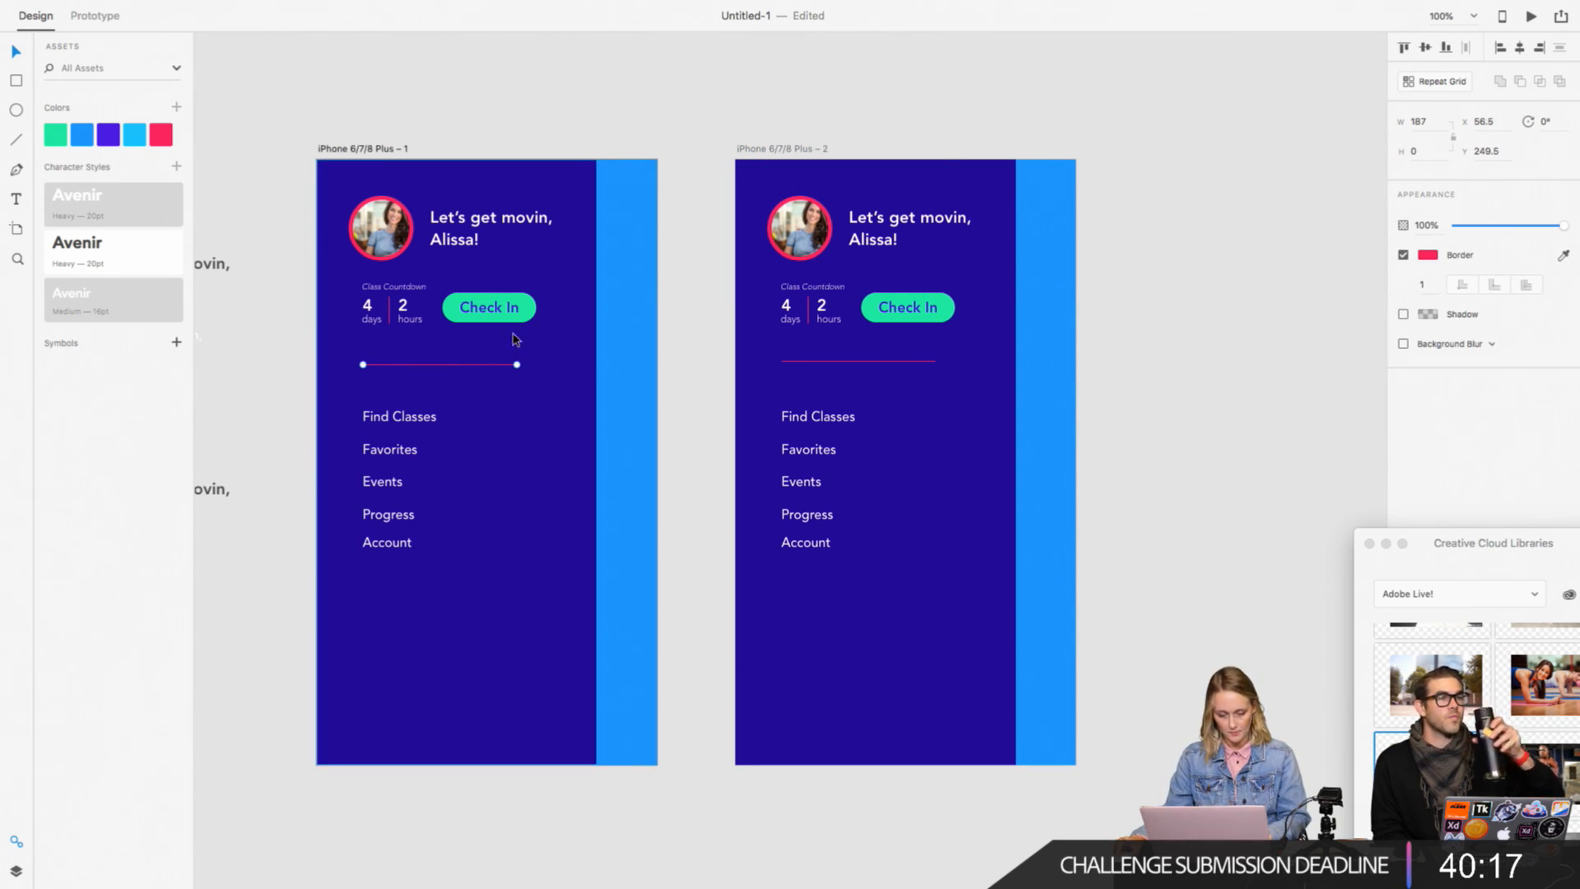
click(588, 134)
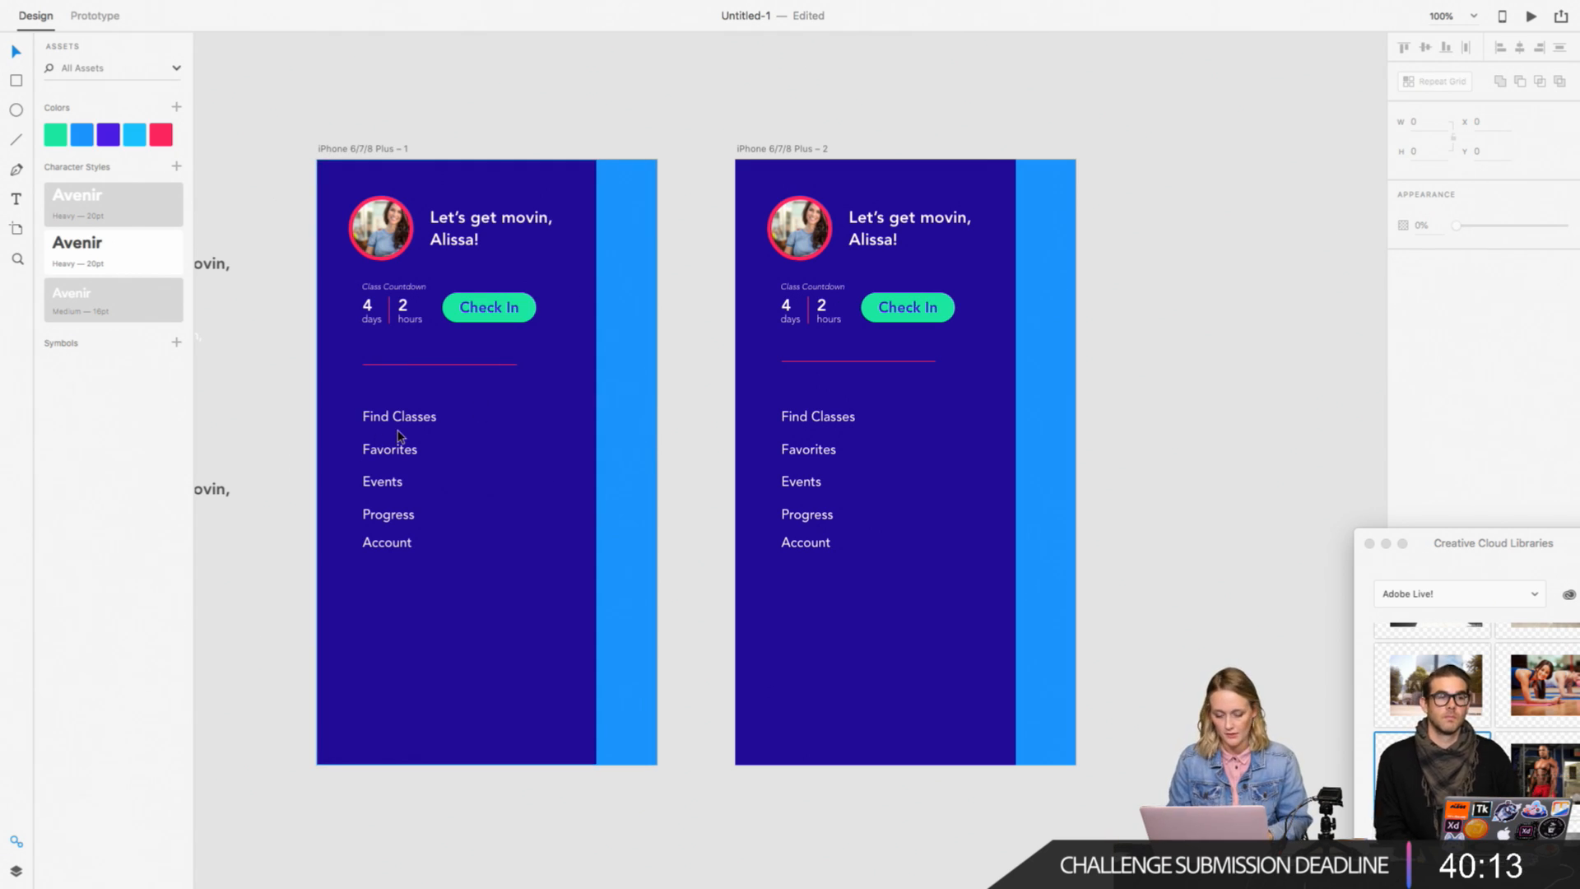
Step: Inspect the target options for a prototype link from the first artboard's Find Classes item, and return to Design mode
scroll(644, 406, left, 5)
scroll(643, 406, down, 2)
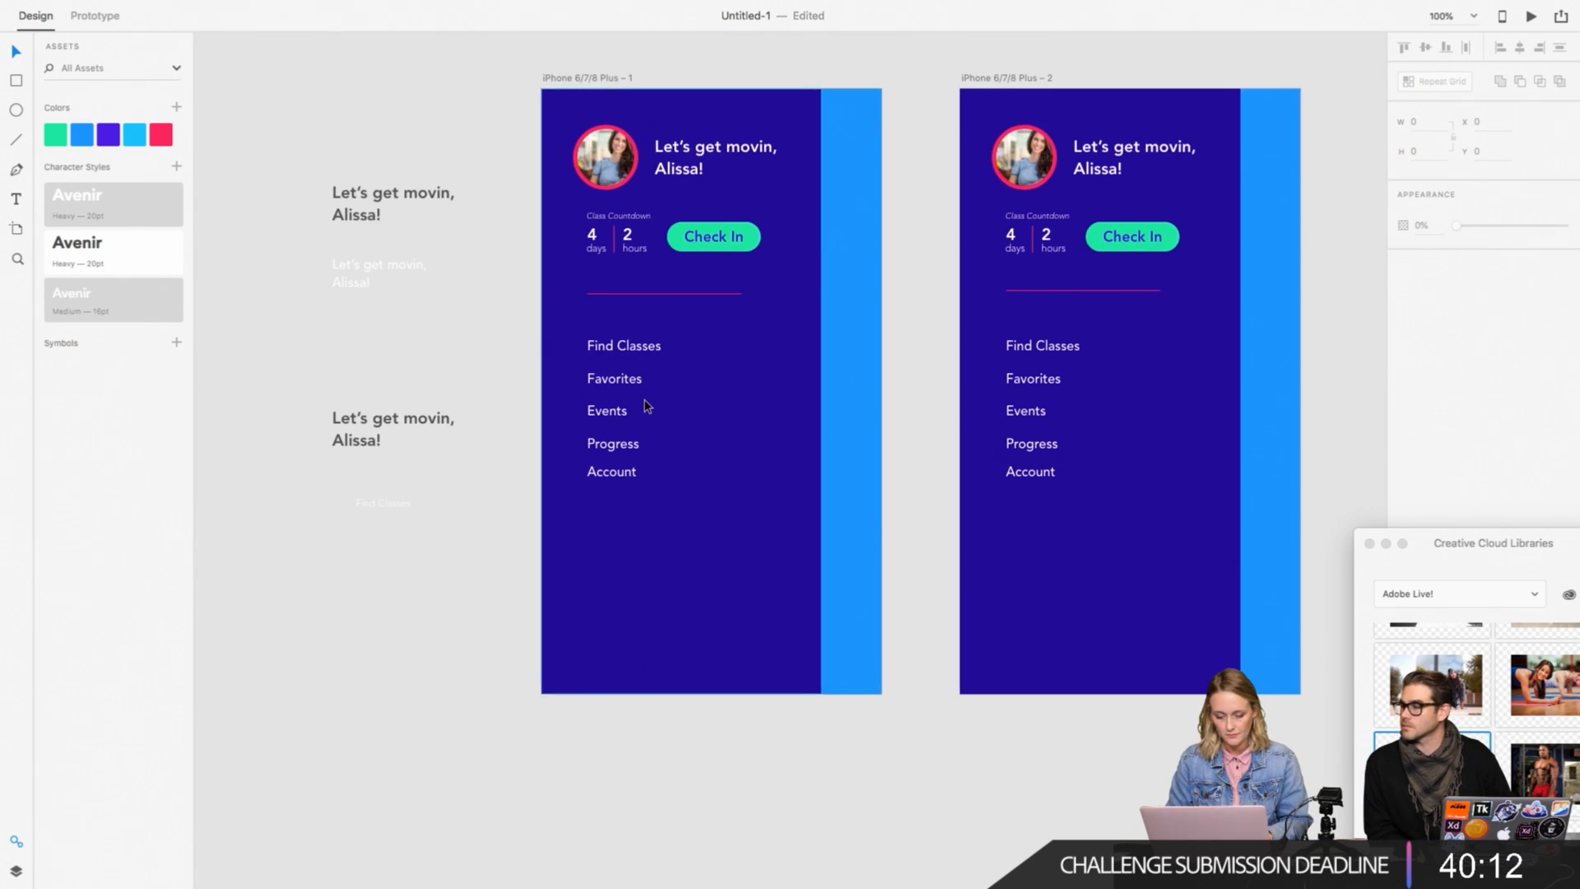
click(619, 356)
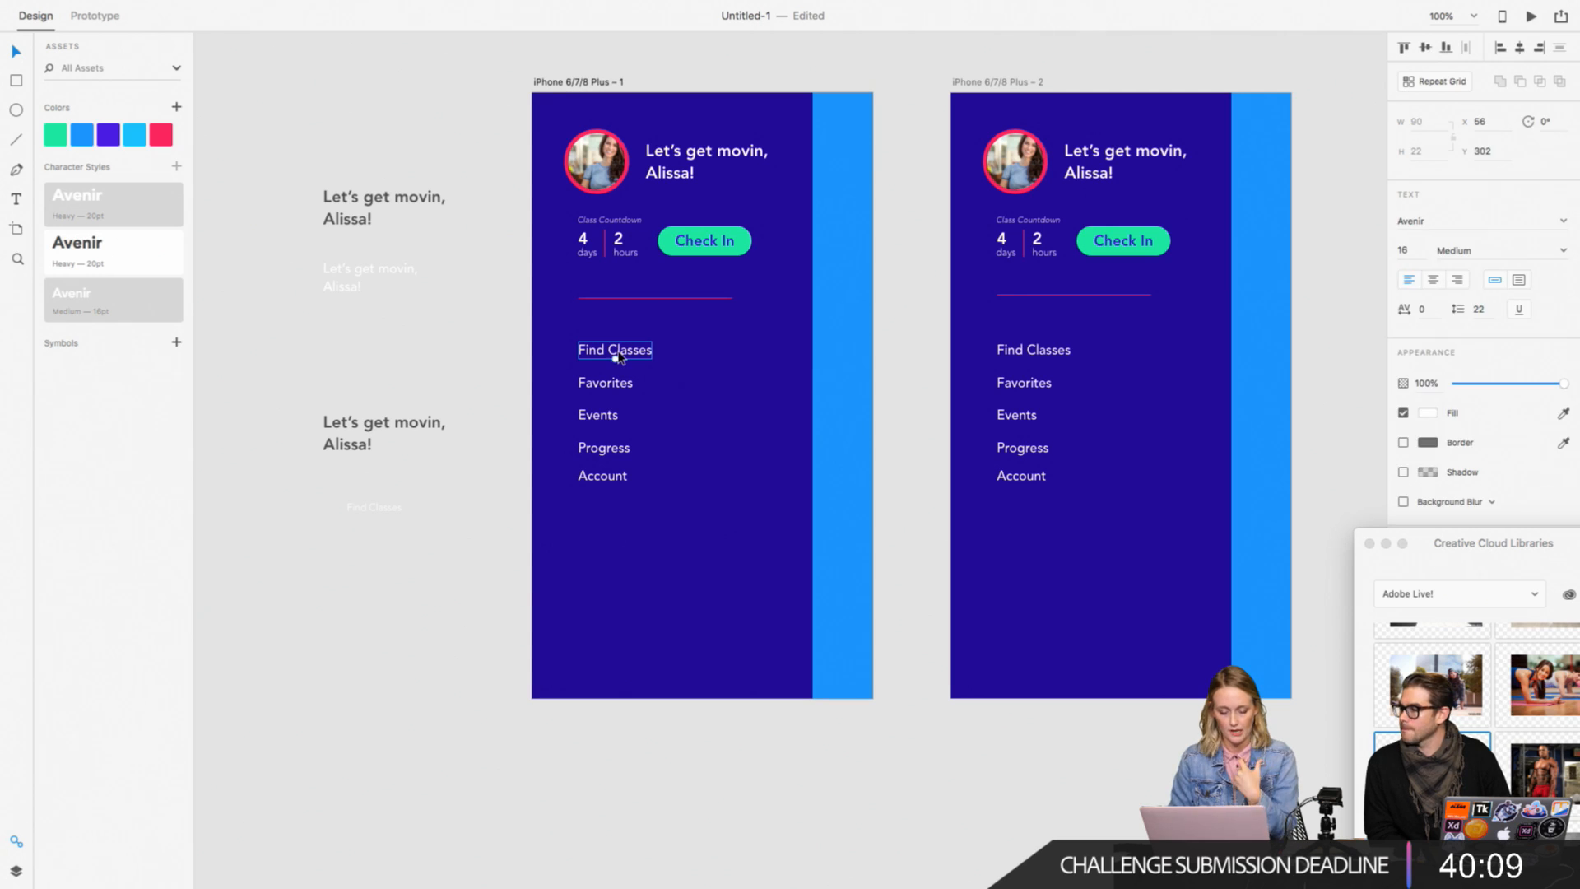
click(97, 15)
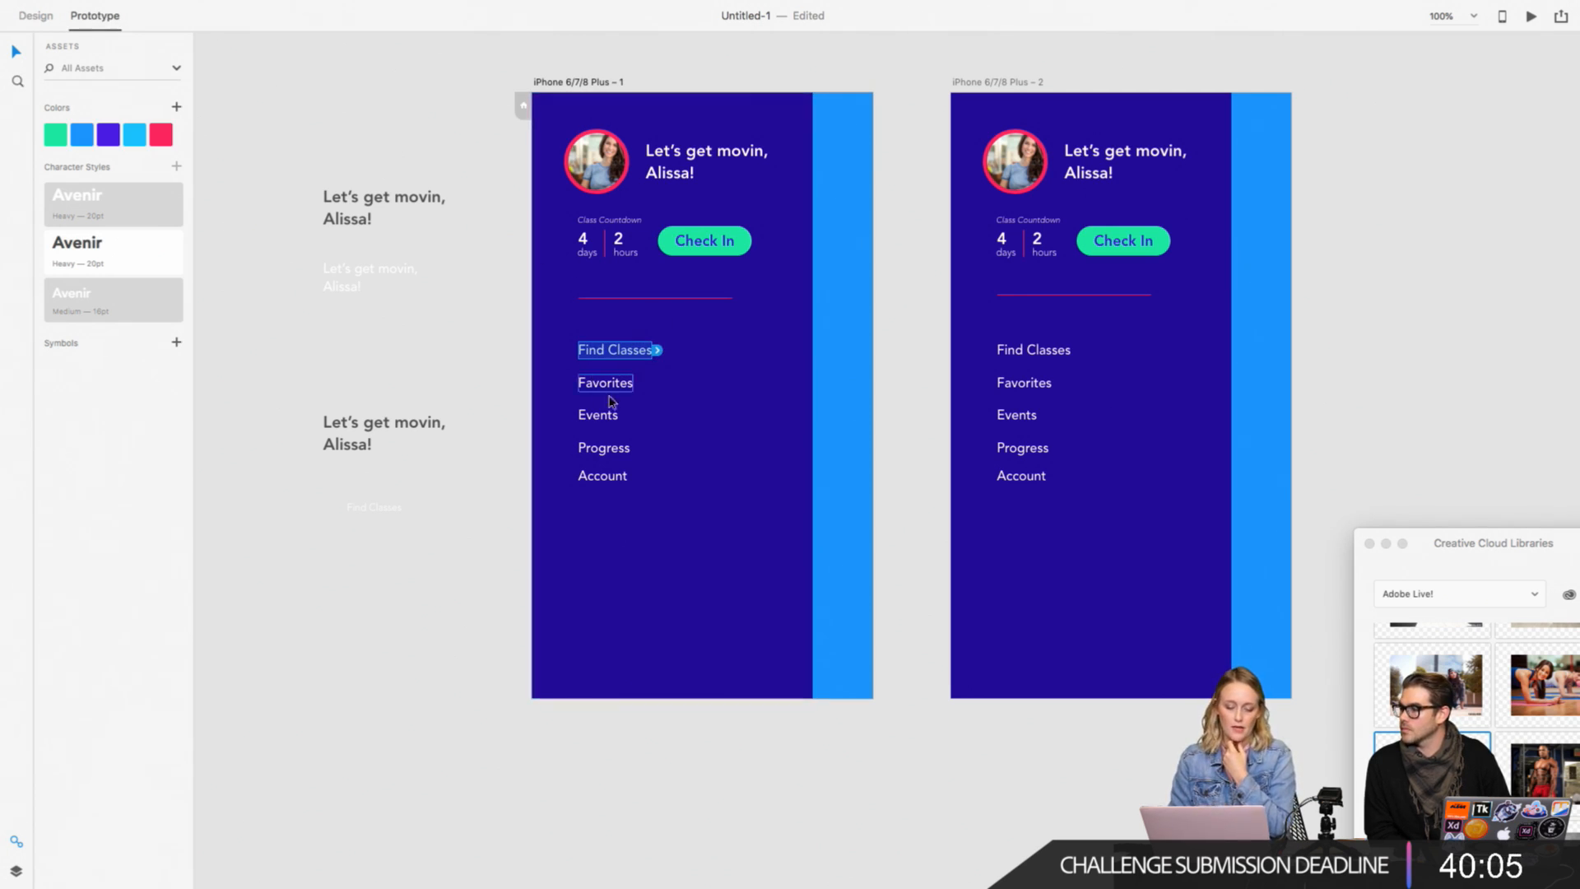
click(658, 351)
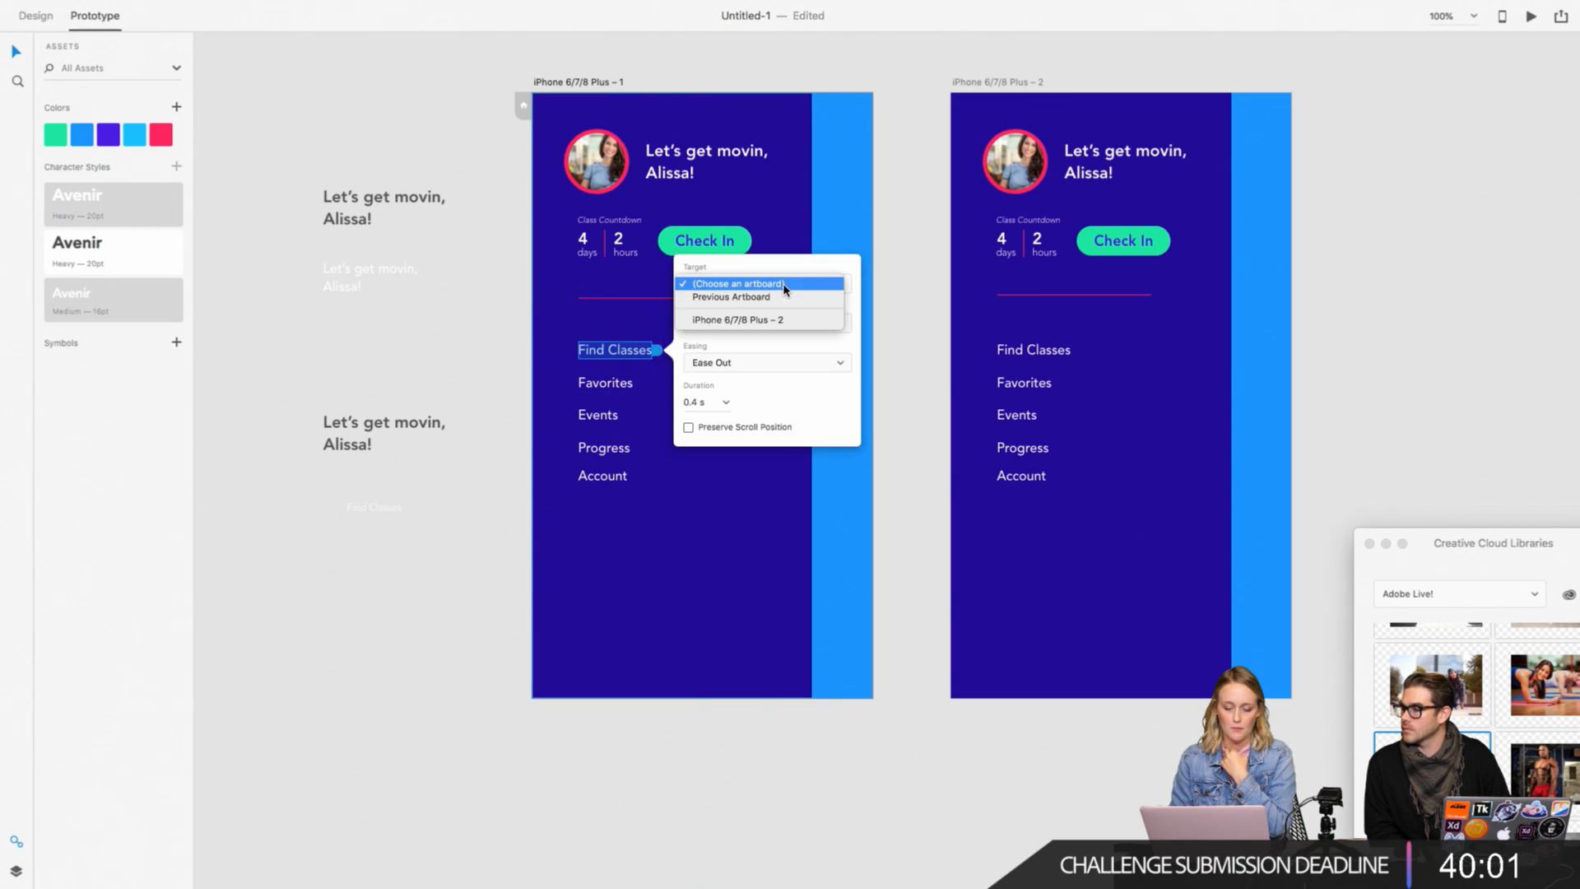
click(911, 275)
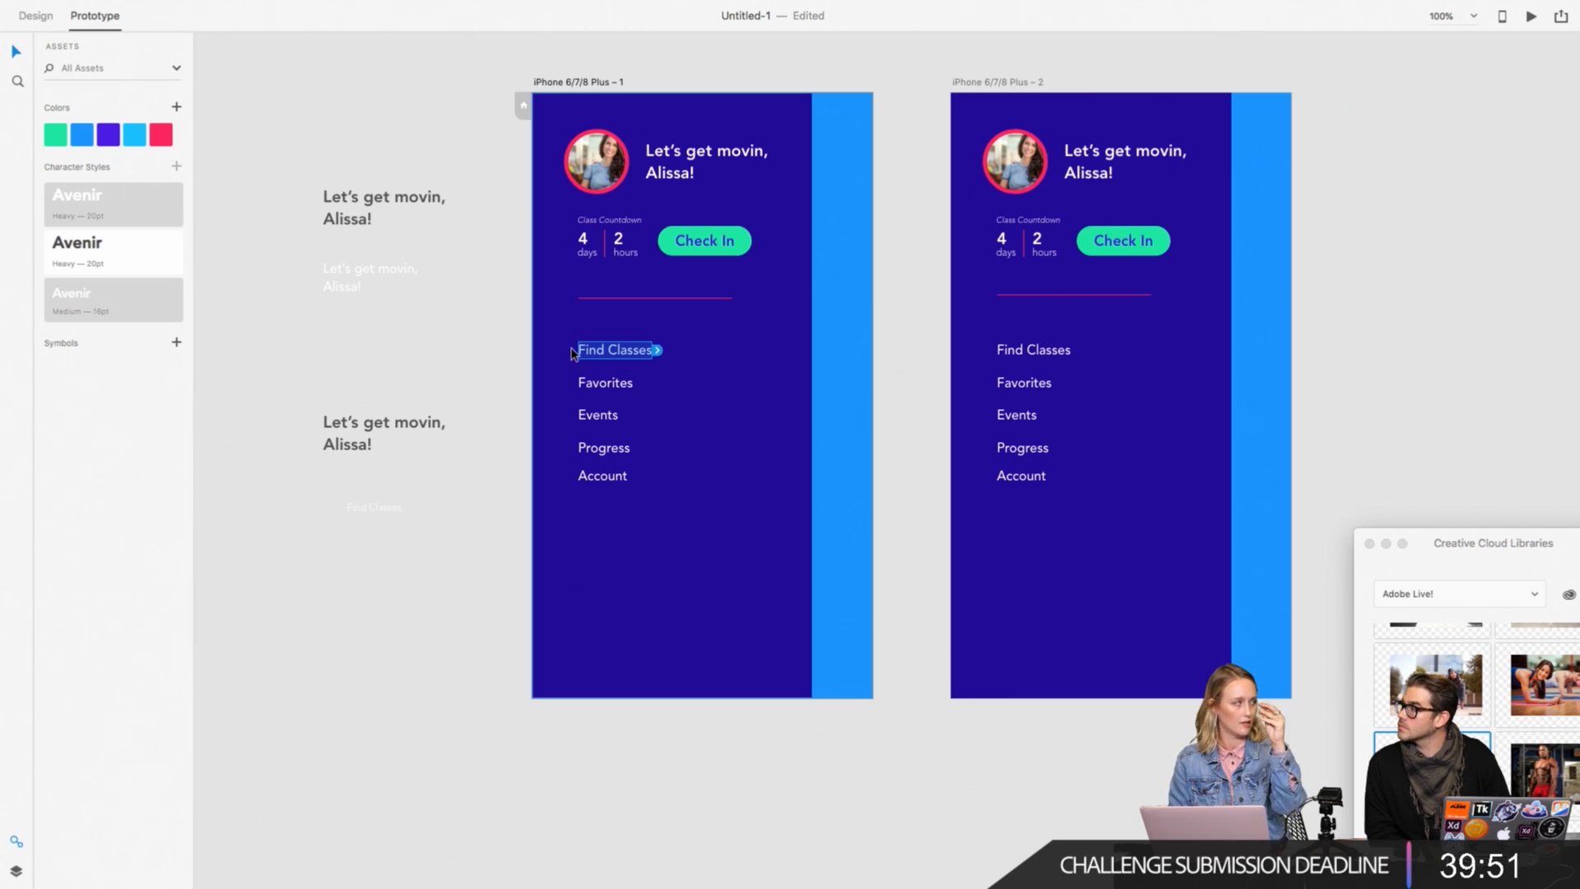
click(37, 18)
click(366, 118)
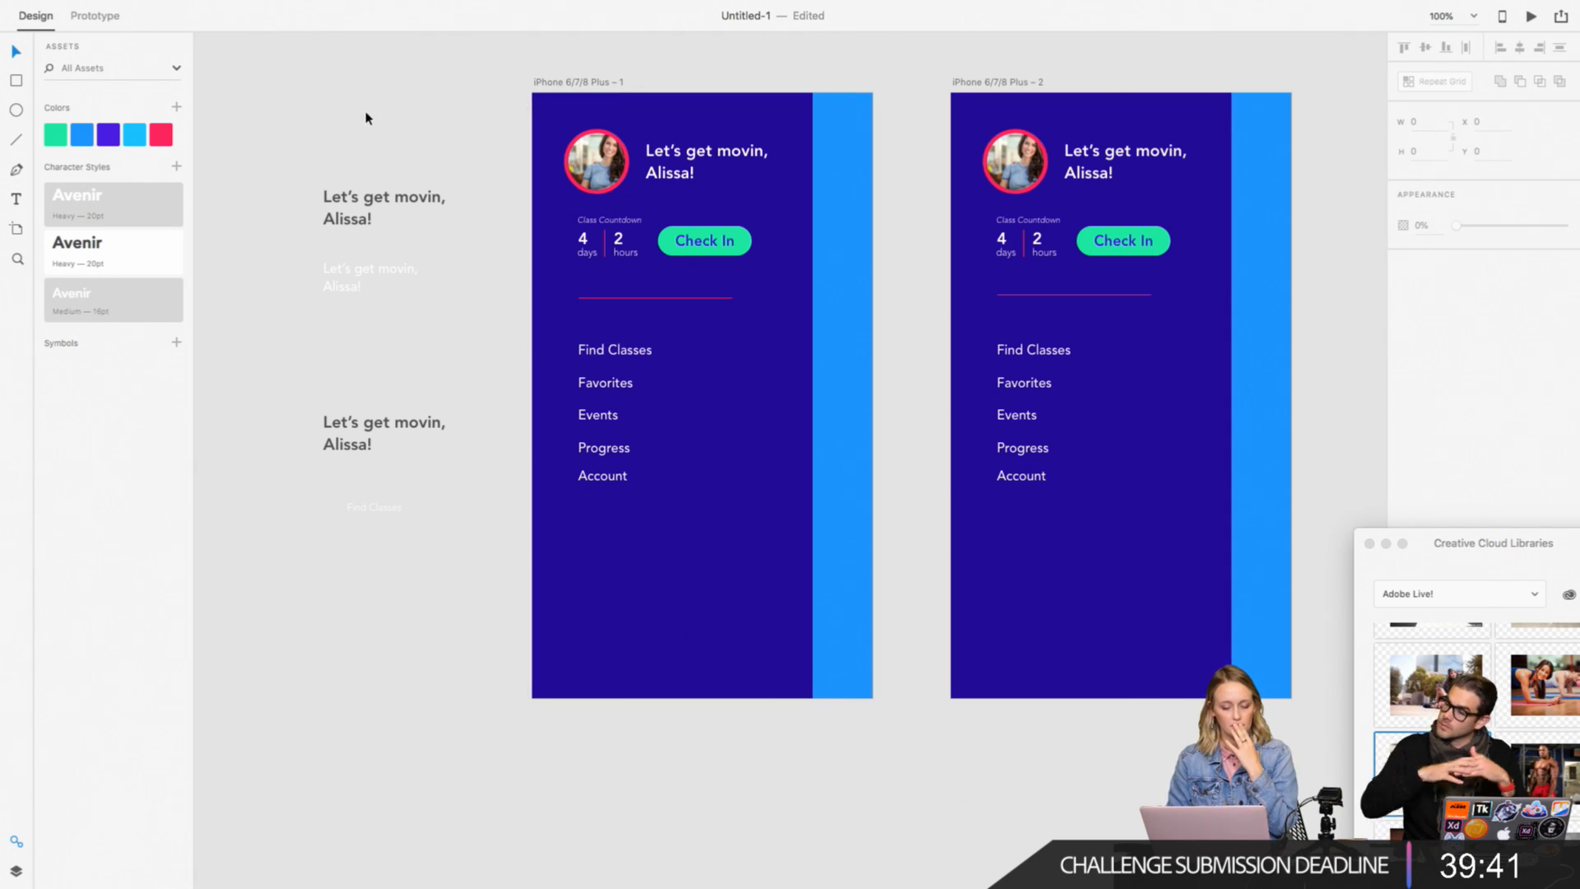
Step: Move the Favorites, Events, Progress and Account items off the first artboard onto the pasteboard beside it
scroll(367, 118, right, 3)
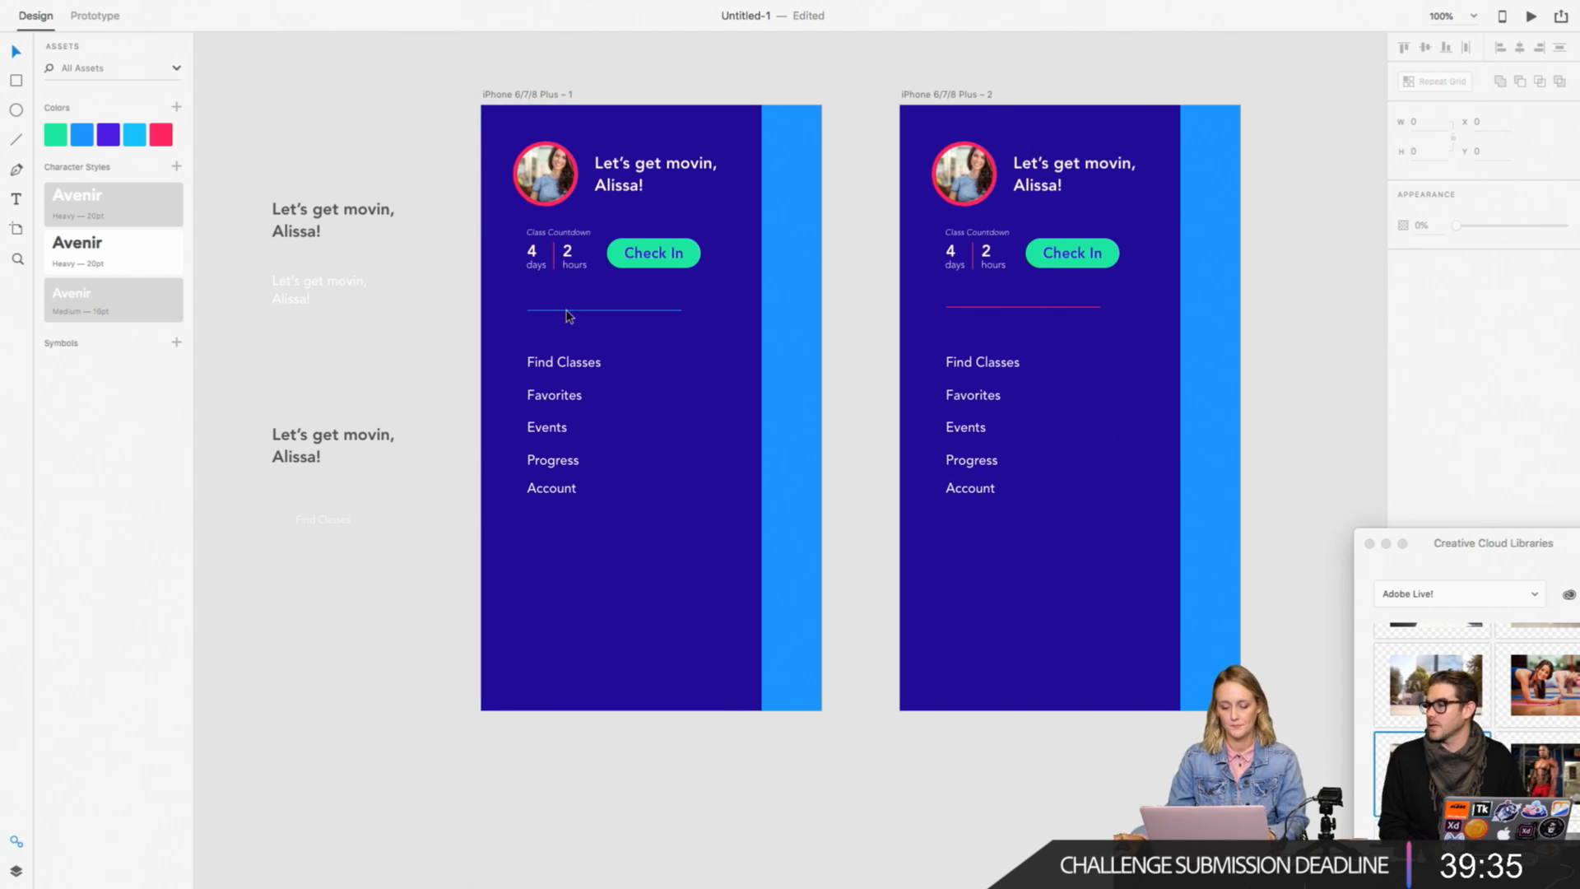
click(565, 363)
scroll(515, 399, up, 1)
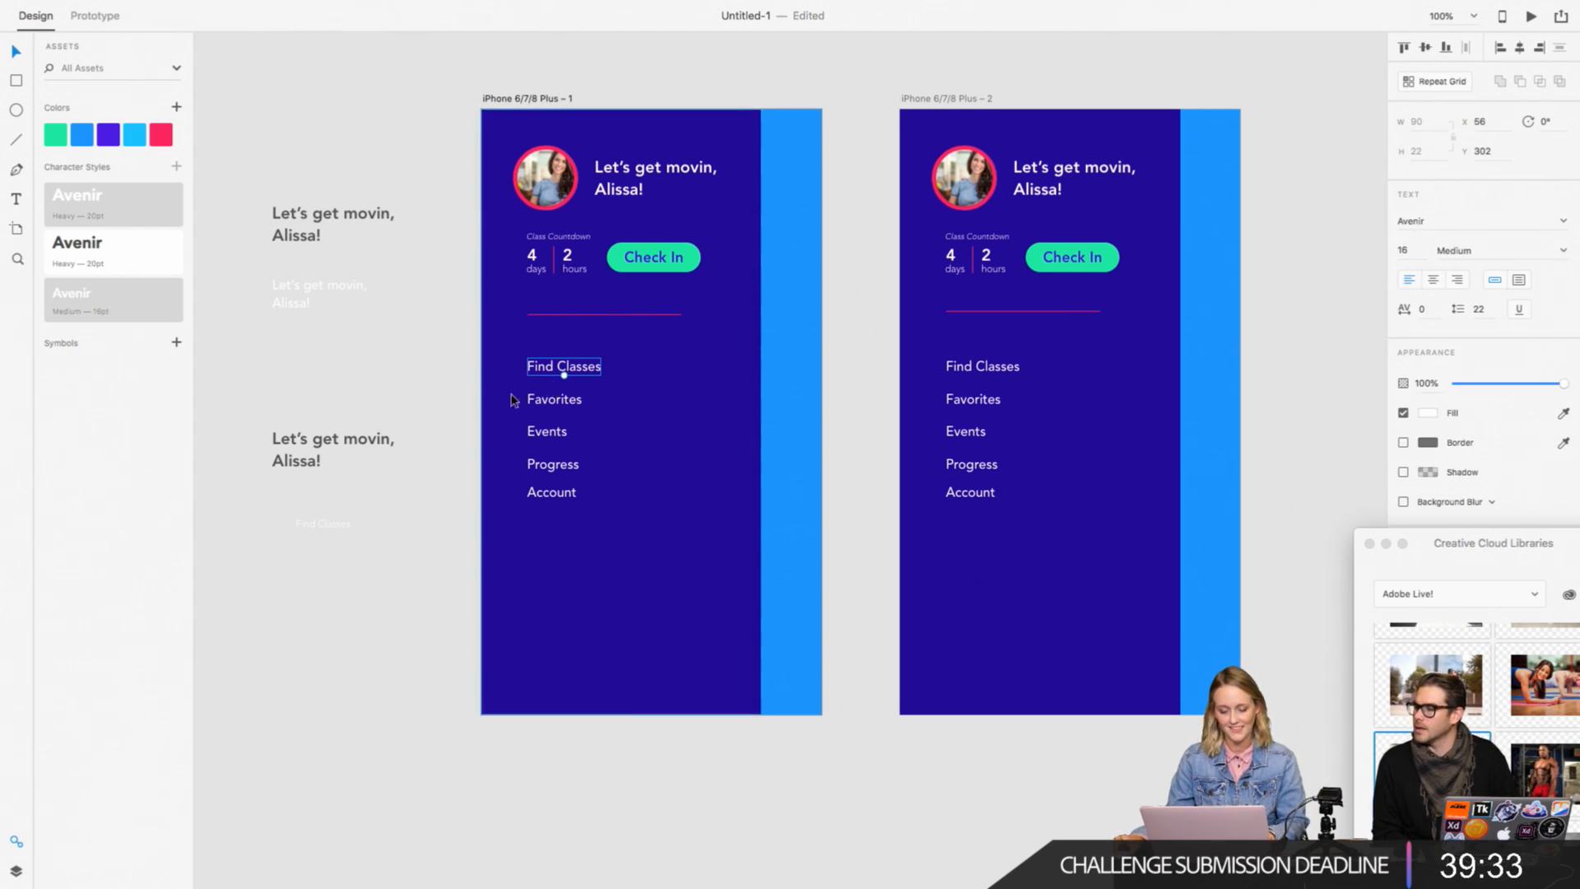
drag(458, 387, 580, 517)
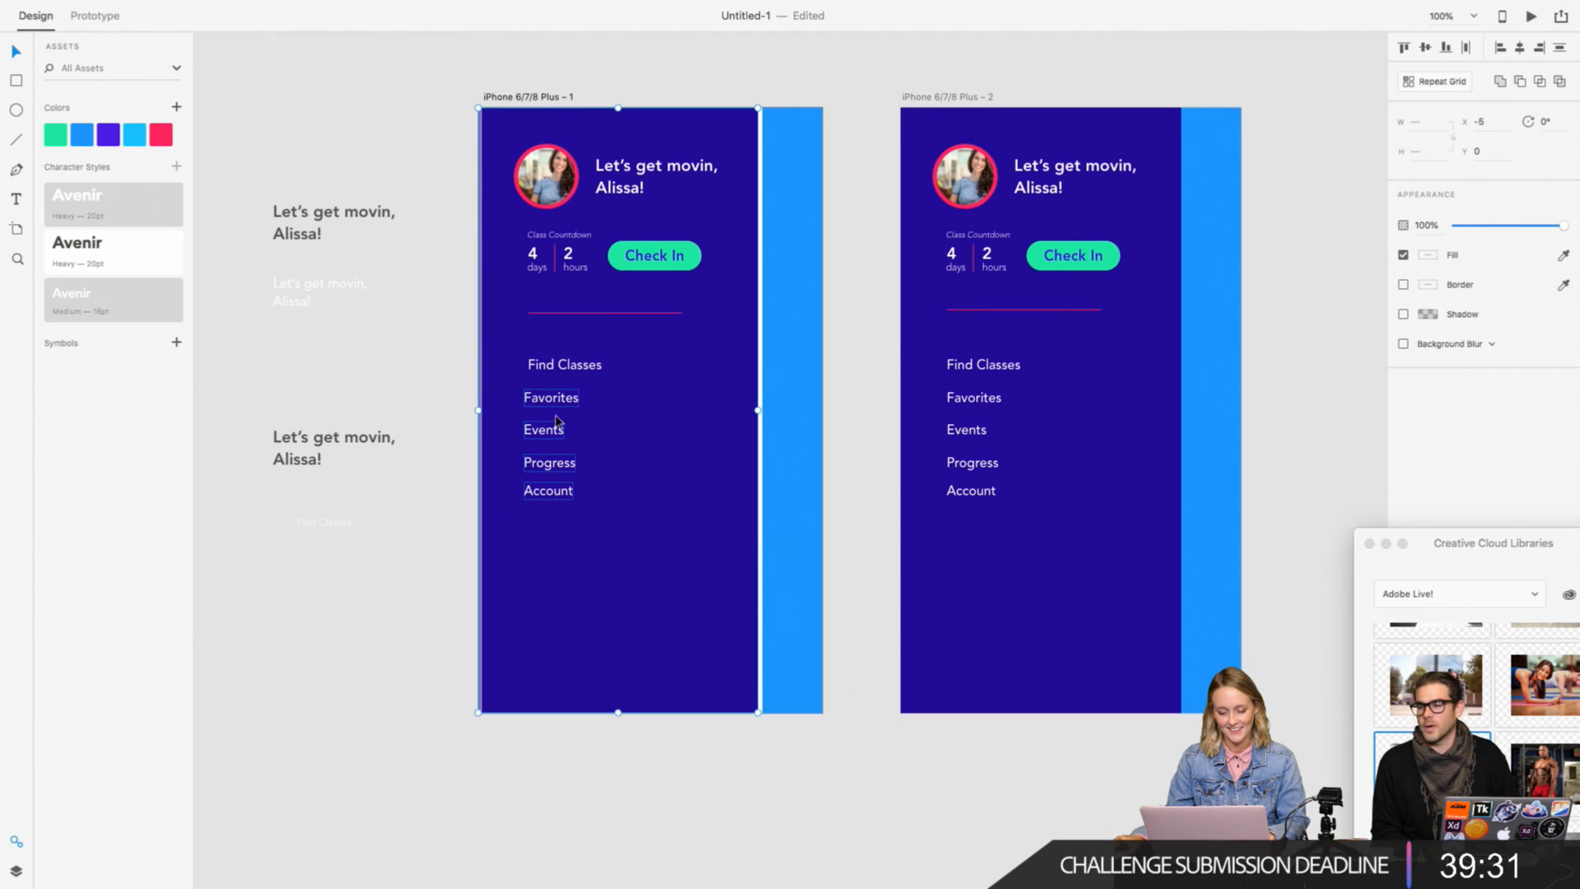
shift+click(510, 376)
drag(545, 401, 372, 591)
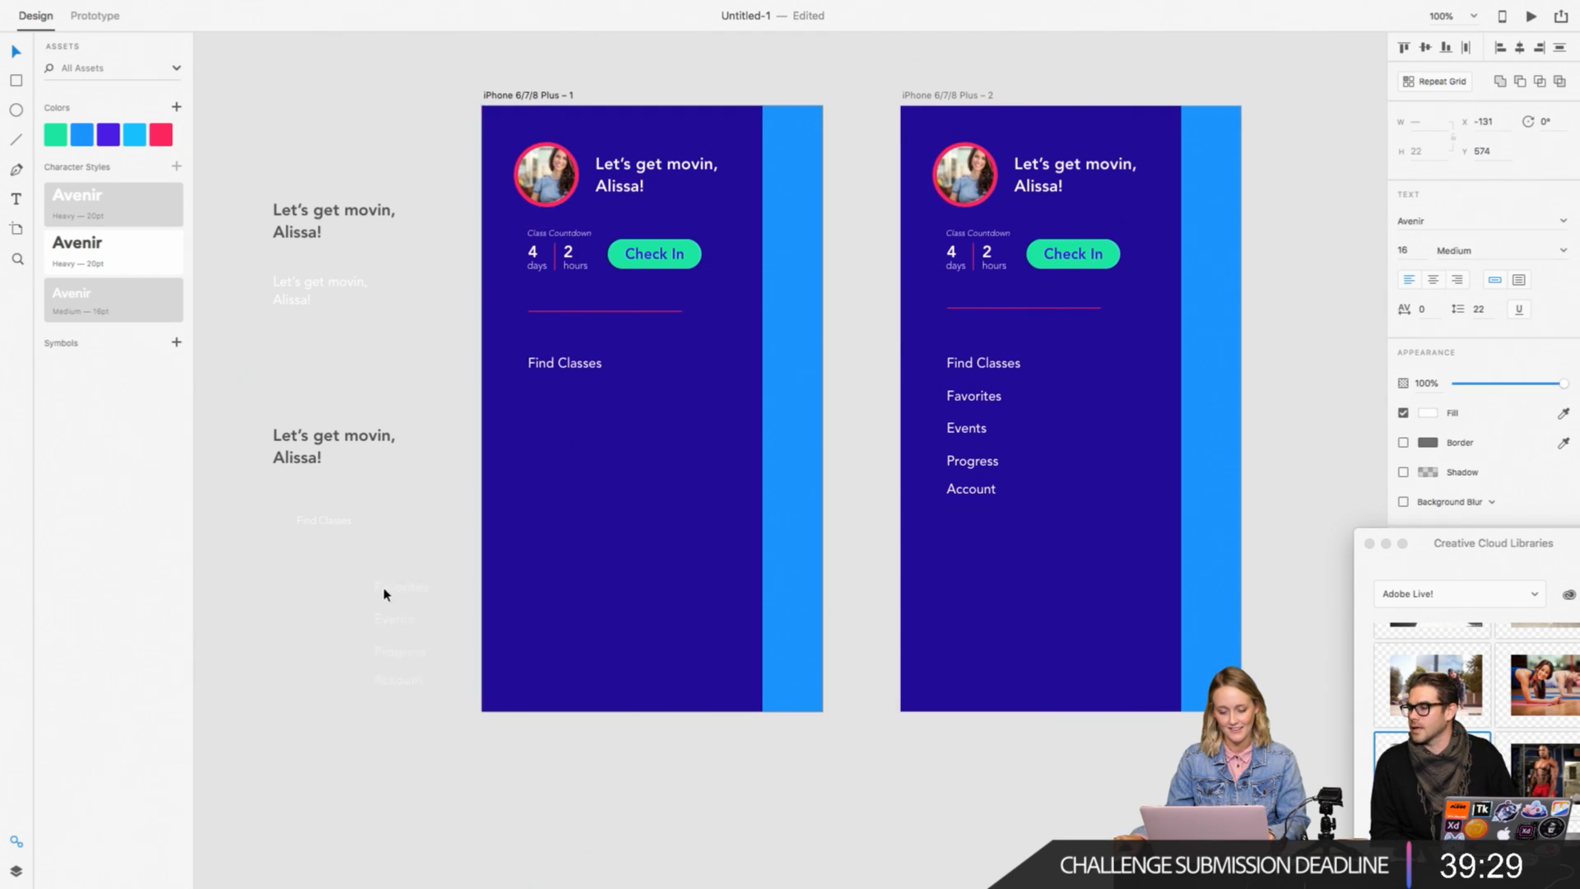
Step: Repeat the first artboard's Find Classes item downward in a Repeat Grid, and widen the gaps so the rows are 54 px apart
click(576, 364)
scroll(1256, 211, down, 2)
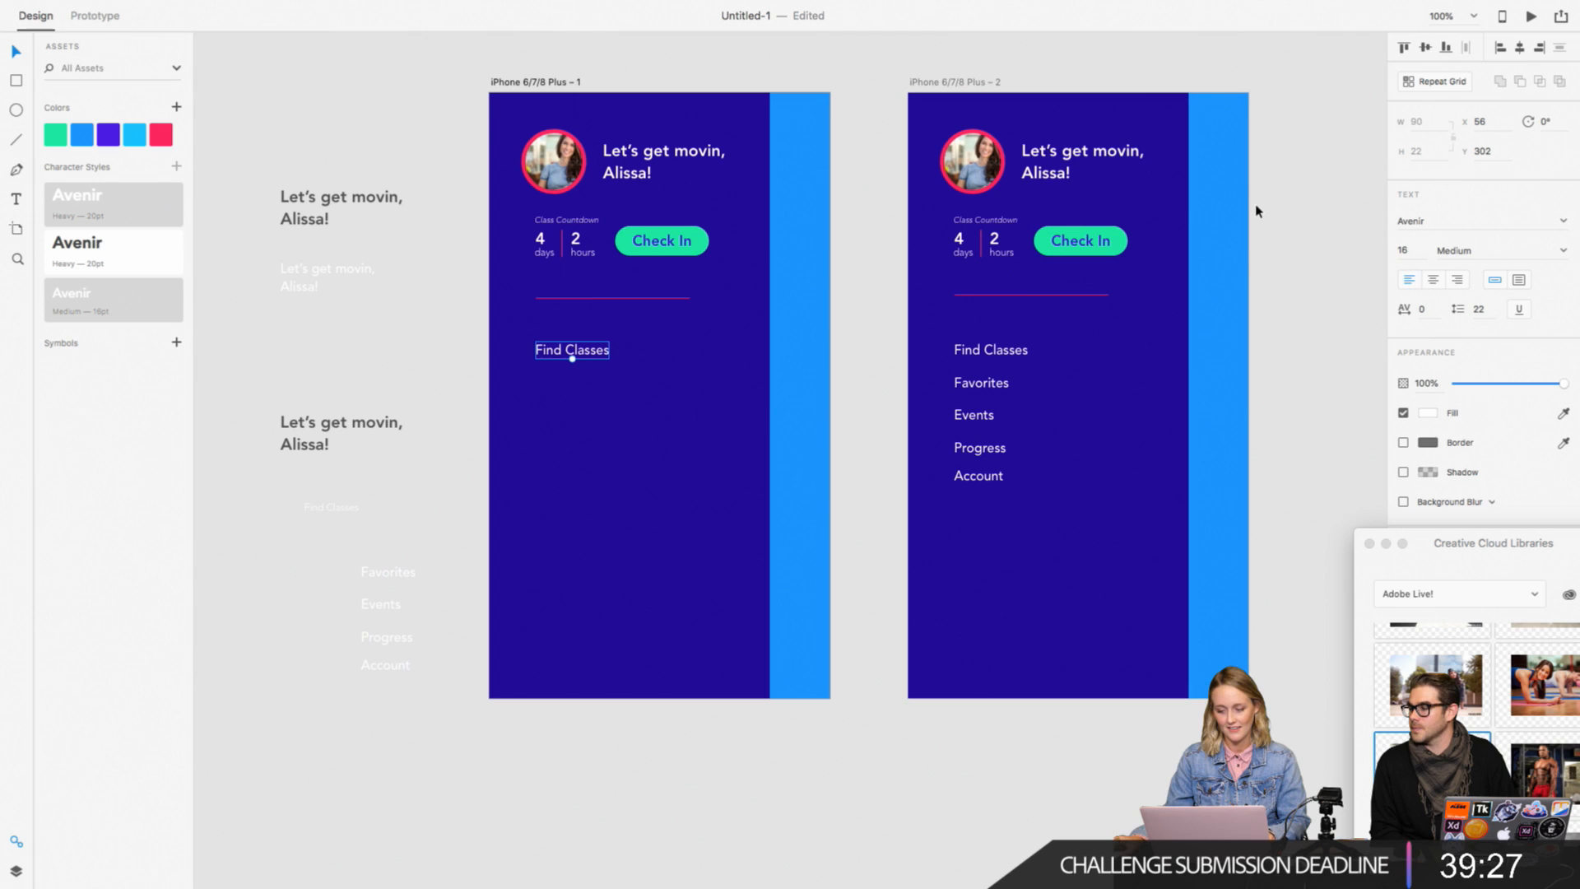
click(1436, 81)
drag(572, 355, 572, 555)
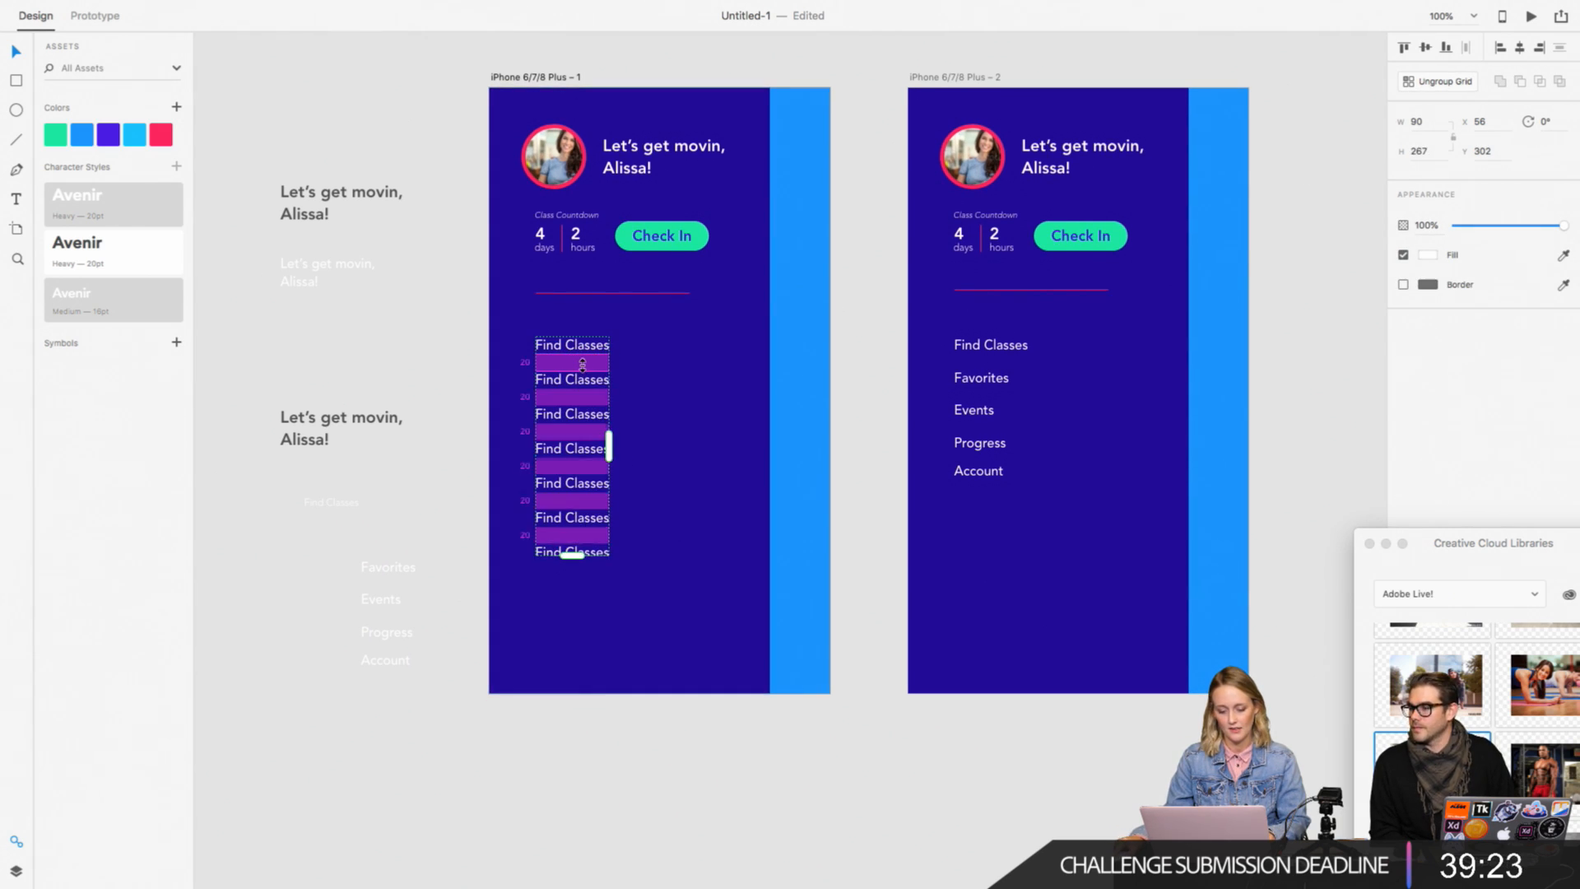
drag(582, 364, 582, 372)
click(437, 330)
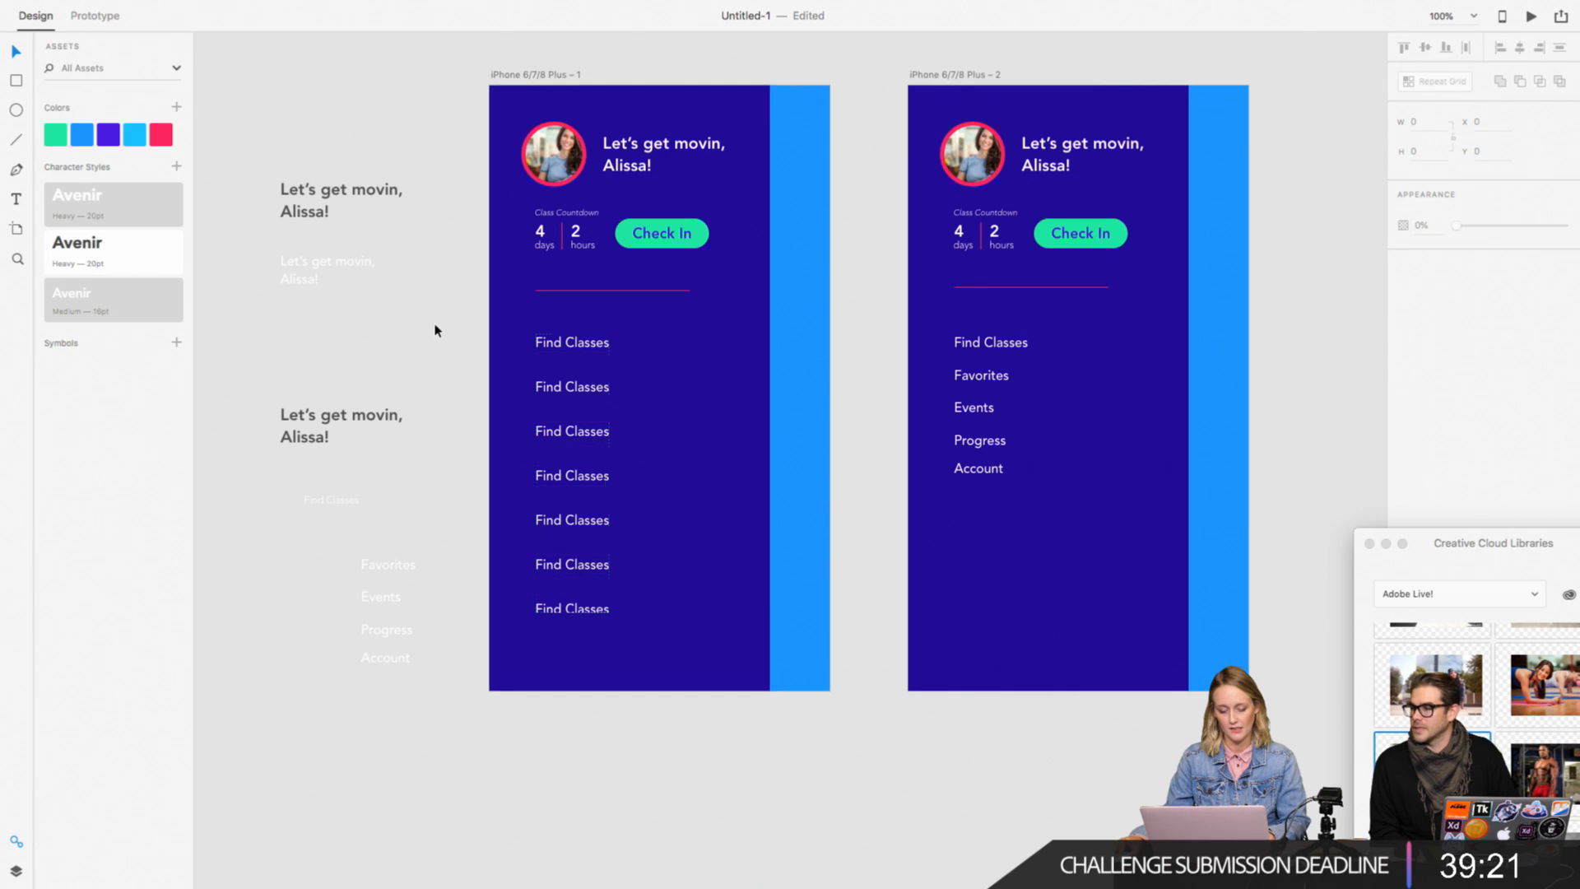
Step: Change the second row of the first artboard's repeat grid to Favorites
key(super+2)
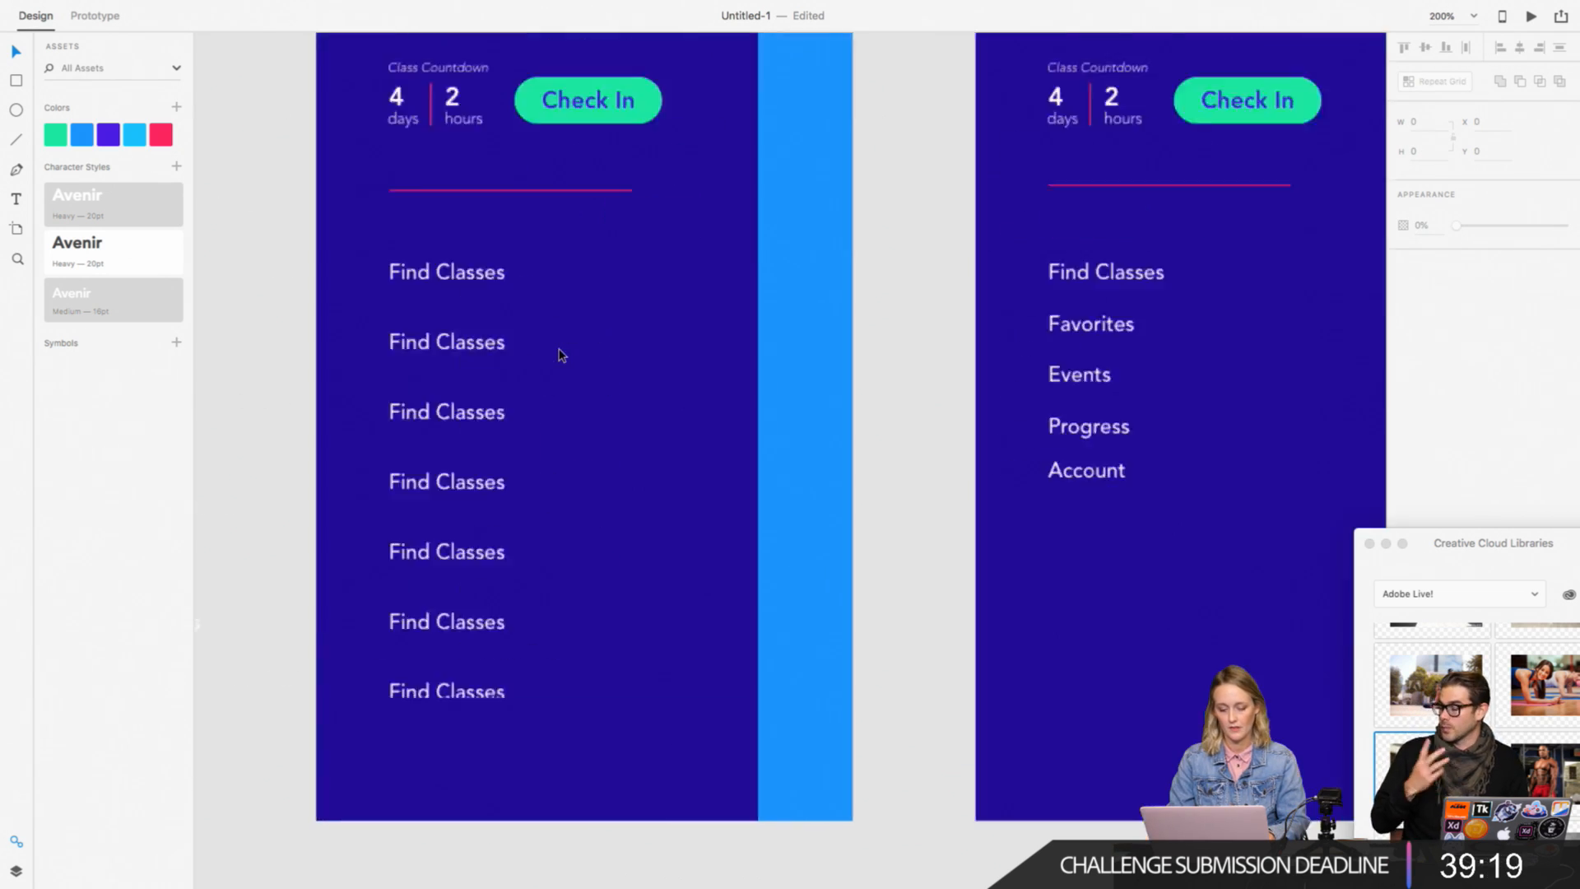
key(super+equal)
scroll(536, 356, left, 10)
click(521, 242)
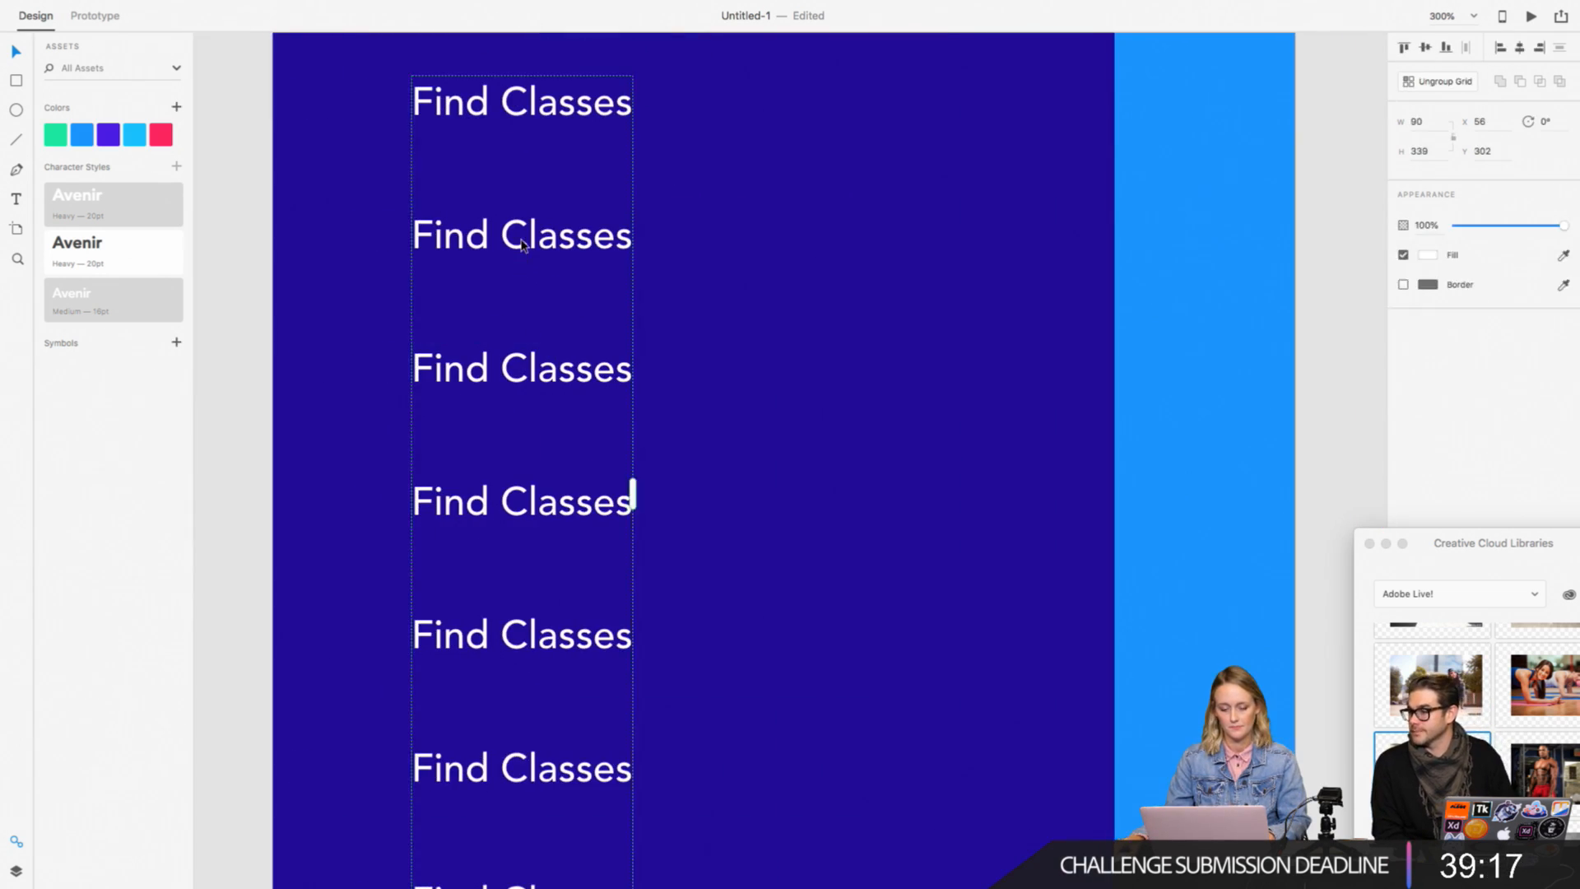
double_click(521, 243)
double_click(549, 237)
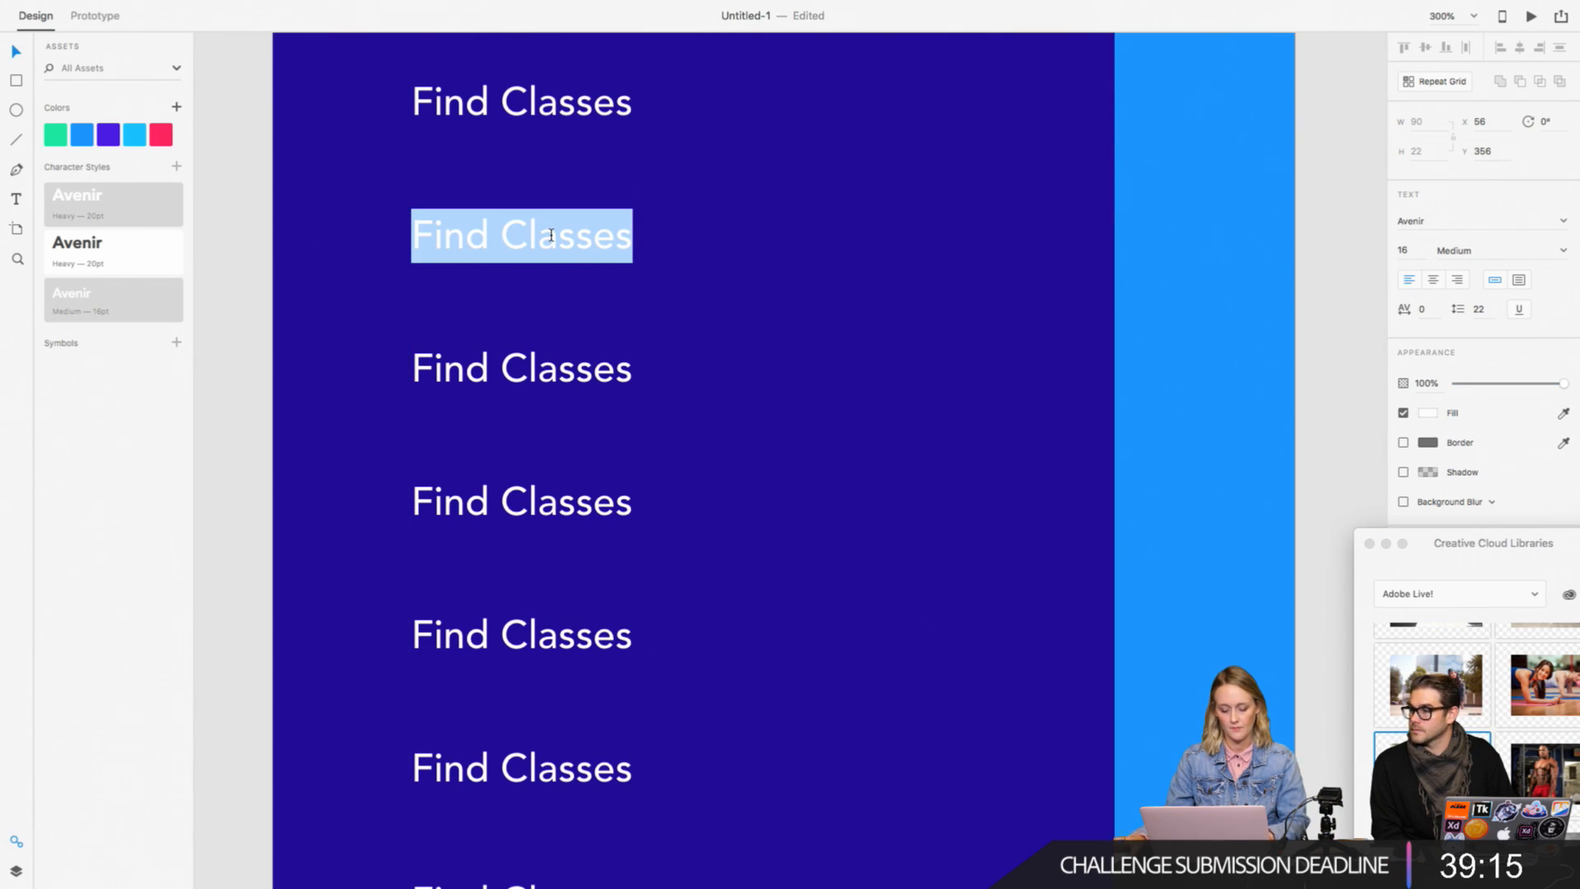
text(Favorites)
Step: Change the third, fourth and fifth rows of the repeat grid to Events, Progress and Account
key(super+1)
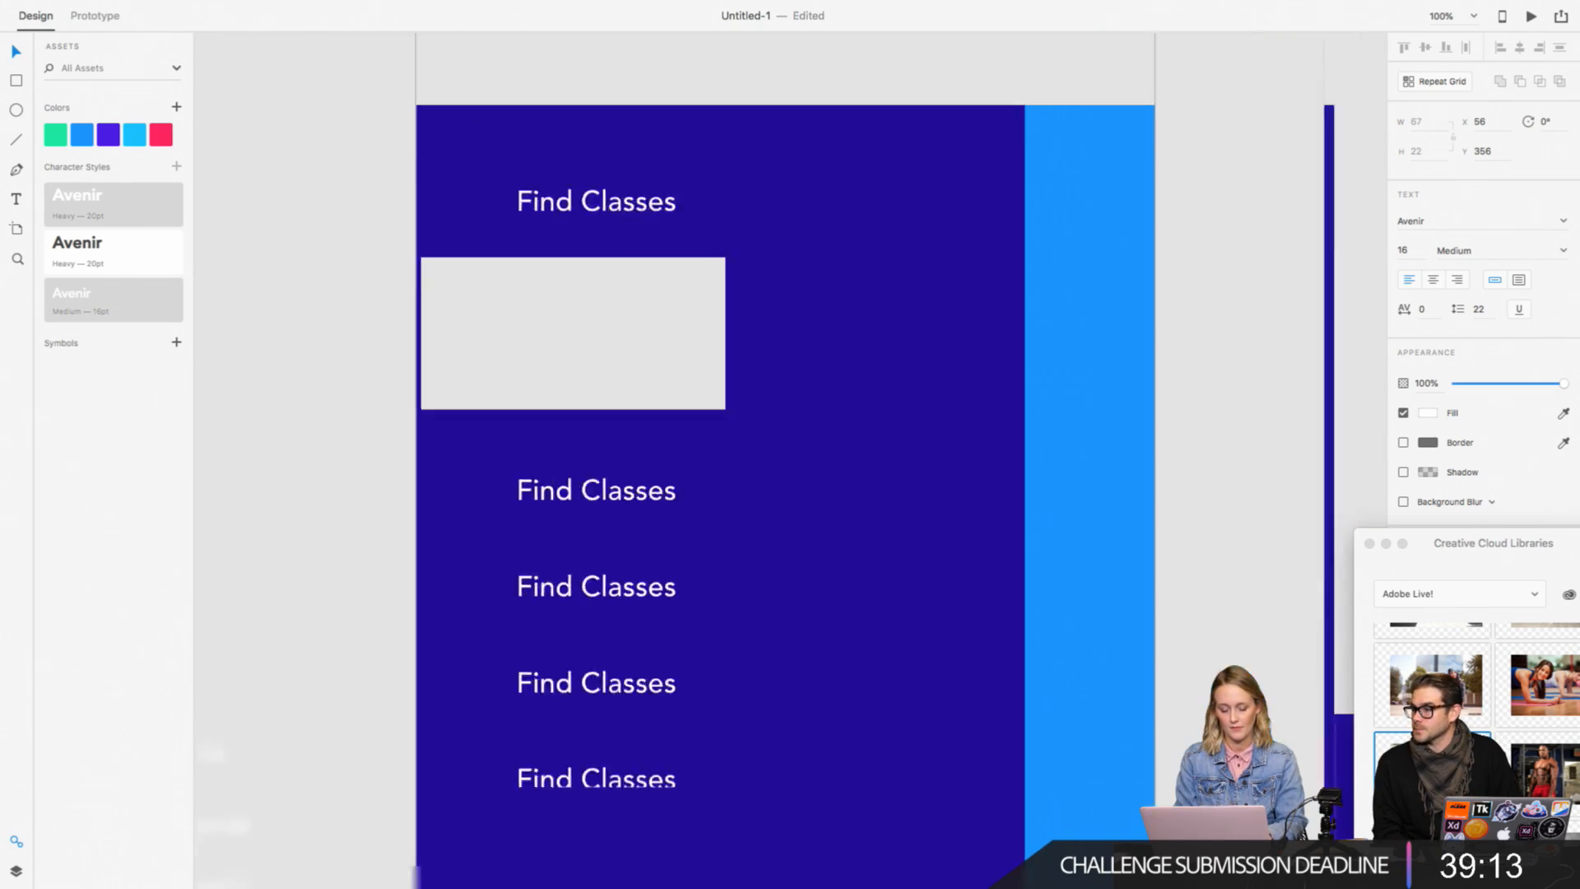
double_click(681, 430)
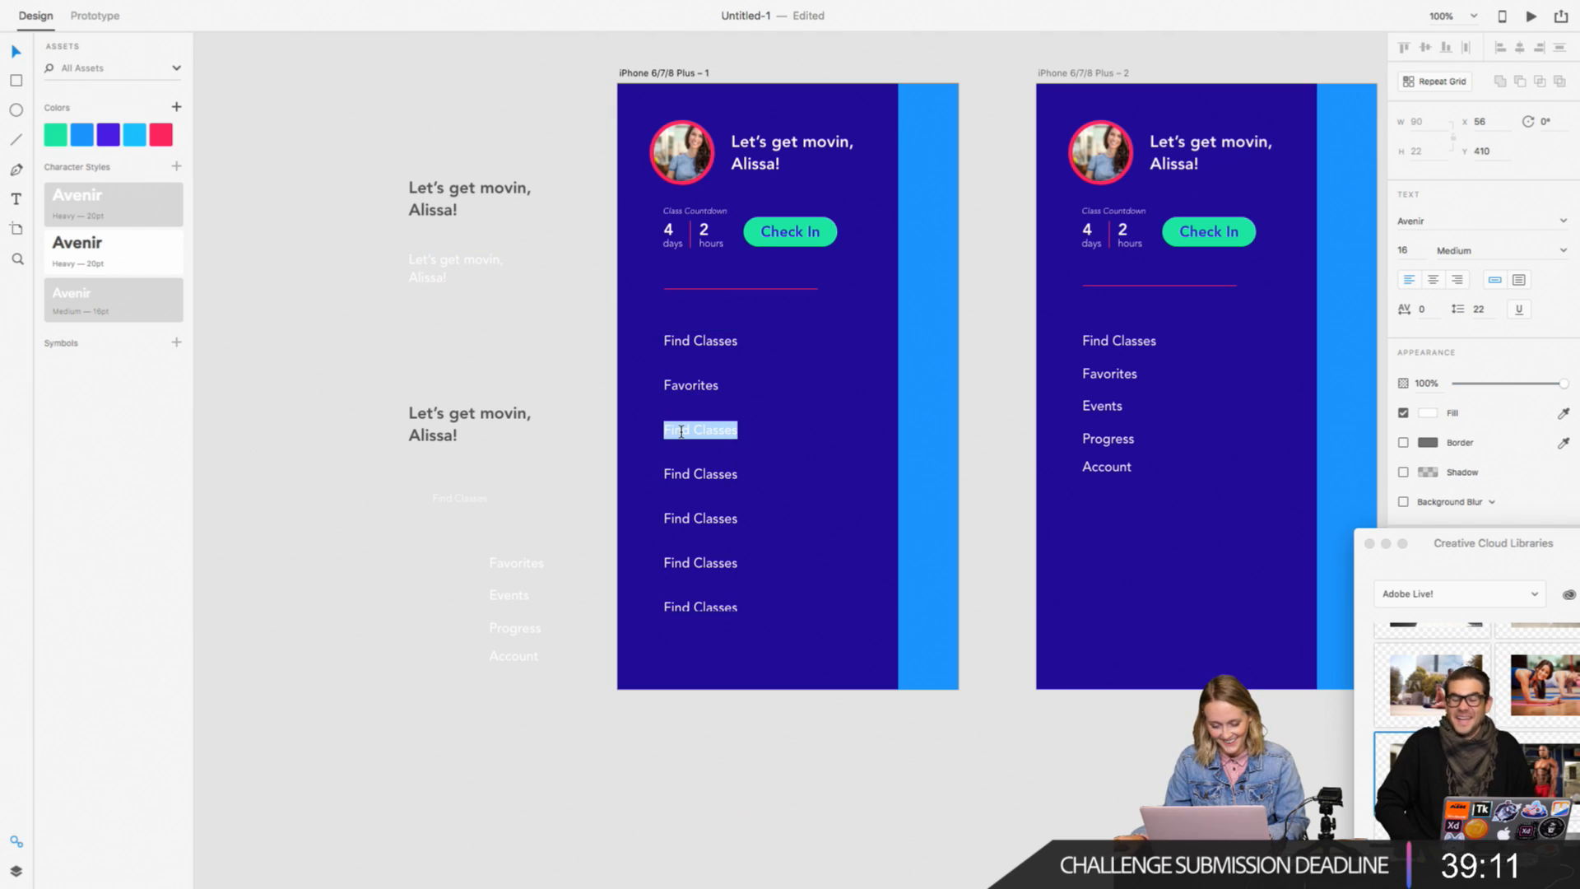
text(Events)
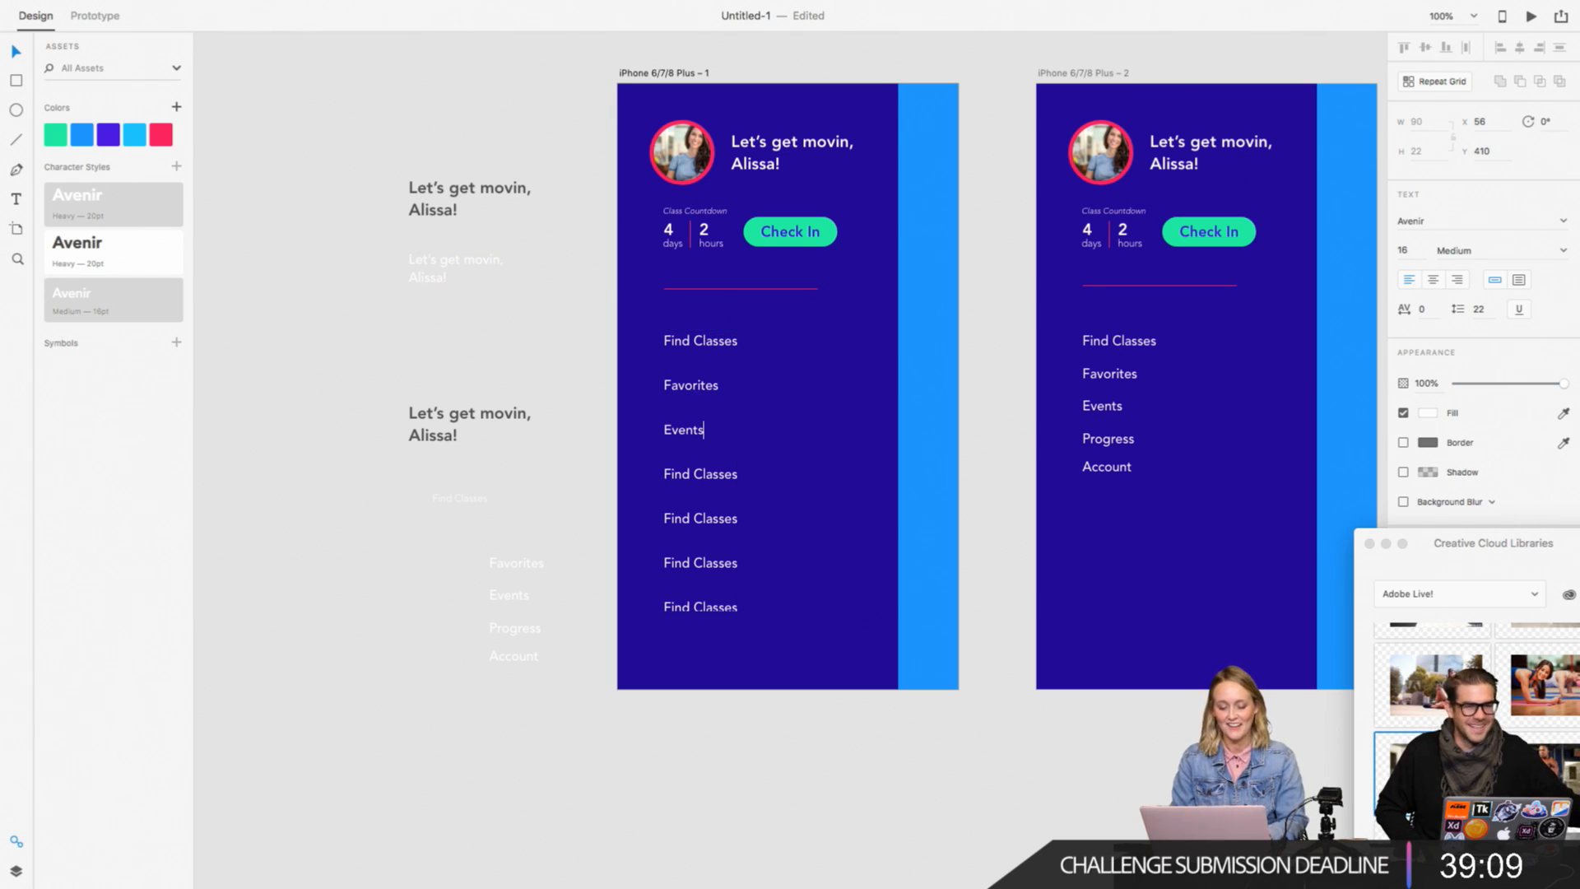
double_click(722, 475)
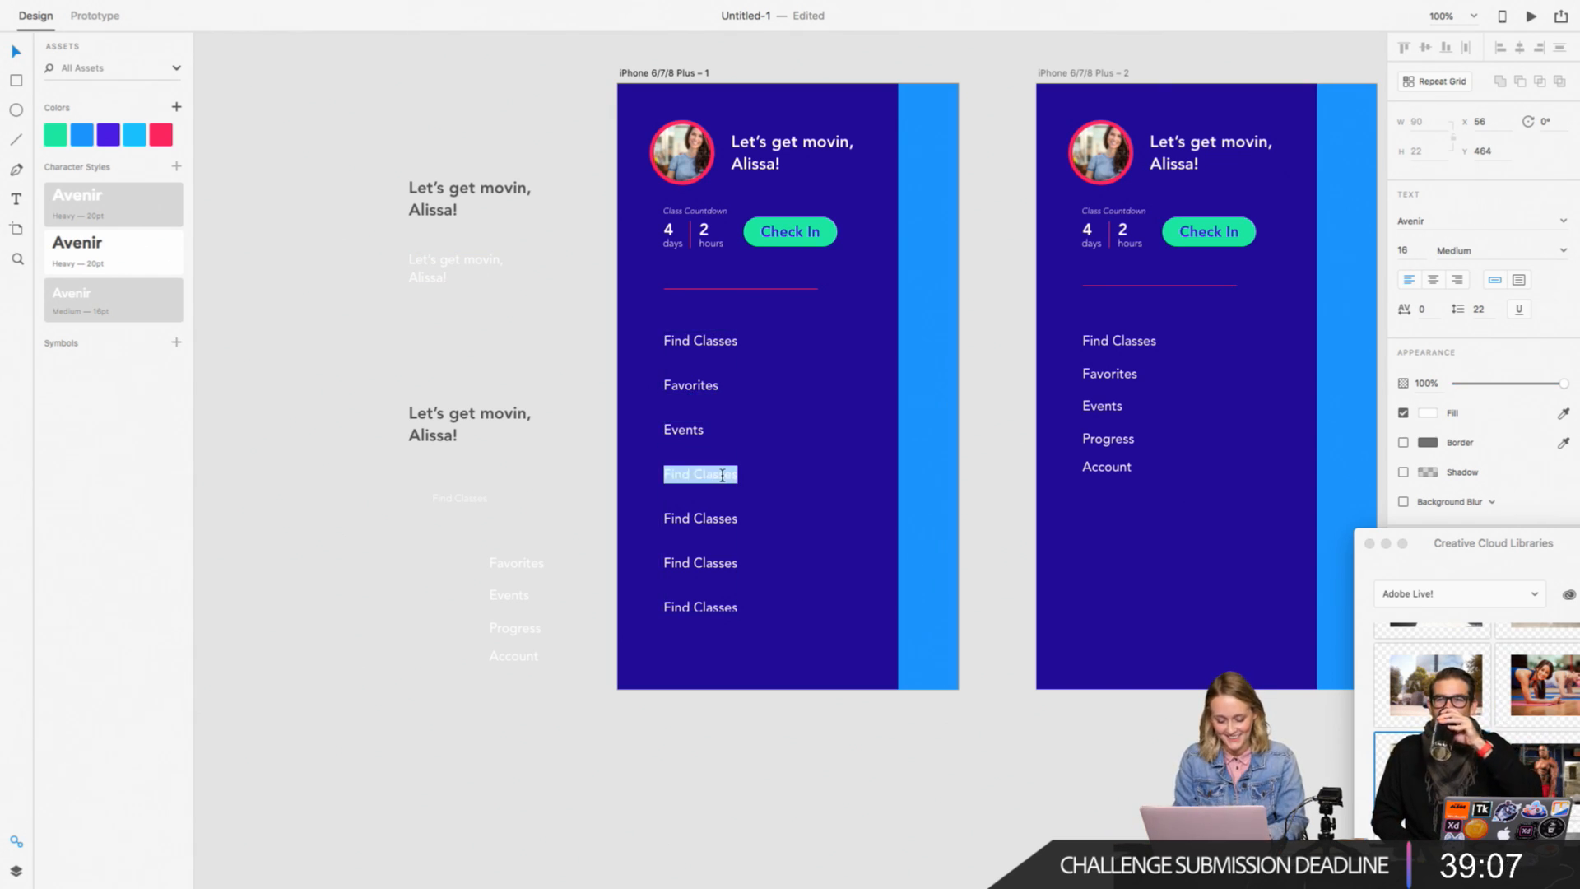
text(Progress)
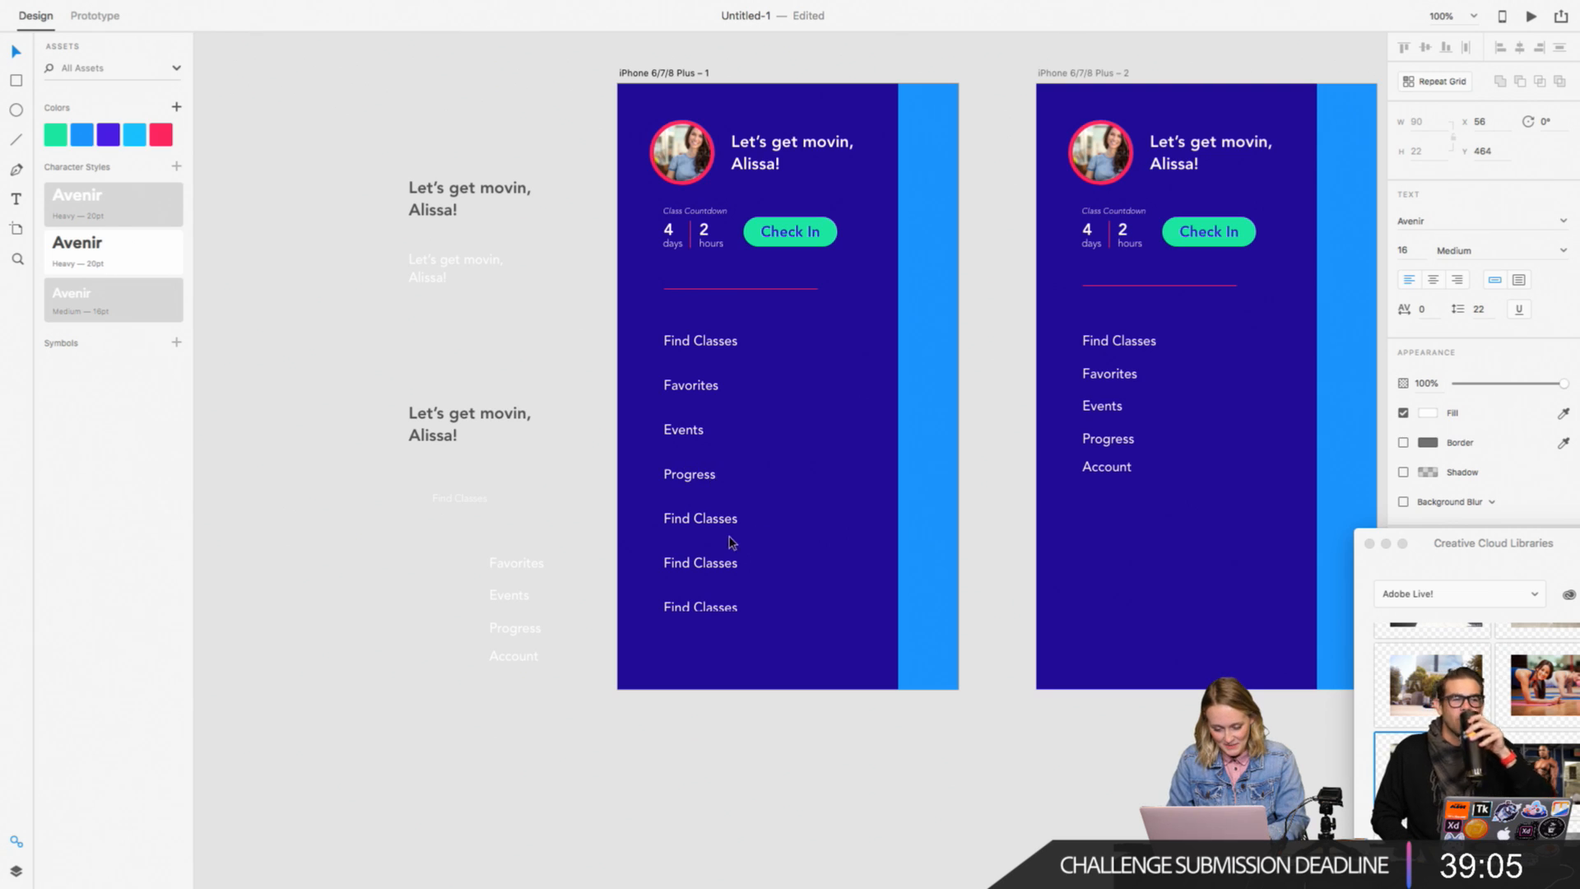
double_click(714, 519)
text(Account)
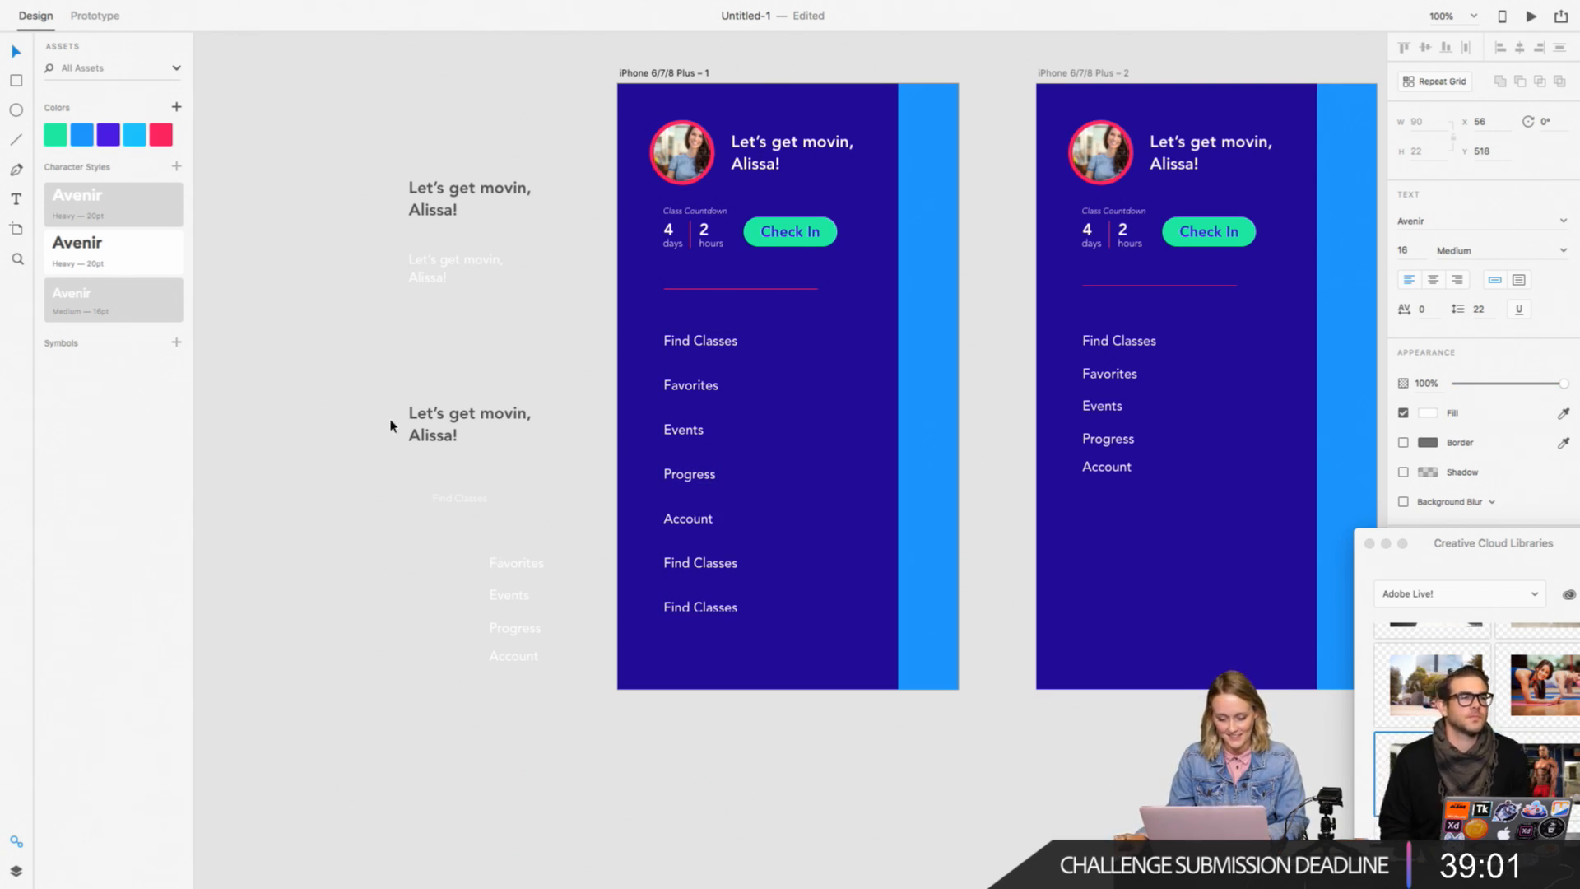
Step: Shorten the repeat grid so it ends after the Account row, removing the extra Find Classes rows
click(706, 617)
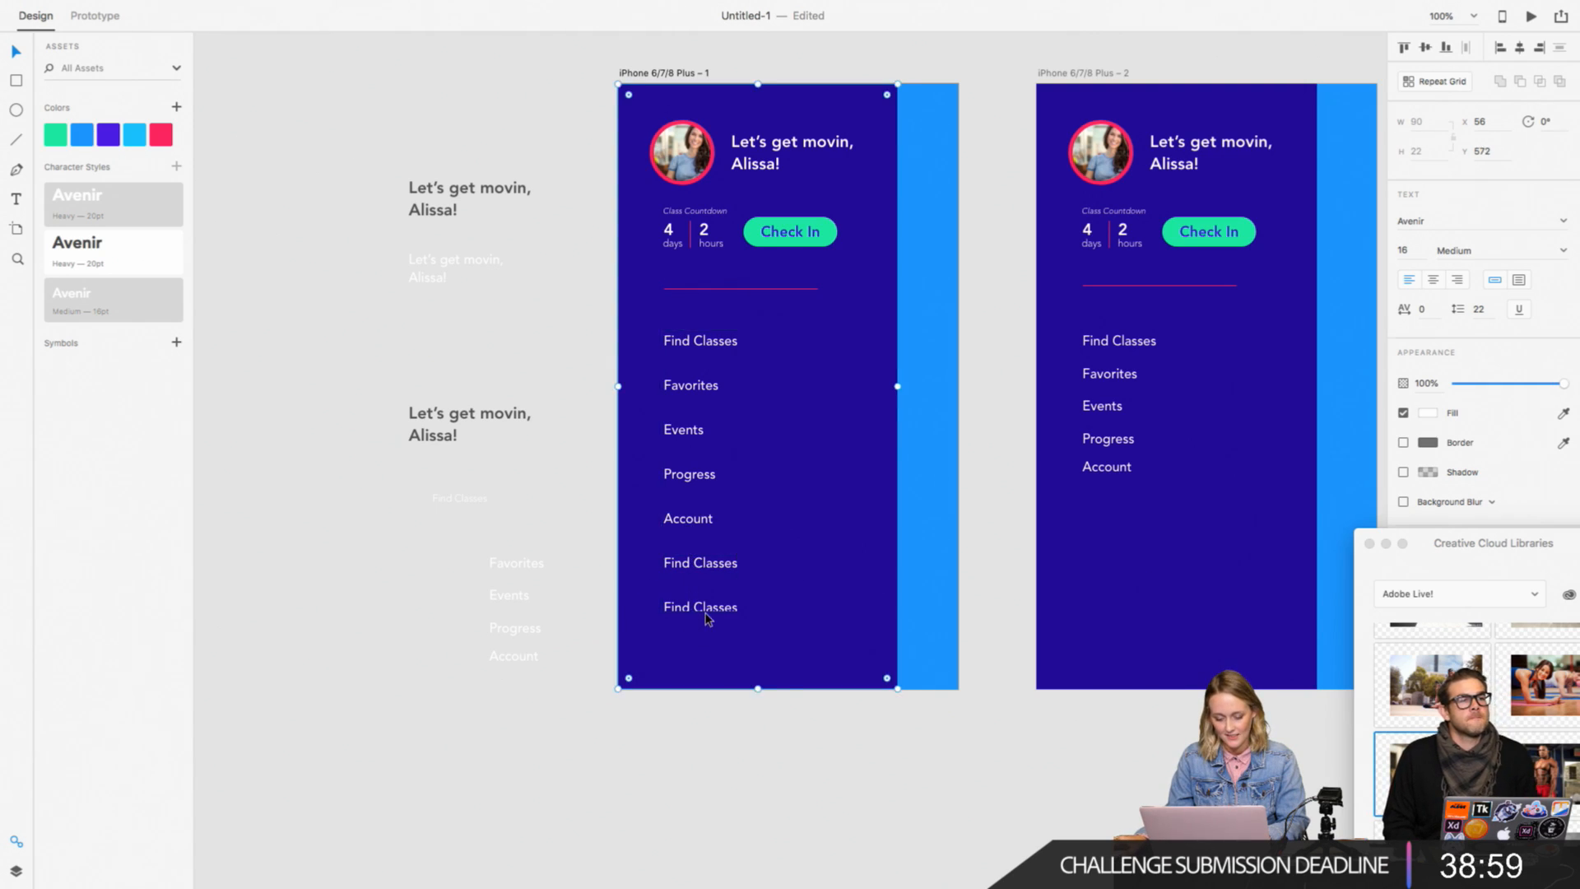
click(702, 610)
drag(701, 609, 703, 528)
click(573, 503)
key(super+2)
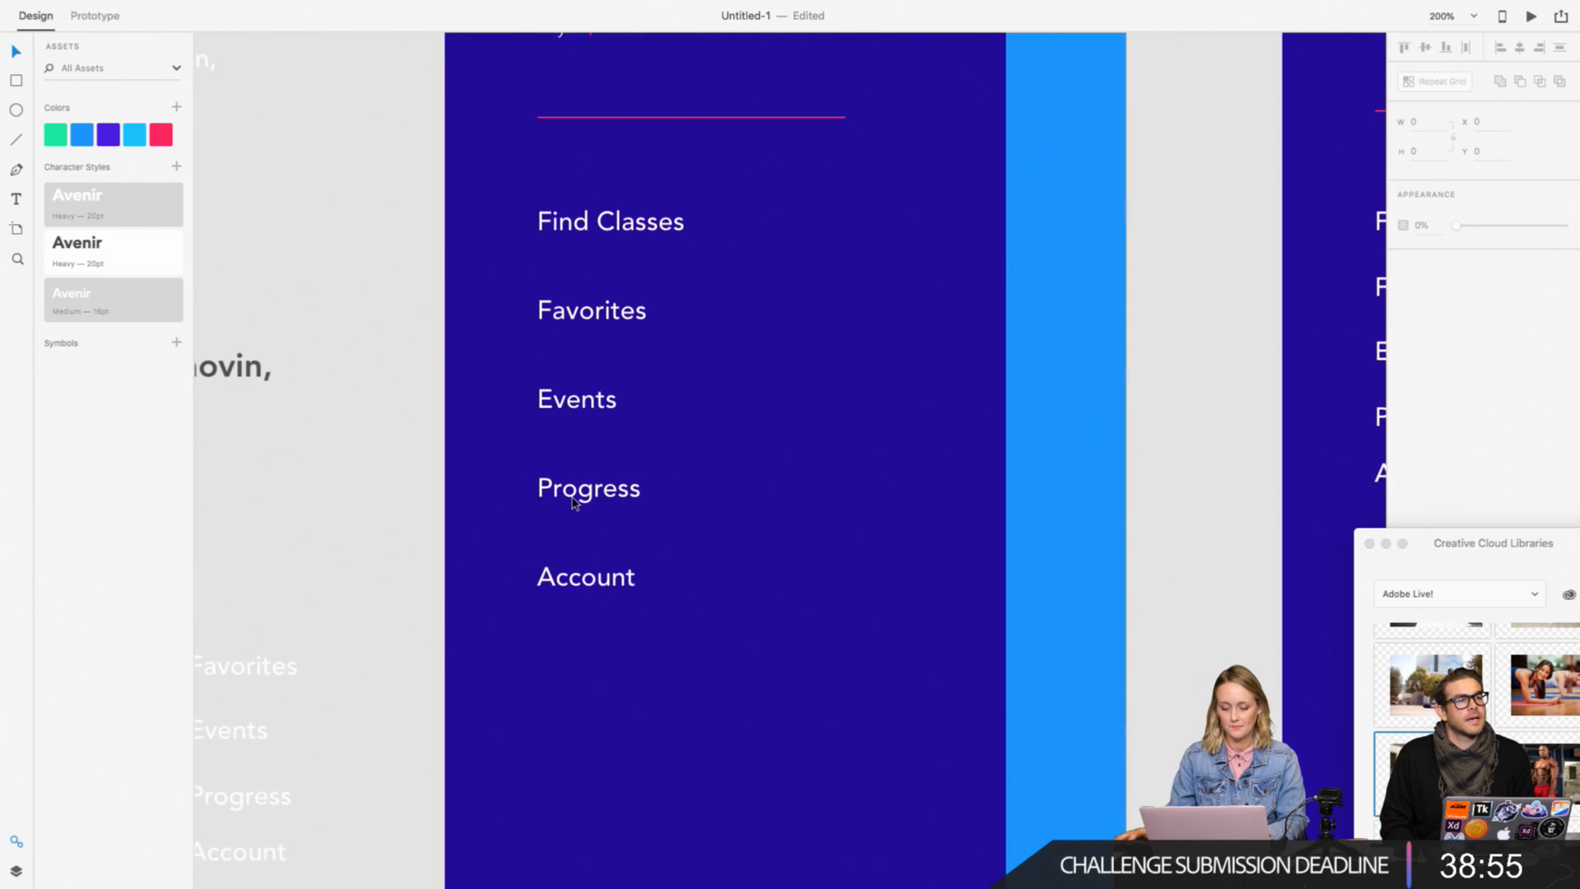
scroll(578, 492, up, 1)
scroll(578, 492, left, 1)
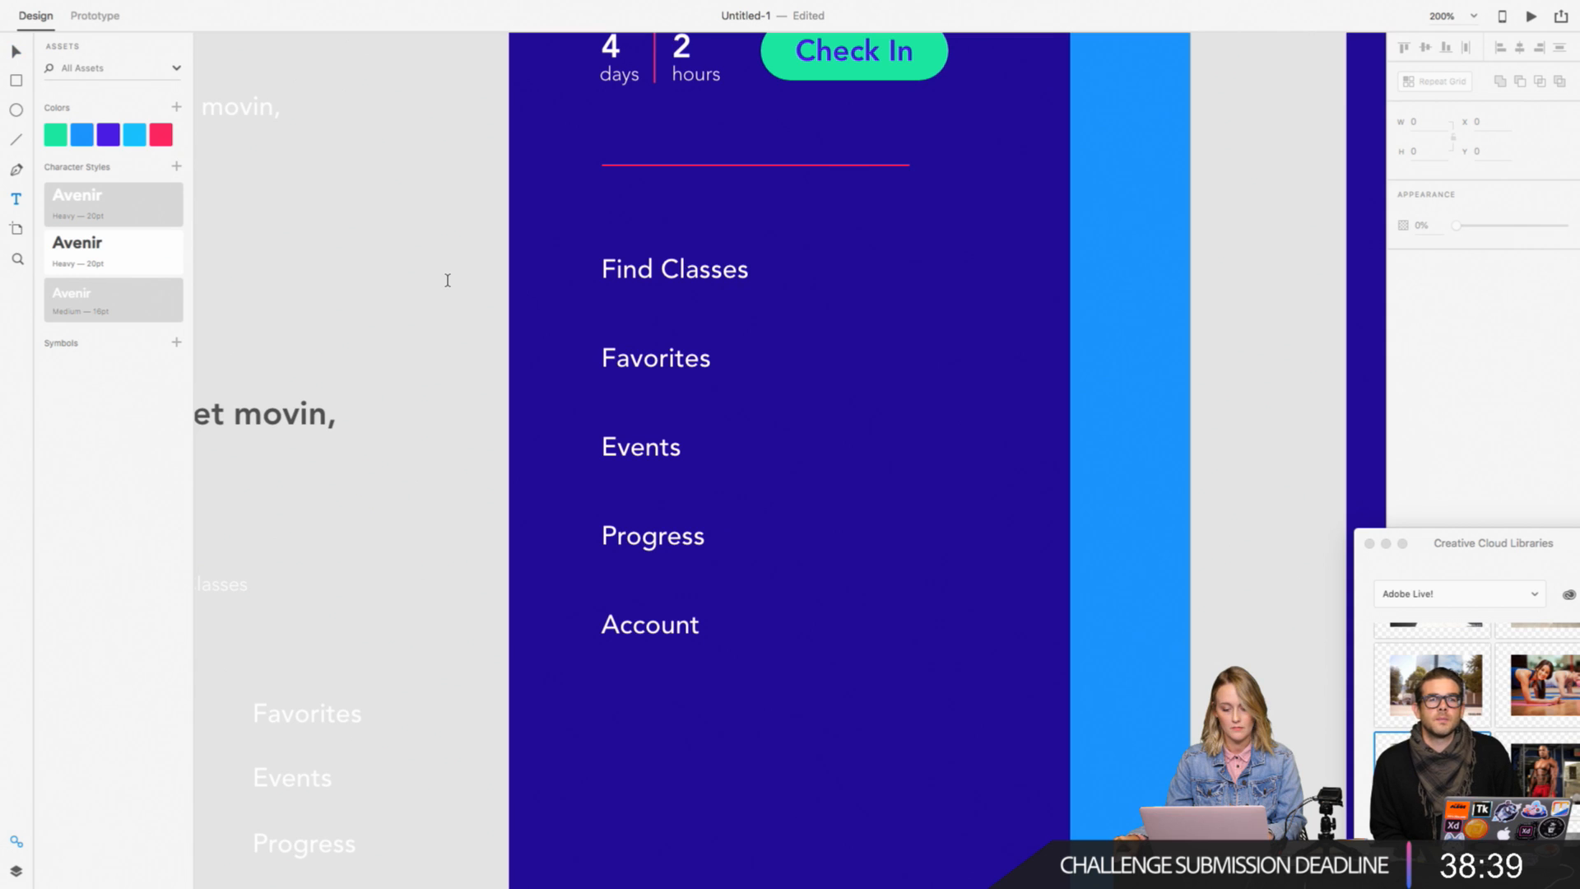
key(v)
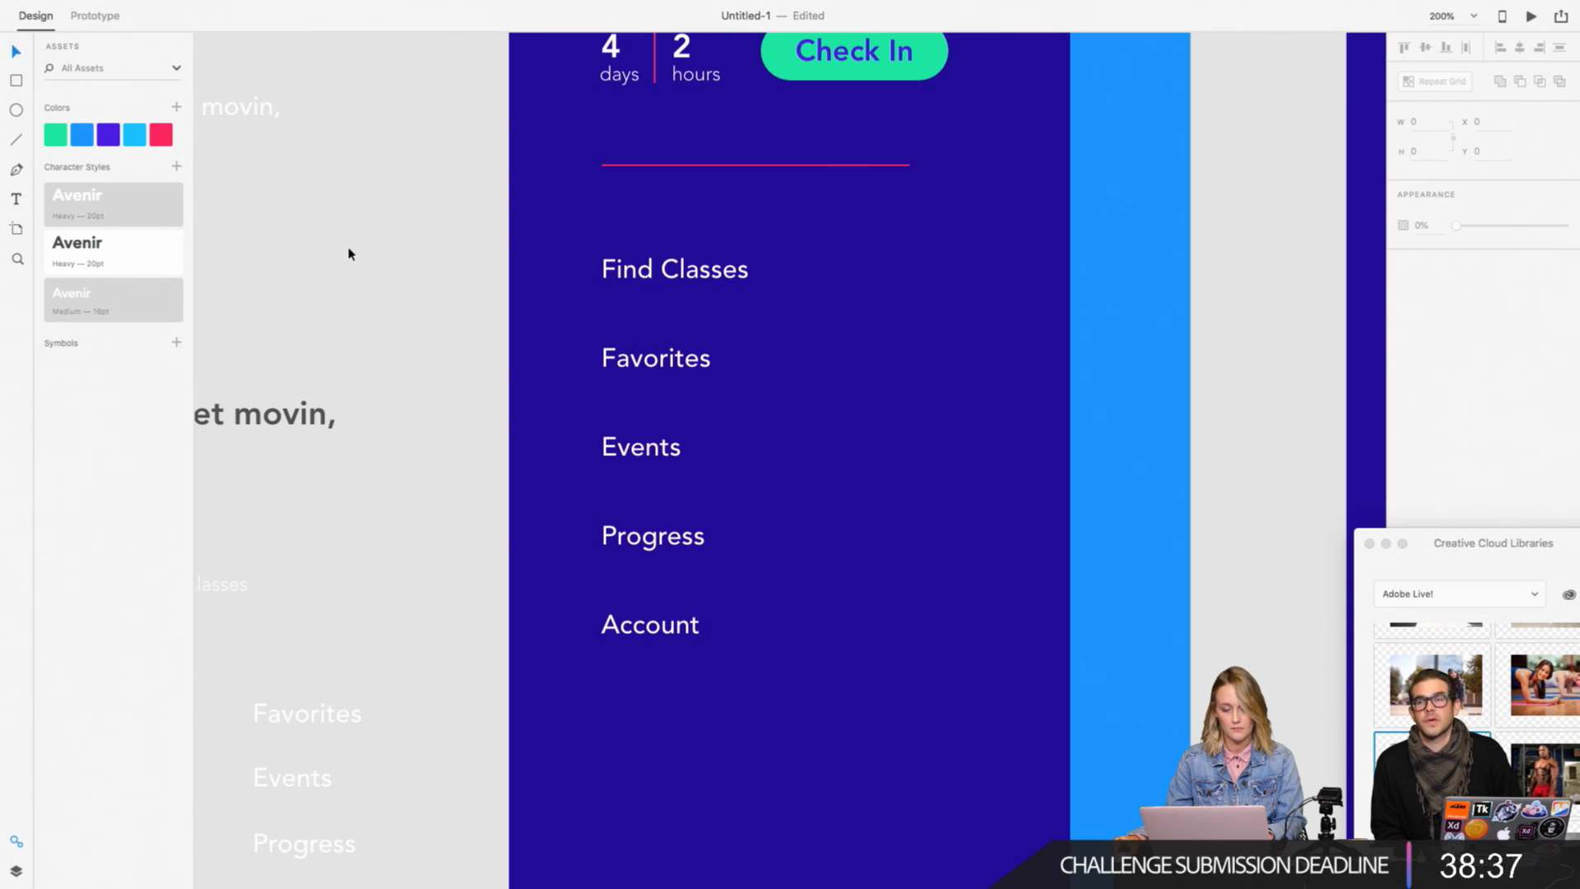
key(super+1)
scroll(348, 254, right, 3)
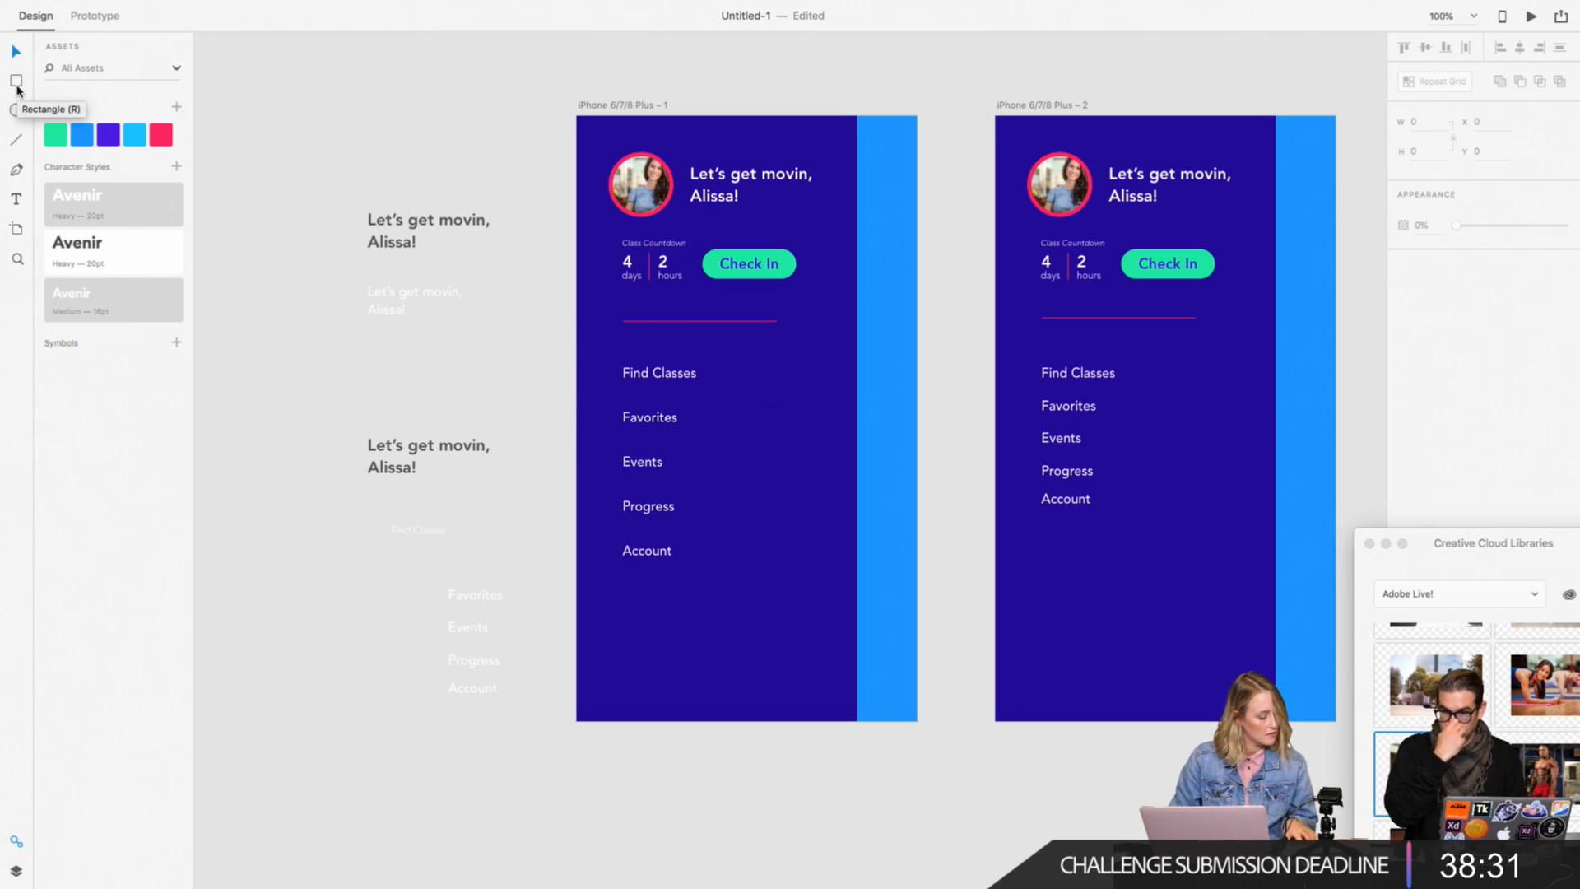
Step: Draw a 16 by 16 circle with a border on the pasteboard just below the first artboard, at about X 86, Y 764
key(super+plus)
scroll(325, 156, down, 7)
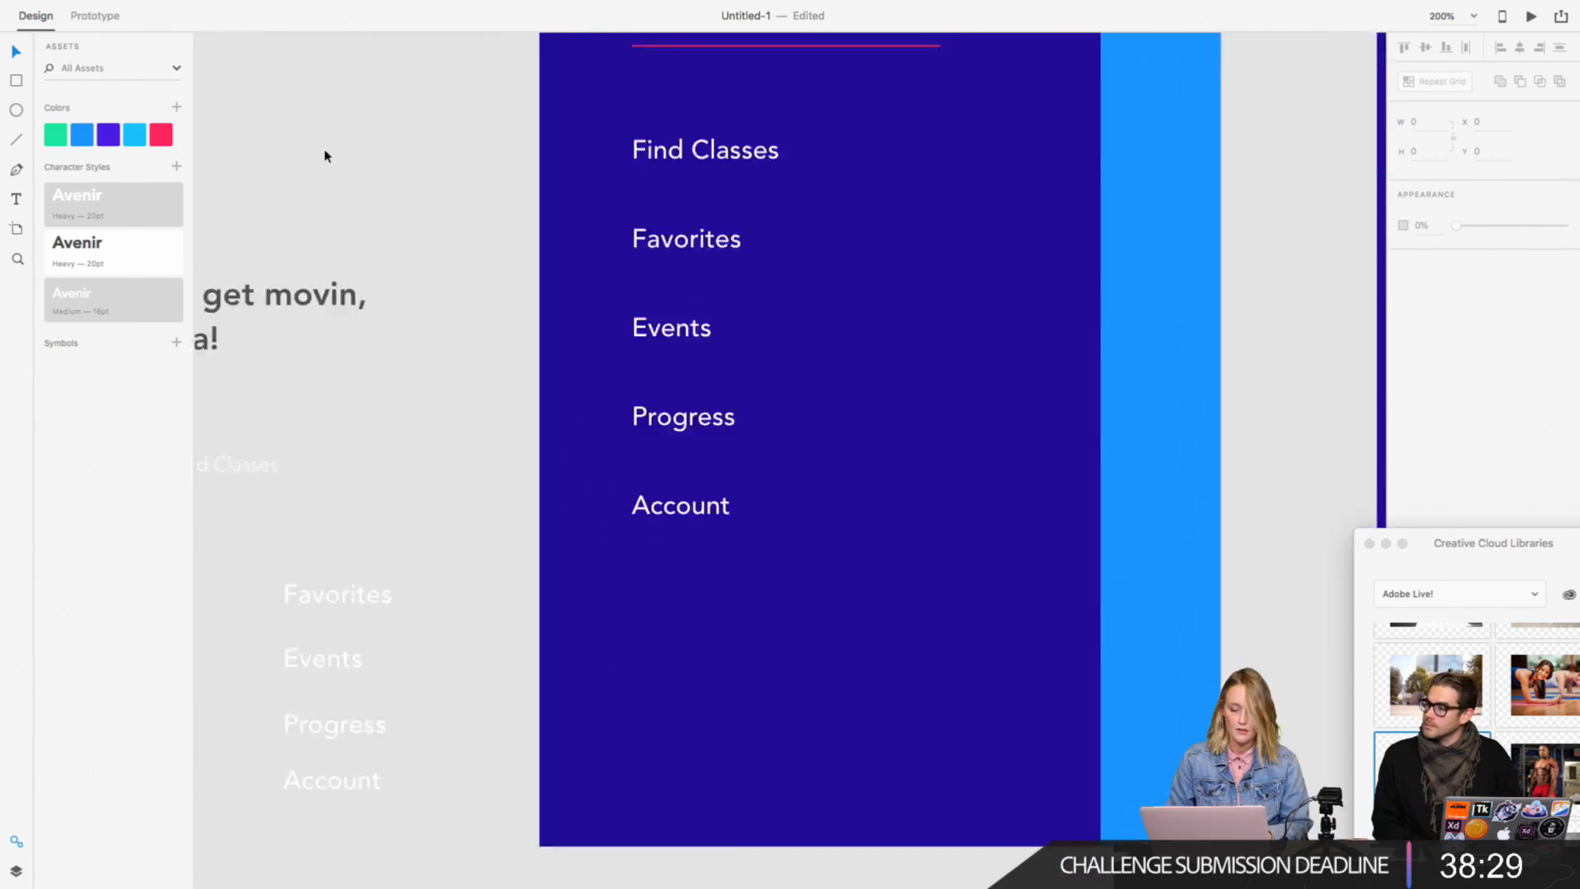
scroll(325, 156, right, 2)
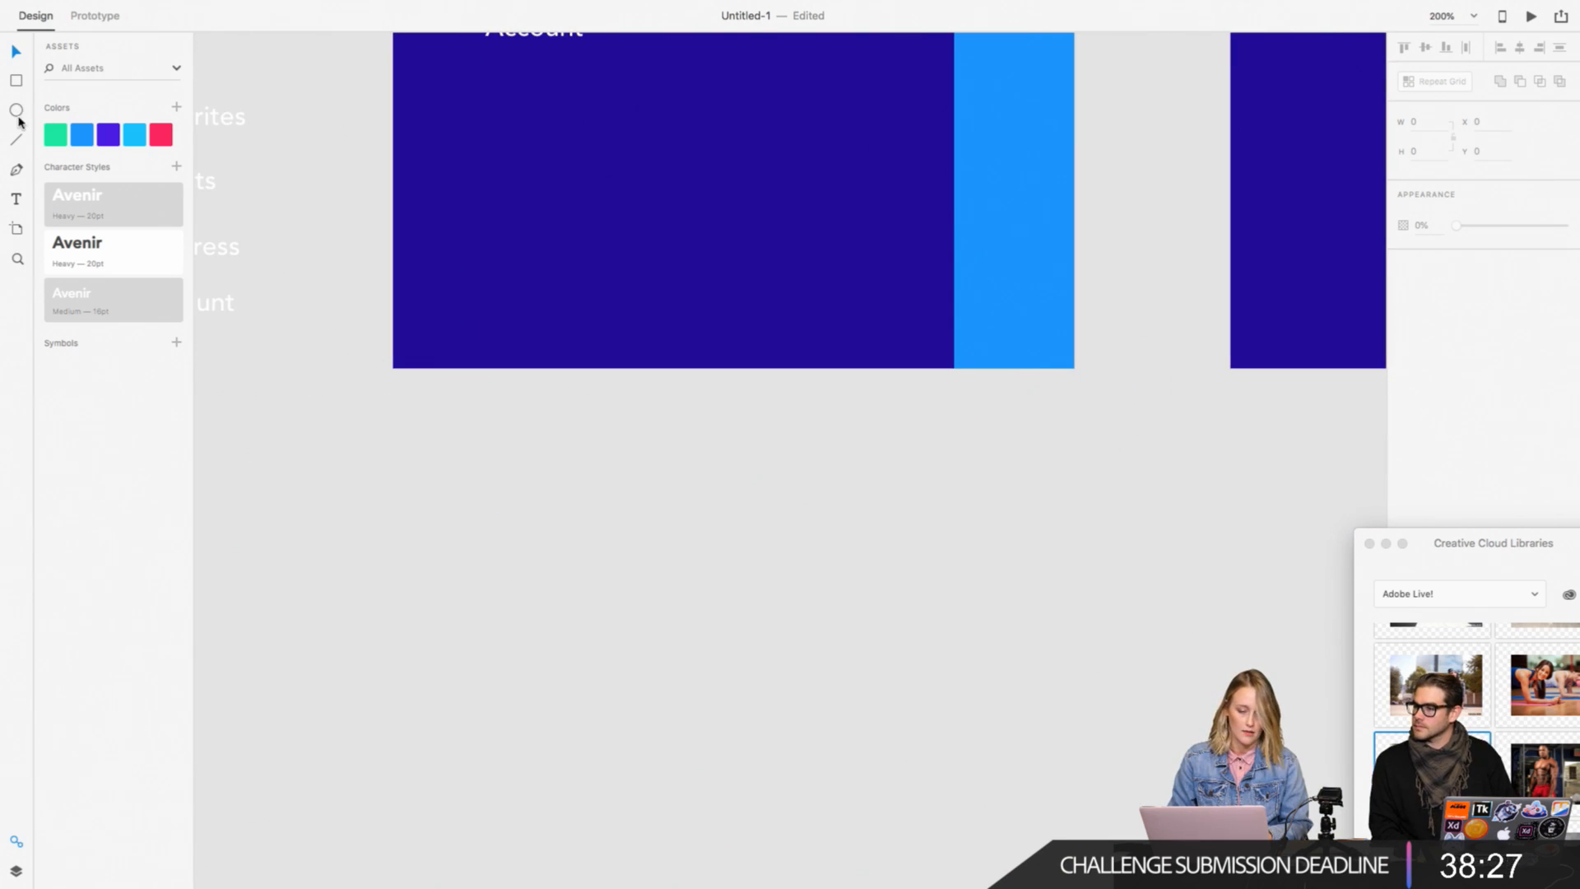
key(super+plus)
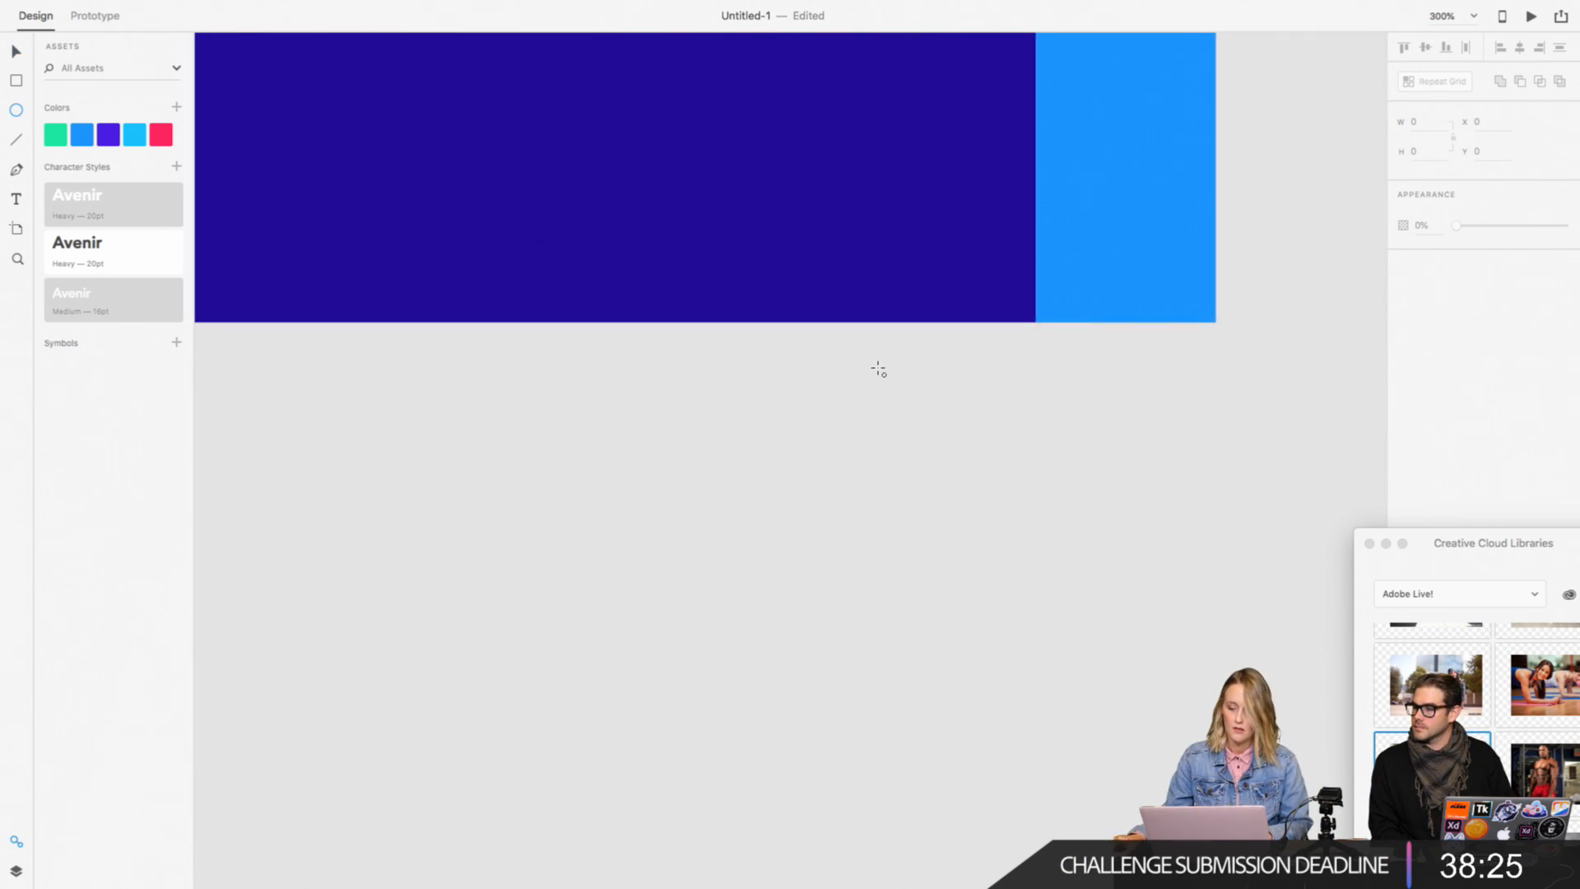
scroll(794, 480, up, 10)
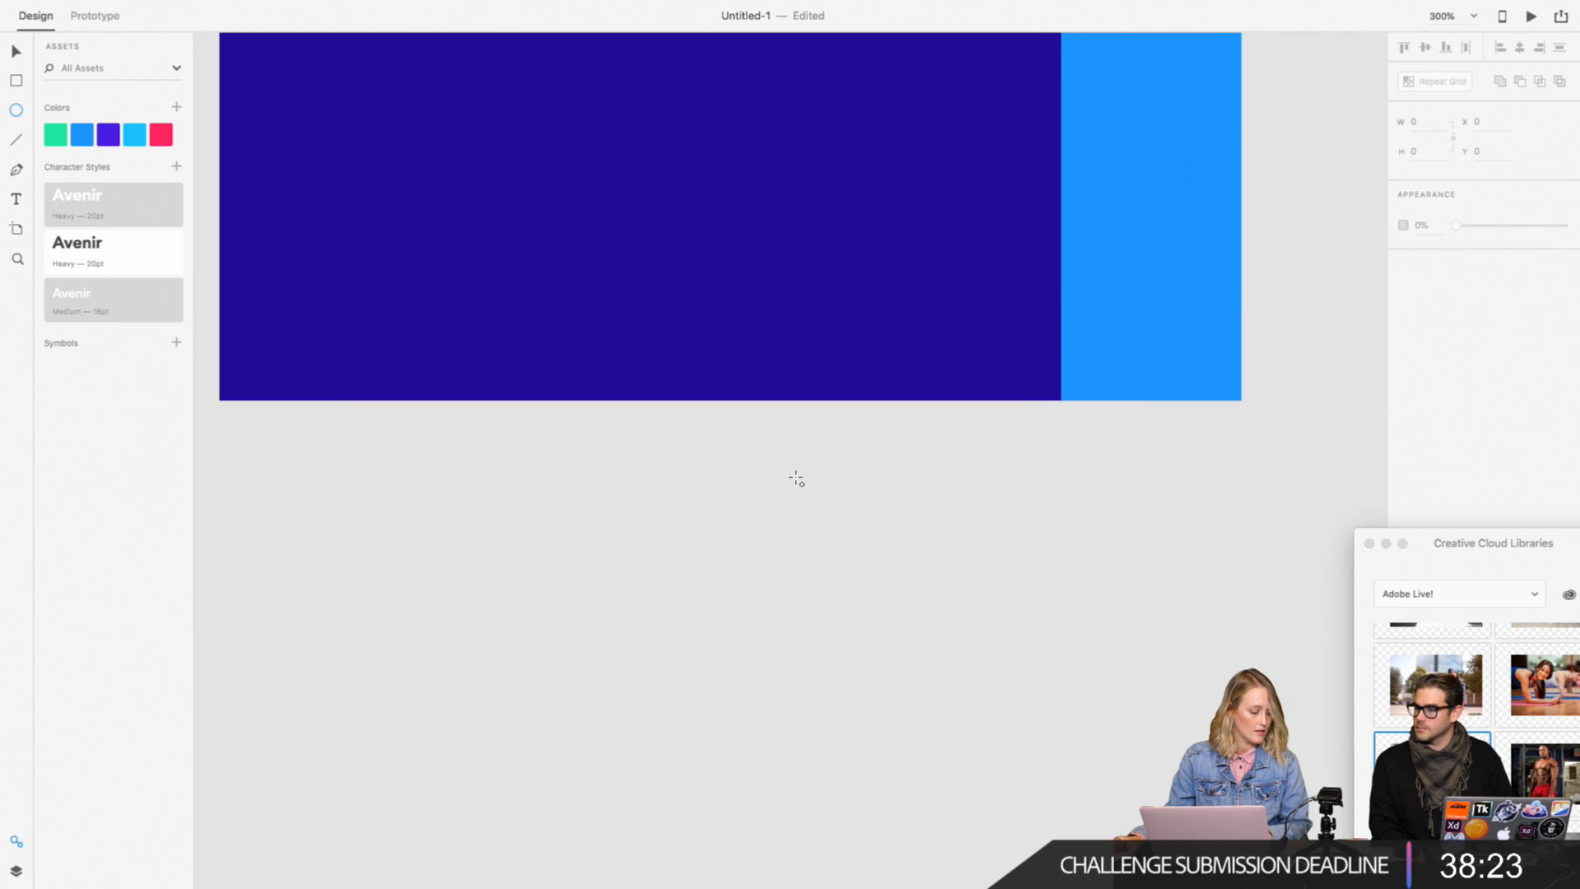
scroll(795, 478, up, 3)
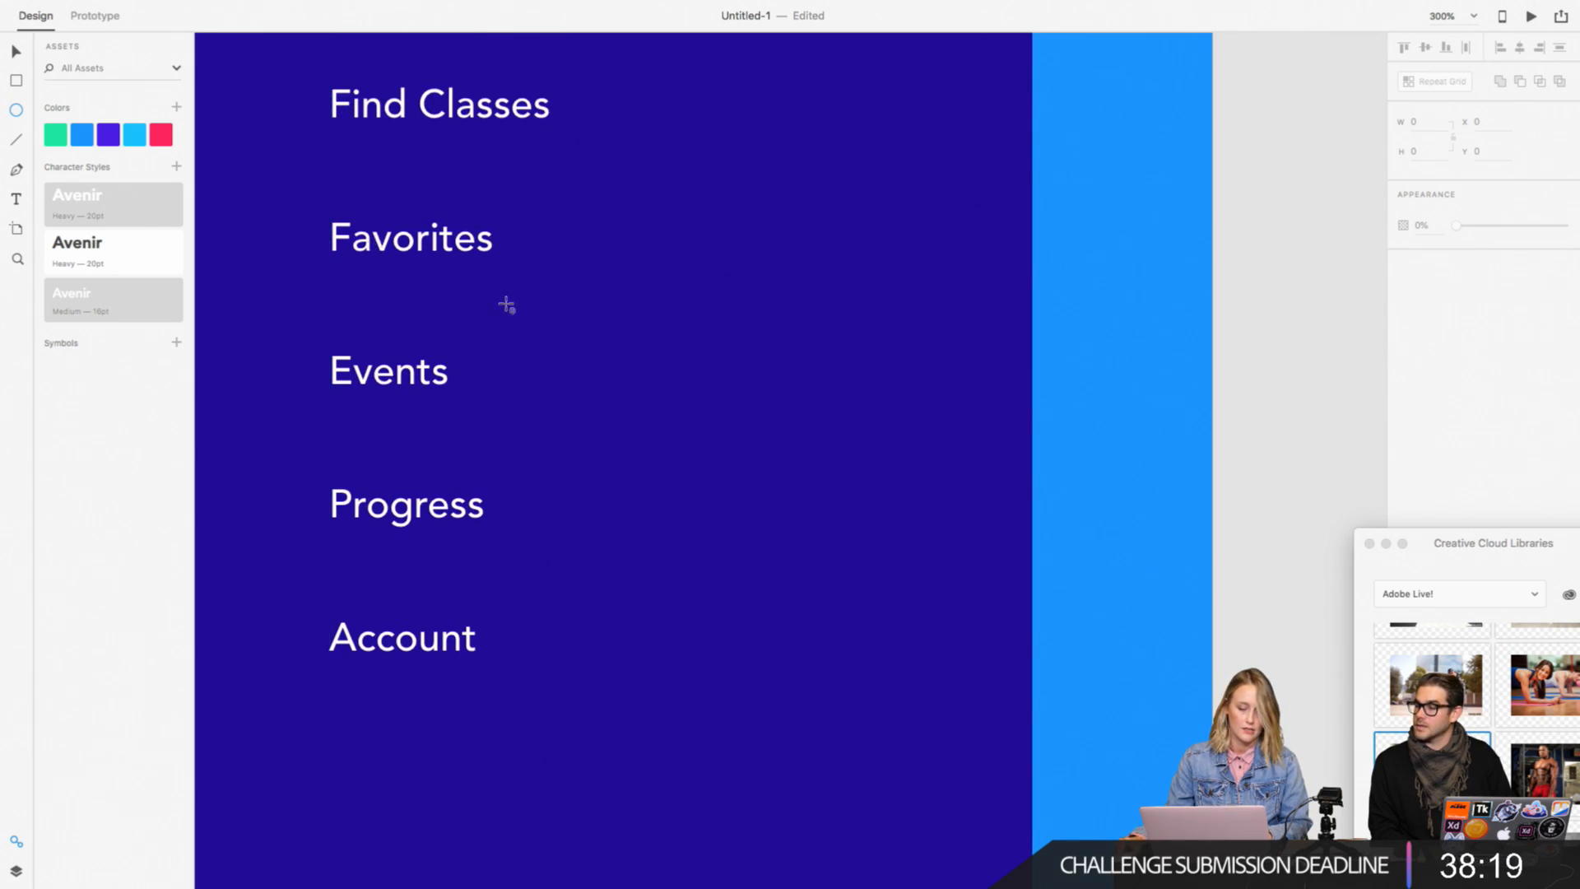
scroll(656, 342, down, 8)
scroll(656, 341, left, 1)
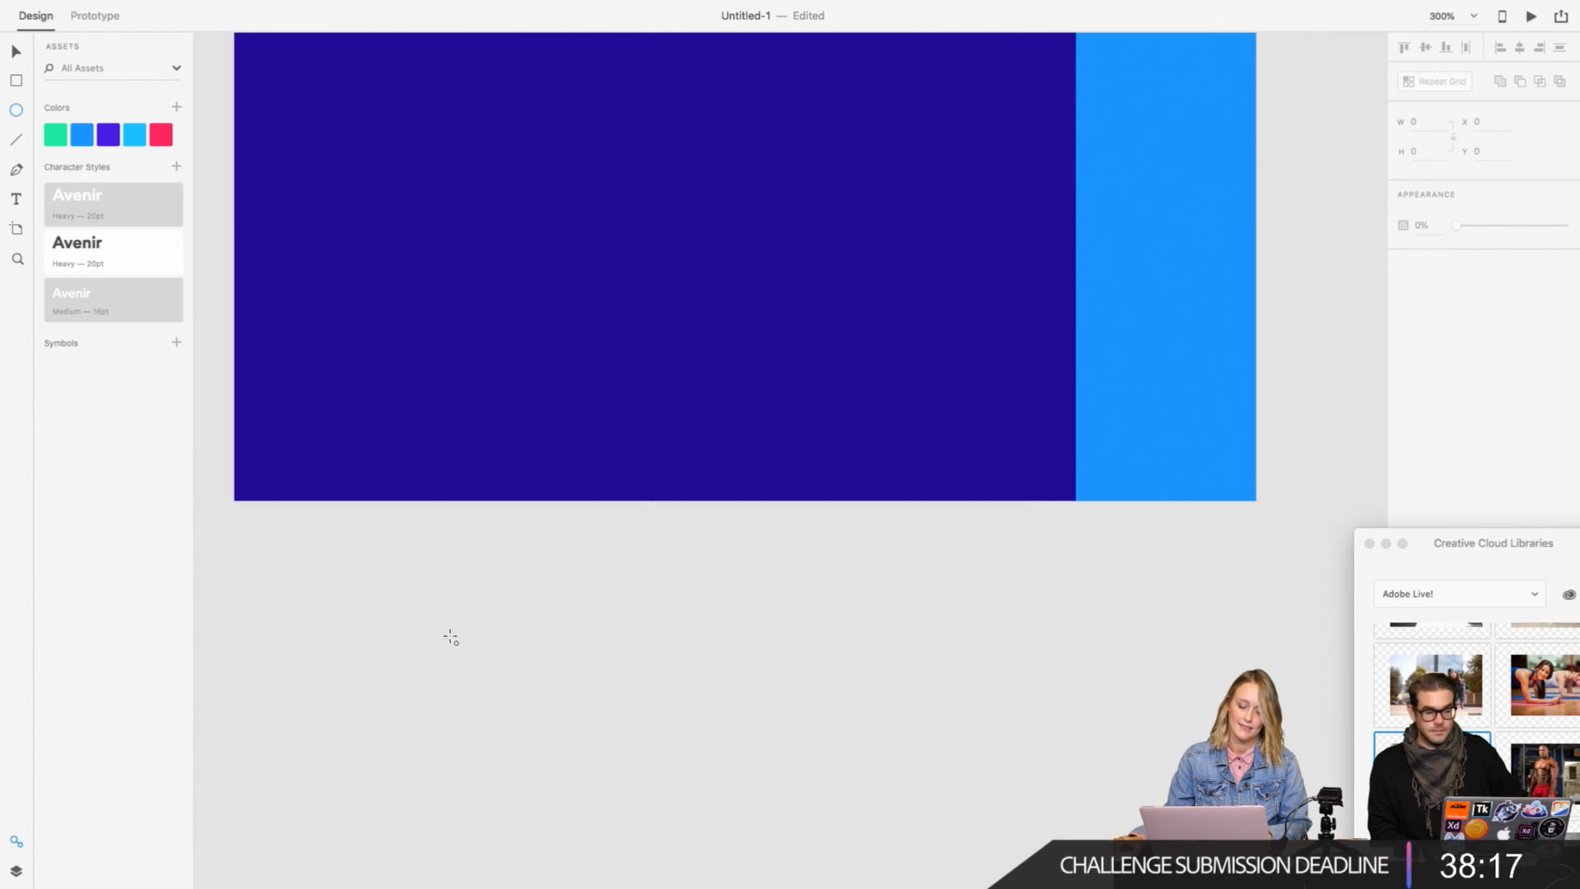
drag(447, 570, 486, 610)
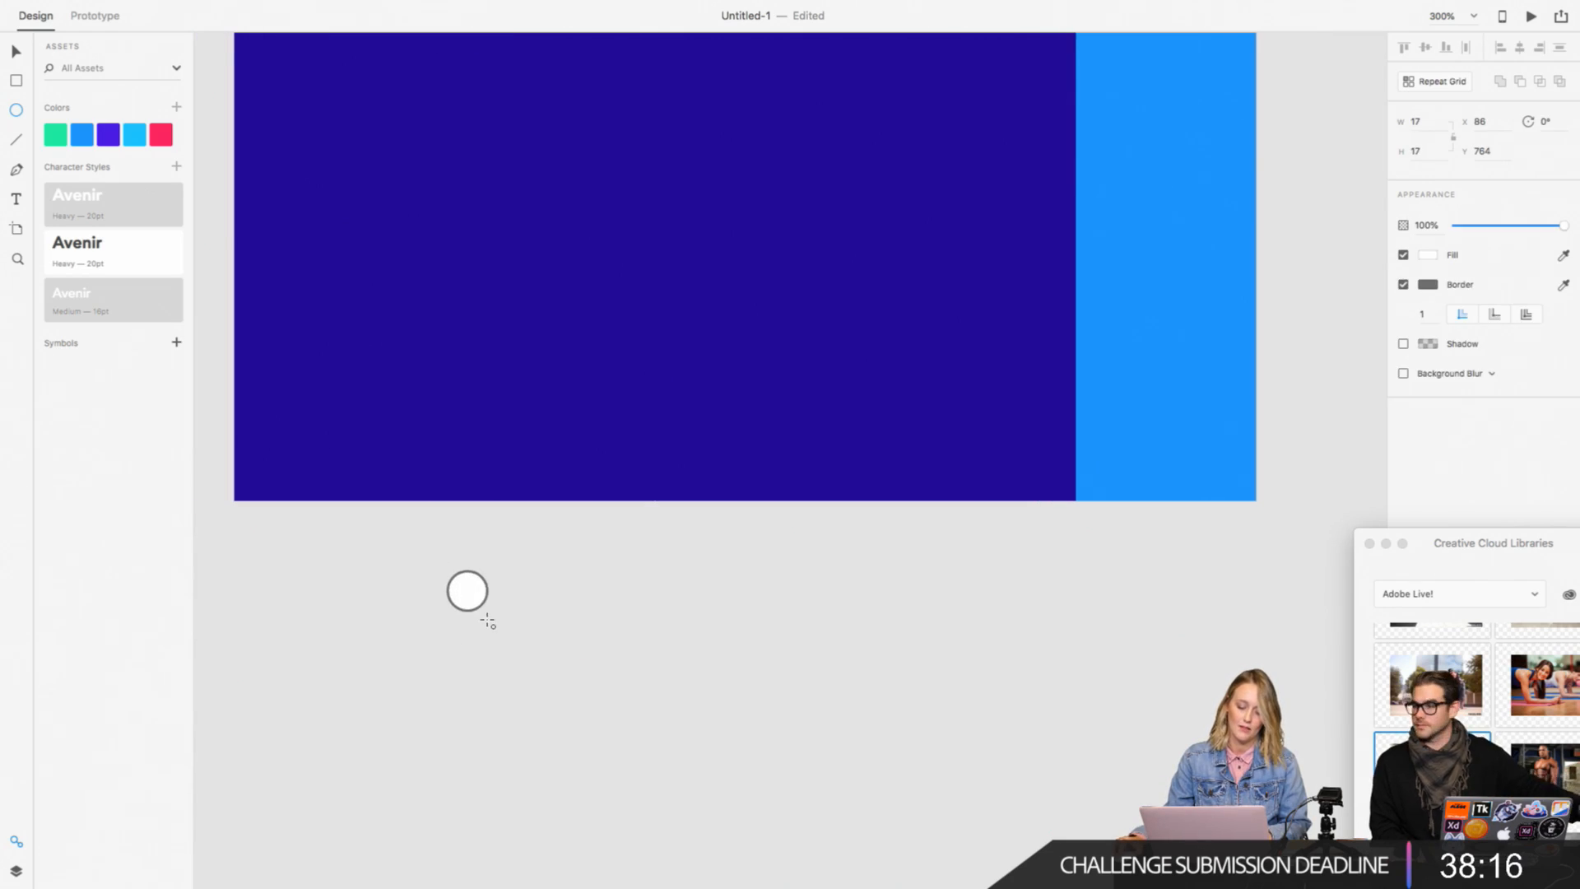
click(1403, 286)
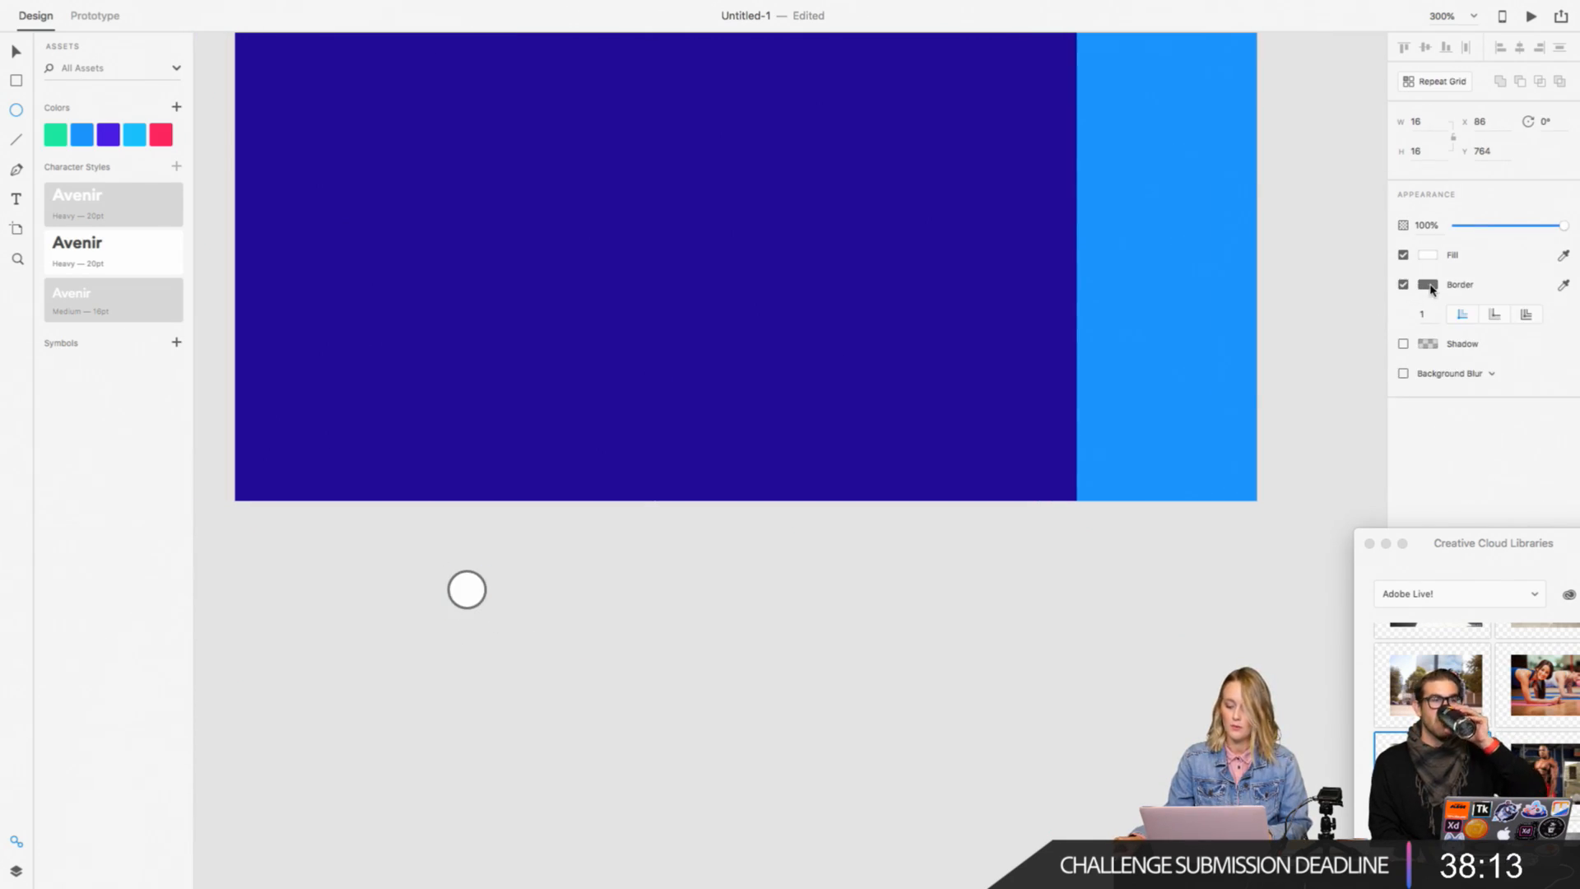
Step: Set the small circle's border colour to the saved pink #FF2660
click(1428, 284)
click(1374, 262)
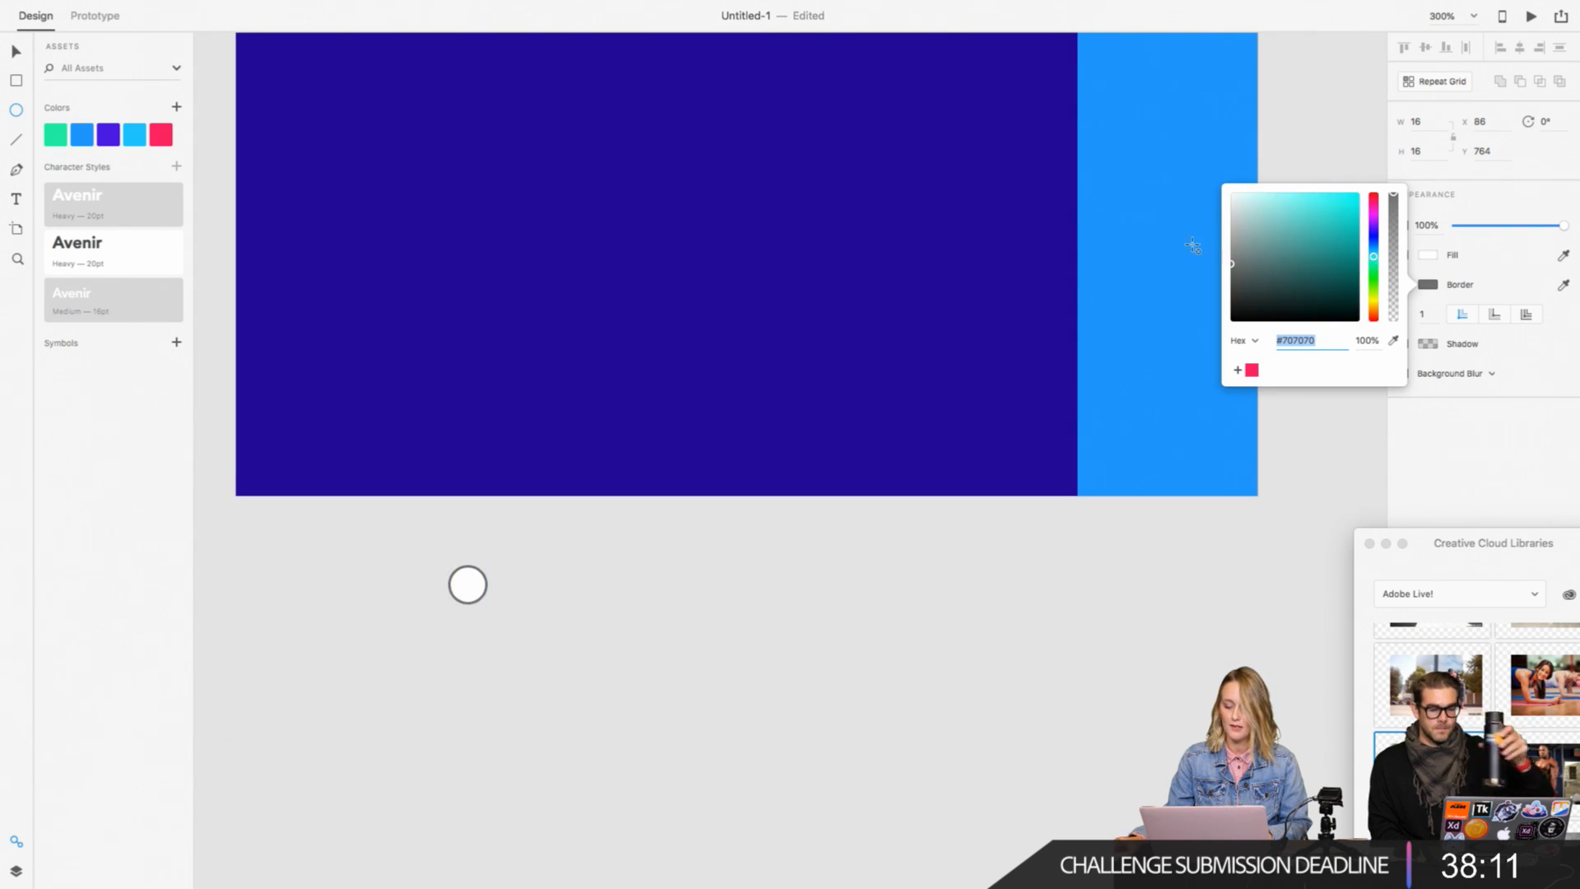
mouse_move(1300, 211)
mouse_down()
mouse_move(1316, 206)
mouse_move(1217, 182)
mouse_up()
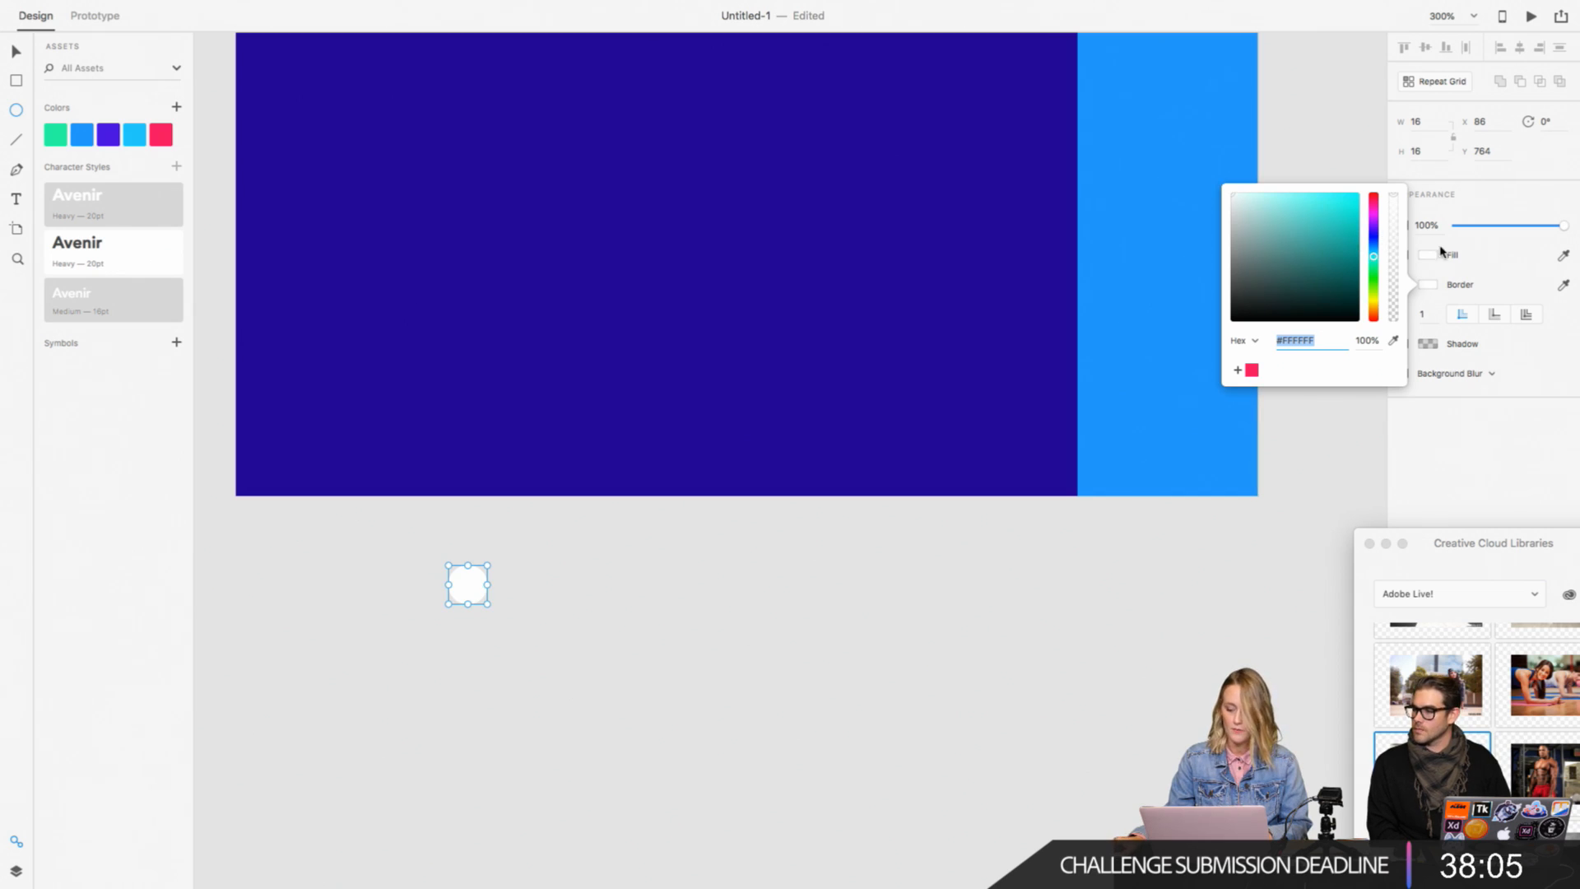
click(1294, 251)
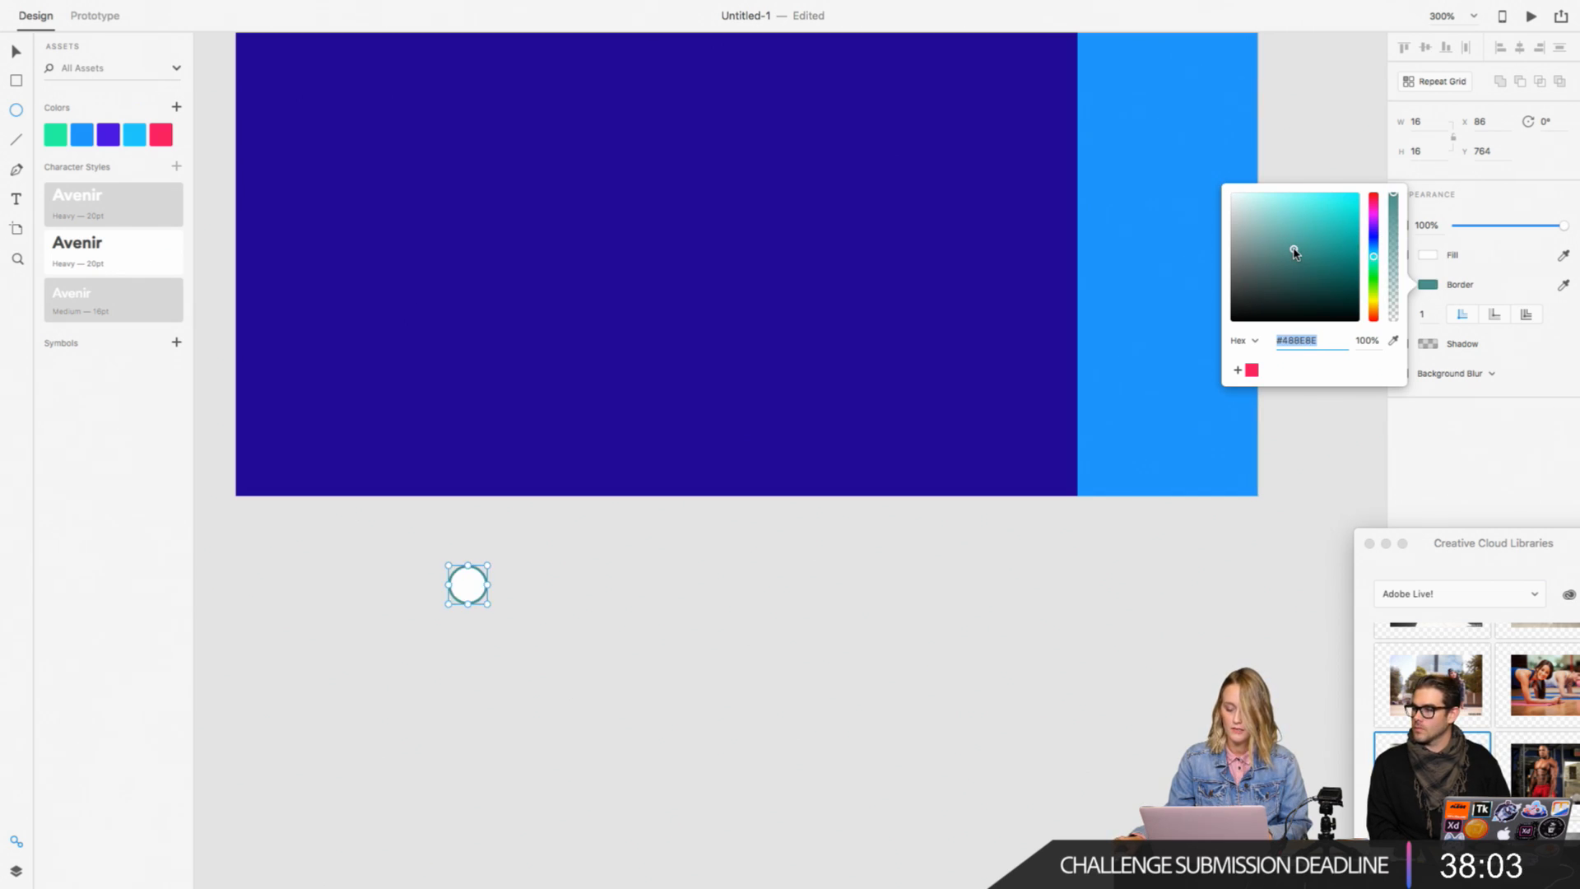
click(1251, 372)
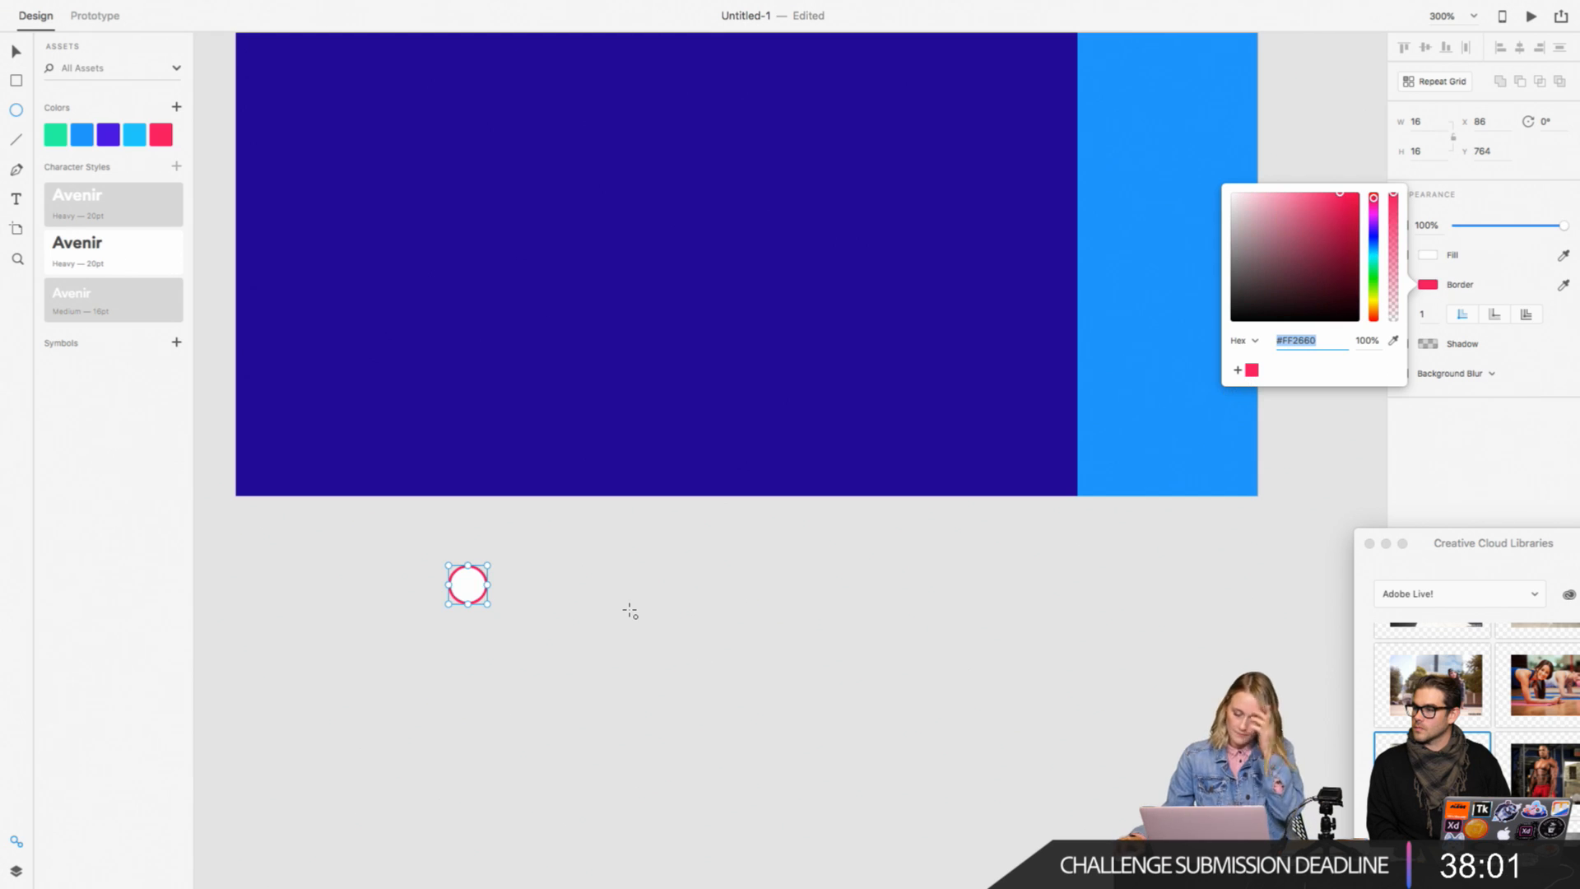
Step: Set the pink circle's border width to 2
key(super+equal)
key(super+equal)
scroll(542, 515, down, 3)
scroll(543, 515, left, 4)
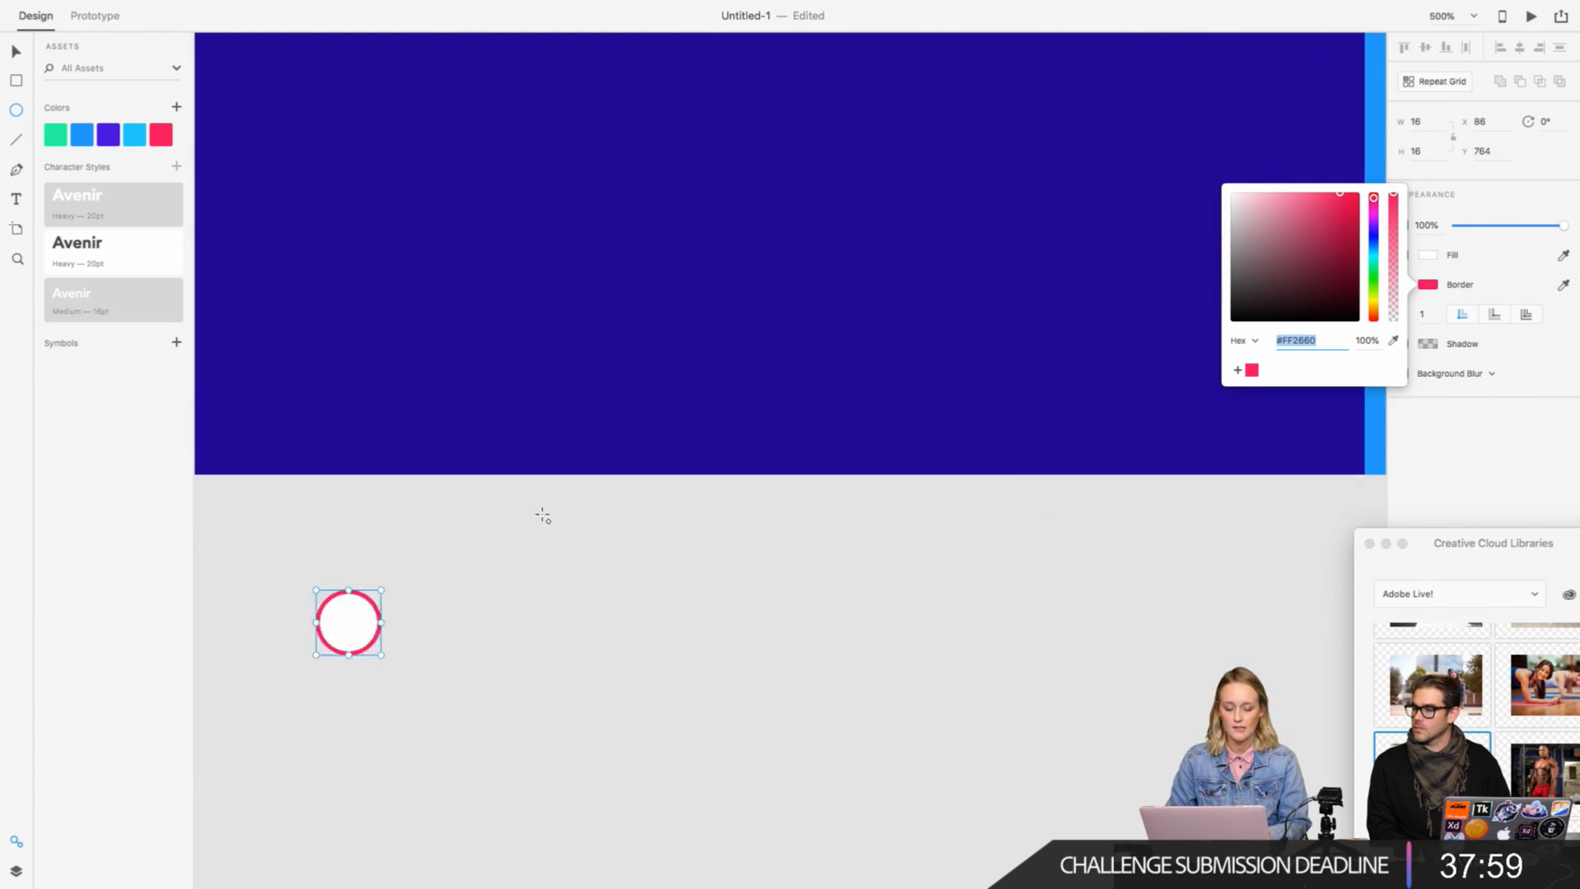
scroll(543, 515, down, 1)
scroll(542, 515, left, 1)
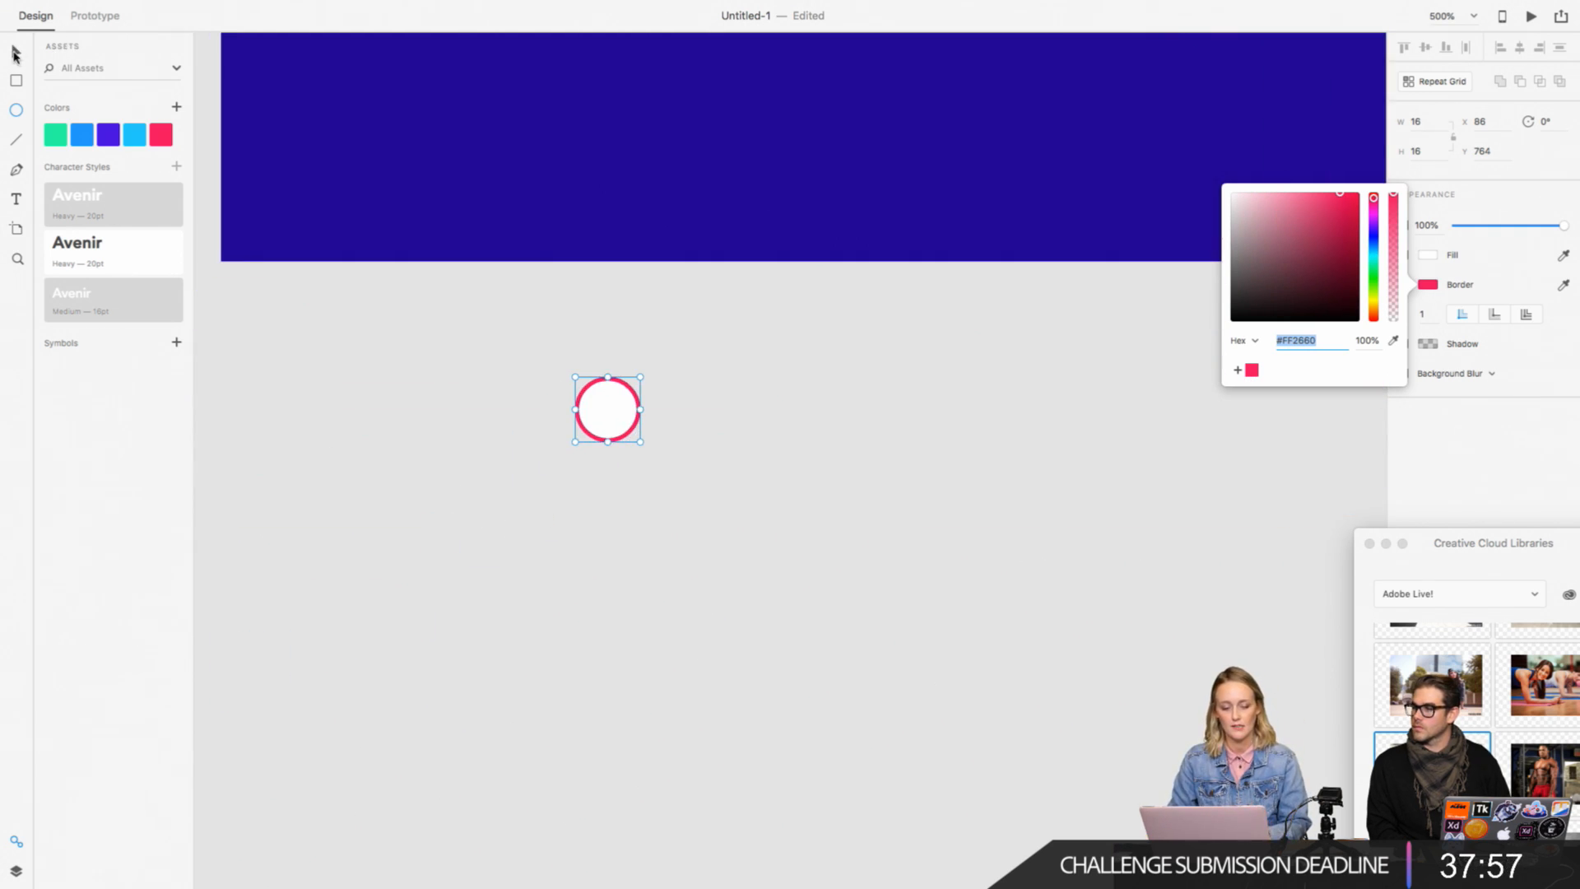
click(1486, 279)
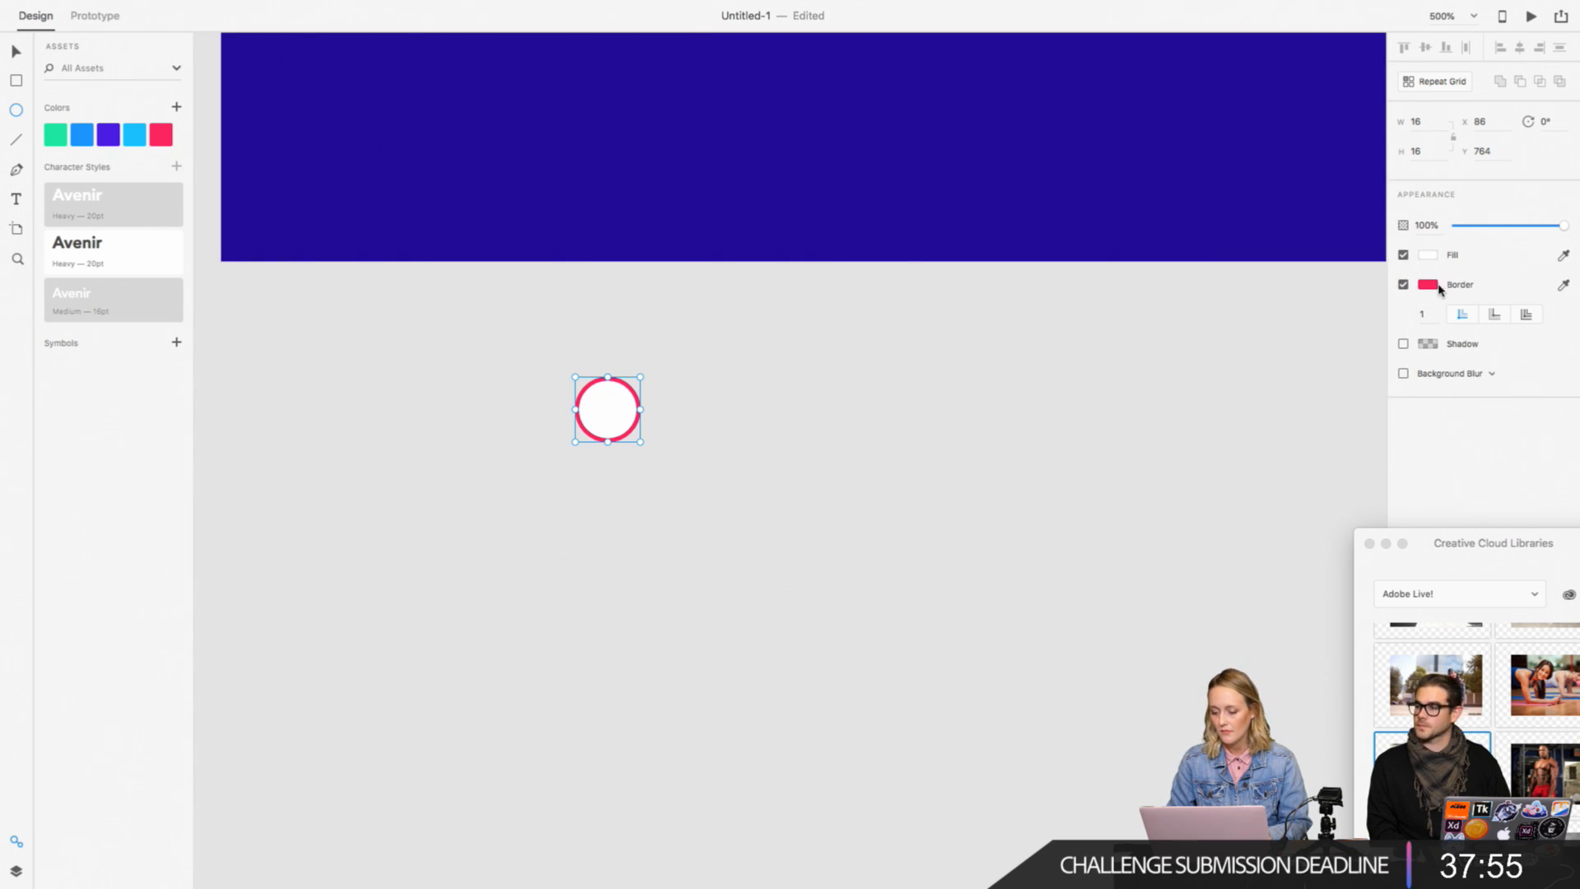
text(2)
key(Return)
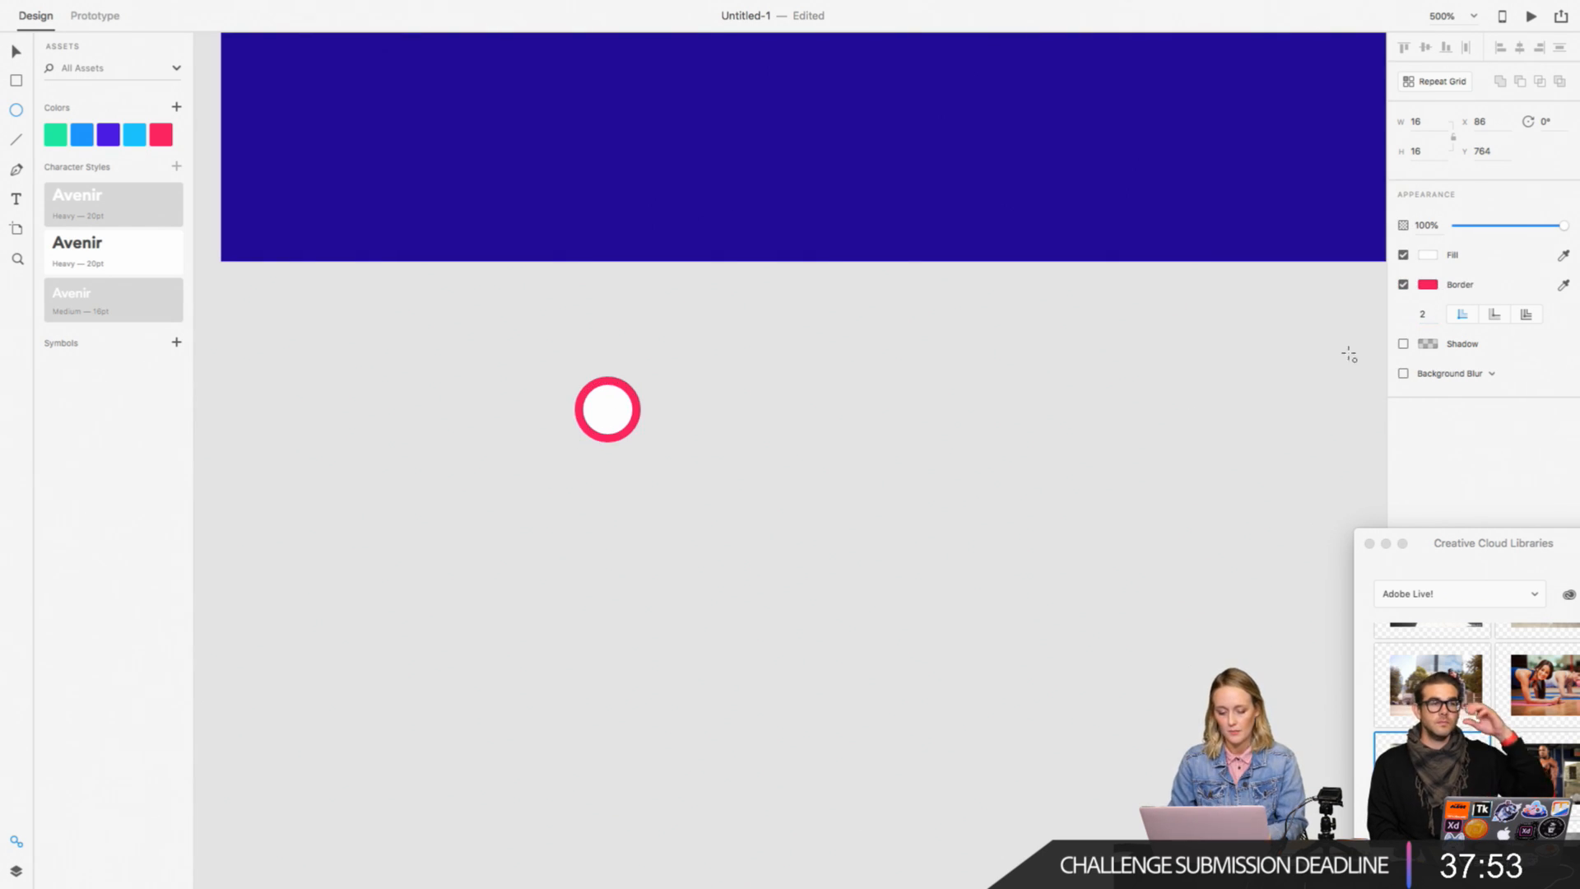
Step: Draw a 6 by 14 rectangle as a handle at the circle's lower right, rotated to 321°, with a #FF2660 border
click(16, 51)
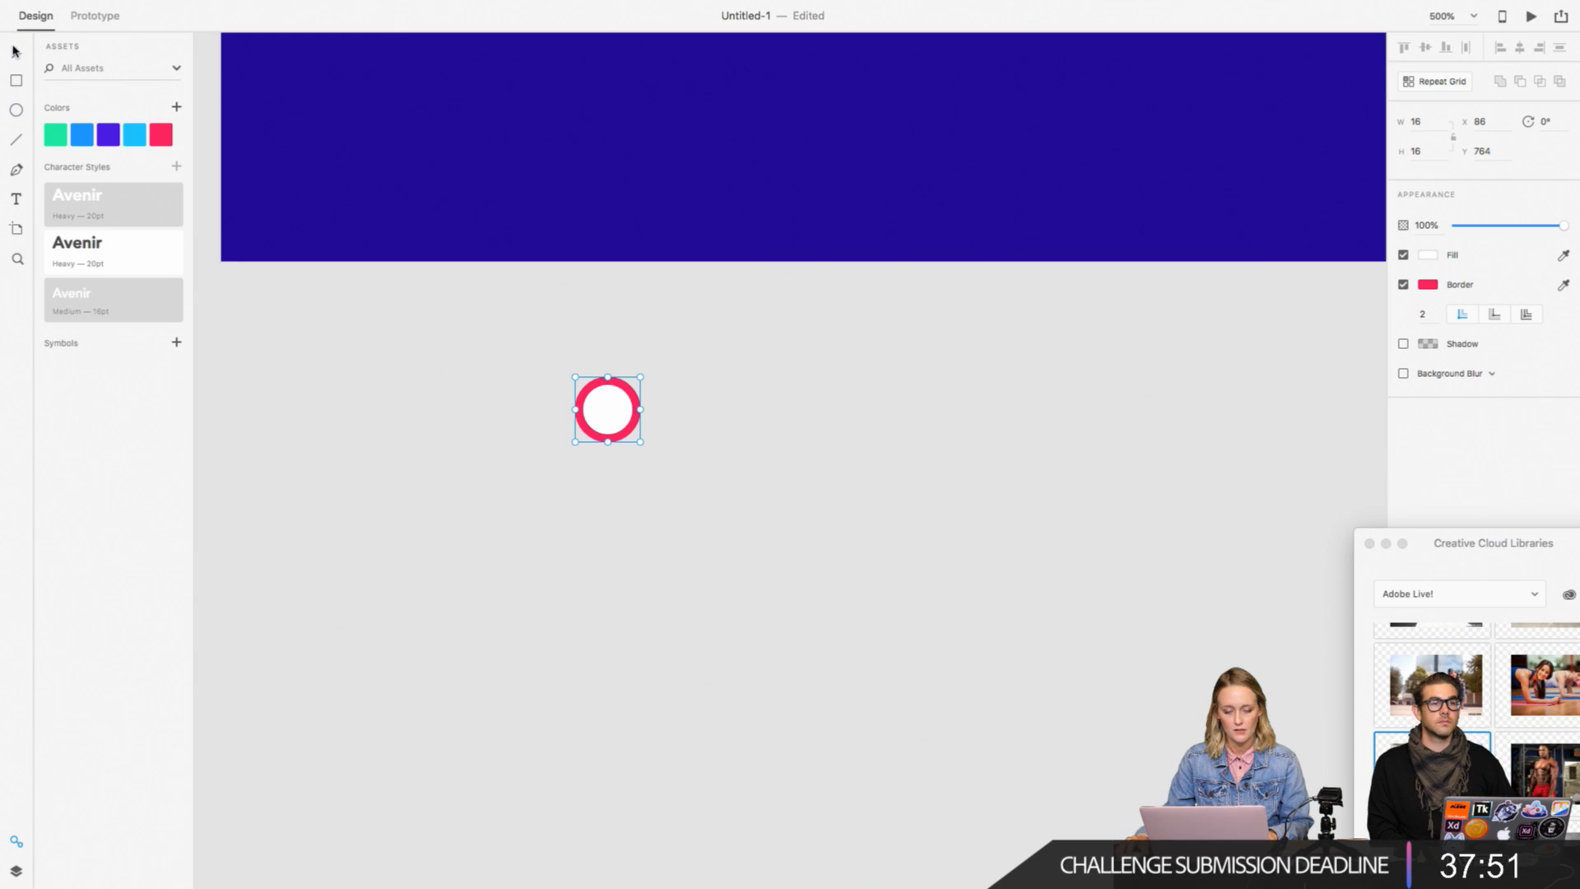
key(super+equal)
key(super+equal)
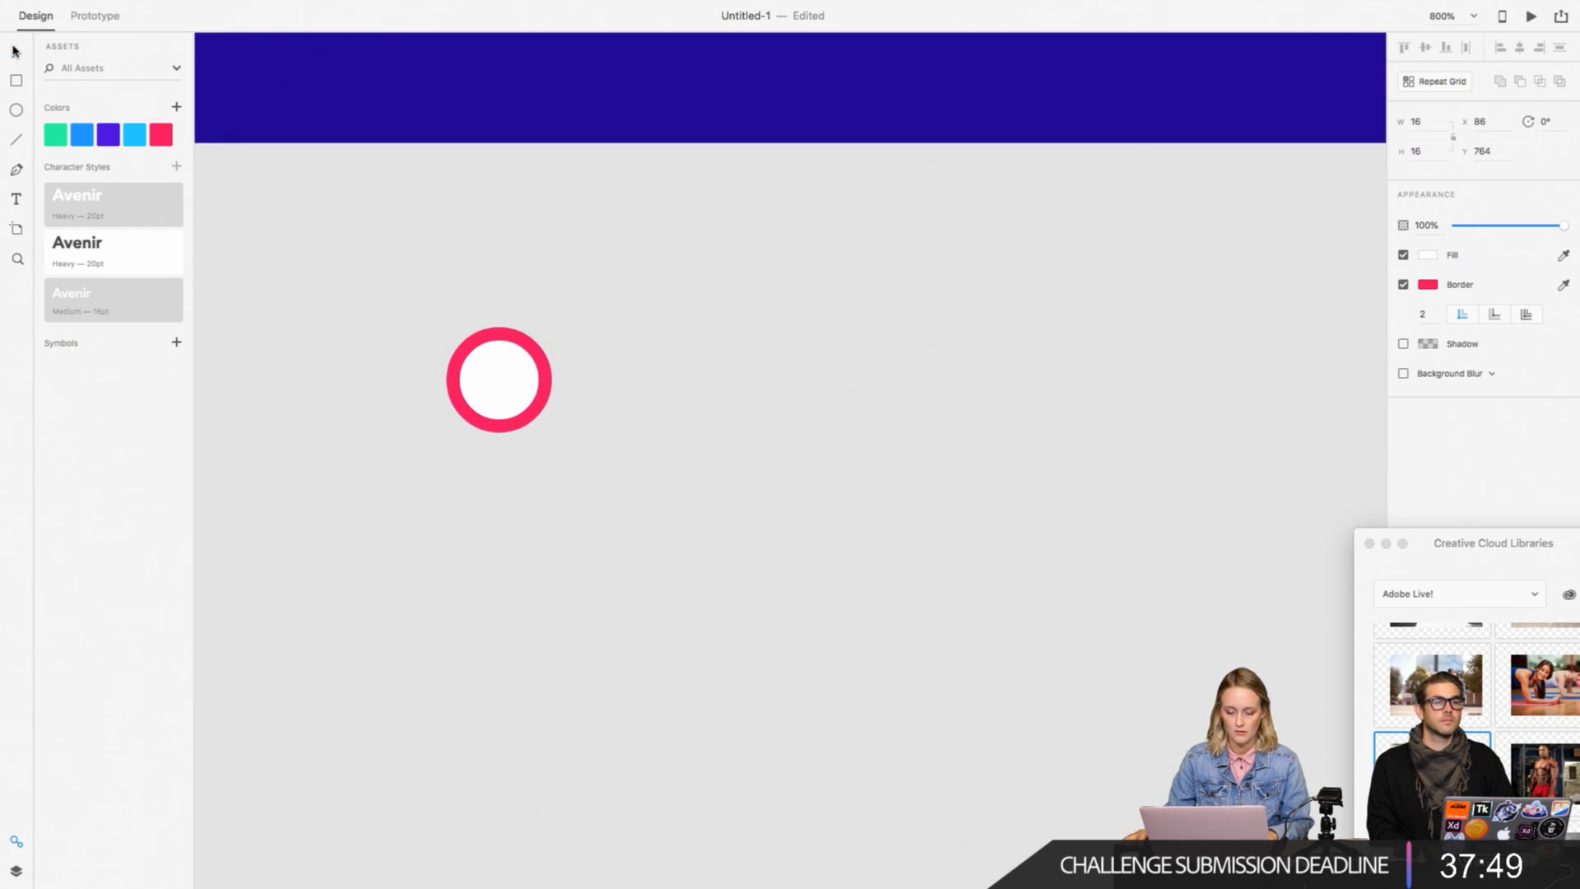
click(15, 84)
mouse_move(644, 354)
mouse_down()
mouse_move(670, 452)
mouse_move(713, 430)
mouse_move(690, 418)
mouse_move(622, 495)
mouse_move(579, 461)
mouse_up()
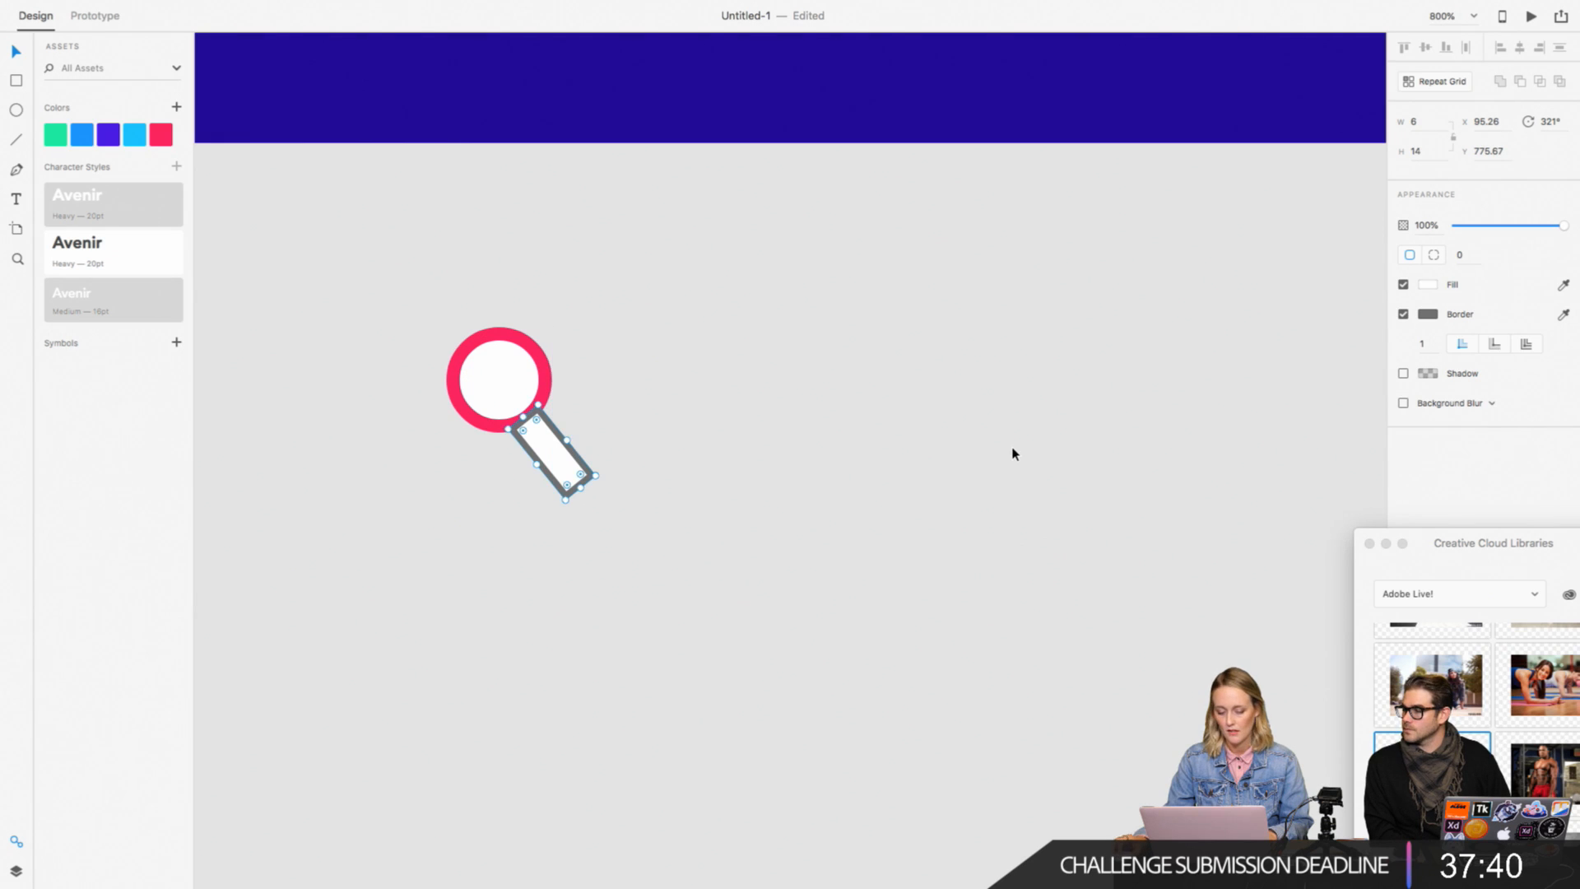
click(1429, 316)
click(1252, 401)
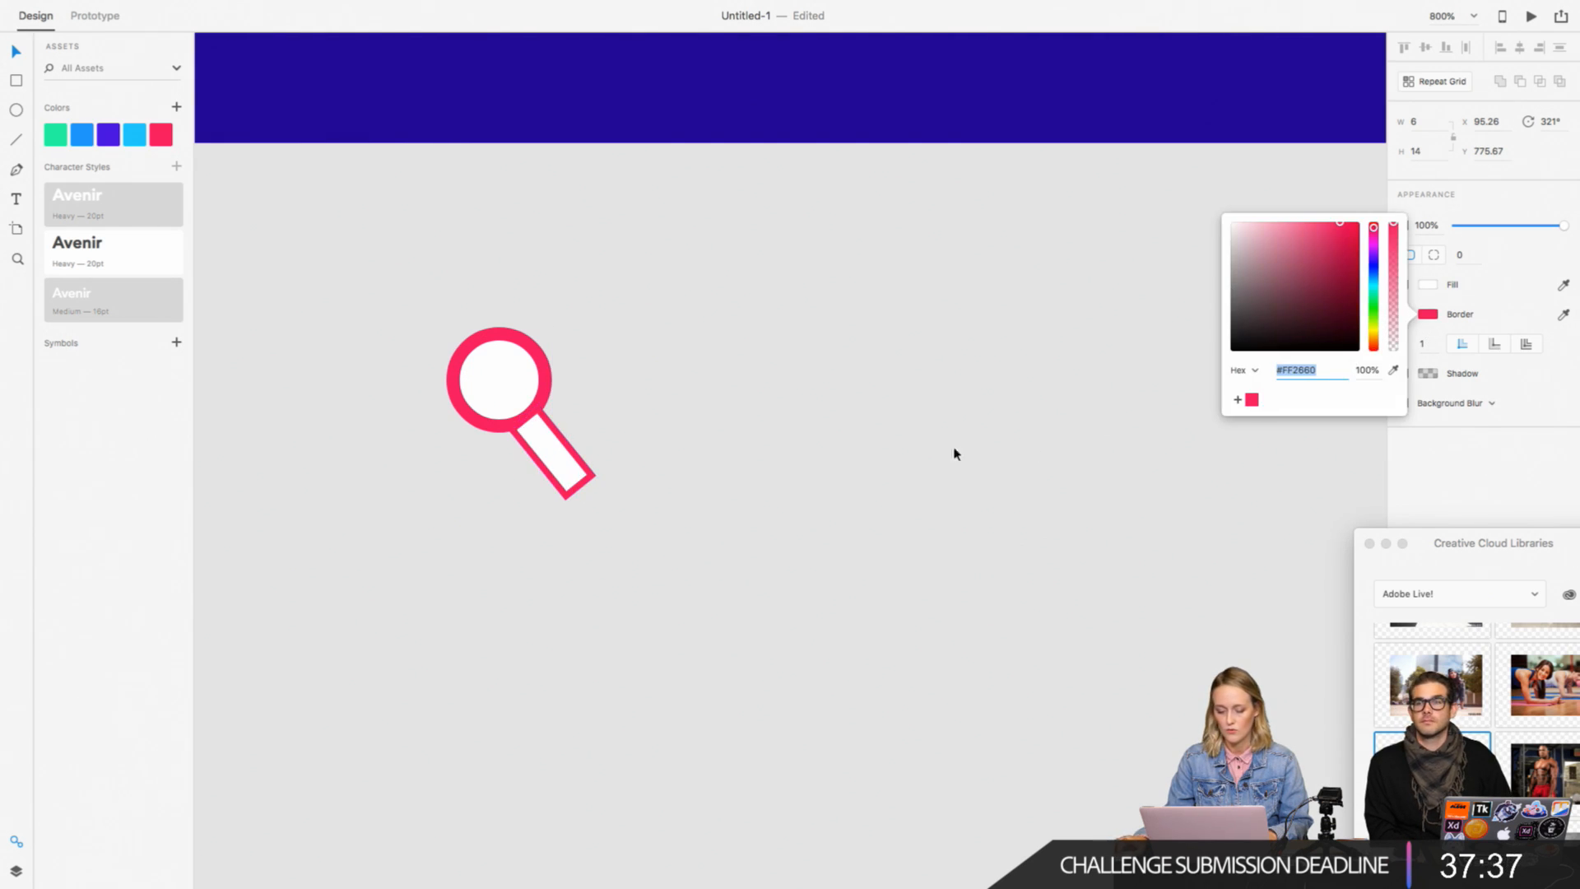
Step: Round the handle's corners to a radius of 3 and move it up against the circle to Y 774.67
click(583, 486)
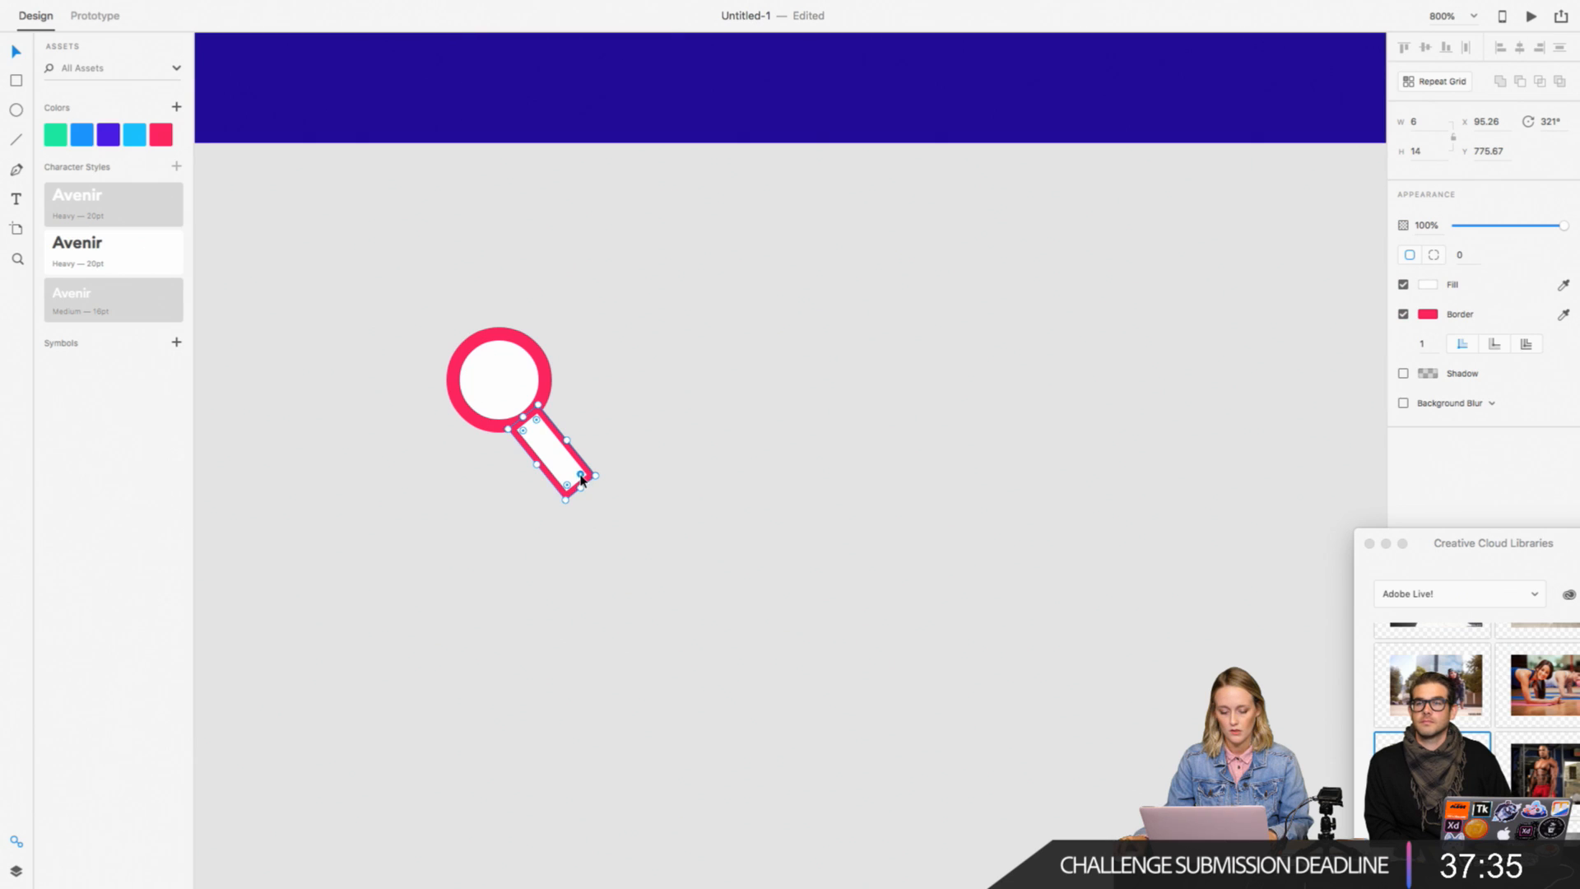
drag(580, 474, 567, 462)
click(606, 469)
click(526, 367)
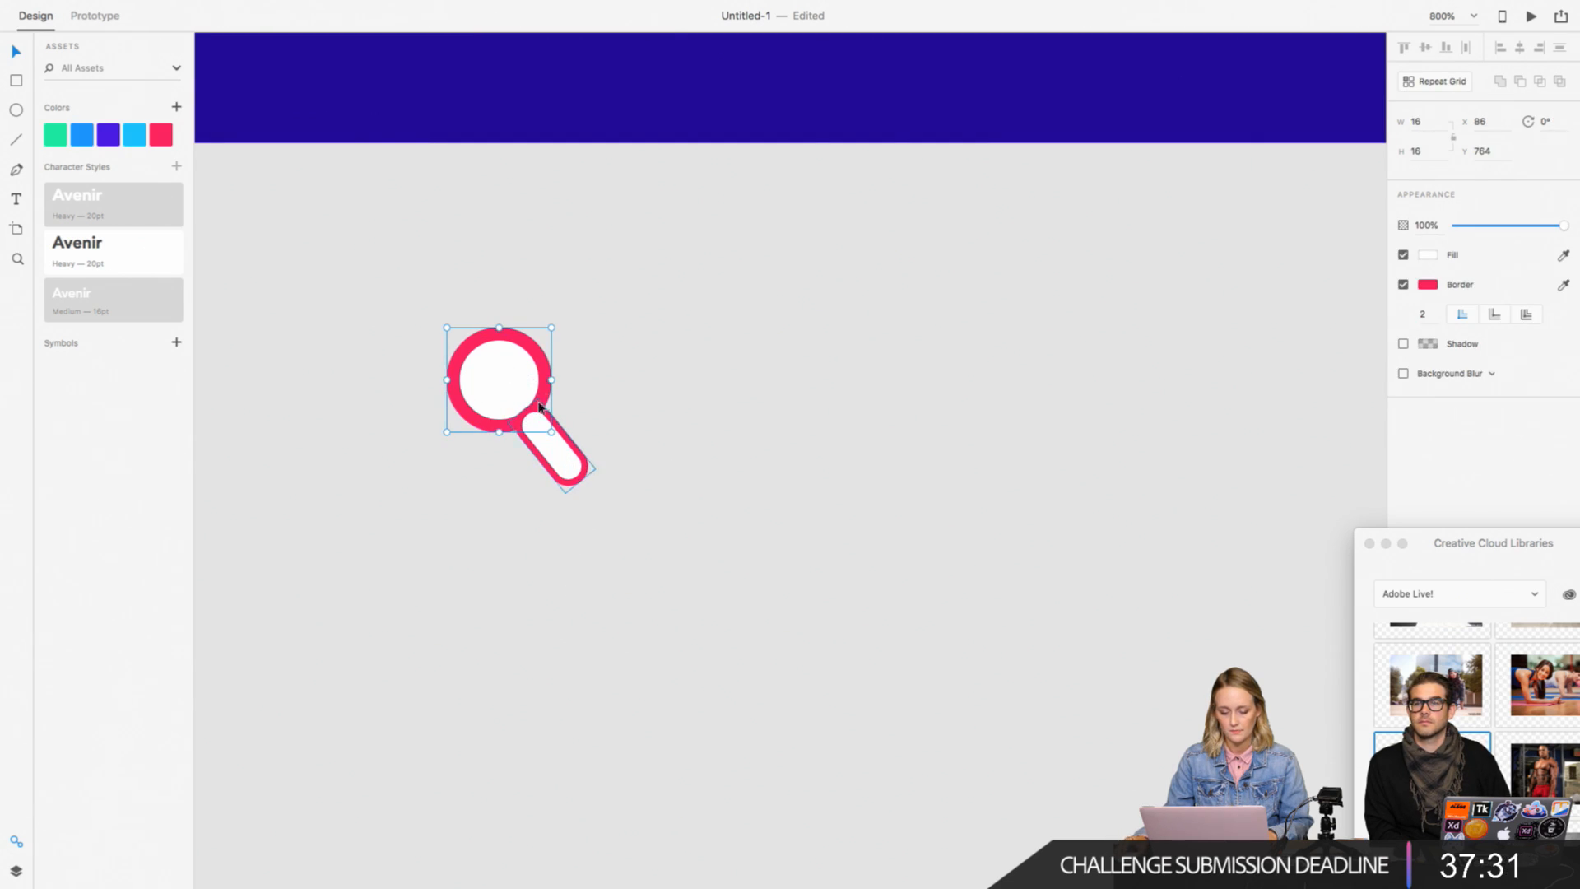
drag(562, 438, 578, 476)
click(642, 423)
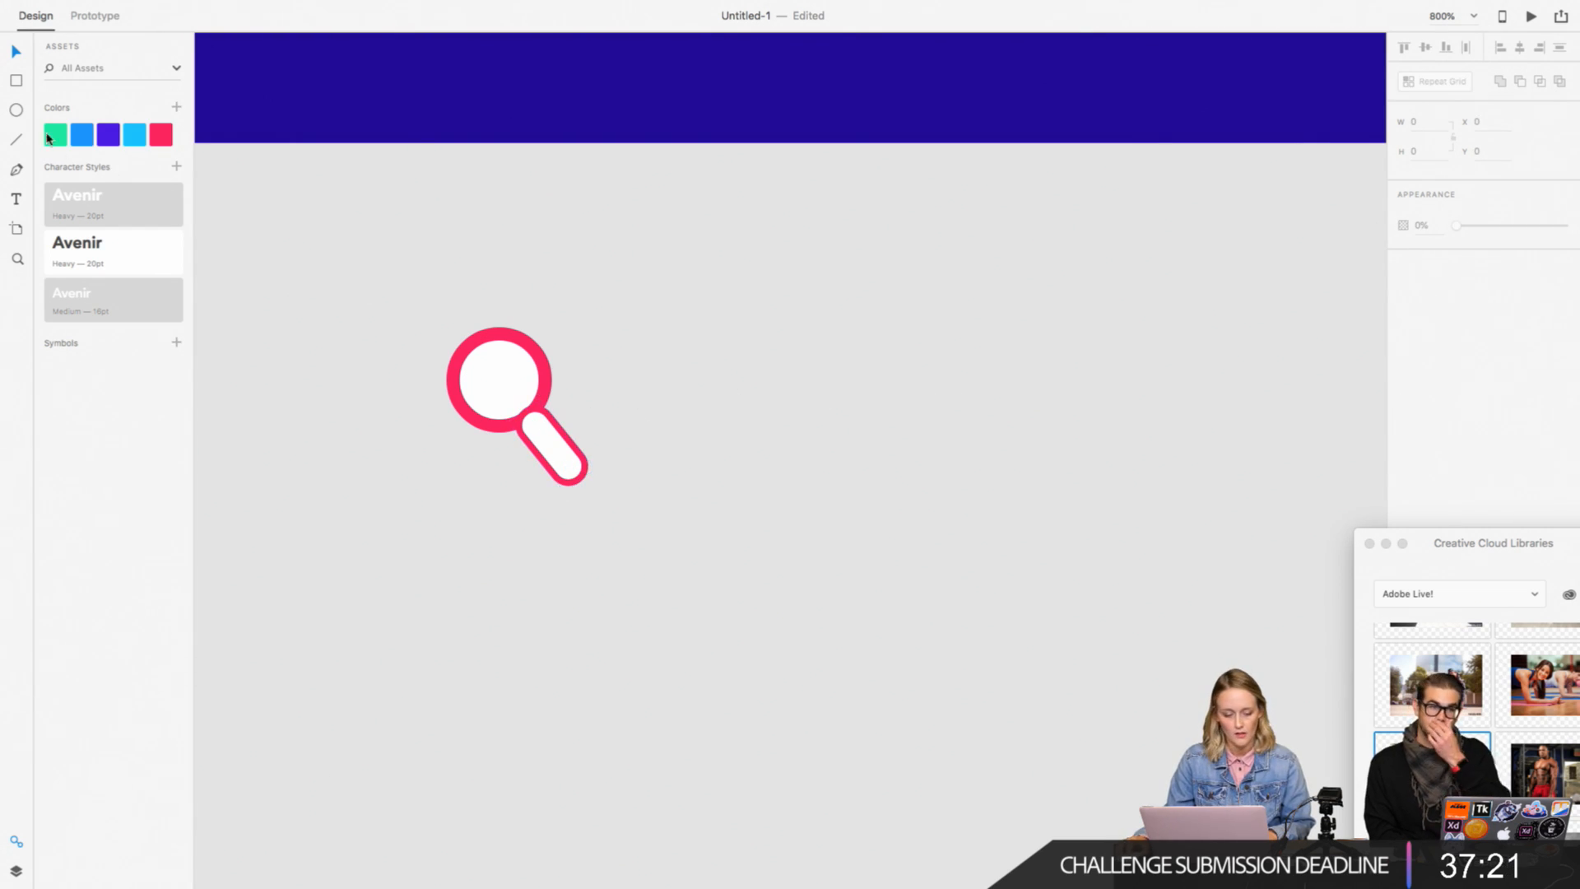
drag(743, 327, 818, 451)
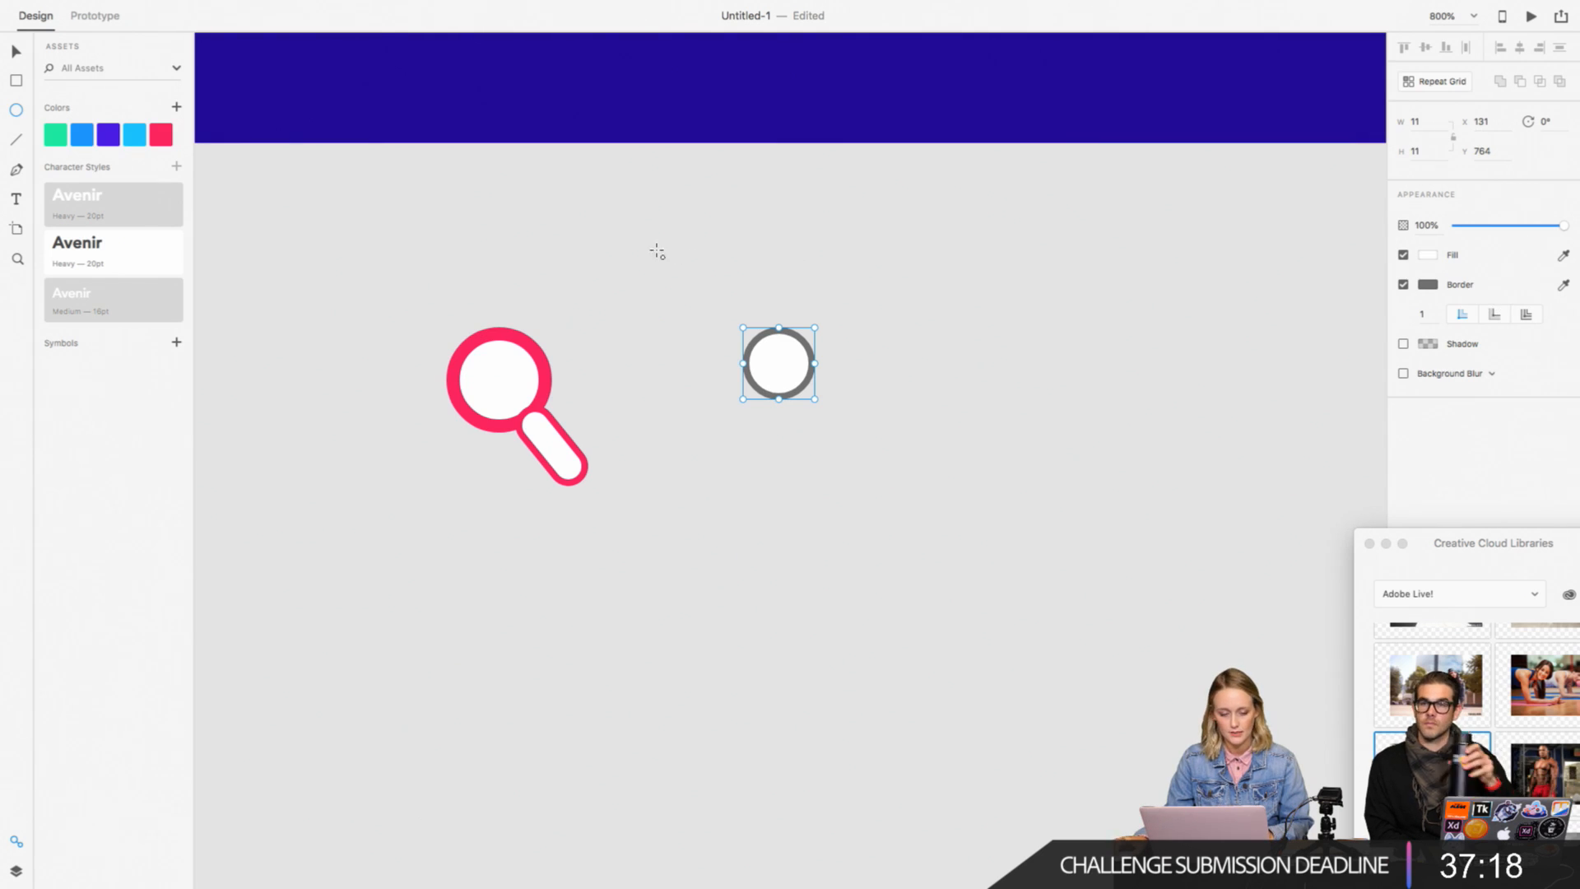
click(16, 52)
key(Delete)
Step: Draw a short curved highlight, about 2.5 by 3, inside the circle's upper left with the Pen tool and give it the saved pink border
click(15, 169)
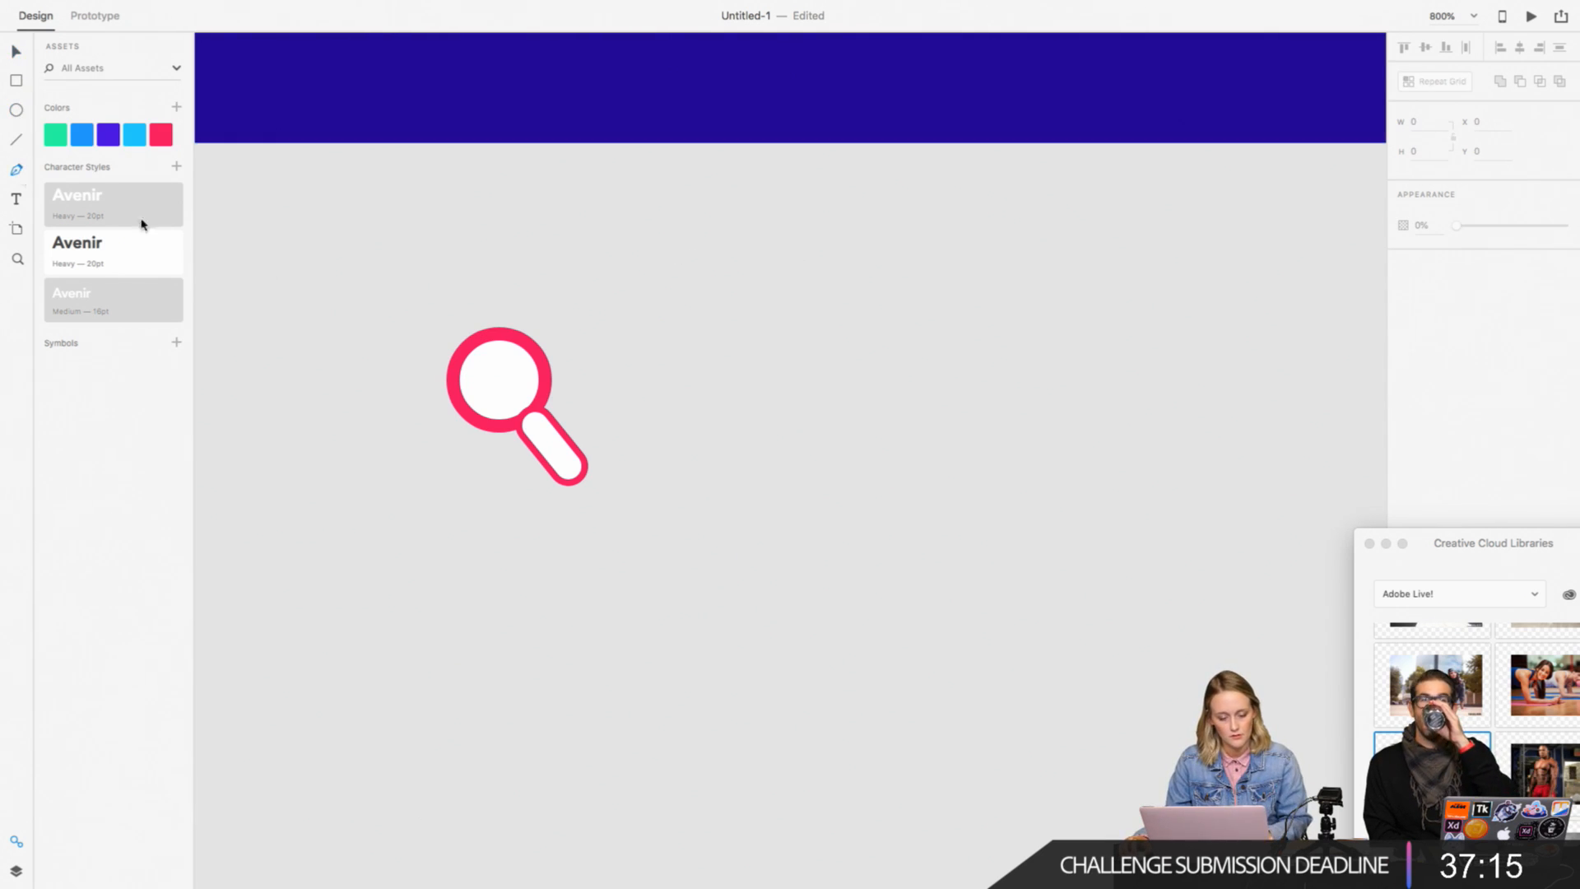
click(490, 356)
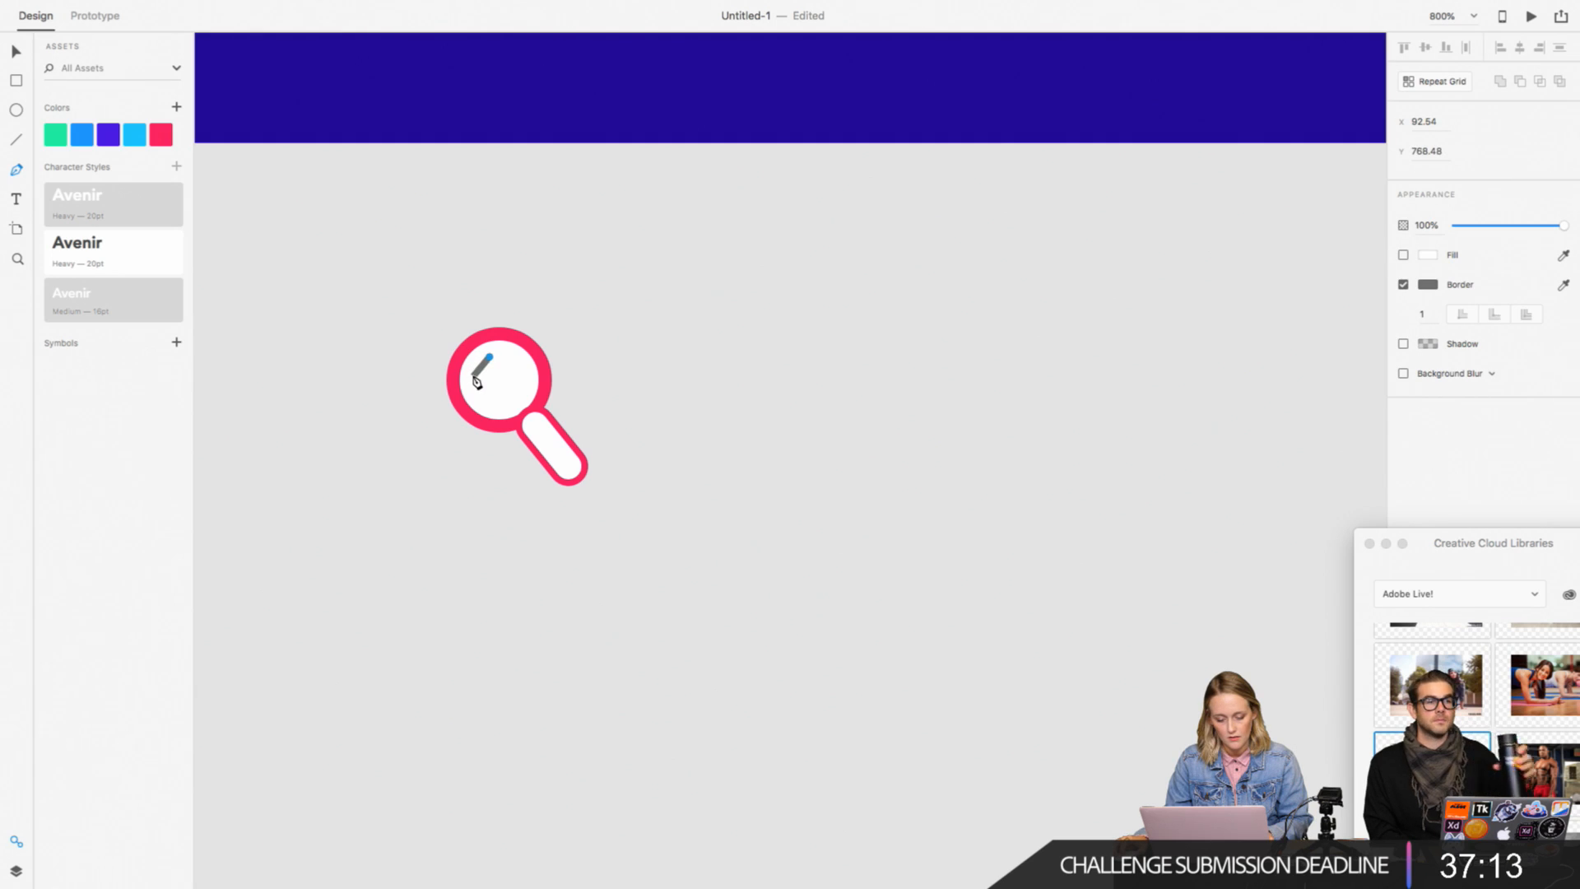
drag(474, 377, 474, 390)
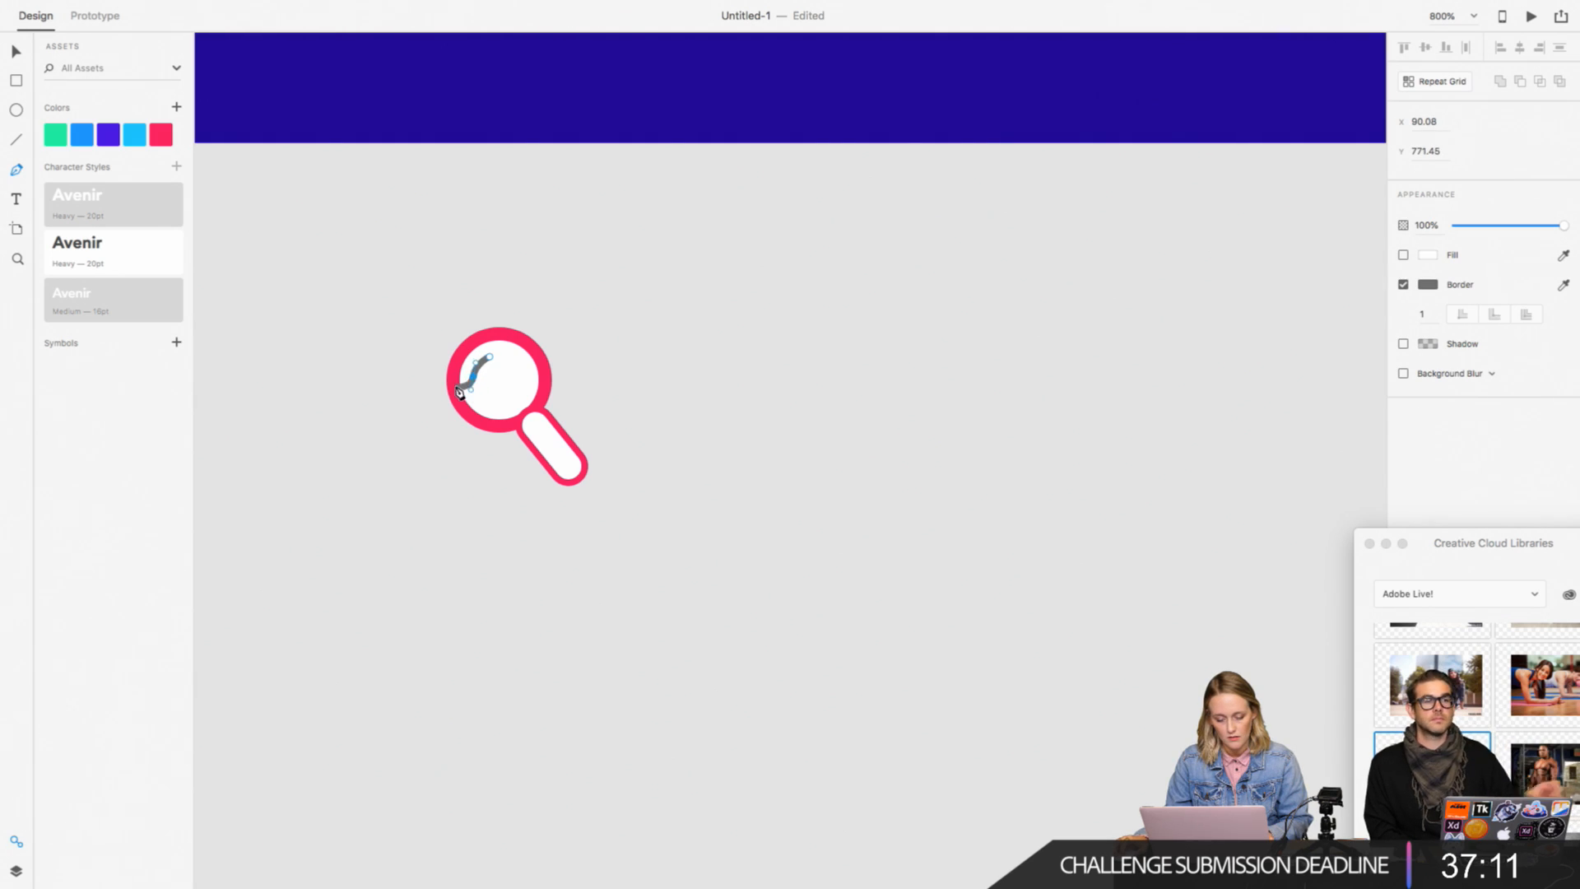
click(16, 52)
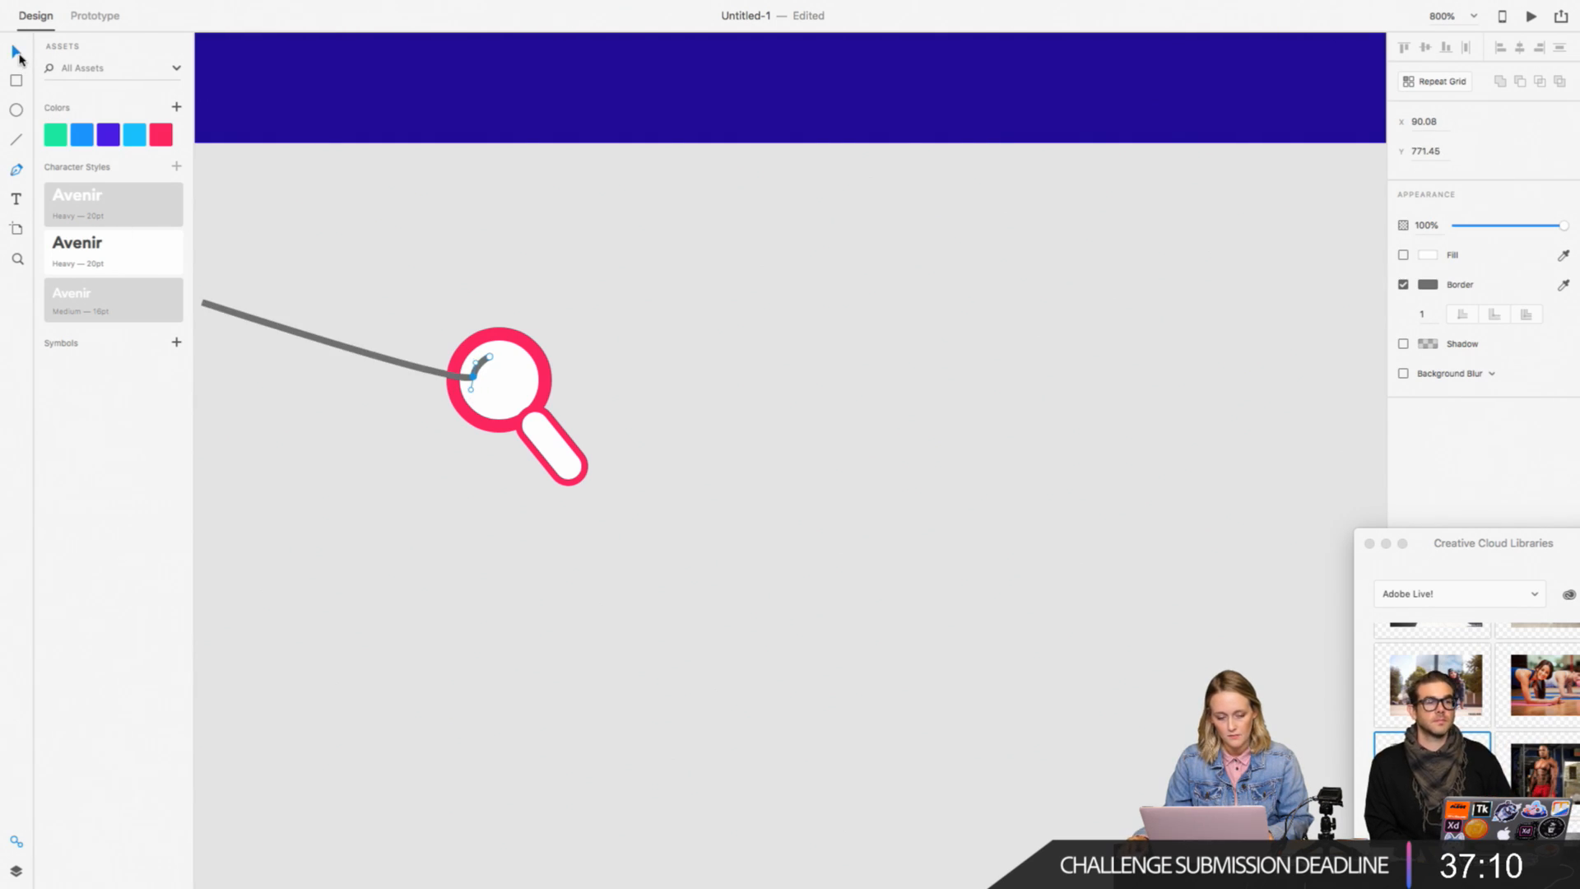
click(1427, 285)
click(1252, 372)
click(838, 467)
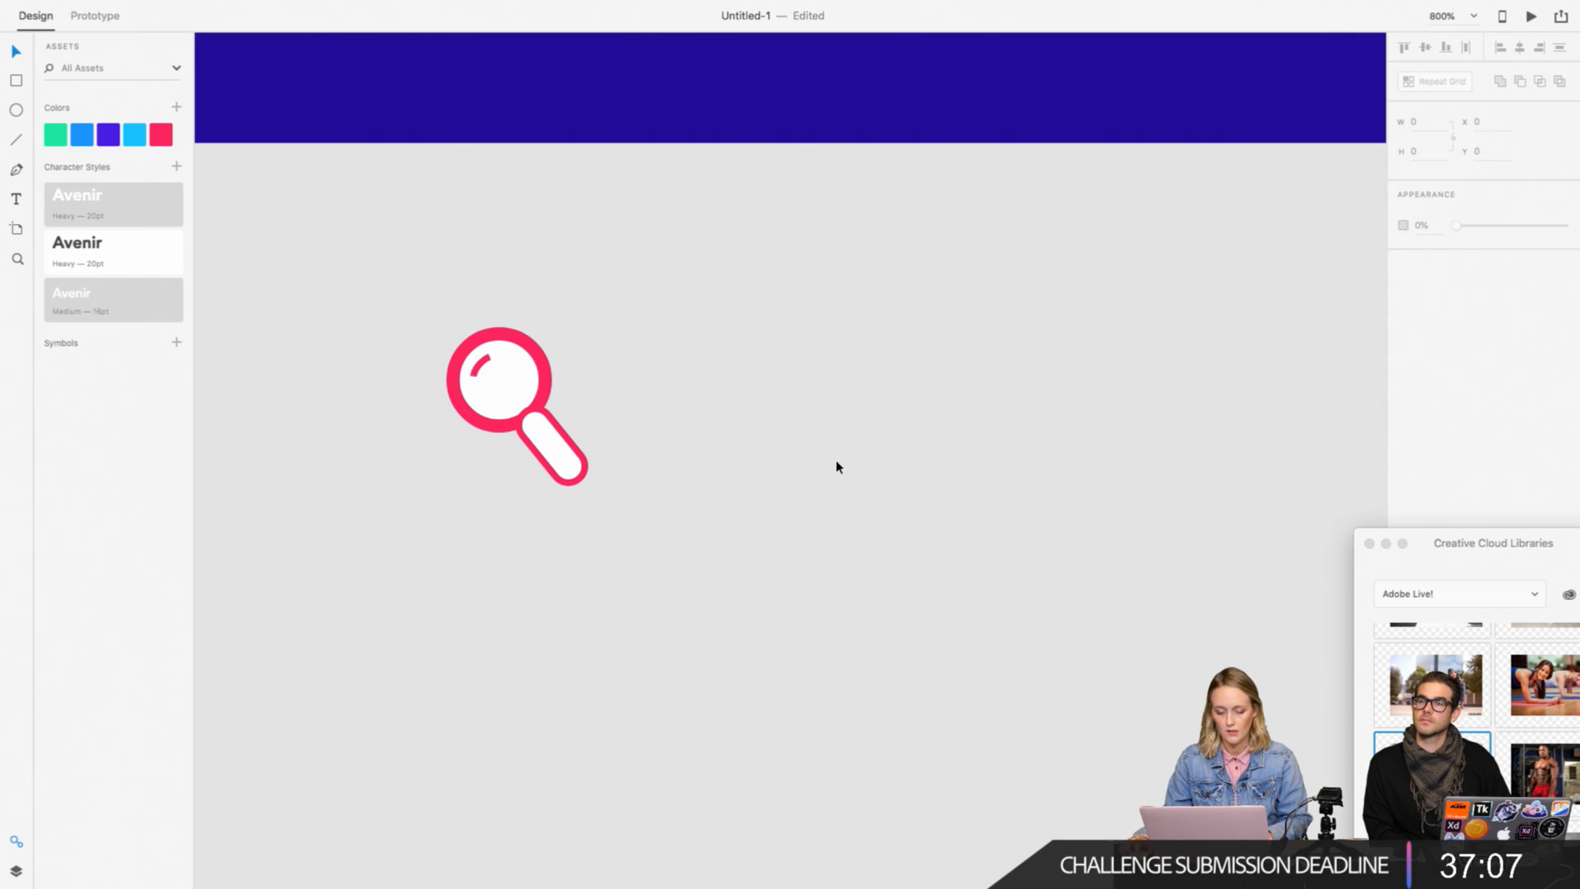
Step: Delete the rounded handle and draw a narrow 4 by 12 rectangle on the pasteboard beside the circle
click(560, 447)
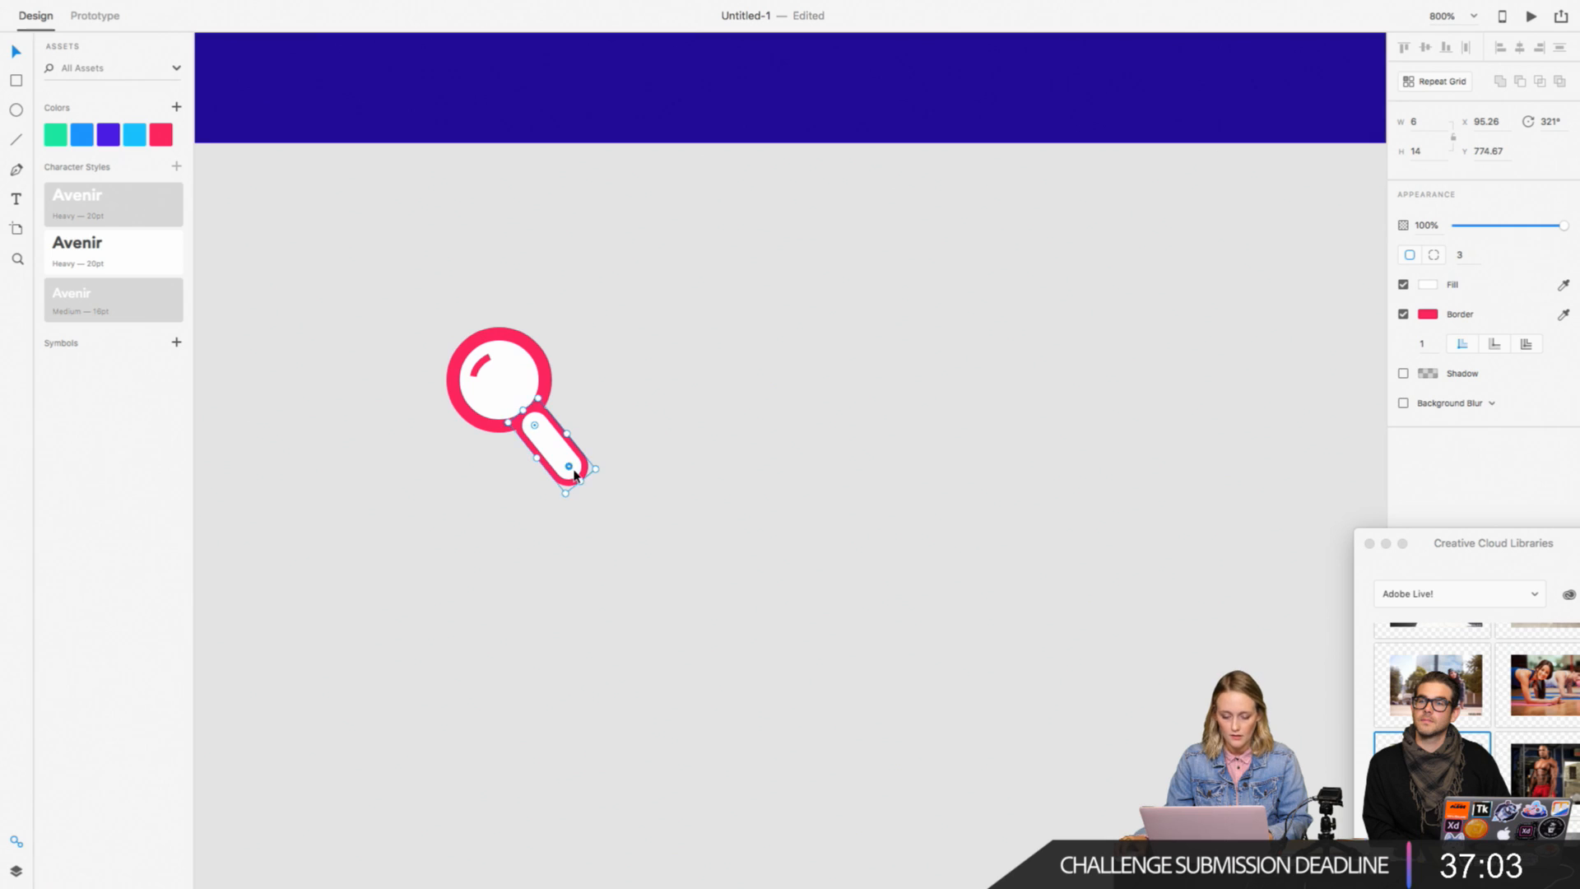
key(Delete)
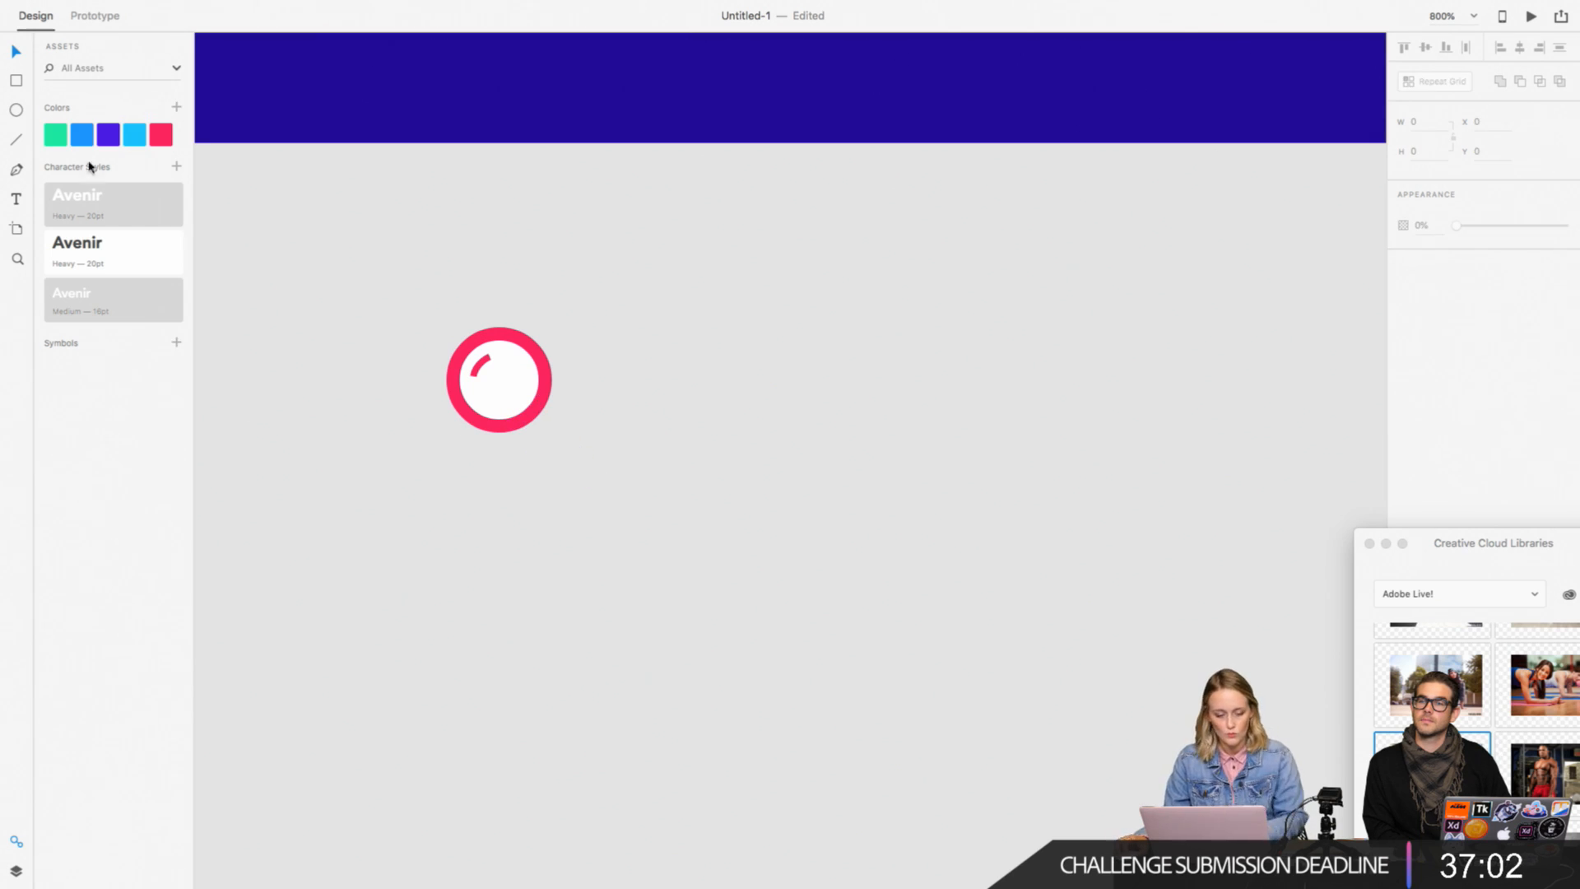
click(17, 80)
drag(723, 387, 750, 465)
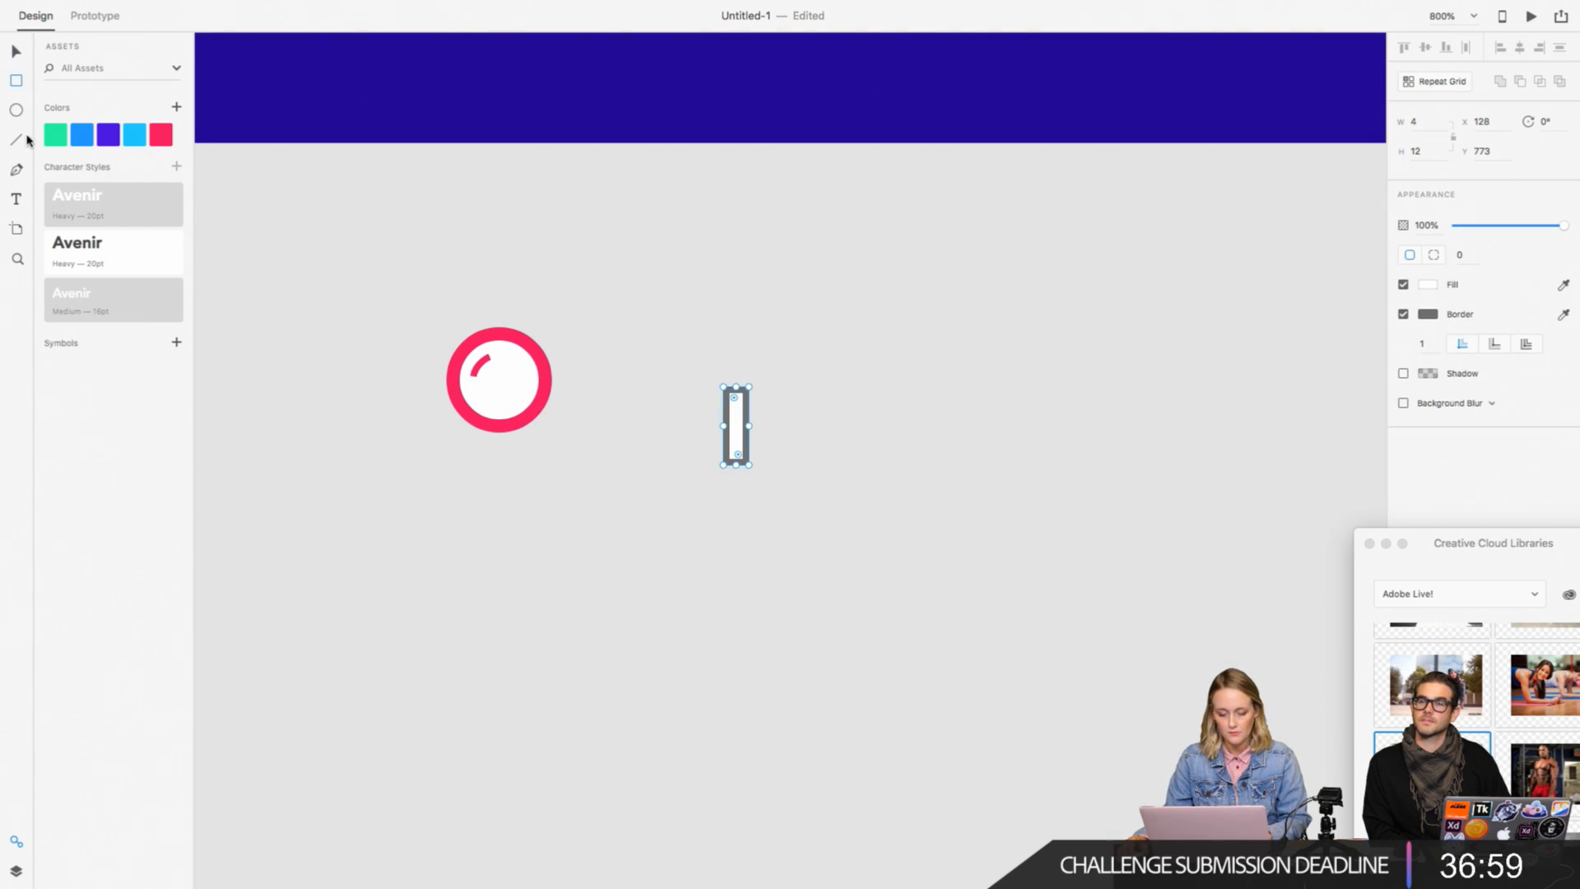
Step: Set the new rectangle's border colour to the saved pink
click(16, 54)
click(1431, 316)
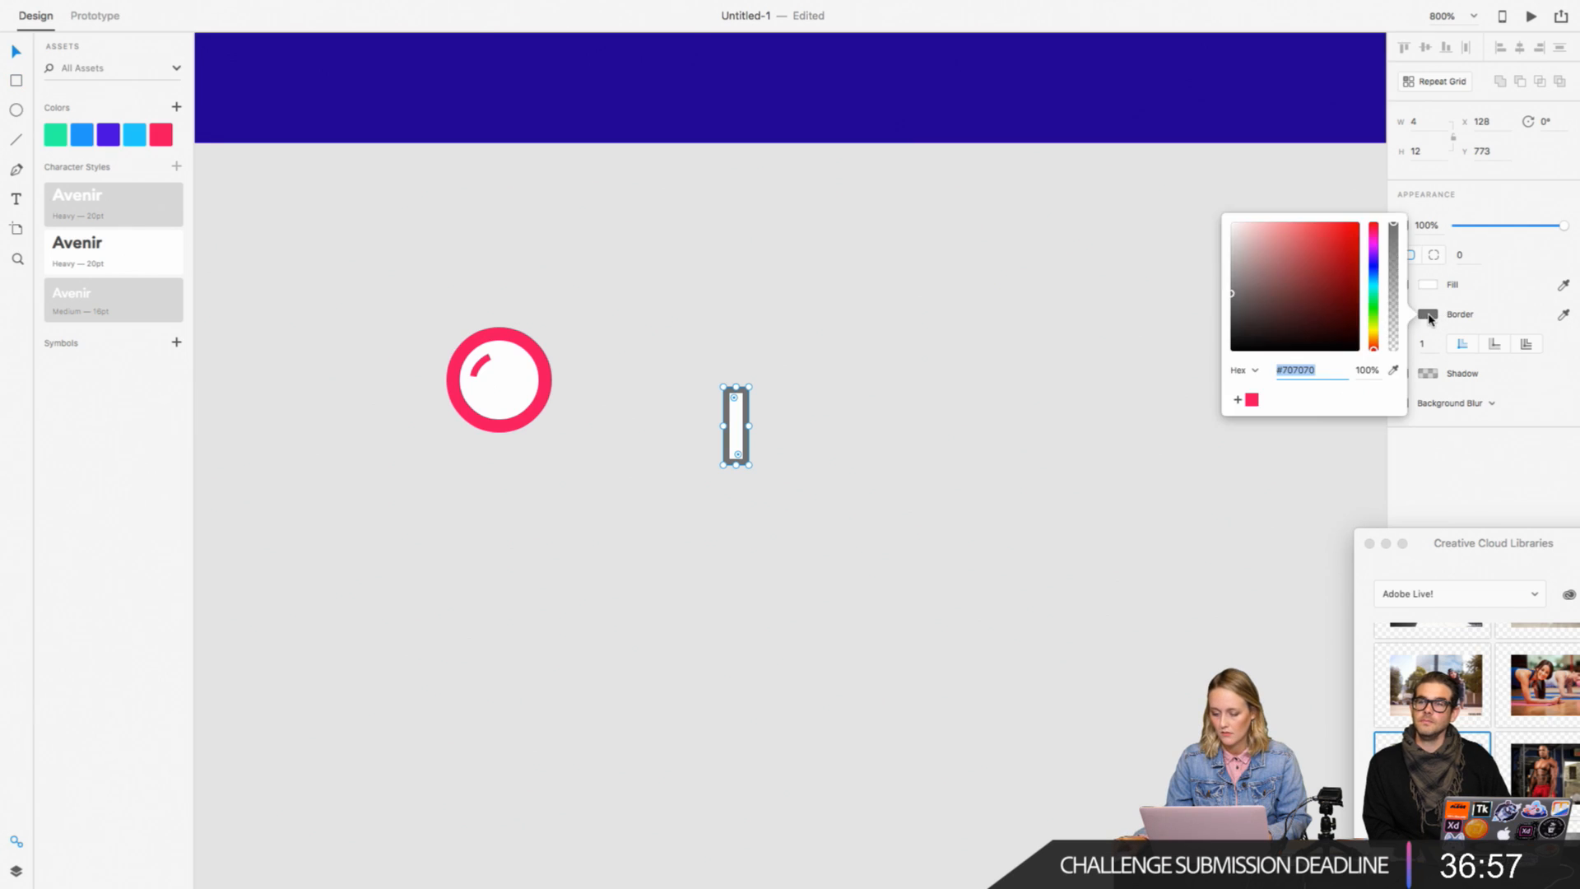
click(1252, 403)
click(929, 430)
click(744, 452)
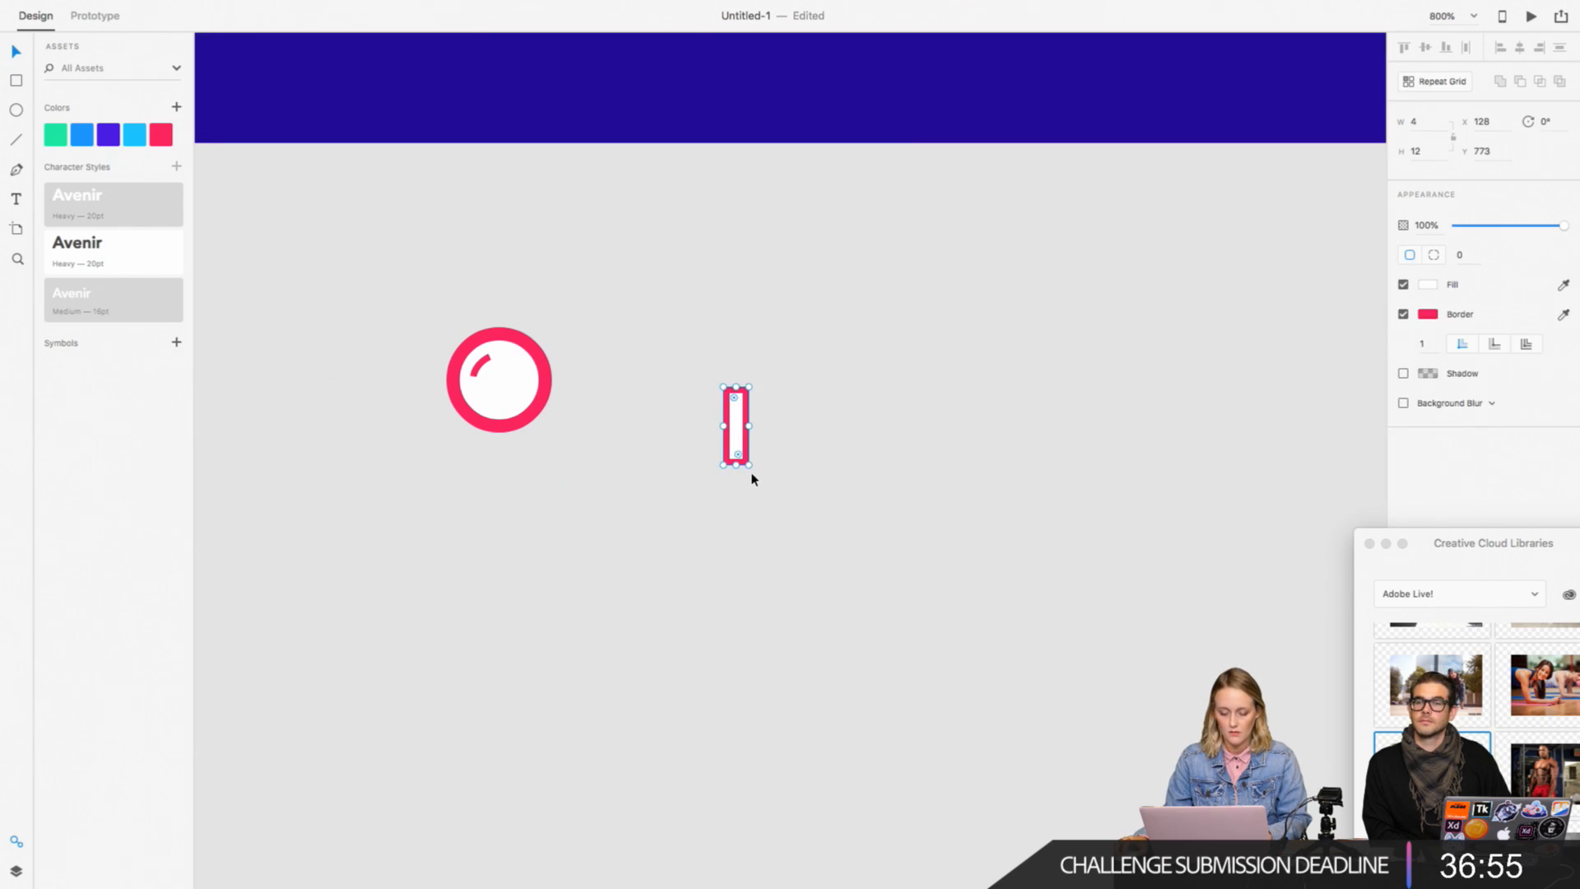
Step: Resize the rectangle to 5 by 10, rotate it to 313° and place it at the circle's lower right as the handle
click(757, 476)
click(747, 463)
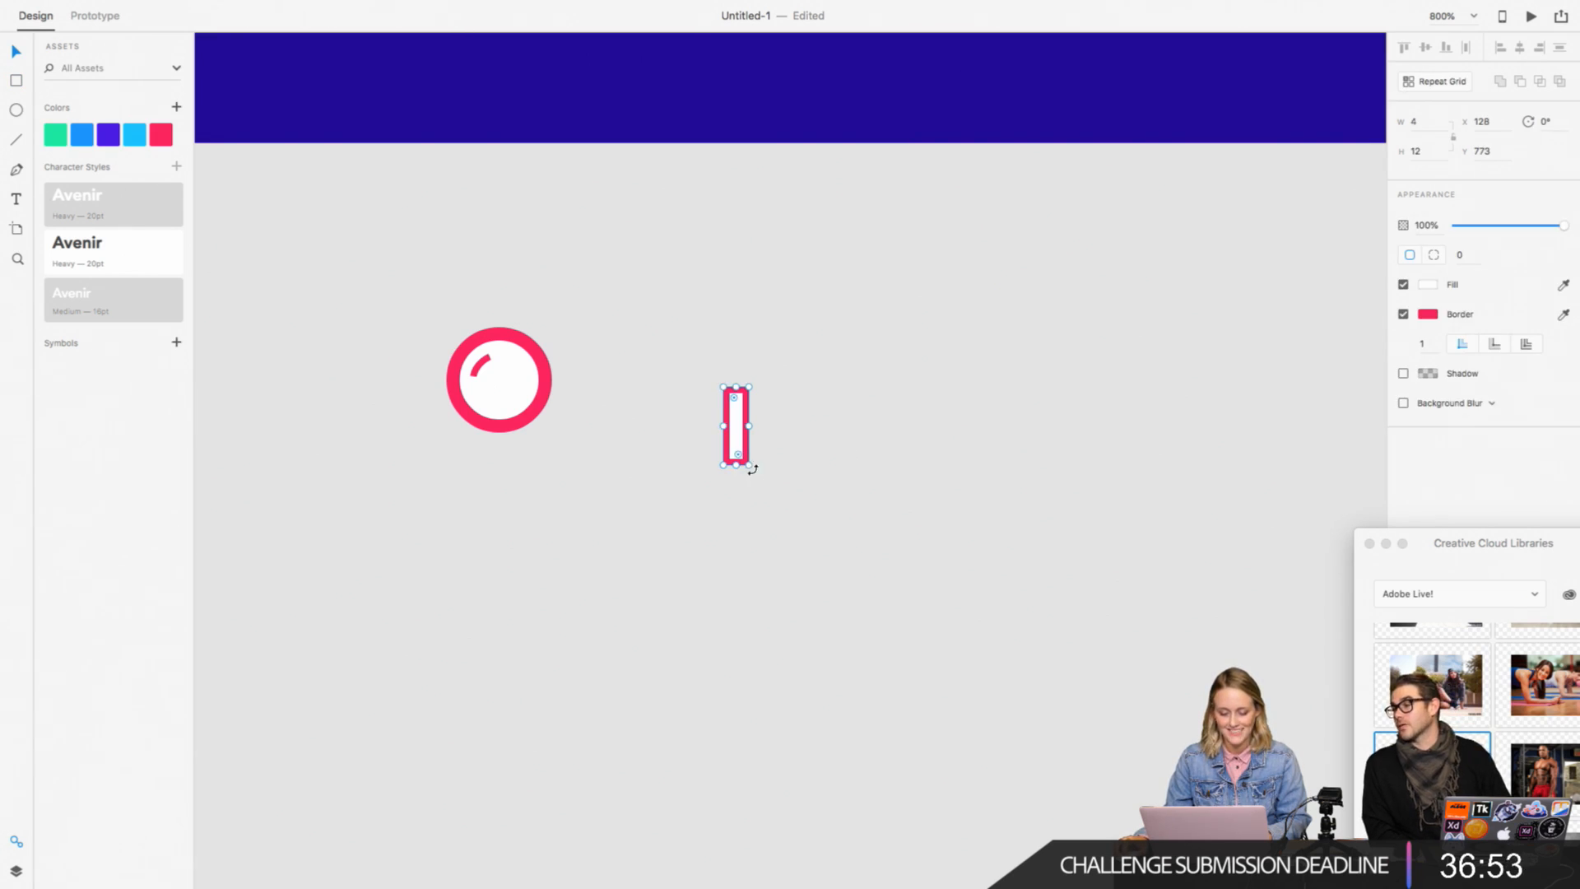
drag(753, 469, 567, 428)
click(744, 431)
click(593, 423)
click(630, 438)
click(578, 435)
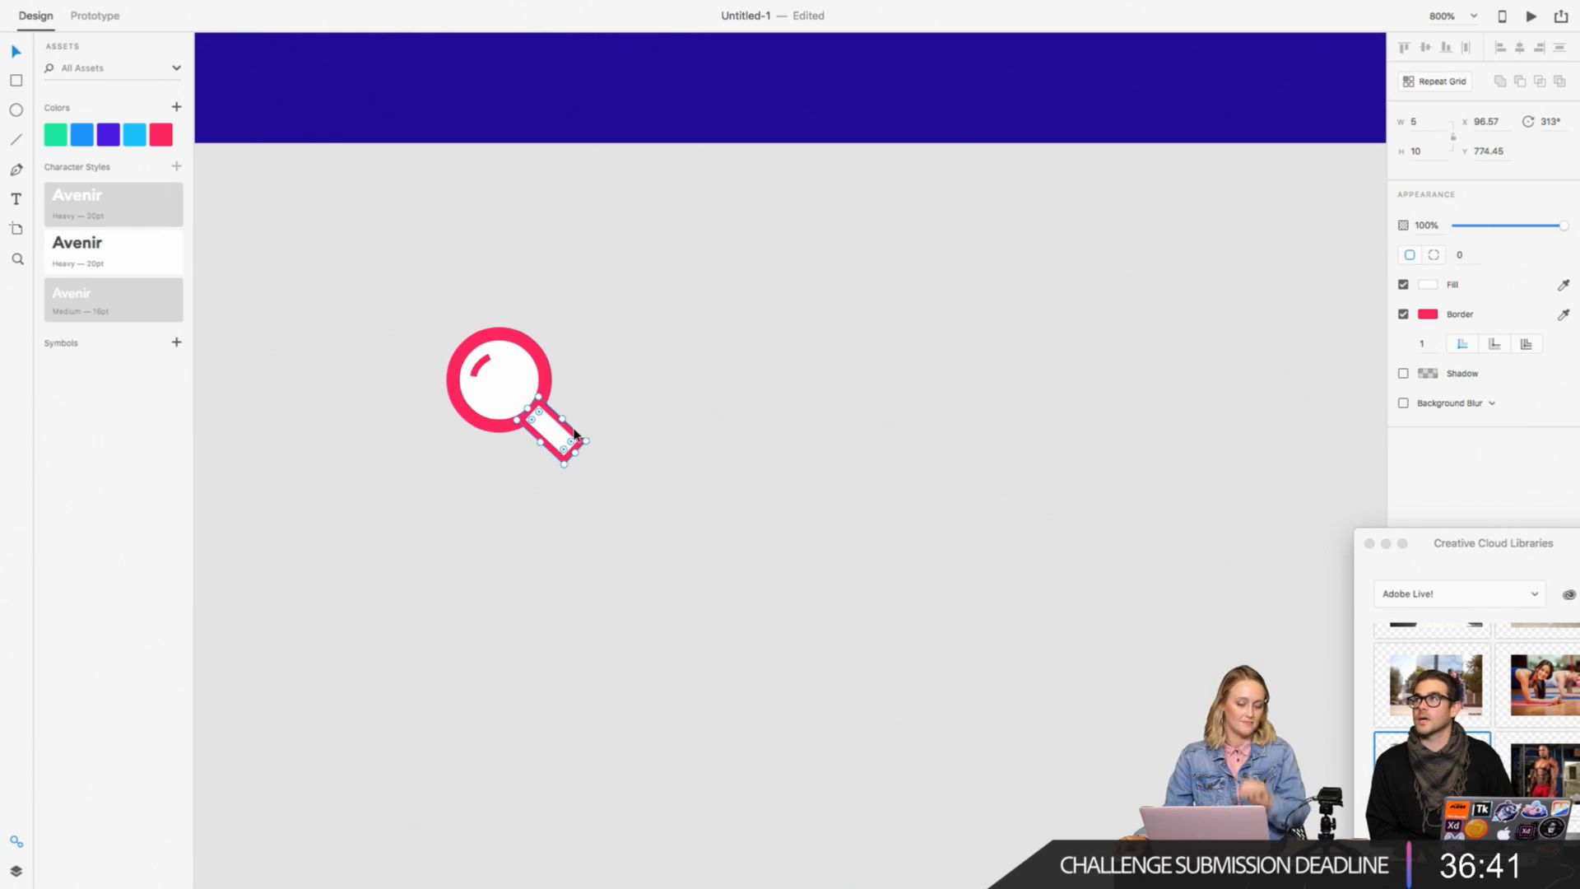
Step: Bring the circle and its curved highlight to the front, above the handle
click(441, 321)
click(488, 381)
shift+click(483, 362)
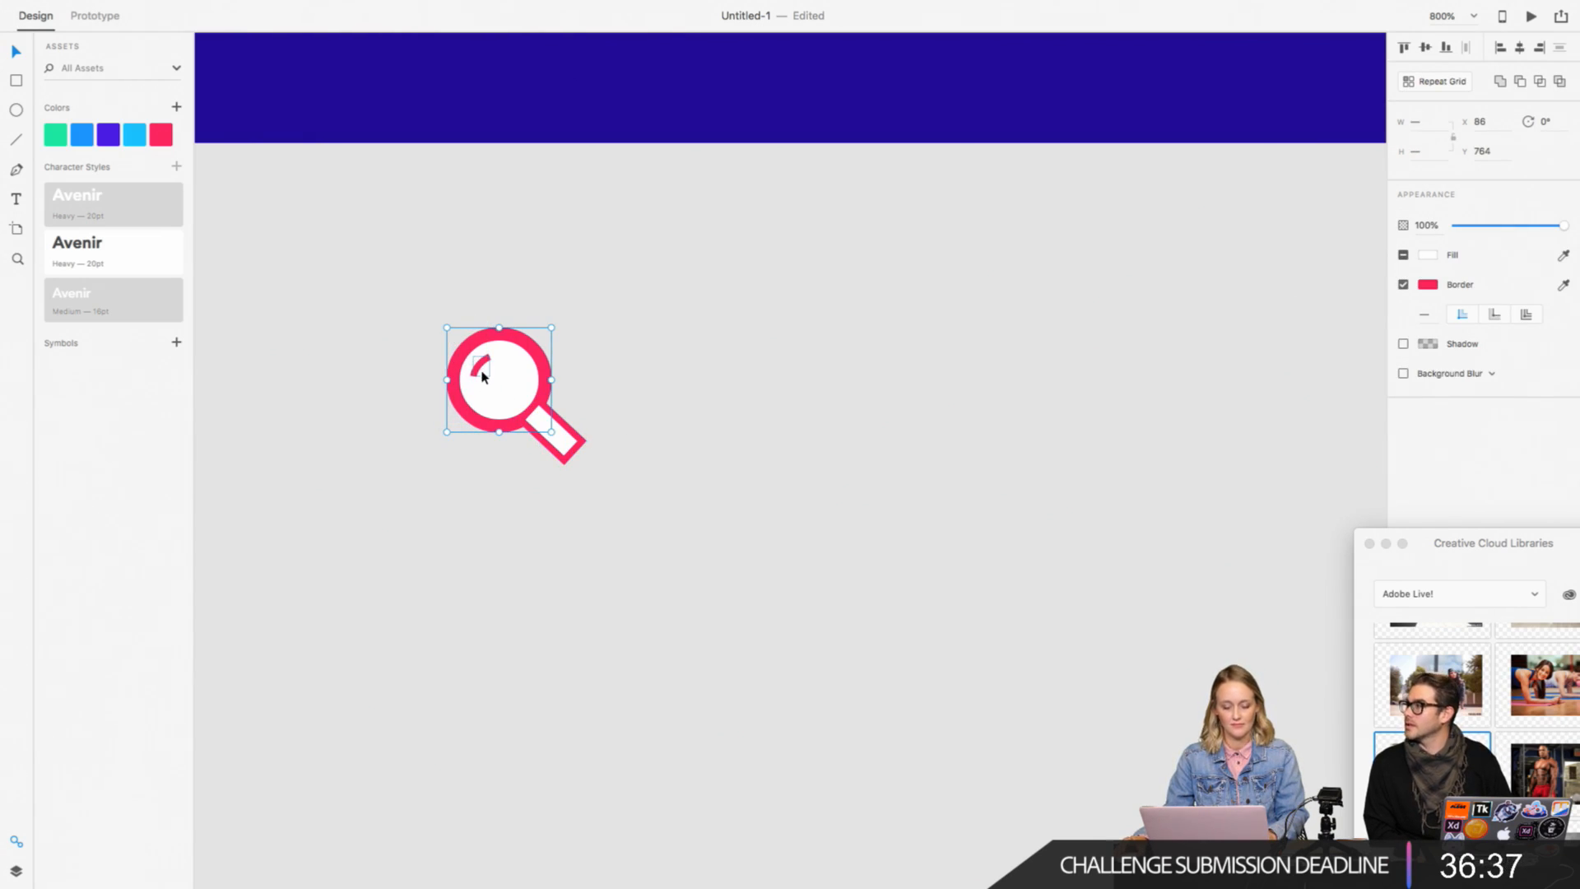
right_click(504, 357)
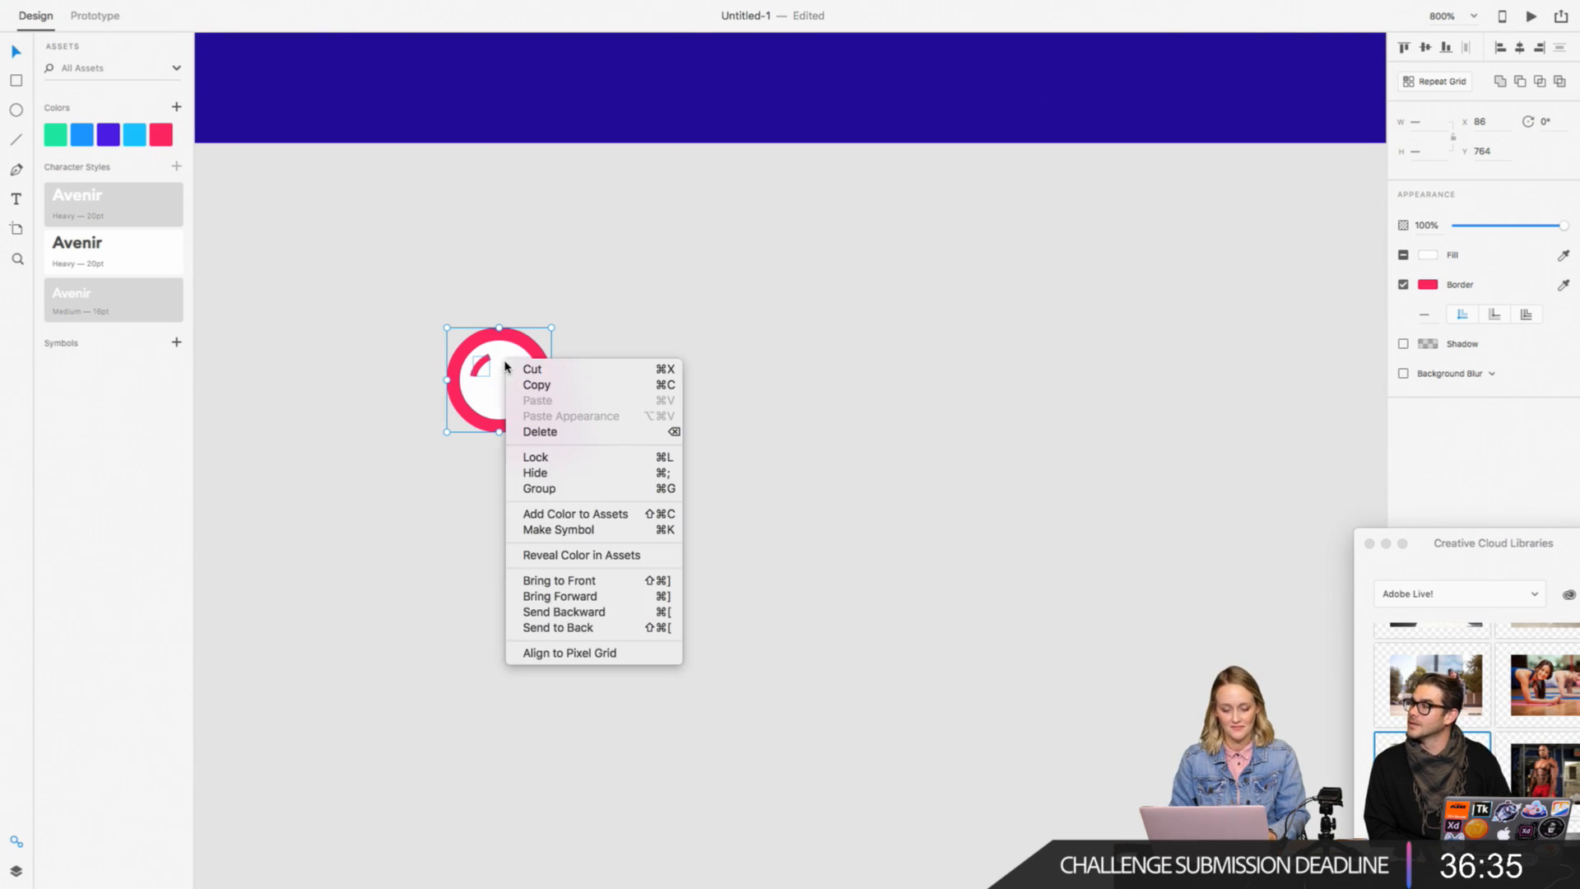
click(576, 581)
click(415, 551)
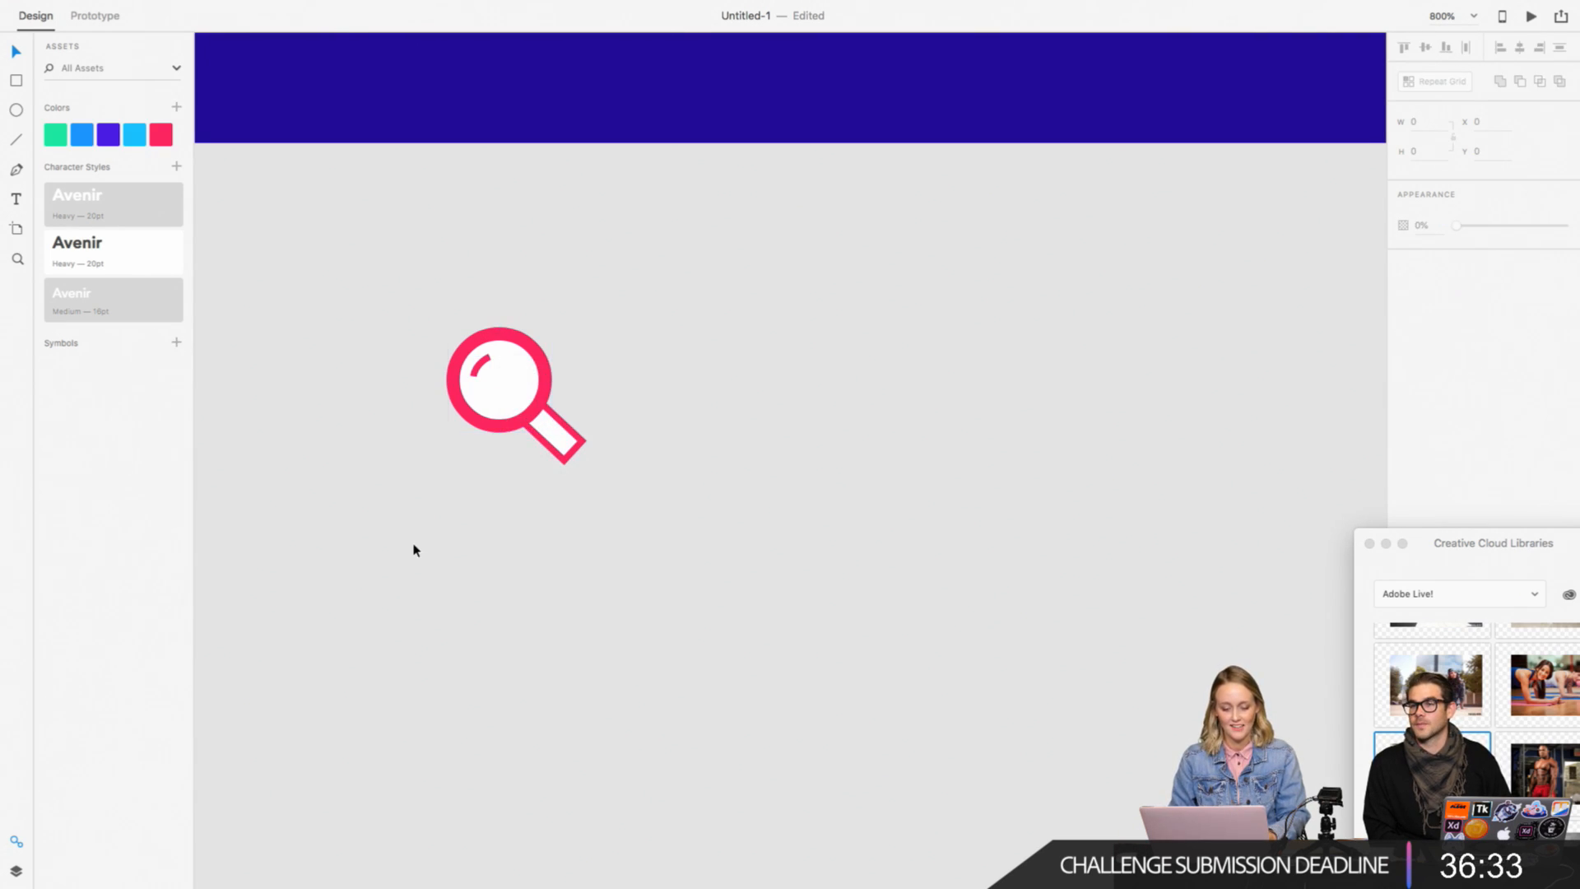
Step: Shorten the magnifying glass's handle to a height of 8
click(564, 464)
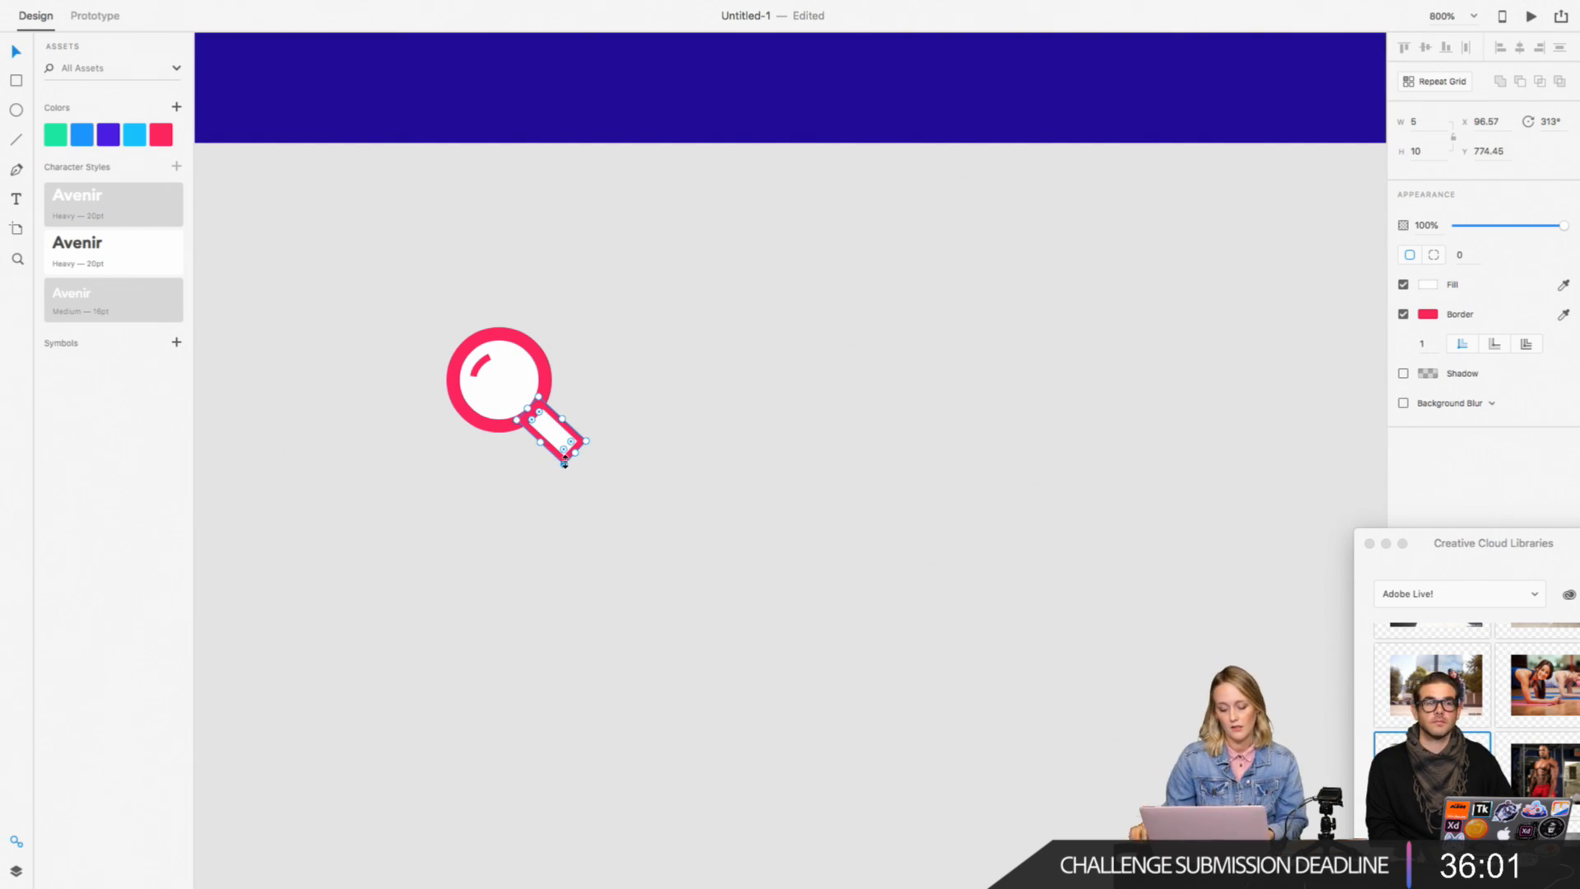
key(super+equal)
scroll(564, 462, left, 4)
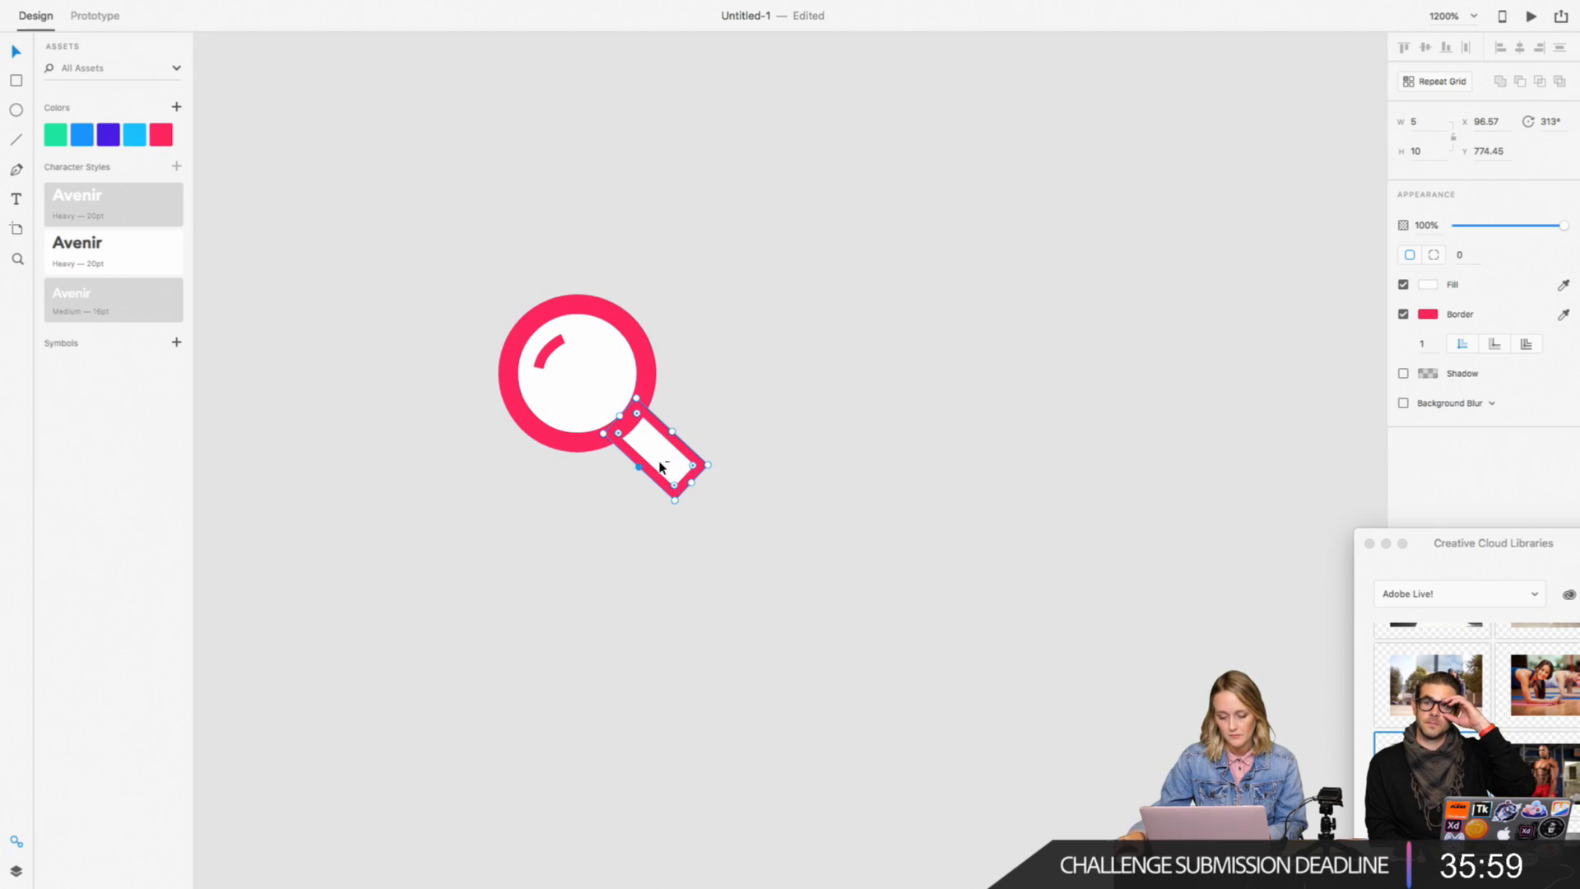
click(783, 539)
drag(833, 563, 492, 262)
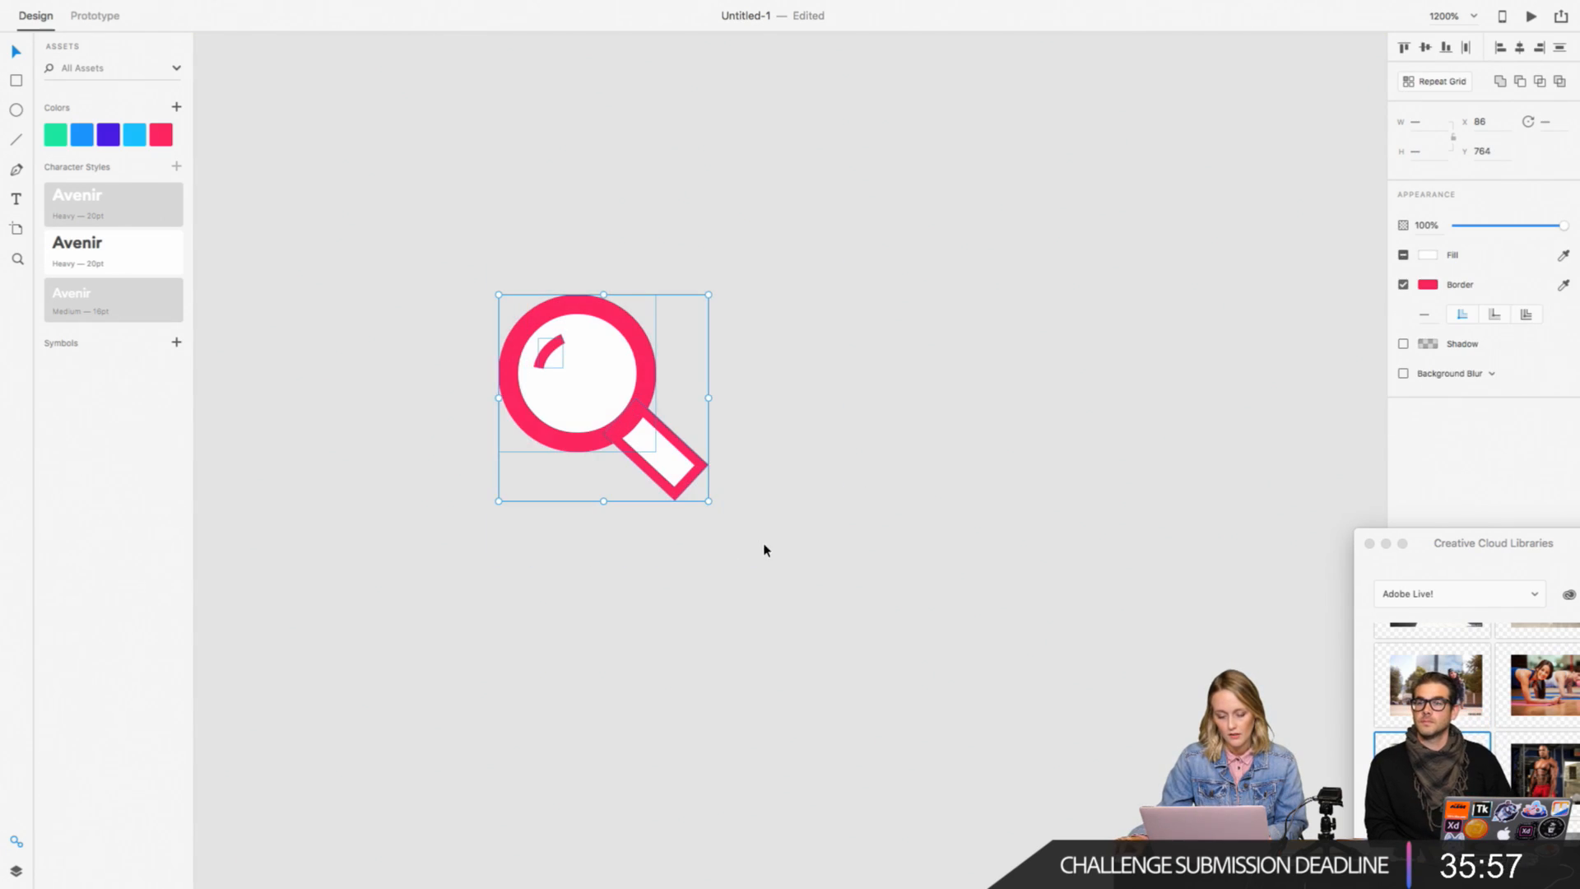
scroll(764, 550, down, 5)
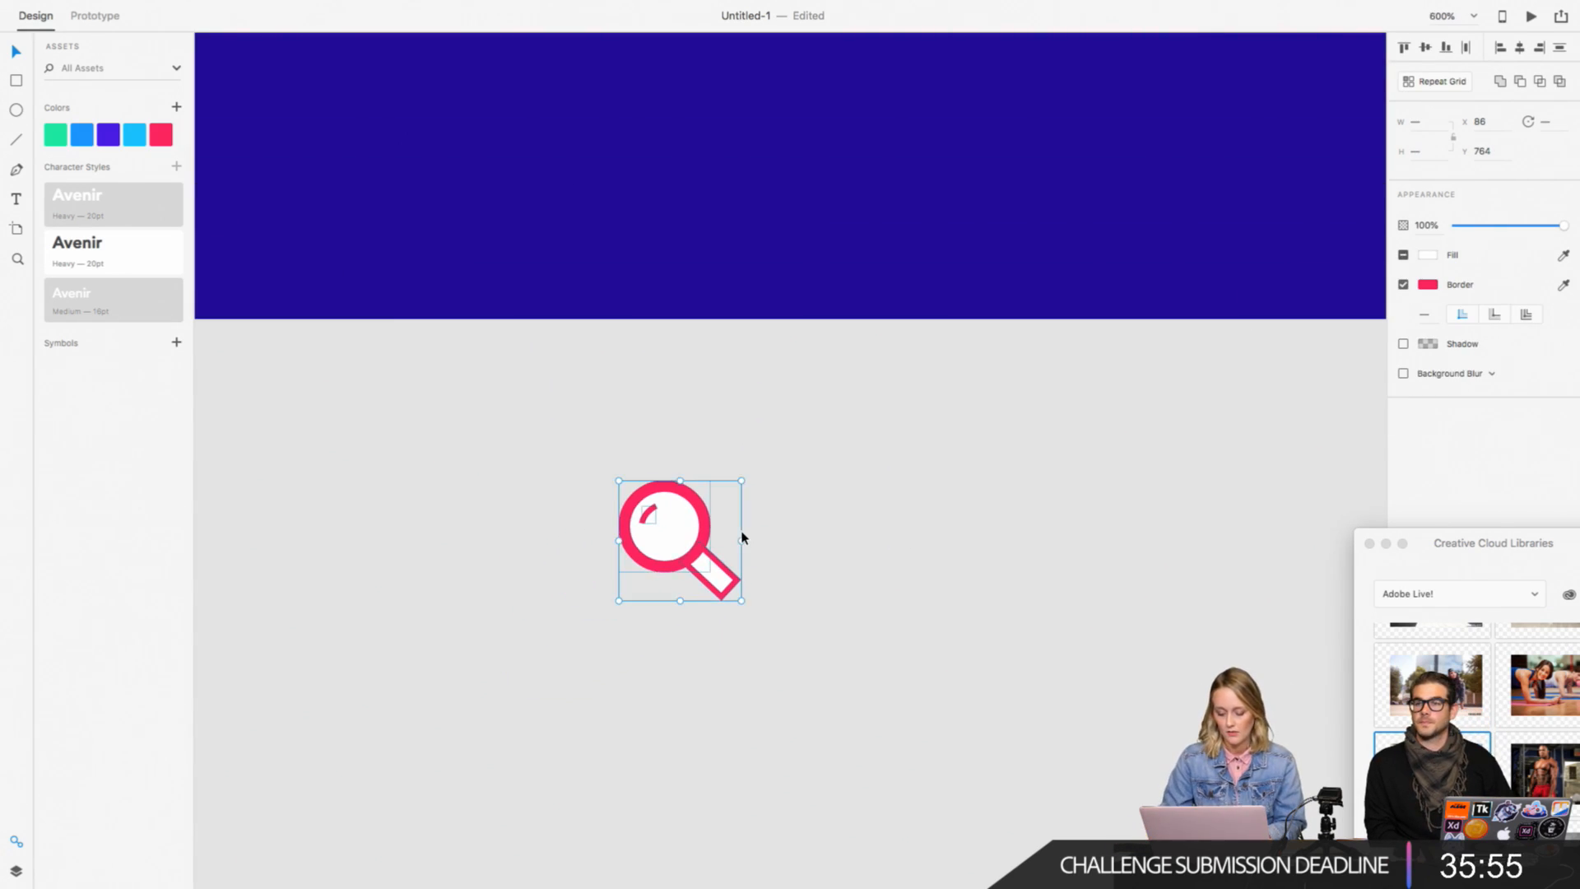
scroll(741, 537, down, 3)
scroll(817, 524, up, 3)
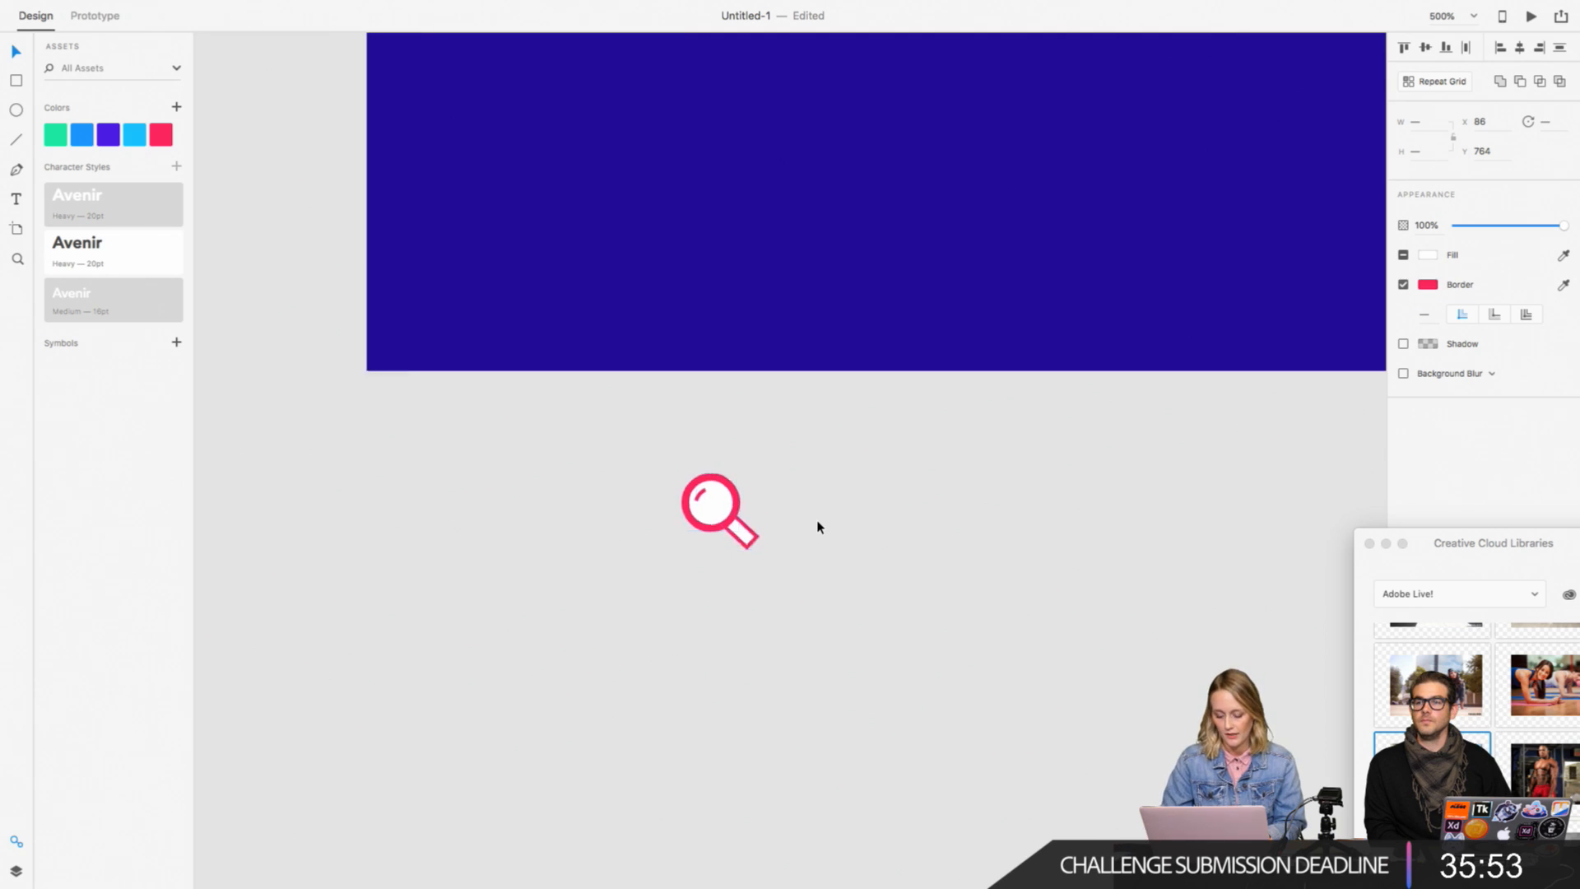
click(783, 585)
click(735, 572)
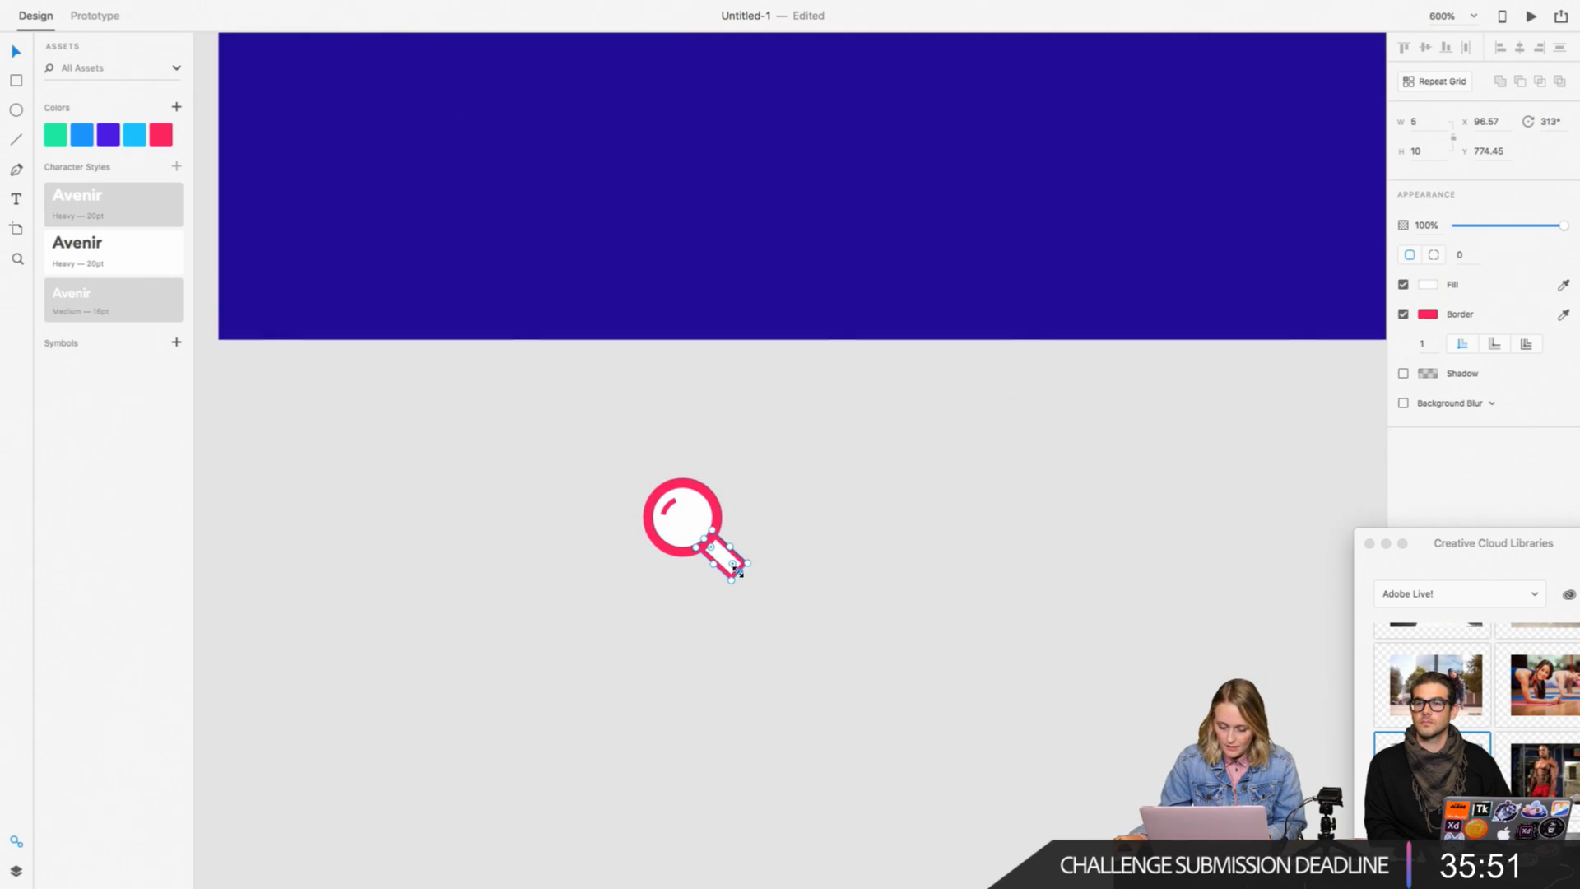
click(765, 631)
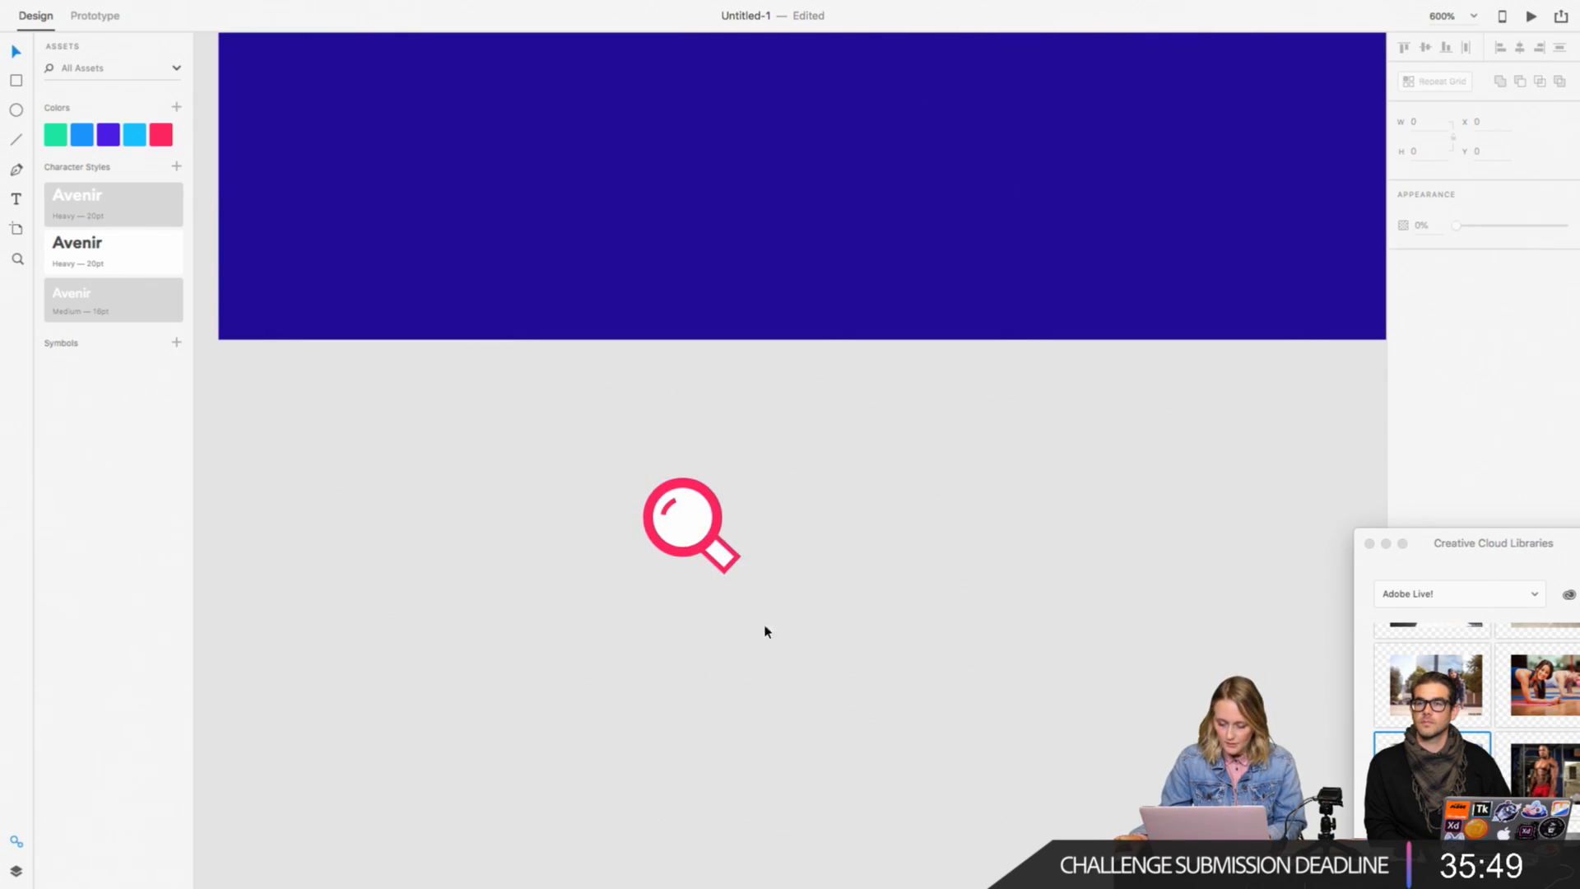
Step: Try a border width of 2 on the magnifying glass's handle
click(733, 563)
text(2)
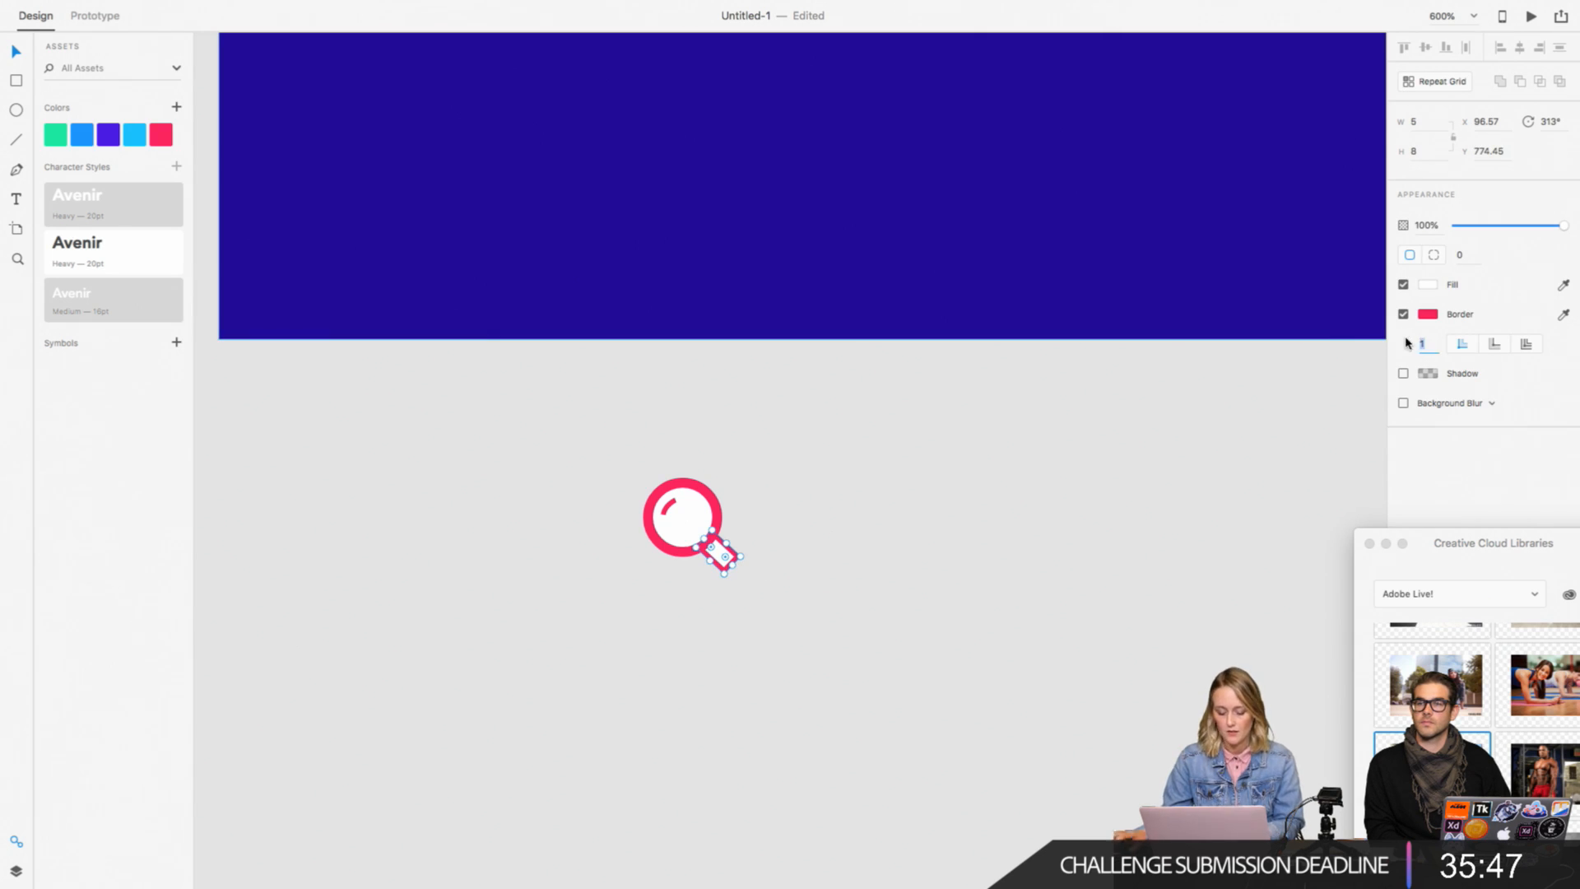
key(Return)
click(772, 598)
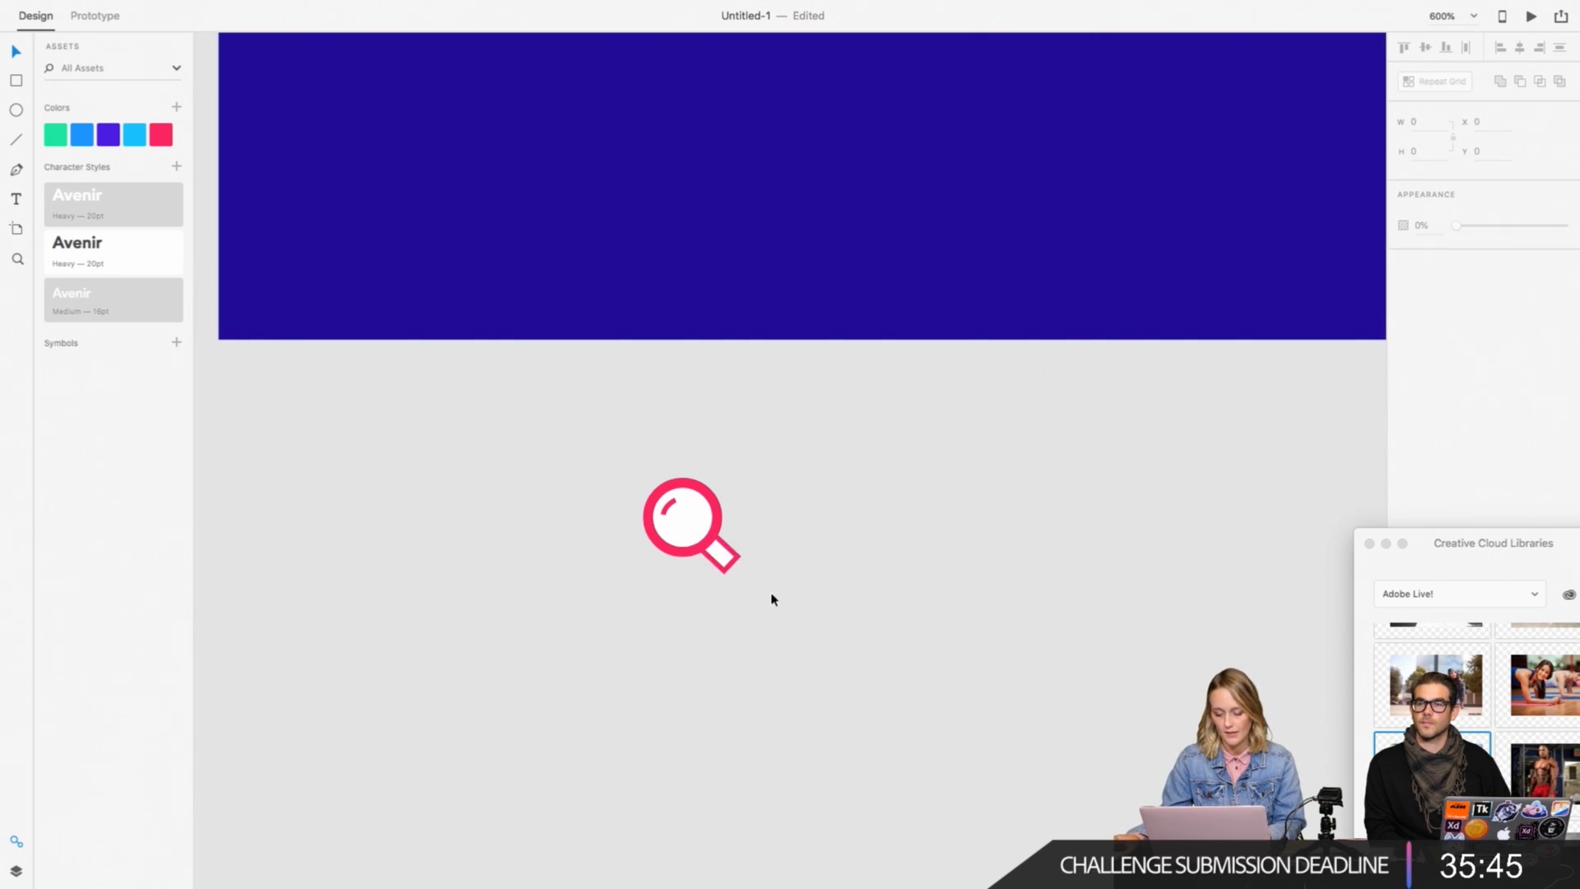
Step: Move the whole magnifying glass icon onto the menu artboard, directly beside the Find Classes item
drag(787, 609, 647, 485)
drag(706, 540, 624, 227)
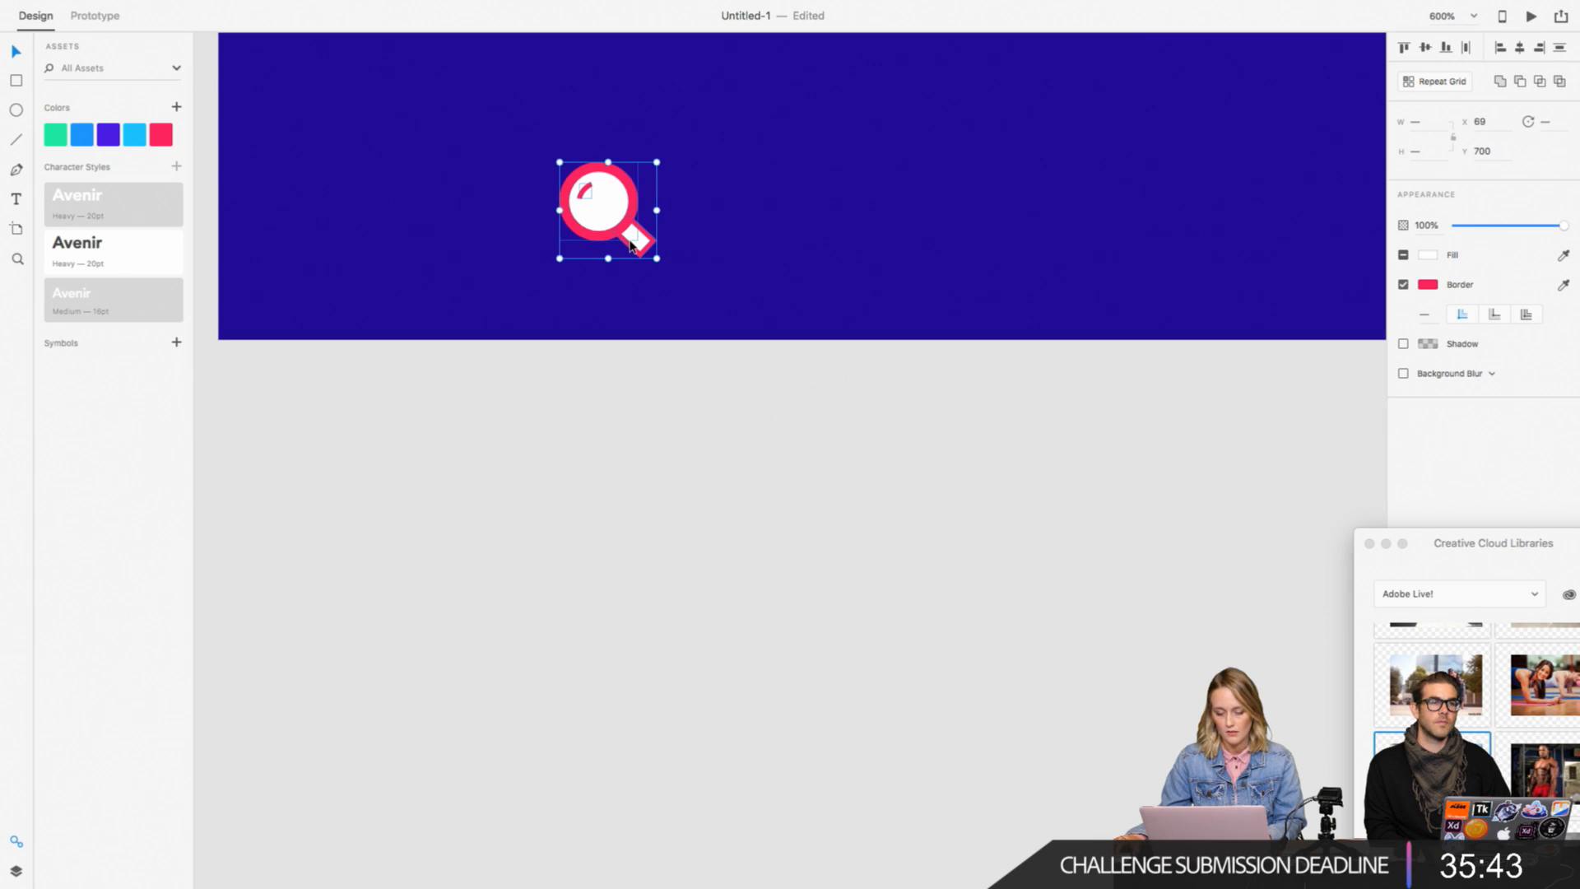
key(super+minus)
scroll(642, 247, up, 5)
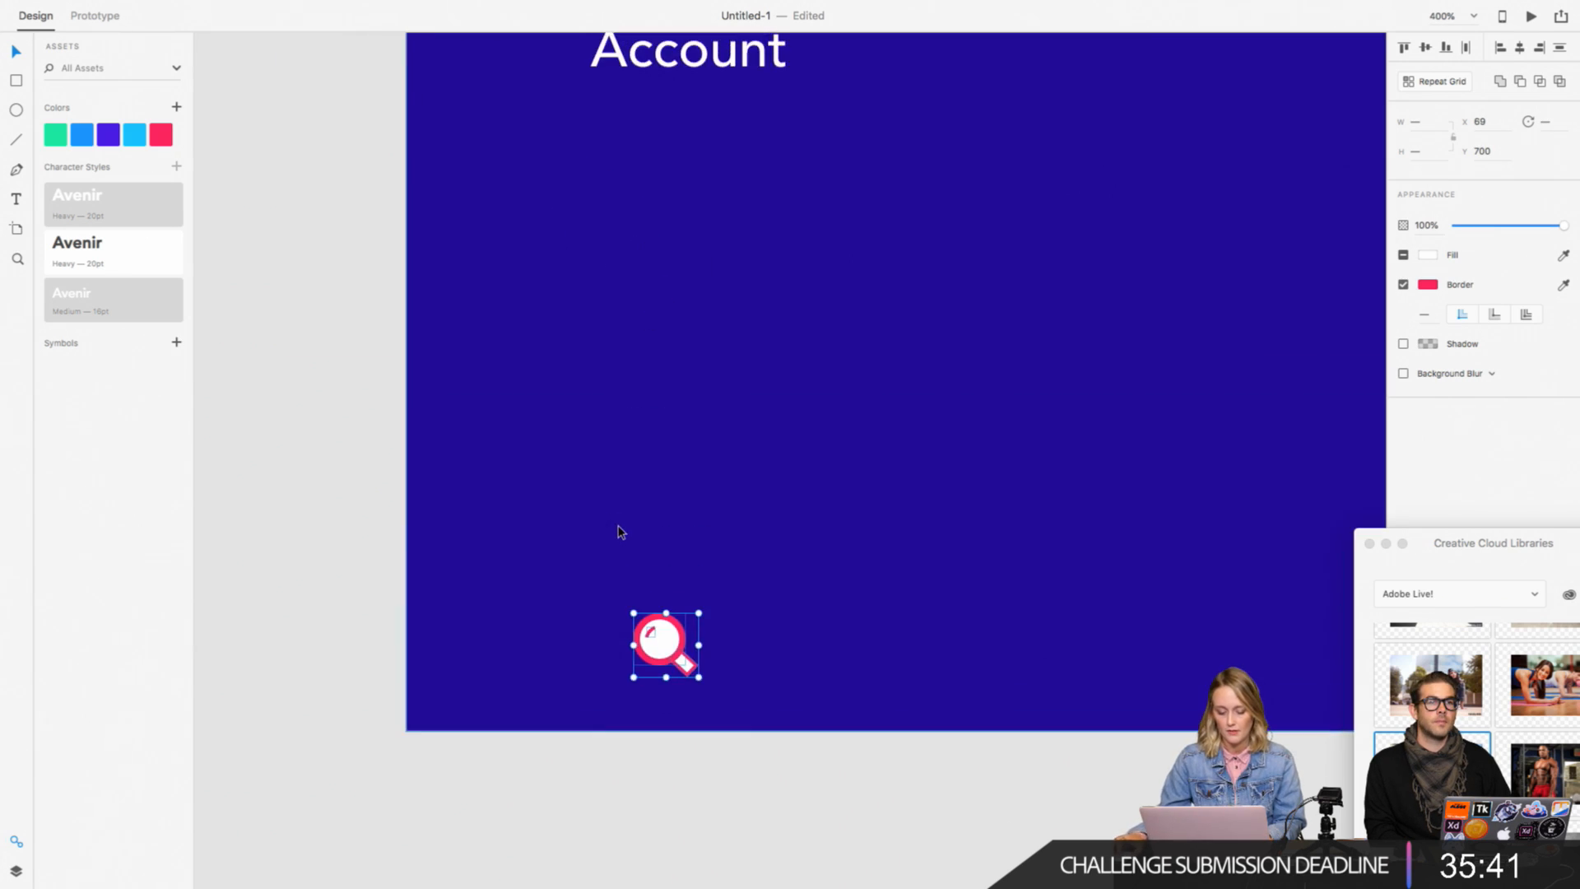
key(super+minus)
scroll(619, 531, up, 3)
drag(694, 691, 694, 80)
scroll(693, 80, up, 3)
drag(695, 188, 759, 155)
click(718, 155)
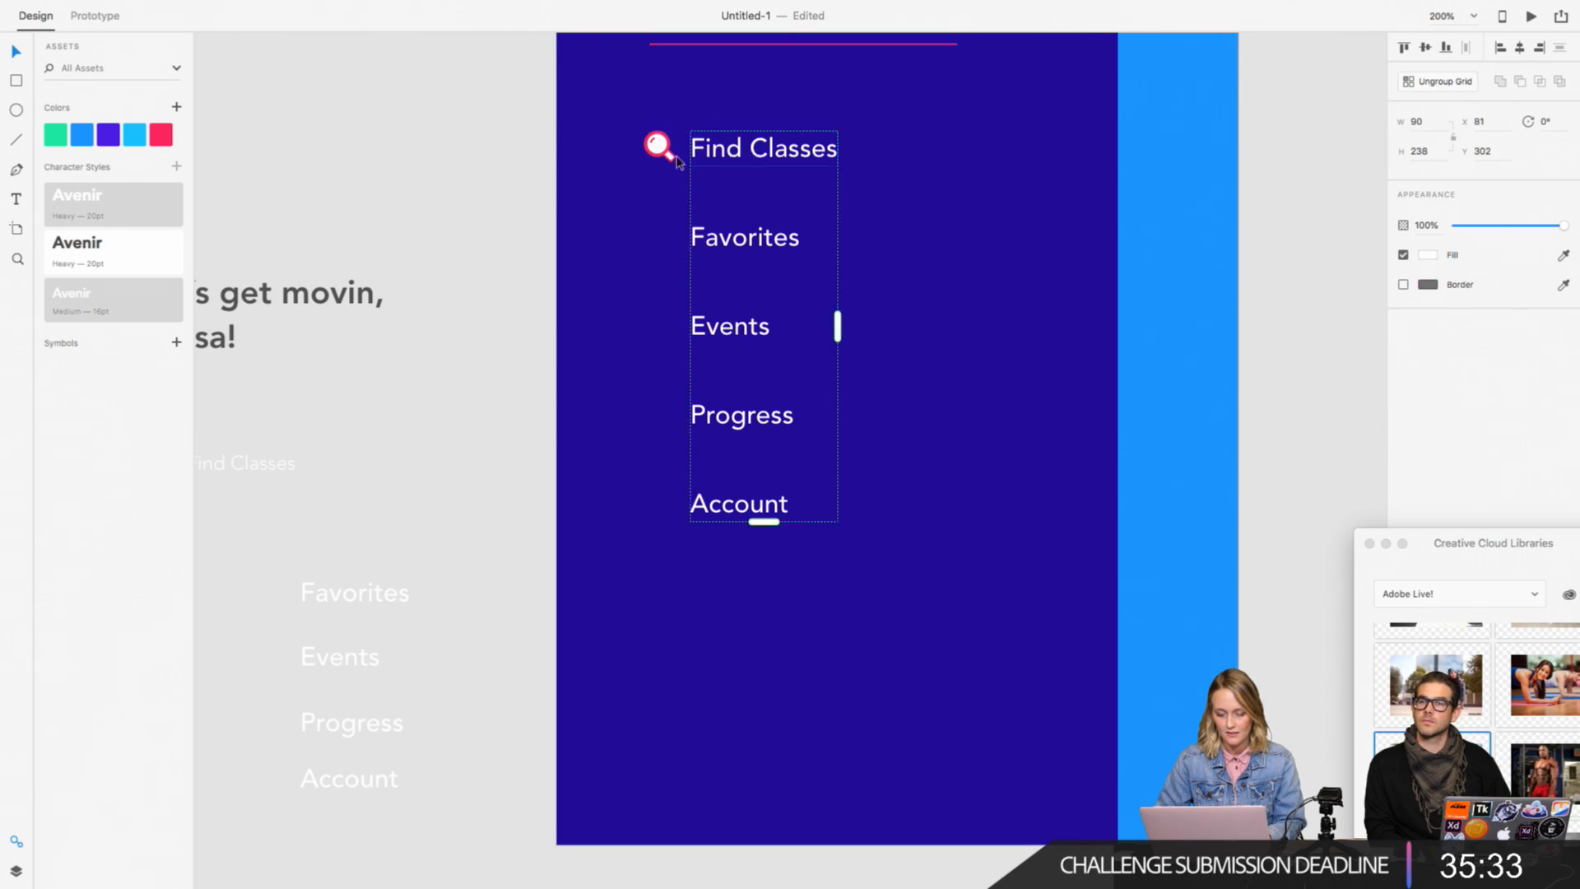
Step: Fill the magnifying glass's circle with the saved purple, sampled from the colour assets
click(659, 154)
scroll(576, 181, right, 2)
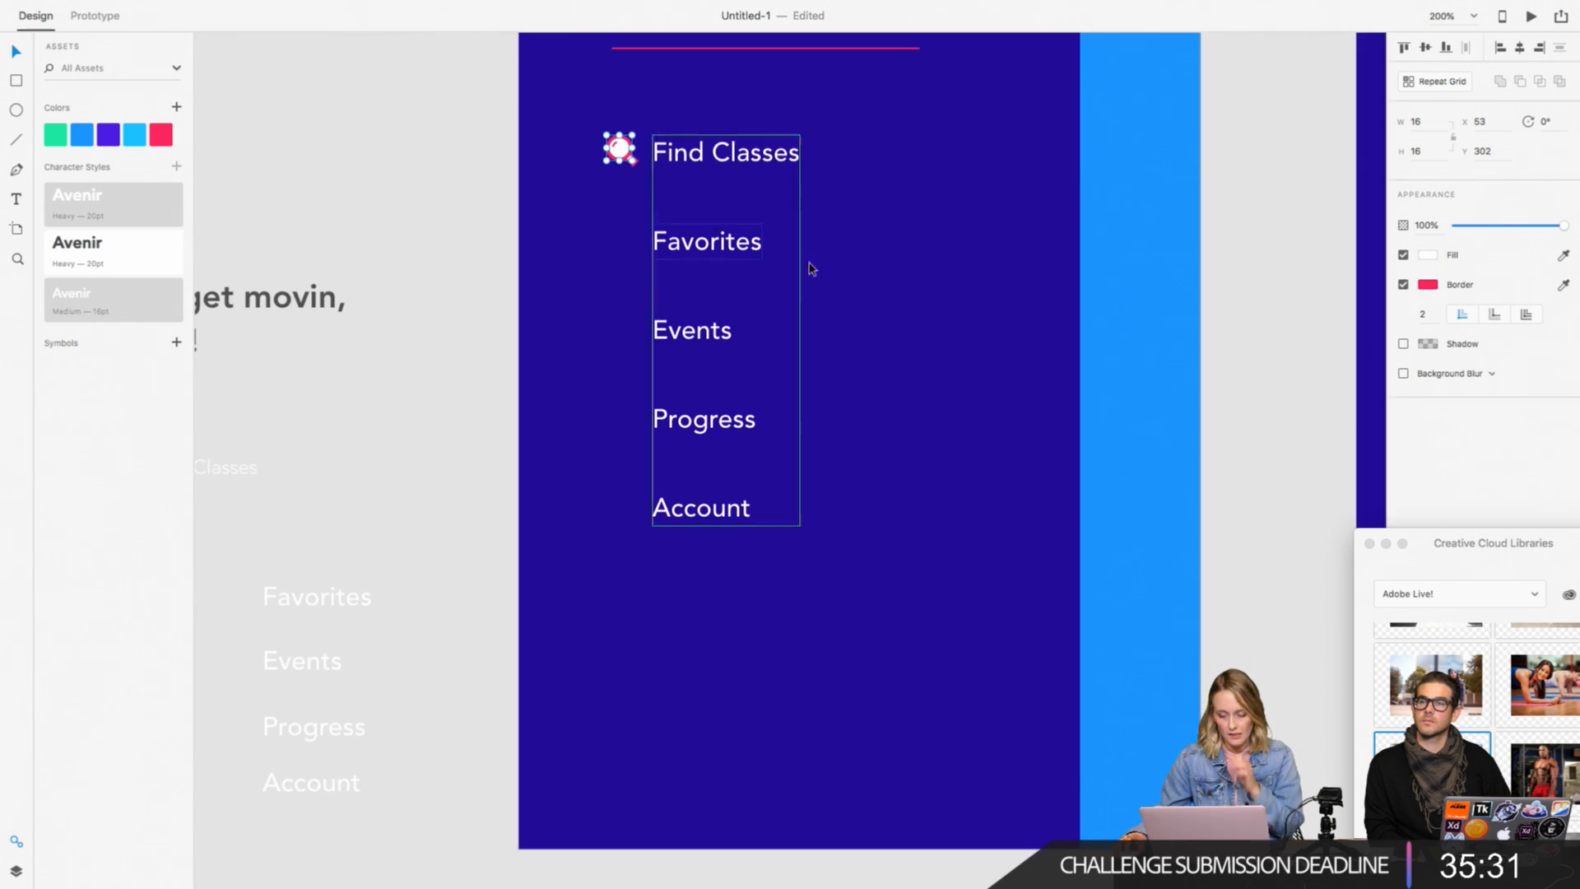
click(1428, 255)
click(1393, 320)
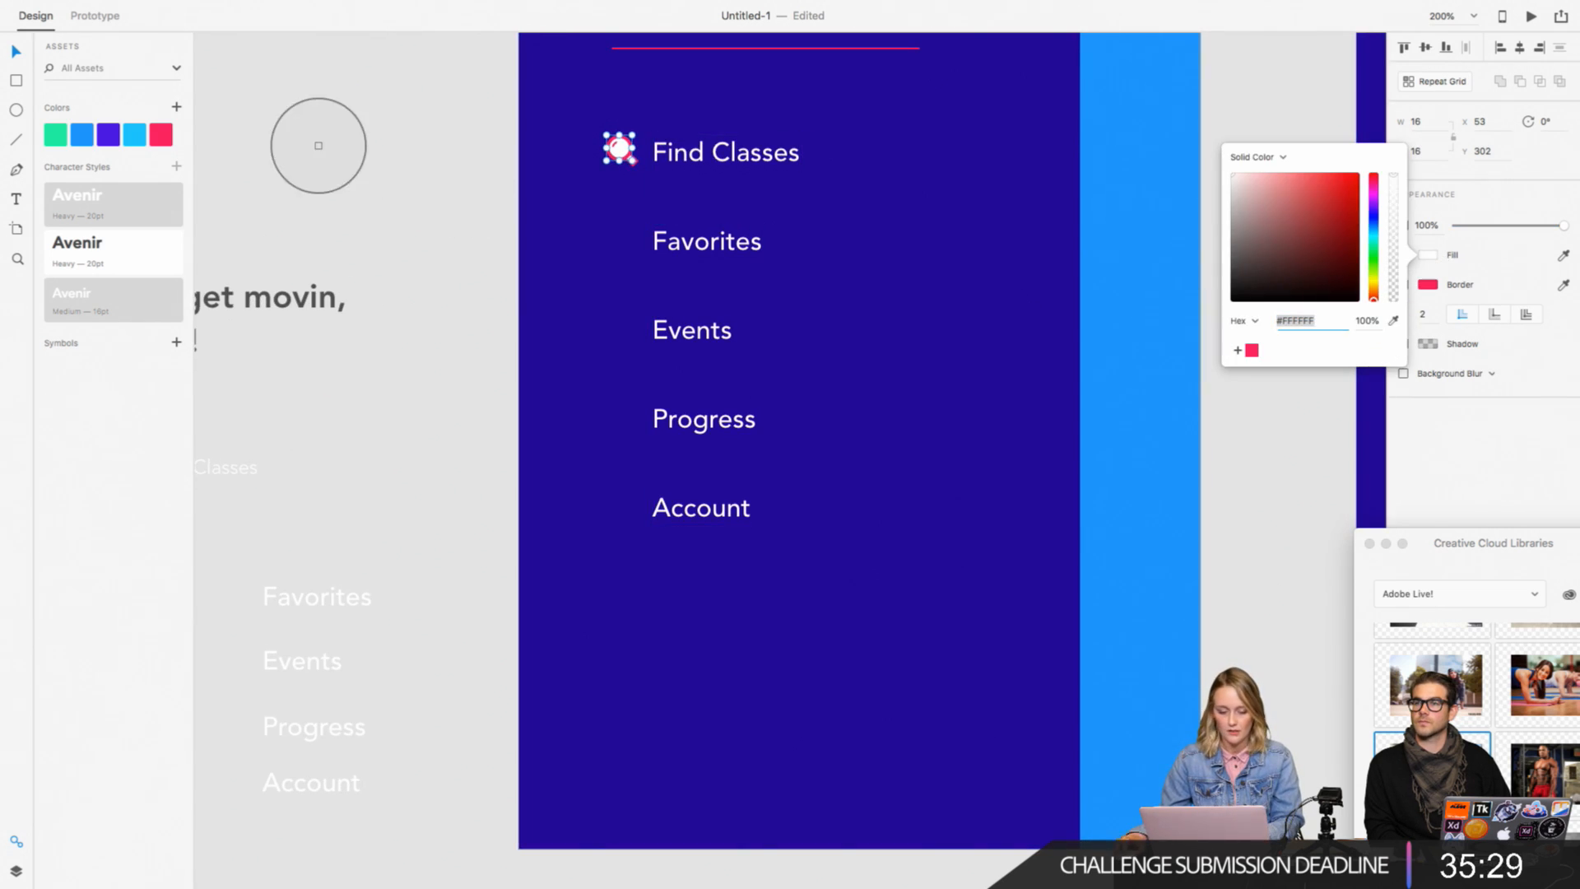
click(116, 137)
click(409, 149)
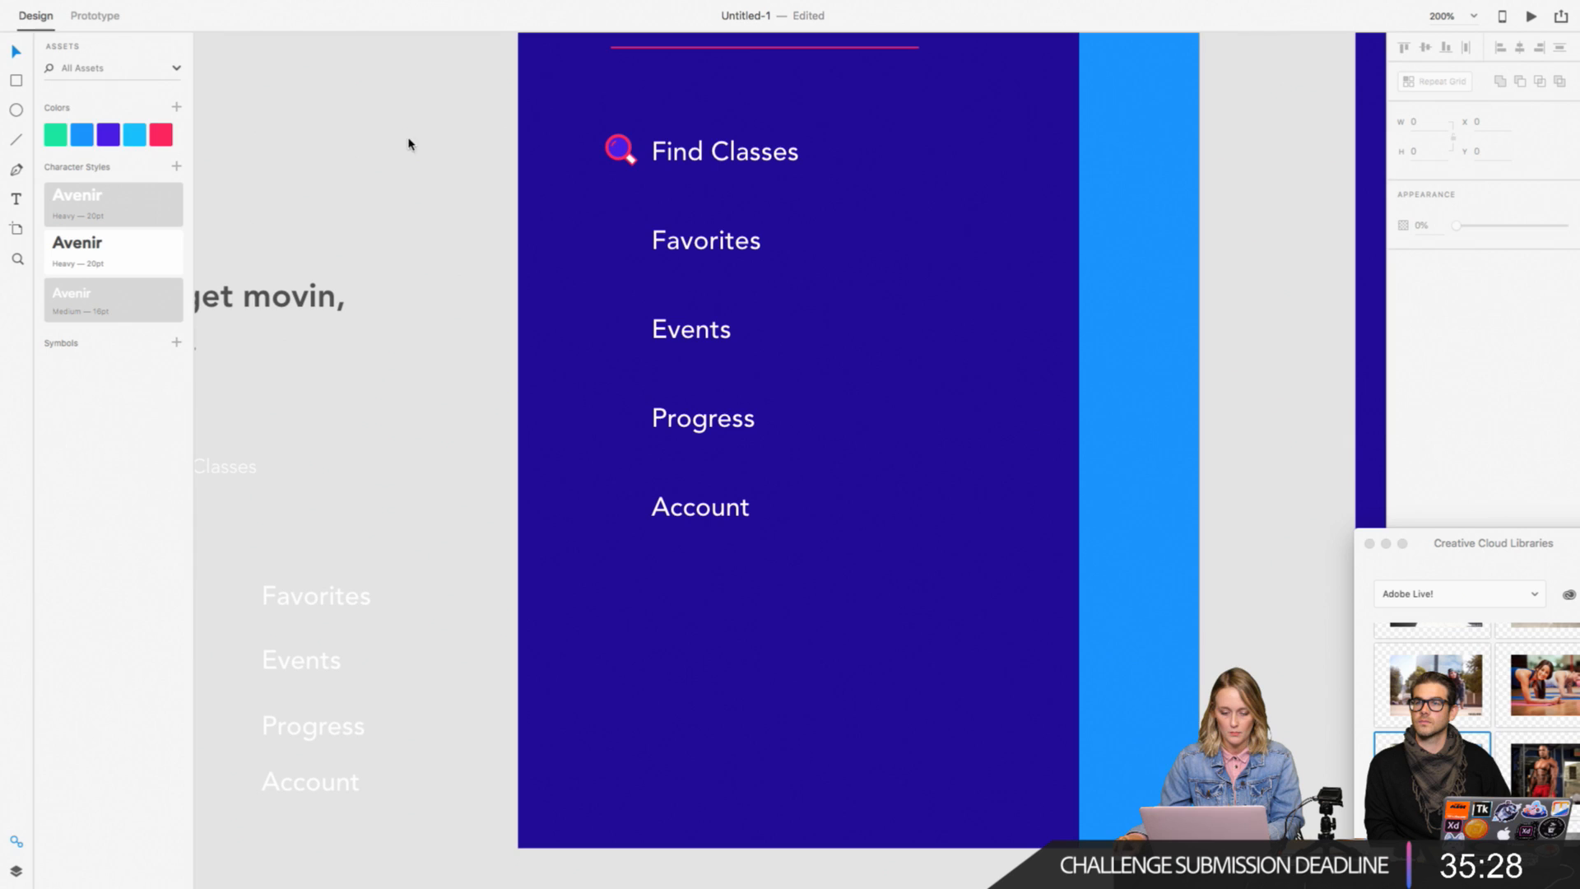
Step: Fill the magnifying glass's handle with the saved purple #4A1CE5
click(639, 165)
click(633, 167)
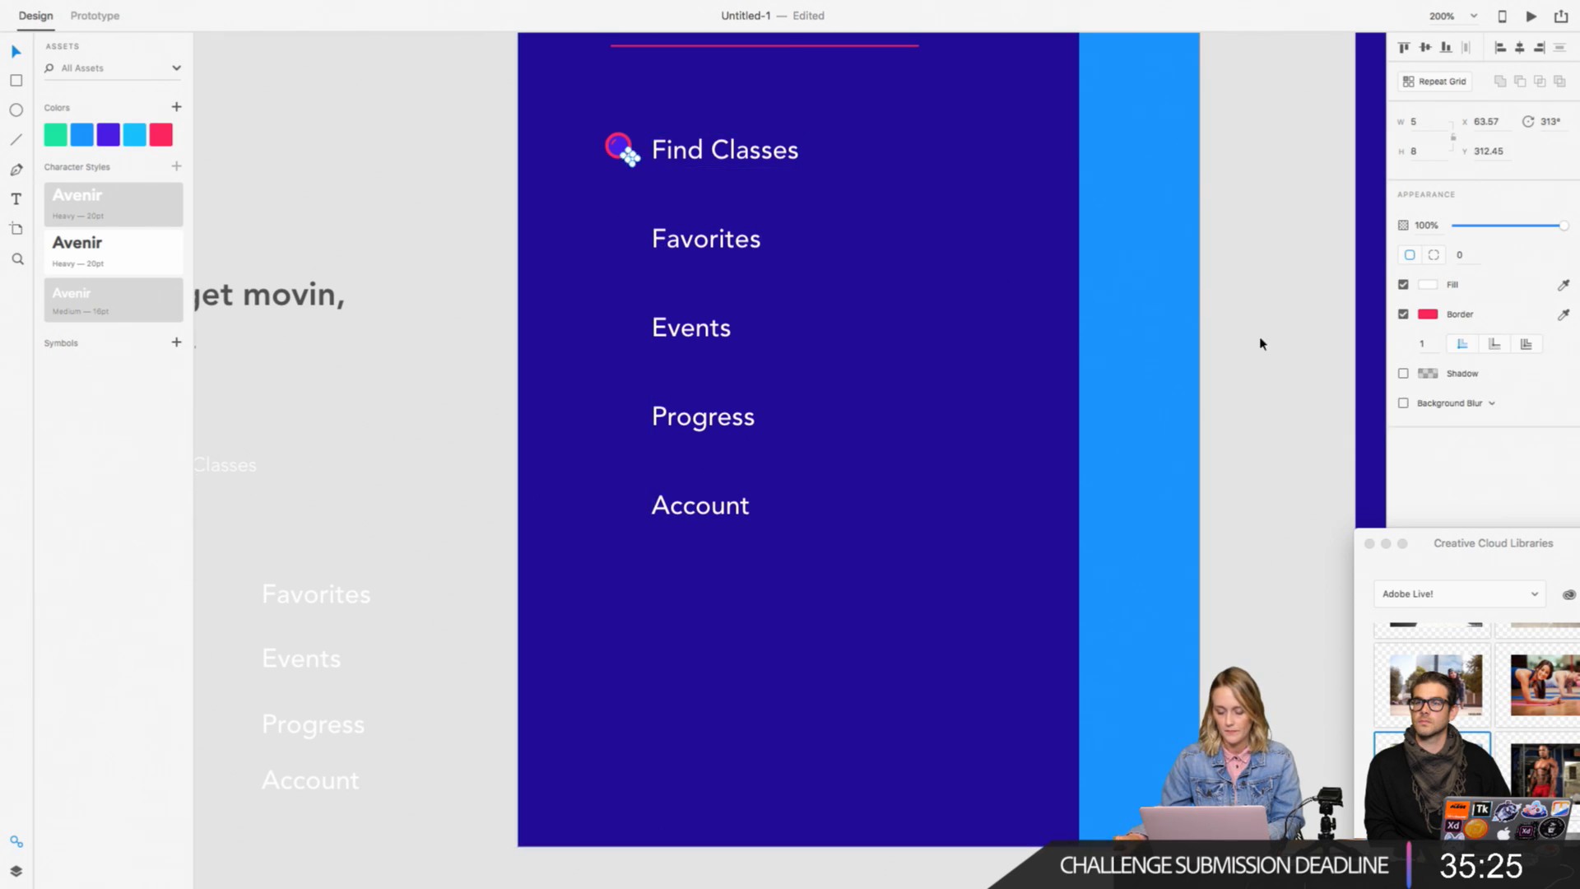
click(1428, 285)
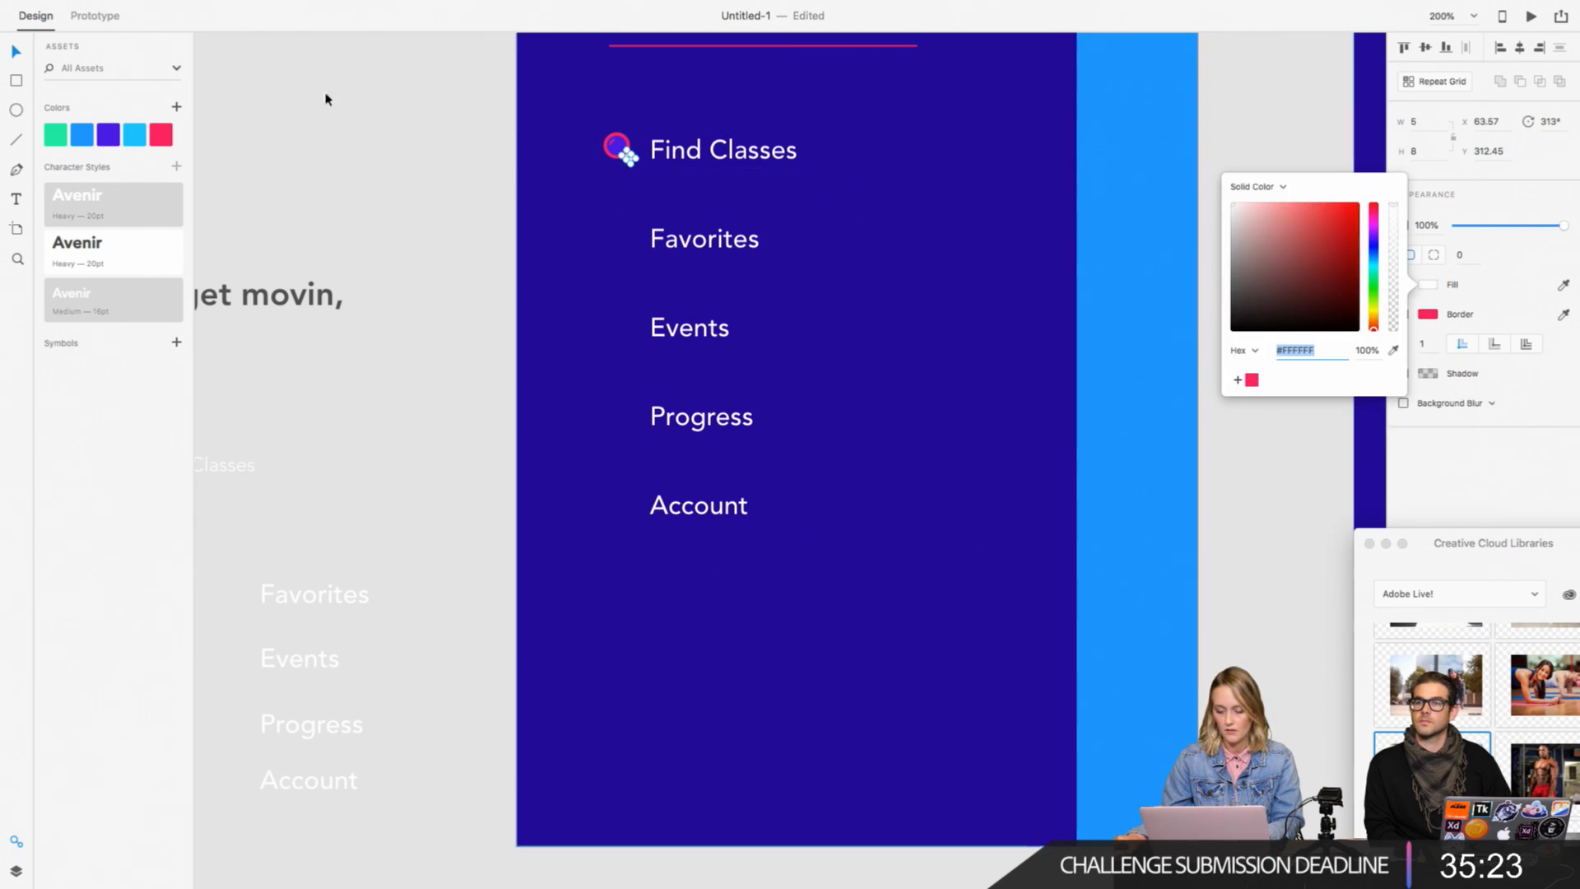
scroll(1092, 213, up, 1)
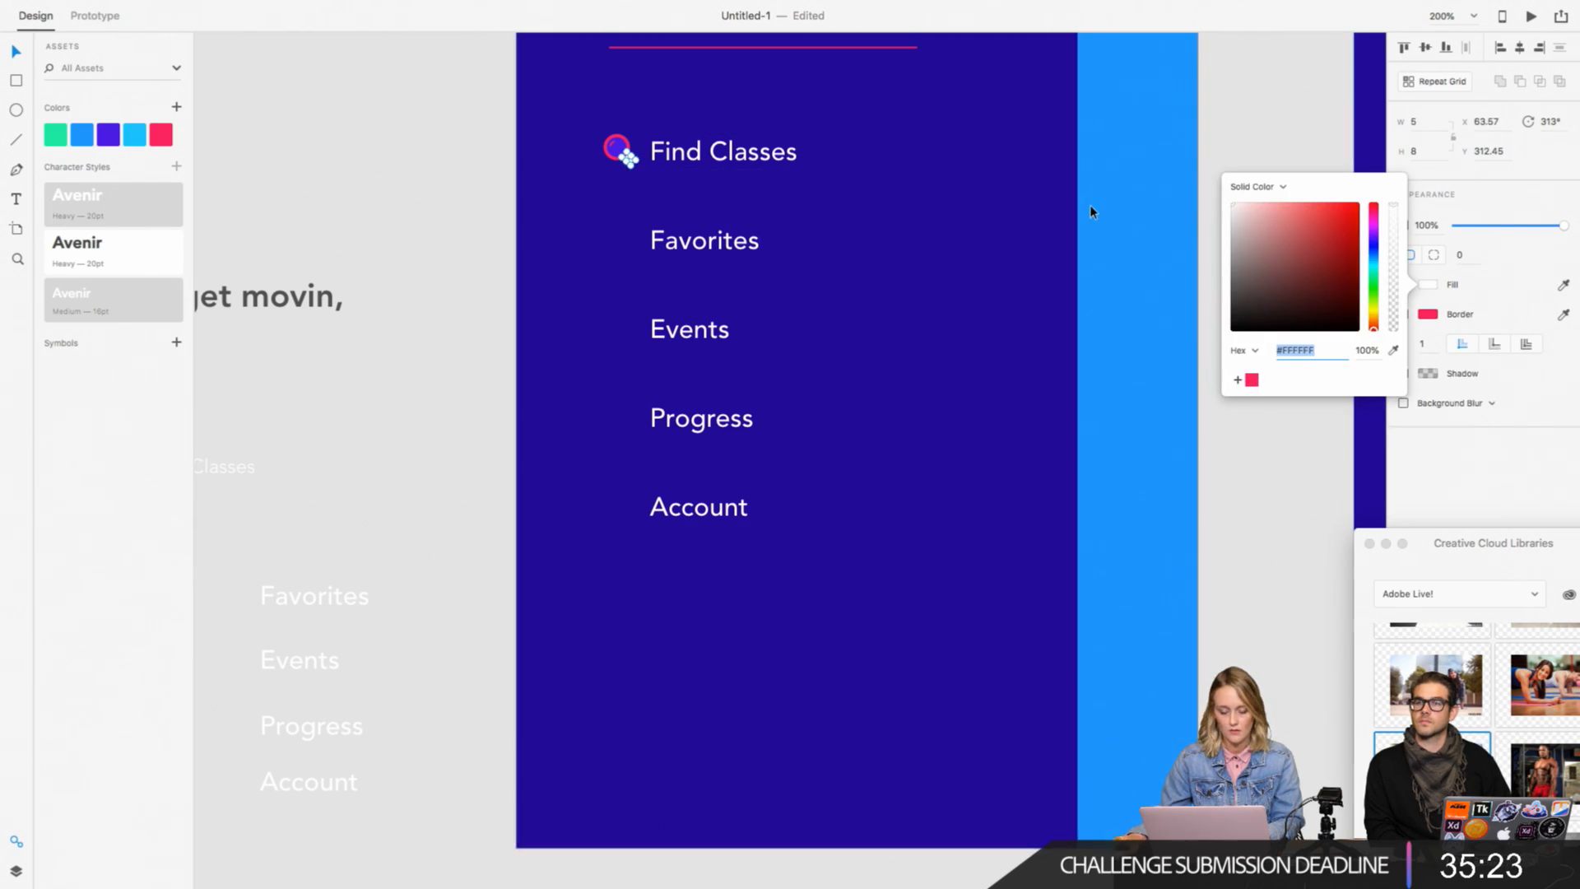
click(1394, 350)
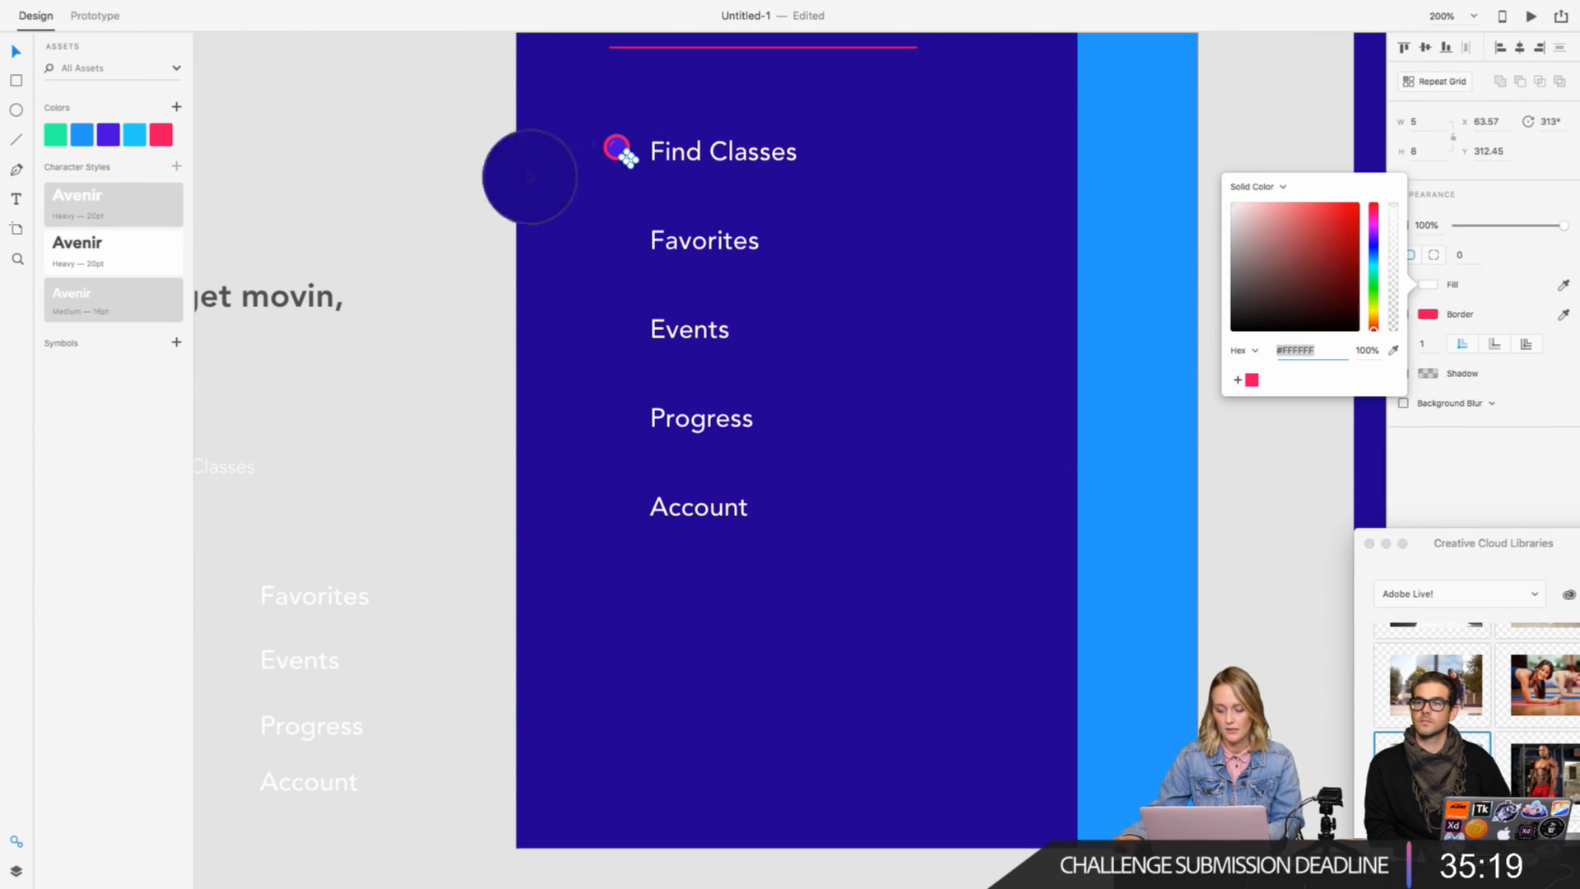
click(109, 139)
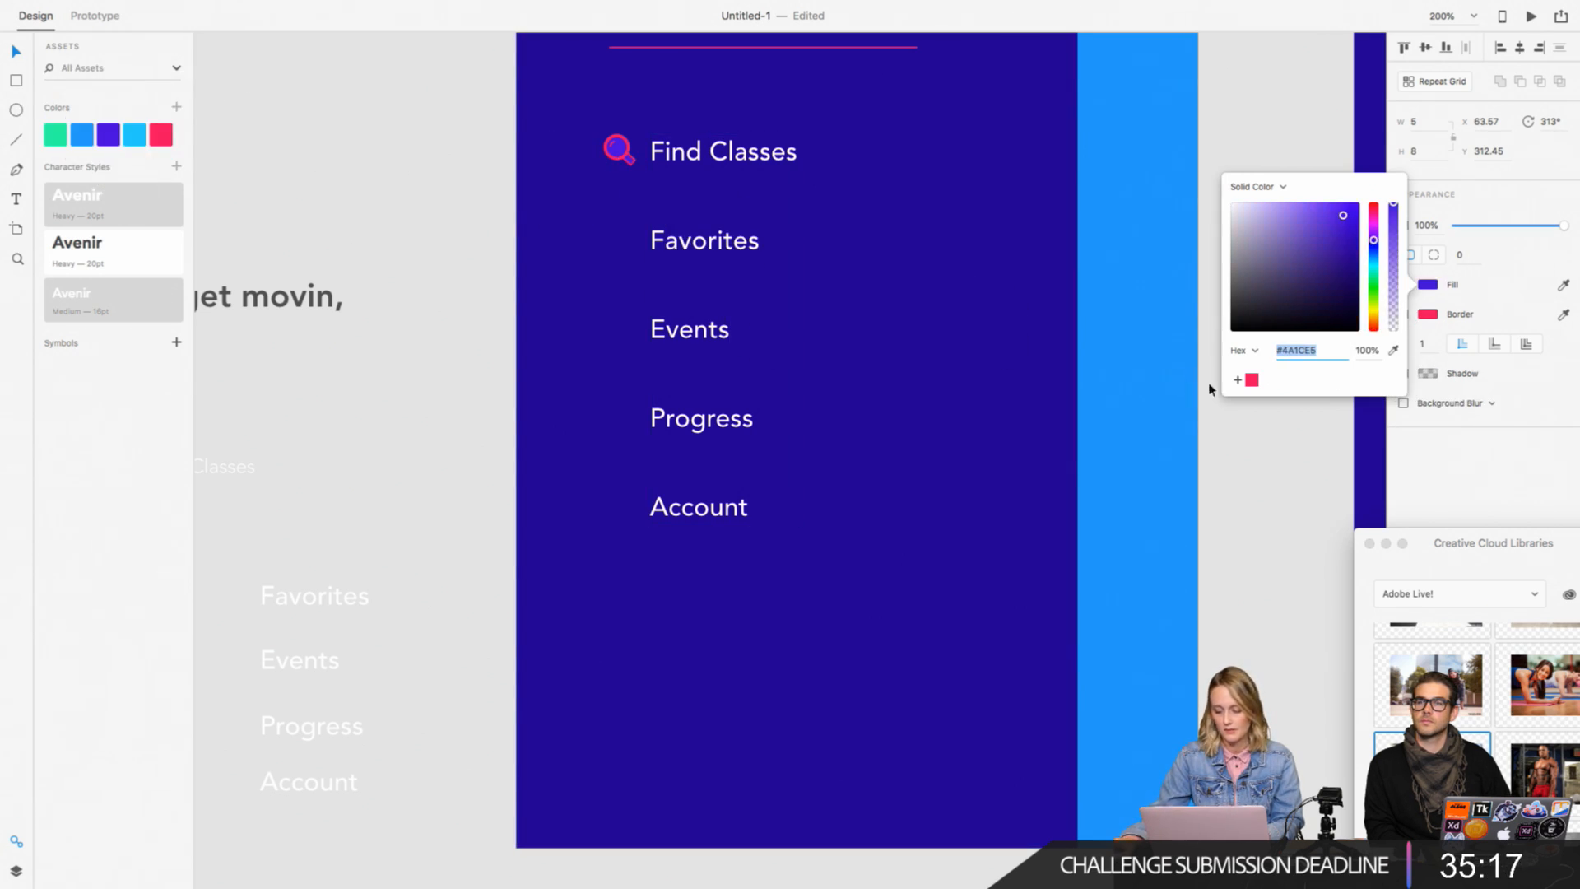
click(310, 152)
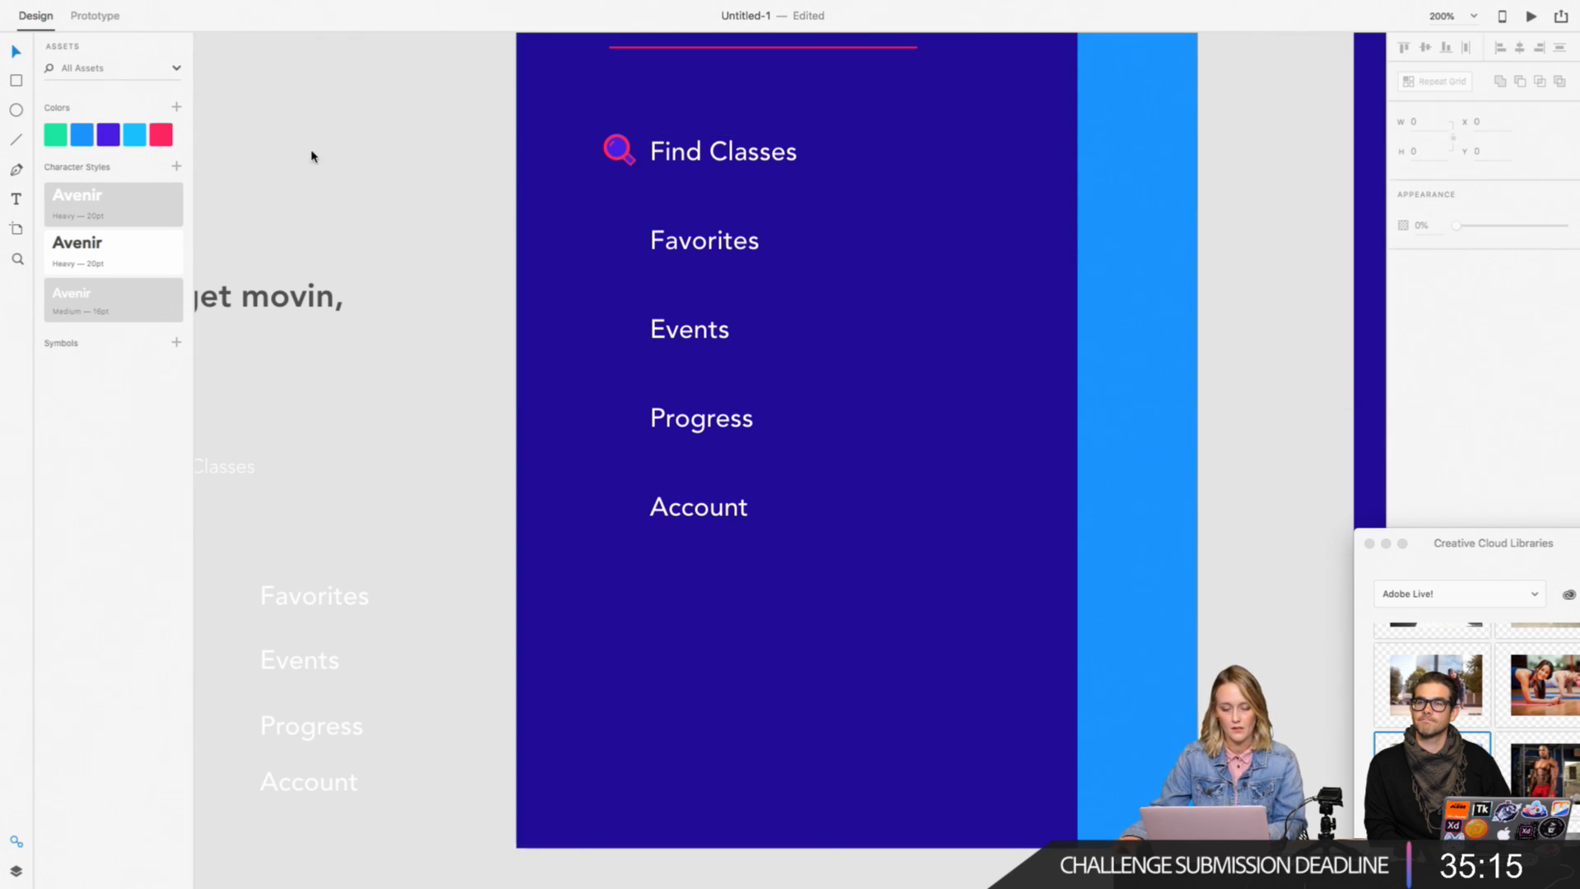
Step: Add the menu background's dark blue fill to the saved colours
scroll(673, 299, up, 2)
click(565, 207)
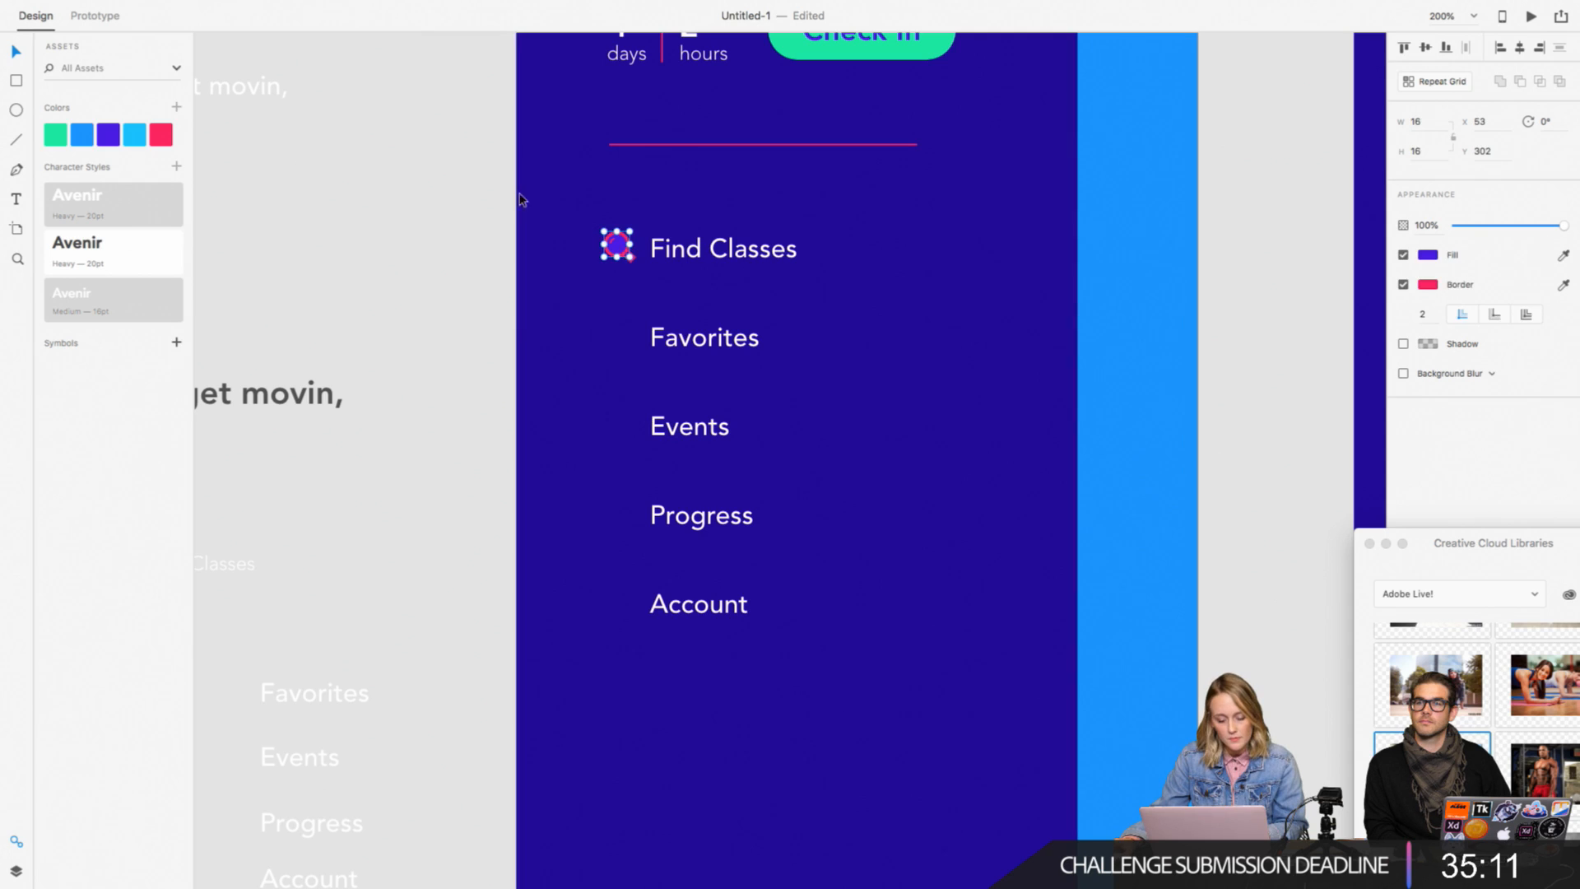
click(176, 107)
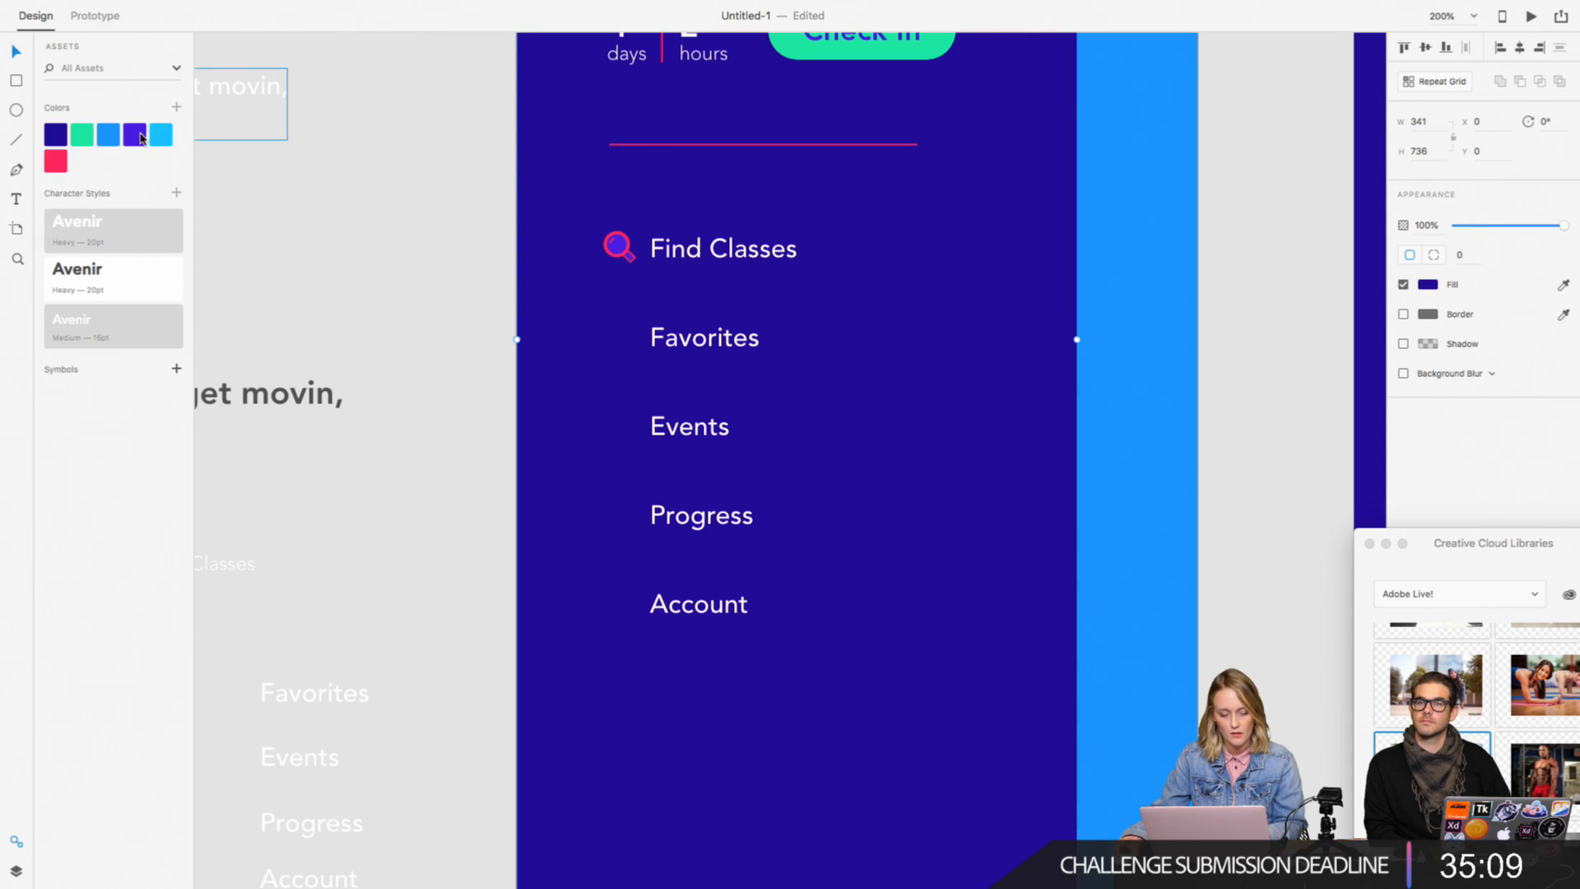
click(135, 137)
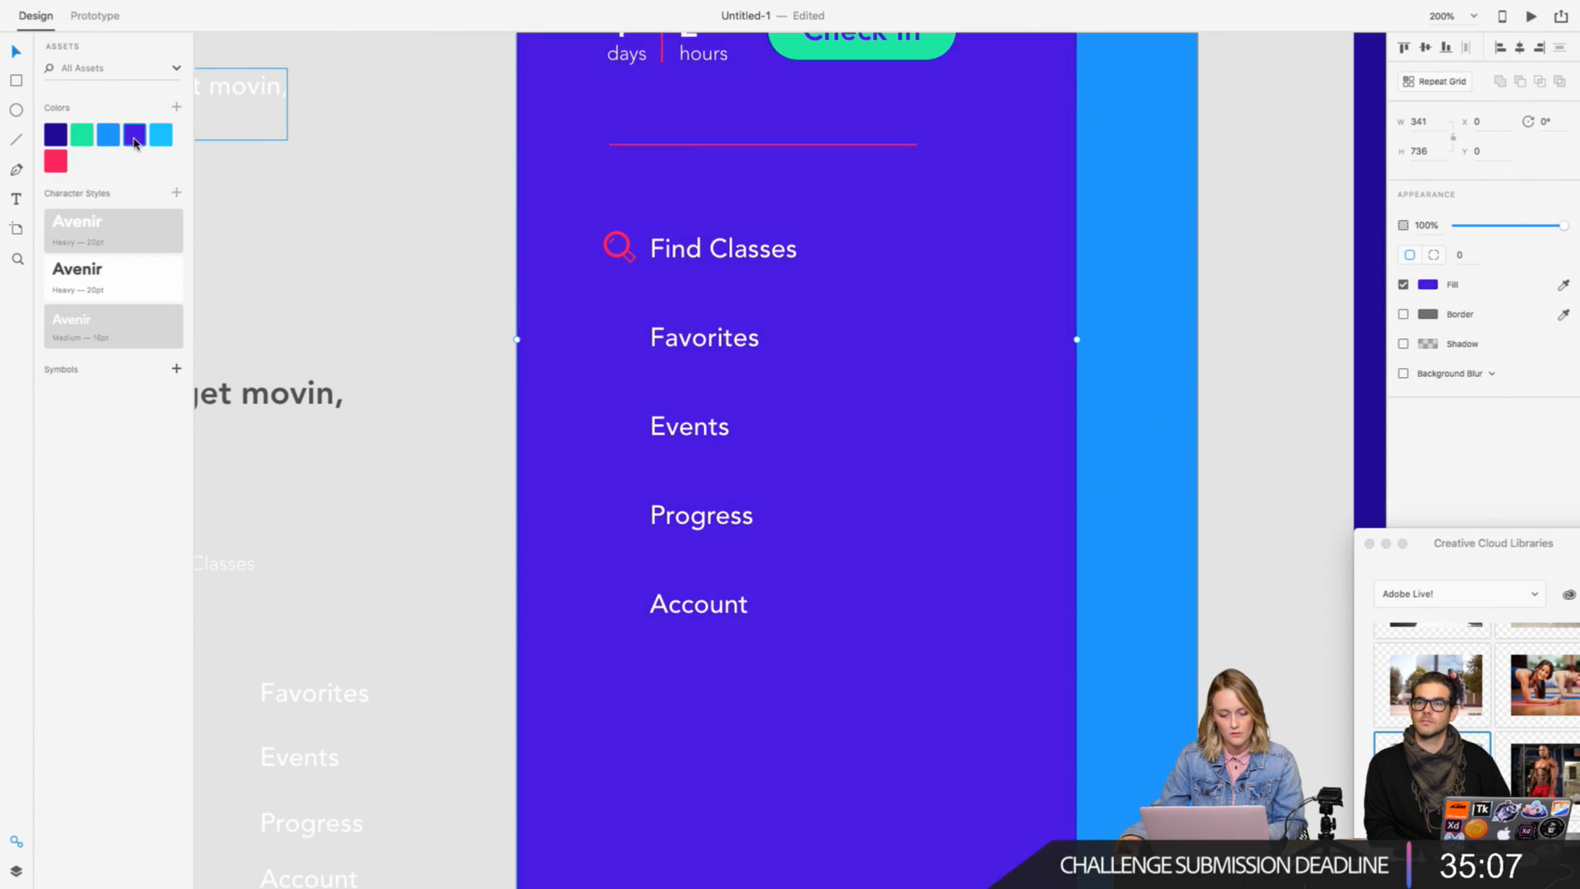
key(super+z)
Step: Change the magnifying glass circle's fill to the saved dark blue
click(619, 253)
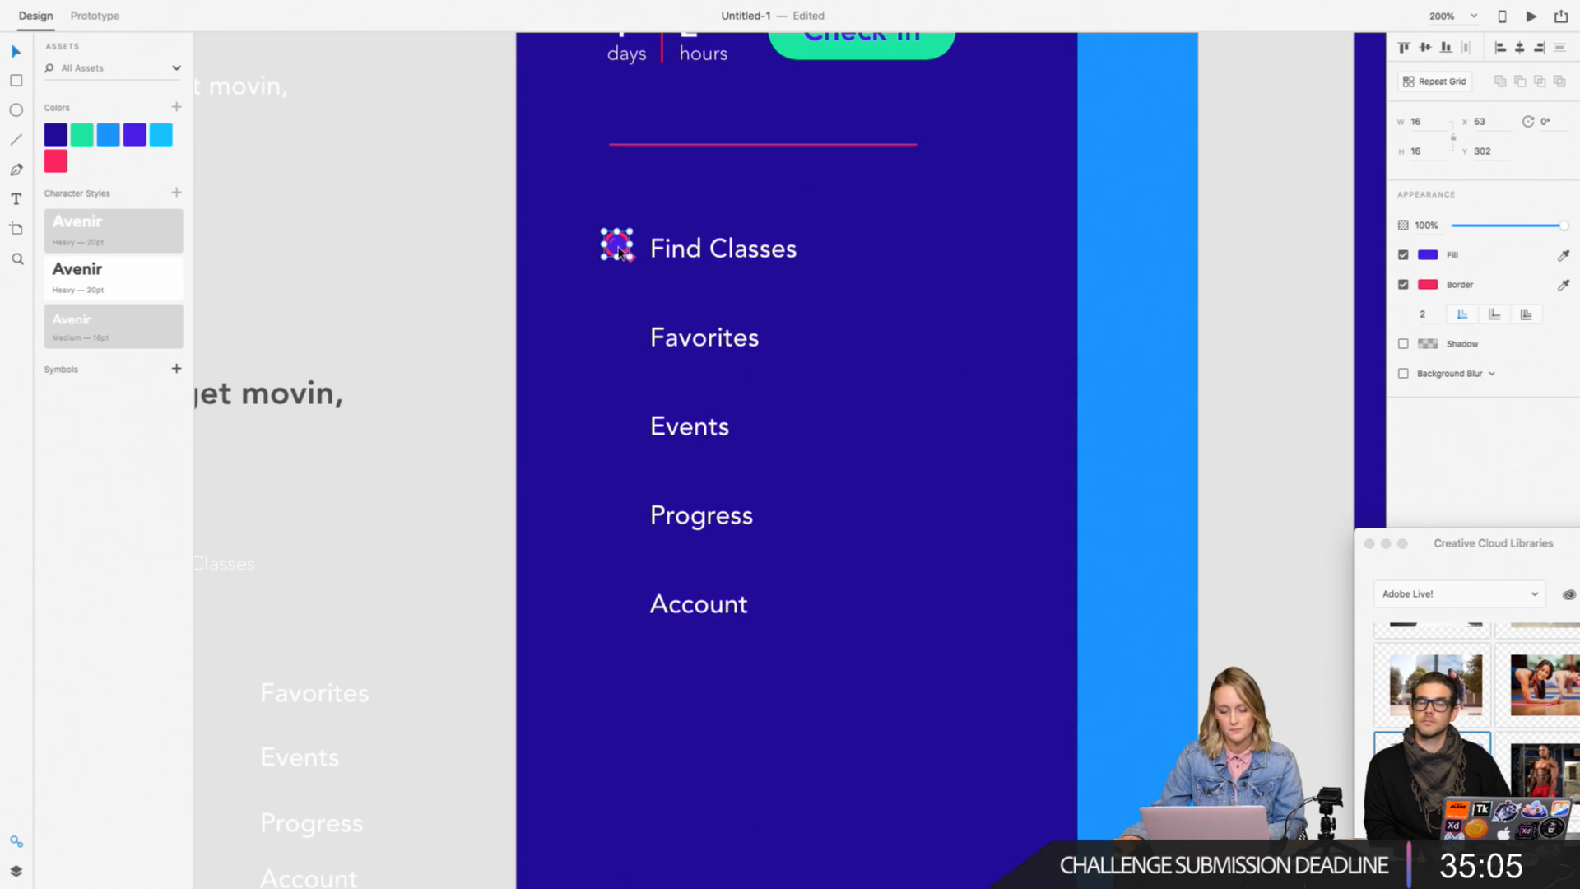
click(1427, 258)
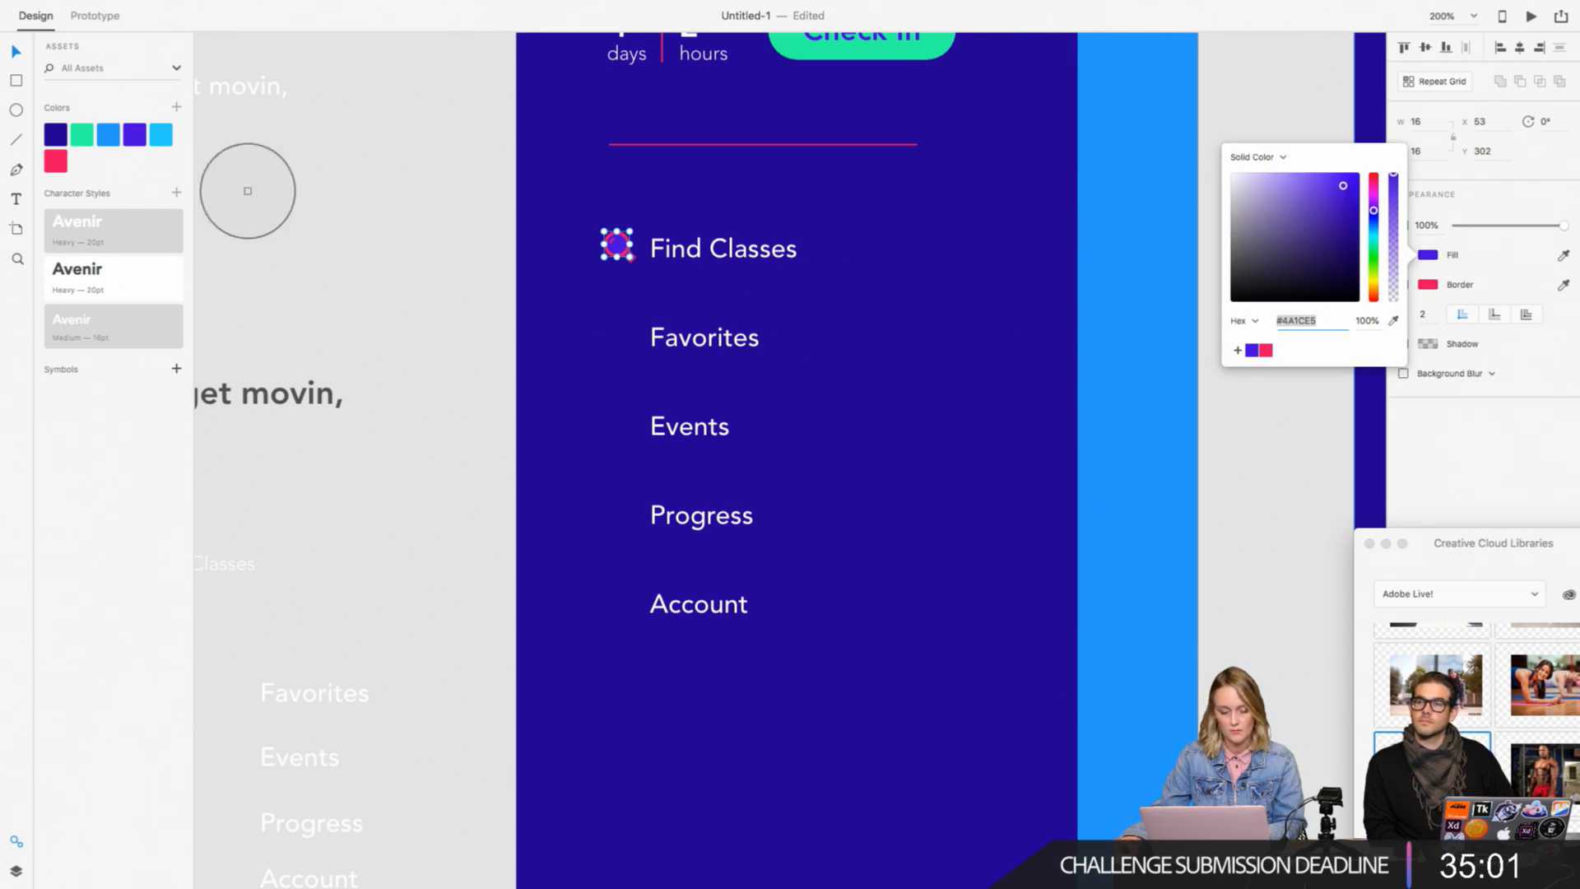
click(55, 134)
click(641, 271)
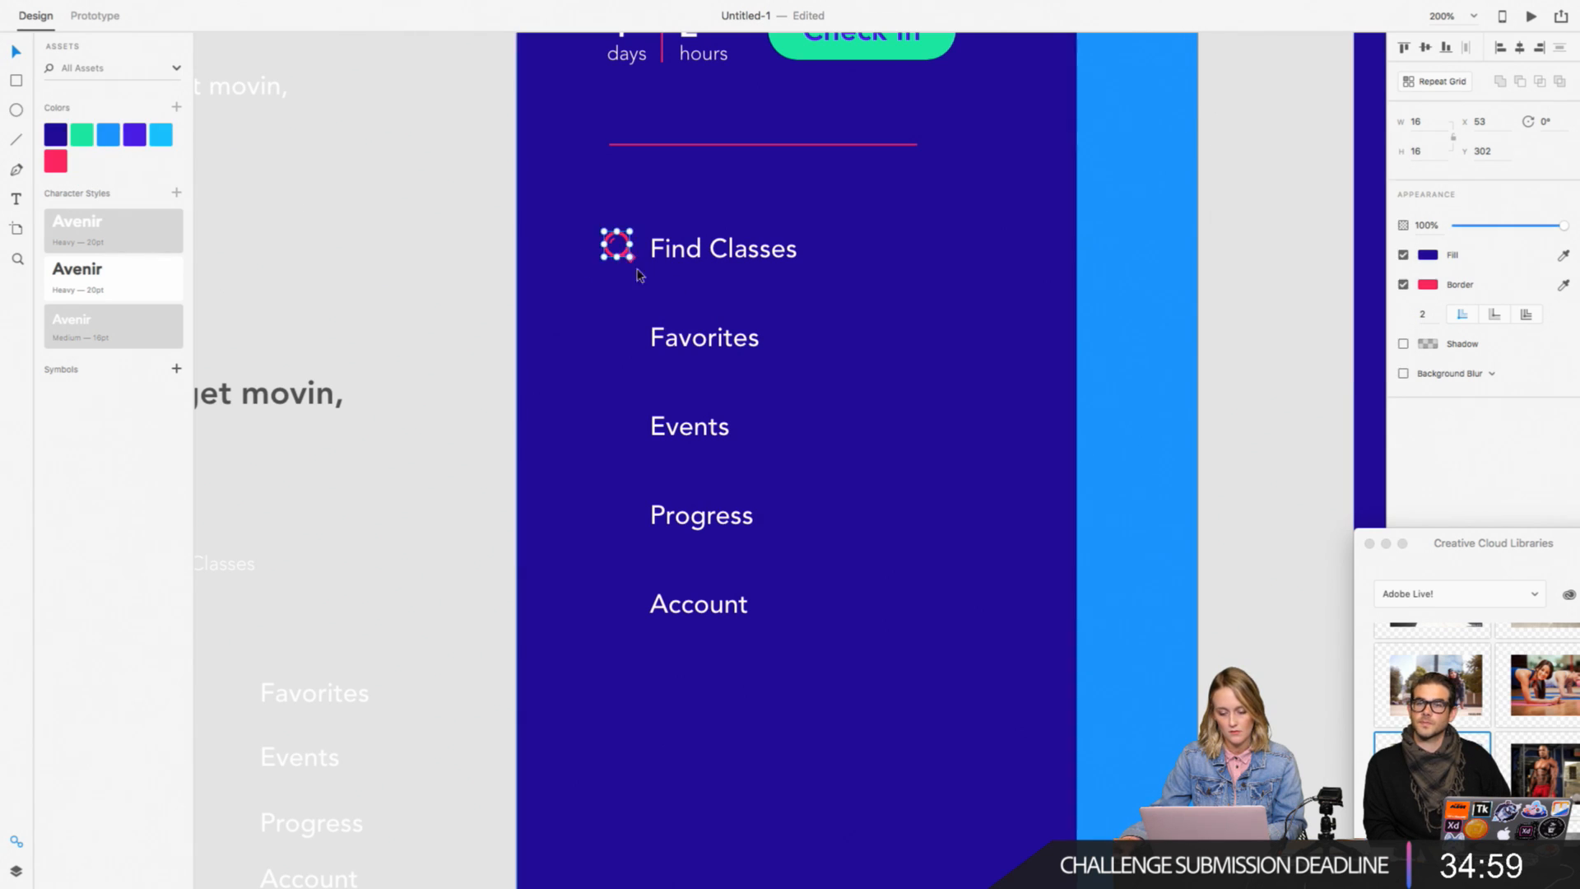
click(396, 268)
Step: Match the magnifying glass handle's fill to the saved dark blue using the eyedropper
key(super+equal)
scroll(396, 270, up, 2)
scroll(396, 268, up, 5)
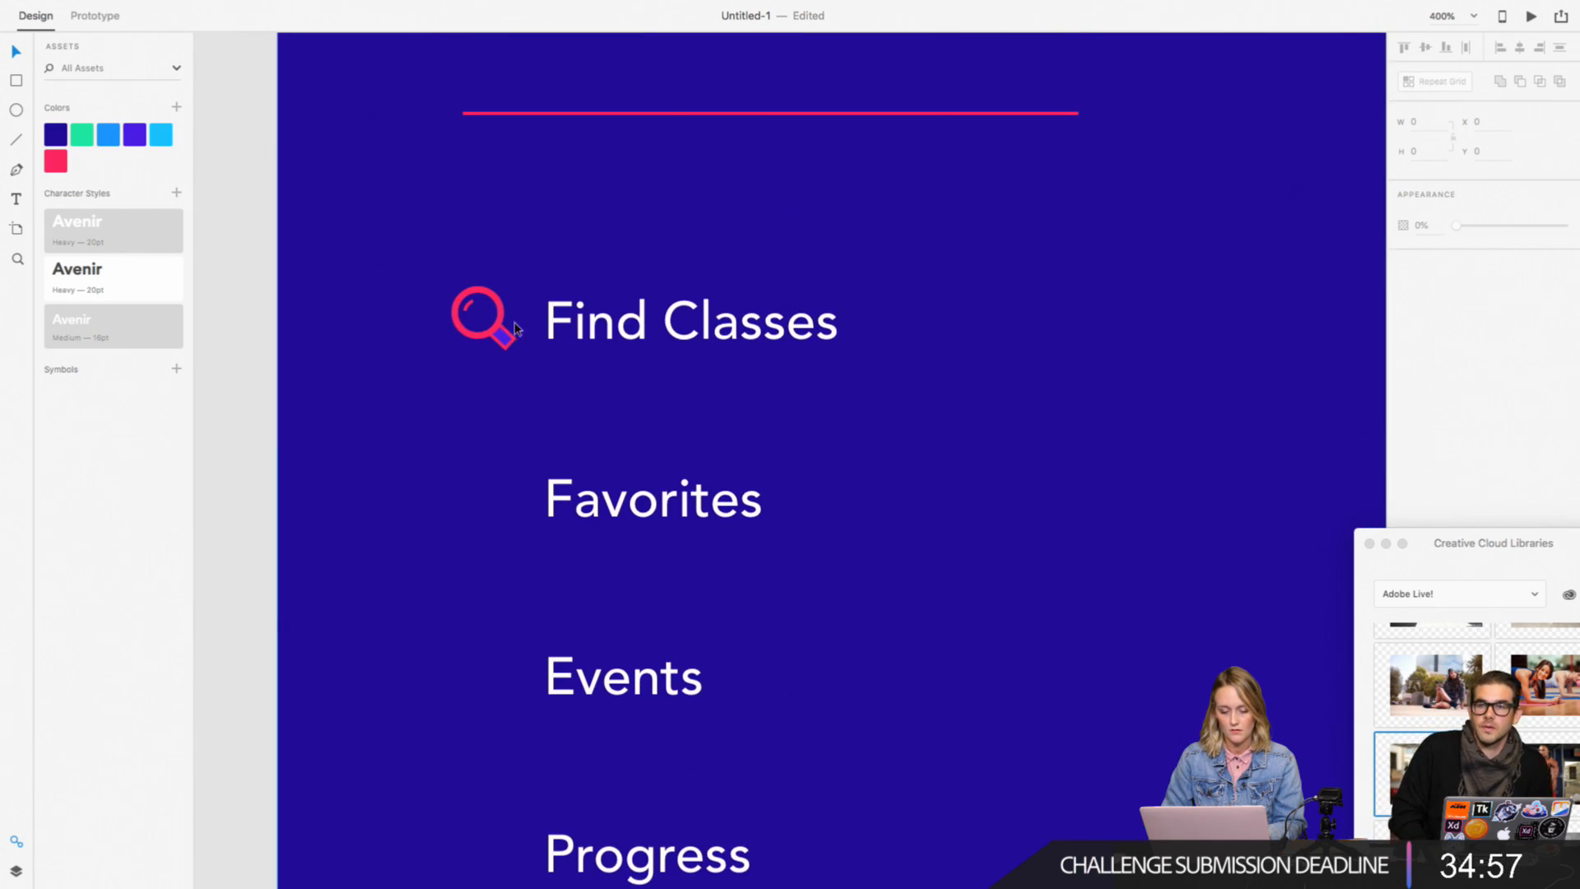
click(502, 336)
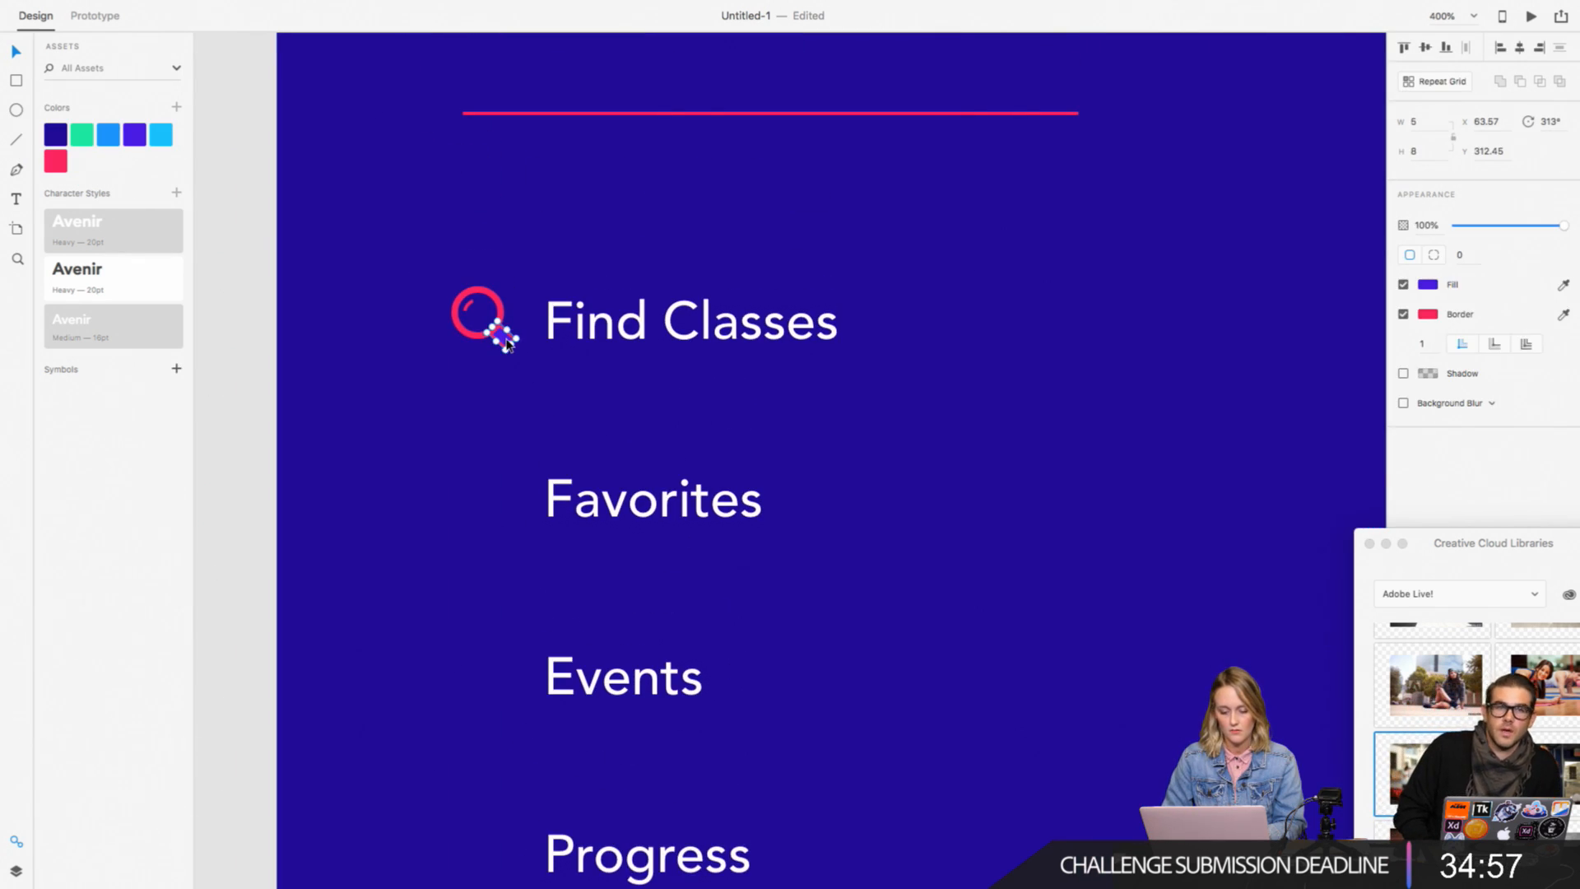
click(1564, 285)
click(60, 143)
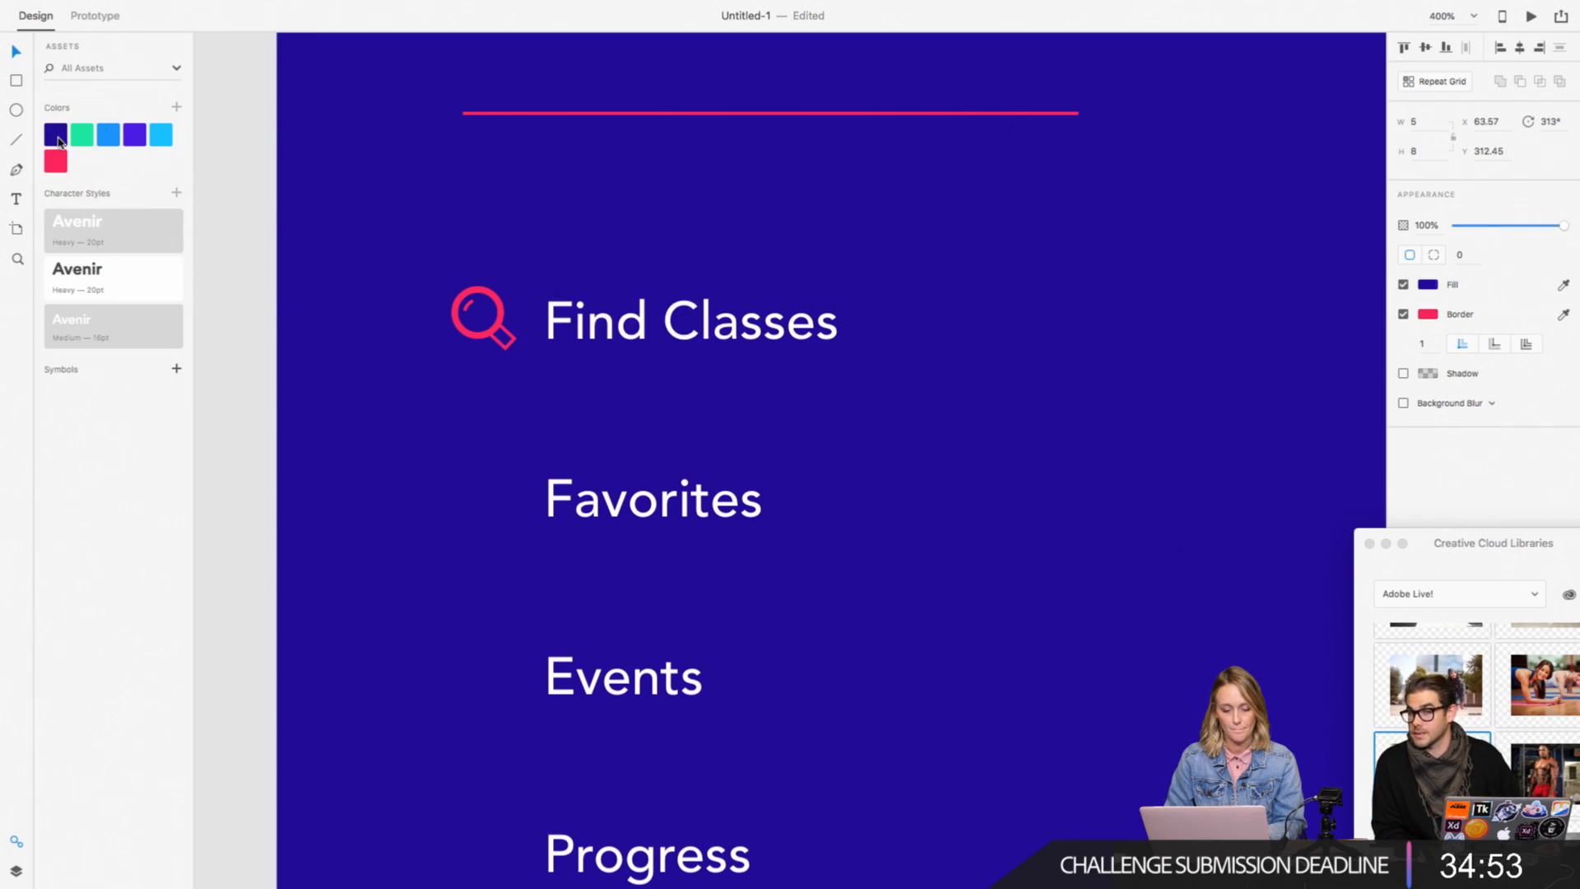
click(234, 141)
Step: Draw a circle about 26 by 26 on the pasteboard beside the menu artboard, level with the Find Classes item
key(super+minus)
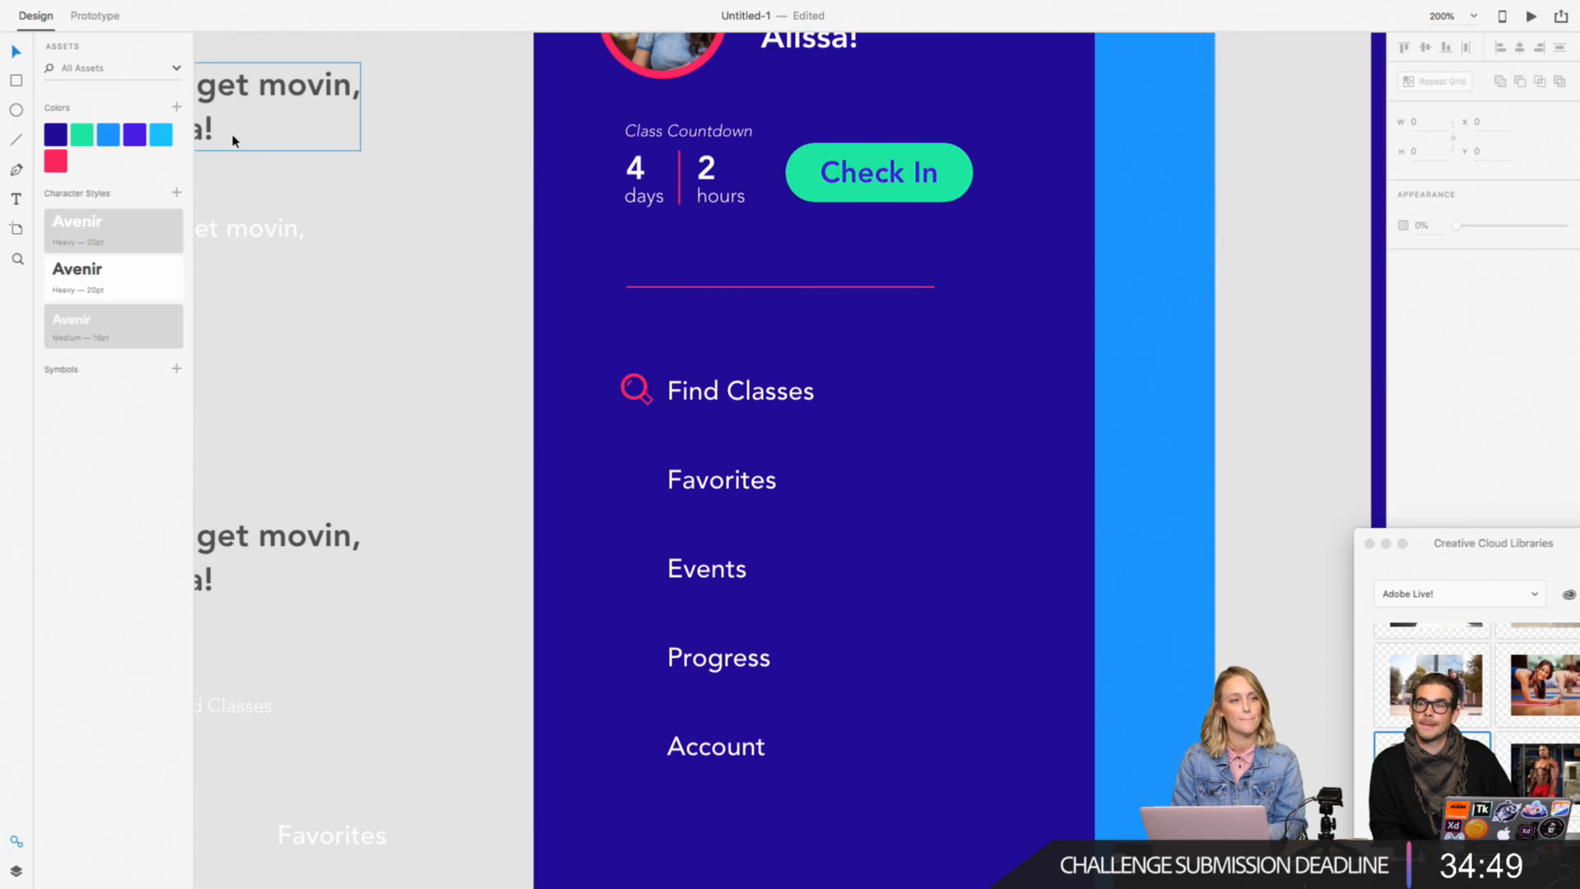
key(super+minus)
key(super+equal)
key(super+equal)
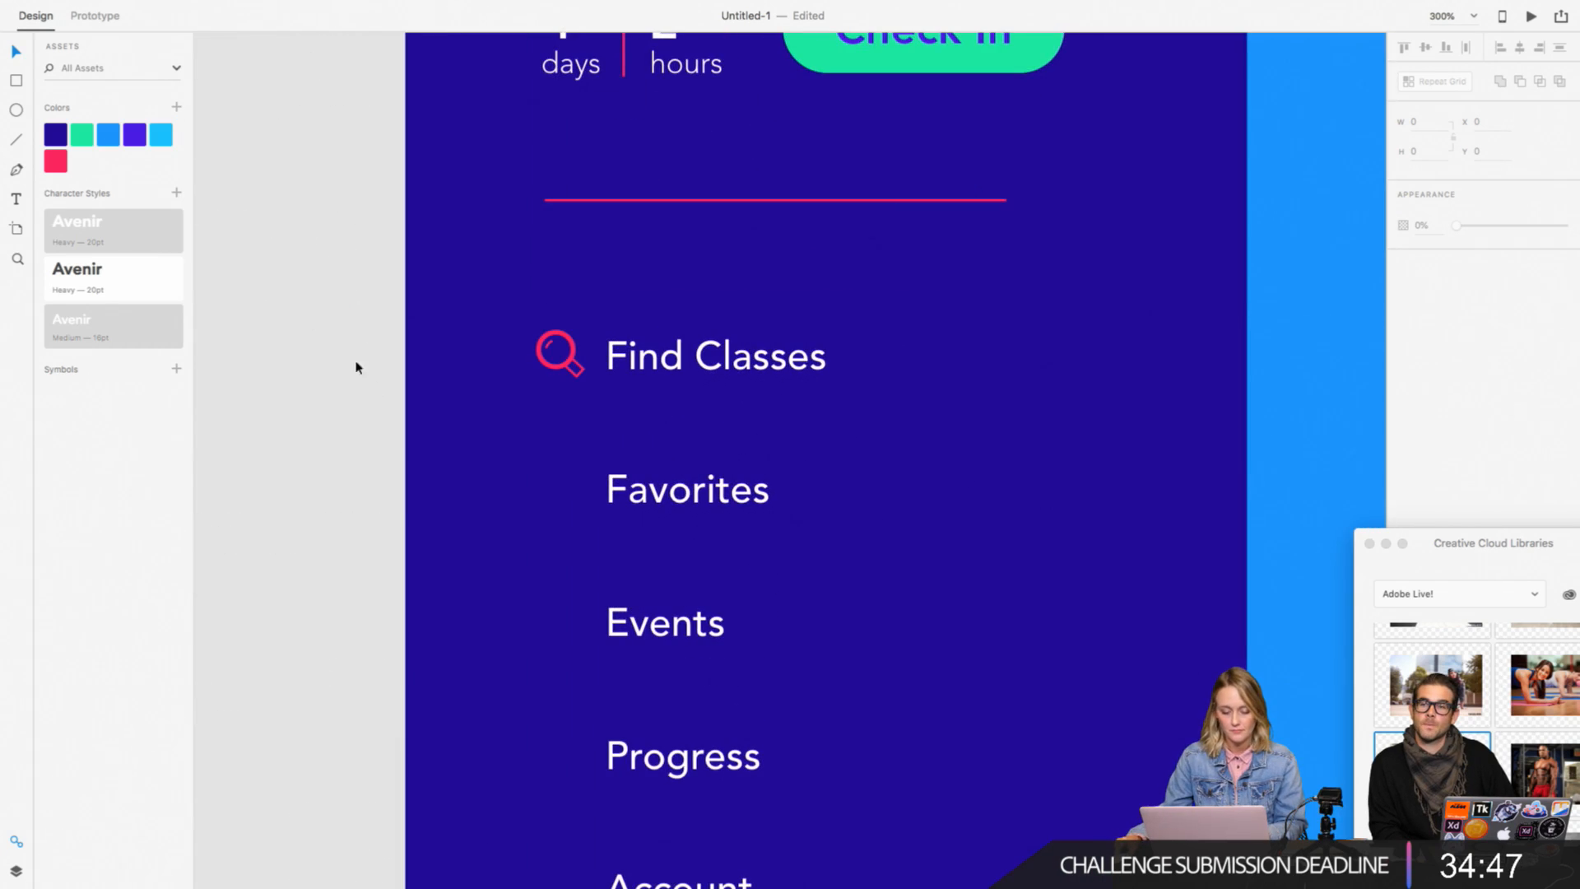
scroll(357, 367, down, 3)
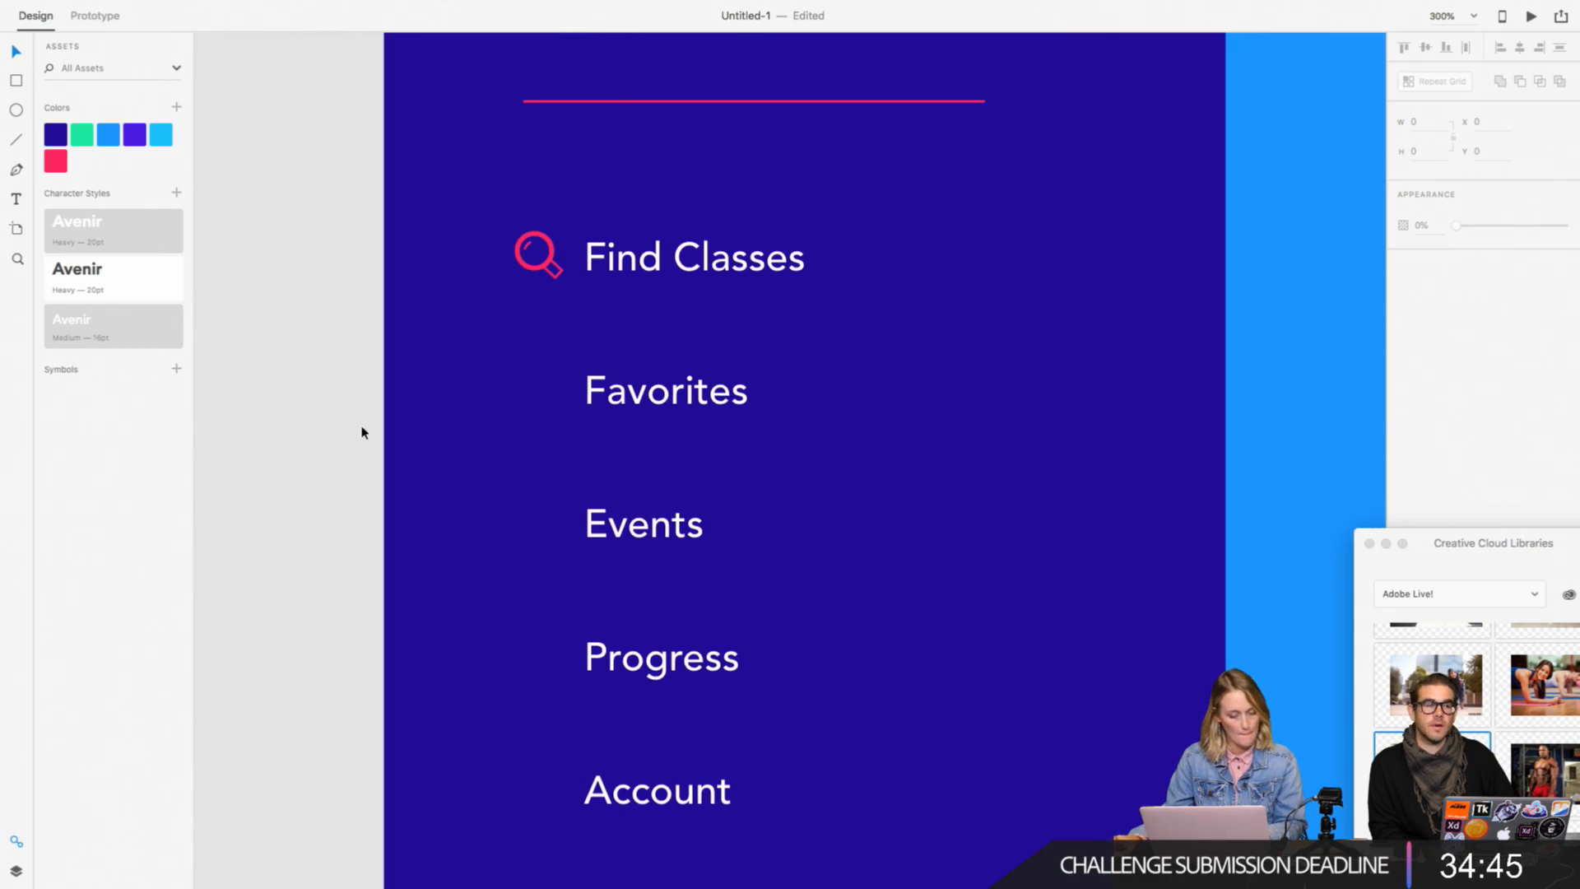
click(16, 110)
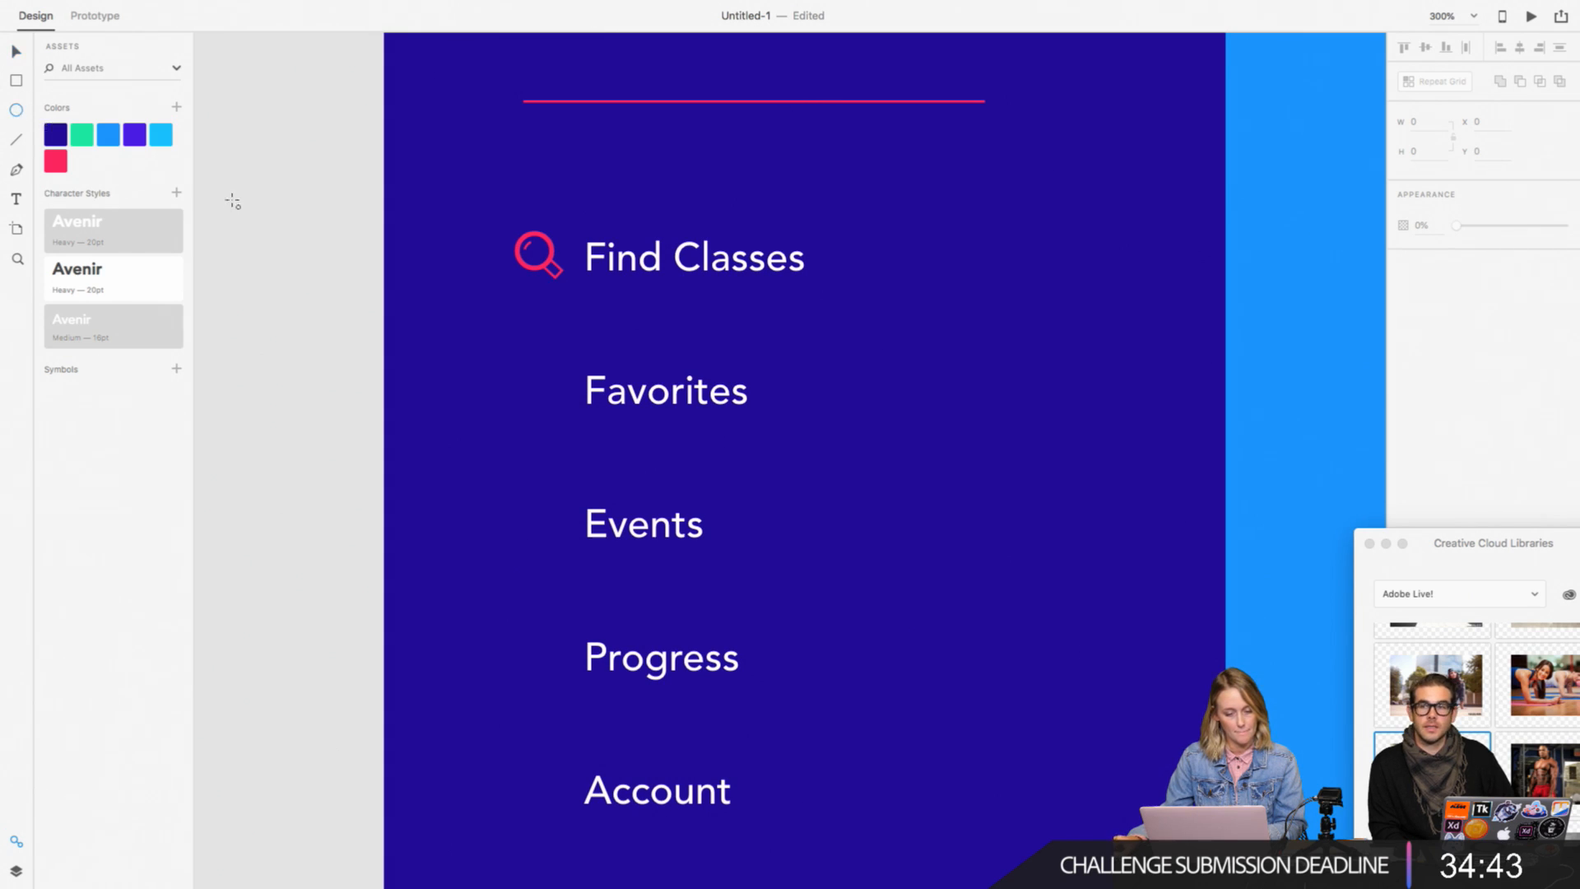
drag(222, 181, 287, 262)
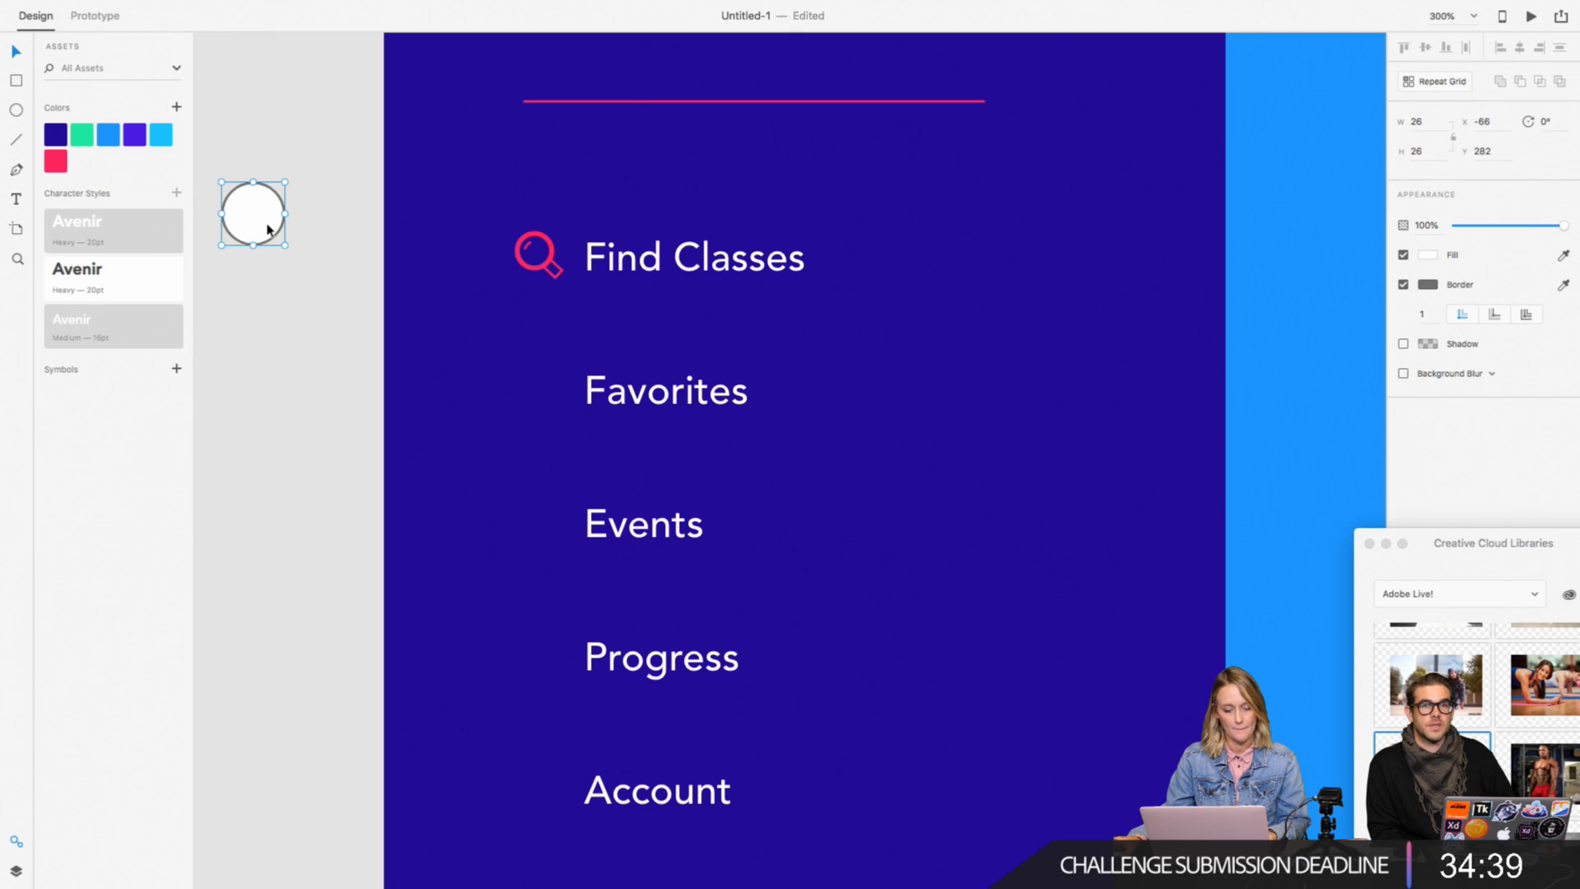
Step: Sharpen the circle's lowest anchor and pull it down to form a teardrop about 34.5 tall, and remove its border
double_click(258, 222)
double_click(253, 246)
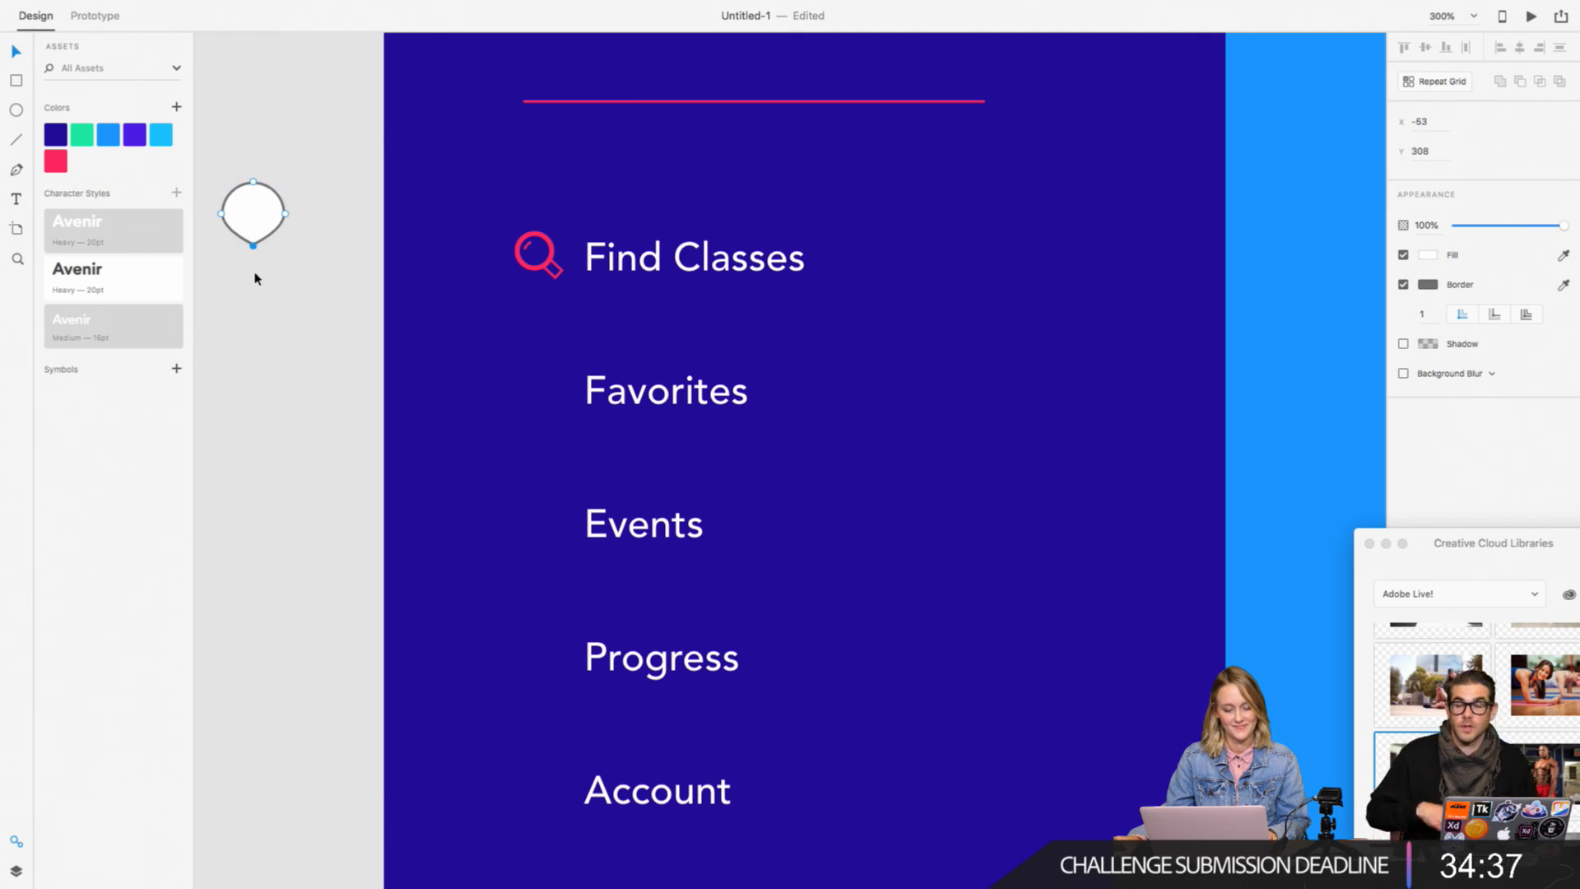
drag(252, 246, 253, 266)
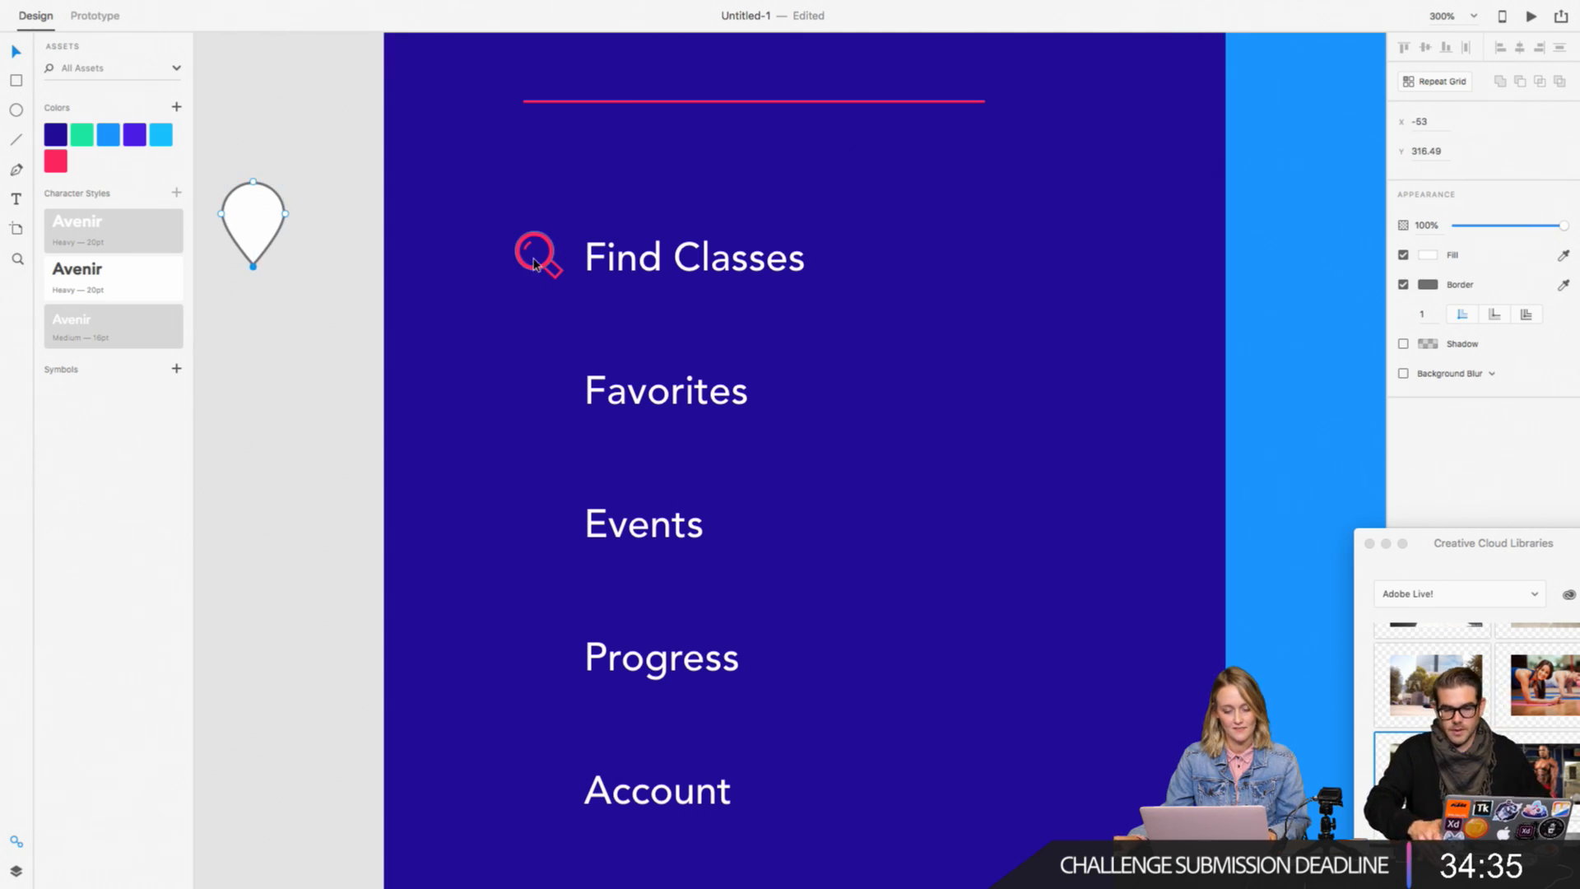
click(1403, 284)
scroll(300, 221, left, 3)
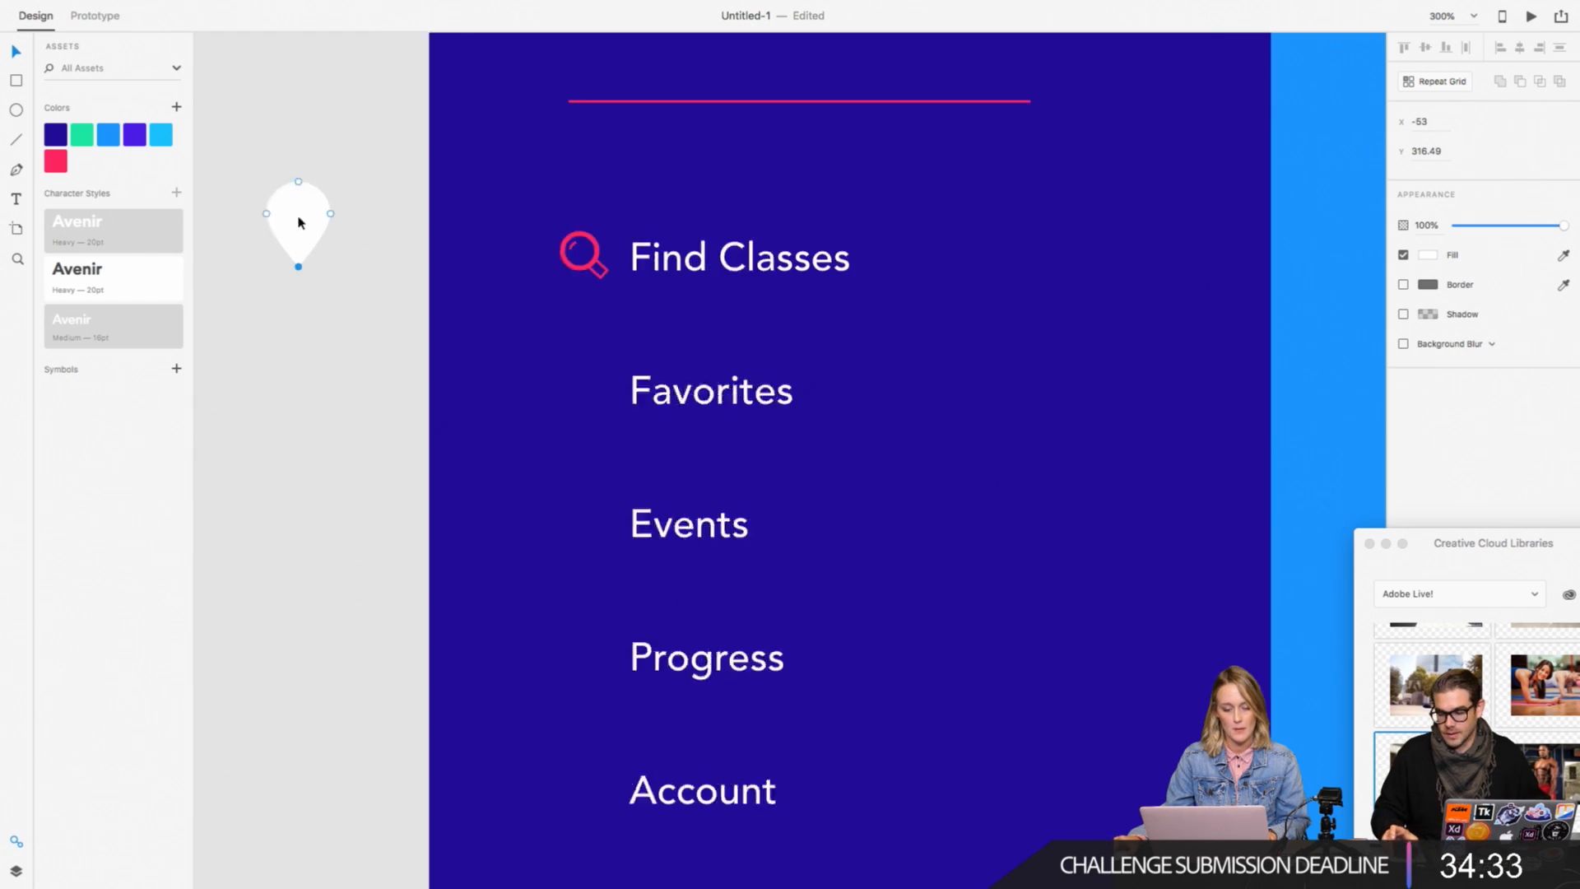
Step: Try tilting the teardrop to about 333° and place a duplicate of it alongside, toward the menu artboard
key(super+equal)
scroll(299, 222, up, 3)
scroll(299, 223, left, 3)
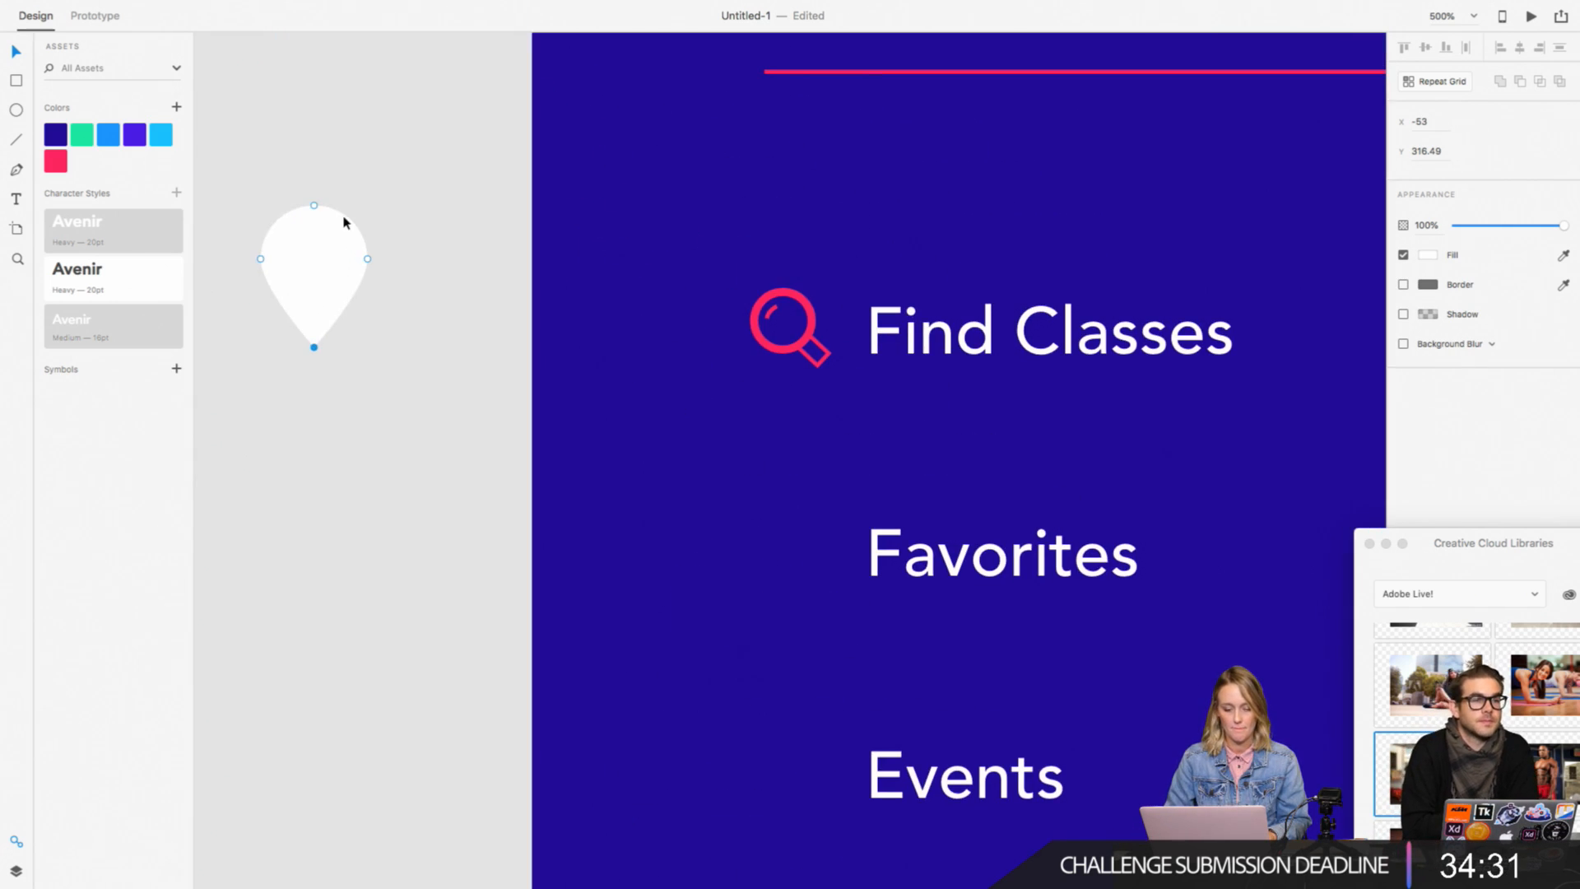
click(329, 309)
click(330, 308)
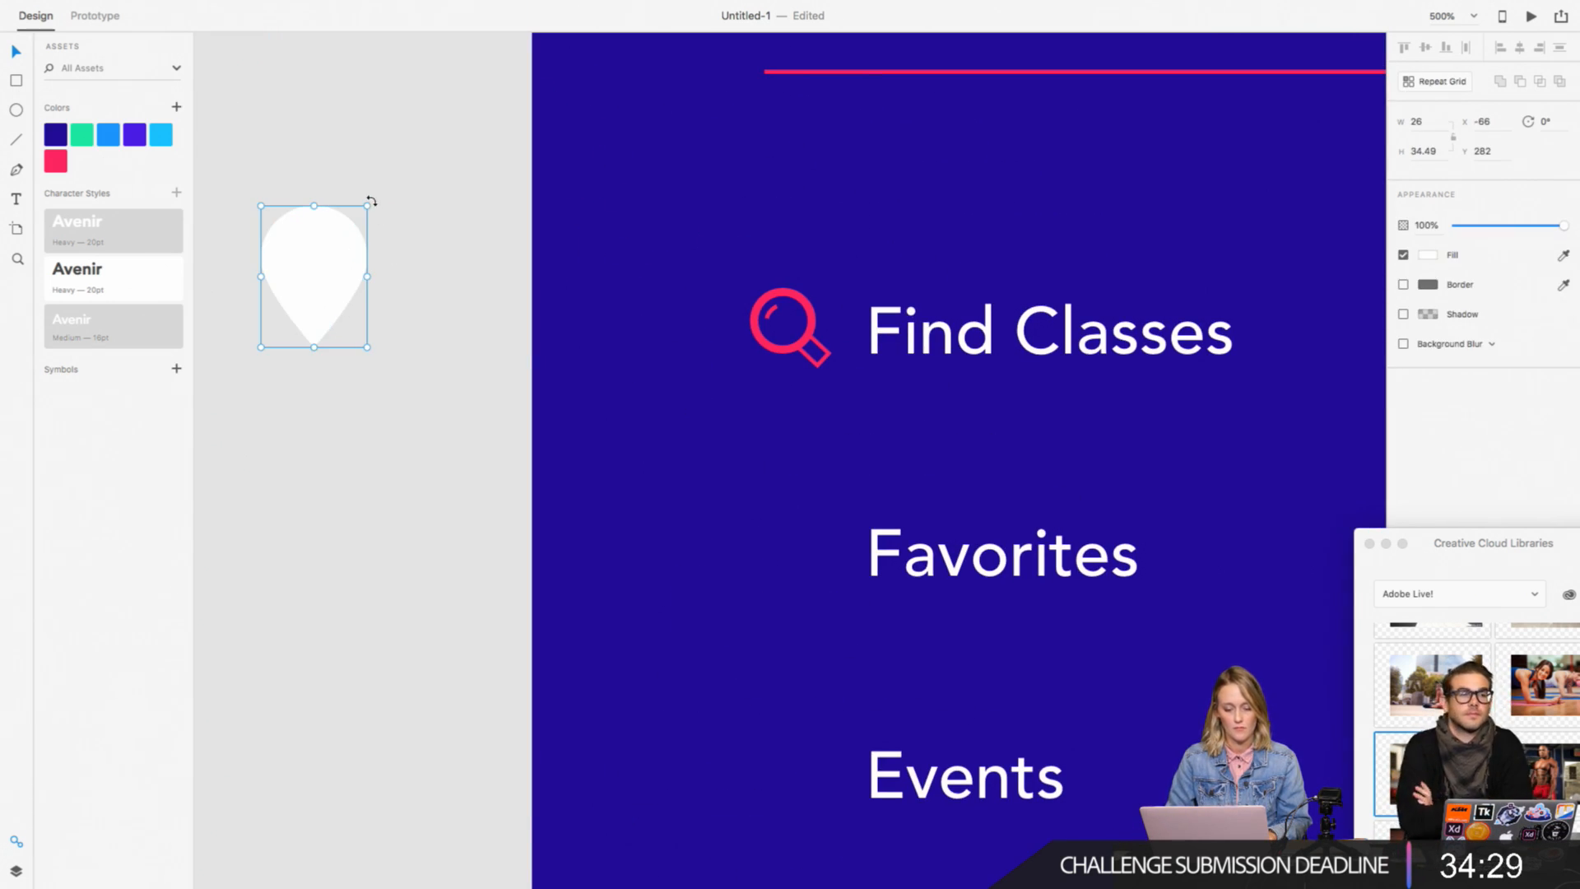
drag(373, 200, 329, 184)
drag(293, 261, 441, 266)
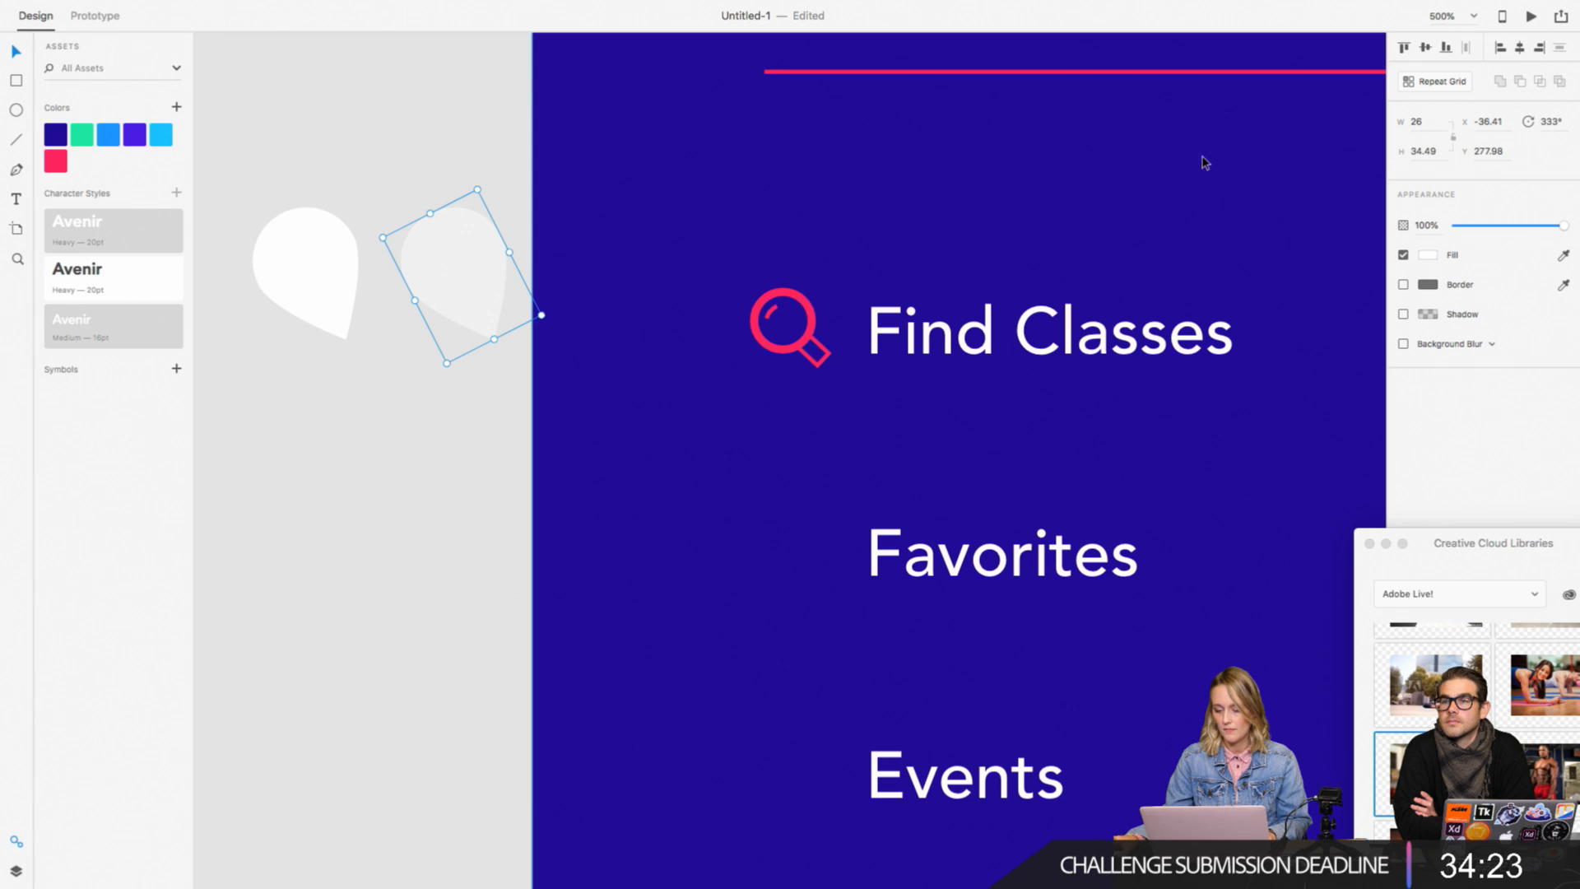
Step: Try grouping the duplicated teardrop and deleting it, and undo both changes
scroll(423, 274, up, 1)
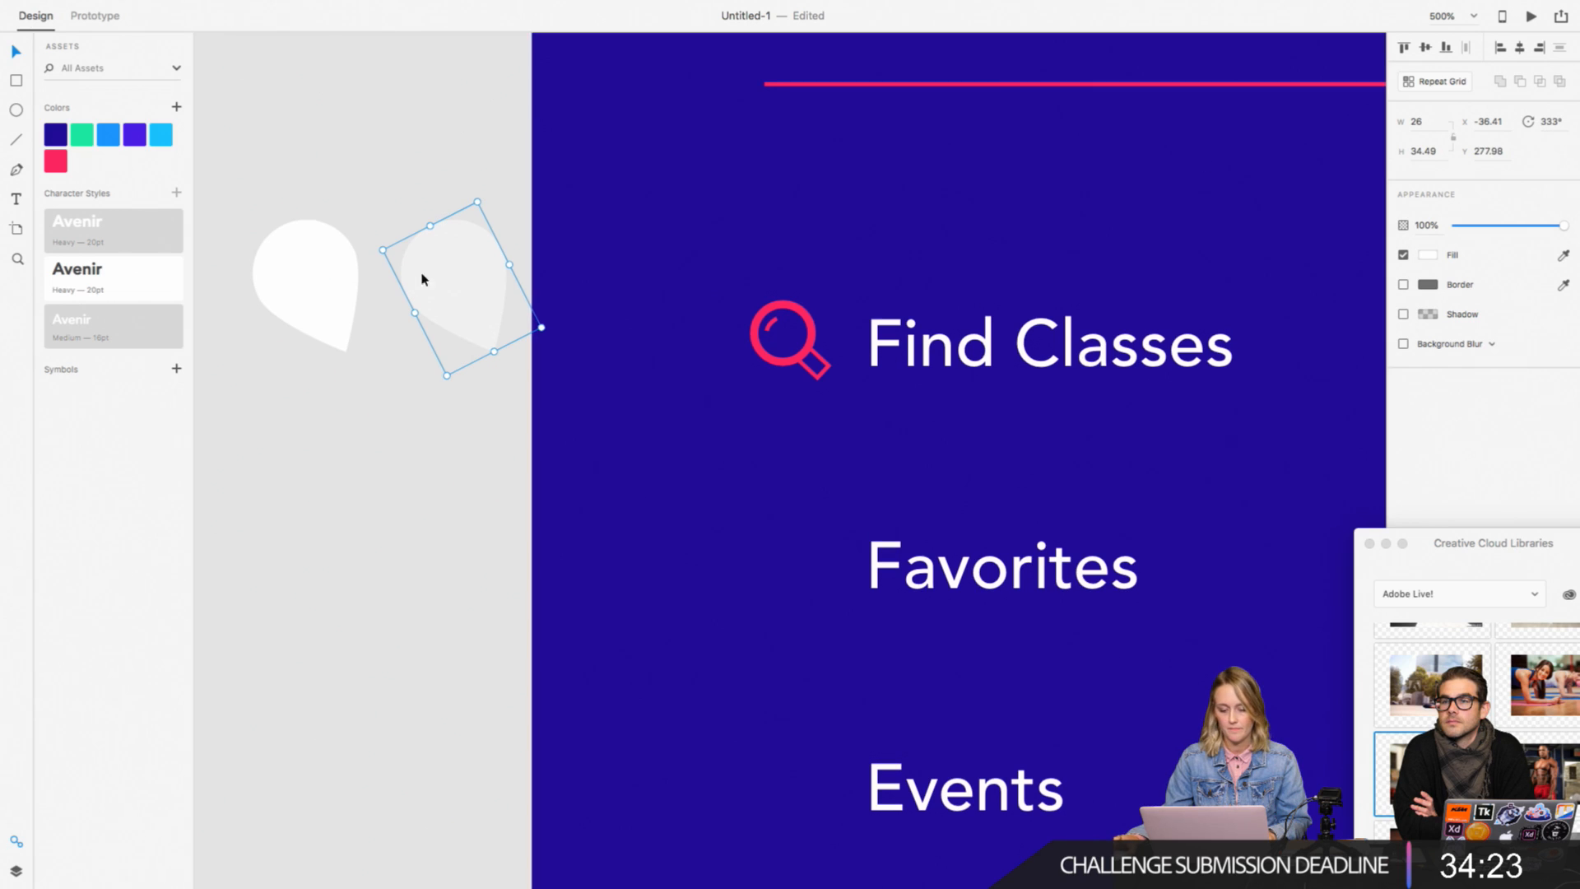
right_click(492, 308)
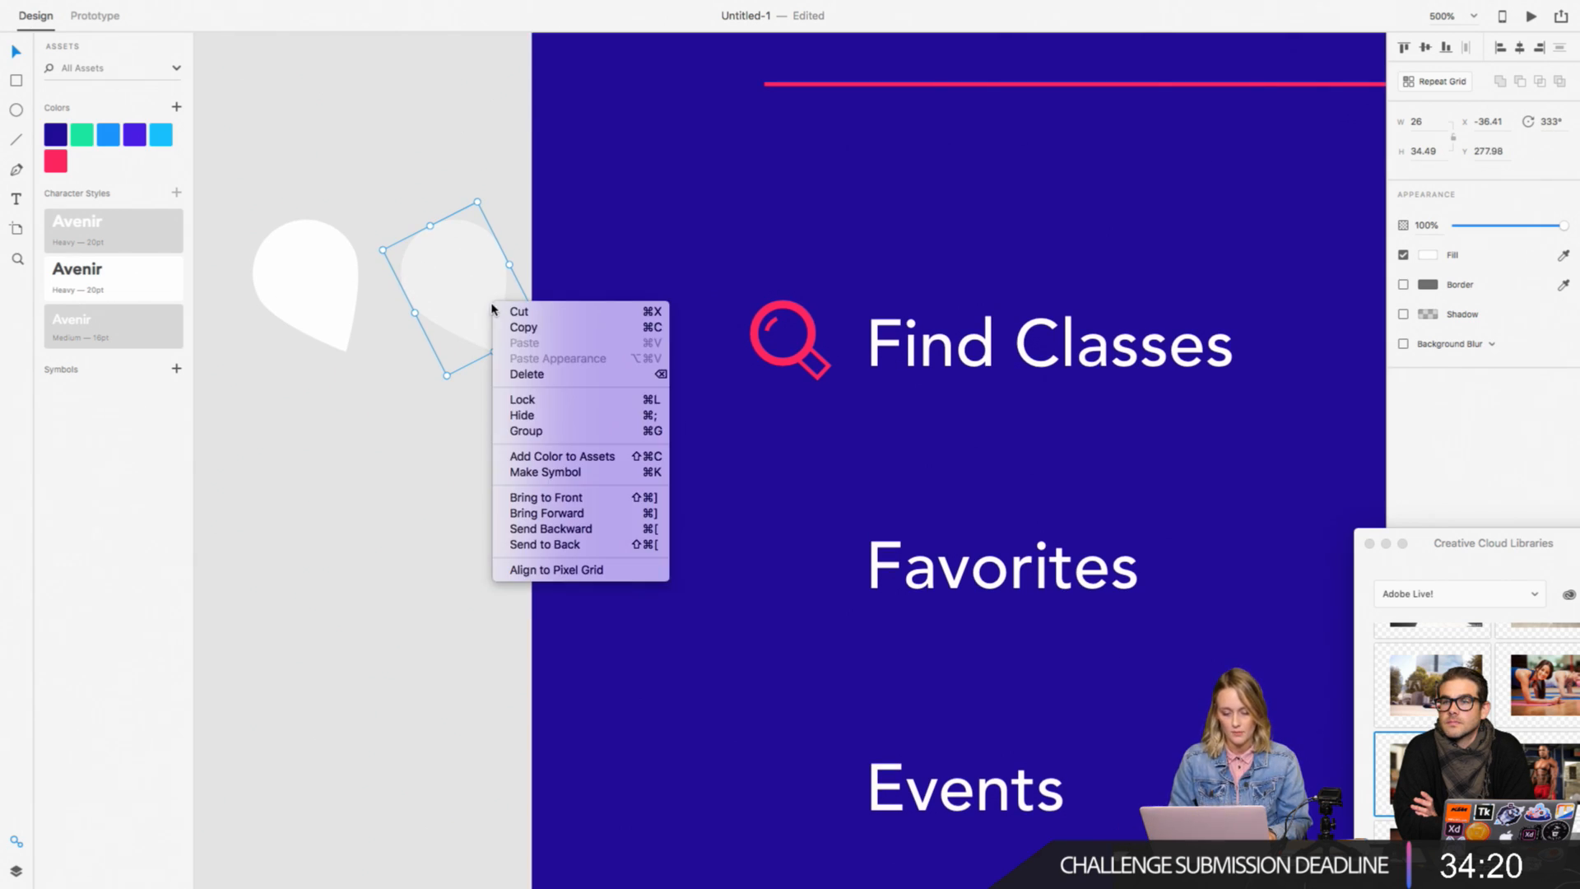
click(529, 432)
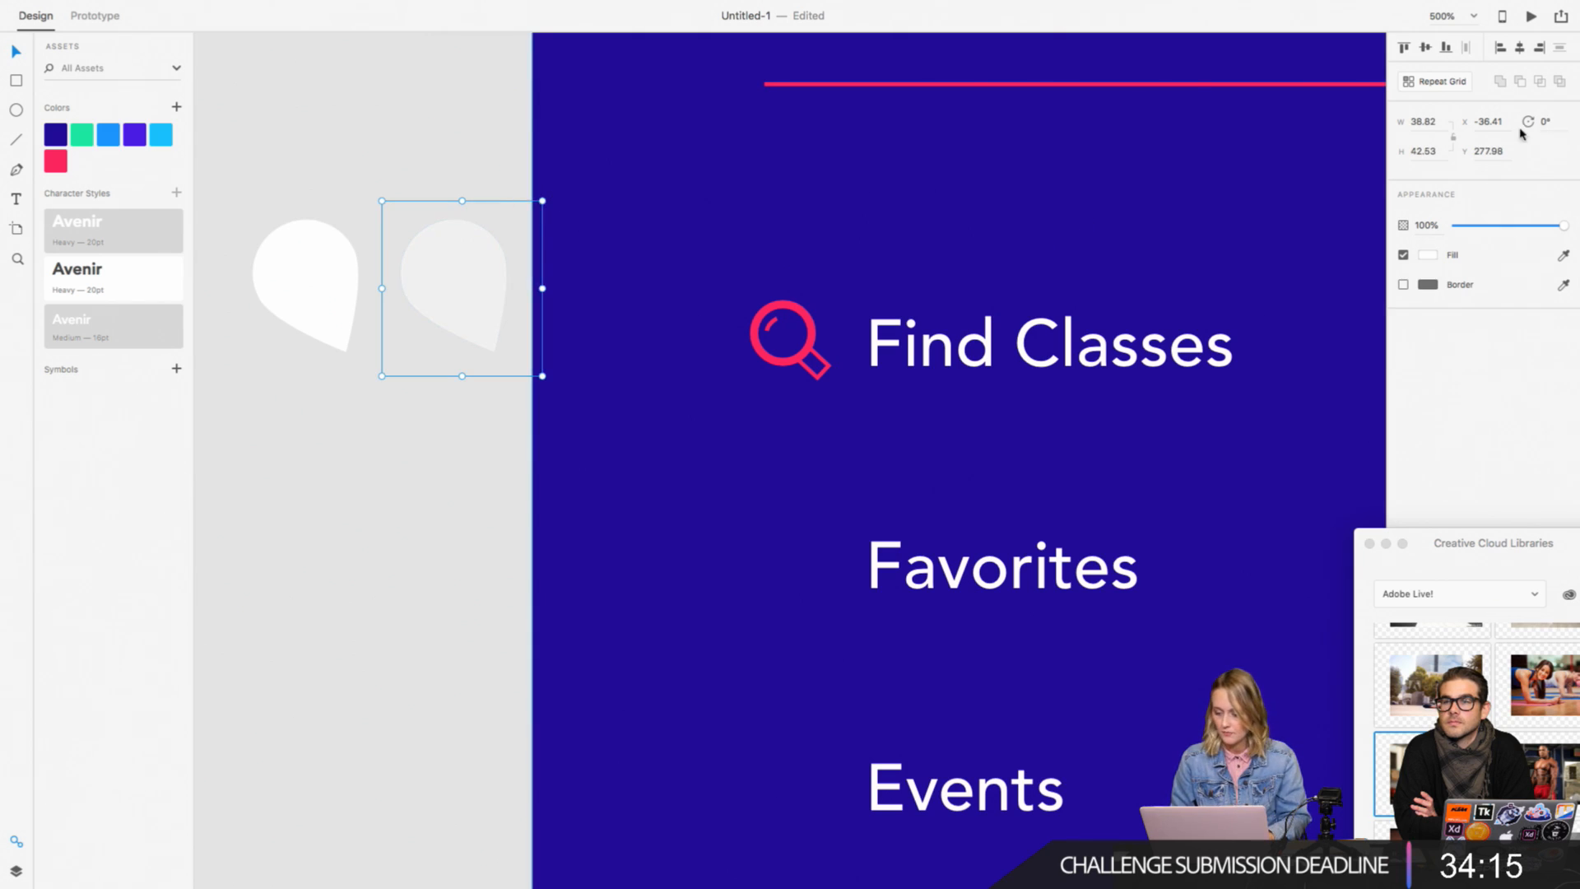
key(Delete)
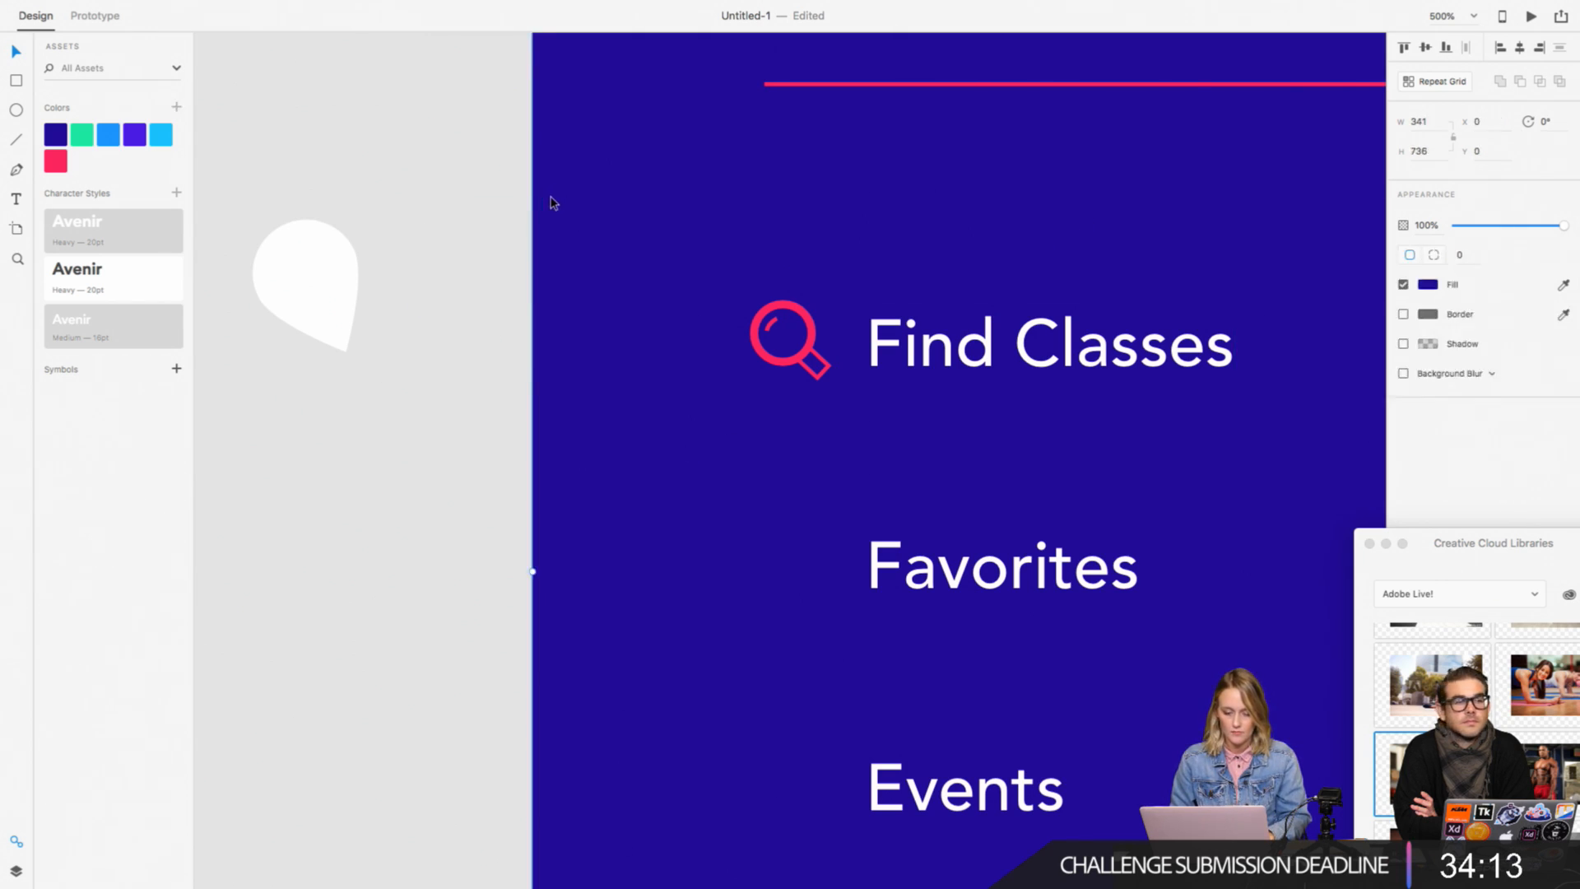
key(super+z)
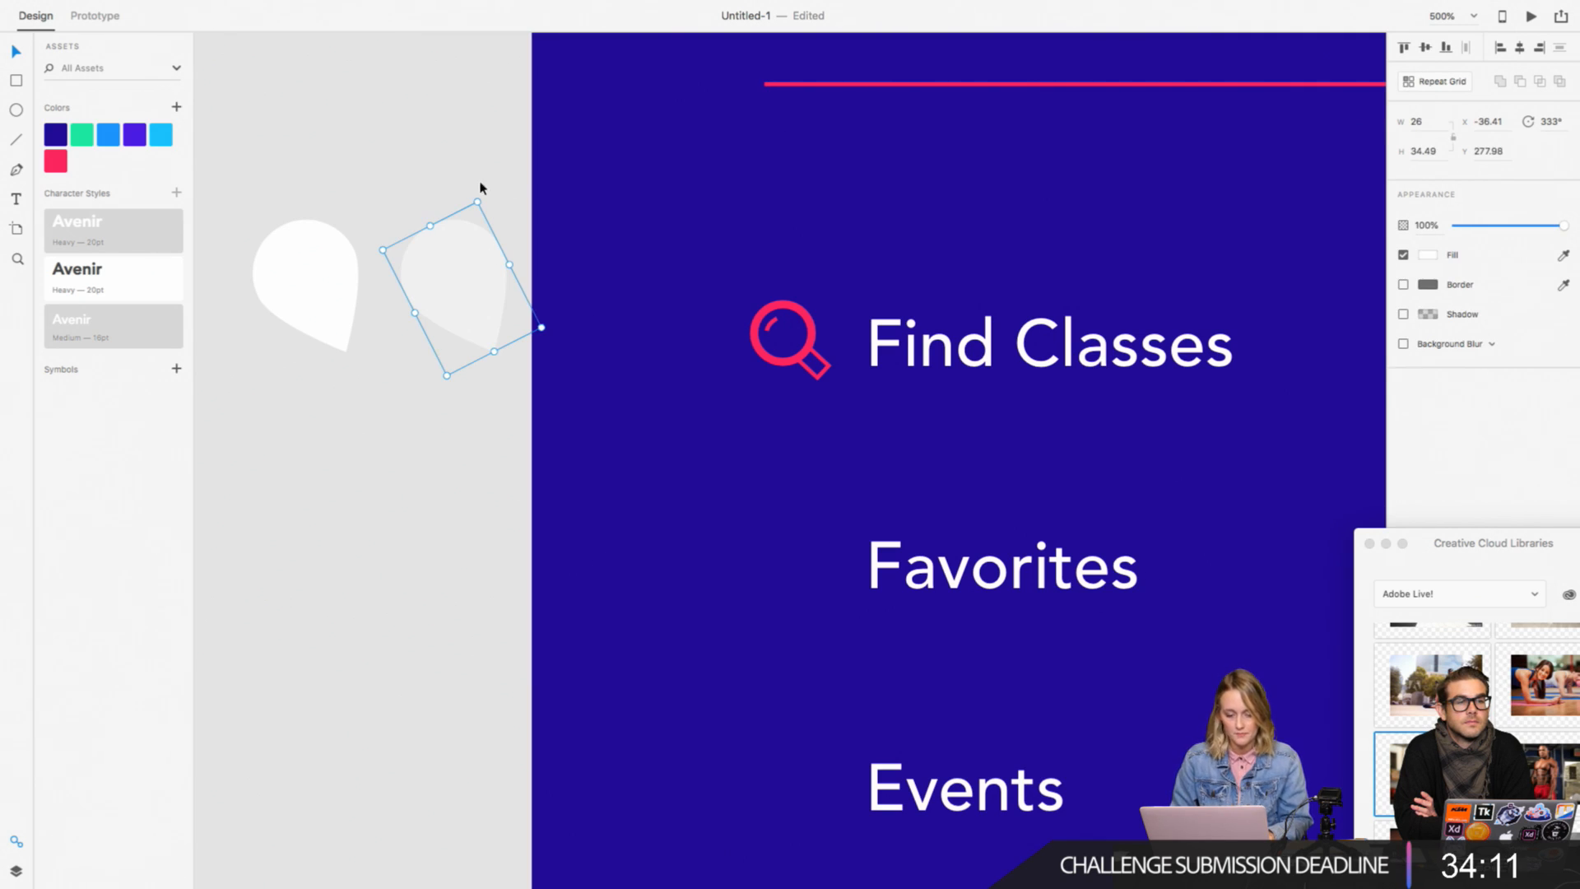
Step: Try rotating the duplicate to 30° and moving it over the original, and undo back to the single upright teardrop
drag(586, 241, 592, 250)
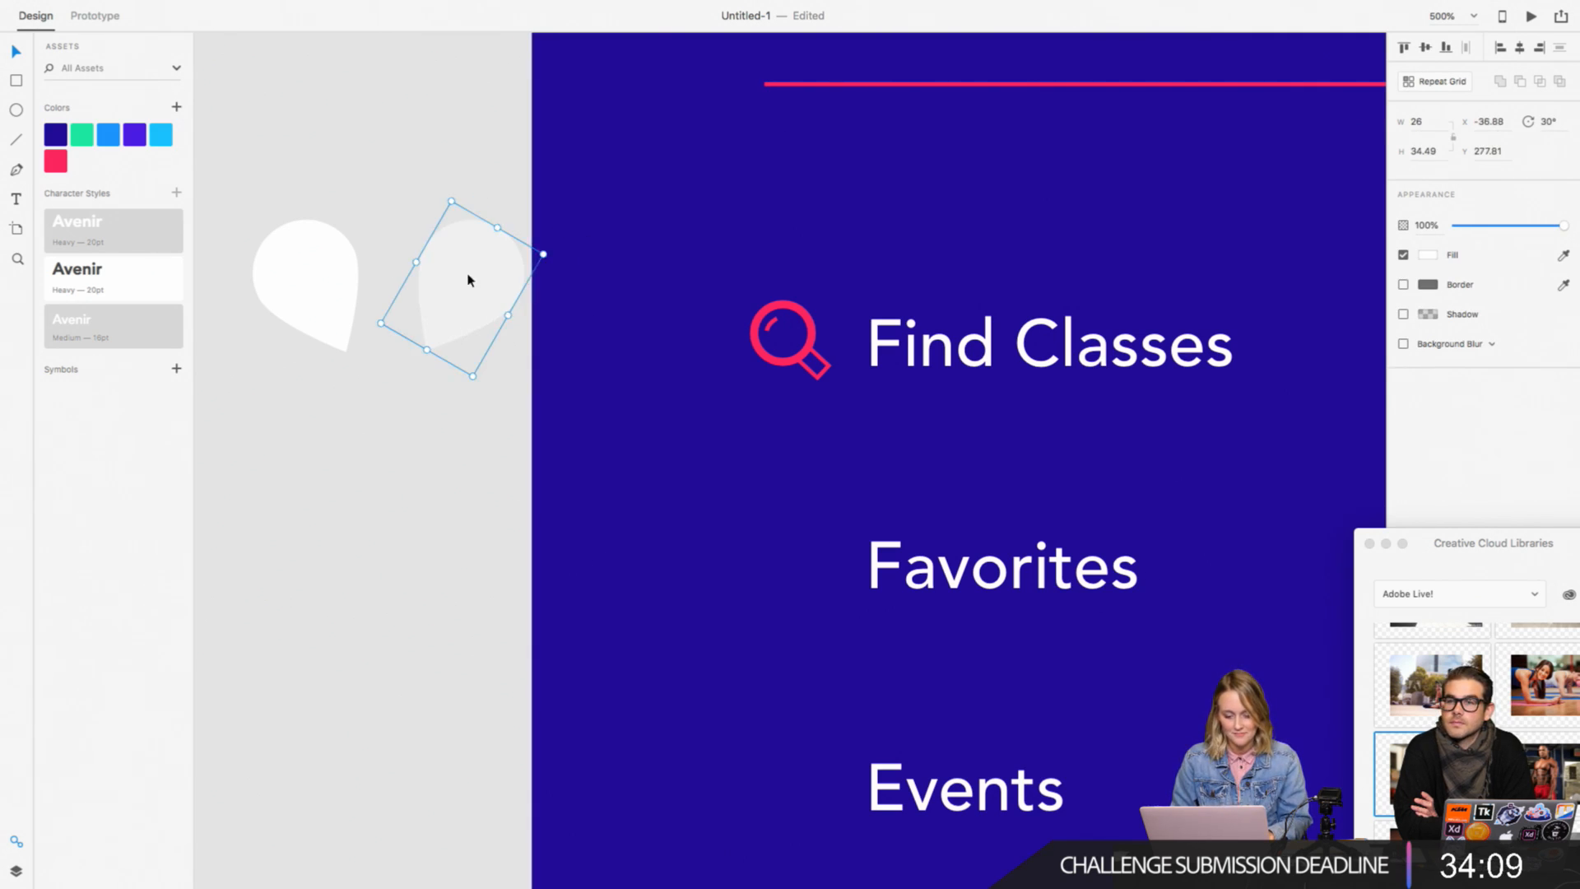
drag(469, 276, 384, 283)
key(super+z)
key(super+z)
key(super+z)
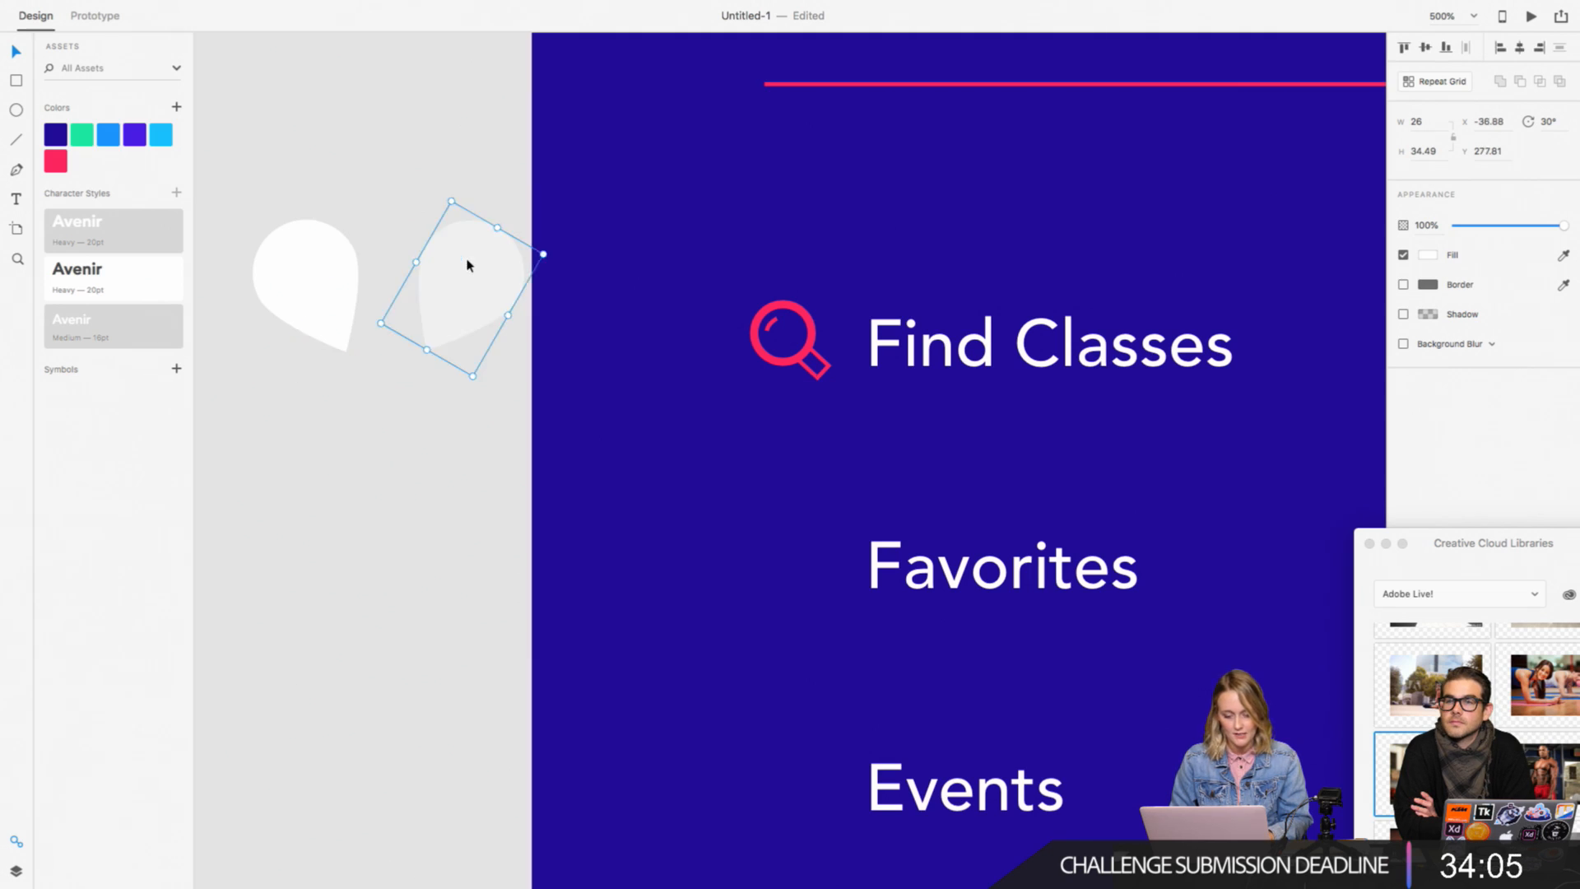
key(super+z)
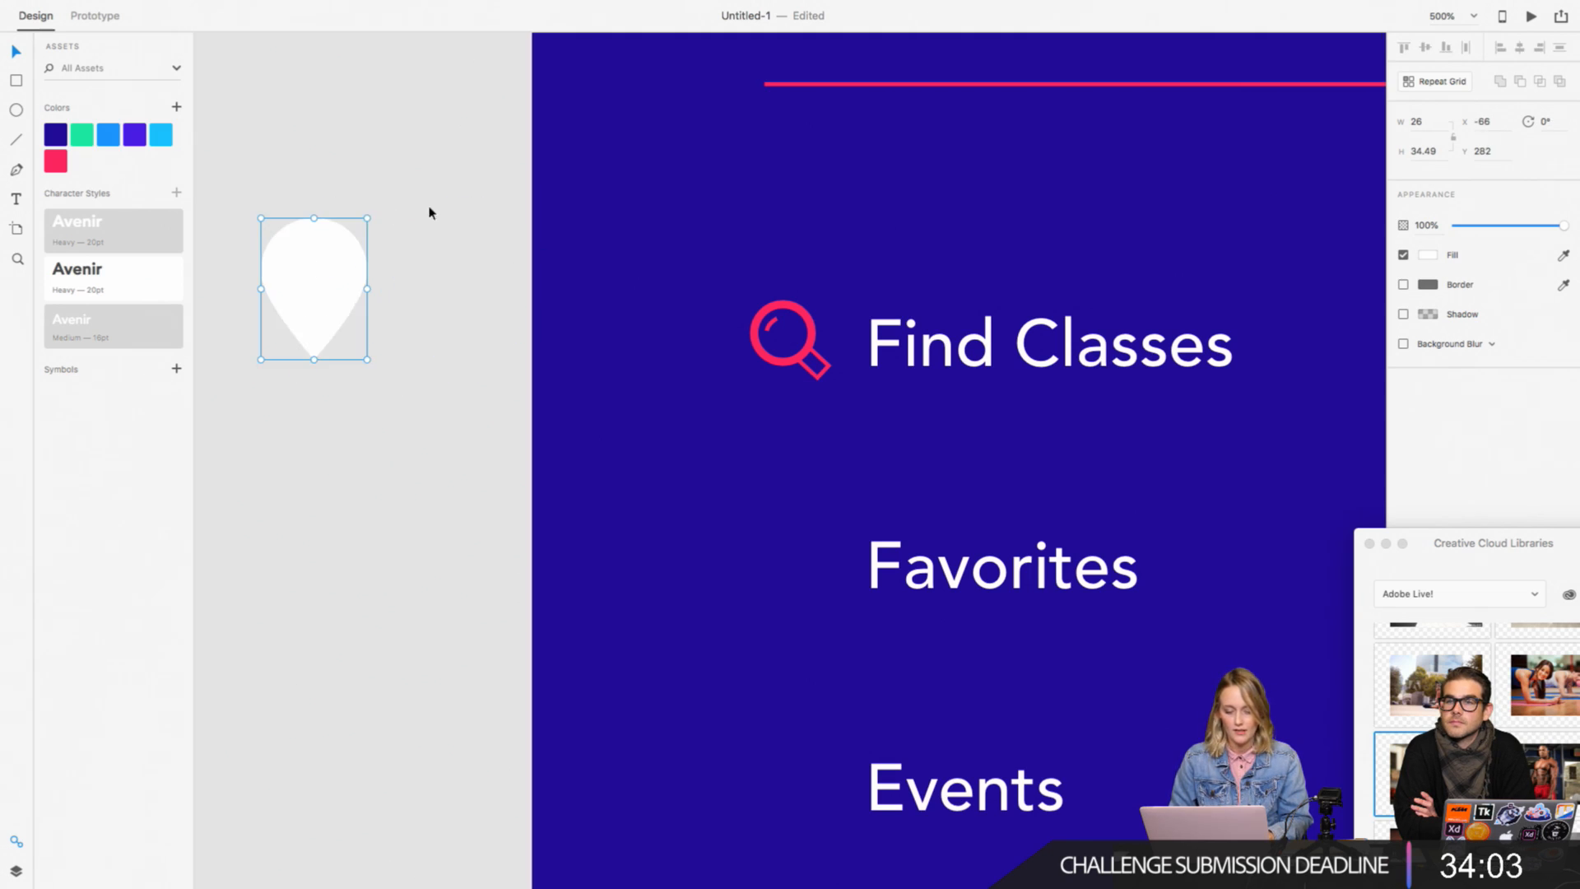
Step: Tilt the teardrop to 345° and create a copy beside it rotated to 15°
scroll(330, 307, up, 2)
scroll(330, 307, left, 2)
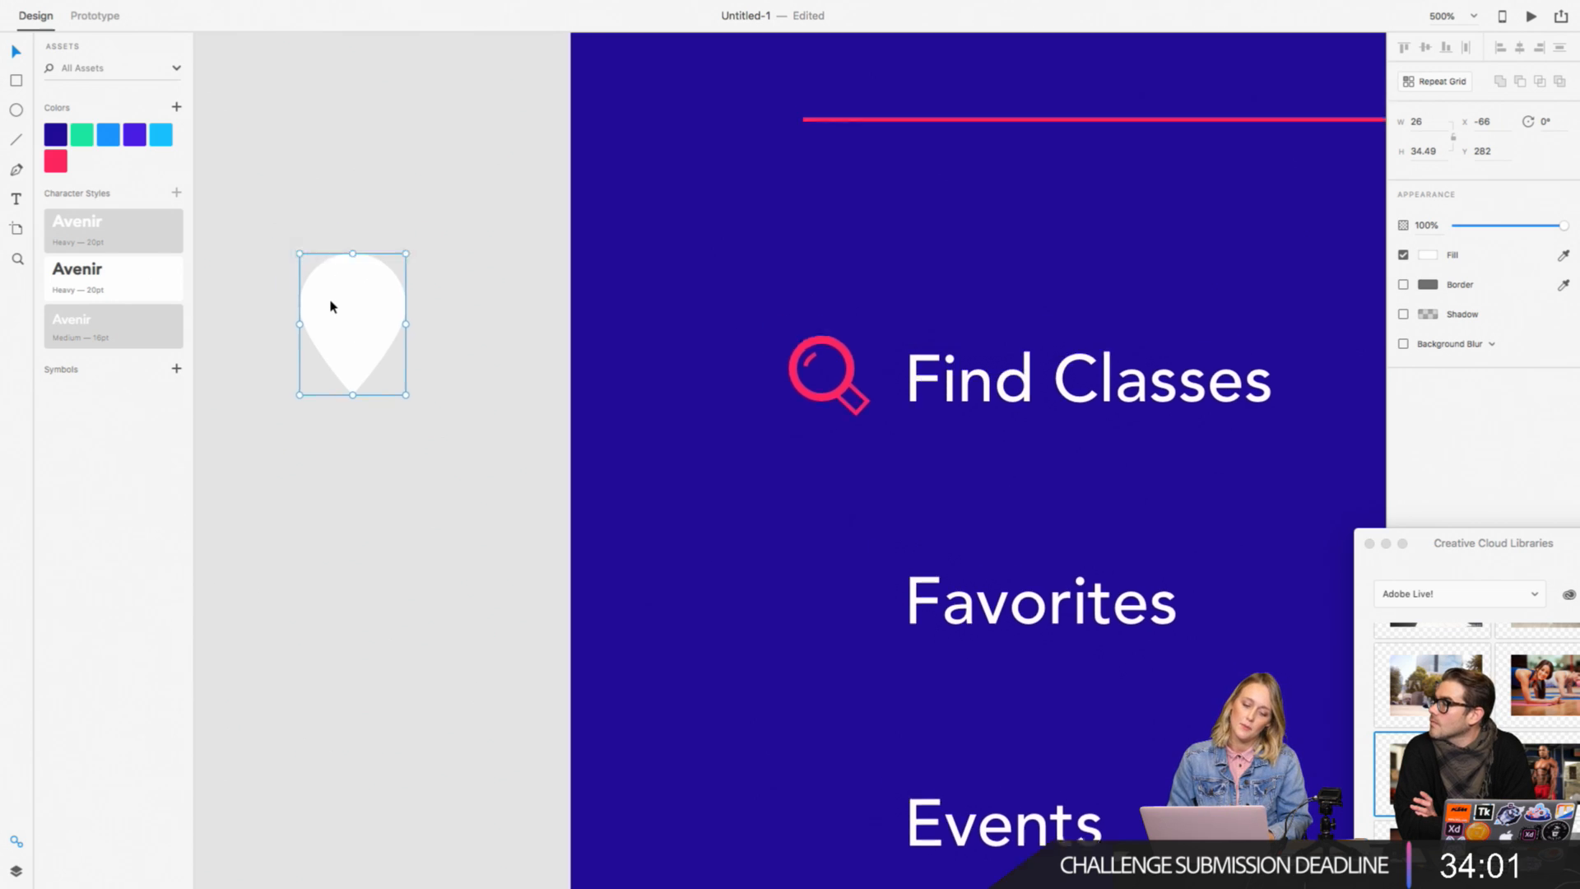
key(super+plus)
scroll(330, 307, left, 3)
key(super+plus)
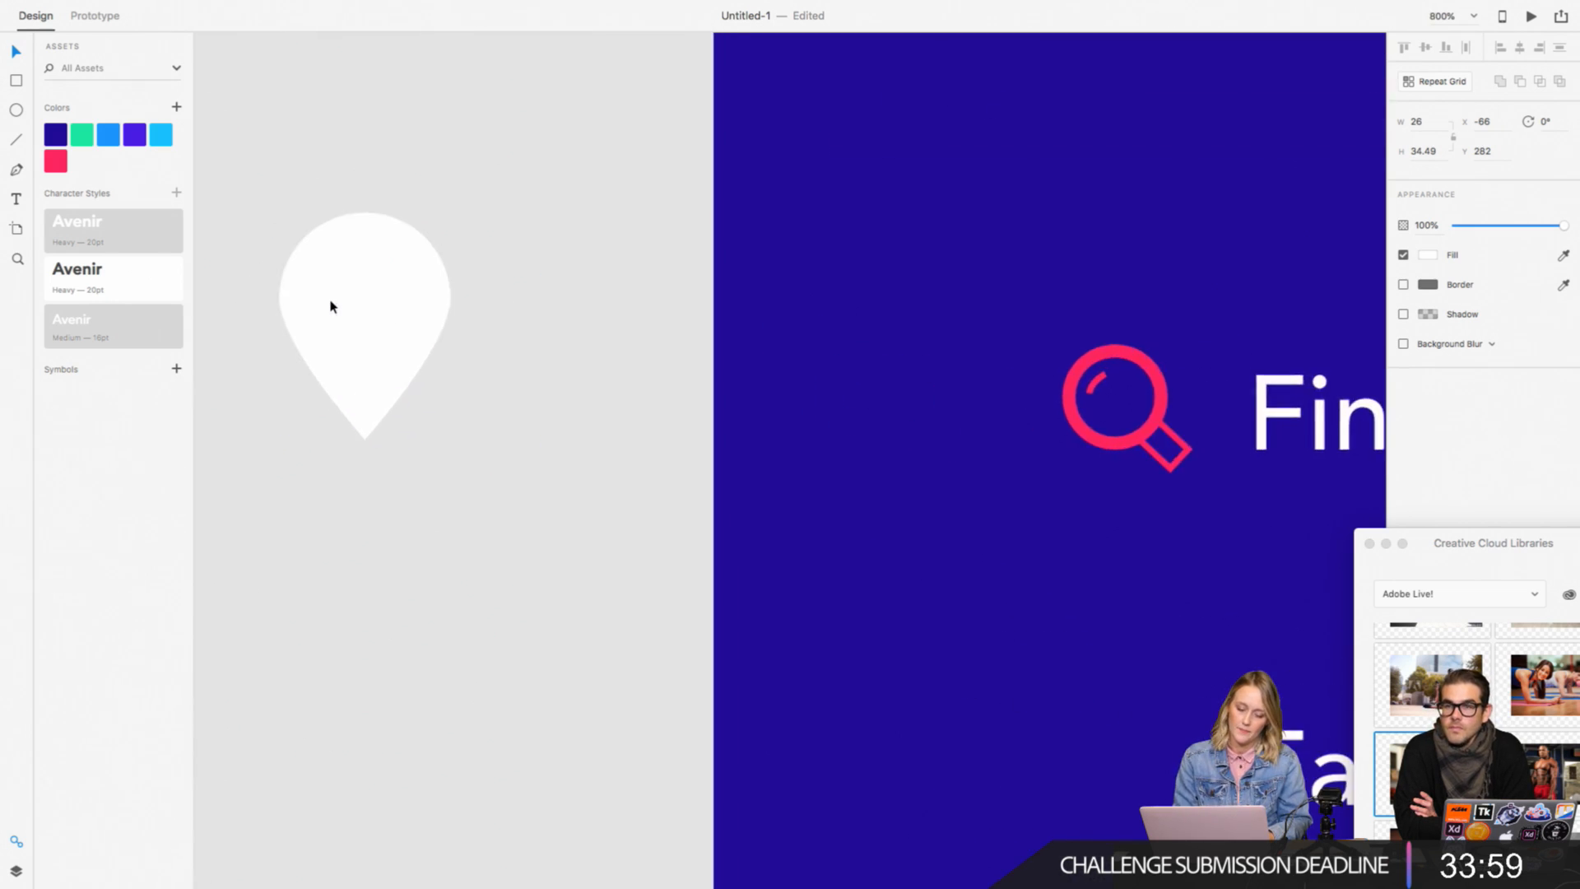
scroll(330, 307, left, 3)
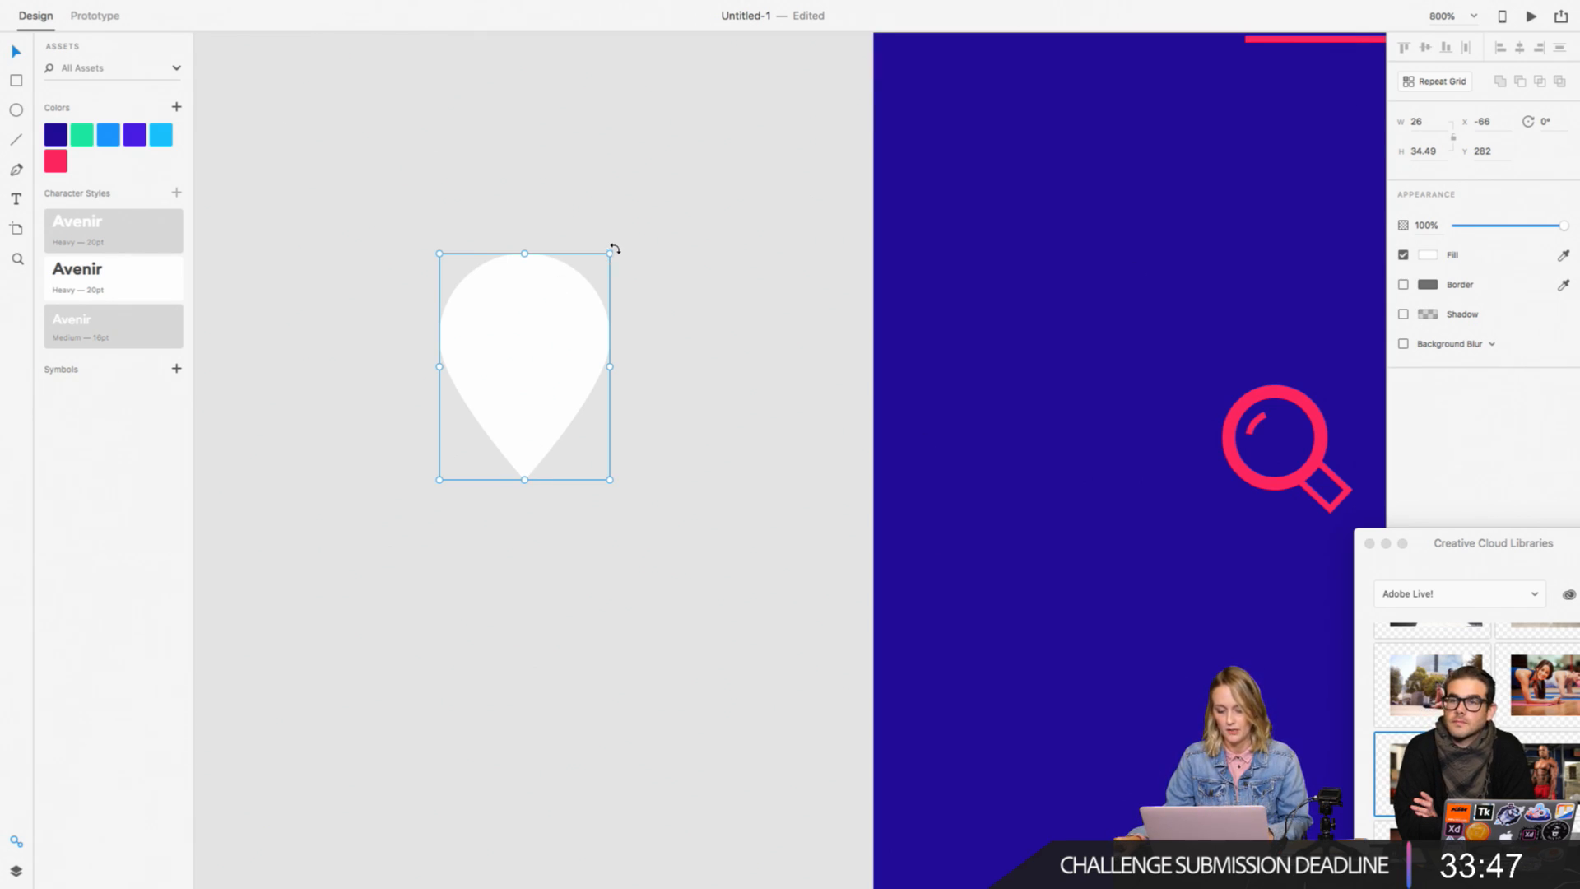
drag(615, 248, 580, 238)
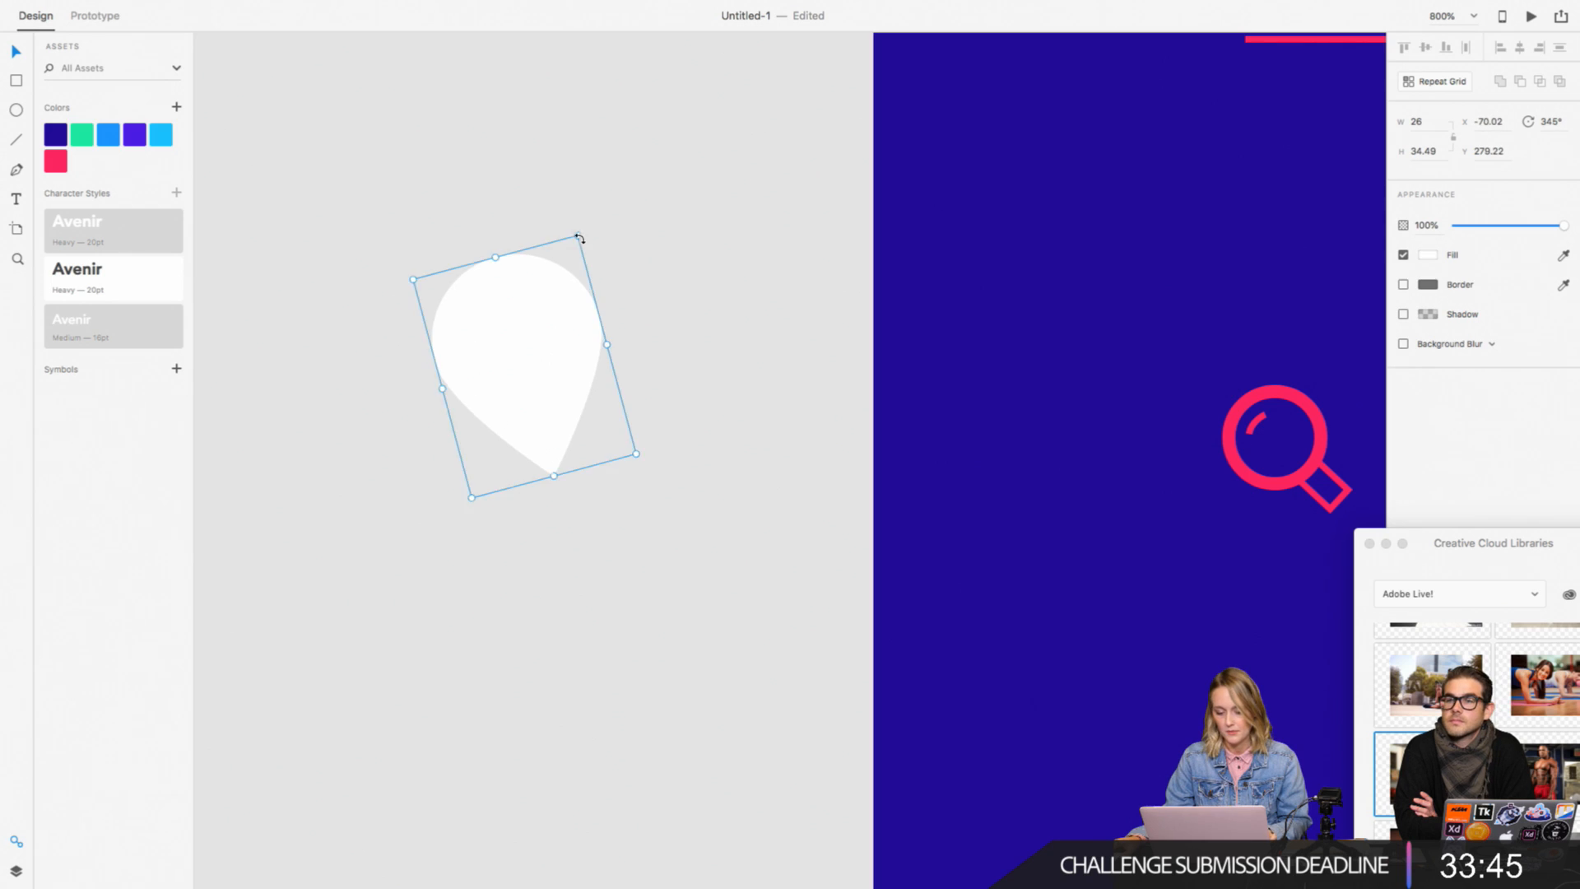
drag(497, 328, 691, 324)
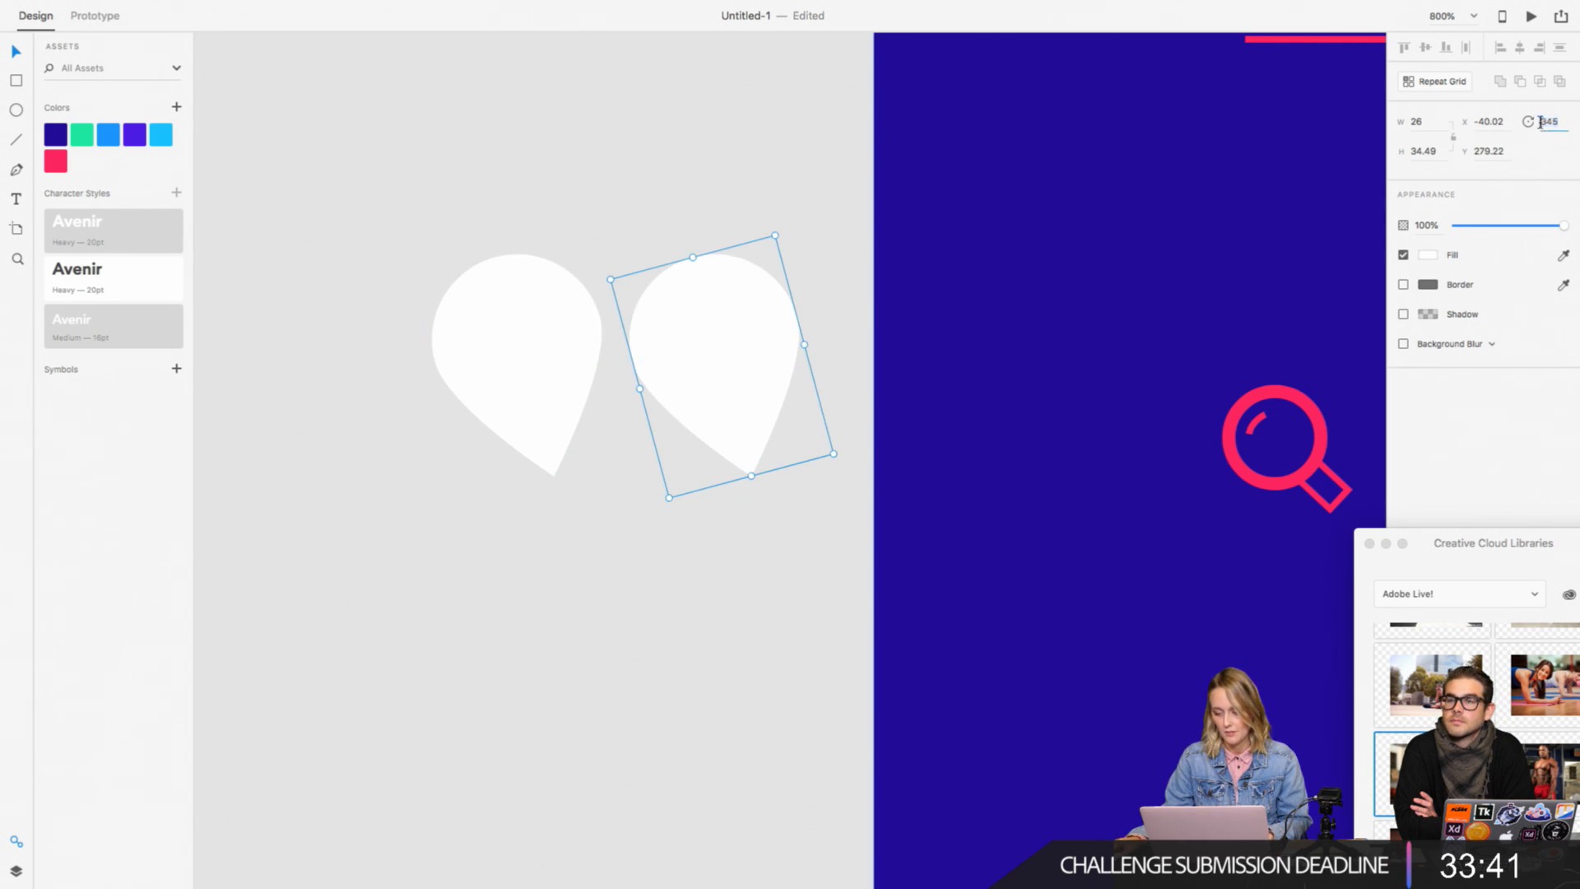
text(-)
key(Return)
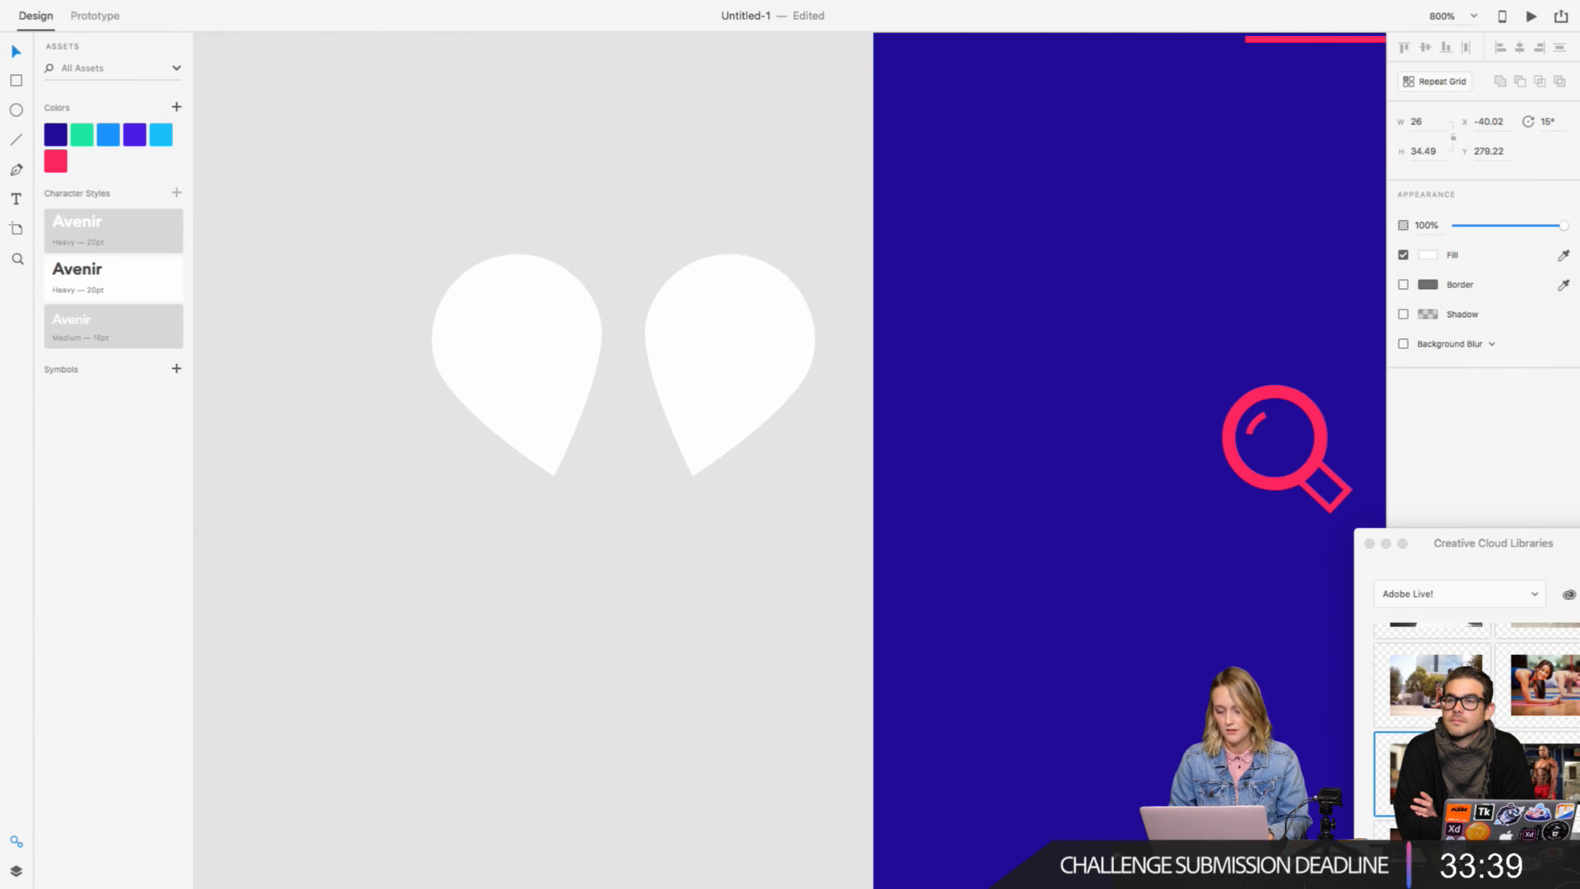
Step: Move the 15° copy over the original teardrop so their tips meet in a heart shape
scroll(1035, 369, right, 8)
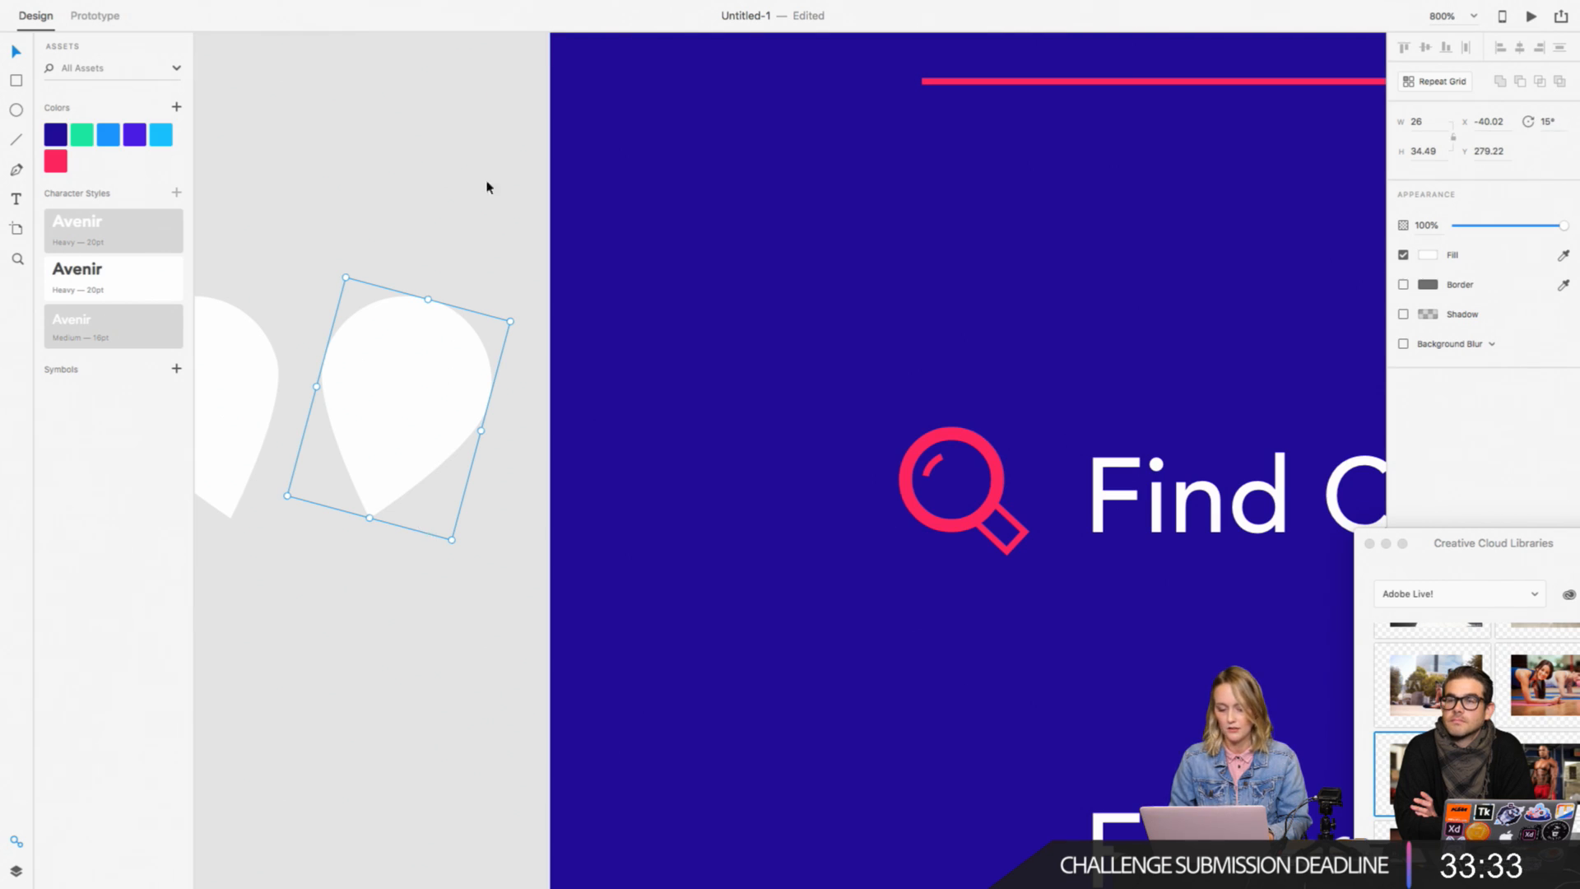
scroll(486, 173, left, 5)
drag(607, 353, 474, 360)
click(617, 398)
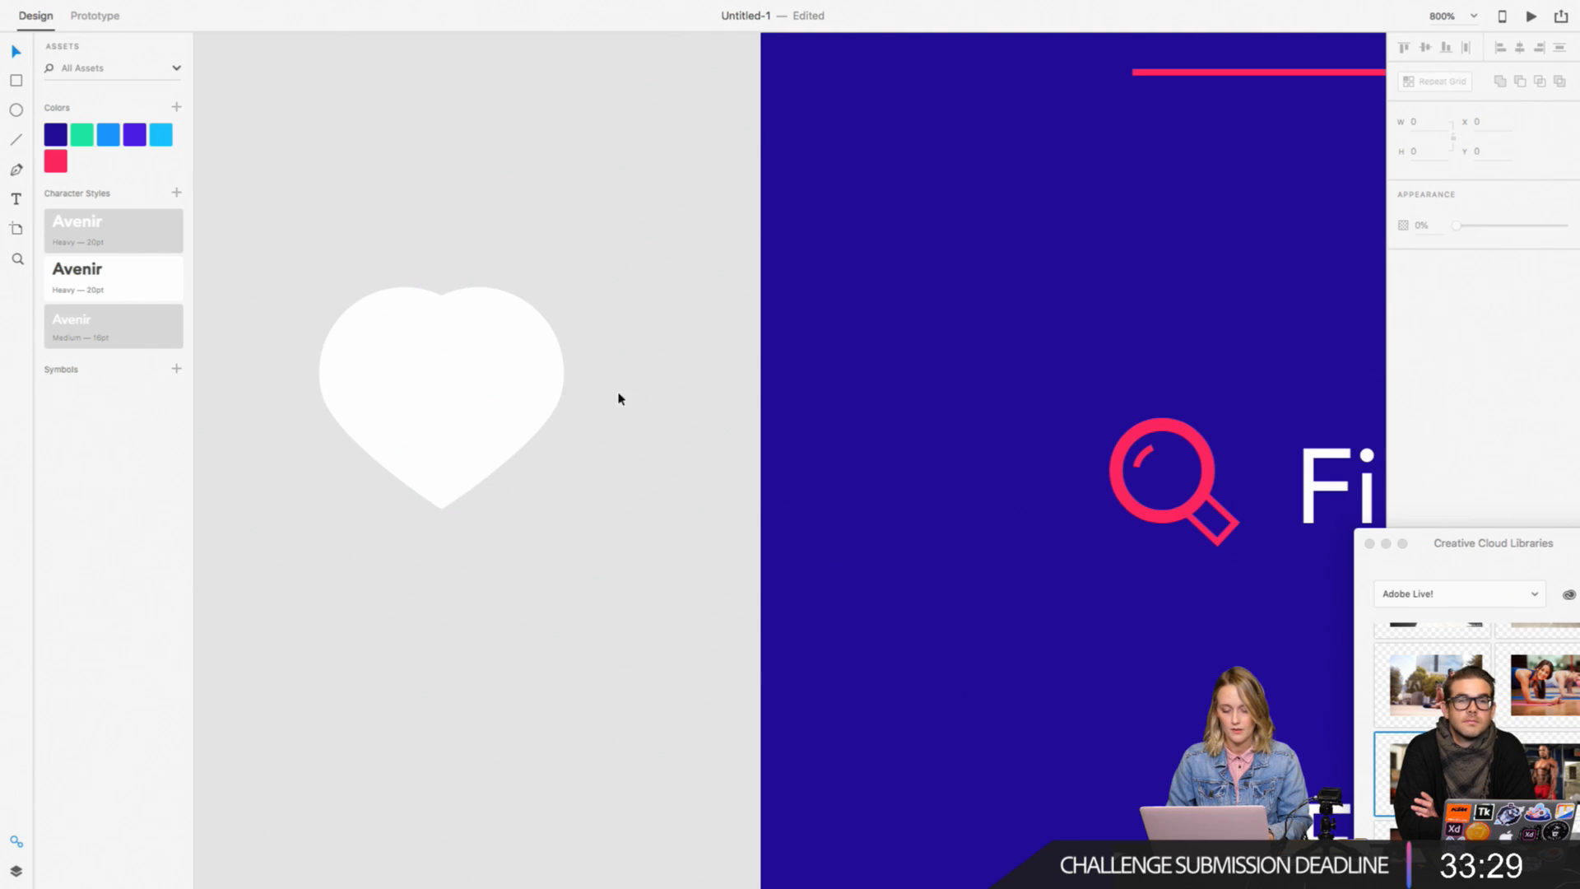
Step: Try shortening both overlapping teardrops from the lower edge, and undo back to the single tilted teardrop
drag(581, 449, 379, 372)
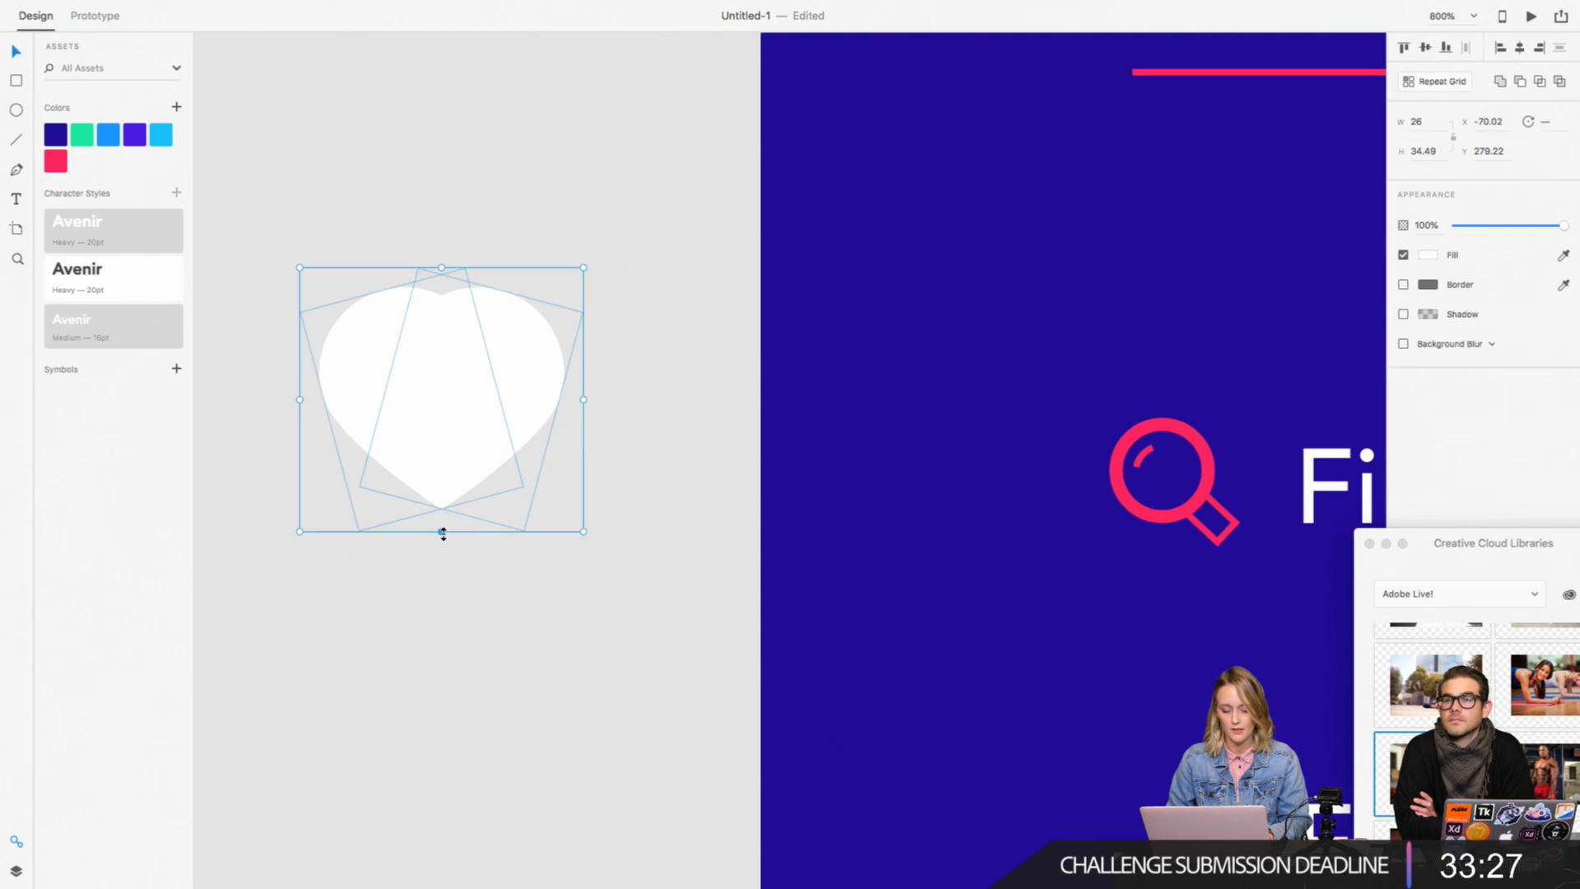
drag(443, 533, 441, 501)
key(super+z)
click(674, 567)
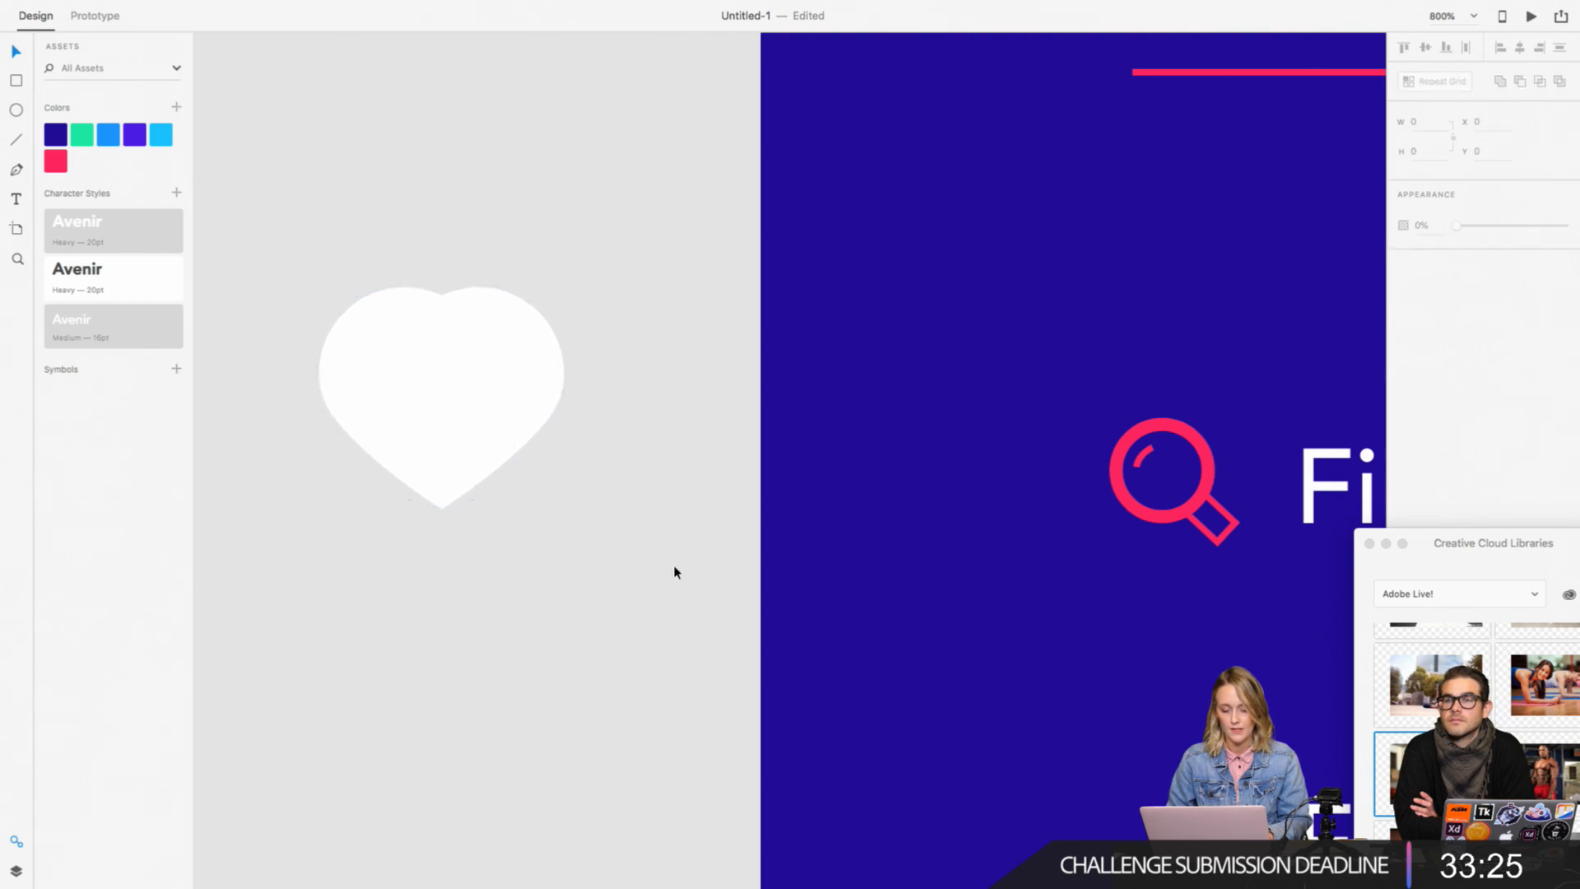
key(super+z)
key(super+z)
key(super+z)
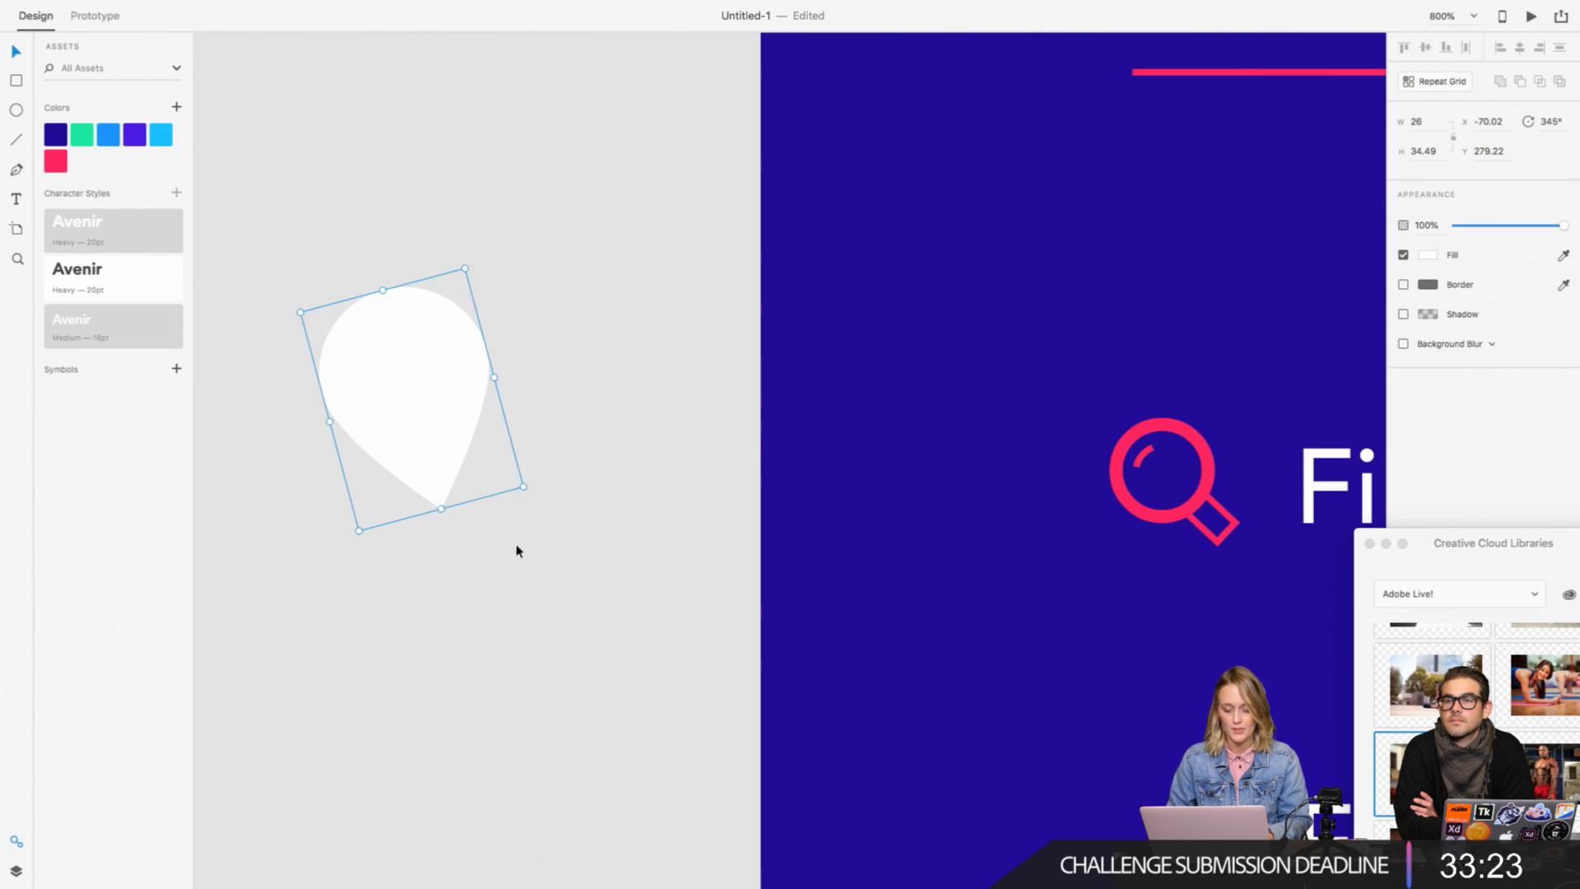
Step: Tilt the remaining teardrop slightly further, to a rotation of about 342°
click(531, 497)
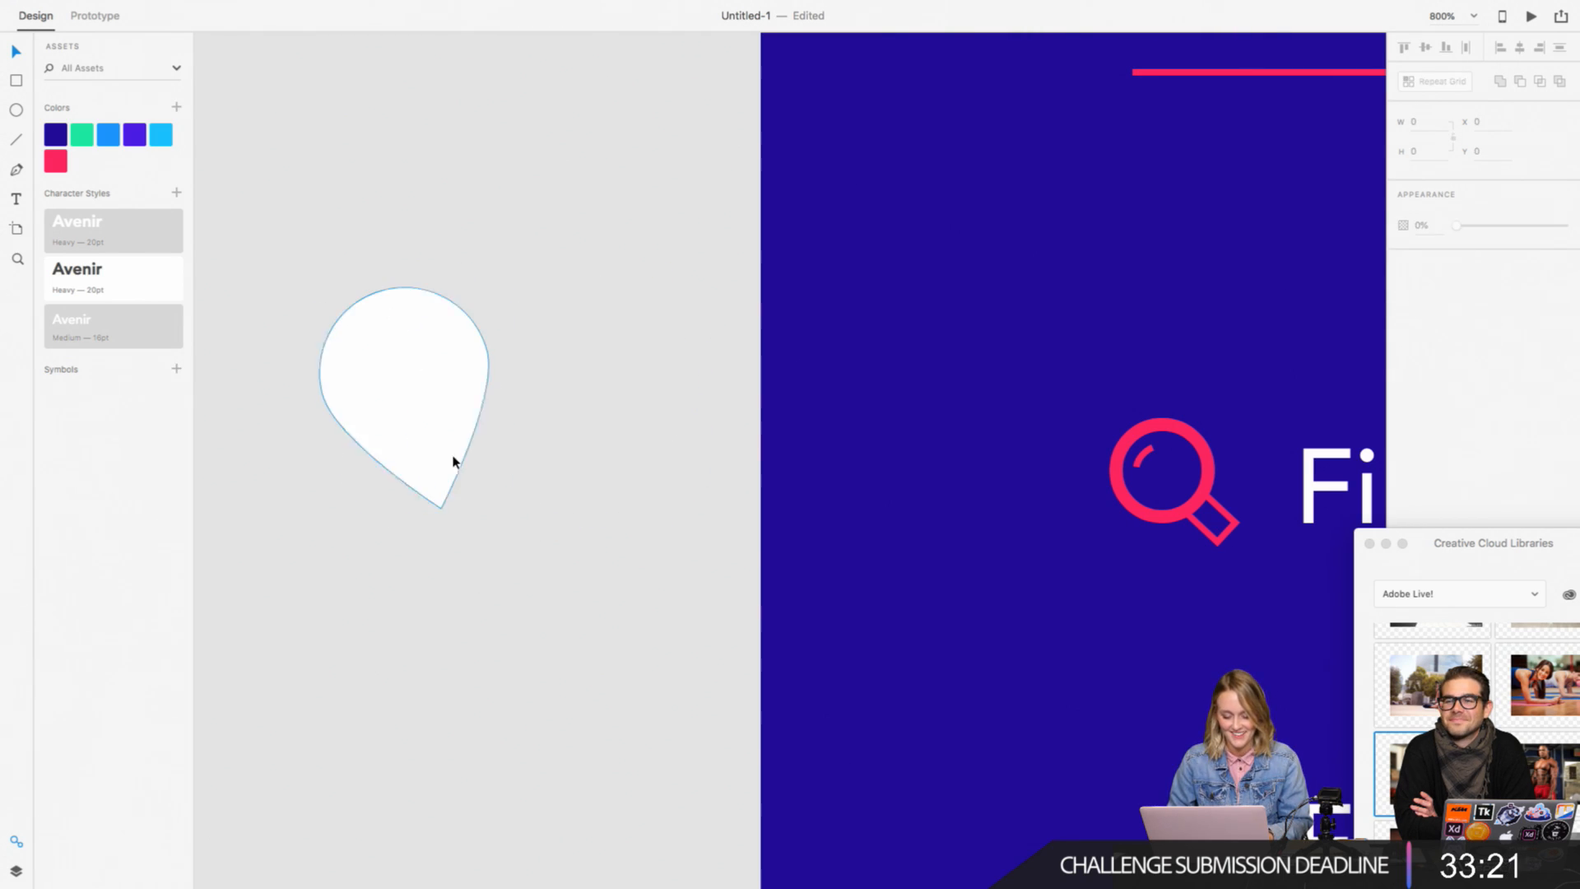
click(452, 458)
click(532, 497)
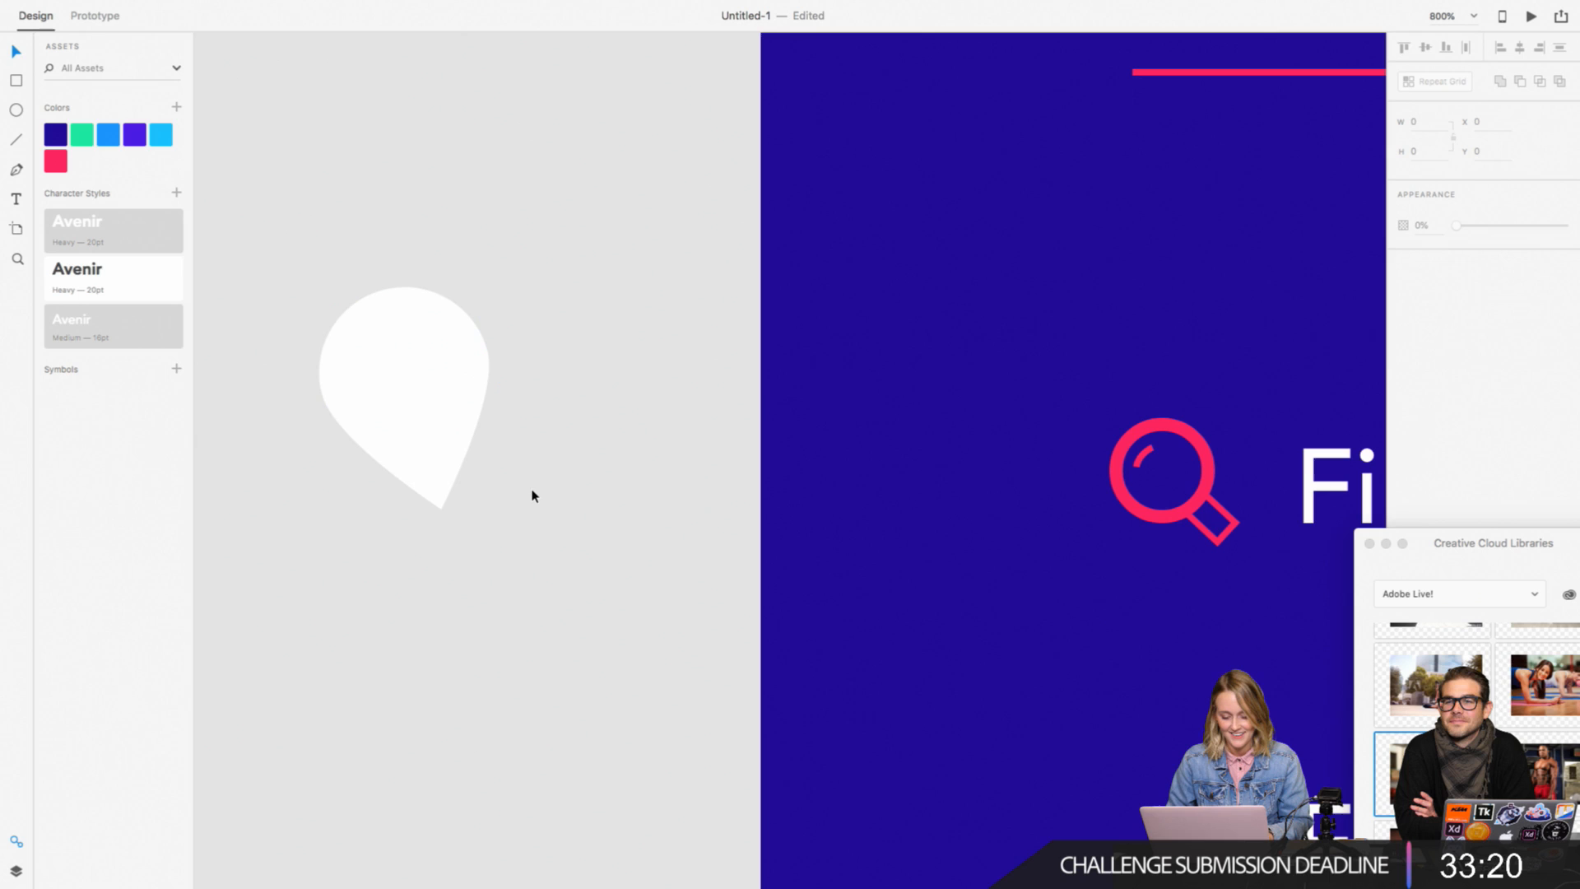
click(433, 445)
drag(529, 491, 535, 486)
Step: Duplicate the tilted teardrop alongside it and set the copy's rotation to 18°
drag(388, 412, 586, 423)
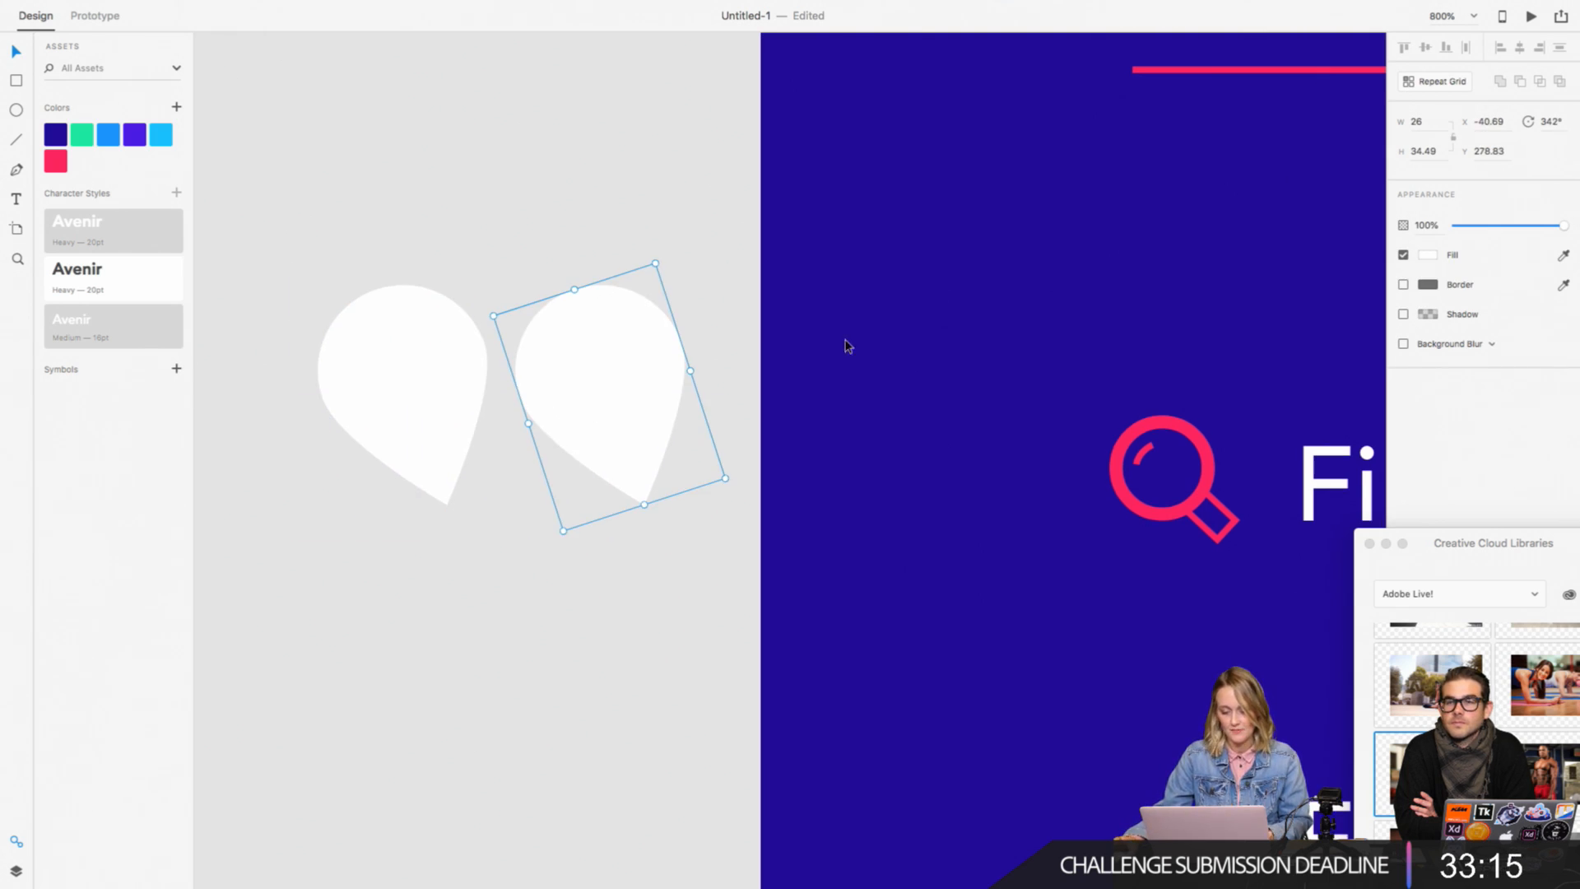
click(1541, 122)
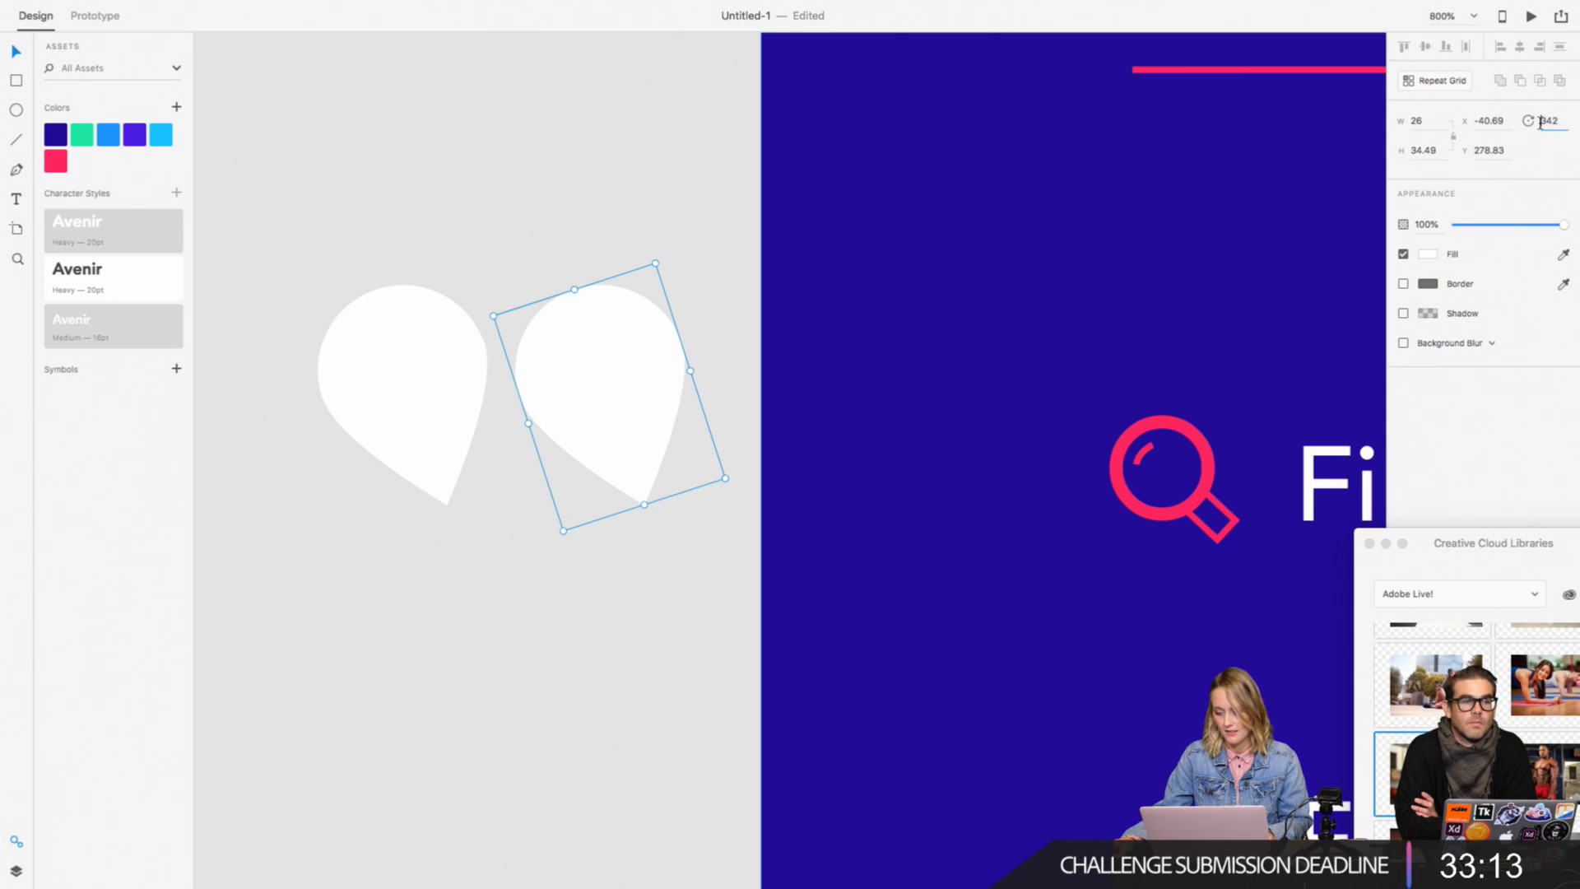
text(18)
key(Return)
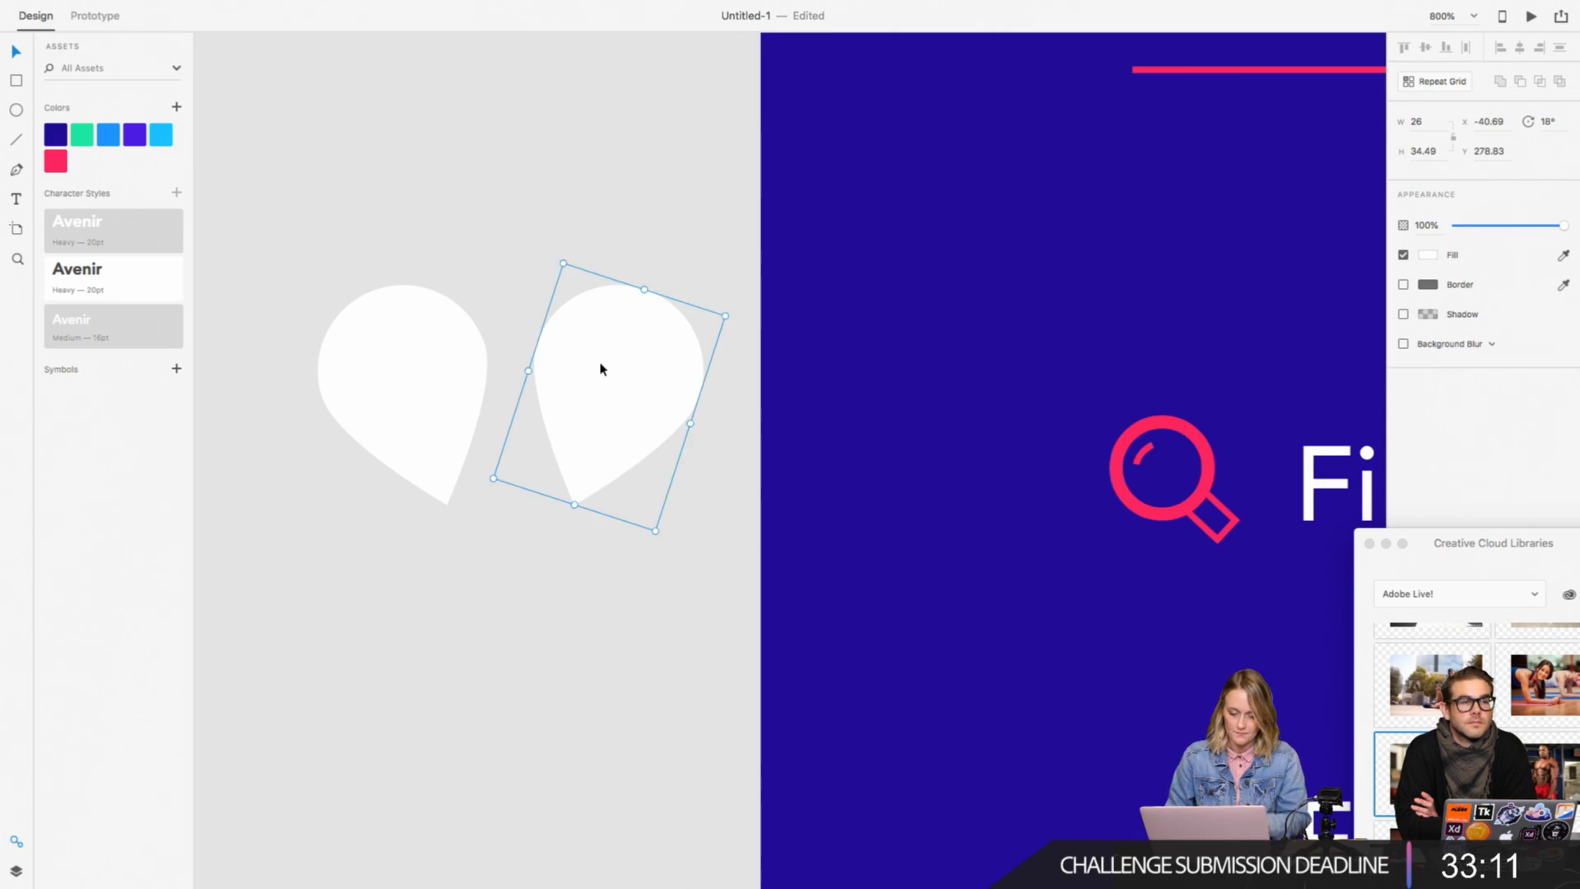
Step: Move the 18° copy over the original teardrop so their tips meet in a heart, and select both shapes
drag(599, 367, 479, 371)
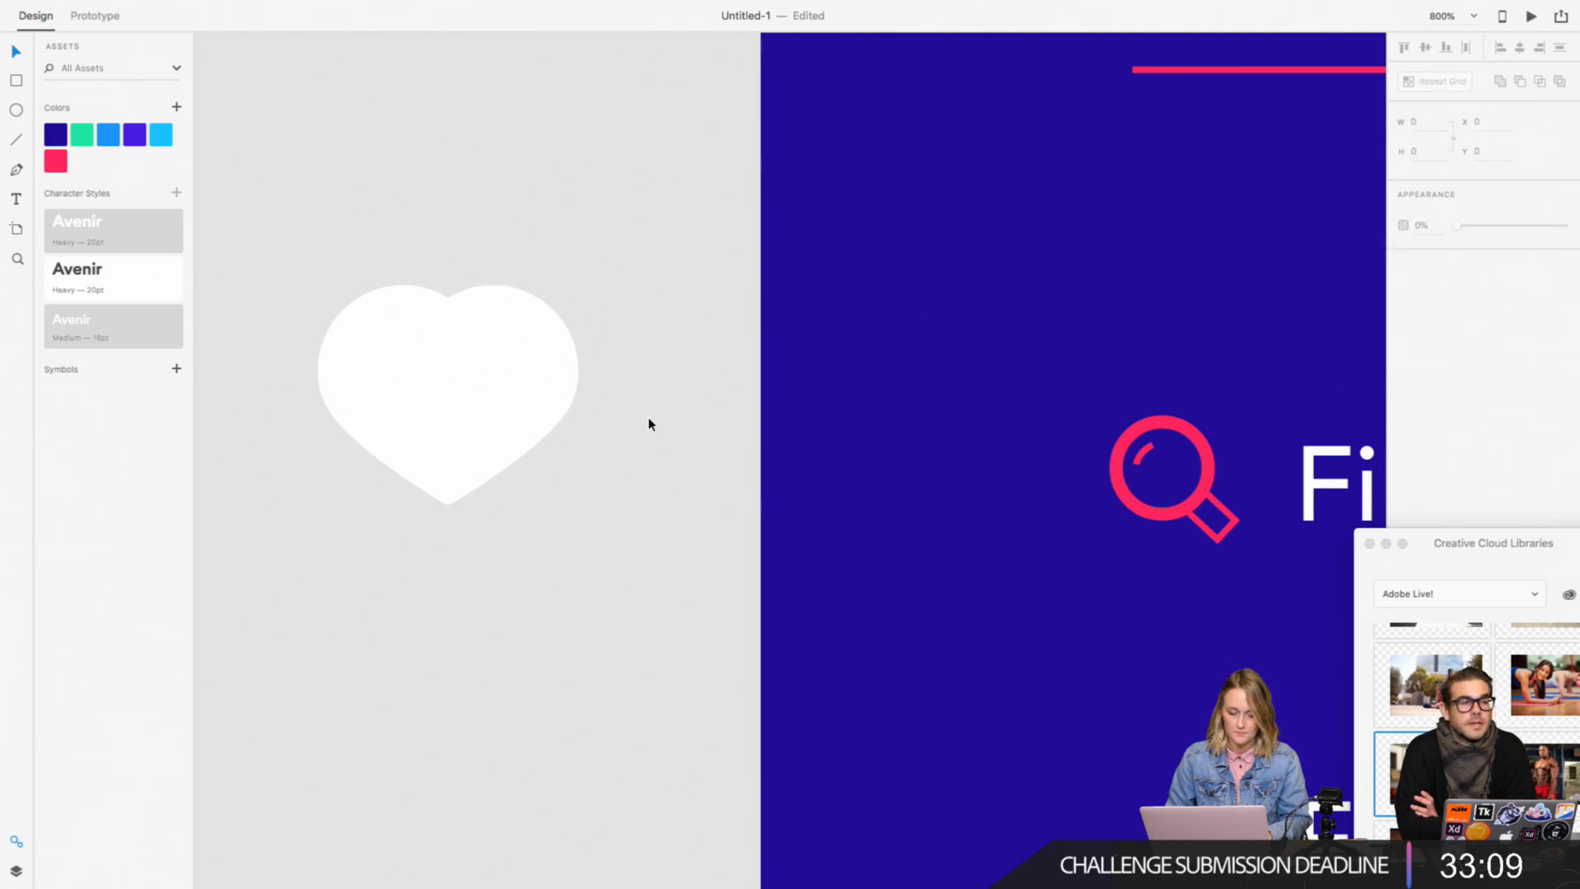
drag(649, 423, 321, 357)
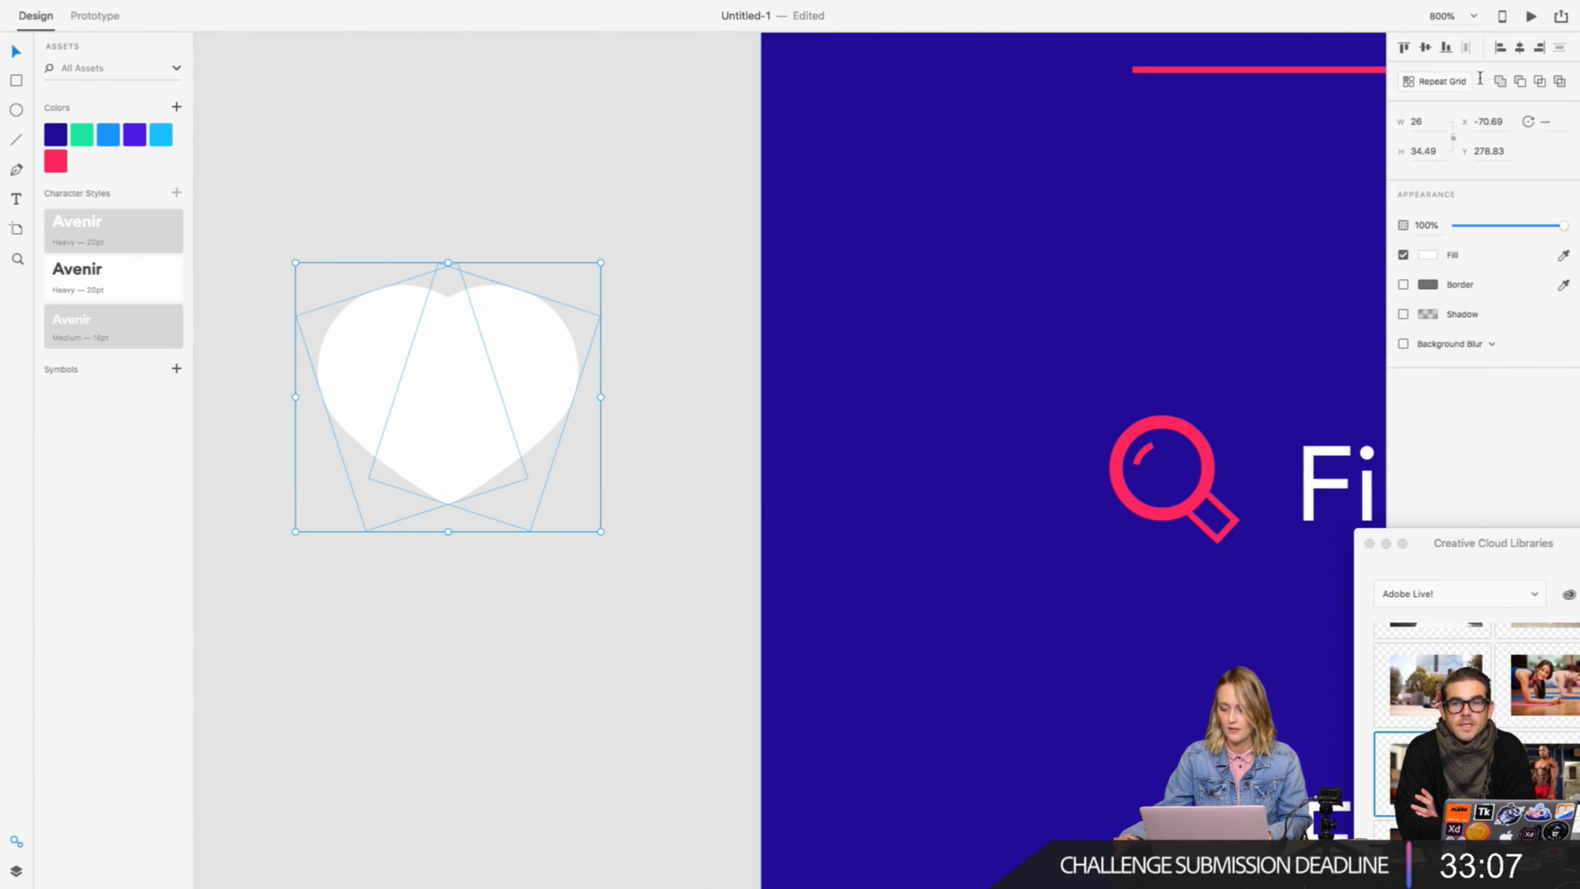
key(super+plus)
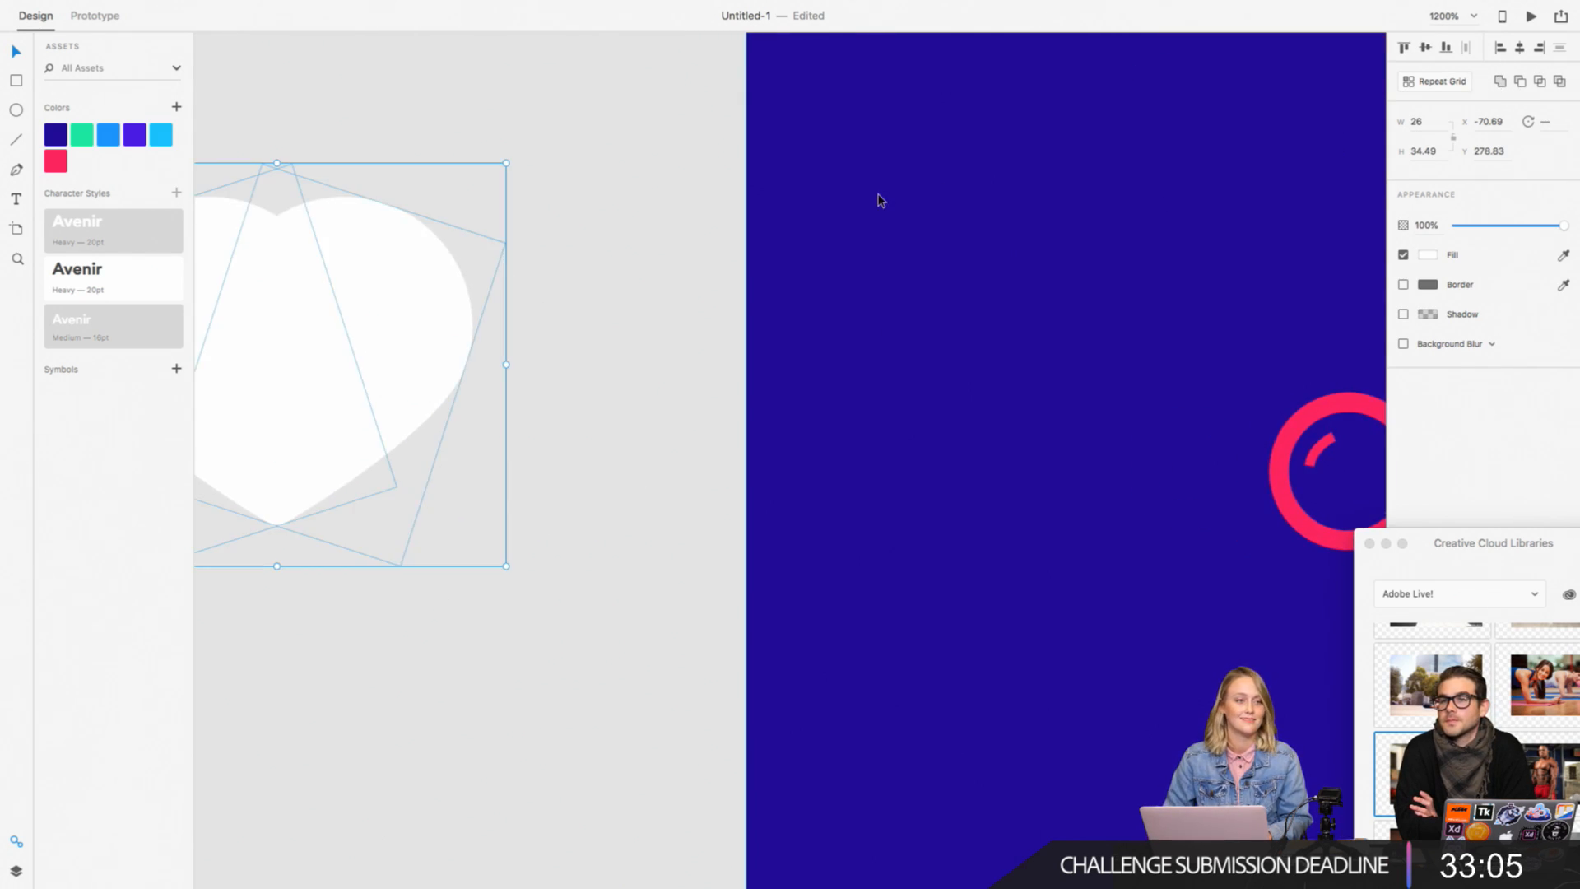
scroll(878, 201, left, 5)
scroll(1008, 241, right, 3)
scroll(1008, 241, up, 2)
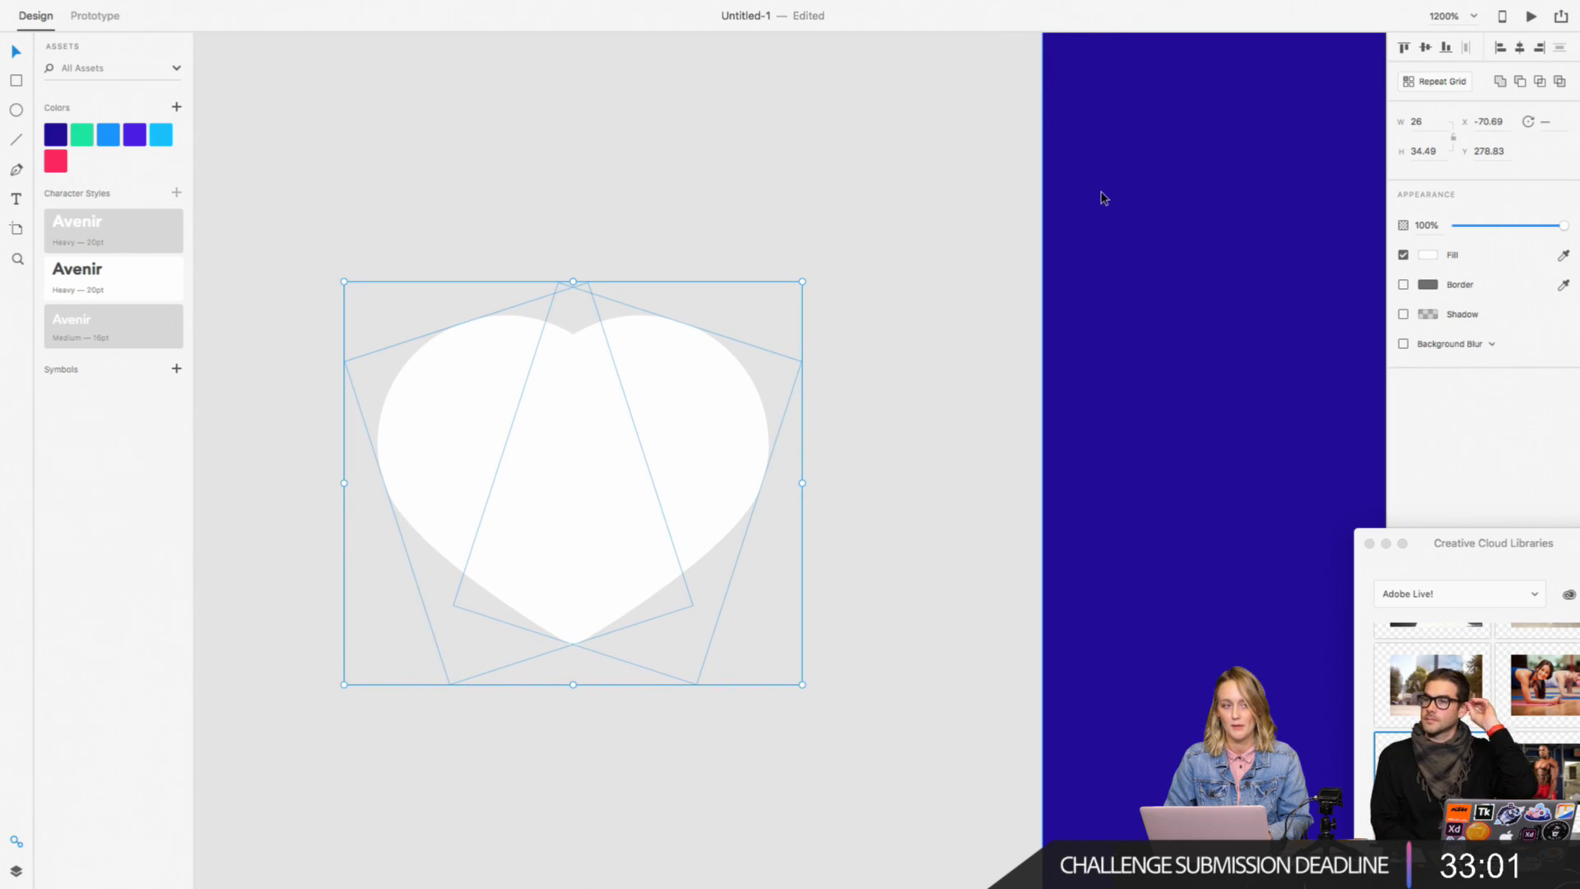
scroll(1102, 197, right, 10)
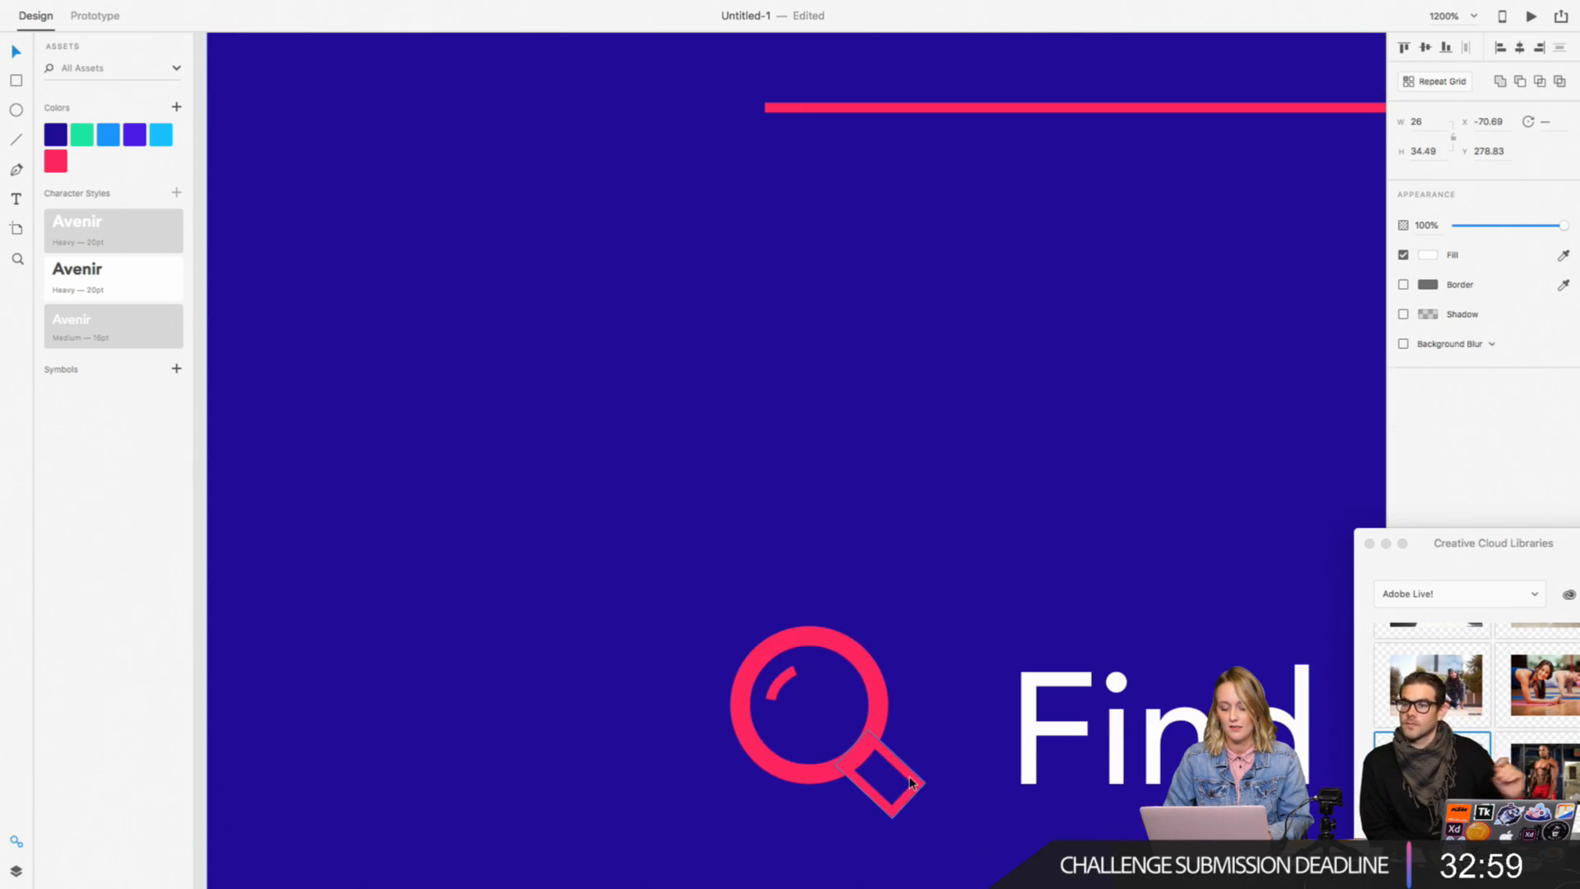
Step: Fill the magnifying glass handle with the pink #FF2660 used for its border
click(911, 782)
click(1429, 288)
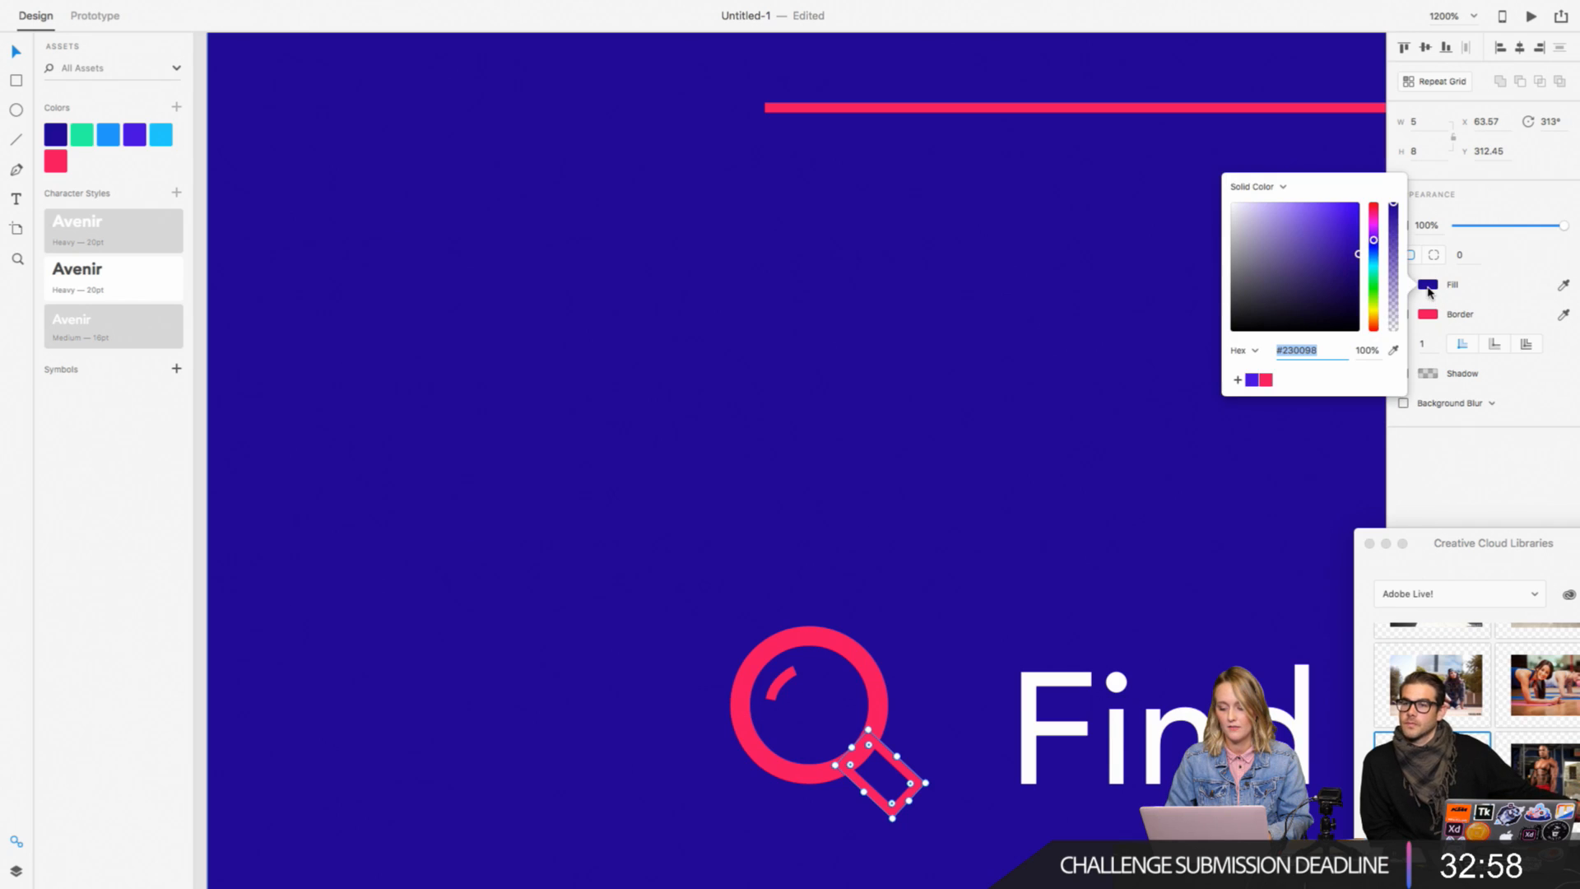
click(1268, 381)
scroll(895, 619, down, 3)
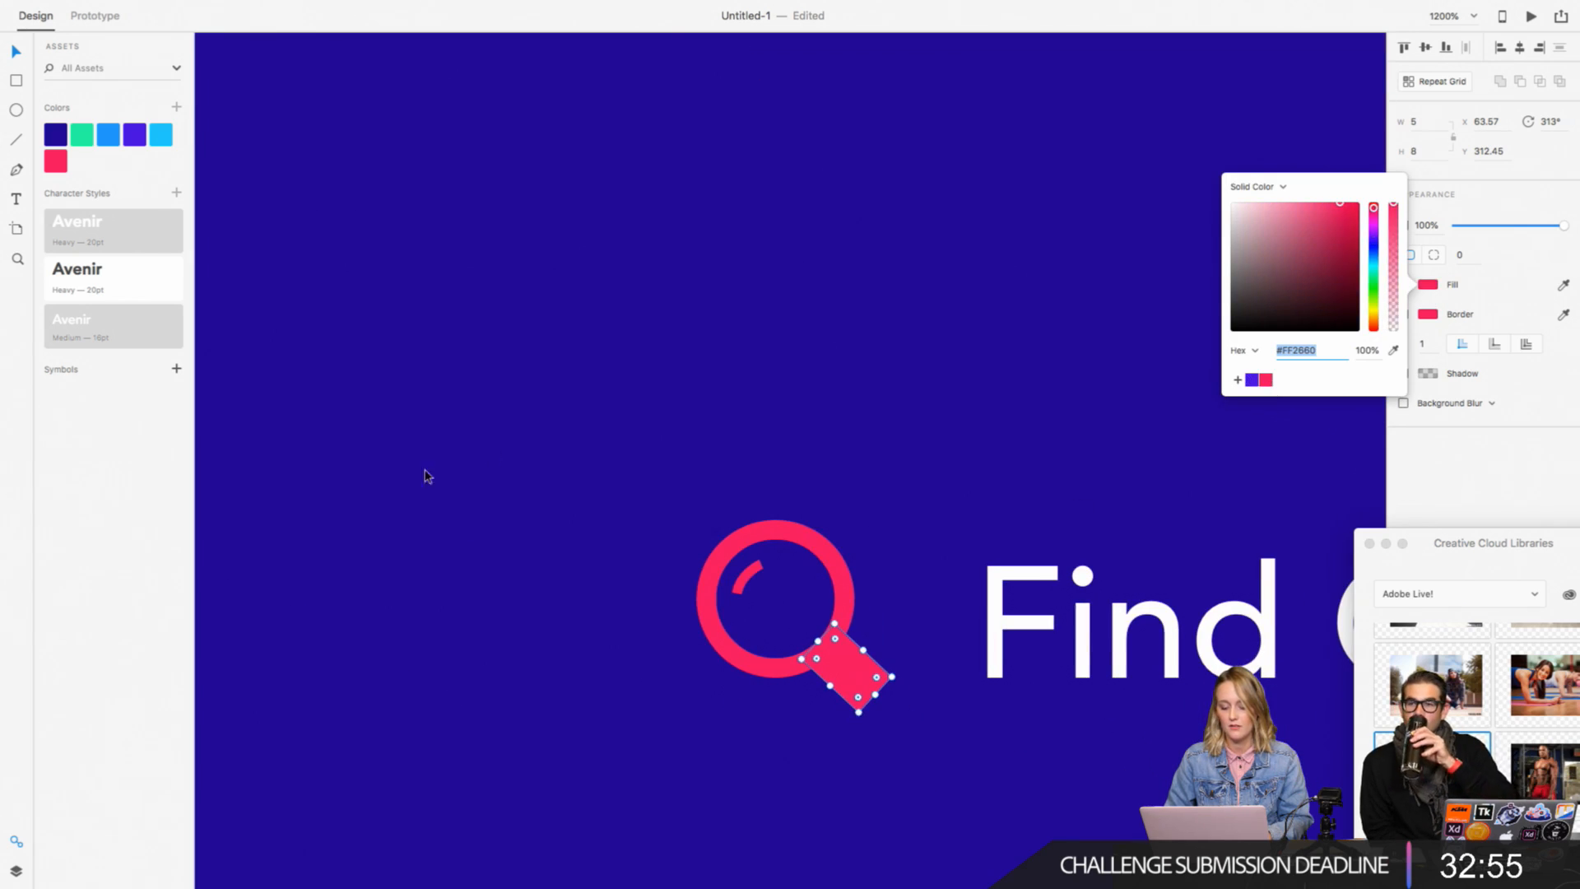
click(233, 454)
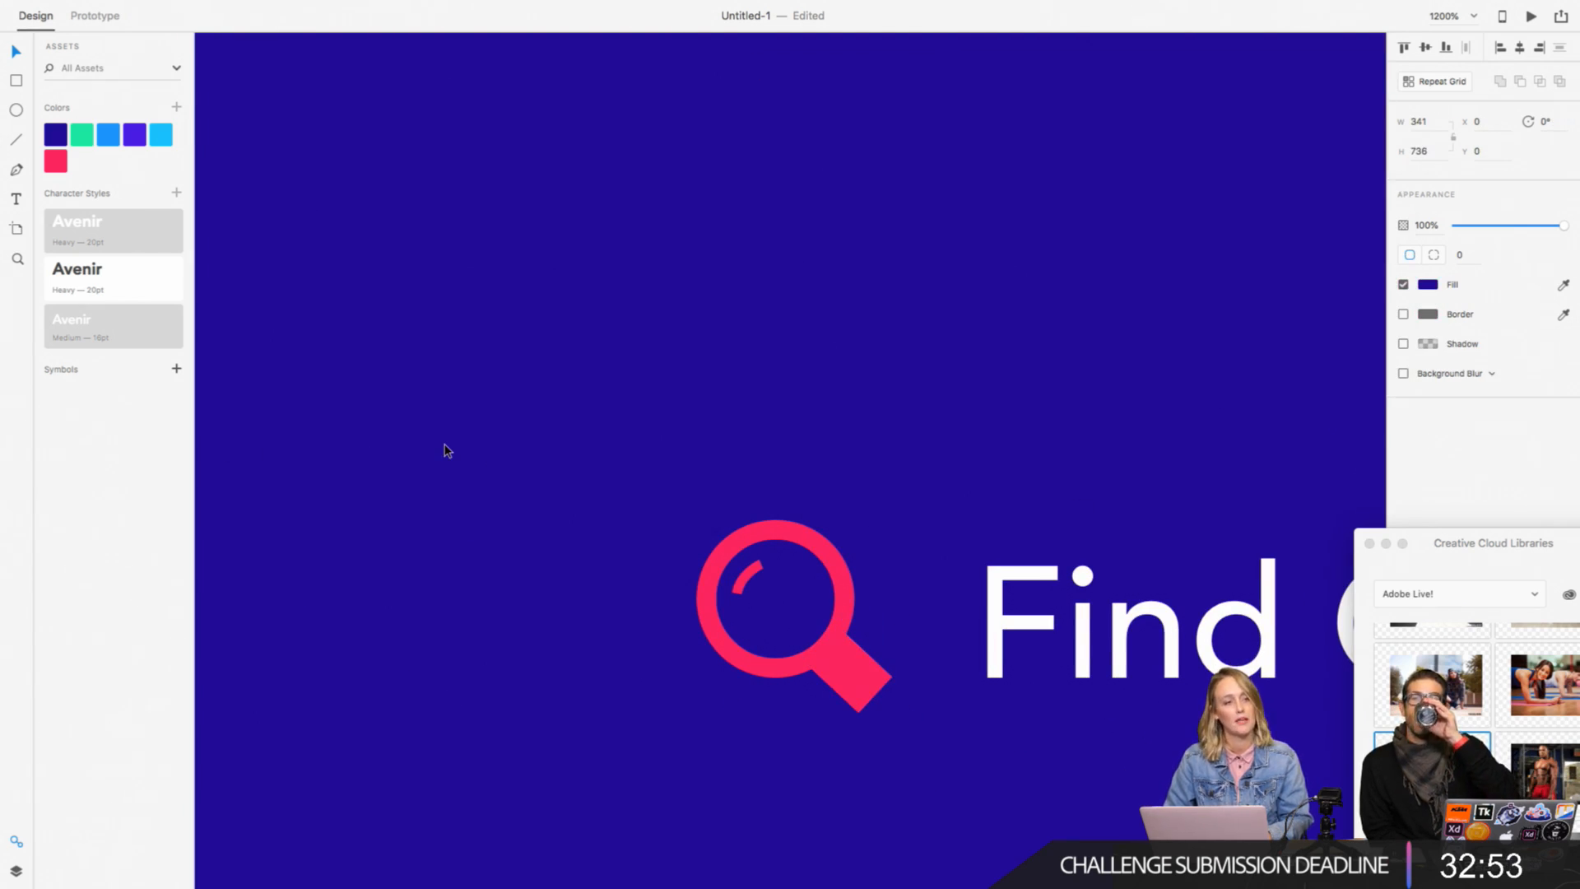
Step: Try merging the two overlapping teardrops into one heart with a border, and undo back to the separate shapes
scroll(445, 451, left, 10)
drag(632, 505, 257, 307)
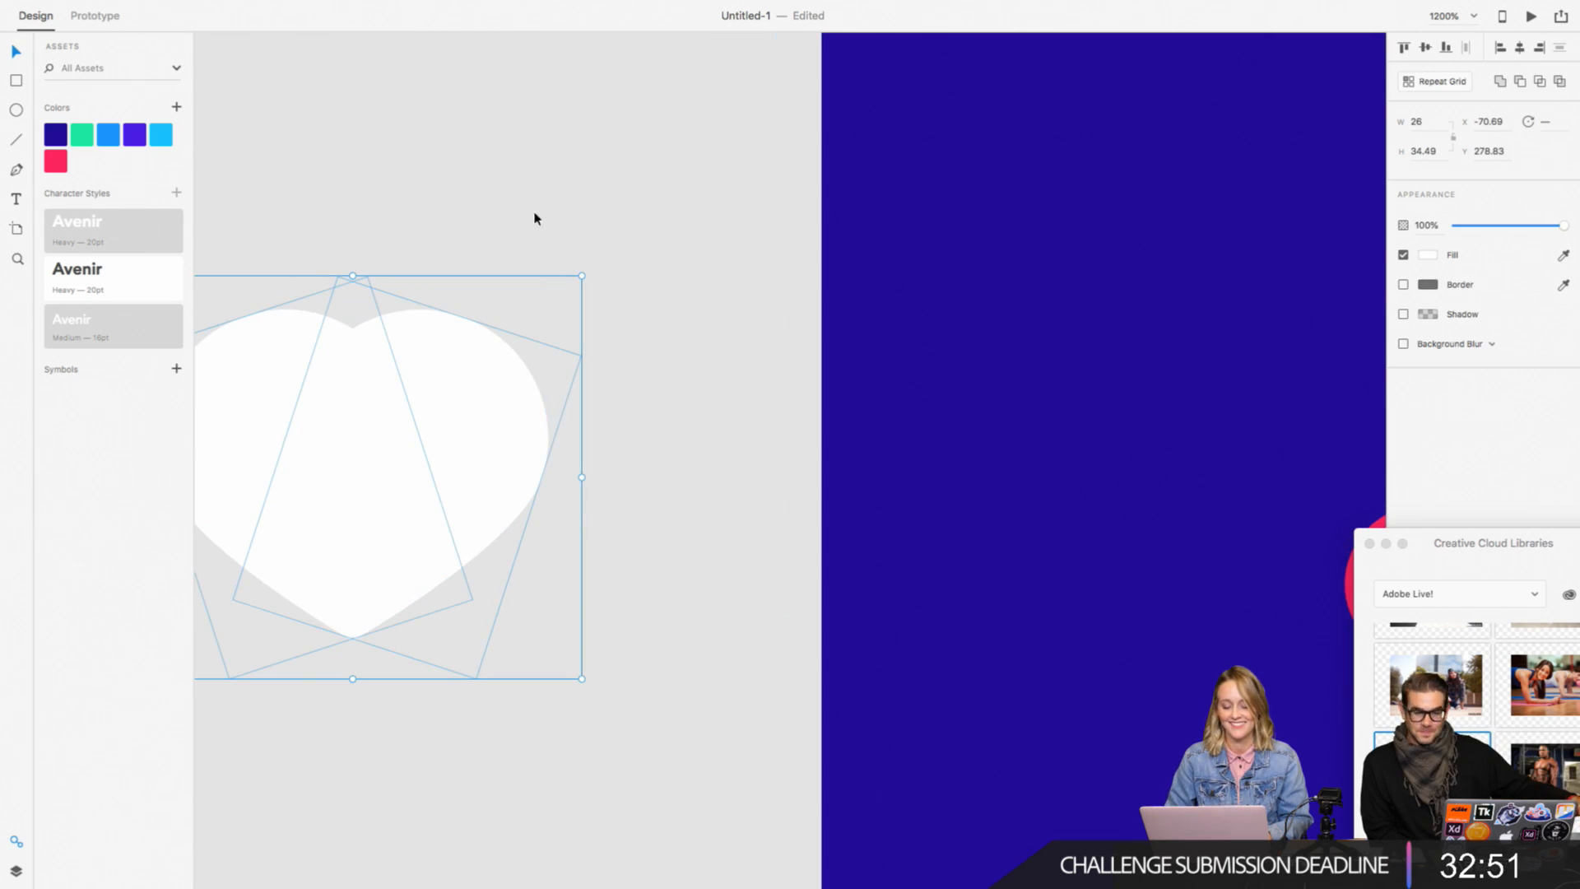
scroll(568, 294, left, 3)
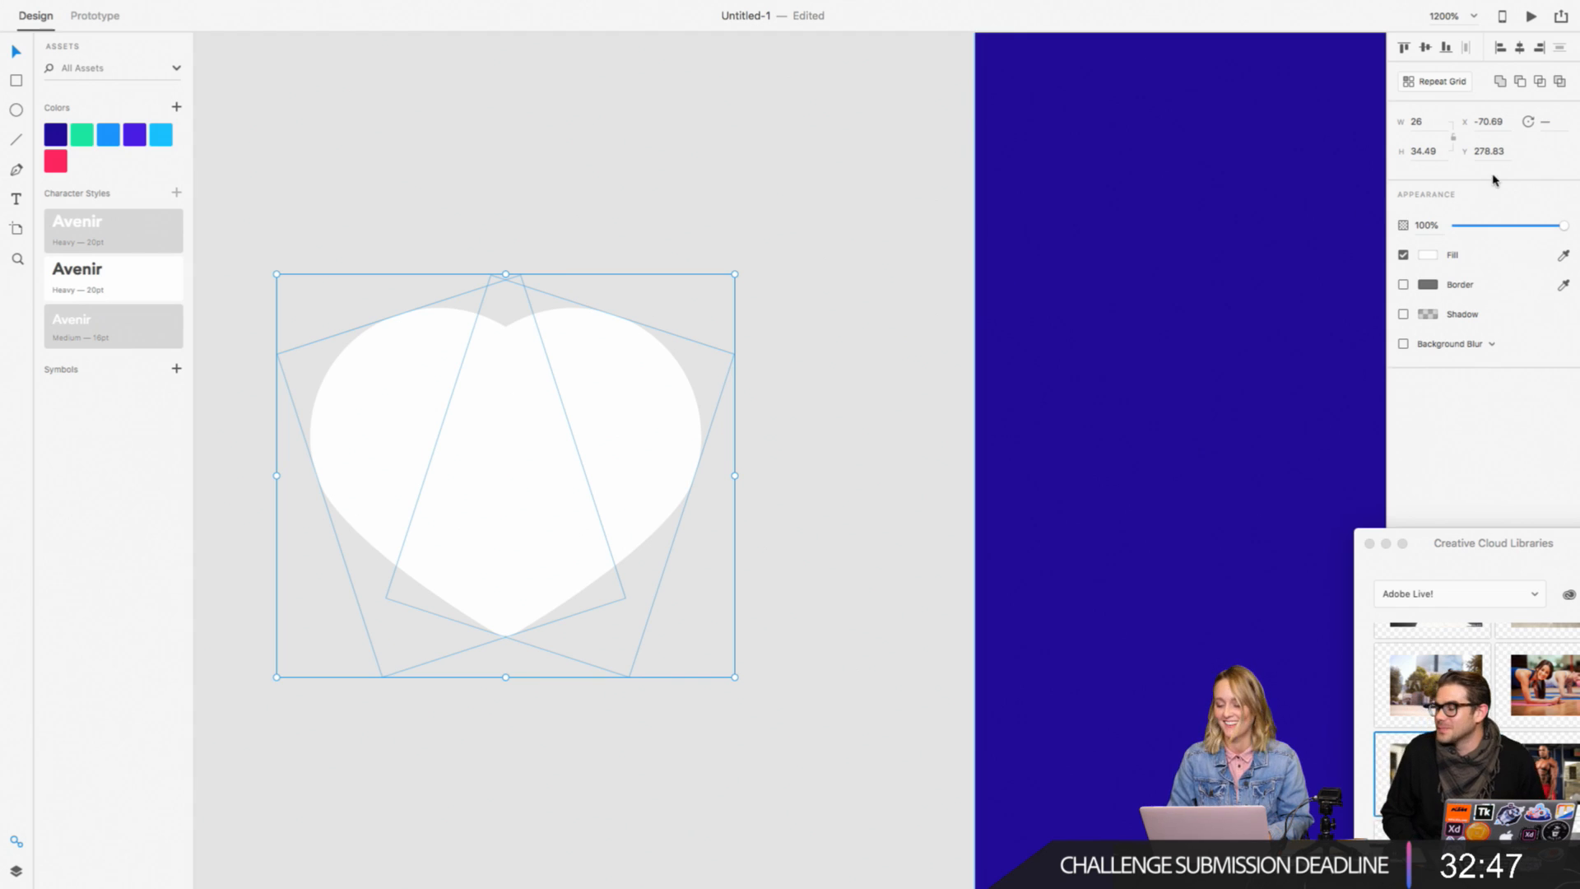
click(1501, 83)
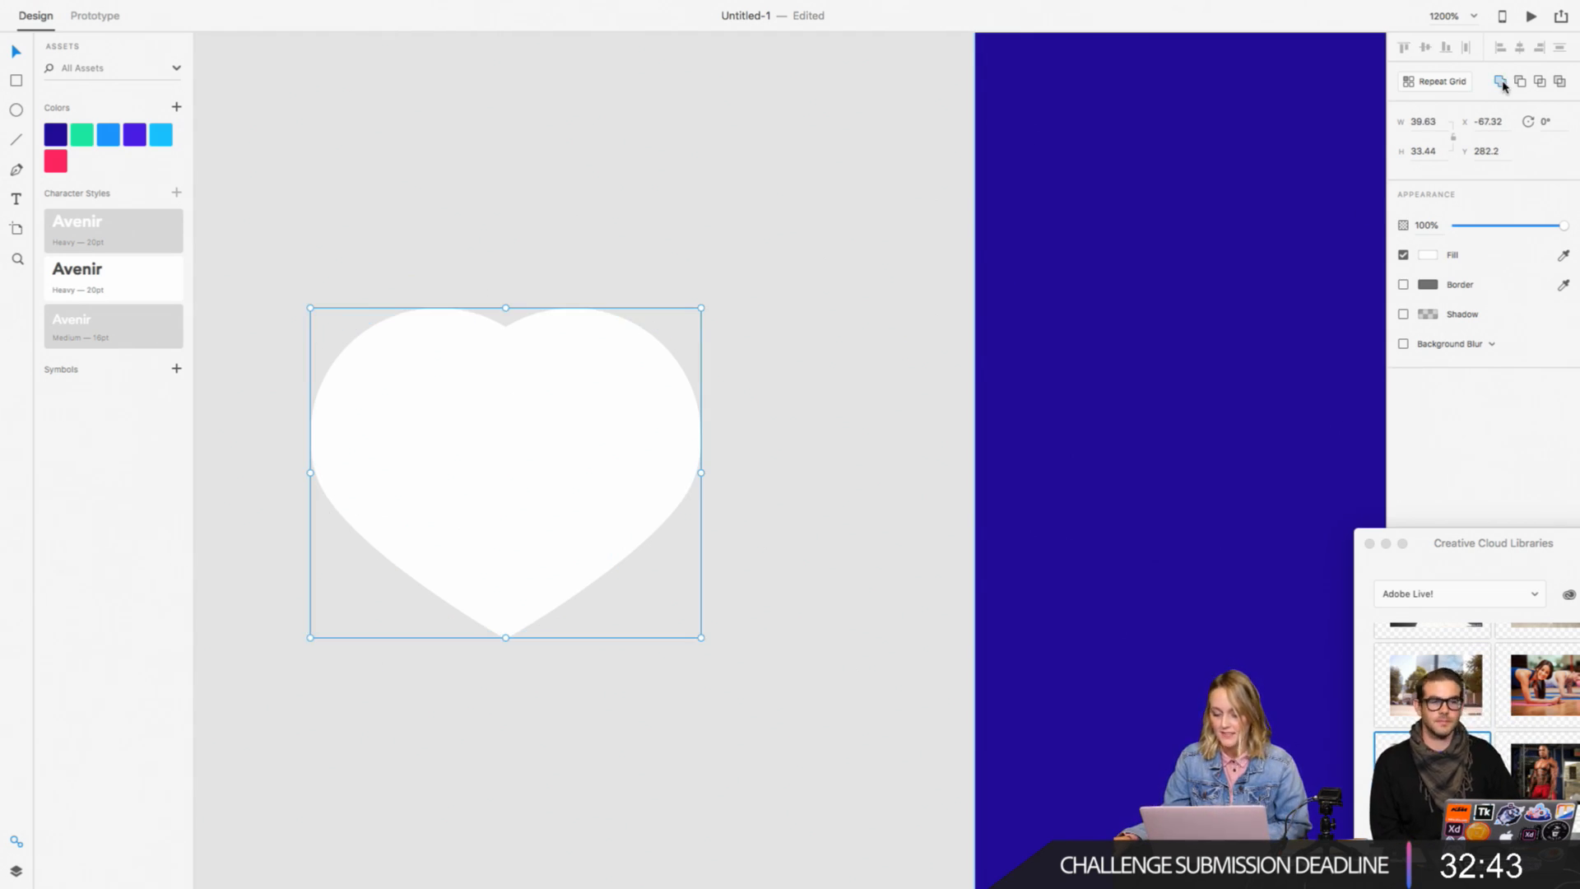
click(1403, 285)
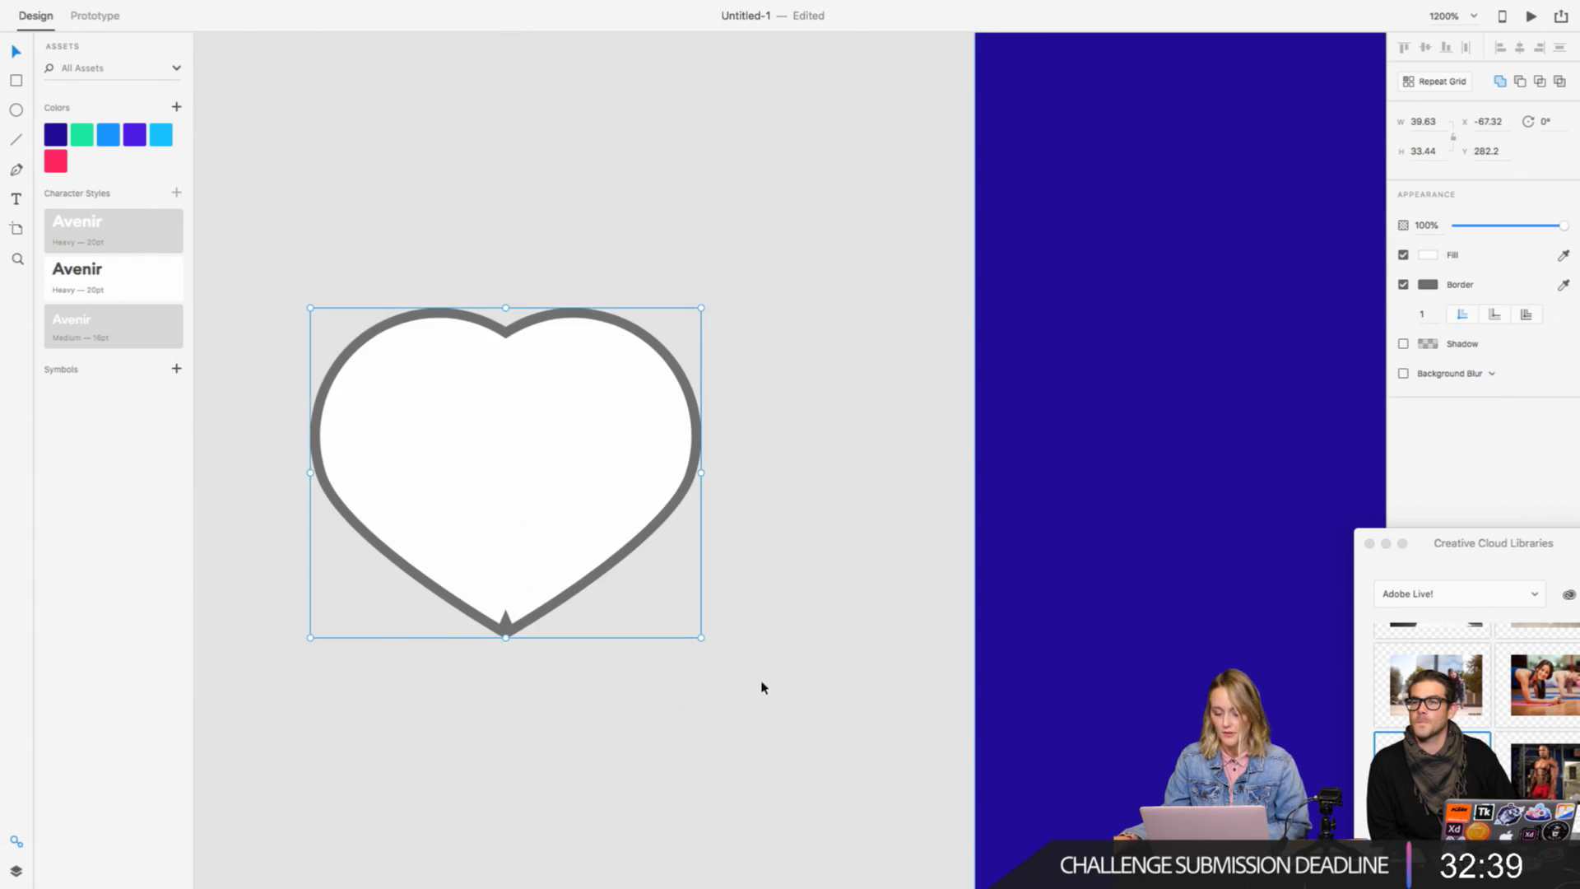
key(super+z)
click(819, 581)
key(super+z)
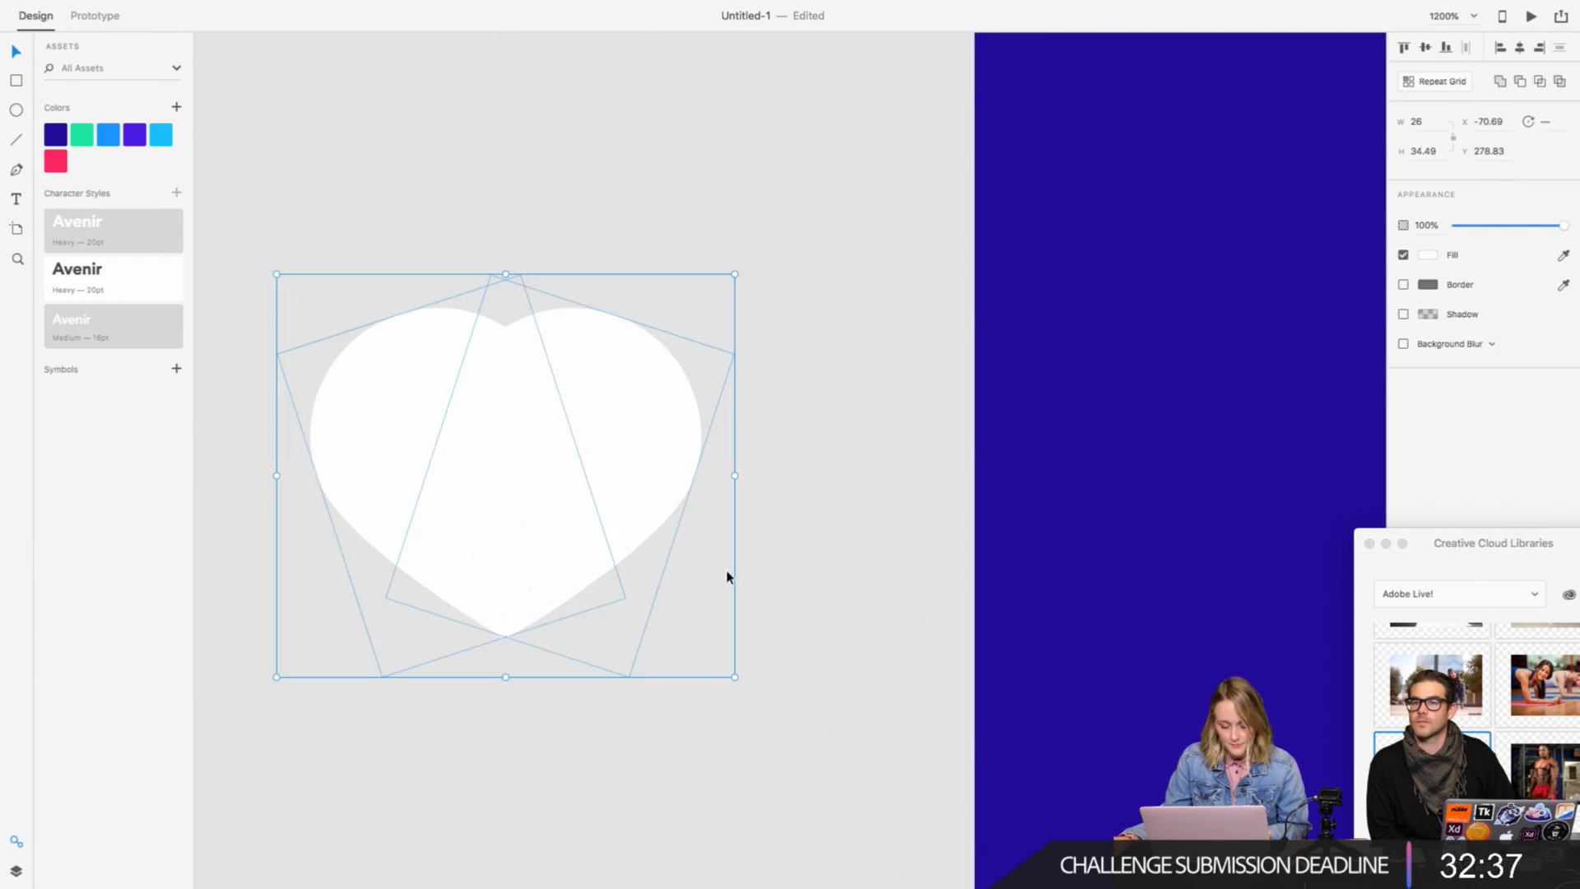
Step: Try nudging the right teardrop sideways and back to line up the heart's lower tips
click(728, 576)
key(super+=)
key(super+=)
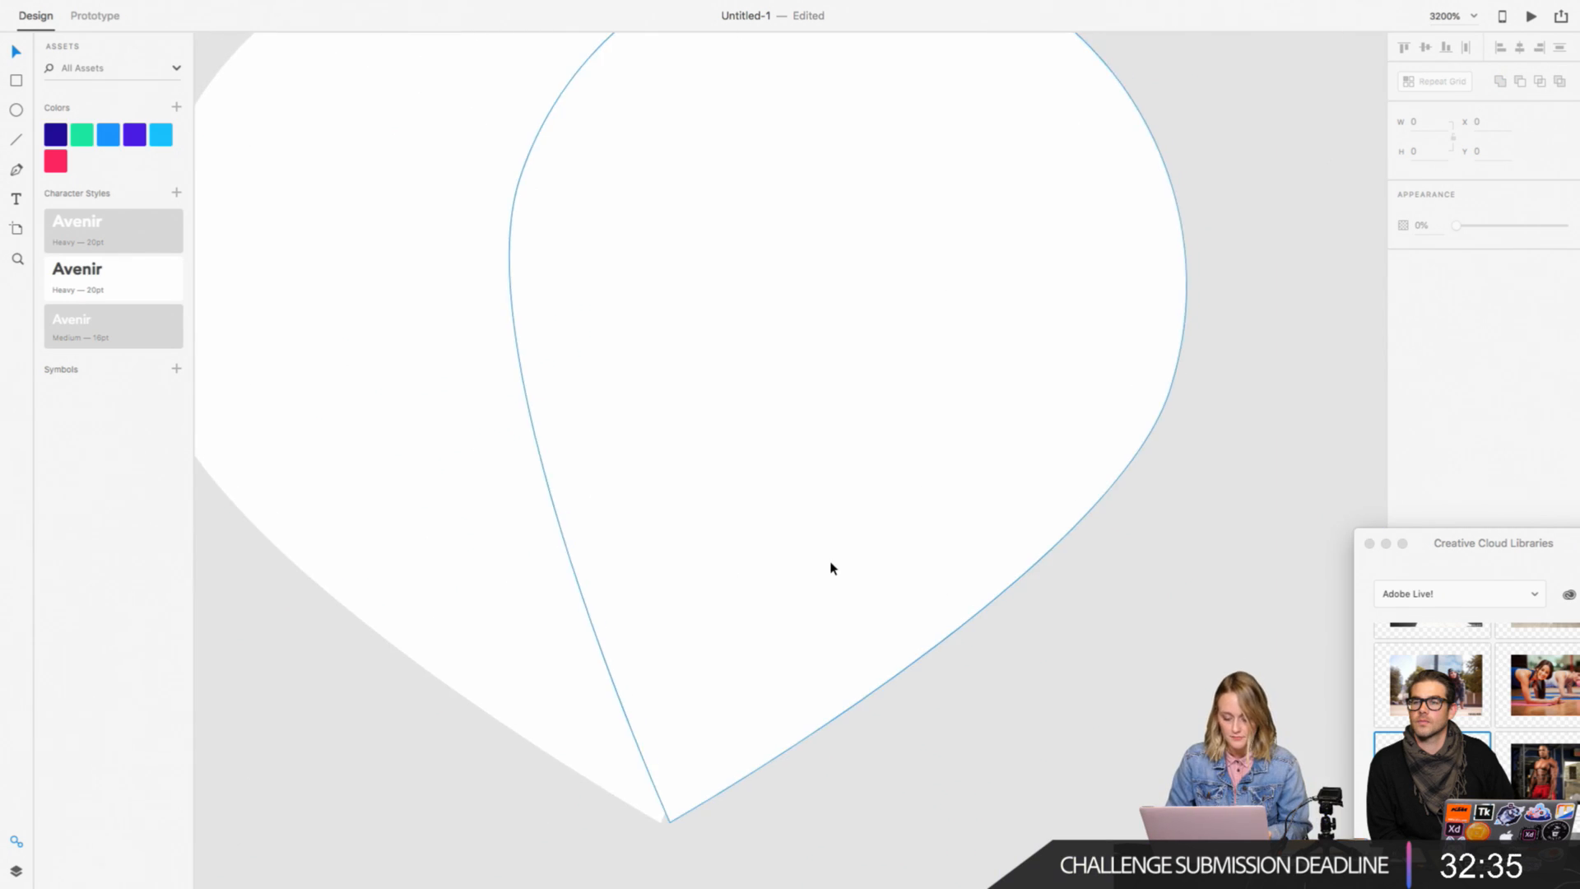
click(825, 566)
key(Left)
key(Right)
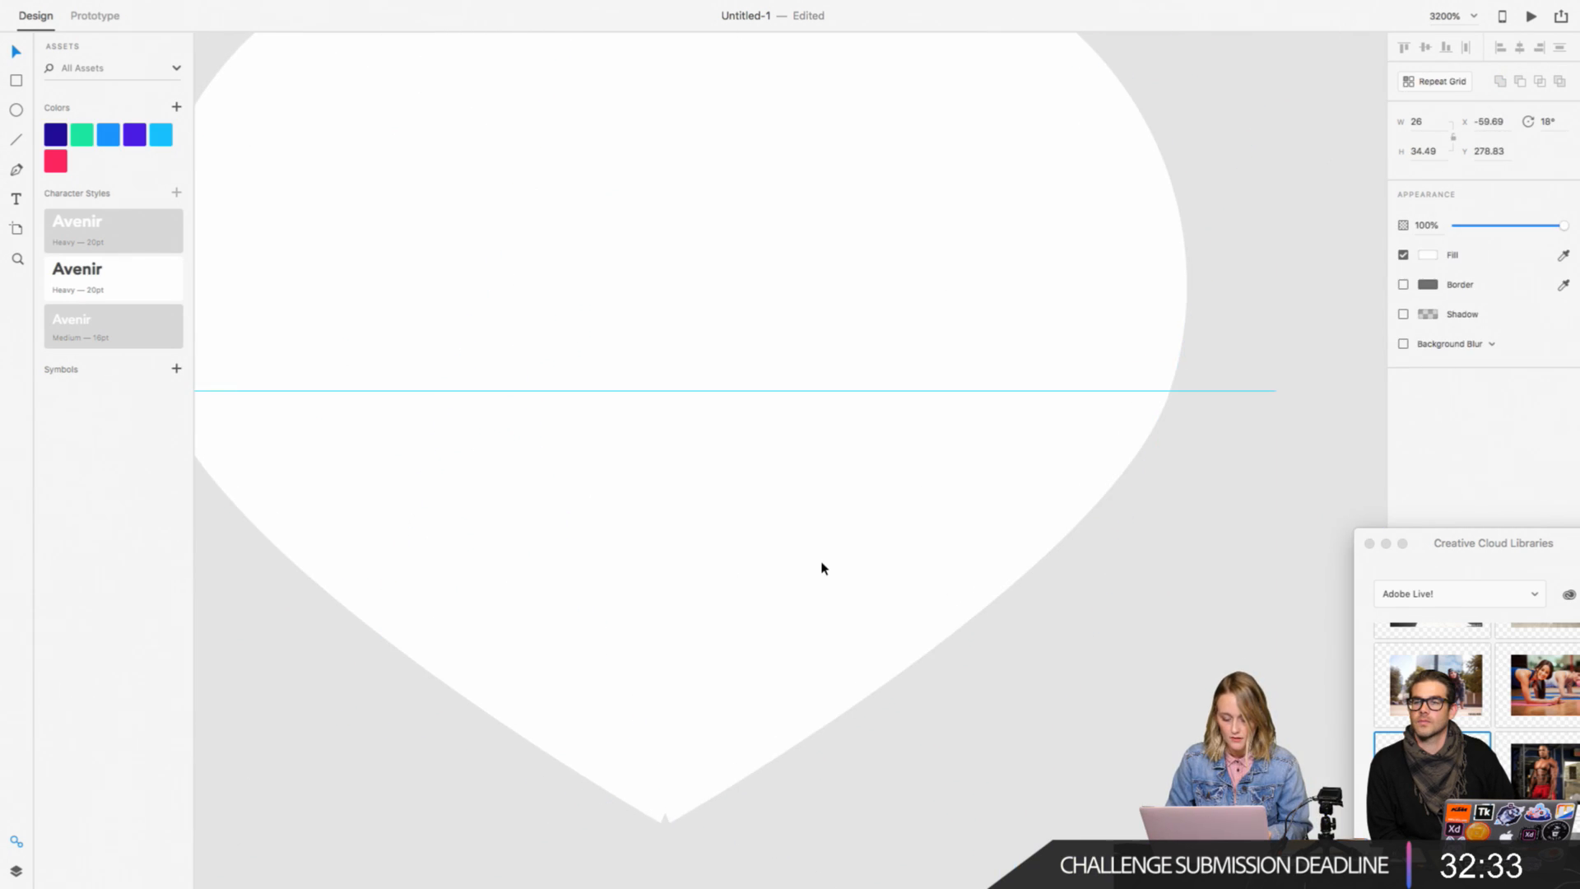
key(Left)
key(Right)
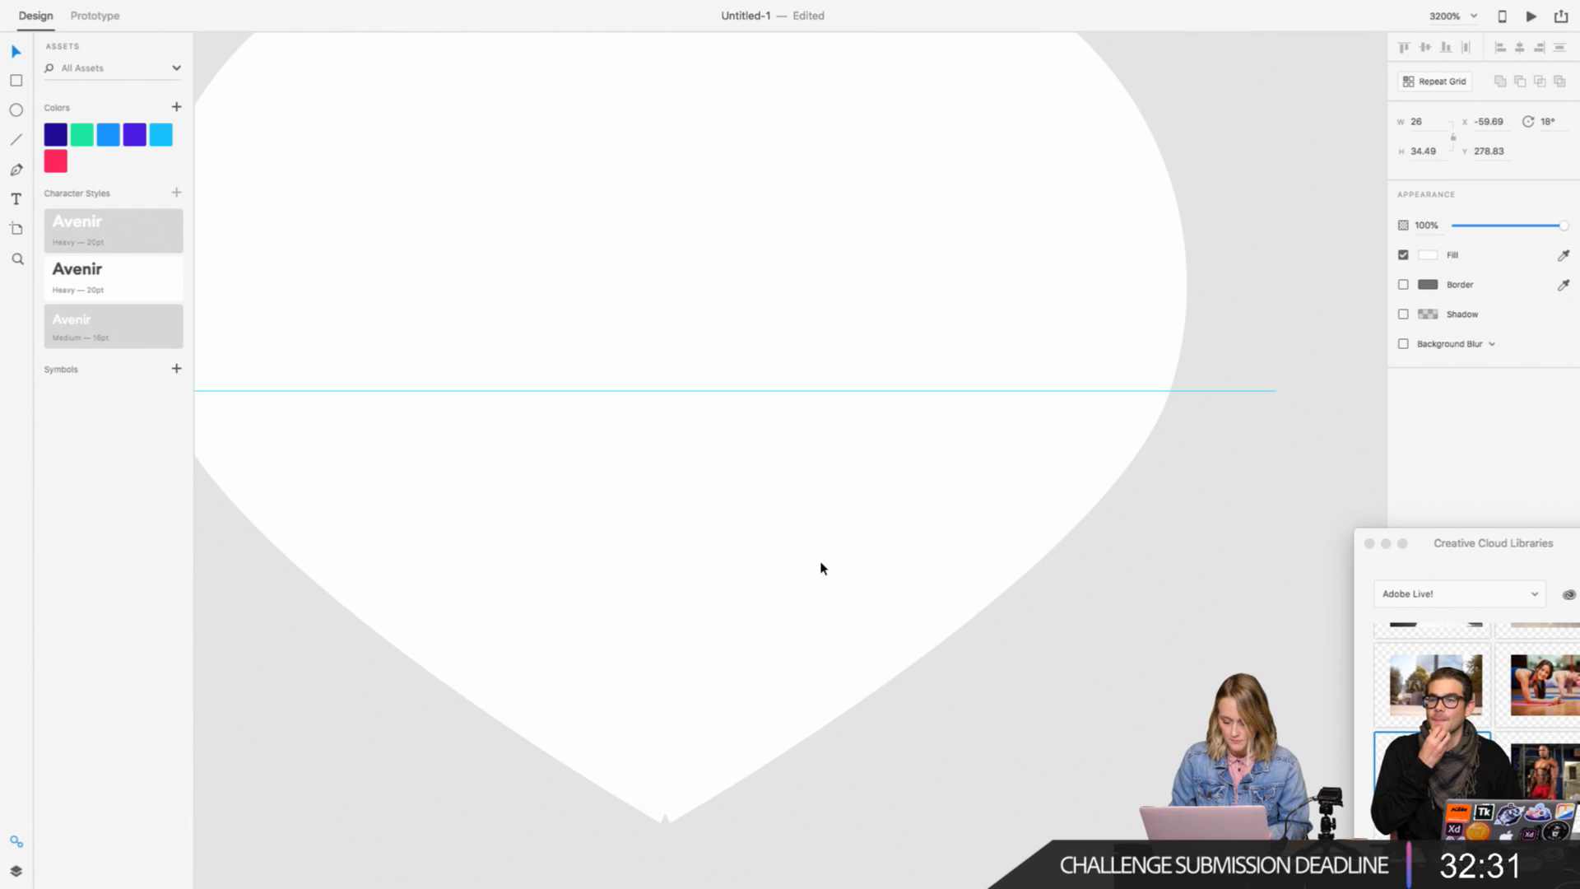
key(super+equal)
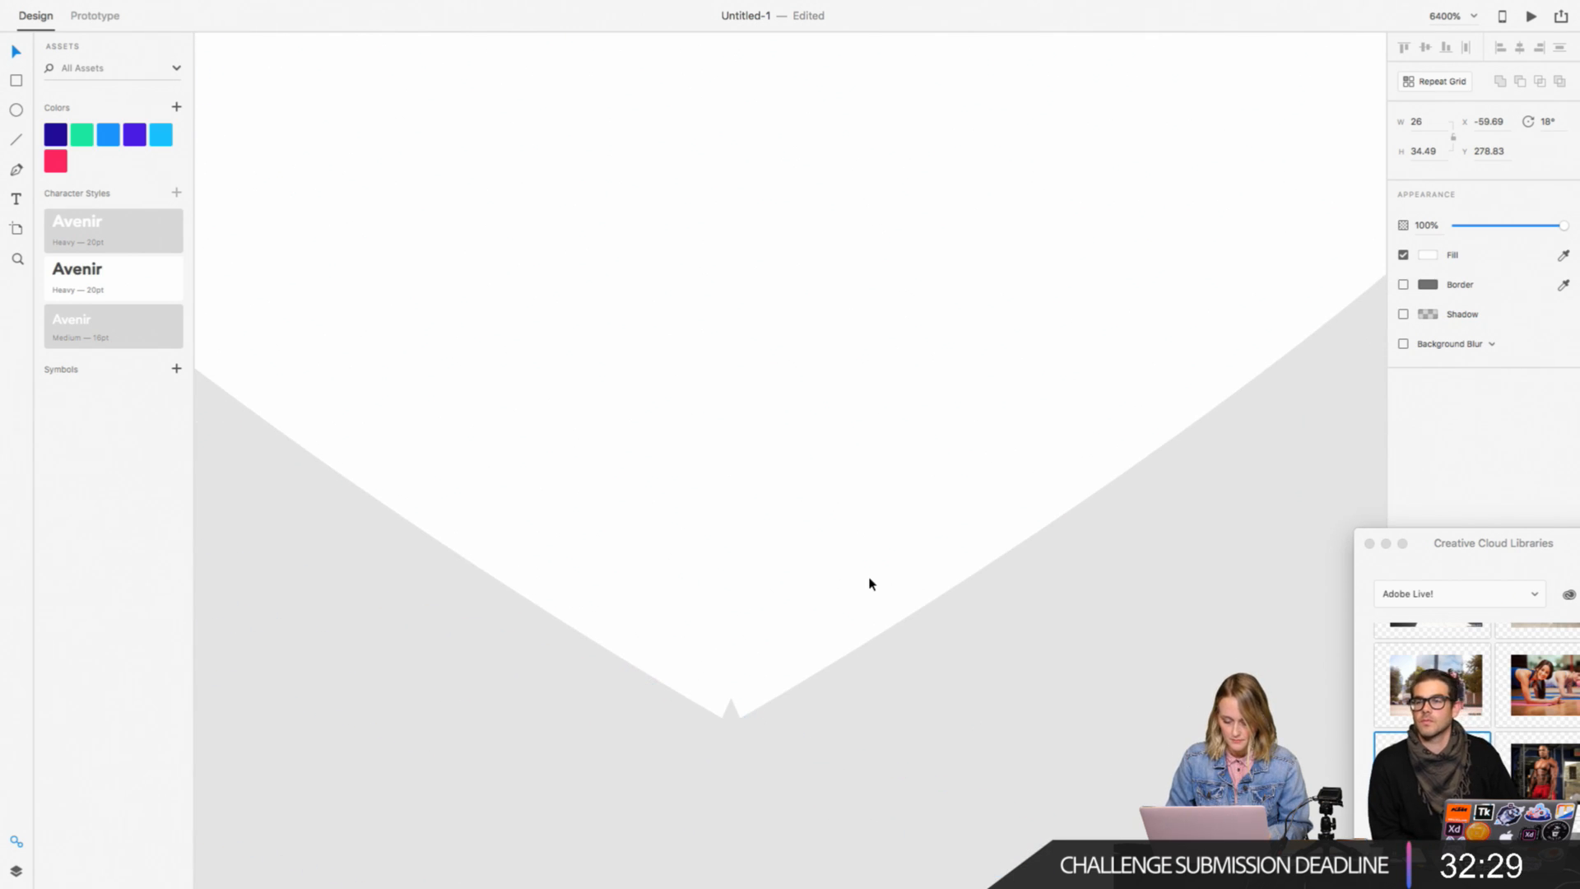
key(super+minus)
key(super+minus)
key(super+minus)
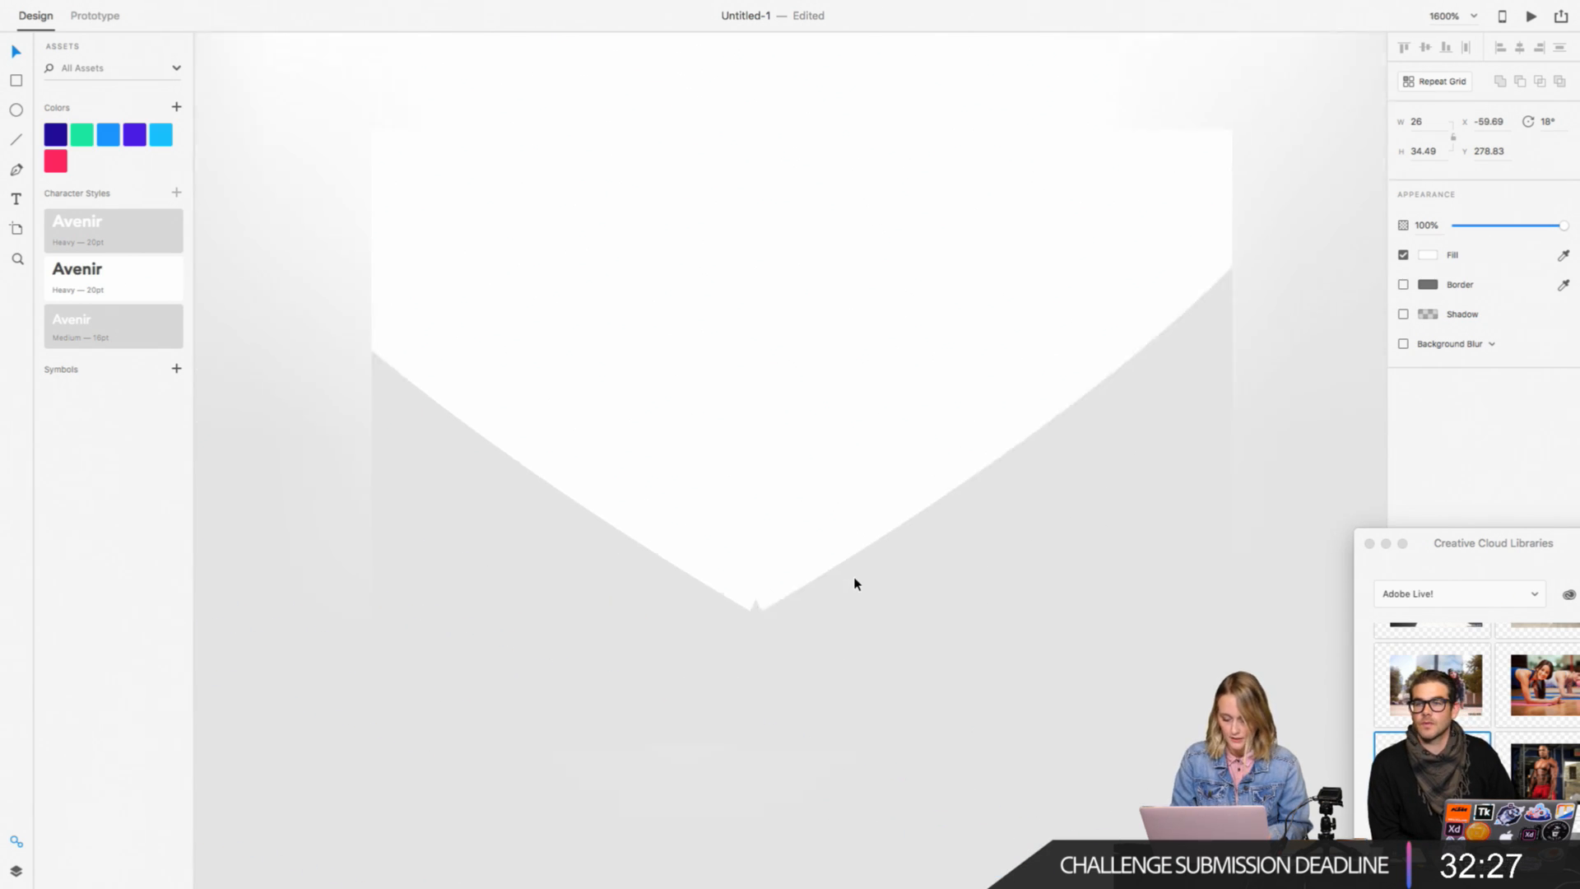
scroll(855, 579, up, 4)
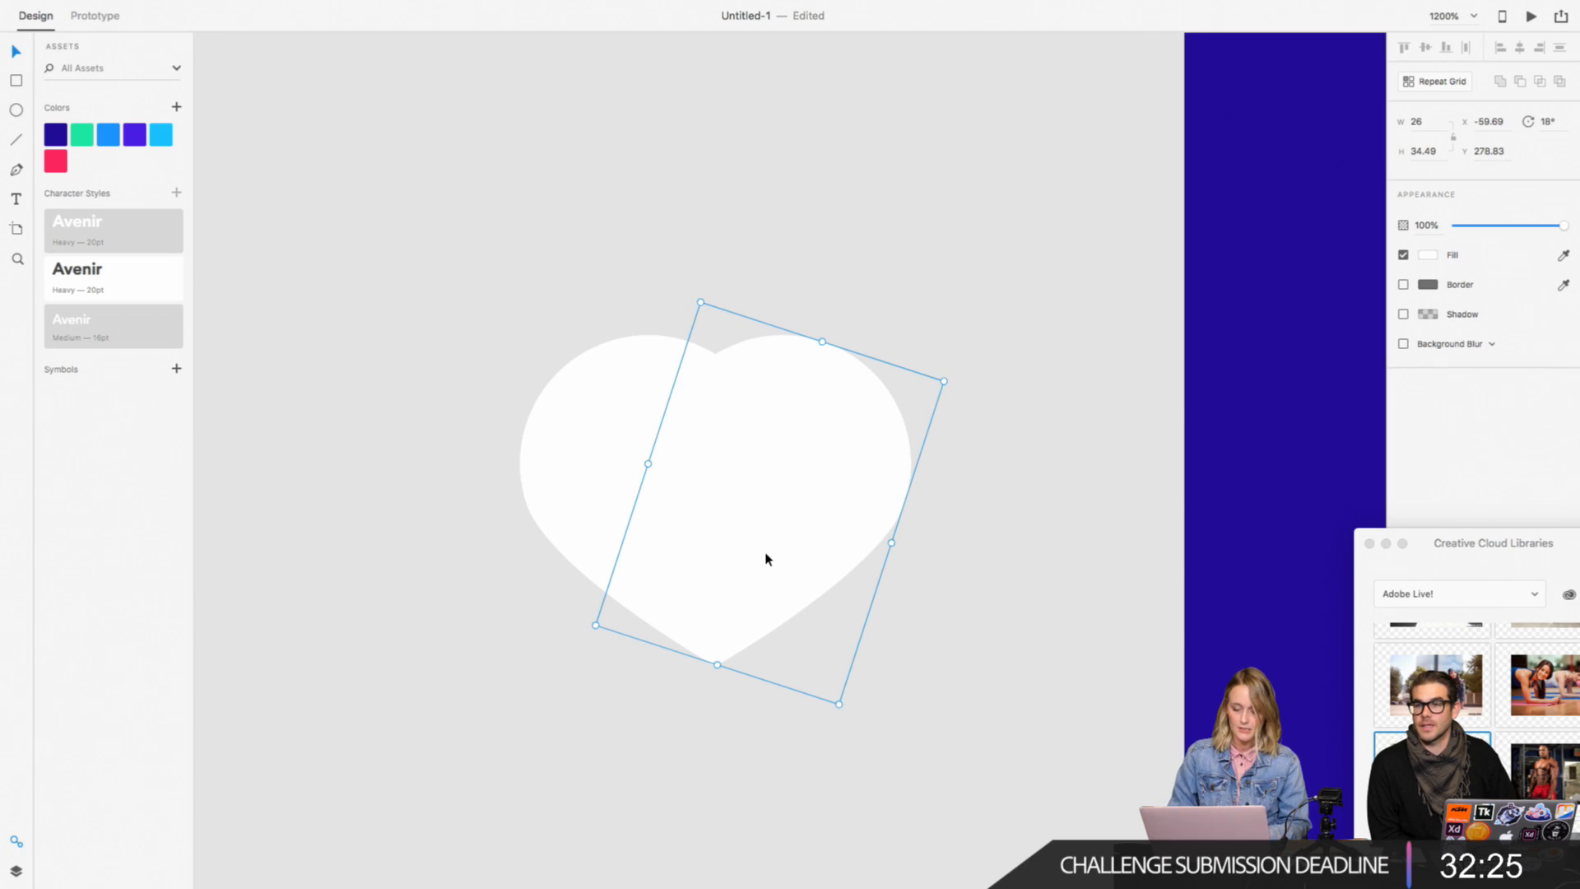
Step: Select both teardrops and enlarge them together to about 30.55 × 40.52 each
shift+click(544, 469)
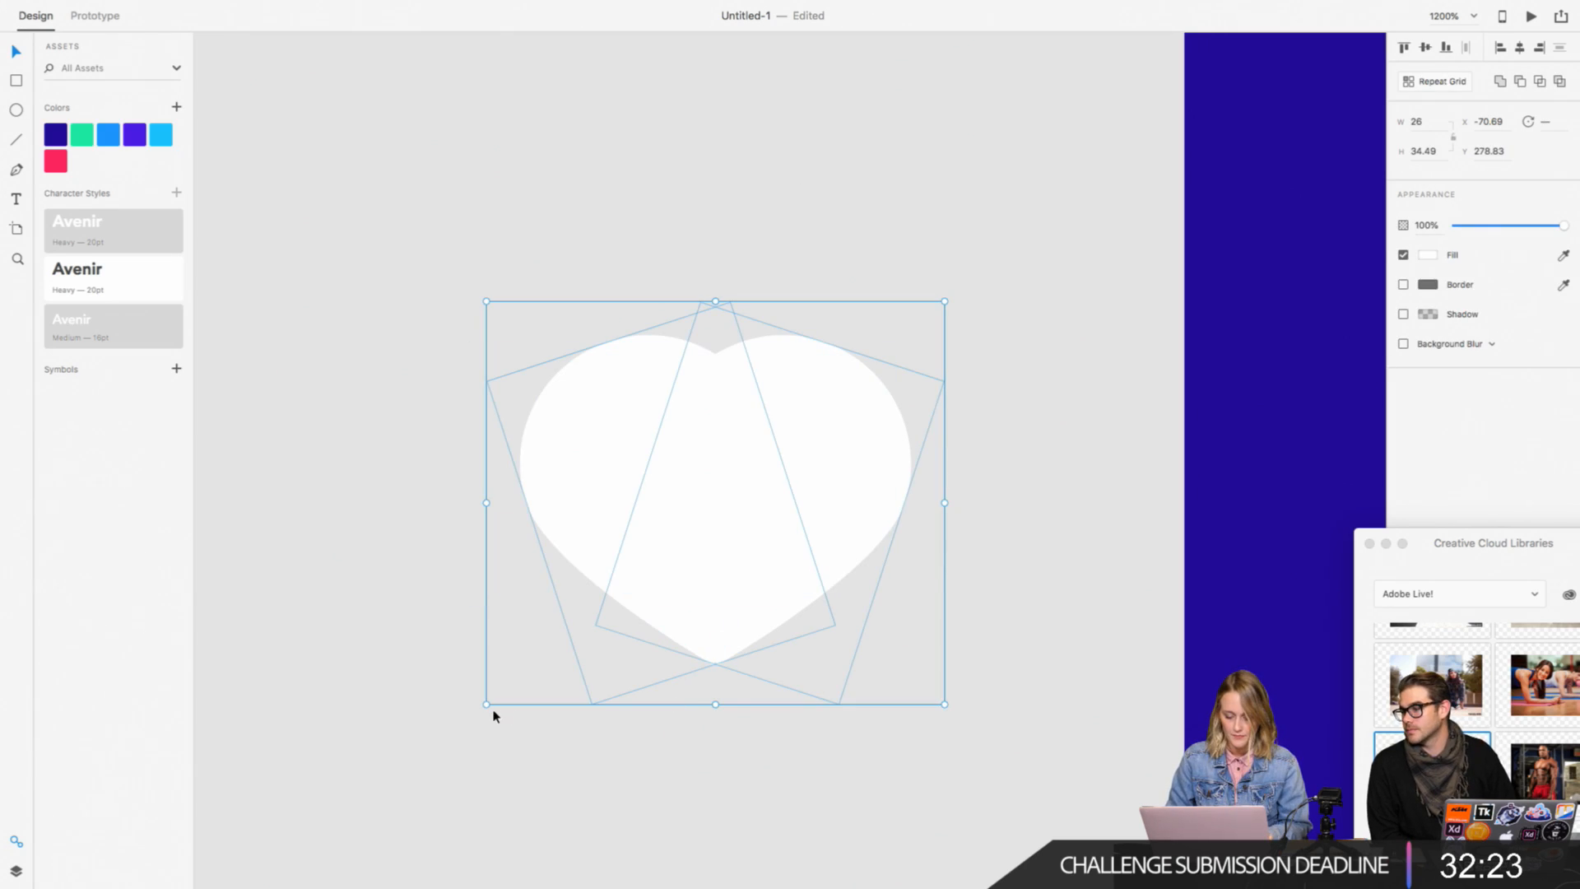
drag(490, 713, 401, 782)
click(903, 628)
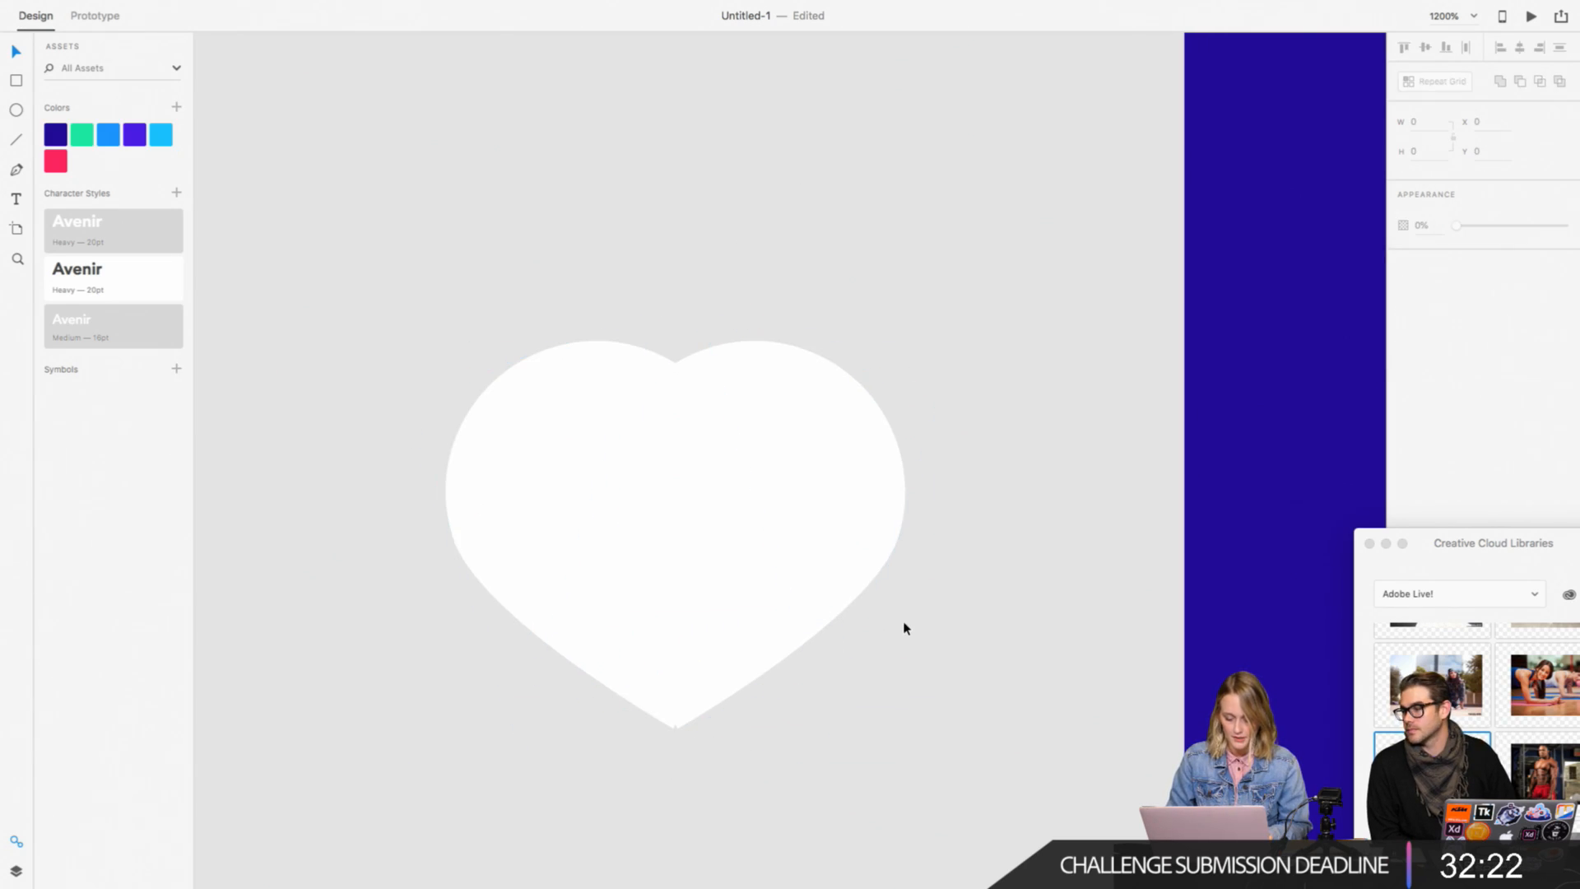
Step: Examine up close how the lower tips of the enlarged teardrops meet
click(864, 557)
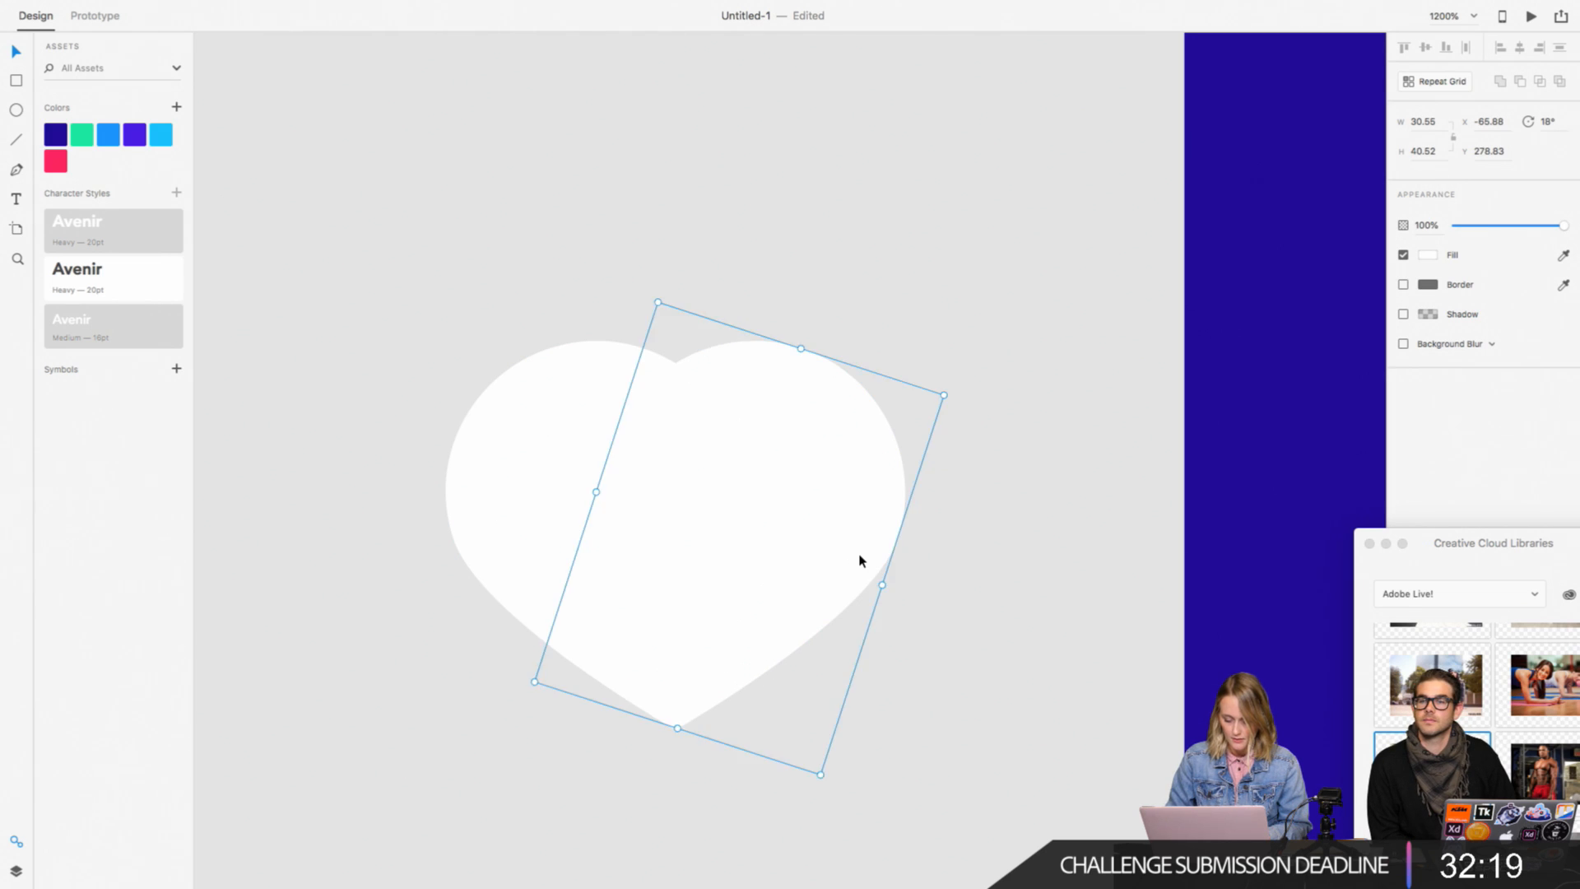
key(super+plus)
key(super+plus)
scroll(860, 560, down, 6)
scroll(860, 560, left, 2)
key(Escape)
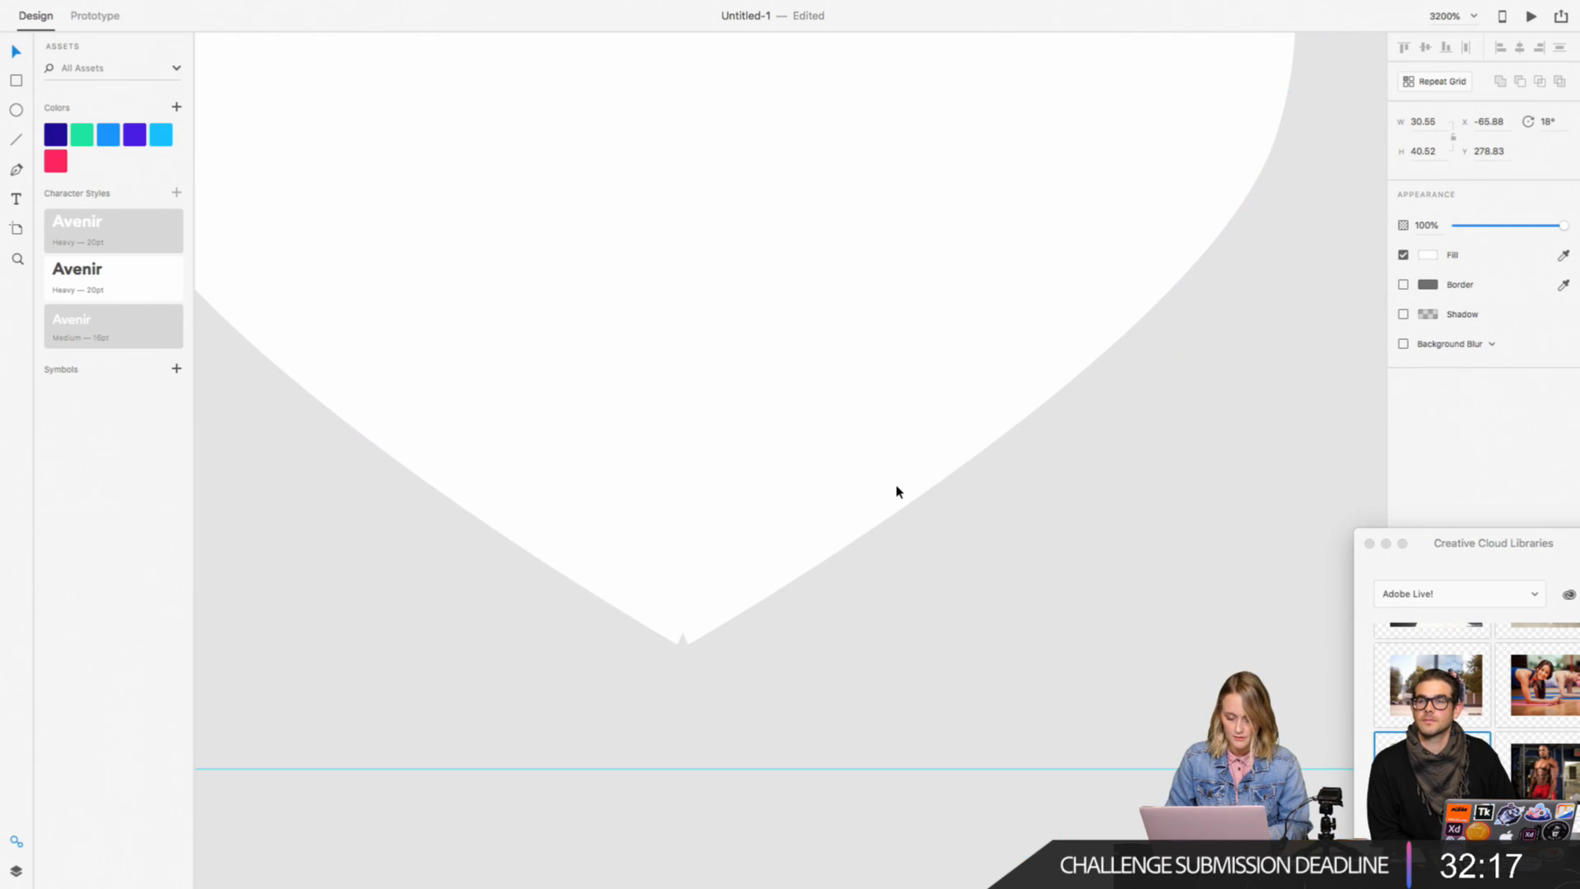
key(super+minus)
key(super+minus)
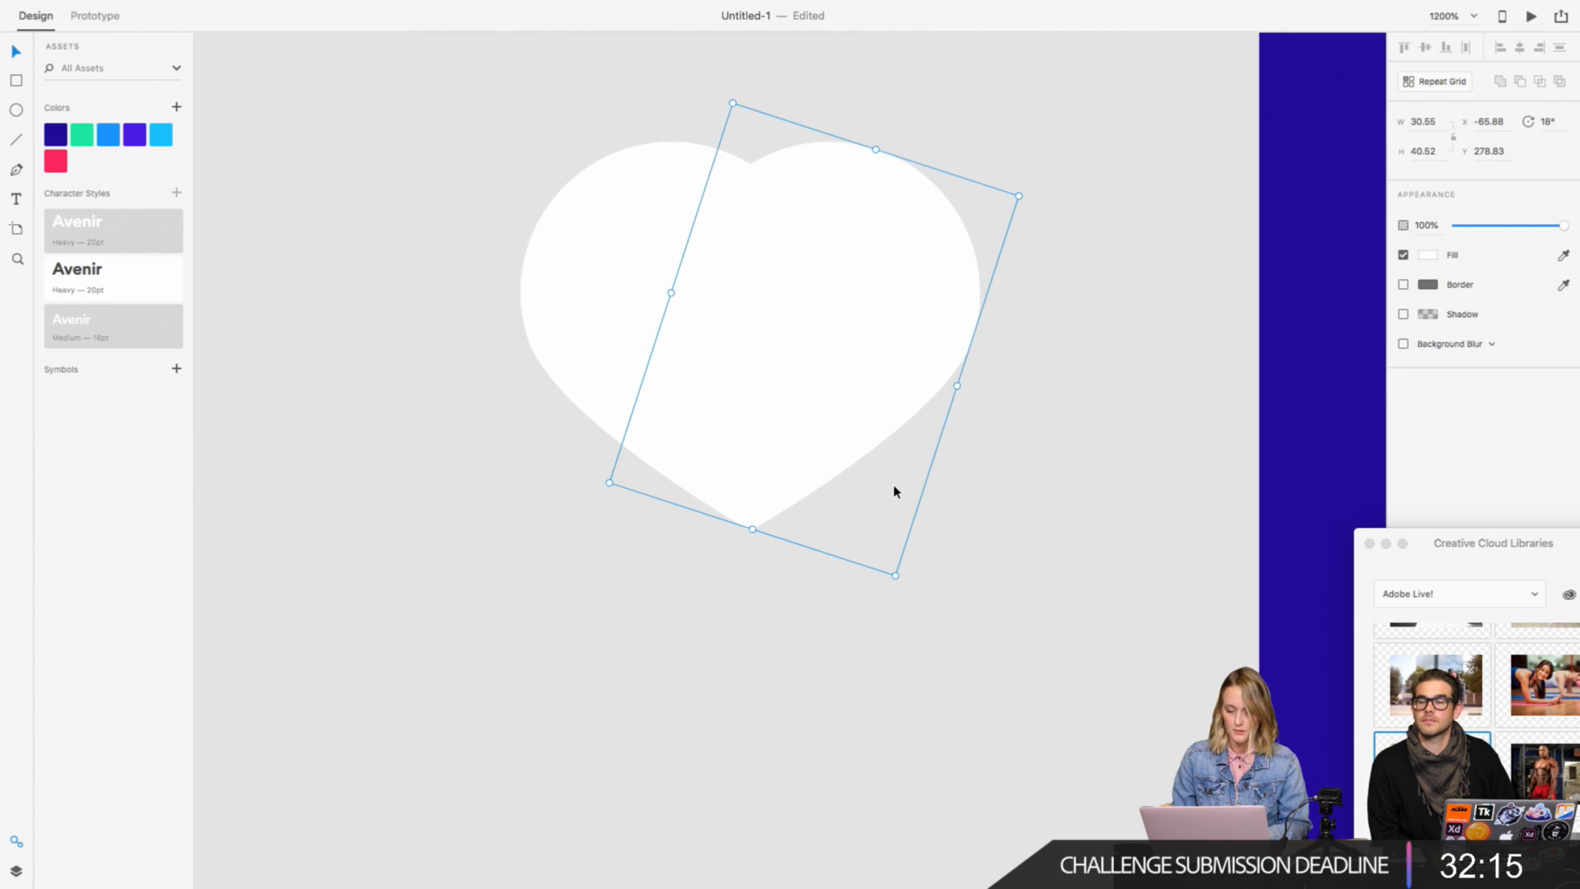
Step: Enlarge both teardrops together again, to about 36.07 × 47.84 each
scroll(978, 521, up, 2)
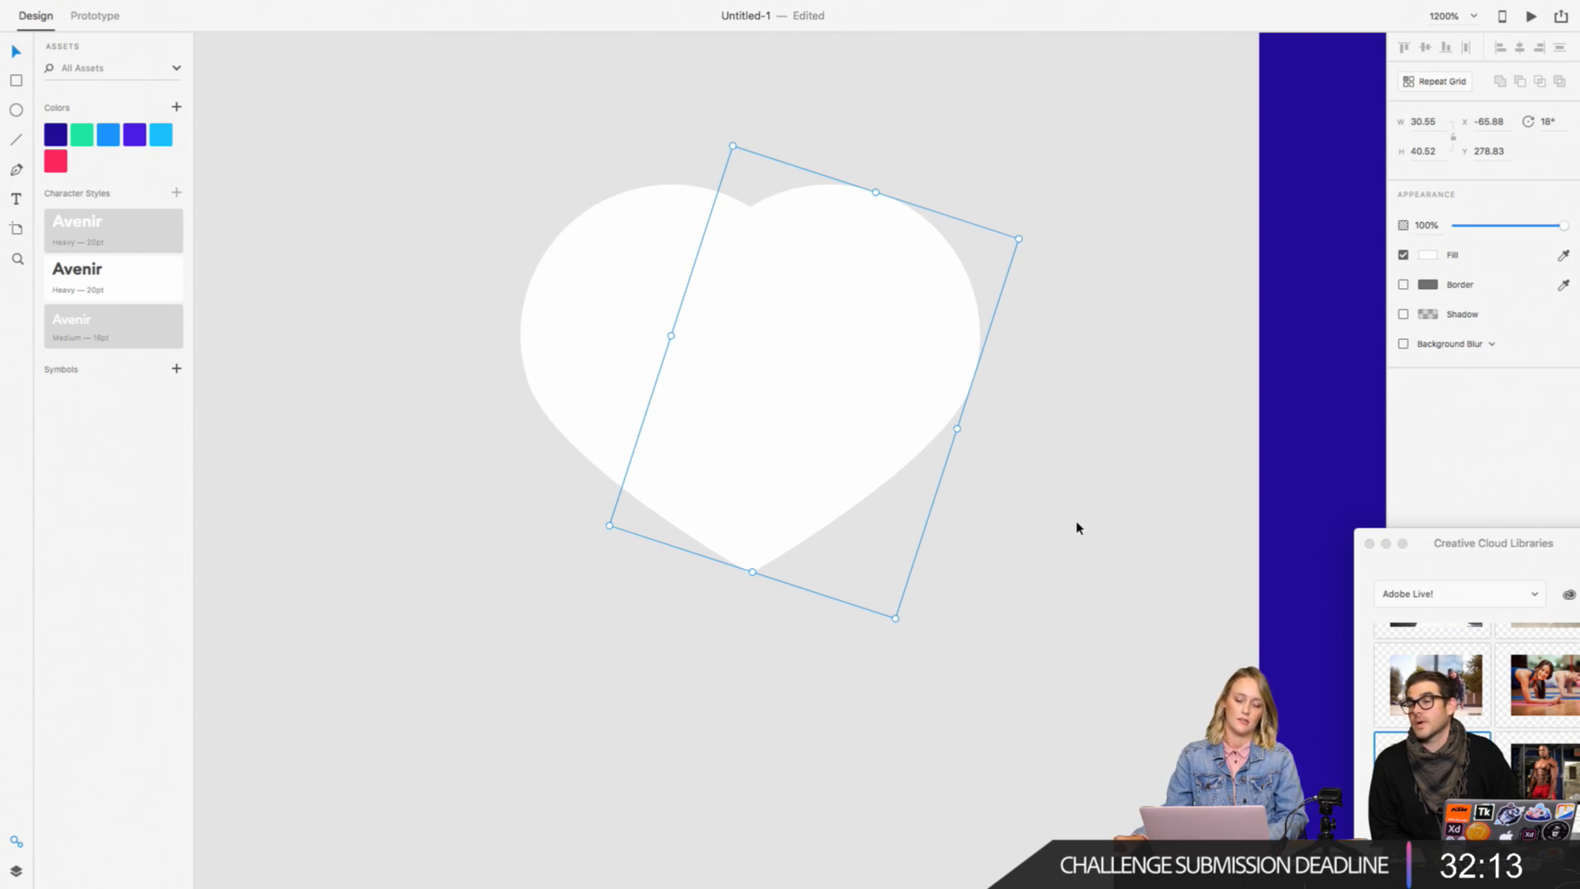
drag(1074, 527, 477, 566)
drag(480, 620, 385, 703)
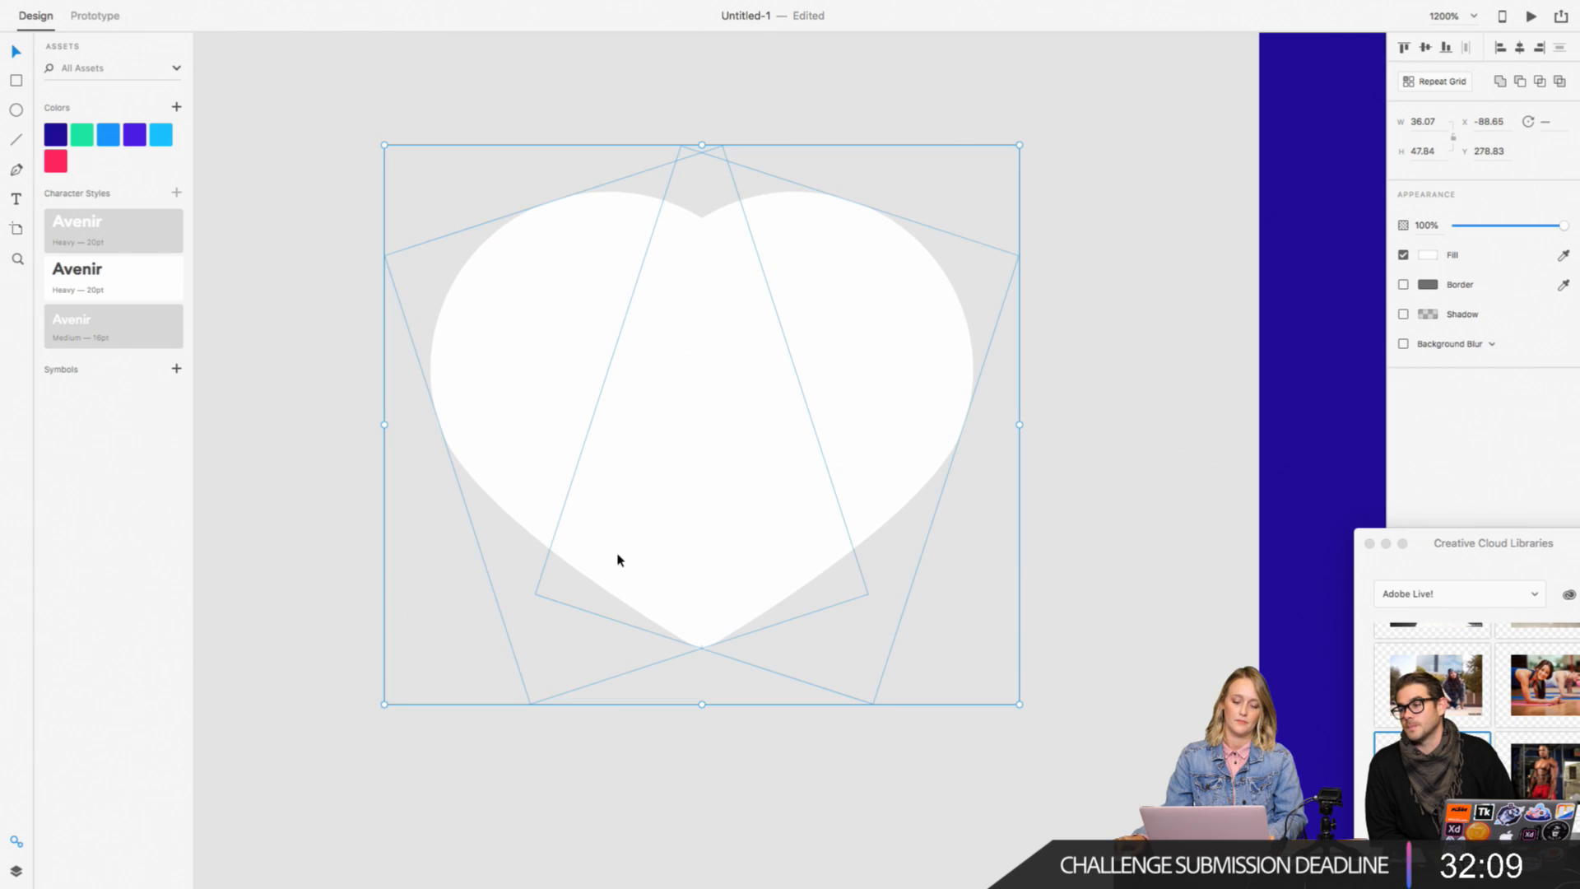
Step: Try shifting the right teardrop in small steps so its lower tip lines up with the left one's
click(1030, 622)
scroll(893, 508, up, 8)
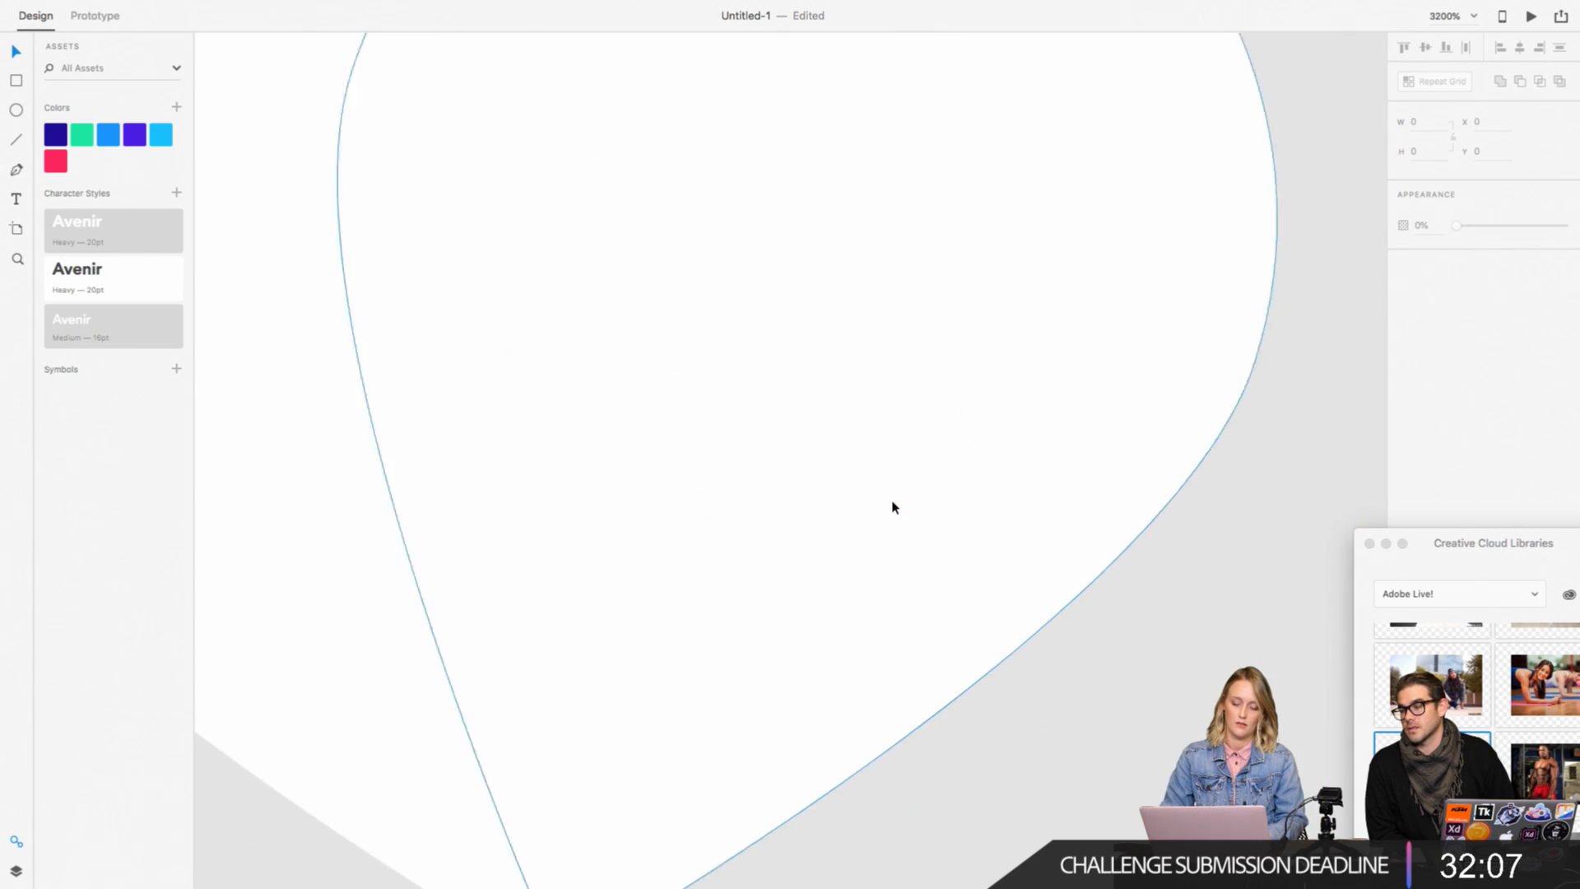
scroll(893, 508, down, 5)
drag(977, 484, 973, 485)
key(Left)
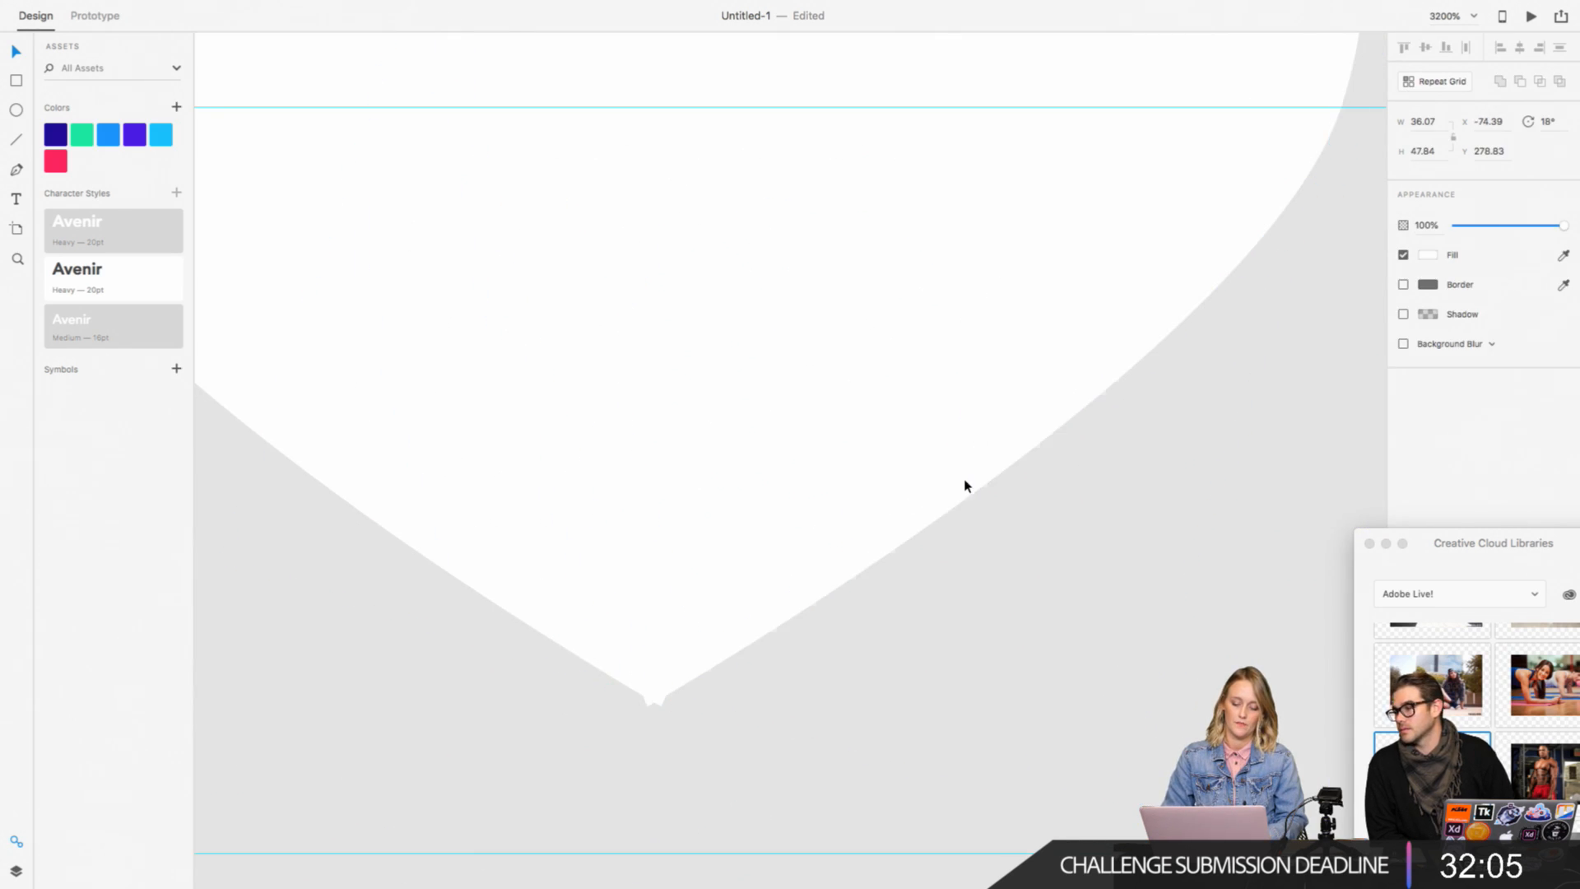
key(Right)
key(super+minus)
key(super+minus)
key(super+minus)
scroll(966, 486, up, 2)
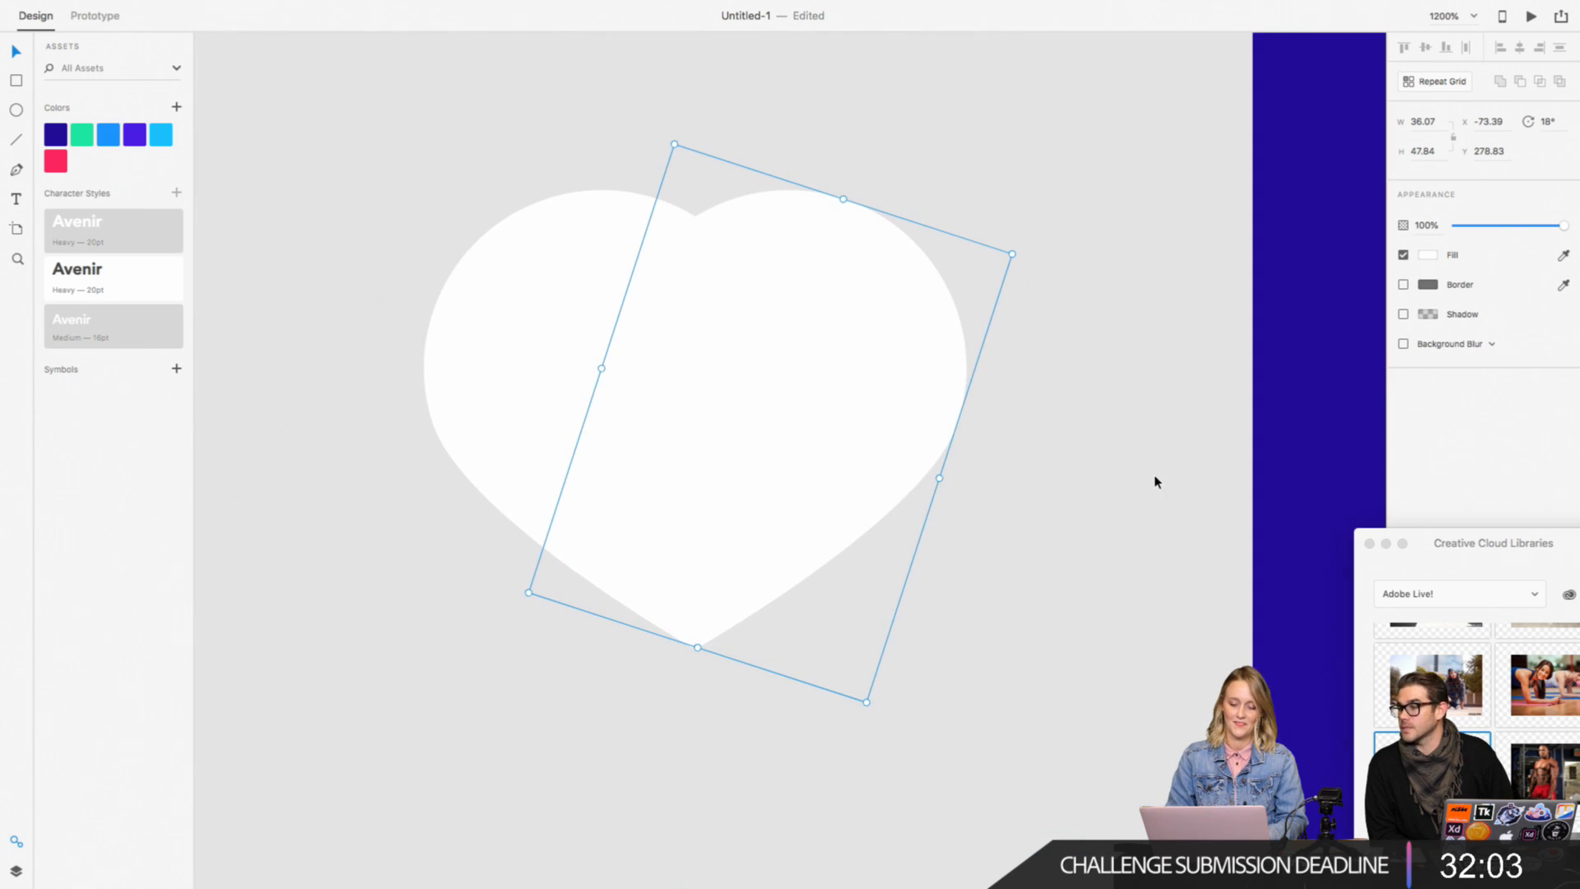
Step: Rebuild the pair by setting the left teardrop's rotation to 340° and replacing the right one with a duplicate rotated to 20°
key(super+z)
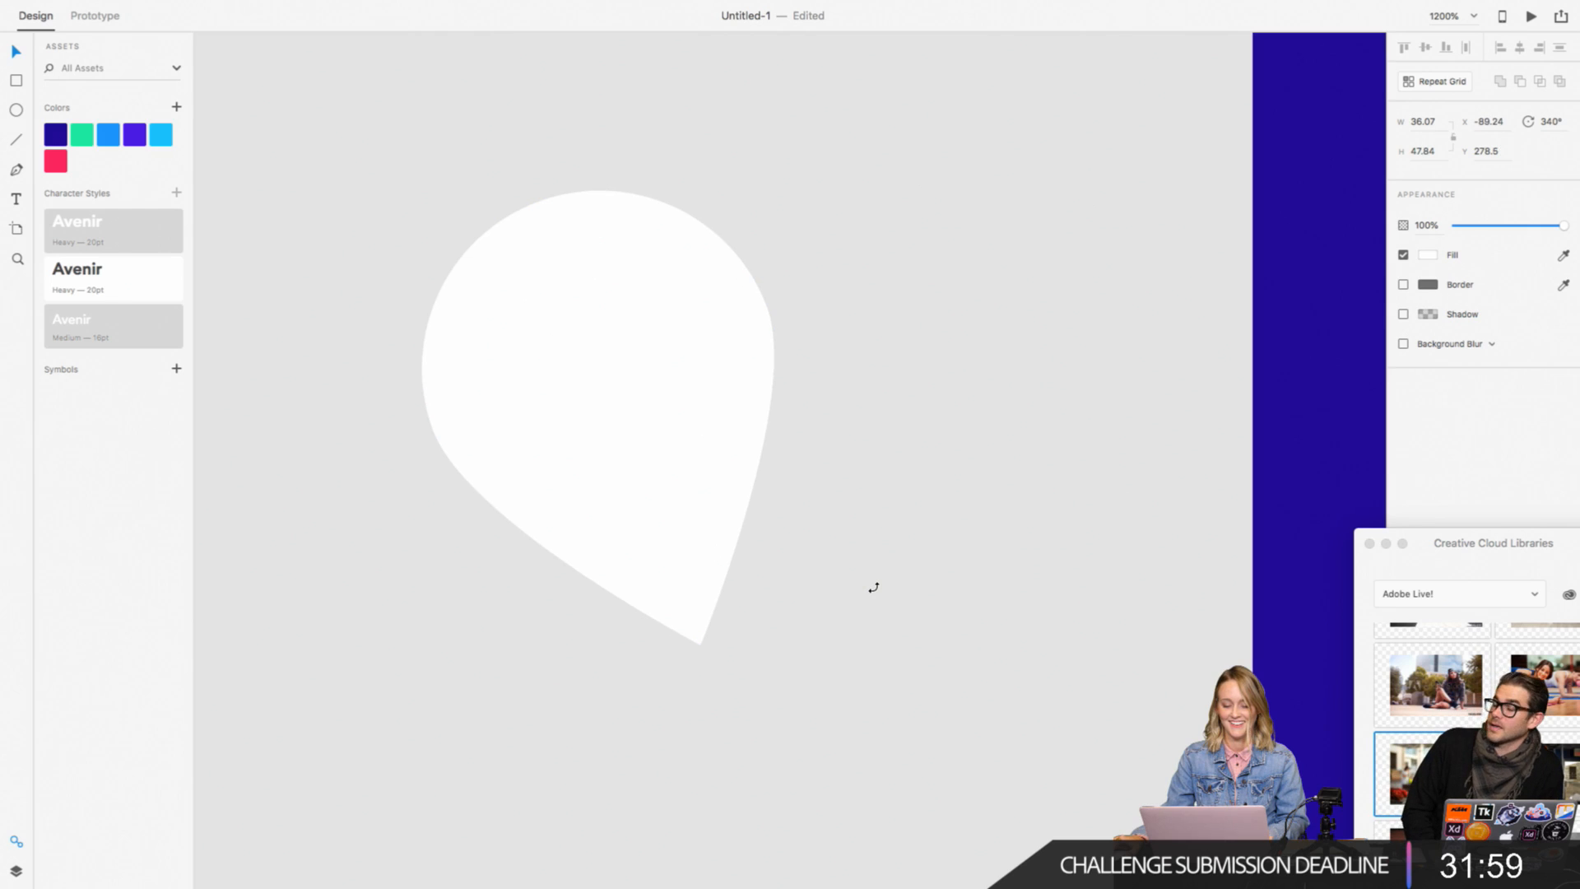
key(super+shift+z)
drag(924, 434, 1049, 412)
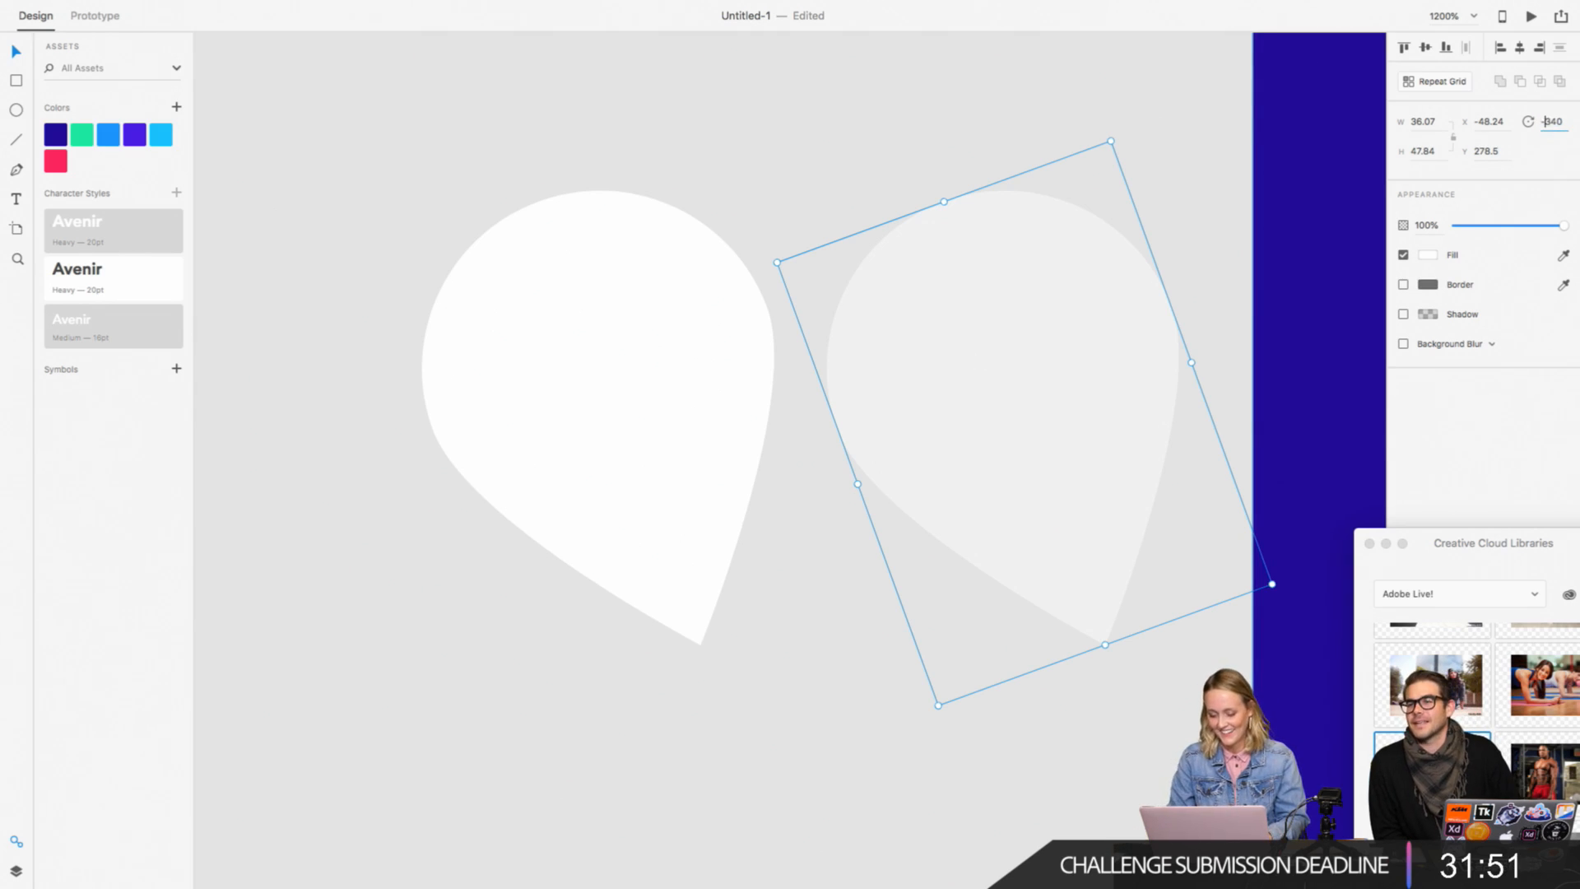
key(Return)
Step: Move the 20° copy over the left teardrop so their lower tips meet in a heart
drag(967, 444, 799, 464)
key(super+equal)
key(super+equal)
scroll(726, 440, down, 5)
key(super+minus)
key(super+minus)
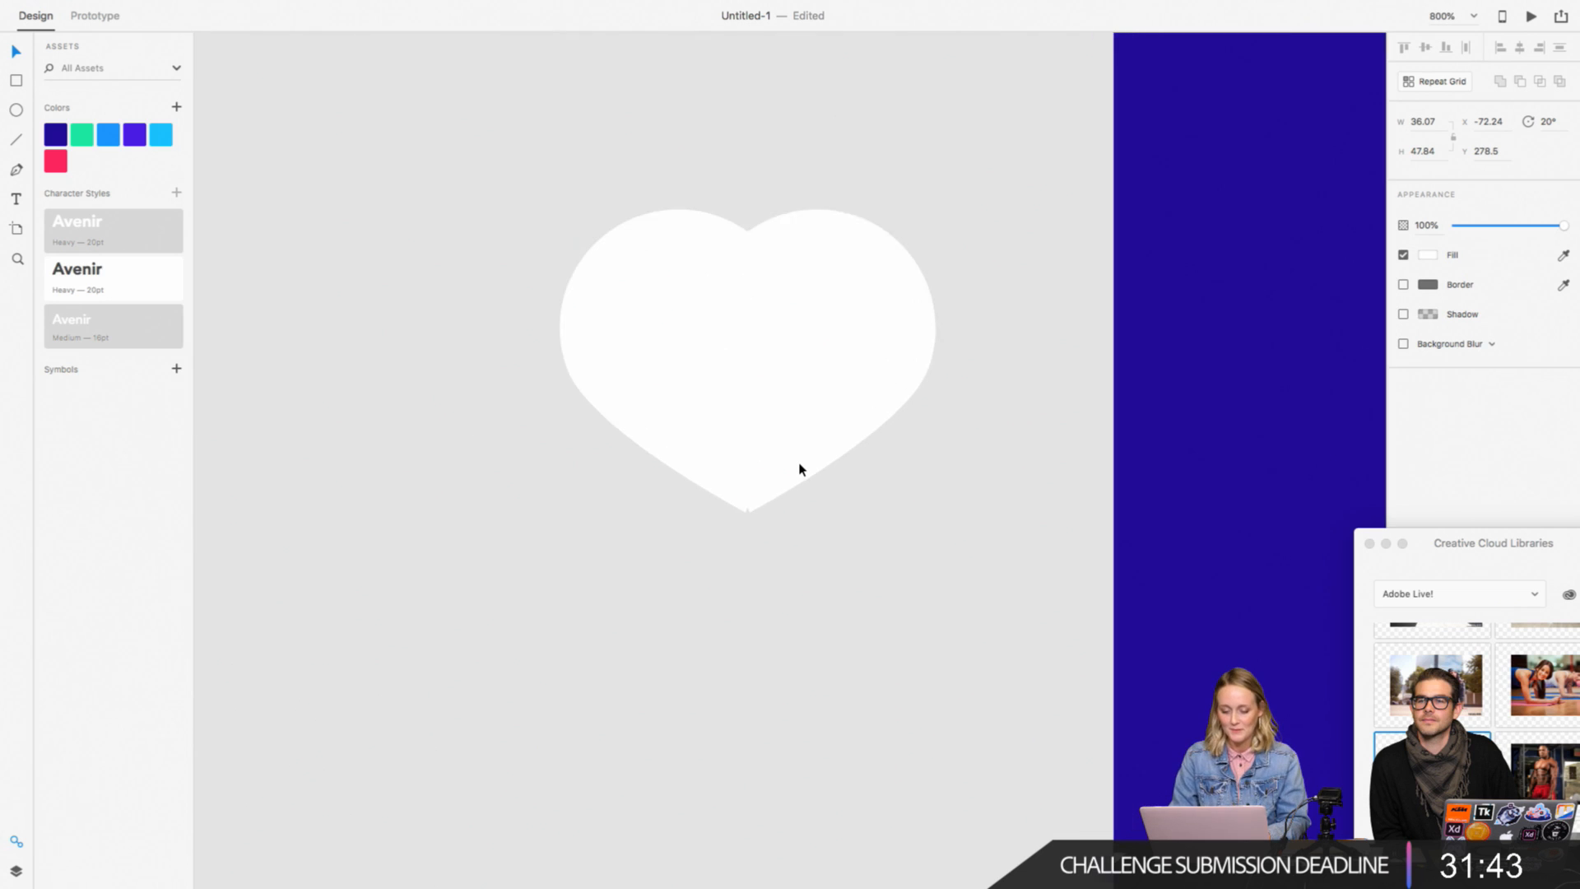
scroll(800, 463, up, 2)
scroll(800, 463, right, 1)
scroll(1022, 346, right, 1)
click(904, 546)
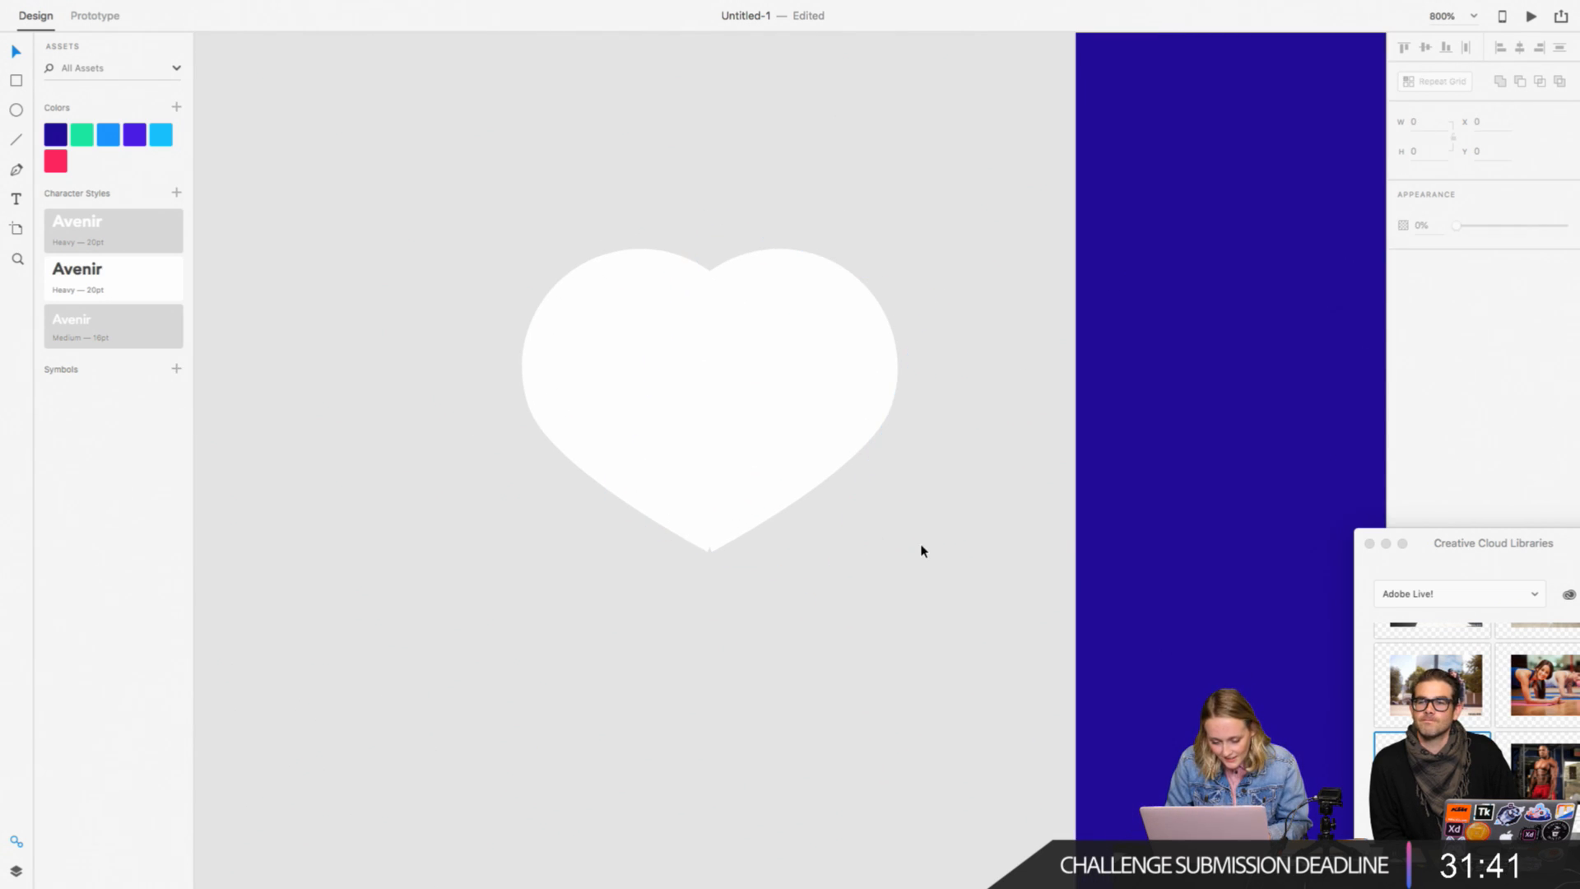
Step: Select both halves of the heart and enlarge them together to about 49.73 × 65.97 each
drag(870, 531, 752, 493)
click(823, 632)
drag(880, 569, 498, 299)
drag(931, 592, 1152, 732)
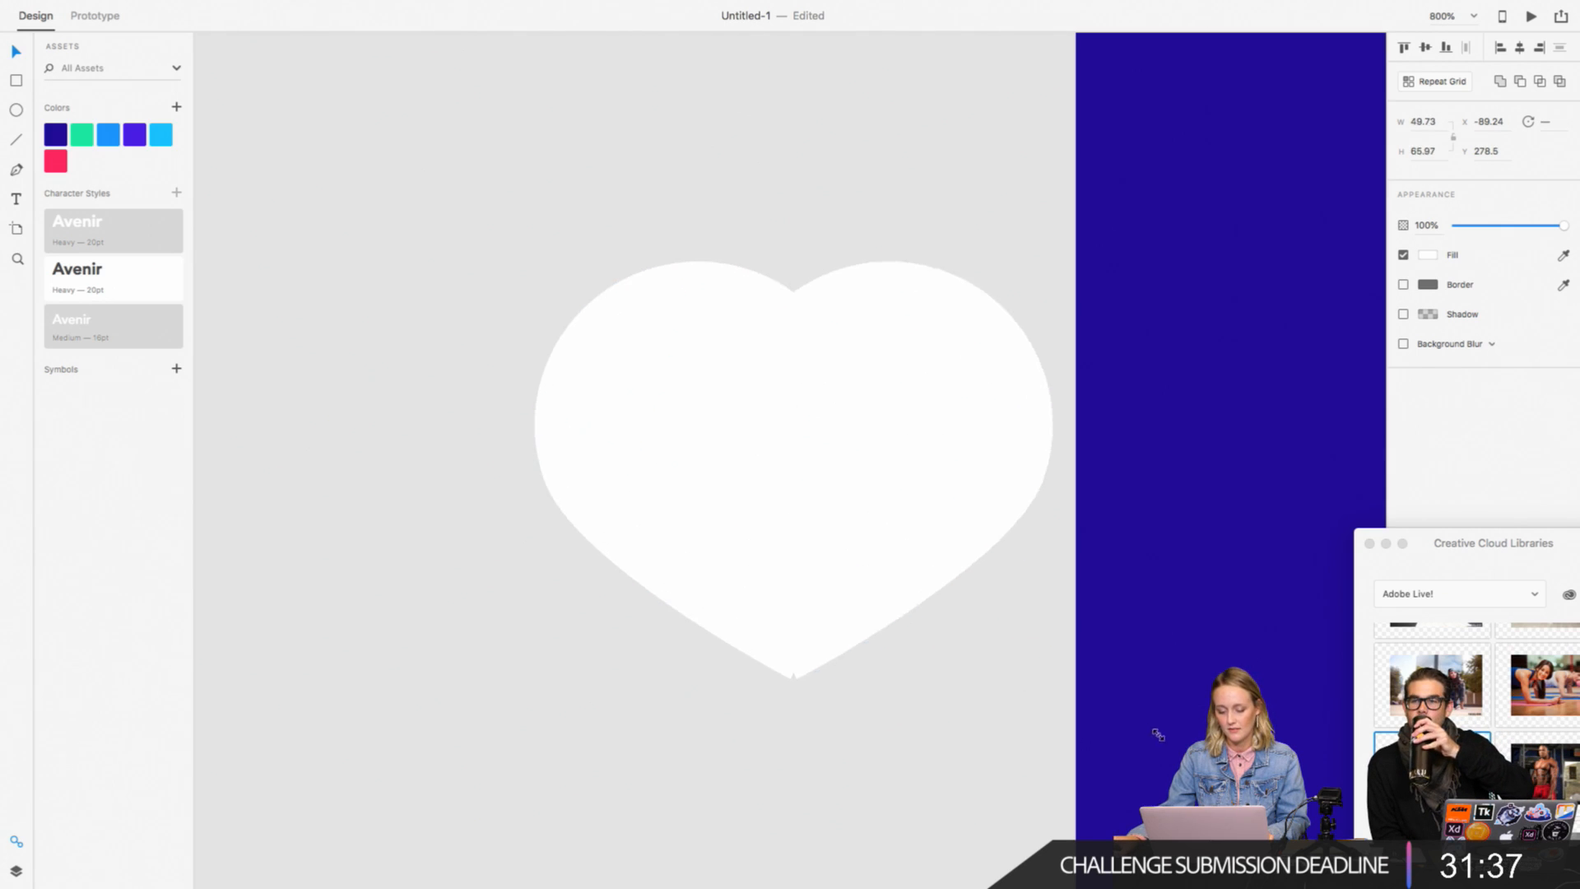
Step: Move the heart up and to the left, and adjust the right teardrop so the lower tips form a clean point
drag(884, 526, 800, 470)
click(748, 733)
click(820, 530)
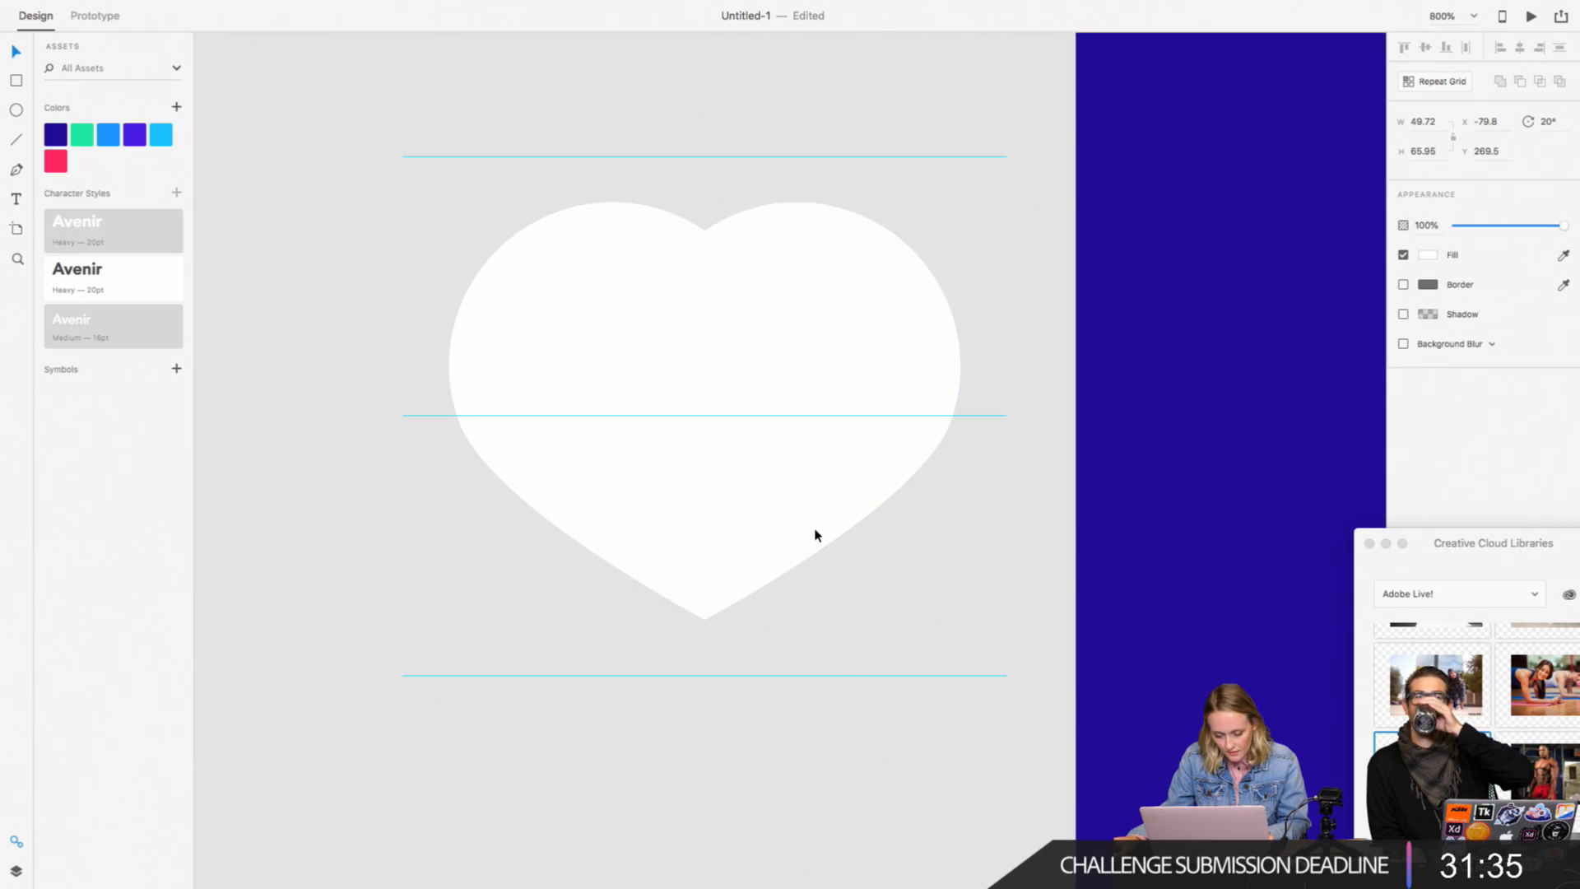
Step: Merge the two teardrops into a single heart shape
drag(921, 677, 591, 473)
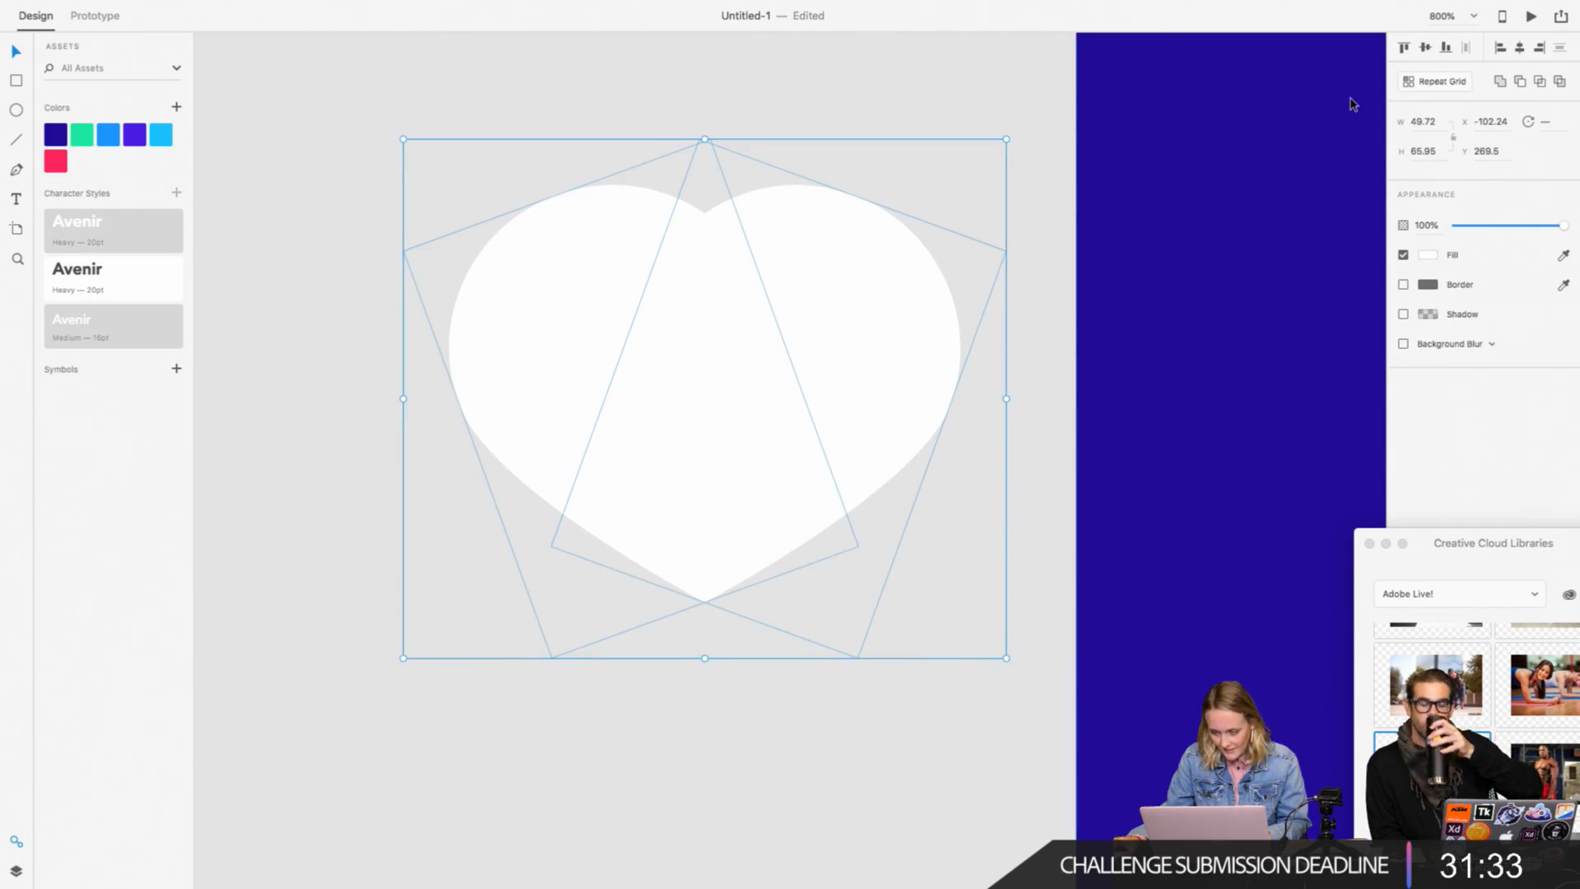
click(1499, 81)
click(826, 722)
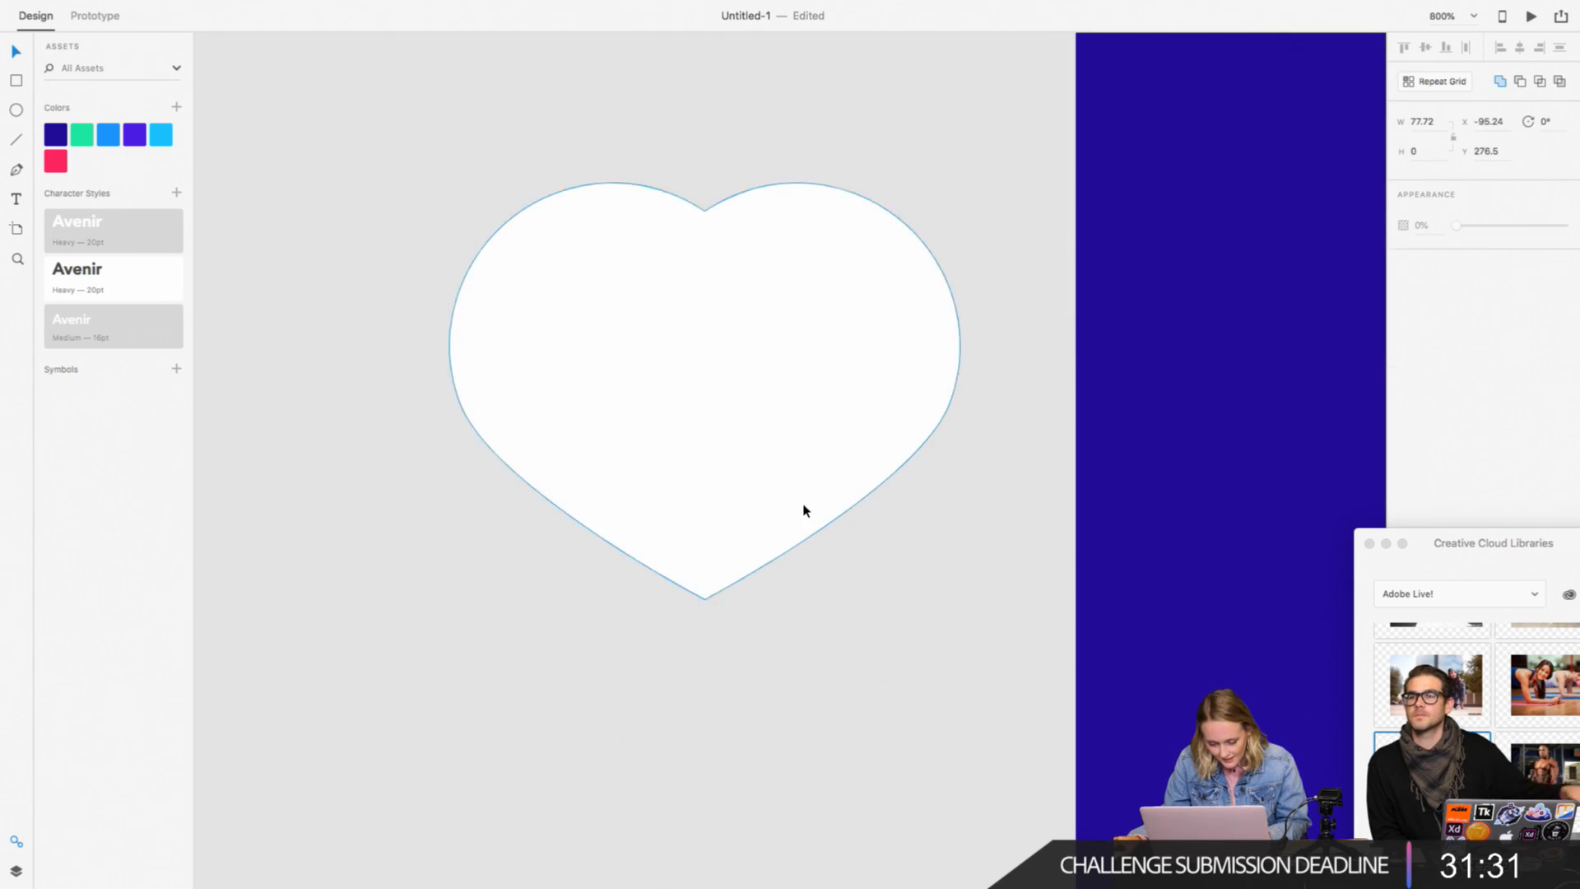
Step: Give the heart a 1-wide border in the pink #FF2660
click(804, 511)
click(1404, 284)
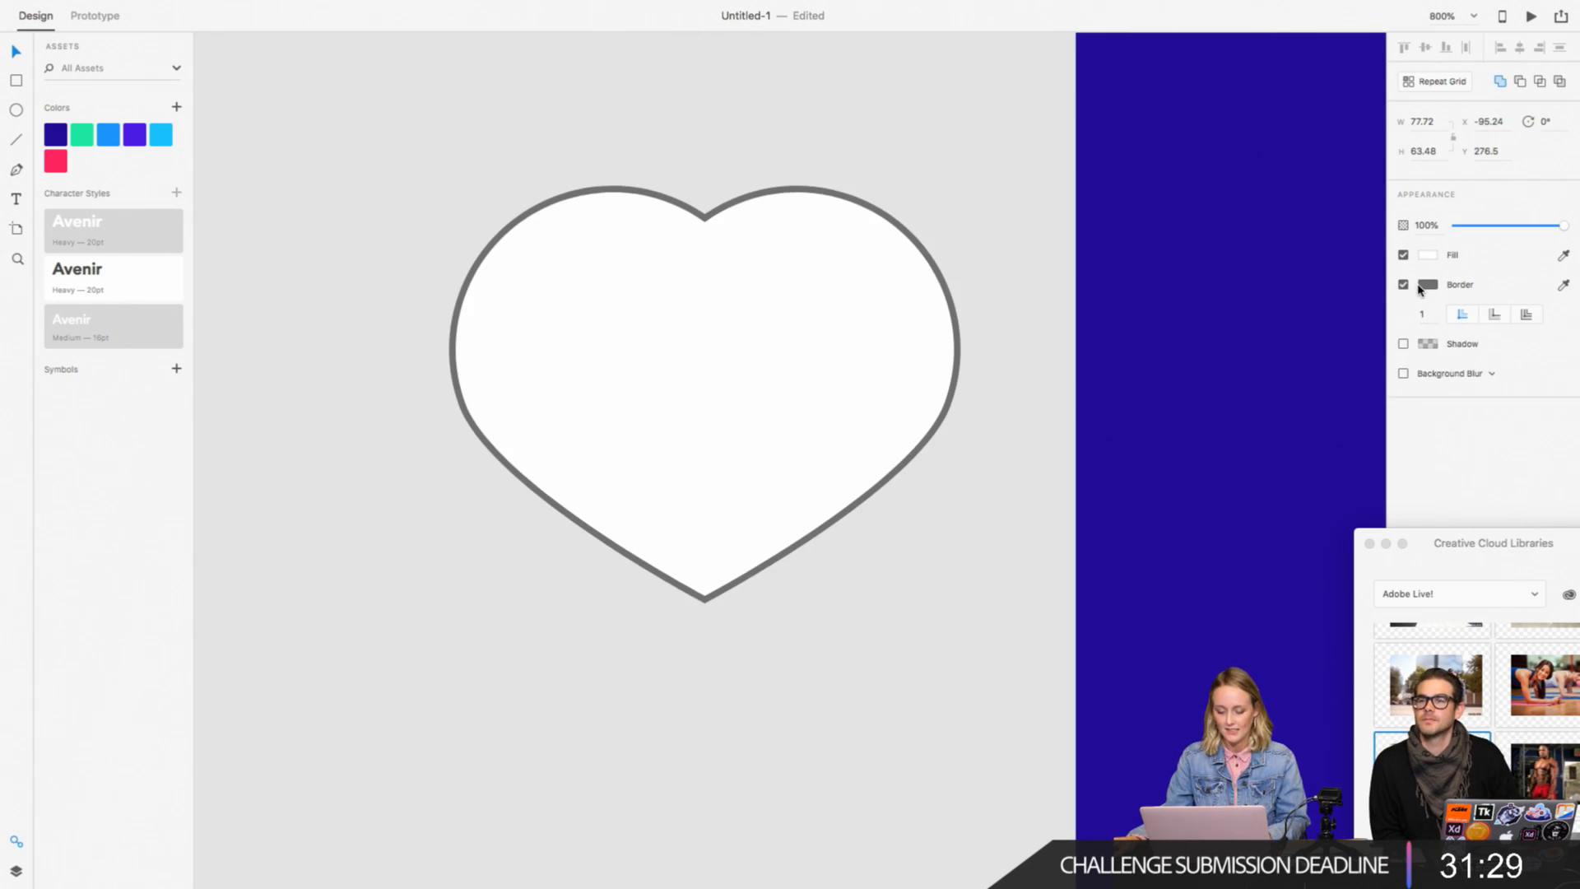
click(1429, 285)
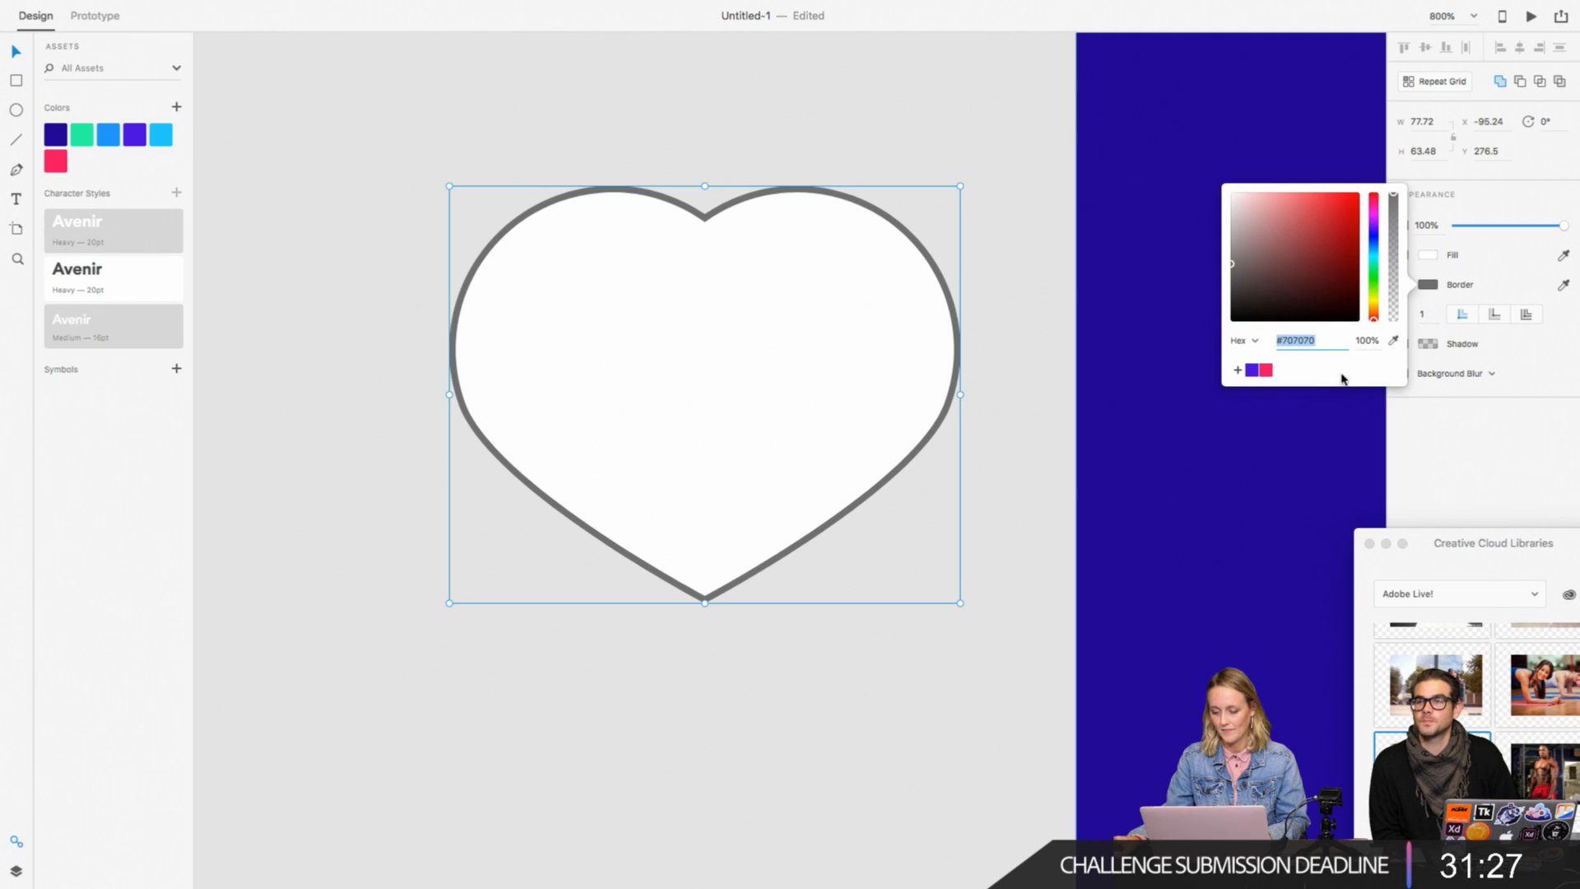
click(1272, 373)
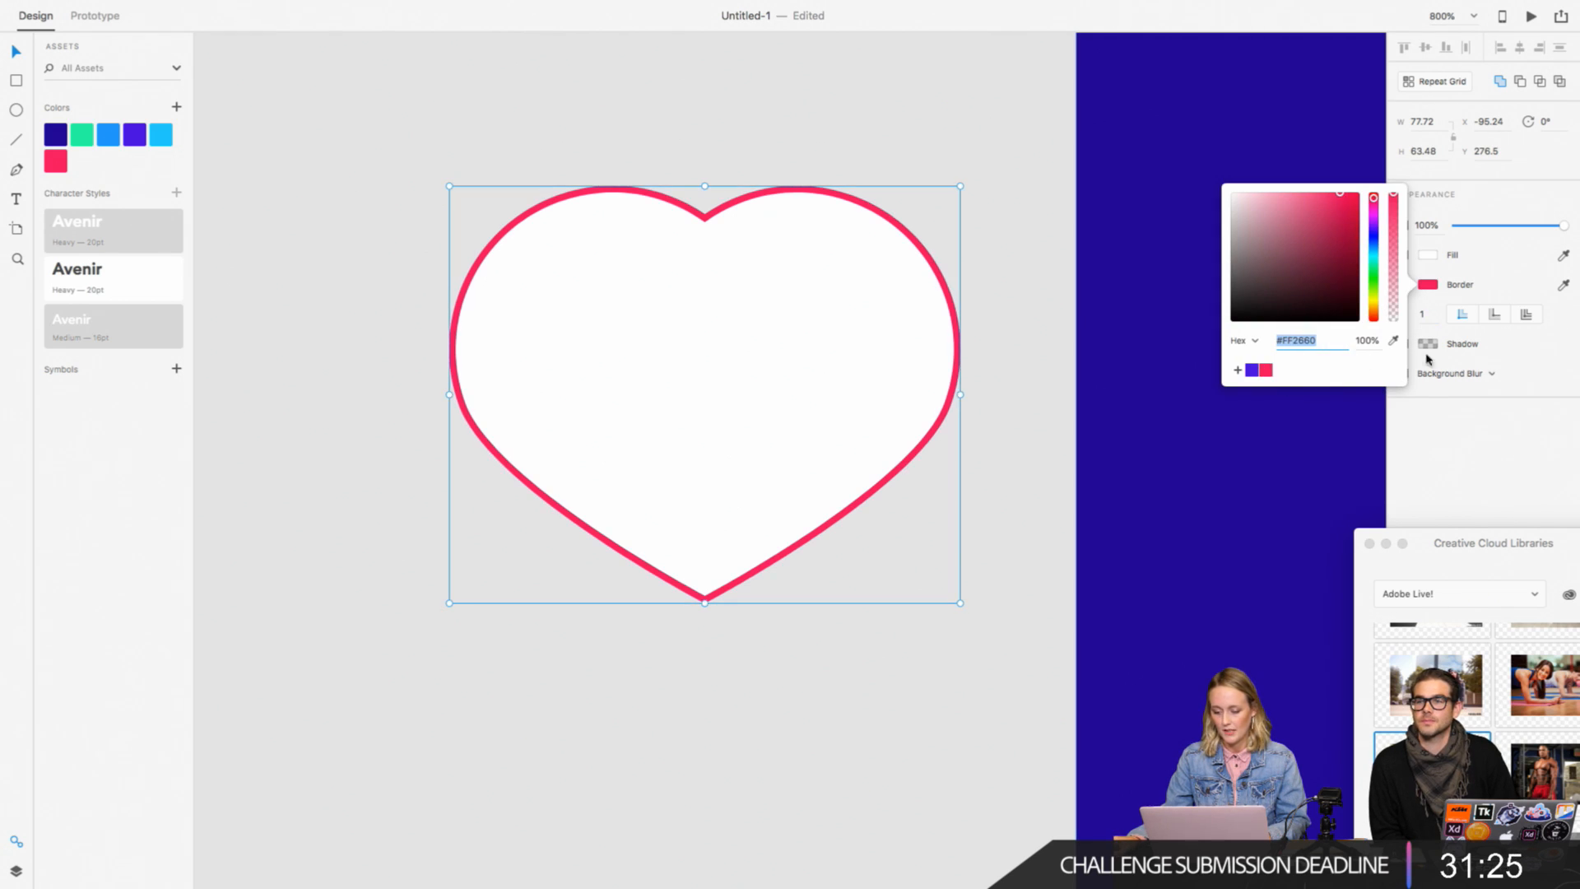
Step: Set the heart's border width to 2
click(1427, 314)
text(2)
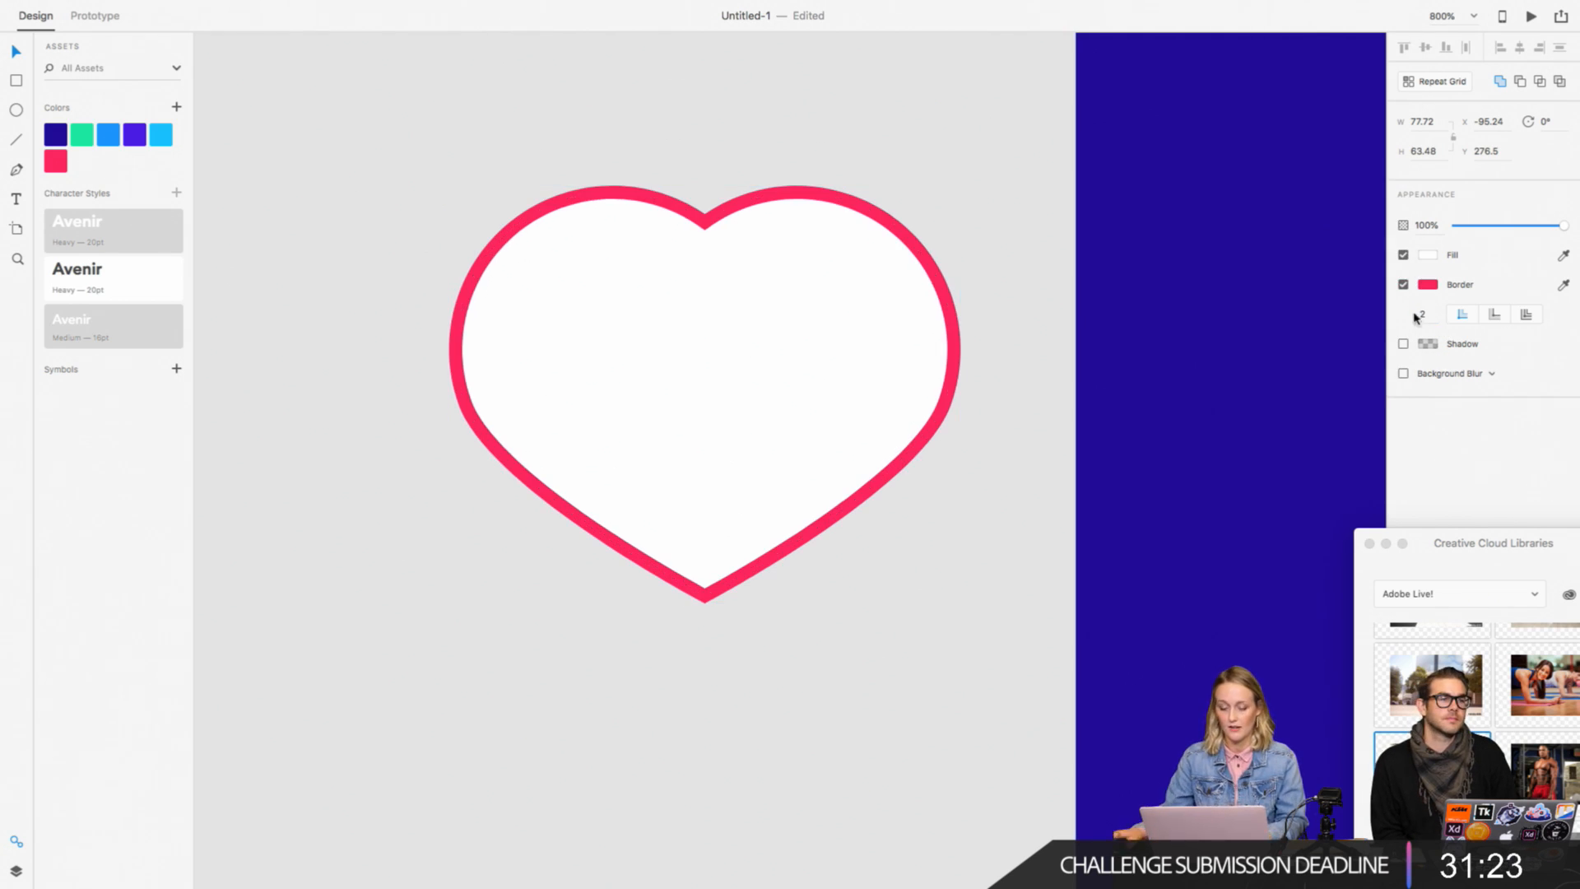
key(Return)
Step: Shrink the heart to about 19.8 × 18.43 and place it just before the Favorites label in the menu
key(super+minus)
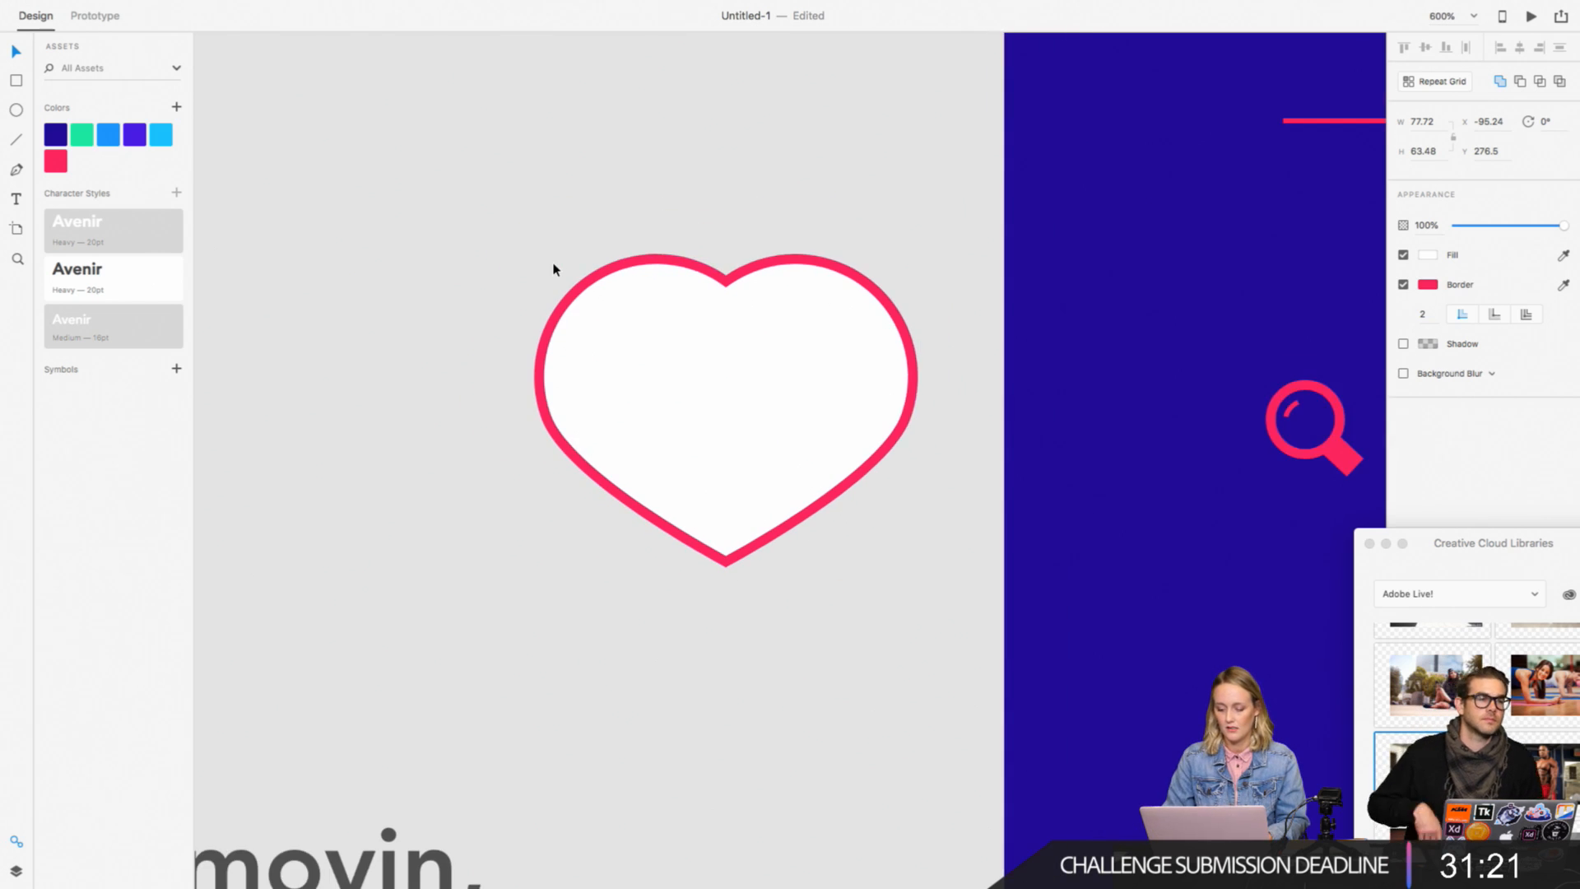
drag(554, 264, 907, 650)
click(490, 490)
scroll(509, 489, right, 3)
scroll(509, 489, down, 2)
scroll(765, 606, right, 5)
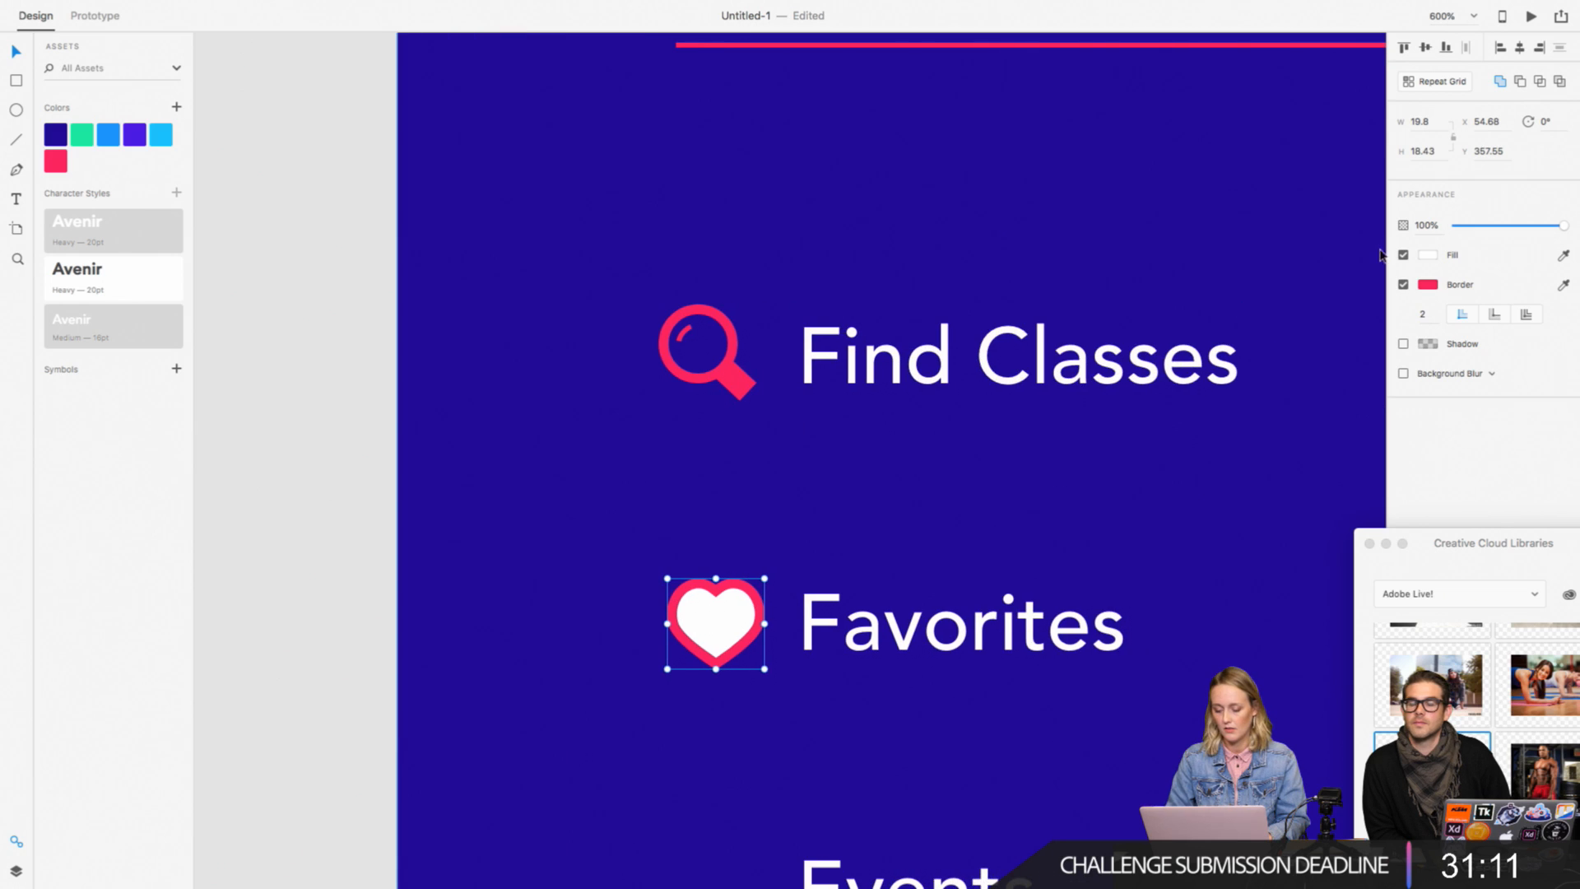
click(1429, 285)
click(1253, 372)
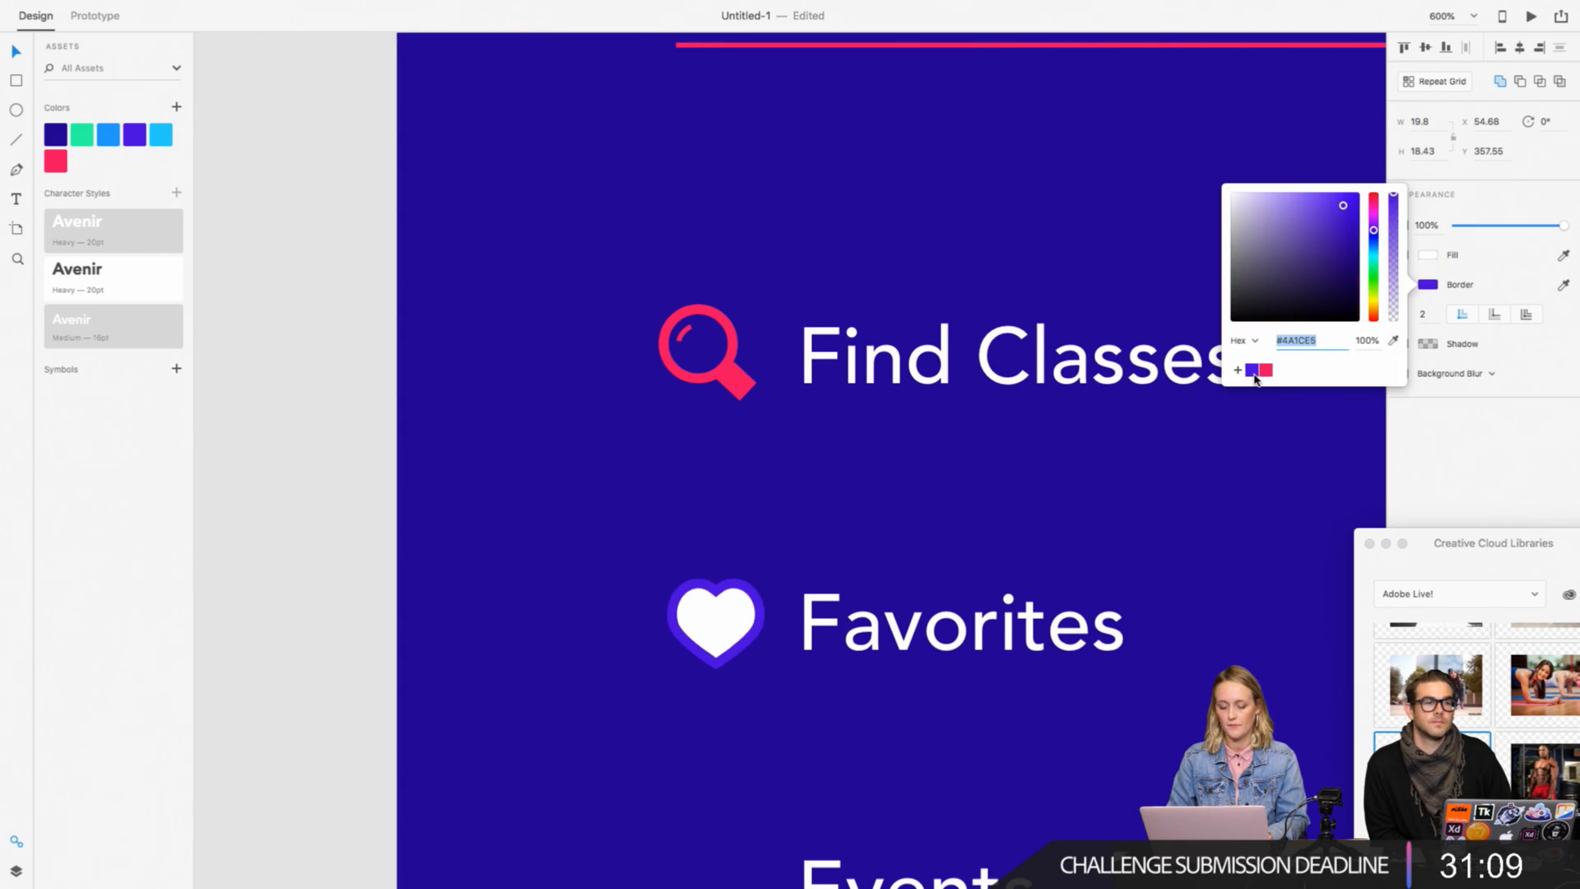
click(1266, 371)
click(1482, 436)
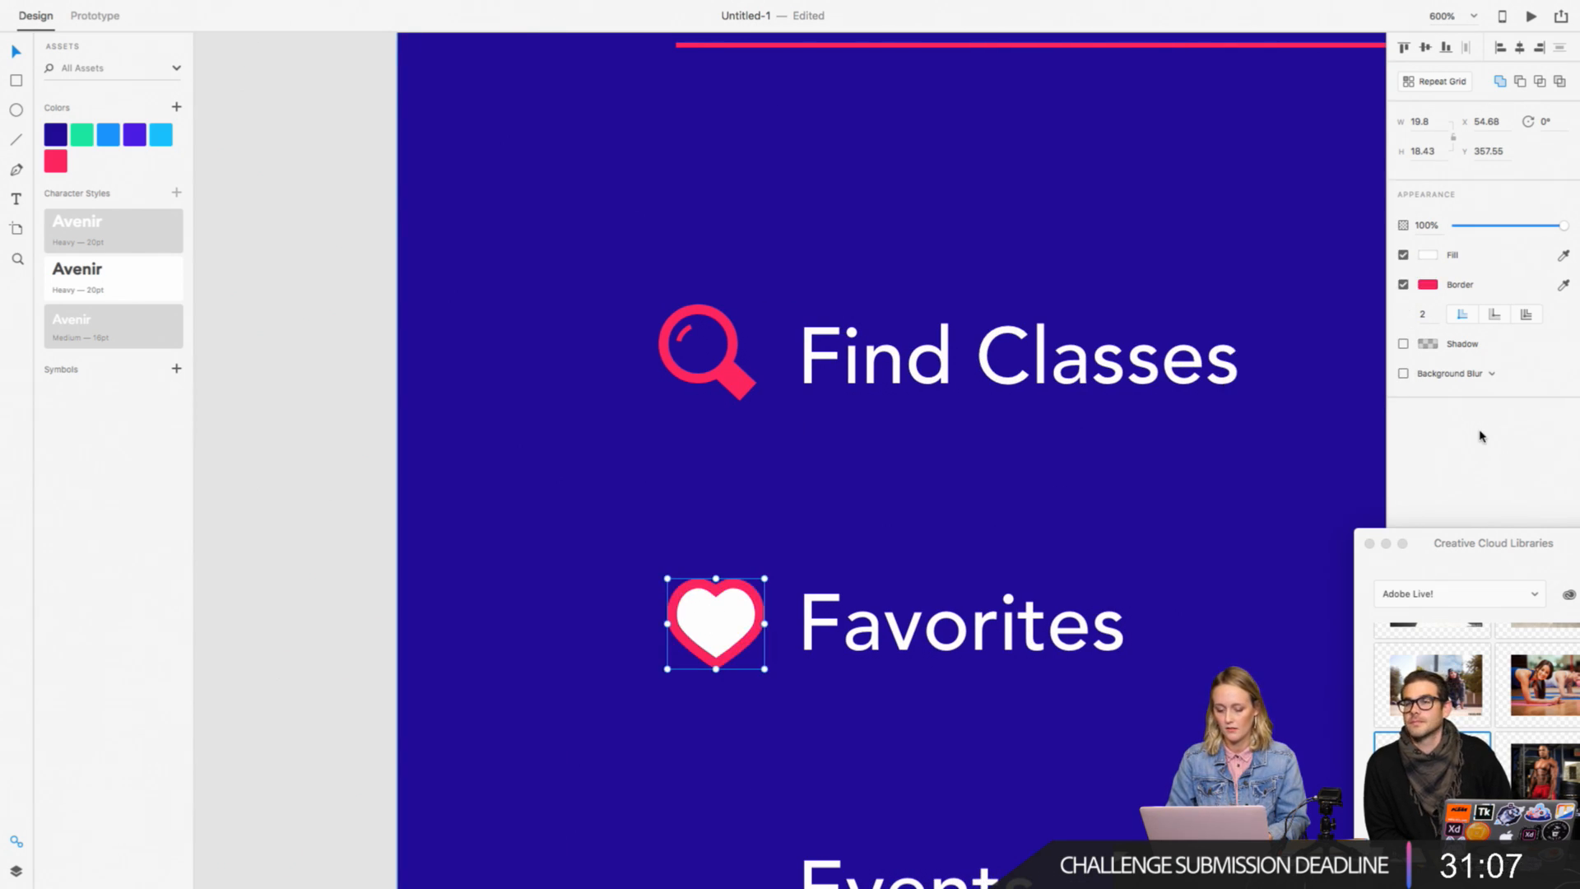
Step: Fill the heart with the dark blue #230098 sampled from the saved colors, matching the menu background
click(1428, 255)
click(1253, 350)
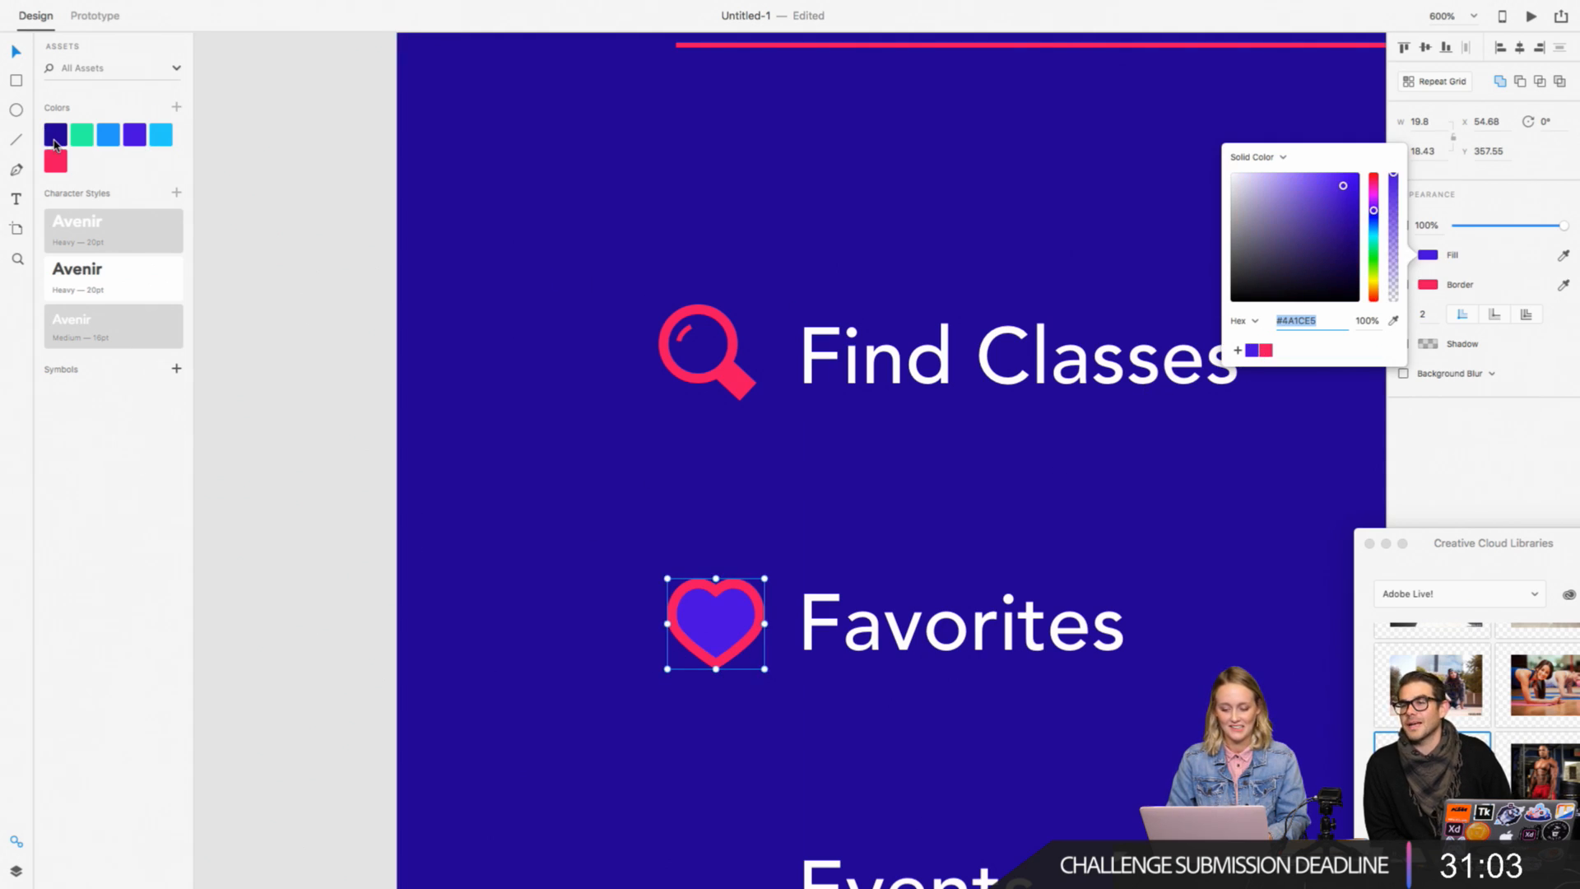
click(1393, 320)
click(56, 136)
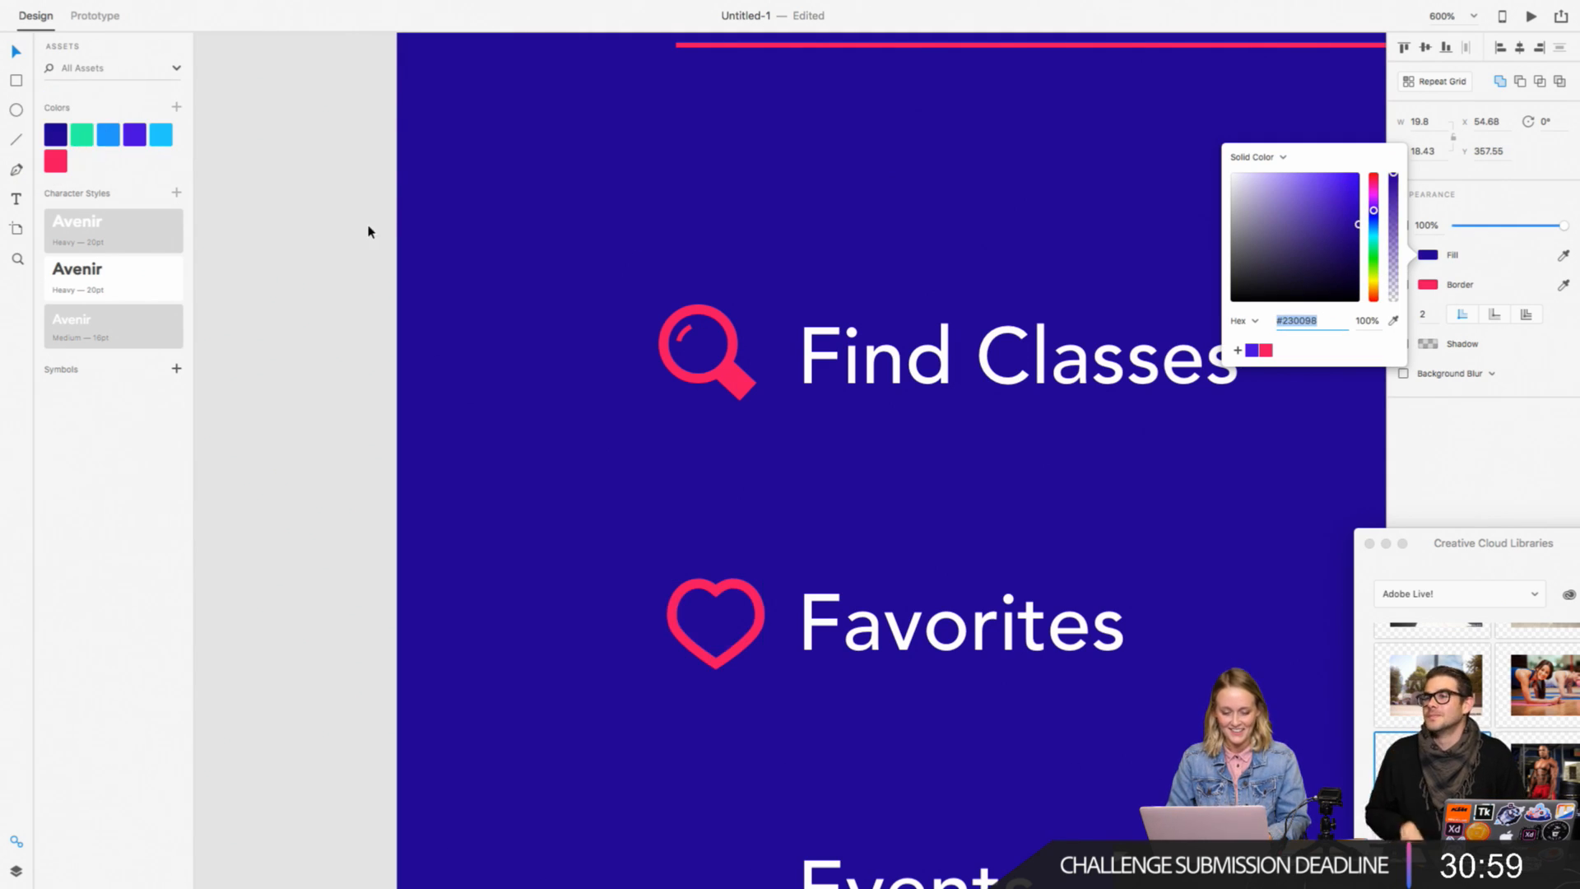
click(276, 323)
Step: Squash the heart vertically from its upper edge to a height of about 16.65
scroll(716, 629, up, 1)
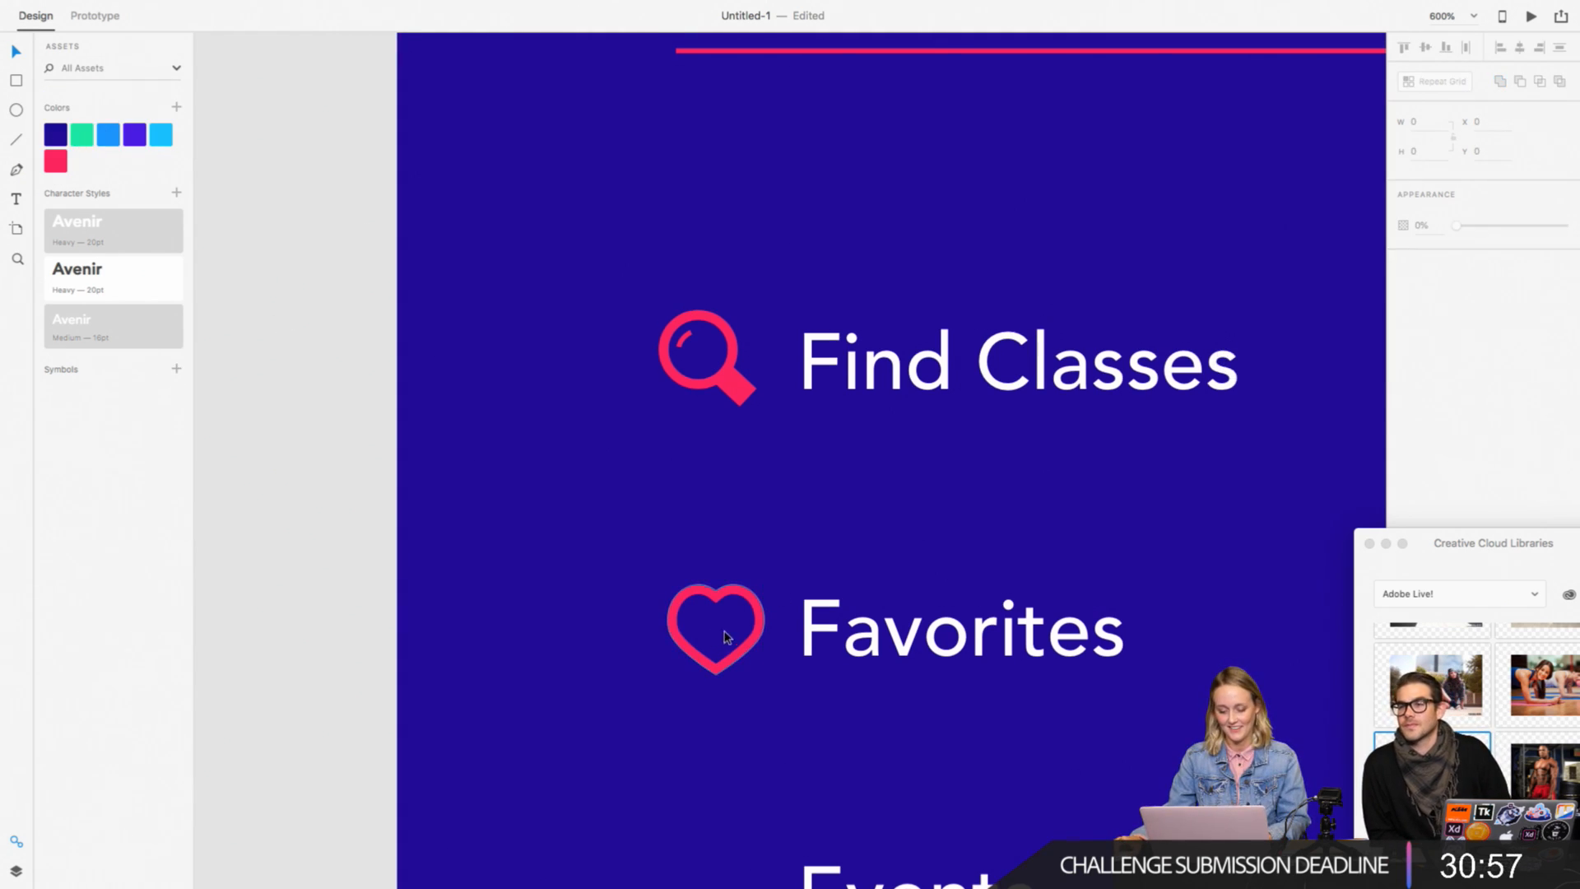
click(723, 618)
drag(716, 586, 717, 594)
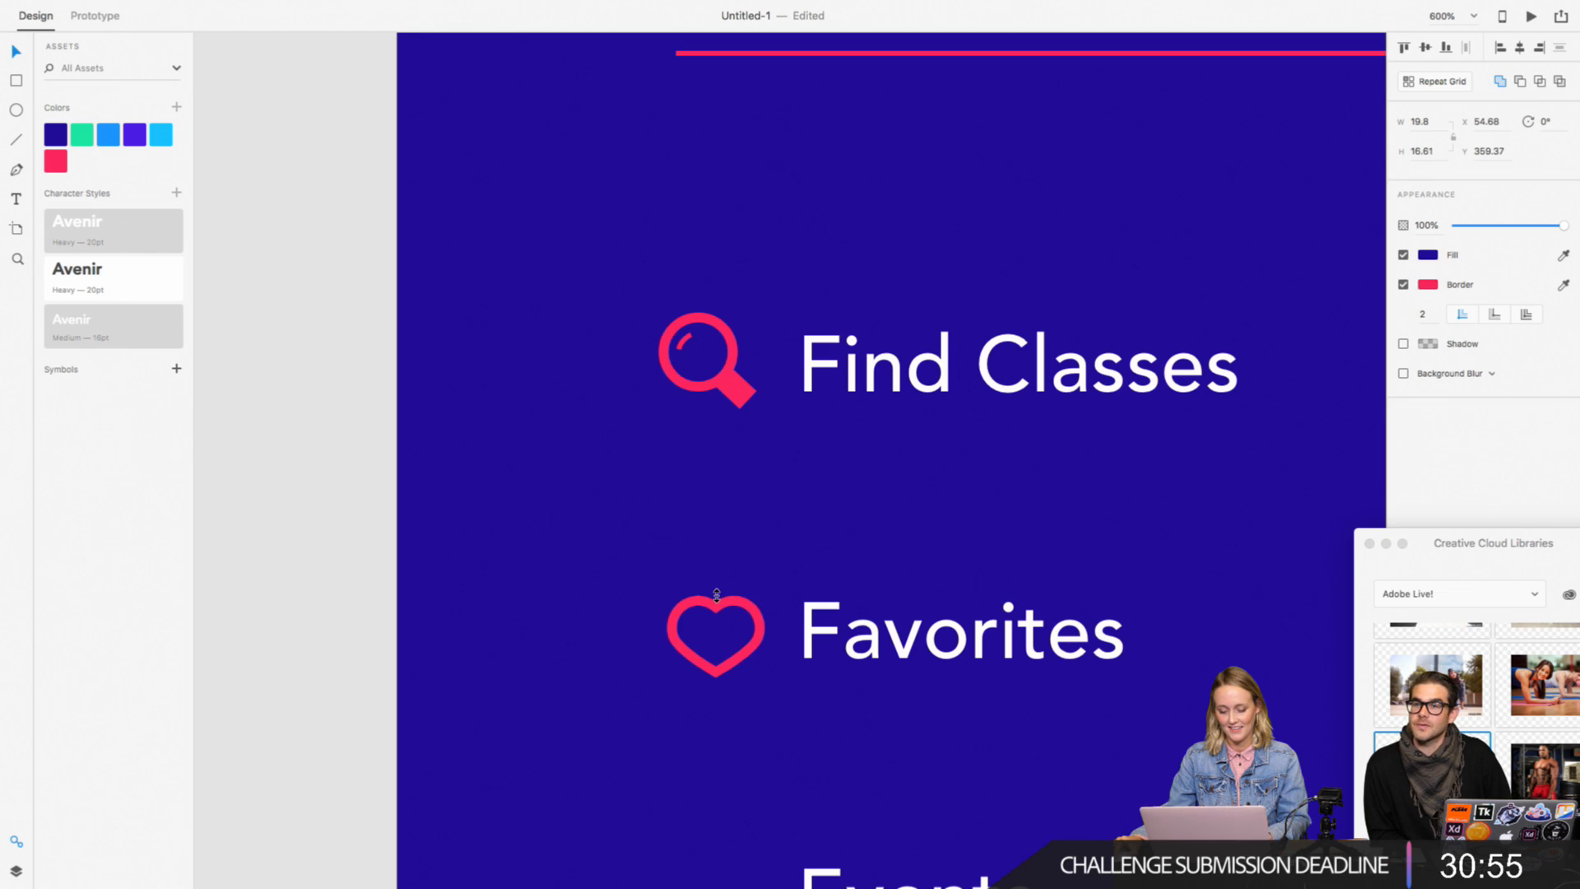
click(344, 565)
Step: Examine the heart icon against the magnifying glass and the other menu items at several magnifications
key(super+minus)
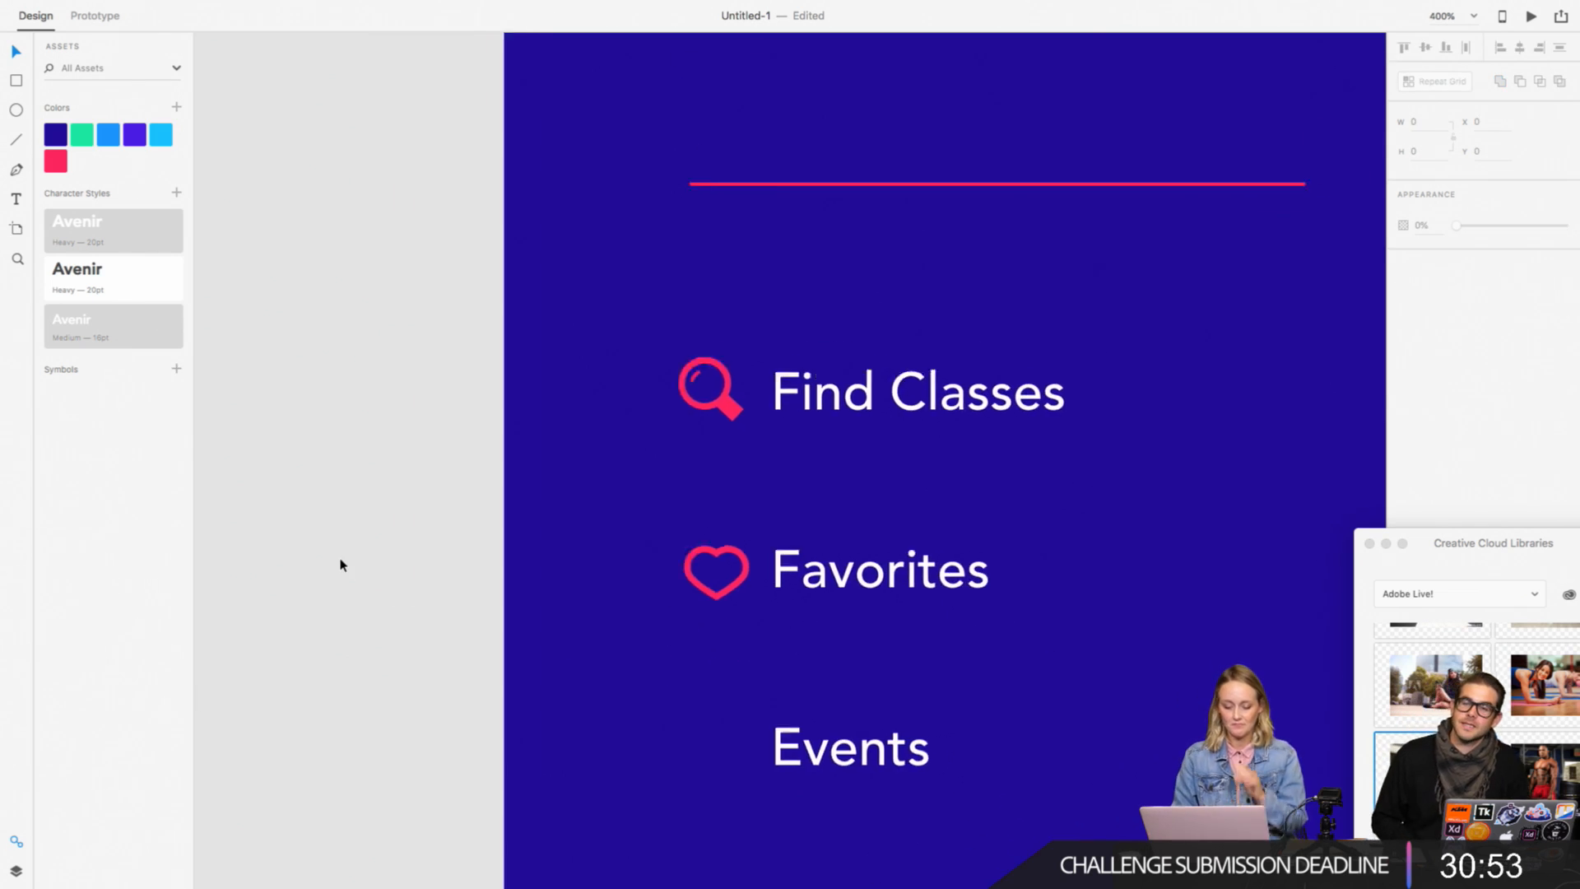
scroll(343, 565, right, 3)
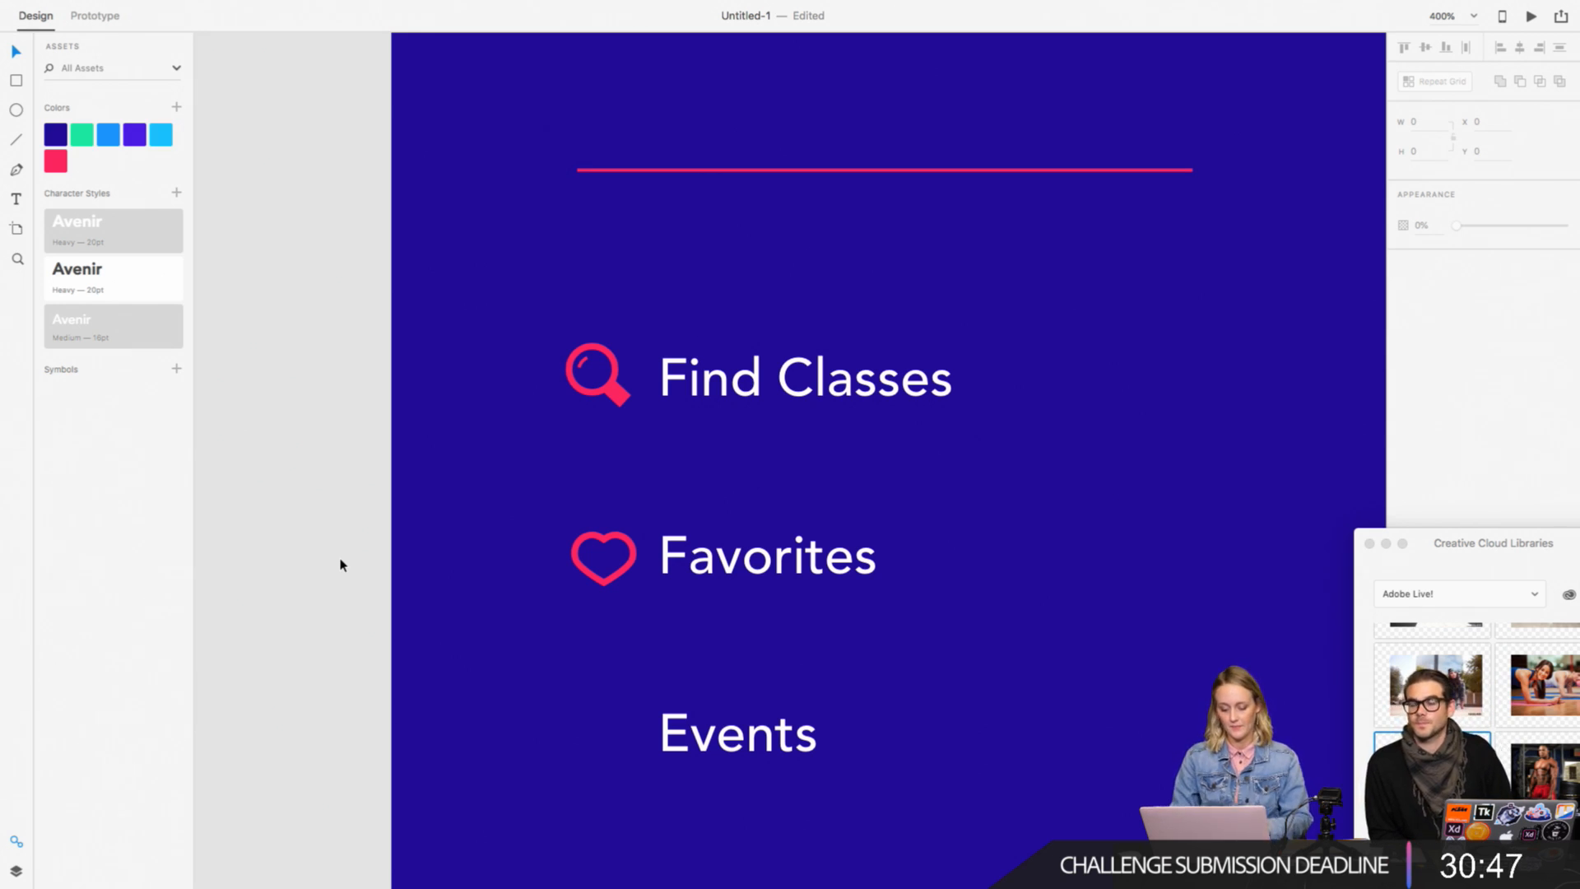
key(super+minus)
key(super+minus)
key(super+plus)
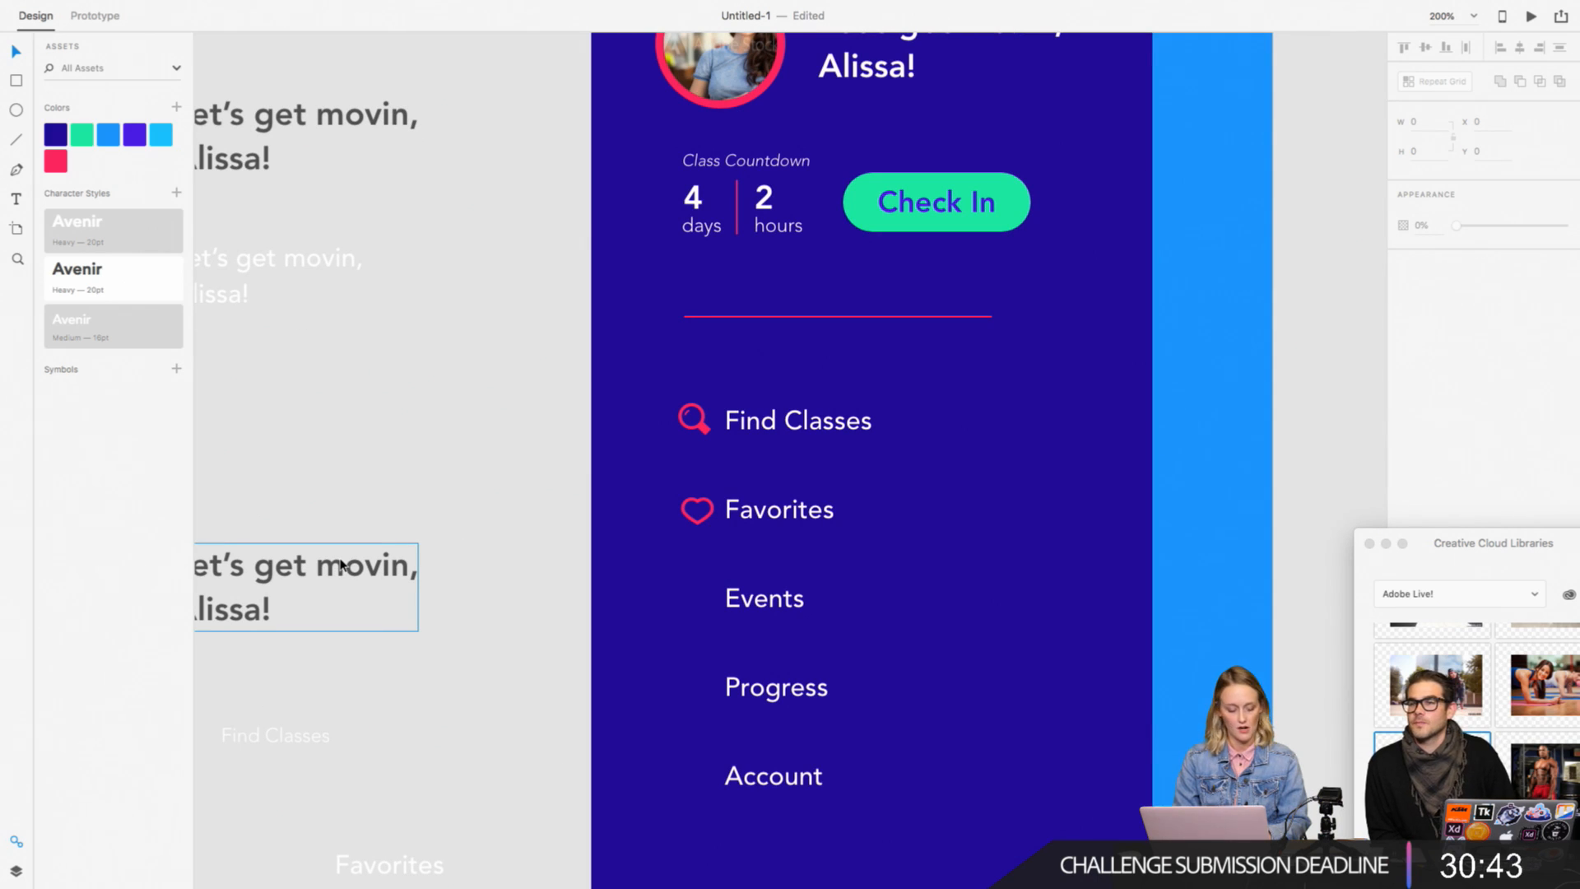
key(super+plus)
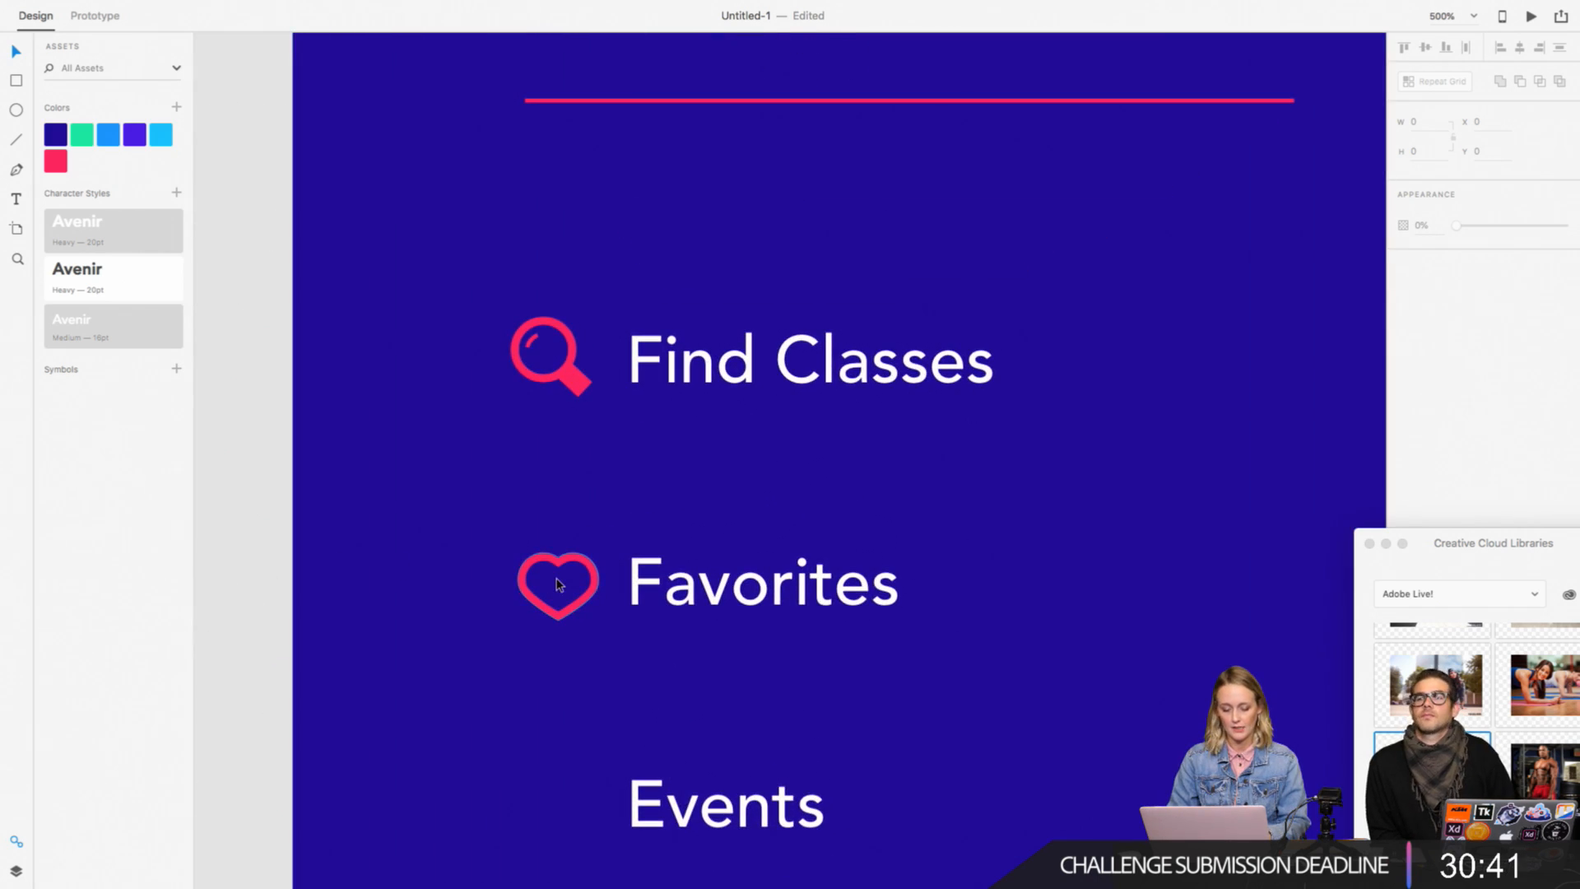
click(560, 574)
key(super+minus)
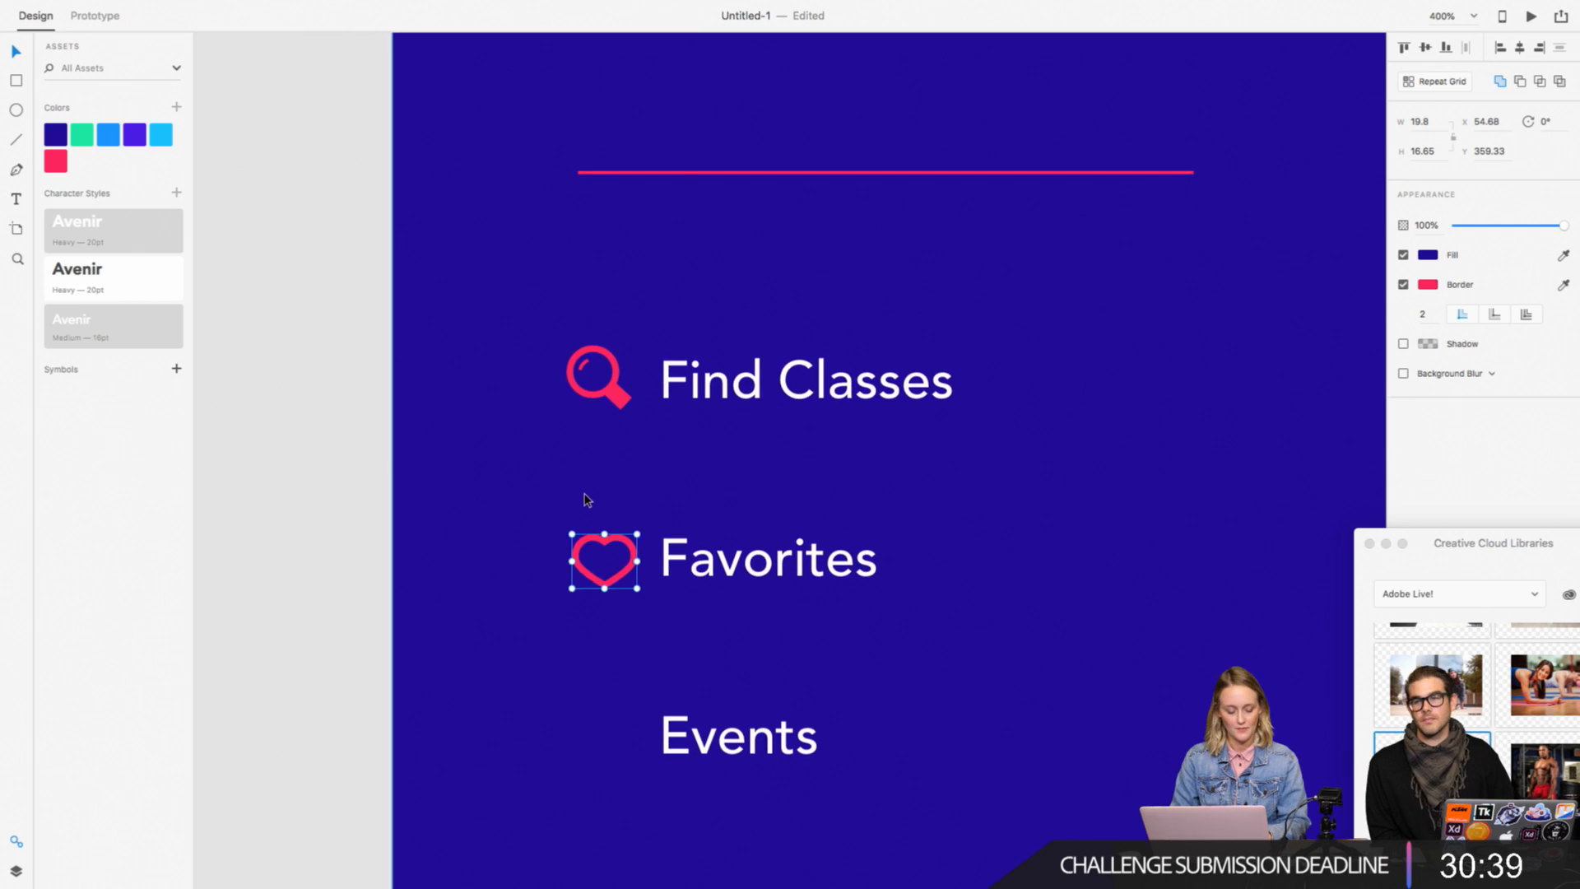
scroll(585, 500, left, 4)
scroll(585, 499, down, 3)
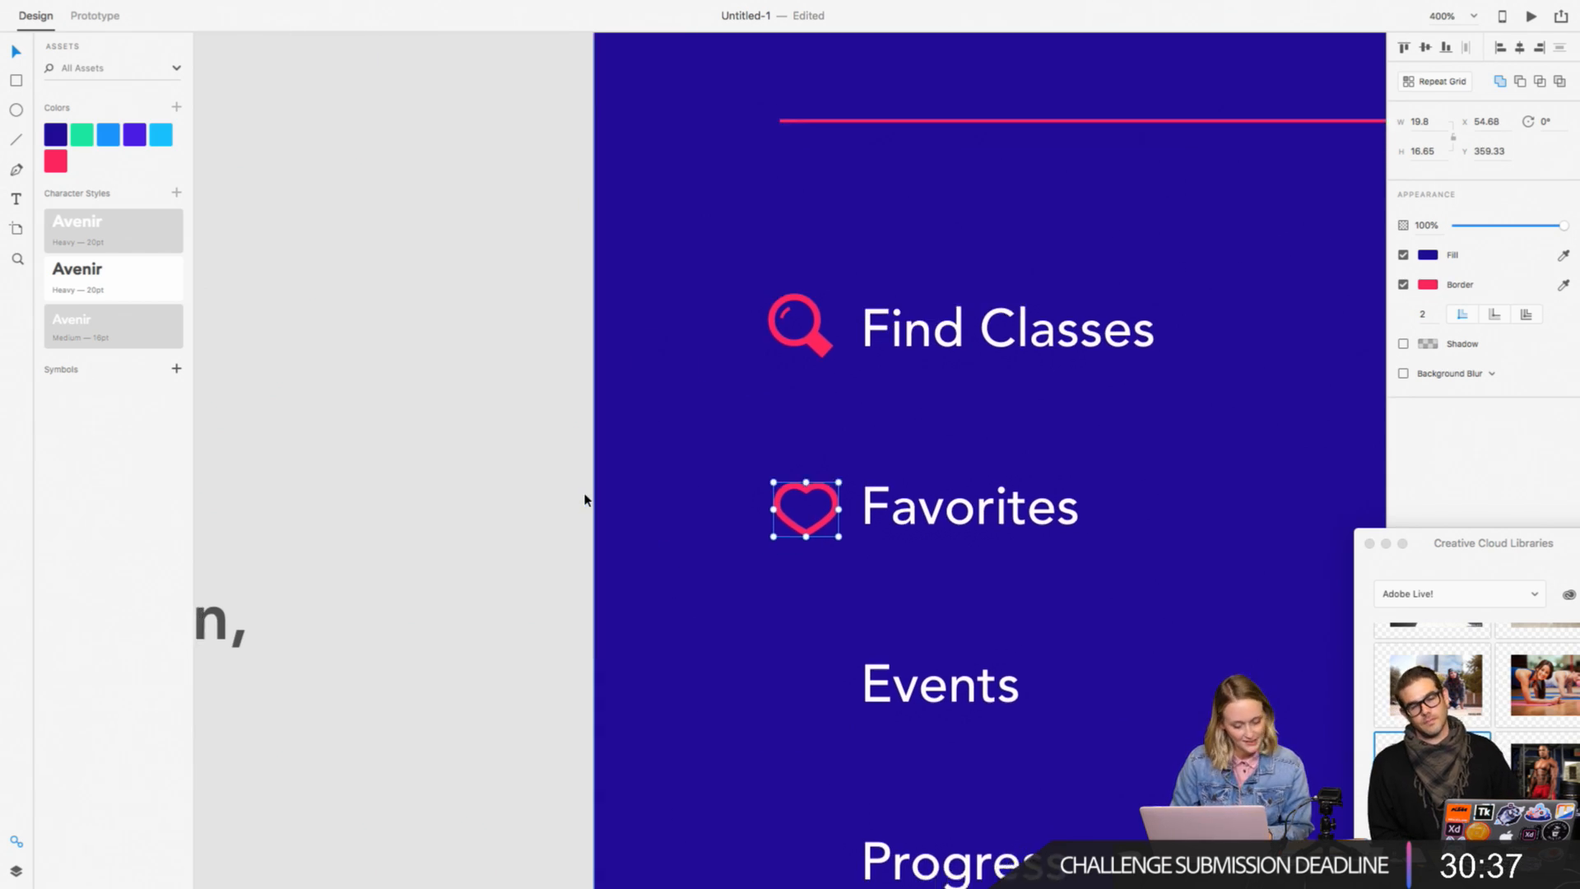
scroll(585, 500, right, 2)
click(395, 491)
Step: Draw a 27 × 27 square on the empty canvas beside the menu artboard and color its border pink #FF2660
scroll(395, 490, down, 3)
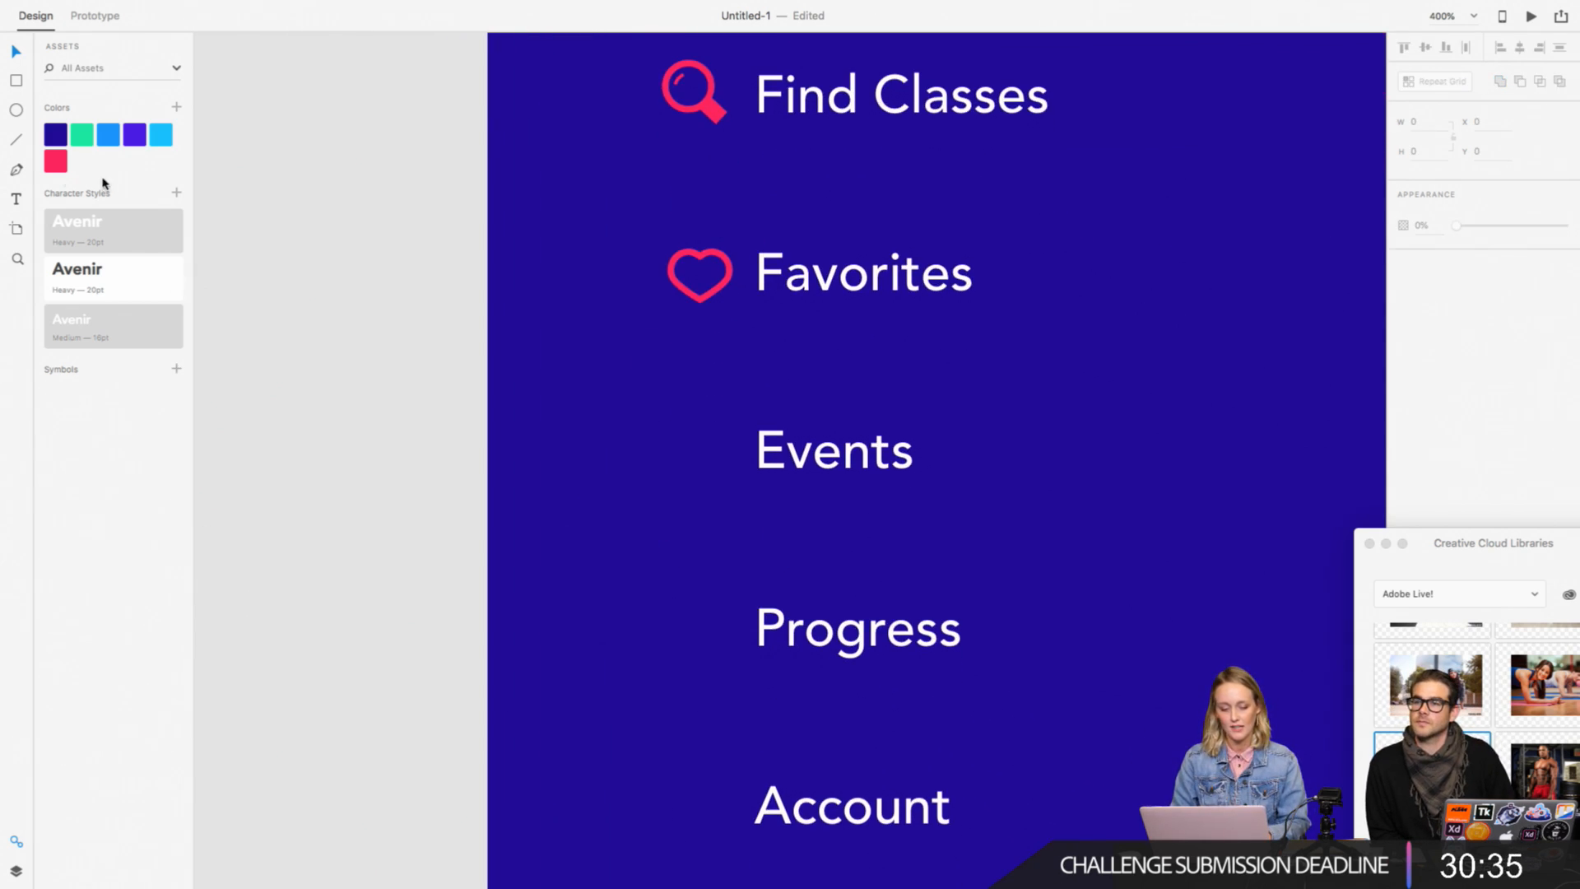
click(17, 81)
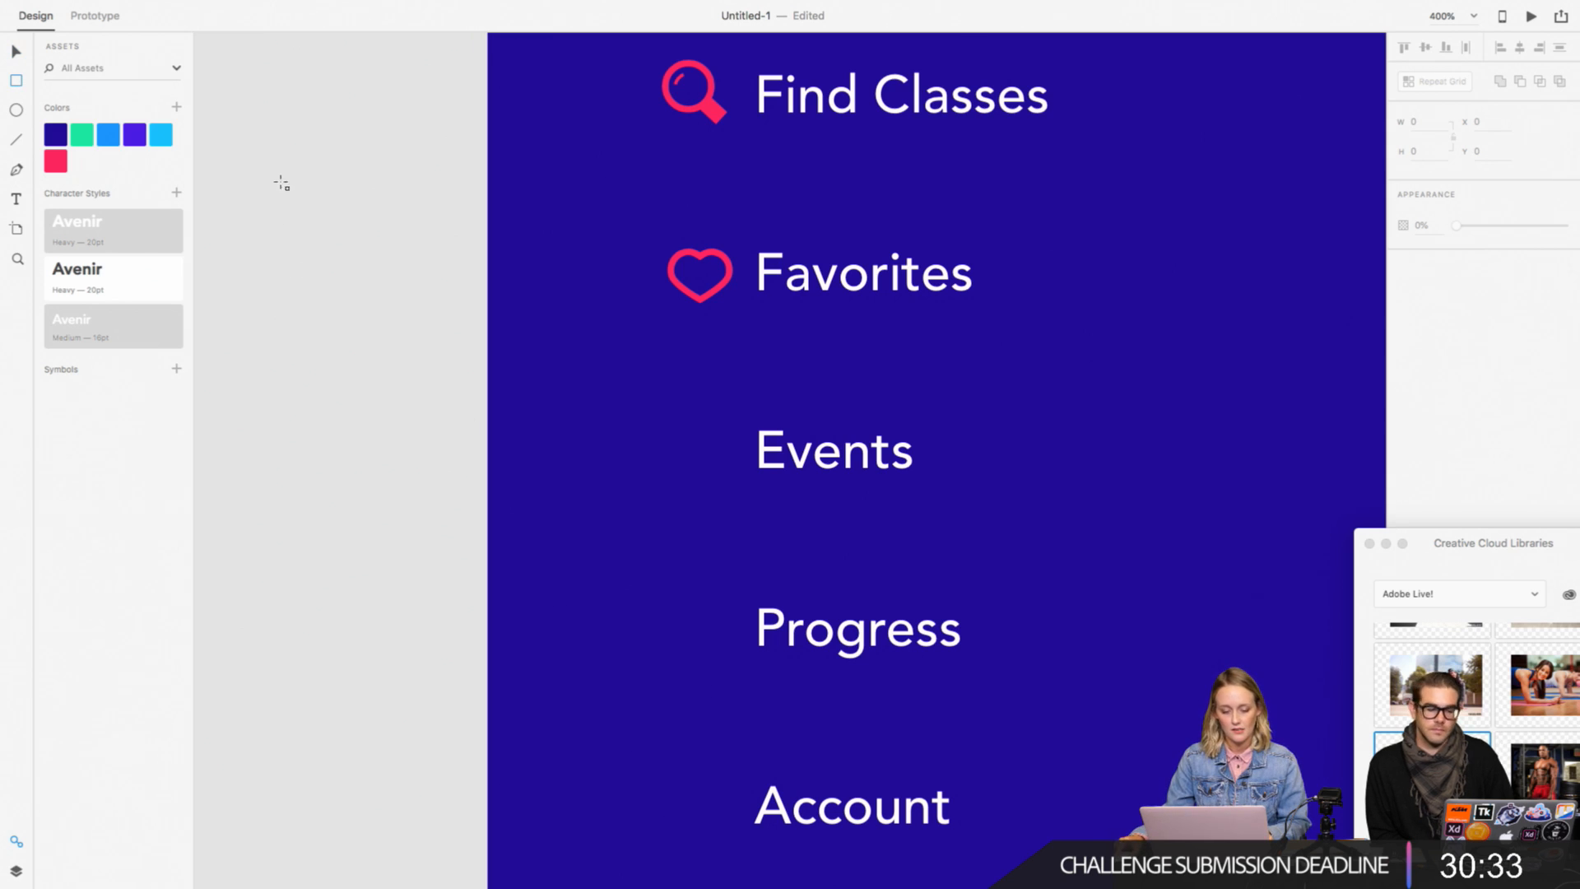
drag(282, 183, 369, 269)
click(1428, 315)
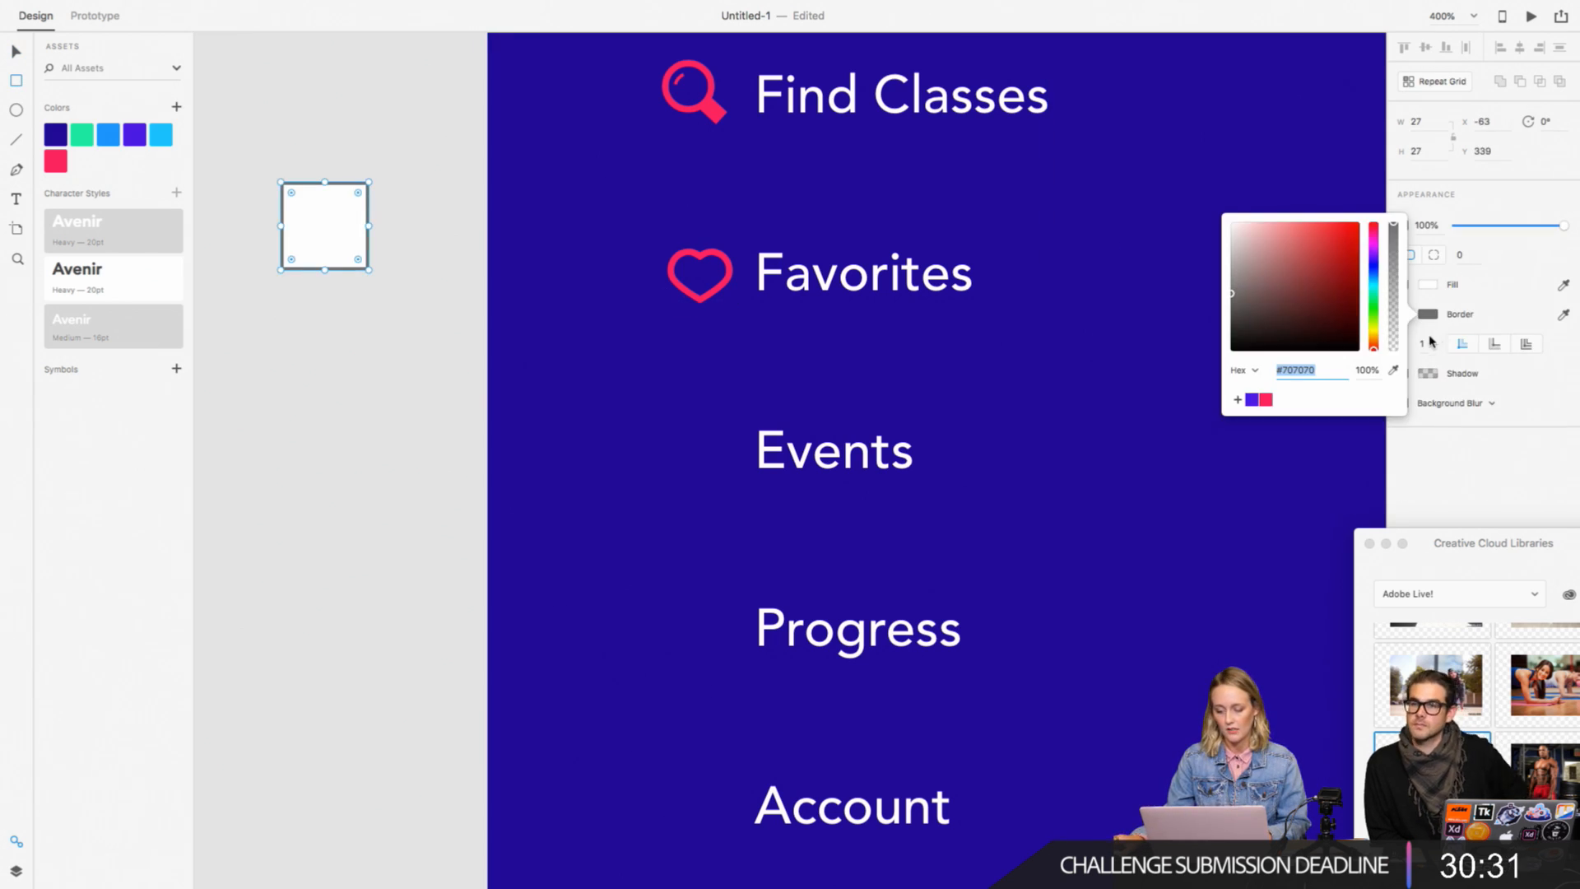
click(1267, 401)
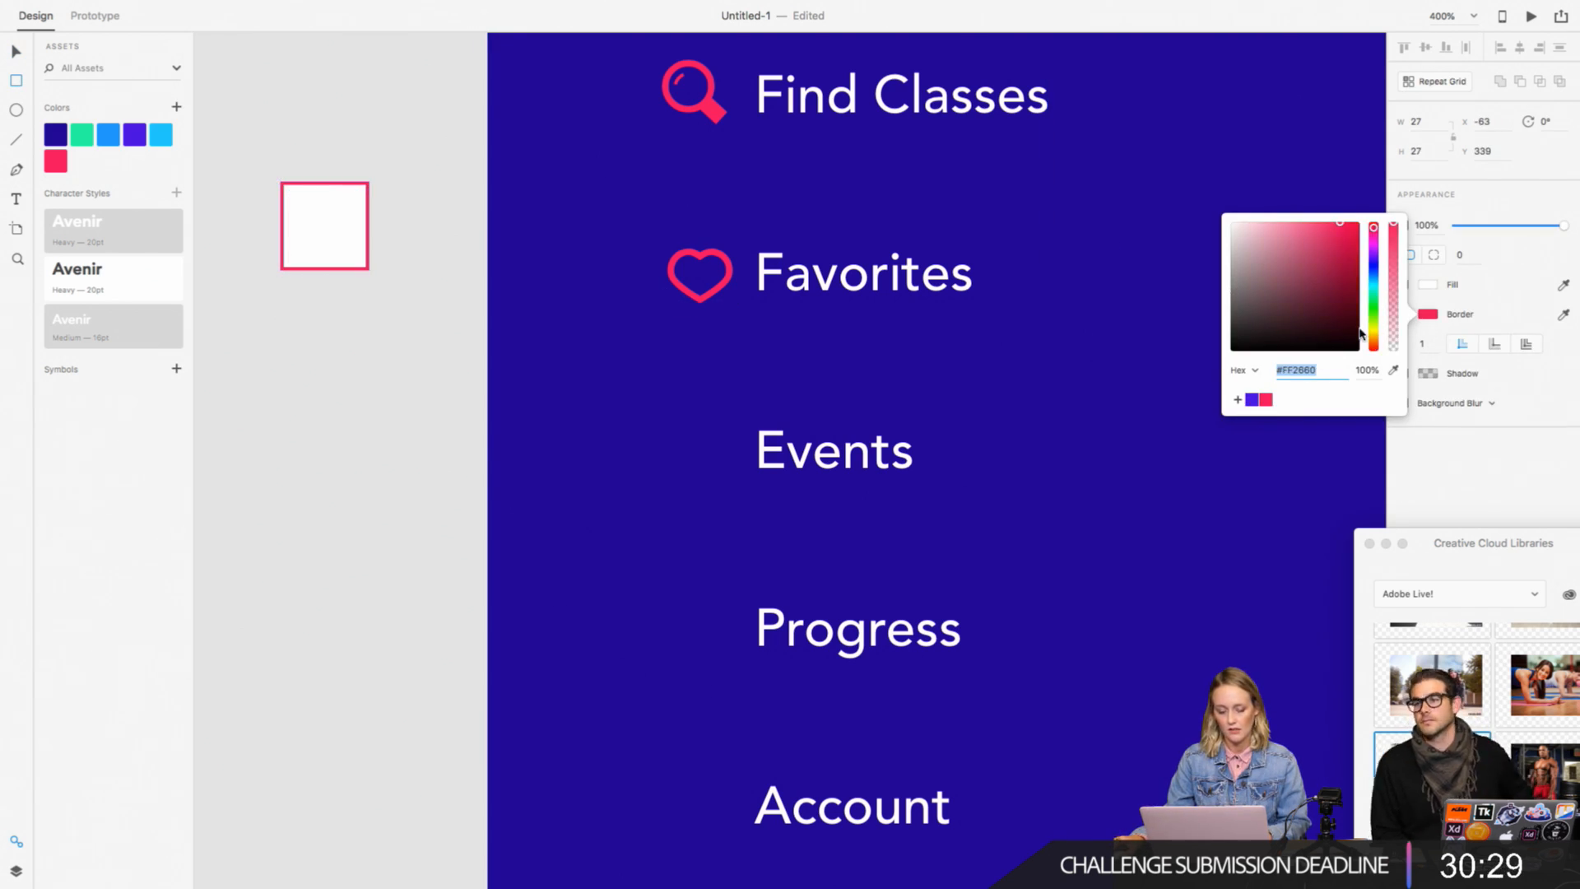
click(1495, 309)
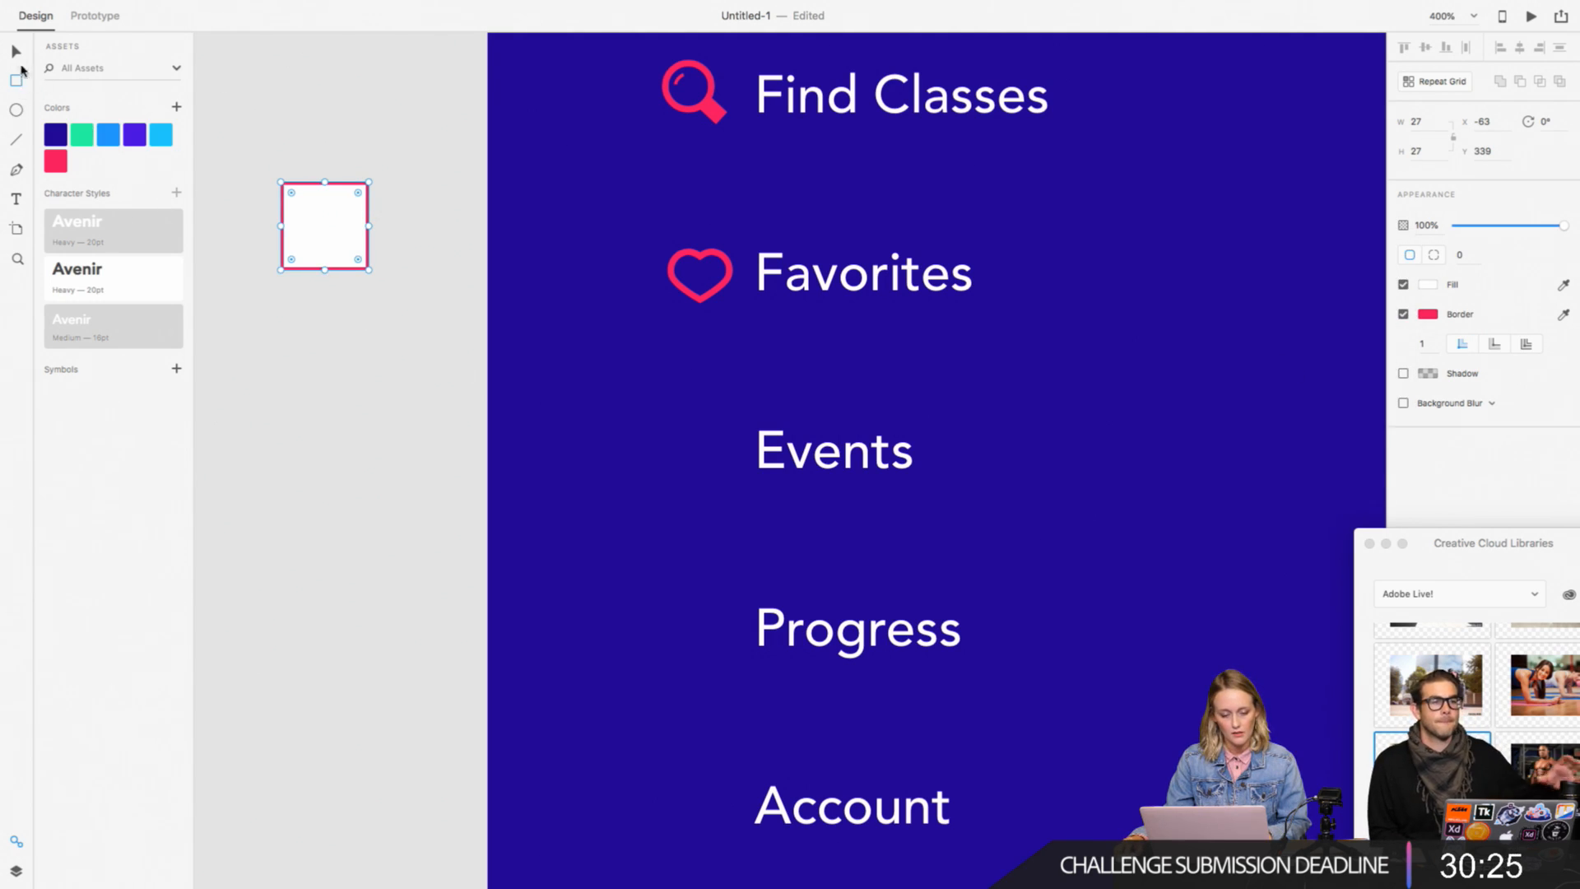
Step: Round all corners of the pink-bordered square to a radius of 5
key(v)
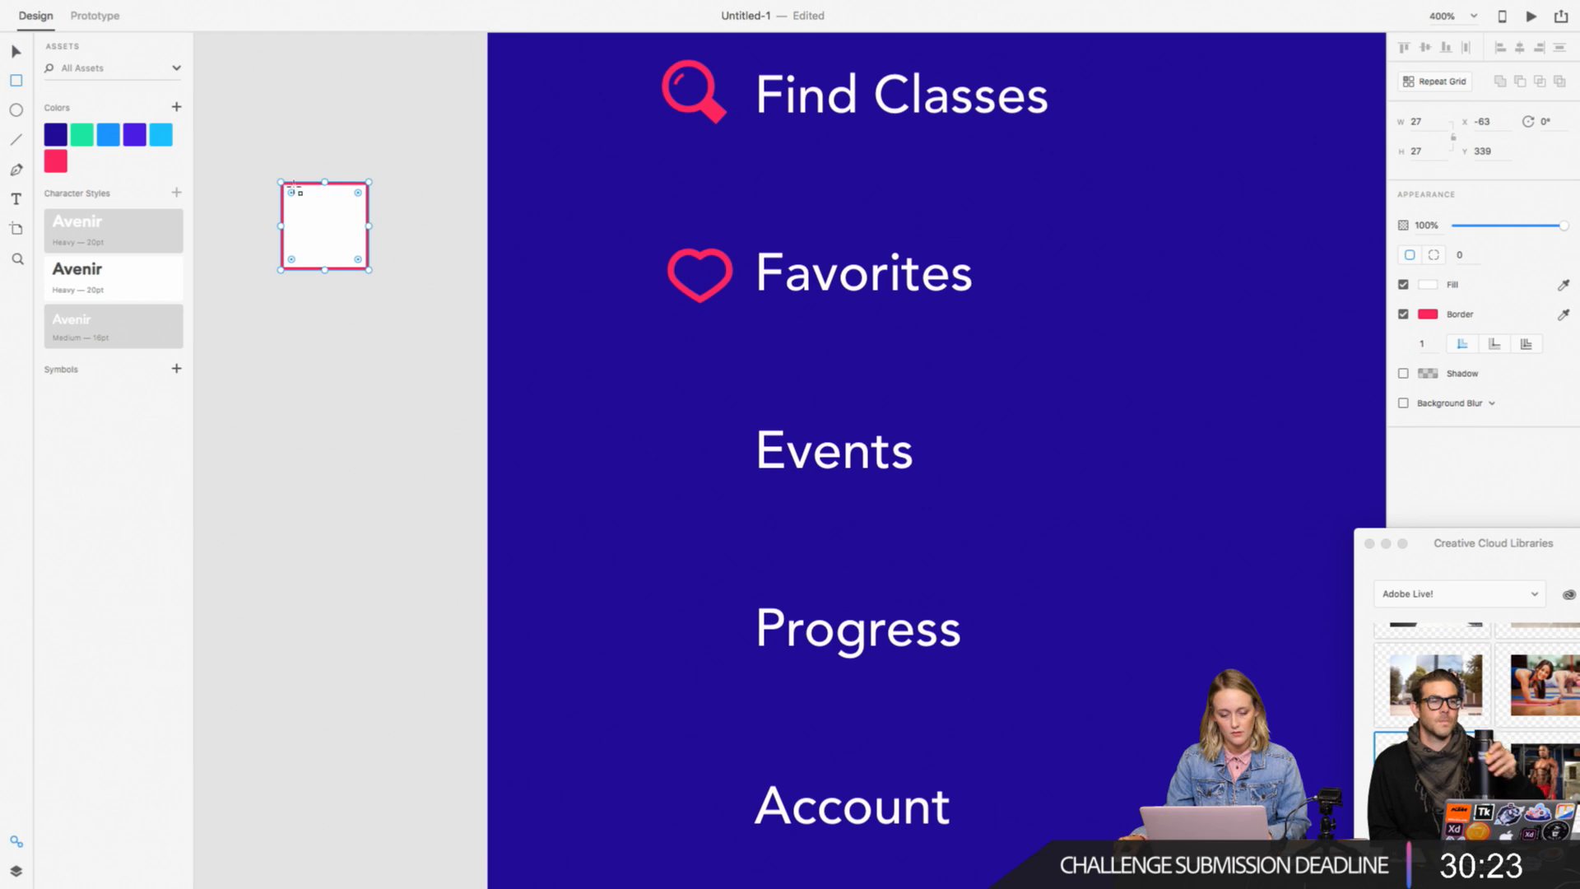
drag(291, 196, 296, 197)
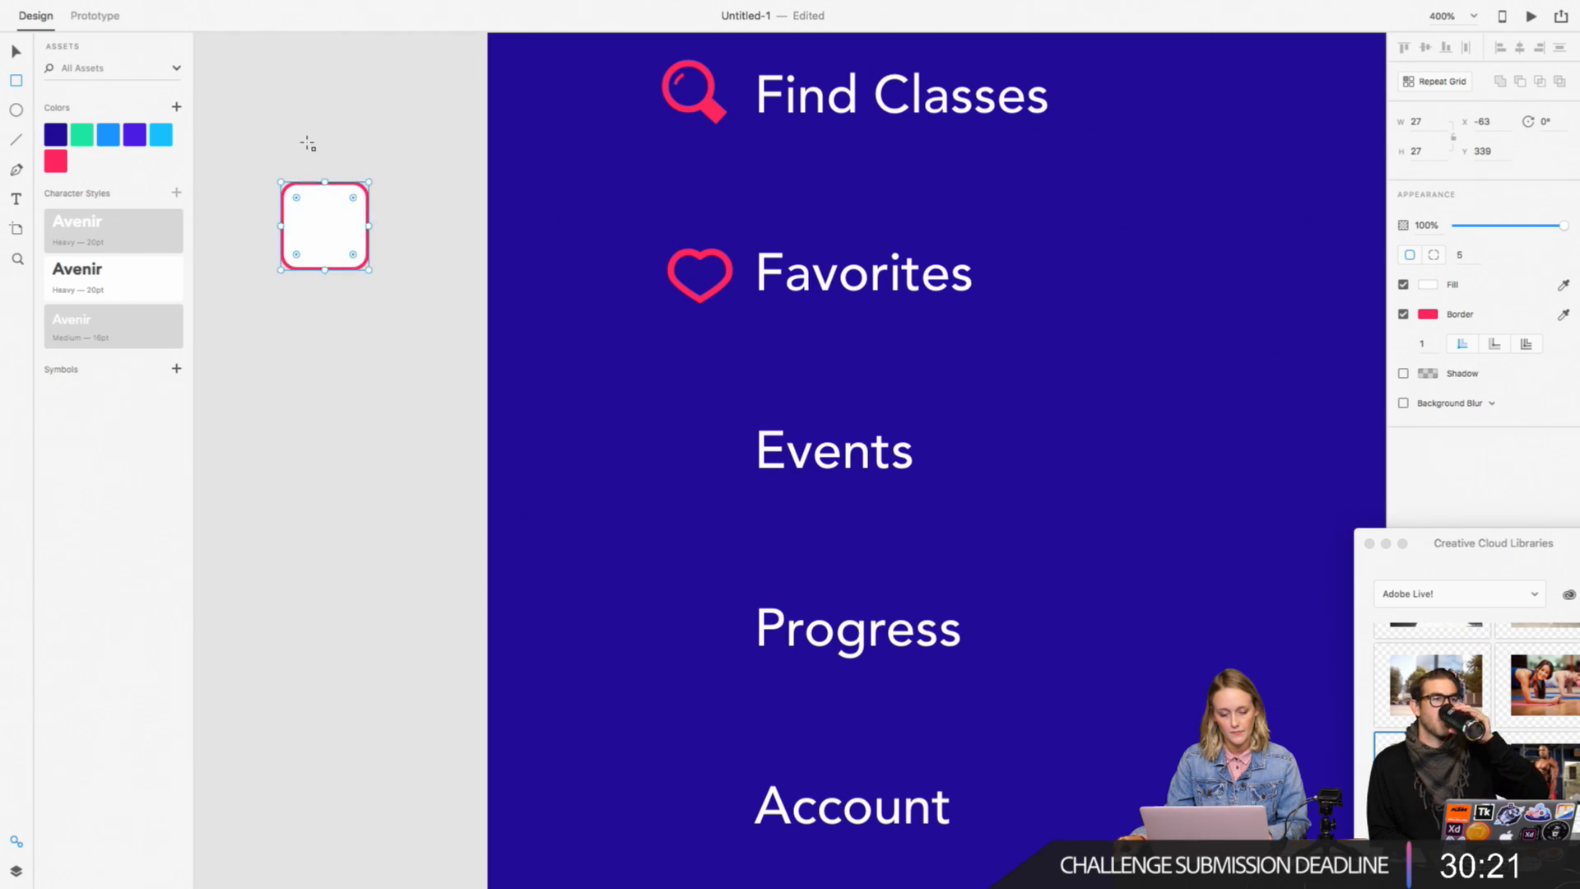
click(12, 55)
click(261, 120)
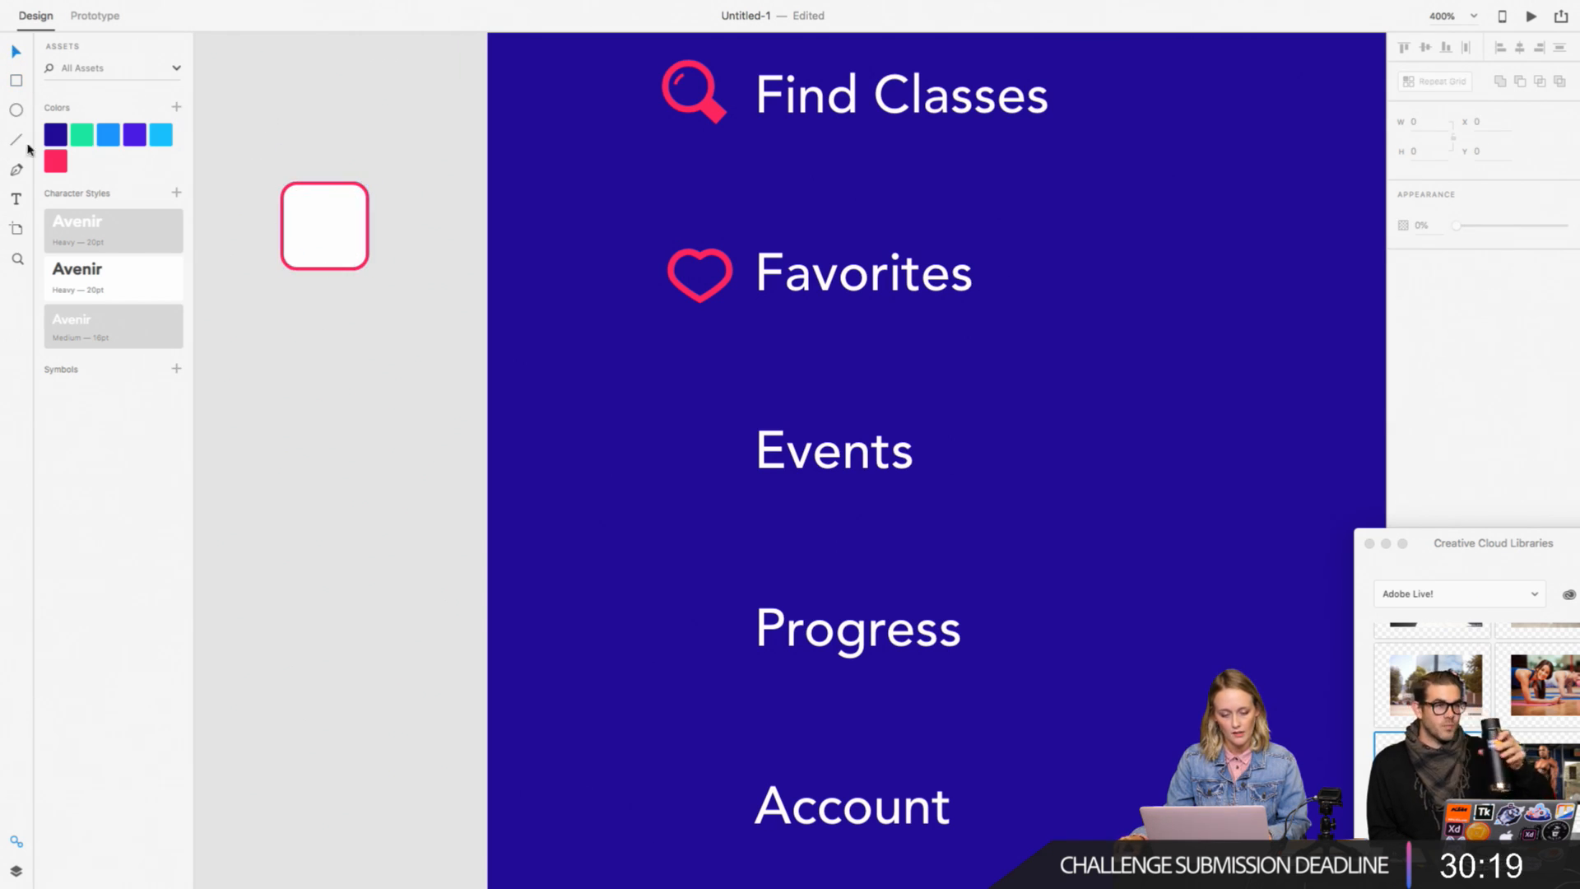
Step: Move the rounded square onto the menu artboard, just before the Events label
click(296, 233)
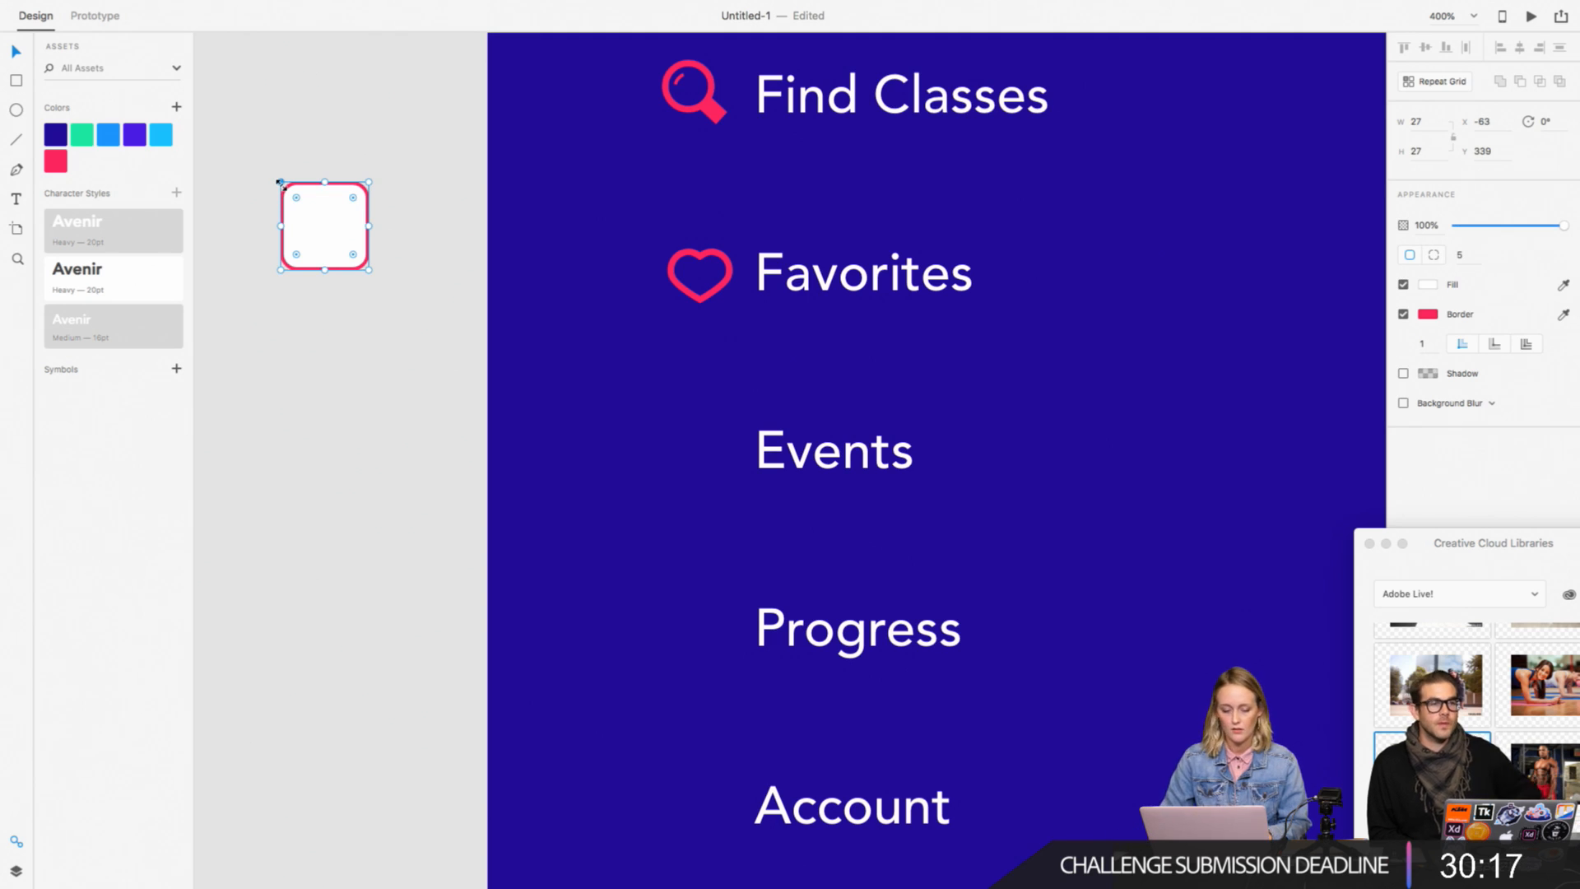
drag(281, 184, 671, 521)
scroll(672, 519, up, 3)
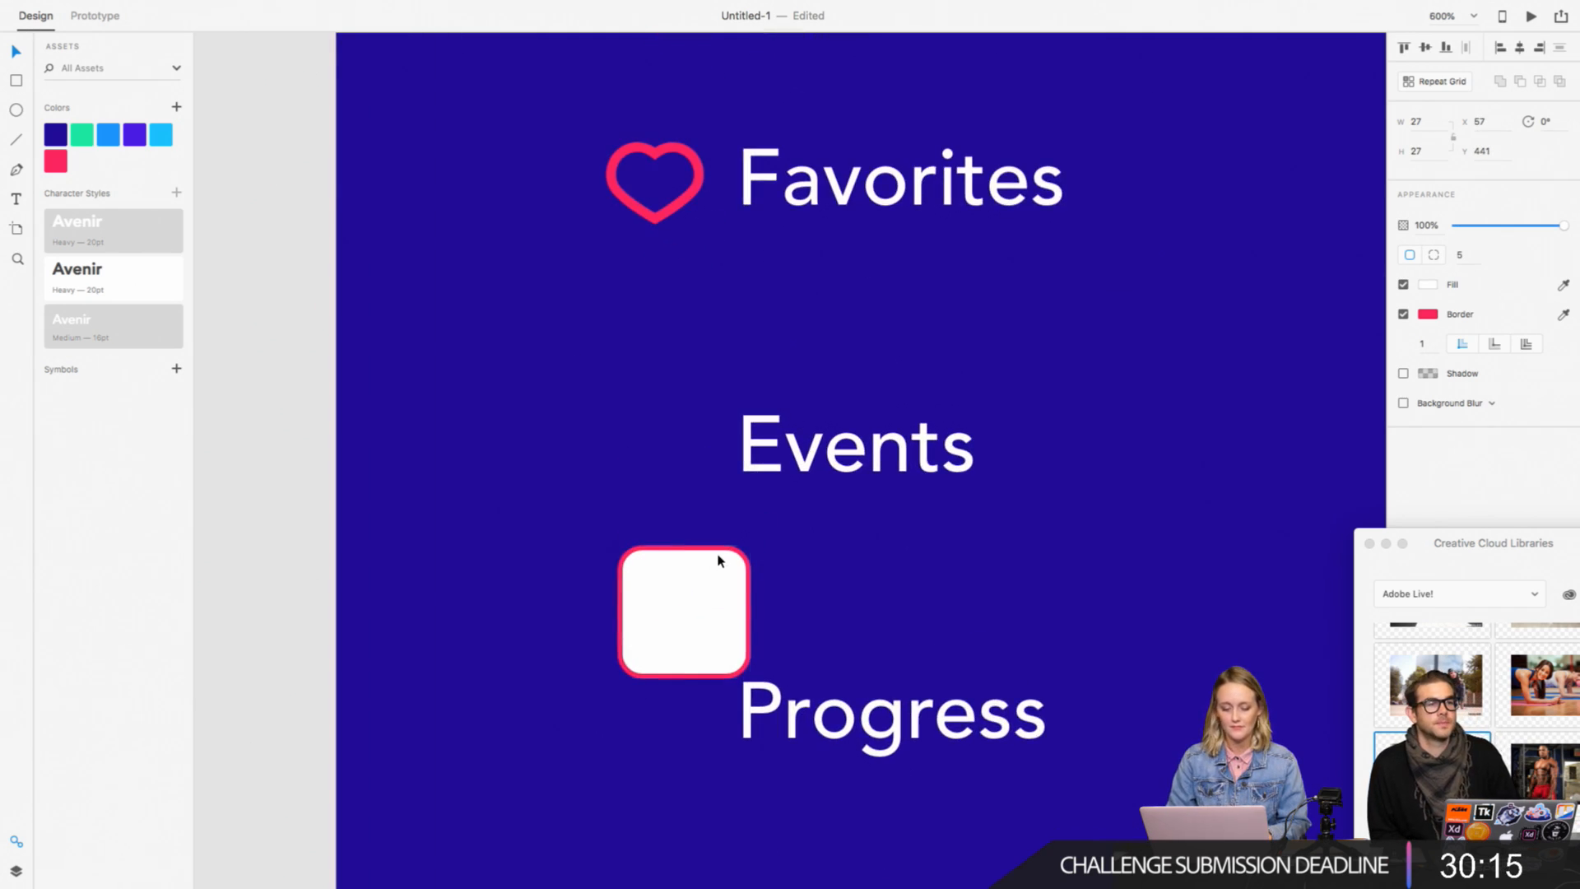
scroll(718, 561, up, 2)
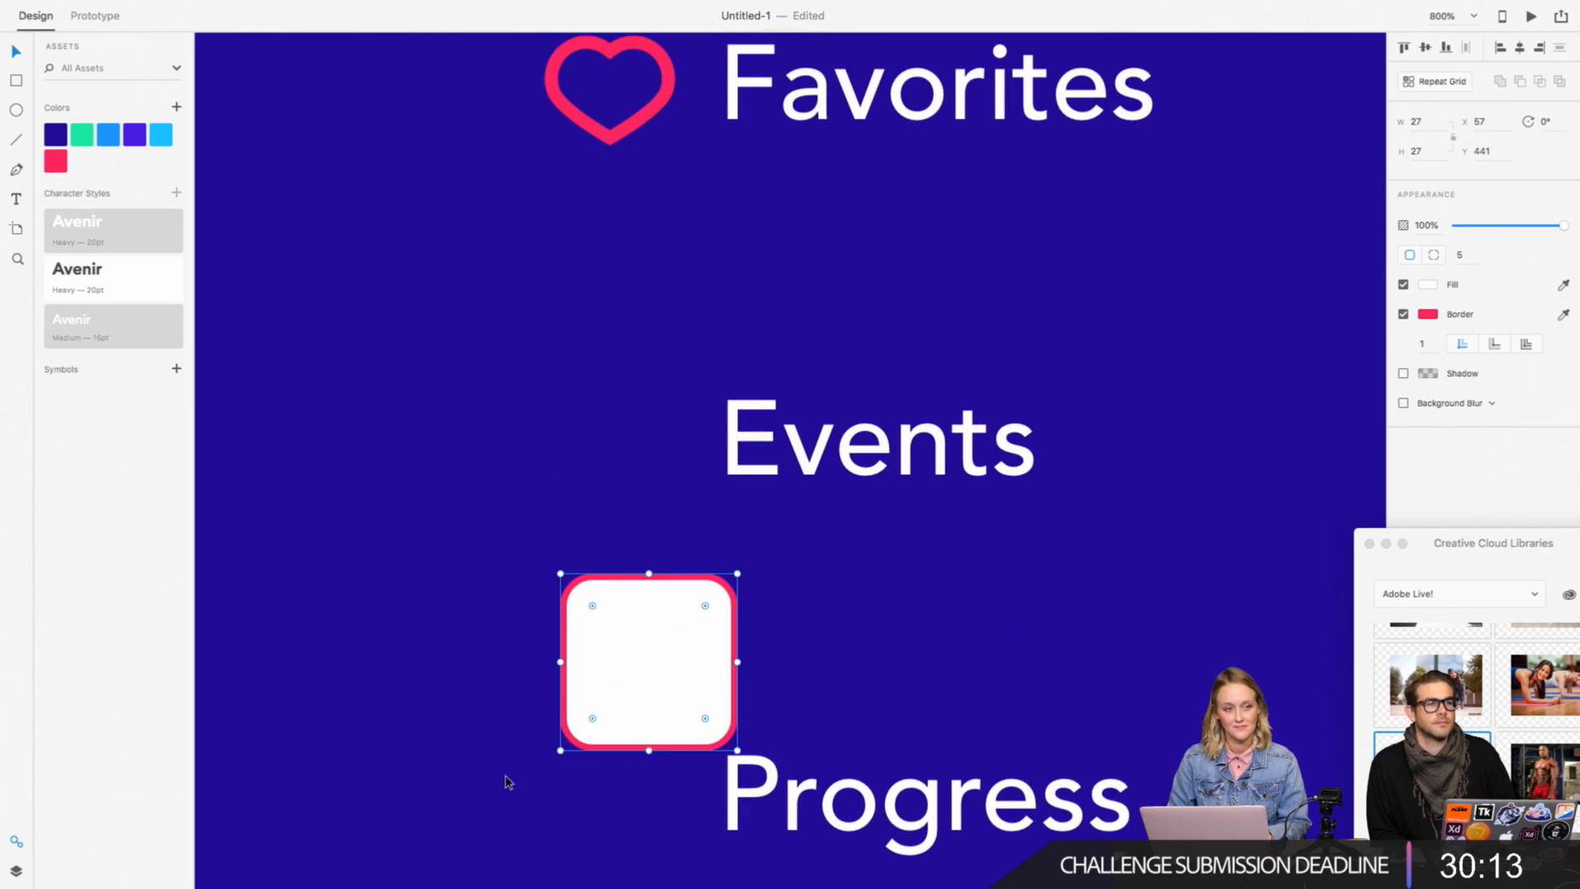
drag(636, 745, 623, 455)
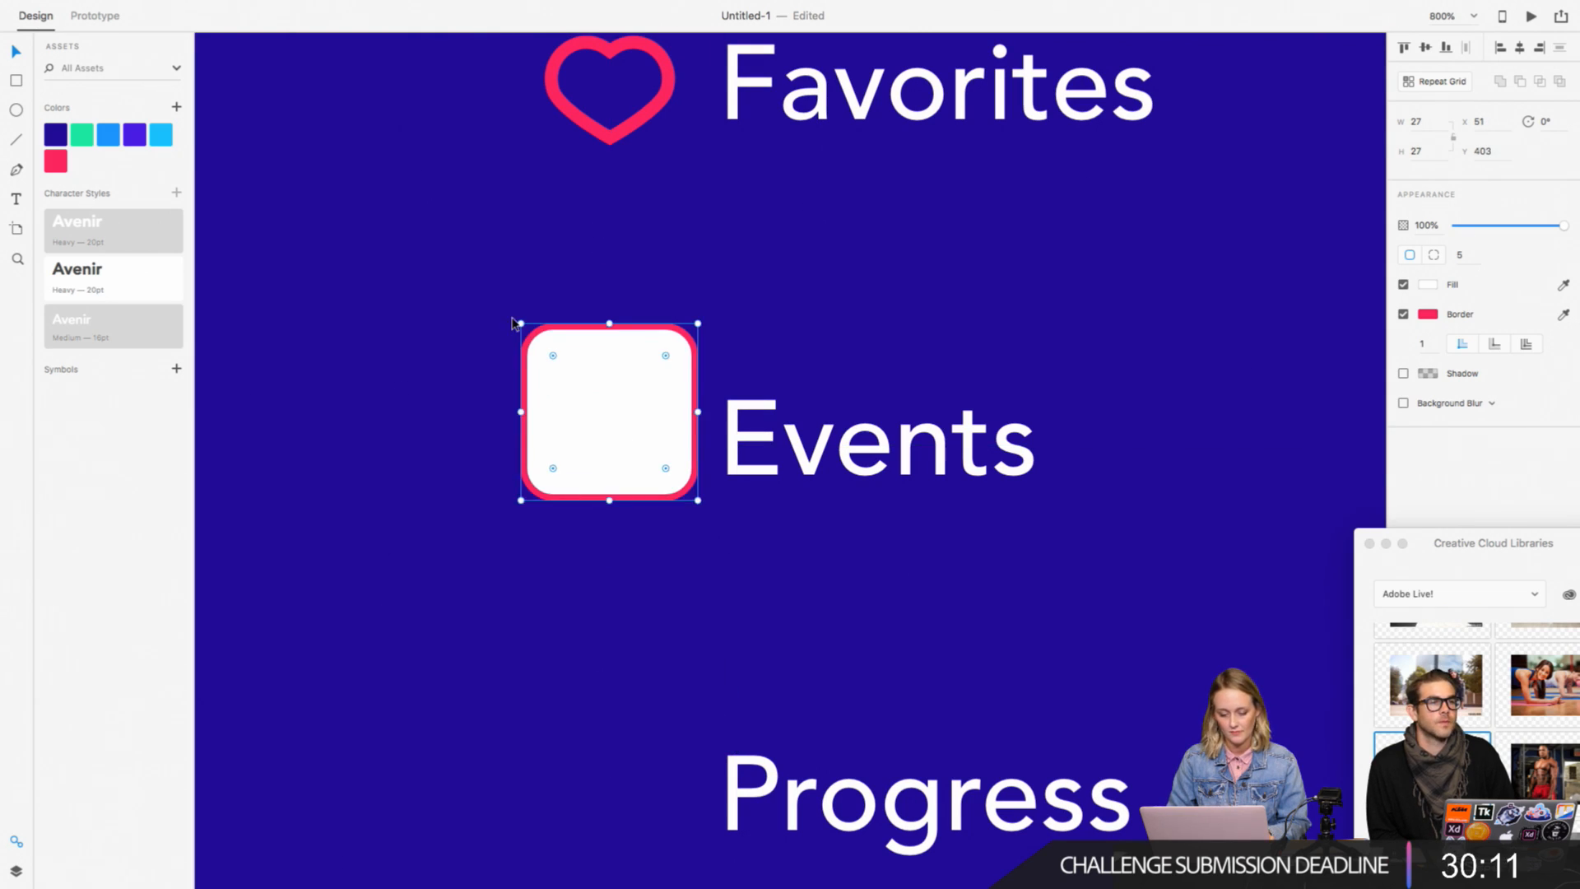
Step: Shrink the rounded square to 17 × 17 and align it beneath the heart at X 57, Y 411
drag(517, 321, 574, 376)
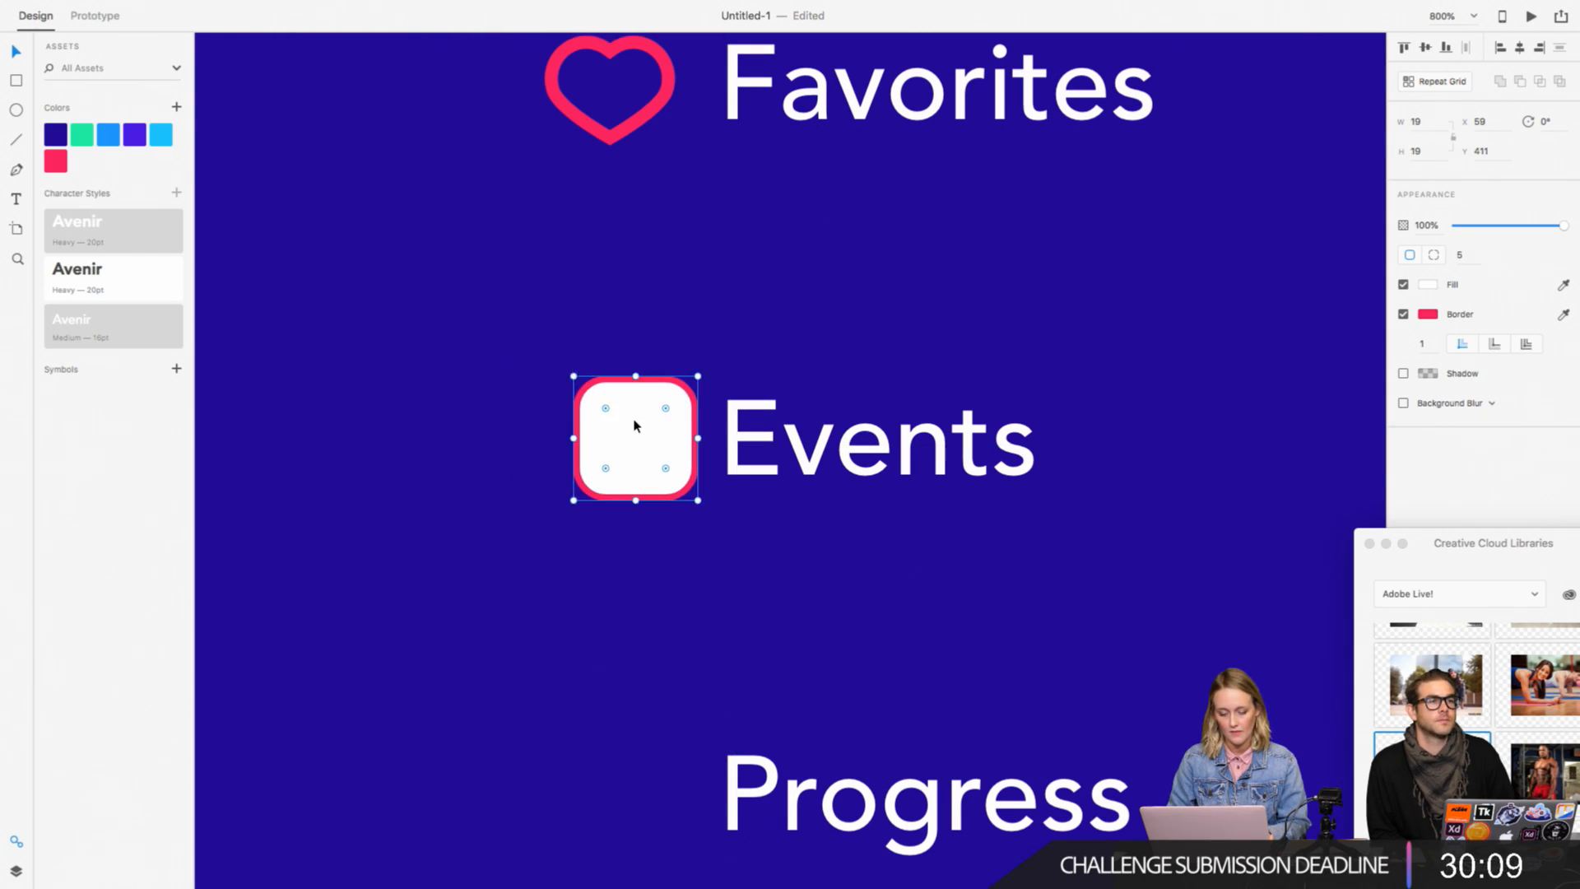
drag(635, 423, 610, 412)
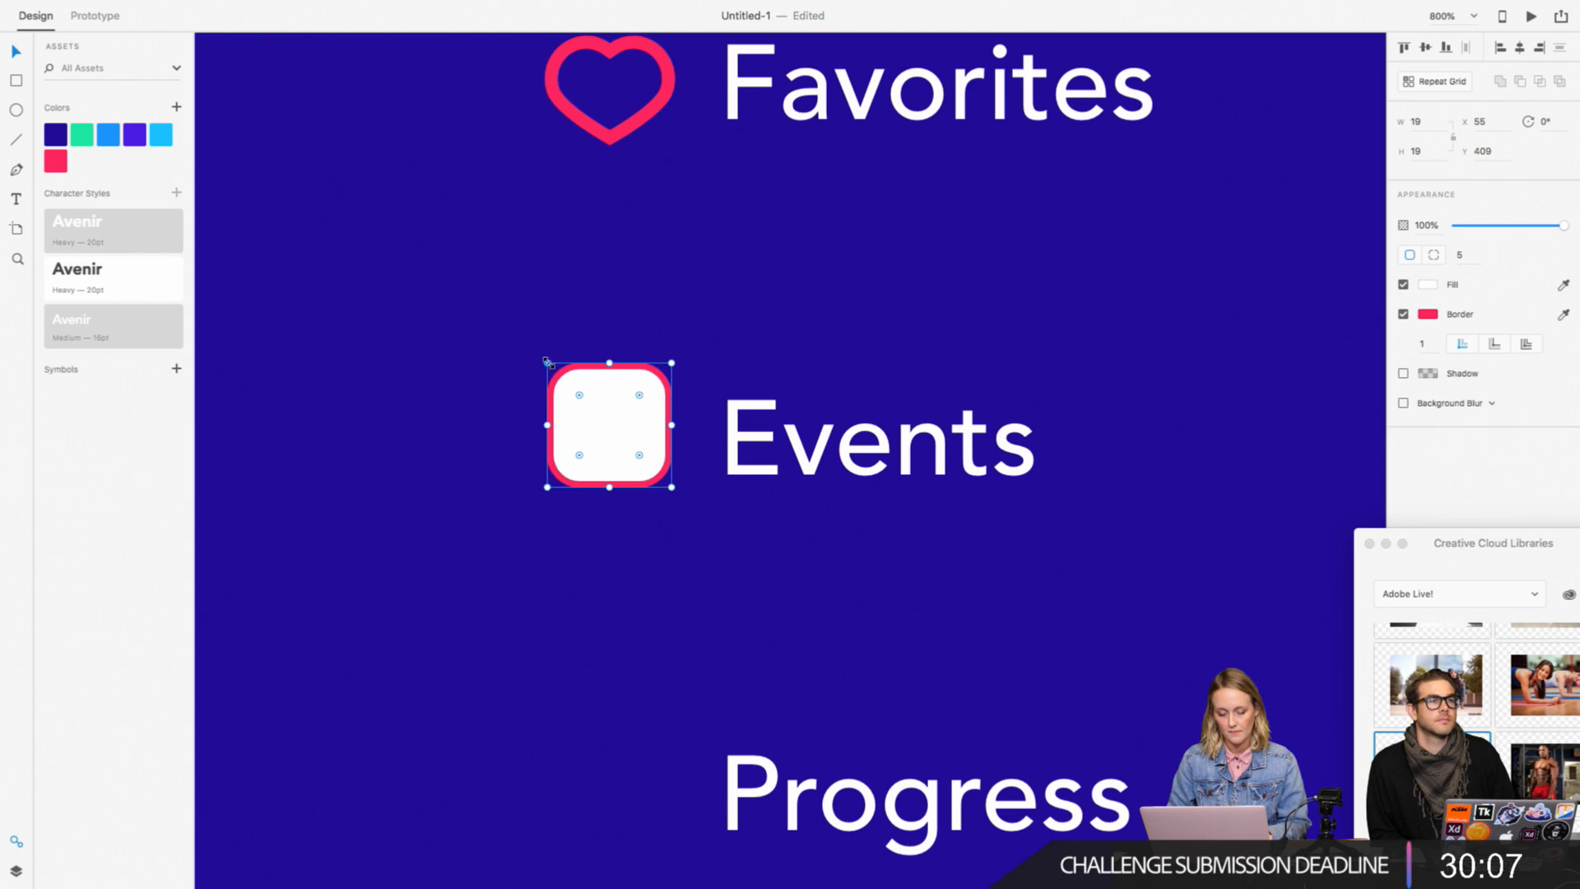
drag(548, 362, 561, 374)
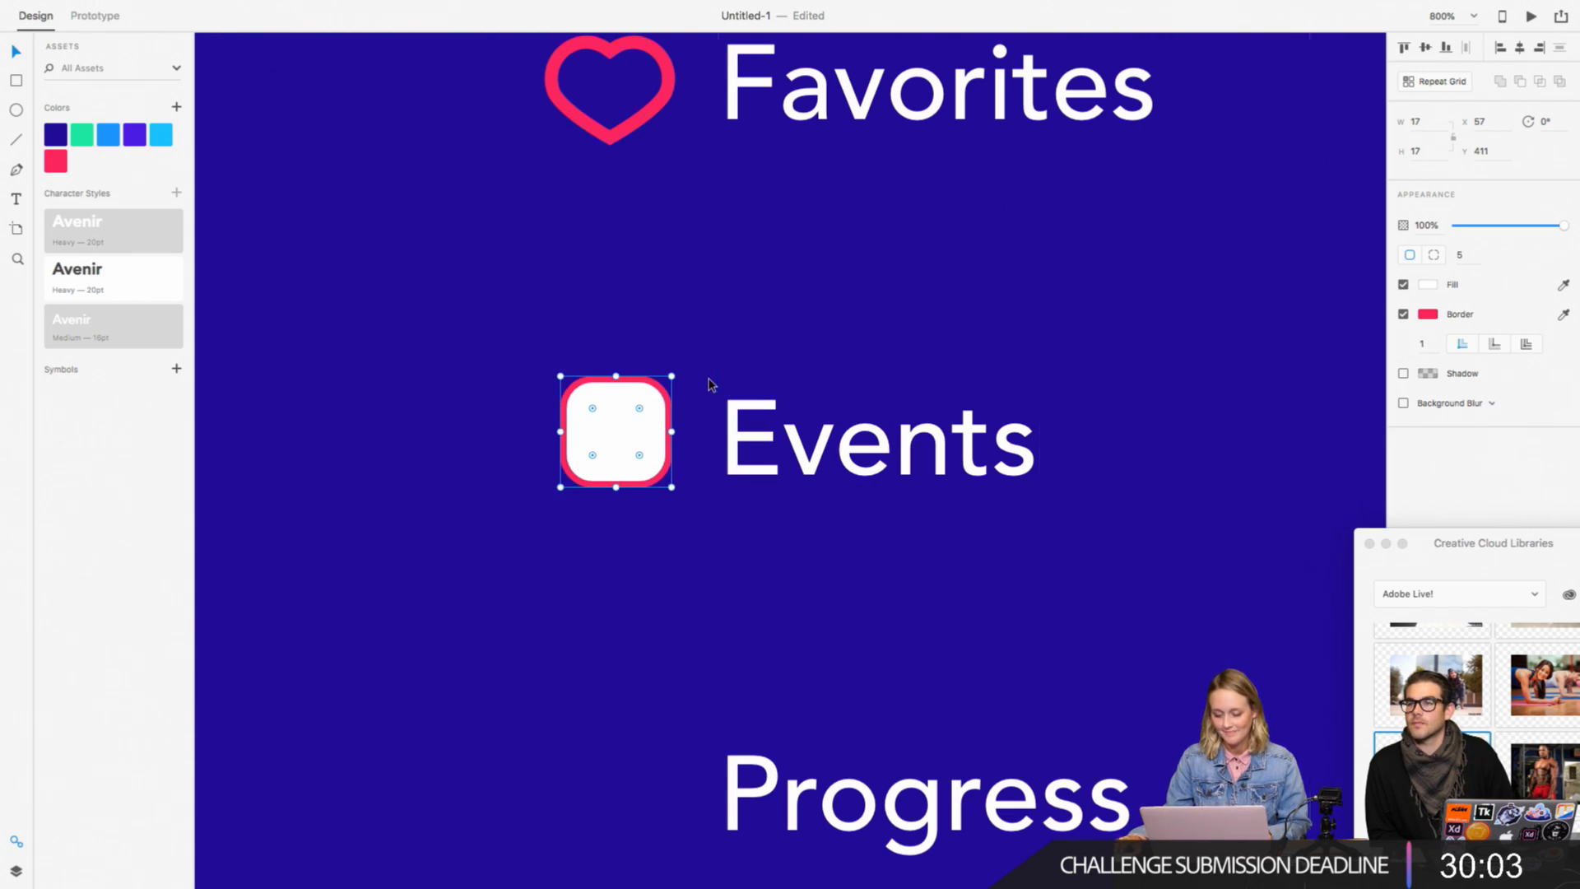
Step: Fill the rounded square with the dark blue #230098 sampled from the saved colors
click(1428, 285)
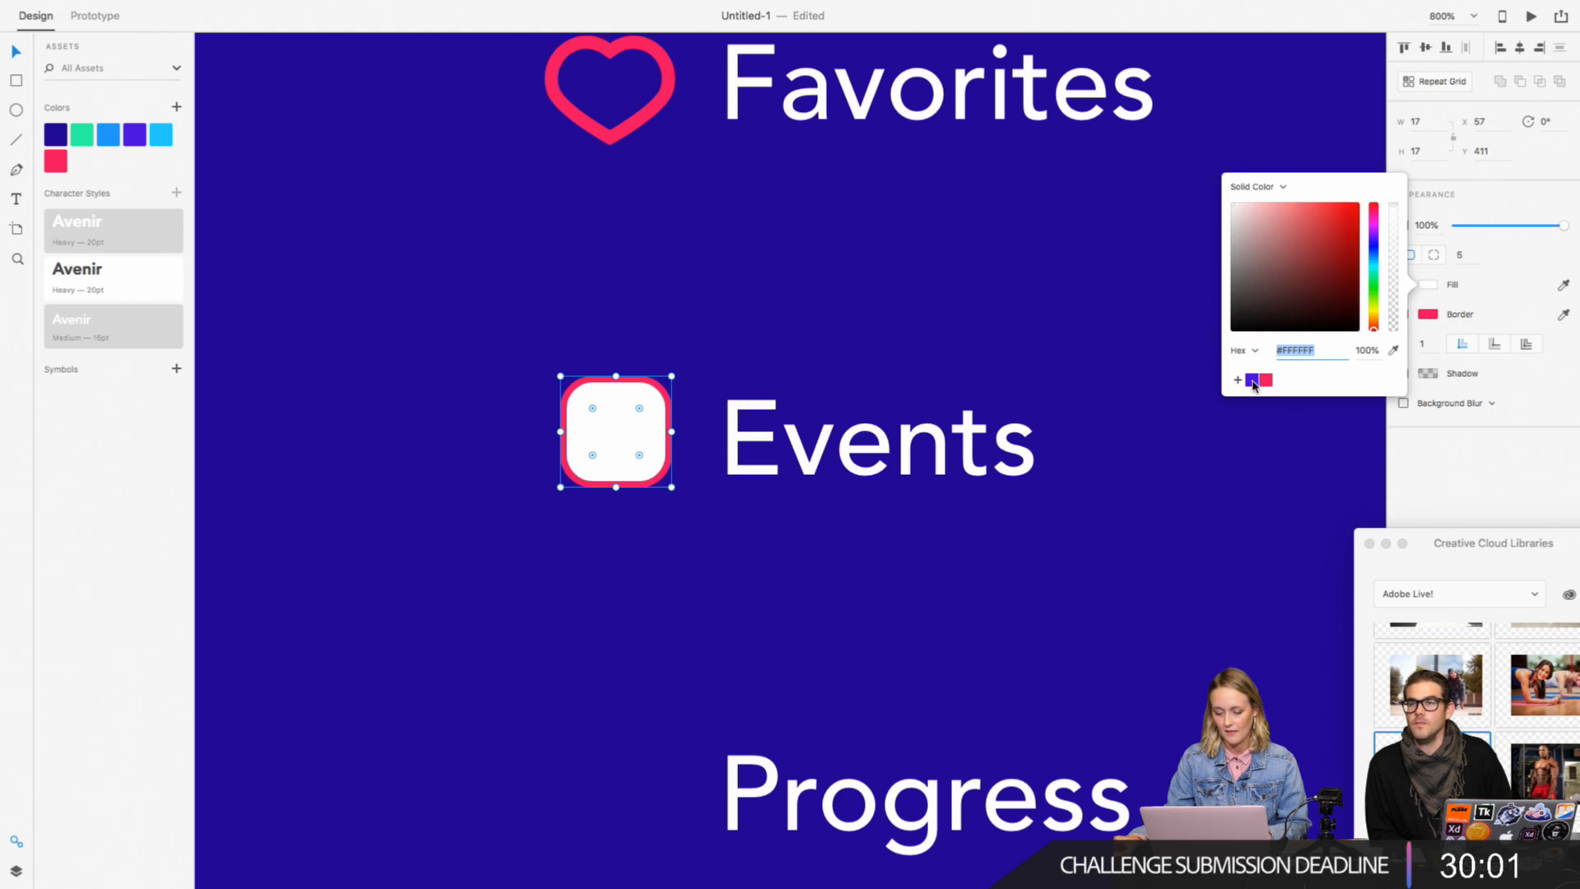
click(1393, 350)
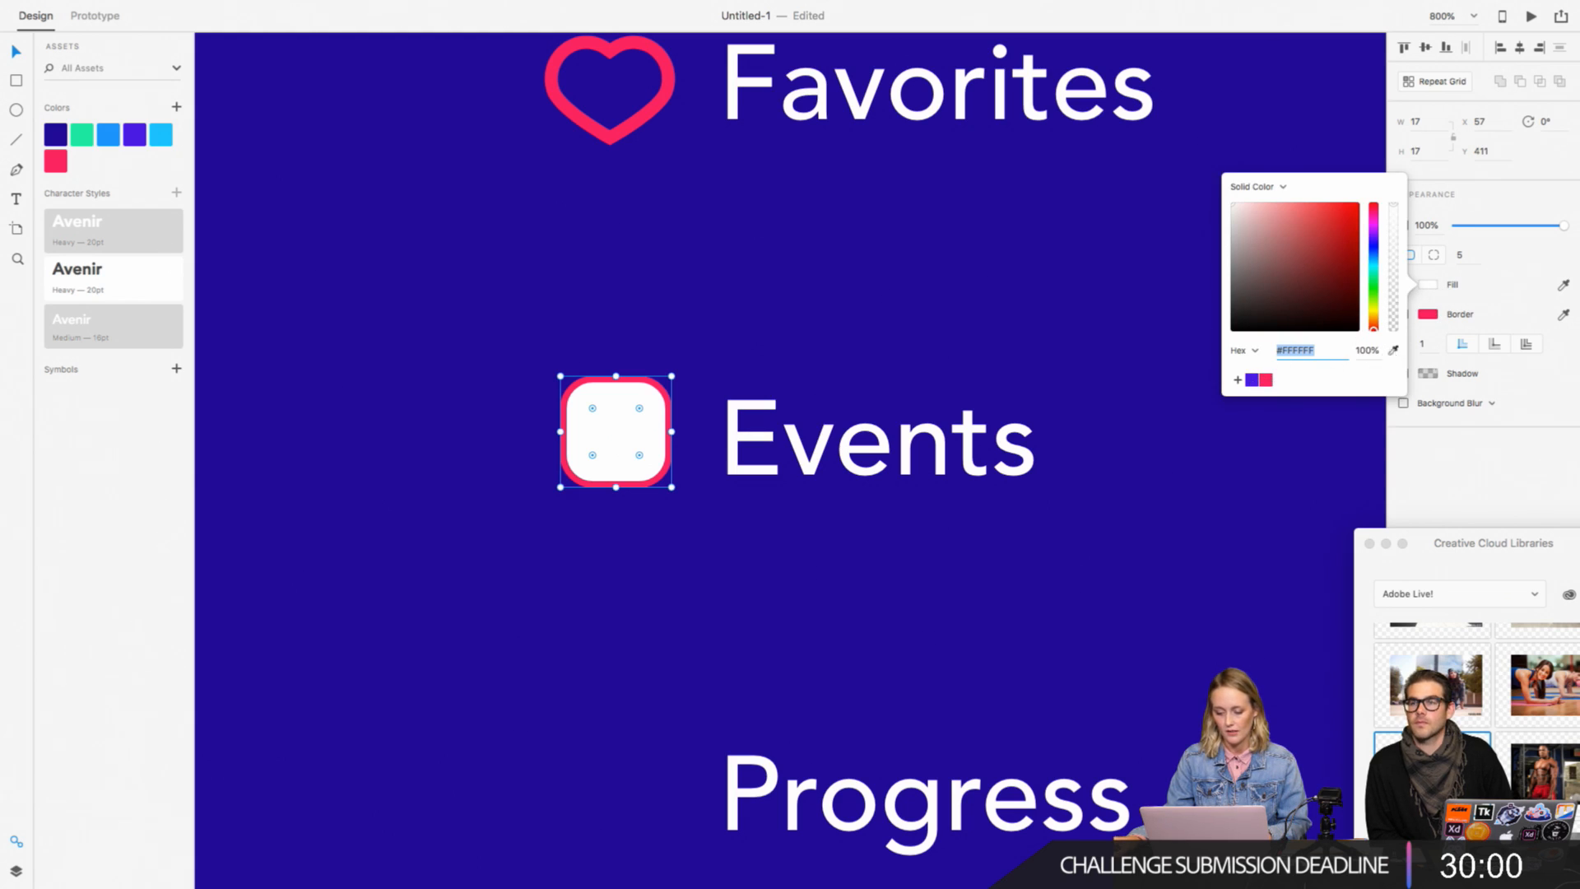
click(55, 134)
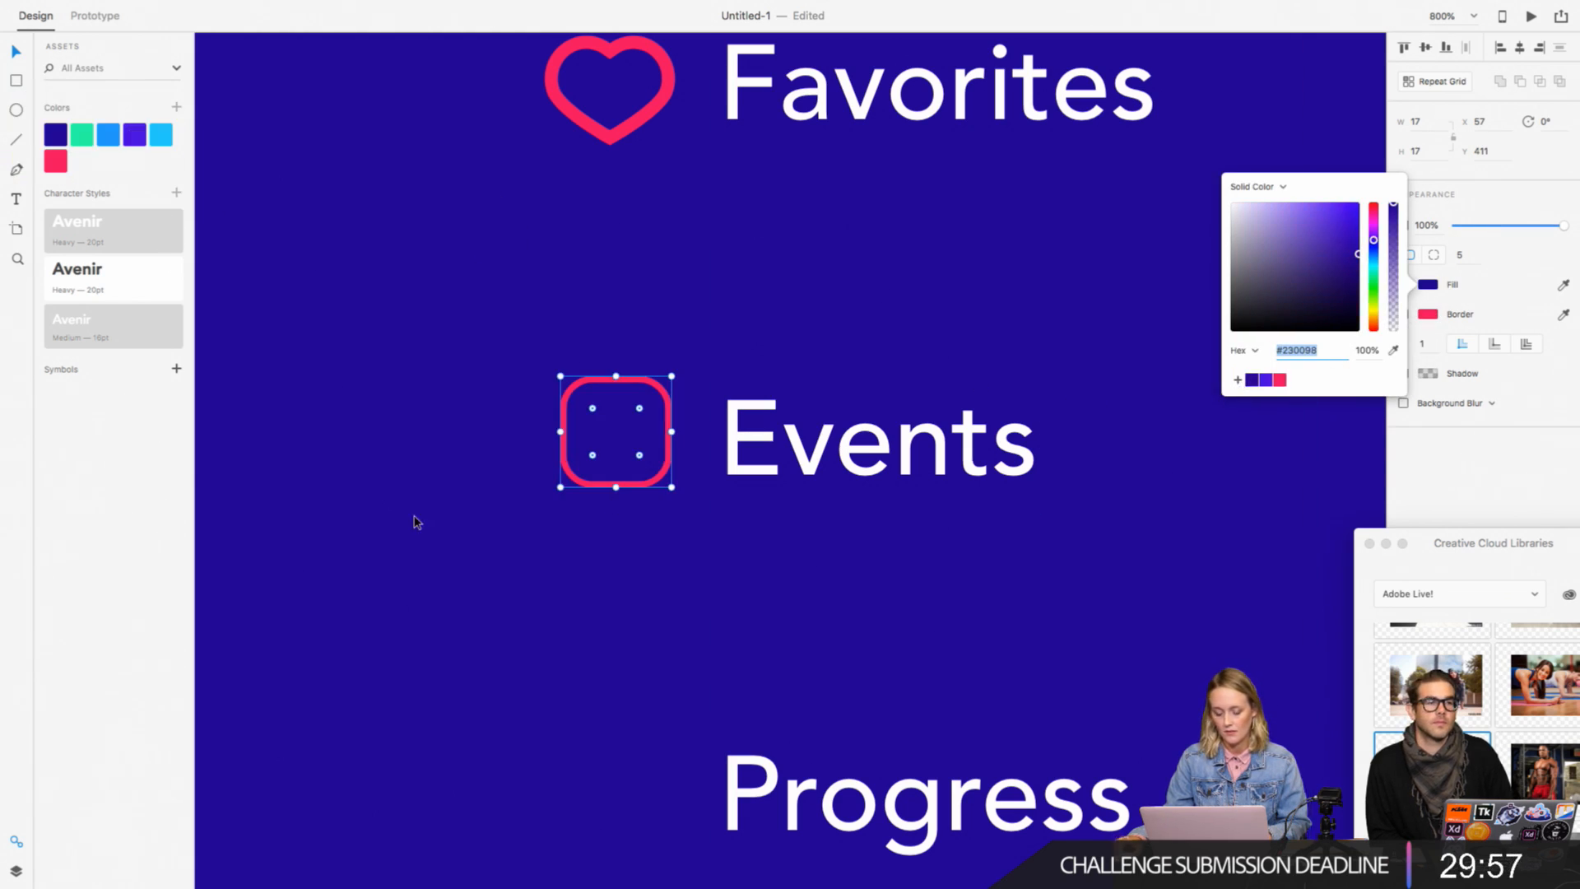
Step: Draw a 16 × 7 rectangle over the upper part of the rounded square beside Events
click(216, 449)
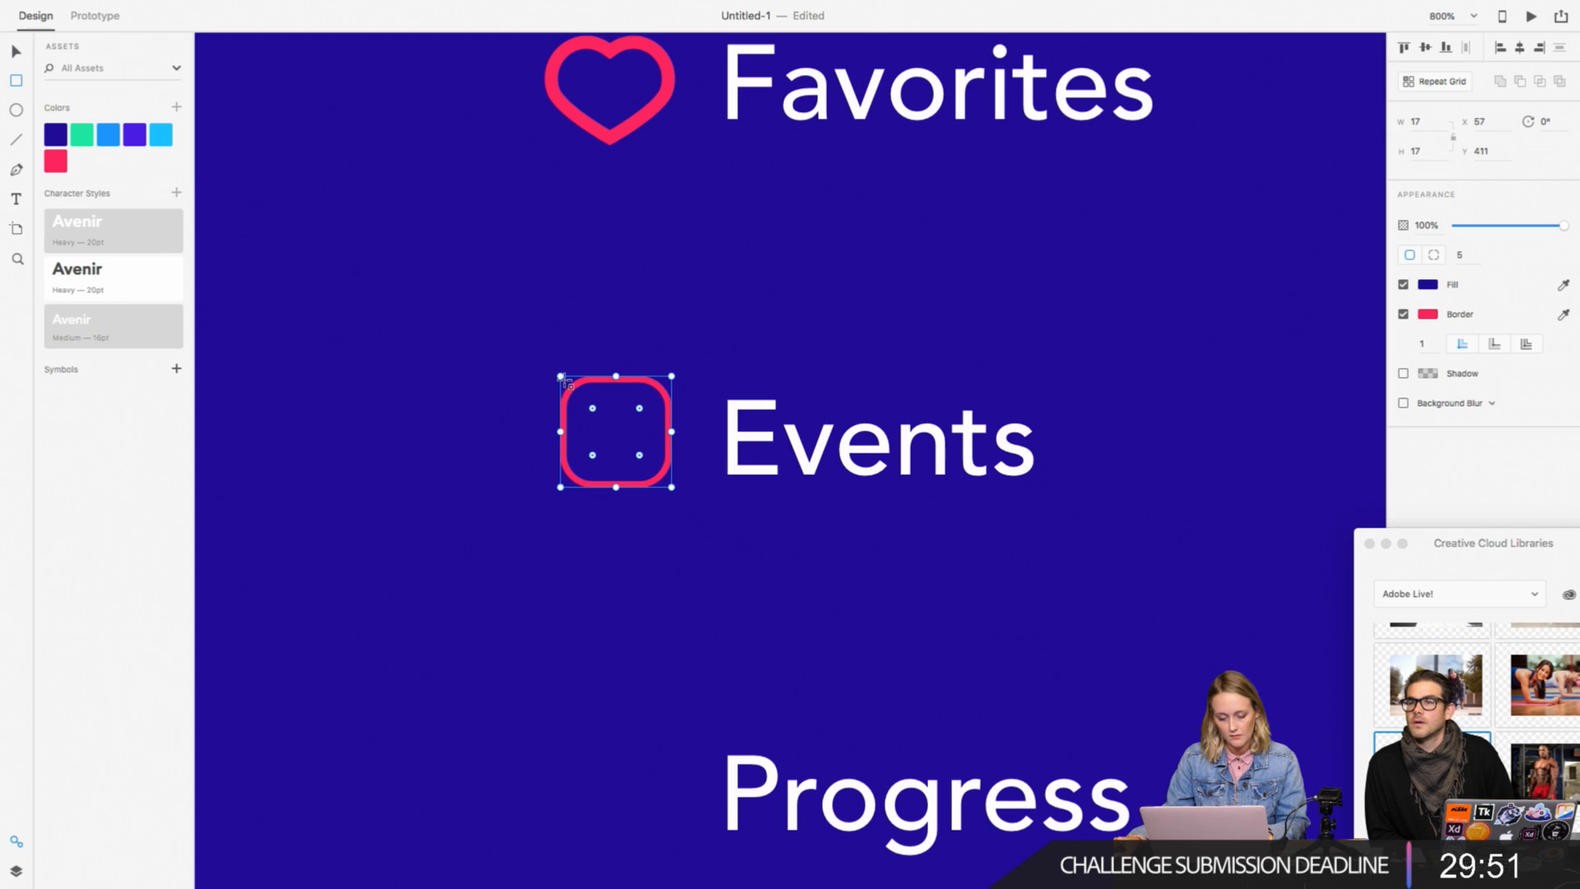
drag(567, 379, 672, 422)
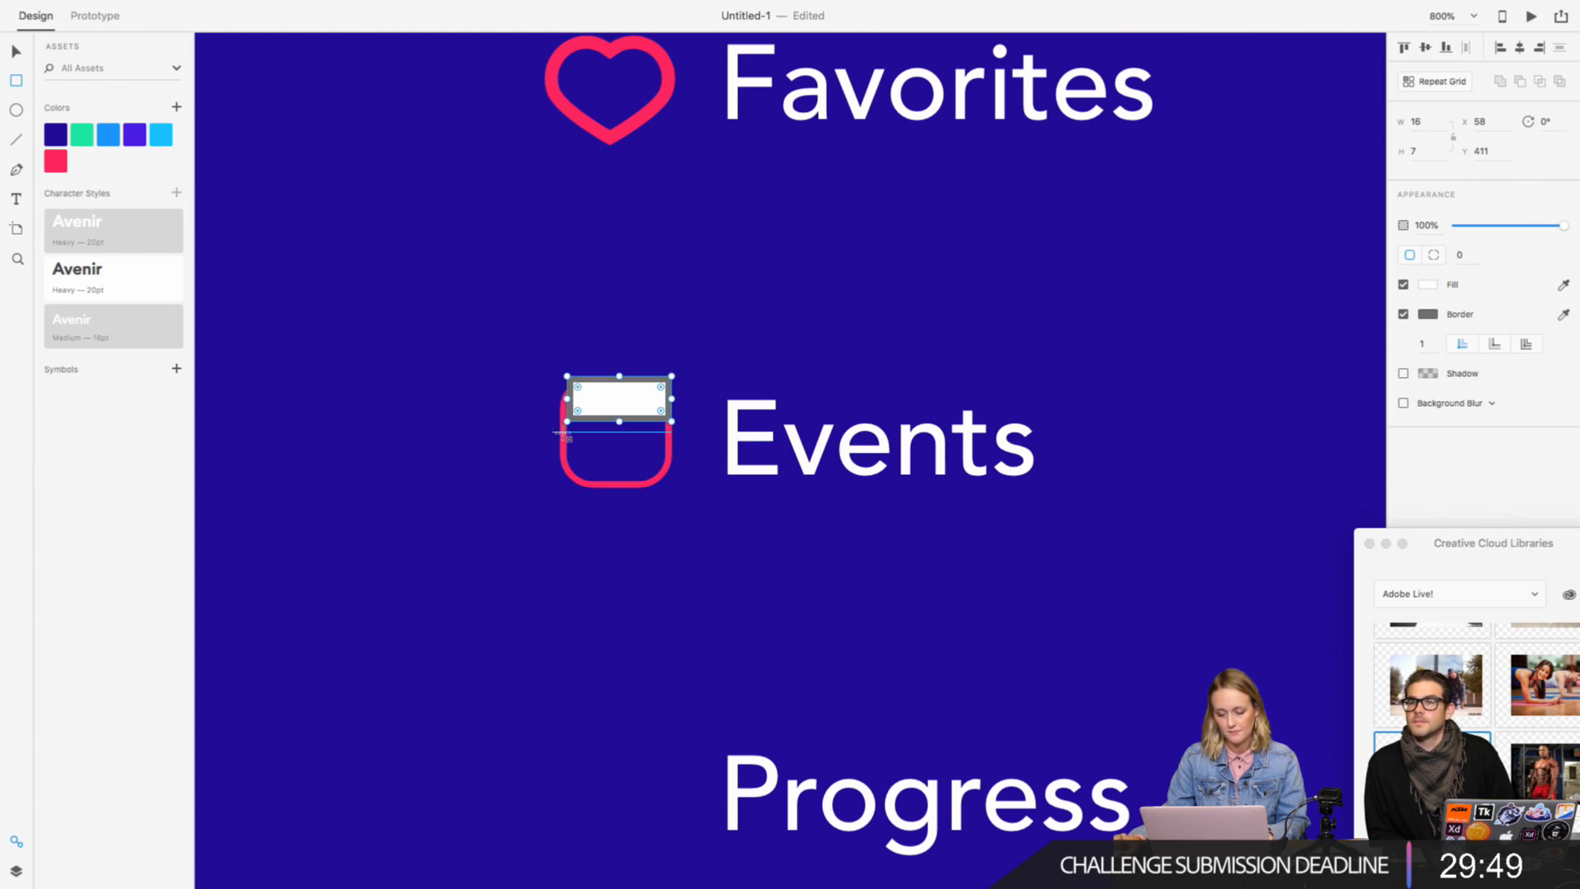
Step: Remove the border from the rectangle on the Events icon and fill it with the saved pink
click(1403, 315)
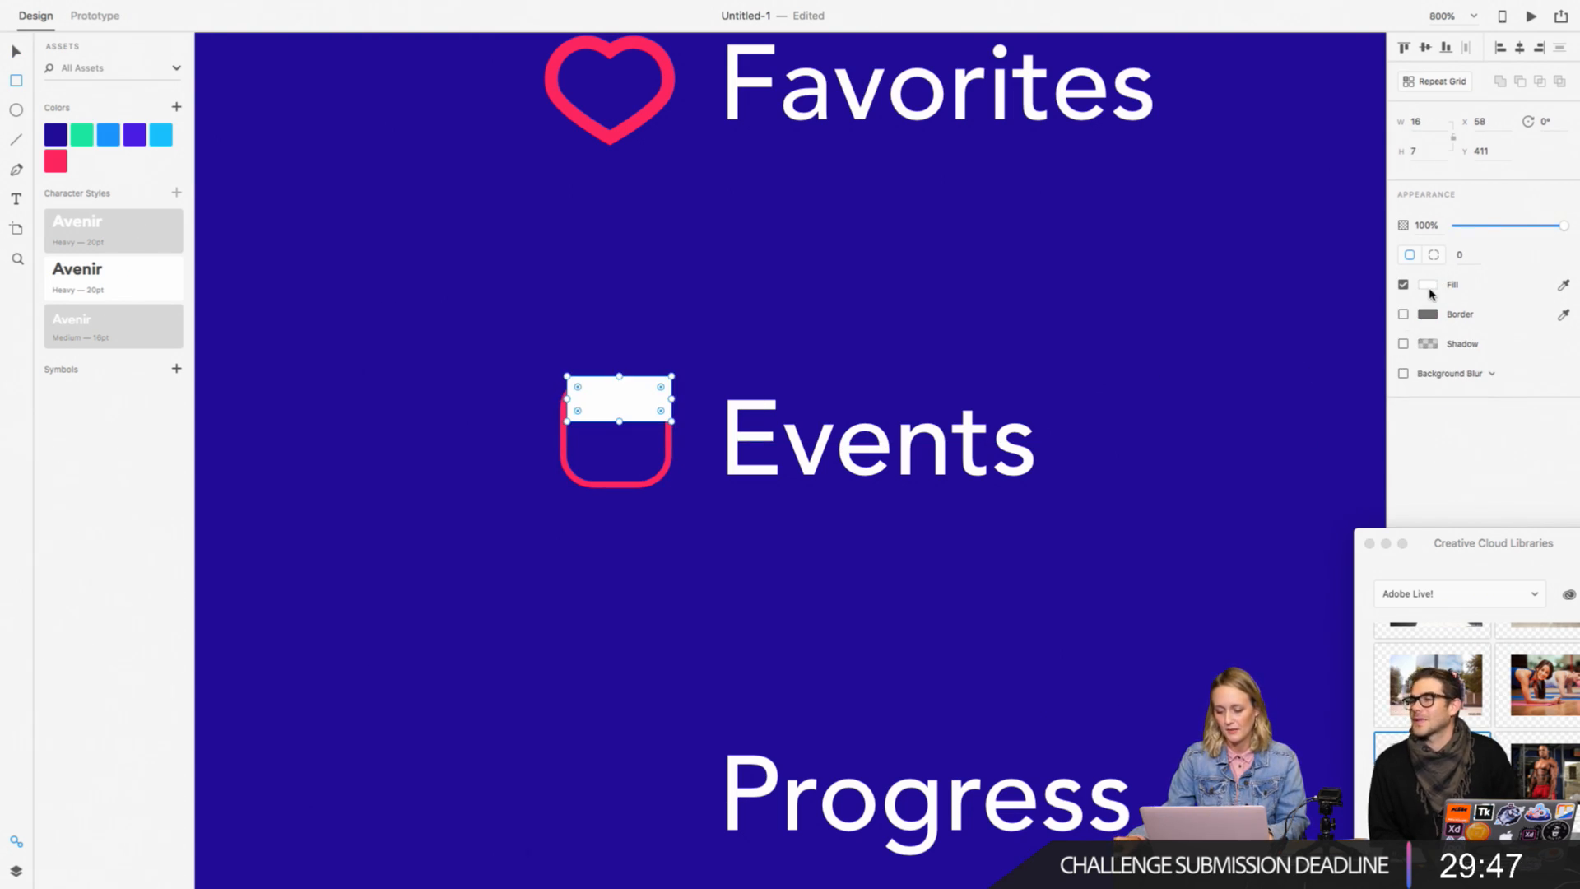
click(1428, 285)
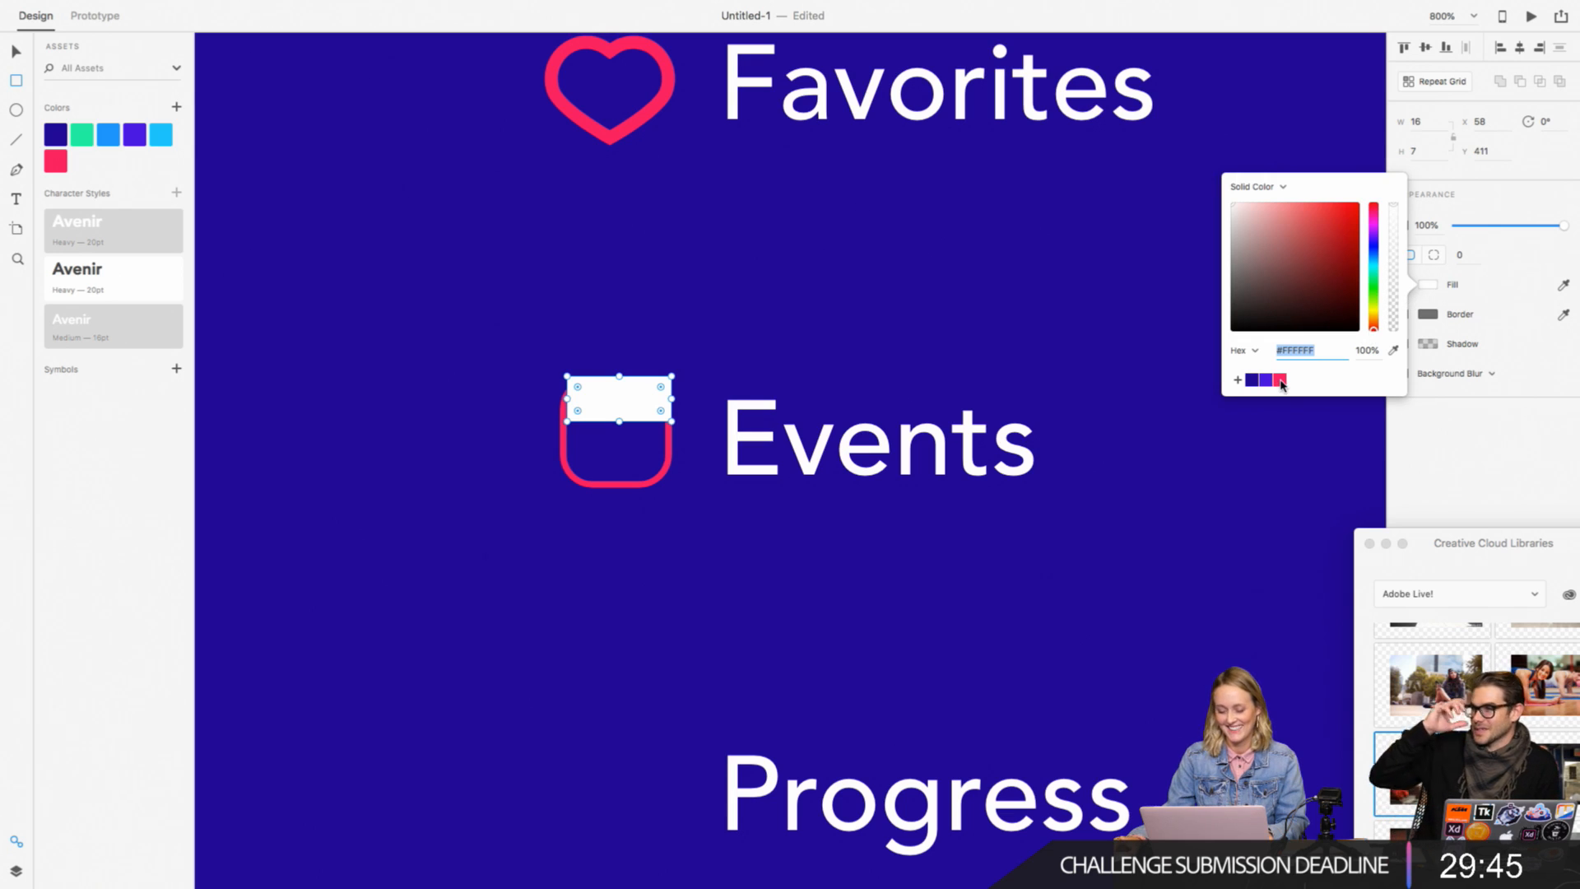
click(1281, 381)
click(17, 52)
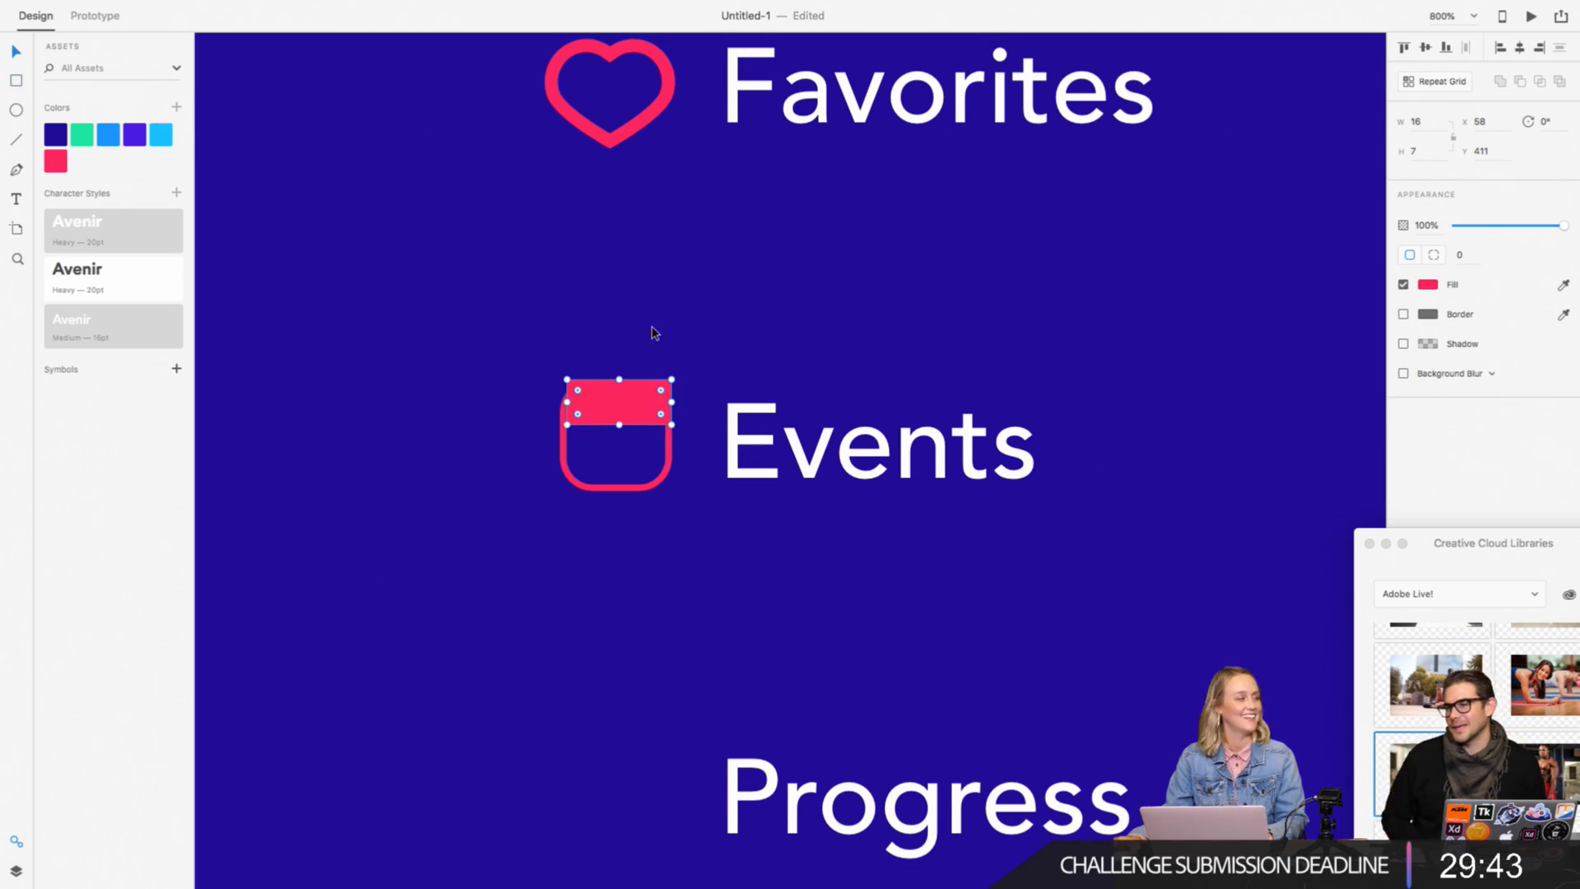
Step: Round the pink rectangle's corners to 3 and resize it to 15 × 5 at X 58, Y 412 within the rounded square
drag(672, 380, 586, 408)
click(646, 390)
click(617, 411)
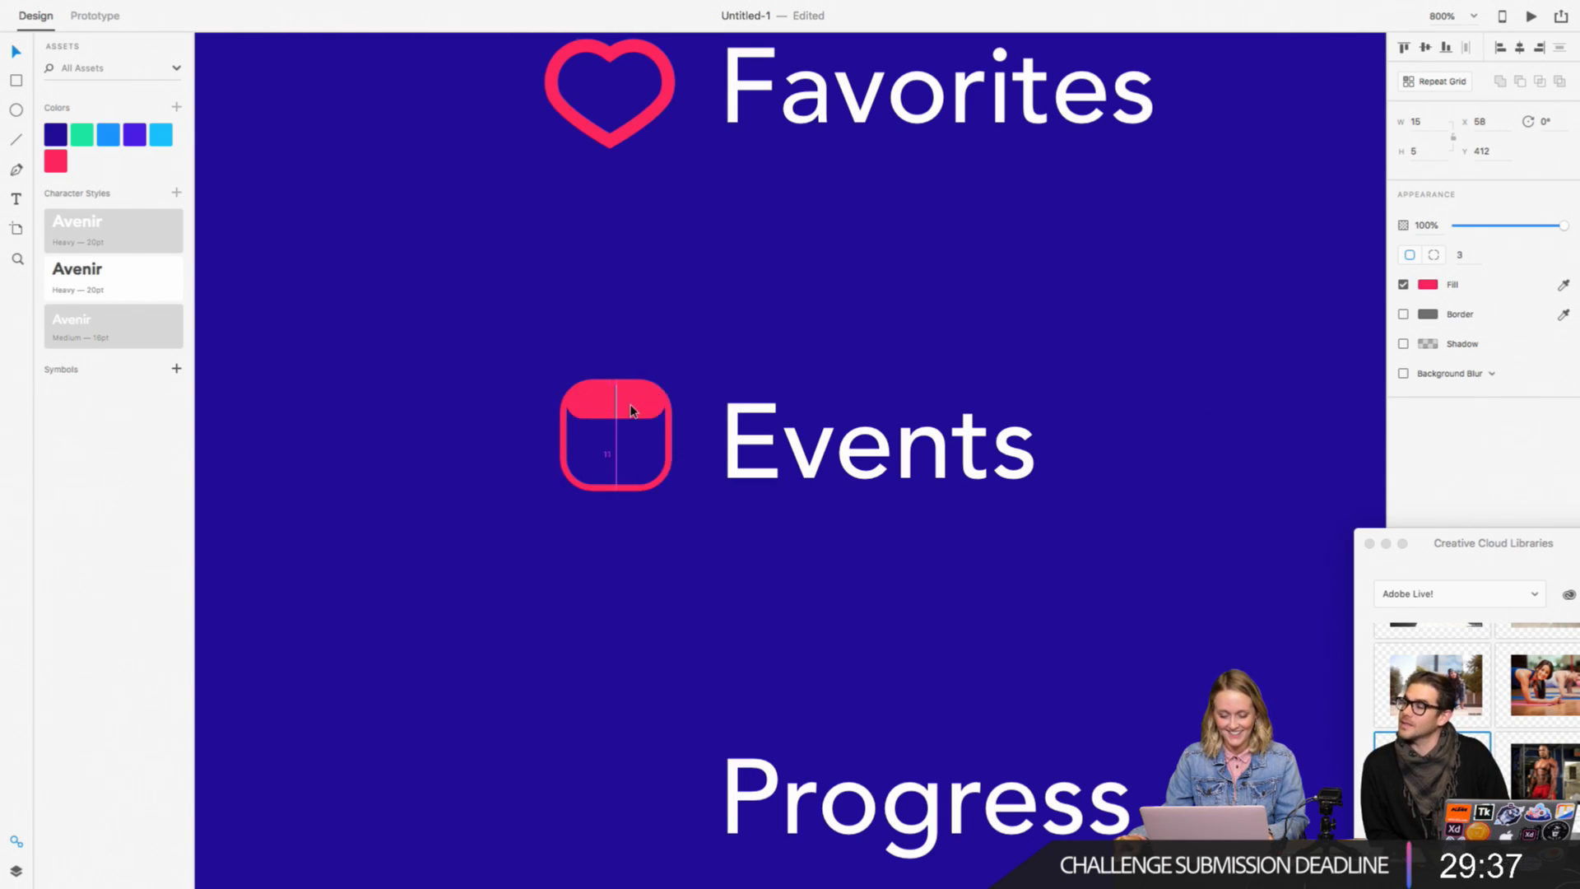
Step: Reshape the pink band's lower corner points outward so its bottom edge runs straight across to both sides of the rounded square
double_click(591, 410)
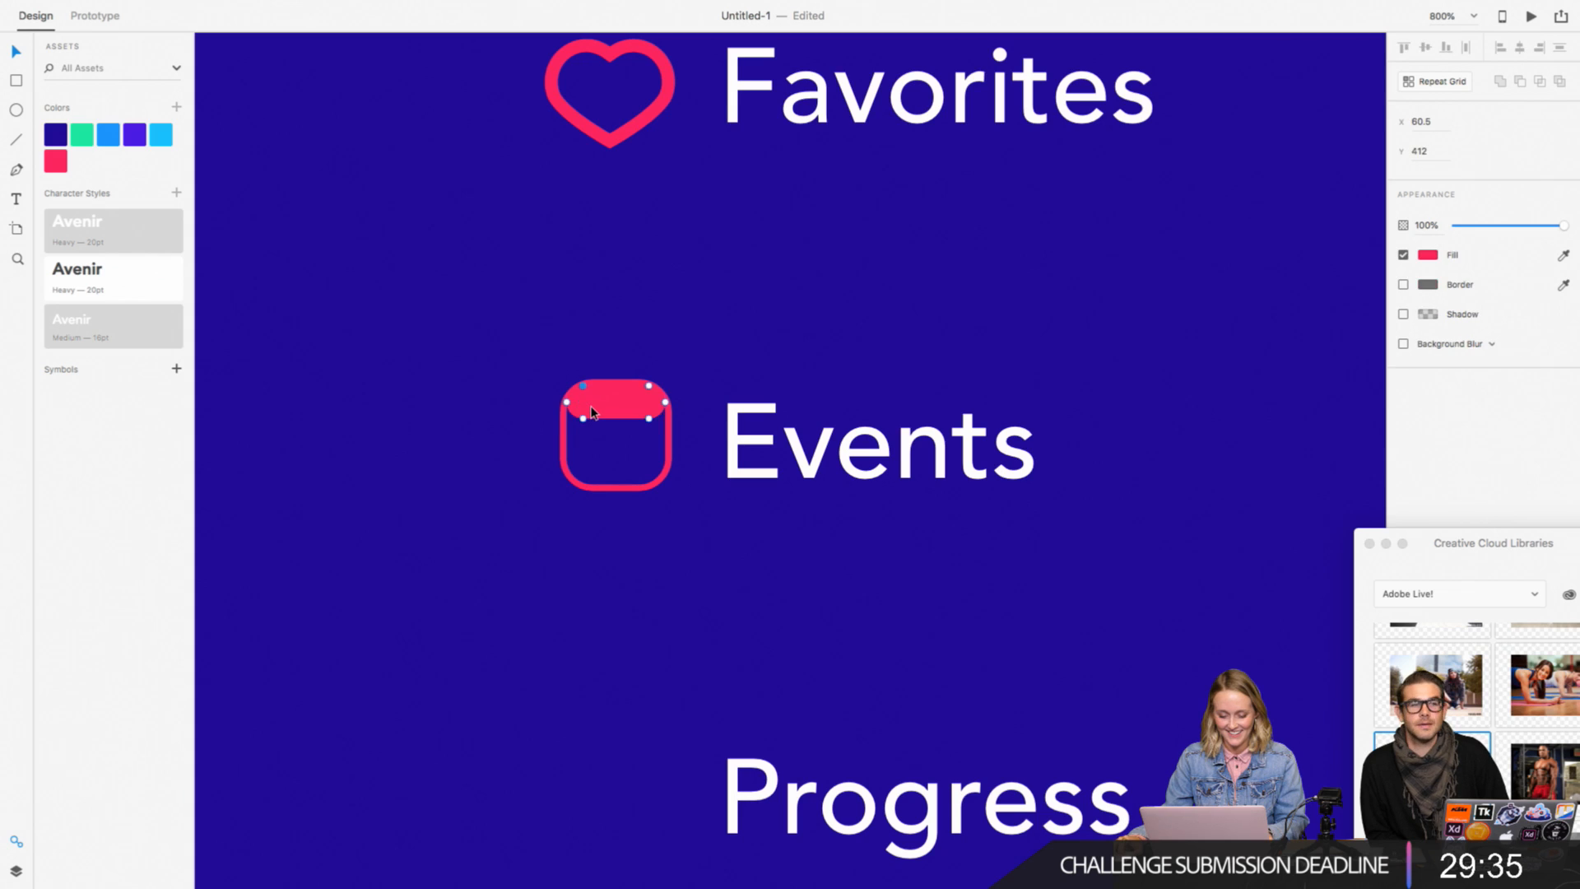
key(super+equal)
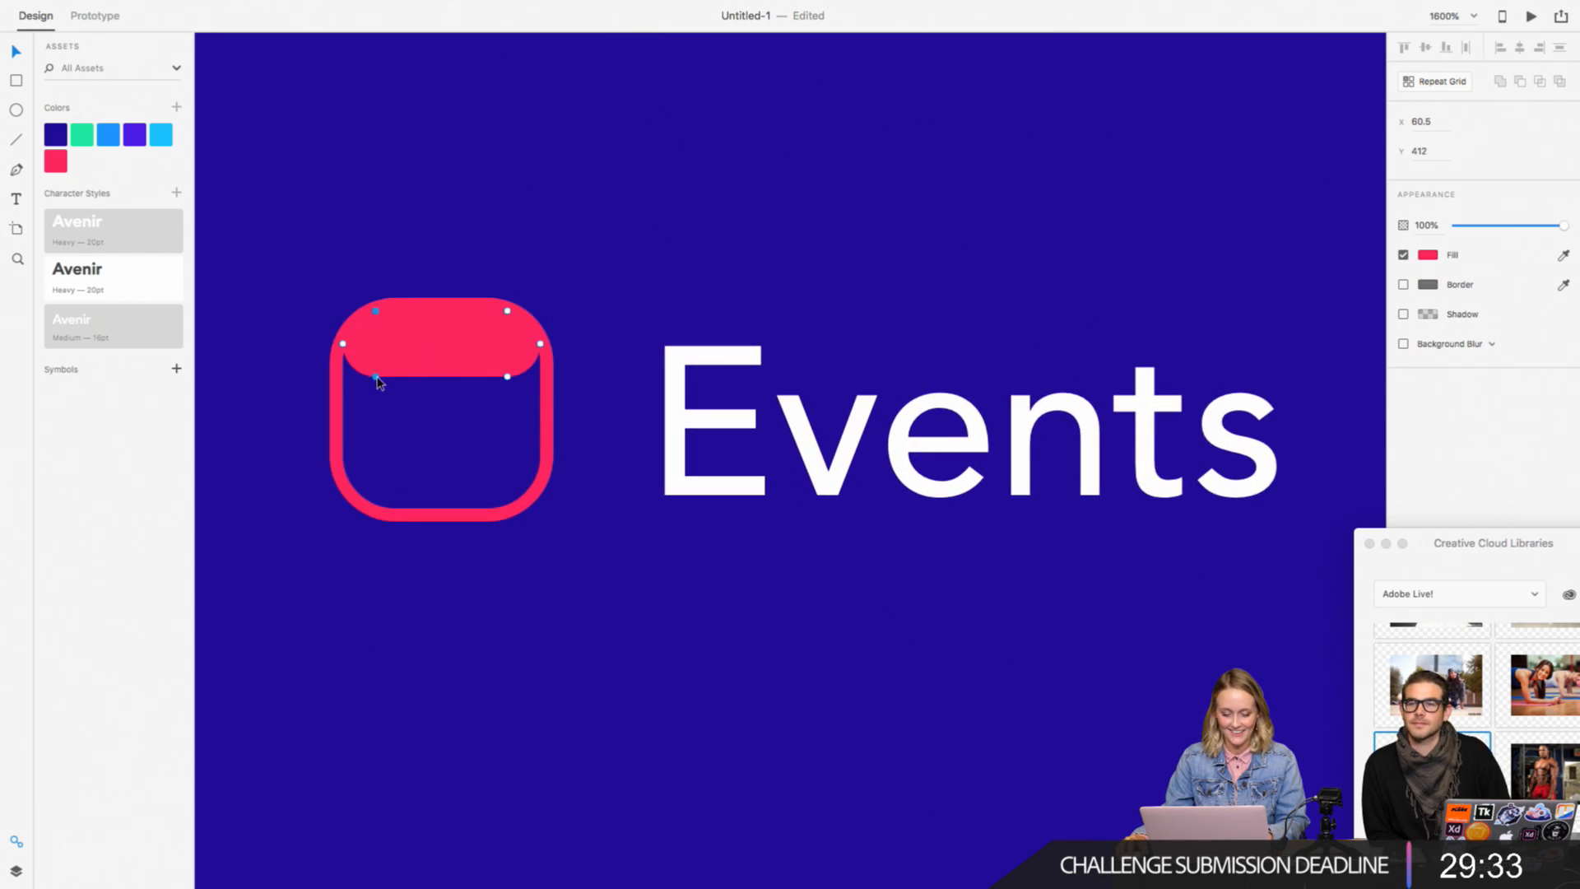
drag(375, 377, 351, 377)
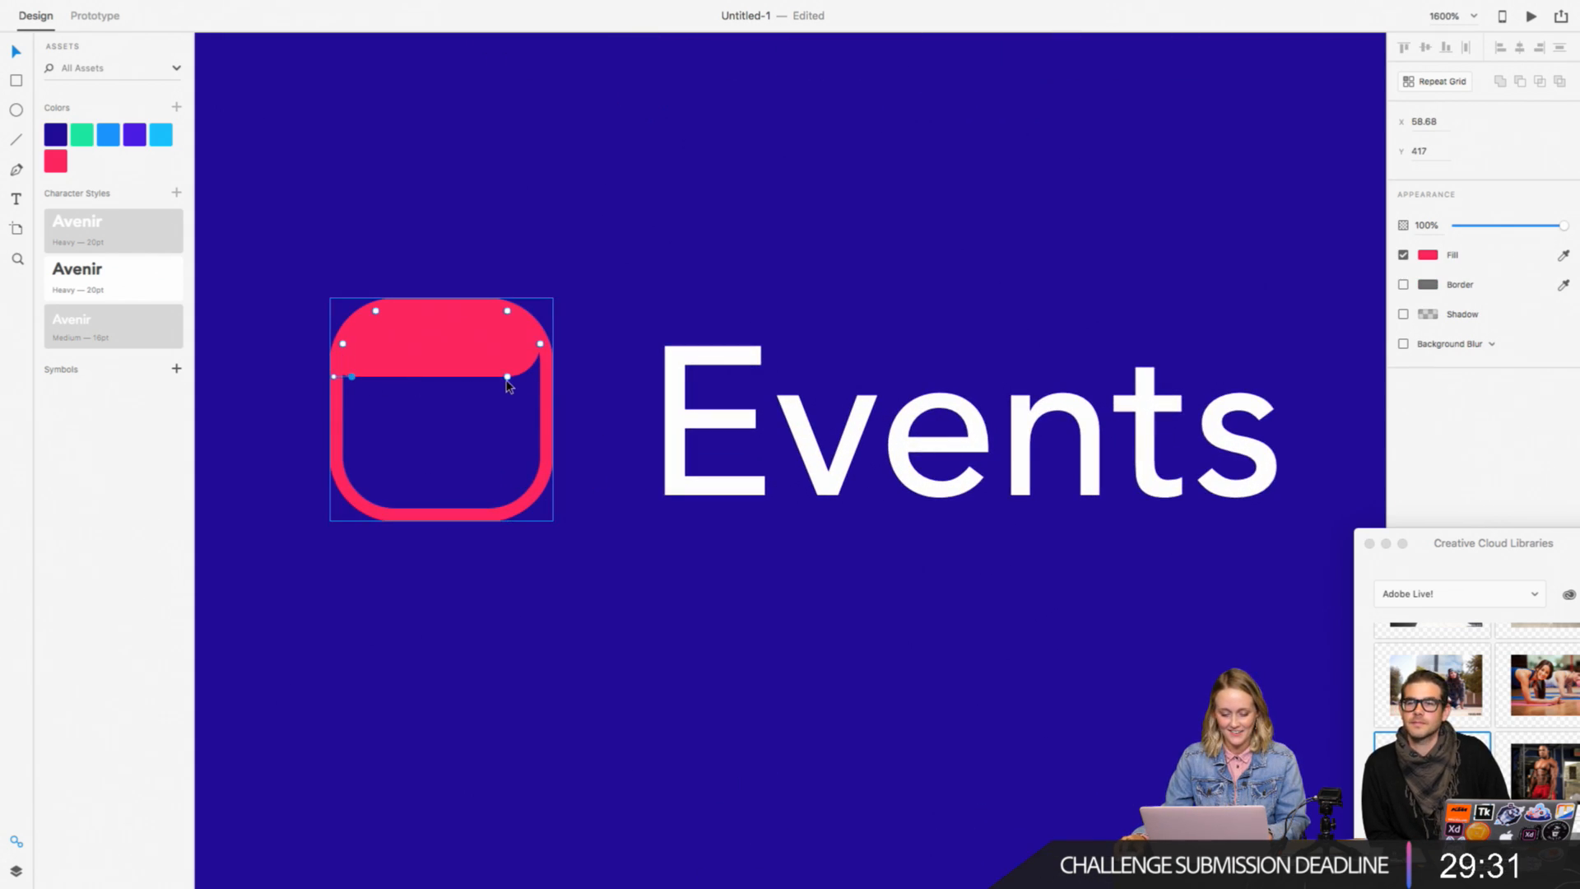
drag(507, 377, 540, 377)
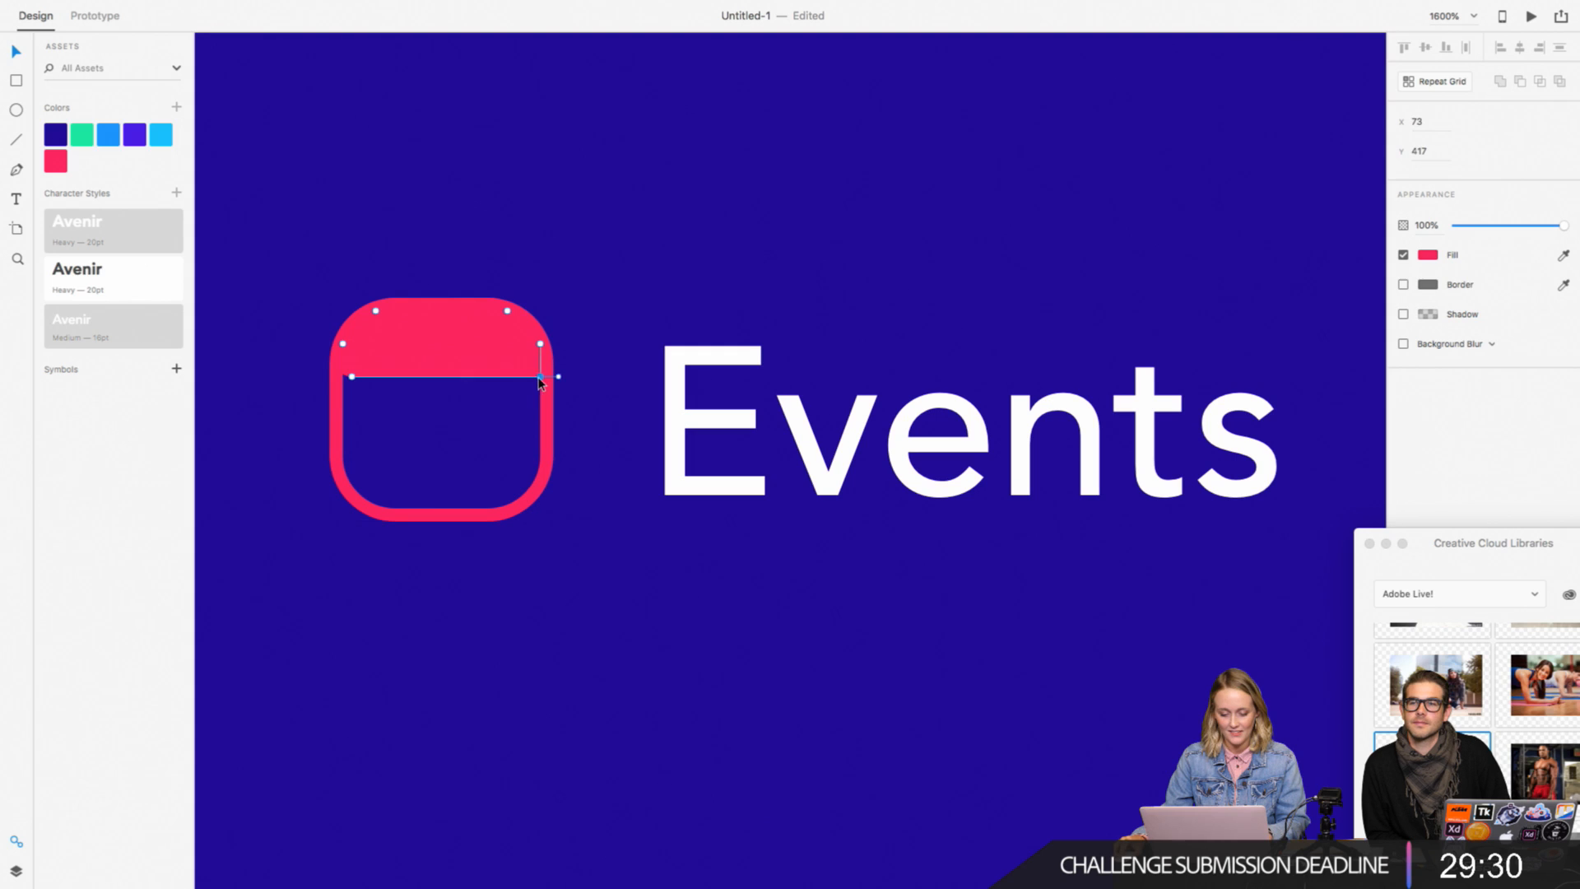
click(601, 330)
click(387, 377)
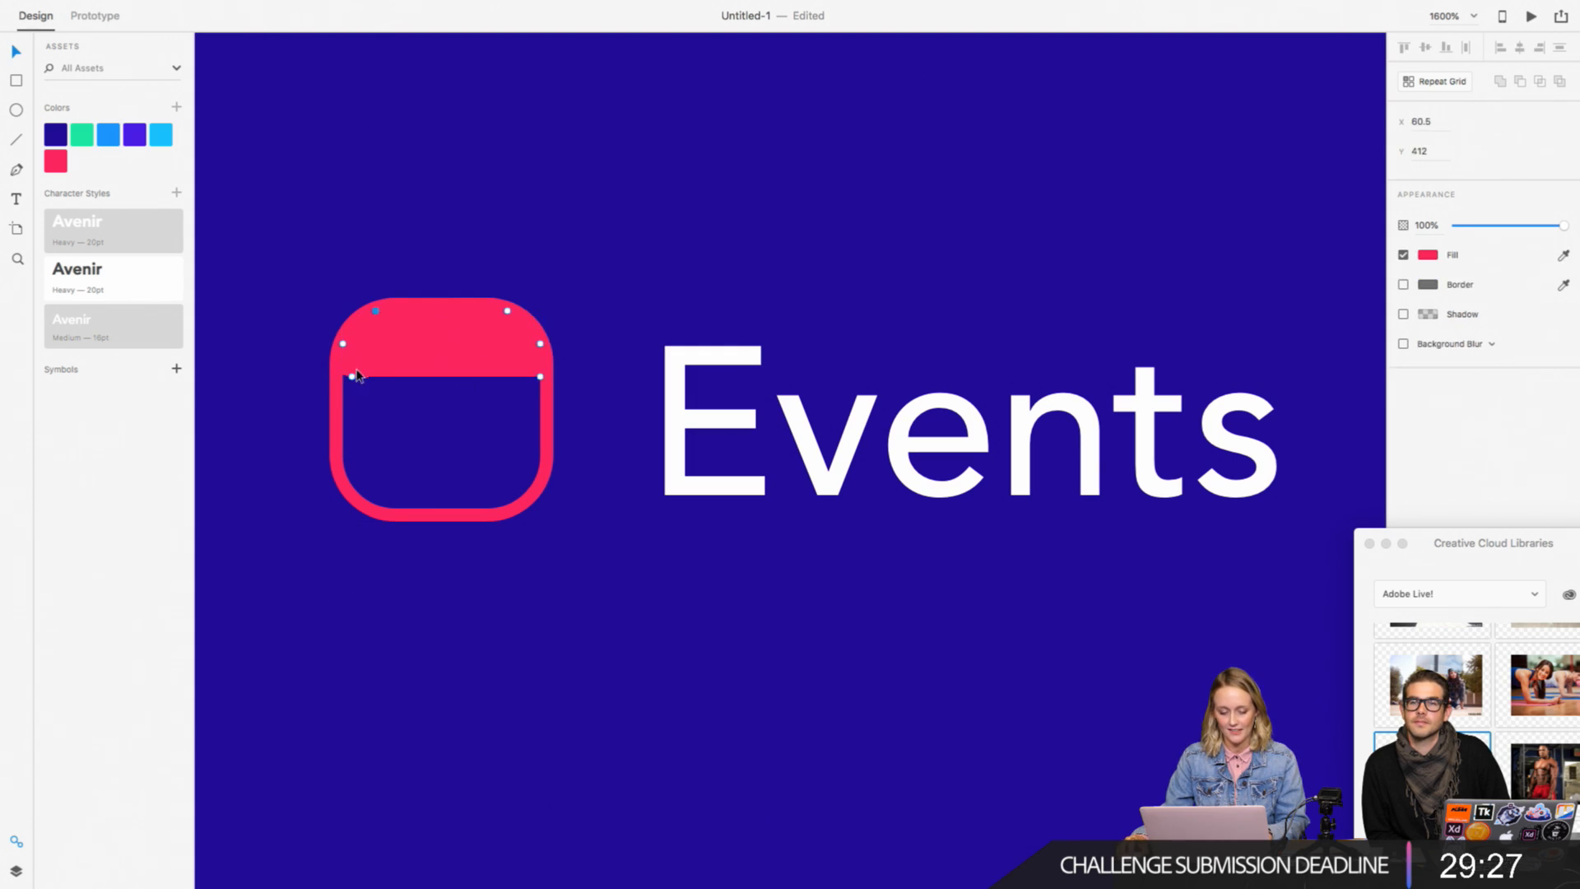
click(597, 300)
key(super+minus)
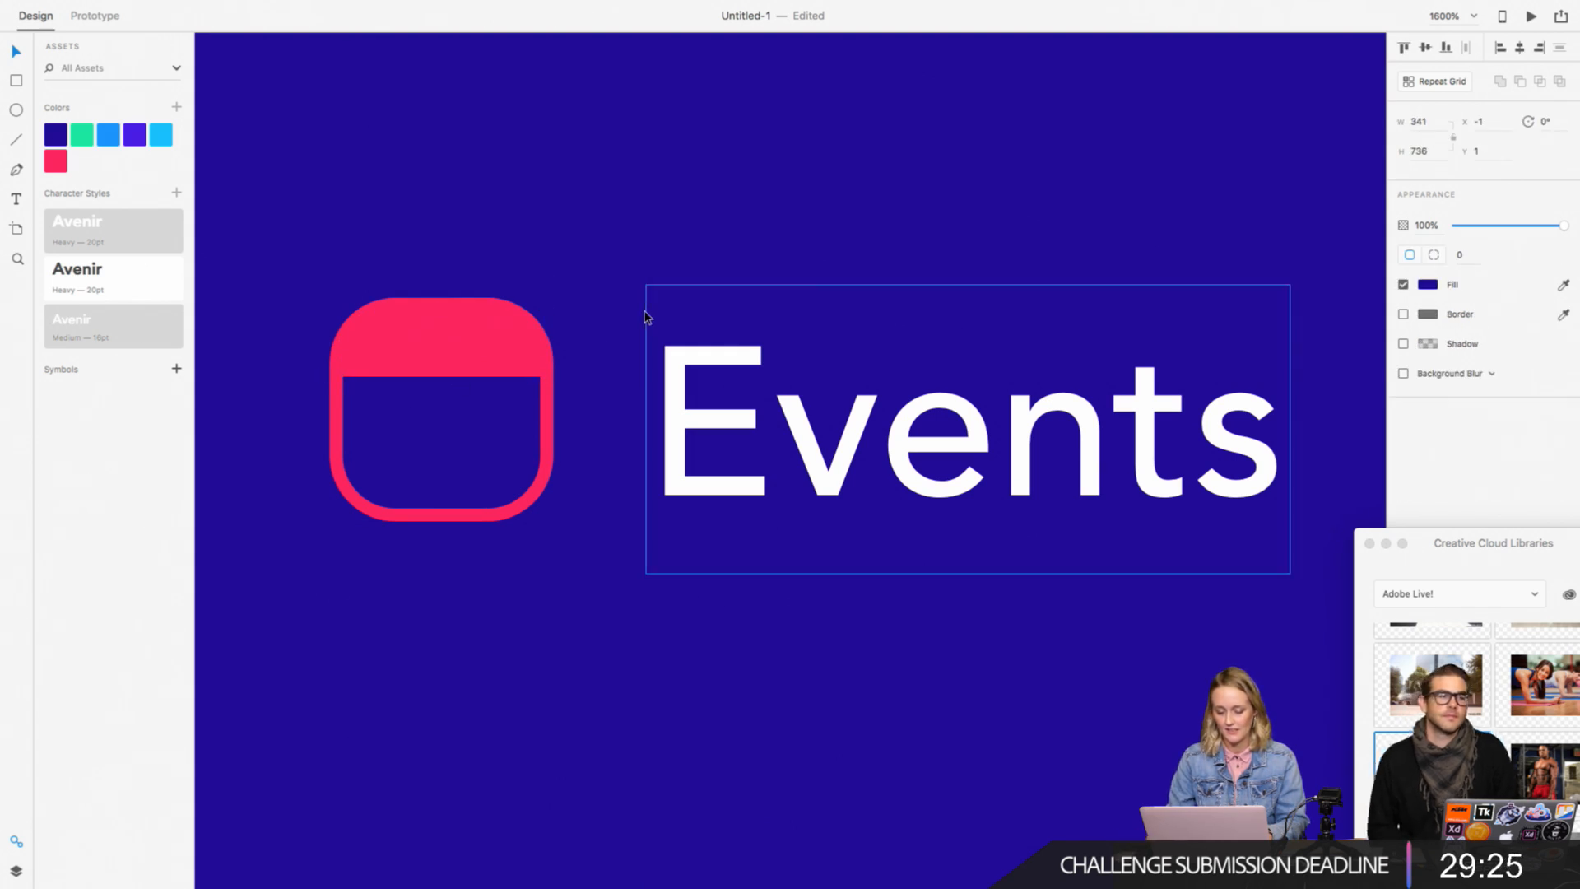
Step: Add the text "15" above the Events icon in Avenir Medium, filled with pink #FF2660
click(16, 198)
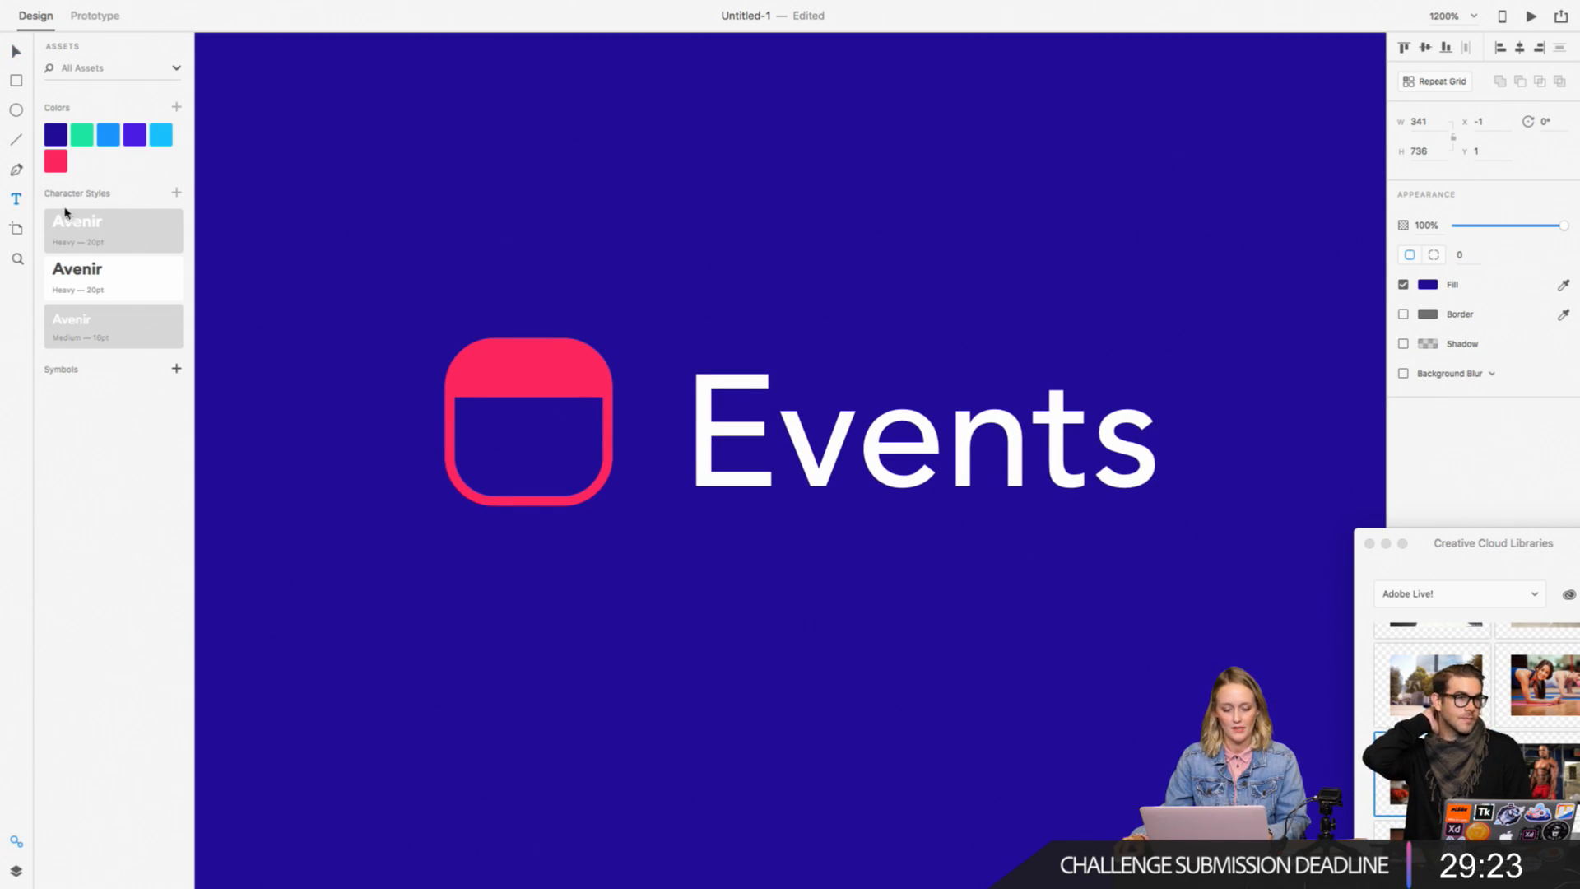
click(415, 123)
text(15)
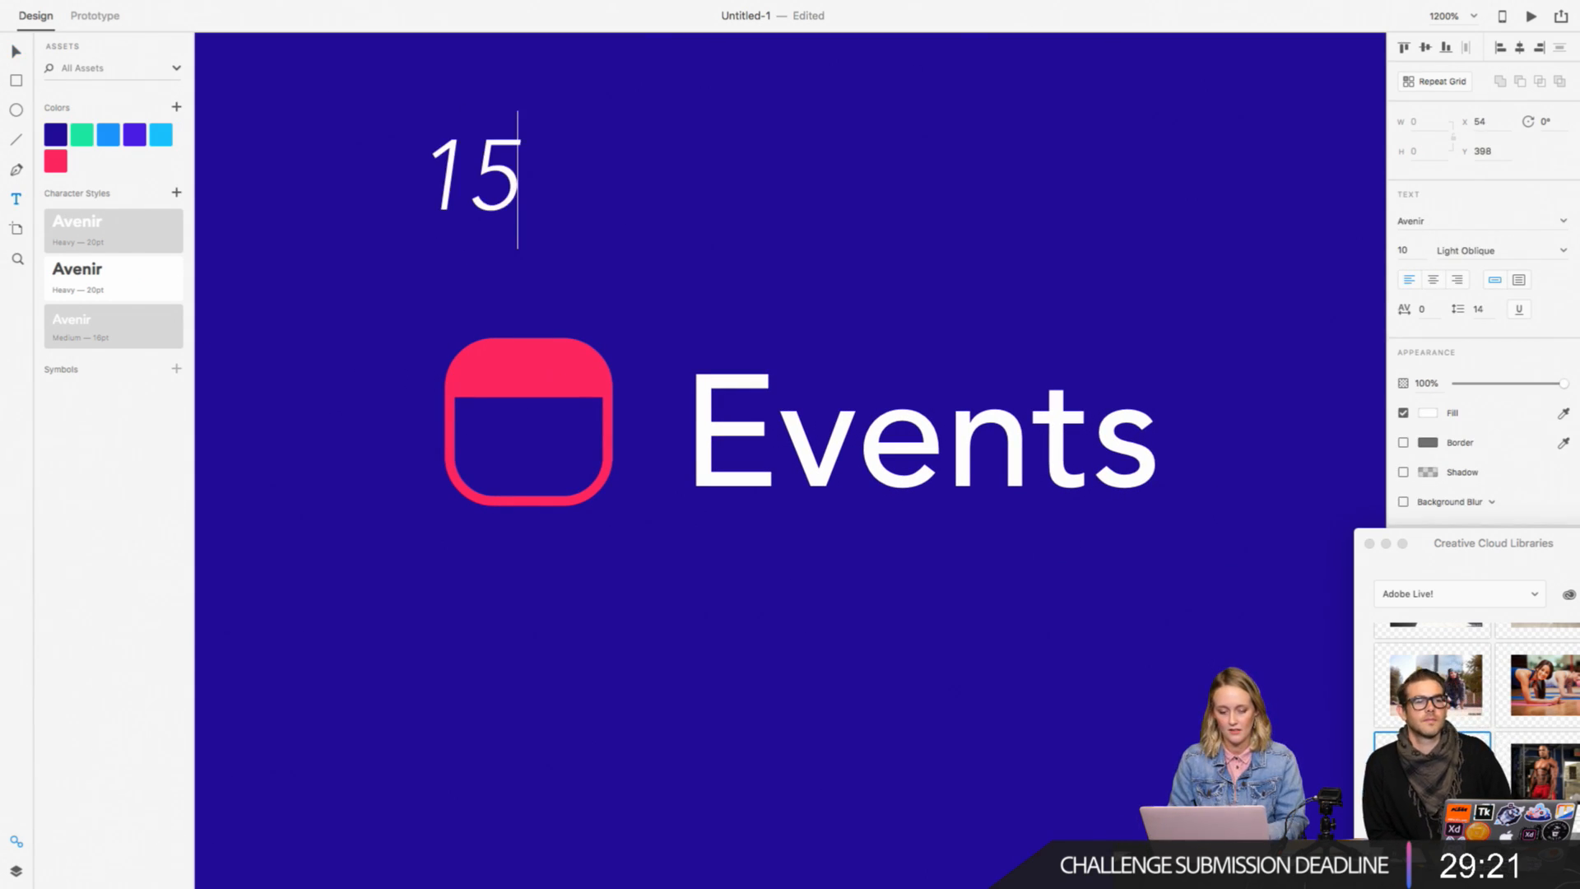
key(super+a)
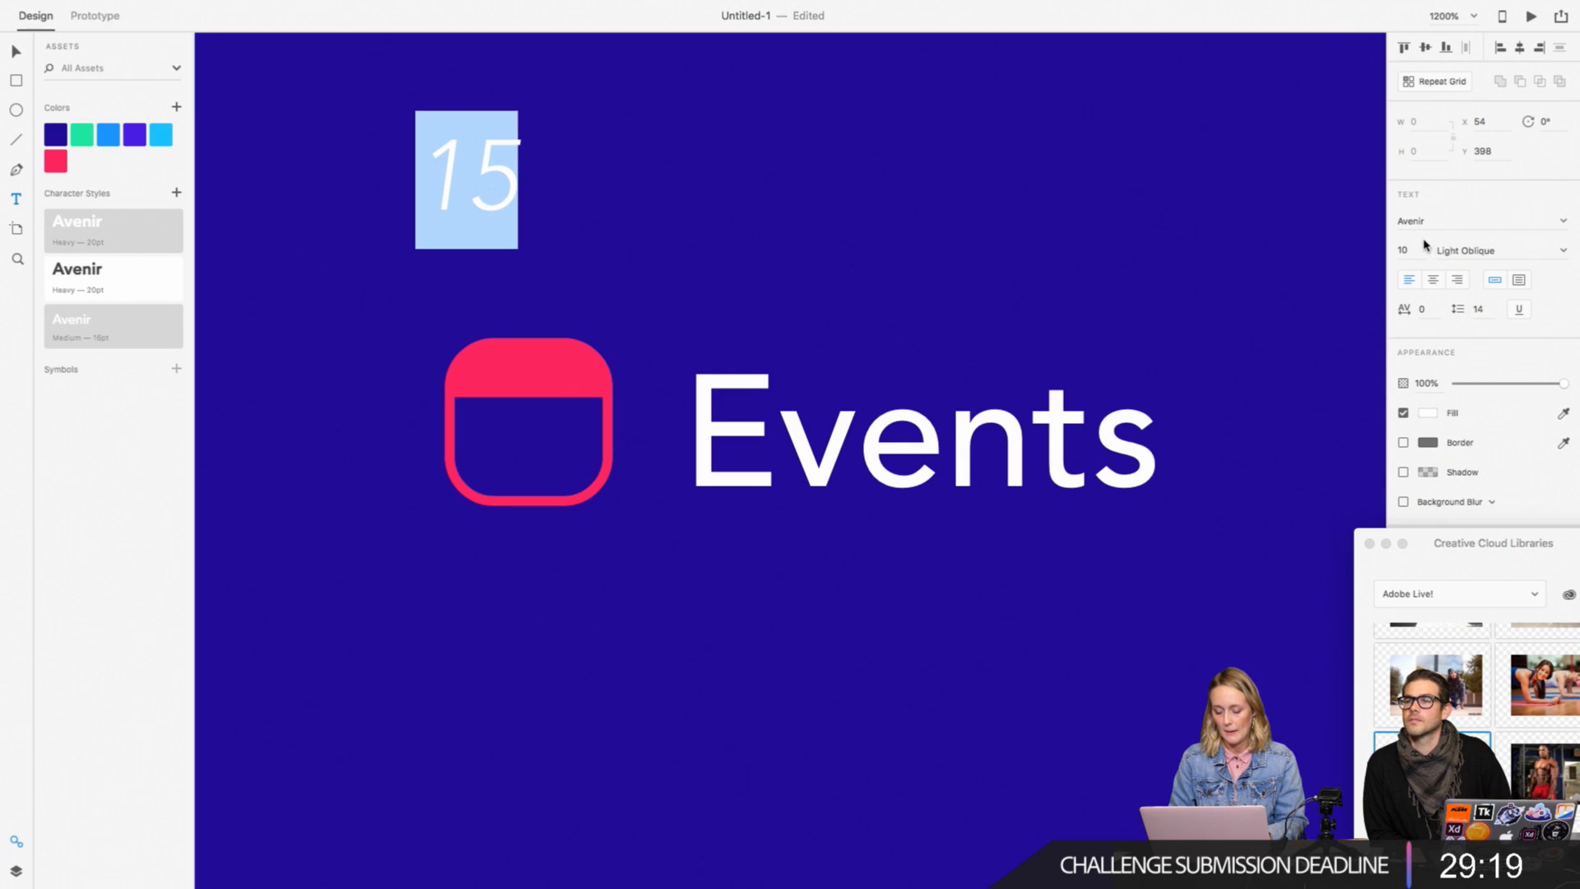
click(1562, 250)
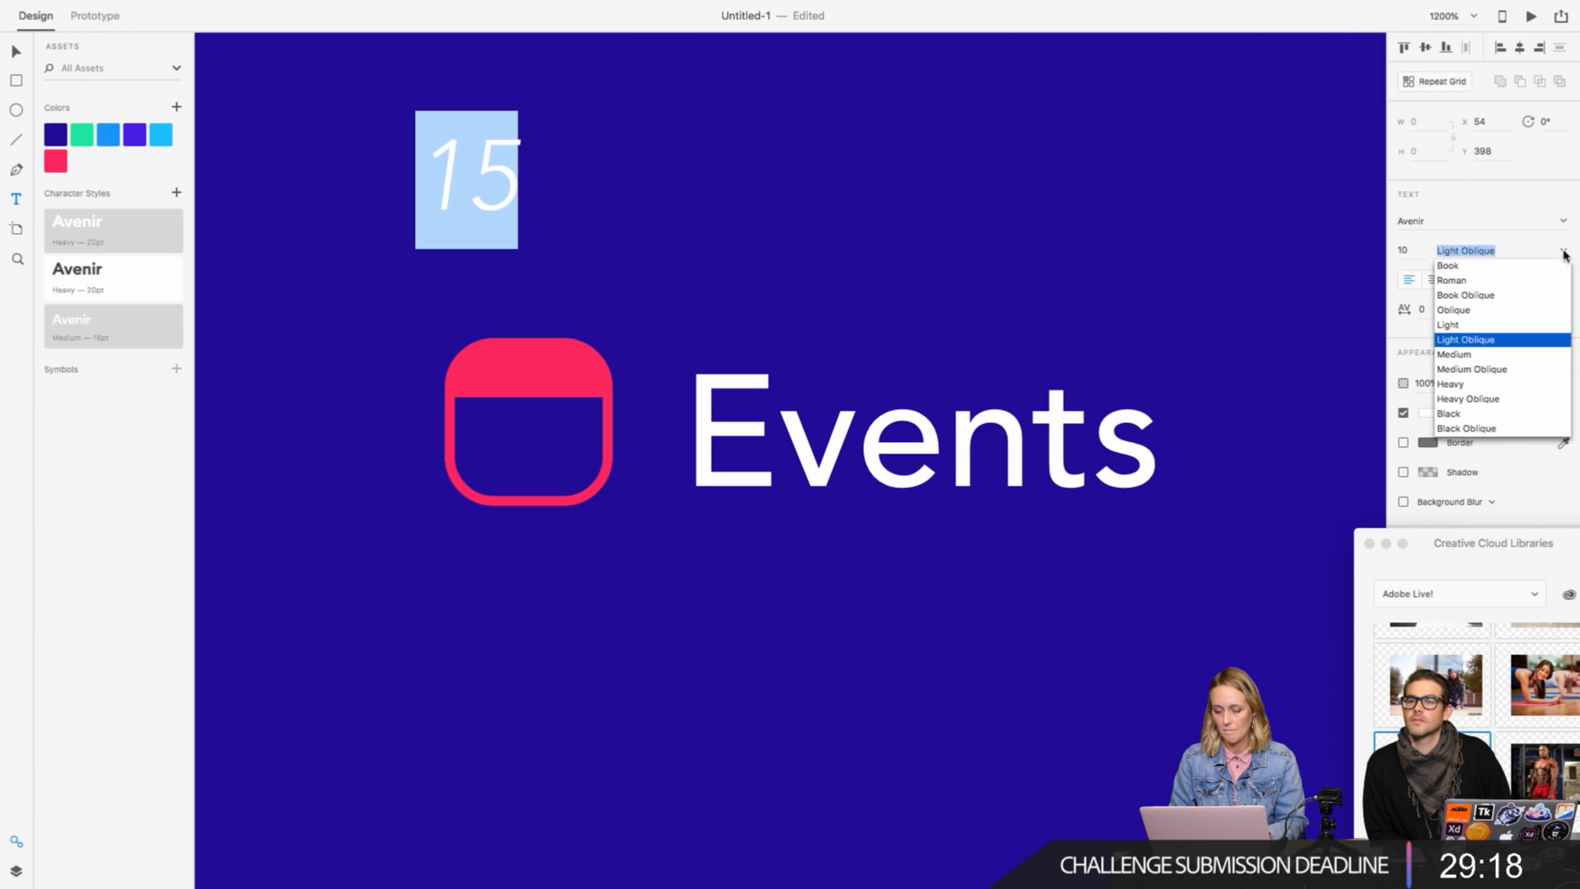
click(1465, 355)
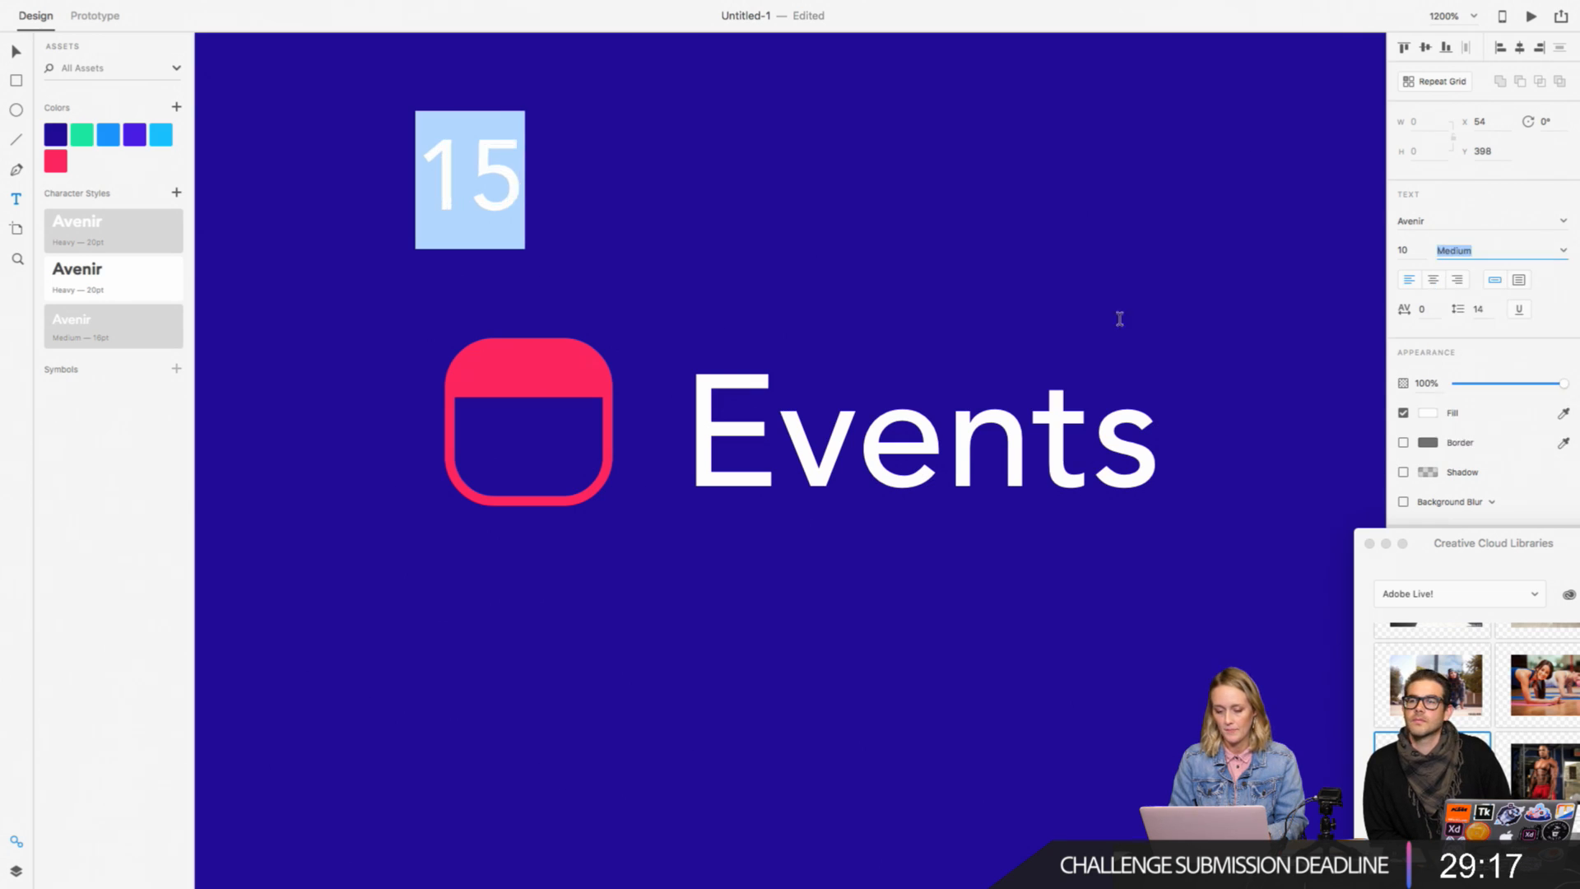
click(1426, 414)
click(1279, 498)
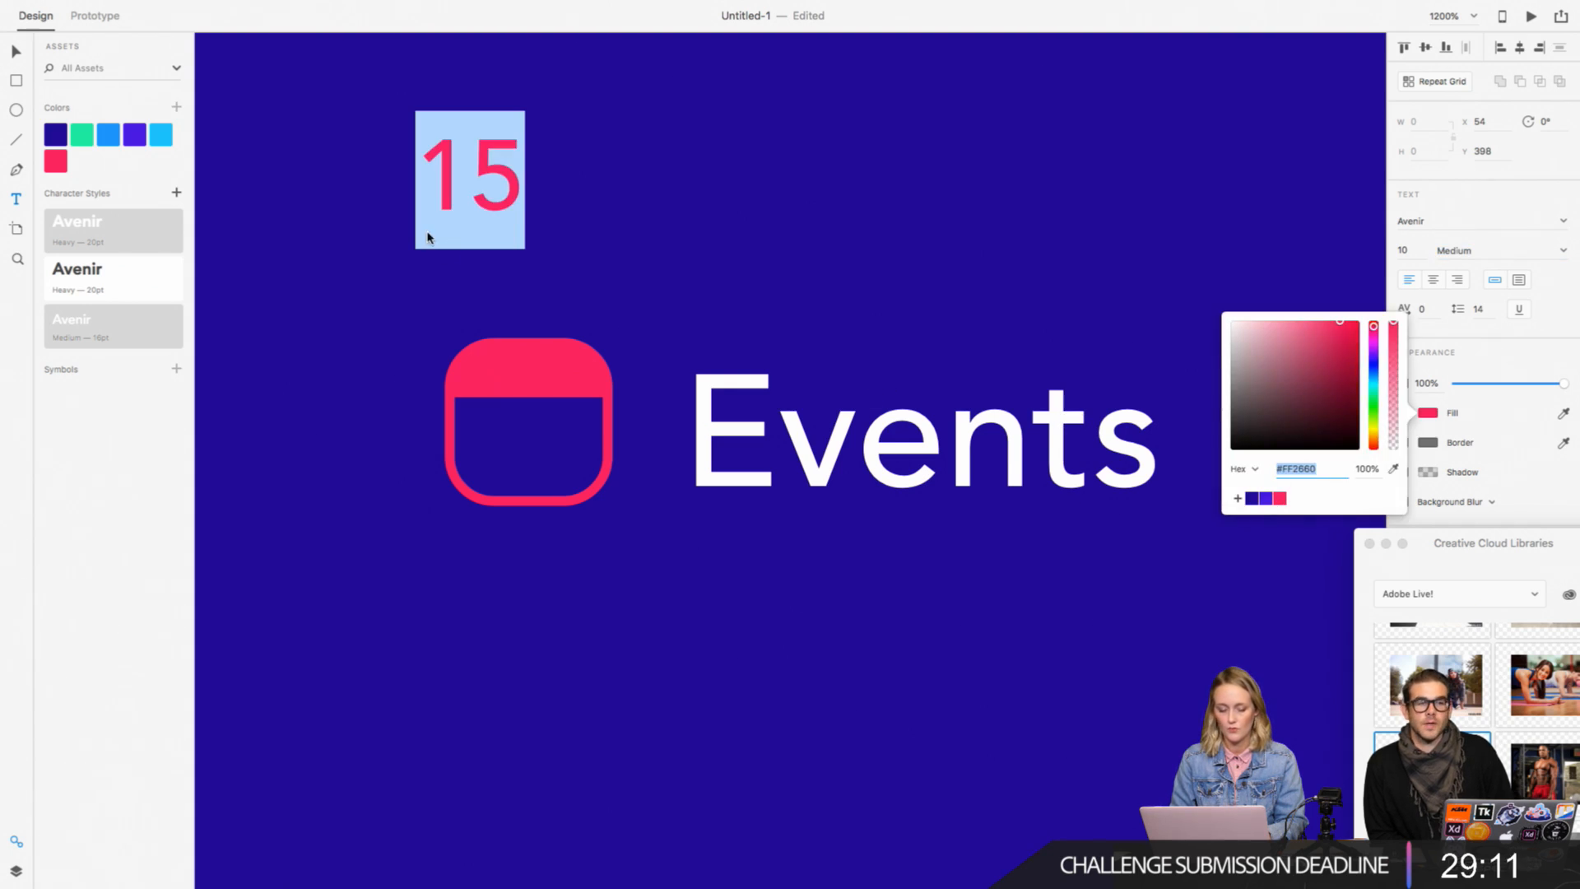
click(16, 52)
key(Escape)
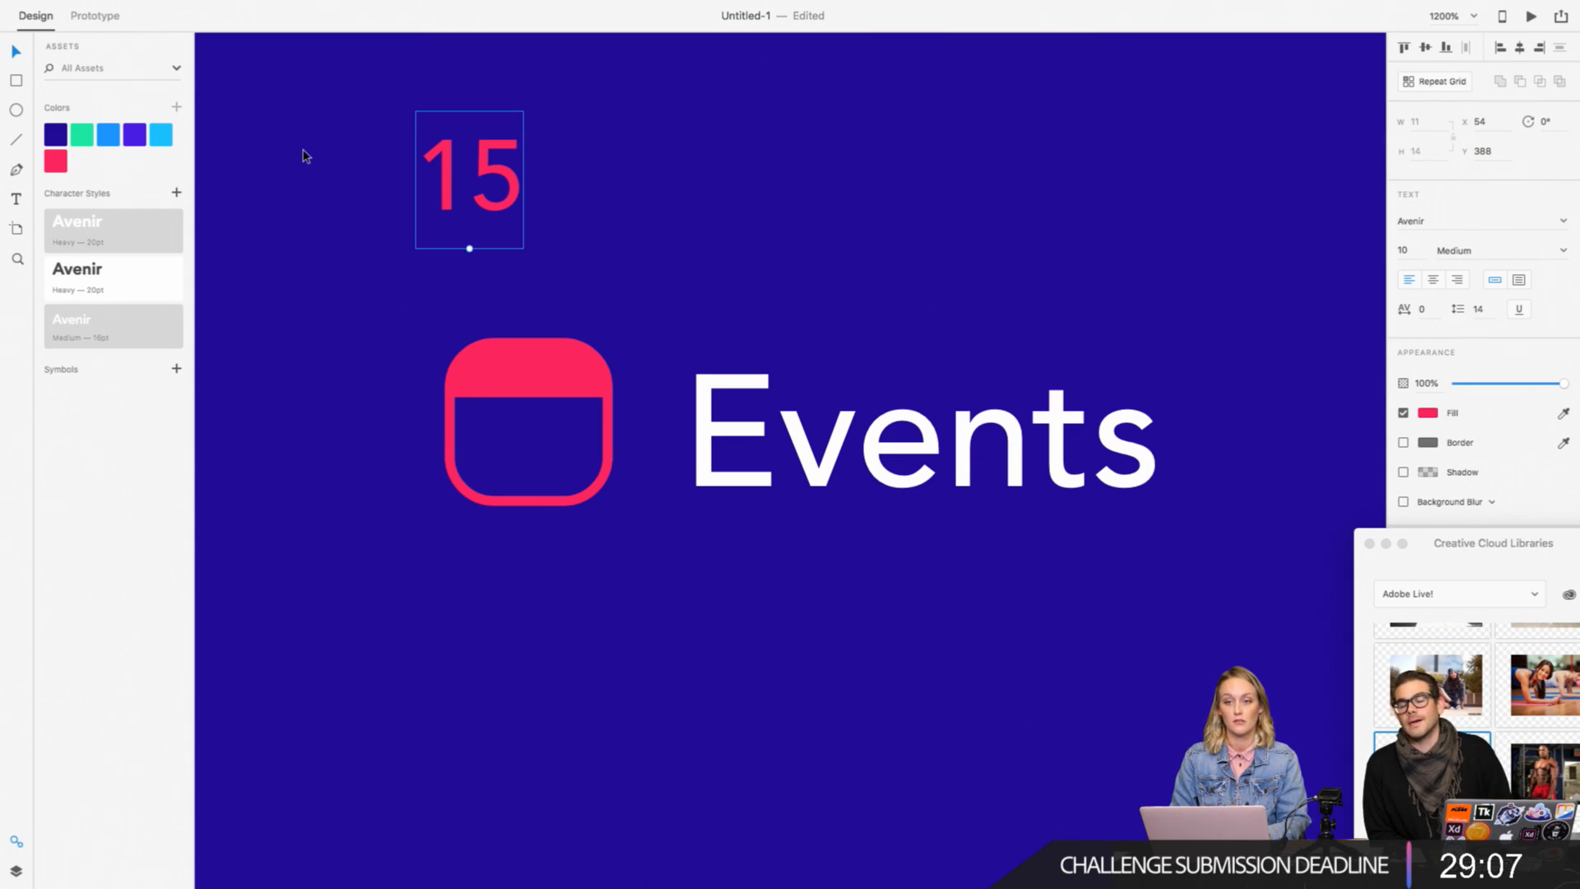
Step: Shrink the "15" to font size 8 and center it inside the Events calendar icon, below the pink band
drag(472, 248, 526, 517)
drag(550, 457, 548, 449)
click(646, 332)
key(super+minus)
key(super+minus)
scroll(646, 332, right, 1)
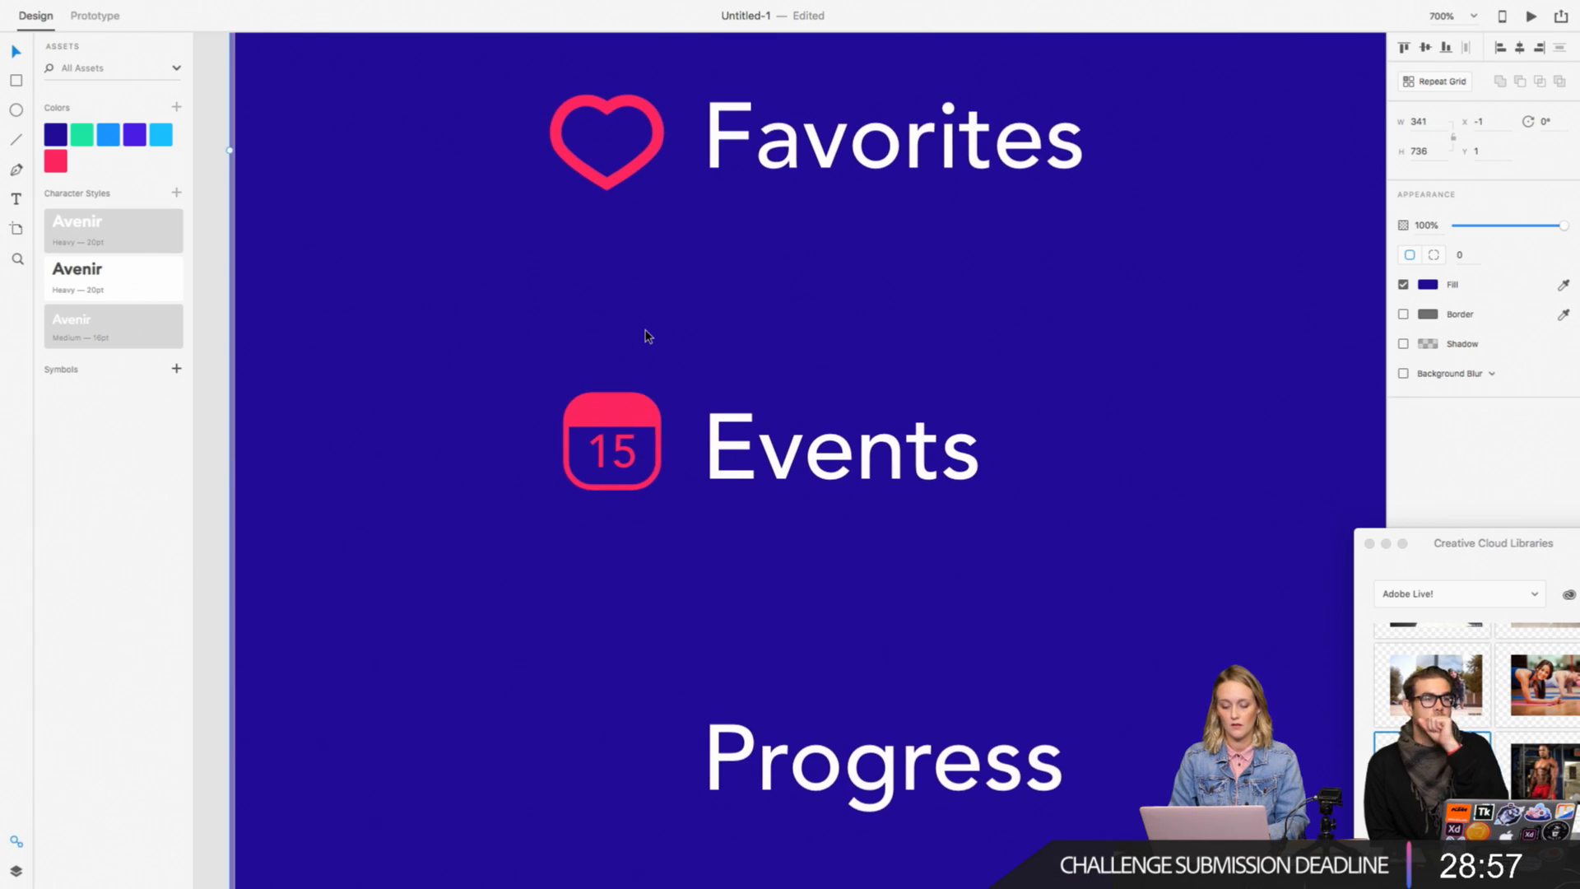
Step: Reduce the height of the calendar icon's pink header band to 4 to leave more room above the "15"
key(super+minus)
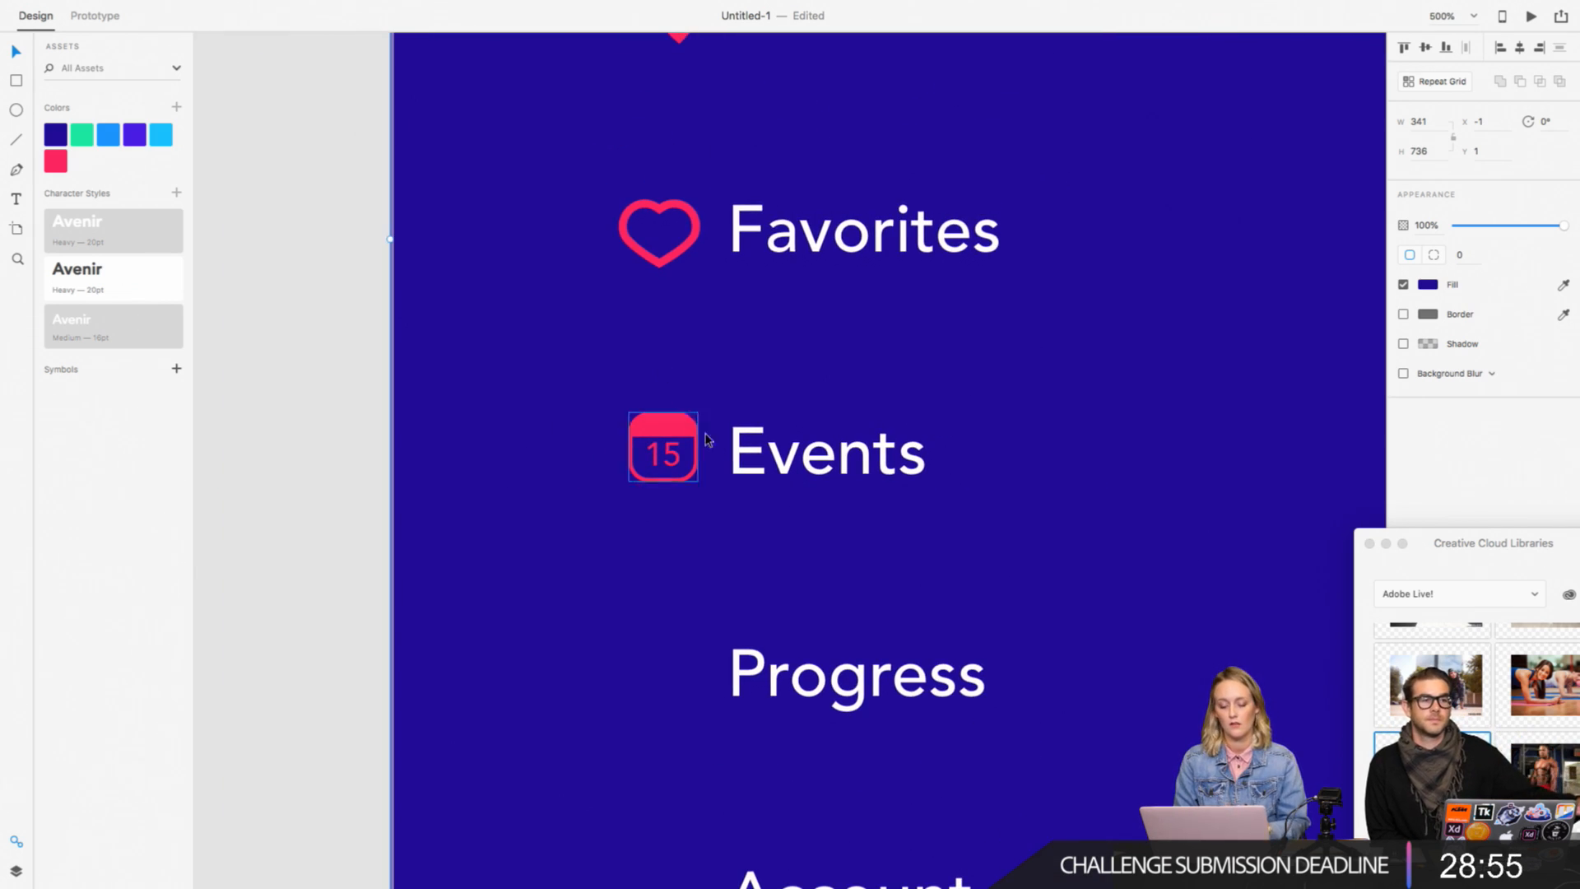
click(680, 432)
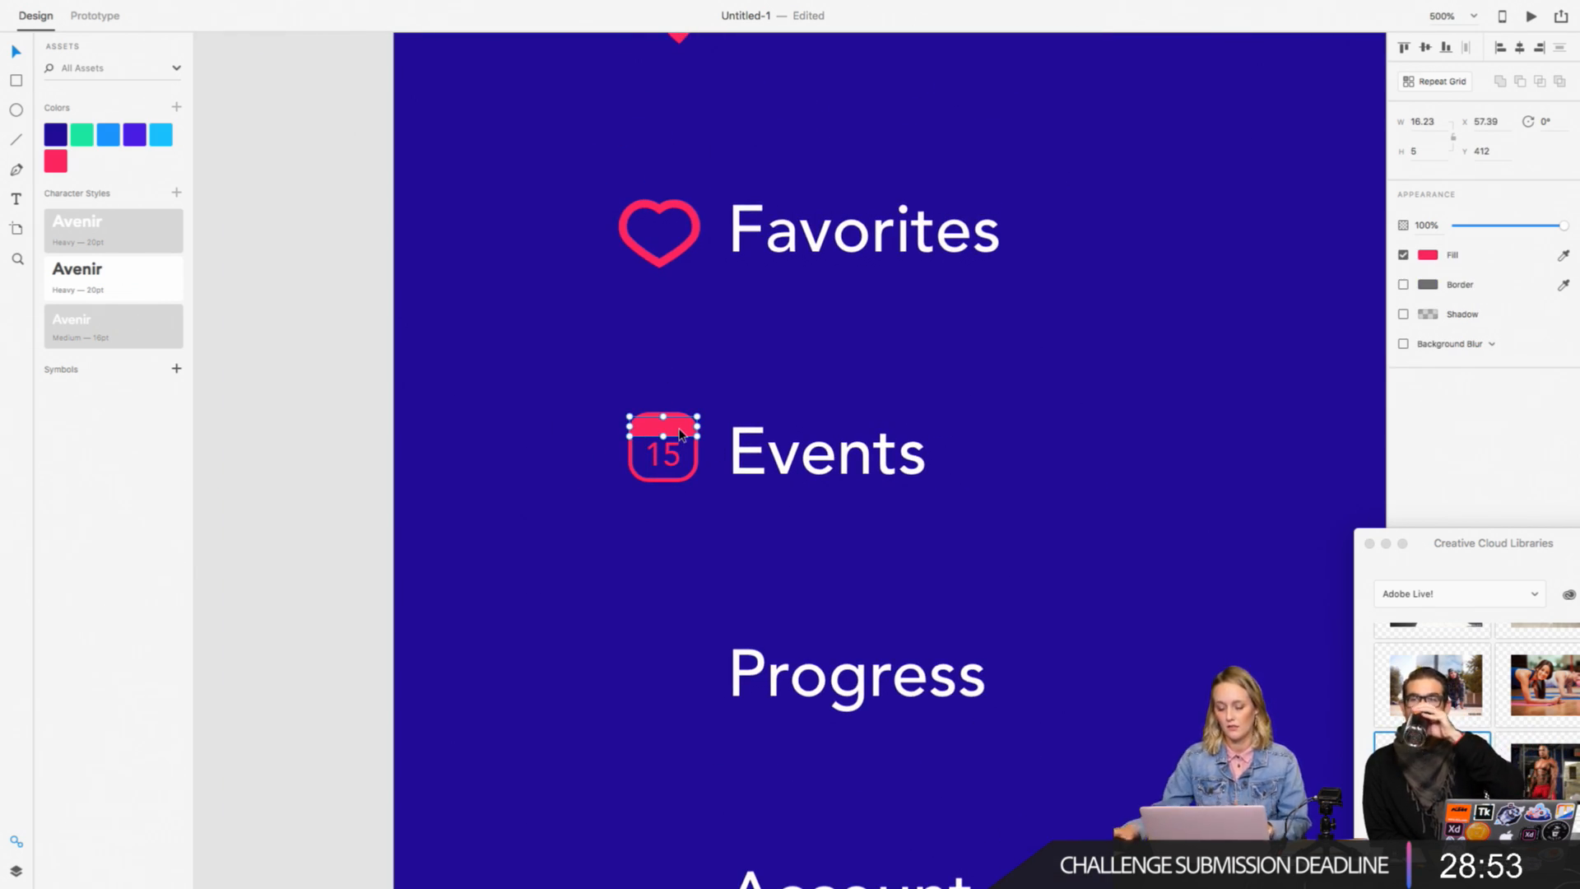
key(super+minus)
key(super+minus)
click(492, 494)
scroll(492, 494, right, 2)
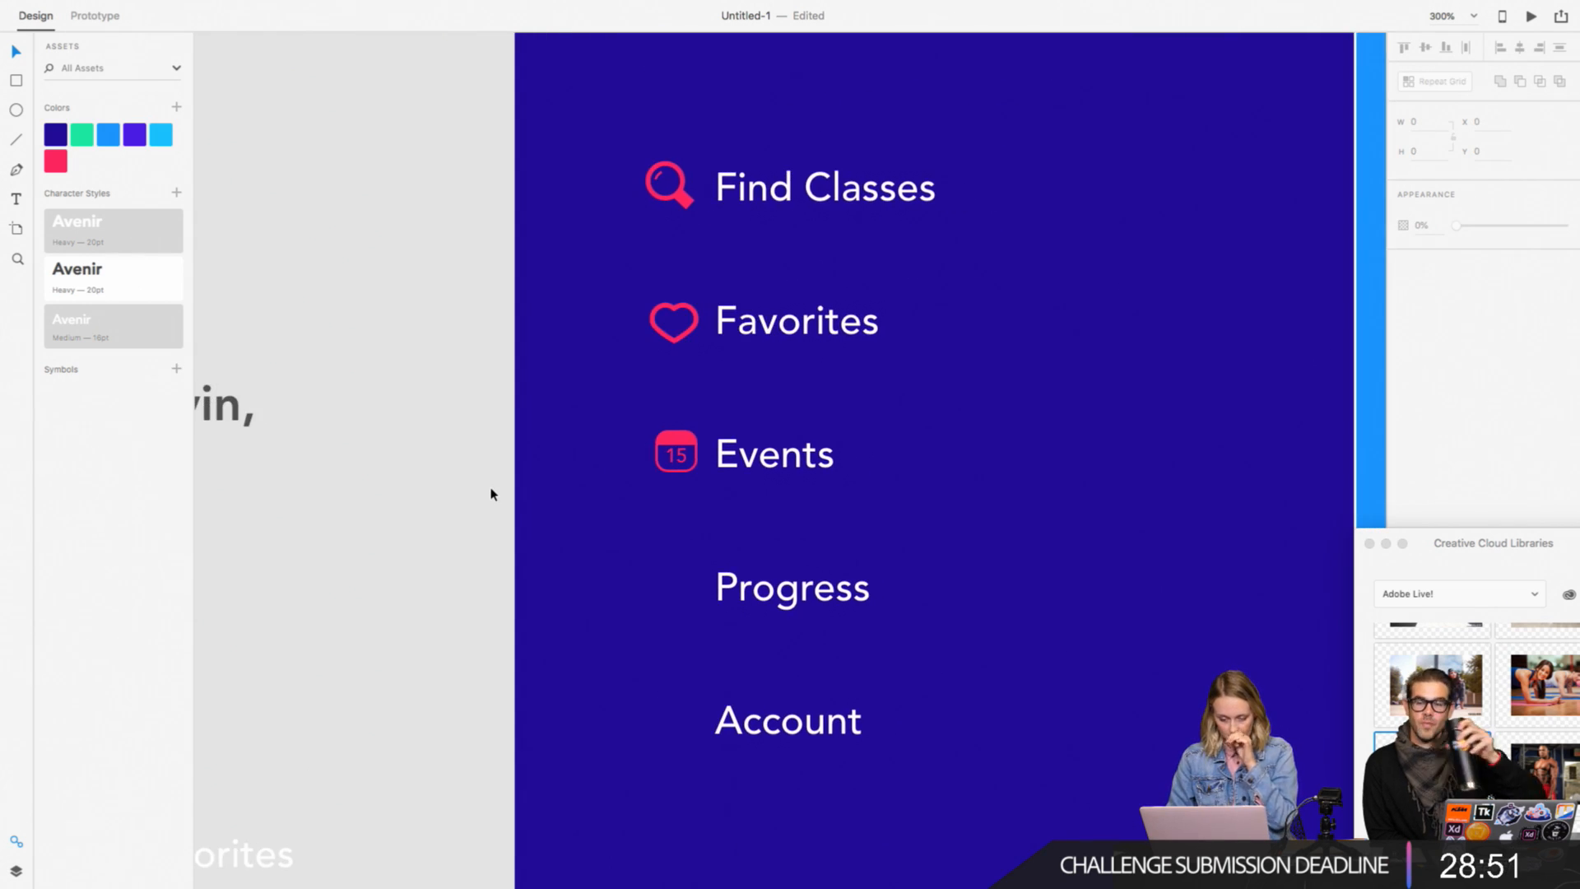
key(super+plus)
key(super+plus)
click(603, 426)
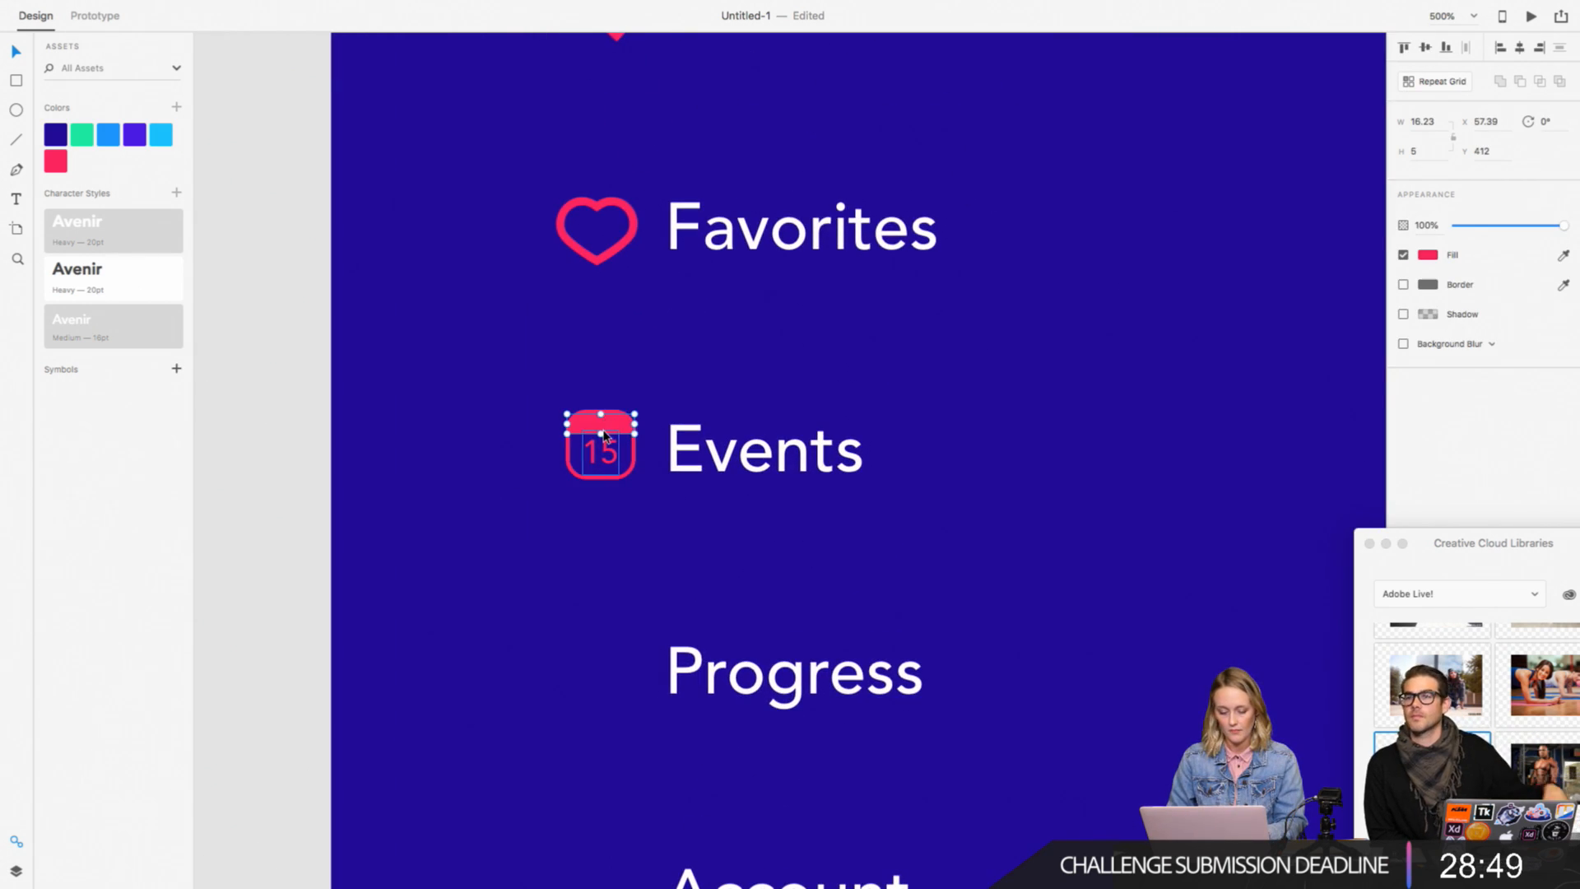
key(super+plus)
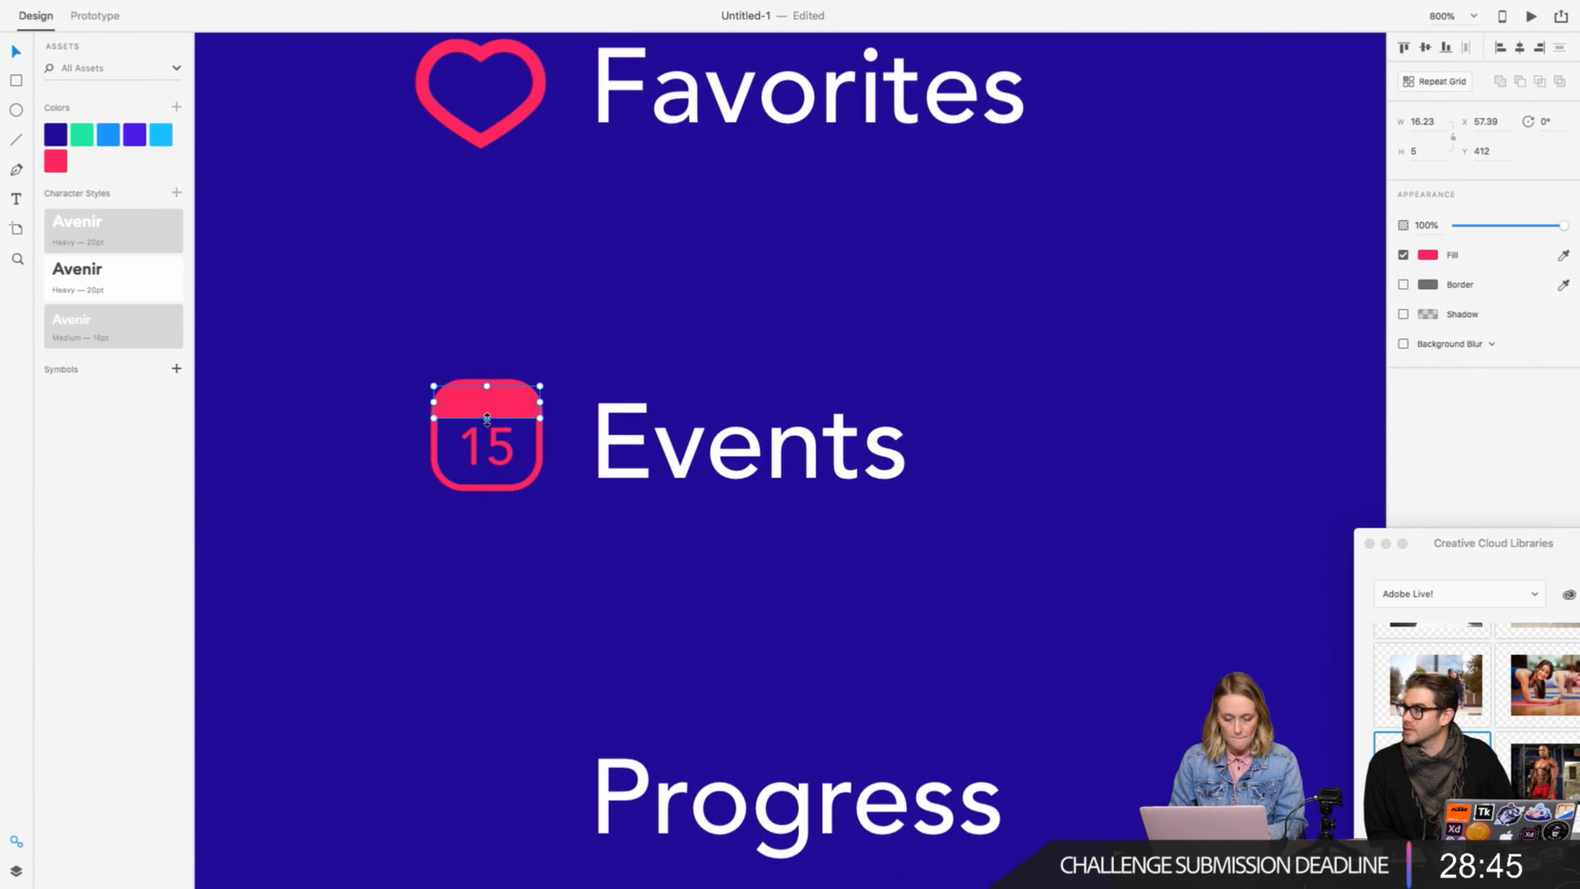
drag(488, 418, 487, 415)
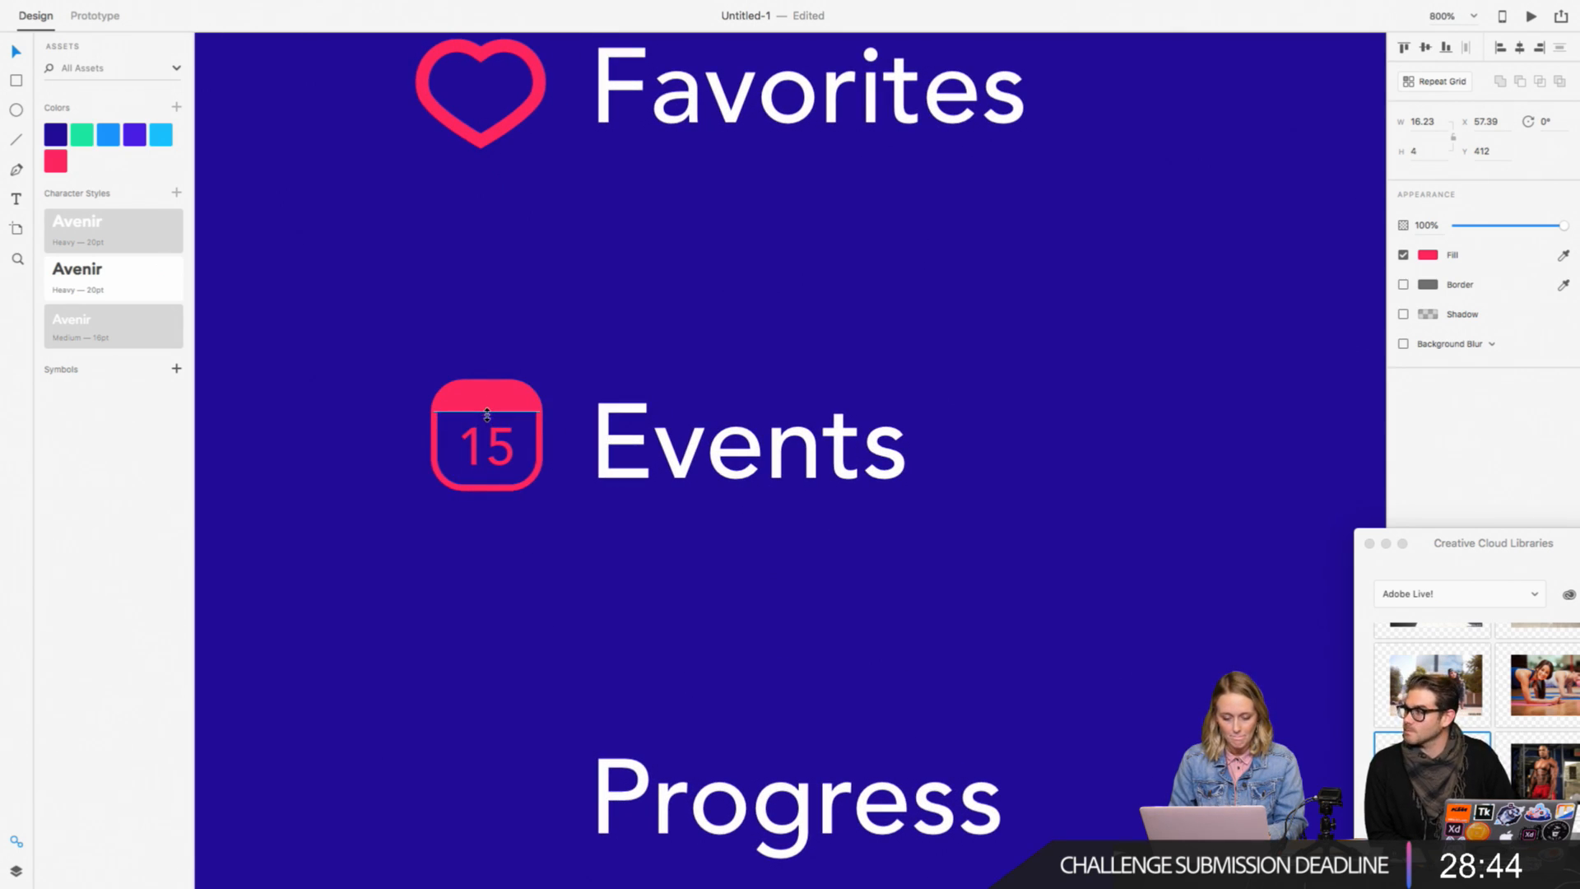
click(646, 341)
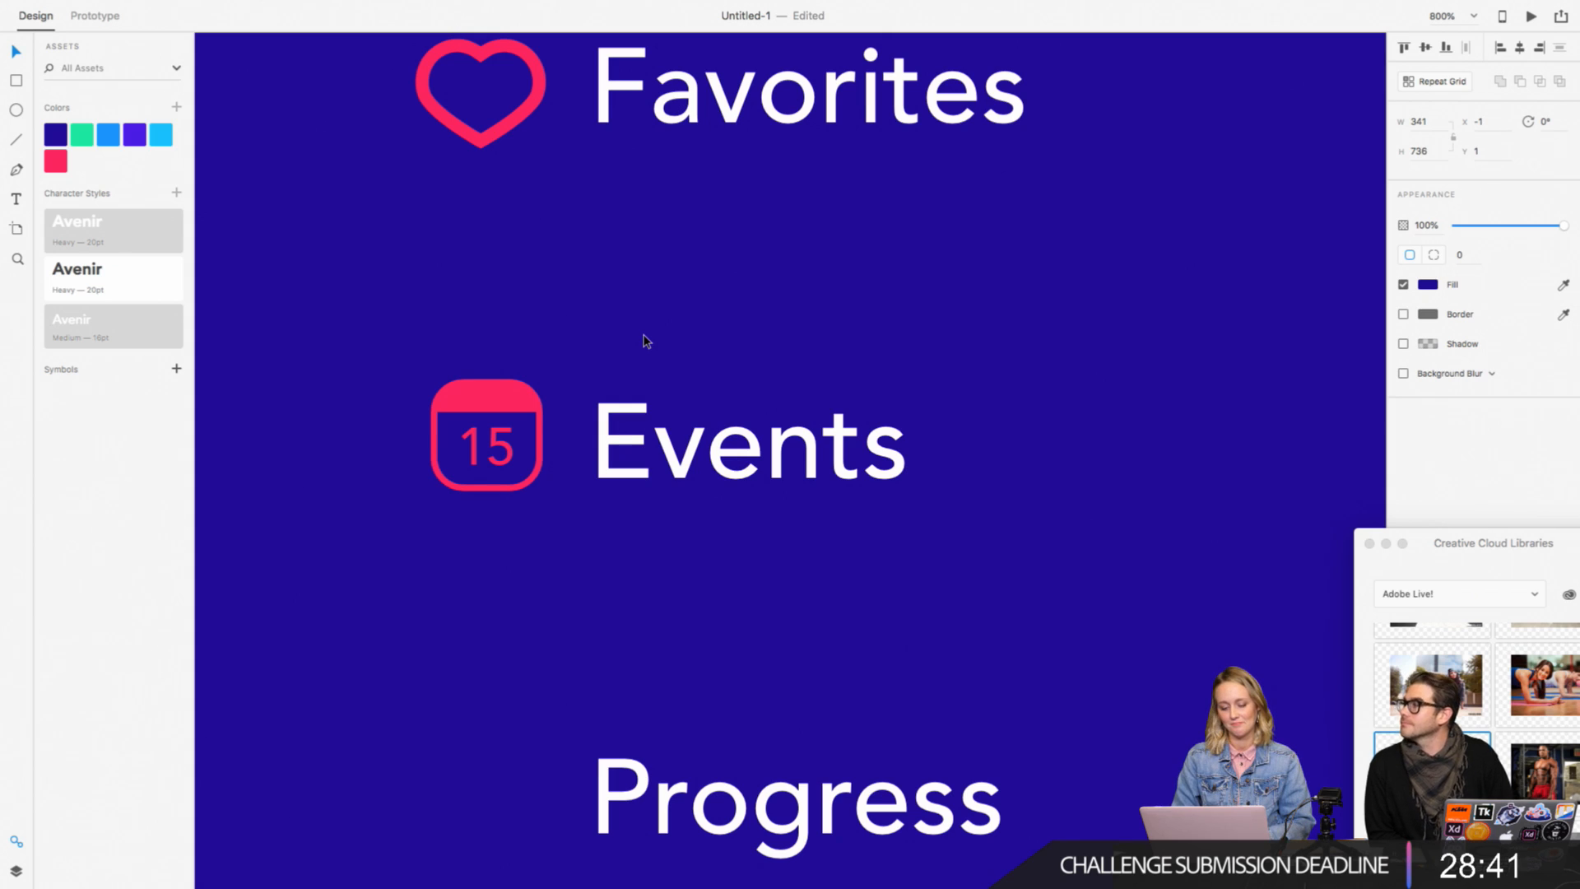
click(484, 469)
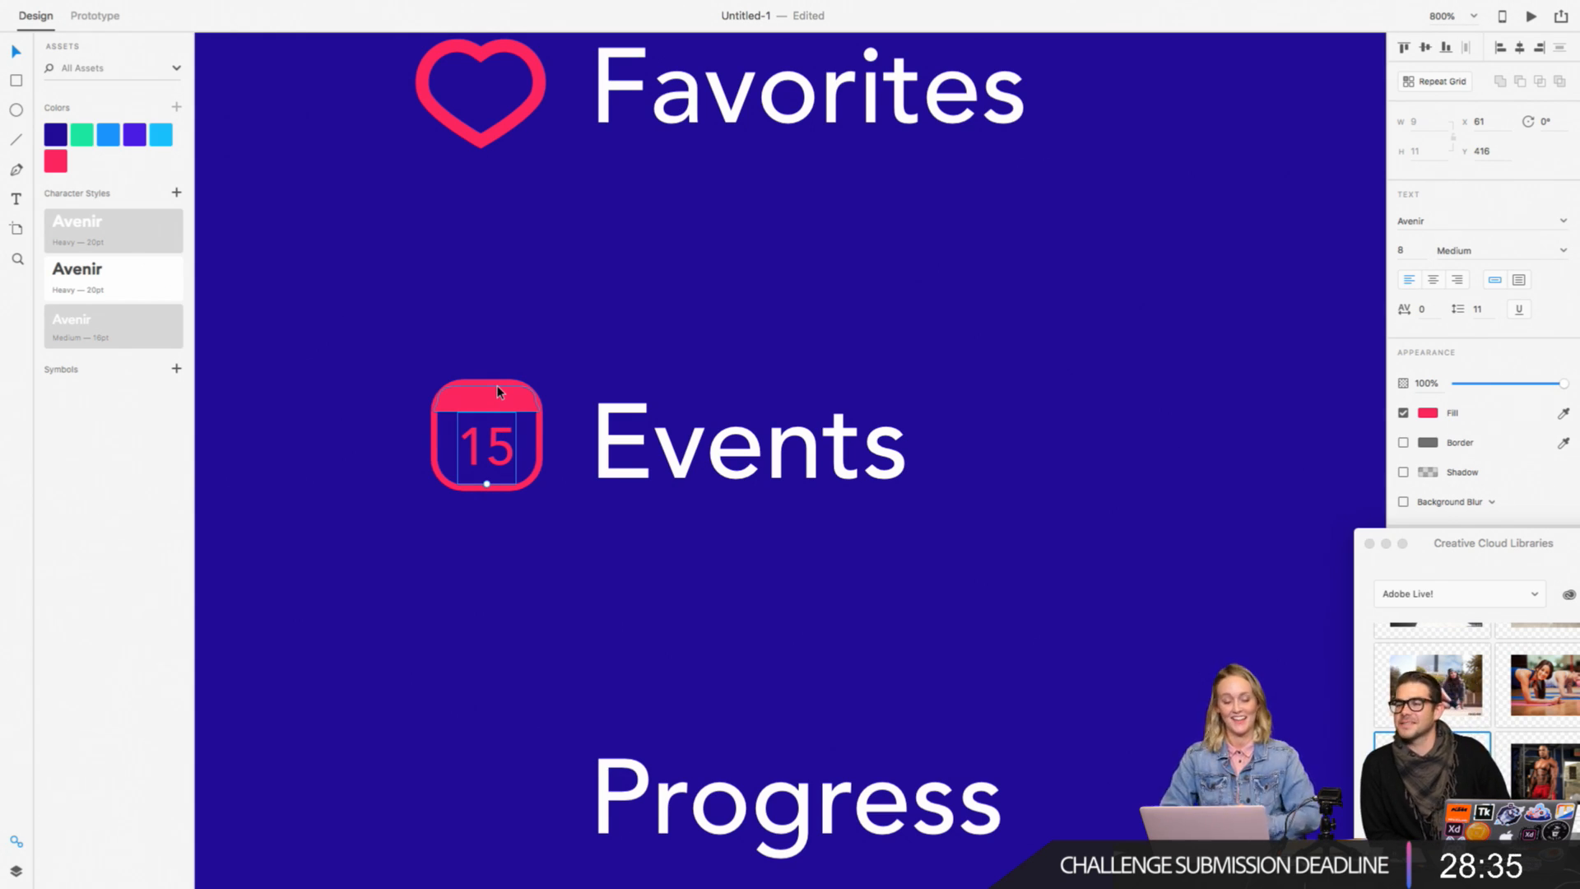
click(497, 412)
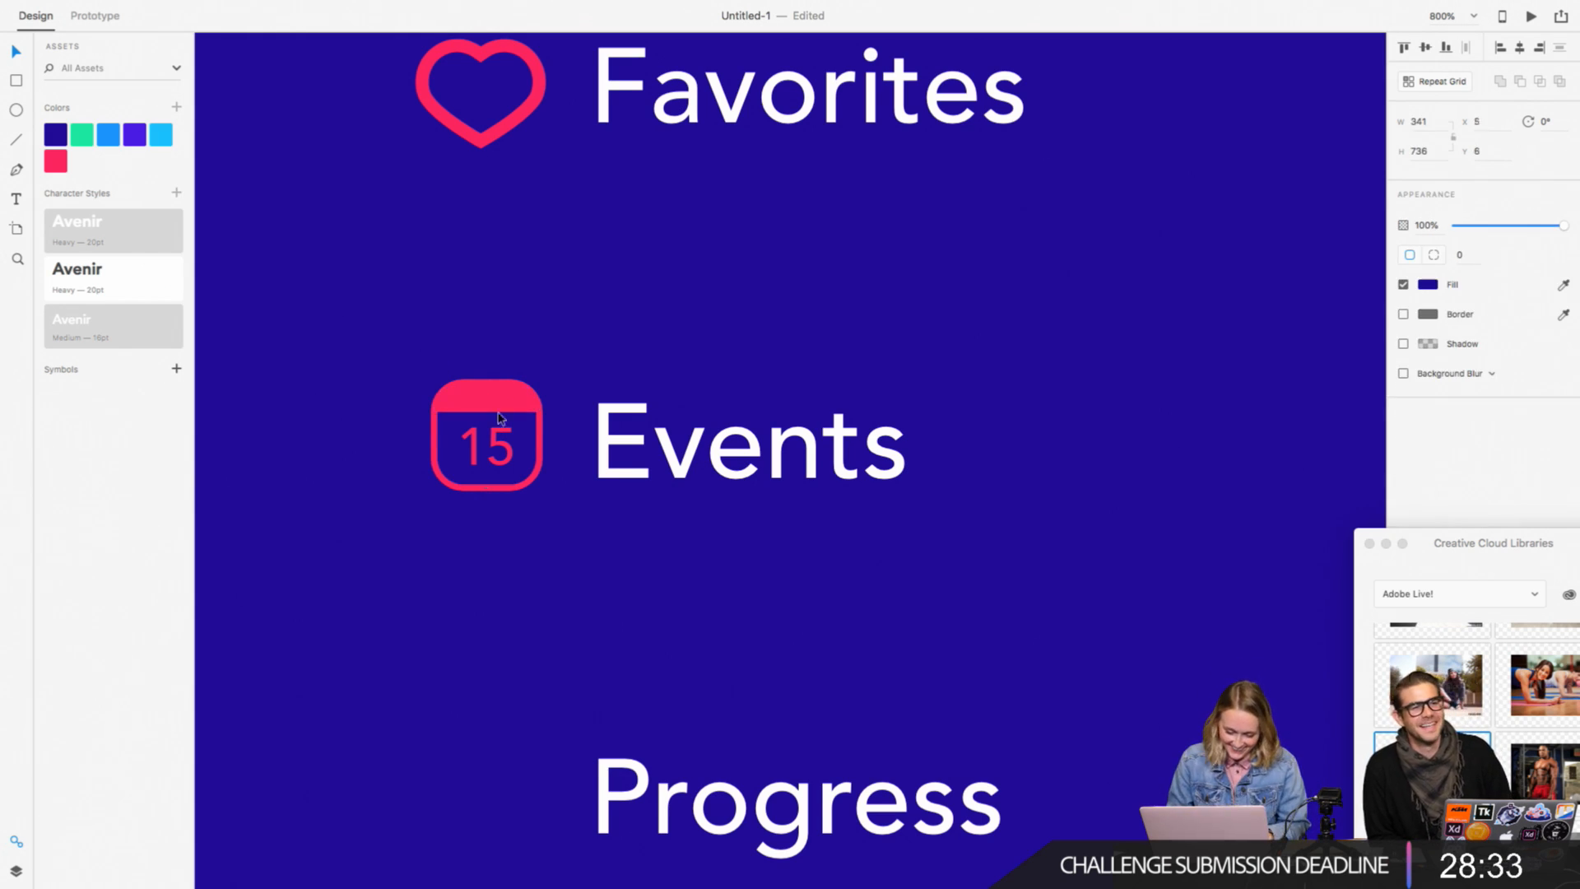
key(super+z)
key(super+minus)
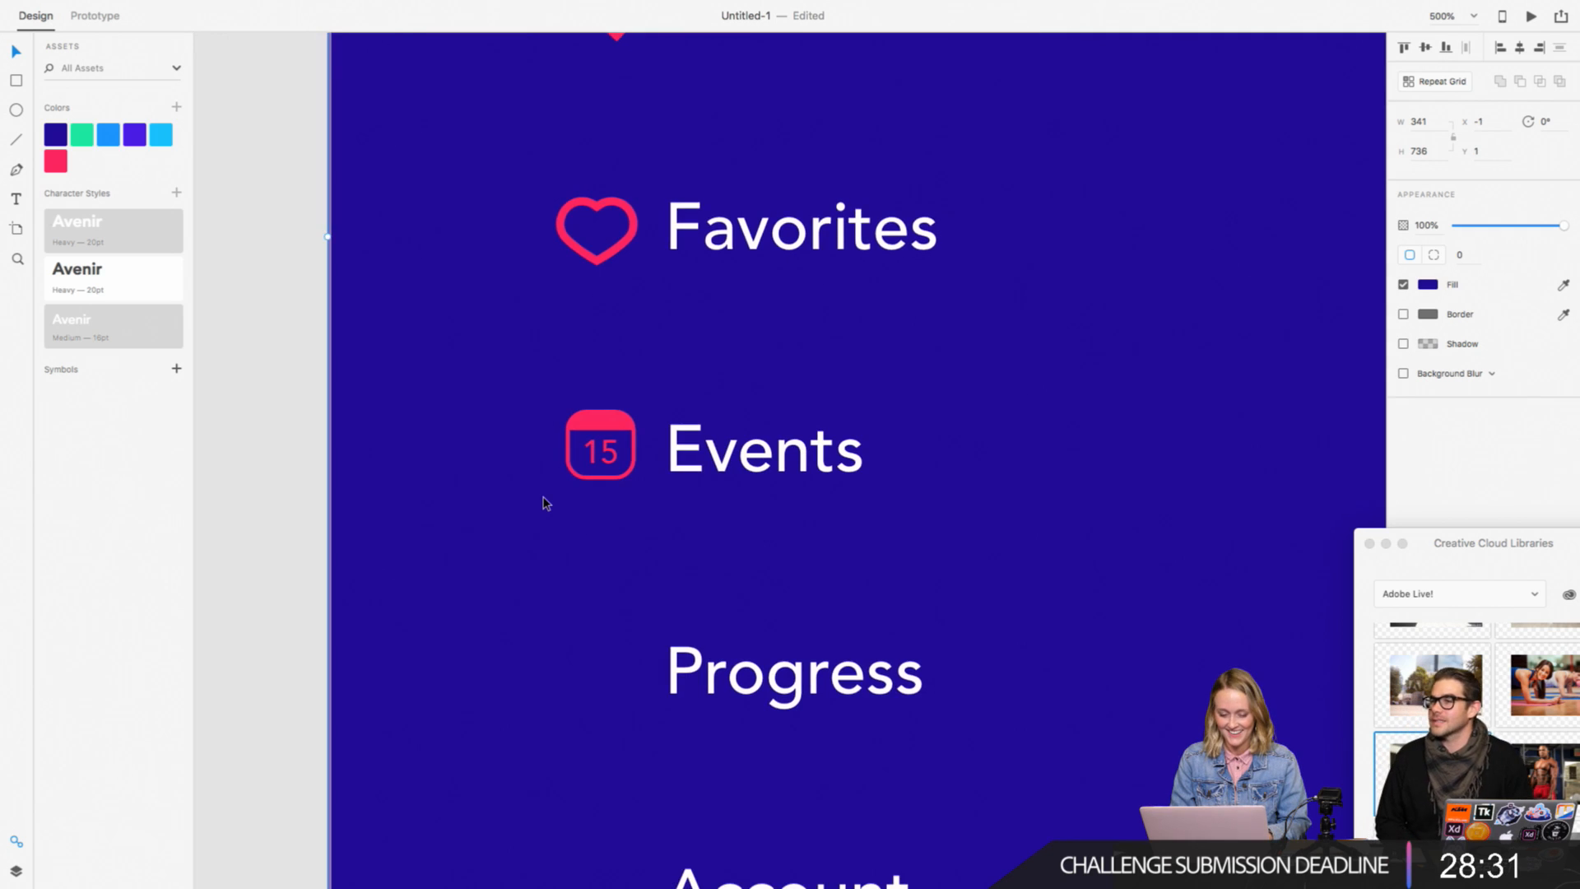
key(super+minus)
drag(443, 382, 652, 476)
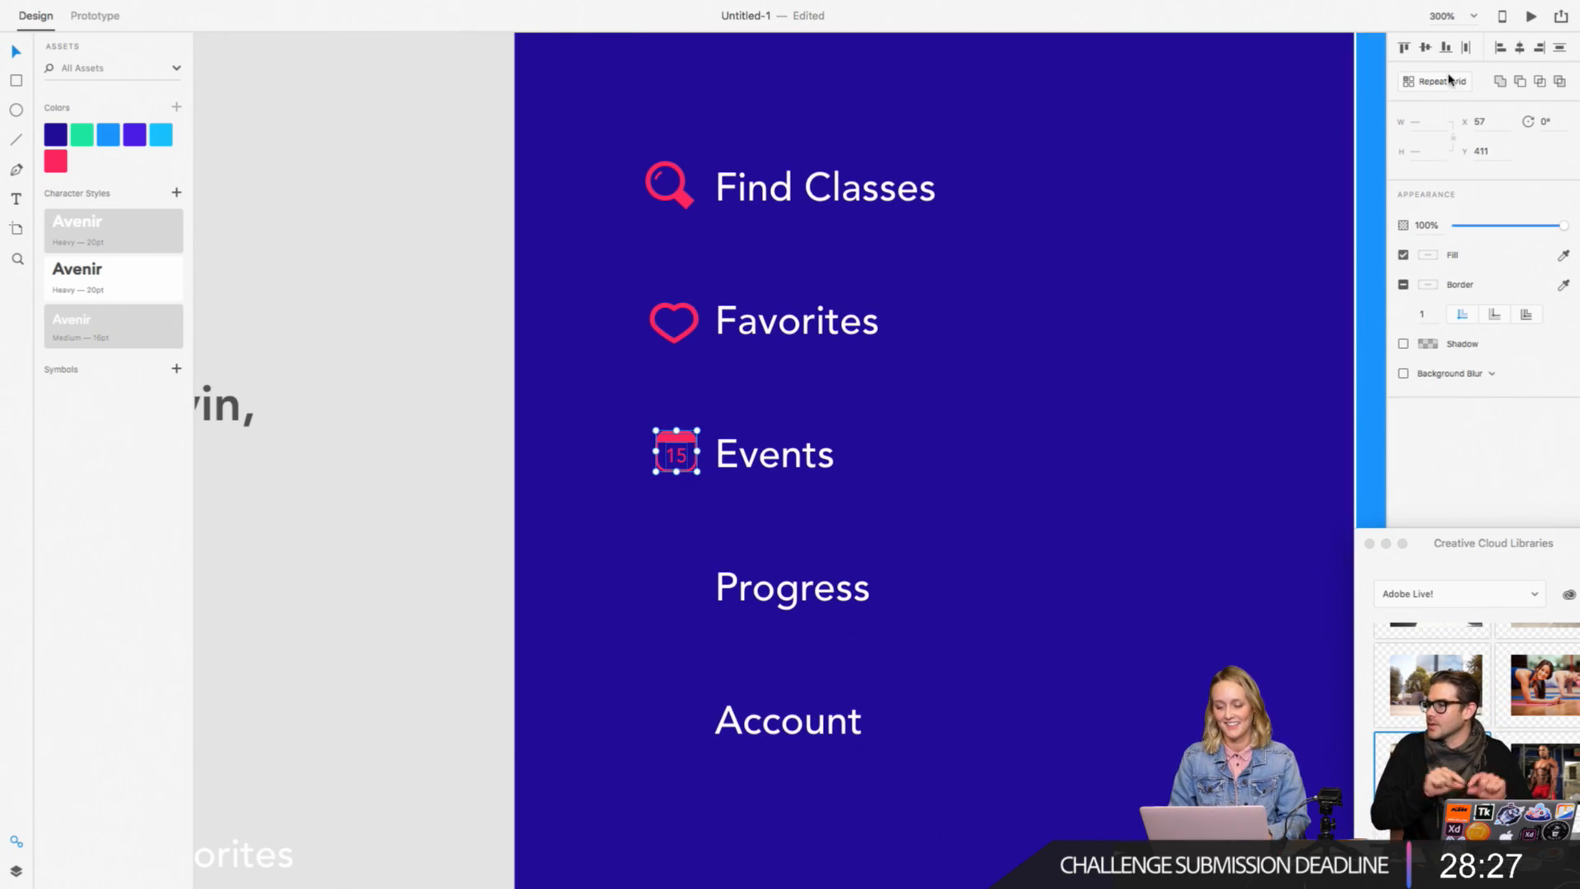
click(483, 493)
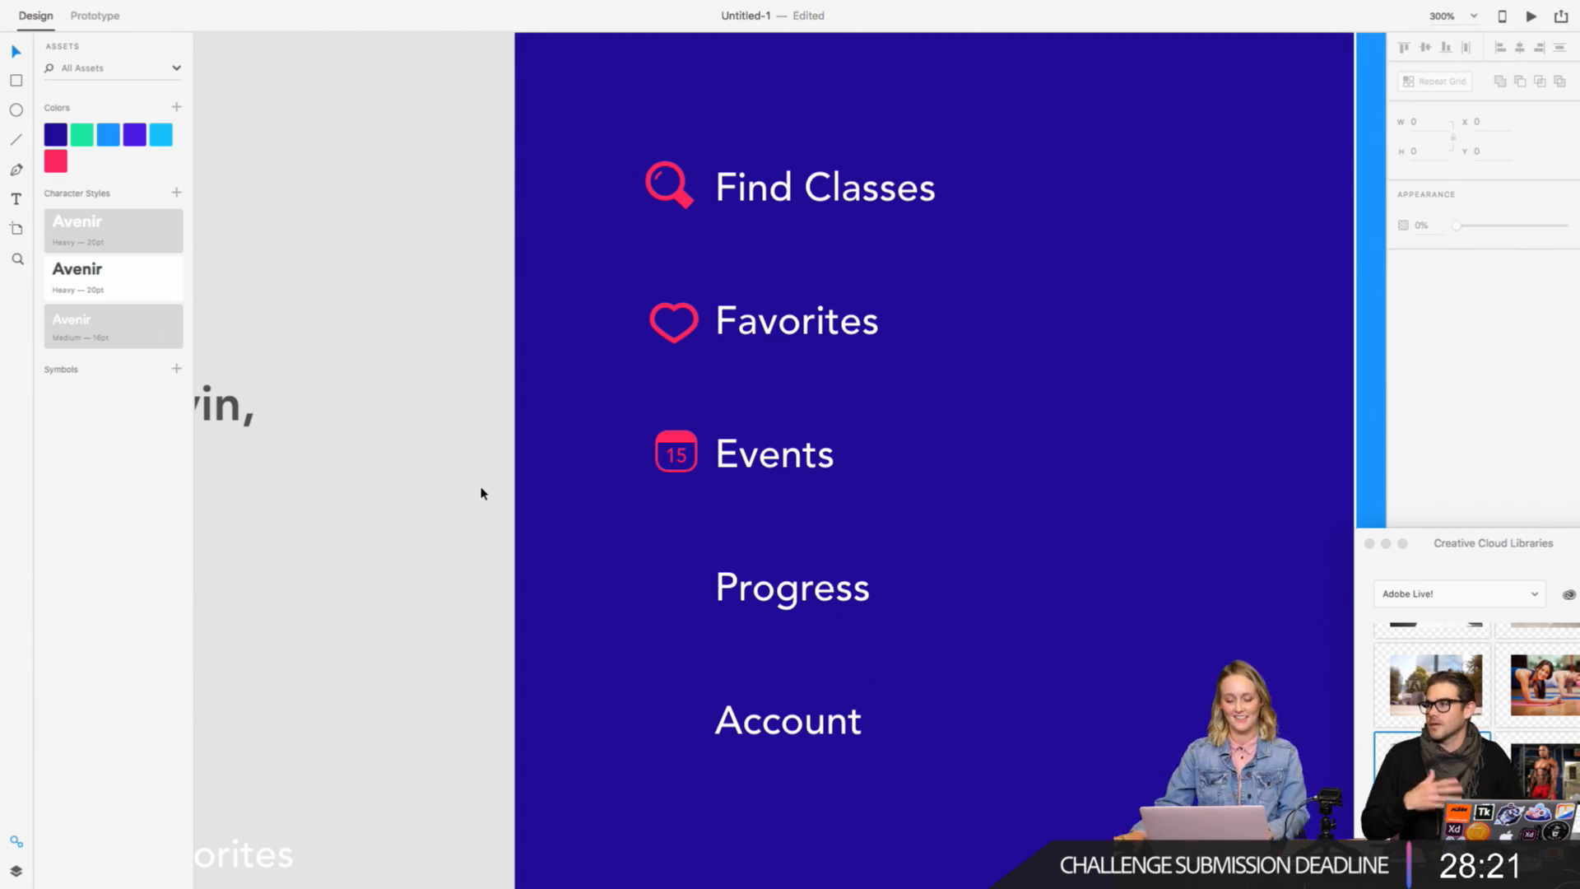
Step: Try a different border width on the heart icon beside Favorites, and undo the change
scroll(324, 515, right, 3)
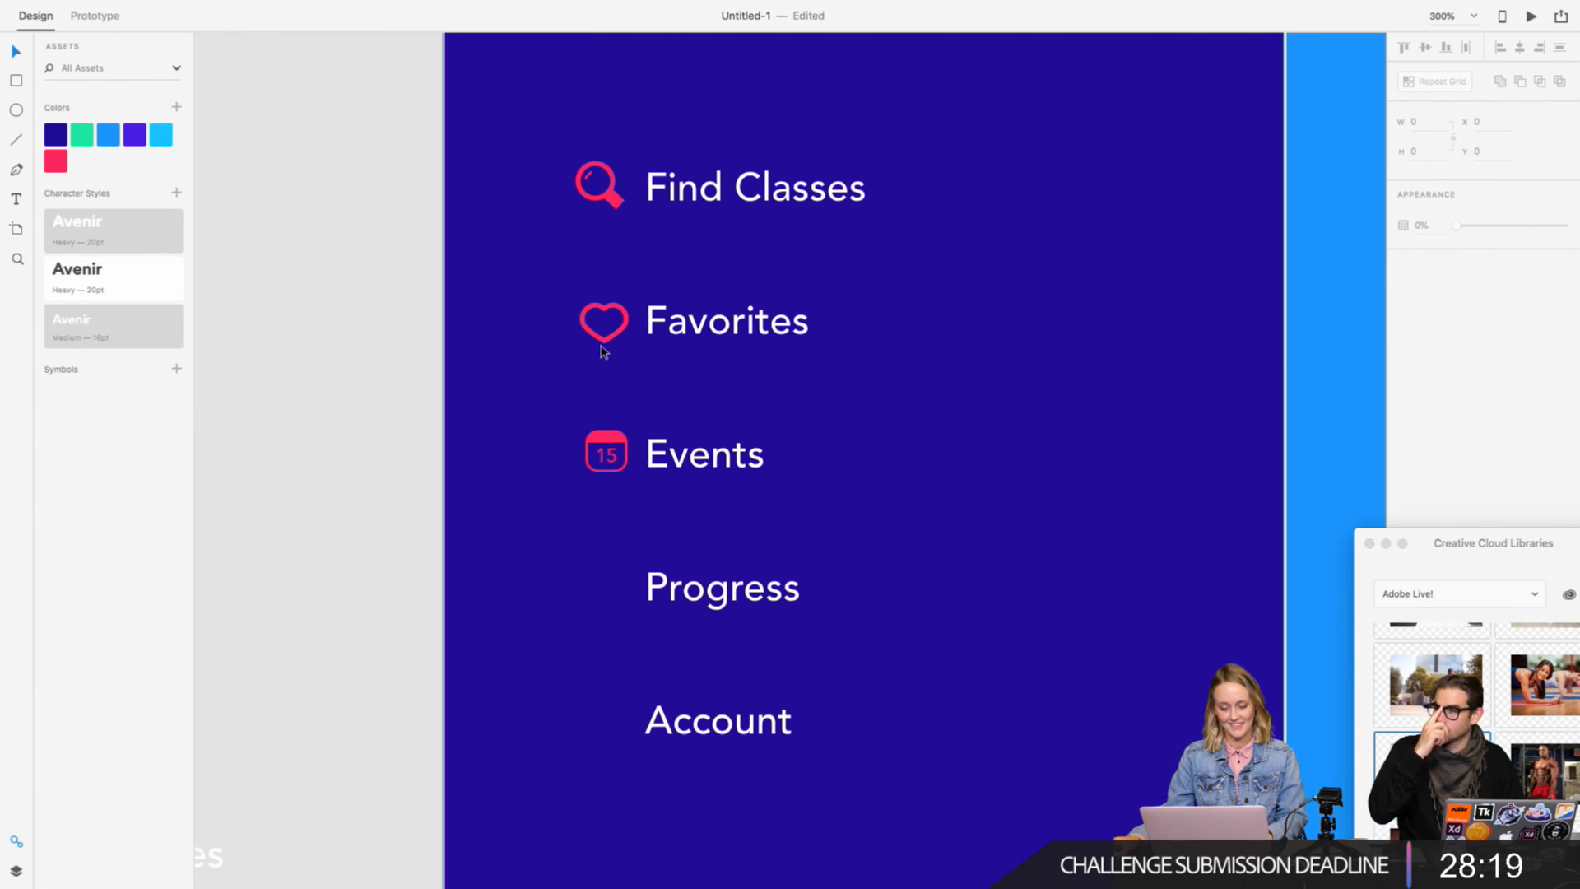
click(602, 347)
click(1421, 317)
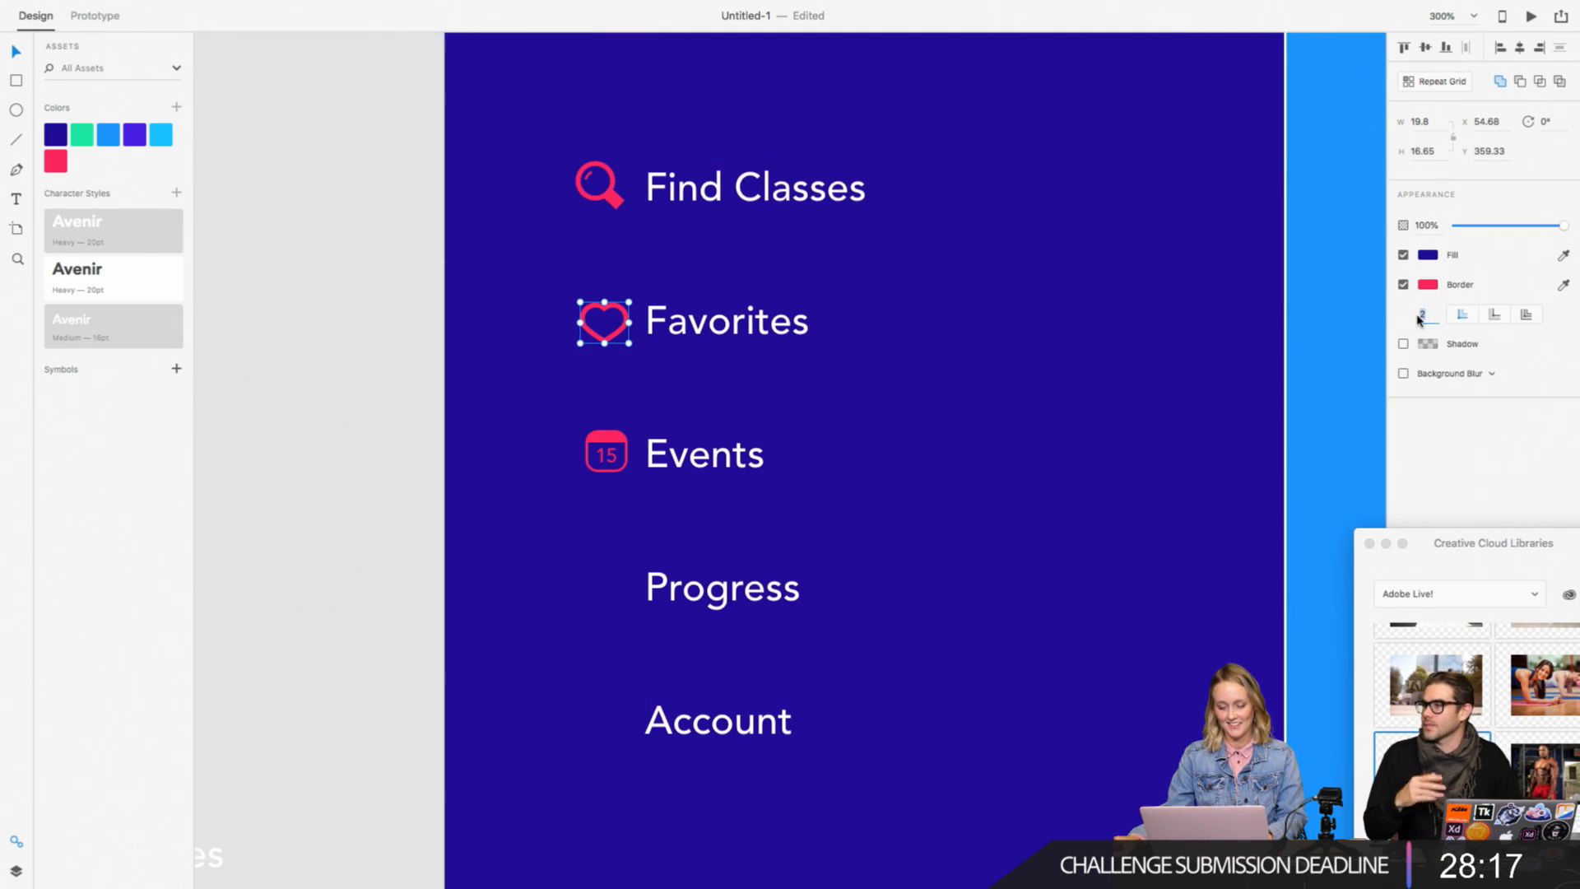
key(Return)
key(super+z)
click(369, 384)
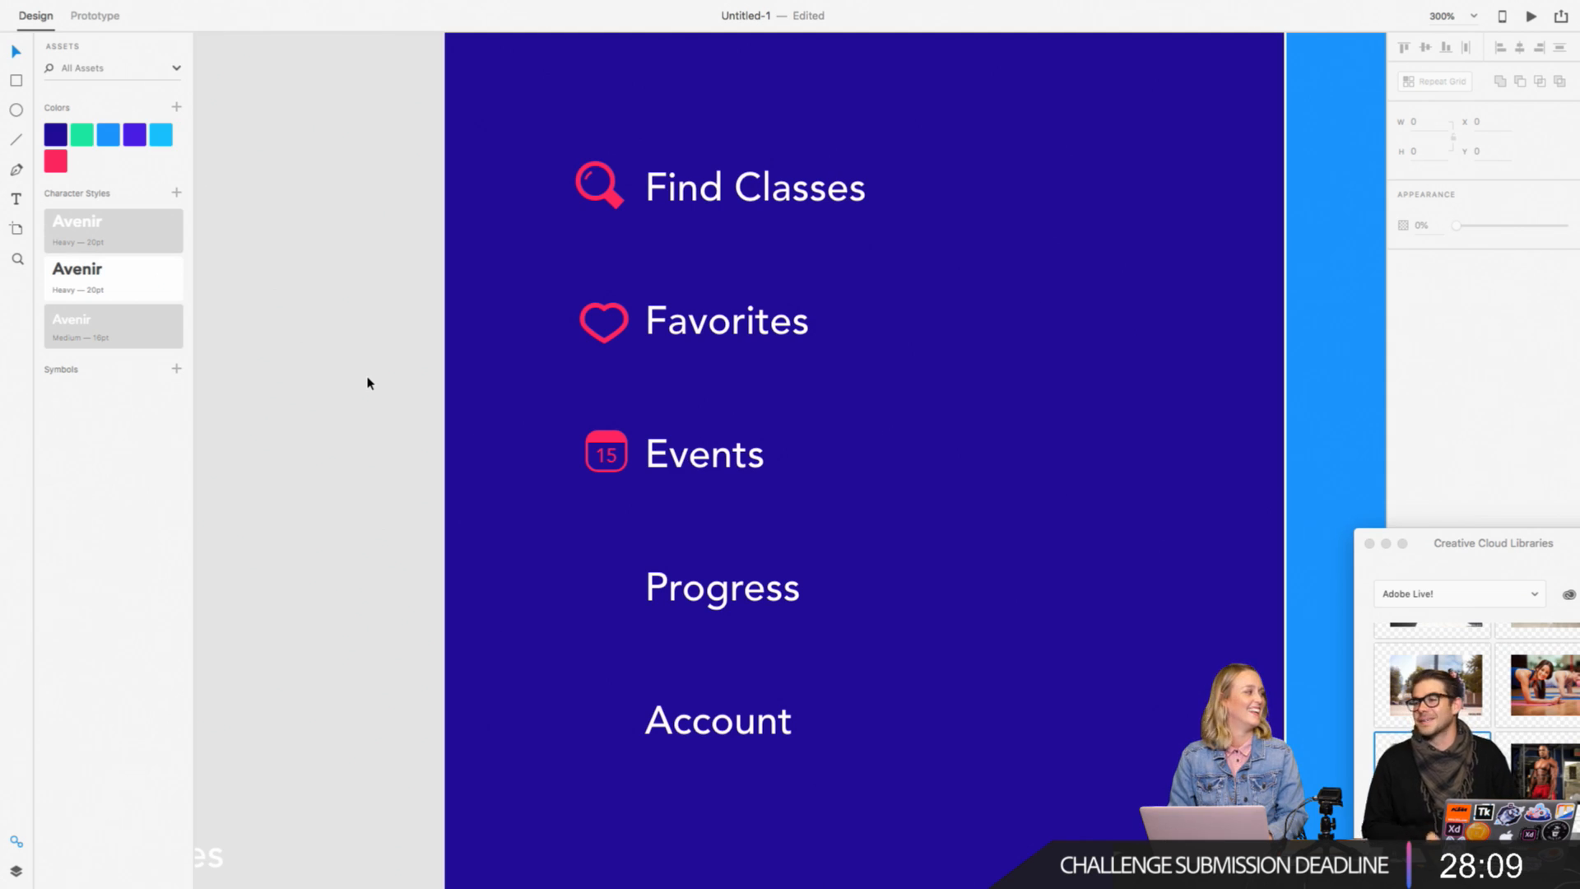
scroll(368, 382, down, 4)
scroll(368, 382, right, 2)
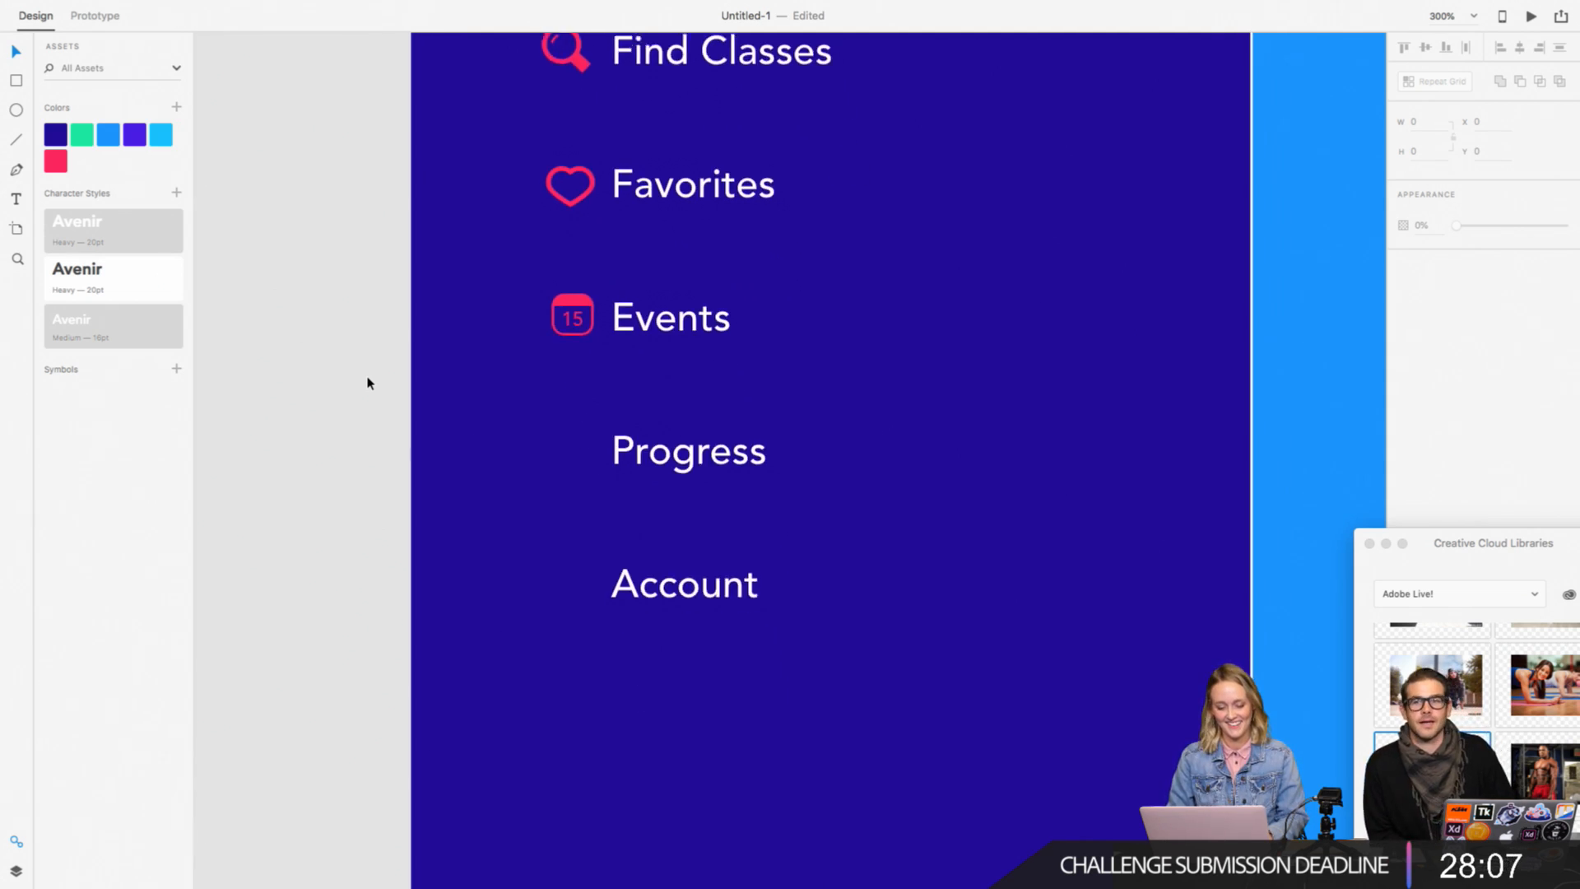
scroll(828, 413, up, 1)
scroll(828, 413, right, 1)
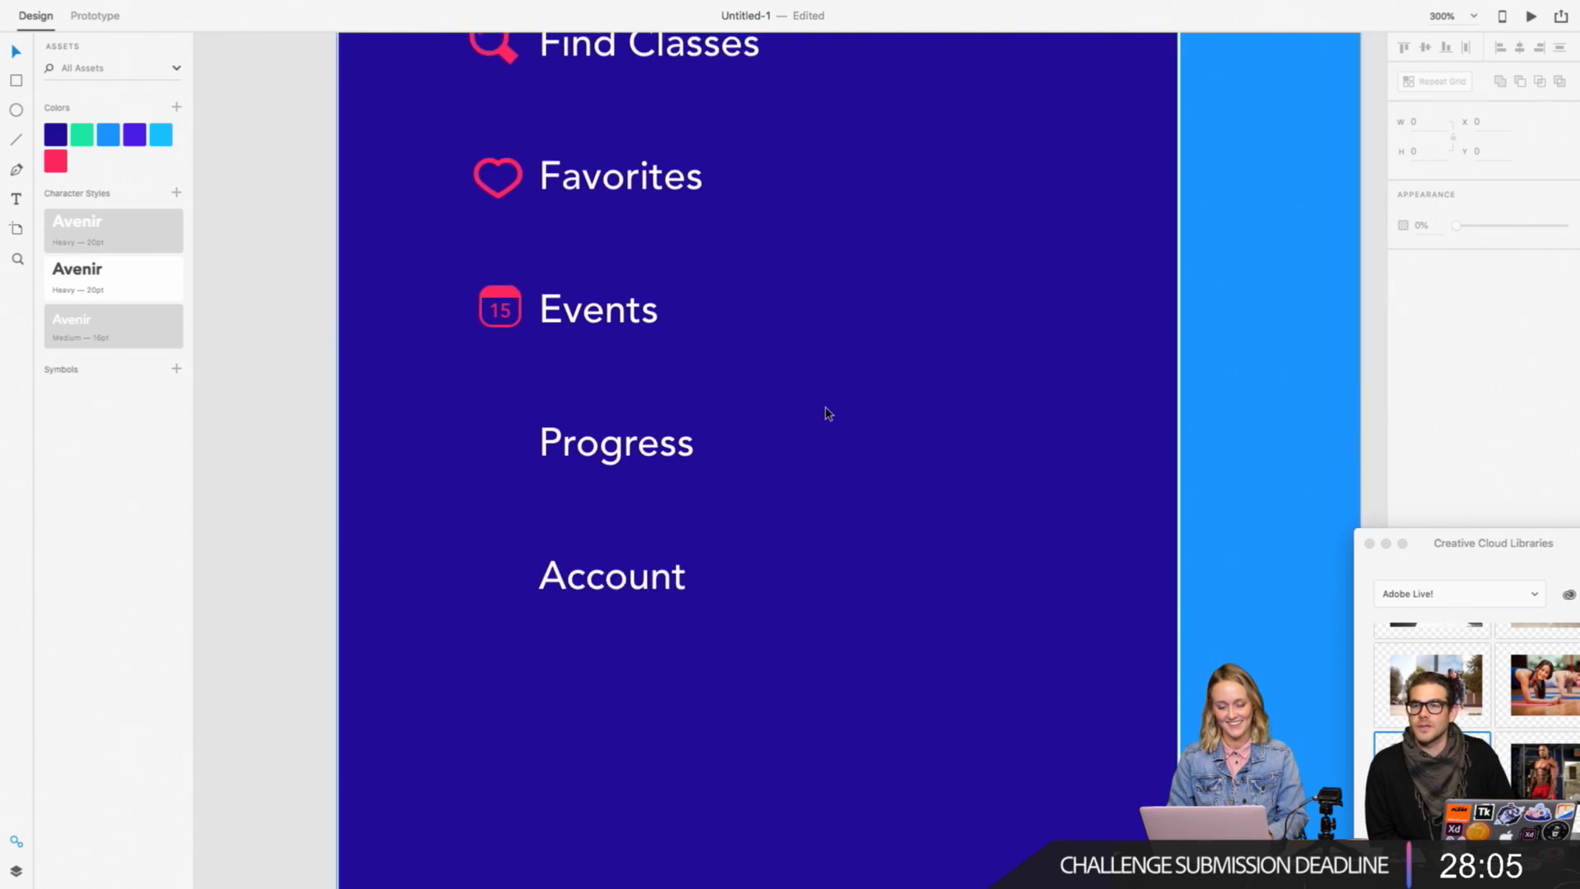
click(539, 465)
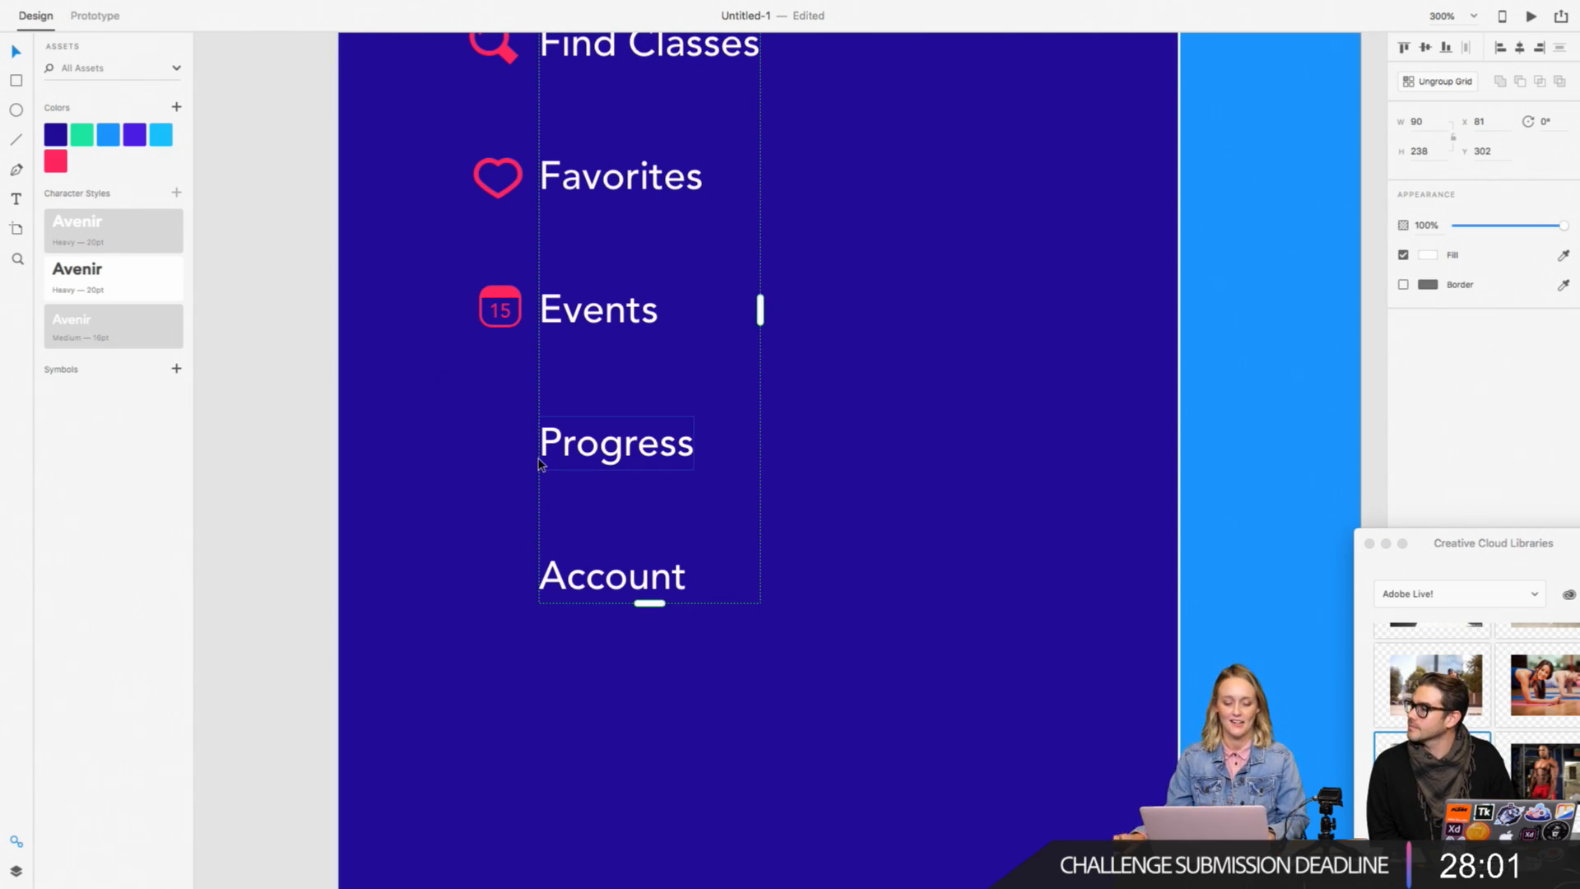
click(250, 334)
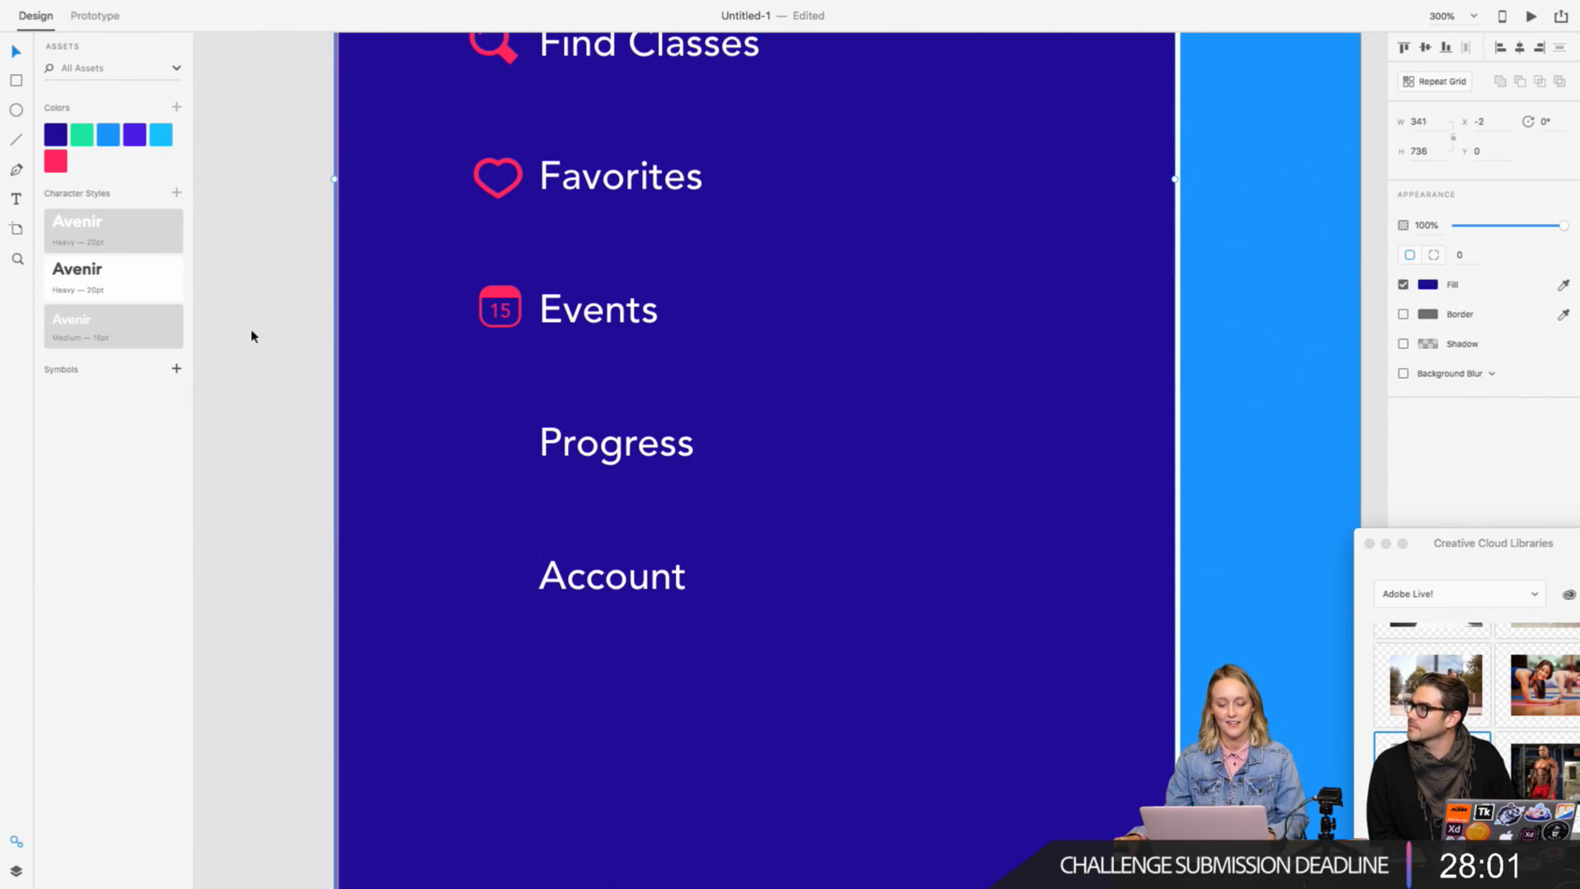
Step: Nudge the dark blue menu background rectangle flush with the artboard's edge, closing the thin gap along its side
click(490, 312)
click(254, 282)
click(367, 288)
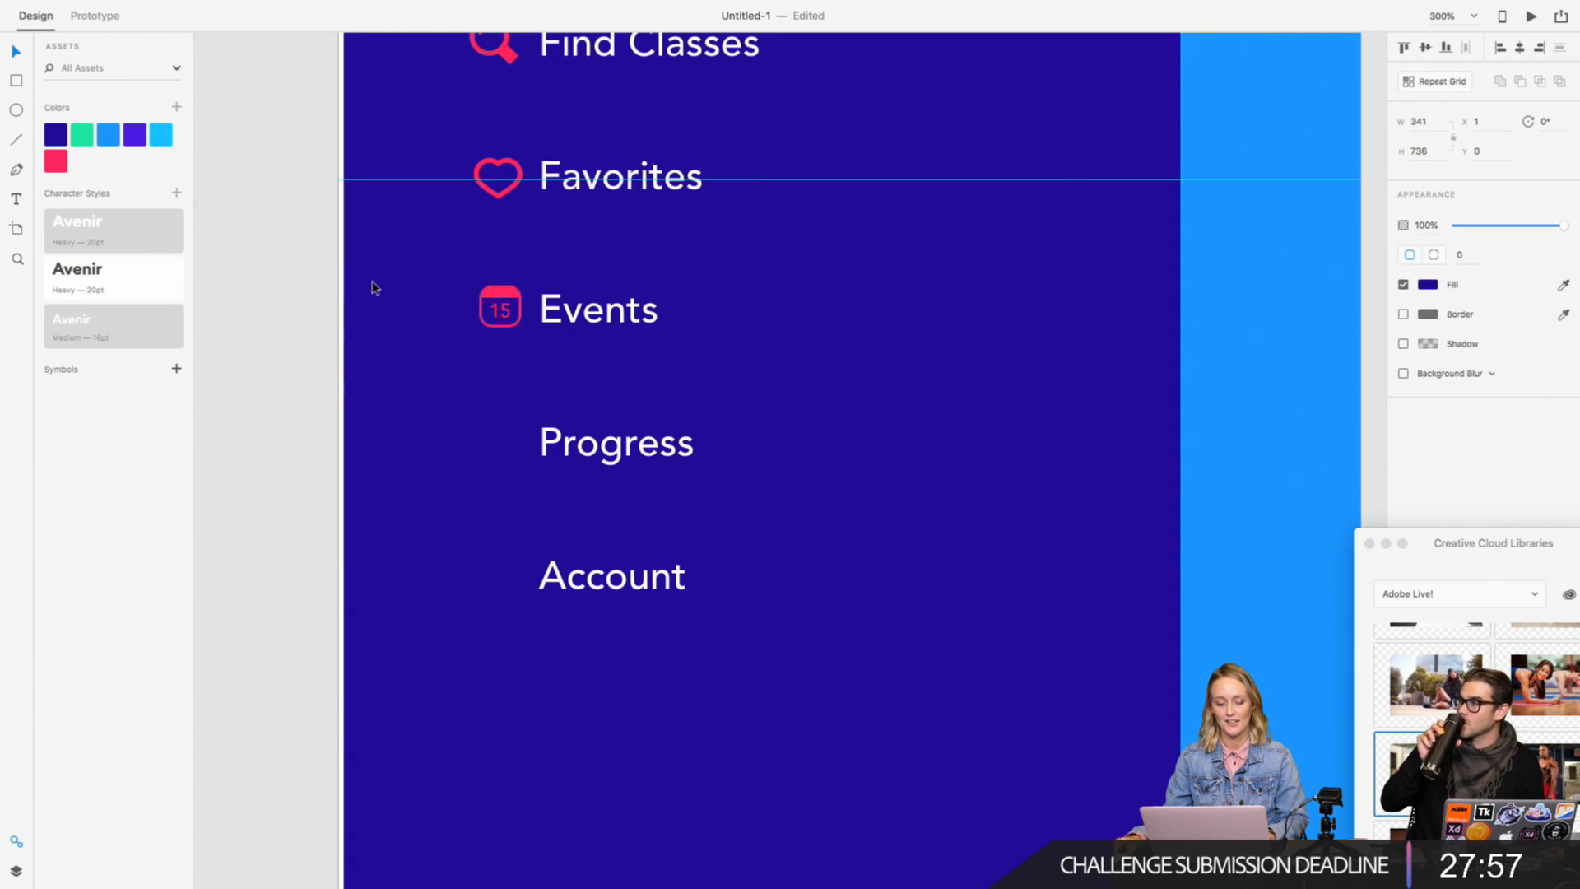
click(237, 262)
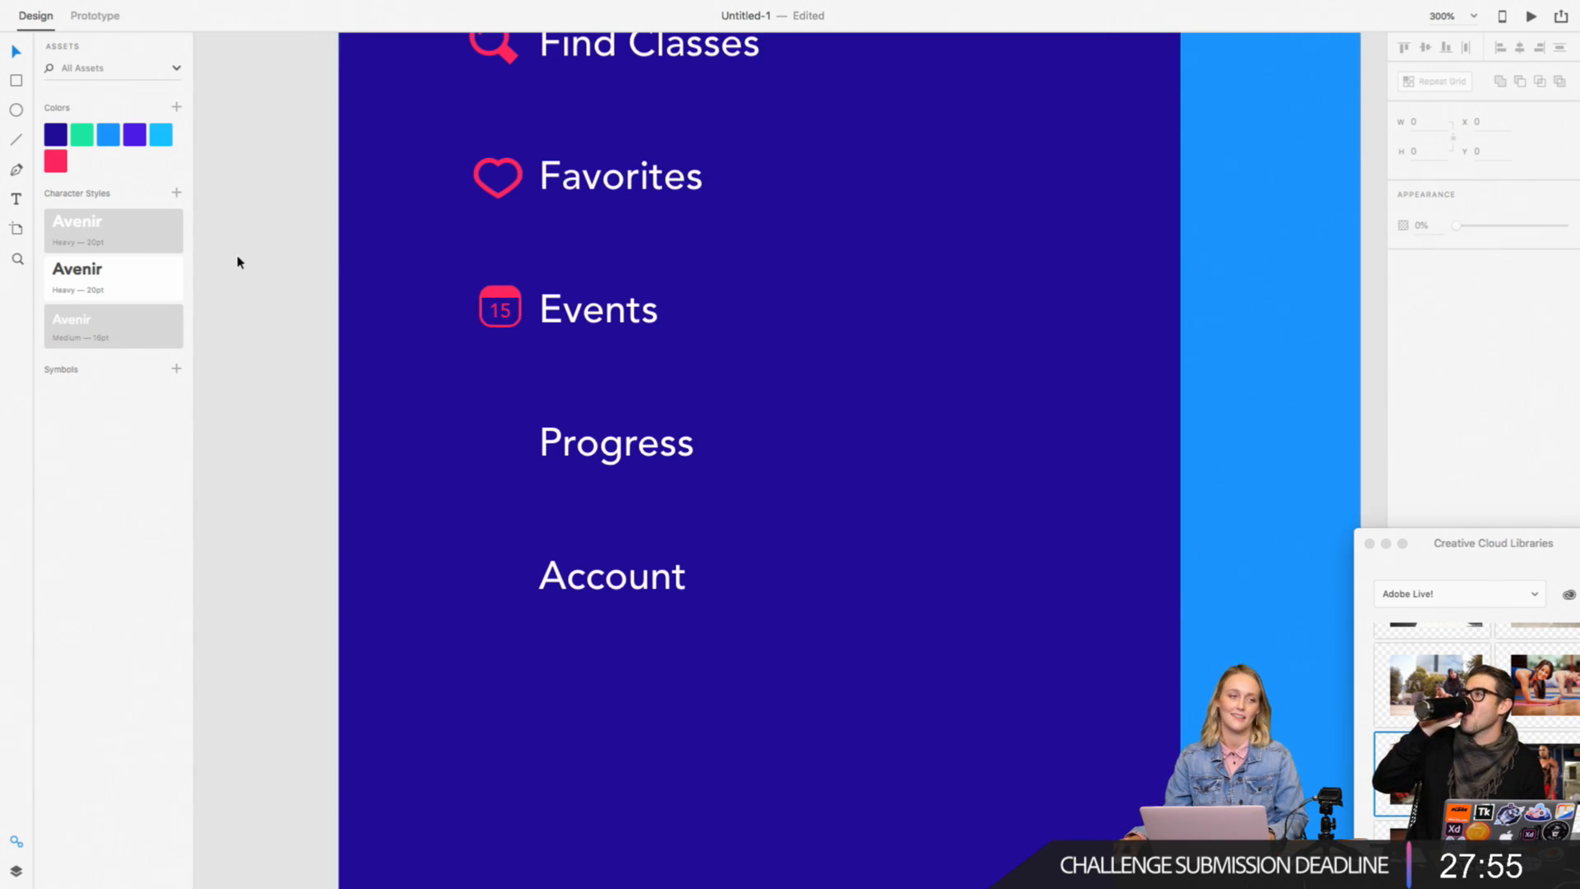
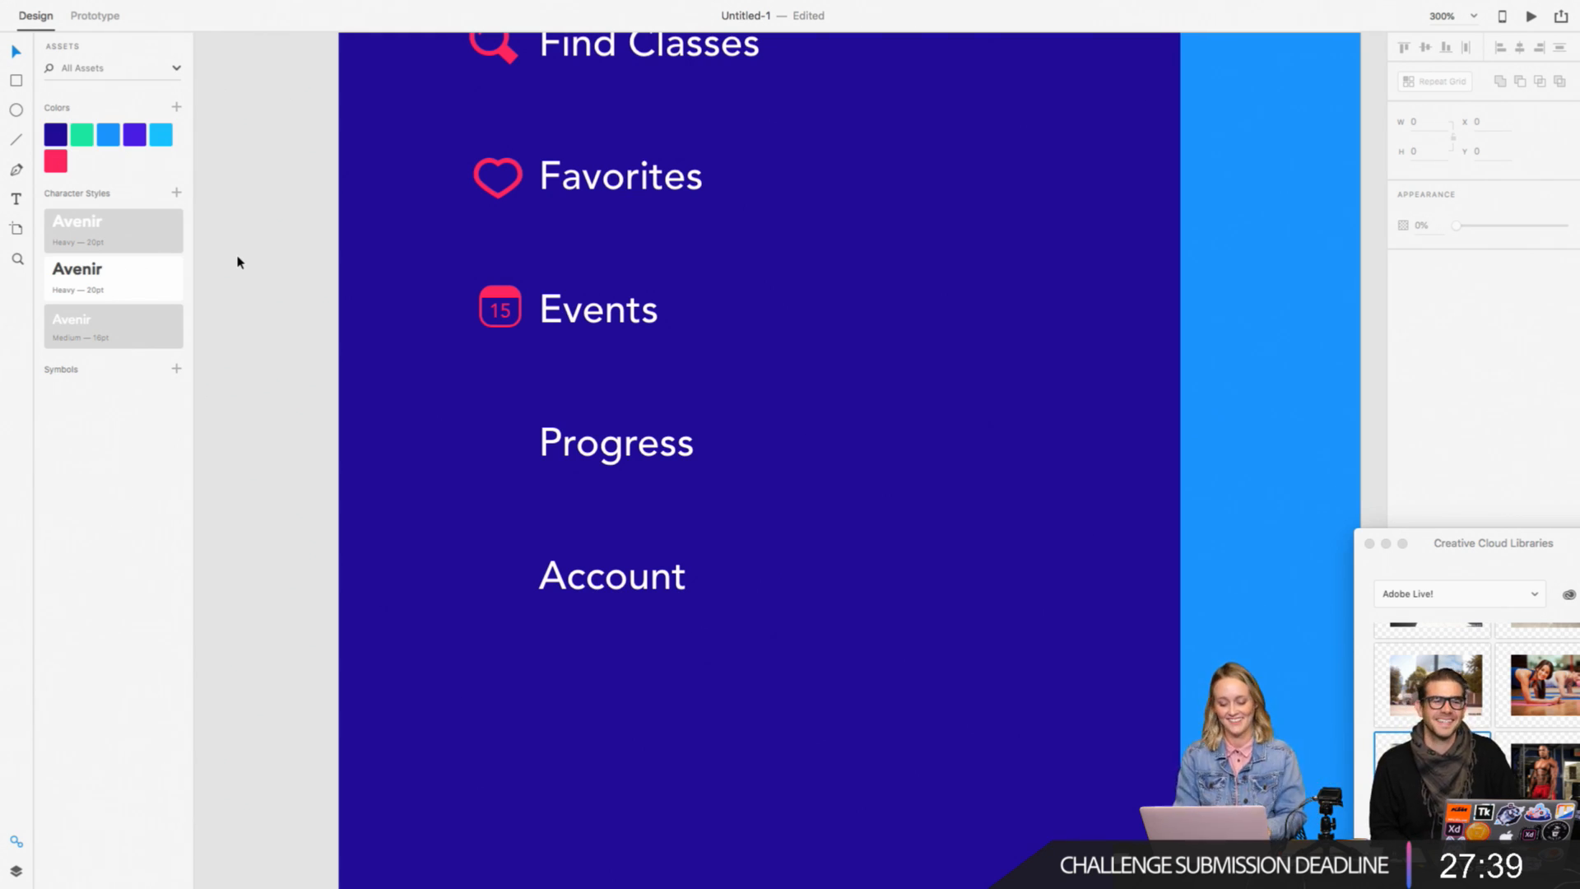
Step: Draw an open zigzag trend line about 18 wide and 10 high beside Progress with the Pen tool
key(super+minus)
key(super+minus)
key(super+minus)
scroll(239, 262, right, 1)
key(super+plus)
key(super+plus)
key(super+plus)
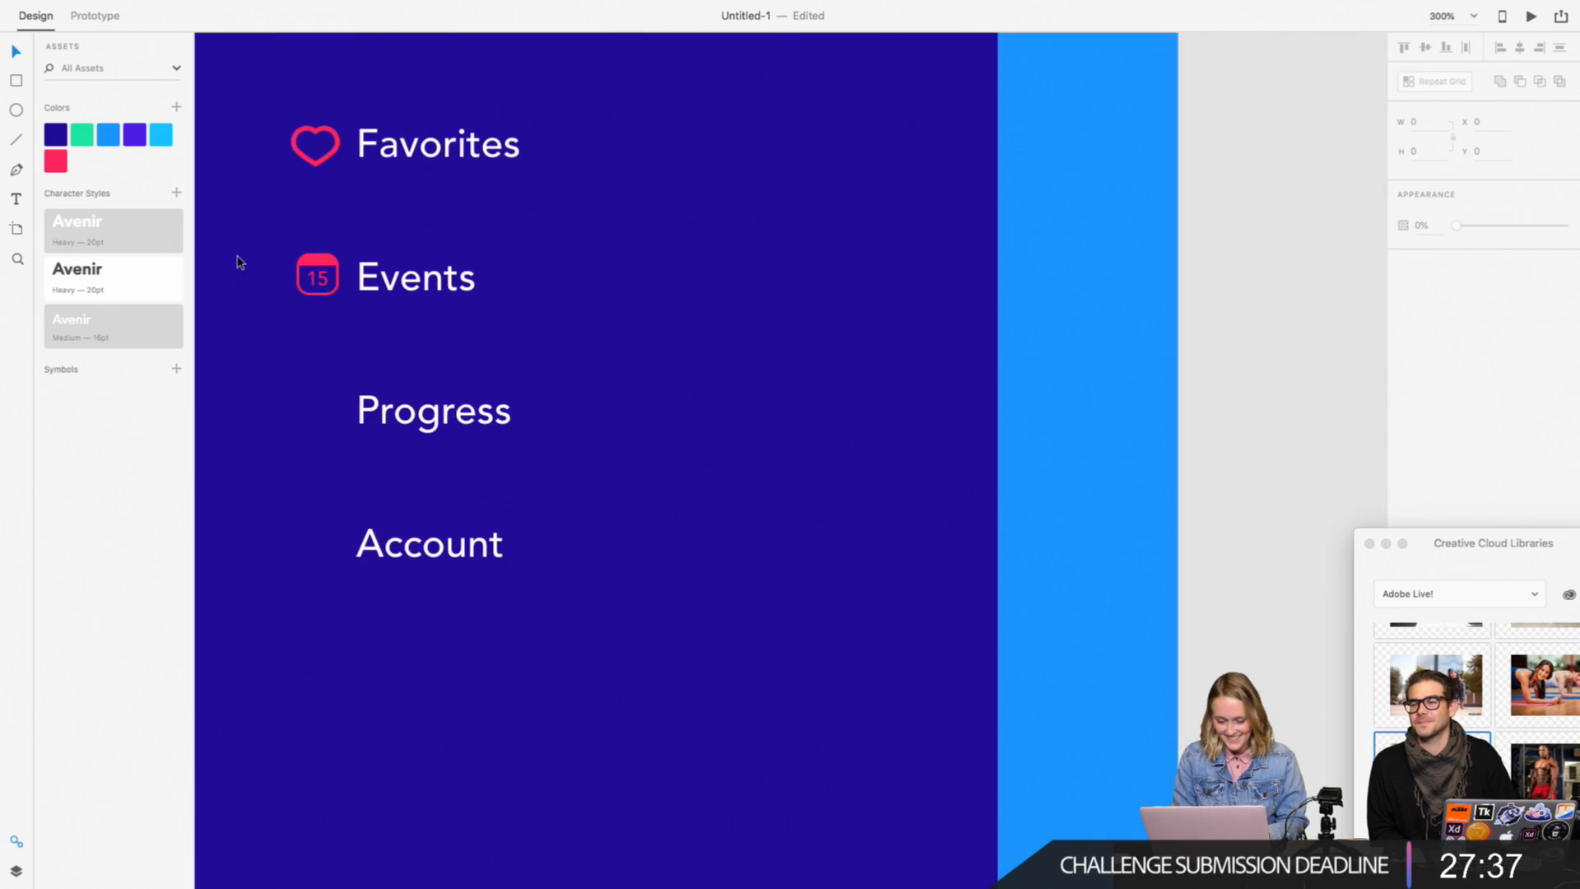
scroll(457, 342, left, 3)
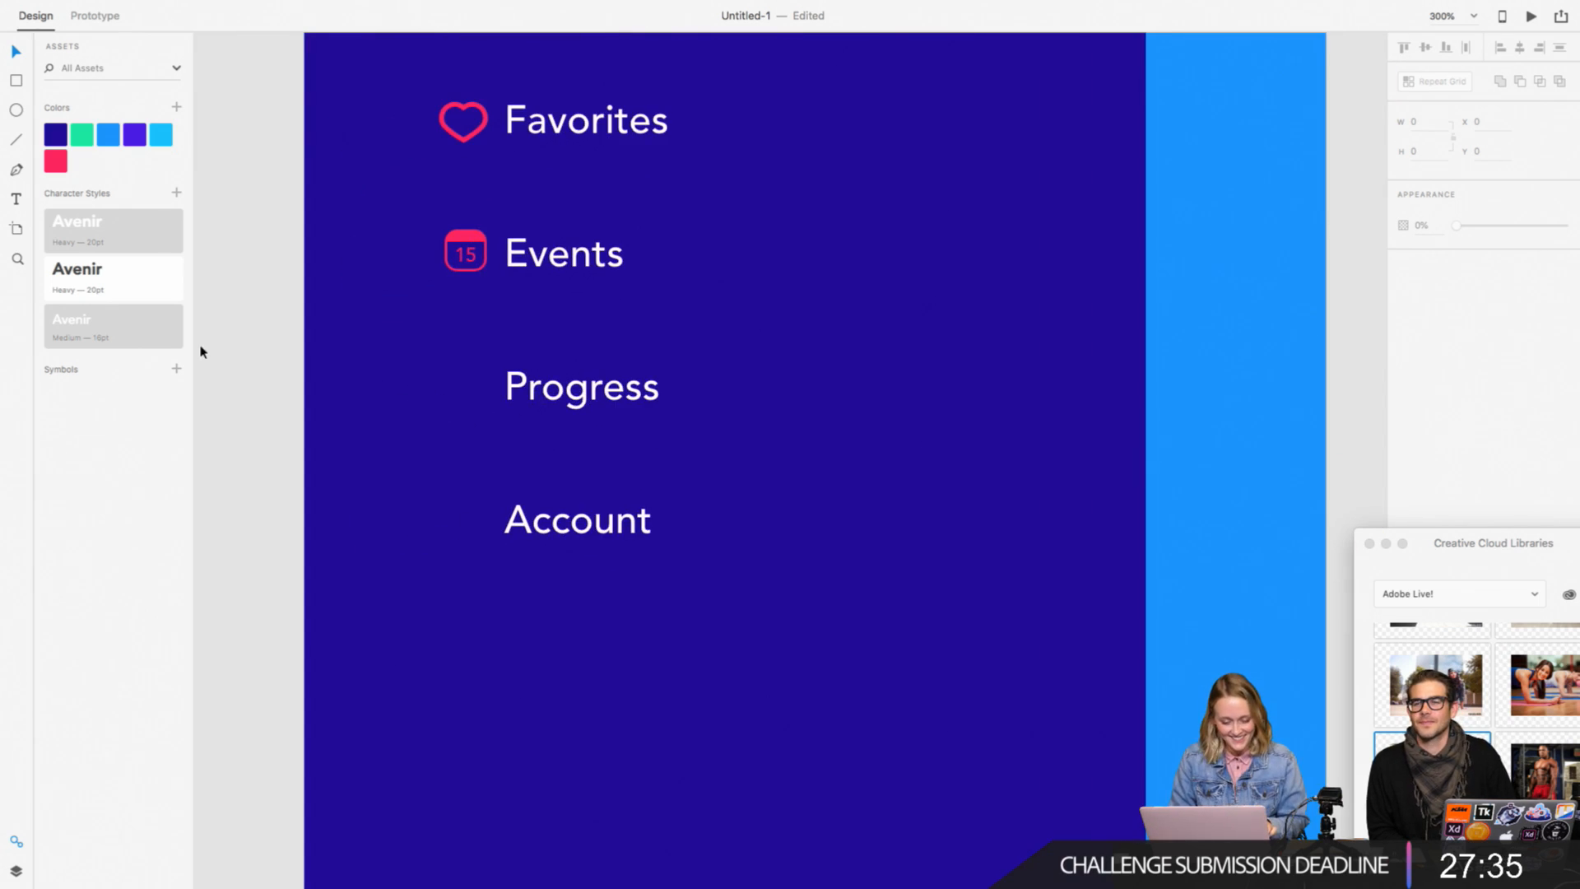
key(super+plus)
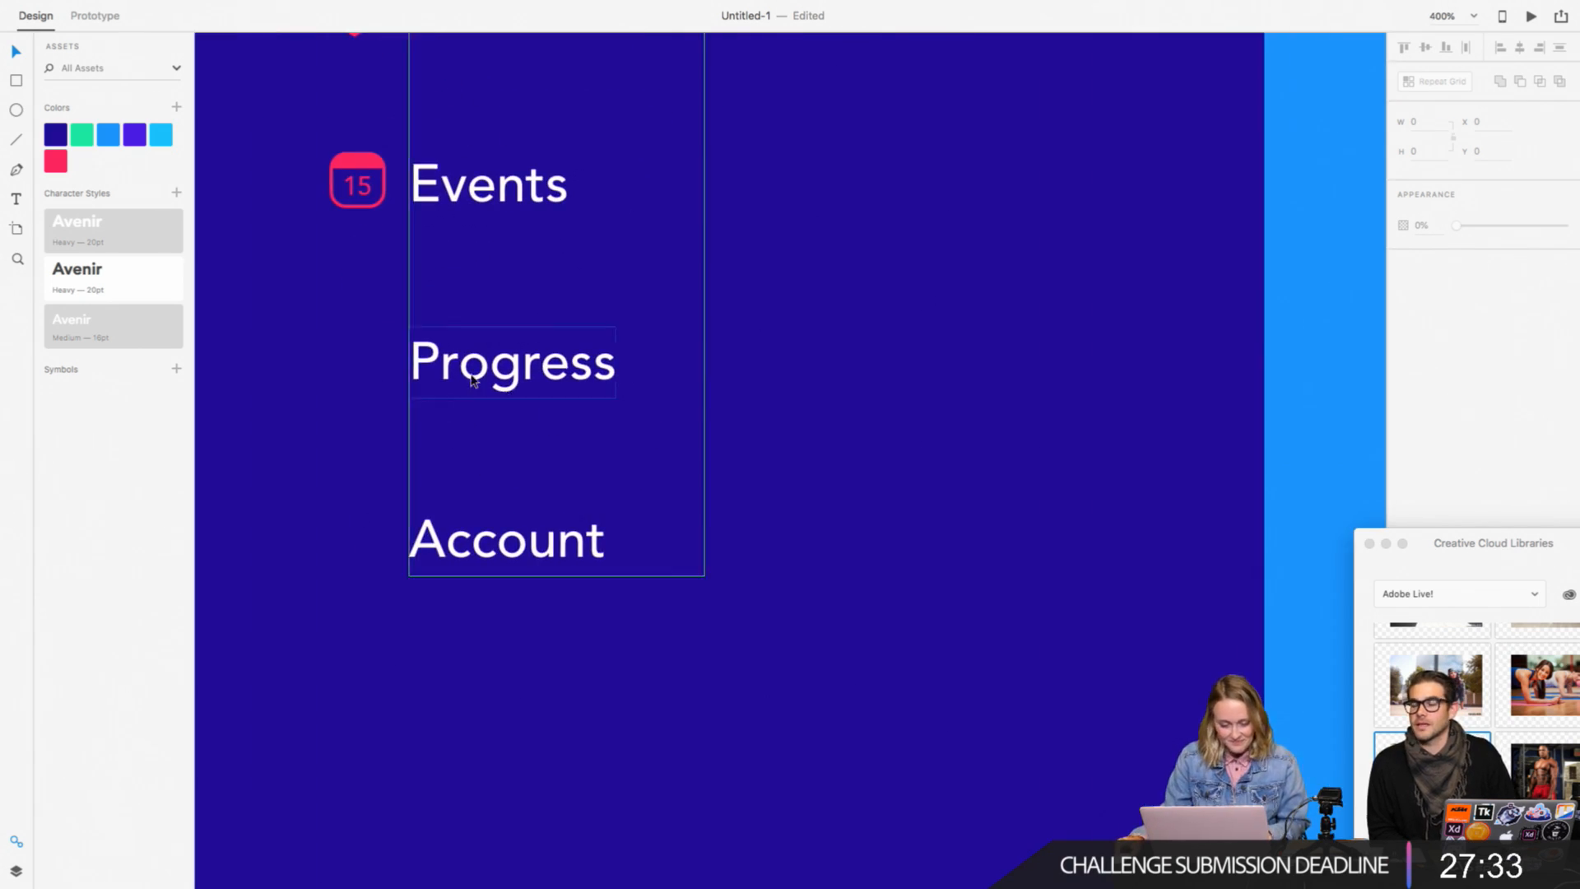
click(16, 169)
click(358, 153)
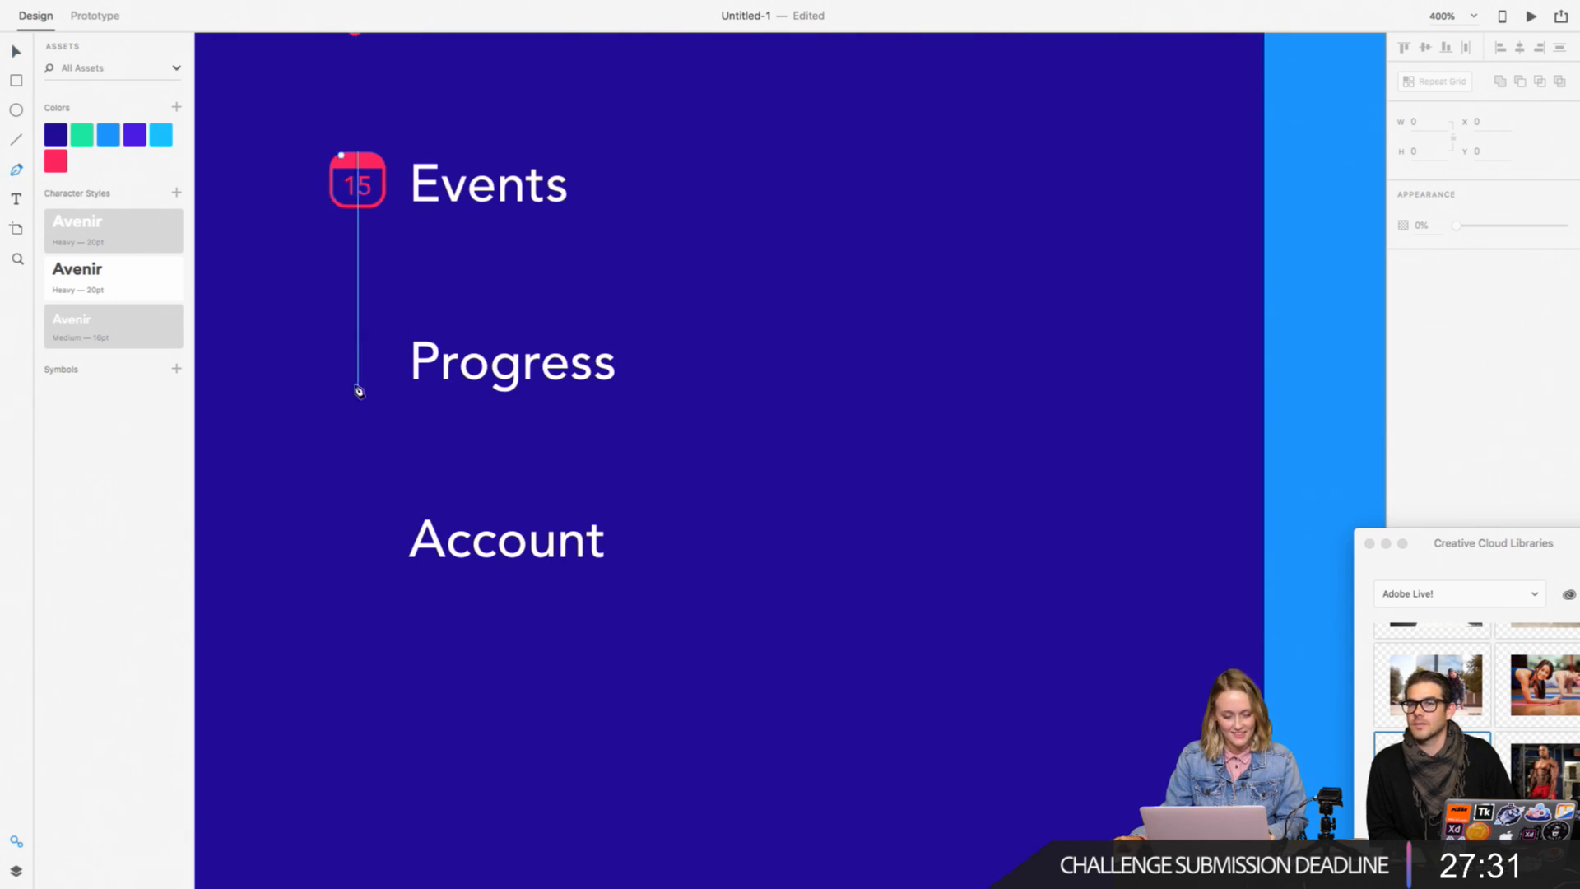
click(330, 382)
click(352, 356)
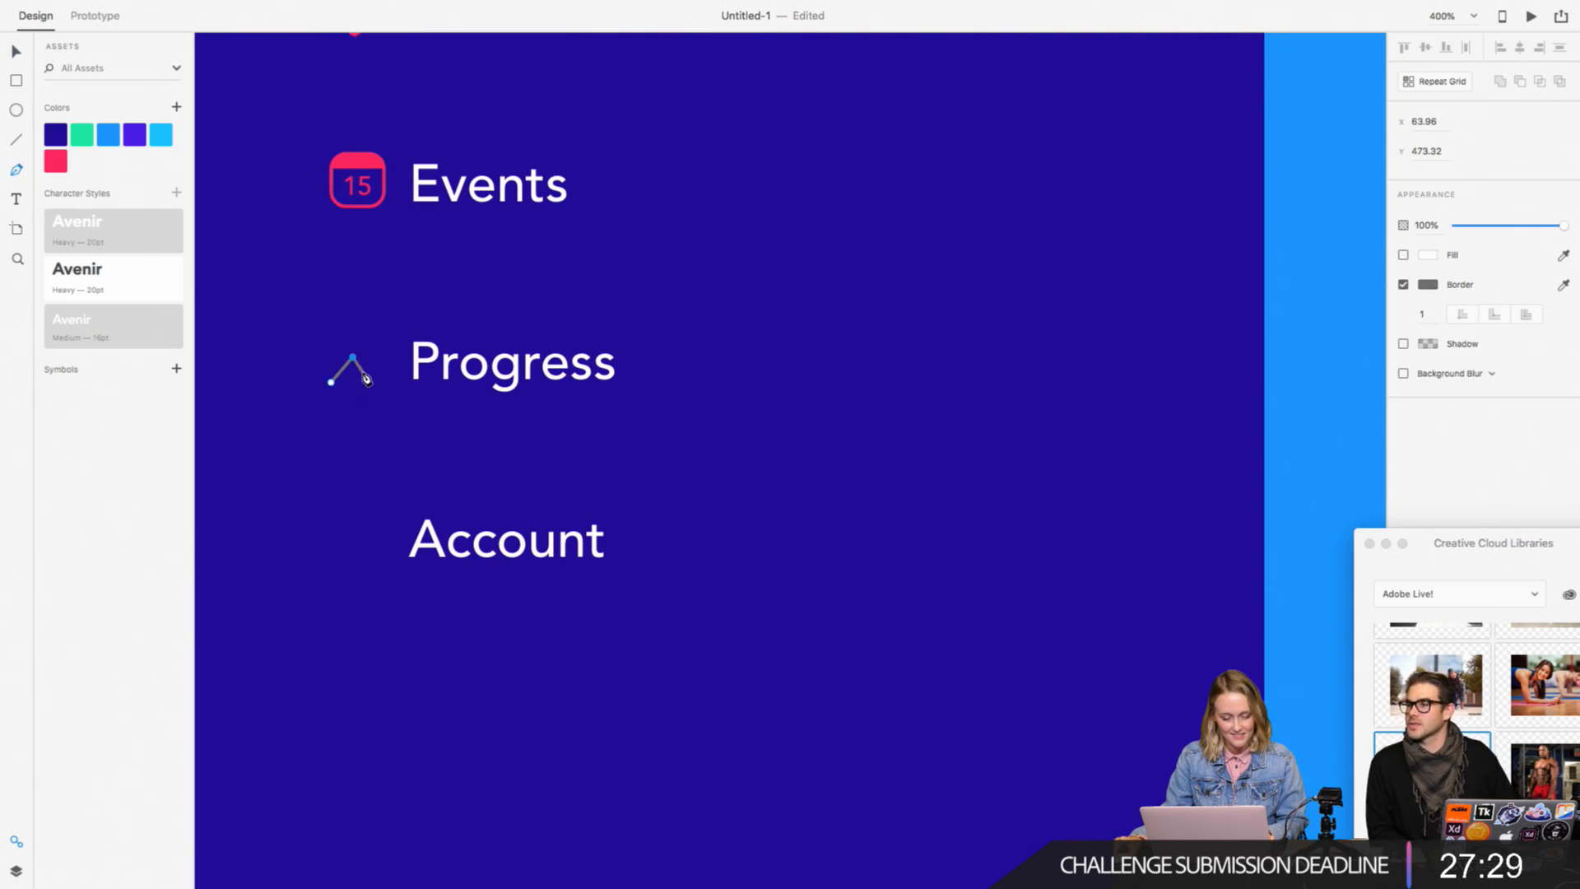
click(363, 372)
click(393, 347)
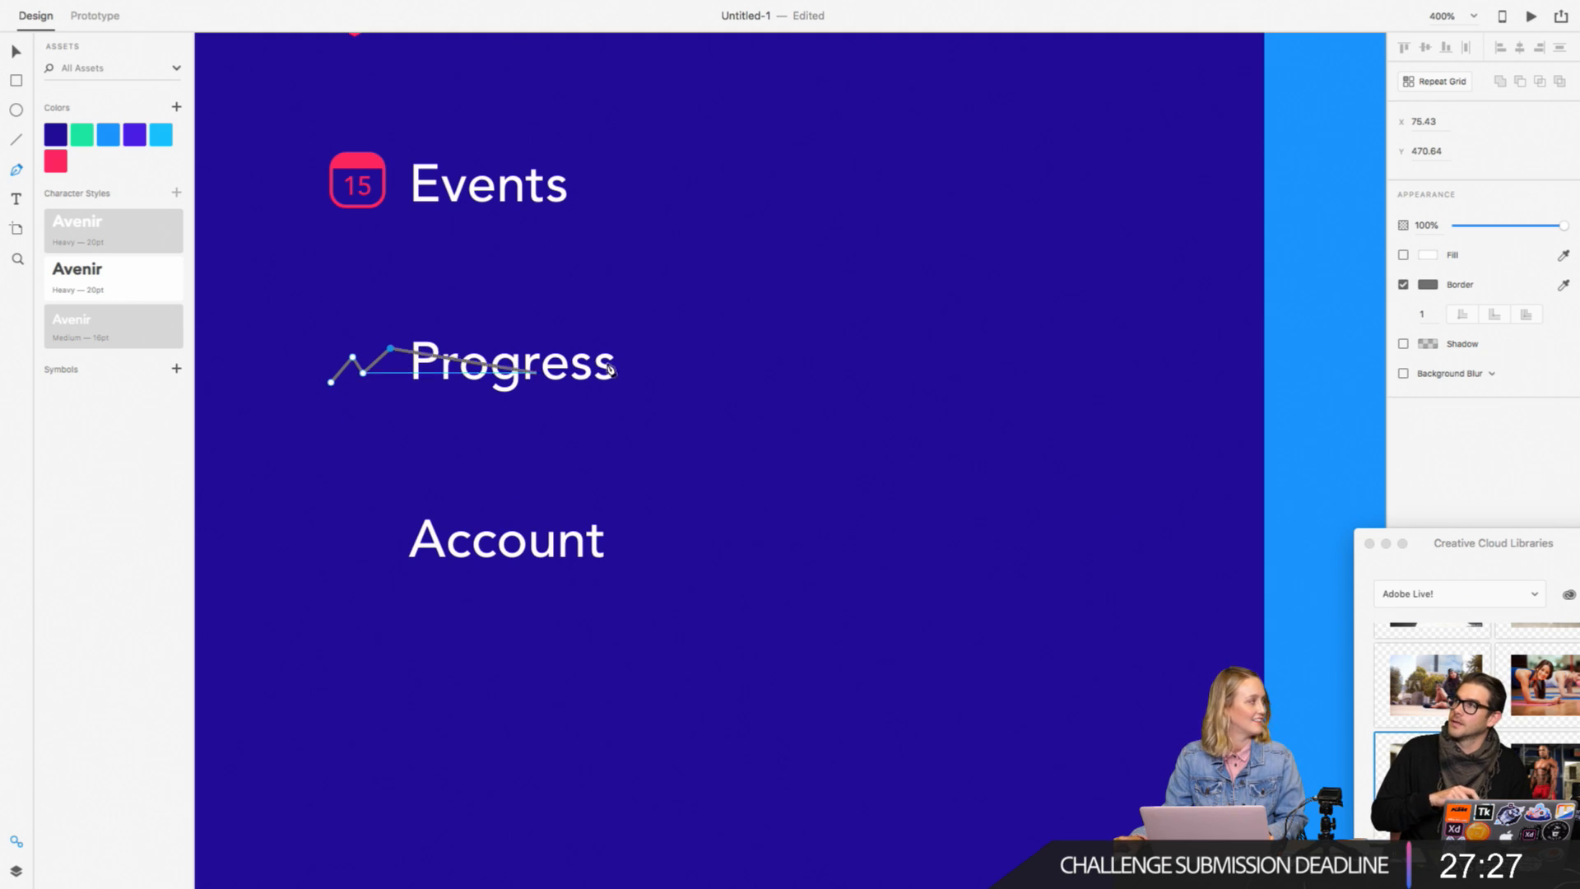
click(16, 53)
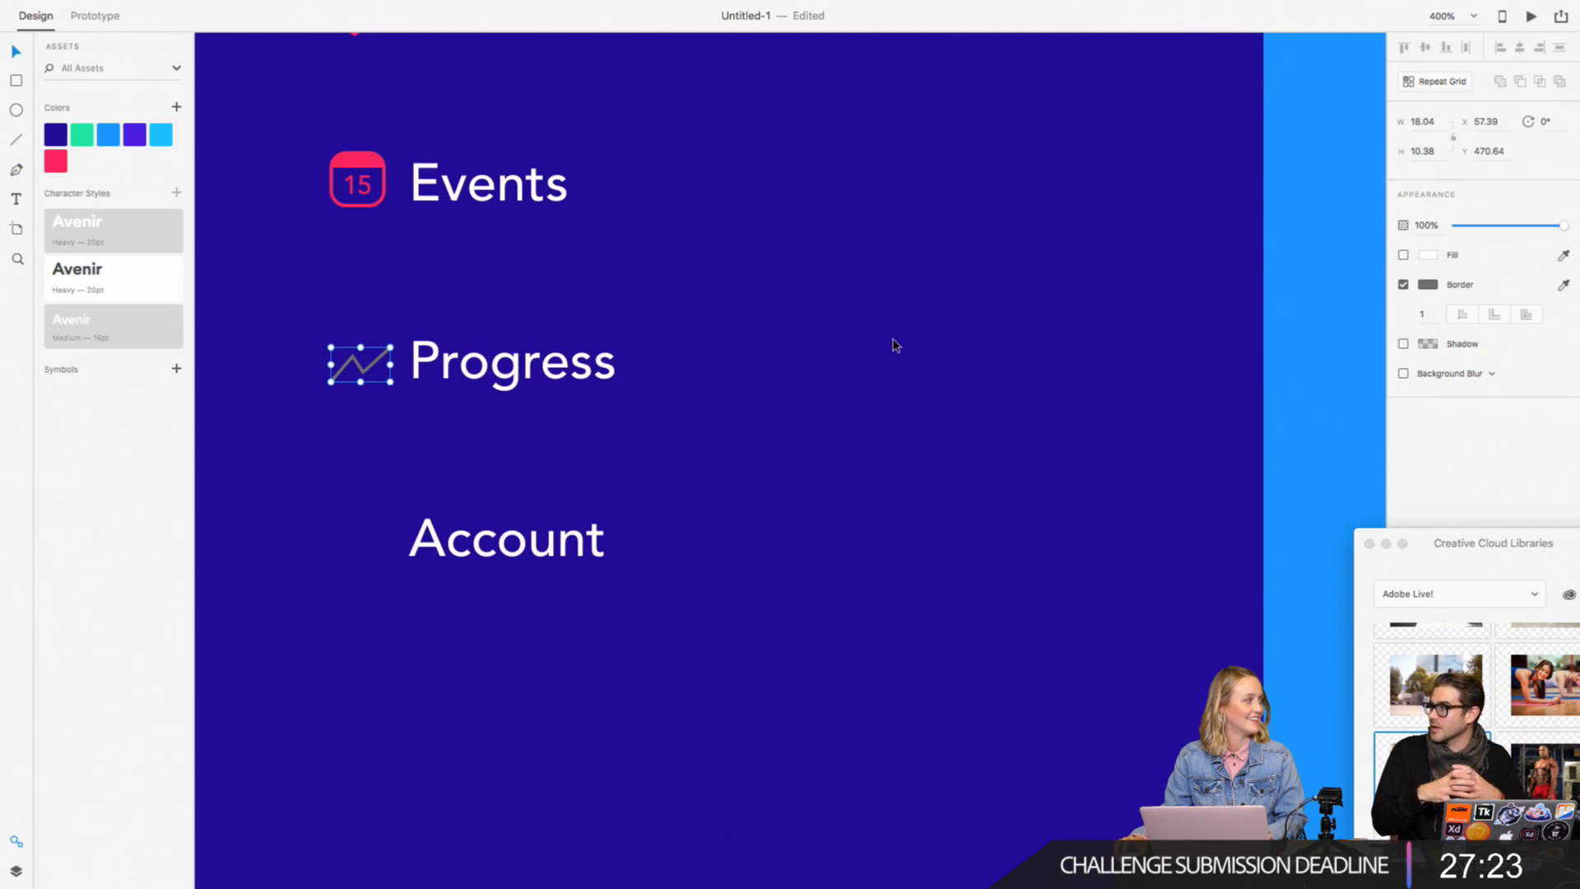
Step: Change the zigzag line's border color to the saved pink #FF2660
click(1427, 284)
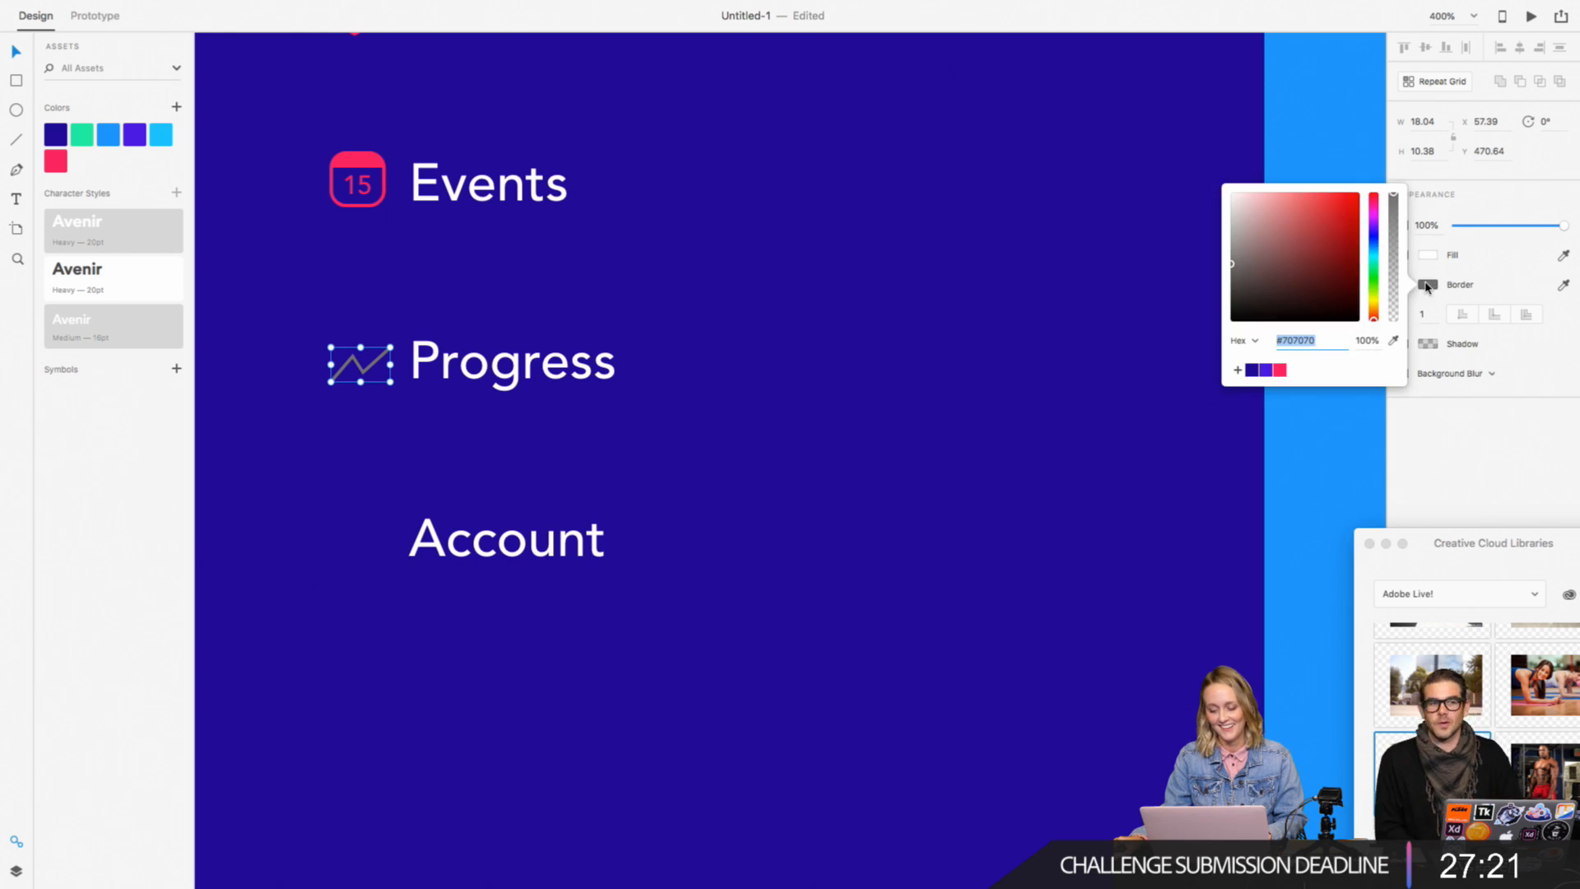
click(1280, 371)
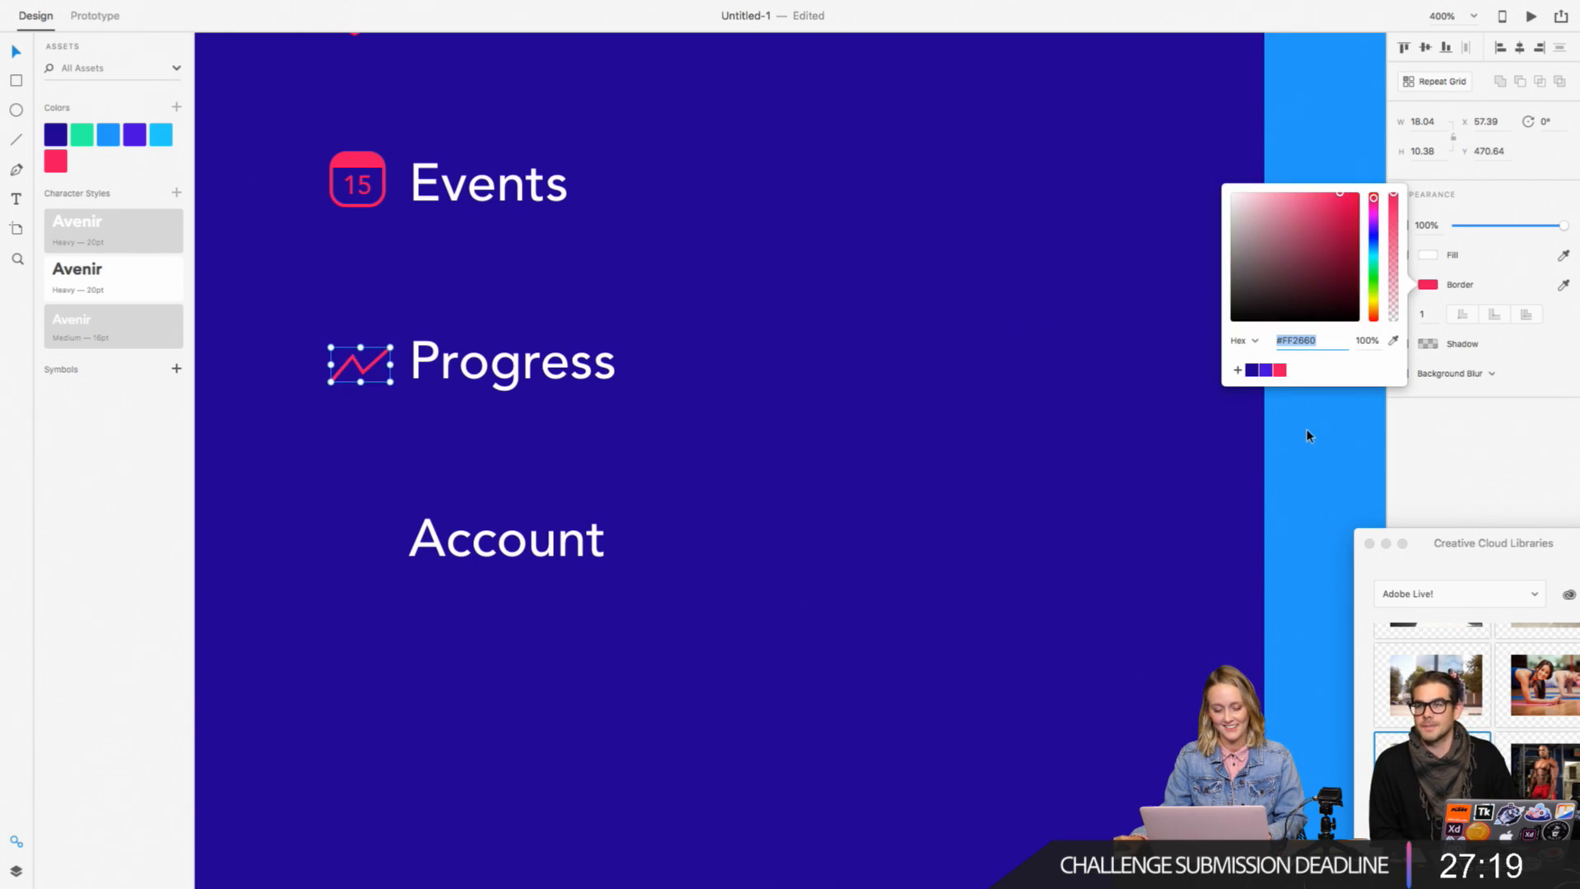
click(768, 415)
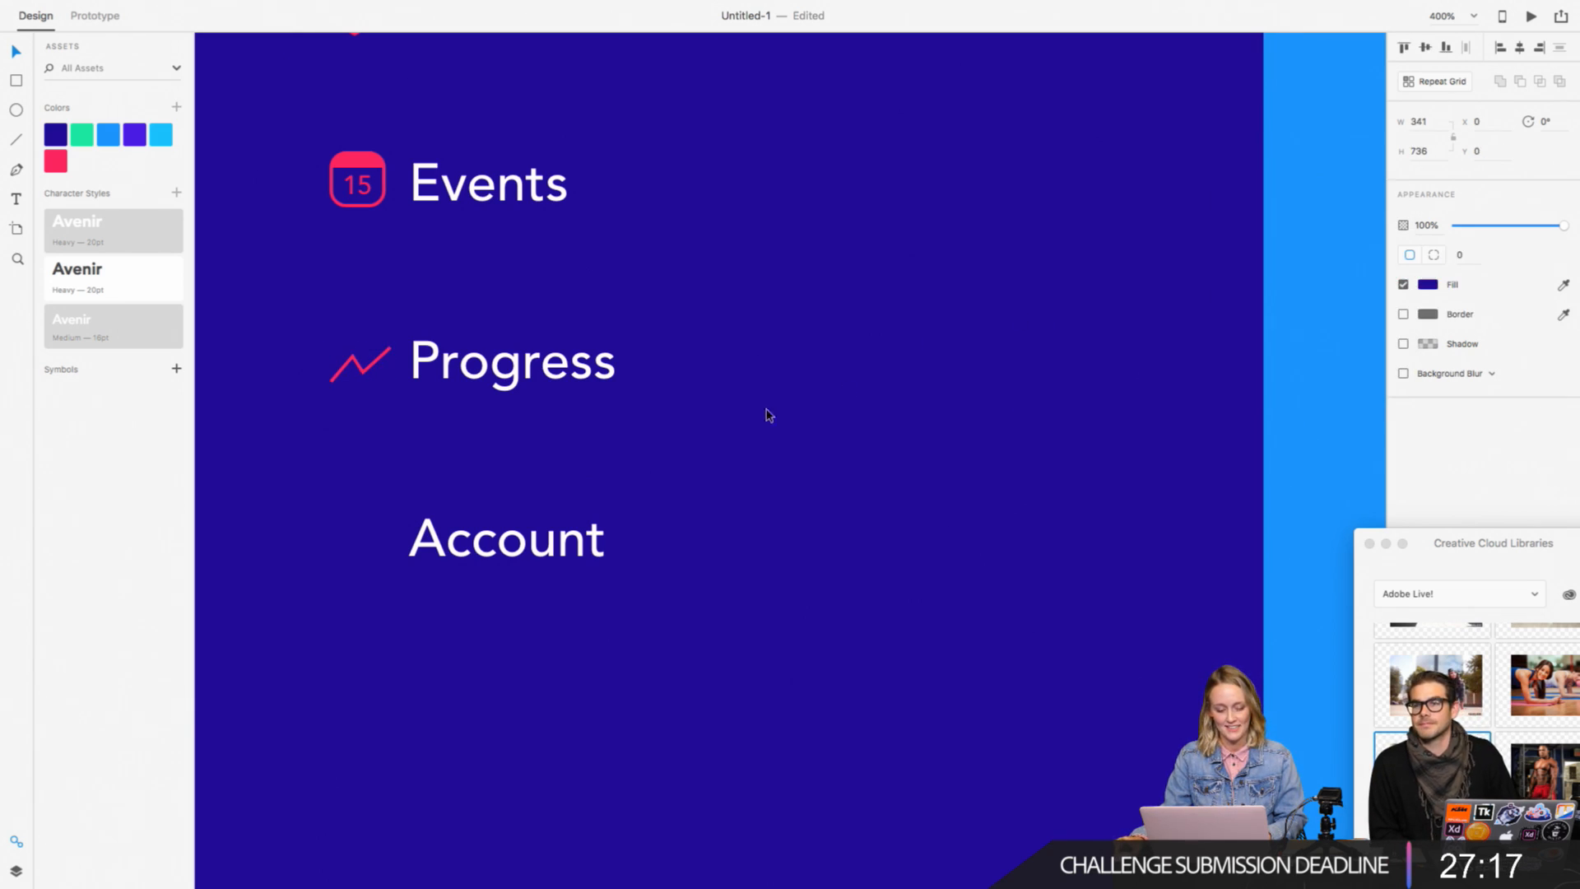
Step: Pull the zigzag line's upper end point slightly inward, making the path about 16.7 wide and 9.5 high
click(383, 360)
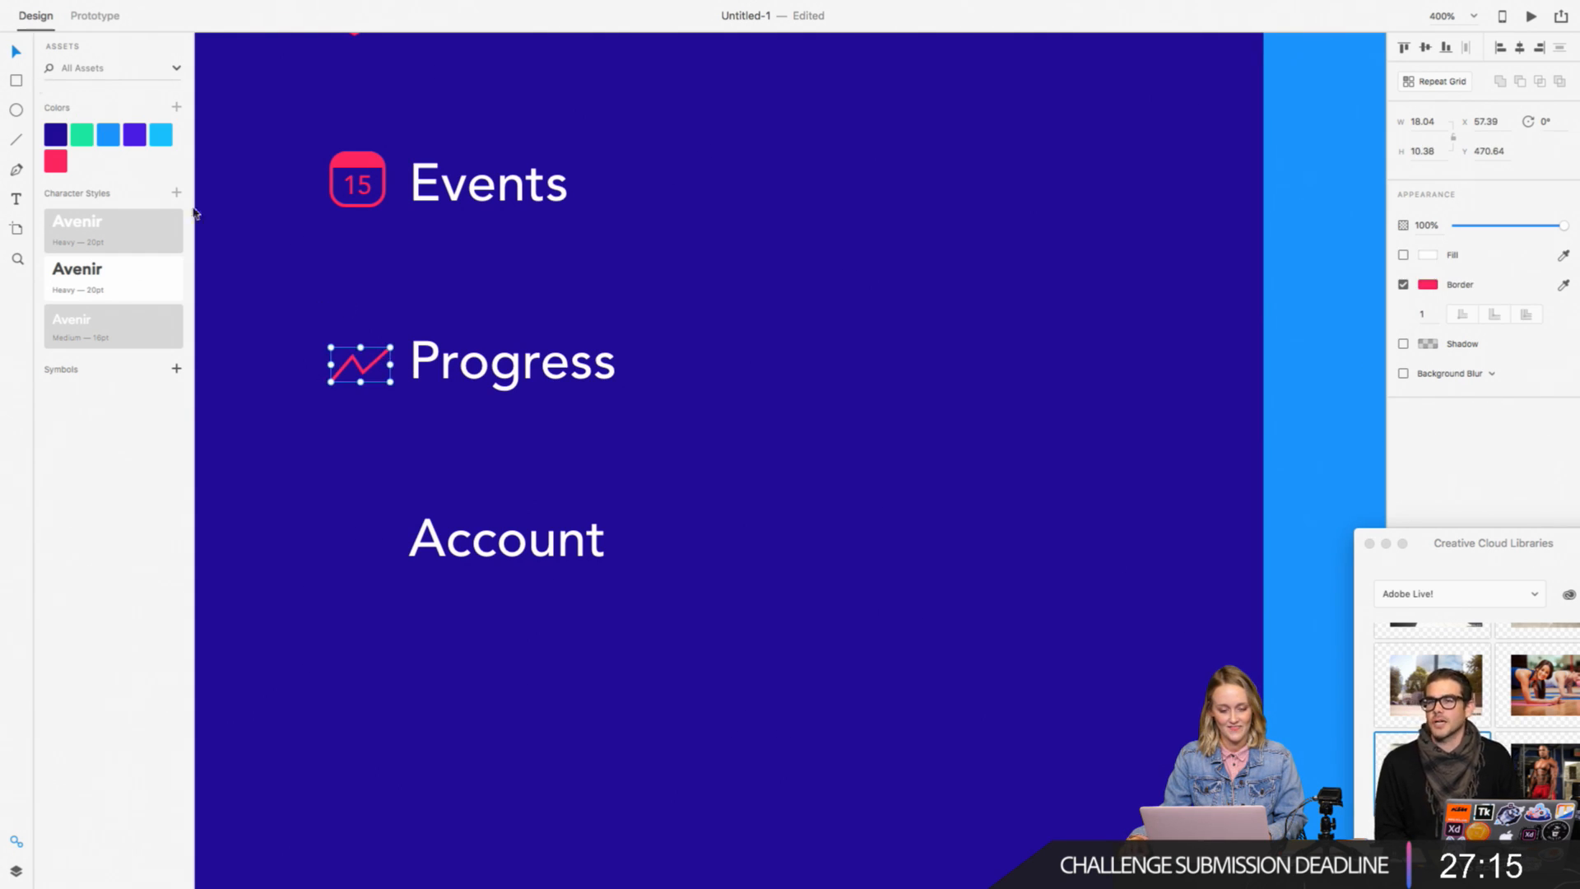
double_click(381, 359)
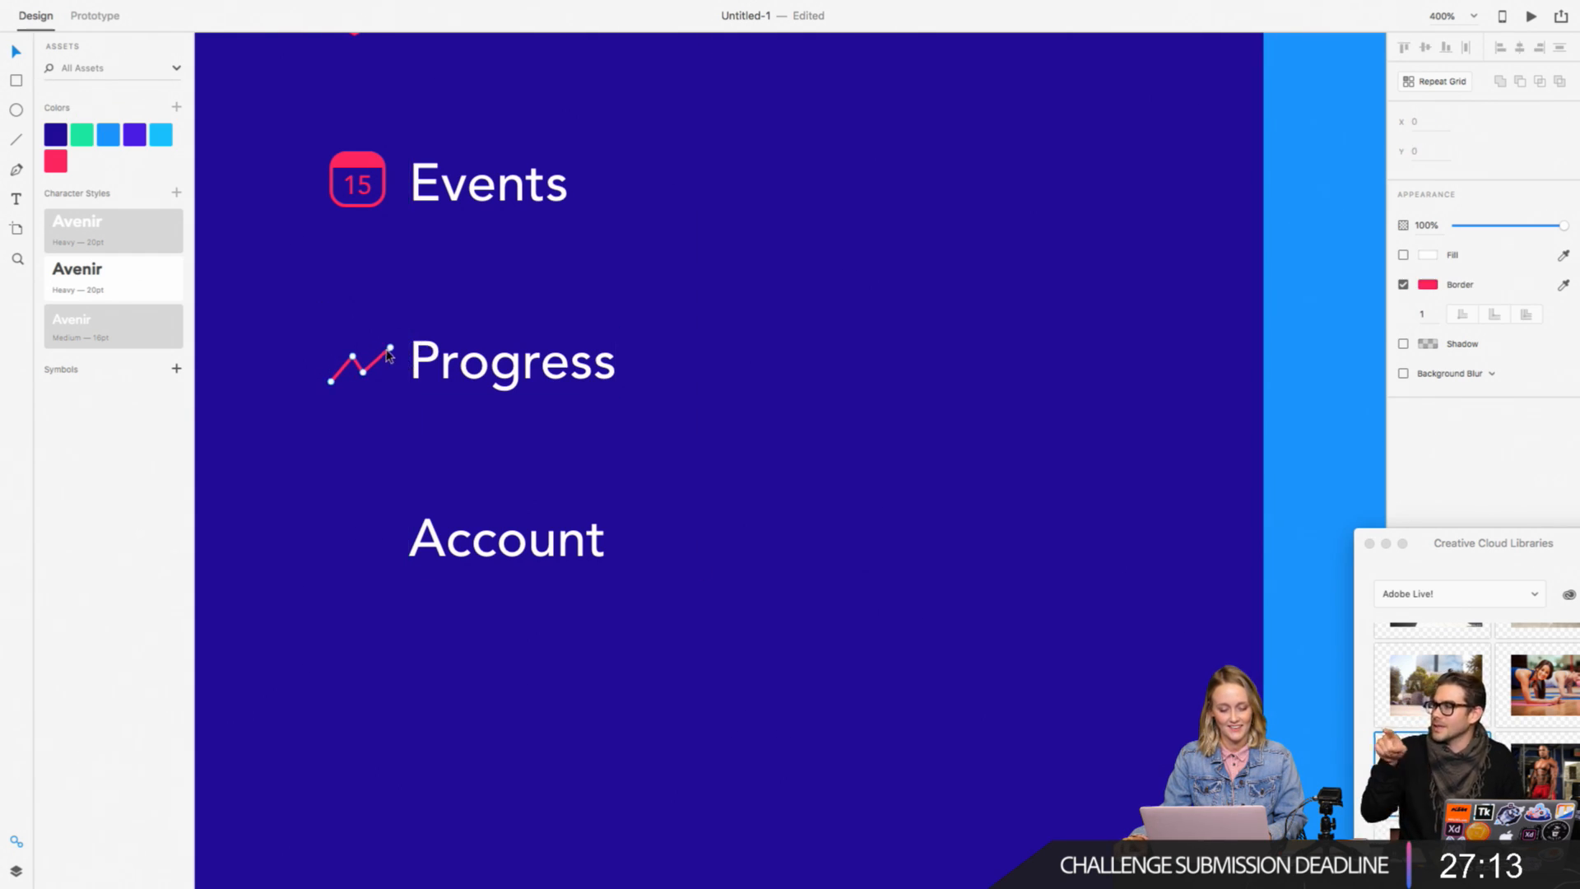
drag(390, 348, 386, 350)
key(Escape)
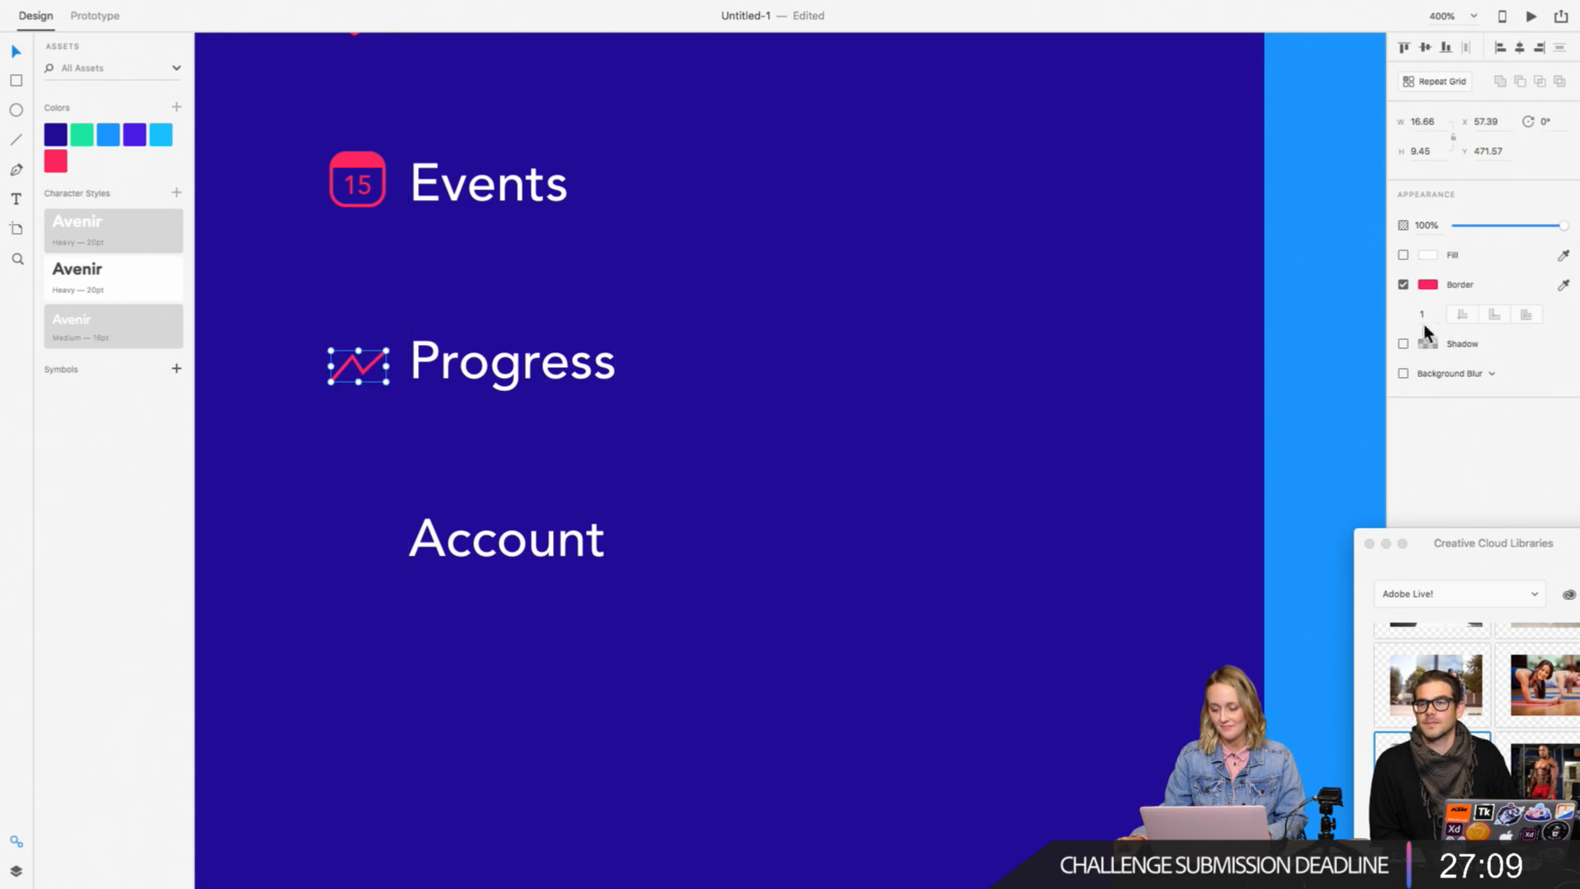
Step: Set the Progress zigzag icon's border width to 2
text(2)
key(Return)
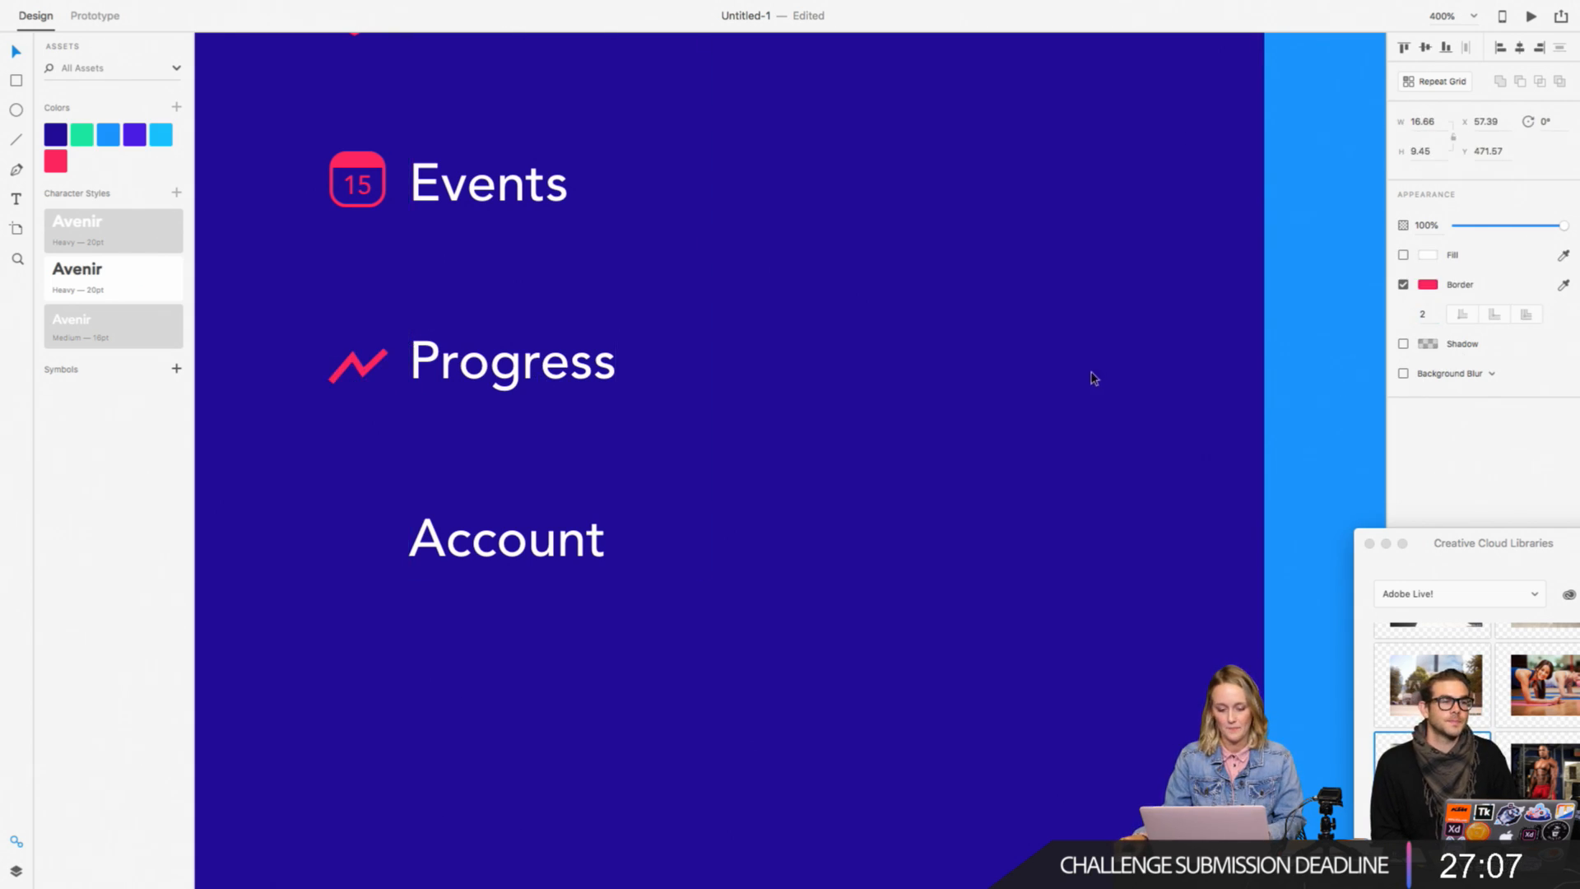
click(586, 454)
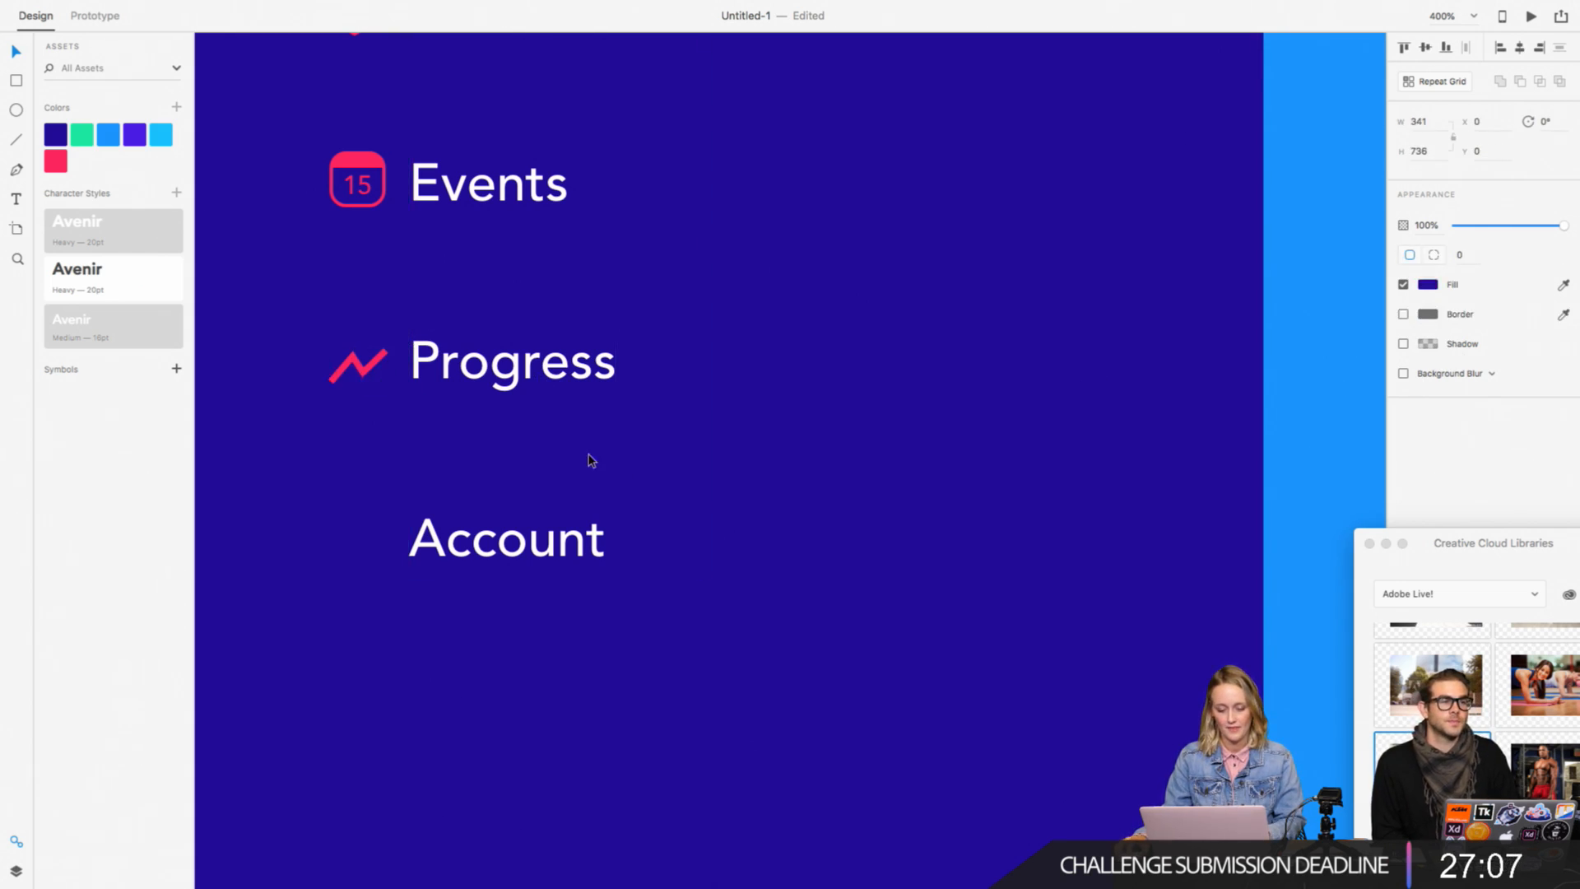
Step: Nudge the Progress zigzag icon up by 1 and narrow it to about 15.2 wide
click(367, 370)
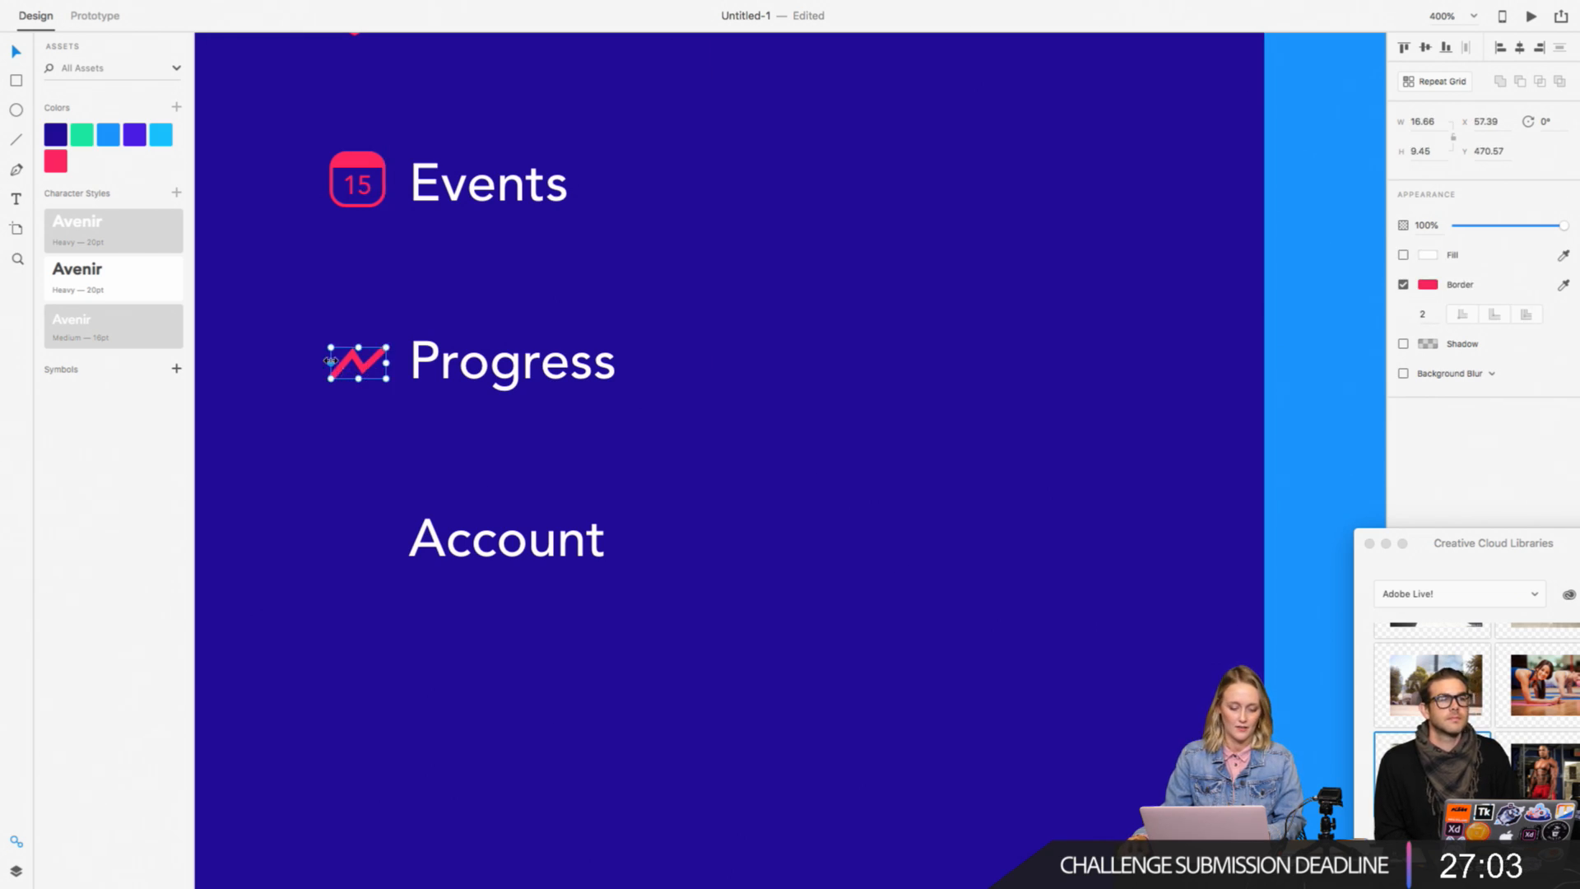
drag(330, 363, 335, 363)
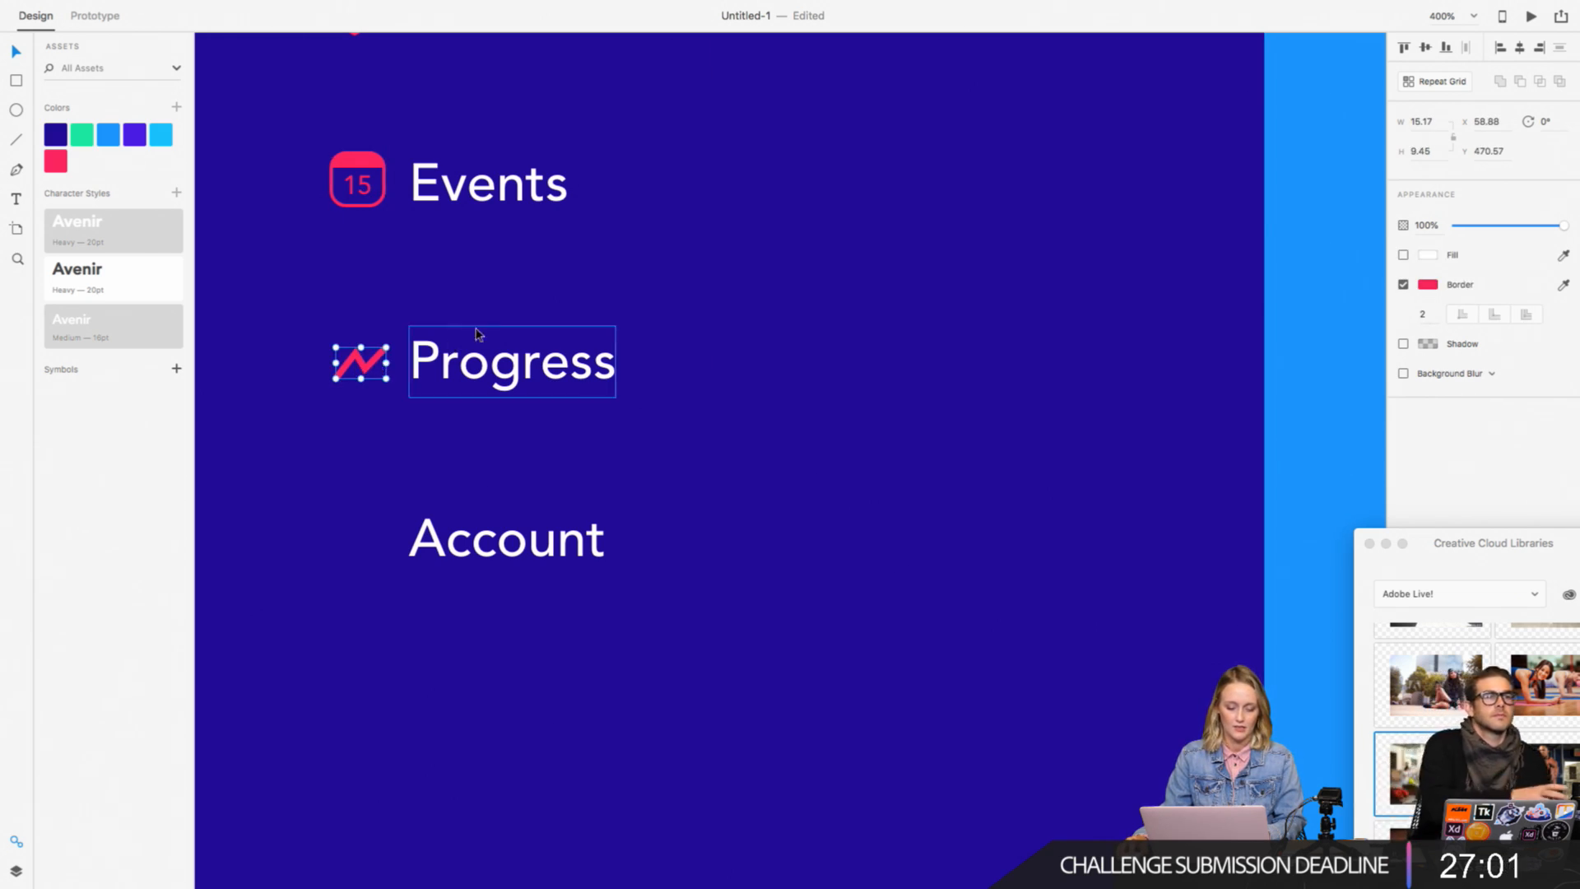
click(634, 342)
Step: Draw a small circle about 6 by 6 on the empty canvas beside the menu artboard
key(super+minus)
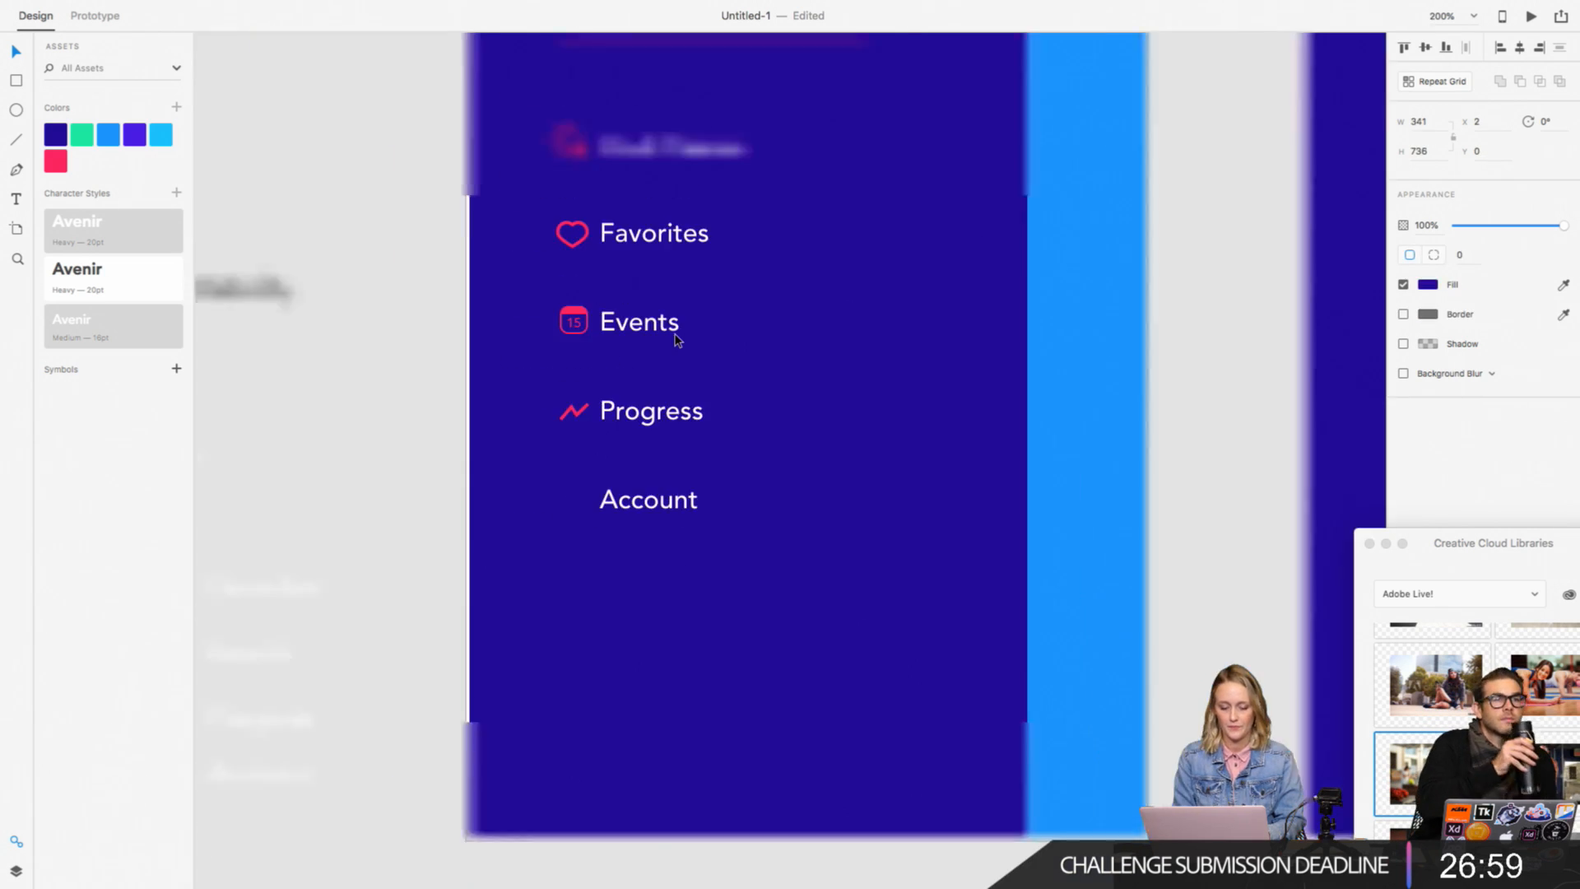
scroll(677, 340, right, 1)
scroll(677, 340, down, 1)
key(super+plus)
scroll(554, 335, left, 5)
scroll(554, 335, down, 2)
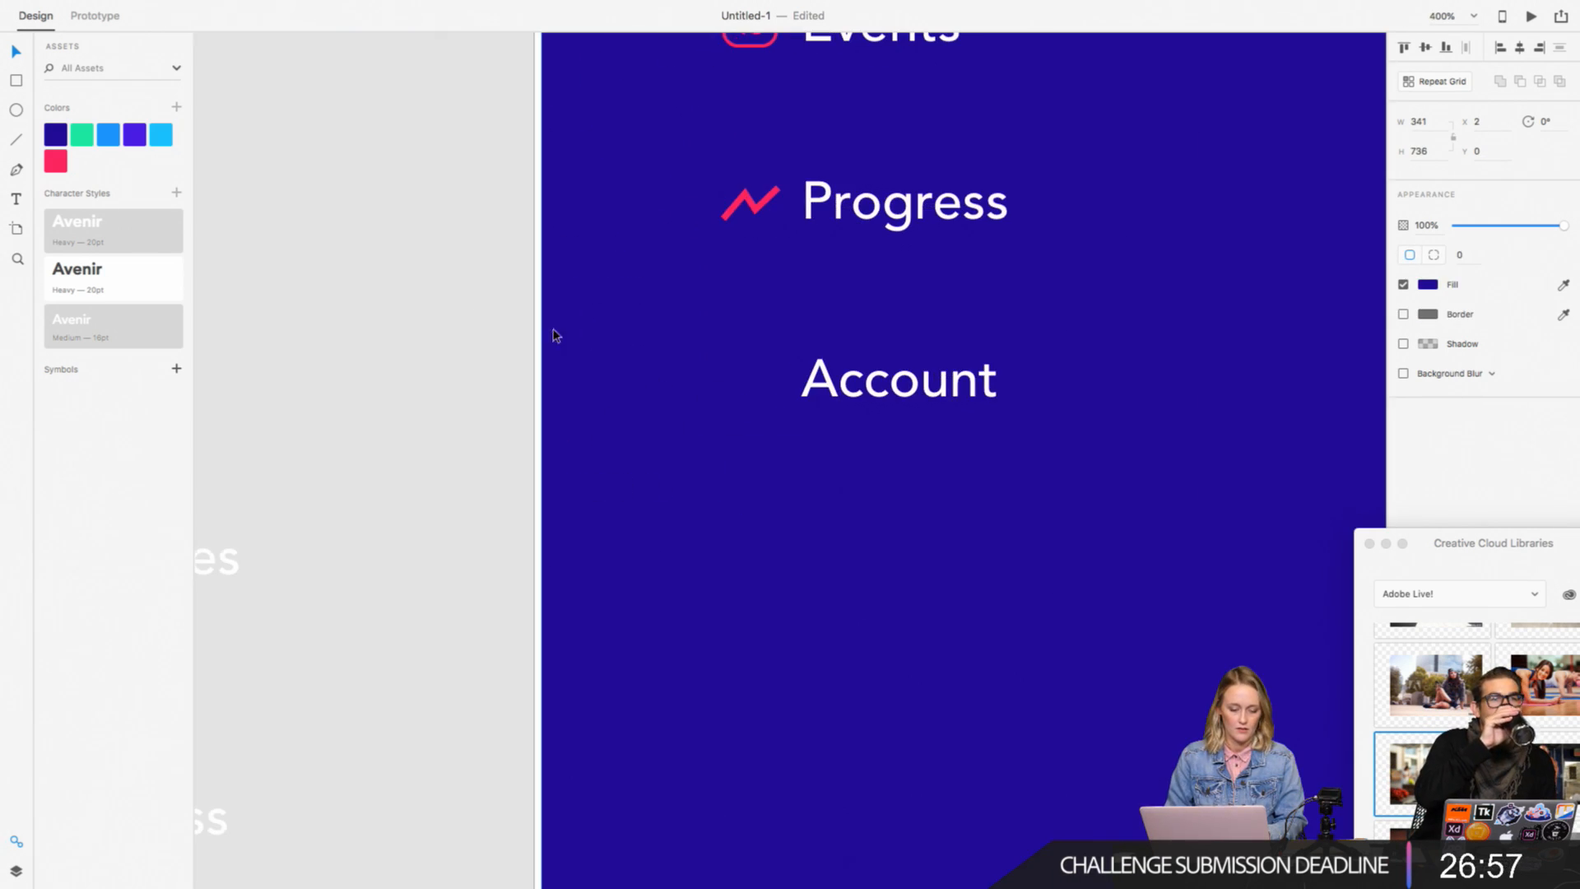
click(351, 283)
click(17, 109)
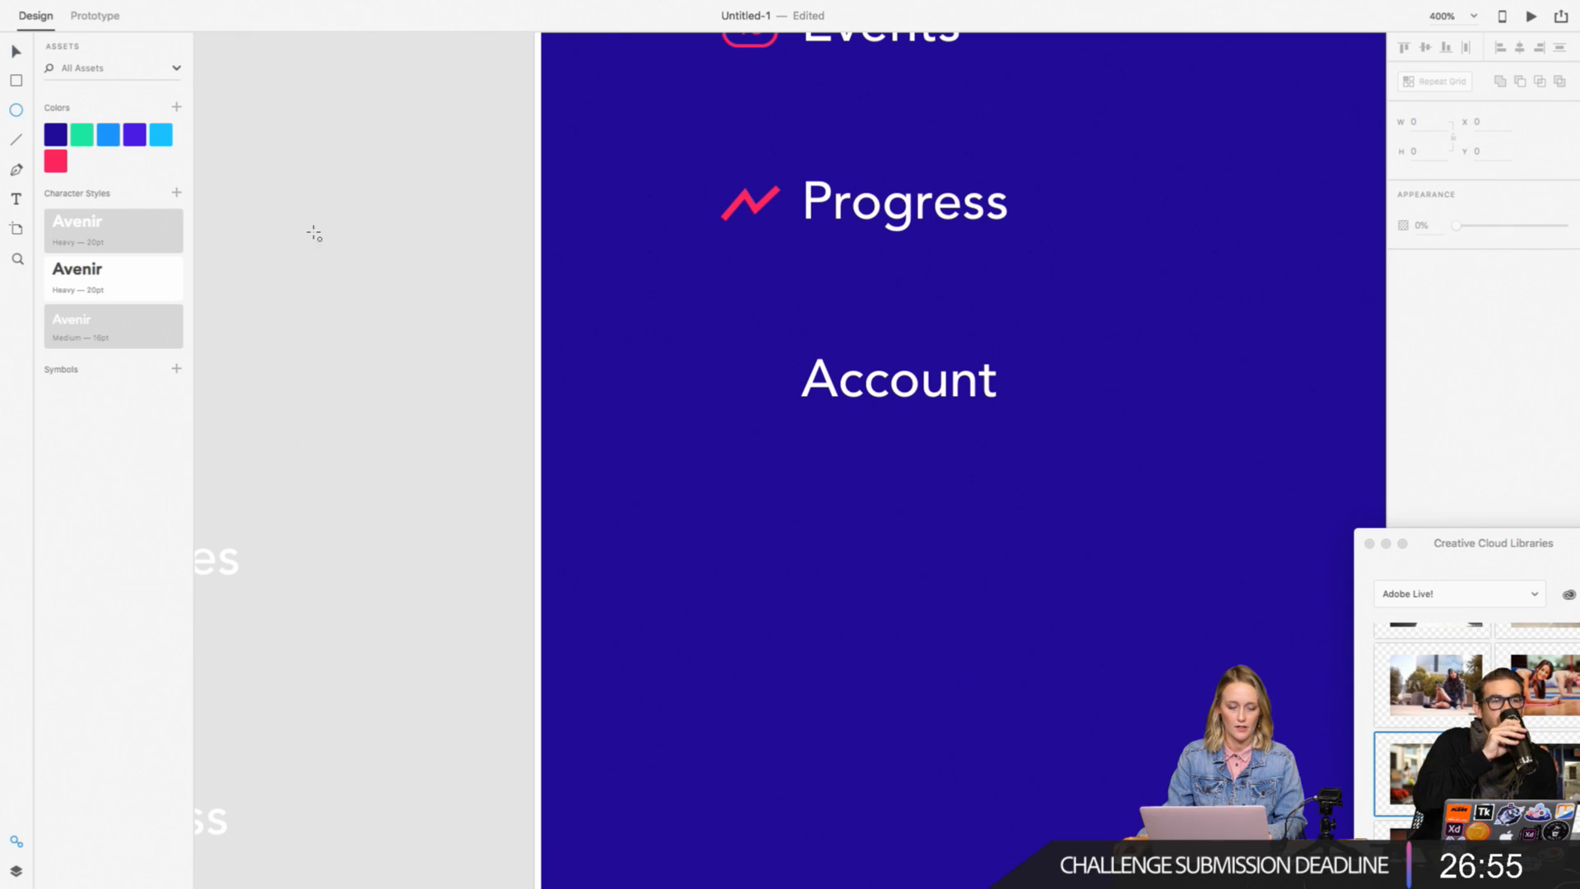
drag(326, 223, 346, 242)
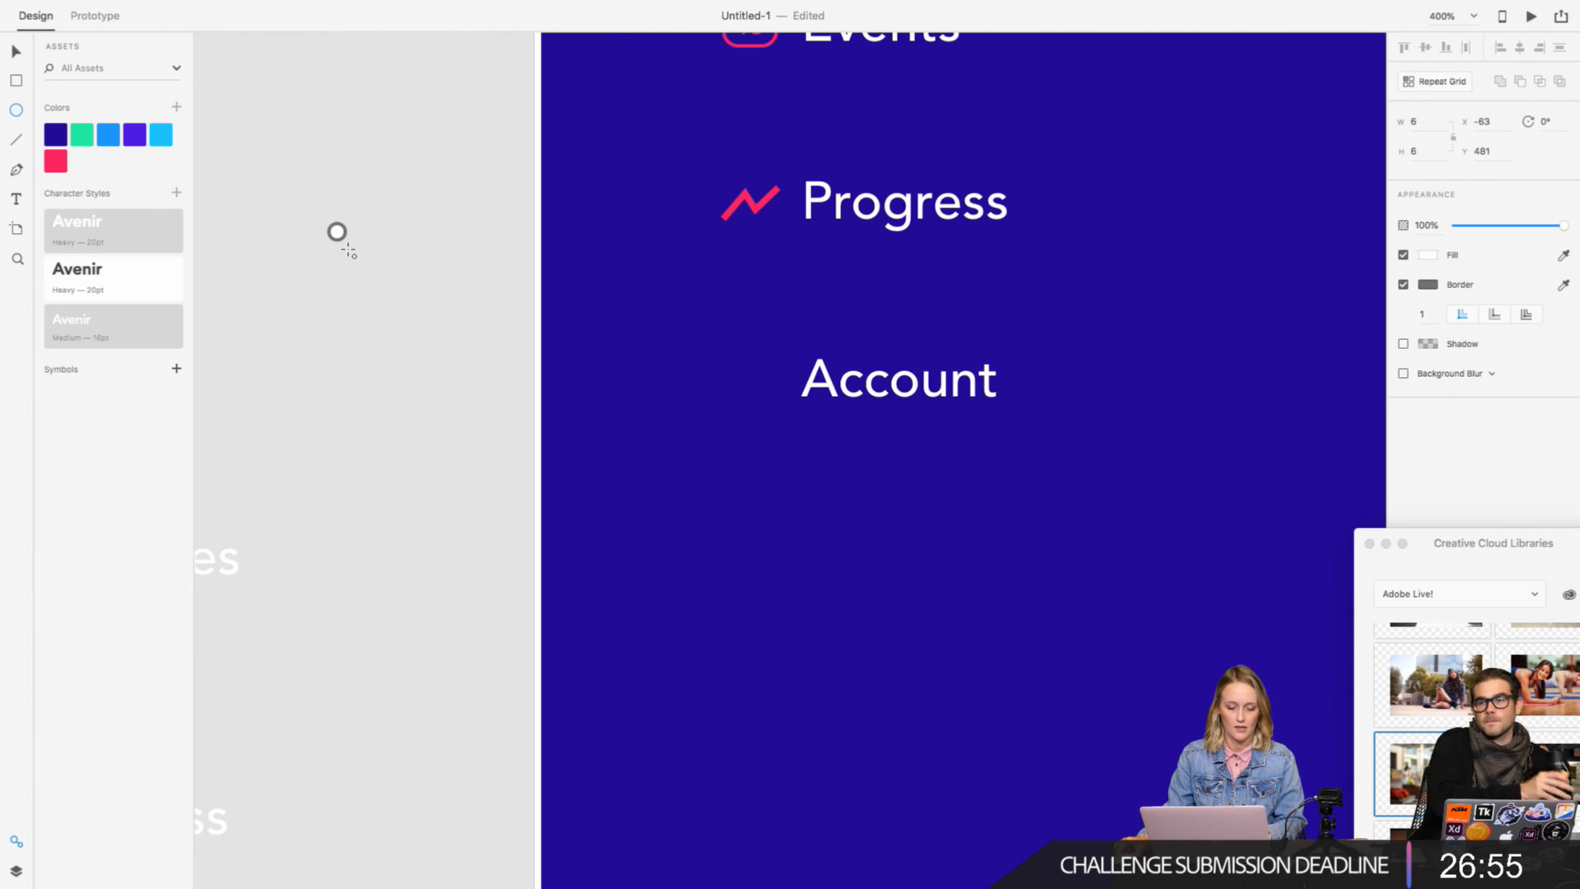
Step: Remove the small circle's border and fill it with the saved pink #FF2660
click(1427, 285)
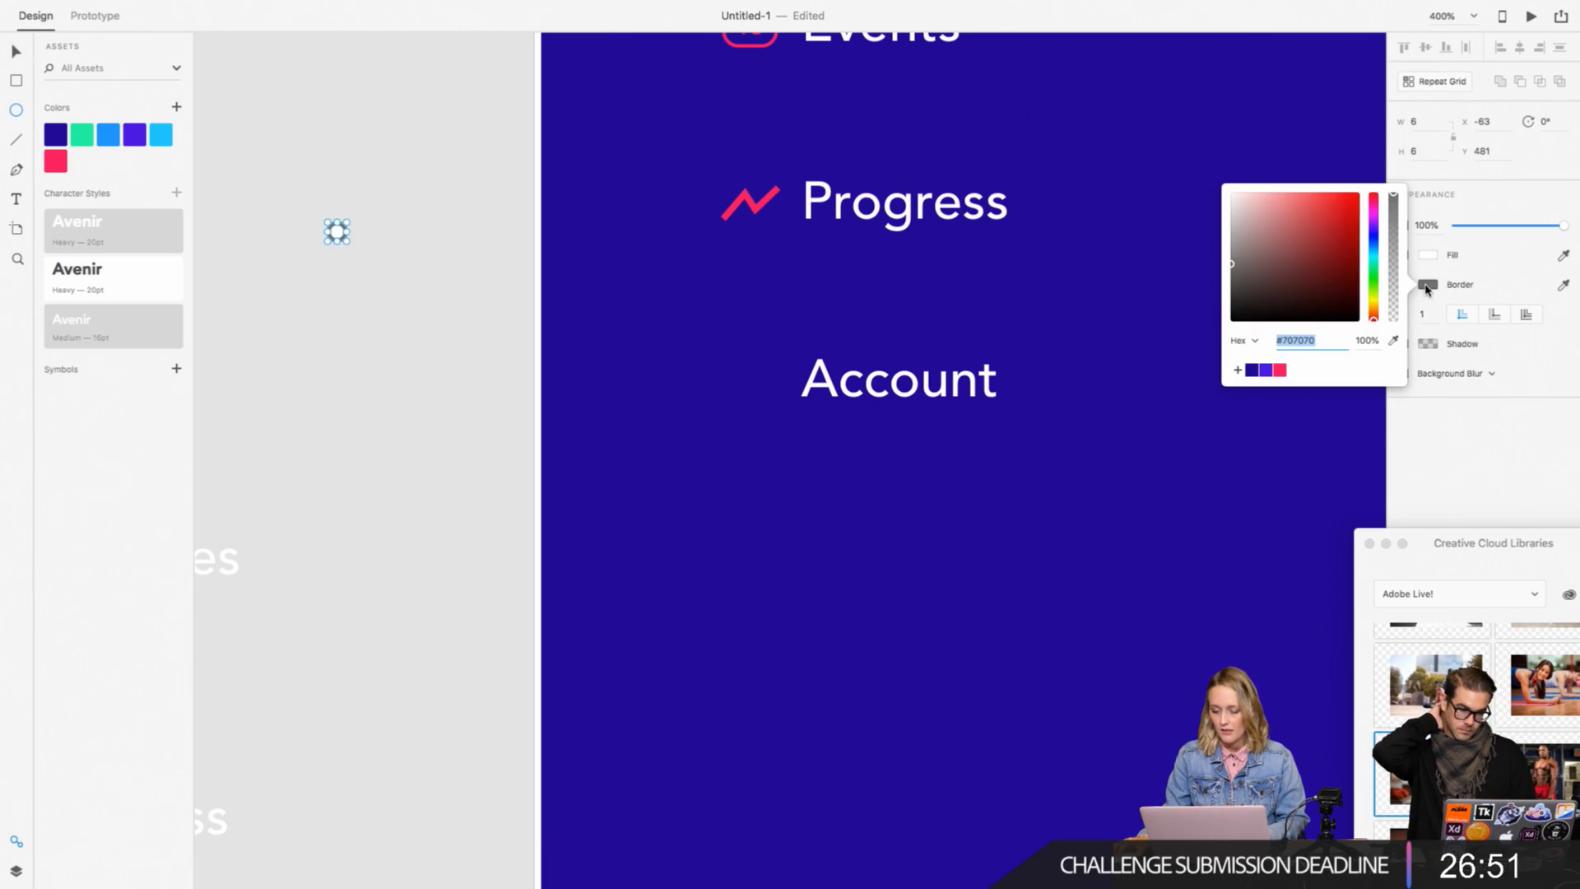
click(1280, 370)
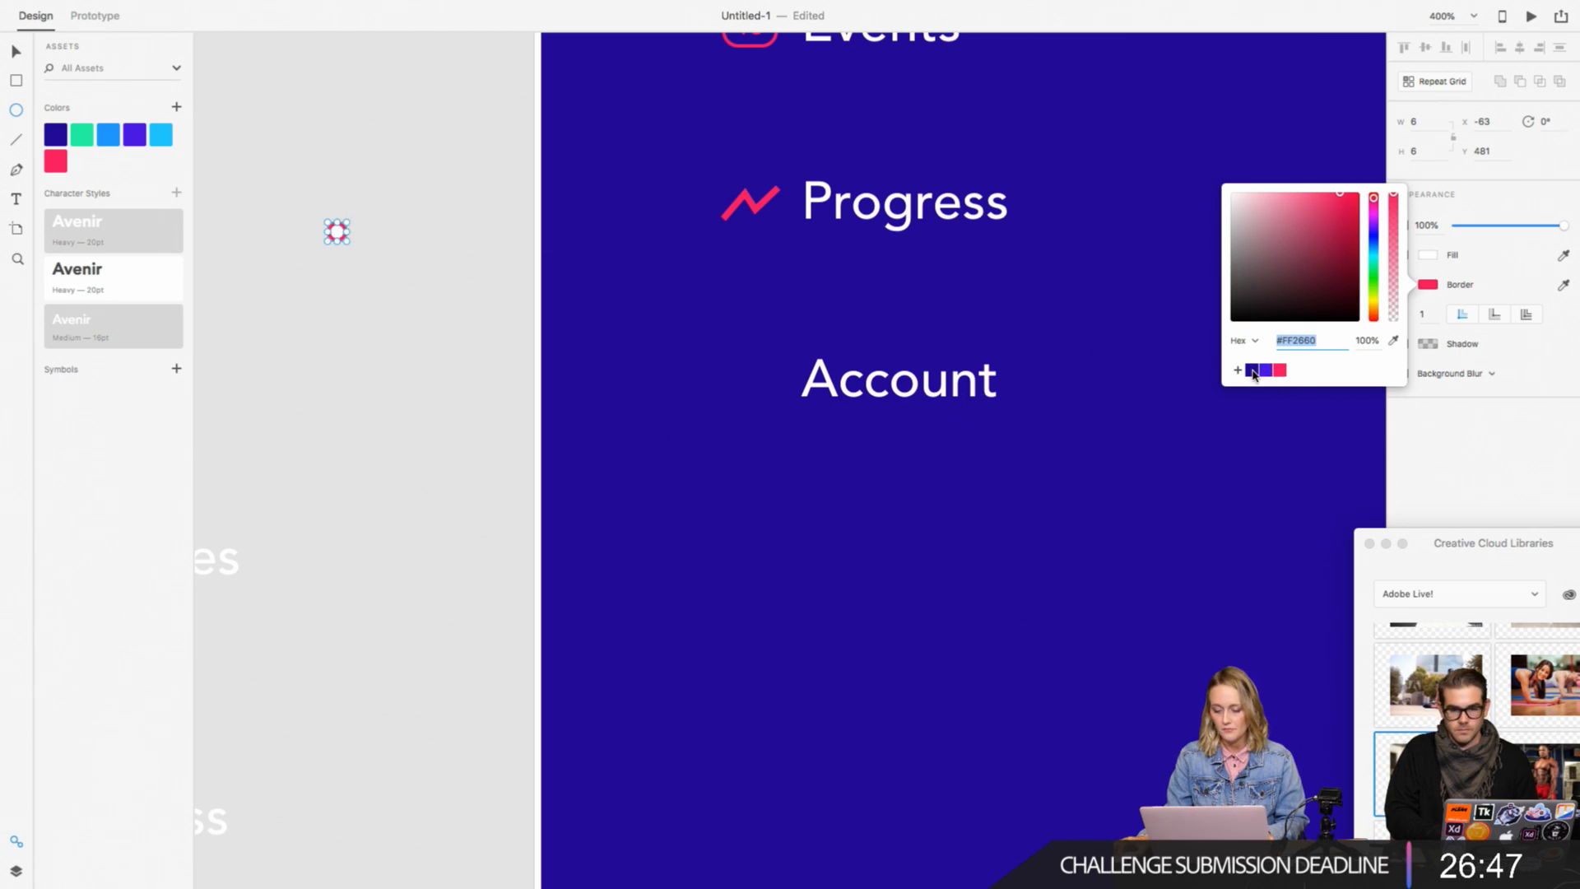
click(1482, 260)
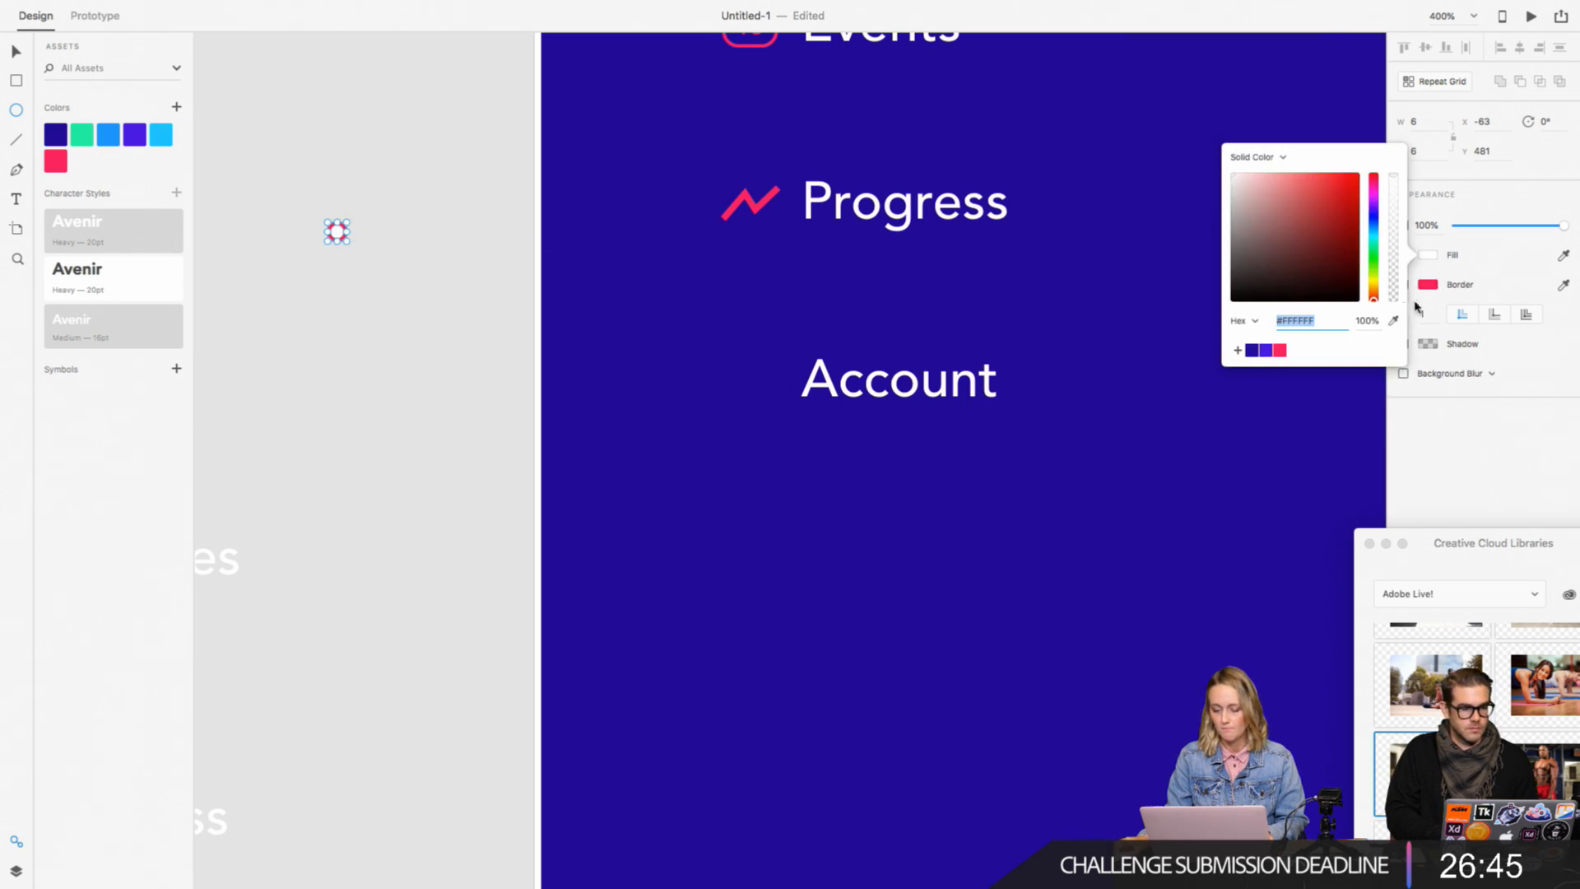
click(1475, 276)
click(1404, 285)
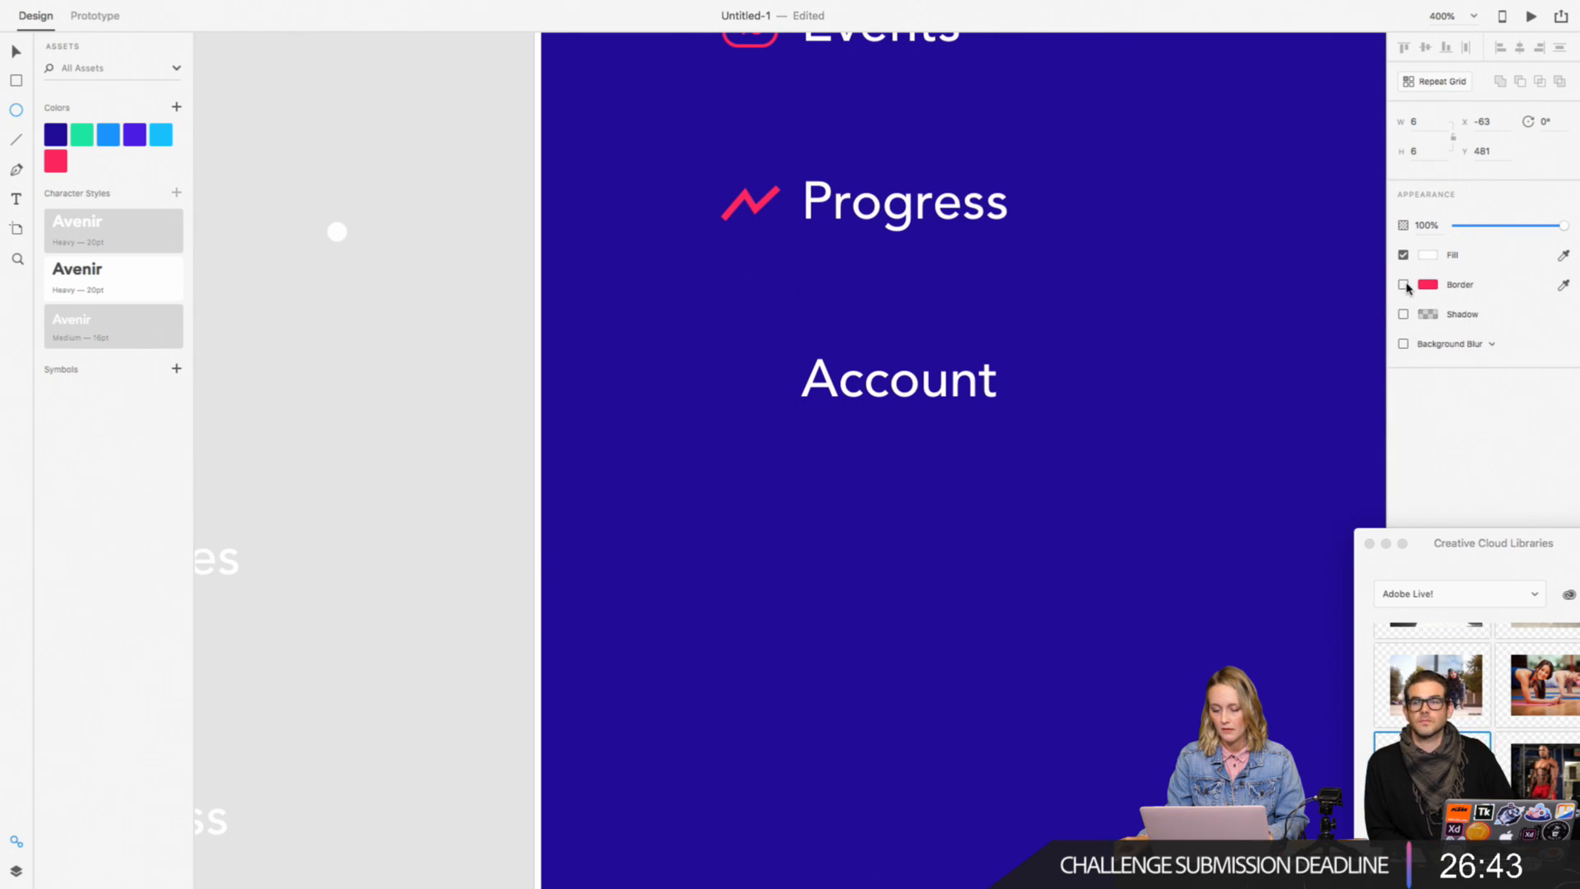
click(1427, 256)
click(1280, 350)
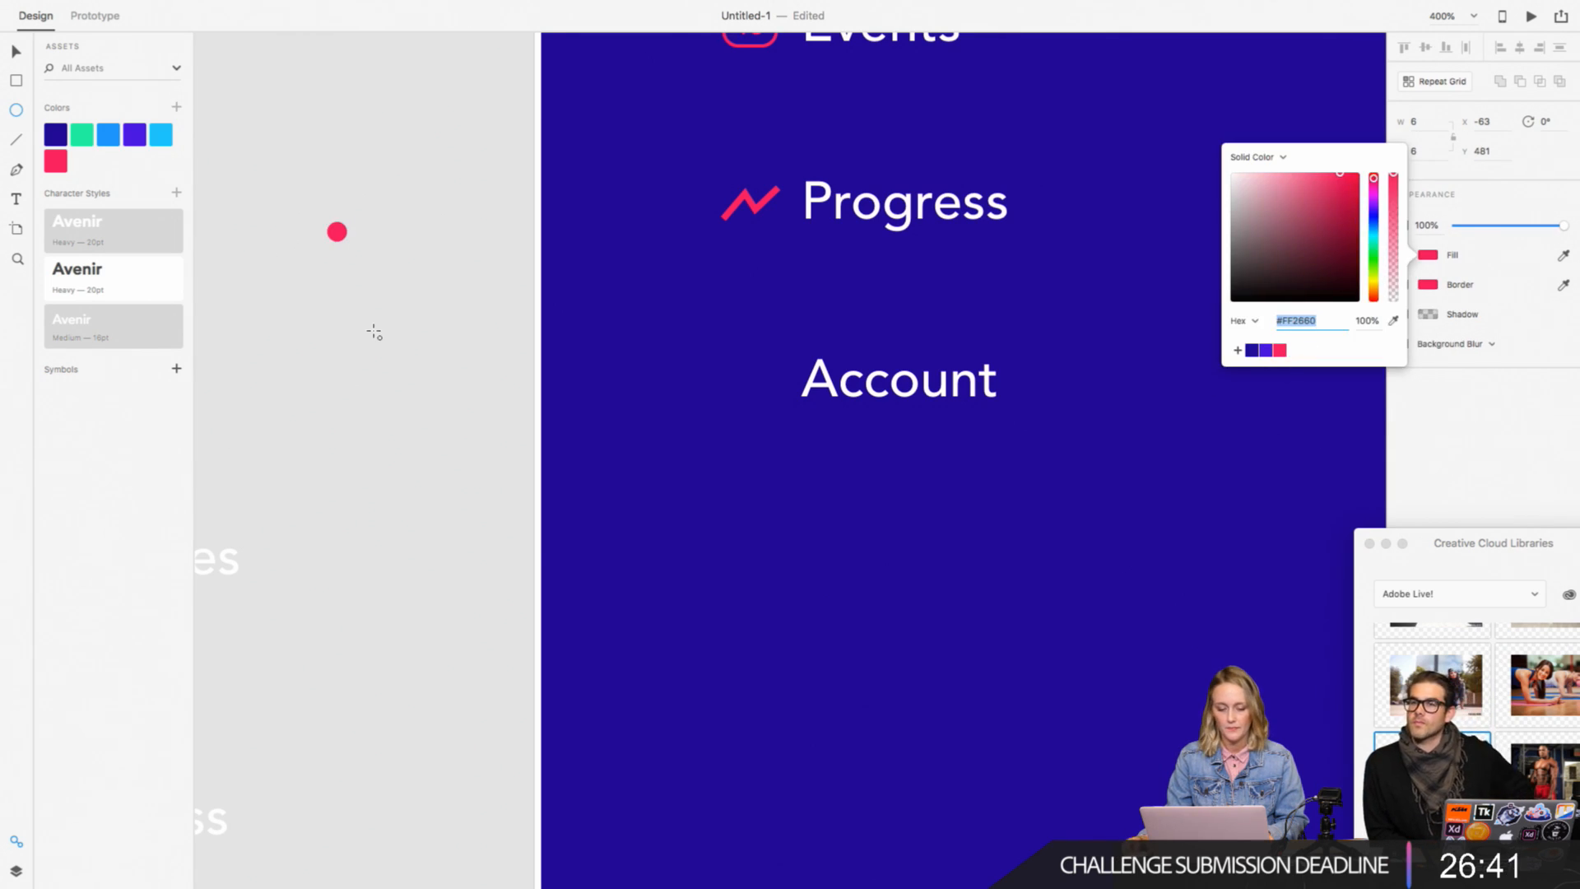
click(11, 56)
Step: Draw a borderless circle about 10 by 10 just below the small one and fill it with the saved pink
click(16, 110)
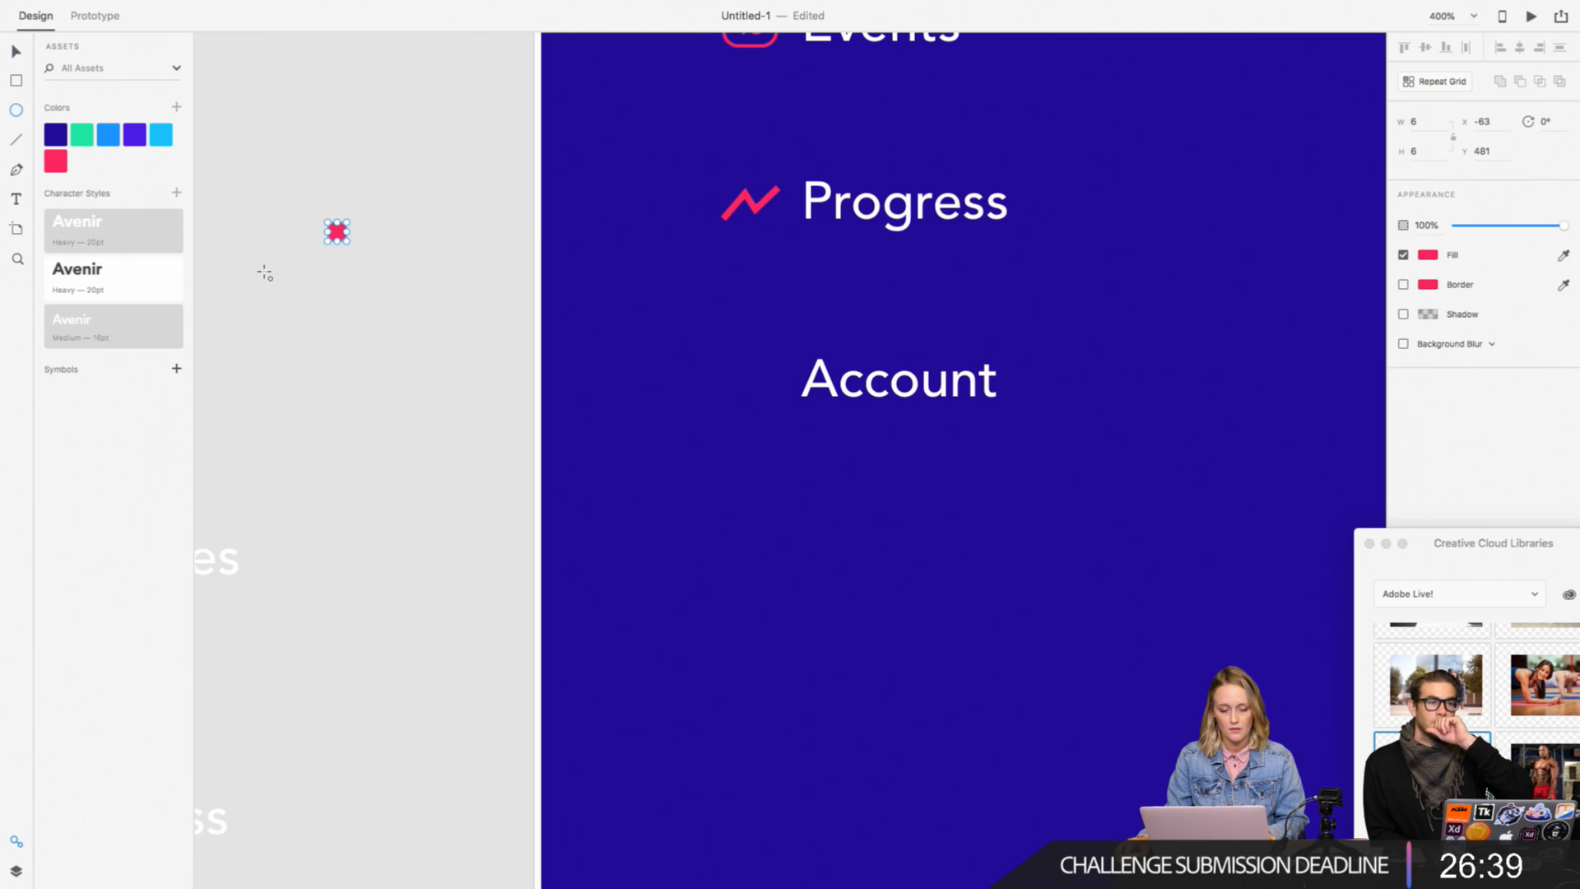
drag(328, 254, 357, 300)
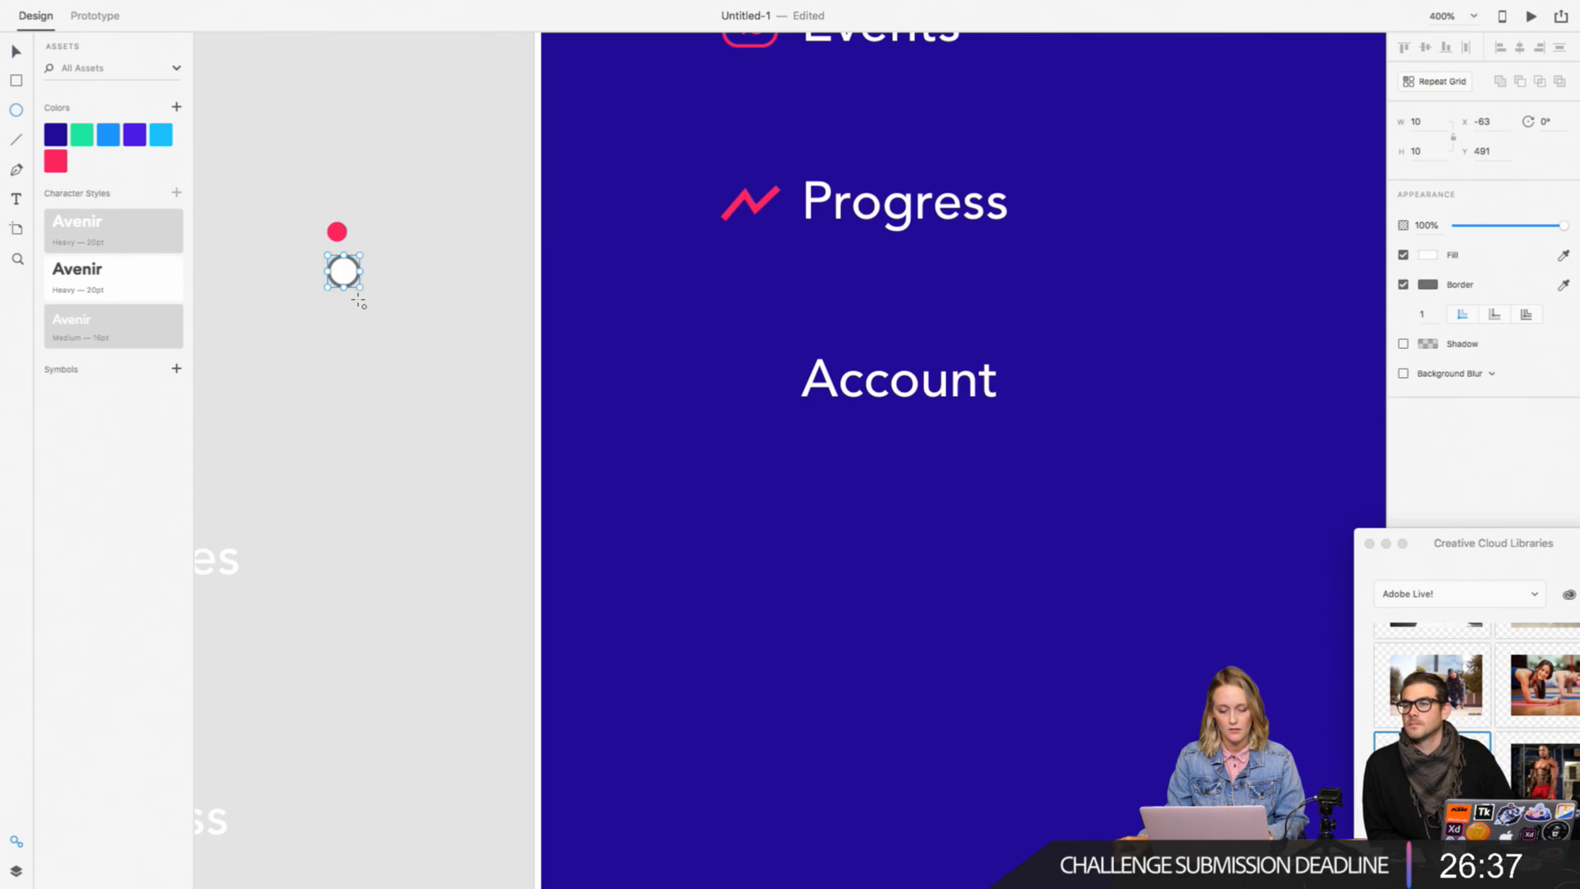
click(1403, 284)
click(1426, 258)
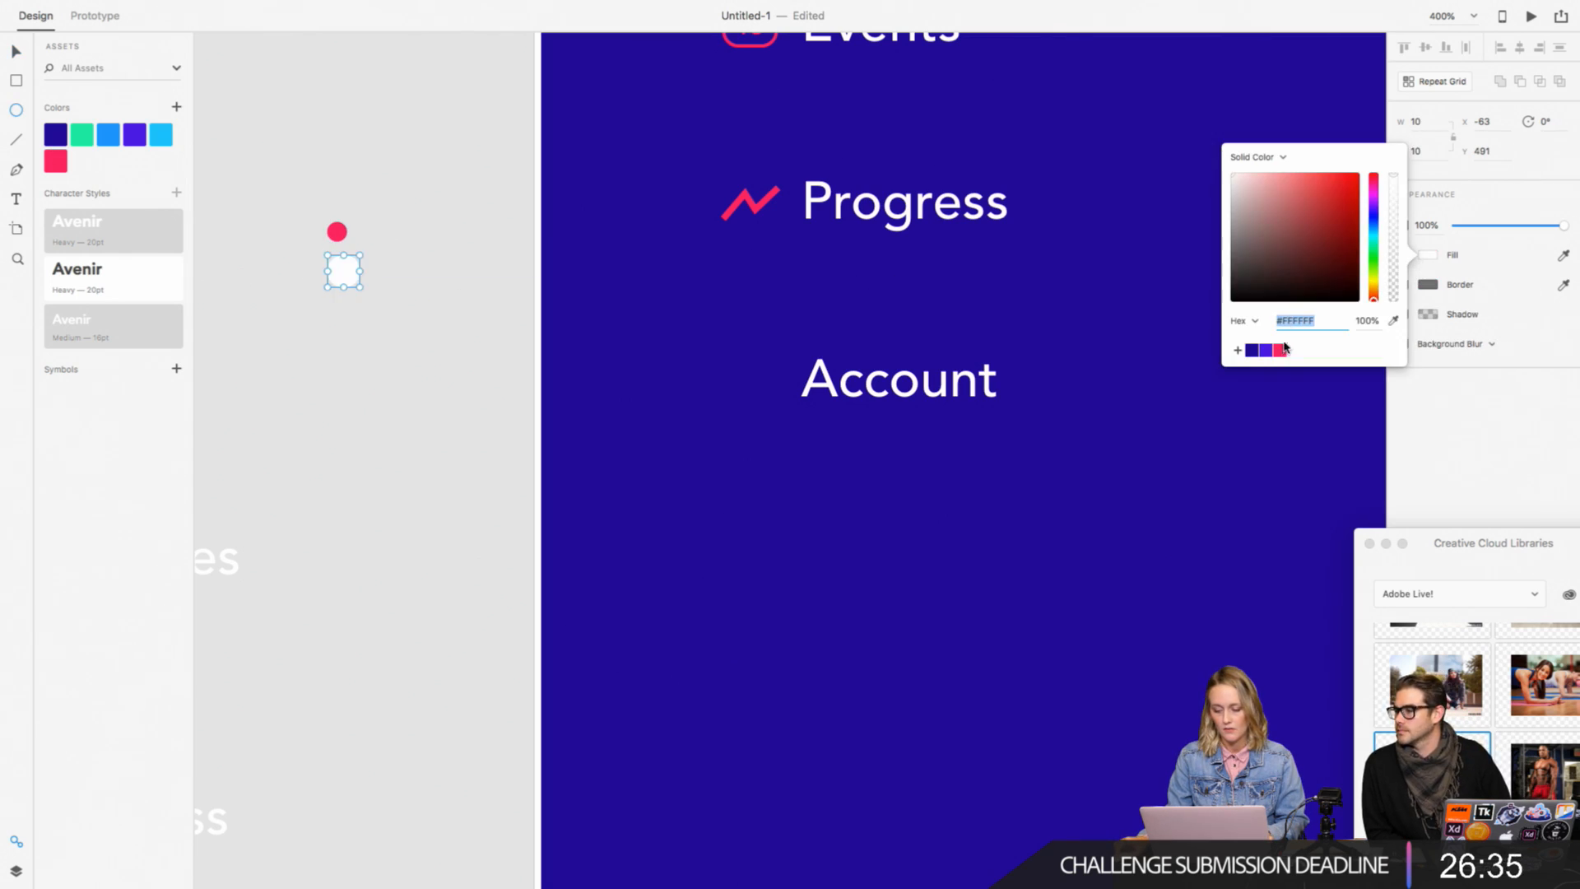
click(1280, 350)
click(11, 55)
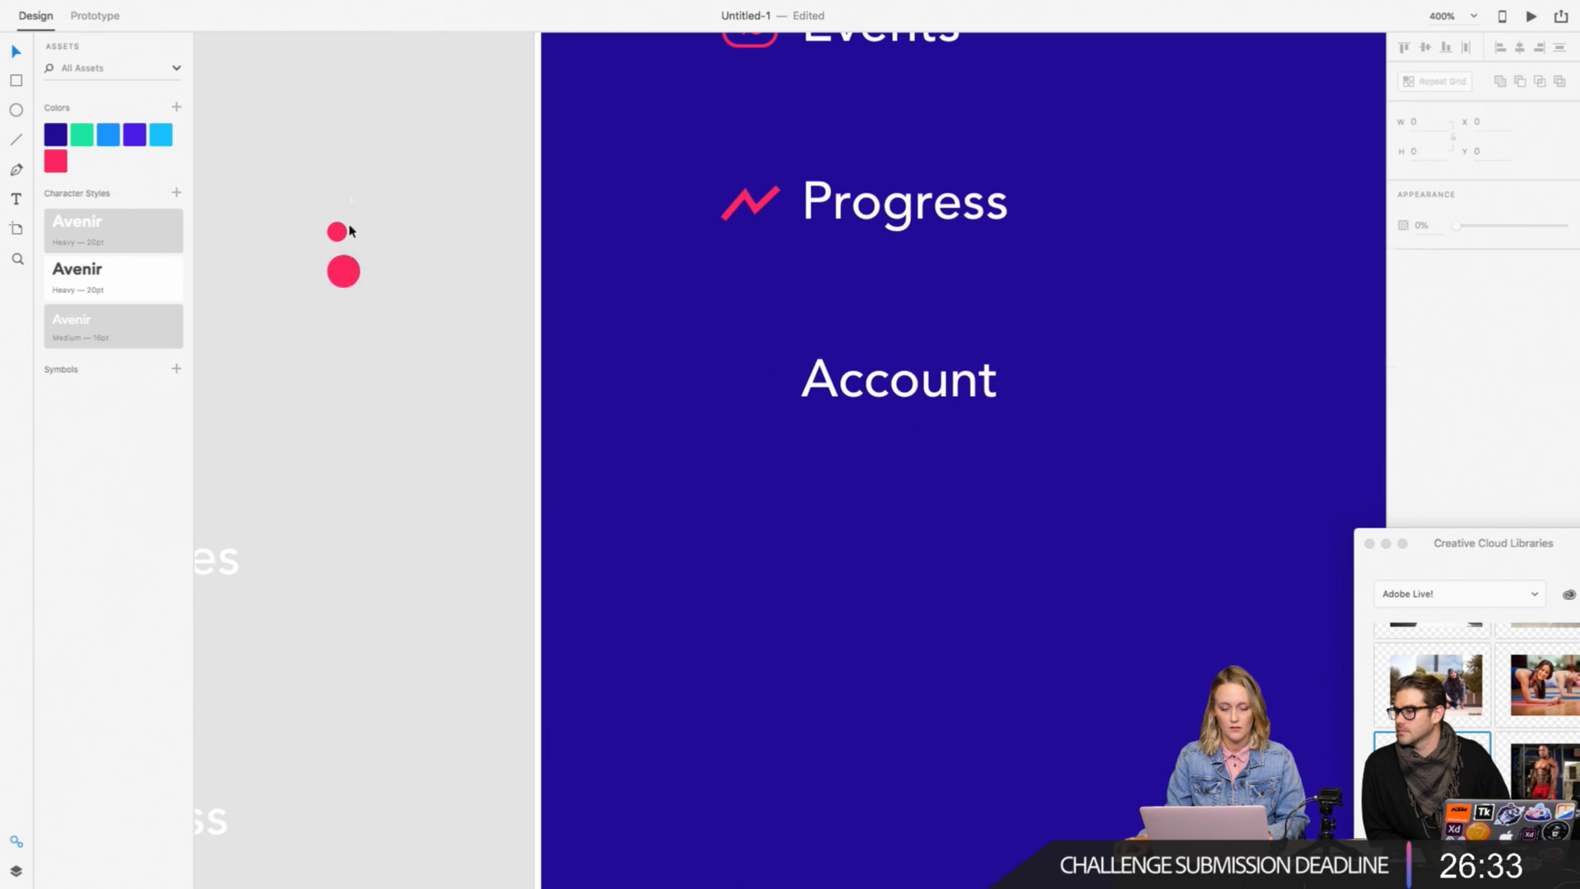
Step: Center the small circle horizontally over the larger one and move the larger circle up close beneath it
shift+click(338, 231)
click(1520, 47)
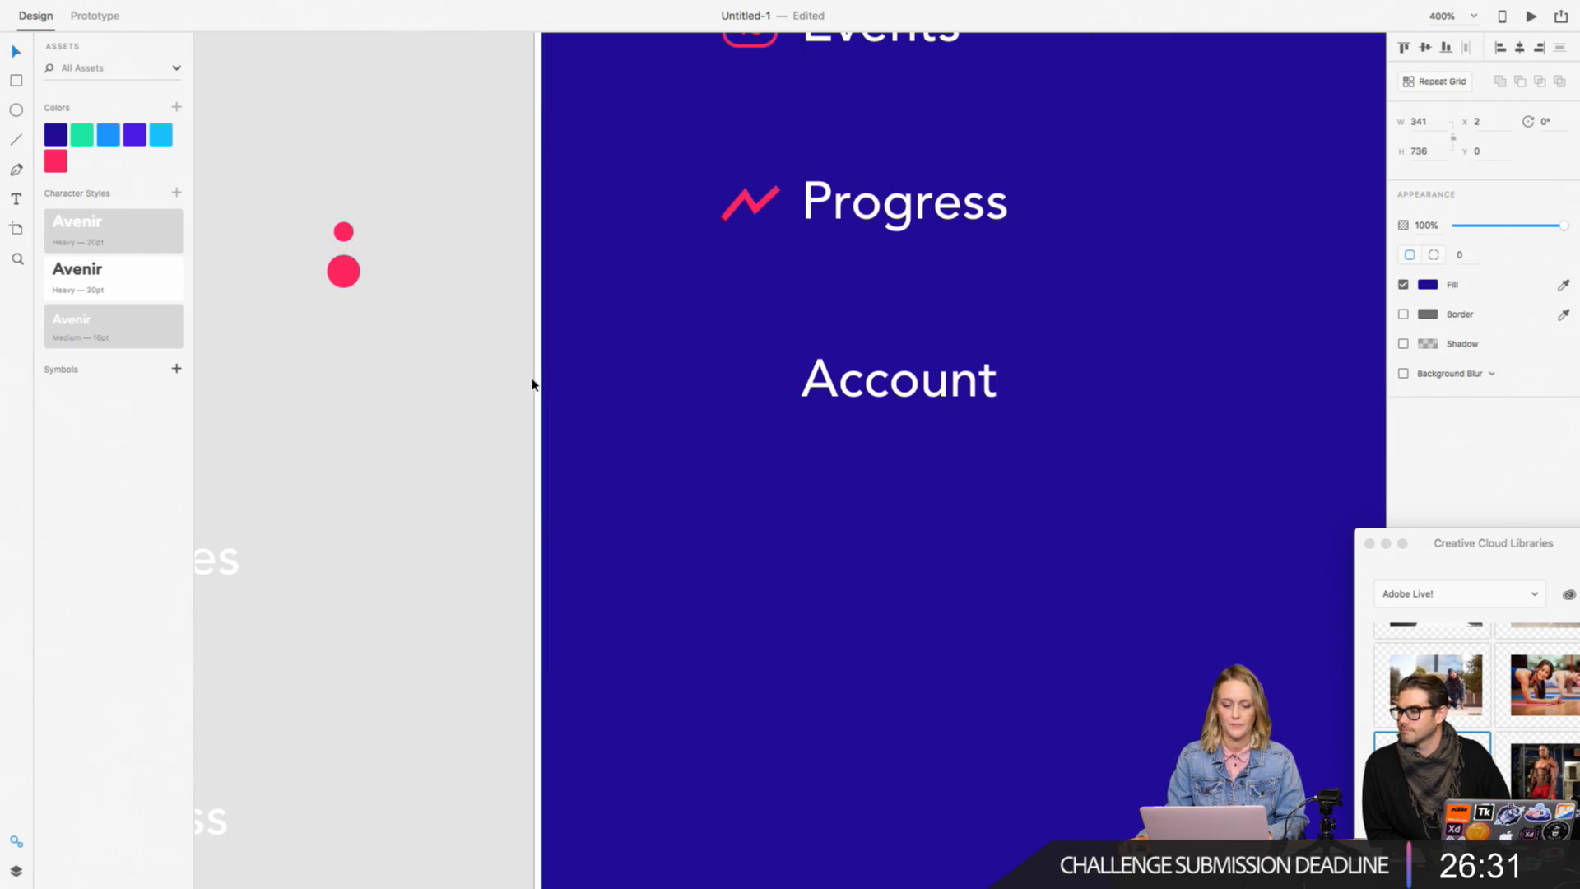
drag(356, 281, 355, 271)
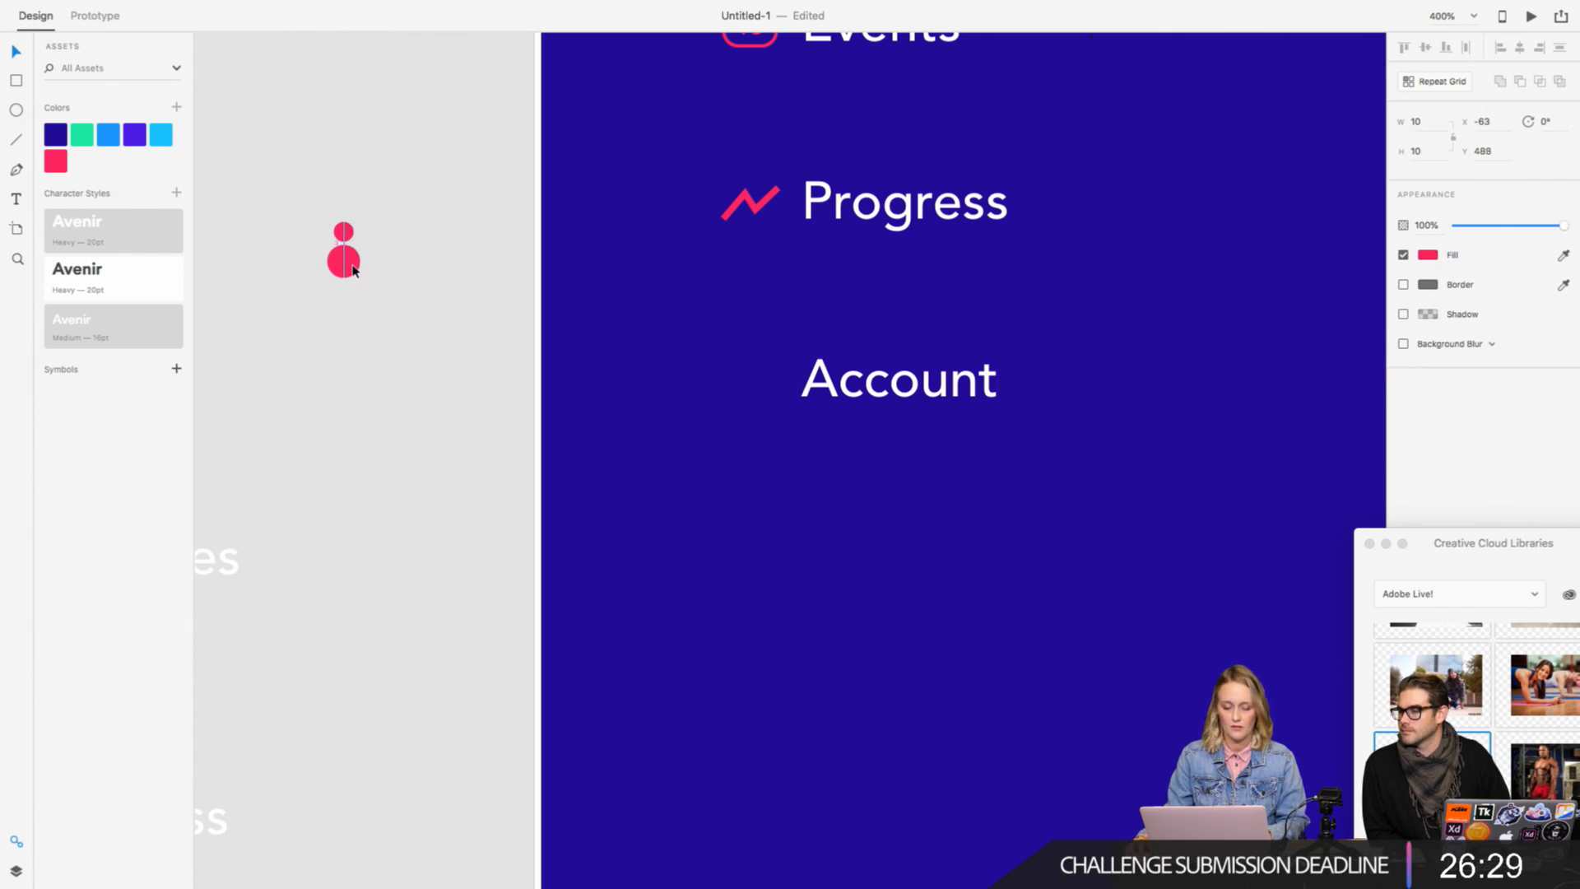
click(401, 253)
Step: Nudge the dark blue menu background rectangle back flush with the artboard's edge
key(super+plus)
scroll(401, 253, left, 4)
scroll(402, 252, up, 1)
scroll(402, 253, left, 2)
scroll(402, 252, up, 1)
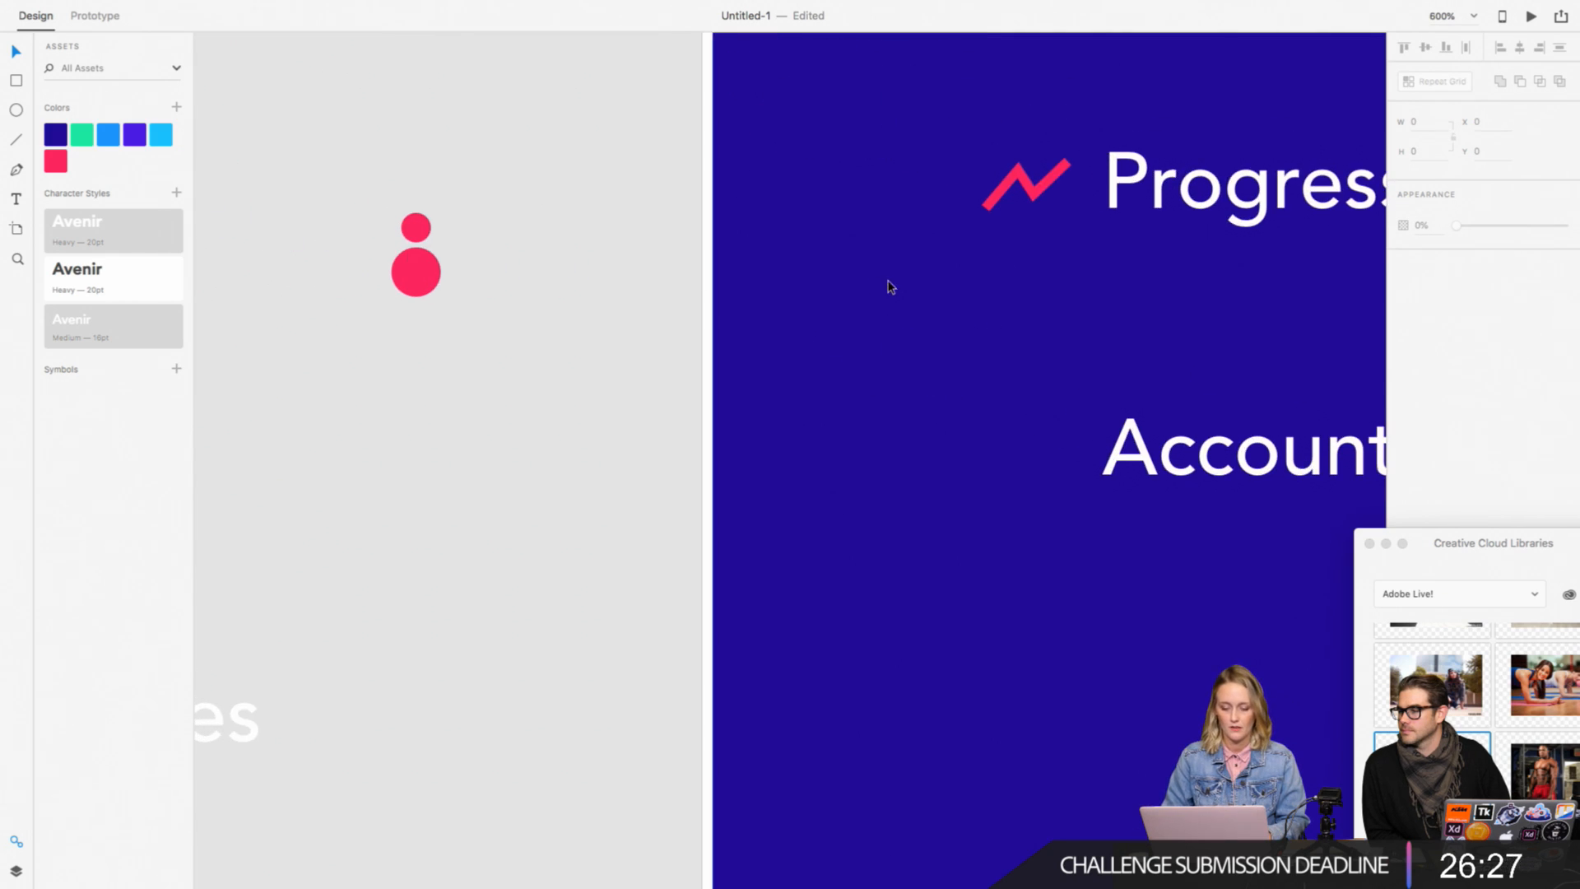
click(888, 285)
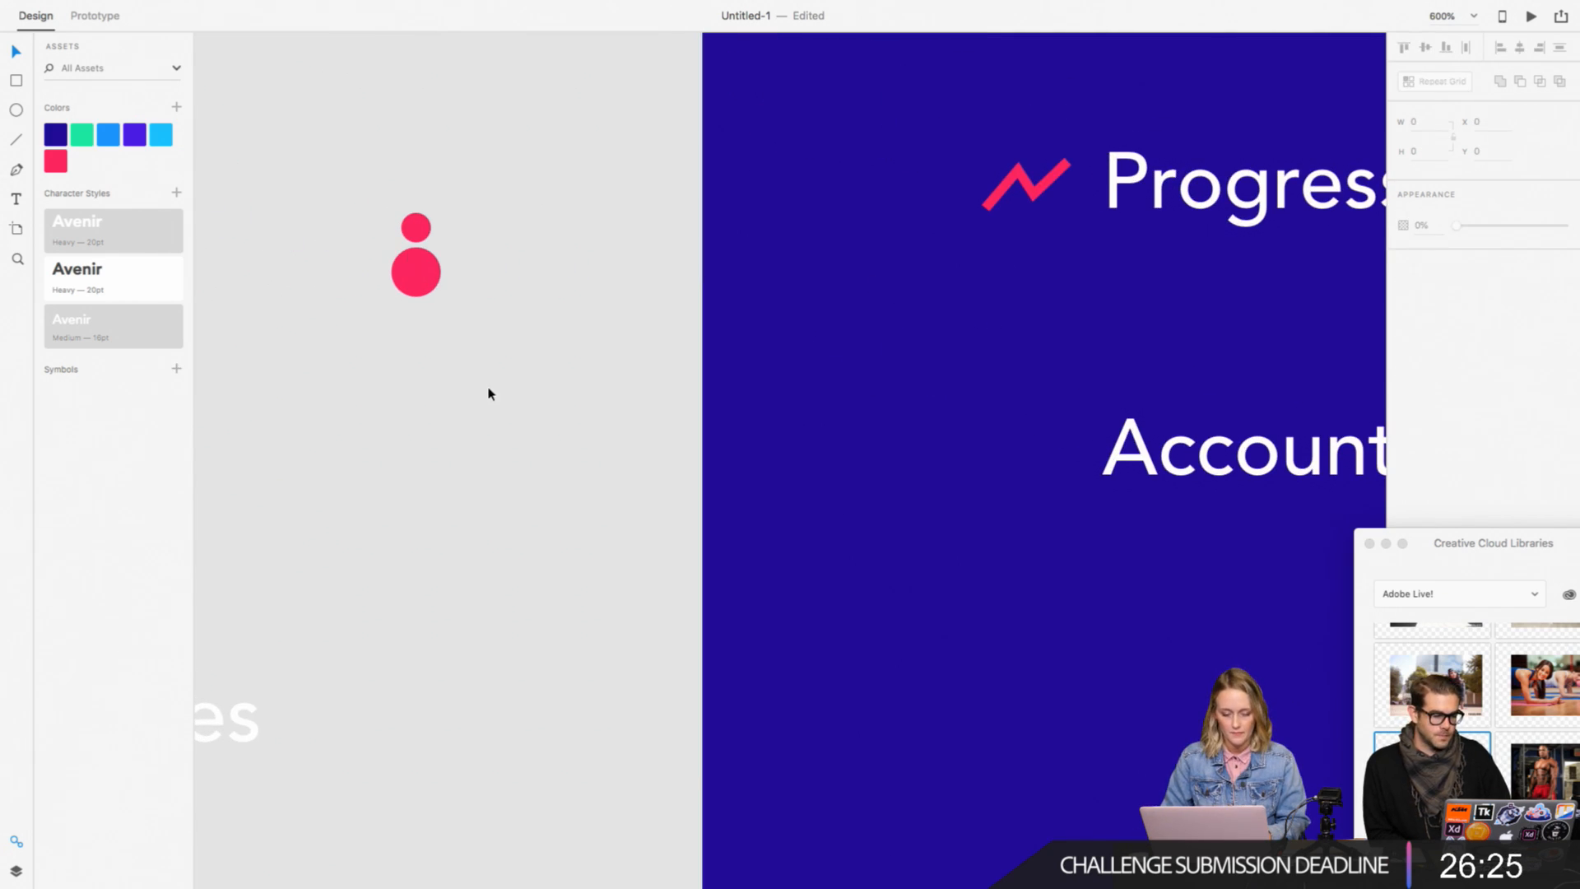
Step: Remove the lowest anchor point of the larger pink circle to flatten it into the person icon's shoulders
drag(489, 392, 380, 209)
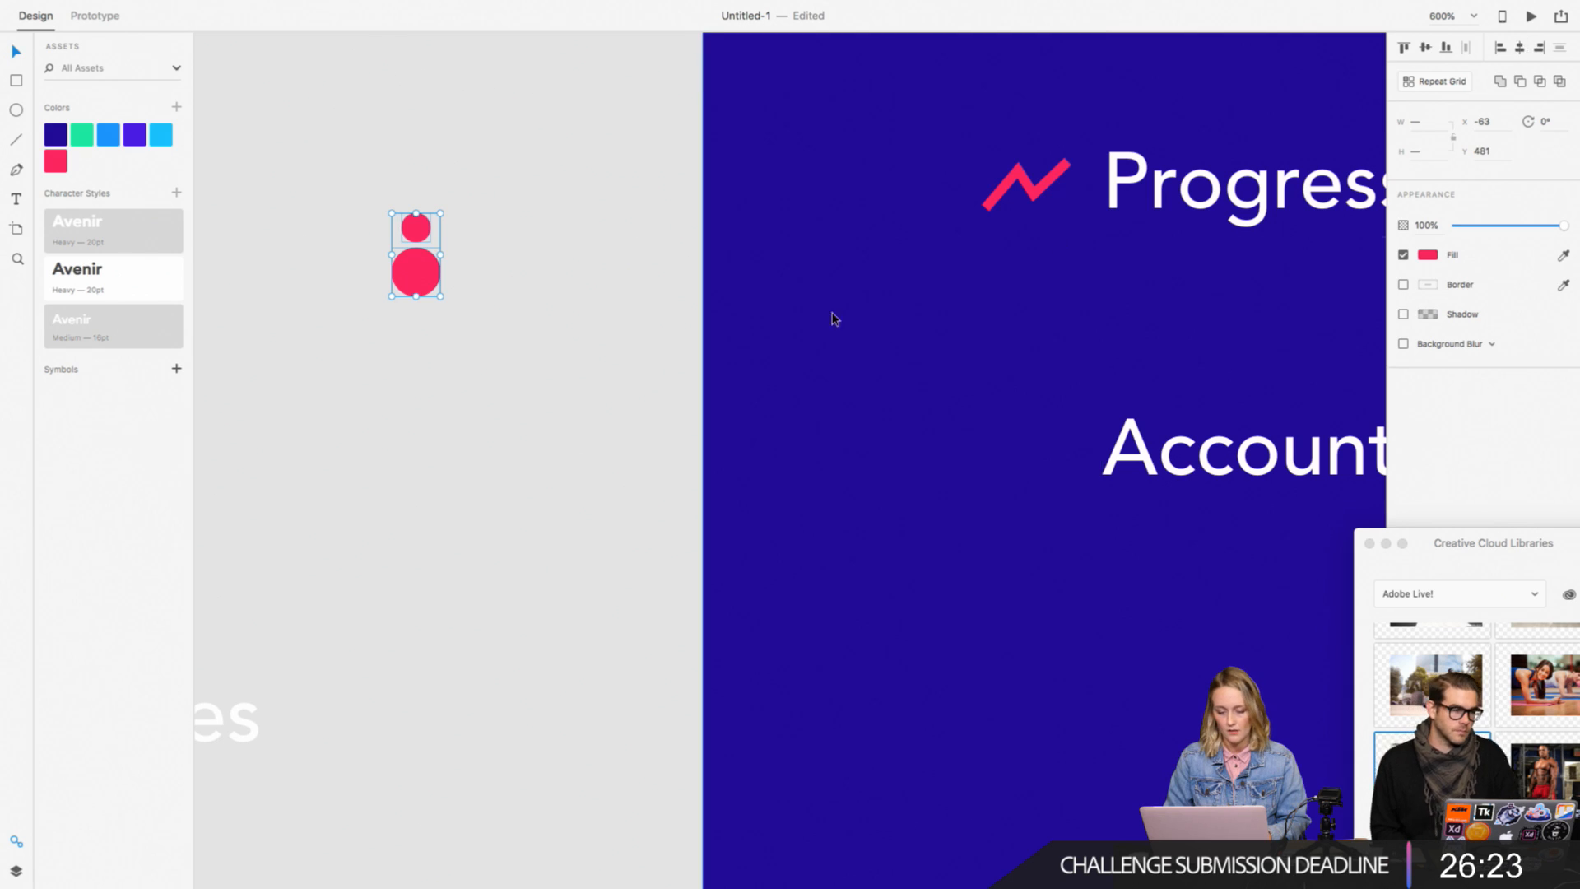
click(470, 321)
click(416, 272)
double_click(420, 283)
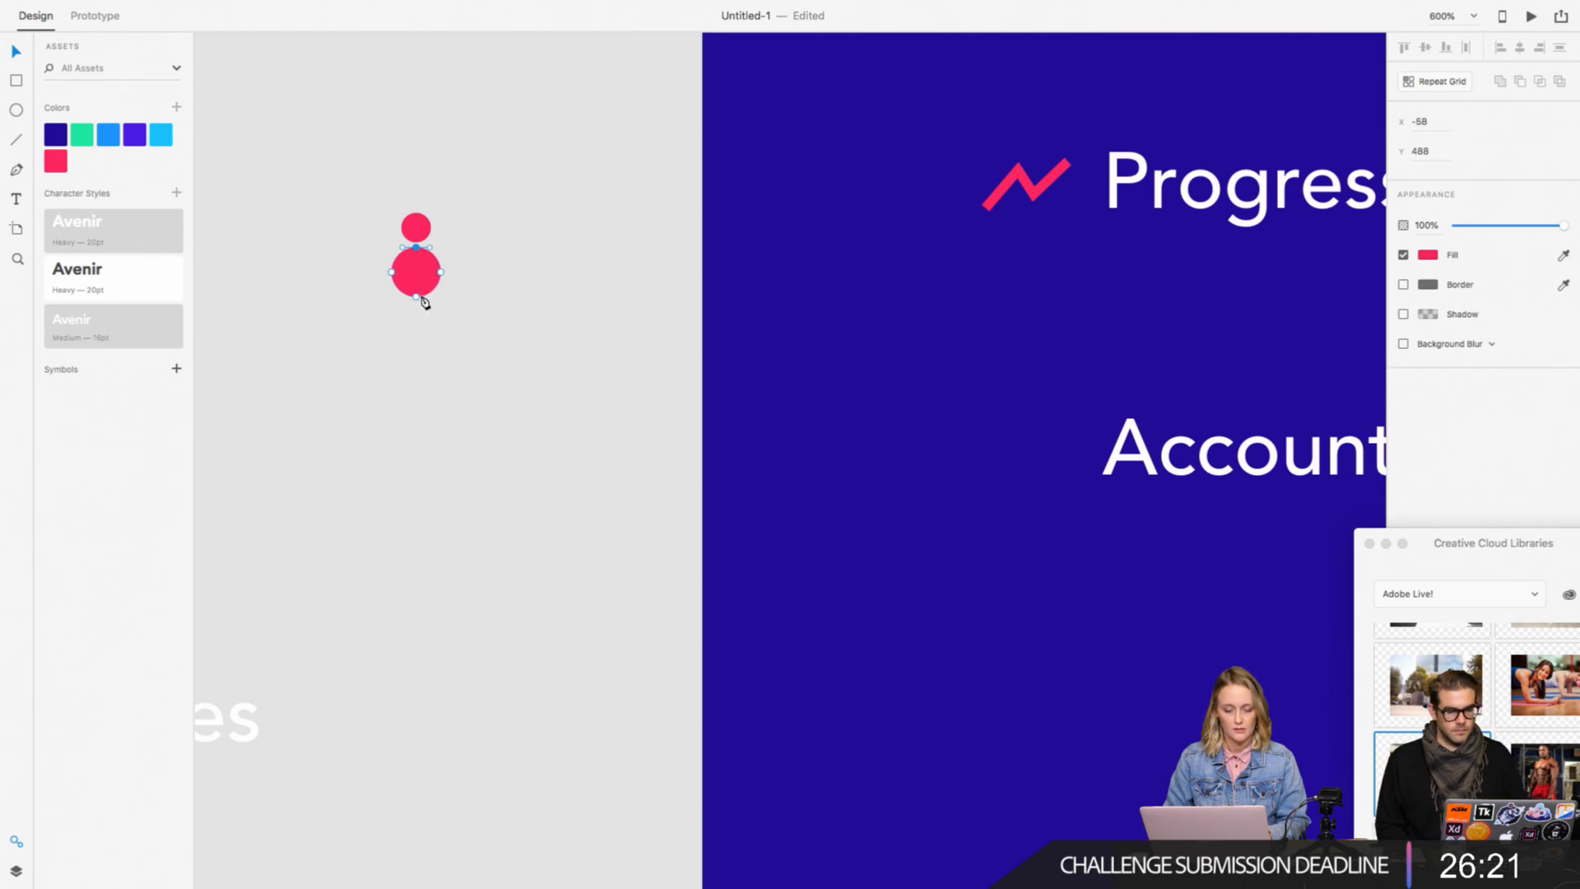
click(416, 297)
key(Delete)
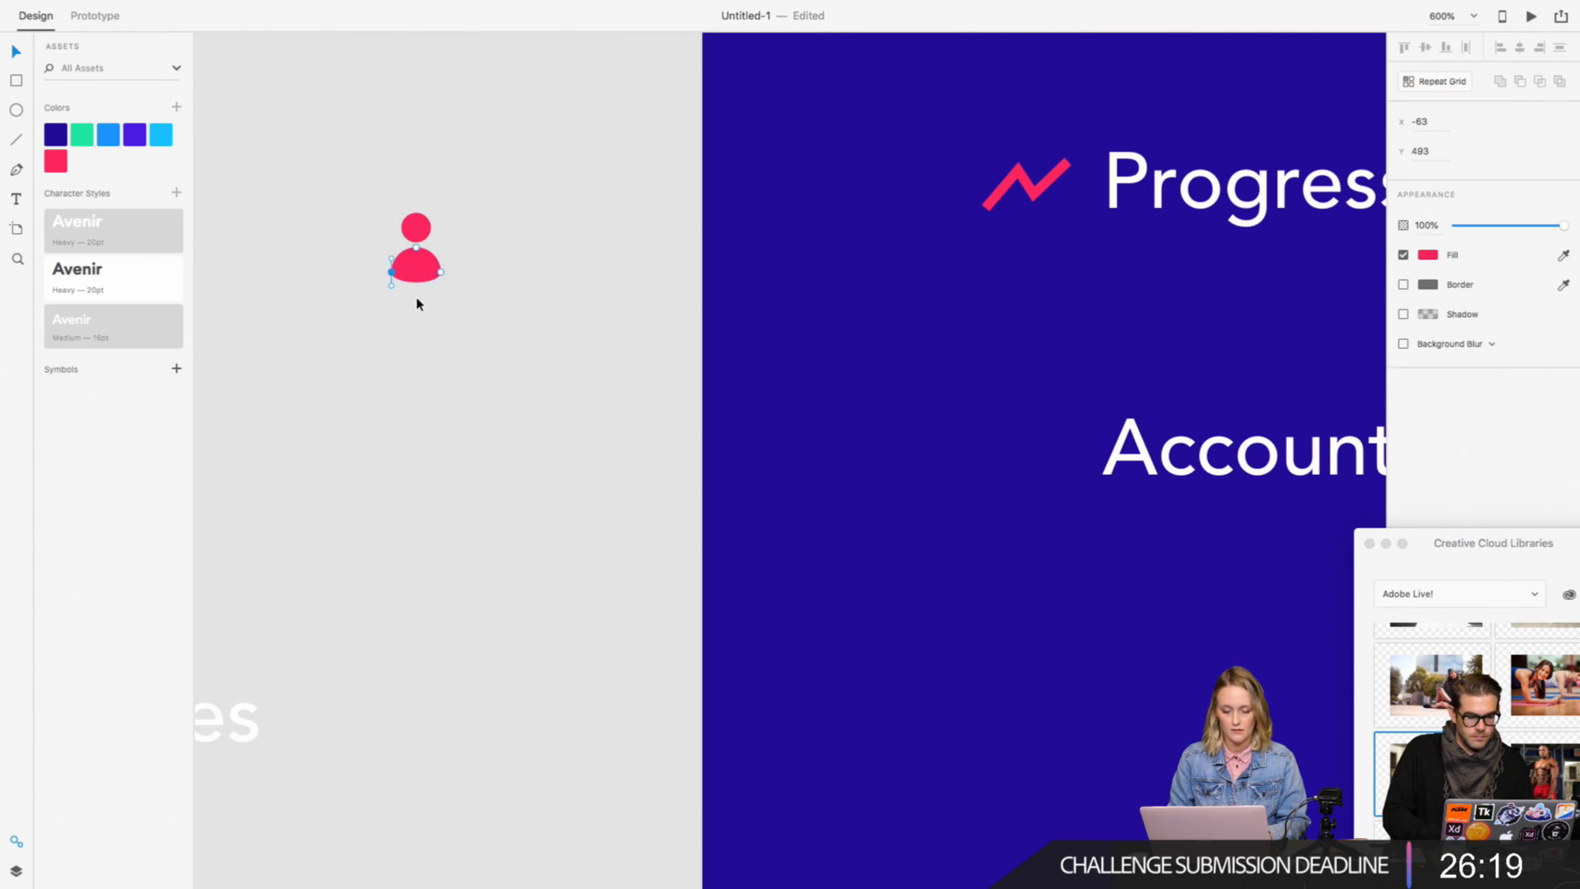
click(463, 305)
Step: Group the person icon's head and shoulders and place the icon just before the Account label in the menu
drag(543, 305, 295, 204)
key(super+plus)
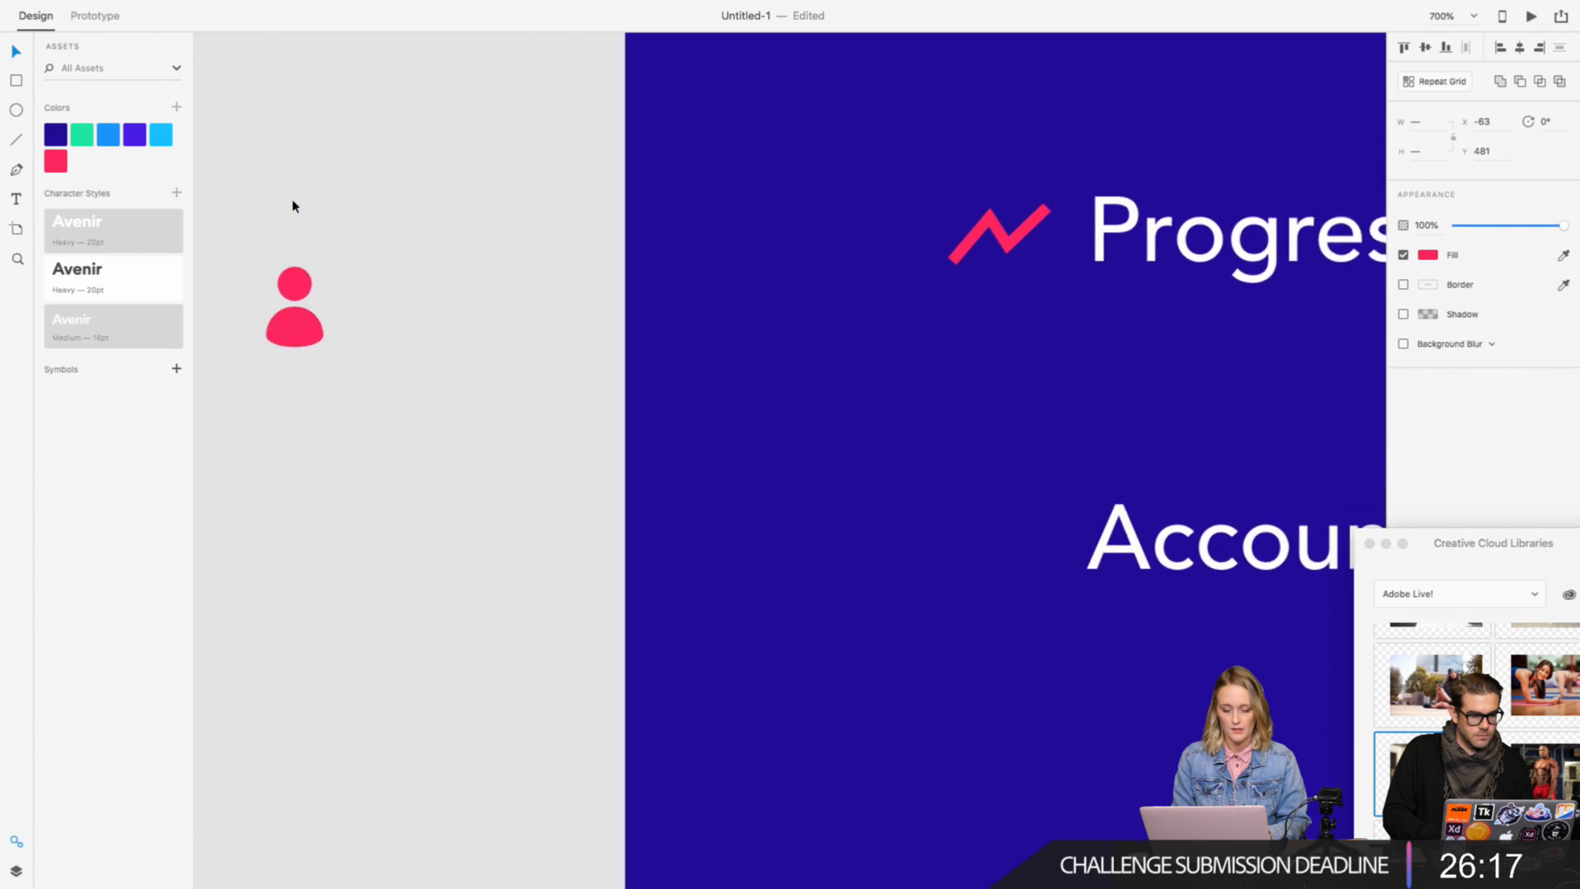
scroll(293, 206, left, 2)
key(super+g)
drag(381, 280, 1098, 510)
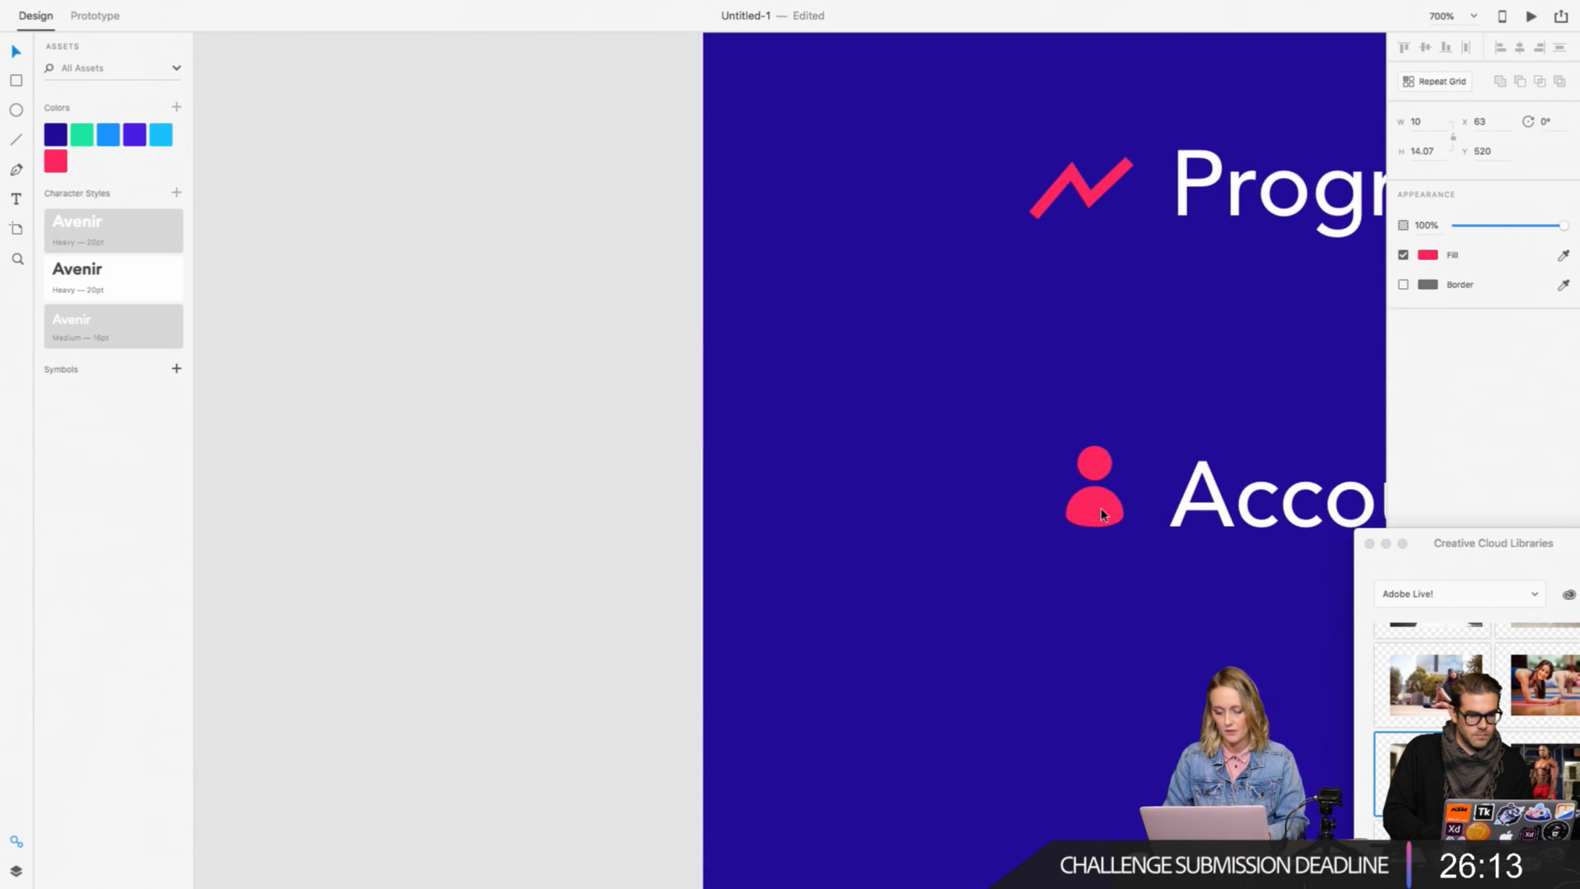
click(497, 575)
Step: Try to align the five menu icons by their left edges, and undo the alignment
key(super+minus)
scroll(497, 575, right, 2)
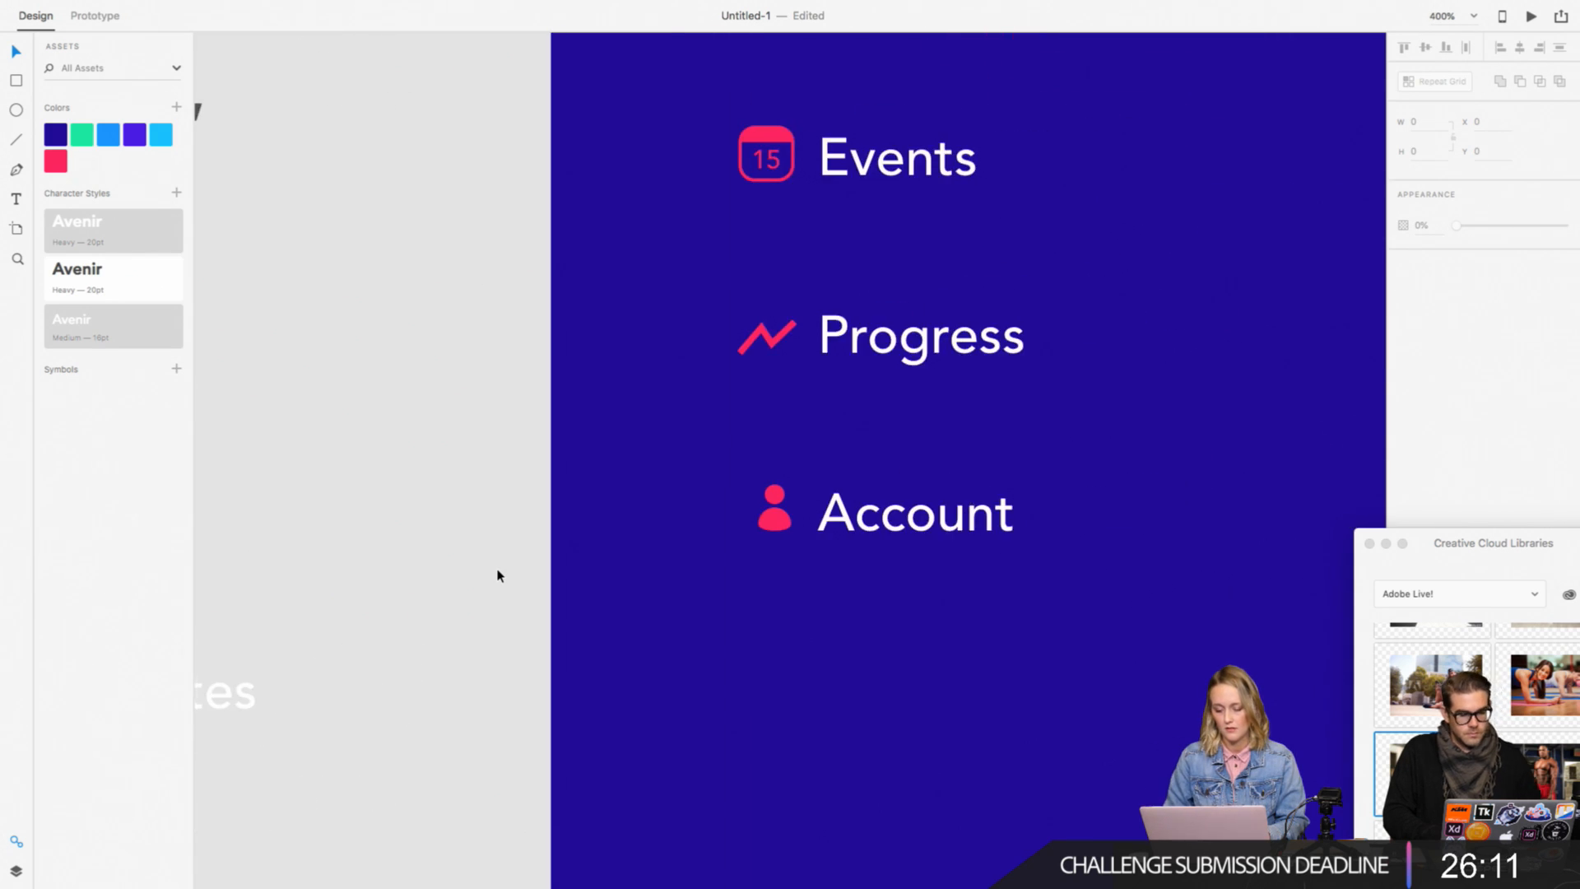
key(super+1)
scroll(497, 575, right, 1)
scroll(497, 574, right, 1)
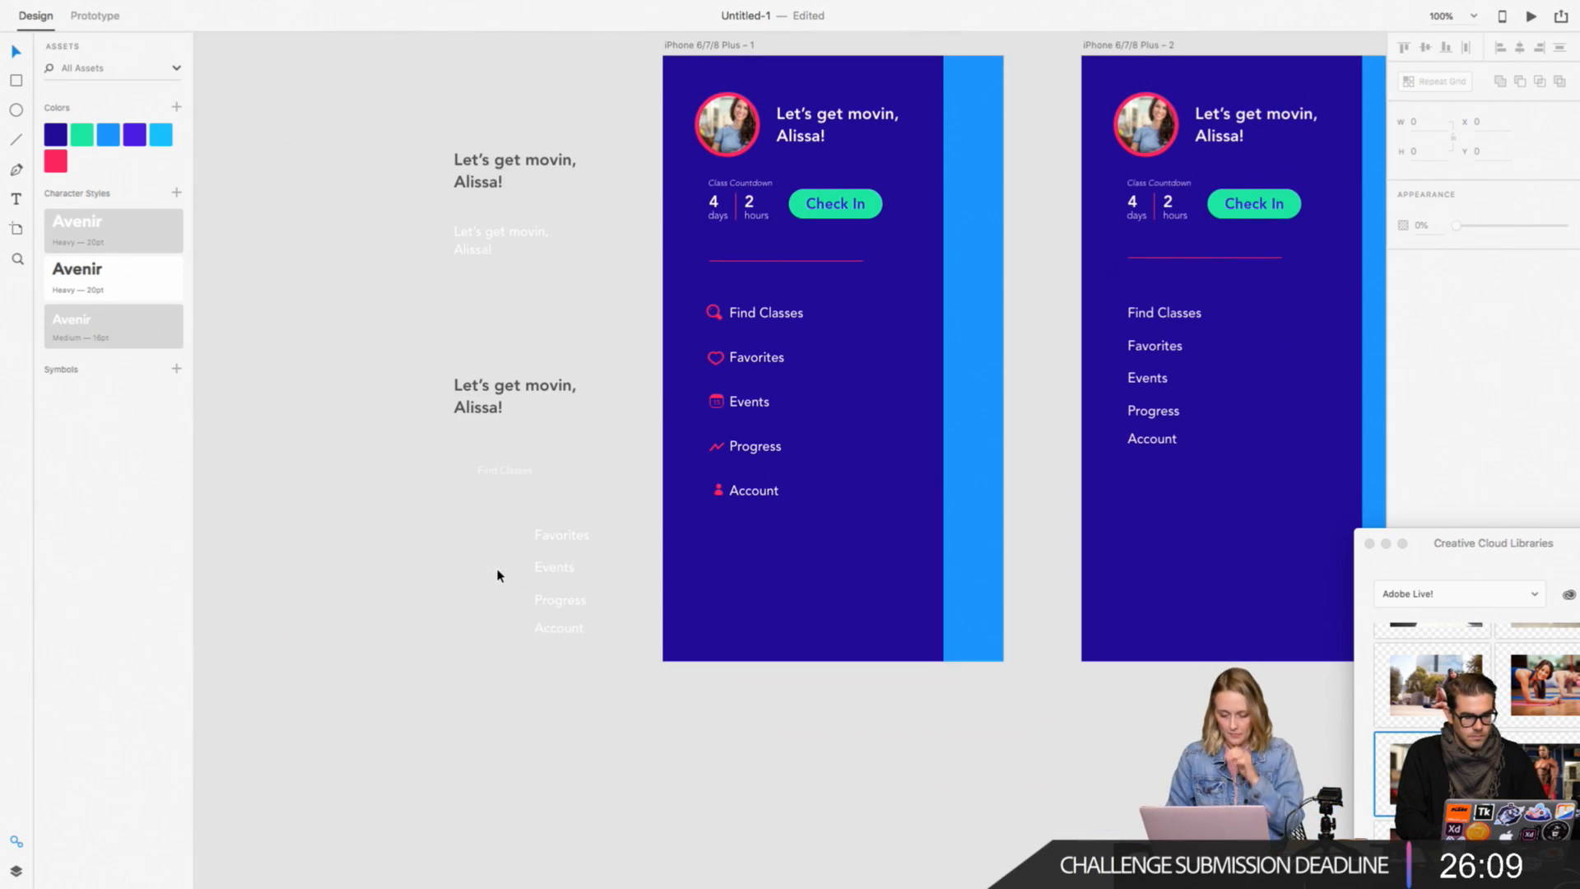
drag(647, 288, 722, 520)
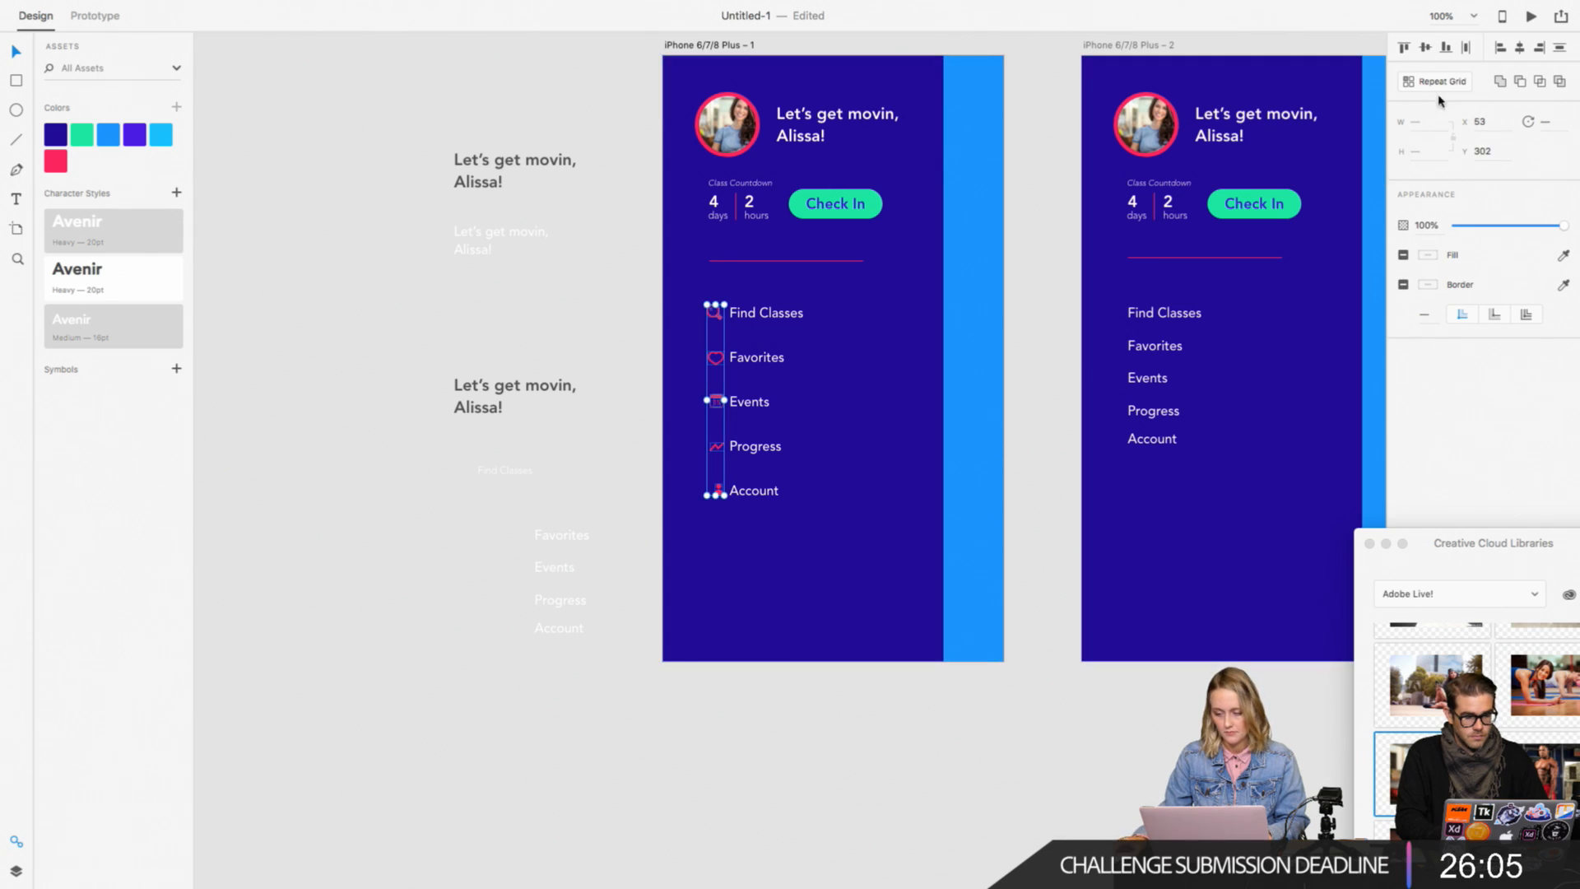
click(1501, 51)
click(965, 757)
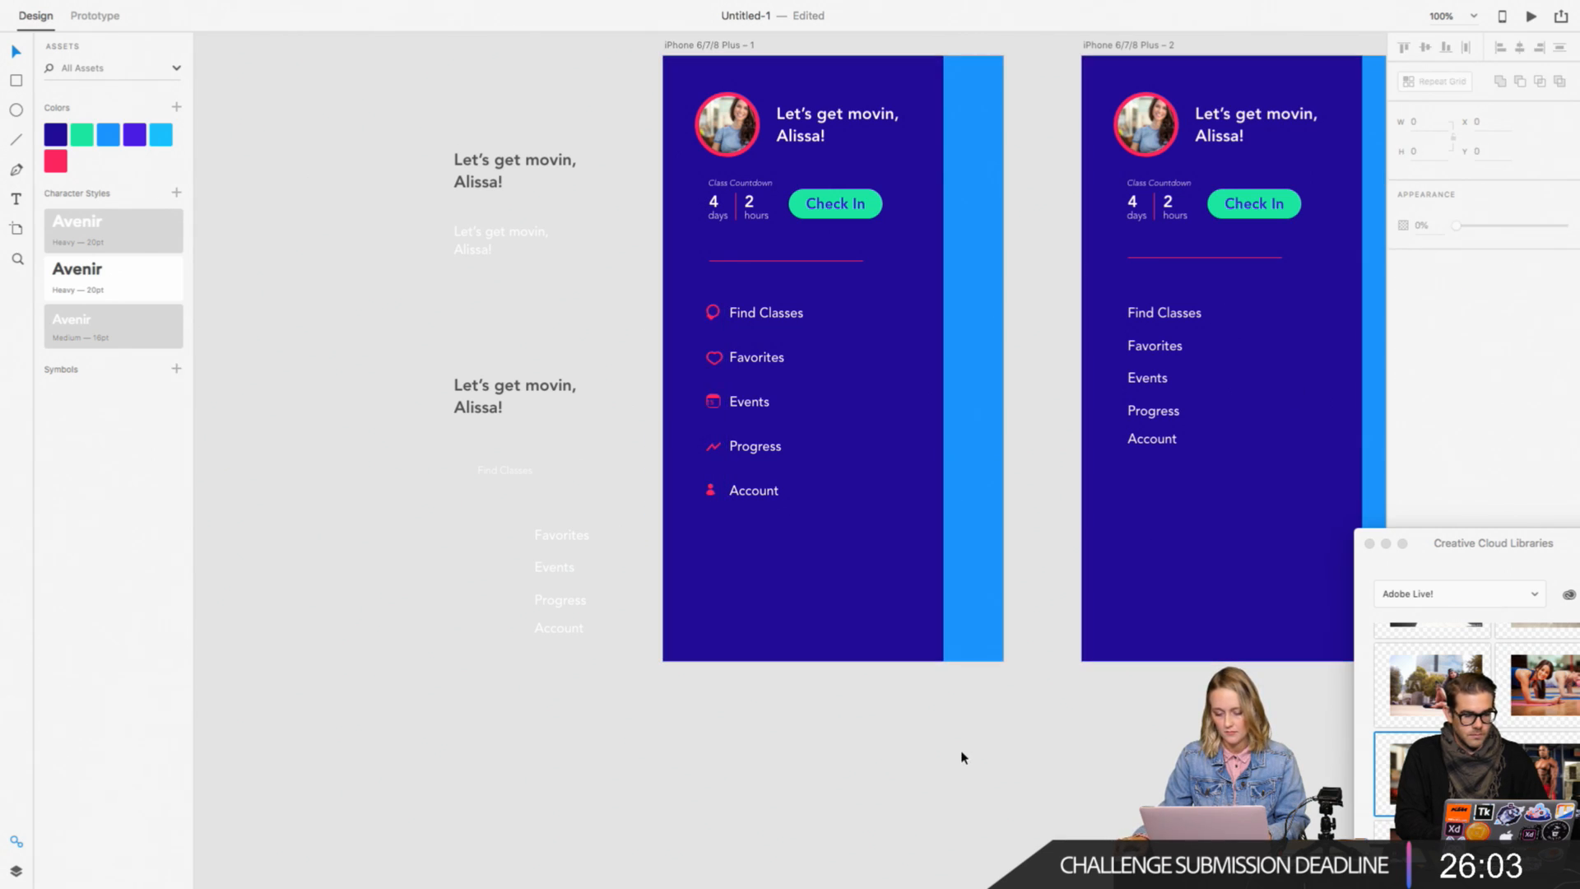
key(super+z)
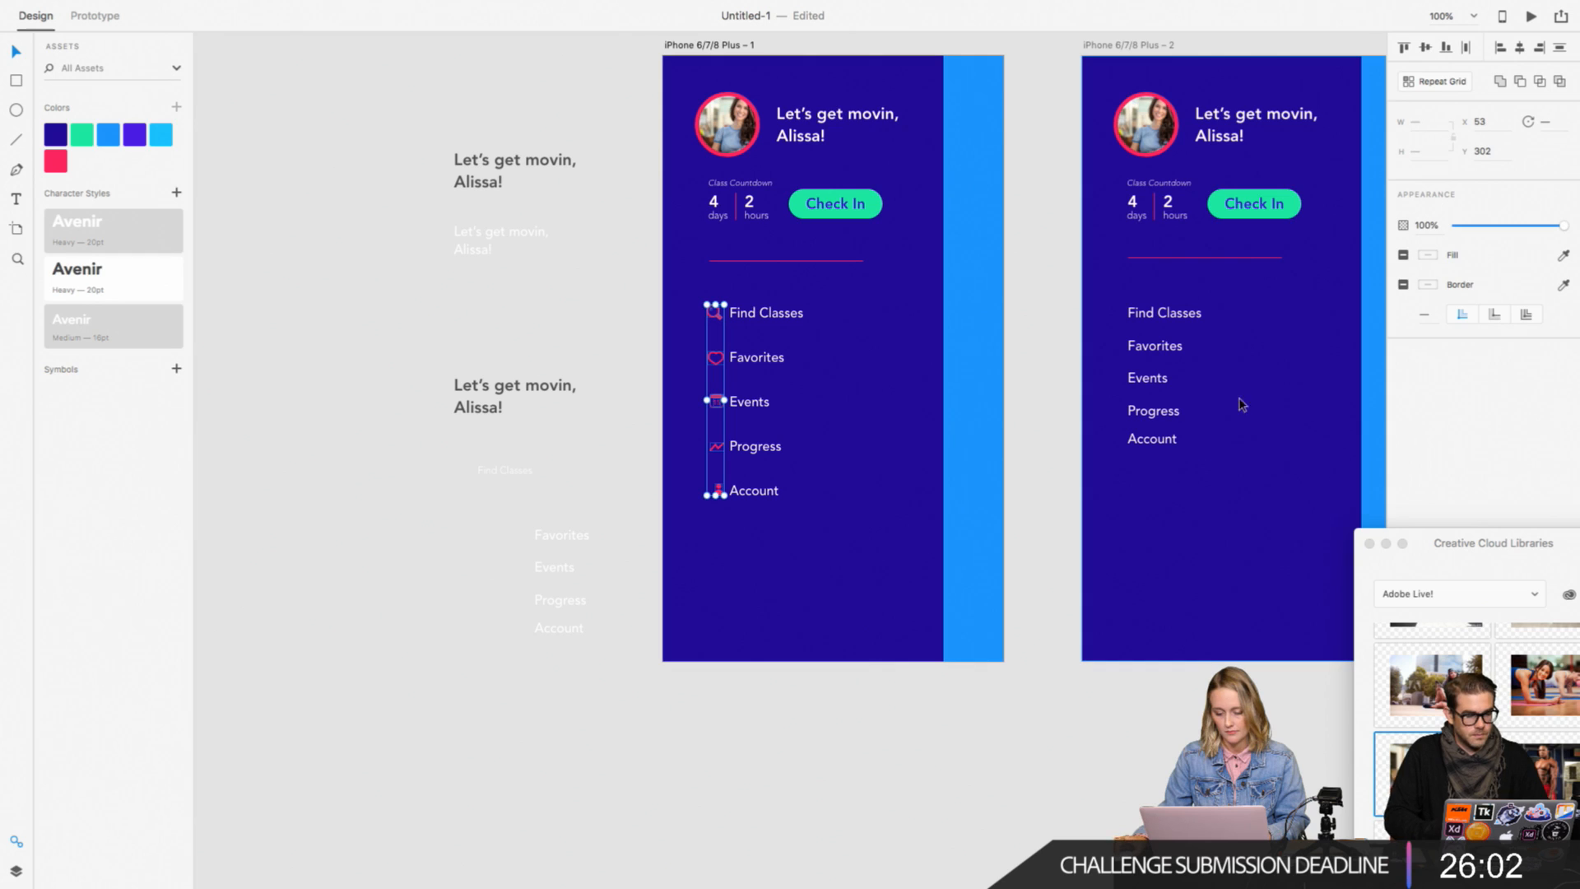
Step: Try to center the ungrouped menu icons horizontally on each other, and undo the alignment
click(1521, 49)
click(938, 786)
scroll(922, 777, up, 2)
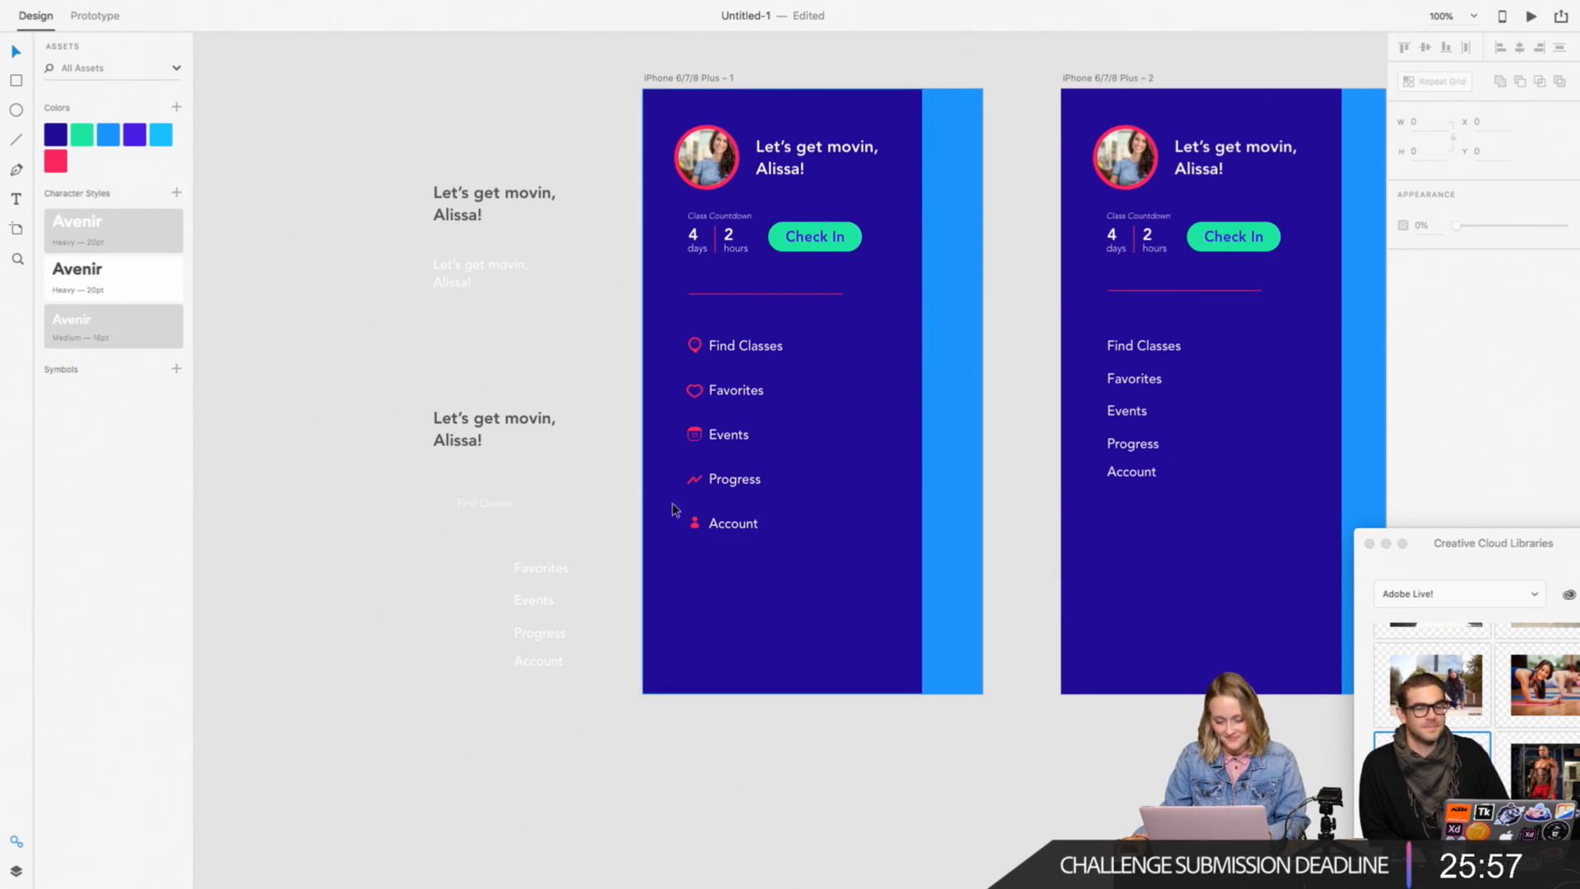
key(super+z)
Step: Group the parts of the magnifying glass icon and the parts of the calendar icon into one object each
click(621, 384)
key(super+plus)
key(super+plus)
key(super+plus)
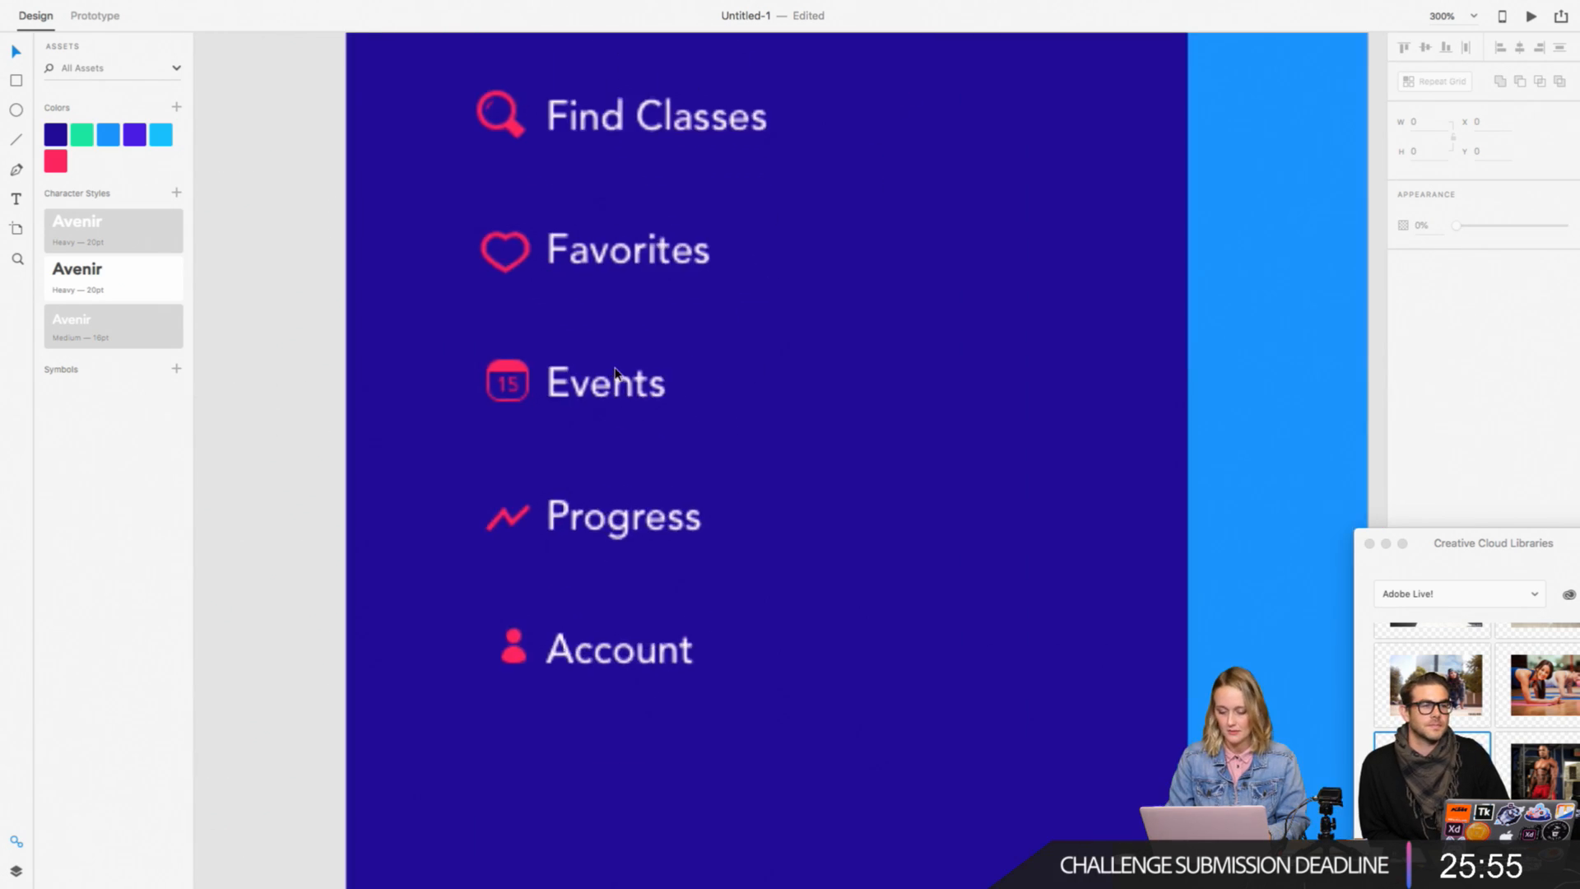
scroll(615, 373, up, 2)
drag(291, 188, 495, 291)
shift+click(378, 333)
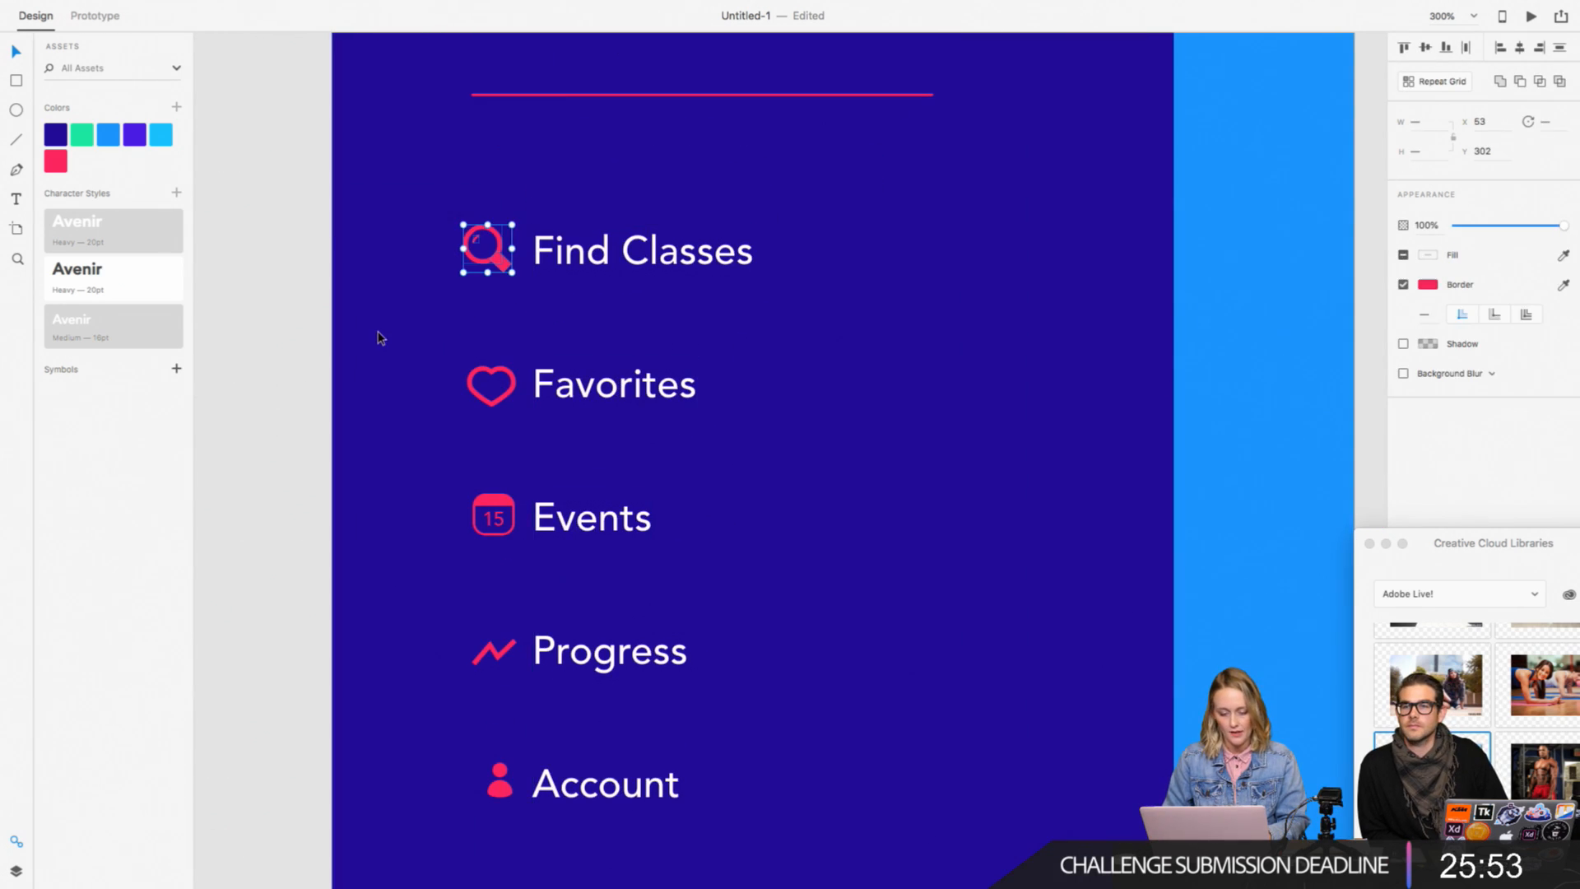
drag(291, 353, 516, 420)
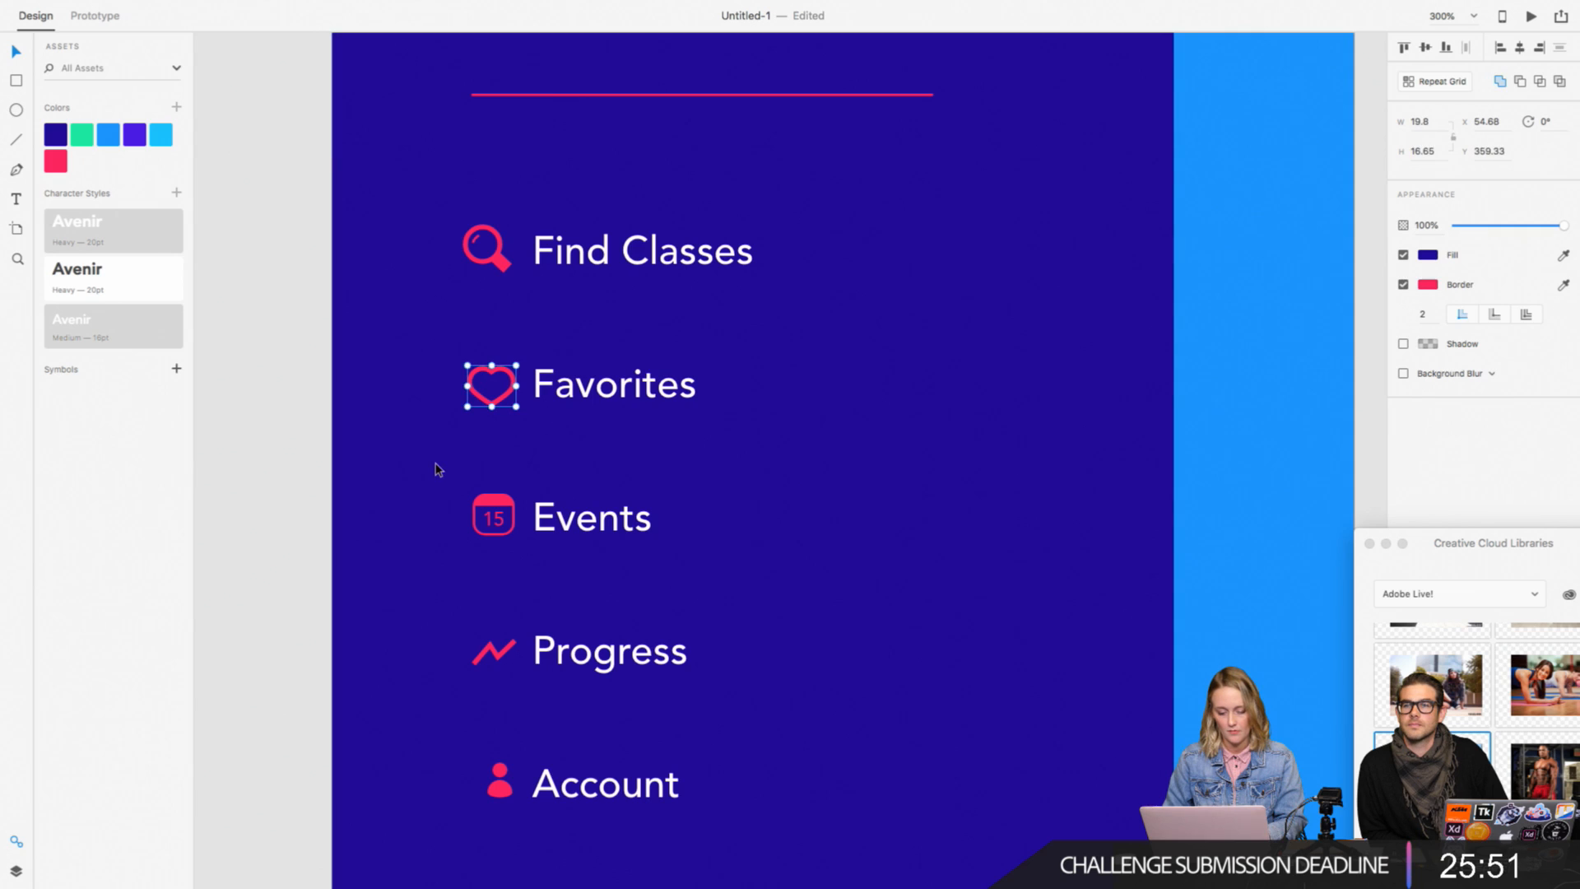
drag(275, 483, 511, 548)
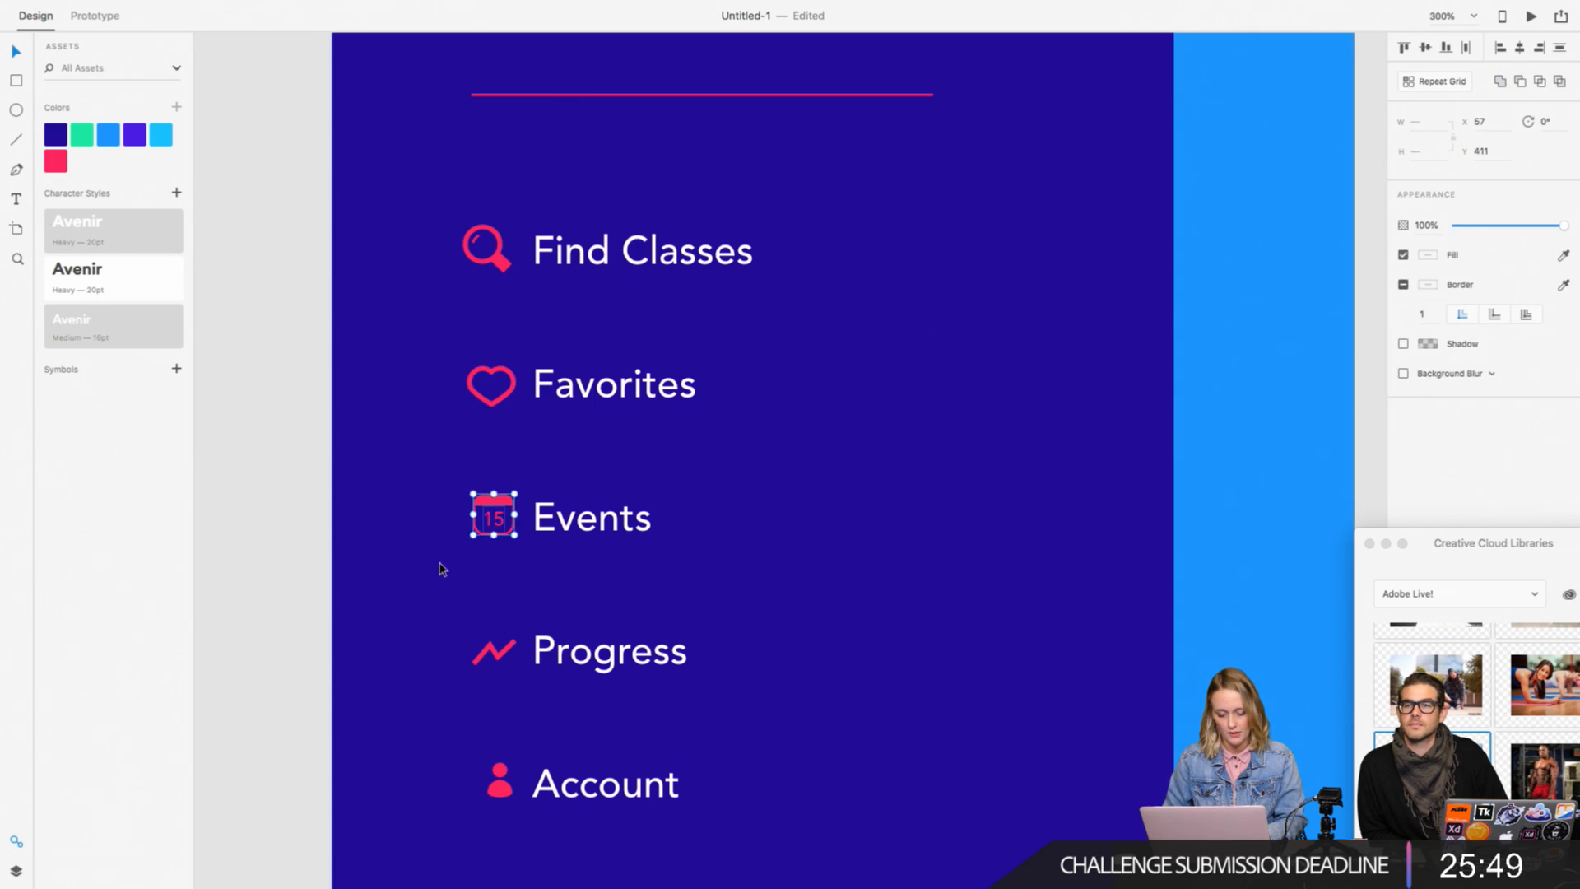
click(414, 524)
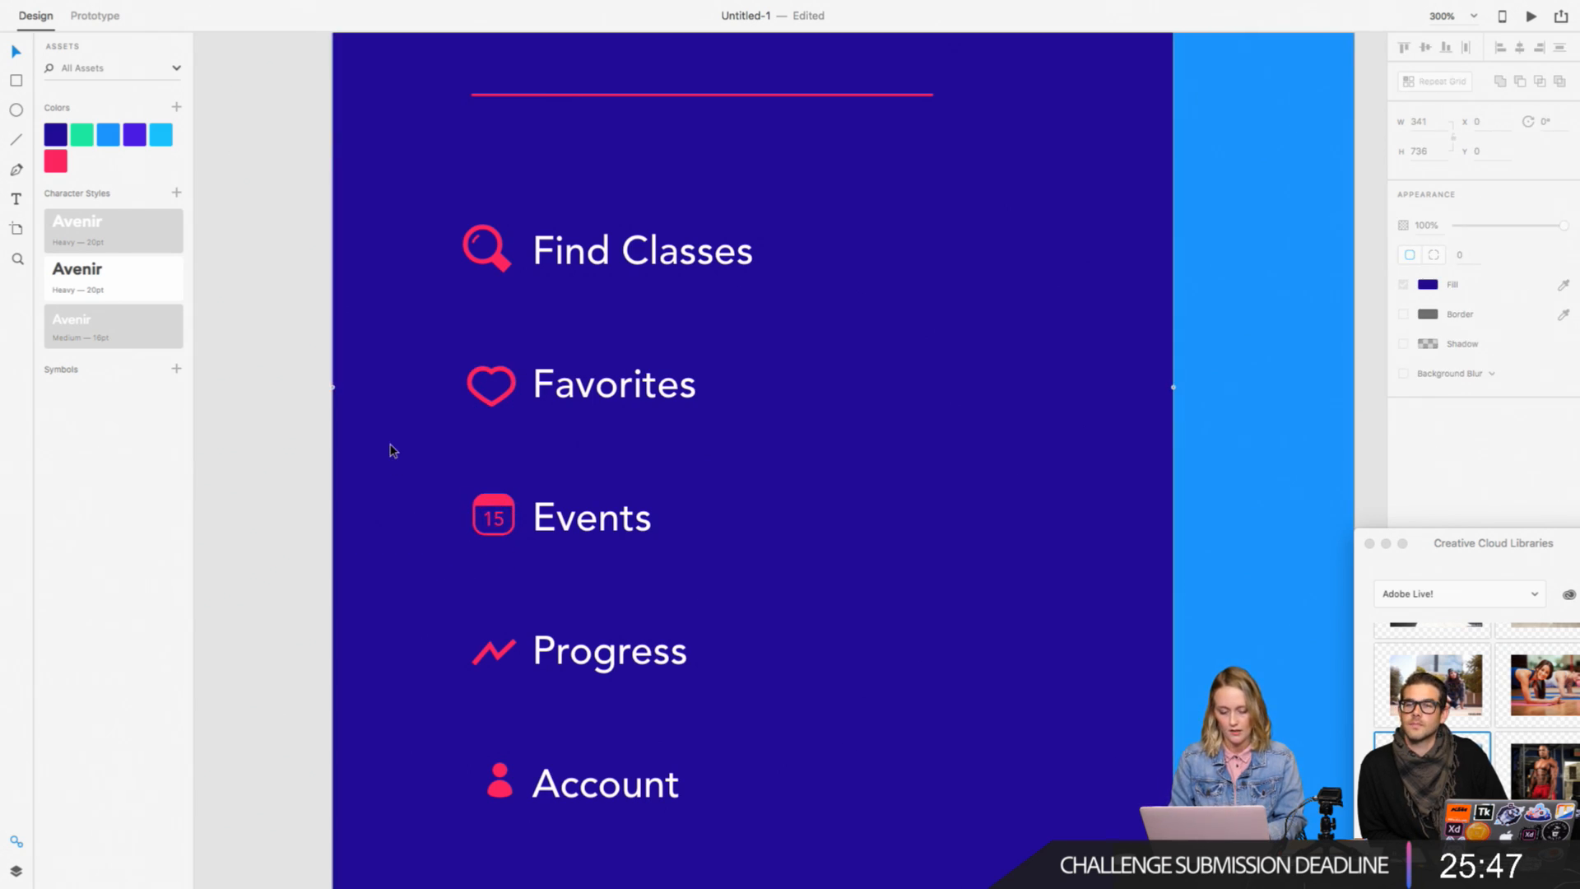
key(super+1)
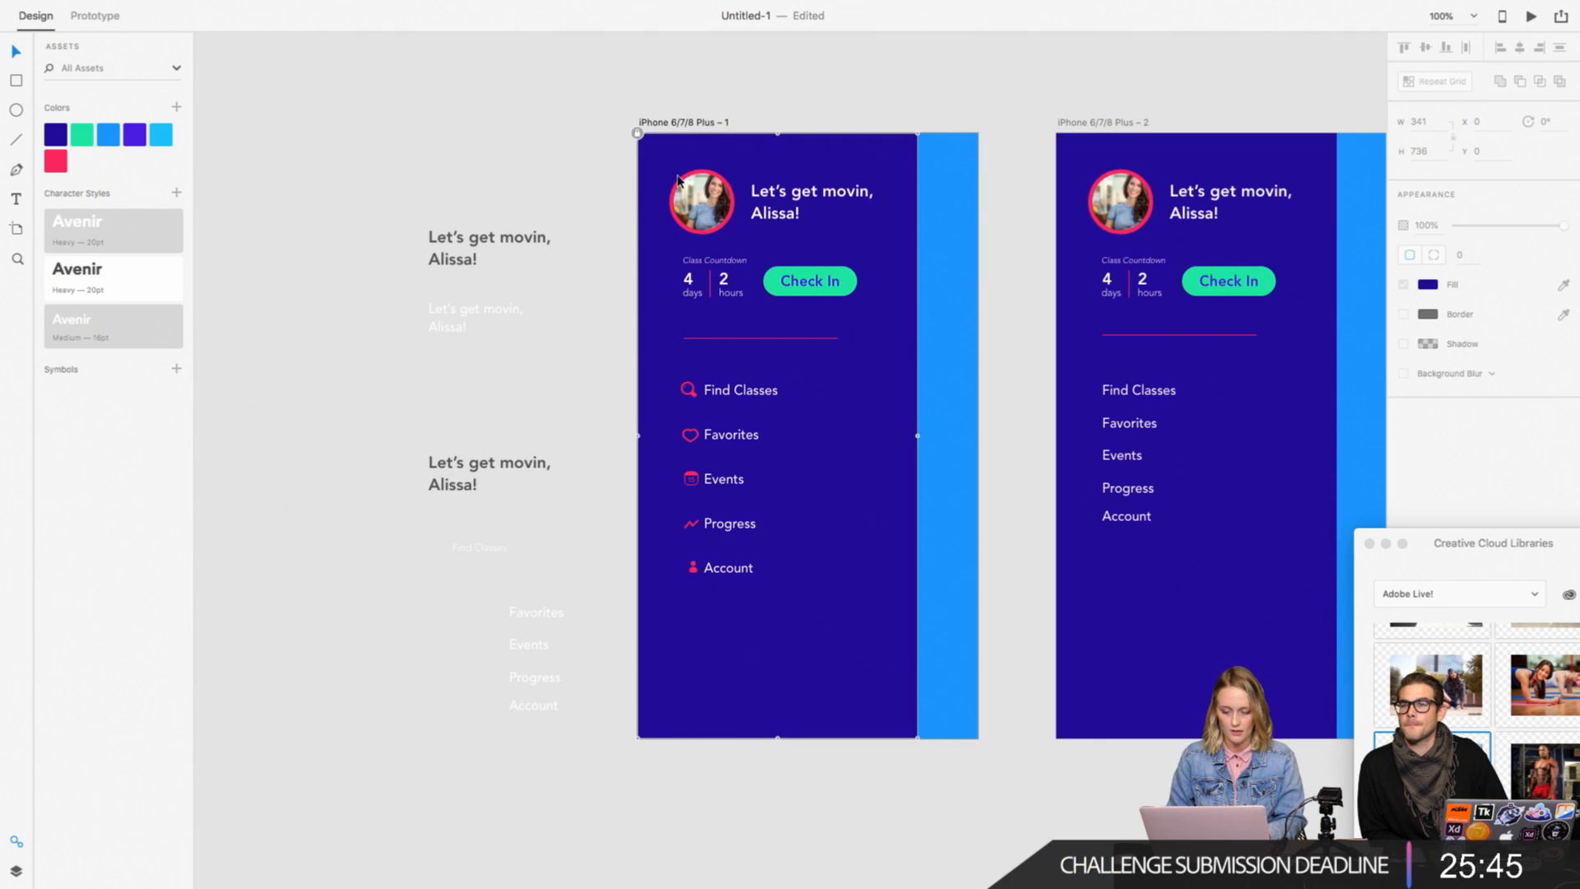
Step: Center the five menu icons horizontally on each other and shift the menu labels slightly right, away from the icons
key(super+plus)
key(super+plus)
key(super+plus)
scroll(597, 516, down, 4)
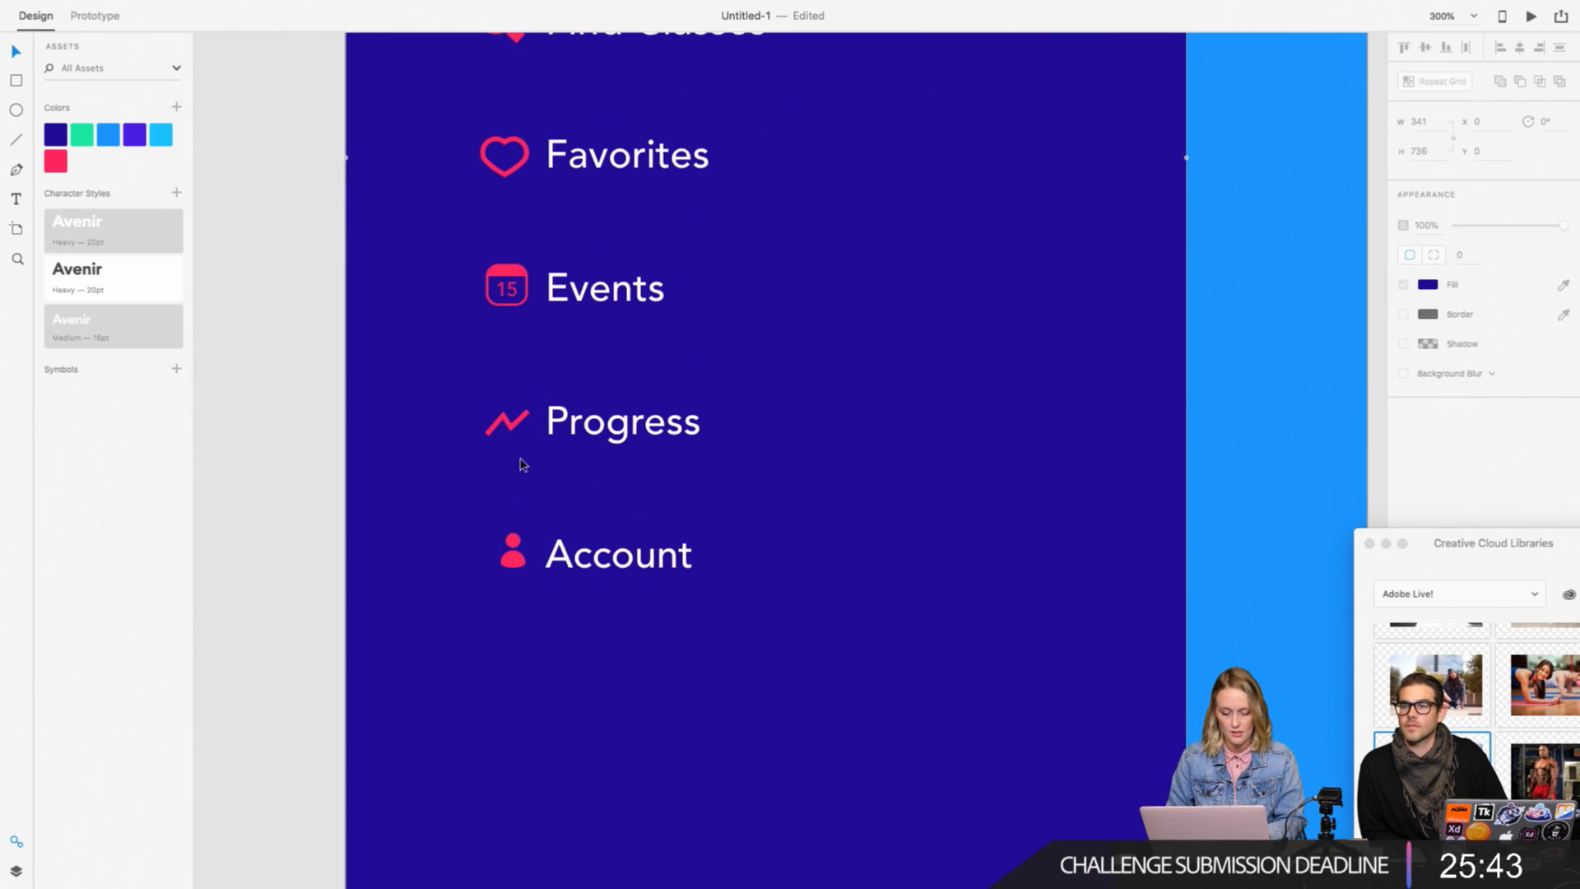
click(511, 557)
key(super+1)
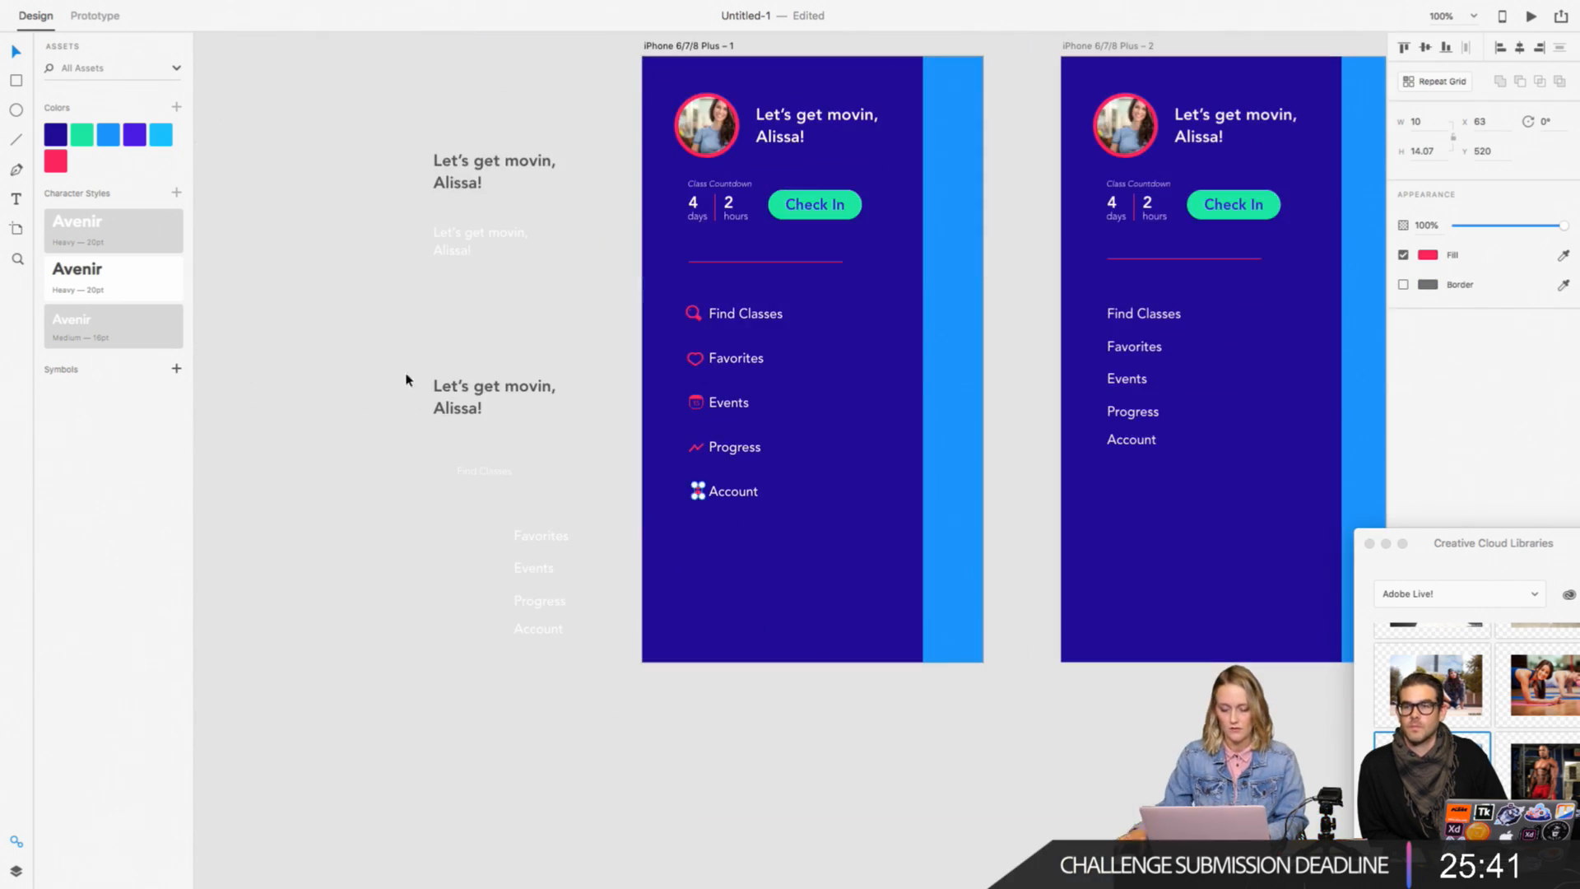
drag(673, 287, 694, 566)
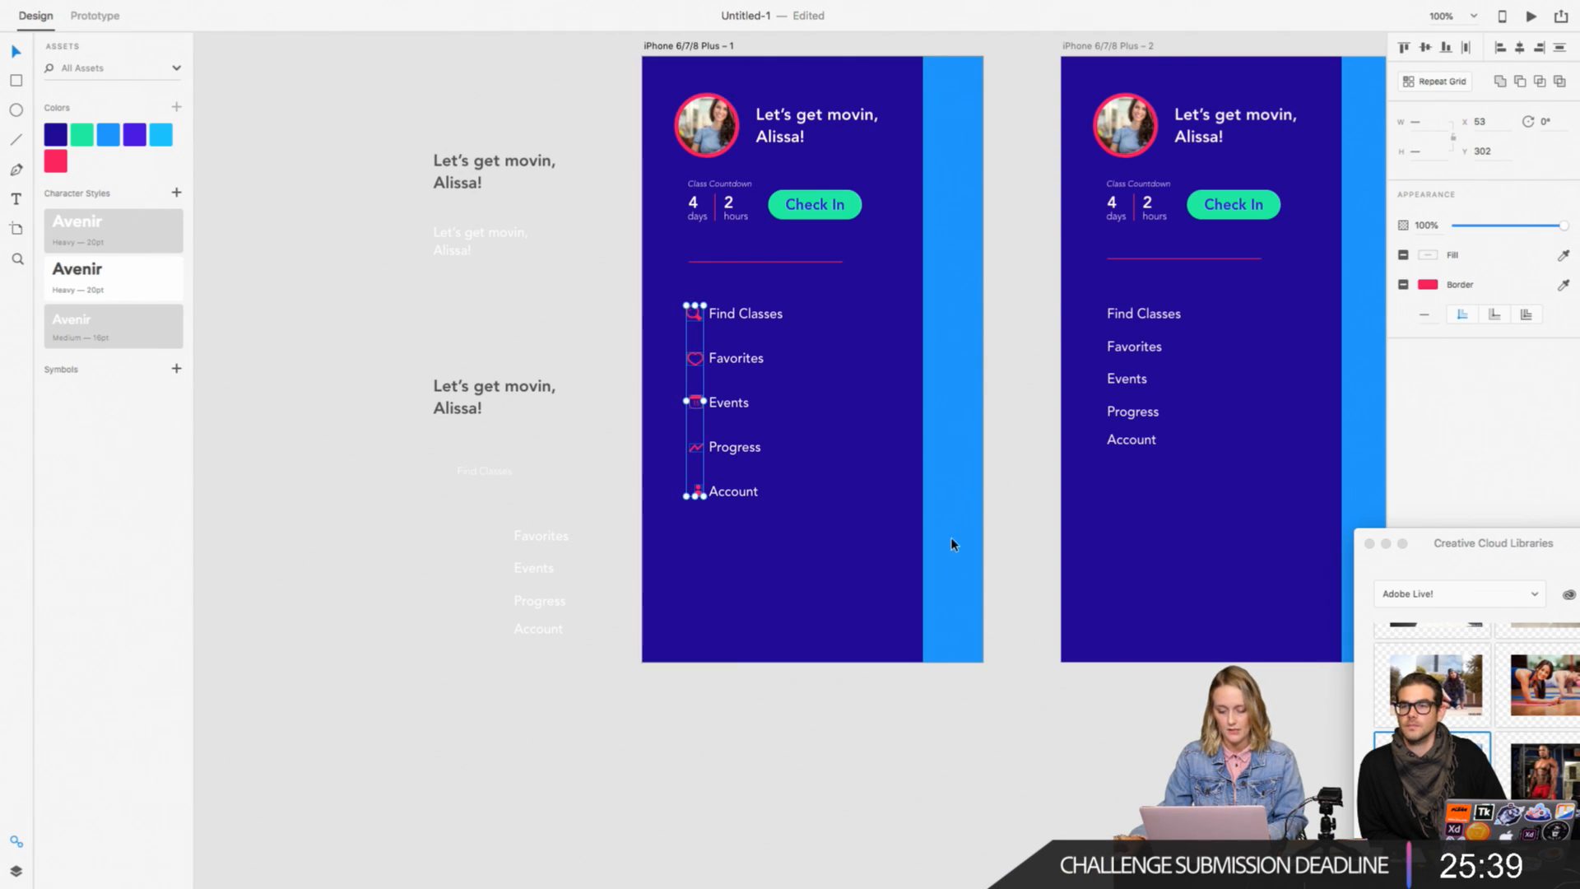
key(Escape)
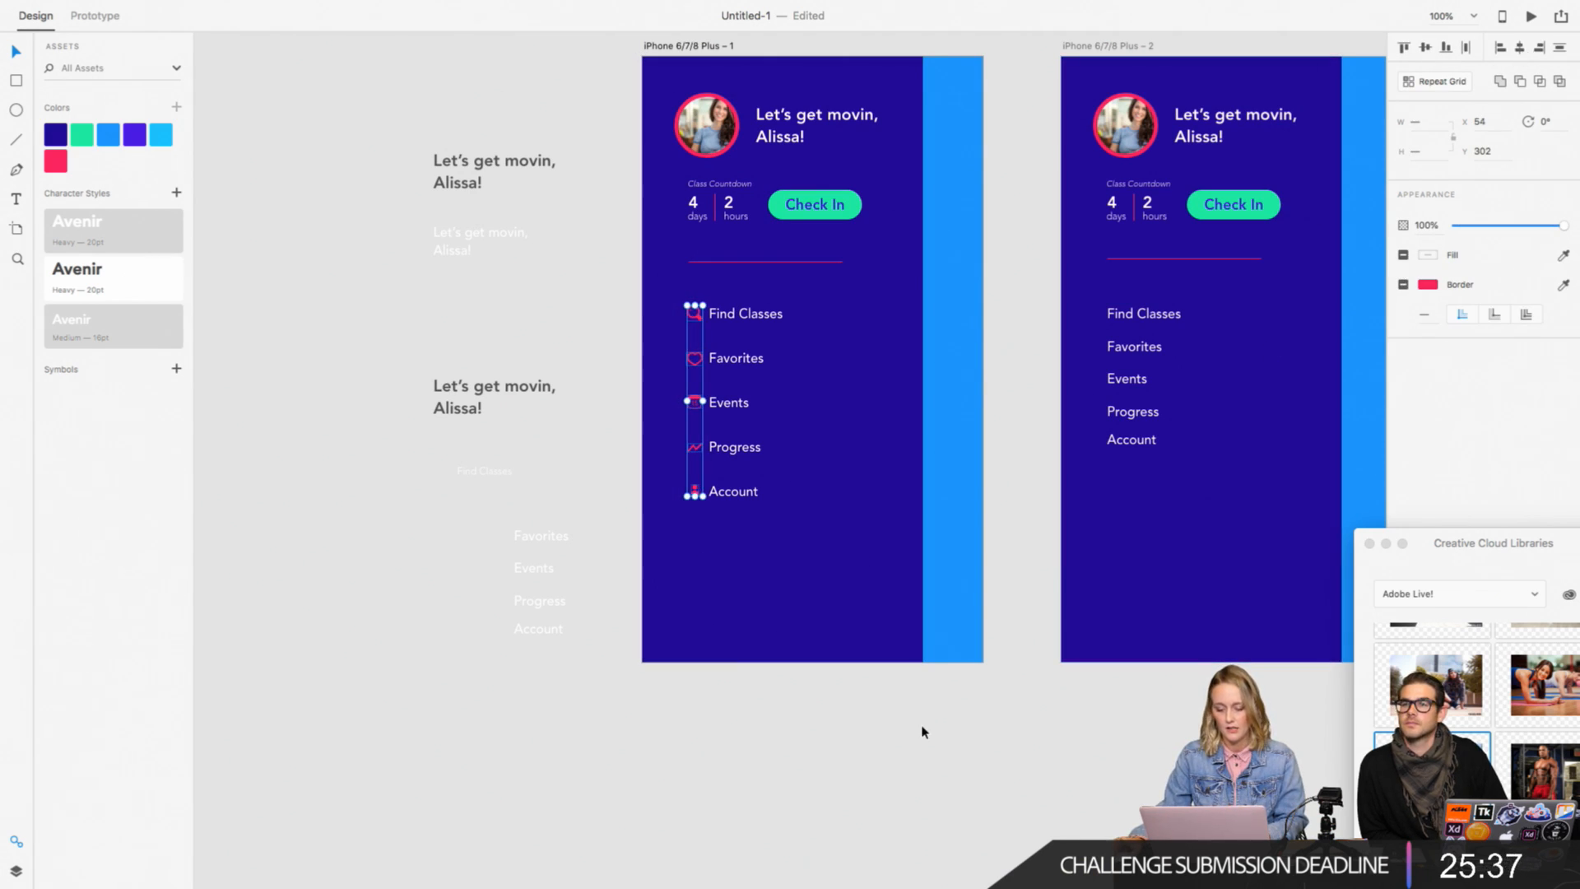
click(740, 373)
click(748, 719)
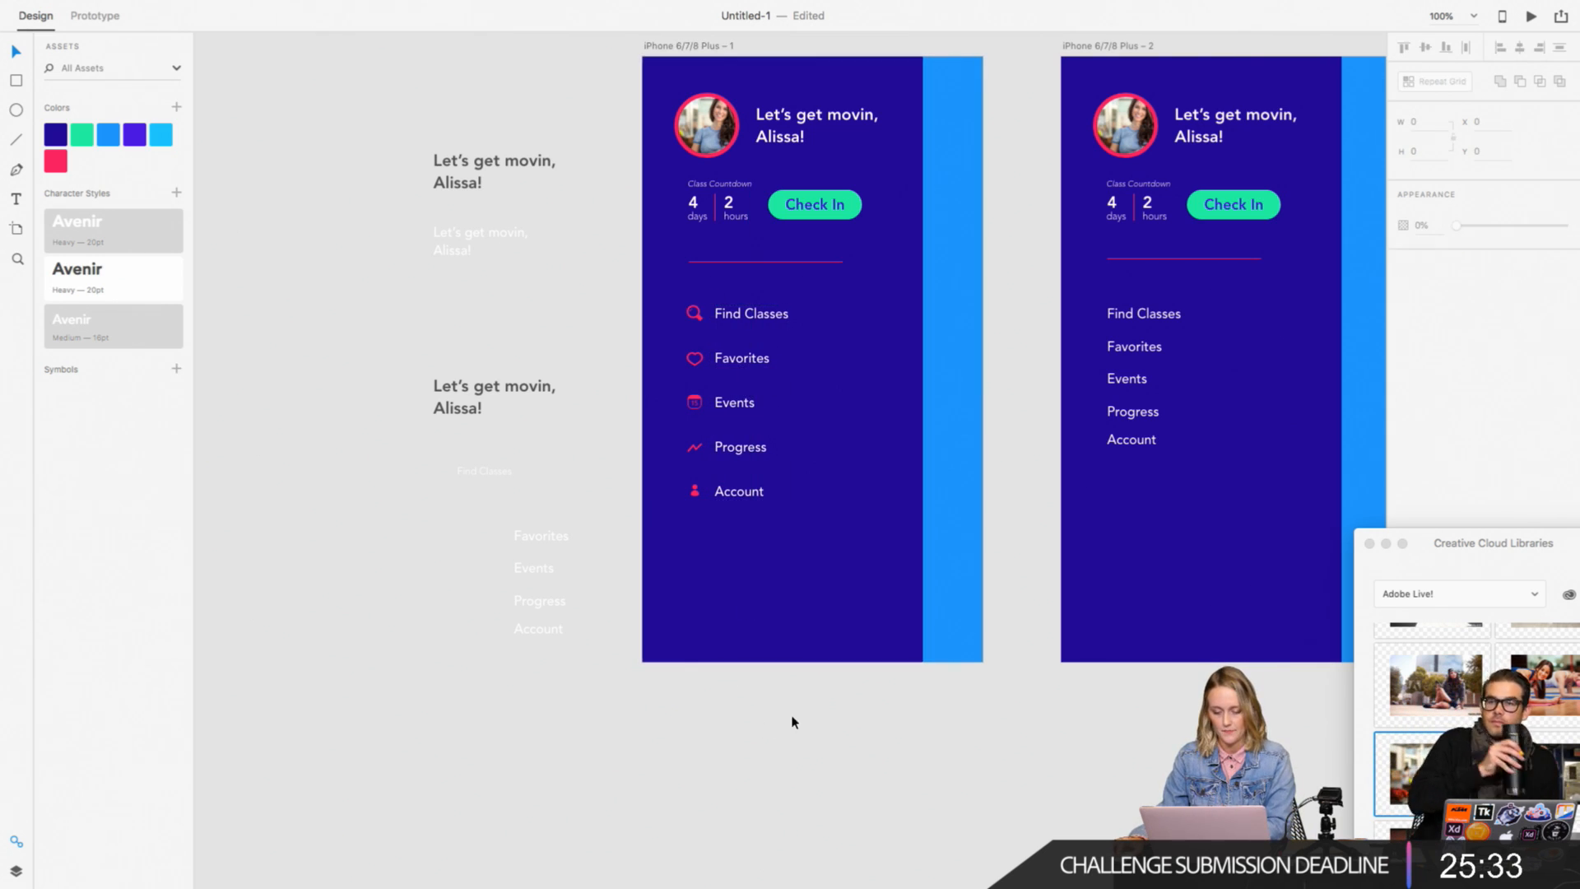
Step: Move the Class Countdown block and the Check In button on the first artboard down together by about 12 px
scroll(825, 689, right, 2)
scroll(826, 691, up, 1)
scroll(823, 691, right, 1)
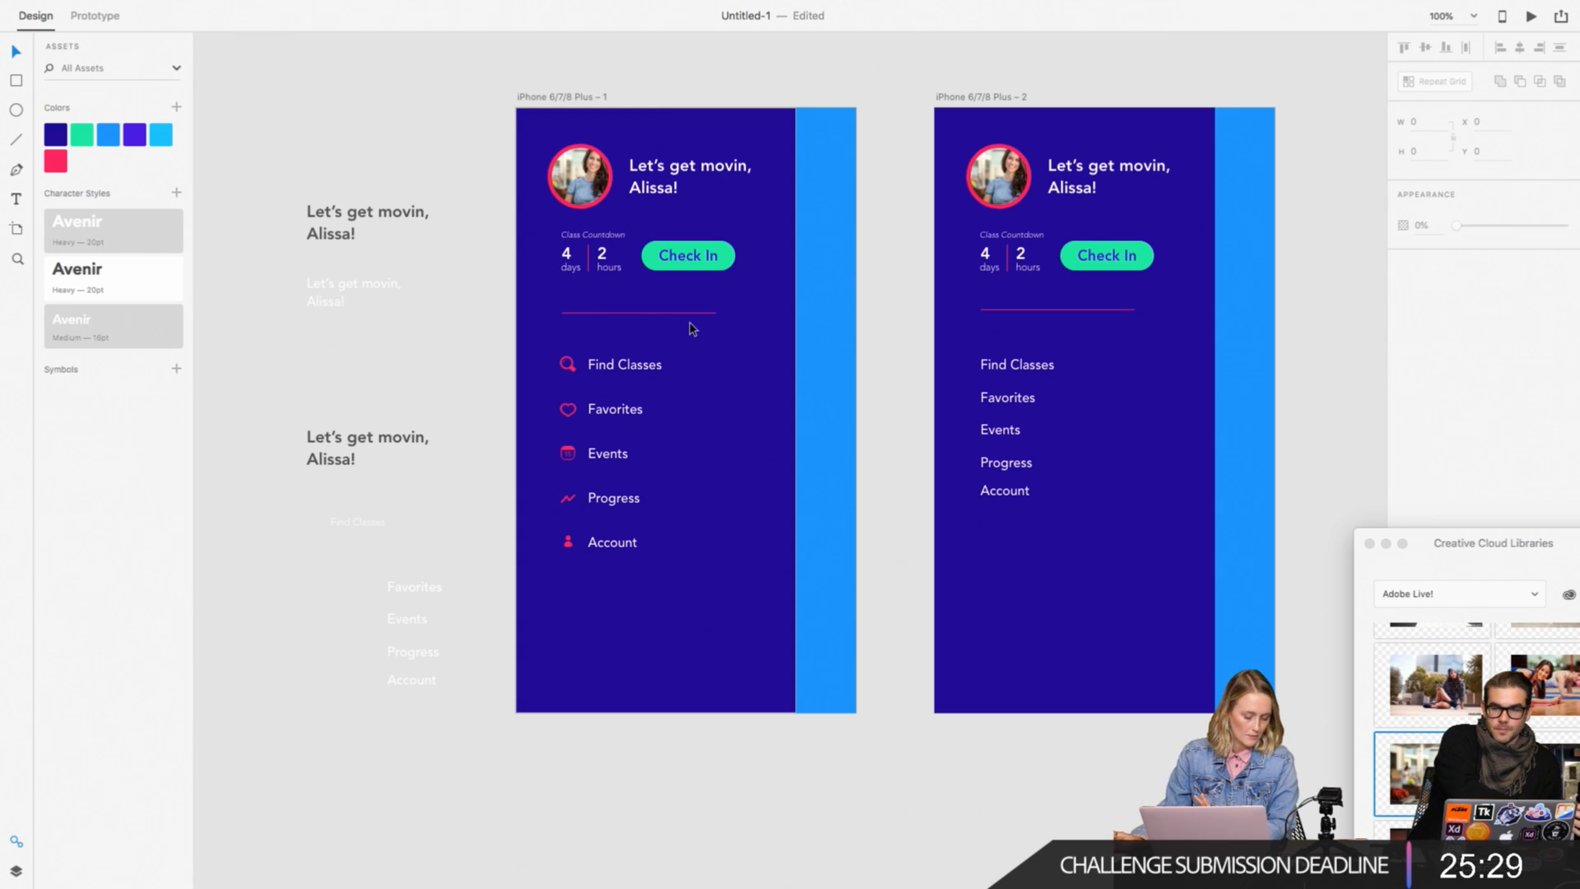
drag(466, 232, 736, 289)
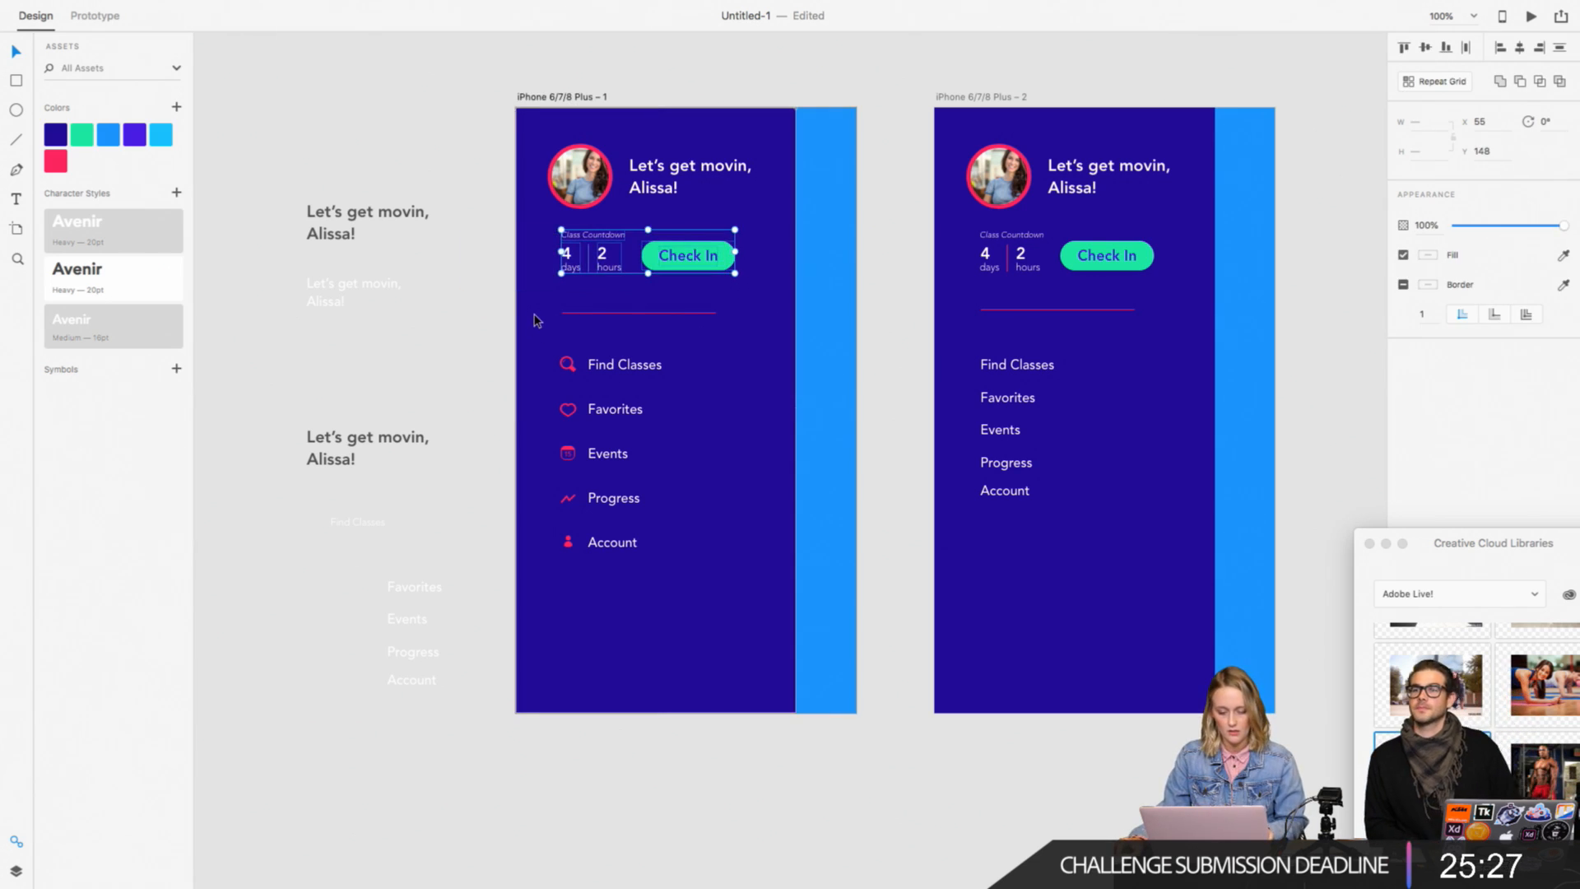
key(Down)
key(Down)
key(Down)
key(Down)
key(Down)
key(Down)
key(Down)
key(Down)
key(Down)
key(Down)
key(Down)
key(Down)
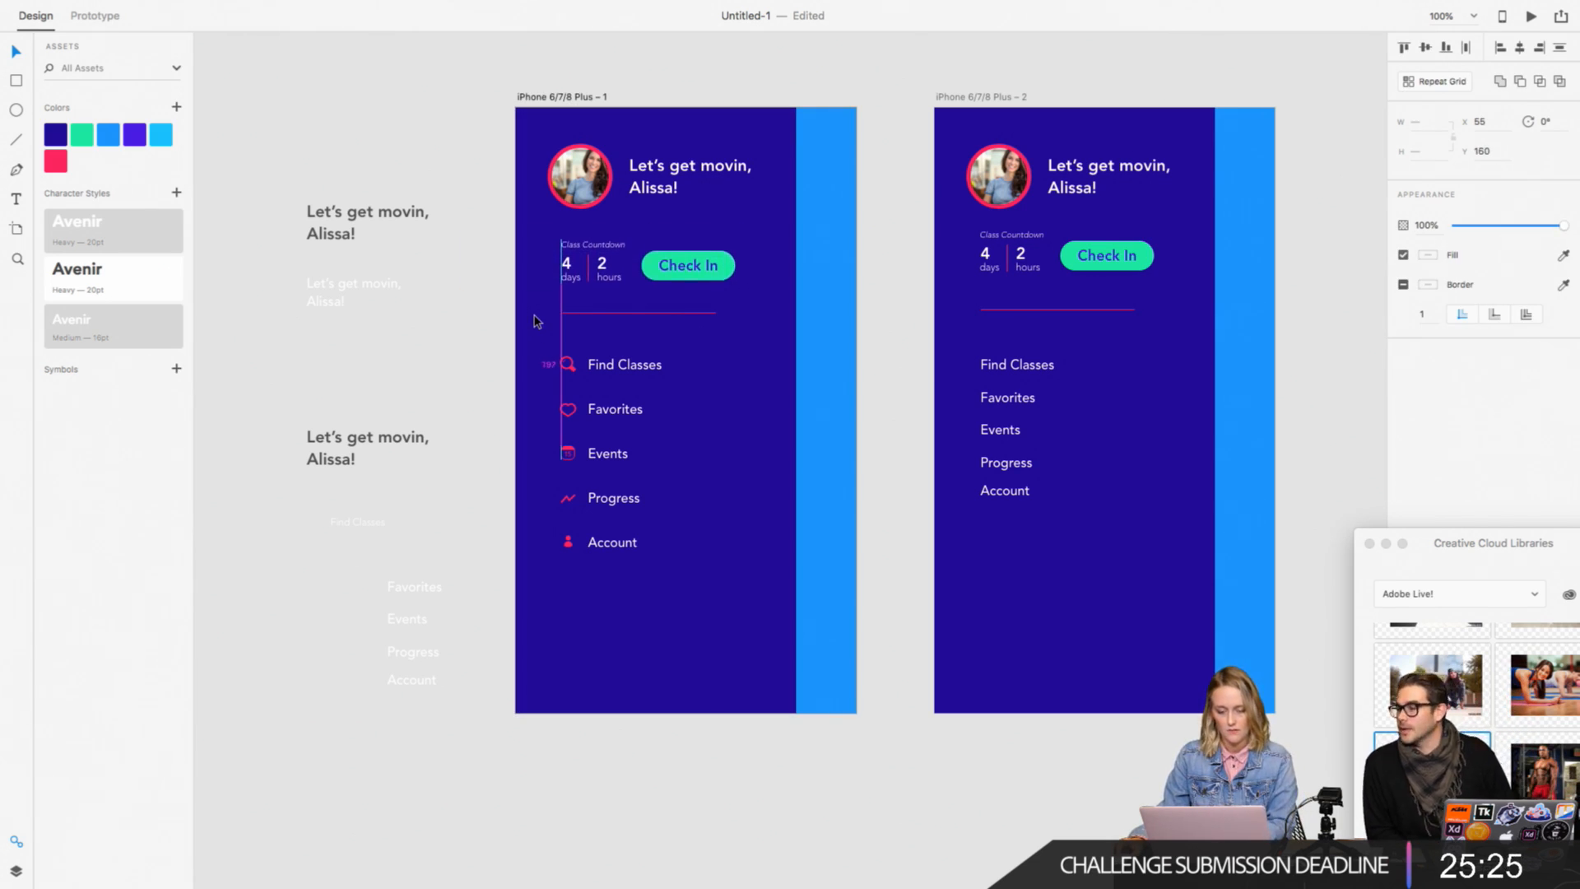
key(Up)
key(Up)
key(Down)
key(Down)
key(Down)
key(Down)
key(Down)
key(Down)
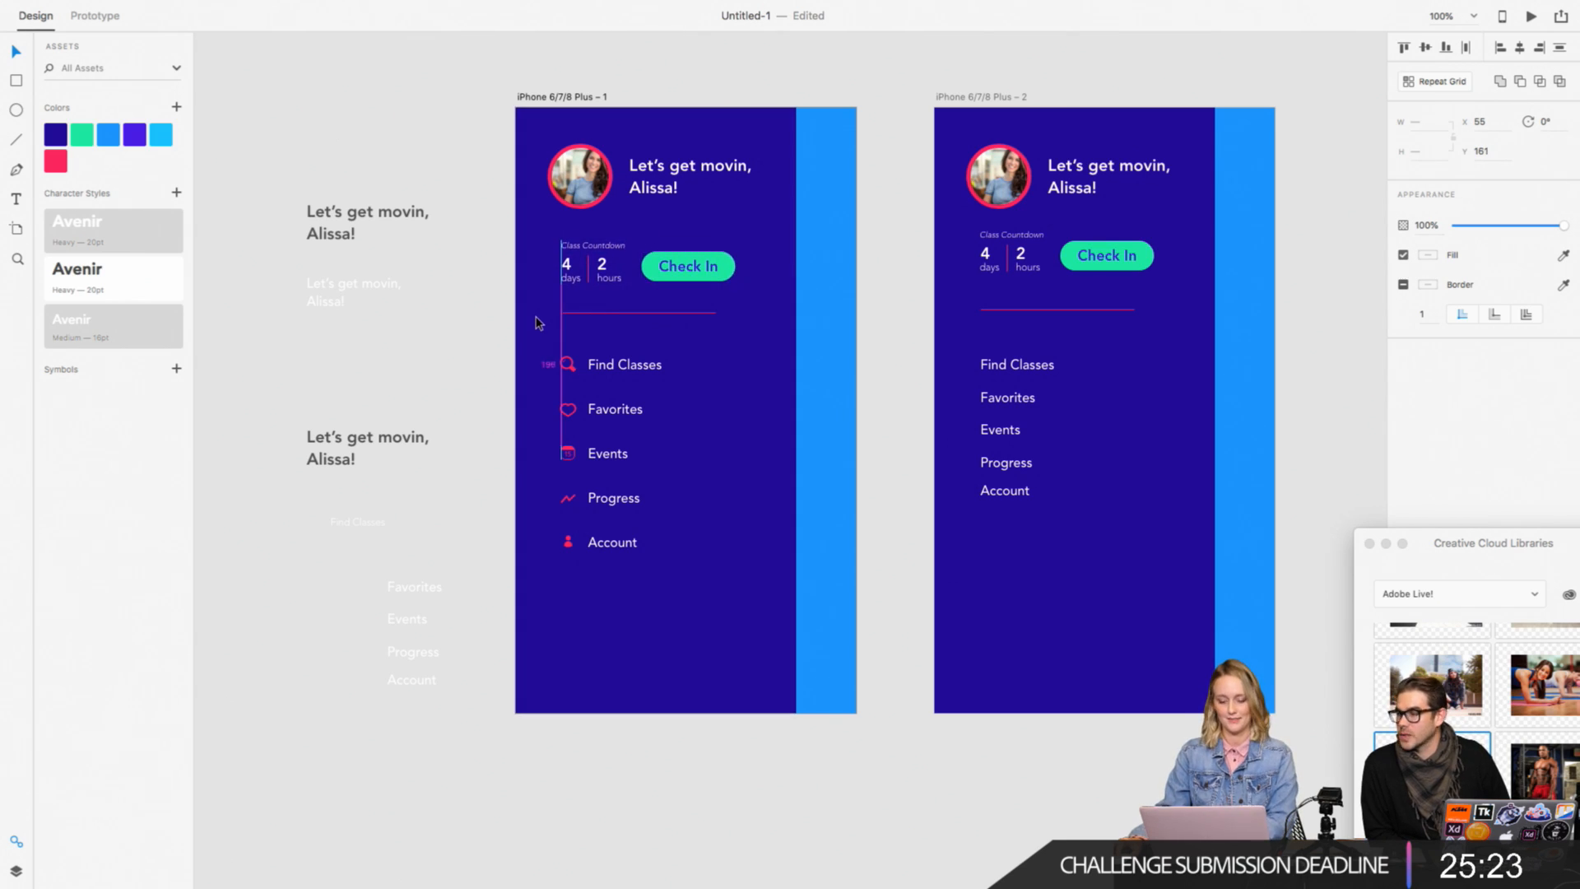
key(Up)
key(Up)
key(Up)
key(Up)
Step: Move the divider line and the menu list with its icons down together to Y 263.5
click(482, 308)
drag(478, 308, 706, 586)
key(Down)
key(Down)
key(Down)
key(Down)
key(Down)
key(Down)
key(Down)
key(Down)
key(Down)
key(Down)
key(Down)
key(Down)
key(Down)
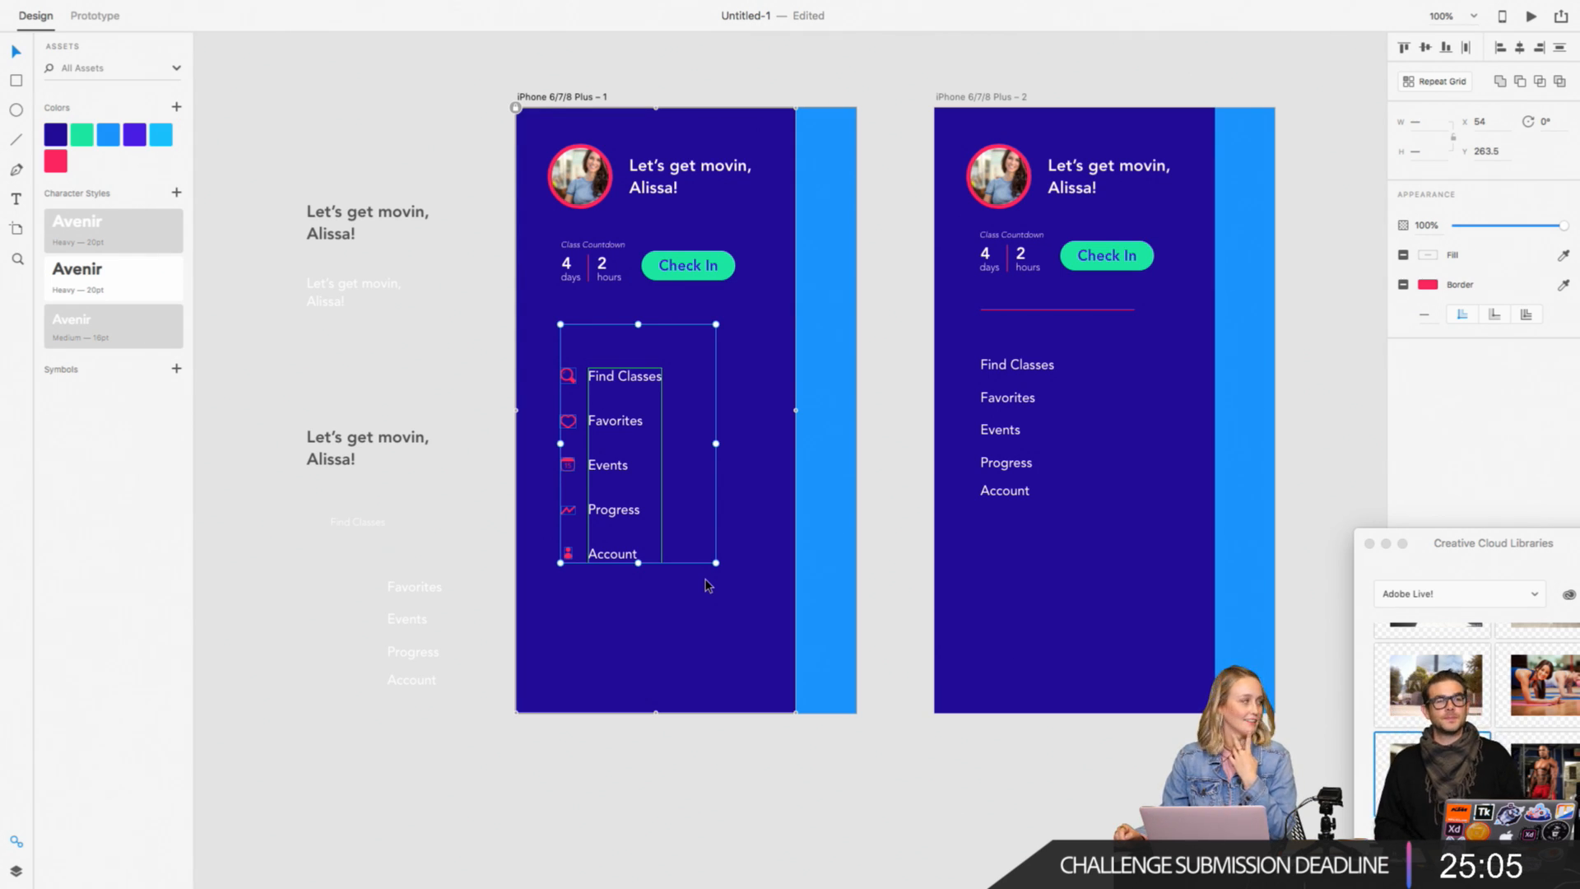
click(879, 529)
Step: Draw a borderless rectangle about 50 by 9 to the right of the second artboard and fill it with the saved pink
scroll(878, 529, right, 5)
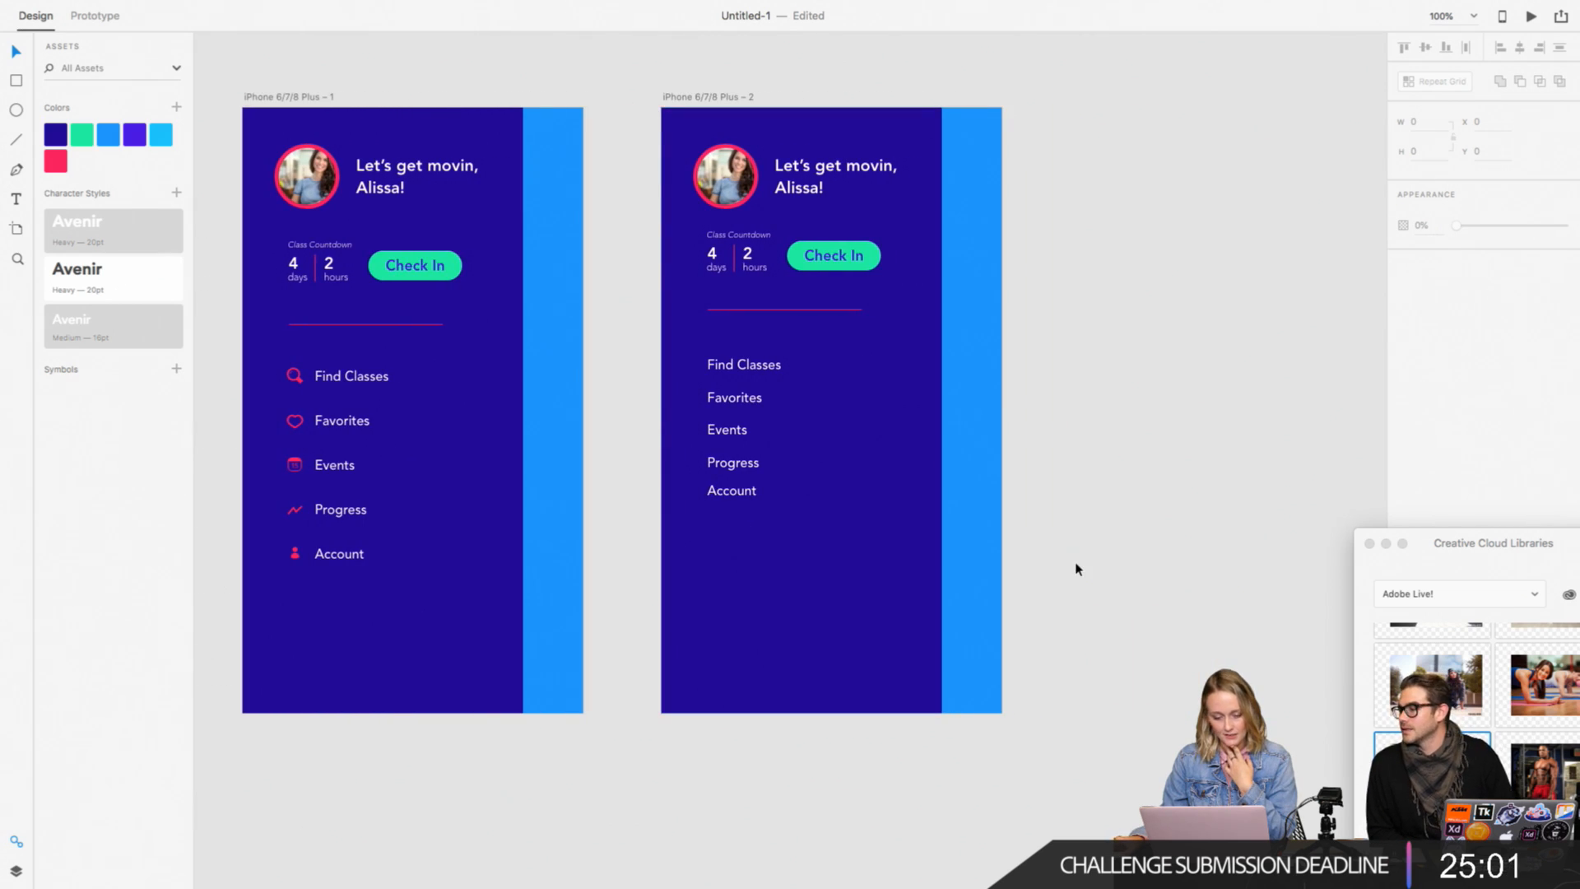
click(17, 81)
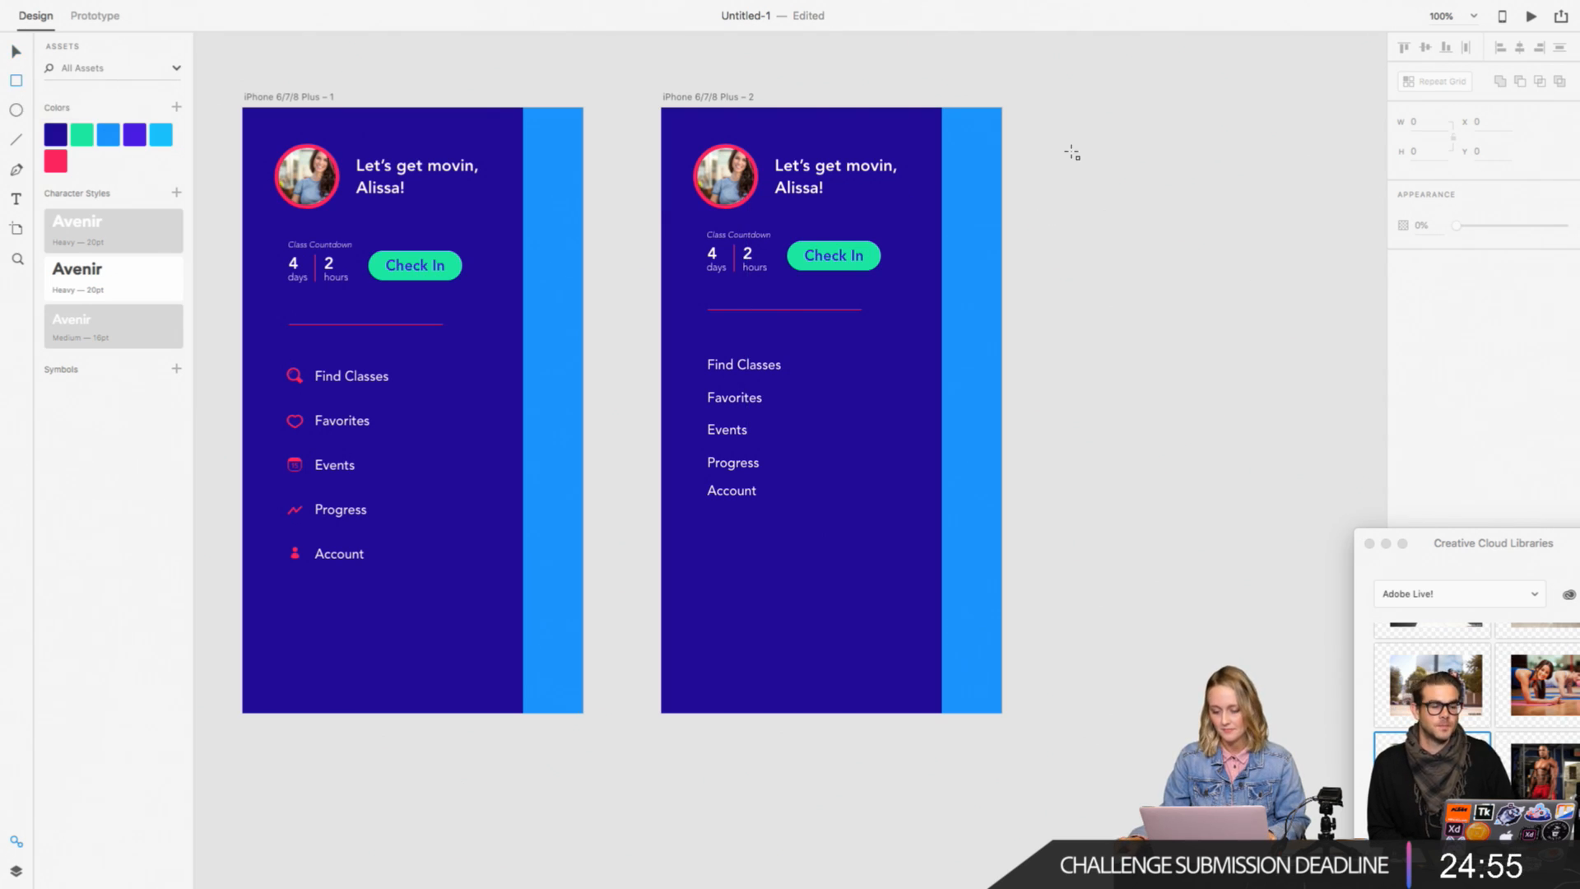
drag(1072, 153, 1115, 162)
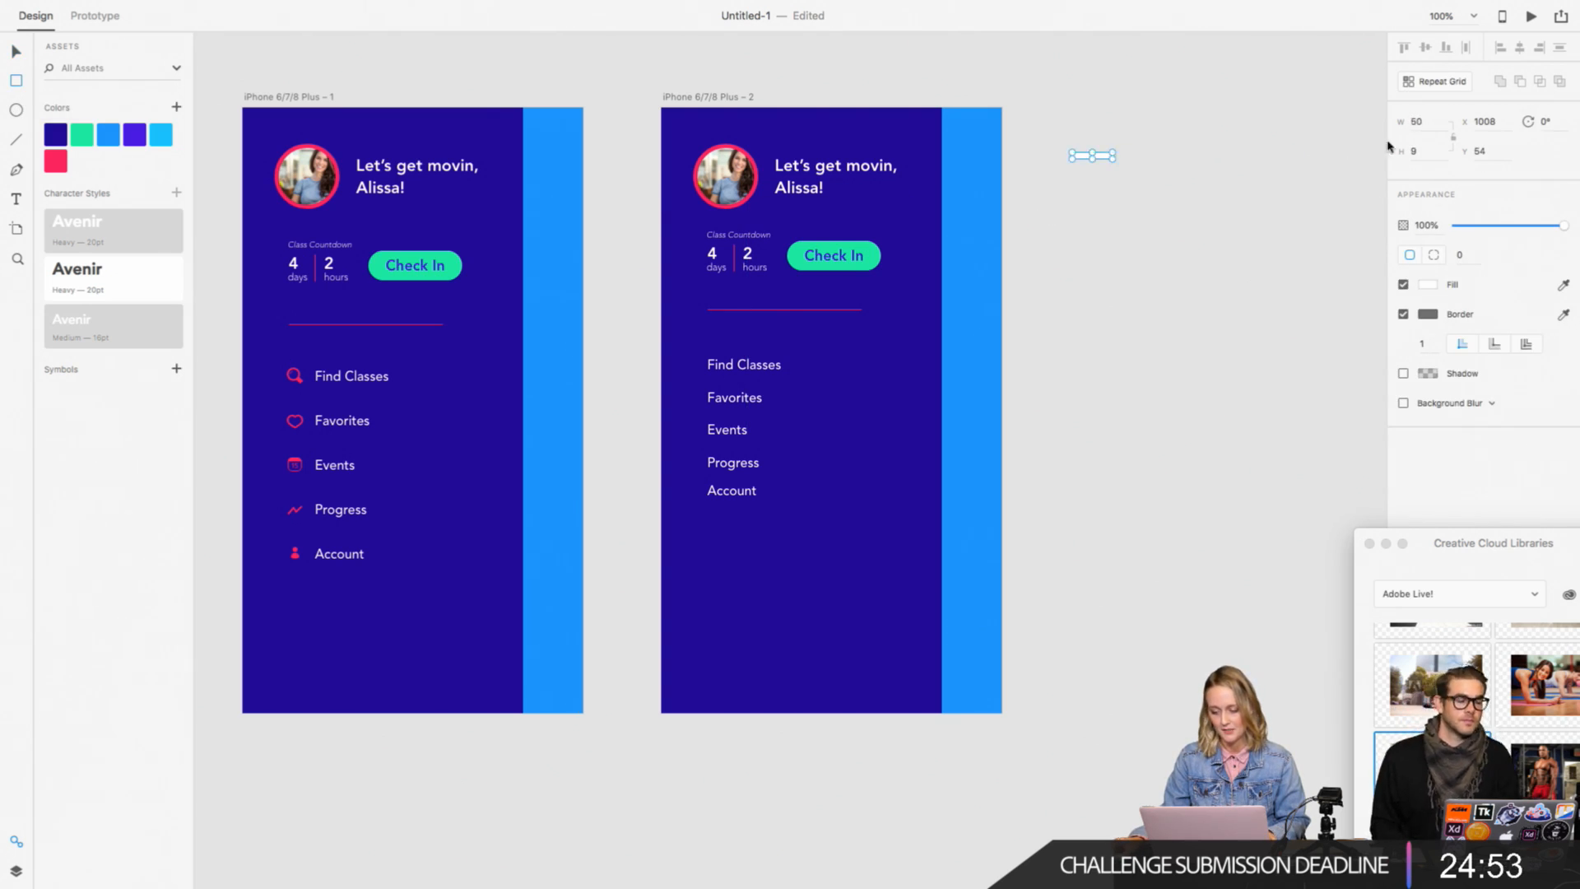
click(1404, 314)
click(1428, 284)
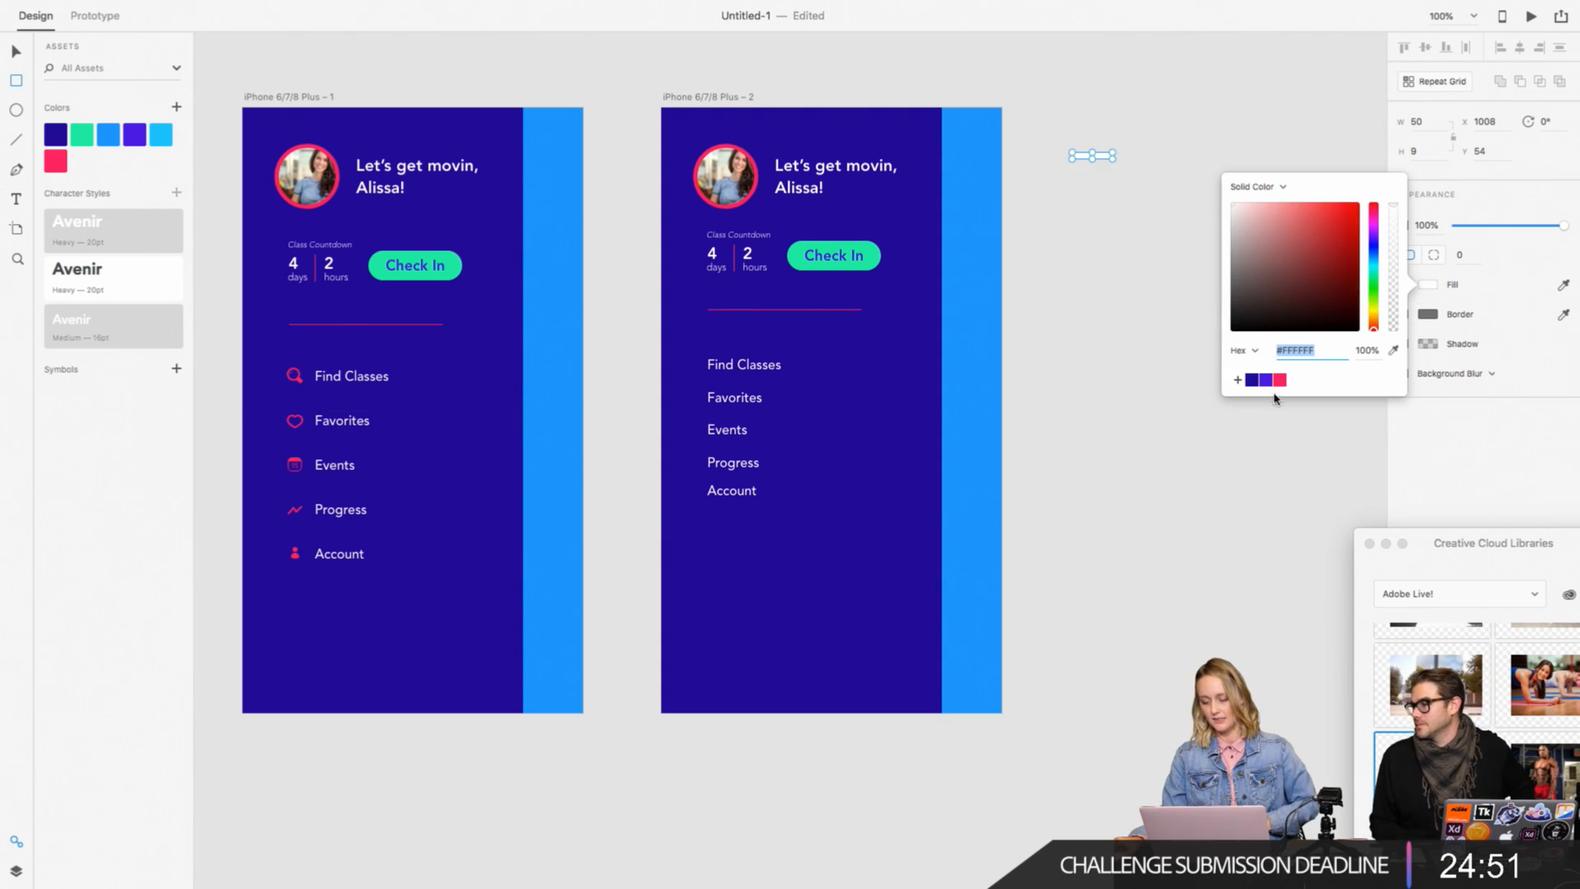
click(1280, 379)
click(15, 52)
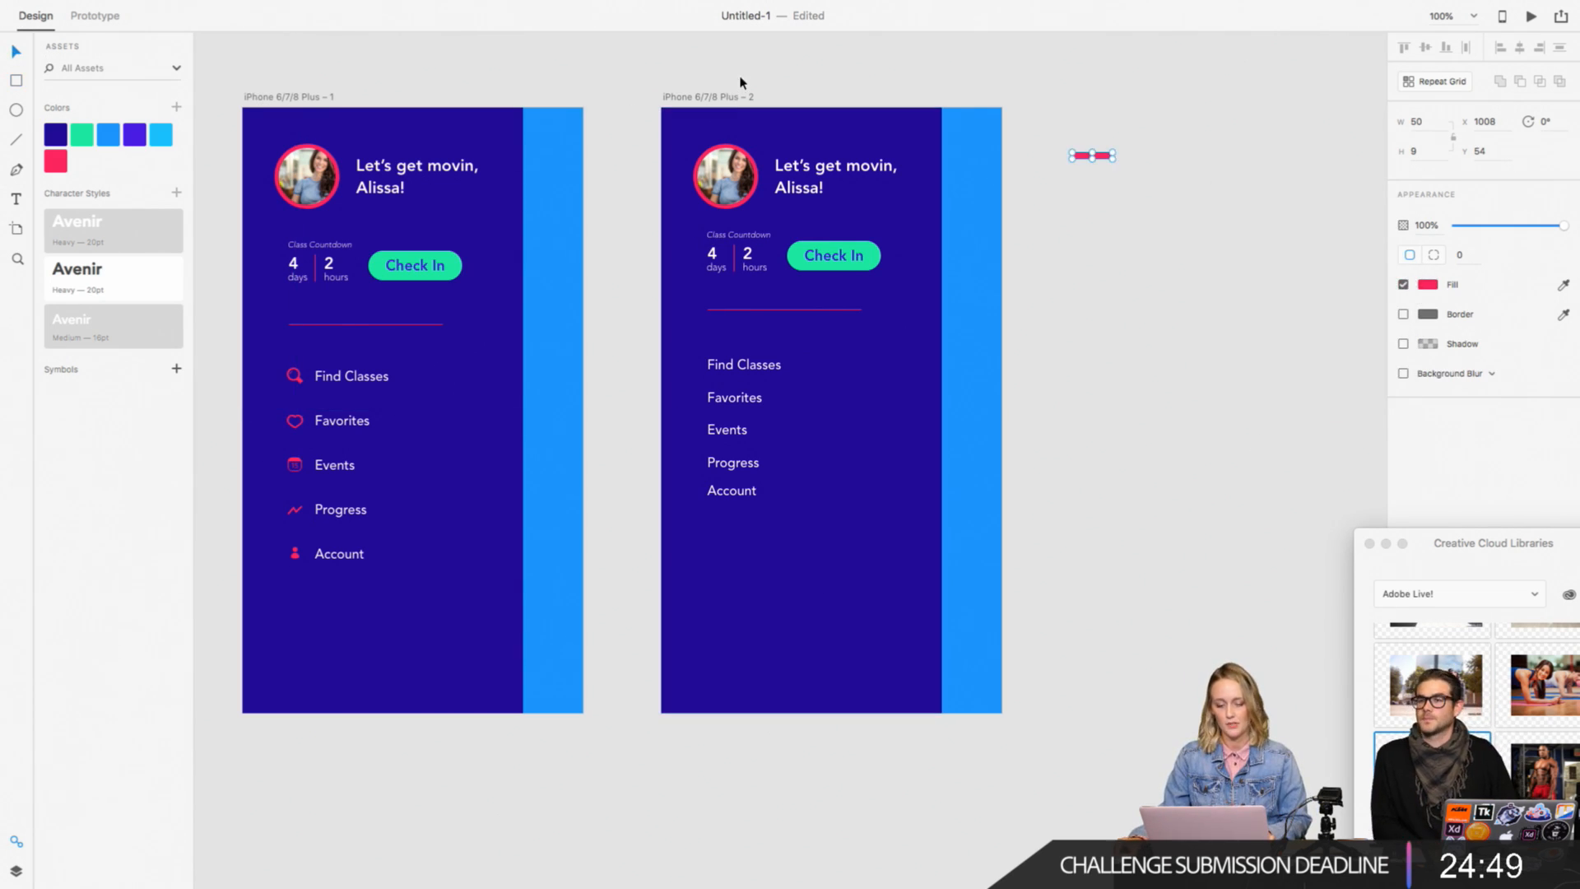
click(742, 74)
Step: Shorten the pink rectangle beside the second artboard to a width of 40
key(super+equal)
scroll(741, 74, up, 6)
scroll(741, 74, right, 5)
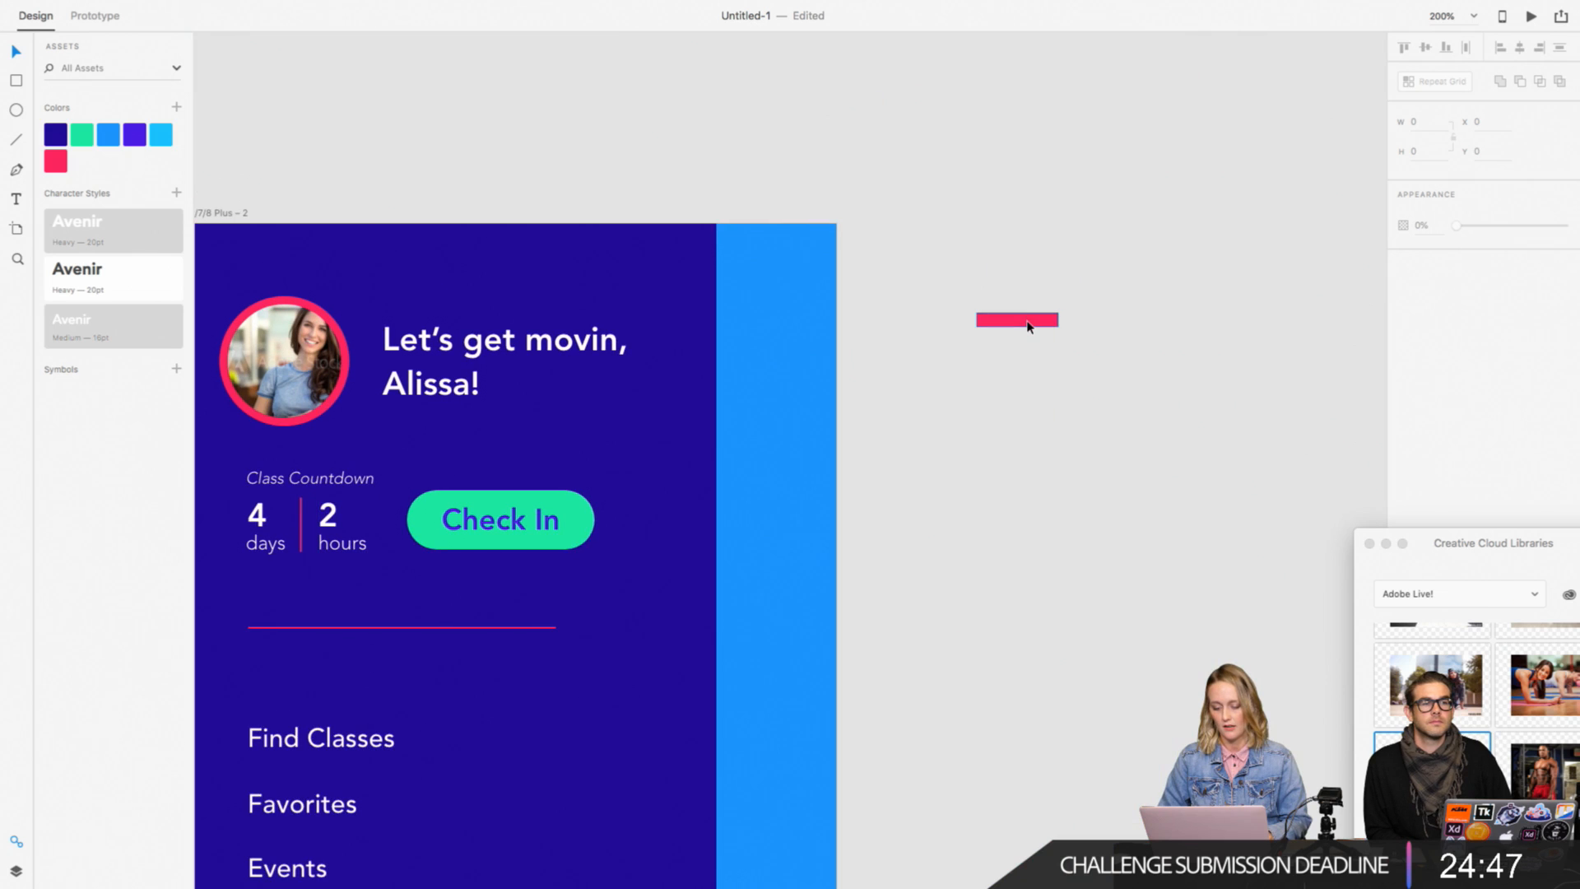
click(1027, 321)
drag(1060, 321, 1041, 321)
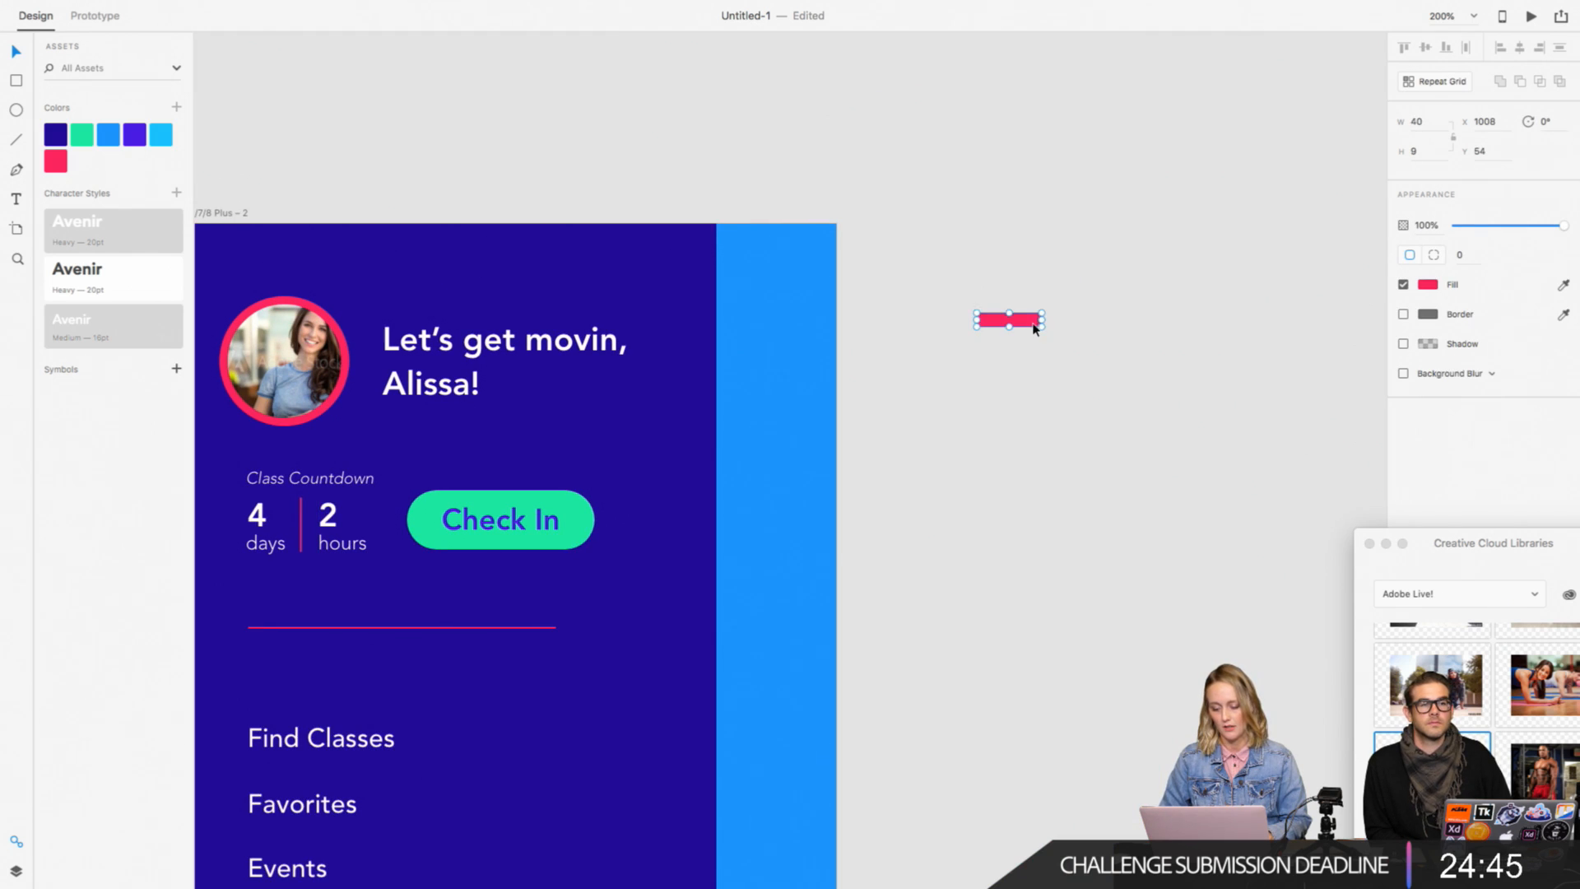
key(super+equal)
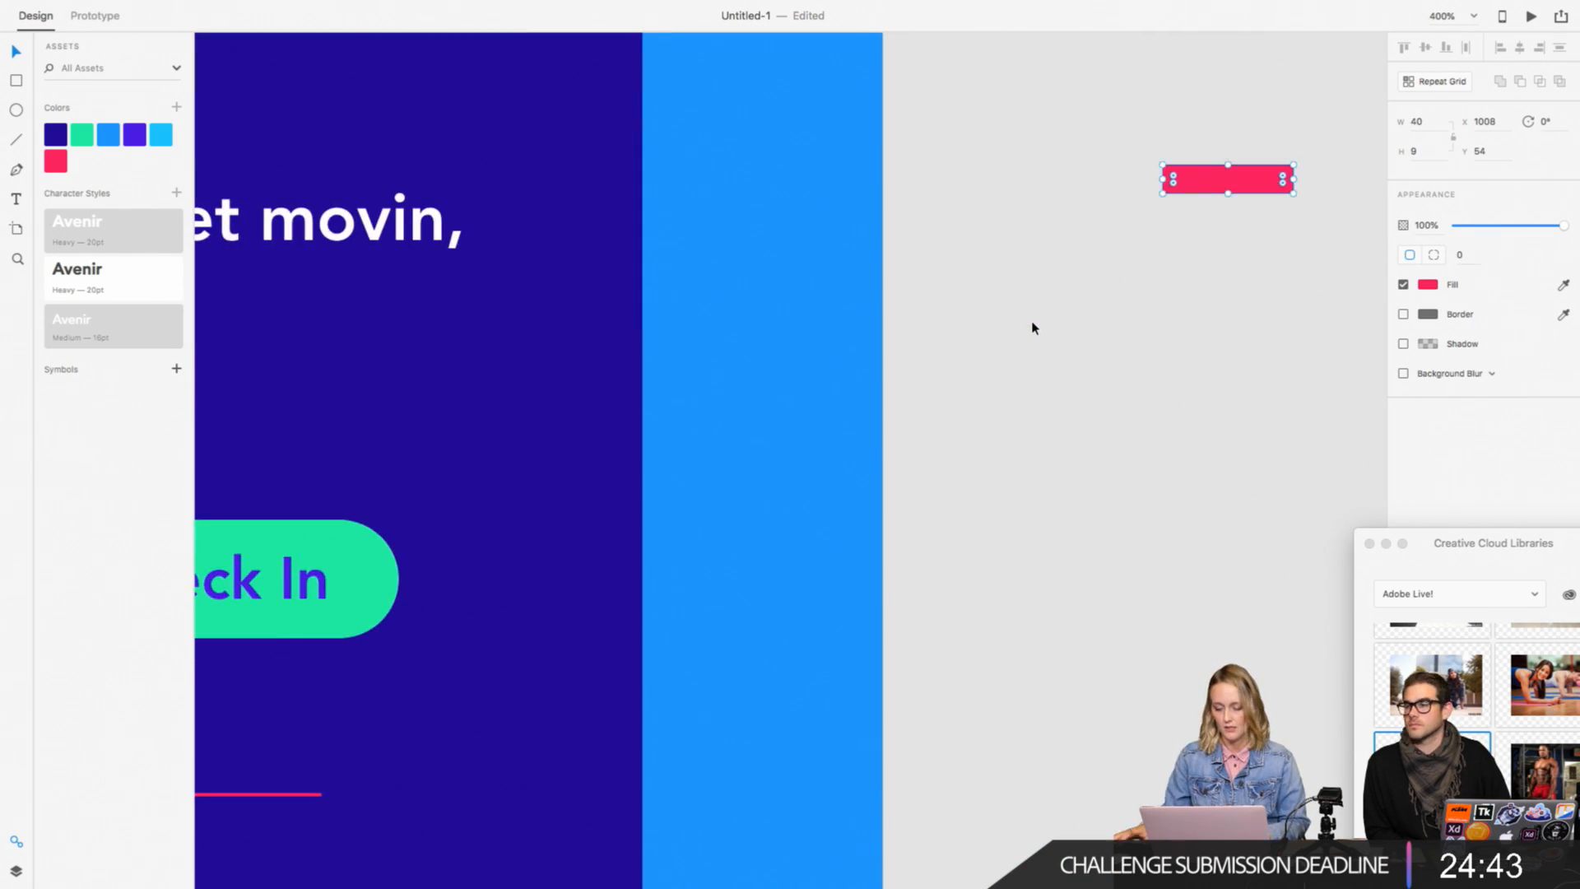
Step: Round the pink rectangle's corners to 5 and duplicate it twice downward to make a stack of three bars
scroll(1032, 328, right, 5)
scroll(1032, 327, up, 2)
drag(972, 239, 1019, 321)
click(916, 247)
click(998, 239)
click(1029, 338)
drag(1061, 384, 1018, 217)
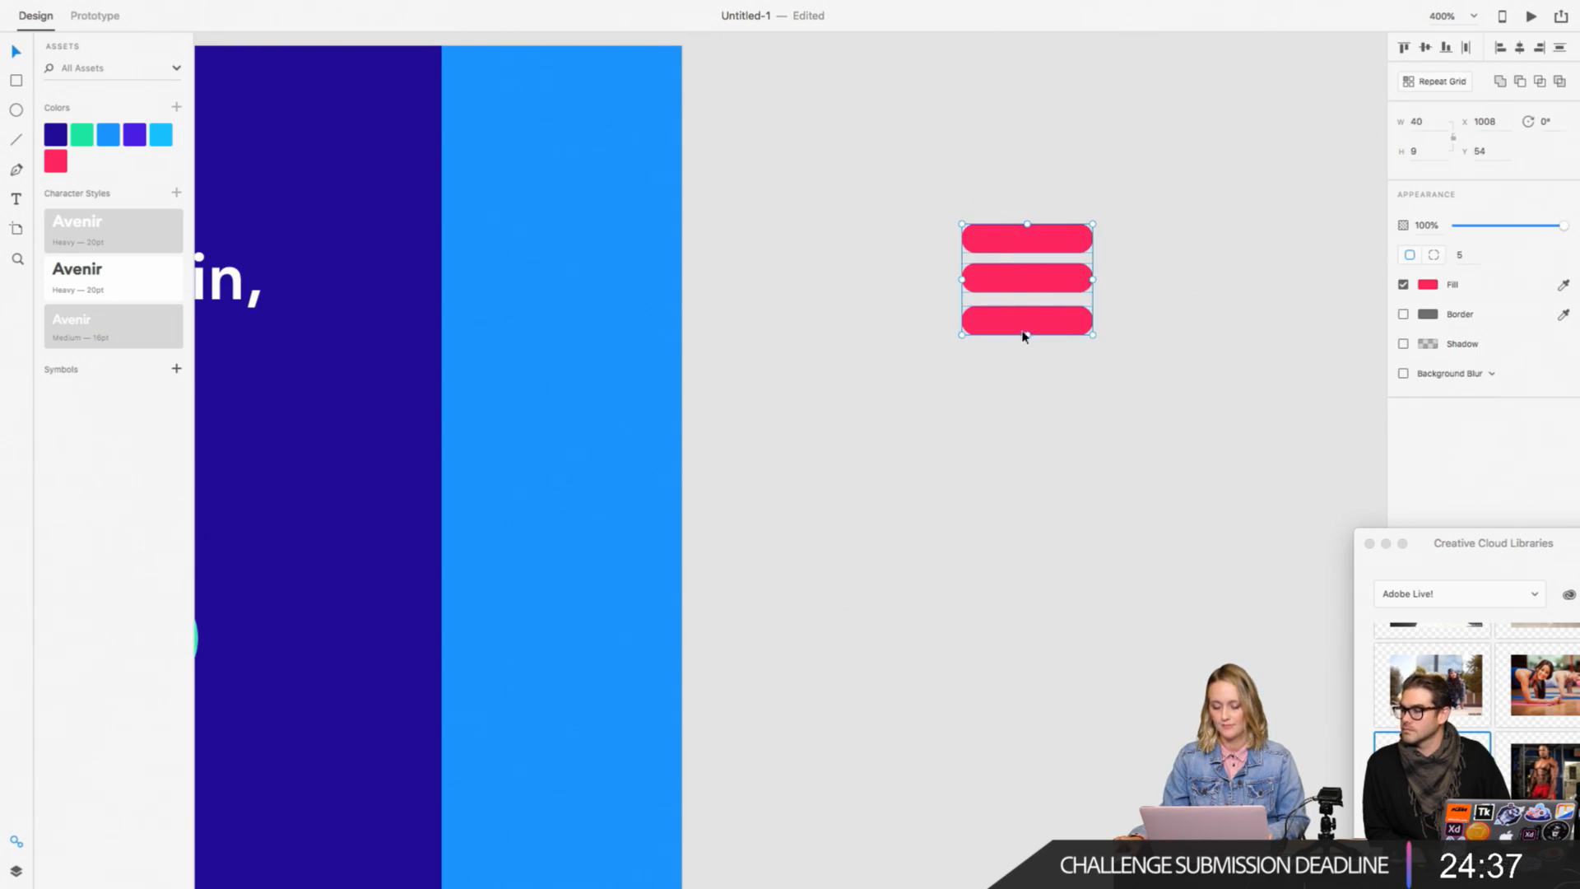
Step: Squash the three stacked bars to a height of about 7.5 each and group them
drag(1025, 334, 1027, 316)
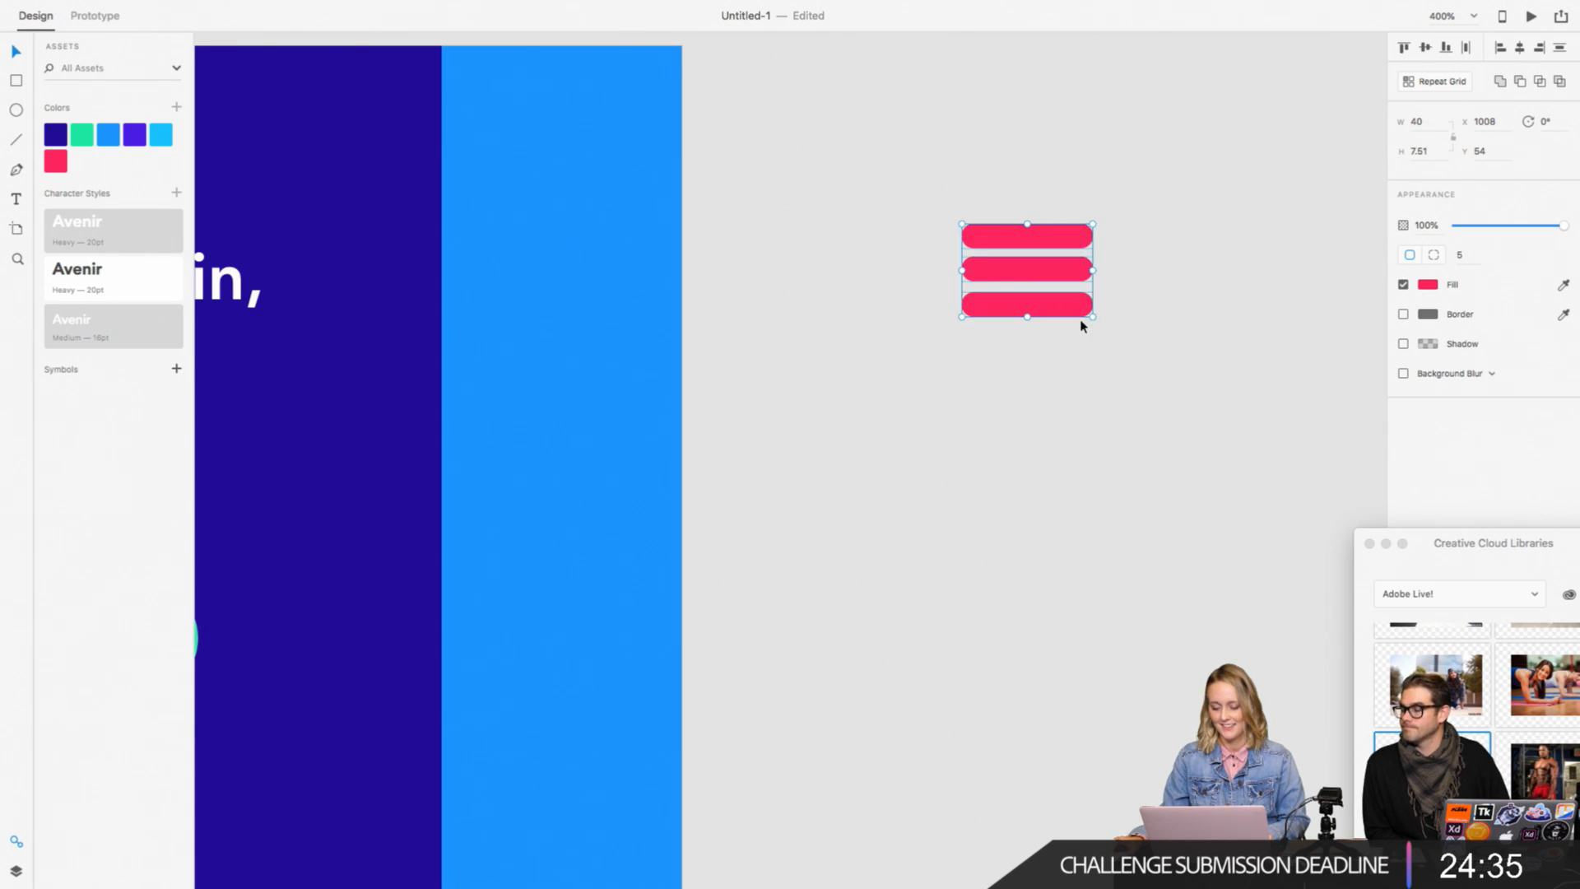
key(super+minus)
key(super+g)
scroll(1235, 365, left, 5)
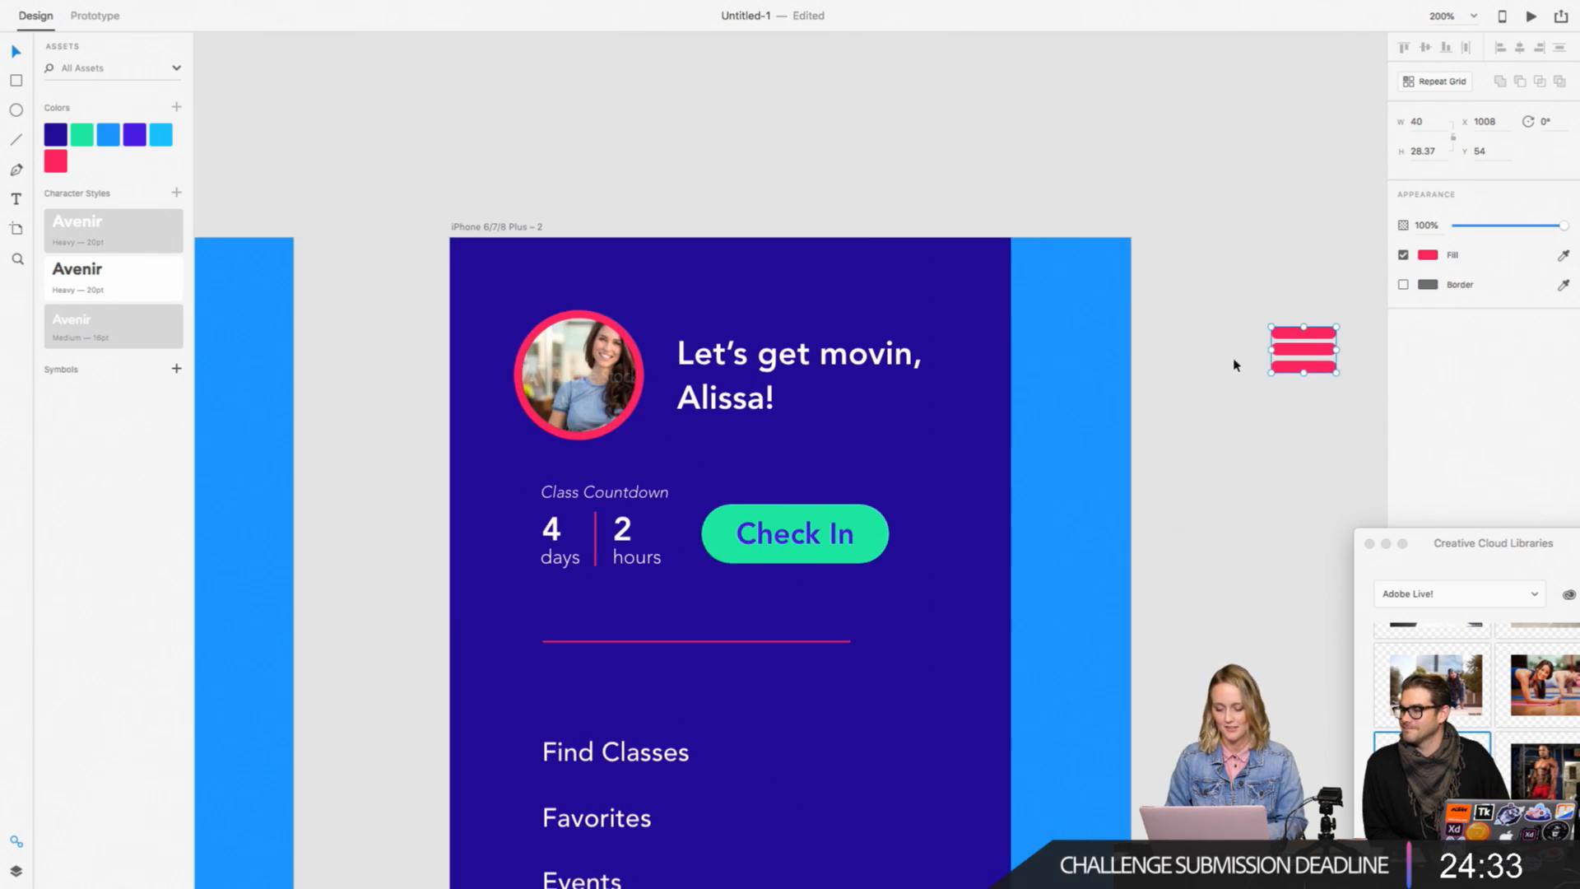
Step: Move the grouped bars into the gap between the two artboards and scale them down to about 21 by 15
drag(1299, 354, 372, 332)
scroll(367, 326, left, 5)
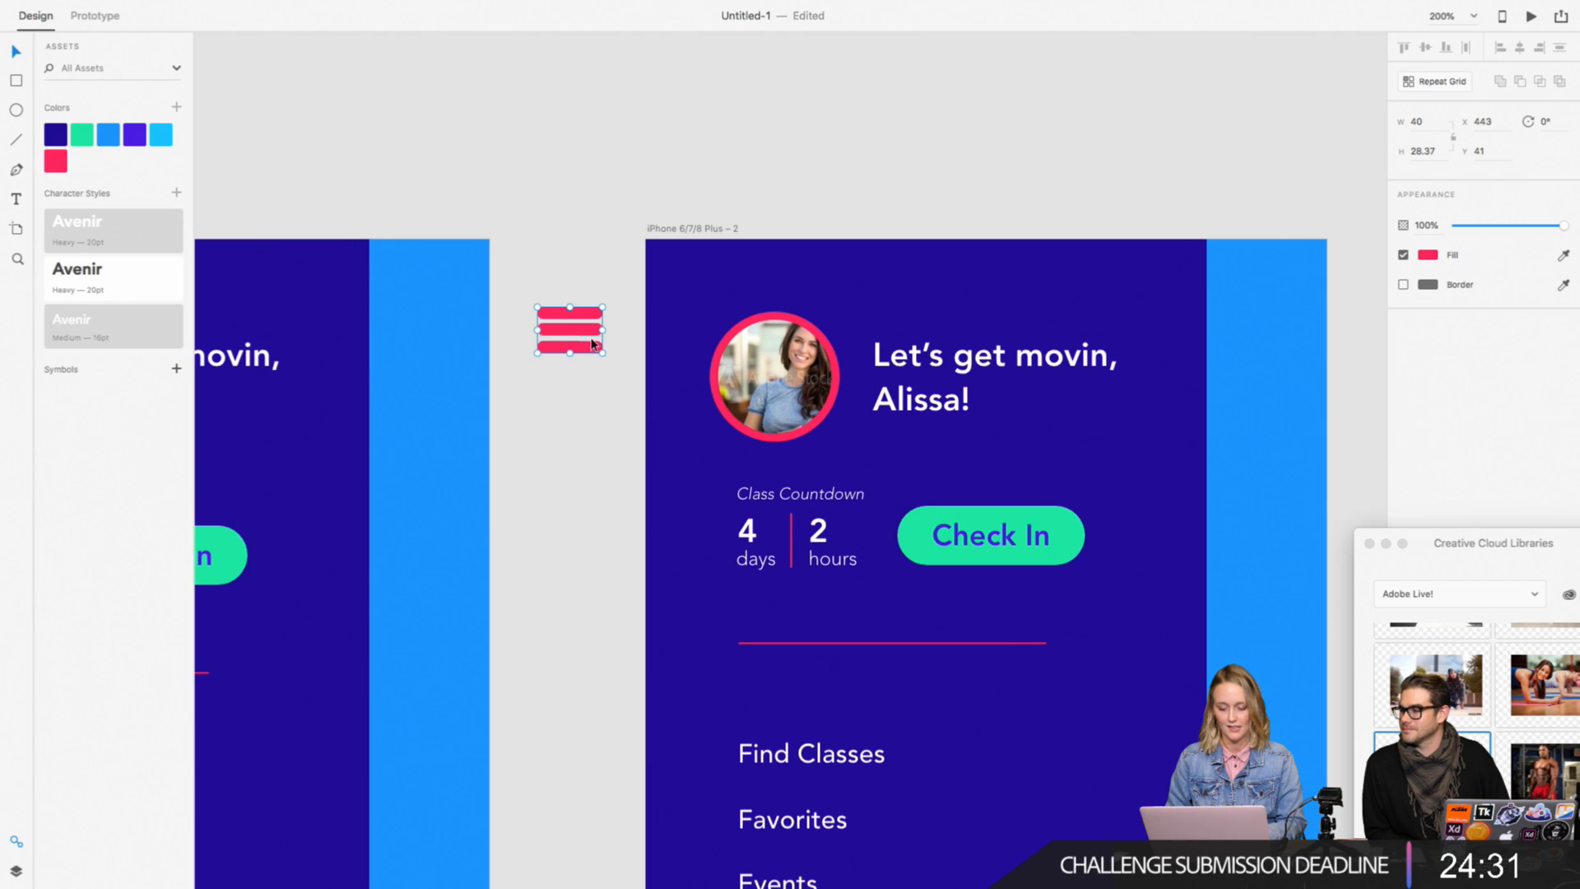
drag(602, 357, 570, 337)
click(554, 423)
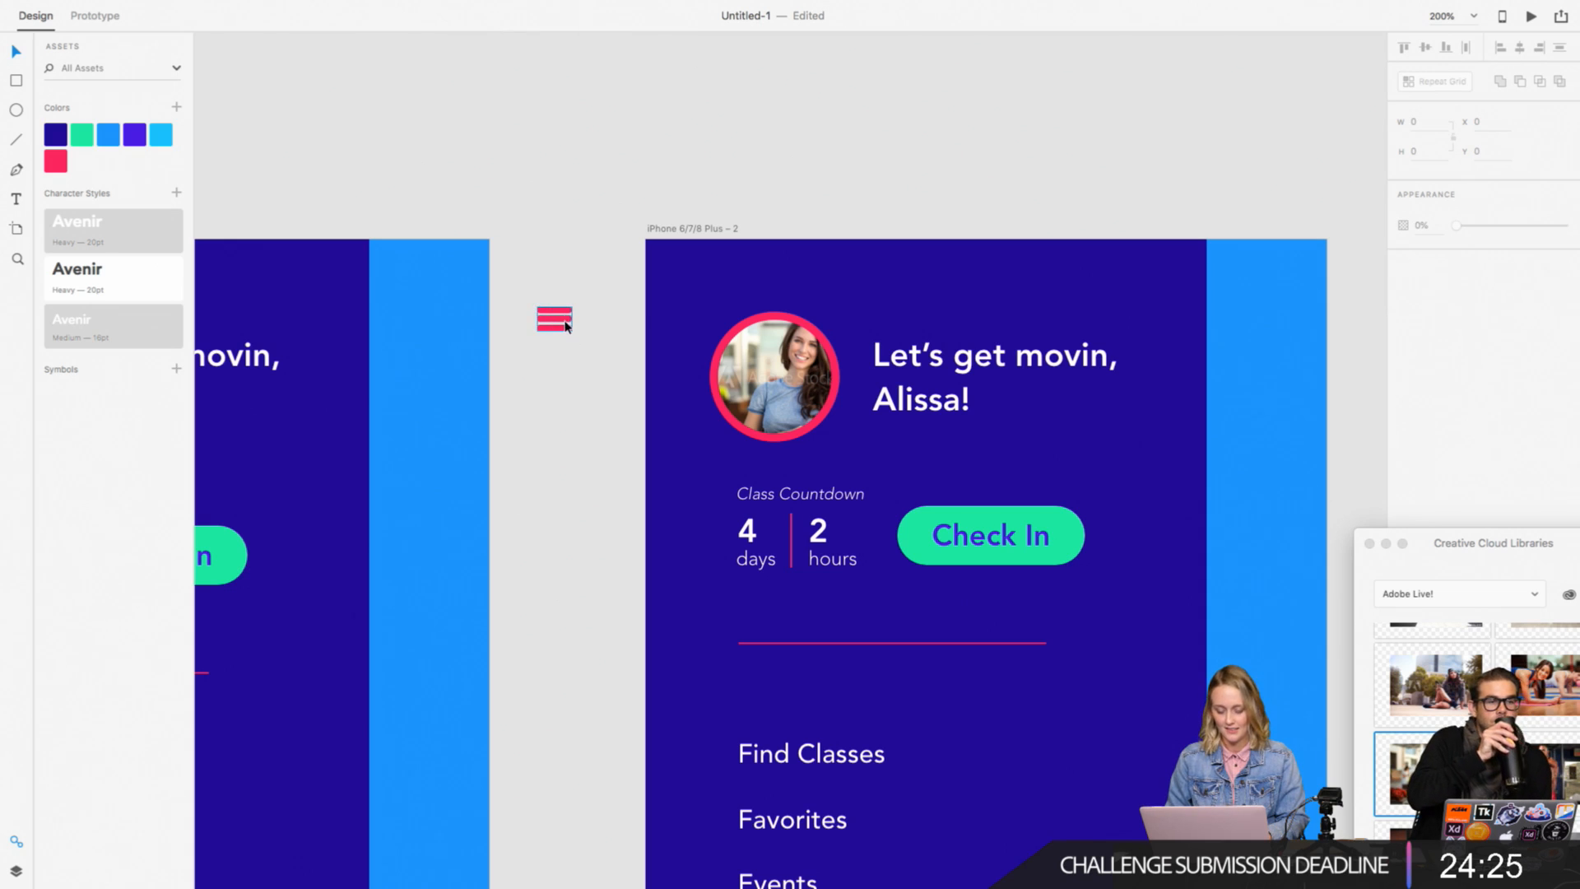
Step: Place the three-bar icon near the upper end of the first artboard's light blue strip at X 367, Y 19
key(super+equal)
scroll(564, 342, left, 4)
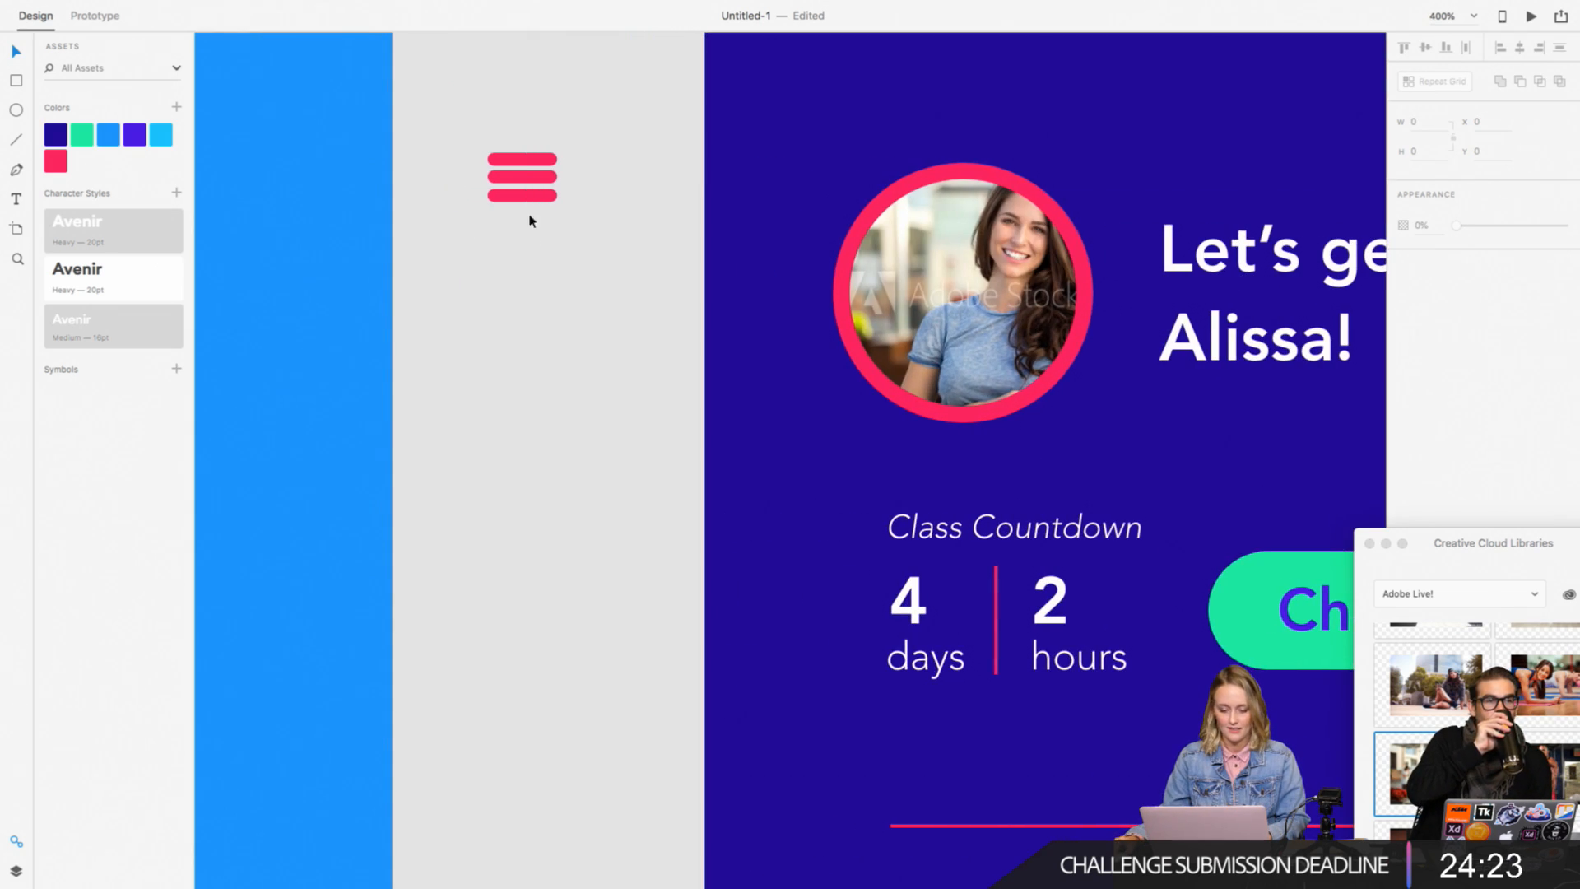
click(529, 200)
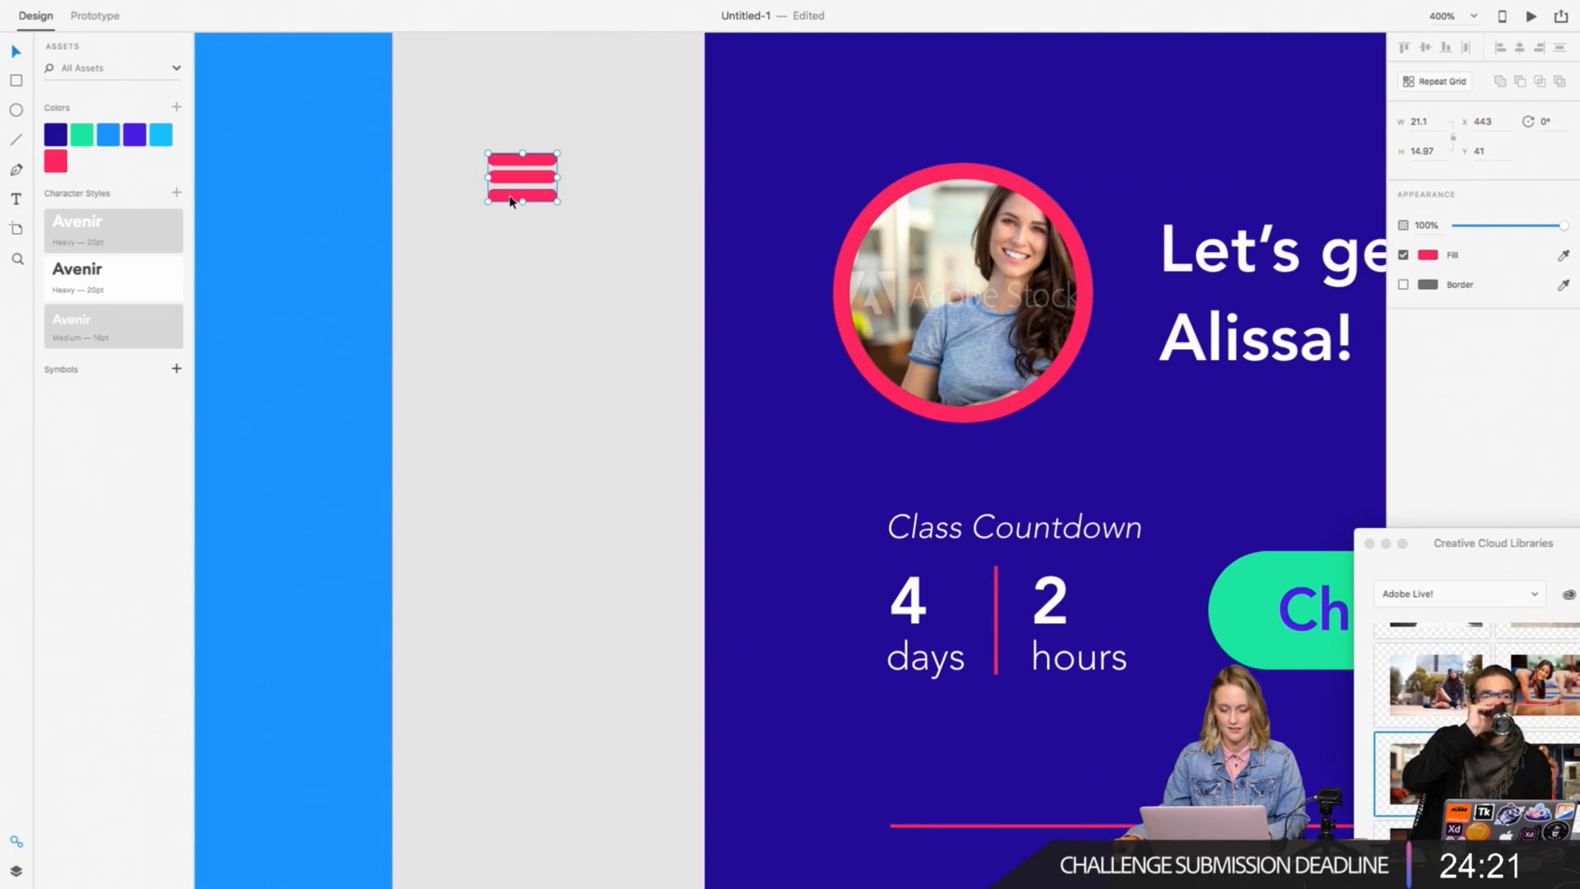
right_click(538, 193)
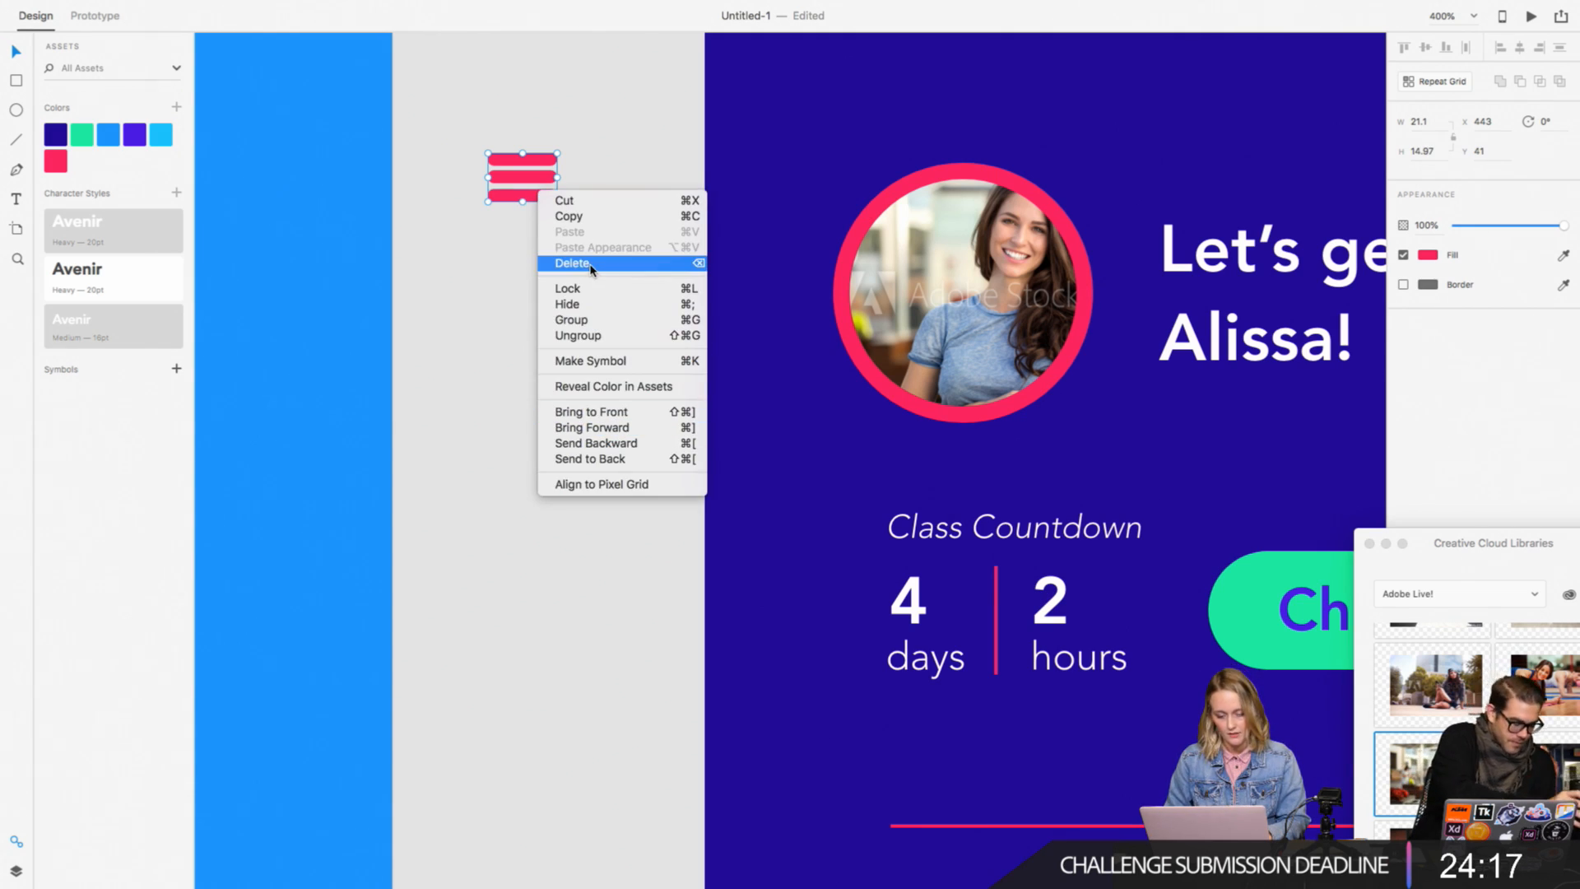
click(491, 284)
scroll(490, 284, left, 4)
scroll(490, 284, up, 1)
drag(673, 221, 440, 154)
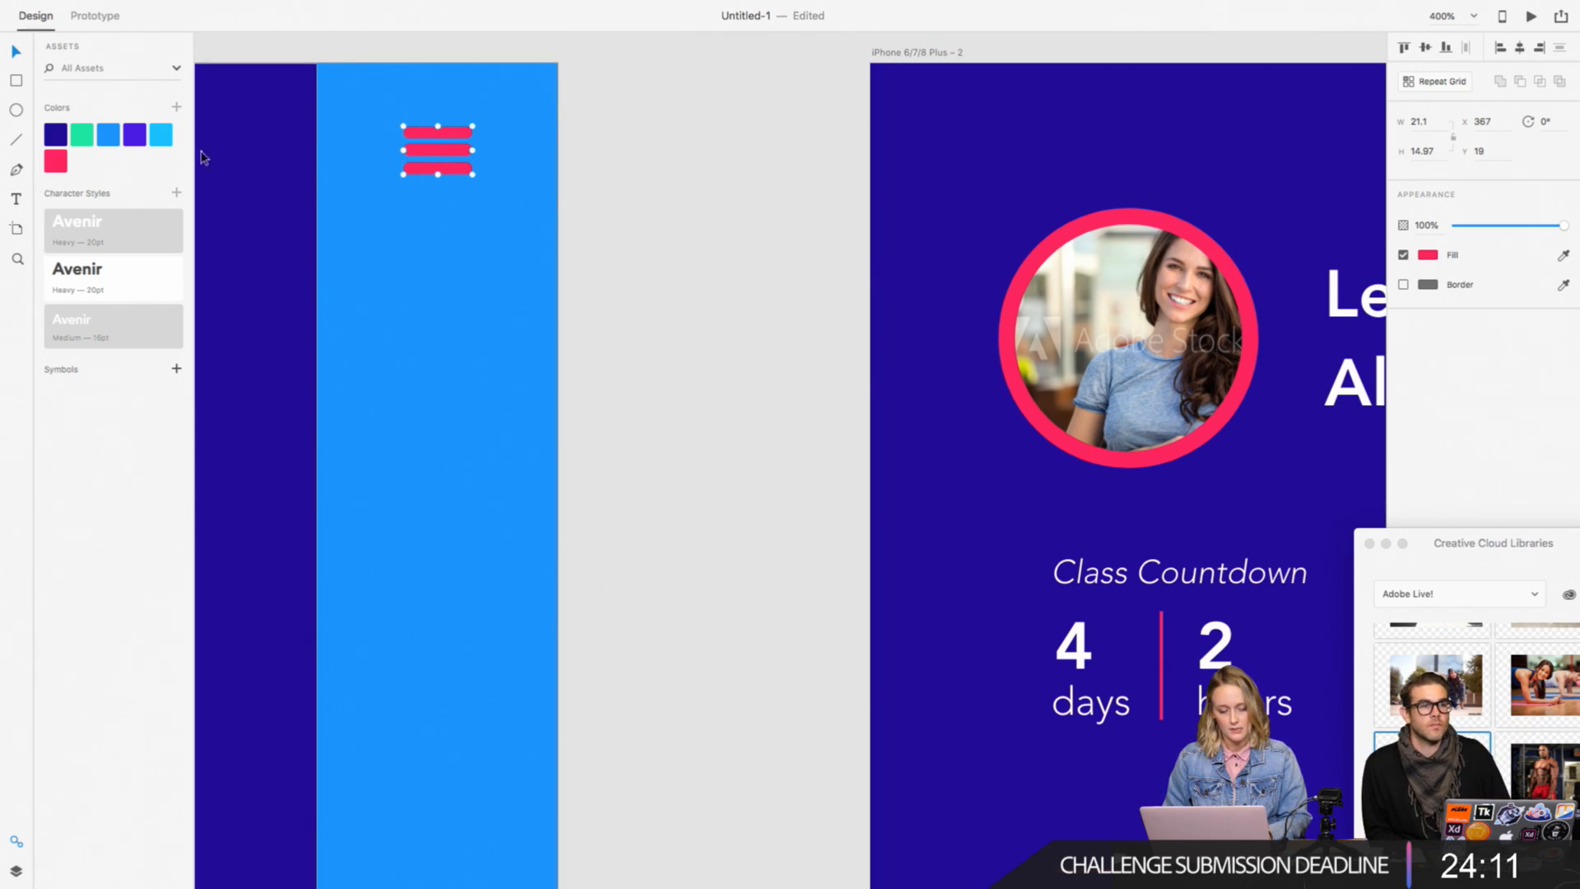
Step: Change the three-bar icon's fill from the pink to white (#FFFFFF)
click(1428, 256)
drag(1319, 267, 1204, 160)
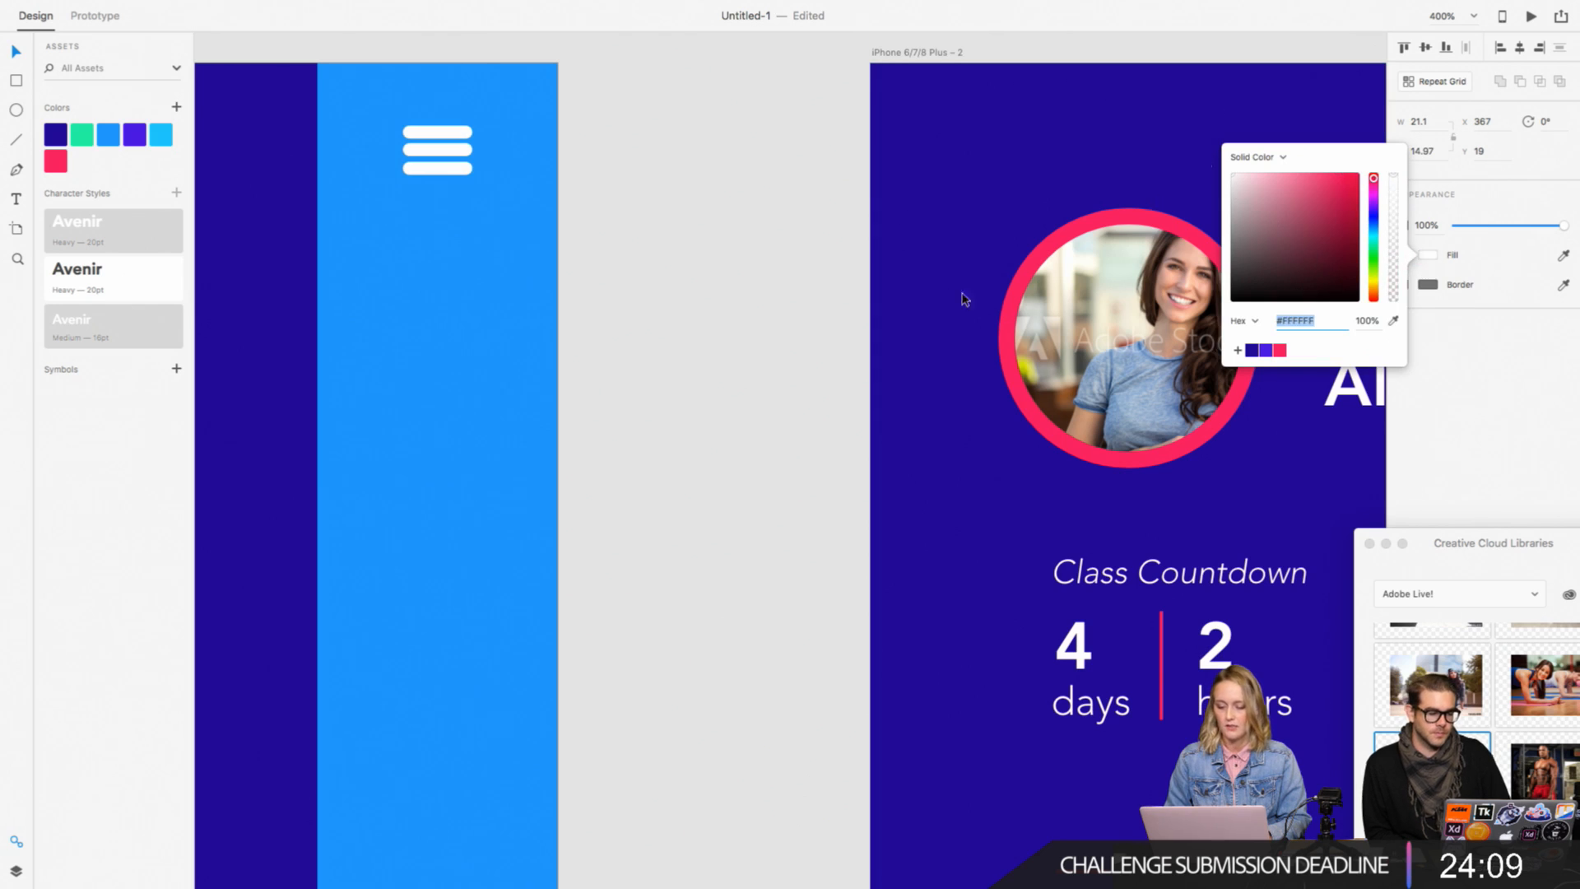
click(815, 331)
key(super+minus)
scroll(888, 258, left, 3)
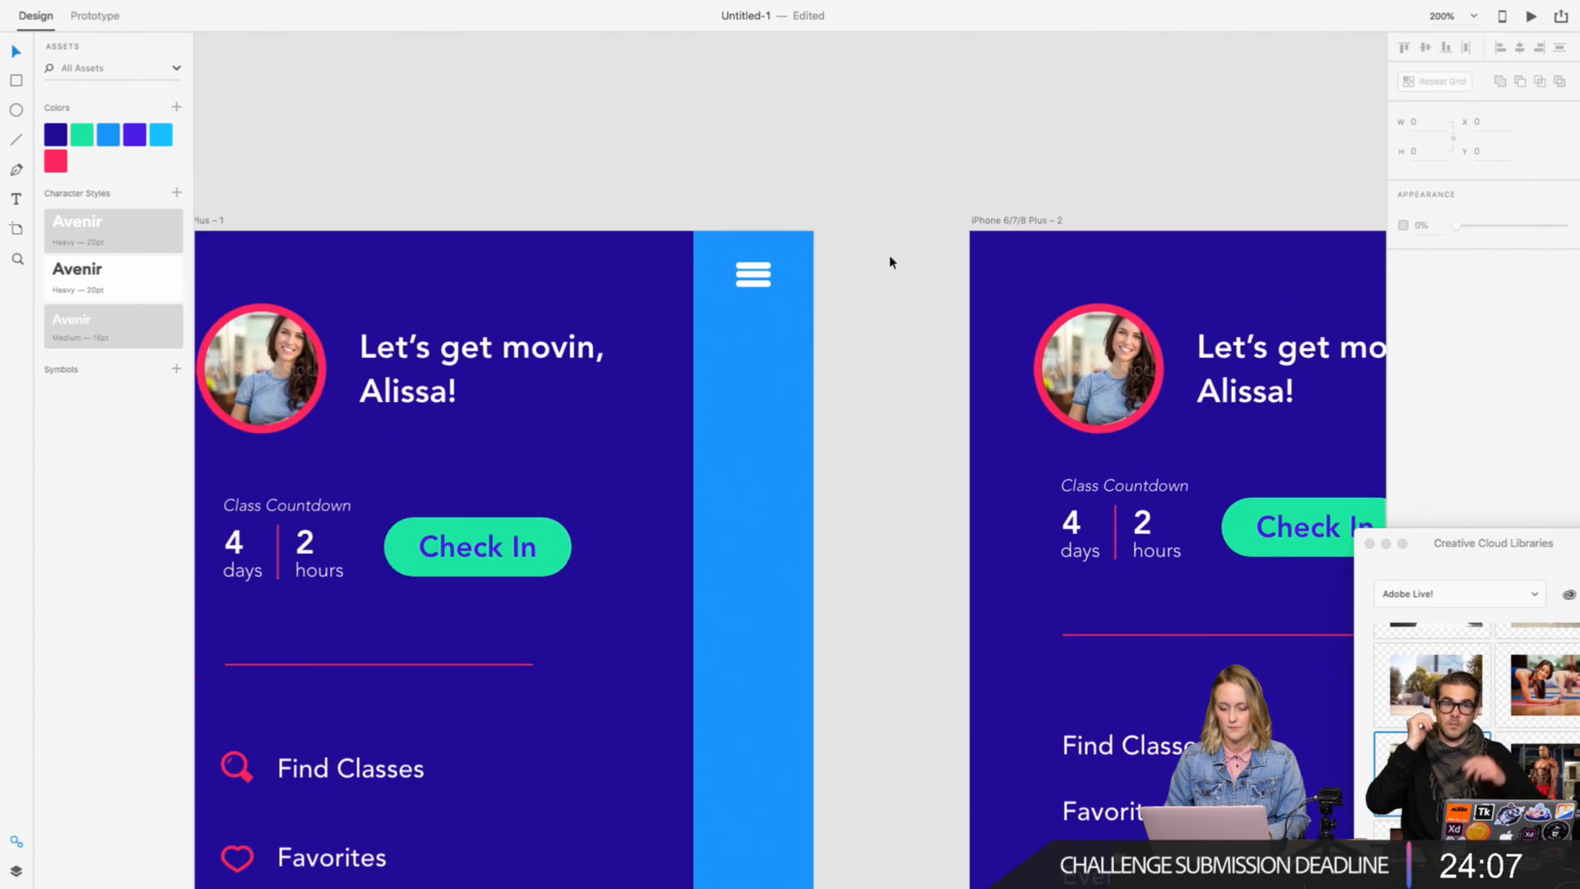
Step: Move the lowest and middle bars inside the icon group down to widen and even out the gaps between the bars
key(super+plus)
click(715, 105)
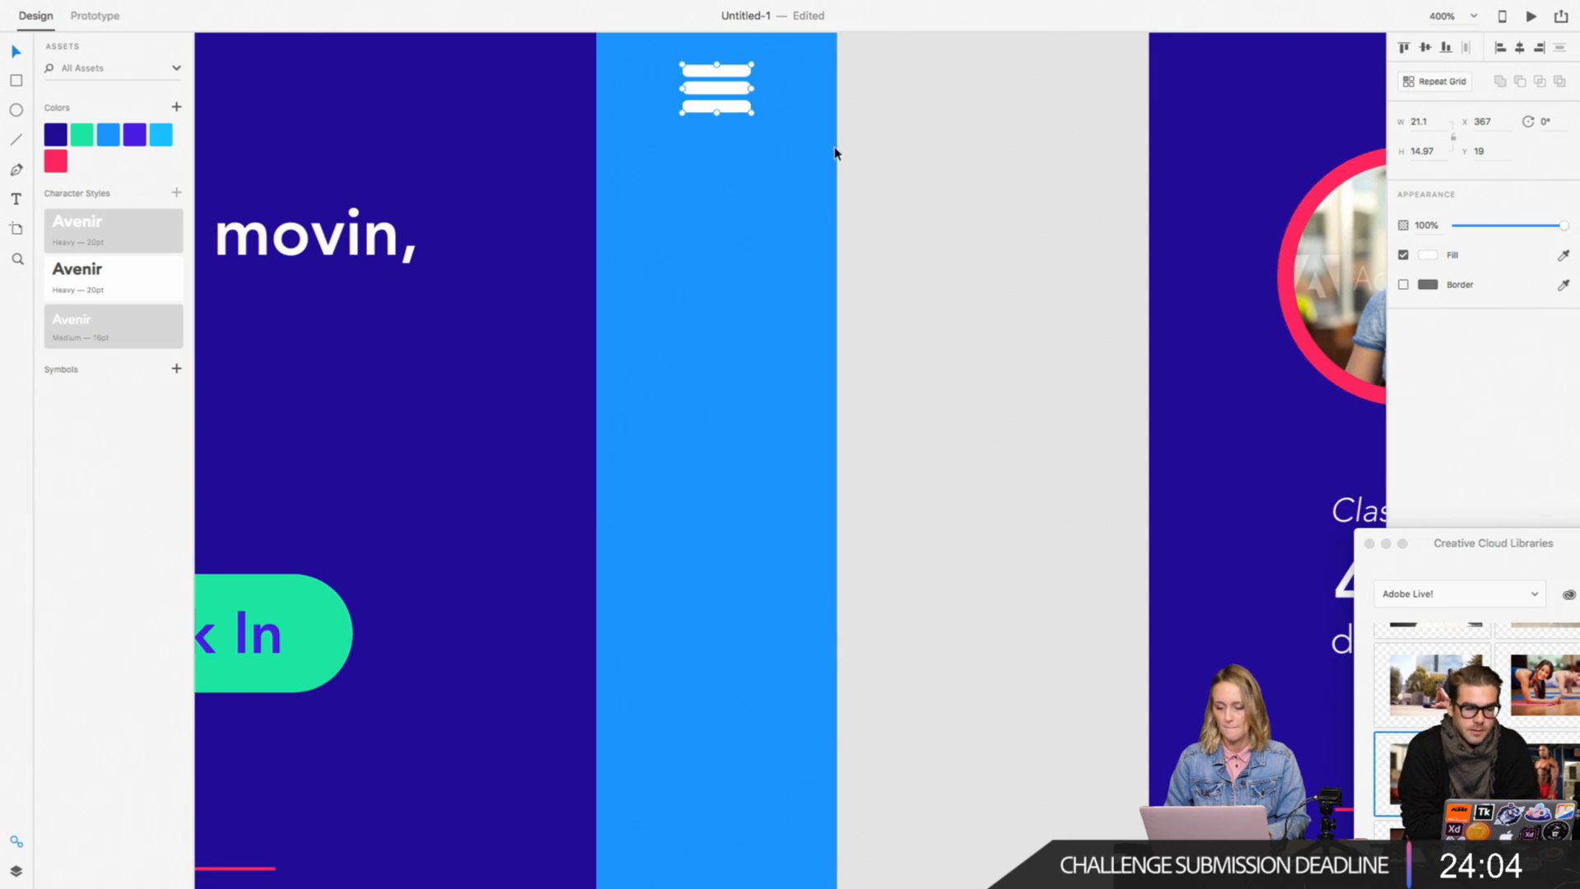
double_click(729, 108)
key(Down)
key(Down)
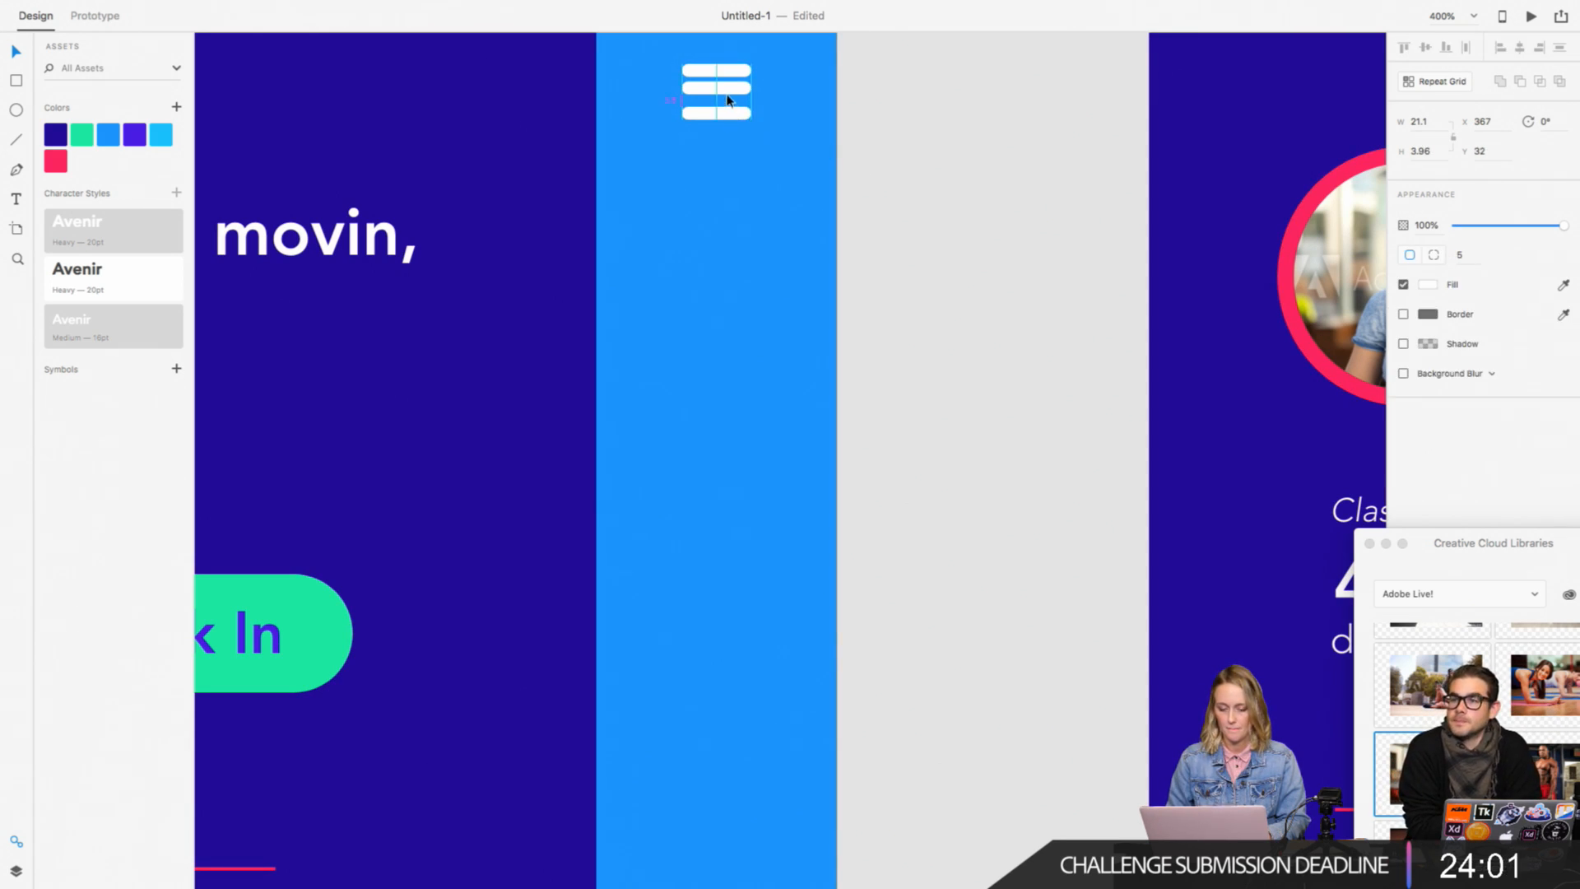
drag(727, 95, 727, 99)
click(945, 140)
scroll(945, 141, up, 1)
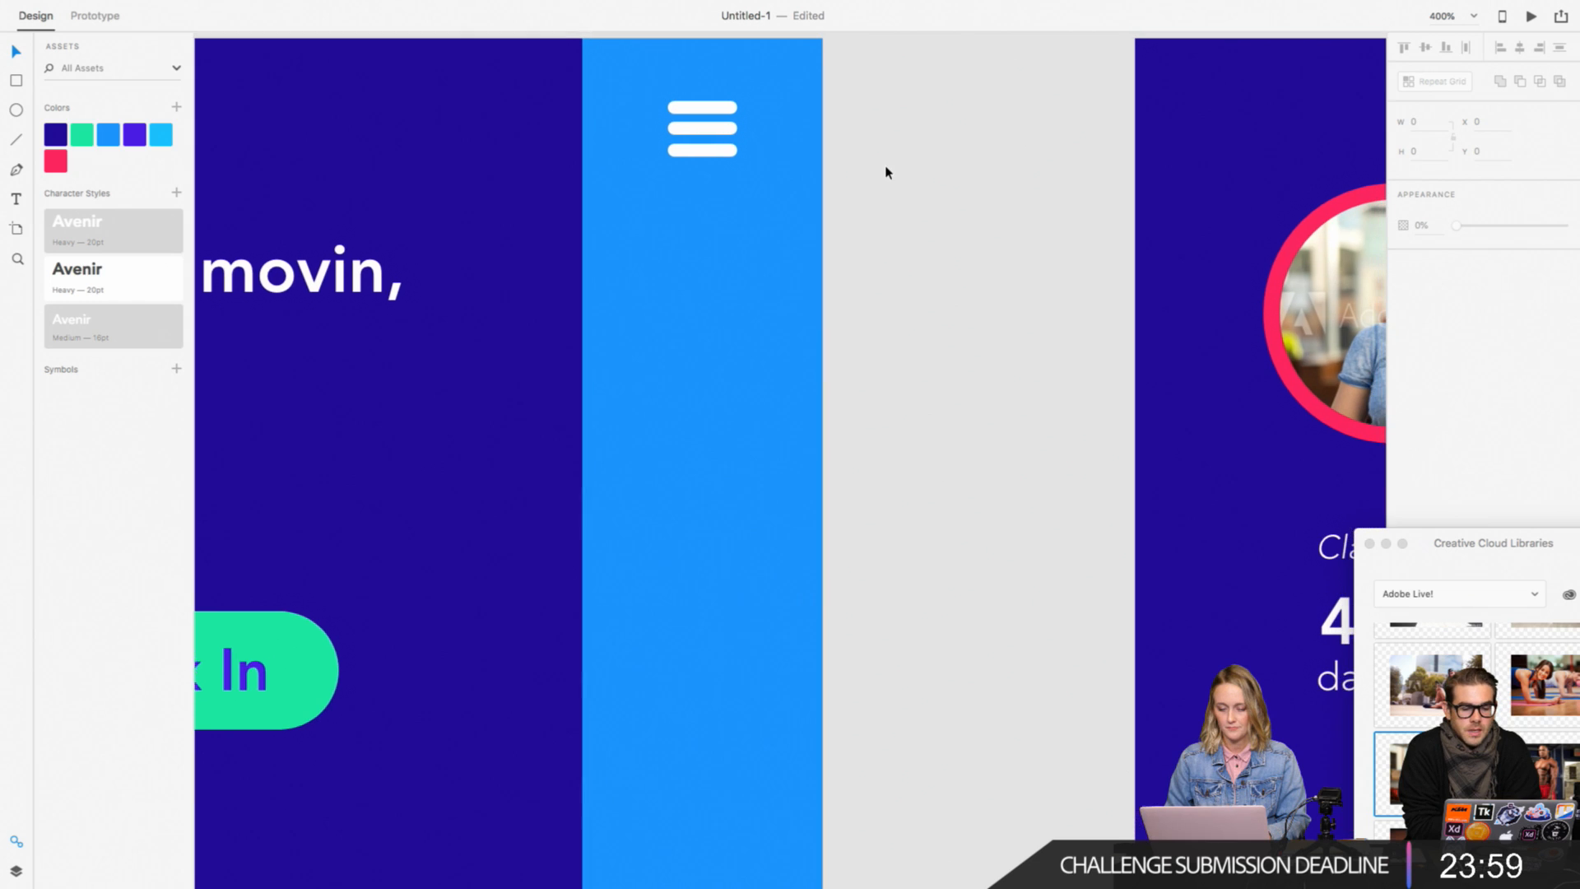
Step: Reduce the height of the whole three-bar icon to about 13
click(711, 158)
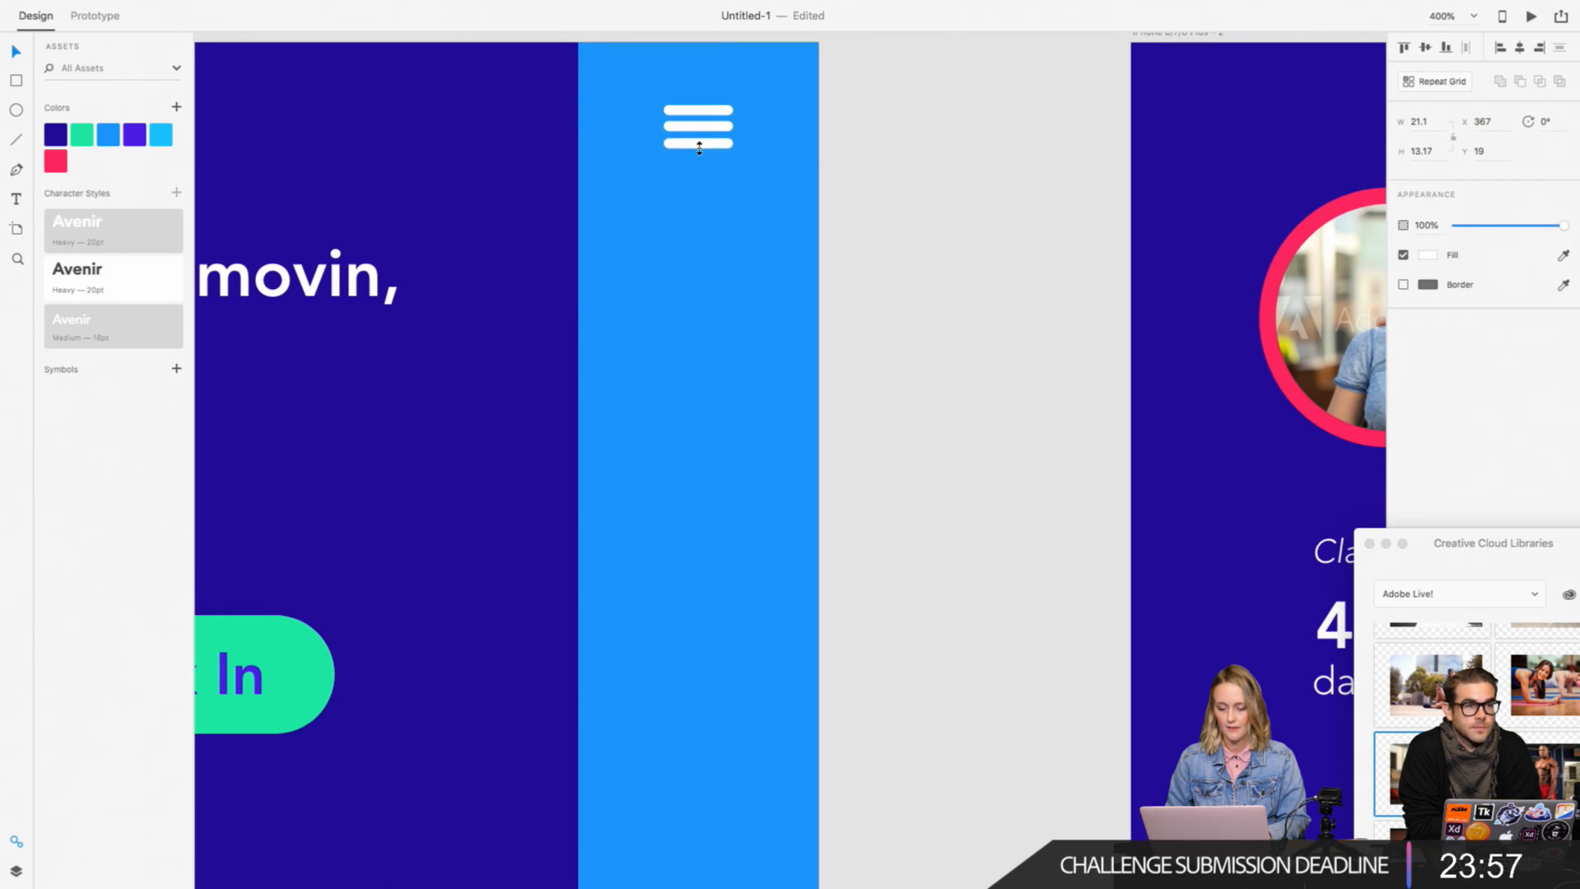
double_click(704, 129)
click(972, 157)
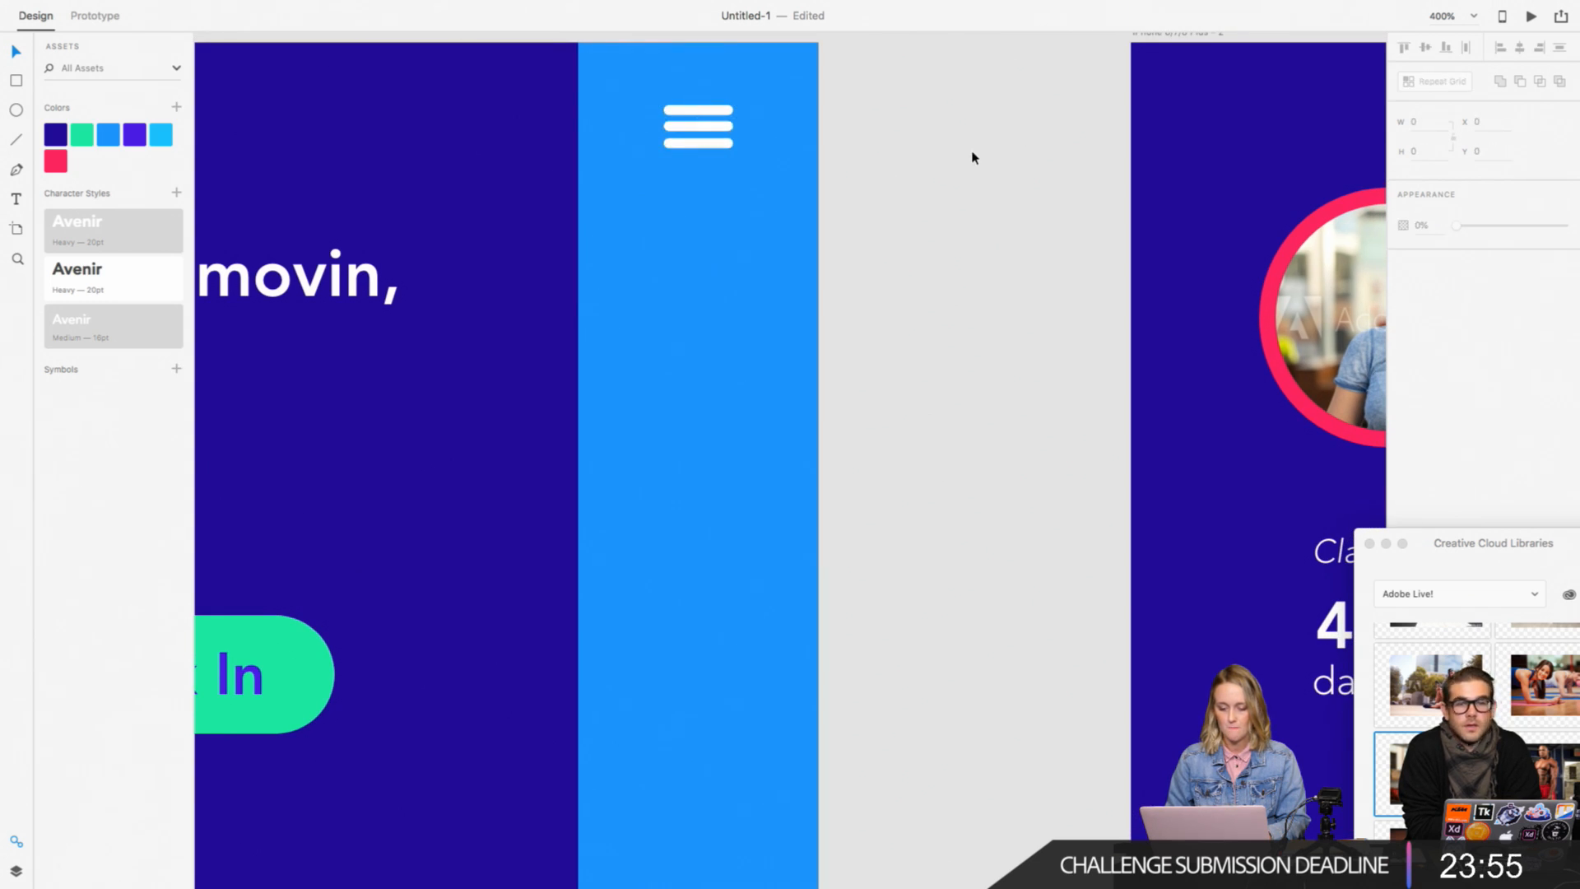
key(super+minus)
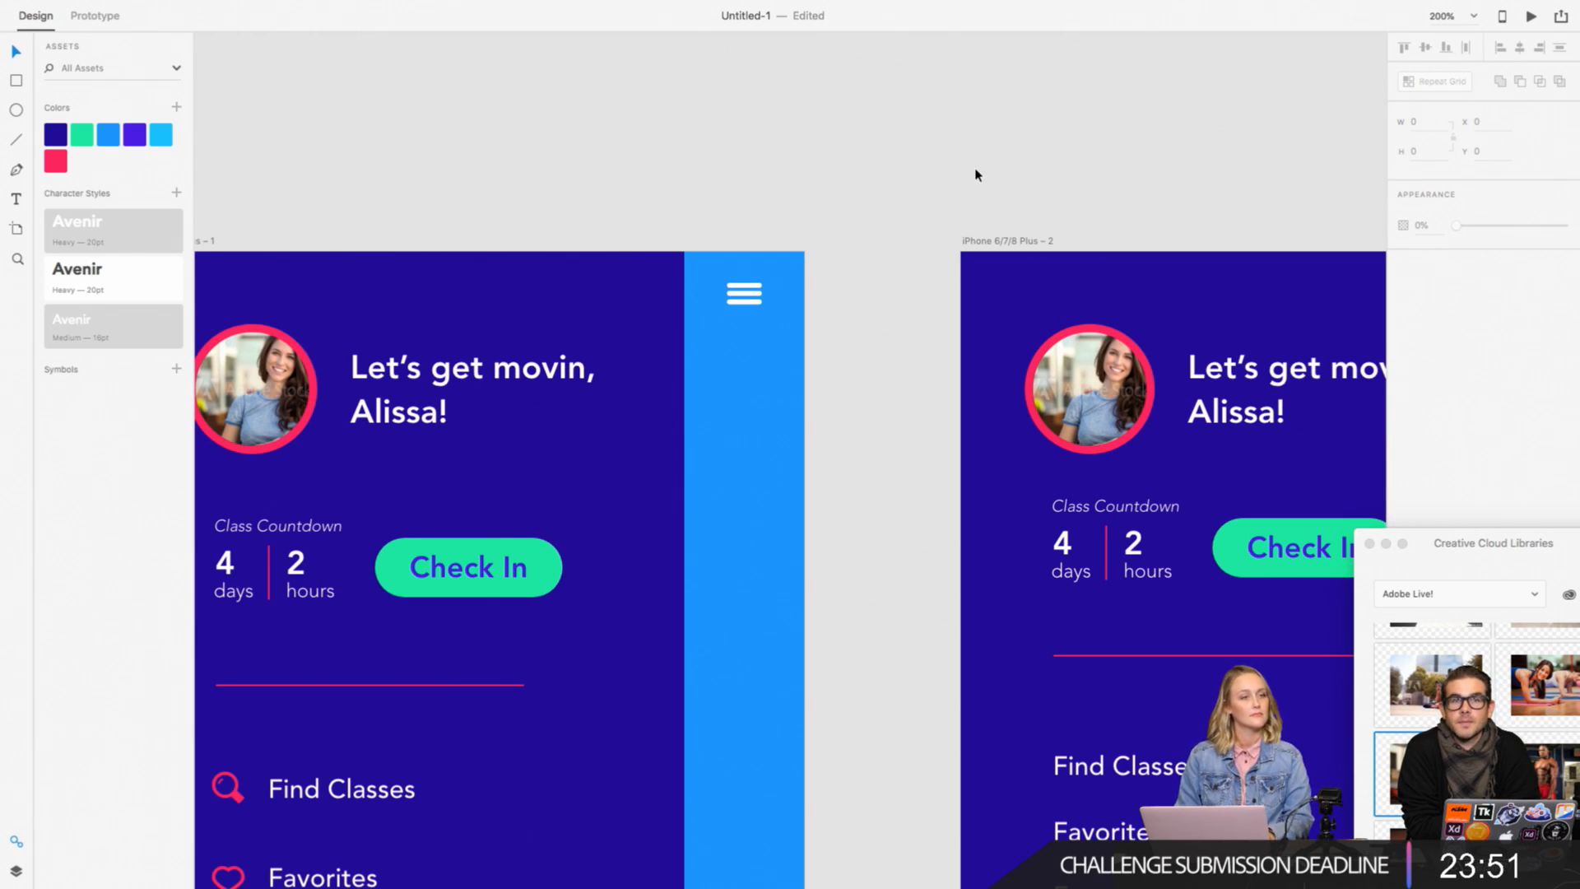
key(super+plus)
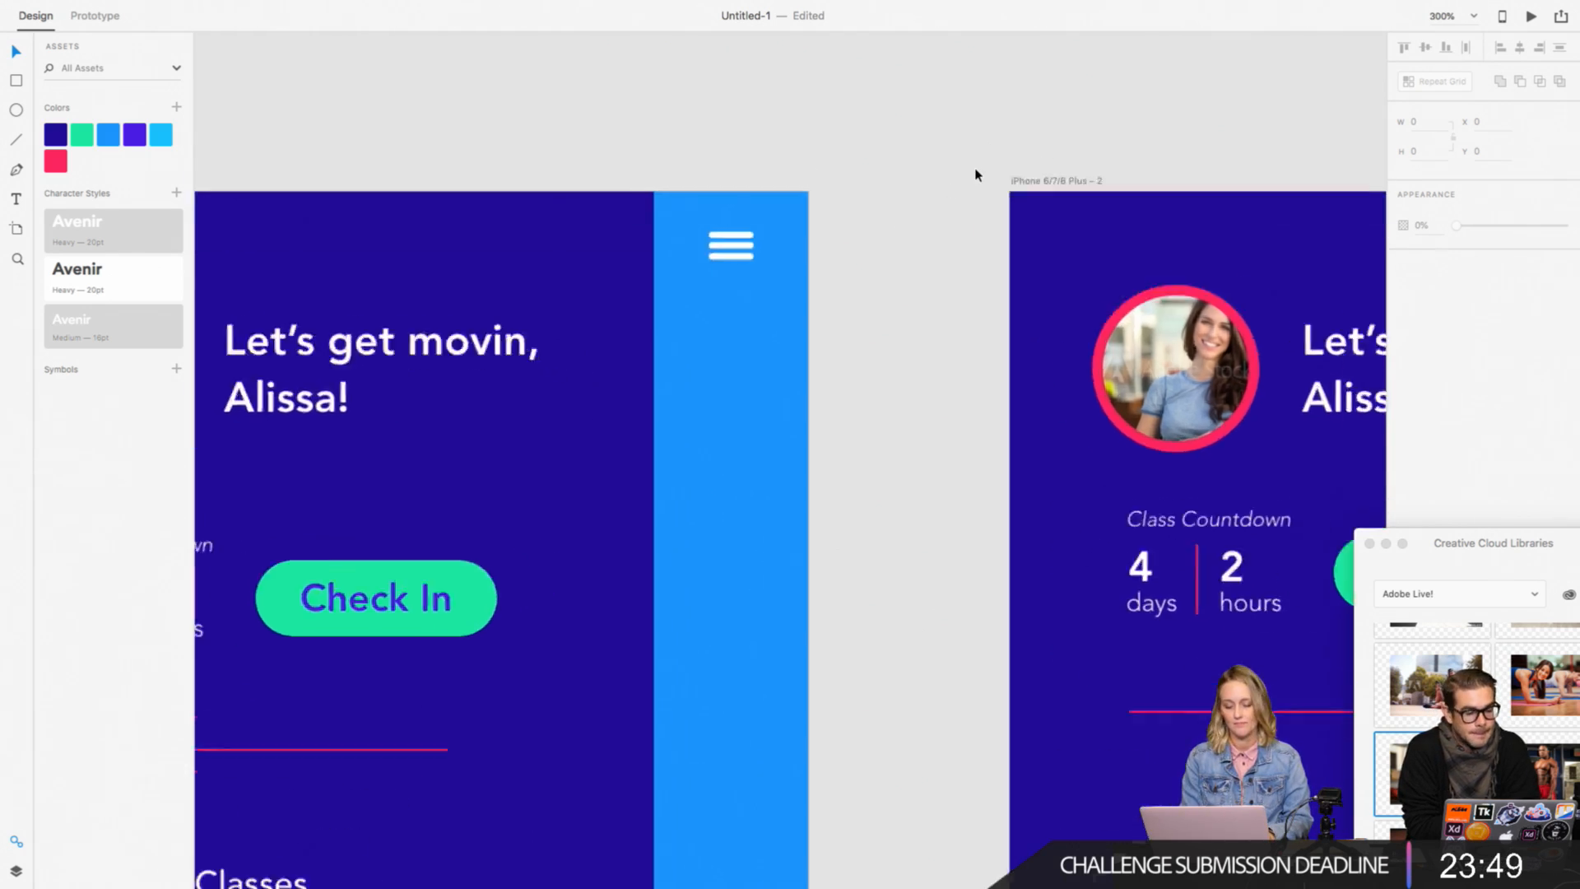
Step: Widen the three-bar icon to about 25
click(718, 216)
drag(745, 211, 755, 211)
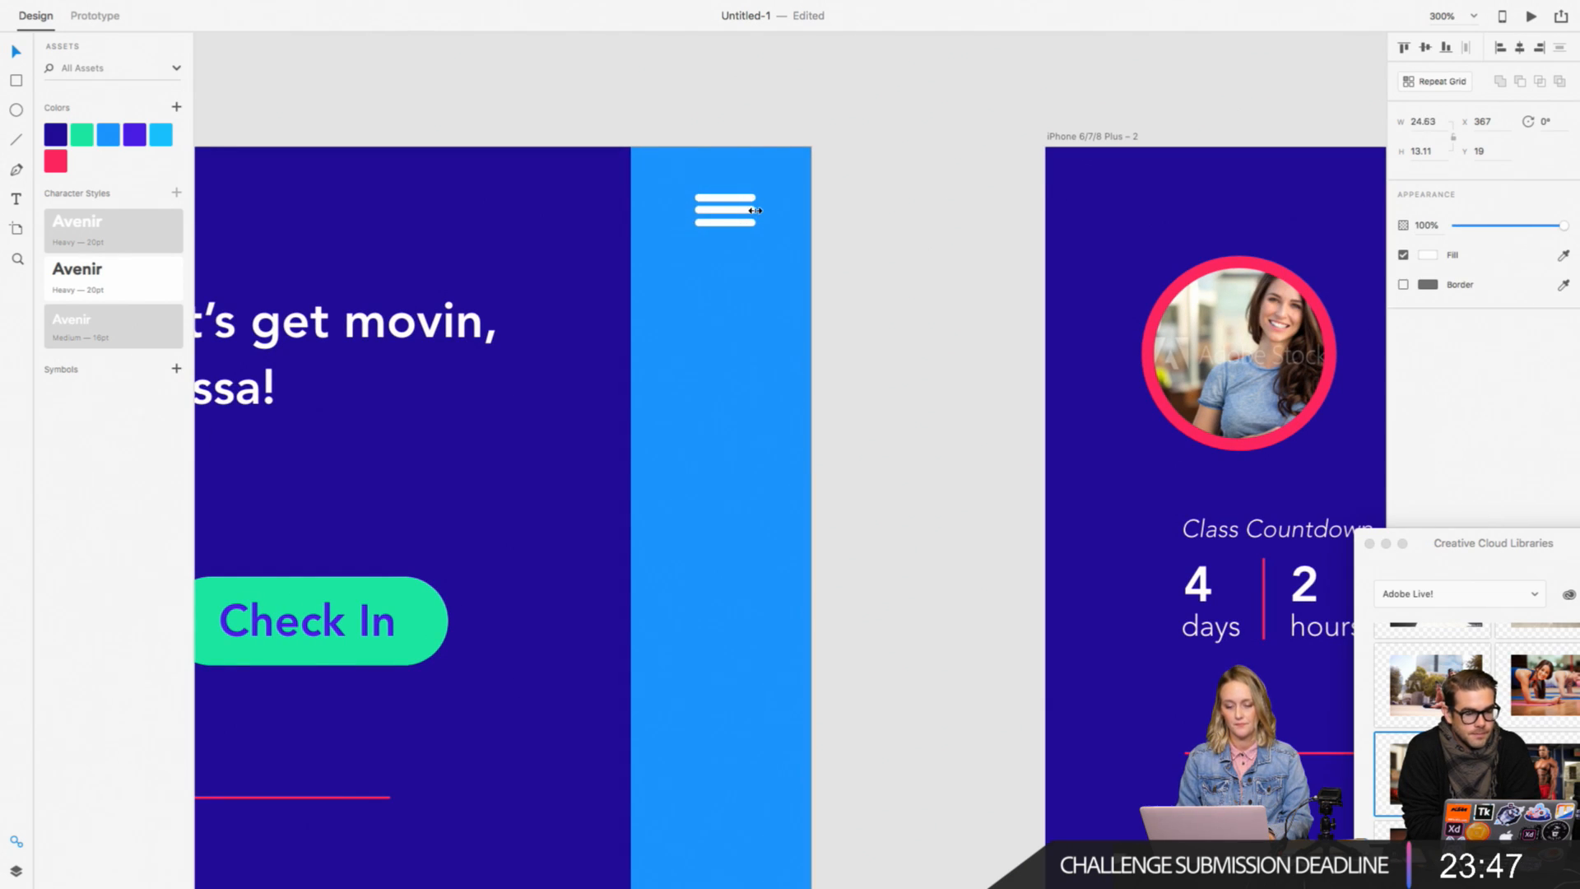
click(899, 258)
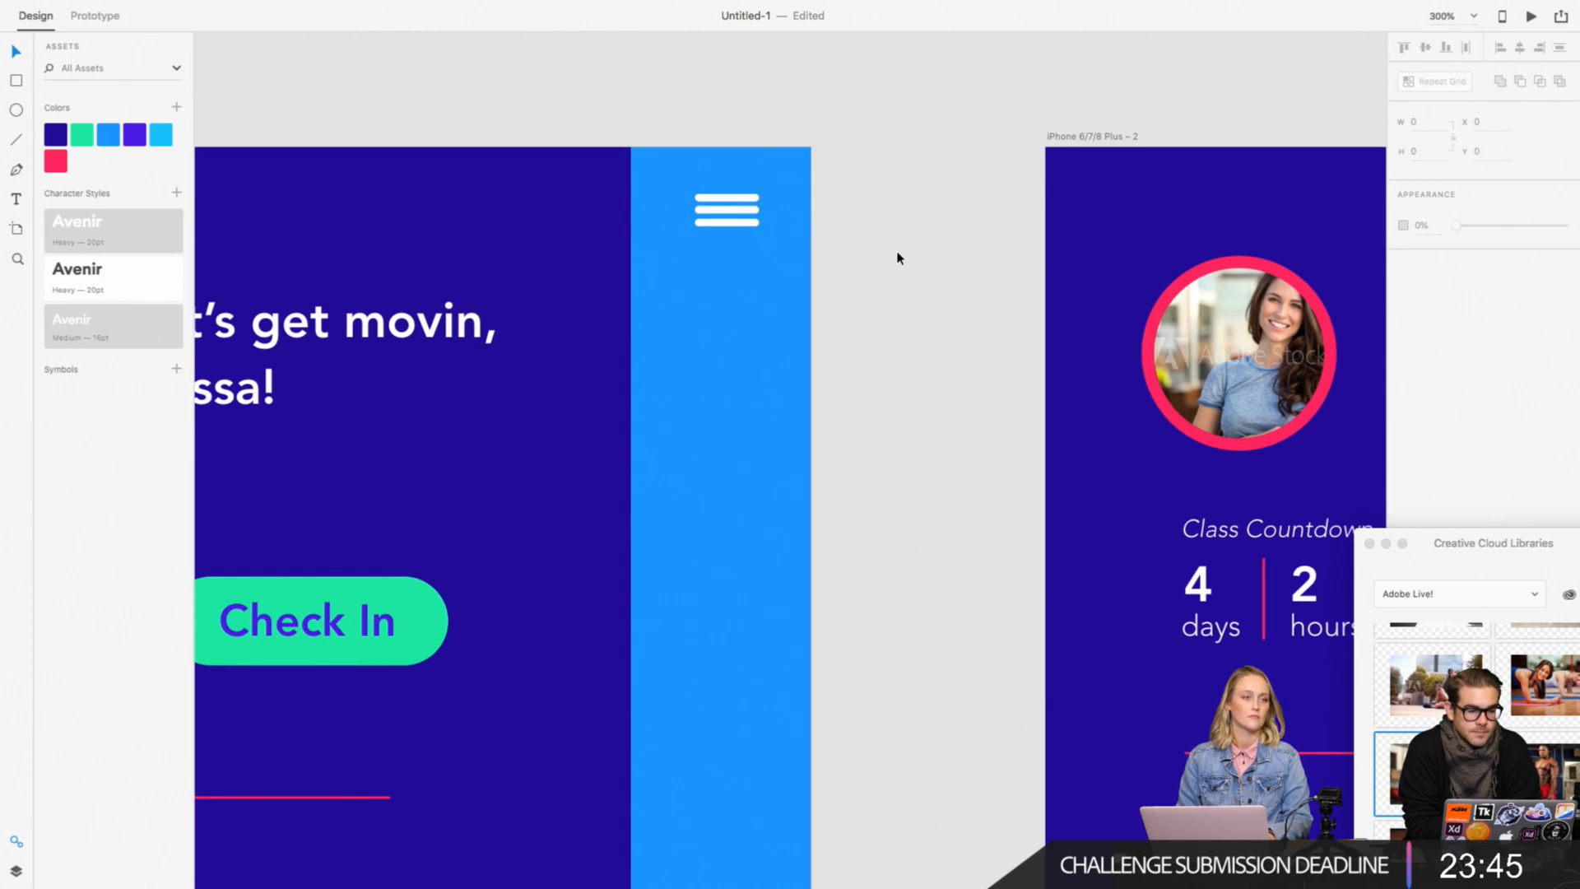
Step: Center the three-bar icon horizontally with the light blue strip on the first artboard
scroll(898, 259, left, 2)
scroll(898, 258, down, 2)
scroll(898, 259, up, 2)
scroll(898, 258, right, 1)
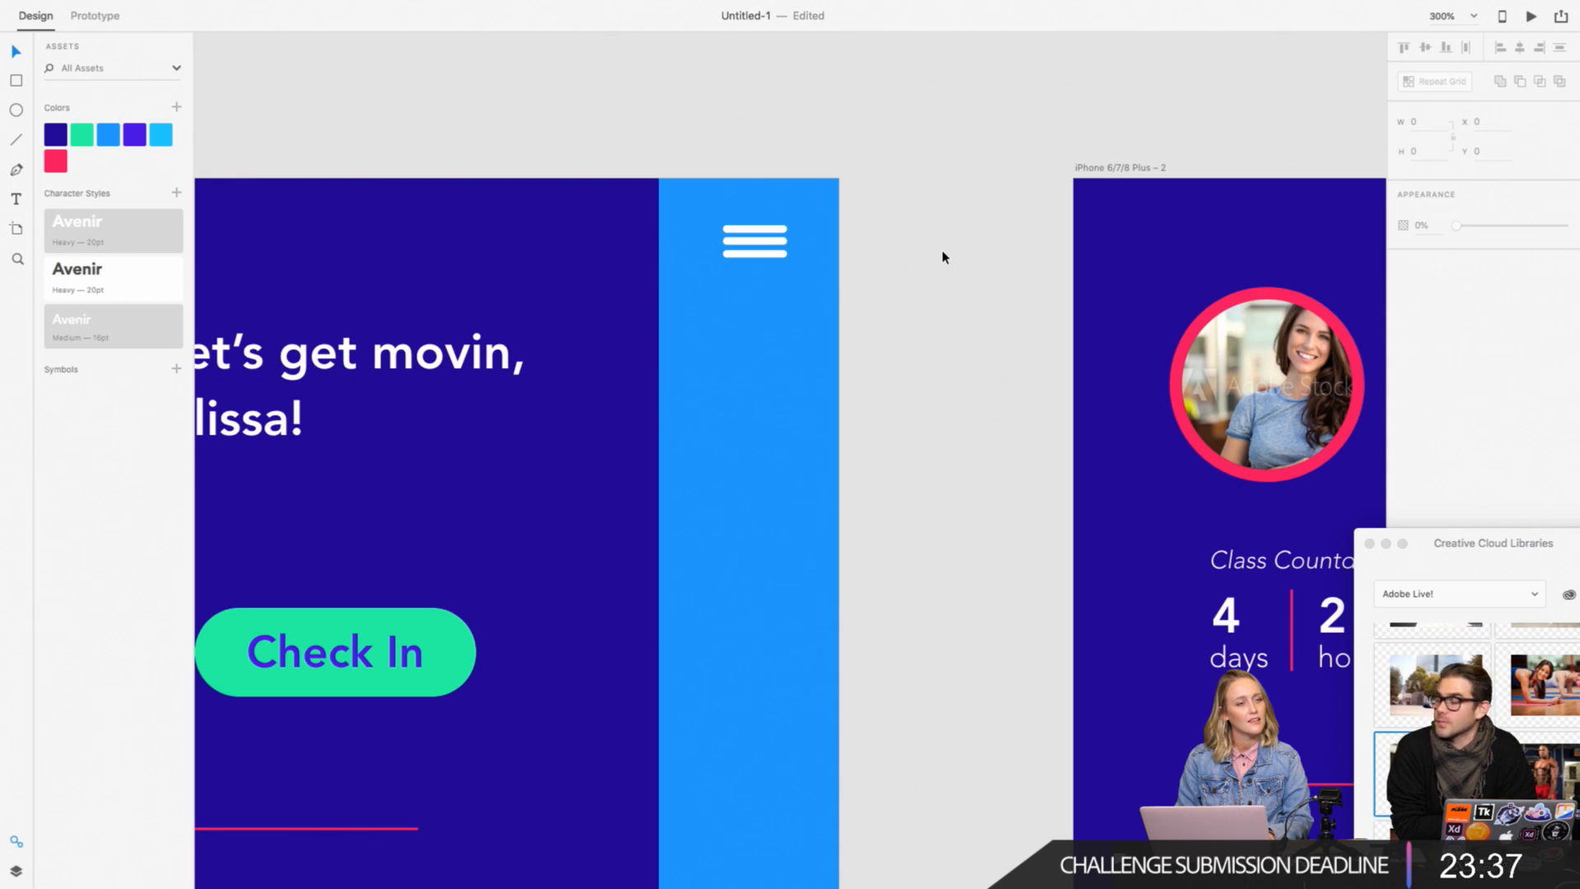
scroll(897, 335, up, 2)
scroll(896, 335, right, 3)
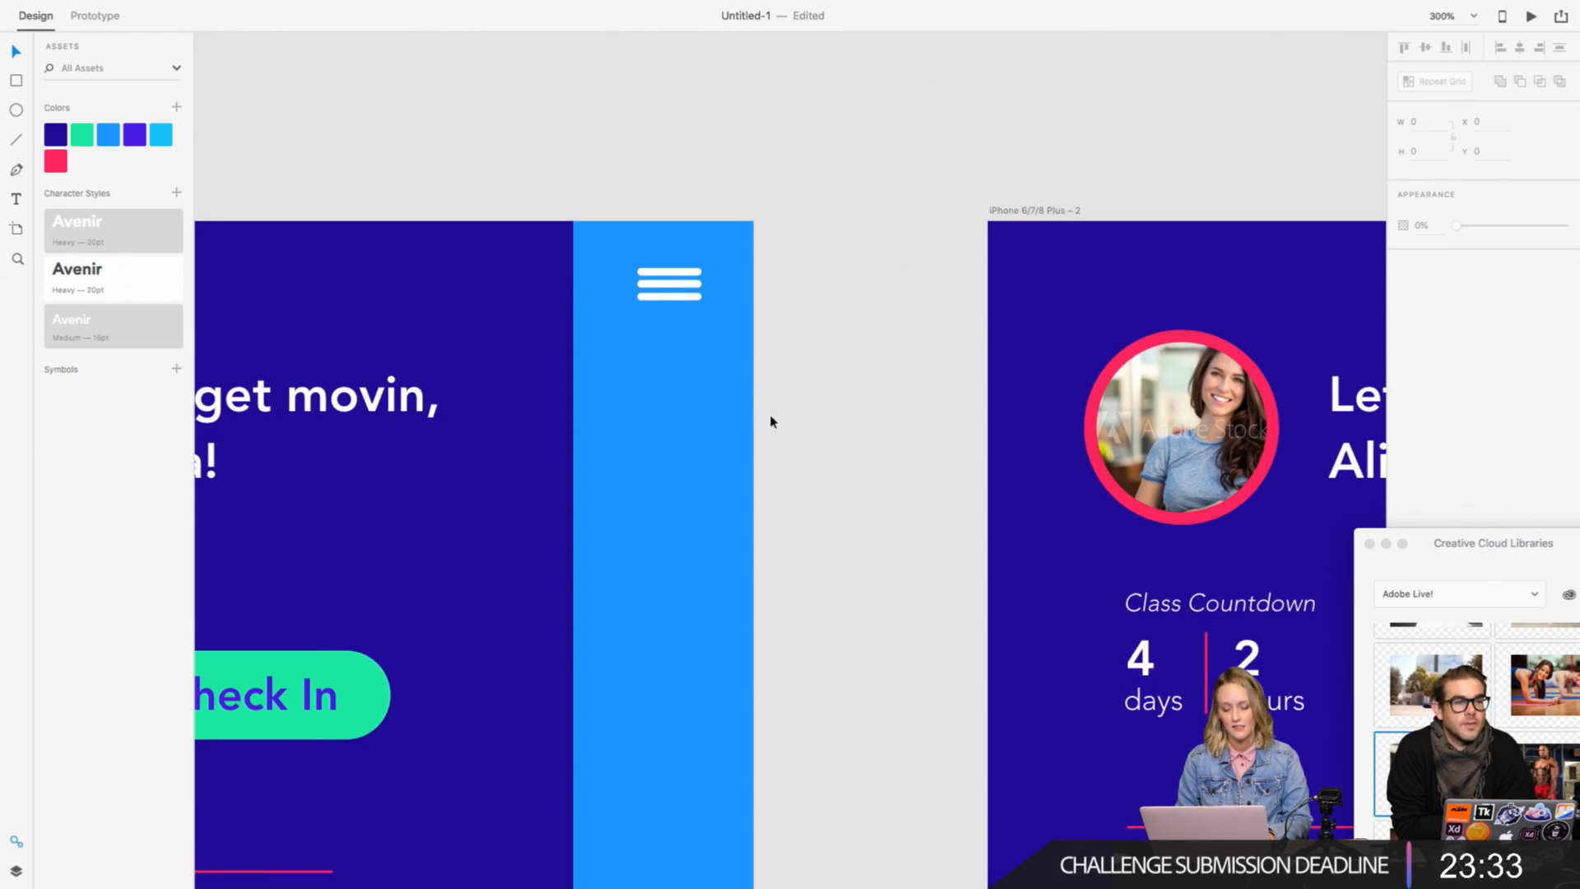
click(691, 383)
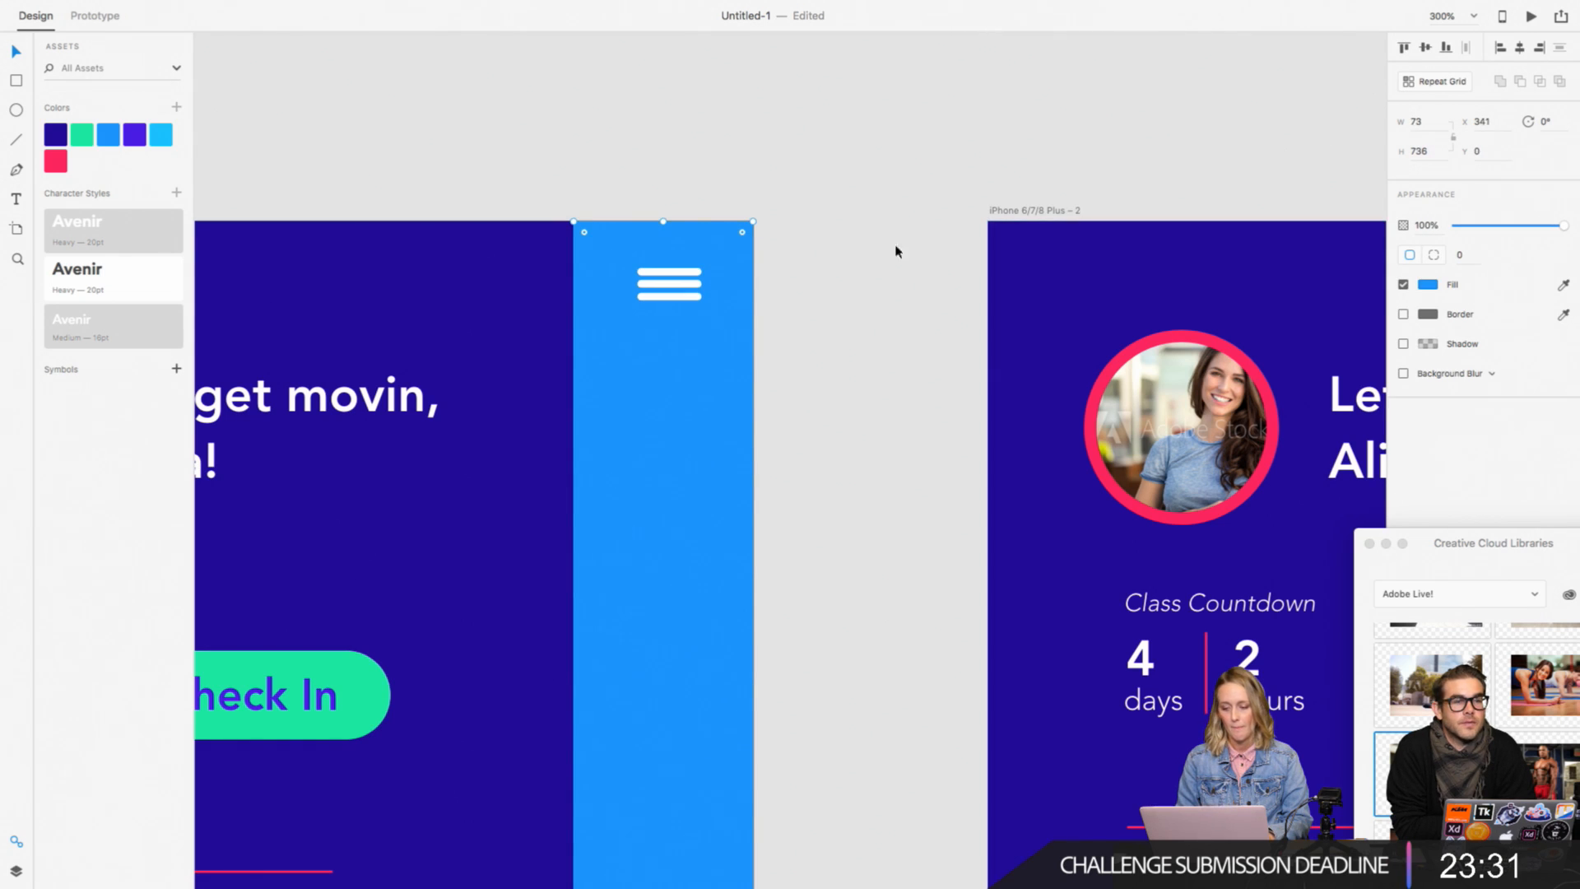
shift+click(682, 293)
click(1520, 49)
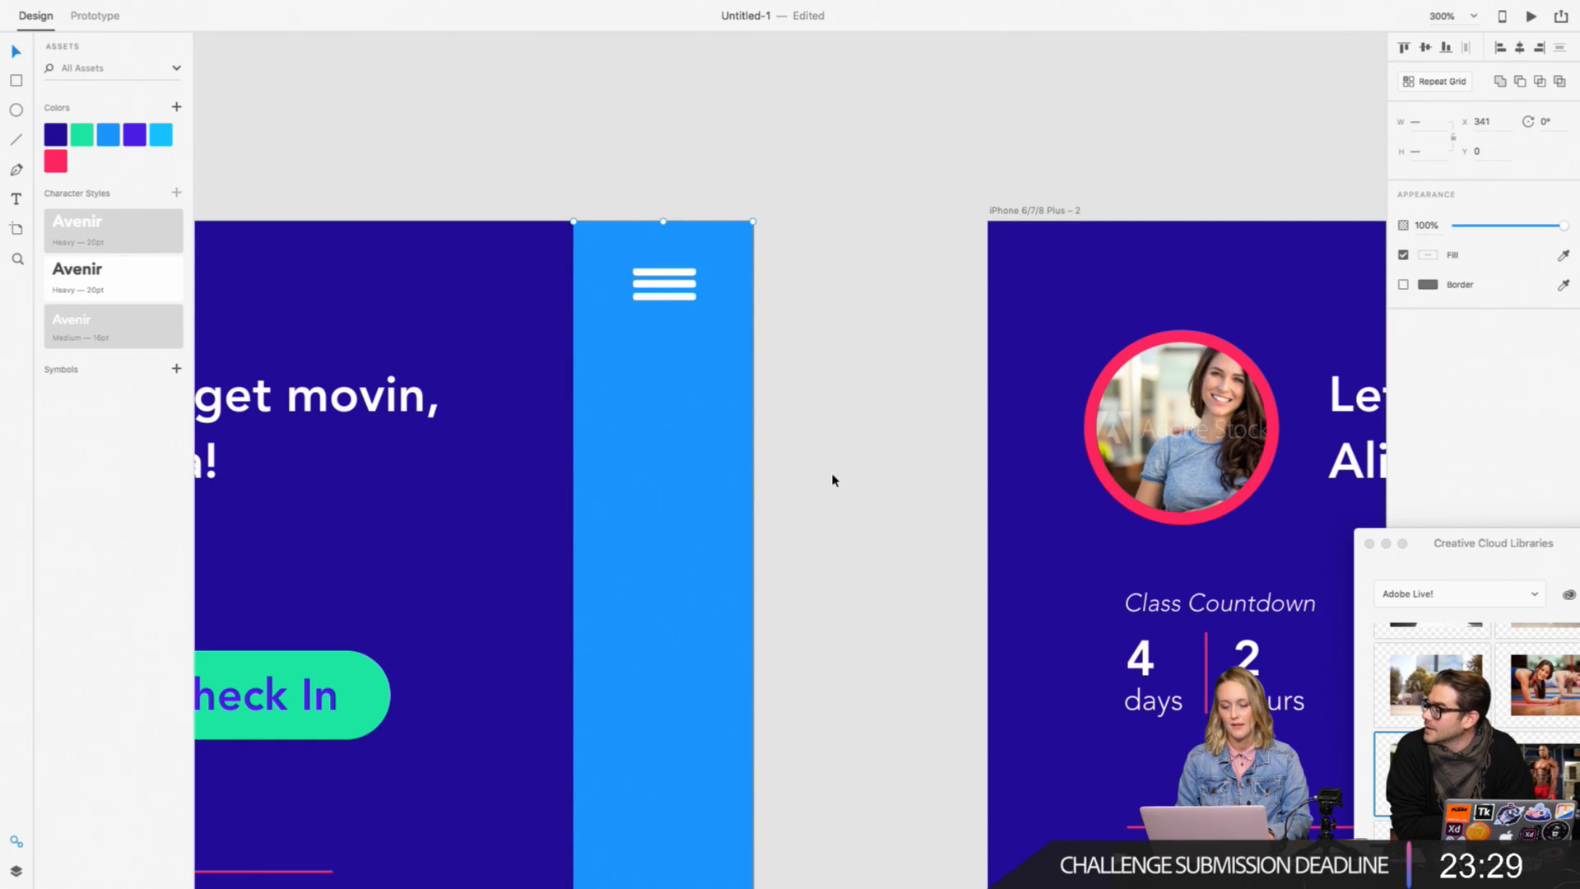
Step: Compare the menu list with icons on the first artboard with the plain list on the second artboard
scroll(833, 480, down, 10)
scroll(833, 480, right, 6)
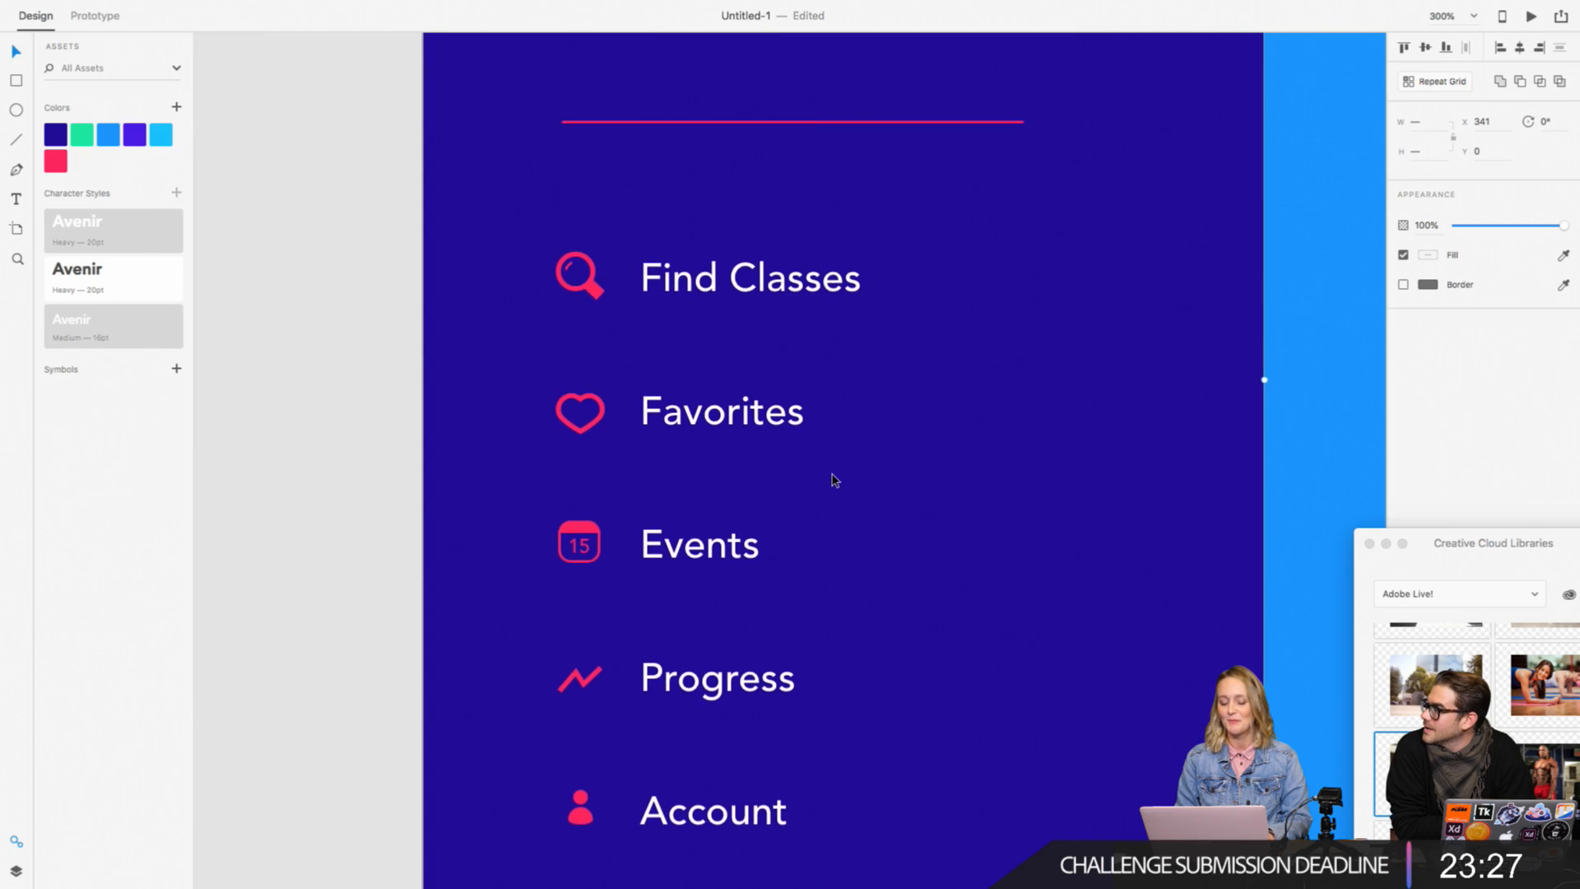
scroll(834, 480, down, 3)
scroll(834, 480, left, 1)
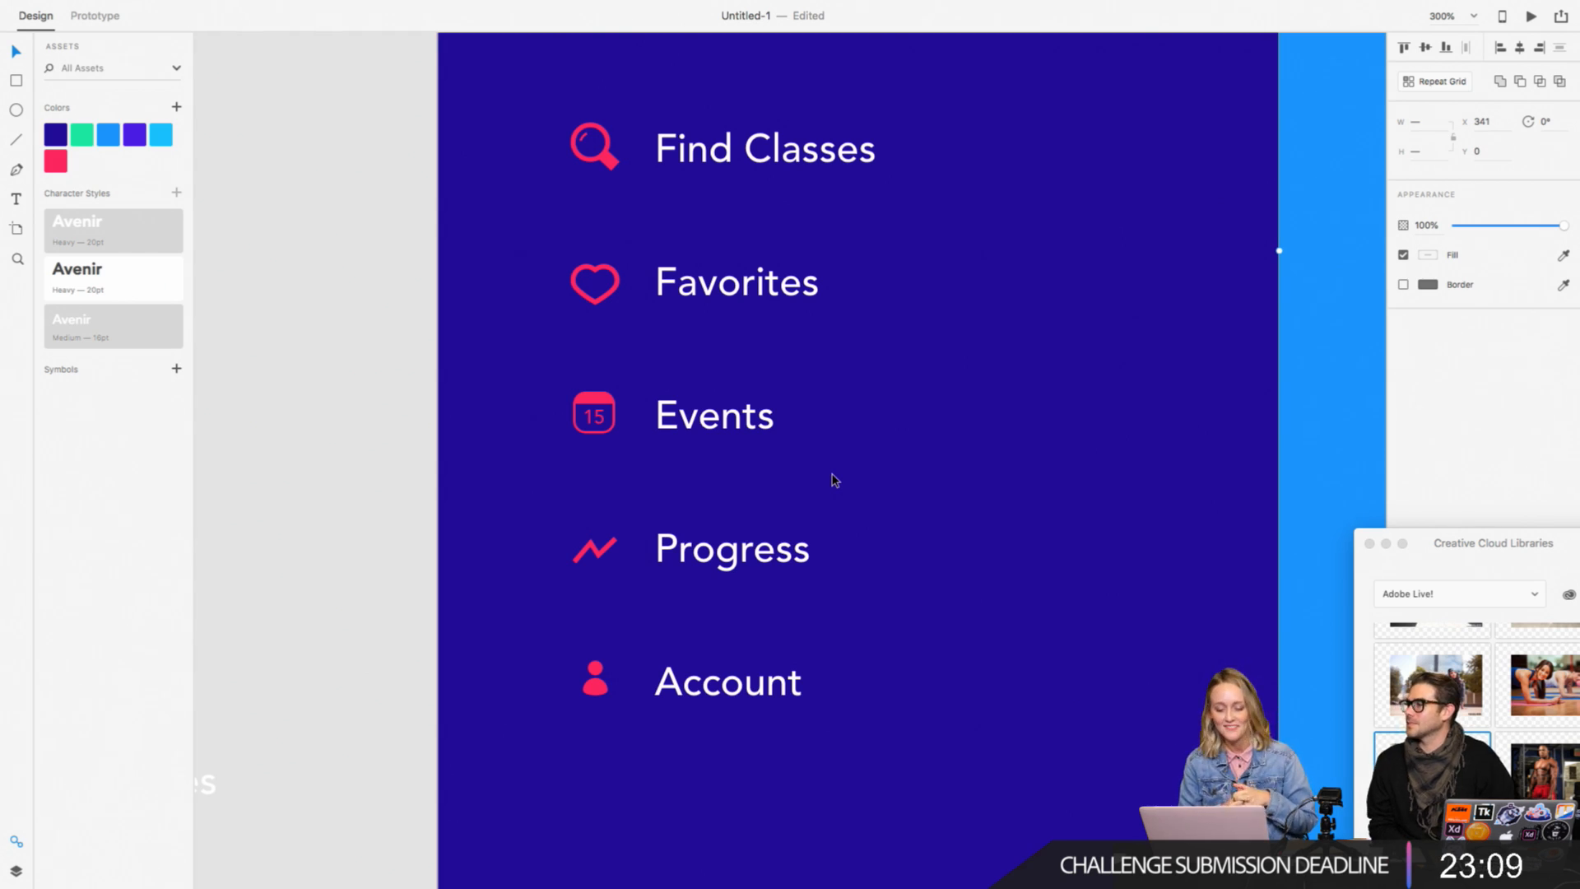
scroll(834, 480, up, 3)
scroll(833, 481, right, 6)
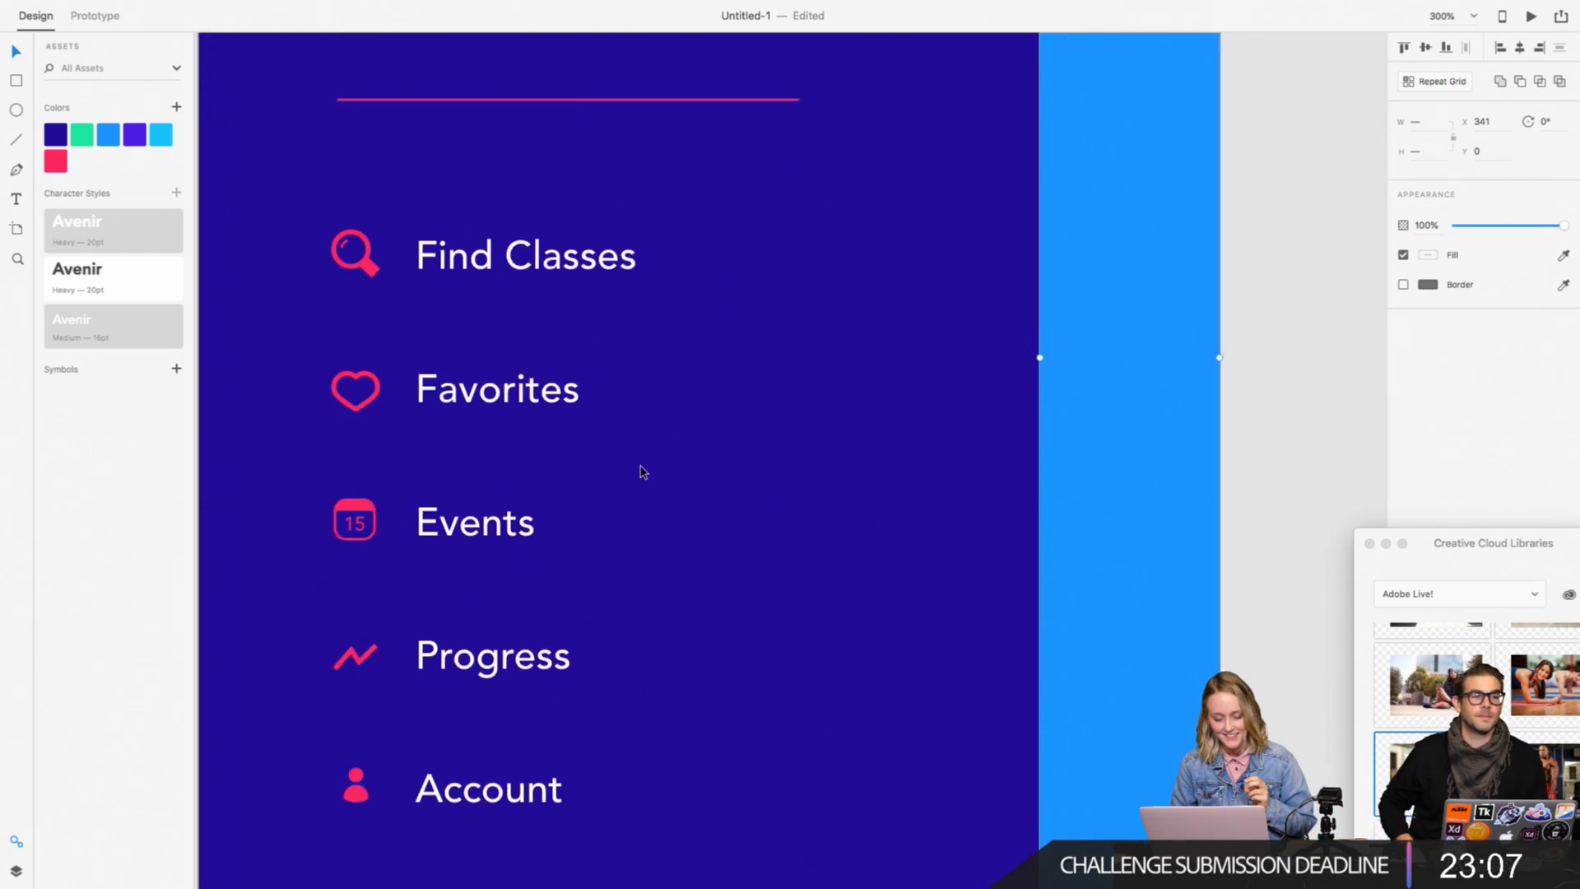
scroll(641, 471, right, 10)
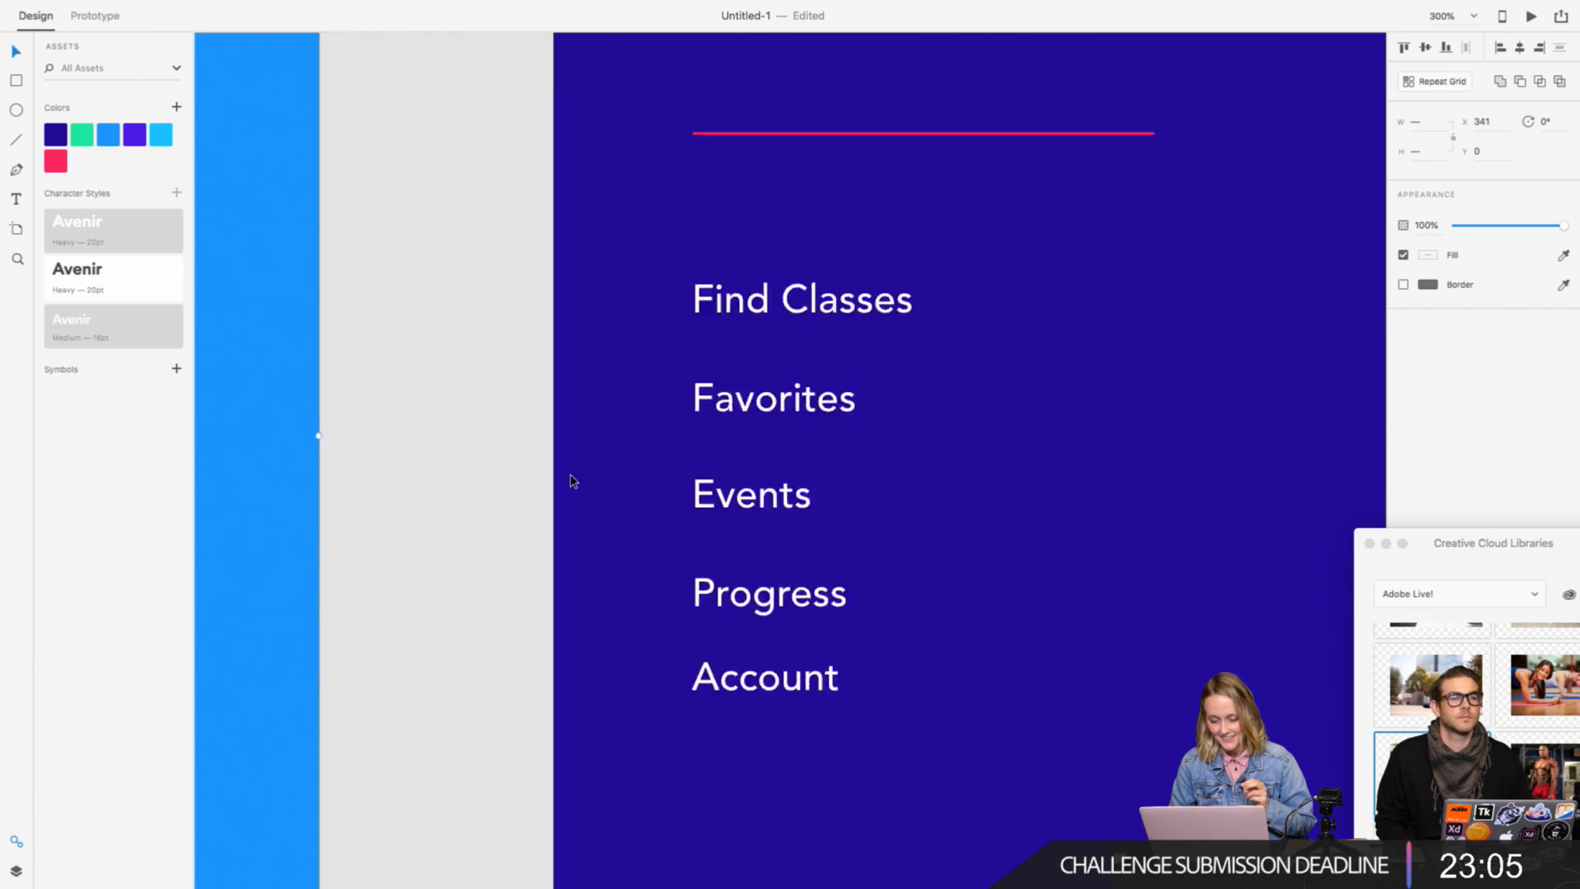
scroll(574, 481, down, 3)
scroll(609, 480, up, 1)
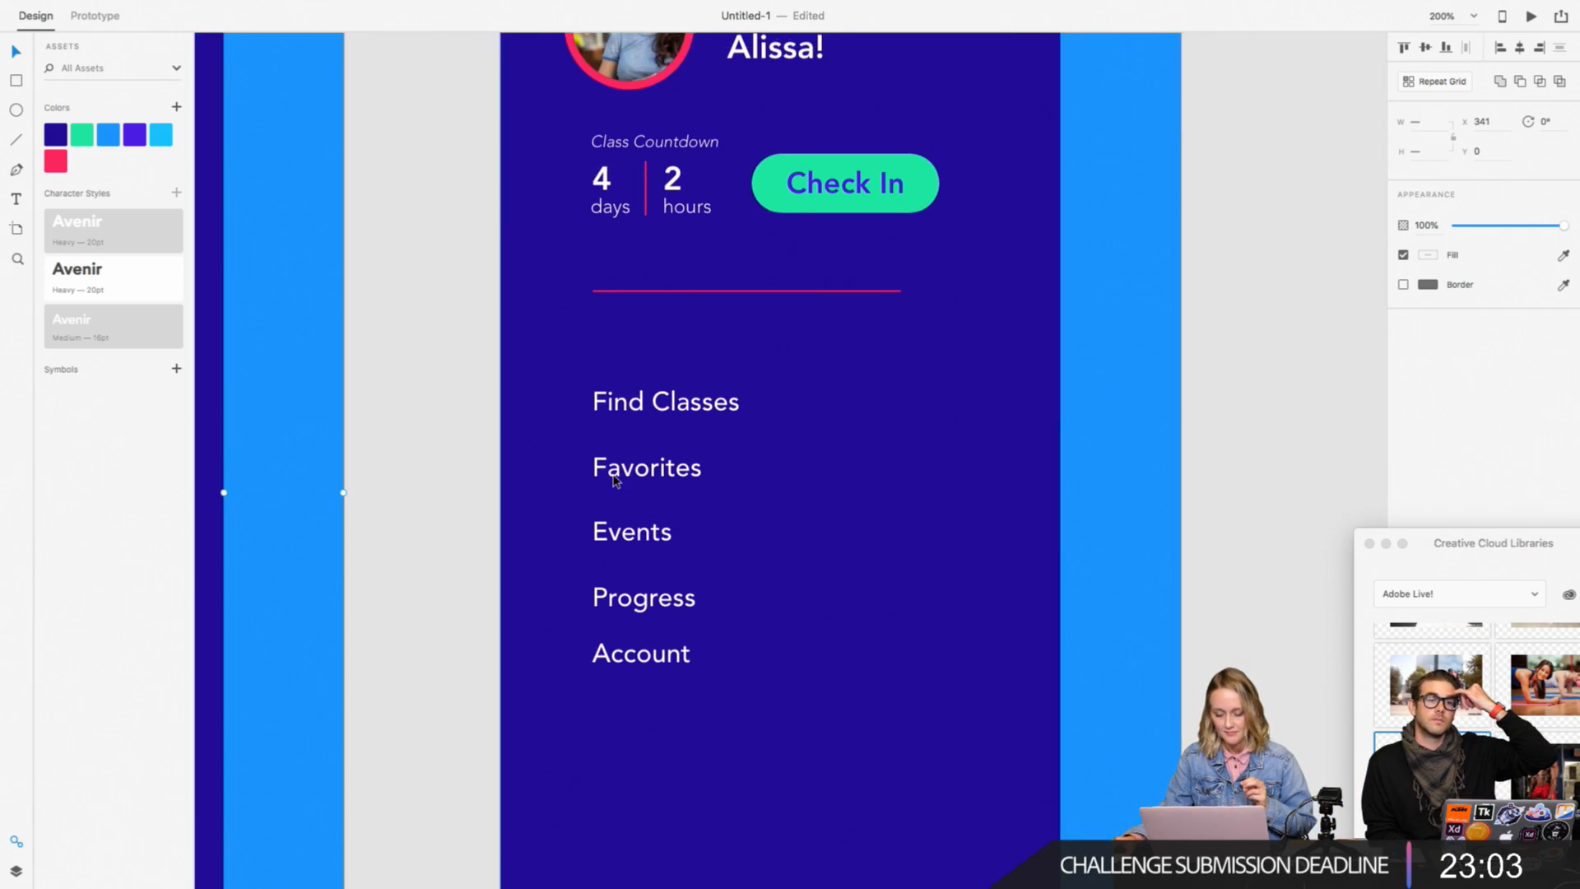
key(super+minus)
key(super+minus)
key(super+minus)
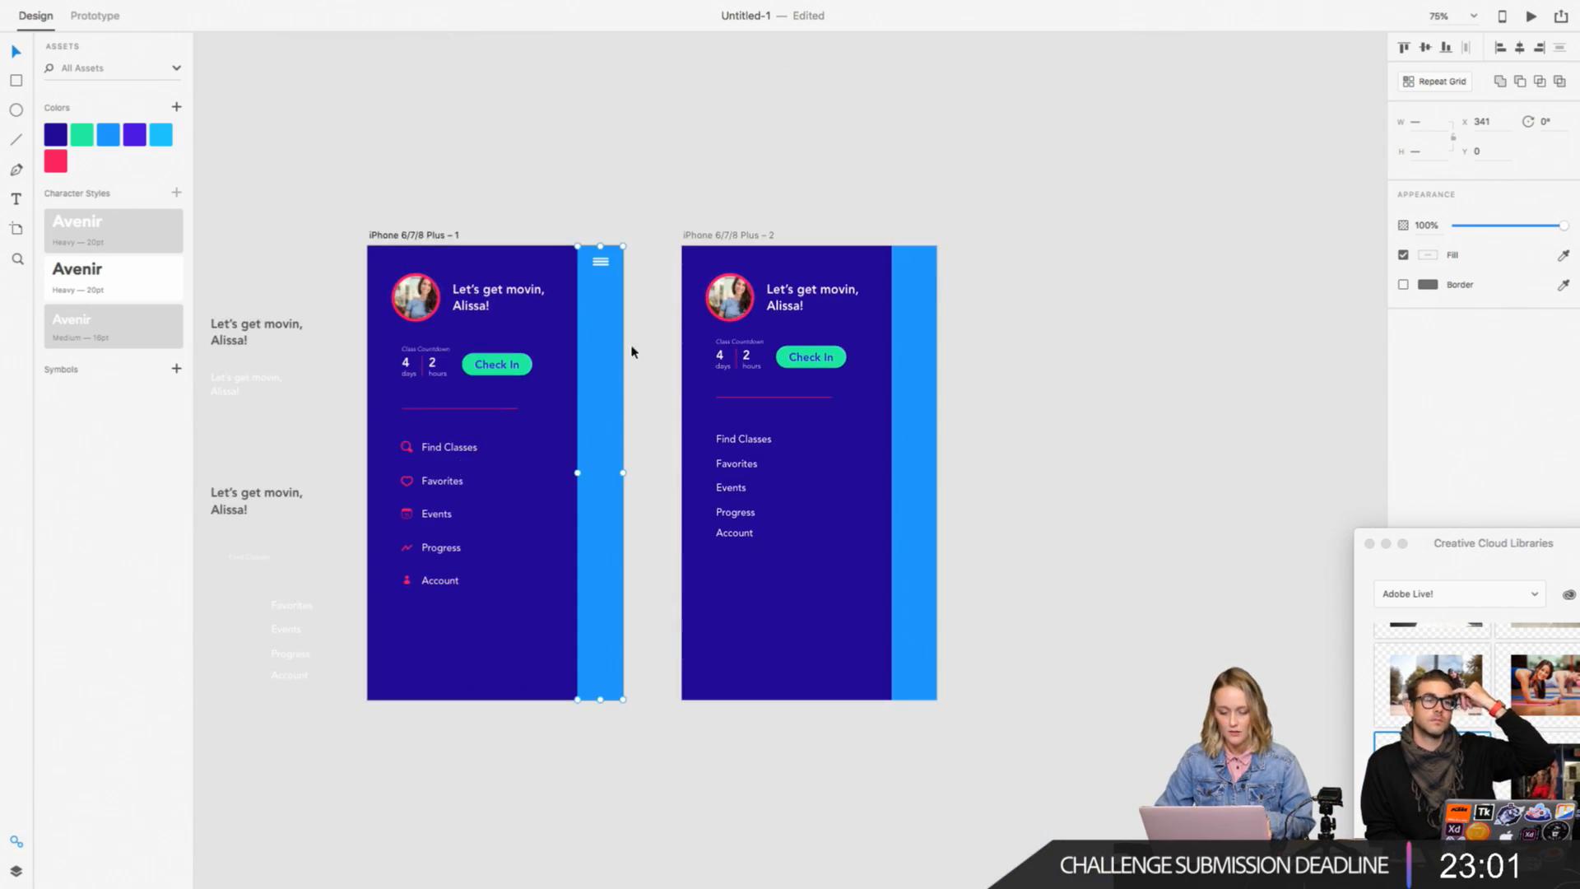
Step: Review the first artboard's header, check-in area, menu list and three-bar icon, and both artboards as a whole
key(super+plus)
scroll(665, 314, left, 3)
key(super+plus)
key(super+plus)
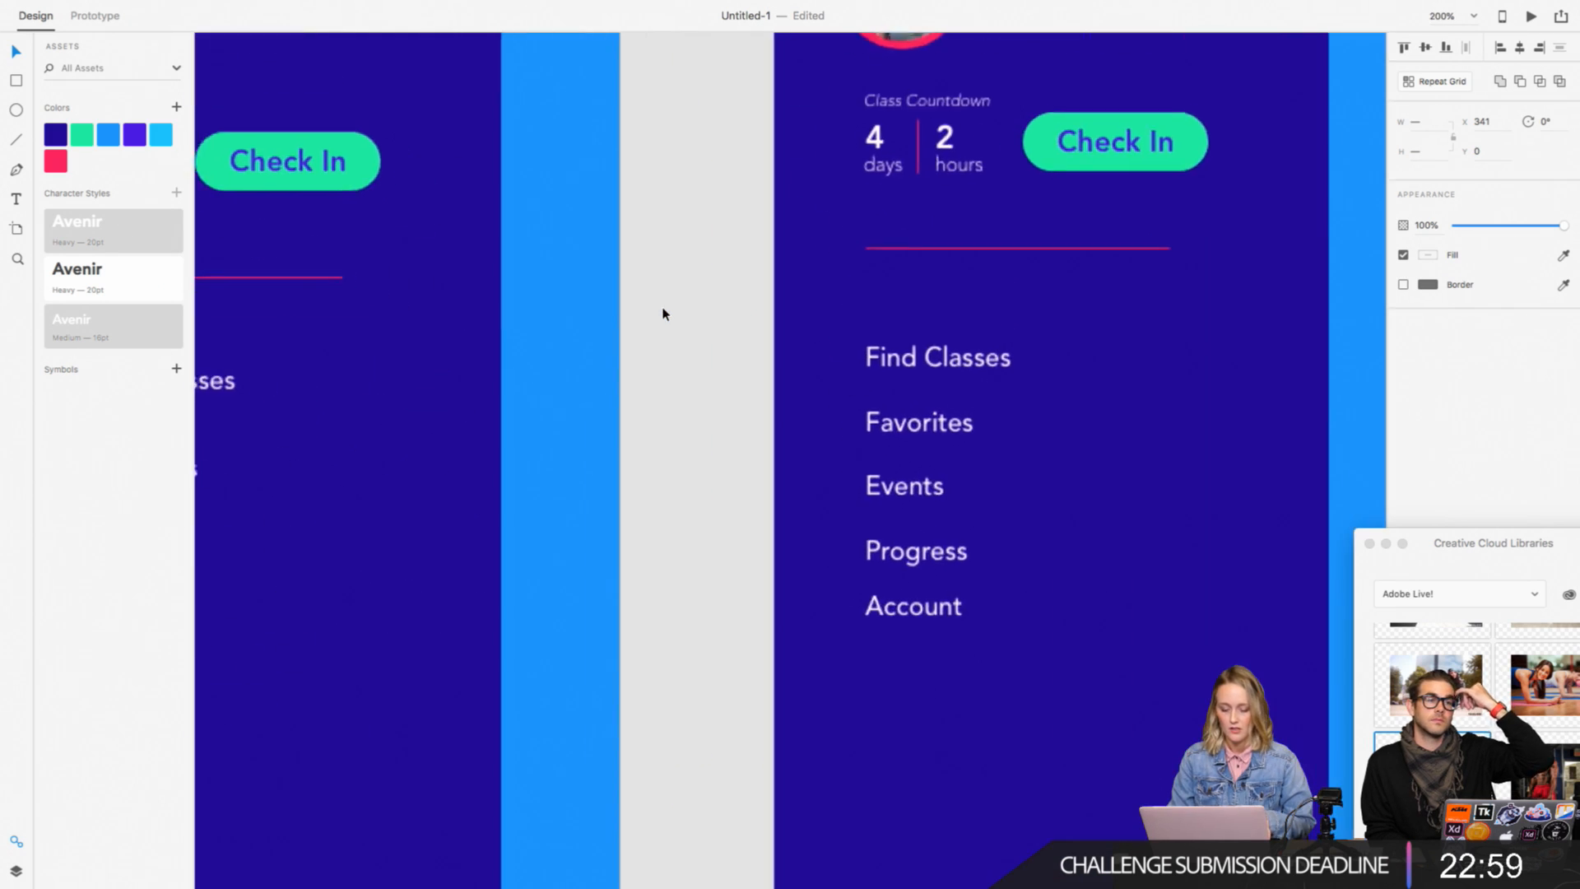
scroll(663, 310, left, 4)
scroll(664, 310, up, 4)
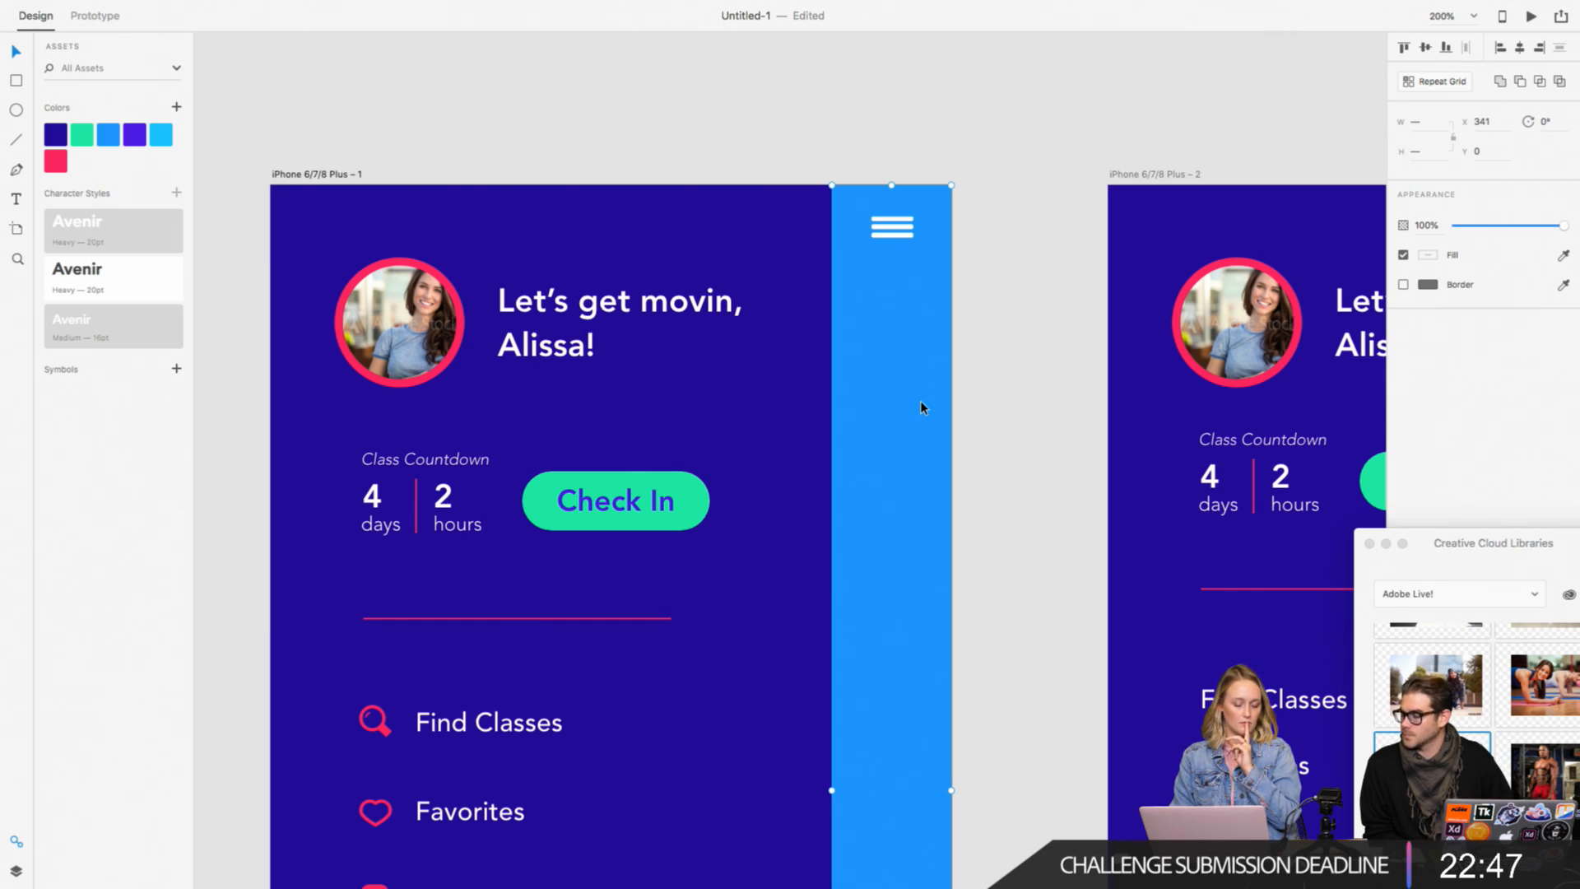
scroll(920, 404, down, 5)
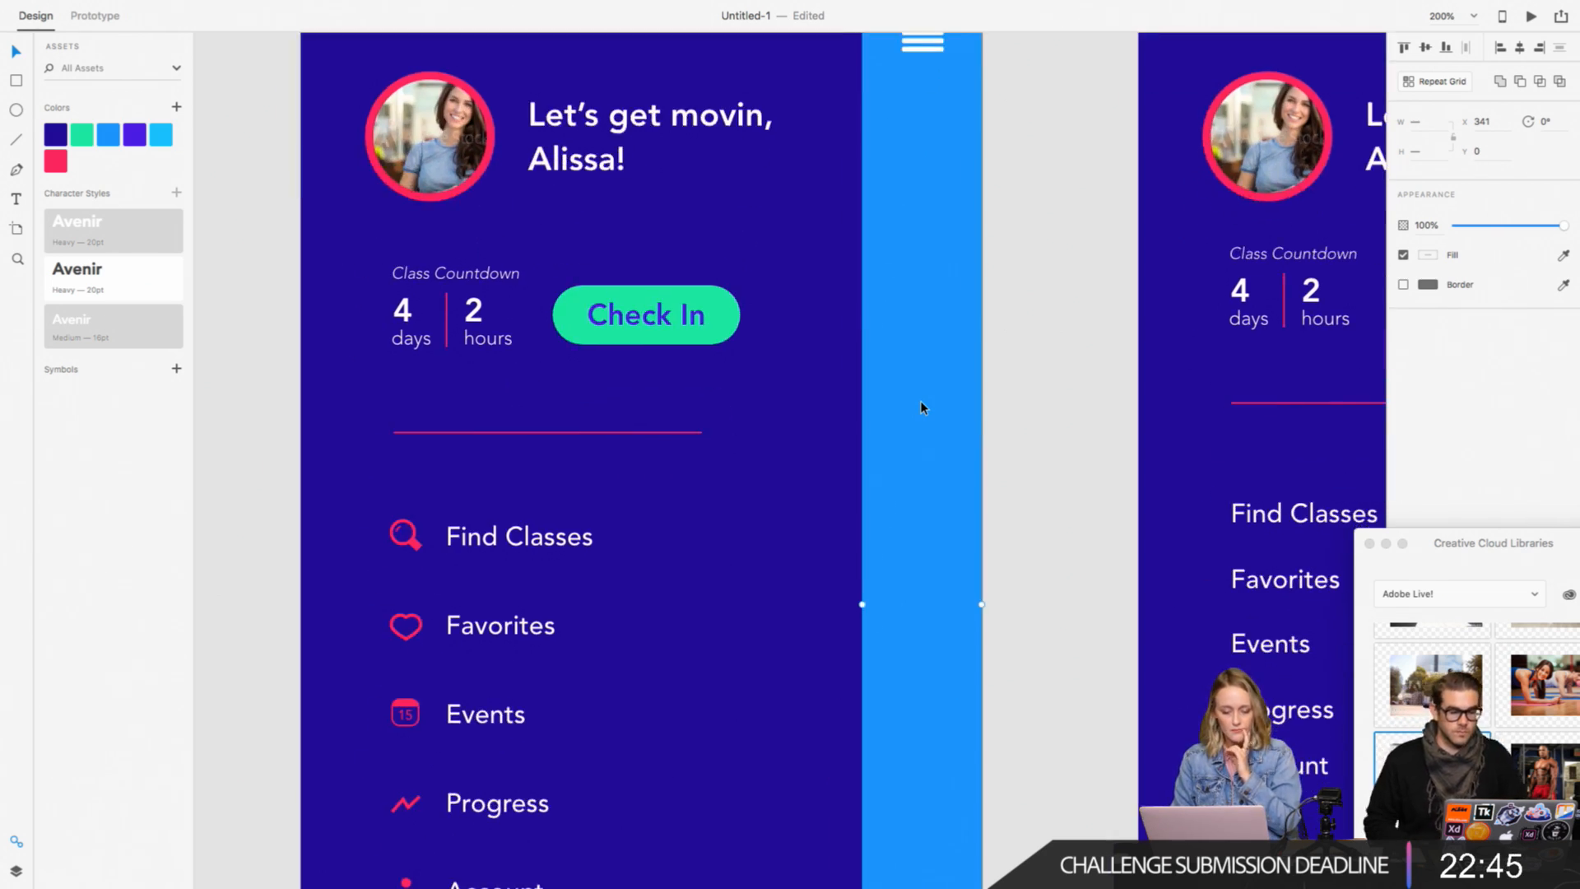
scroll(920, 404, up, 4)
scroll(920, 404, right, 2)
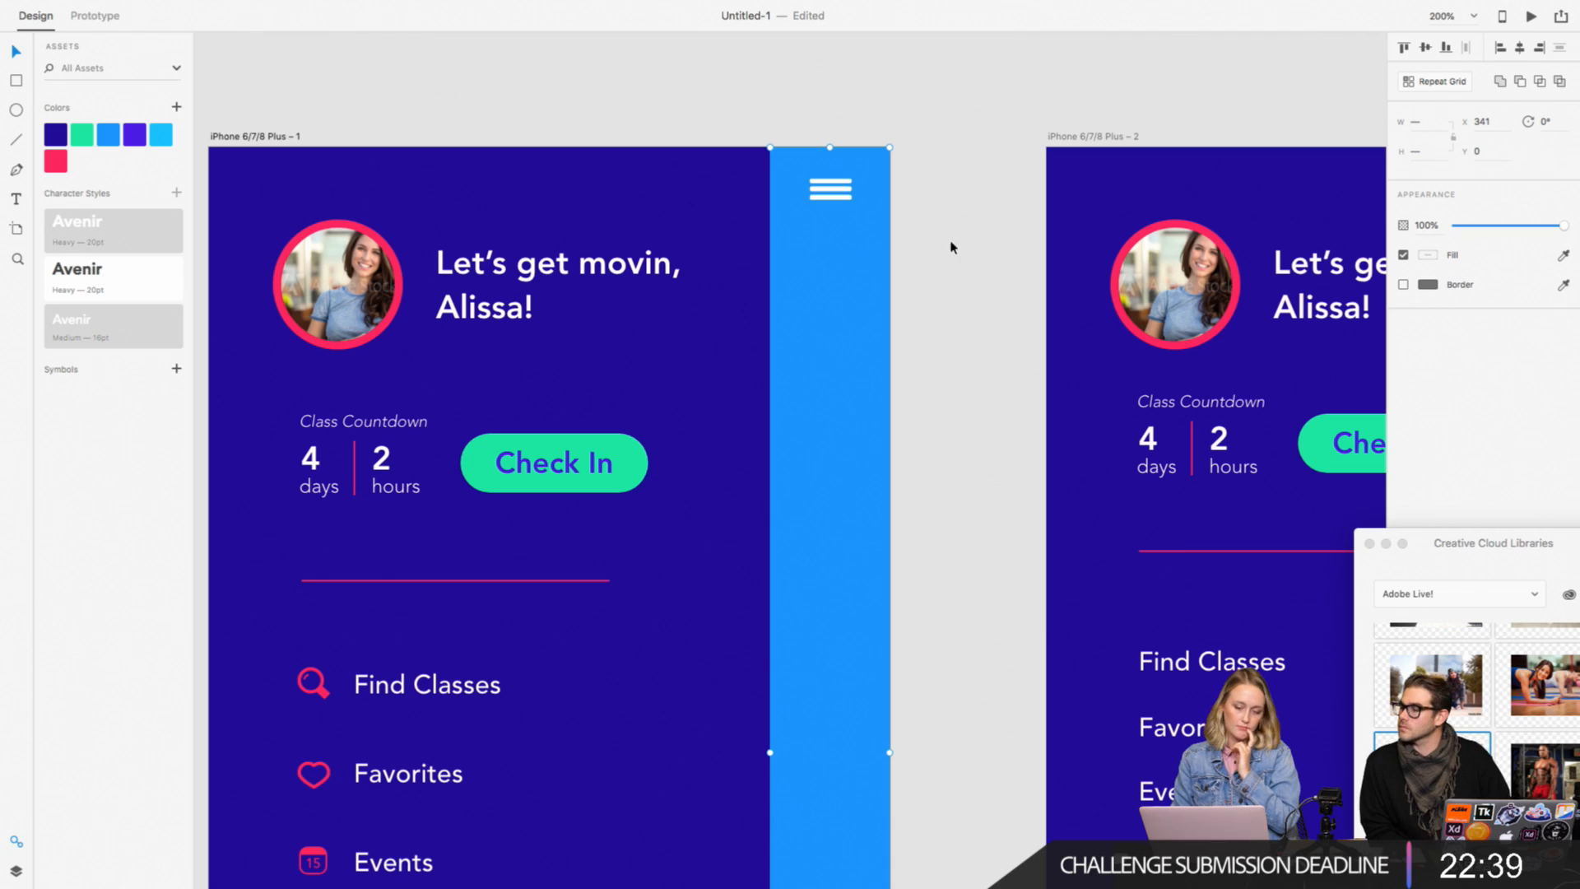
scroll(946, 247, right, 5)
scroll(947, 247, down, 1)
click(730, 319)
key(super+minus)
key(super+minus)
key(super+minus)
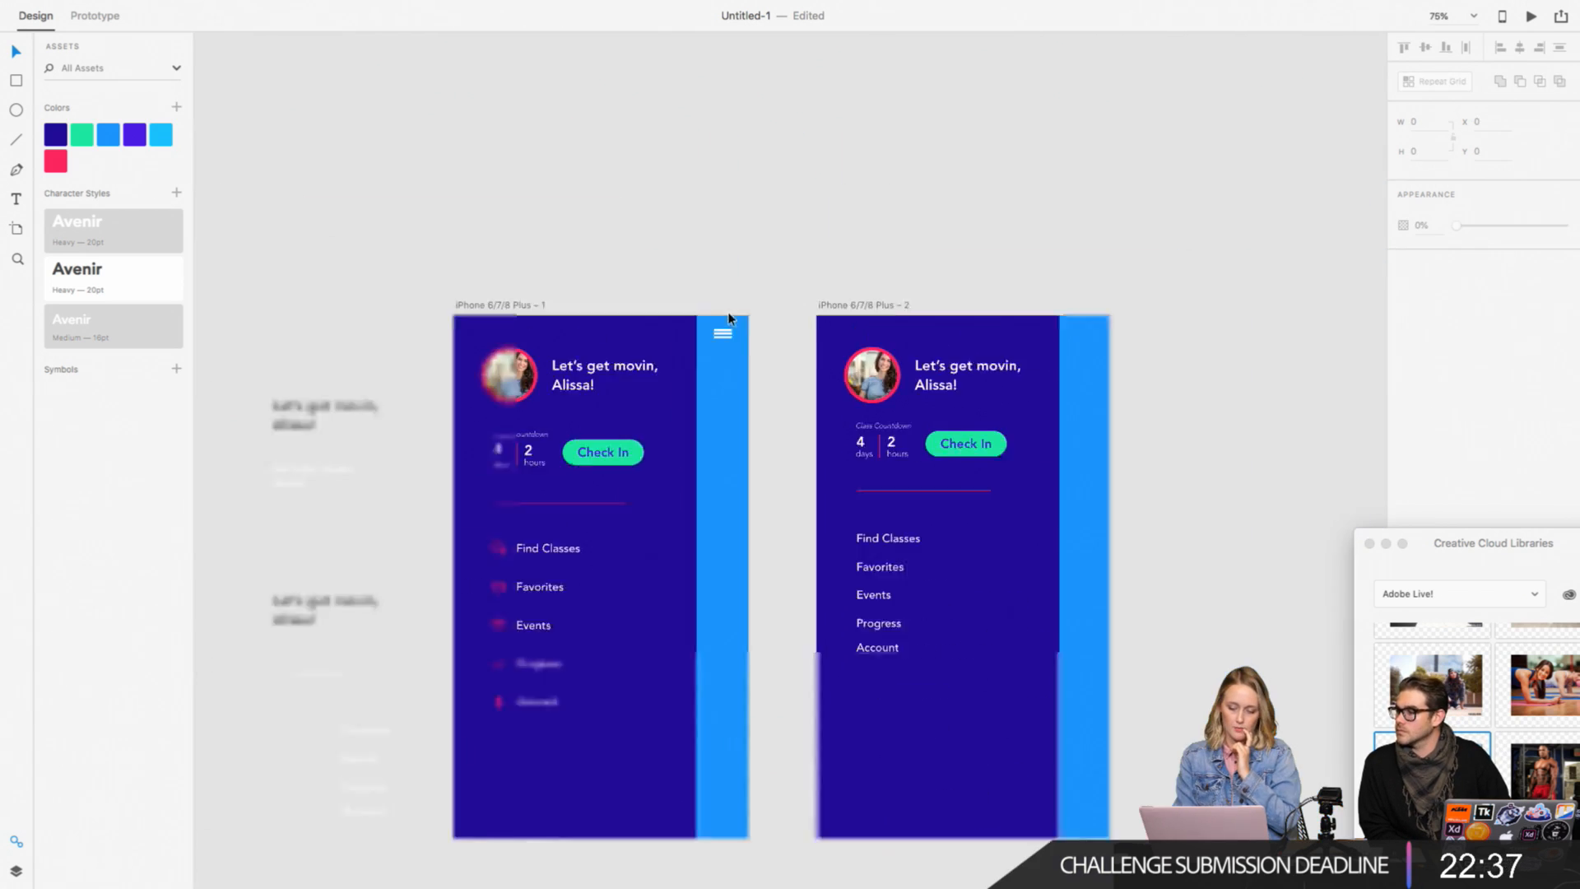
Step: Clear the profile, menu and dark blue background from the second artboard and stretch its blue strip to the full 414 width
scroll(731, 319, right, 4)
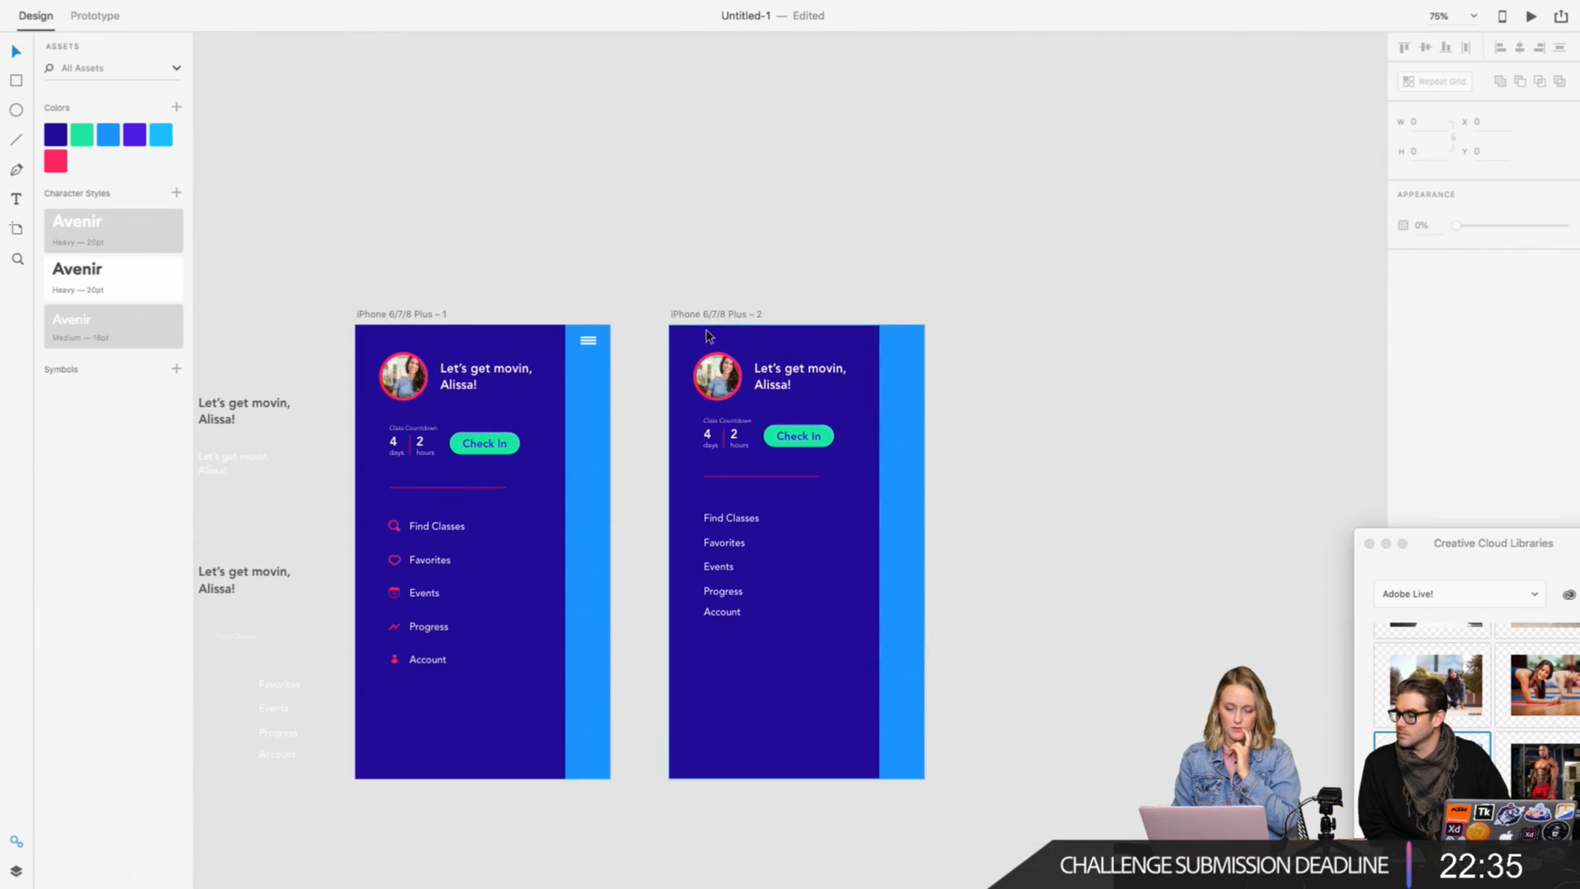
drag(690, 298, 811, 665)
key(Delete)
click(897, 638)
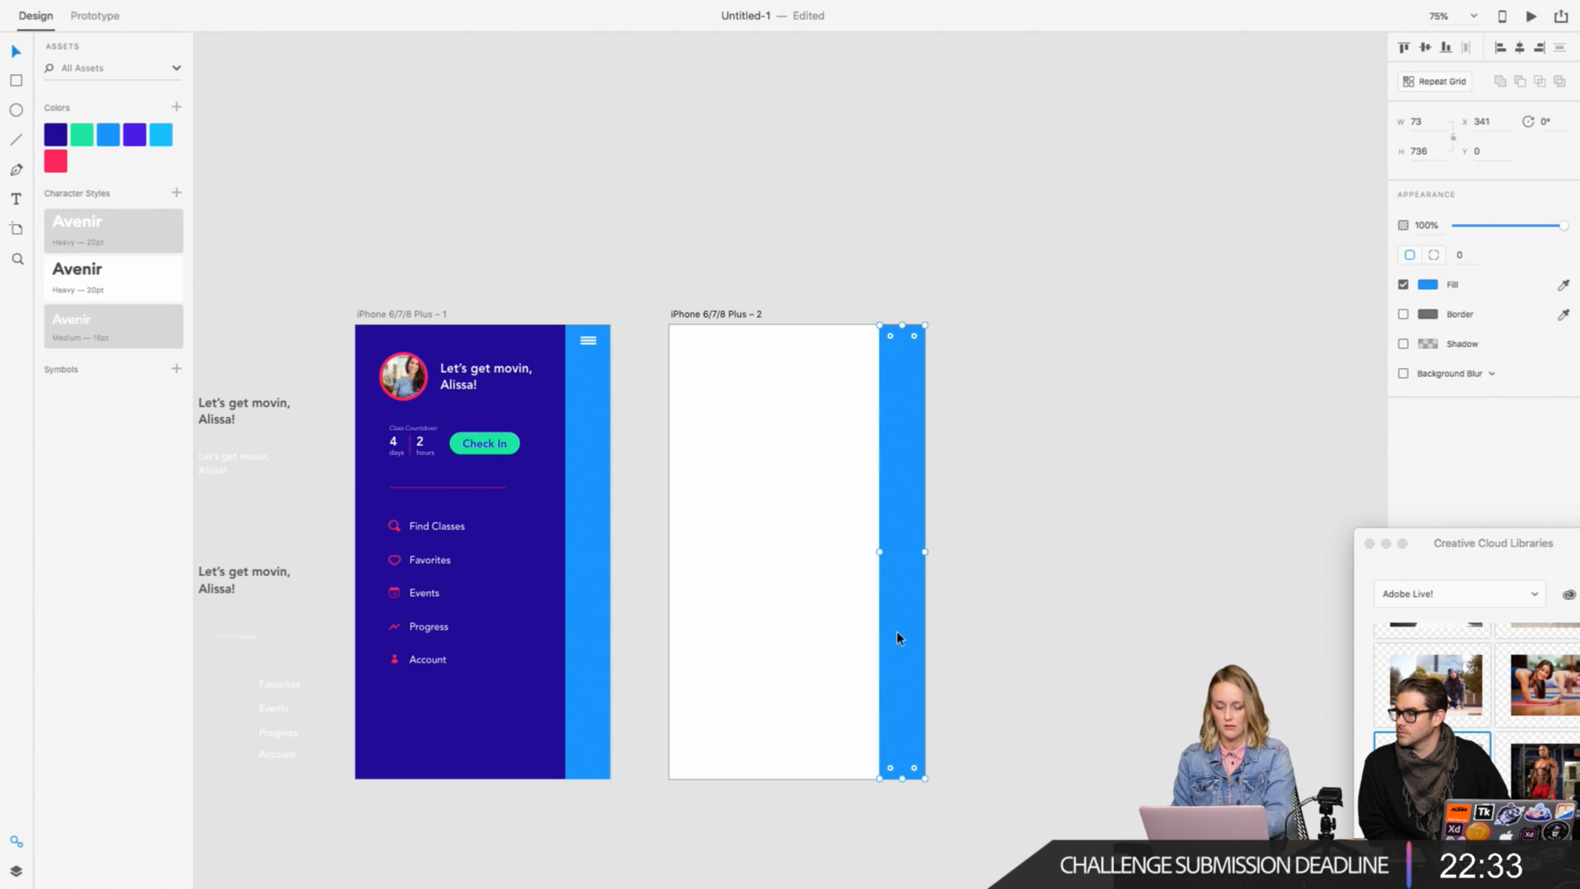
drag(877, 551, 670, 552)
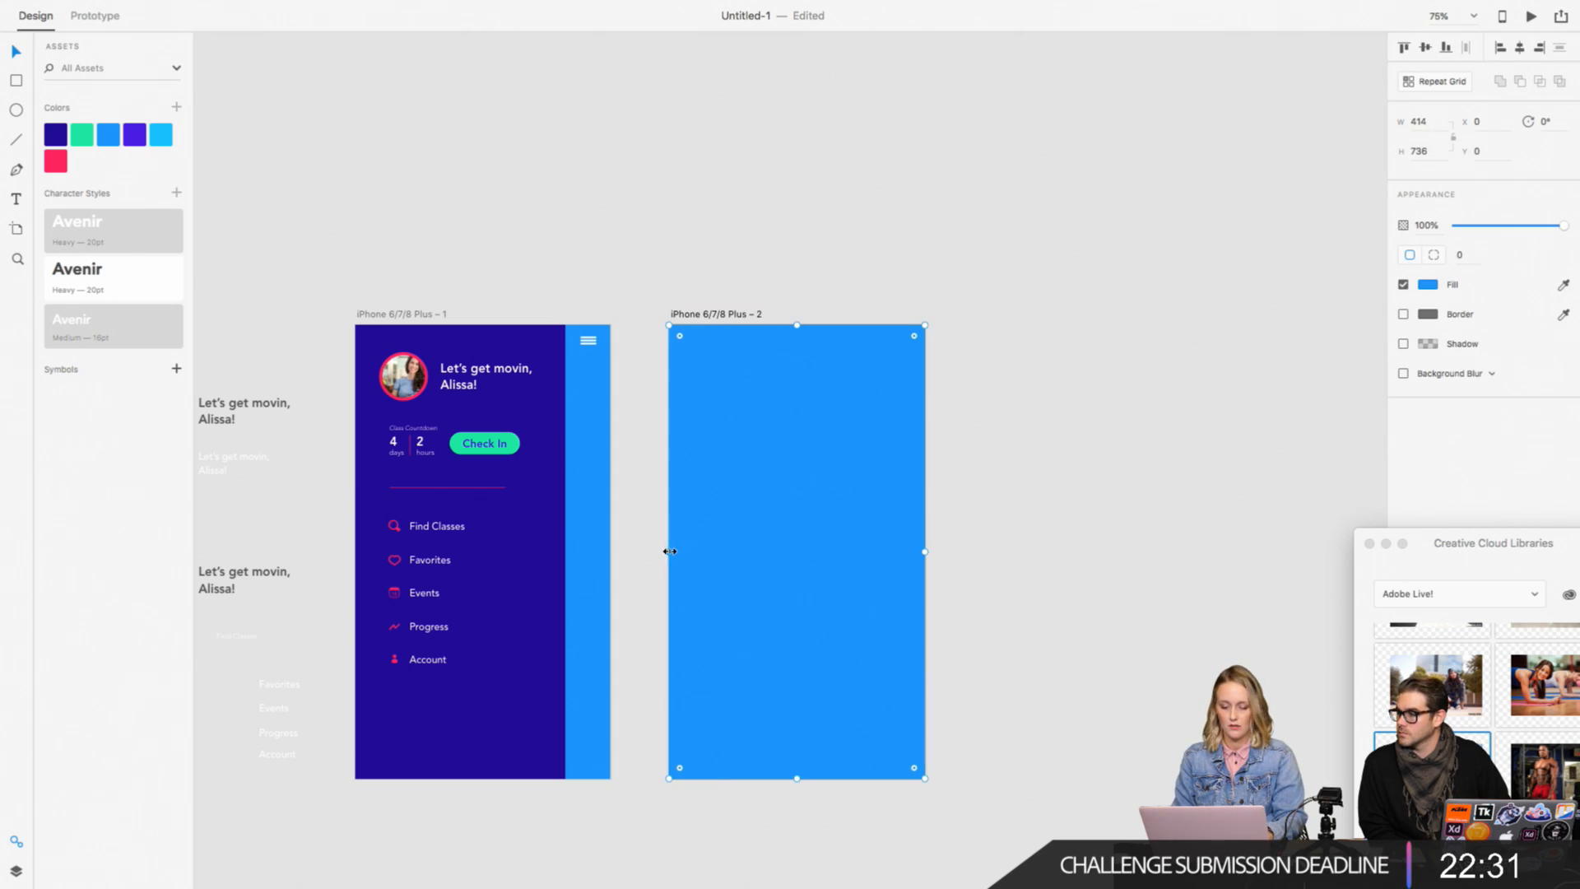
Step: Replace the second artboard's background with a copy of the first artboard's blue strip and three-bar icon, widening the strip across the artboard
click(586, 328)
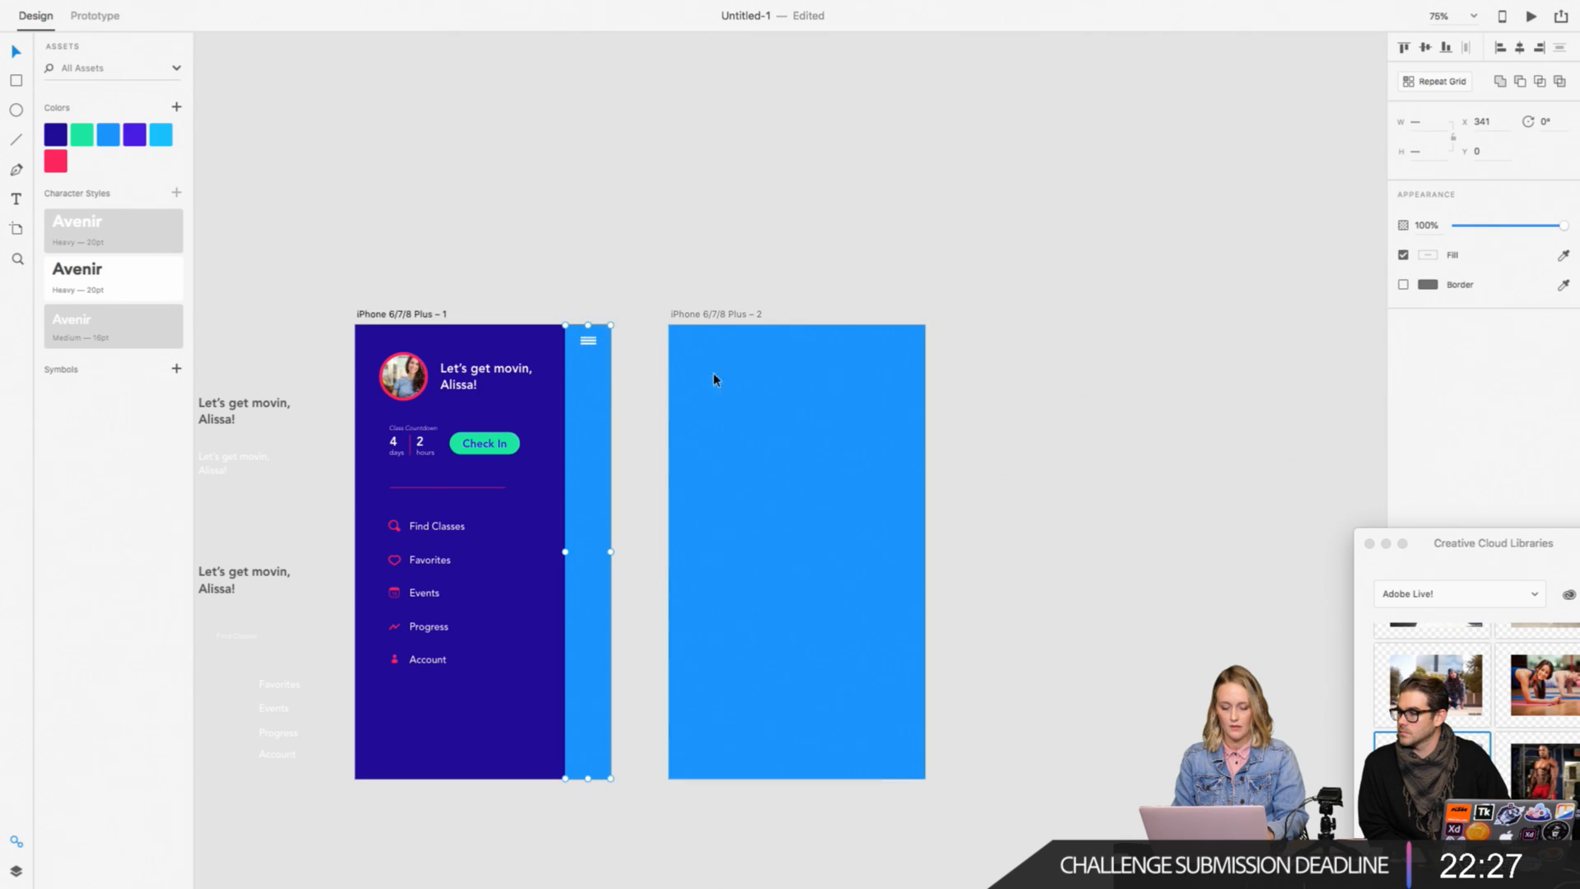
click(768, 367)
key(Delete)
click(594, 411)
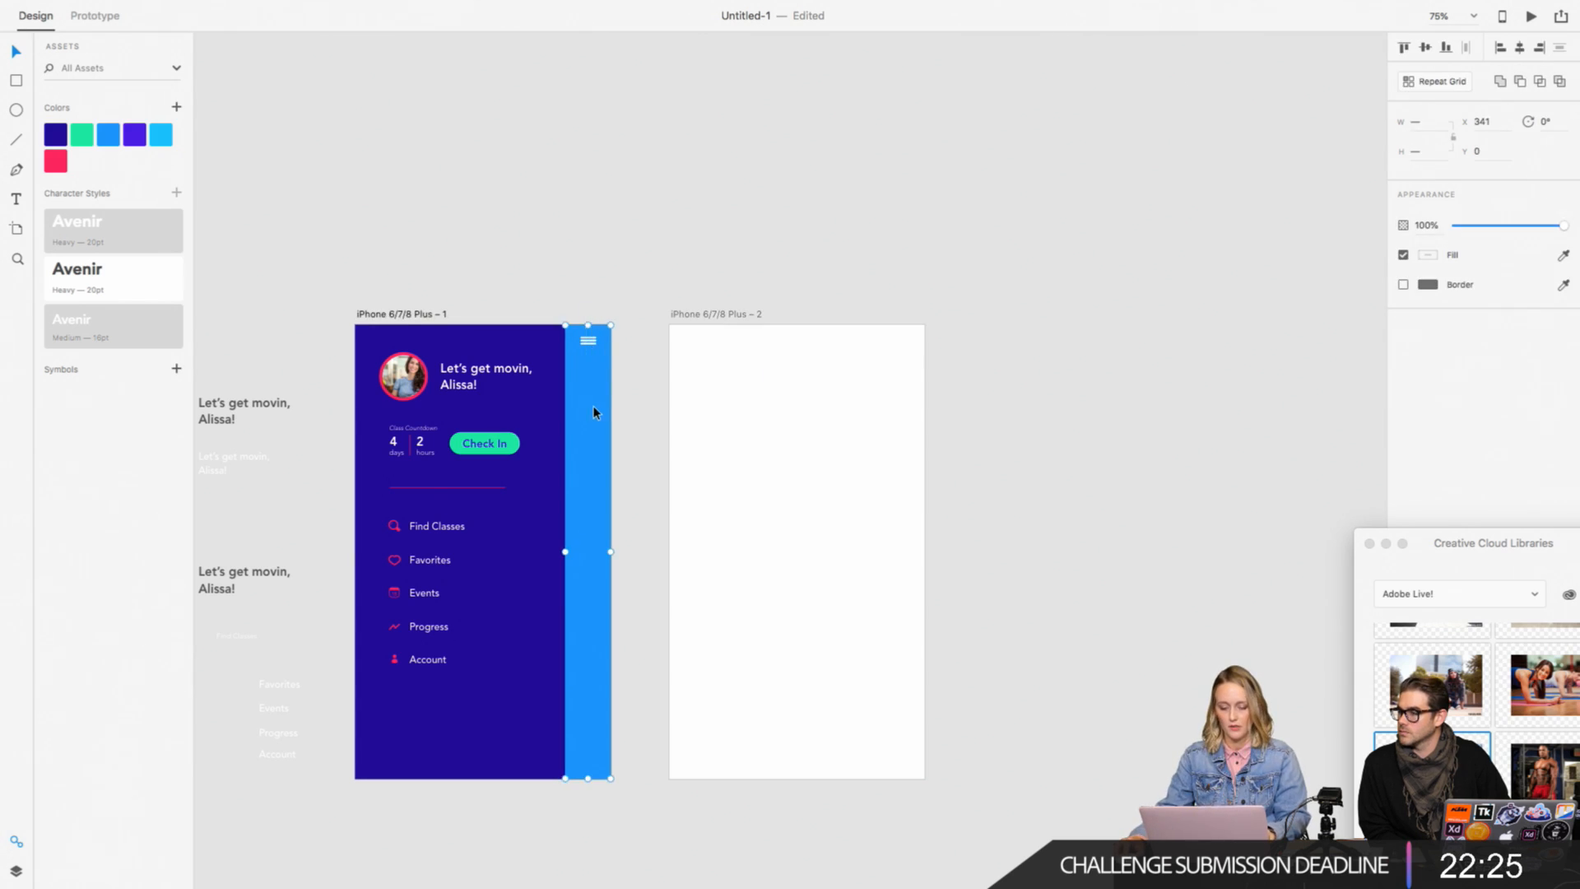
drag(594, 411, 695, 395)
click(717, 486)
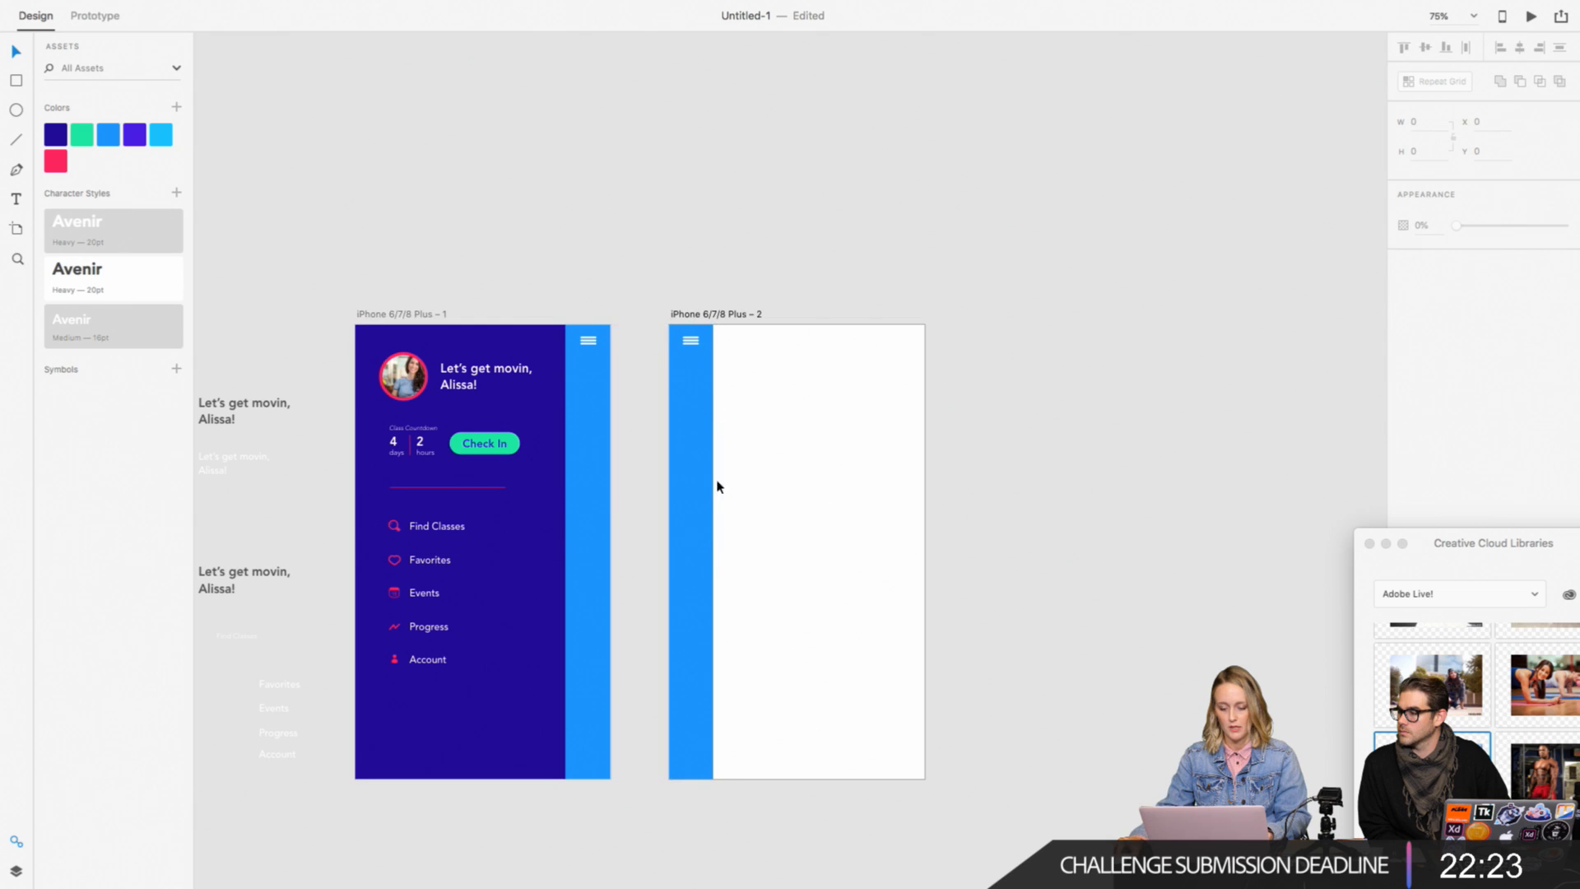
click(711, 490)
drag(713, 549, 923, 563)
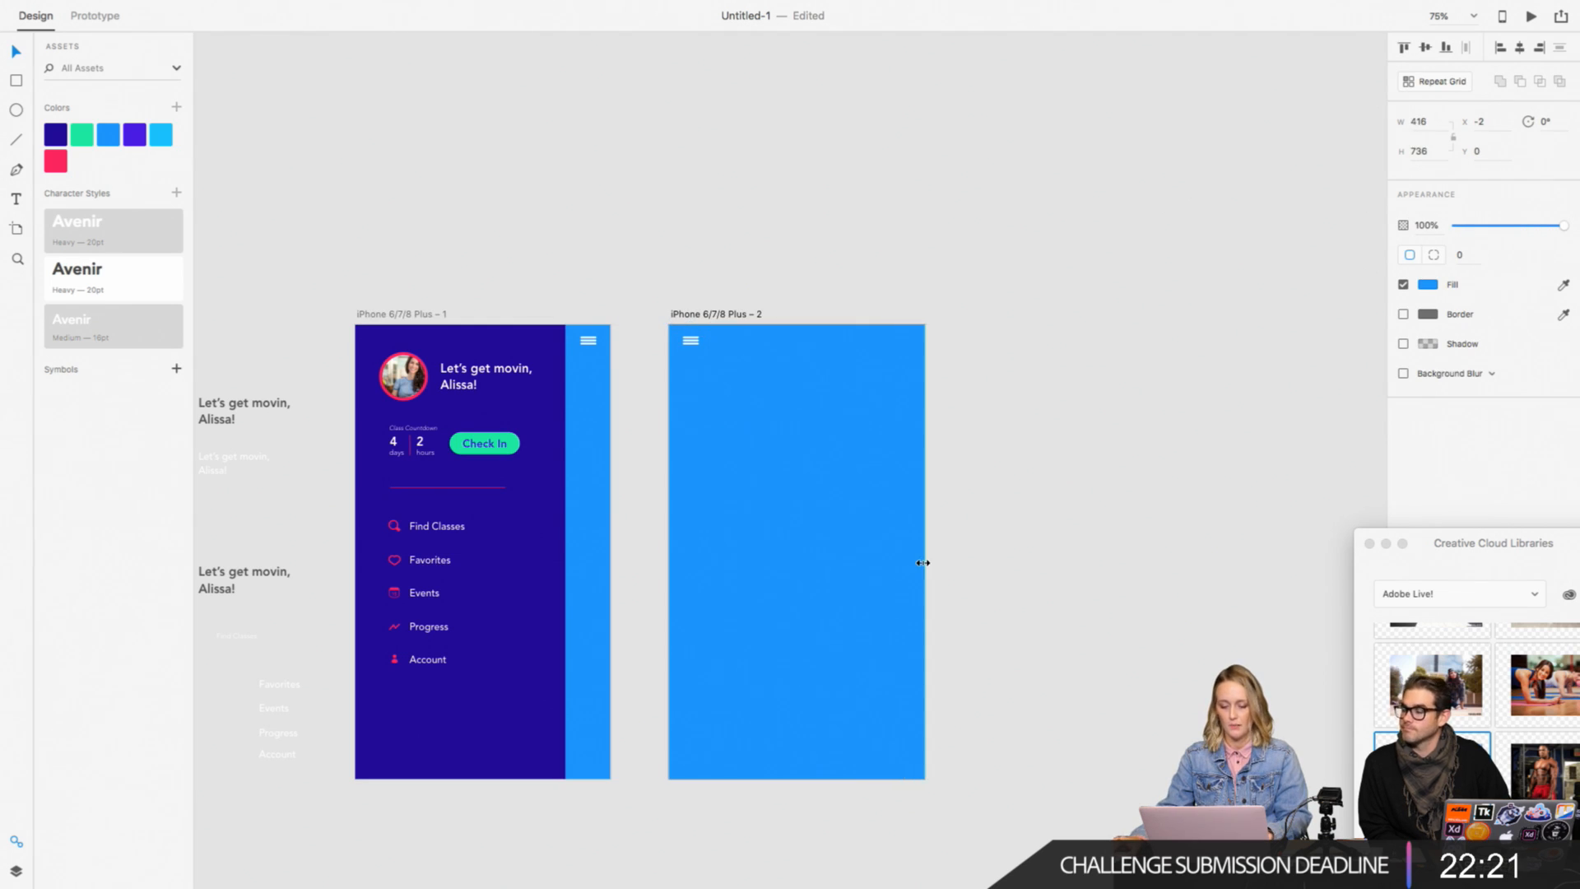
Step: Examine the three-bar icon and blue background on the second artboard up close and compare both artboards
key(super+2)
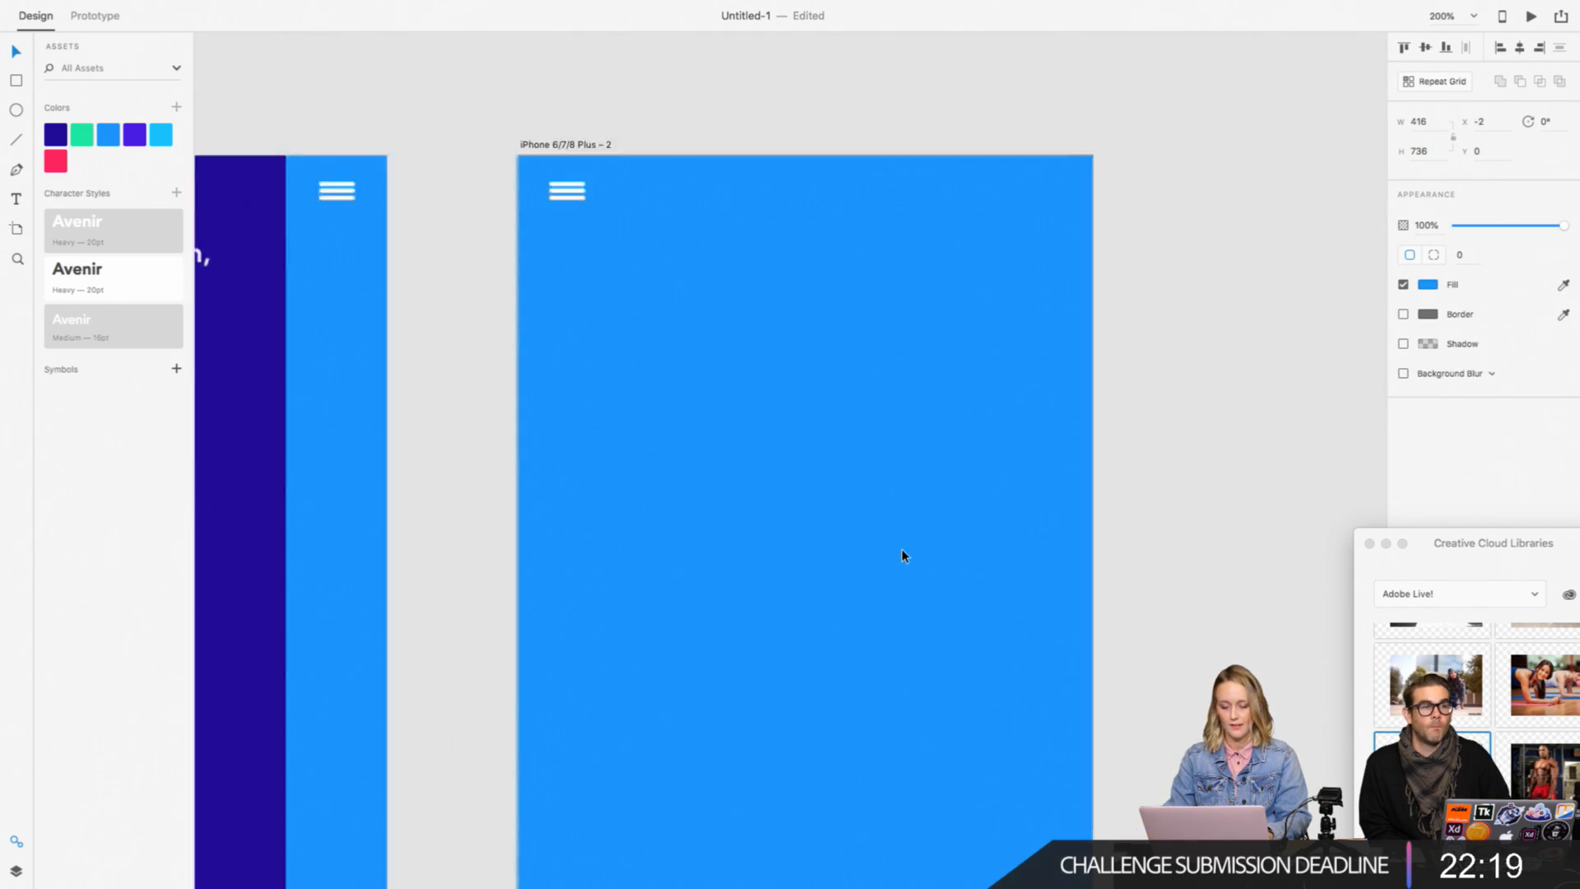
key(super+equal)
scroll(901, 550, up, 5)
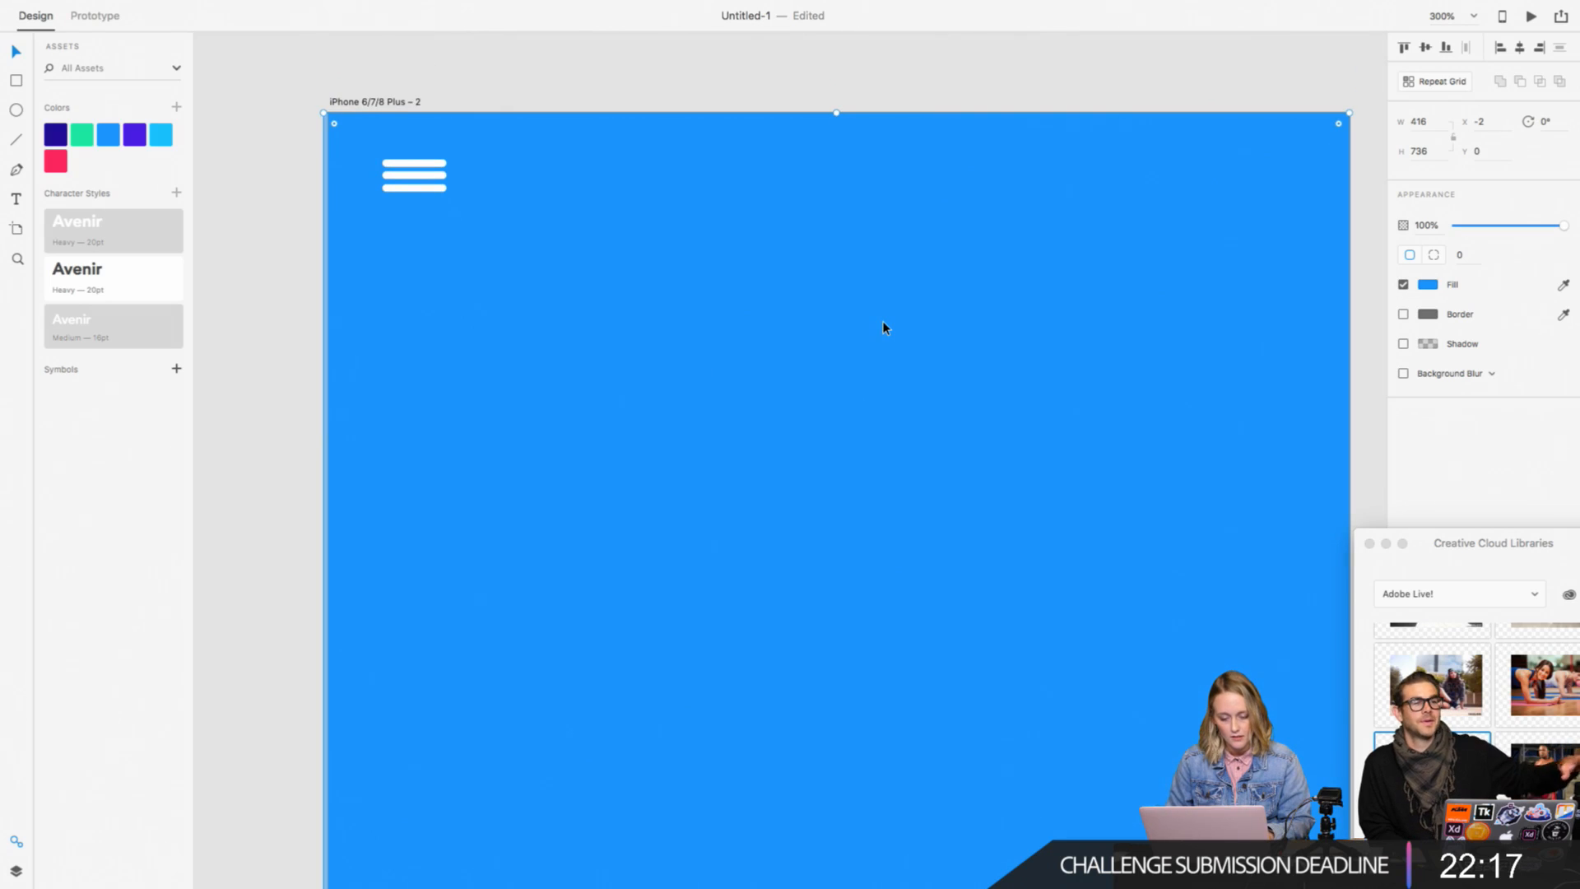
click(286, 357)
scroll(287, 359, up, 1)
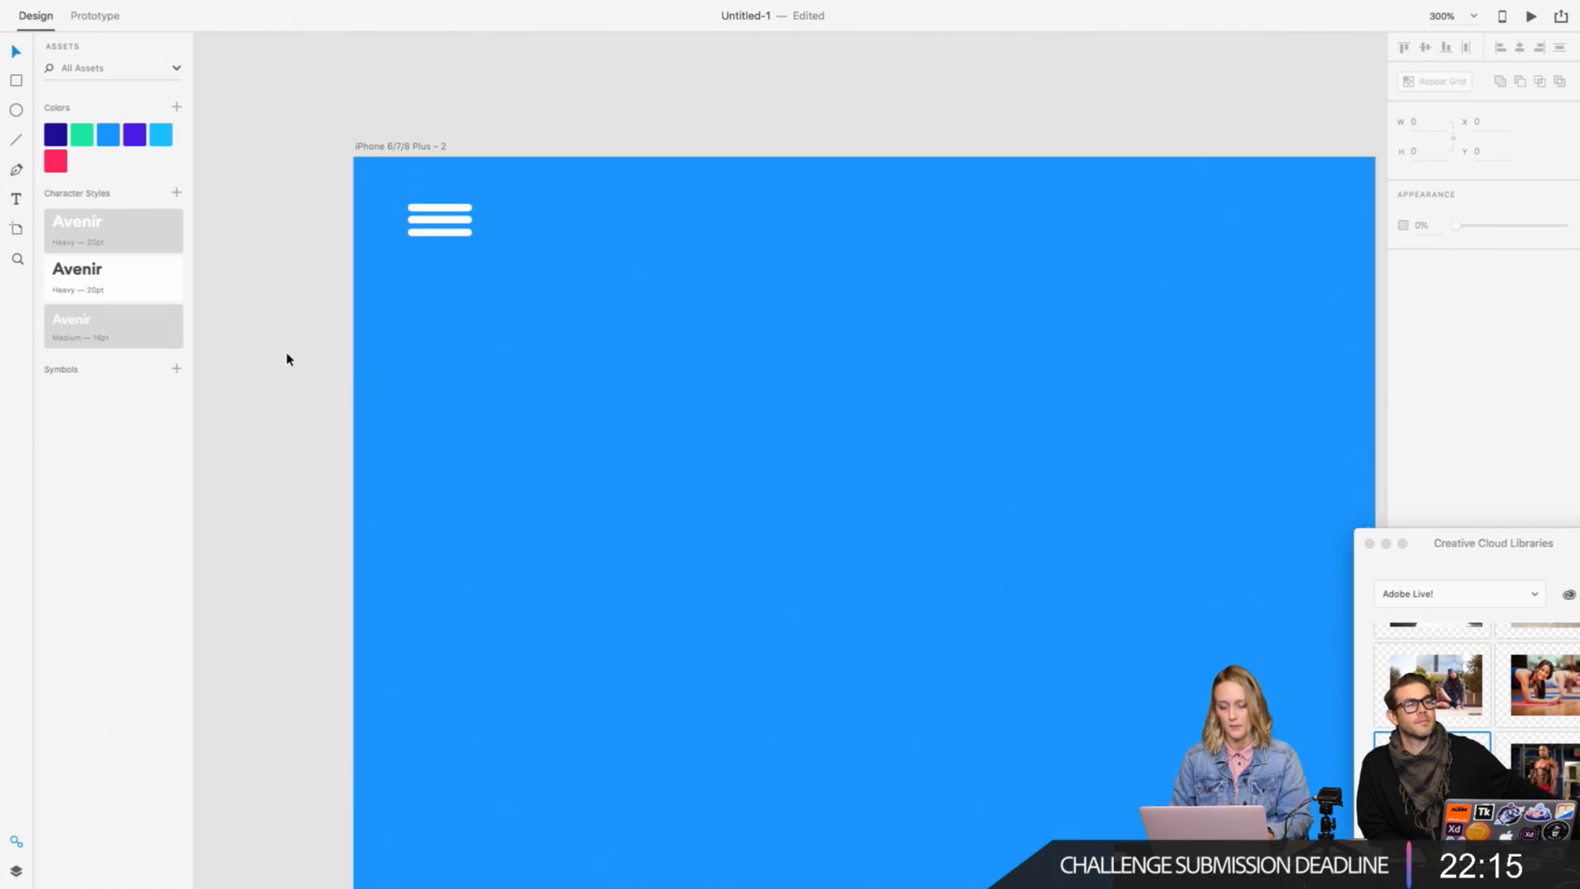
key(super+1)
scroll(287, 359, down, 3)
scroll(287, 359, left, 1)
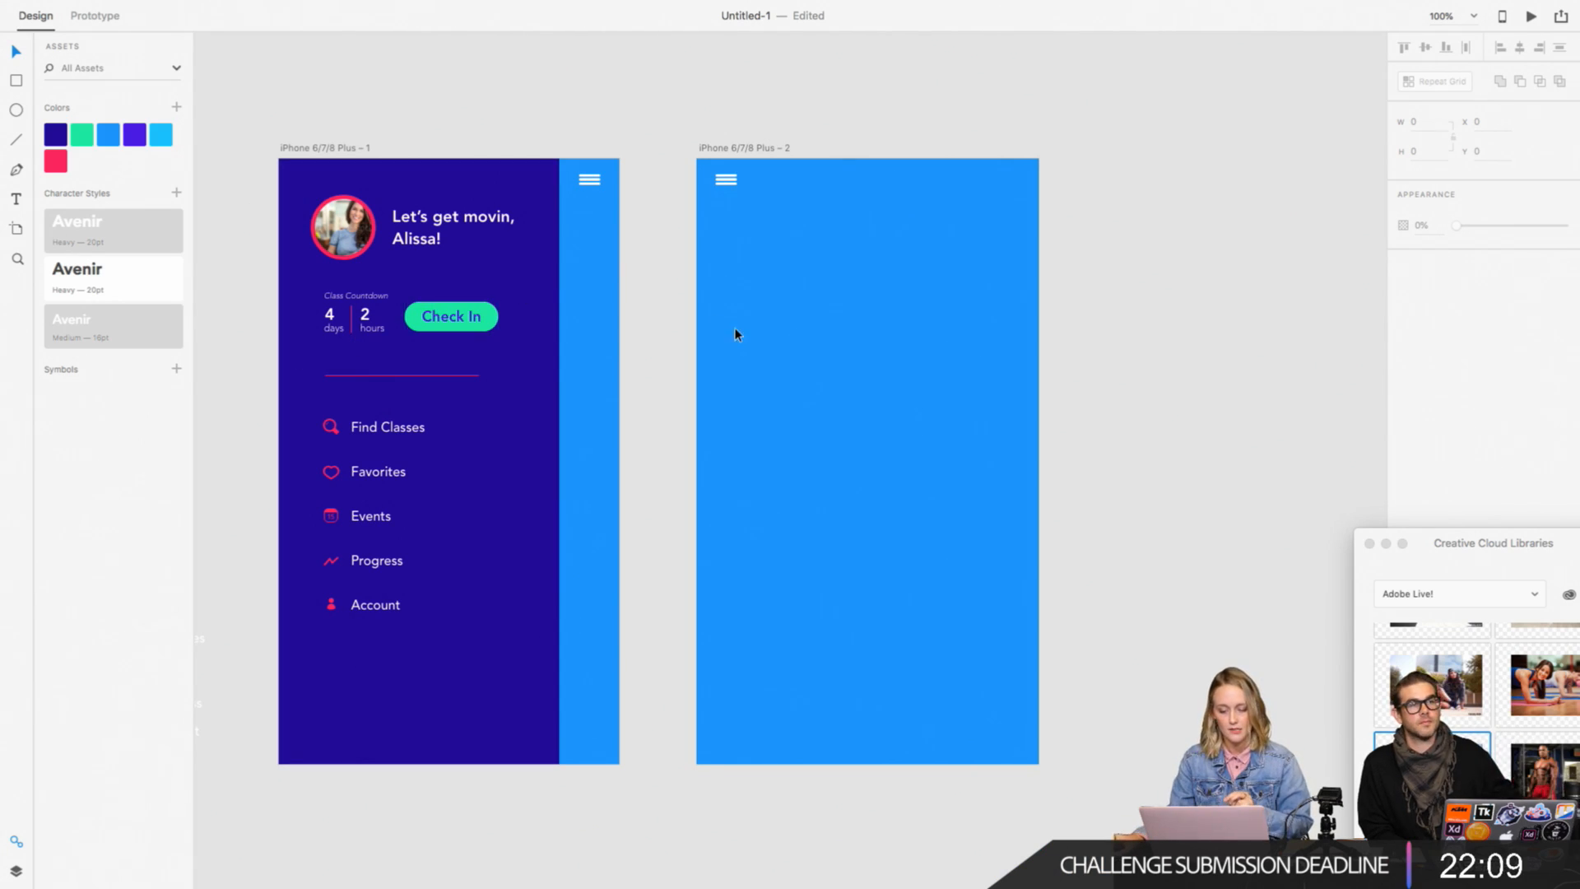
scroll(634, 349, up, 2)
scroll(634, 349, right, 3)
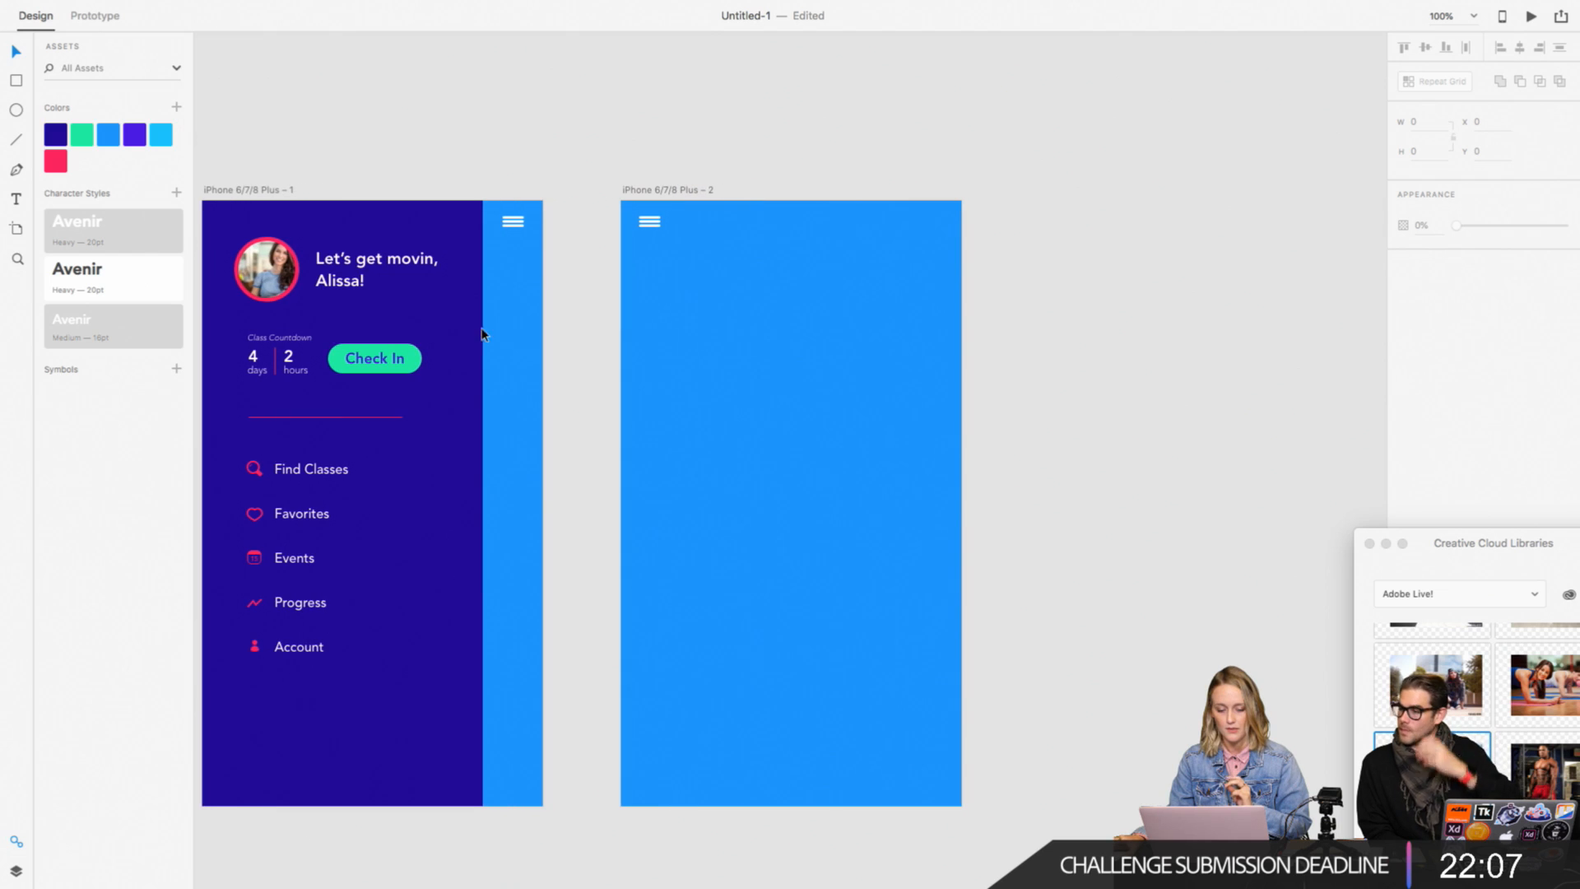
Step: Add the text "logo" above the artboards and enlarge it to size 36
click(18, 199)
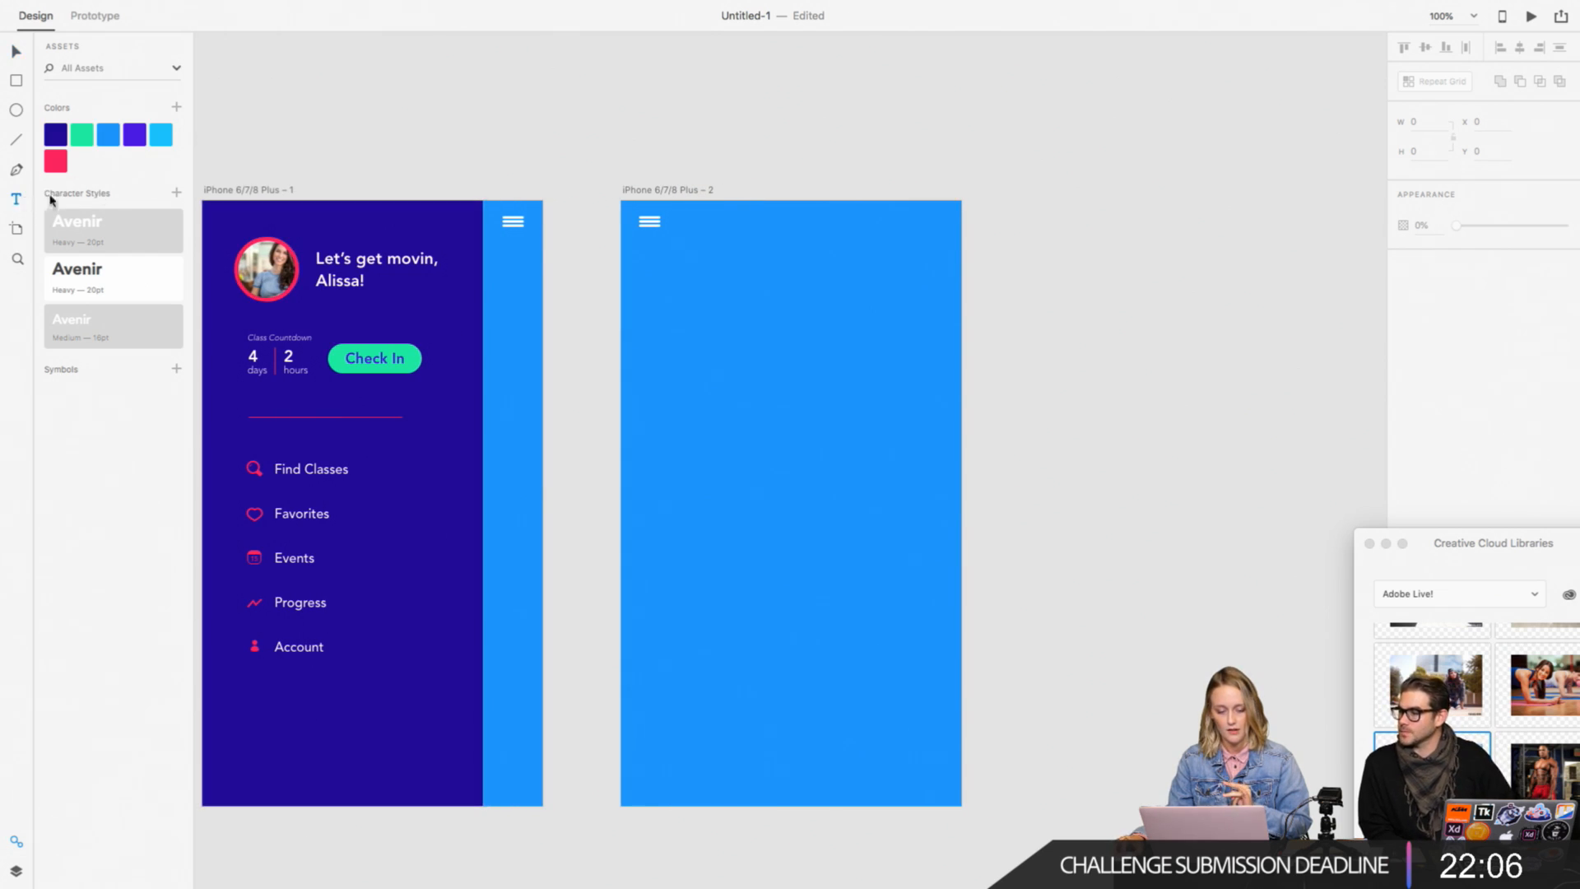
click(566, 121)
text(logo)
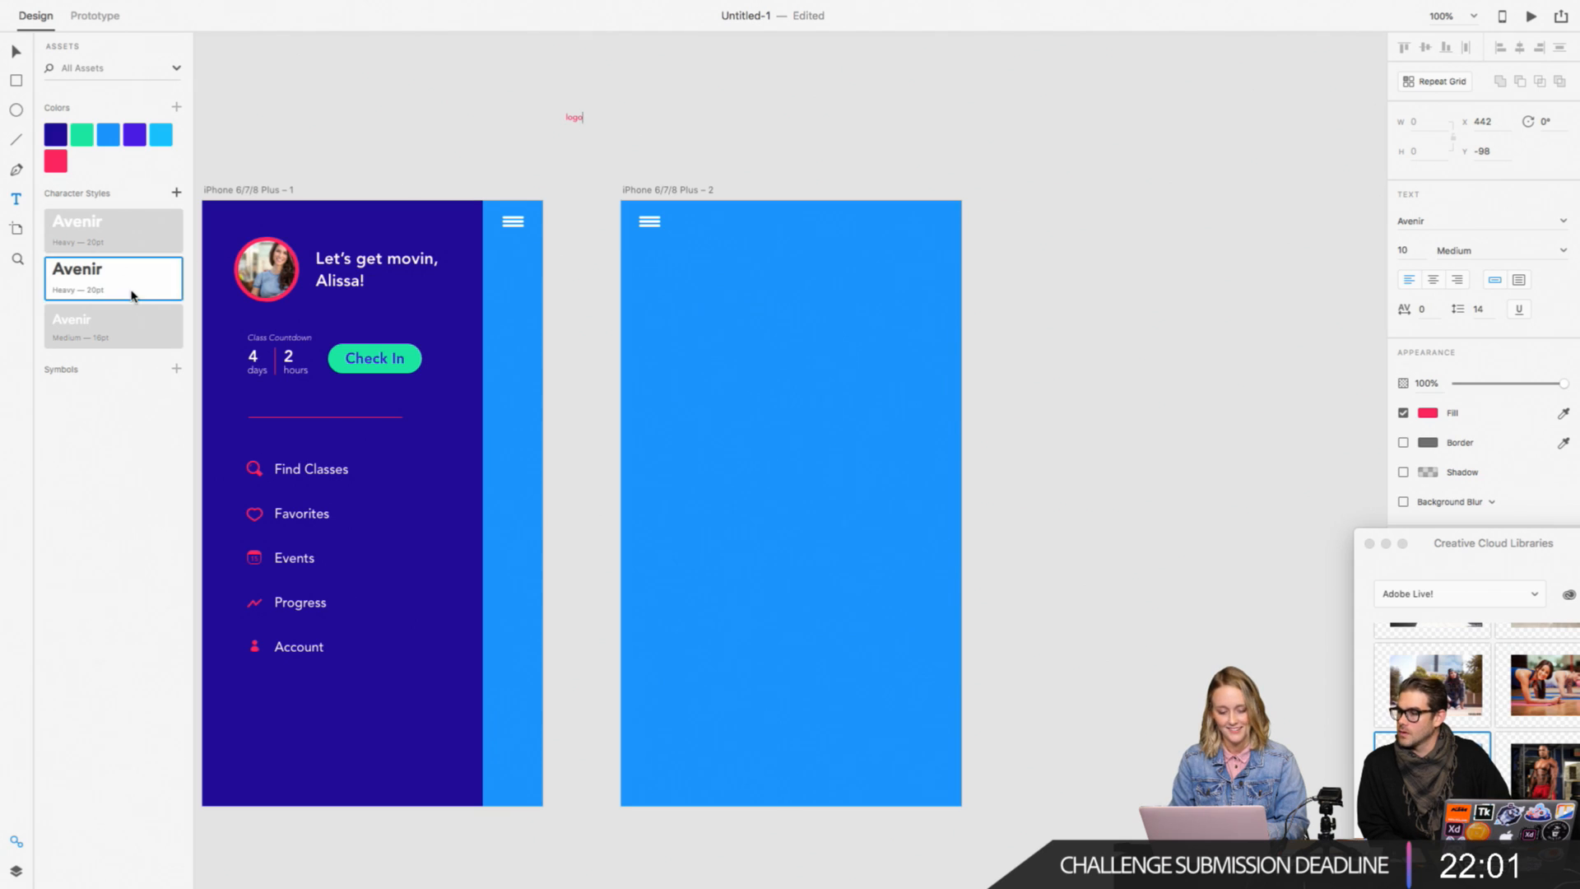
click(574, 118)
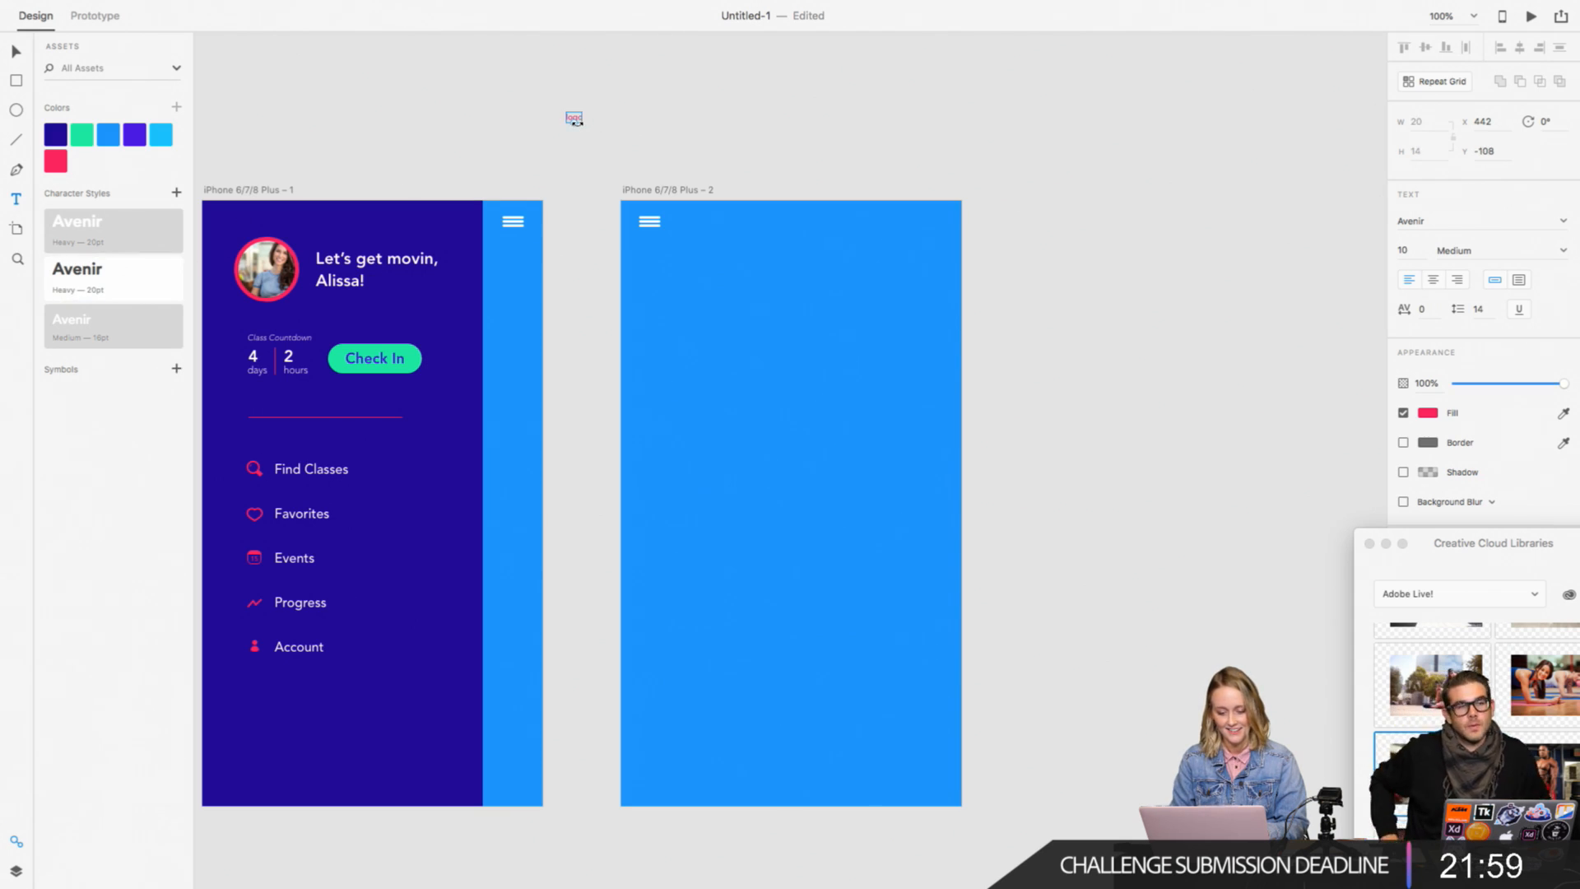
drag(577, 124, 575, 151)
click(655, 118)
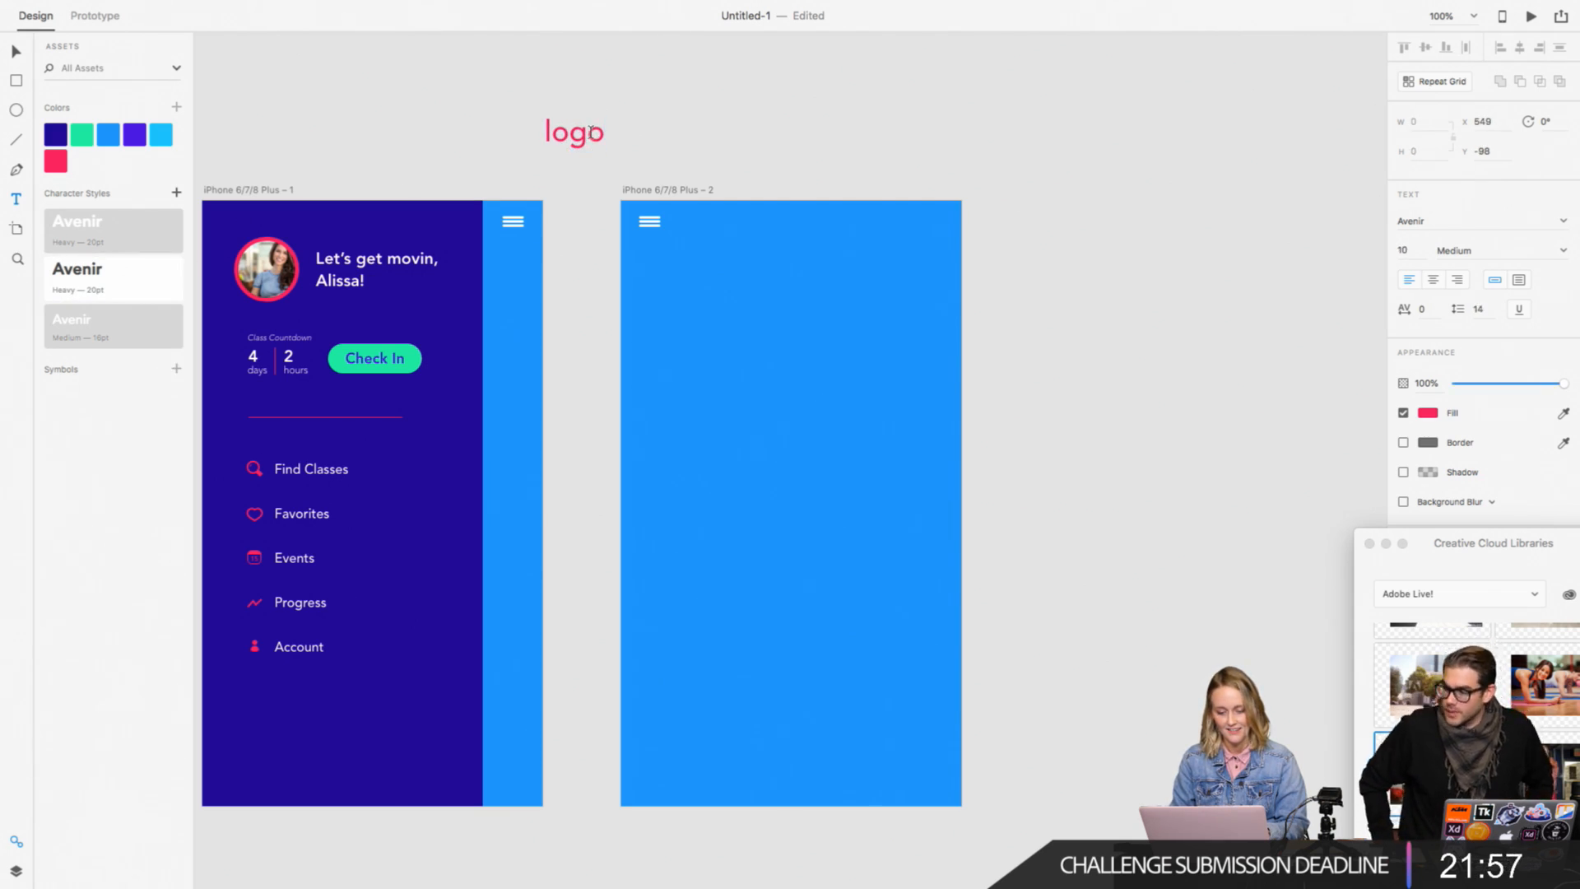
click(15, 54)
click(430, 102)
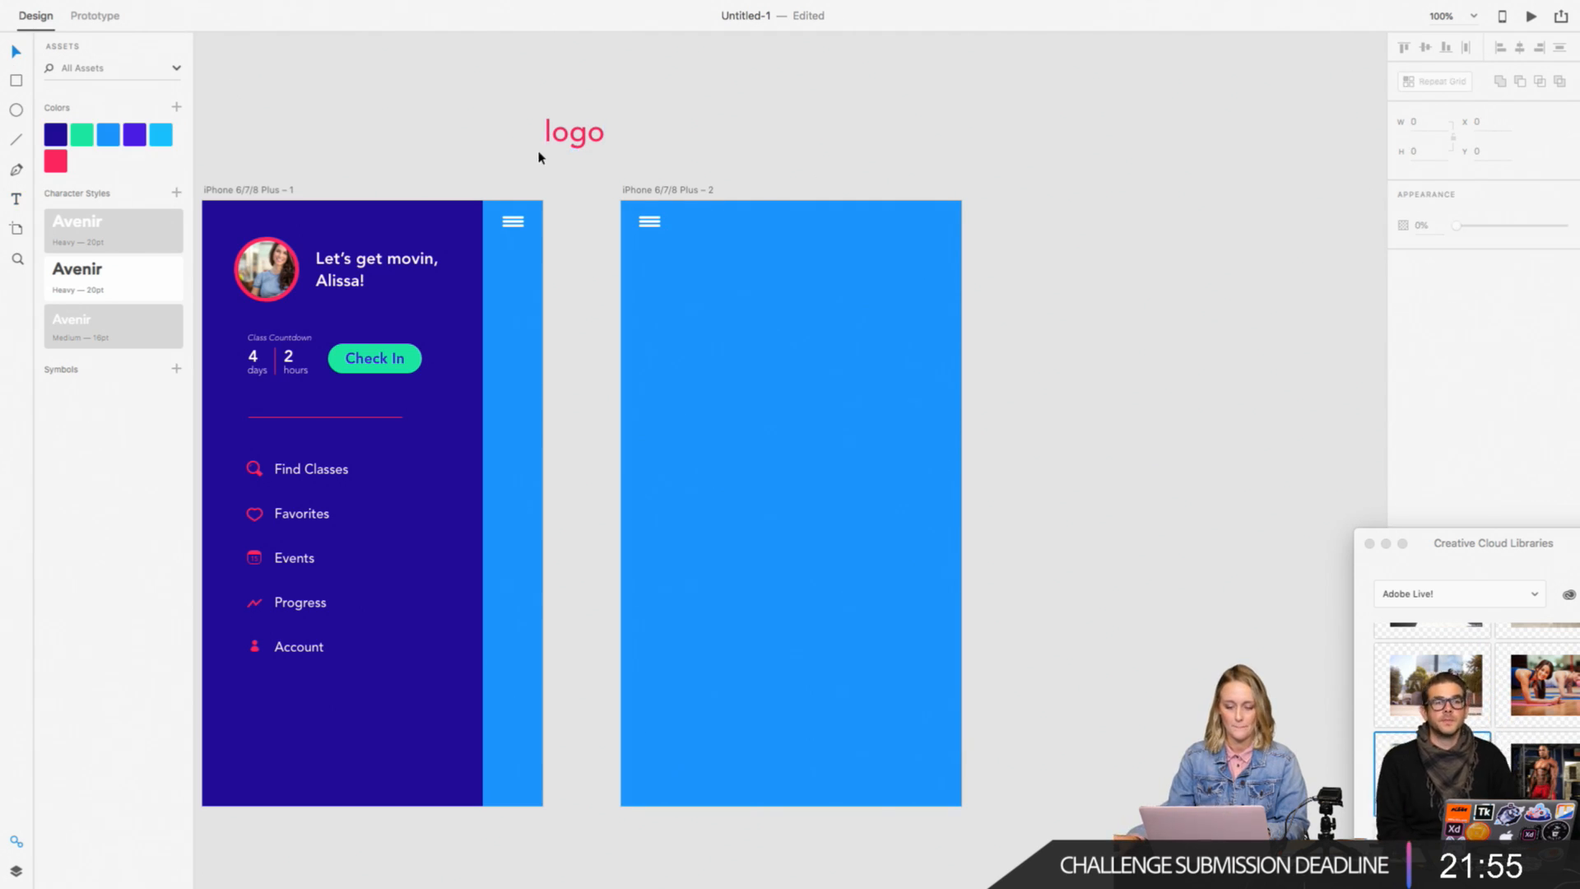
Step: Move the logo text to the upper middle of the second artboard and fill it with white
drag(570, 142, 786, 245)
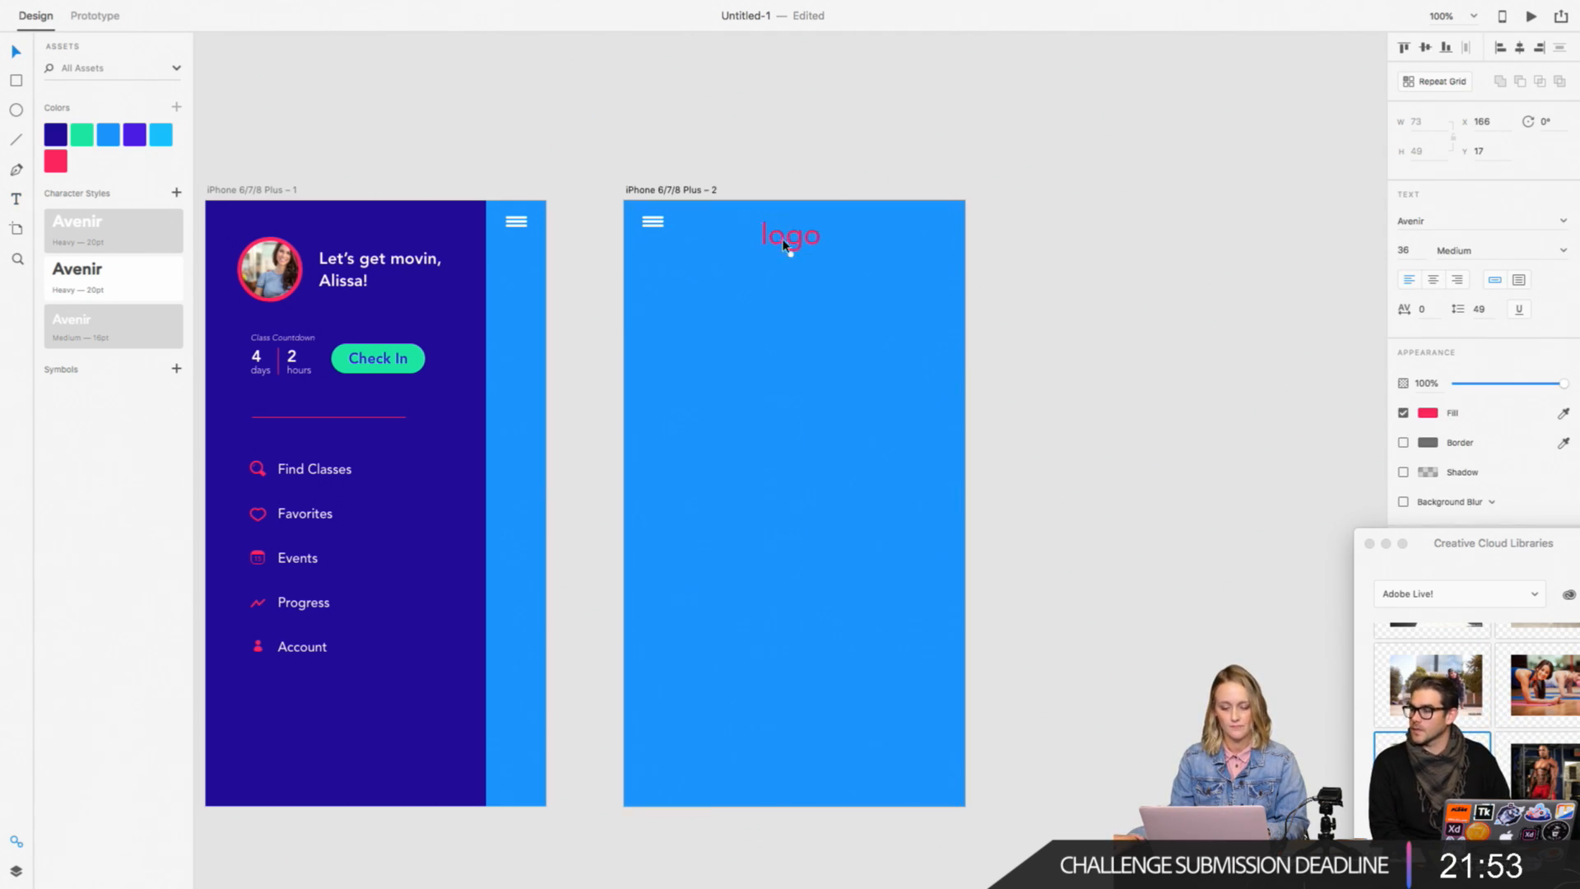
click(1428, 413)
drag(1291, 387, 1224, 310)
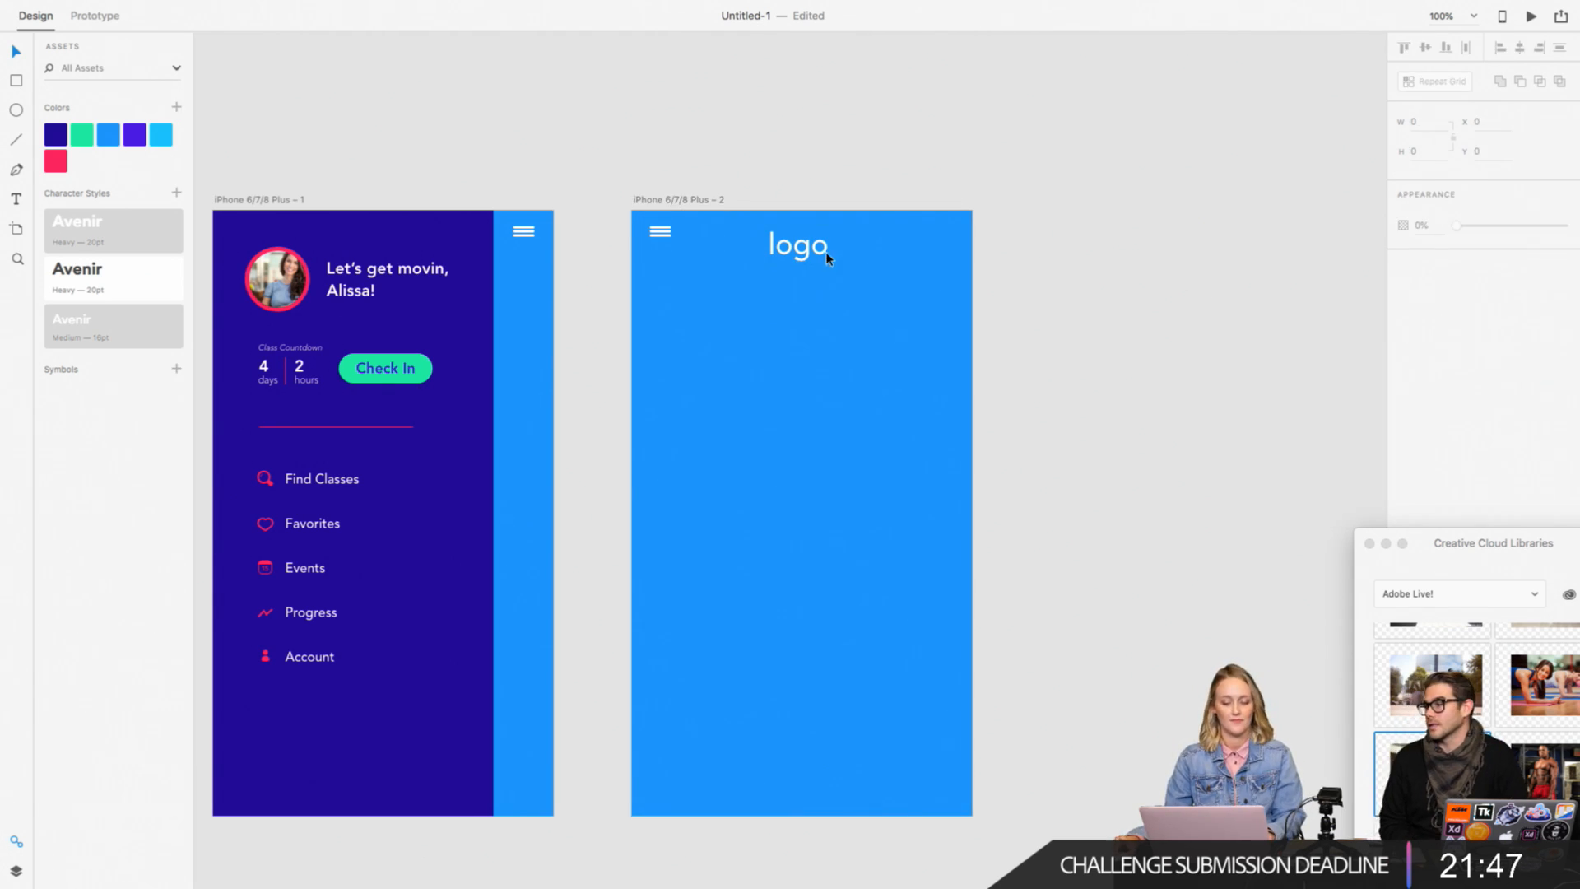
Step: Set the logo text's font weight to Heavy
double_click(808, 249)
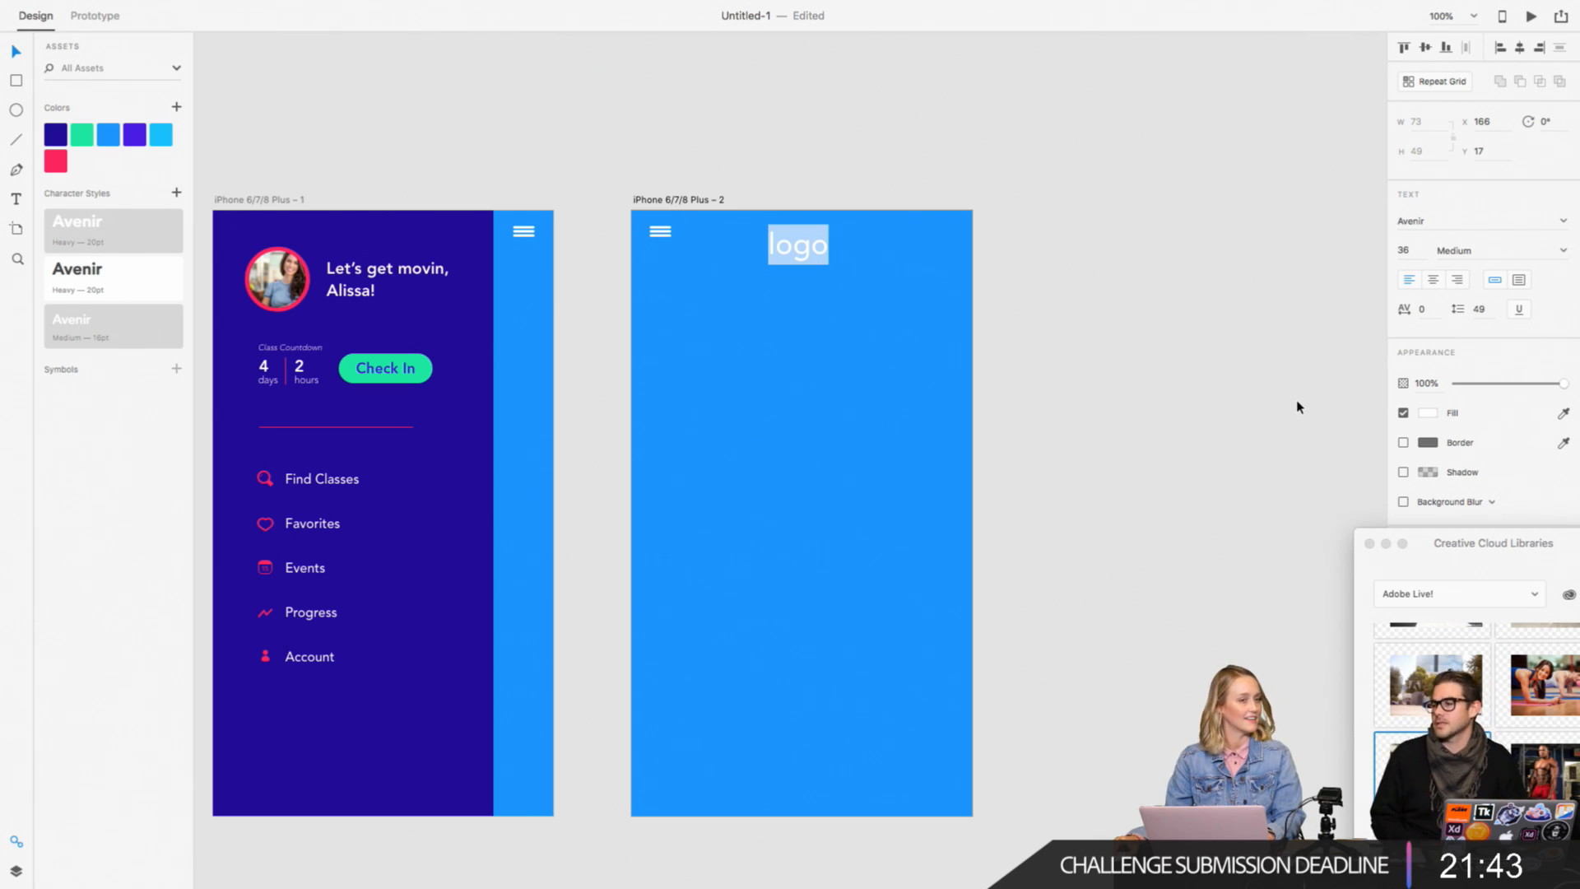
click(1563, 251)
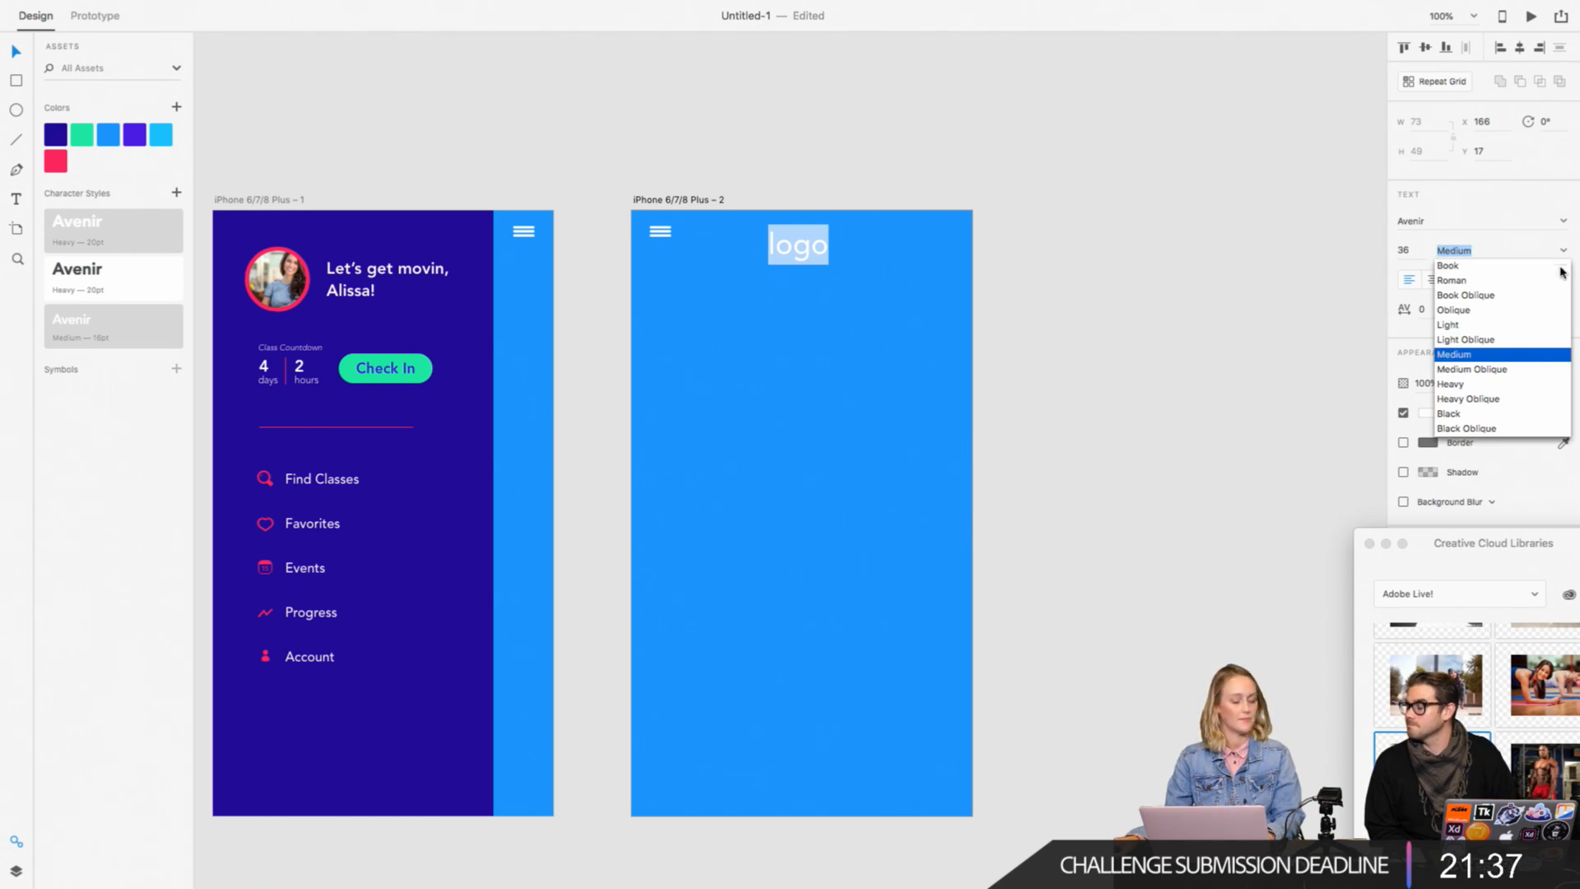
click(1461, 384)
key(Escape)
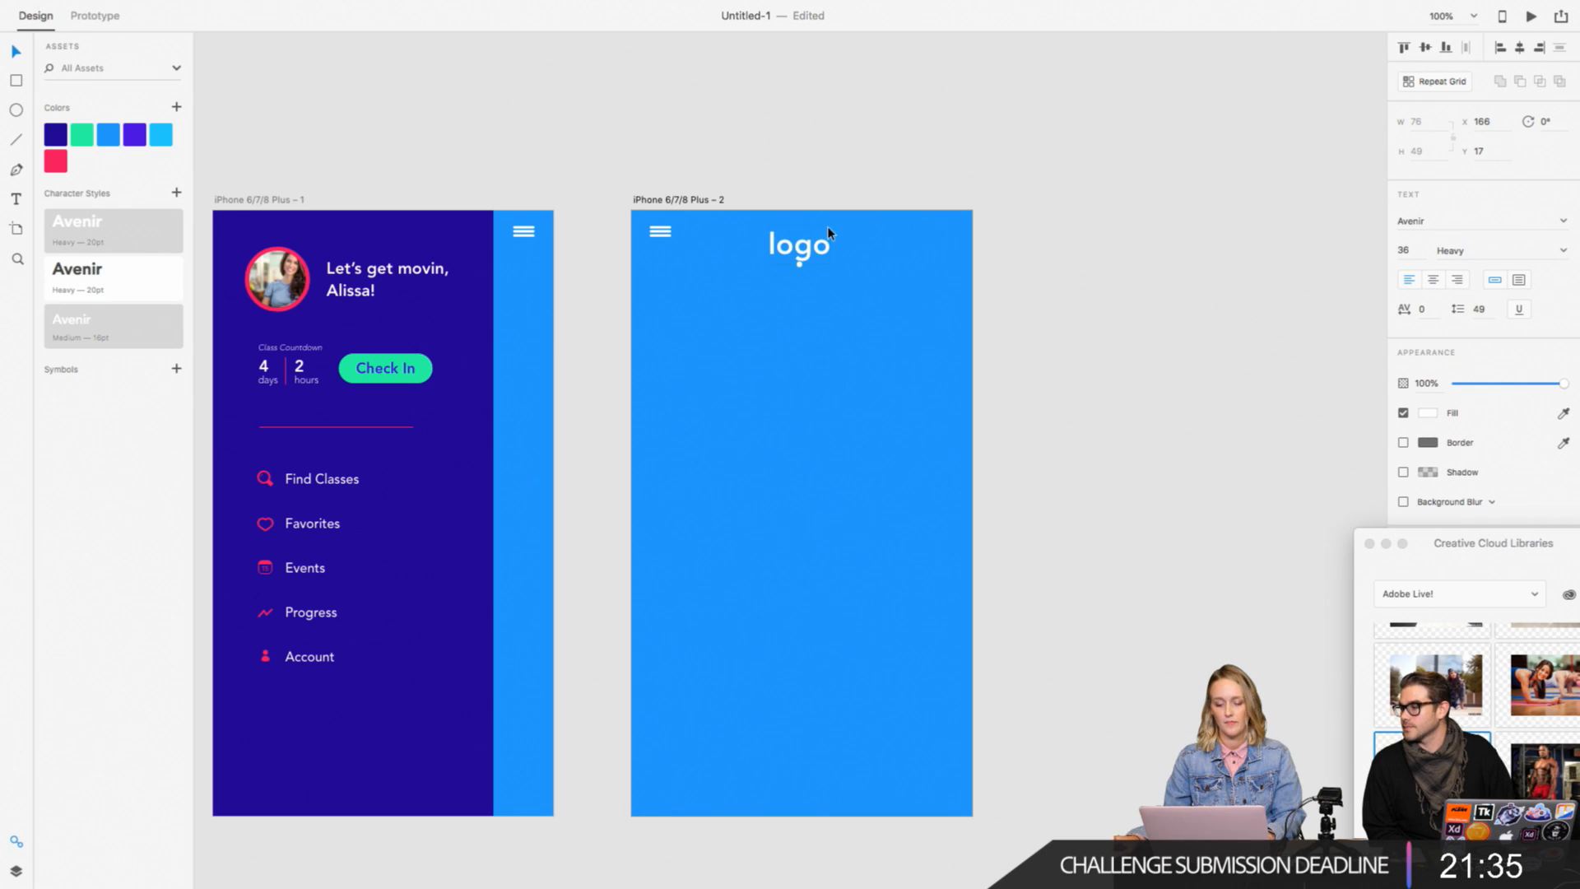
Step: Center the logo text horizontally with the blue background on the second artboard
click(887, 242)
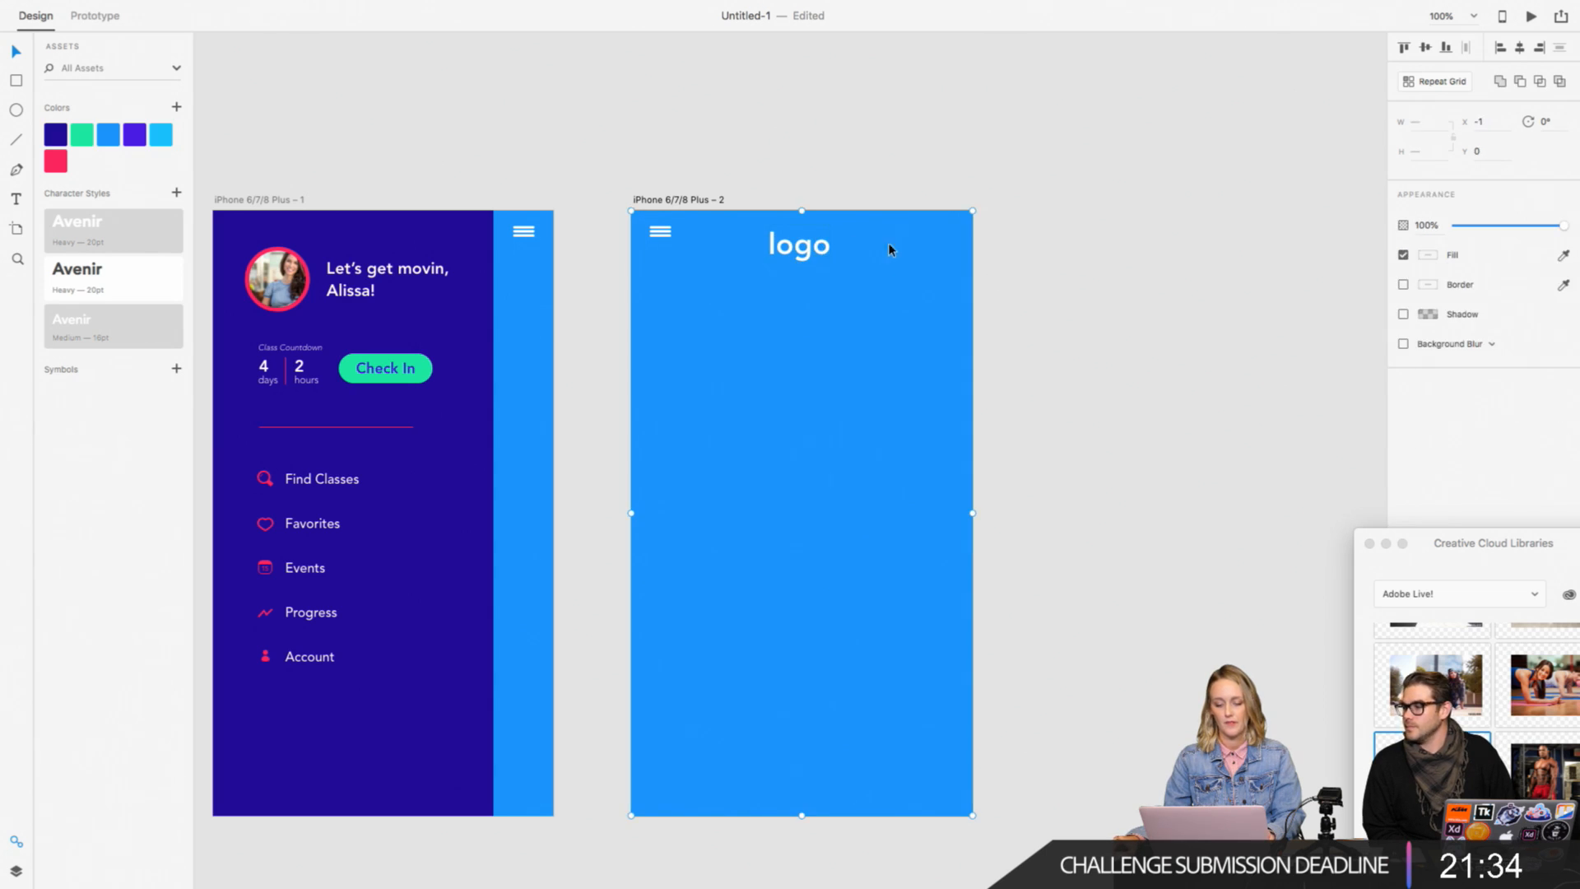
click(1520, 48)
click(1088, 286)
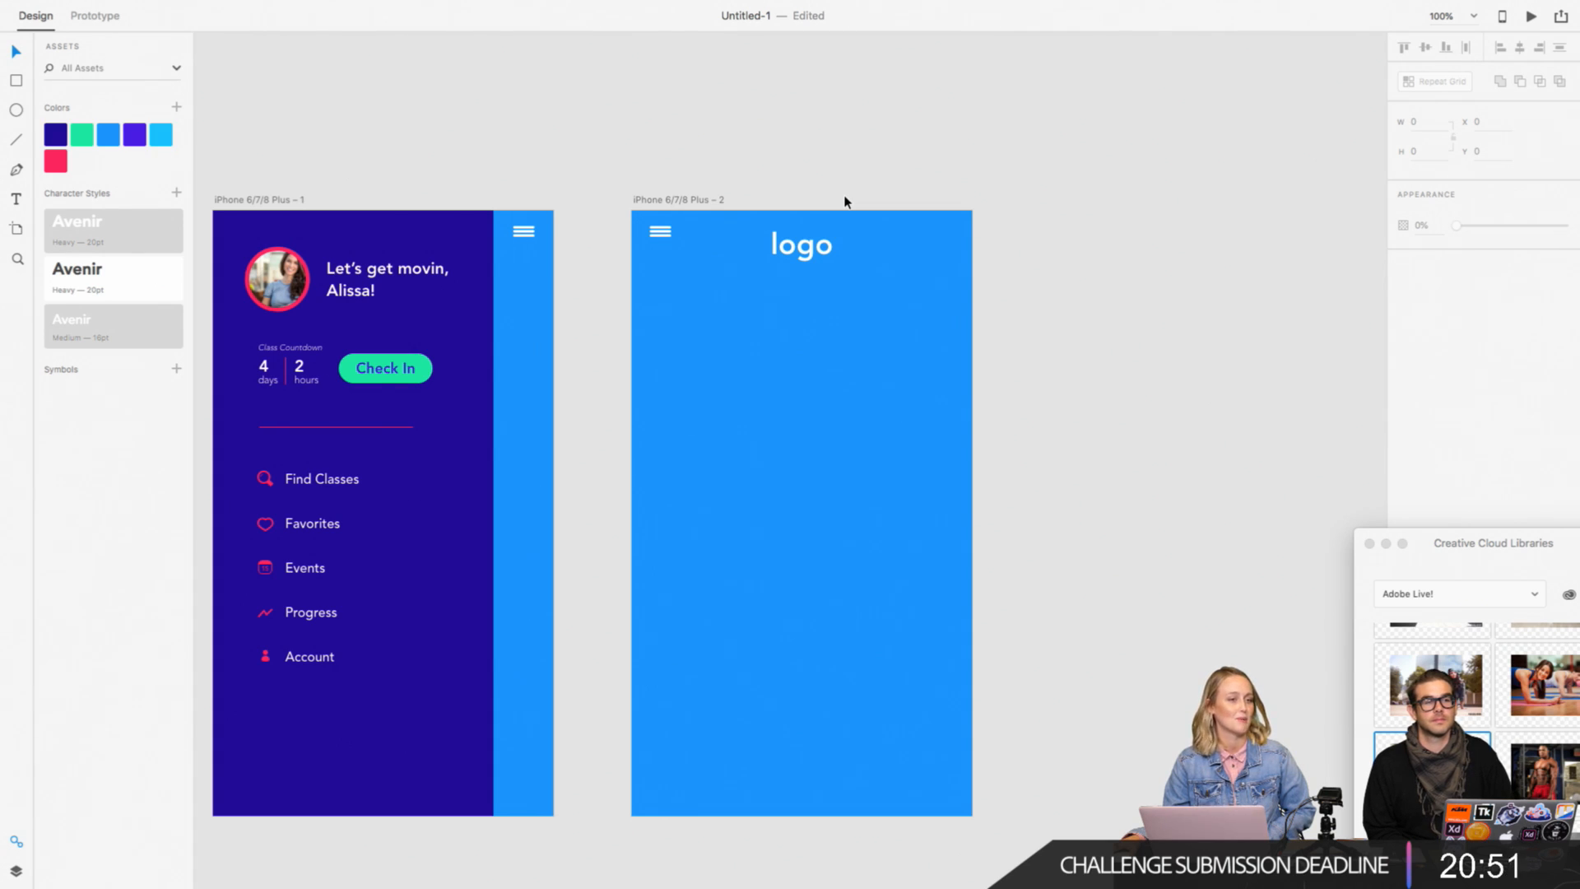
click(817, 252)
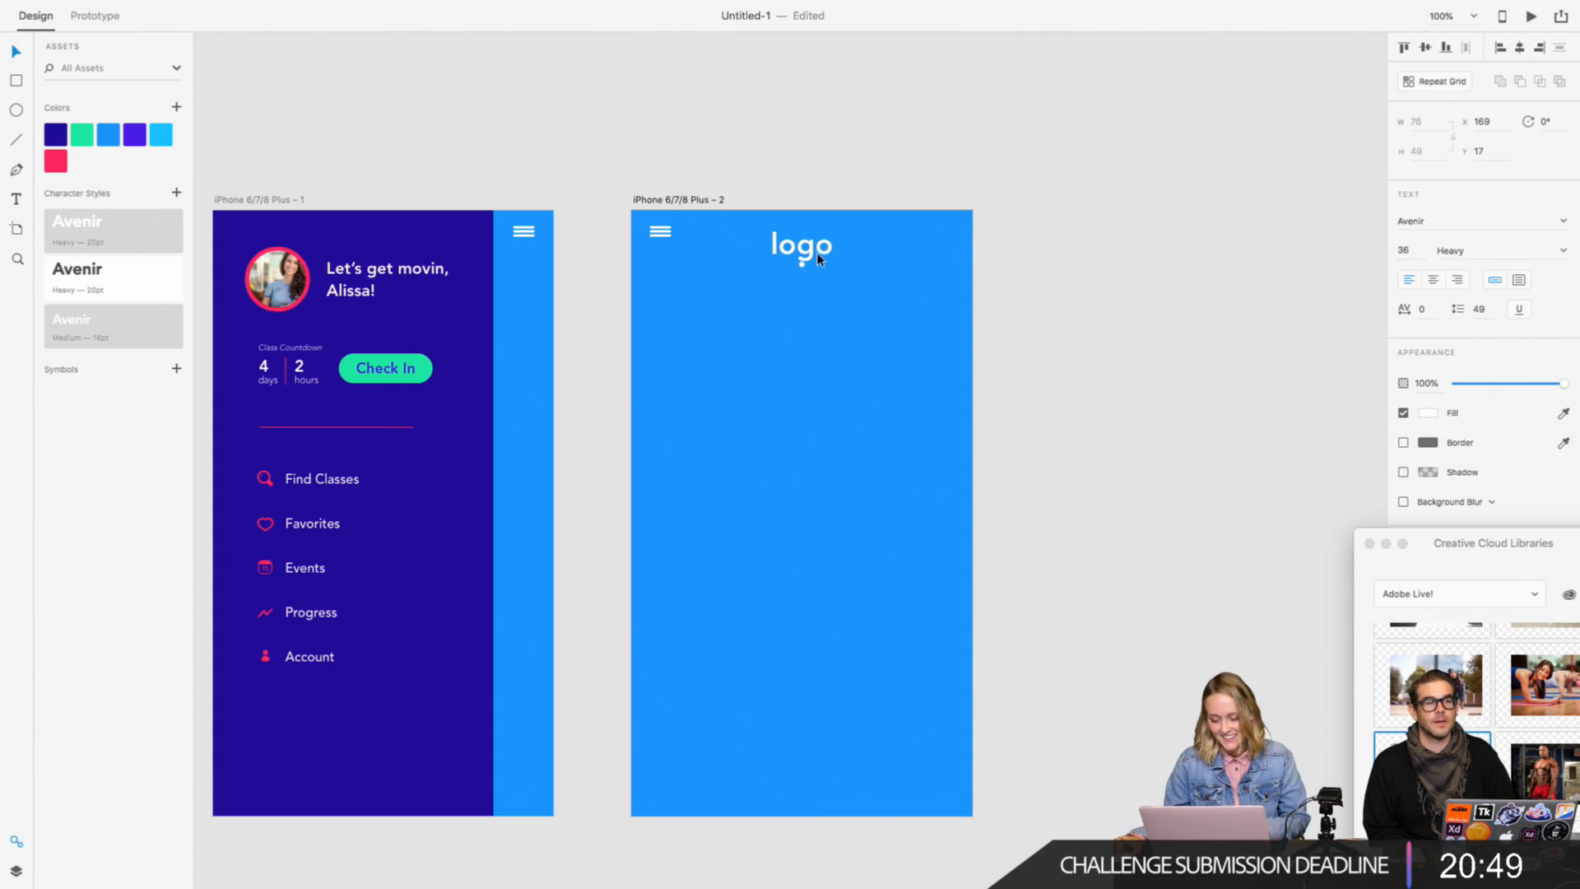
drag(810, 196, 810, 288)
click(1520, 47)
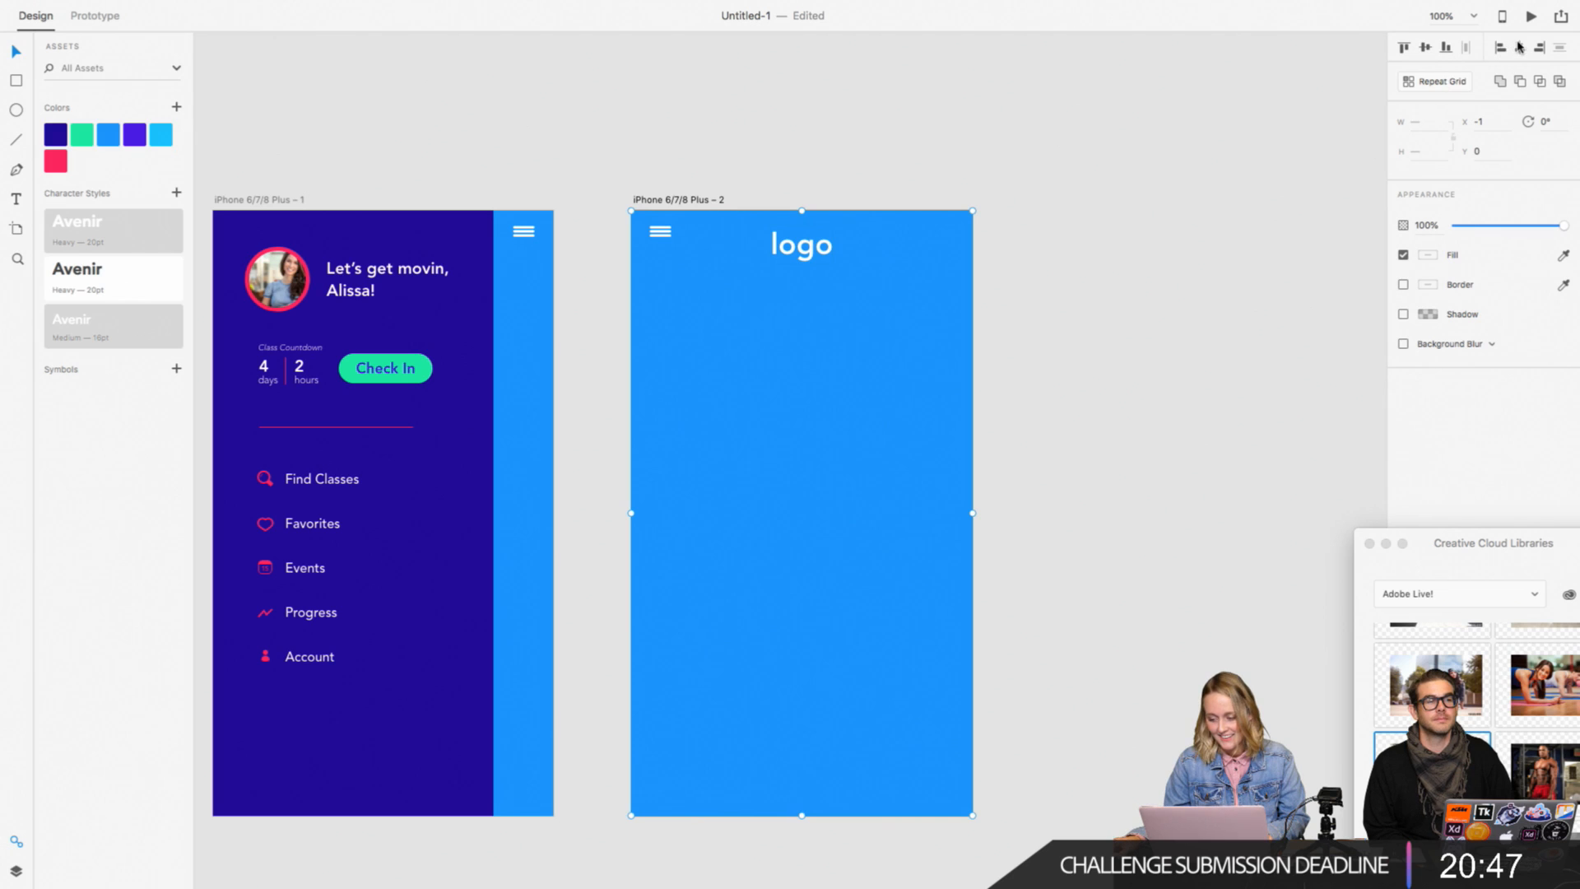
click(1207, 250)
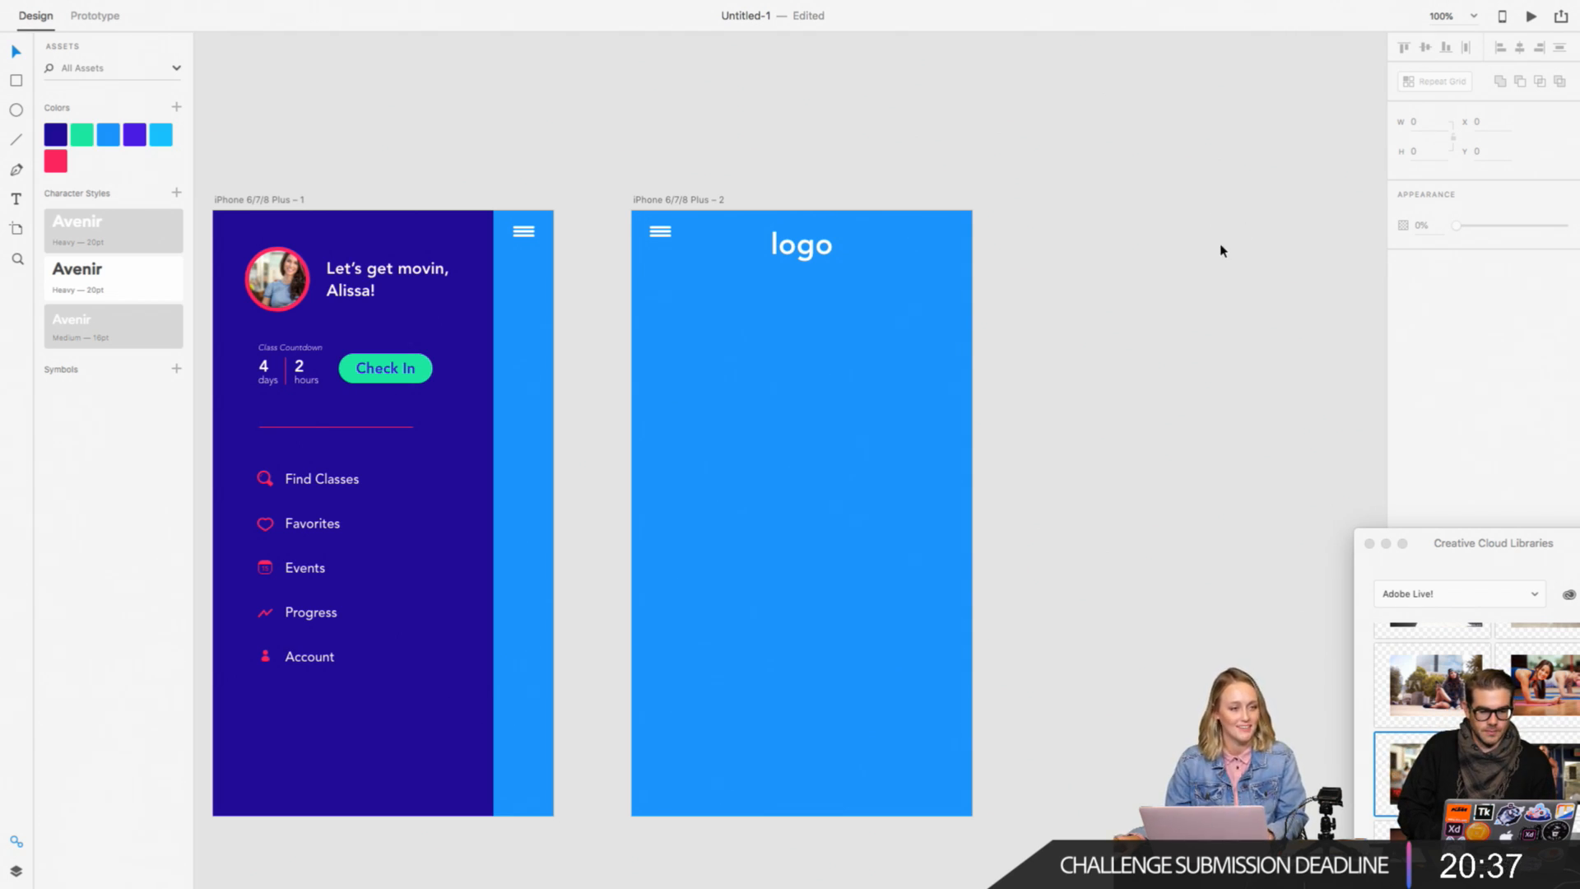
Step: Draw a borderless white rectangle about 343 by 653 below the logo, reaching the second artboard's lower edge
scroll(1223, 246, down, 2)
scroll(1223, 246, right, 2)
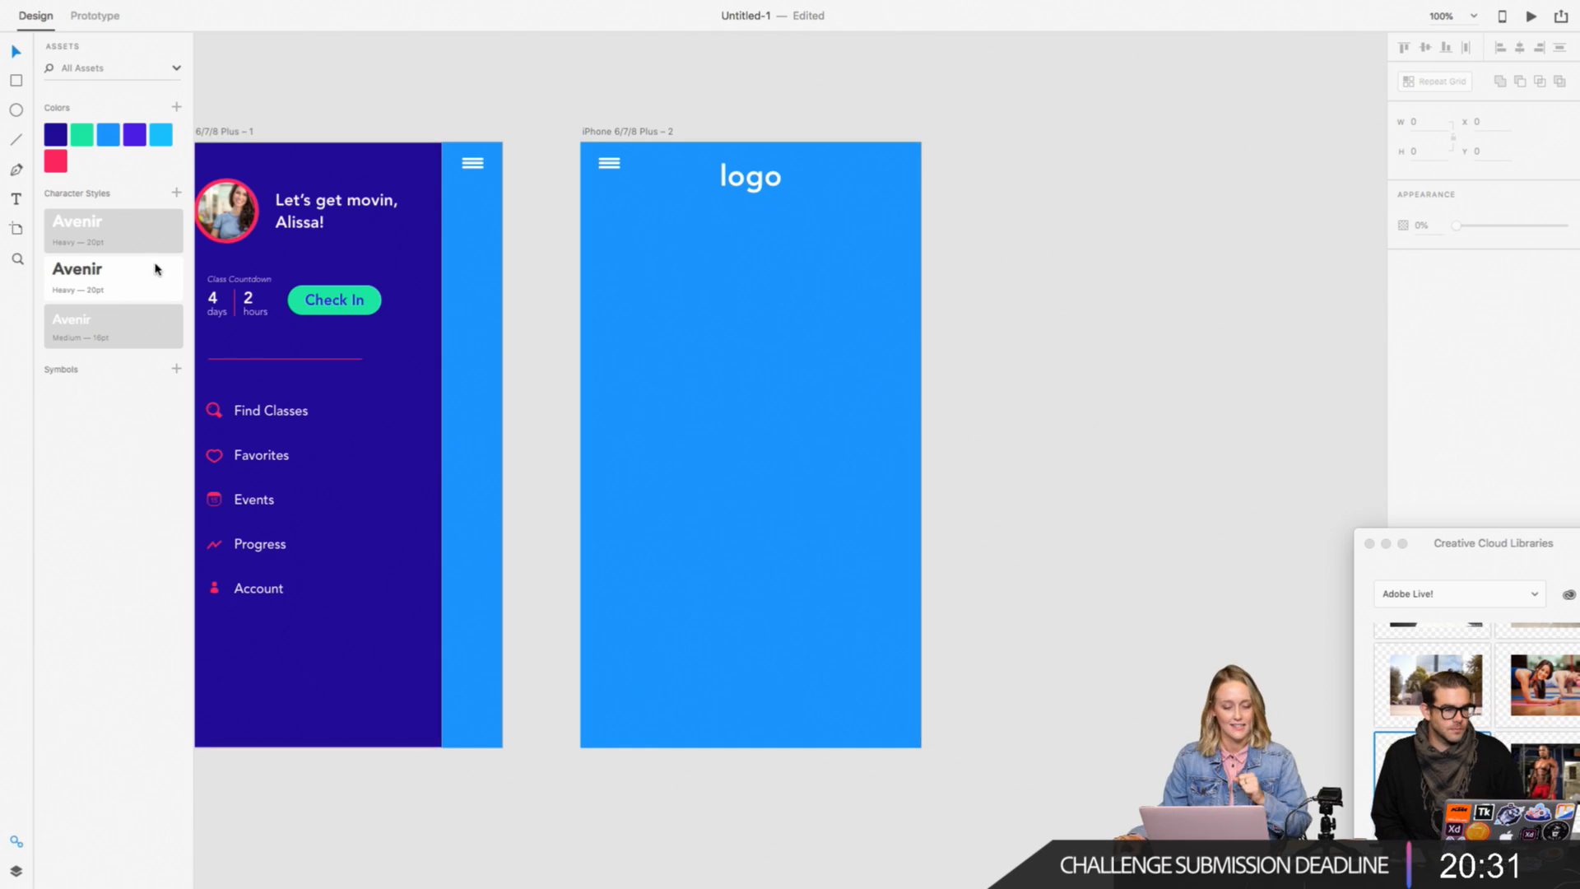
click(15, 80)
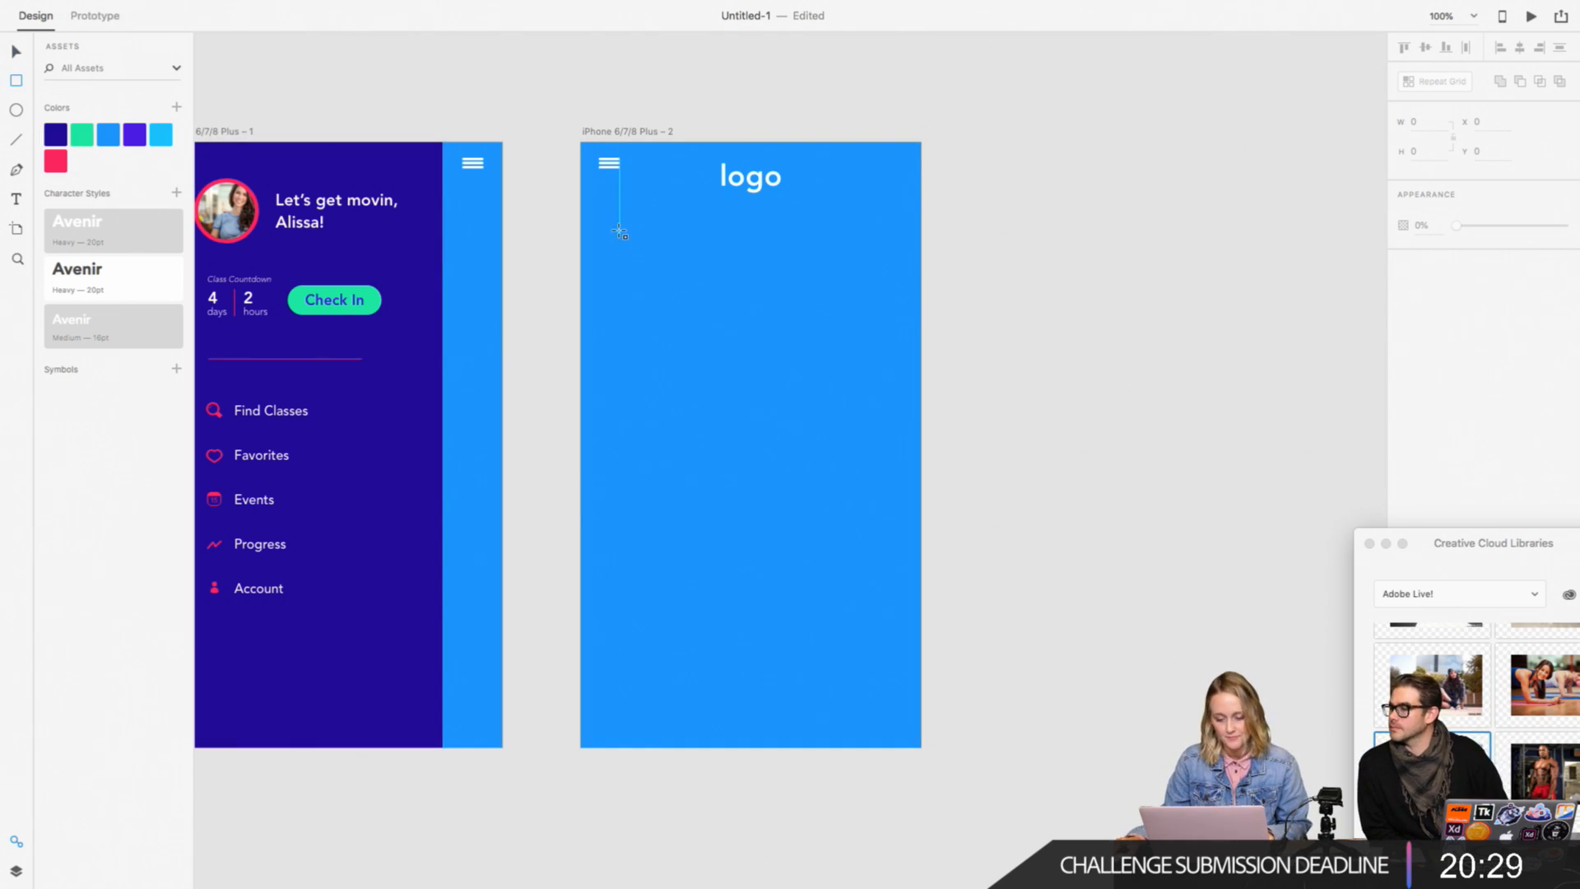
drag(610, 211, 893, 747)
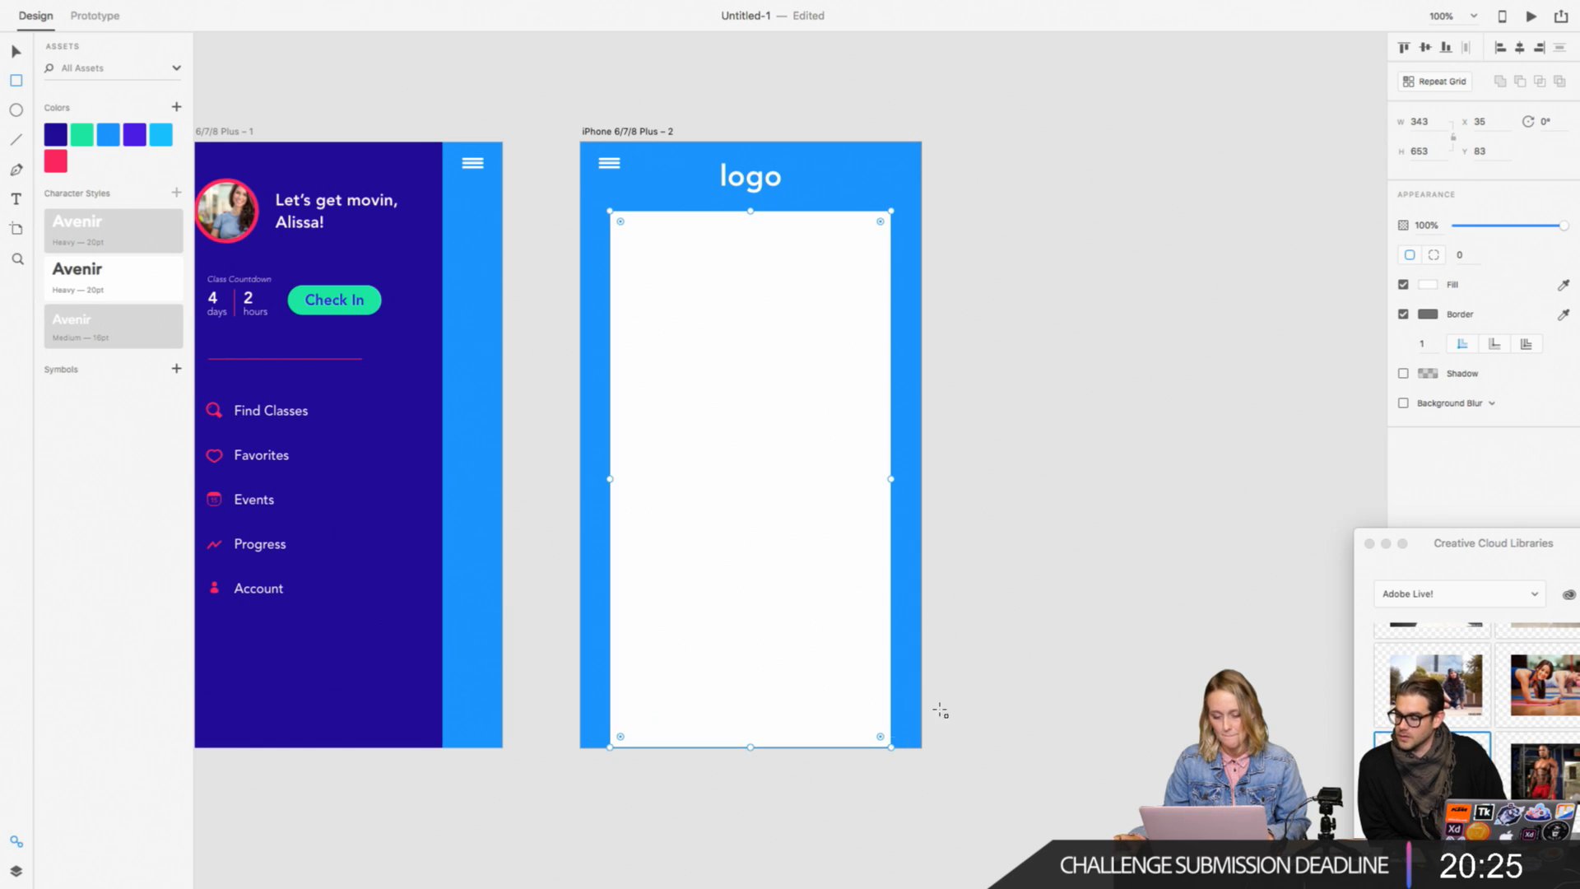
click(1404, 314)
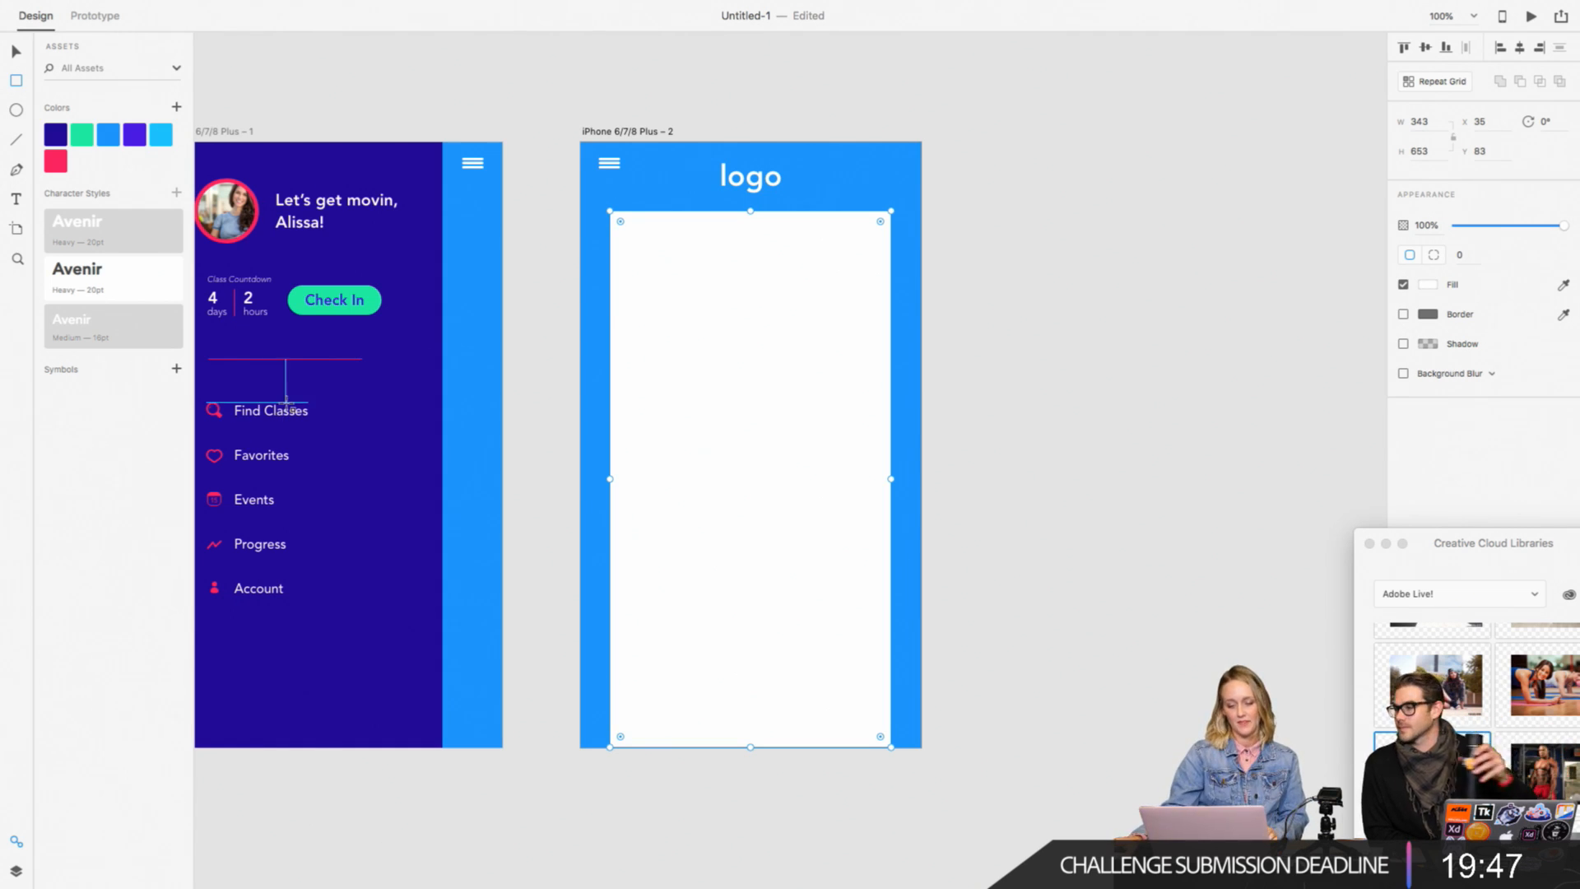
Step: Round the white rectangle's corners to 30 and extend it past the artboard's lower edge so only the upper corners show
click(16, 51)
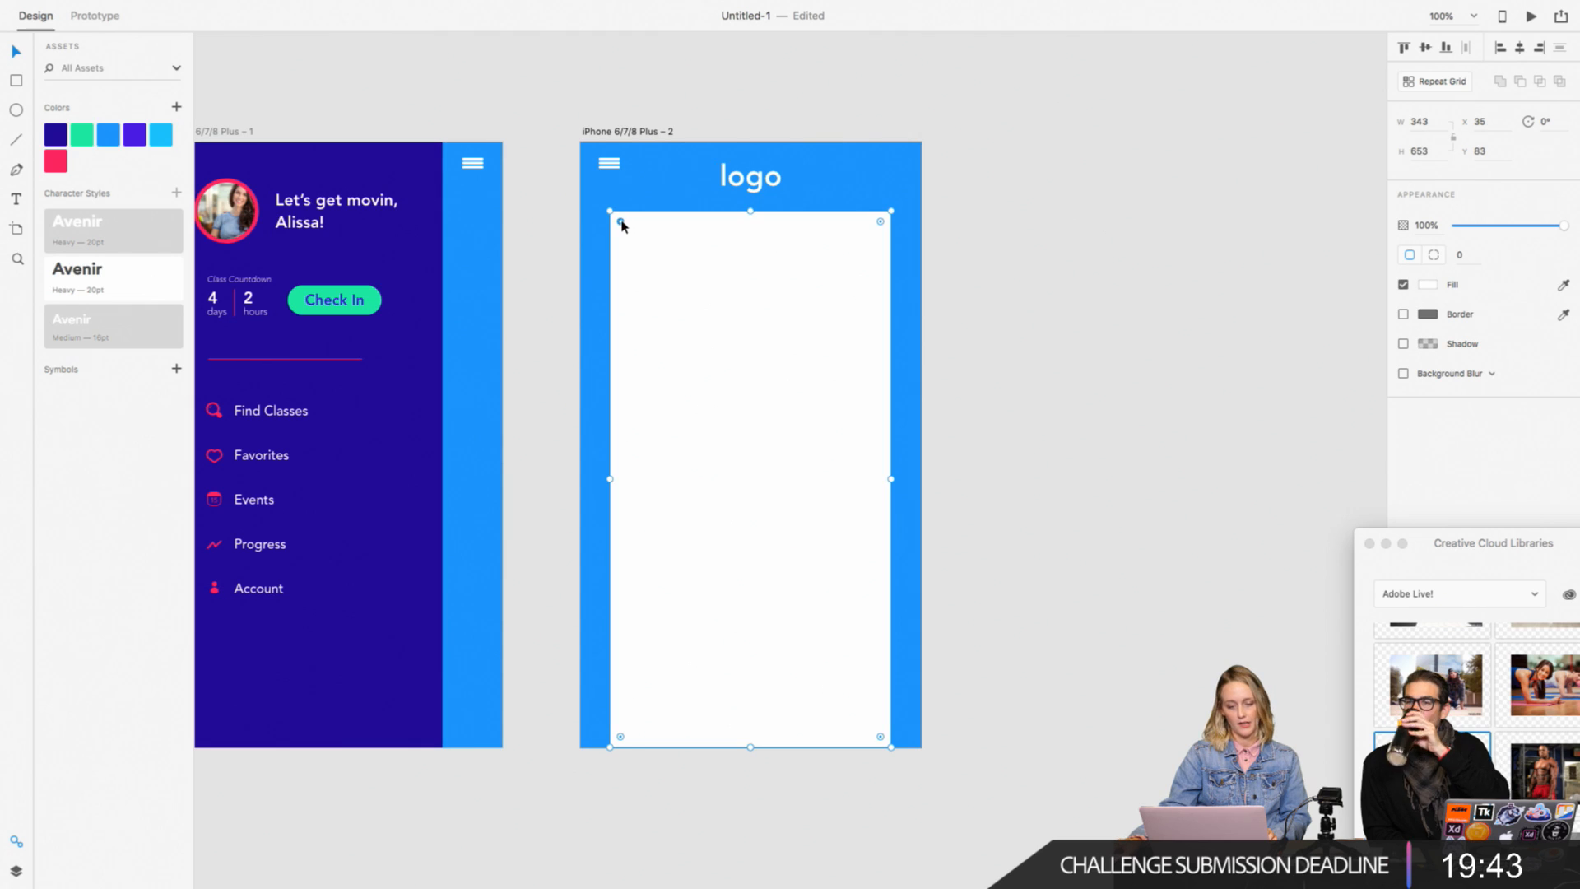
drag(620, 221, 631, 236)
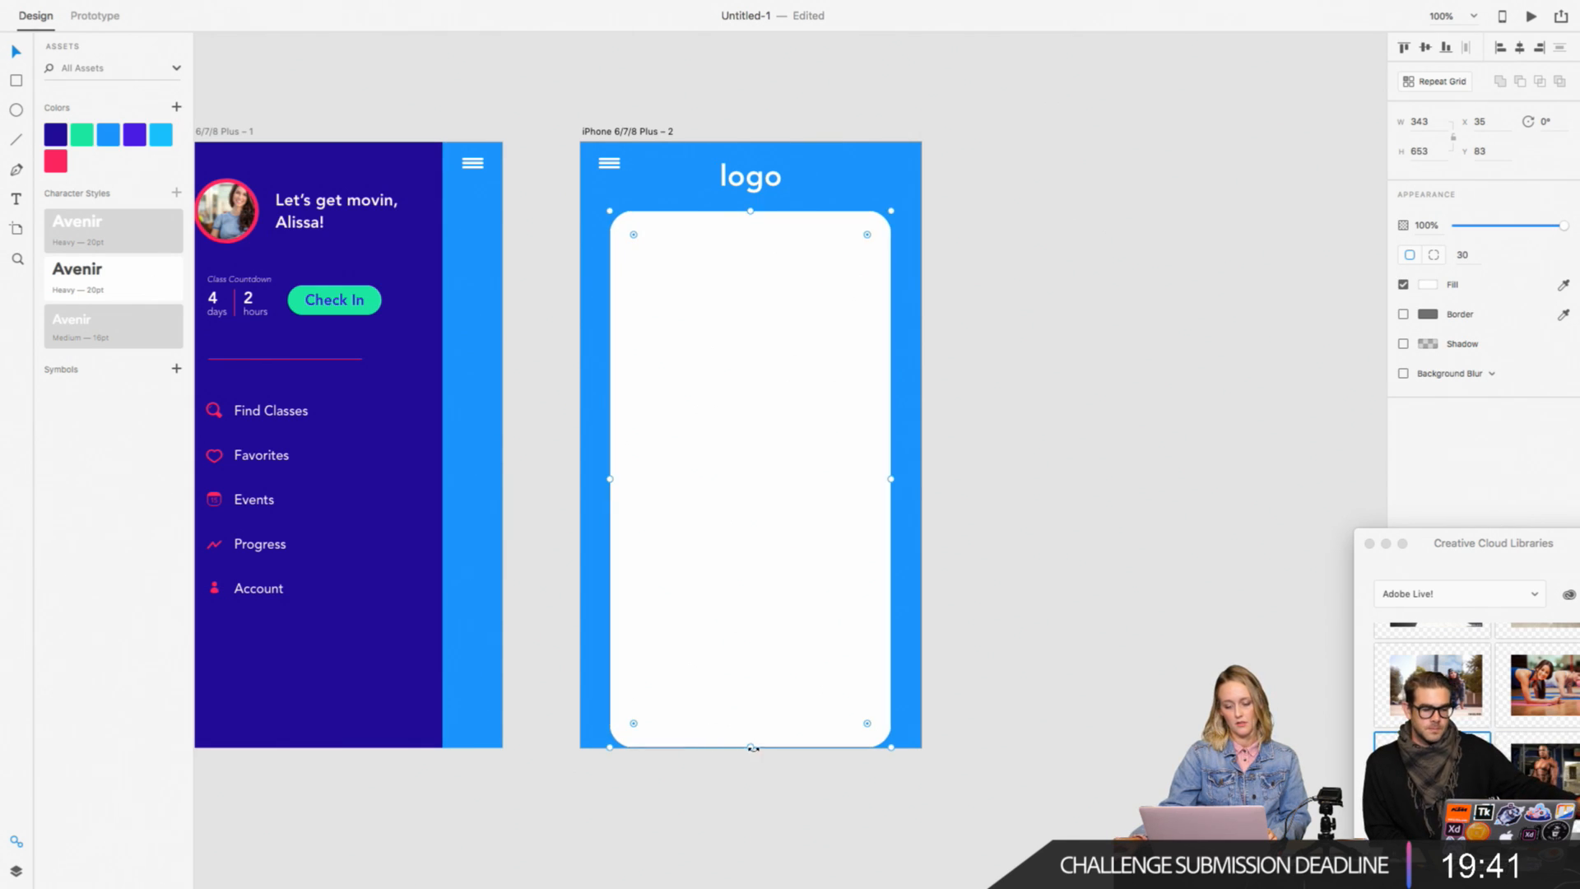
drag(750, 747, 755, 801)
click(1047, 719)
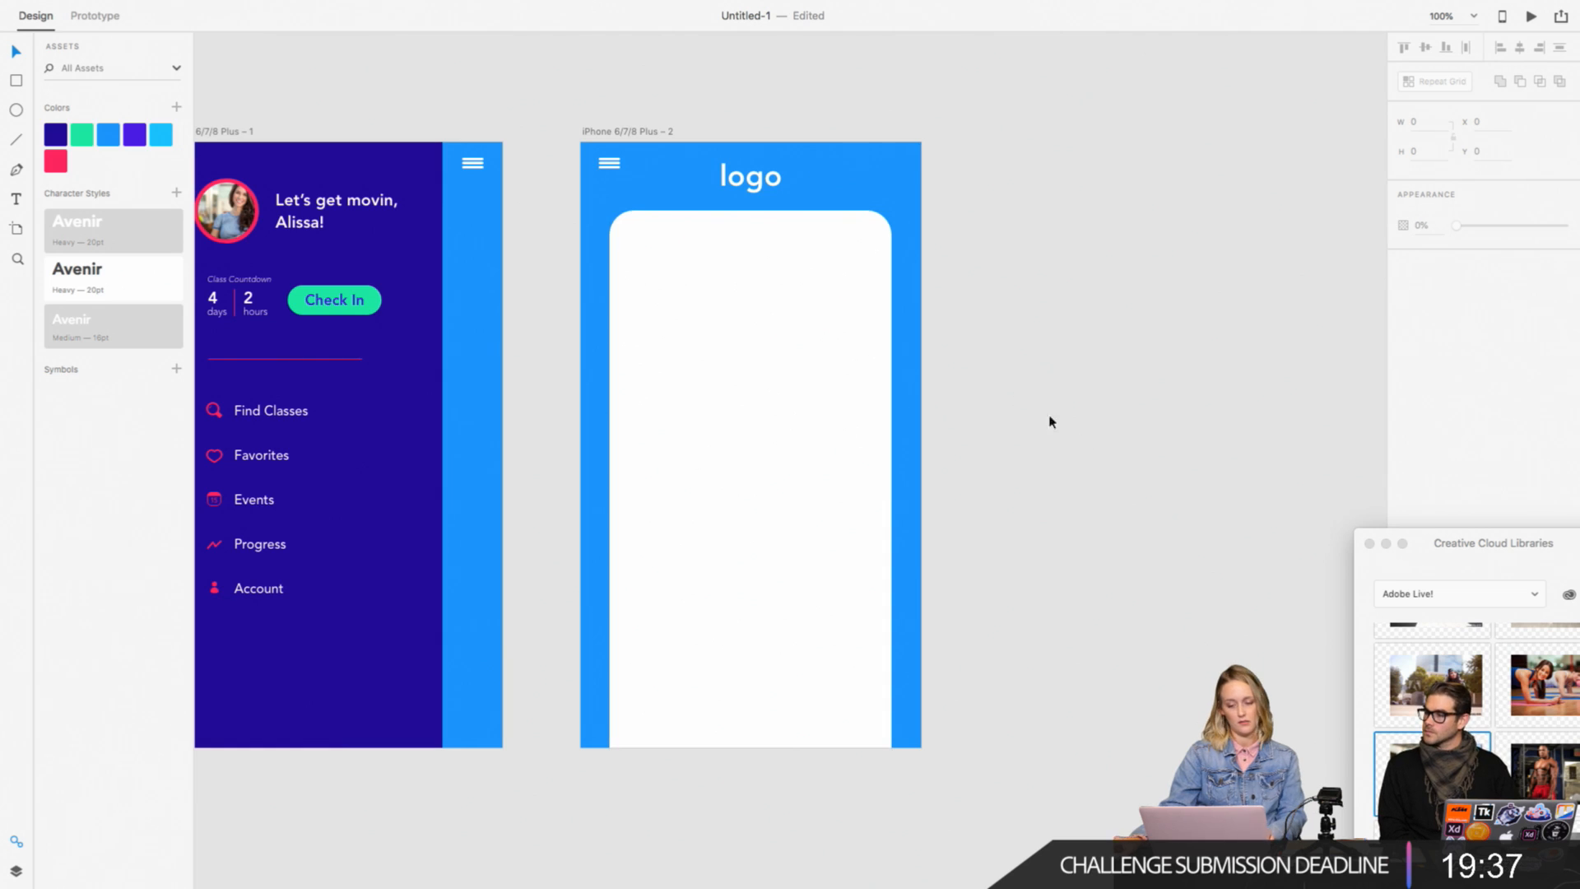
Step: Prototype a link from the Find Classes menu item to the iPhone 6/7/8 Plus – 2 artboard with transition None
click(914, 337)
drag(973, 361, 889, 334)
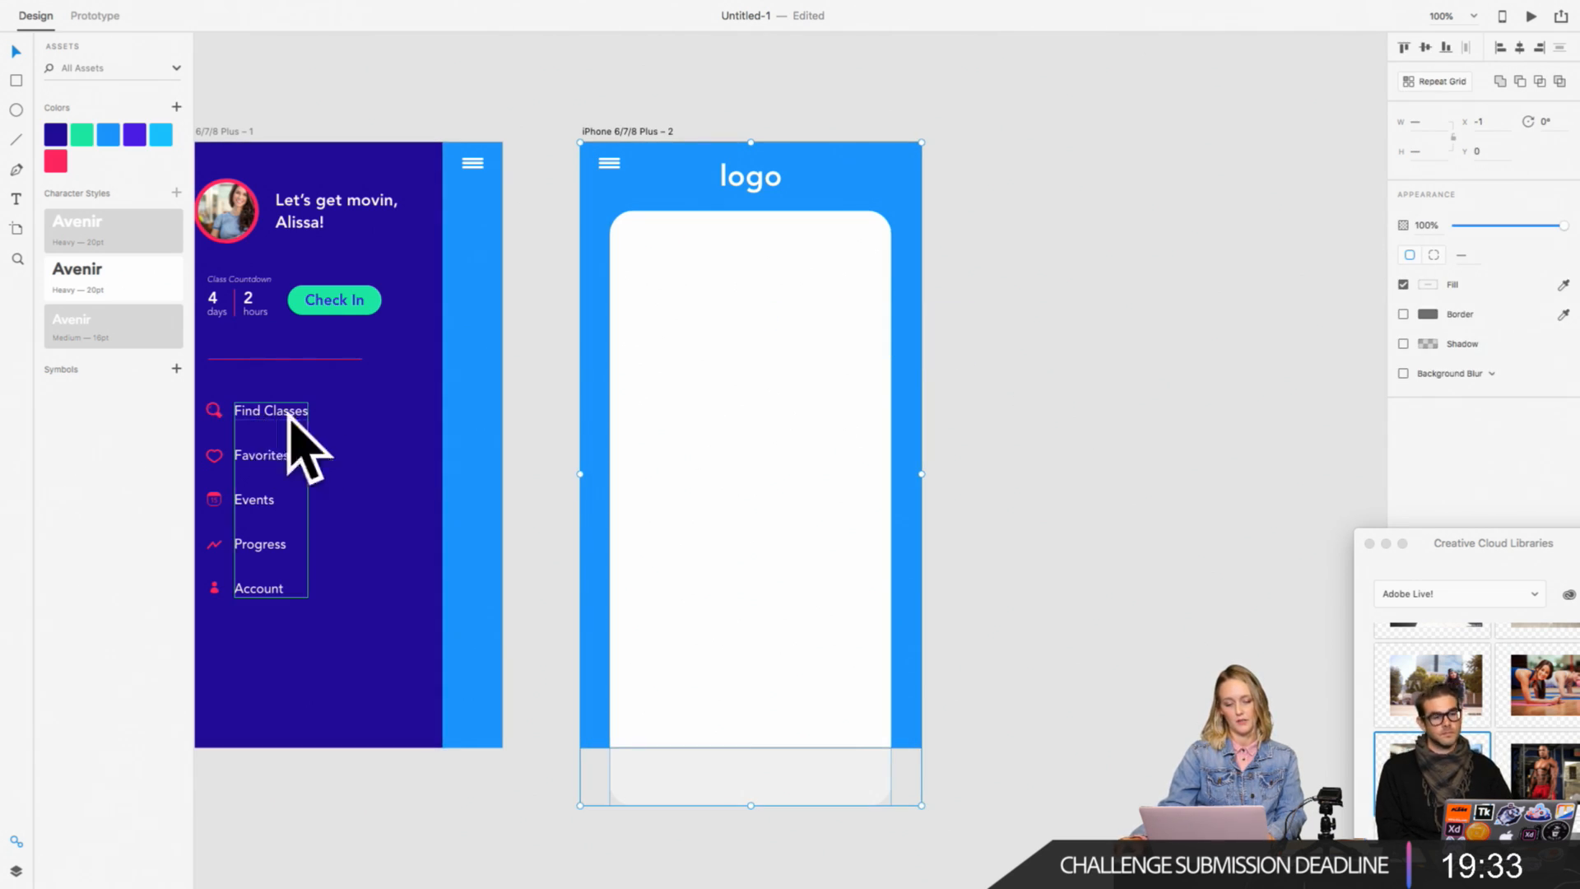
click(95, 16)
scroll(453, 147, left, 5)
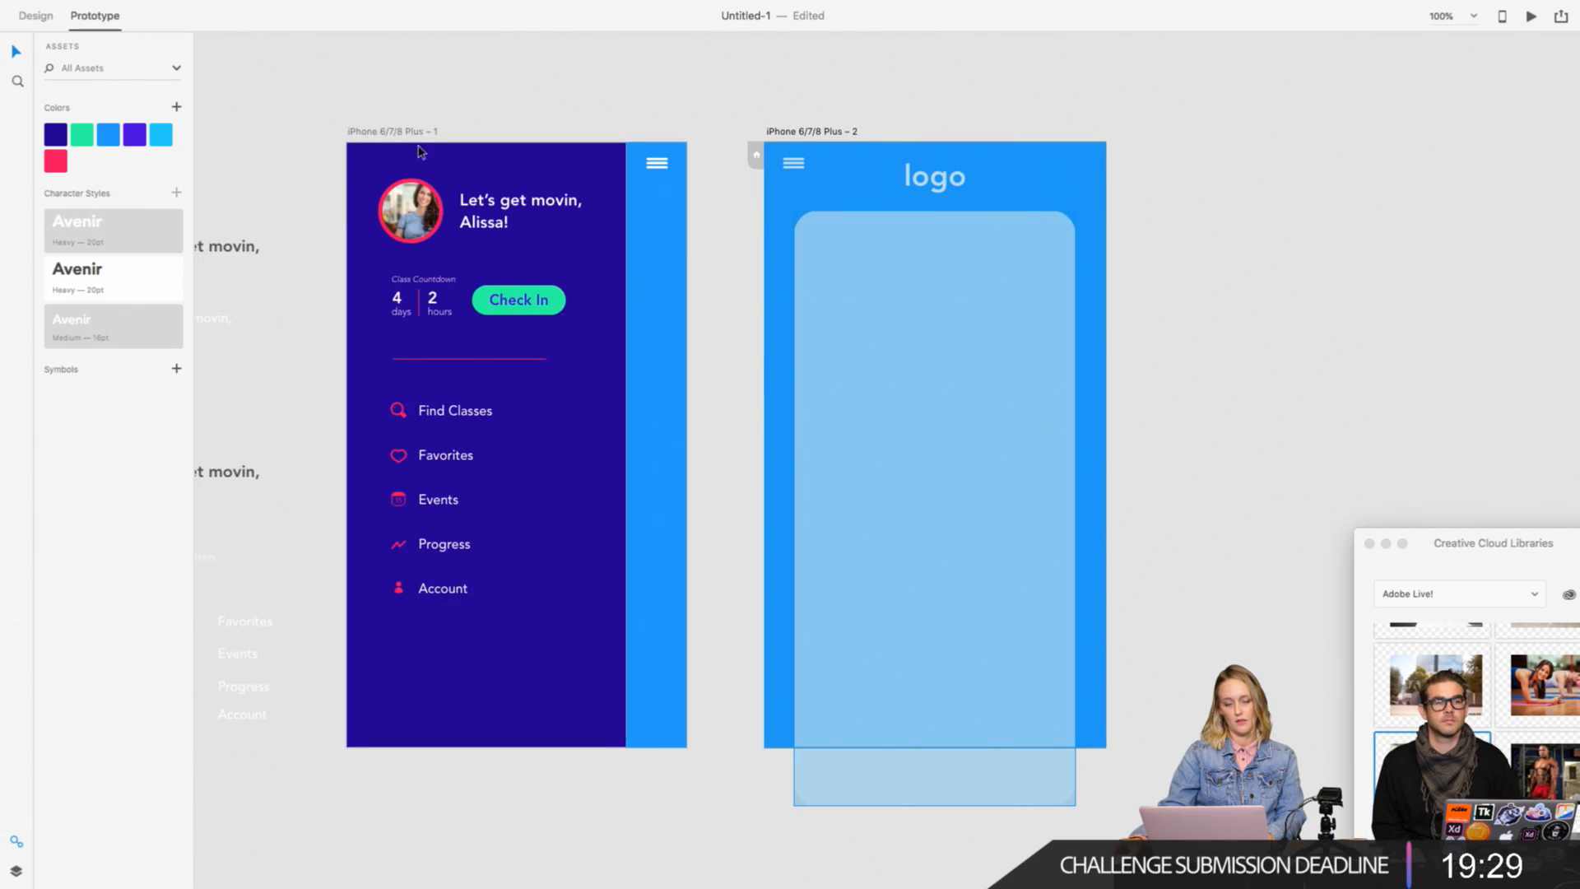
click(482, 416)
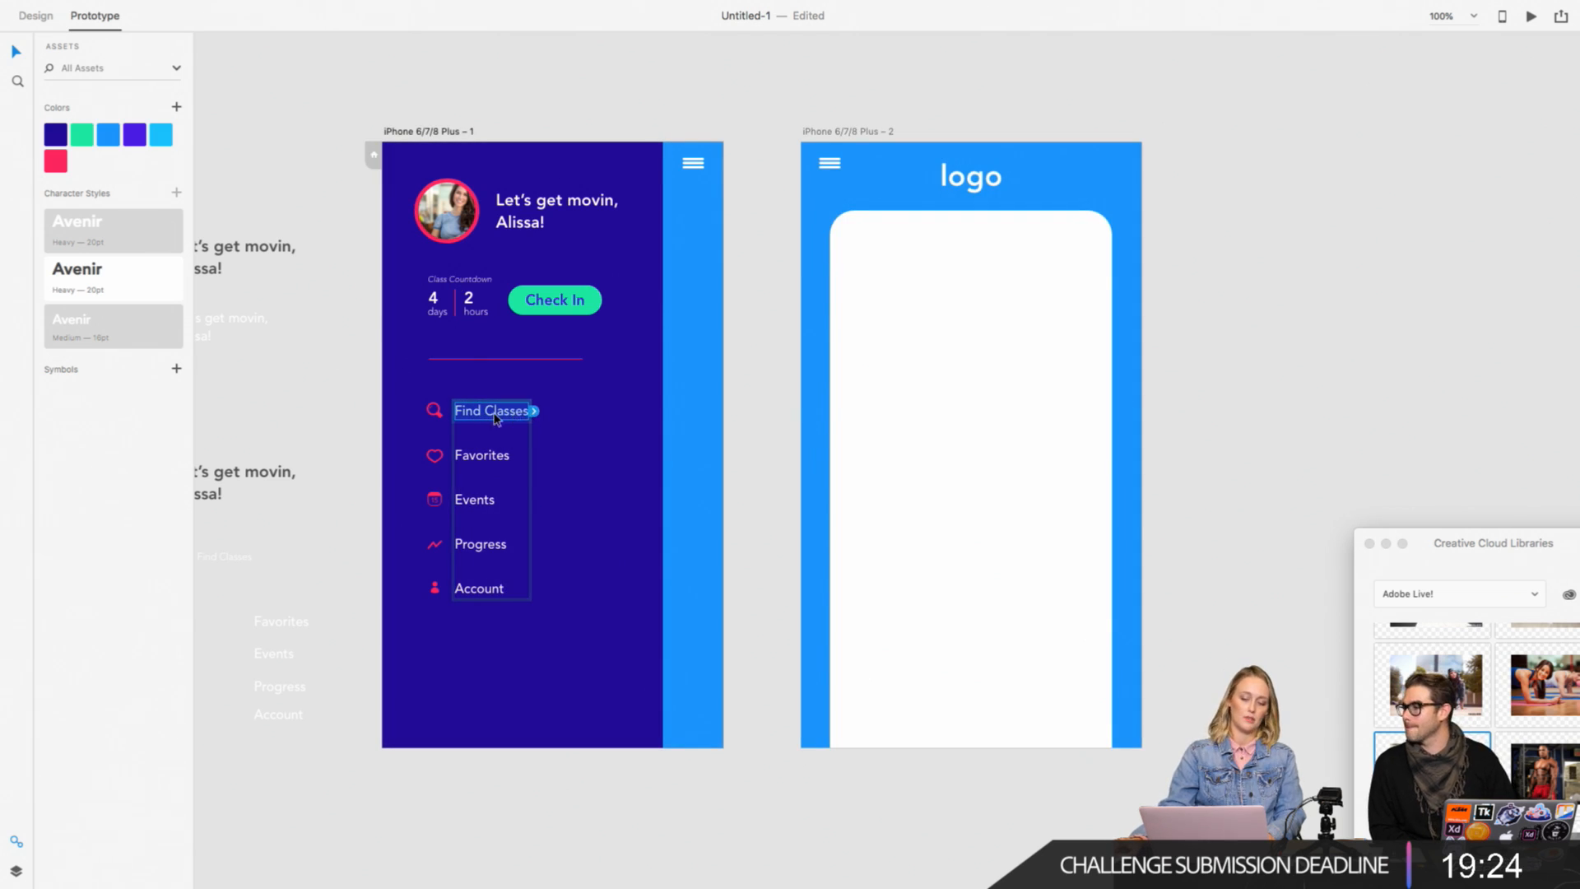
click(534, 411)
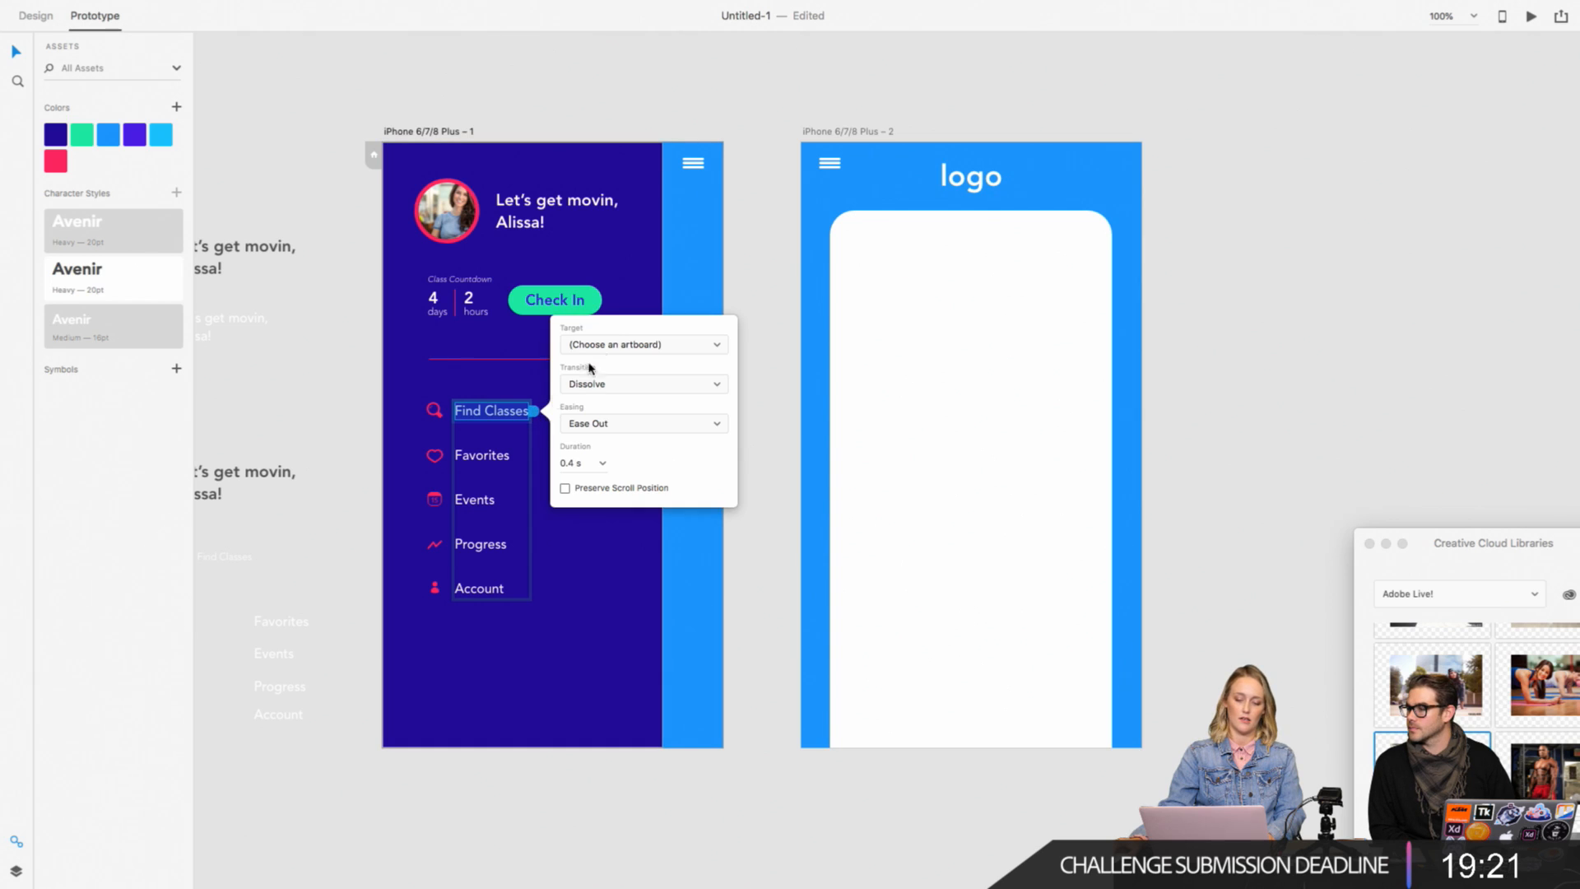
click(626, 346)
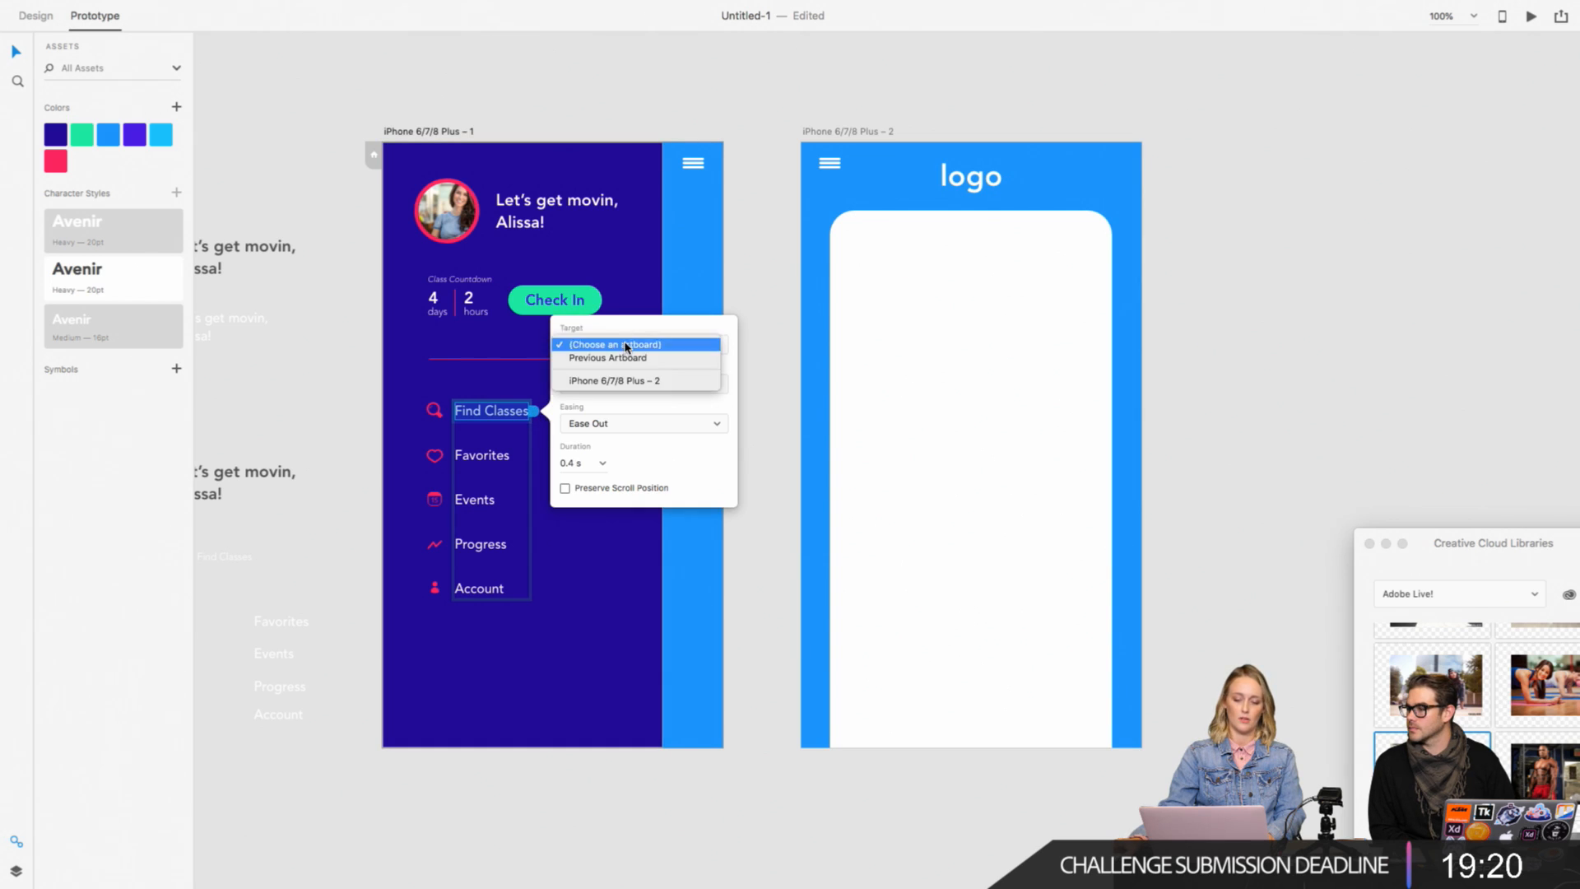
click(617, 382)
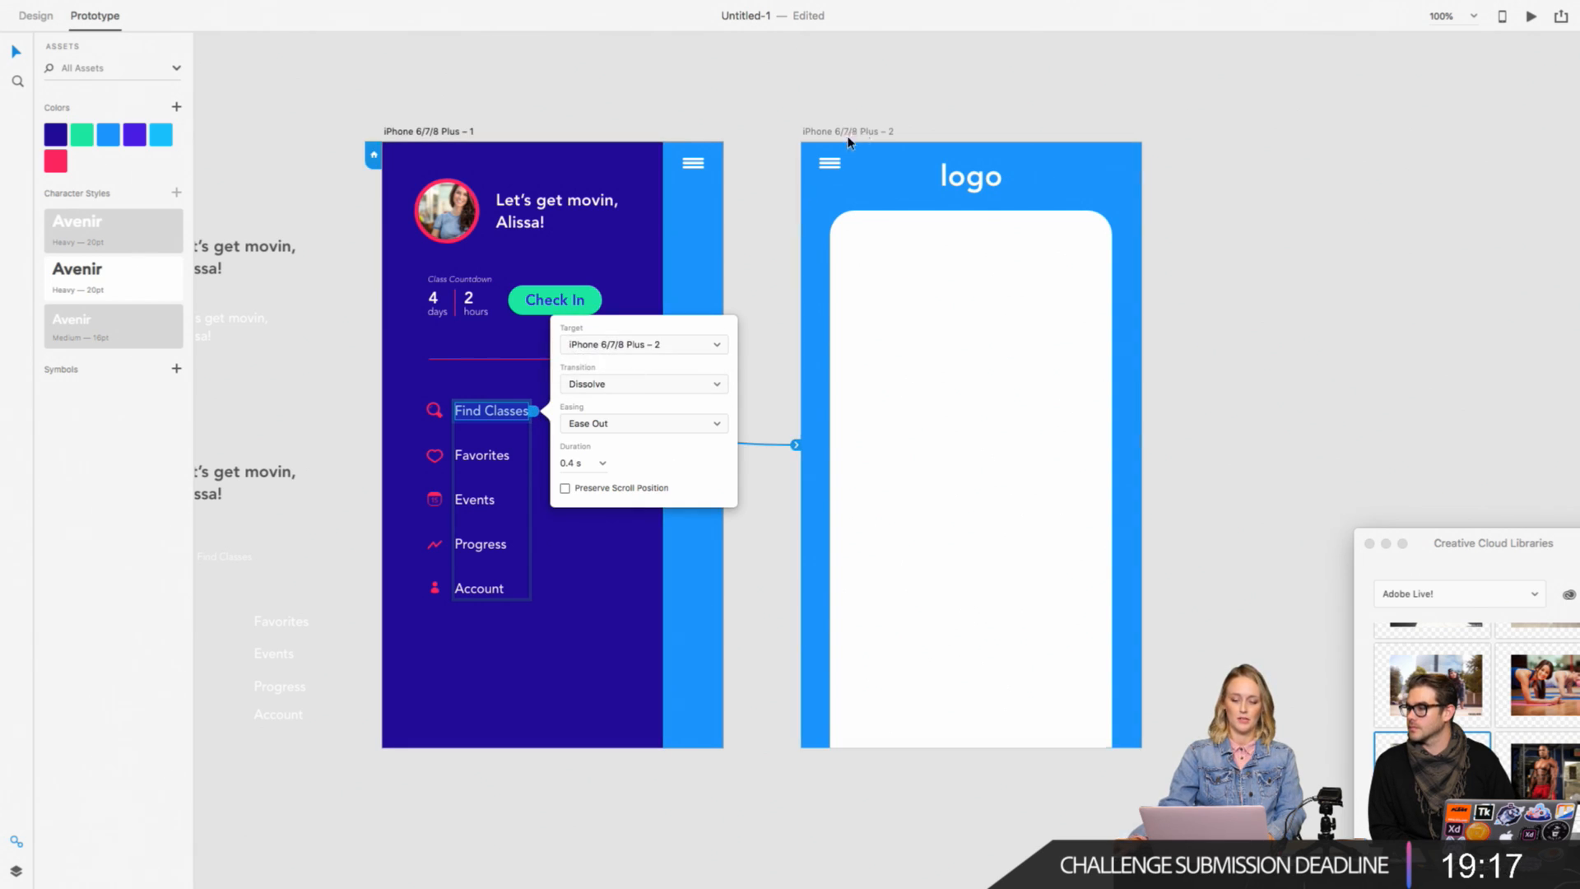
click(642, 383)
click(626, 368)
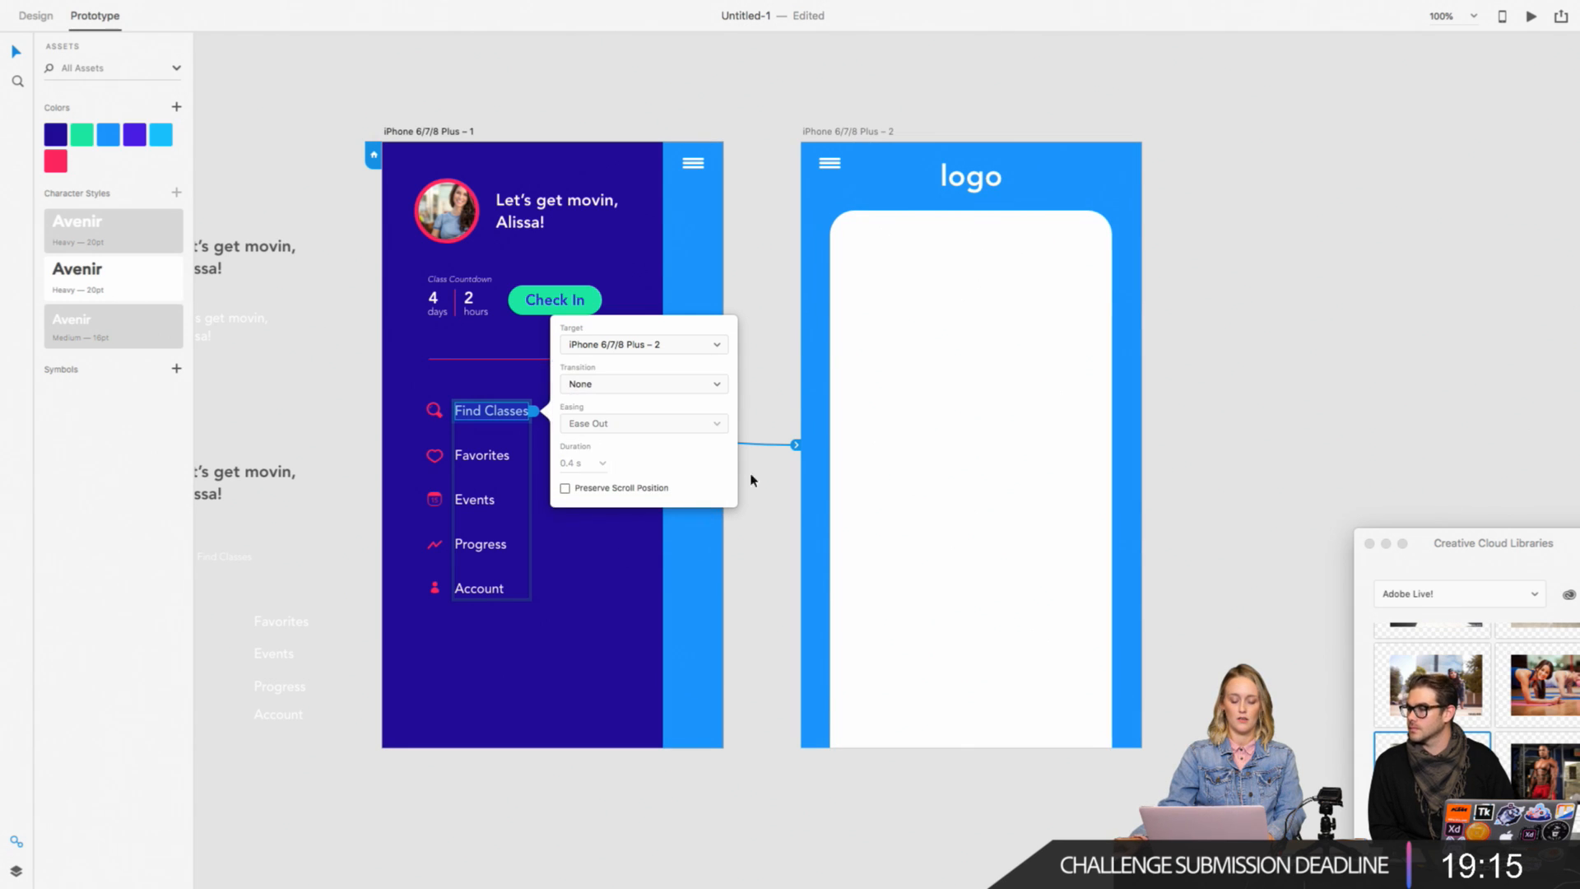
click(775, 366)
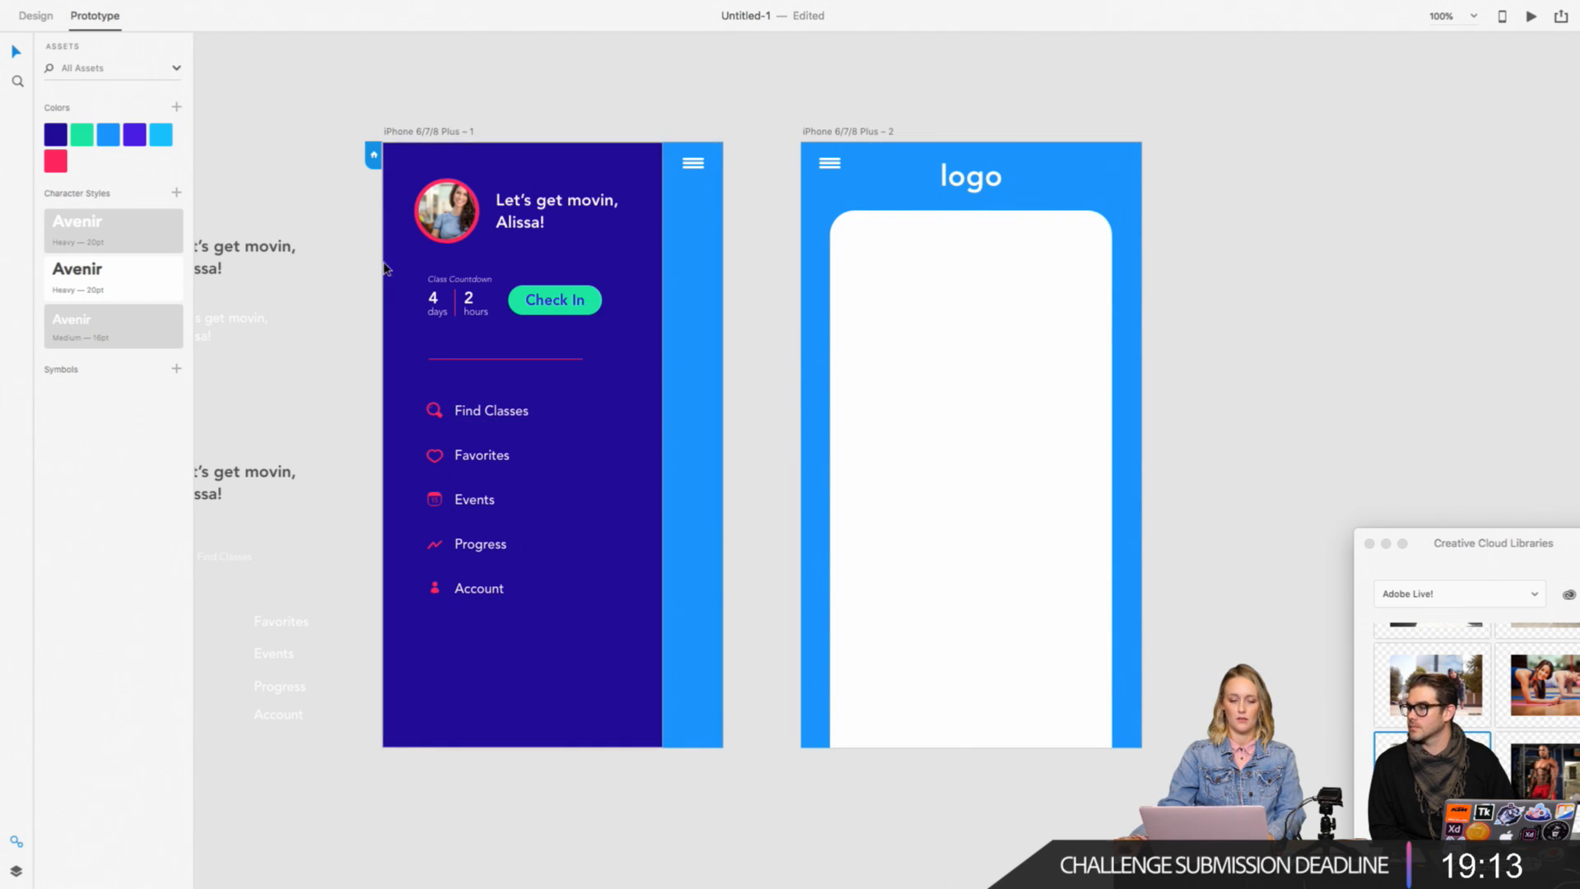
Step: Preview the prototype, follow the Find Classes link to the logo screen and close the preview
click(1531, 16)
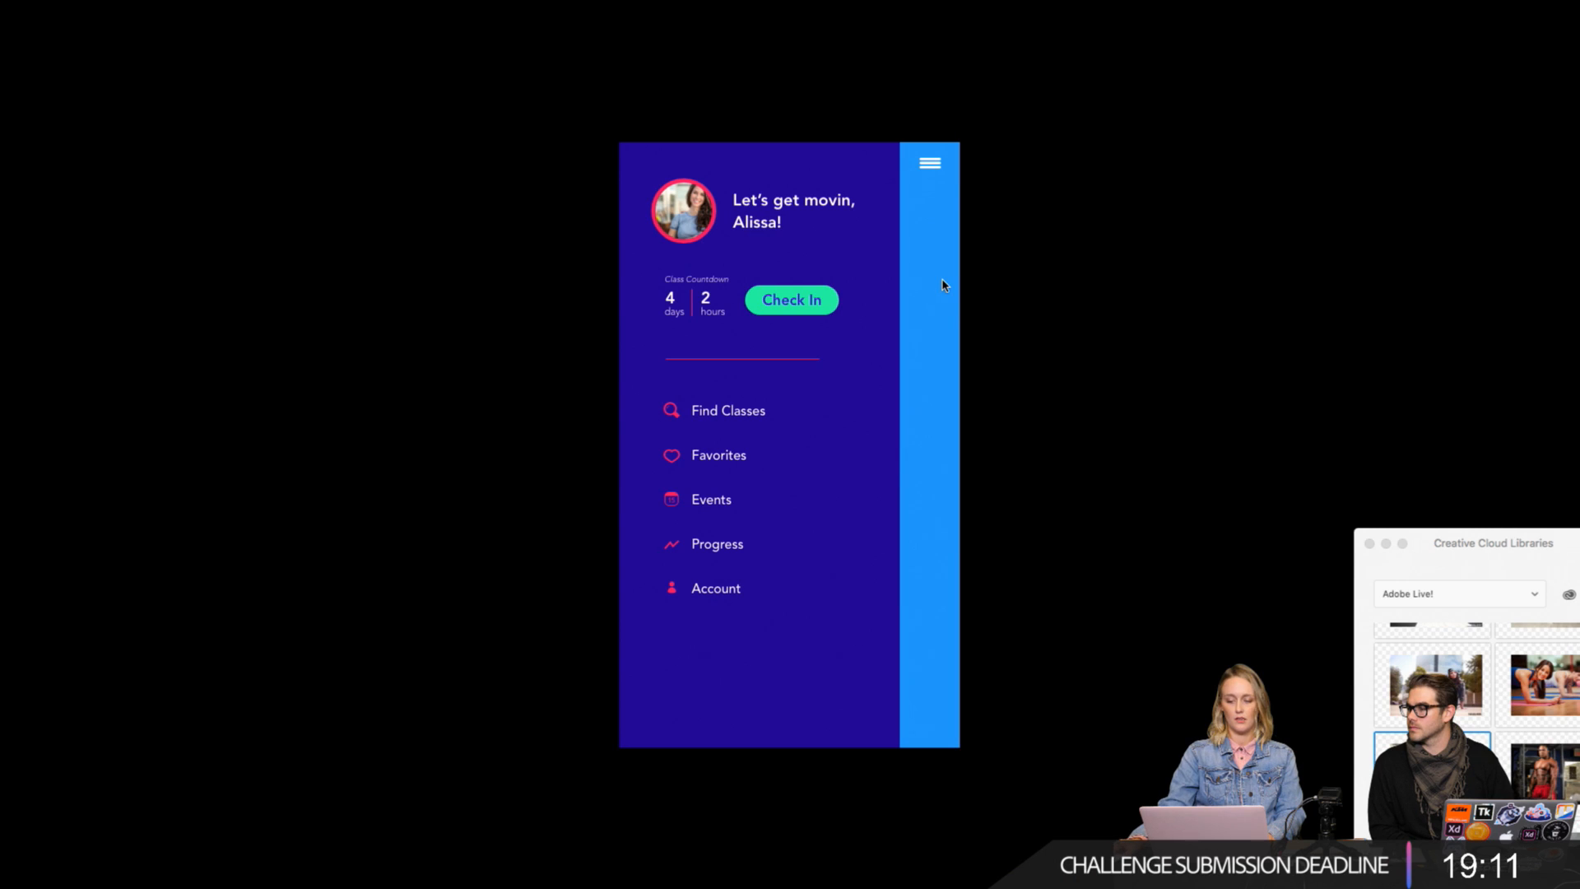
click(733, 441)
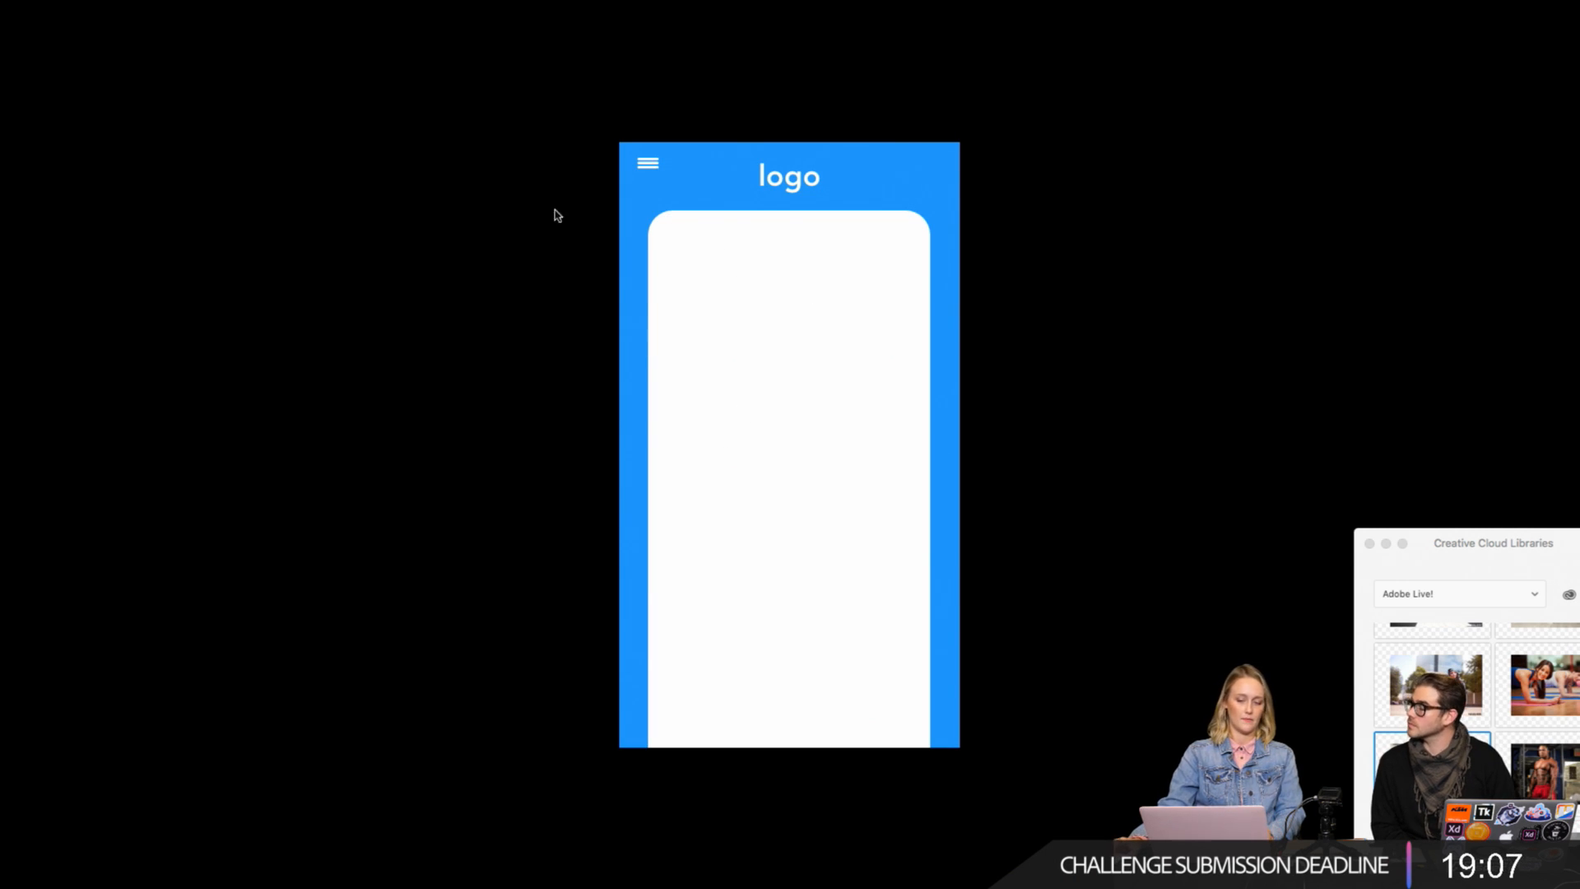
key(Escape)
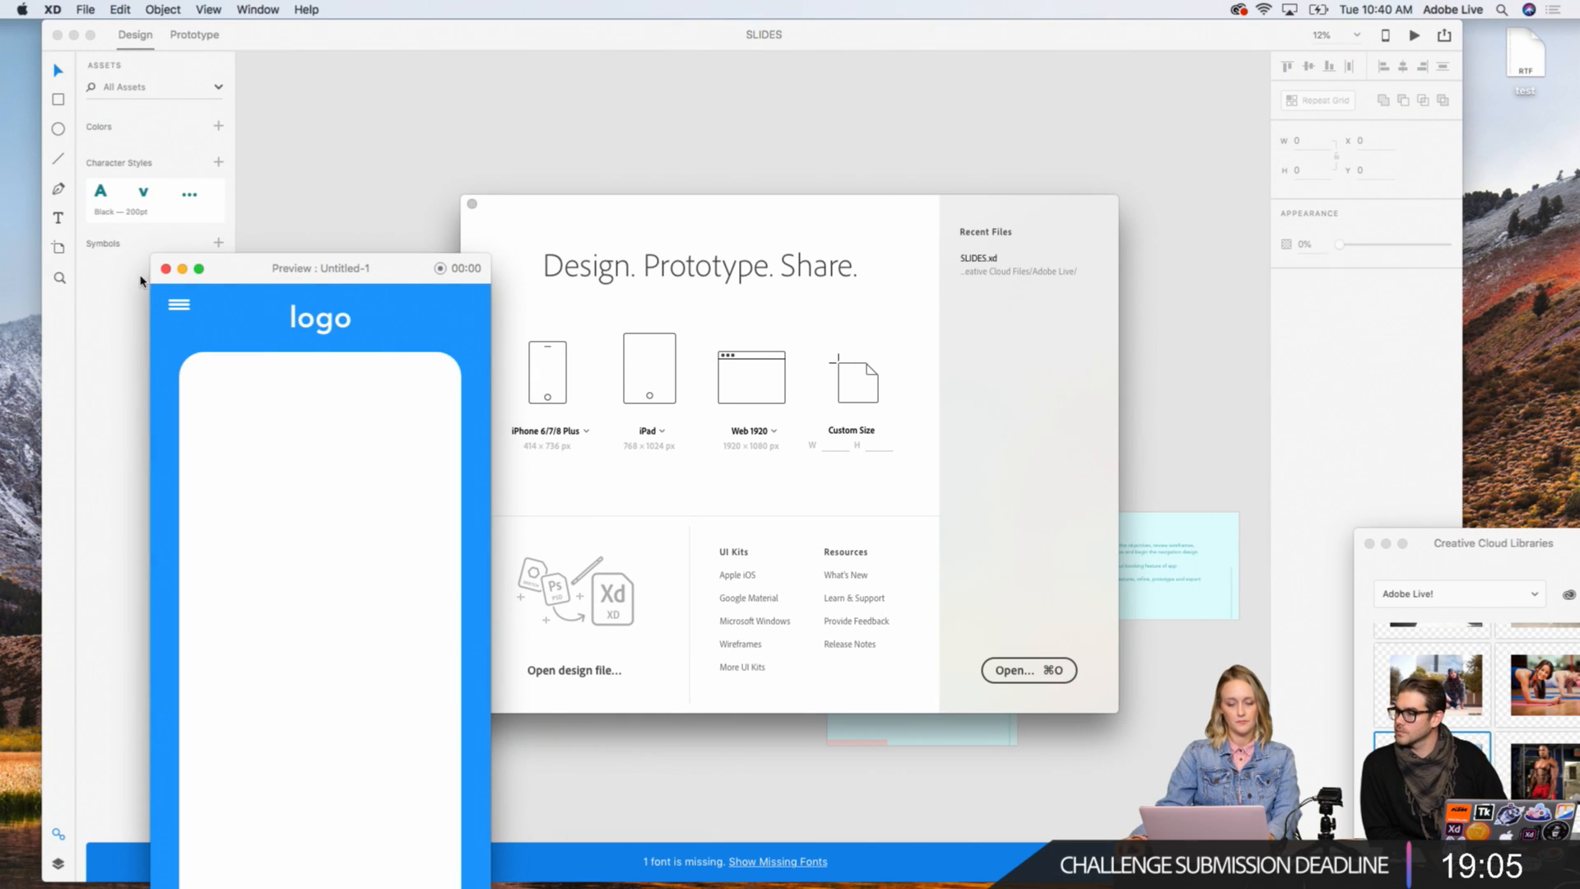
click(166, 269)
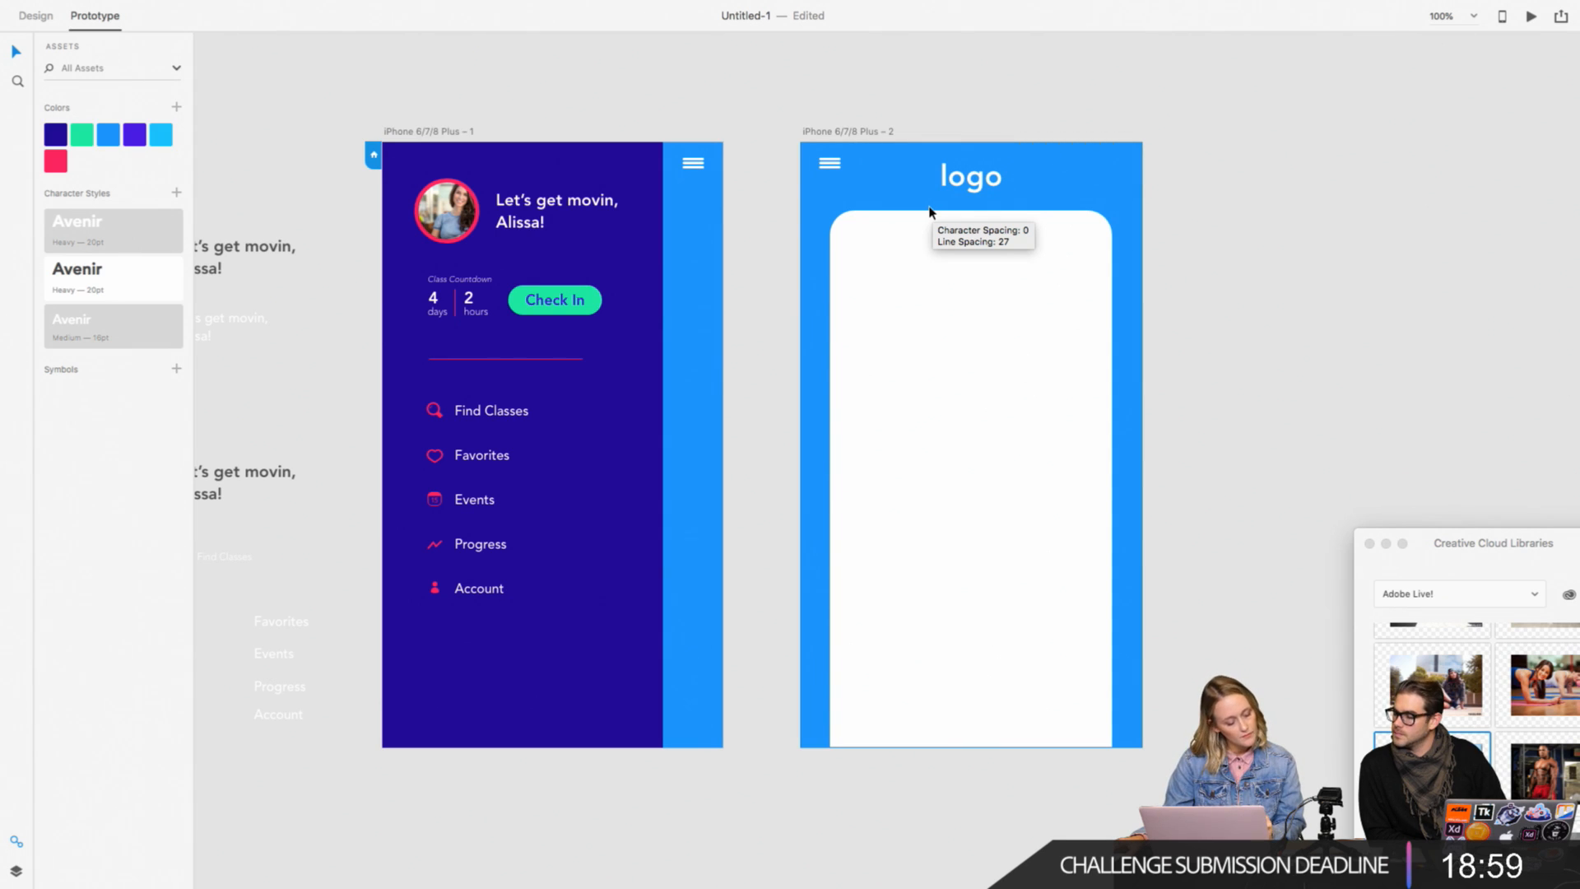
Step: Draw a borderless rectangle about 291 by 42 near the top of the white card on the second artboard
scroll(935, 211, right, 3)
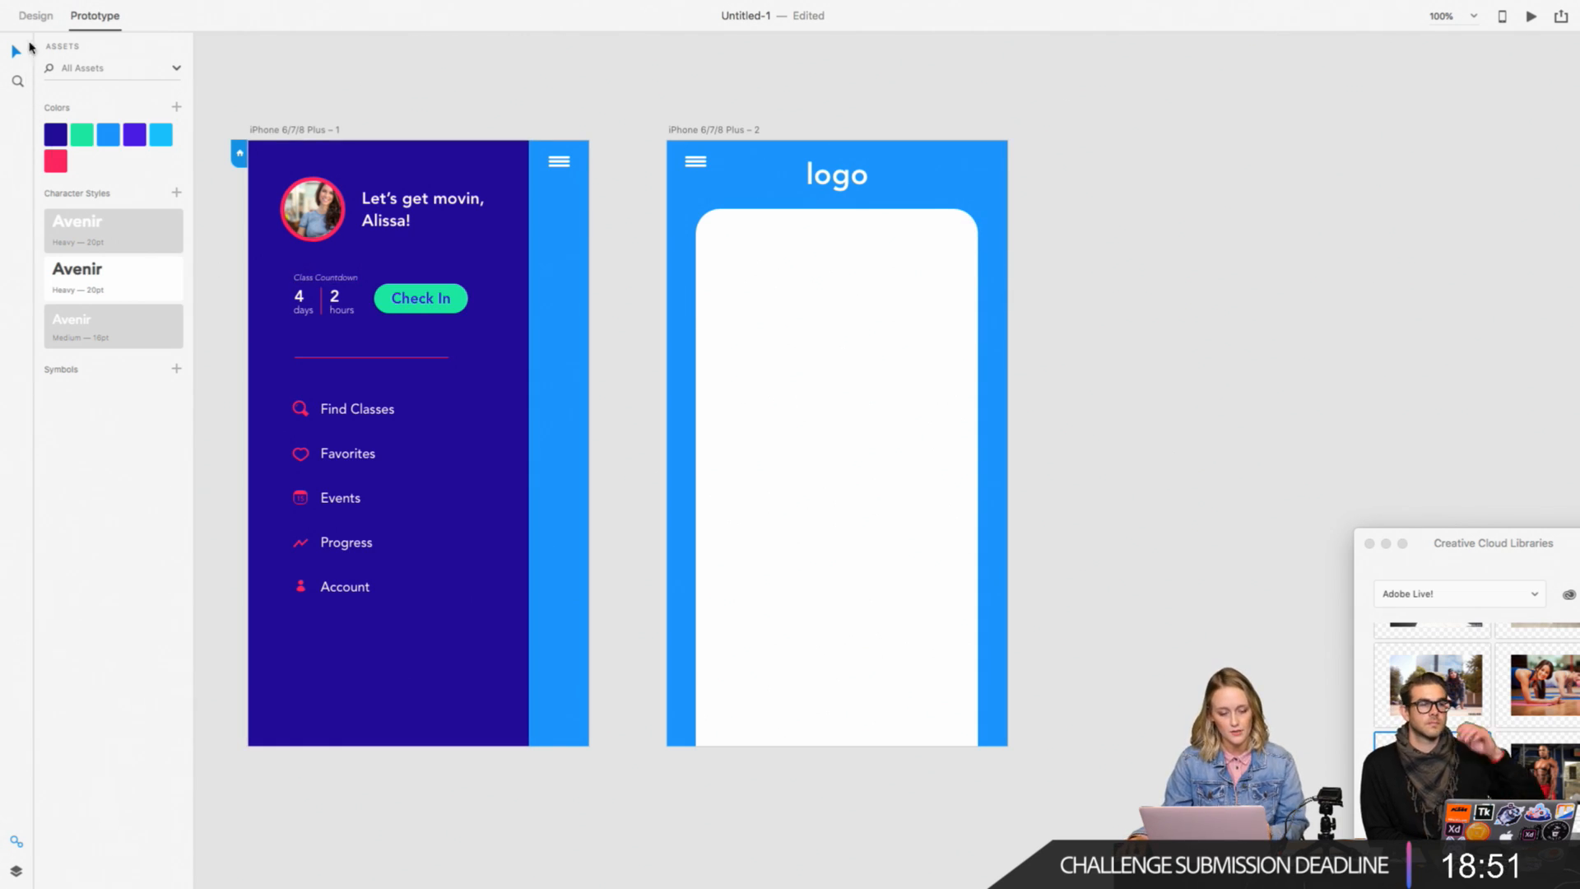
click(41, 19)
click(15, 80)
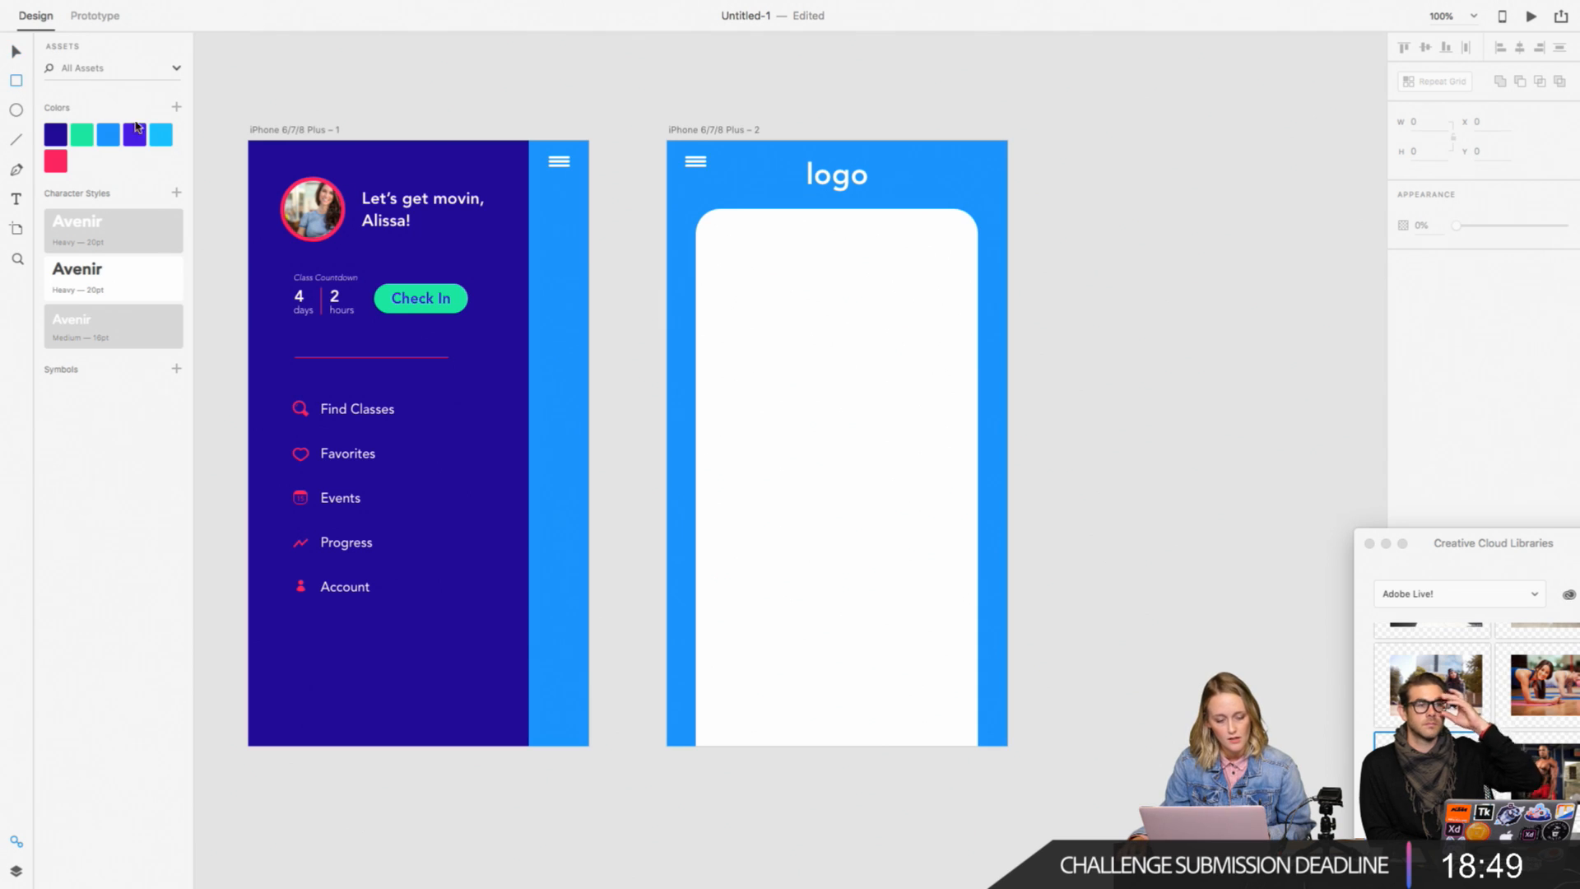
mouse_move(716, 237)
mouse_down()
mouse_move(843, 268)
mouse_move(956, 270)
mouse_up()
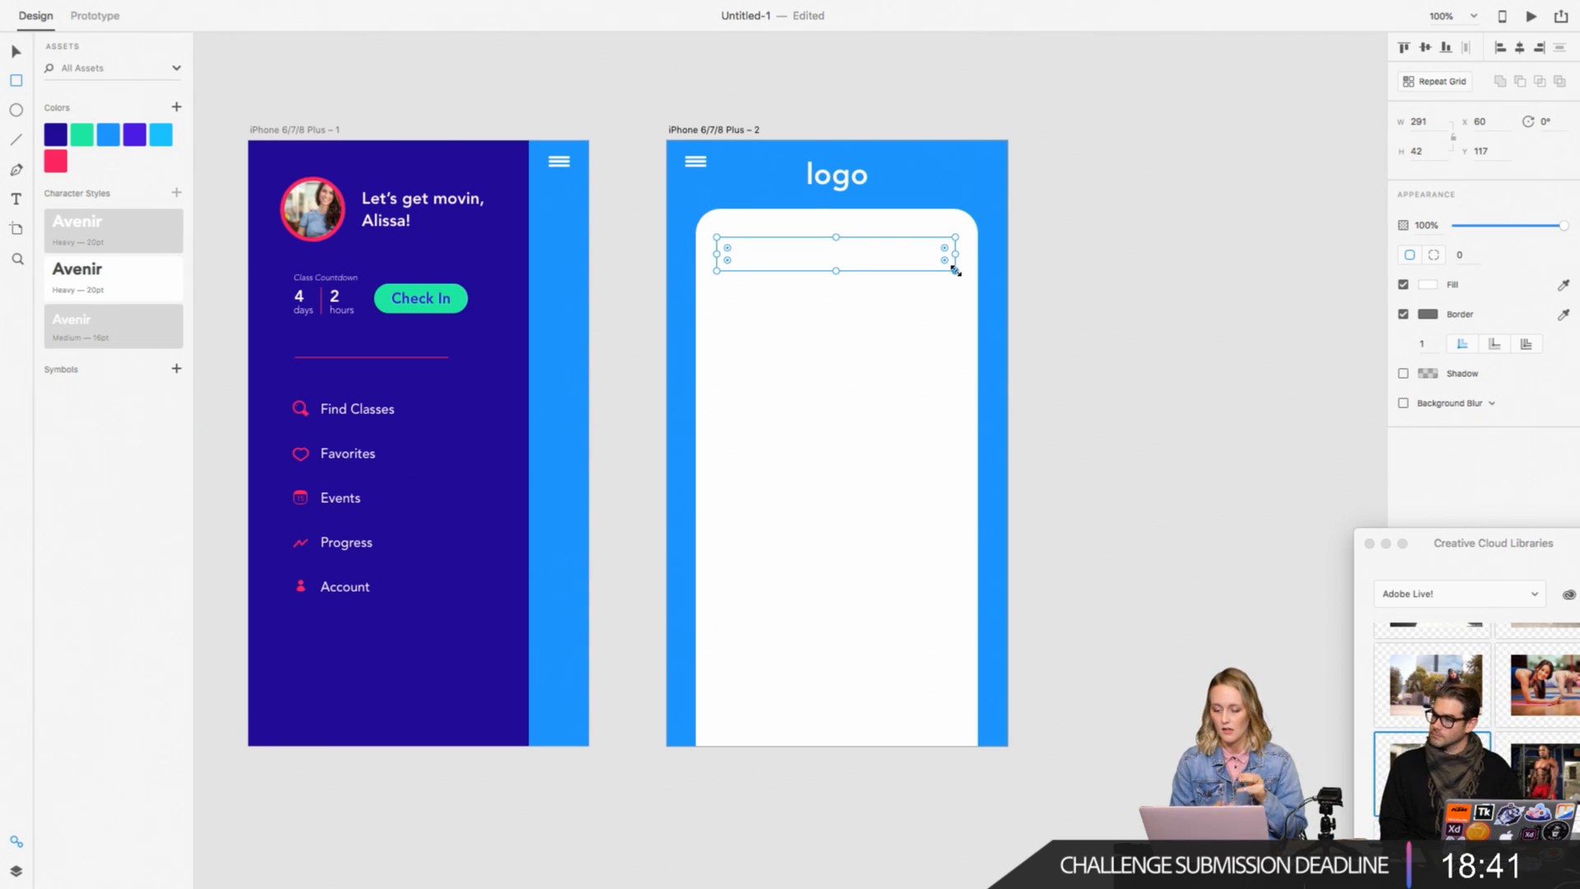
click(1403, 313)
Step: Try a pale purple fill on the new rectangle, derived from the saved dark blue swatch
click(1428, 284)
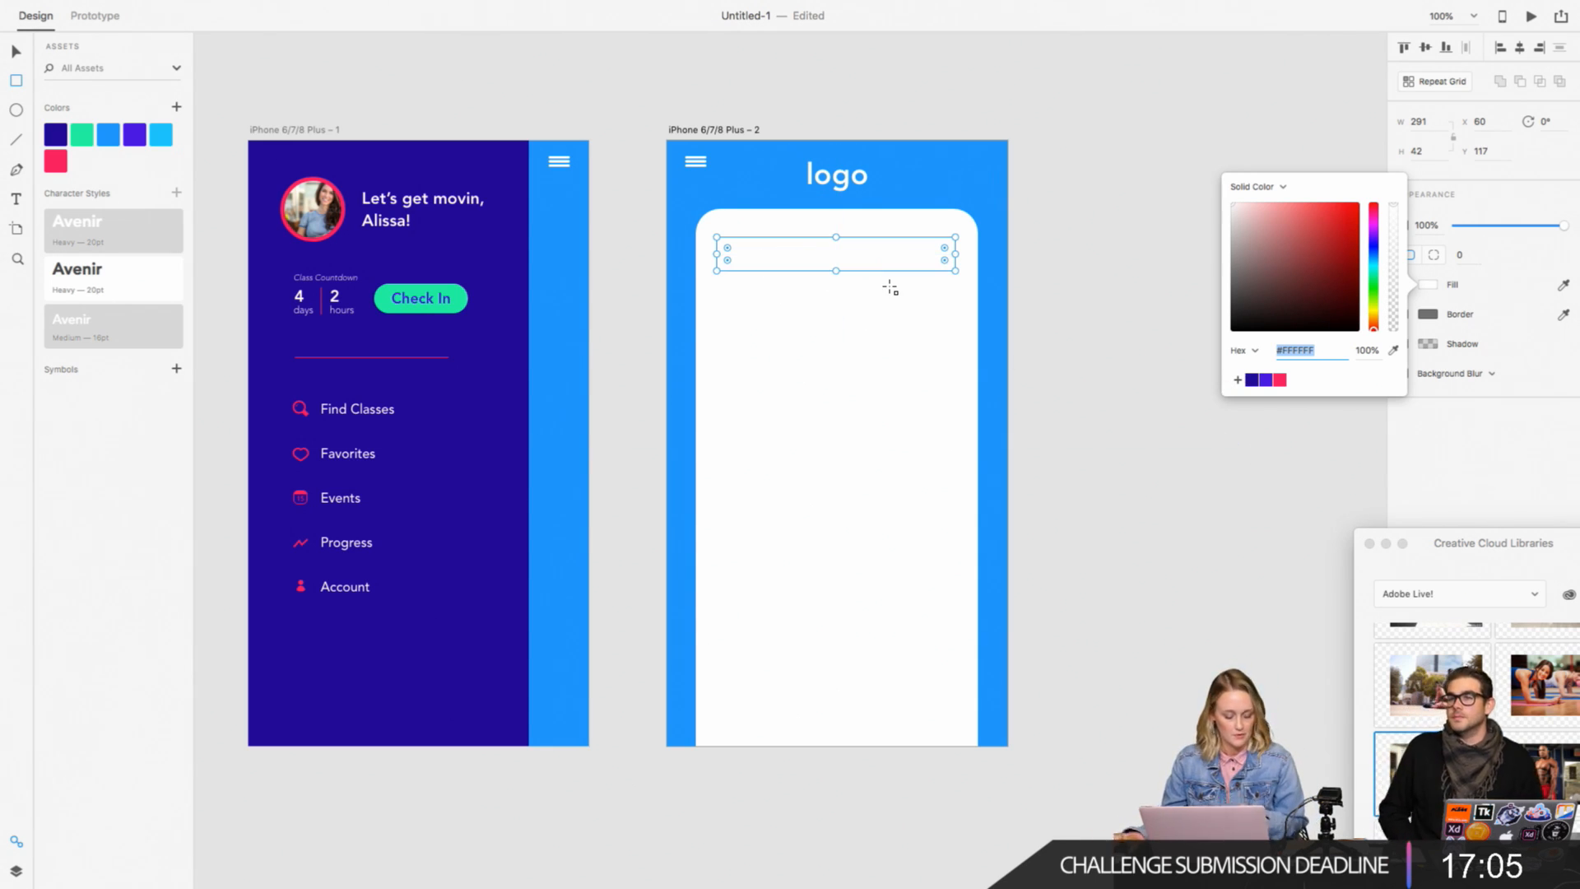
key(super+2)
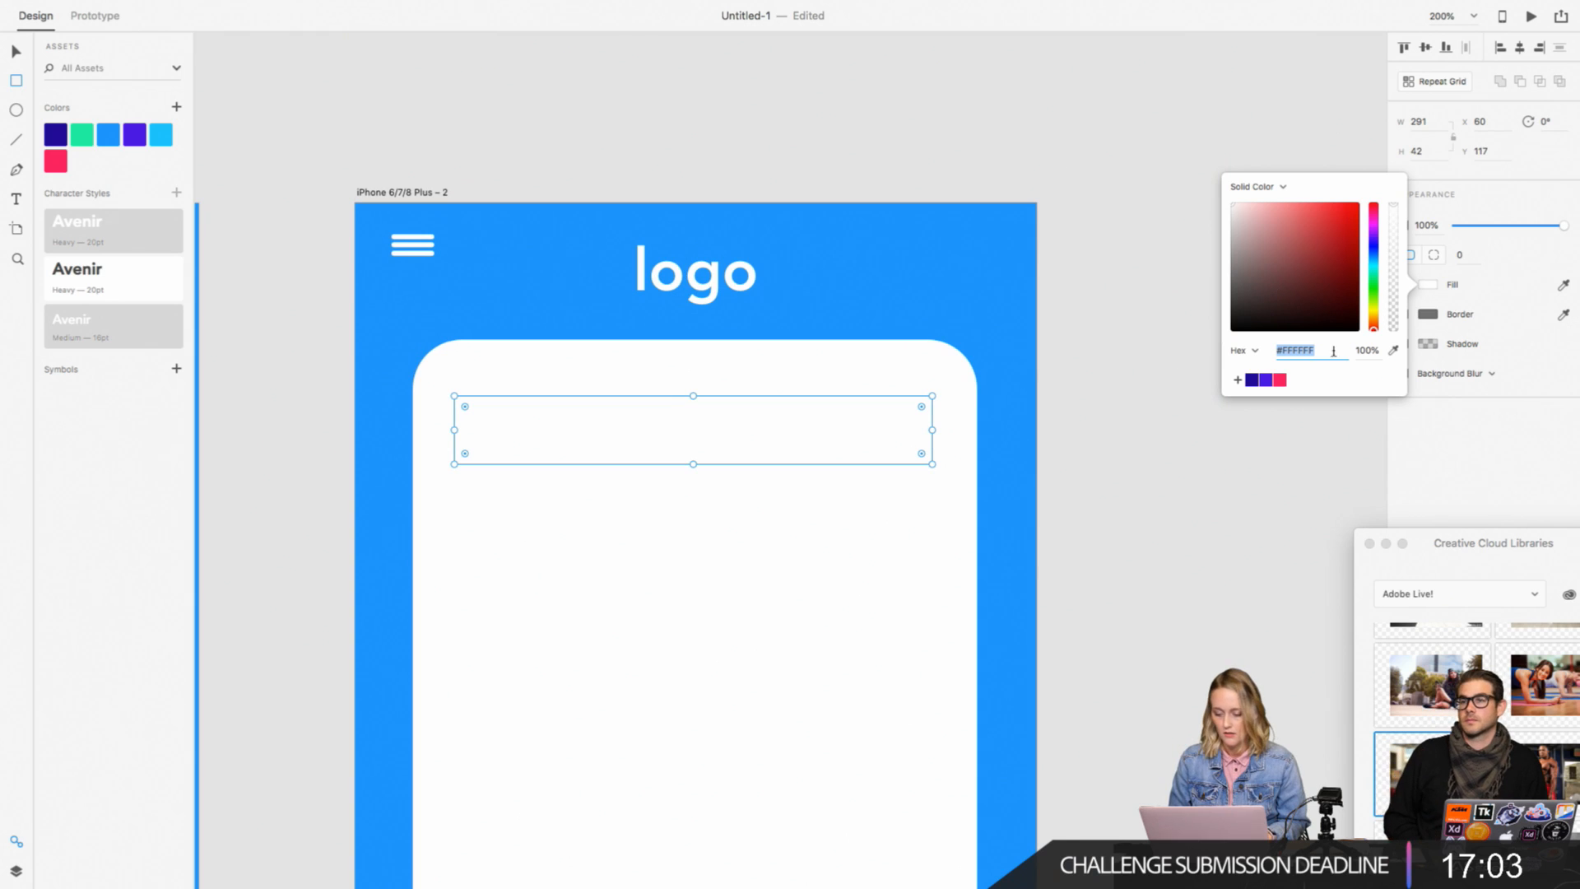
click(1252, 379)
drag(1270, 233, 1265, 208)
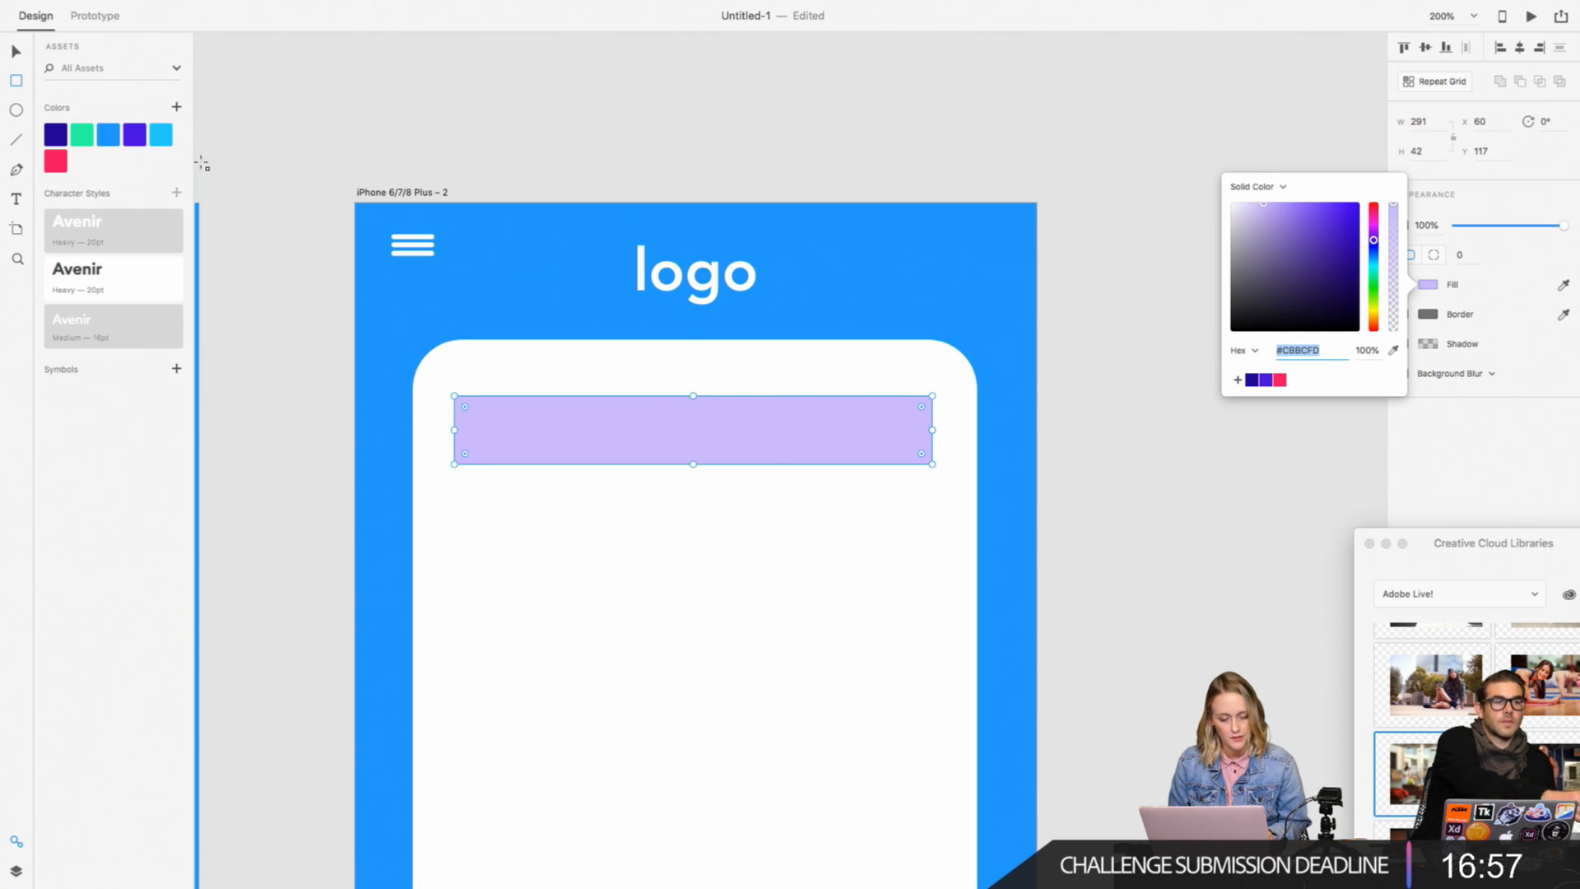
Step: Fill the rectangle with the light blue #1AC1FF asset color at 20% opacity
click(161, 135)
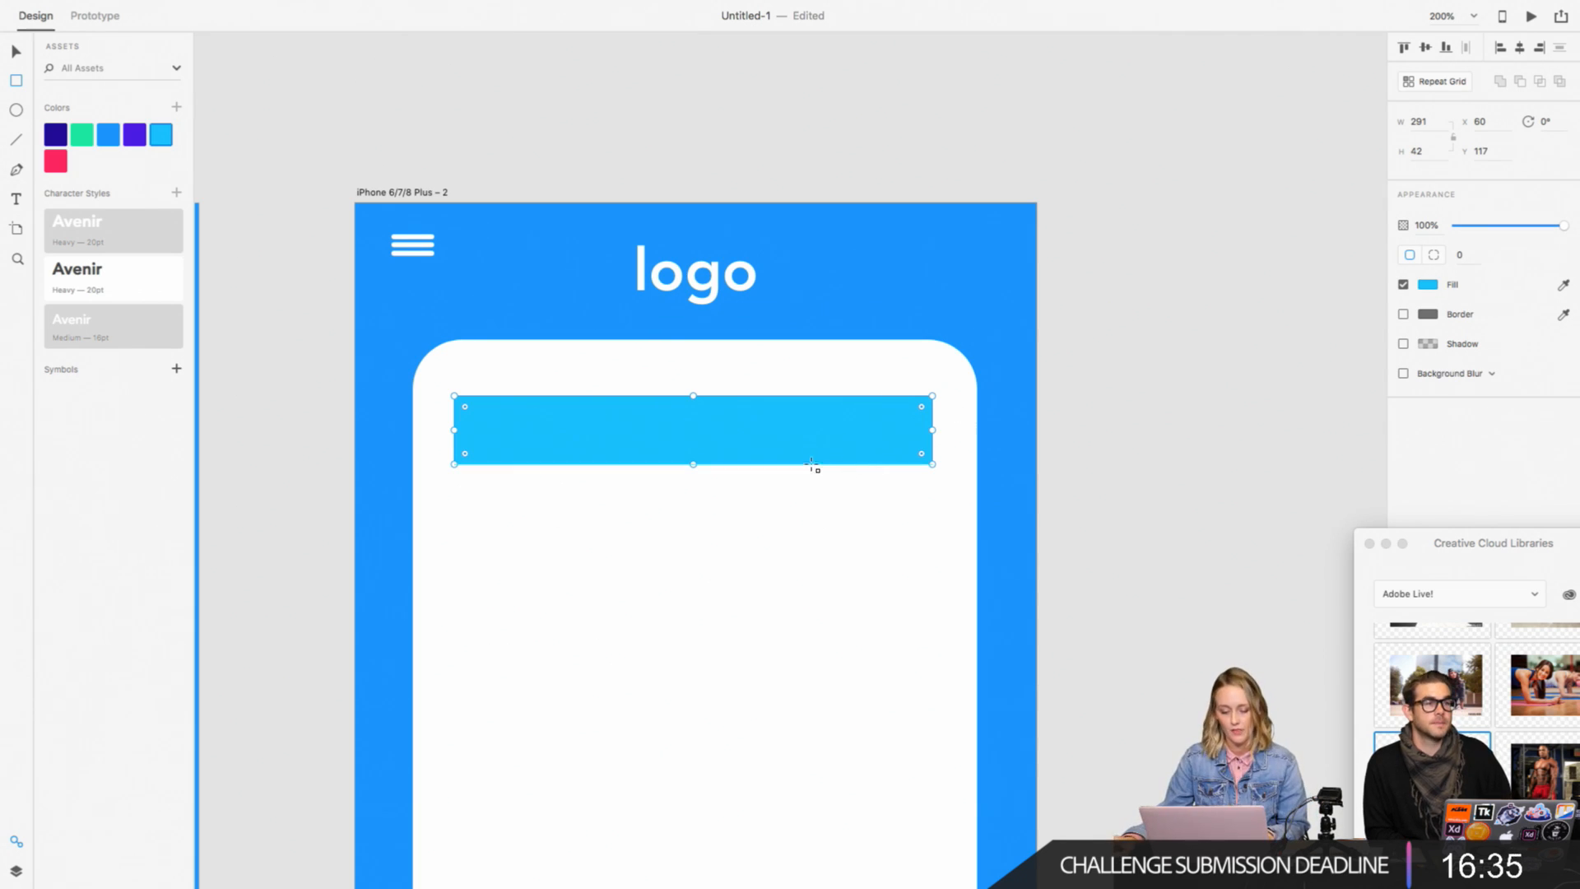
click(1428, 284)
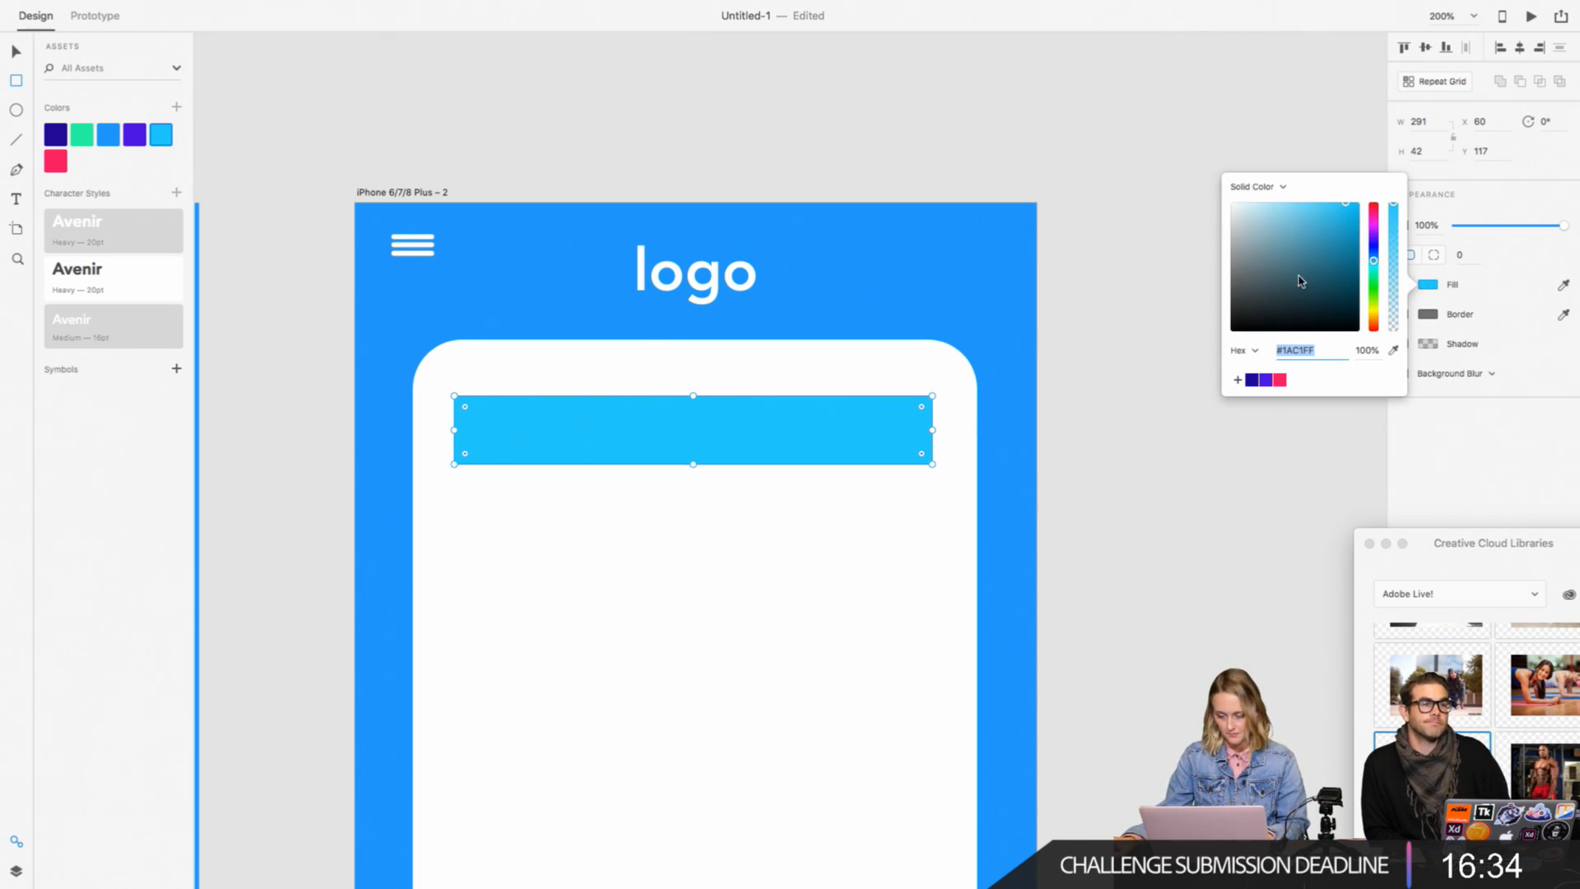
click(1392, 257)
drag(1392, 258, 1395, 302)
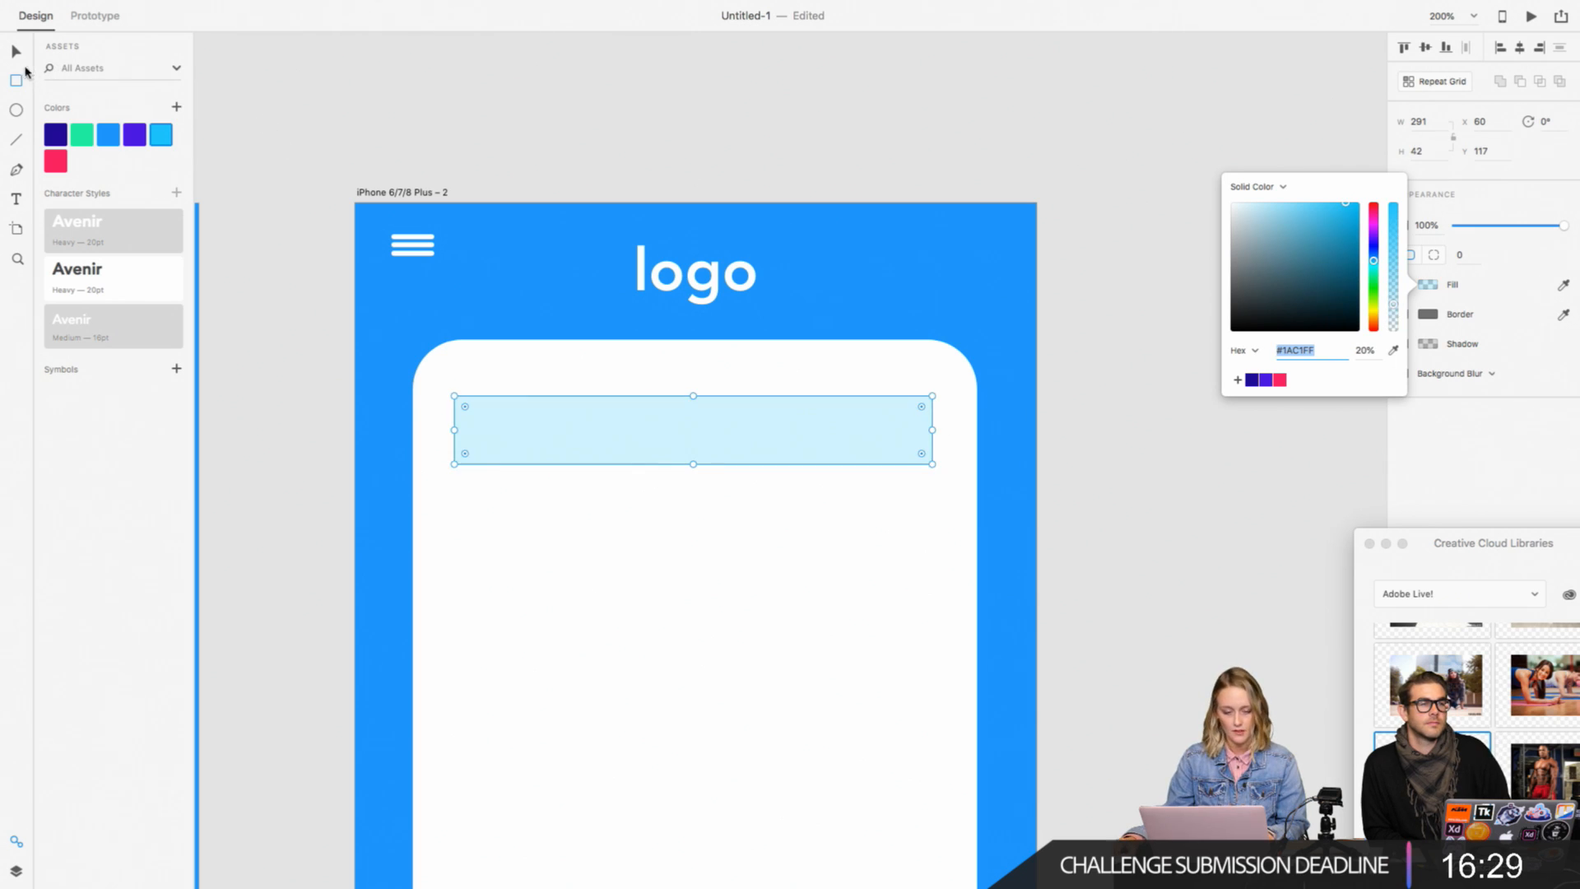
Step: Round the light blue bar's corners to a radius of 21 and center it horizontally with the white card
click(15, 54)
drag(463, 406, 570, 417)
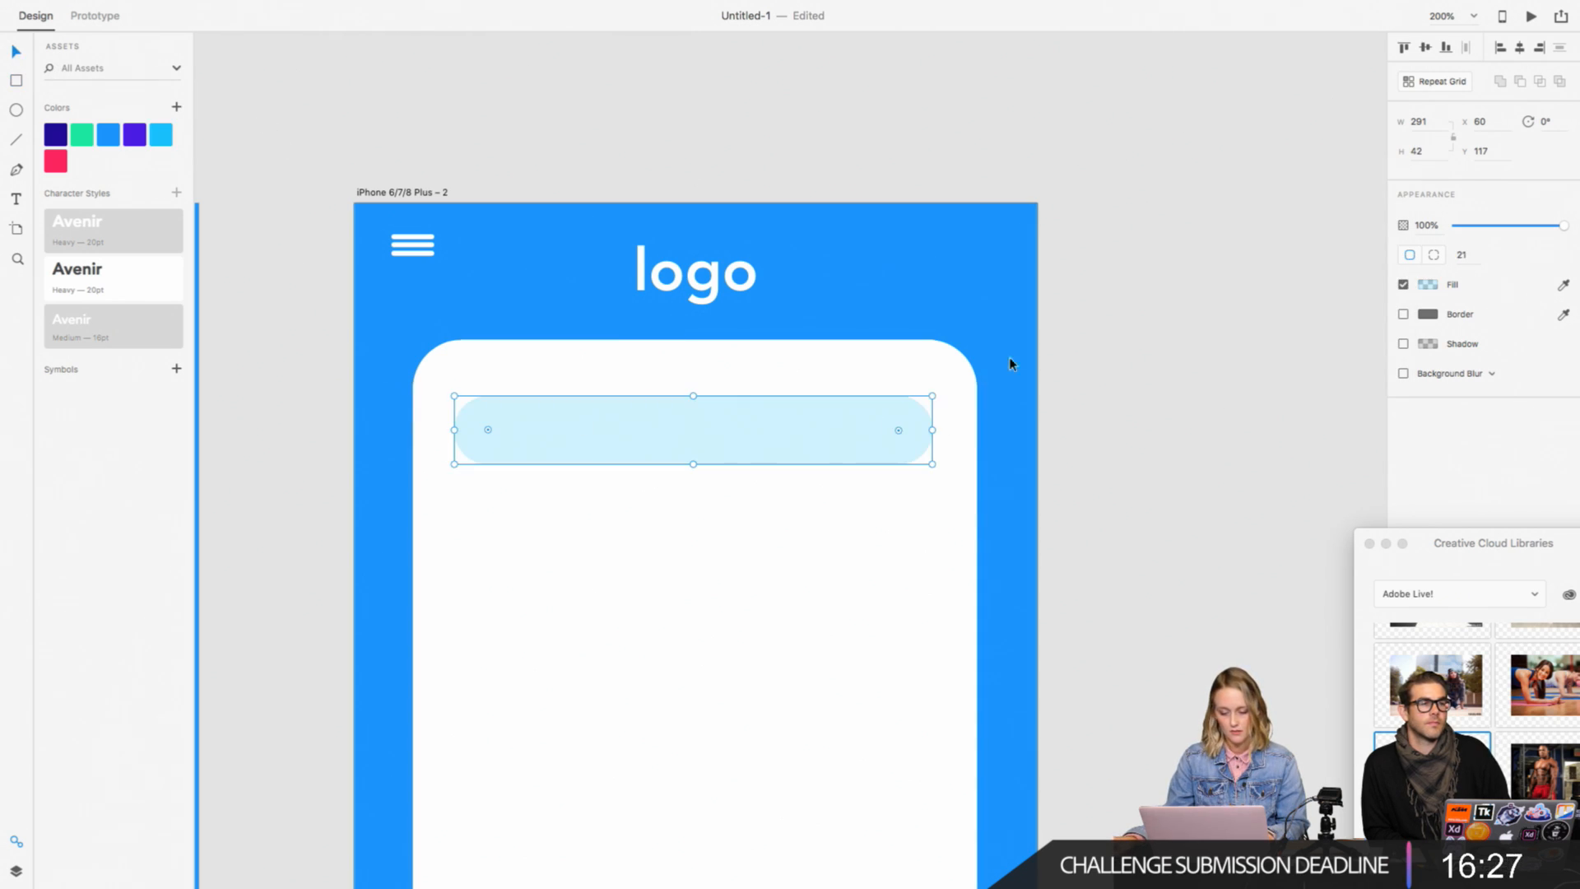
shift+click(826, 382)
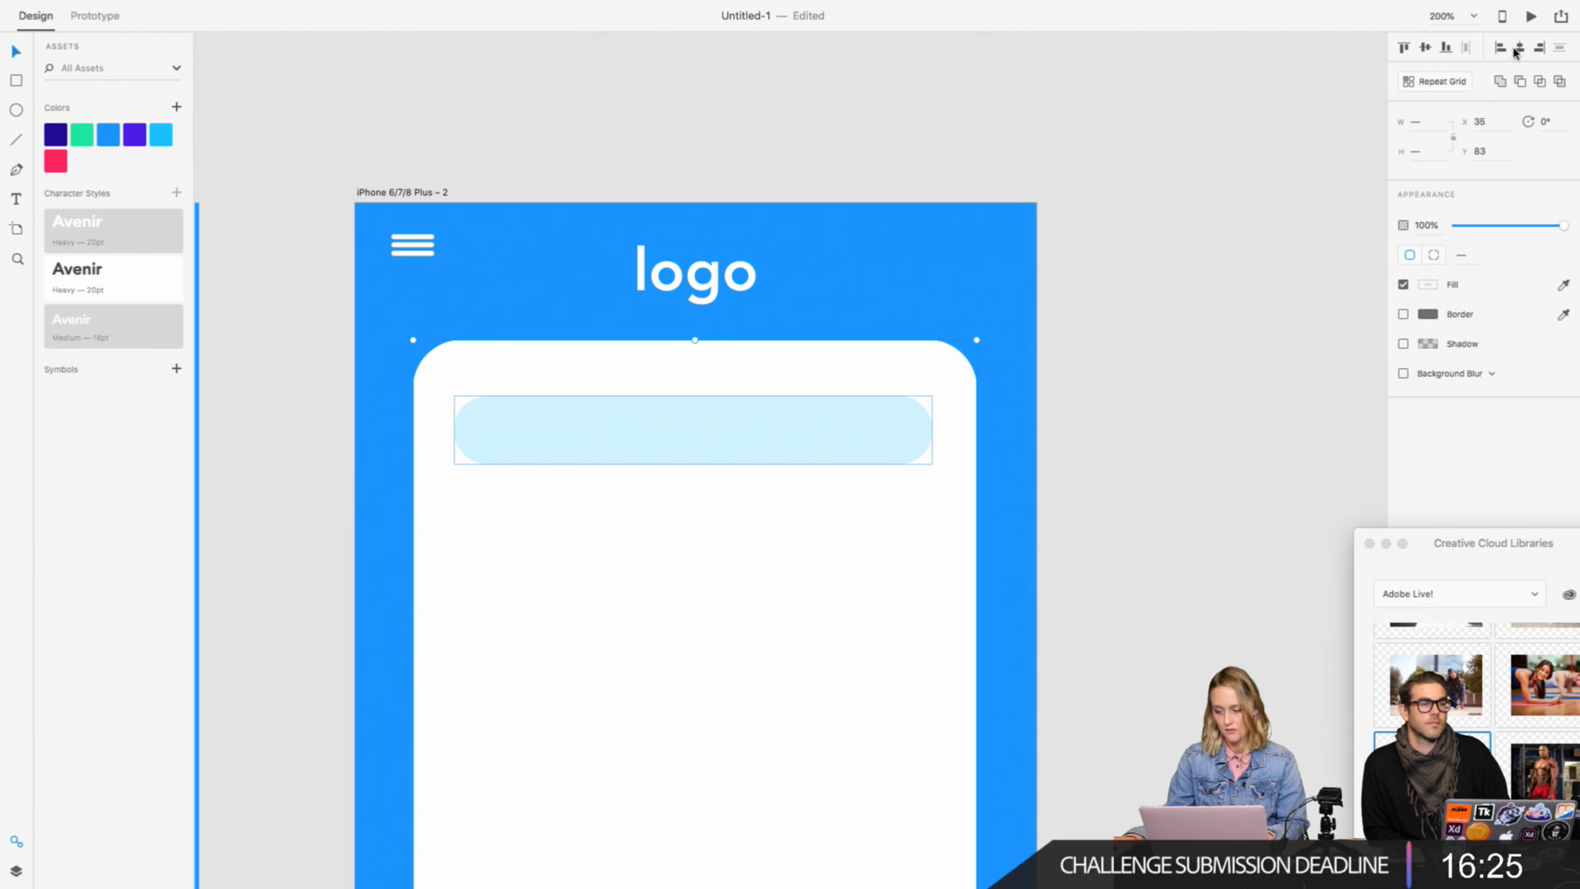
click(1229, 264)
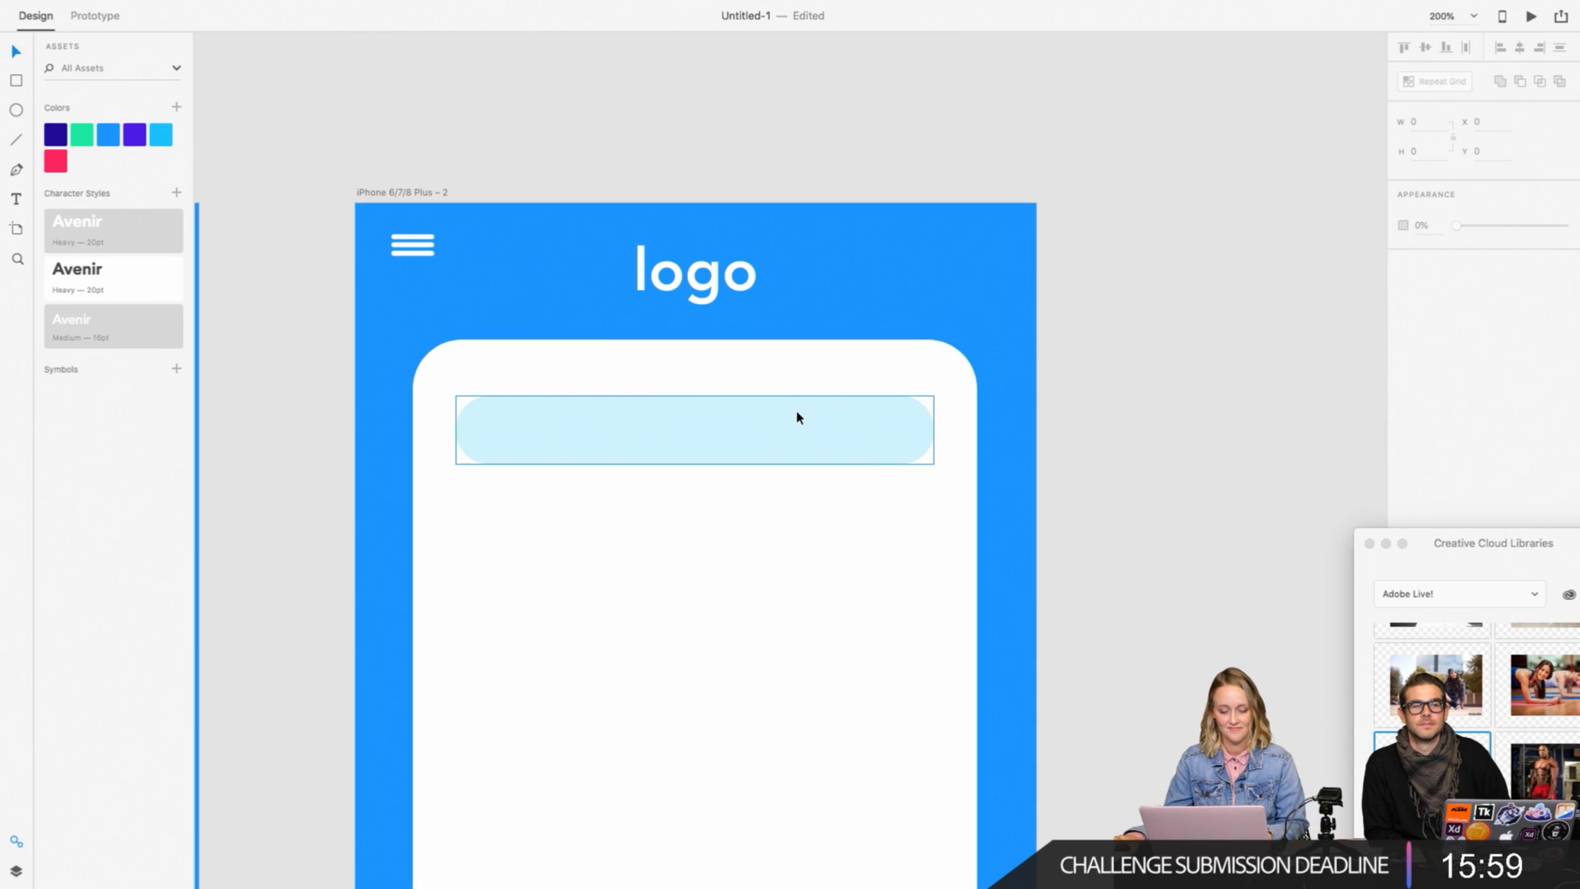
Step: Move the light blue bar slightly closer to the card's upper edge and realign it to the card's horizontal center
drag(797, 414, 807, 389)
click(815, 368)
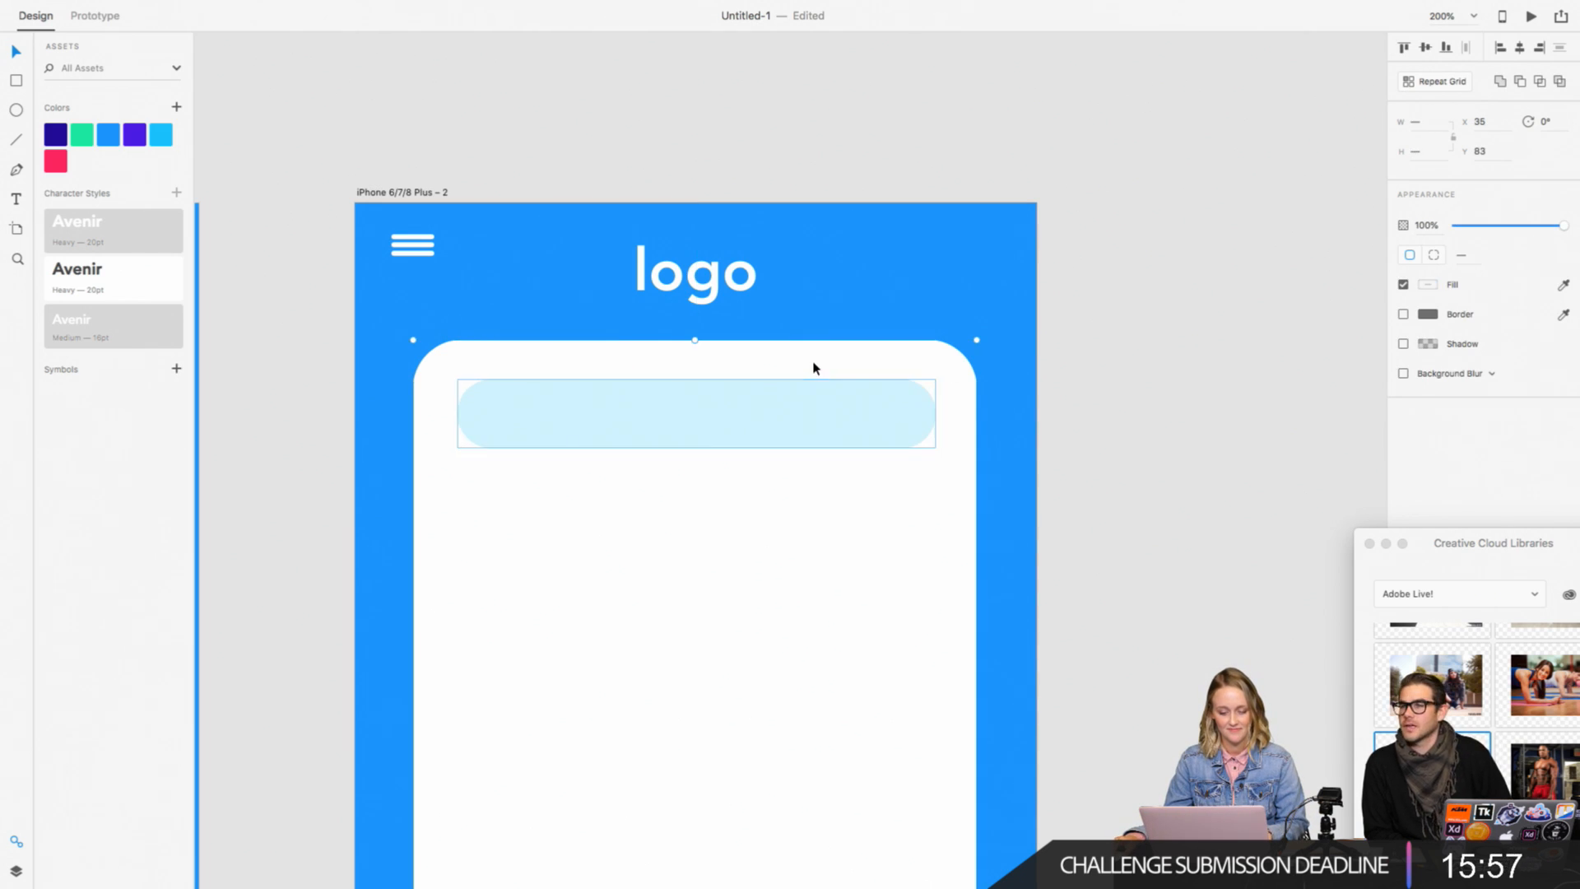
click(1519, 48)
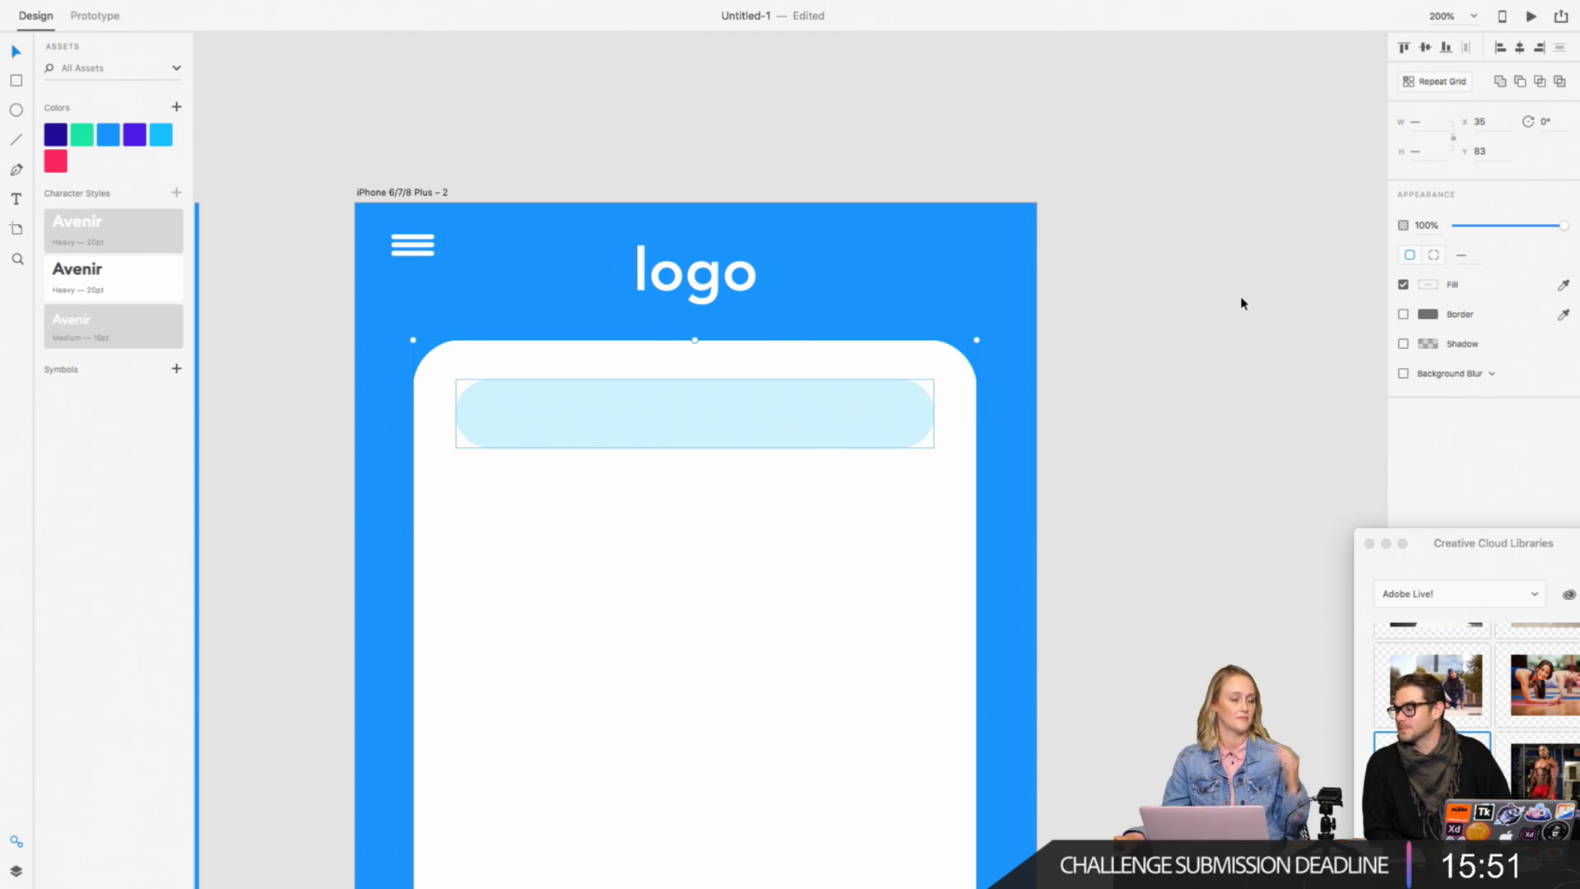
click(1241, 278)
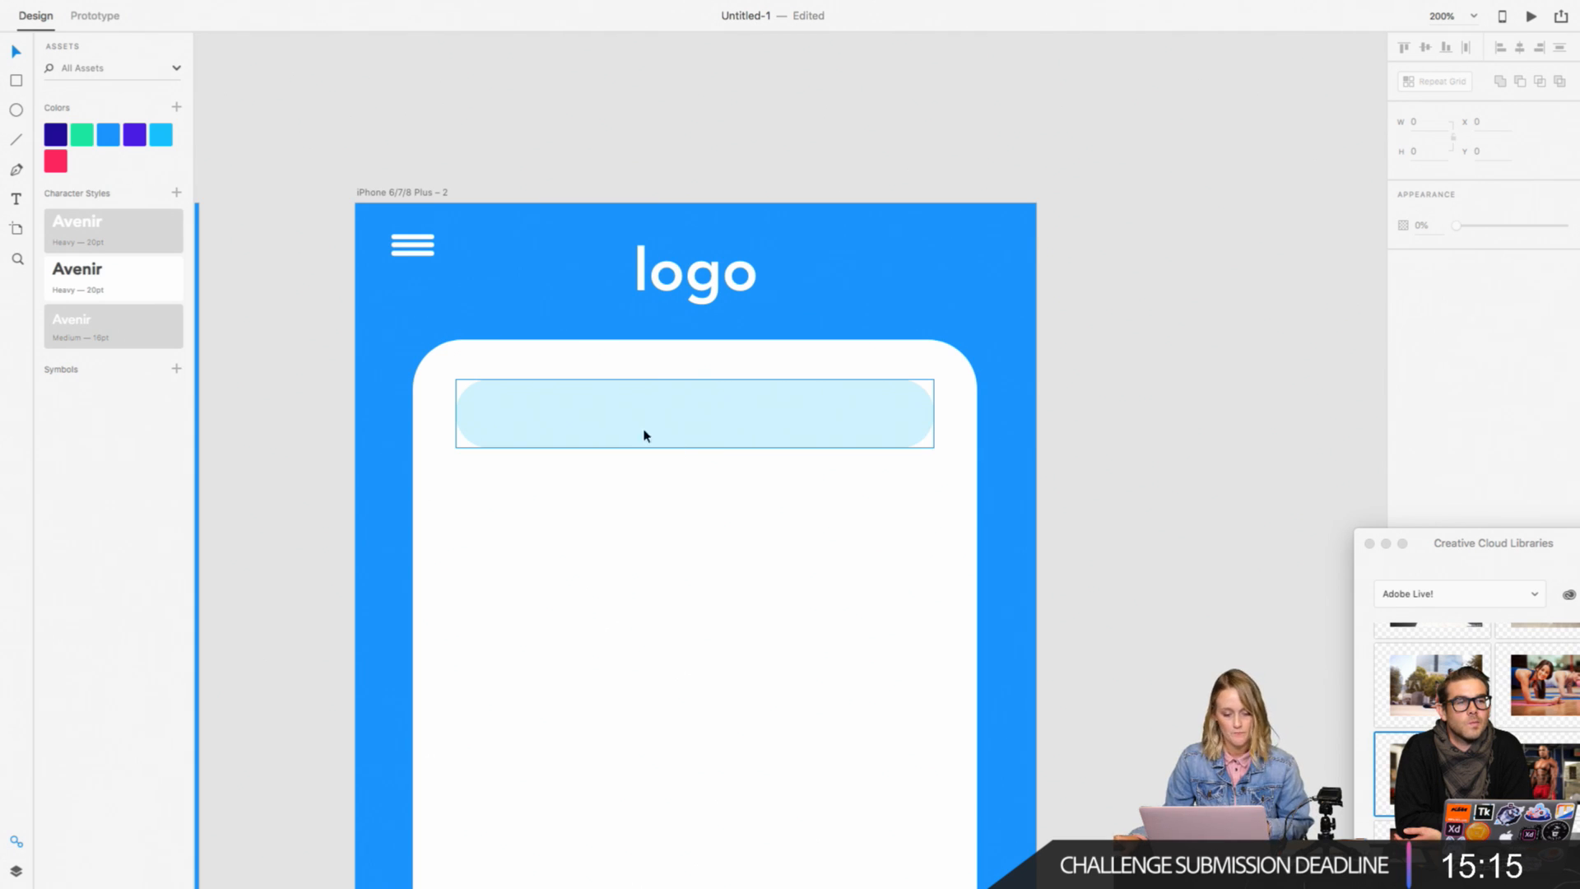
Step: Try to turn the green background shape of the Check In button into a symbol
scroll(560, 417, left, 10)
click(469, 497)
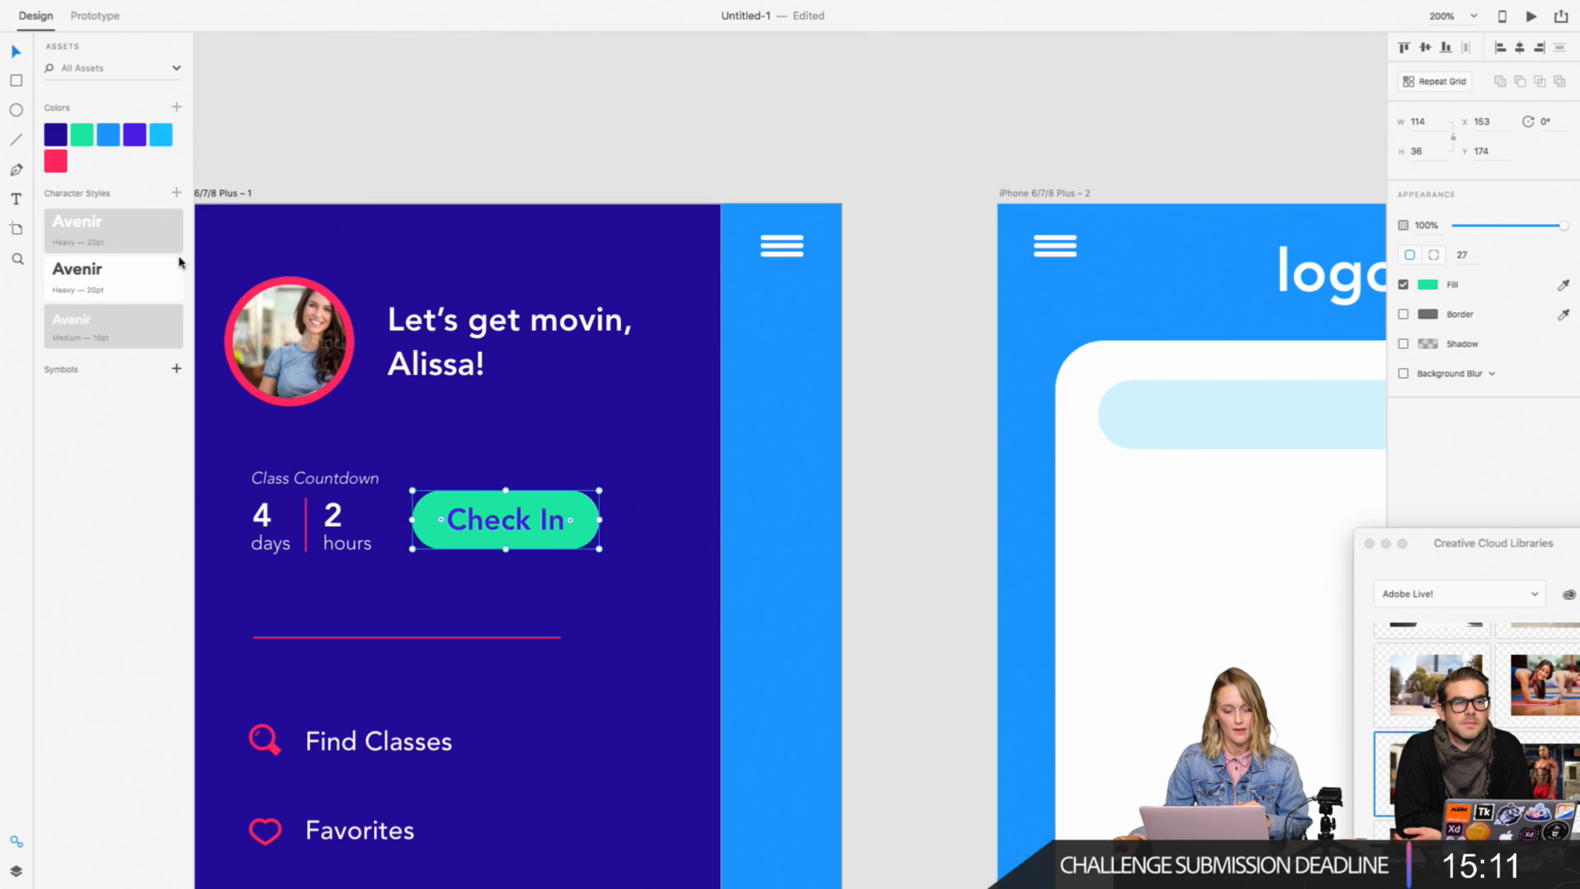
click(176, 370)
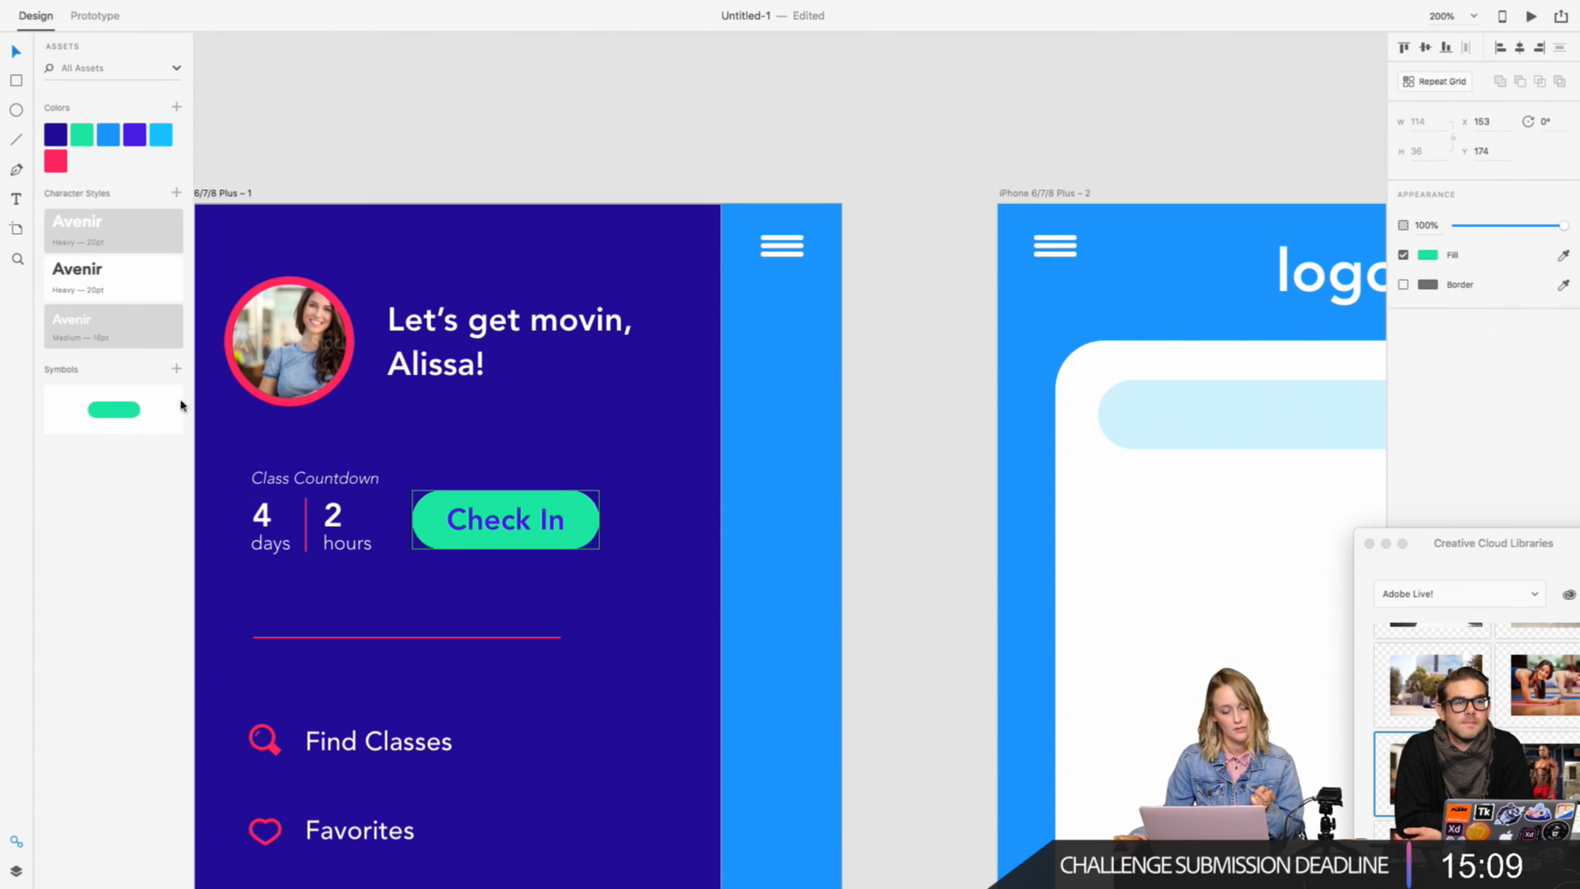
scroll(420, 598, right, 5)
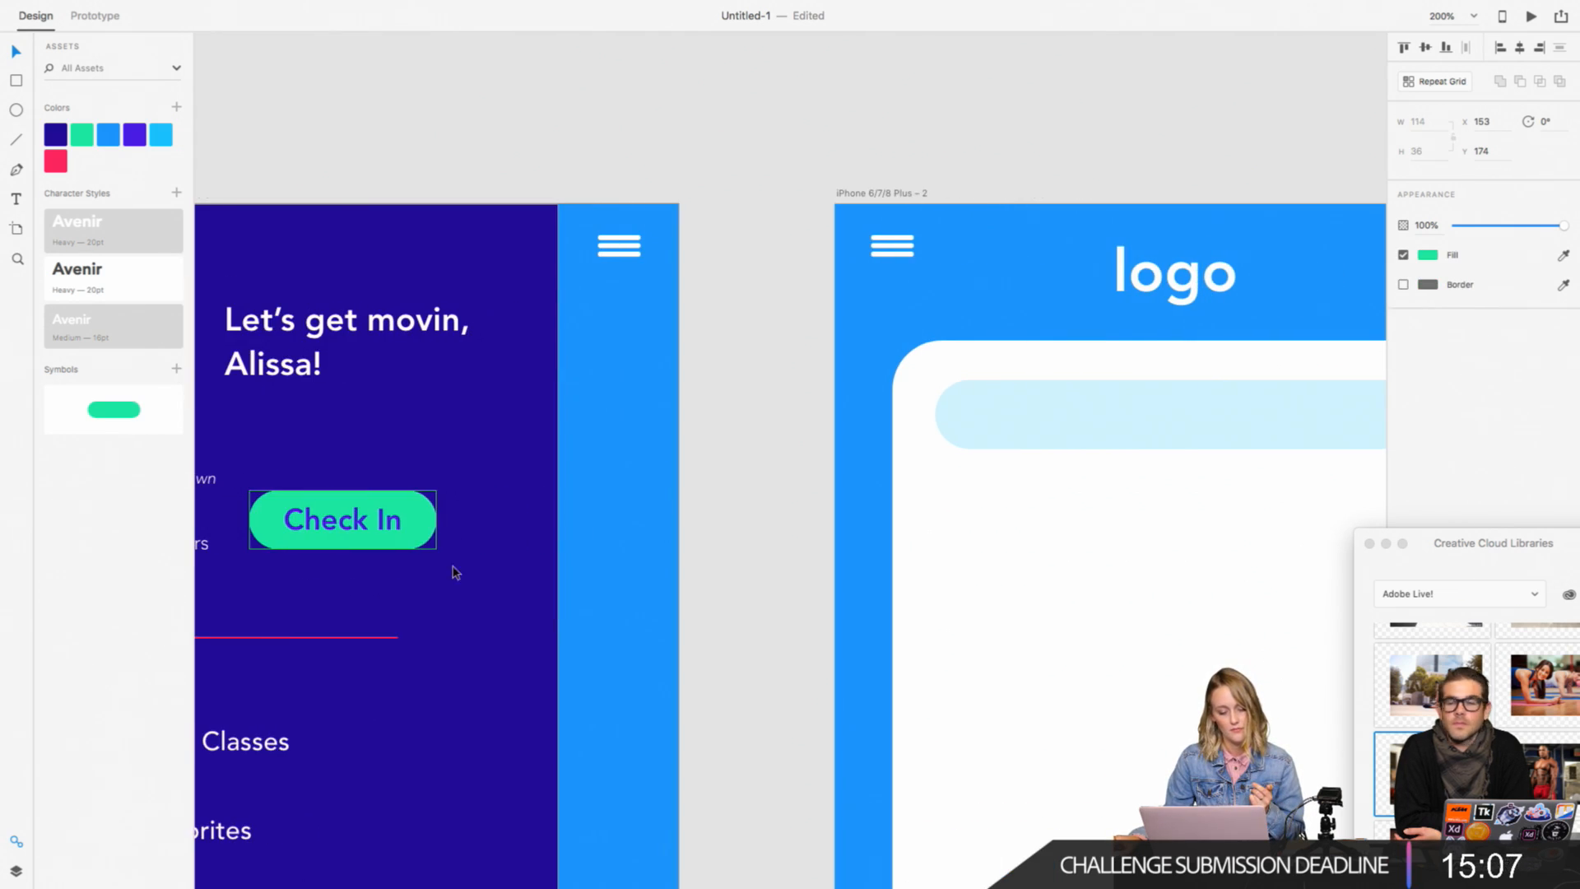
scroll(404, 521, right, 3)
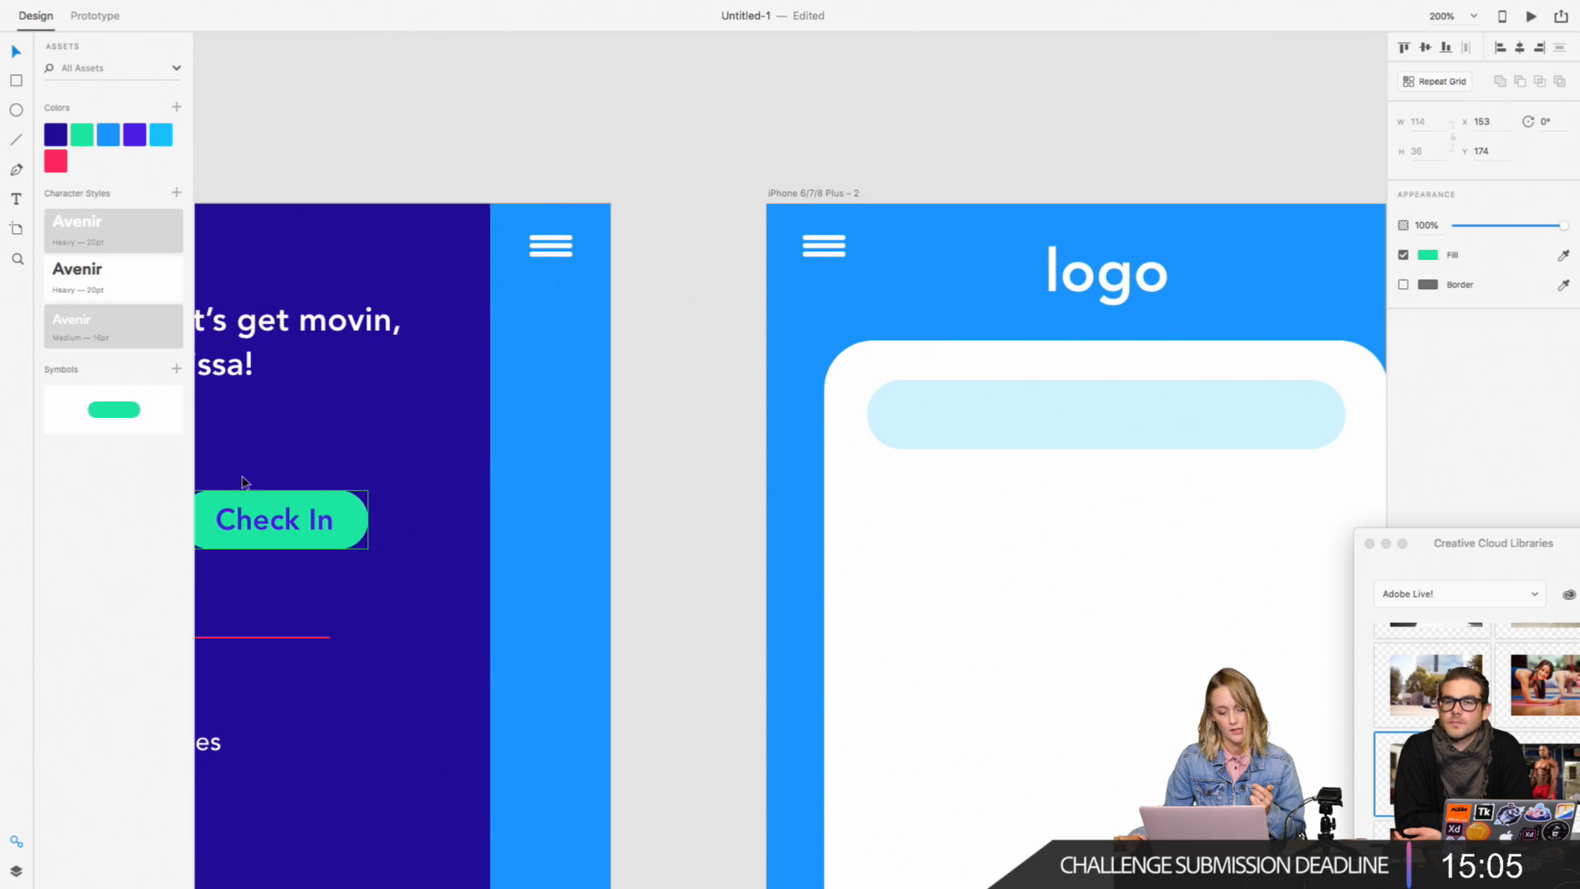
scroll(290, 477, right, 5)
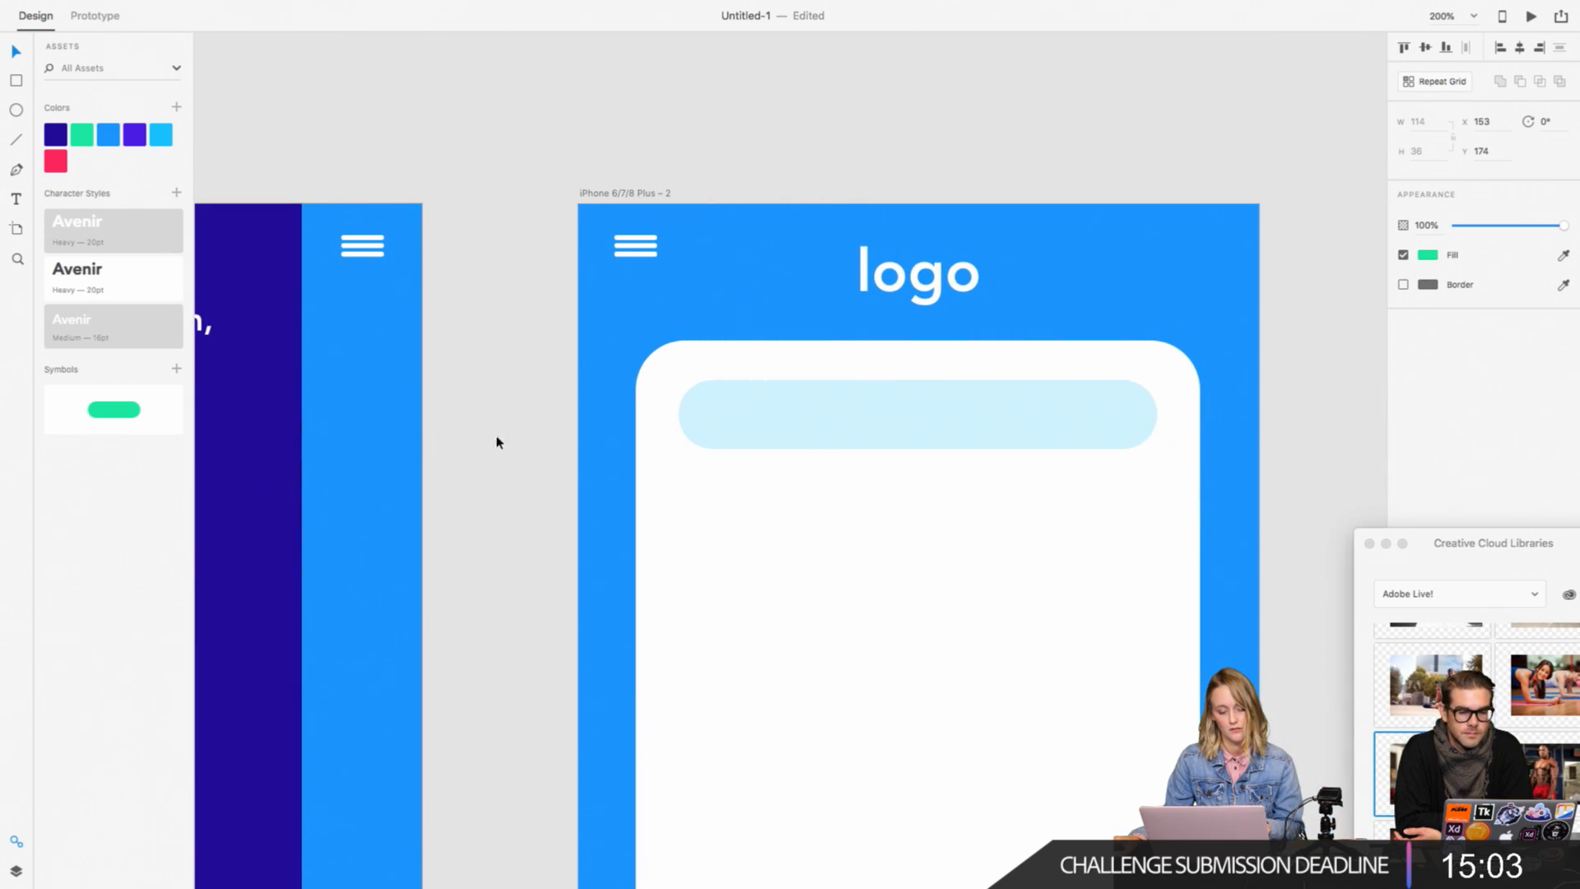
key(super+z)
Step: Duplicate the light blue bar below itself, shorten the copy to about 103 wide and fill it with the green asset color
drag(696, 421, 737, 587)
drag(1157, 621, 847, 621)
click(82, 137)
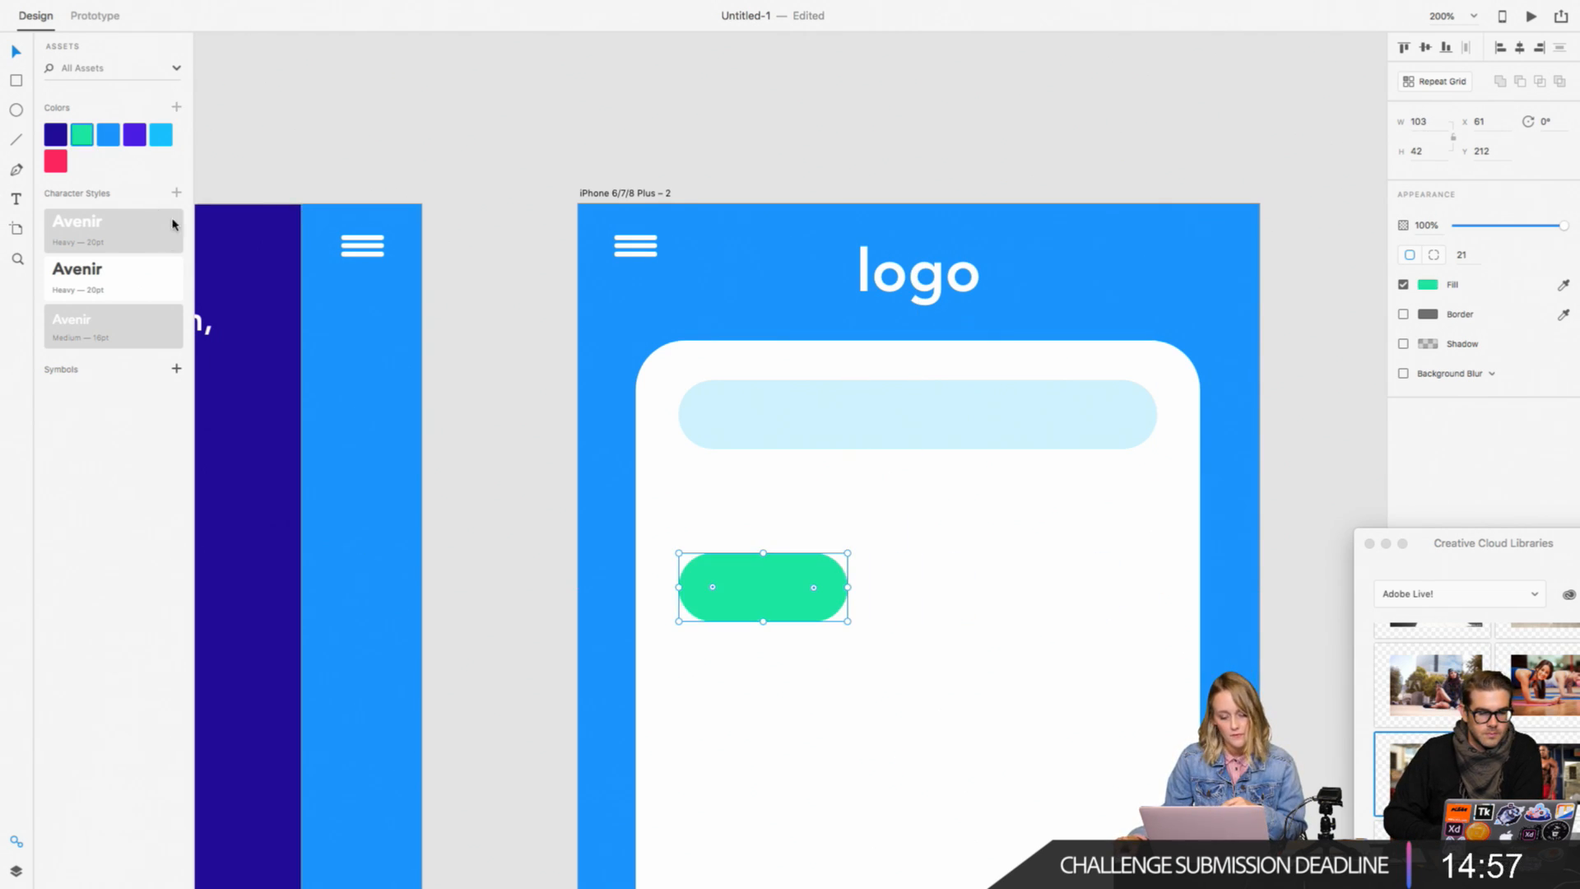
Step: Make the green pill a symbol and place it over the left end of the light blue bar
click(176, 367)
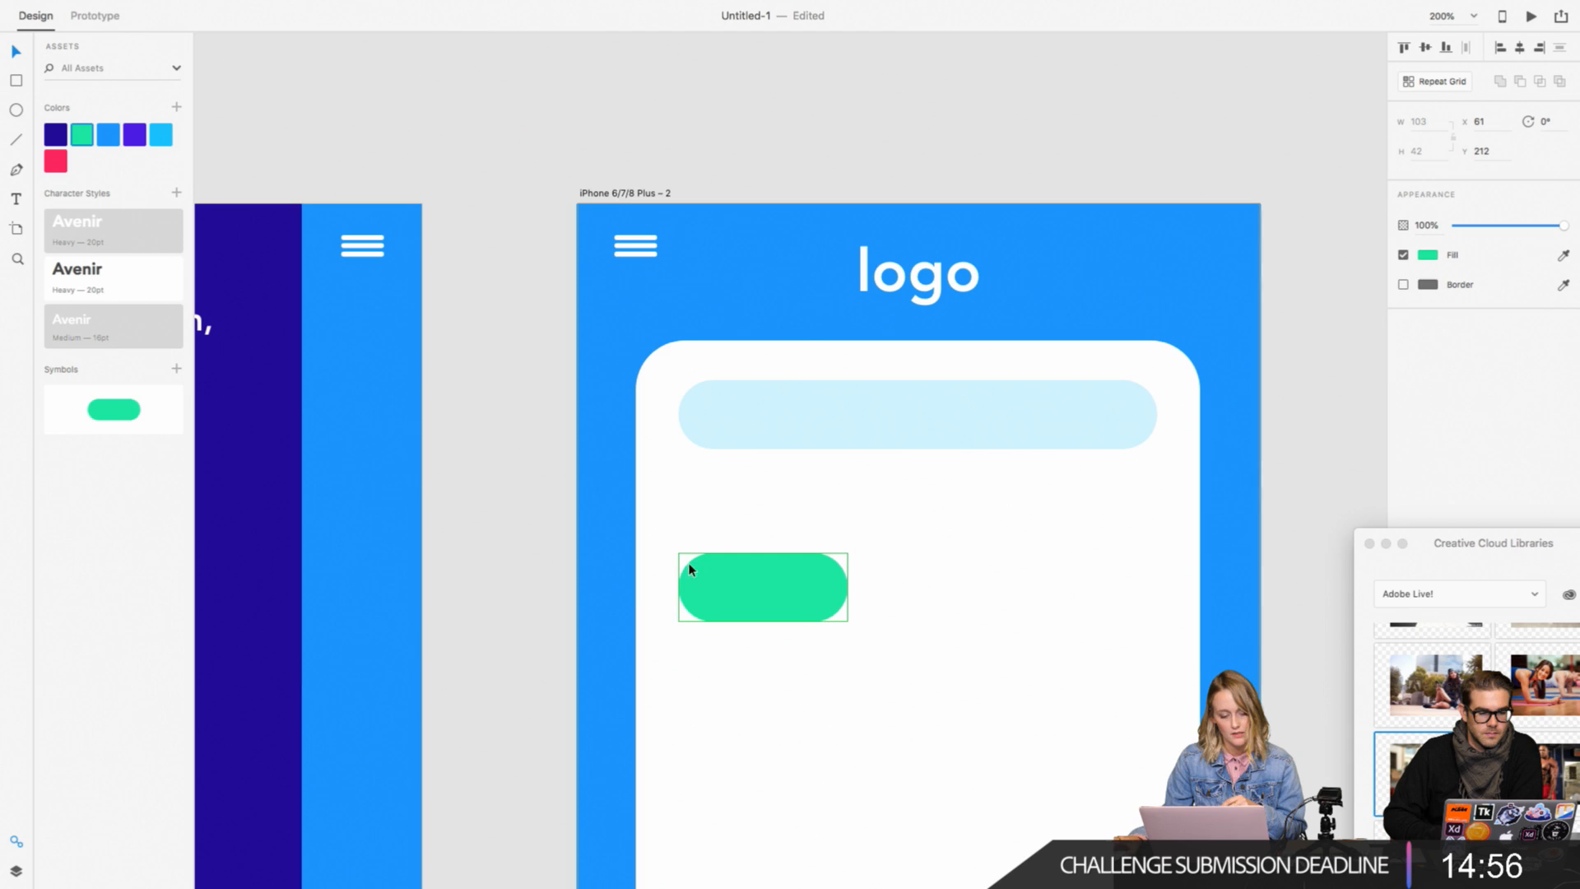
drag(779, 589, 772, 416)
click(773, 576)
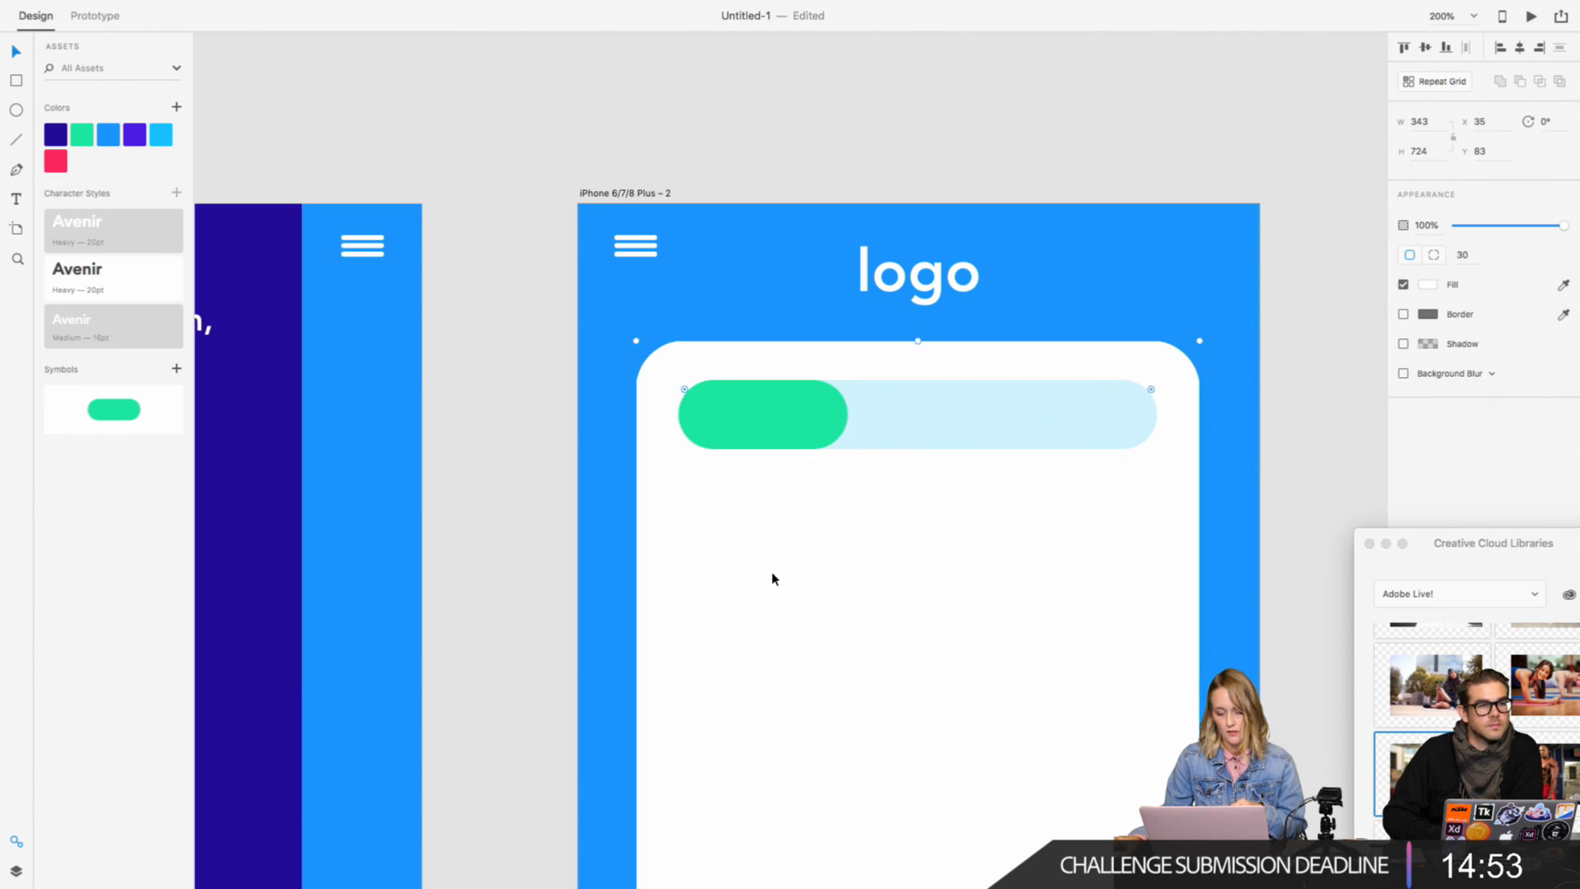
click(1296, 455)
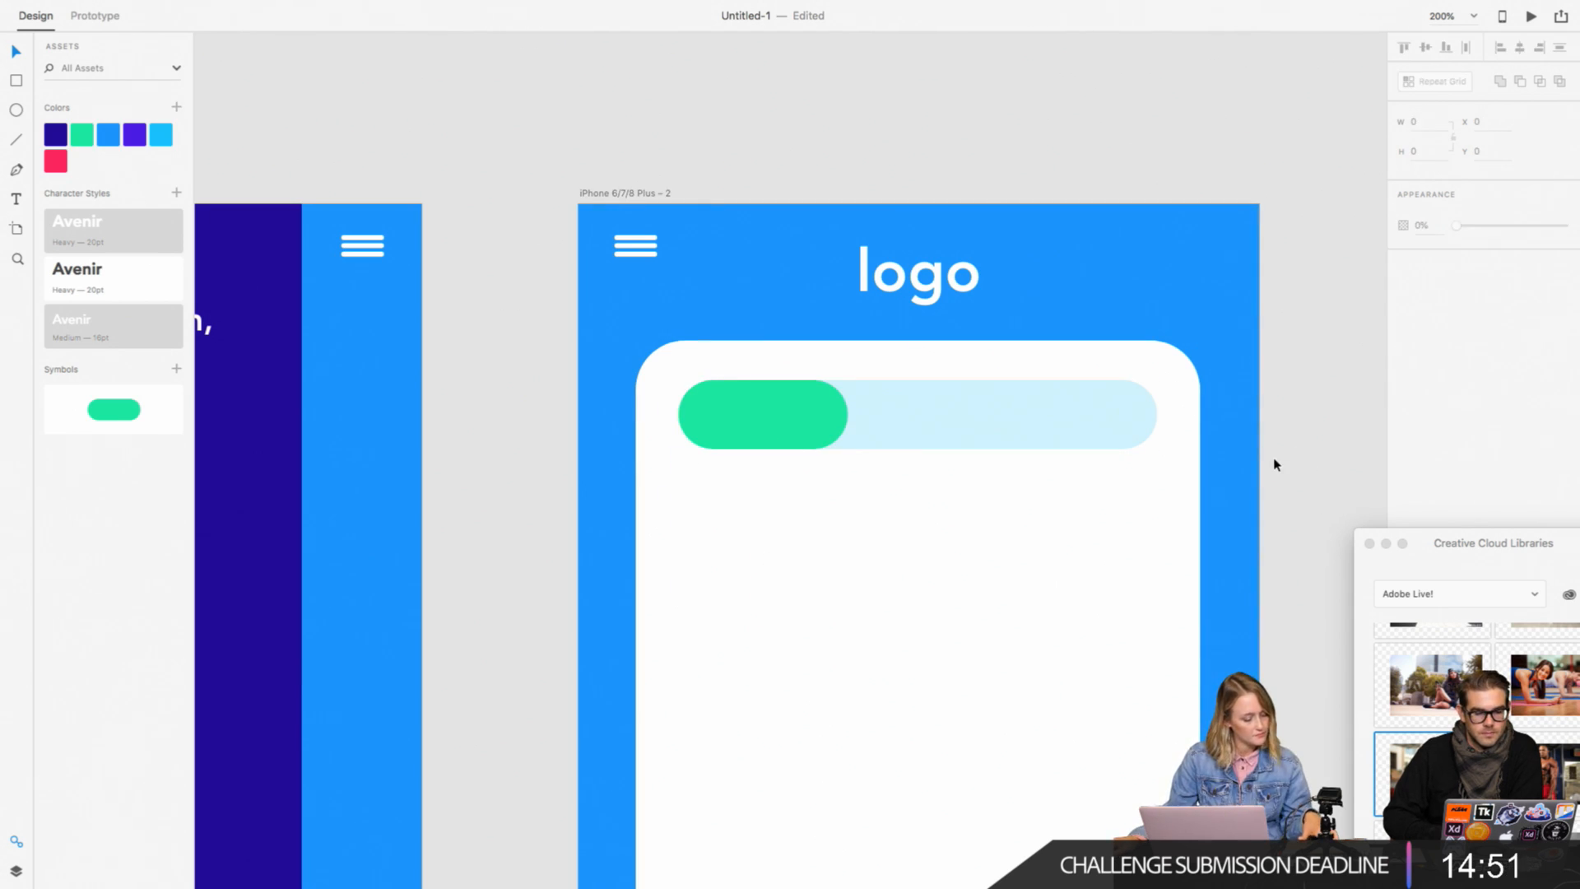
scroll(1273, 467, right, 3)
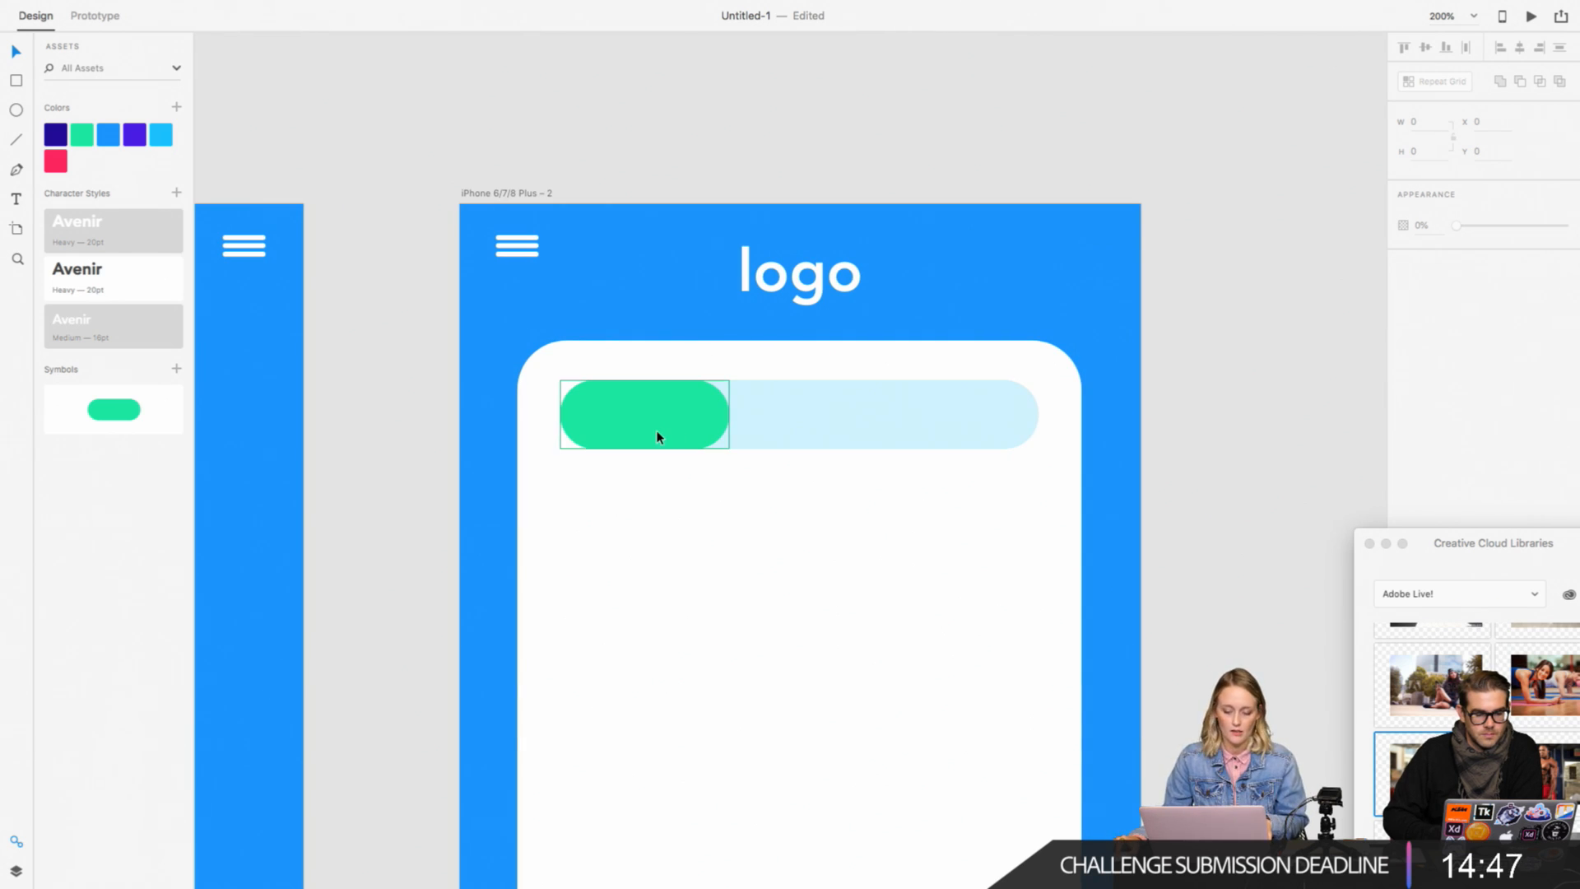
mouse_move(631, 421)
mouse_down()
mouse_move(945, 416)
mouse_move(641, 424)
mouse_up()
click(1207, 356)
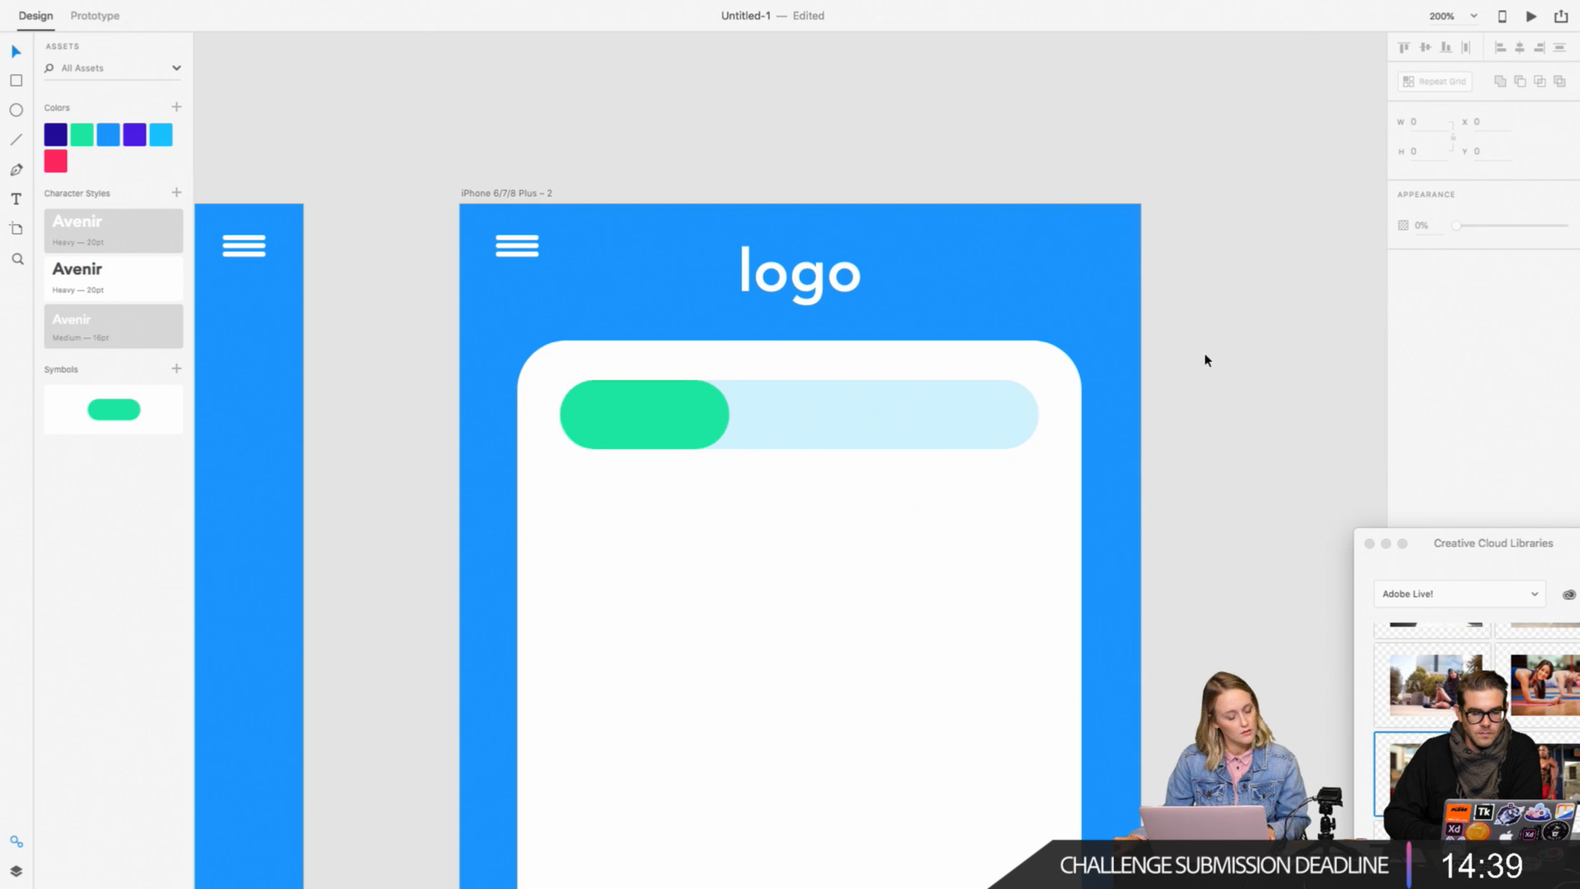
Step: Add a text object reading "Instructors" on the empty canvas beside the home screen artboard
scroll(1196, 367, down, 3)
scroll(755, 370, right, 2)
click(16, 198)
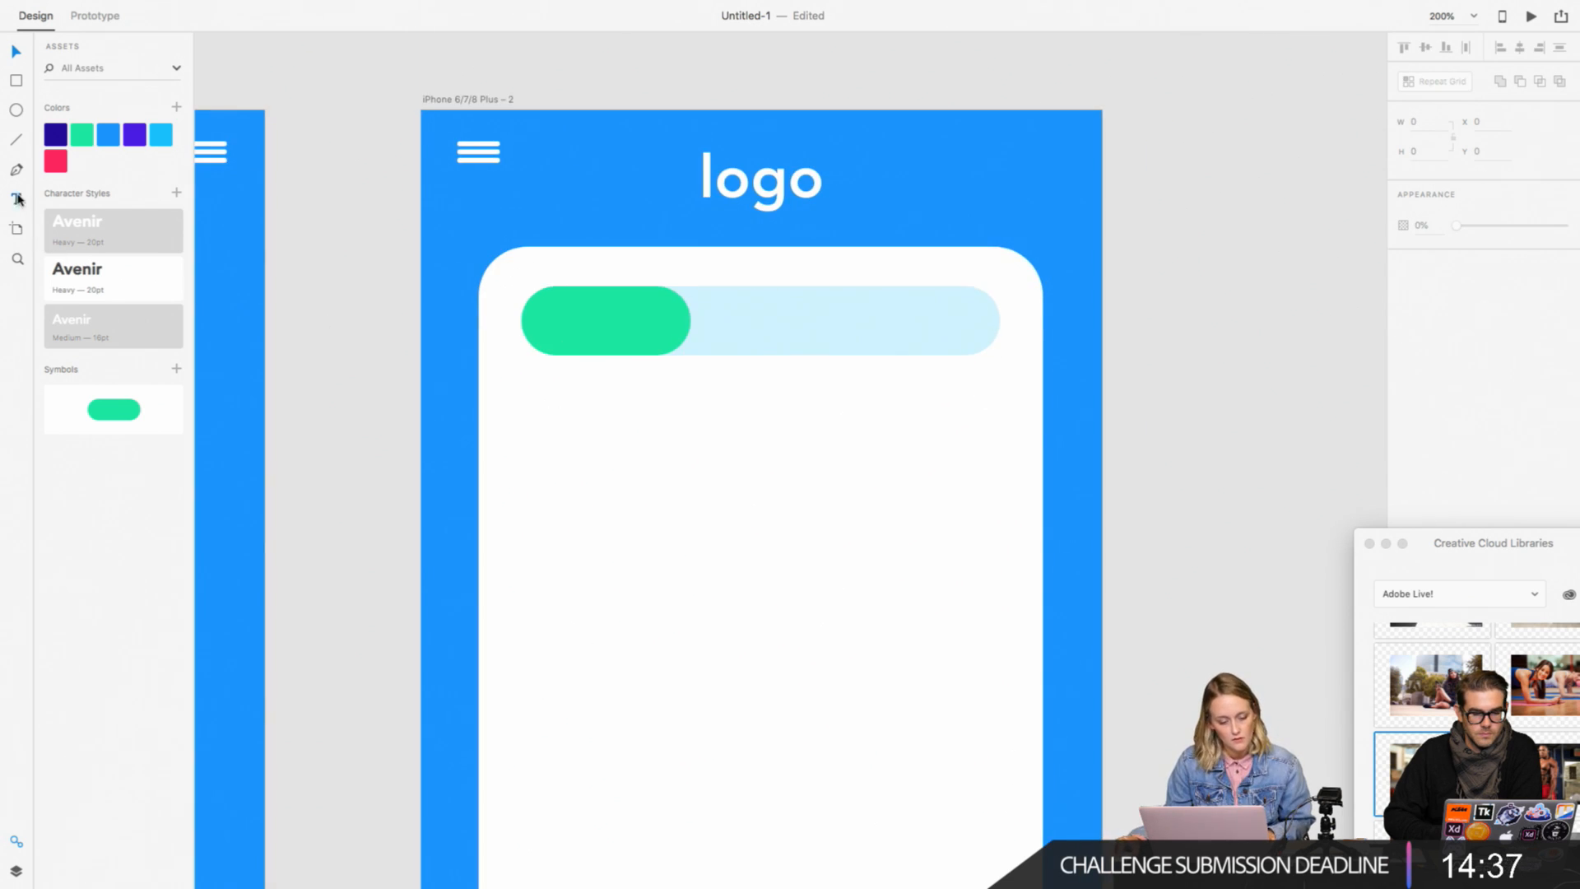
click(1203, 261)
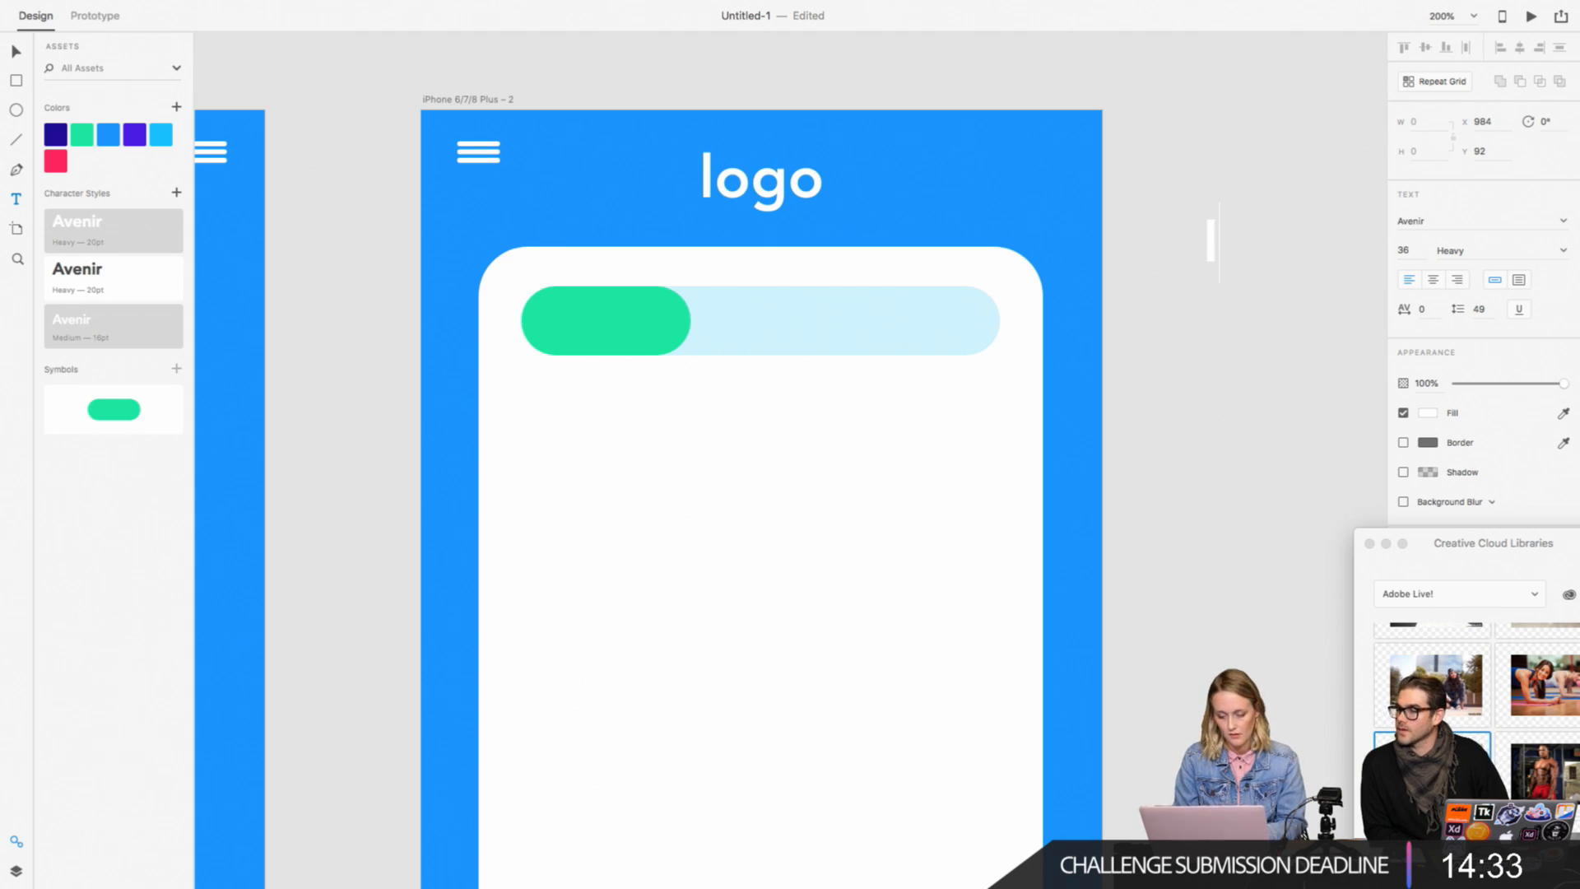
text(Instruc)
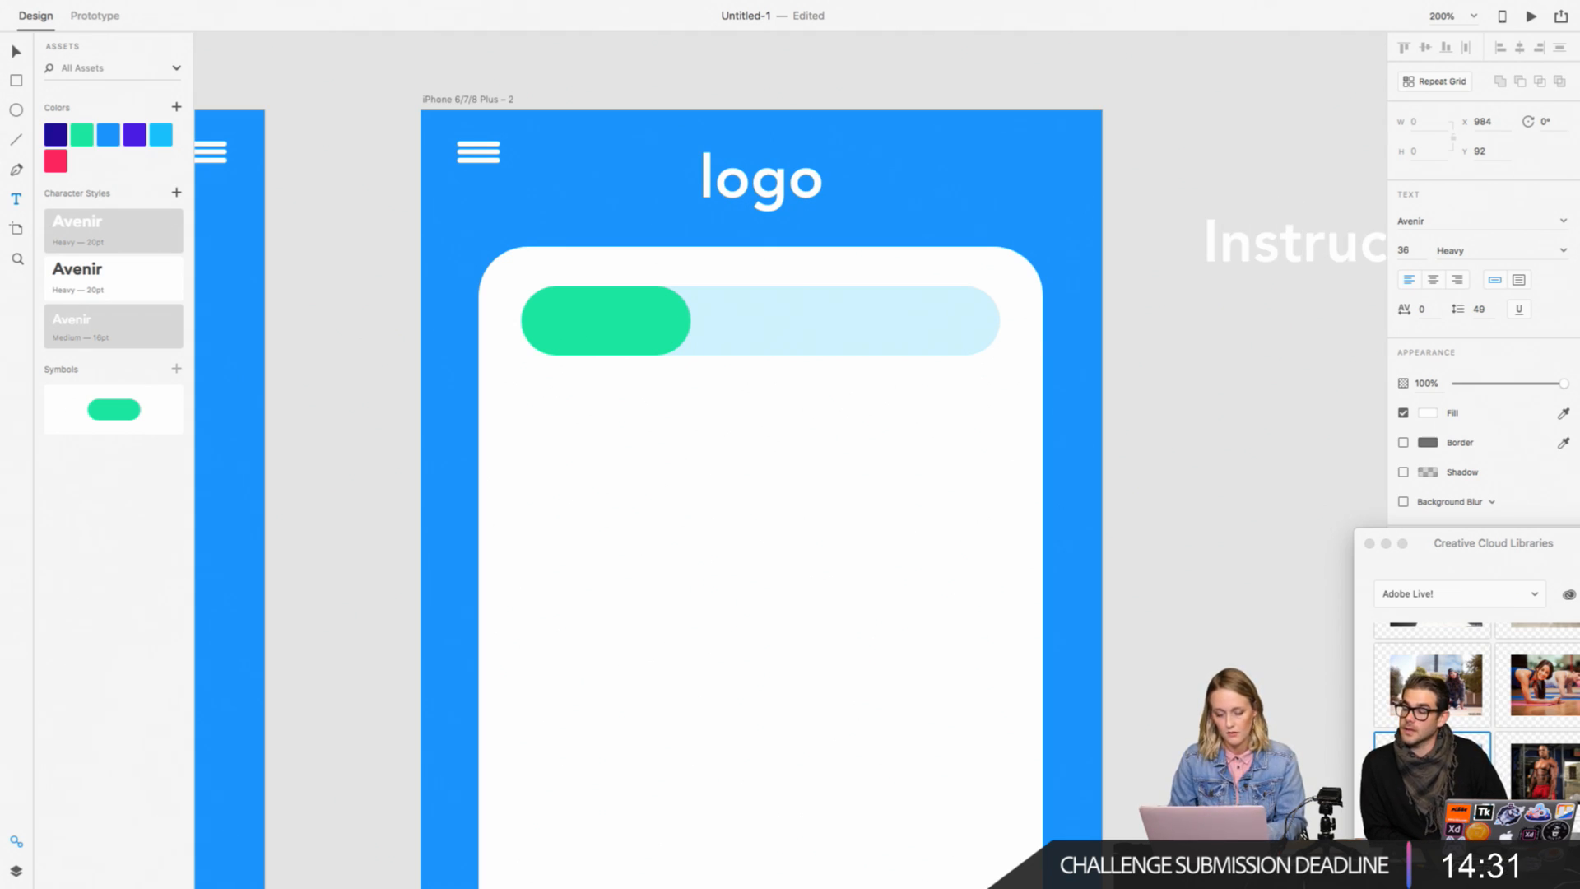
text(tors)
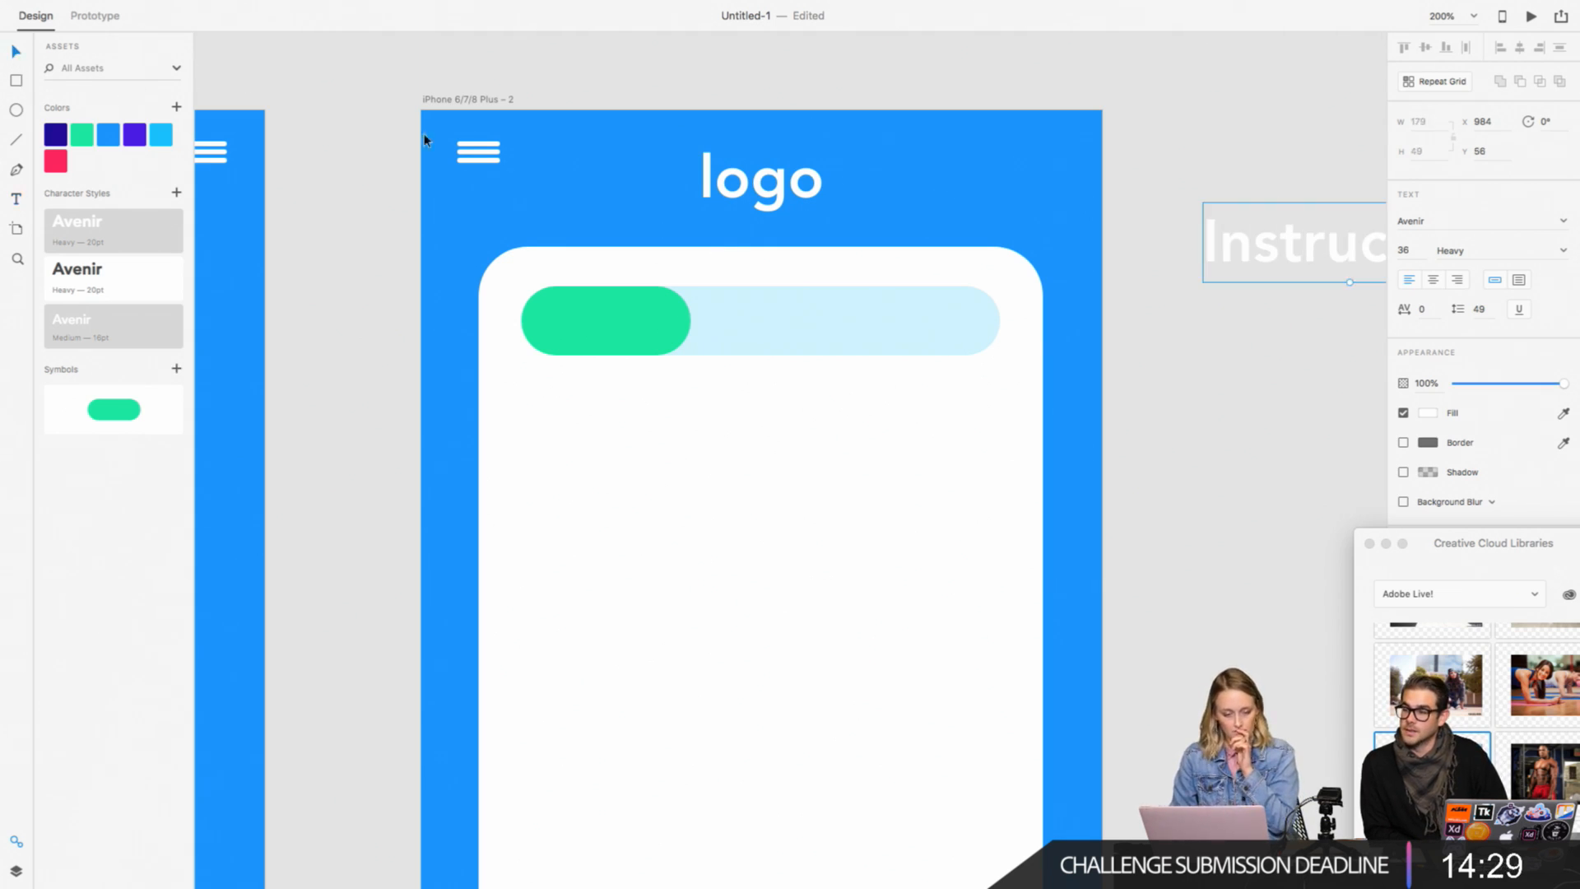
key(Escape)
Step: Format the Instructors text at size 18 in Avenir Light with the dark navy asset color
scroll(577, 165, right, 5)
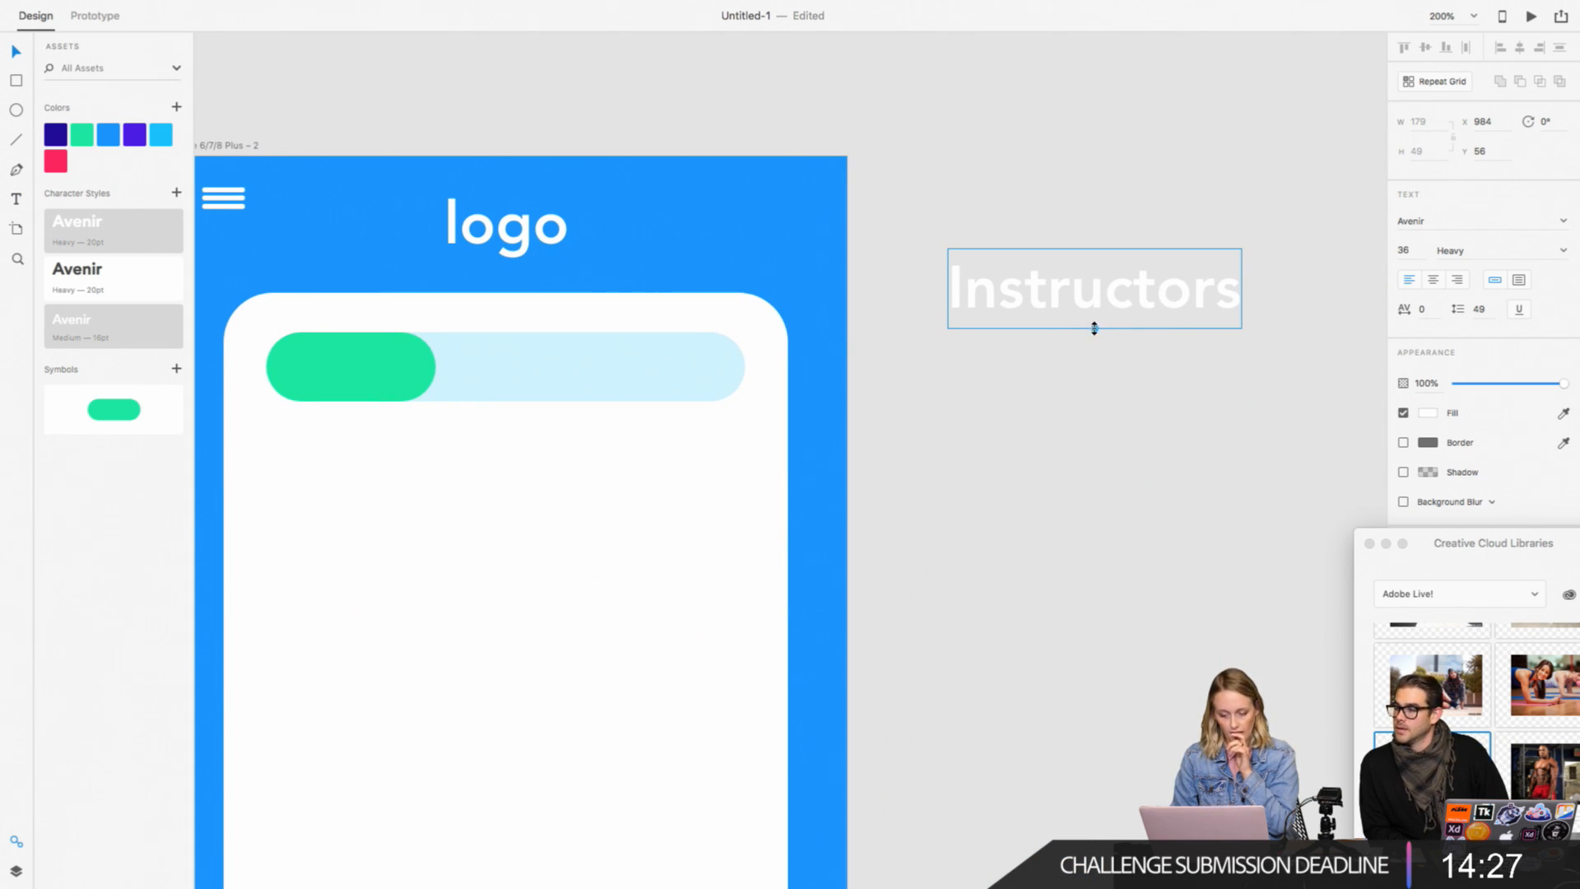
drag(1093, 328, 1095, 289)
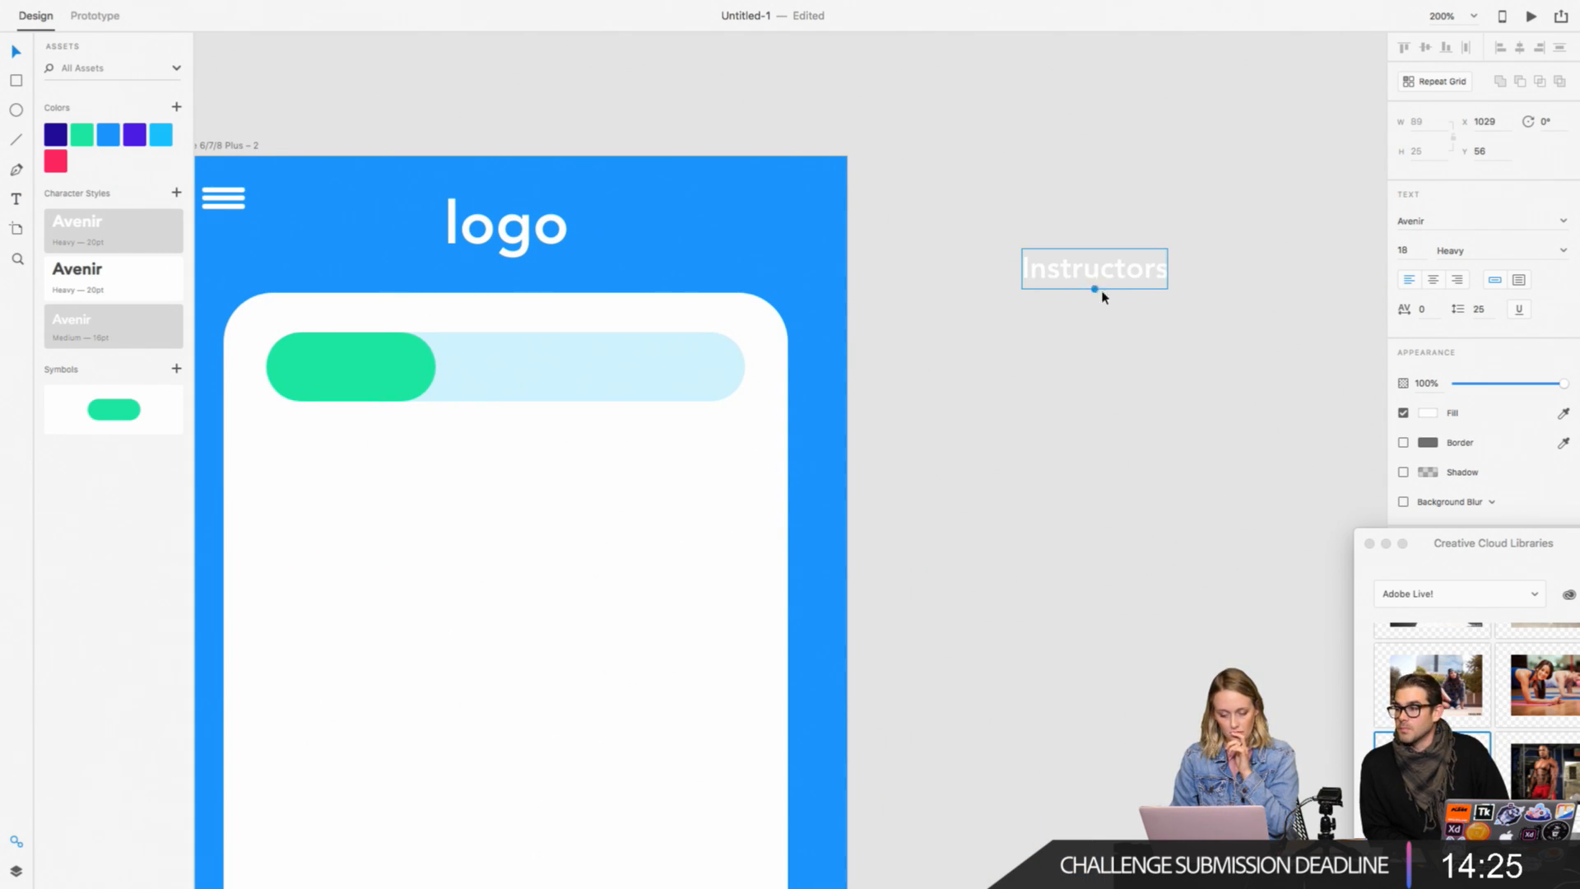
click(1564, 413)
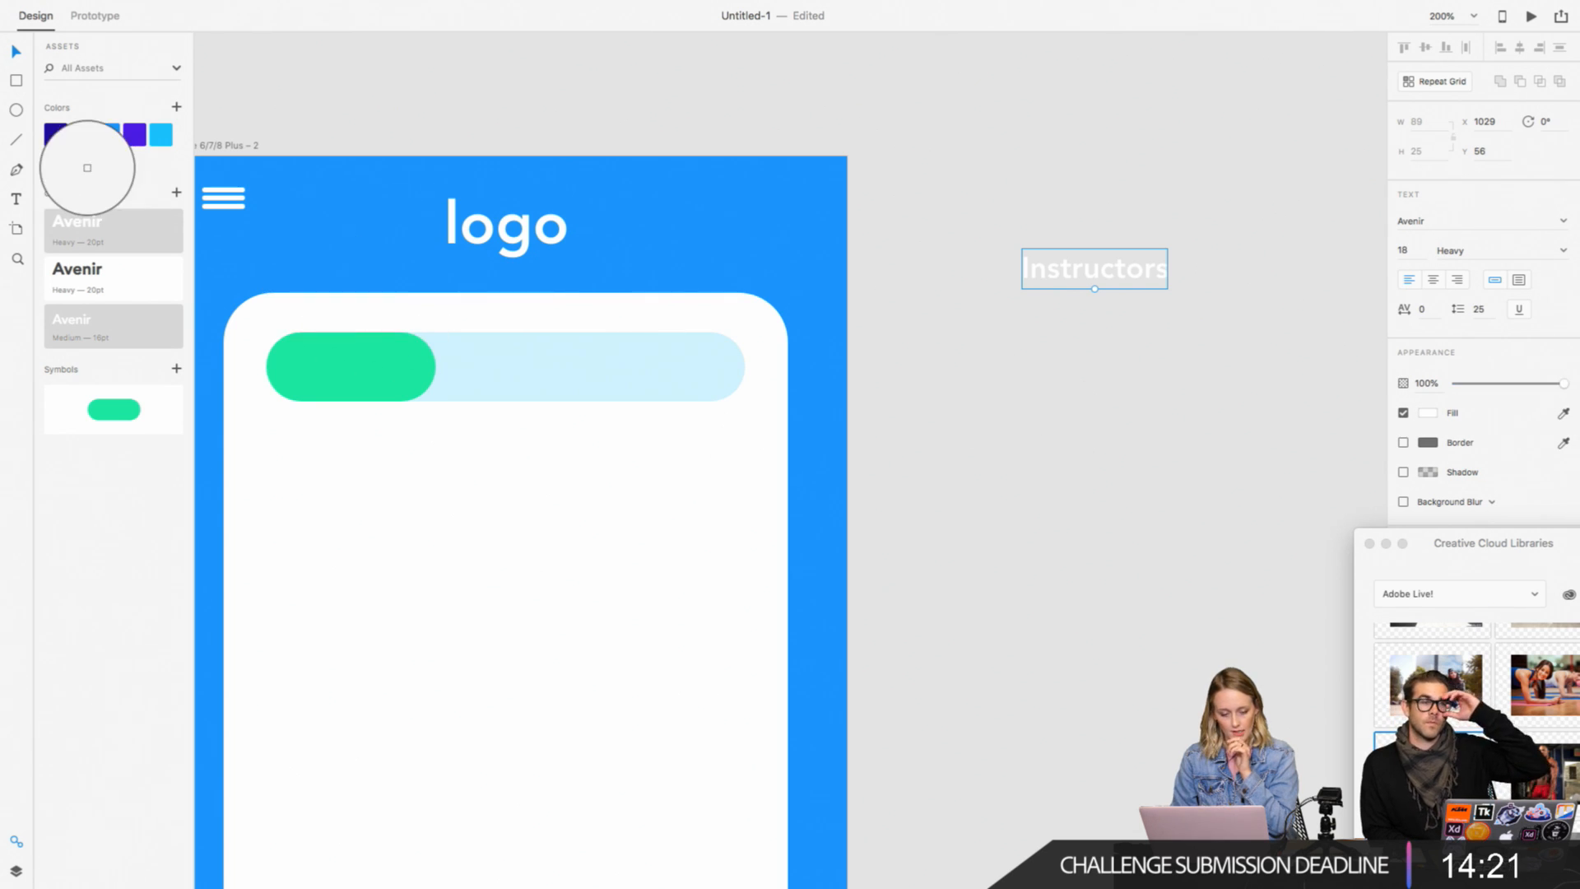
click(63, 140)
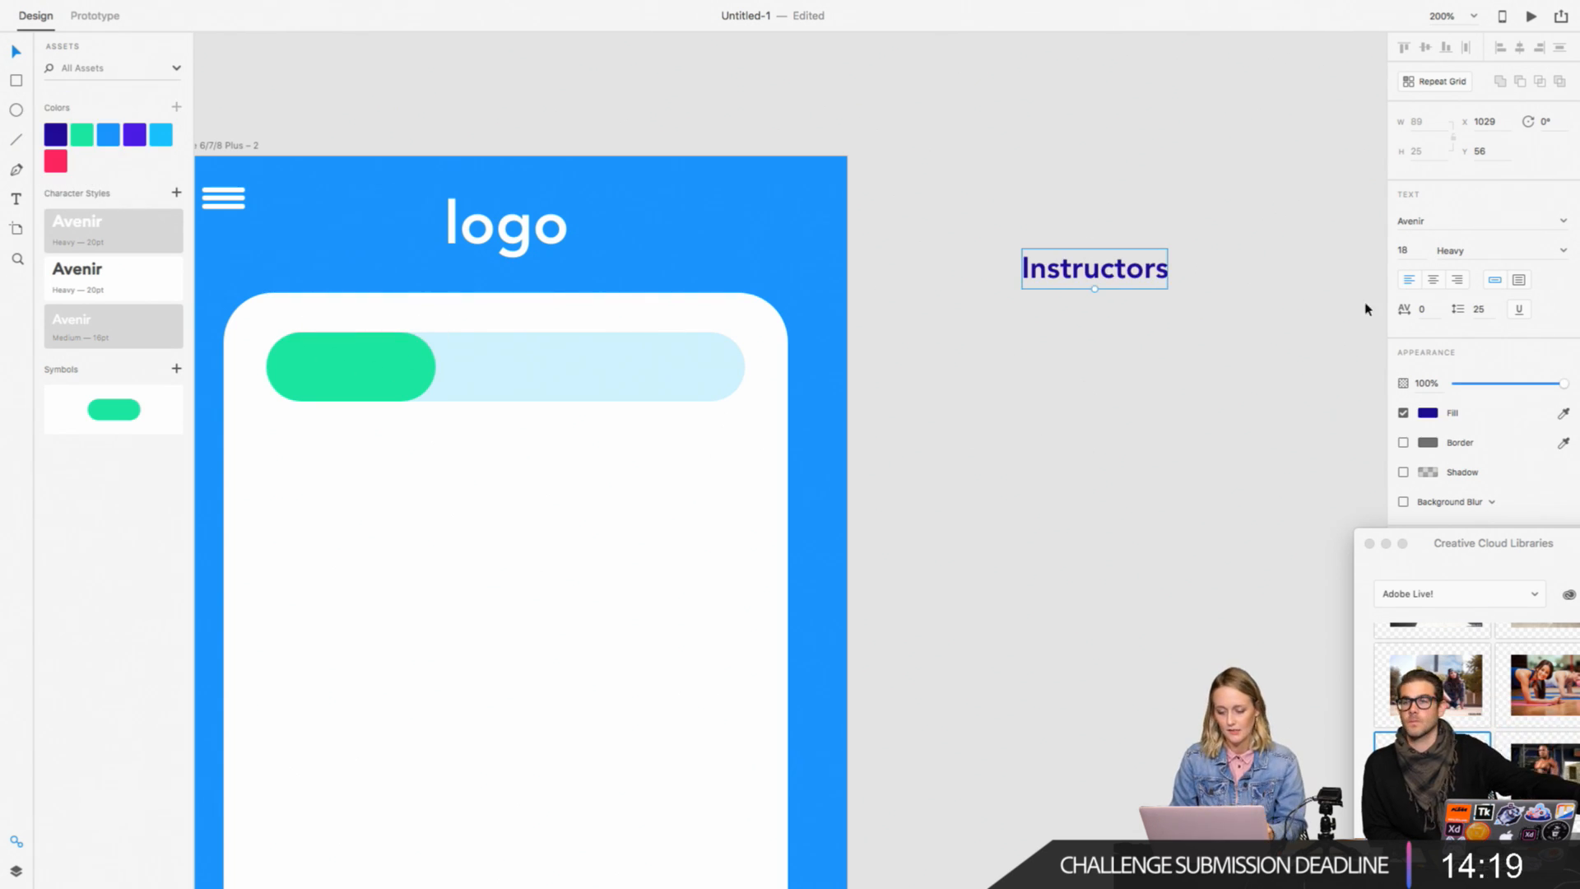
click(1565, 251)
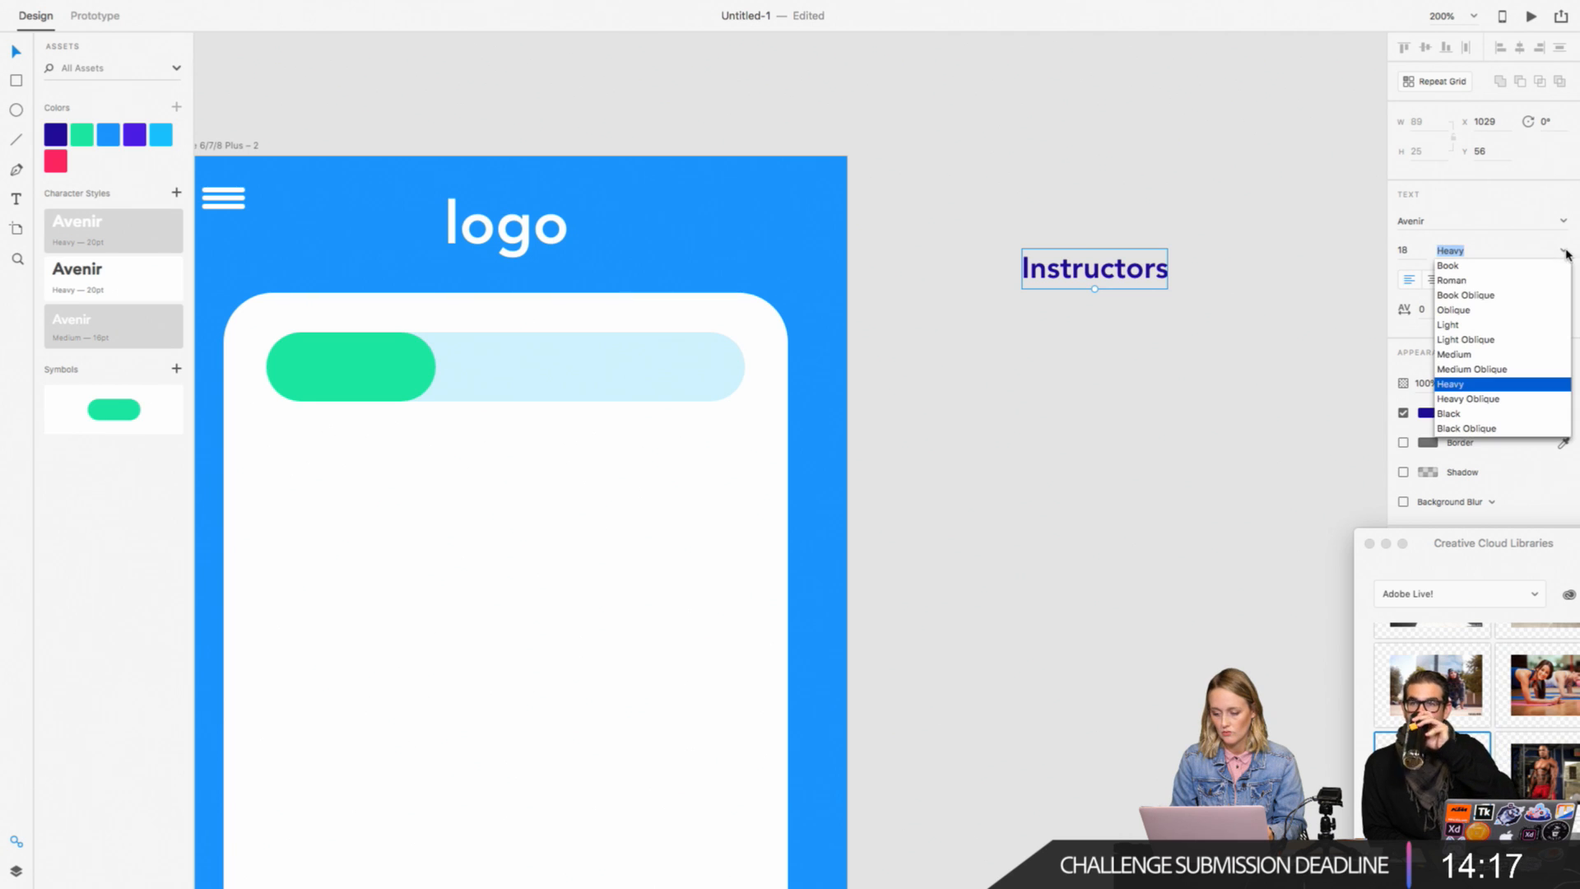
click(1481, 326)
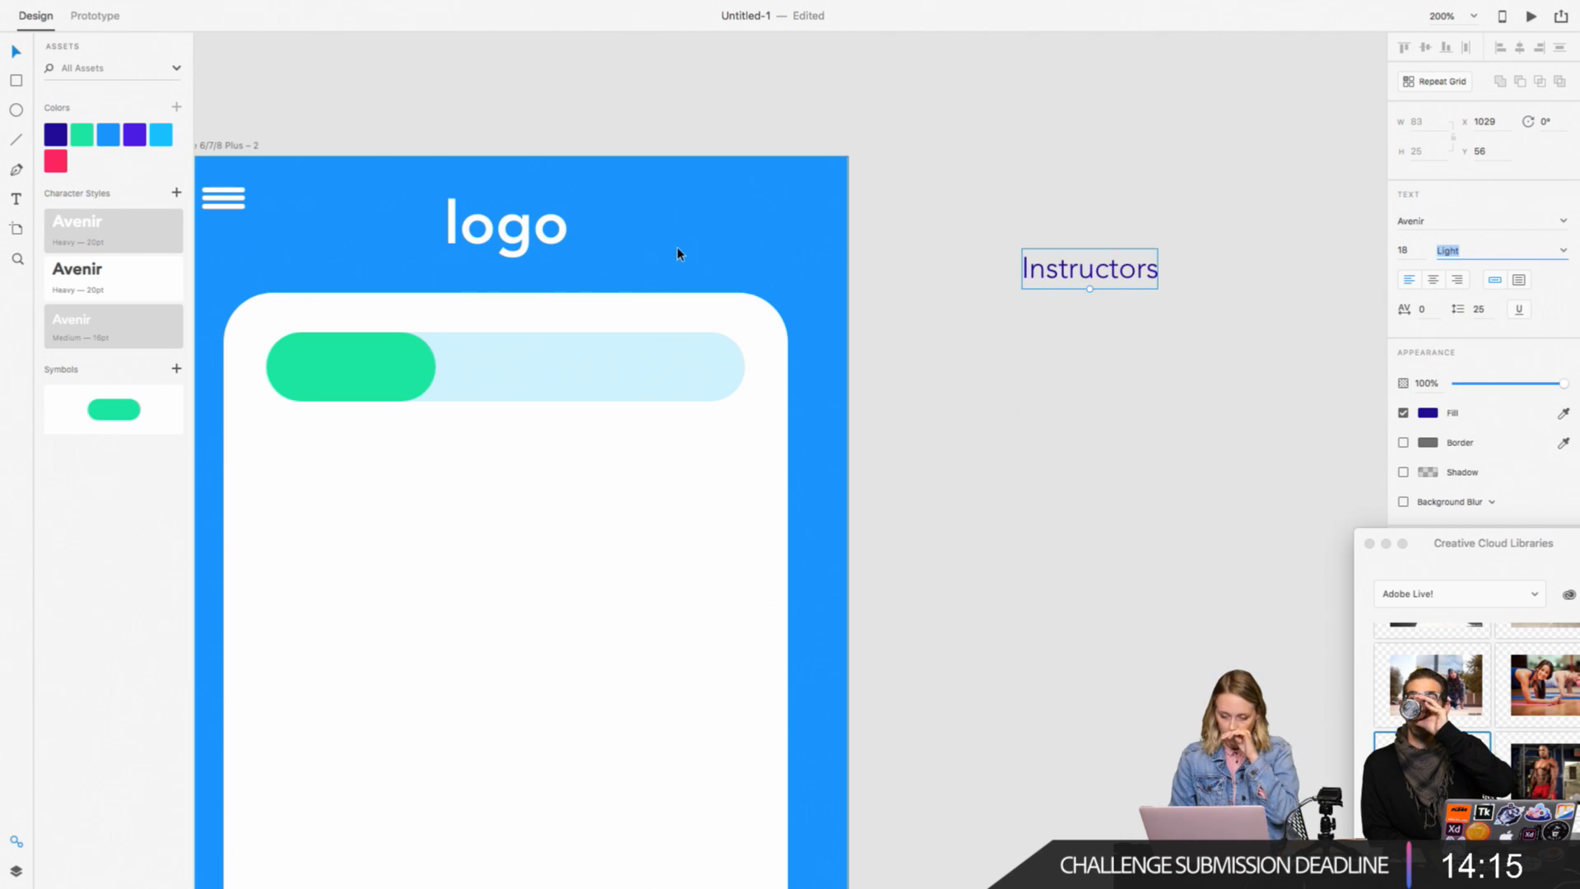
Step: Place the Instructors text over the green pill and shrink it to size 15 so it fits inside
scroll(760, 324, right, 1)
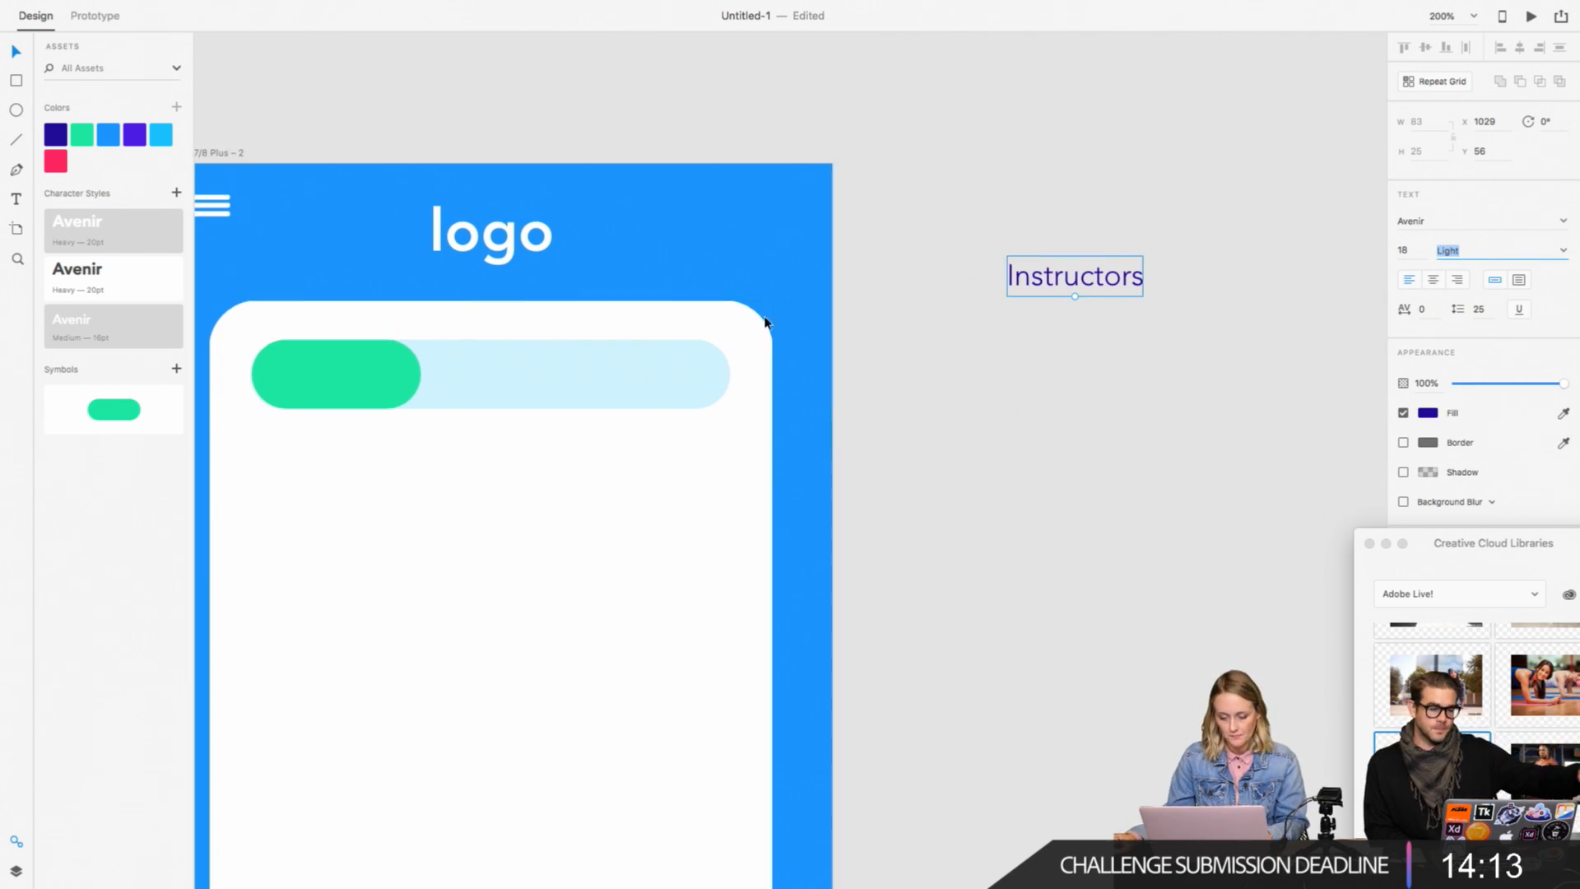
click(1068, 322)
click(1044, 283)
drag(1044, 283, 338, 368)
scroll(353, 375, left, 1)
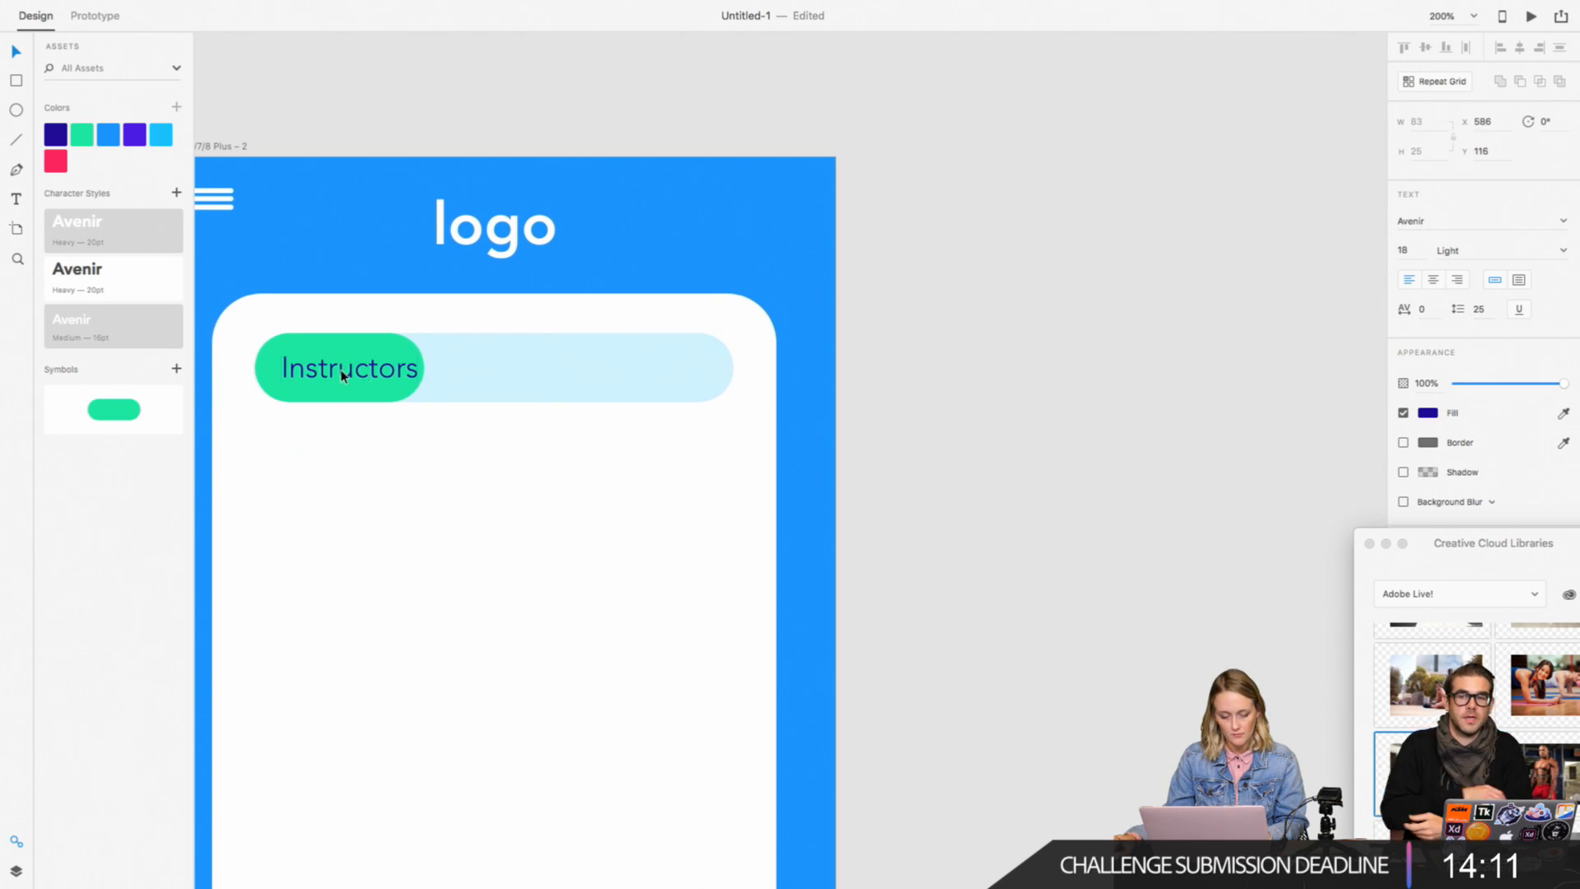
scroll(369, 382, down, 1)
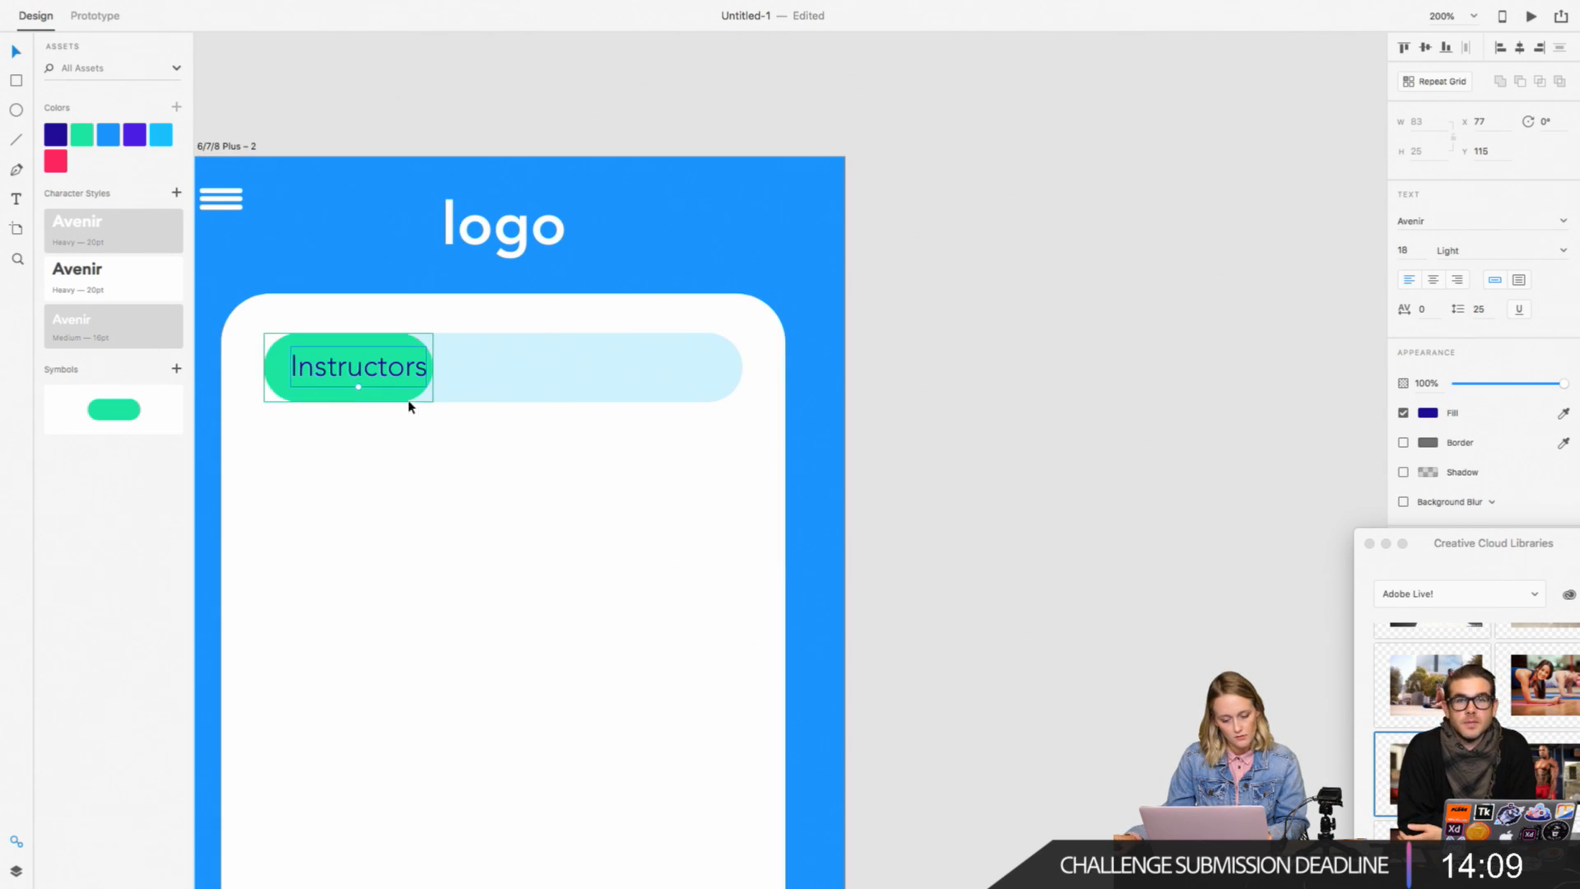
scroll(359, 385, down, 1)
drag(359, 384, 358, 376)
scroll(367, 364, right, 1)
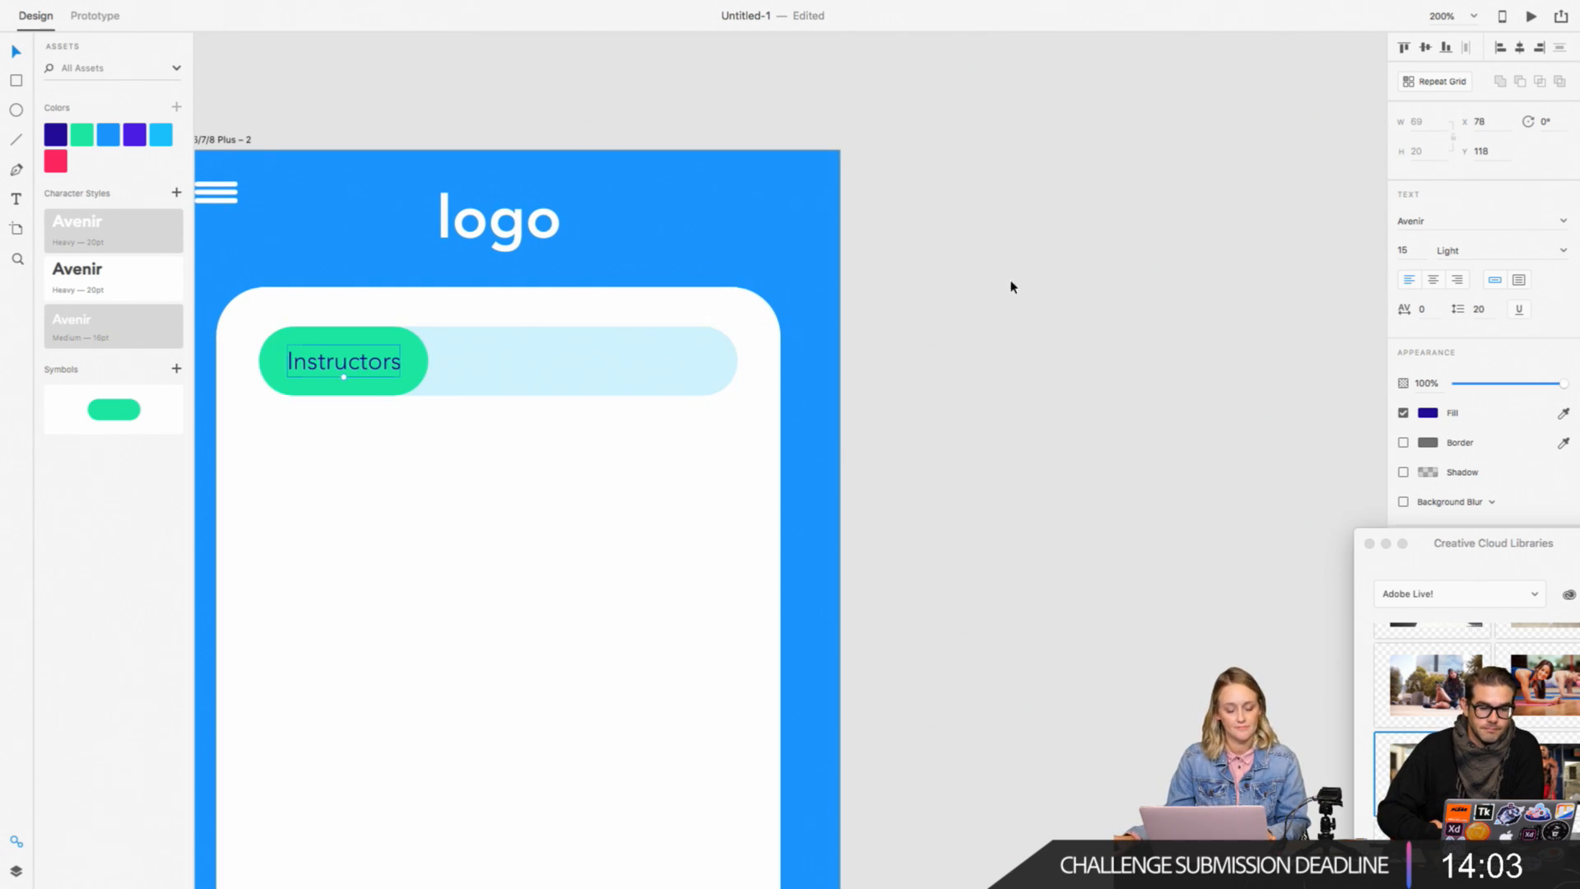
Step: Duplicate the Instructors label twice along the light blue bar, keeping both copies on the same line
click(1012, 284)
click(367, 369)
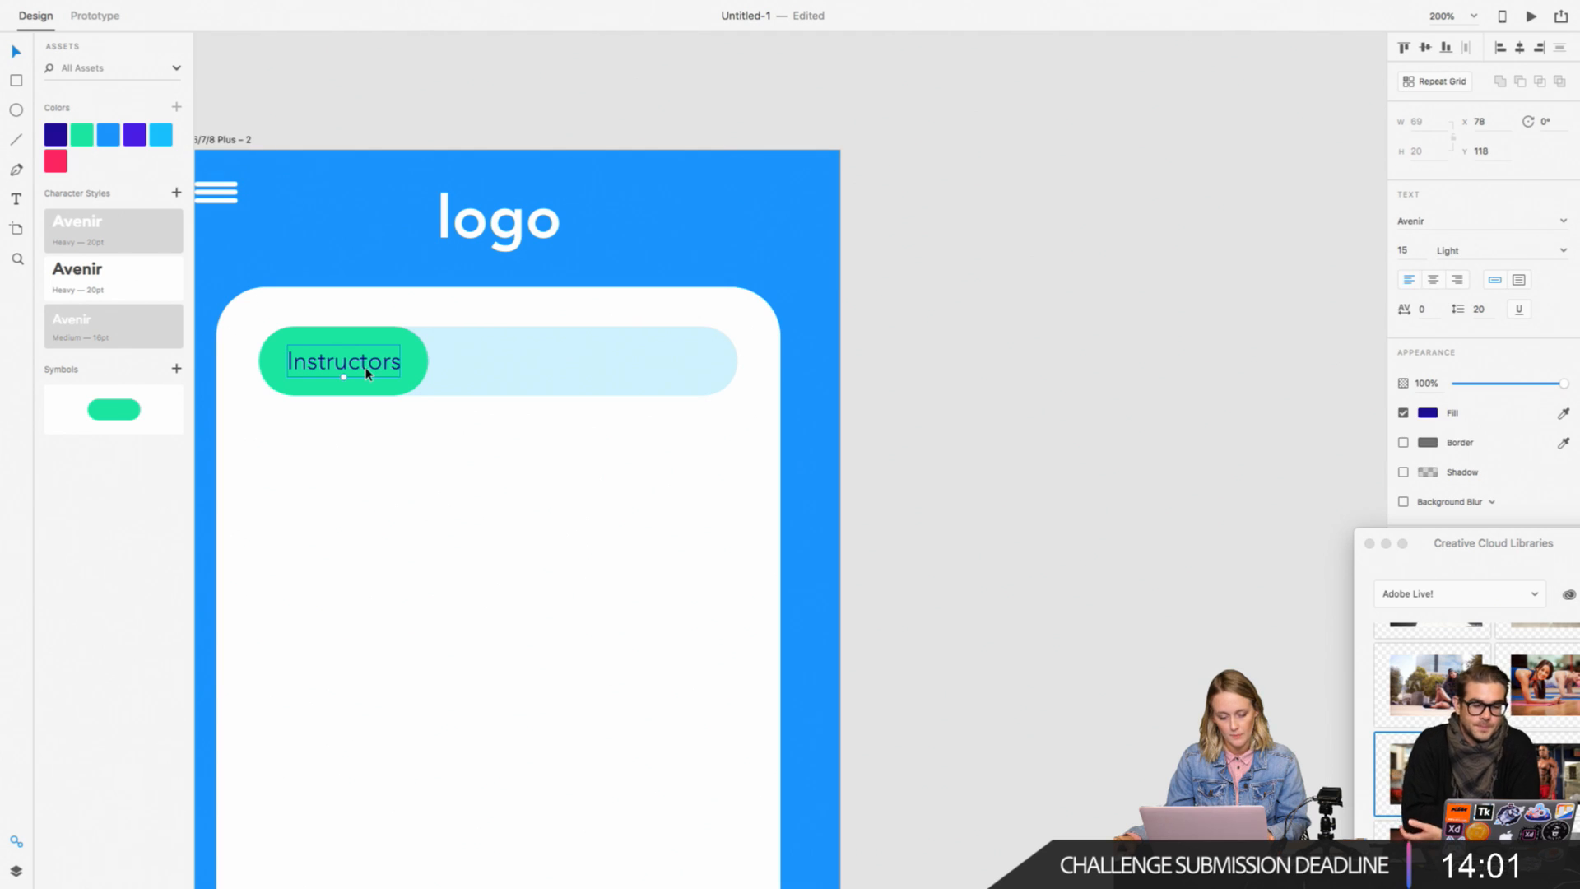
drag(367, 373, 673, 367)
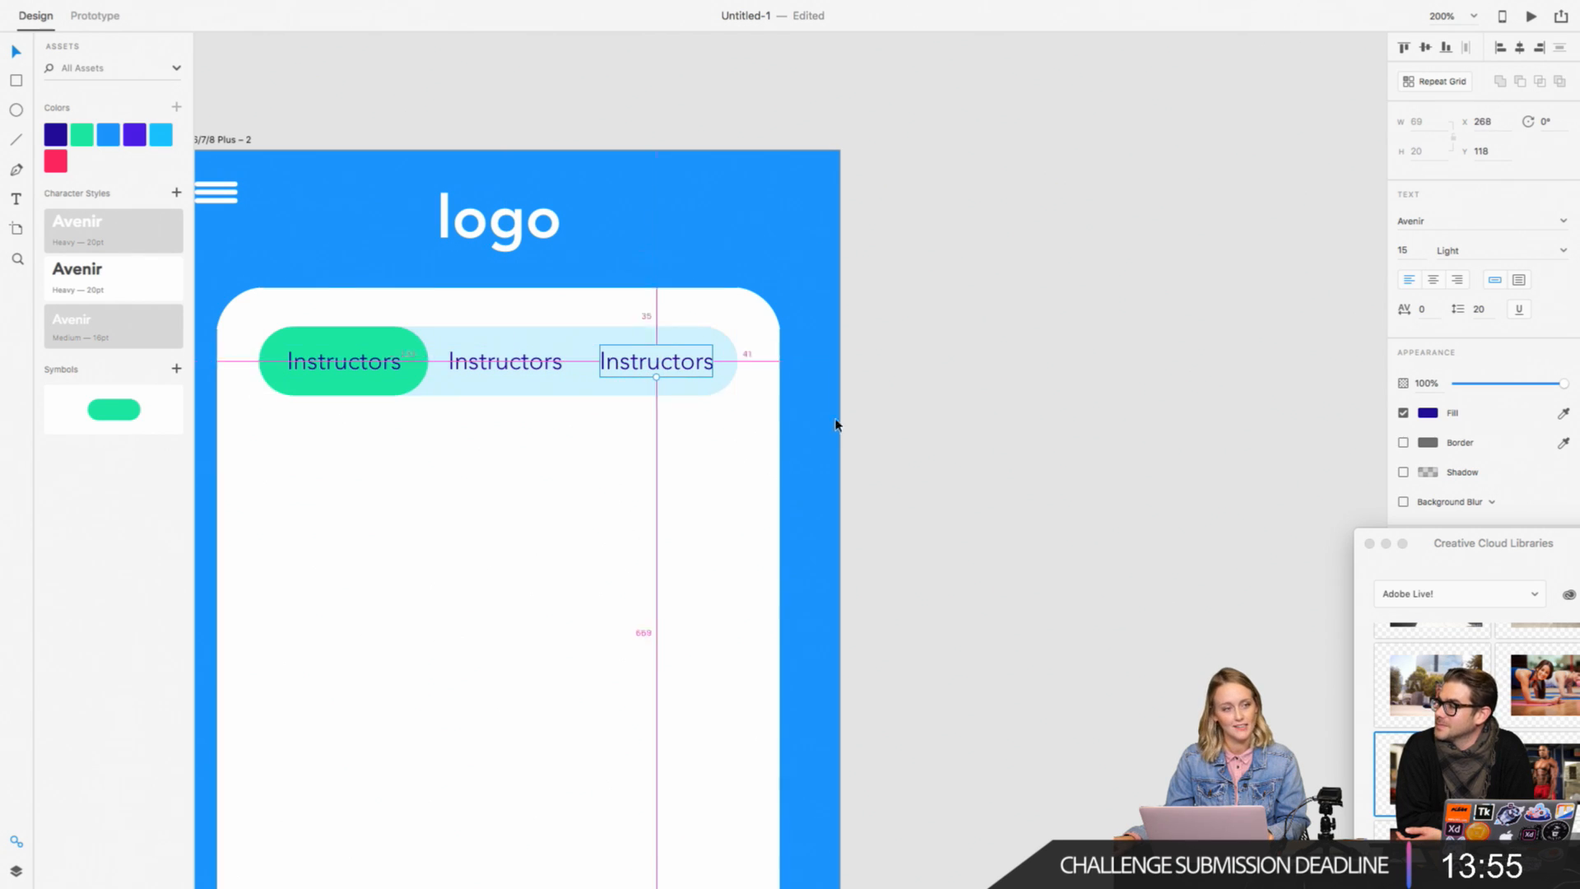
click(1081, 399)
scroll(1078, 400, right, 1)
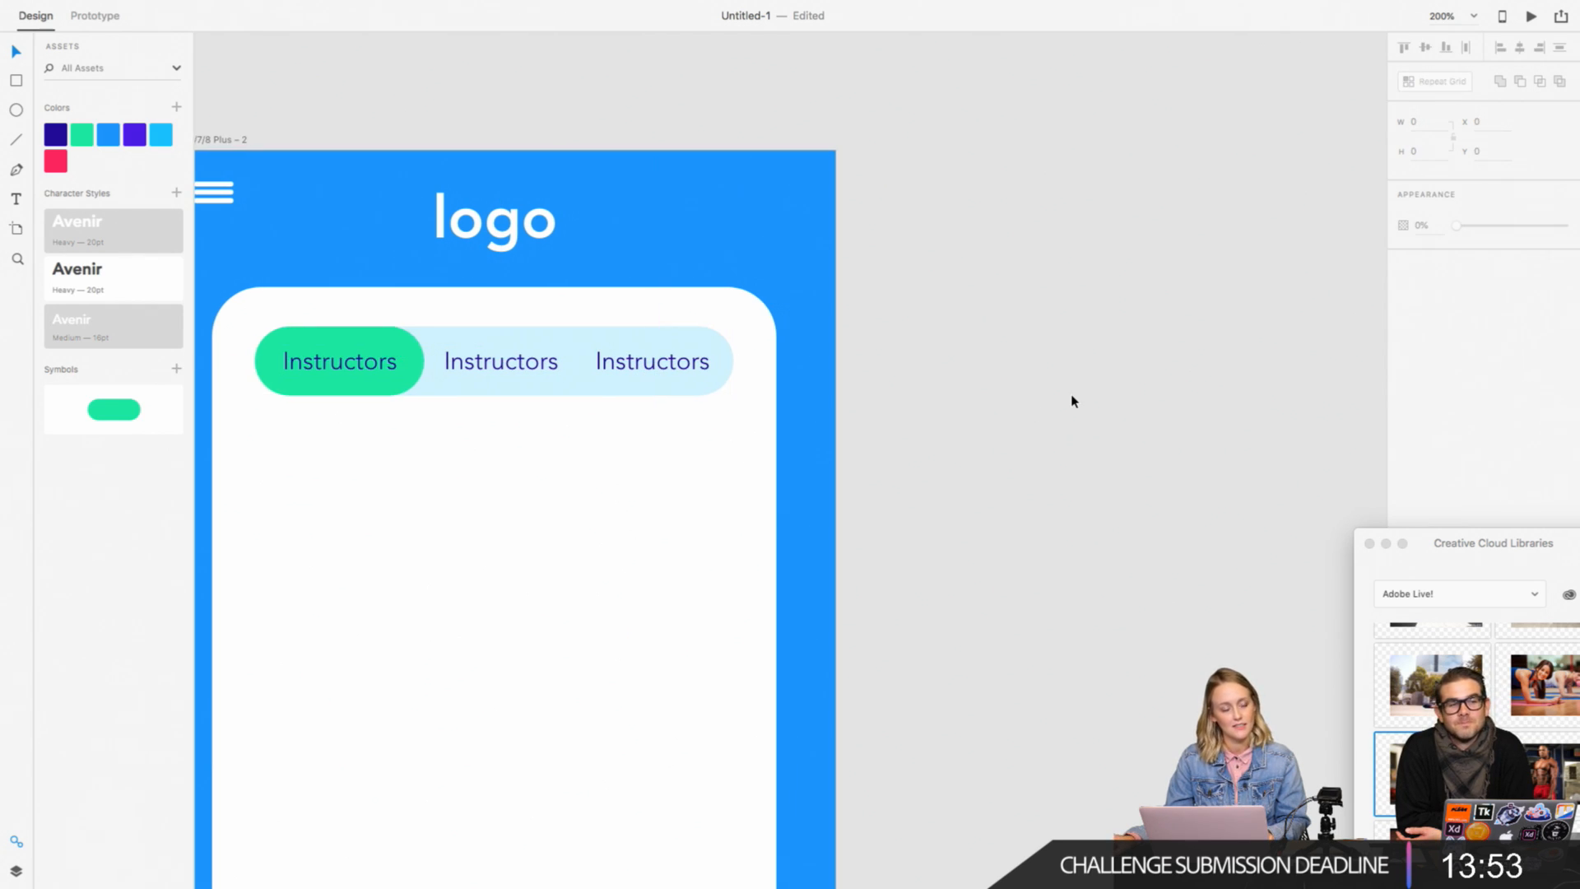
Step: Shift the two copied labels together about 4 units toward the green pill
click(529, 363)
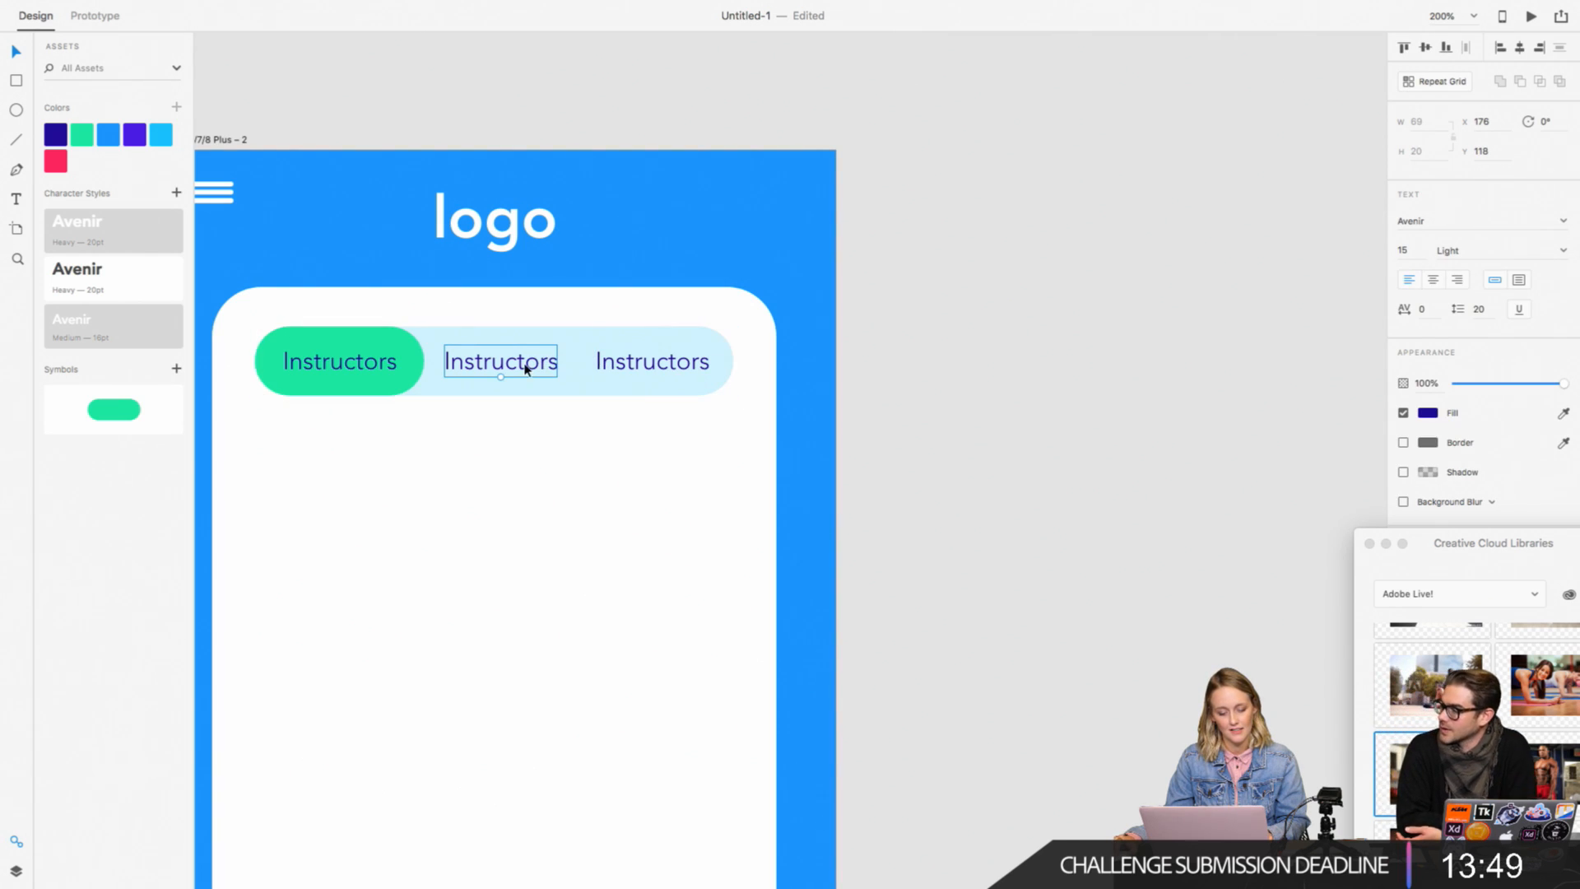
drag(542, 364, 535, 368)
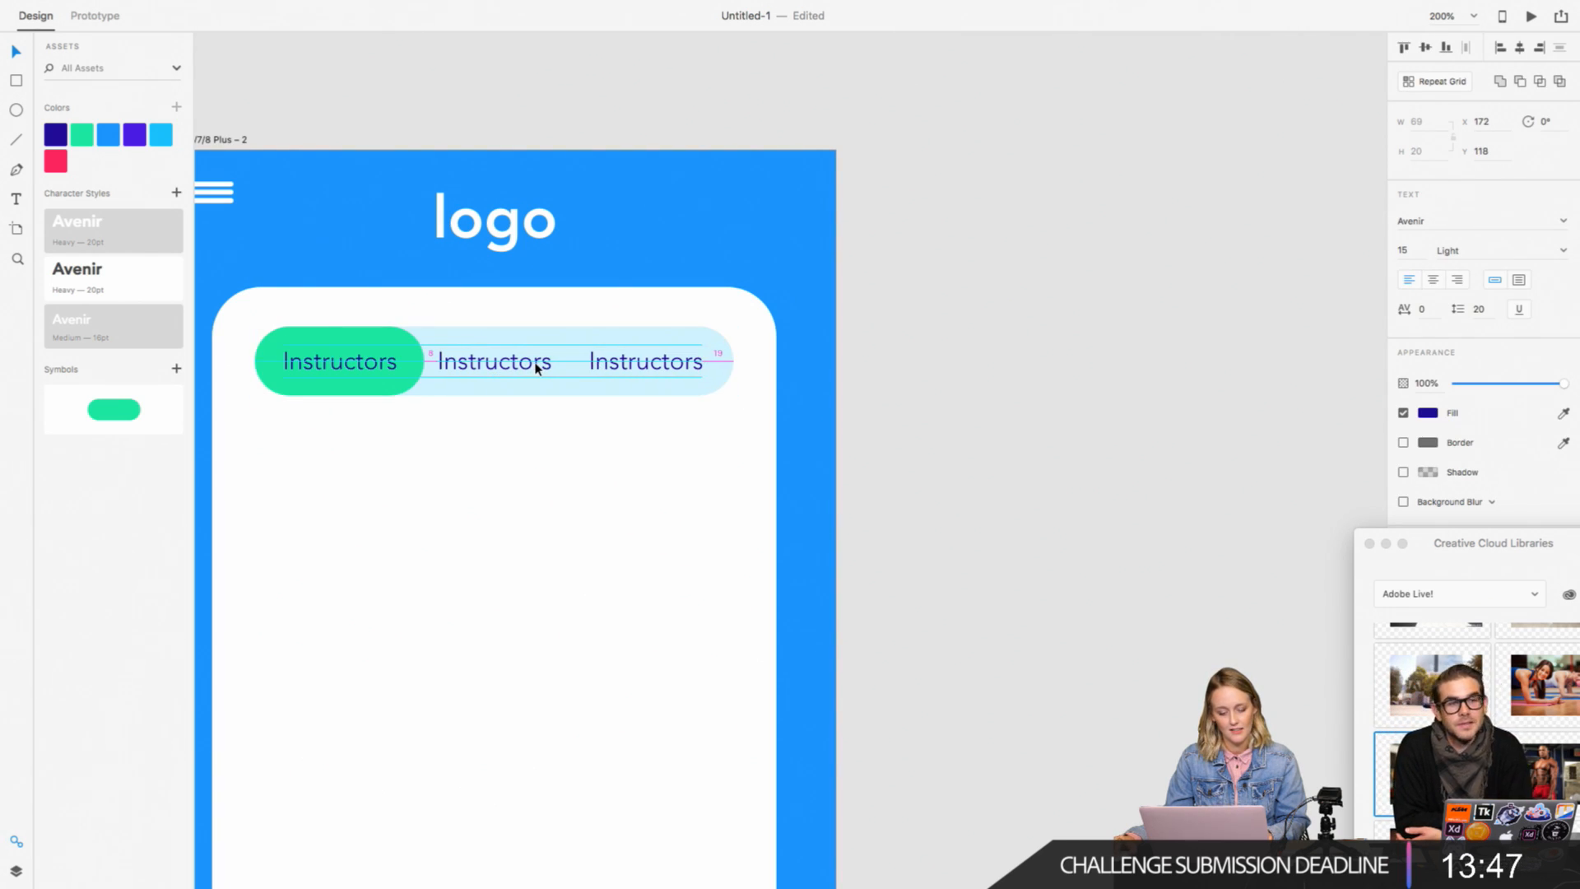
click(966, 338)
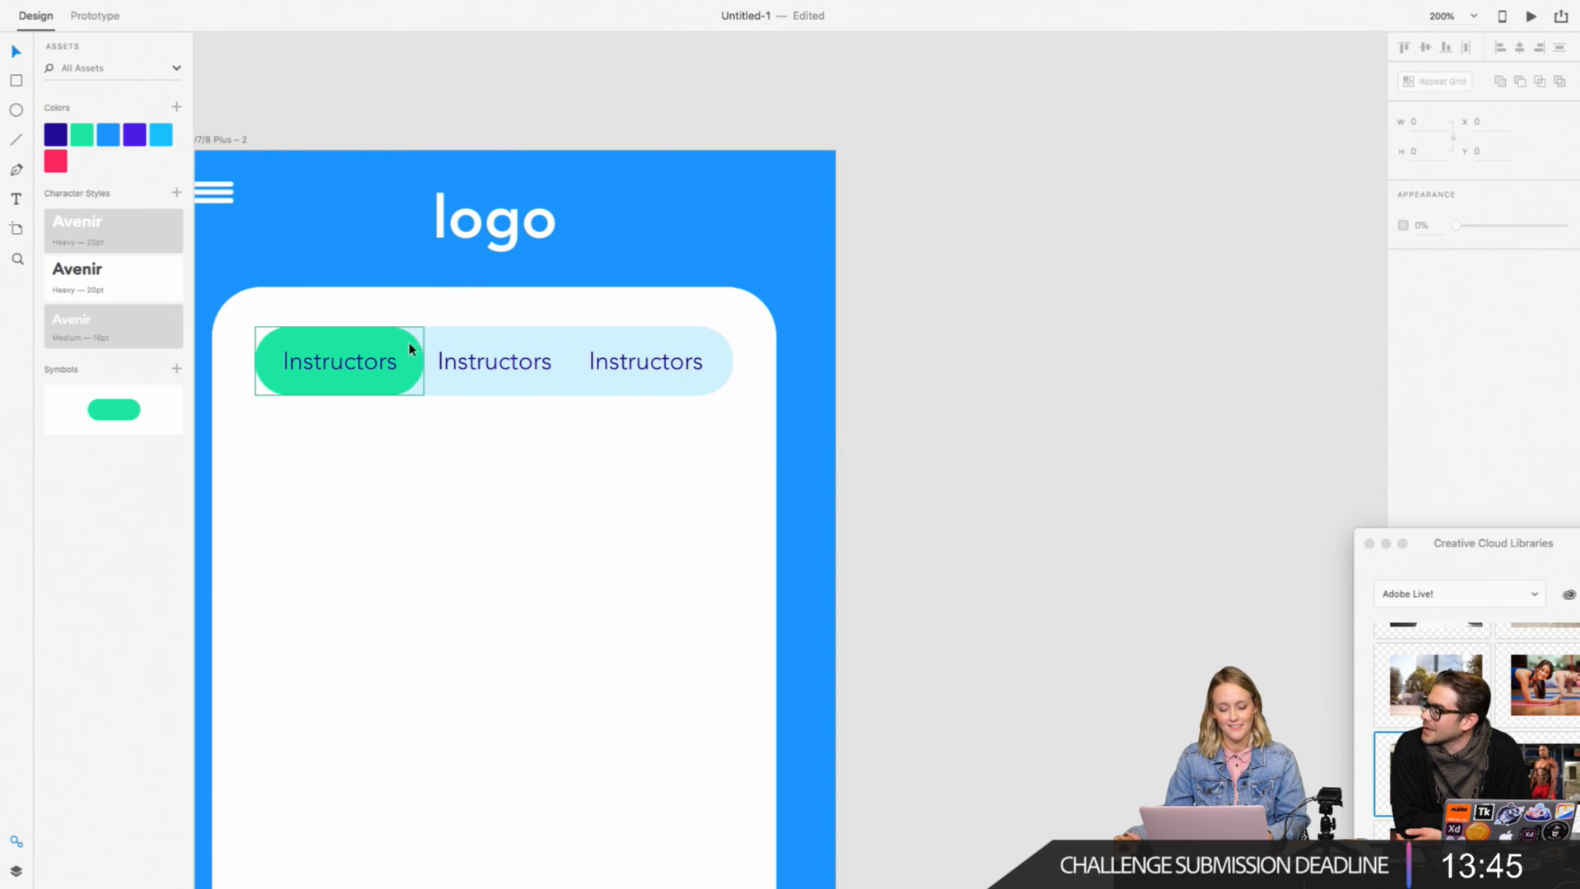
click(419, 365)
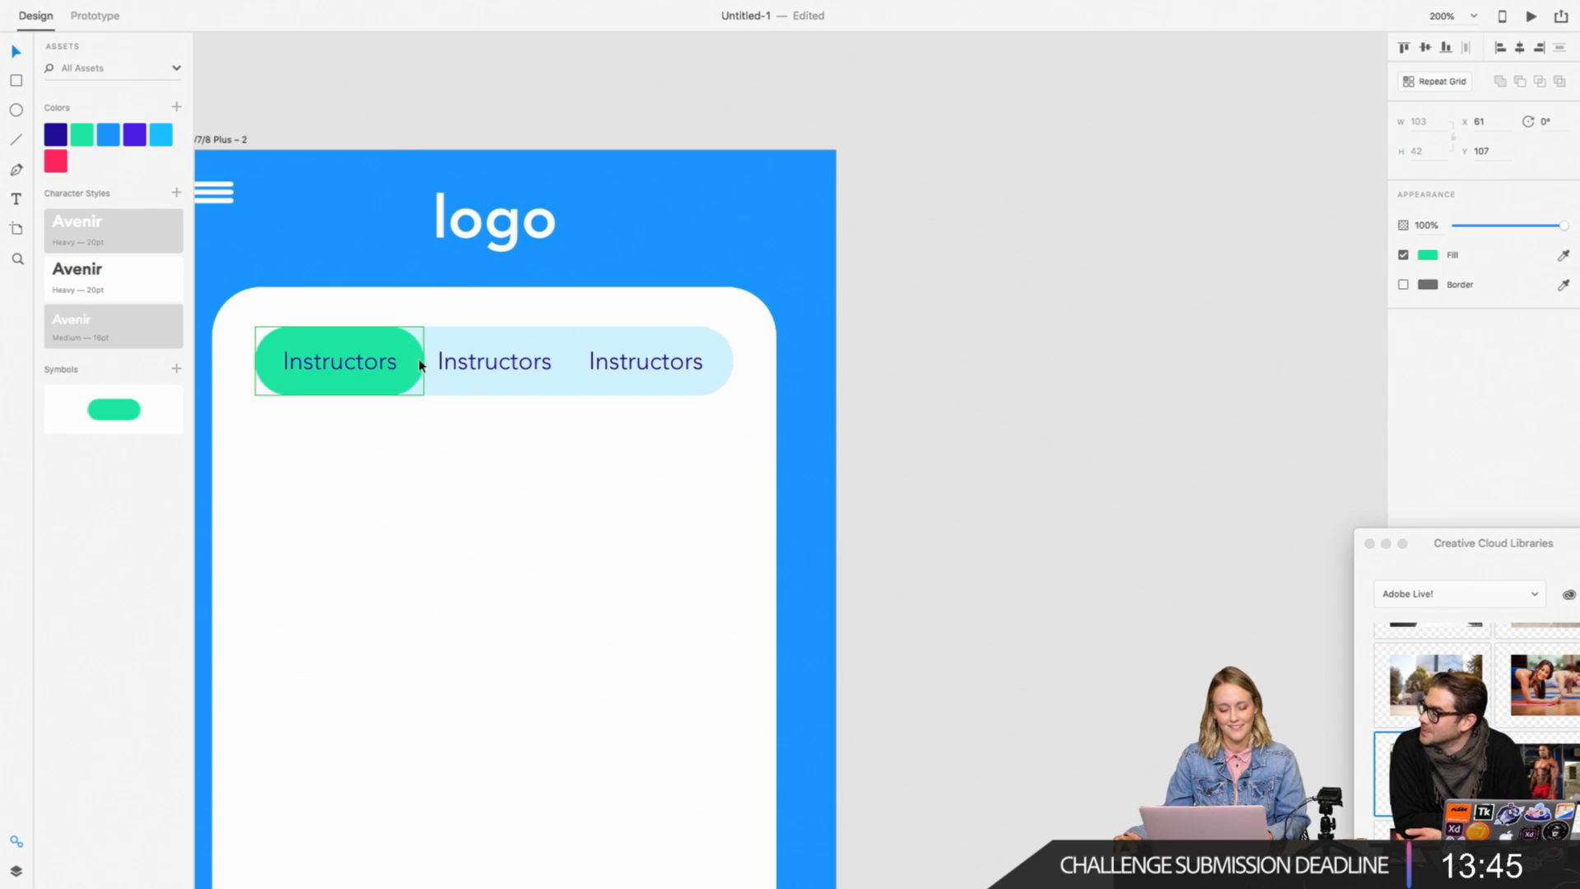
Step: Change the middle label to "Weekday" and the last label to "Intensity"
double_click(474, 370)
text(Weekday)
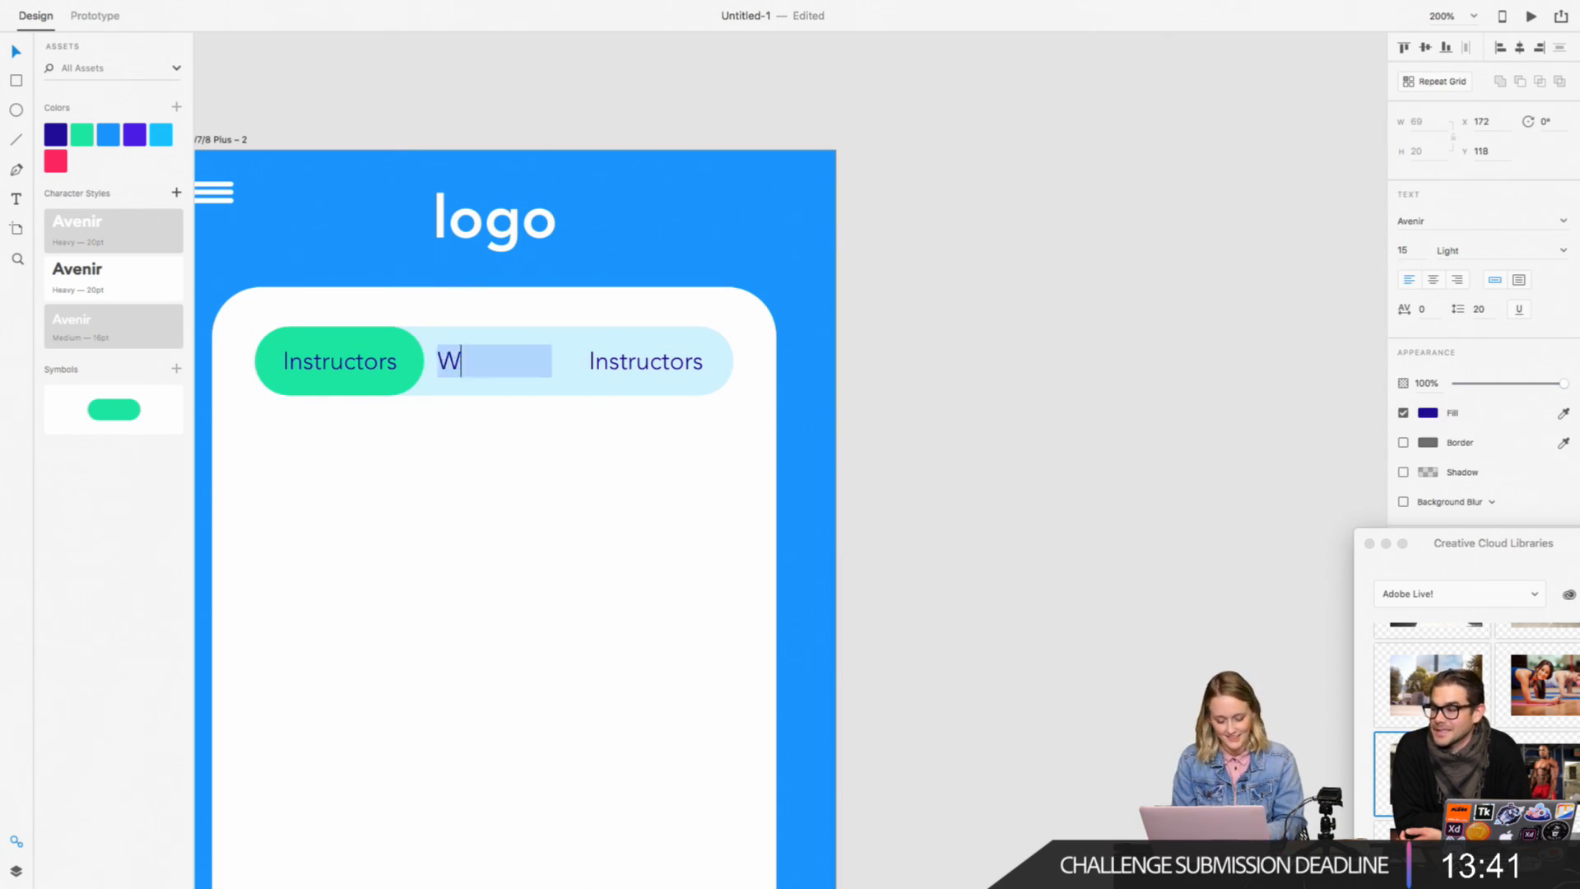
double_click(632, 362)
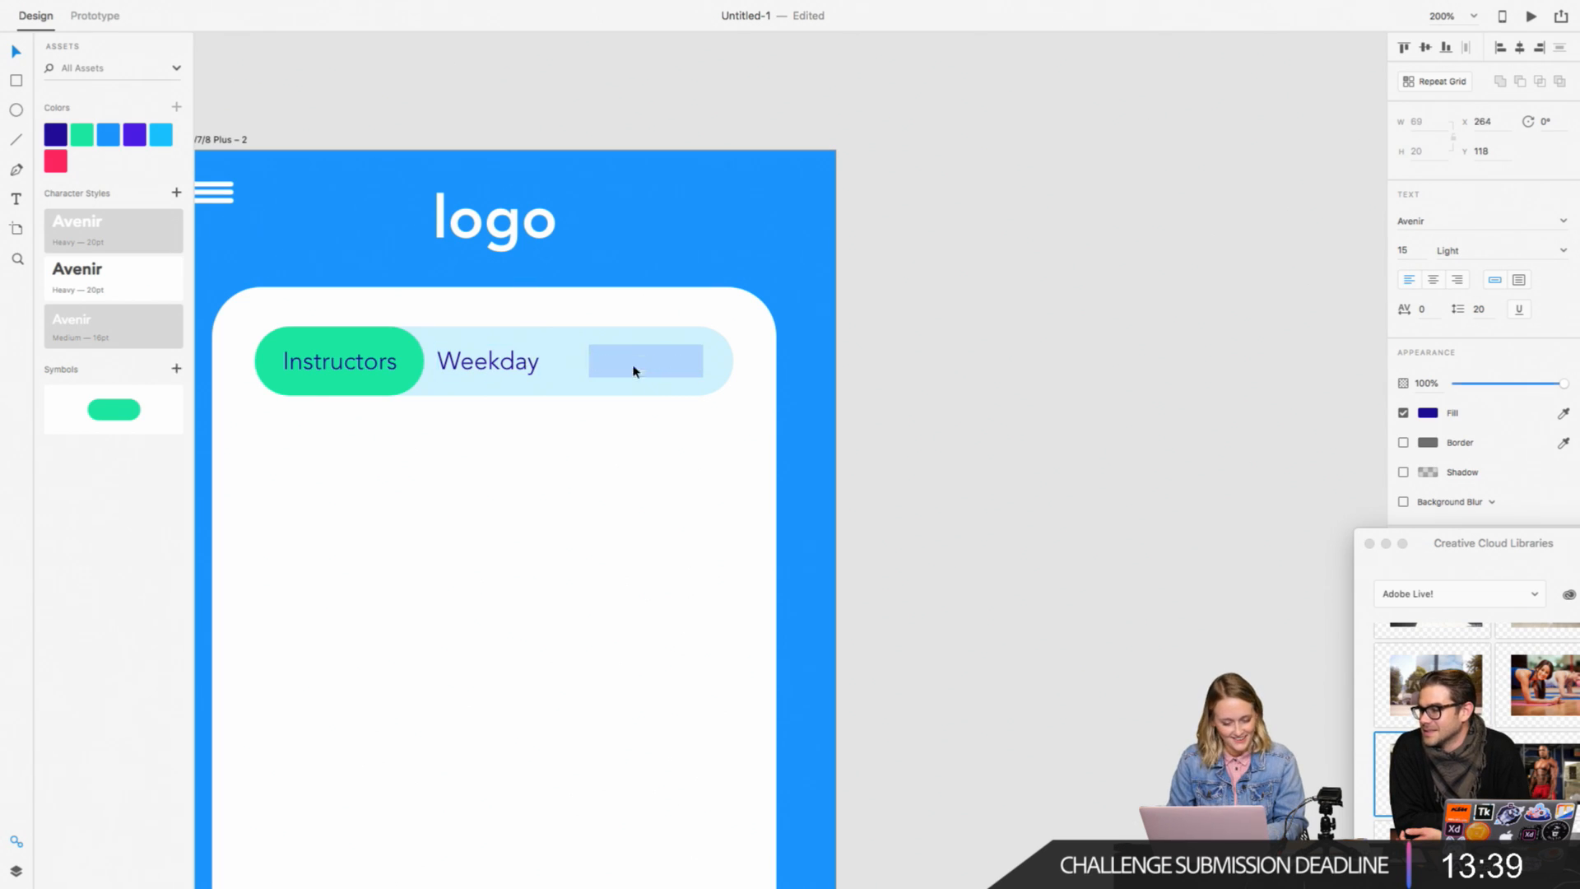
key(BackSpace)
text(Inste)
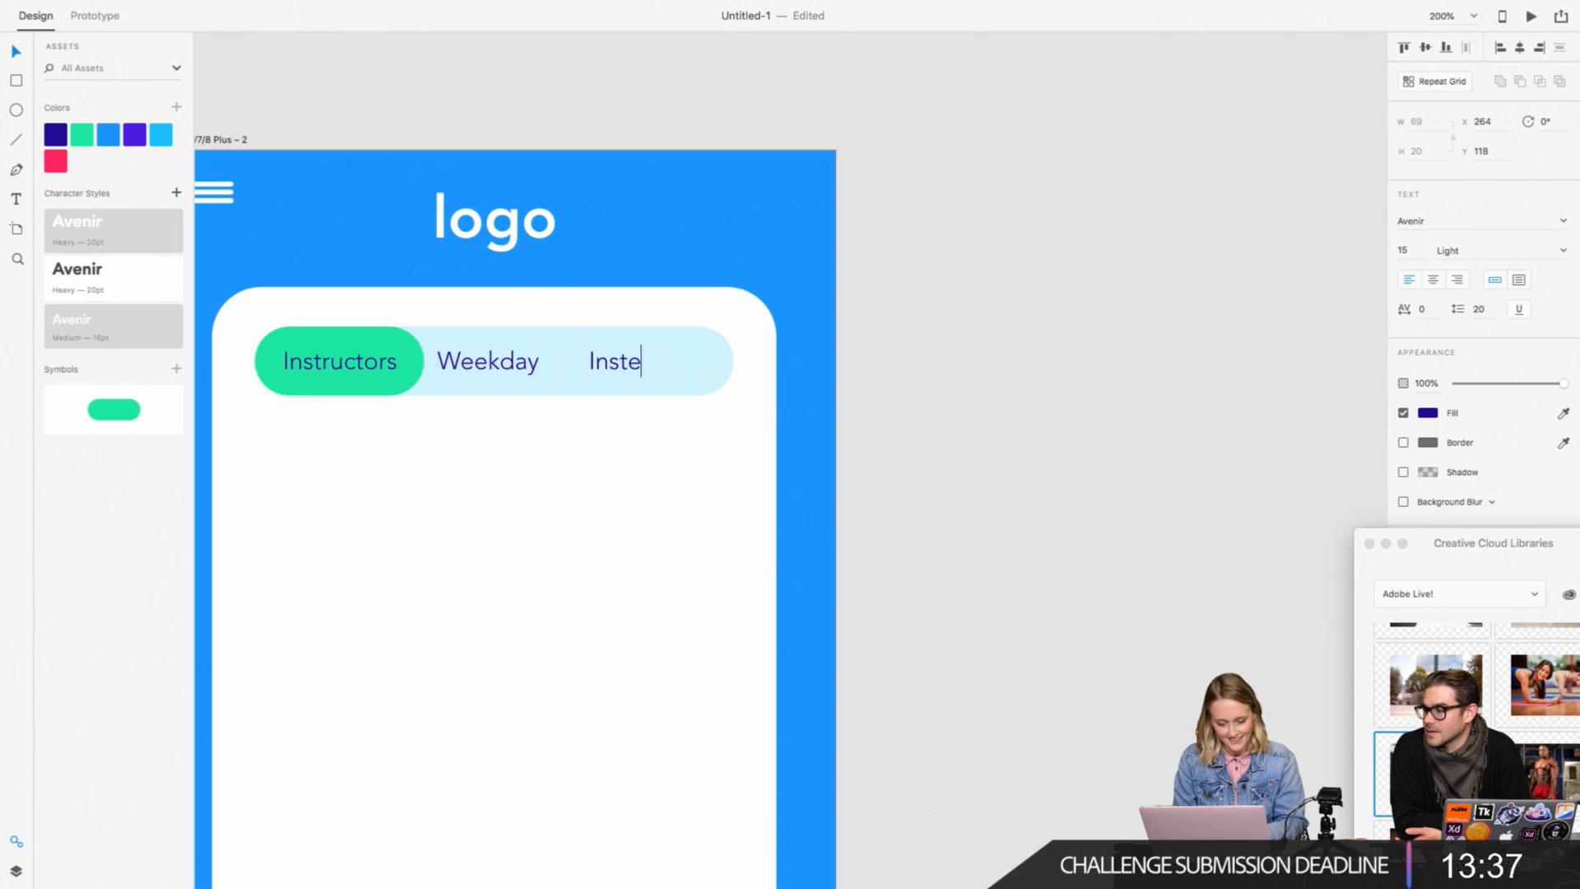
key(BackSpace)
key(BackSpace)
key(BackSpace)
text(tensity)
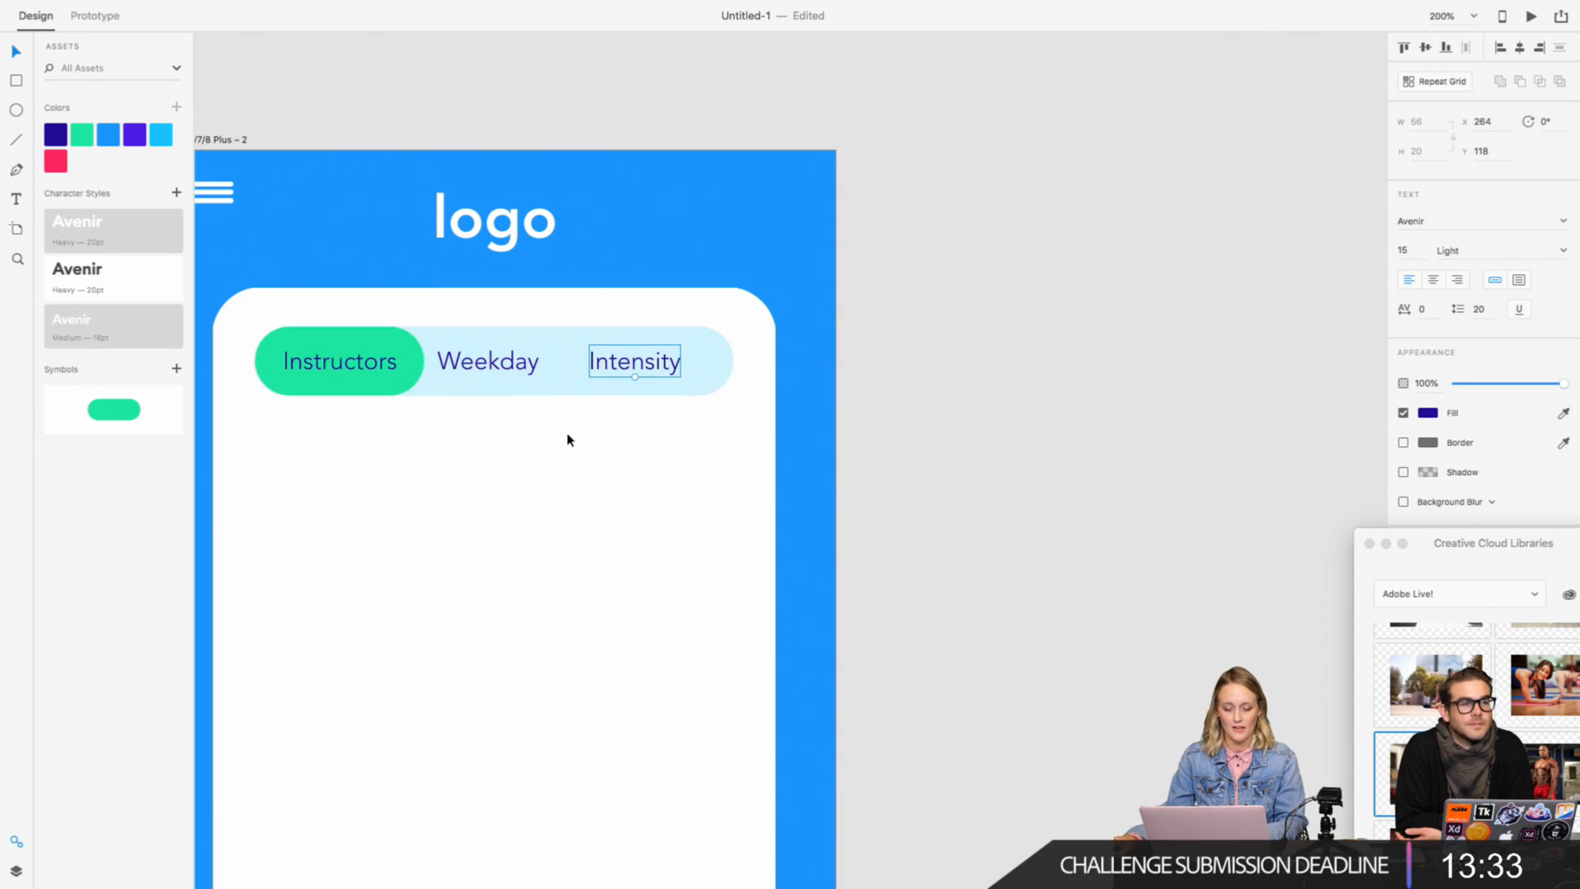
Step: Move Weekday to about X 176 and Intensity to about X 267 so the gaps between the three labels are equal
click(414, 356)
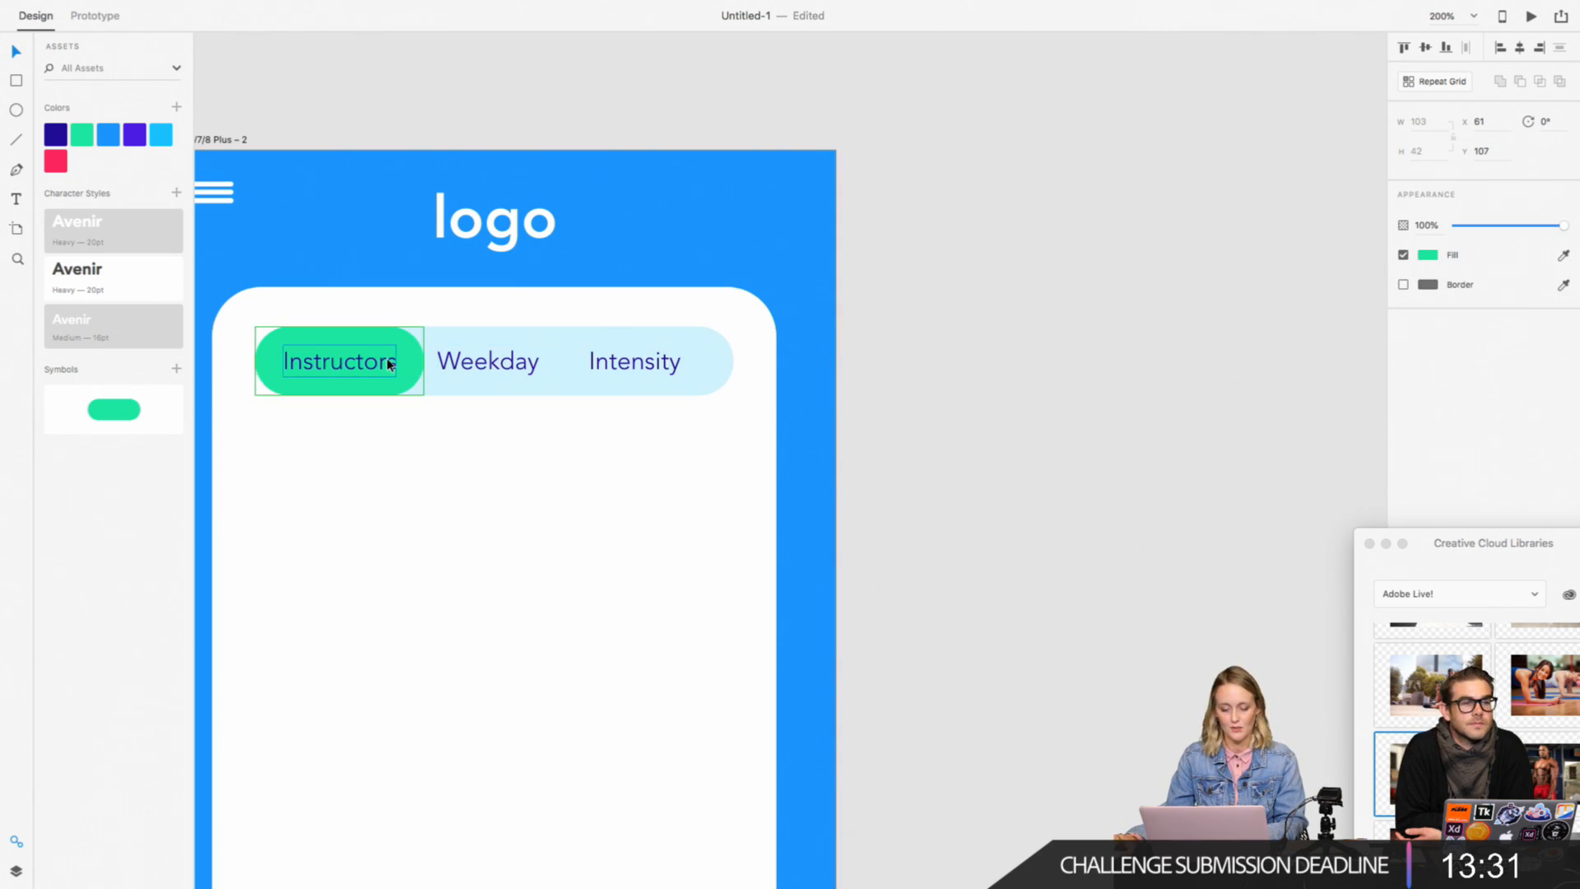
drag(496, 372, 494, 363)
shift+click(621, 363)
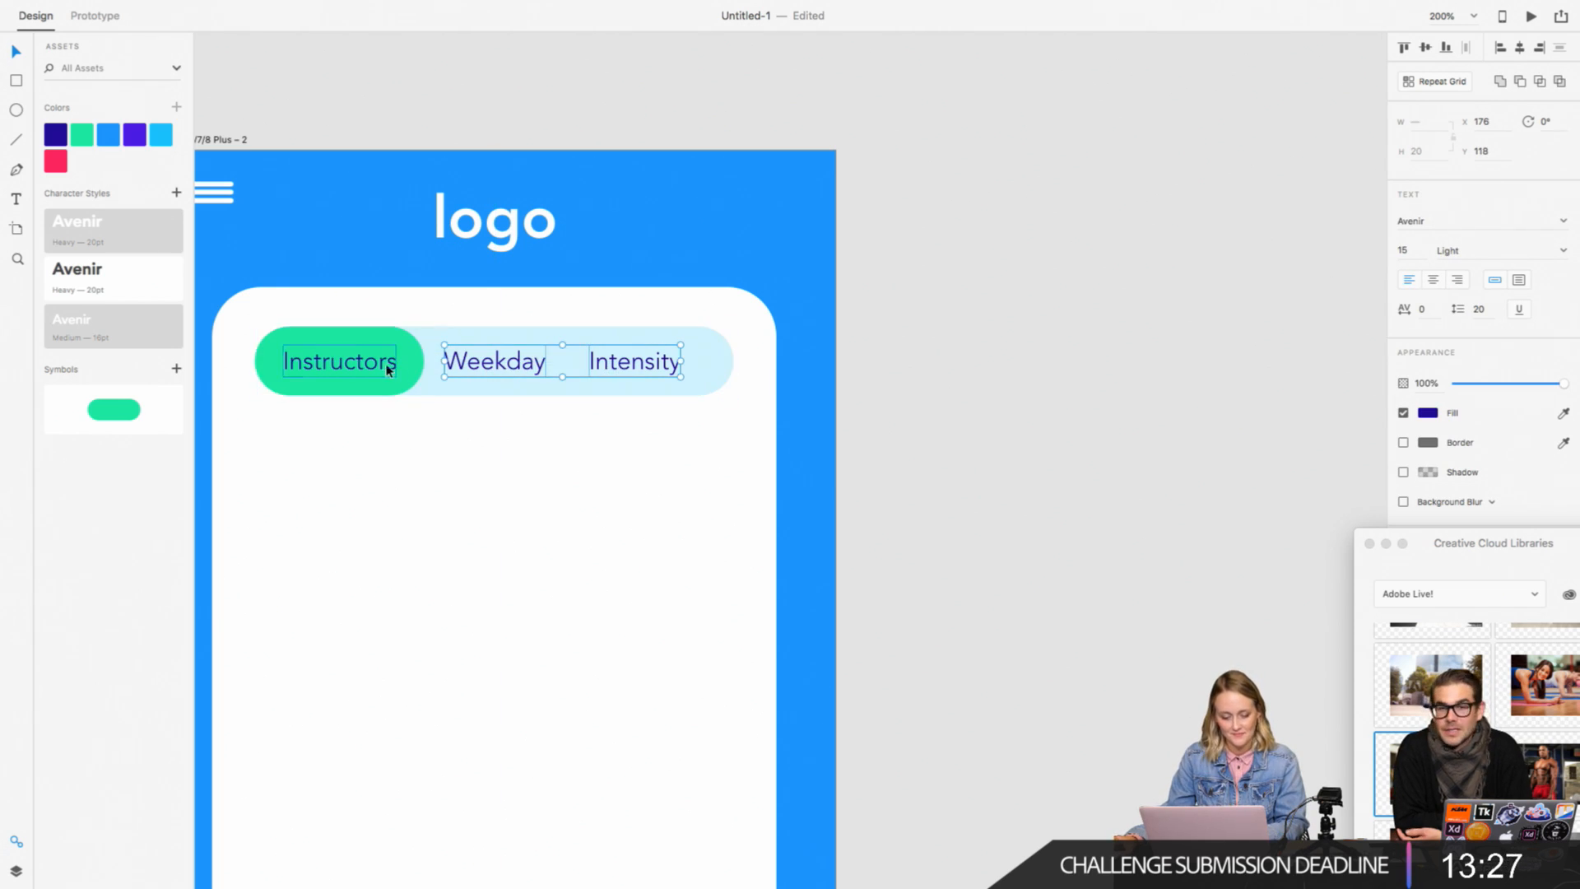
click(1002, 339)
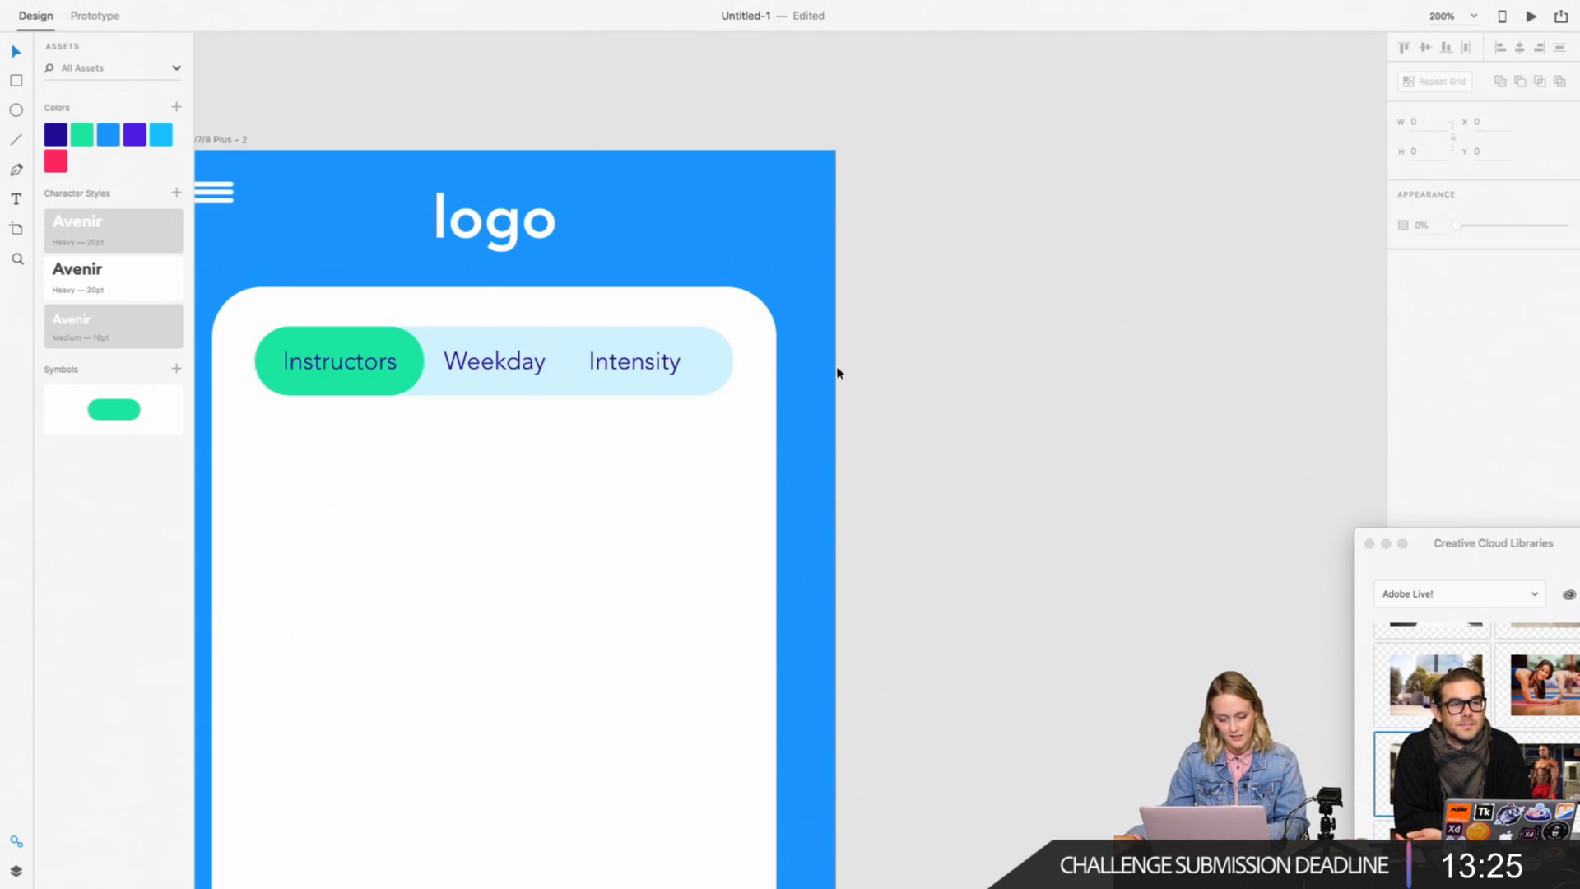
click(391, 344)
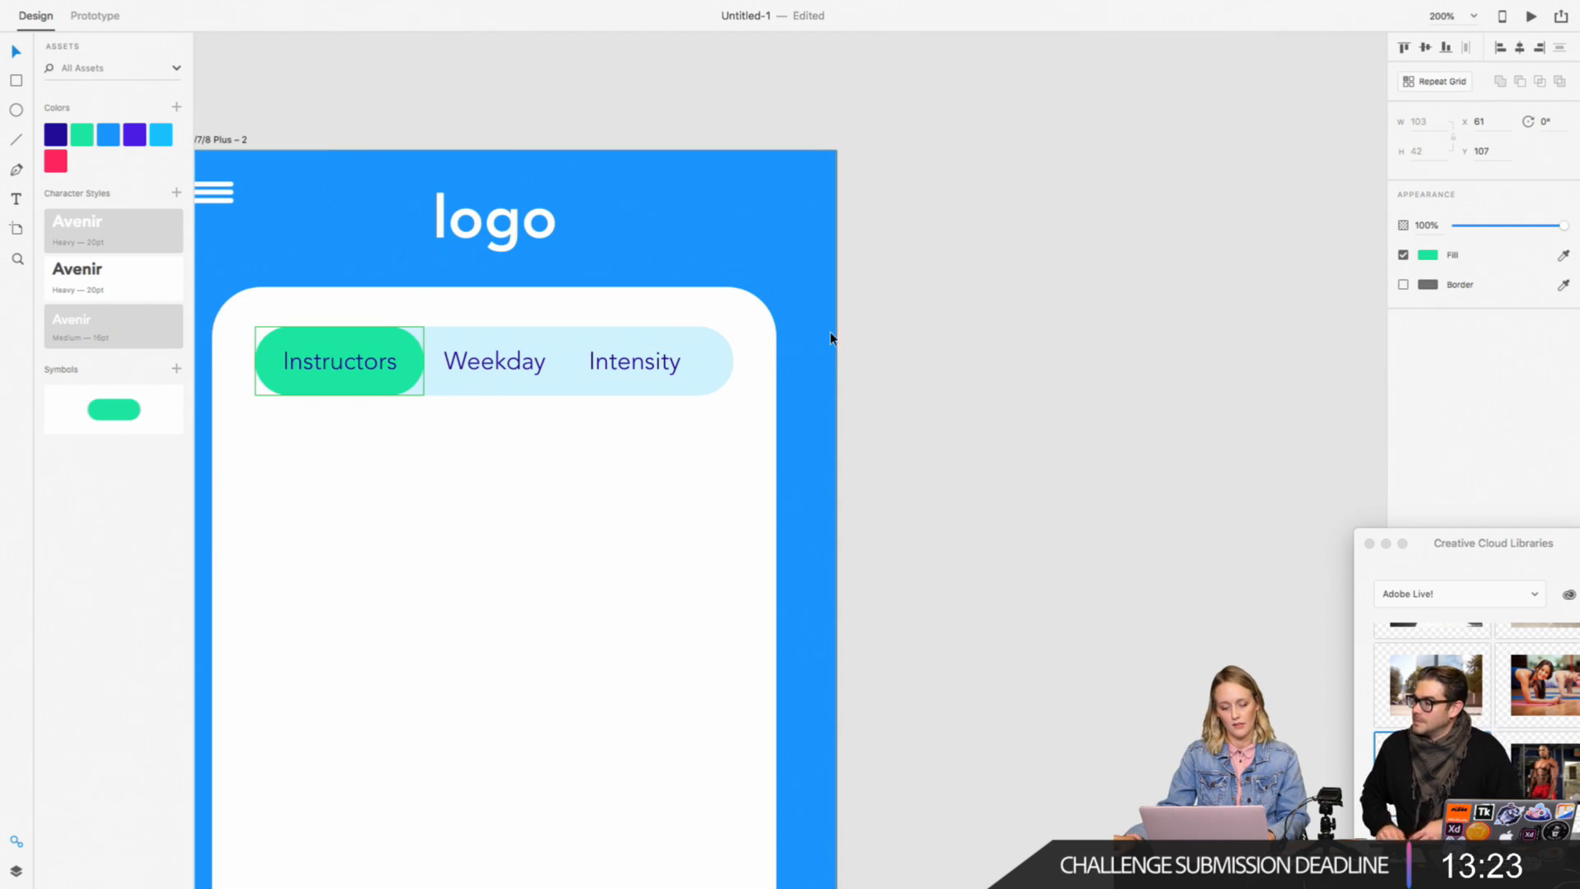
drag(629, 360, 643, 365)
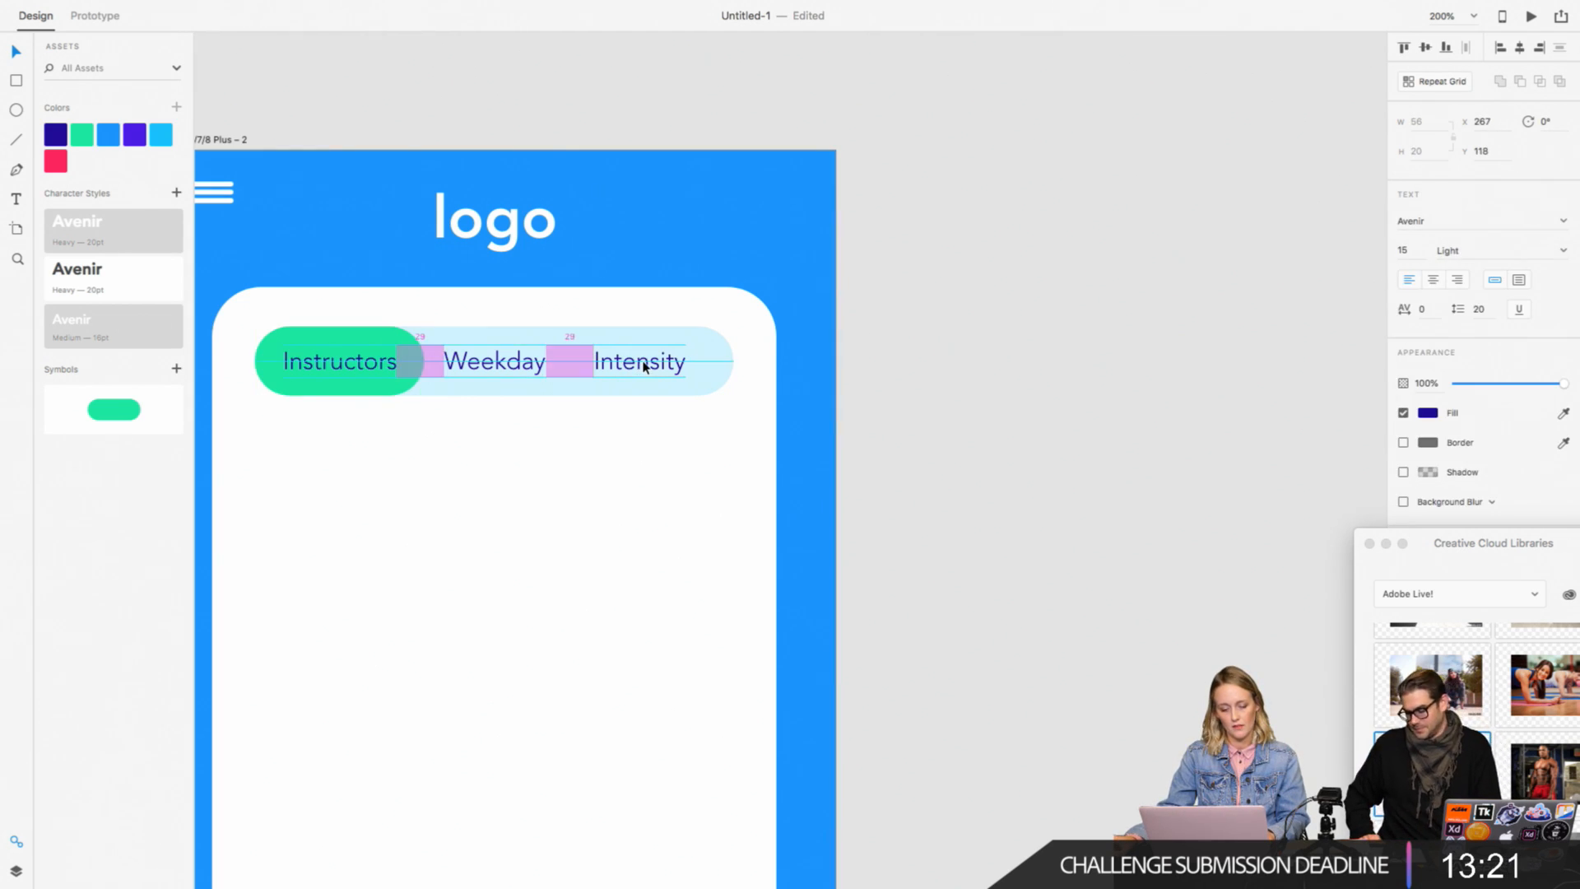
click(969, 299)
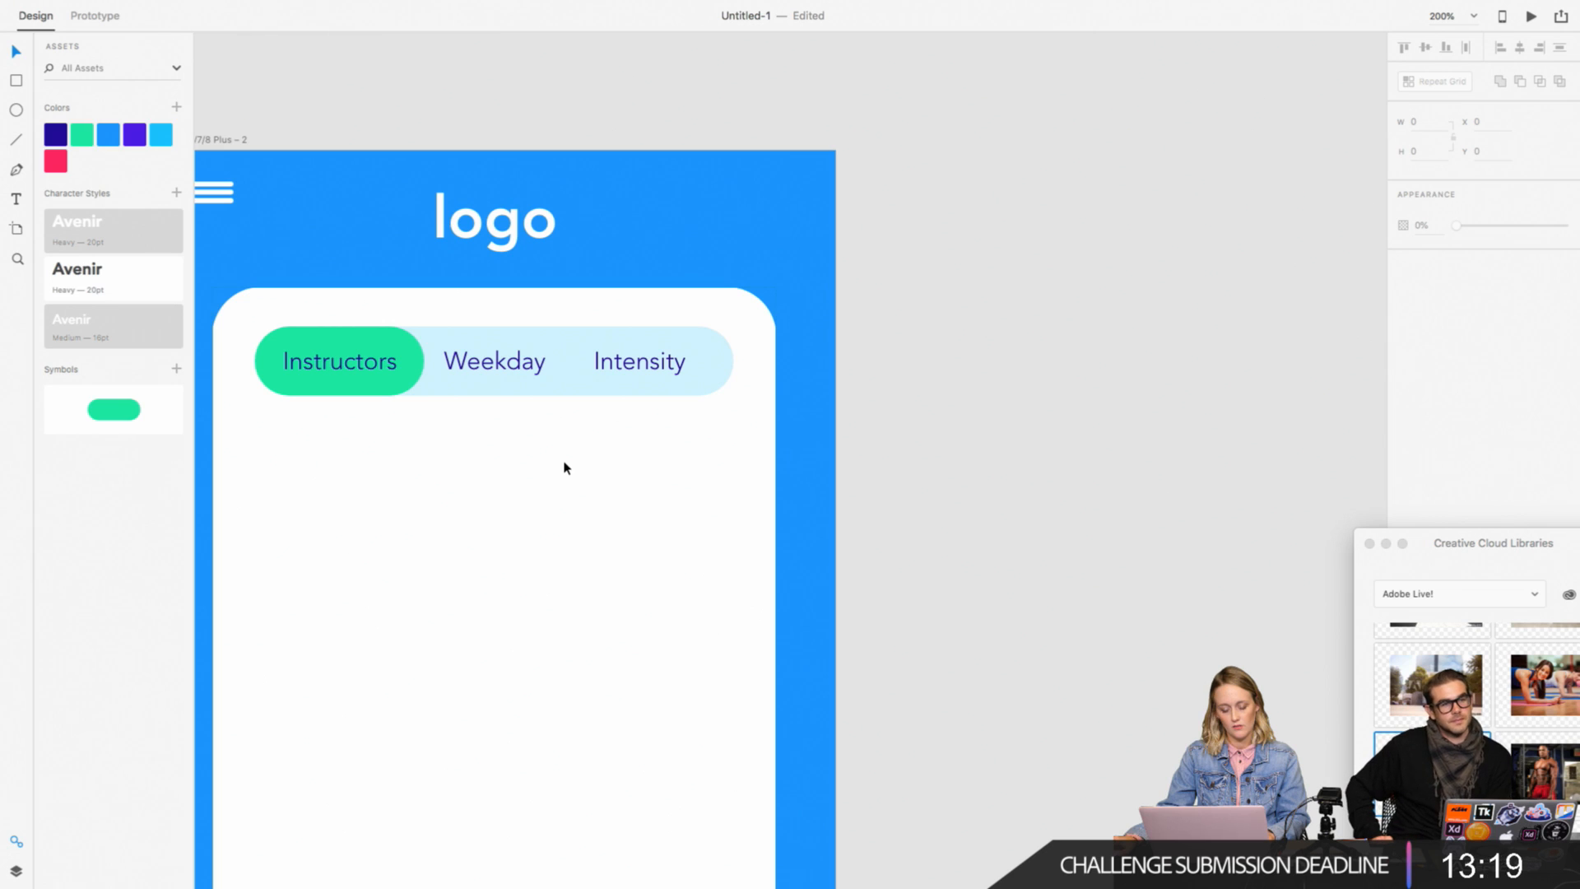
scroll(985, 414, down, 3)
scroll(985, 414, left, 2)
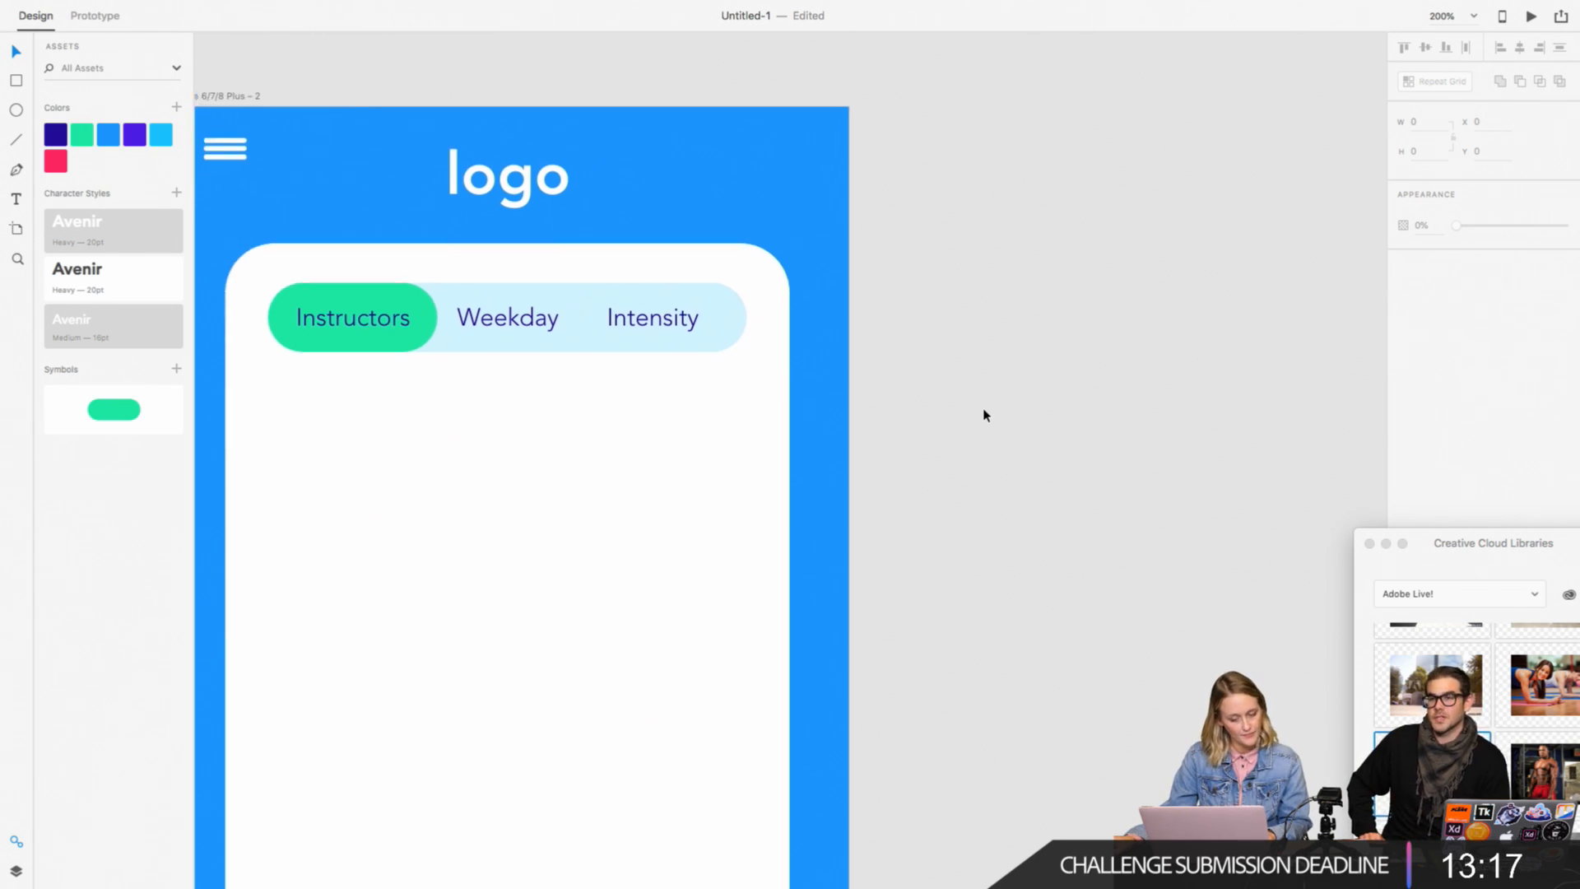
Step: Nudge the Intensity label along the light blue bar to about X 270, keeping it on the same line
click(847, 448)
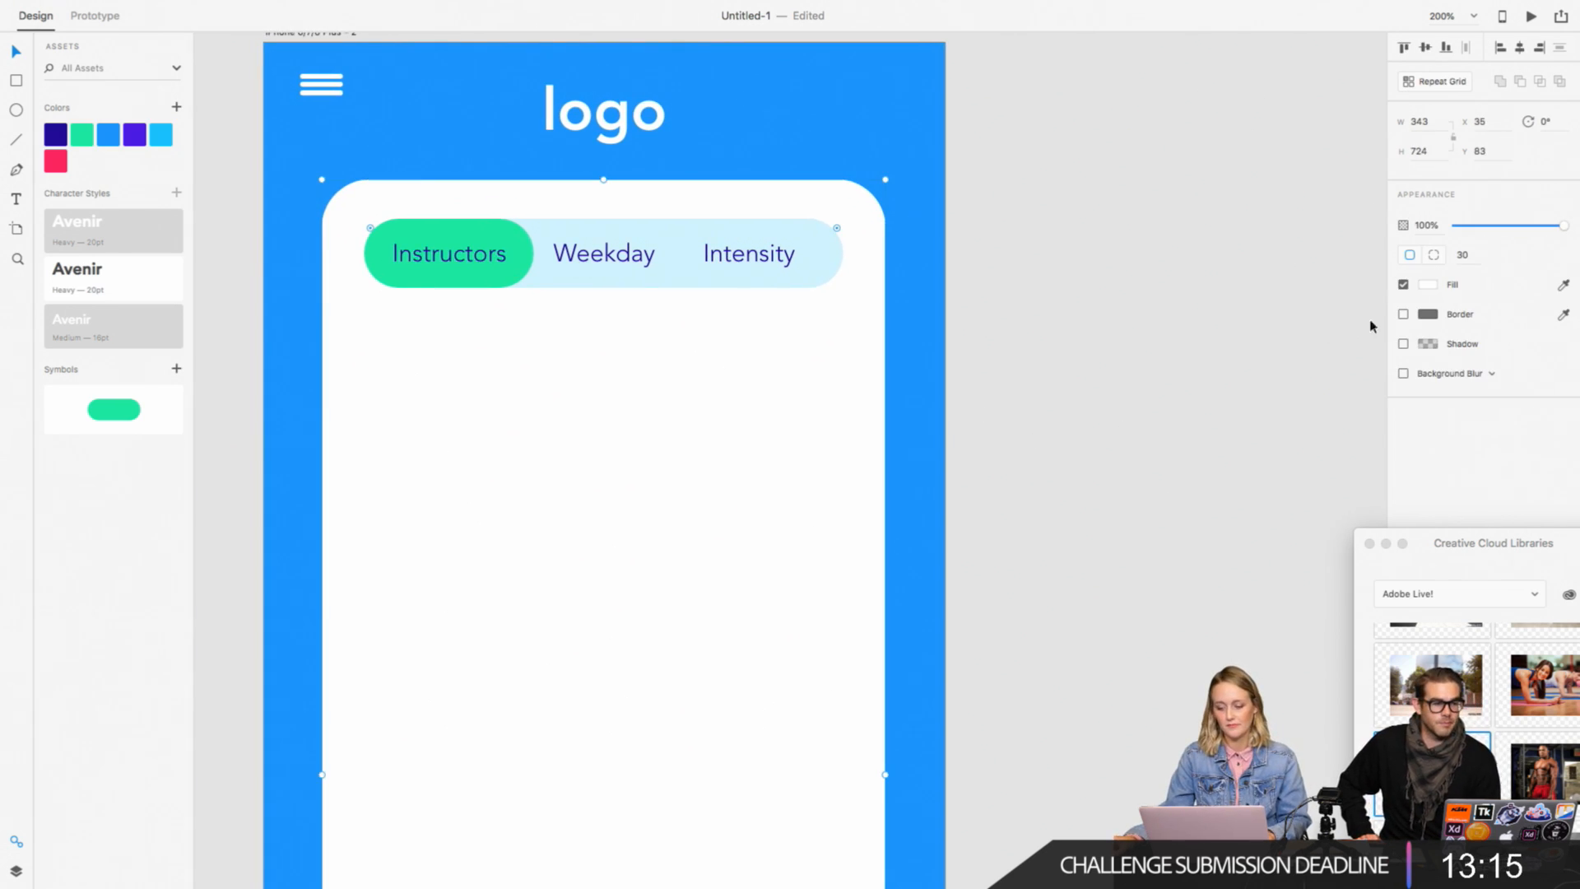
click(1182, 347)
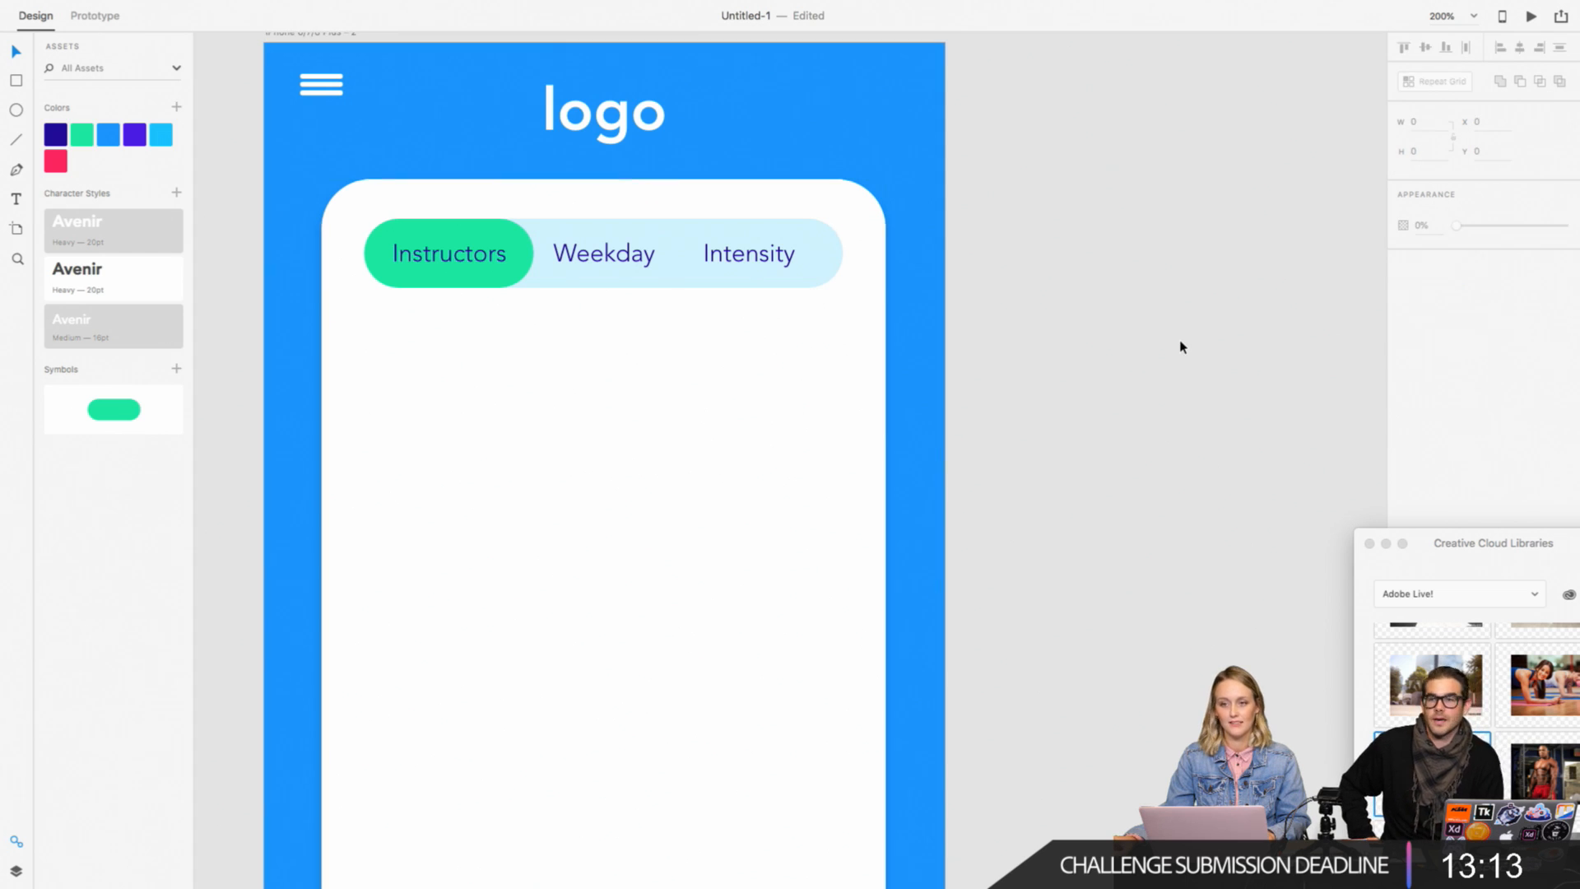
scroll(1189, 331, left, 2)
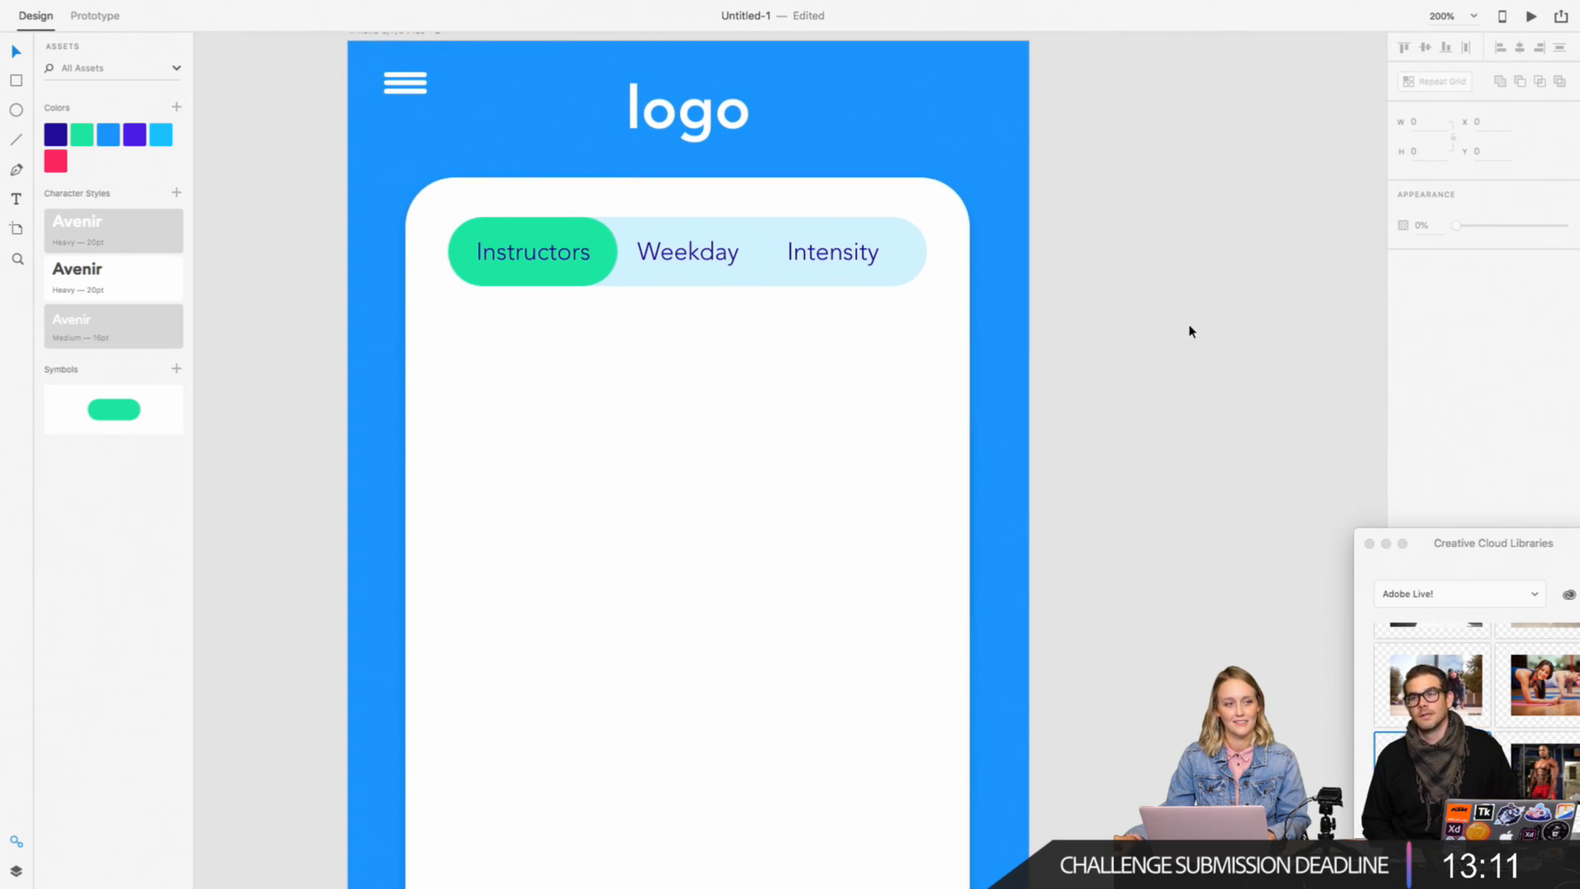
scroll(1187, 331, right, 1)
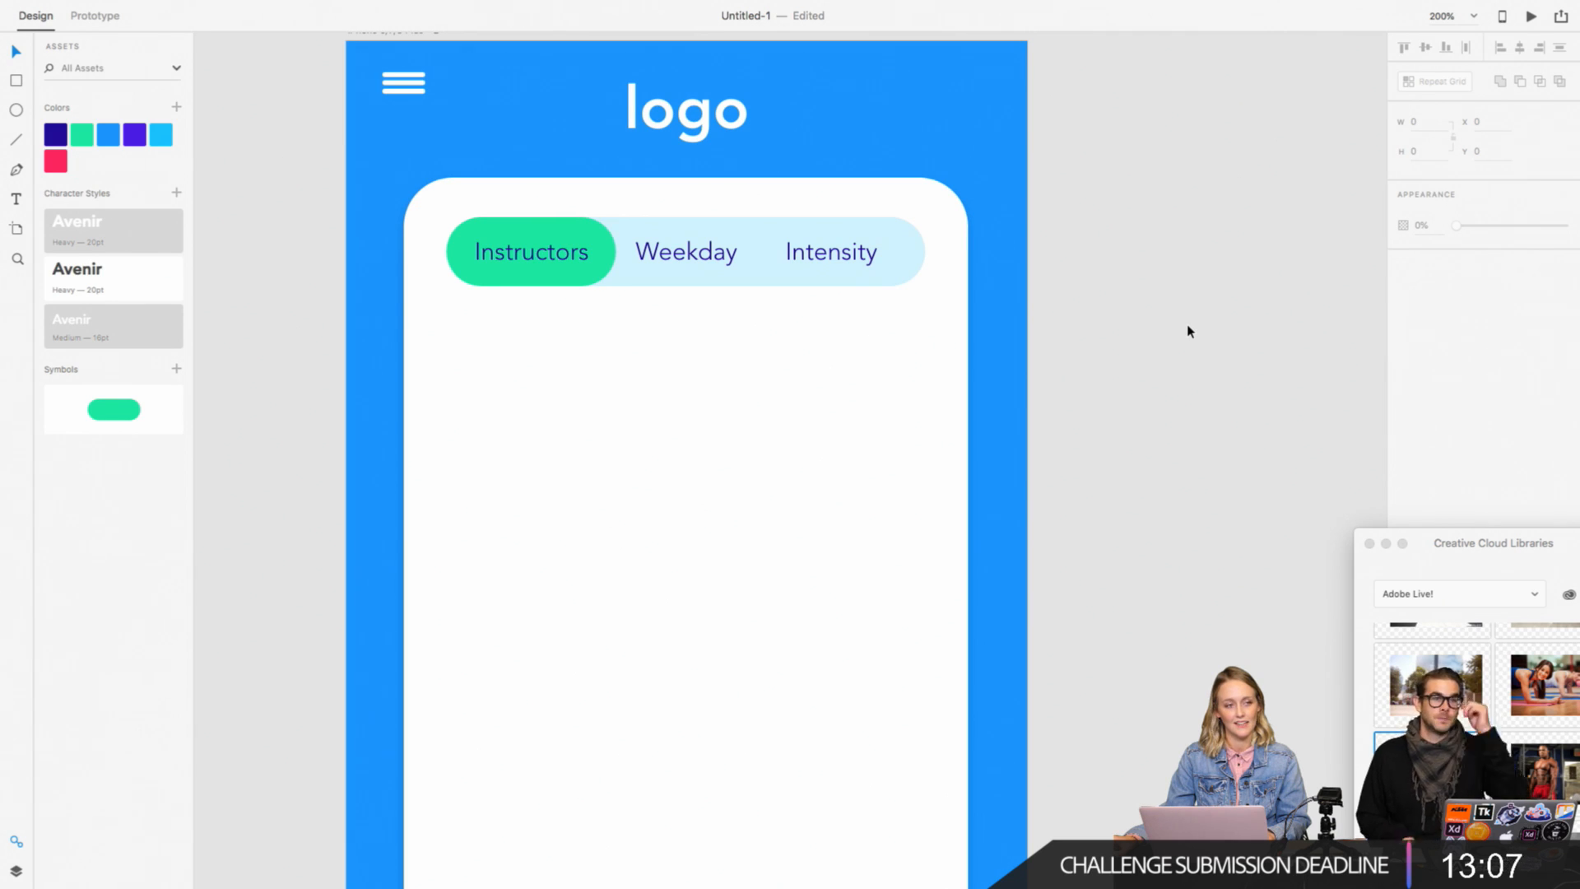
scroll(1188, 331, left, 5)
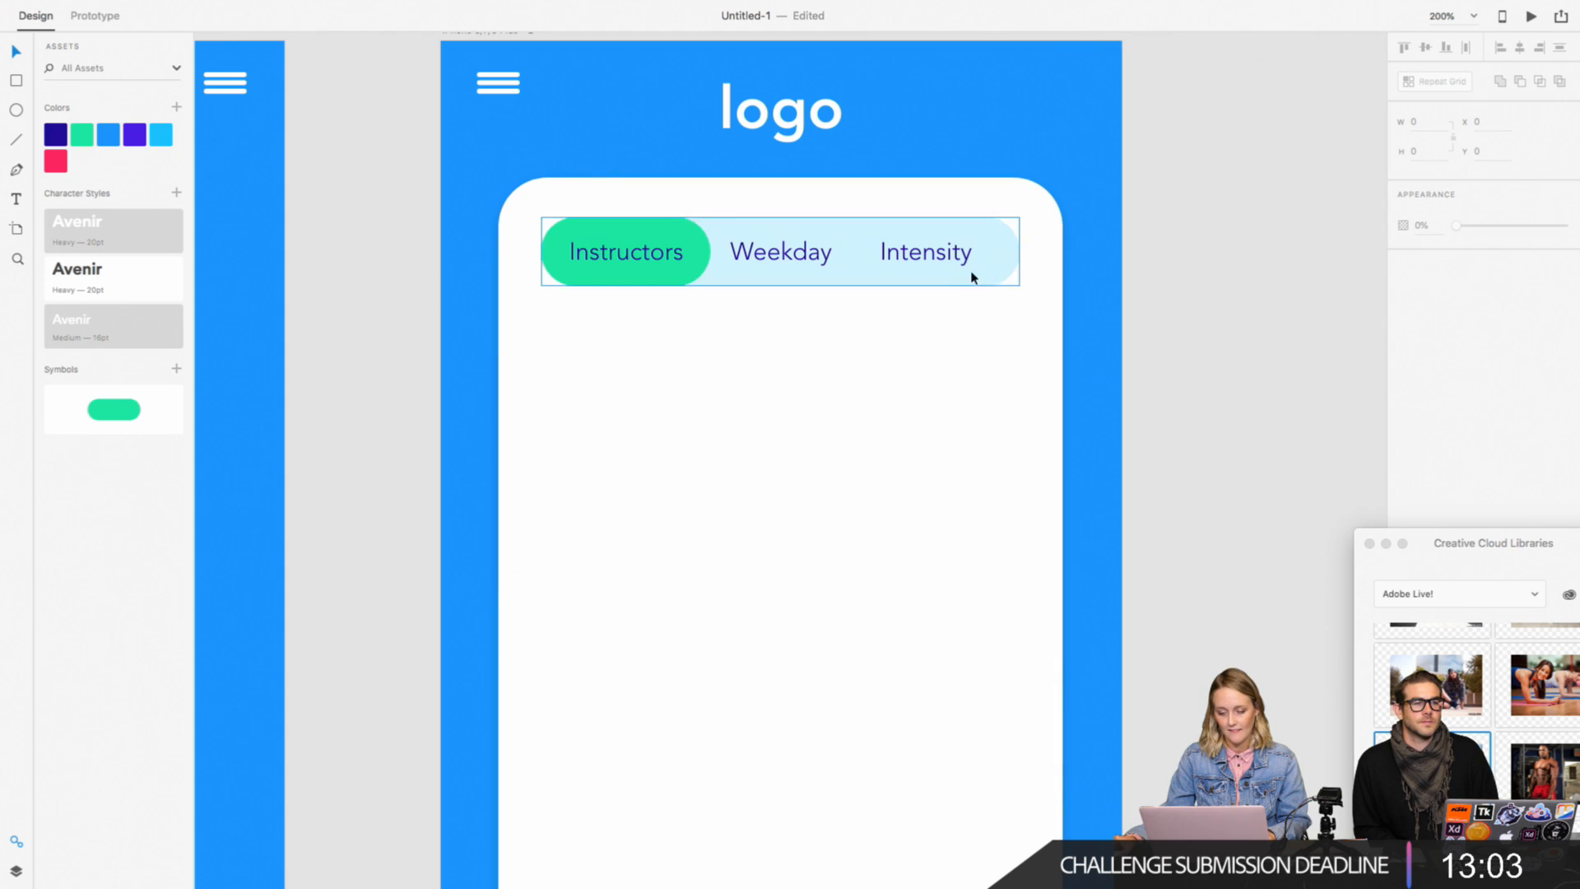
drag(914, 256, 919, 256)
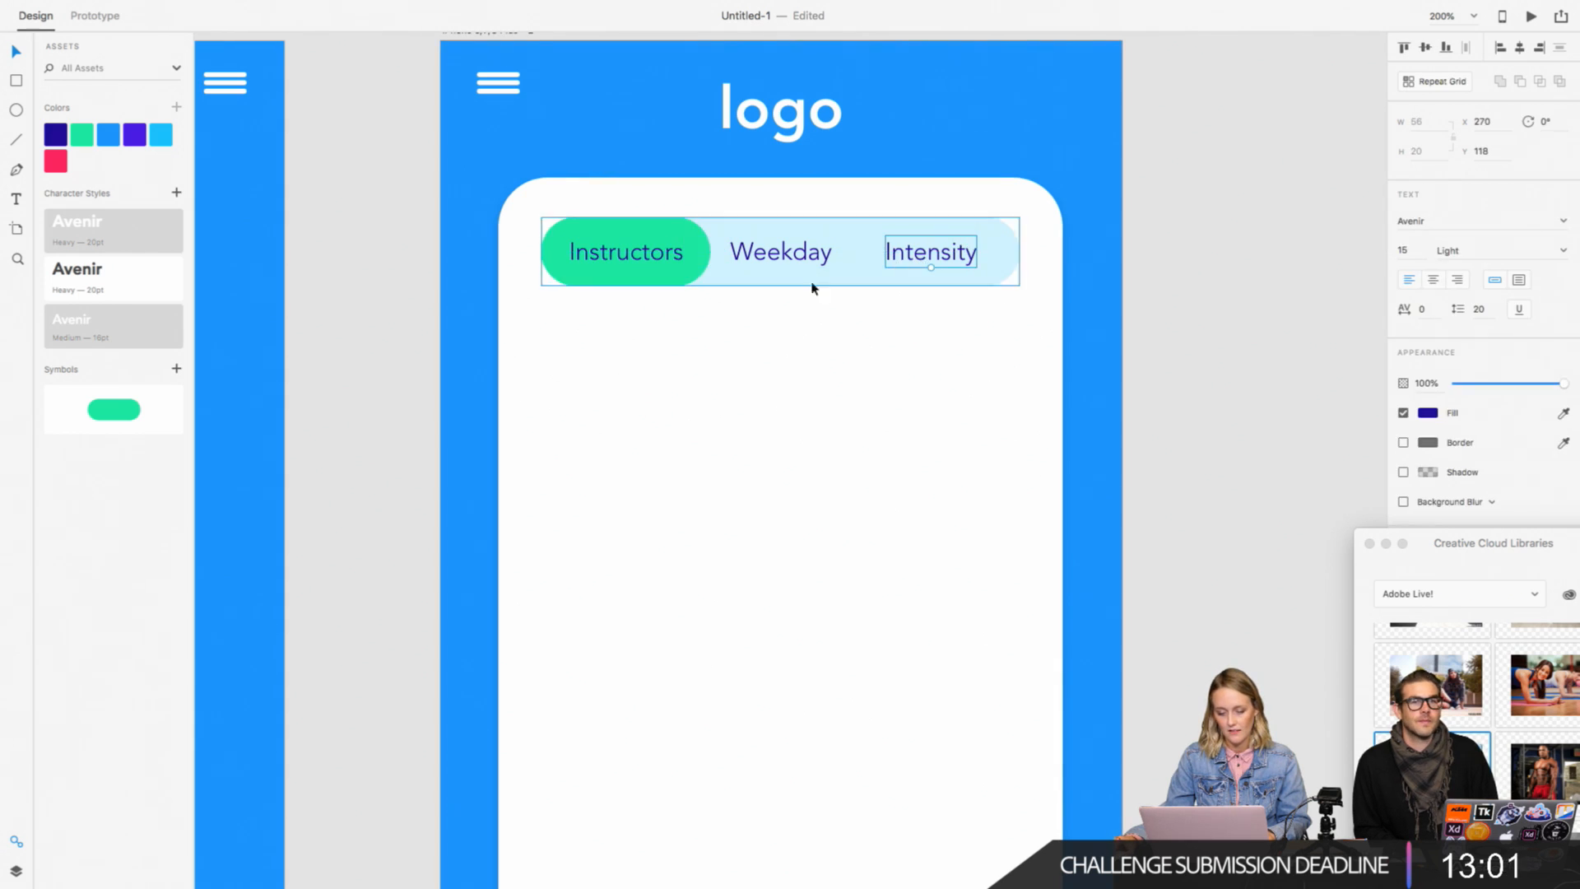
click(1164, 293)
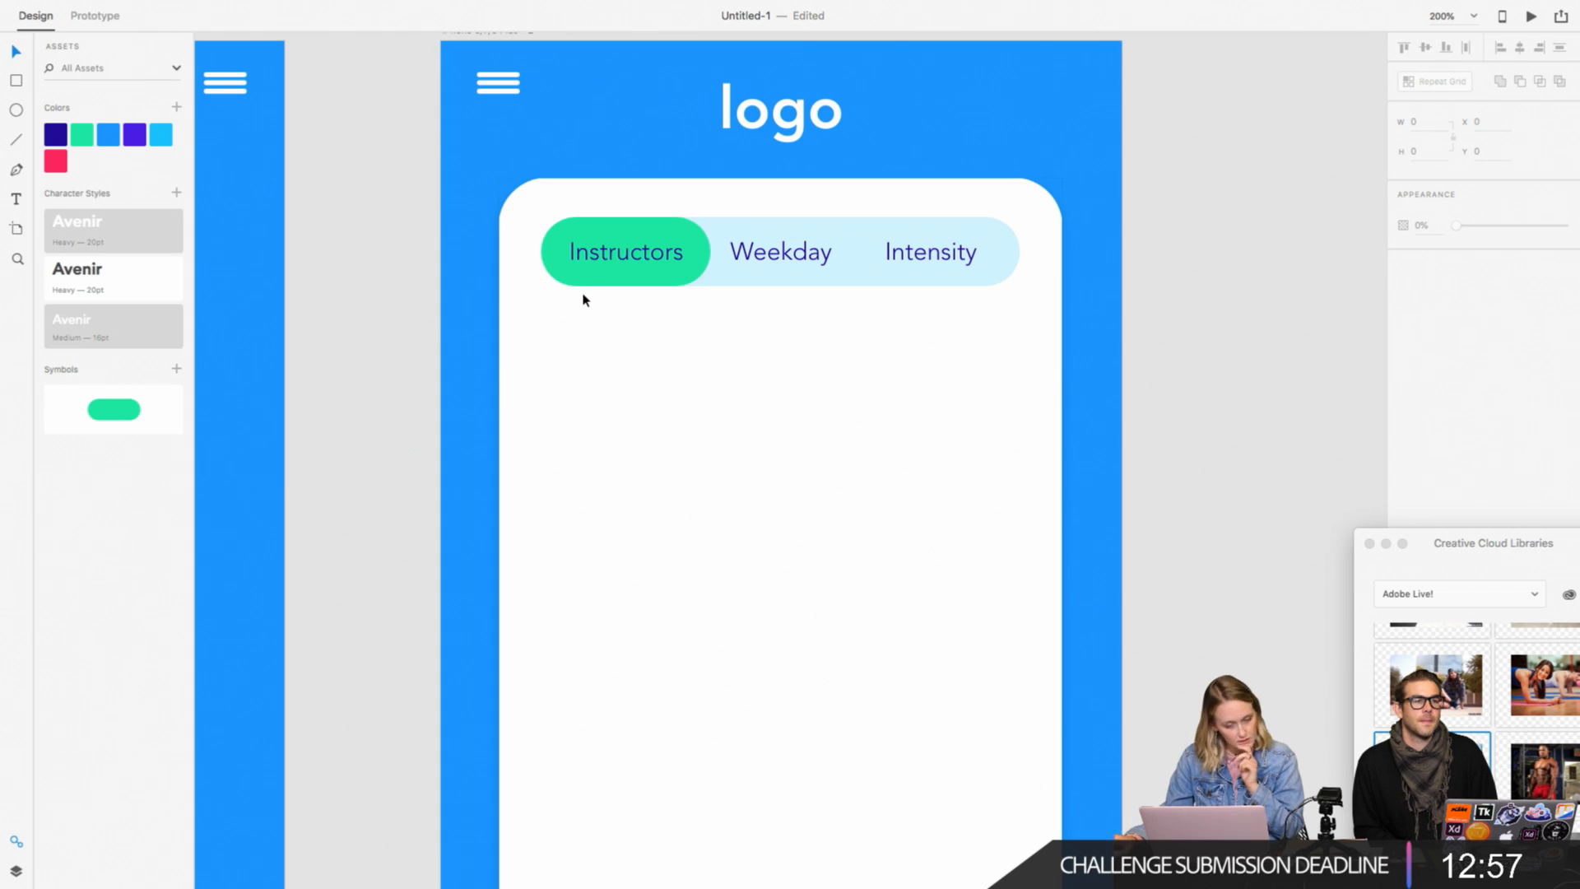
click(16, 199)
click(16, 52)
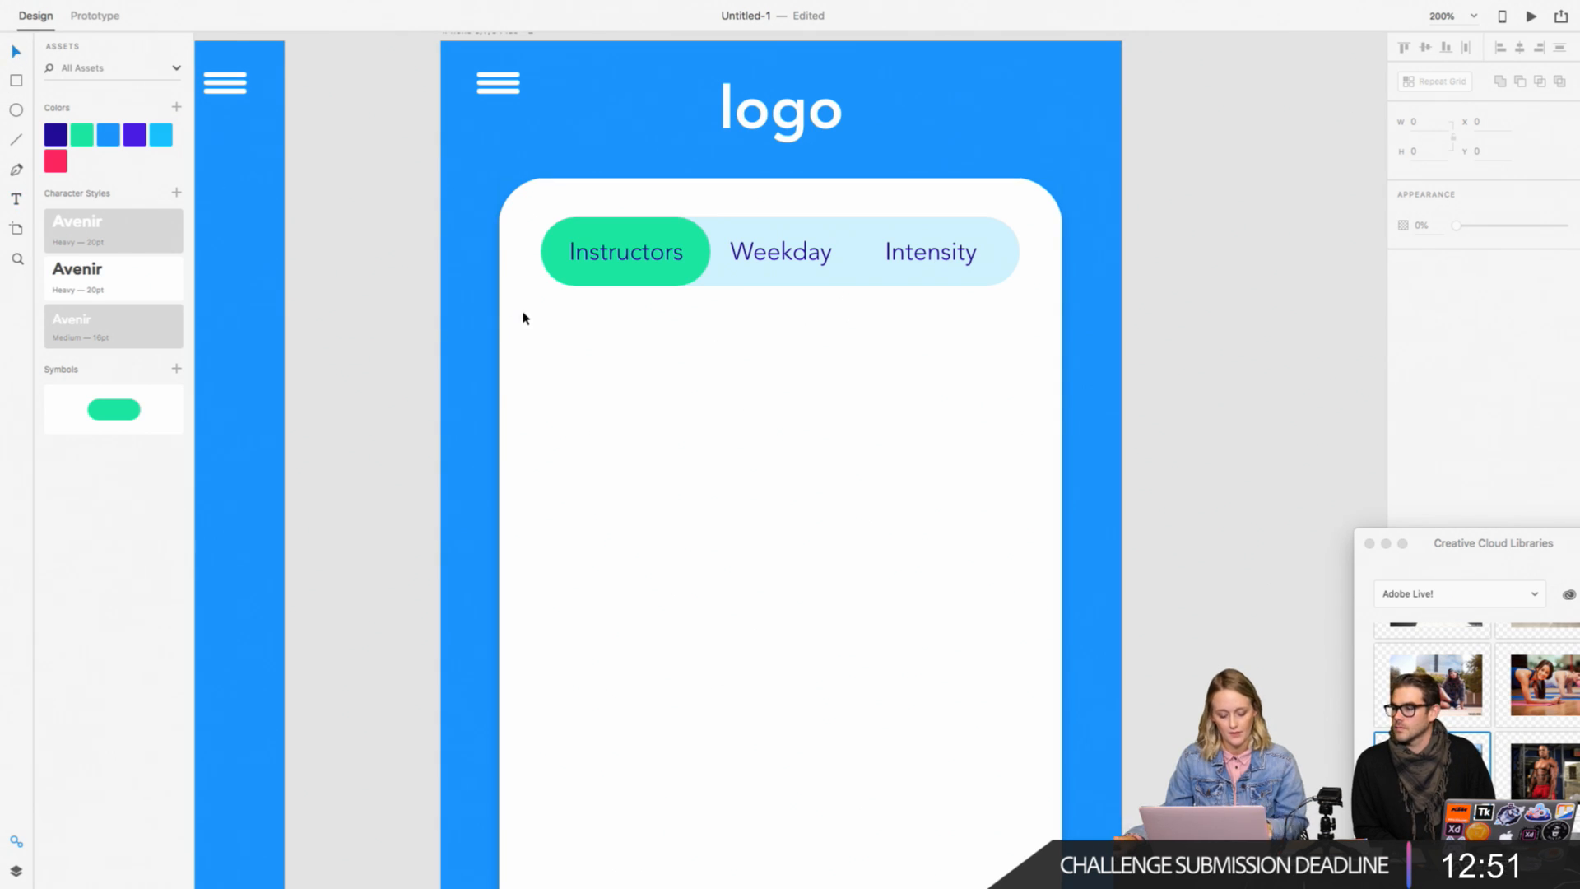
key(t)
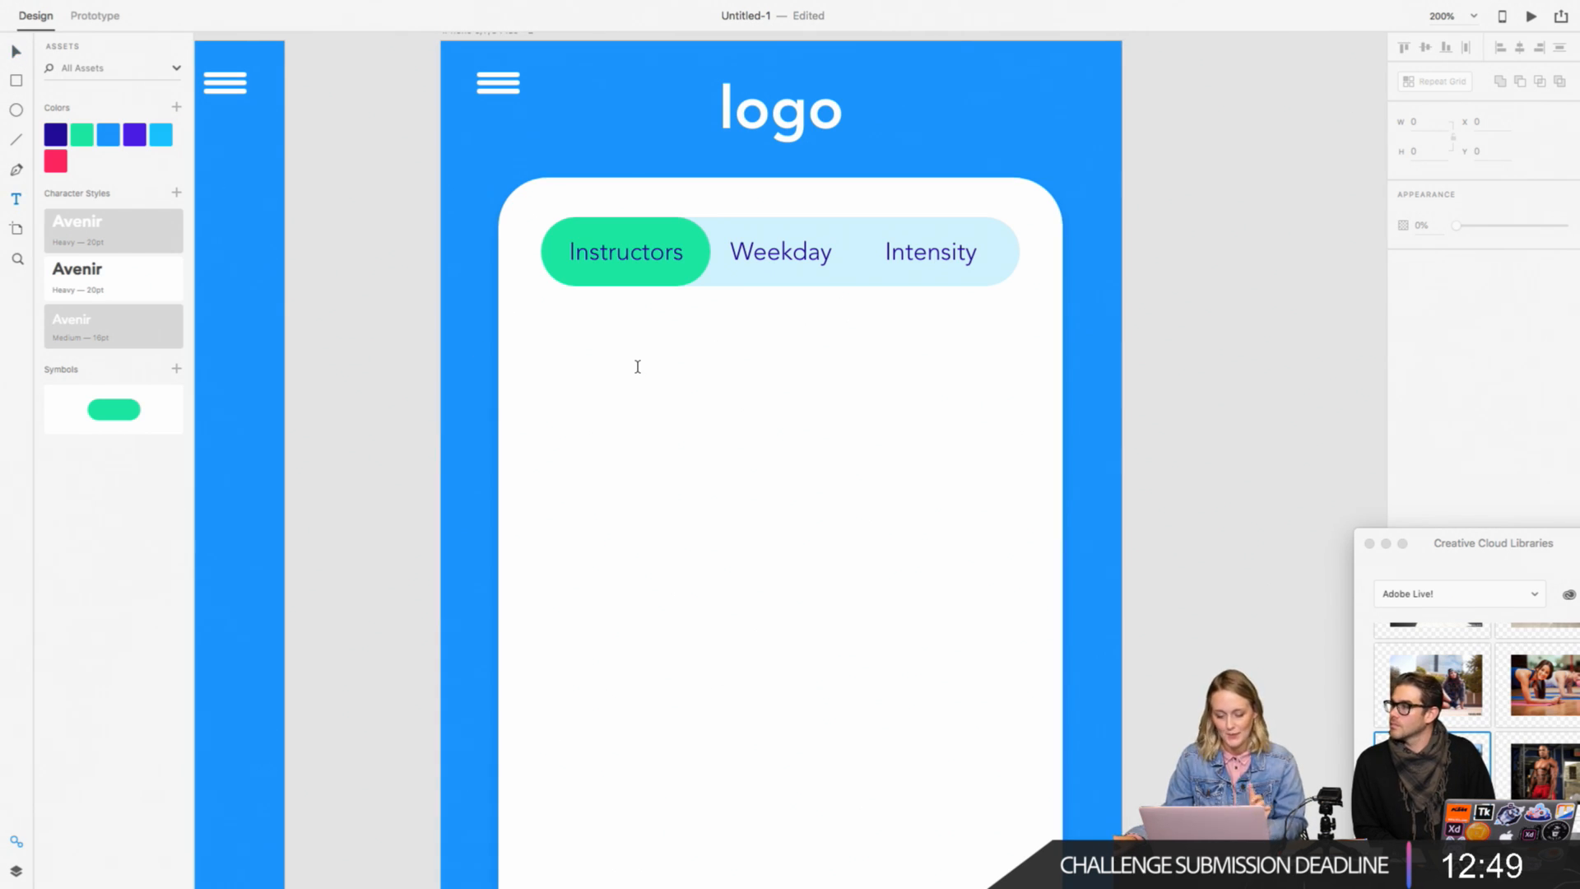
click(638, 367)
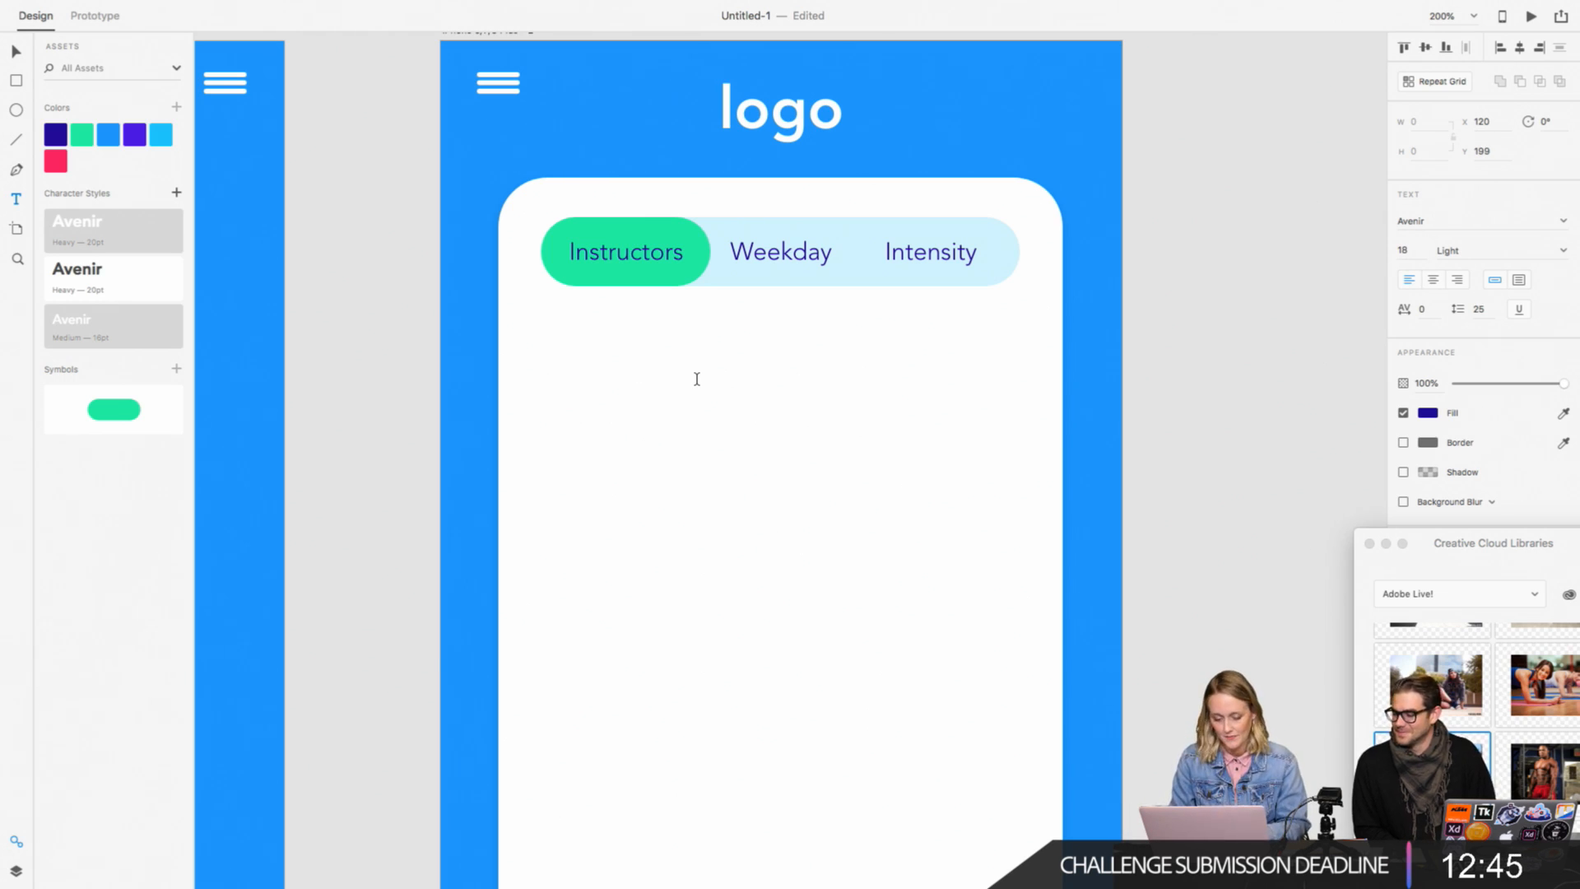
click(91, 294)
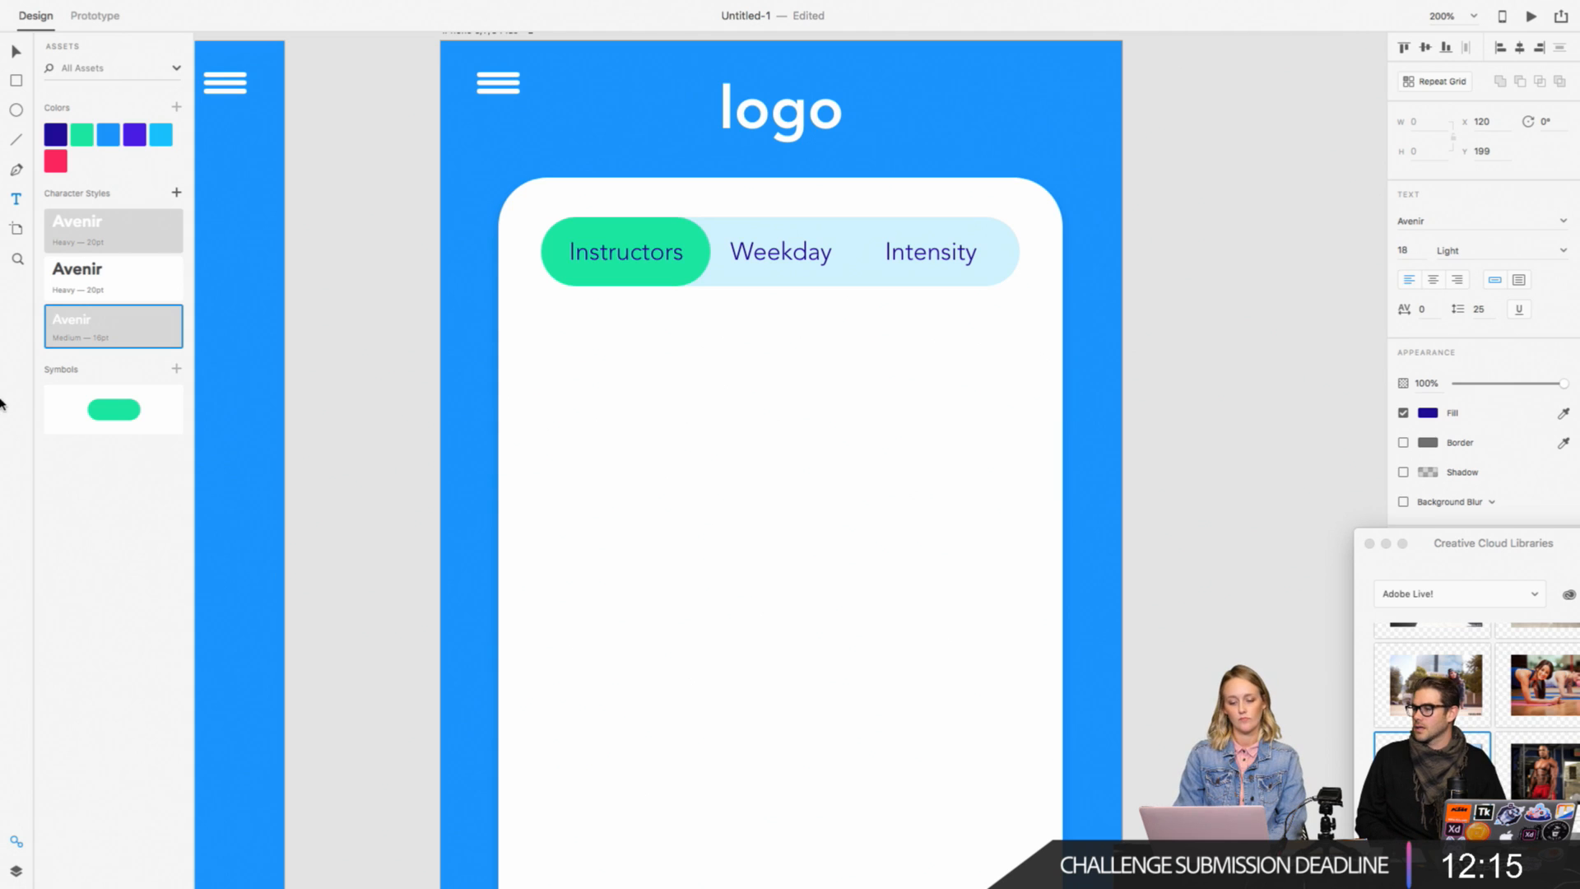
click(358, 395)
Step: Examine the menu screen's countdown, menu items and icons, and the prototype link from Find Classes to the second artboard
scroll(358, 395, left, 15)
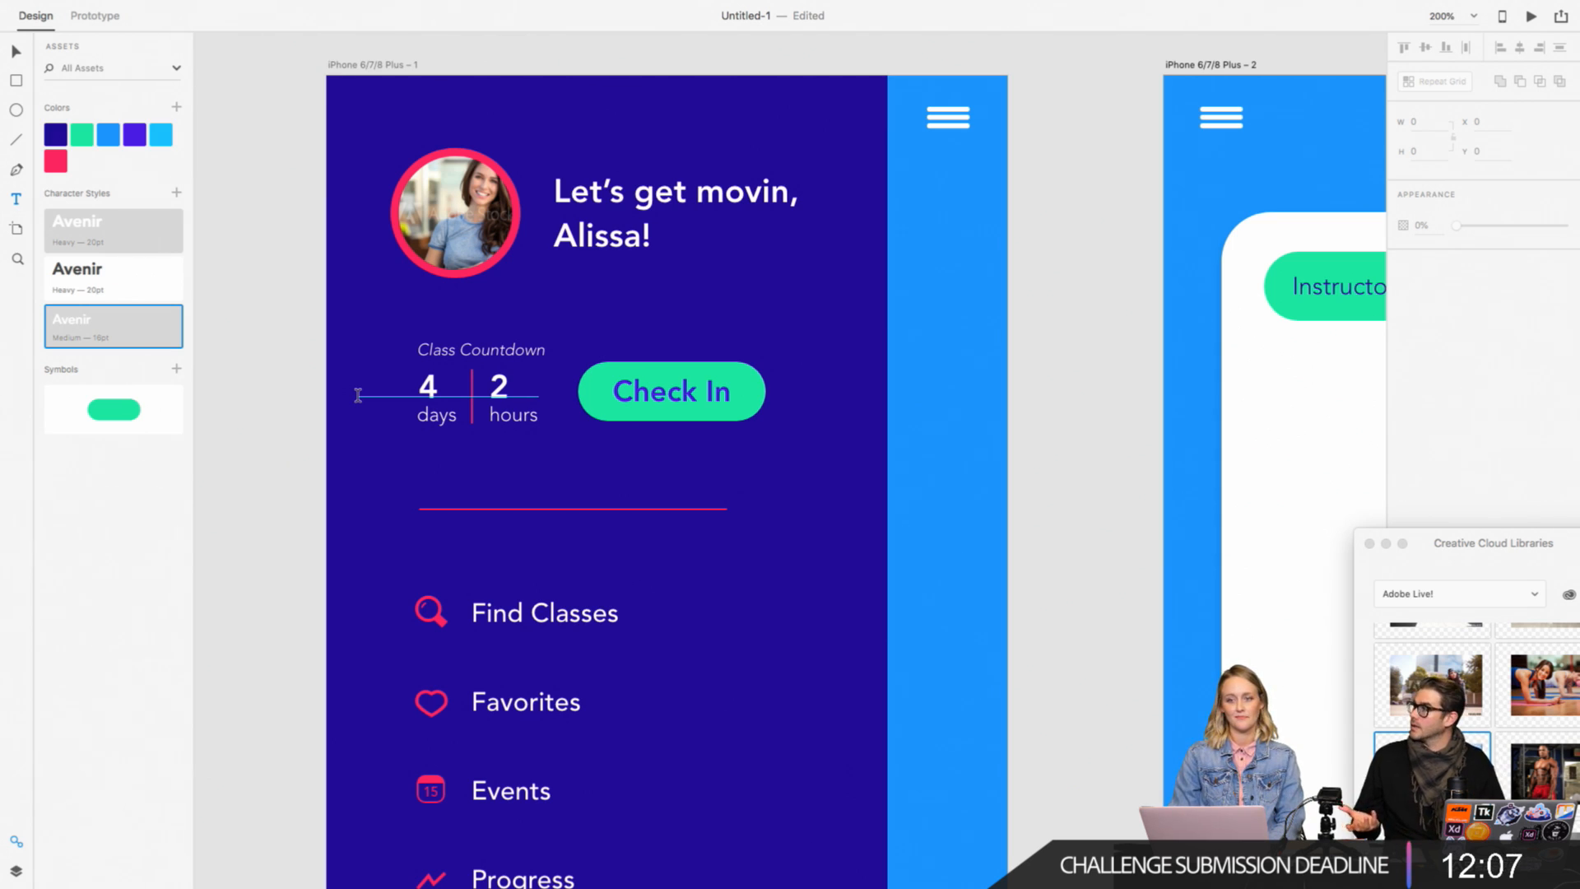
scroll(358, 395, down, 5)
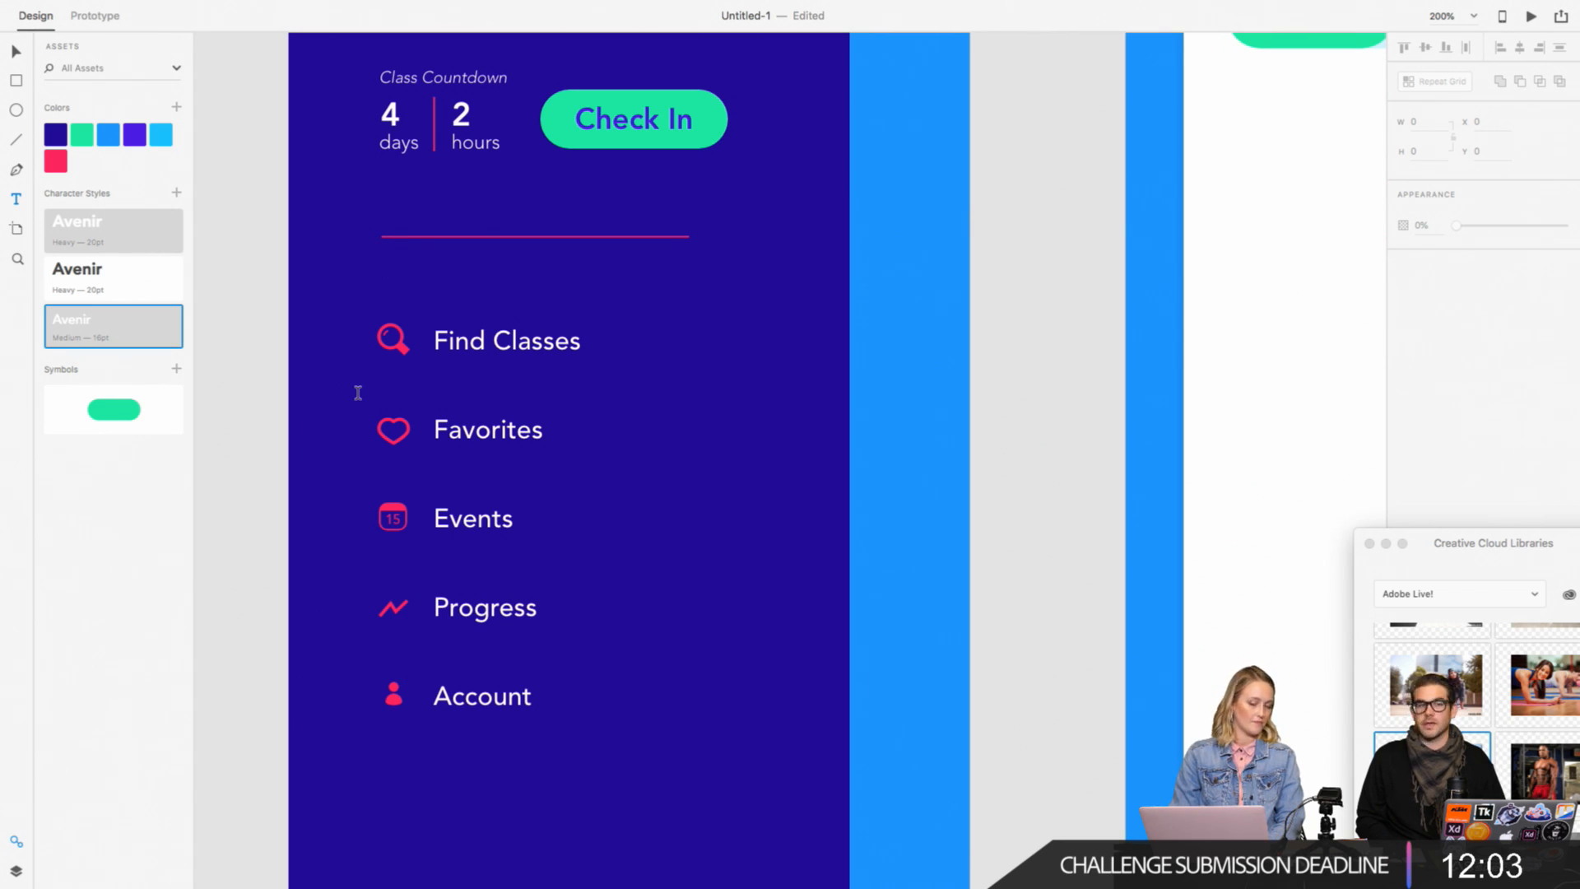
scroll(358, 392, up, 4)
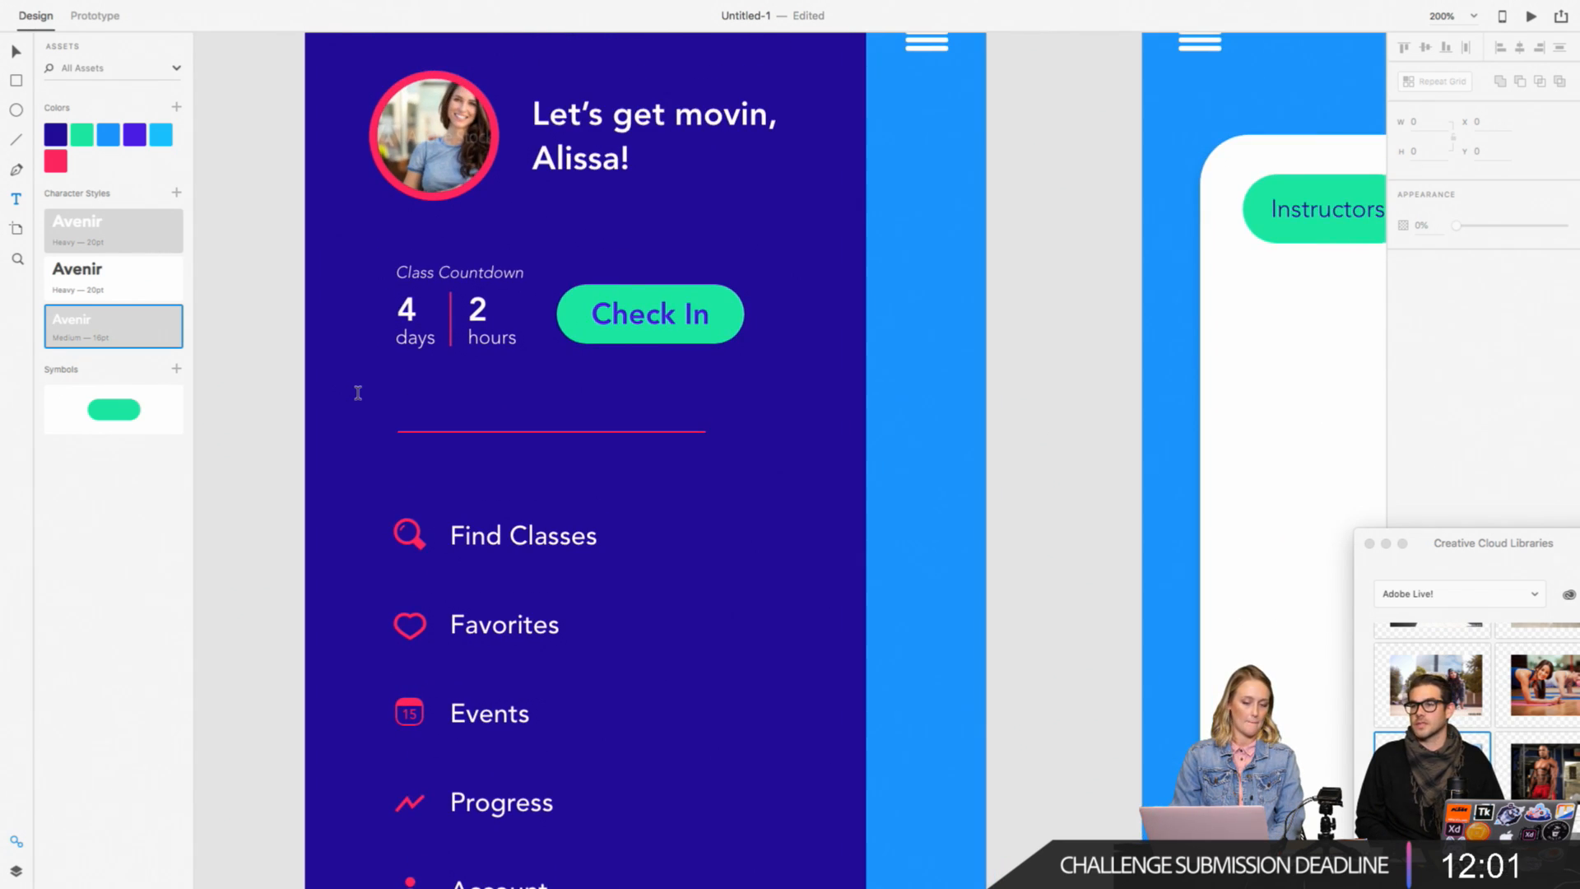
scroll(358, 393, up, 1)
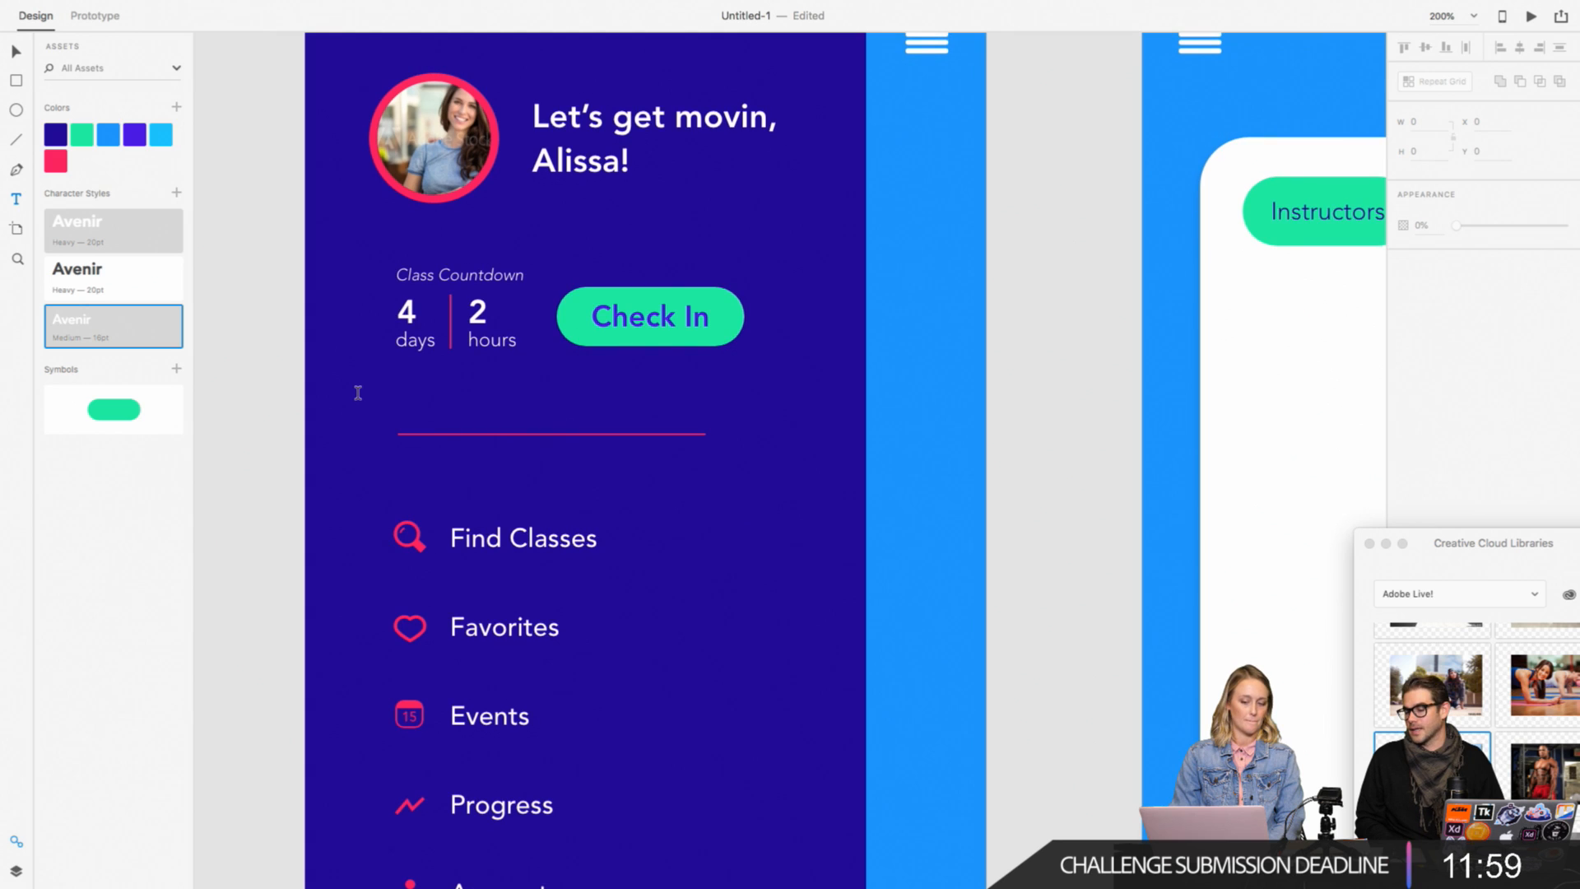
scroll(358, 392, up, 1)
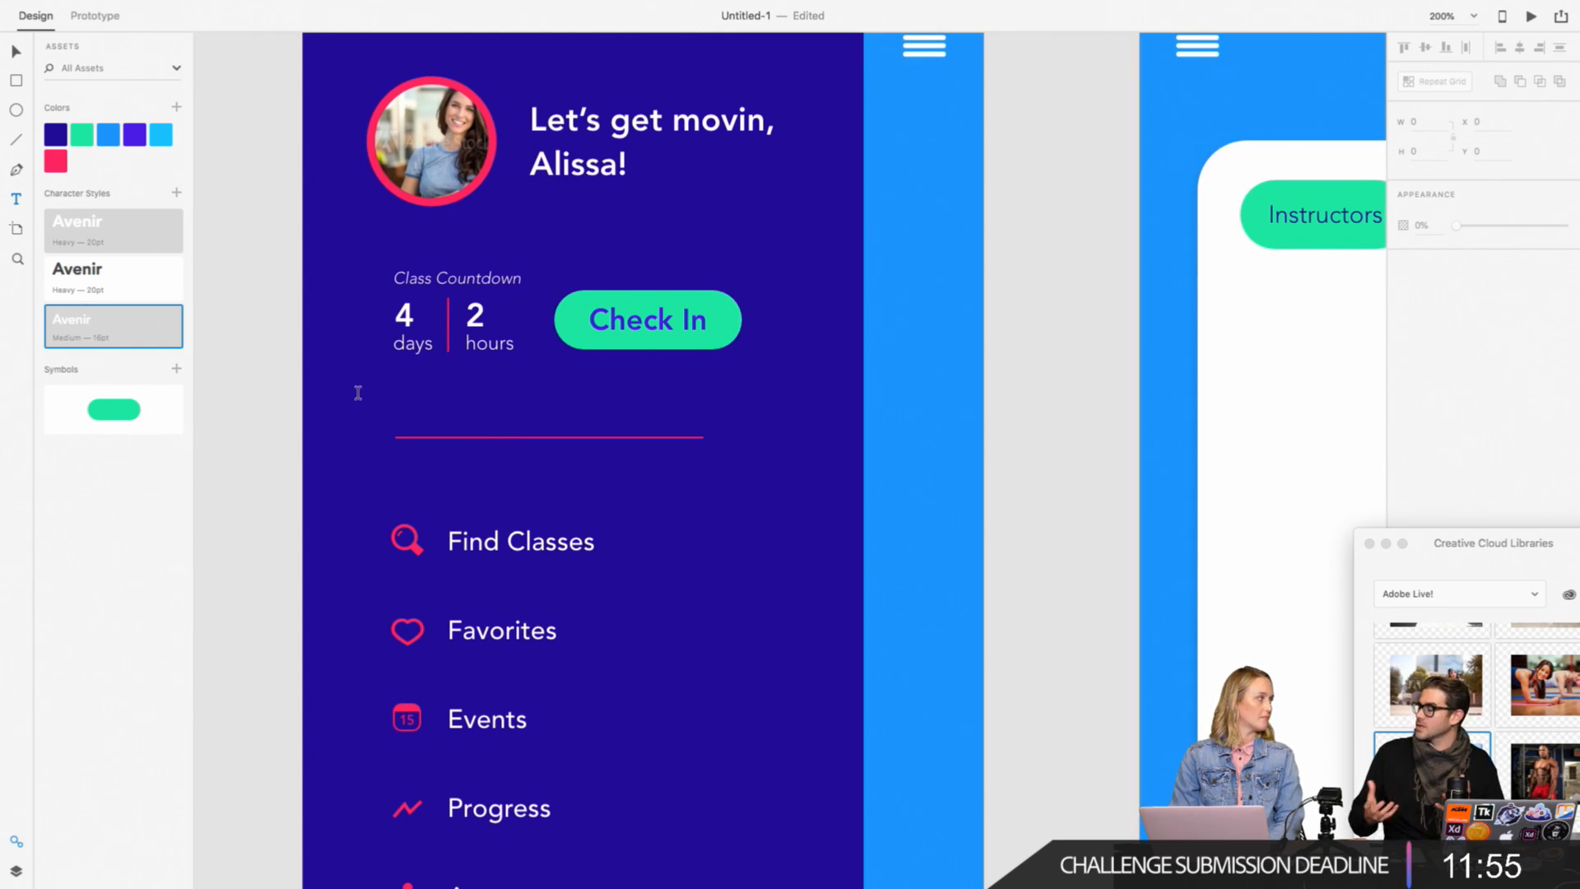
scroll(358, 392, down, 5)
scroll(358, 392, left, 5)
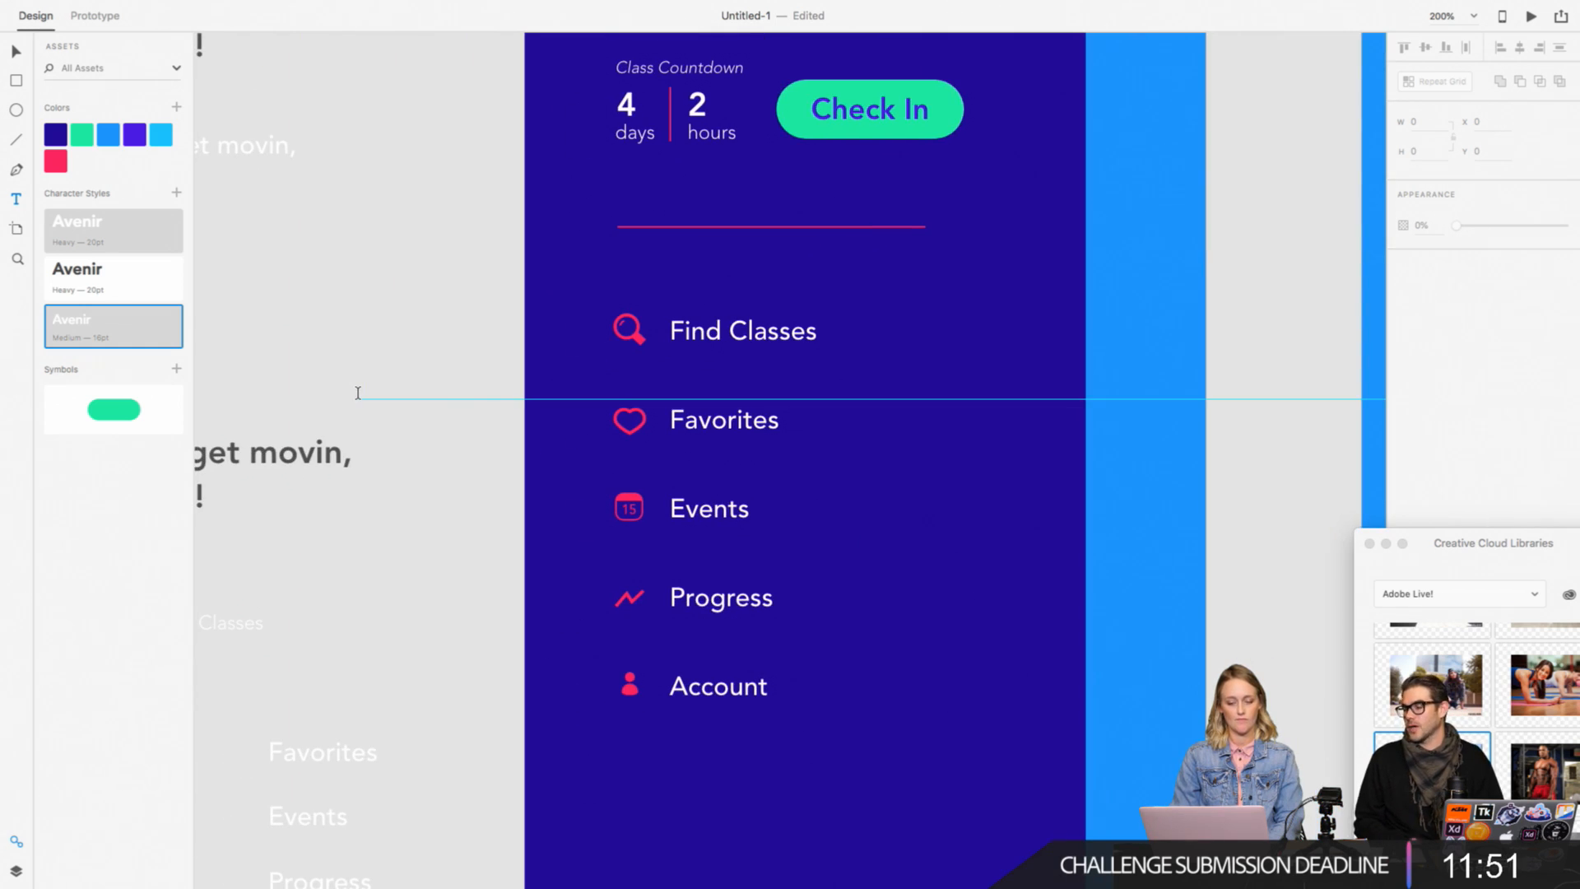
key(super+equal)
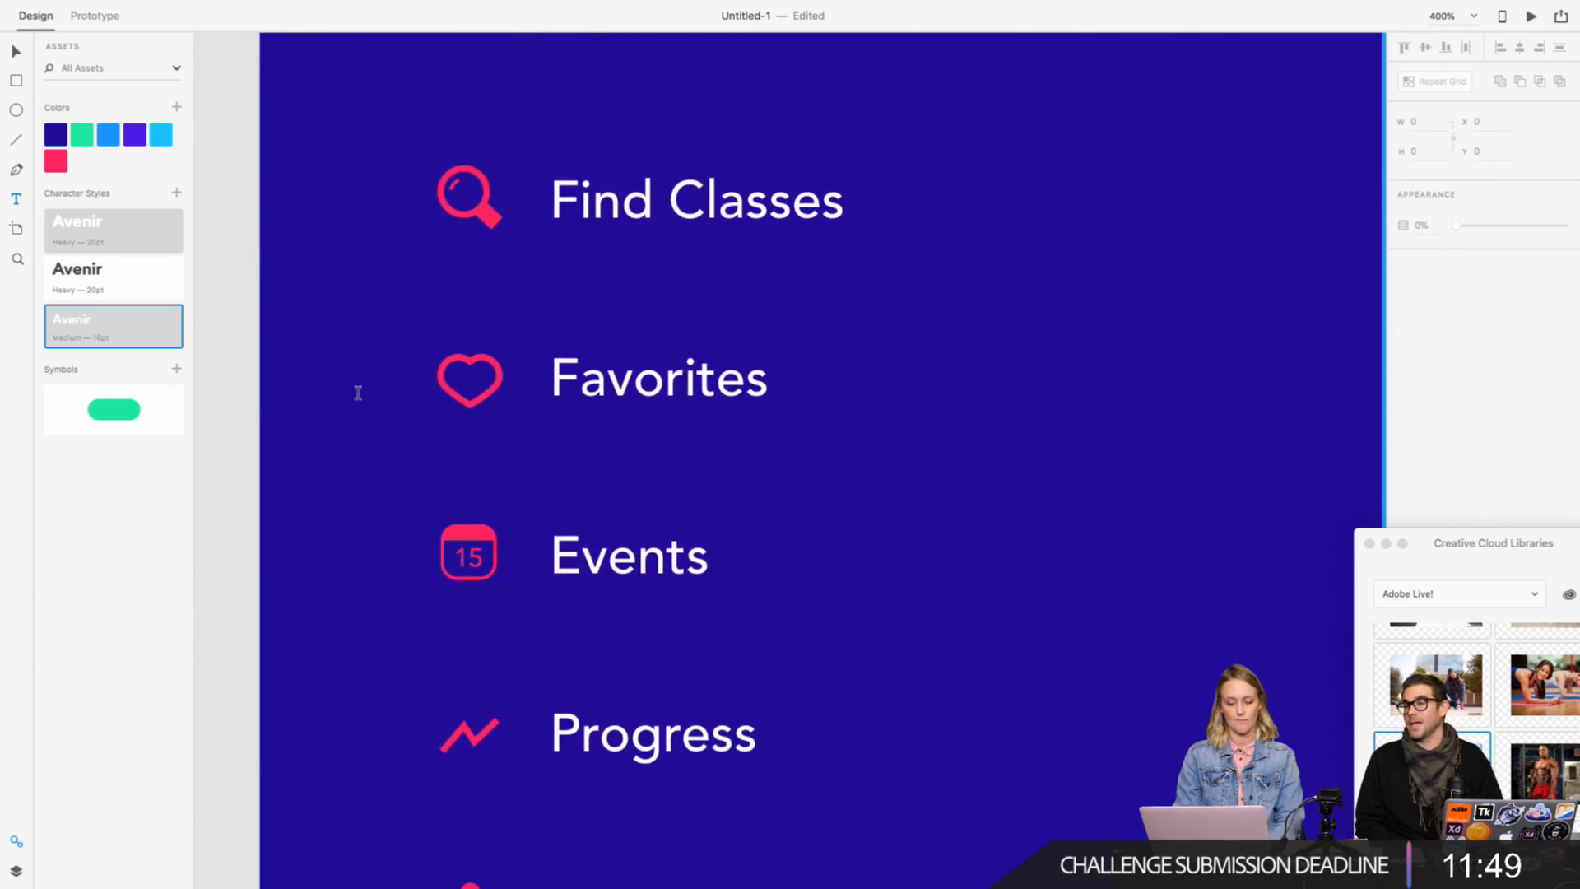
scroll(358, 393, down, 2)
scroll(358, 392, left, 1)
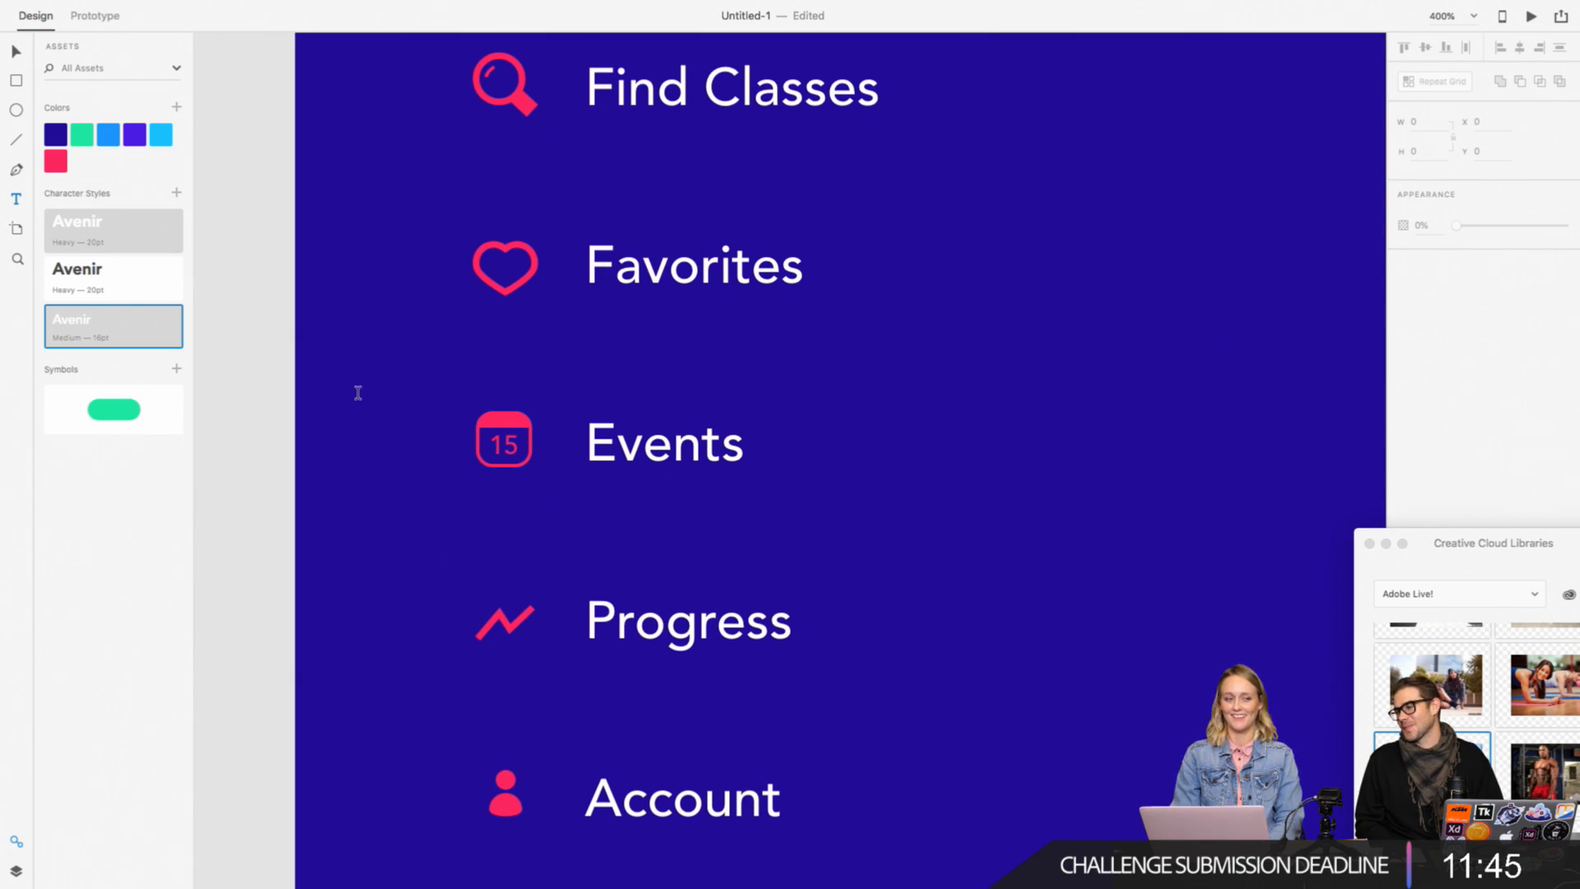
scroll(358, 392, up, 1)
scroll(358, 392, right, 2)
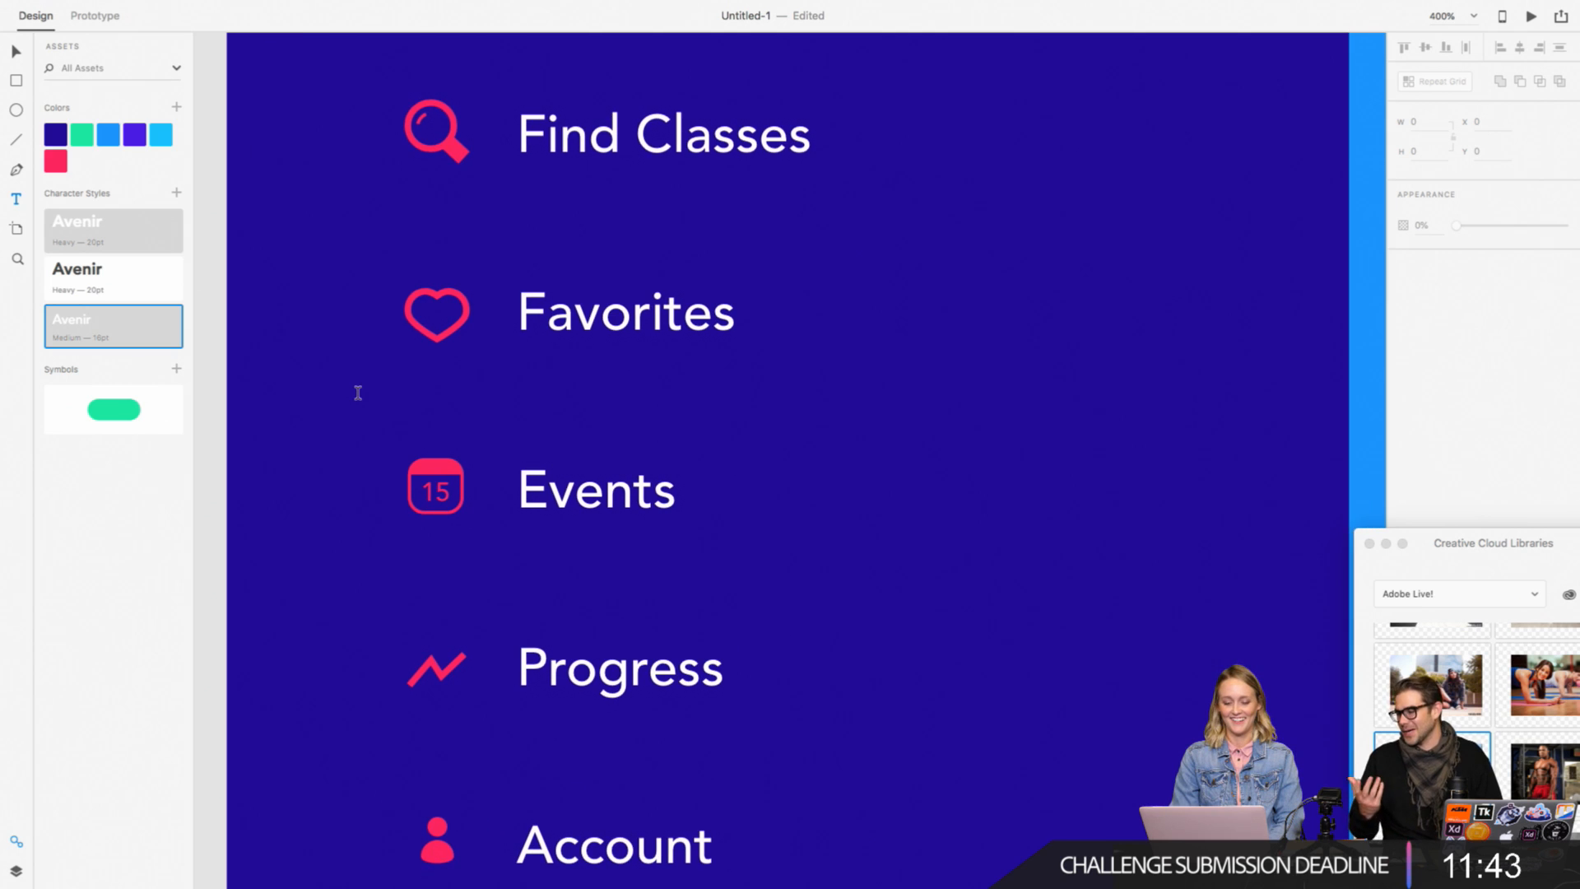
scroll(666, 307, right, 3)
scroll(666, 307, up, 1)
scroll(667, 307, right, 15)
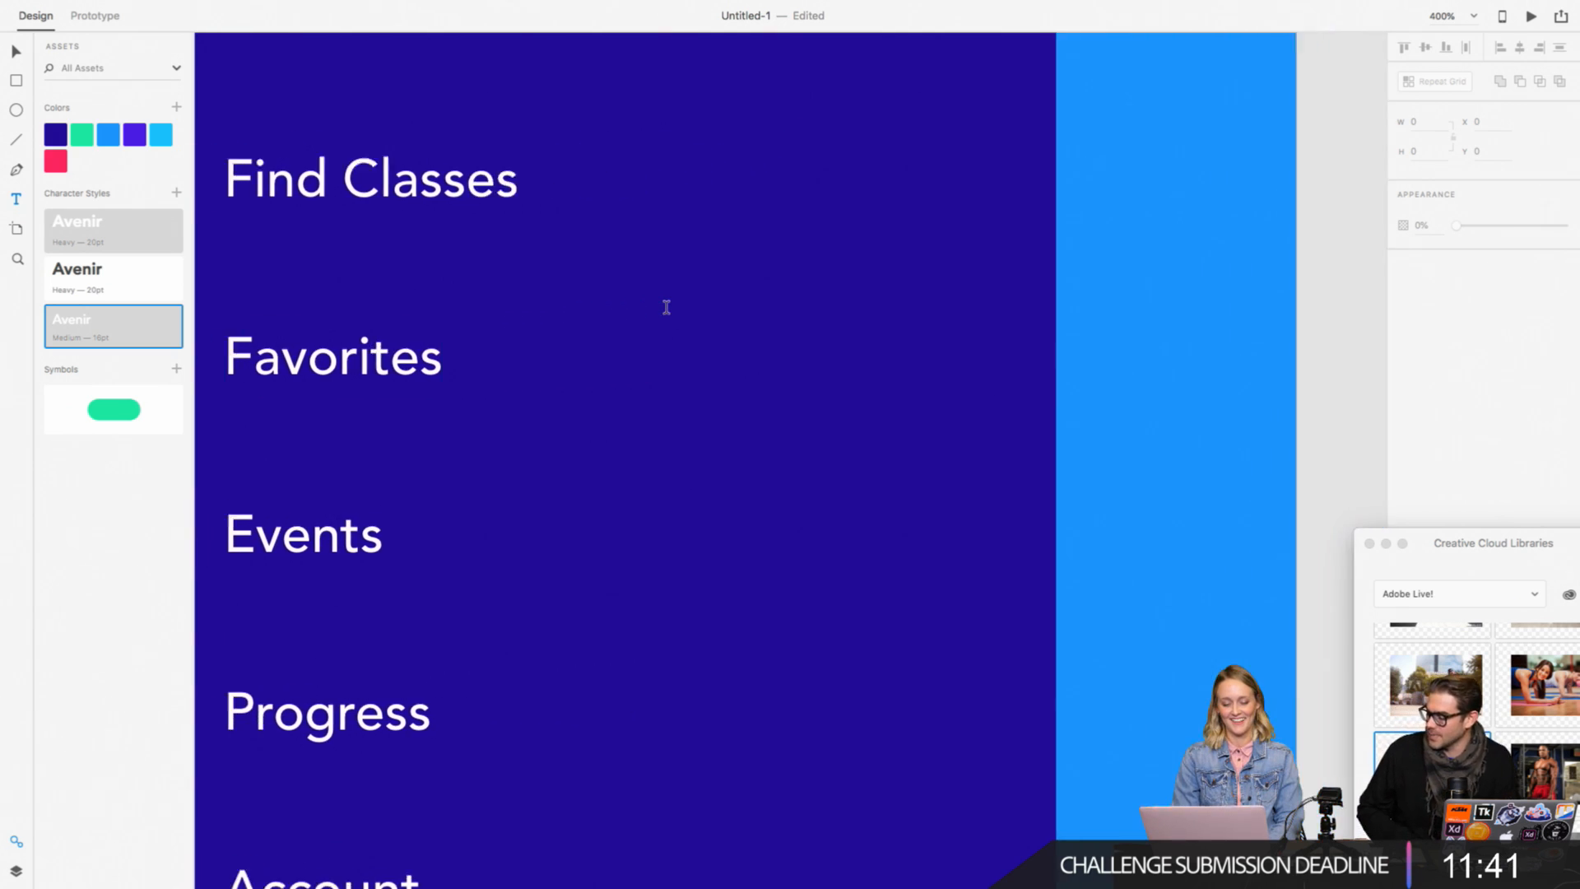
key(super+1)
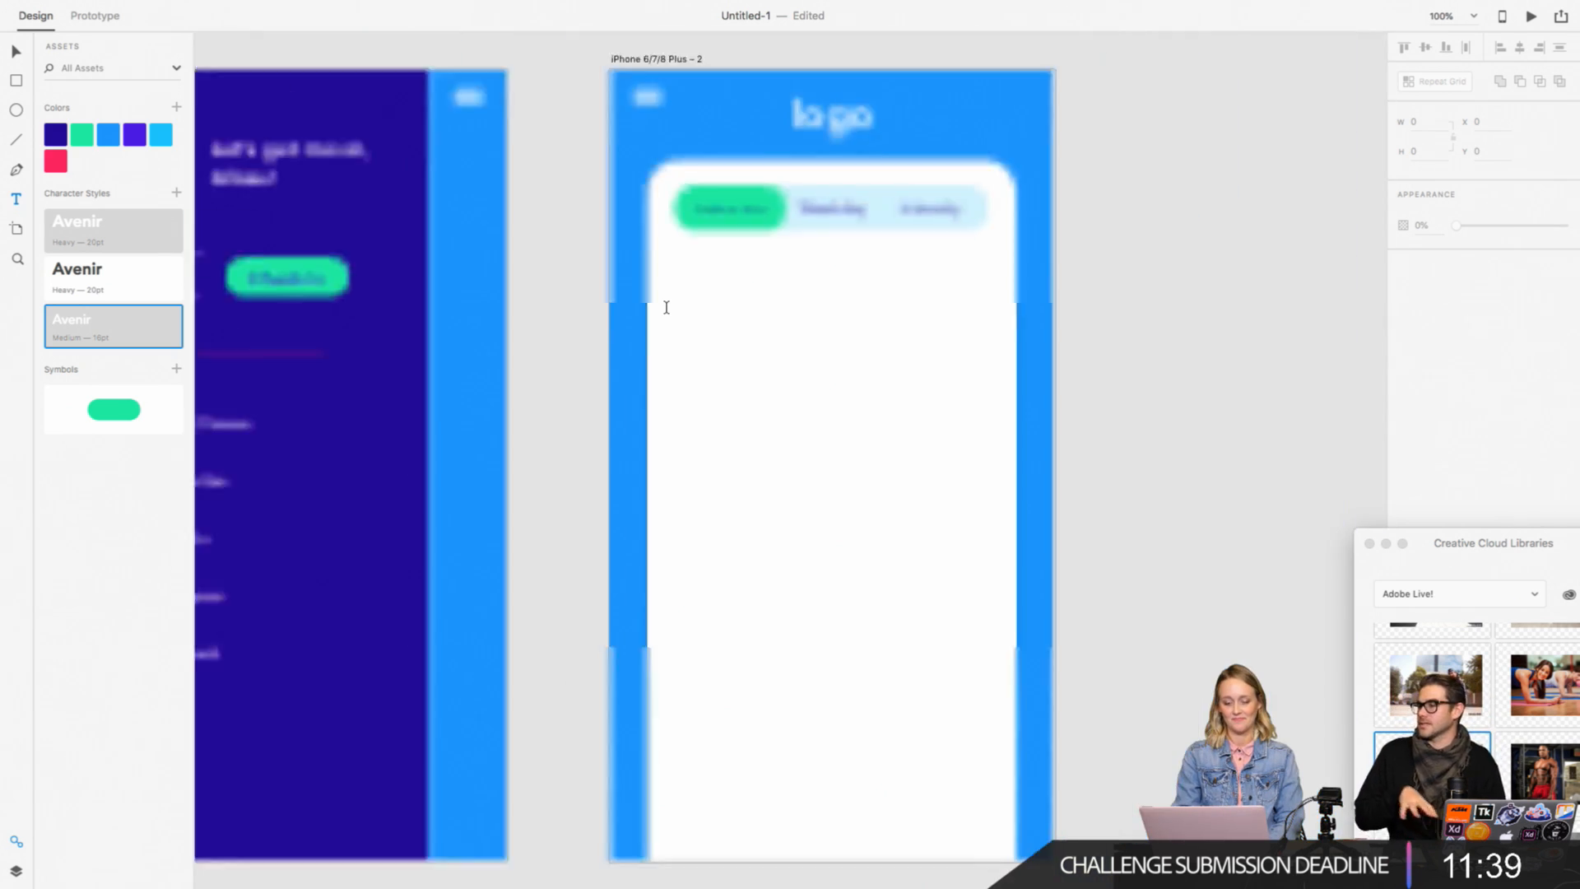
click(109, 15)
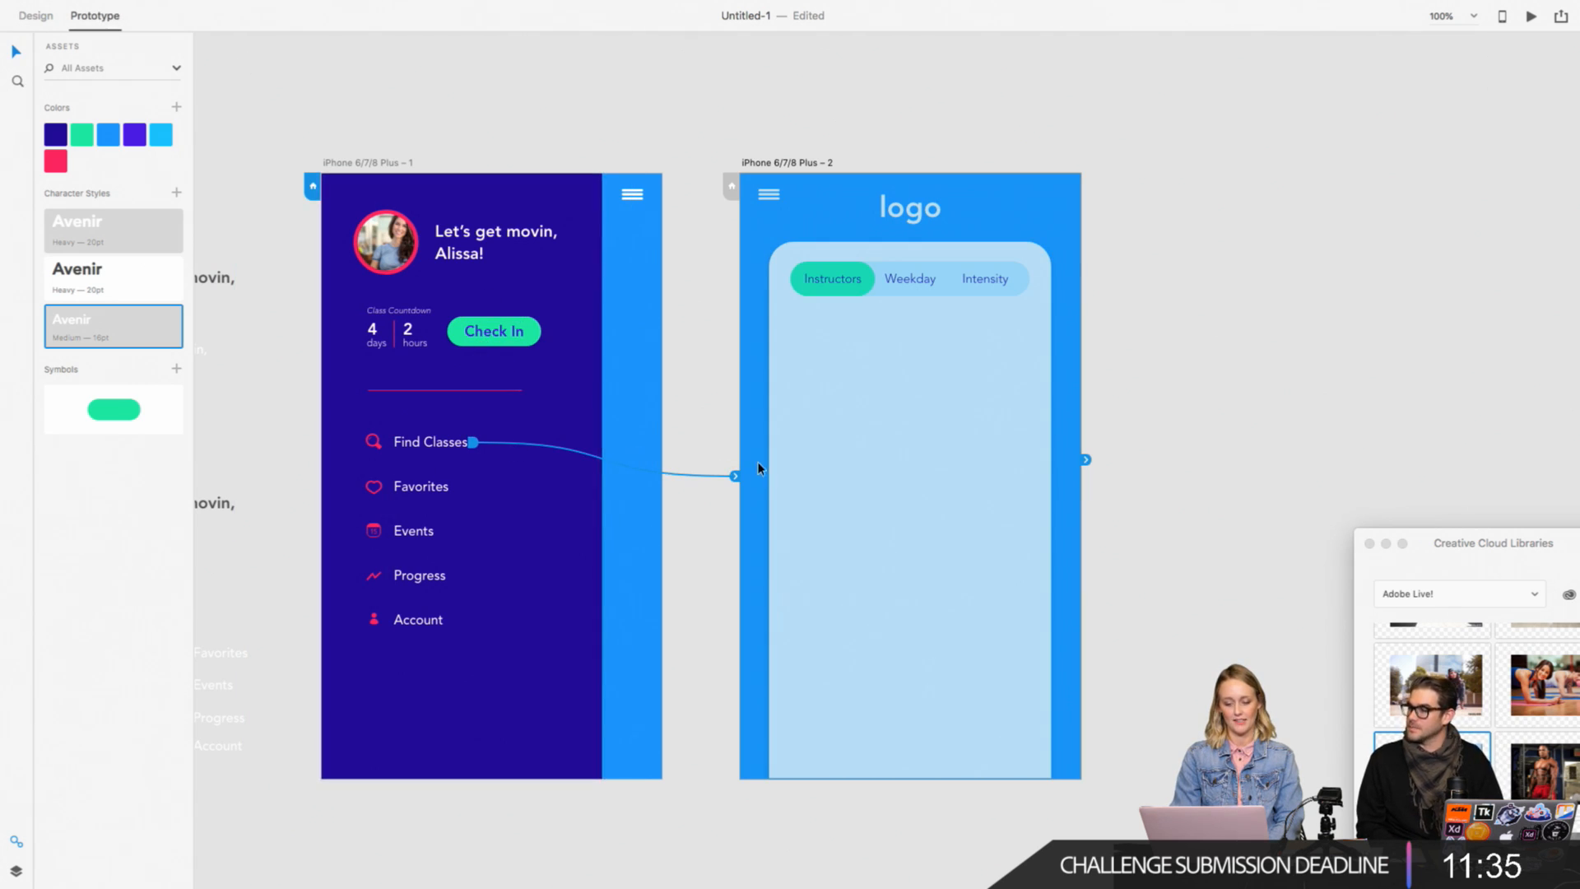
click(35, 17)
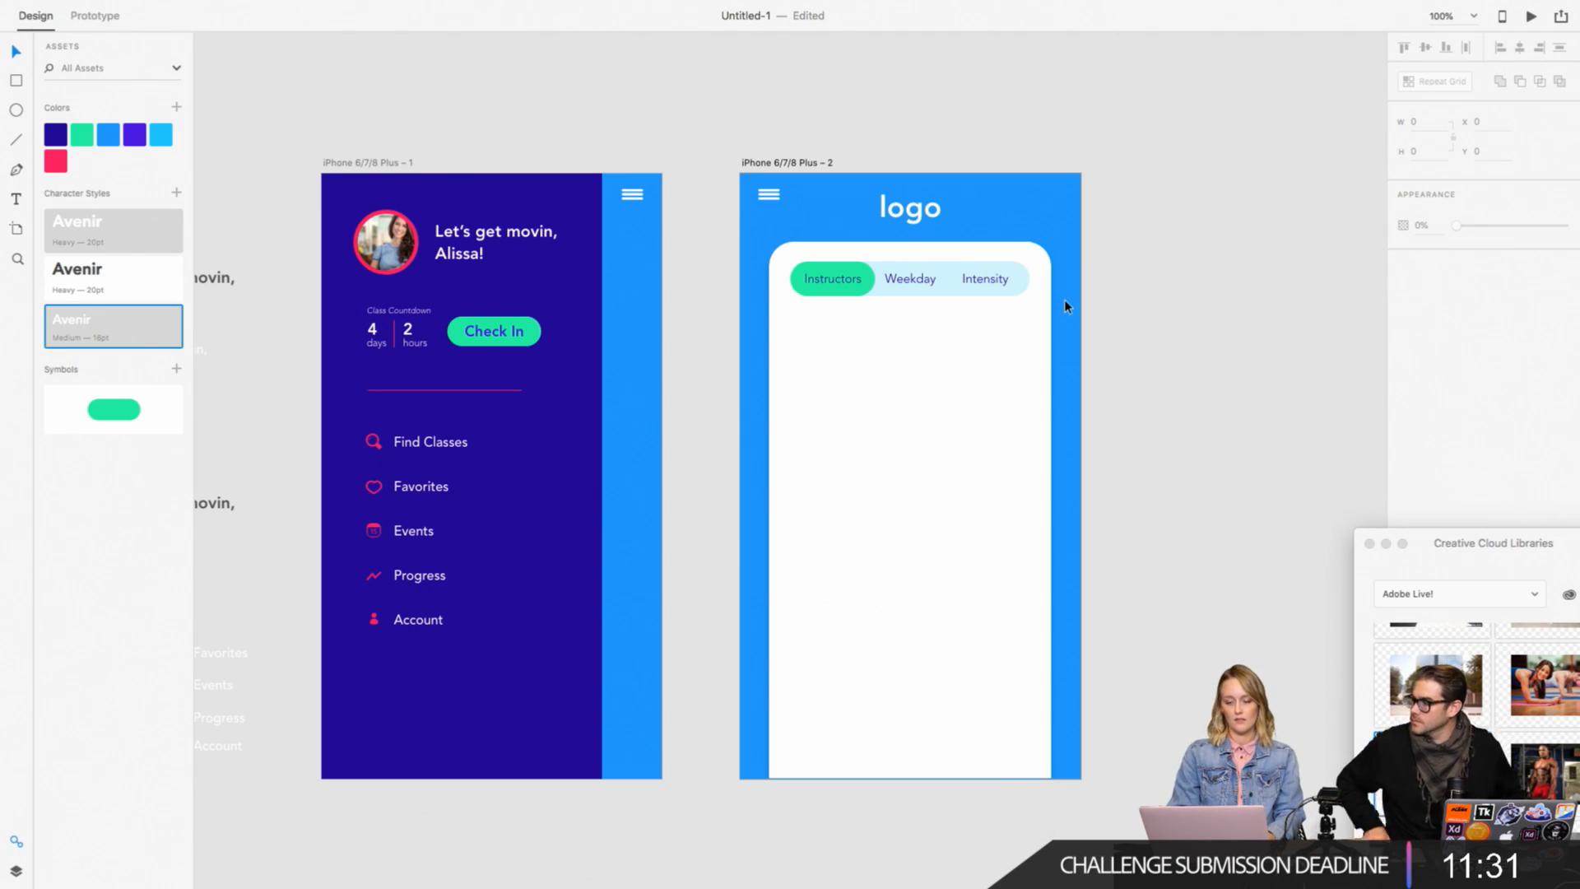
Step: Add the text "Hip Hop Cardio" to the white card beneath the tab bar, at about X 140, Y 196
scroll(1065, 302, right, 3)
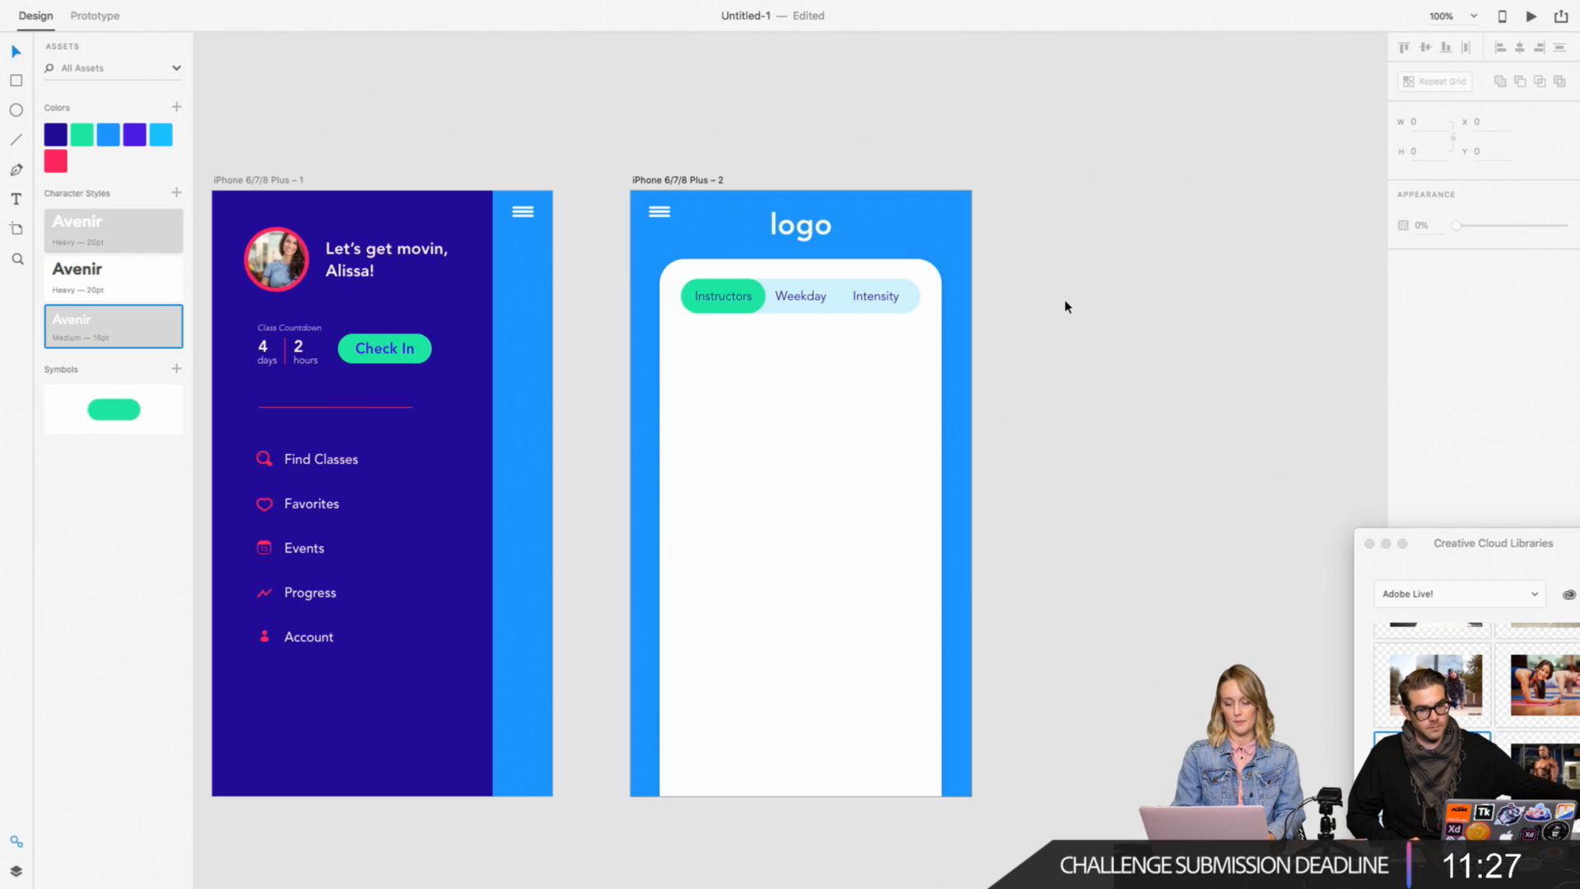
key(super+2)
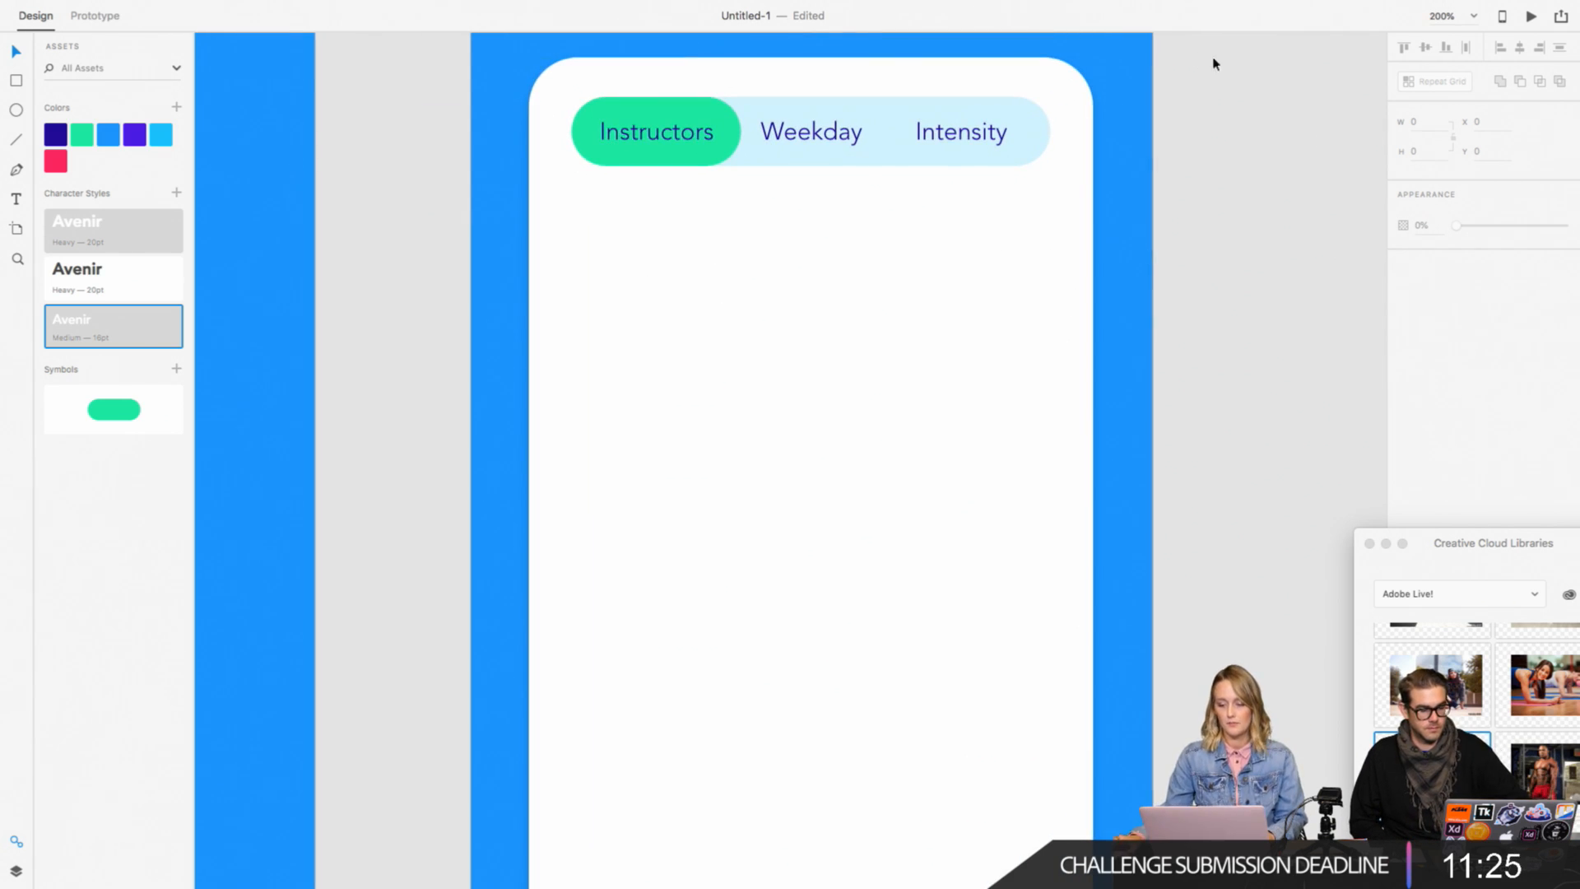
scroll(823, 370, up, 2)
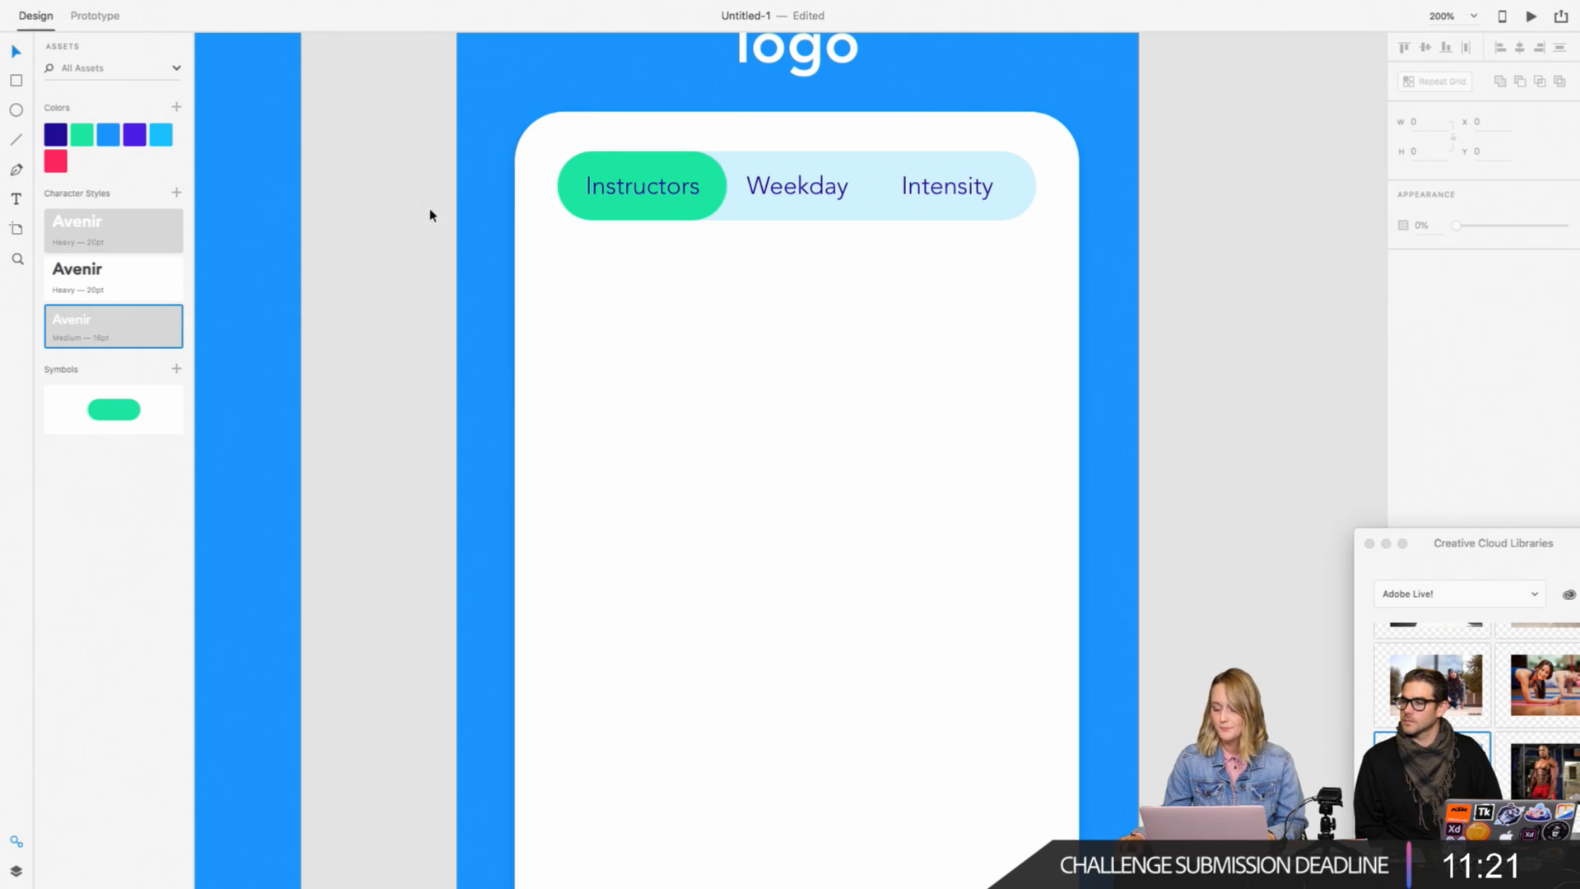
key(t)
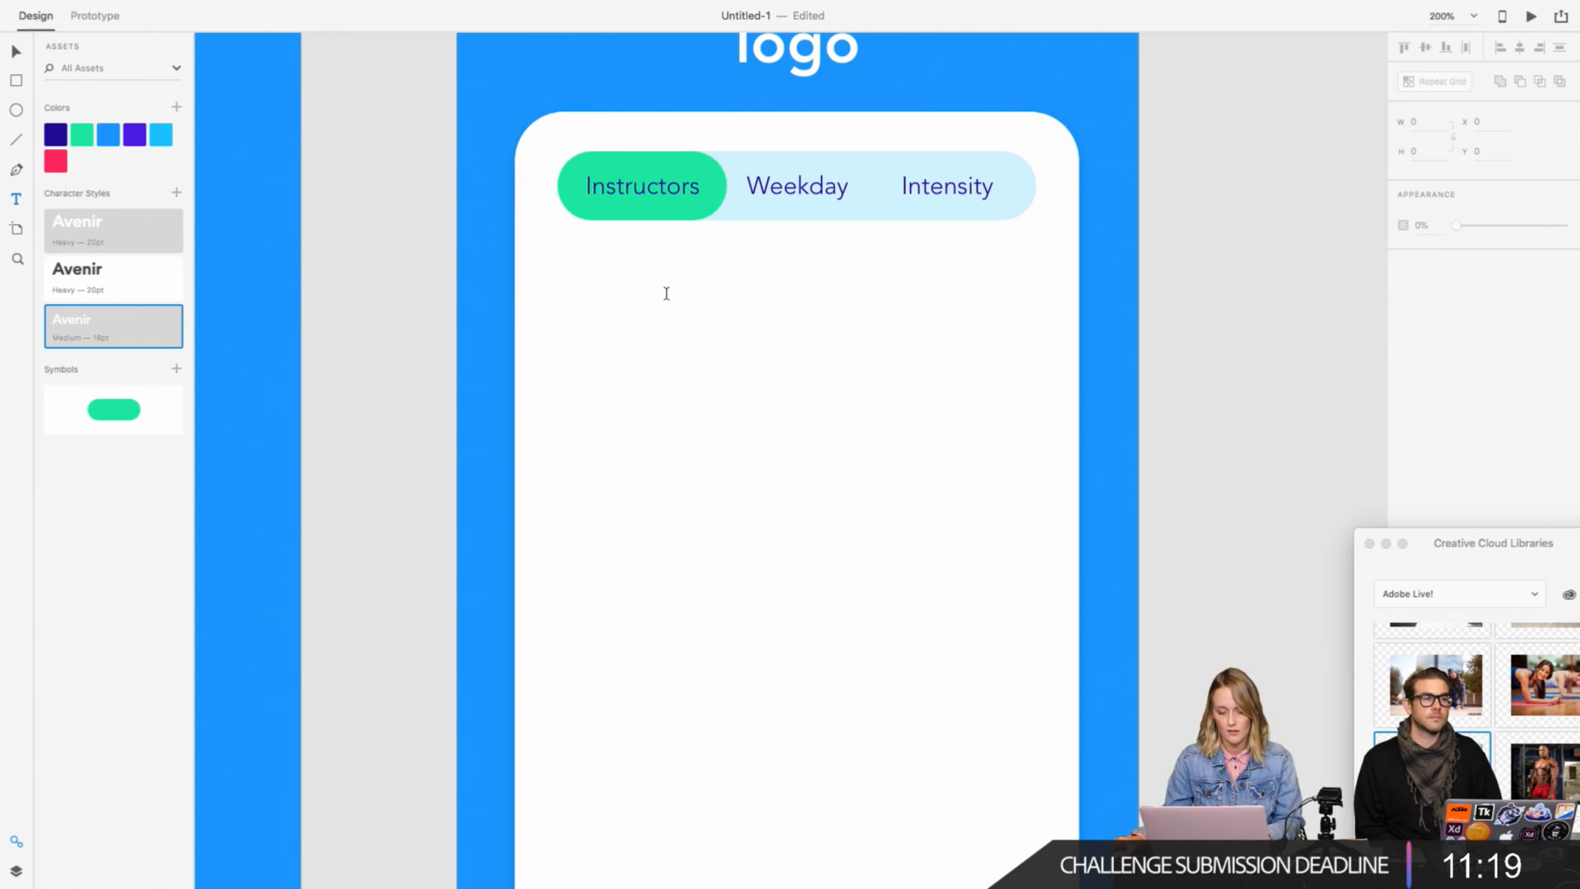
click(688, 293)
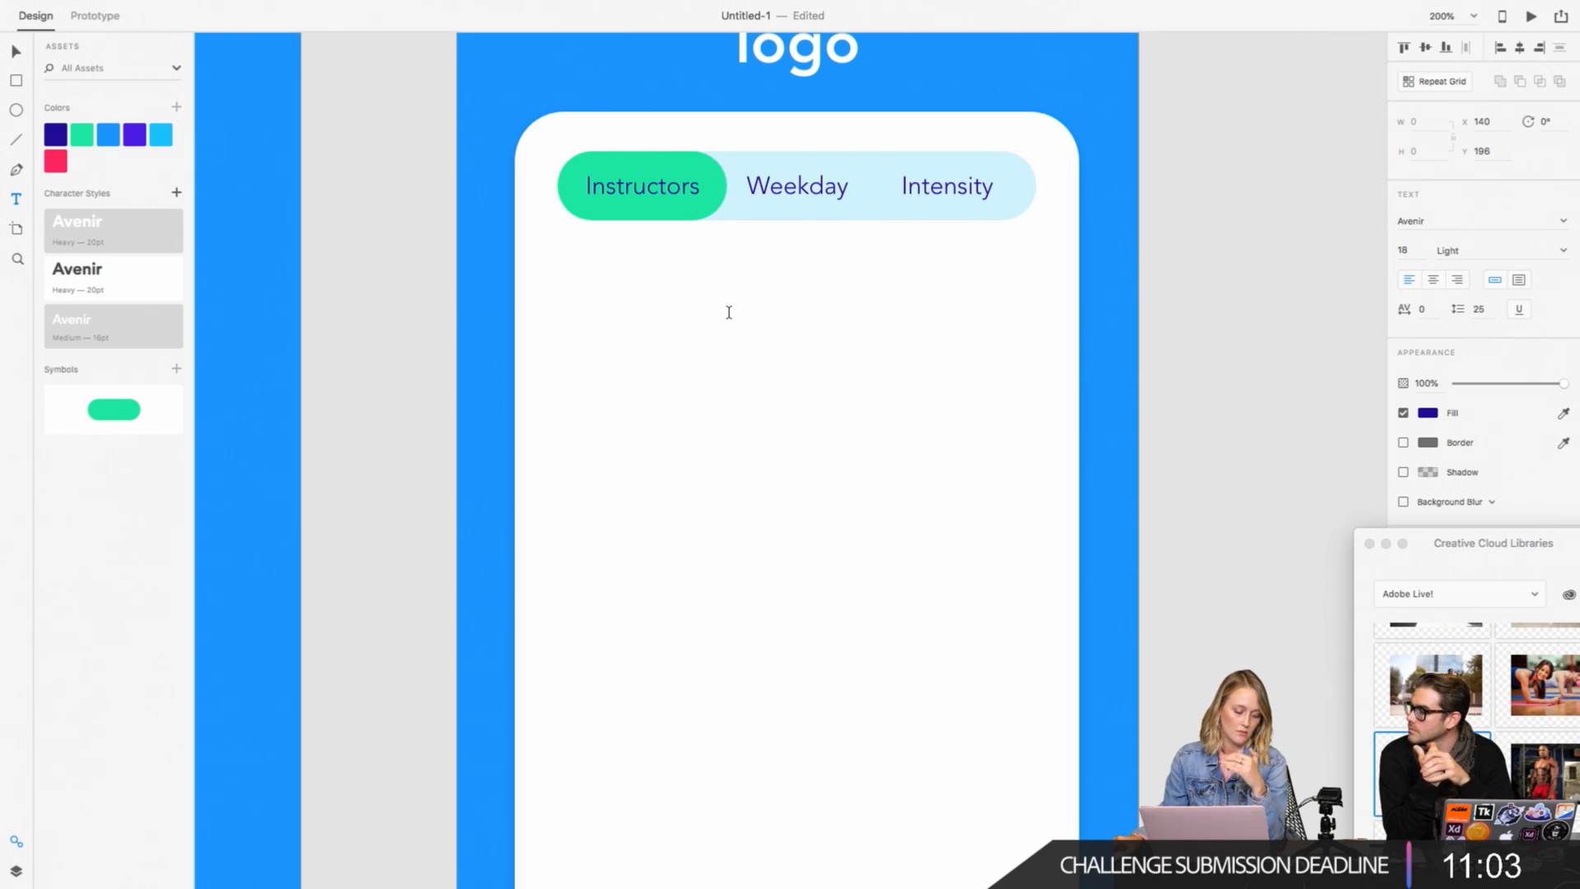
text(h)
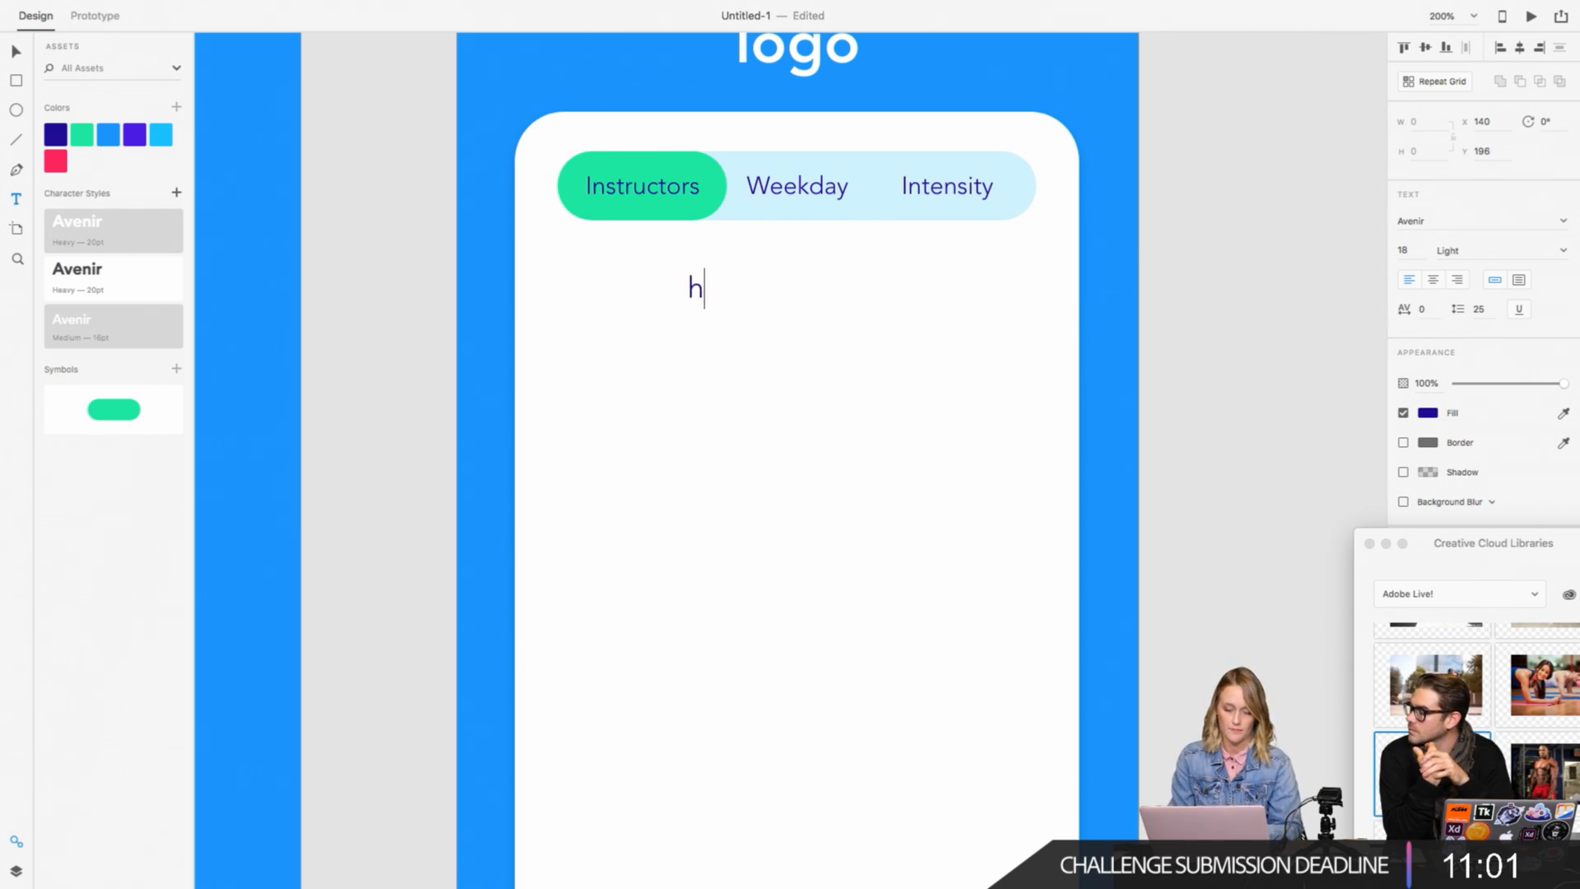
key(BackSpace)
text(Hip Ho)
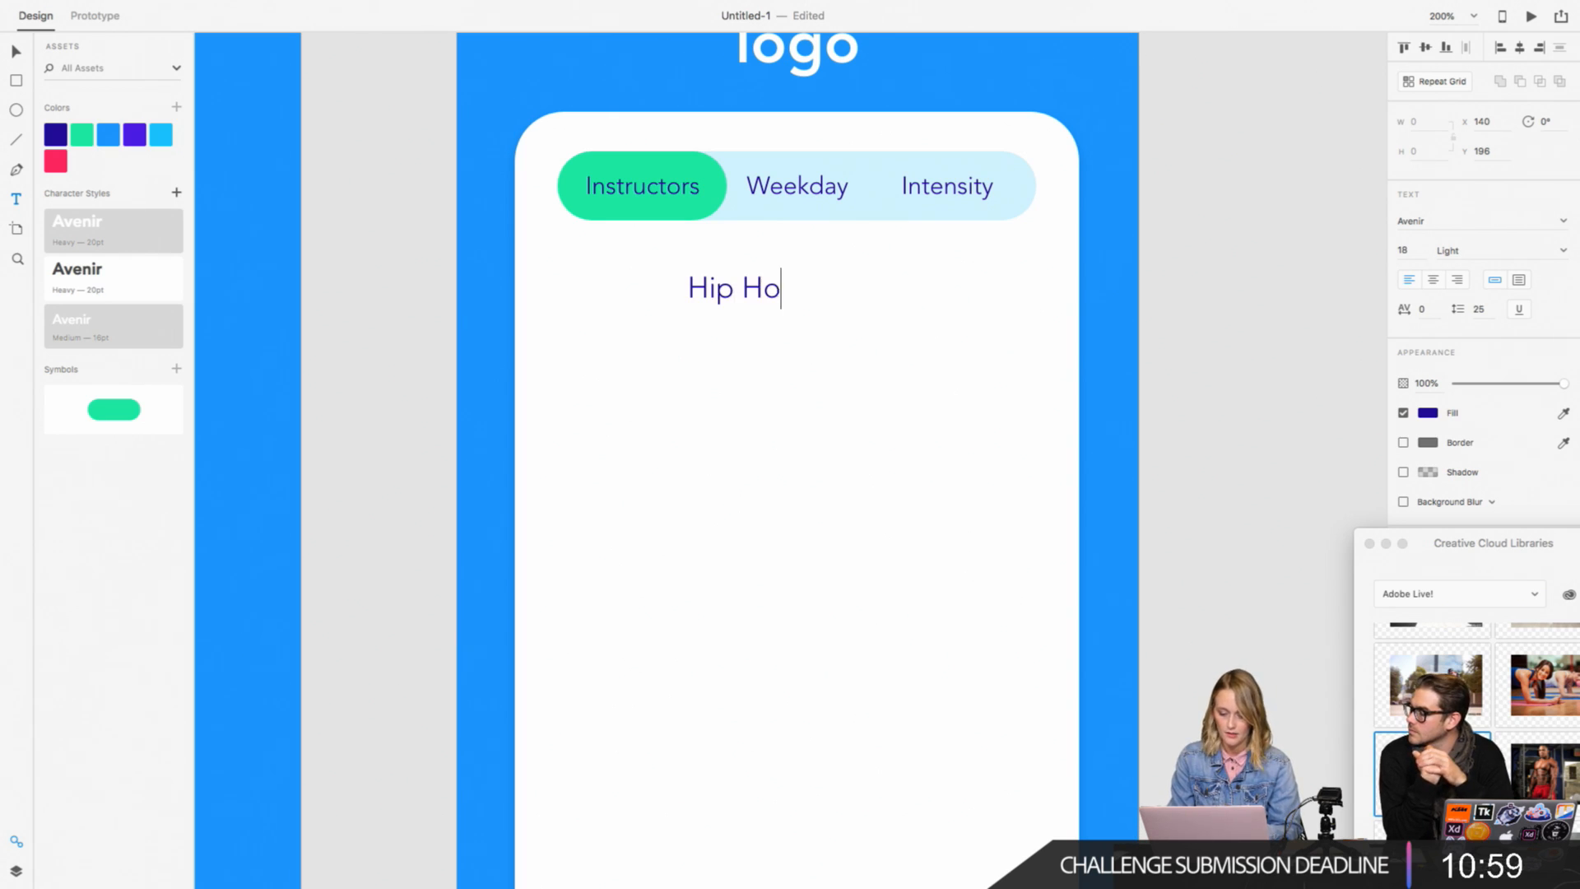
text(p Cardio)
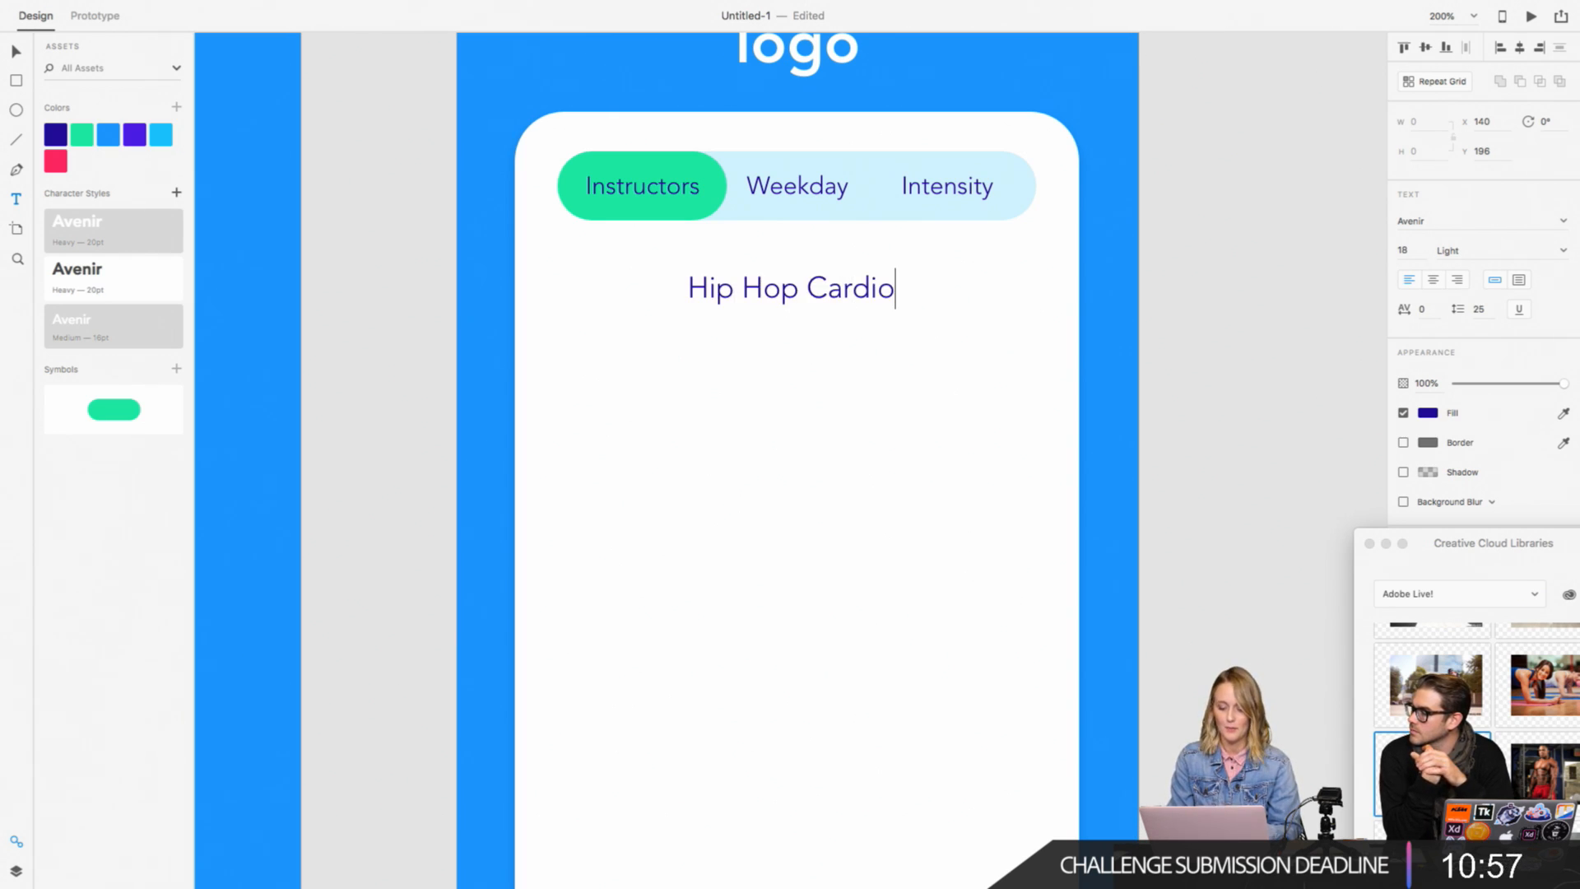
Step: Set the Hip Hop Cardio text to size 15 in Avenir Heavy
key(super+a)
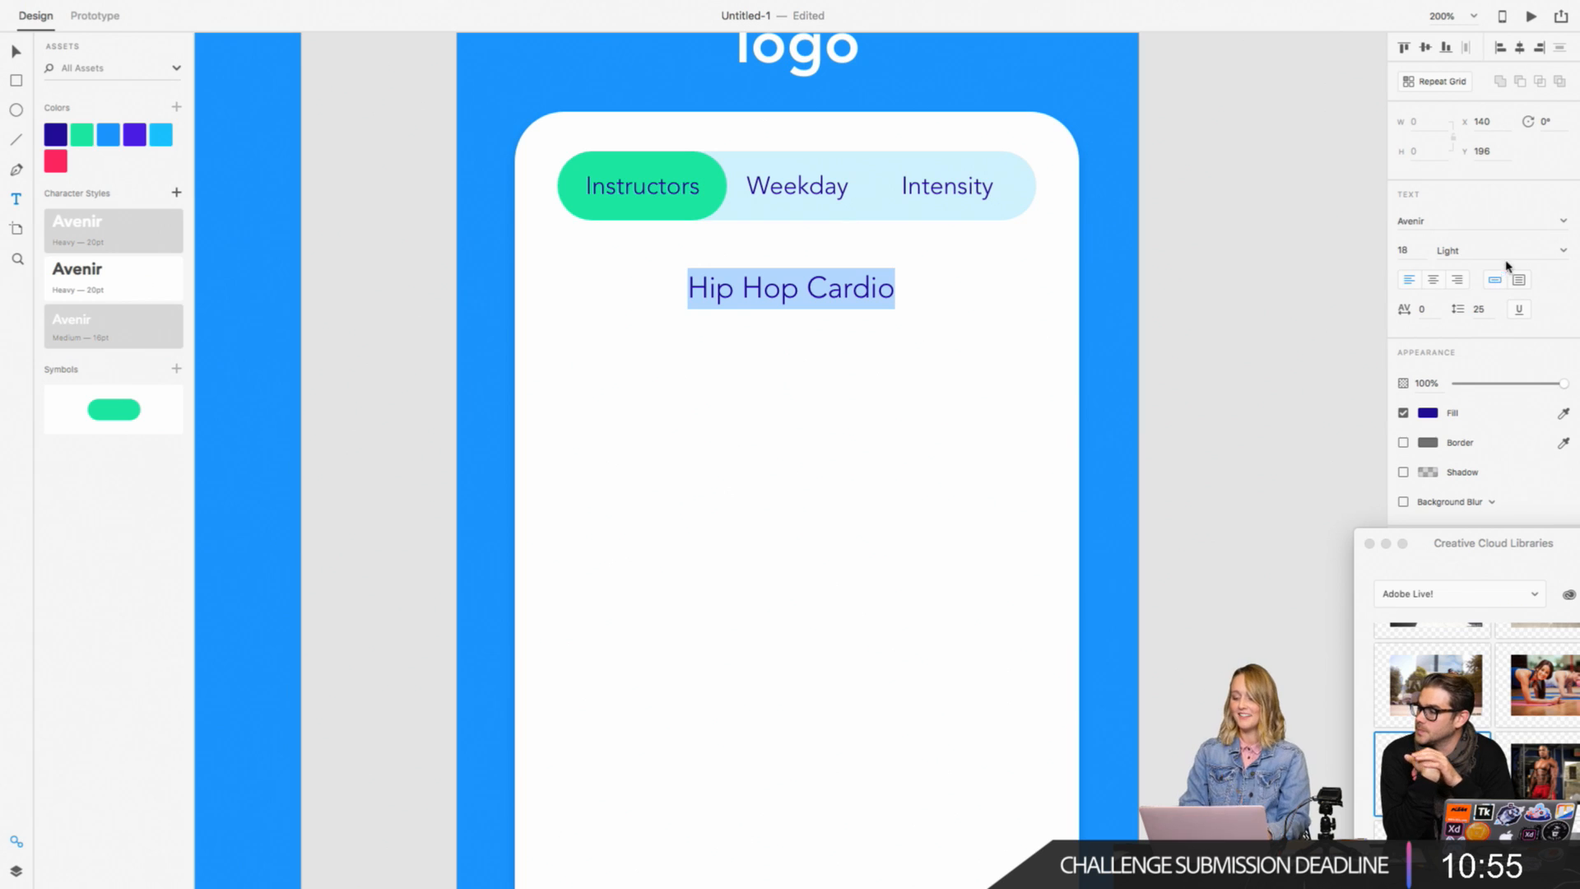
click(1401, 251)
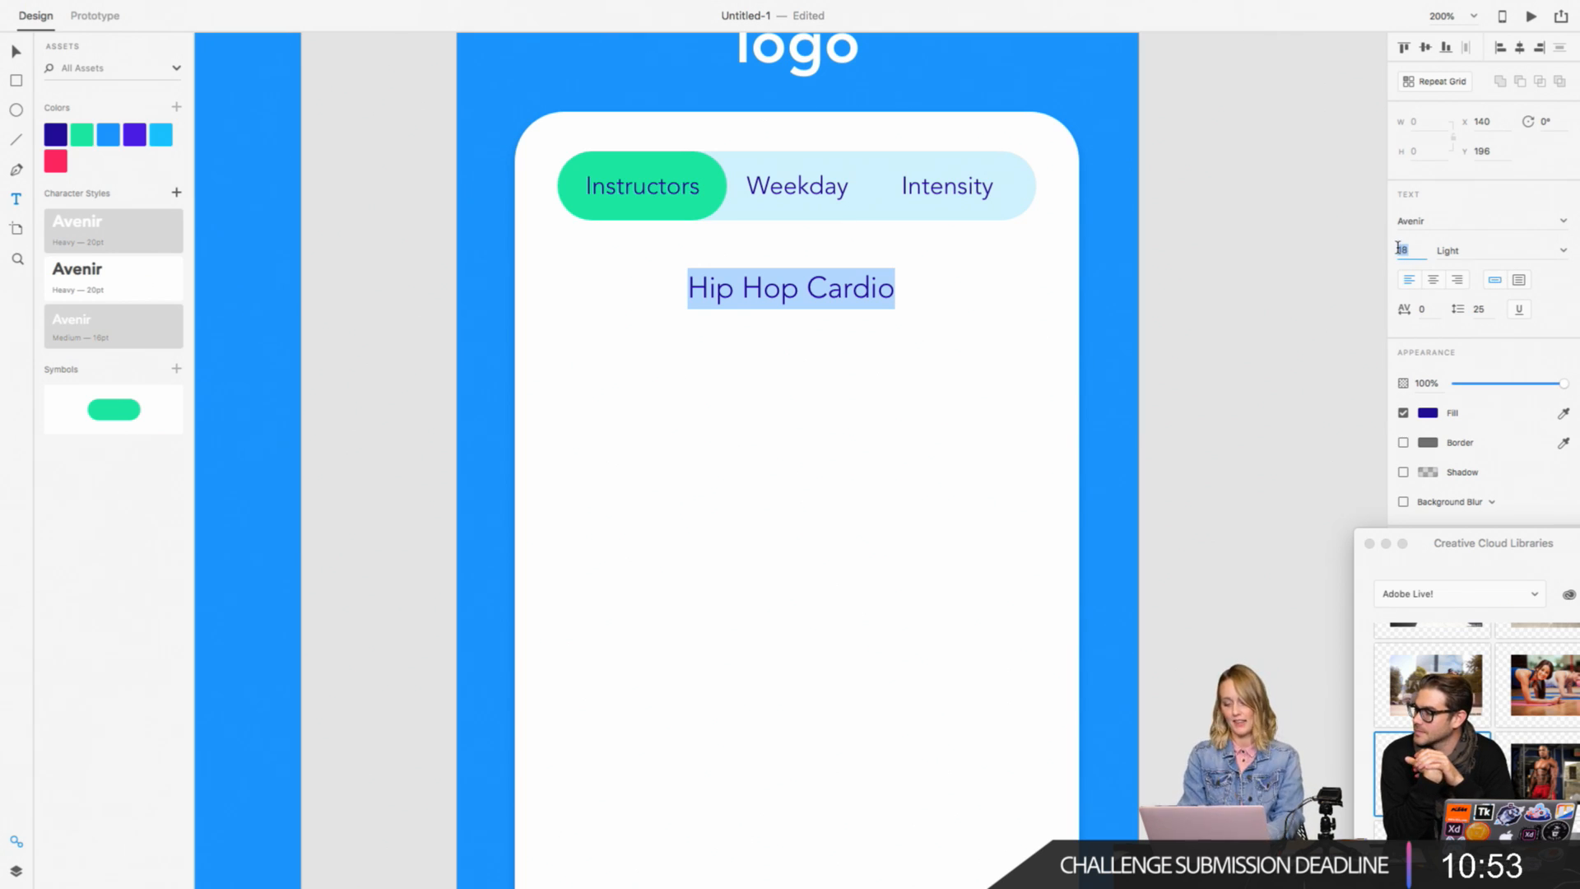
key(BackSpace)
text(15)
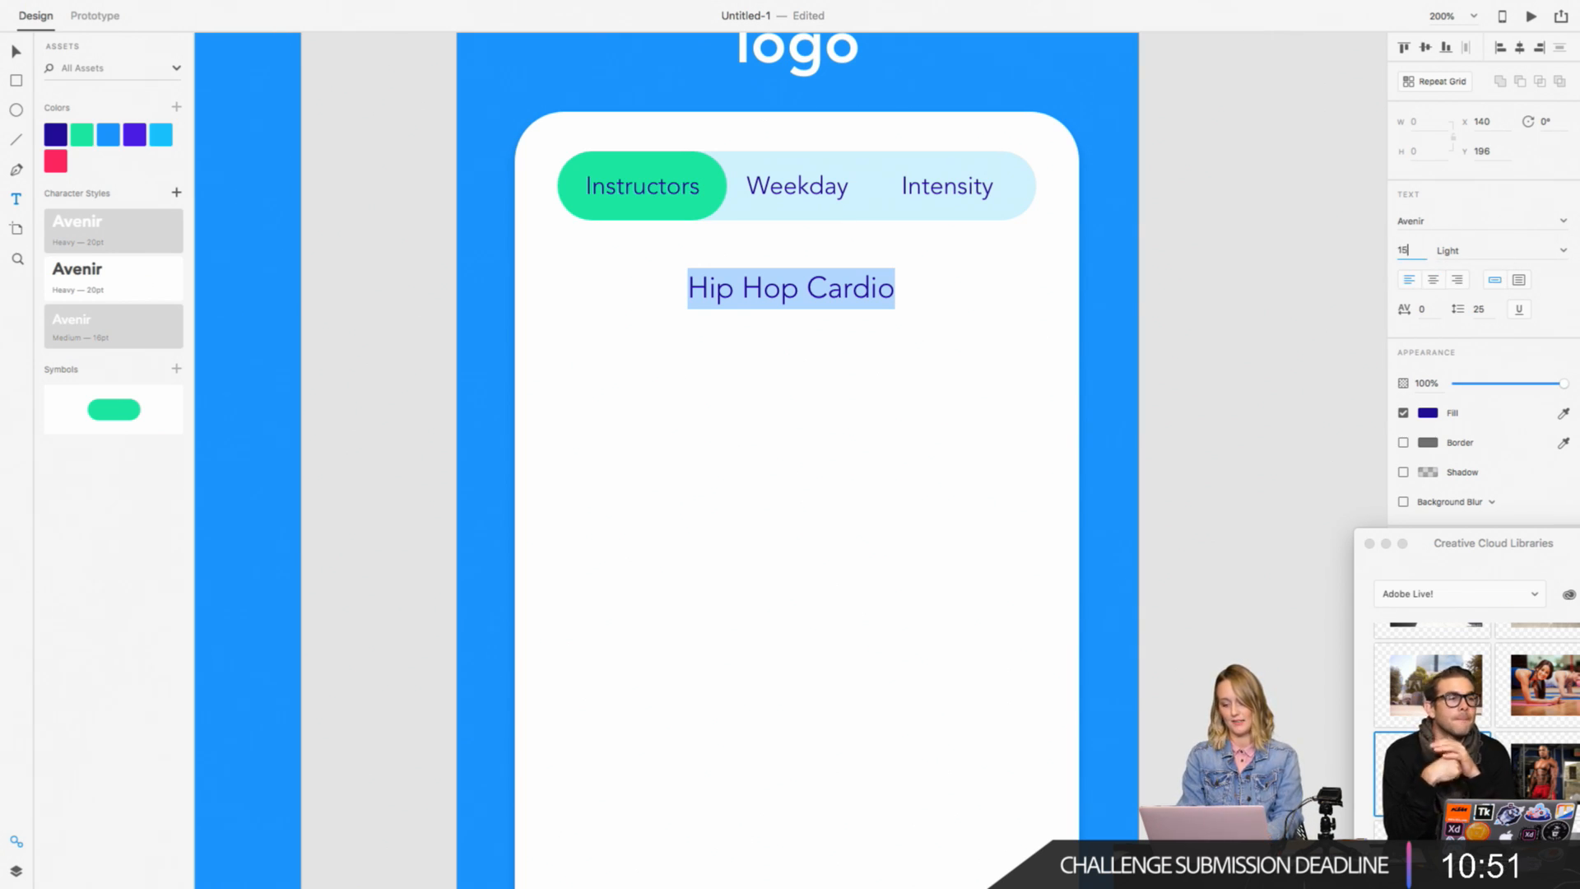
key(Return)
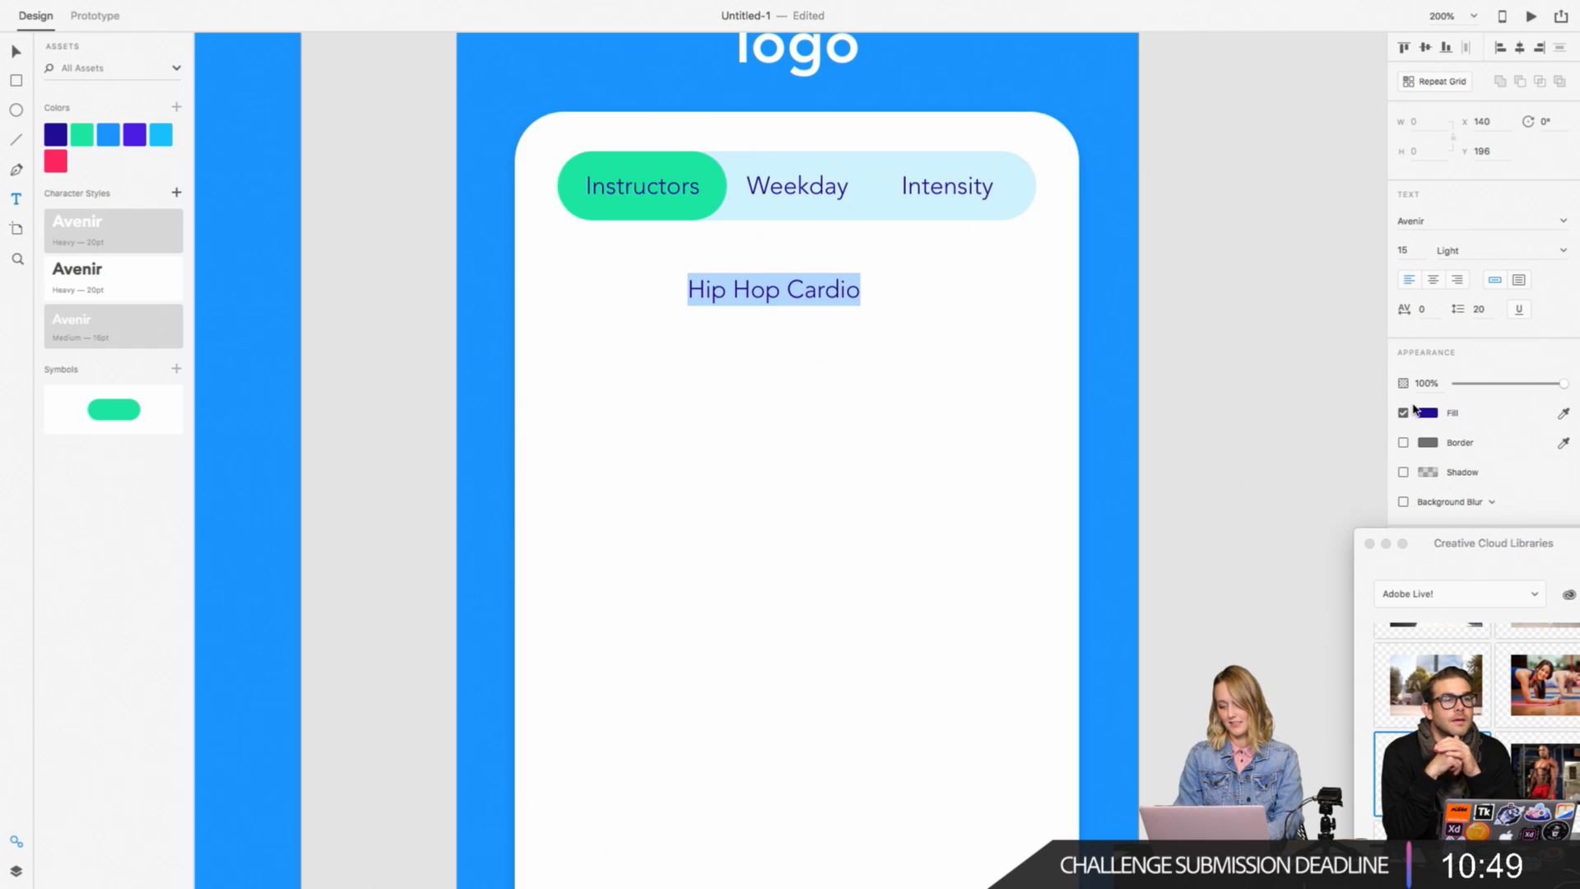
click(1562, 251)
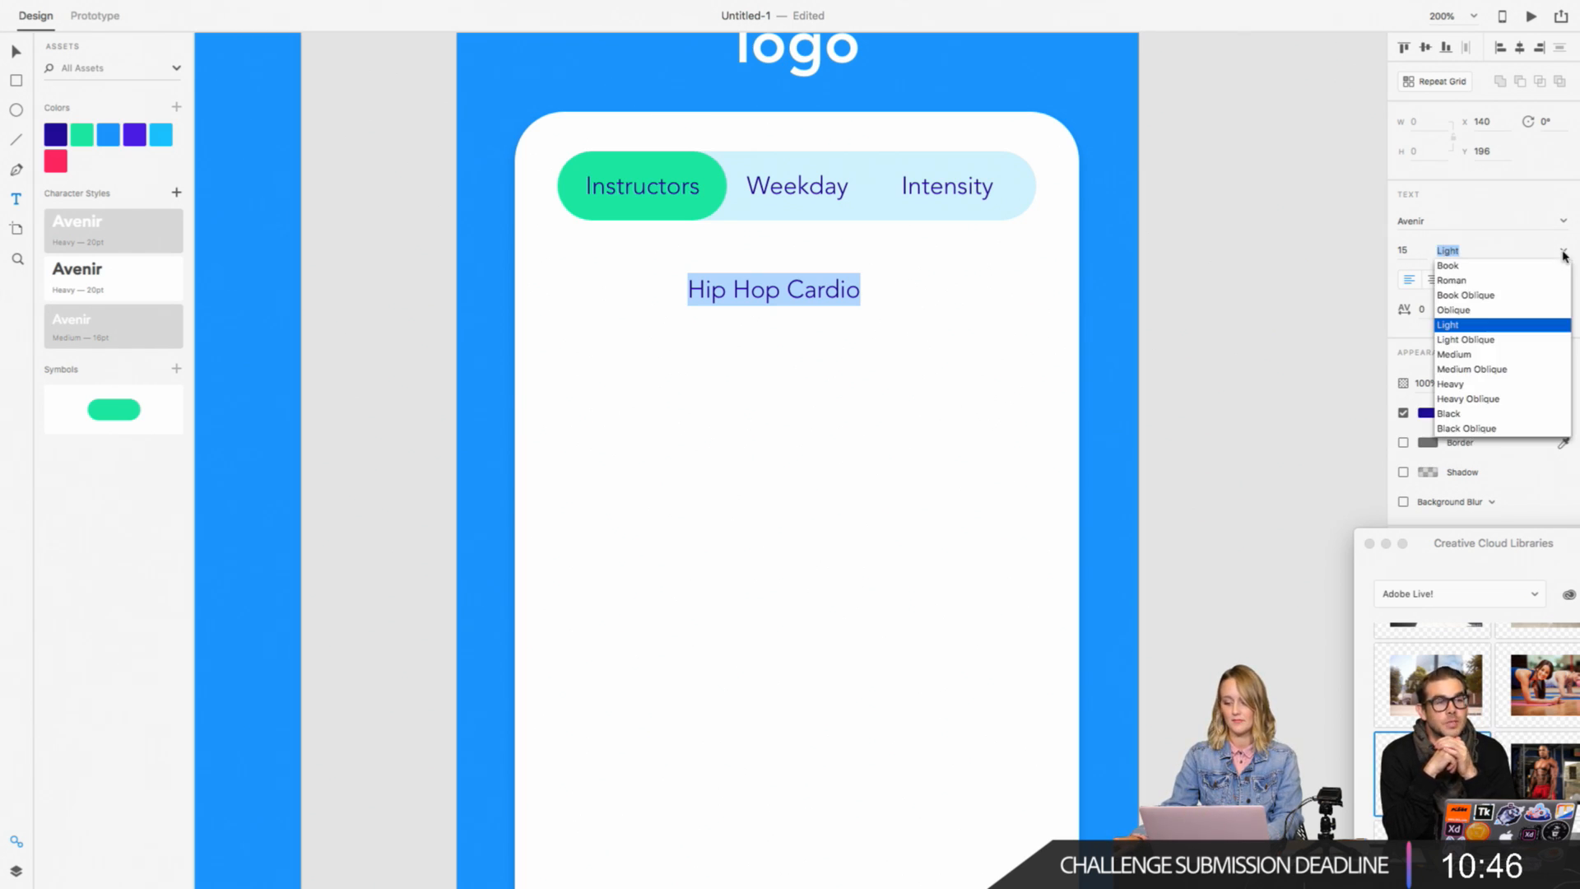
click(1463, 384)
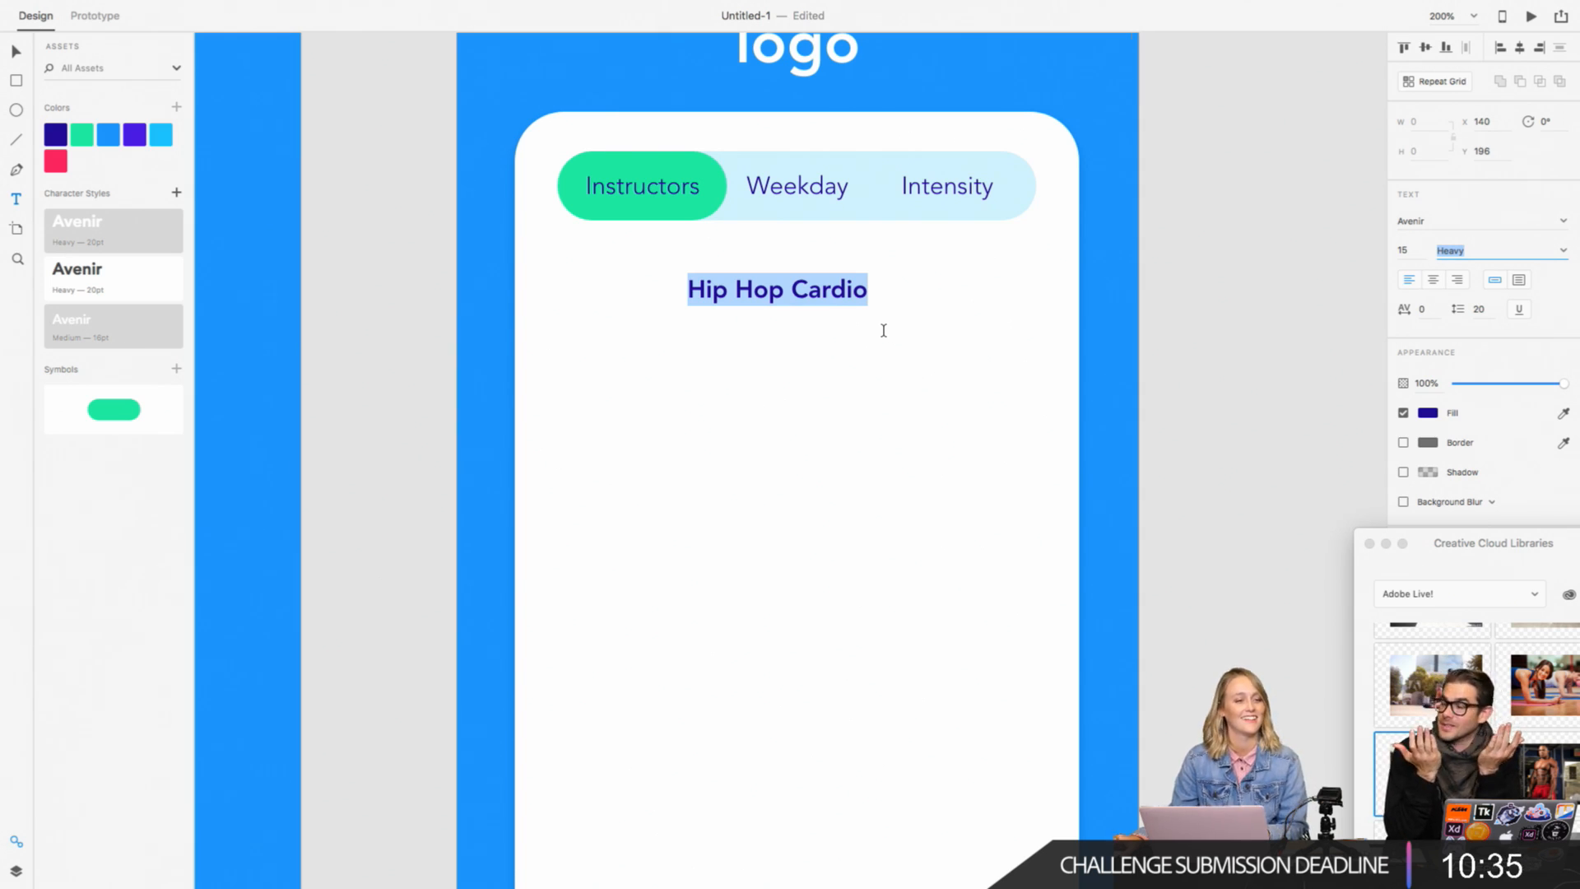
key(Escape)
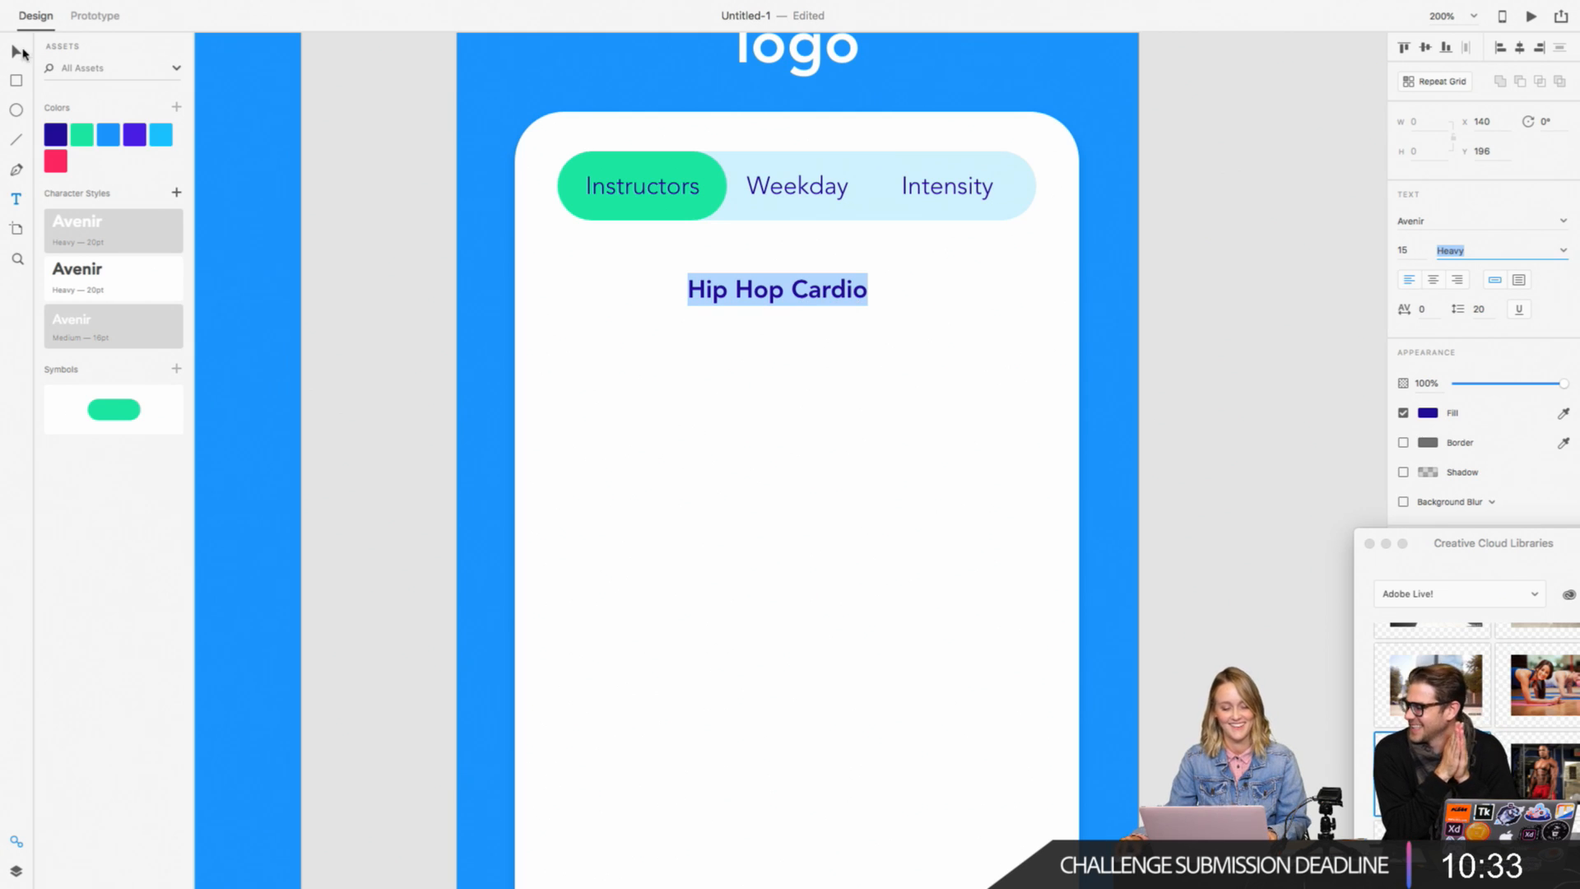
key(Escape)
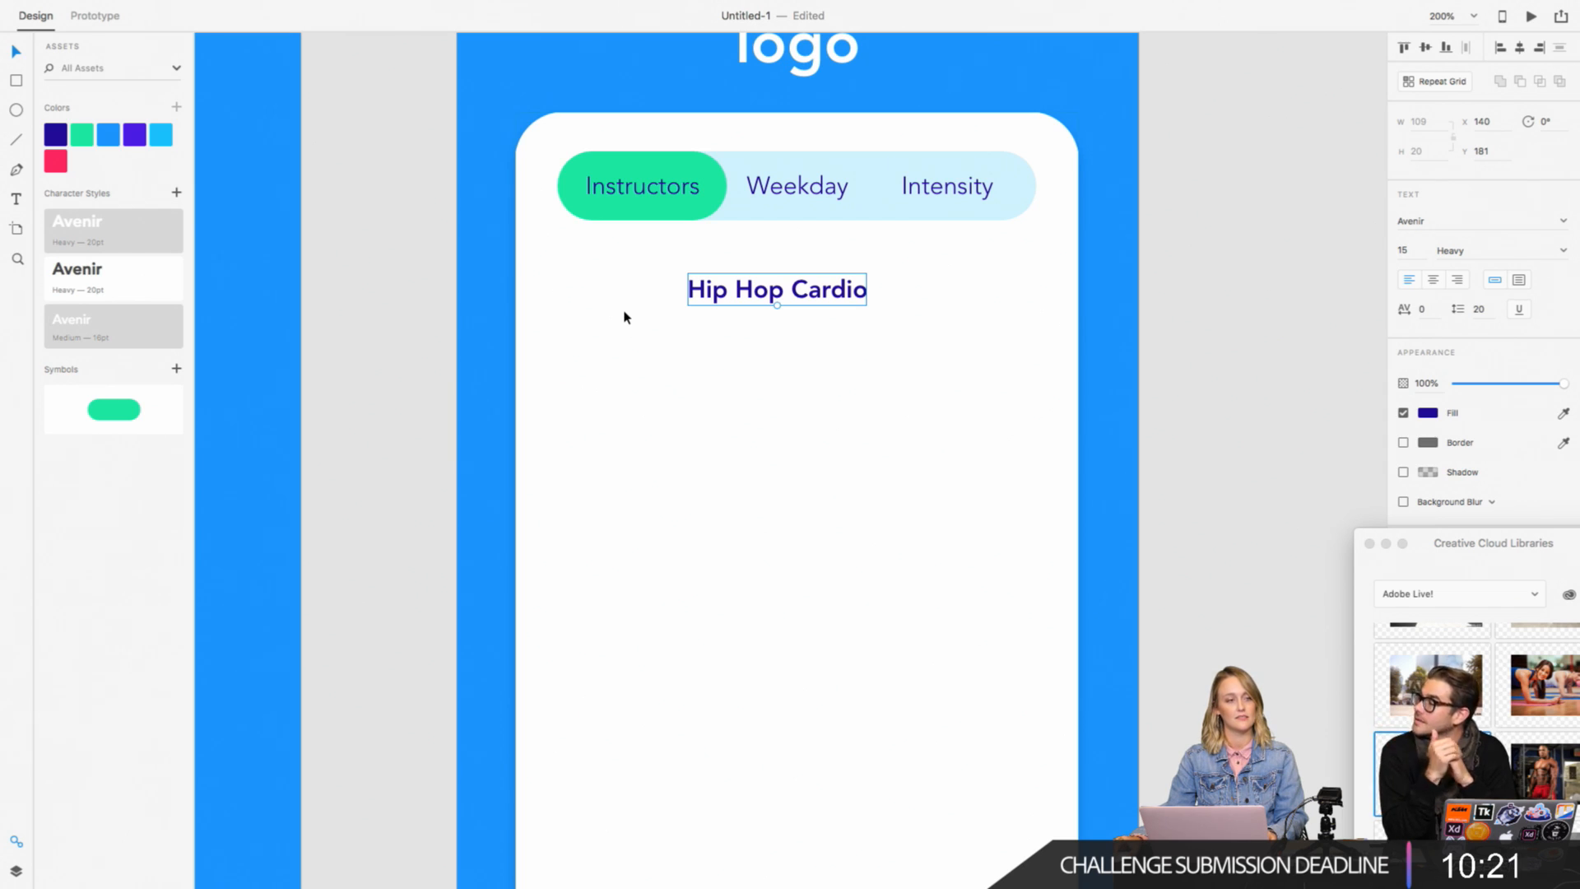
Step: Center the Hip Hop Cardio heading horizontally on the white card
click(705, 381)
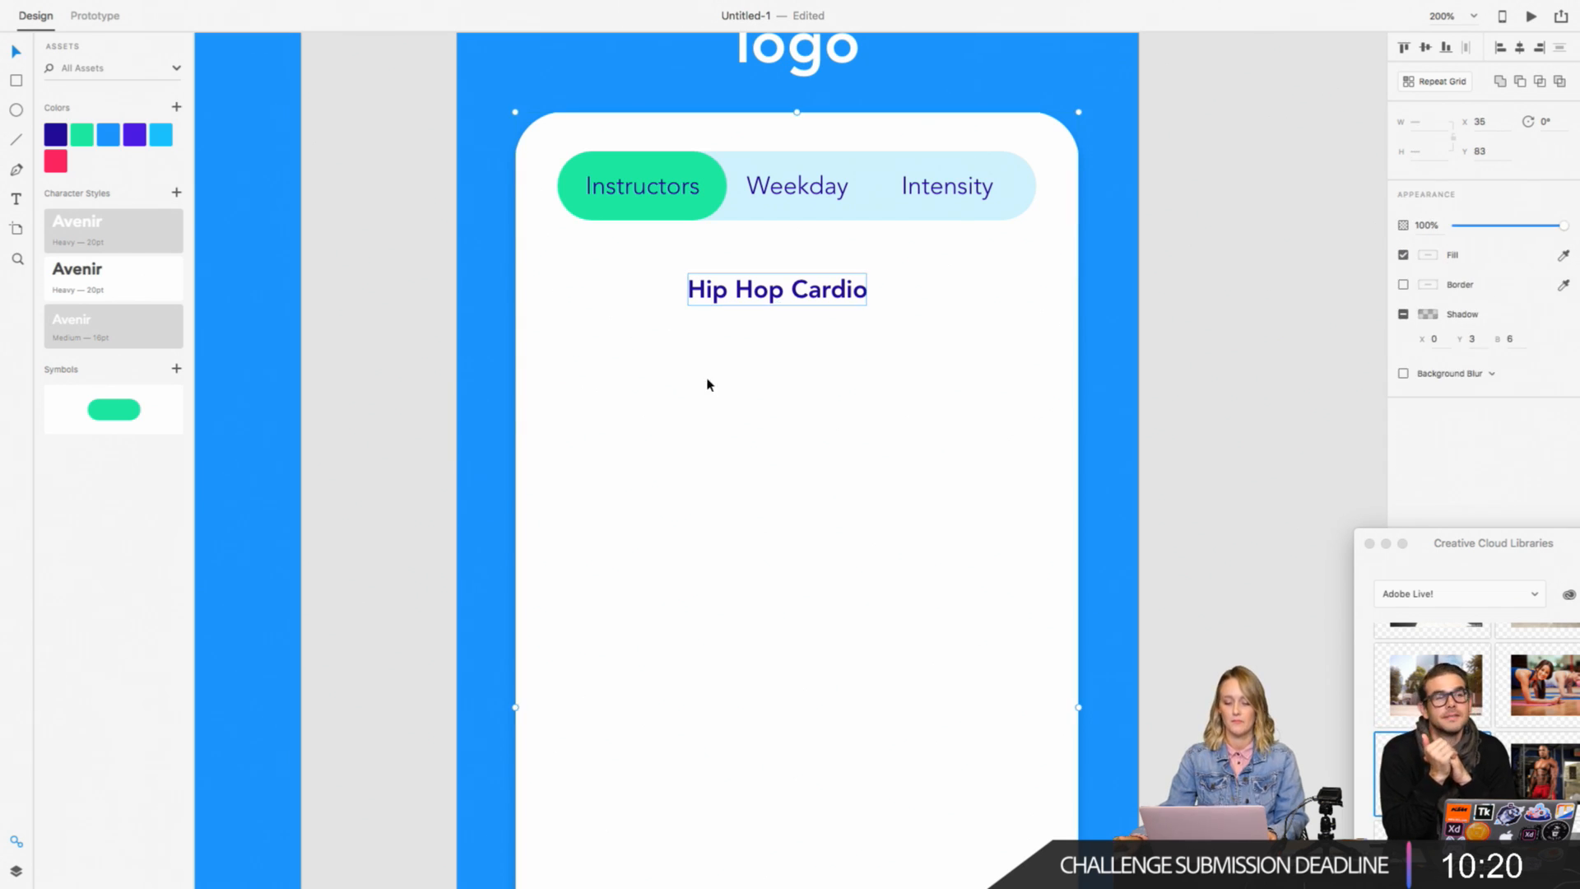
click(1520, 47)
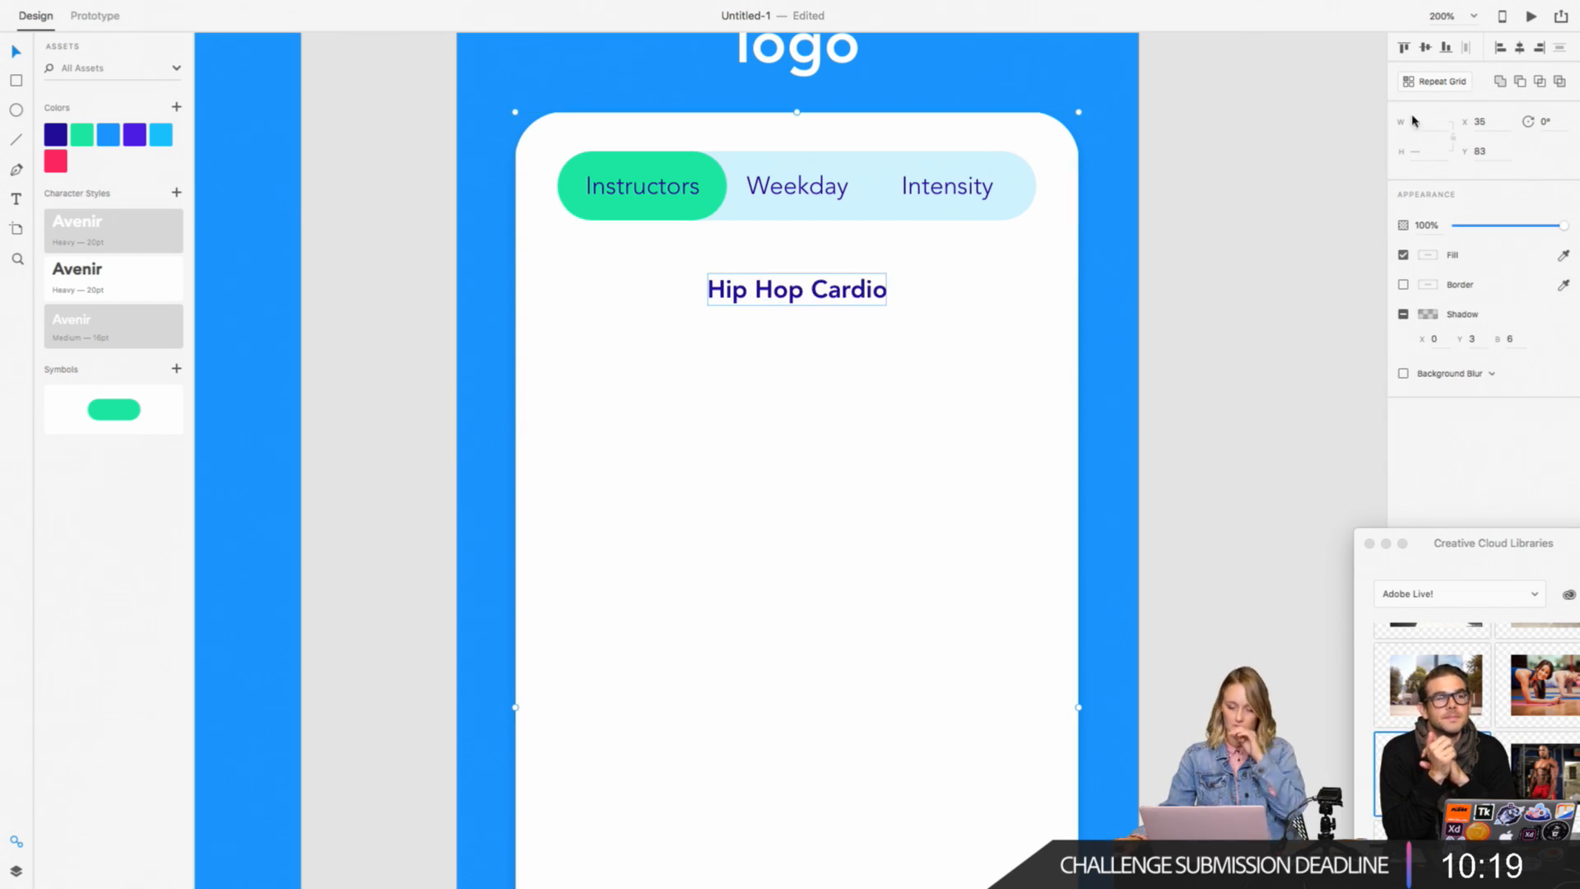
click(1235, 352)
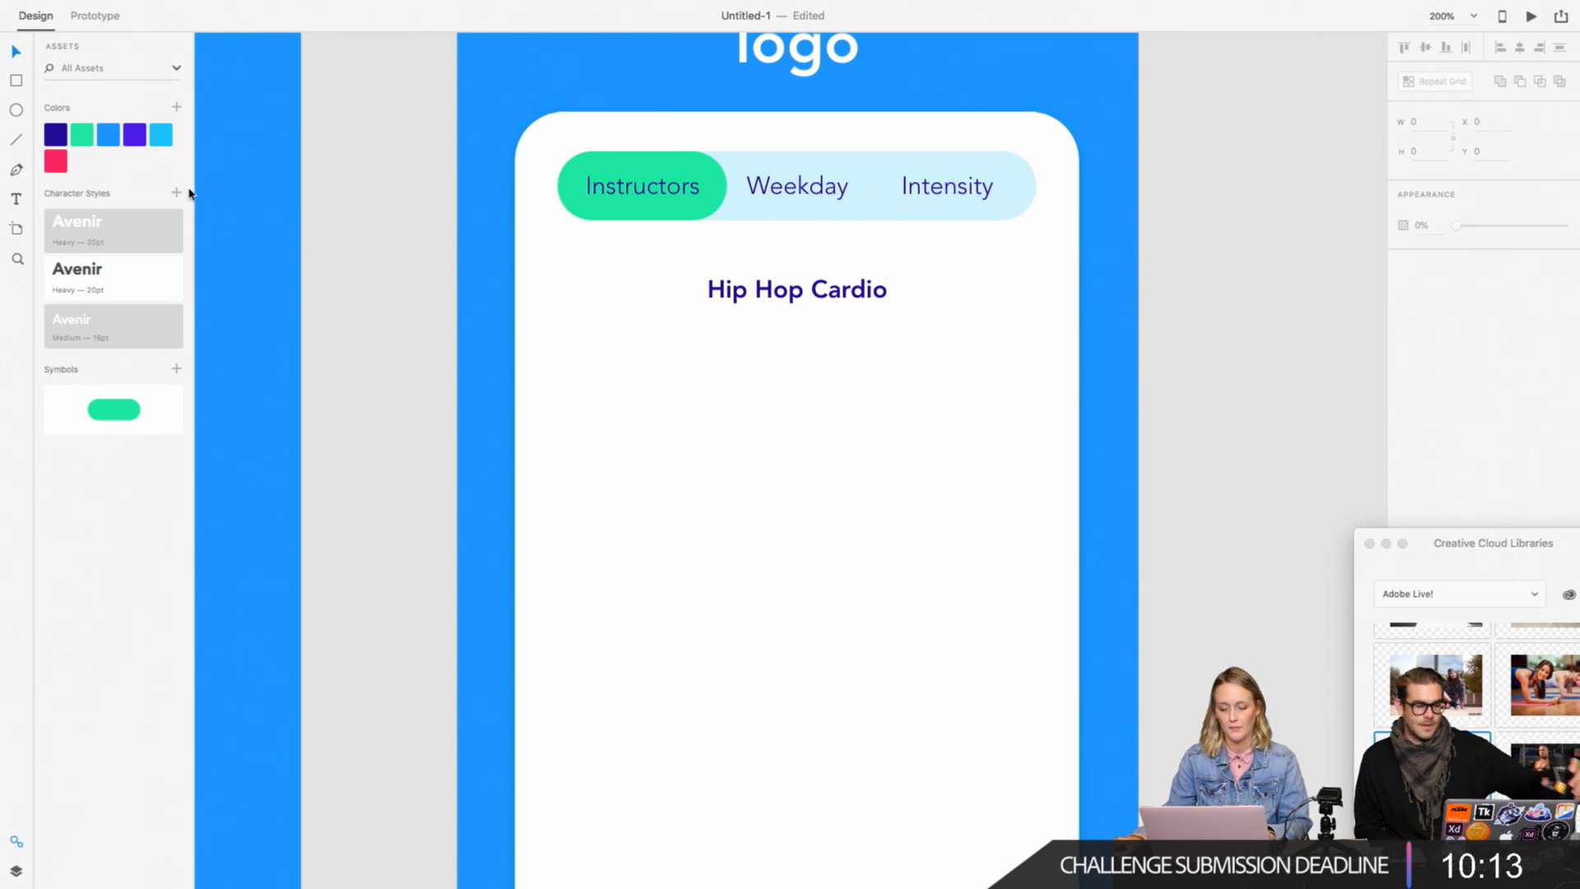
Step: Draw a circle about 61 by 61 below the heading at about X 68, Y 214, and turn on its border
click(16, 110)
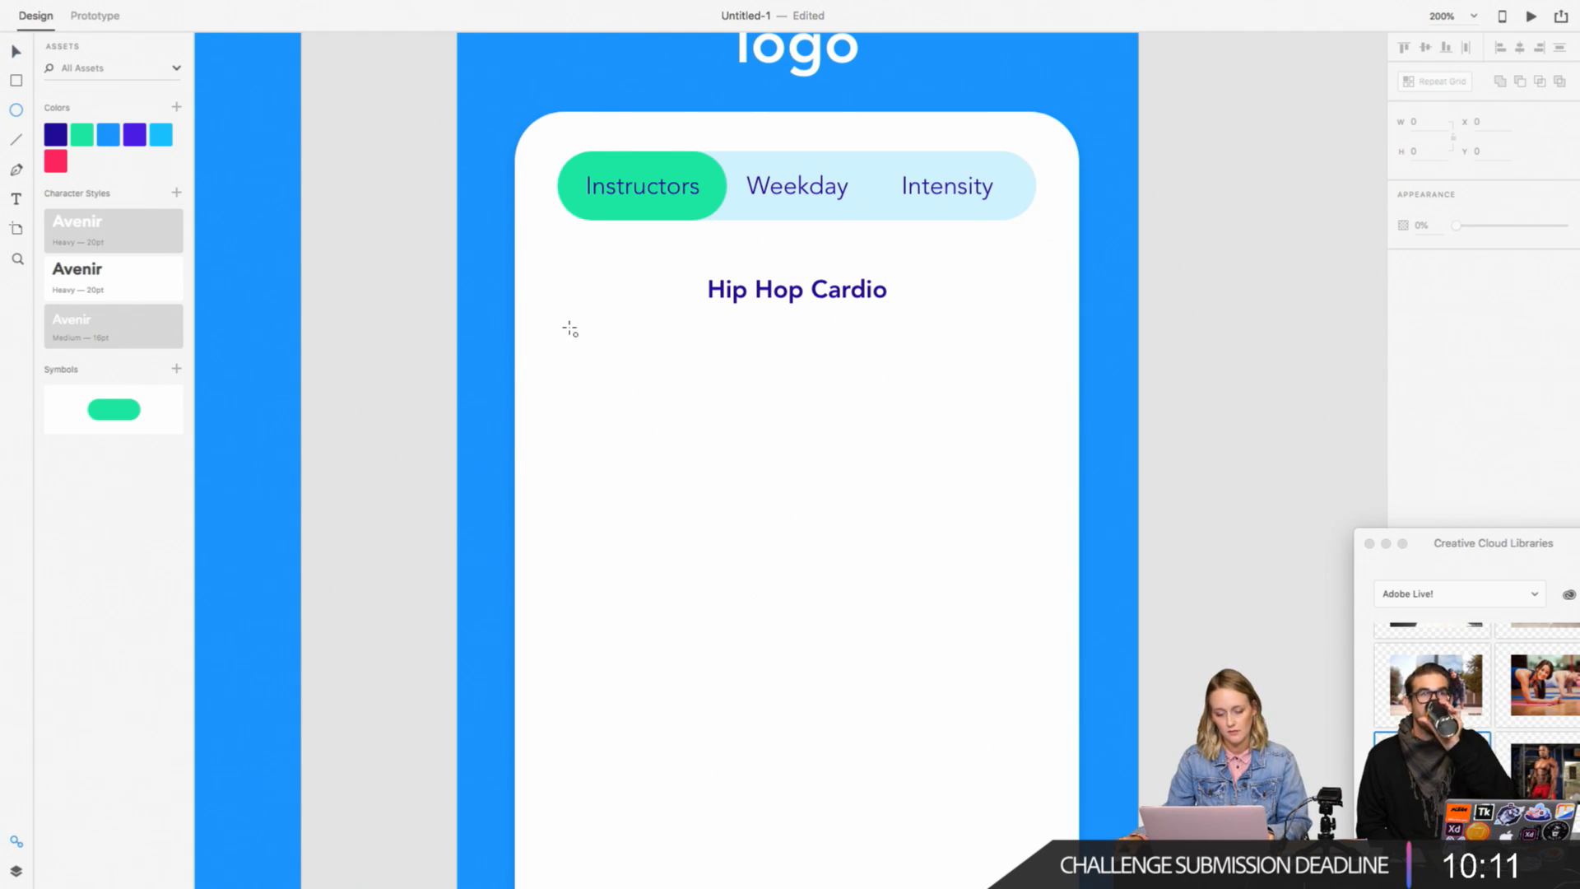
drag(569, 327, 669, 429)
click(1403, 284)
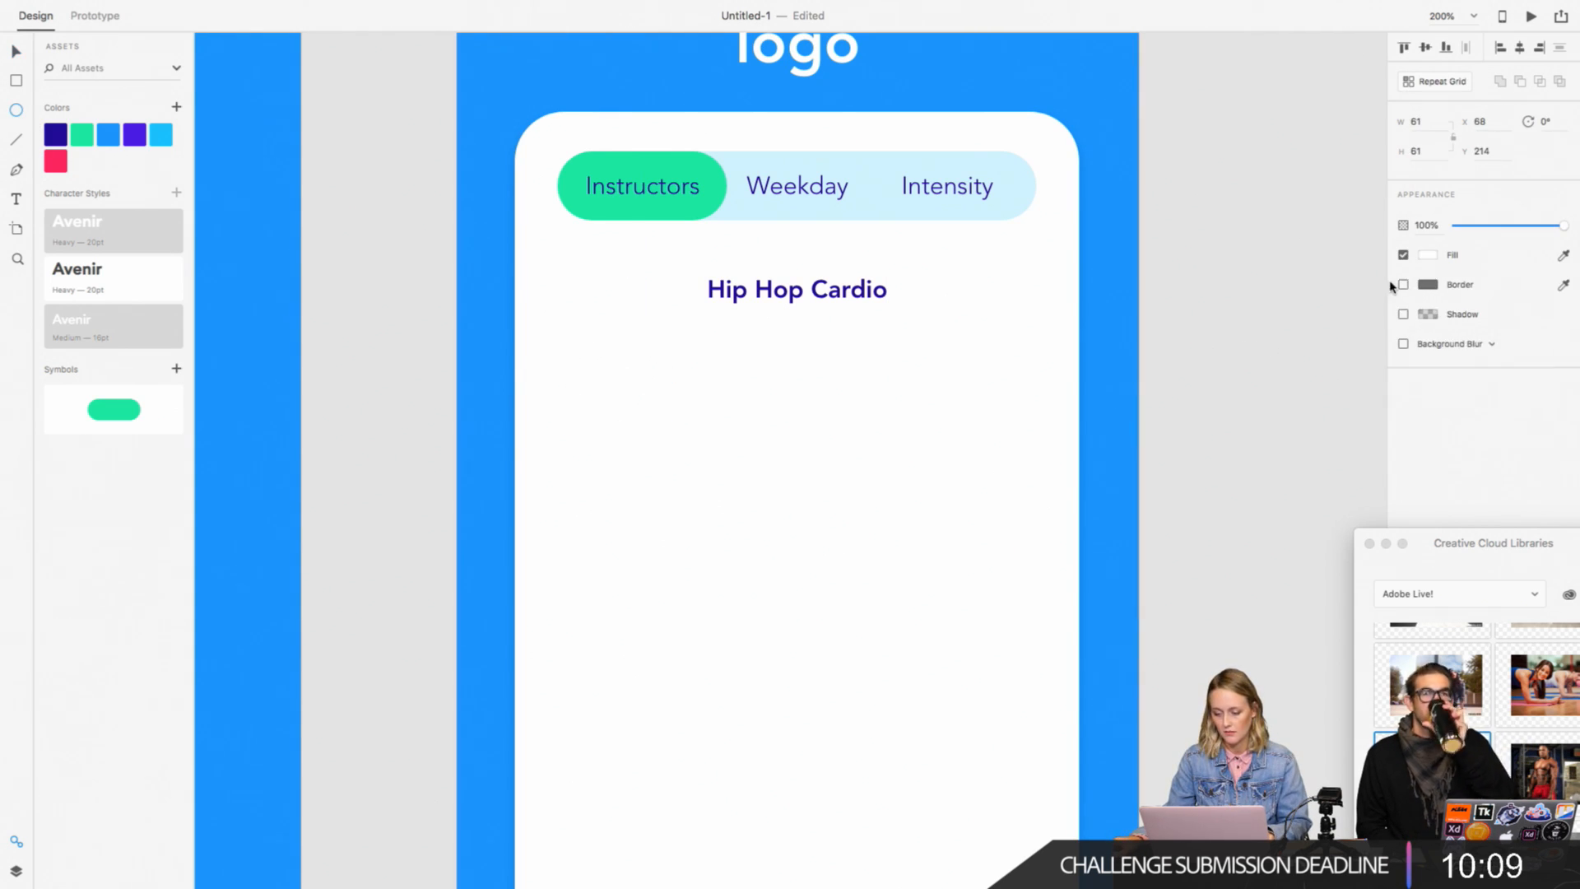
click(1404, 284)
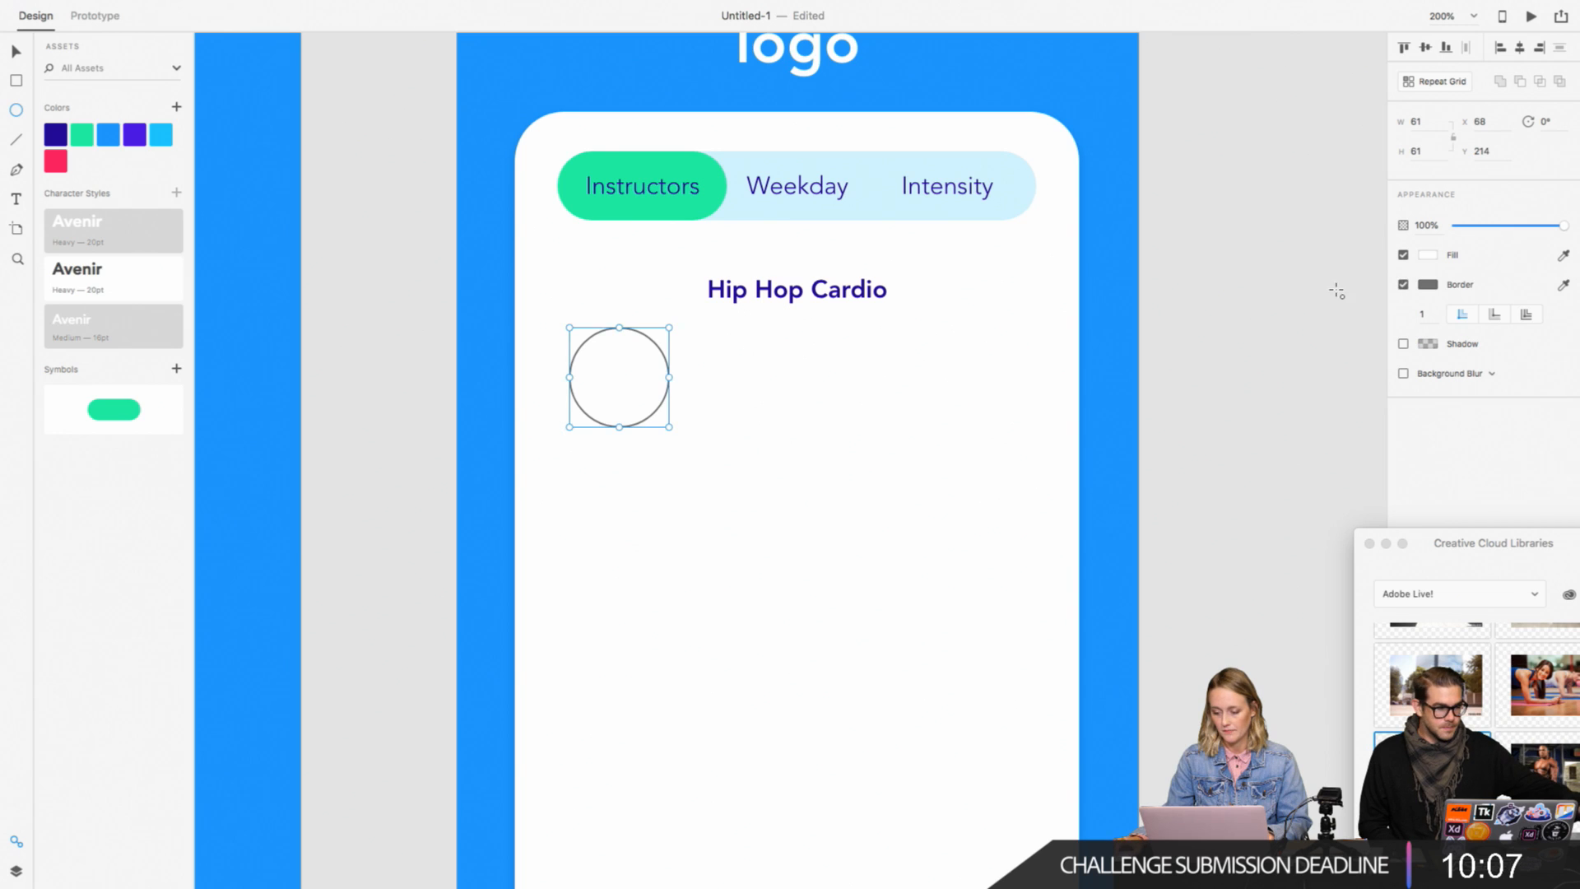
Step: Move the circle to about X 75, Y 218
click(16, 51)
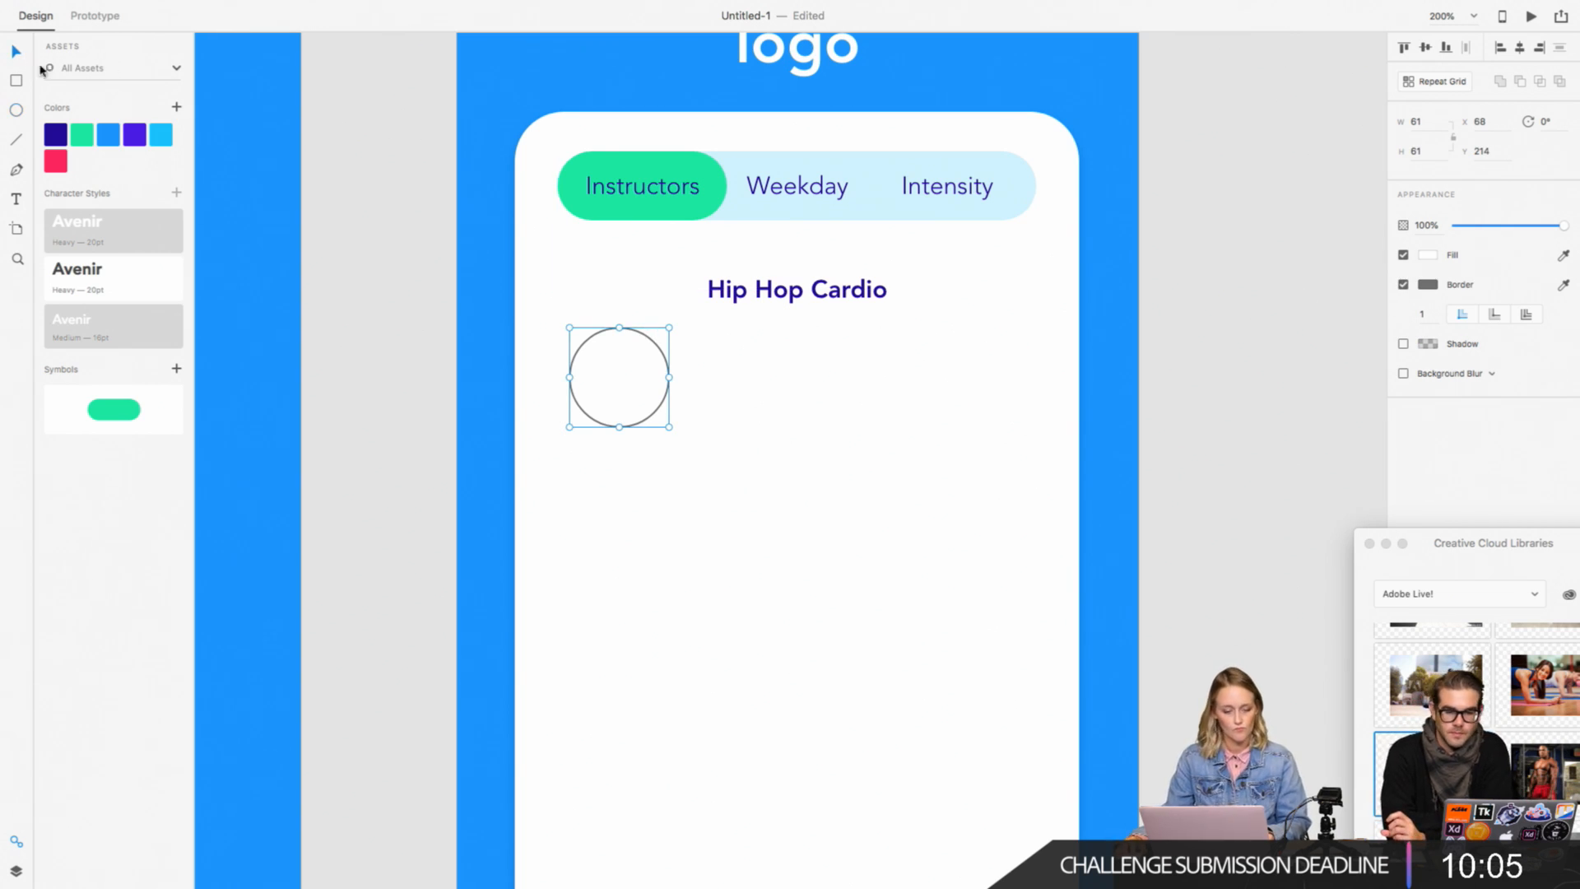
click(348, 151)
click(653, 421)
drag(652, 422, 810, 432)
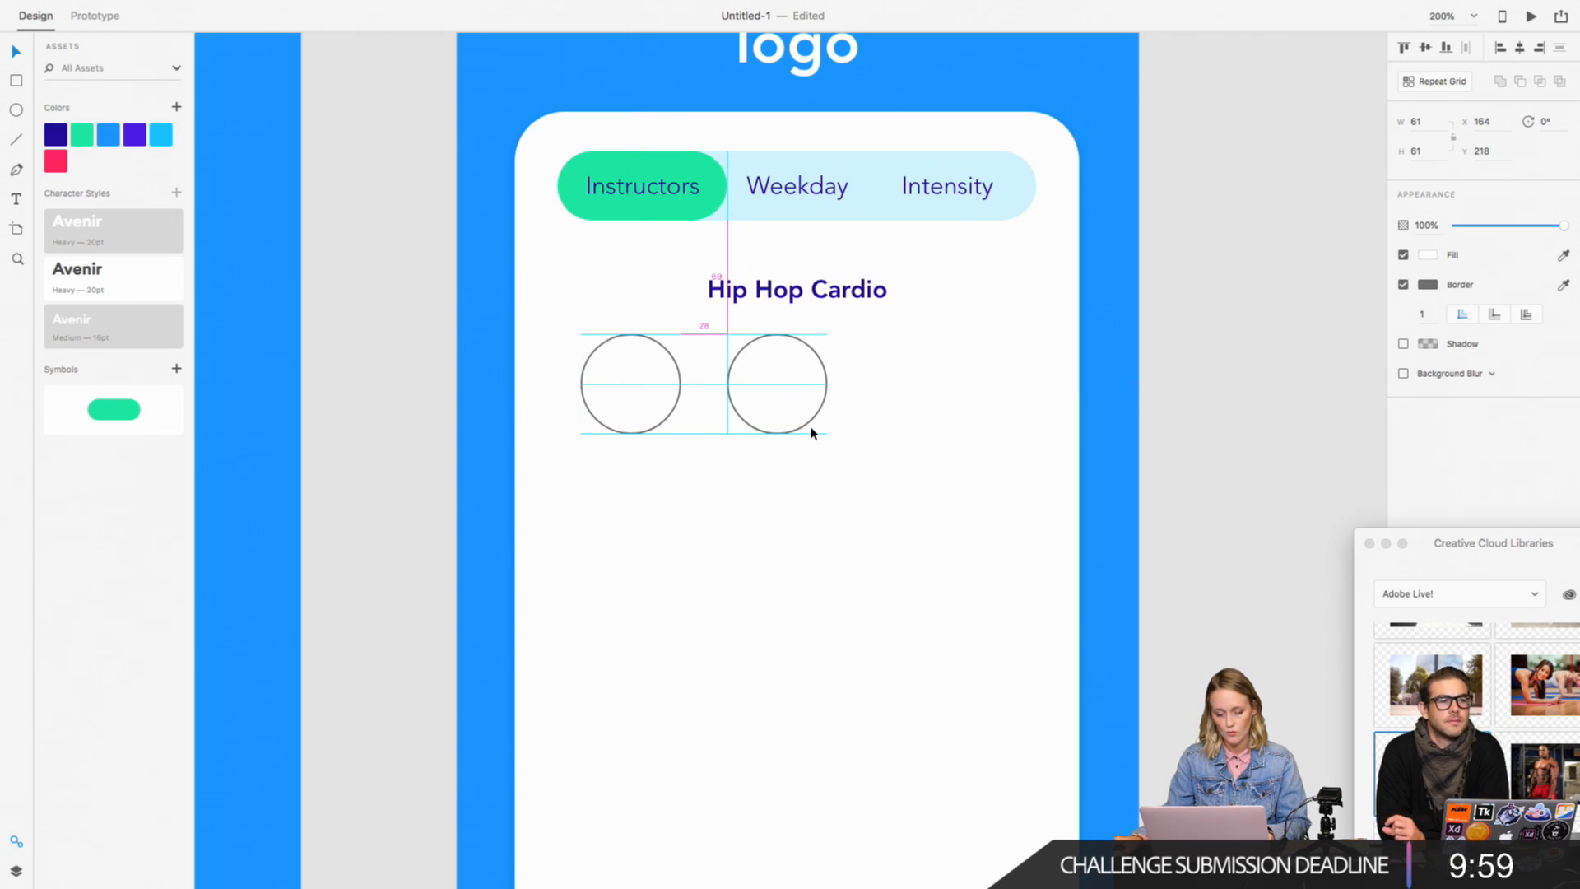
key(super+z)
key(super+z)
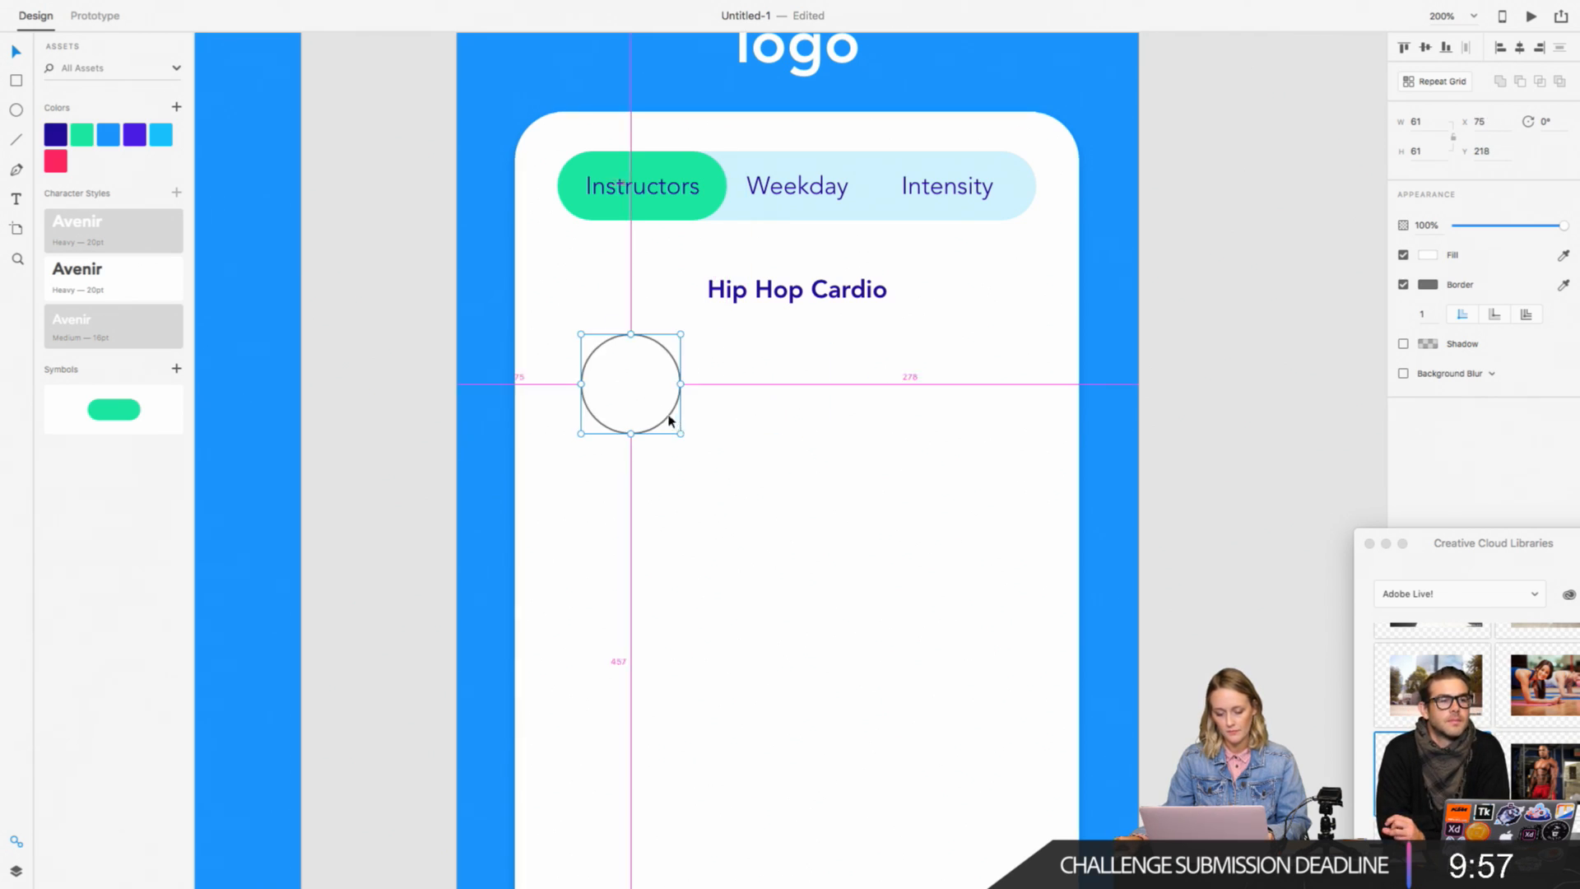
Step: Duplicate the circle twice along the same row and distribute the three circles horizontally with equal gaps
drag(674, 422, 988, 416)
shift+click(841, 417)
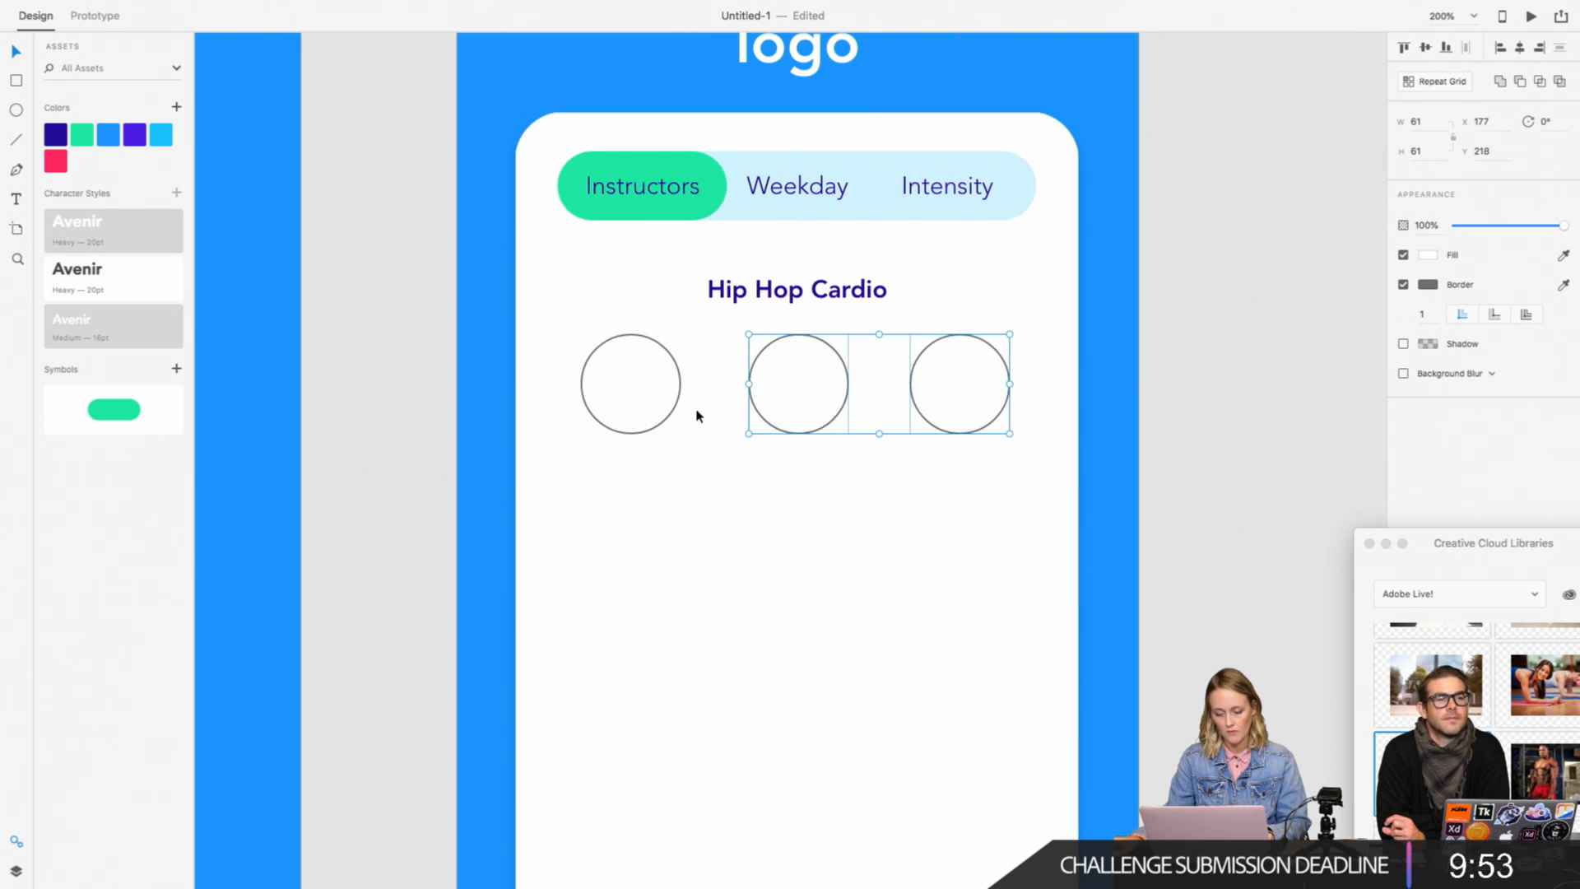
shift+click(676, 409)
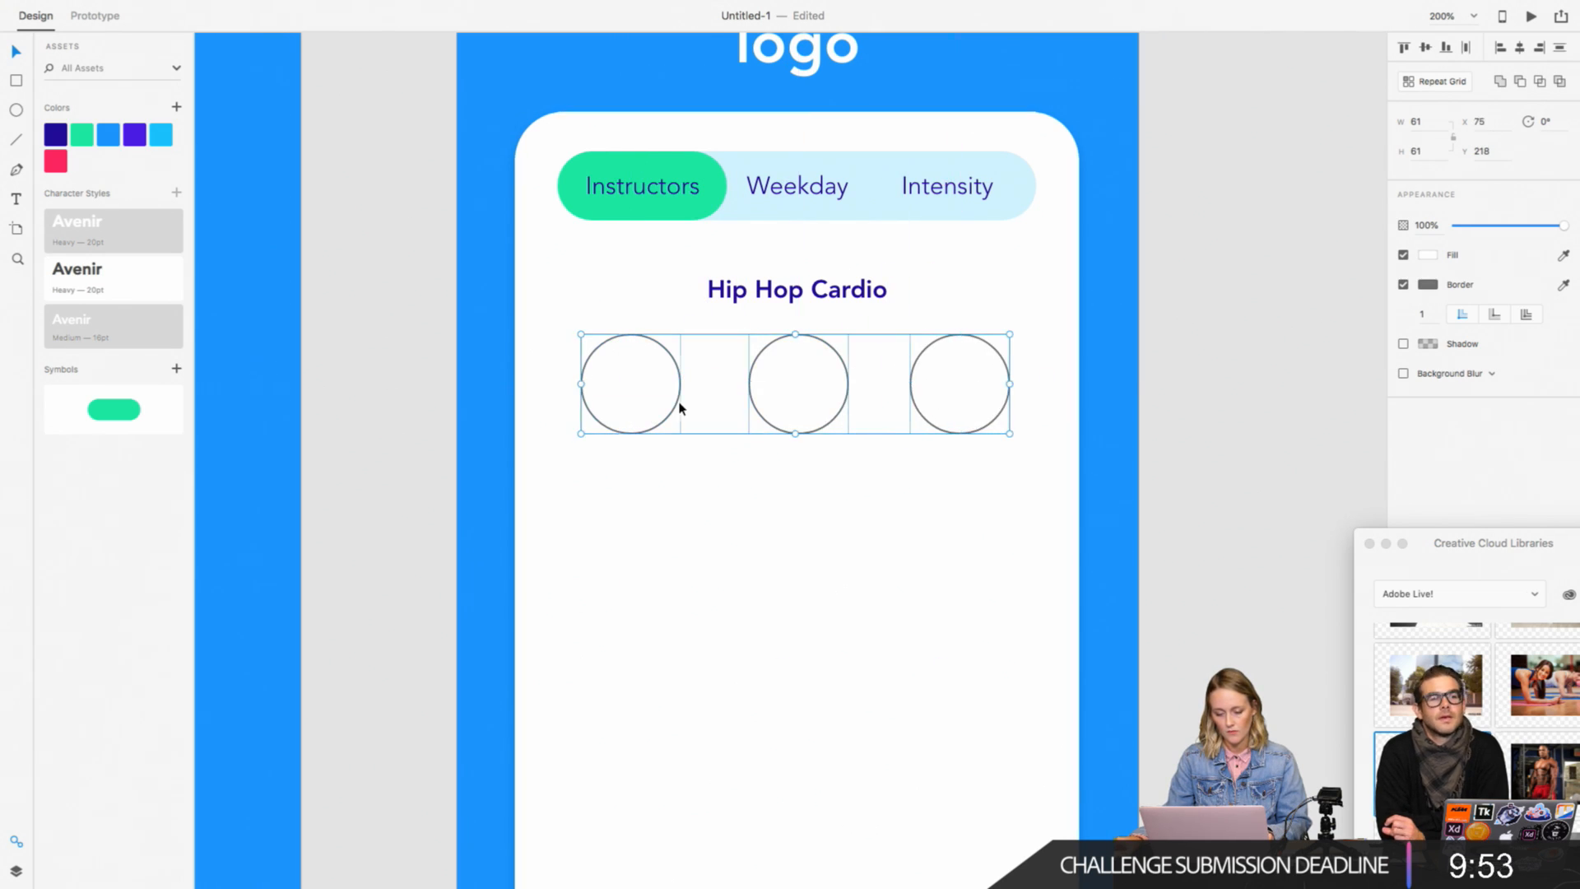
click(1466, 47)
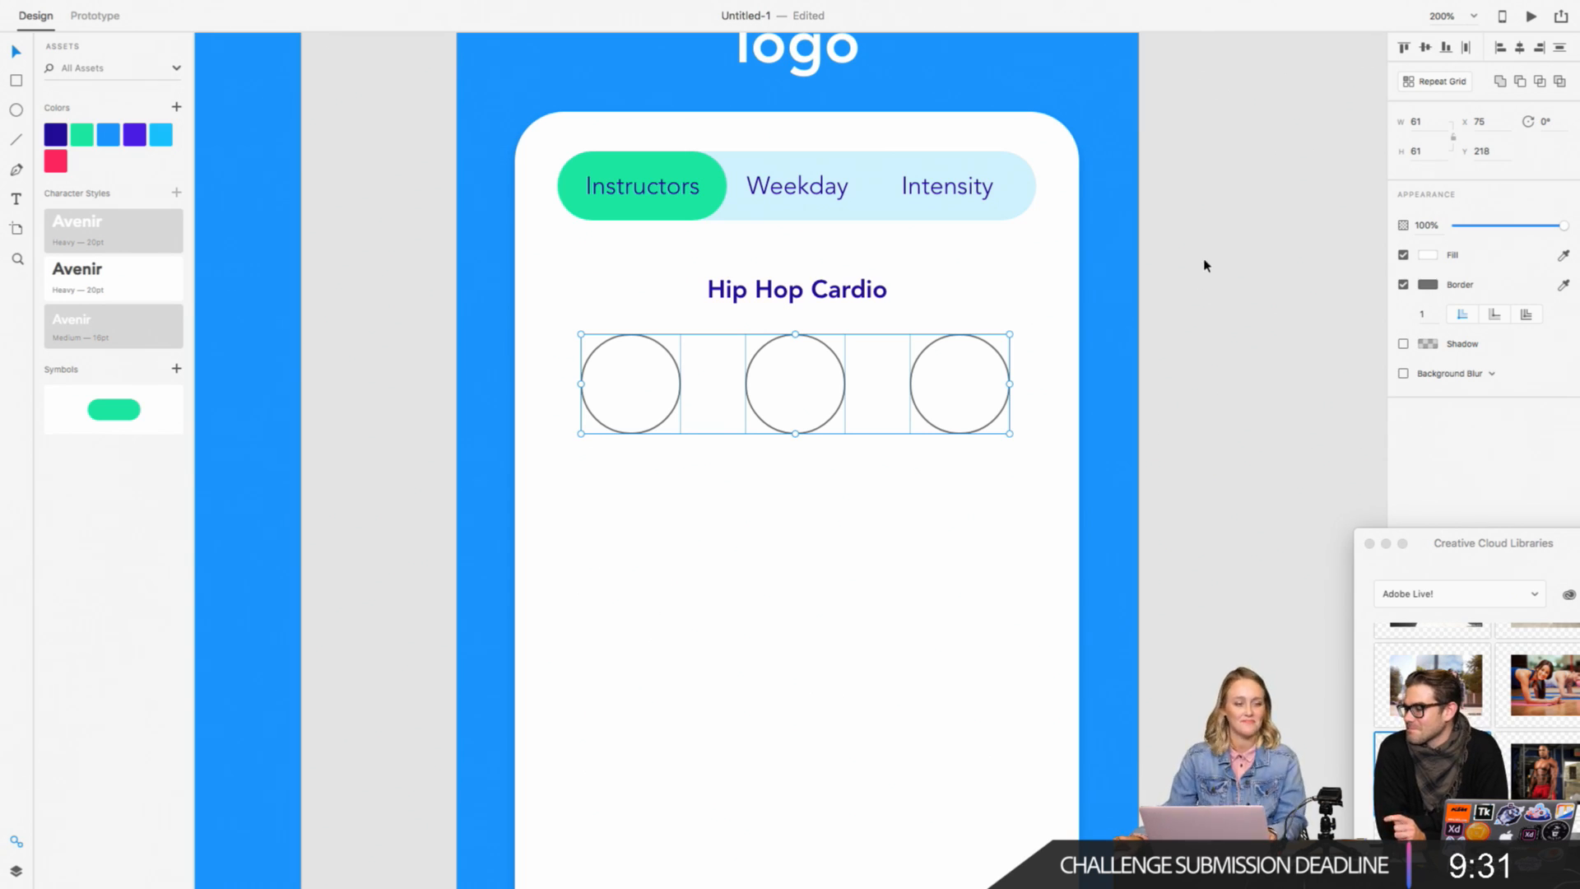
click(1231, 264)
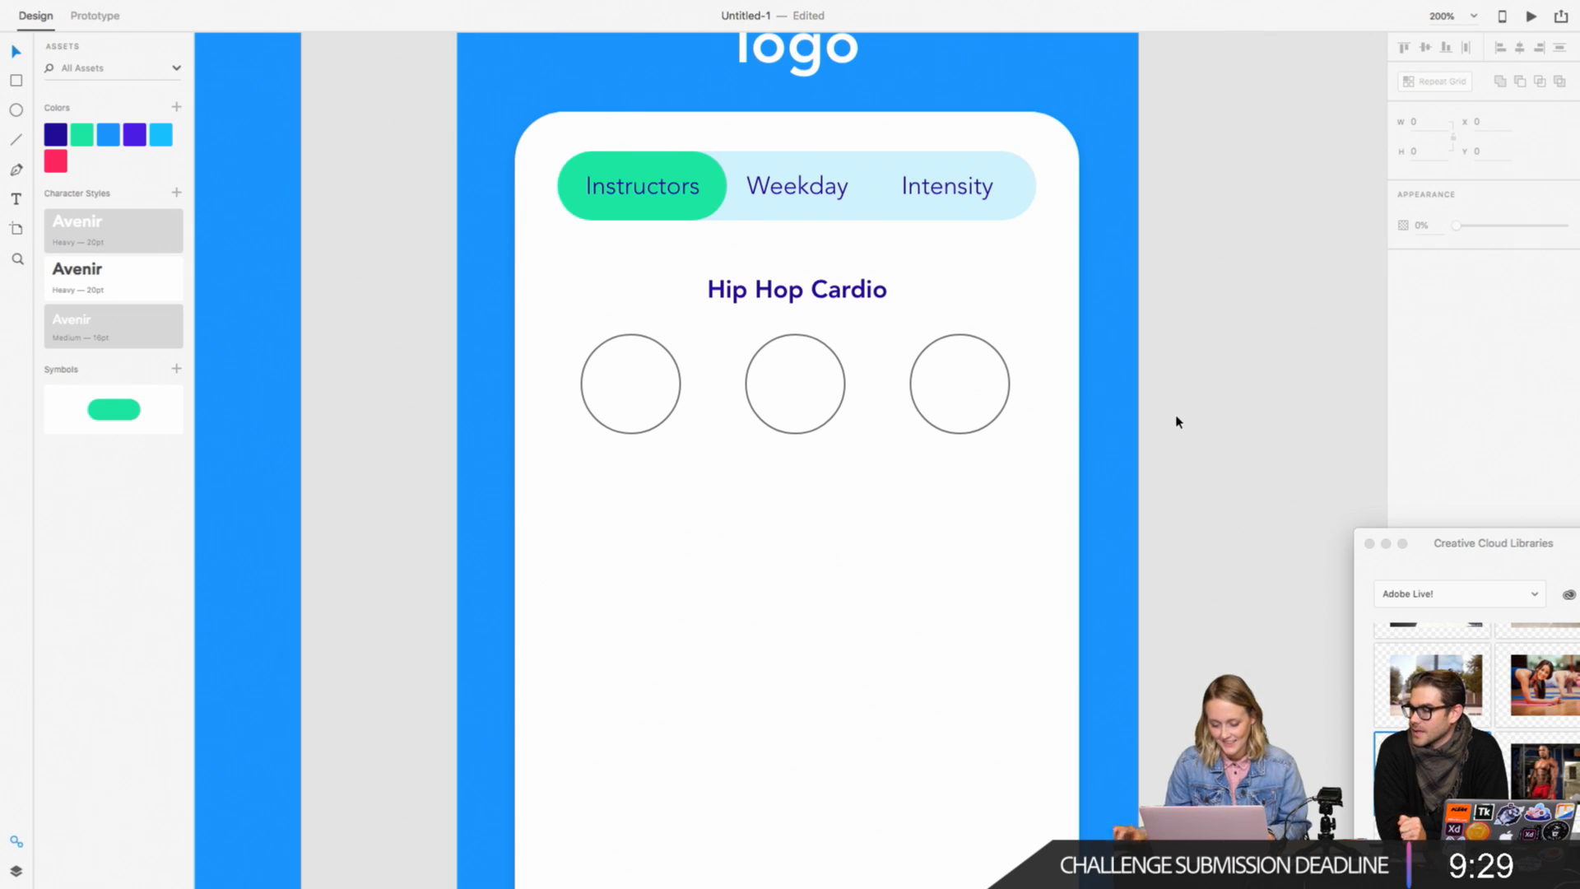
Step: Draw a horizontal divider line about 261 wide beneath the three circles, at about X 75.5, Y 306.5
key(super+minus)
key(super+plus)
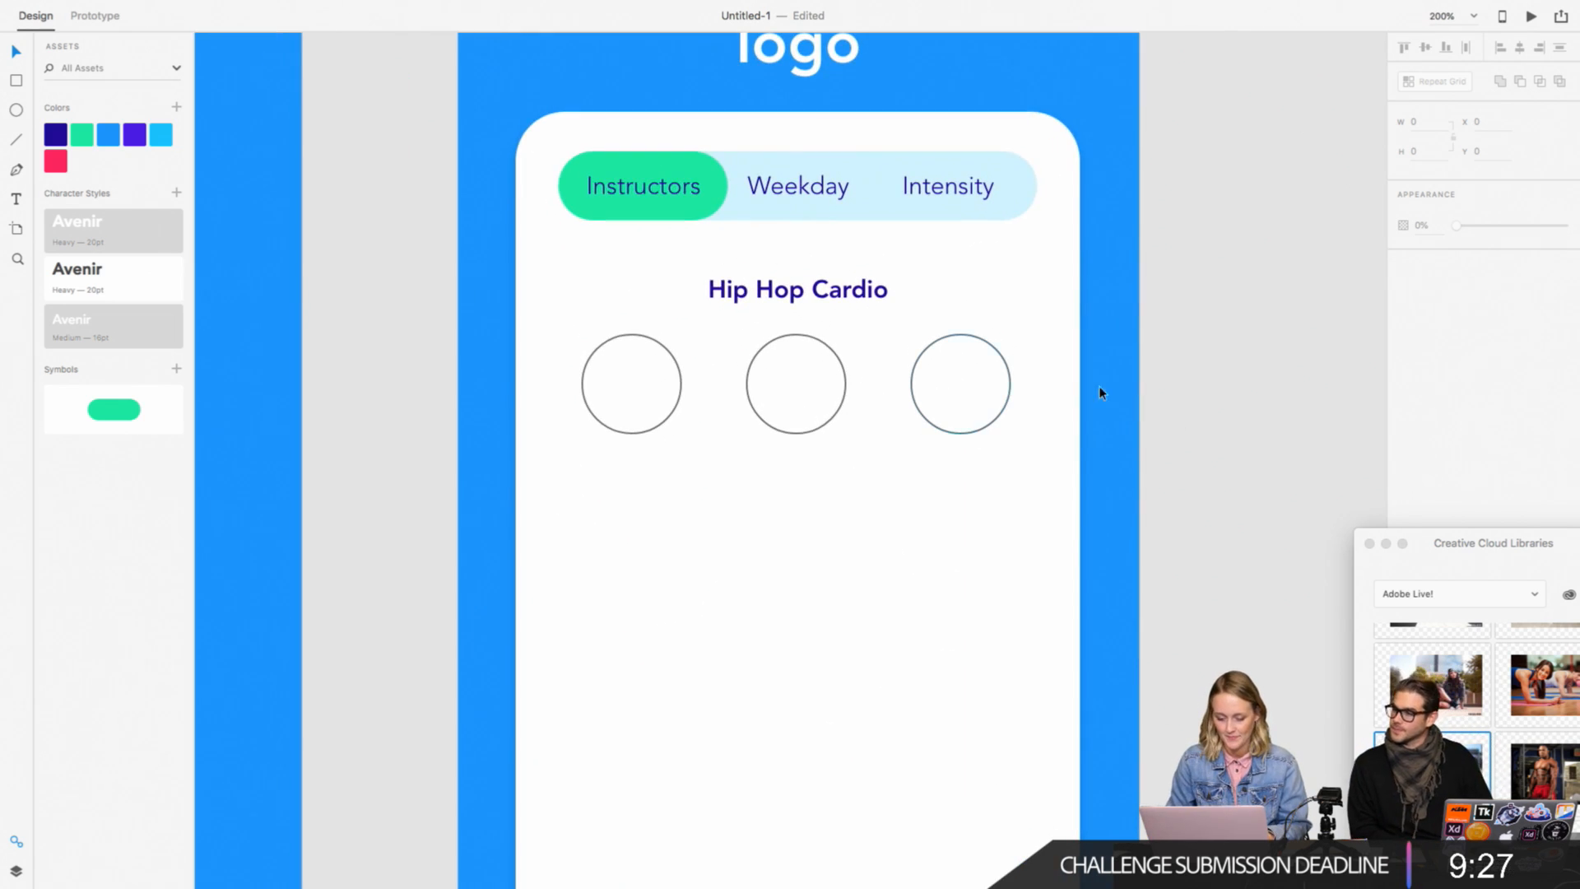
key(l)
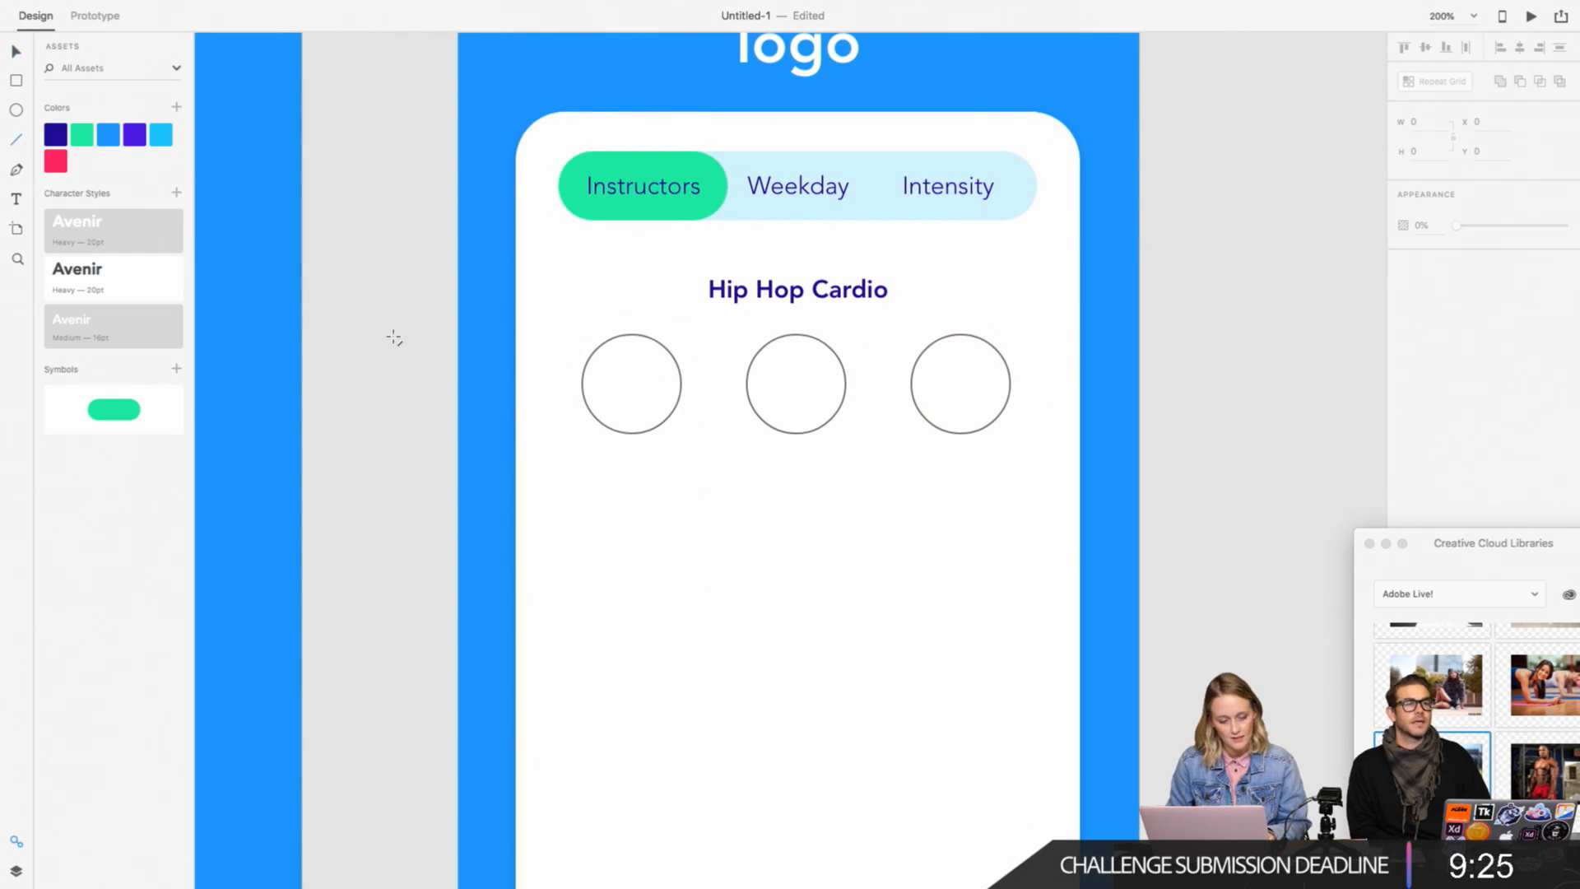
drag(583, 479, 1012, 479)
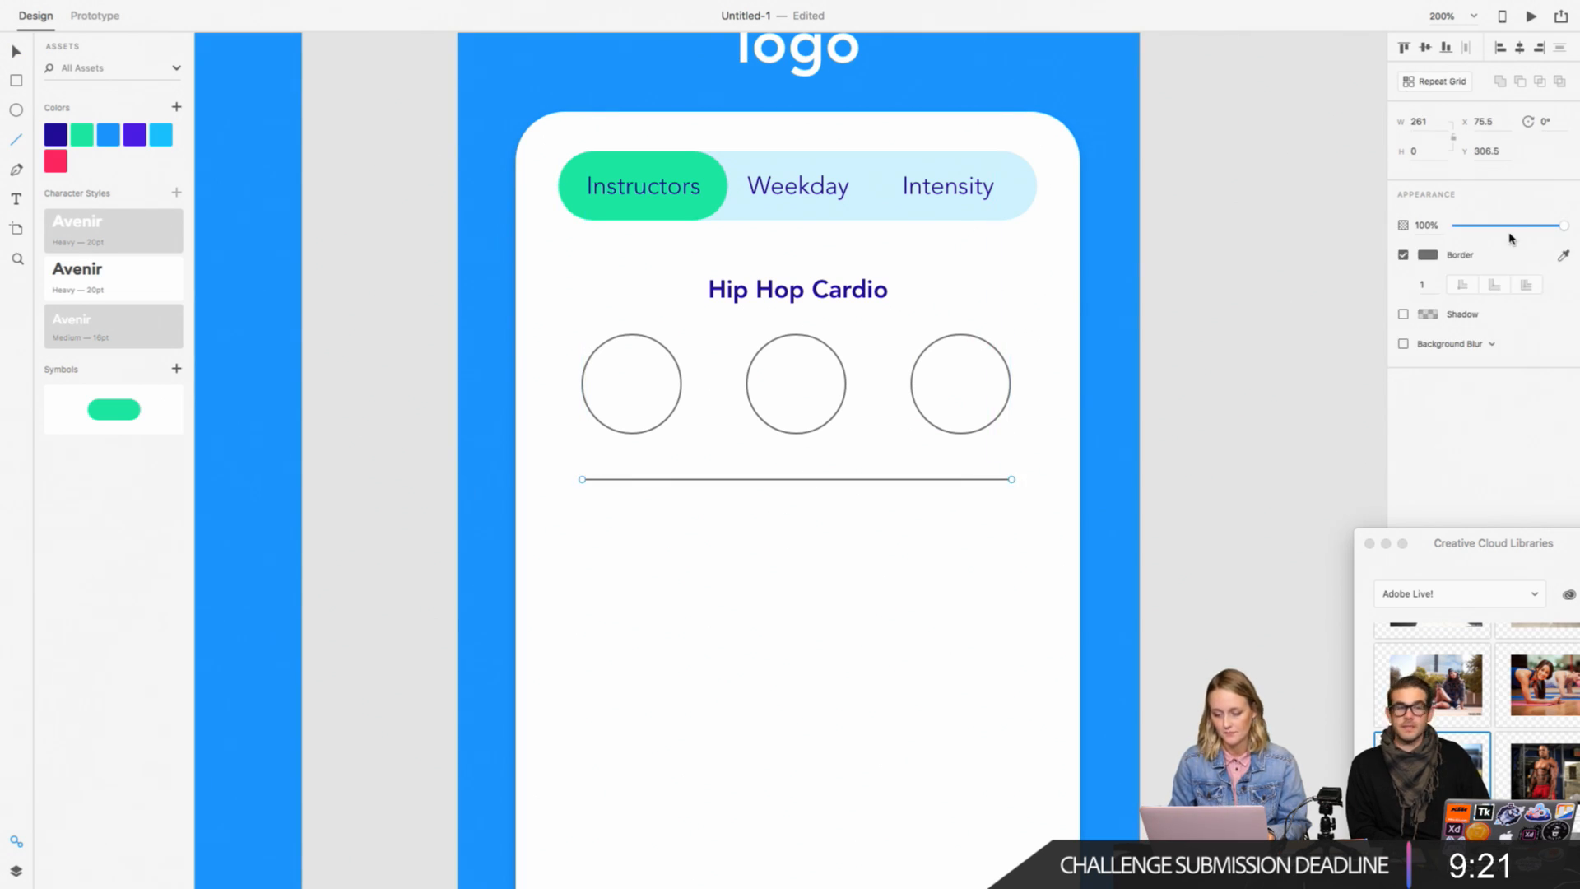
Step: Set the divider line's border color to #1BF5A1 by sampling the green Instructors pill with the eyedropper
click(1432, 257)
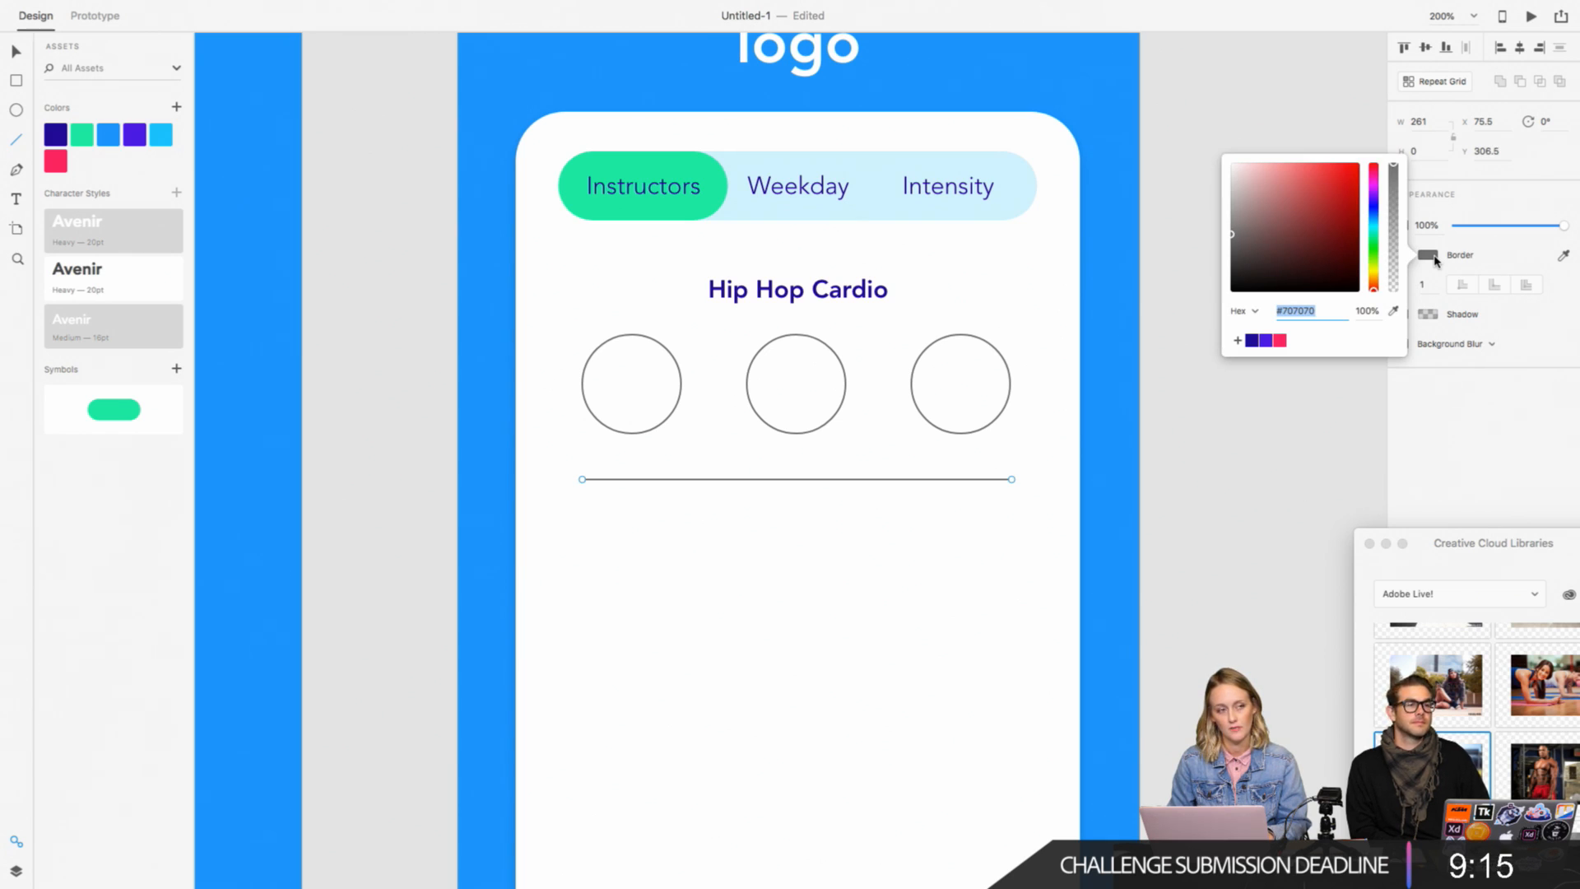
click(1252, 342)
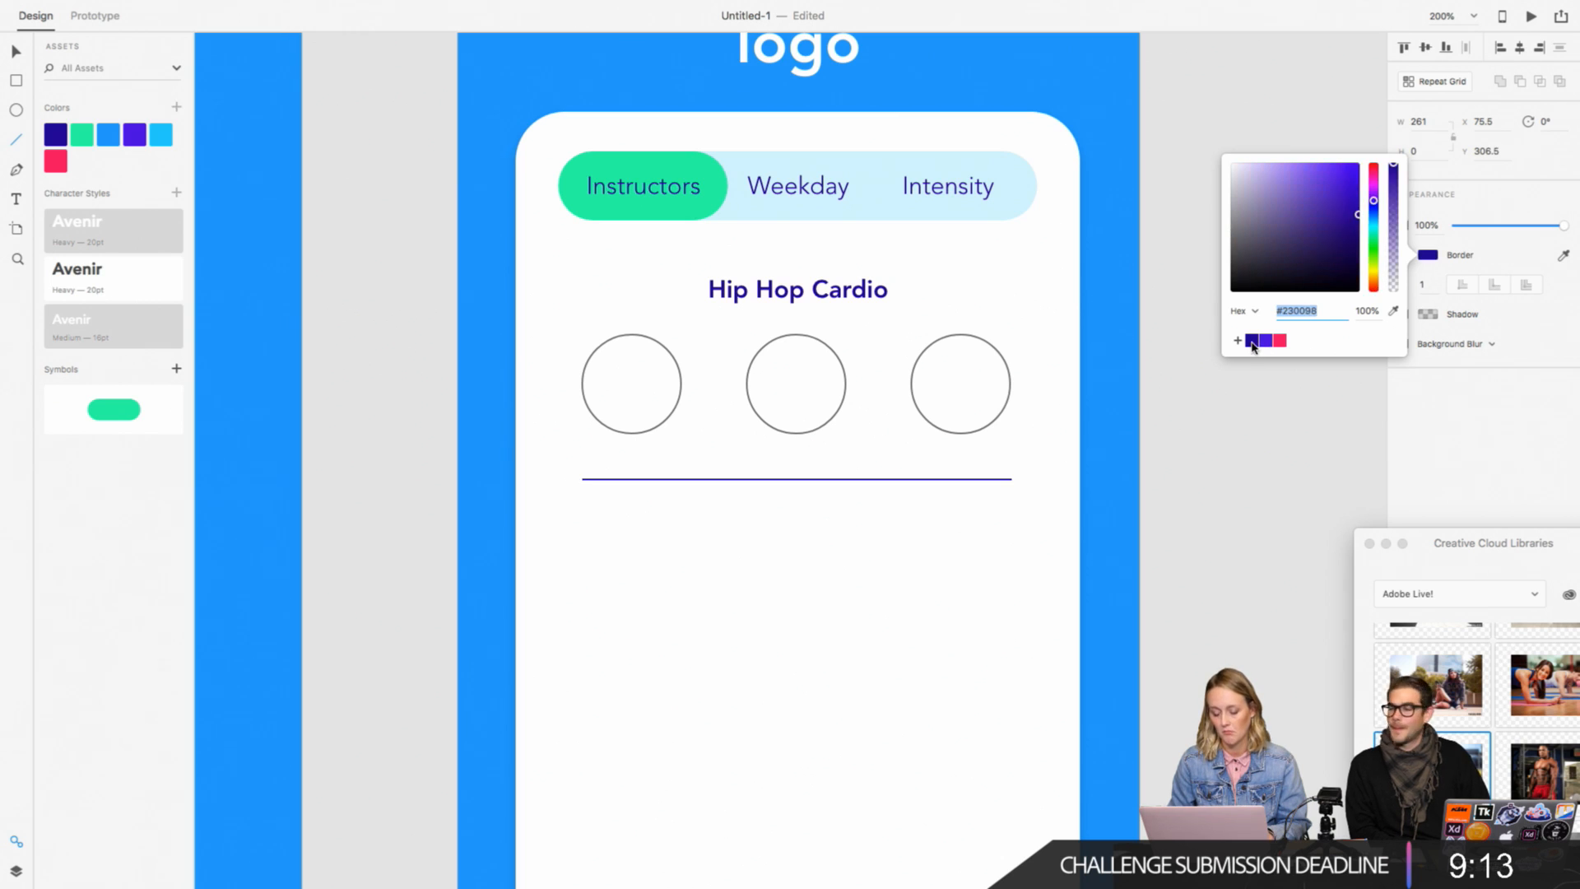
click(1373, 238)
click(1345, 176)
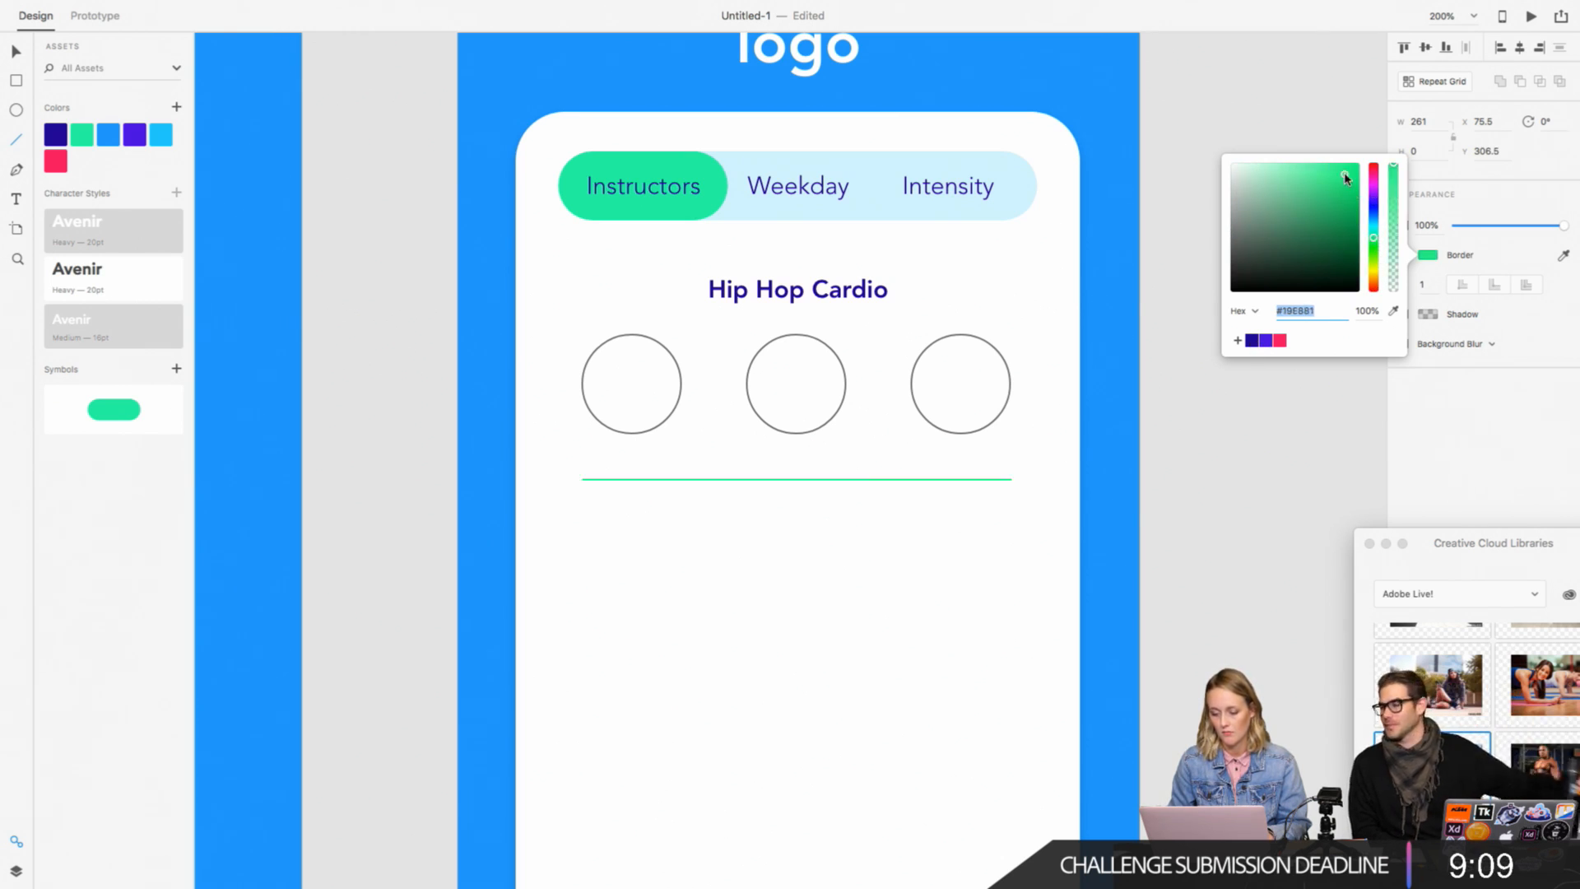
drag(1346, 176, 1354, 159)
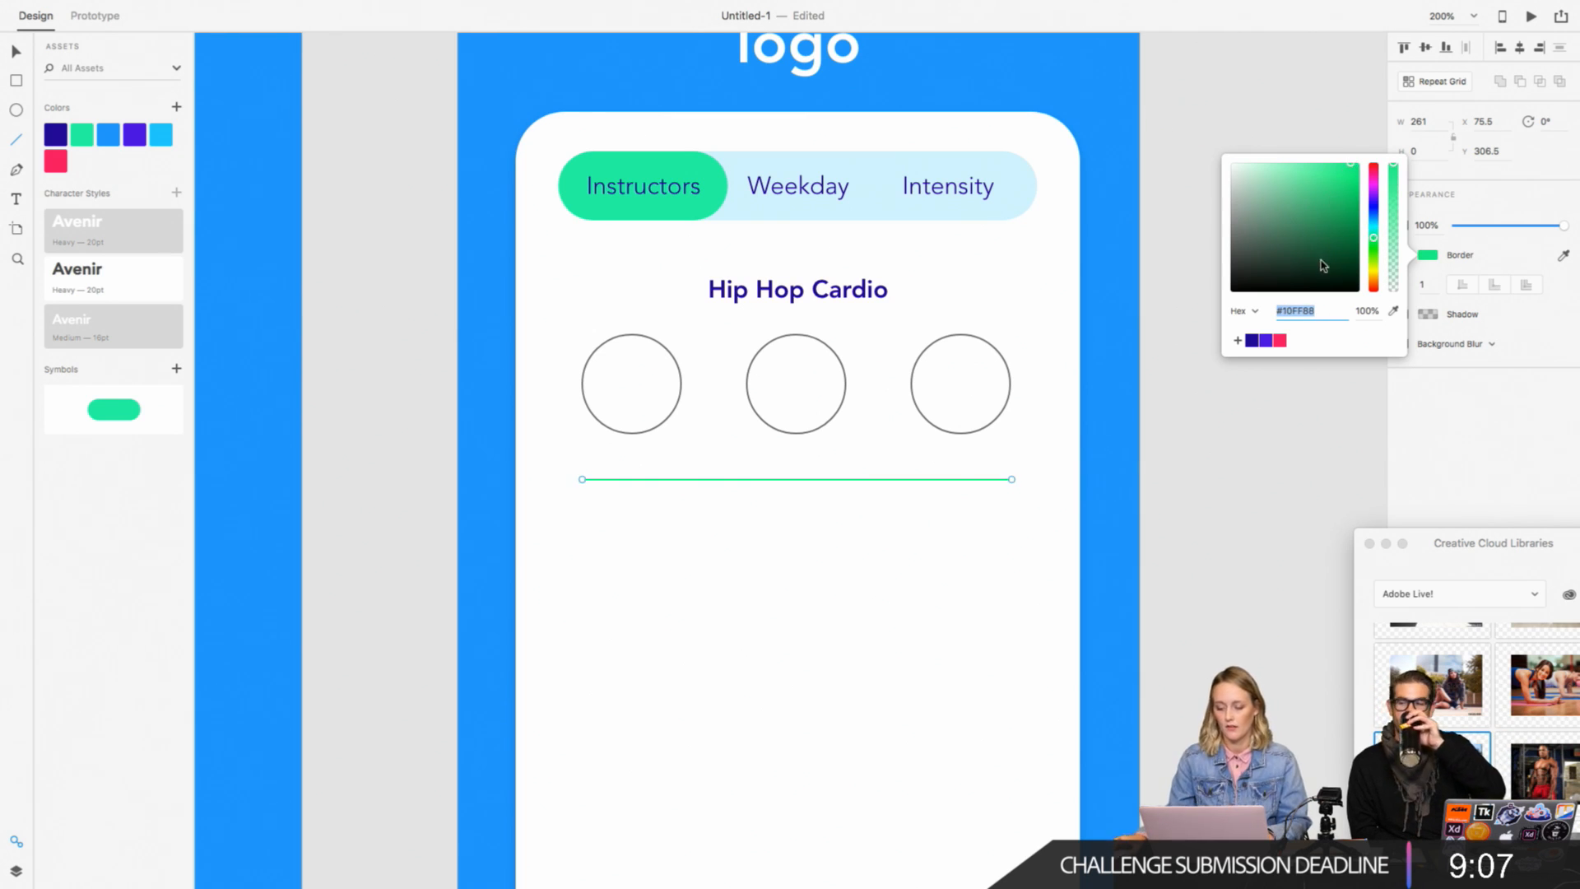
click(1394, 310)
click(702, 167)
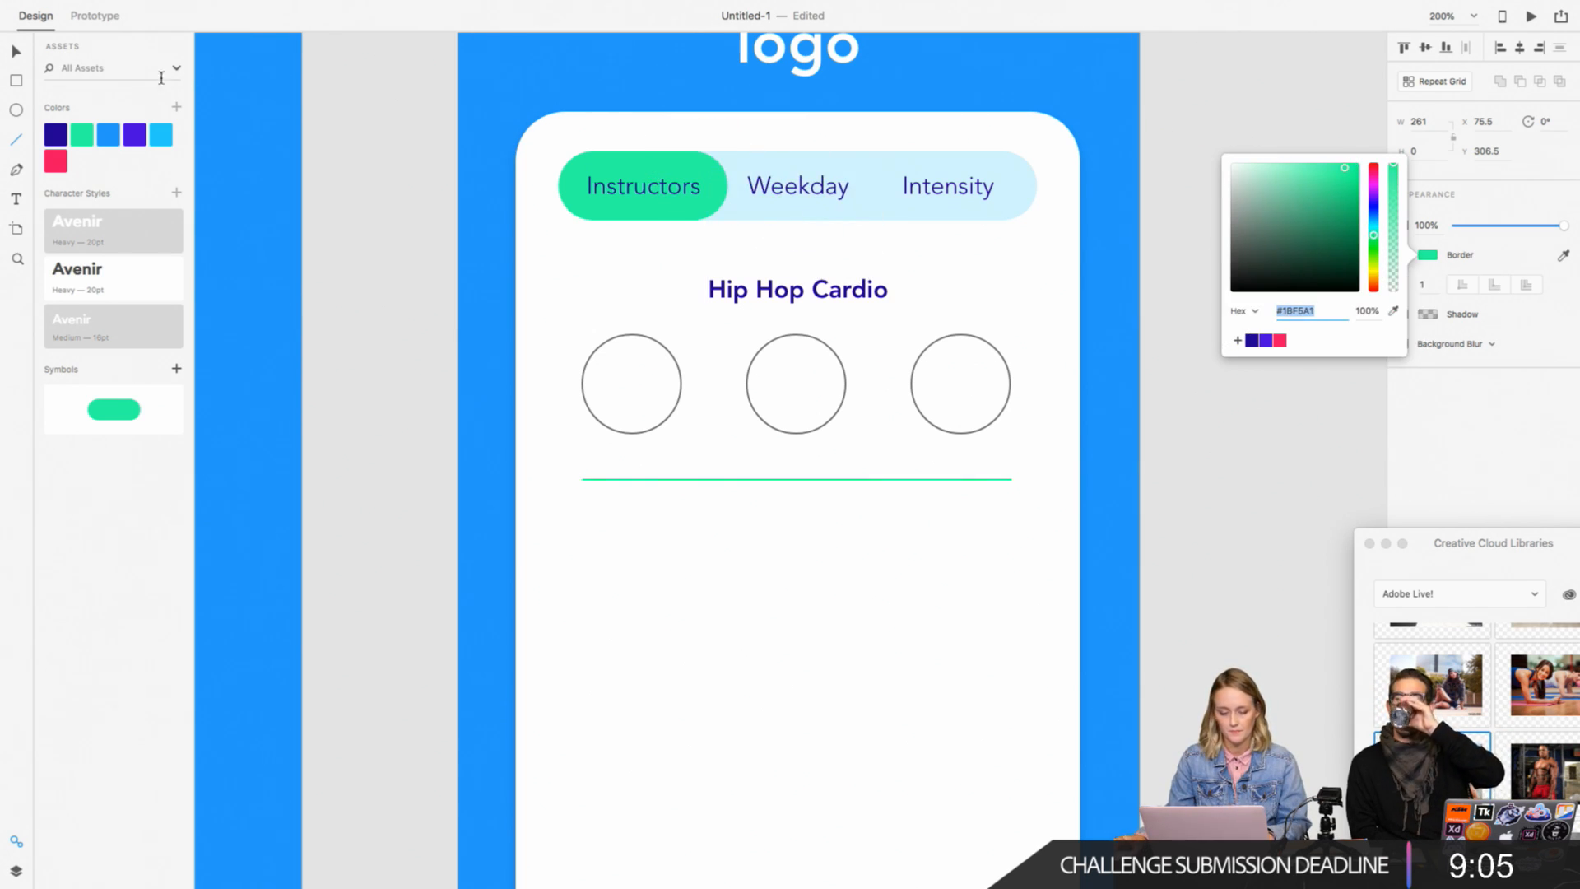
click(16, 52)
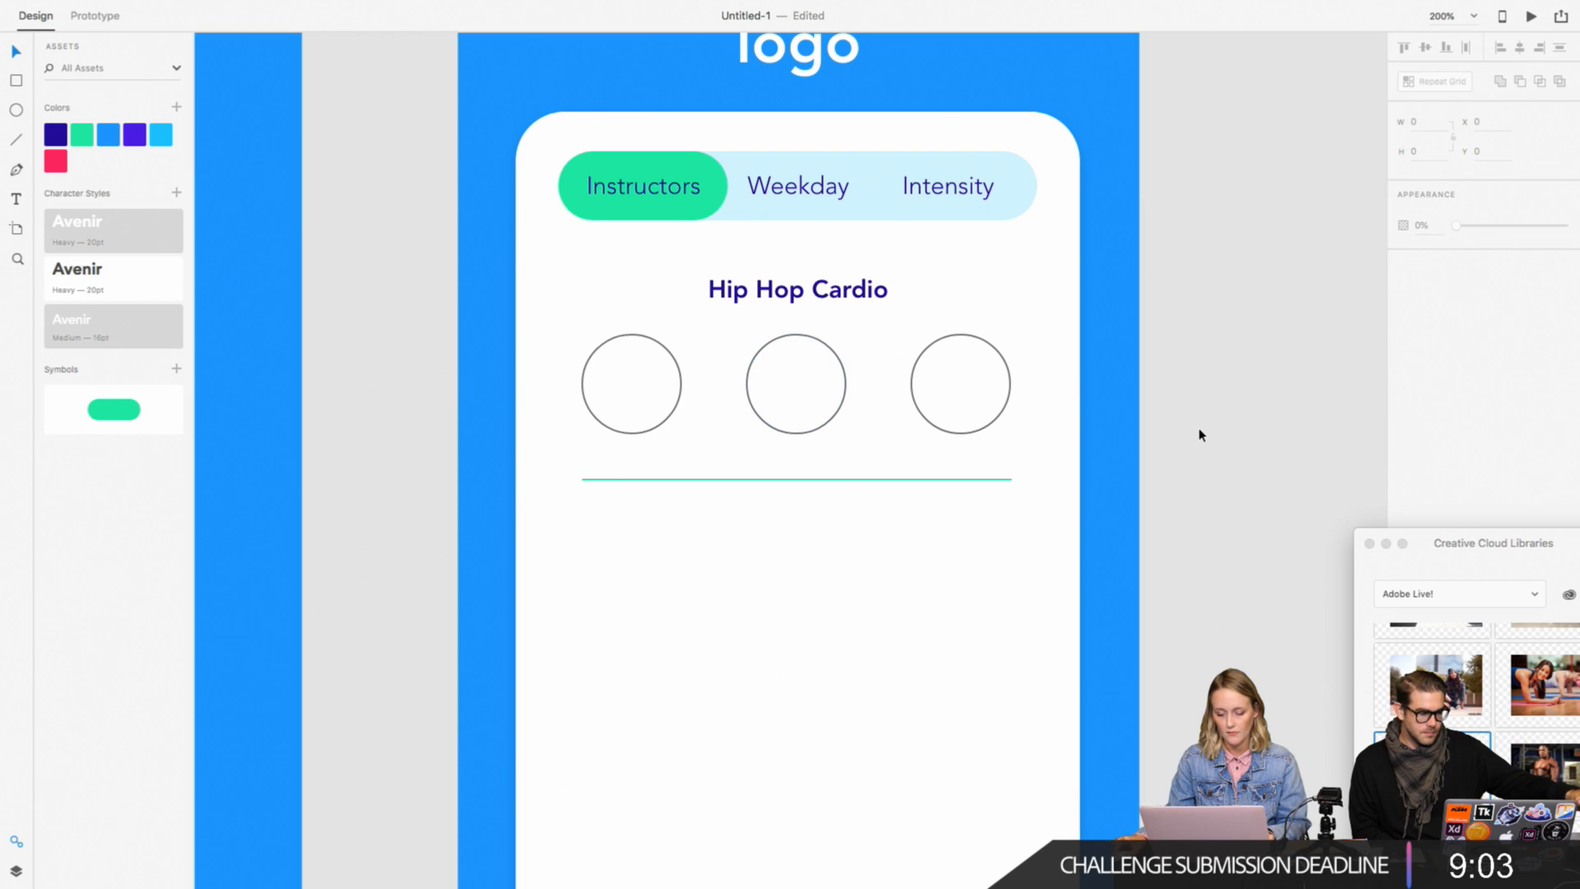
Step: Lock the blue background and the white card on the second artboard
key(super+1)
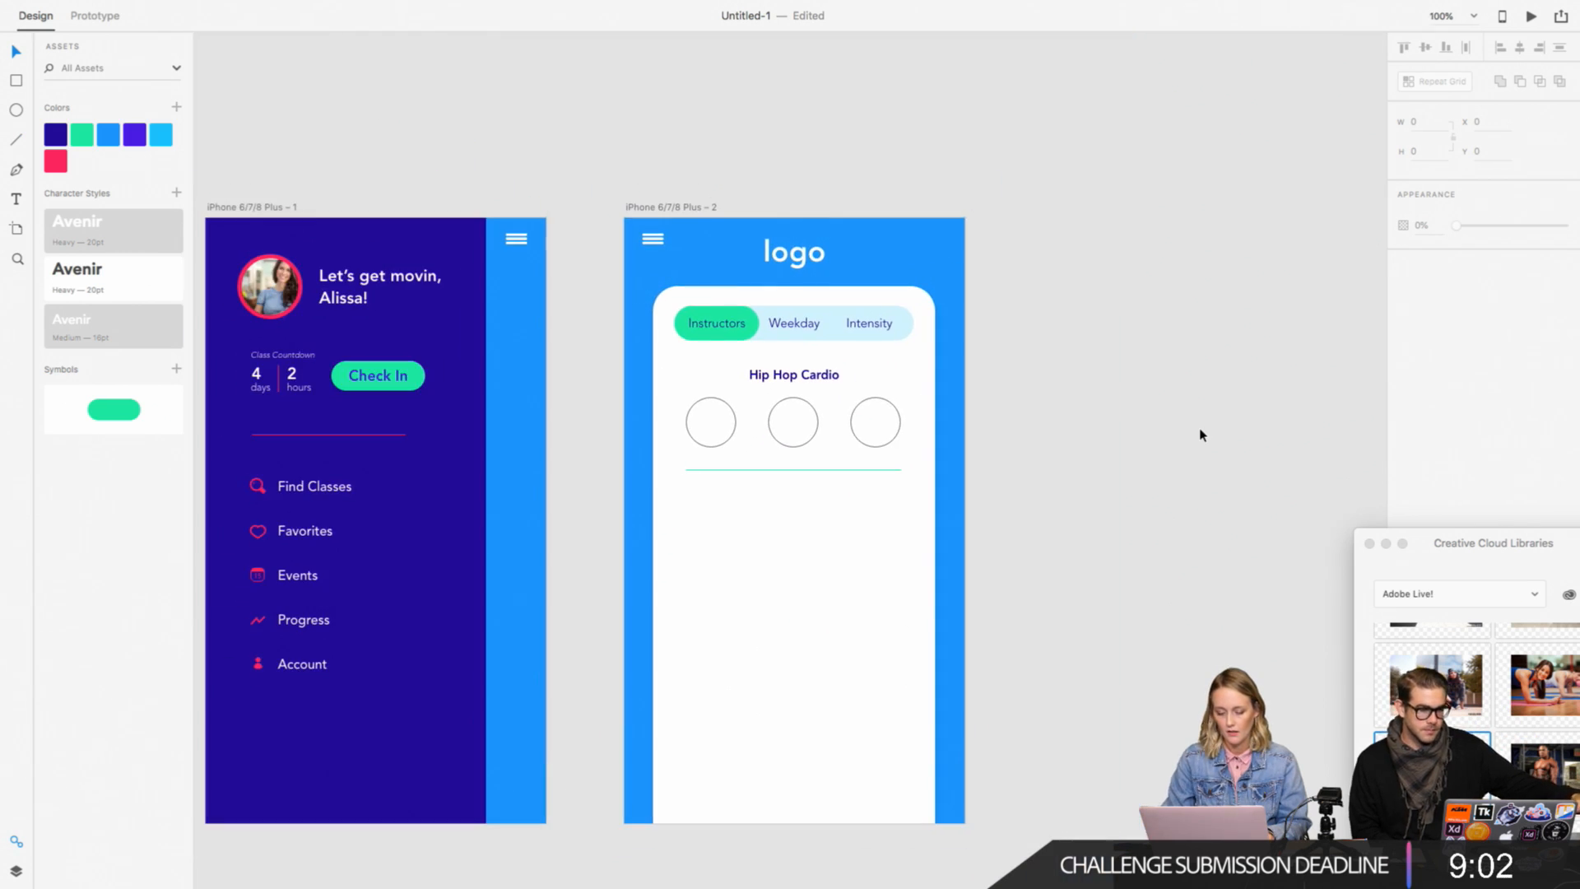
click(887, 469)
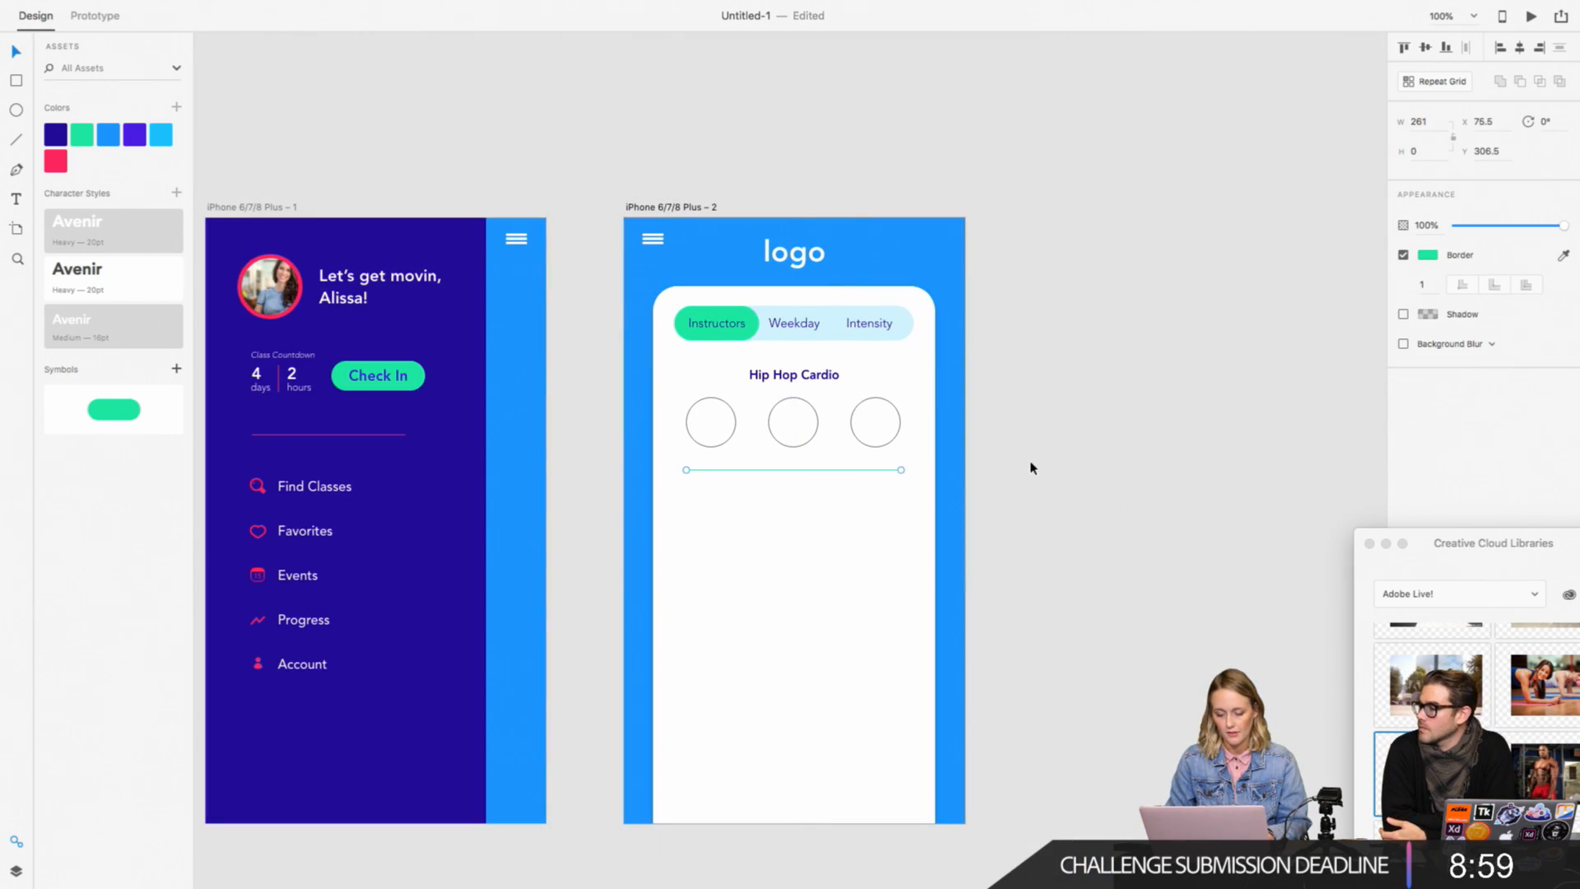
drag(1029, 480, 678, 370)
shift+click(684, 502)
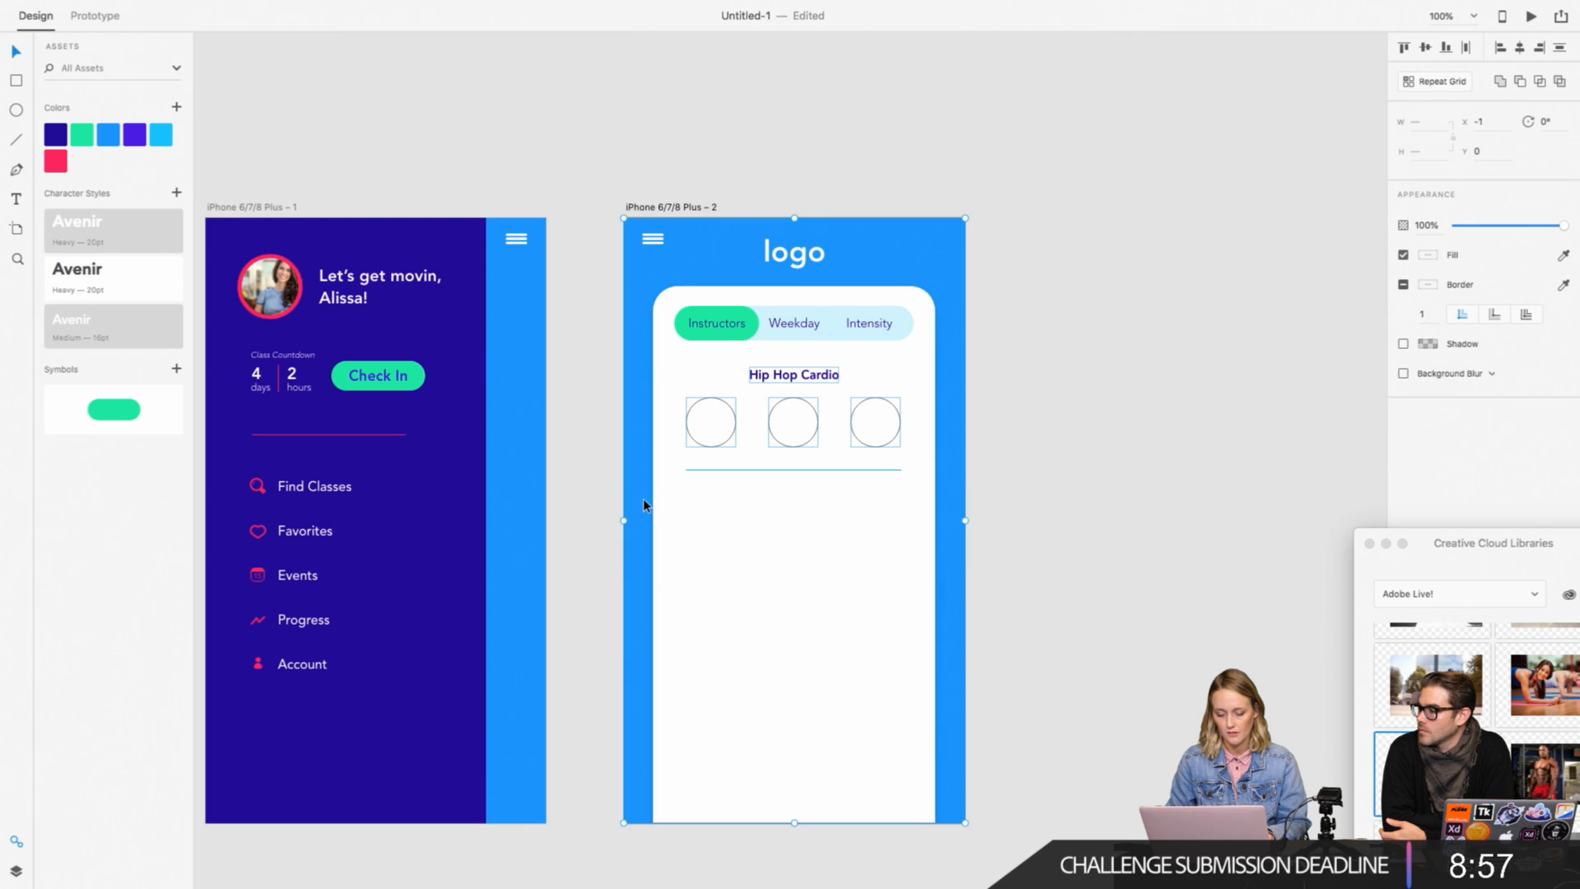
click(667, 558)
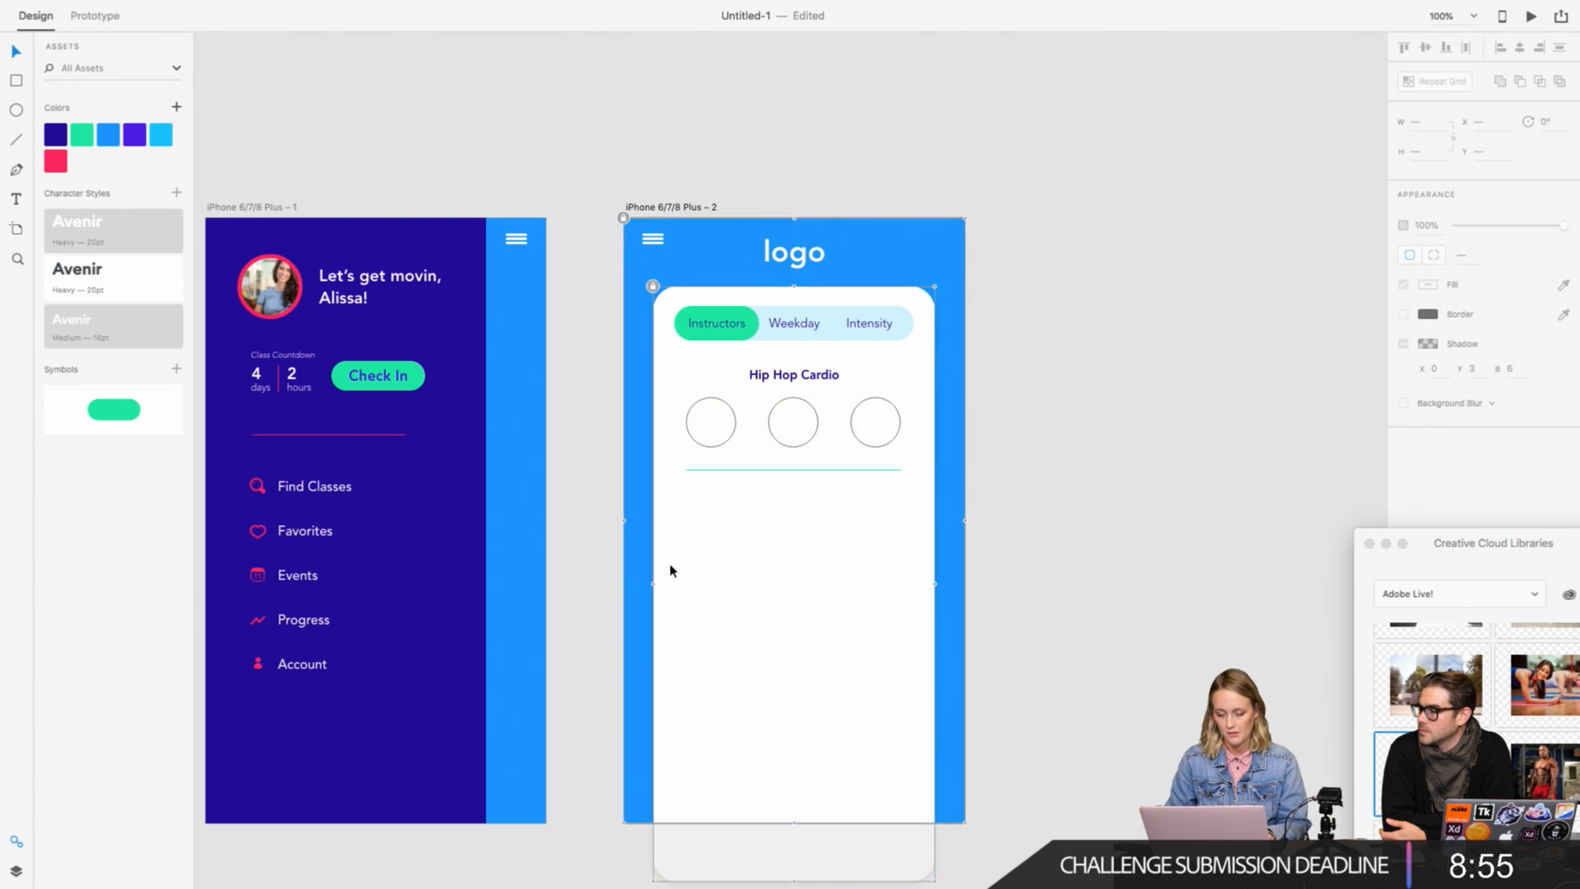
click(1073, 506)
key(super+equal)
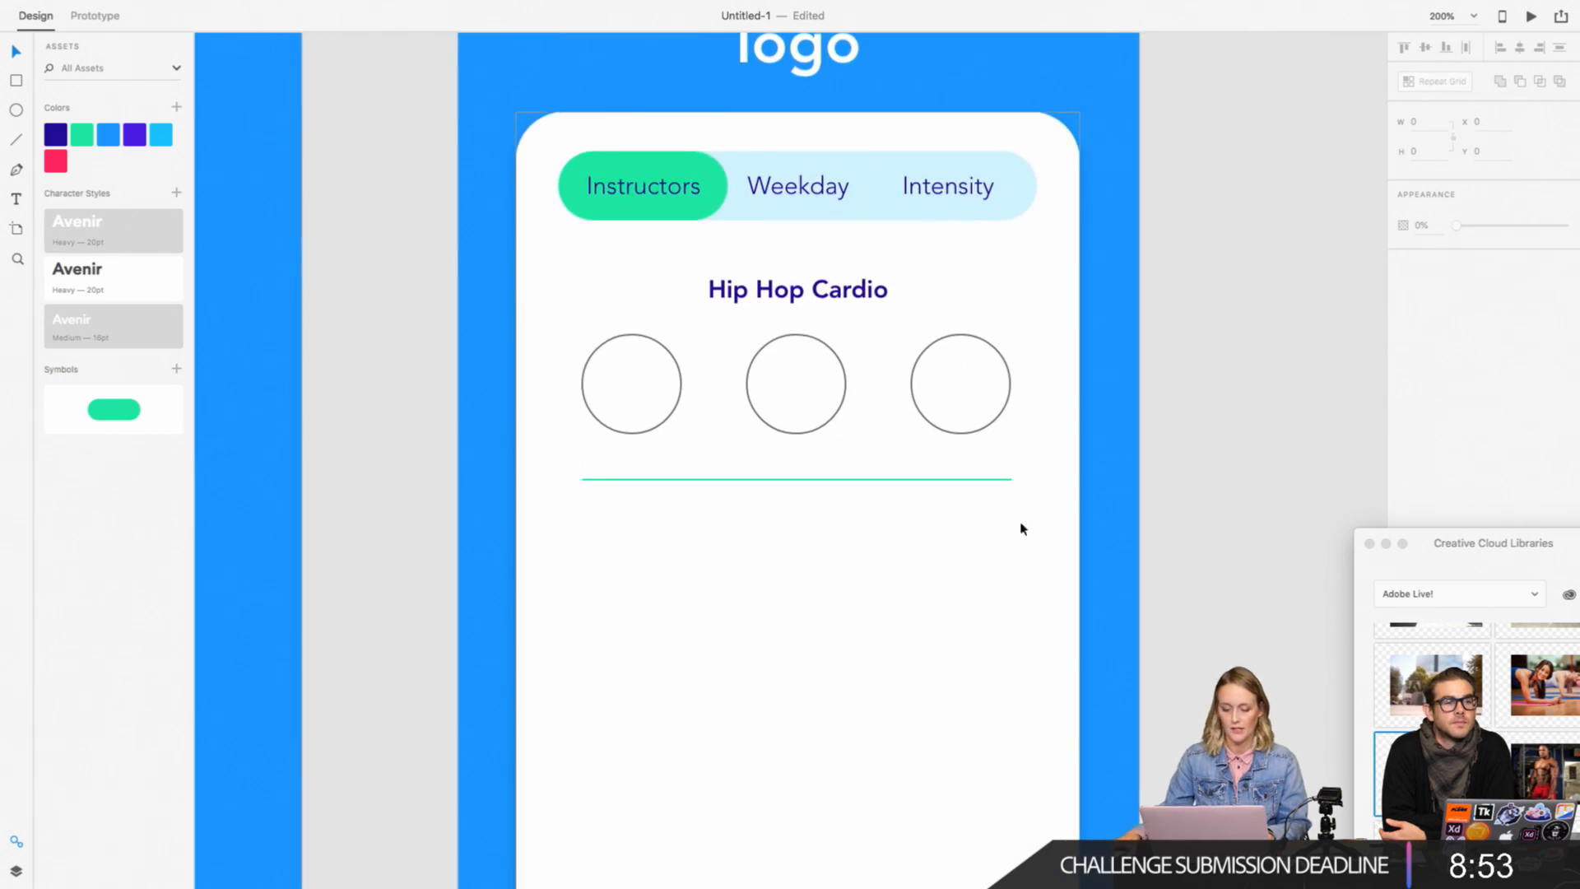
Step: Turn the Hip Hop Cardio heading, its three circles and the divider into a repeat grid extended downward to two entries
drag(1210, 513, 563, 283)
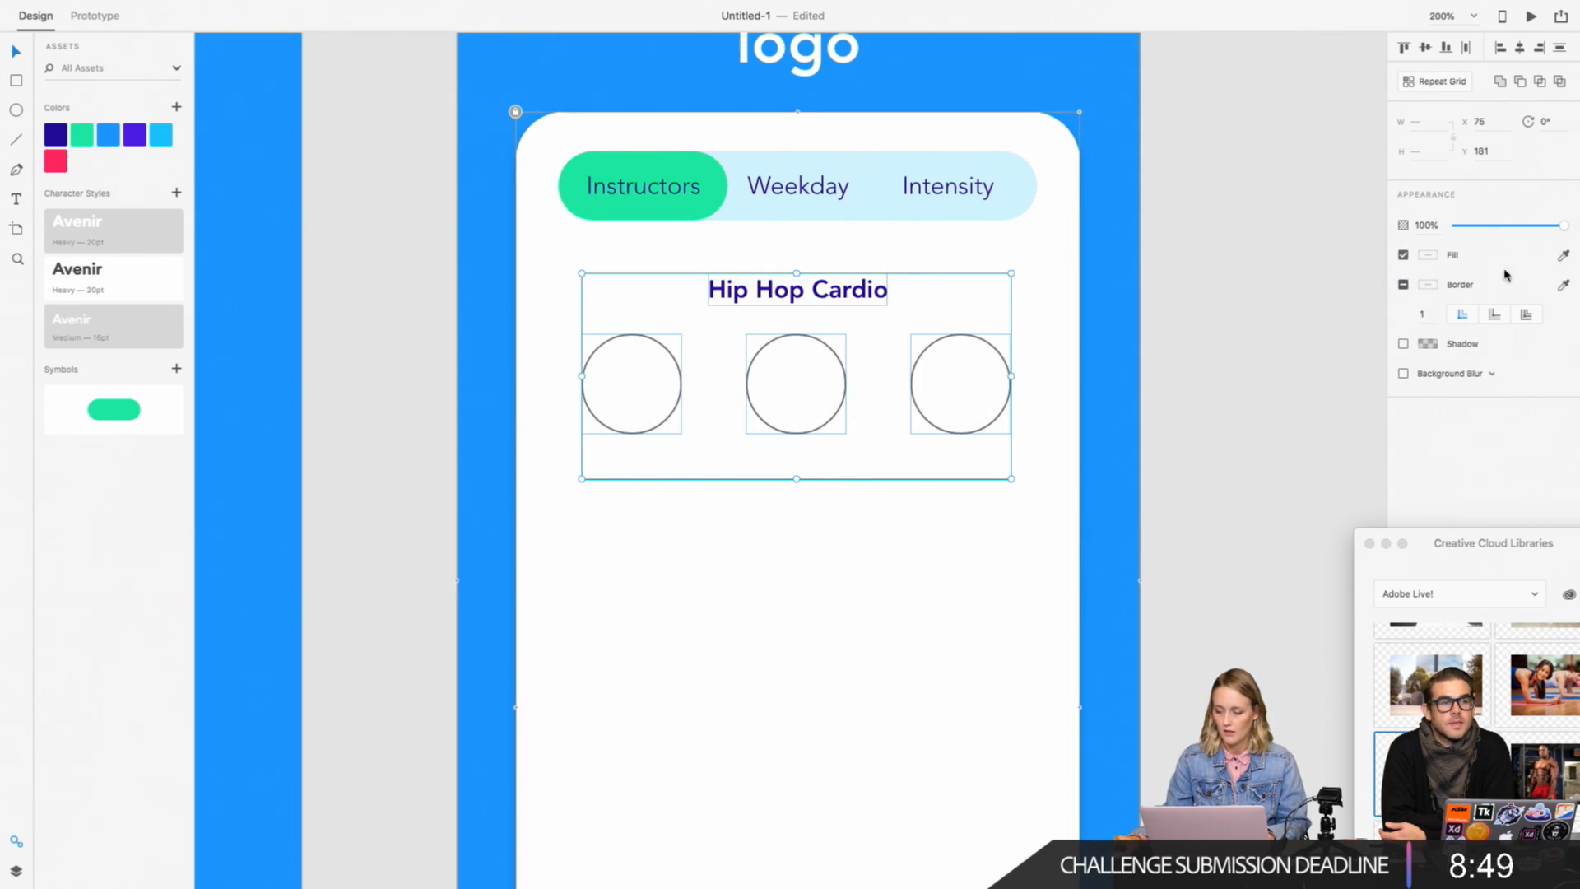
click(1436, 81)
drag(795, 478, 795, 750)
scroll(832, 720, down, 3)
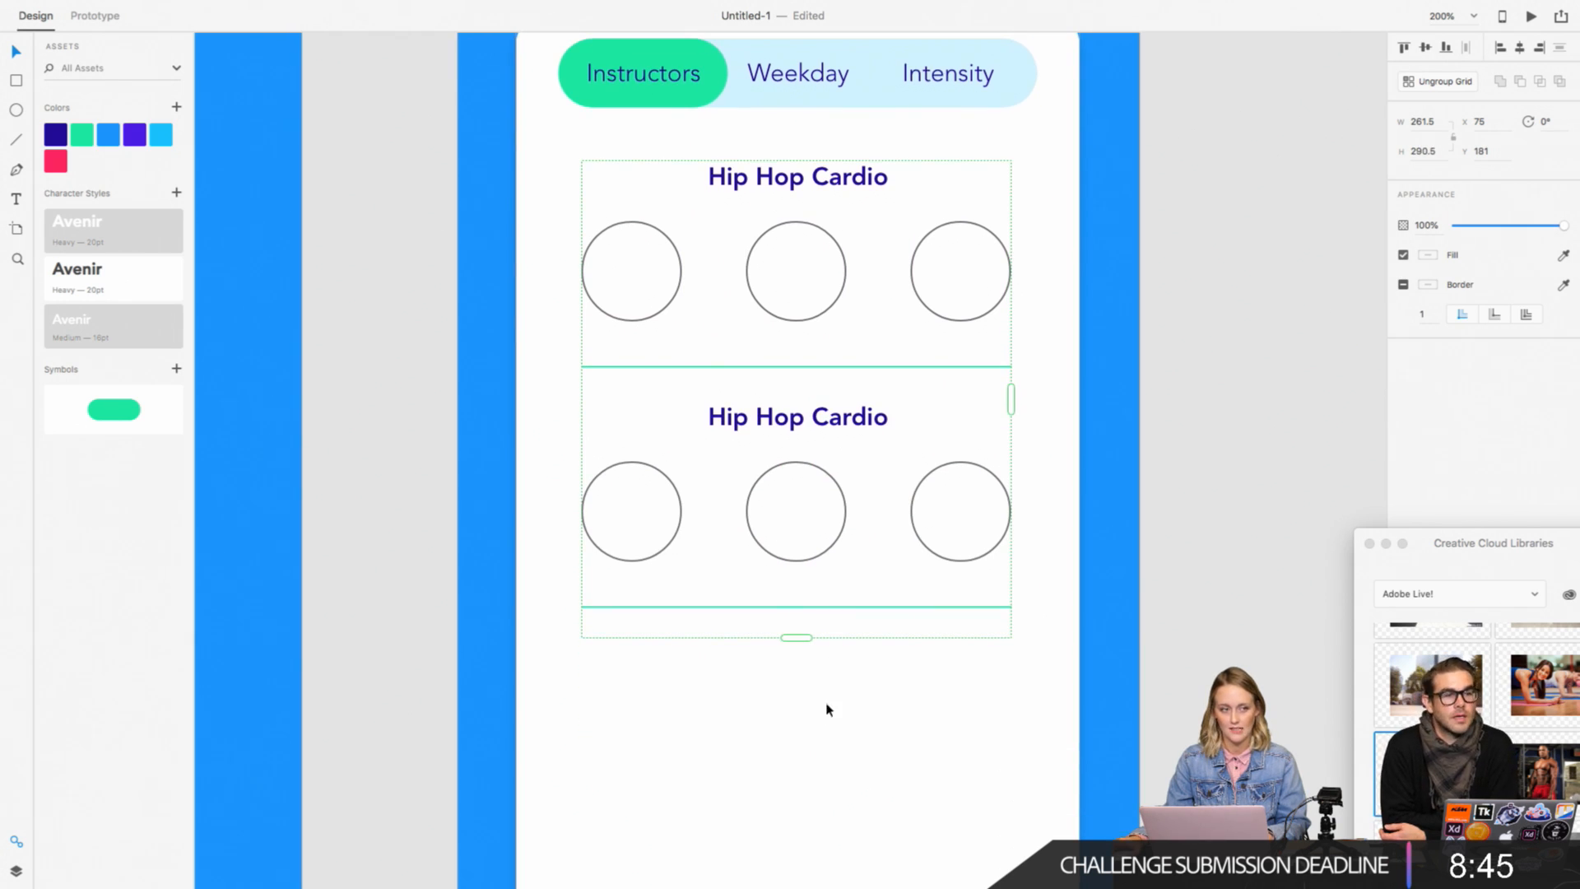
Step: Extend the repeat grid down to the artboard's lower edge so four class entries fill the white card
scroll(828, 696, down, 6)
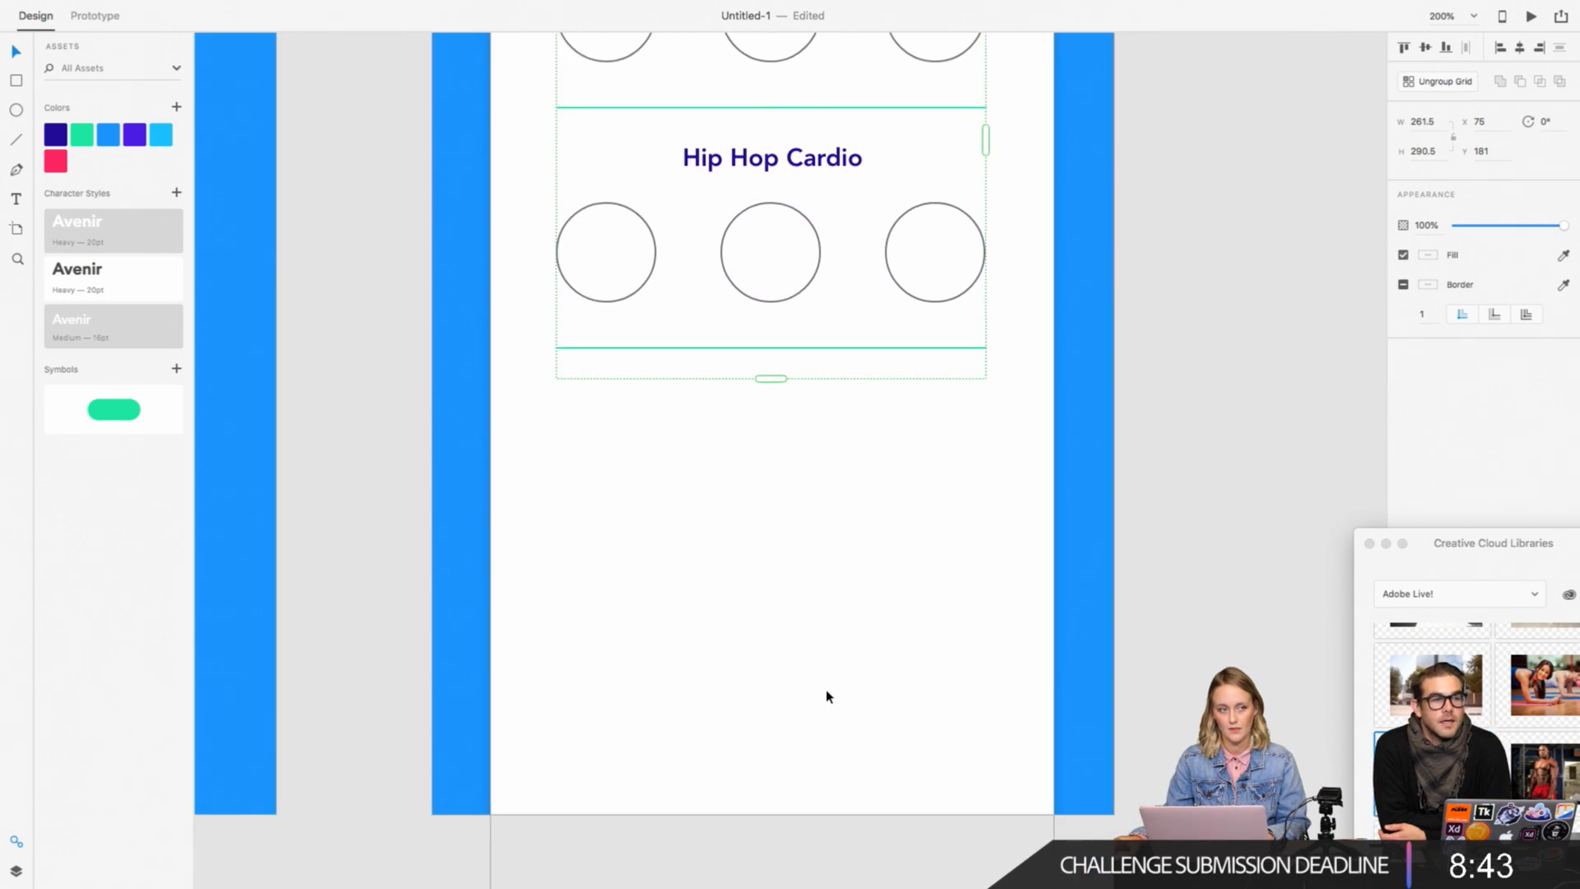
scroll(828, 696, right, 1)
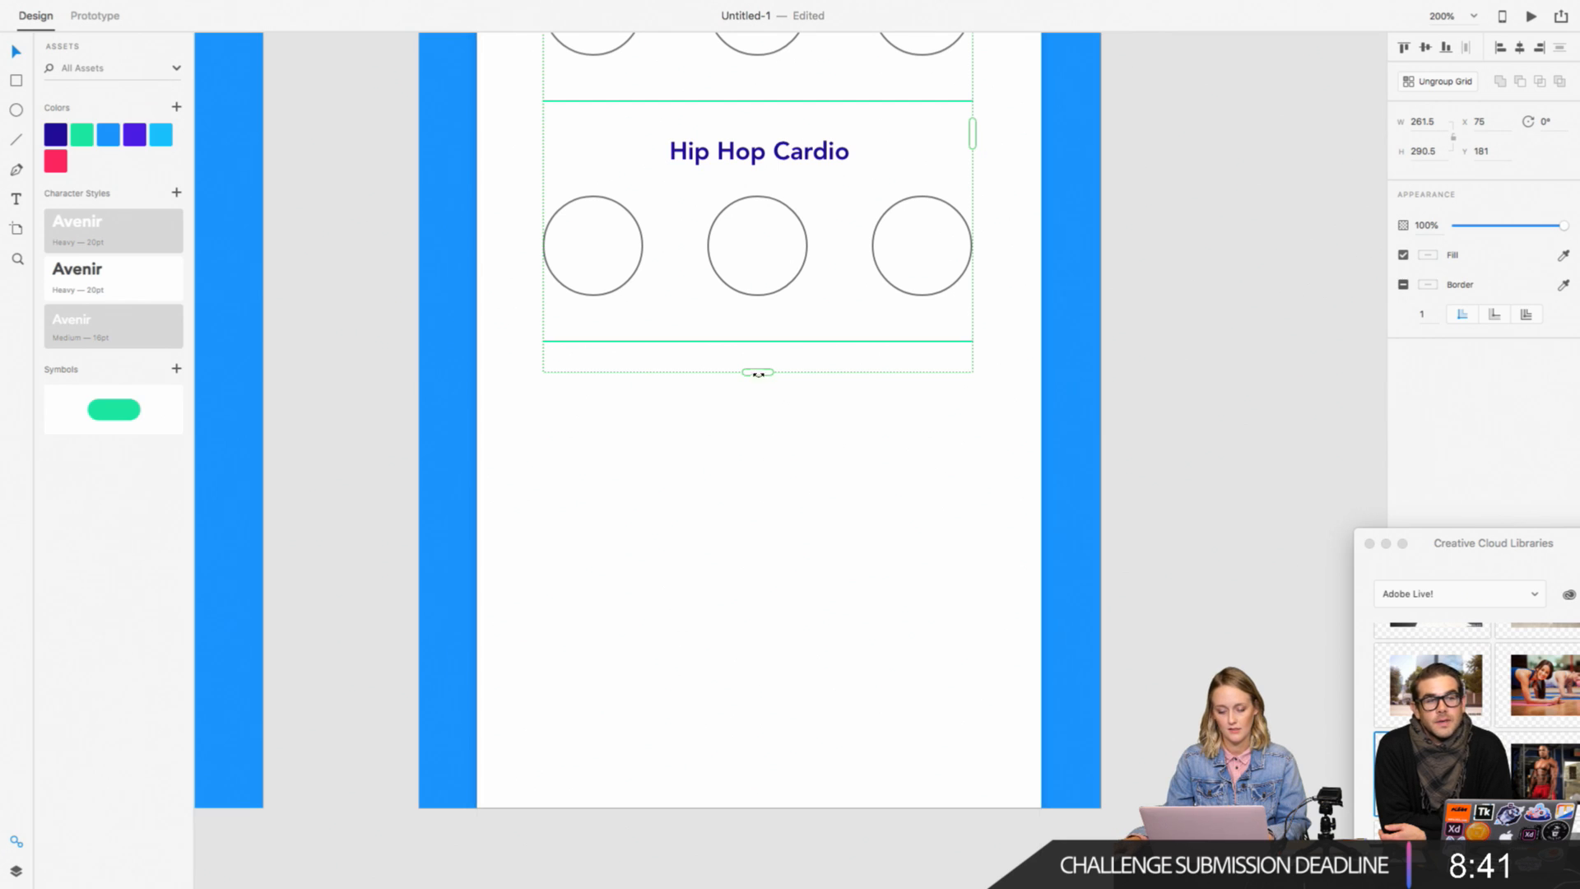
drag(757, 372, 779, 807)
click(1114, 547)
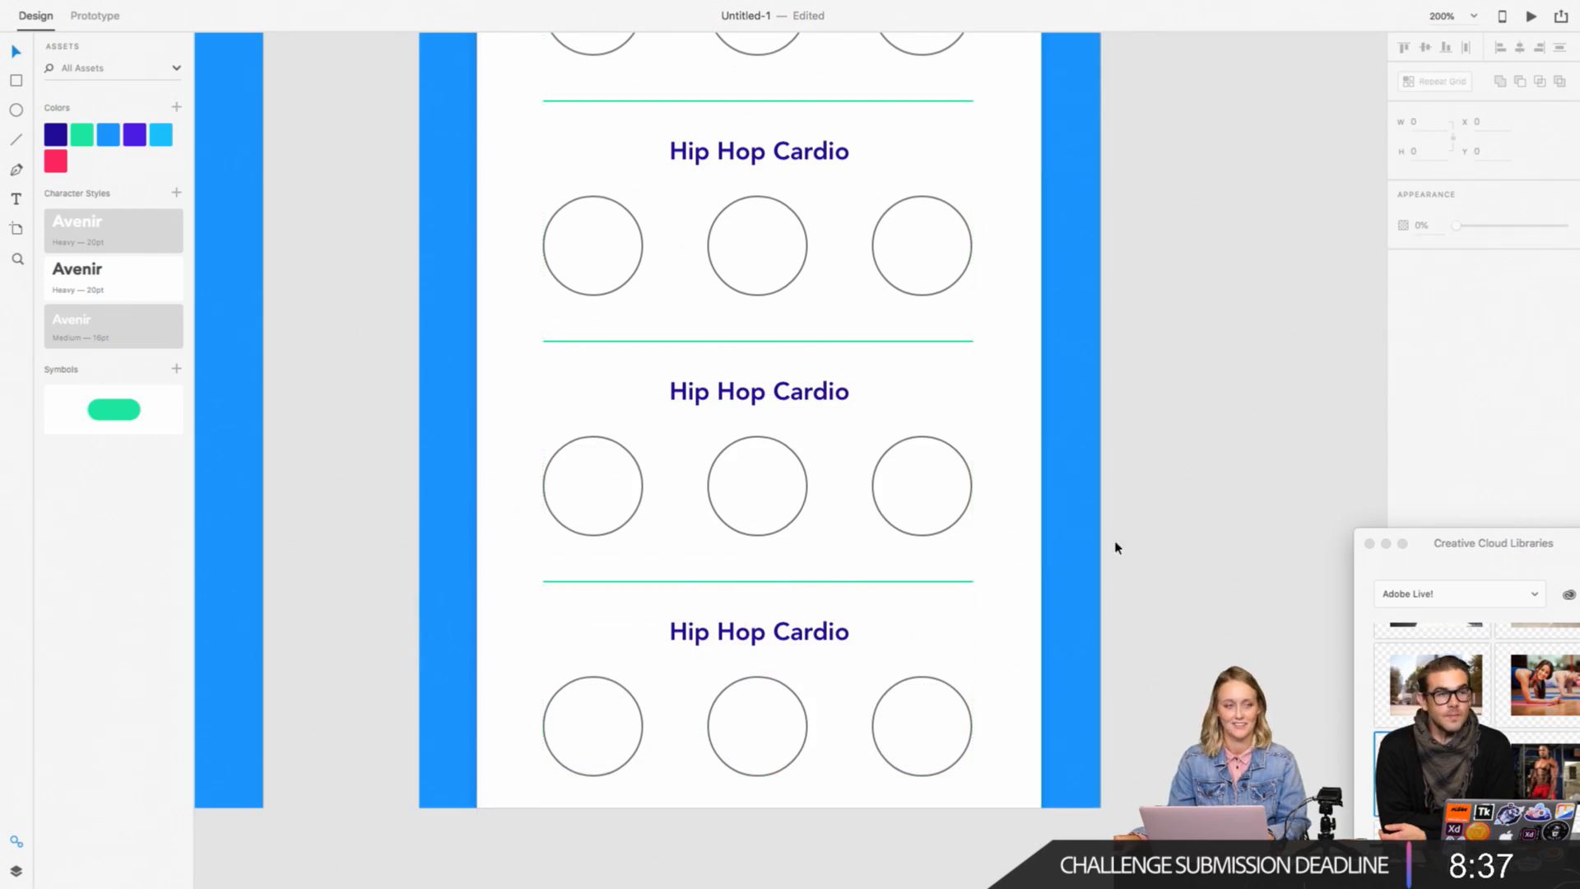
scroll(1116, 548, down, 3)
scroll(1117, 546, up, 1)
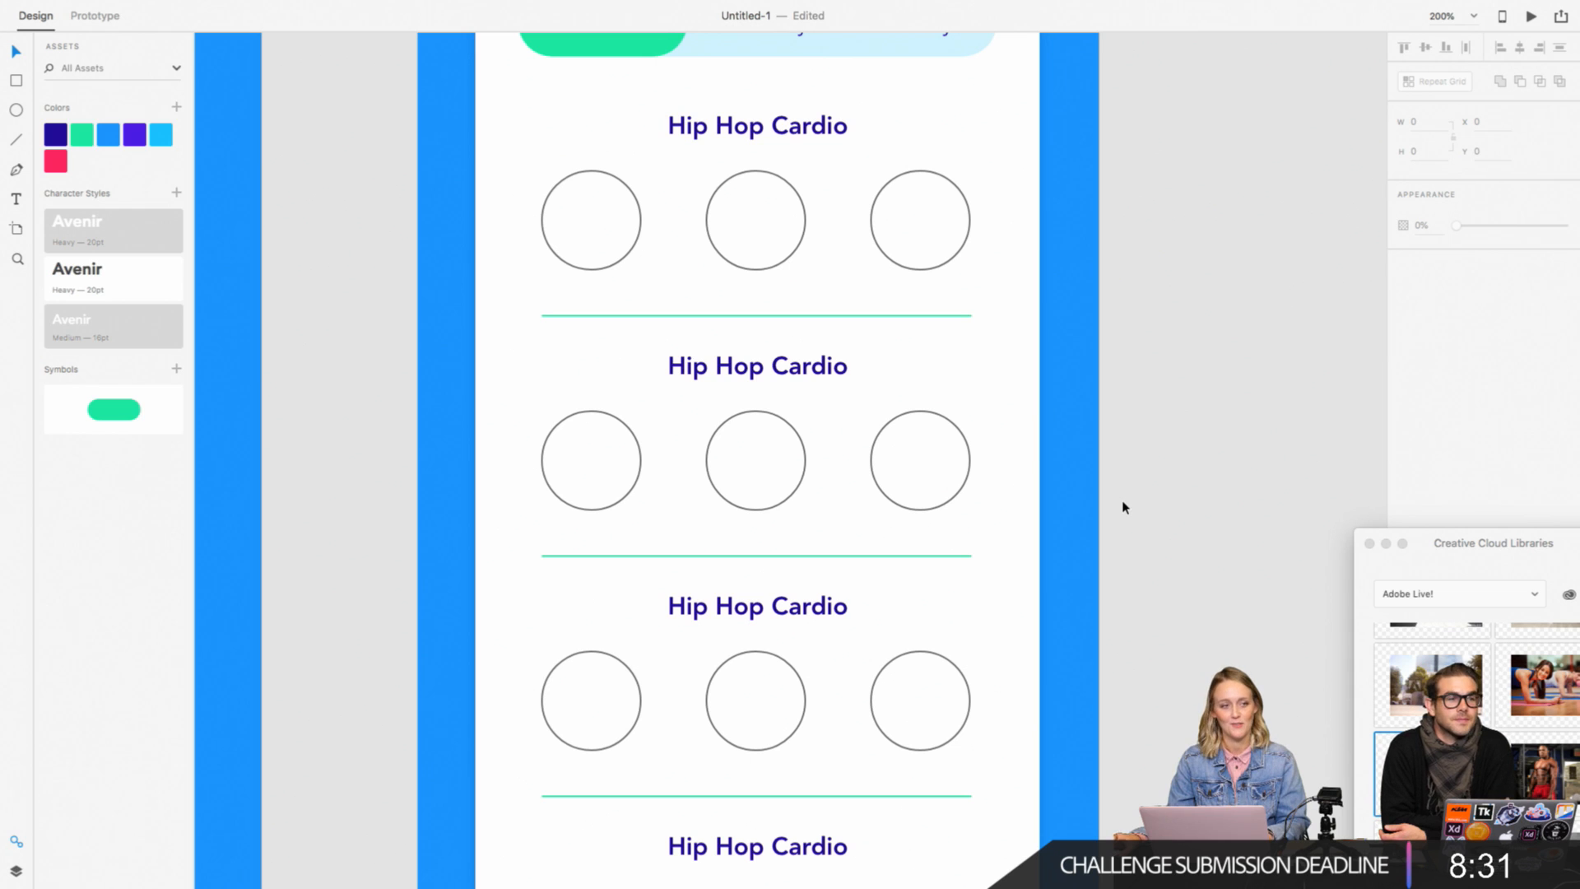
scroll(1197, 478, up, 1)
key(super+minus)
key(super+minus)
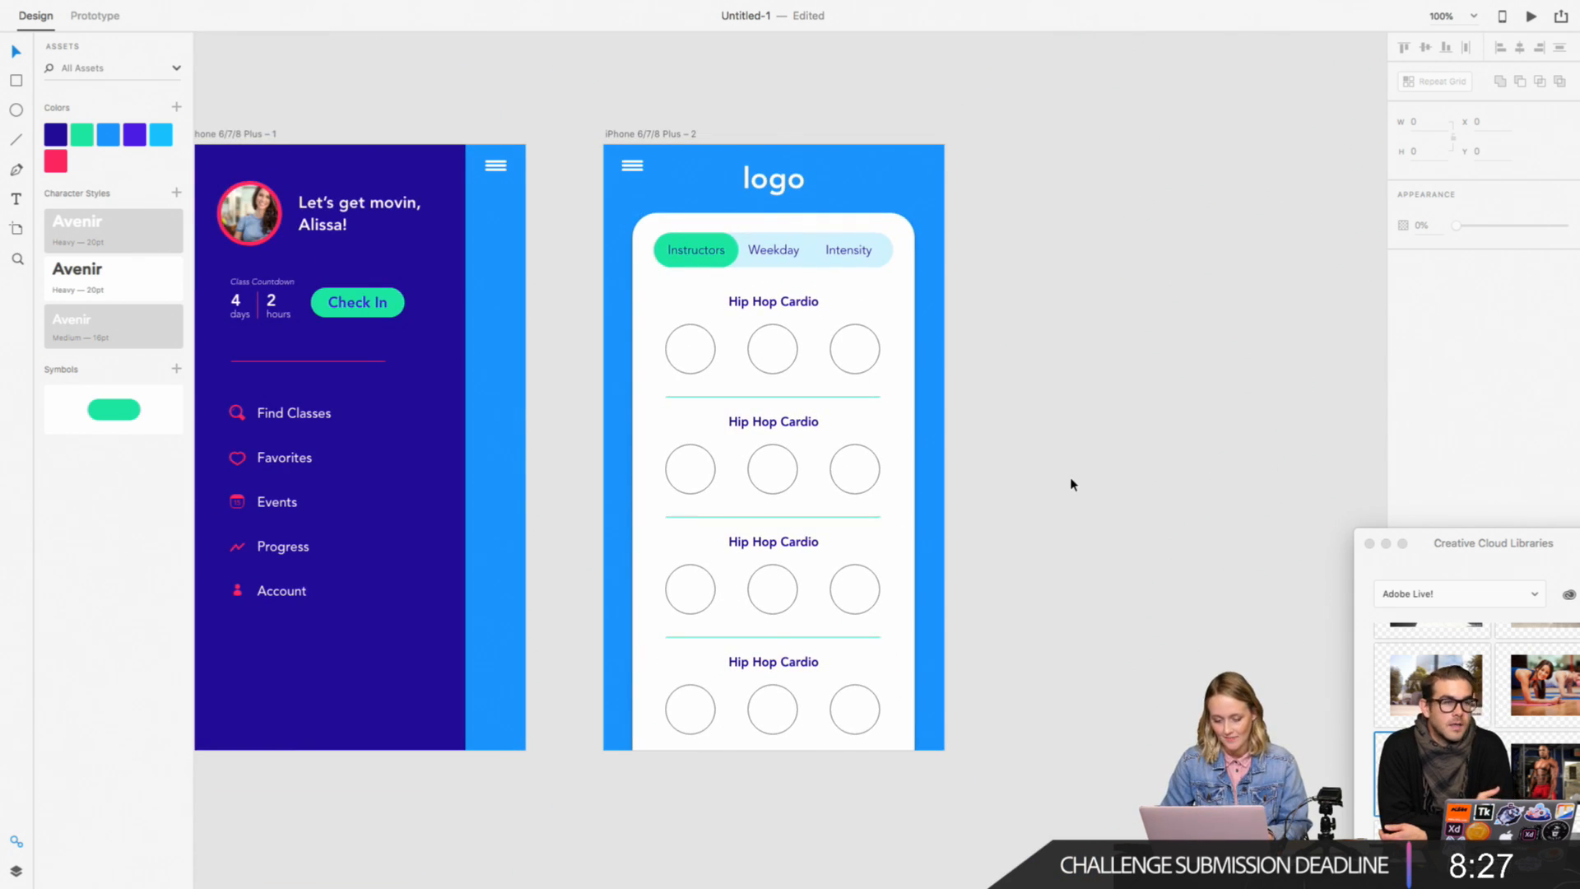
Step: Center-align the second class entry's heading text and change it to "Weights"
key(super+plus)
key(super+plus)
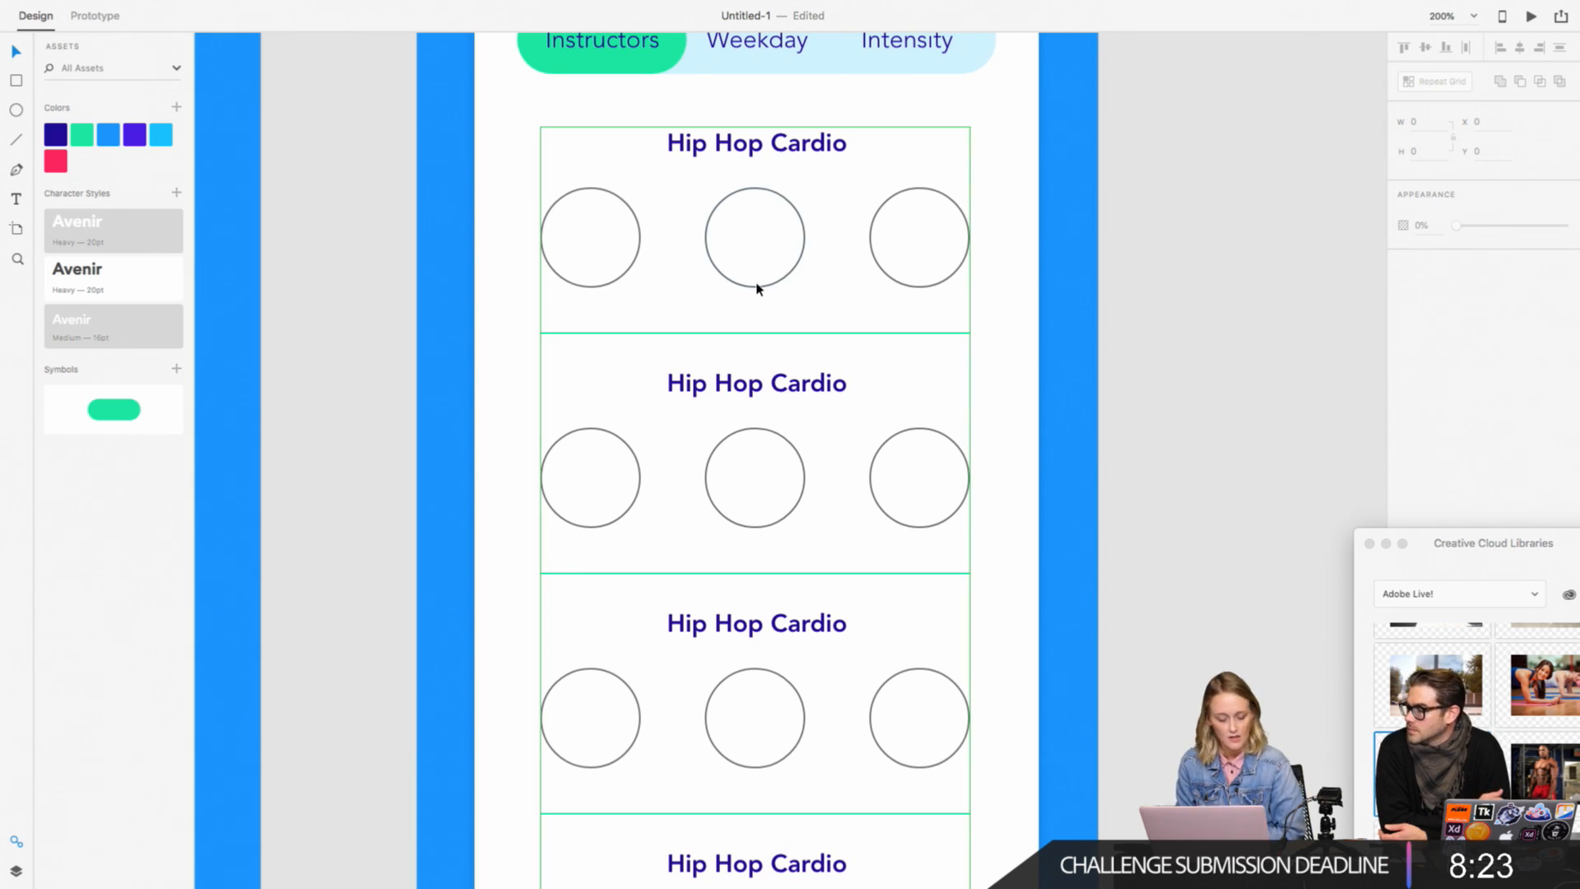
scroll(708, 181, up, 2)
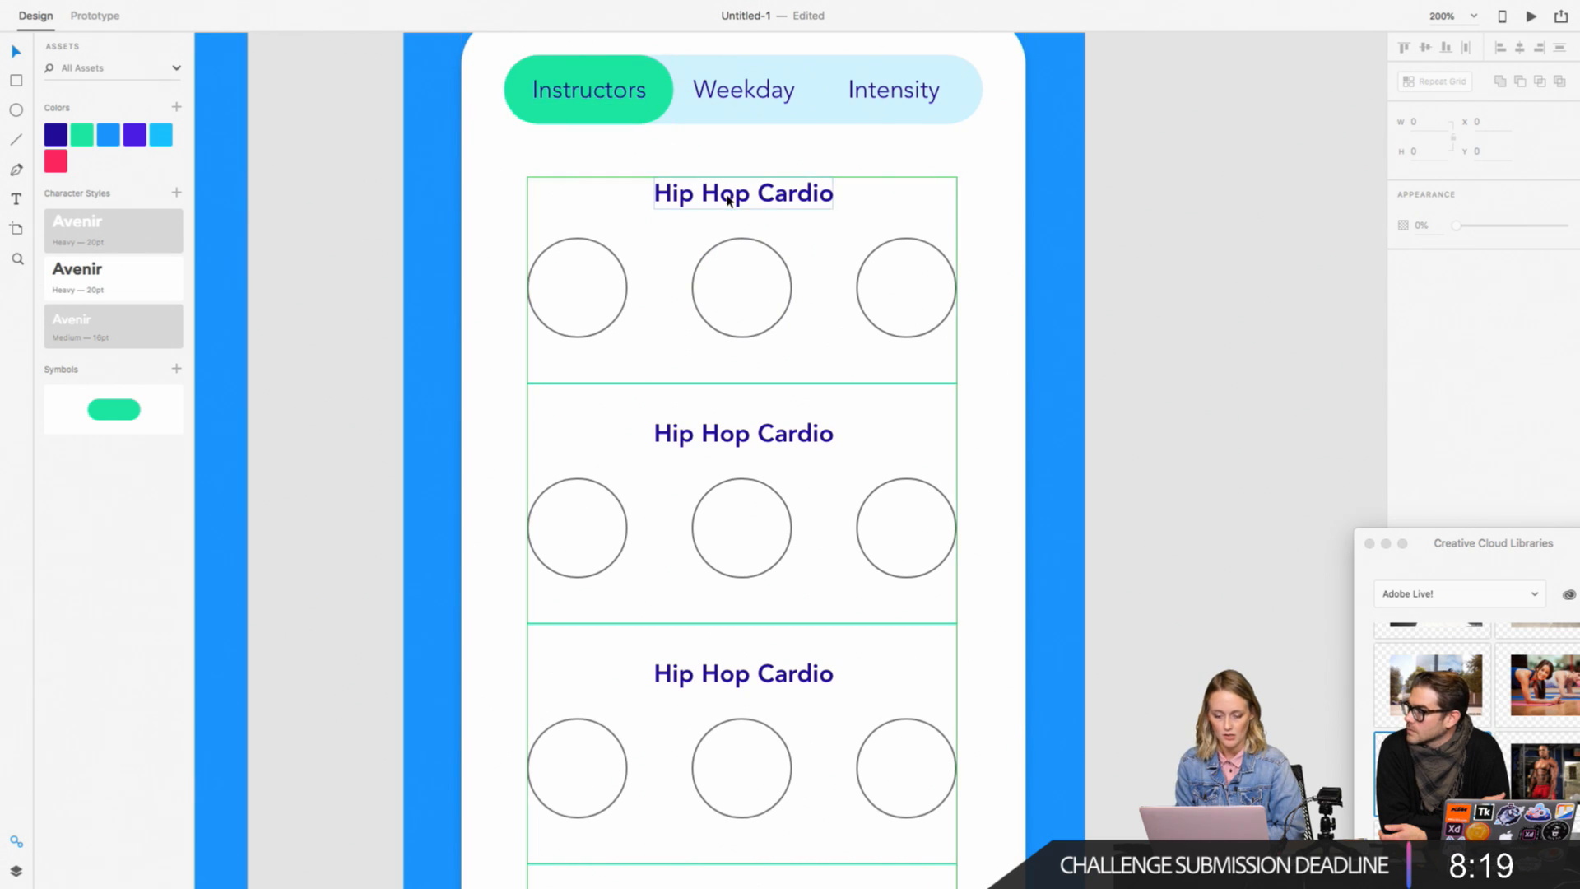
double_click(671, 441)
double_click(671, 440)
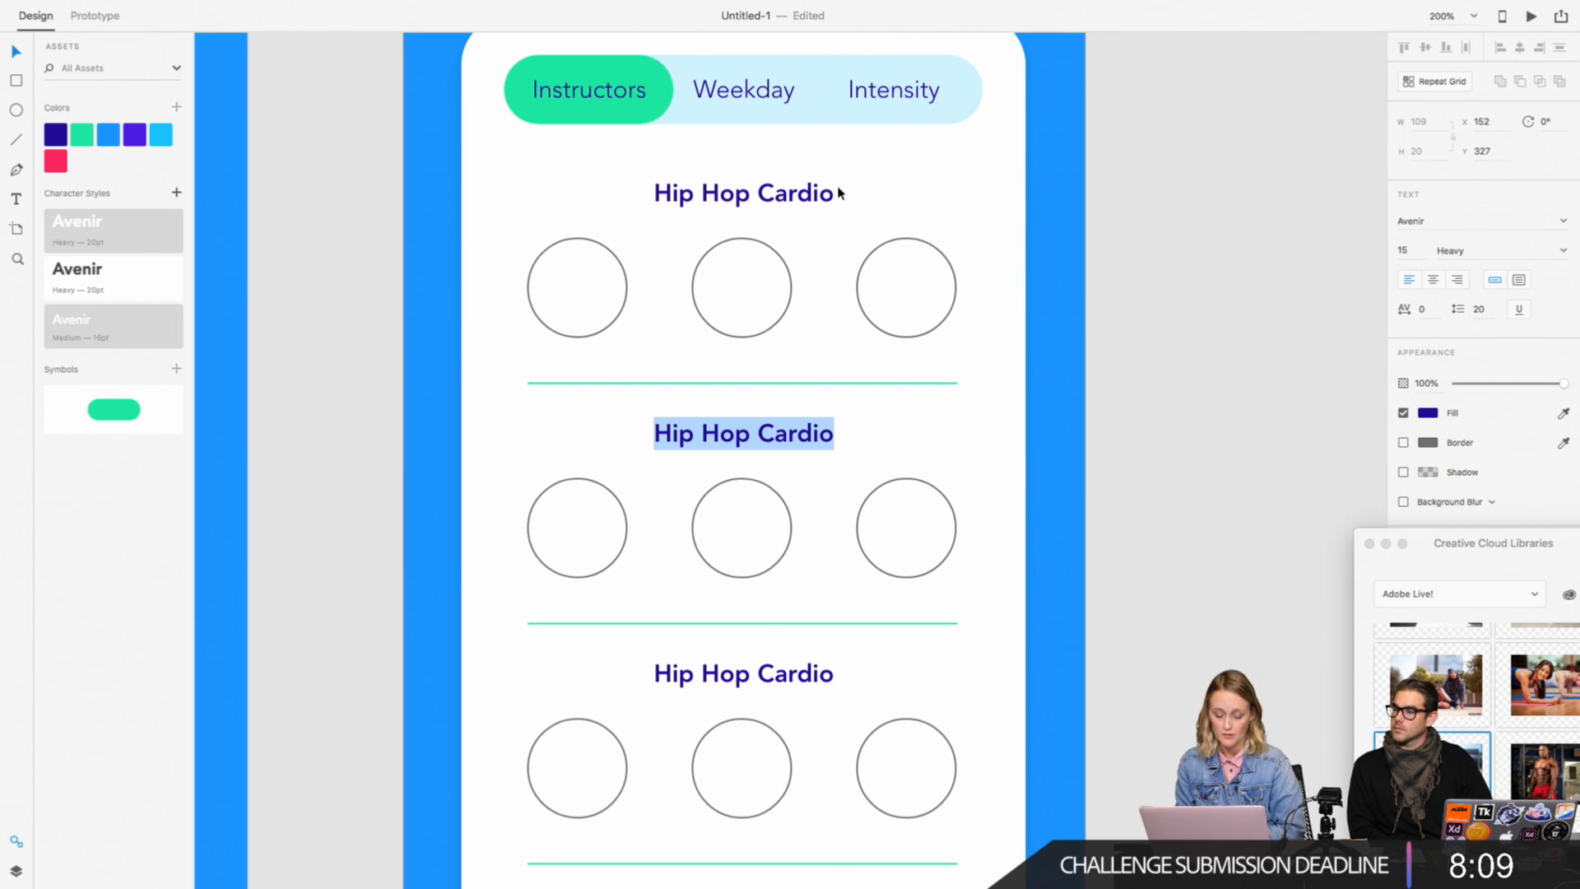
click(1433, 280)
text(Weights)
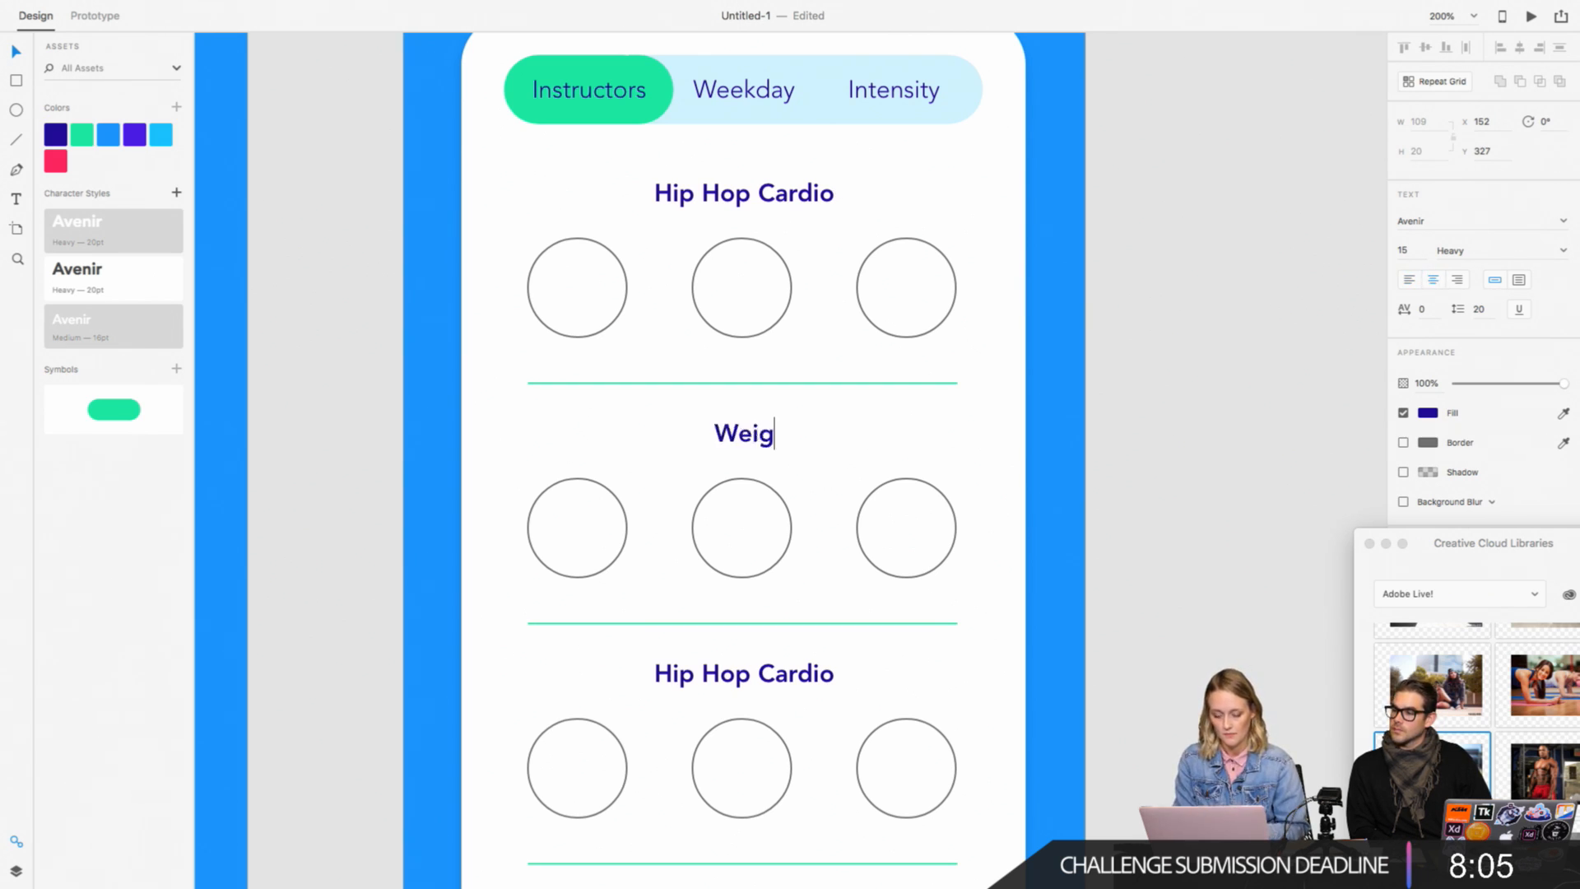
Step: Open the third class entry's heading text for editing
double_click(792, 674)
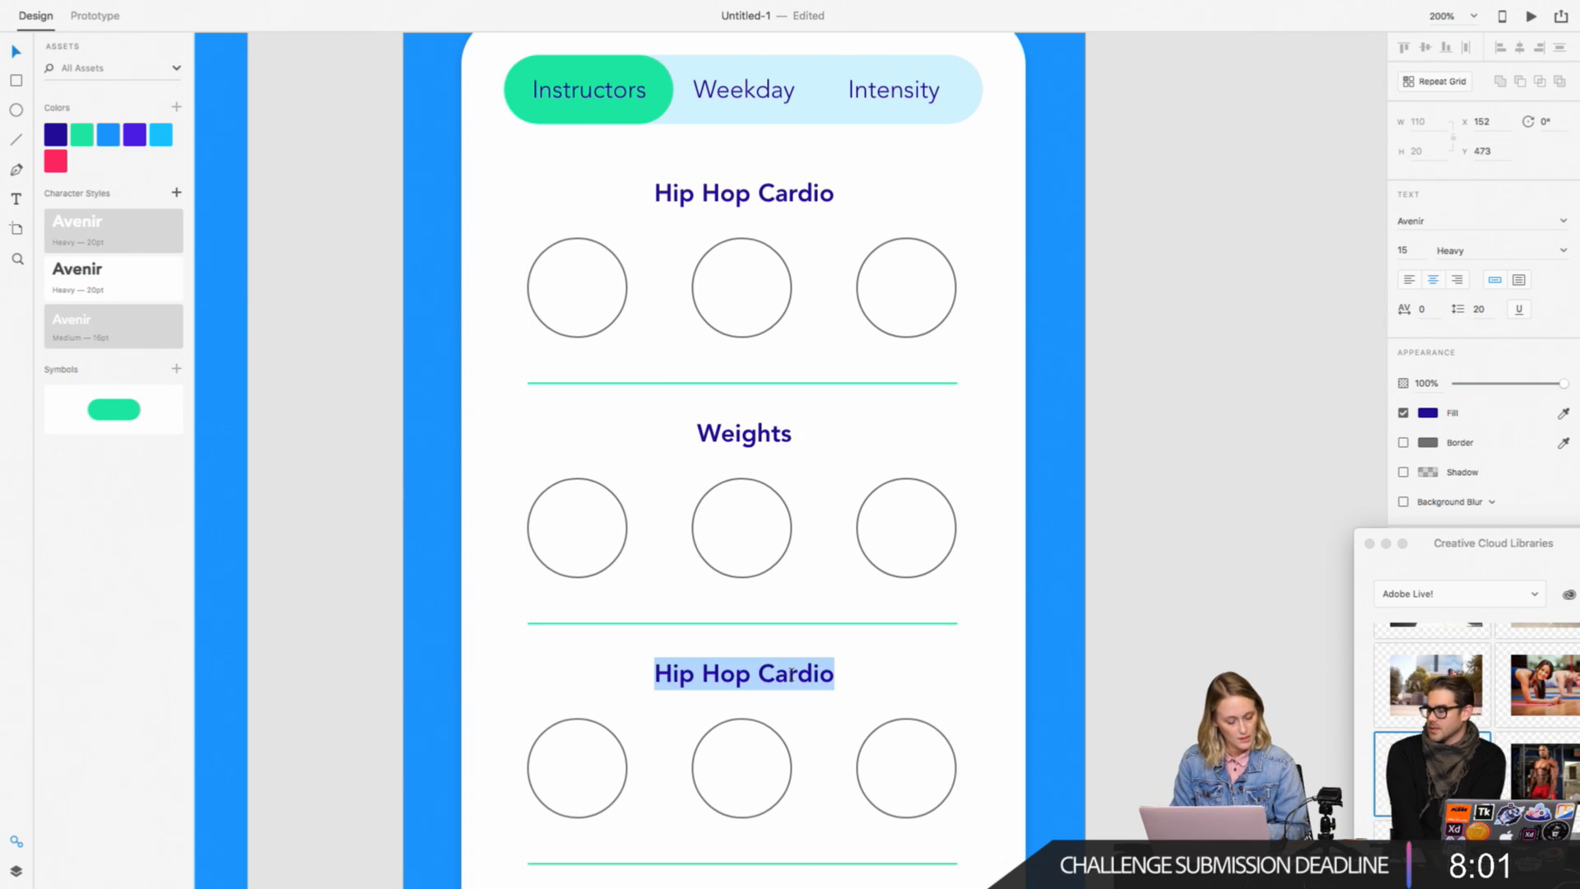
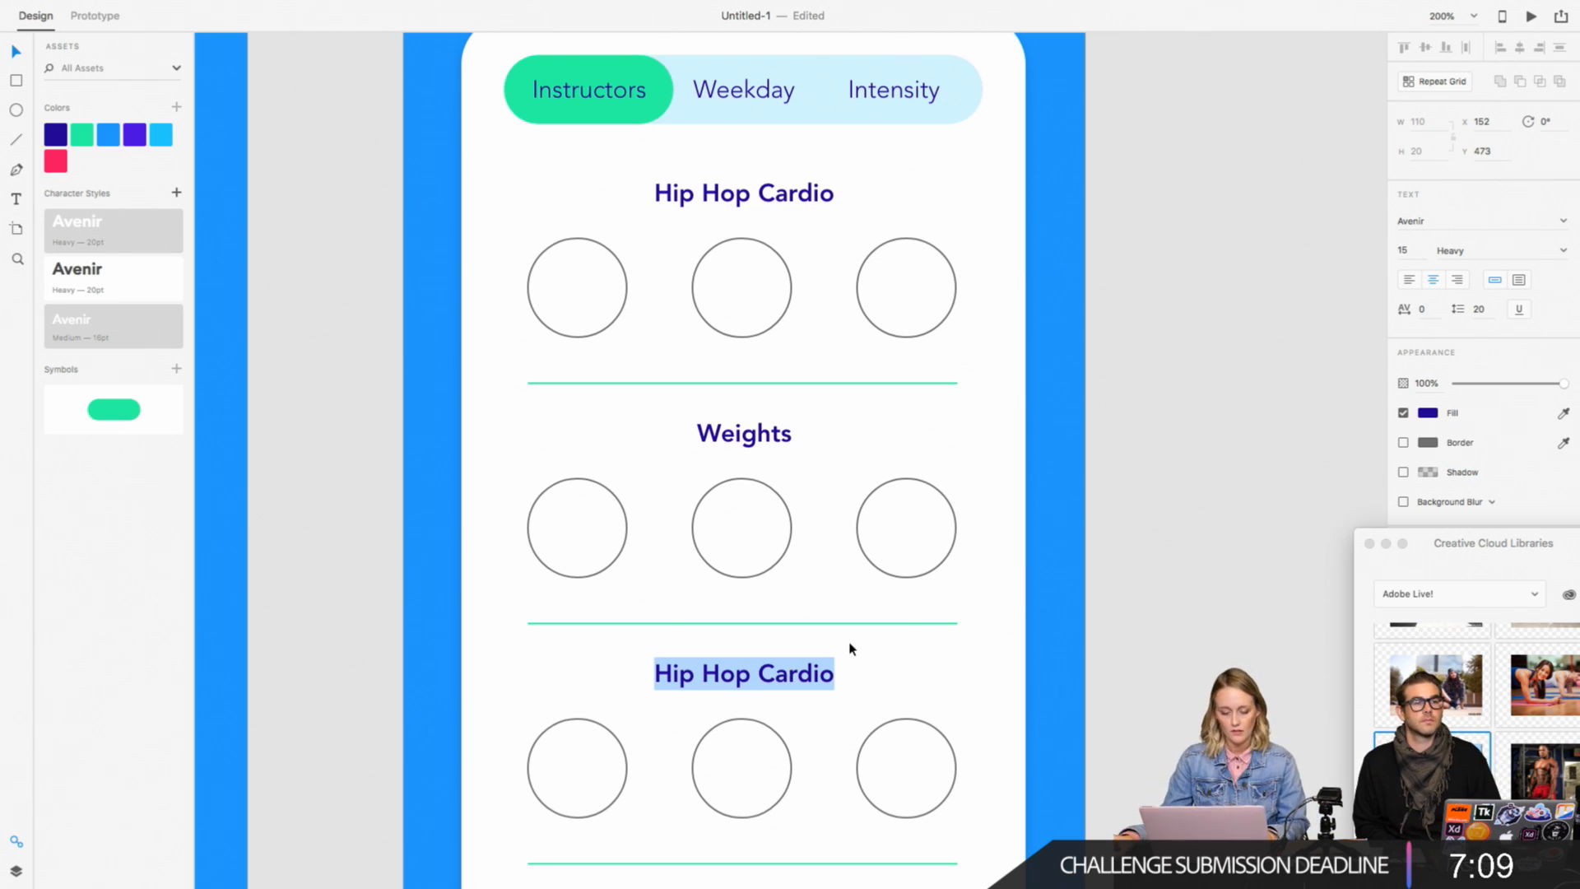
Step: Change the third section's heading text from "Hip Hop Cardio" to "Yoga"
click(750, 677)
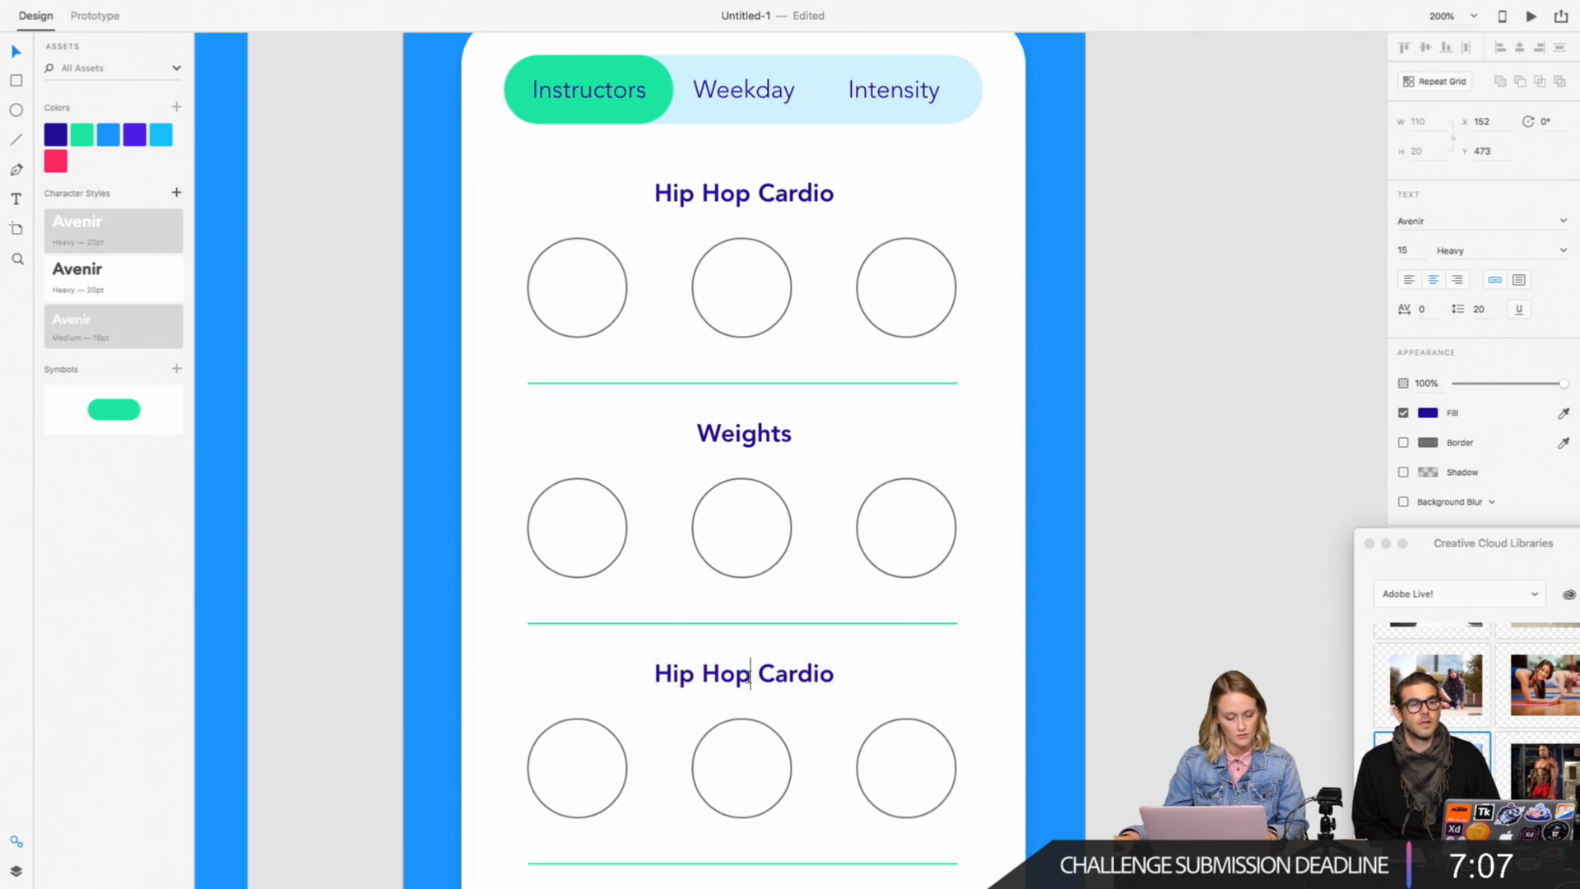
triple_click(749, 677)
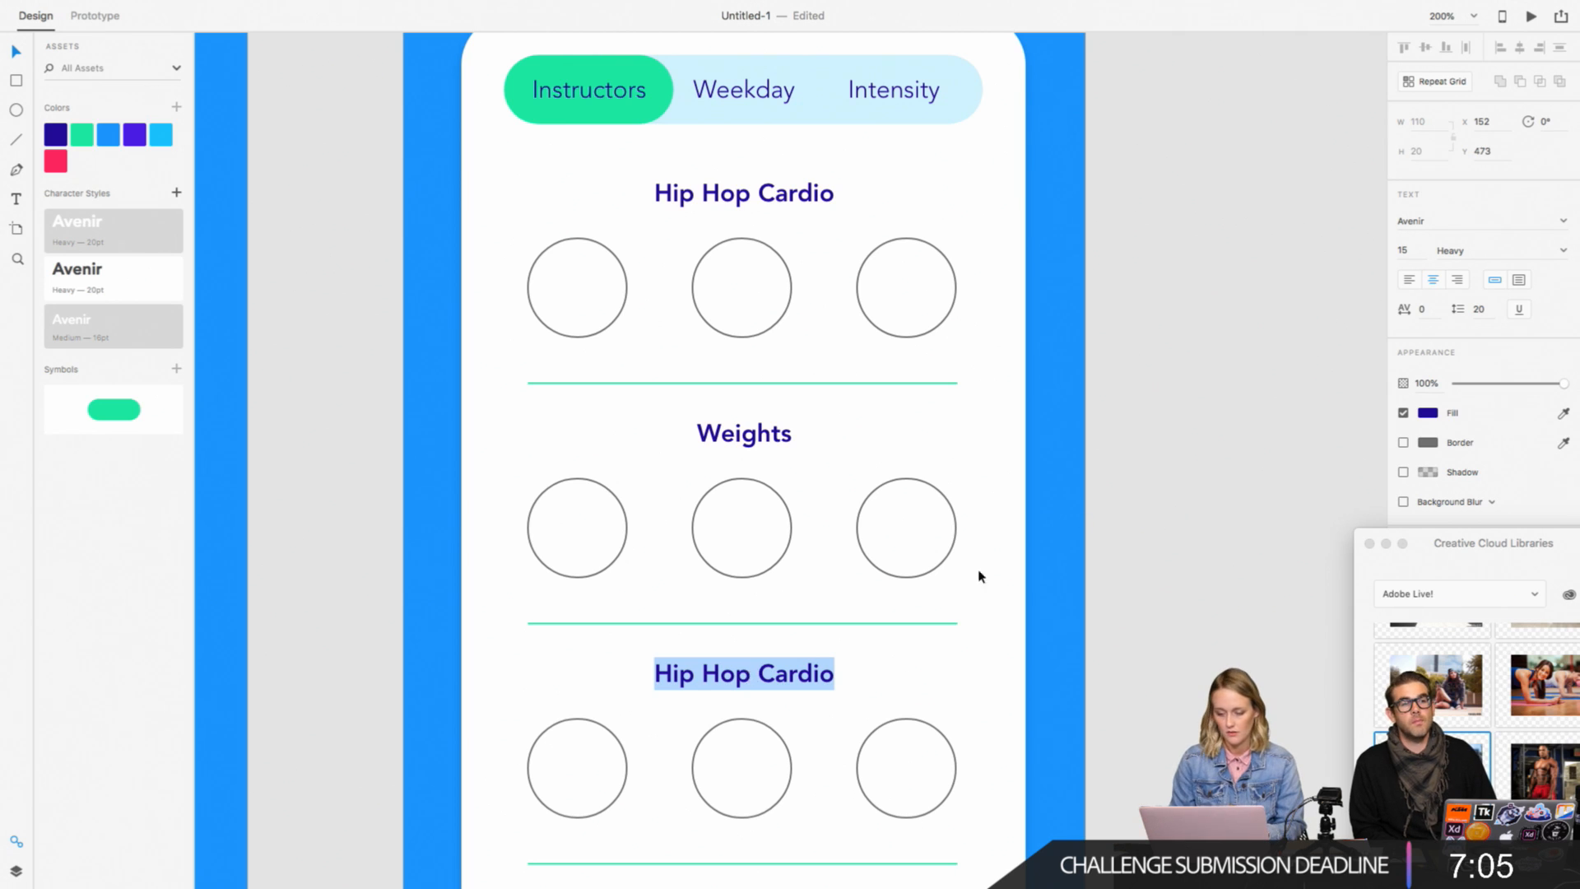
text(Yoga)
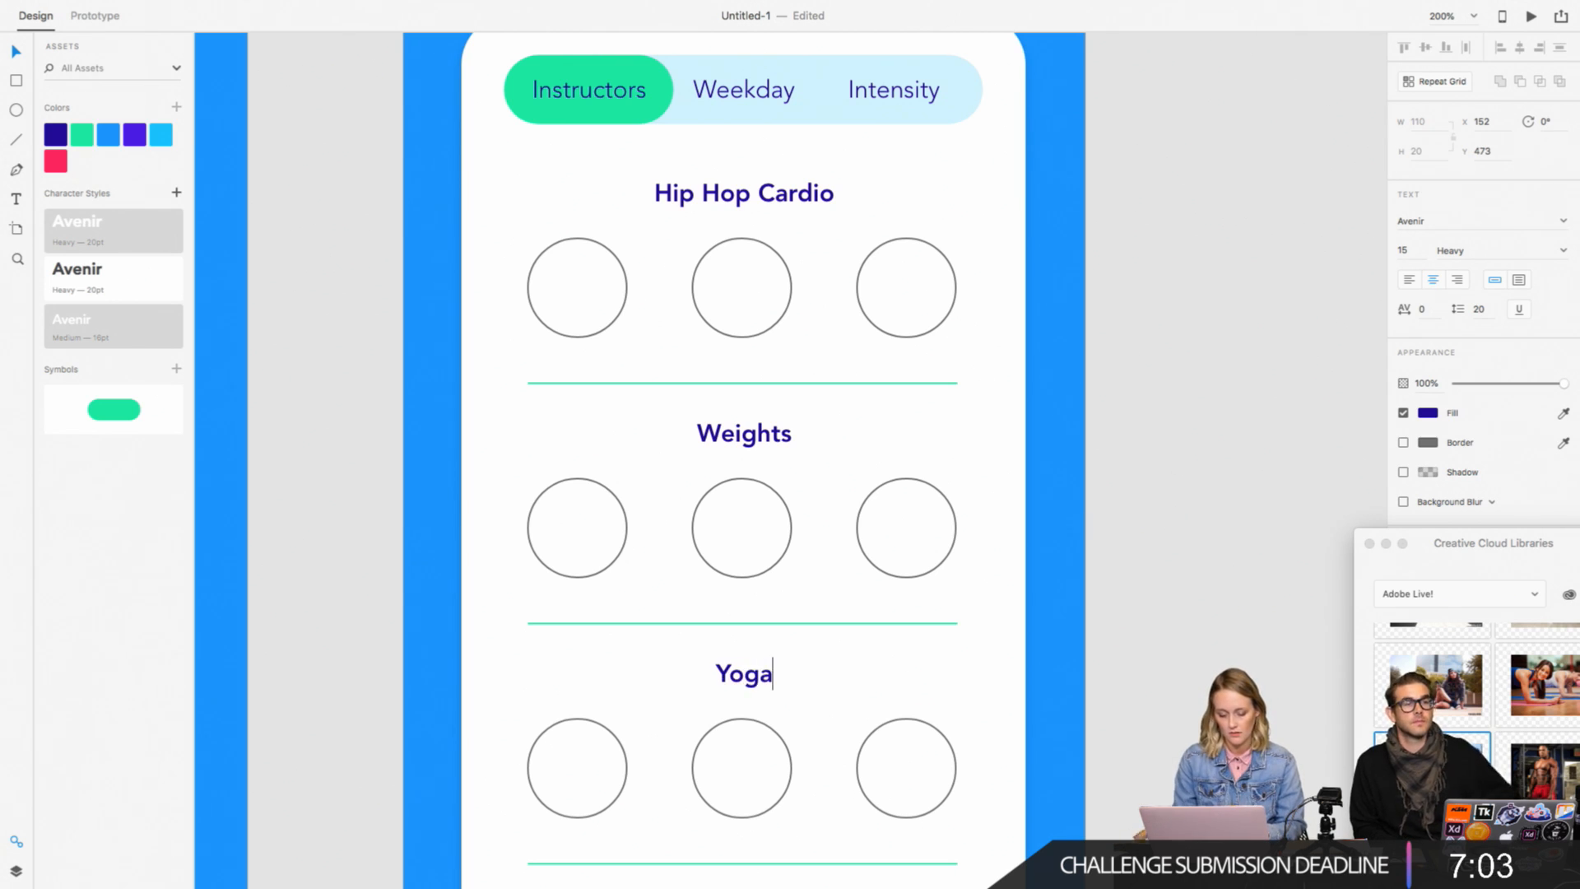
key(Escape)
scroll(861, 708, down, 5)
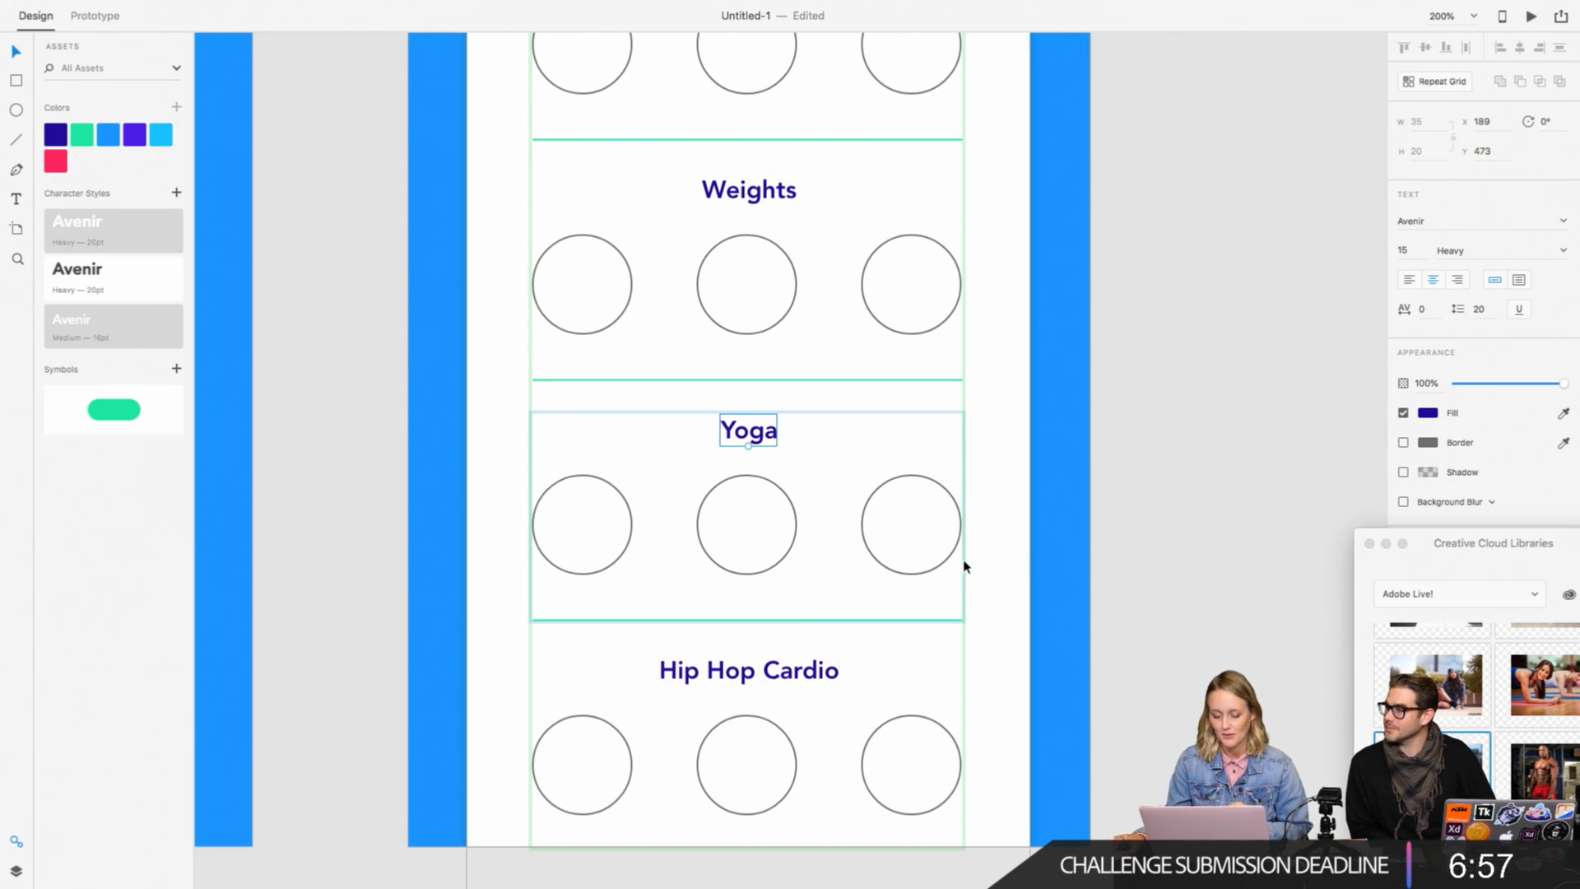
Step: Undo the section heading edits and the repeat grid so only the original Hip Hop Cardio section remains, ungrouped
key(super+z)
key(super+z)
key(super+z)
key(super+z)
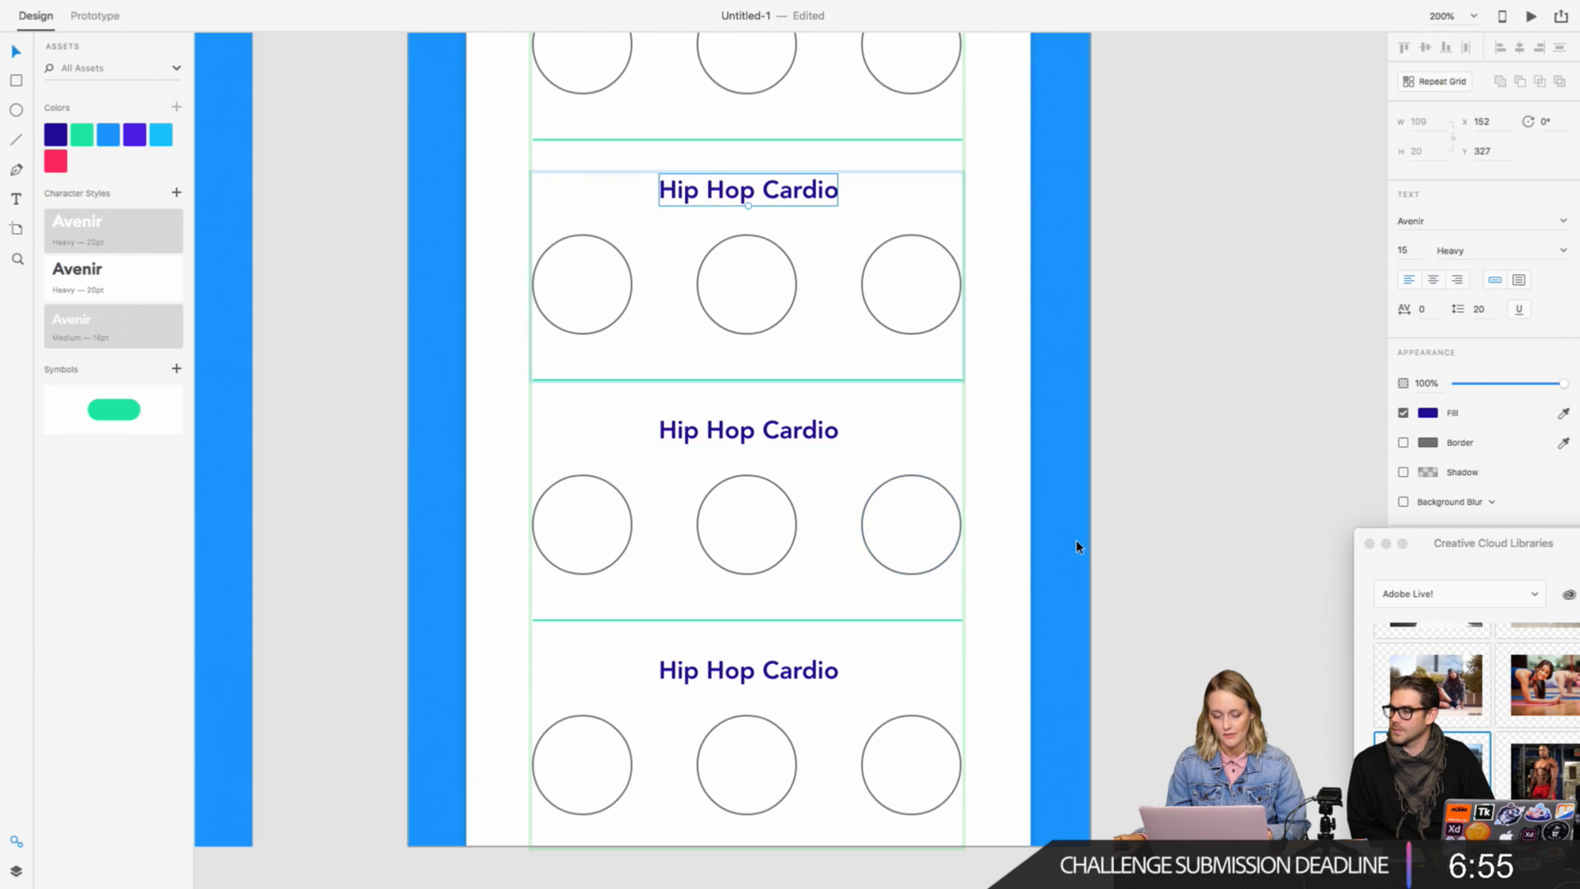
scroll(1134, 539, up, 3)
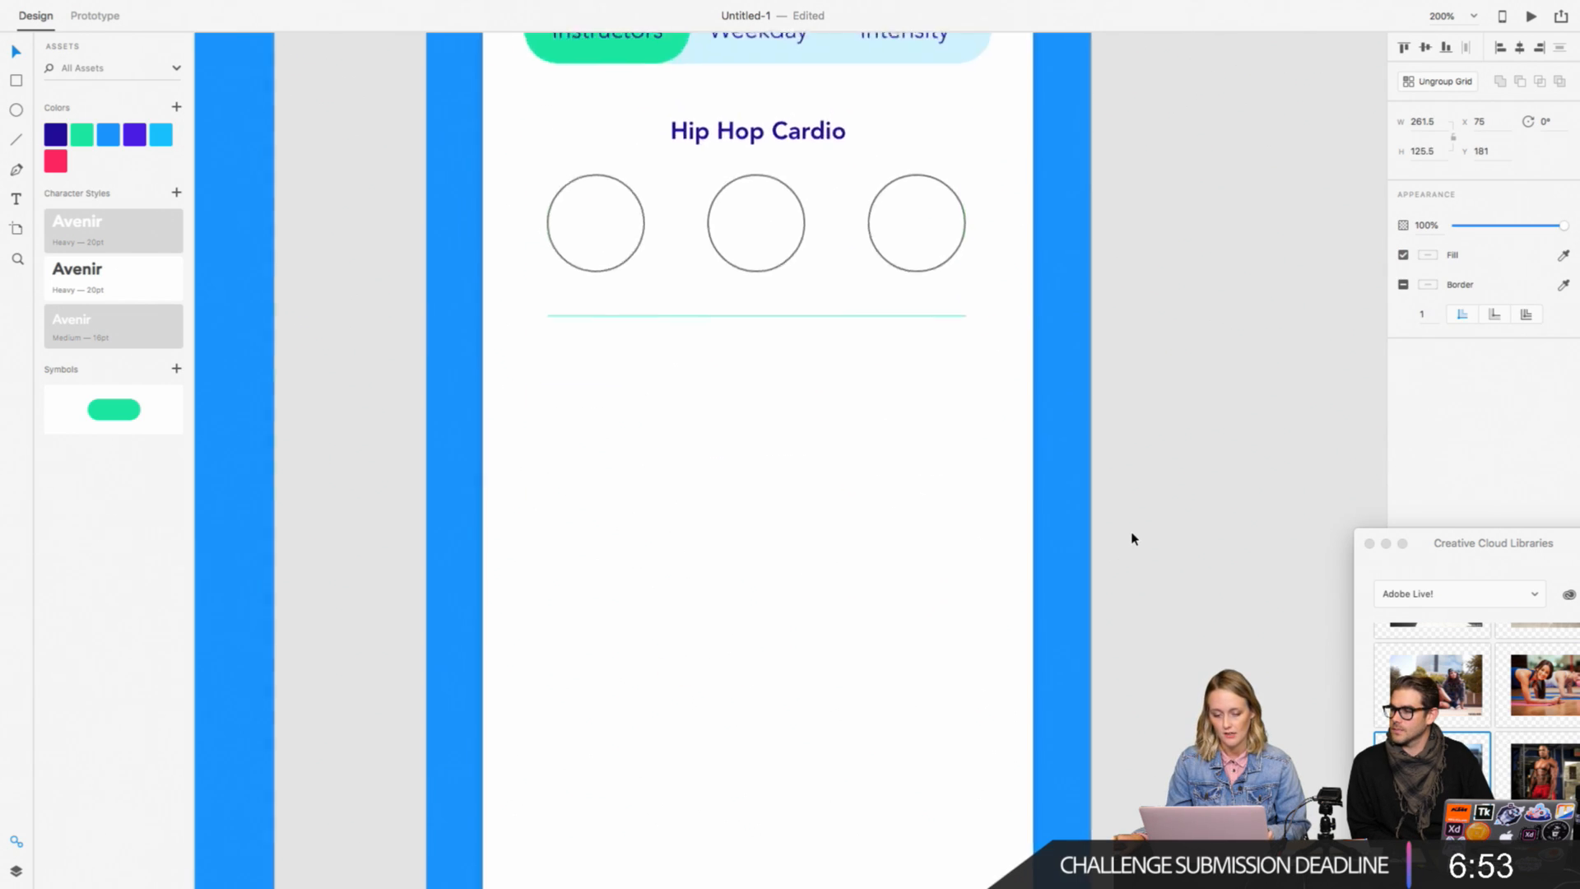
key(super+z)
click(1209, 466)
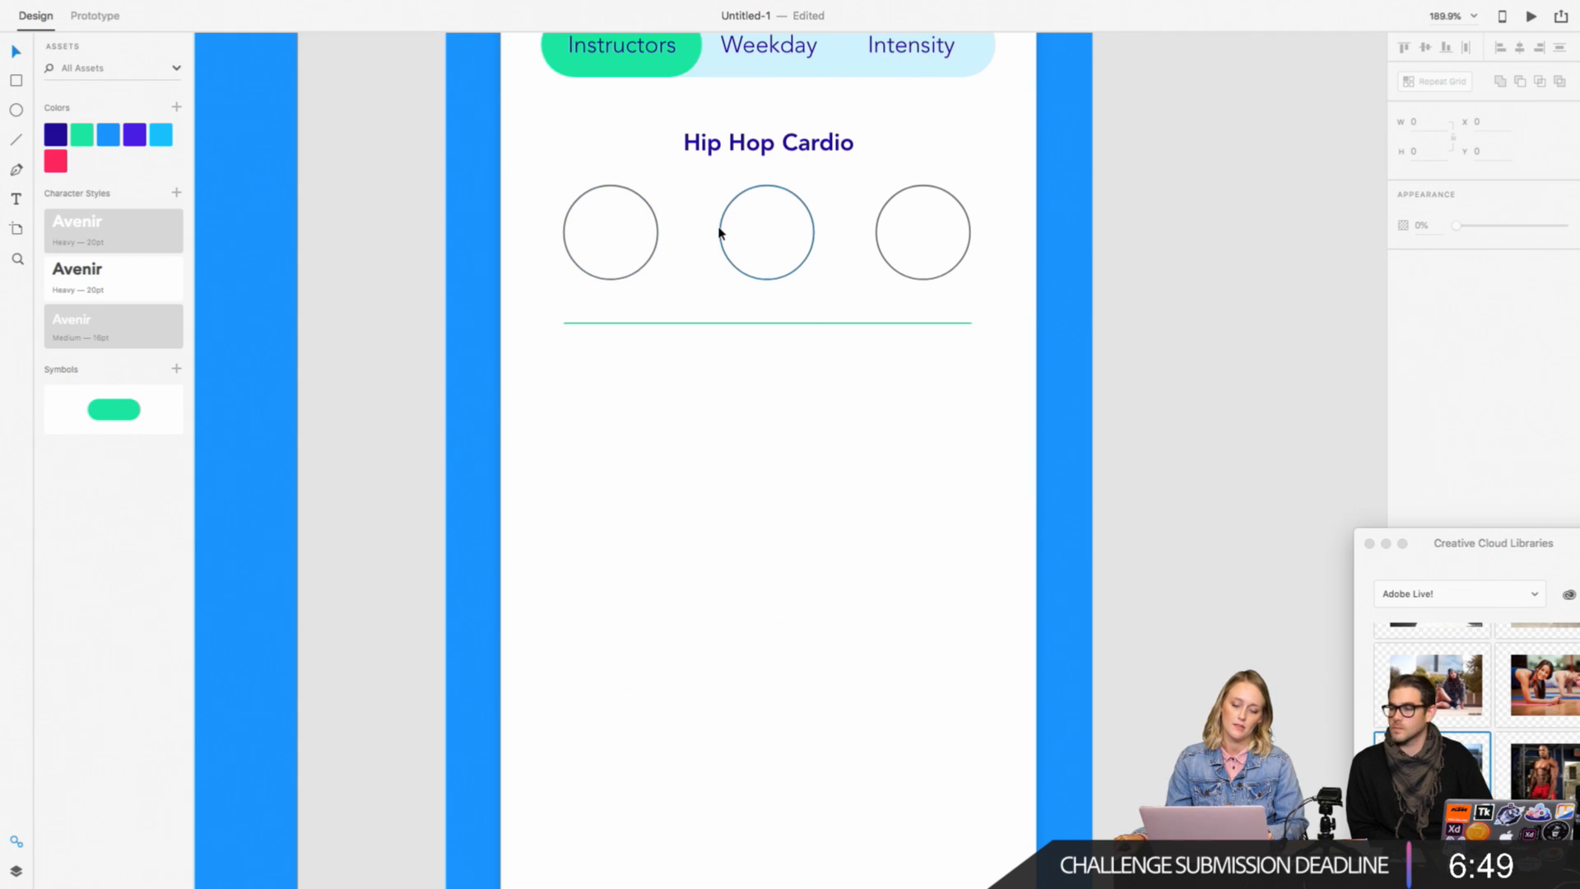
Step: Convert the Hip Hop Cardio heading, its three circles and the divider line together into a Repeat Grid
click(580, 231)
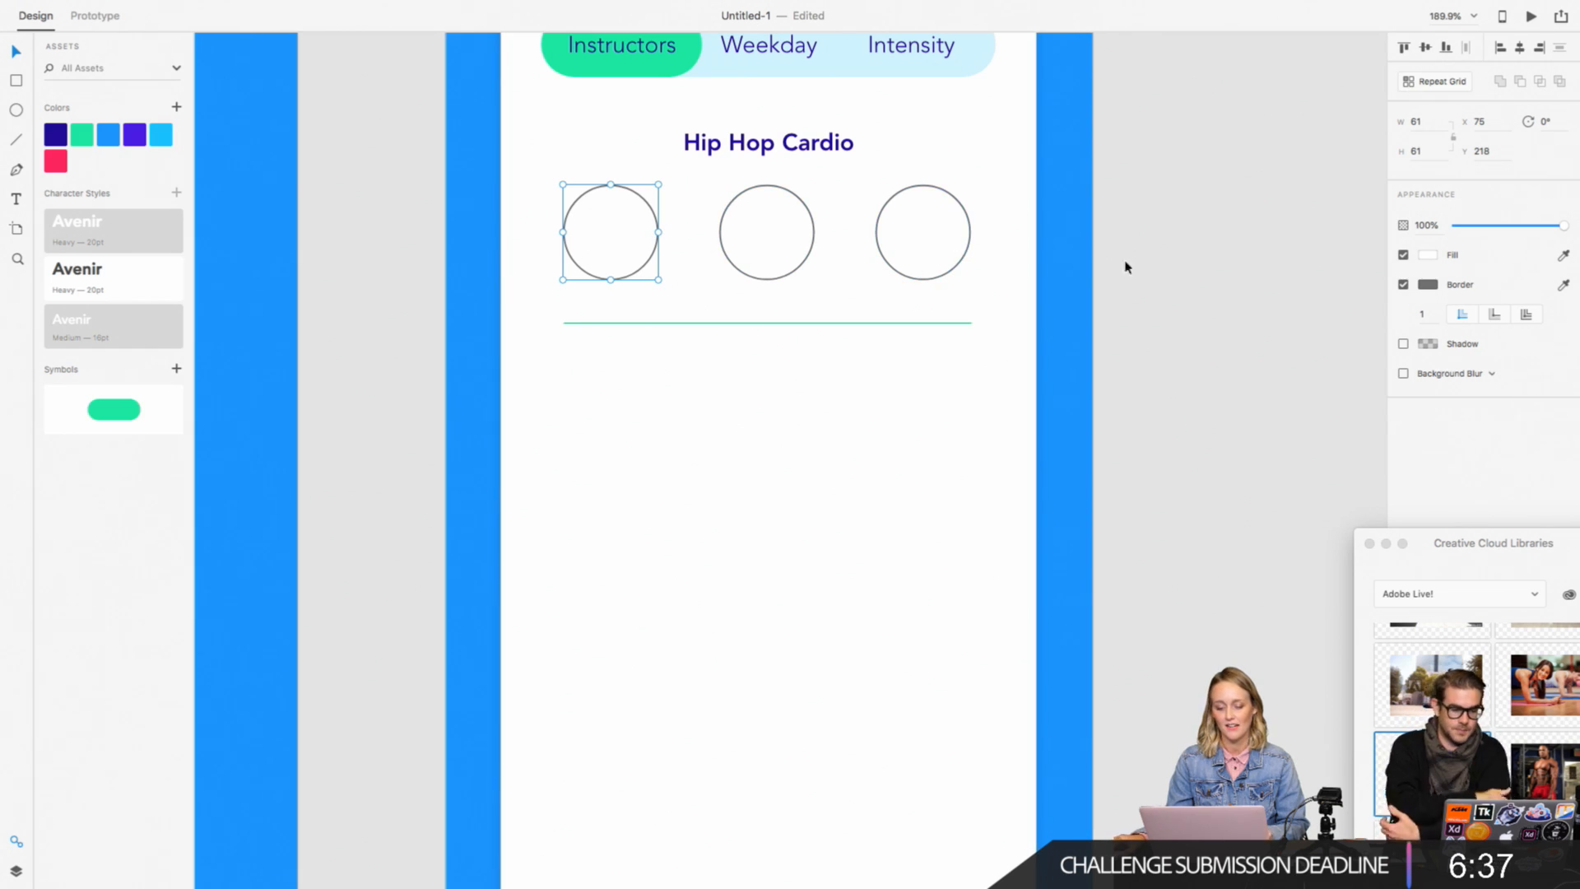
shift+click(966, 251)
shift+click(811, 246)
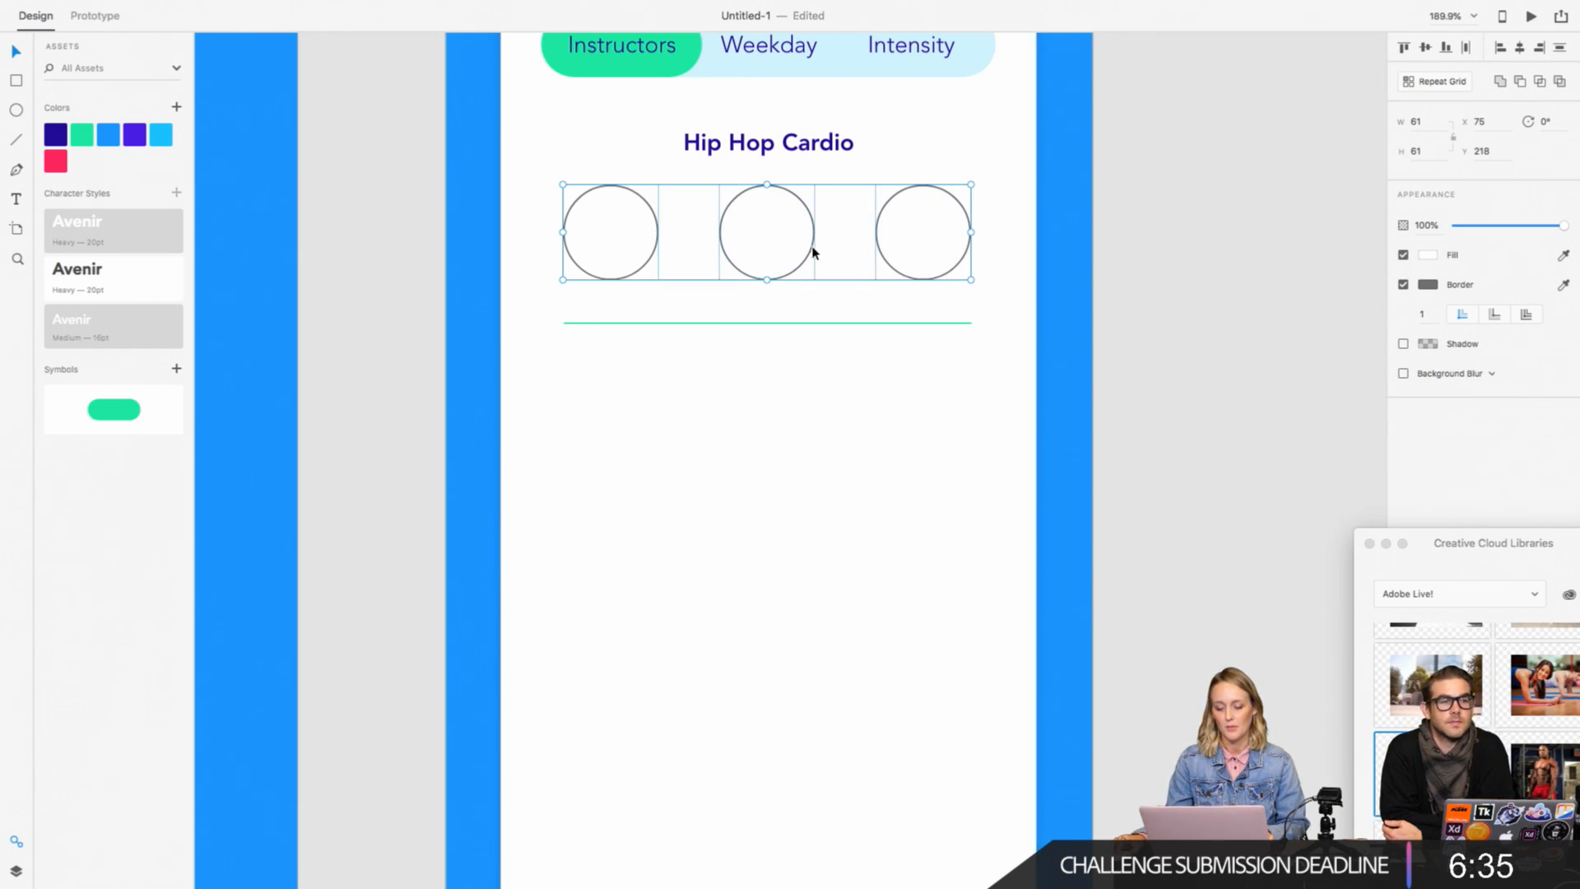
shift+click(868, 323)
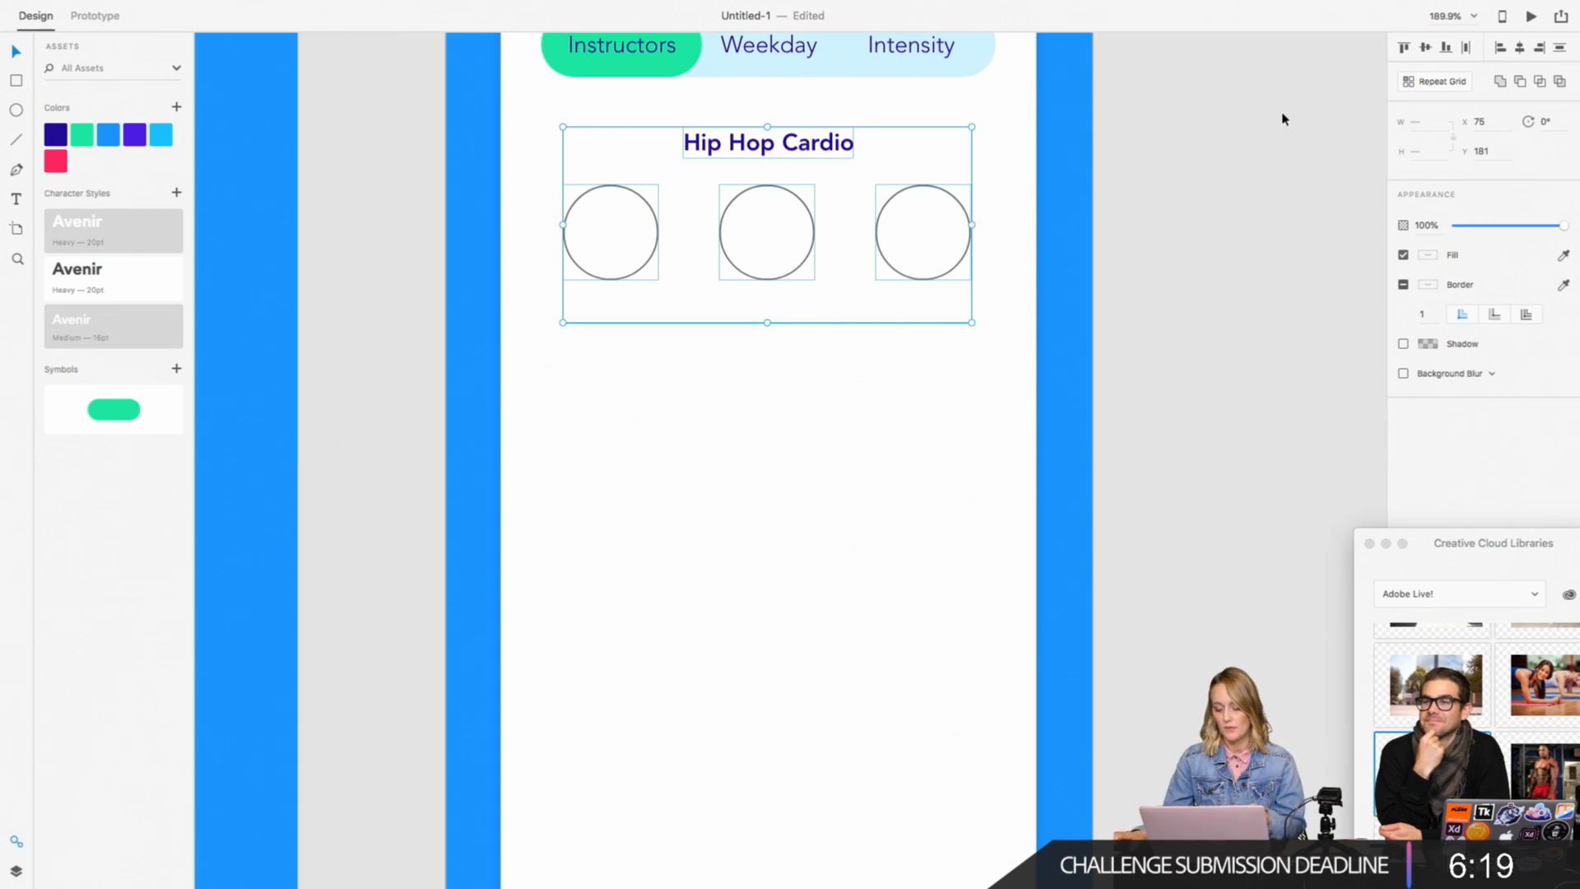
key(super+2)
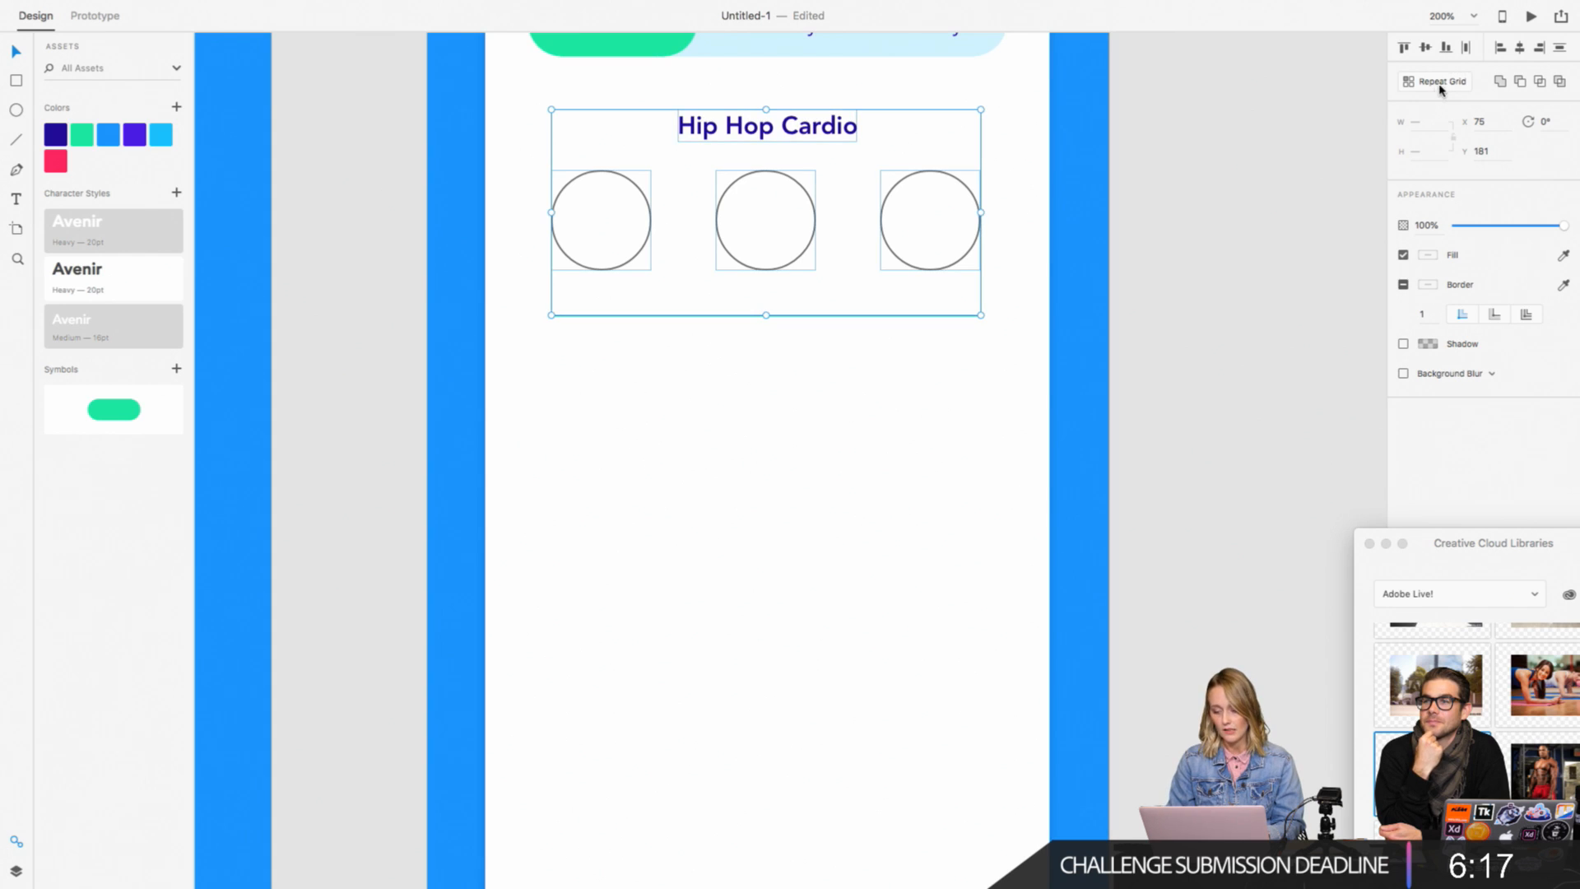
click(1444, 86)
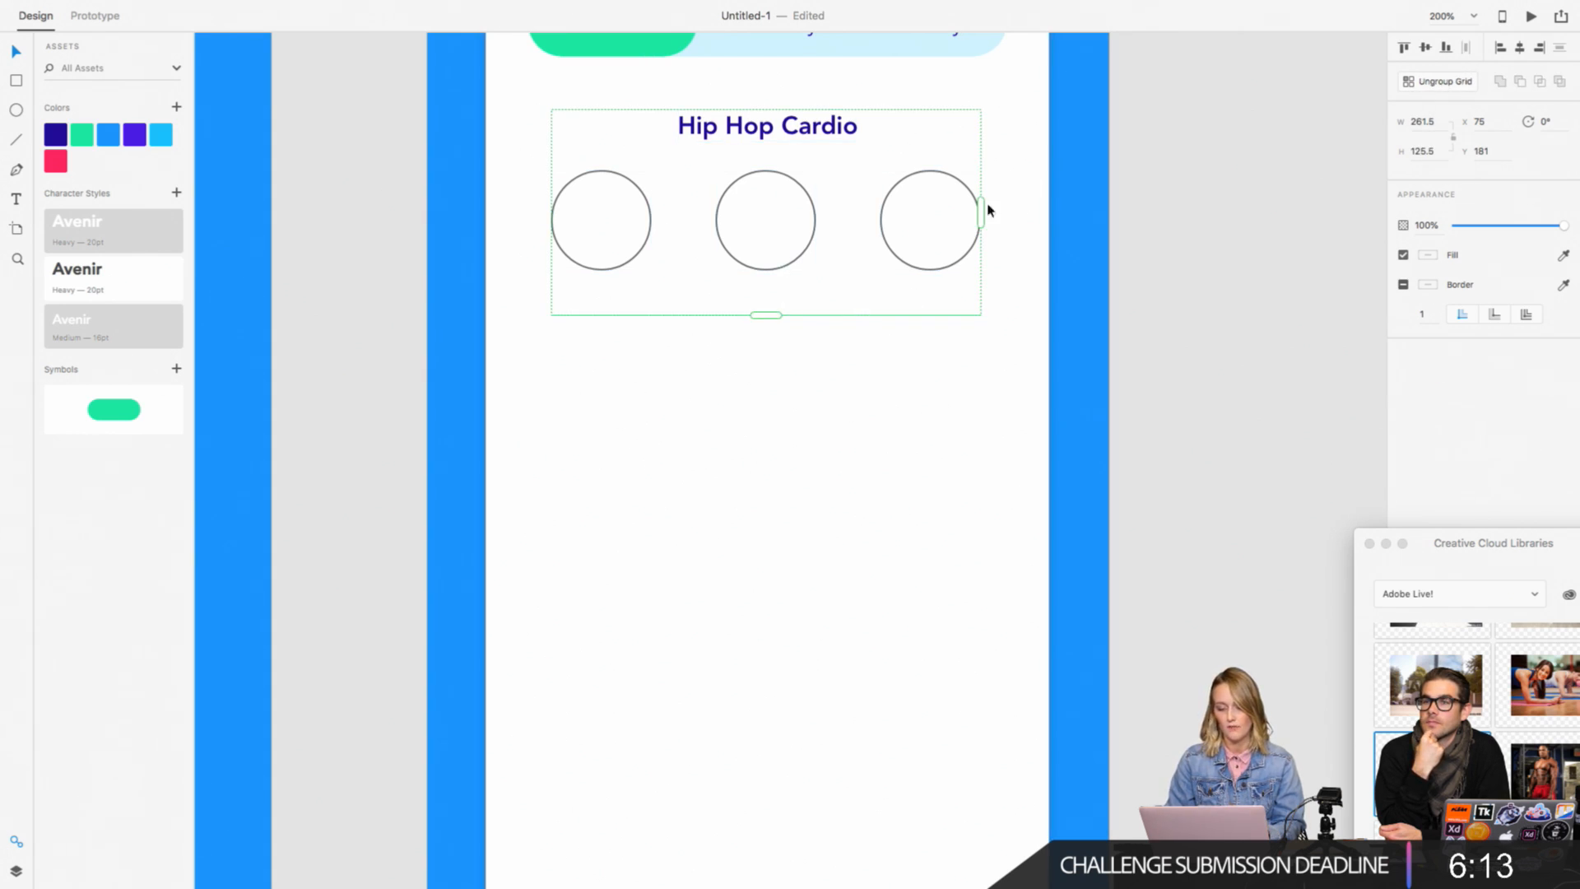
Step: Extend the repeat grid to about 277.5 wide and 537.5 high, repeating the Hip Hop Cardio section down the card
drag(983, 212, 1009, 360)
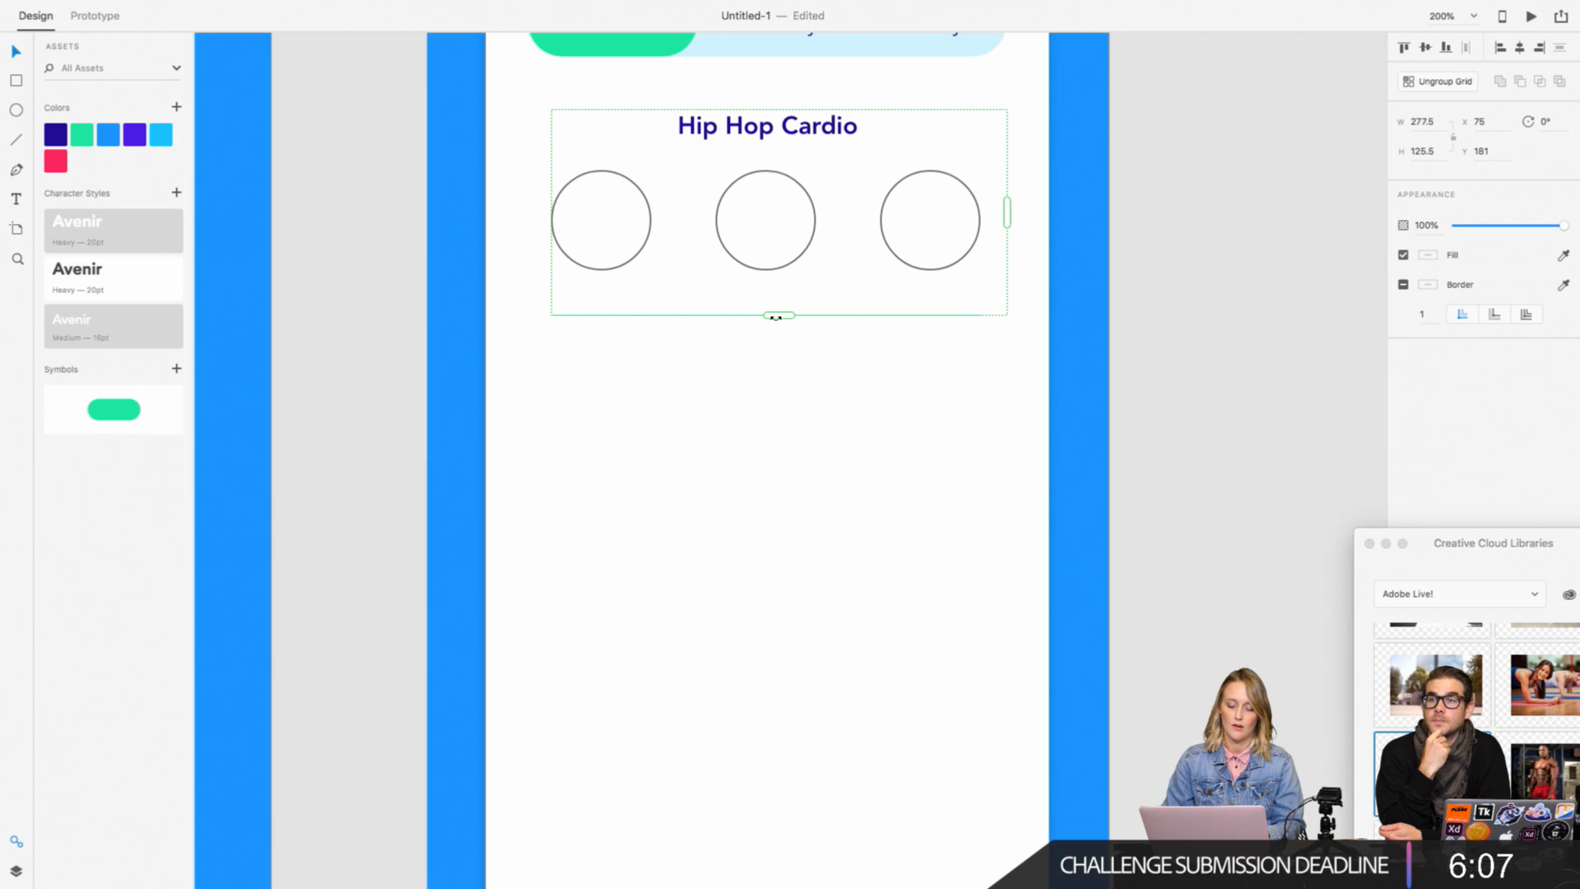
drag(776, 318, 779, 628)
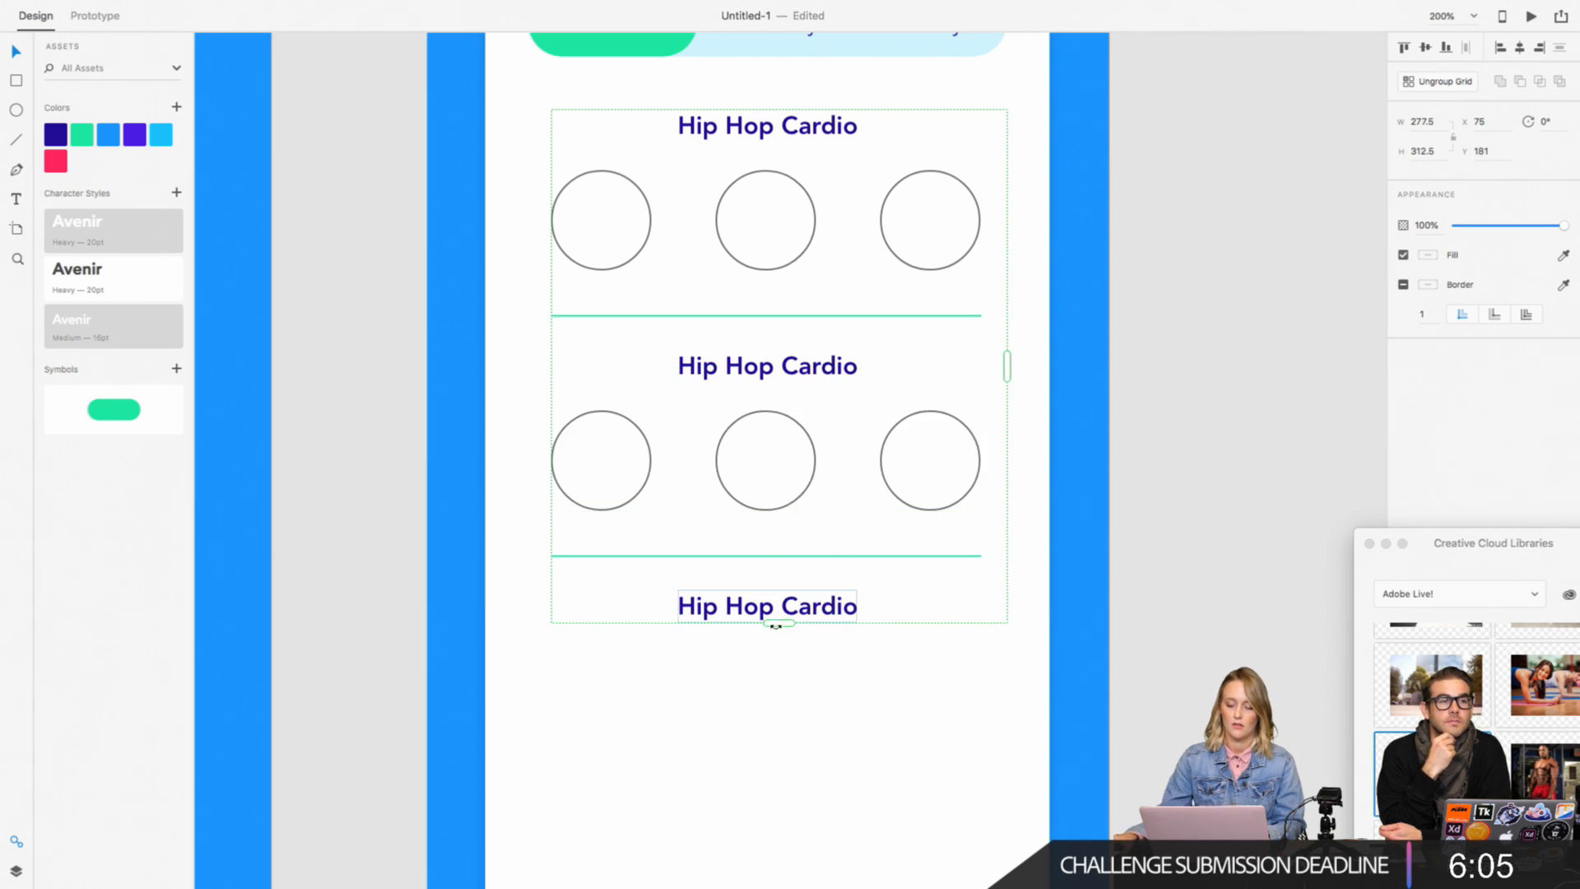
scroll(780, 630, down, 2)
drag(780, 556, 773, 811)
scroll(777, 765, down, 5)
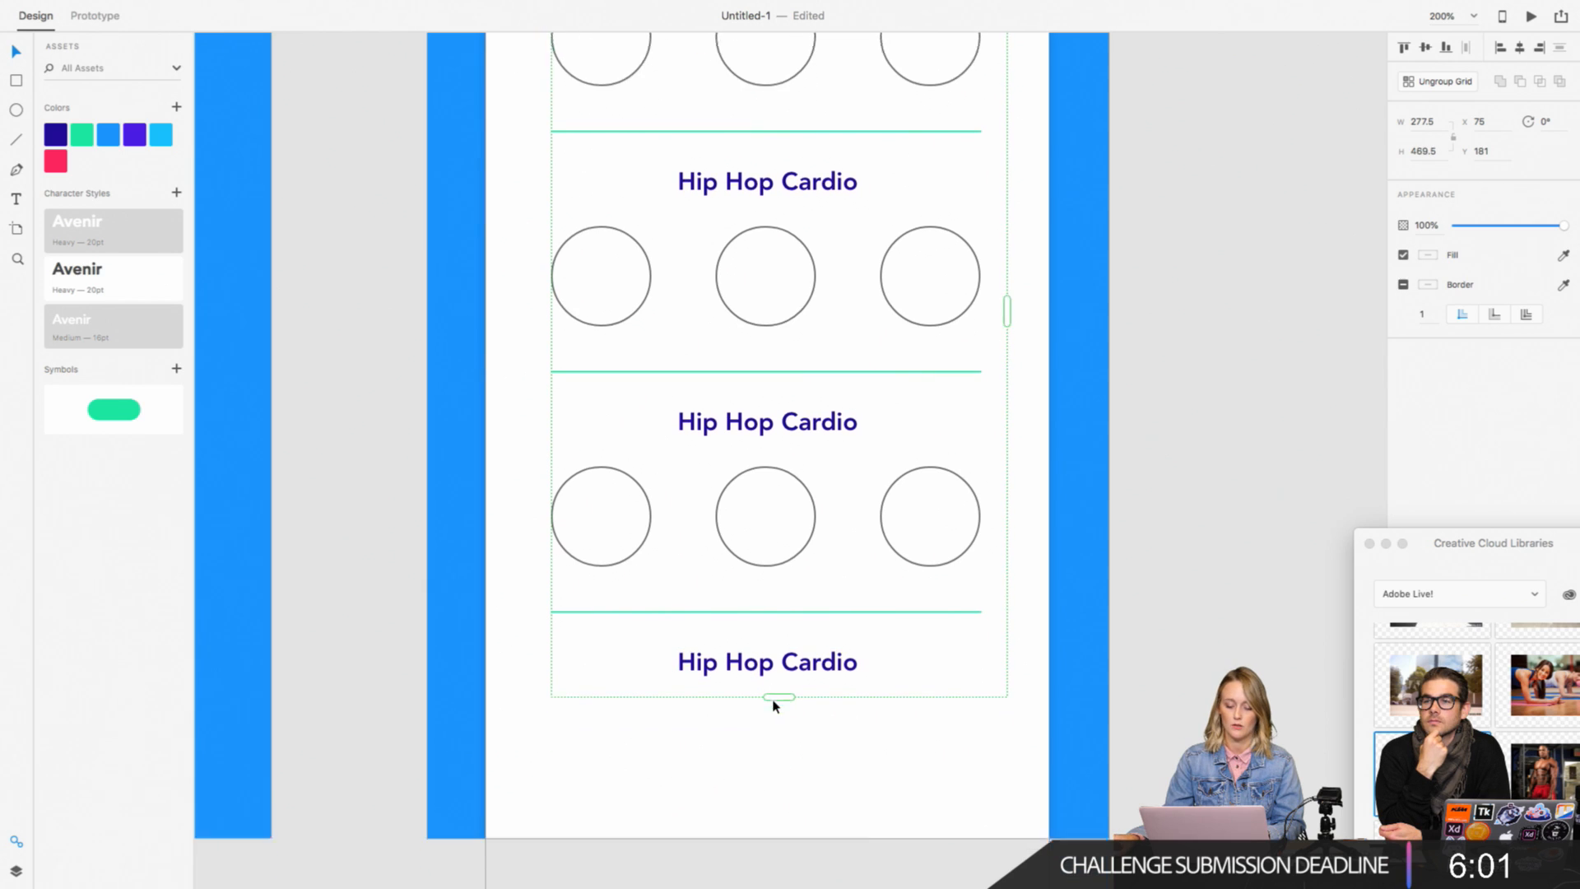
drag(781, 649, 780, 787)
scroll(874, 670, up, 2)
scroll(874, 671, up, 3)
click(1158, 496)
scroll(1100, 526, up, 4)
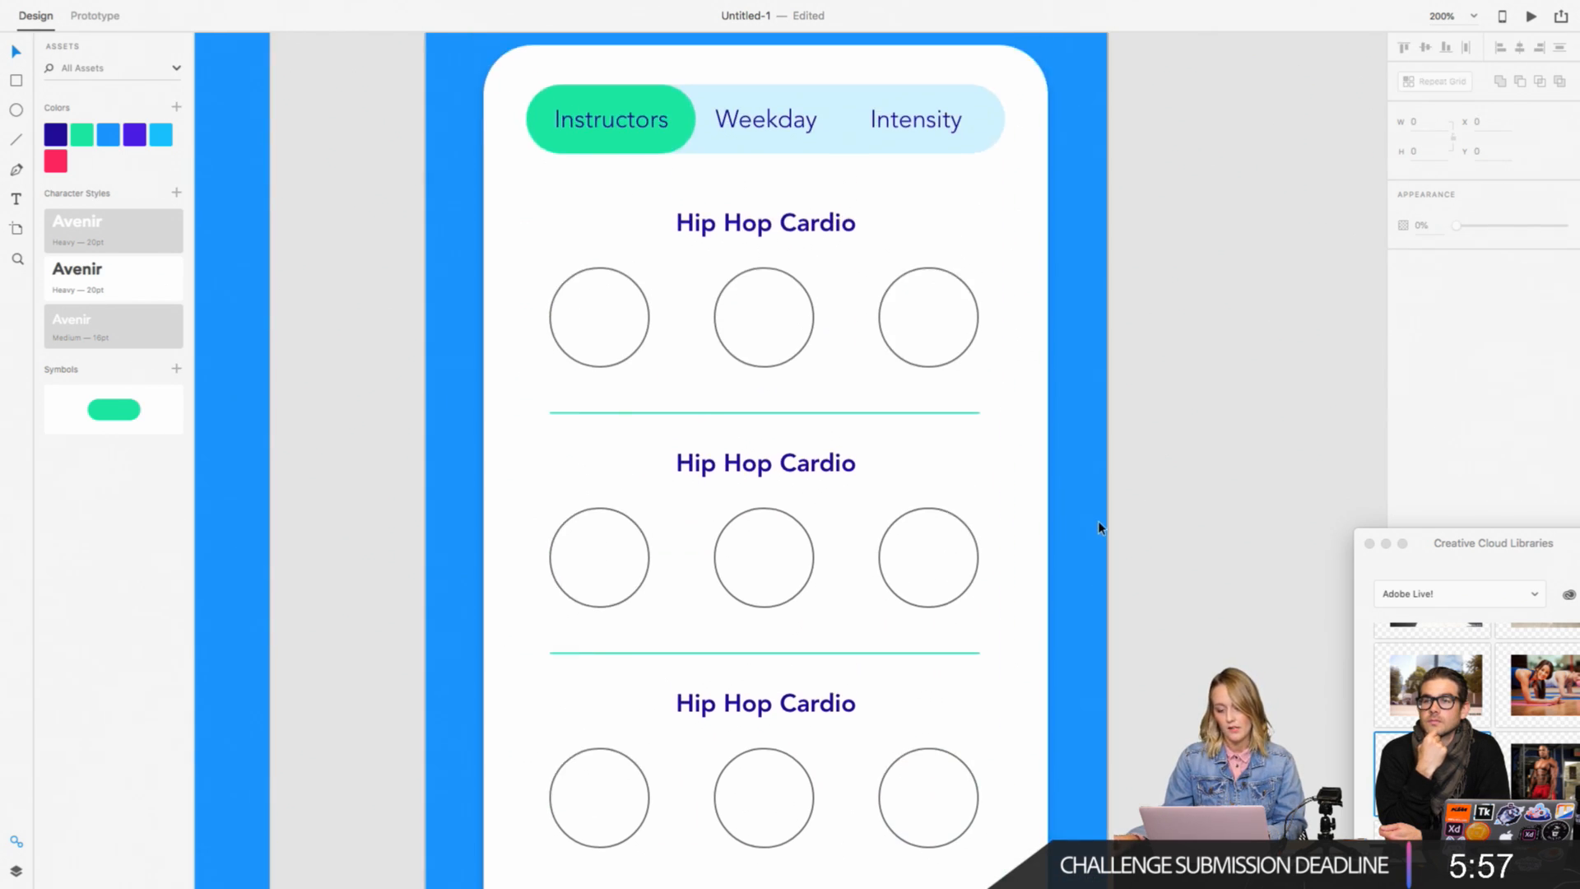
click(810, 224)
double_click(810, 224)
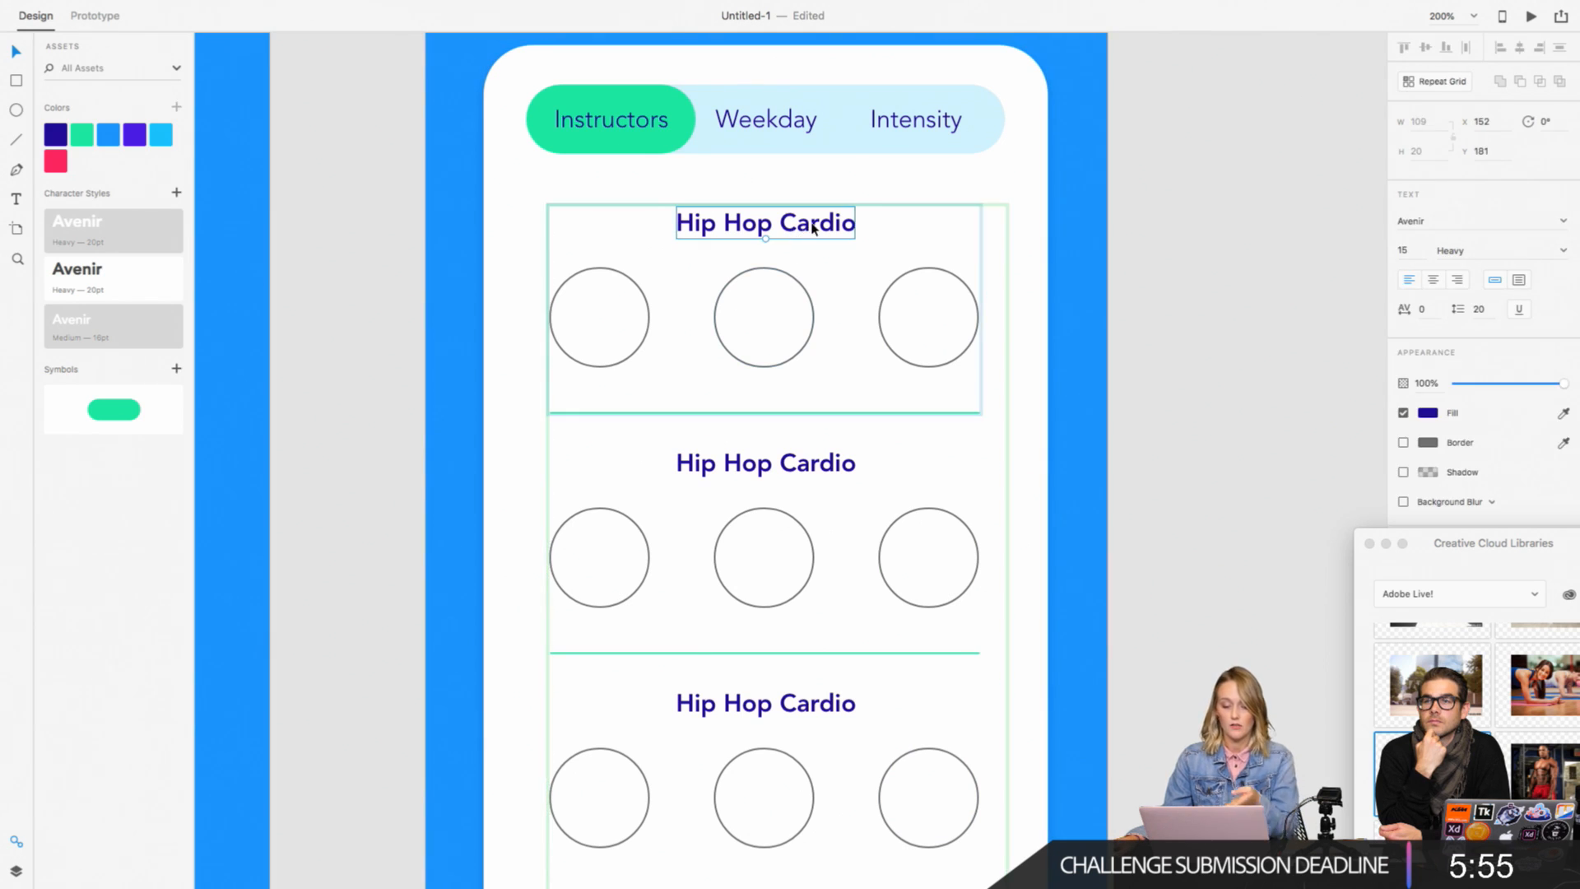
double_click(811, 223)
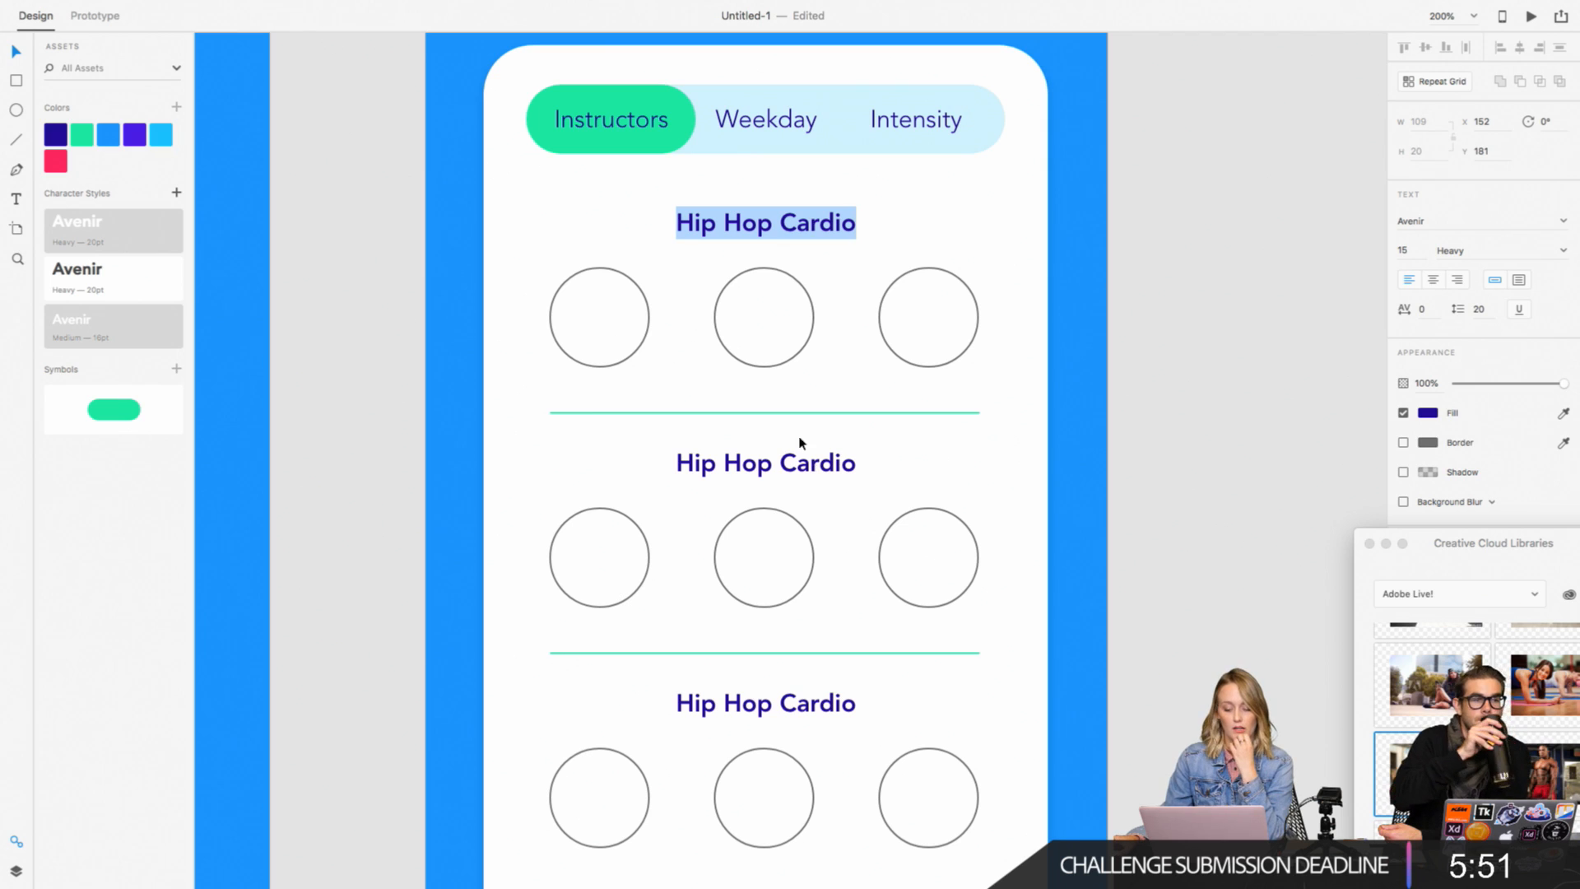
click(790, 360)
click(815, 322)
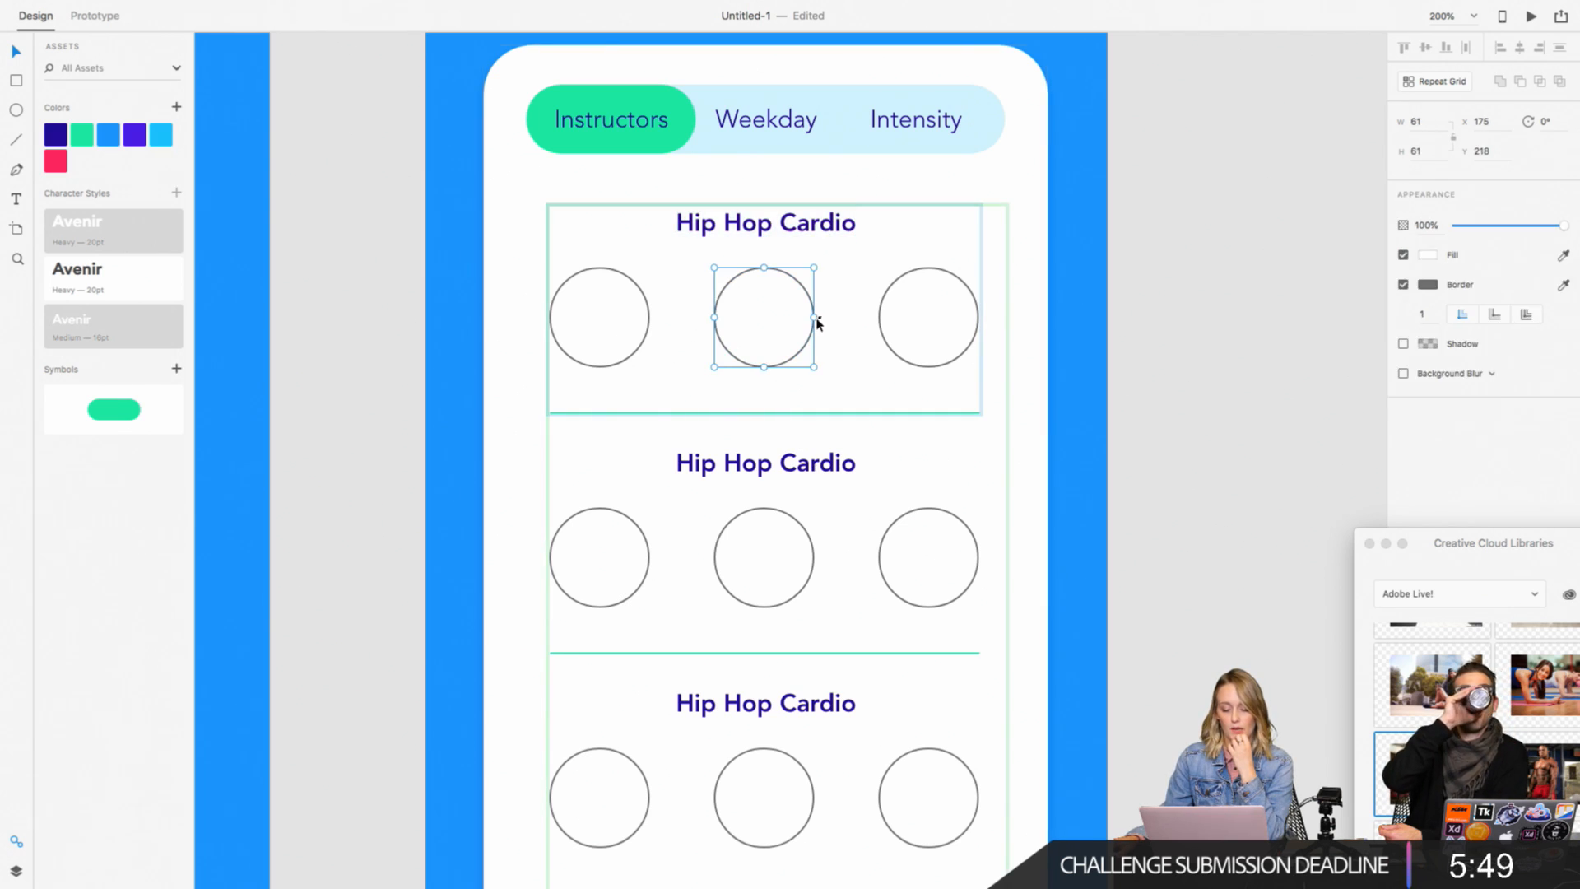
click(884, 317)
click(879, 318)
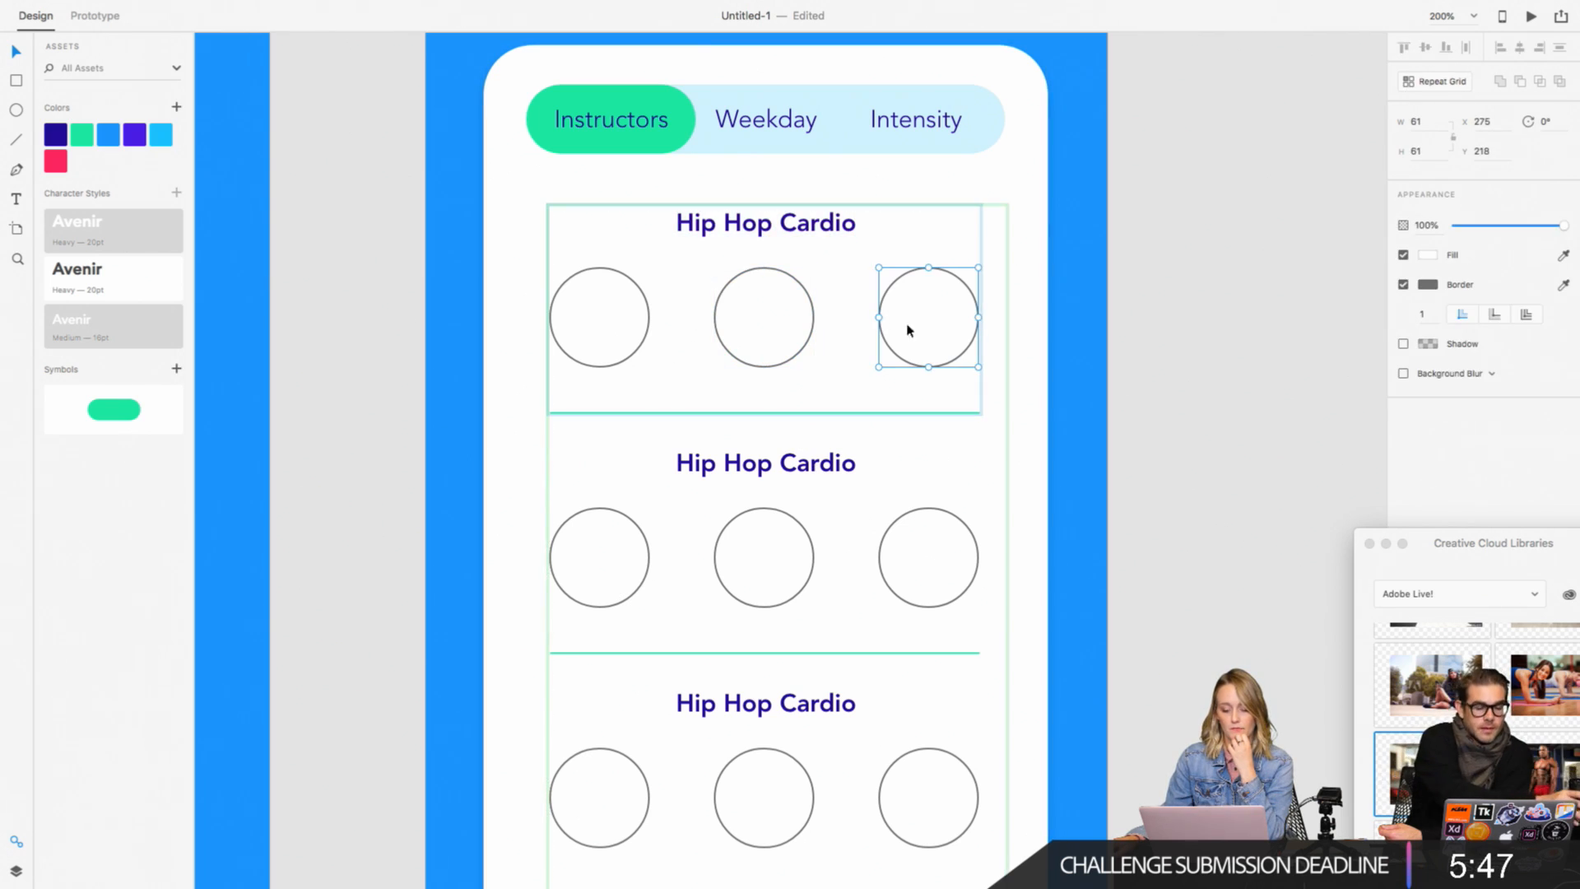
click(870, 413)
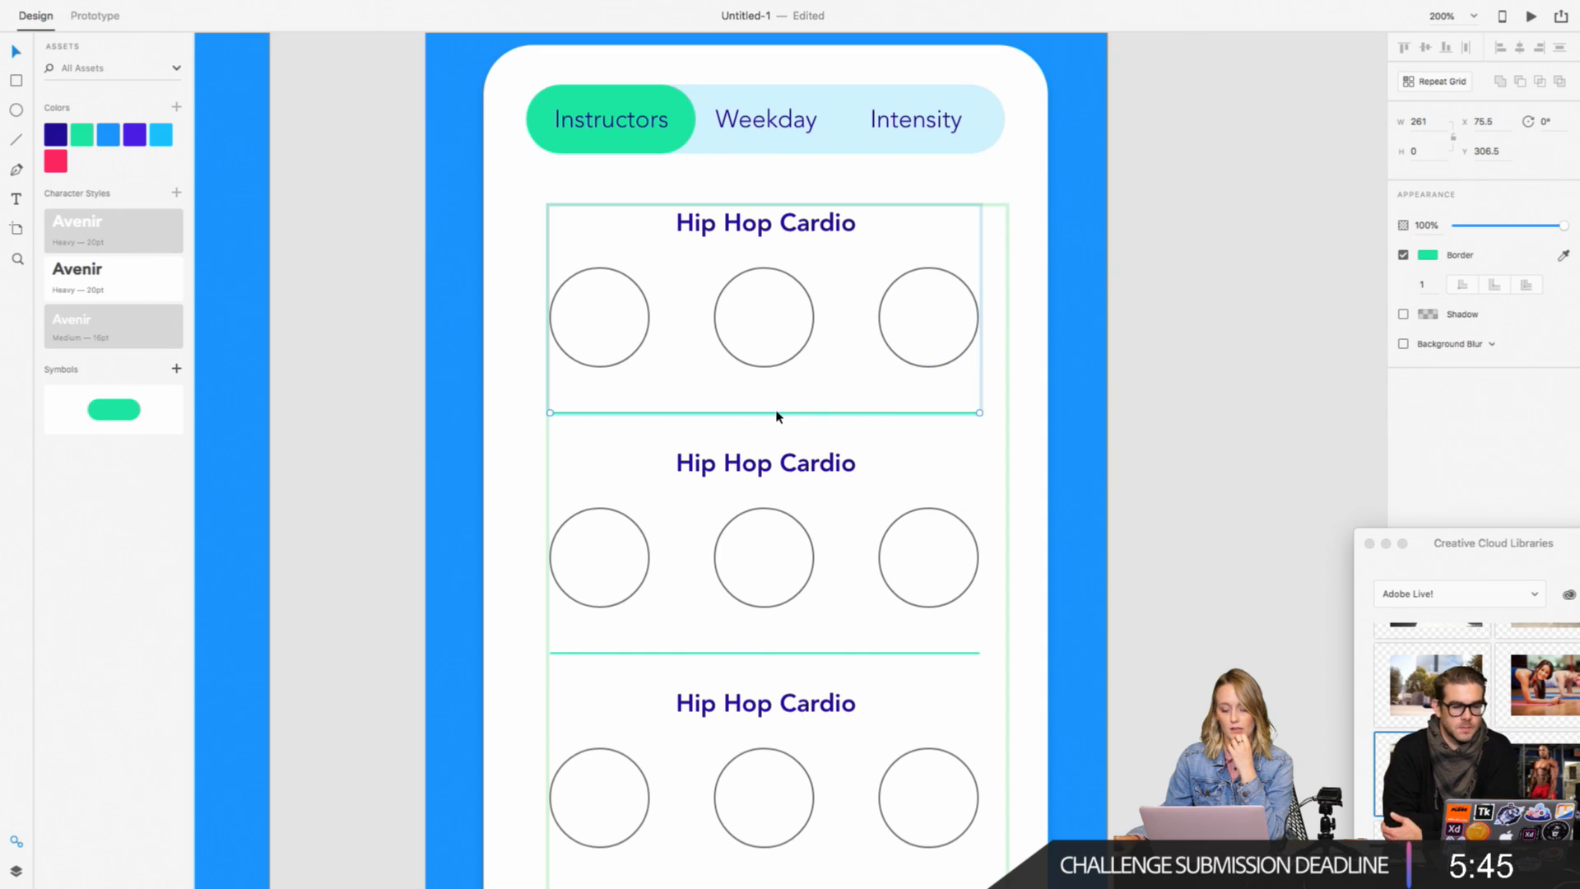
click(770, 472)
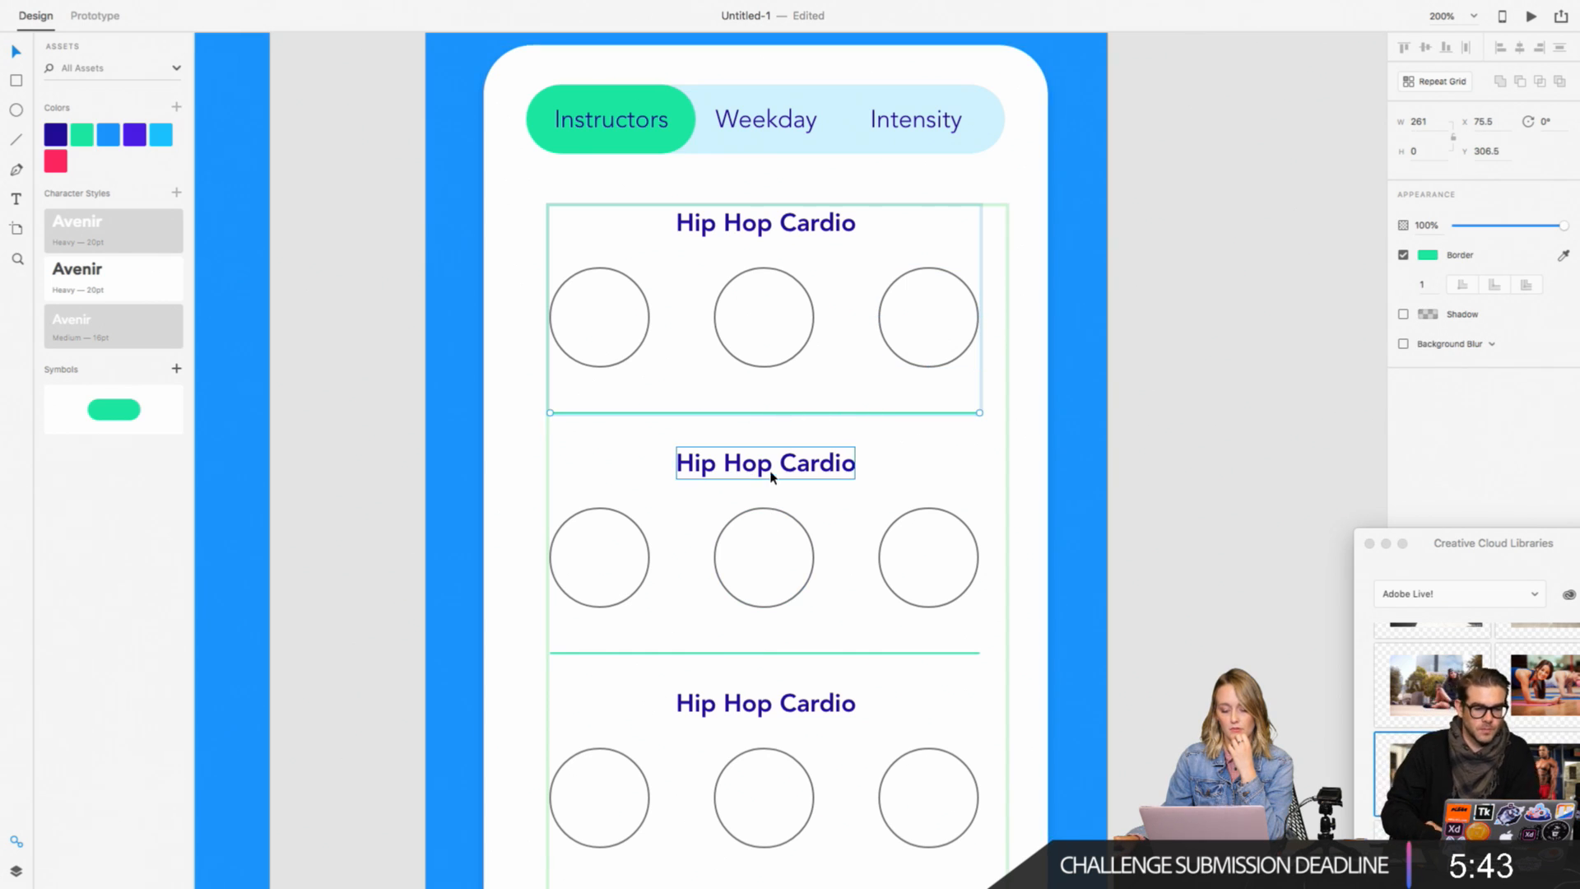
Step: Tighten the vertical spacing between the rows of the repeat grid slightly
click(908, 414)
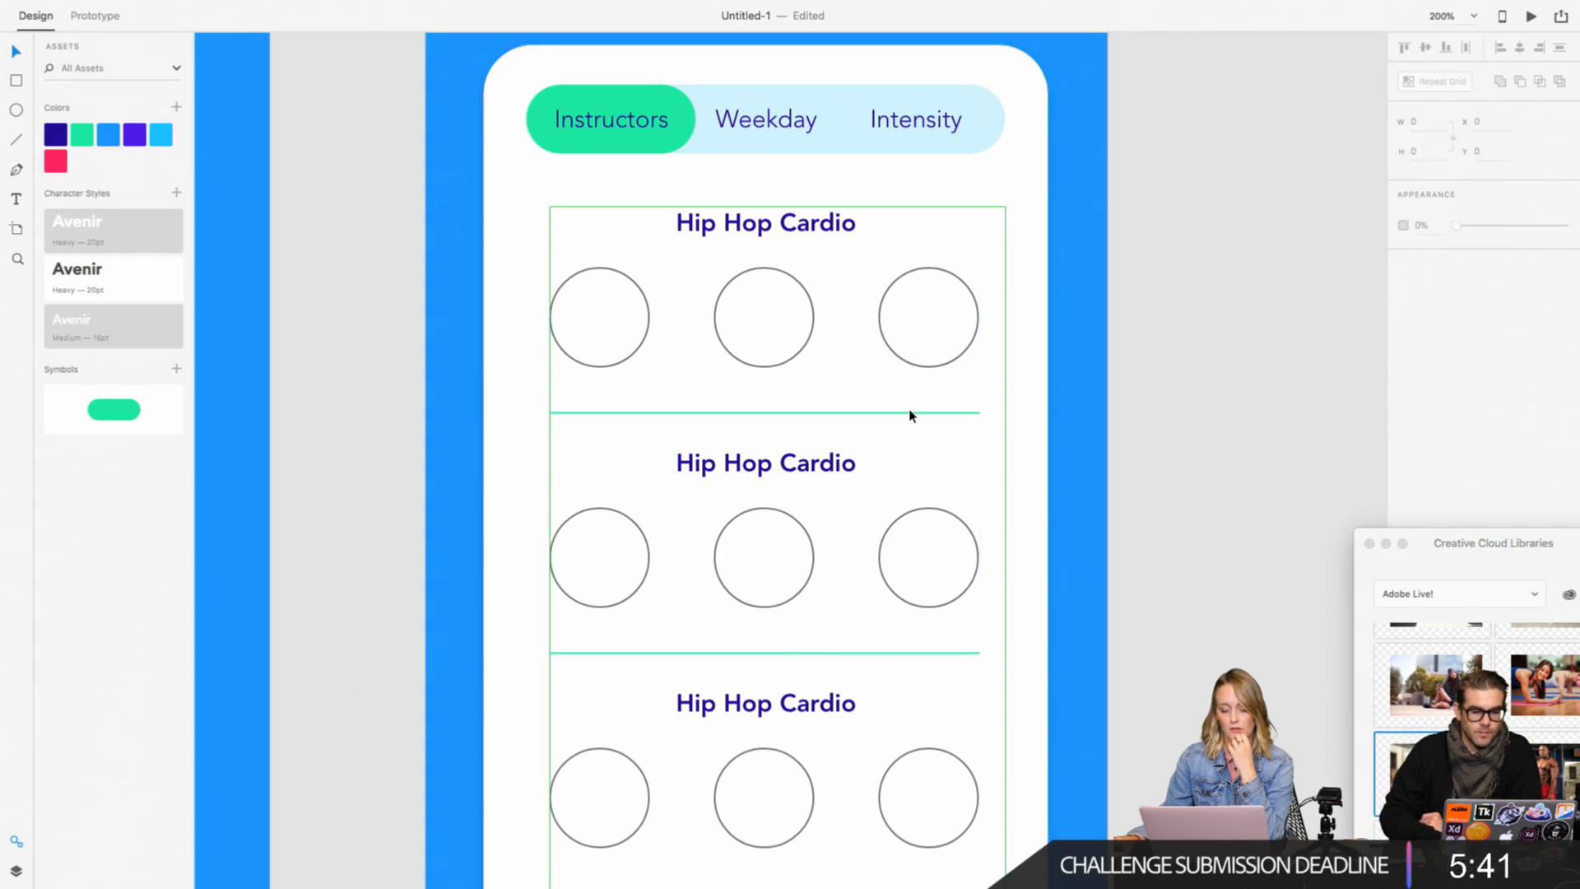
click(905, 418)
mouse_move(804, 434)
mouse_down()
mouse_move(796, 491)
mouse_move(810, 423)
mouse_up()
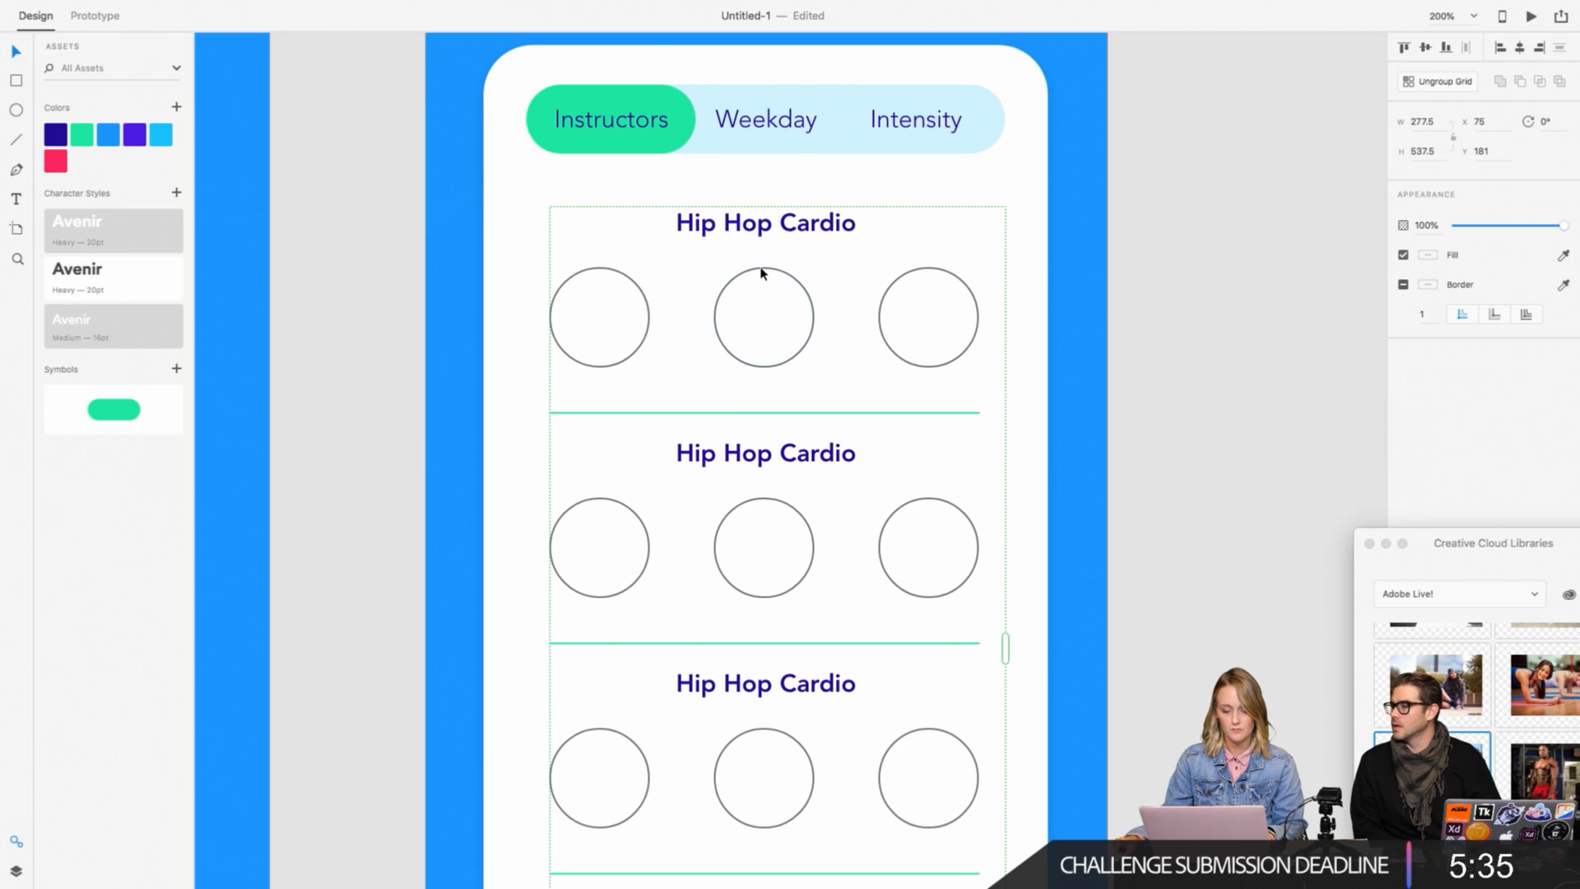
scroll(761, 247, down, 1)
double_click(758, 221)
double_click(723, 218)
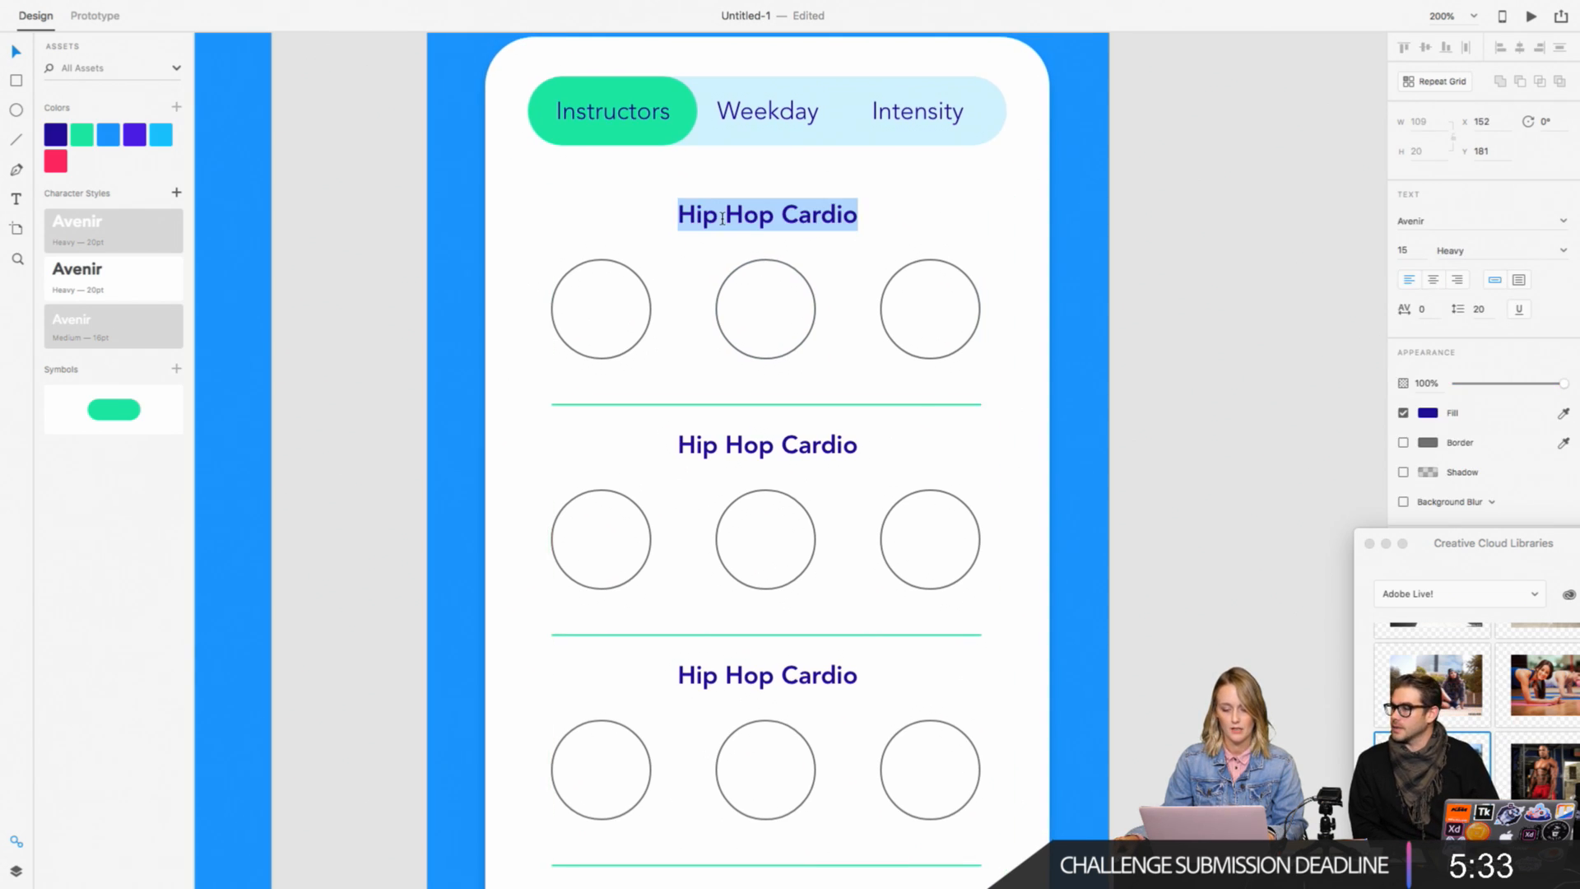
click(461, 225)
click(682, 213)
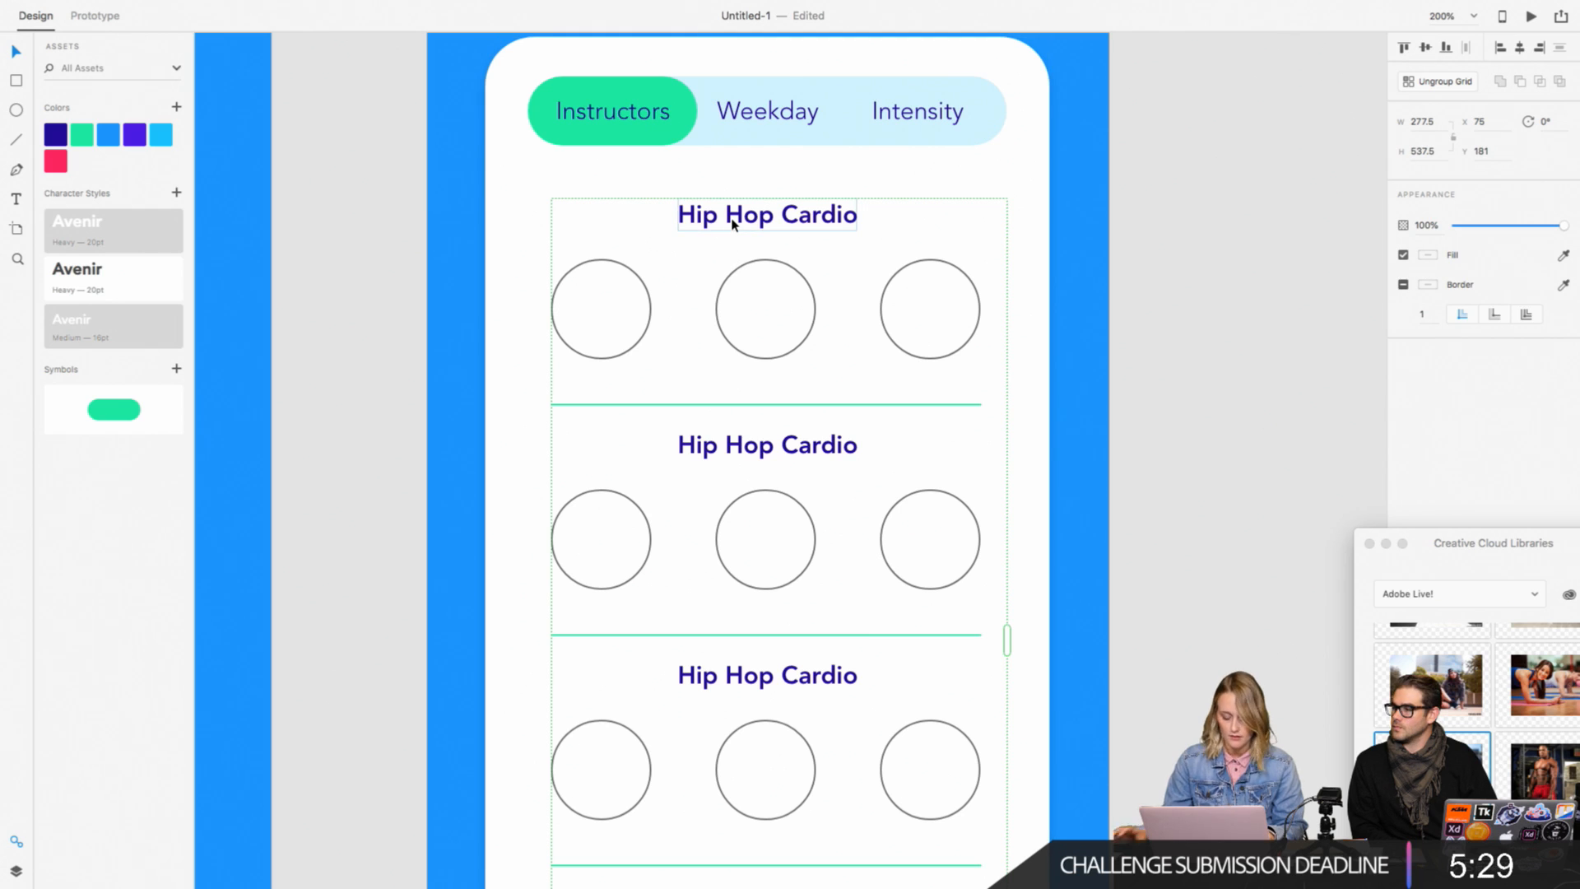
Step: Try ungrouping the repeat grid into separate sections and check the first section's grouping
right_click(766, 217)
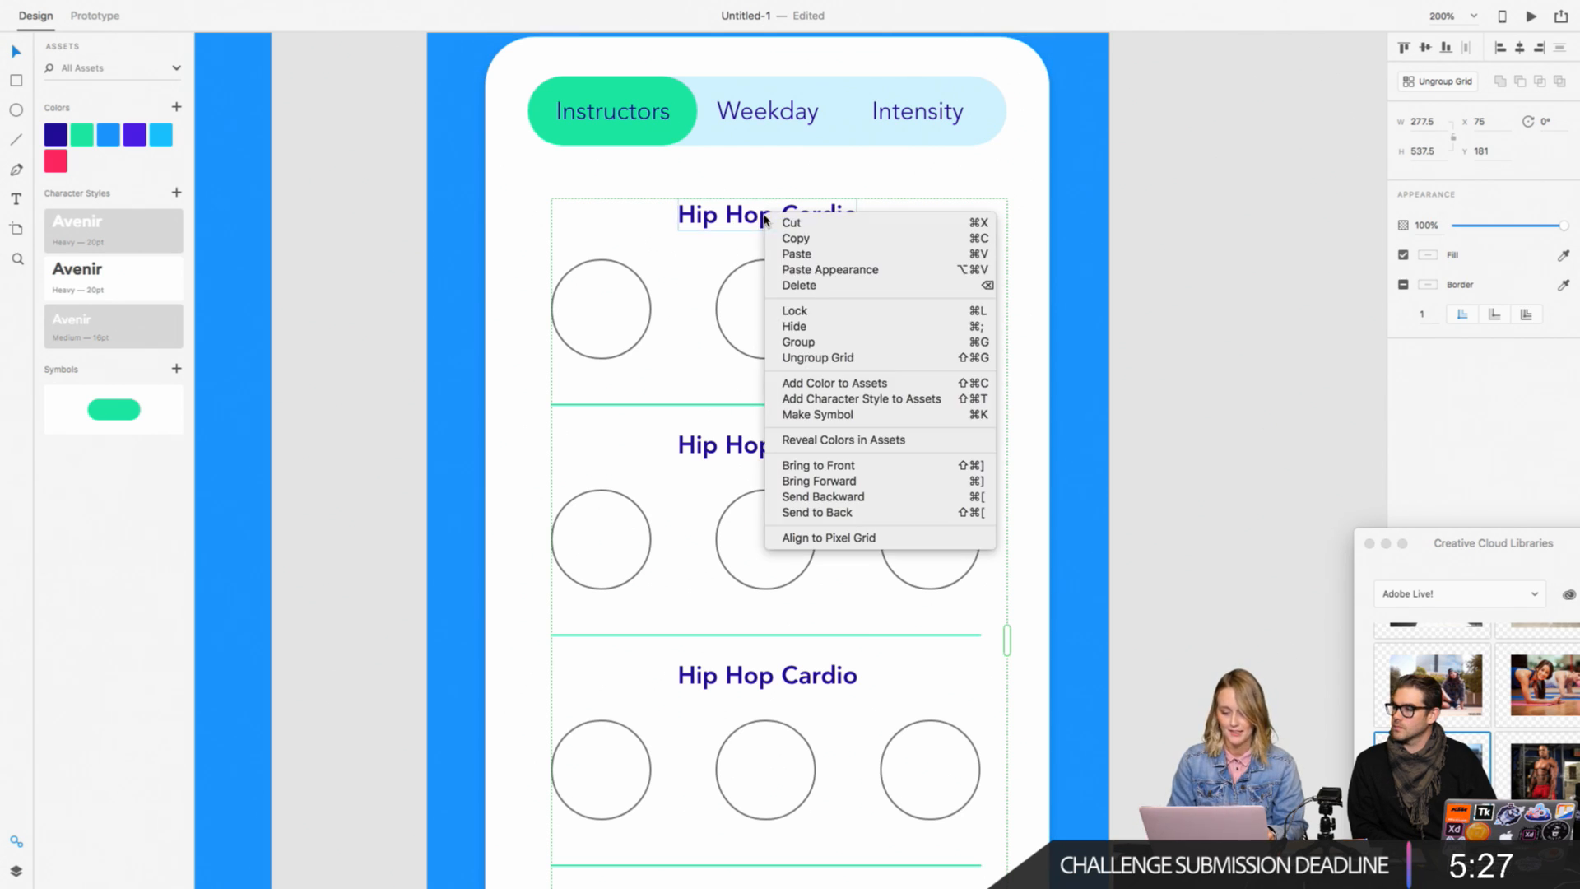
click(857, 360)
click(1210, 315)
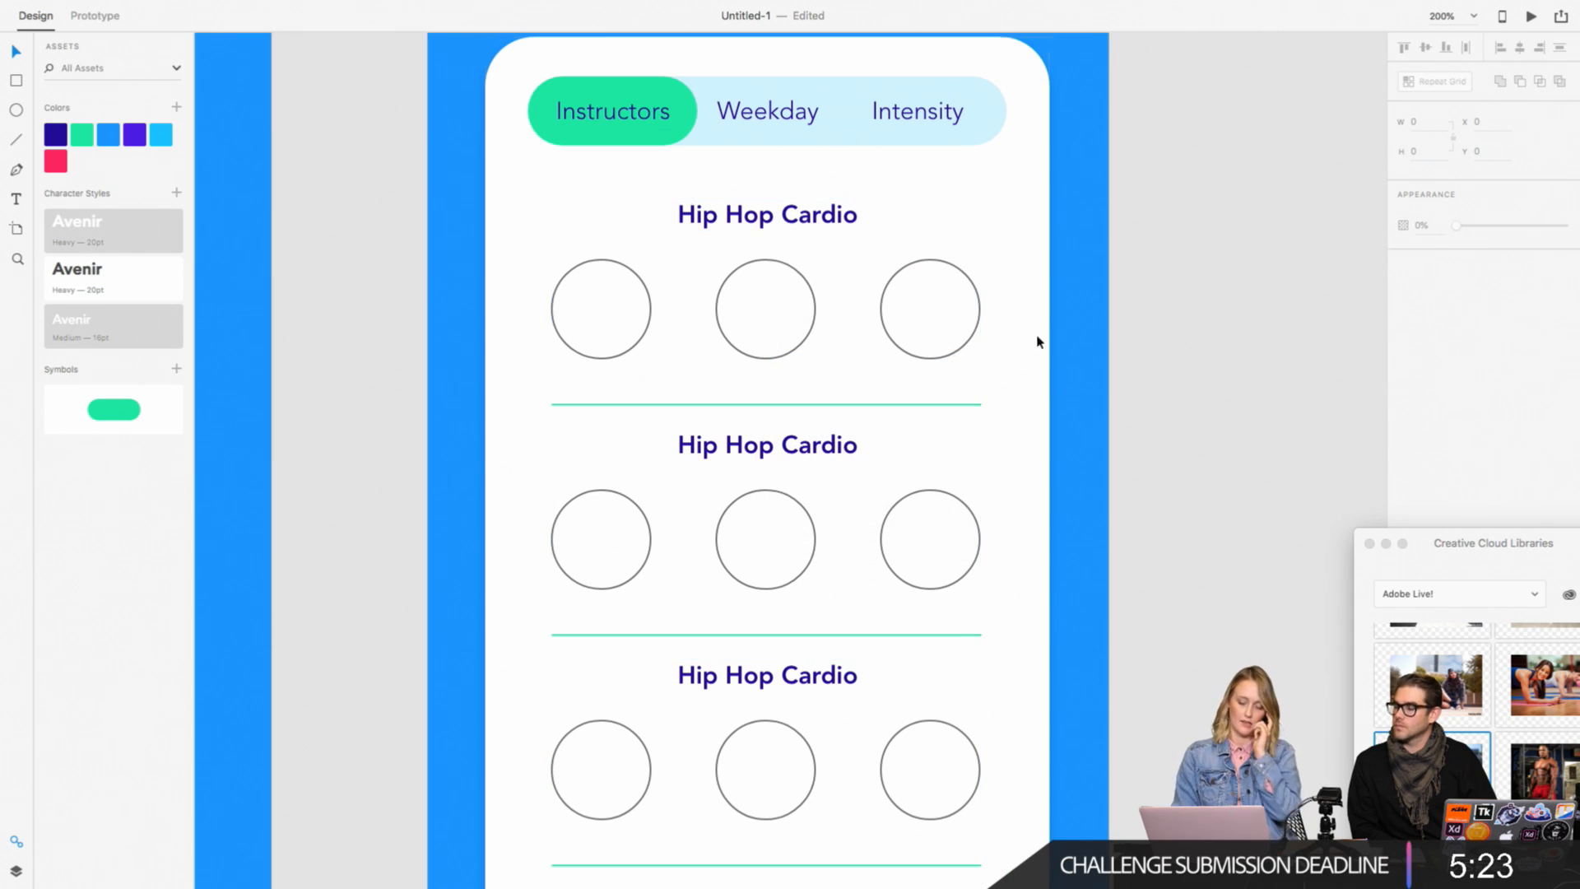
click(805, 225)
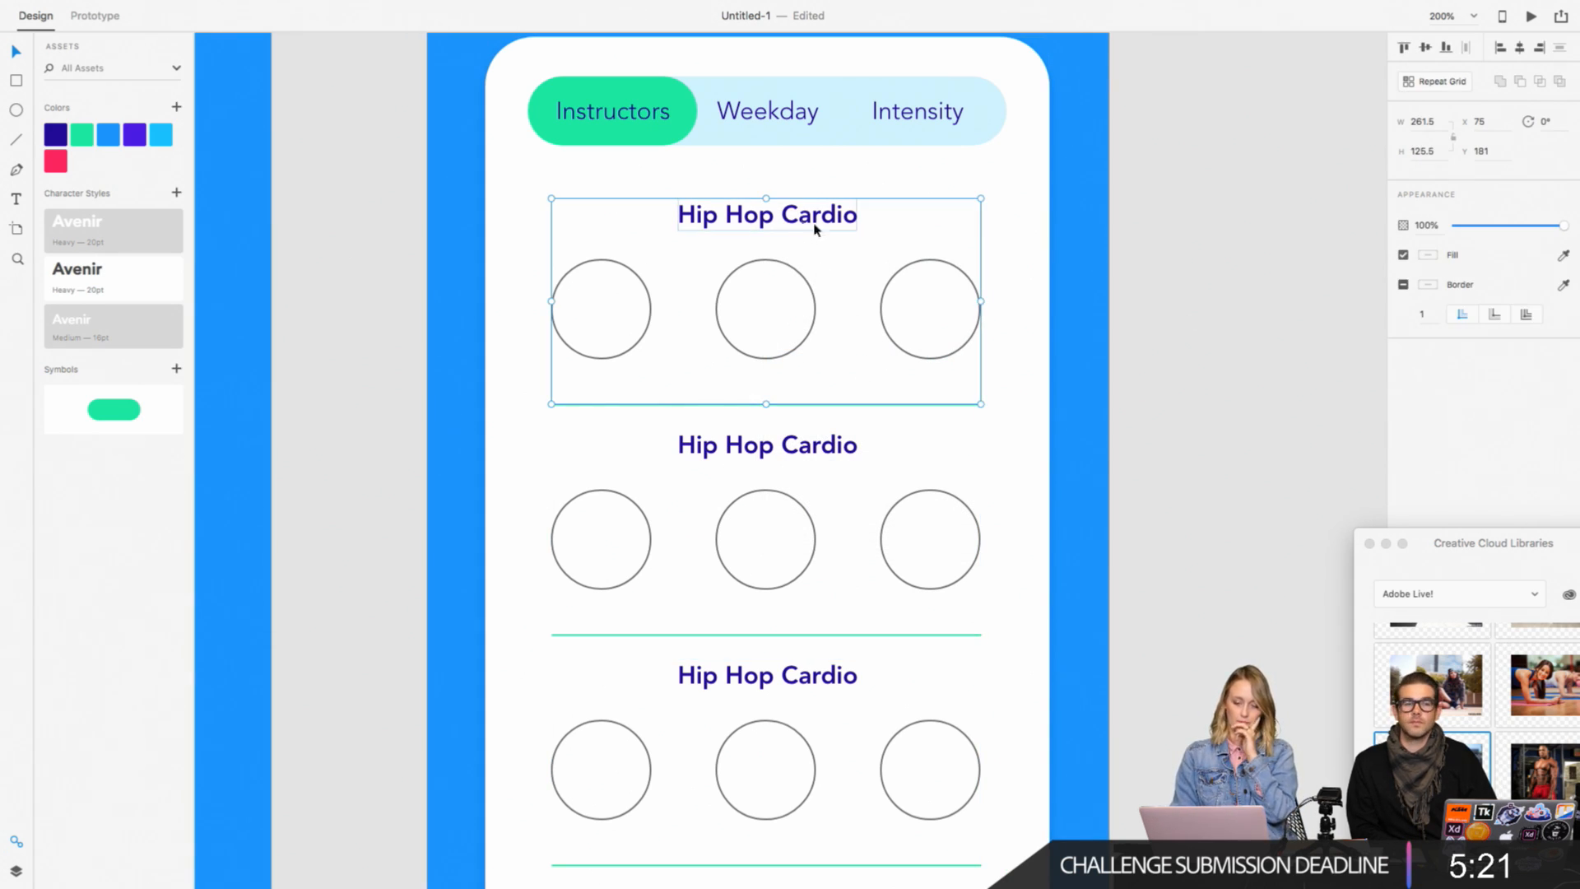
click(765, 457)
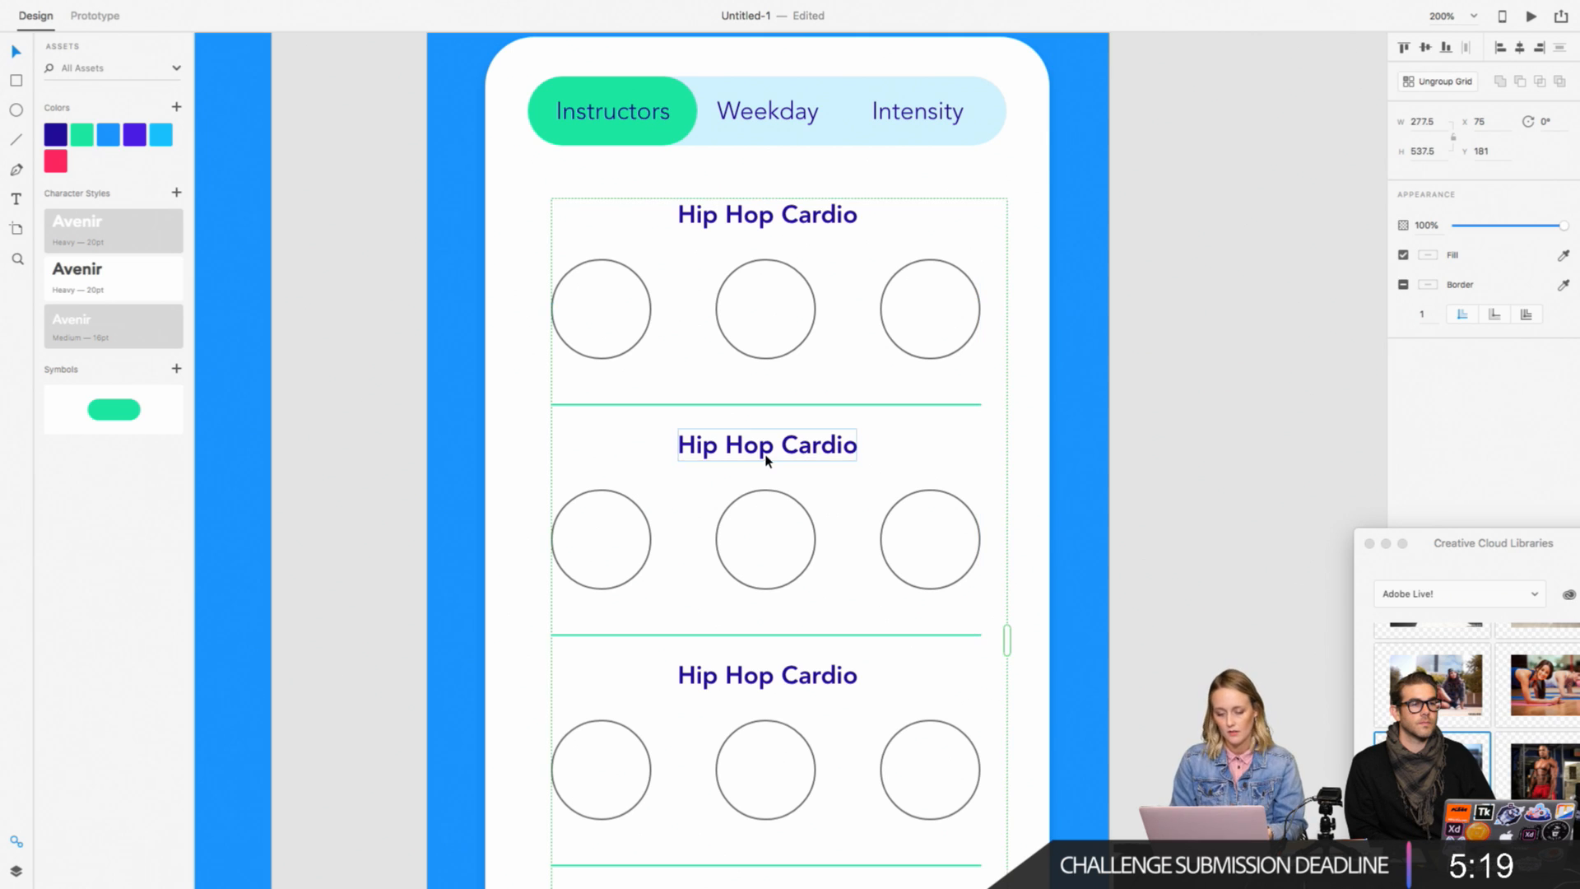
Step: Try replacing the second section's heading with "We" and center-aligning it, and undo both changes
double_click(766, 457)
double_click(766, 457)
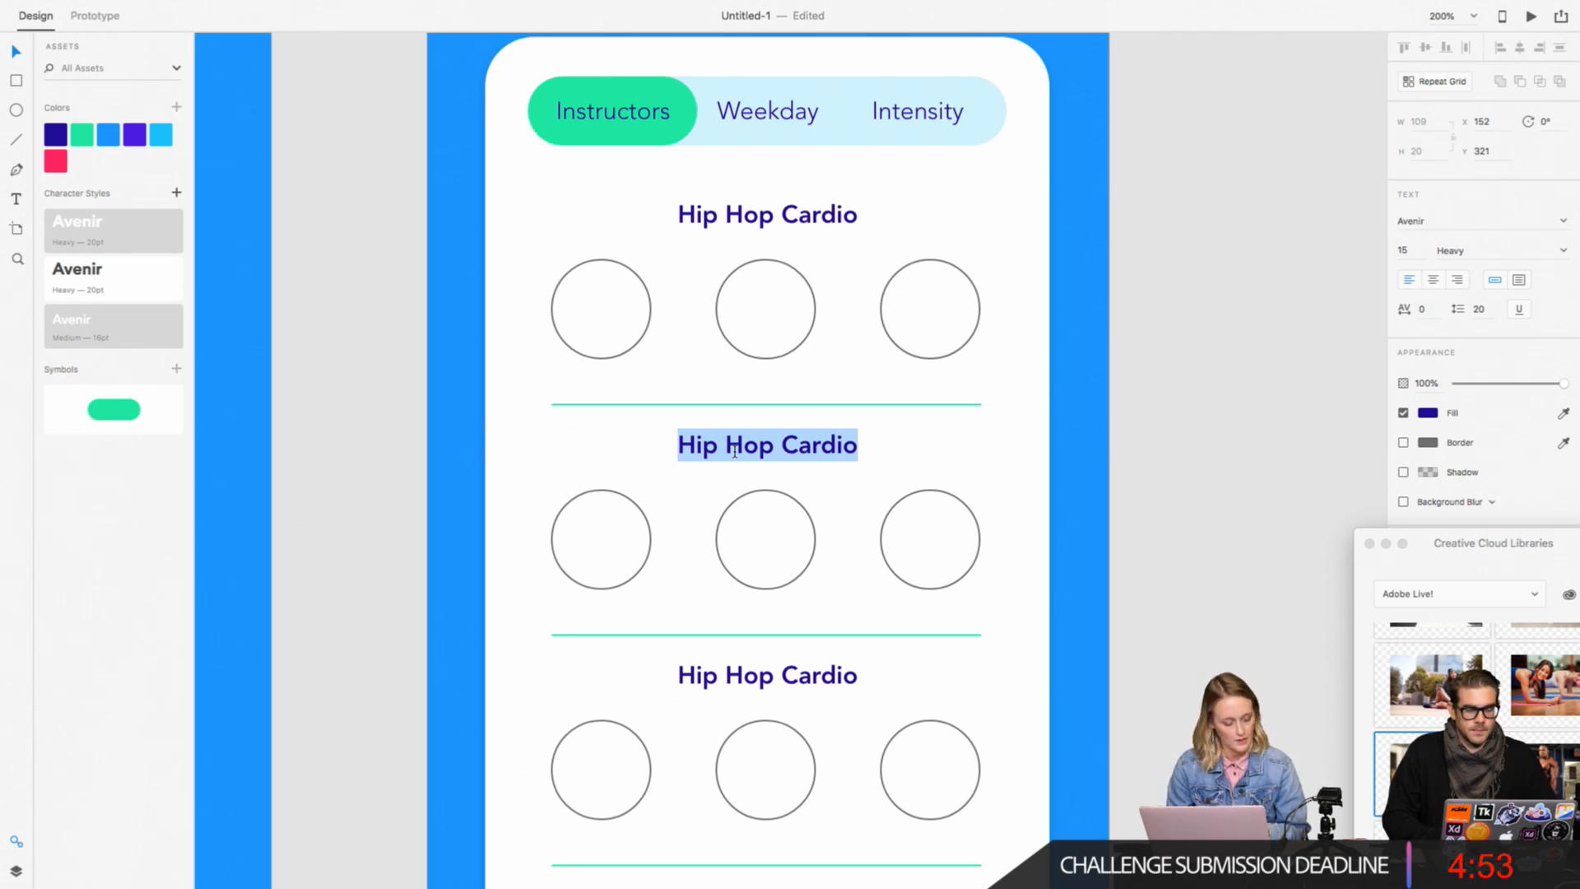
text(We)
key(super+a)
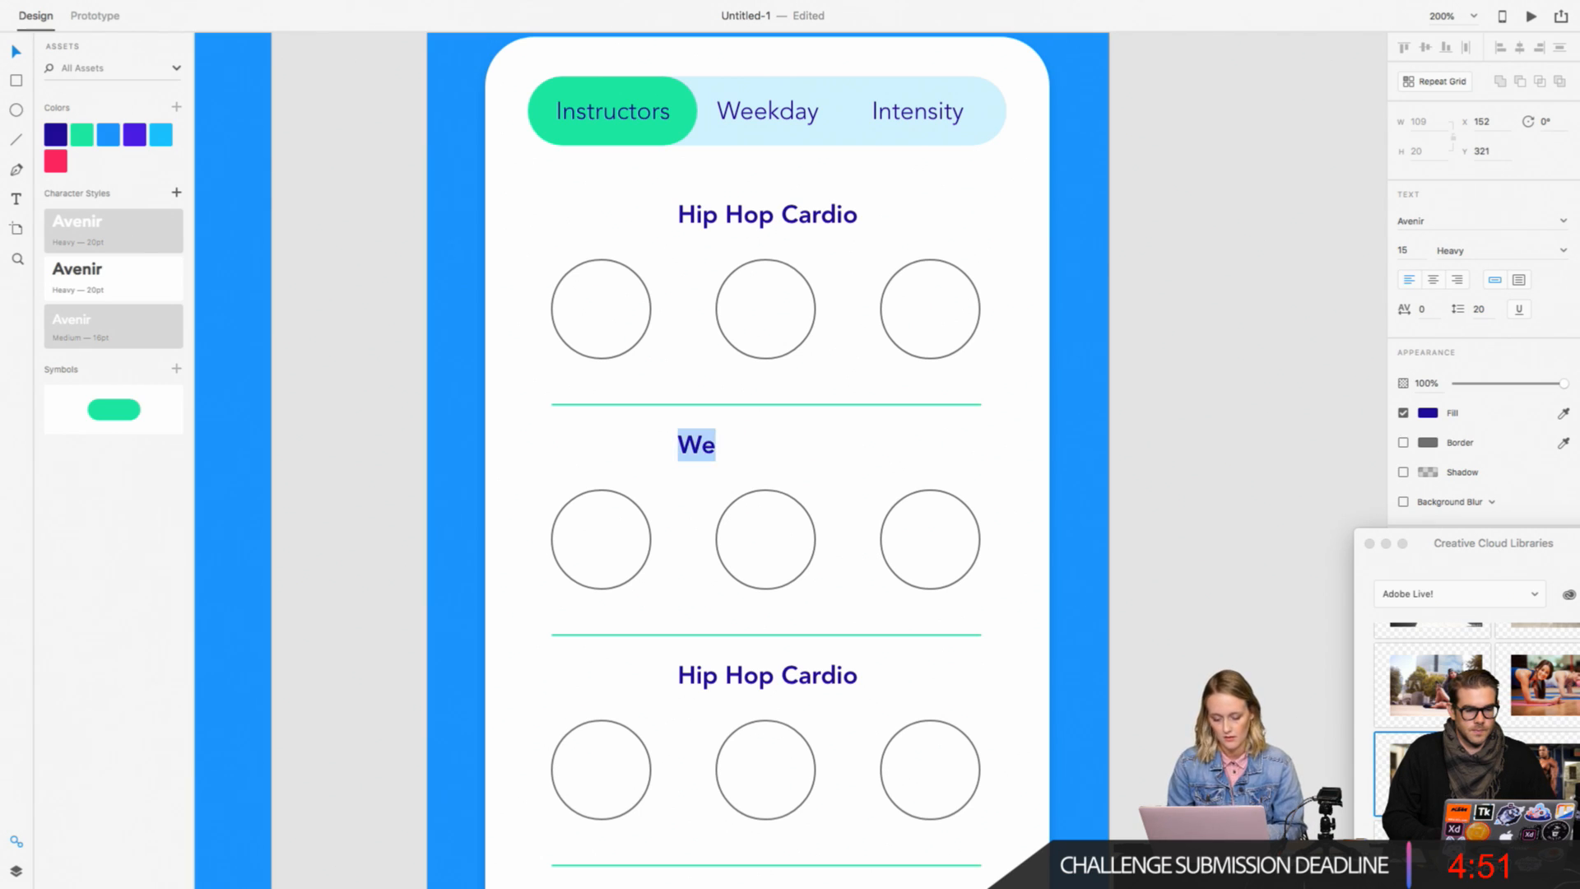
click(1433, 280)
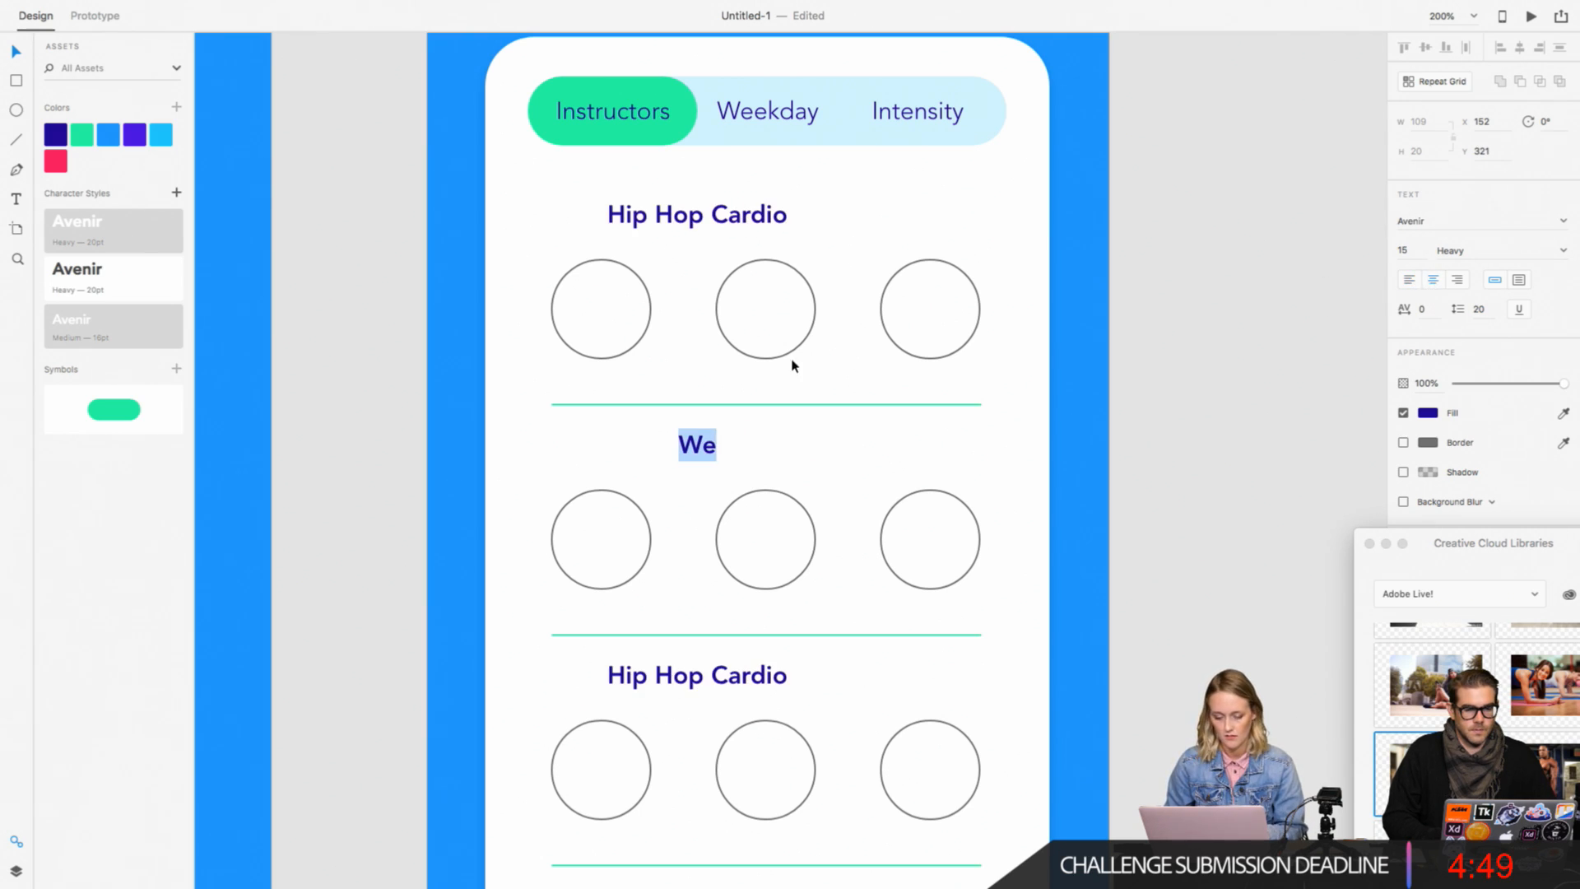
key(super+z)
key(super+z)
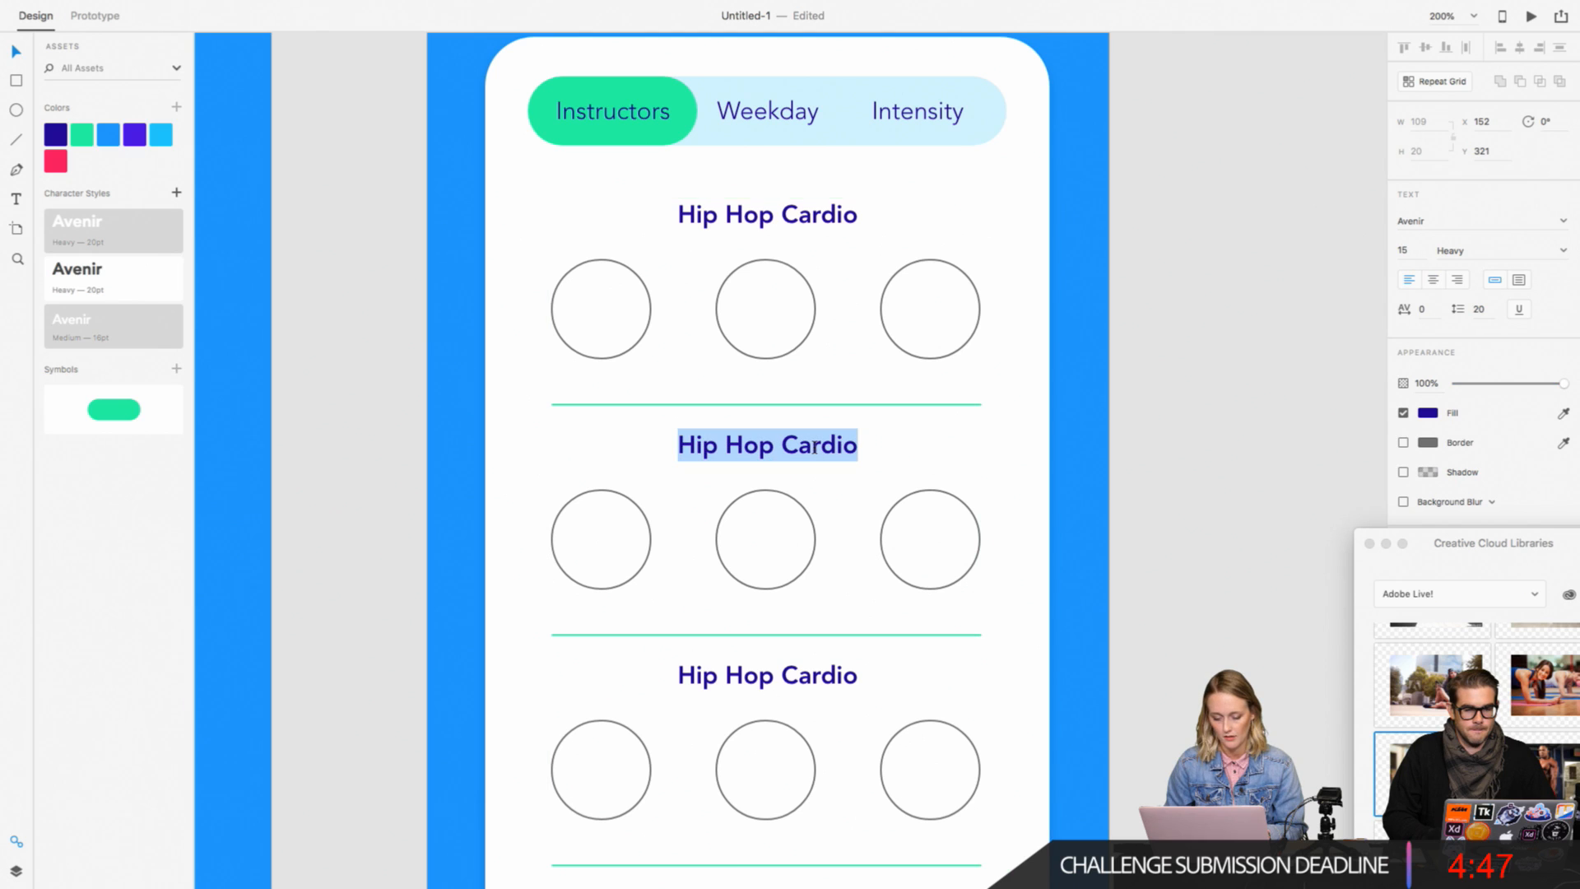
Step: Center-align the text of the second section's "Hip Hop Cardio" heading
click(1434, 281)
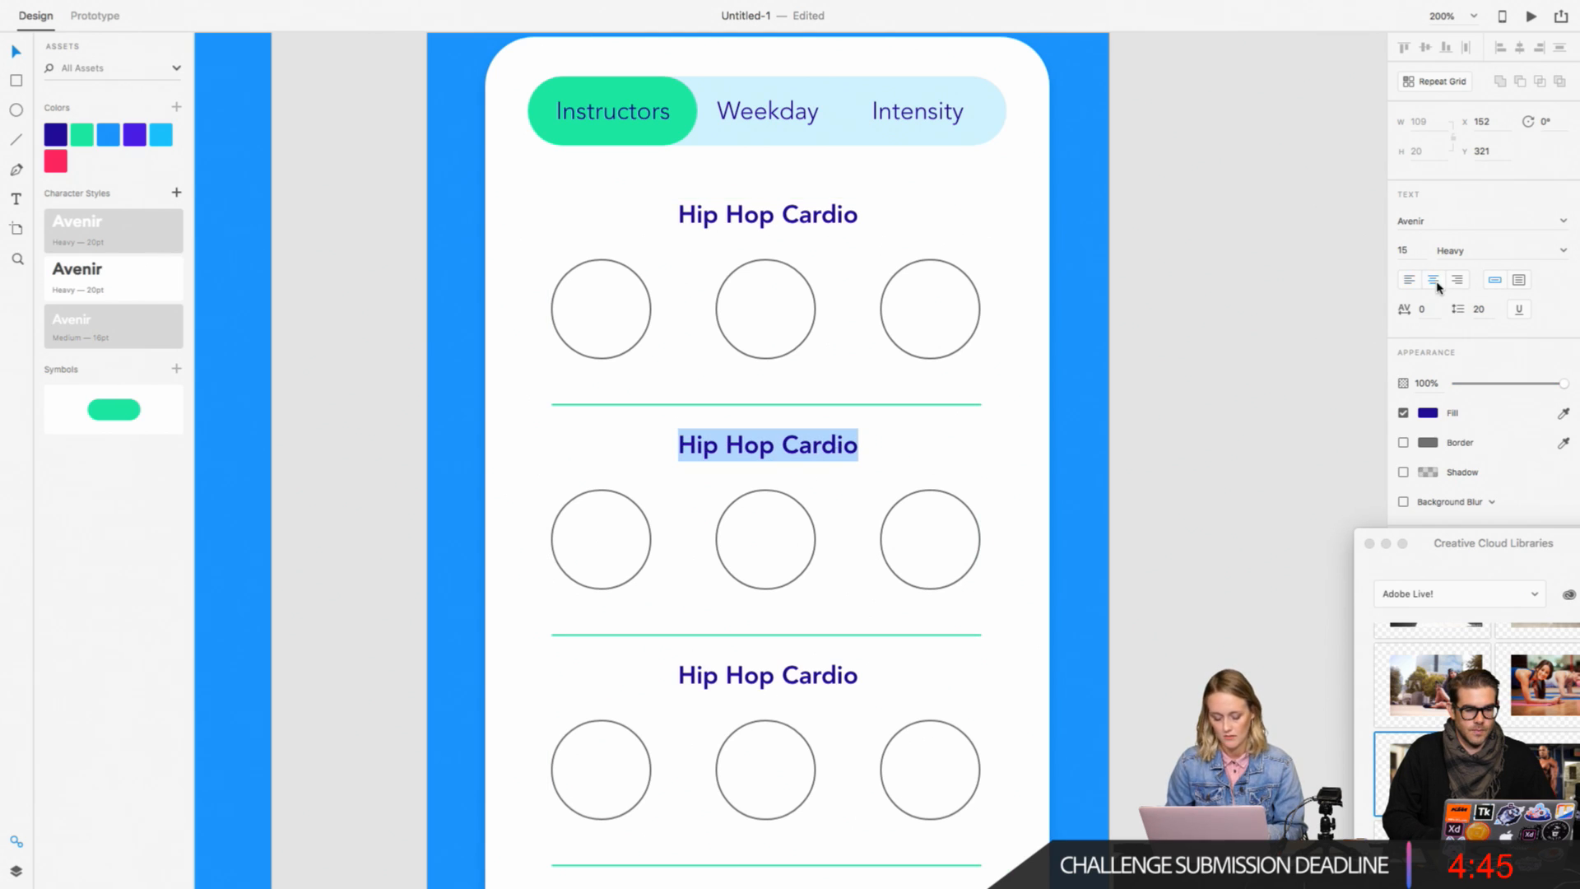
Step: Replace the second section's heading with "Weights" and the third section's heading with "Yoga"
text(Weights)
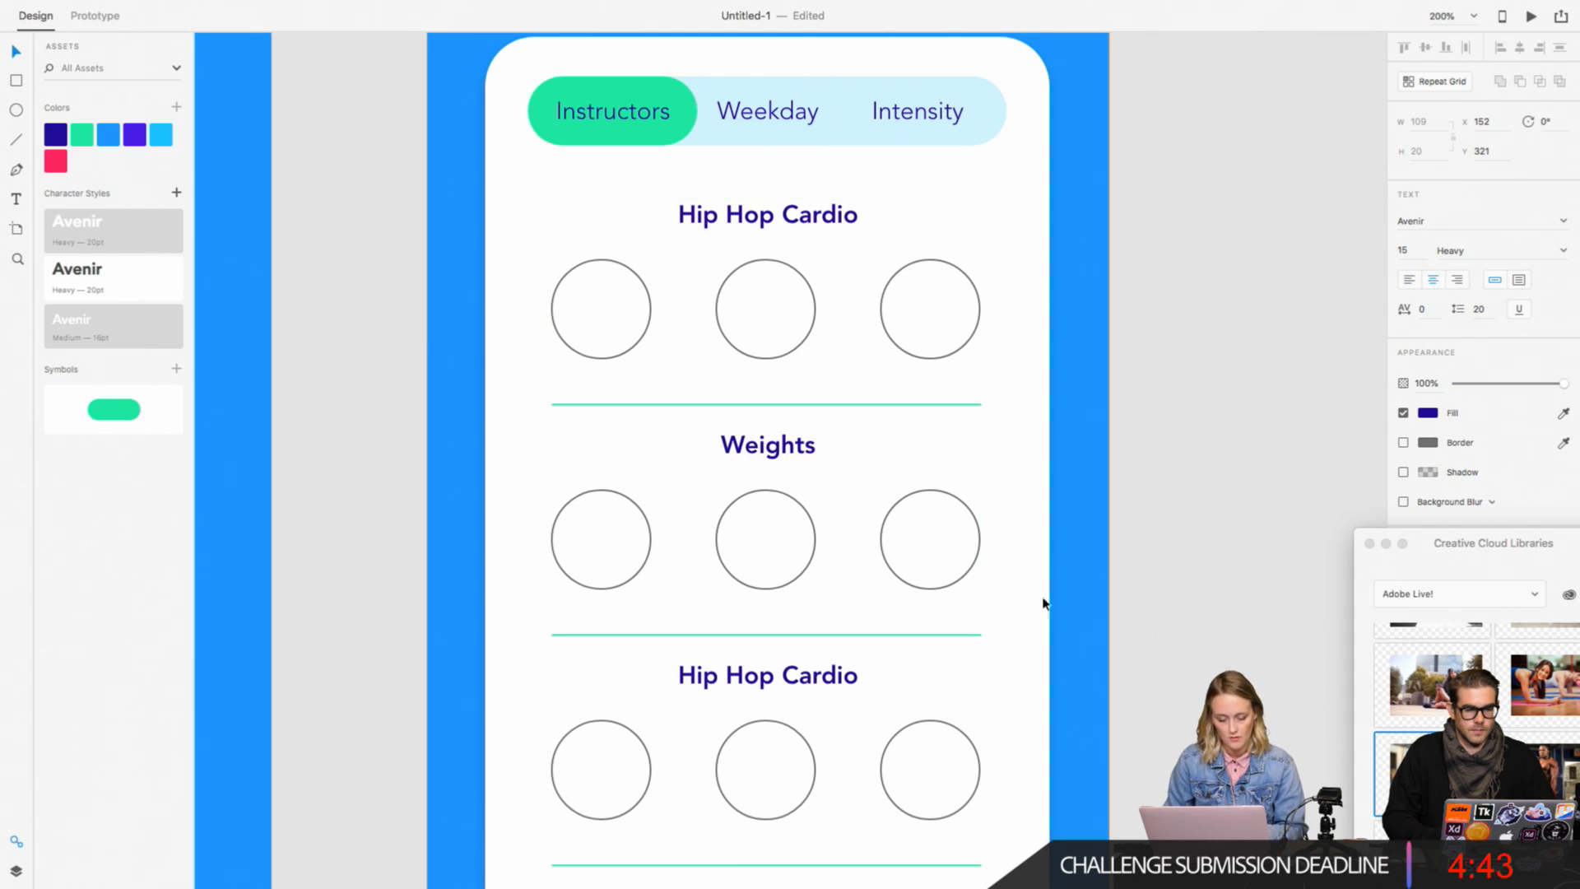
double_click(822, 686)
double_click(822, 685)
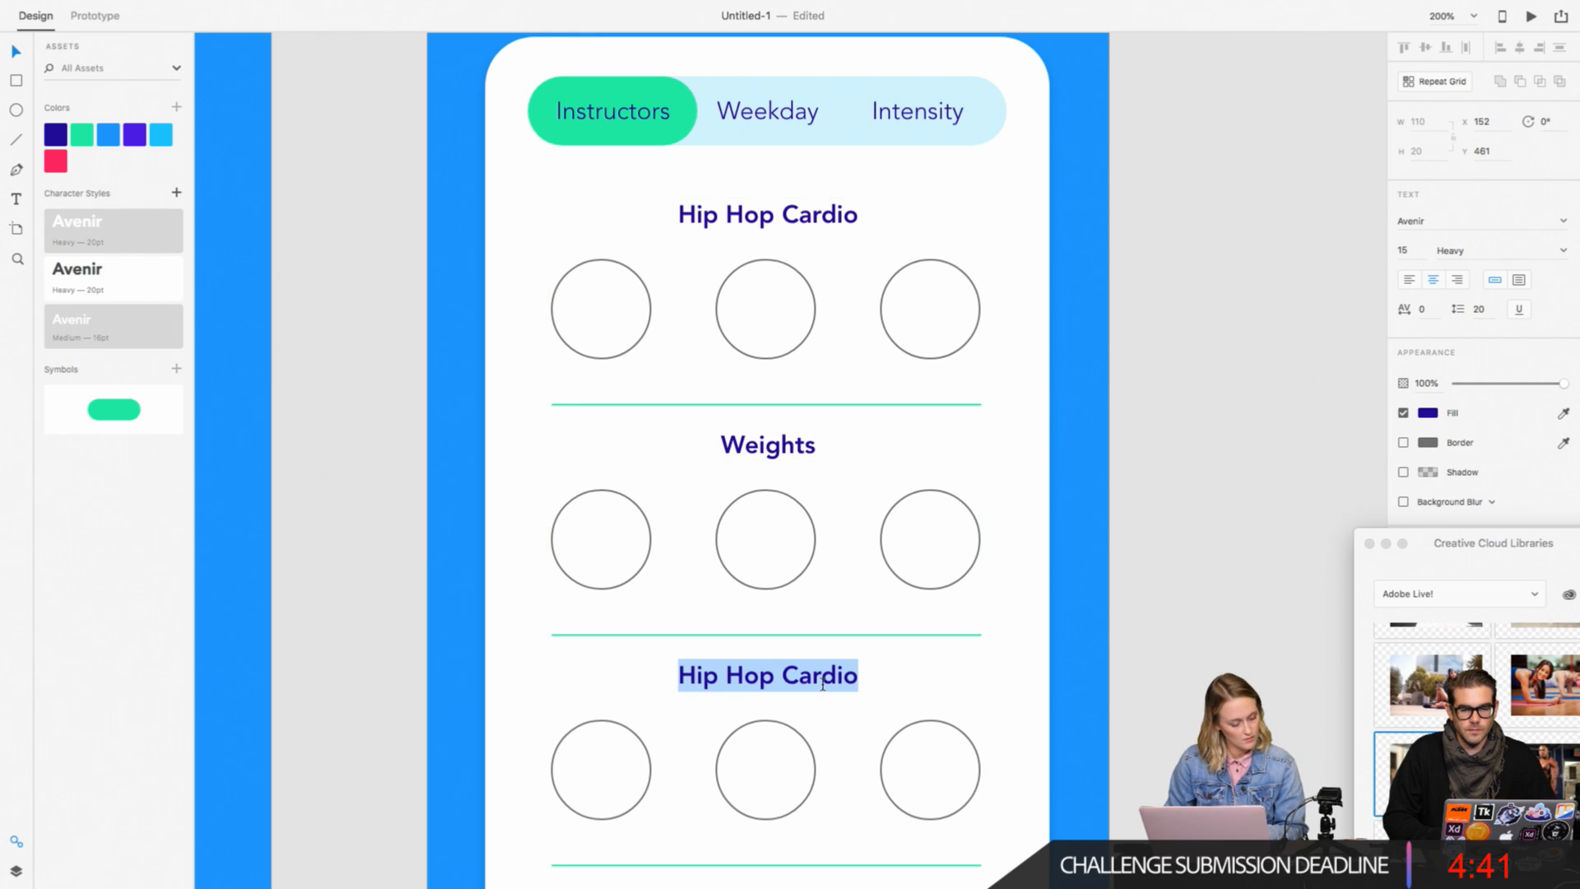
text(Yoga)
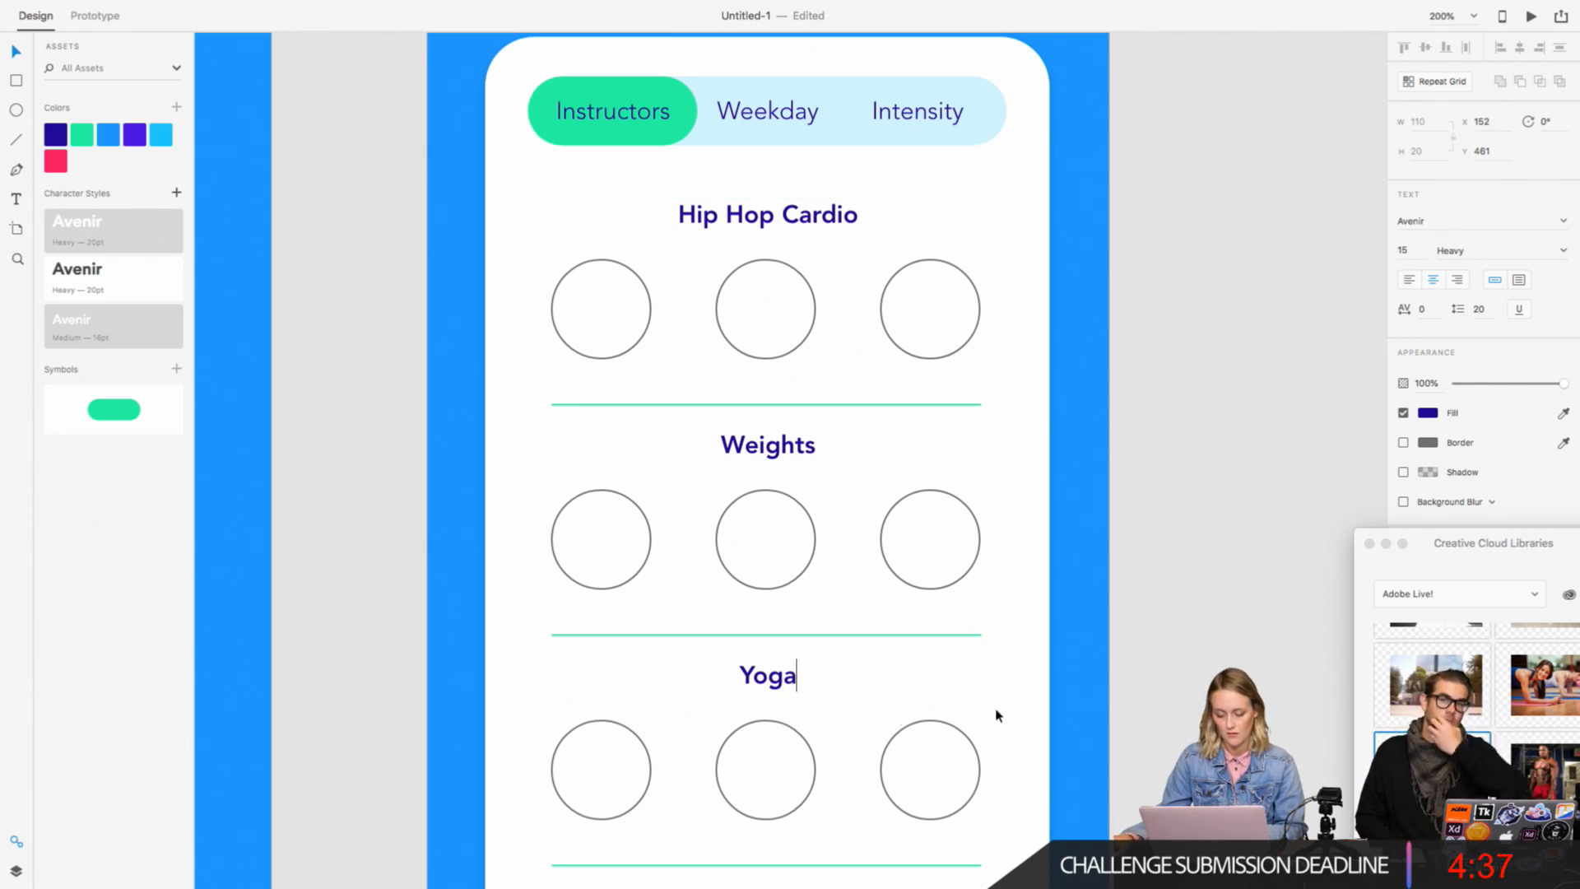
key(Escape)
Step: Replace the fourth section's "Hip Hop Cardio" heading with "Zumba"
scroll(999, 715, down, 5)
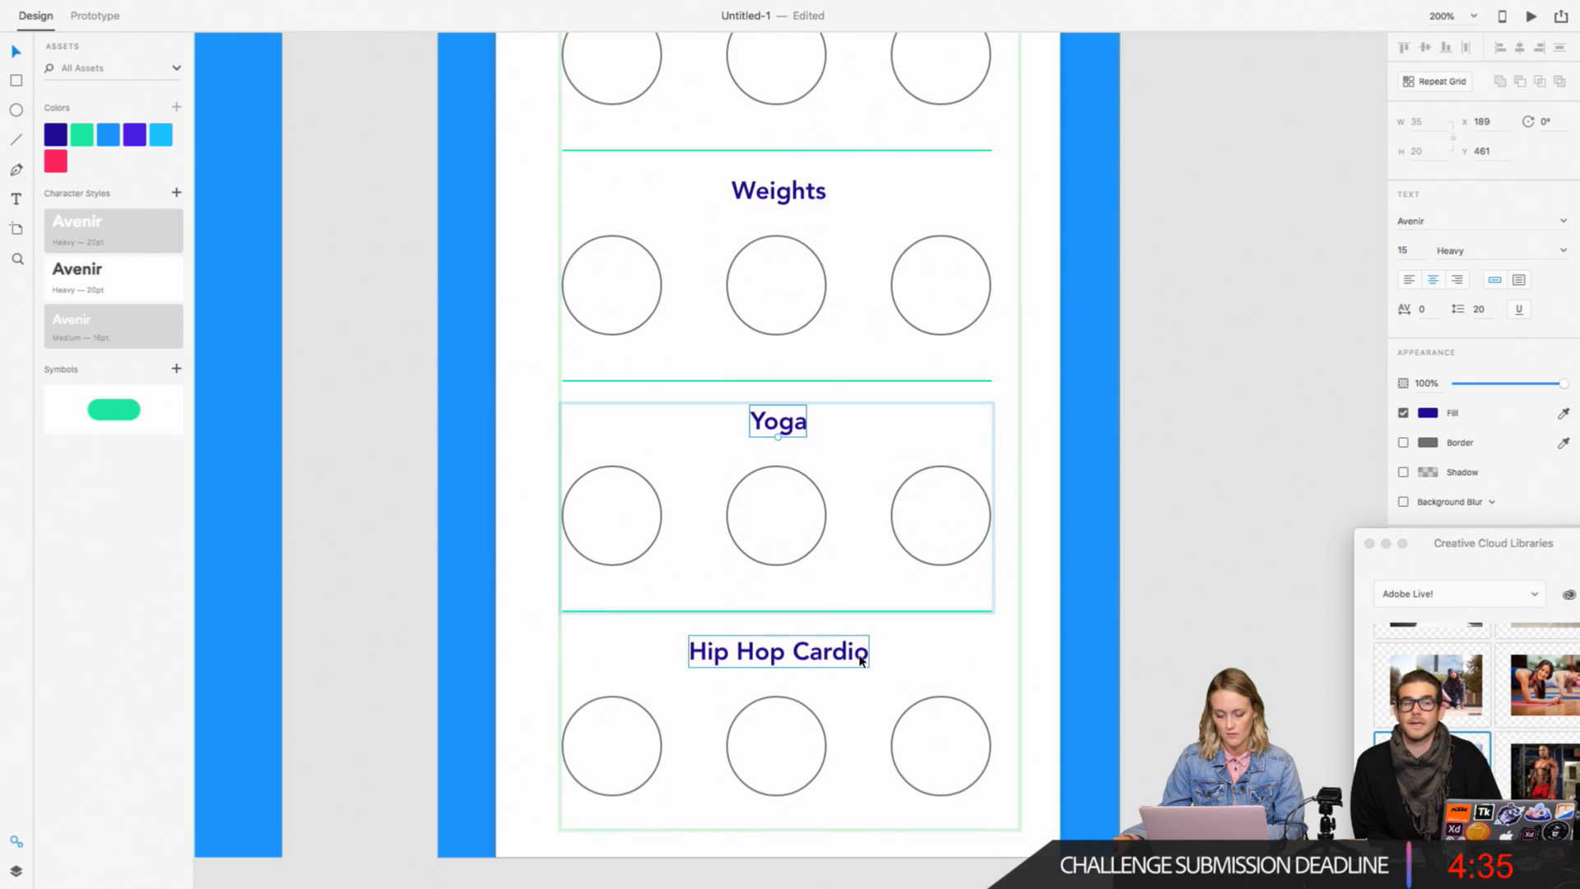
double_click(862, 659)
click(862, 659)
double_click(856, 654)
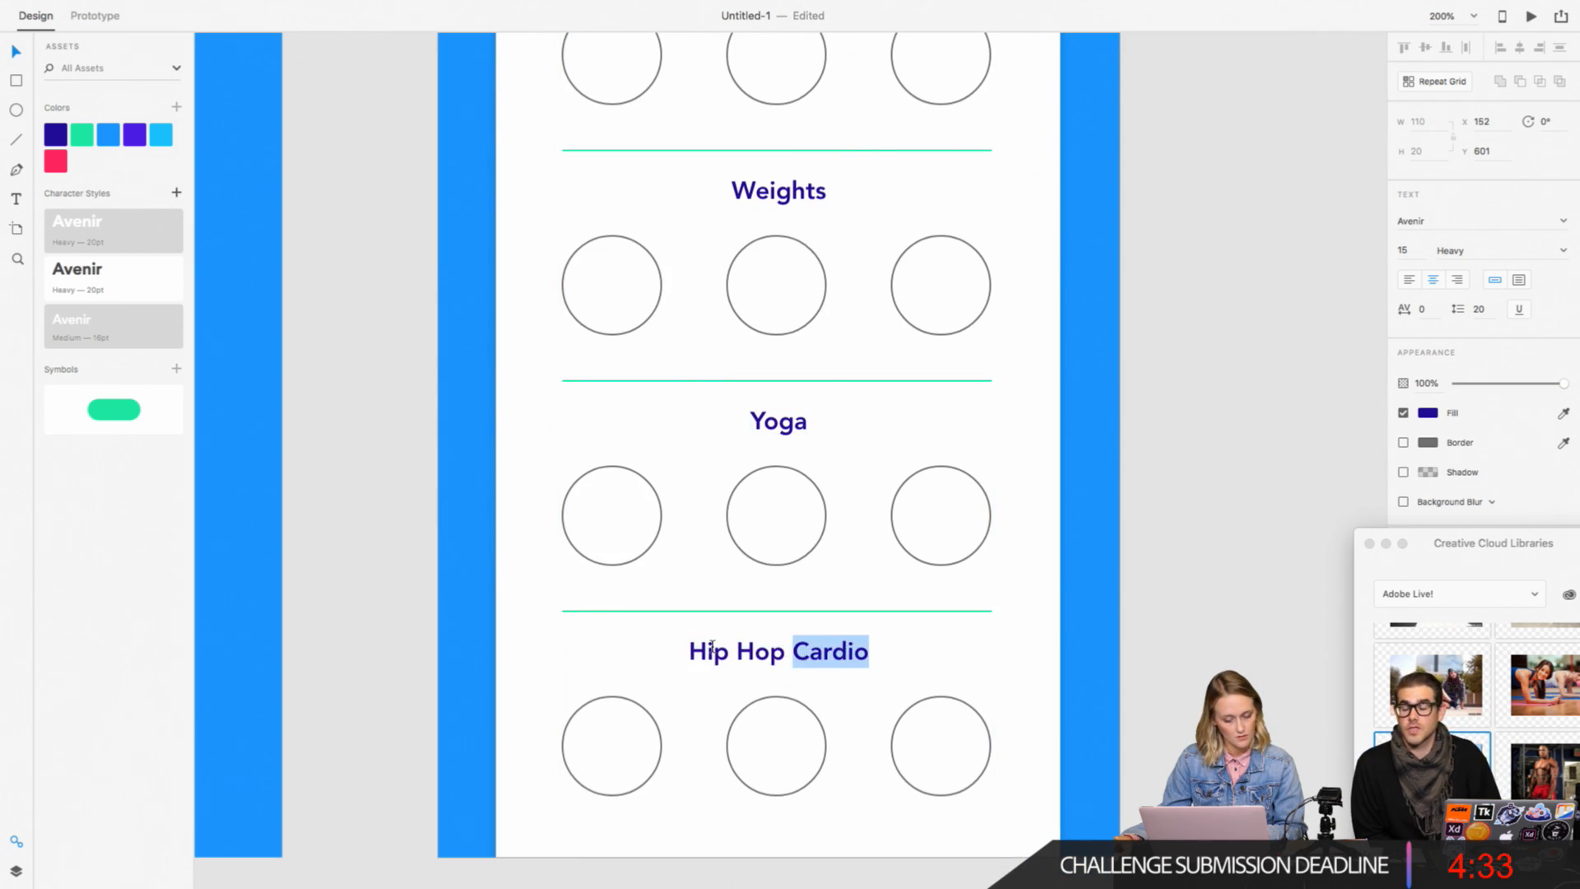
triple_click(712, 650)
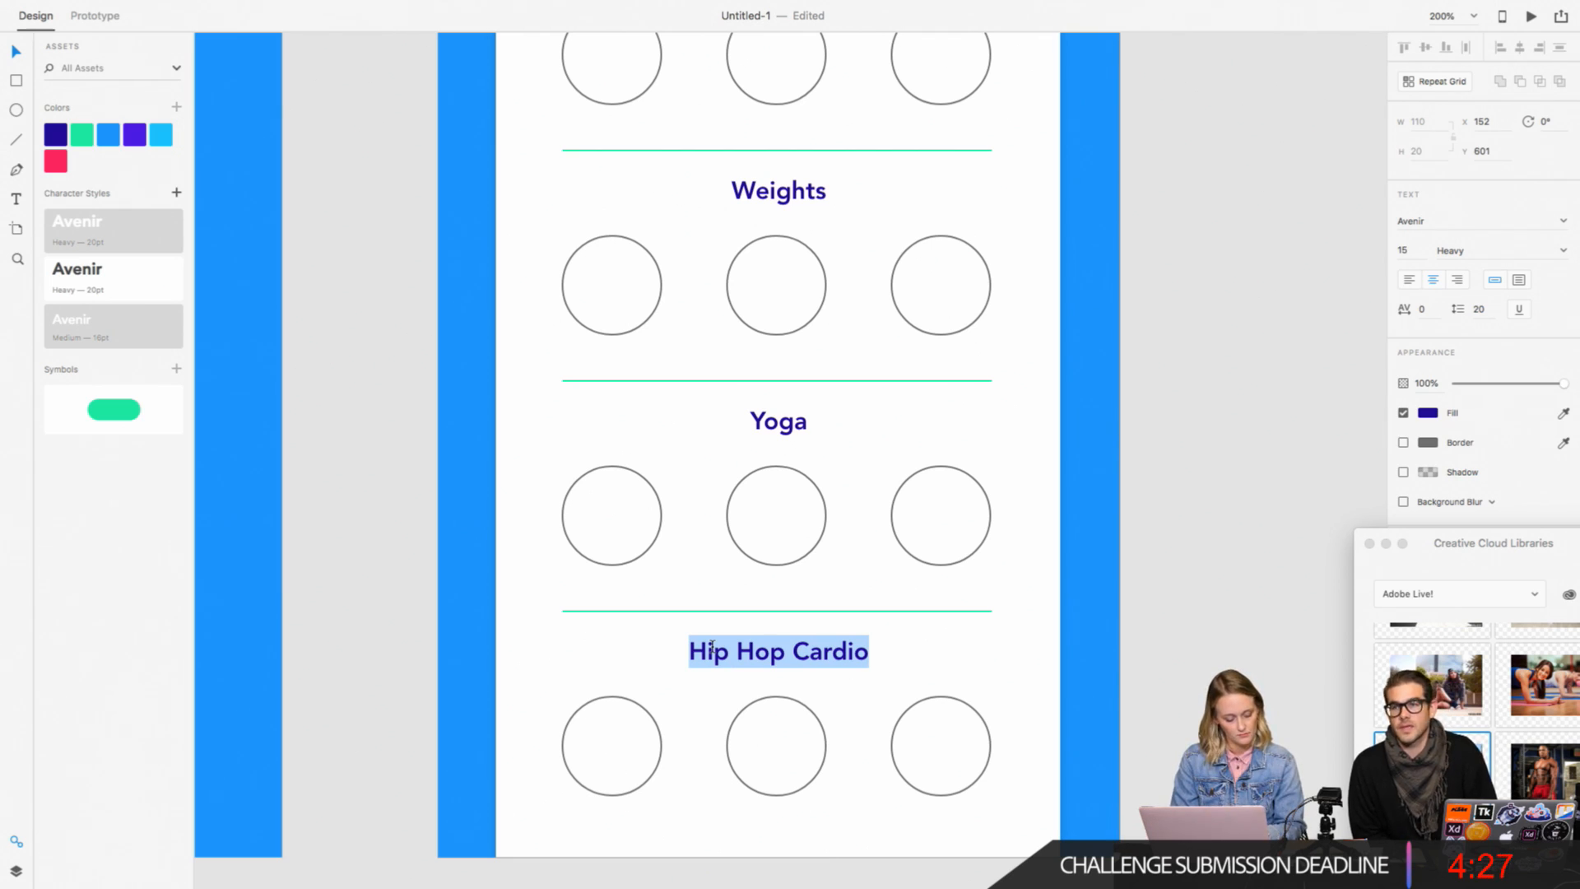
text(Zumba)
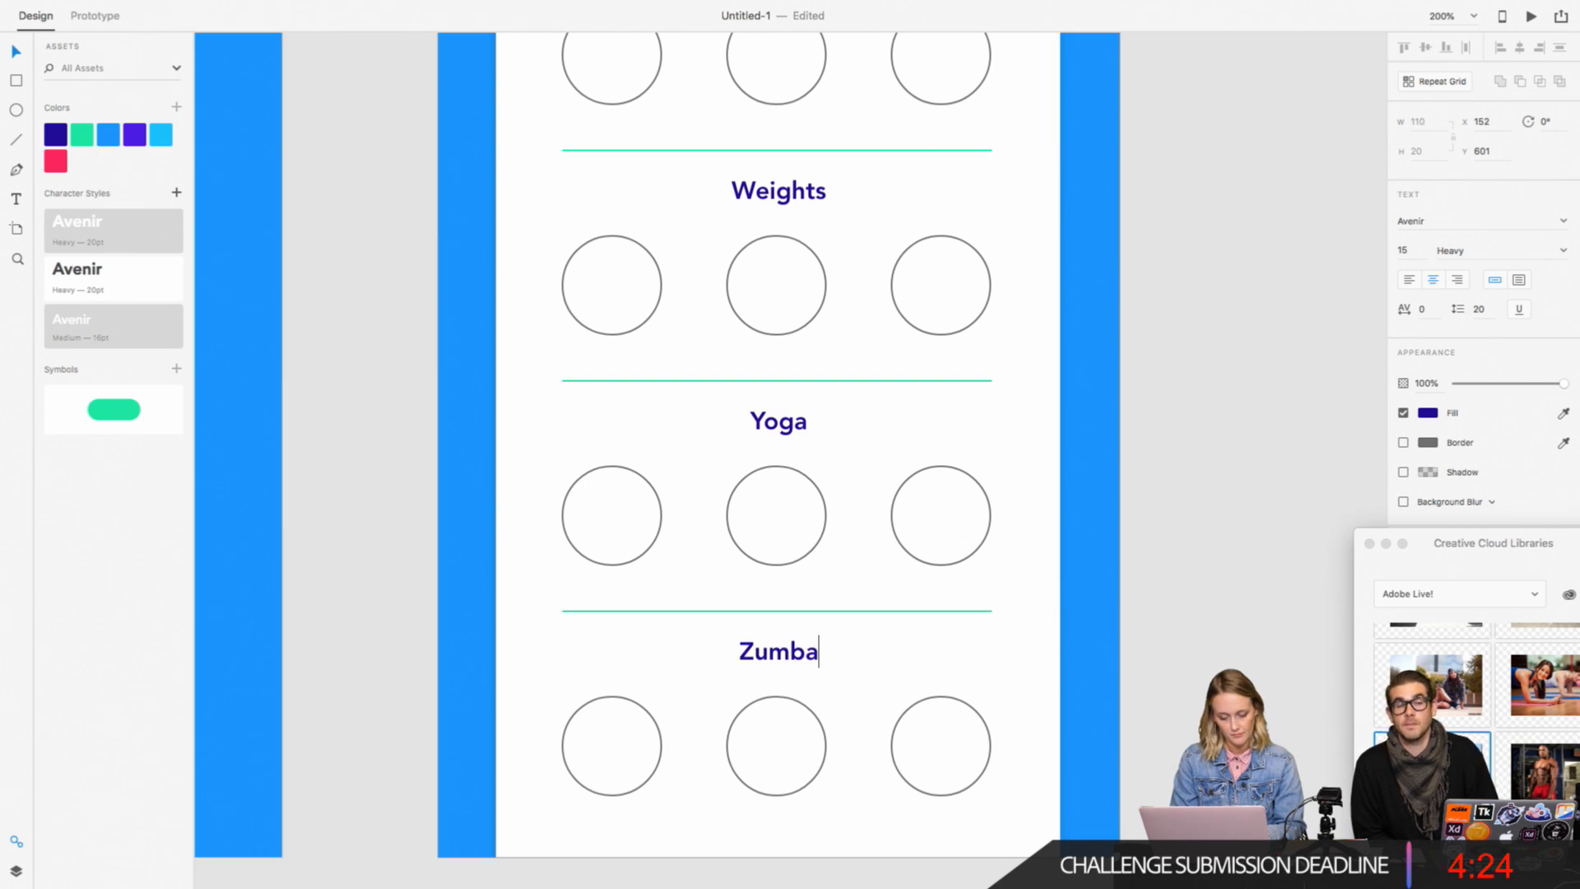
key(super+1)
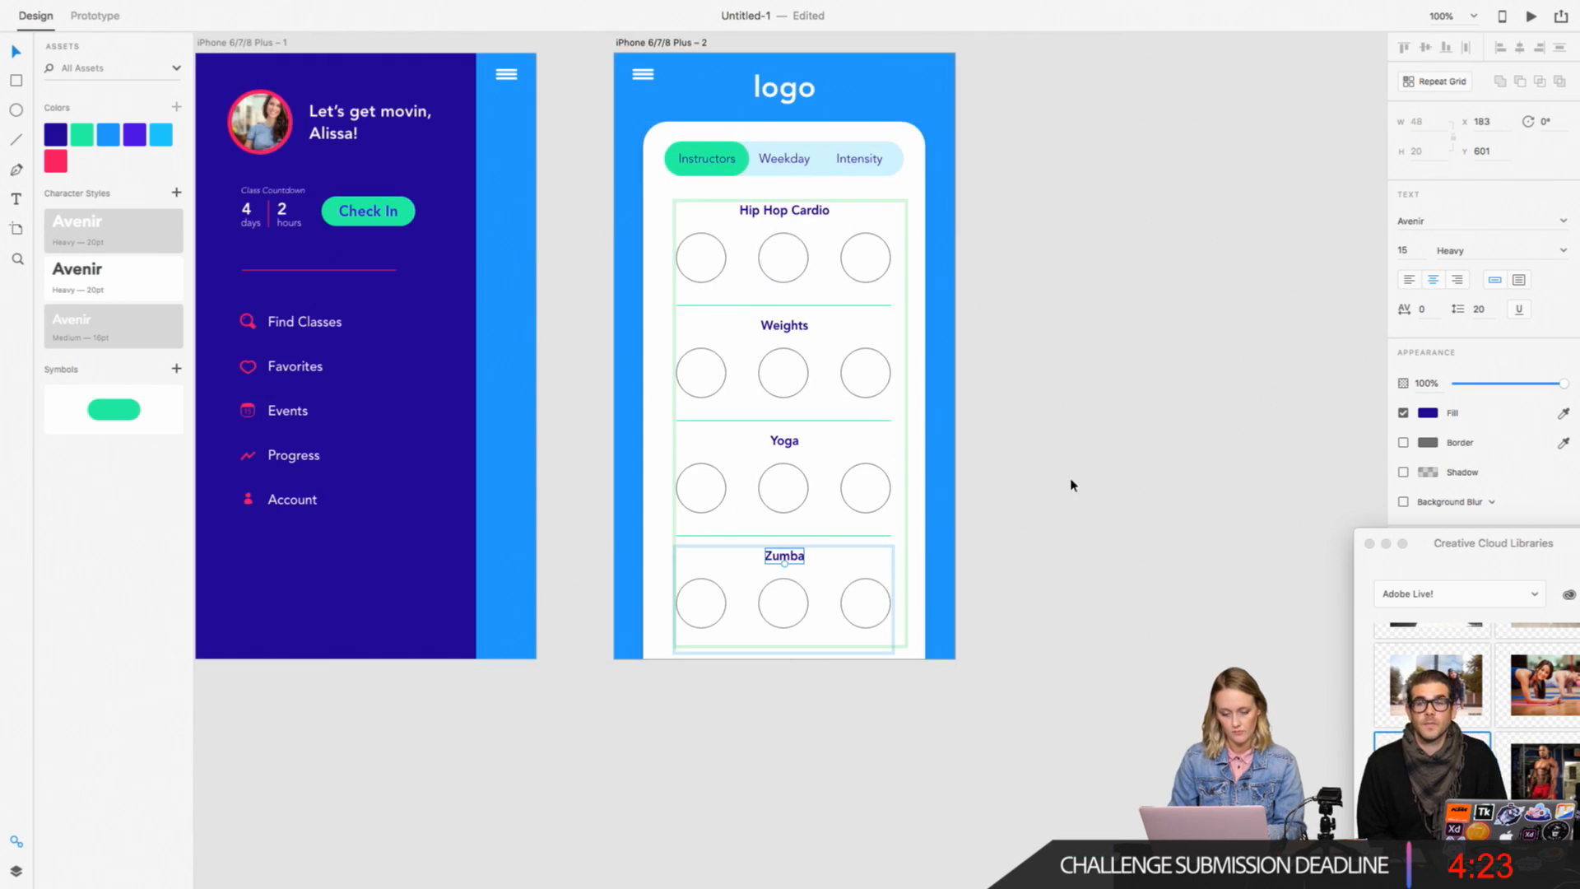
Step: Extend the repeat grid down past the artboard's lower edge to include the fourth section's divider
click(1134, 448)
click(800, 619)
drag(792, 641, 790, 690)
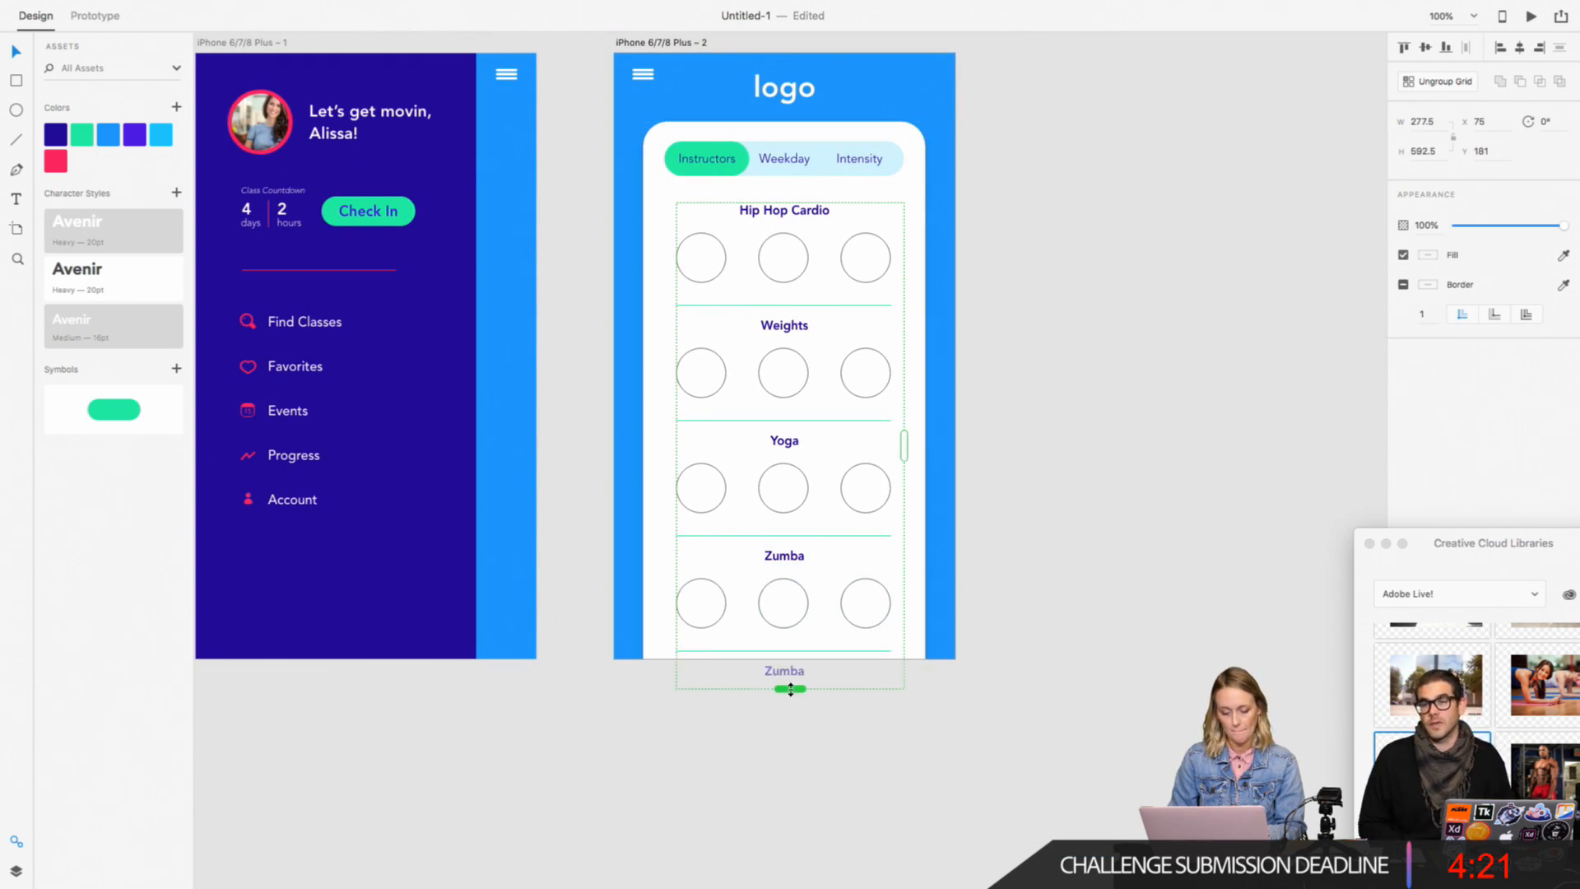
click(982, 701)
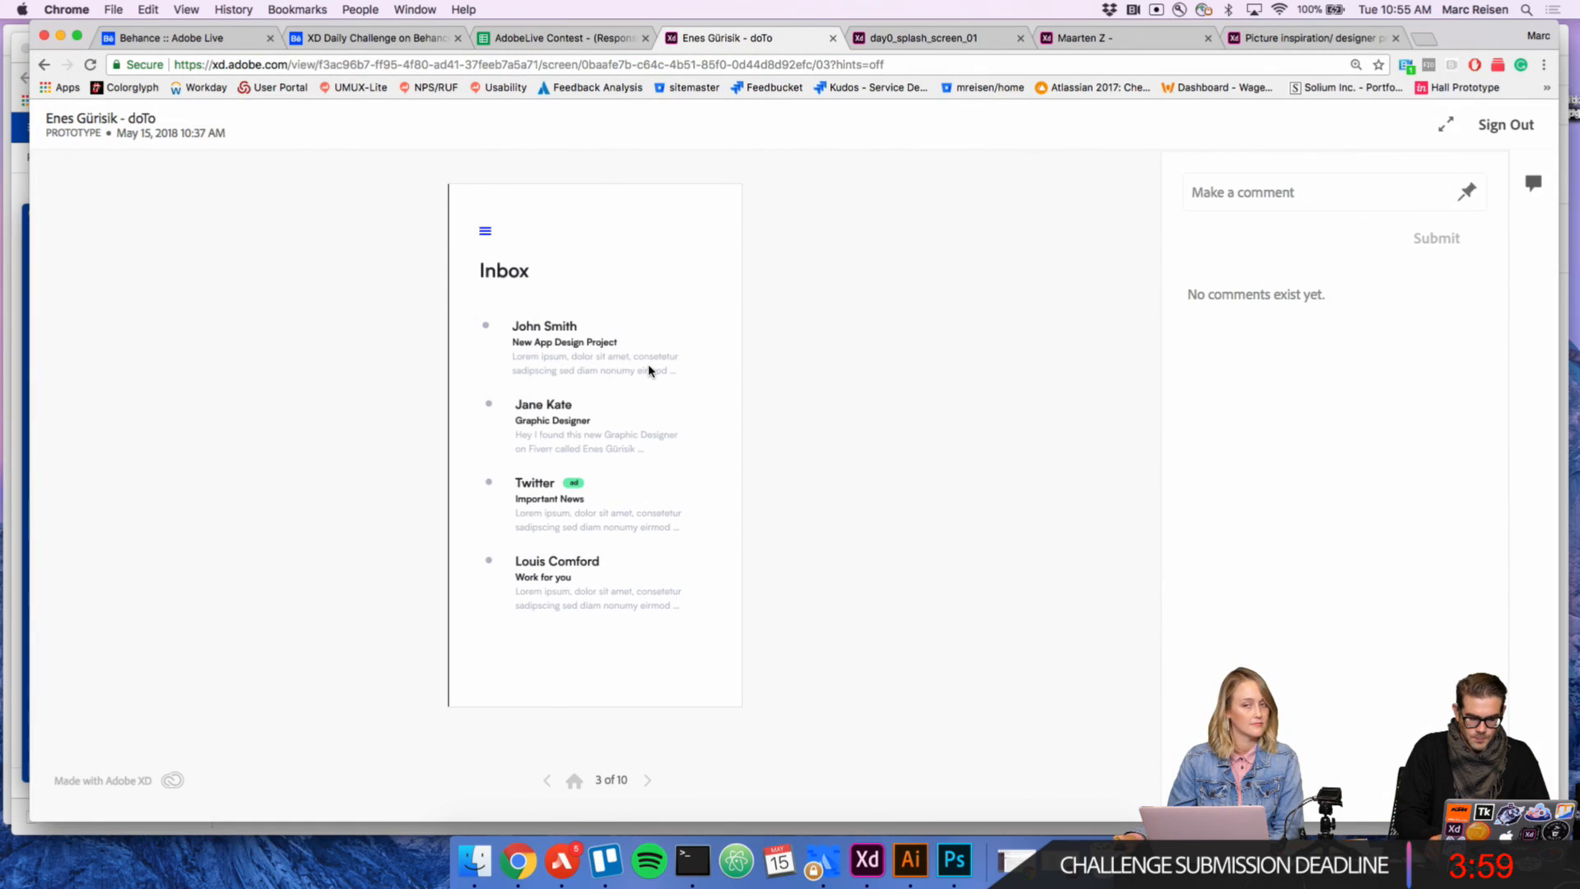
Step: In Chrome, preview the doTo prototype from the inbox through its side menu to the to-do list screen
key(super+equal)
key(super+equal)
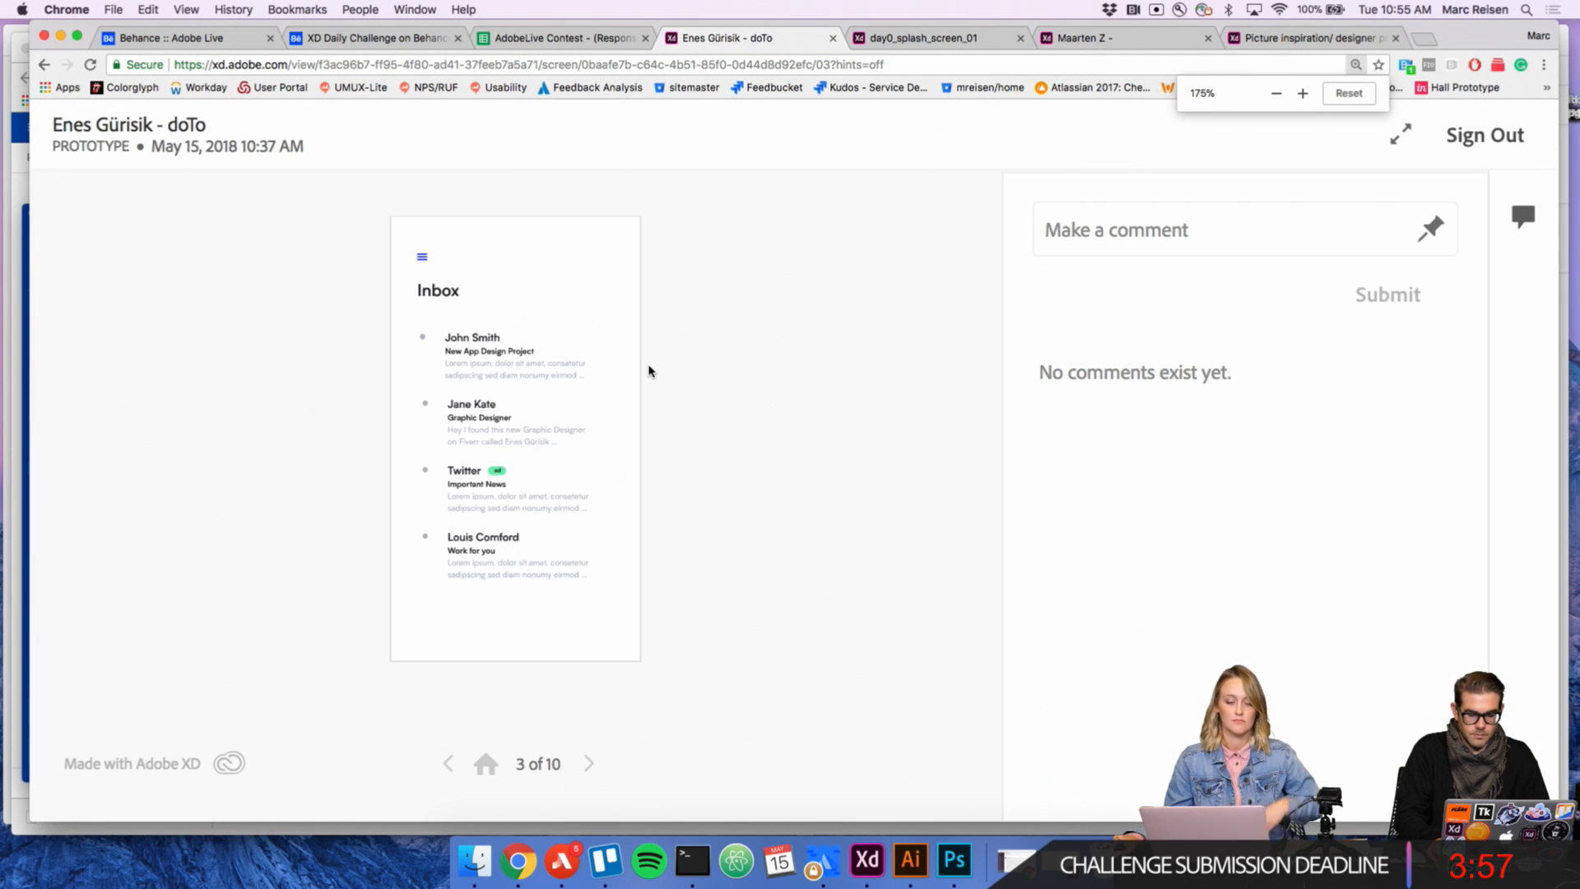
key(super+minus)
key(super+minus)
key(super+minus)
key(super+minus)
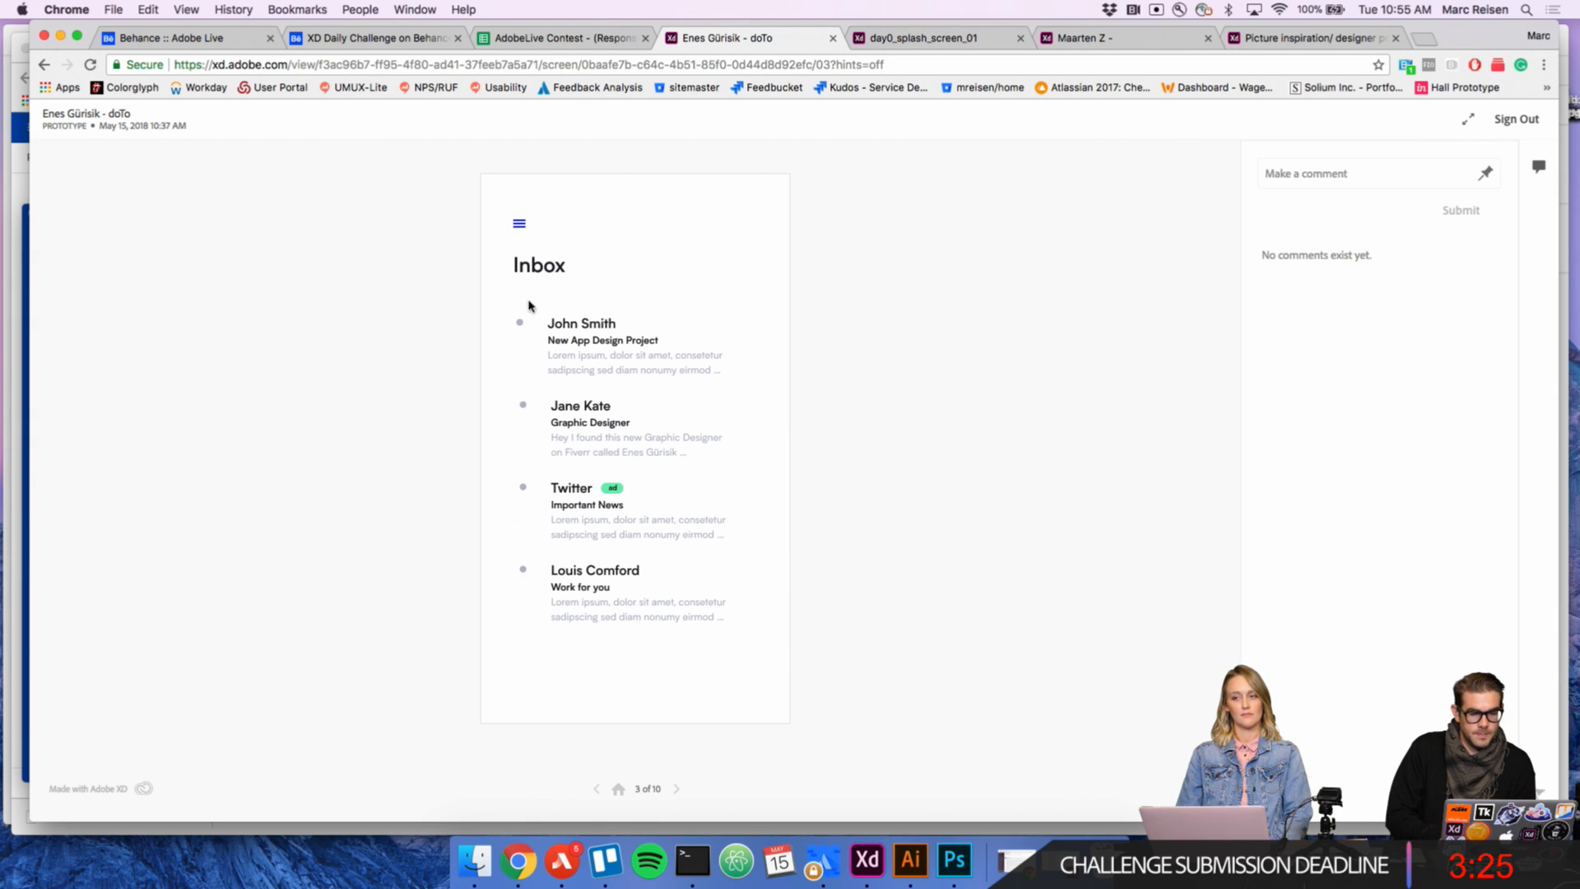
click(516, 226)
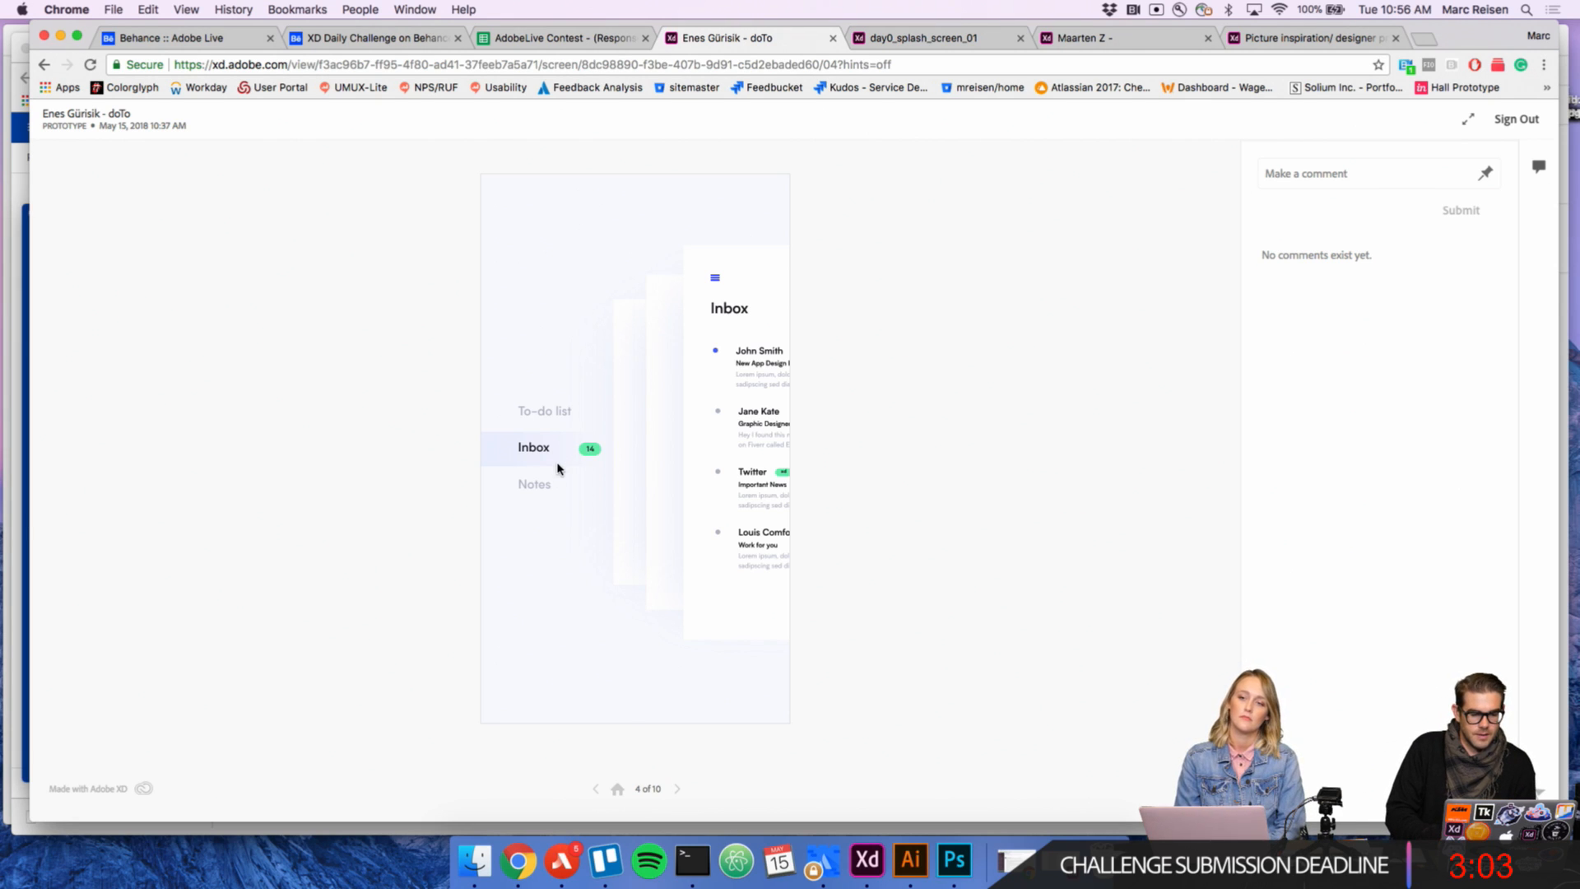
click(543, 419)
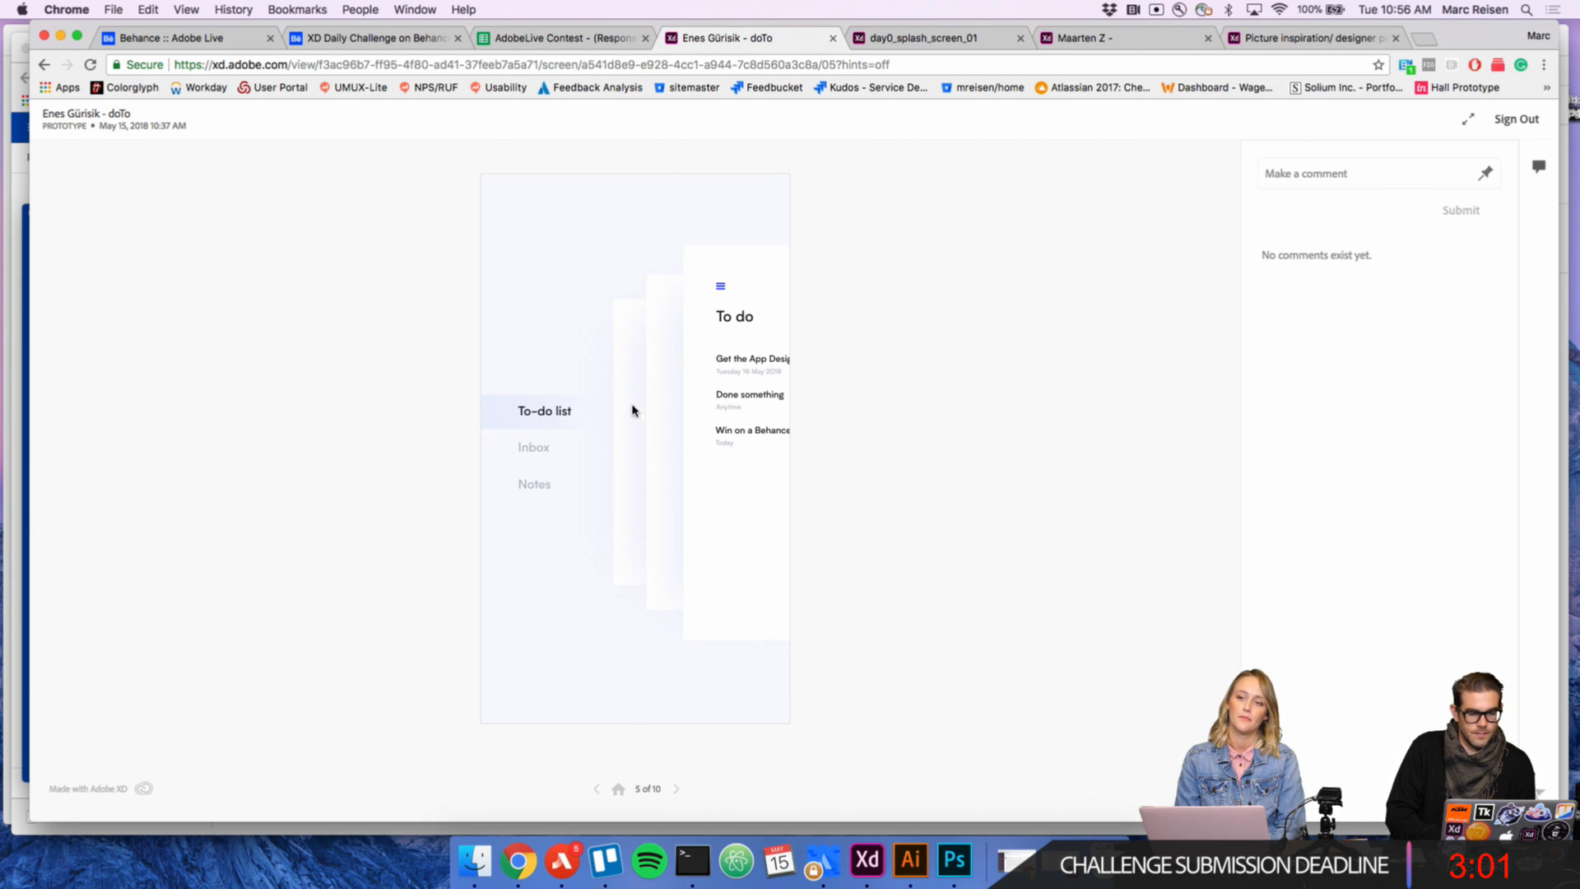
click(713, 387)
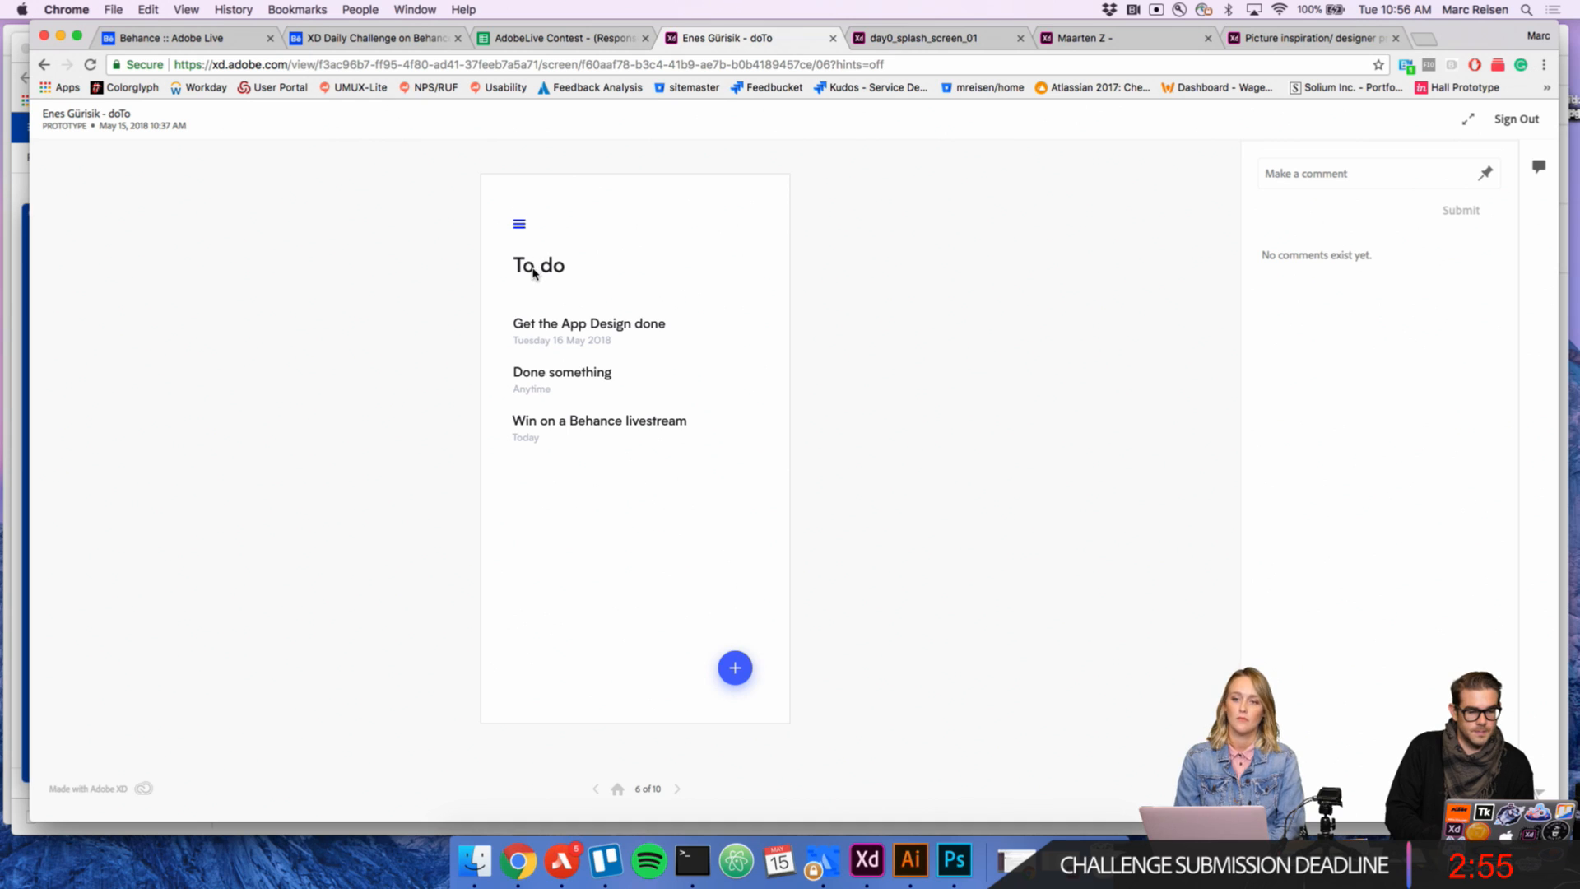
Step: Walk through the doTo prototype's flow for adding a to-do item up to its last screen
click(735, 668)
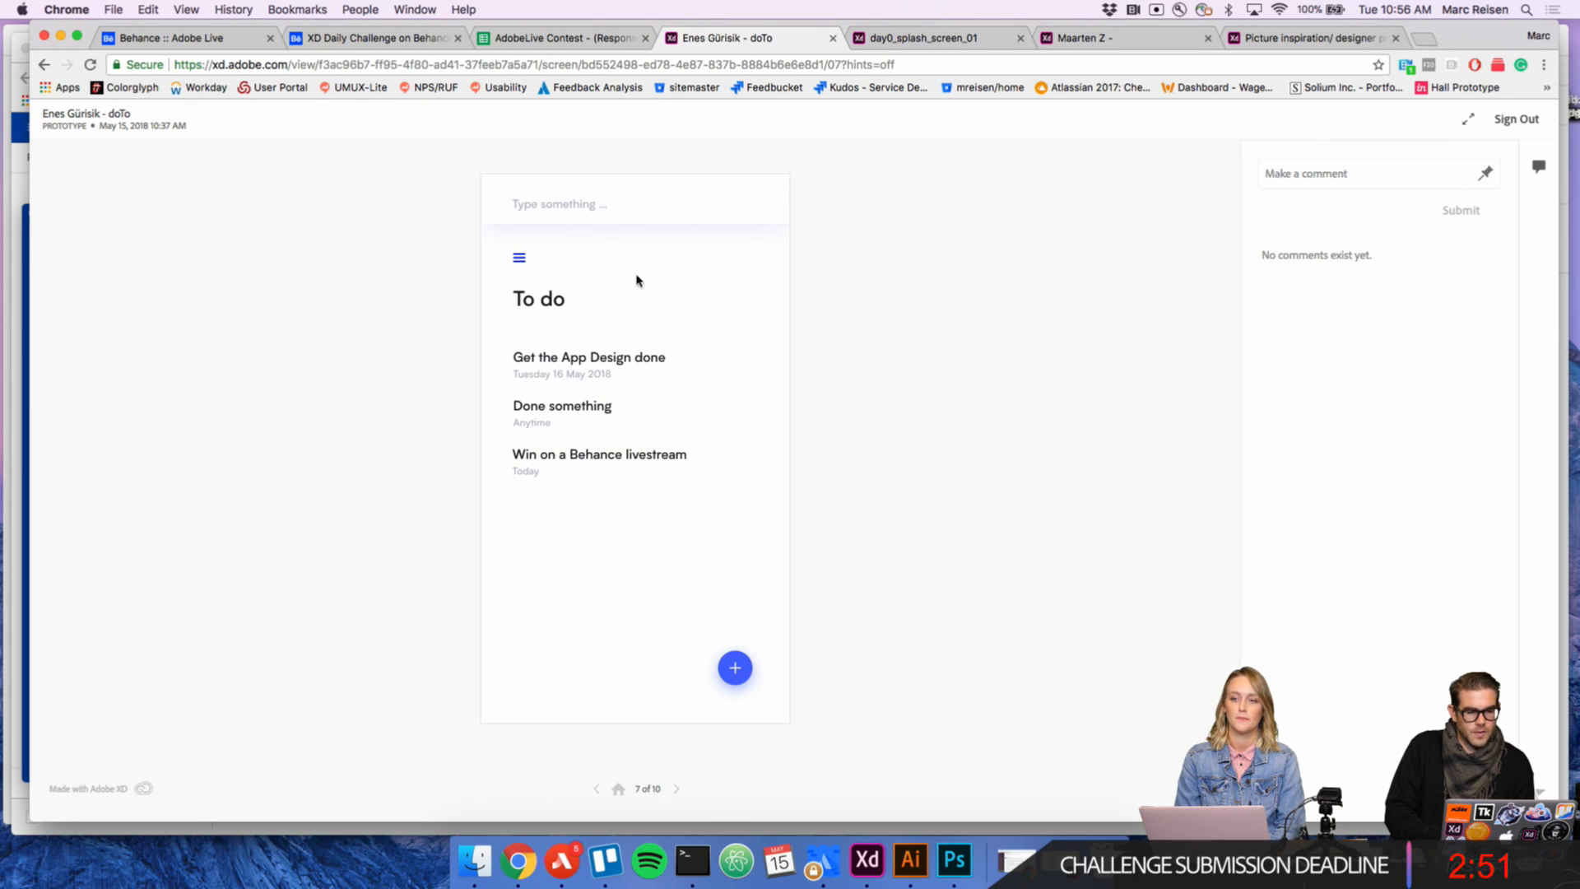
click(588, 212)
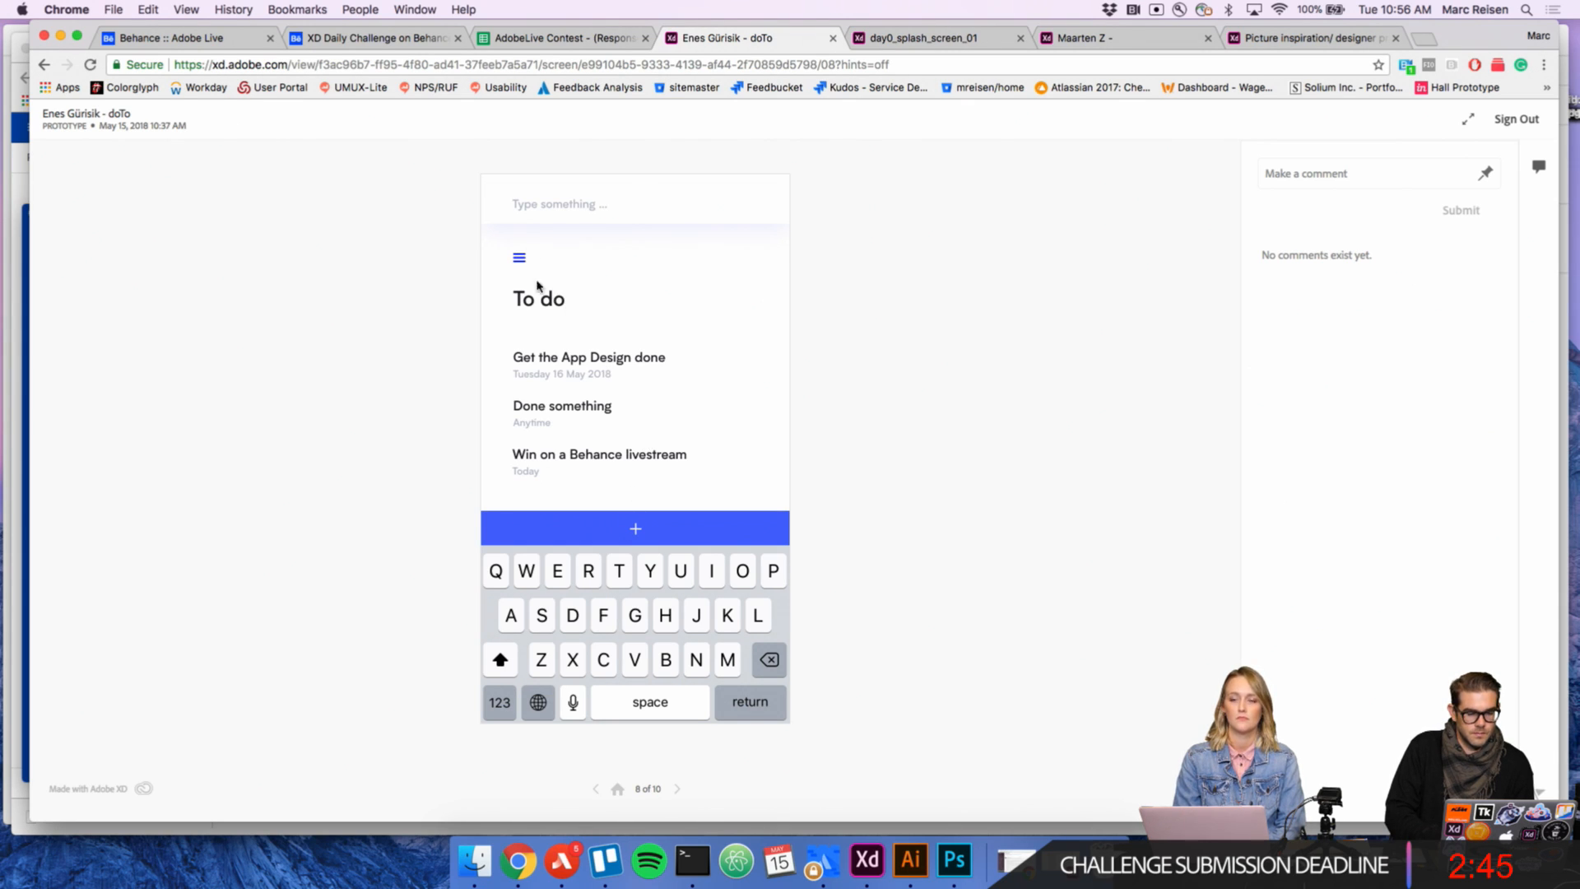
click(678, 789)
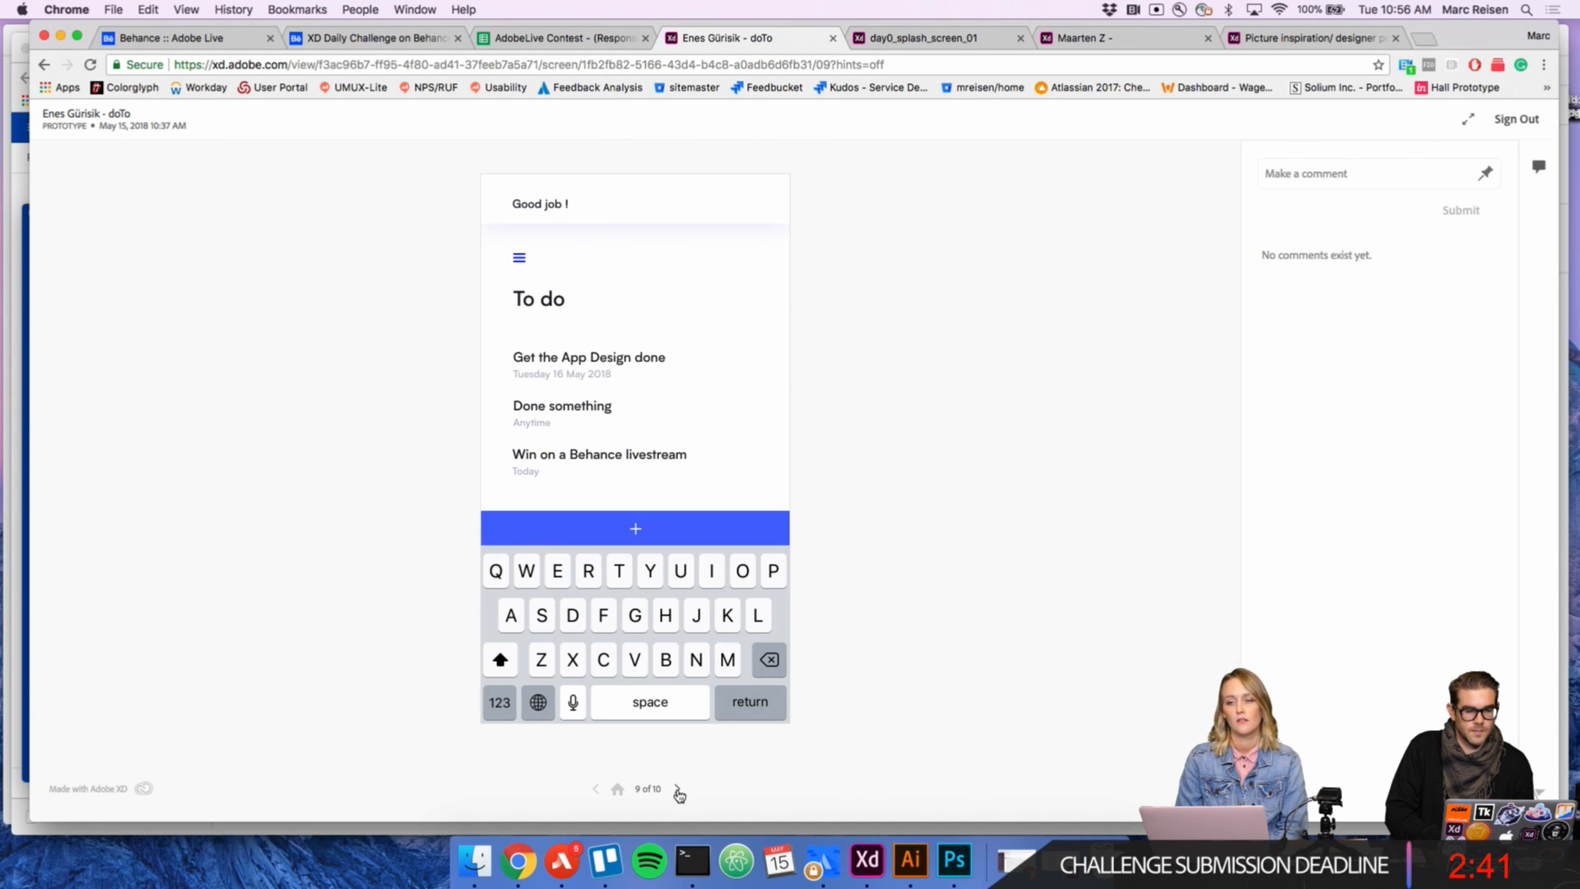
click(678, 790)
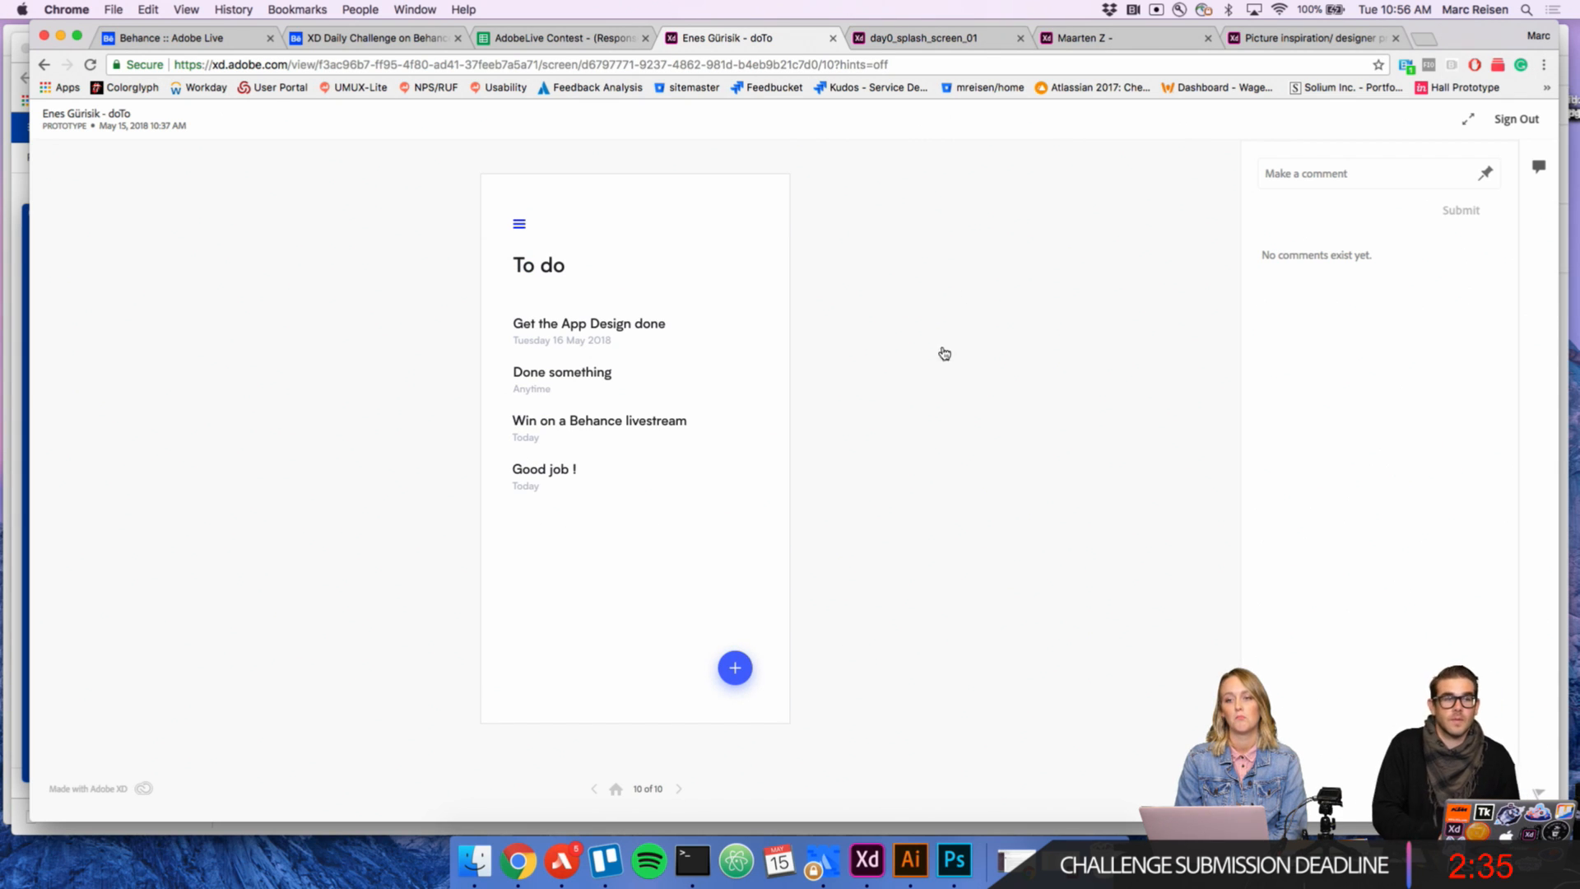
Step: Review the three screens of the day0_splash_screen_01 prototype, from the phone home screen to the login options
click(891, 37)
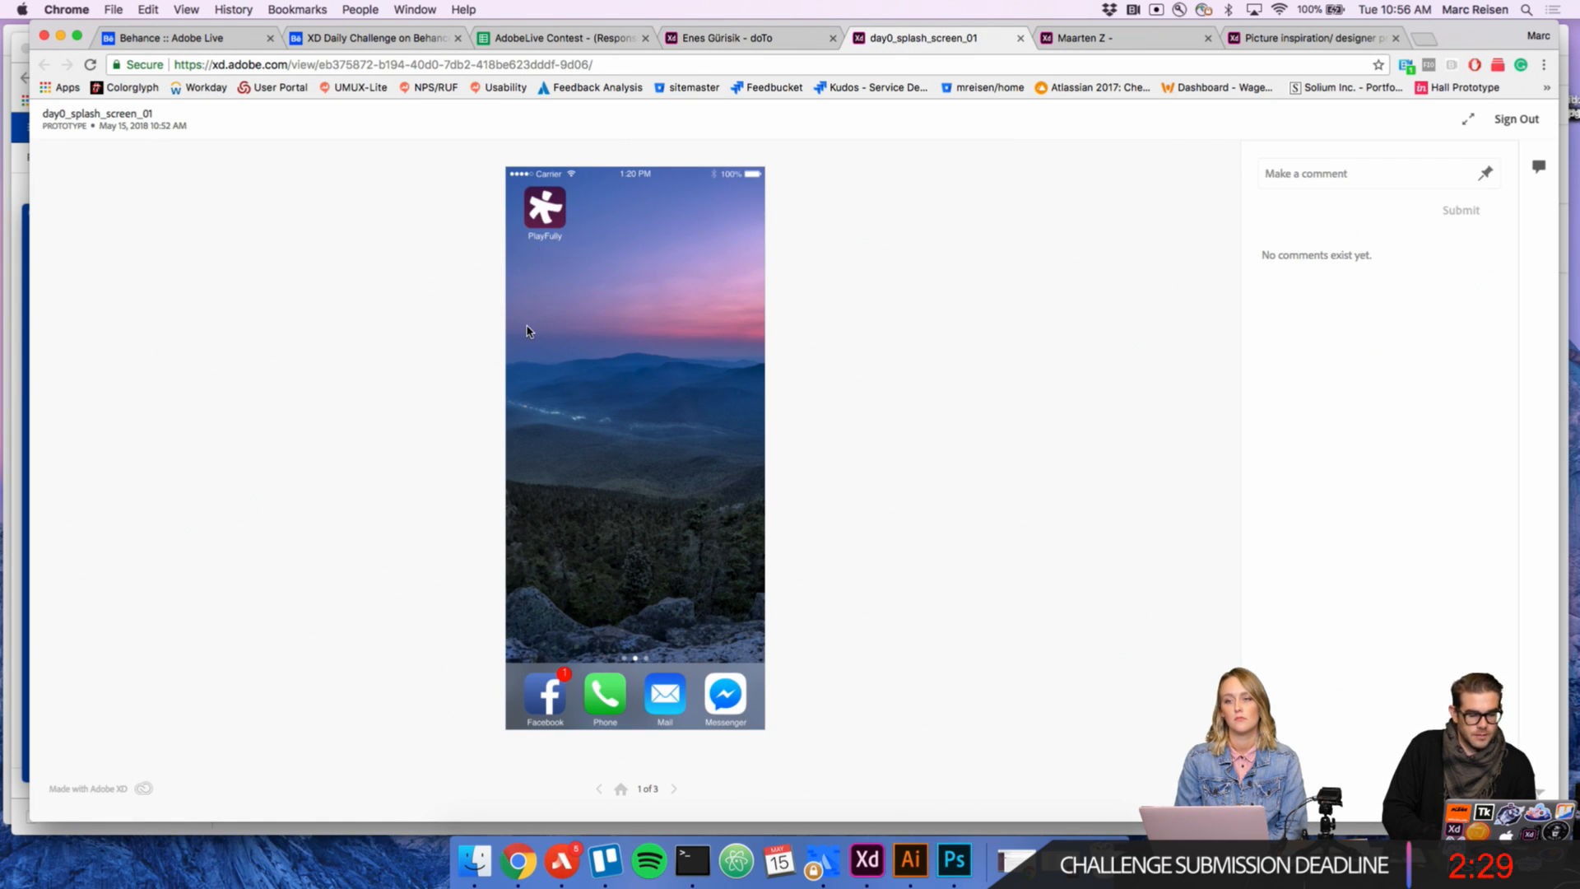
click(674, 790)
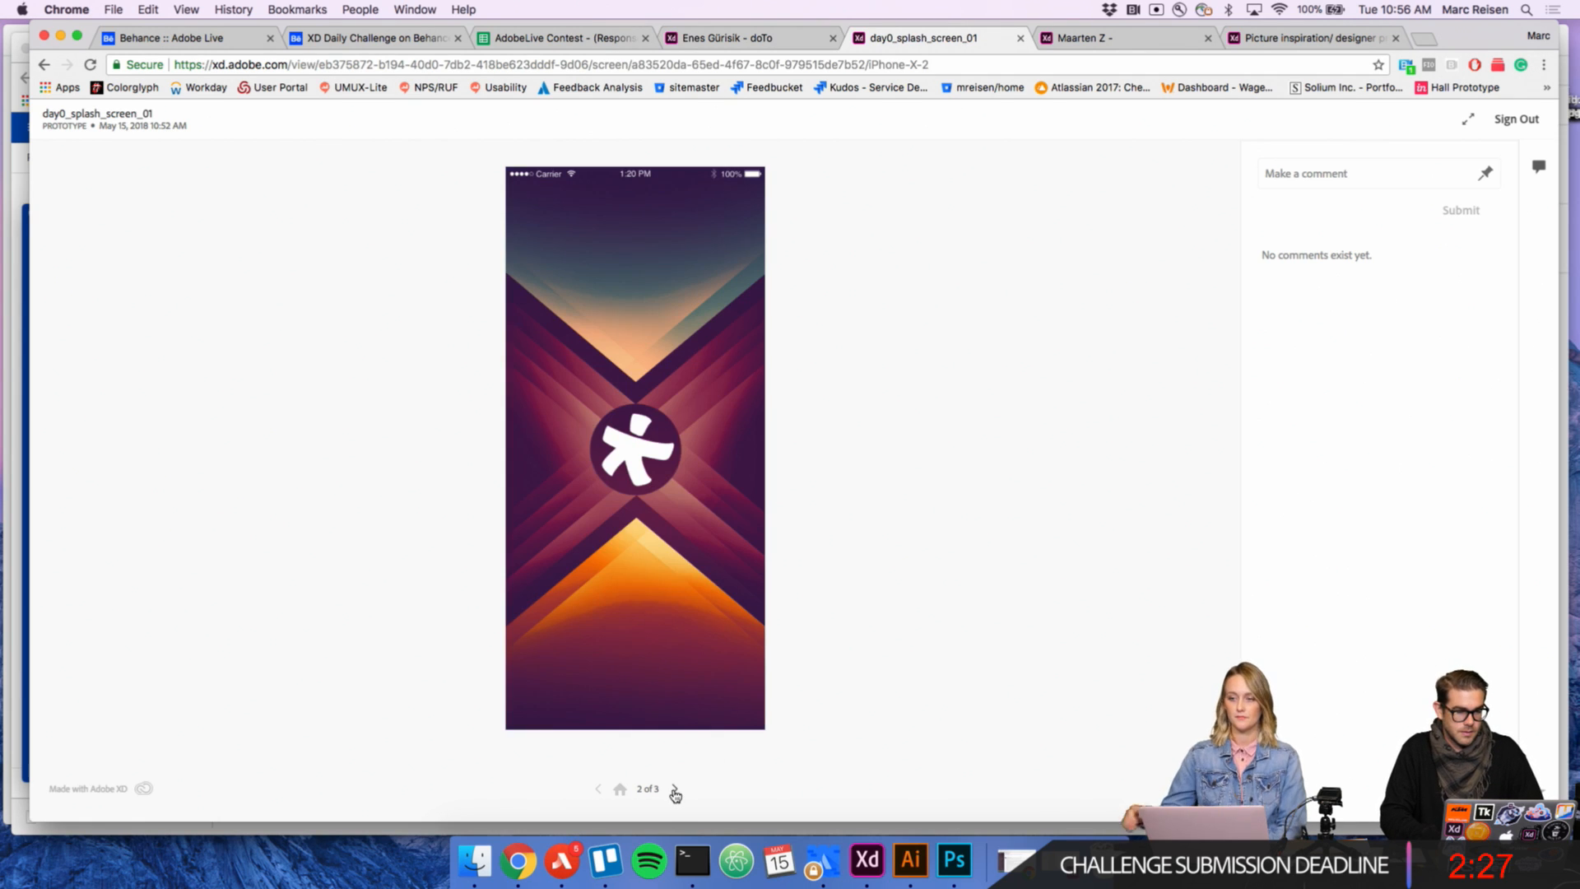
click(599, 788)
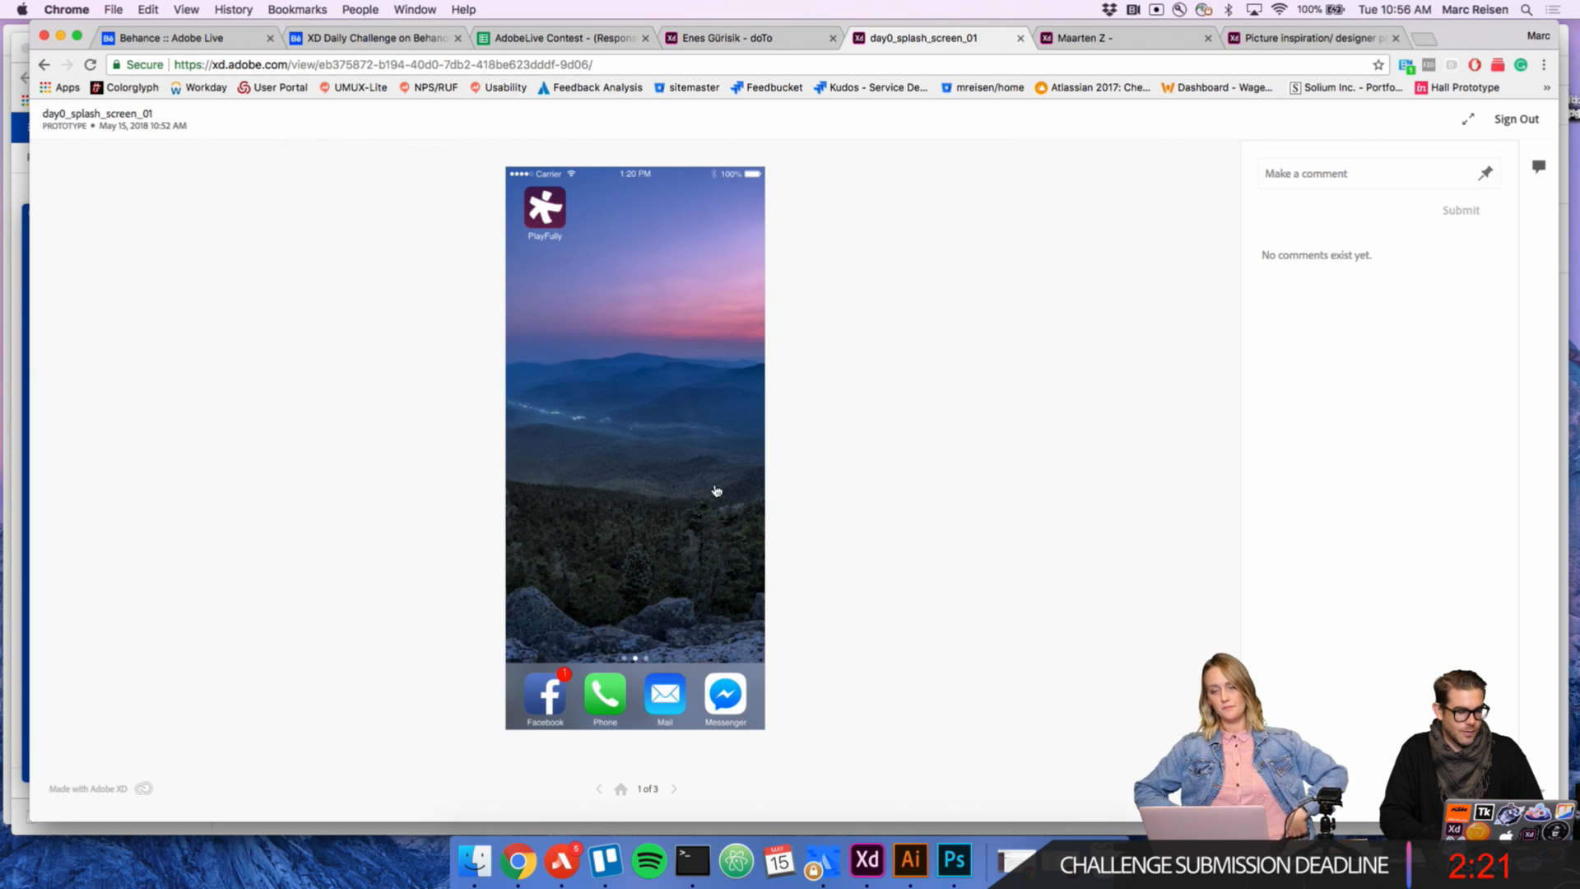
click(675, 791)
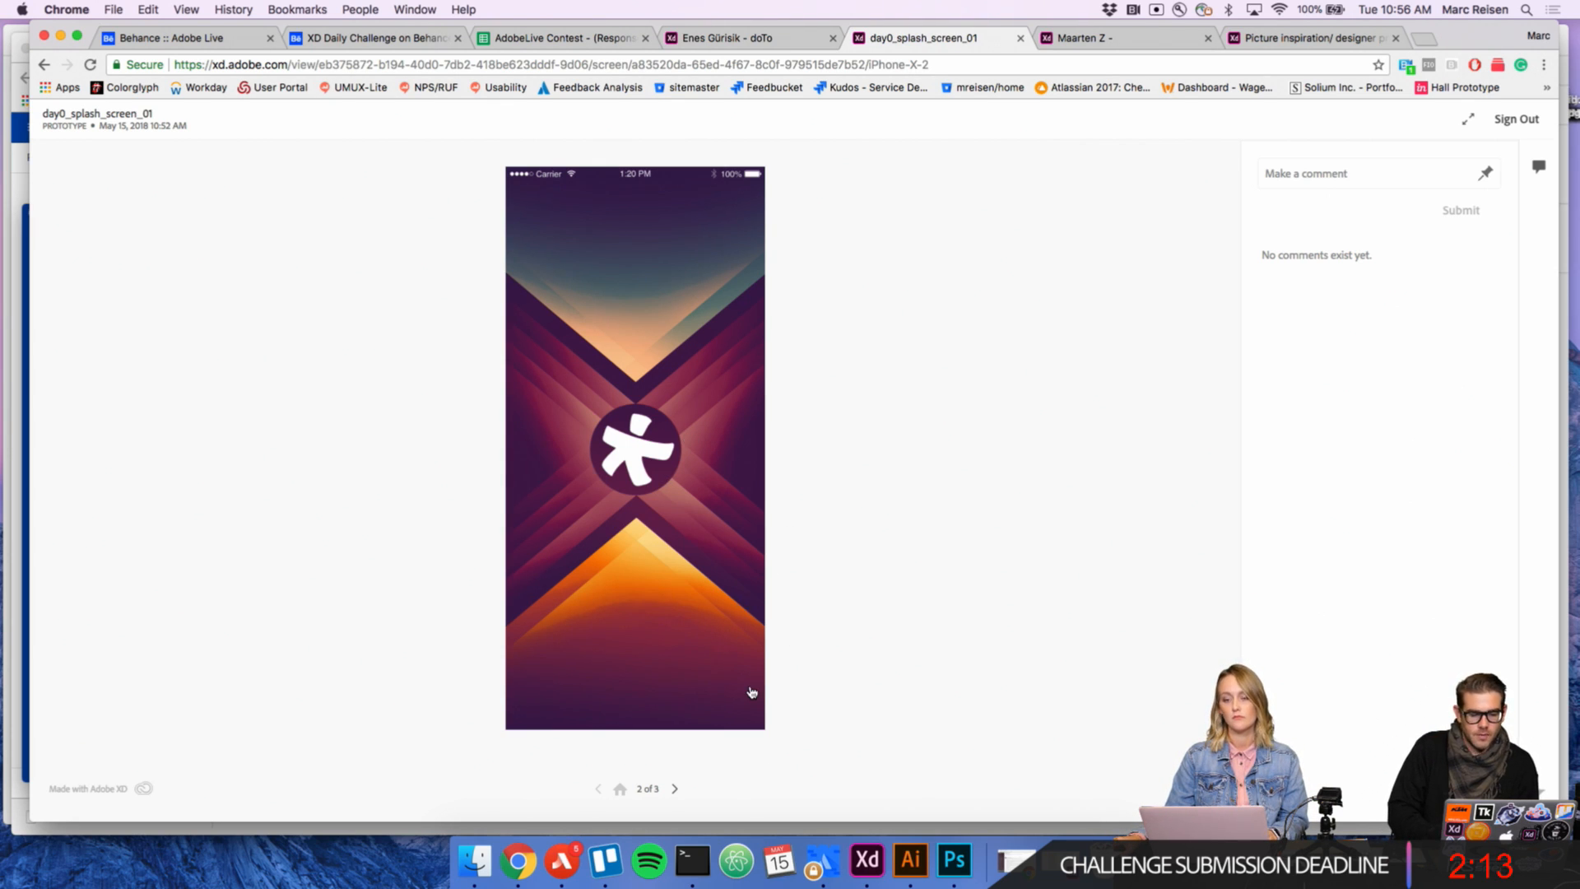
click(676, 789)
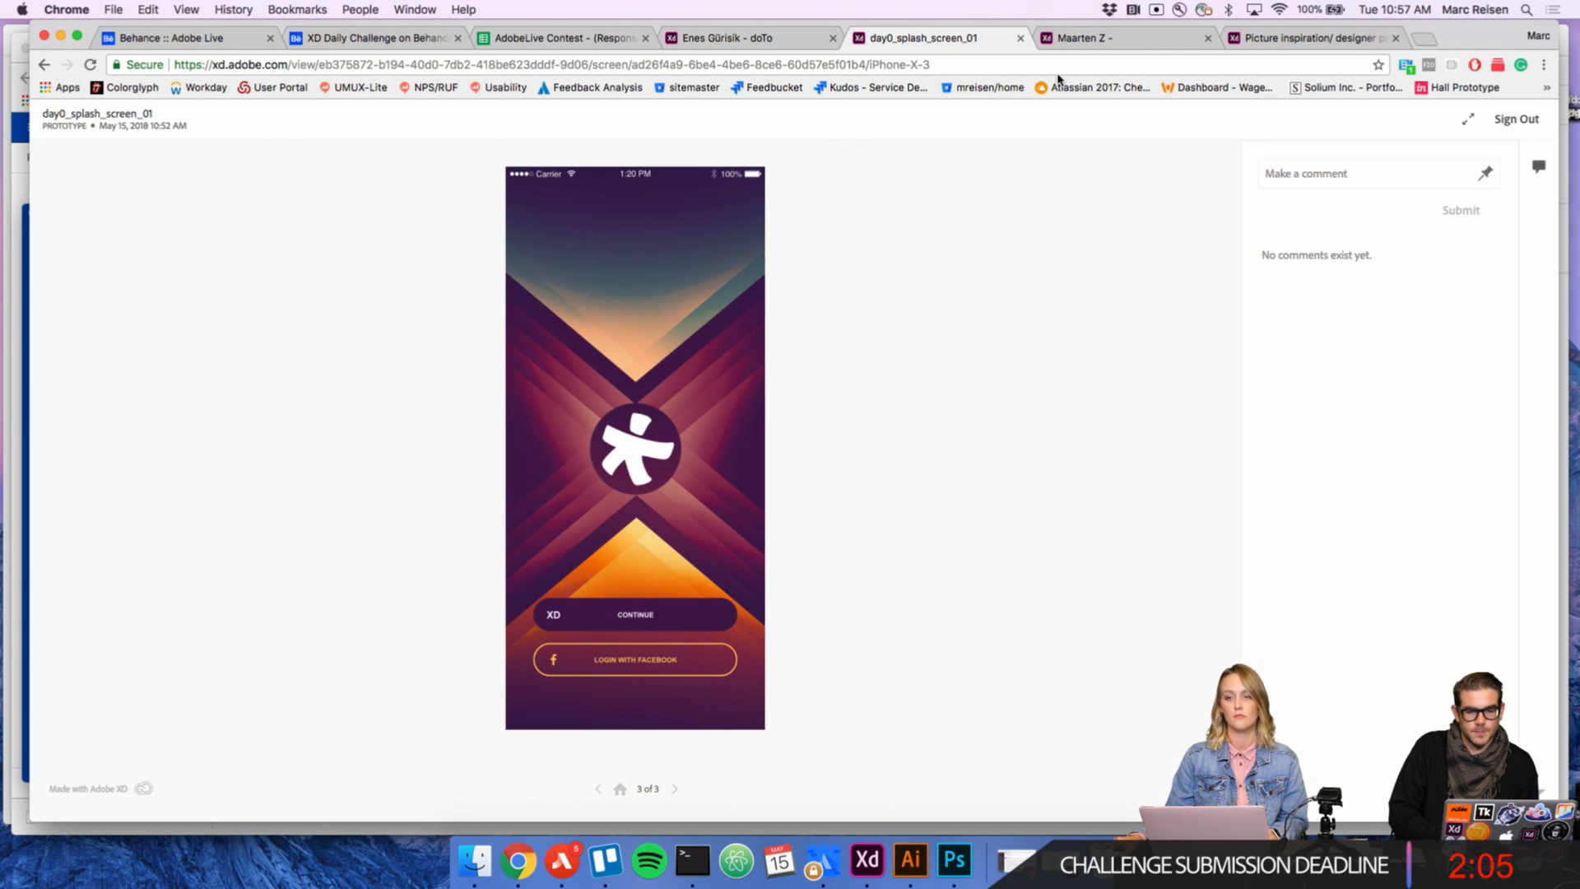
Step: Review the "Jip." prototype from its start screen through the Inspiration and To do screens and back to Inspiration
click(1107, 46)
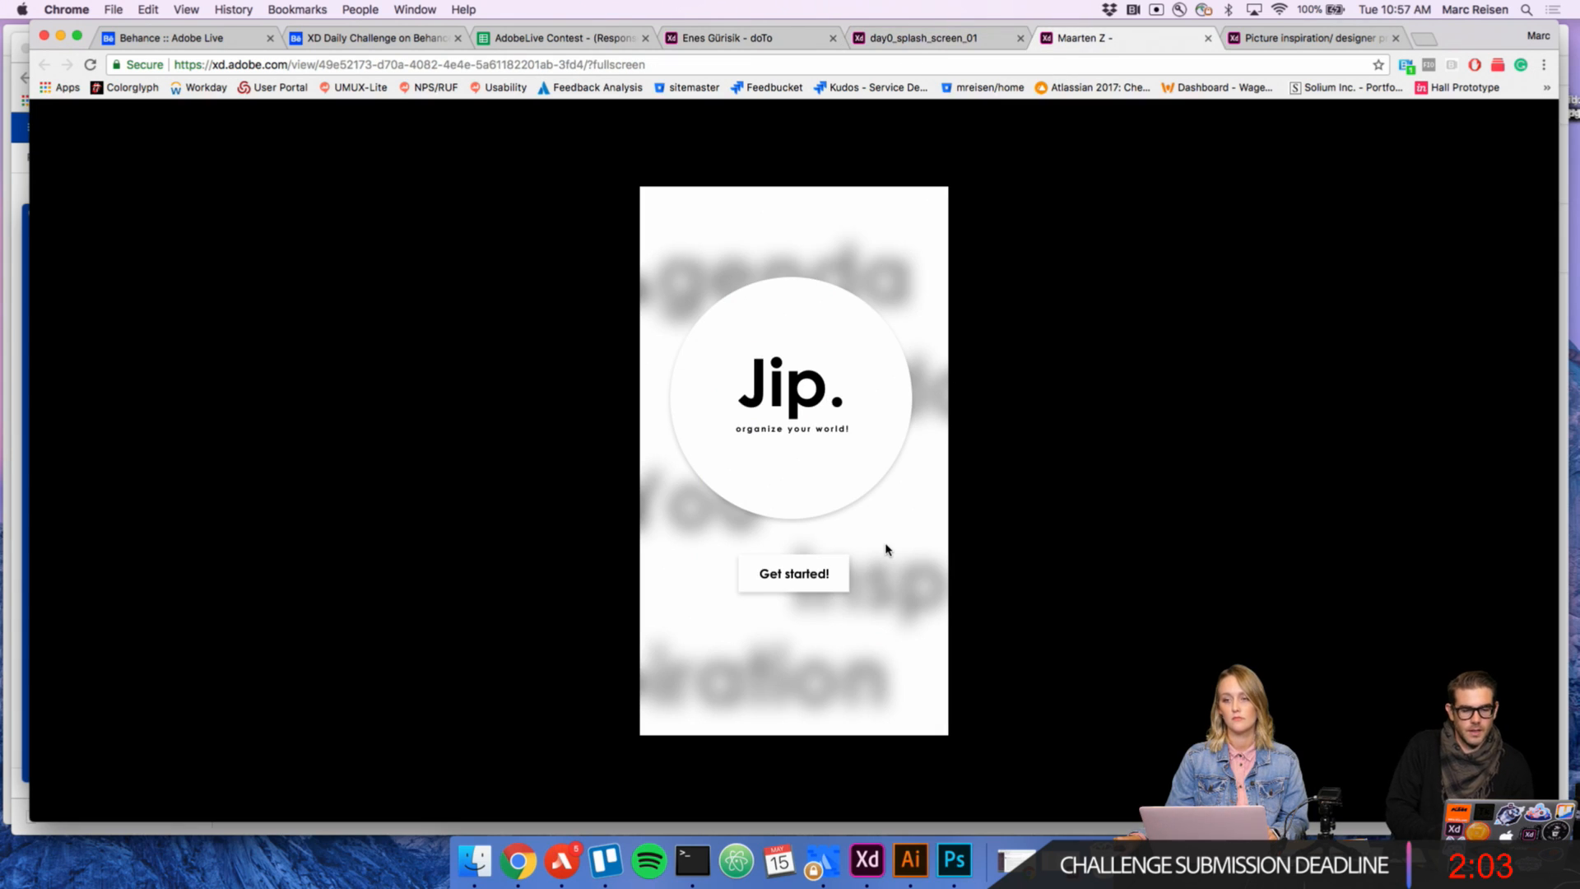
click(805, 577)
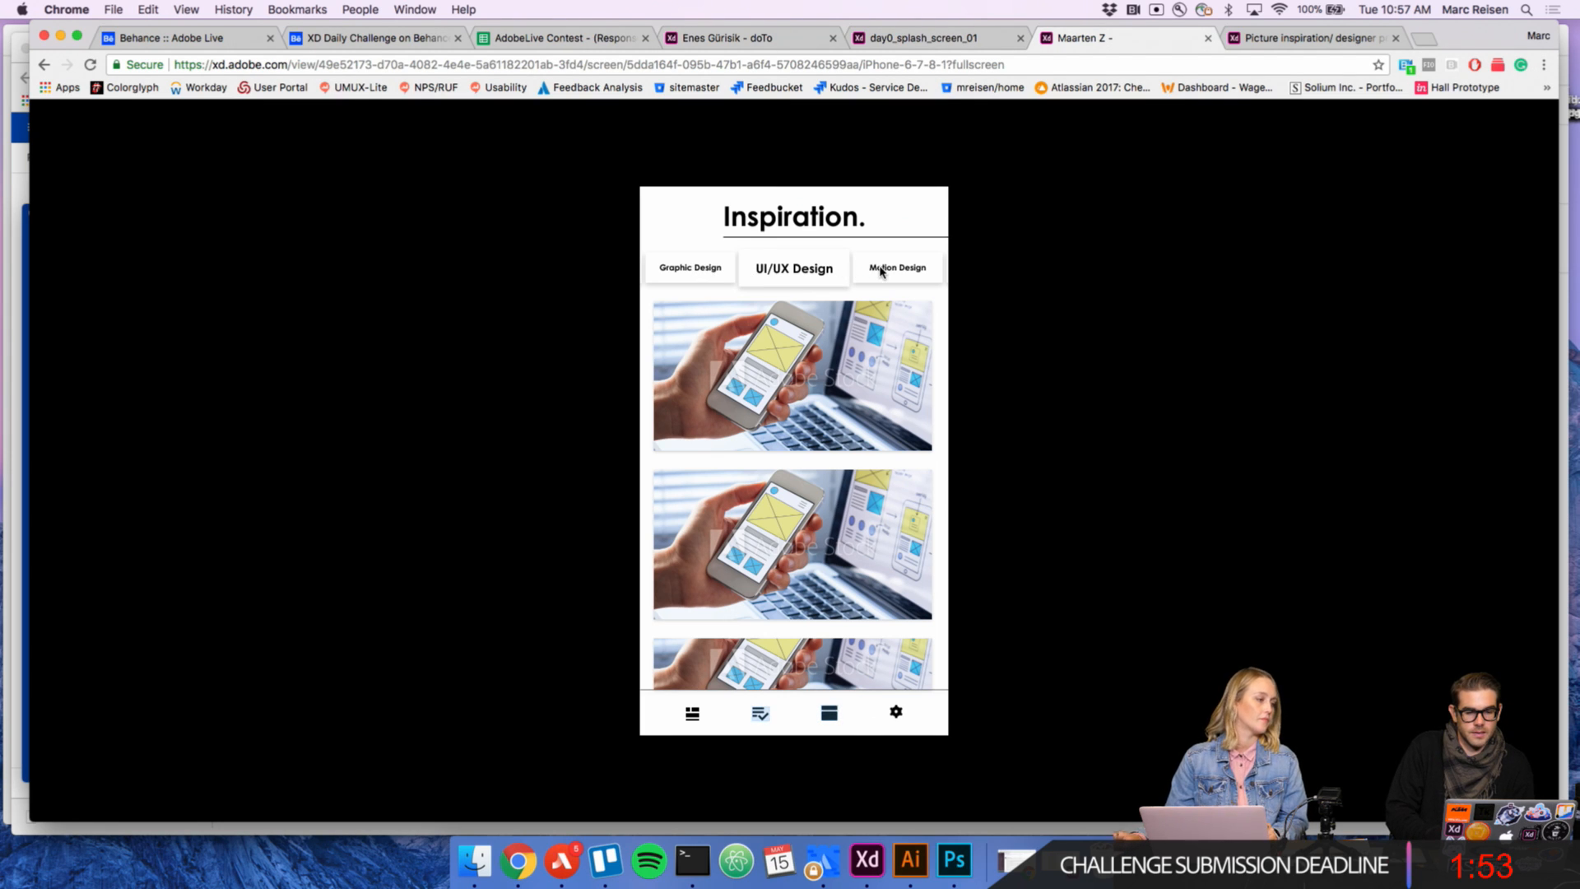
click(758, 715)
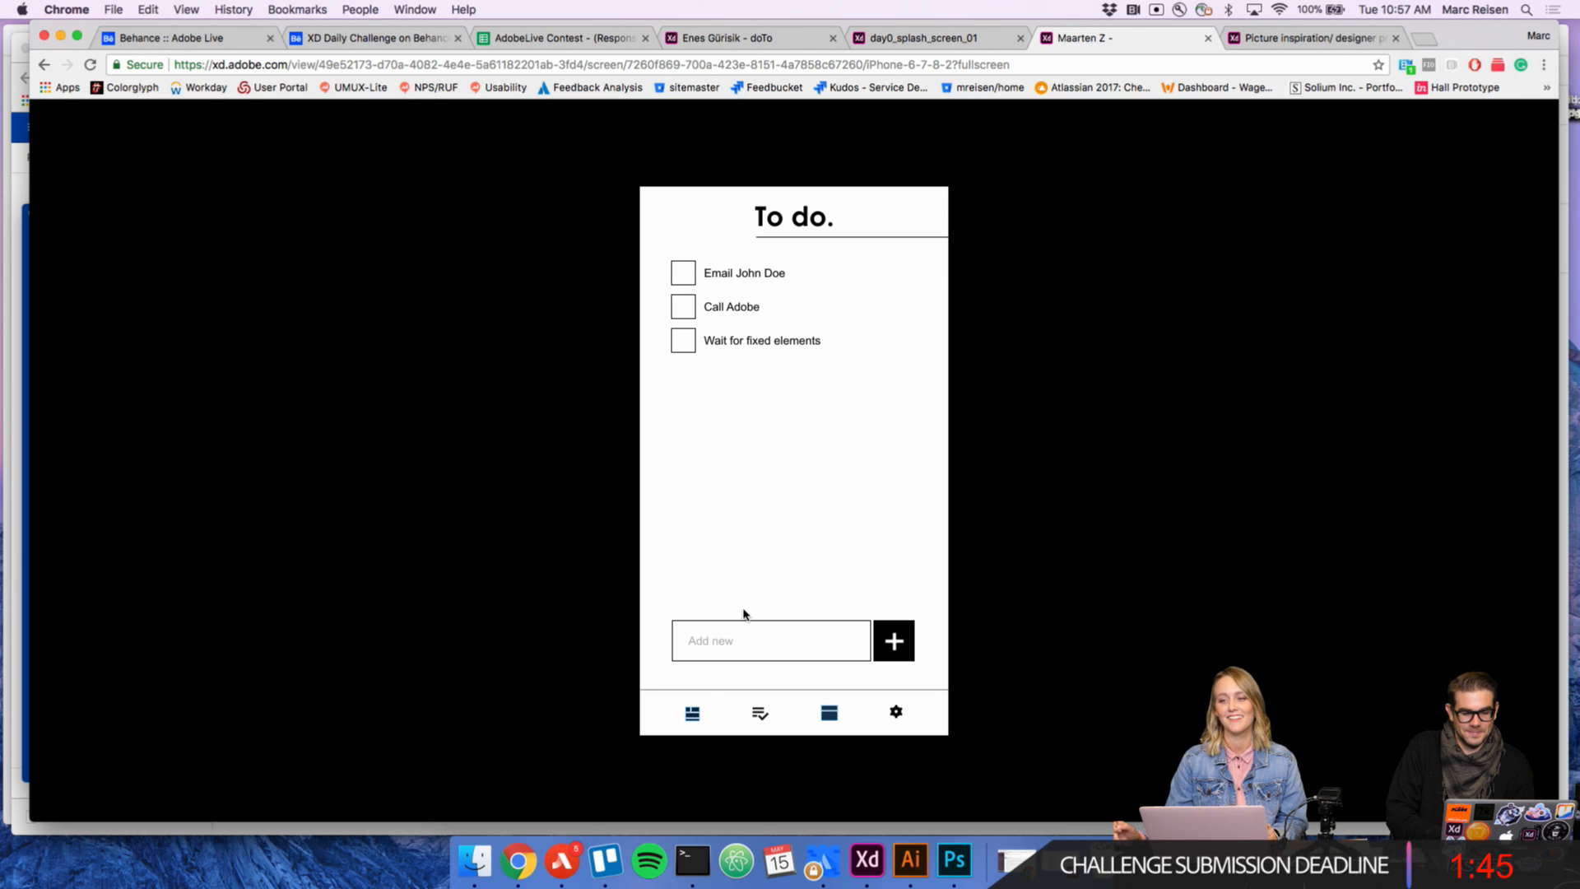
click(692, 713)
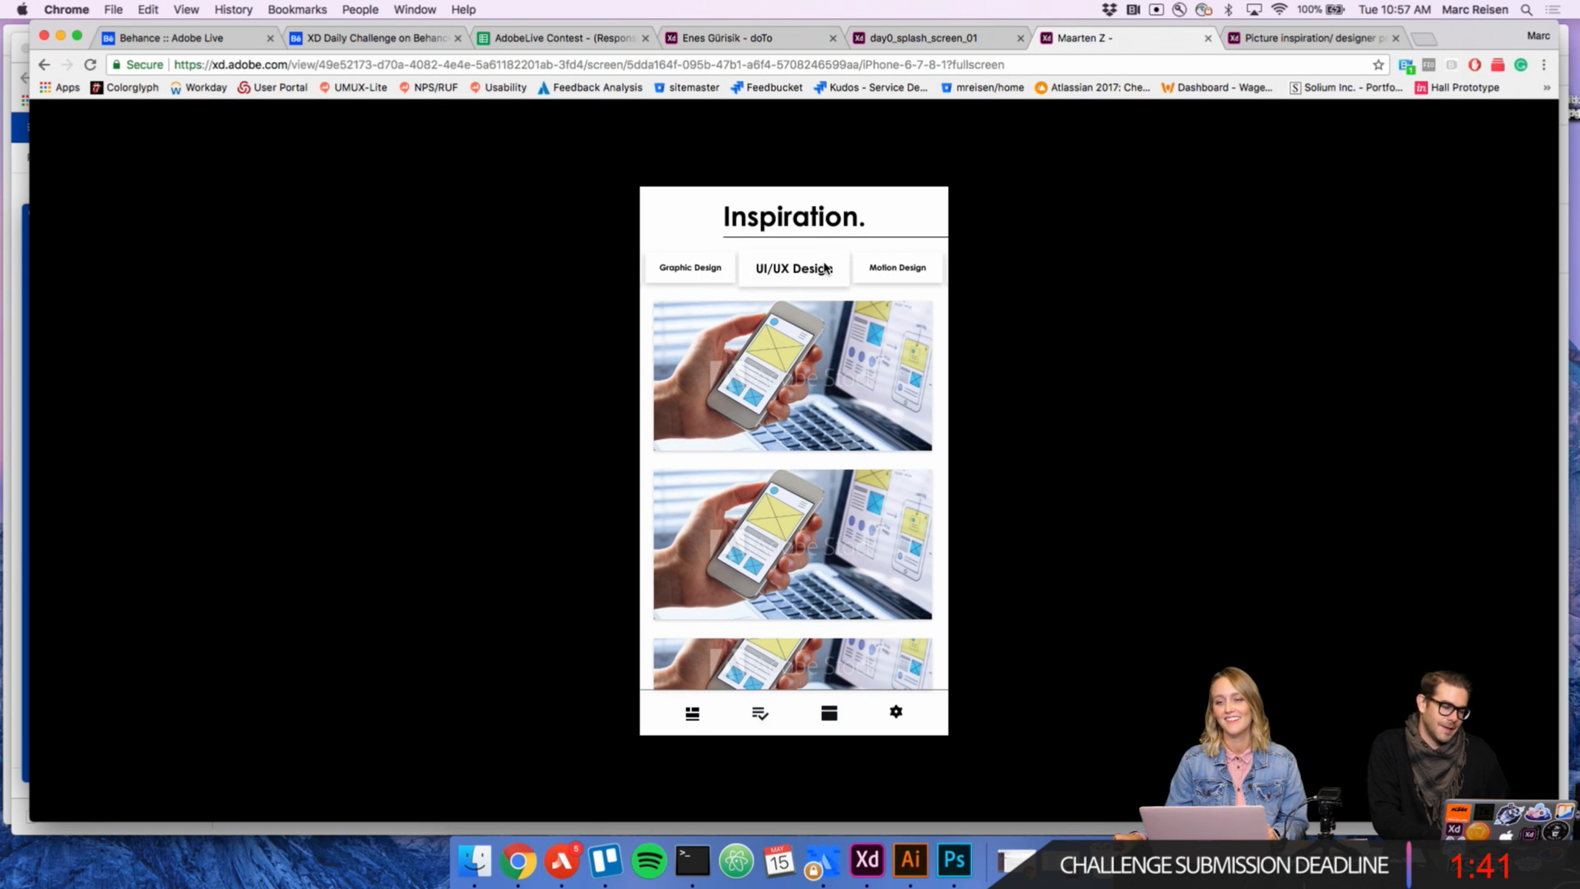
Step: Test the Picture inspiration prototype's featured post, including its like button, the return to the feed and reopening the post
click(1329, 43)
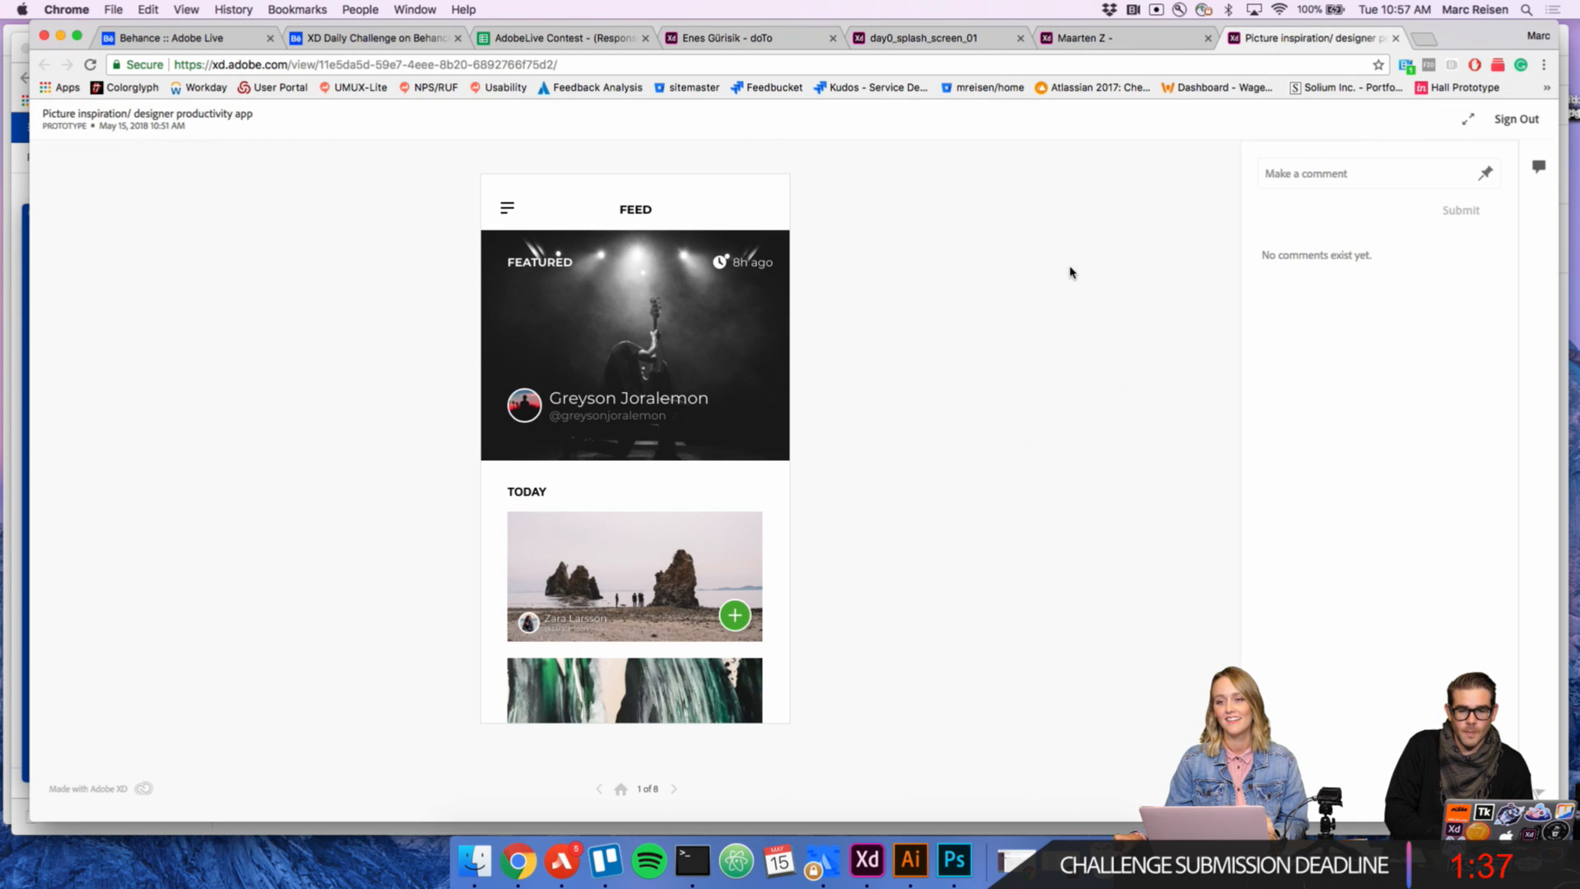
click(631, 320)
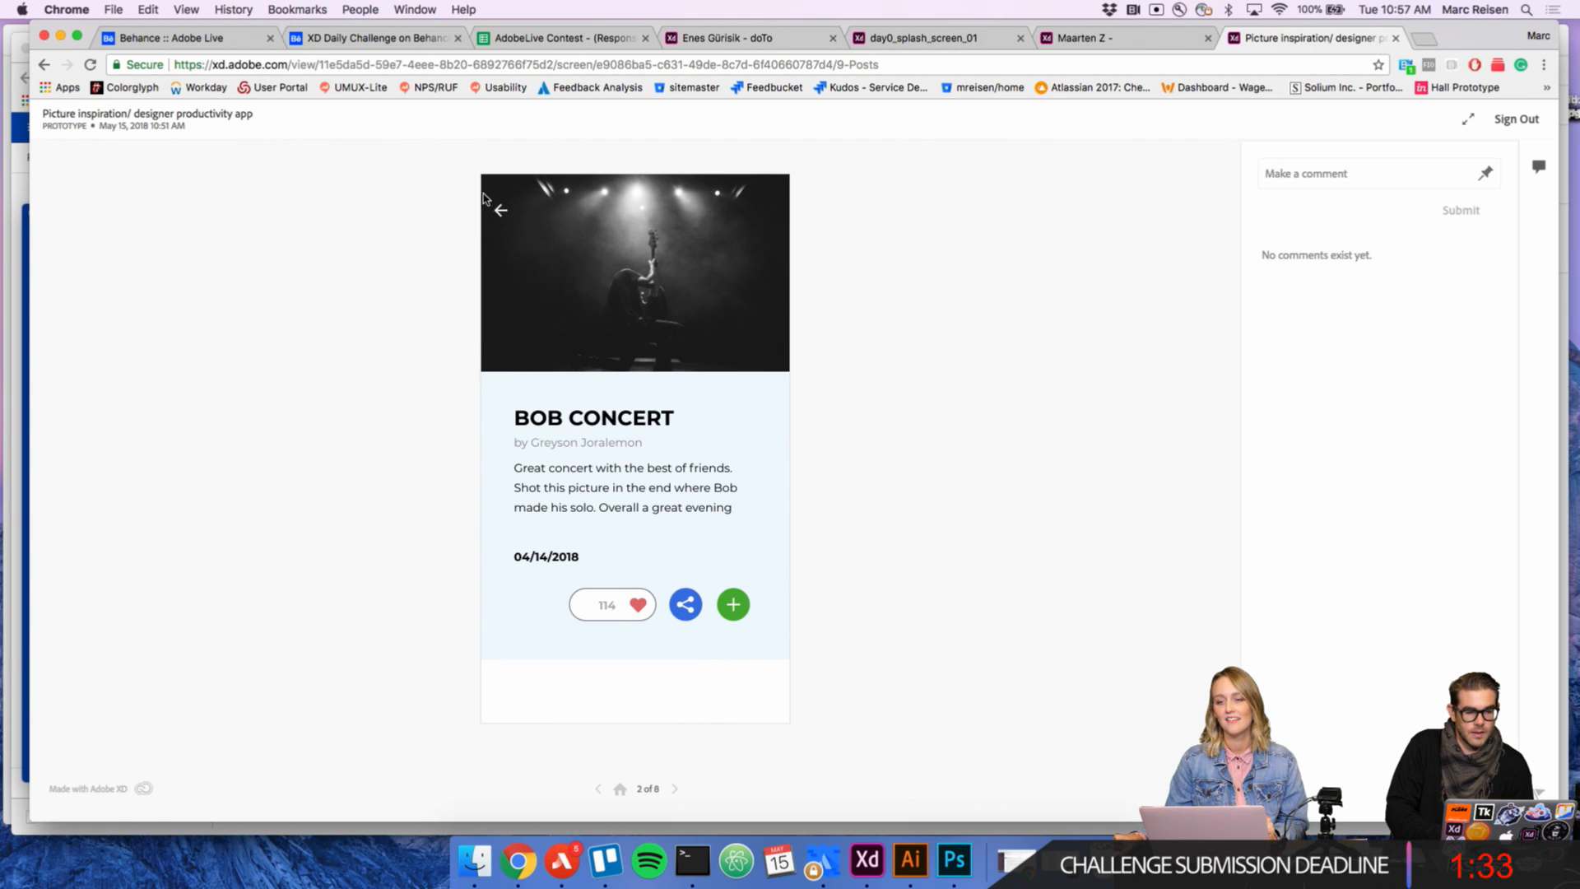
click(501, 210)
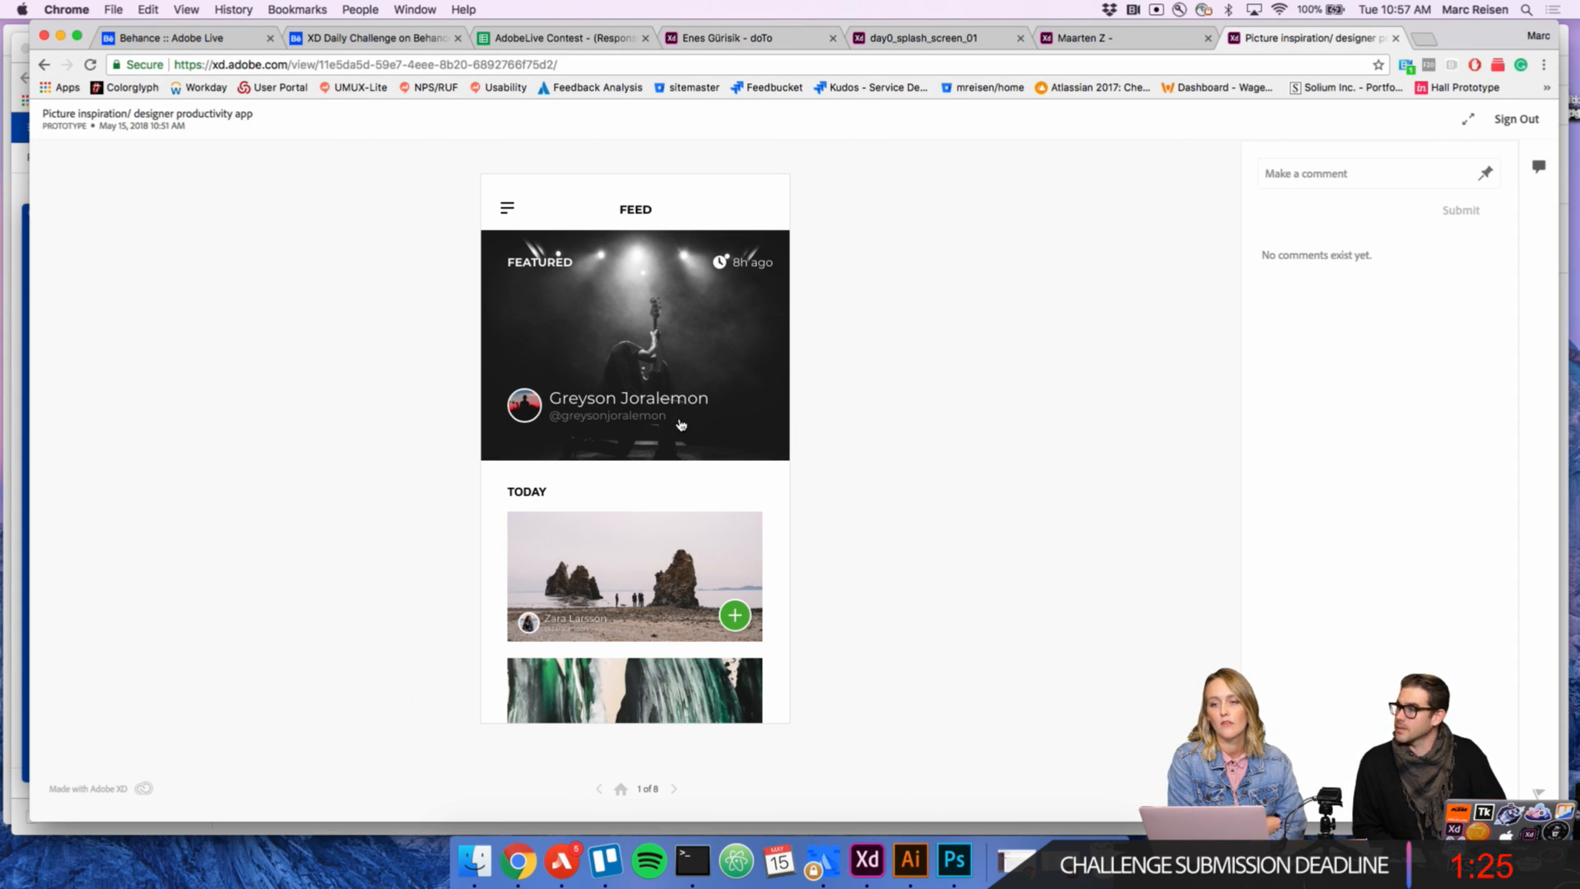
click(654, 353)
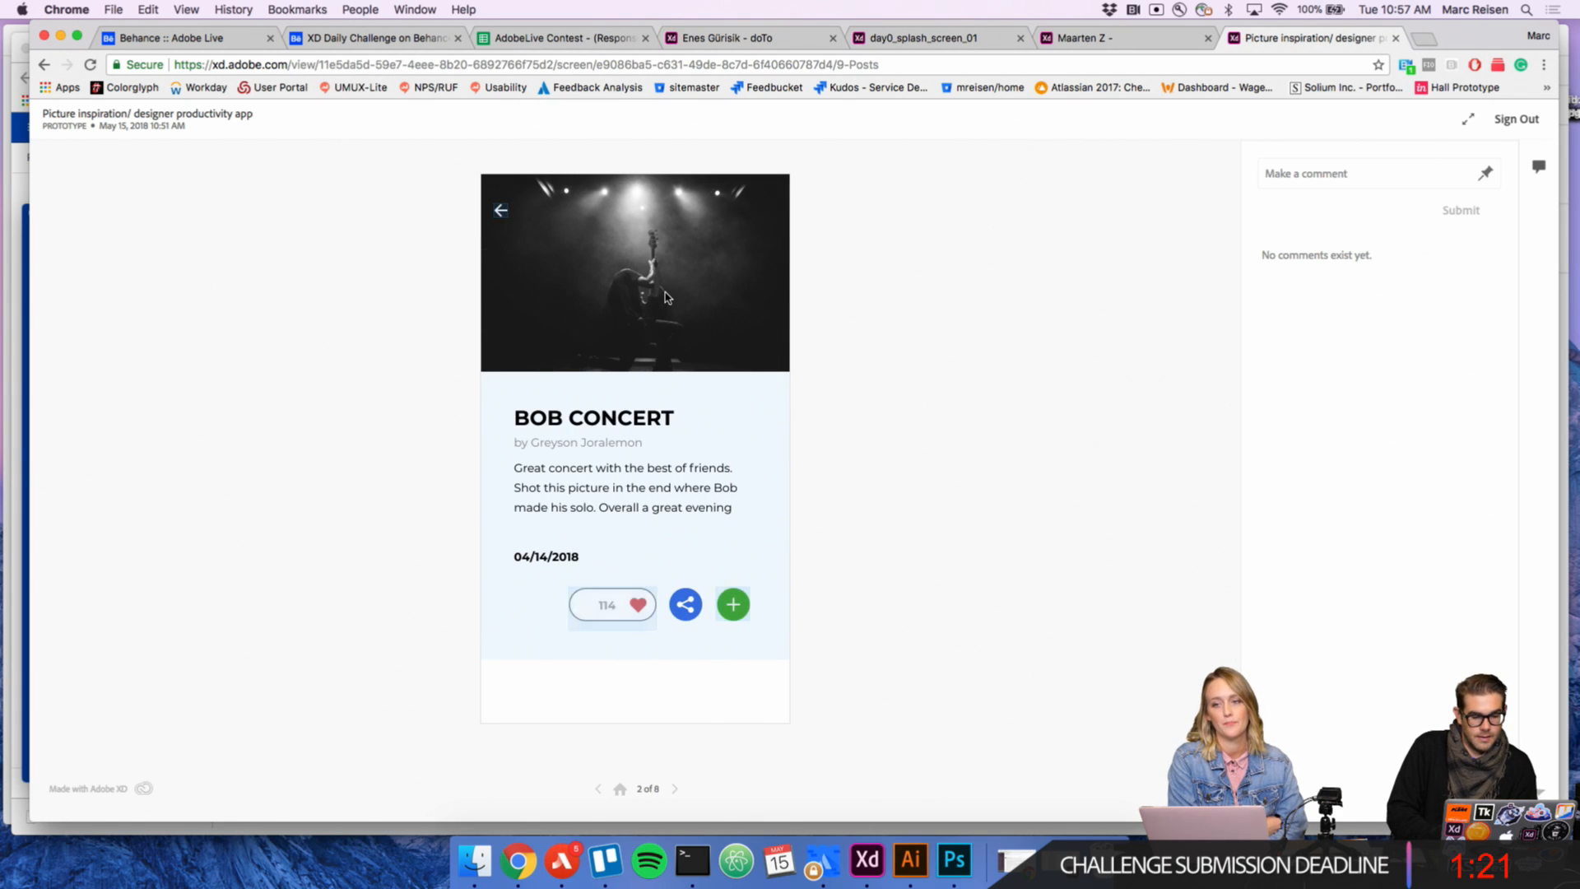
click(618, 603)
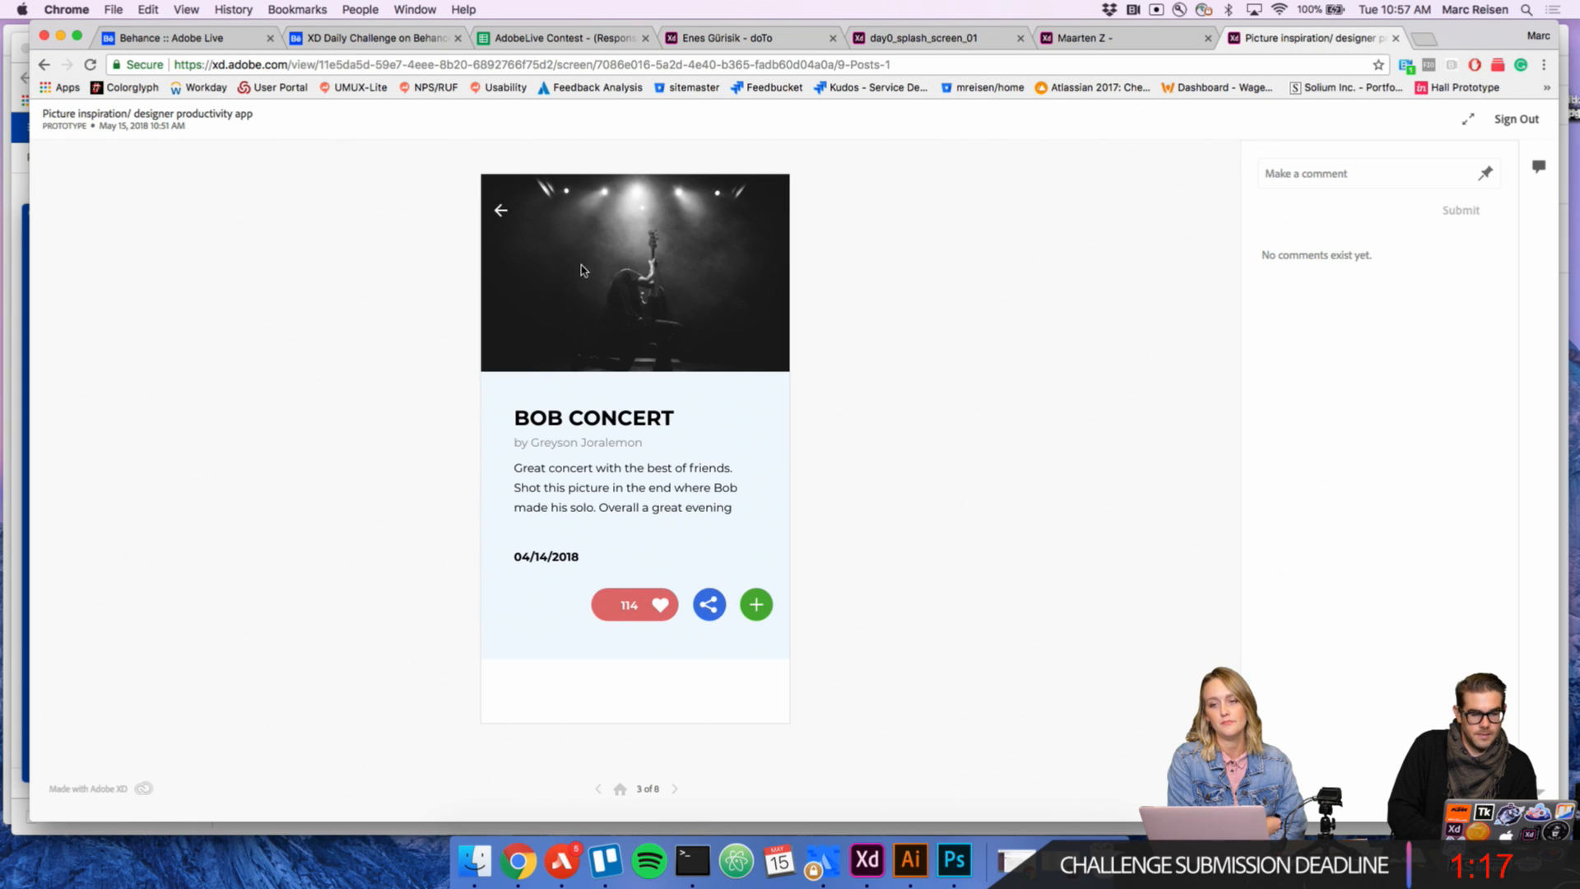
click(501, 210)
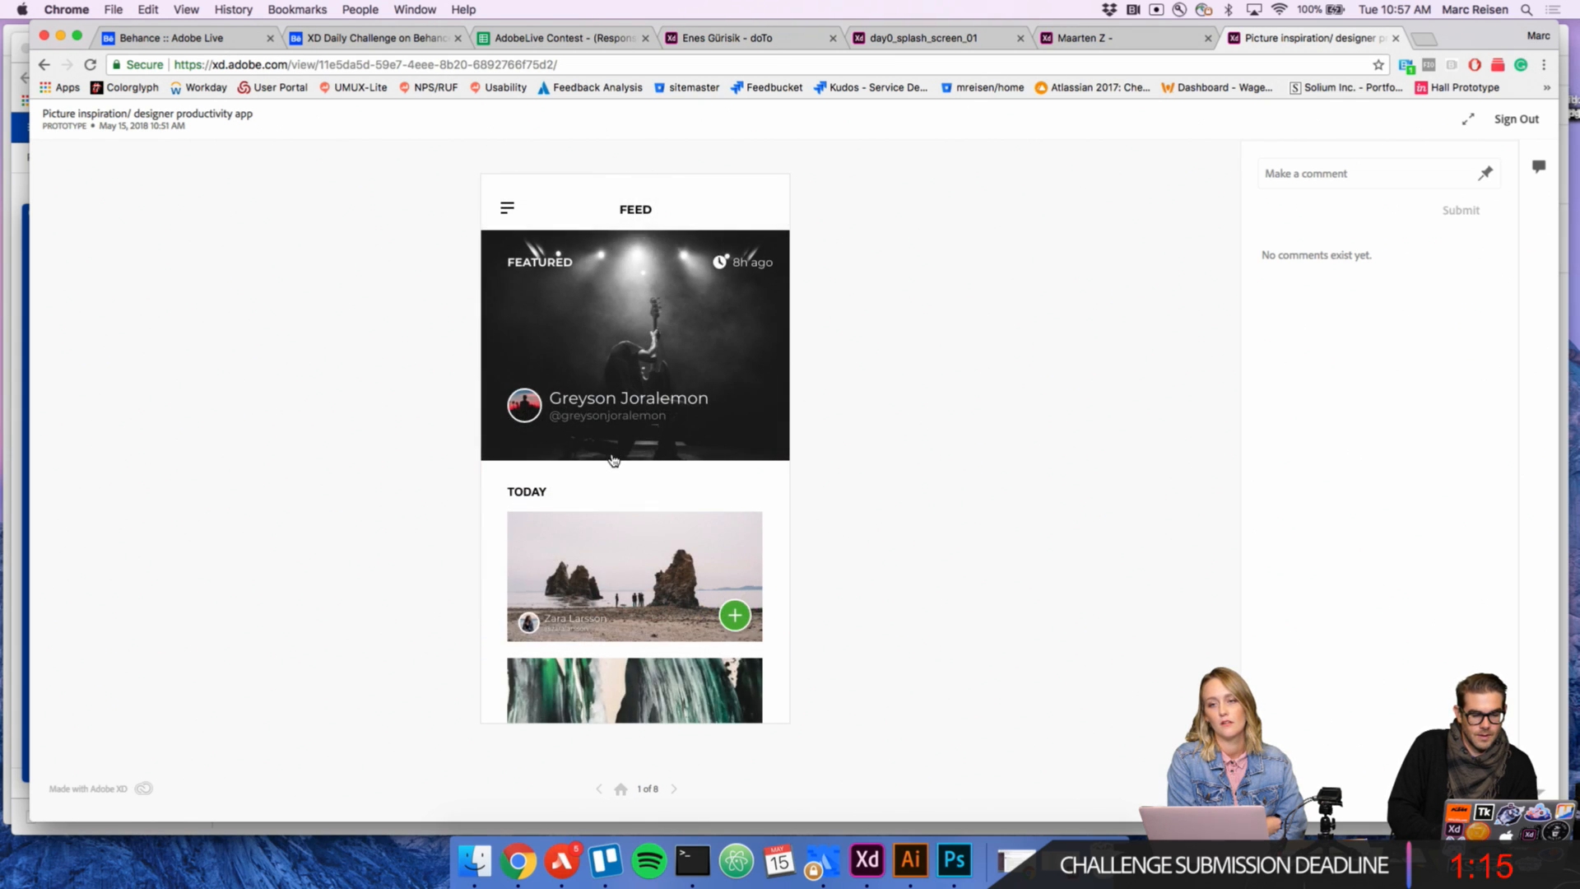
click(623, 311)
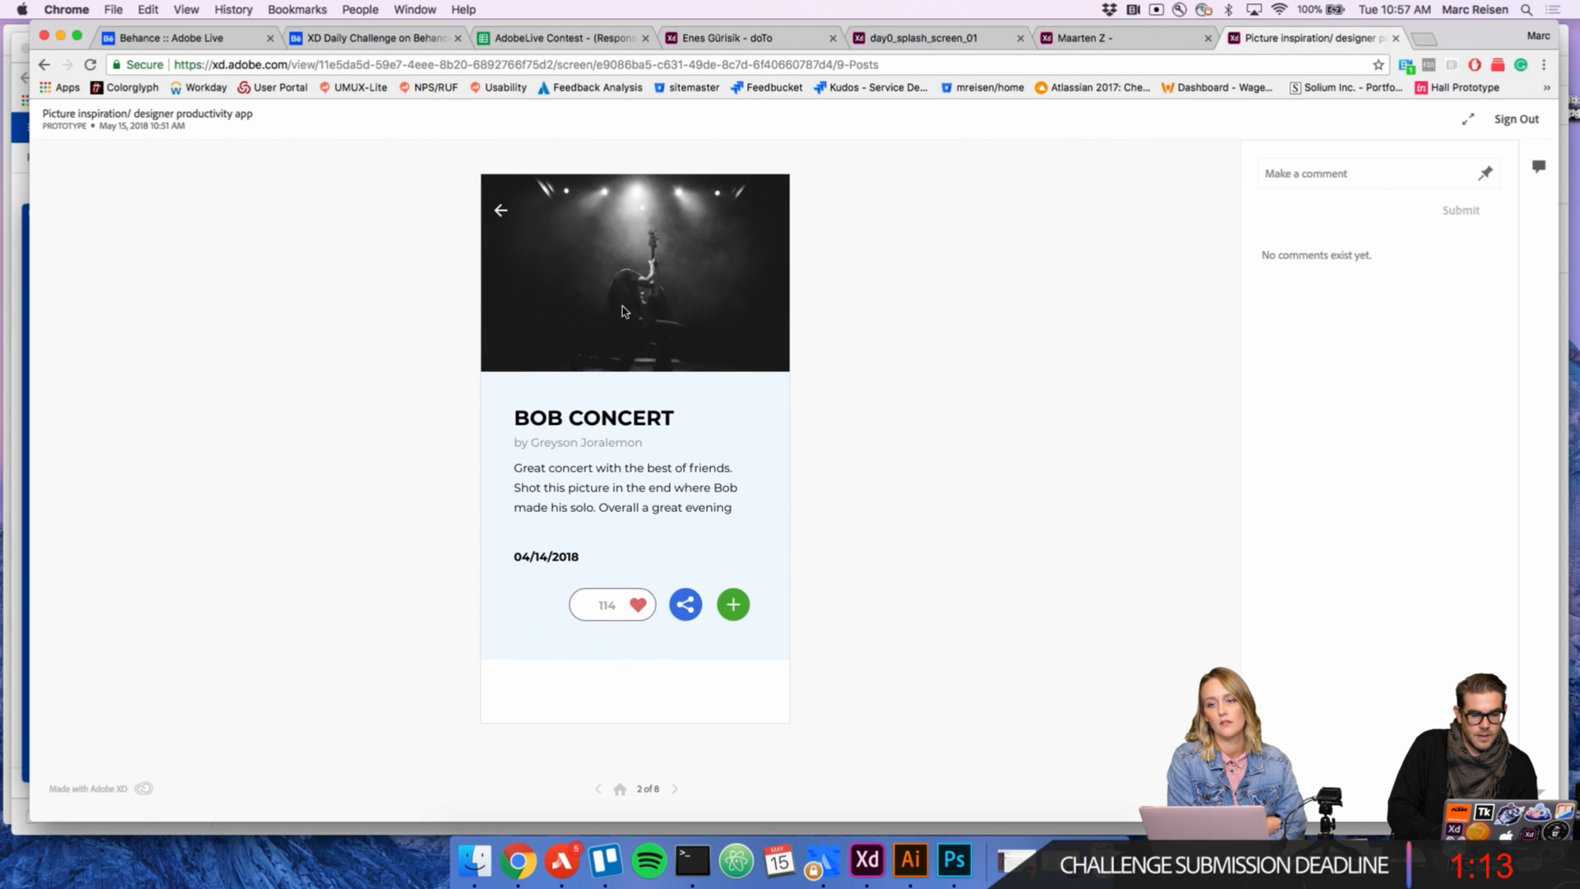
Step: Test the Picture inspiration prototype's save flow by adding the Bob Concert post to the Music collection and continuing to the feed
click(613, 638)
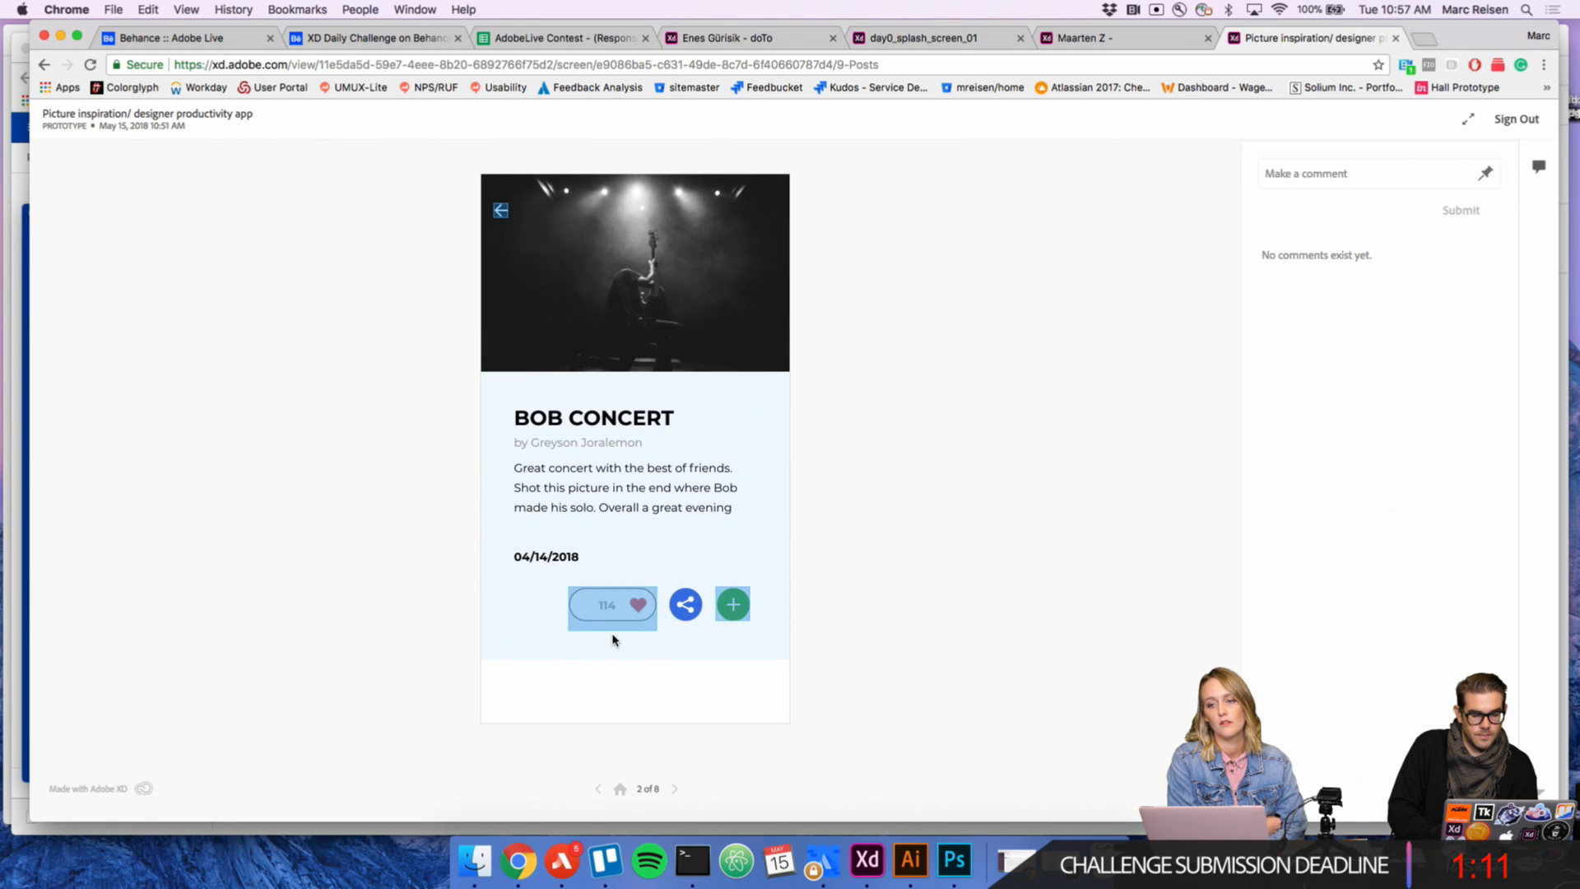
click(734, 606)
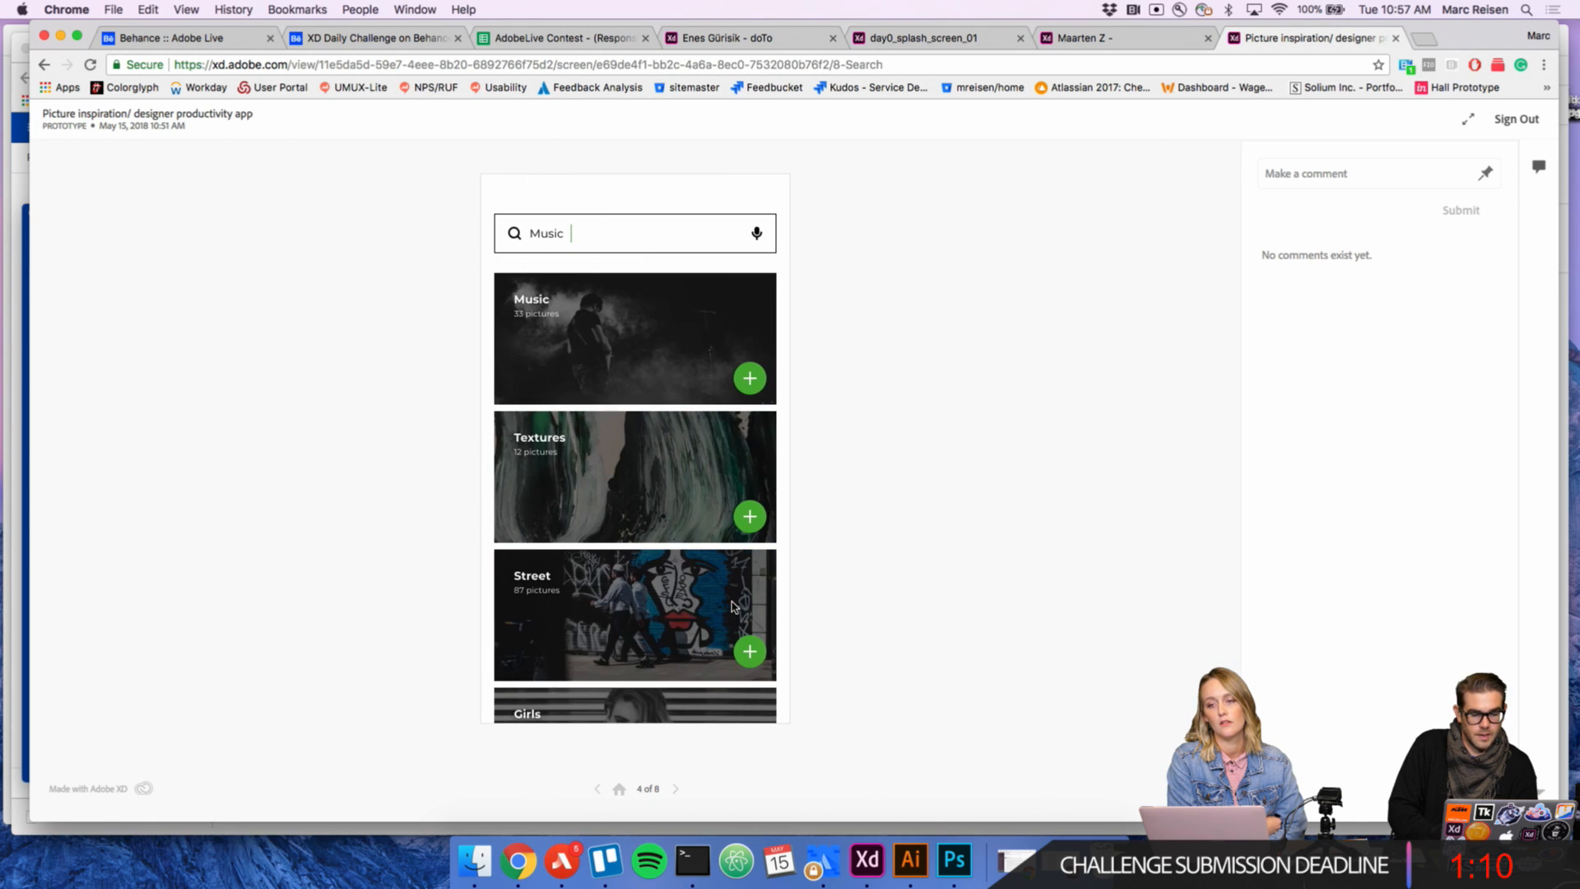
click(696, 362)
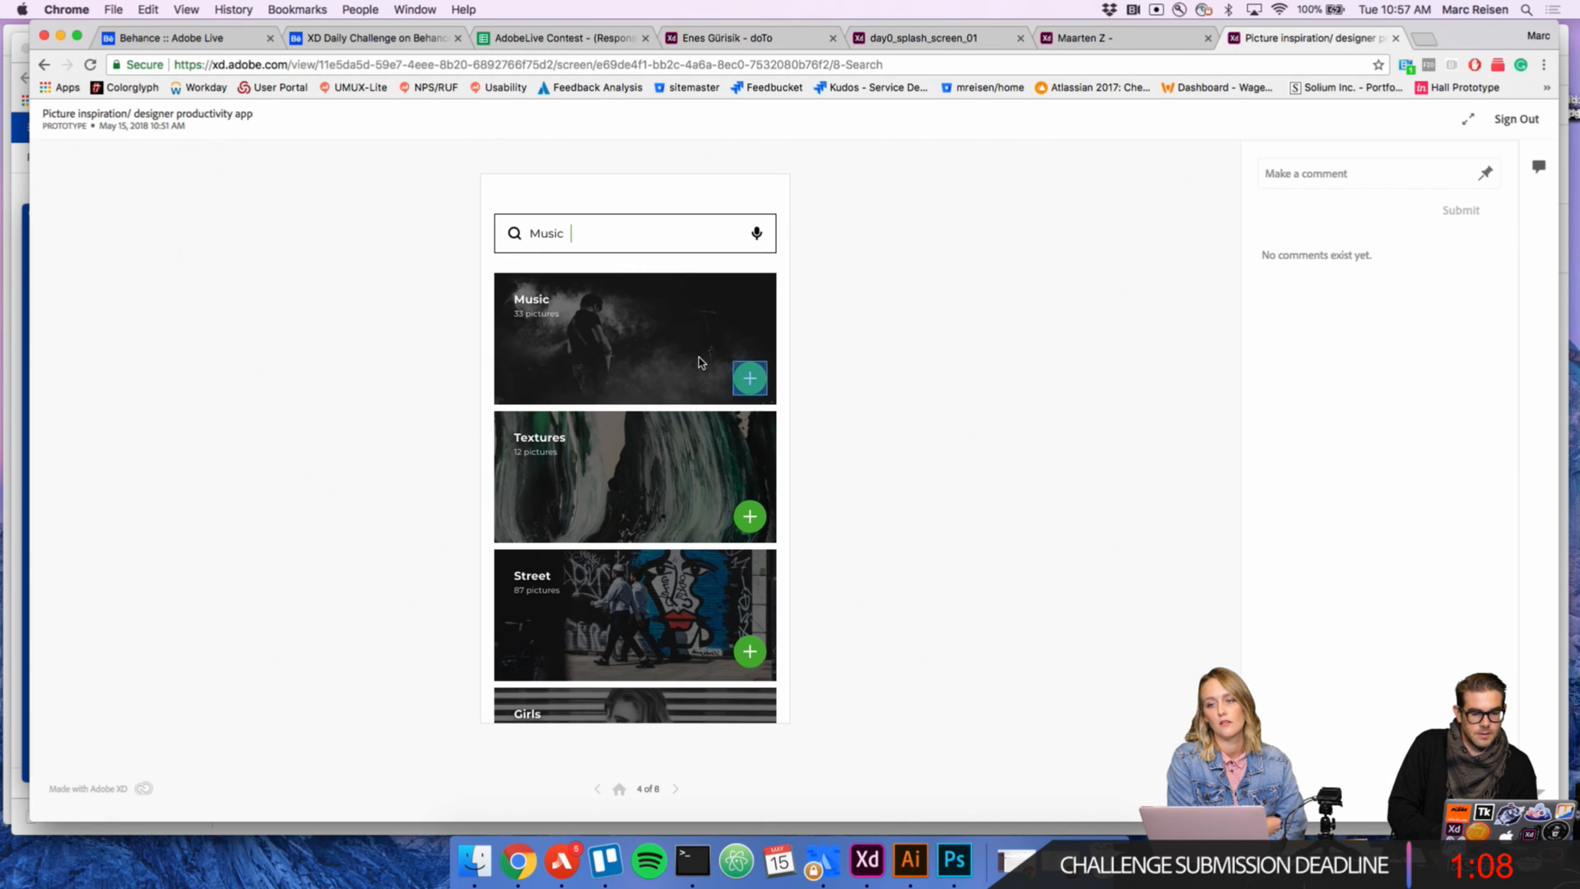
click(748, 380)
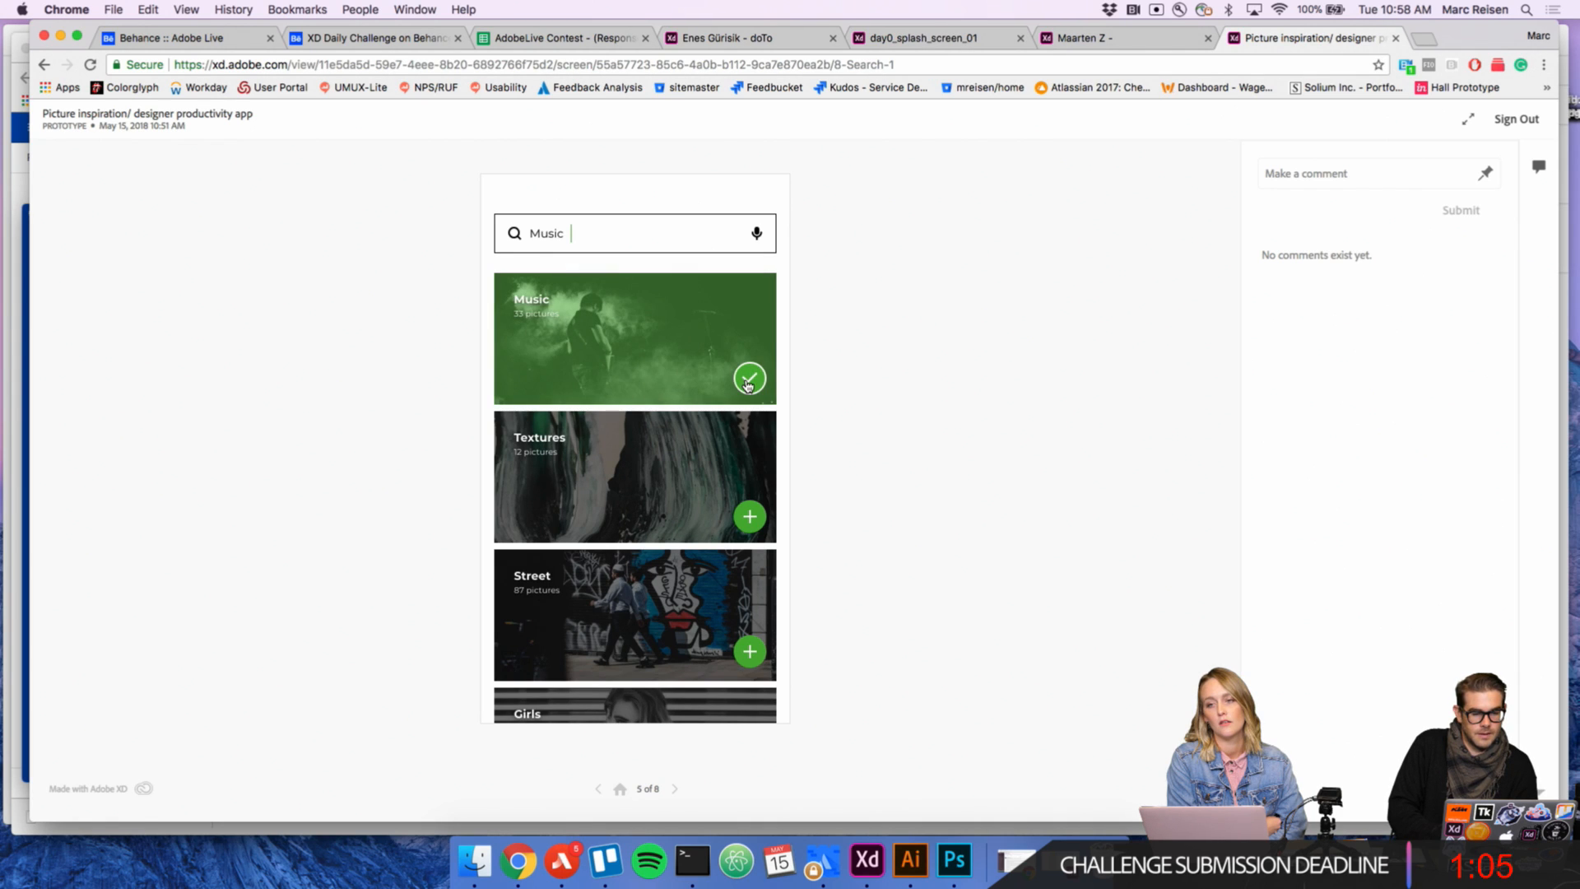
click(749, 383)
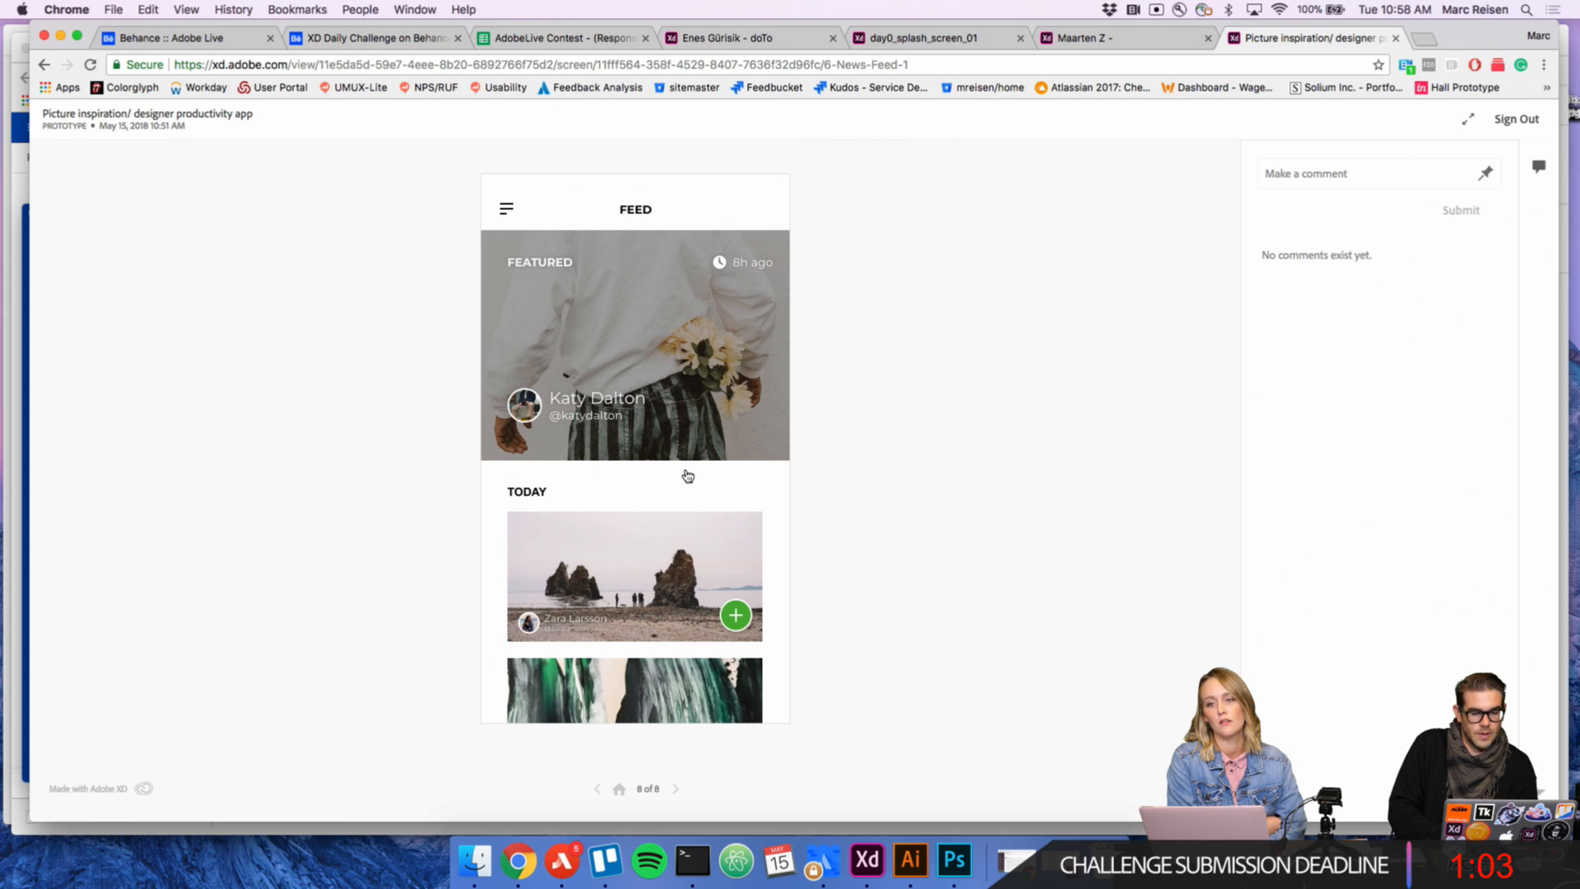
Step: Test reopening a post from the prototype's feed and going back from it
scroll(639, 491, down, 2)
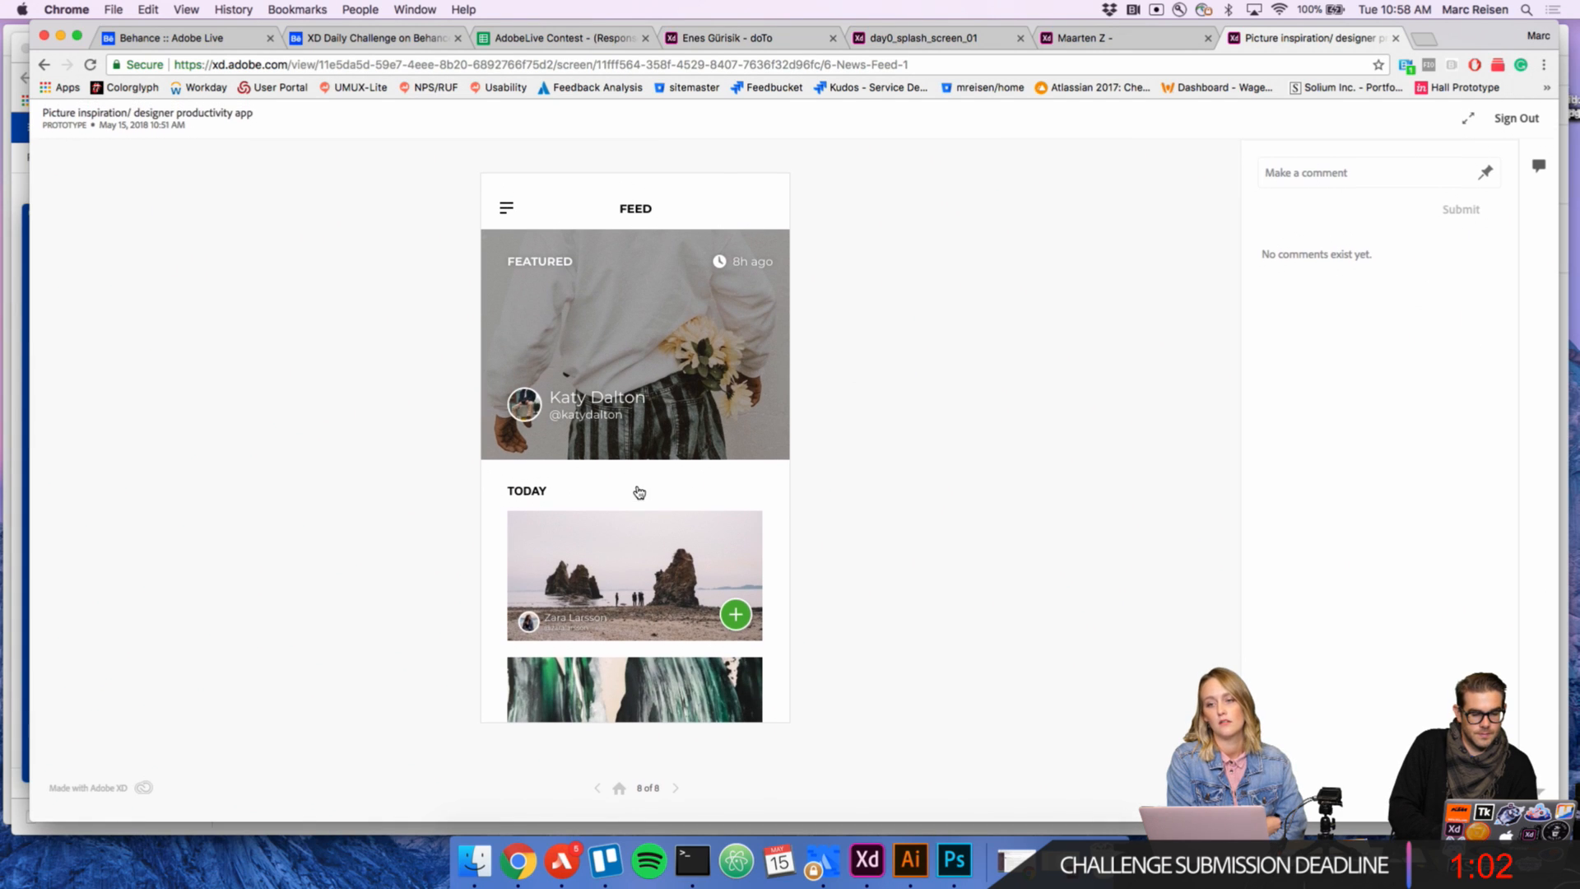
click(583, 524)
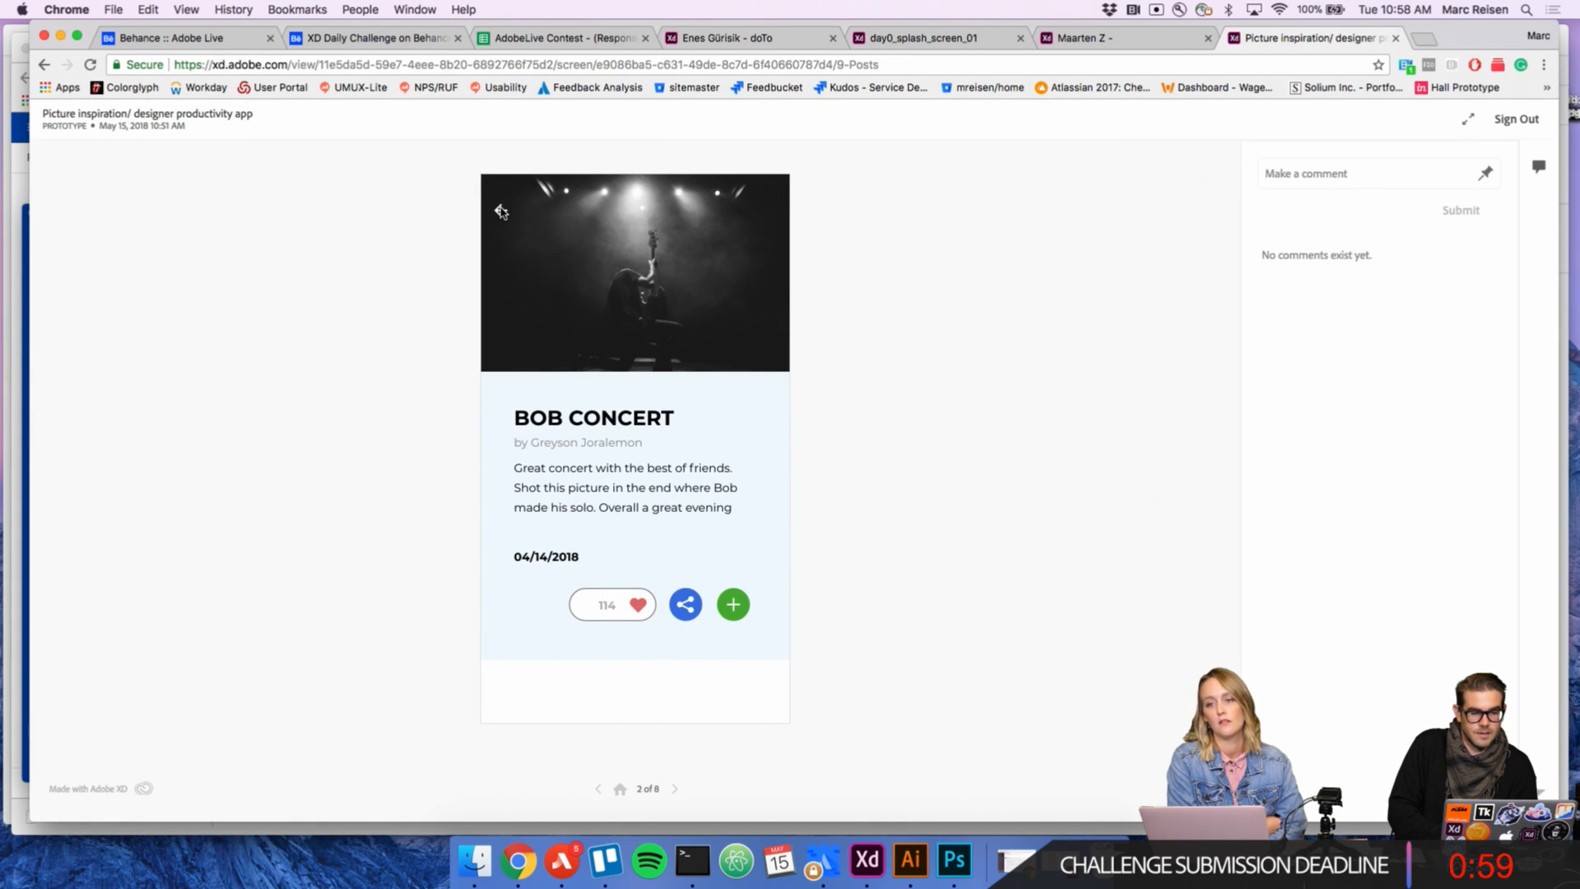
click(503, 206)
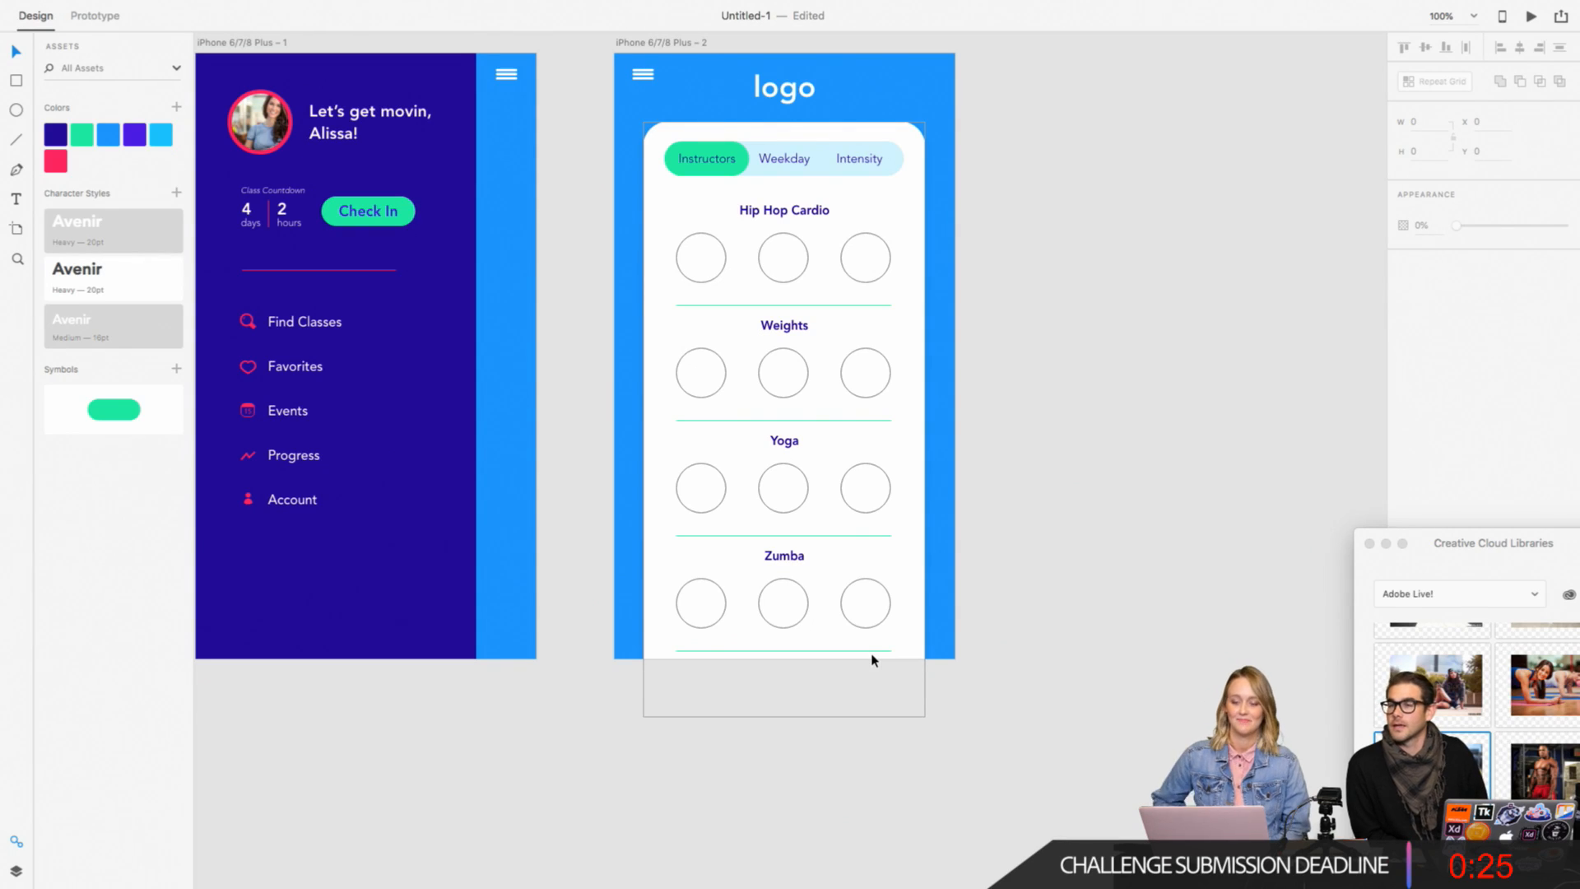
Step: Move the hamburger menu icons on both artboards down to line up with the logo
scroll(1175, 530, up, 3)
scroll(1175, 529, left, 3)
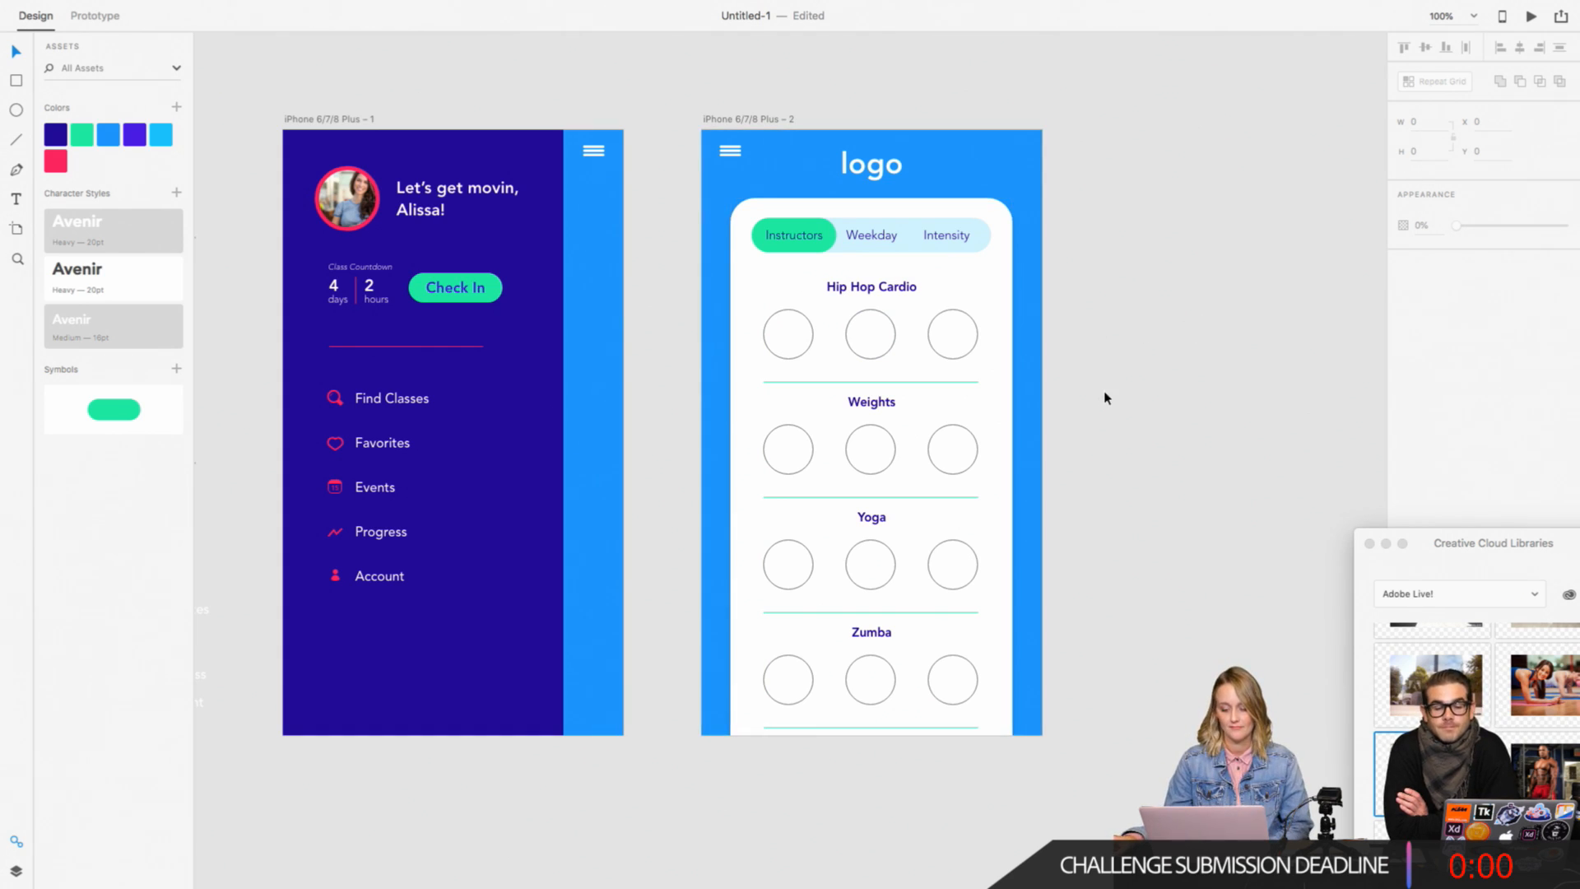
scroll(1106, 399, right, 3)
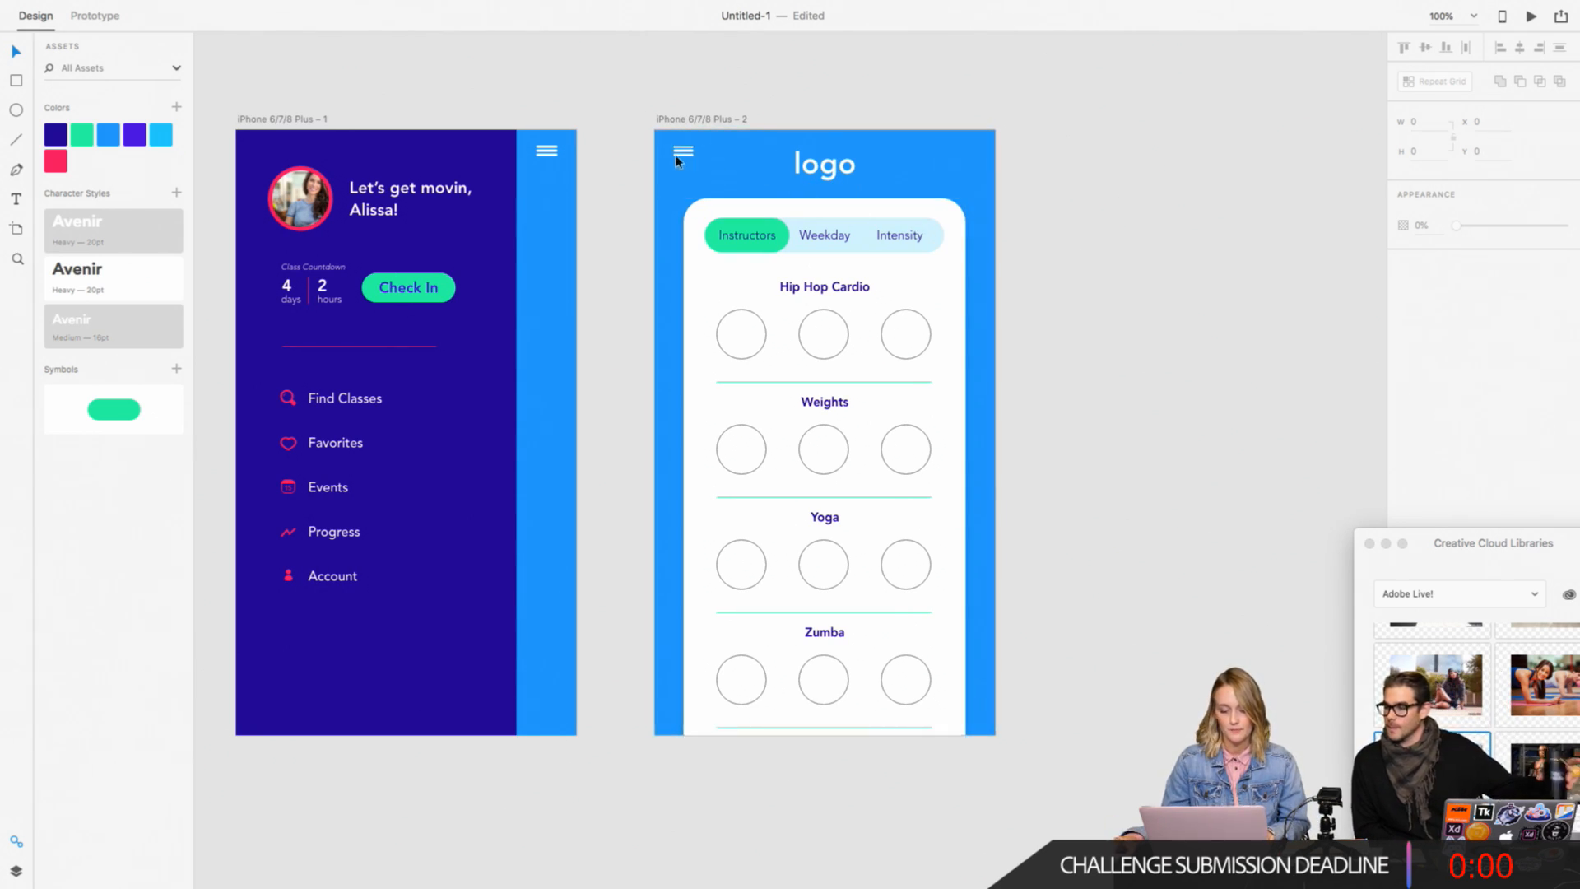
click(547, 154)
drag(547, 154, 557, 171)
click(1186, 234)
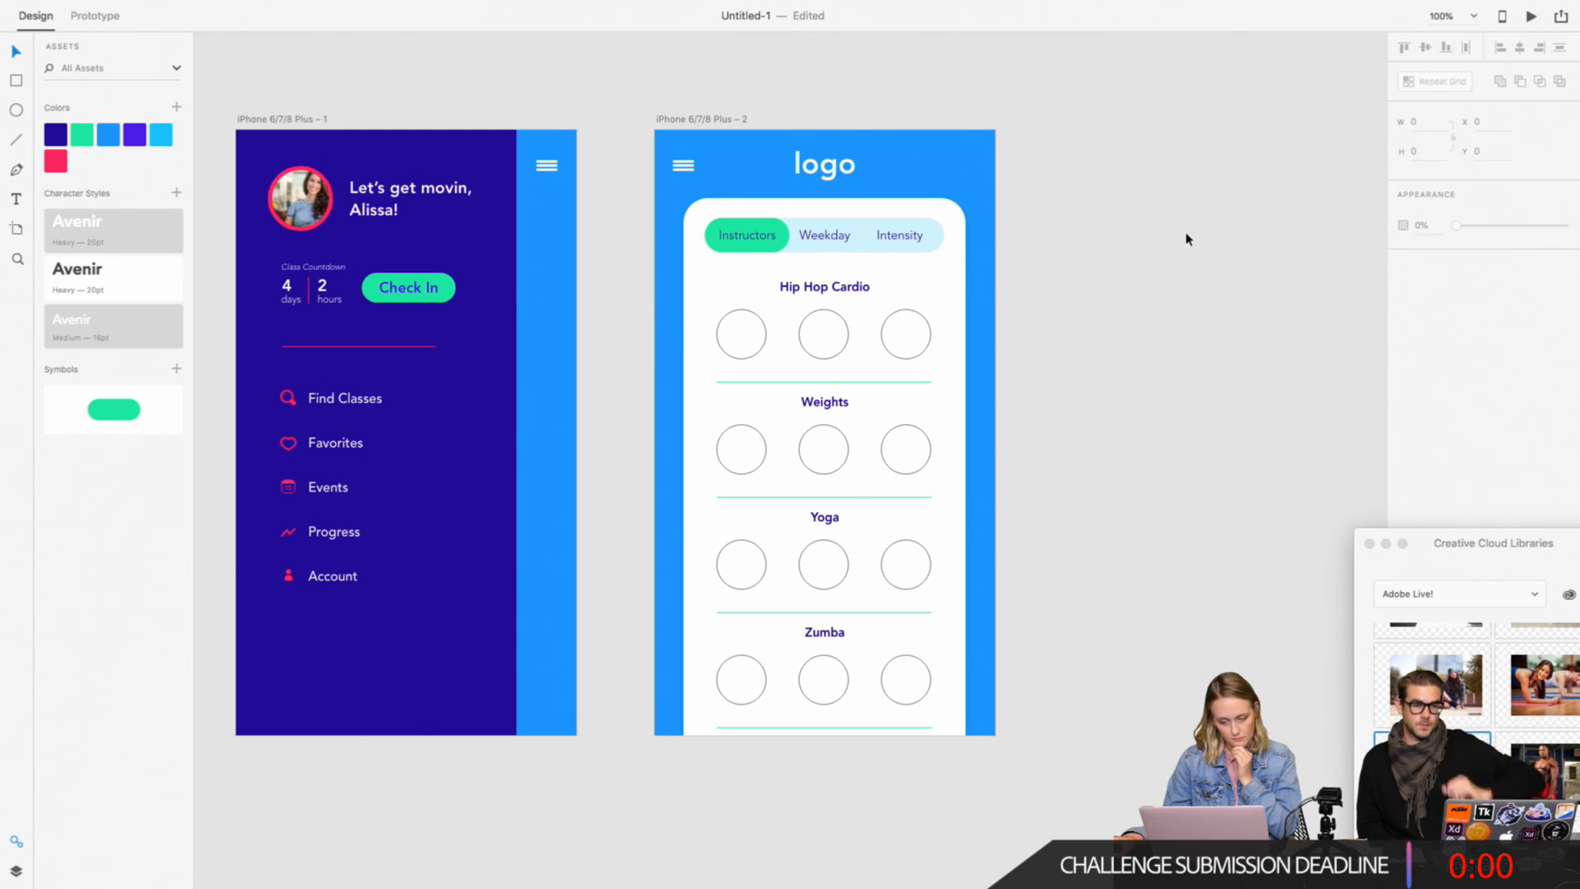
Step: Ungroup the repeat grid of workout sections on the second artboard so each section's circles can be edited individually
scroll(723, 337, right, 3)
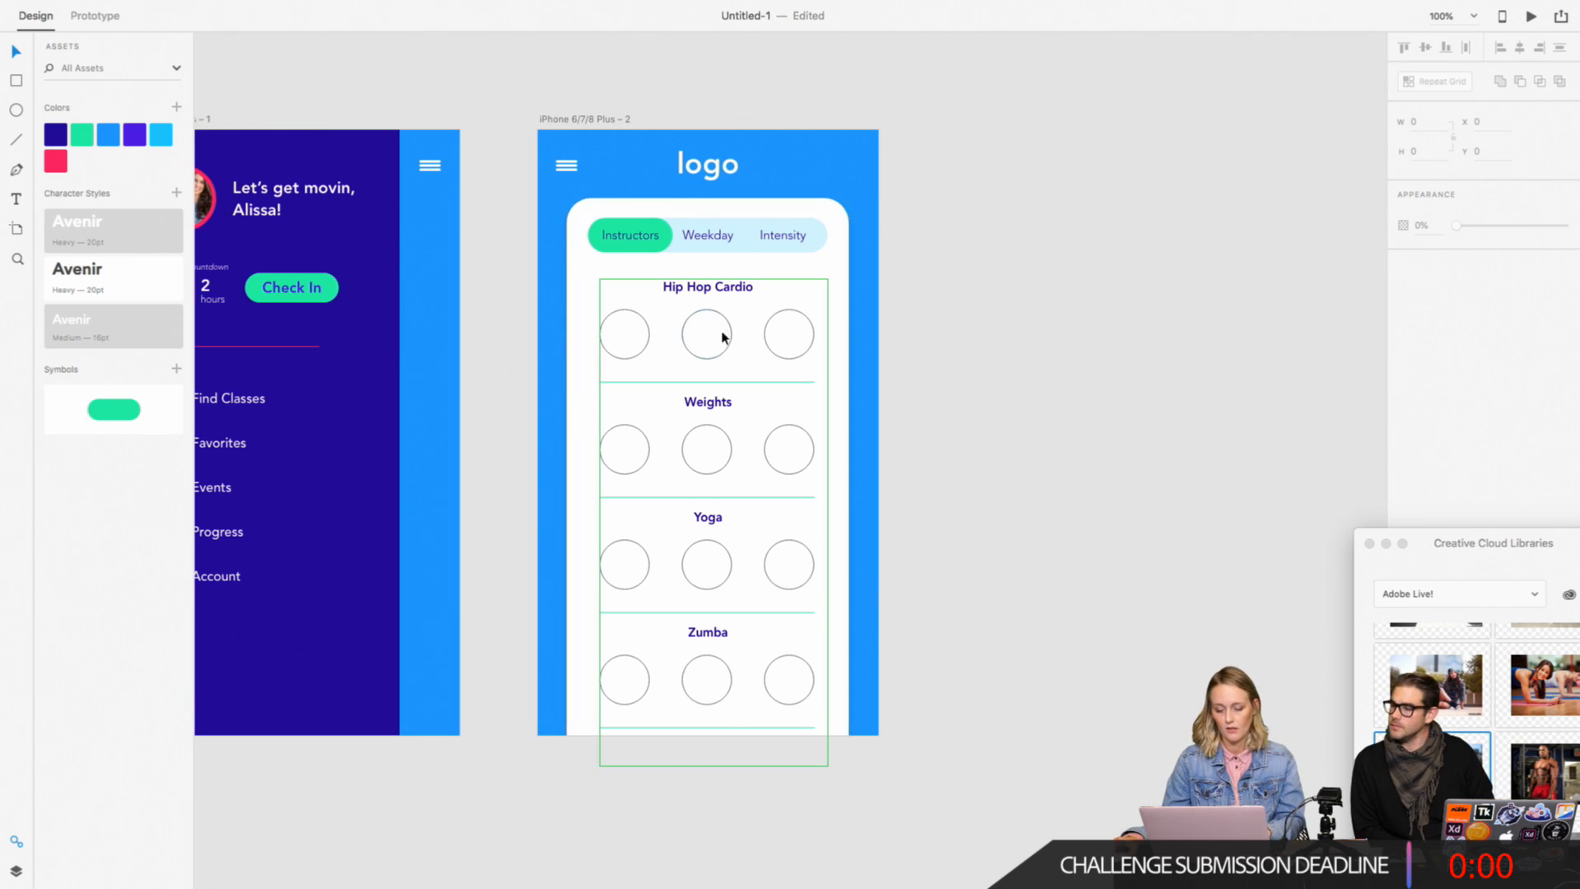
click(683, 346)
drag(1441, 553, 1207, 293)
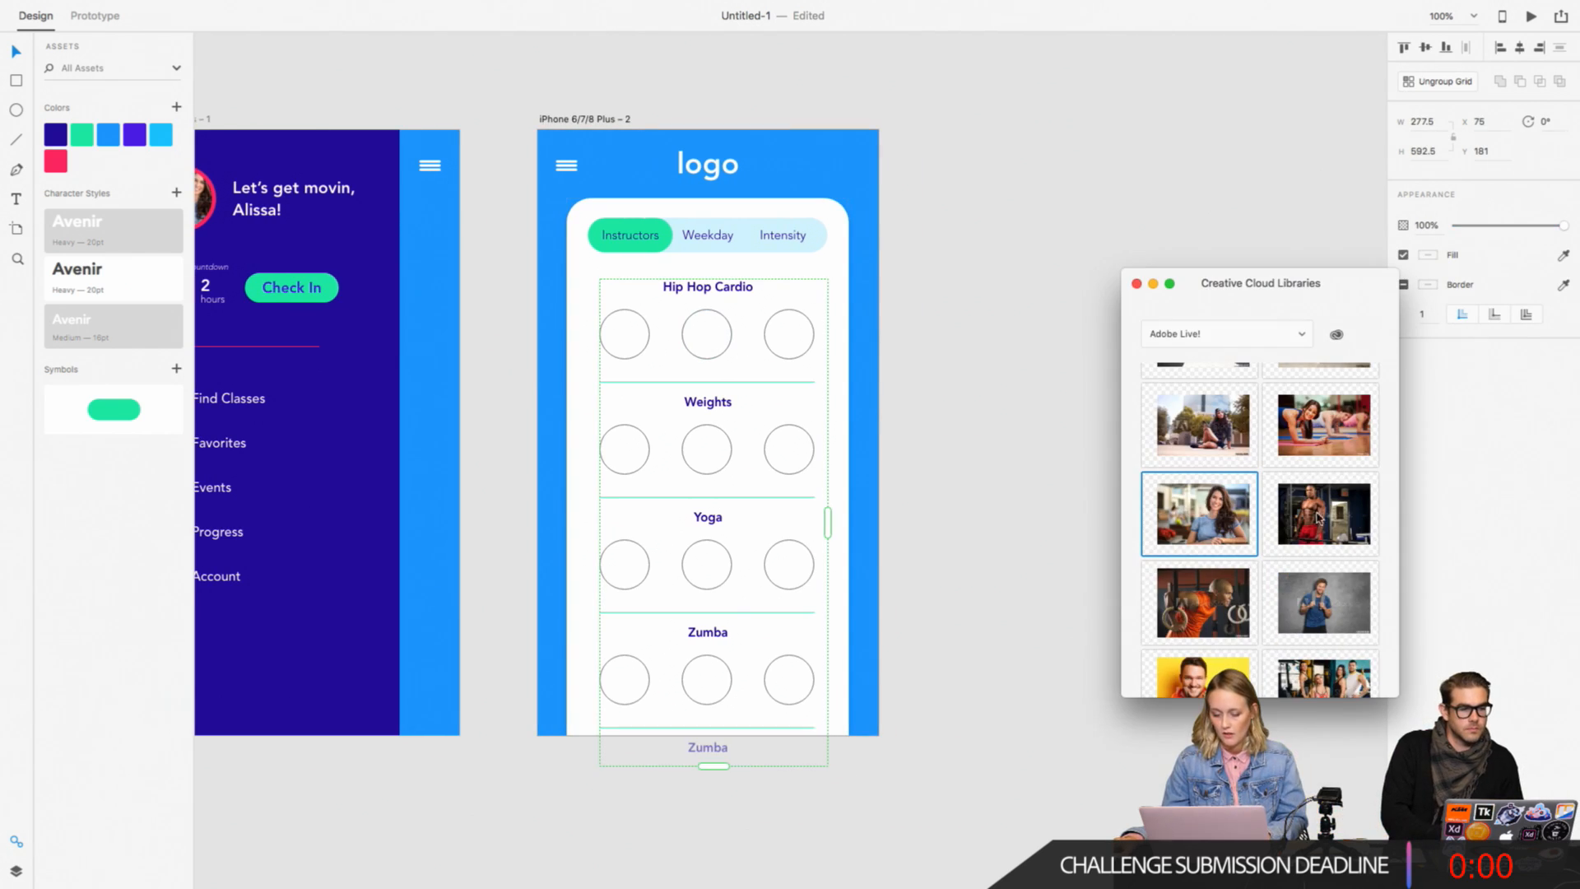
click(798, 326)
right_click(738, 289)
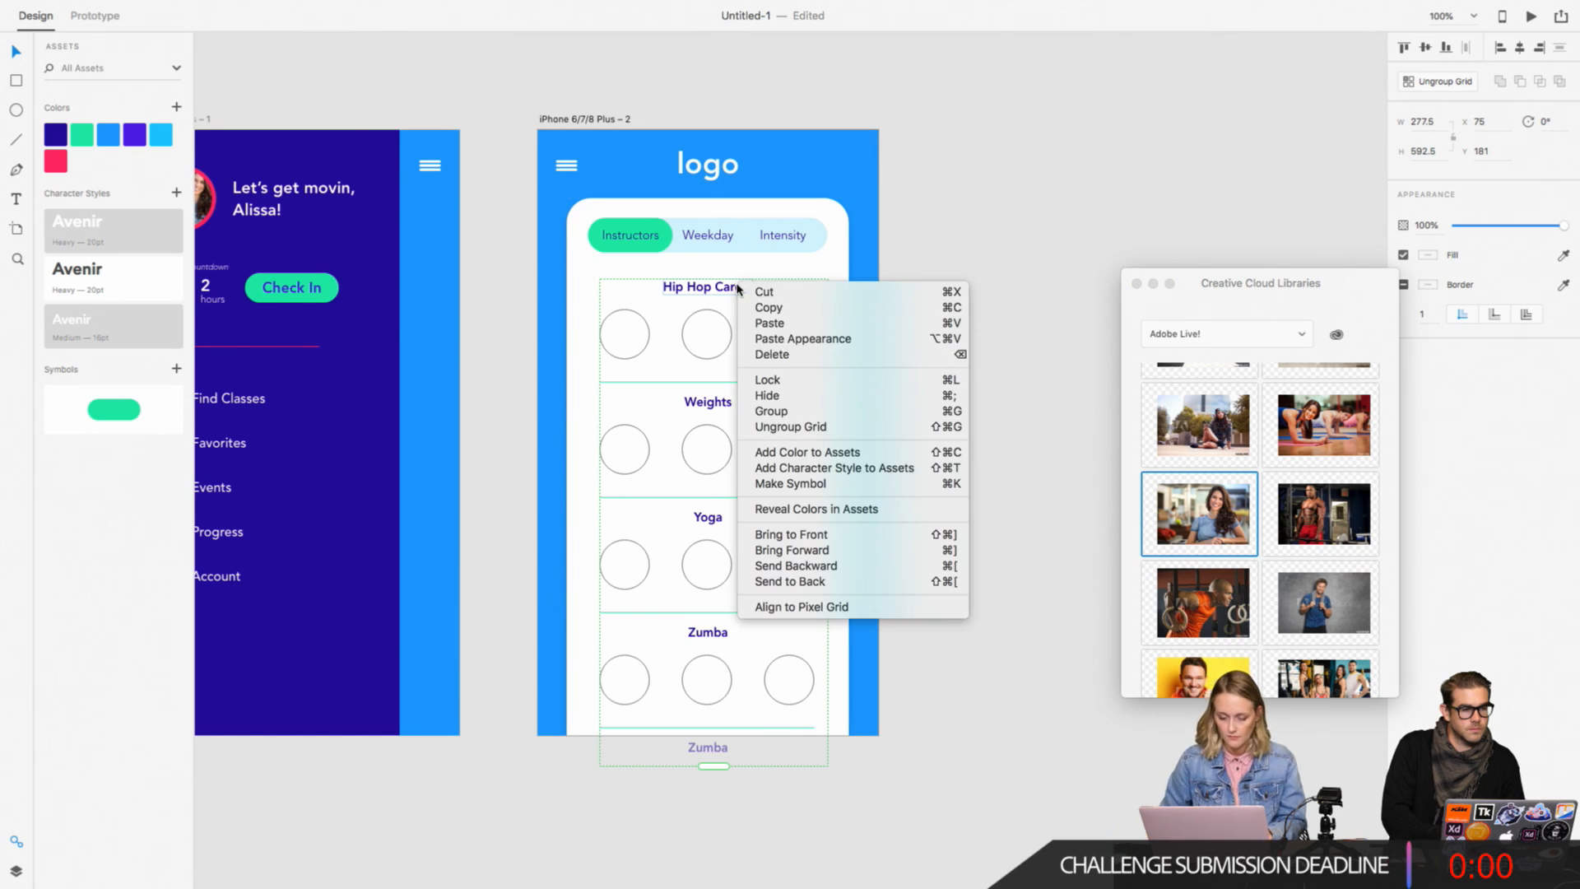
click(815, 426)
click(644, 344)
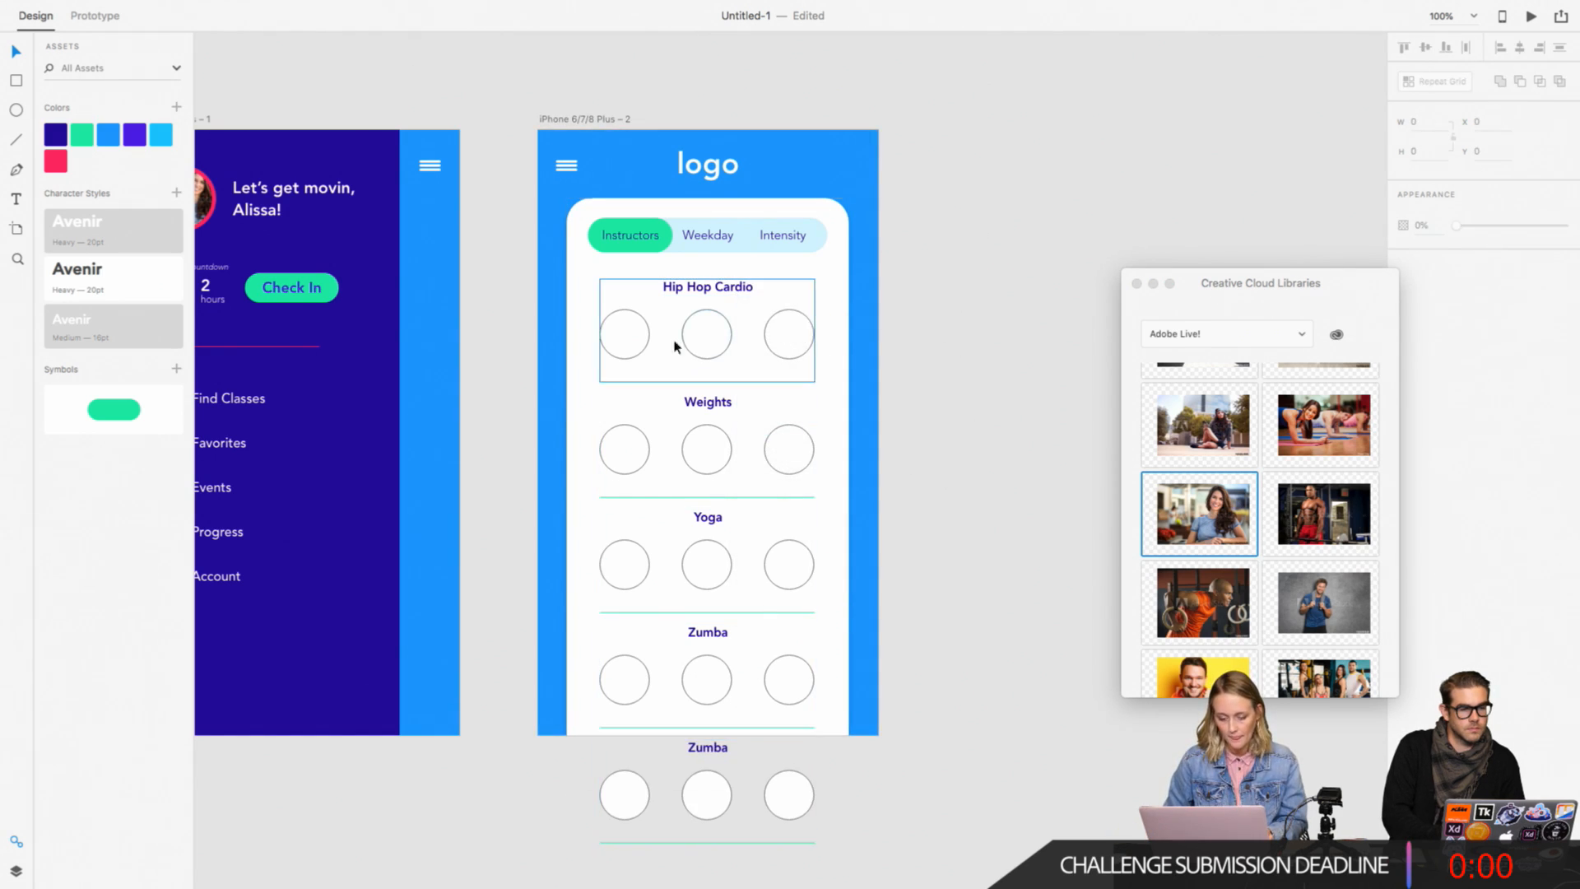
double_click(634, 346)
click(1048, 374)
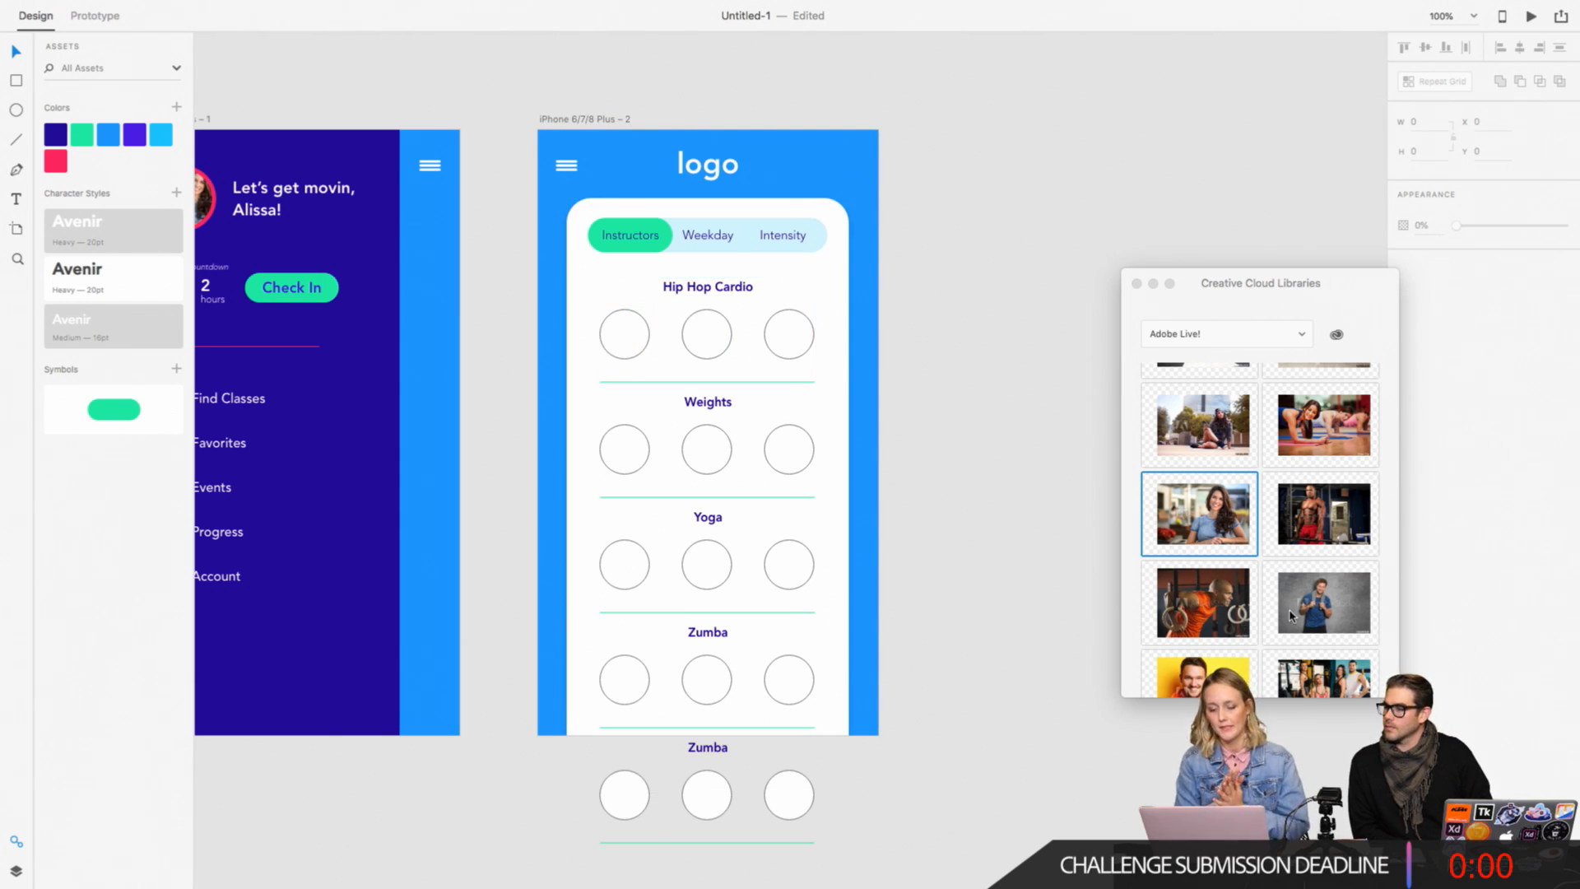
Step: Fill the three Hip Hop Cardio circles with different dancer photos from the Adobe Live! library
drag(1350, 284, 1327, 126)
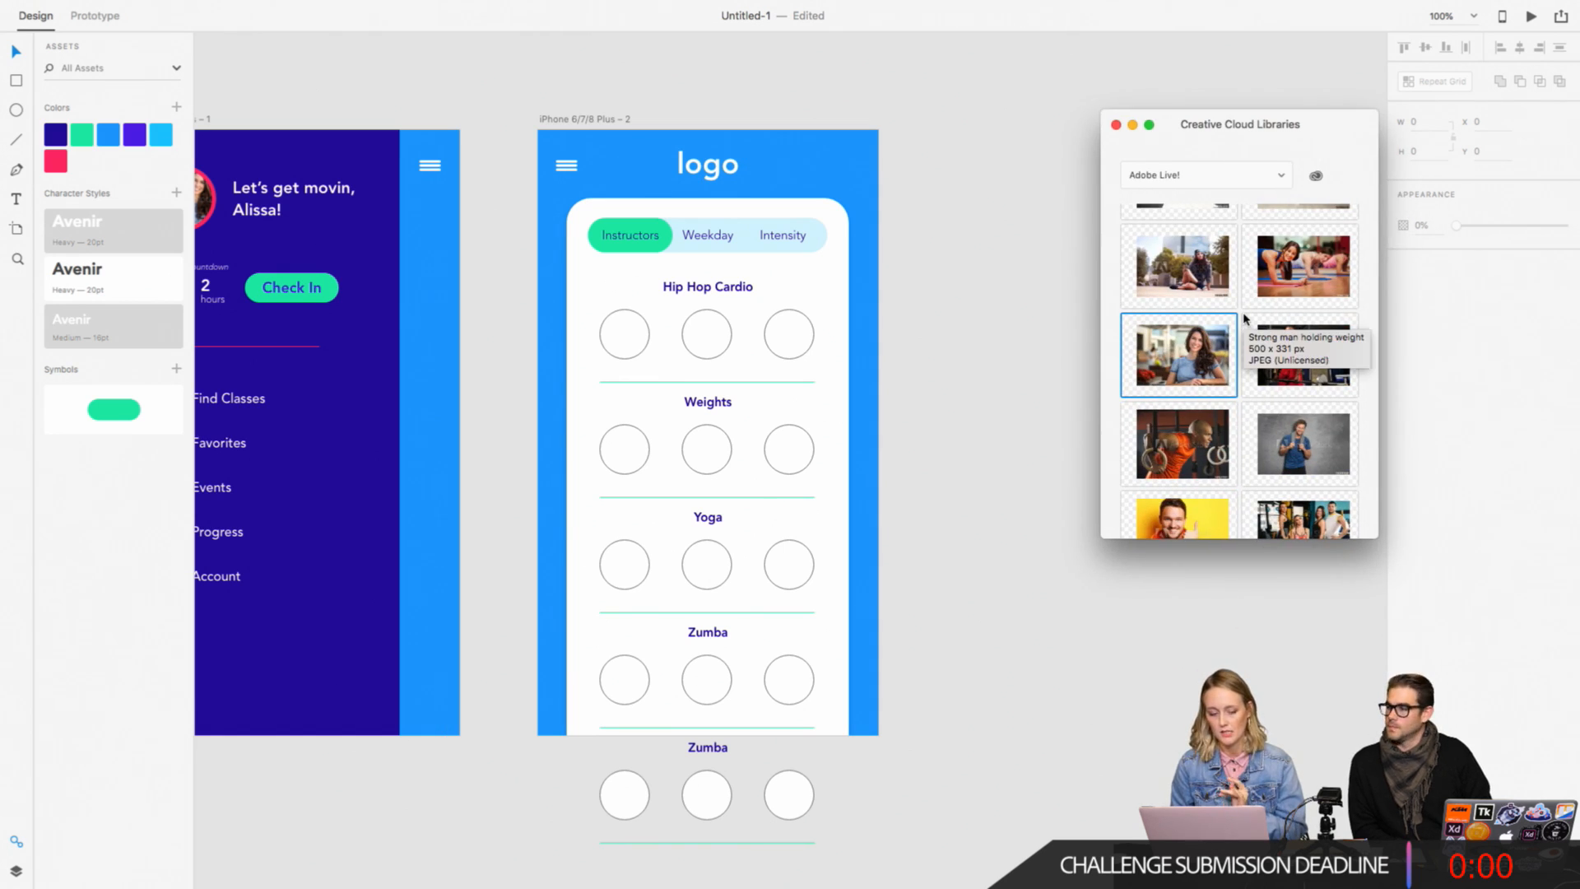
scroll(1243, 319, up, 6)
scroll(1243, 319, down, 5)
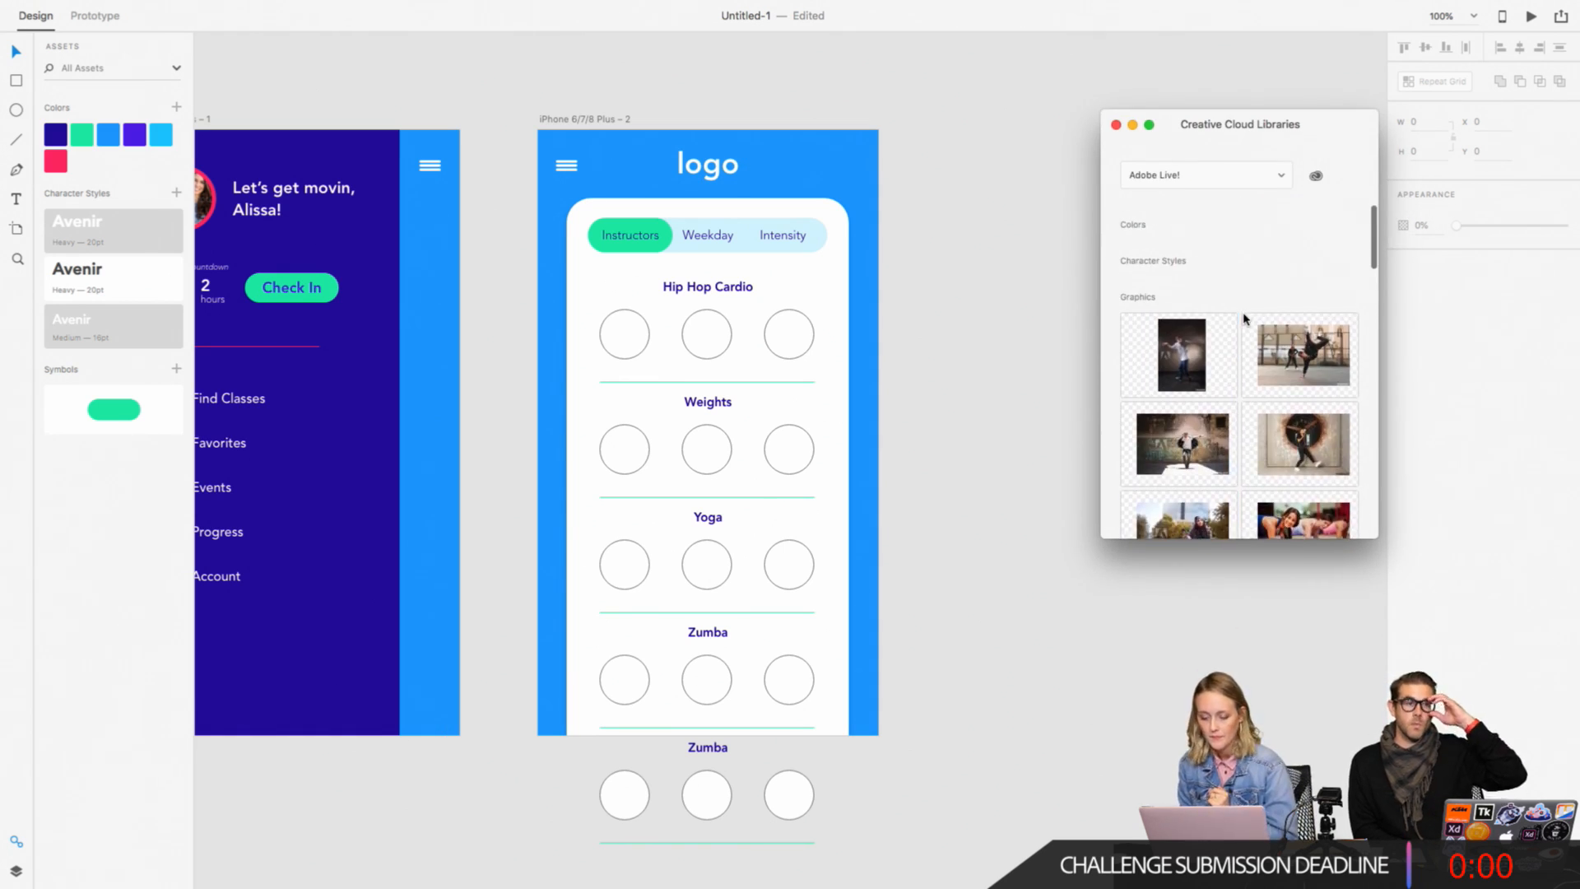
scroll(1243, 319, down, 5)
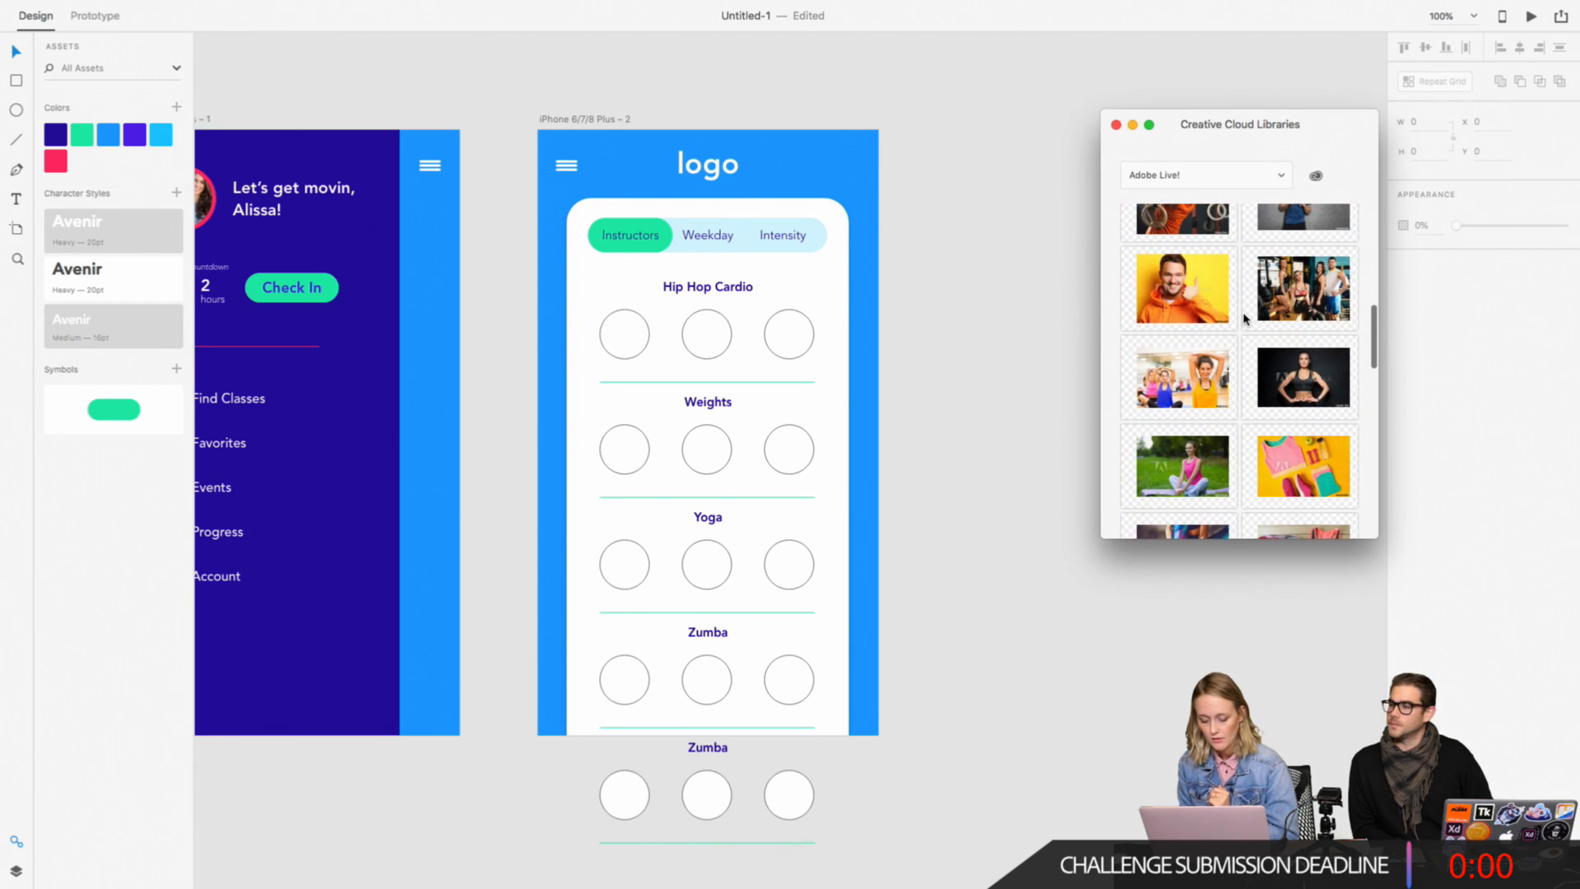
click(973, 380)
key(super+plus)
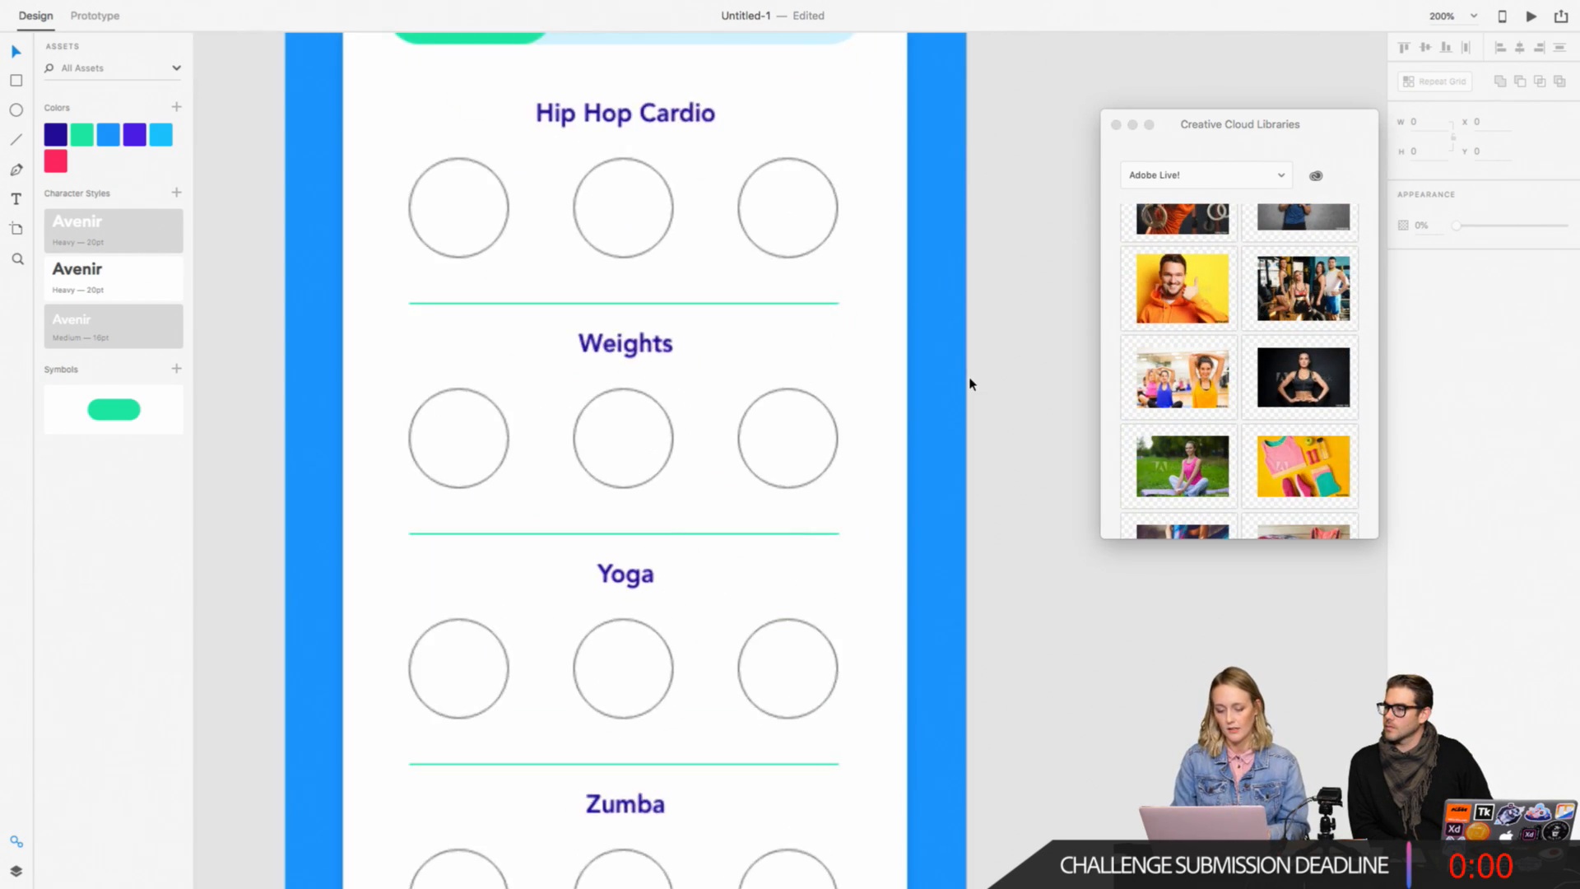
scroll(970, 380, left, 2)
scroll(971, 379, up, 1)
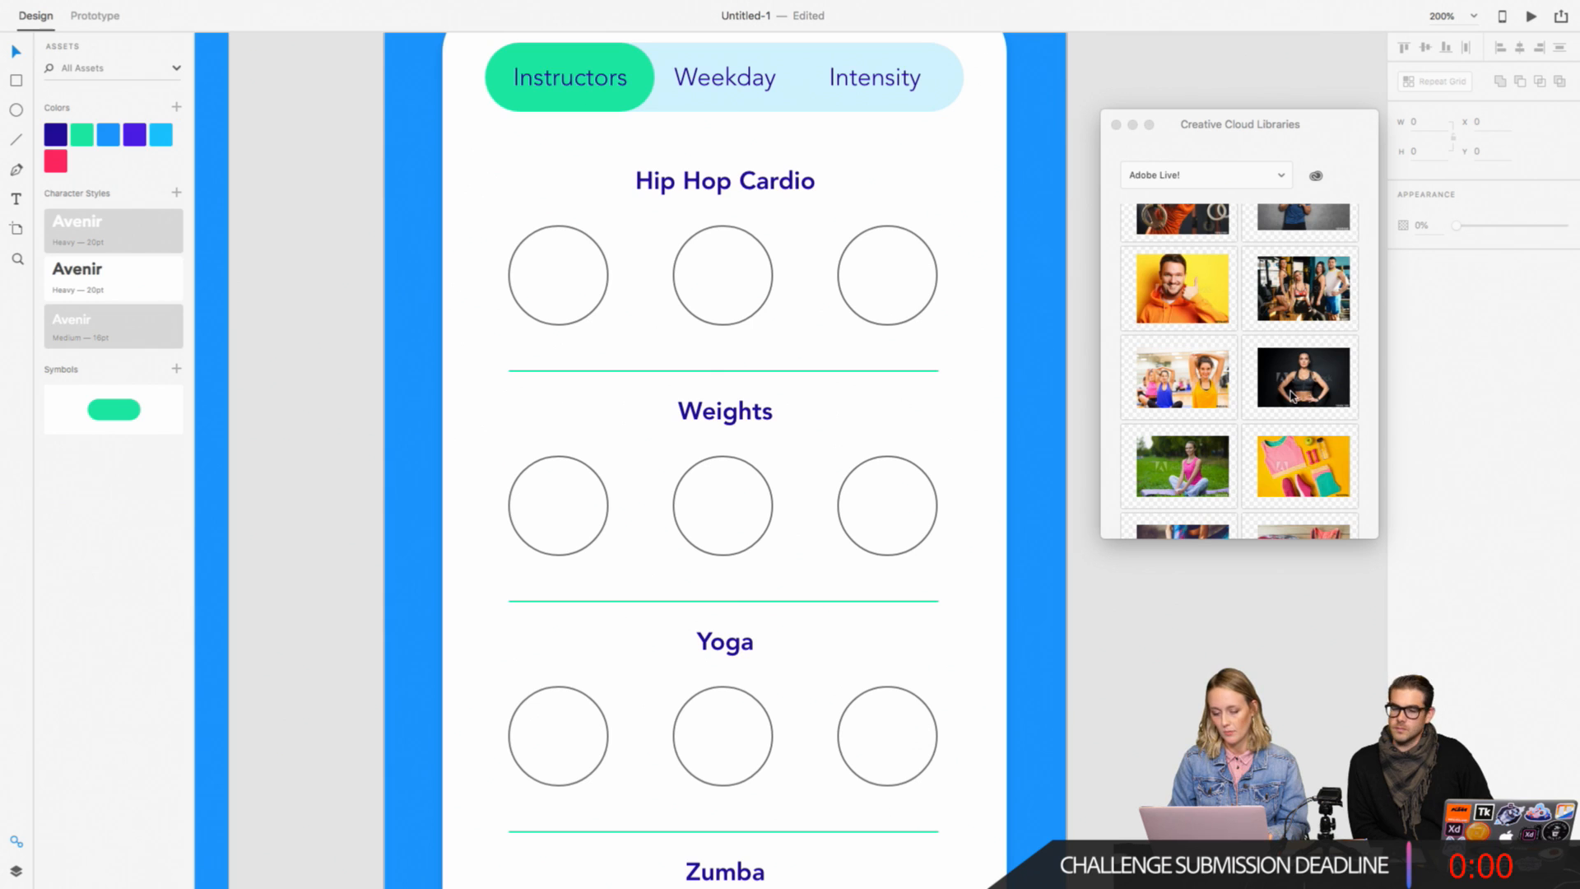
click(1106, 327)
scroll(1109, 326, up, 5)
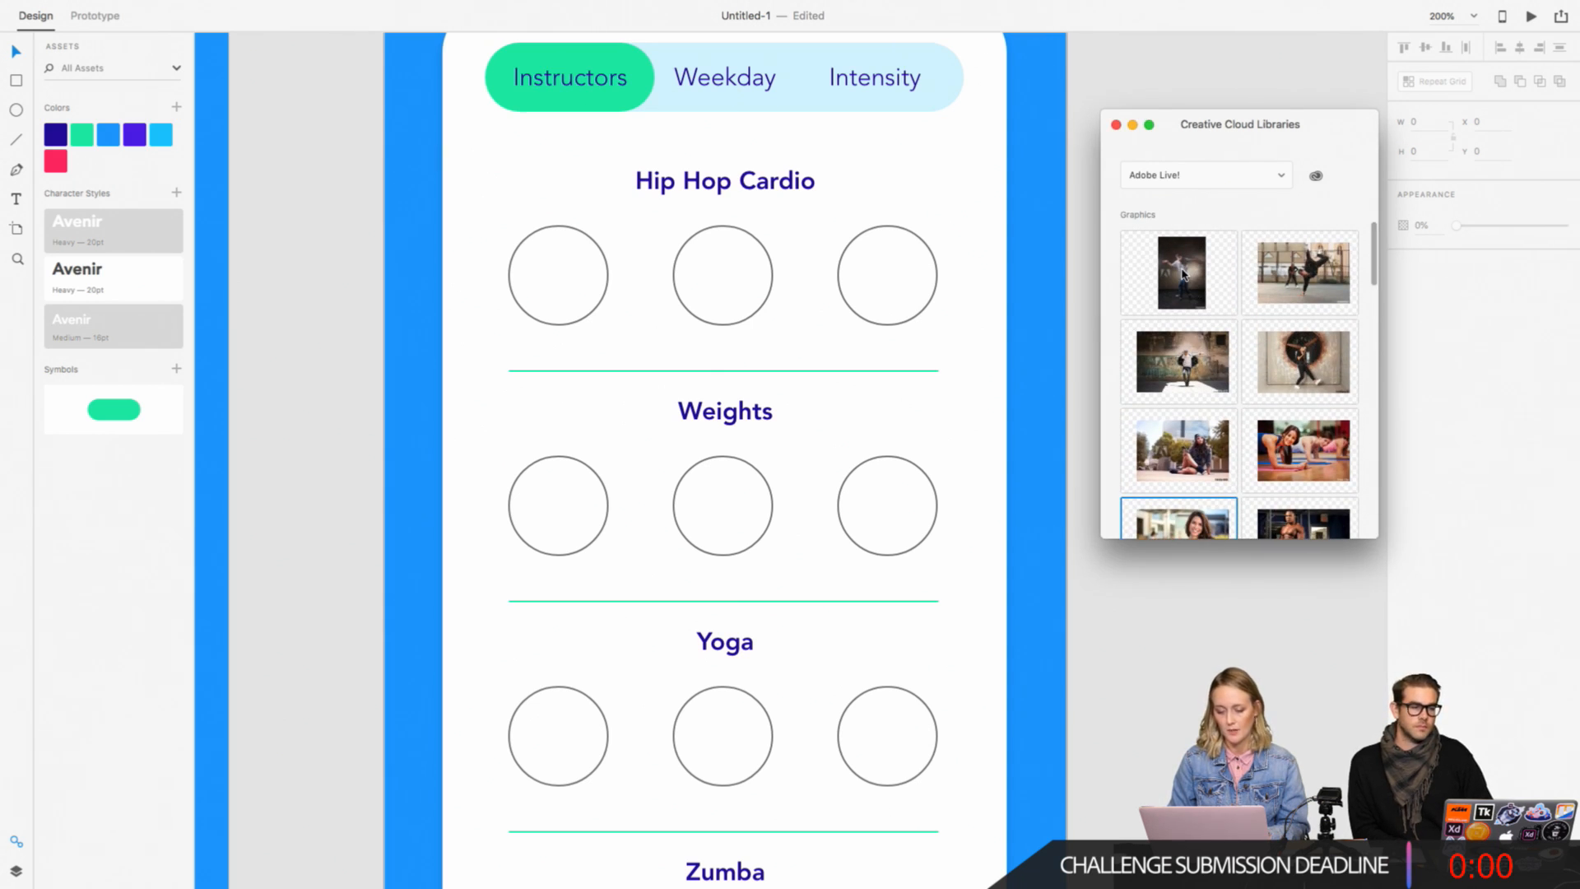
drag(1183, 272, 547, 276)
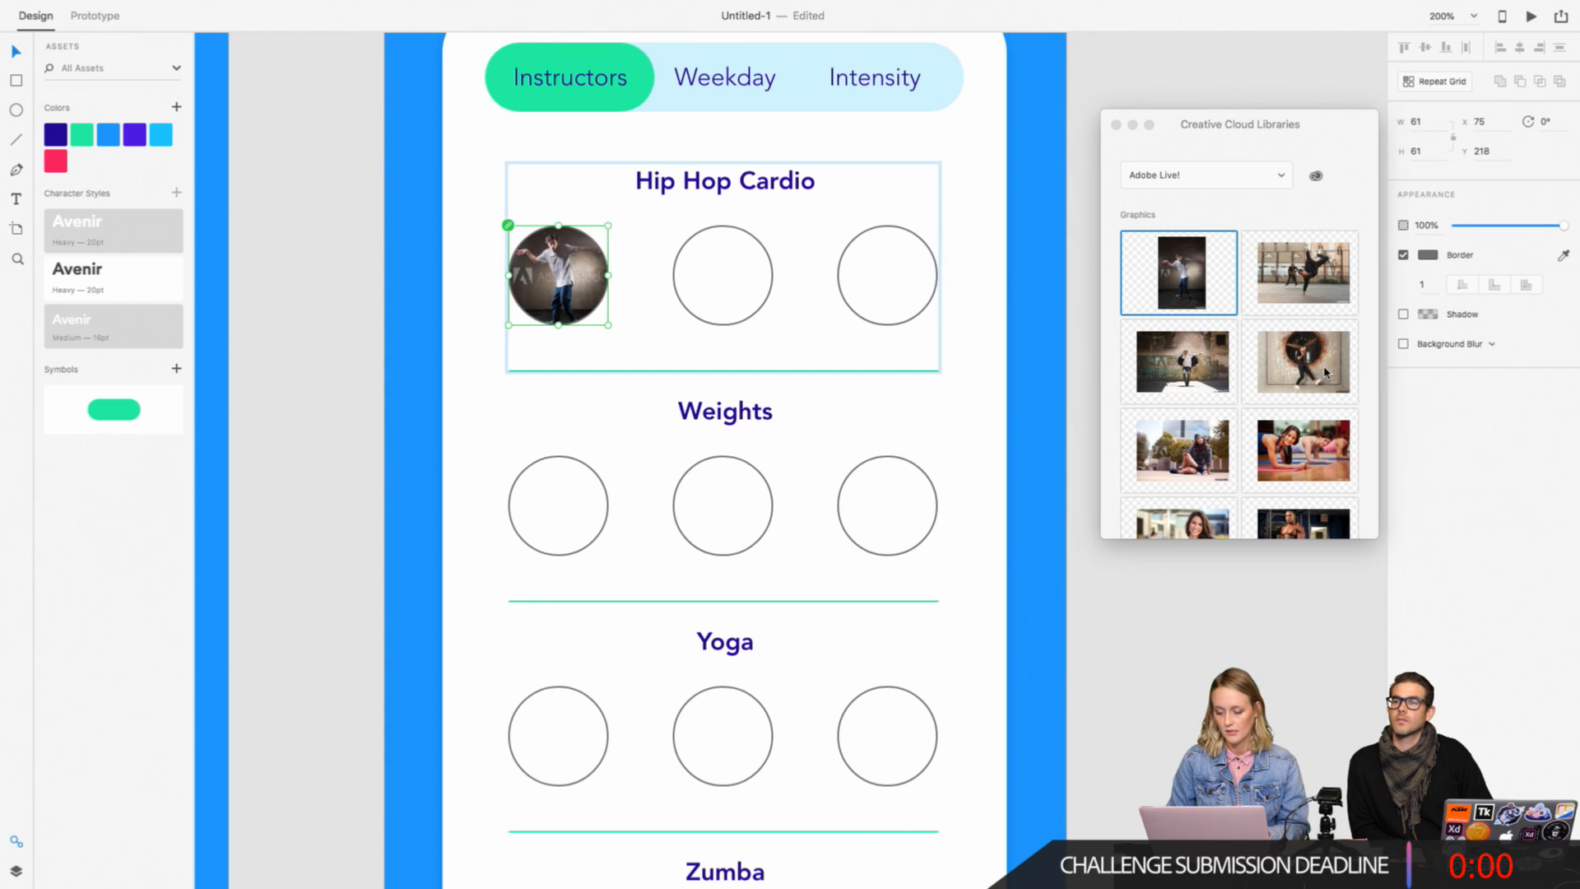
drag(1326, 372, 772, 288)
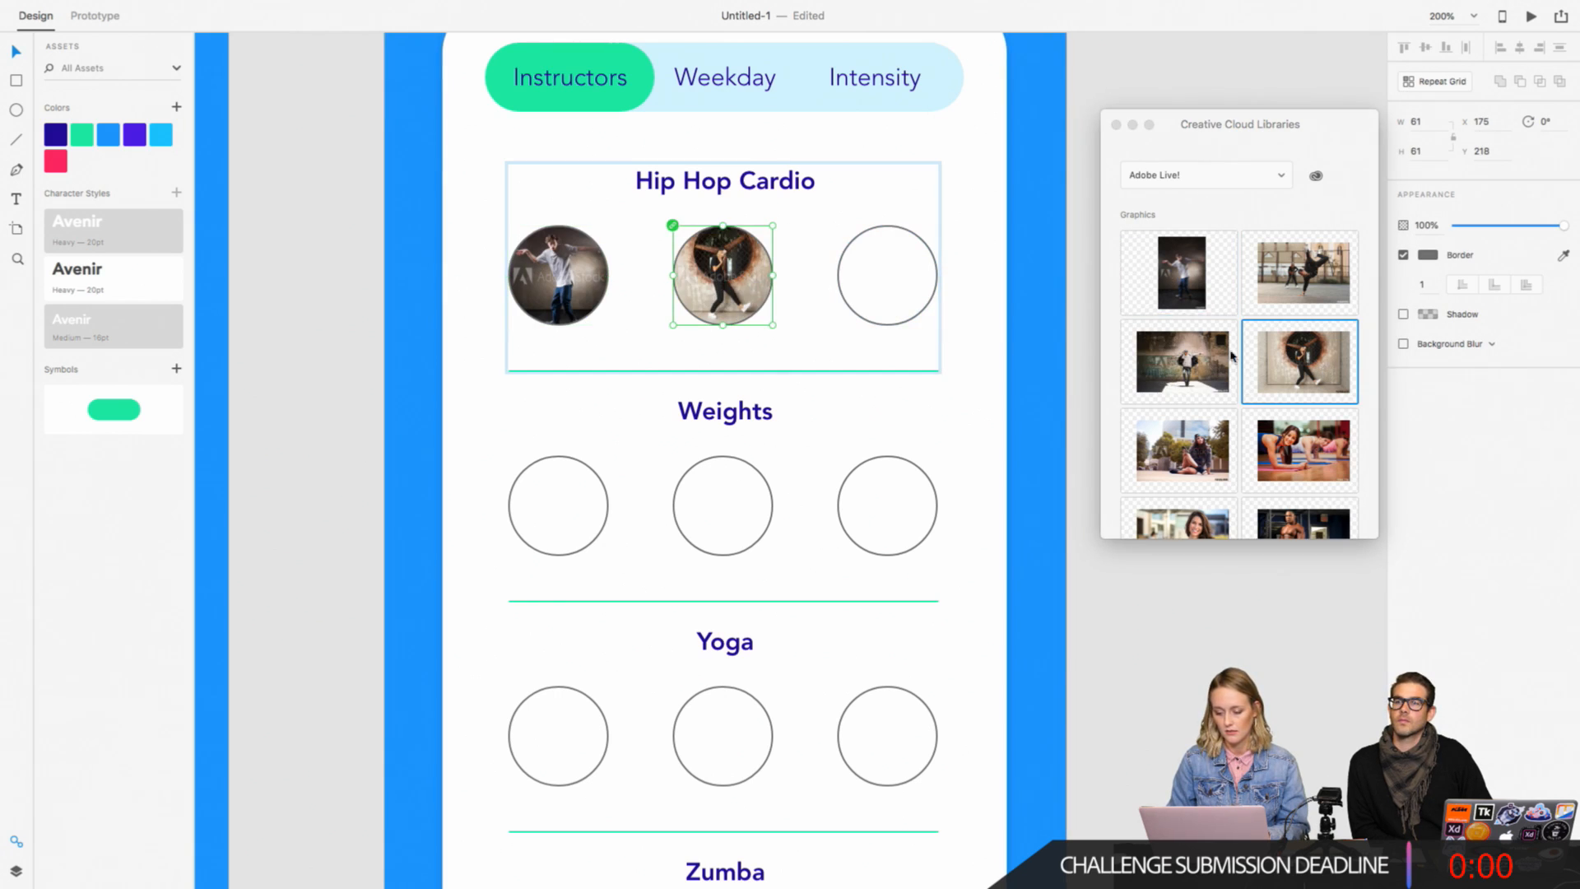
drag(1297, 262, 889, 276)
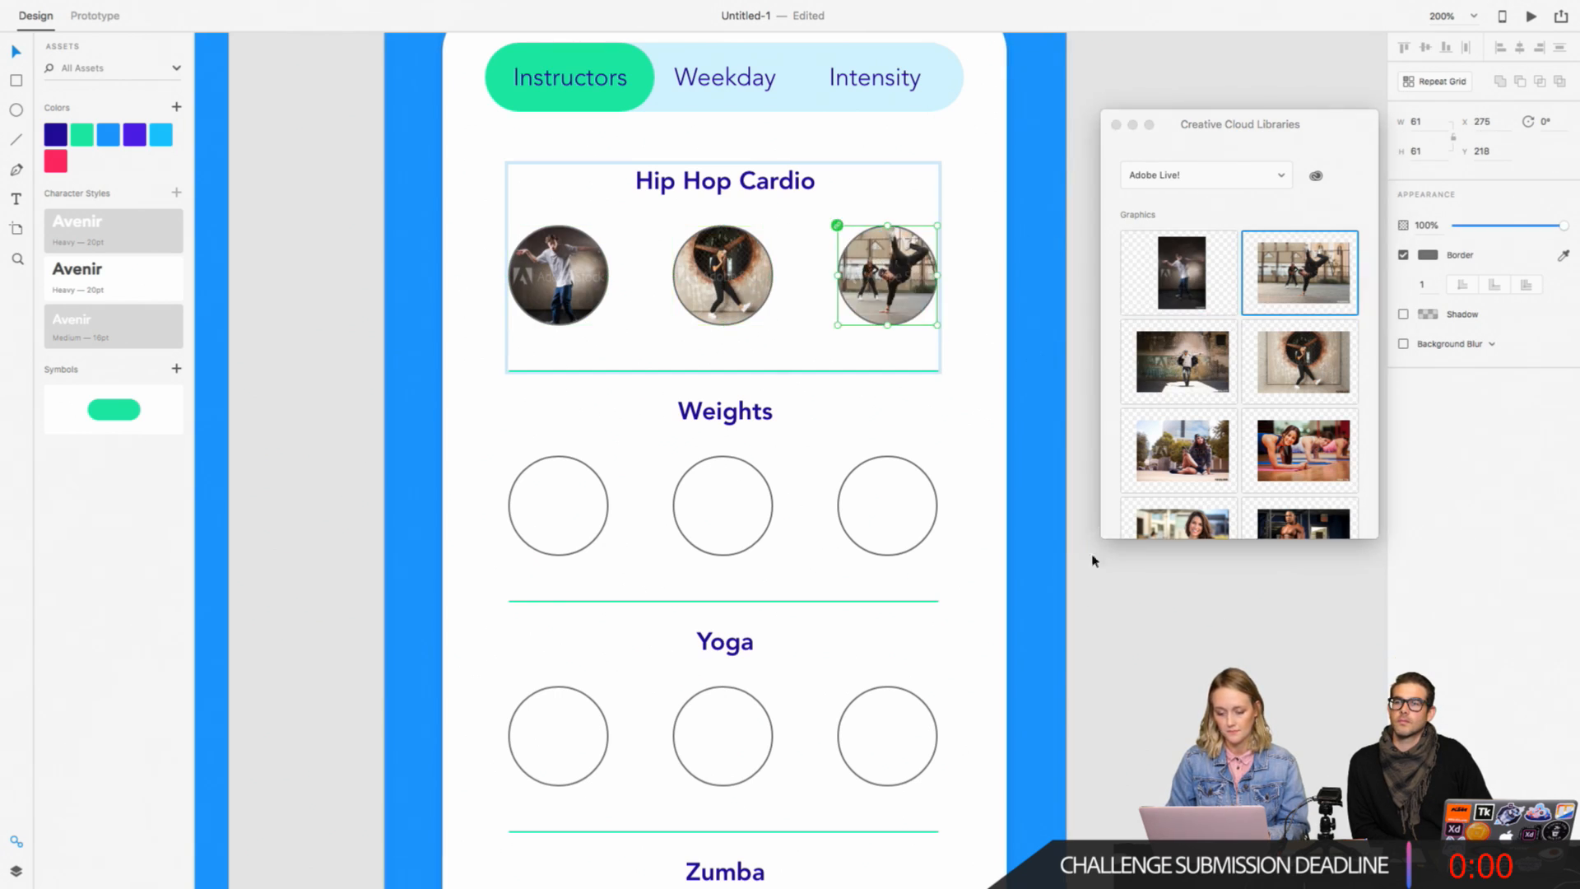
click(1090, 576)
Step: Fill the middle Weights circle with the man in a blue shirt and the third with the woman in a black sports top
scroll(1088, 611, down, 2)
scroll(1088, 612, right, 3)
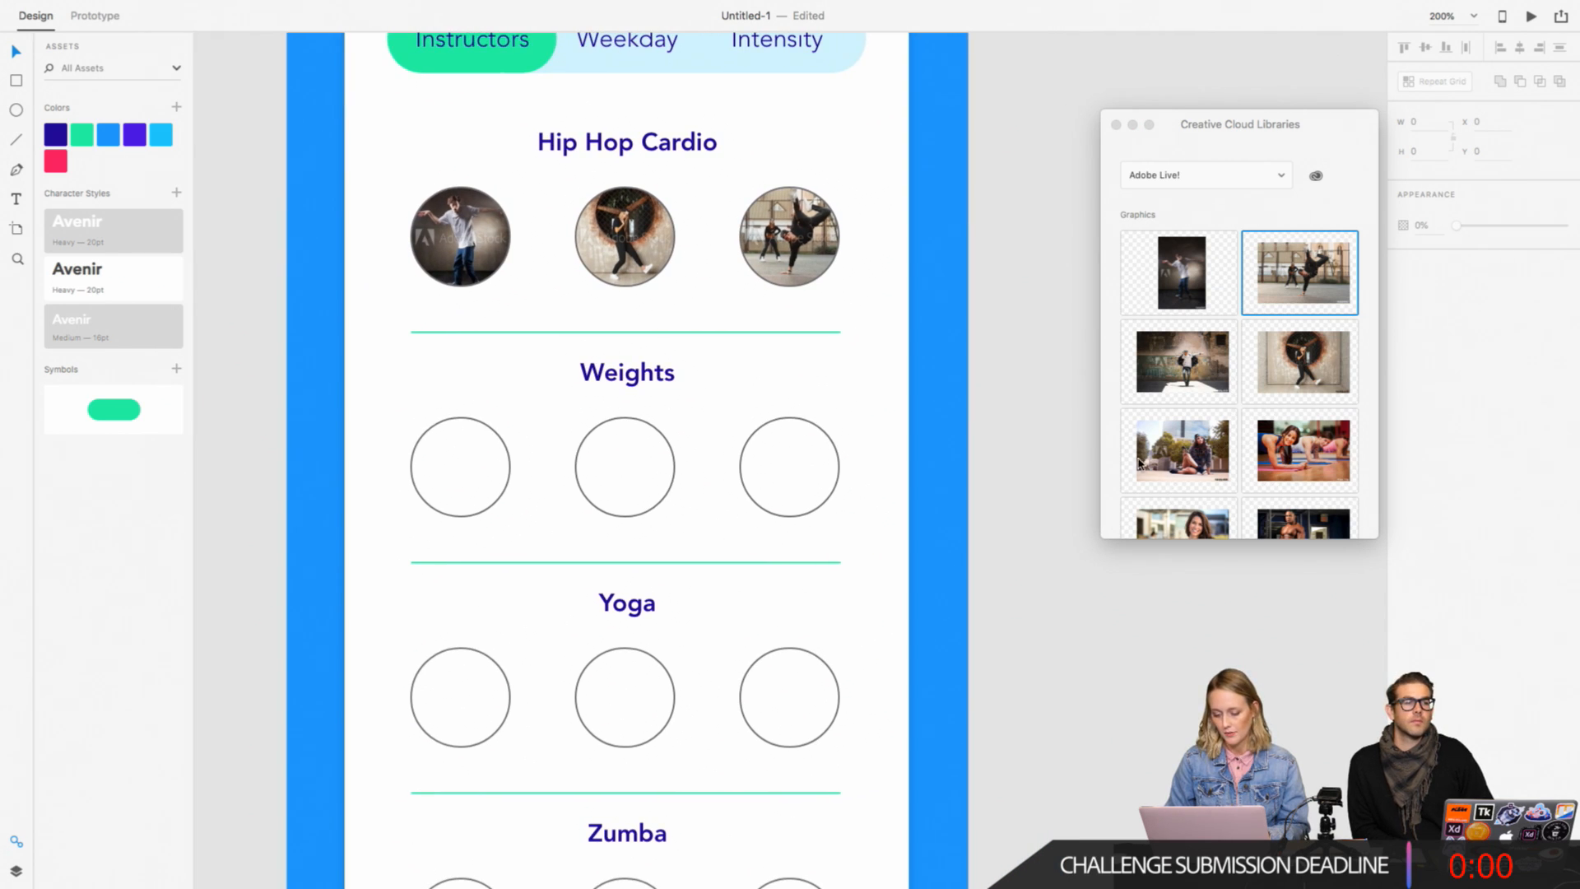
click(1140, 463)
scroll(1168, 445, down, 5)
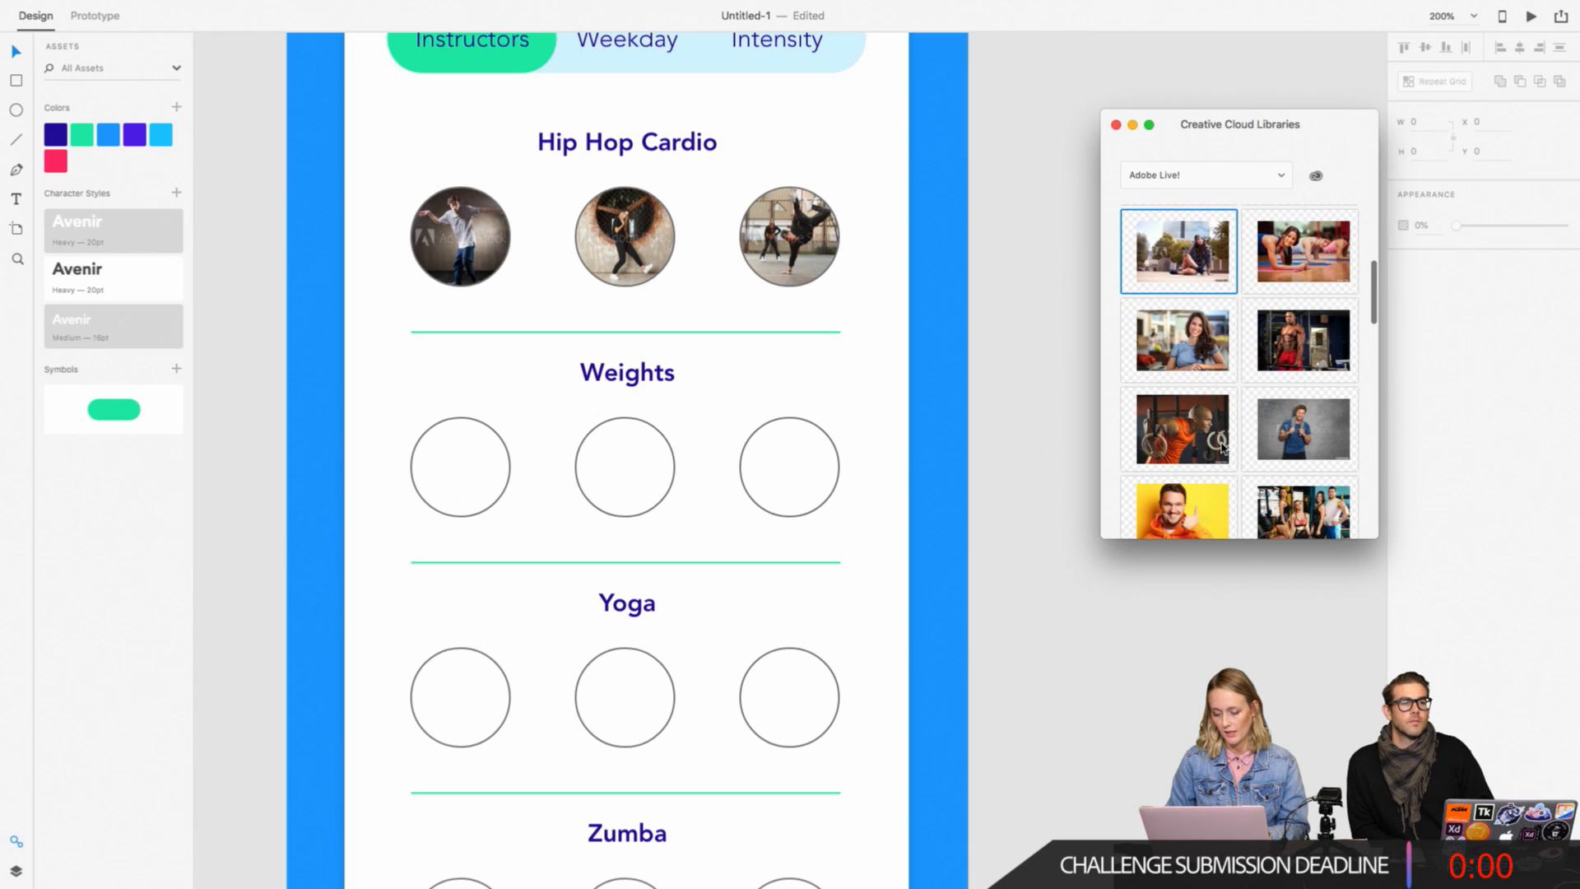
drag(1313, 448, 626, 466)
click(1143, 492)
scroll(1143, 492, down, 4)
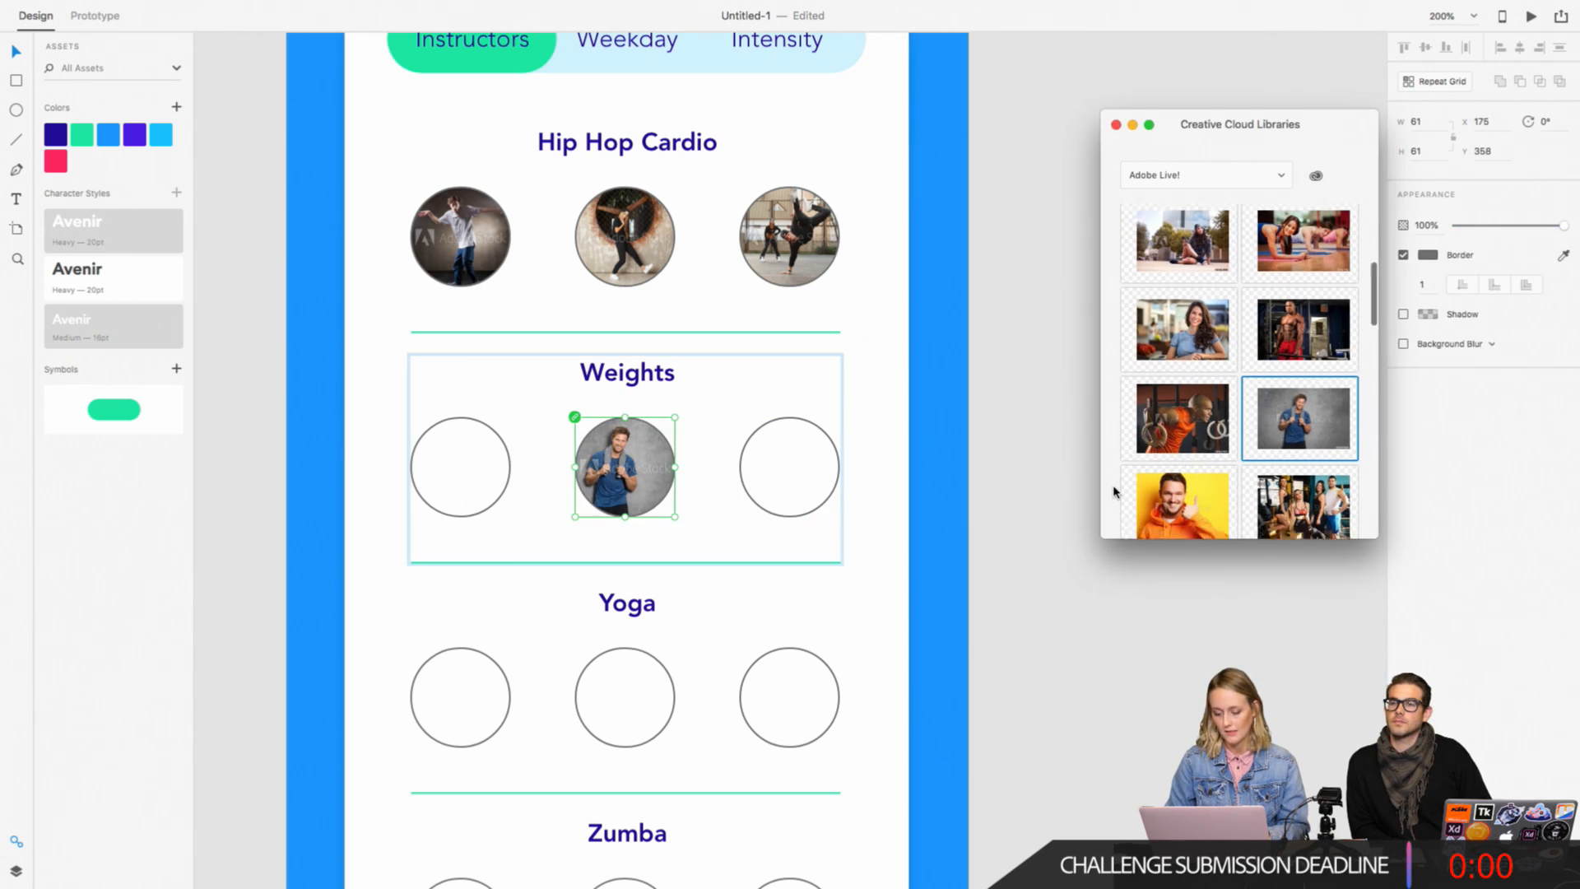
drag(1327, 471, 788, 467)
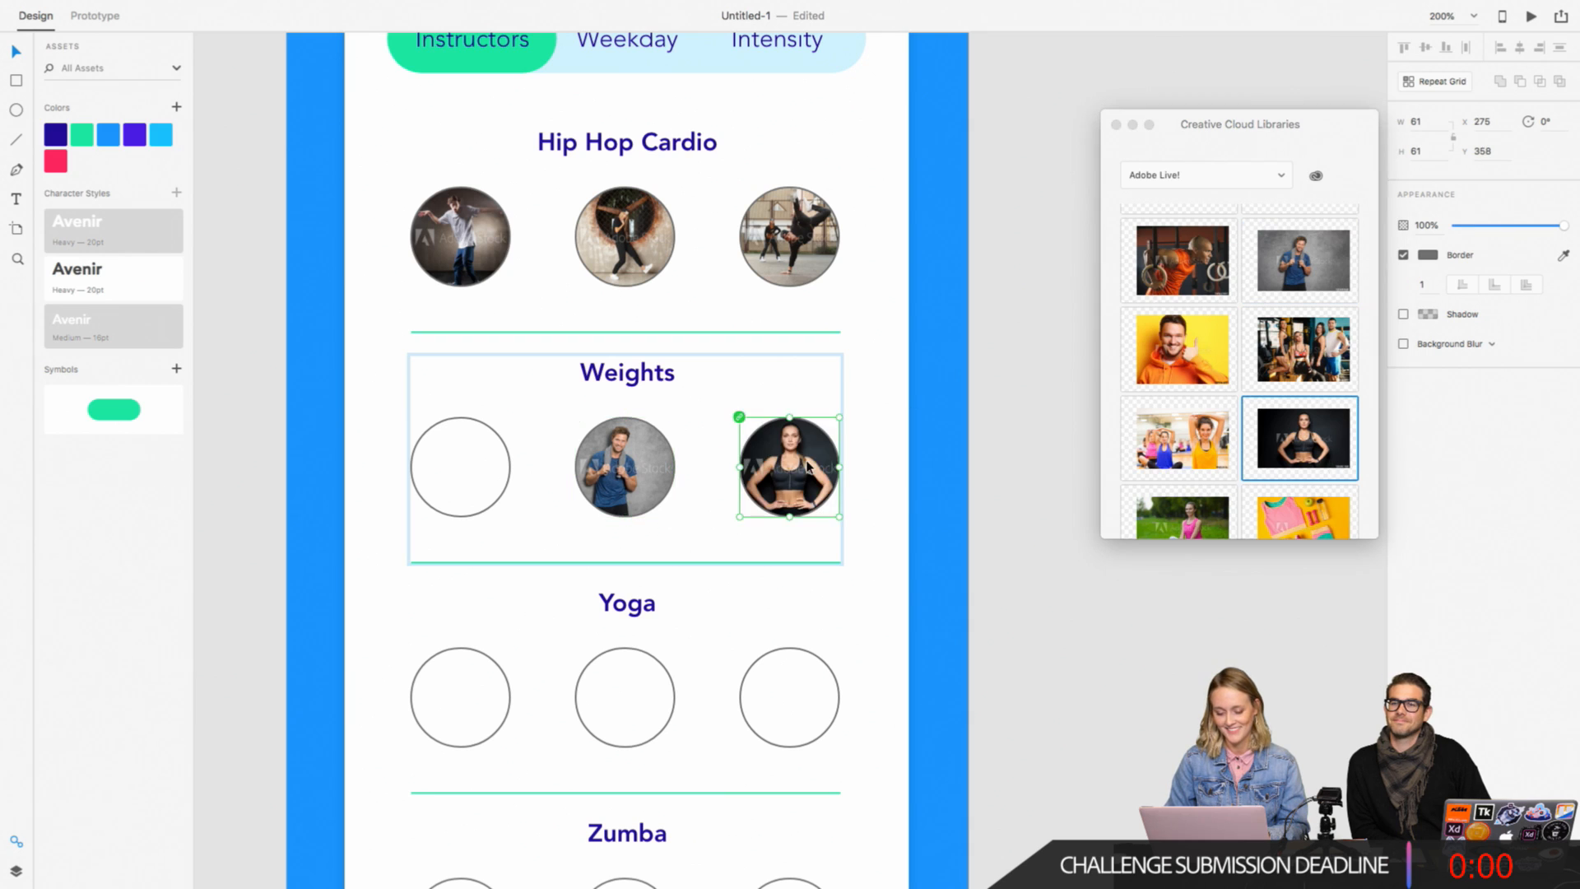
click(836, 617)
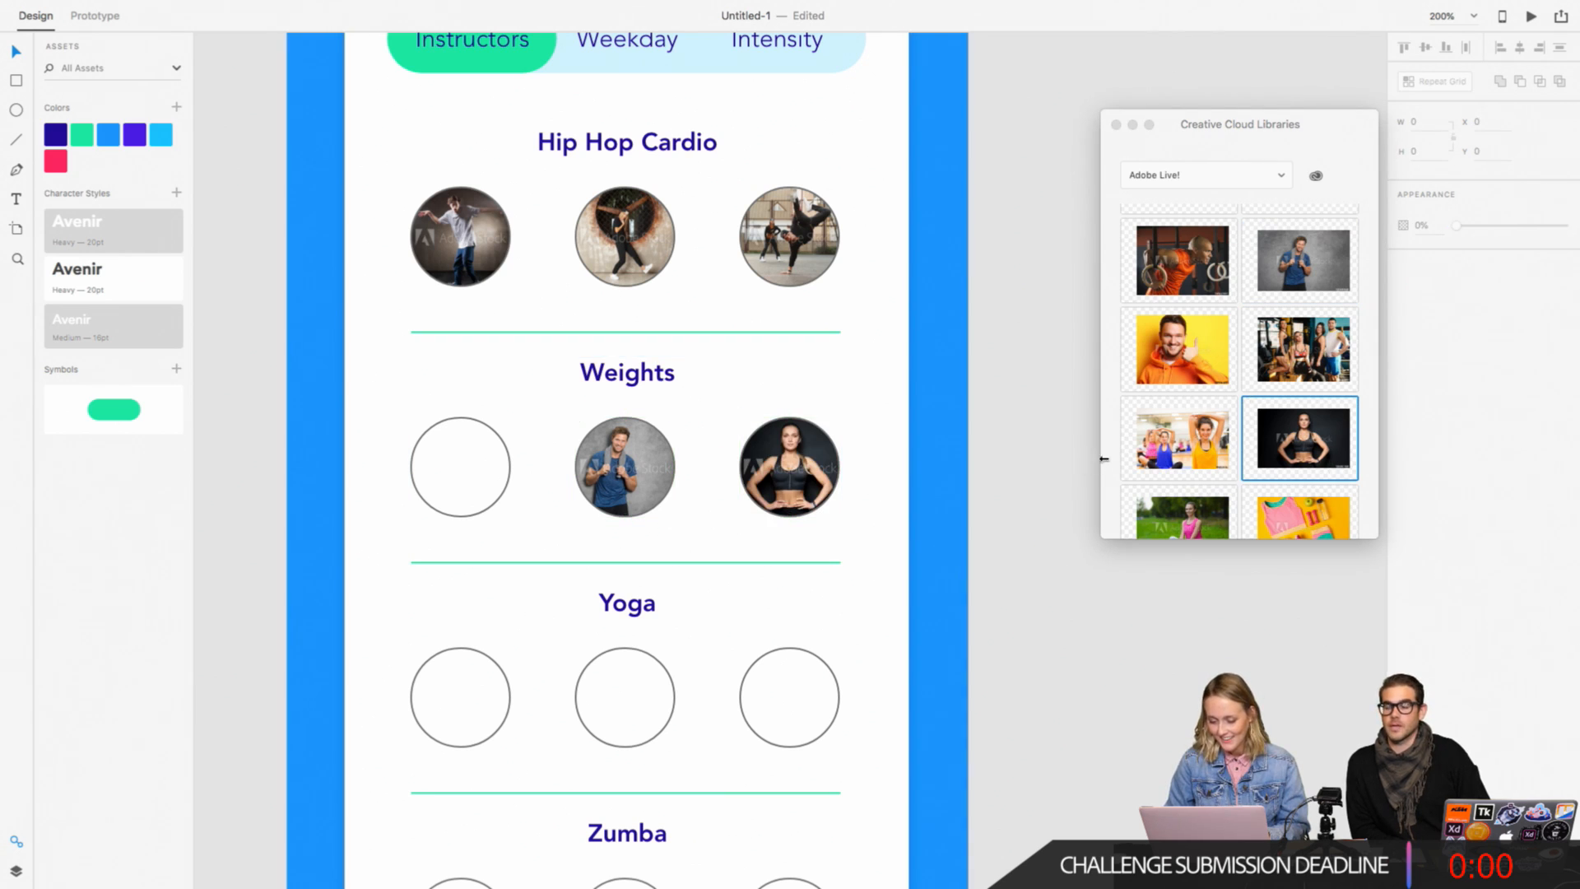
Step: Fill the first Weights circle with the library photo of the man in orange training with gym rings
click(1104, 459)
scroll(1107, 459, down, 6)
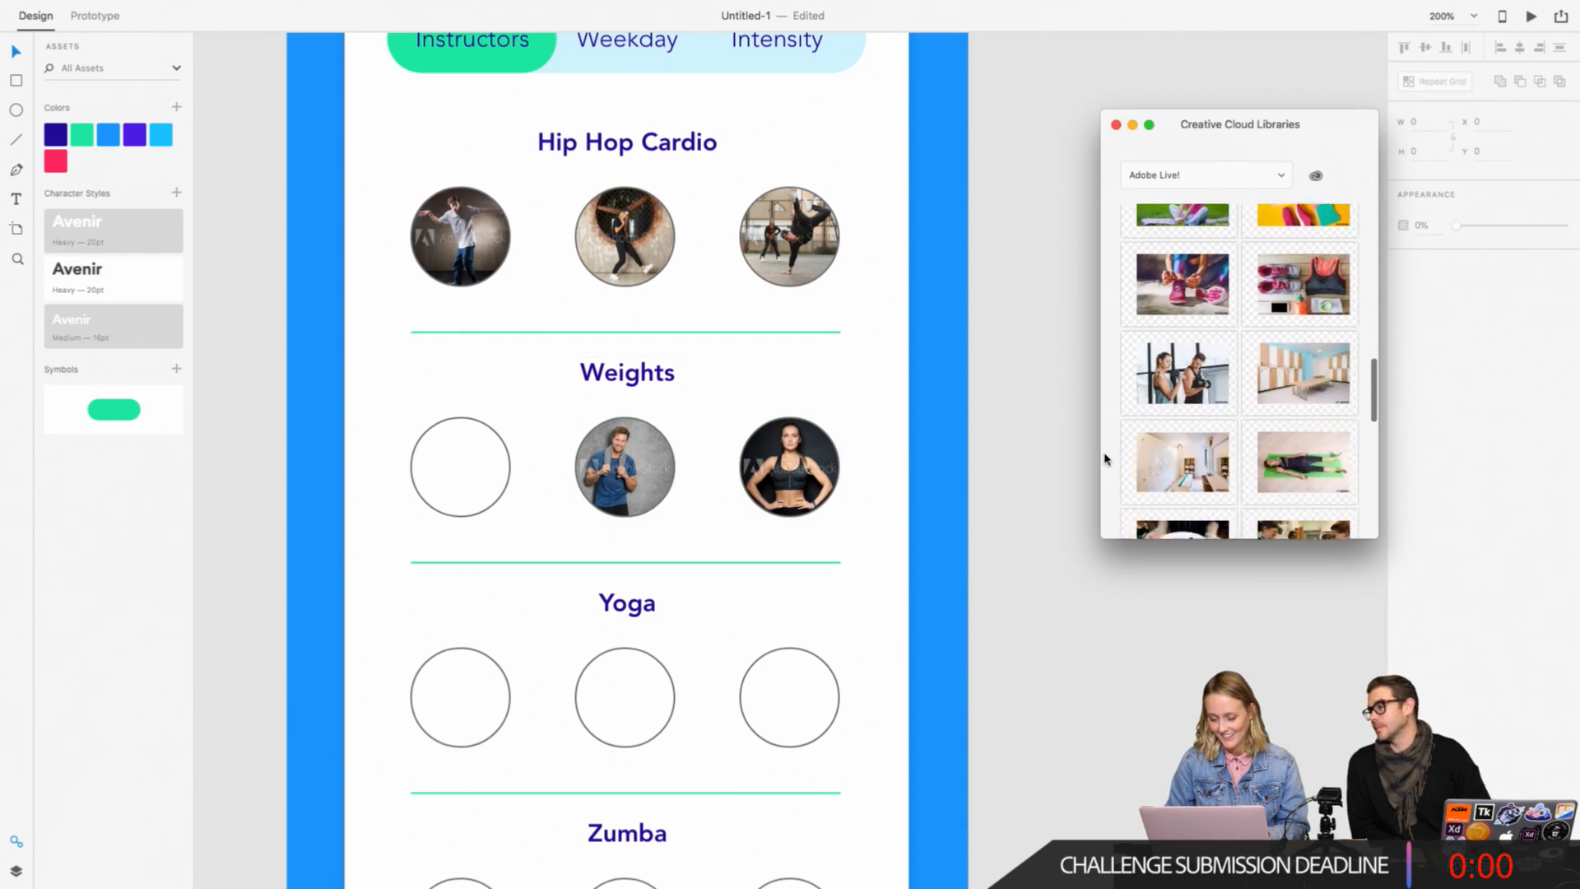
scroll(1104, 459, down, 8)
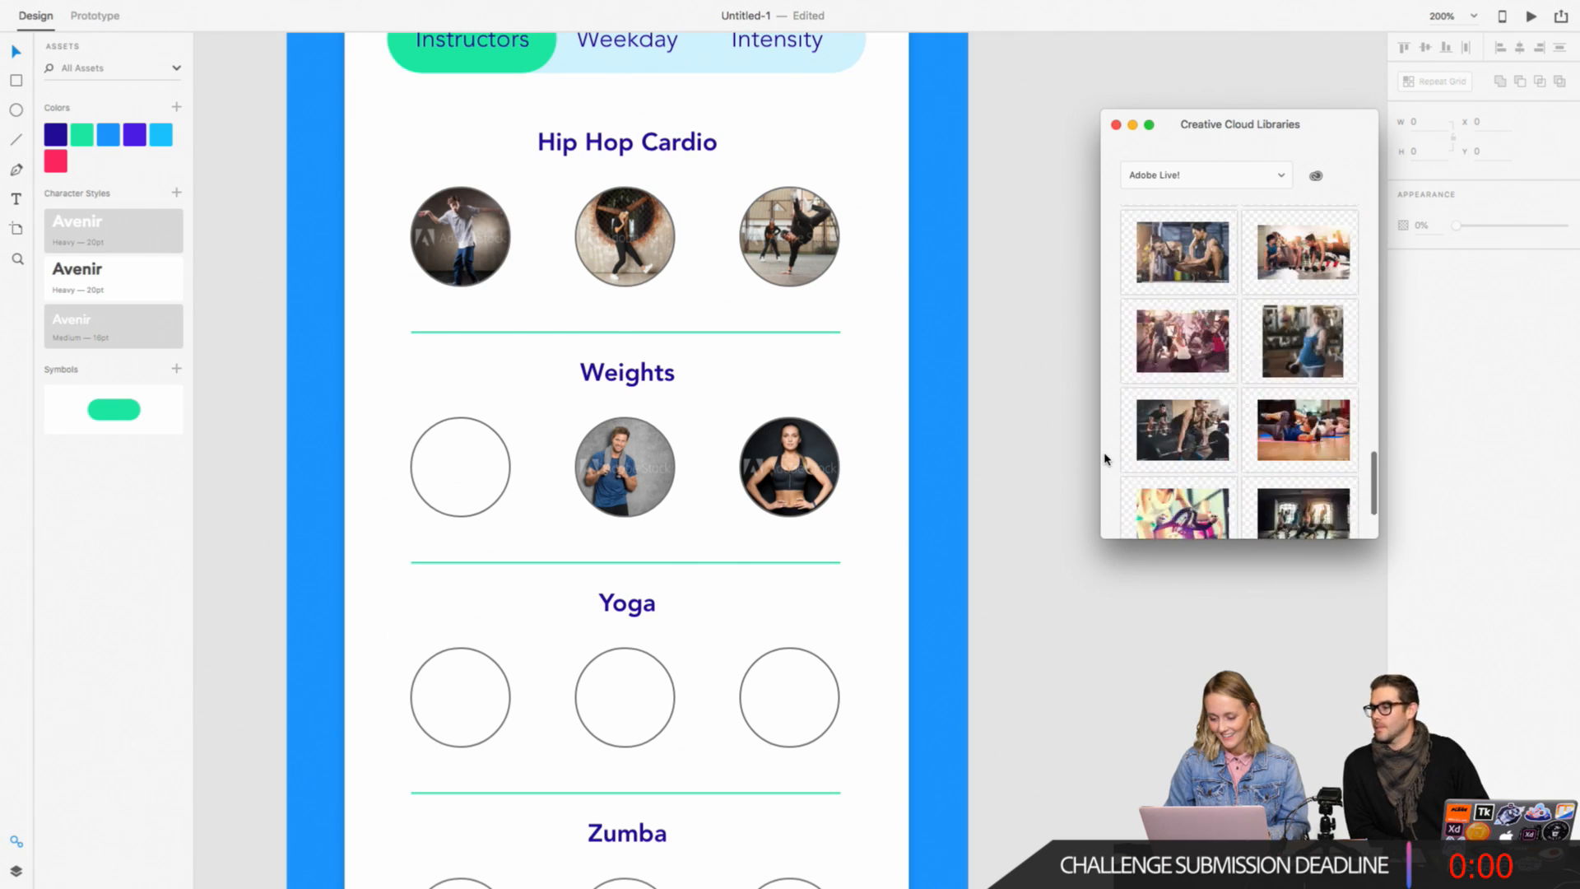
scroll(1104, 459, up, 10)
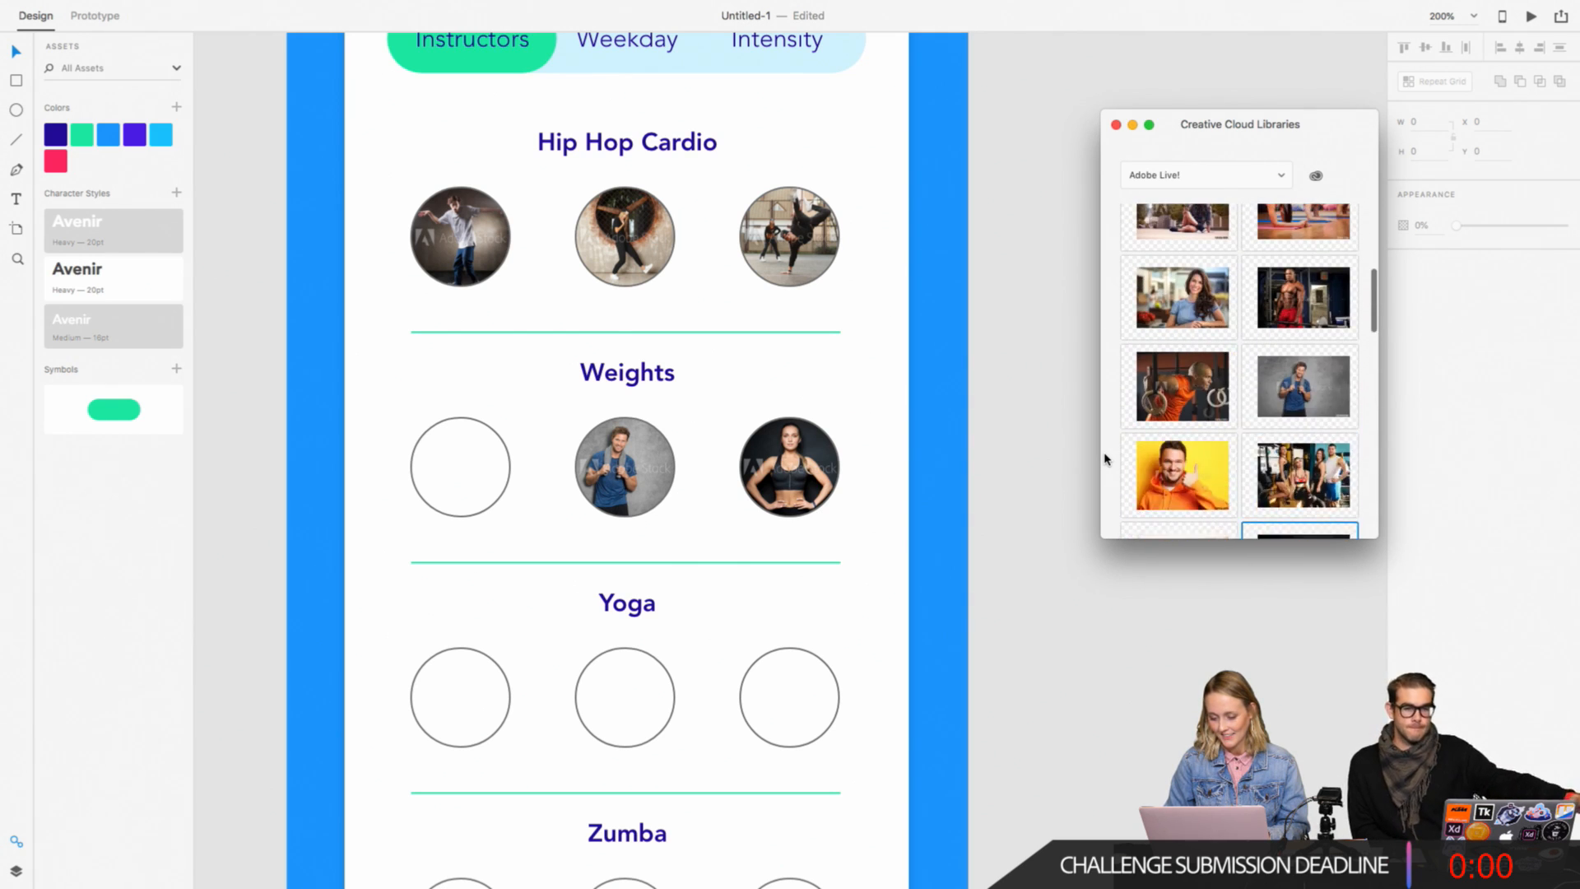
drag(1185, 496, 481, 469)
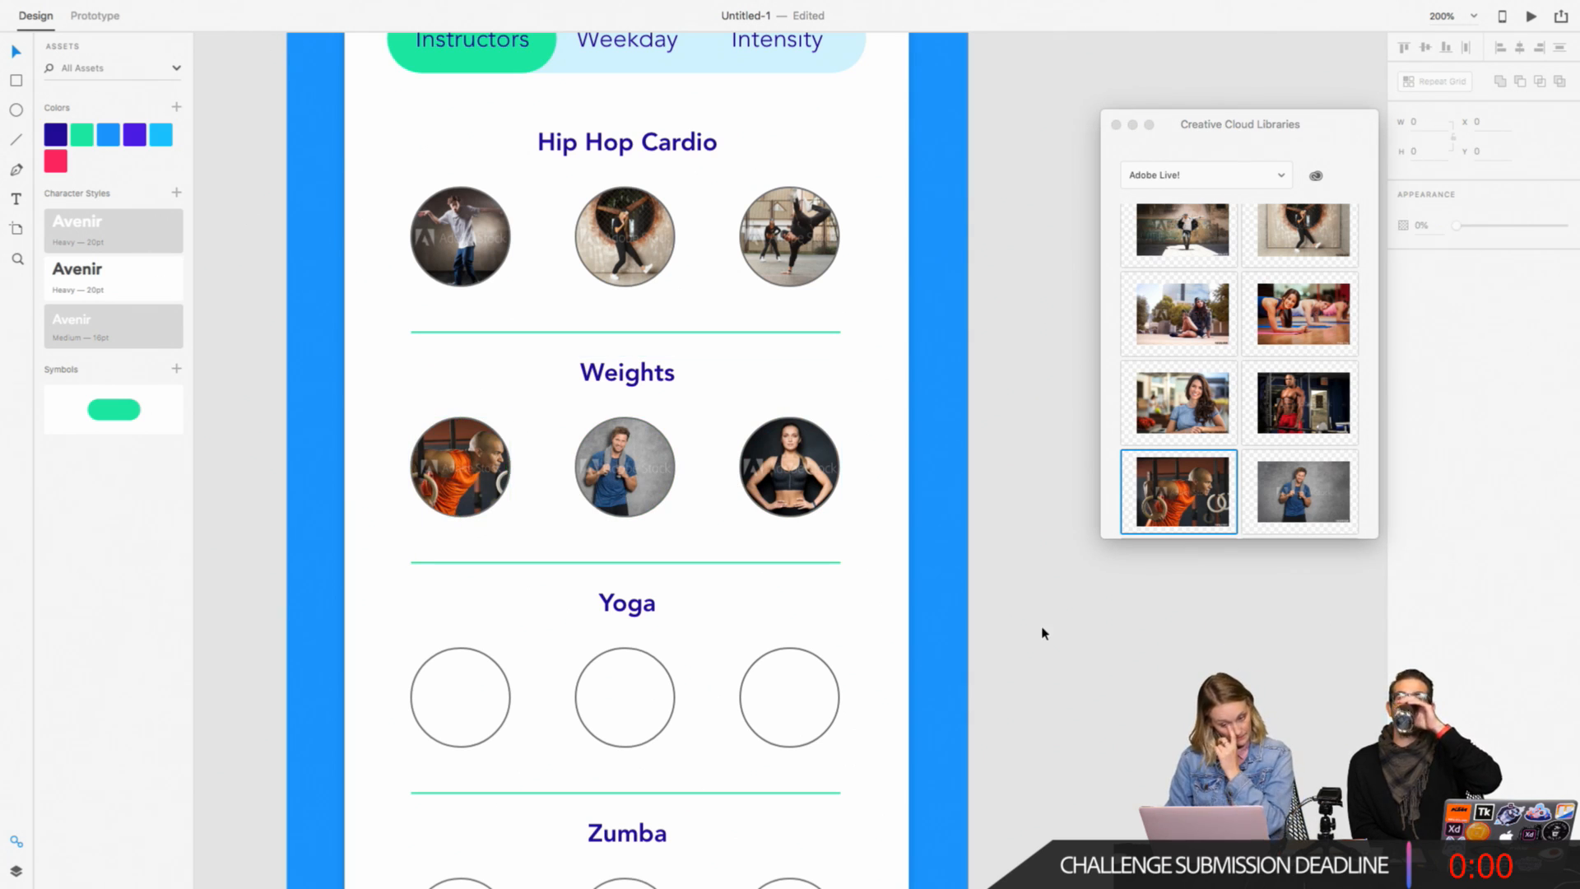
Step: Remove the border from all three Hip Hop Cardio photo circles
click(764, 271)
double_click(764, 271)
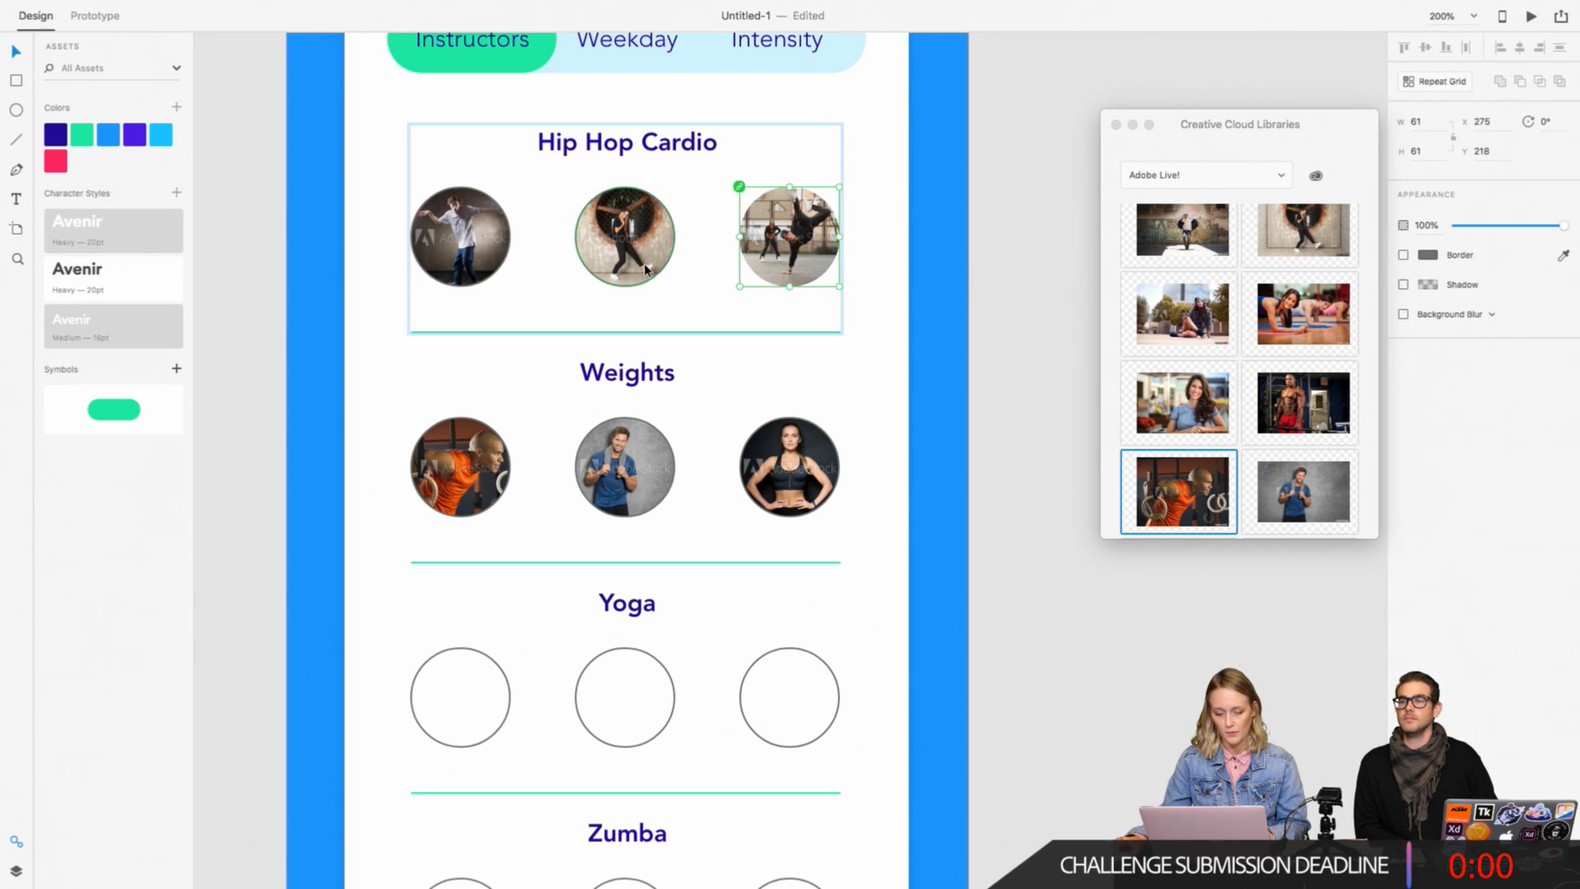
click(647, 268)
shift+click(495, 247)
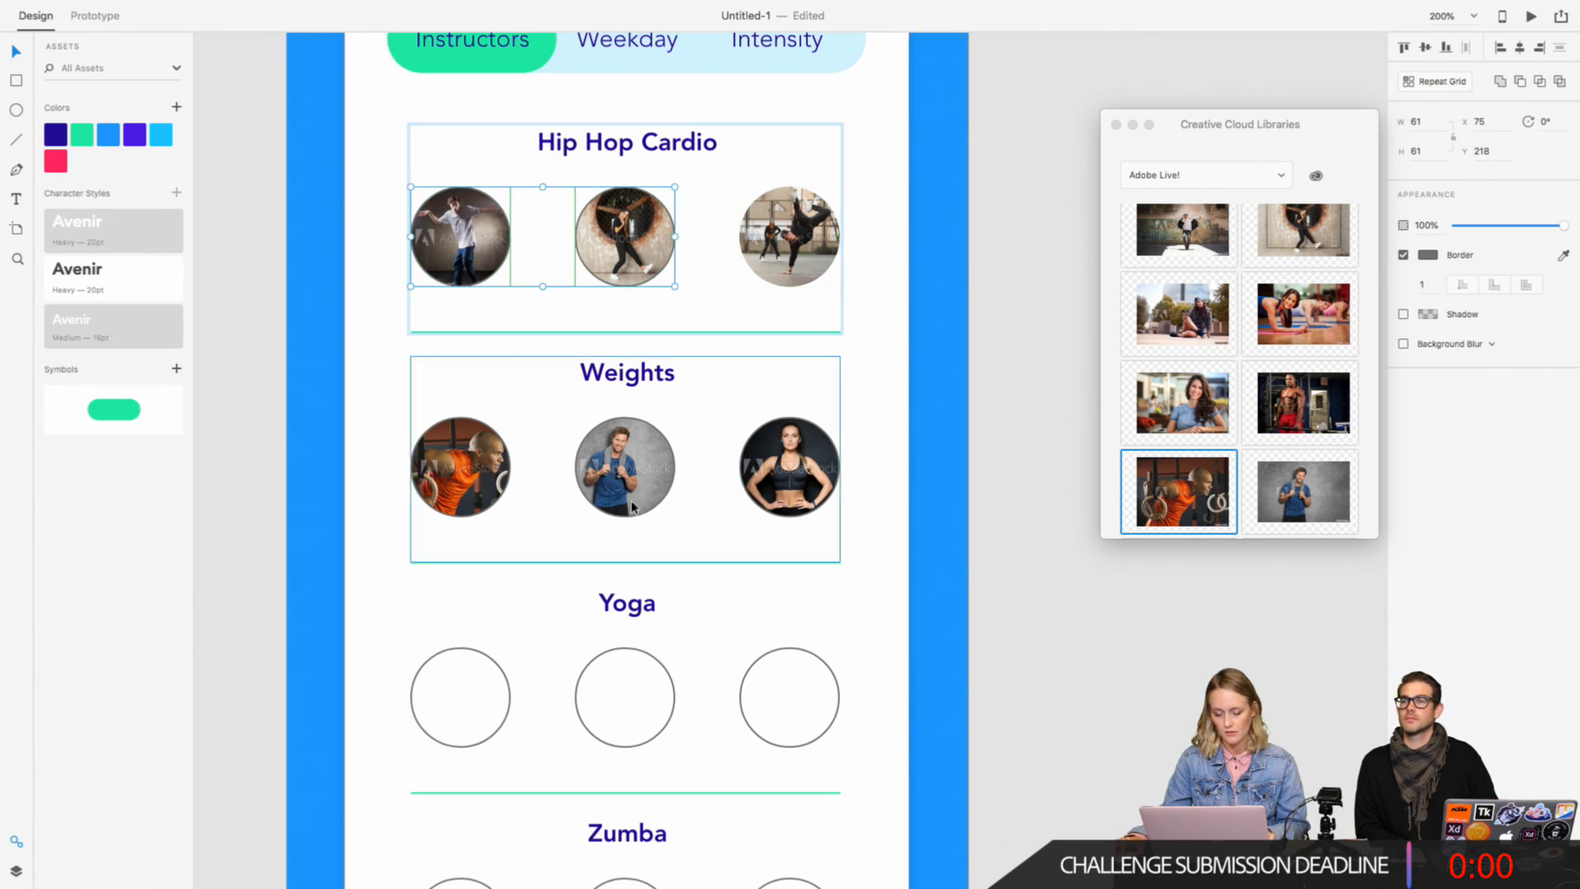
click(1403, 255)
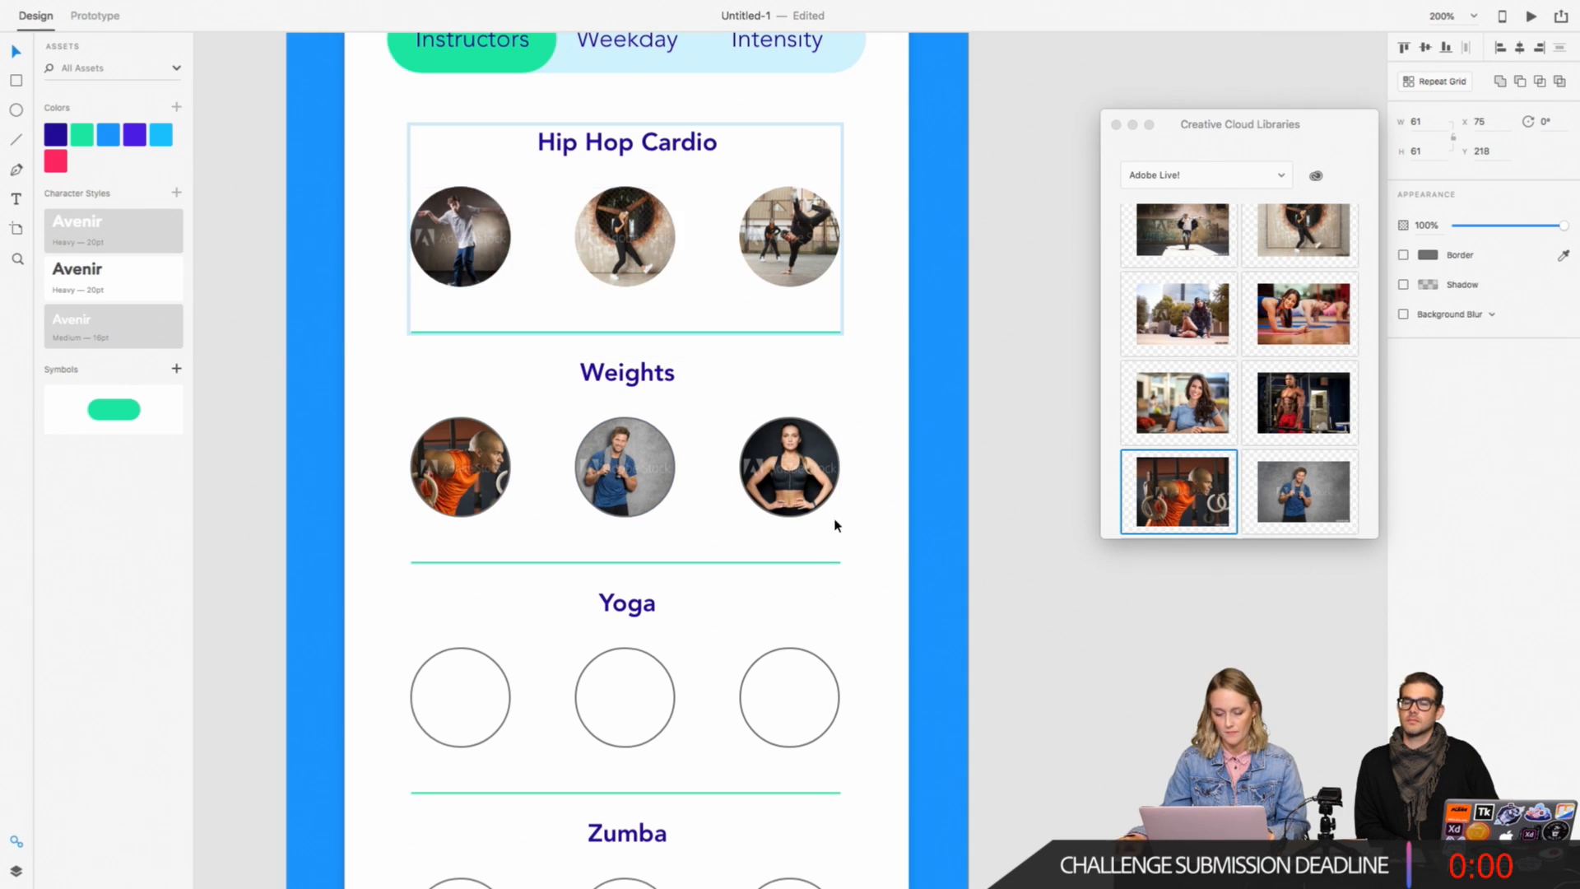
Step: Remove the border from all three Weights photo circles
double_click(810, 495)
shift+click(640, 487)
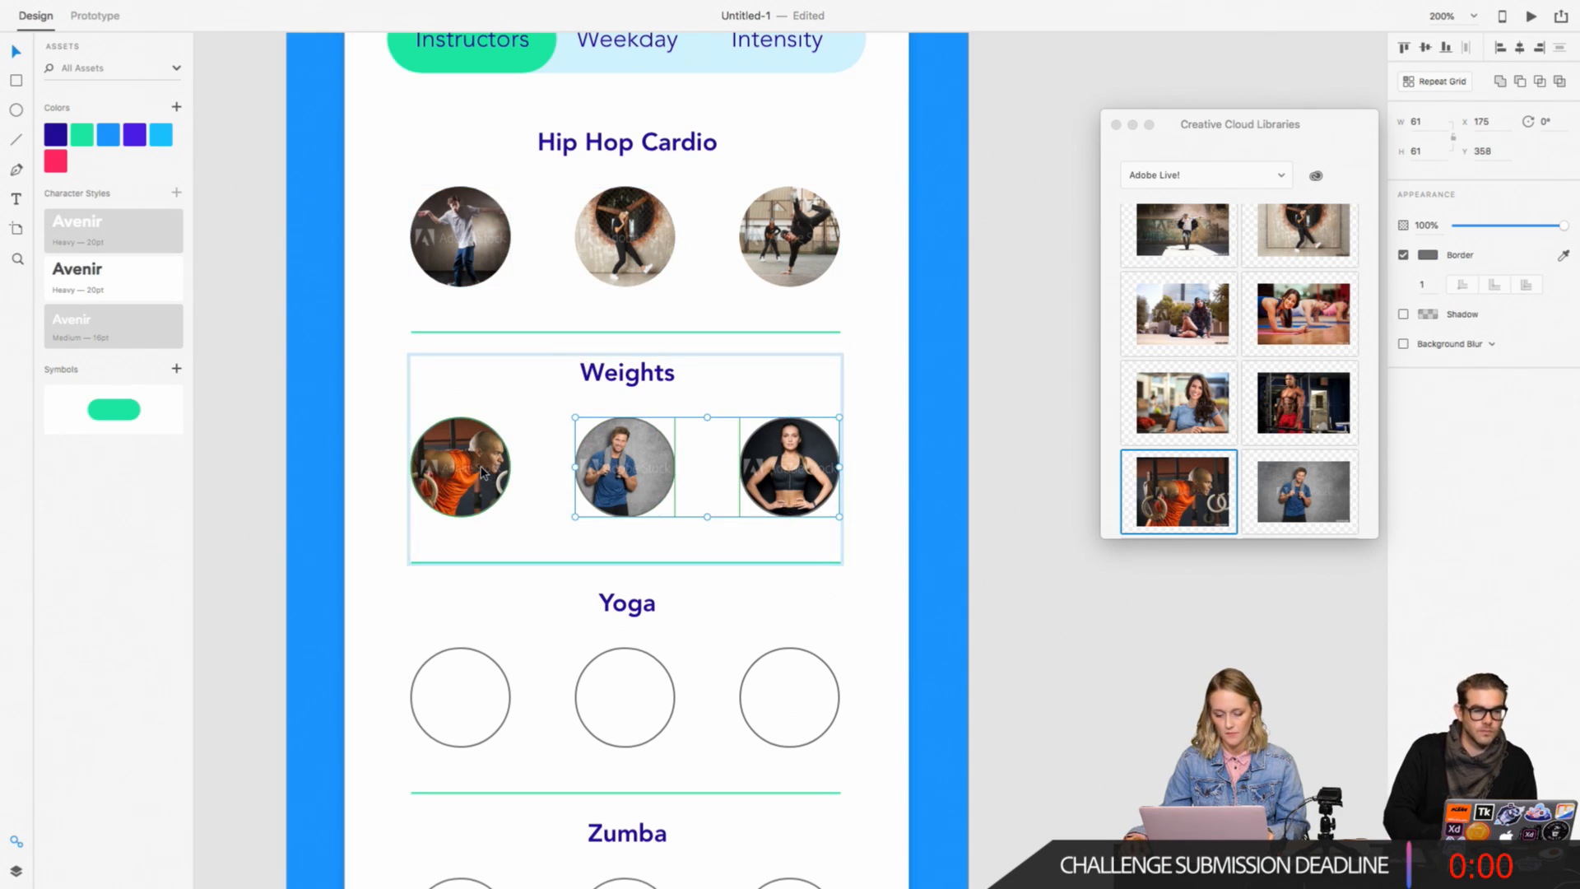
shift+click(483, 473)
click(1403, 256)
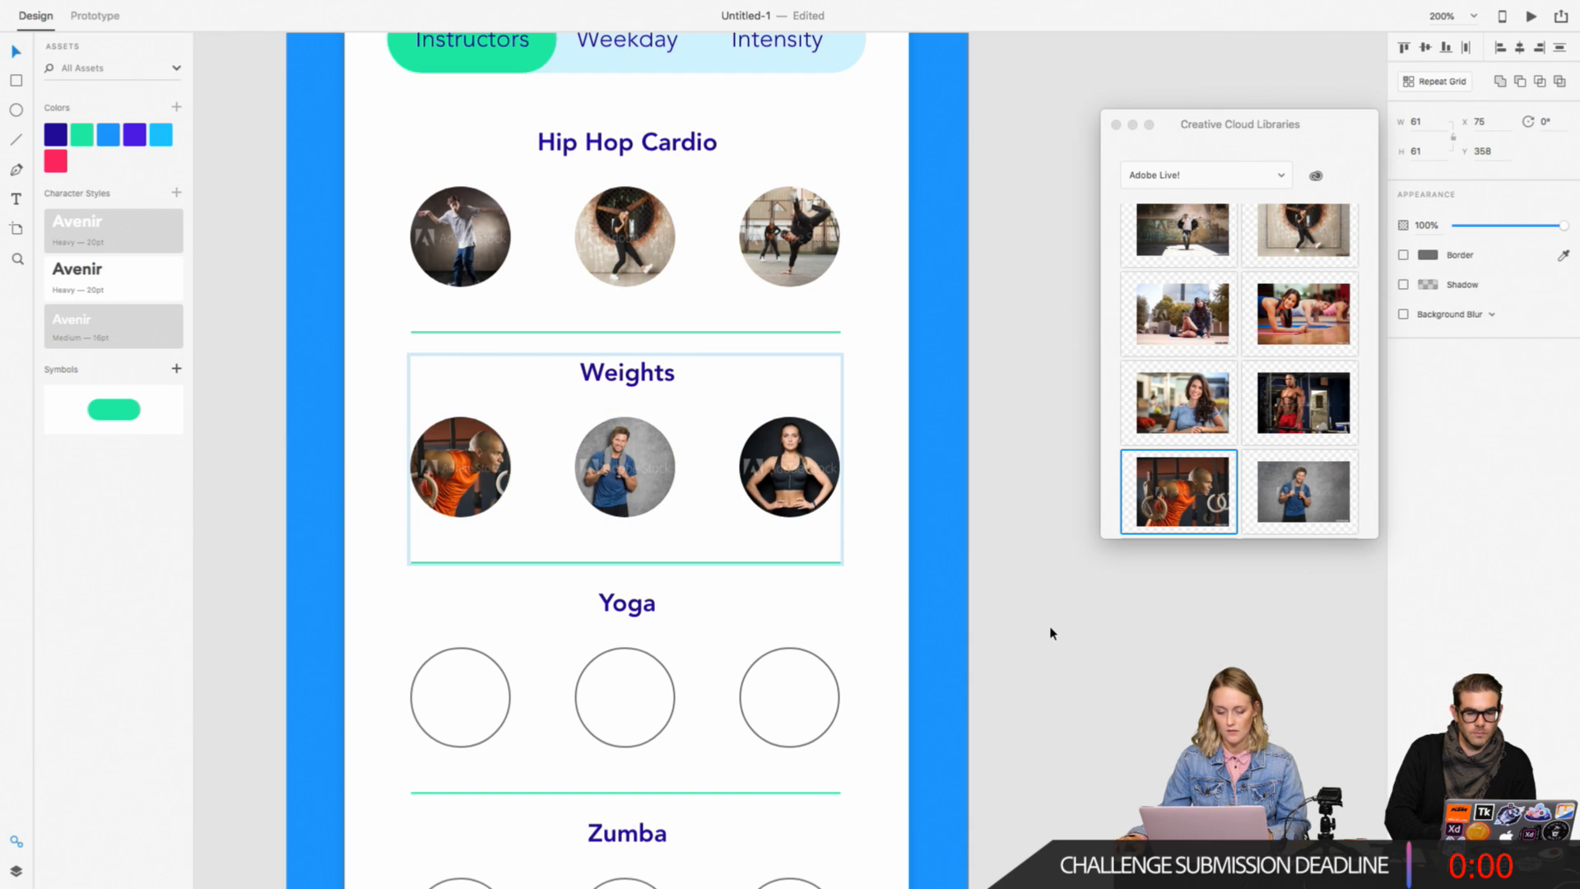
click(1061, 628)
Step: Fill the middle Yoga circle with the stretching women photo and the third with the woman in pink meditating on grass
scroll(1062, 628, down, 3)
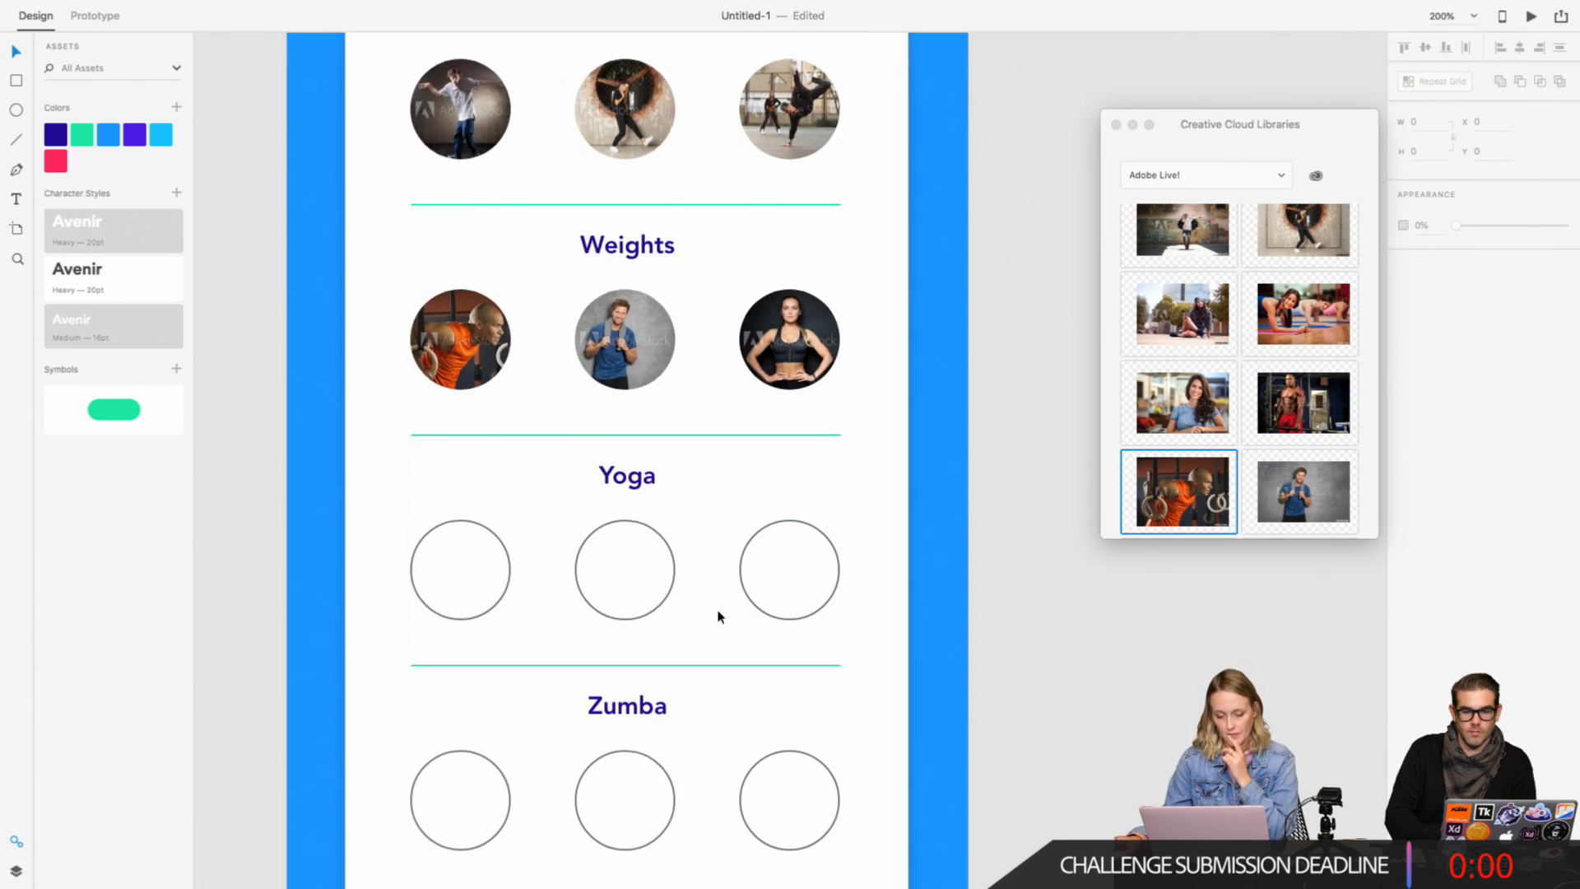
click(670, 548)
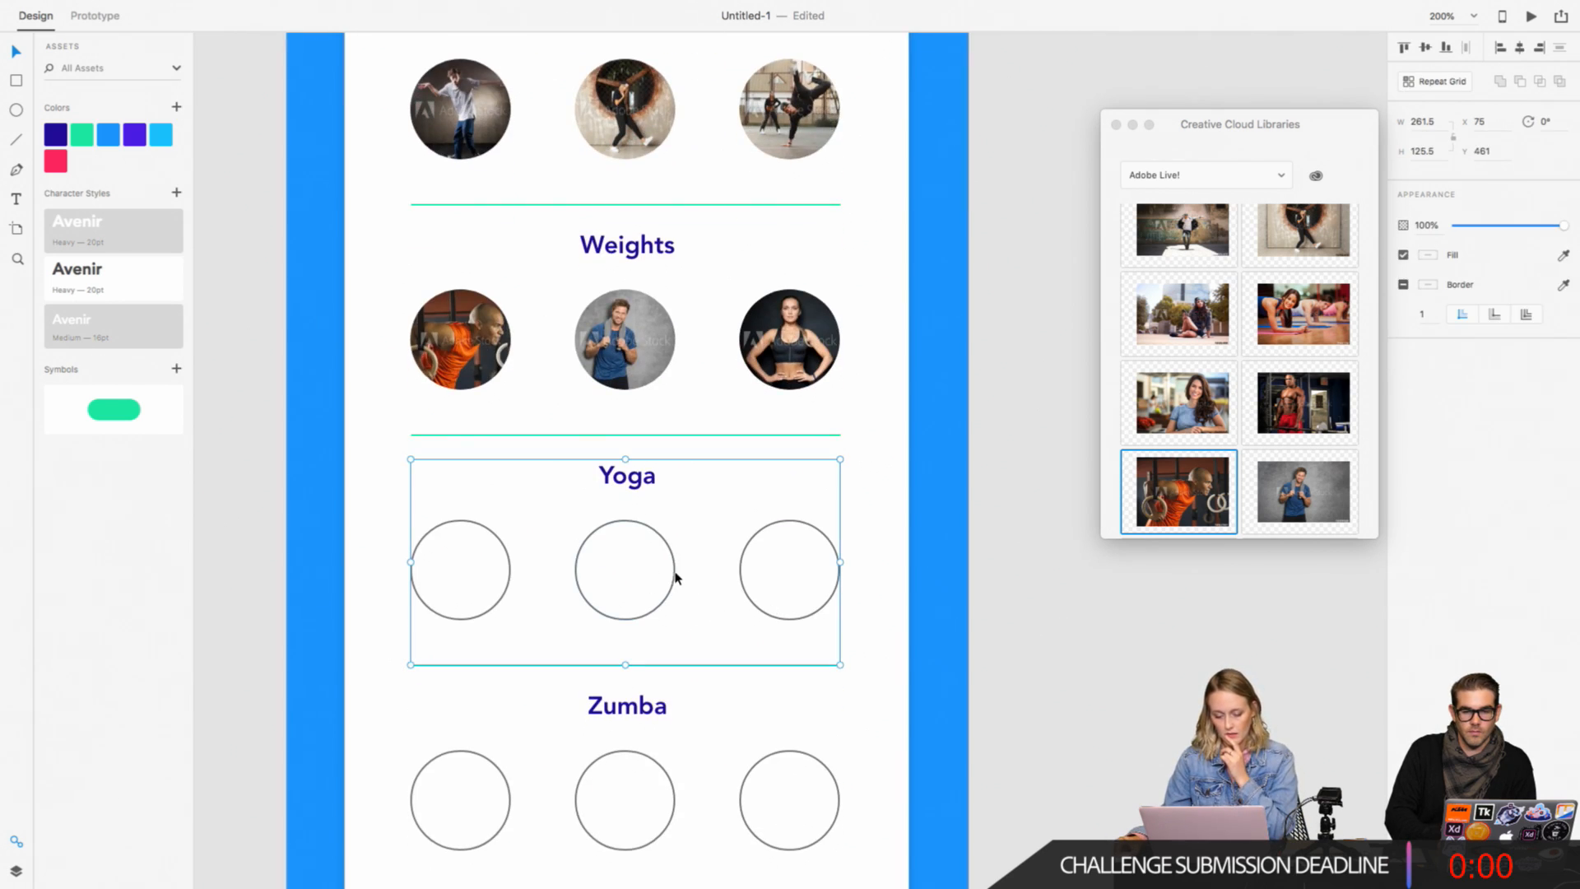
double_click(674, 572)
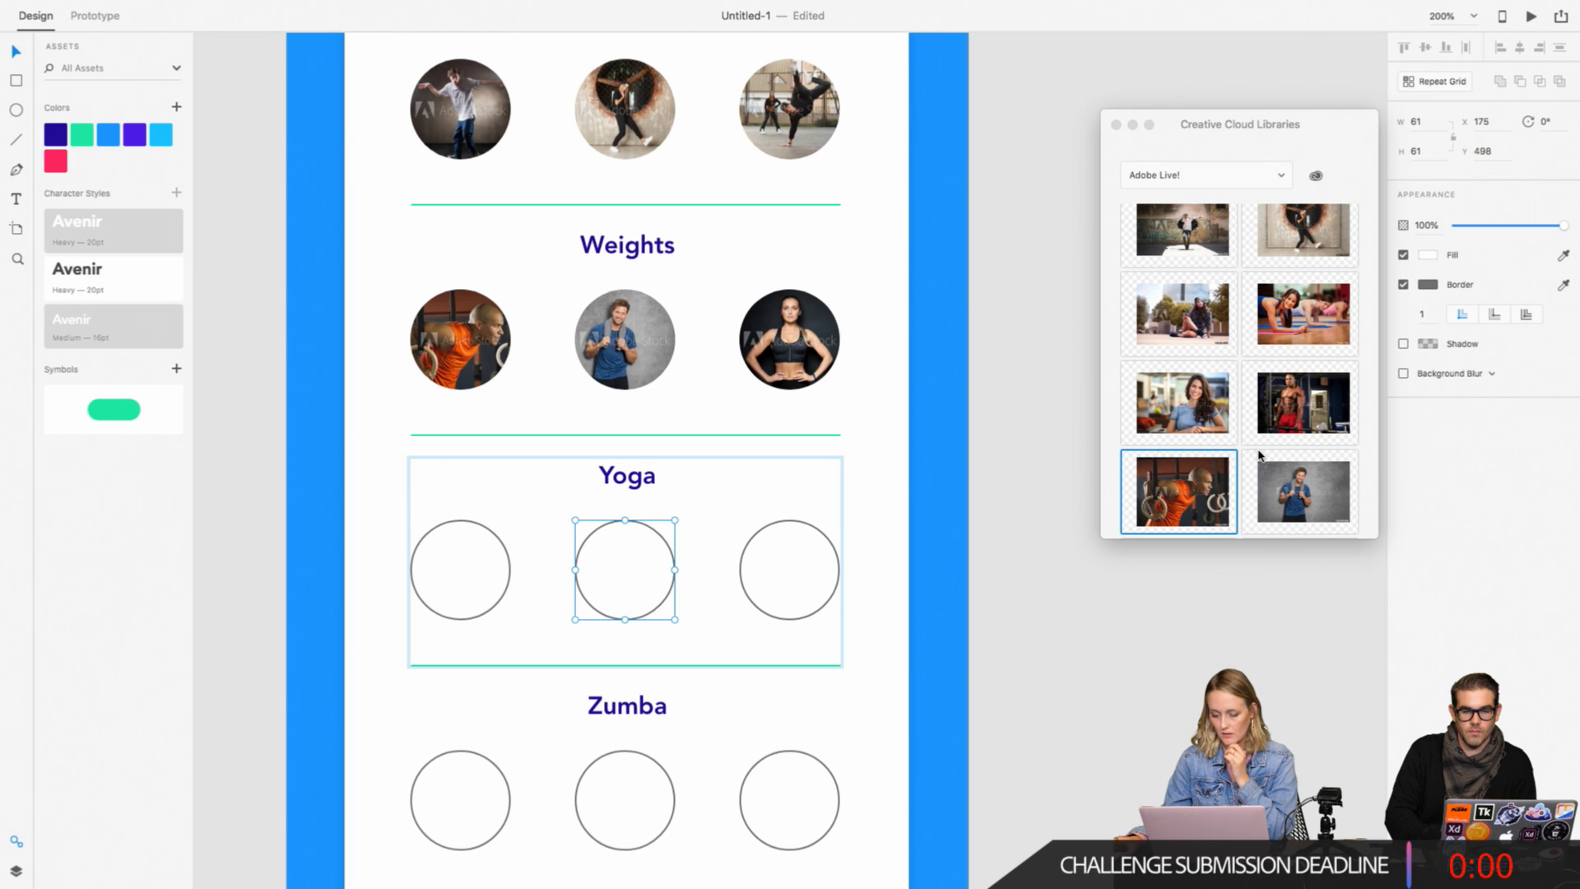
click(1117, 376)
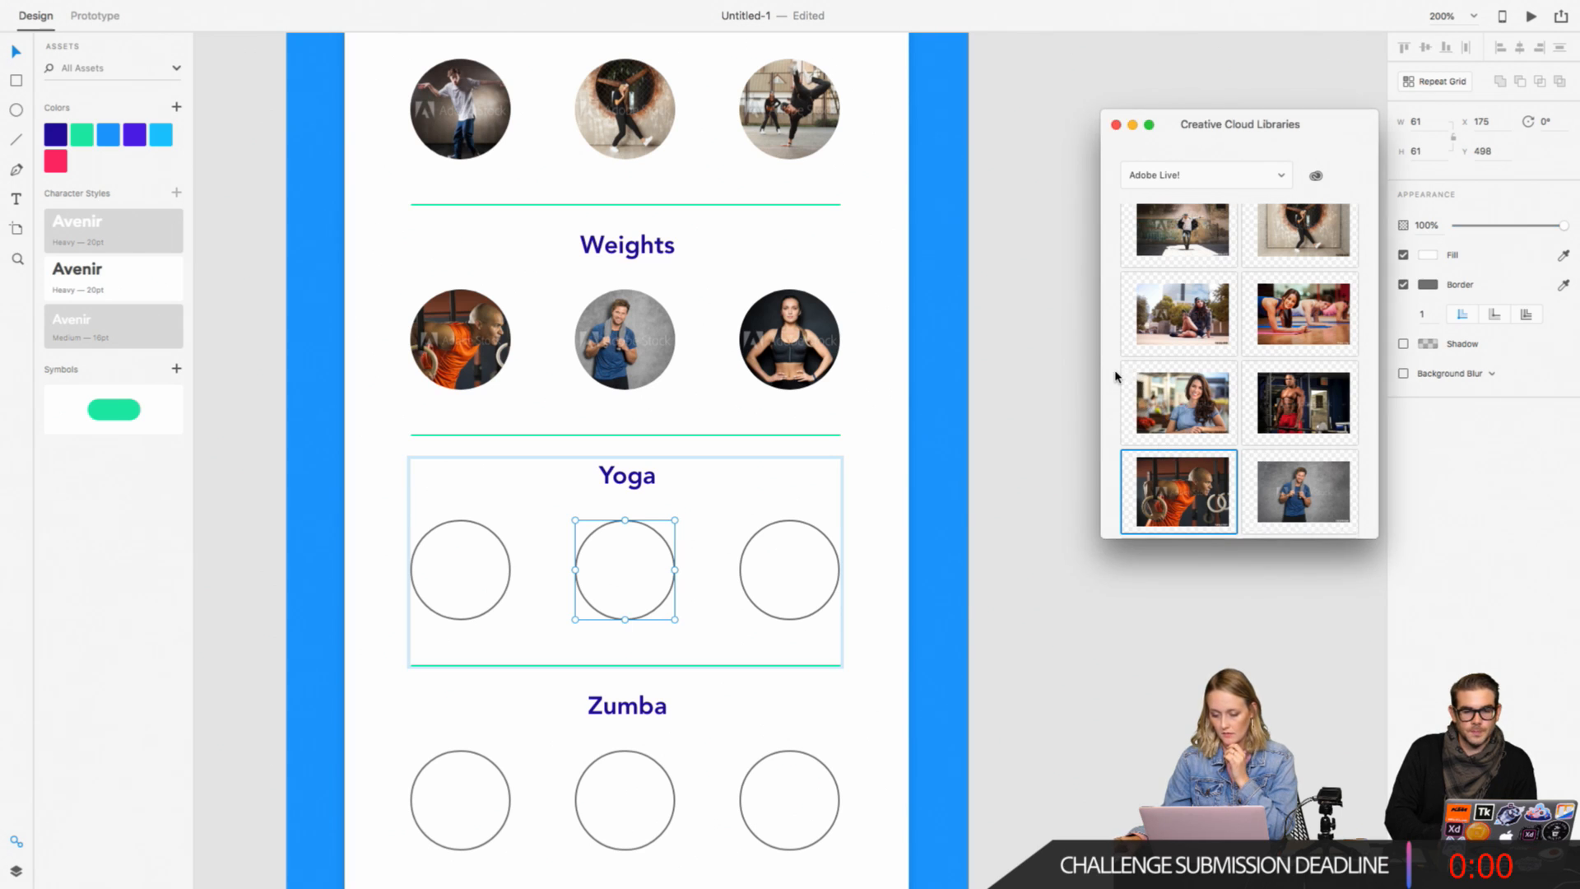
scroll(1117, 376, down, 10)
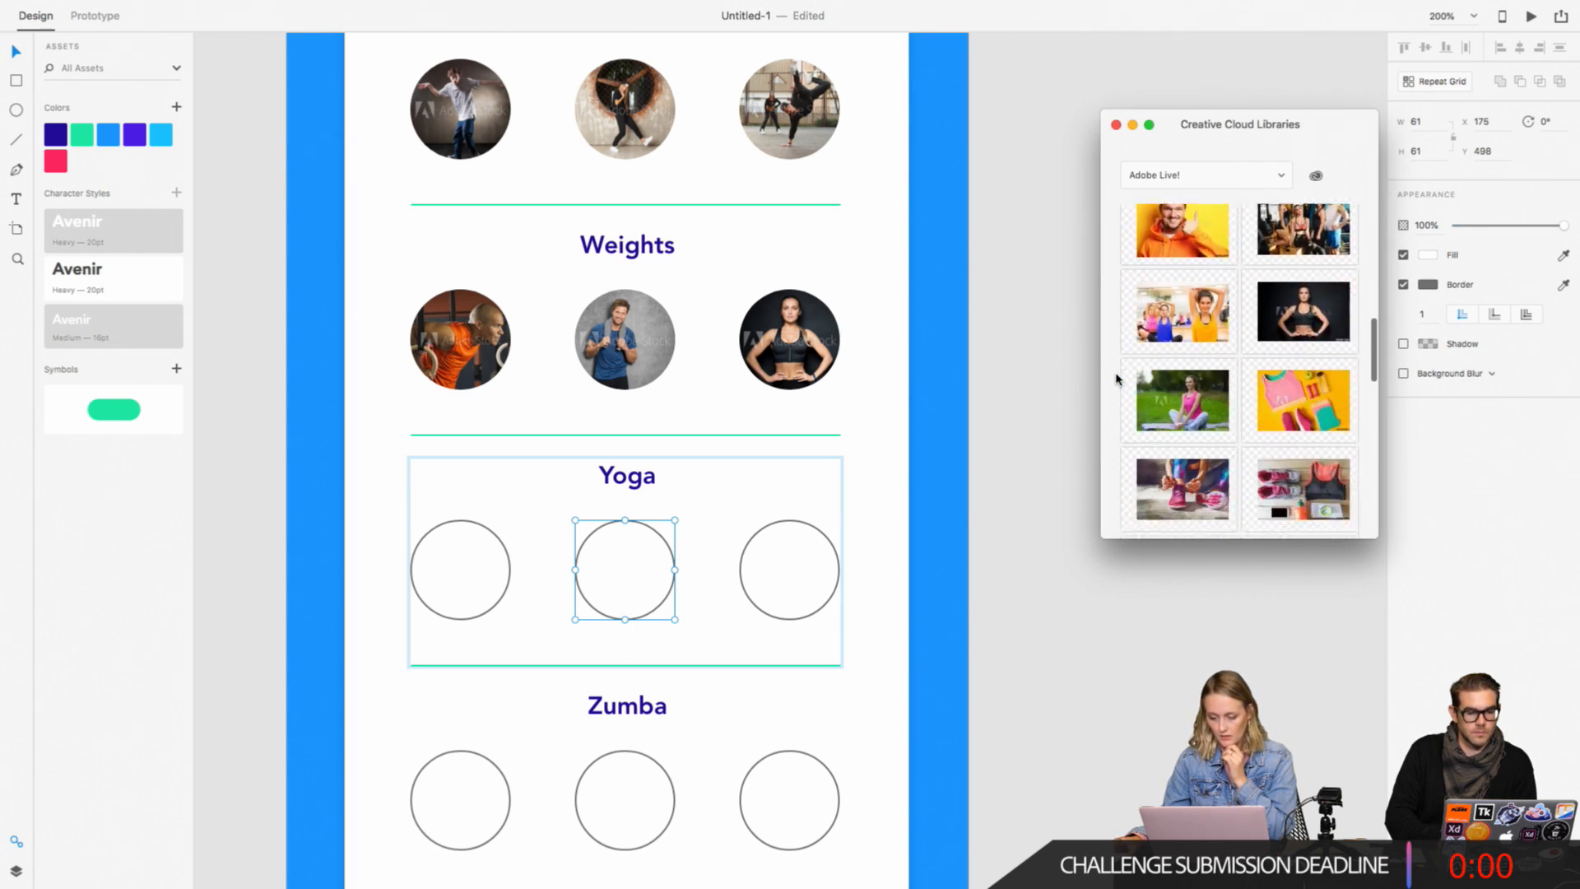
drag(1176, 282, 626, 568)
click(793, 584)
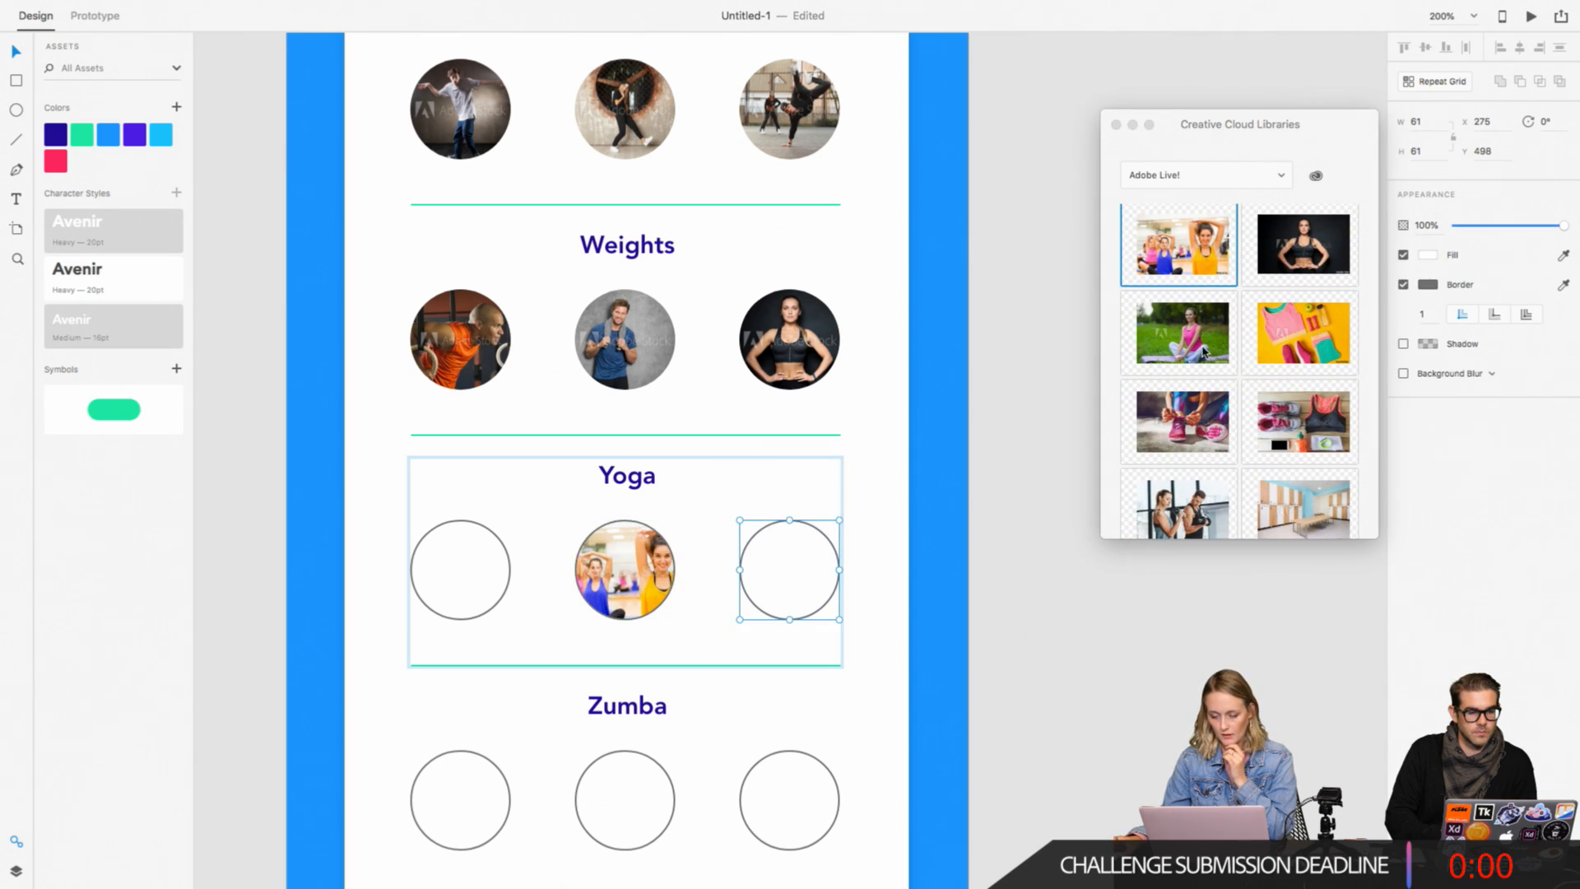
drag(1203, 352, 790, 569)
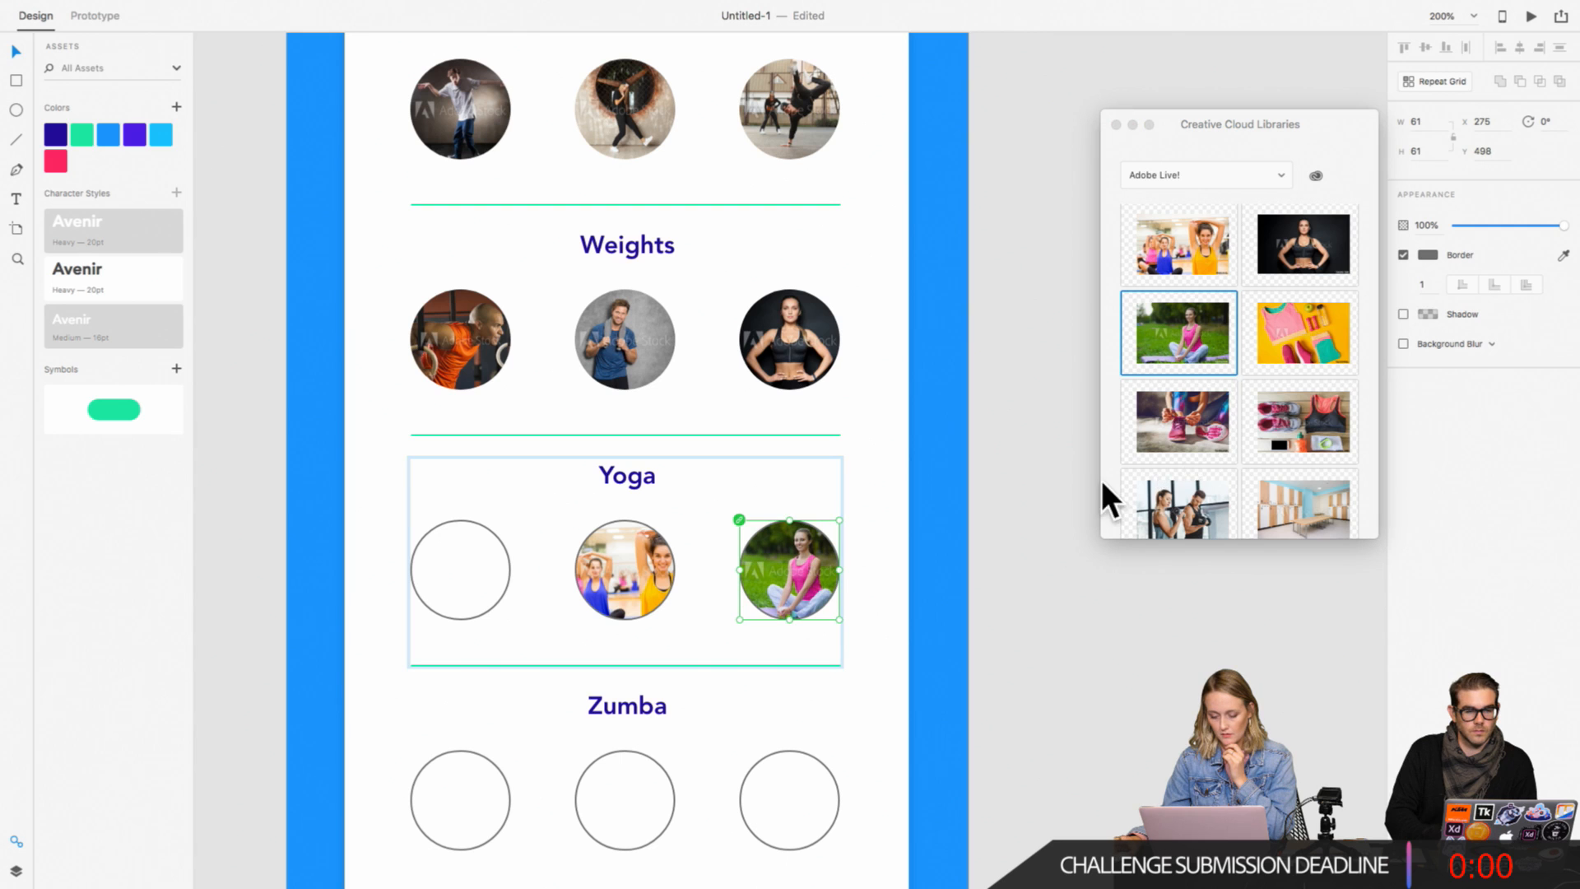
Step: Fill the first Yoga circle with the library photo of the smiling long-haired woman in a blue top
scroll(1152, 469, down, 10)
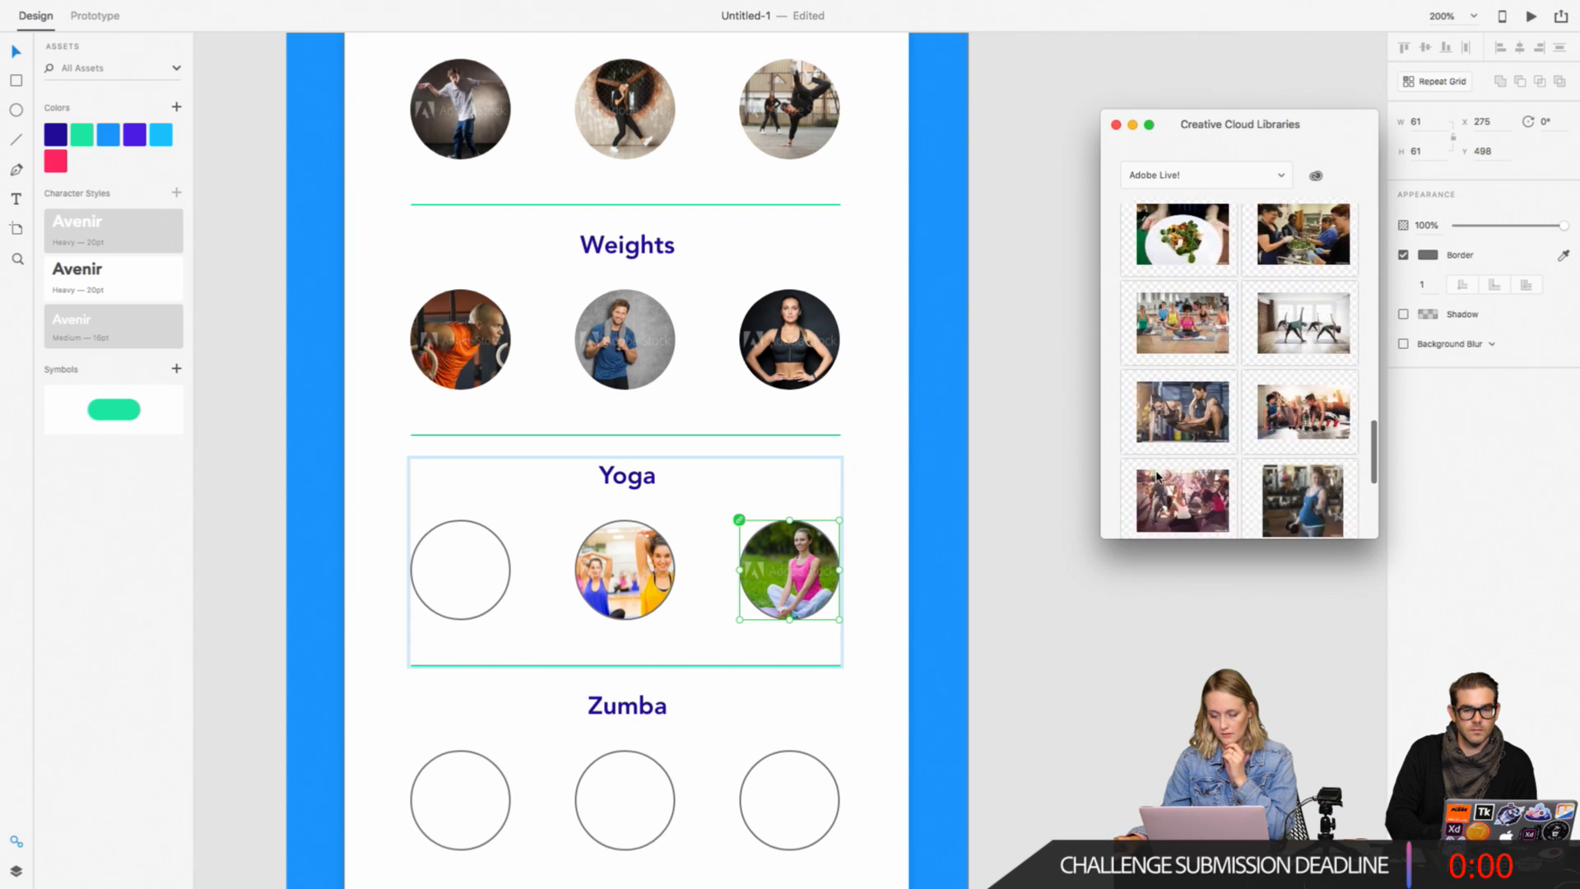
scroll(1157, 475, down, 8)
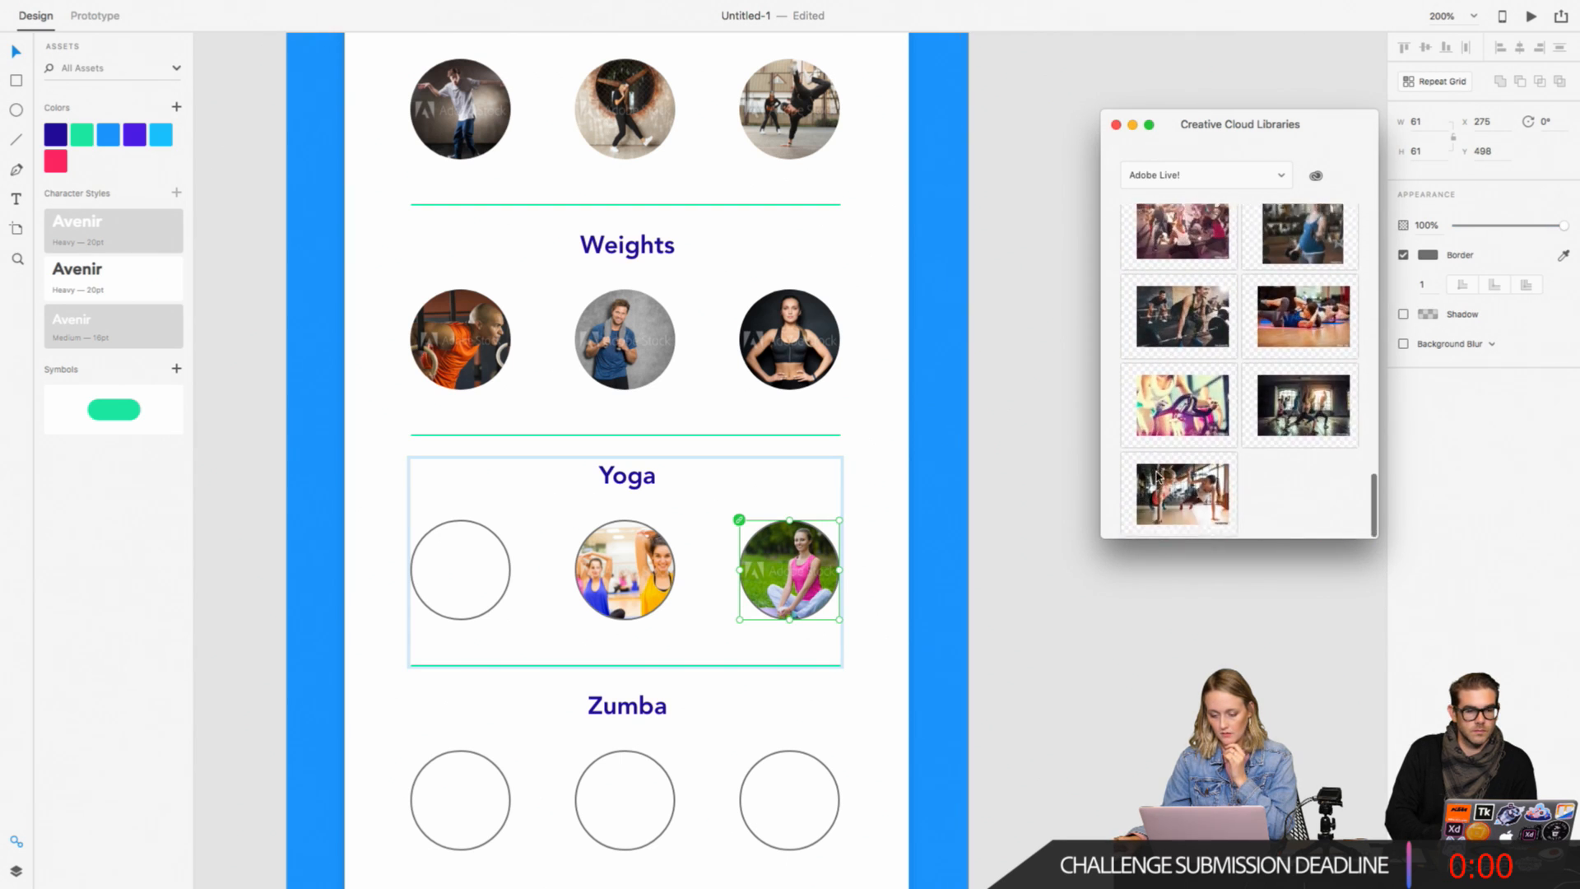
scroll(1158, 475, up, 12)
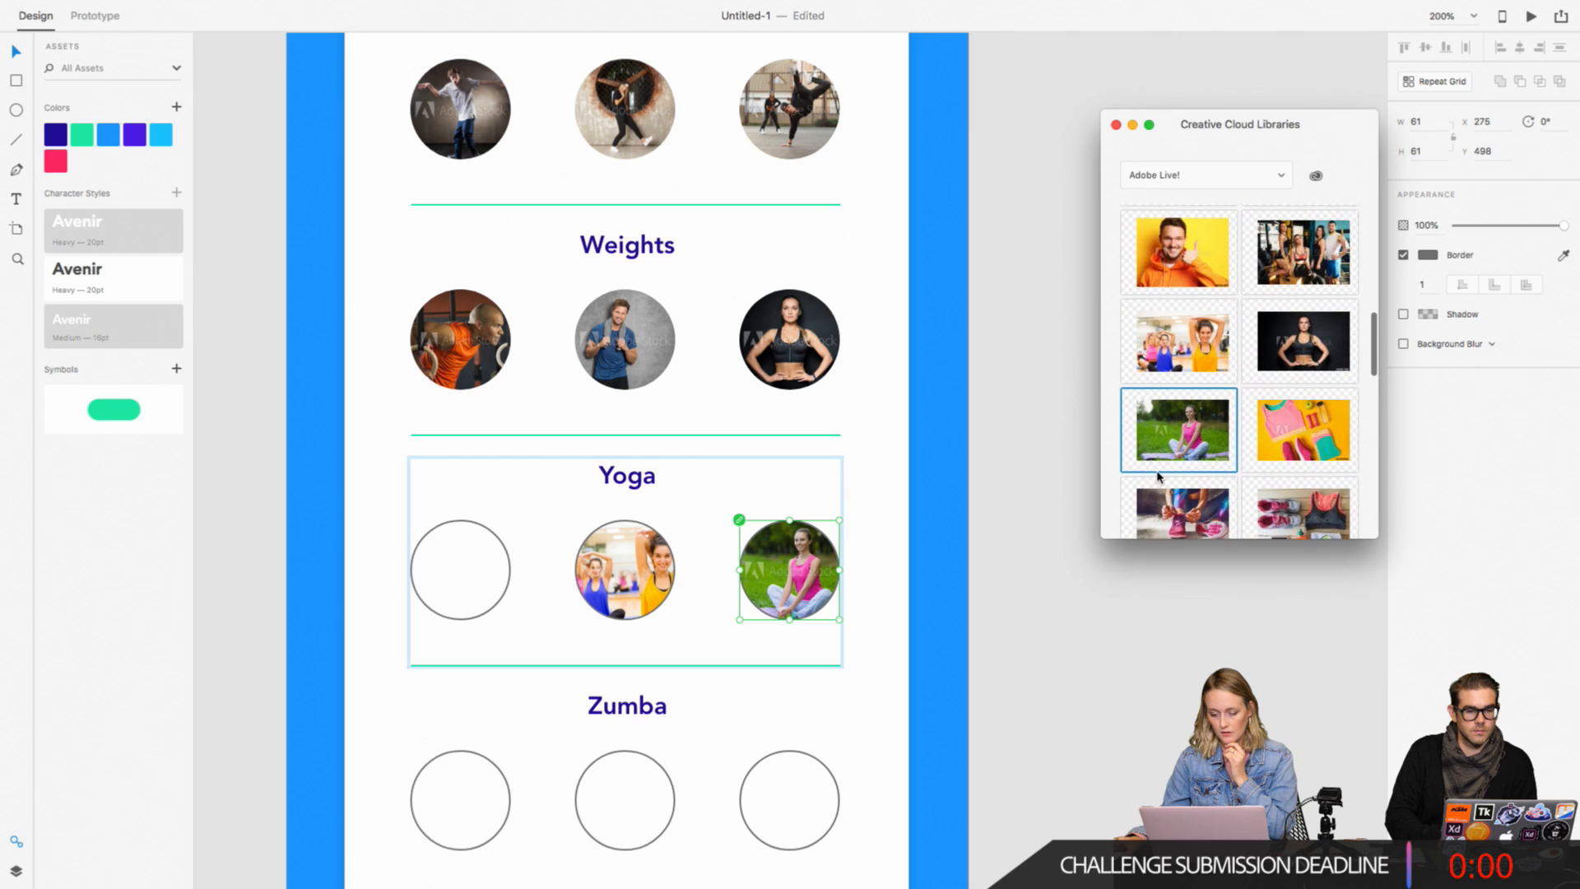
scroll(1158, 475, up, 3)
scroll(1285, 402, up, 3)
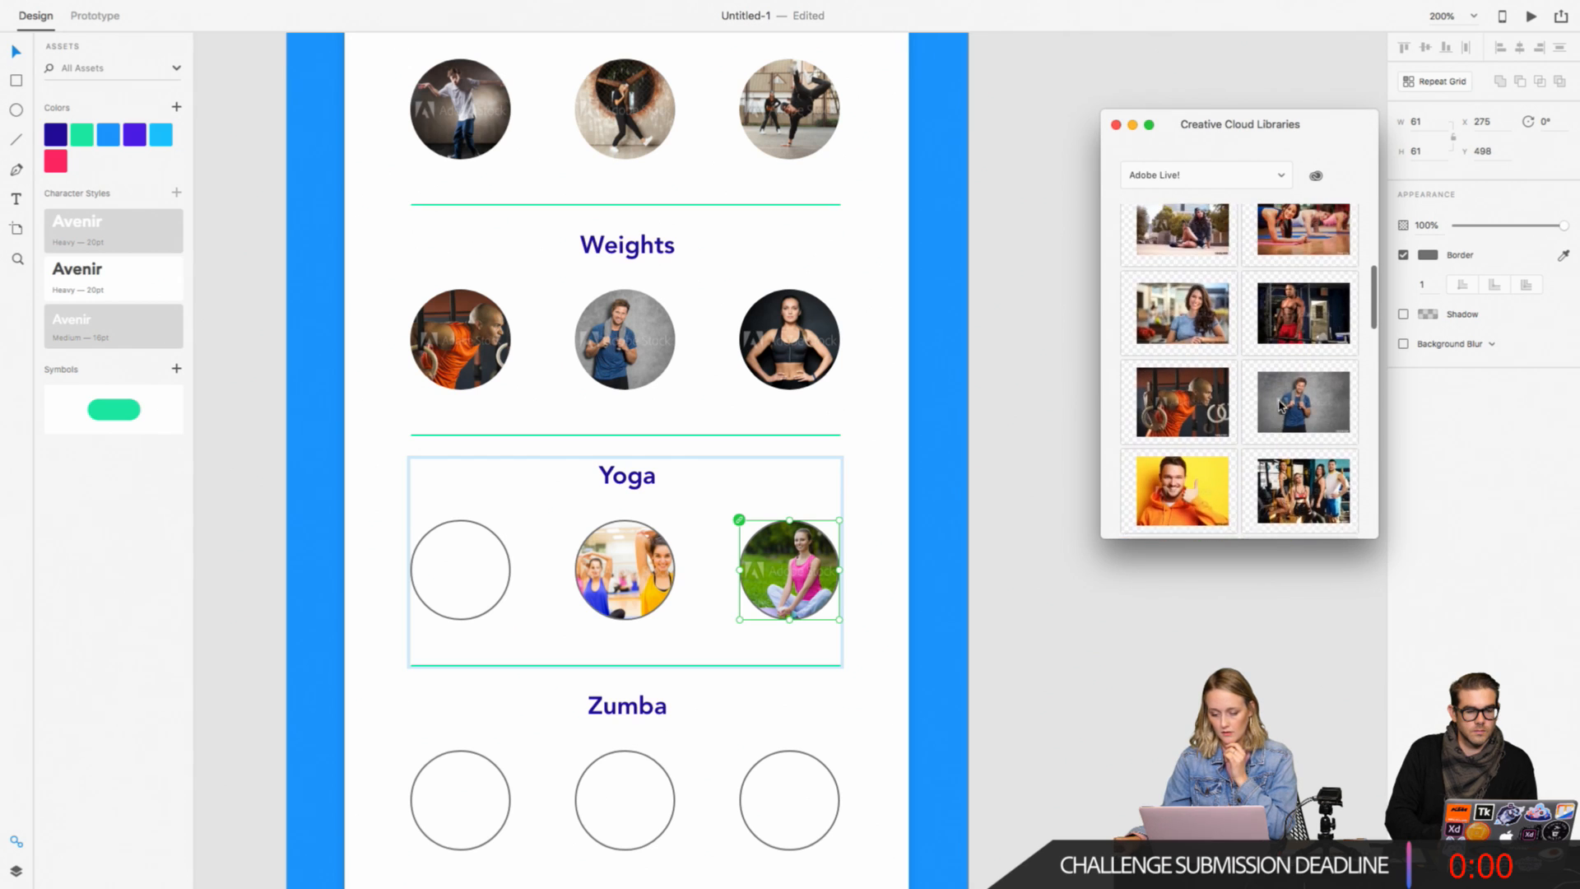
drag(1193, 379, 461, 568)
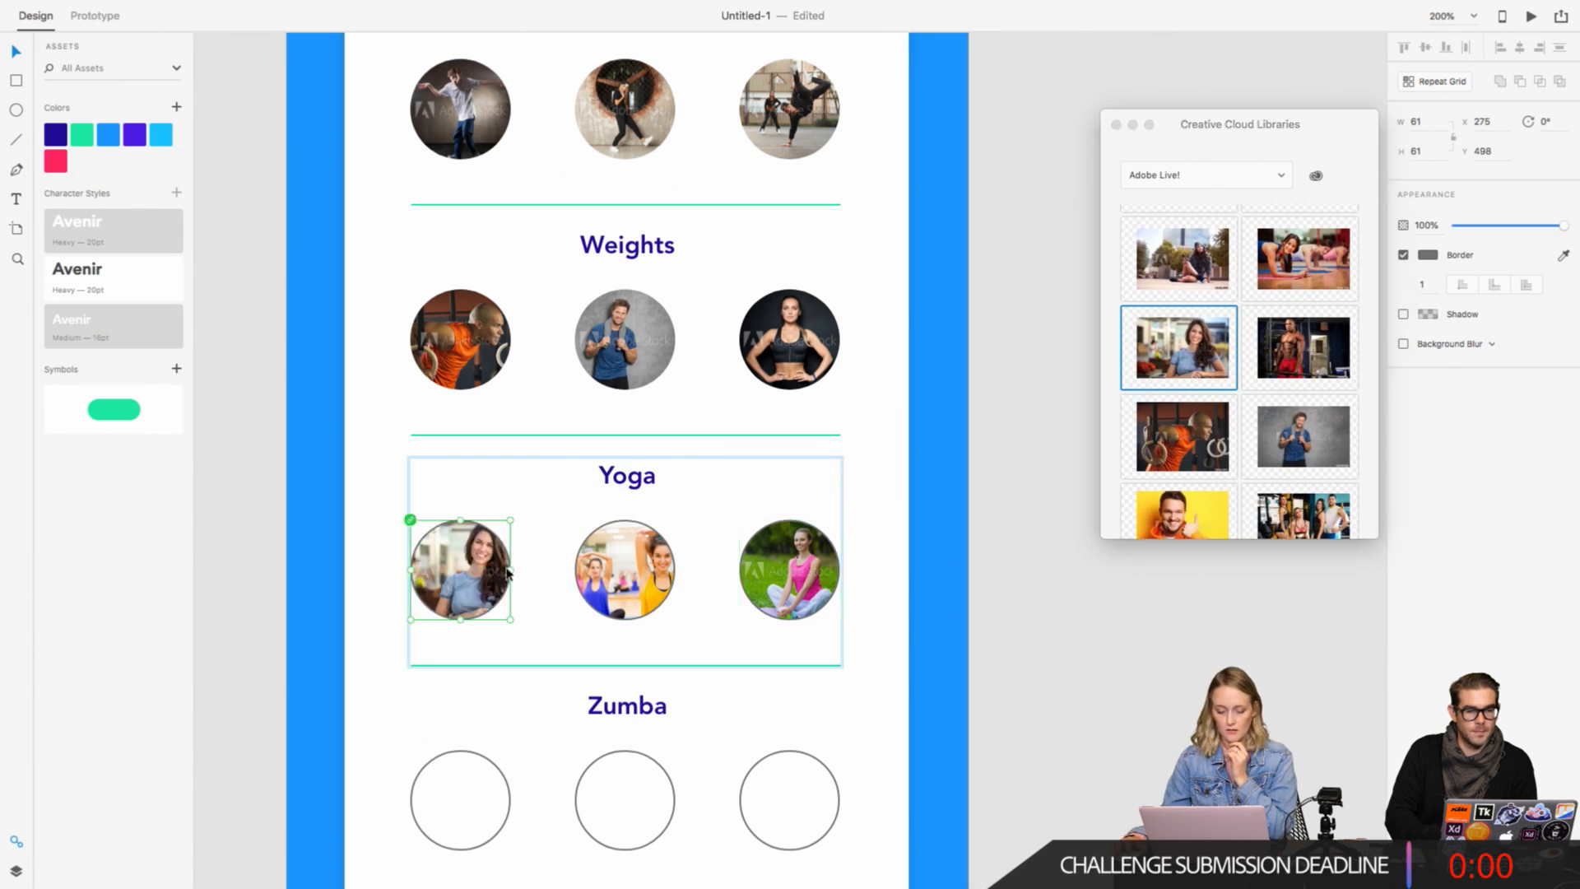
scroll(910, 565, down, 5)
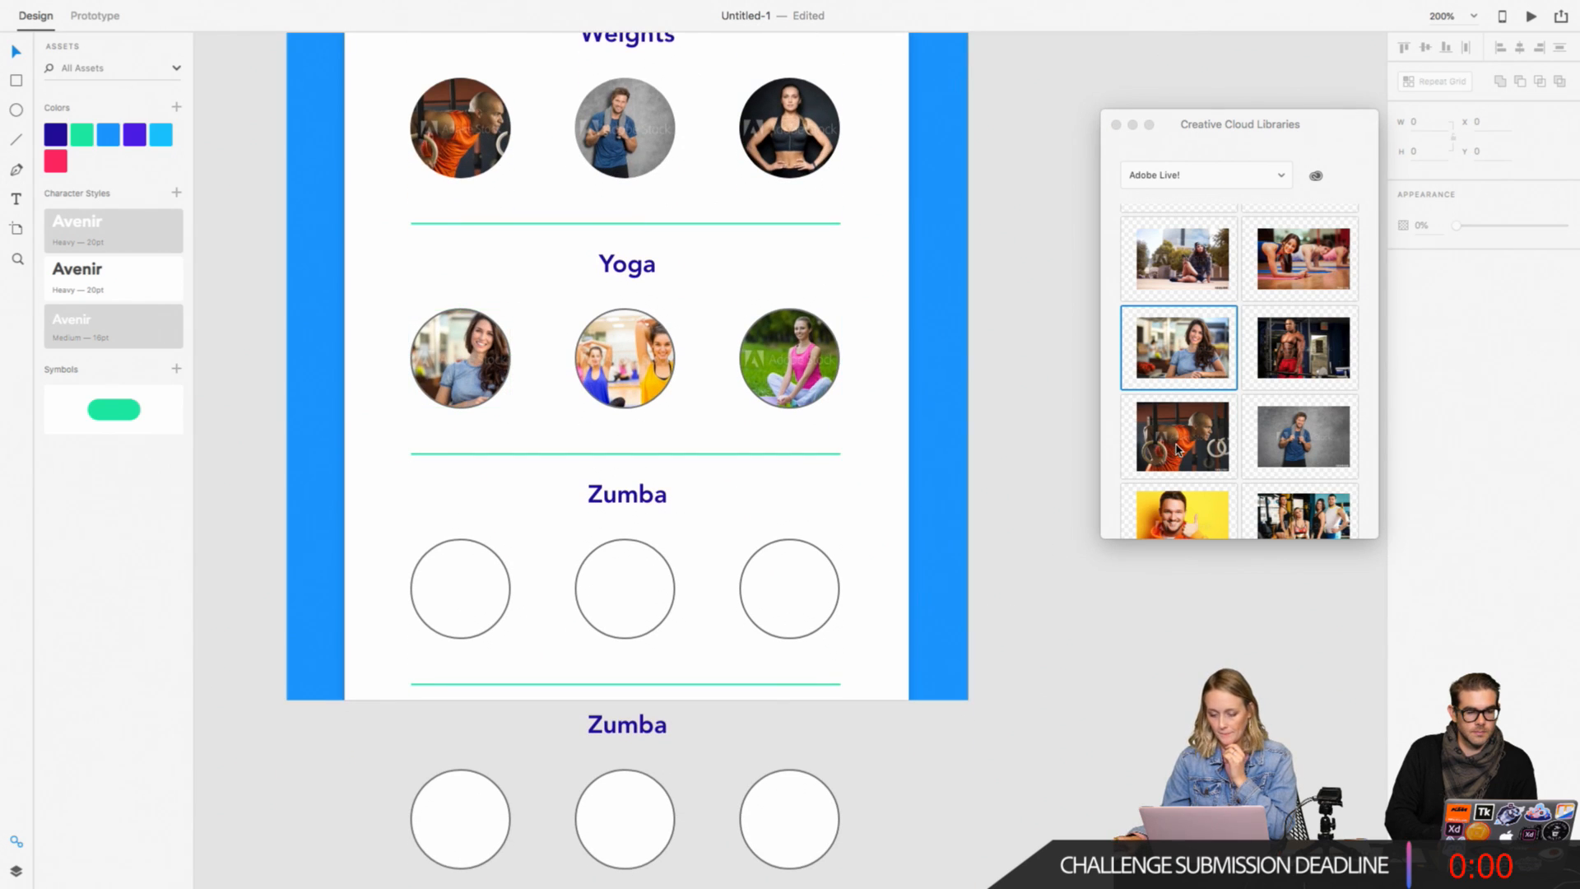
click(1111, 450)
scroll(1111, 450, down, 5)
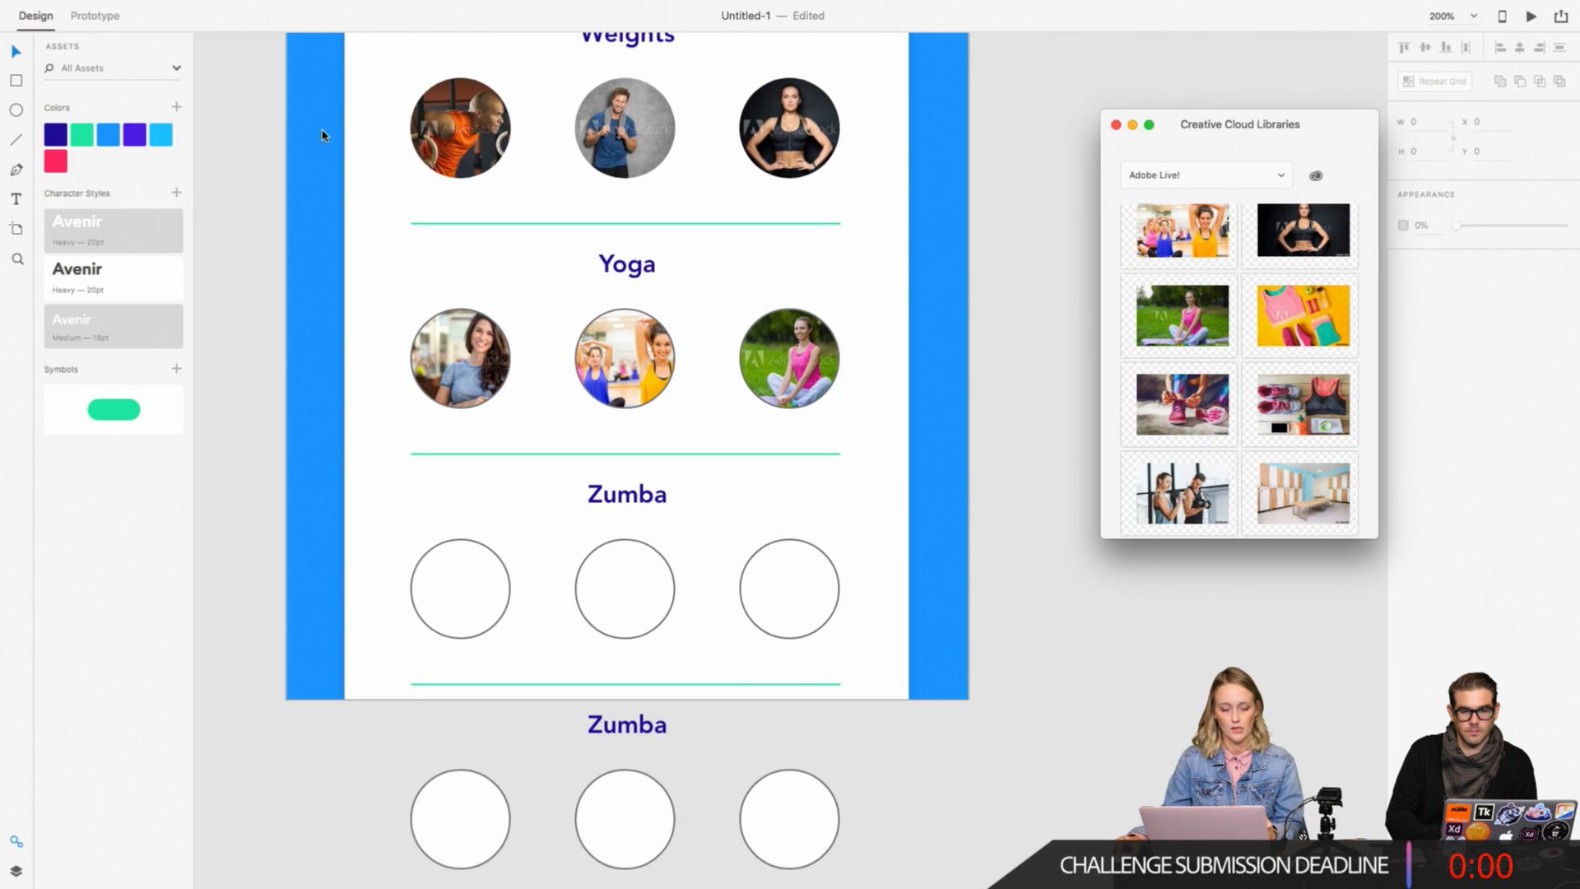
click(158, 8)
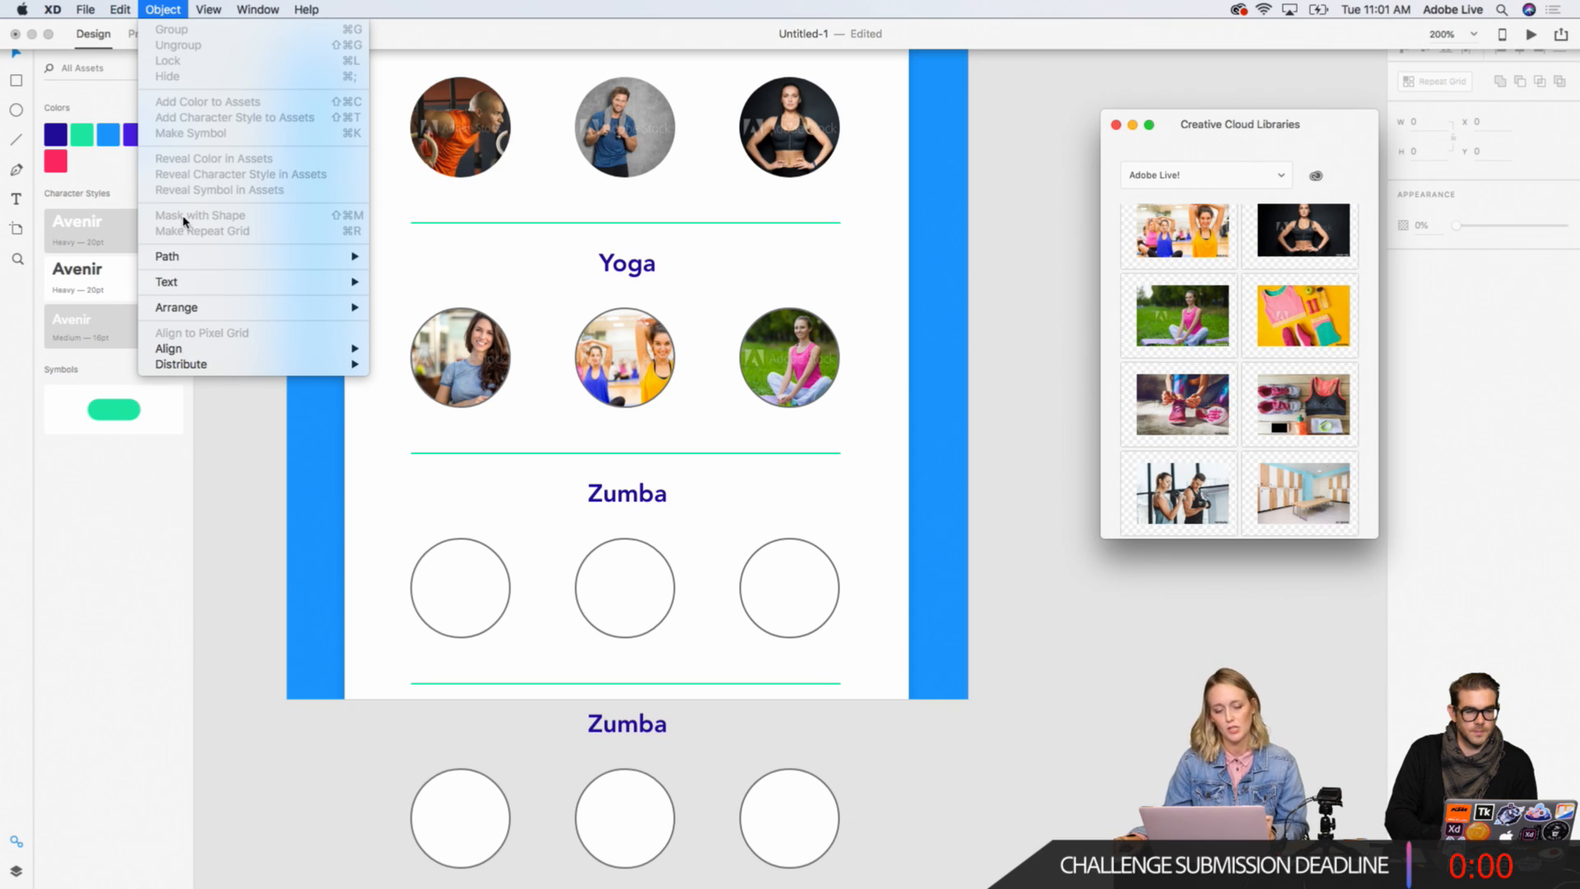
click(156, 10)
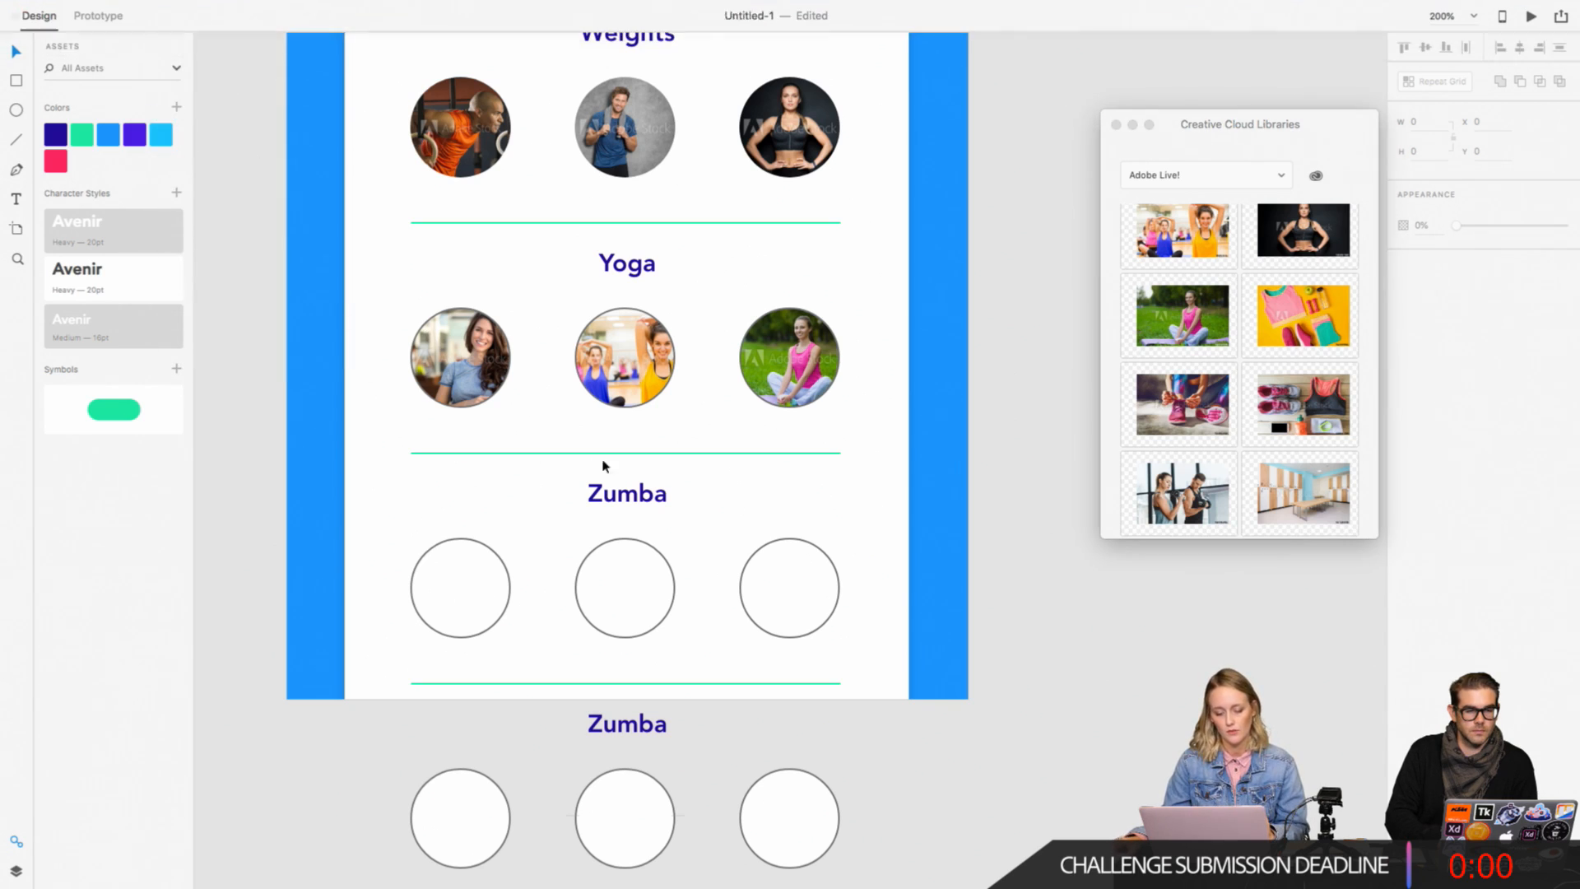
Step: Remove the border from all three Yoga photo circles
click(634, 370)
double_click(634, 370)
shift+click(760, 377)
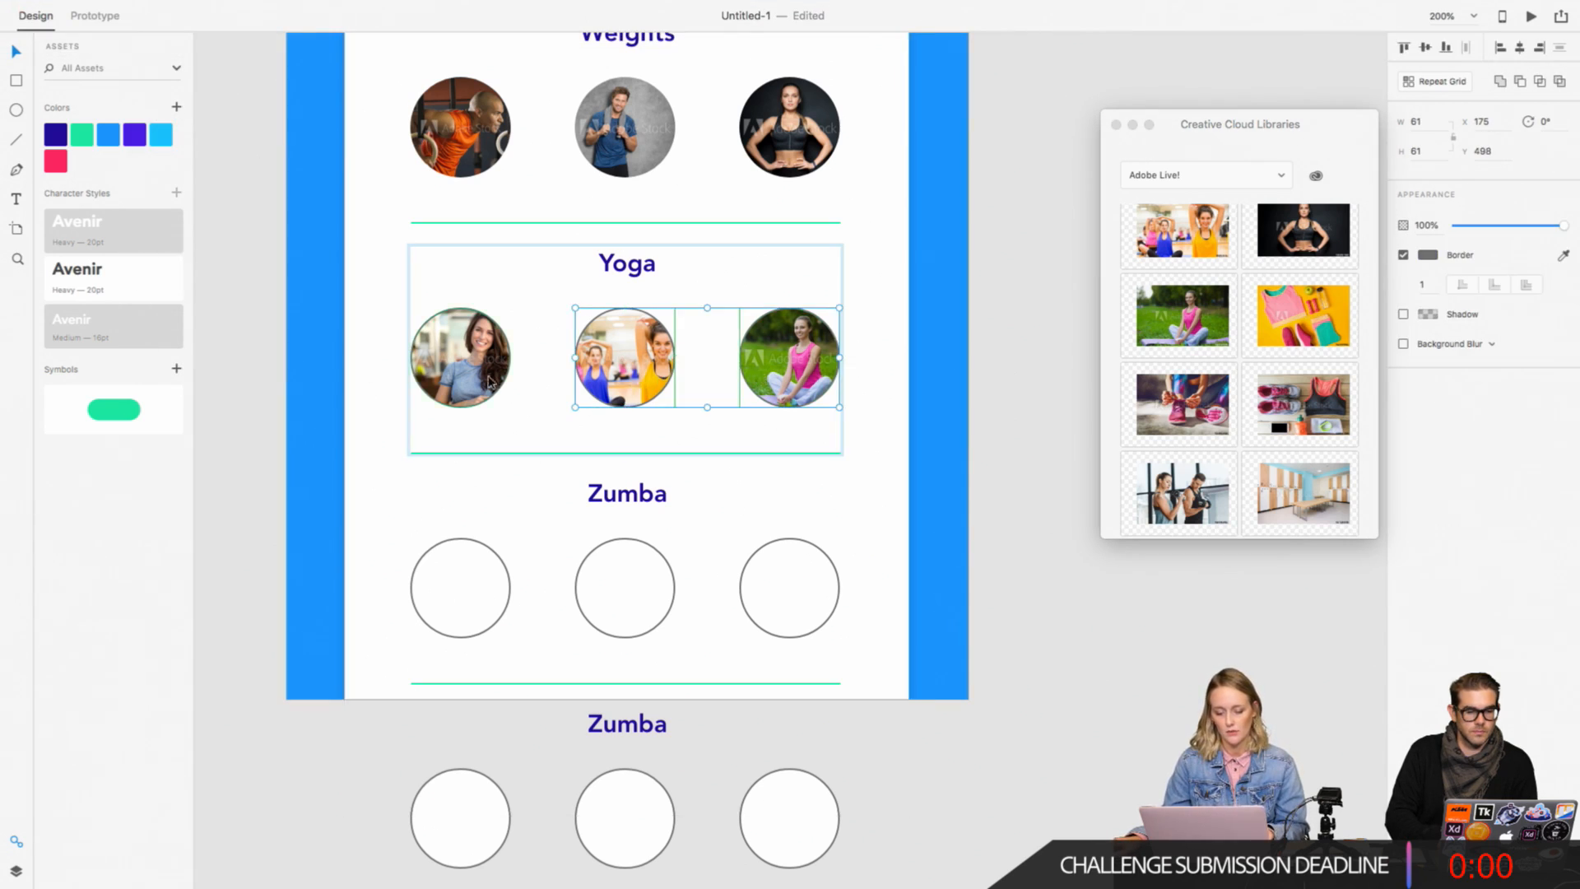
shift+click(491, 380)
click(1404, 255)
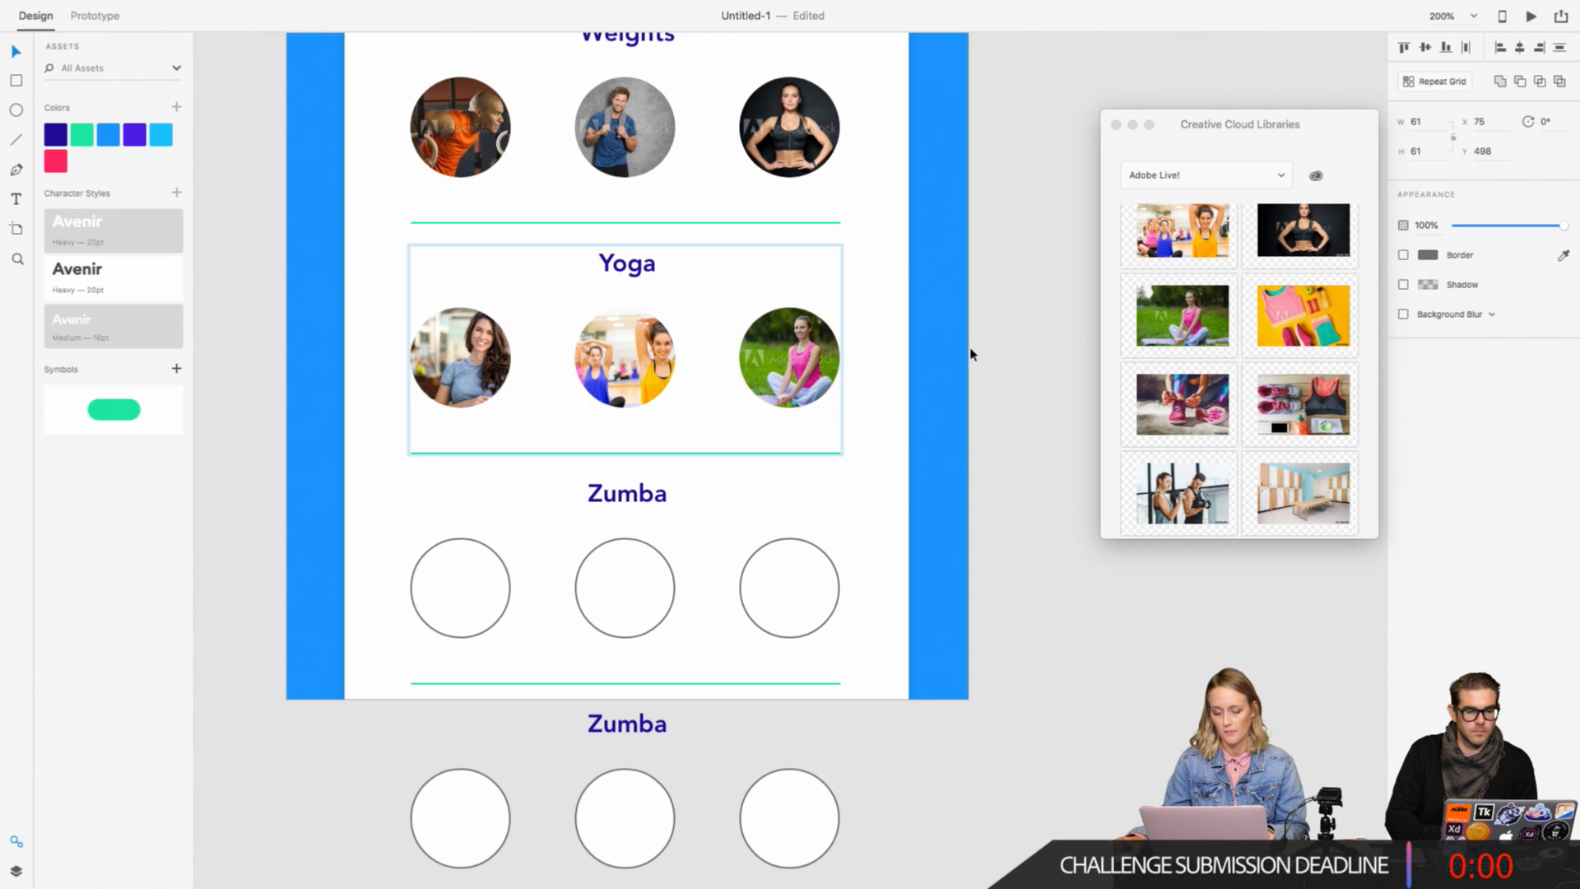
click(977, 354)
double_click(653, 383)
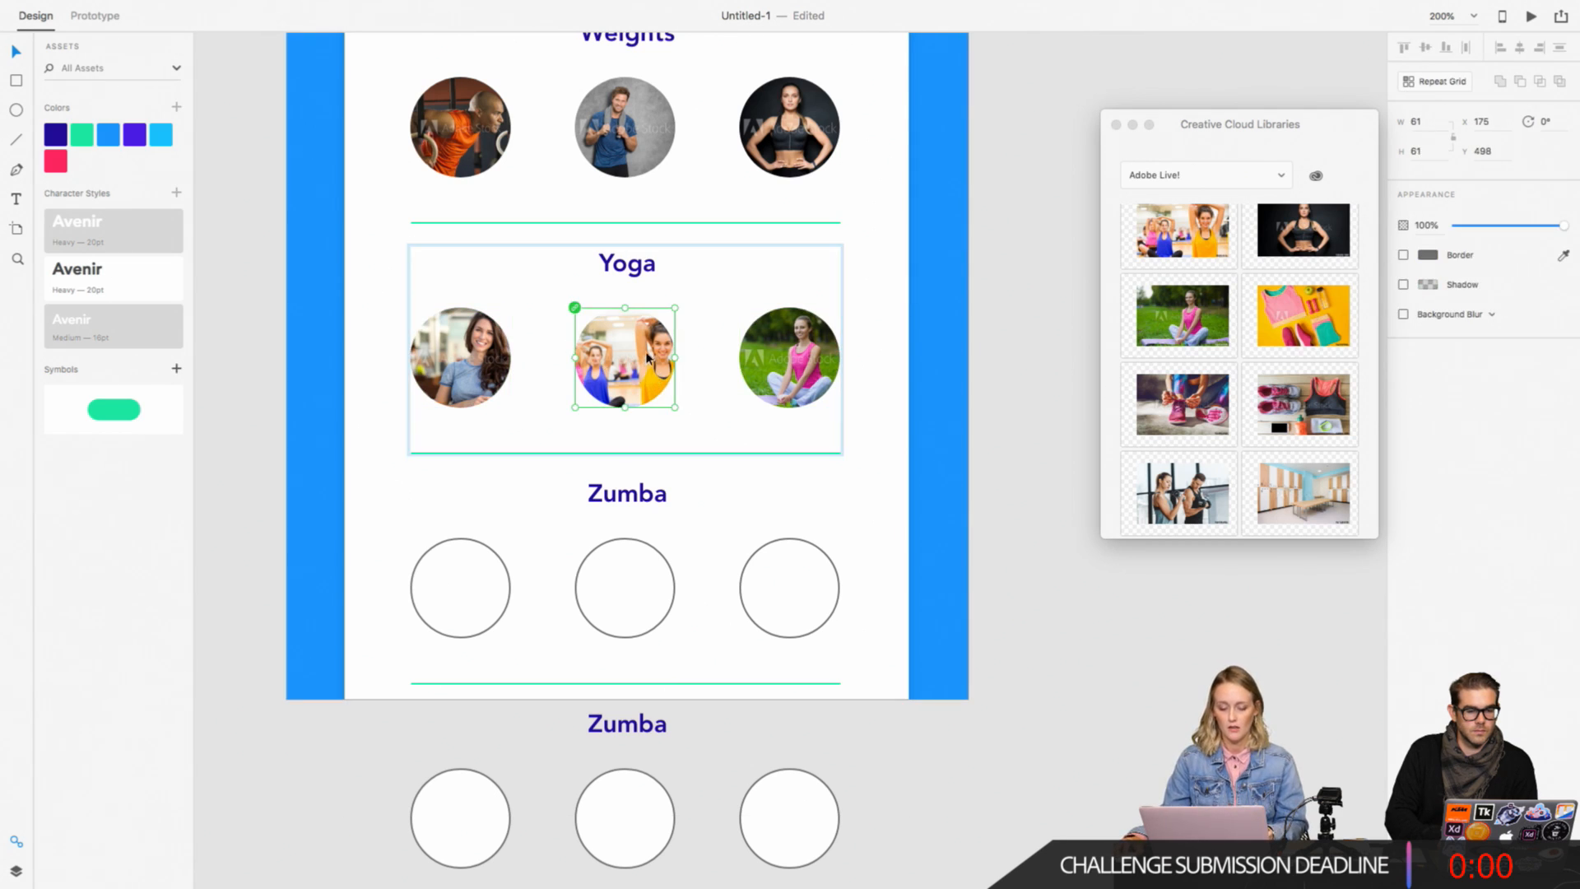
click(1048, 370)
mouse_move(222, 7)
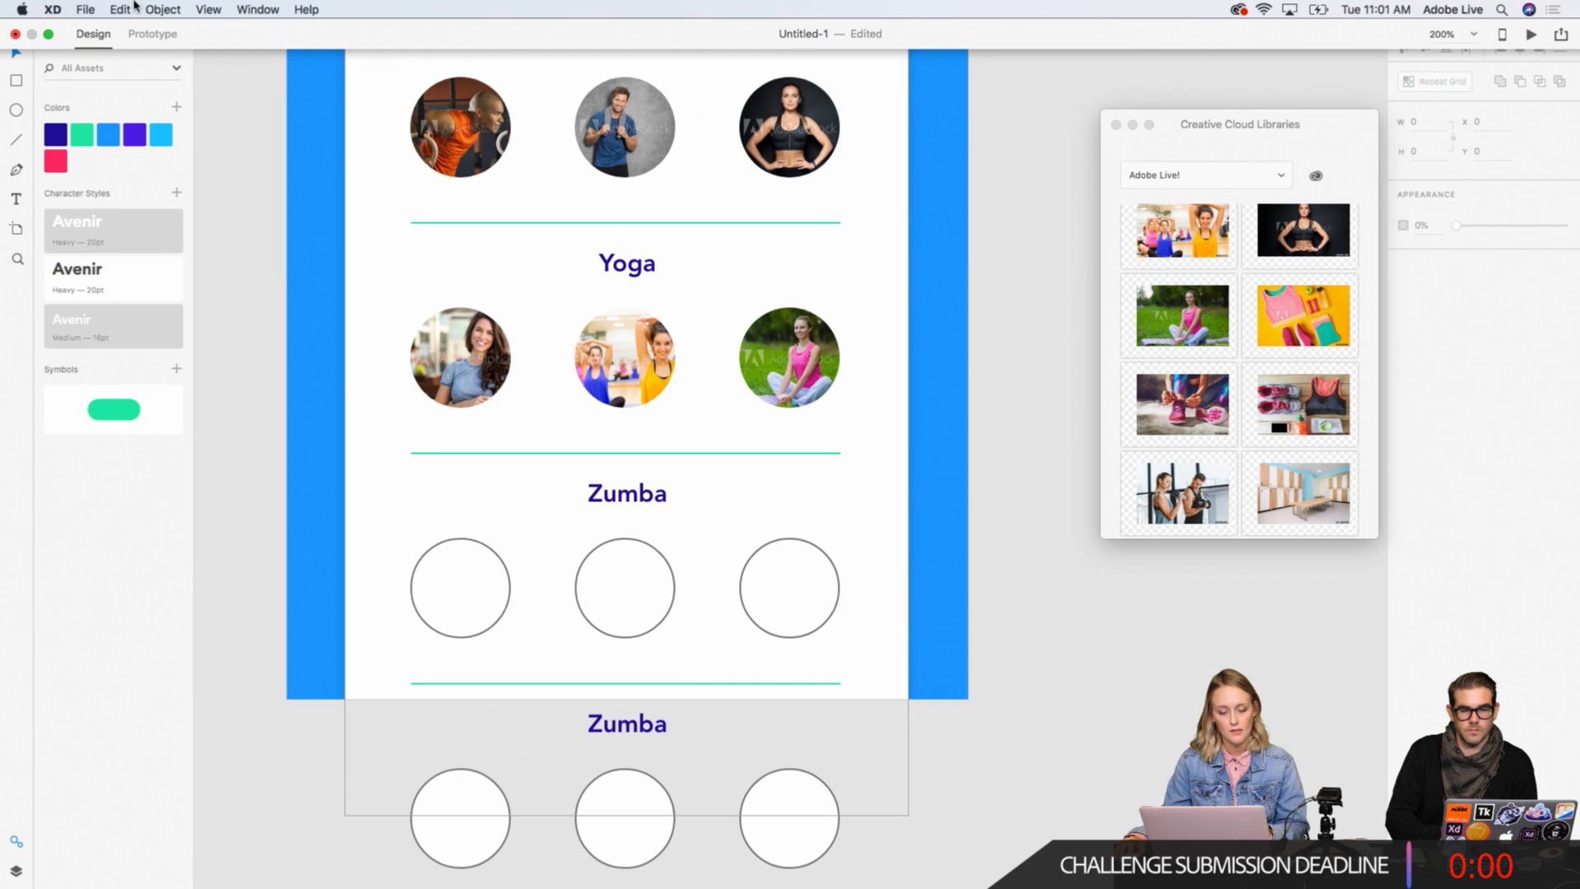
click(161, 9)
click(146, 5)
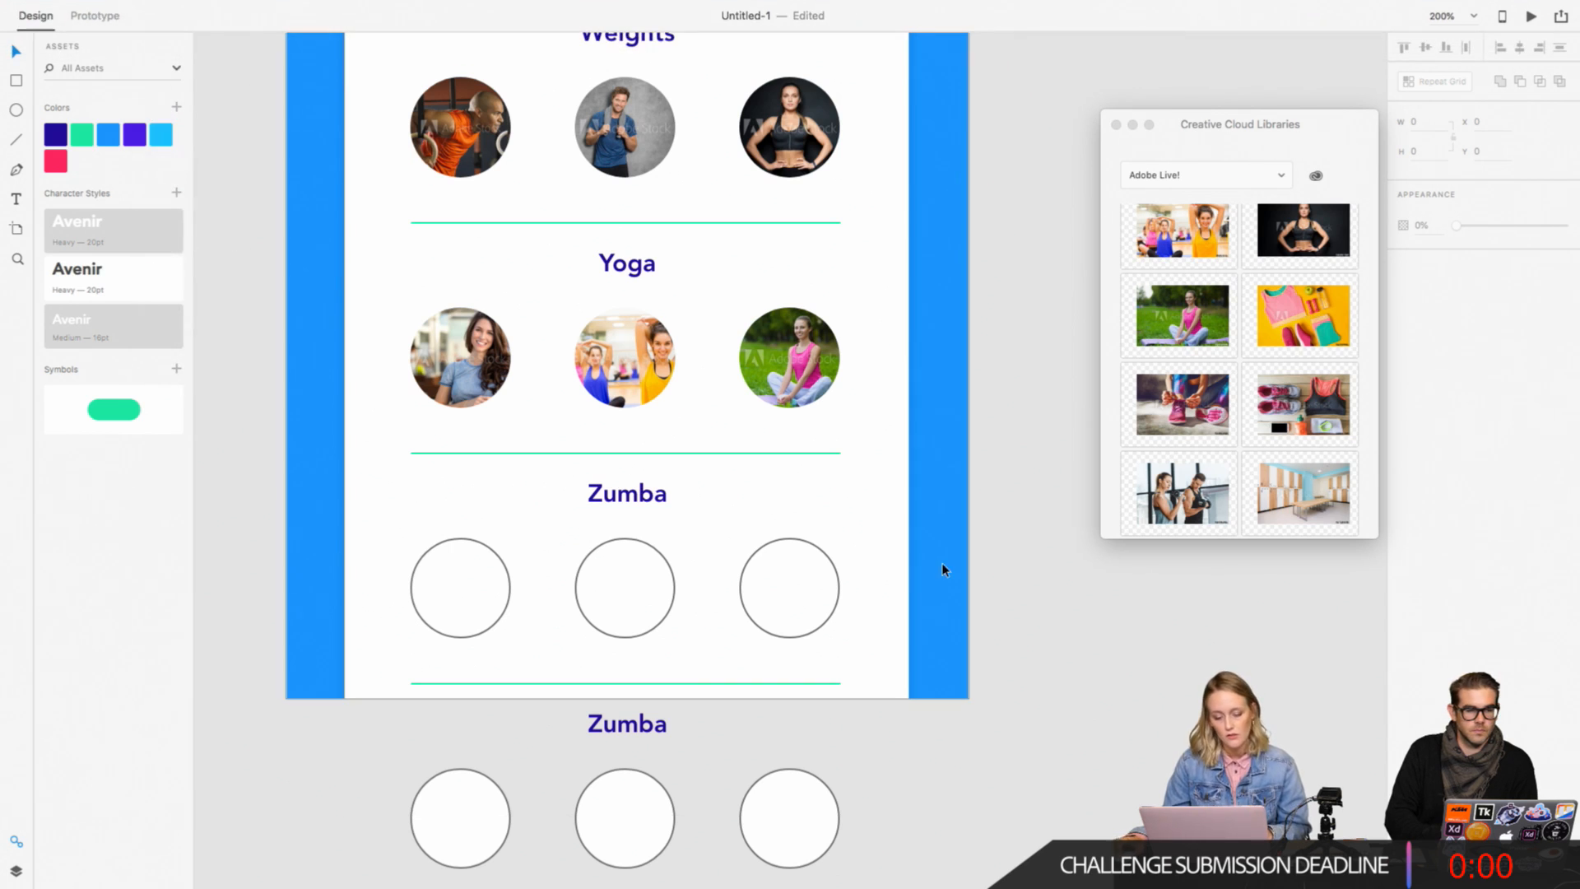
Step: Ungroup the Zumba section directly below Yoga so its circles can be selected individually
click(827, 621)
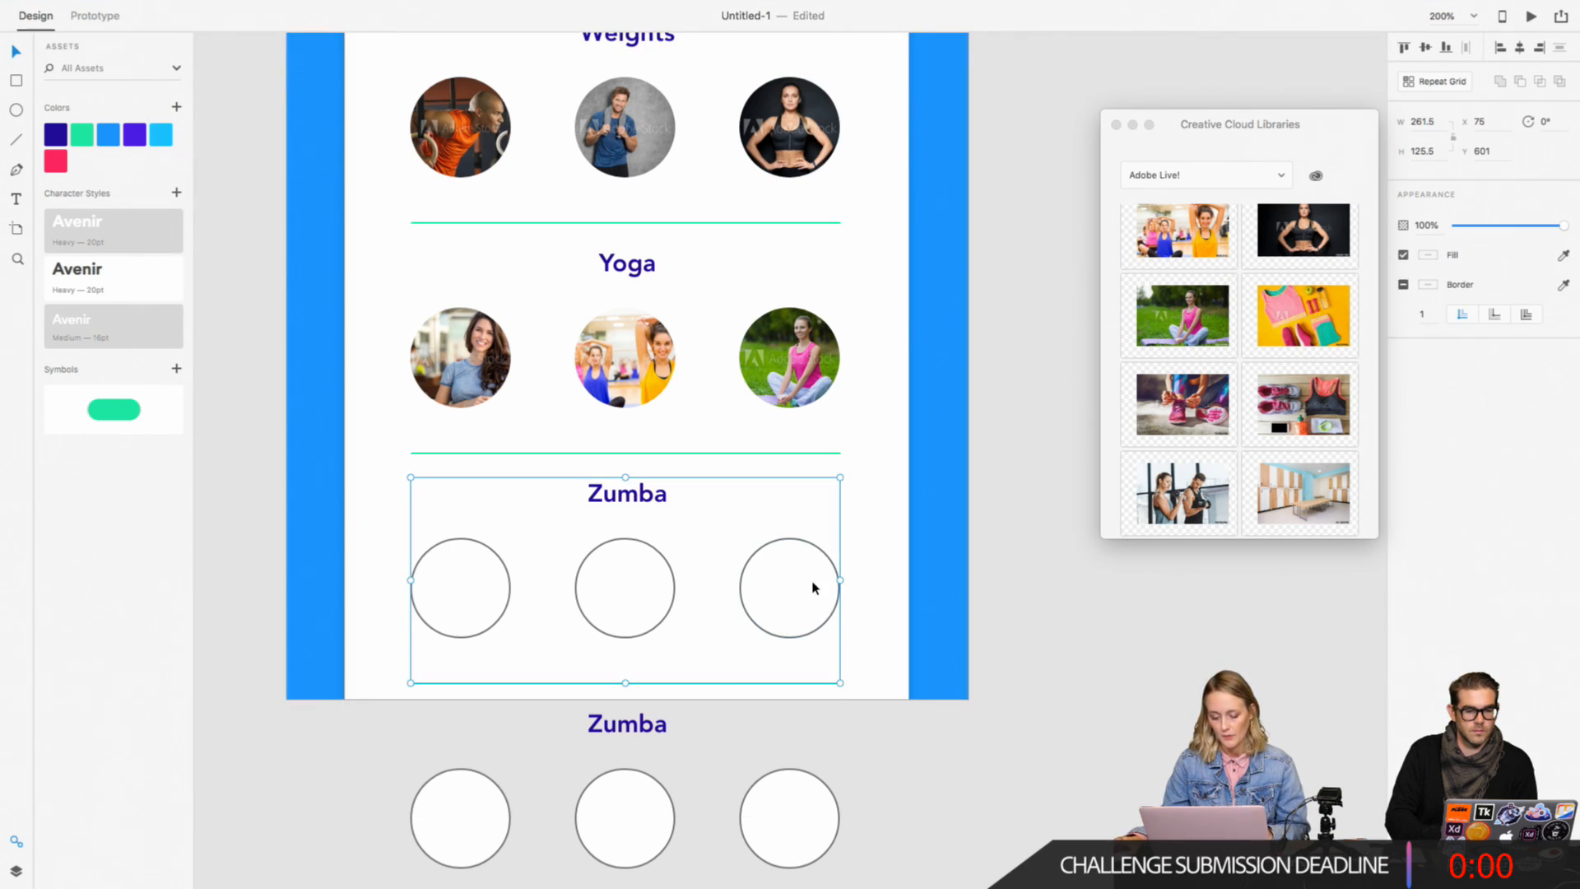
right_click(813, 587)
click(1040, 678)
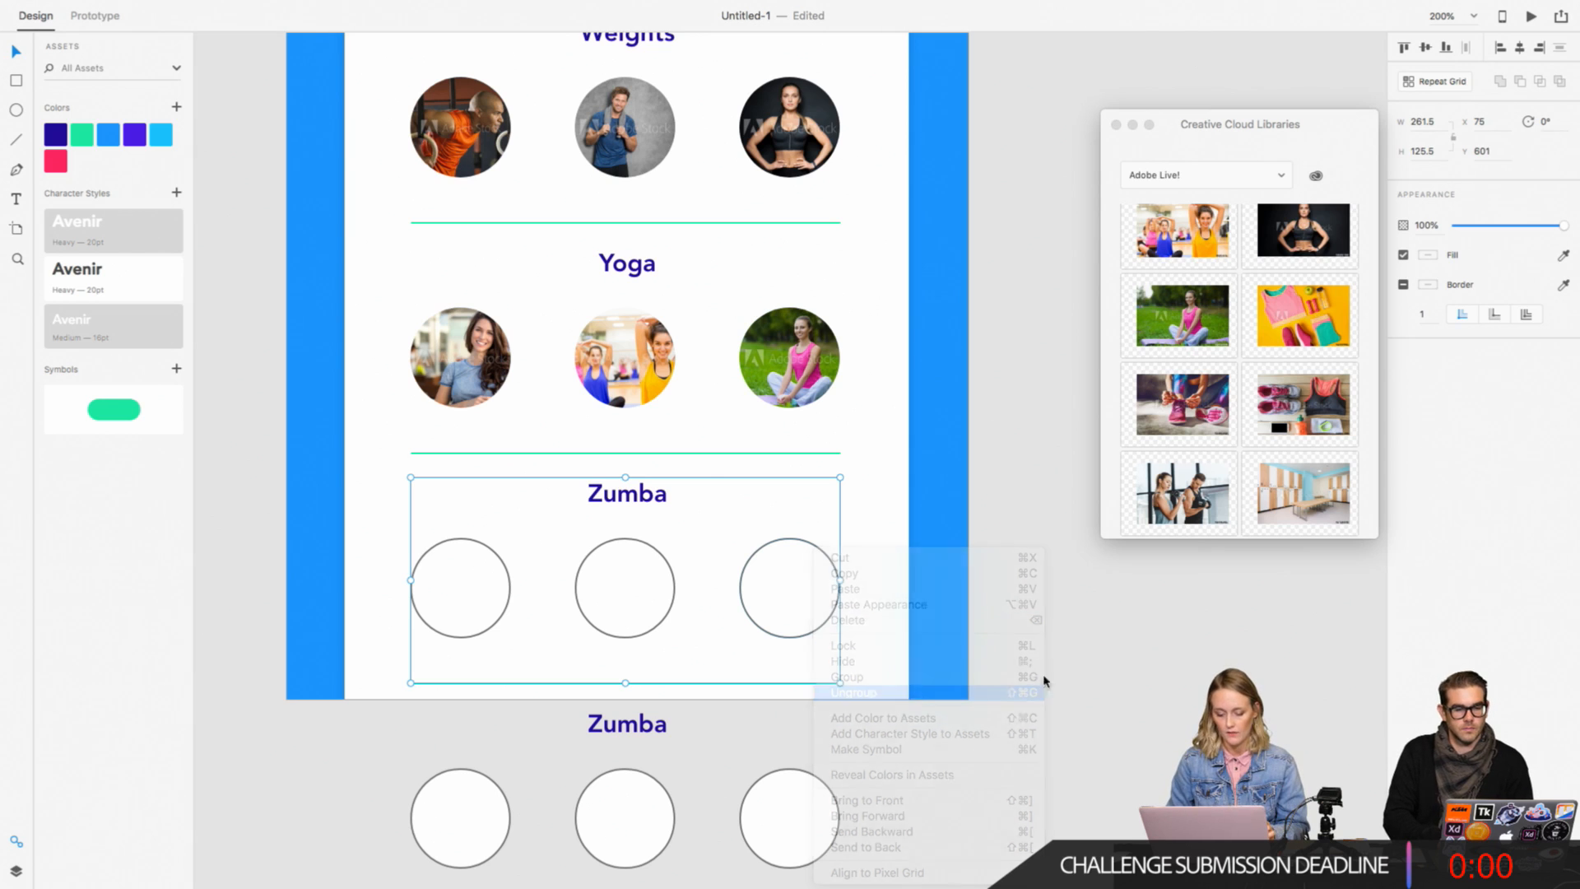
Step: Try removing the border from the three empty Zumba circles below the Yoga section
click(811, 633)
shift+click(669, 617)
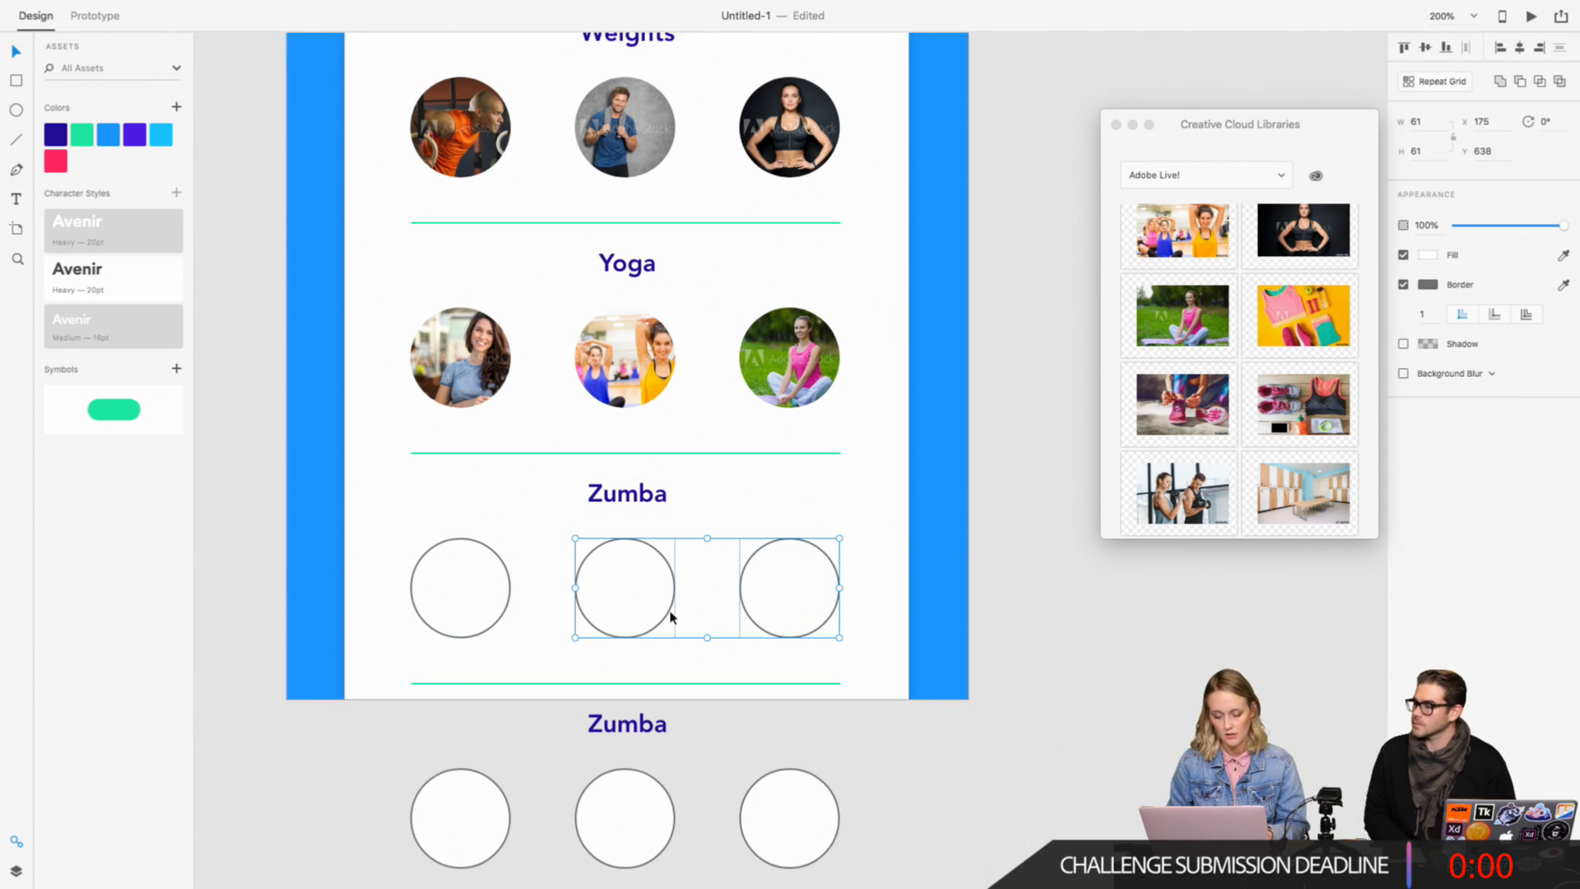
shift+click(504, 617)
right_click(503, 606)
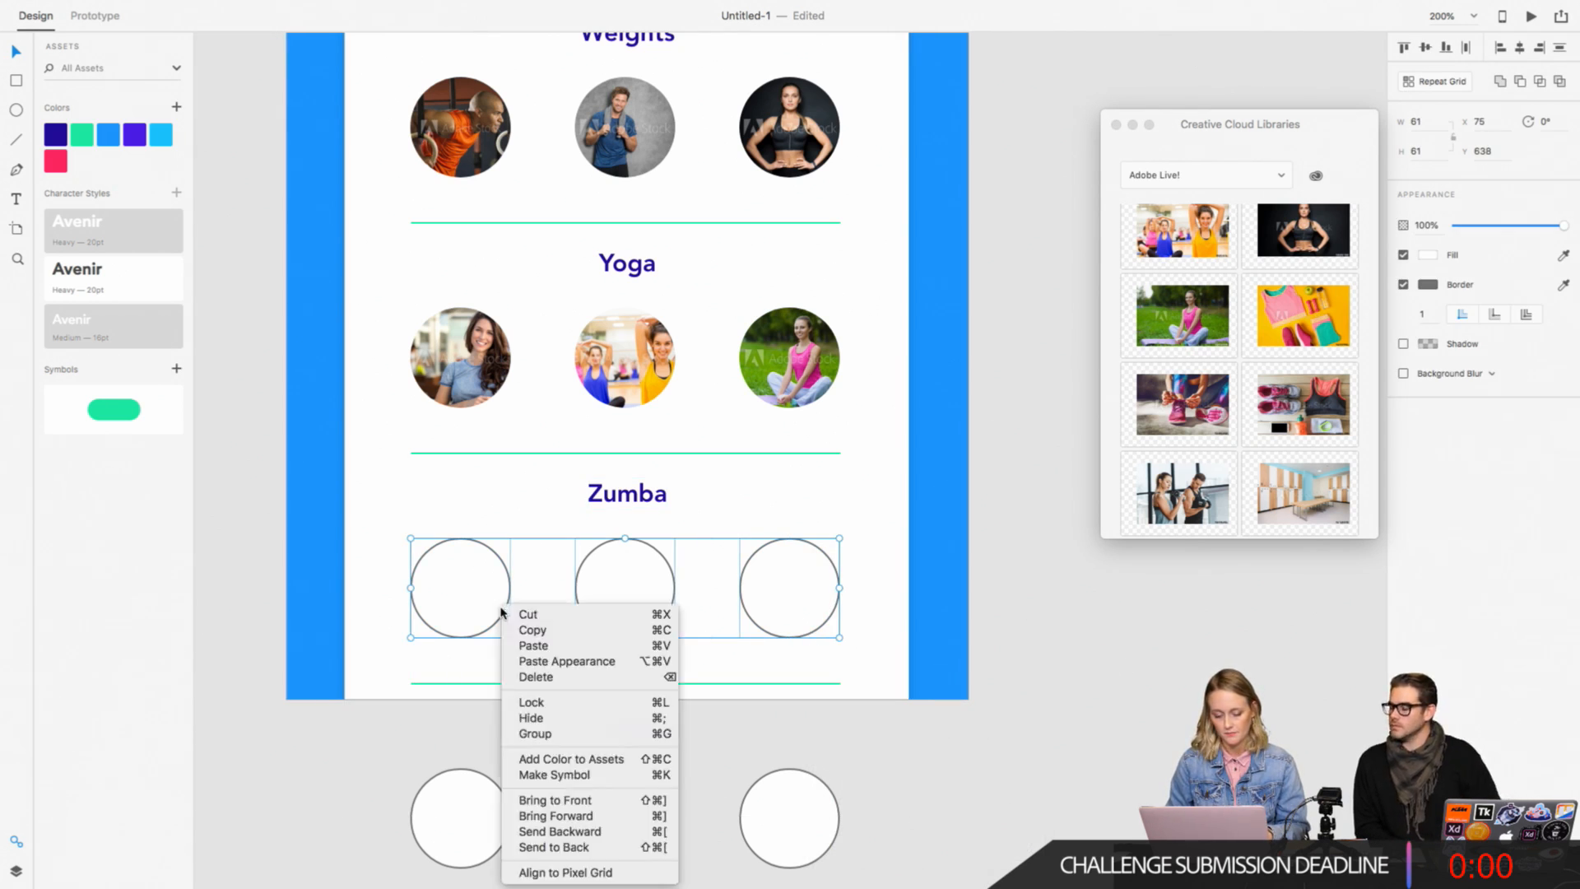
click(426, 738)
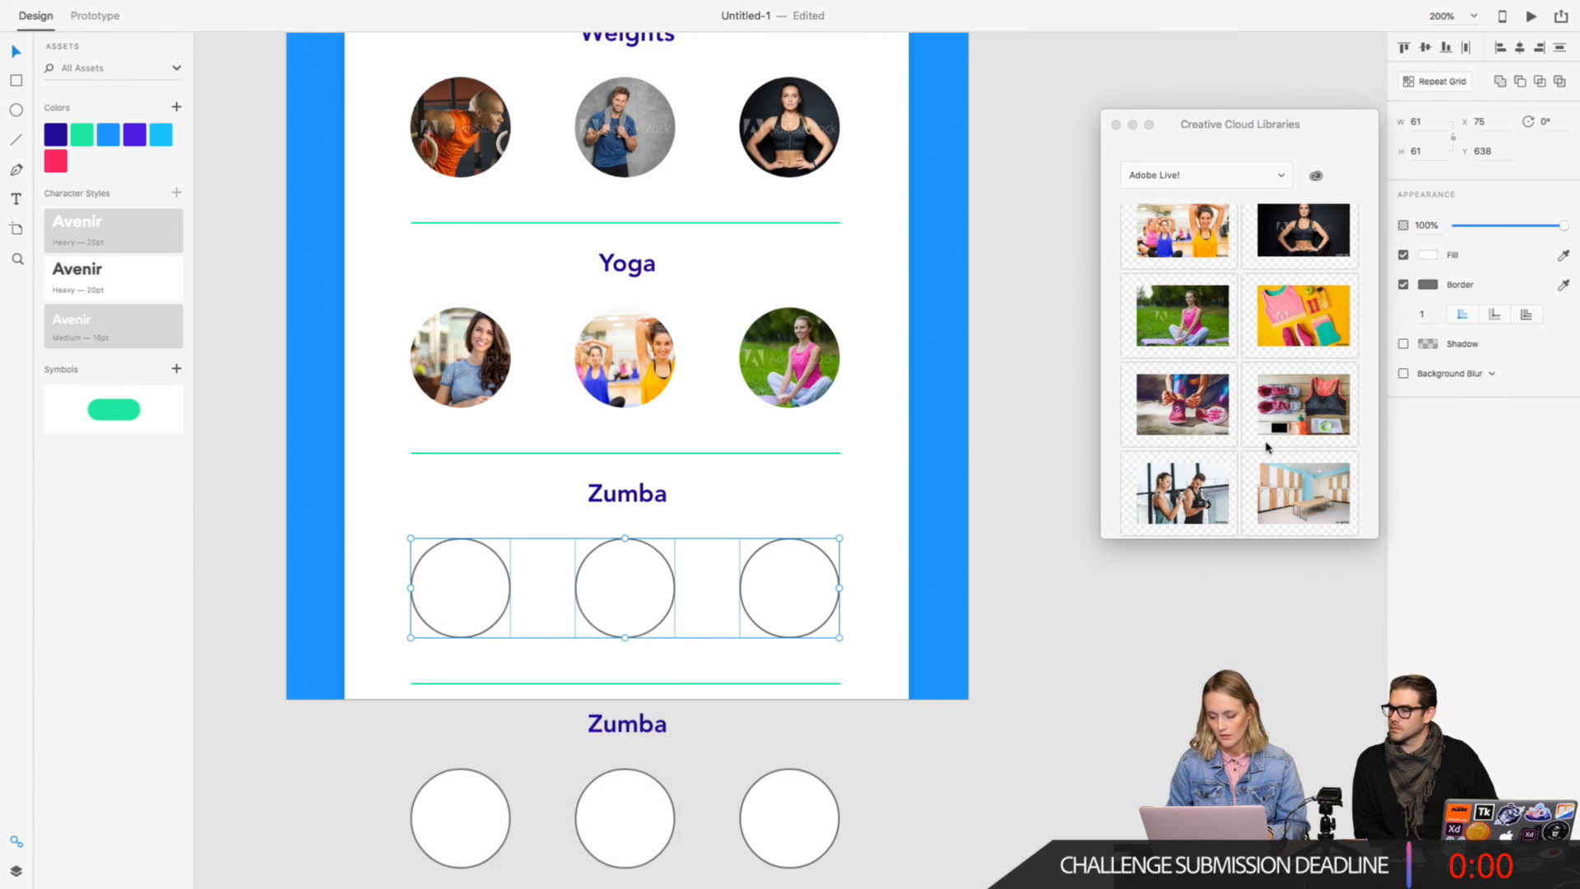
click(1404, 285)
click(1404, 285)
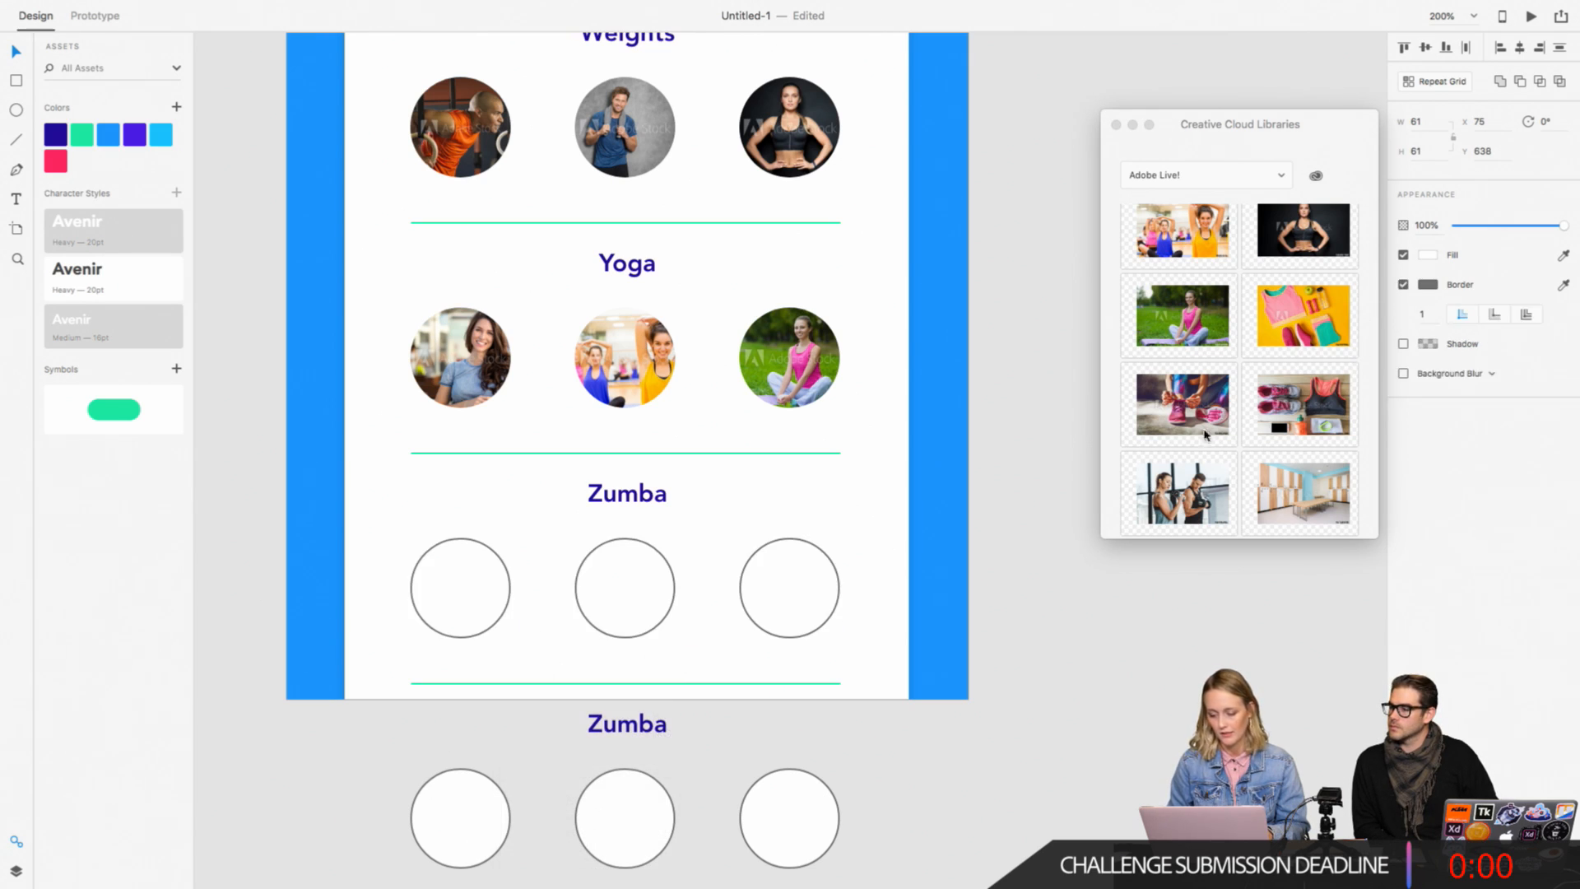
click(1047, 458)
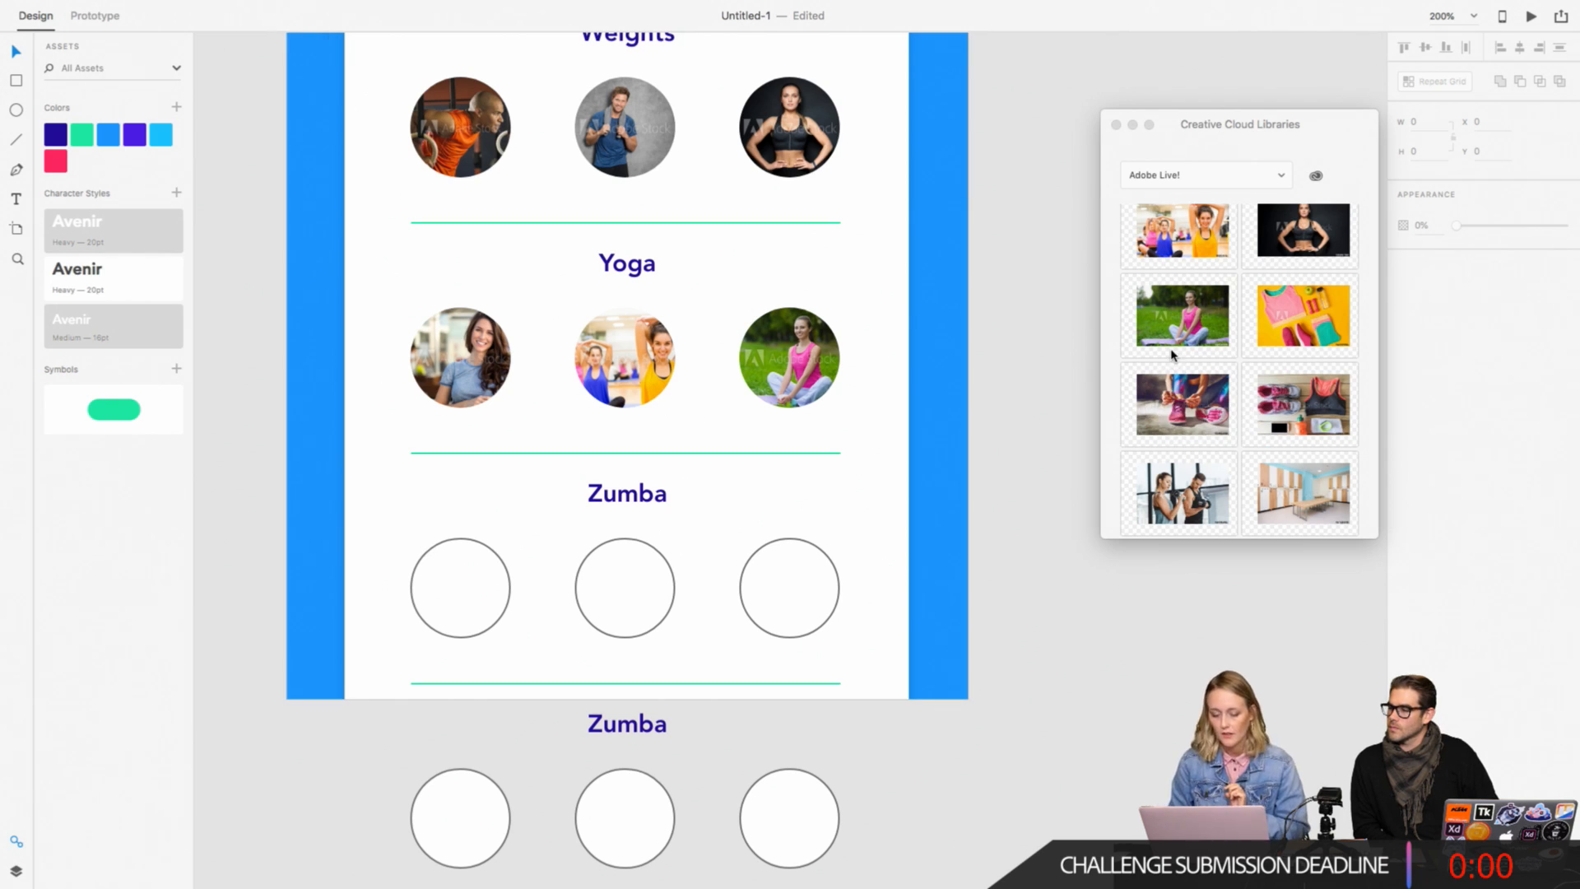
Step: Place the library photo of the crowded dance class on the canvas over the class-list artboard
click(1120, 494)
scroll(1119, 494, down, 5)
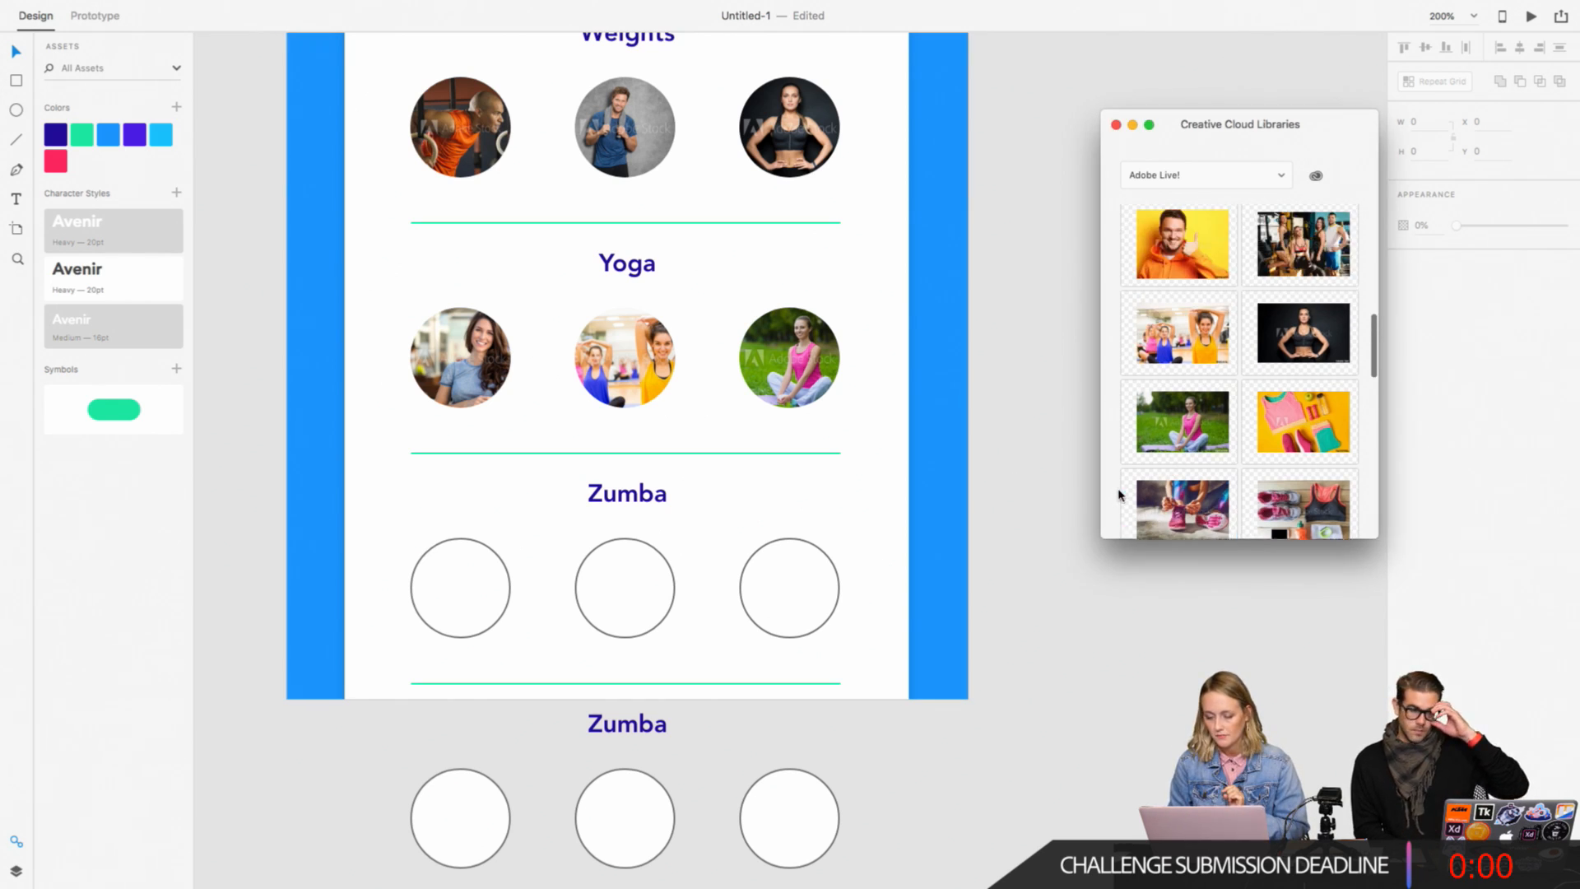
scroll(1280, 371, down, 5)
scroll(1279, 370, down, 10)
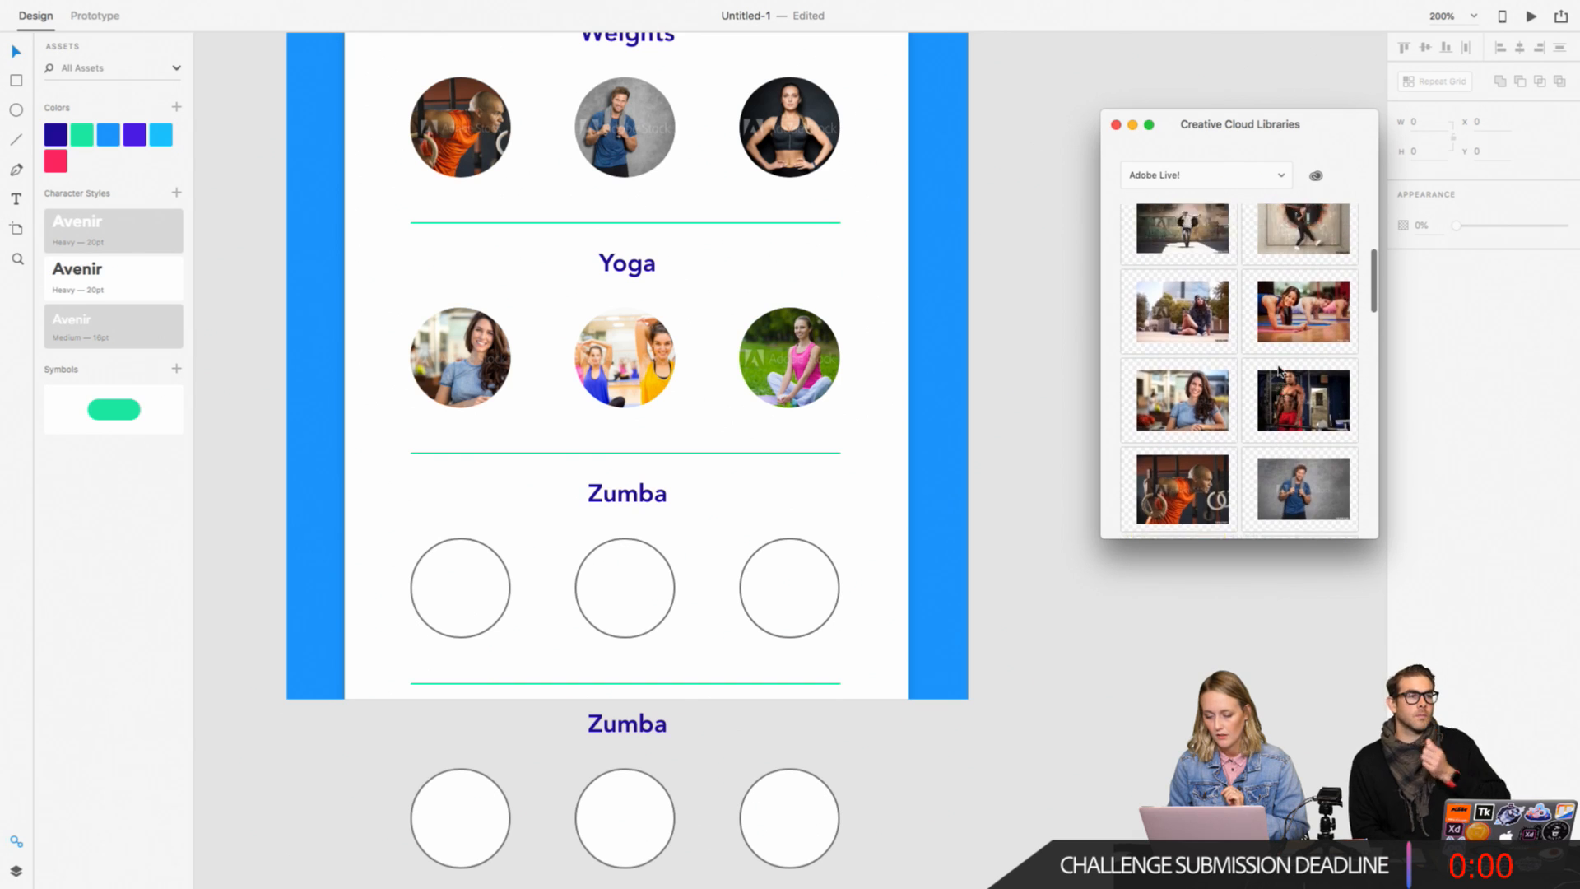
scroll(1249, 354, down, 5)
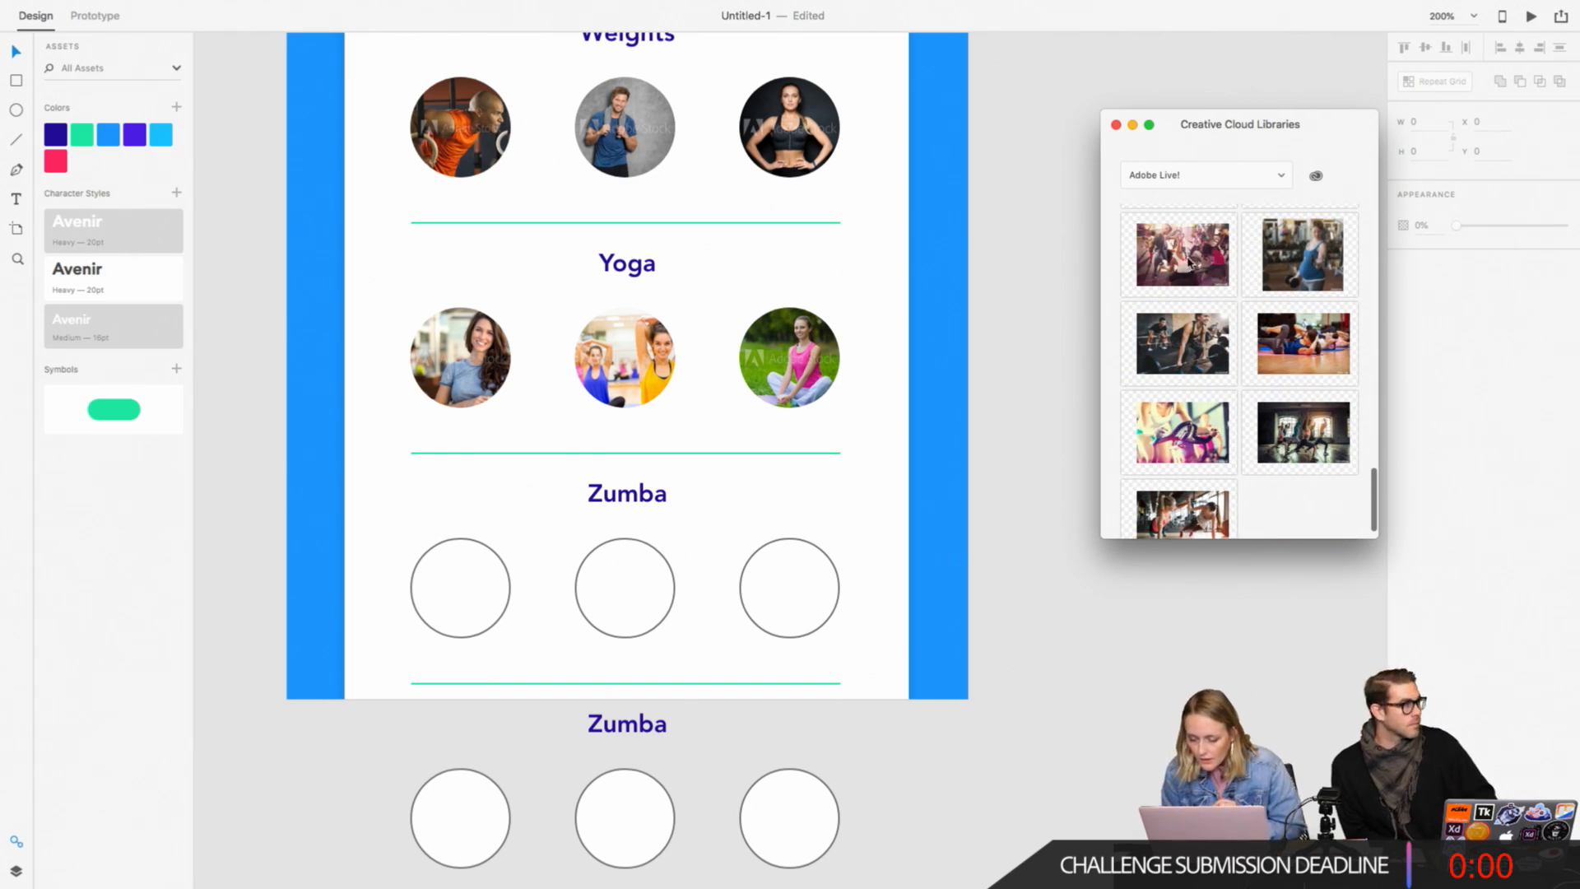
drag(1206, 280, 962, 569)
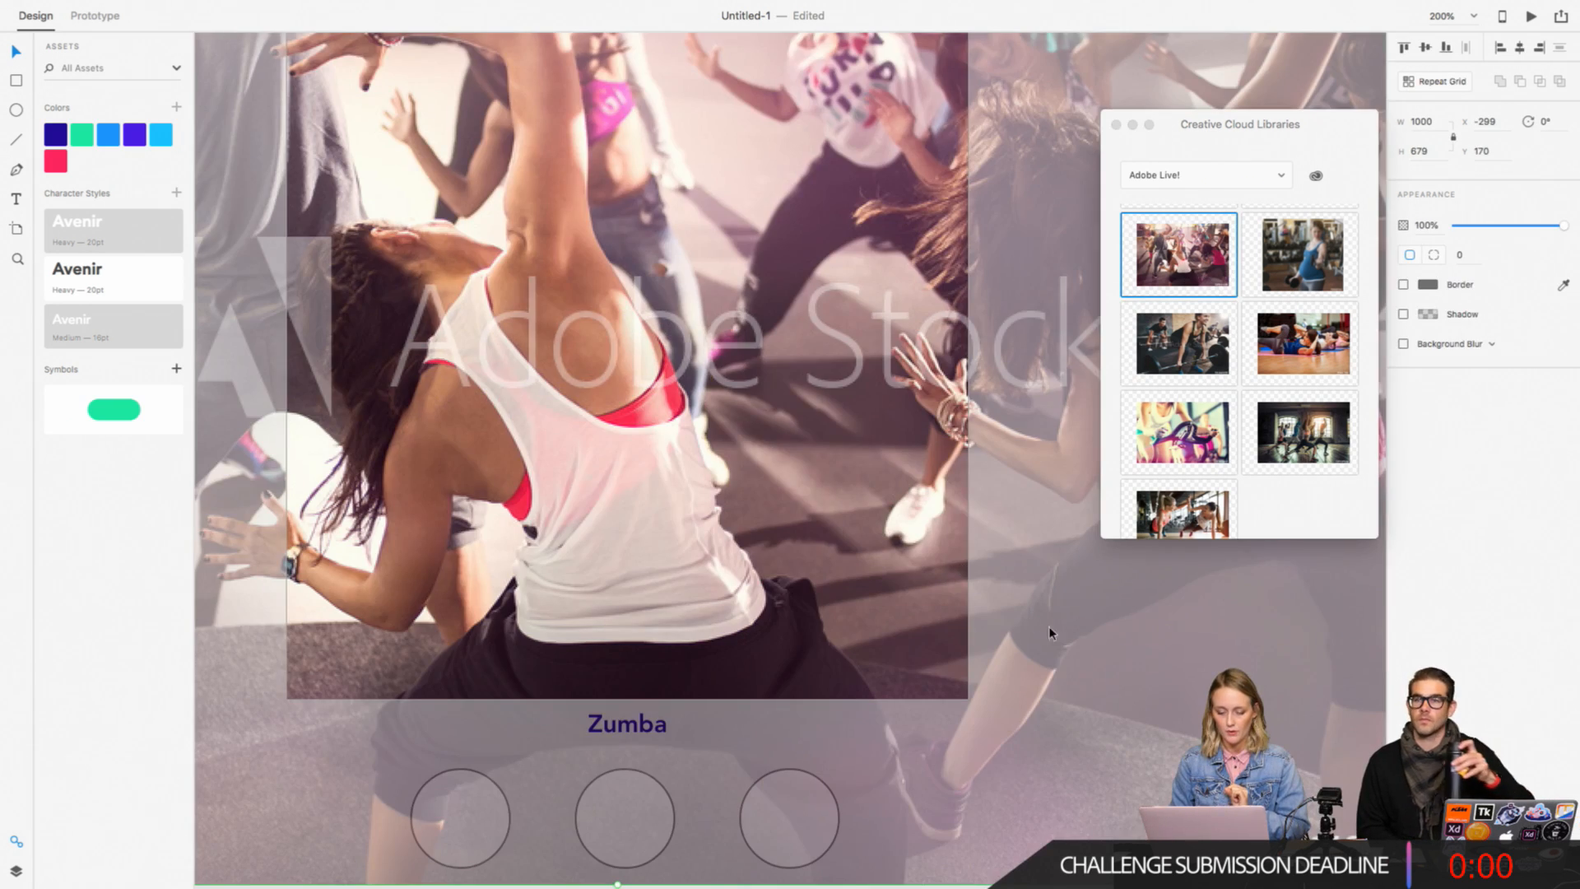
Step: Scale the dance class photo down to about 222 × 151 and place it near the third Zumba circle
key(super+minus)
key(super+minus)
key(super+minus)
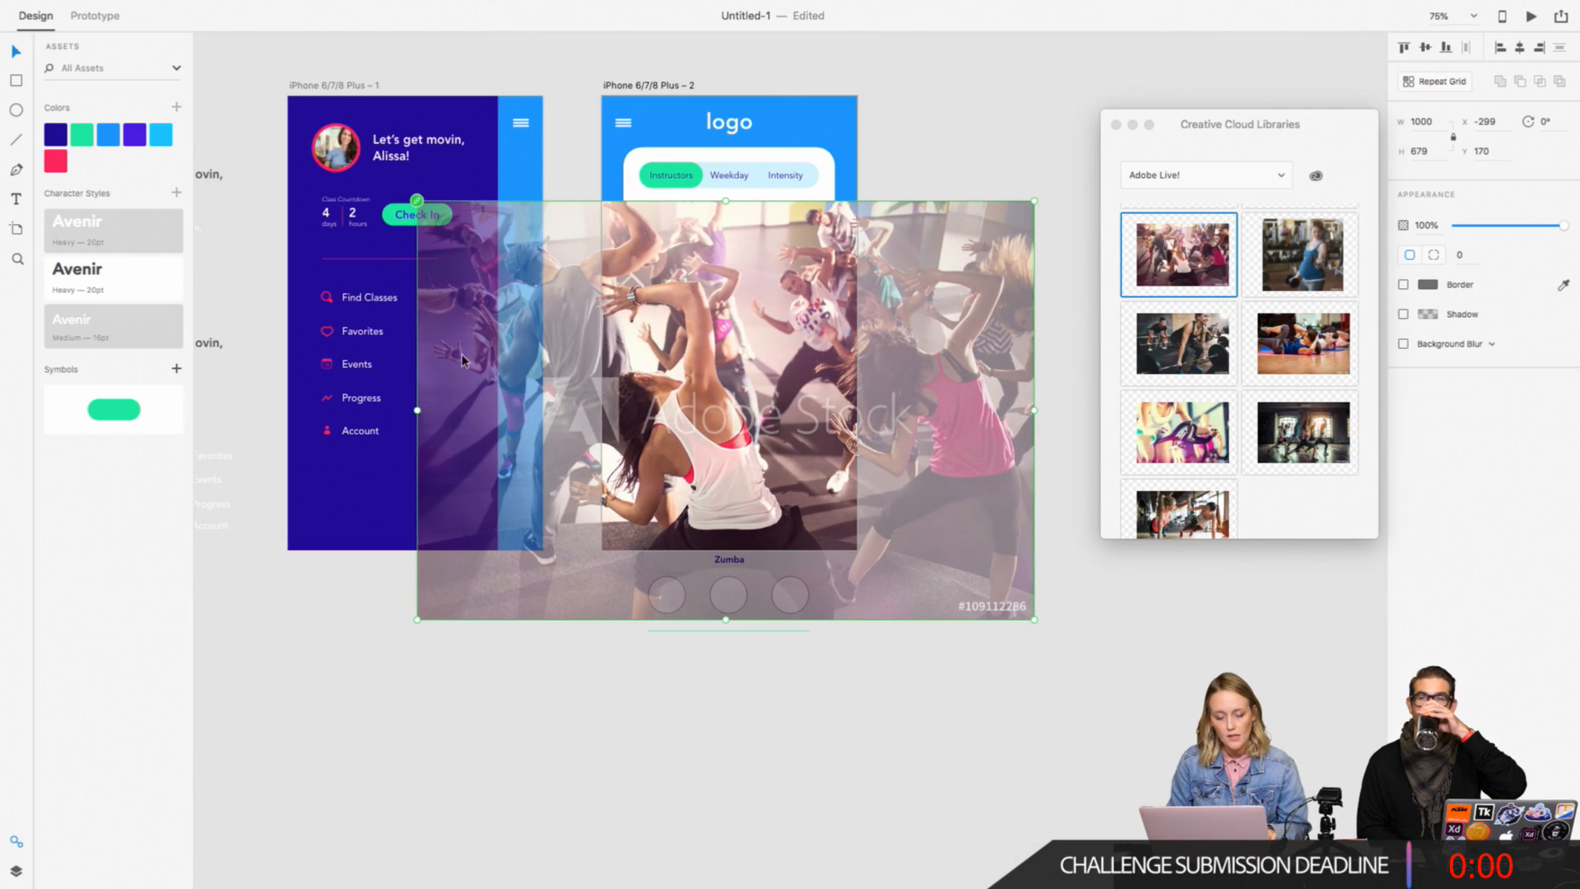
drag(417, 621, 795, 533)
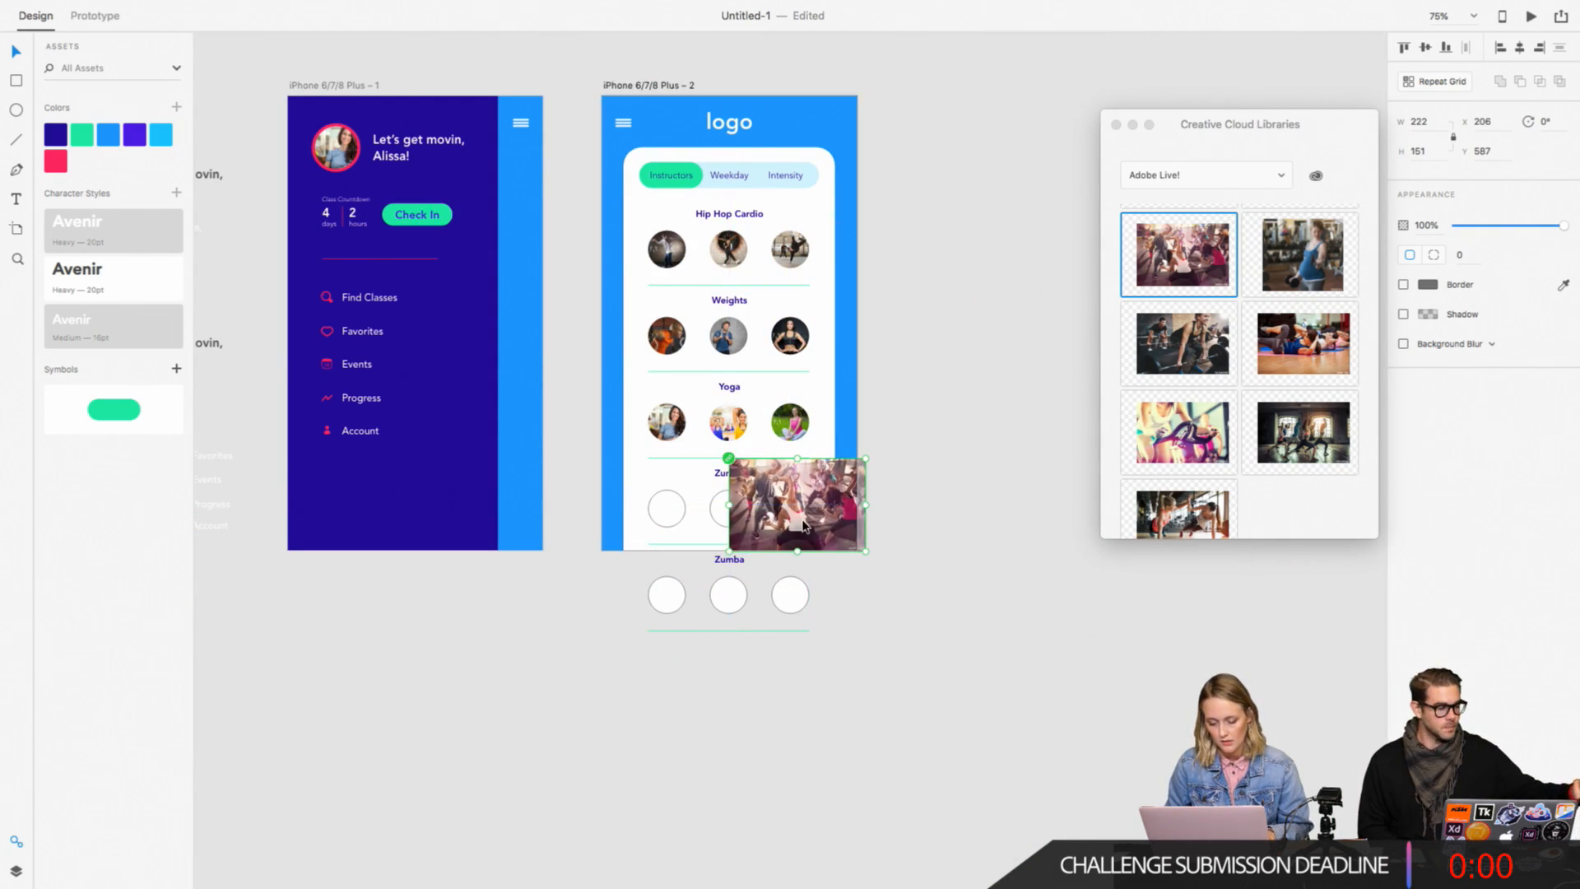
Step: Shrink the dance class photo to about 120 × 82 and position it over the third Zumba circle
key(super+plus)
key(super+plus)
key(super+plus)
scroll(804, 525, down, 2)
scroll(803, 525, right, 2)
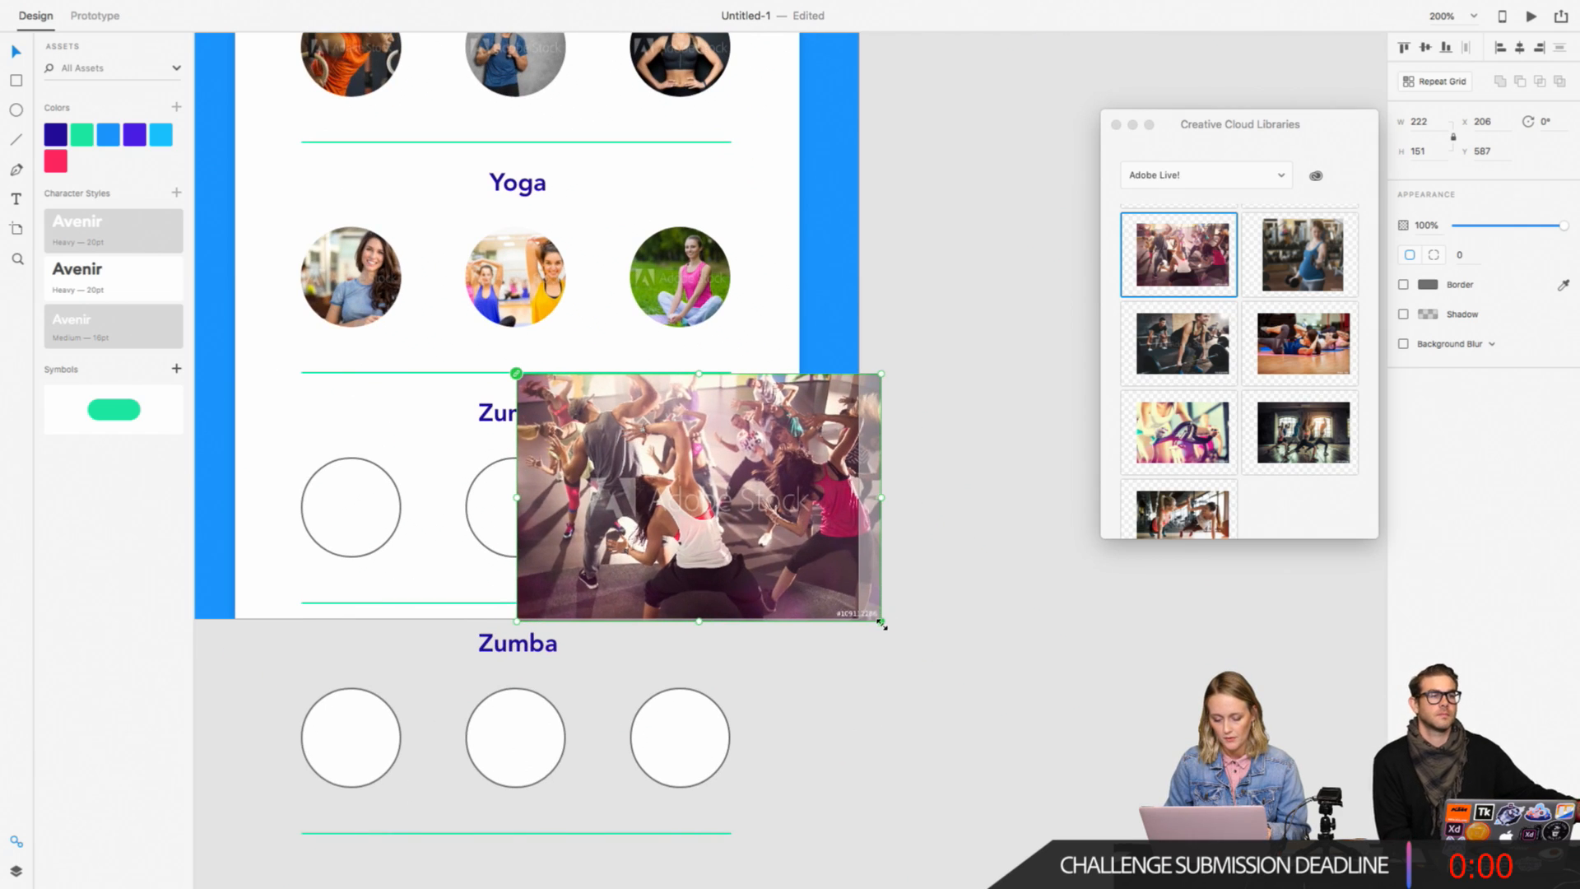
drag(882, 619, 789, 558)
drag(730, 469, 740, 494)
key(super+plus)
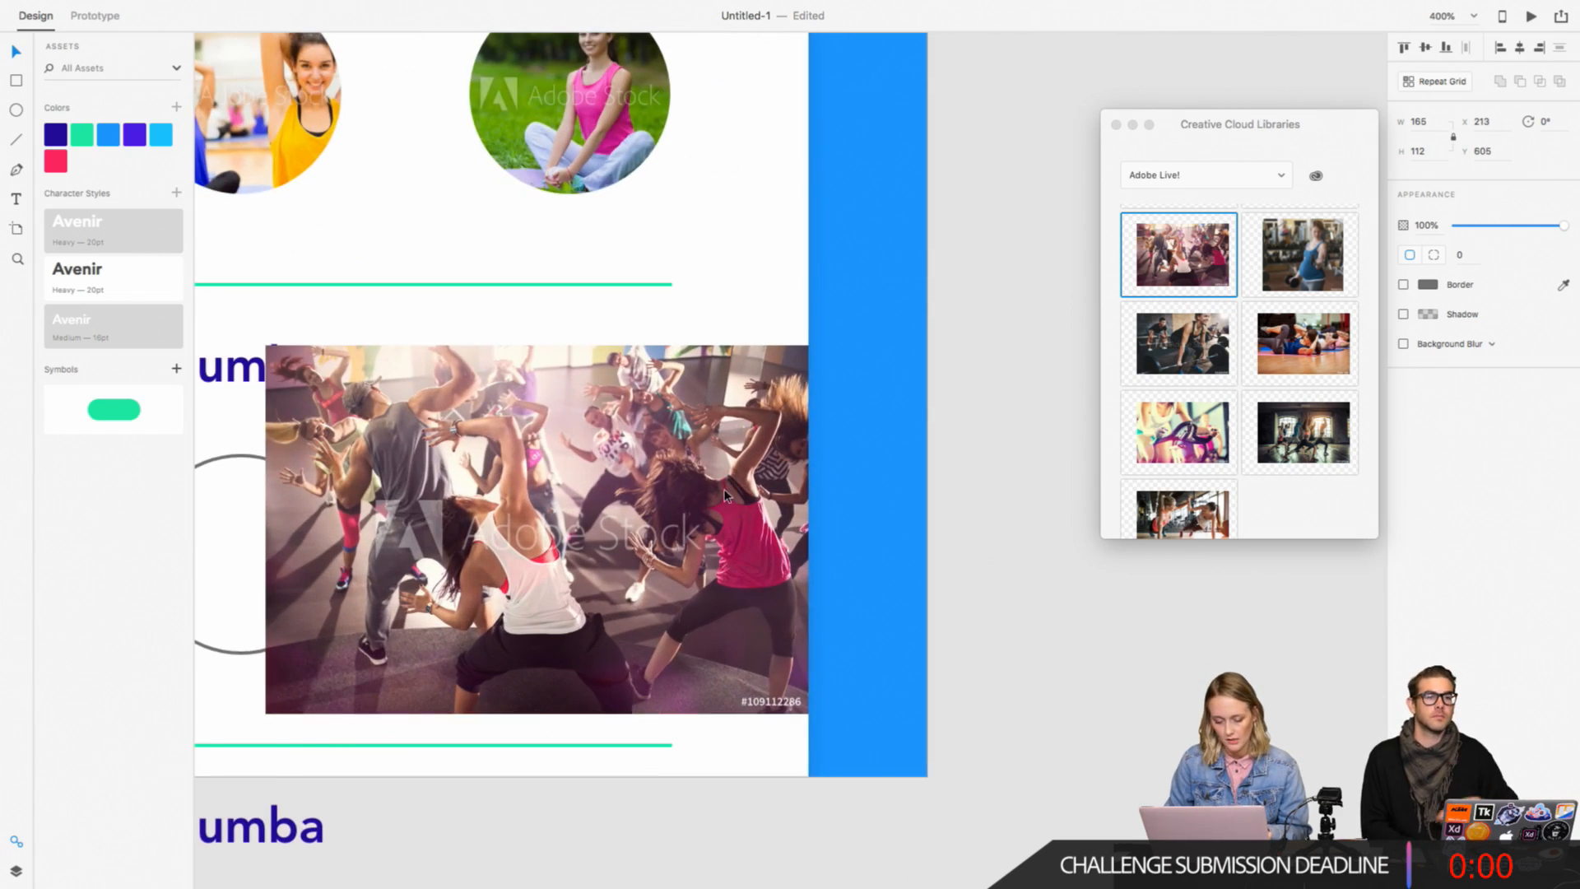
drag(262, 717, 413, 613)
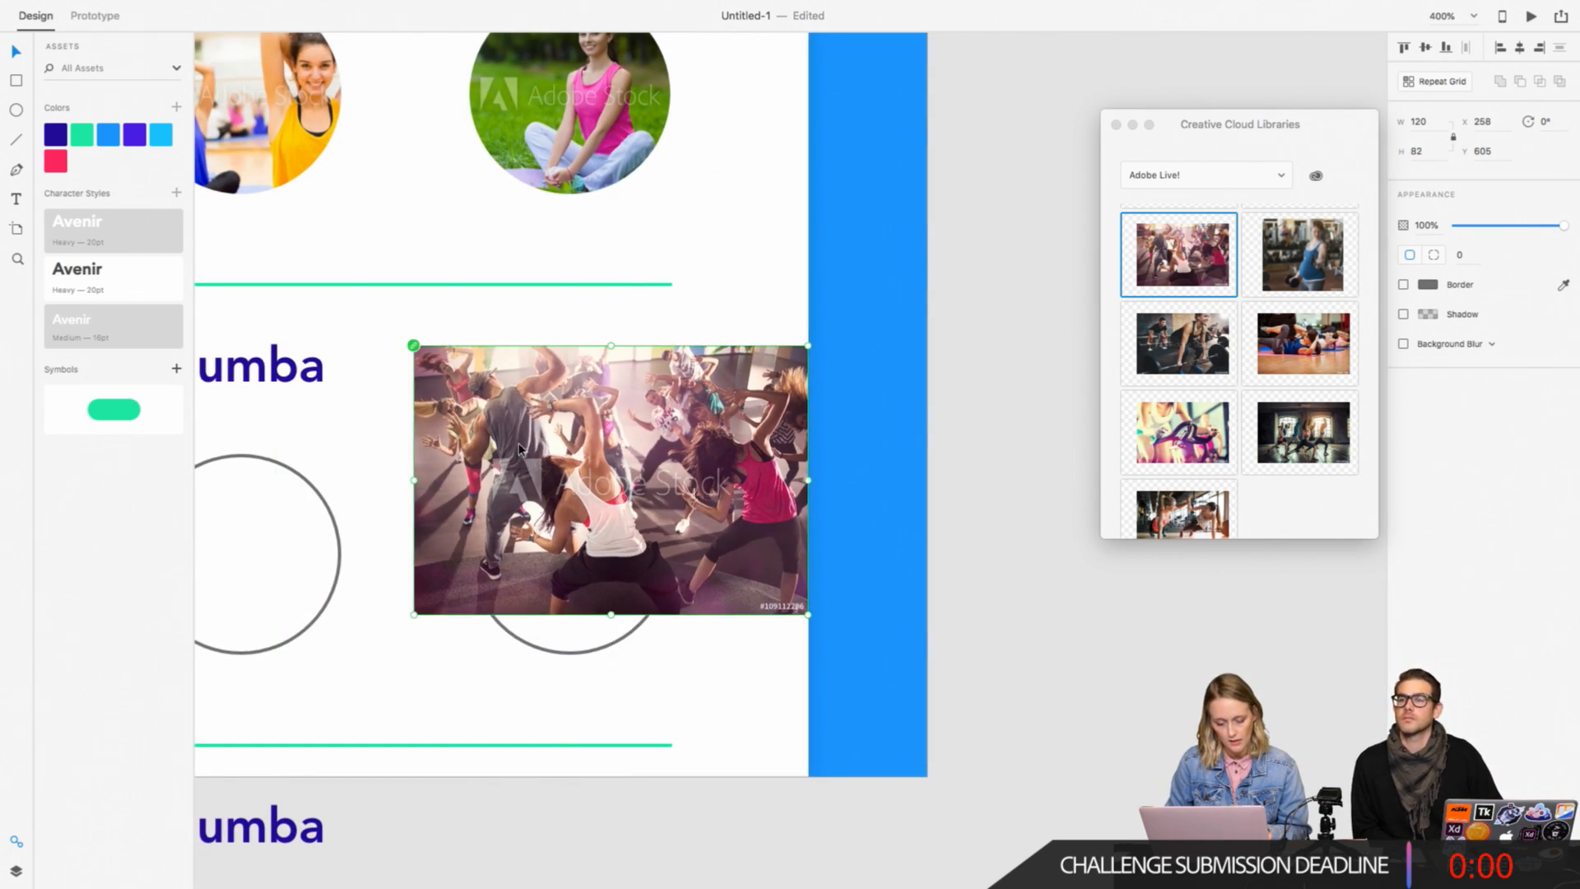
drag(520, 445, 510, 533)
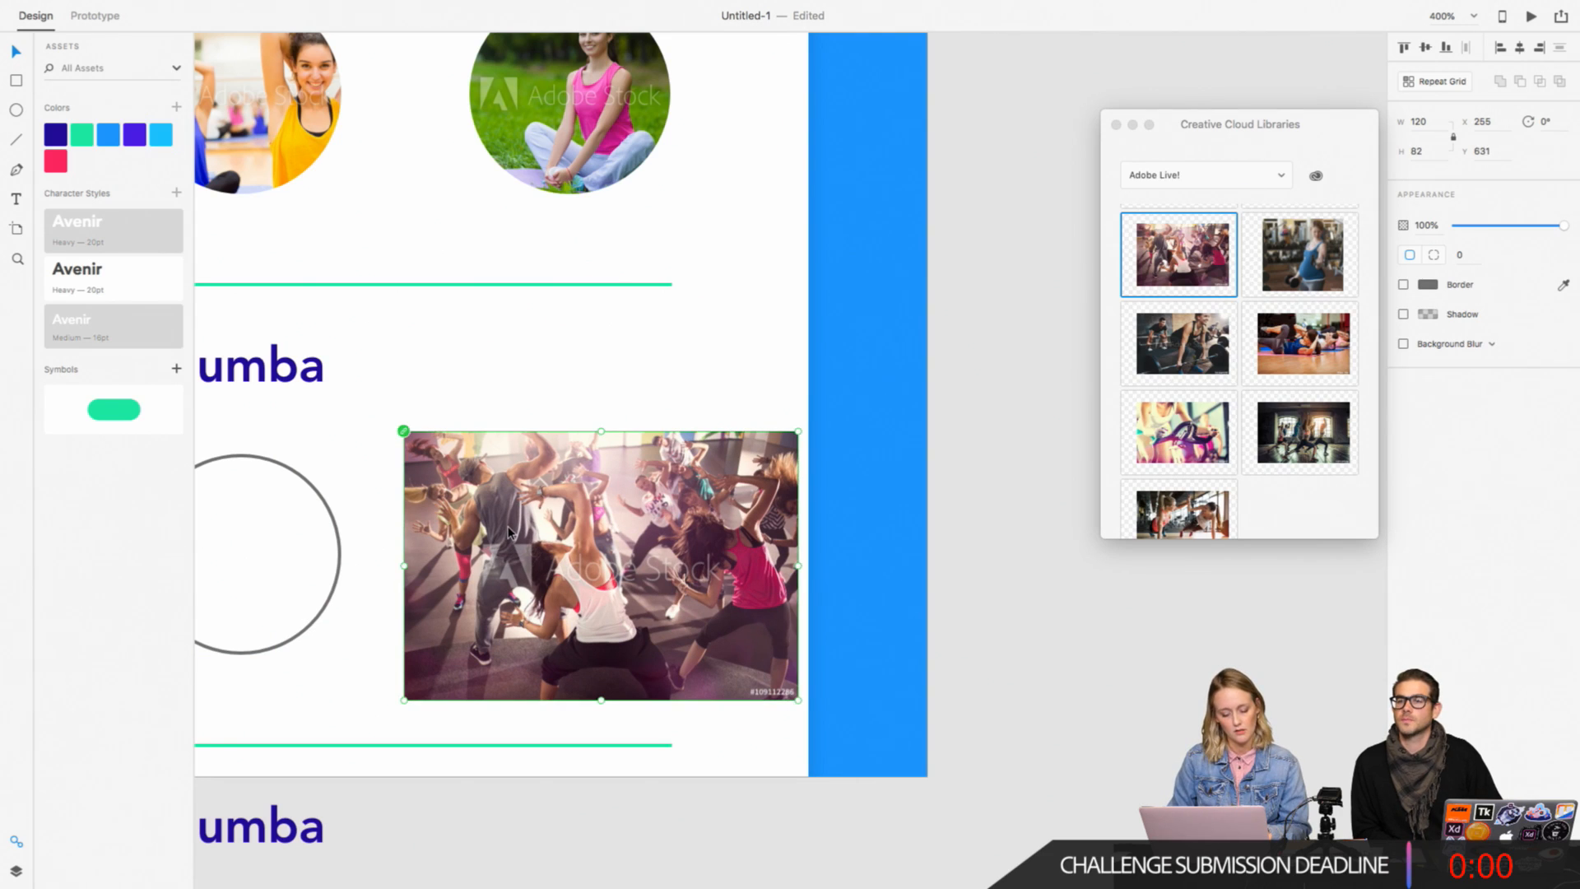
Step: Mask the dance class photo with the third Zumba circle
drag(952, 578, 454, 536)
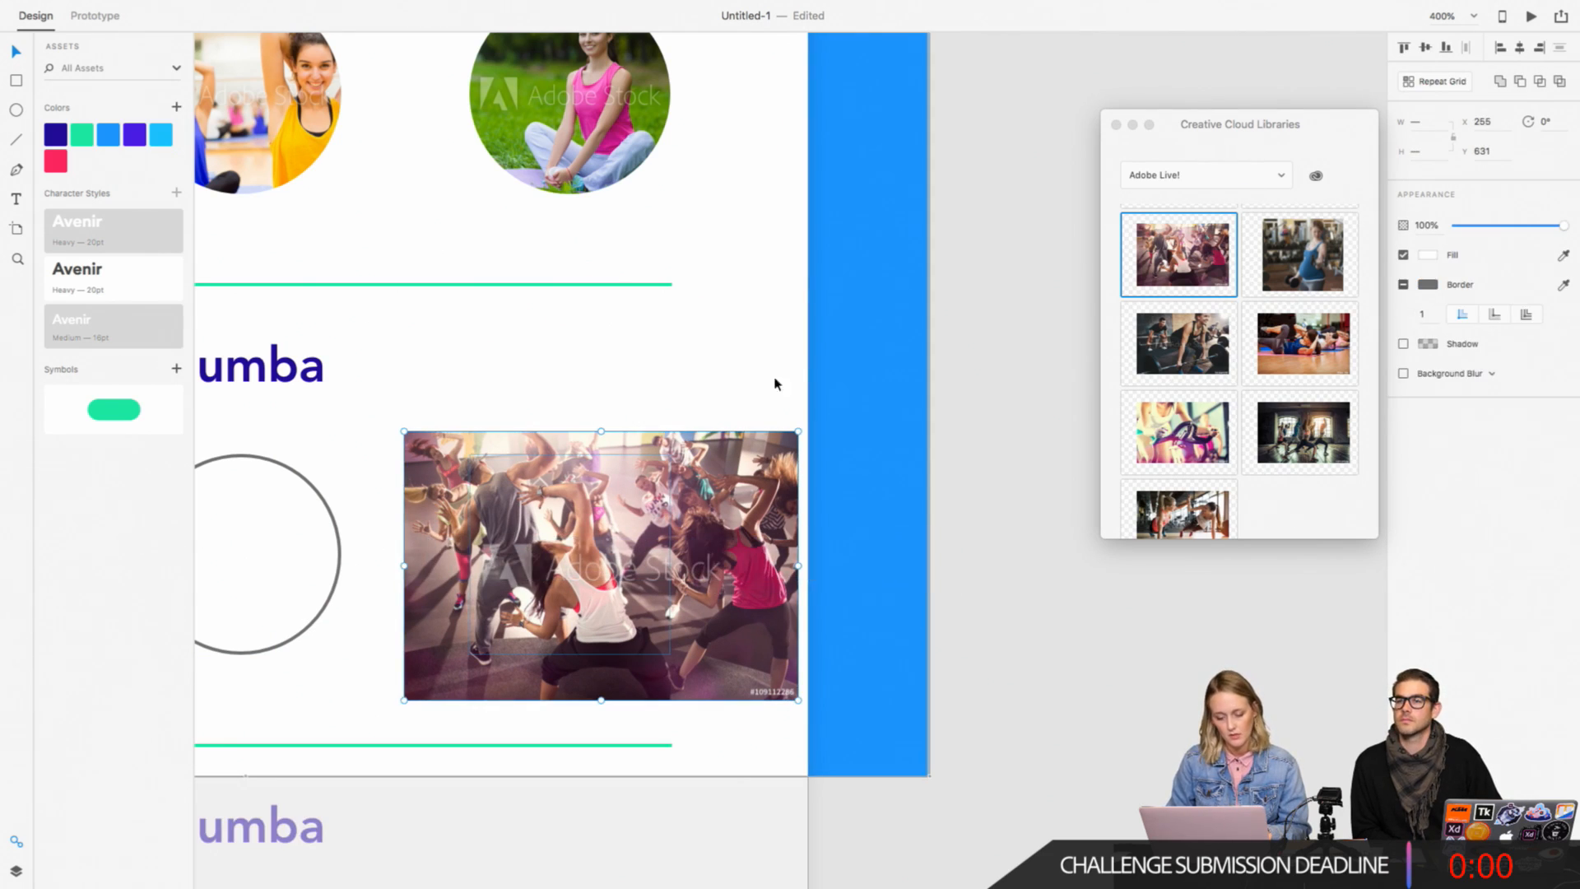
mouse_move(264, 4)
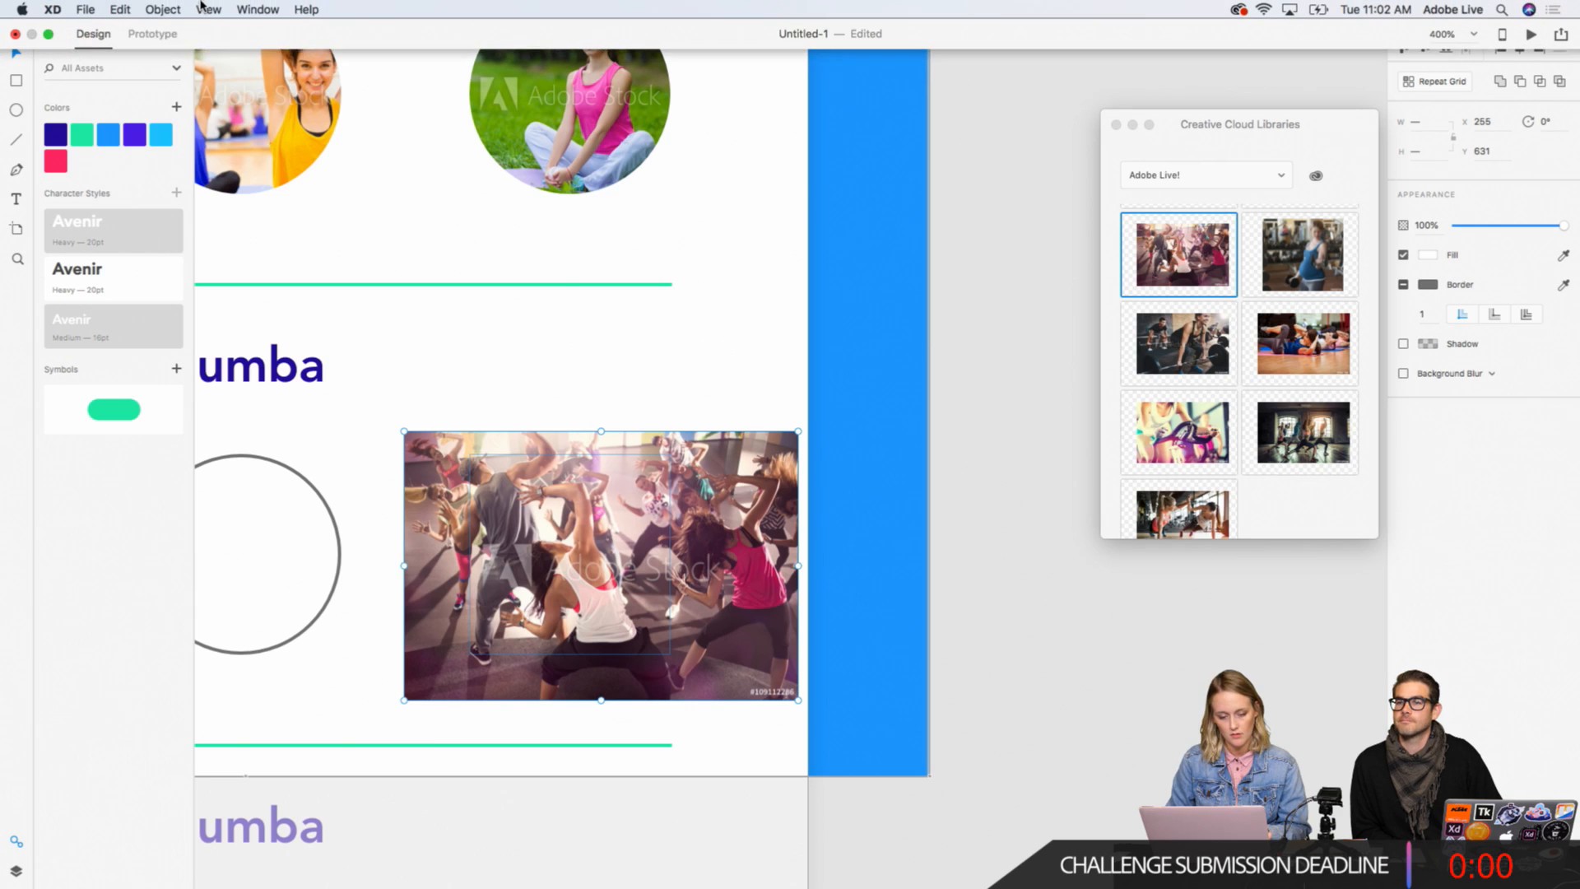
click(169, 9)
click(190, 214)
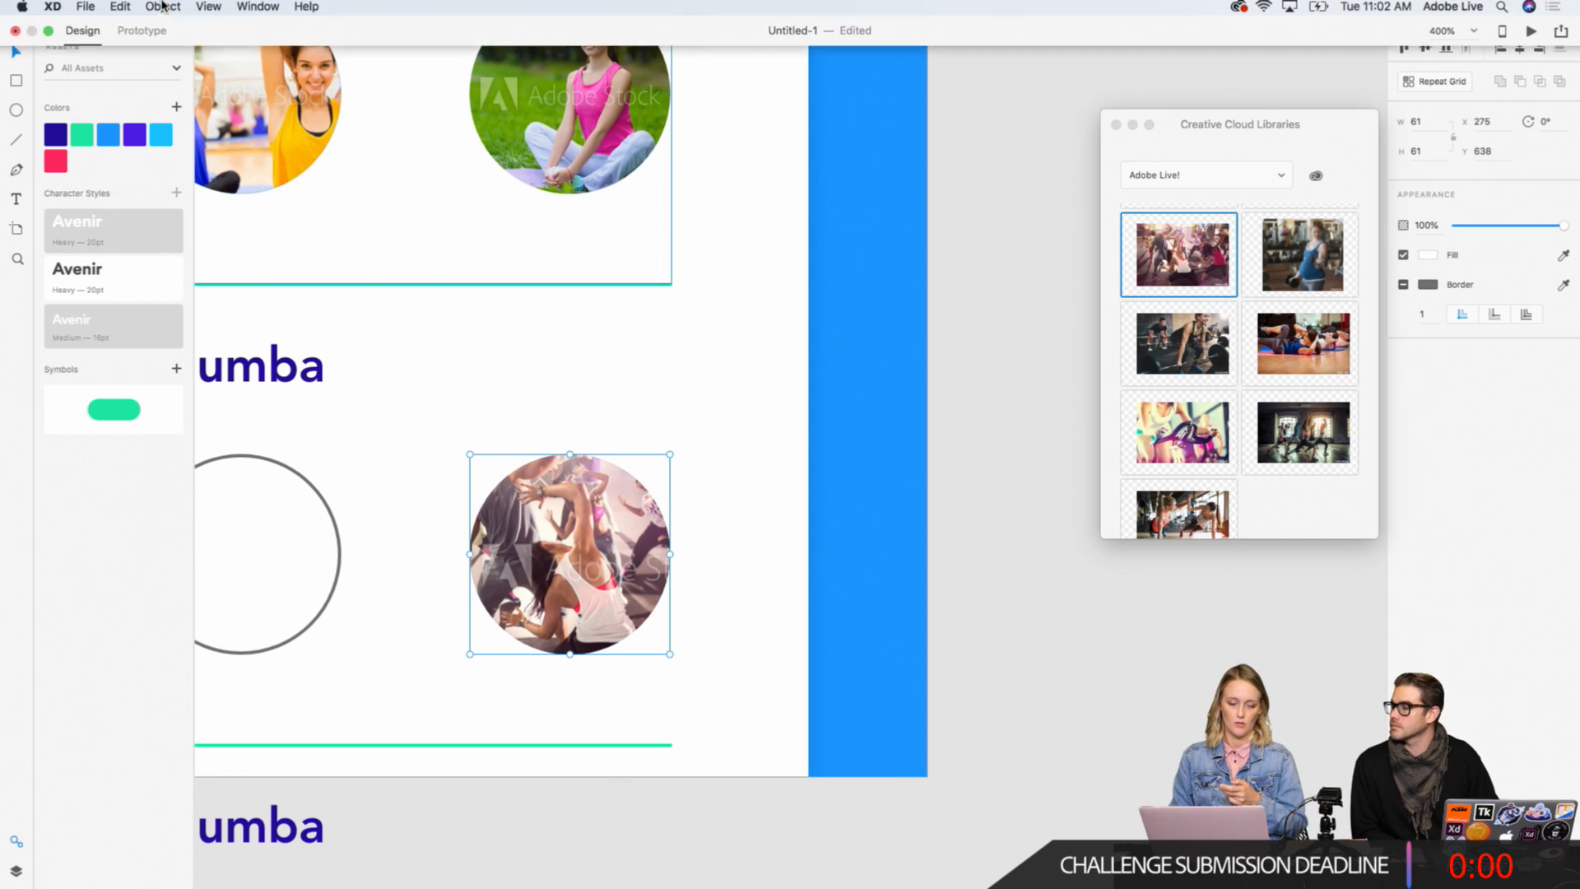
Step: Shift the dance class photo slightly up and left inside its circular mask, to about X 254, Y 628
click(168, 10)
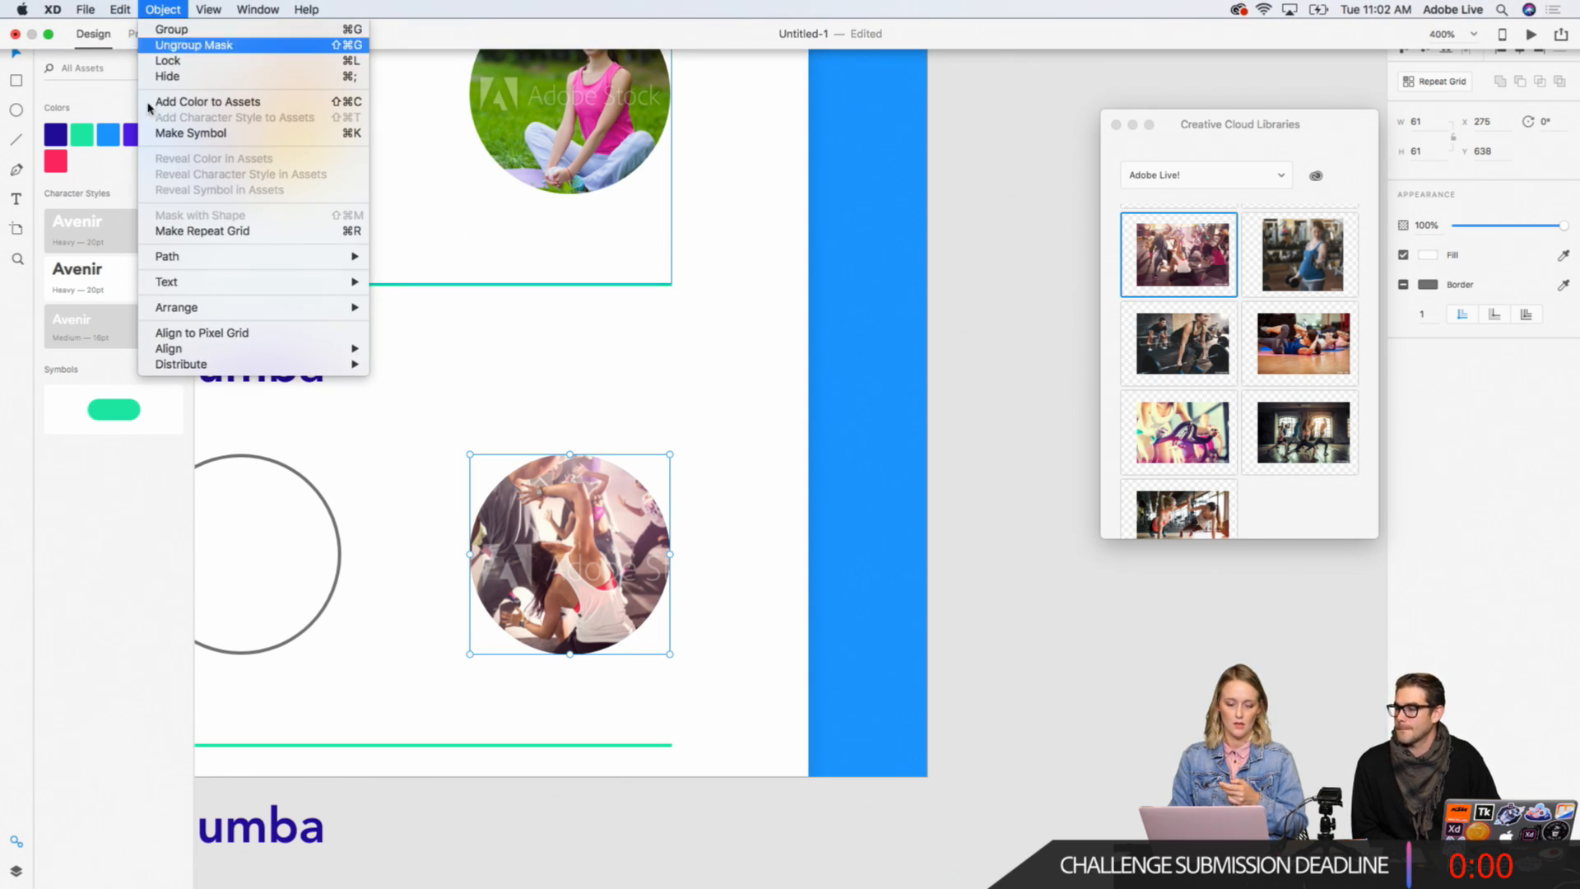
click(161, 110)
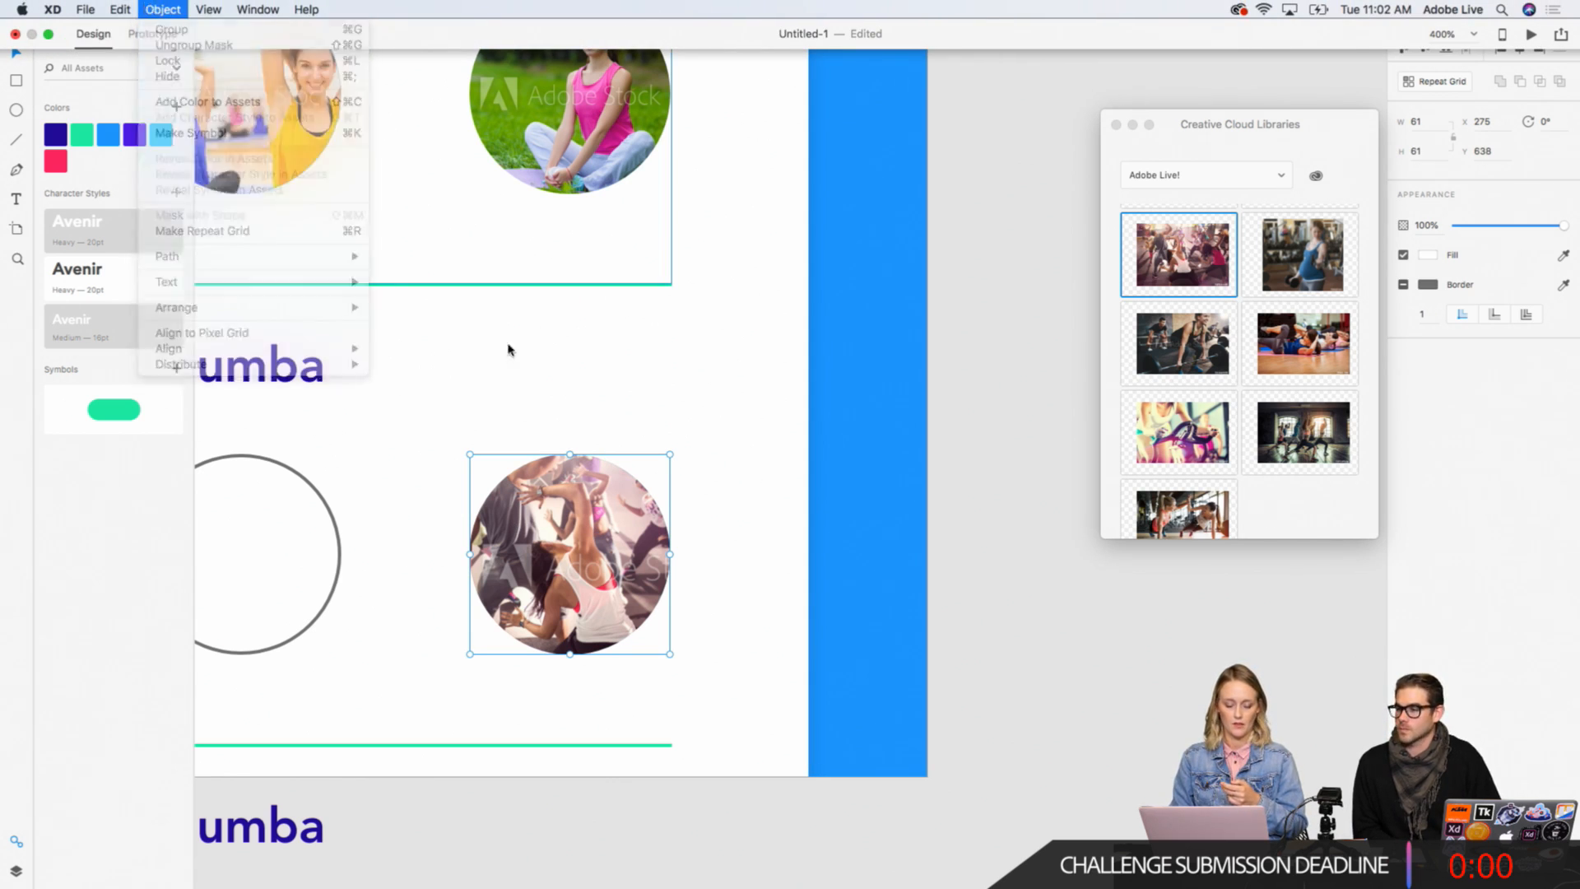
double_click(613, 516)
mouse_move(719, 527)
mouse_down()
mouse_move(678, 506)
mouse_move(735, 552)
mouse_move(655, 515)
mouse_move(718, 515)
mouse_up()
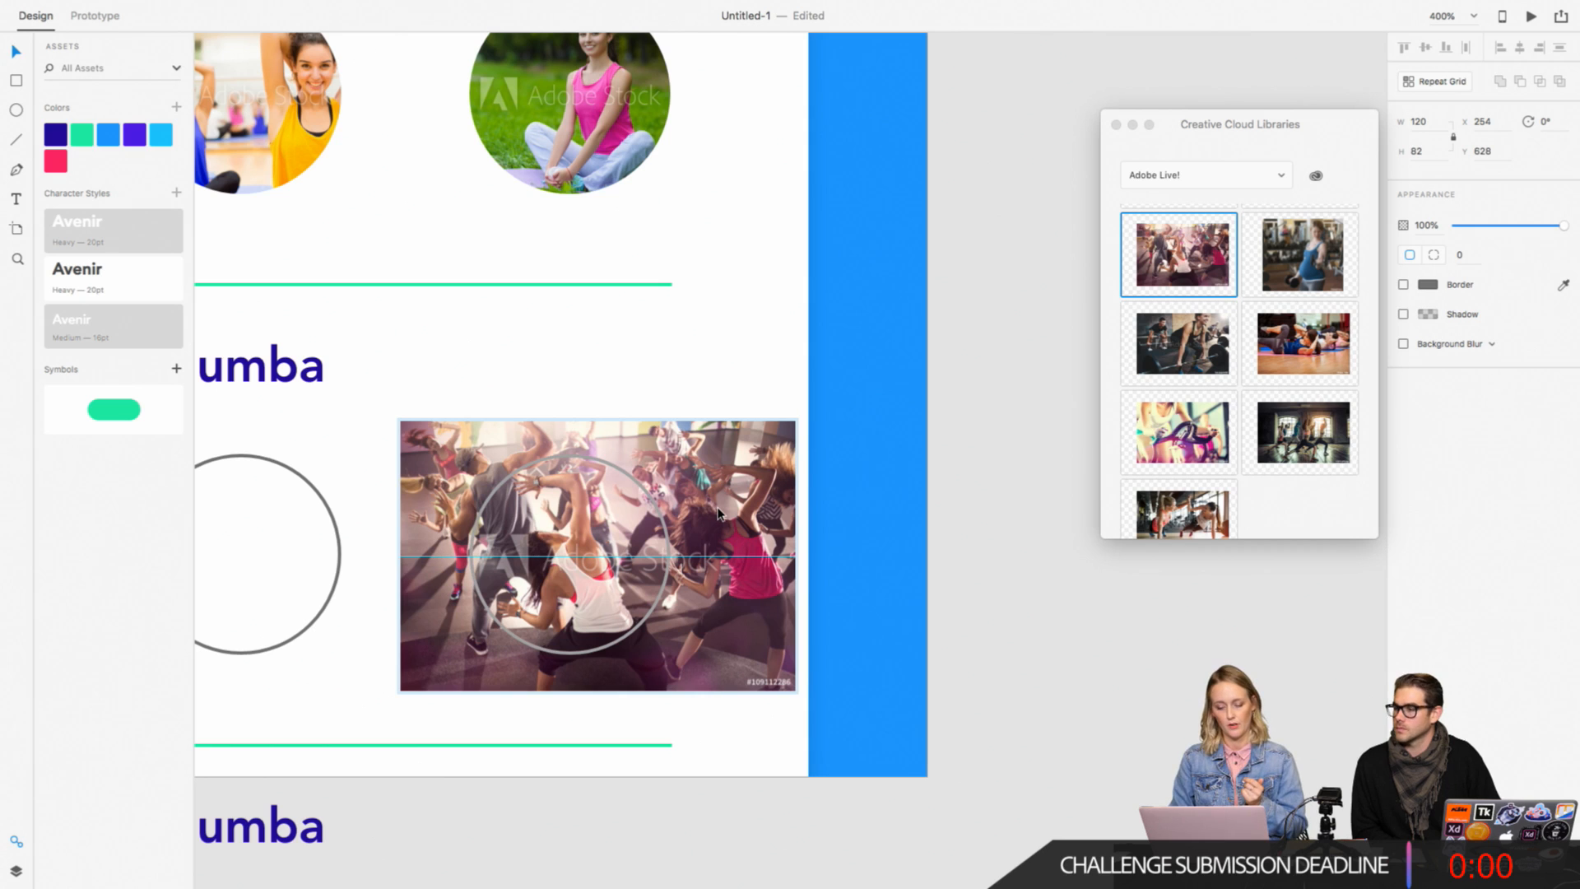
click(804, 362)
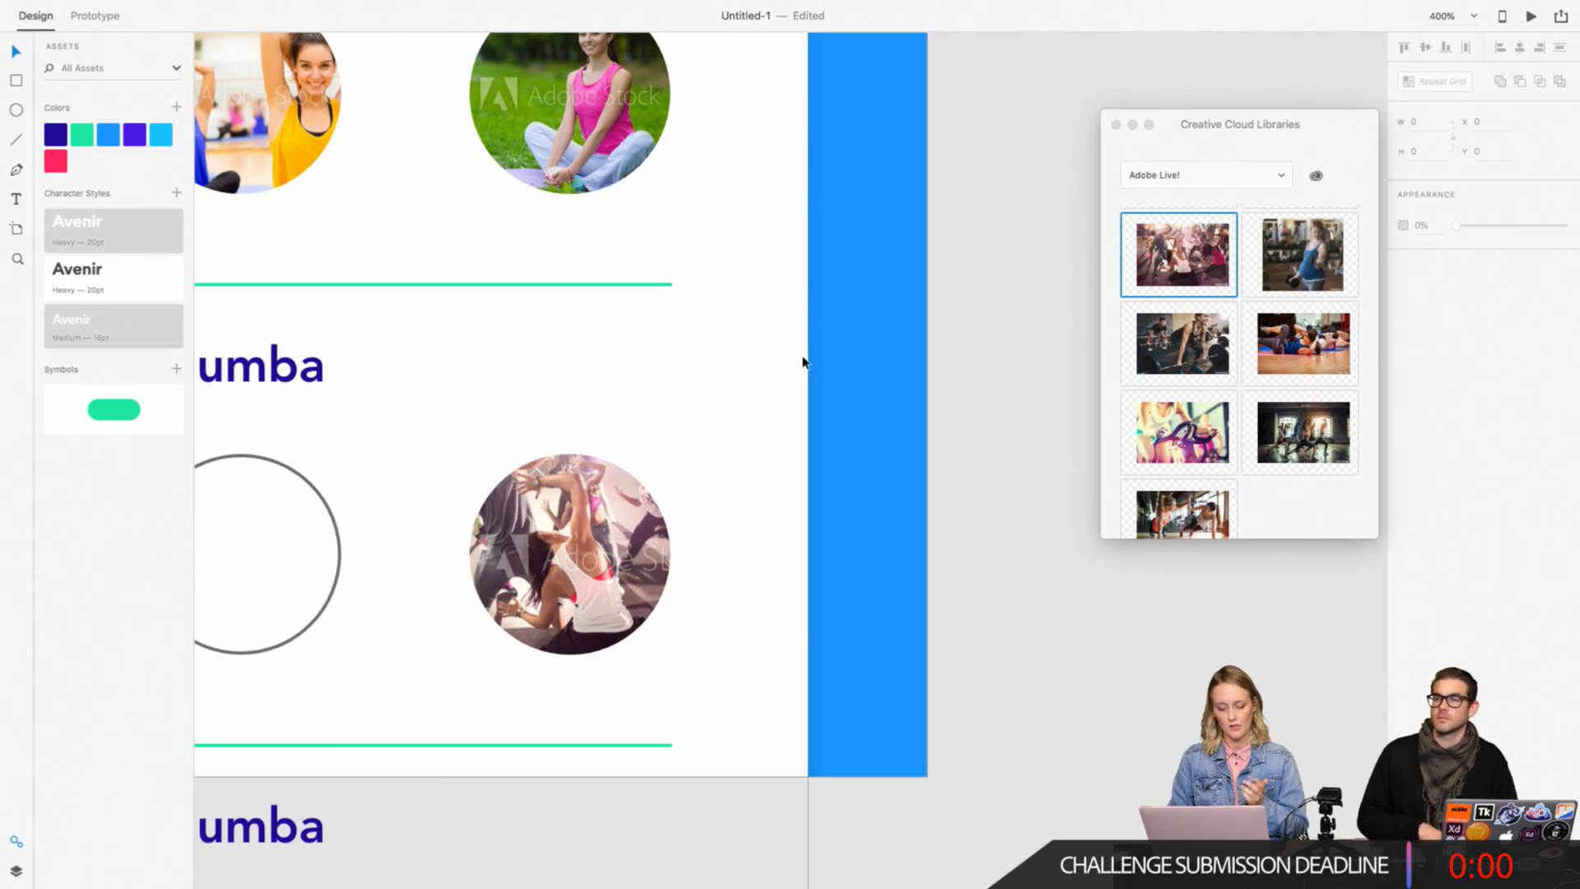
Step: Remove the border from the first and second Zumba circles
scroll(344, 541, left, 9)
scroll(344, 541, up, 4)
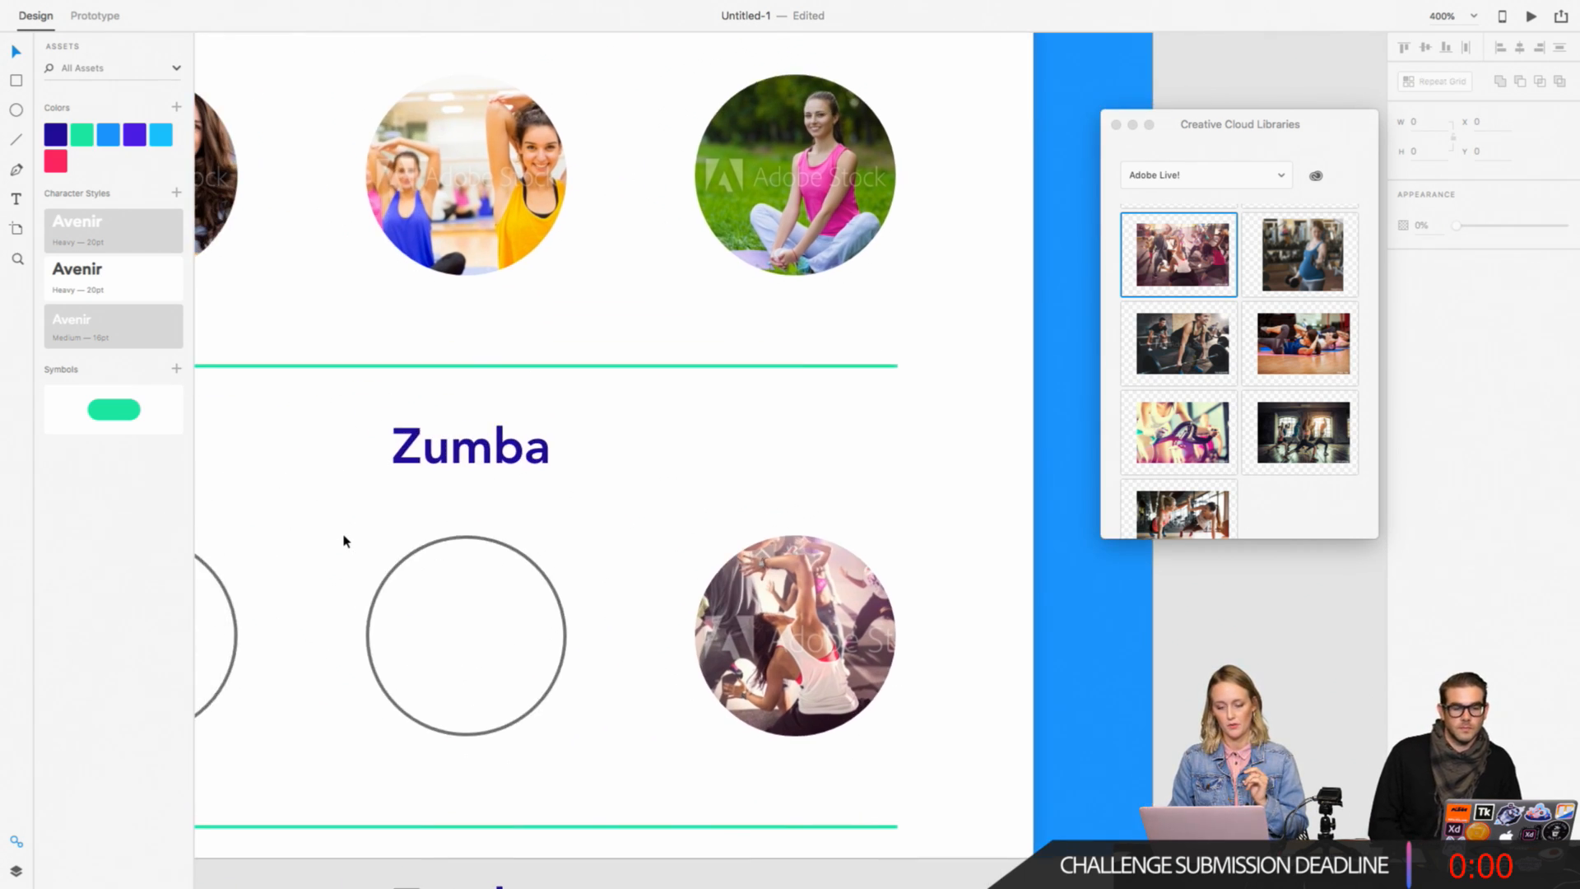
click(529, 658)
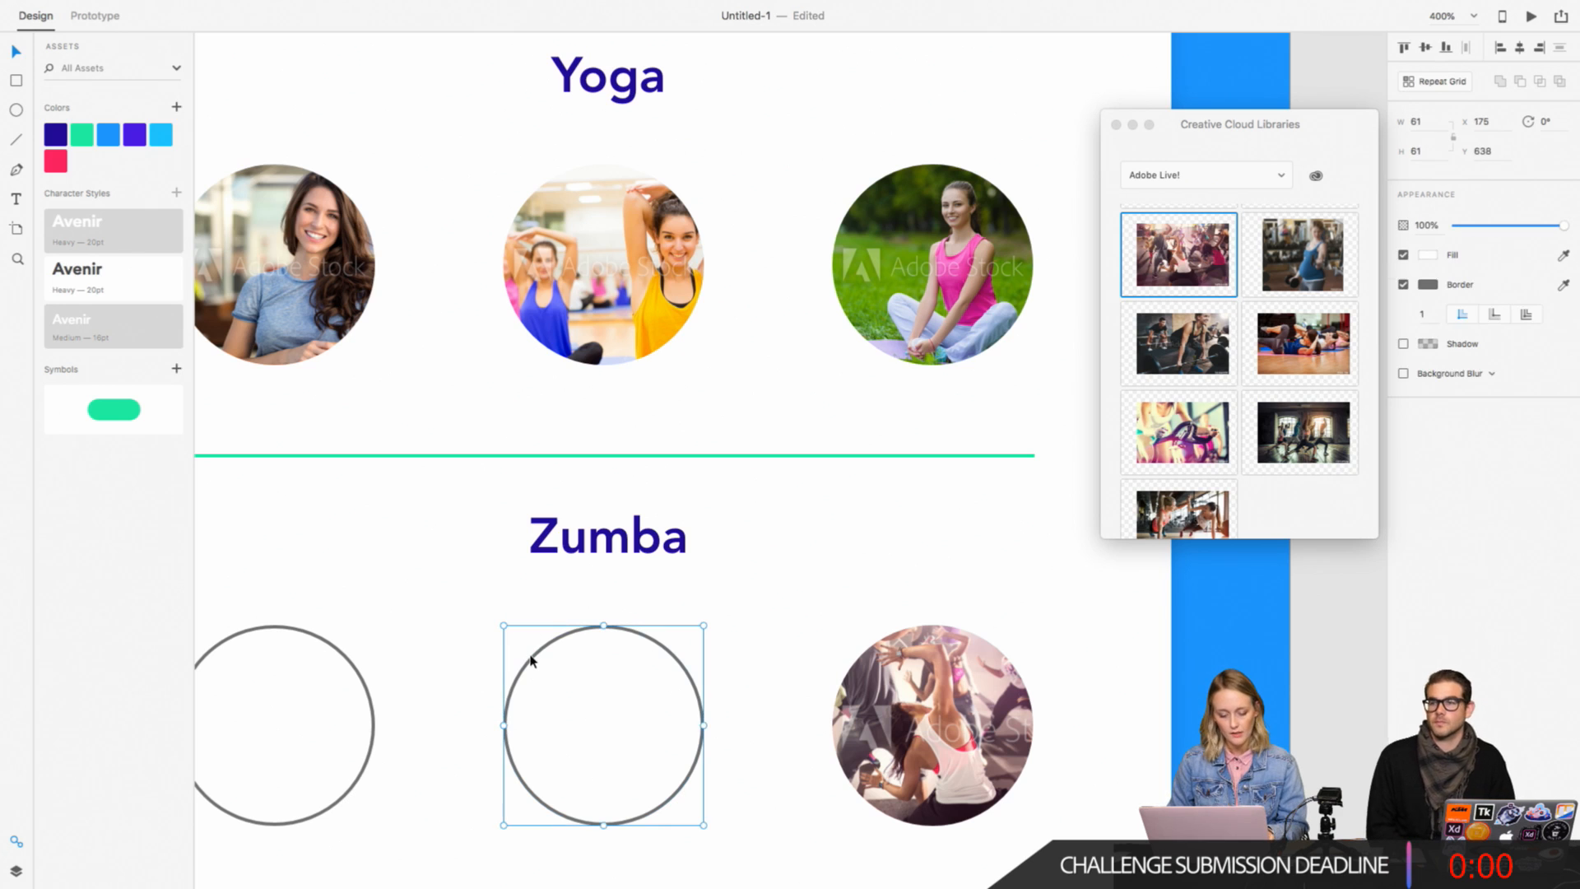
shift+click(329, 648)
click(1404, 285)
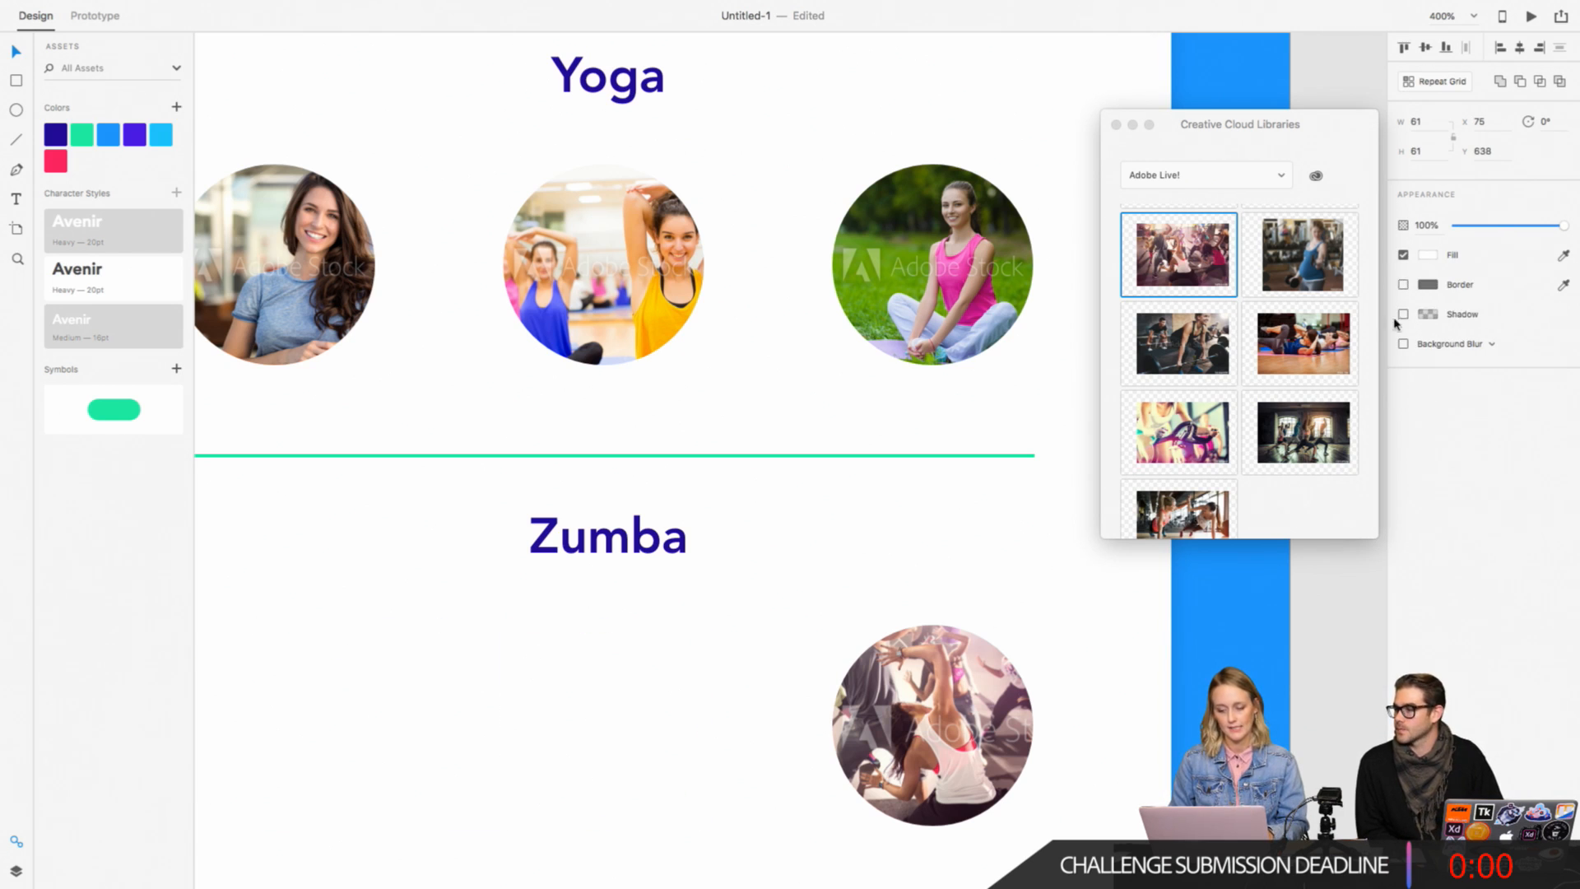
click(997, 544)
Step: Try filling the middle Zumba circle with the library photo of the group posing together in a gym
click(660, 705)
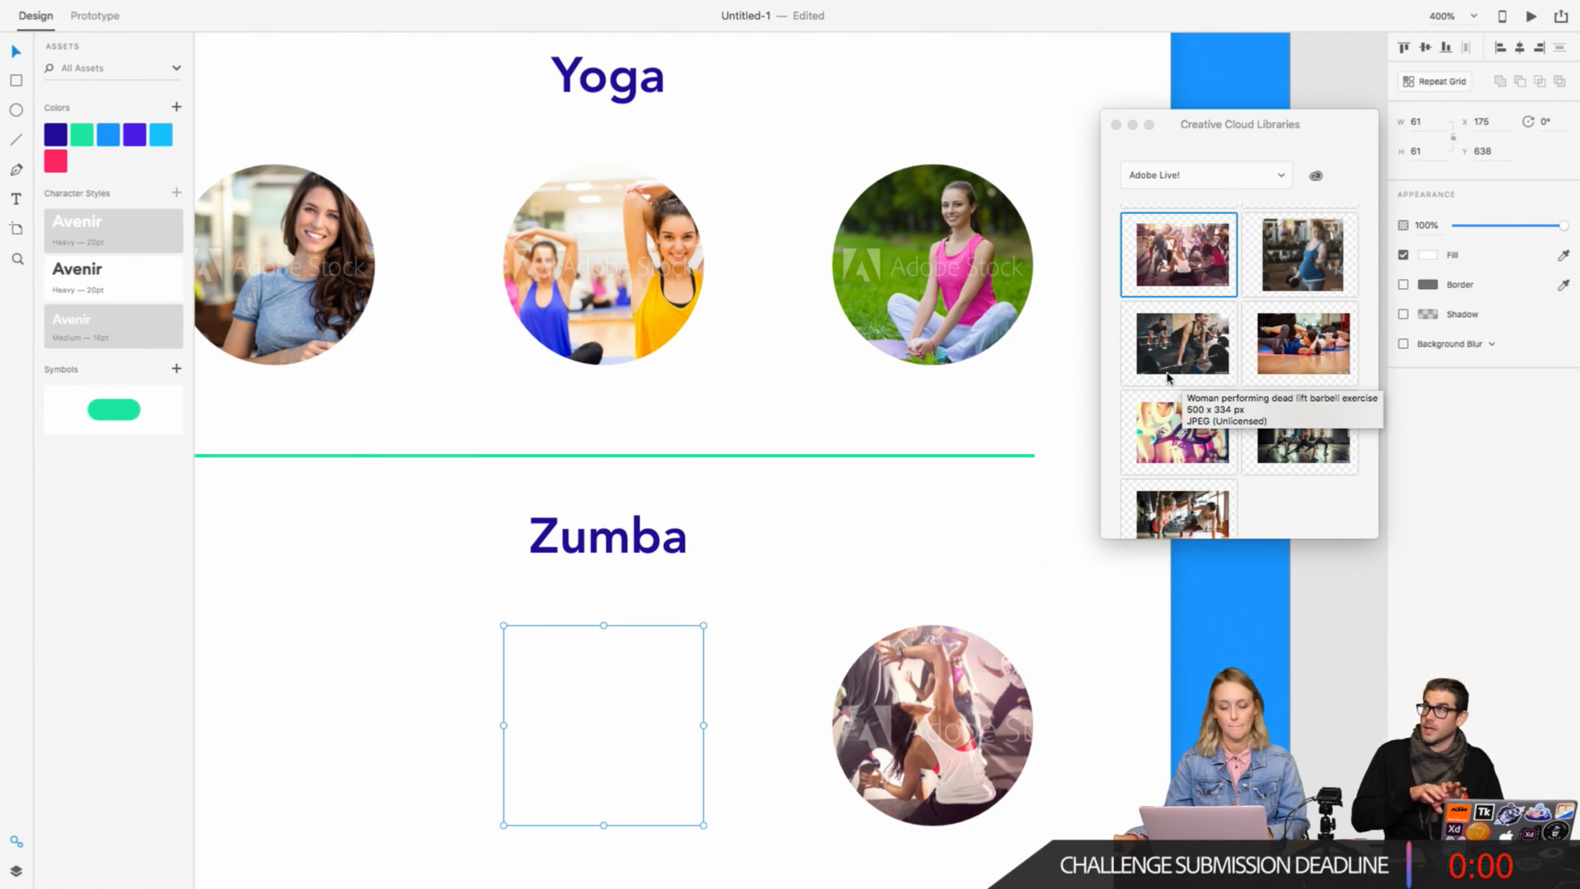
click(1106, 395)
scroll(1135, 398, down, 2)
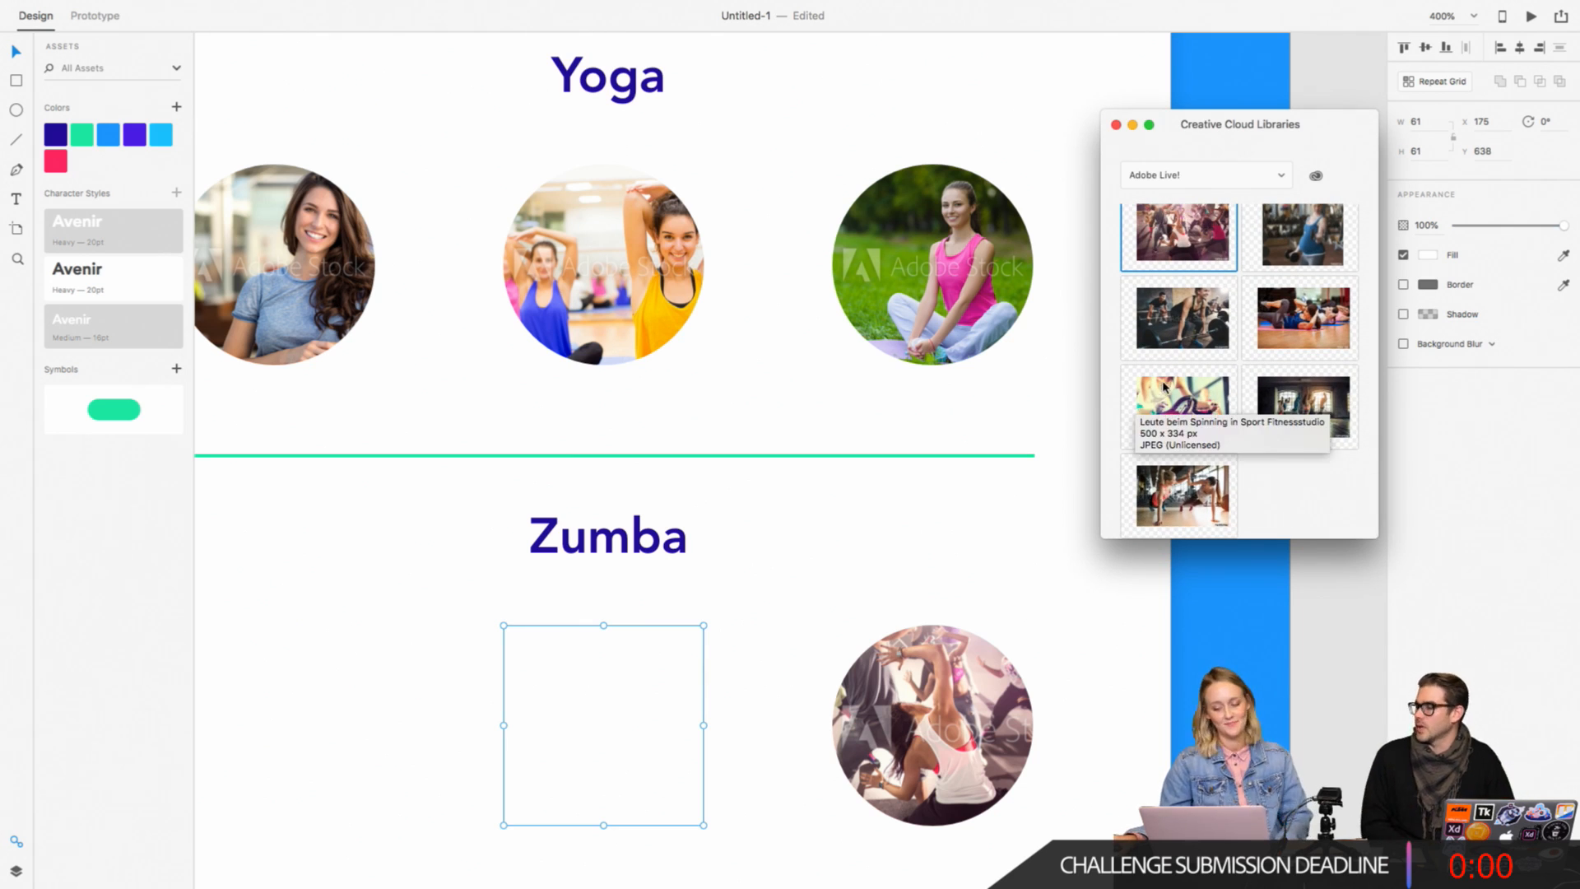
scroll(1153, 395, up, 5)
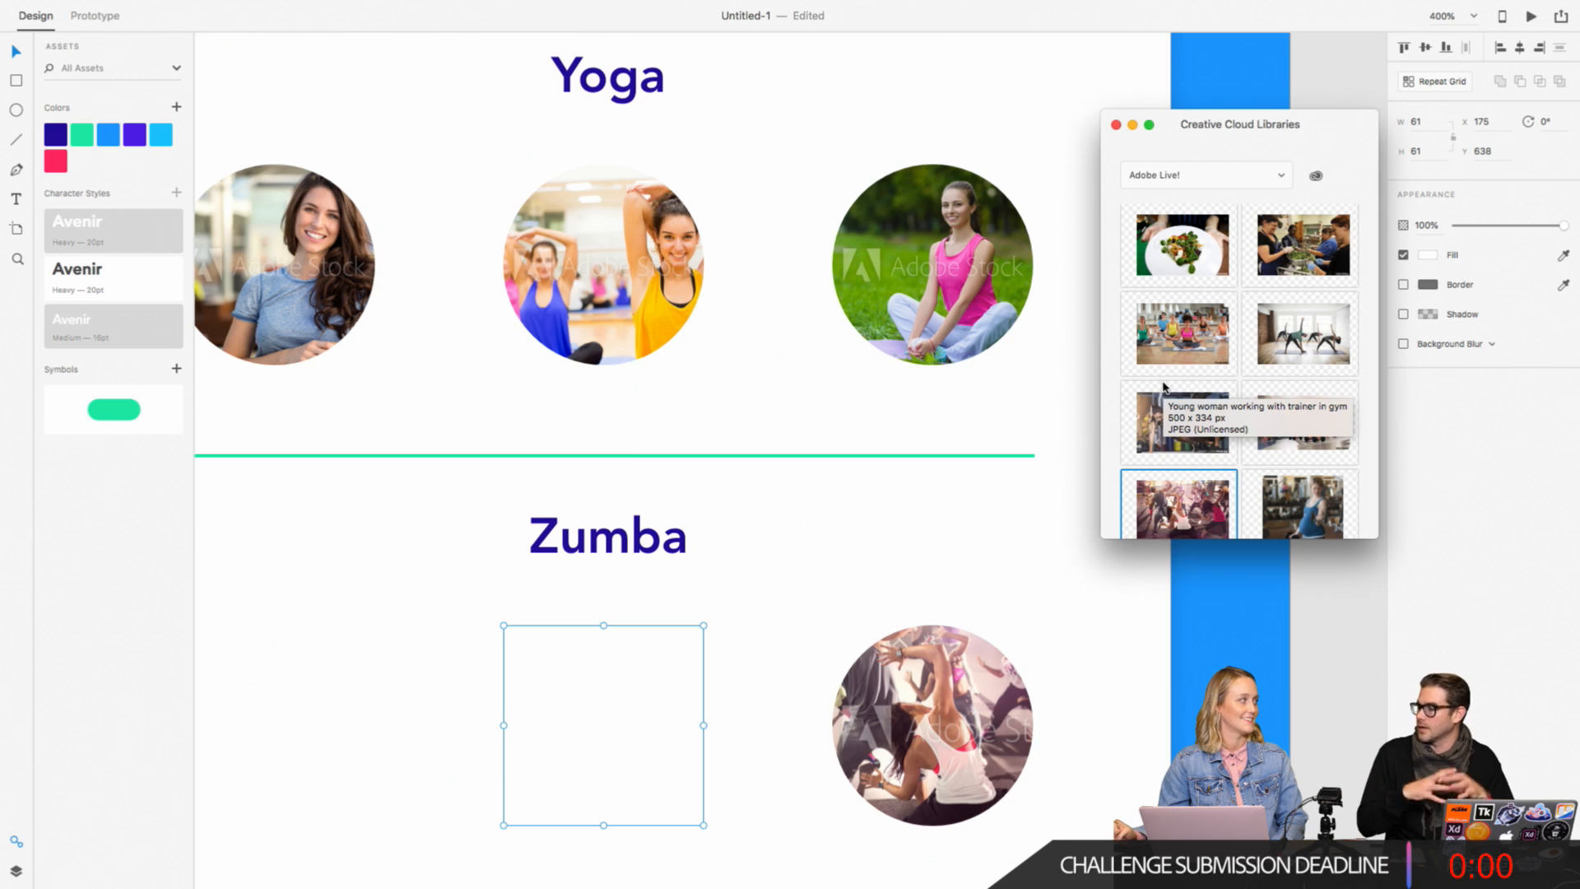
scroll(1163, 387, up, 10)
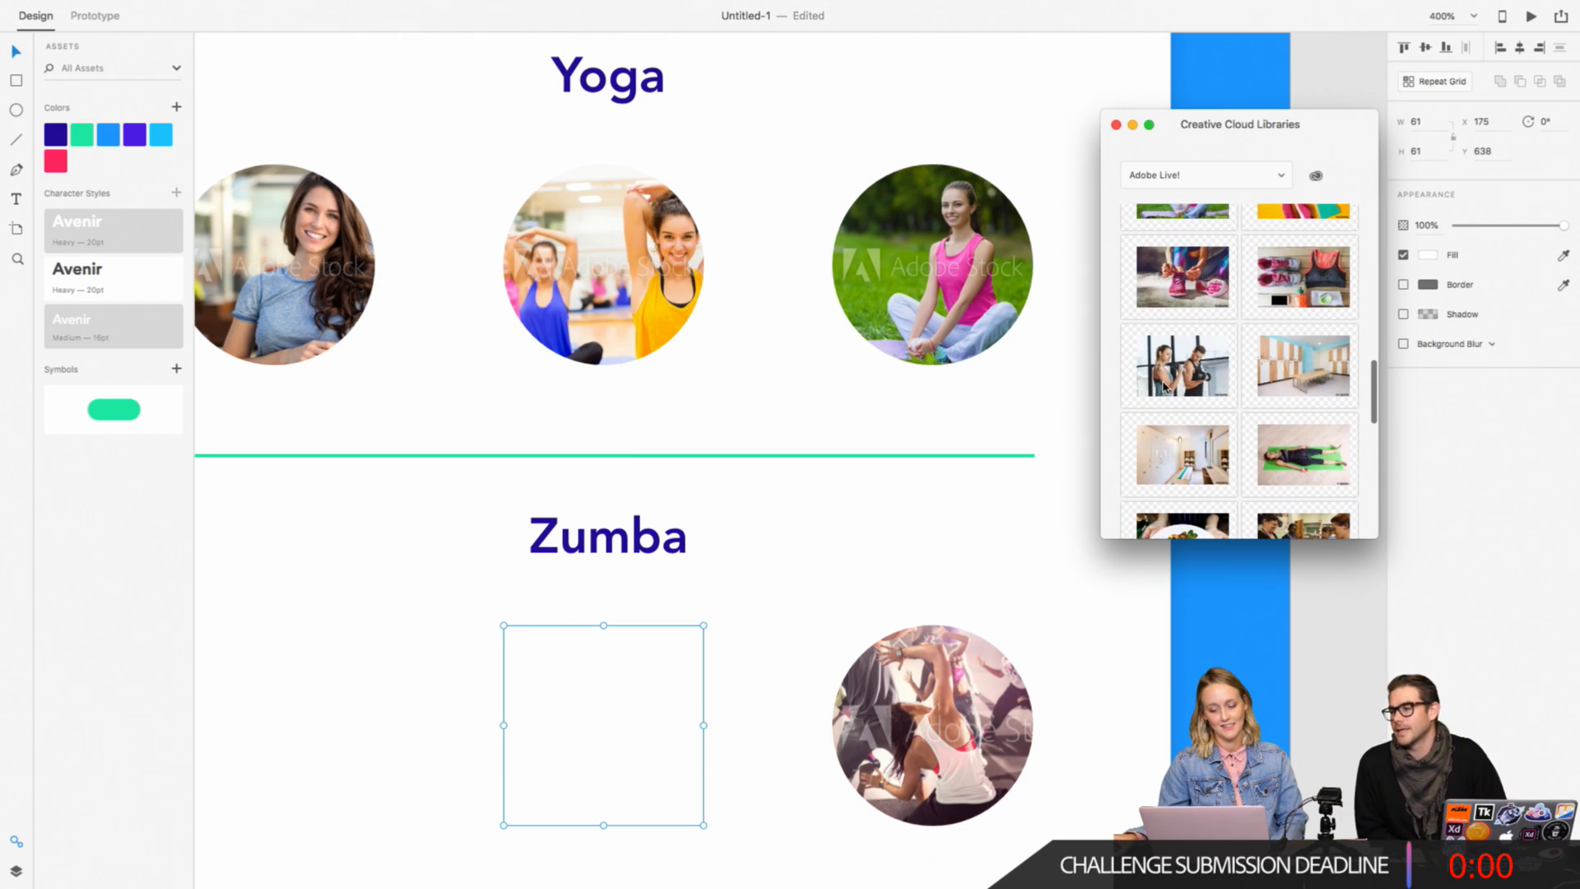
scroll(1126, 397, up, 8)
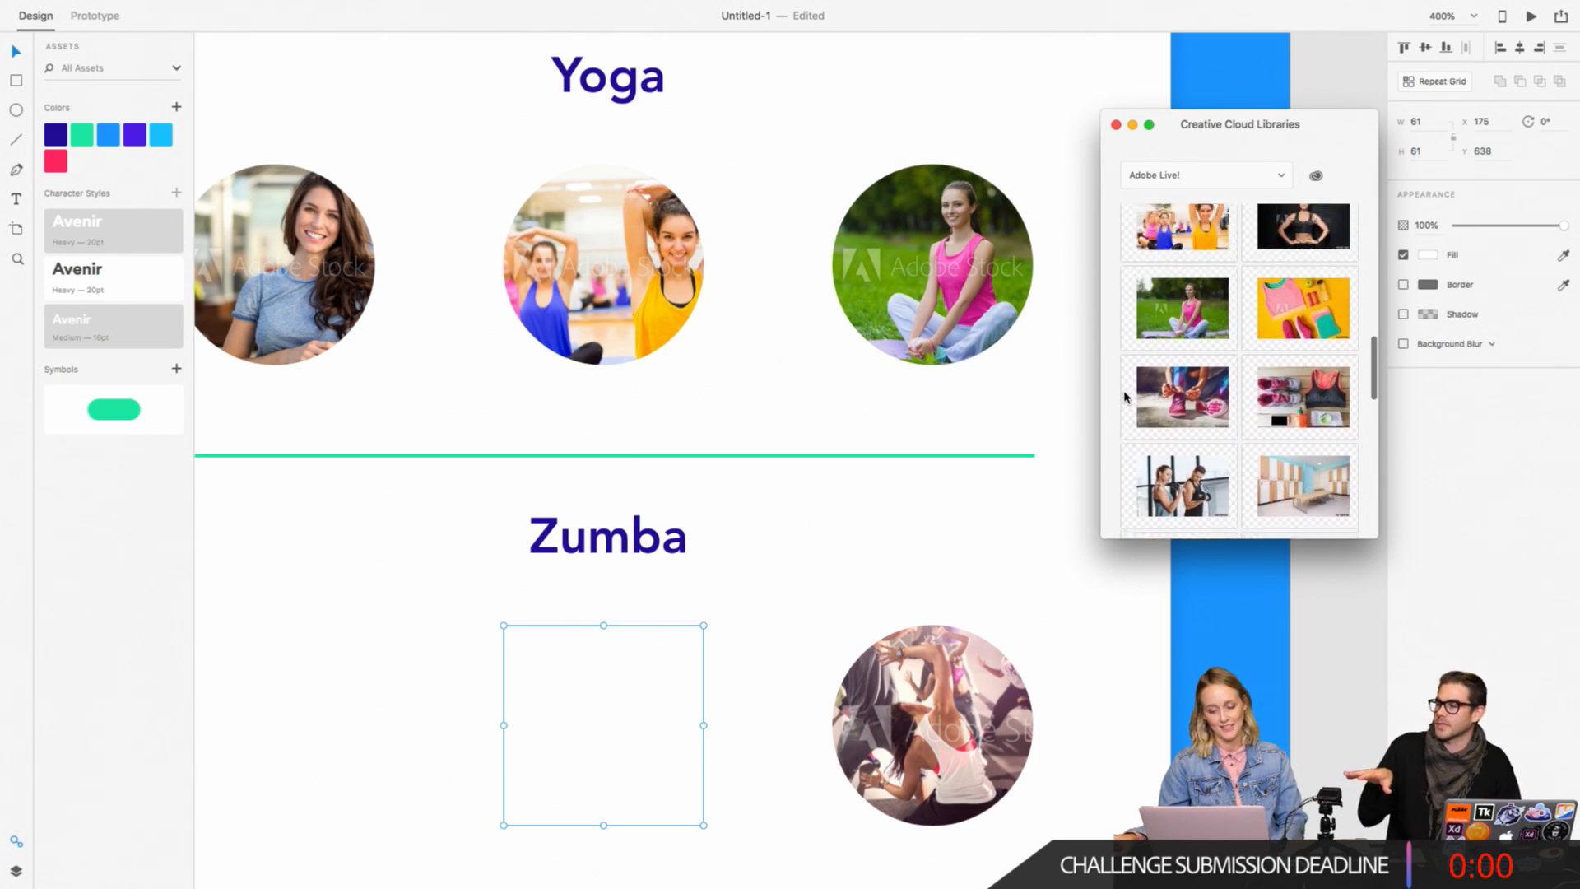
scroll(1126, 396, up, 3)
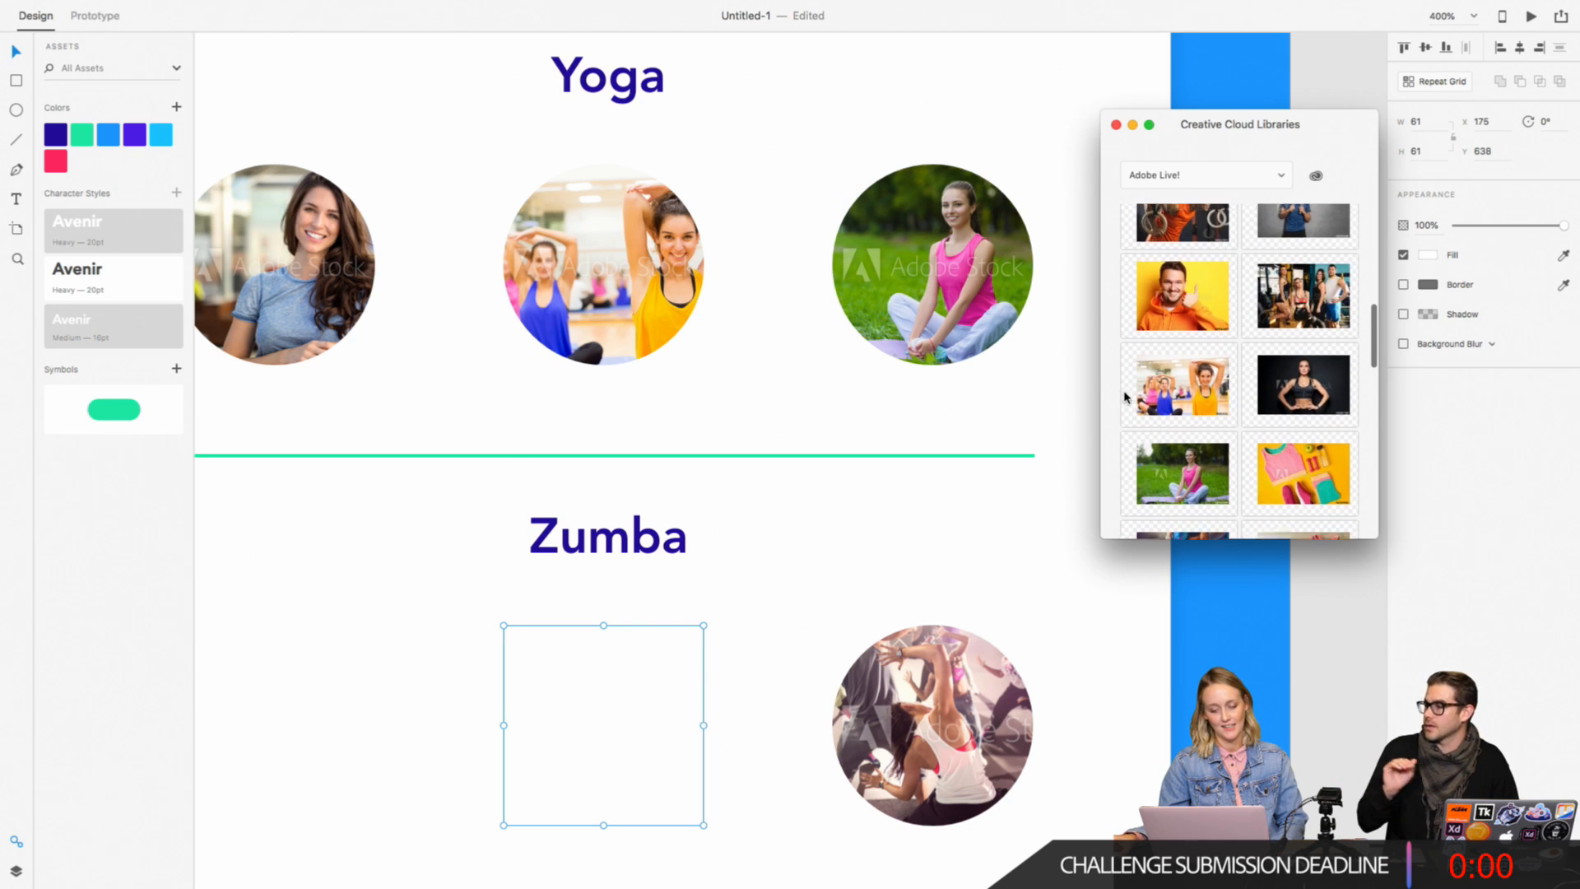
drag(1303, 360, 607, 730)
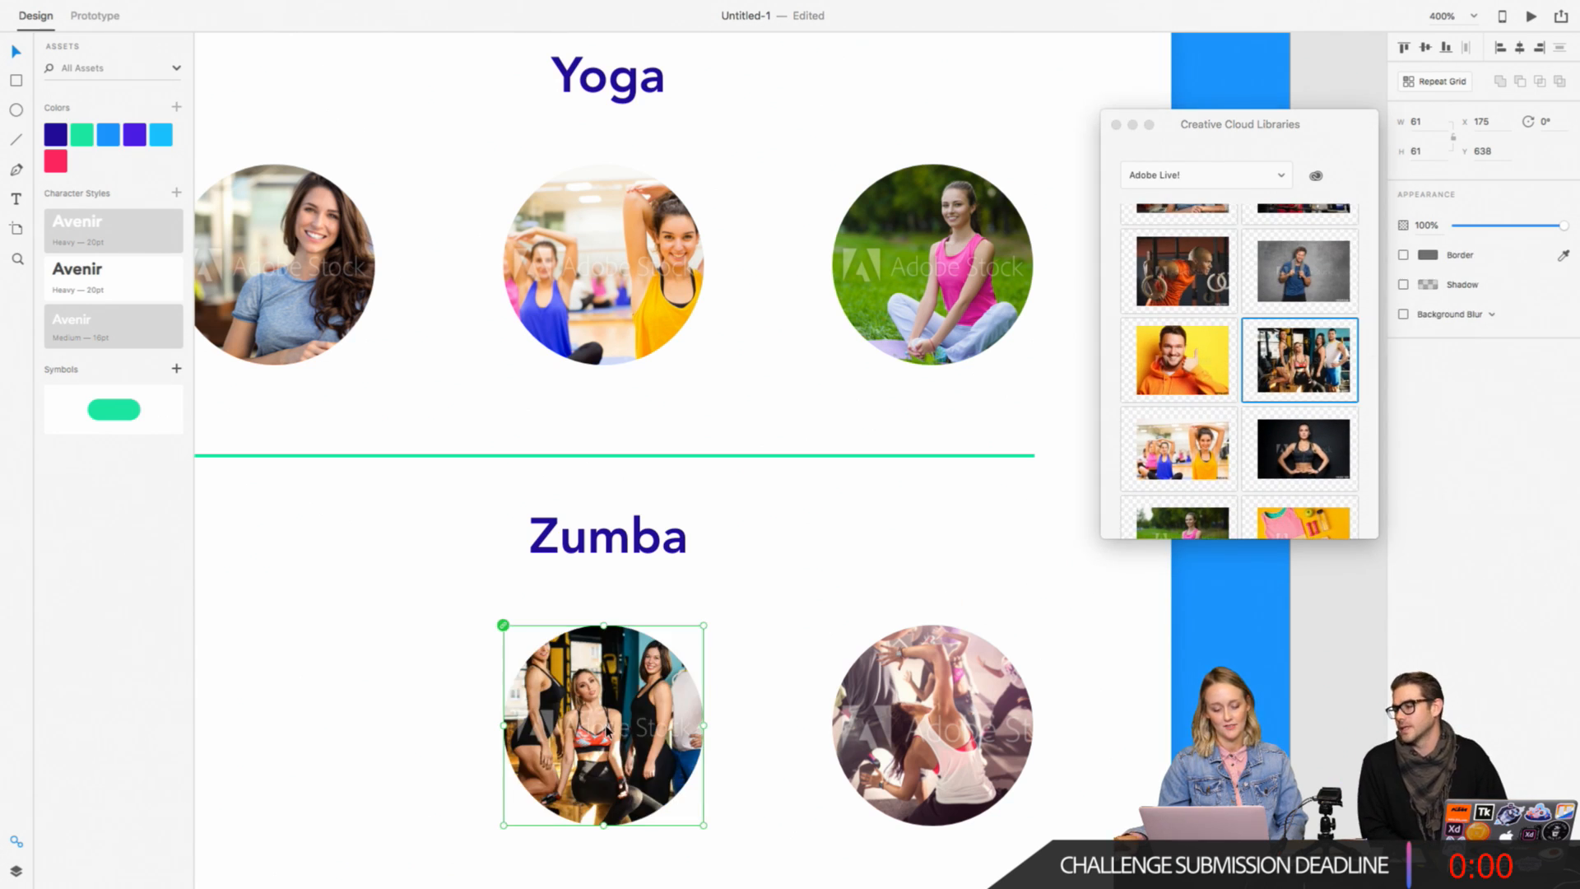
Step: Try to adjust the group photo inside the middle Zumba circle, then undo the photo fill
double_click(643, 715)
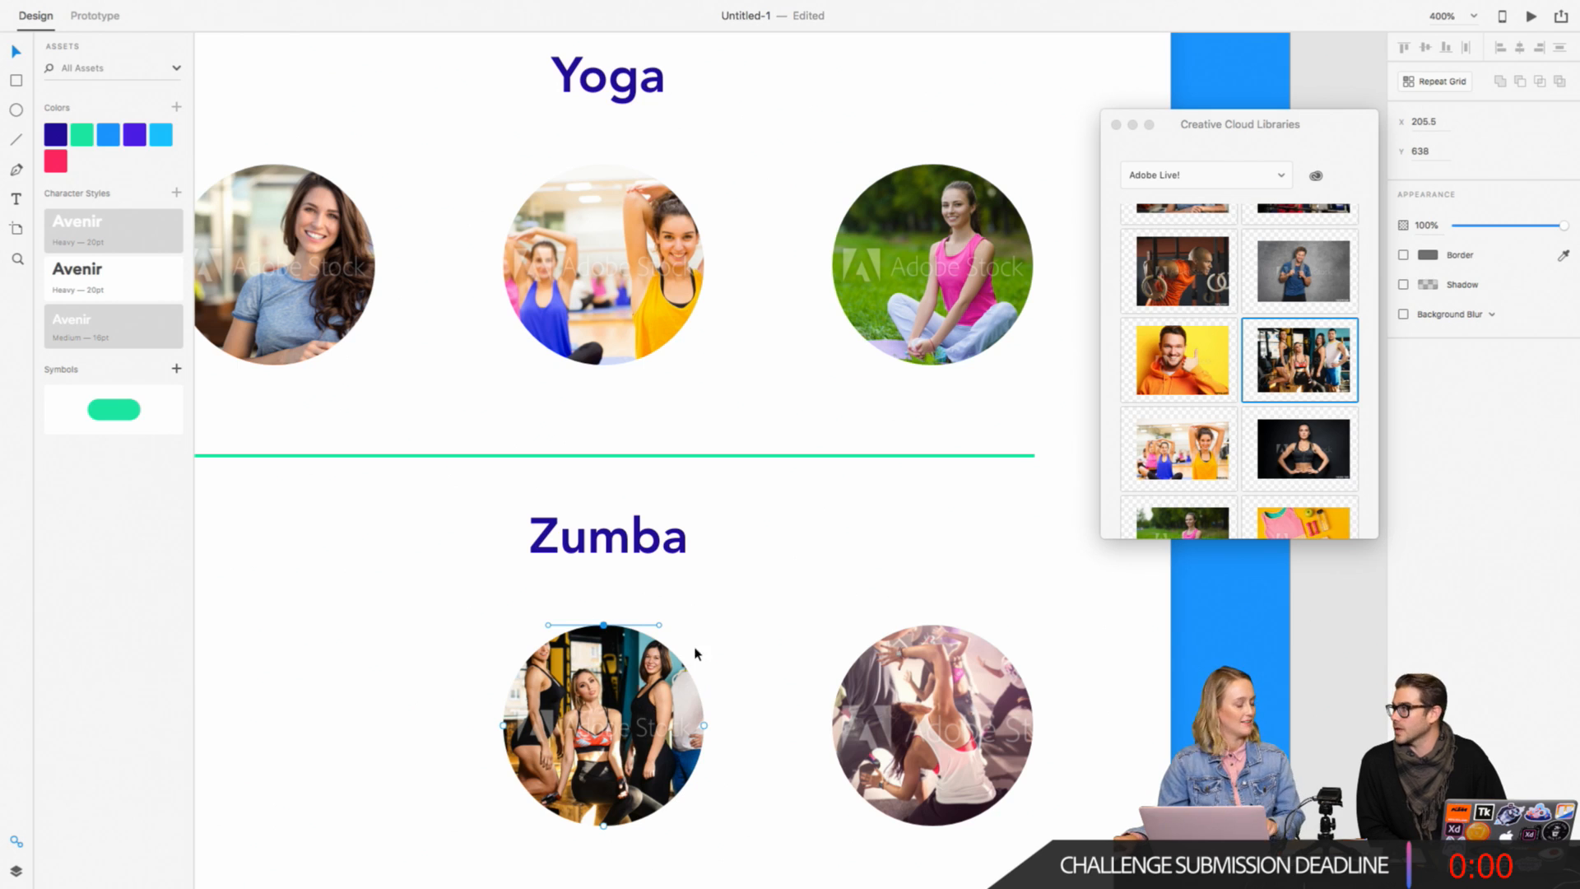
key(Escape)
click(751, 607)
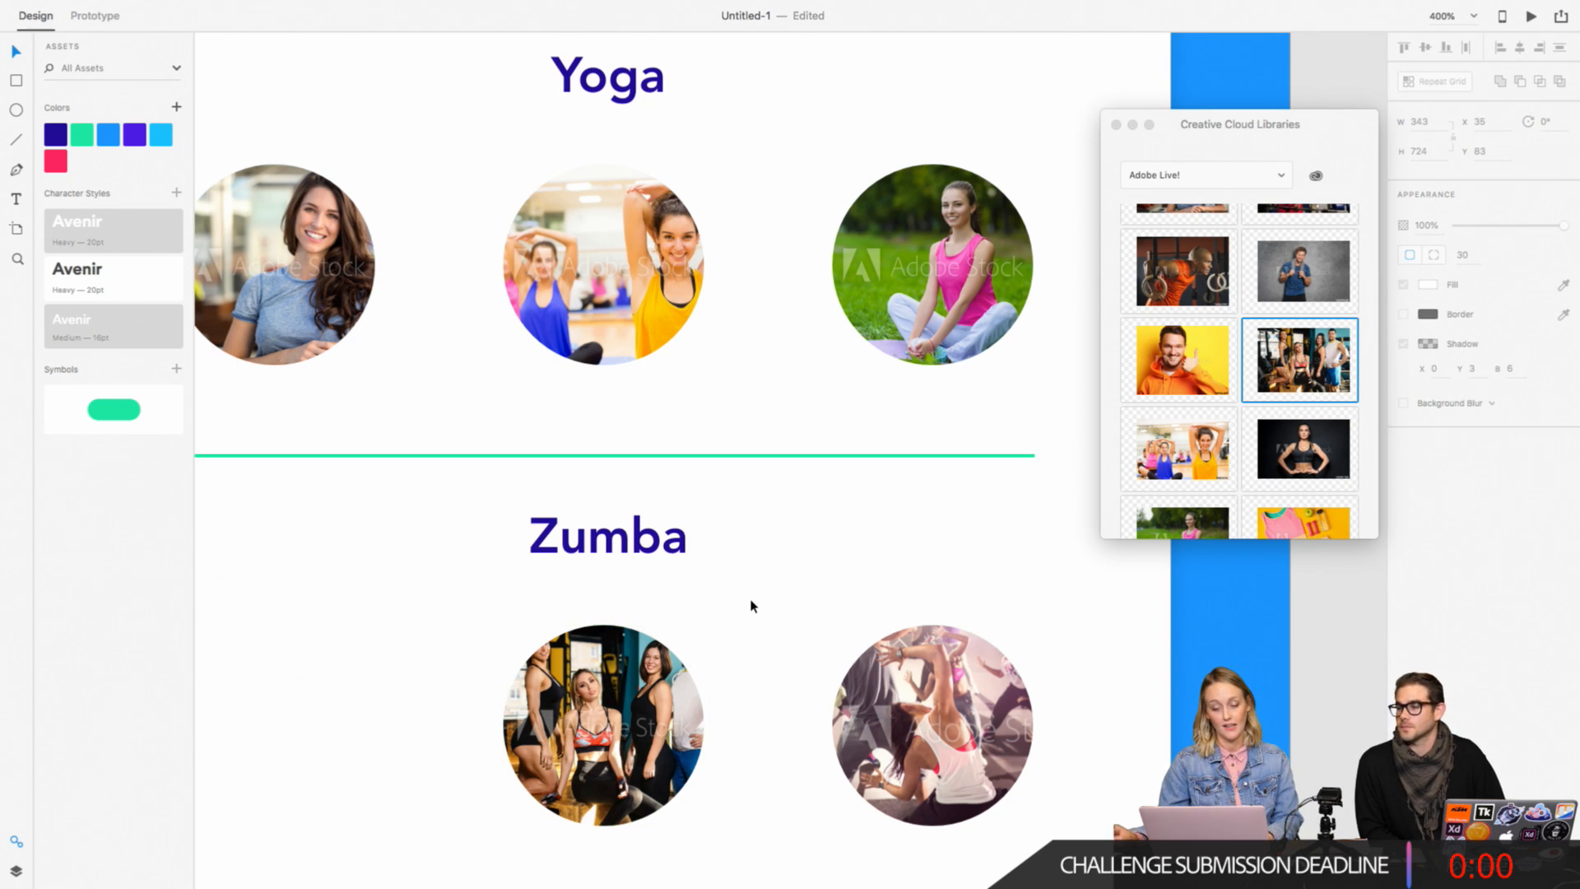
scroll(751, 607, left, 3)
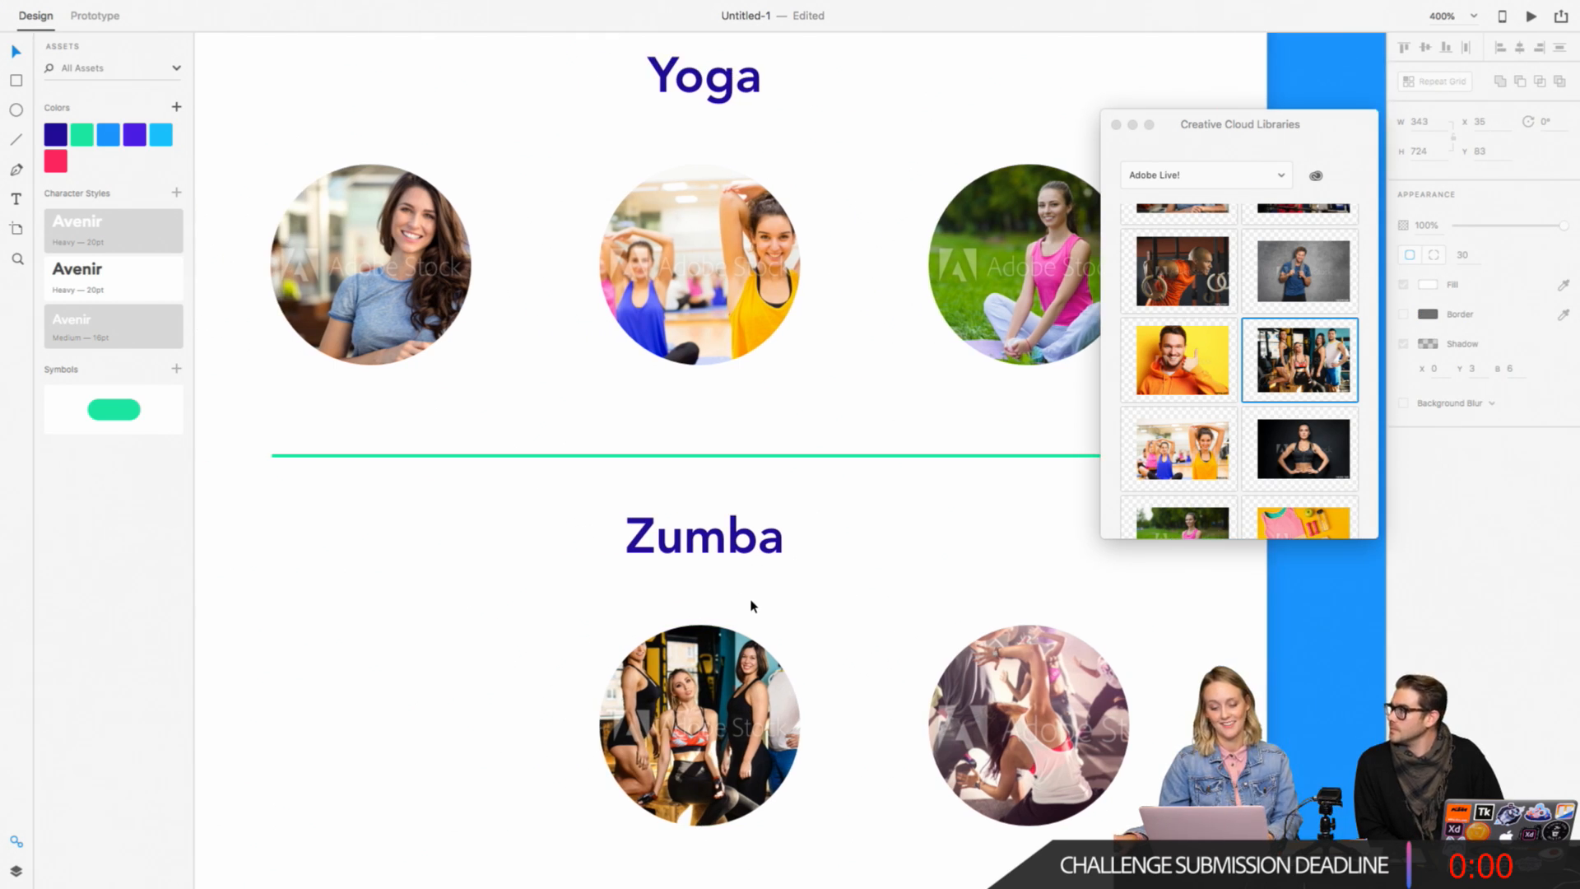
scroll(750, 607, down, 3)
click(759, 628)
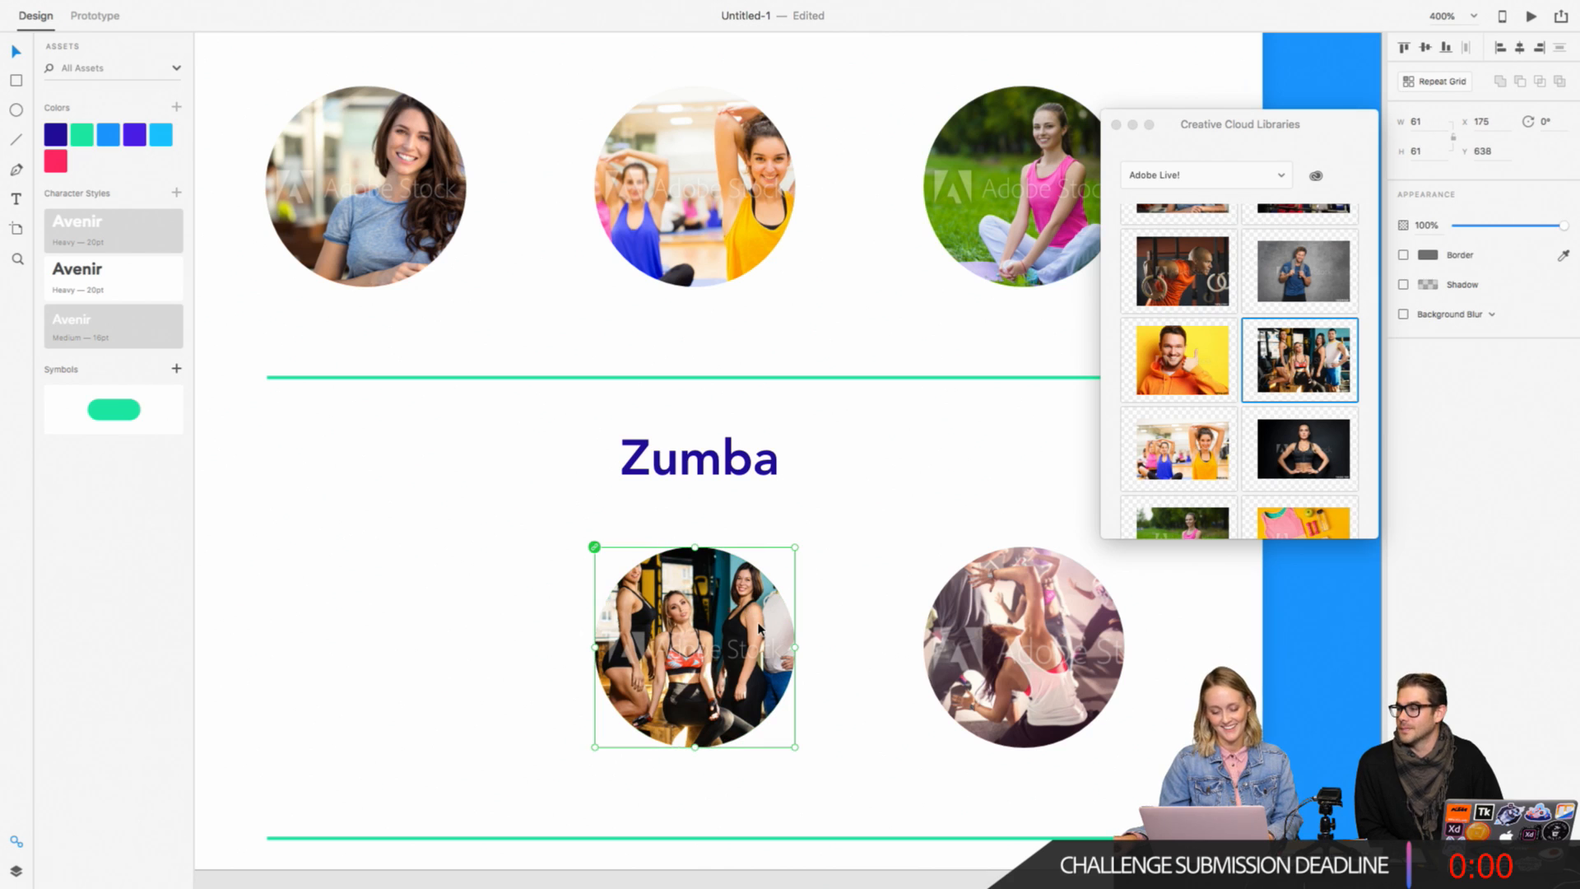
key(super+z)
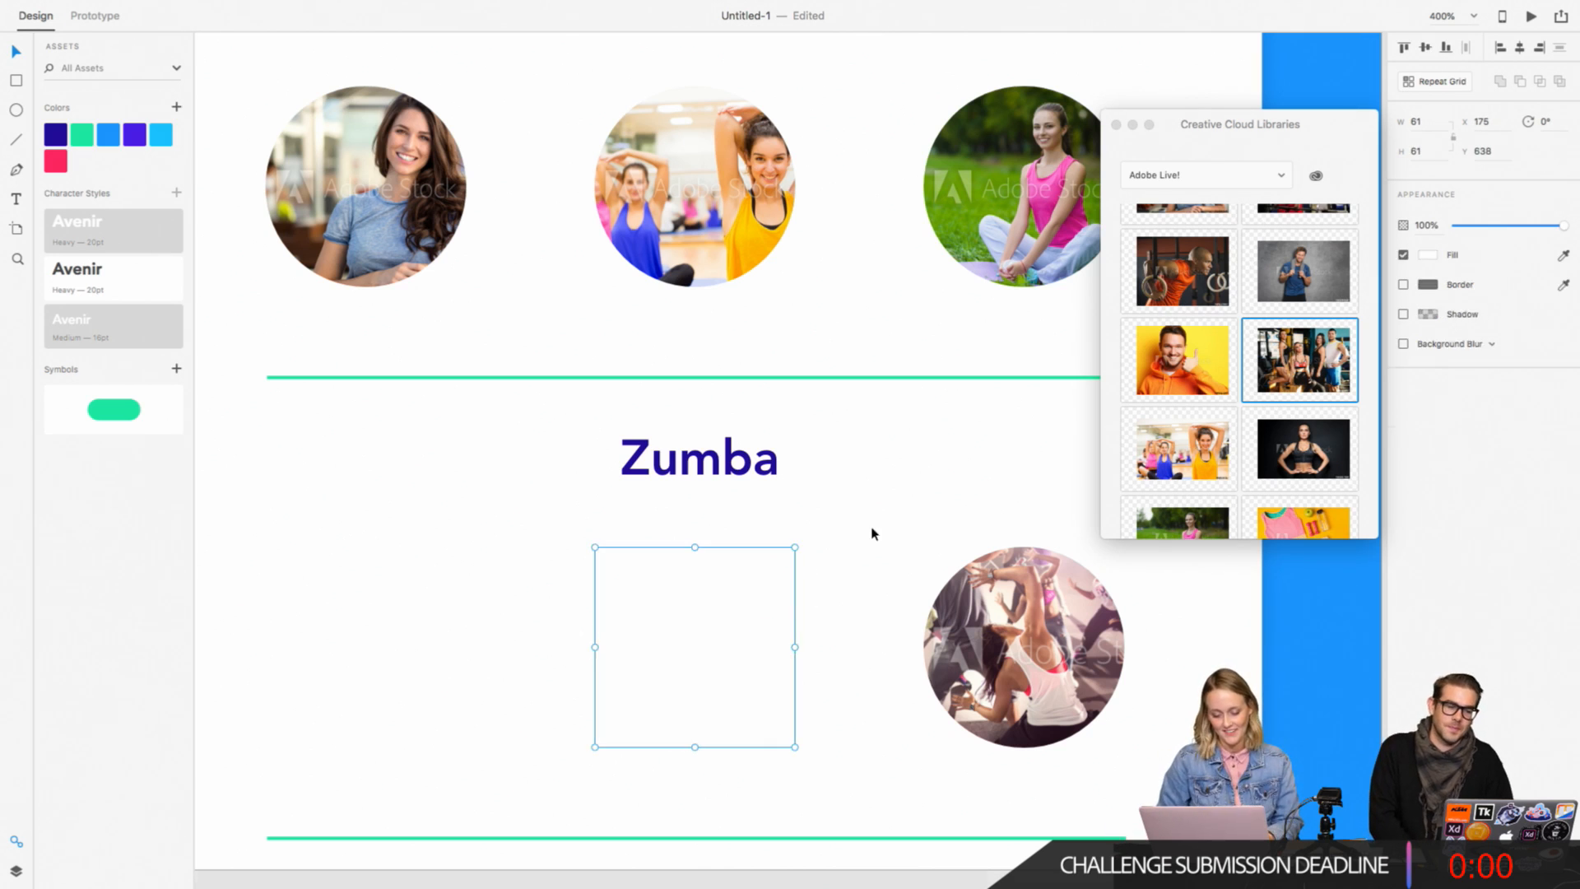
Step: Place the library group photo on the canvas, scale it down to 358 × 249 and move it over the Zumba sections
click(870, 531)
drag(1279, 363, 586, 619)
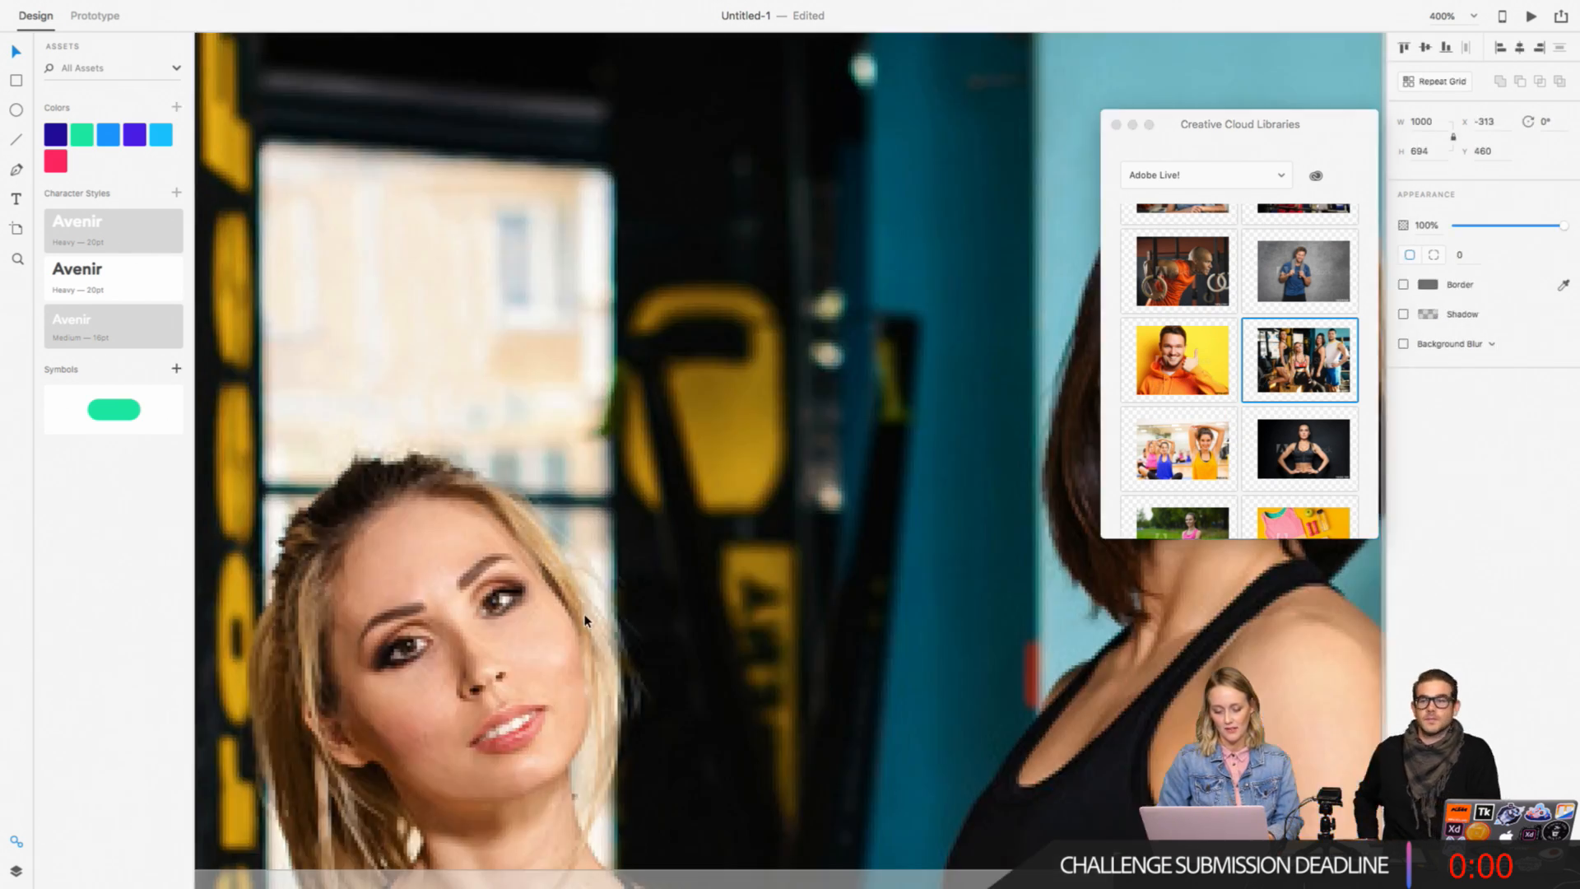
key(super+minus)
key(super+minus)
key(super+minus)
key(super+minus)
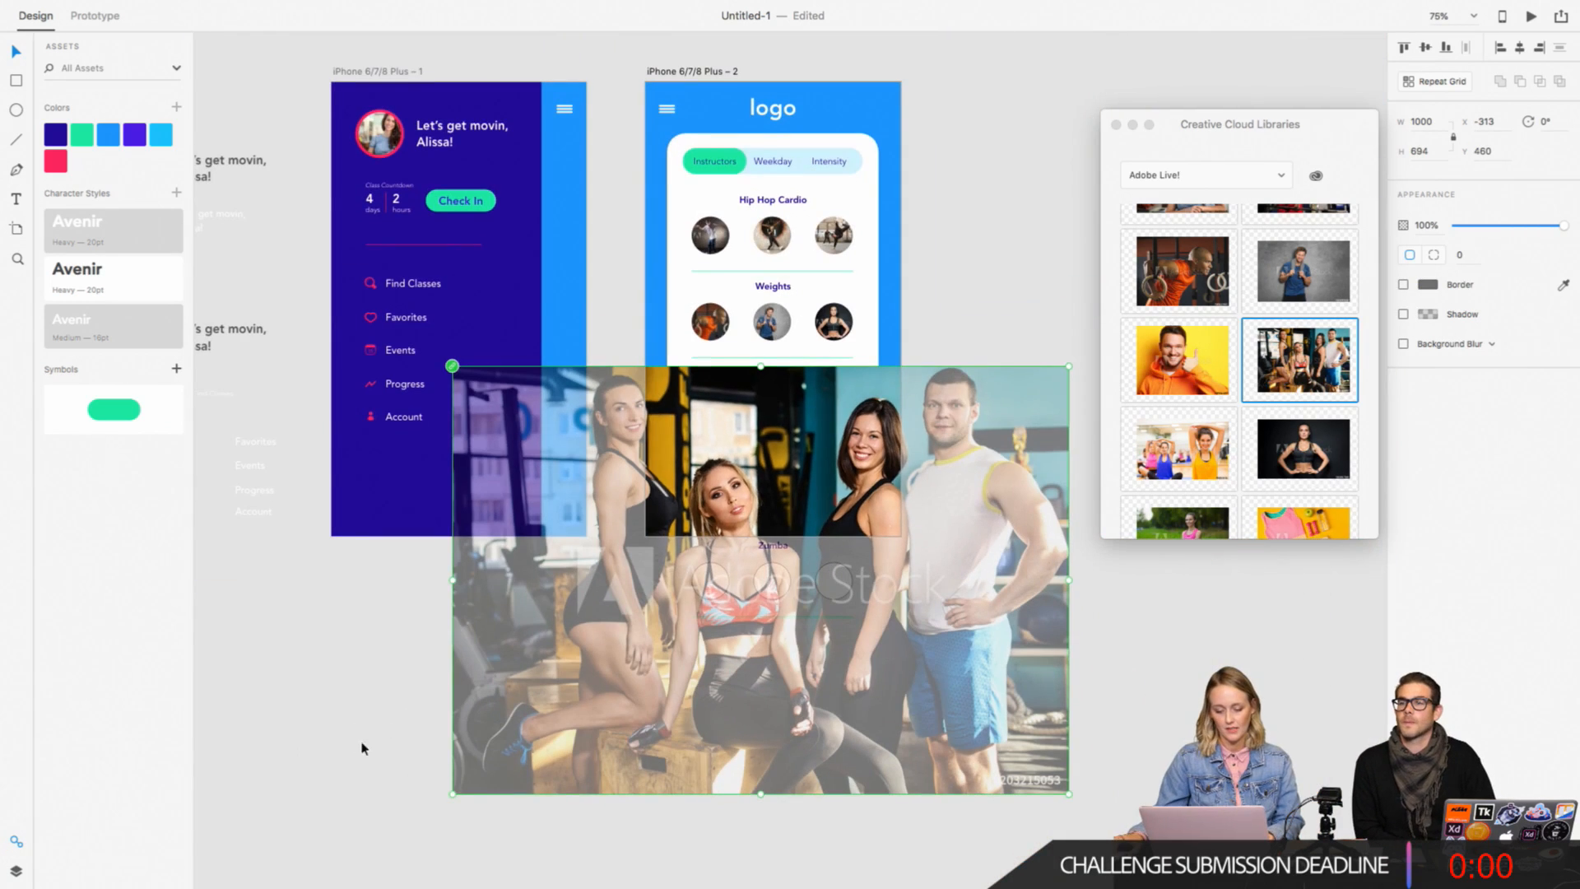
drag(453, 794, 720, 605)
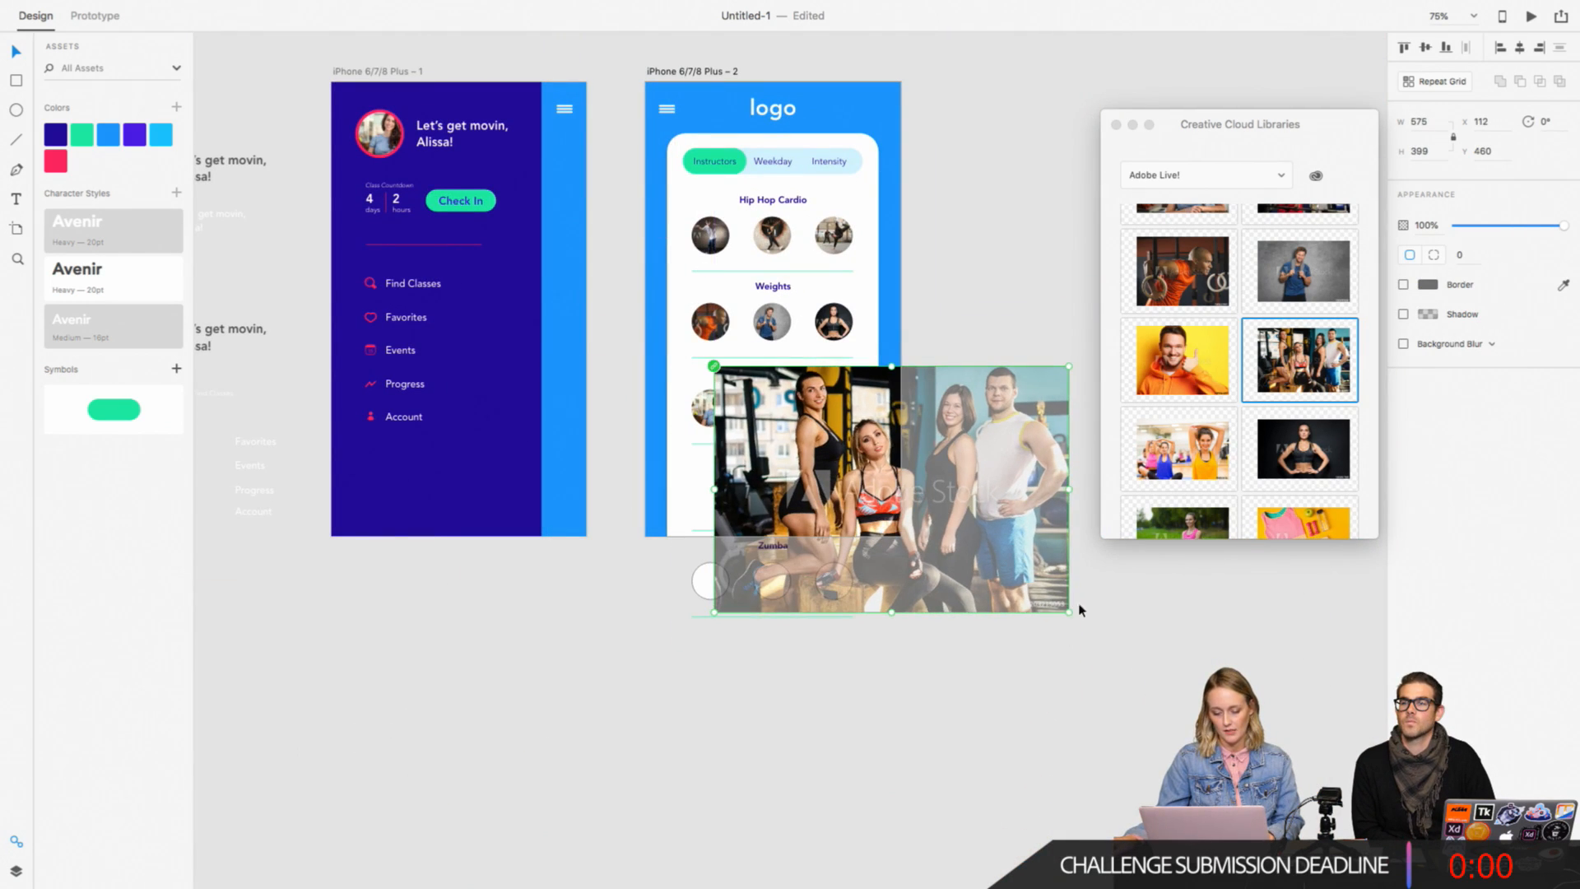
drag(1069, 611, 965, 520)
drag(832, 439, 779, 516)
Step: Scale the group photo down to 193 × 134 and position it over the middle Zumba circle at about X 149, Y 636
key(super+plus)
key(super+plus)
key(super+plus)
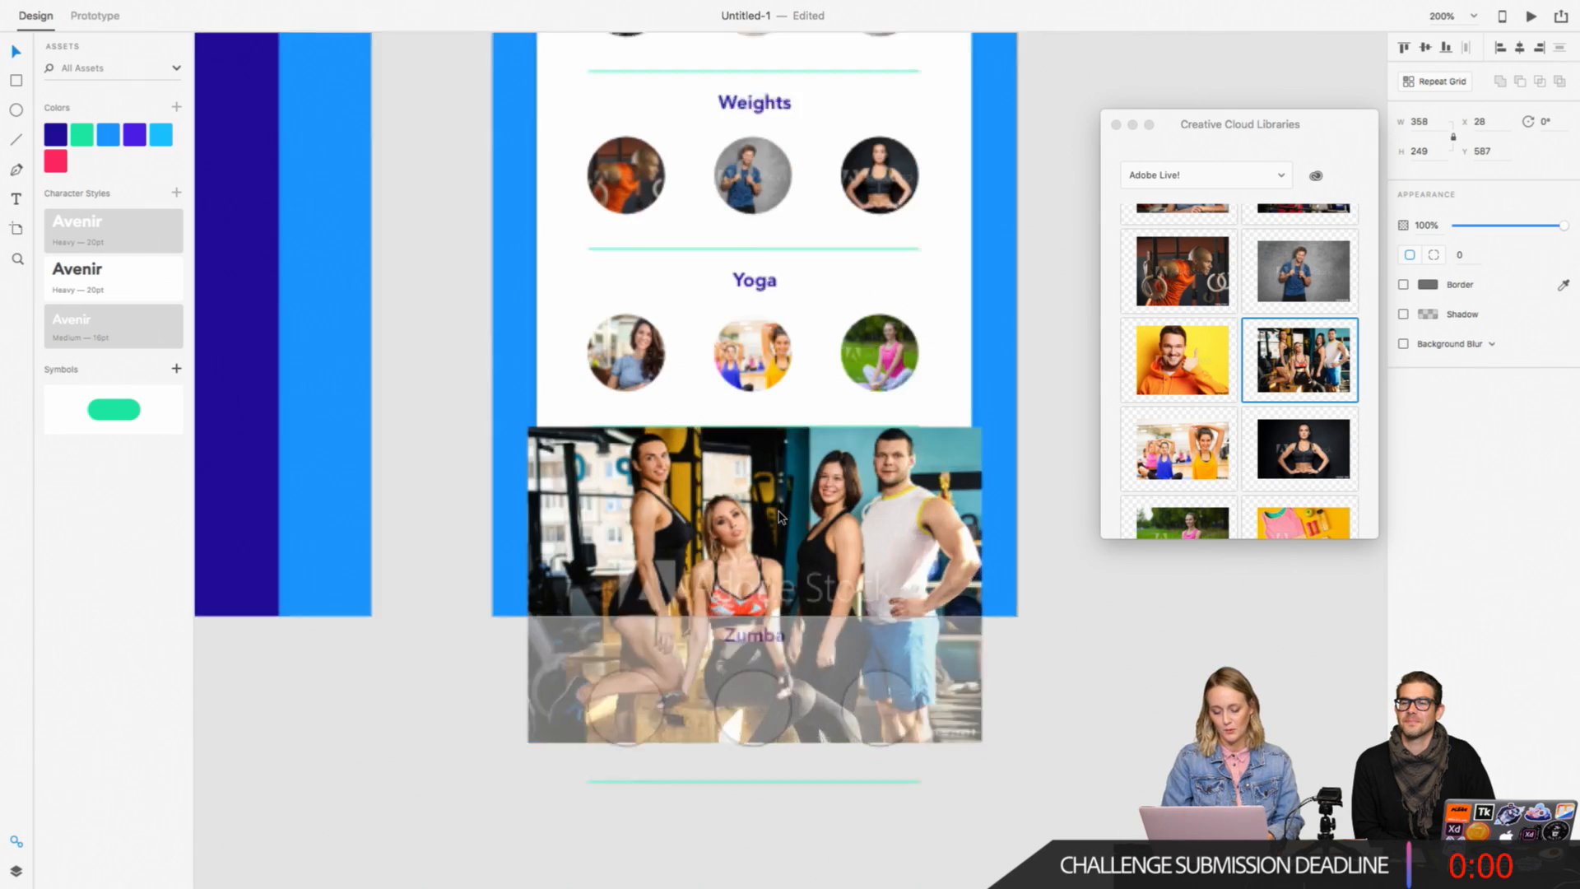
key(super+plus)
key(super+plus)
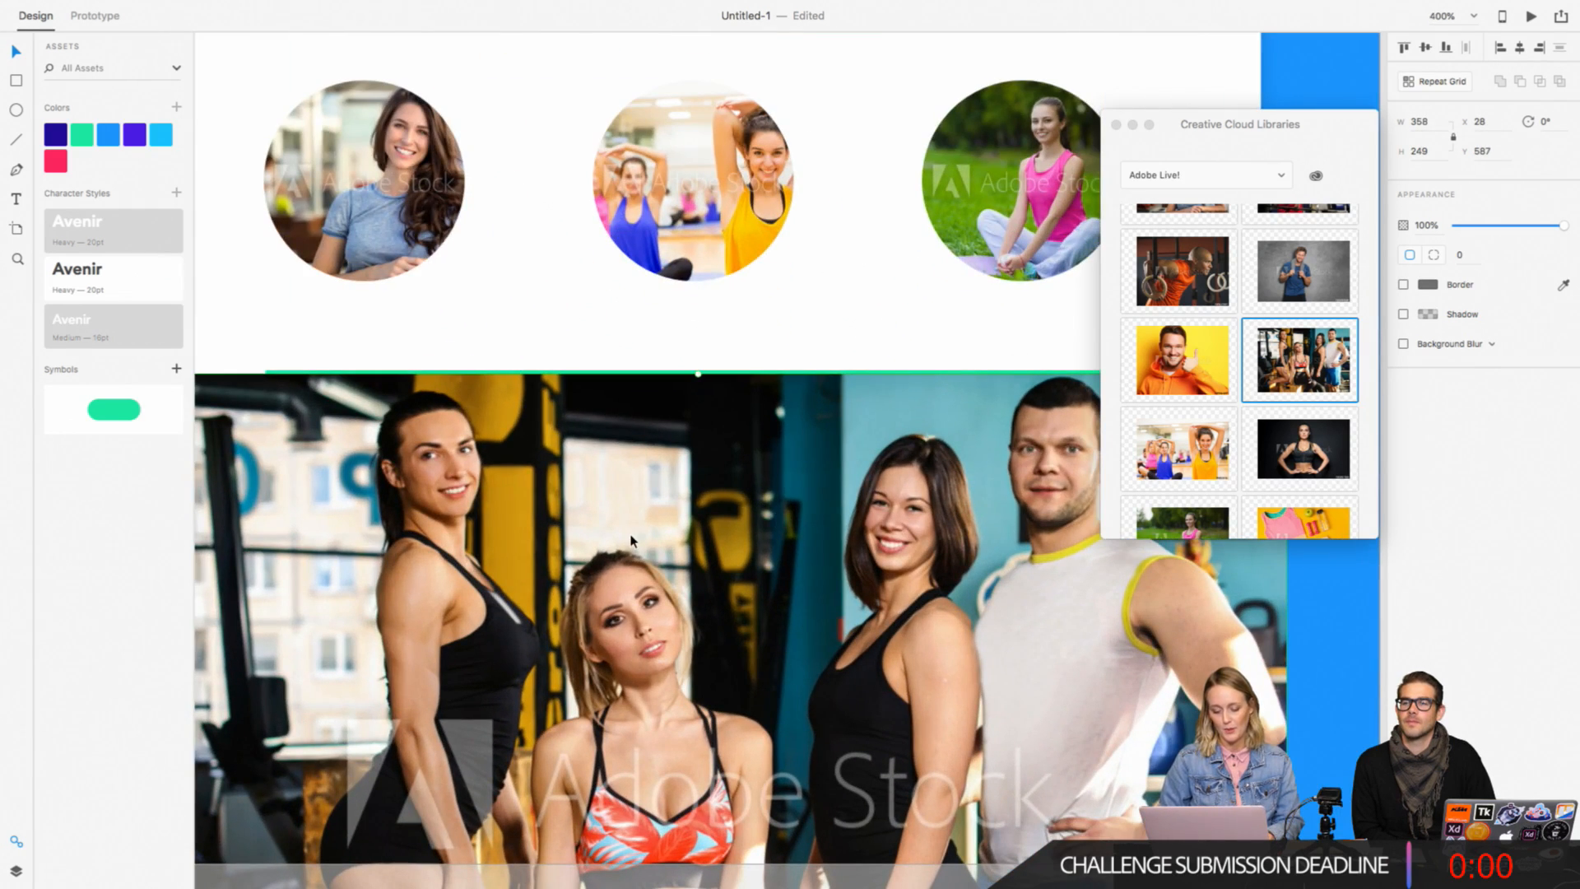
key(super+minus)
key(super+minus)
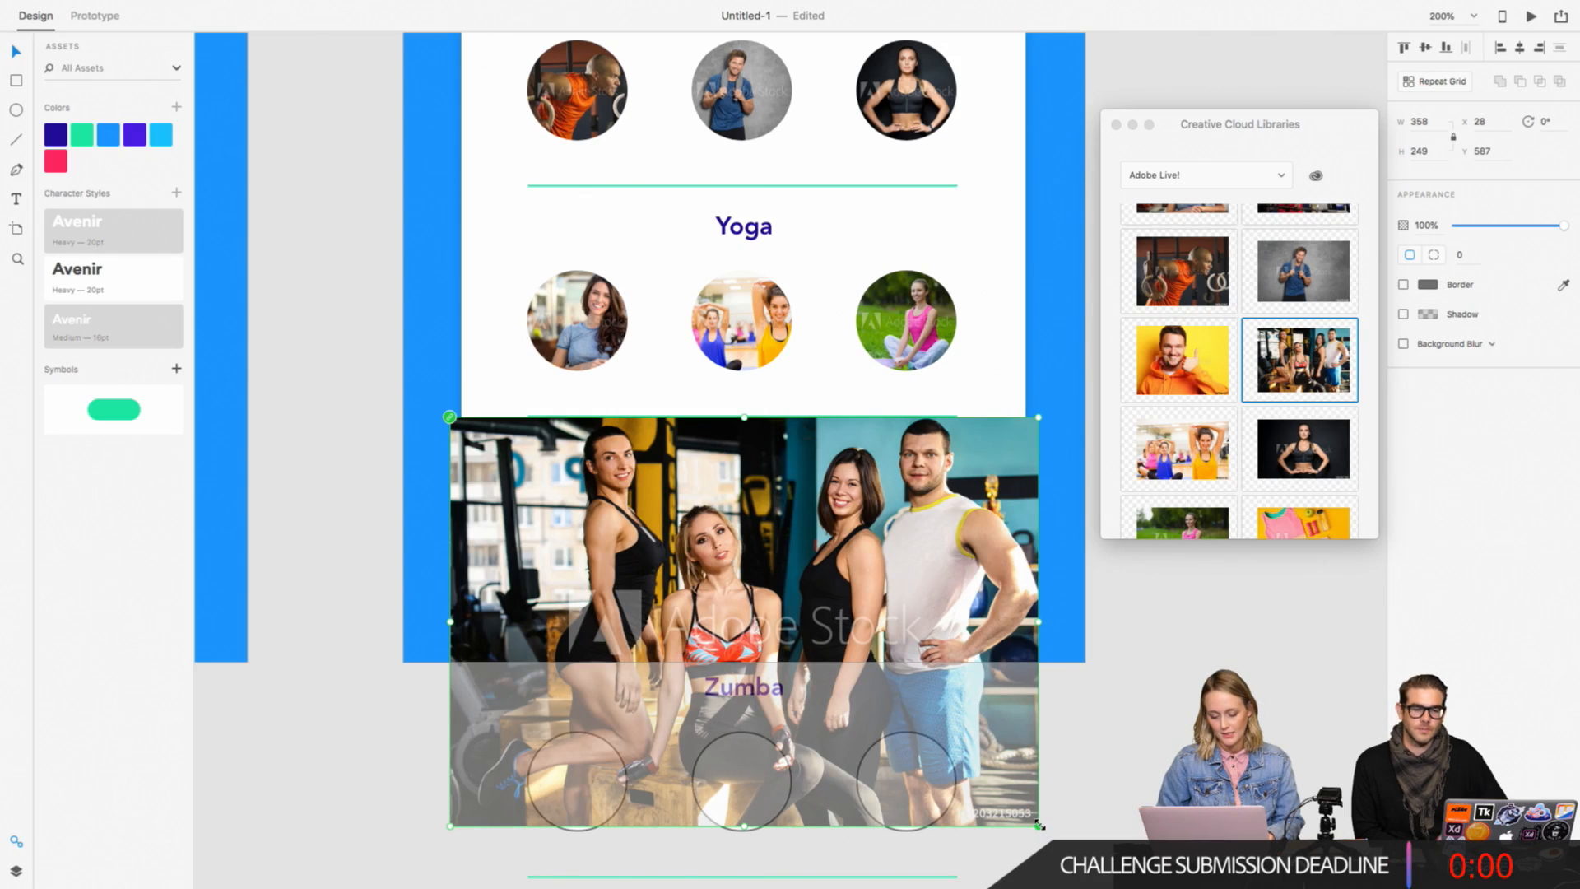
drag(1039, 824, 769, 635)
drag(559, 532, 762, 614)
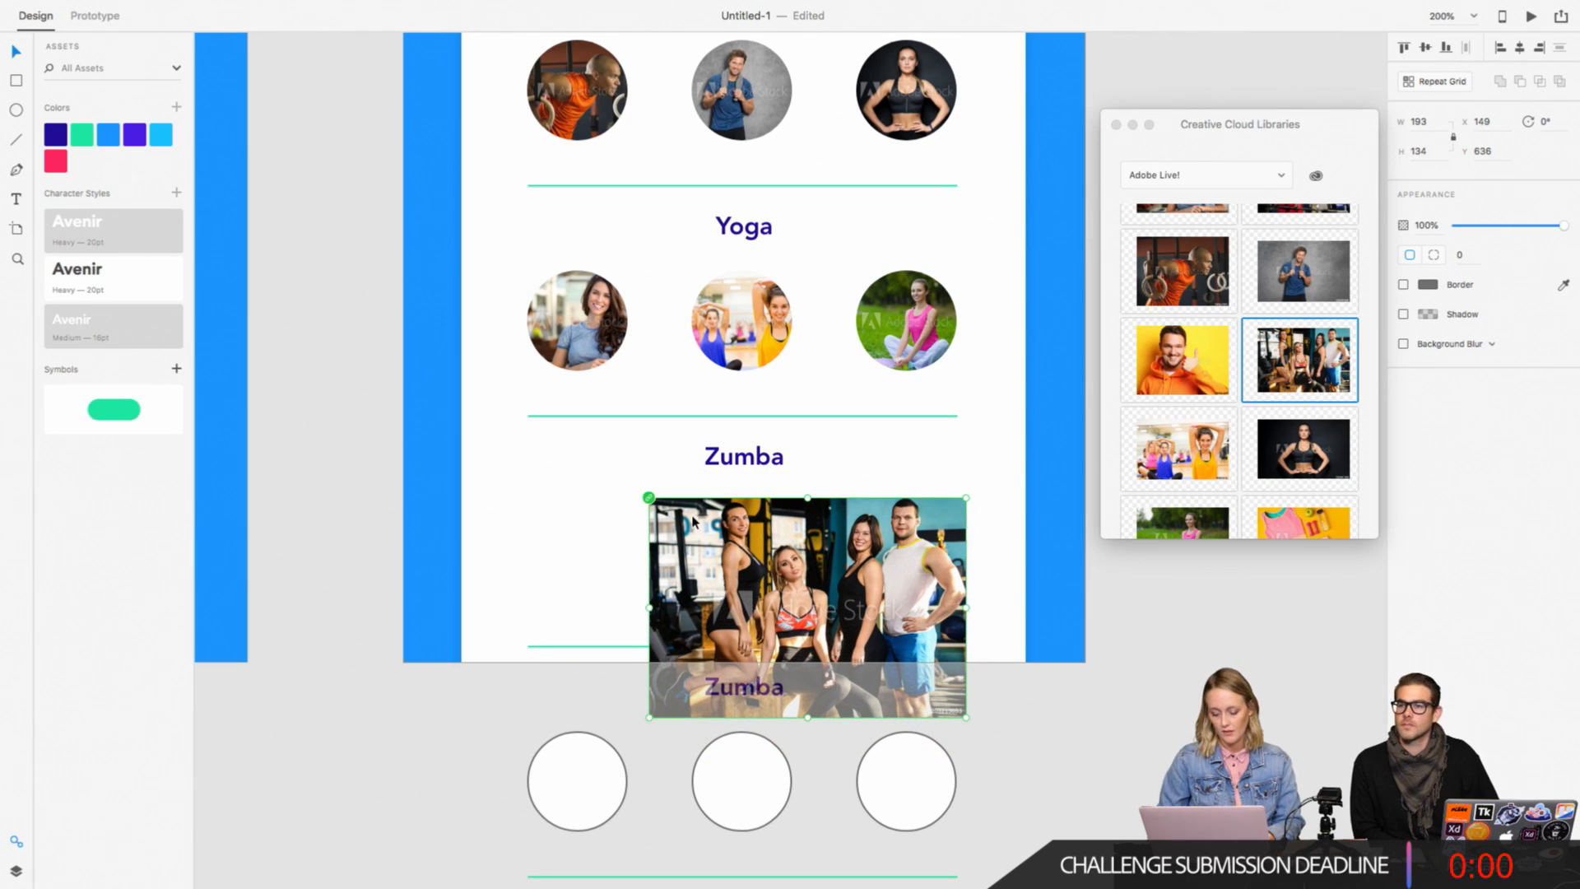
Step: Mask the group photo with the middle Zumba circle using Mask with Shape
key(super+equal)
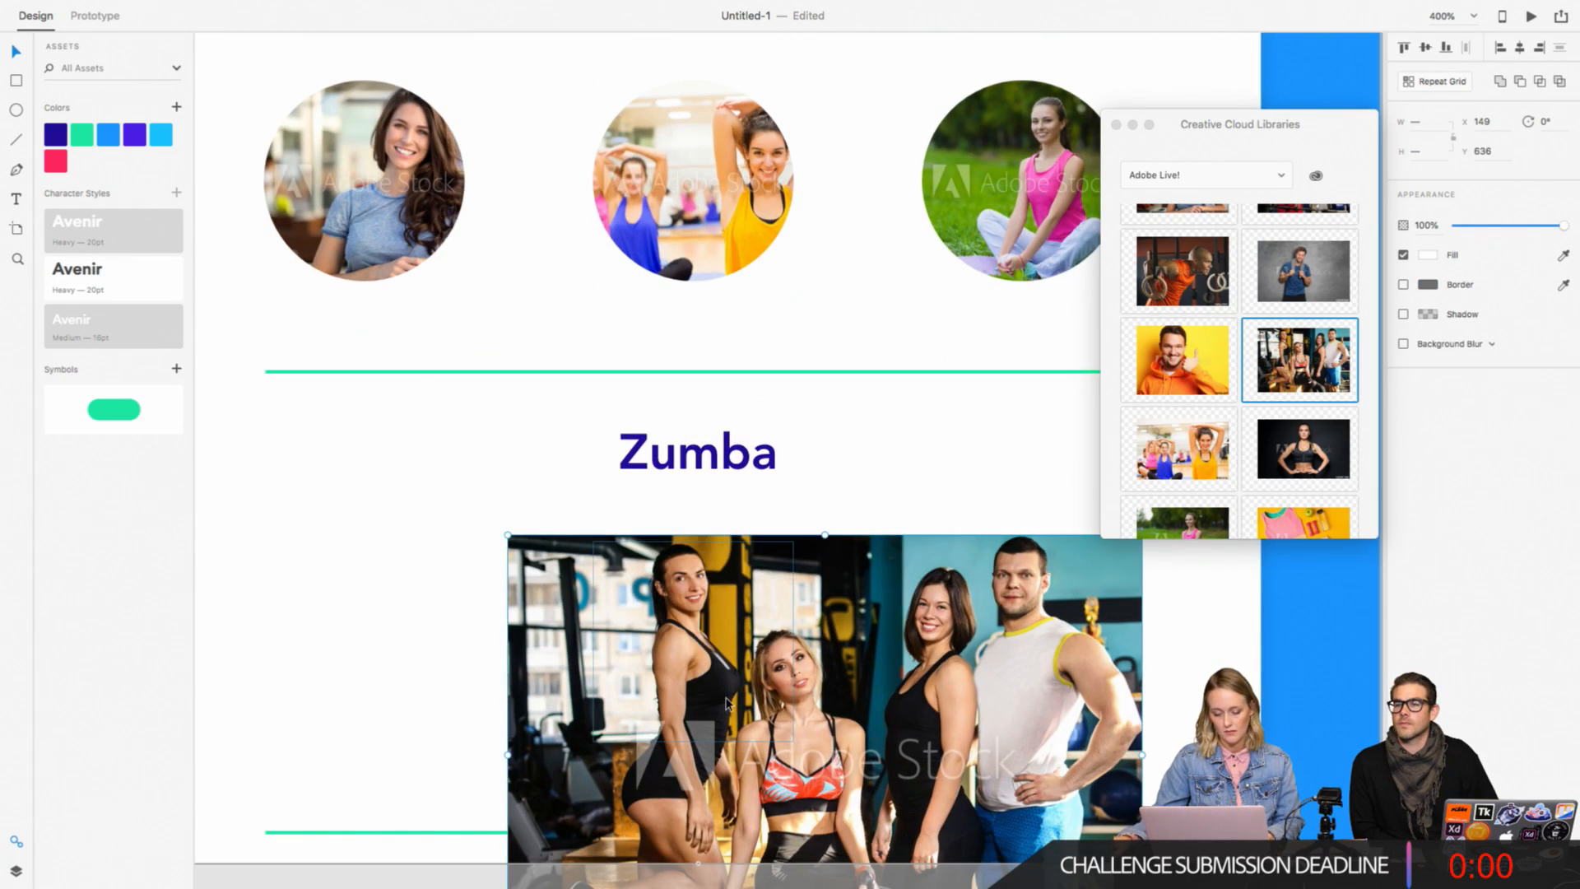
right_click(696, 603)
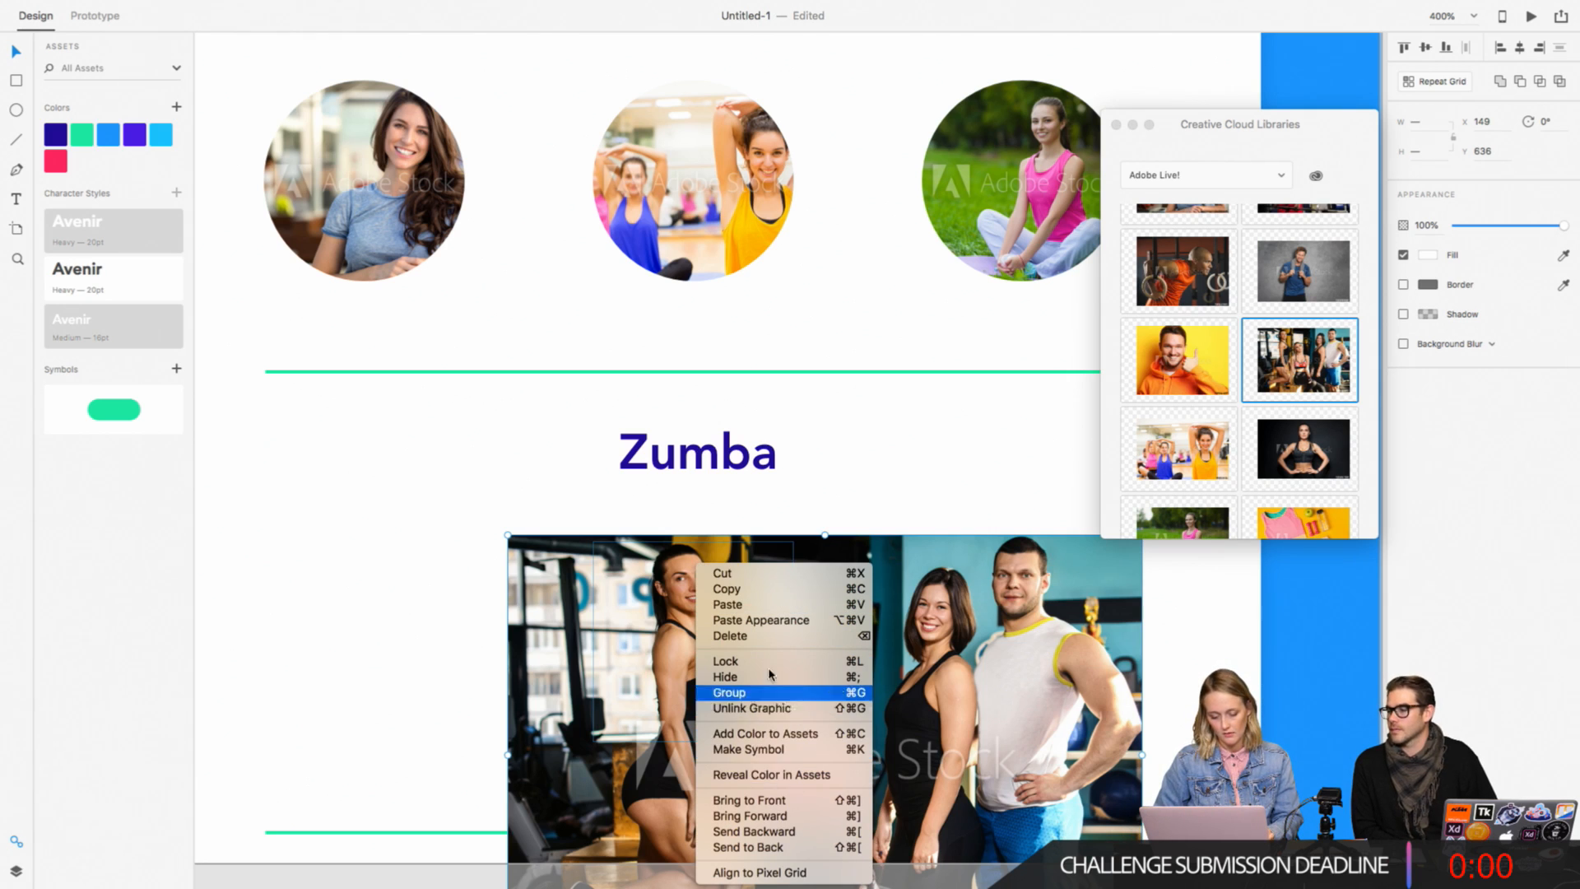
click(258, 3)
click(169, 10)
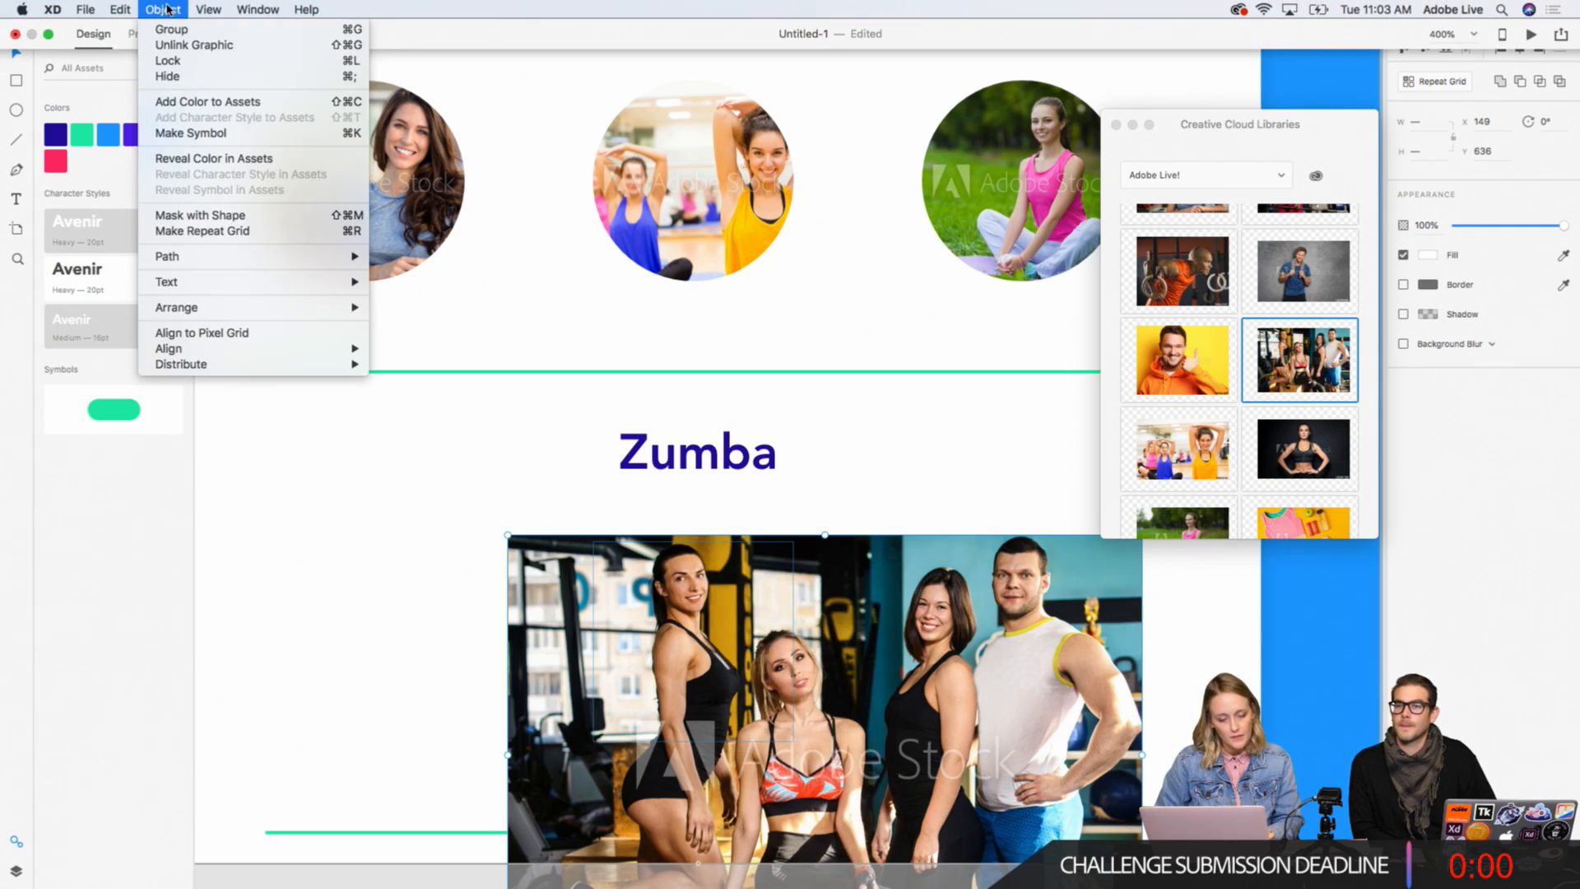
click(196, 215)
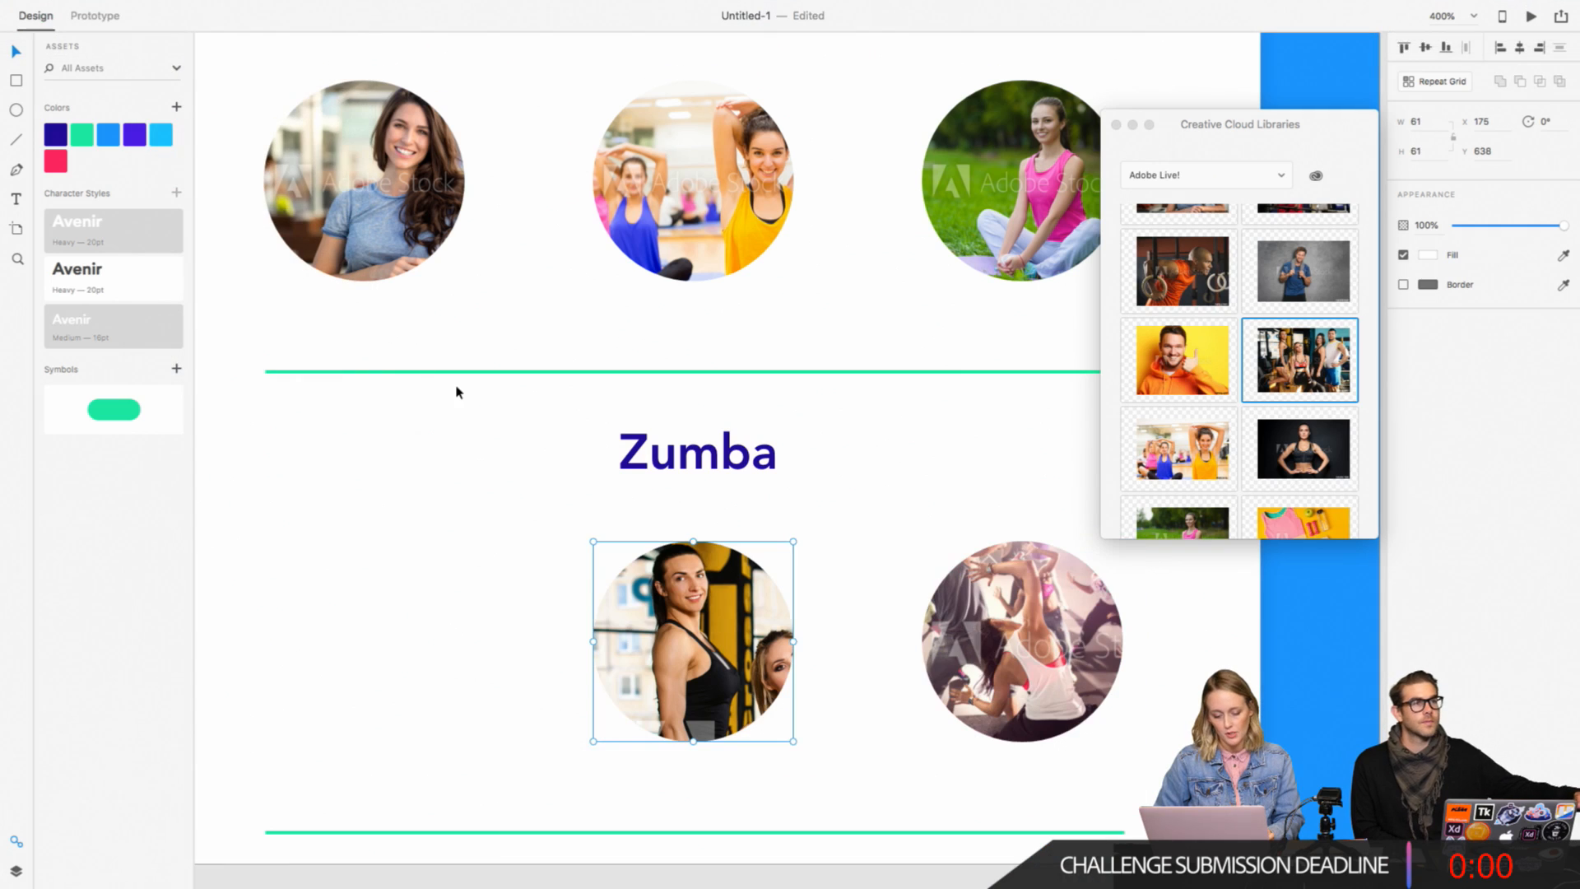
Step: Try filling the first Zumba circle with the library group photo
click(535, 553)
scroll(536, 553, left, 3)
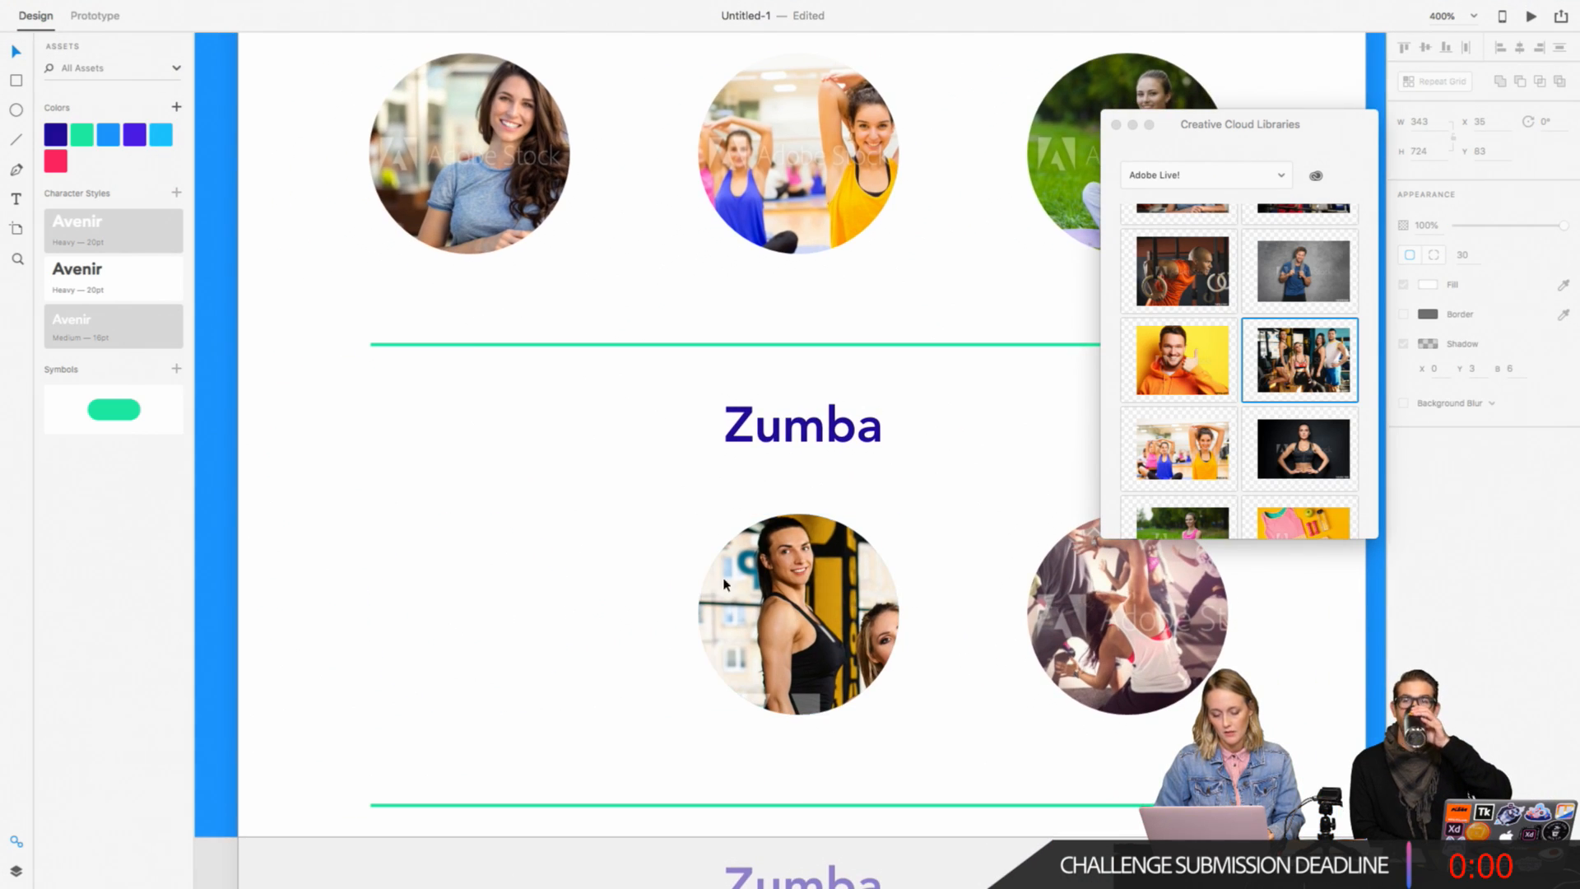
click(815, 626)
click(535, 613)
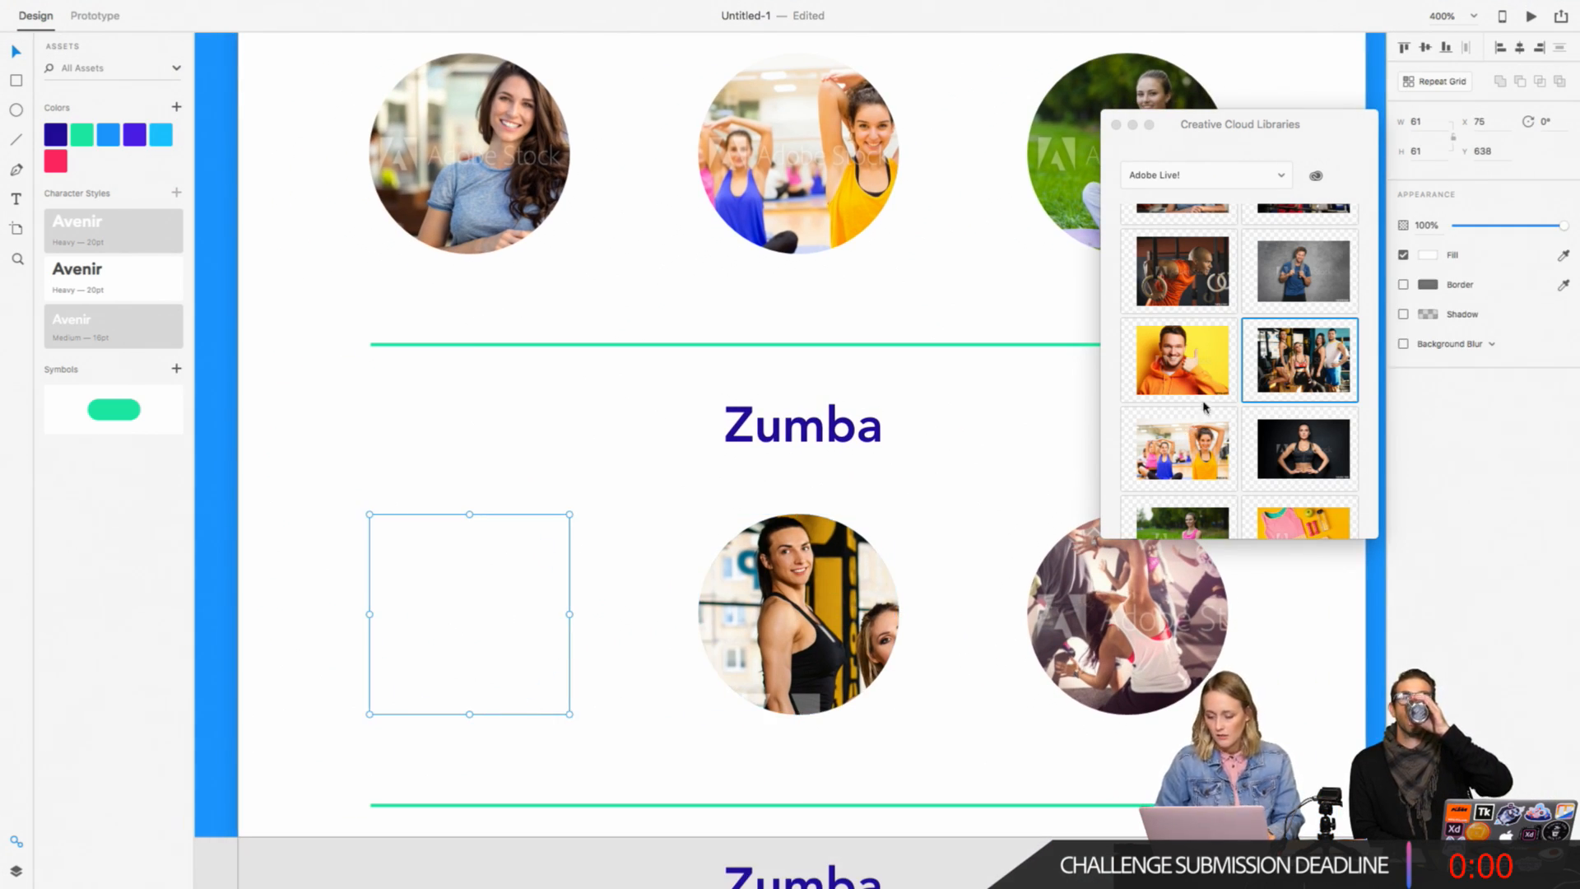
drag(1208, 397, 527, 568)
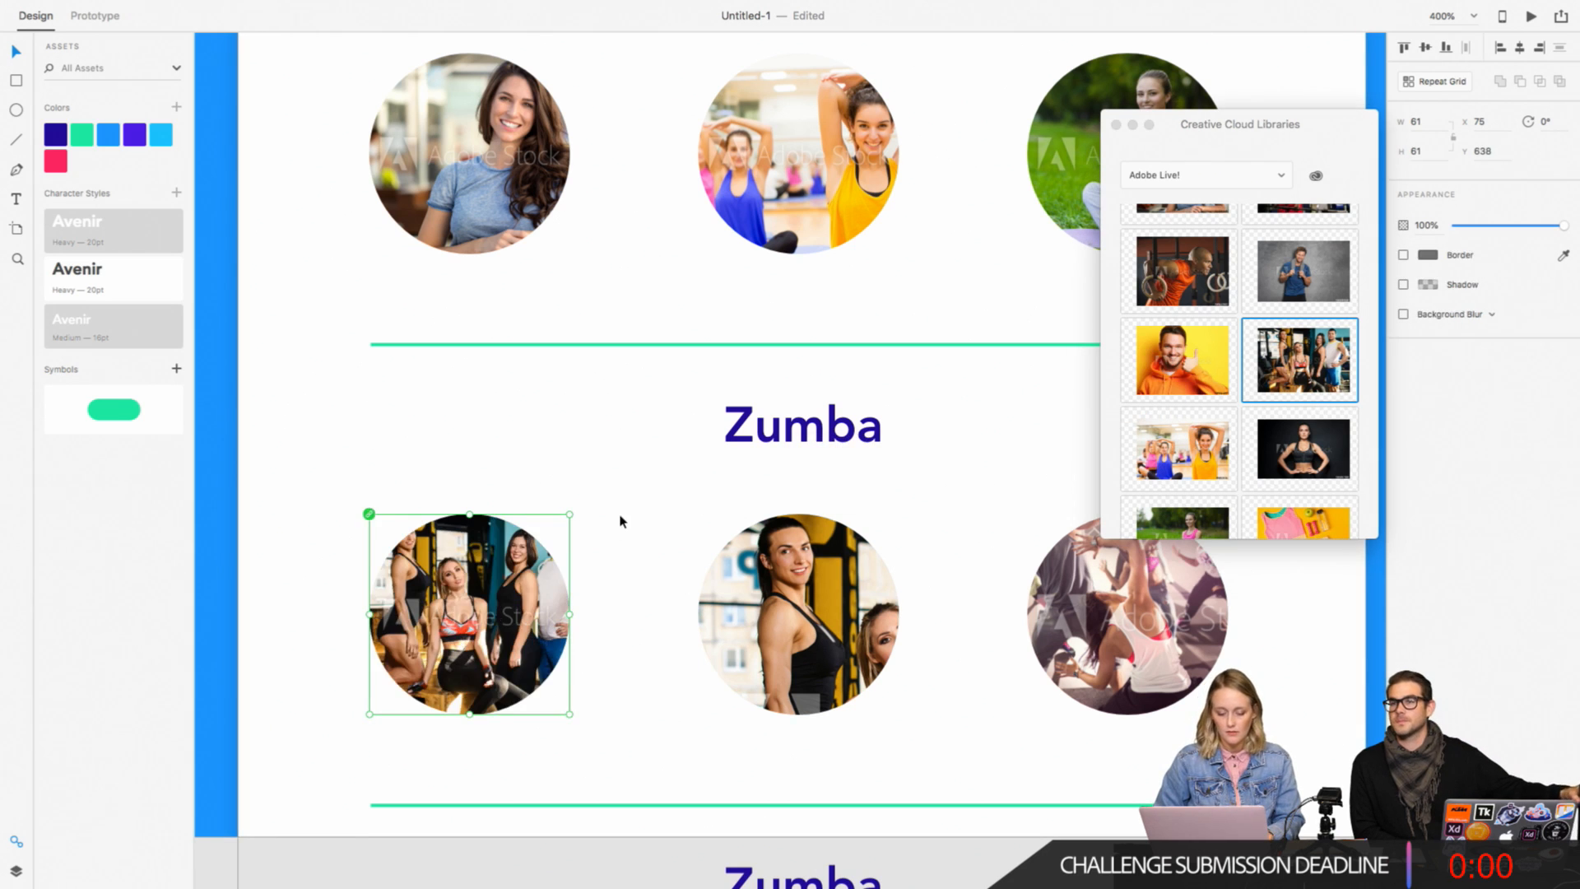
Step: Place another copy of the library group photo on the canvas and scale it down to 174 × 121
drag(1247, 378, 366, 514)
key(super+minus)
key(super+minus)
key(super+minus)
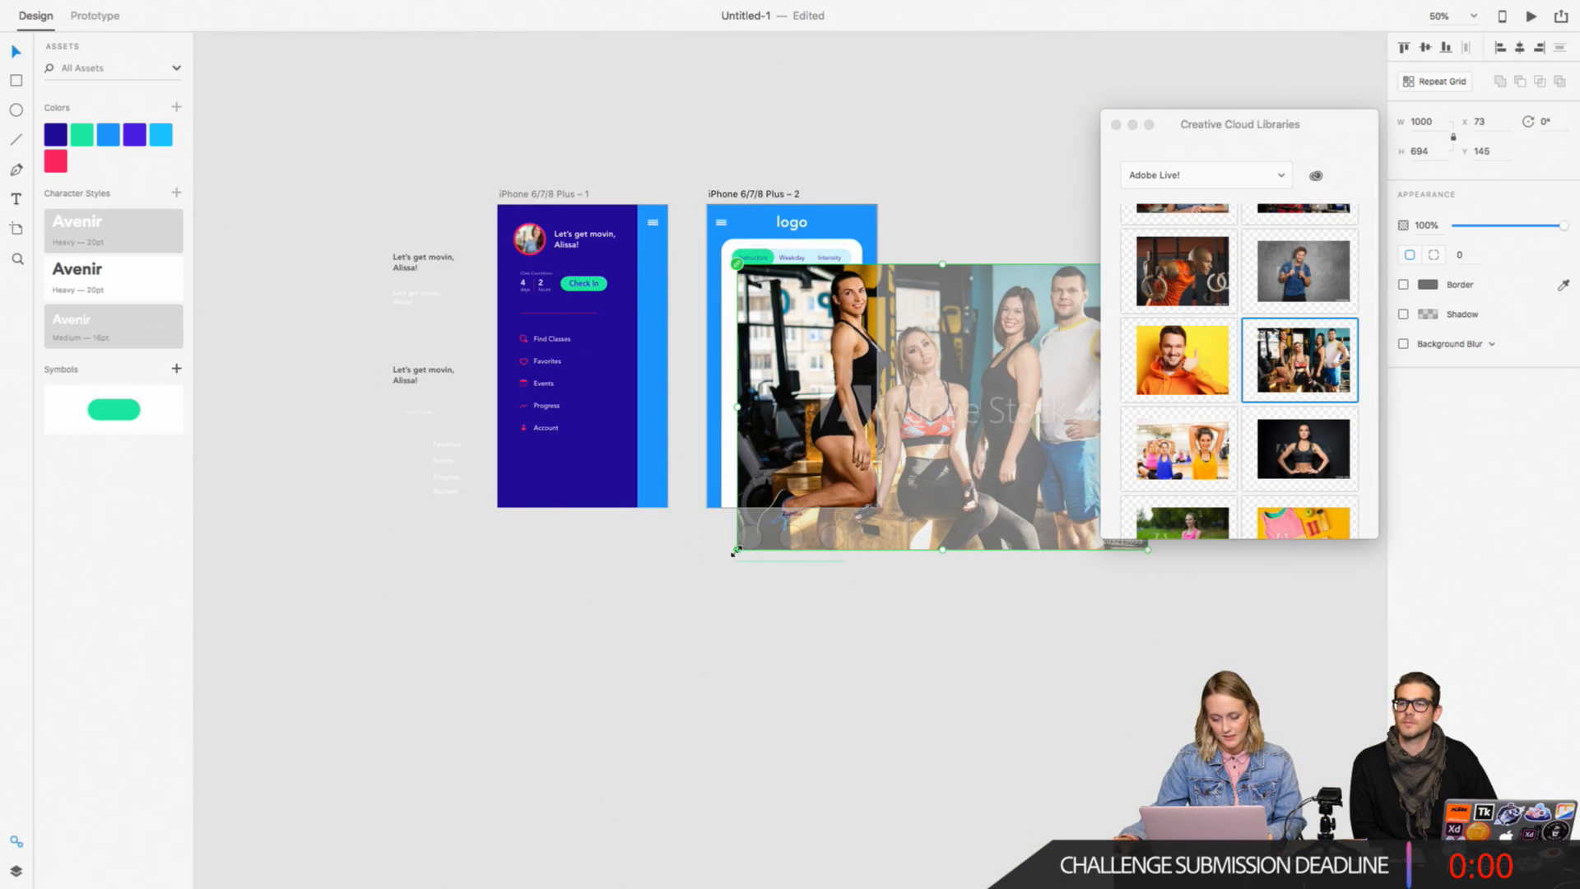
drag(735, 551, 738, 518)
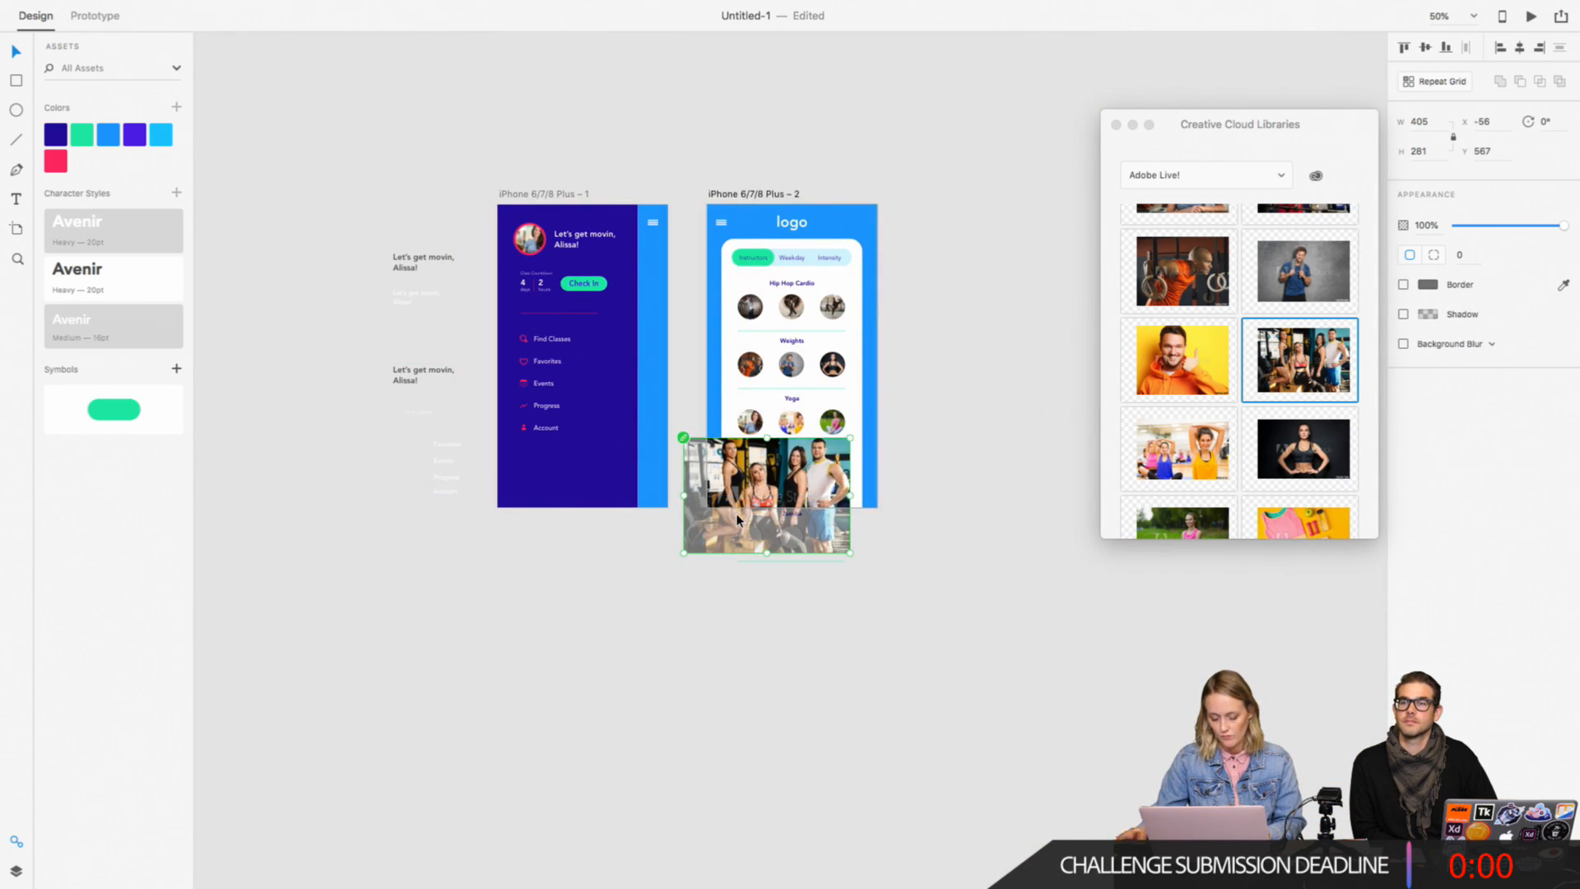
key(super+equal)
drag(576, 647, 708, 554)
key(super+equal)
key(super+equal)
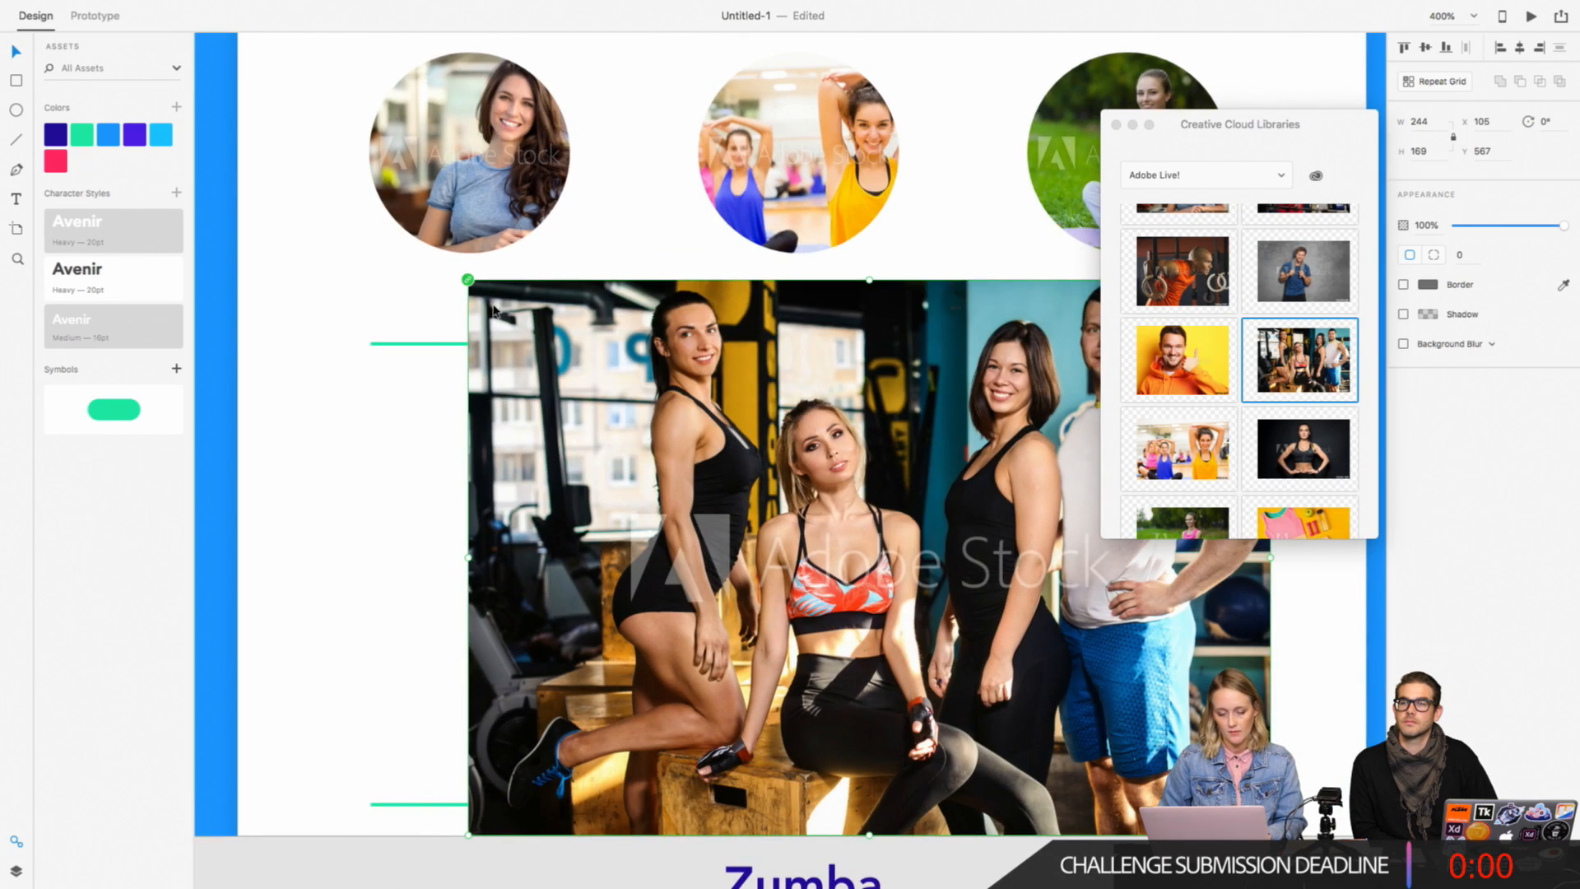
drag(466, 836, 699, 670)
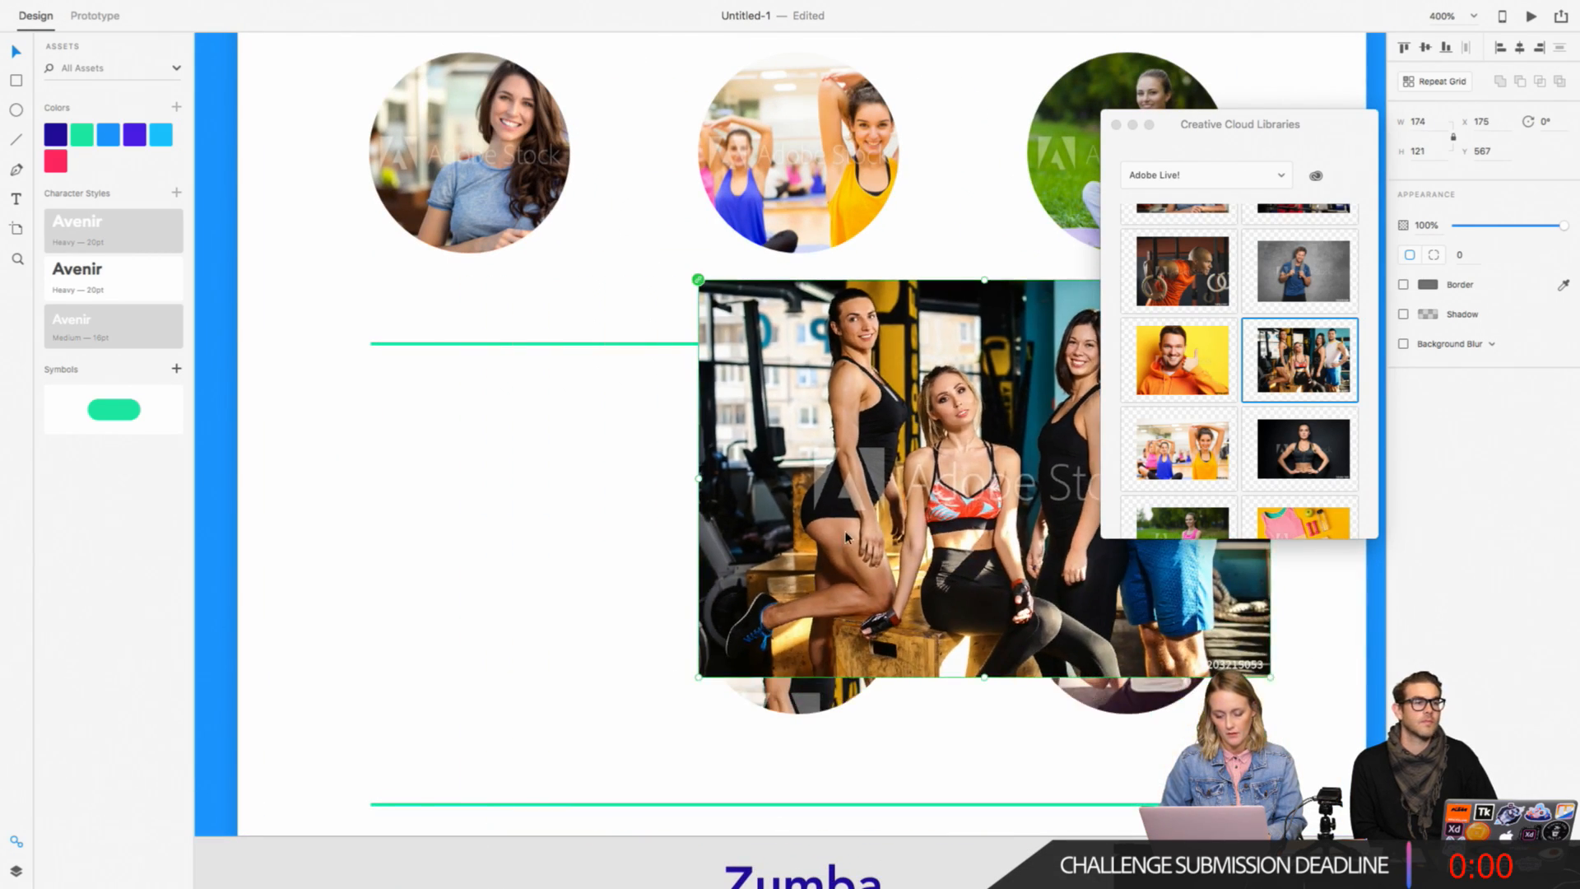
Step: Position the second group photo over the first Zumba circle at about X -11, Y 641, and mask it with that circle
drag(848, 531, 235, 776)
drag(354, 473, 539, 646)
click(167, 8)
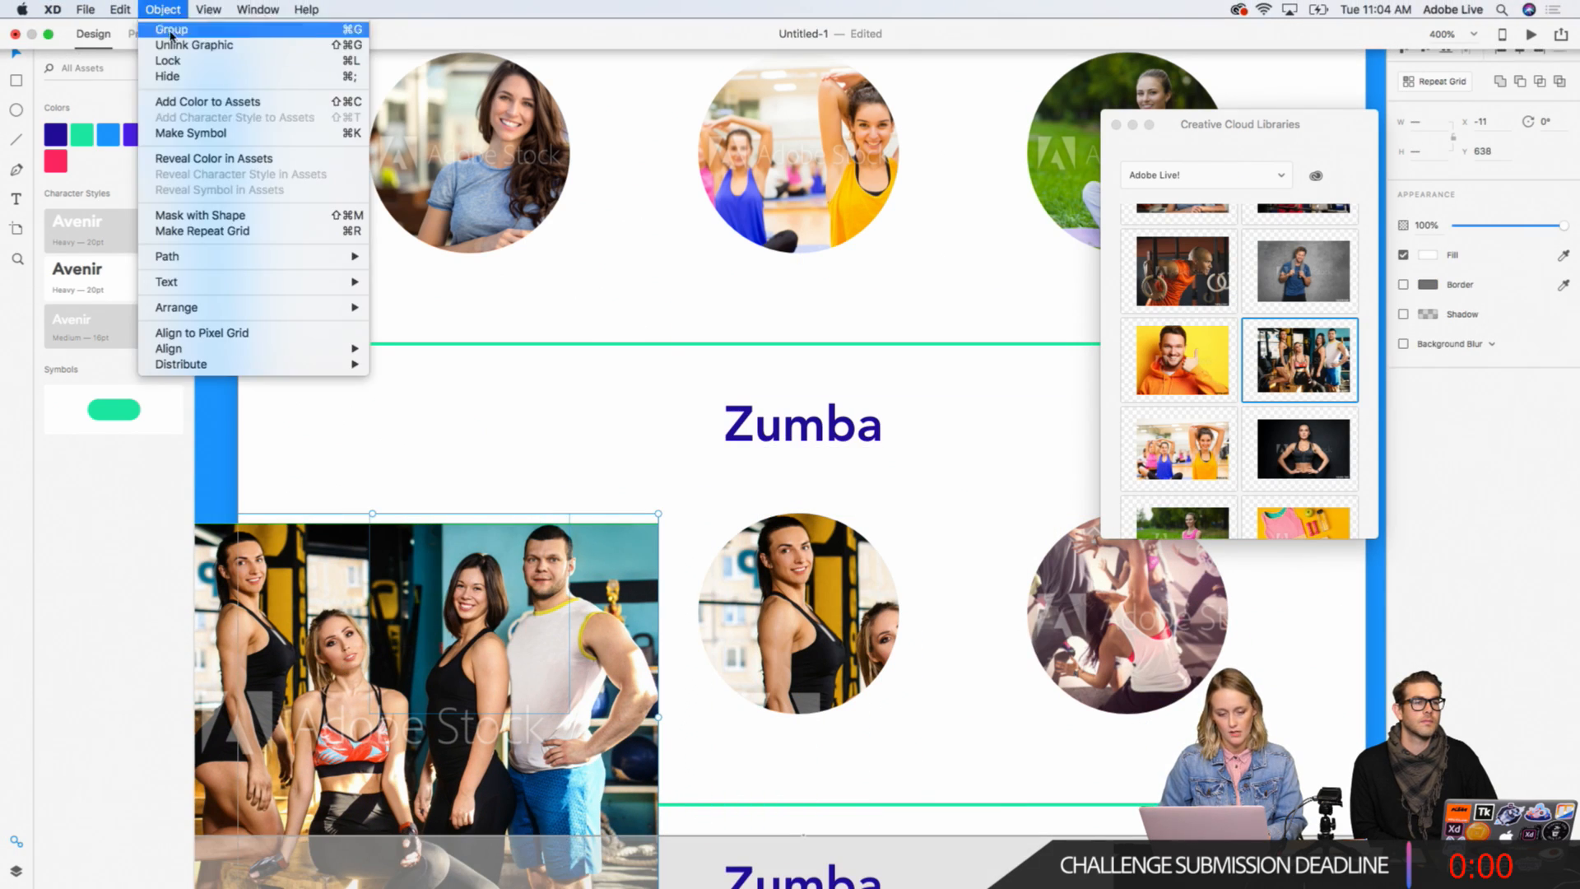
click(194, 217)
Step: Shift the group photo slightly up inside the first Zumba circle's mask to frame the dark-haired woman
double_click(539, 647)
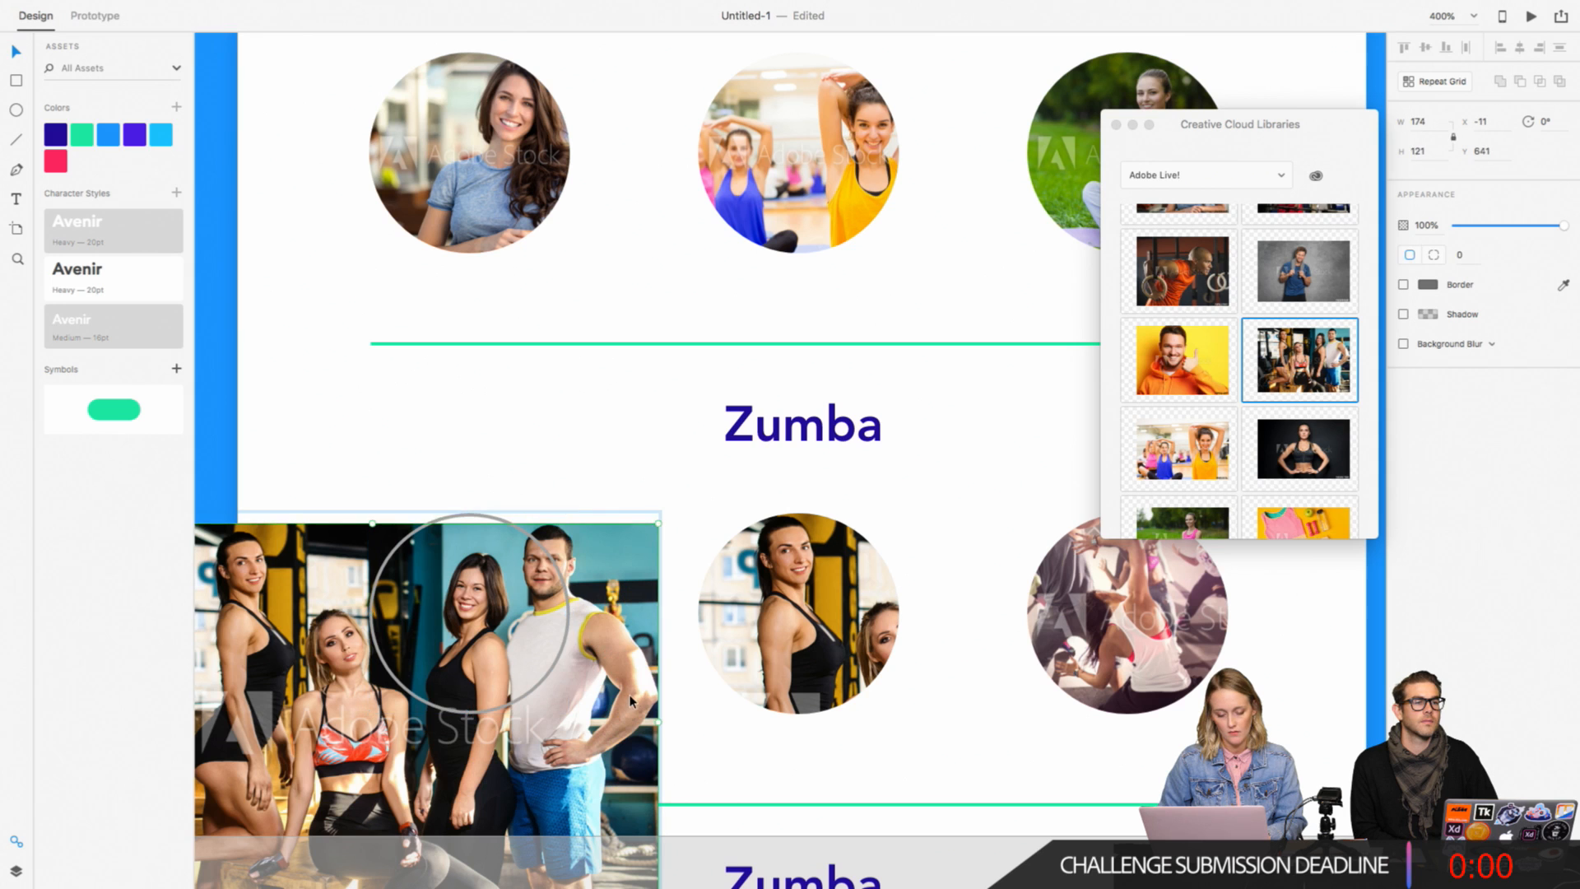
drag(621, 693, 629, 672)
click(624, 464)
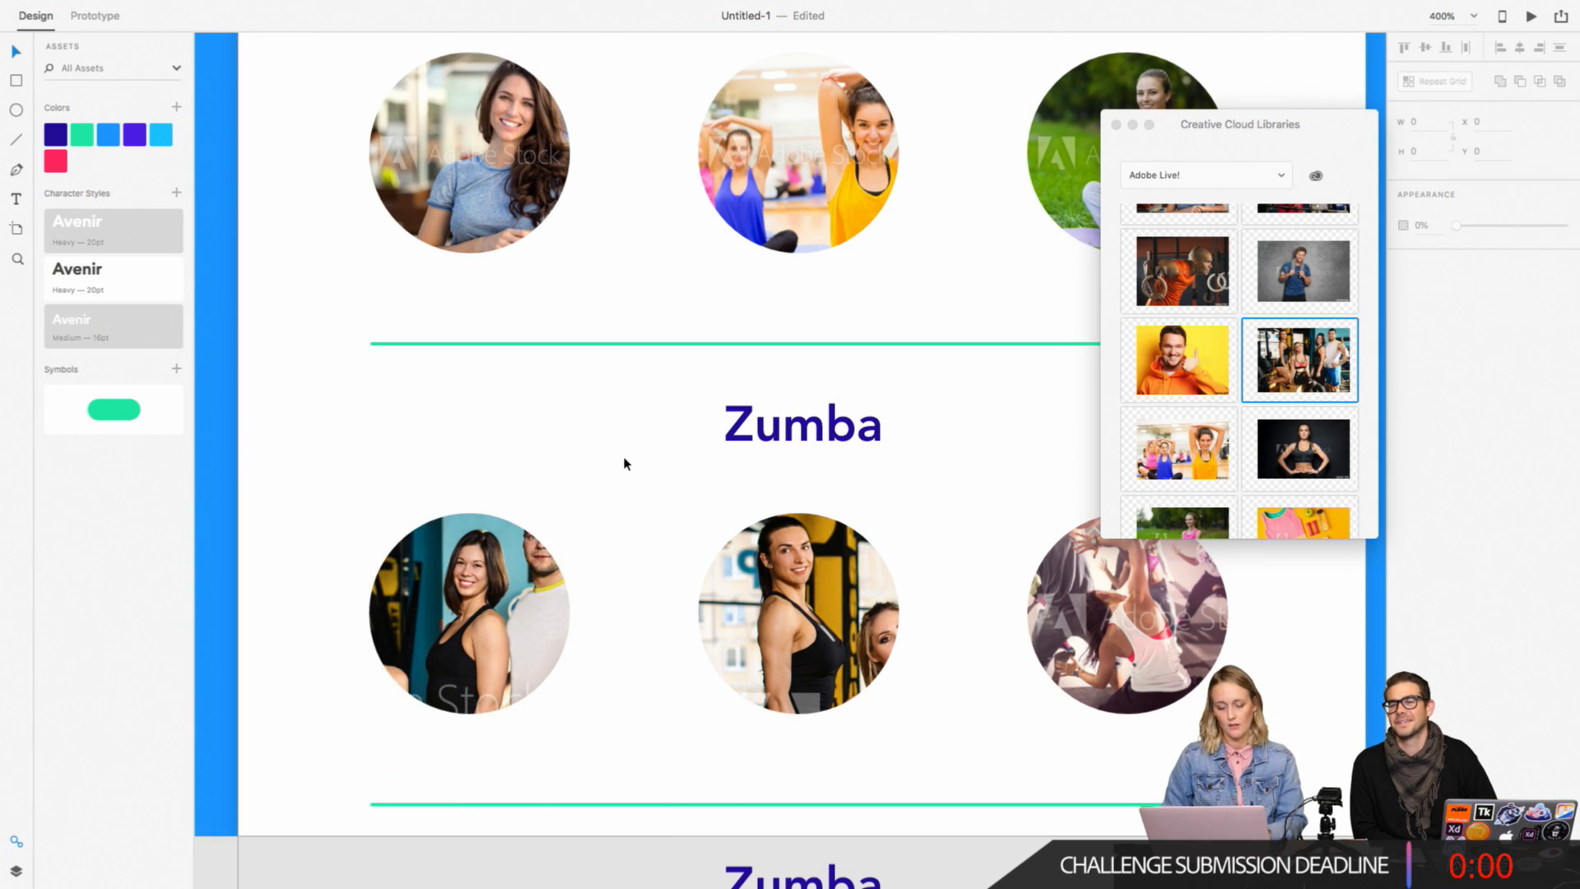
key(super+1)
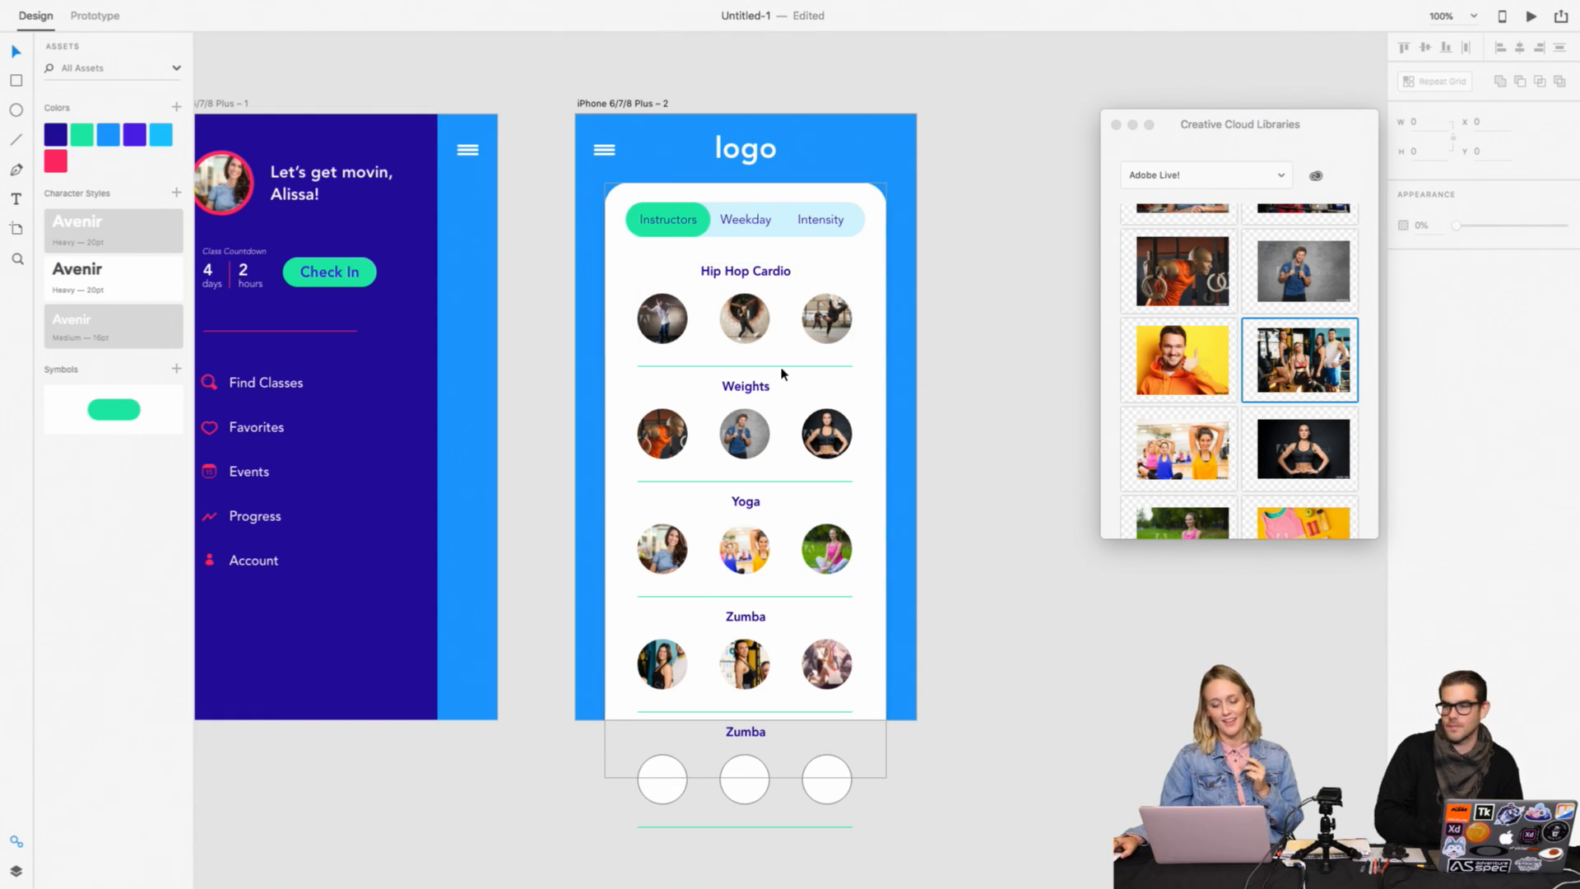
click(664, 360)
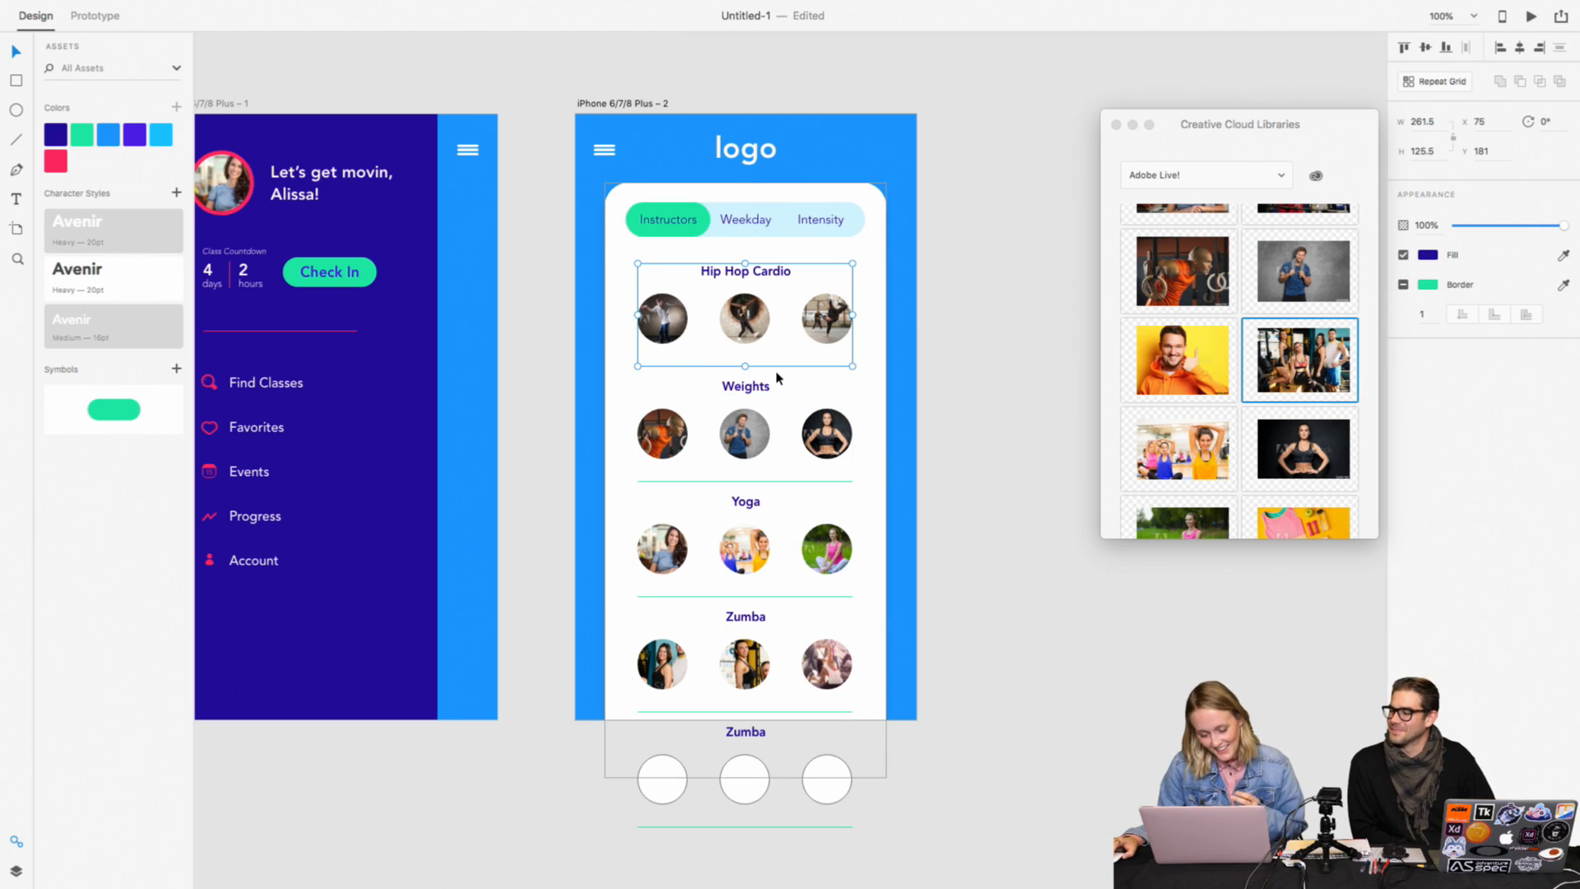
key(super+2)
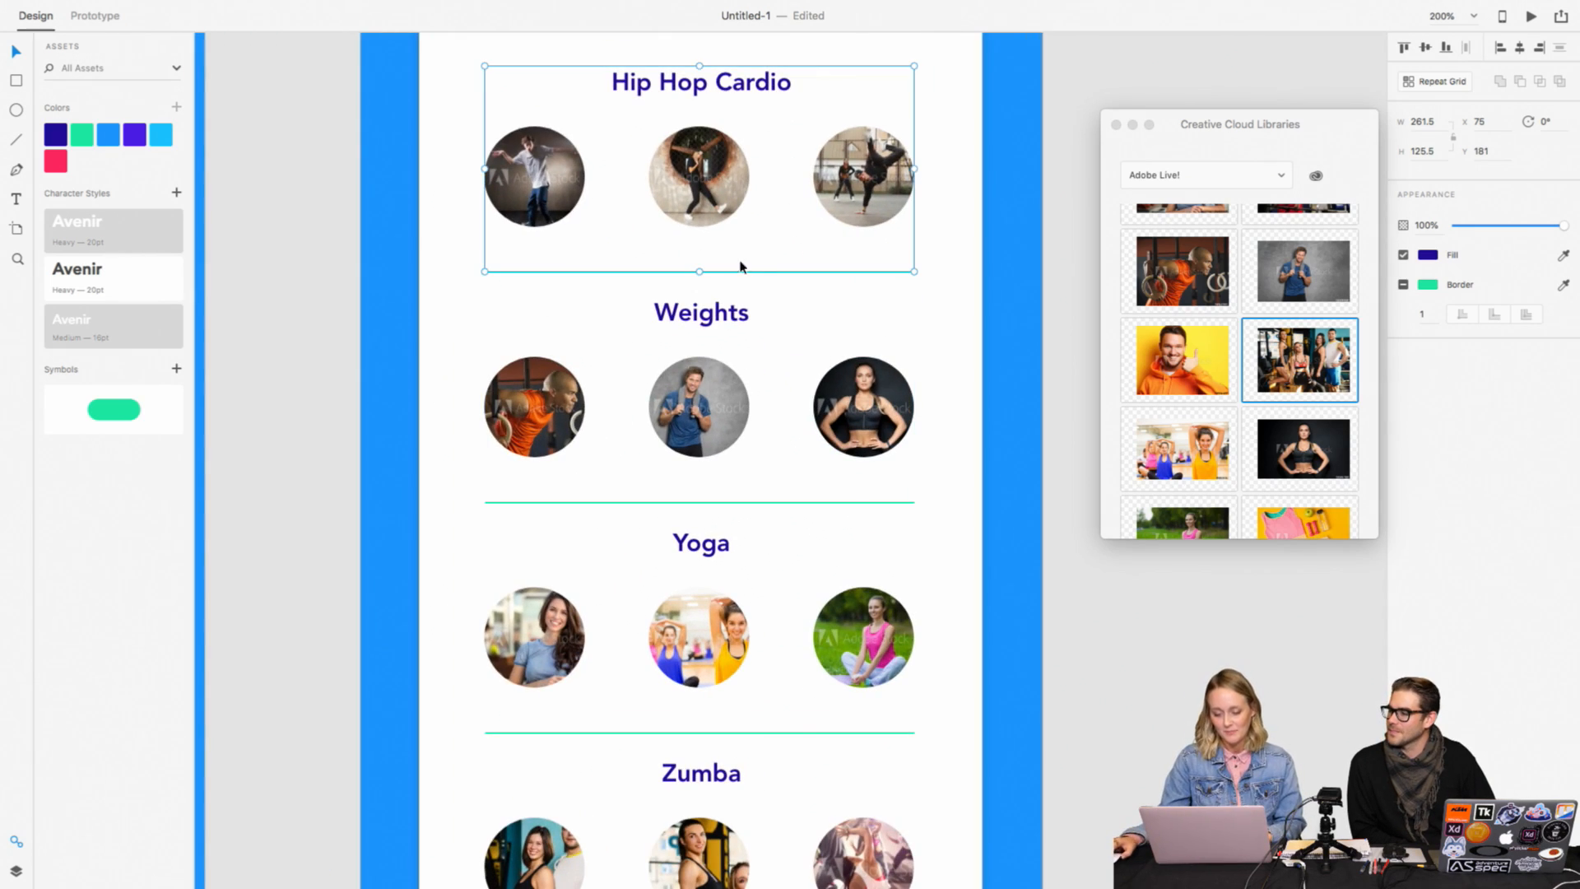
double_click(756, 274)
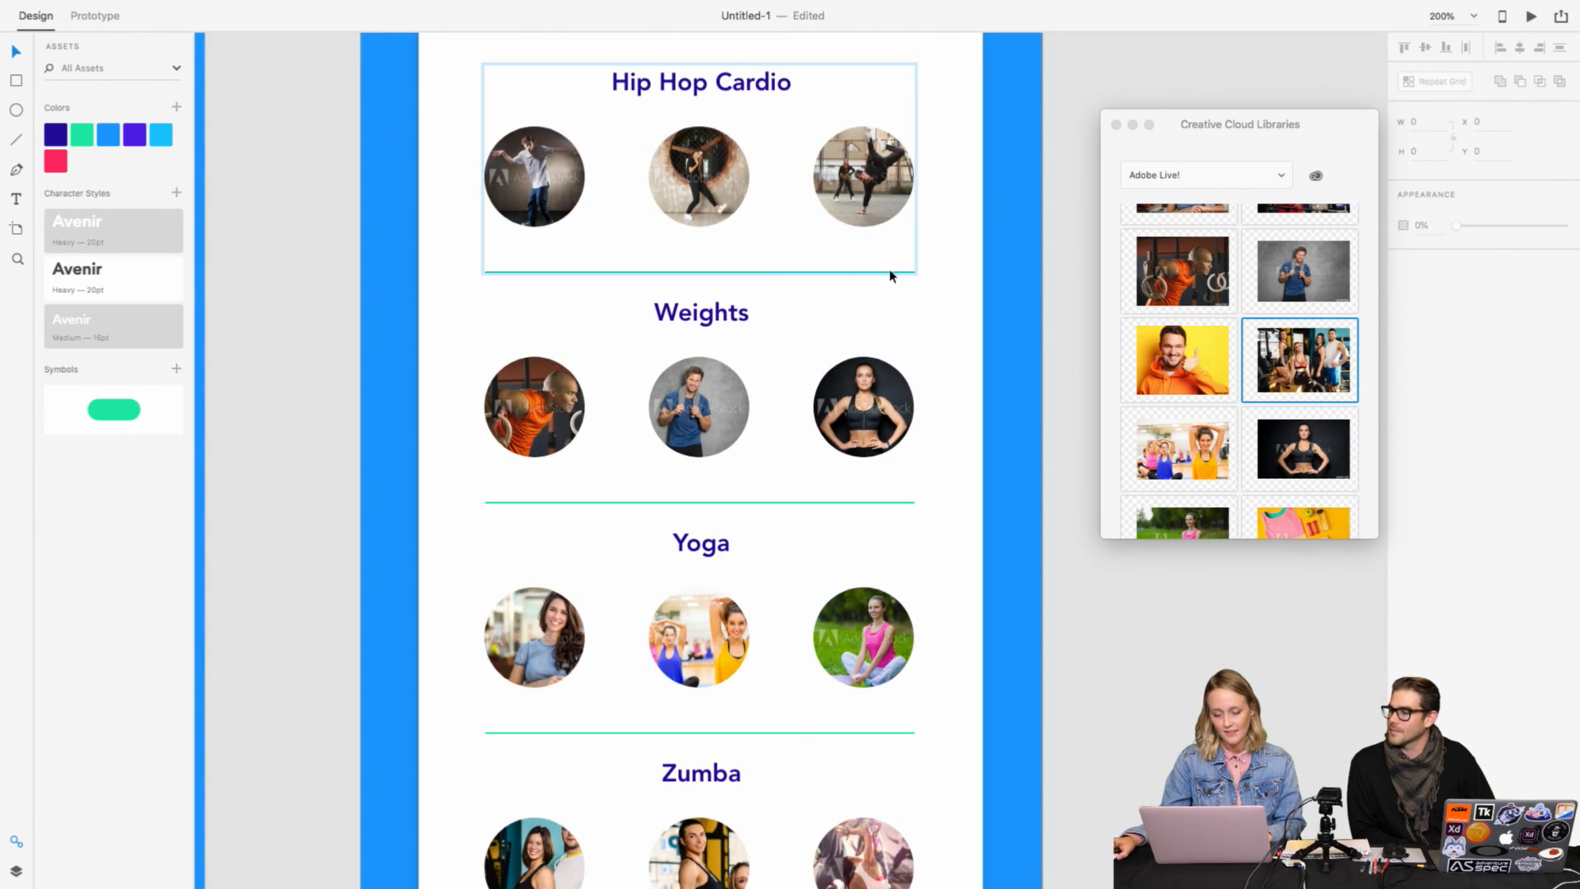
click(955, 255)
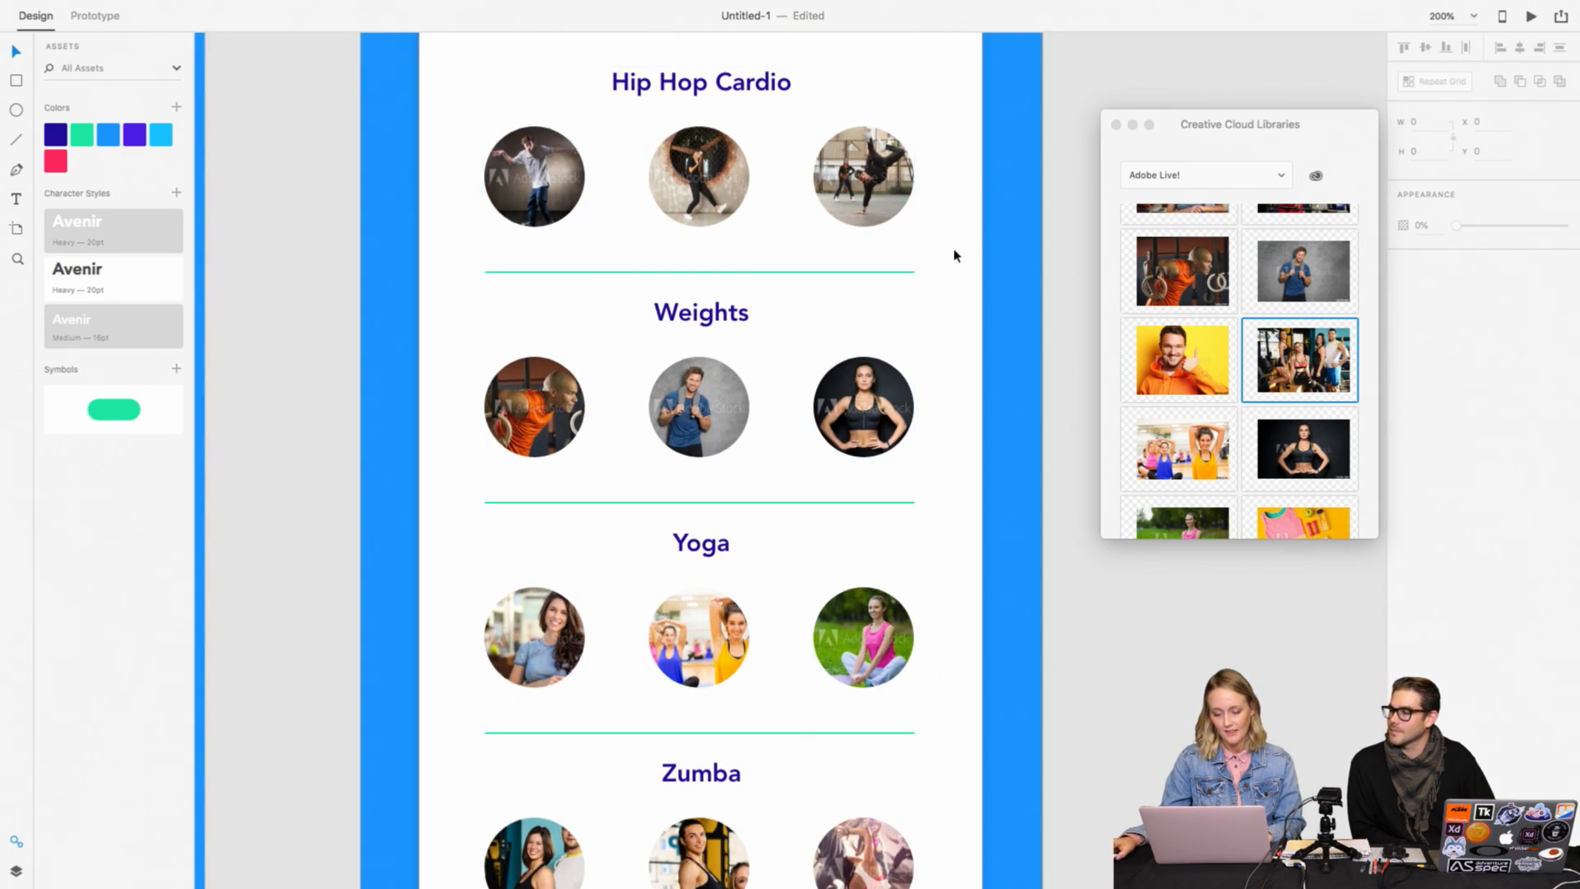
Step: Move the photo library window out of the way and ungroup the Hip Hop Cardio section
click(577, 202)
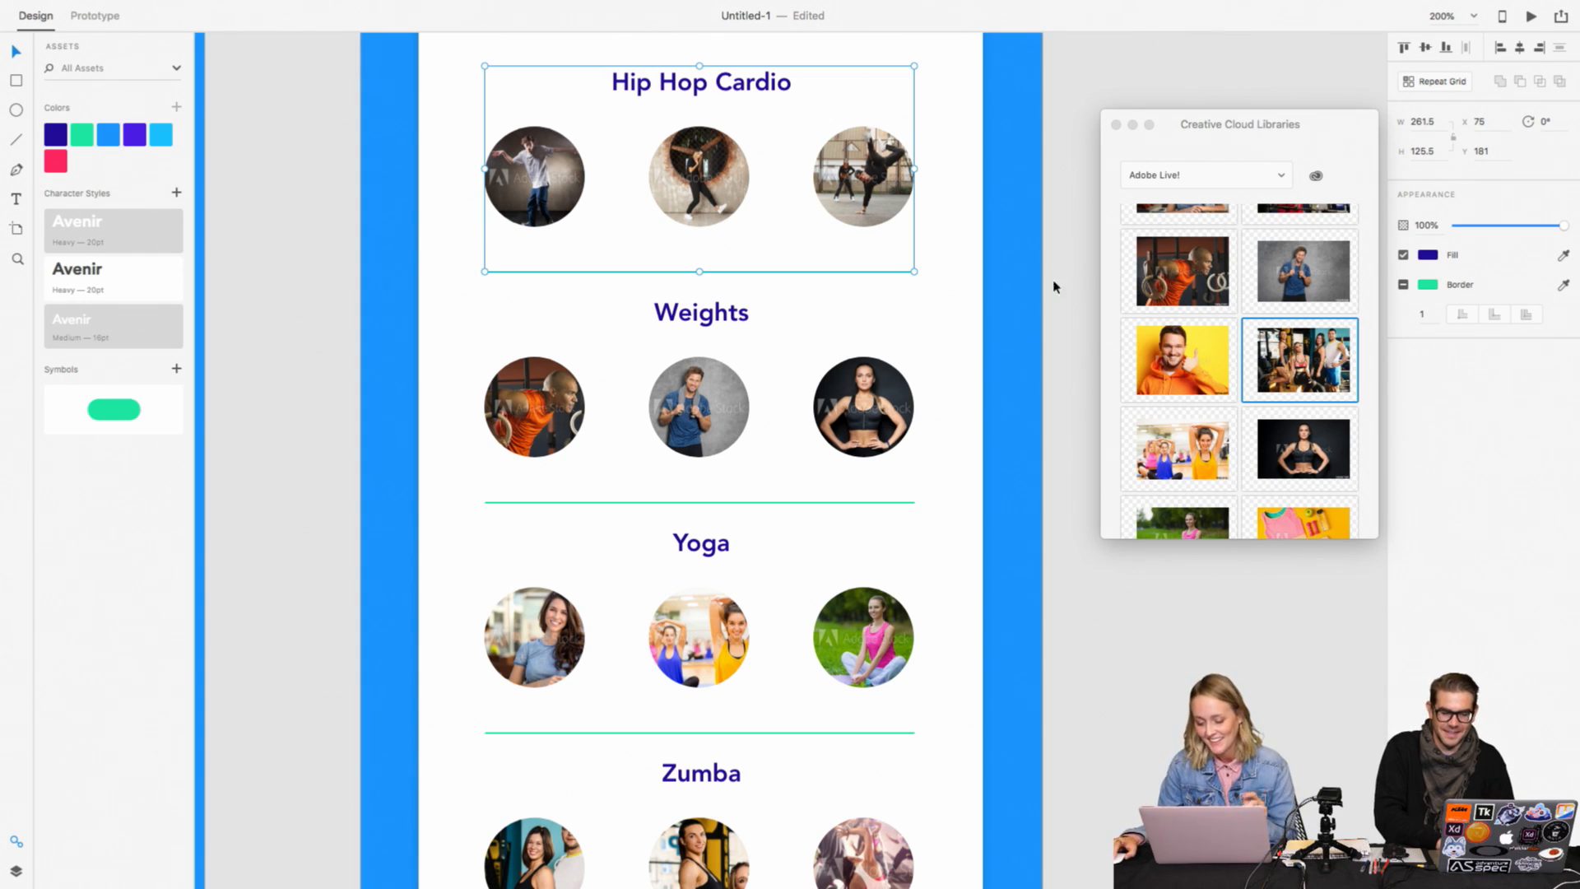
drag(1279, 123, 1338, 393)
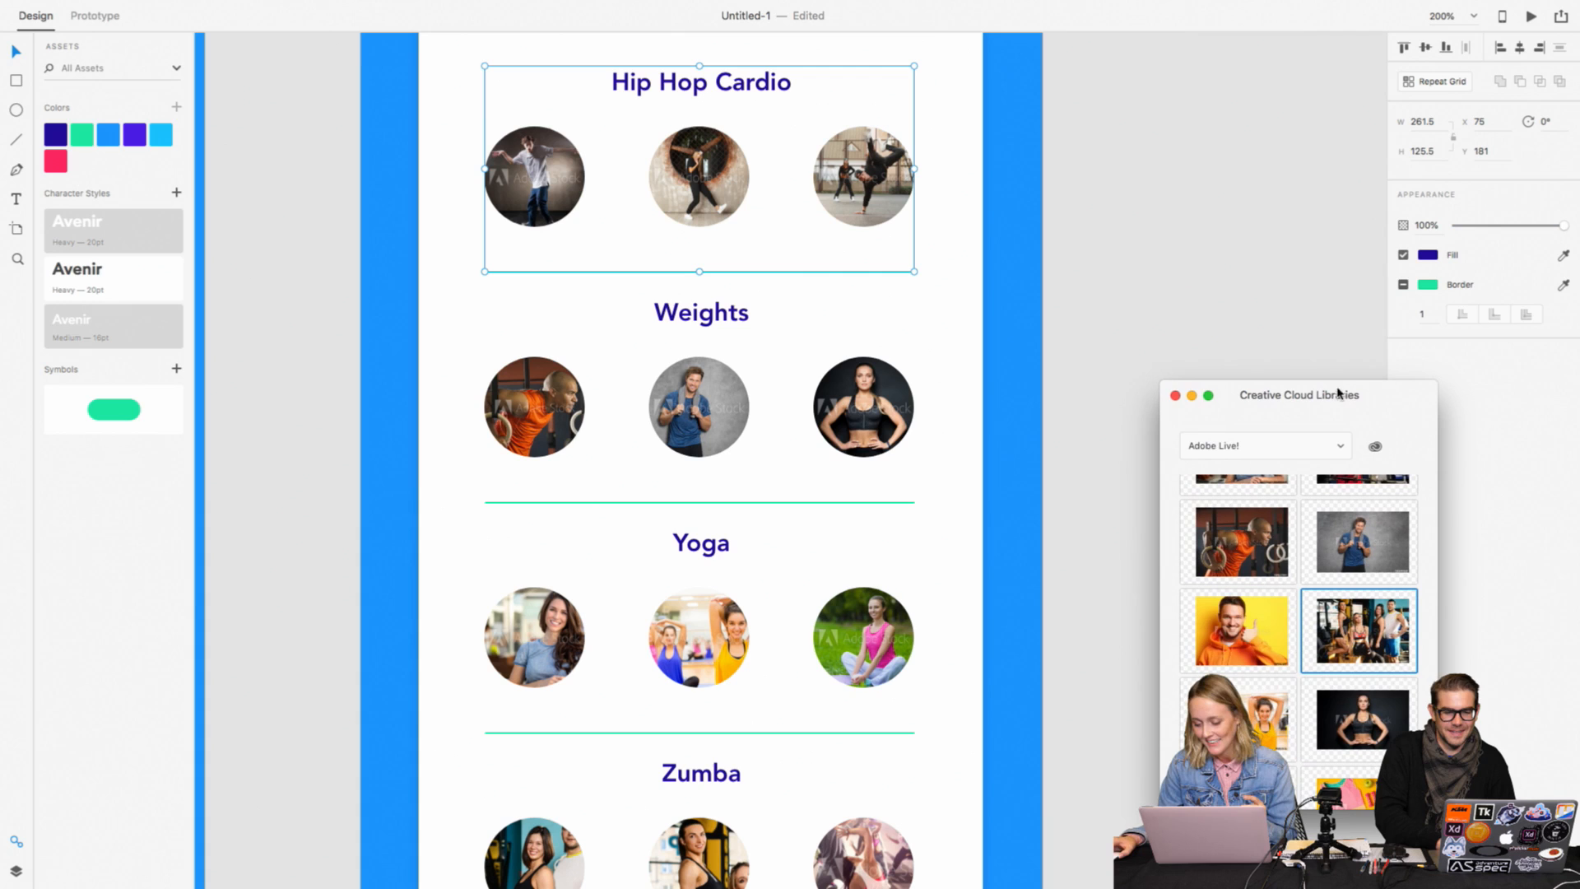
click(1194, 294)
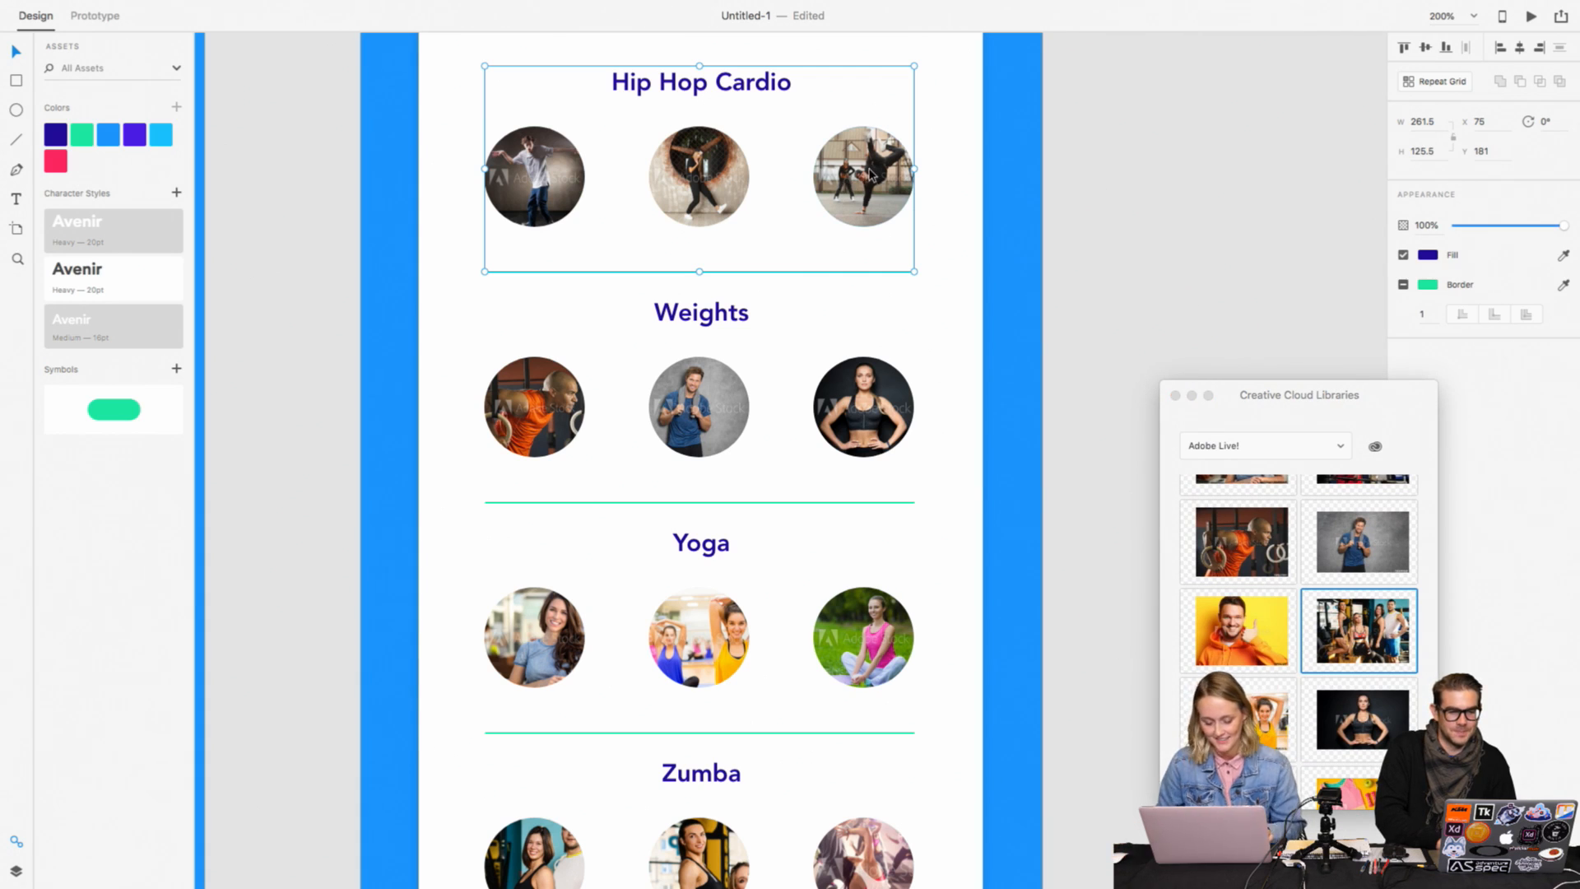
right_click(871, 174)
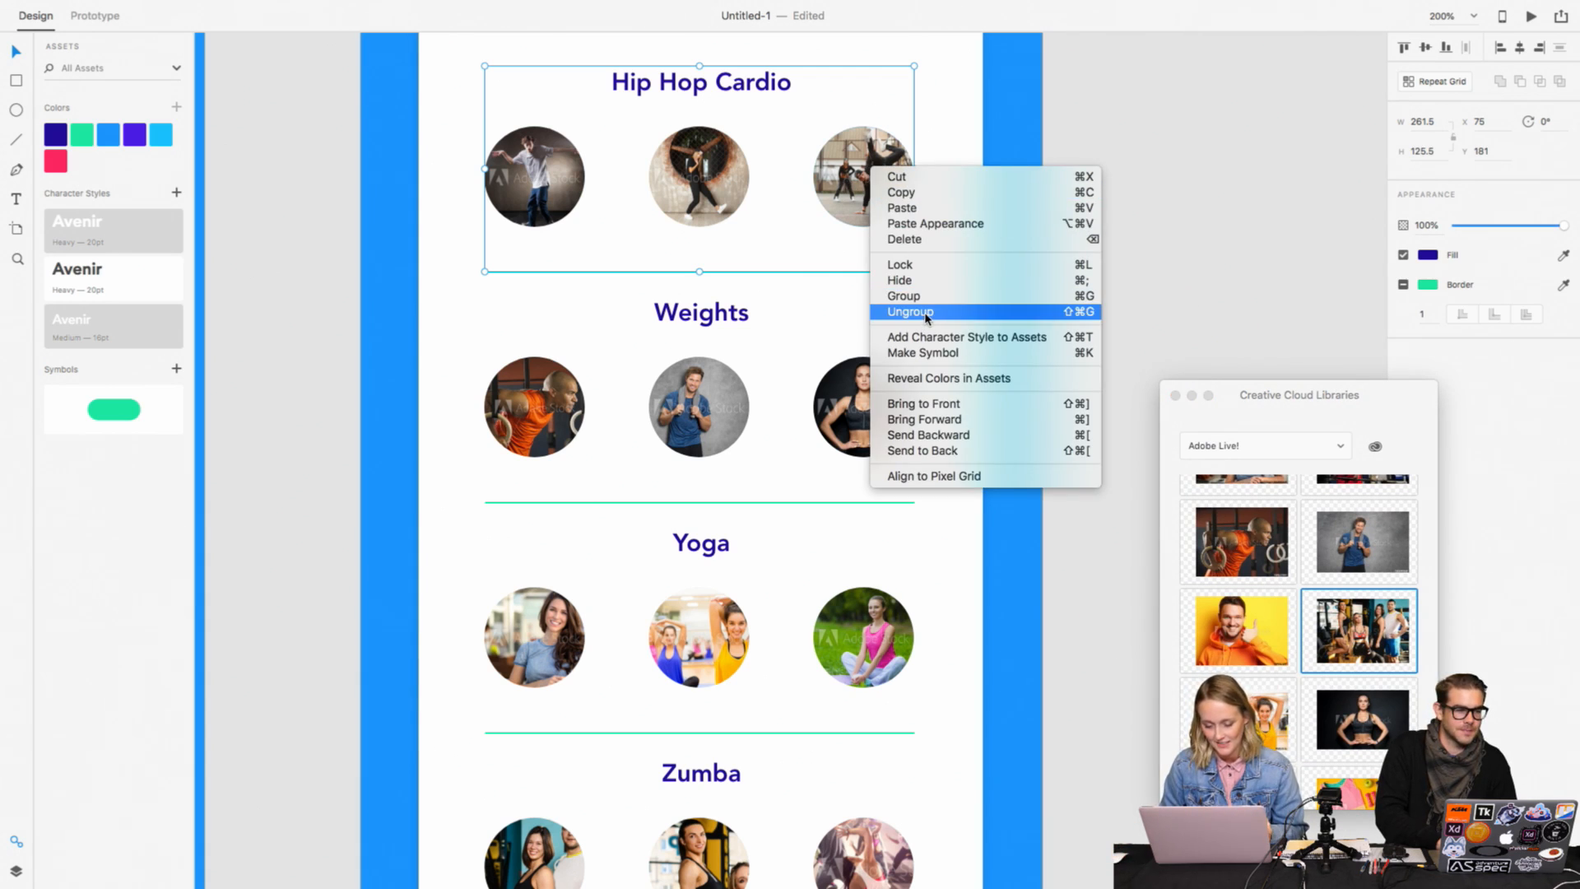
click(926, 312)
click(786, 280)
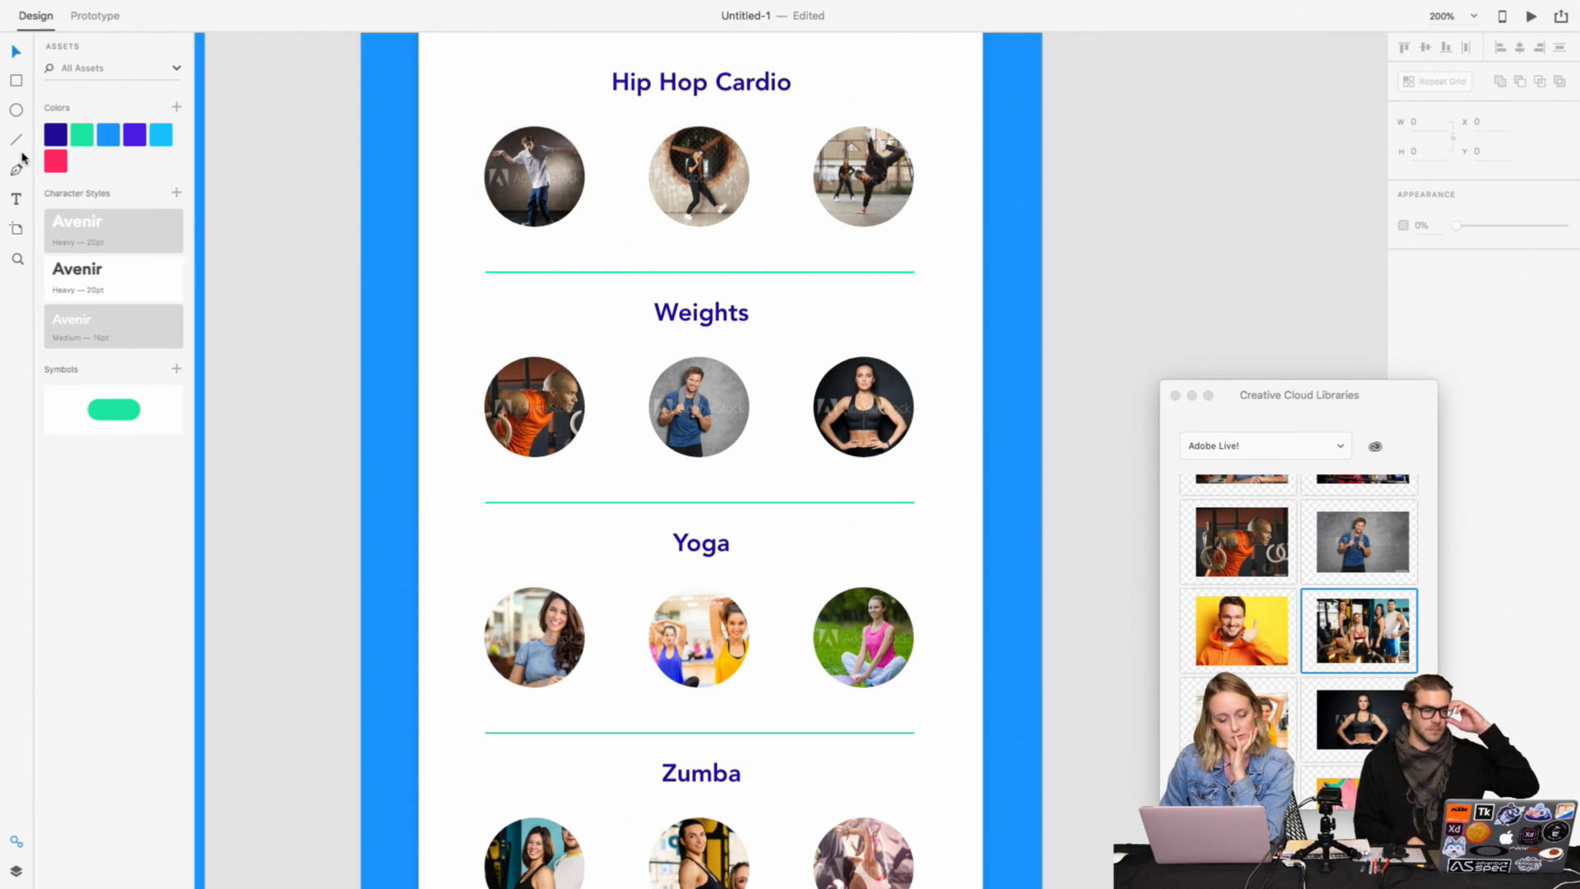
Step: Add a centred text label with the first instructor's name beneath the first Hip Hop Cardio photo
key(t)
click(489, 247)
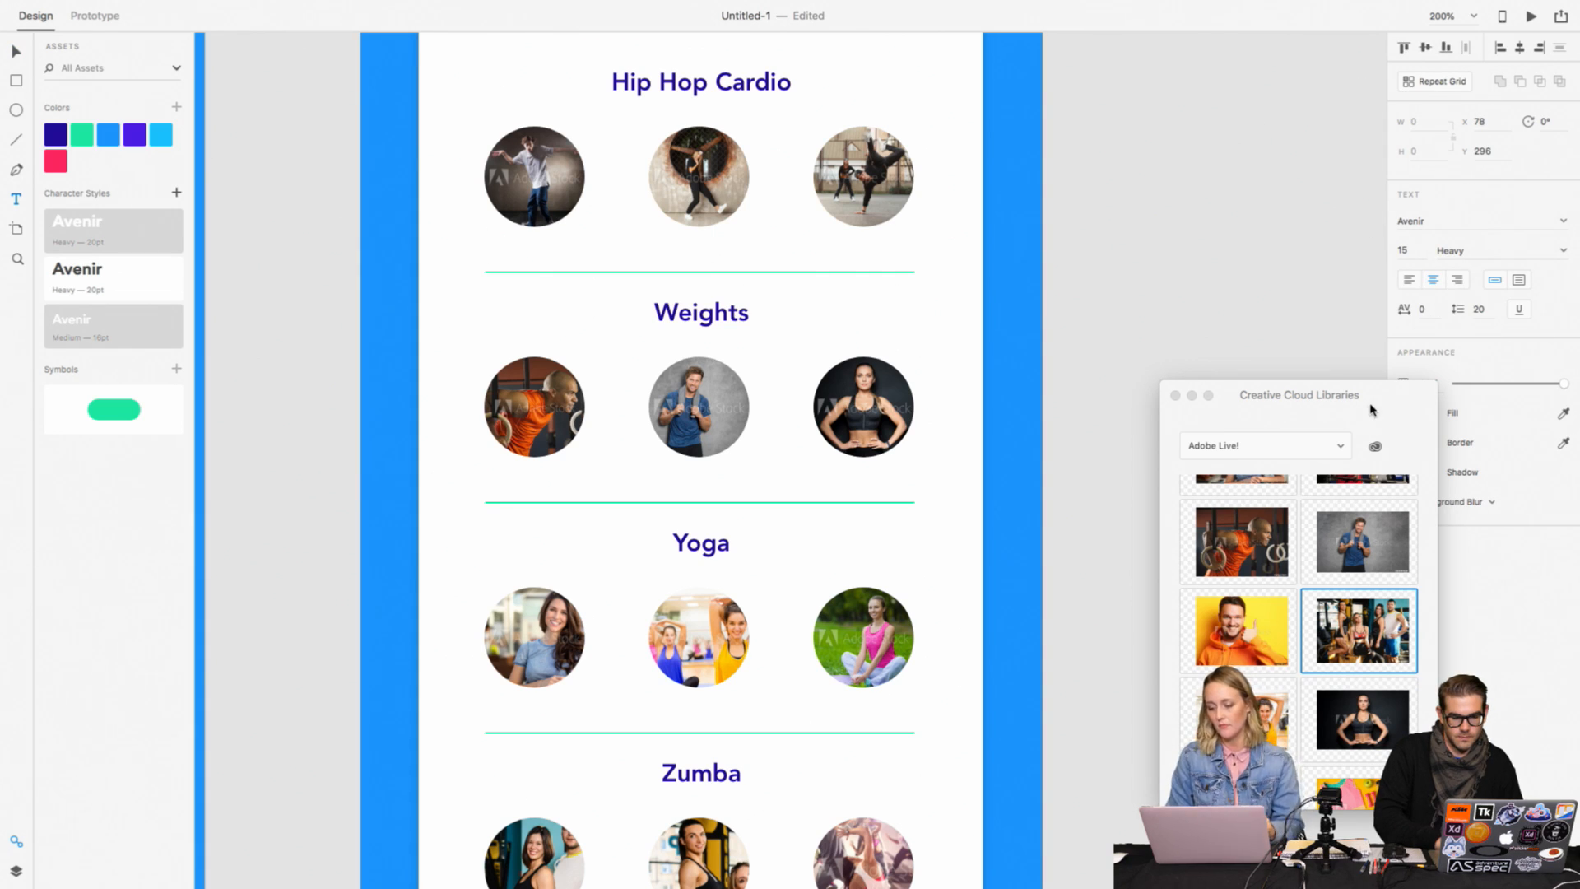
drag(1372, 409, 1309, 527)
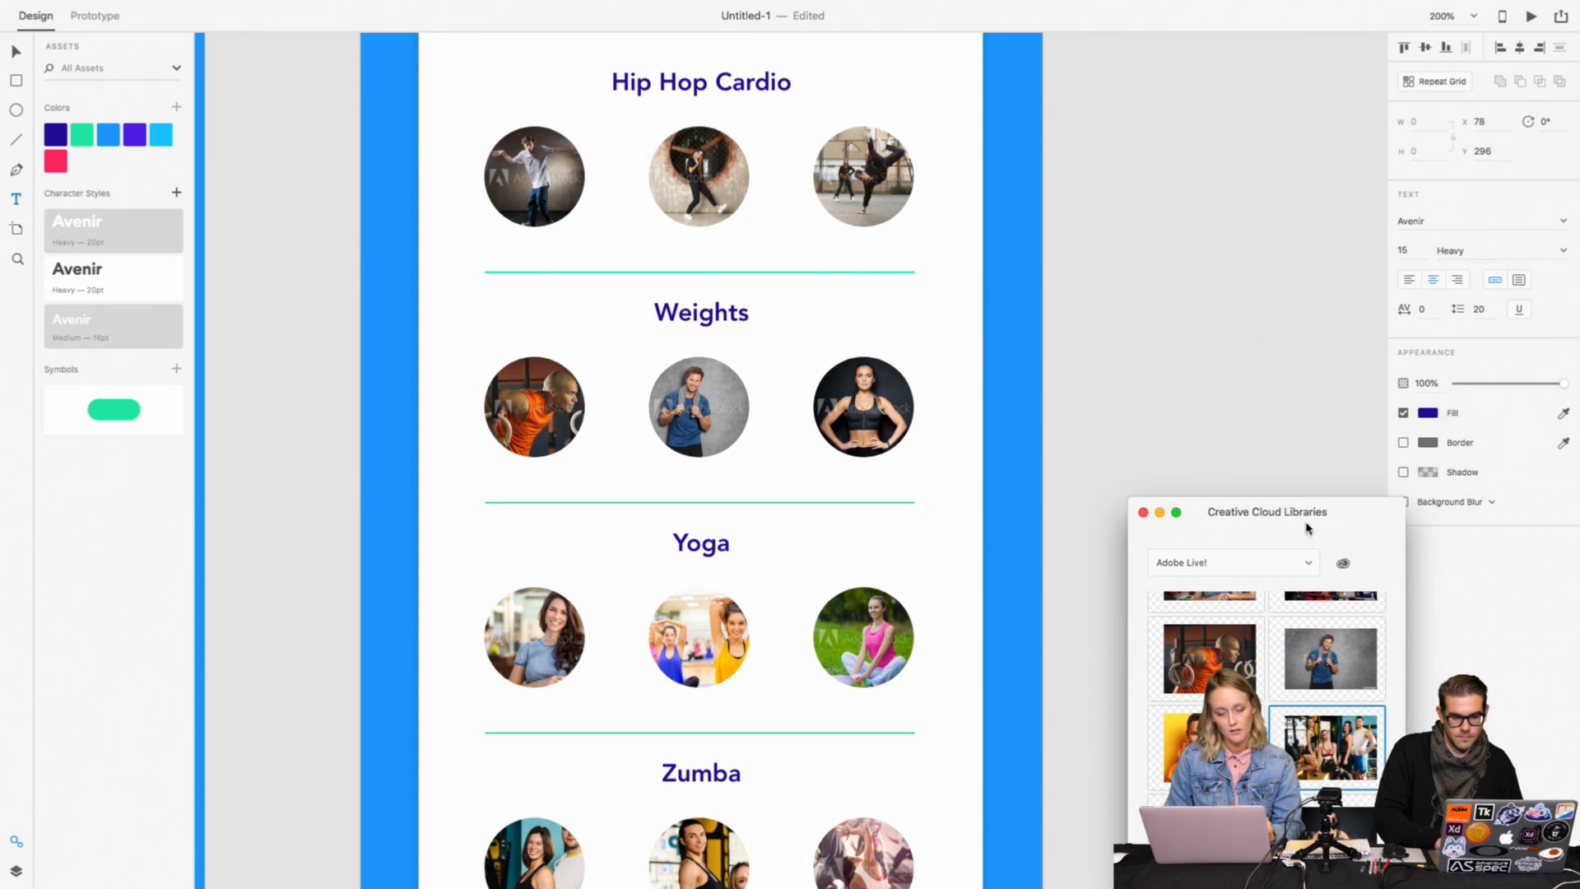
click(142, 336)
click(491, 247)
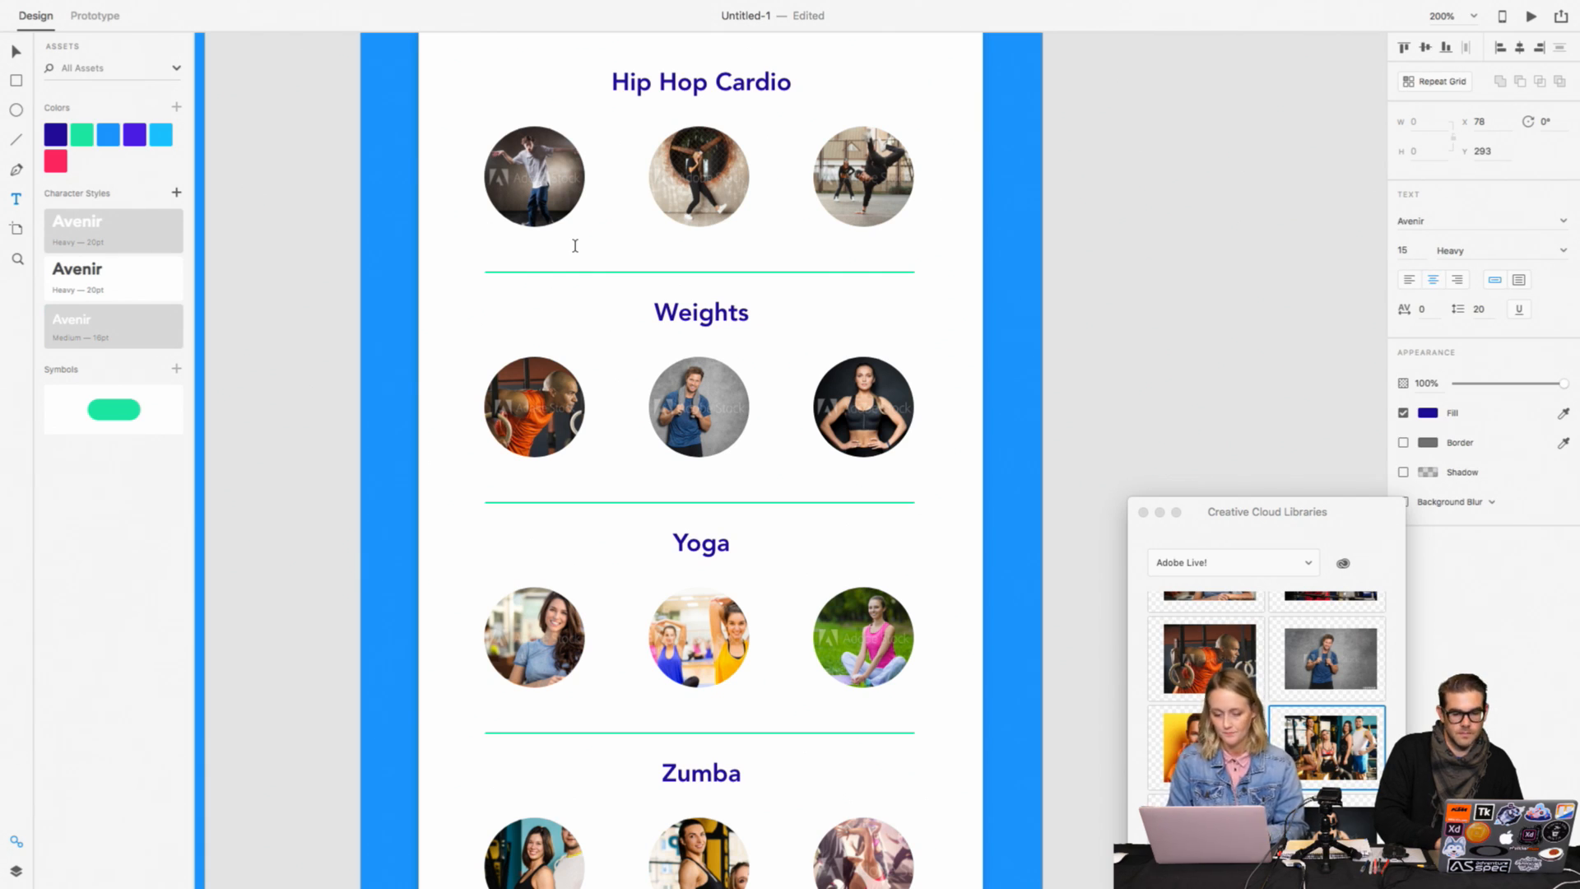
text(Tom)
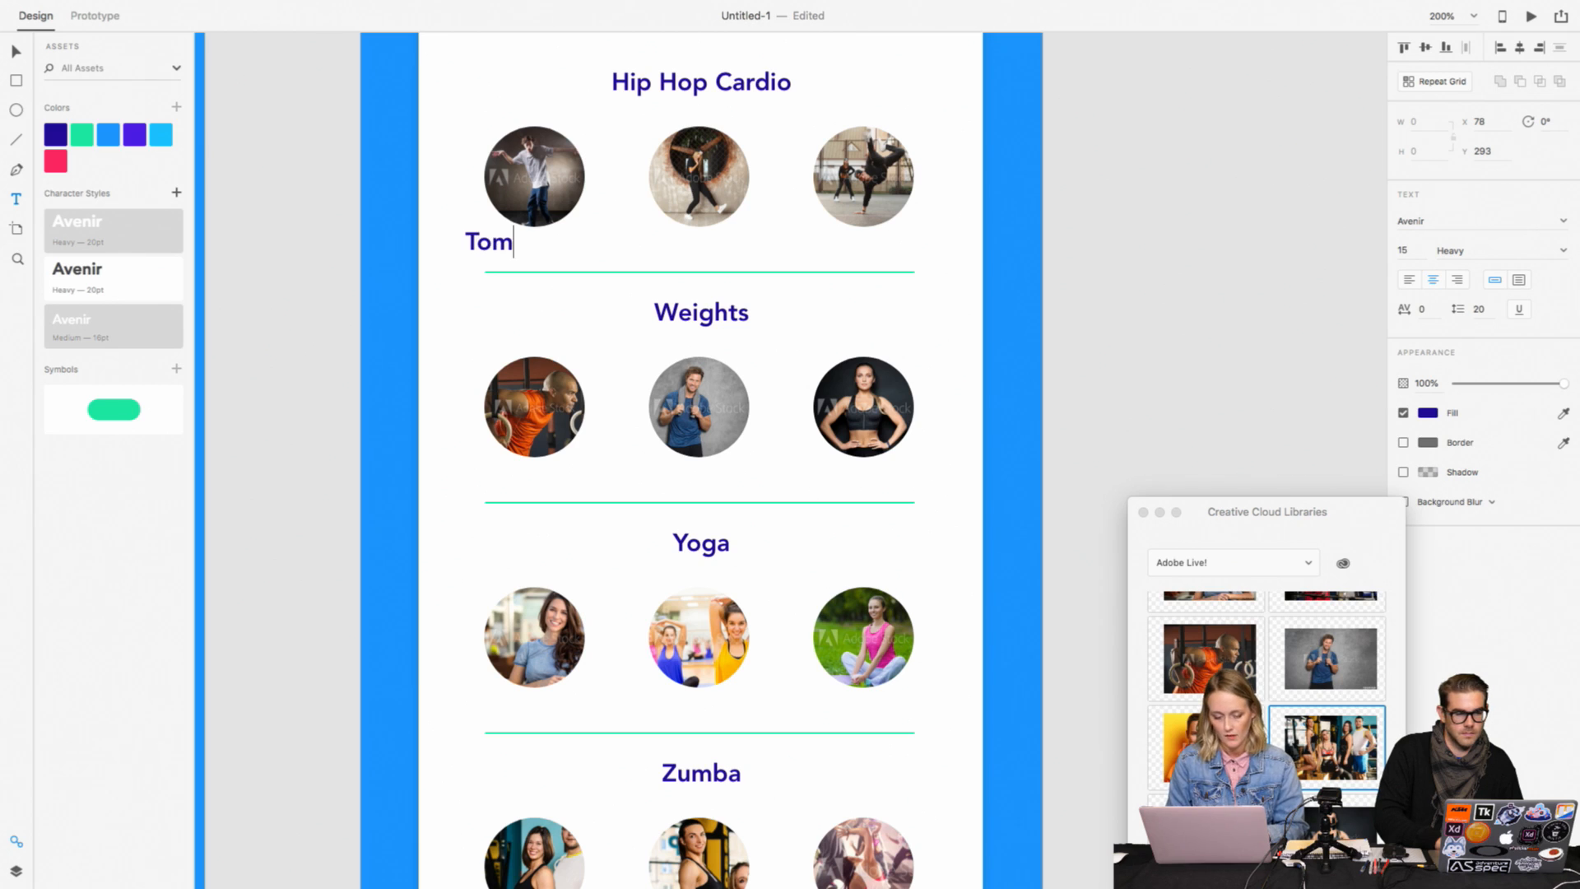
Step: Set the instructor name label to 12 pt Avenir Light
key(super+a)
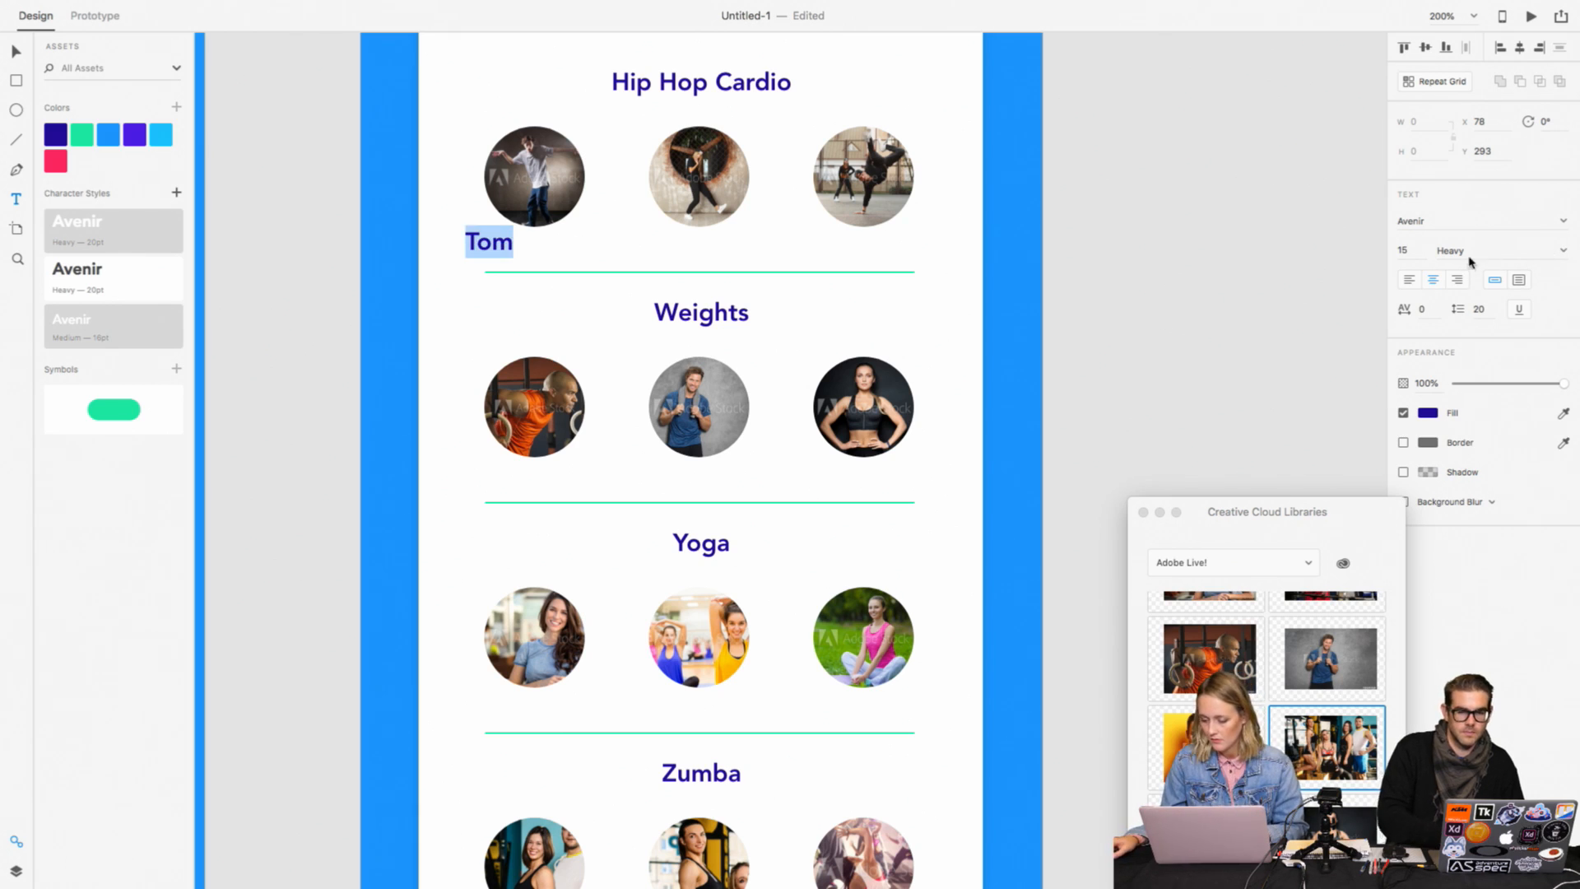
click(1405, 249)
text(12)
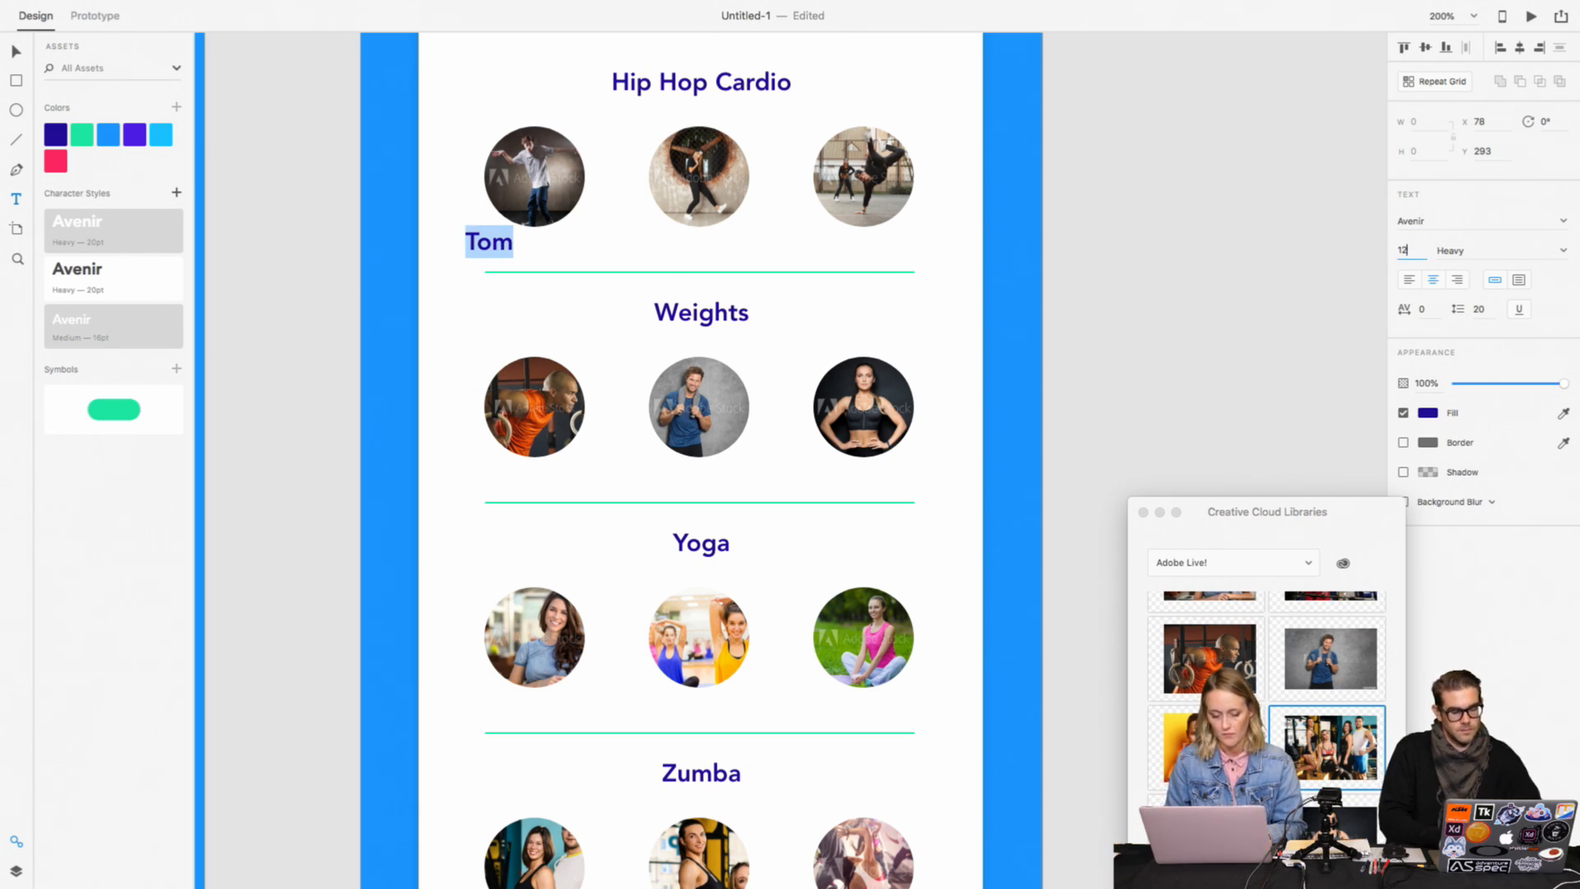
key(Return)
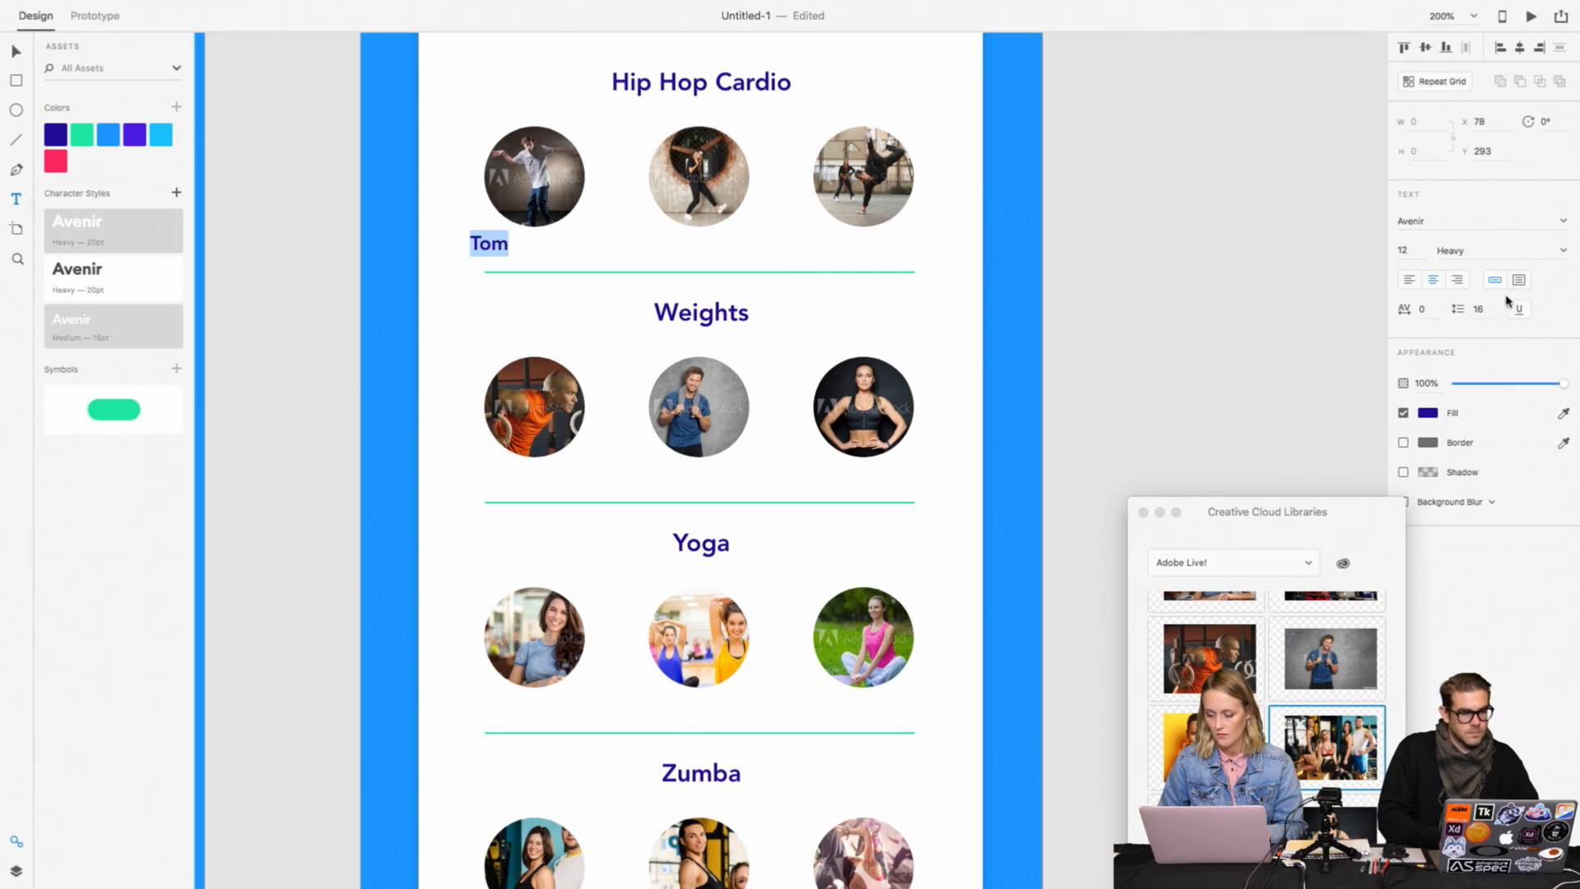
click(1566, 251)
click(1478, 326)
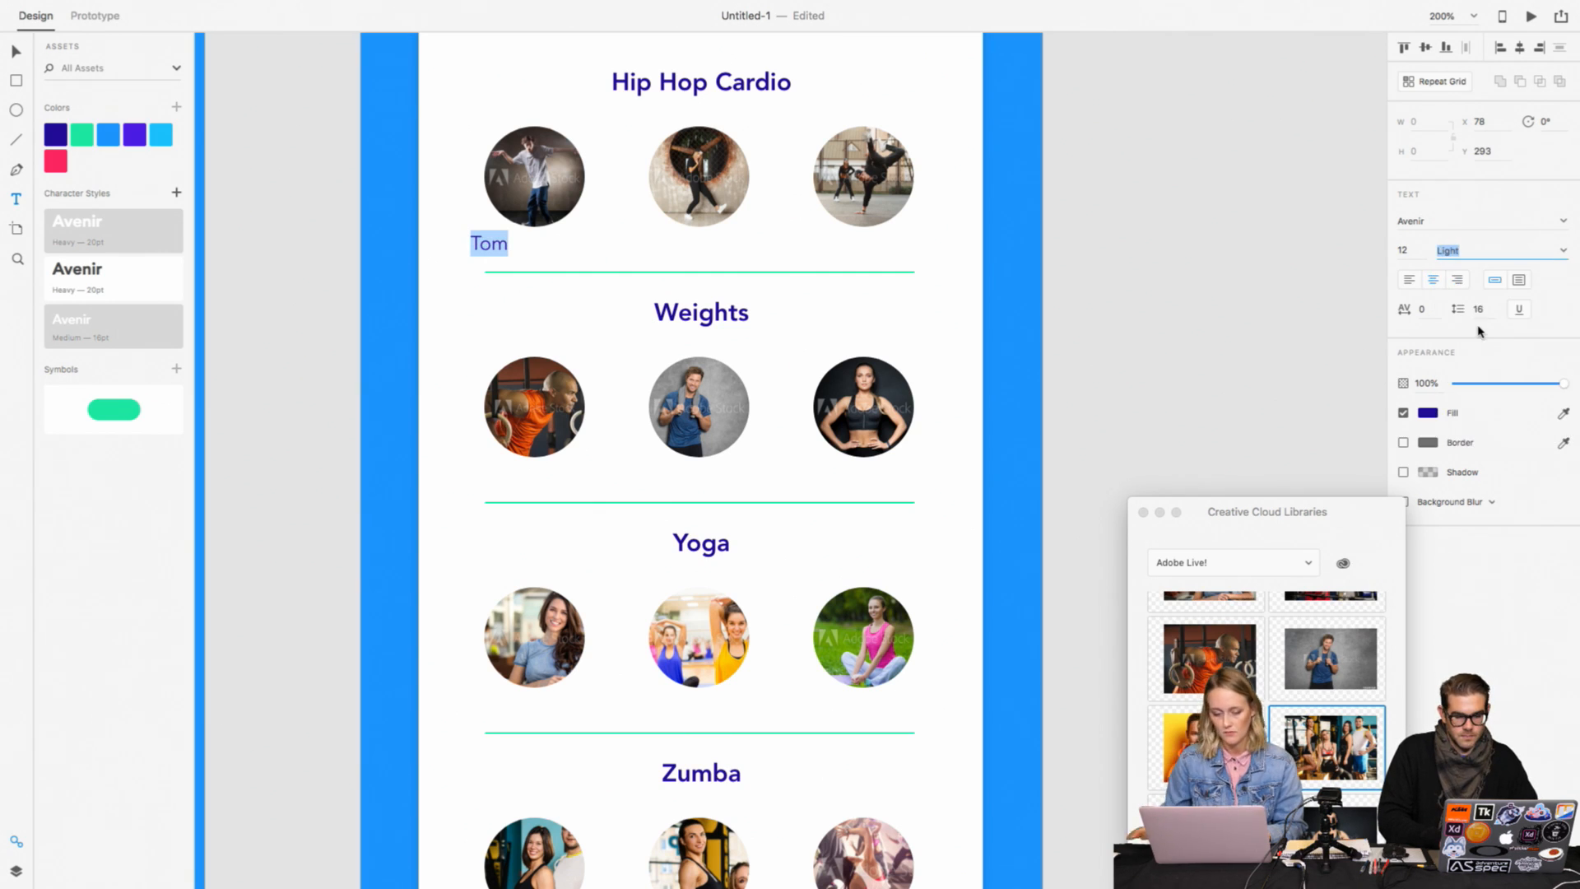
key(Escape)
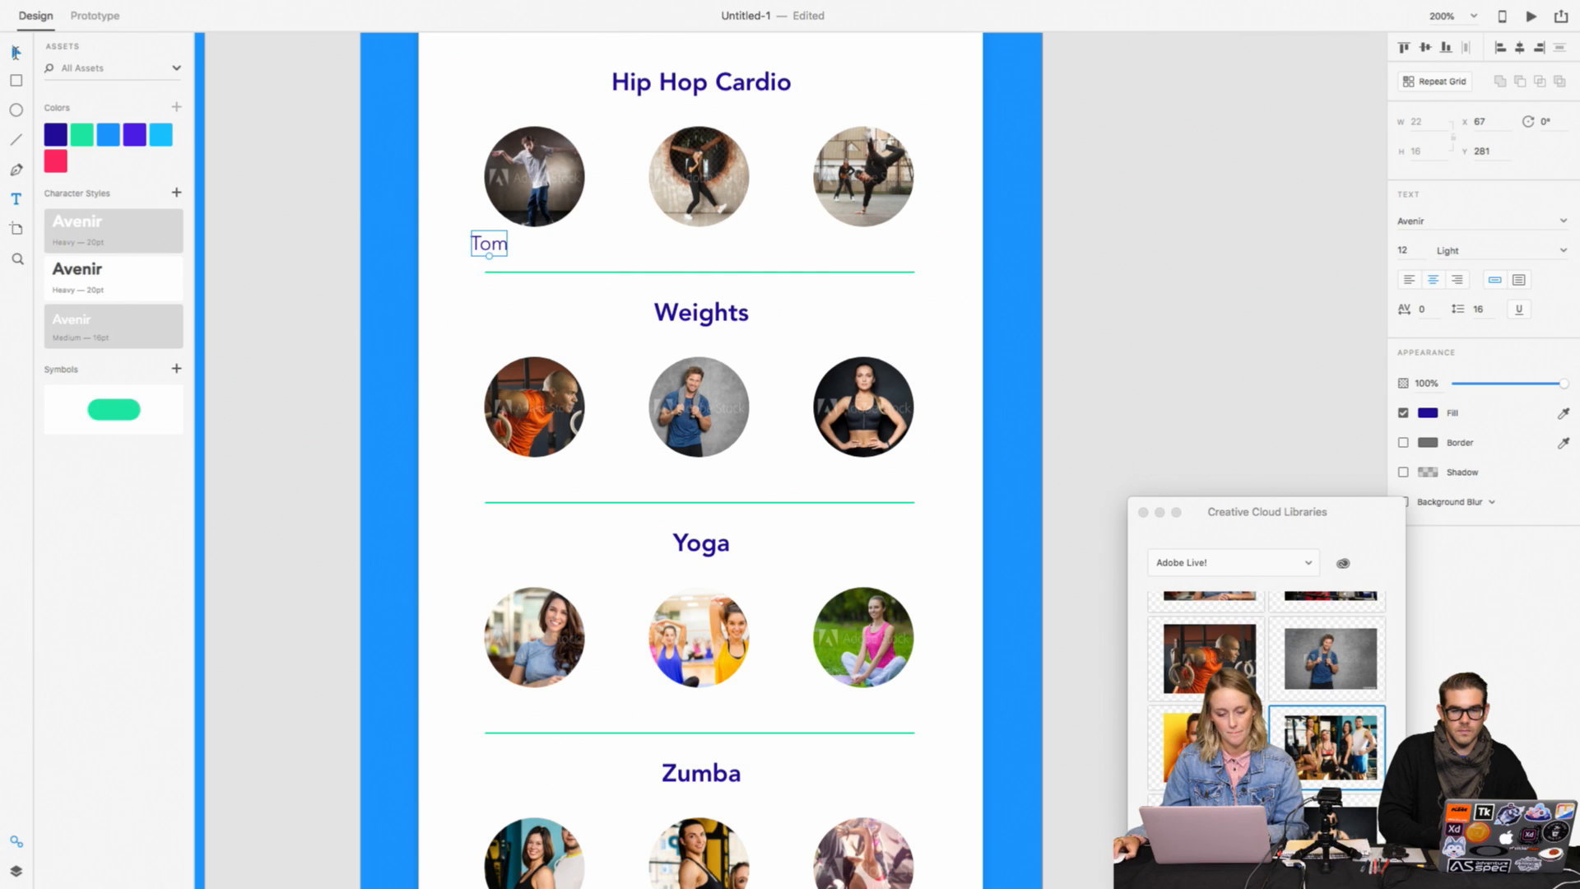
Step: Centre the name label under the first Hip Hop Cardio photo and reduce its text size to 11
drag(488, 259, 526, 258)
key(super+minus)
click(879, 345)
click(998, 392)
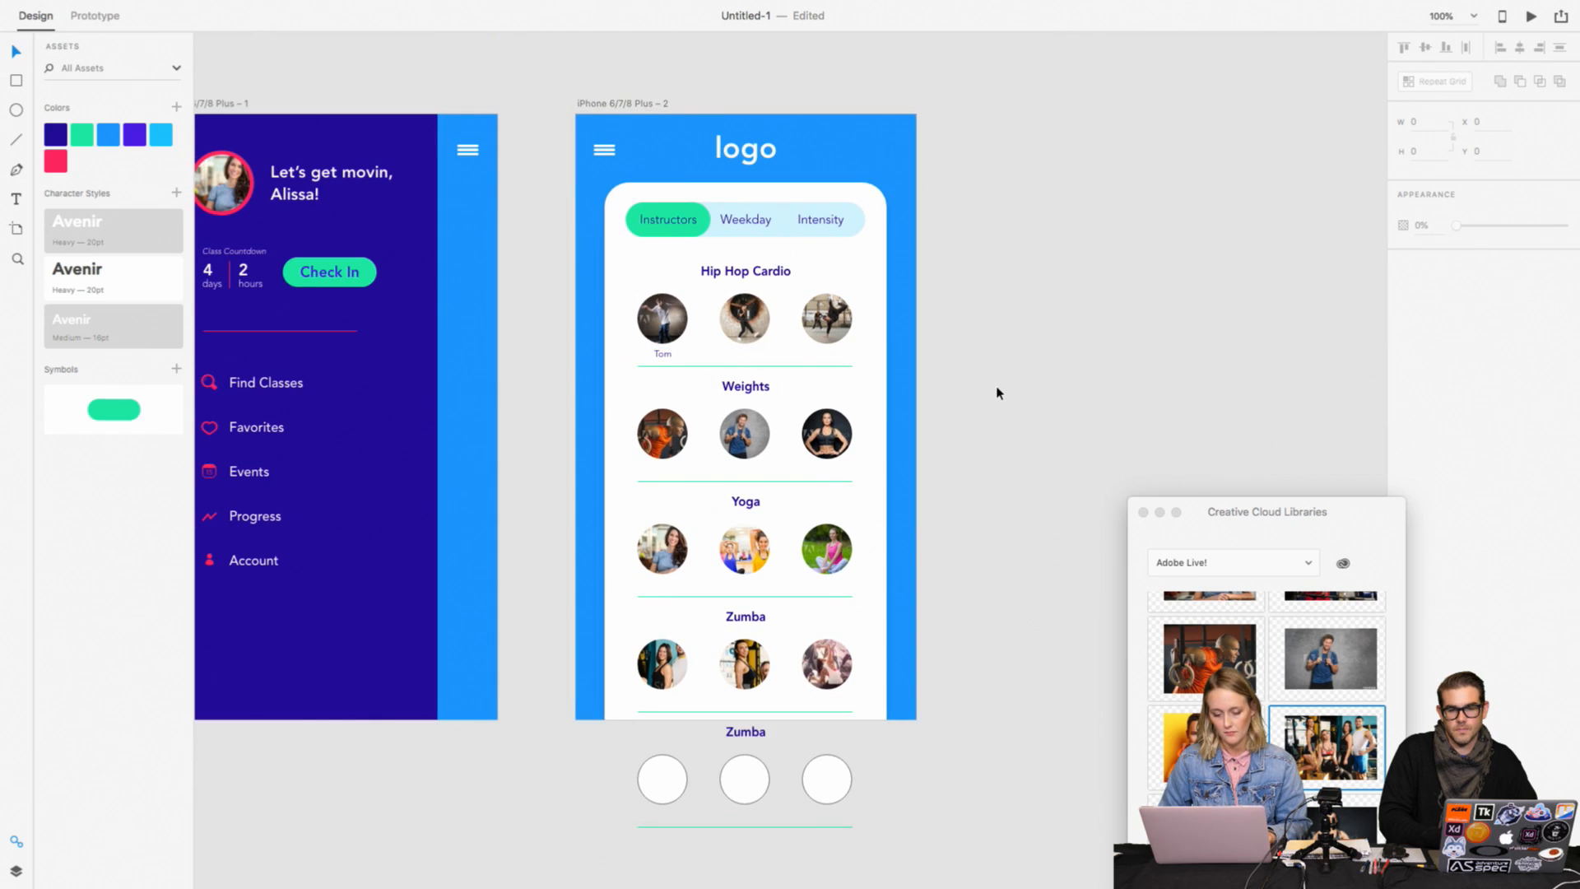
key(super+plus)
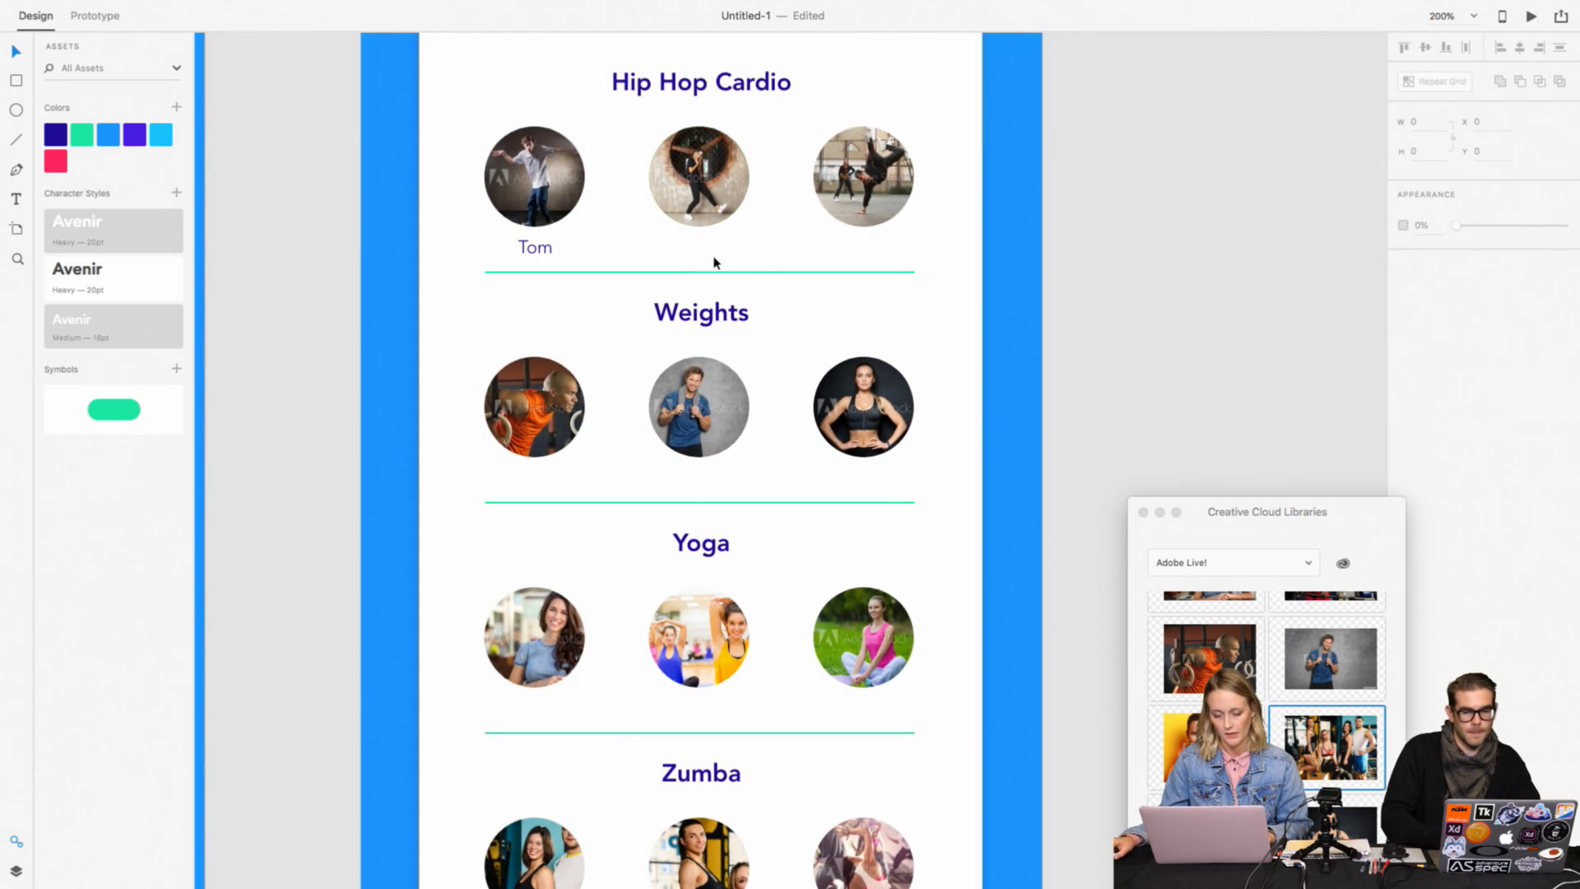
click(535, 176)
scroll(730, 219, up, 3)
shift+click(738, 265)
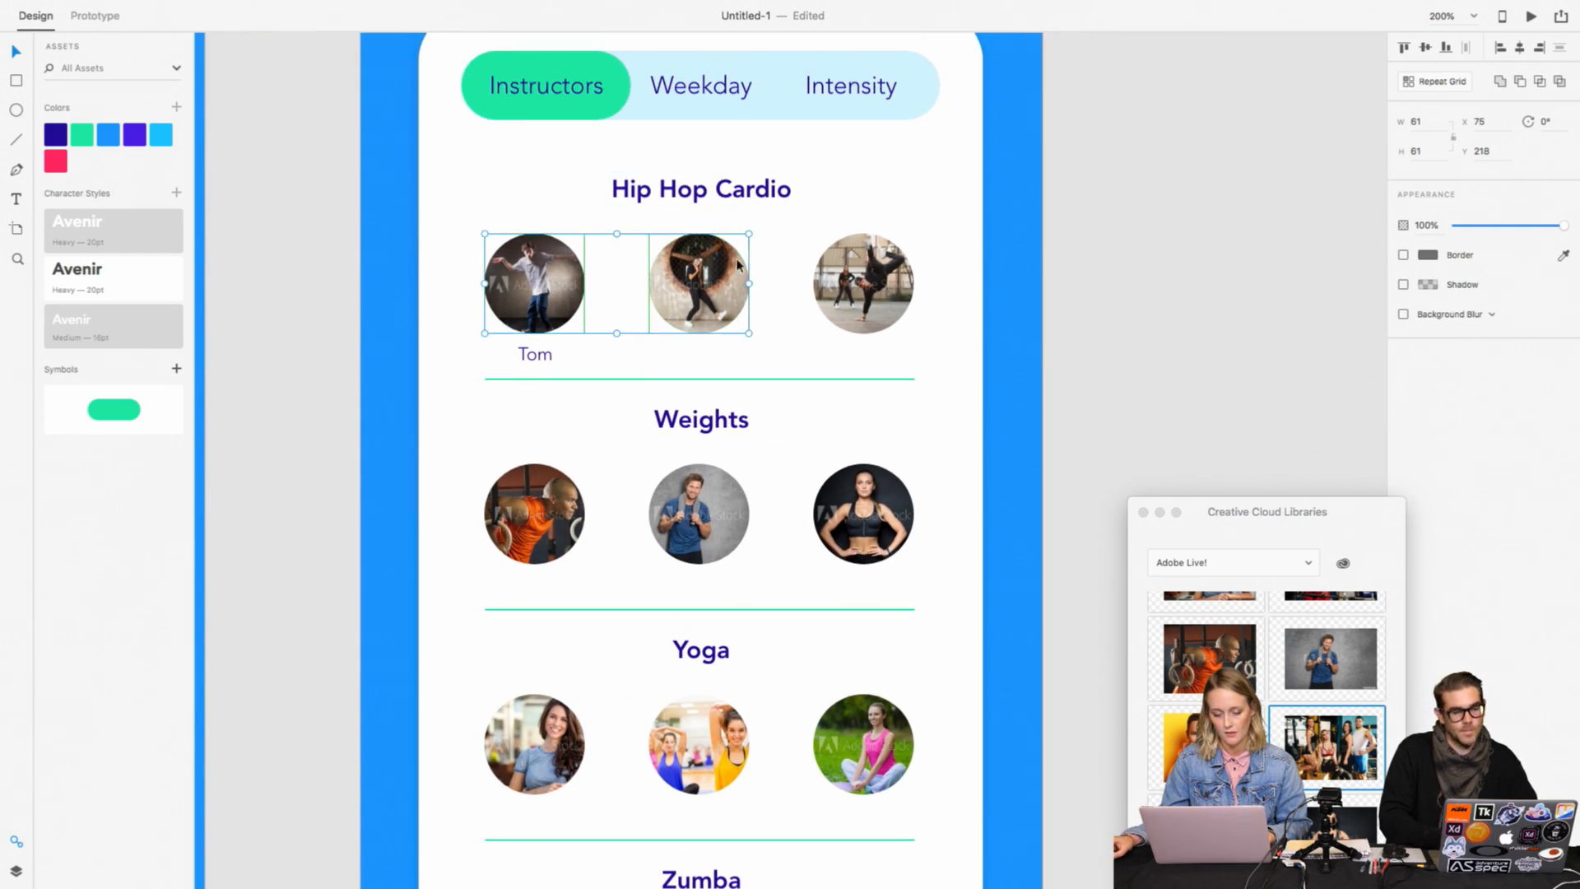
shift+click(824, 273)
shift+click(700, 189)
shift+click(722, 380)
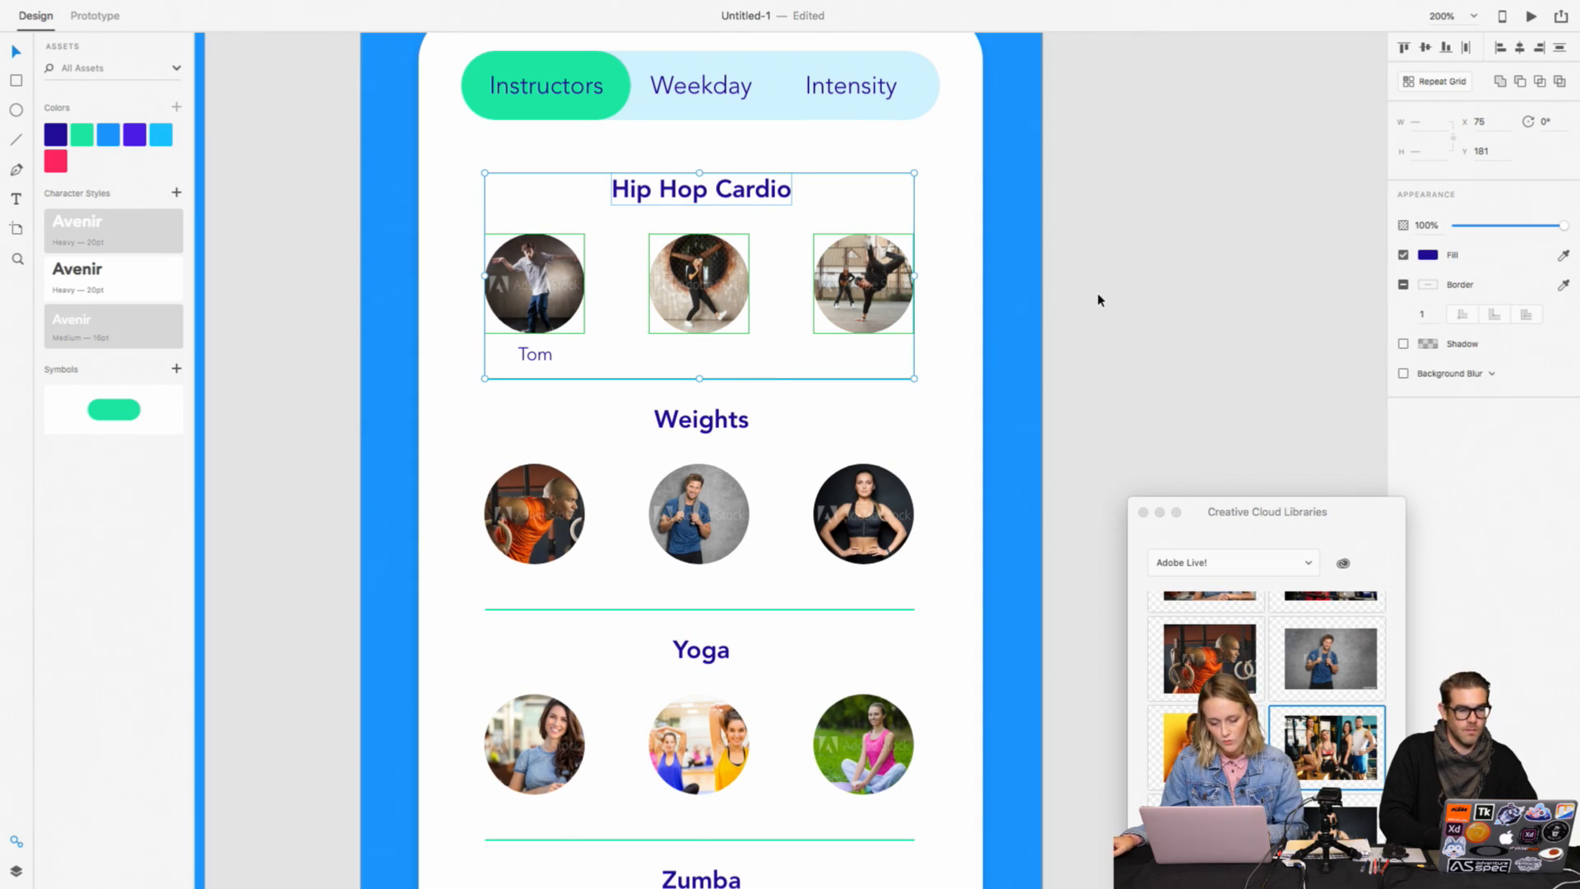
click(1132, 296)
Step: Duplicate the name label under the second and third Hip Hop Cardio photos, centred at the same height
click(537, 353)
drag(537, 353, 856, 362)
shift+click(703, 359)
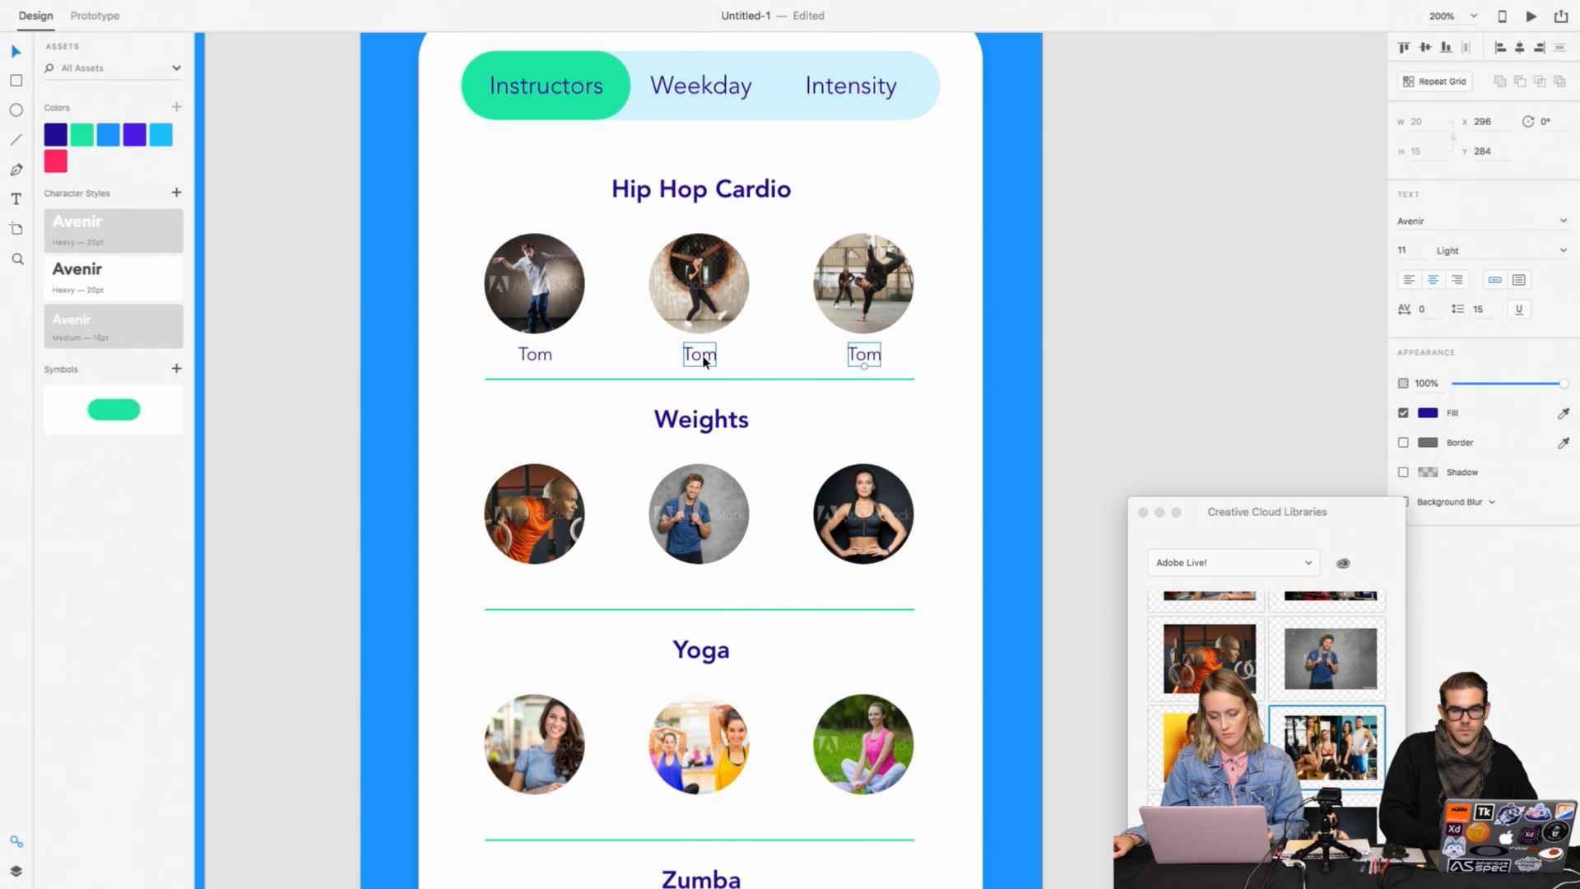
Step: Replace the text of the two copied labels with the second and third instructors' first names
double_click(706, 357)
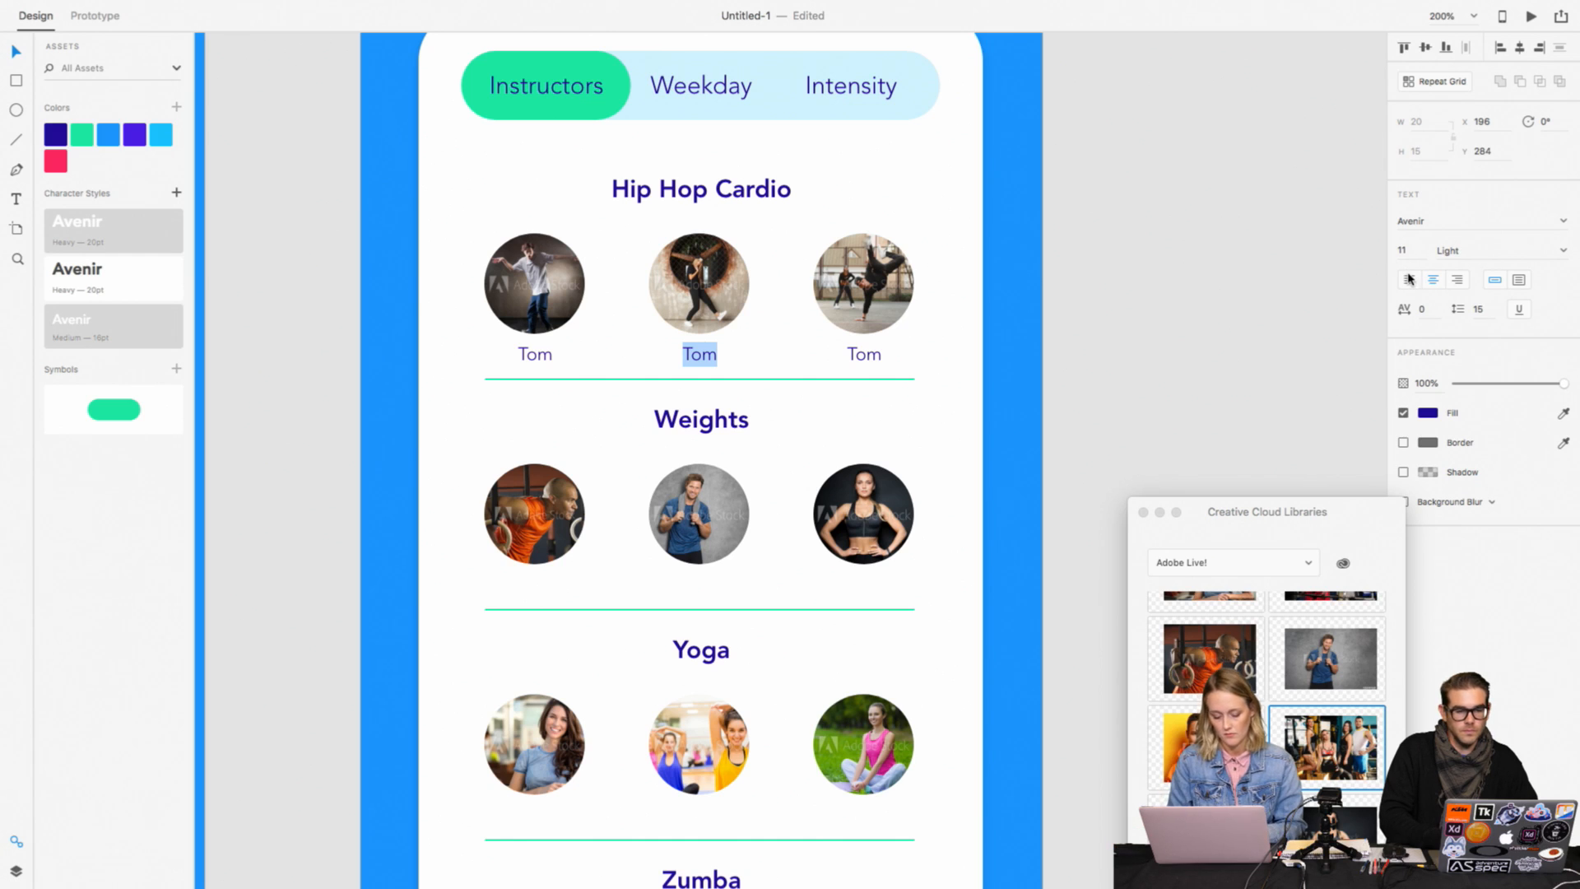
text(Tina)
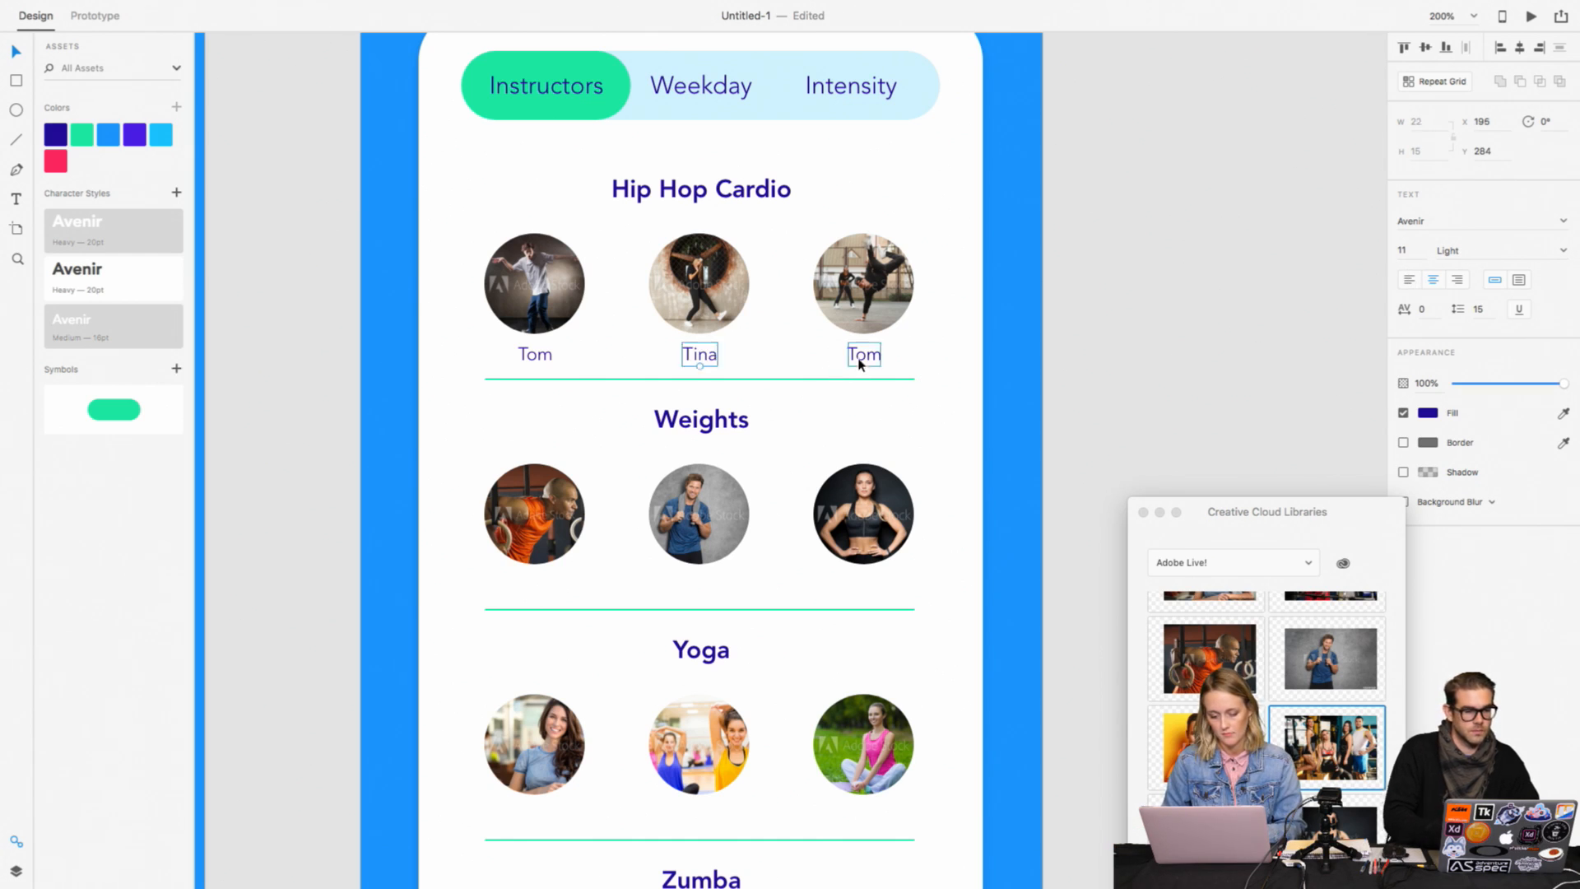
double_click(863, 354)
text(Rick)
key(Escape)
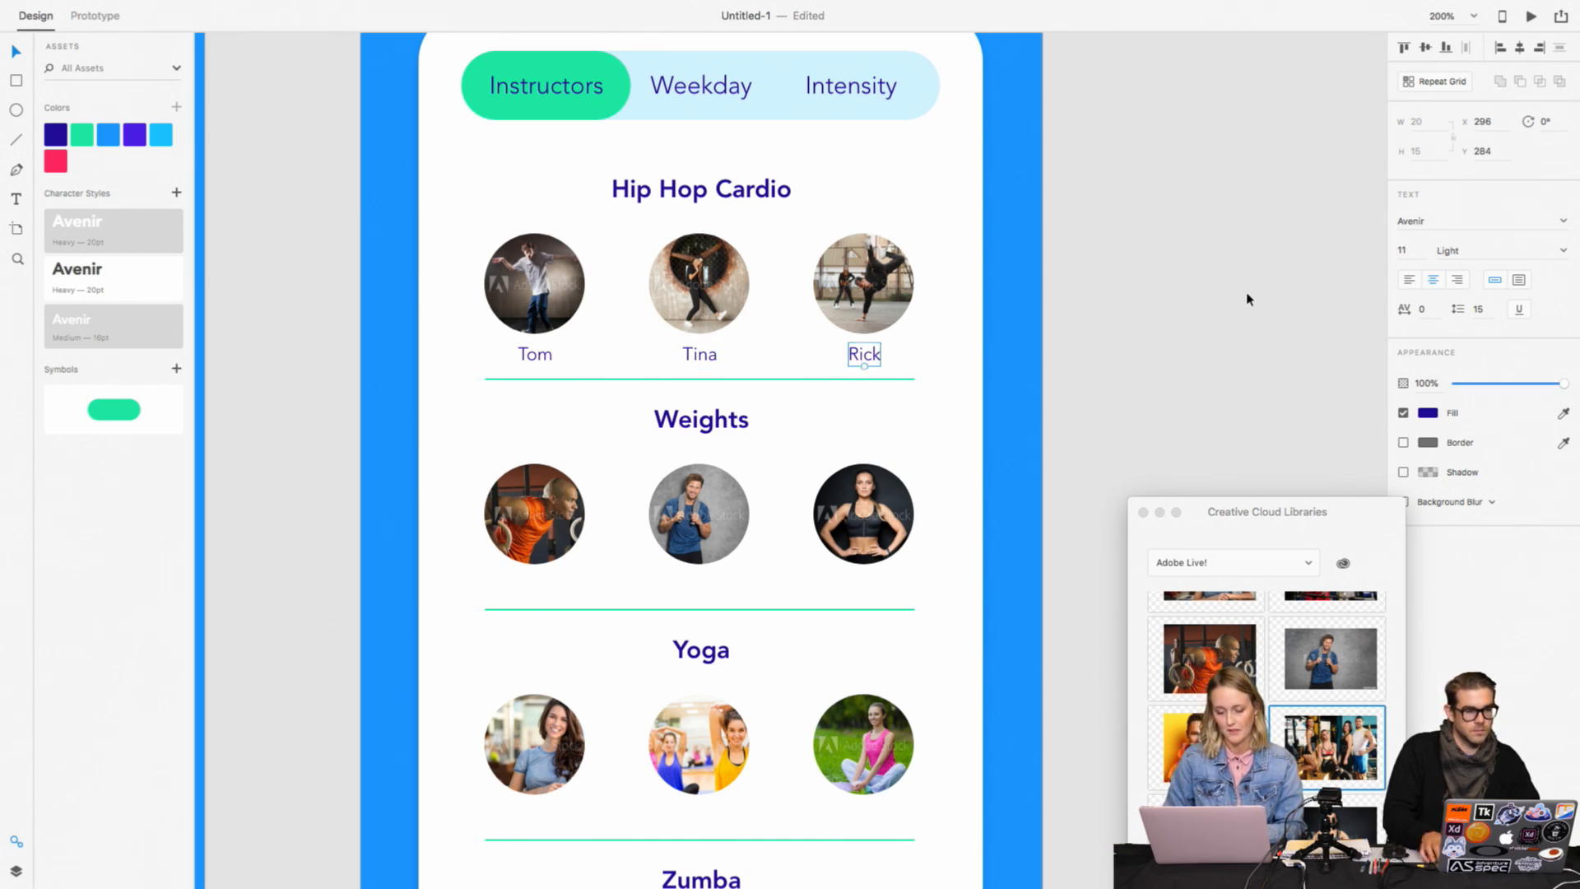
Step: Lower the three name labels to Y 286 and group the Hip Hop Cardio title, photos, labels and divider
click(531, 354)
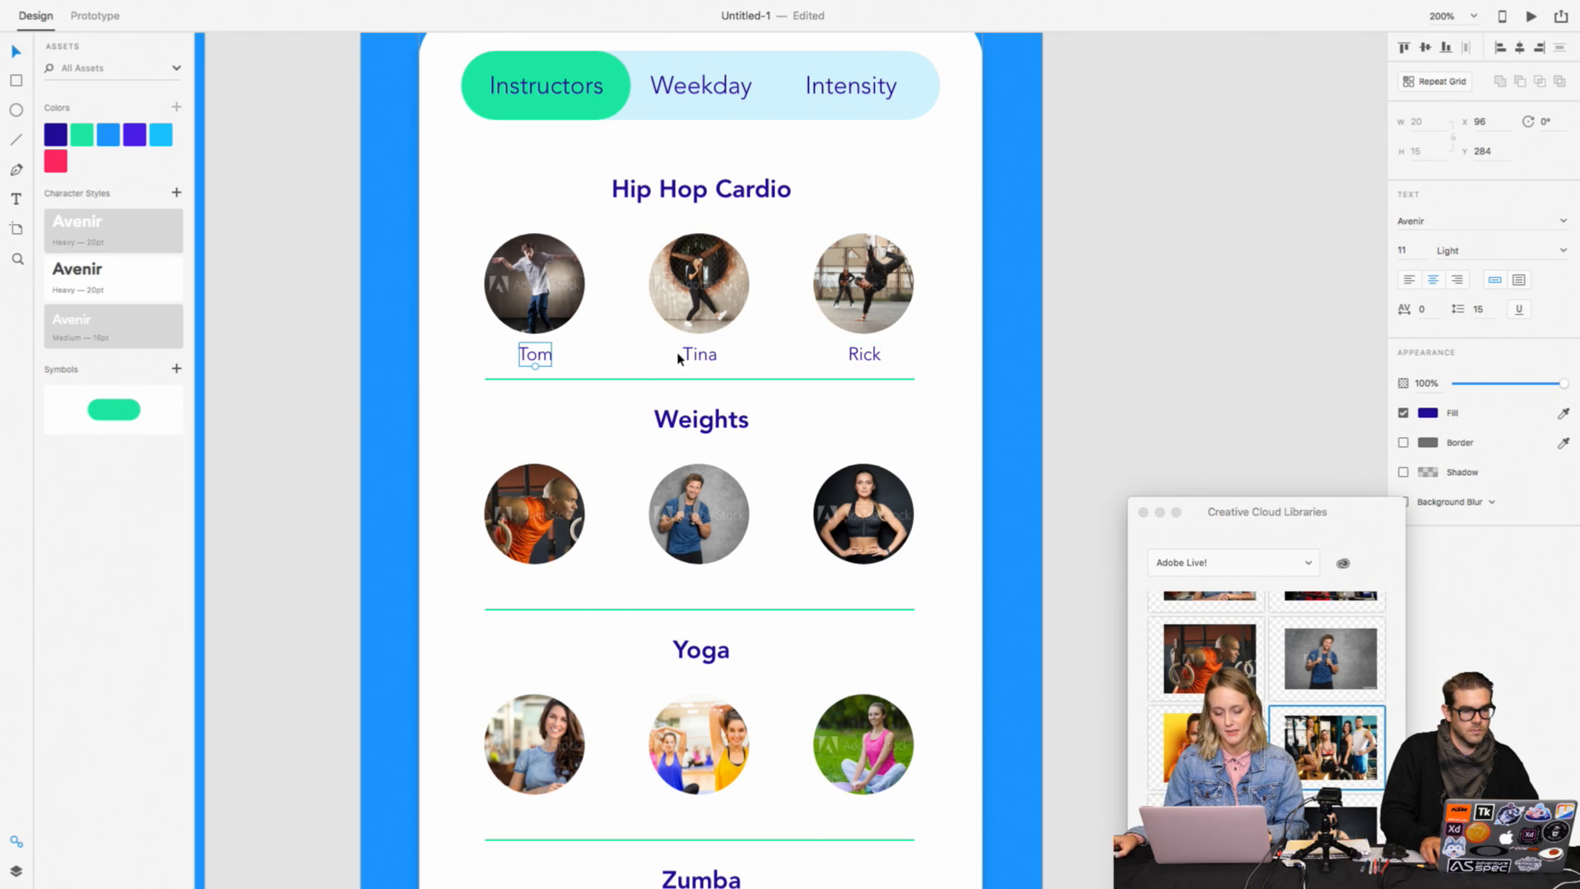
shift+click(698, 354)
shift+click(864, 356)
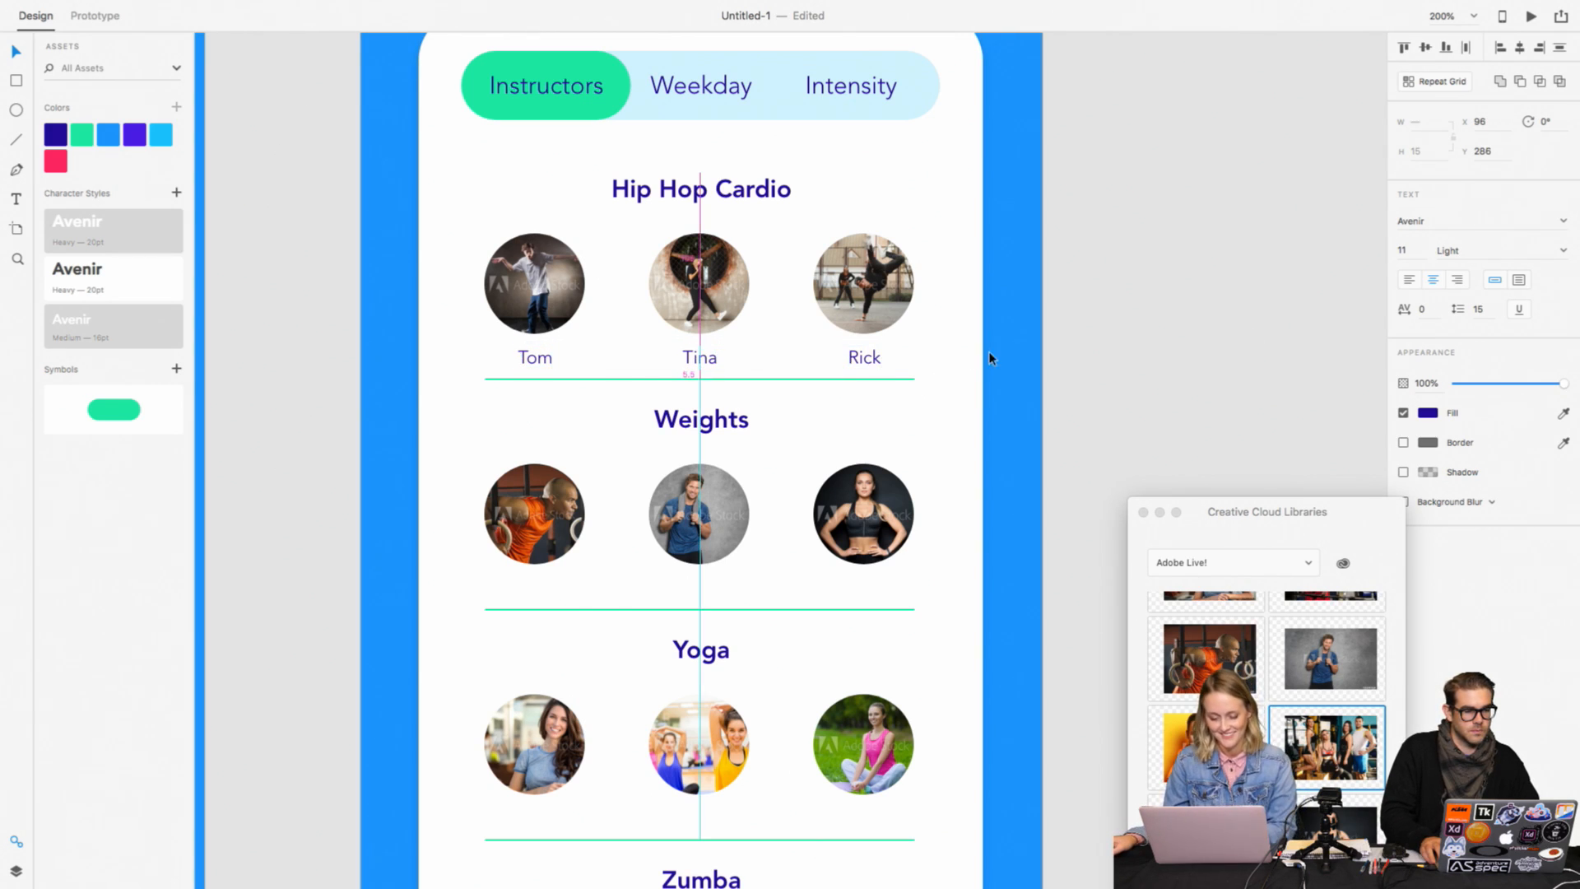
key(Escape)
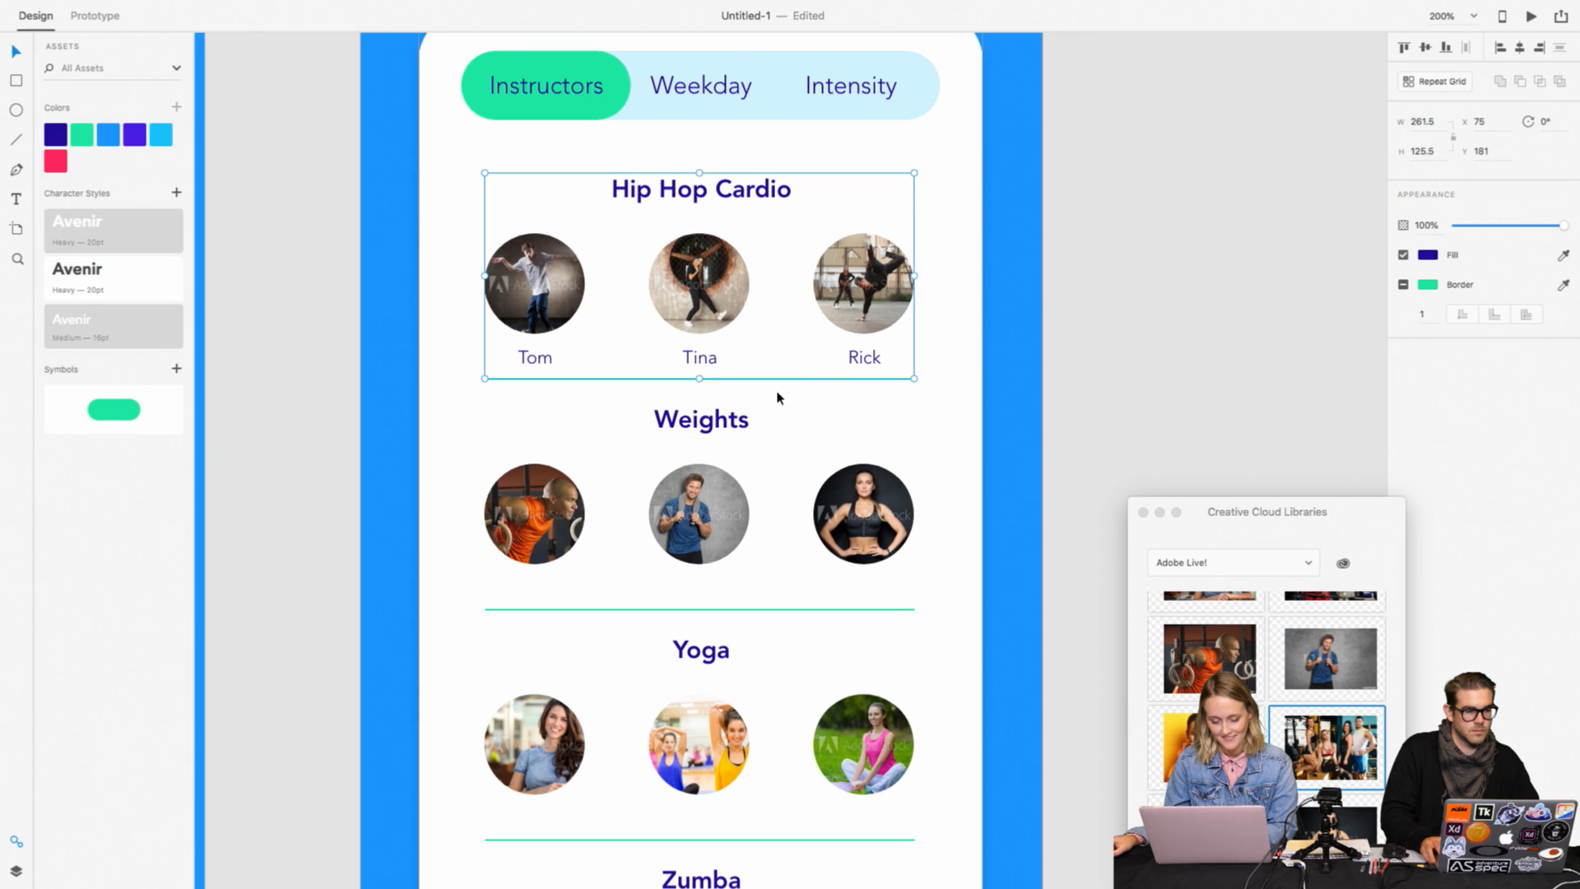
click(998, 436)
click(872, 322)
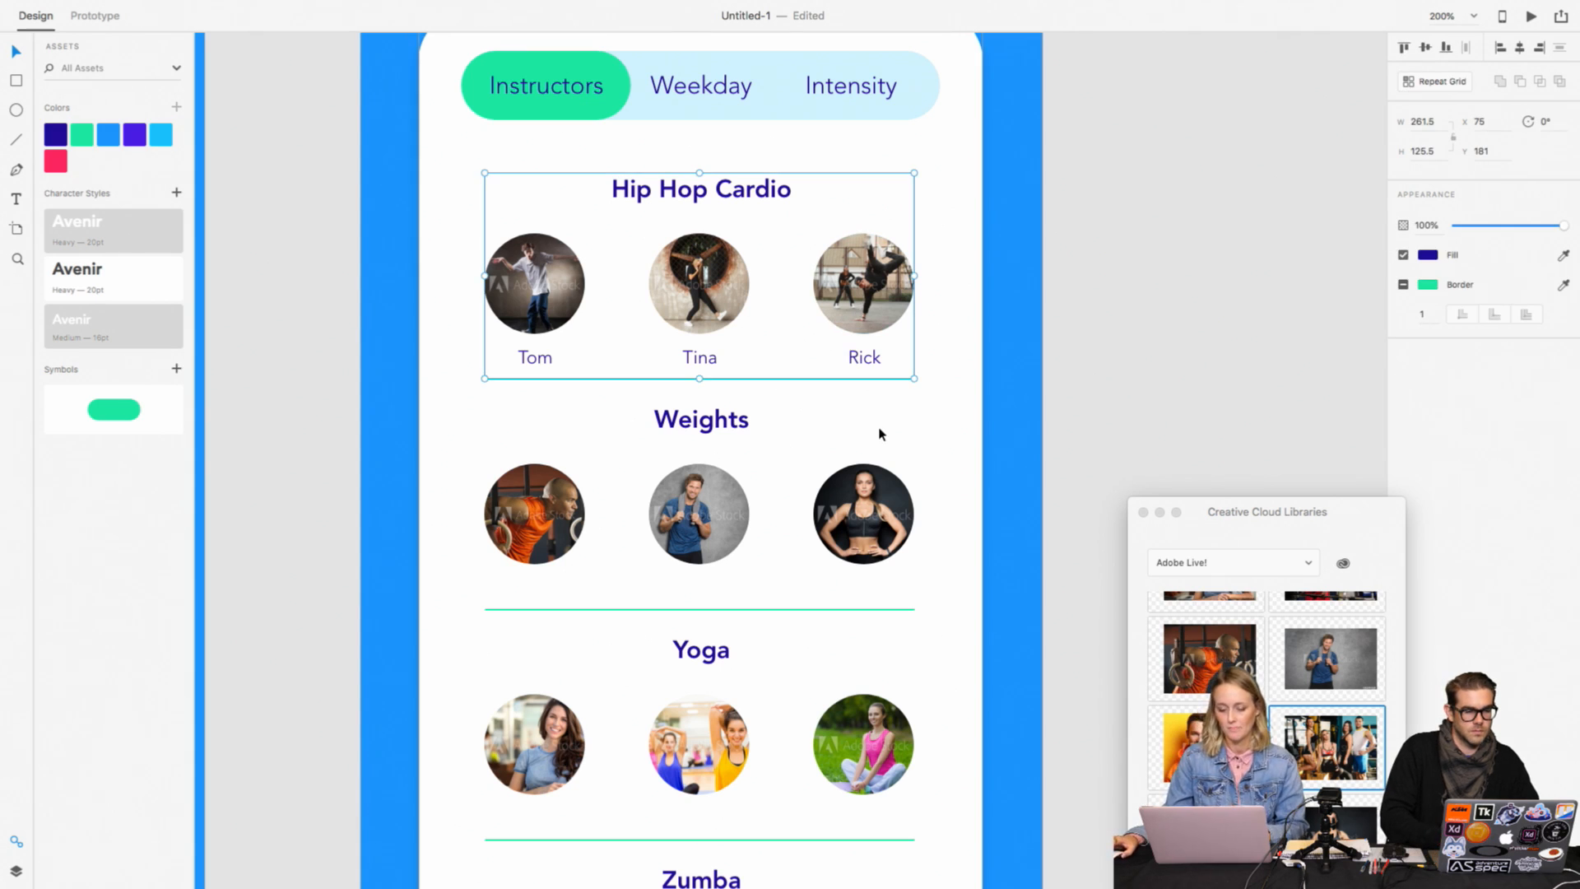
Step: Check the grouping of the lower sections and group the Zumba title, three photos and divider
scroll(1017, 389, down, 1)
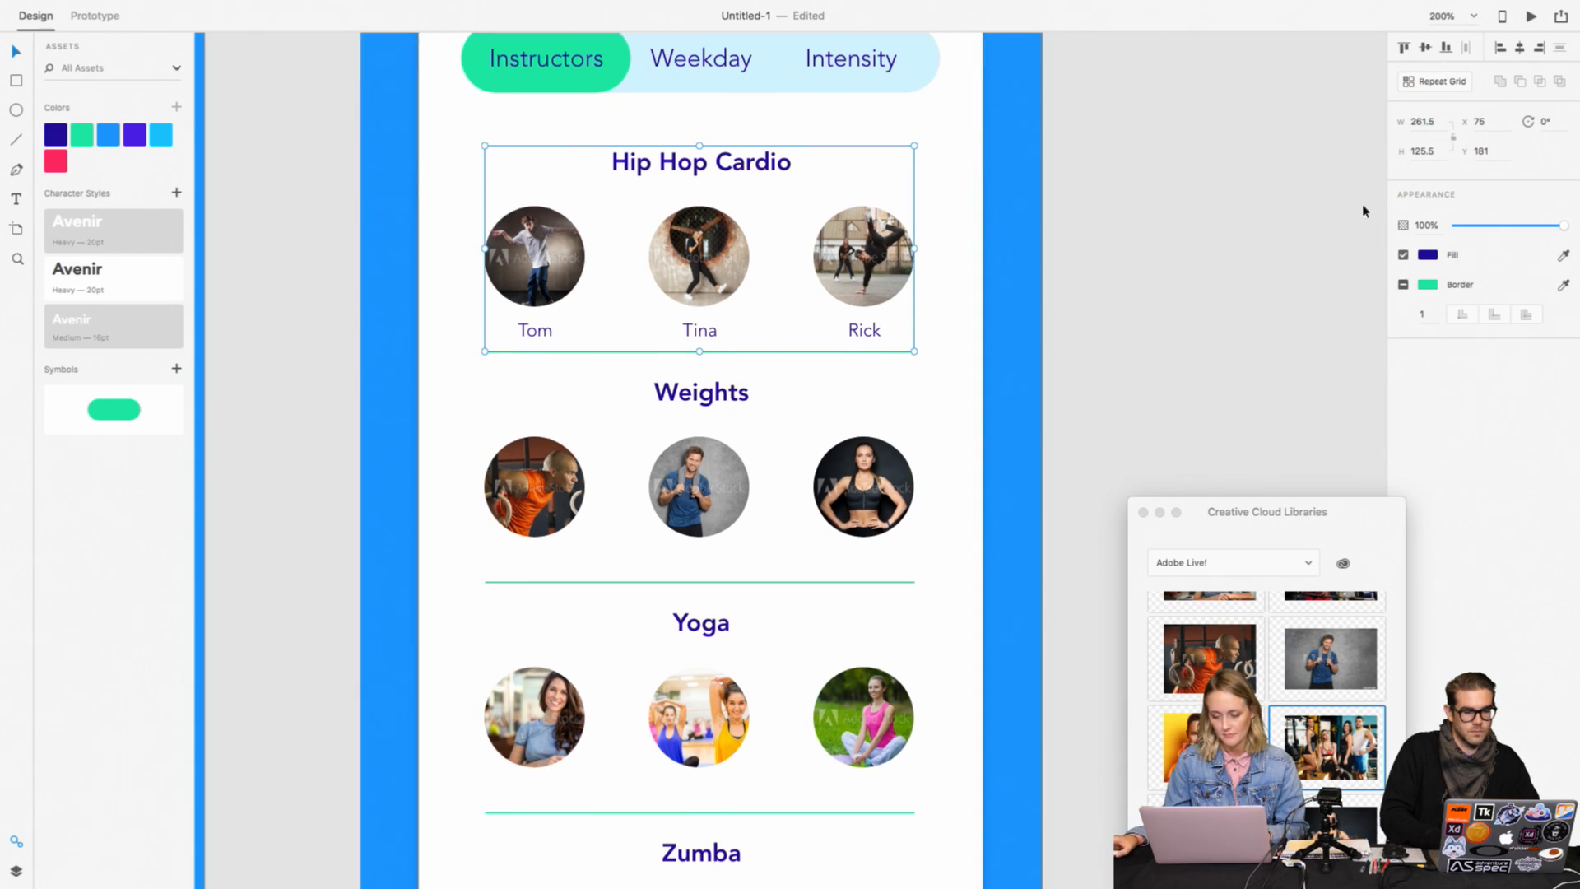
click(860, 465)
scroll(646, 611, down, 3)
scroll(646, 611, down, 1)
click(646, 611)
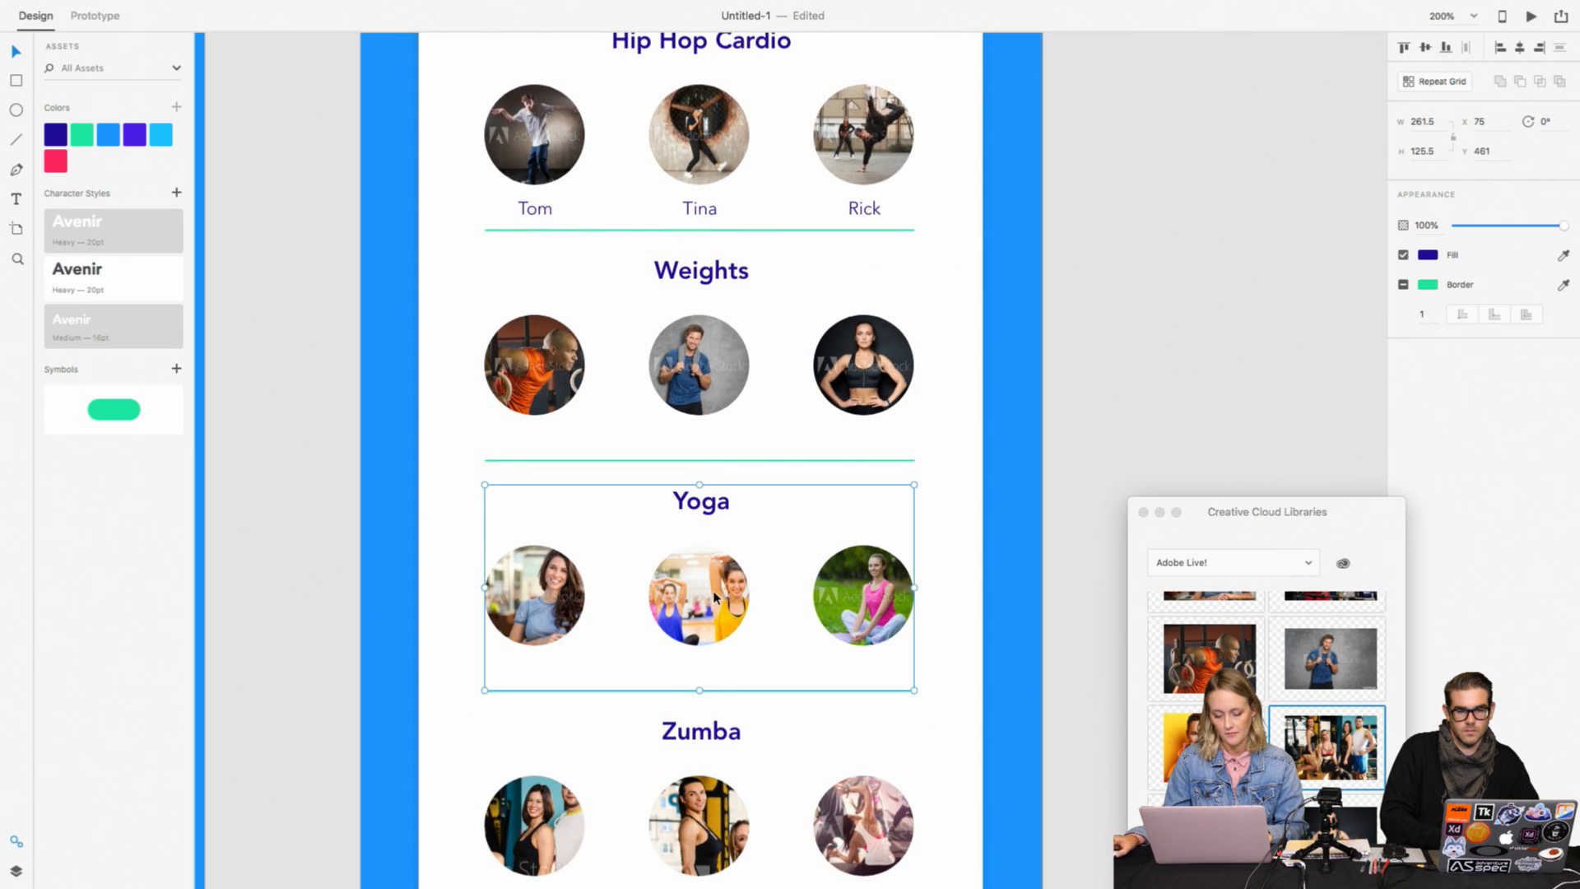
scroll(646, 611, down, 4)
double_click(700, 656)
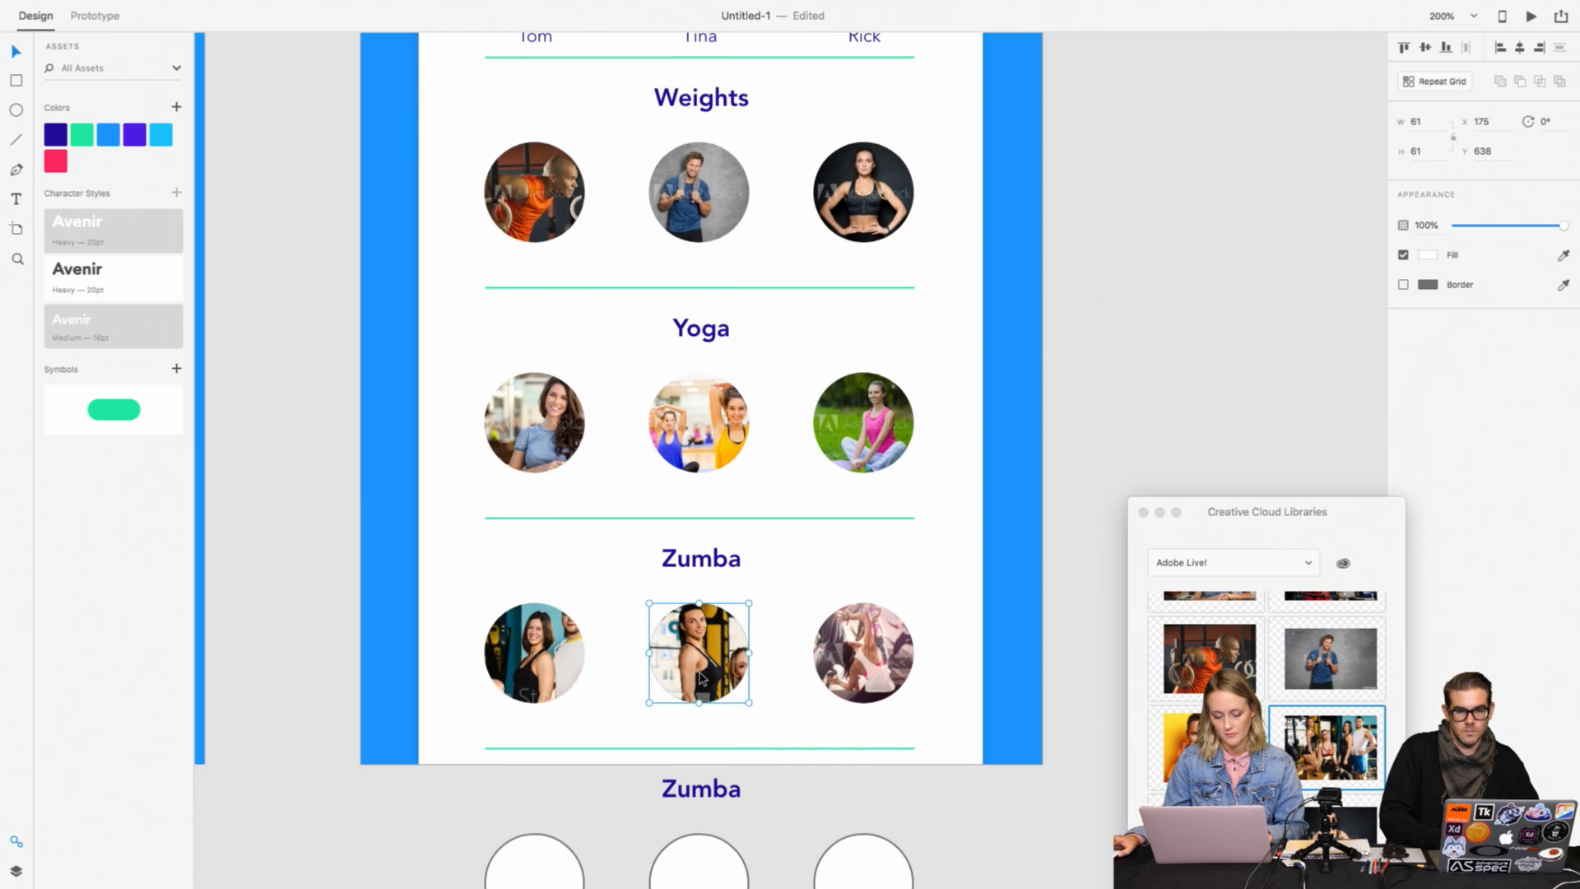
click(473, 554)
drag(388, 534, 963, 741)
click(1034, 685)
scroll(1020, 675, up, 3)
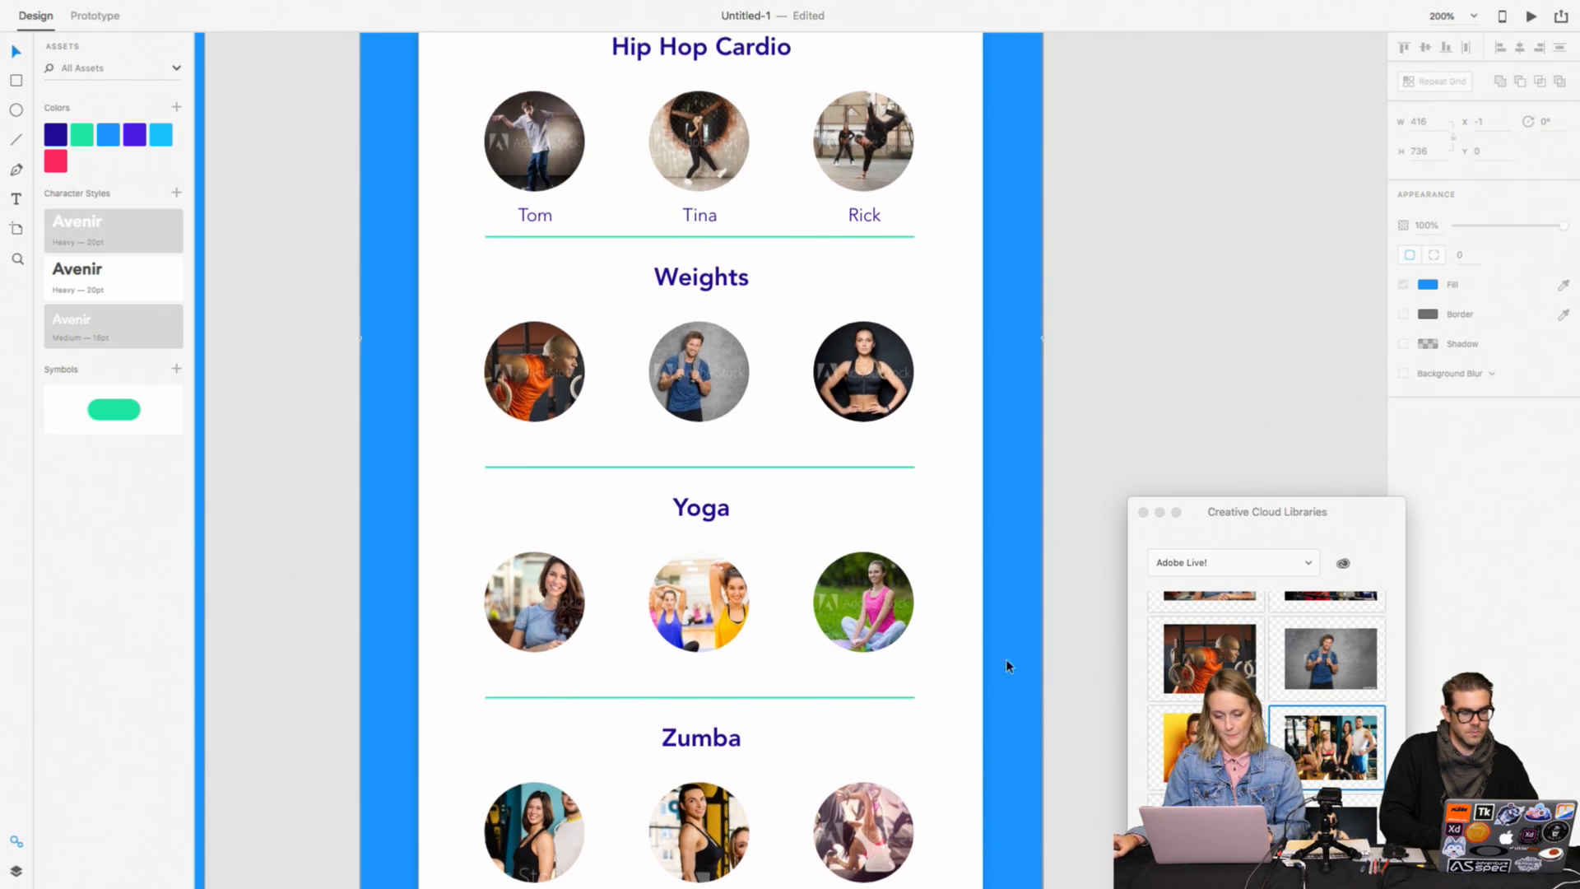
Step: Try to move the divider beneath the Hip Hop Cardio names slightly lower
double_click(724, 241)
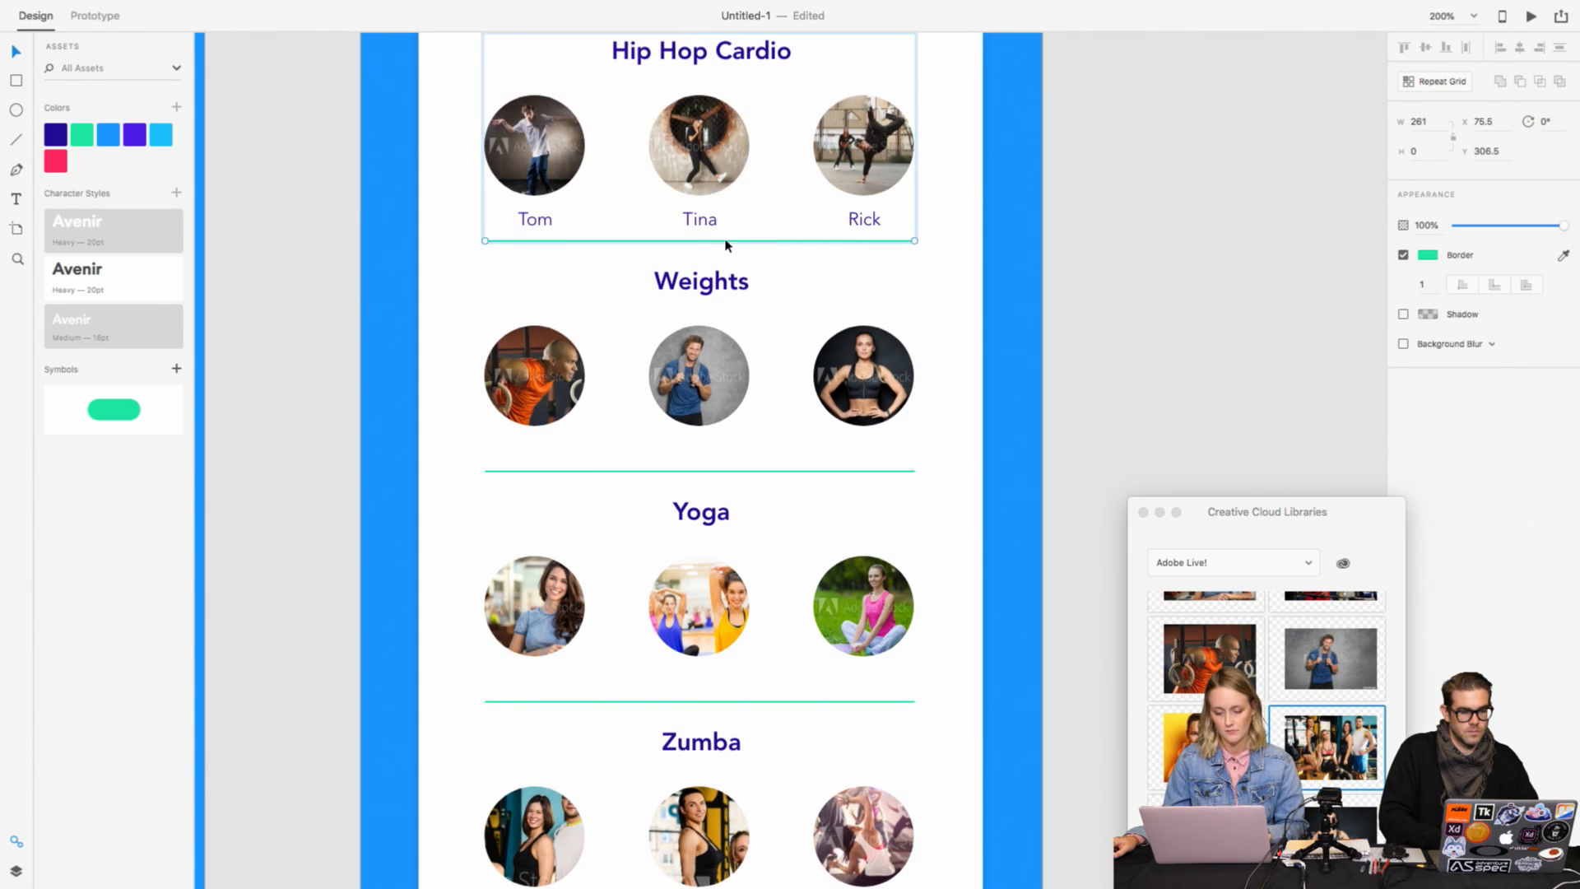
drag(726, 244, 727, 251)
scroll(782, 242, up, 2)
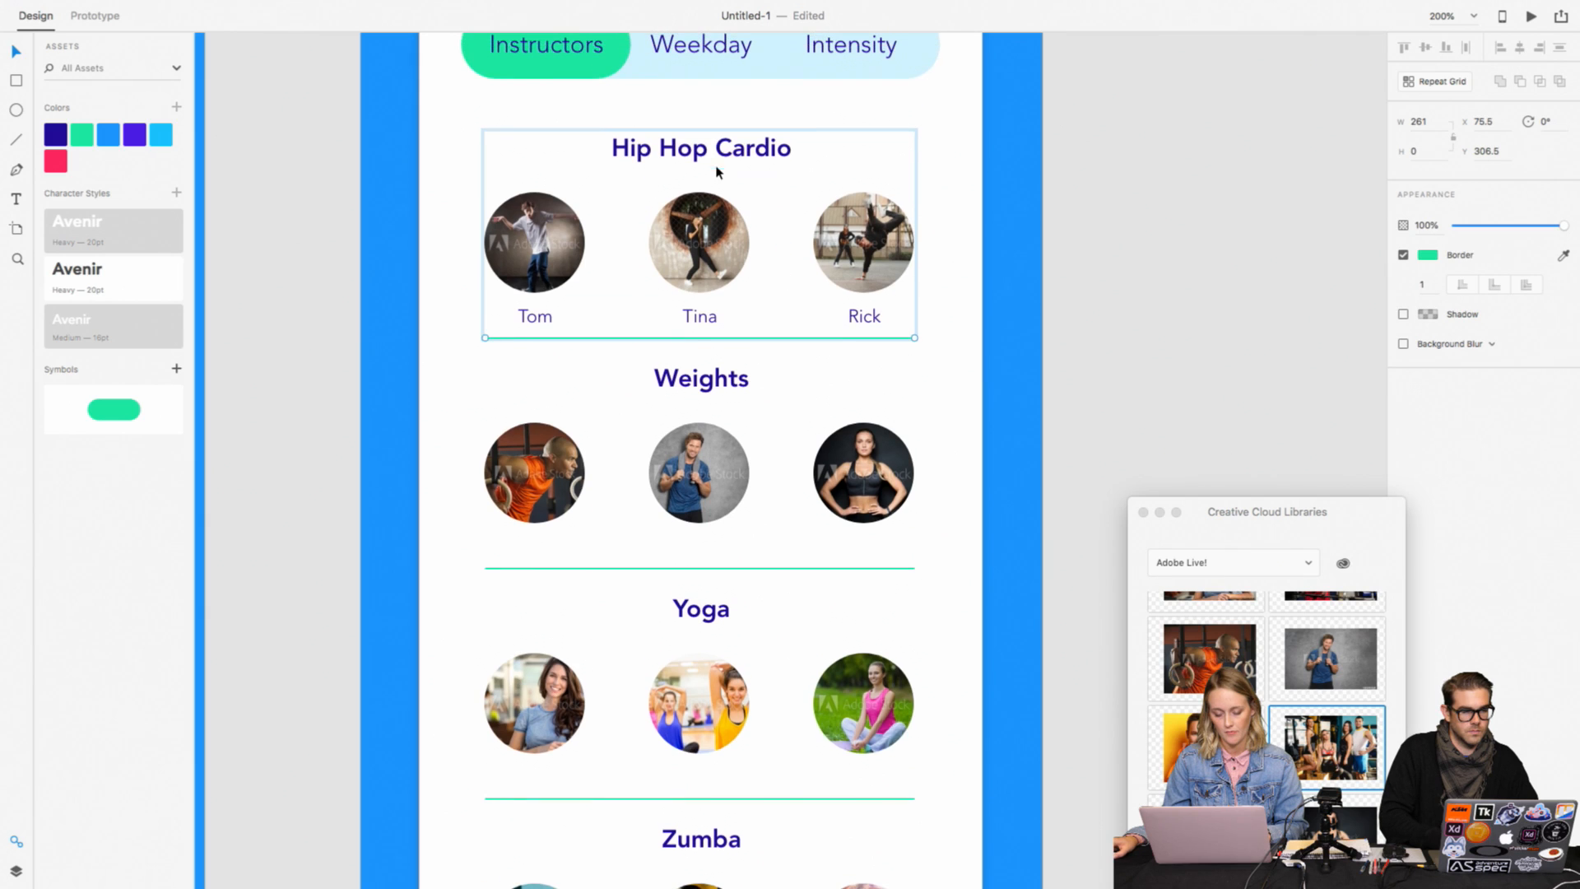
click(718, 159)
click(860, 154)
Step: Turn the Hip Hop Cardio, Weights, Yoga and Zumba groups together into one Repeat Grid
click(785, 149)
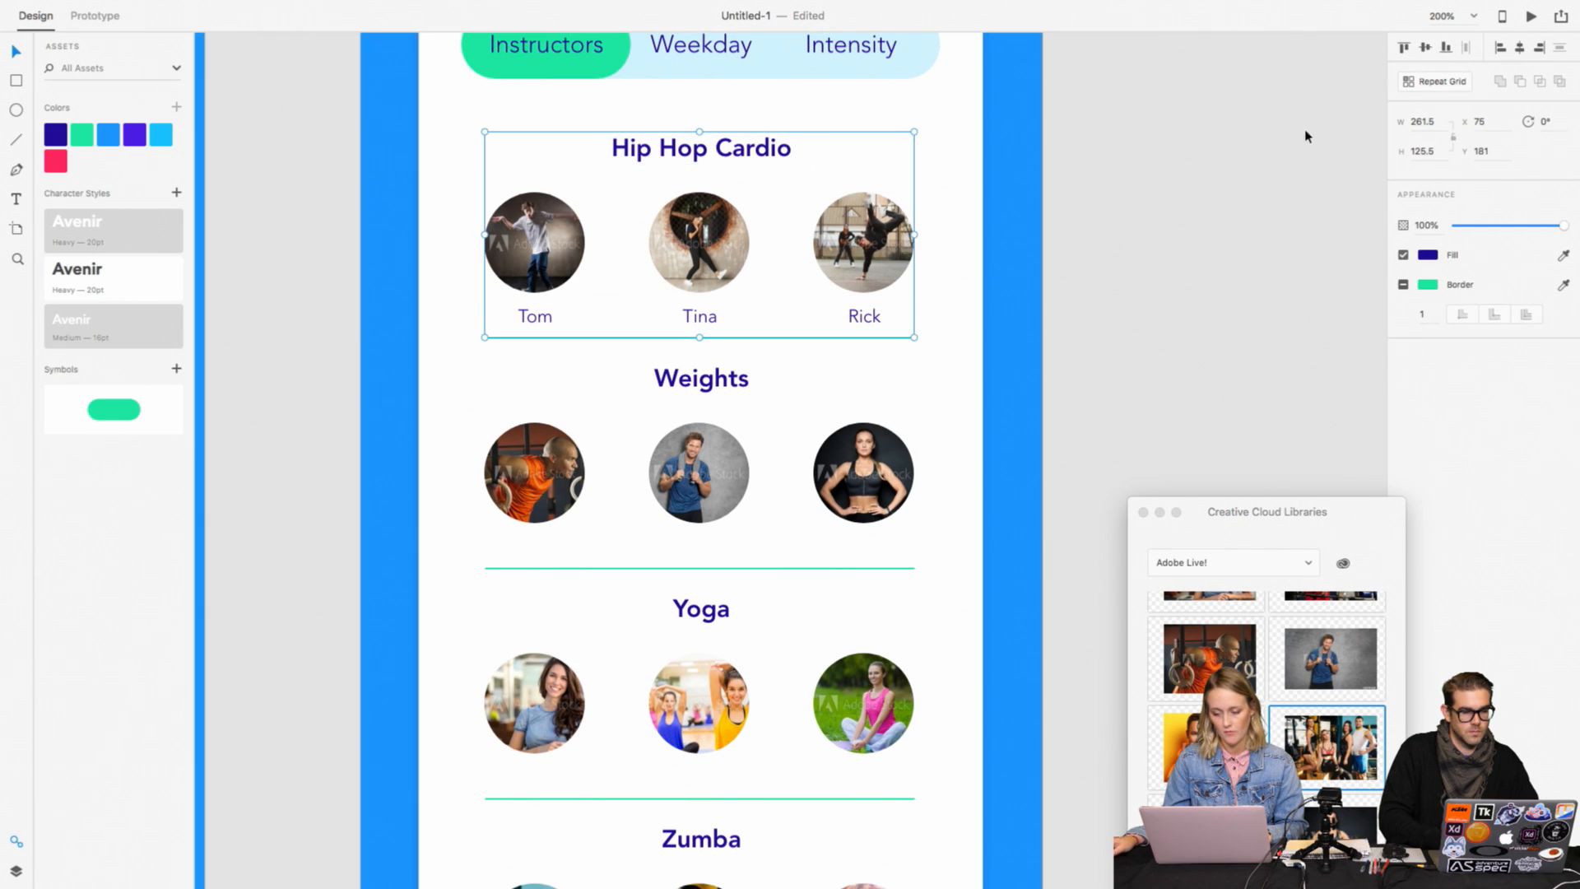
shift+click(872, 534)
shift+click(852, 686)
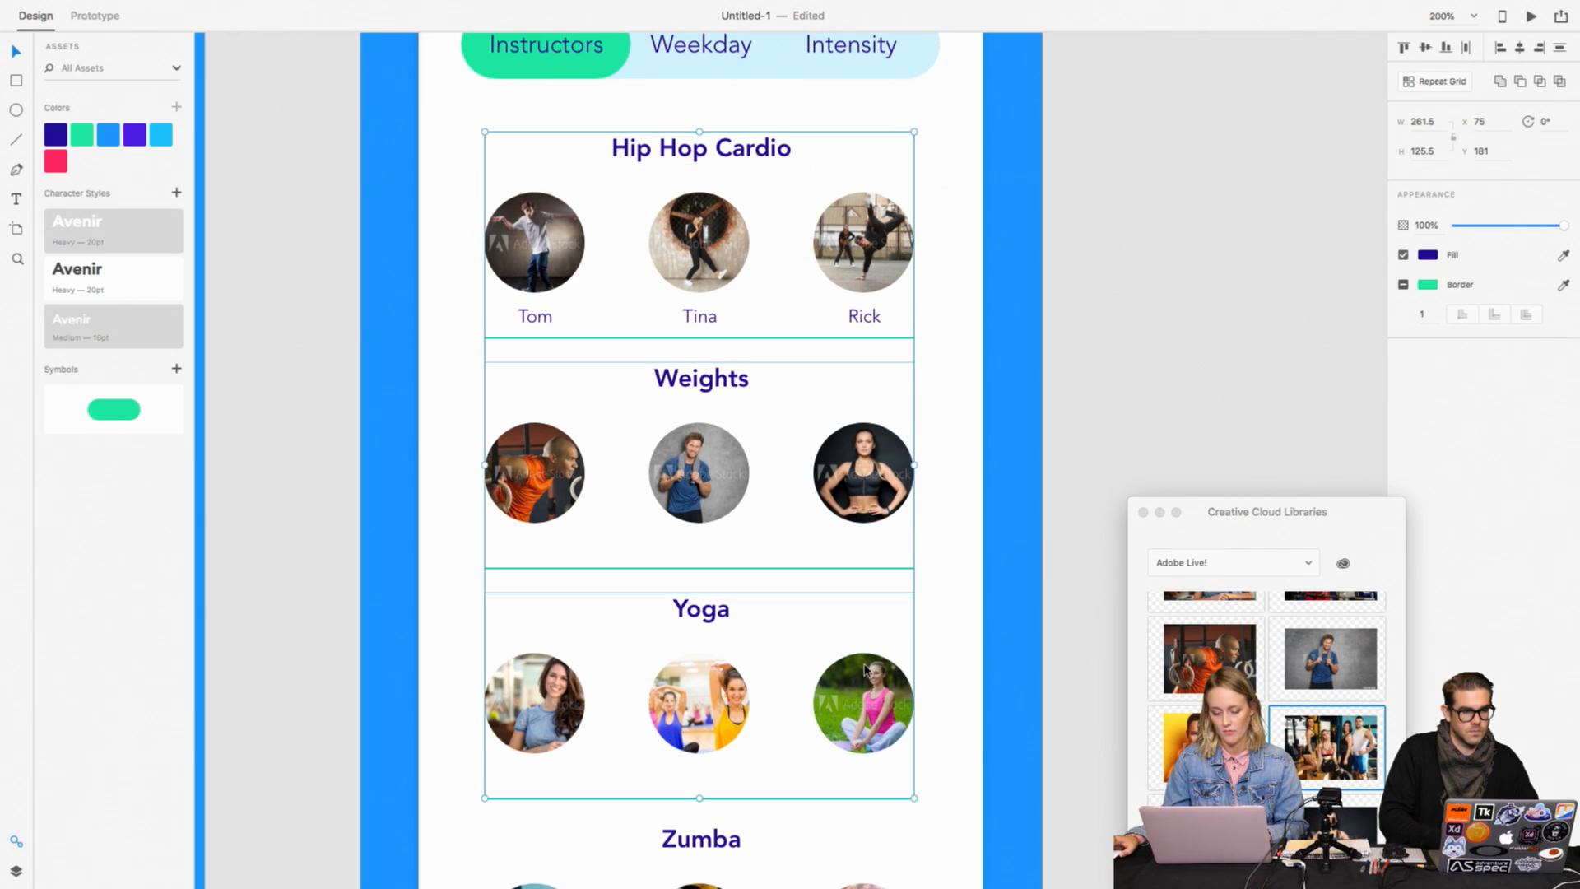
scroll(860, 675, down, 3)
shift+click(863, 708)
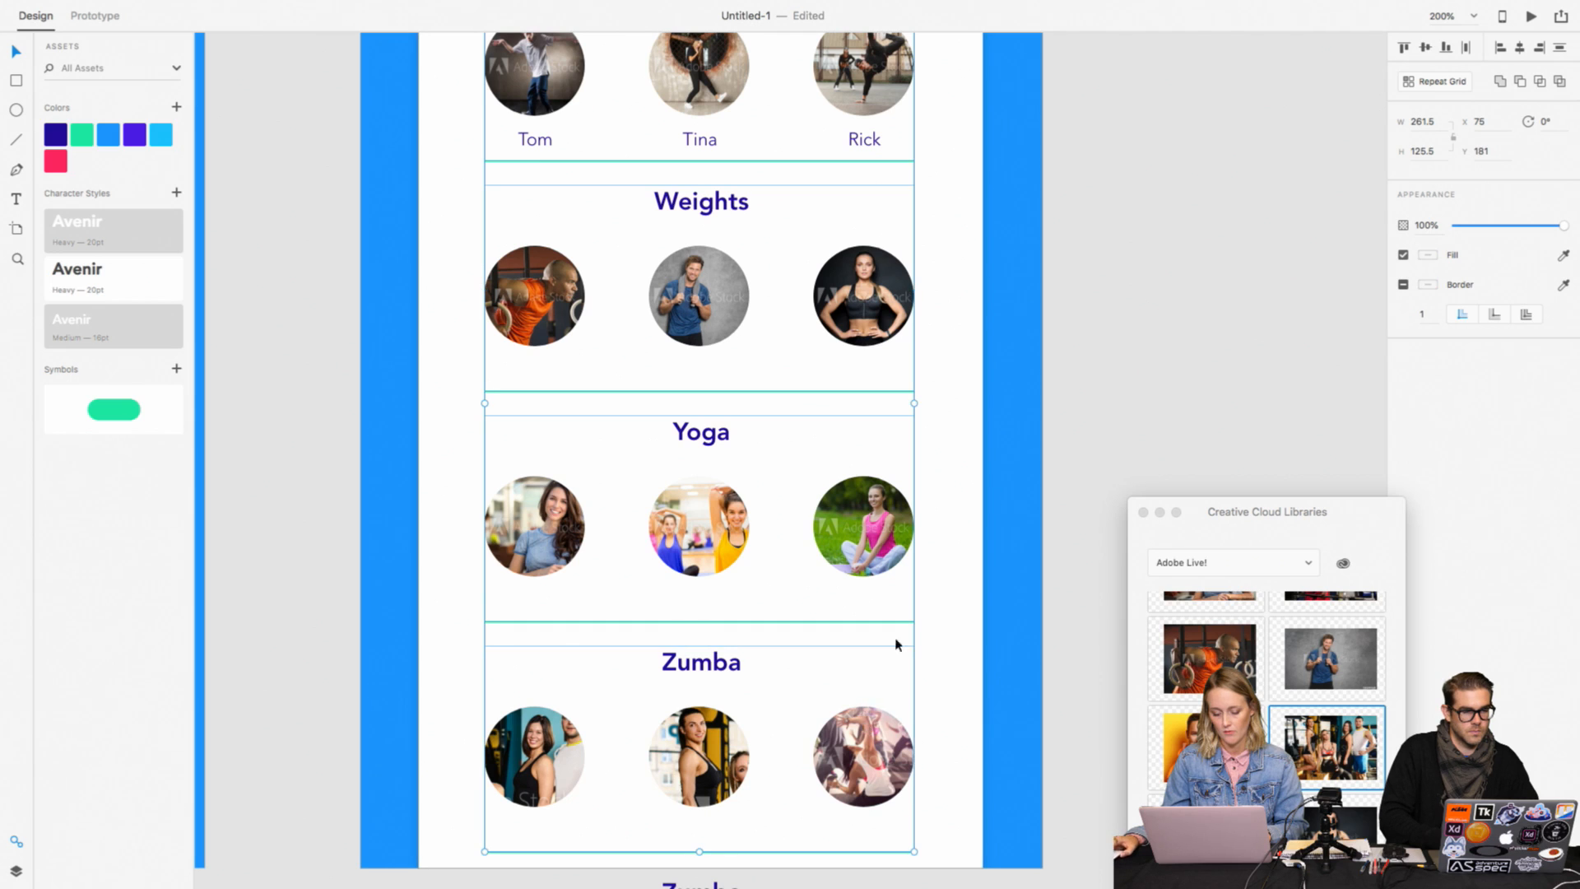
click(1437, 80)
Step: Try to lower the Hip Hop Cardio divider inside the repeat grid to about Y 310.5
scroll(993, 362, up, 1)
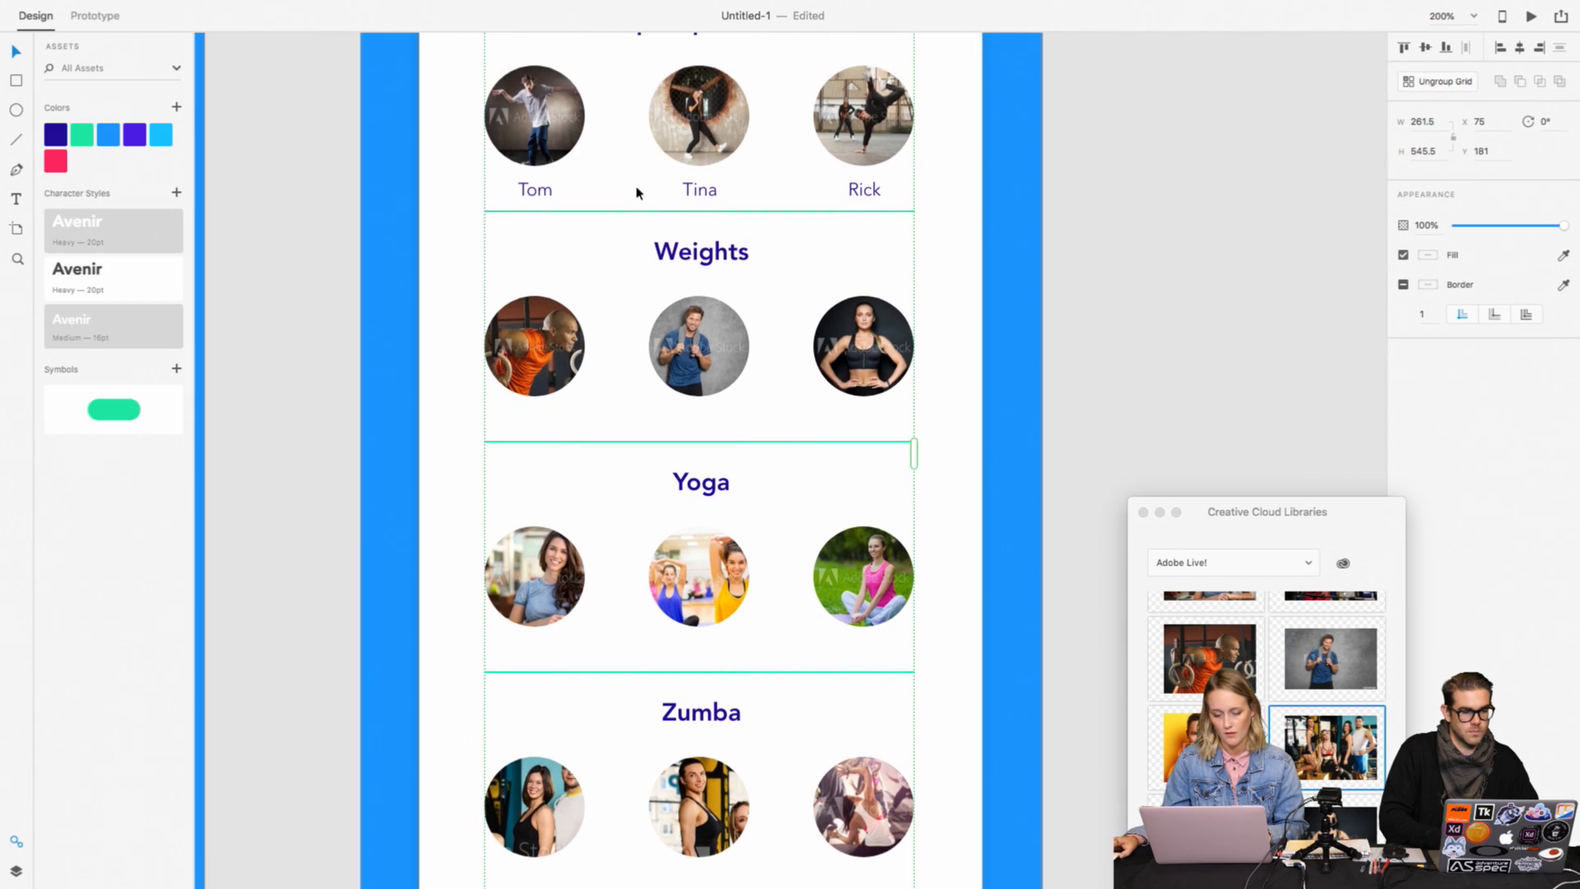
double_click(656, 211)
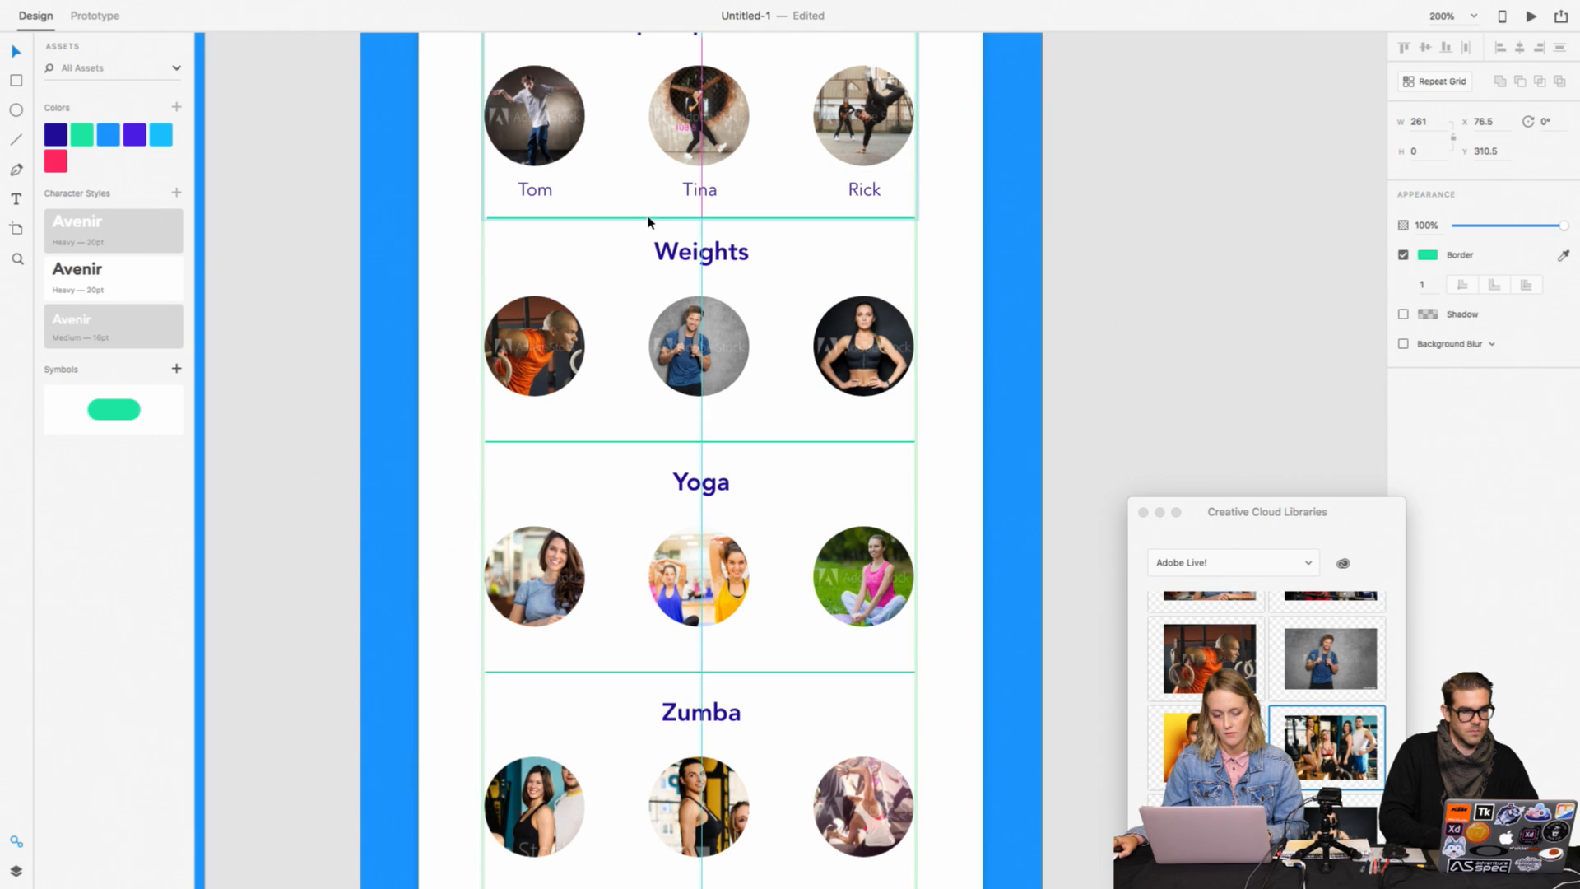
click(999, 258)
scroll(999, 258, up, 3)
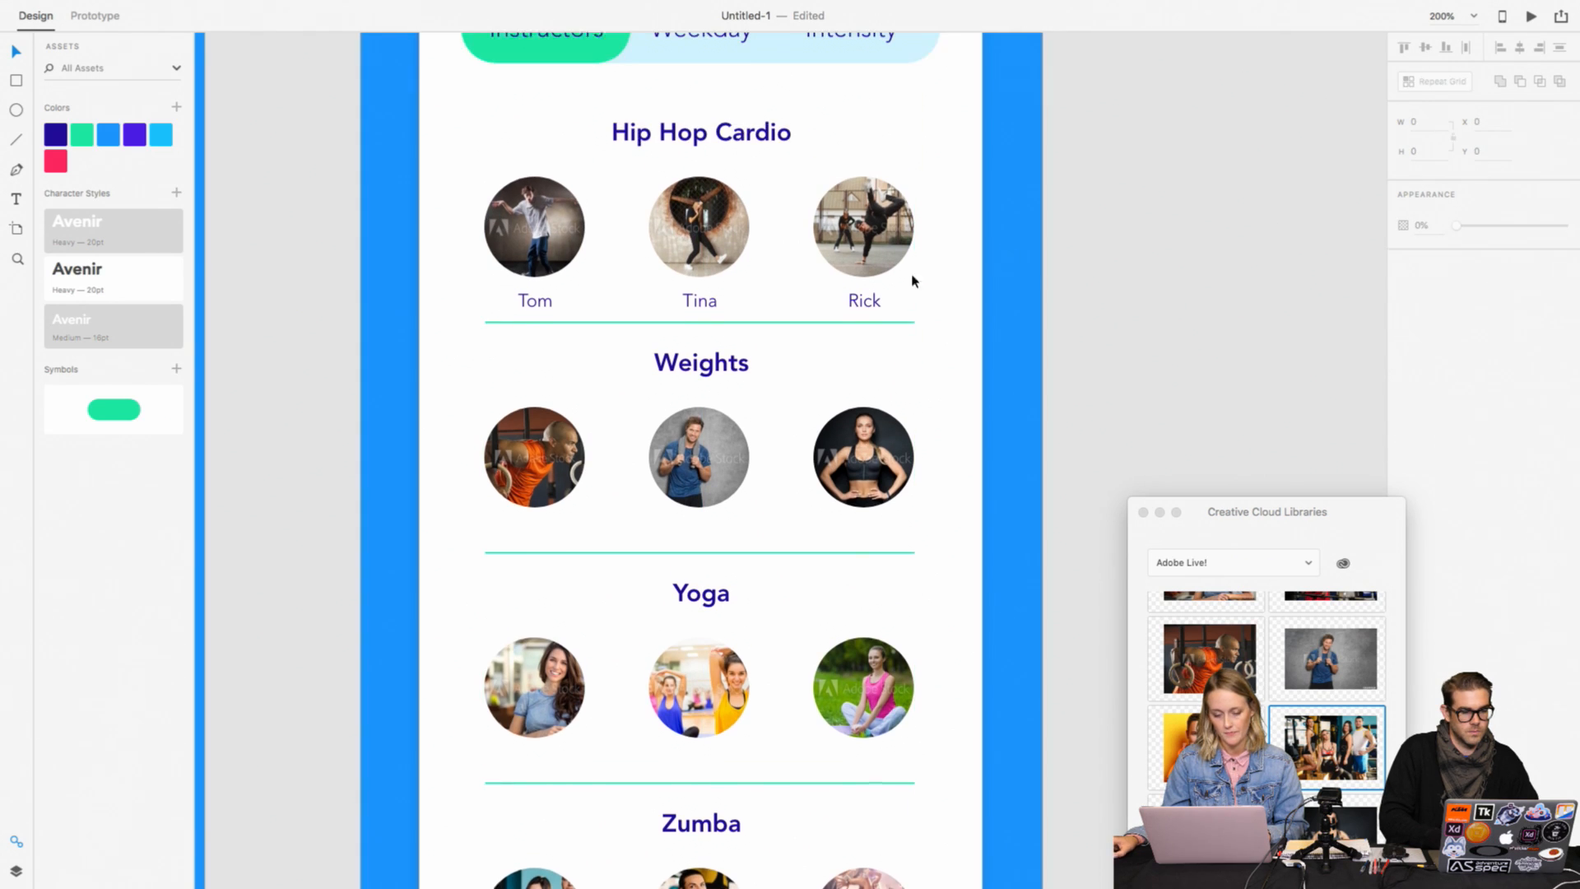
Step: Select the Hip Hop Cardio, Weights, Yoga and Zumba groups together and undo the most recent edits
click(803, 334)
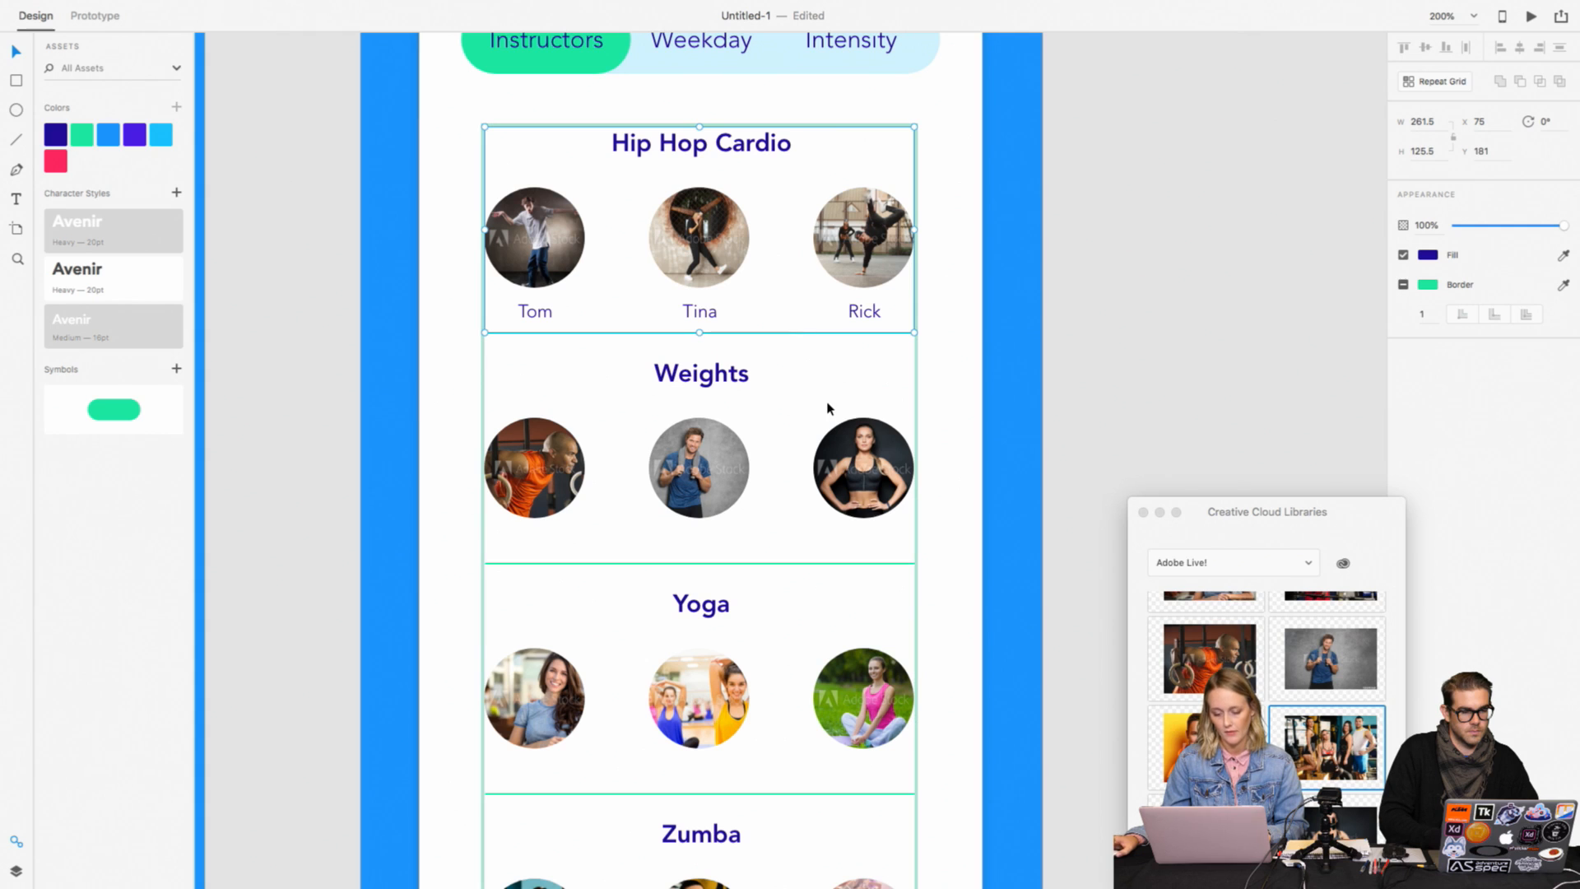
shift+click(813, 564)
scroll(807, 571, down, 5)
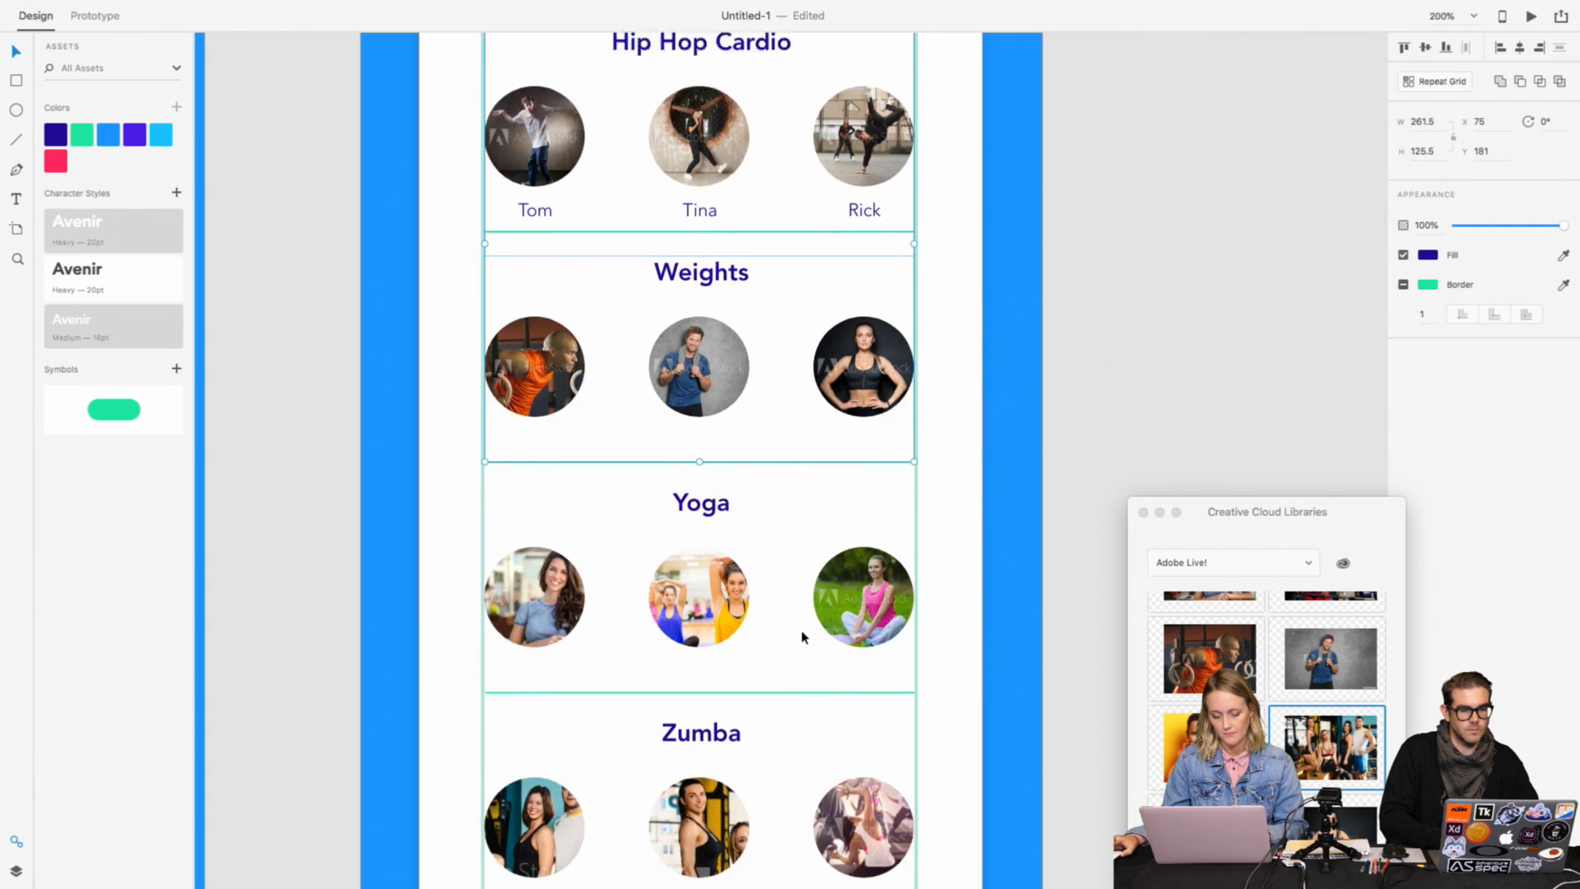
shift+click(817, 600)
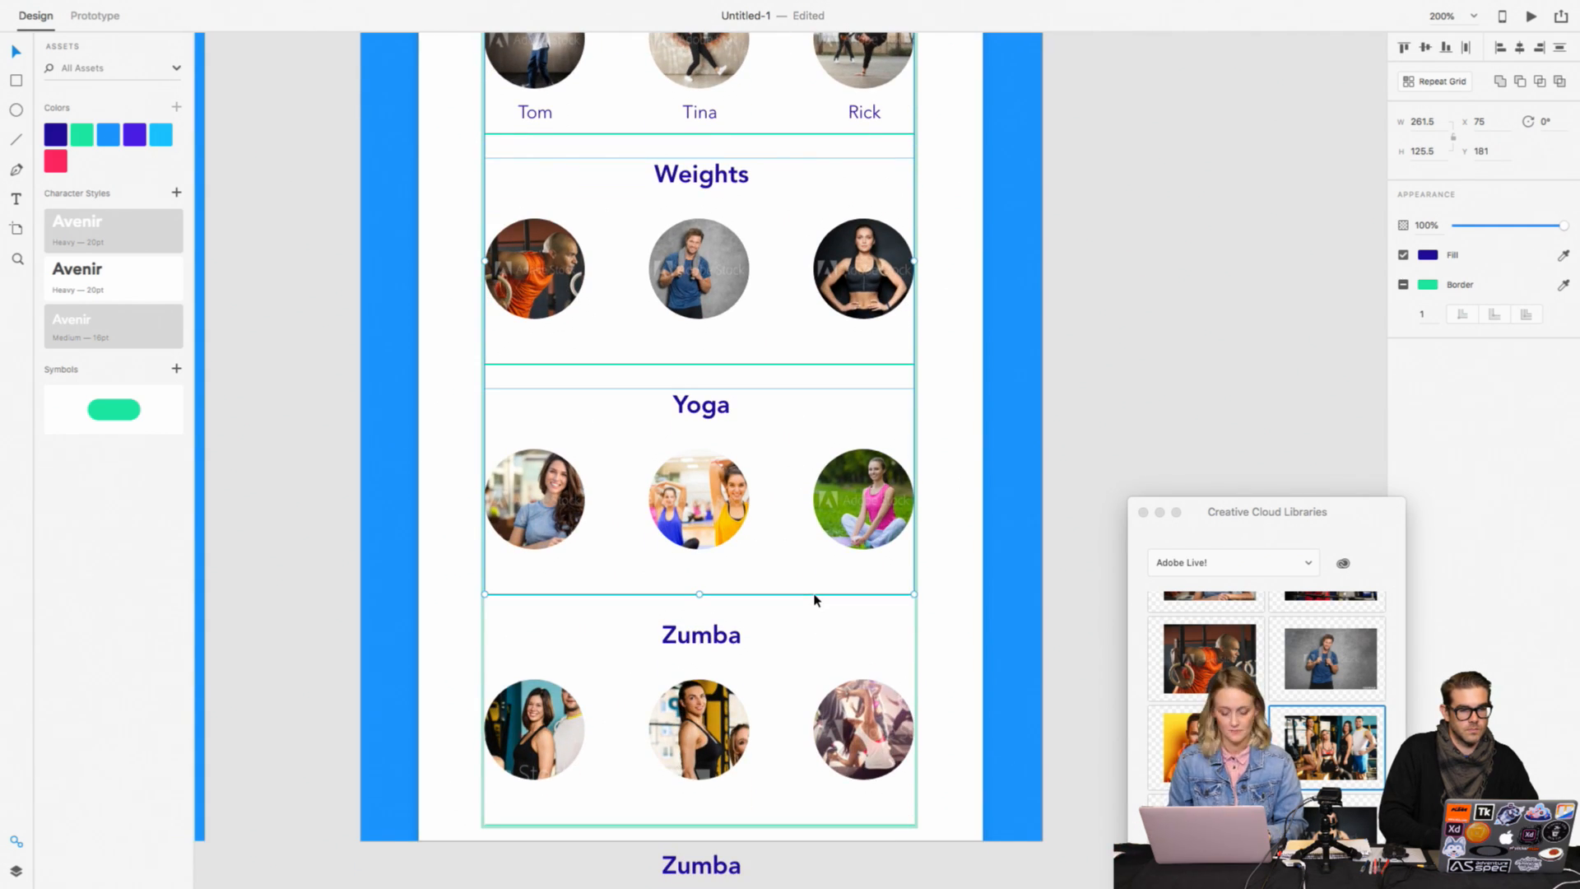
shift+click(788, 827)
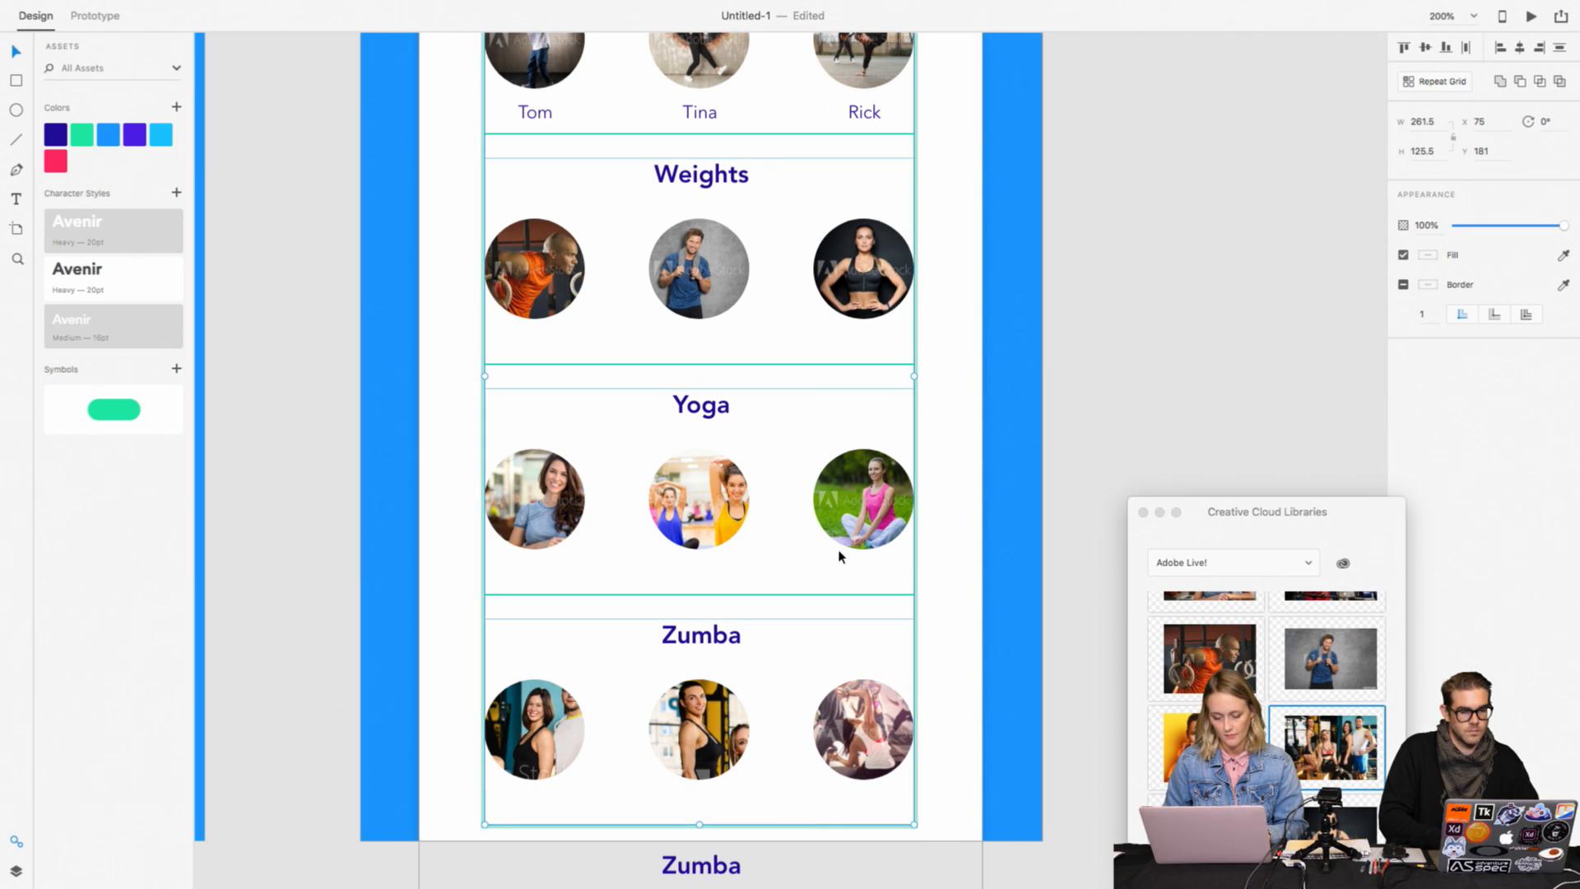
key(super+z)
key(super+z)
key(super+z)
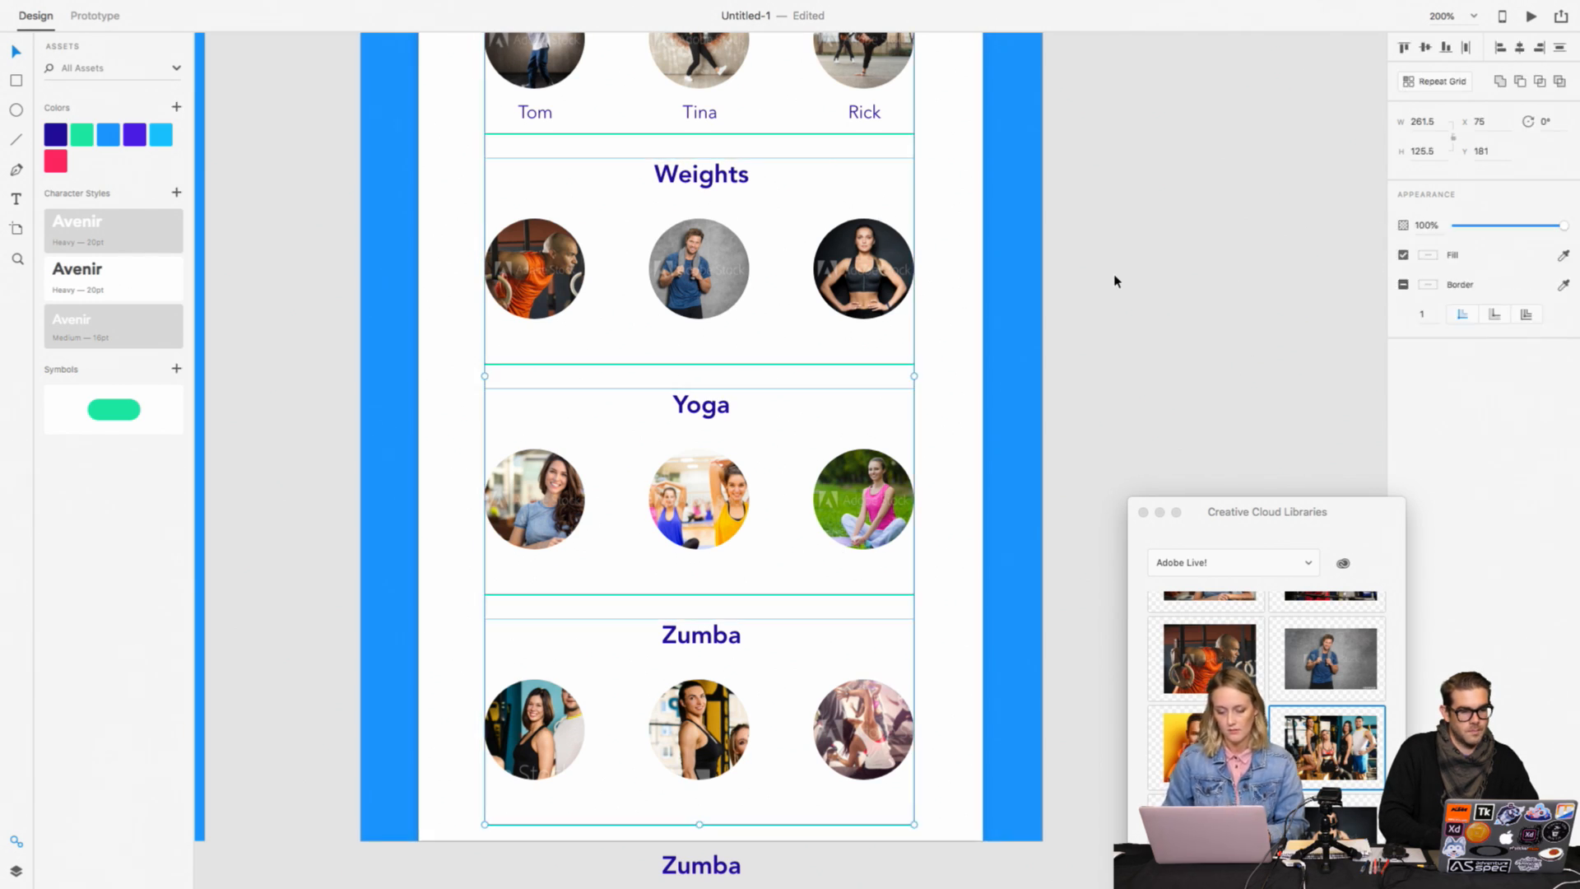
click(1186, 342)
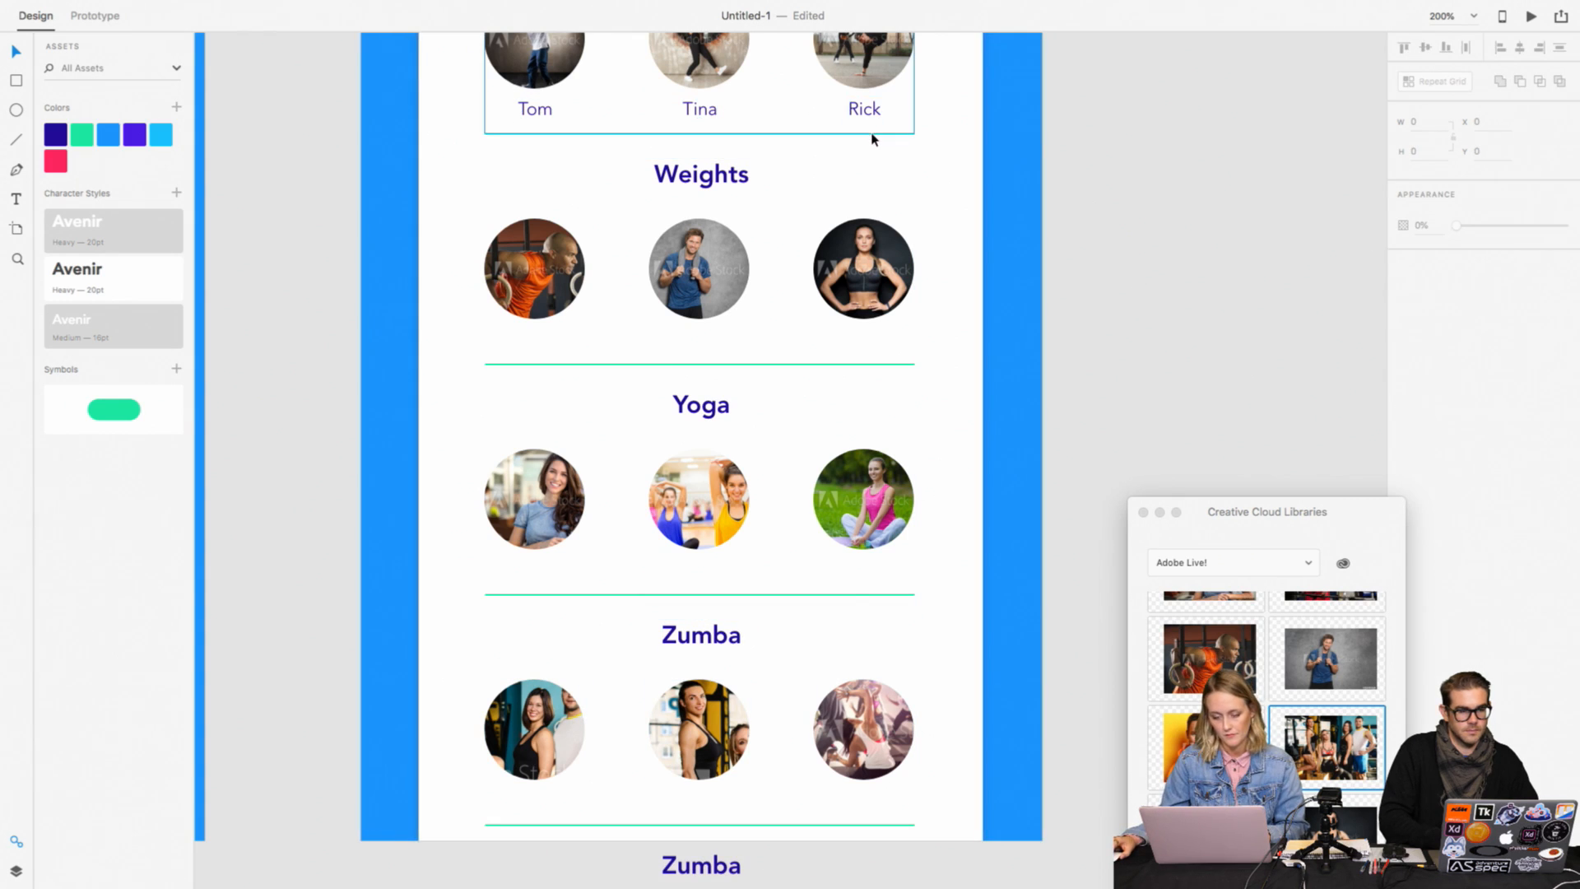
Step: Ungroup the Hip Hop Cardio section so its divider is a separate object
double_click(872, 135)
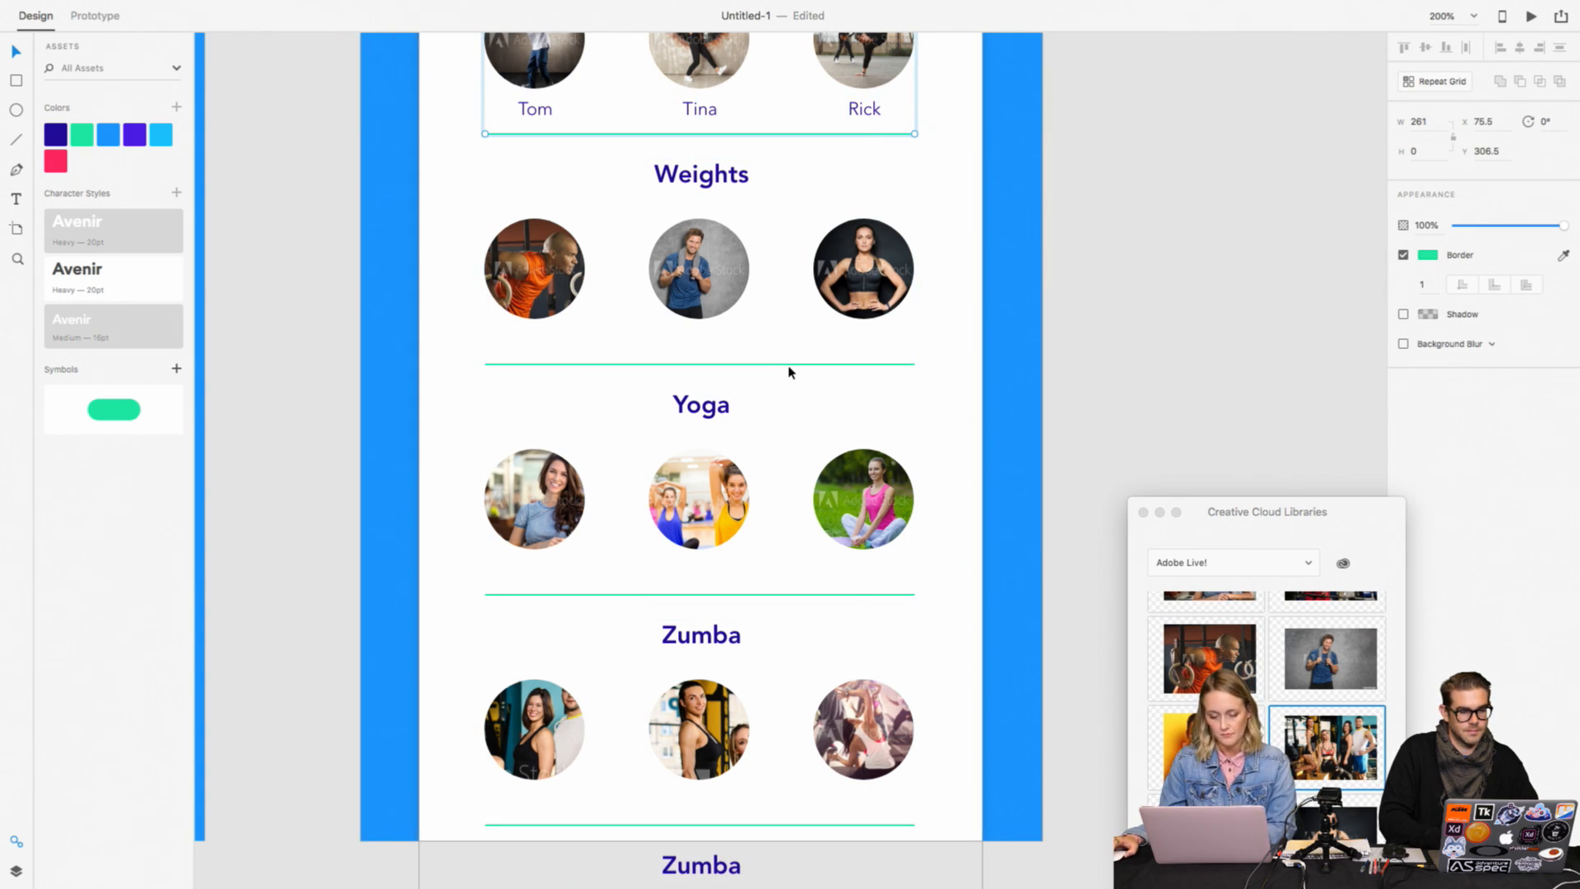
click(1001, 344)
scroll(954, 288, up, 3)
click(889, 171)
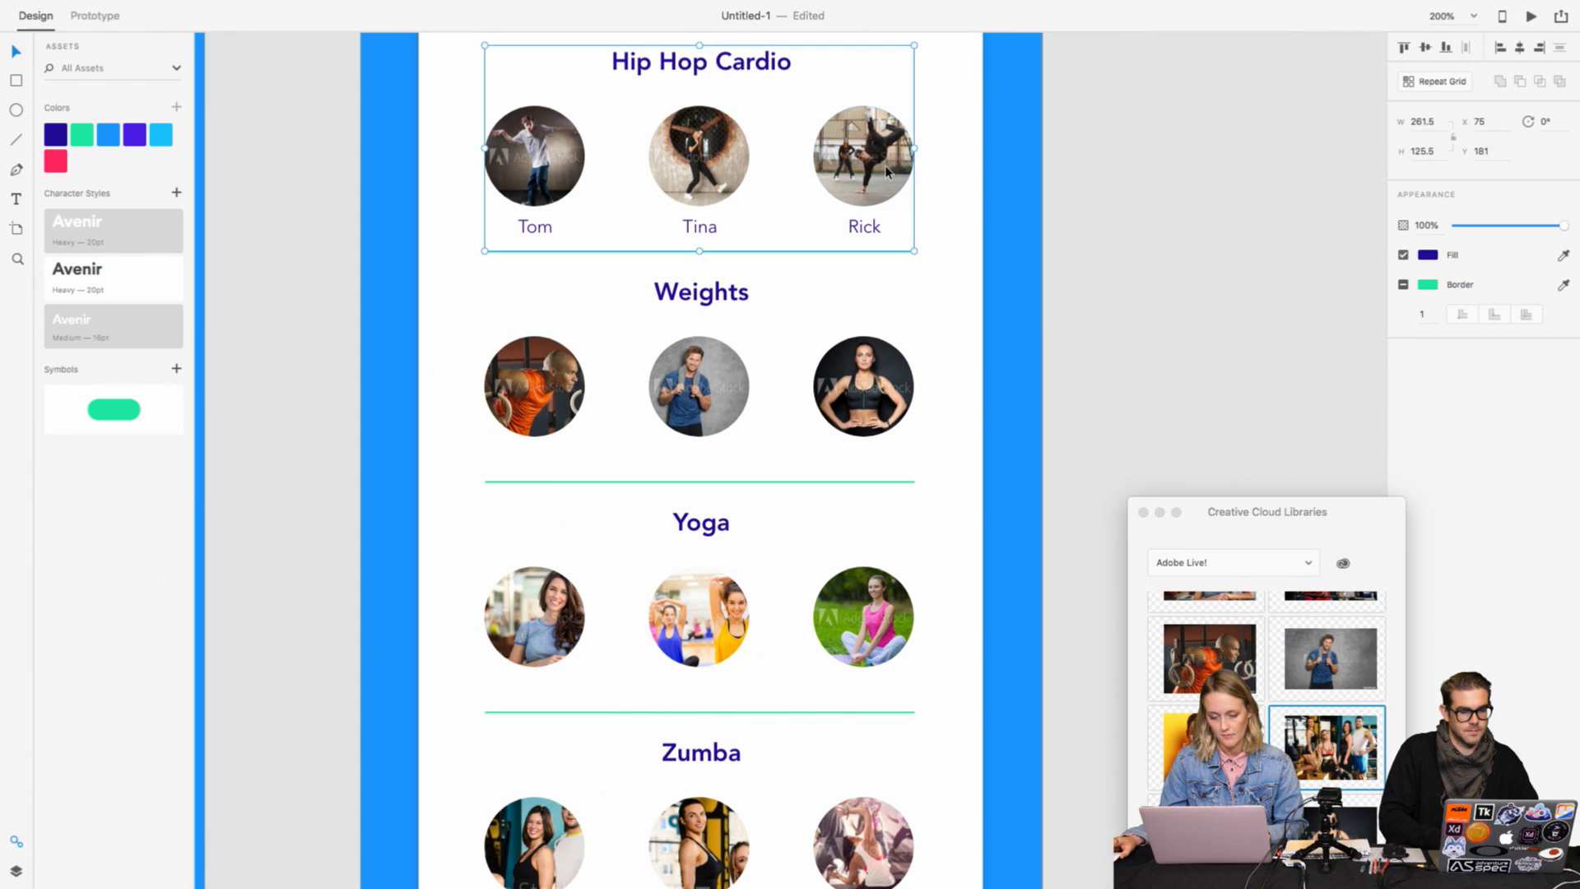
right_click(888, 174)
click(953, 318)
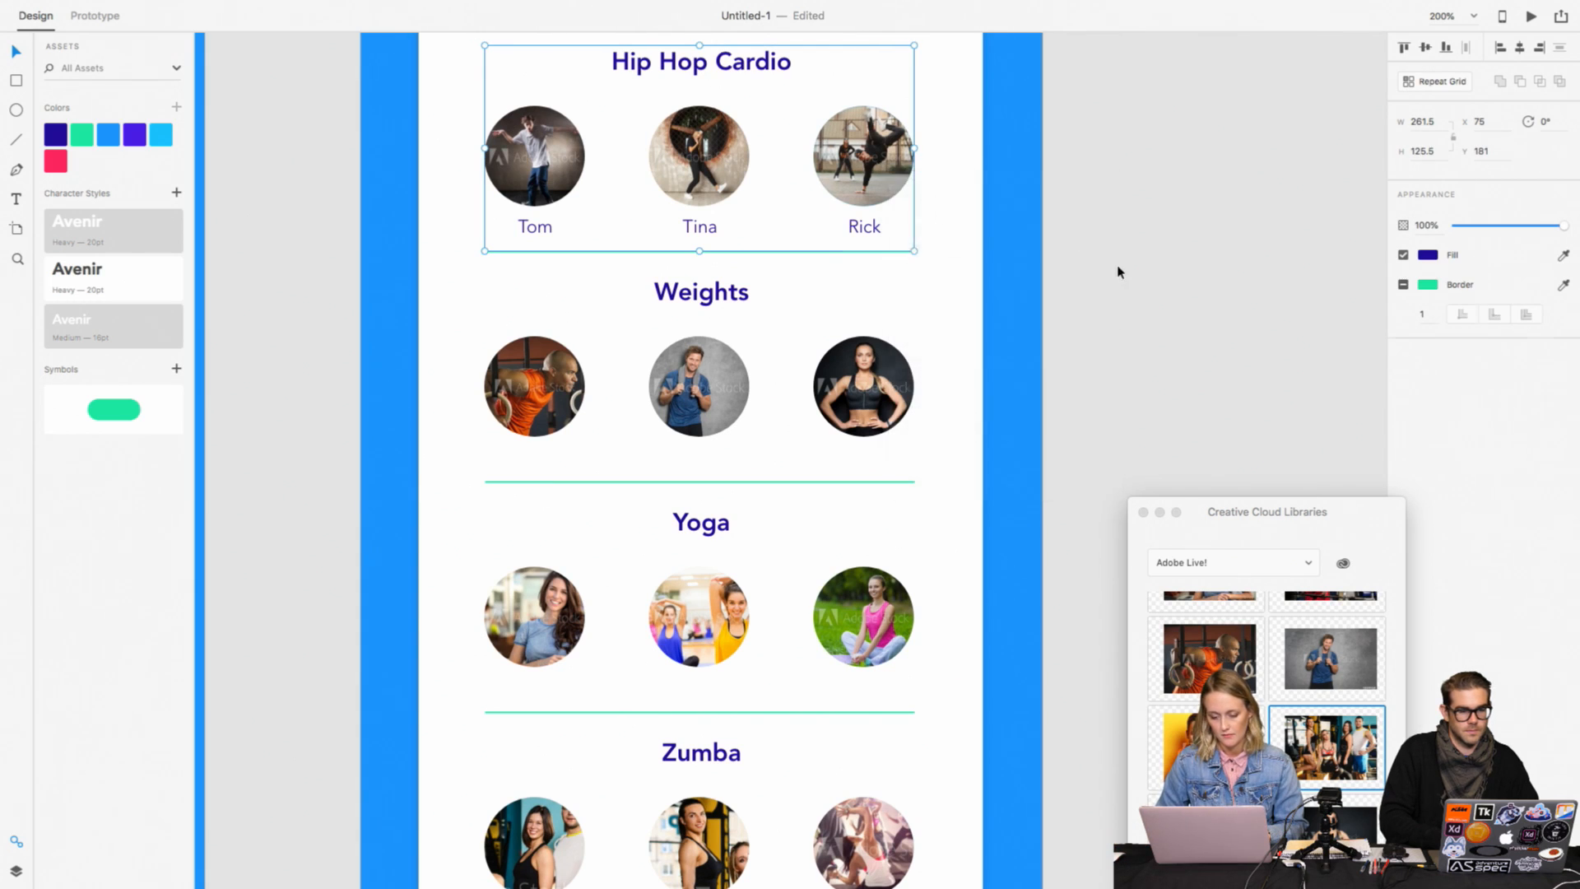
click(1118, 267)
click(910, 254)
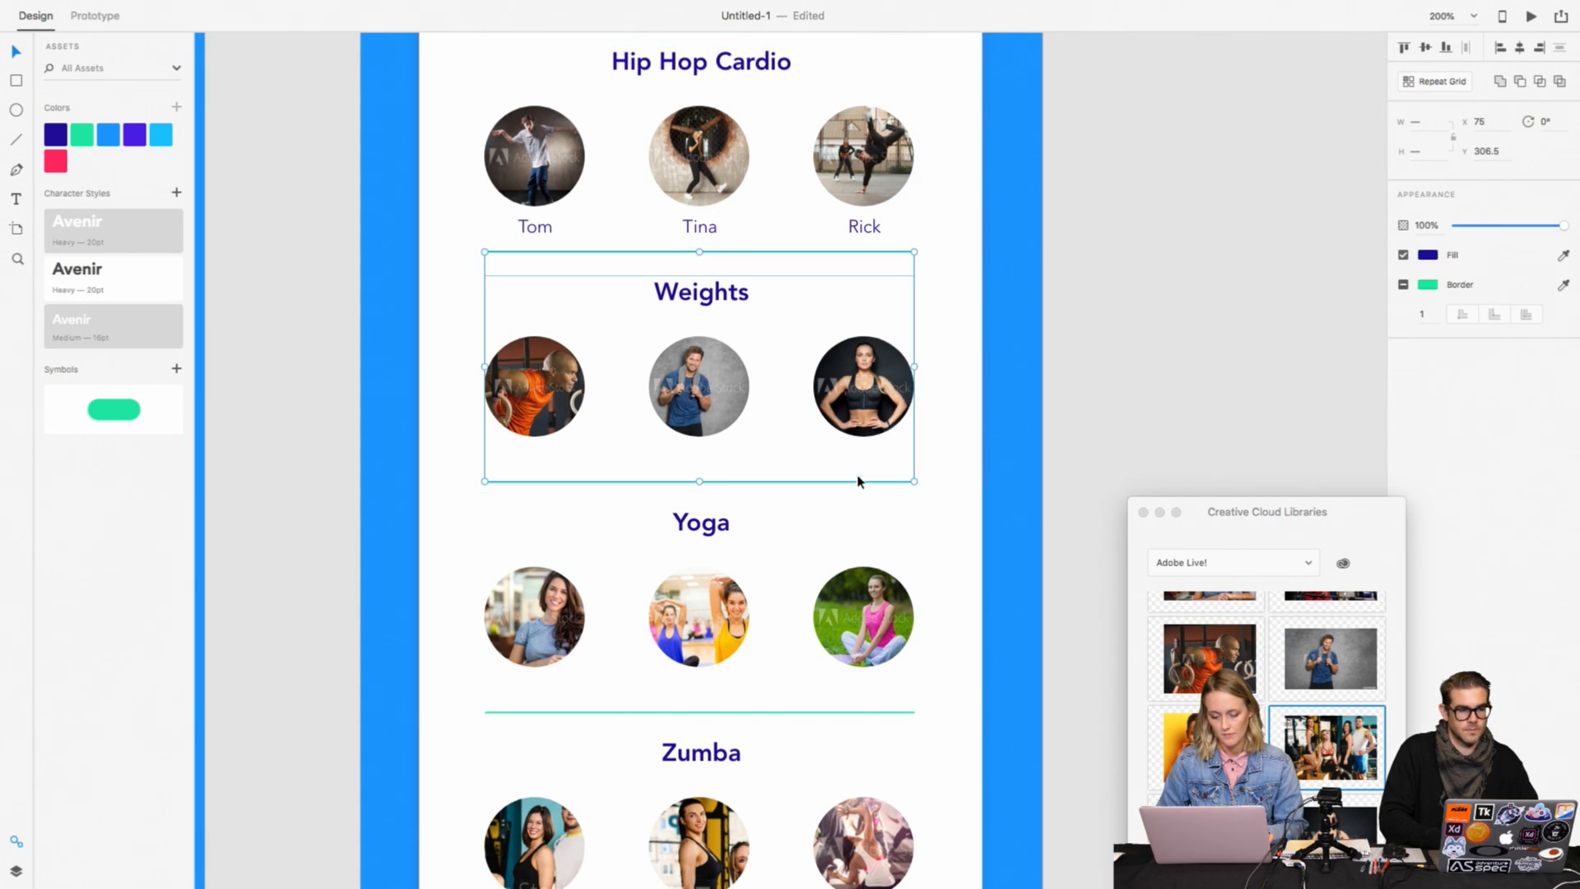
click(997, 379)
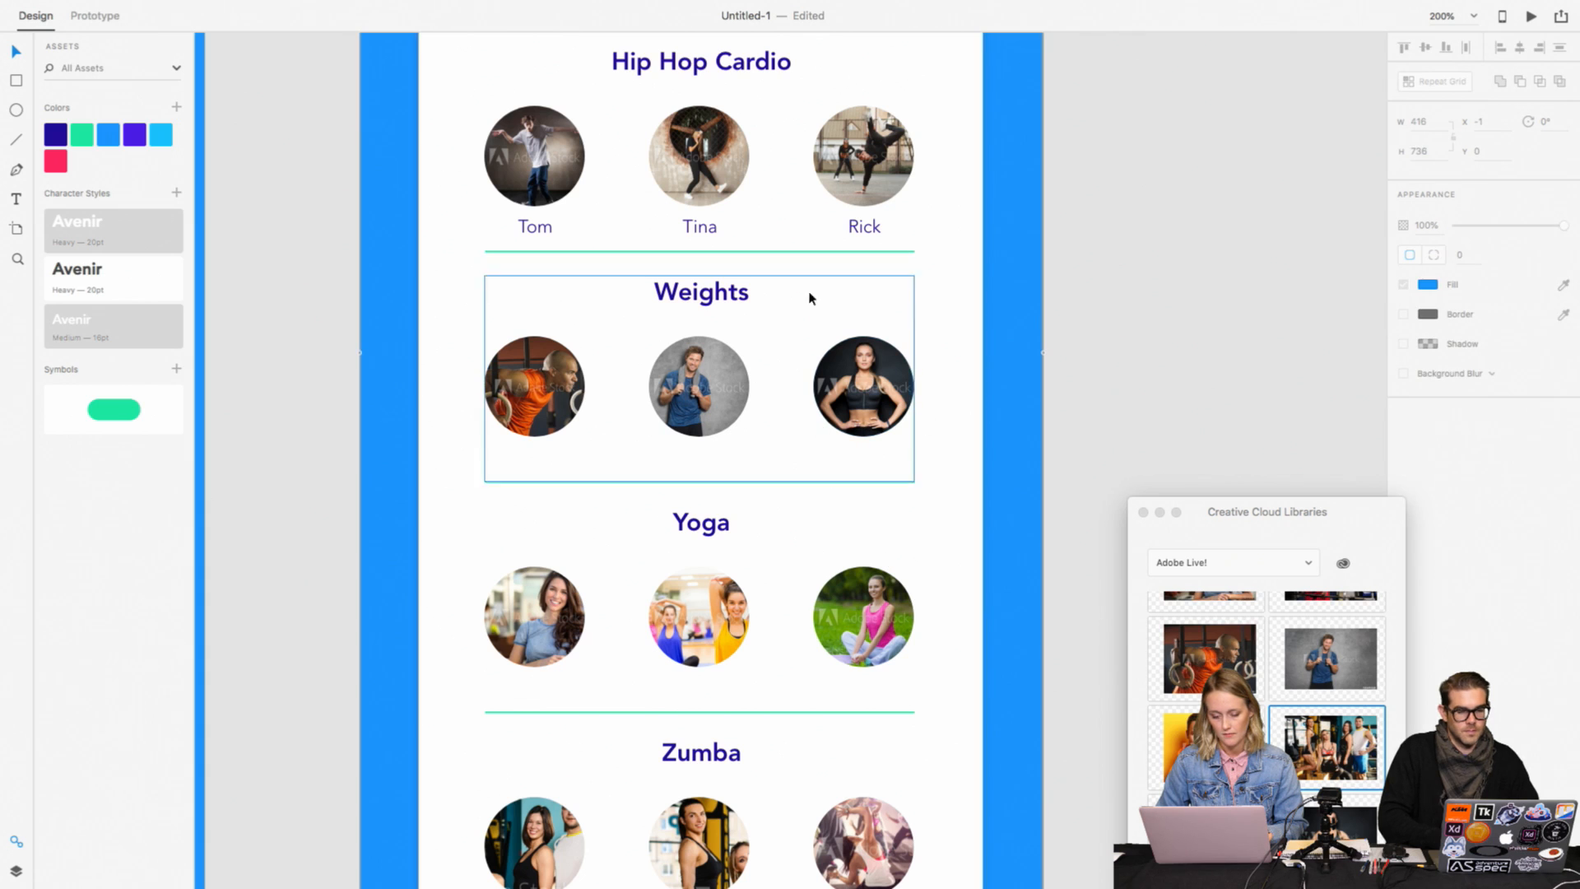
Step: Lower the divider beneath the Hip Hop Cardio names to about Y 311.5, leaving path editing first
click(796, 252)
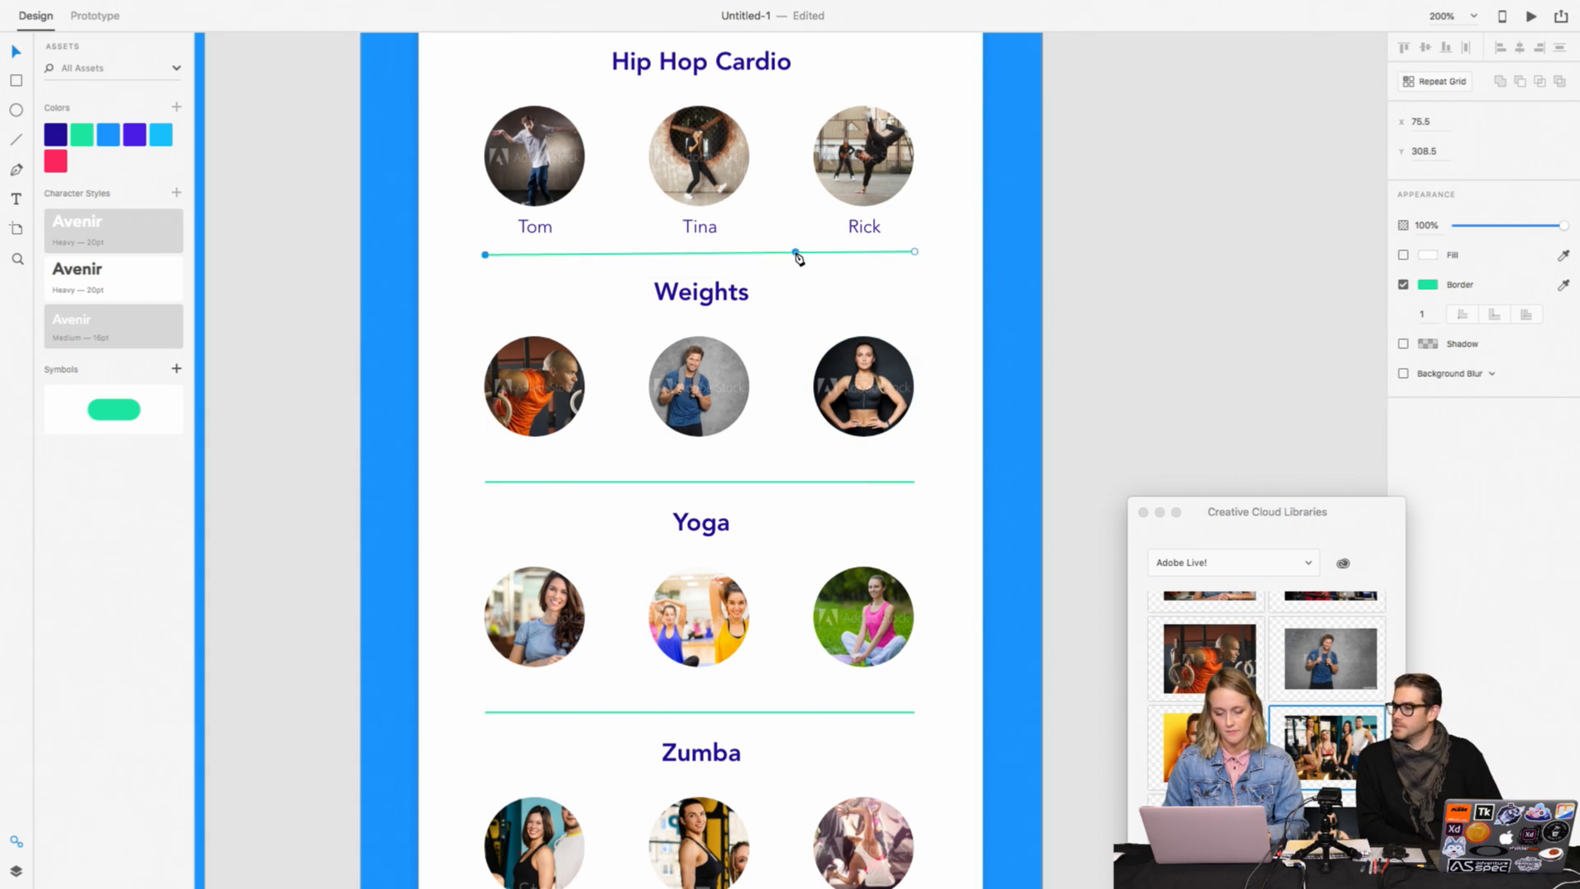
key(Escape)
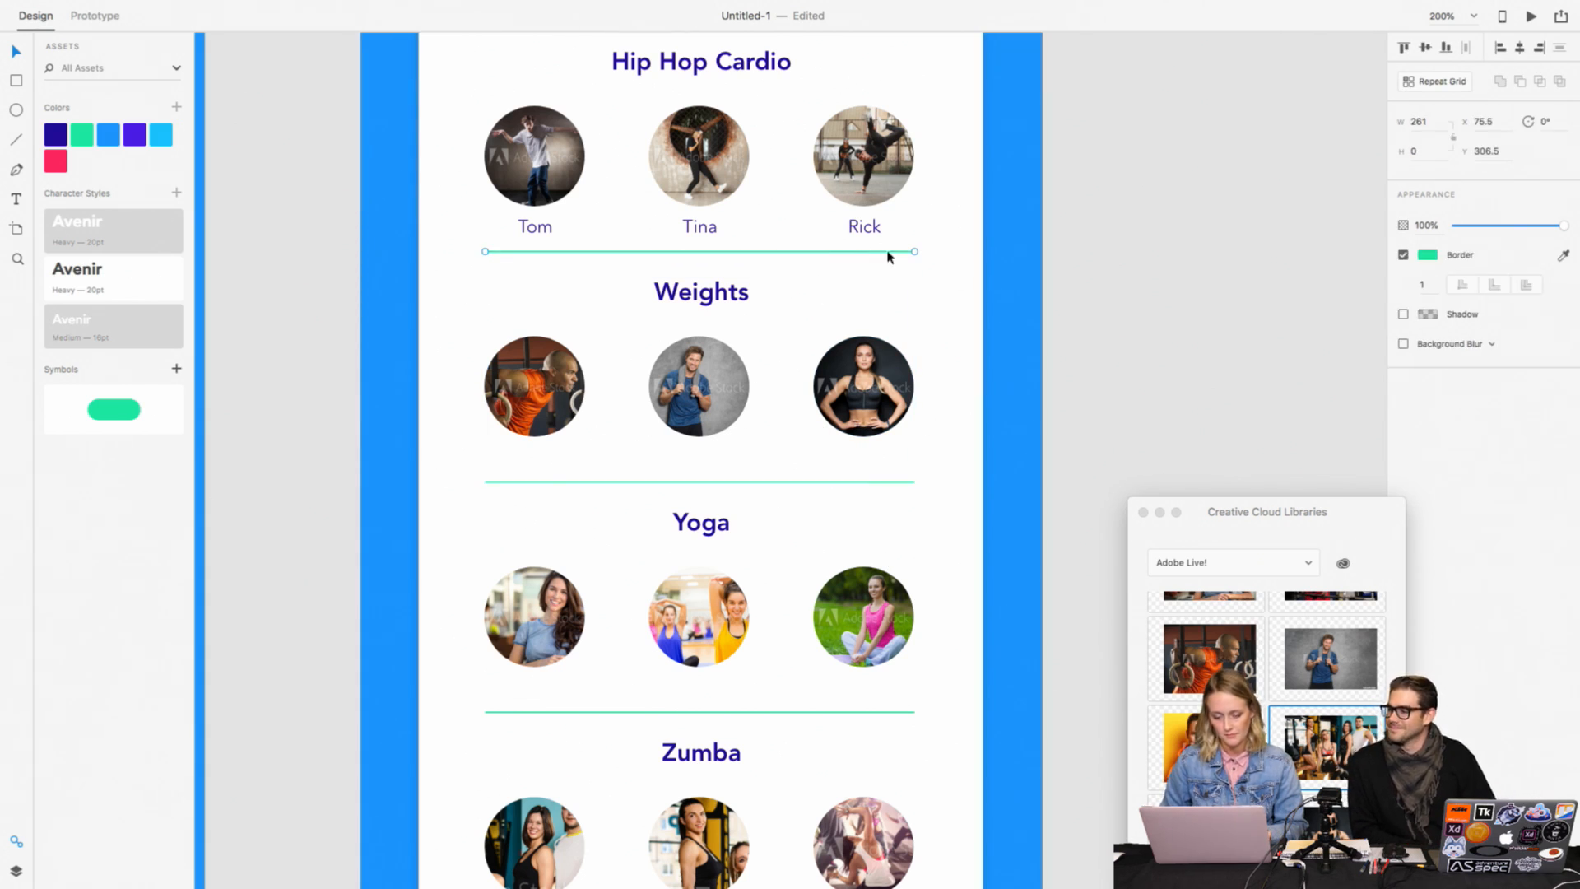
click(848, 268)
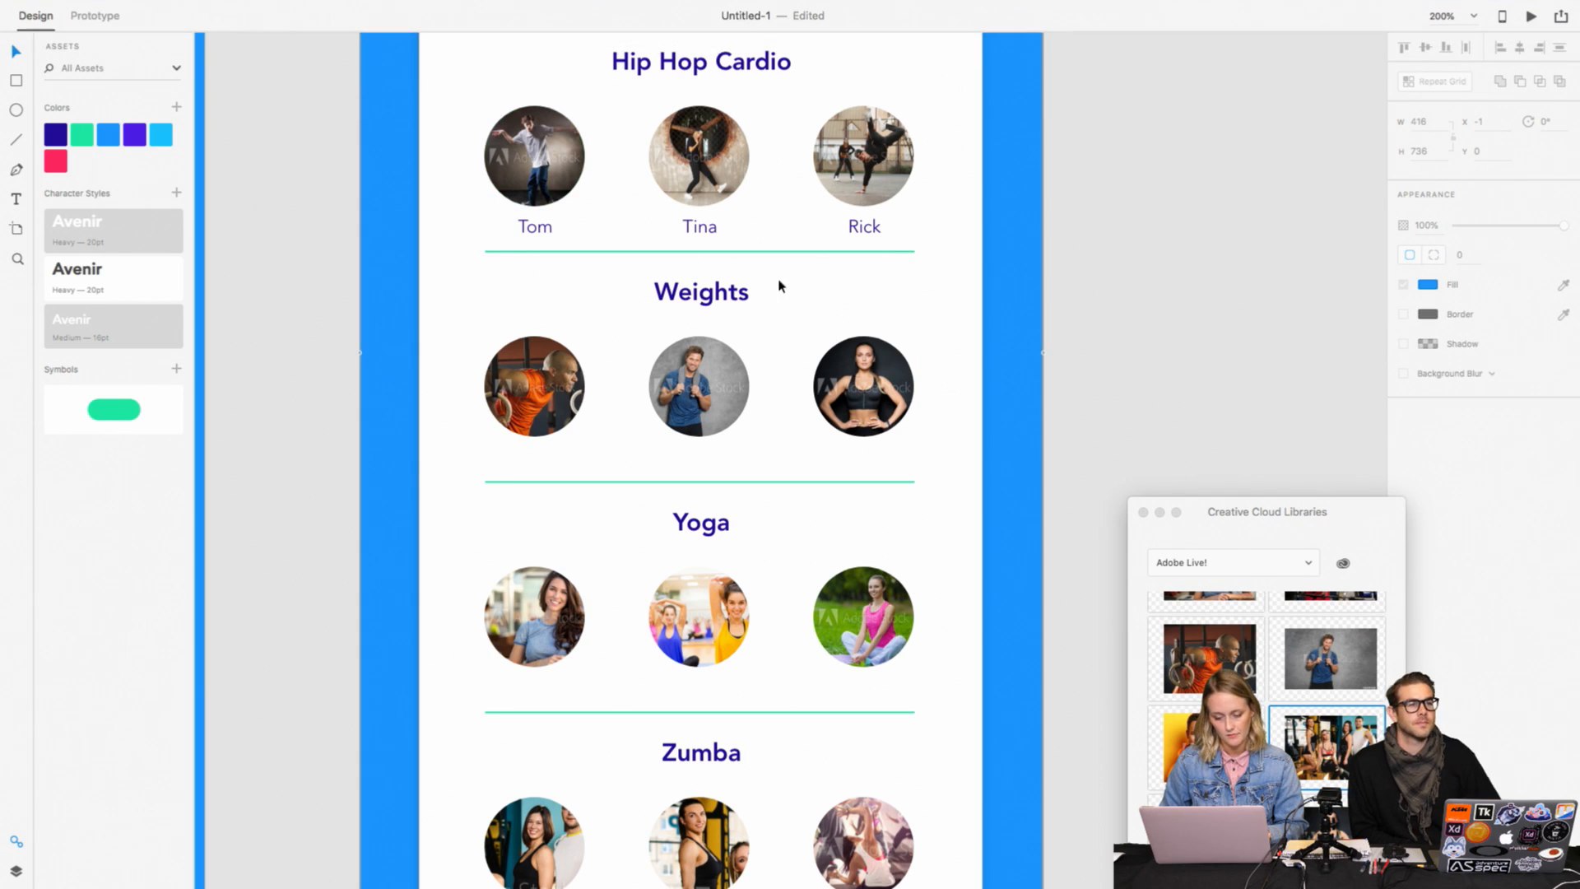
click(765, 253)
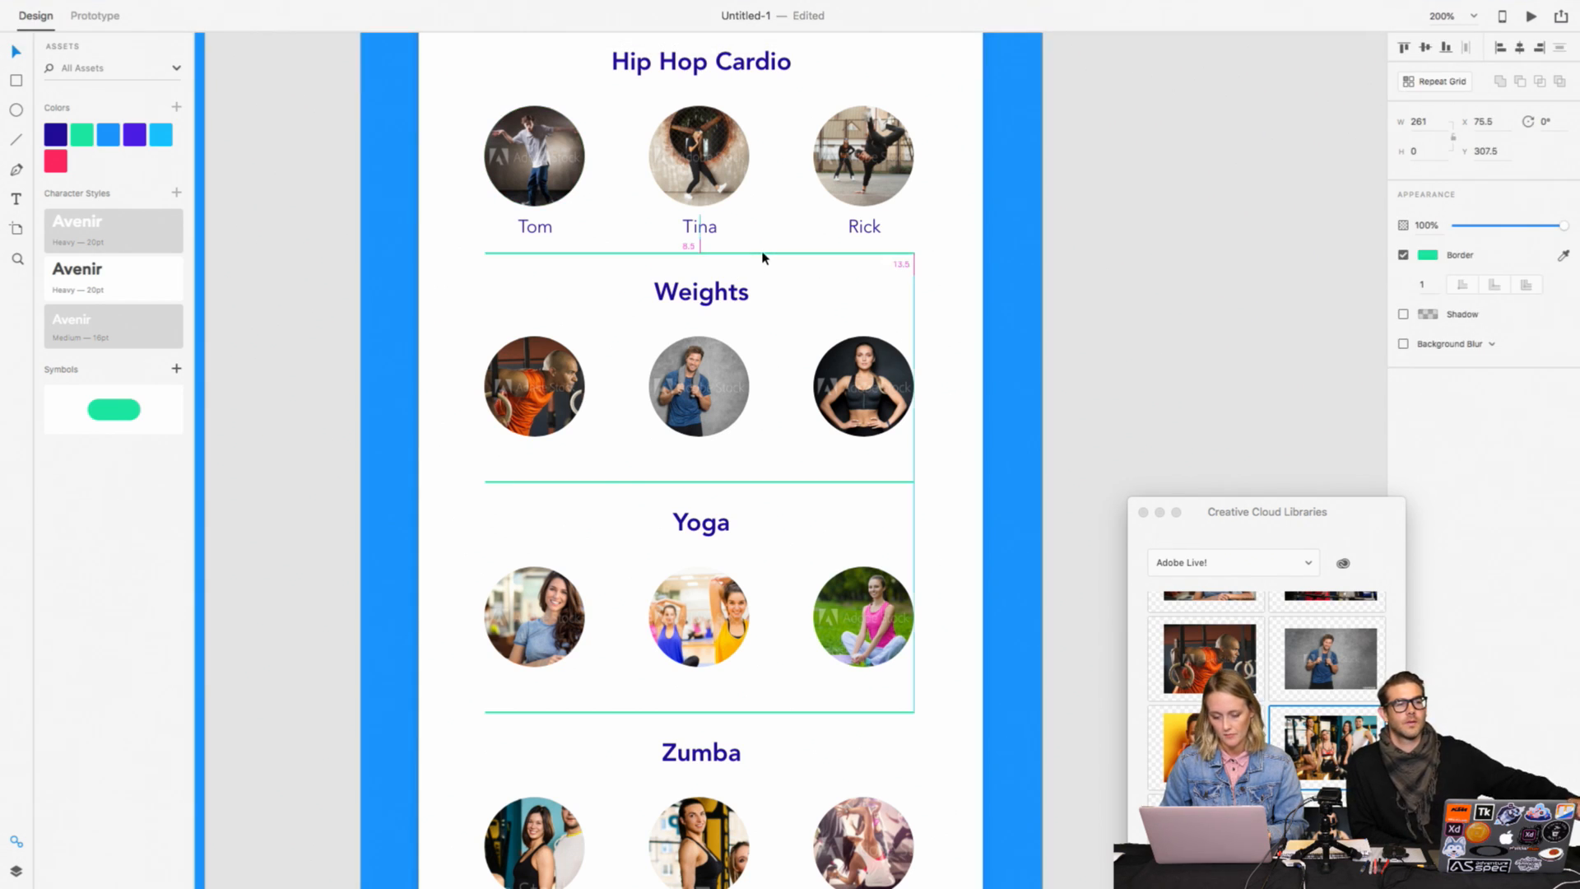
drag(763, 254, 759, 258)
Step: Lower the Weights divider slightly and the Yoga divider to about Y 591.5 inside their groups
click(722, 489)
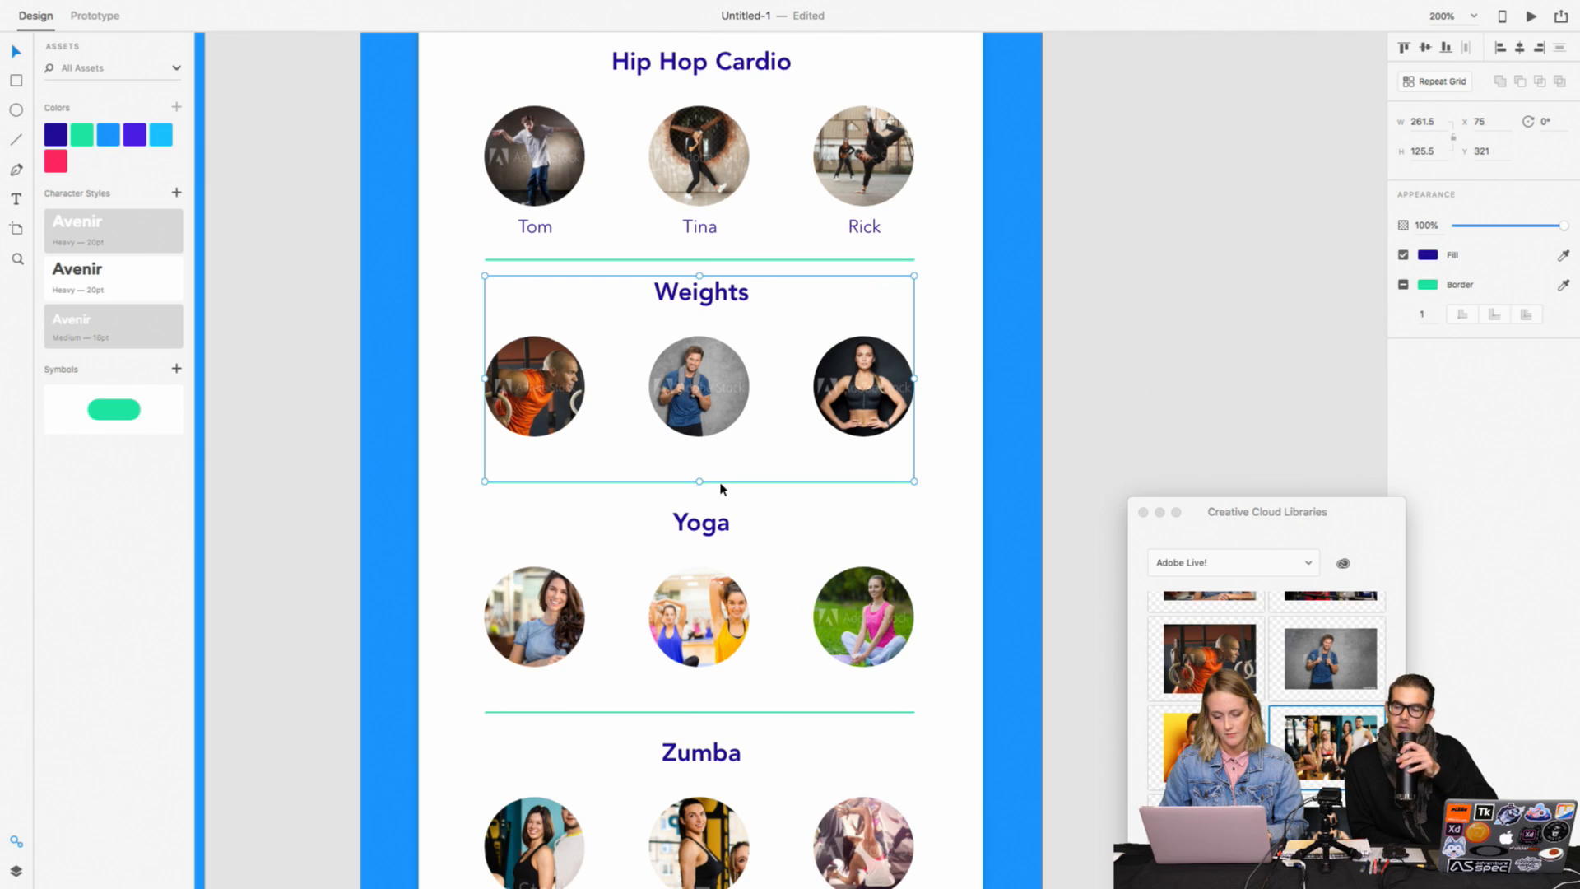
double_click(721, 488)
drag(721, 489, 722, 497)
click(720, 712)
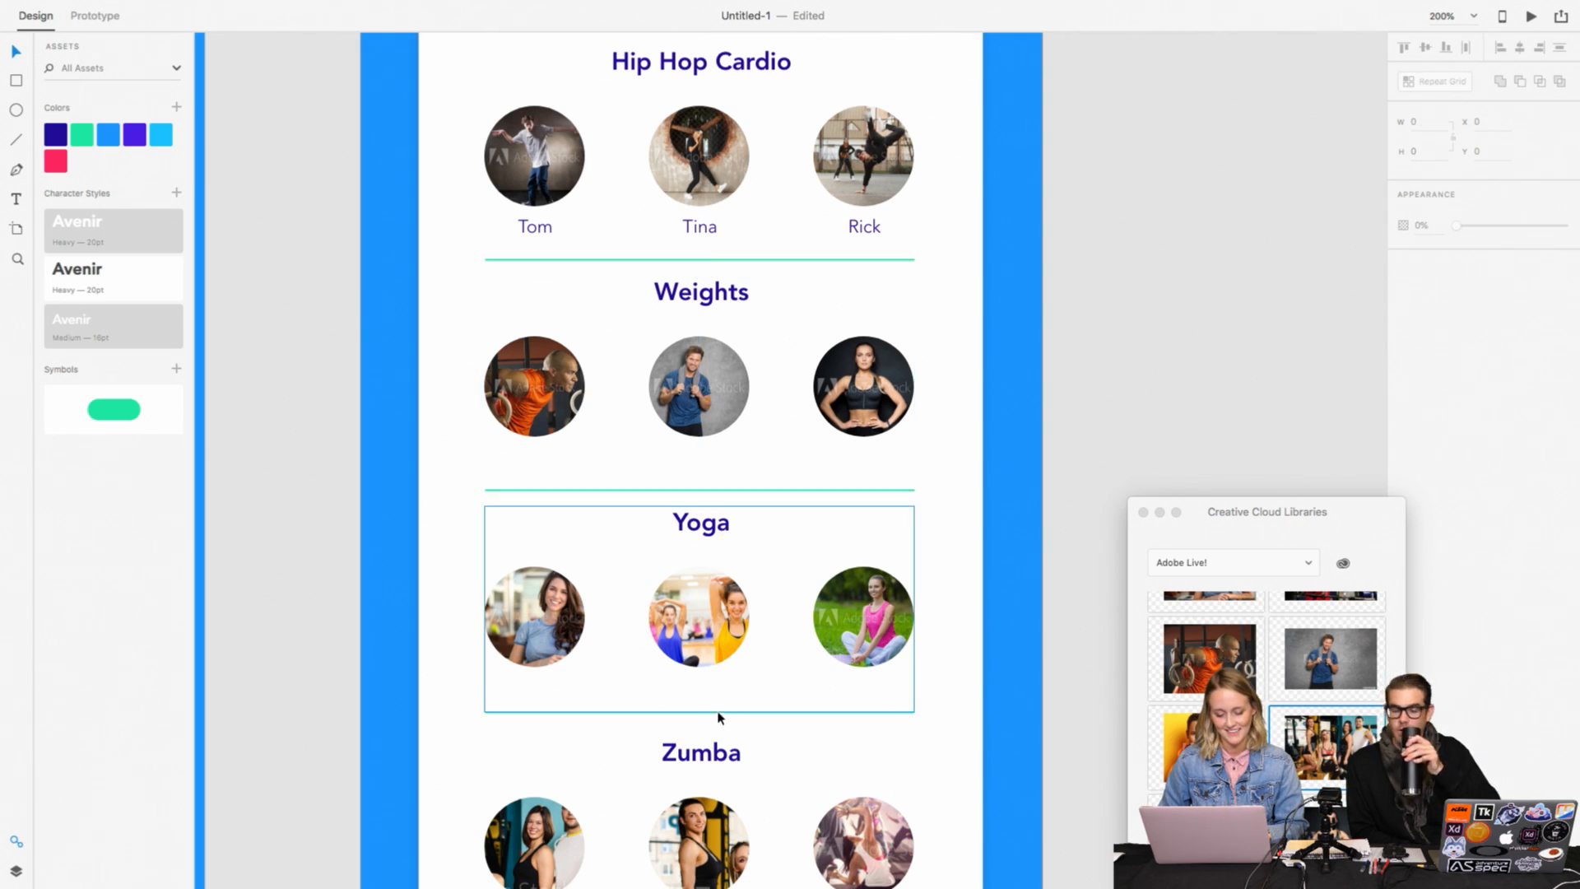
double_click(720, 713)
drag(719, 715, 720, 716)
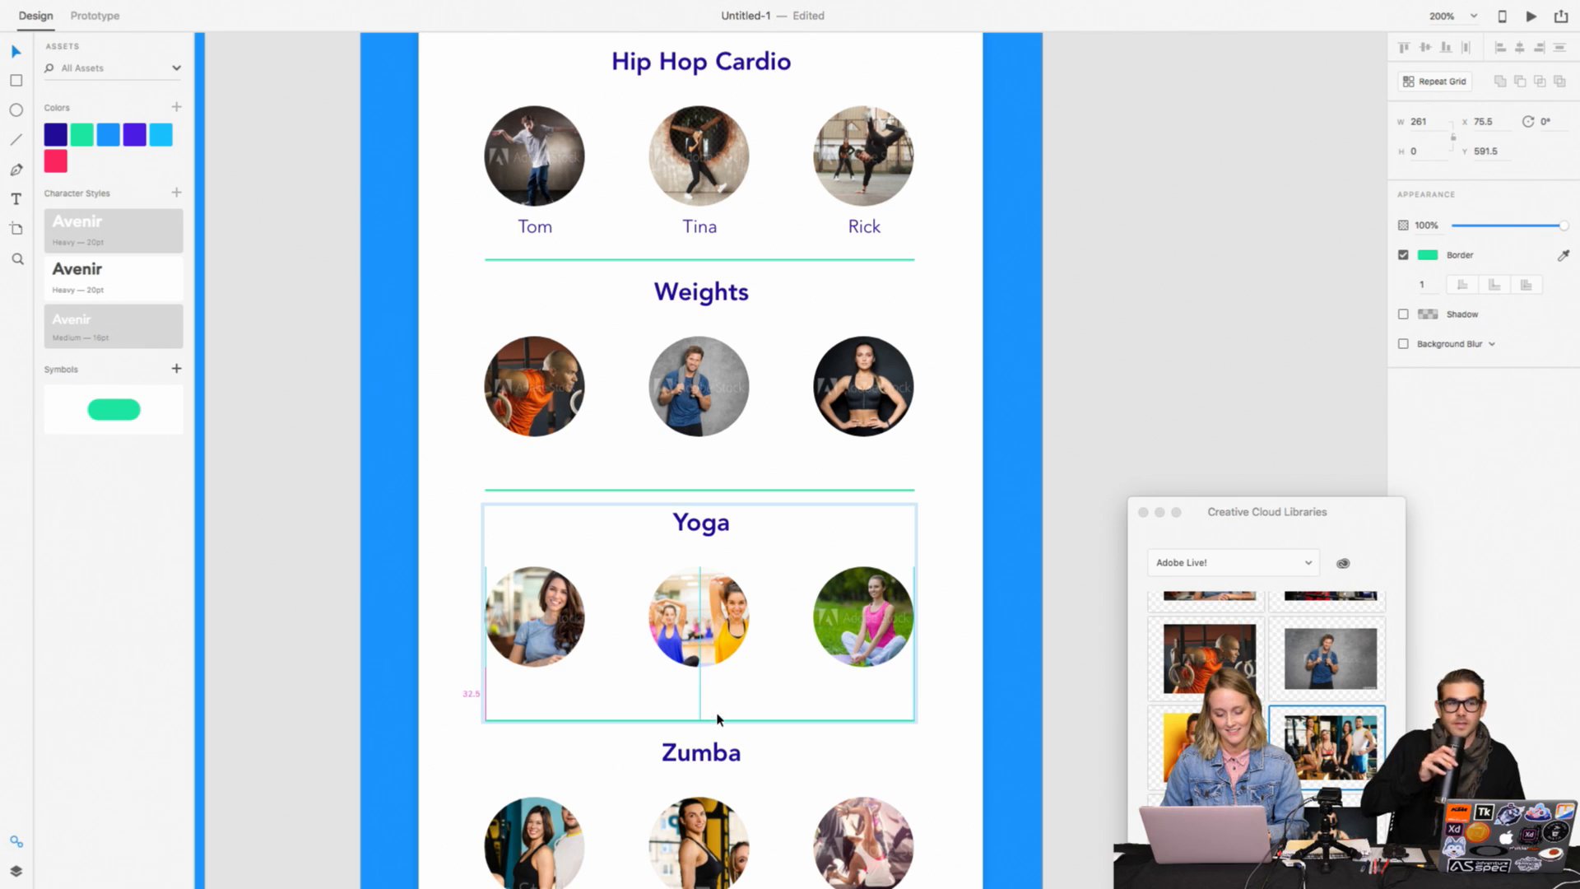
Step: Lower the divider beneath the Zumba photos to about Y 731.5
scroll(719, 716, down, 5)
double_click(776, 730)
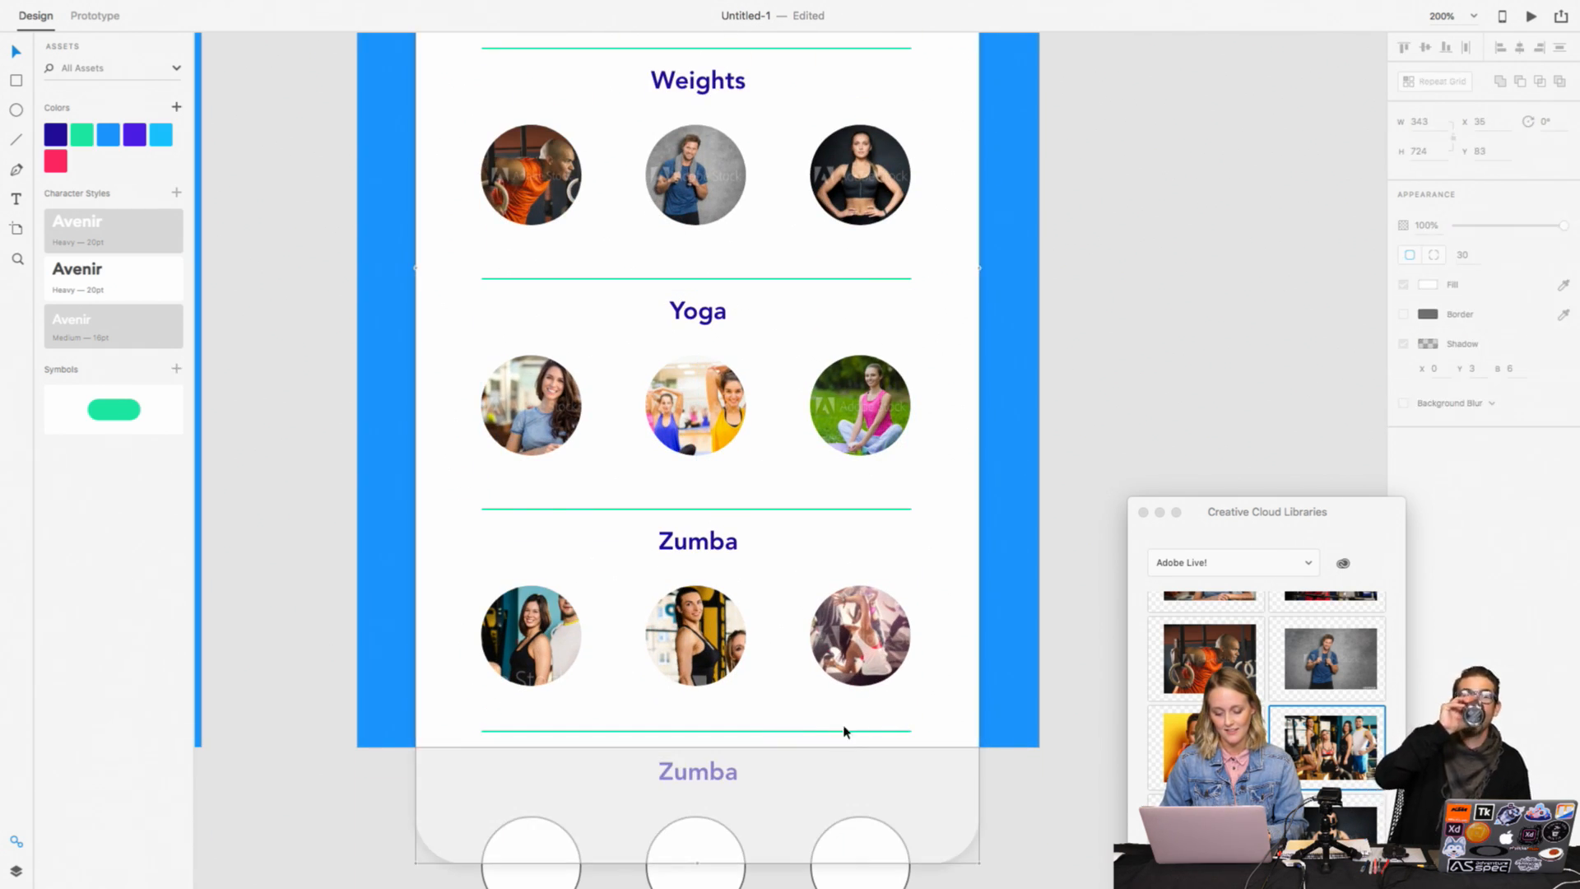
drag(843, 731, 841, 735)
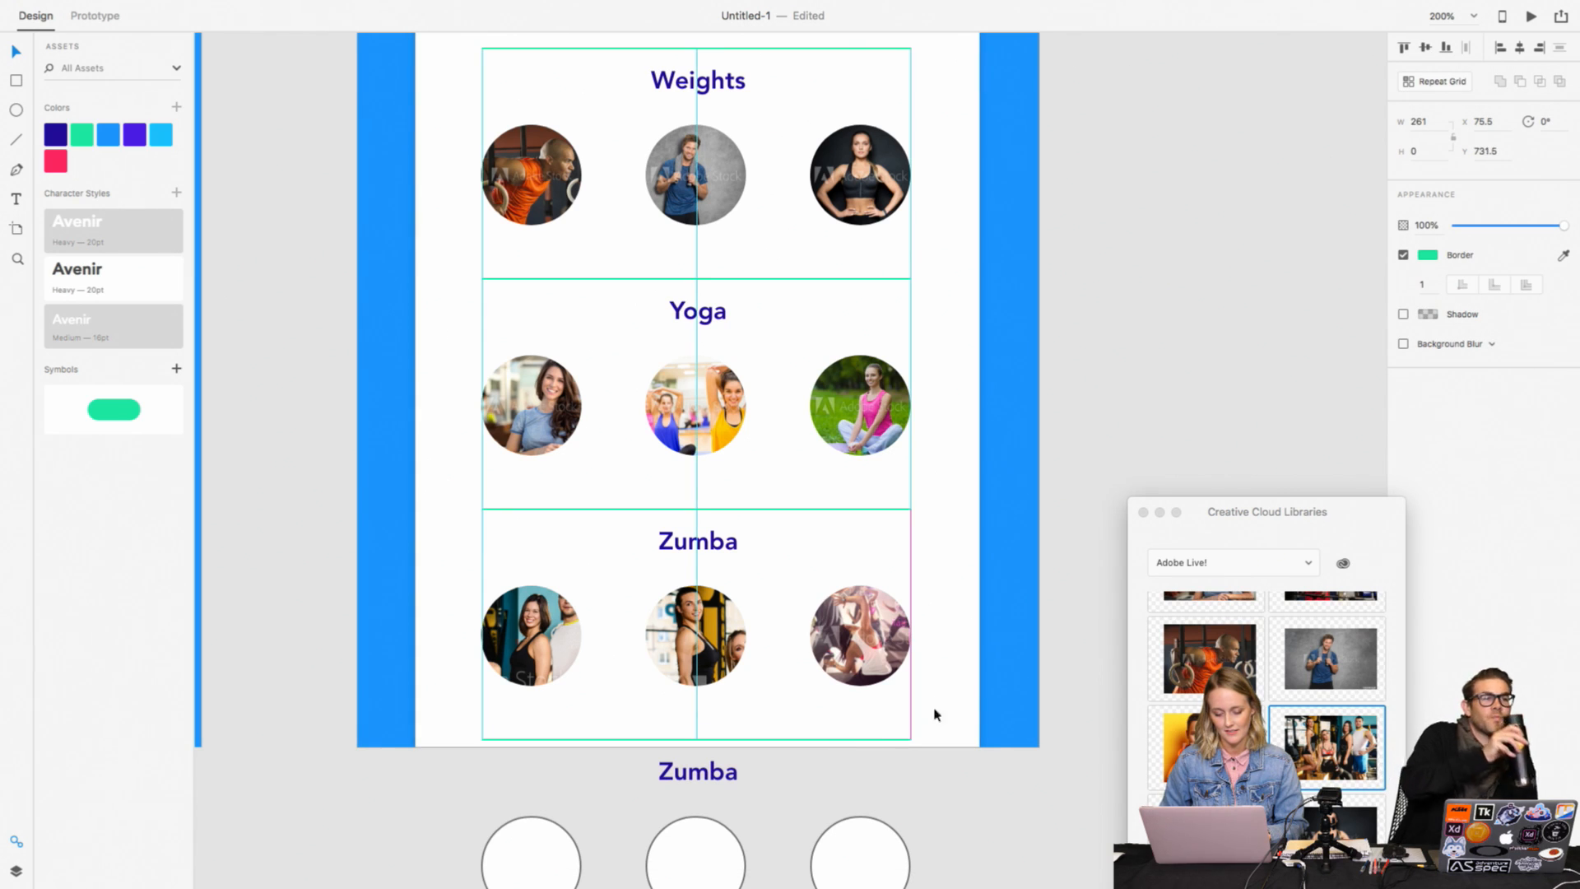
click(995, 679)
Step: Duplicate the three Hip Hop Cardio name labels and place the copies beneath the Weights photos at Y 424
scroll(994, 674, up, 5)
click(537, 235)
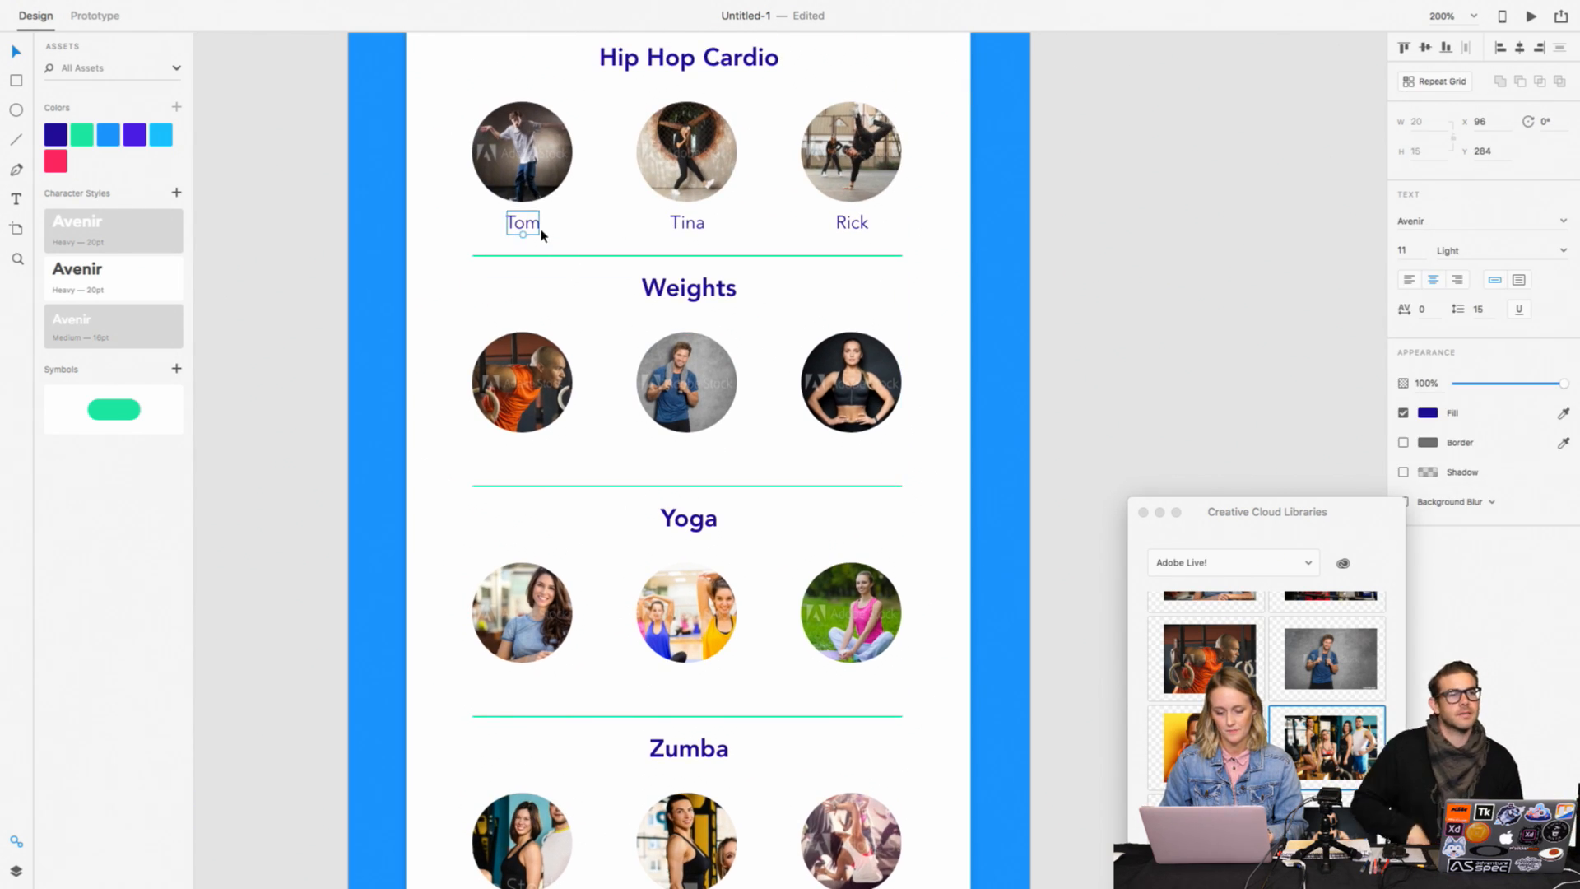
shift+click(687, 226)
shift+click(851, 227)
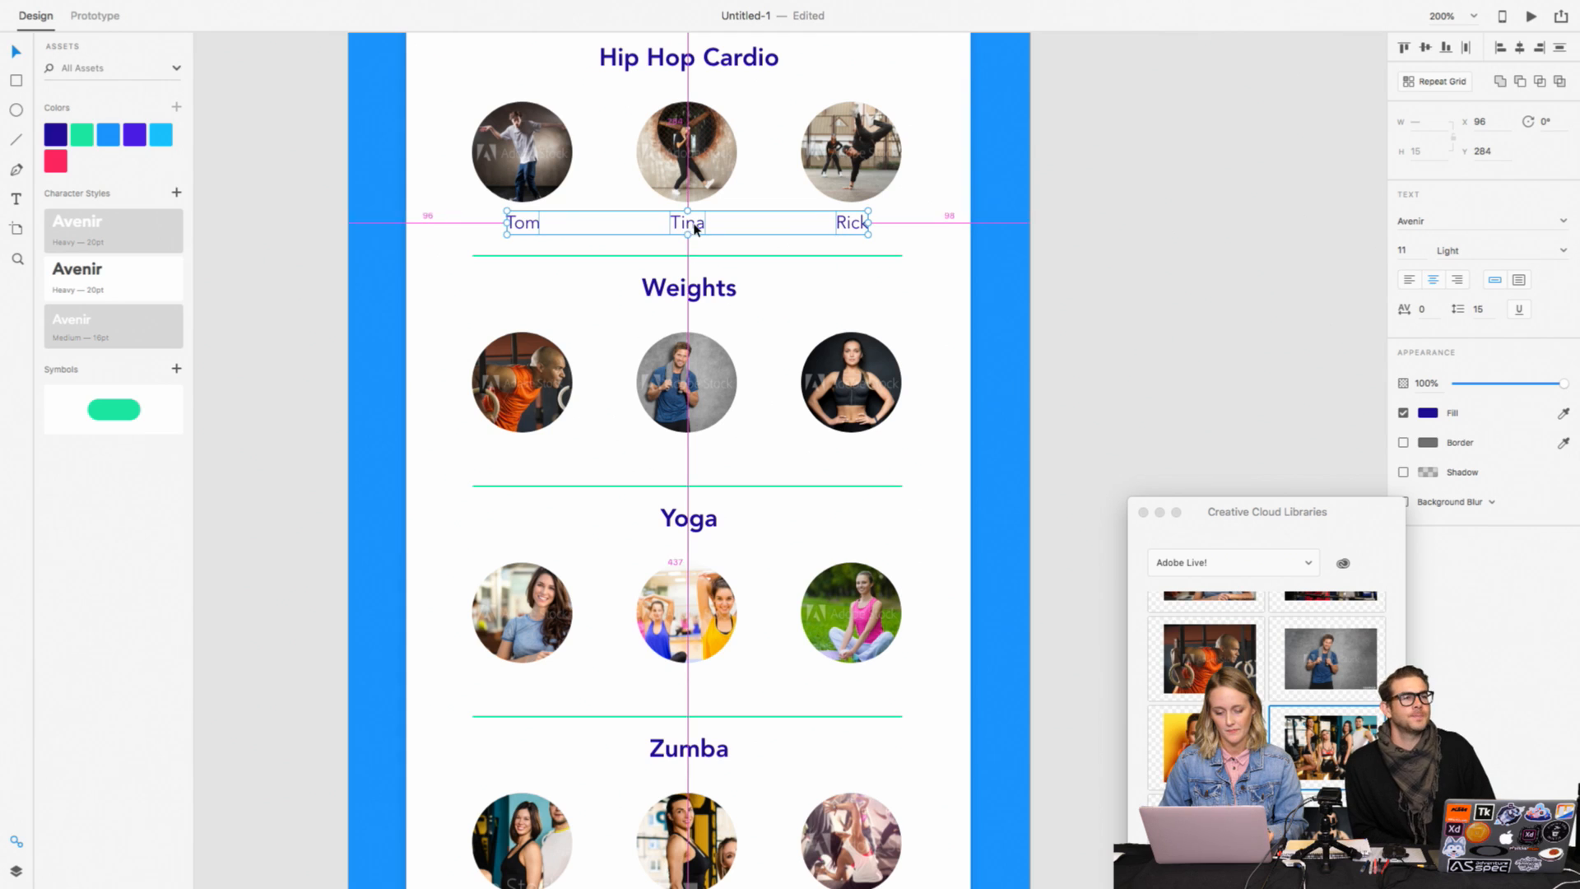
drag(694, 229, 688, 459)
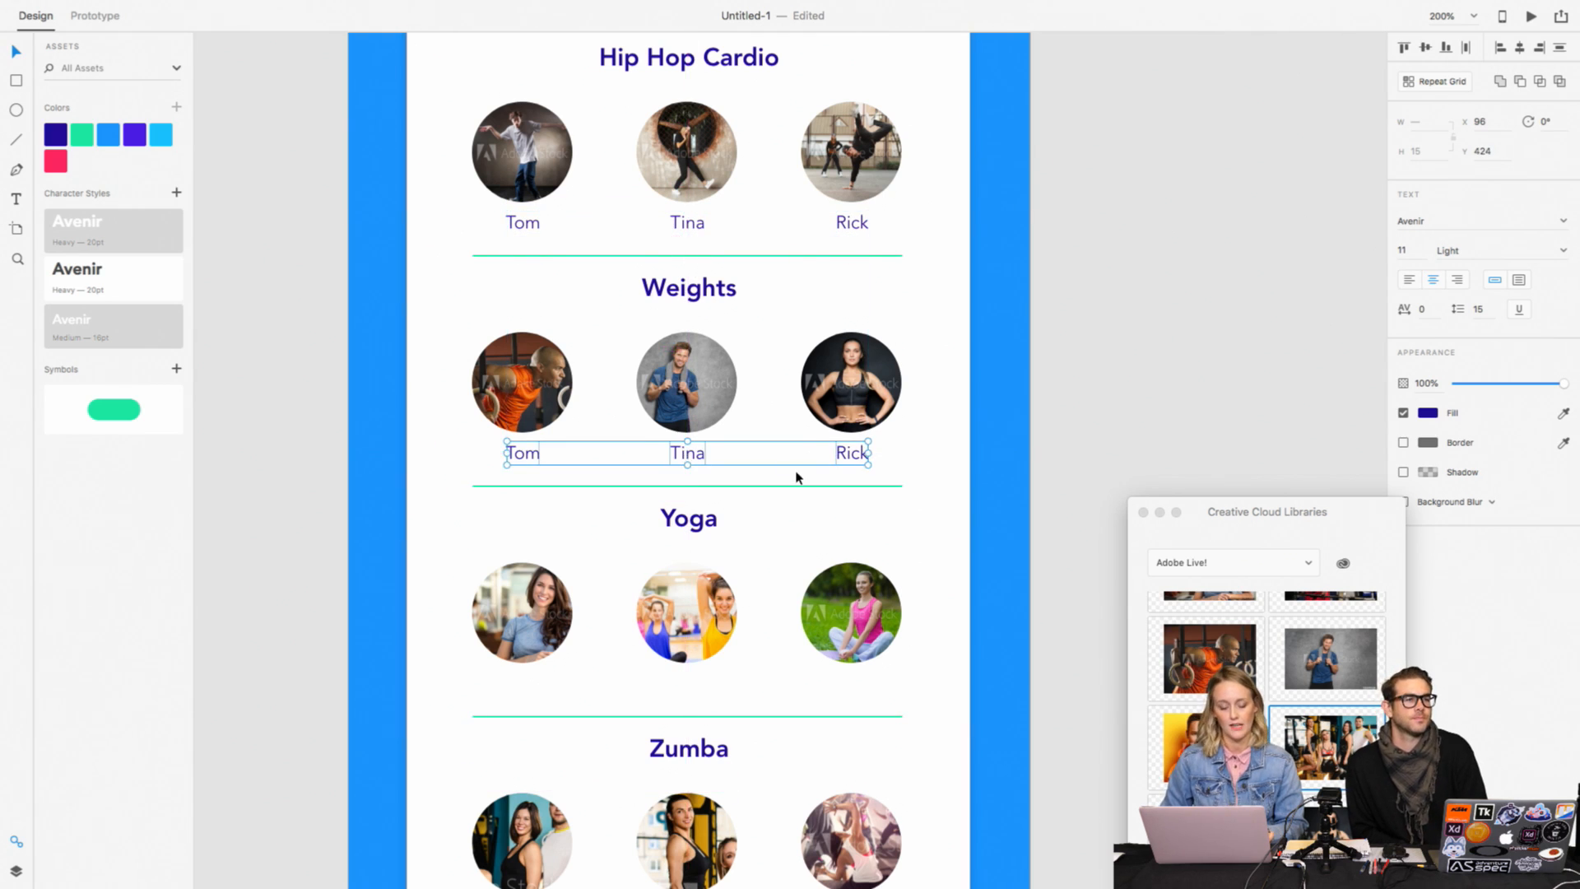
Step: Copy the row of three name labels beneath the Yoga photos and beneath the Zumba photos, the latter at Y 702
scroll(790, 469, down, 2)
drag(683, 367, 688, 609)
scroll(711, 516, down, 3)
drag(683, 460, 685, 698)
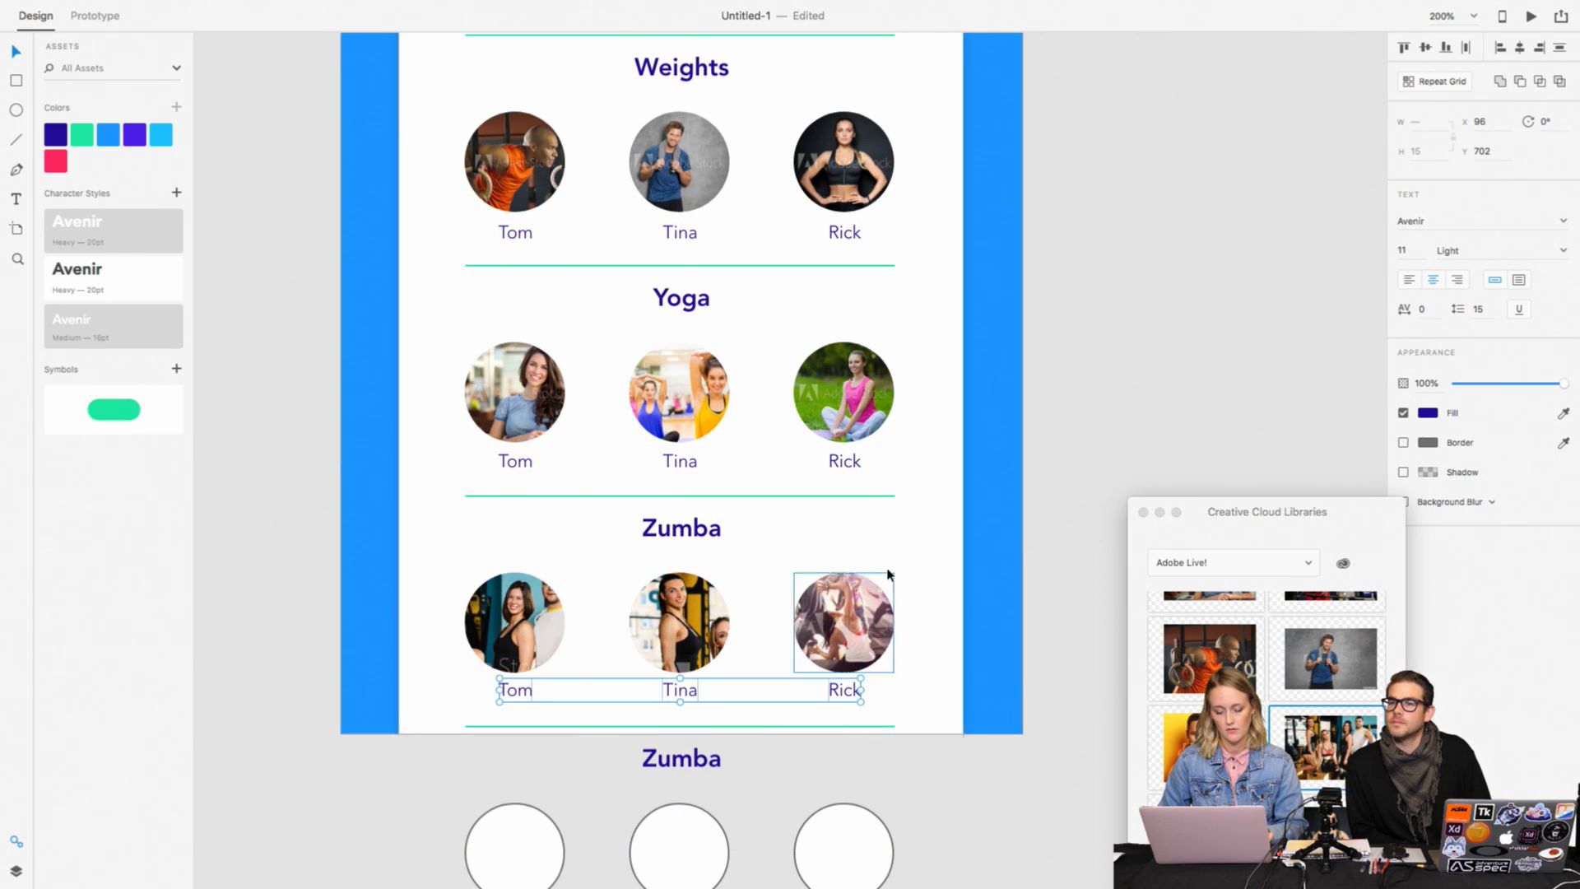
click(1135, 381)
Step: Delete the leftover Zumba title, three empty circles and divider below the class-list artboard
scroll(1135, 381, up, 3)
key(super+minus)
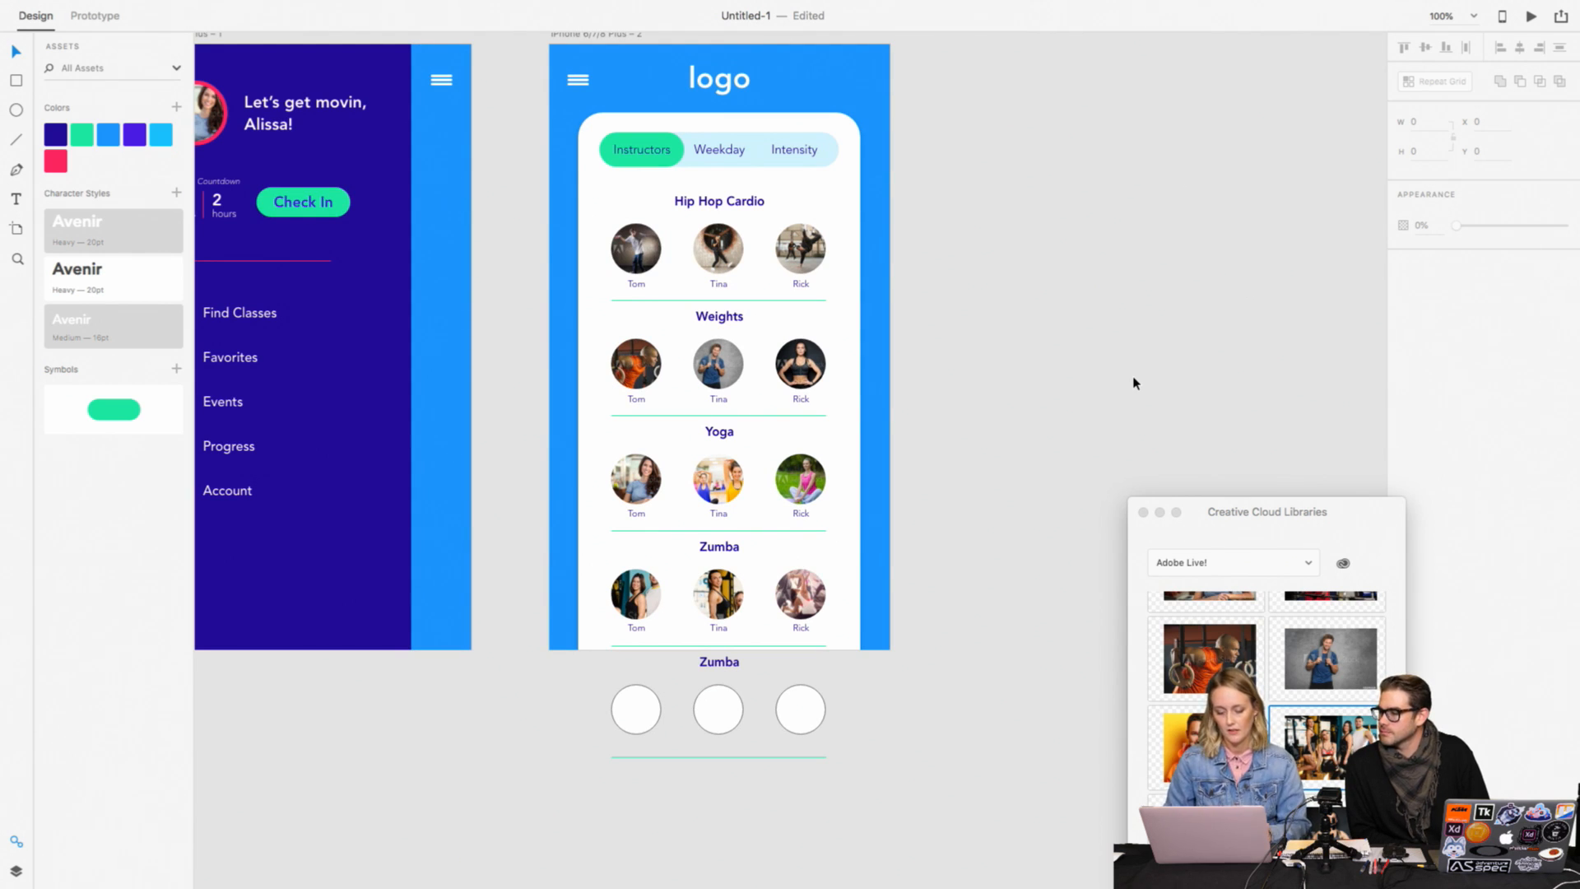
drag(879, 795, 586, 710)
key(Delete)
scroll(586, 709, right, 2)
scroll(586, 710, up, 1)
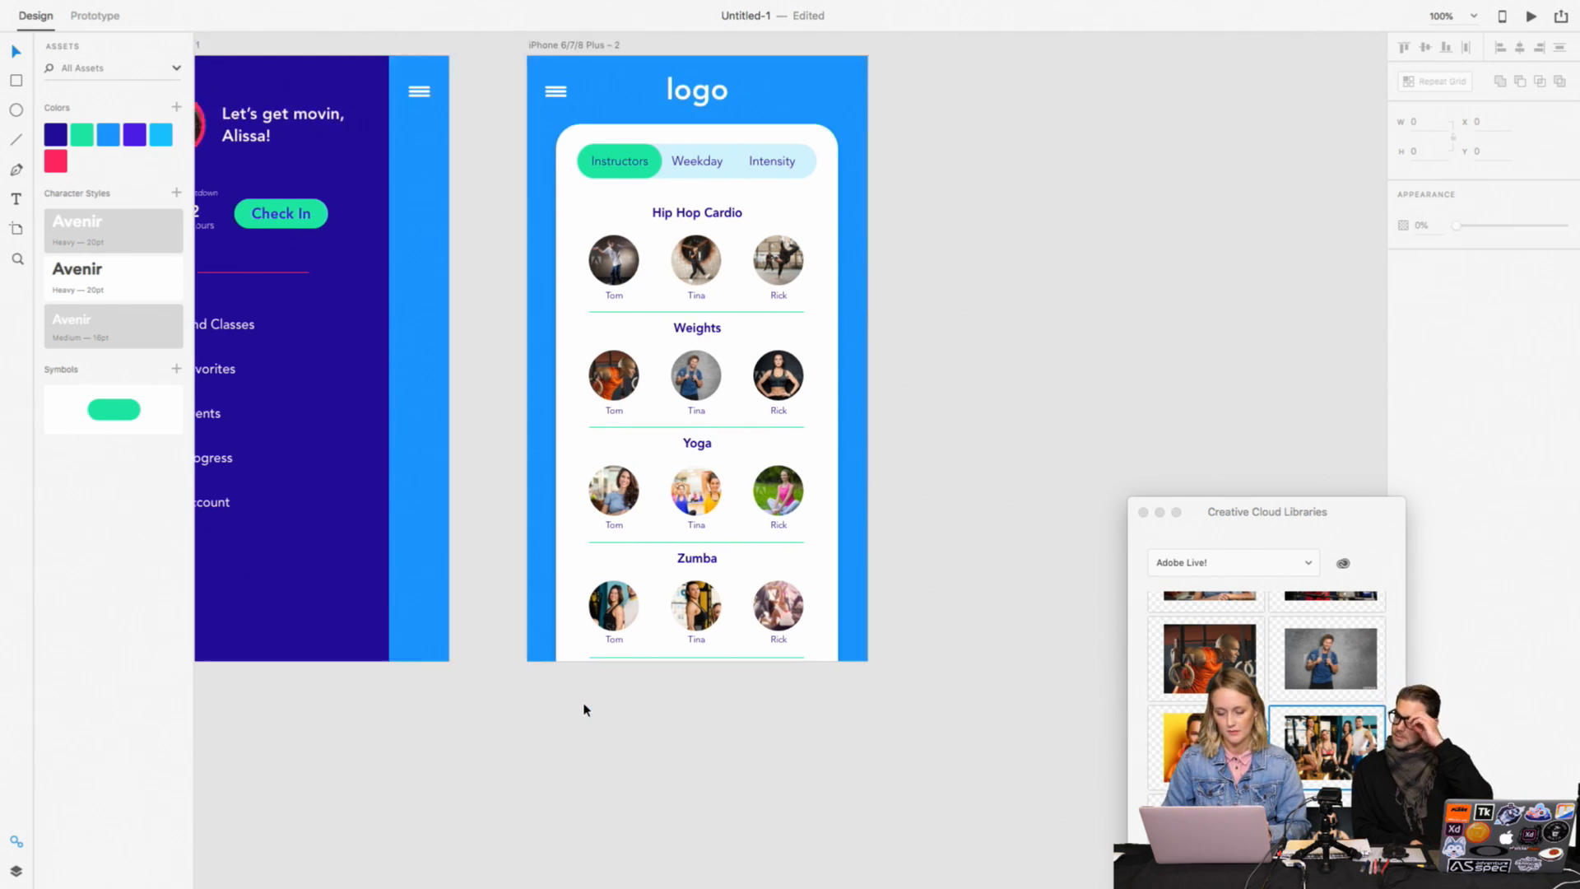
Step: Nudge the divider beneath the Hip Hop Cardio names down to Y 312.5
key(super+plus)
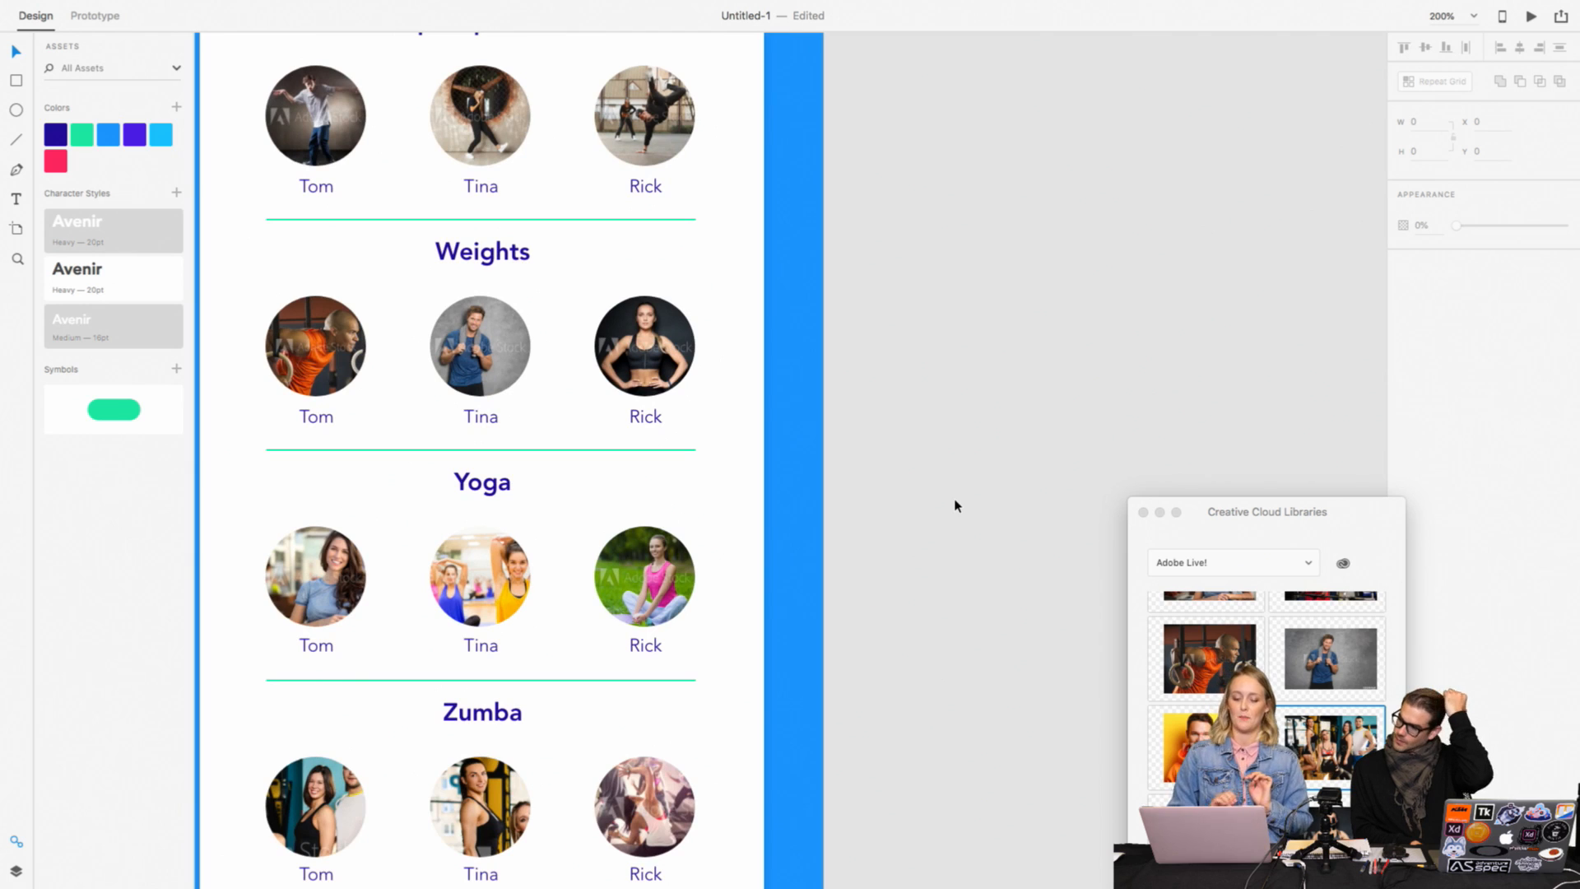
key(super+minus)
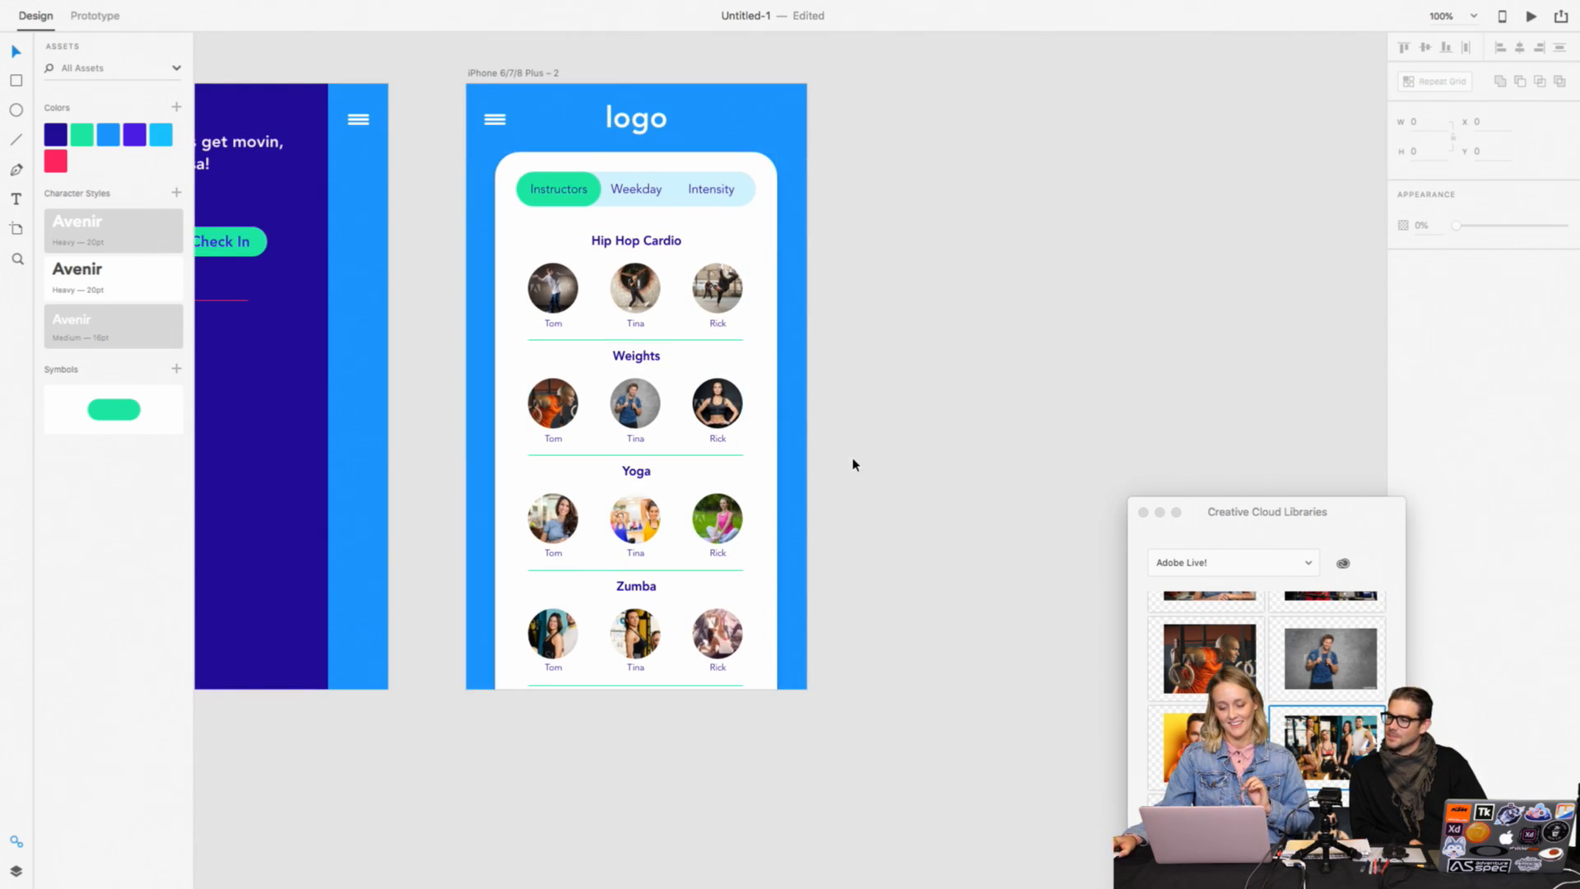
scroll(868, 473, up, 1)
scroll(869, 473, right, 1)
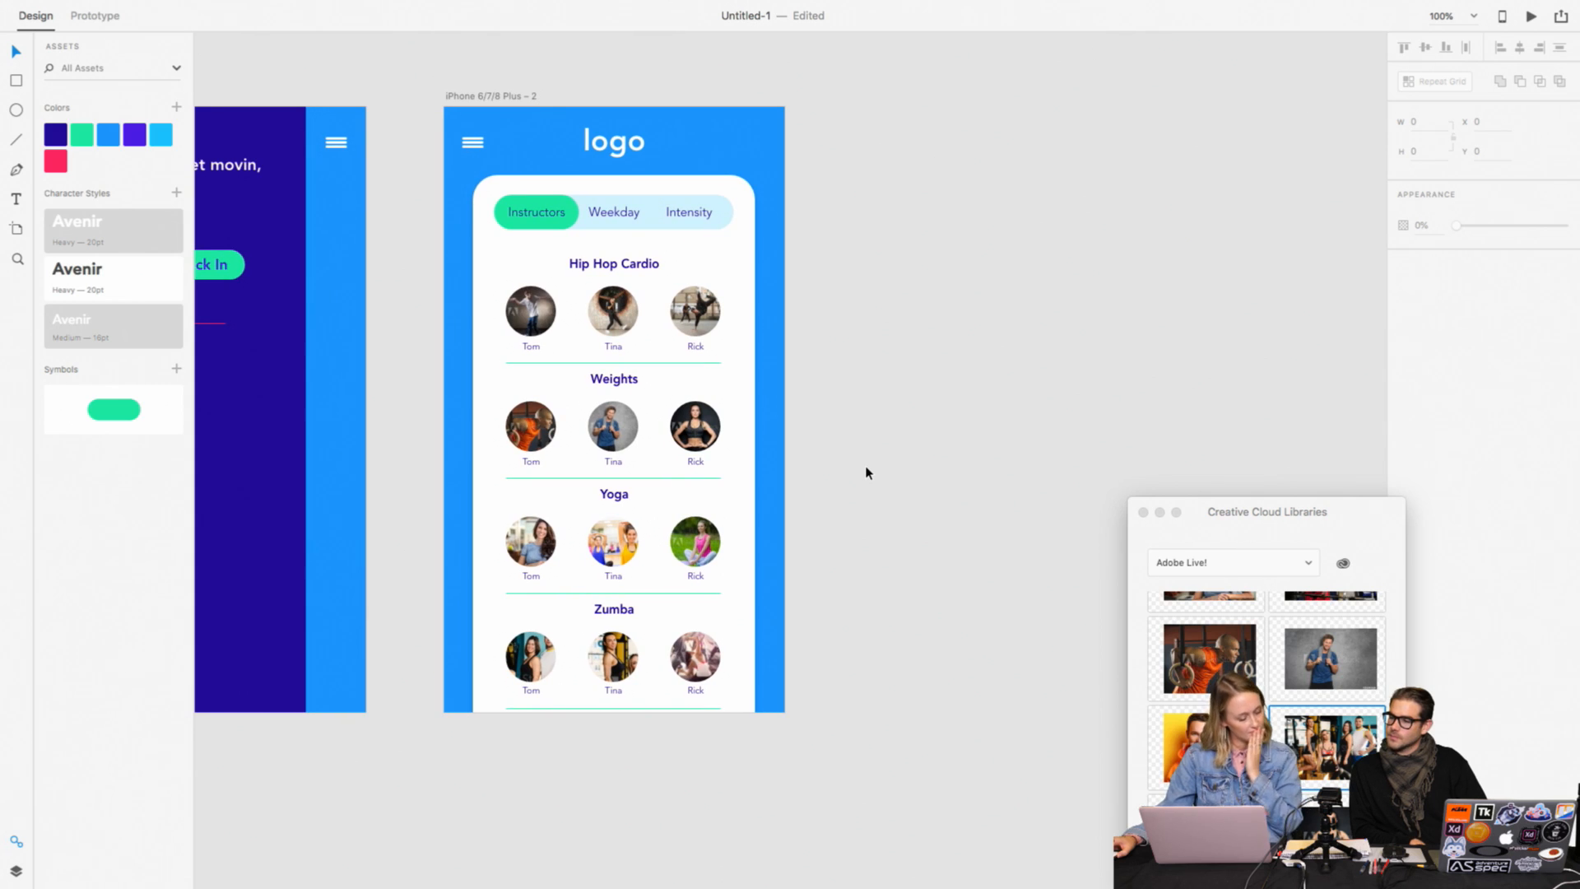
click(713, 364)
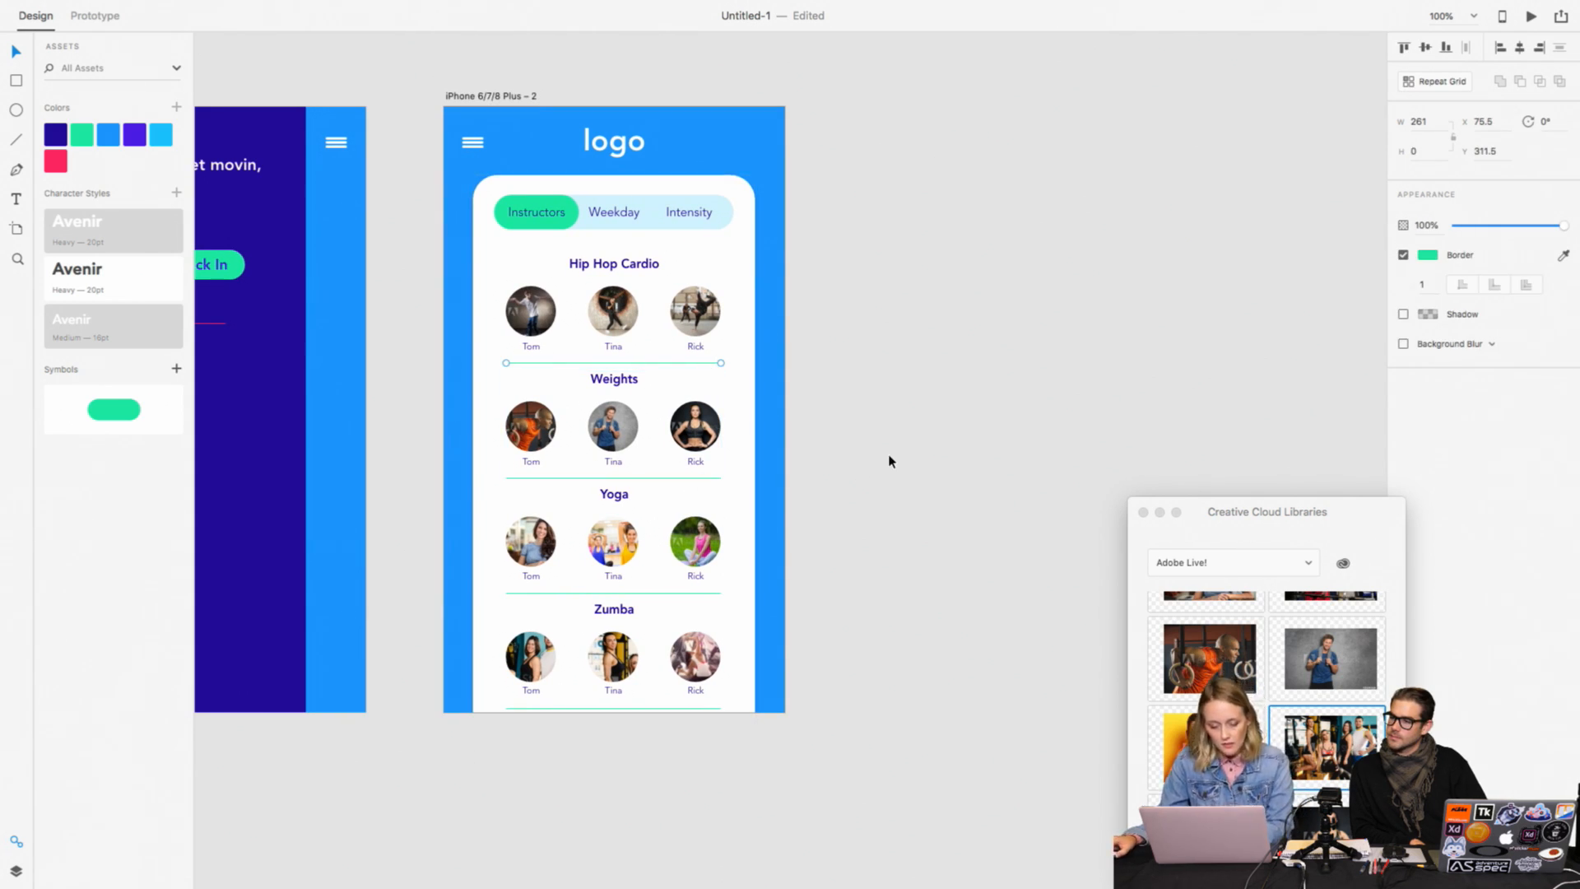
click(1129, 372)
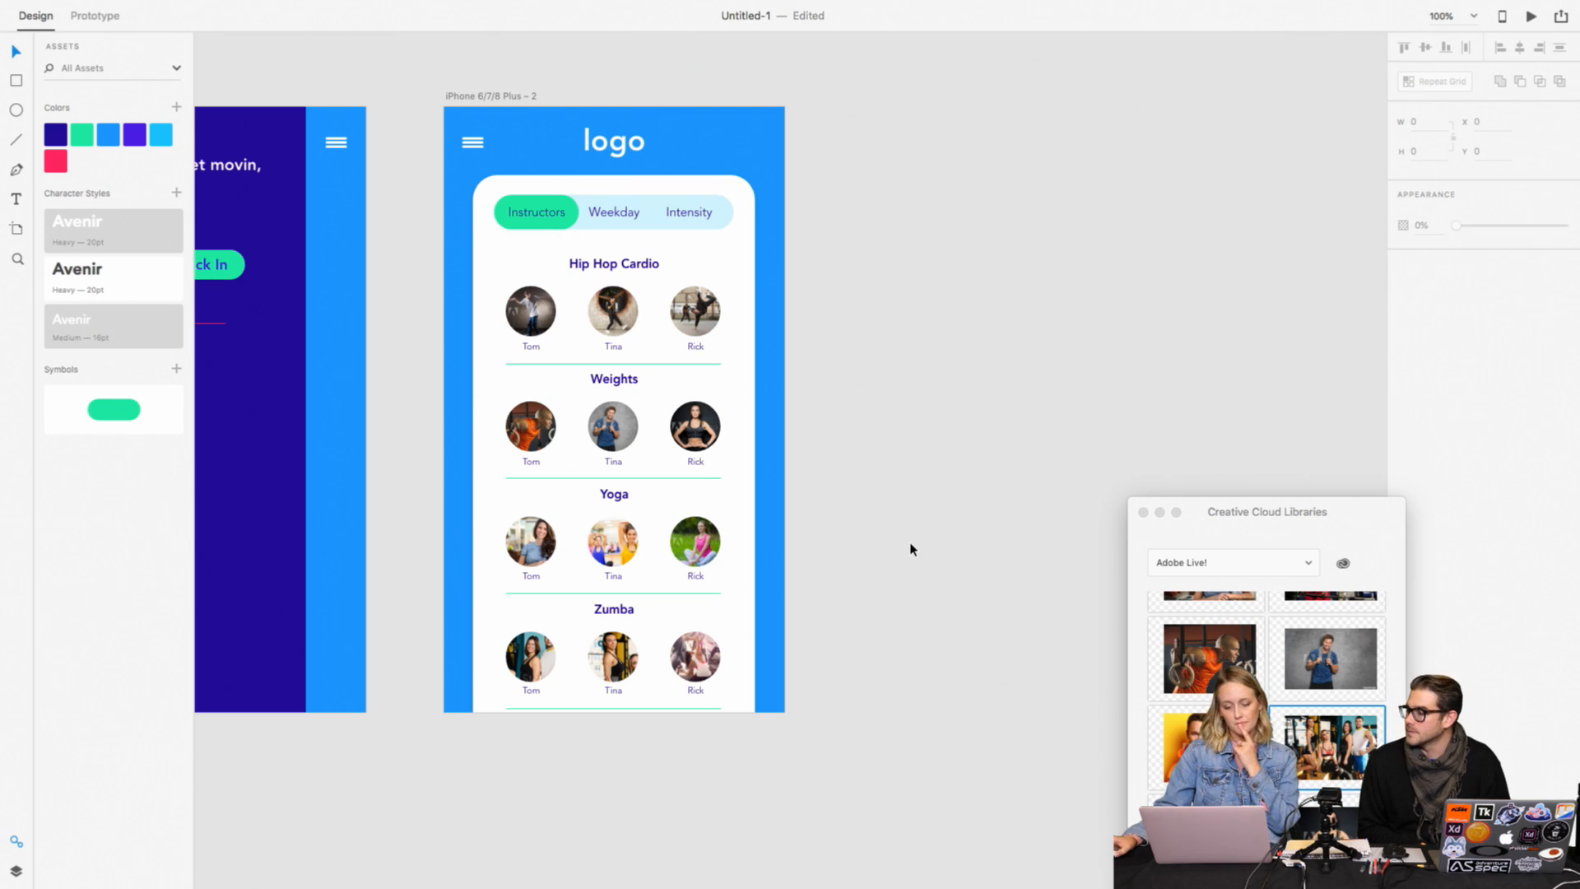
Step: Inspect the positions of the third name label and the divider in the Hip Hop Cardio section
scroll(927, 535, right, 2)
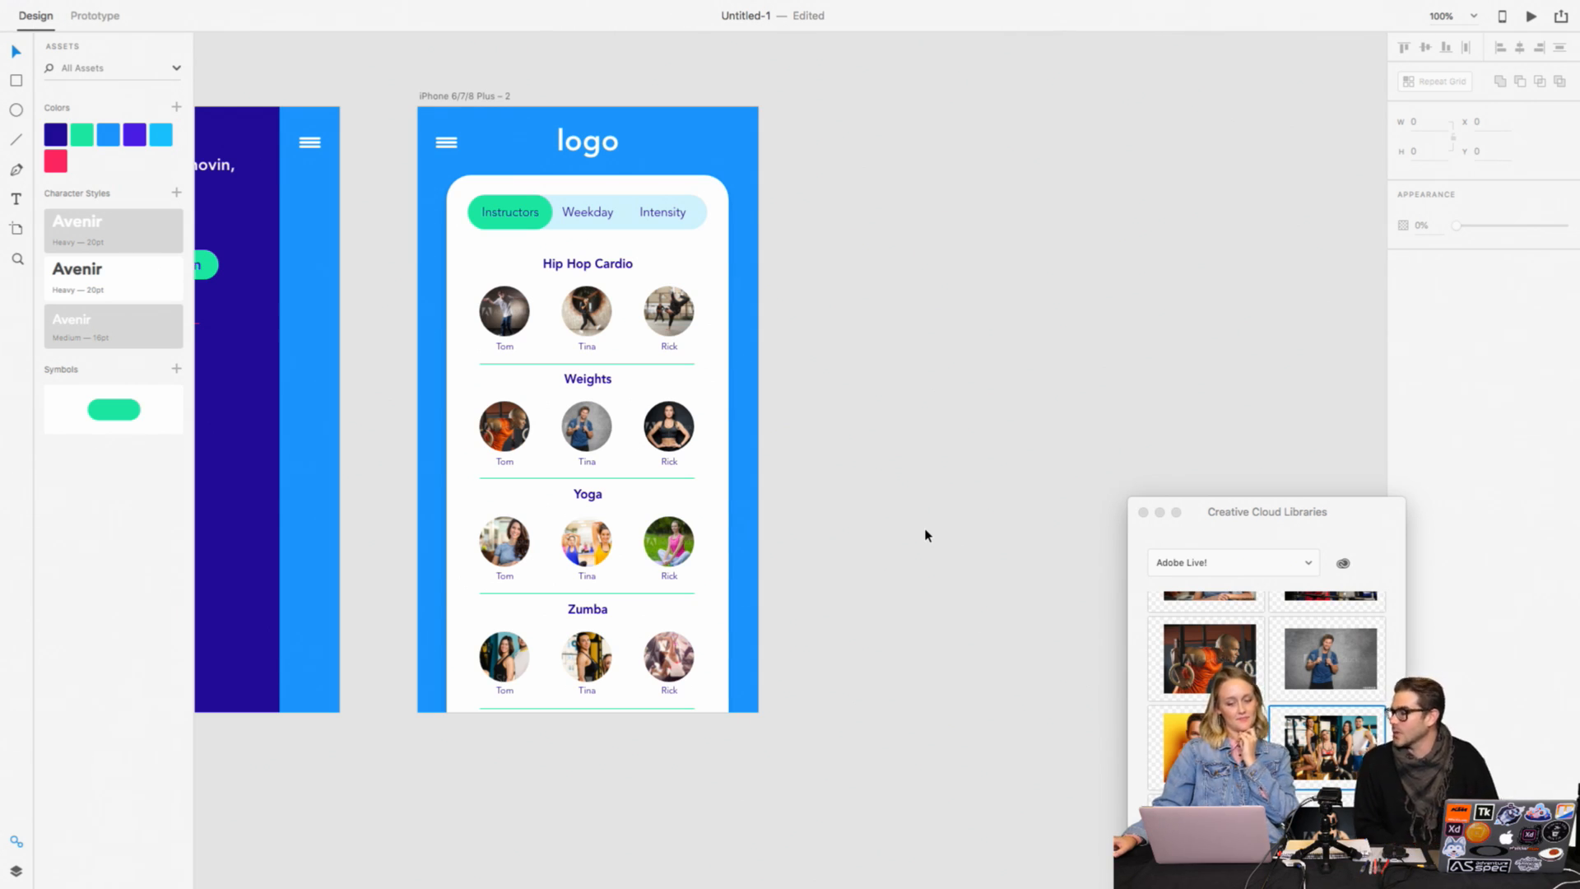
key(super+2)
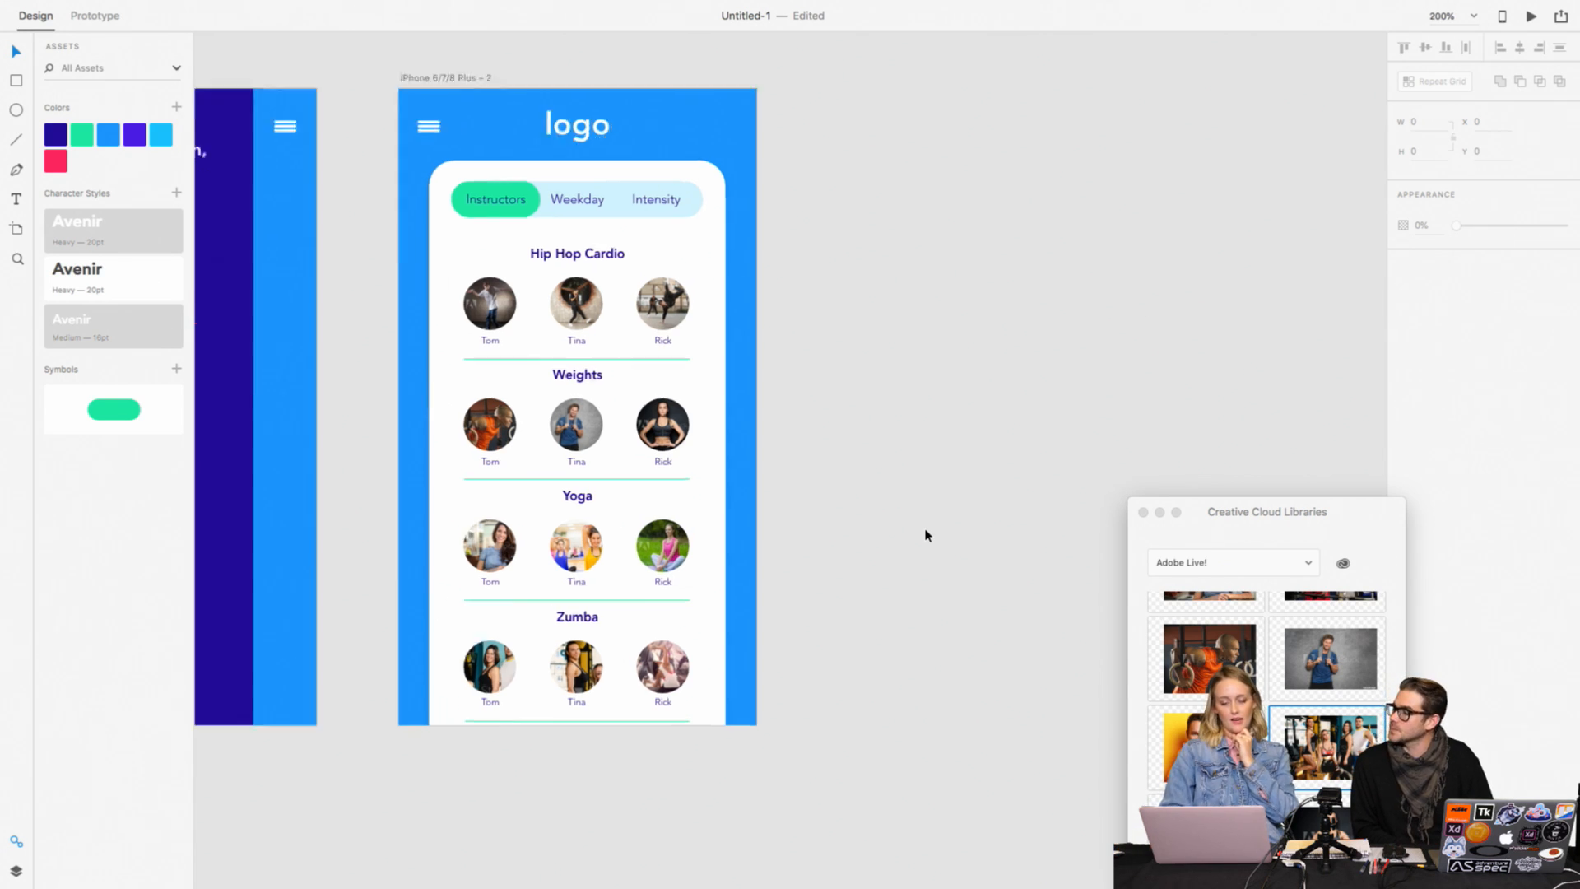
scroll(925, 536, left, 4)
click(751, 280)
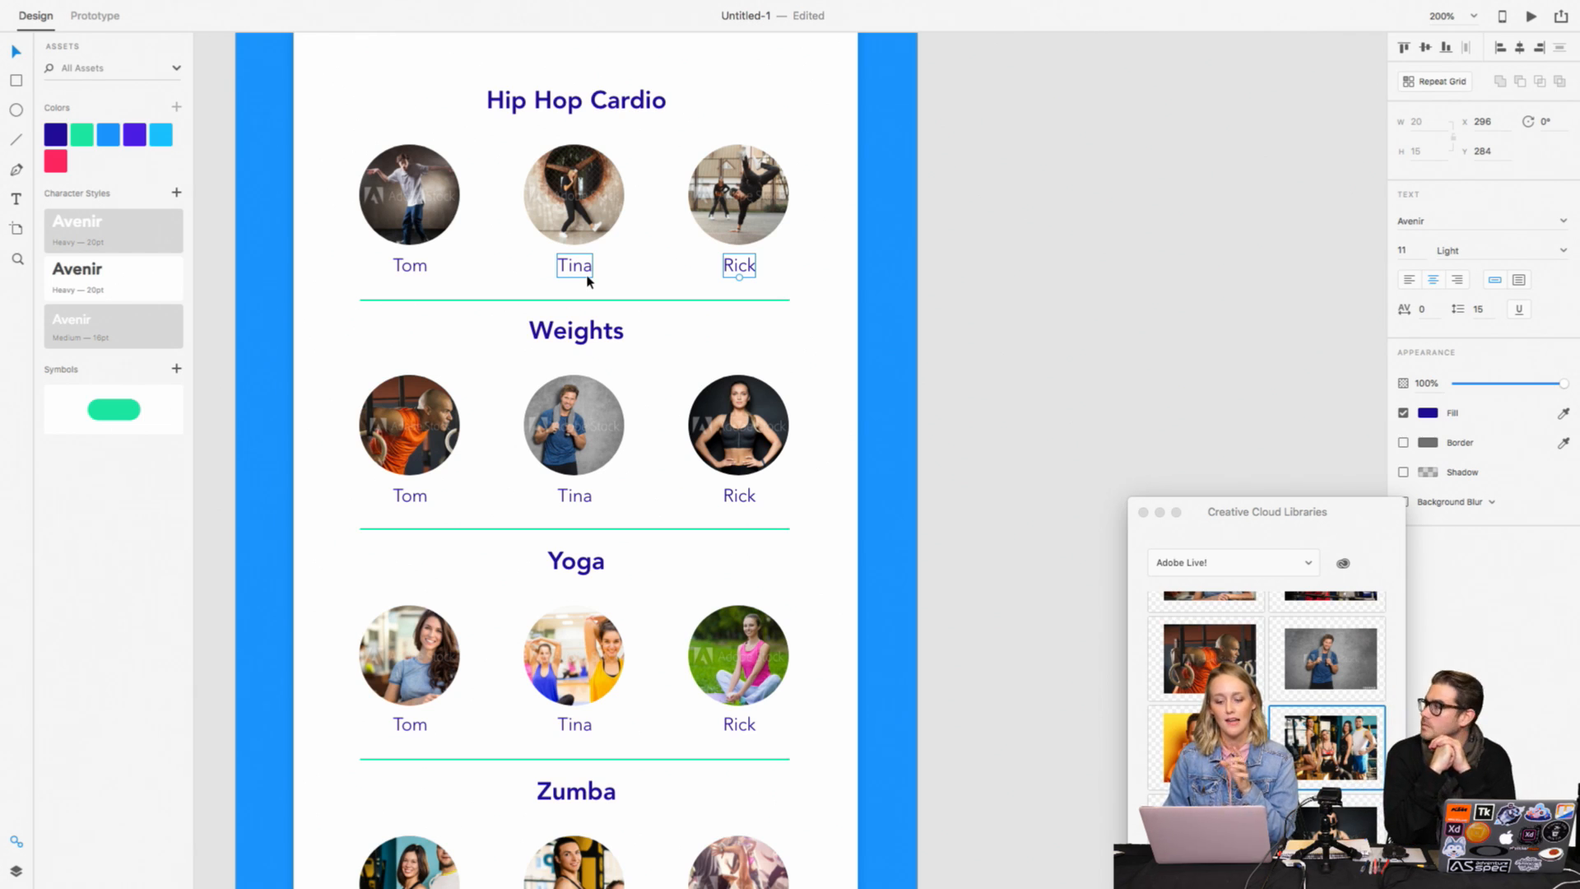
click(581, 302)
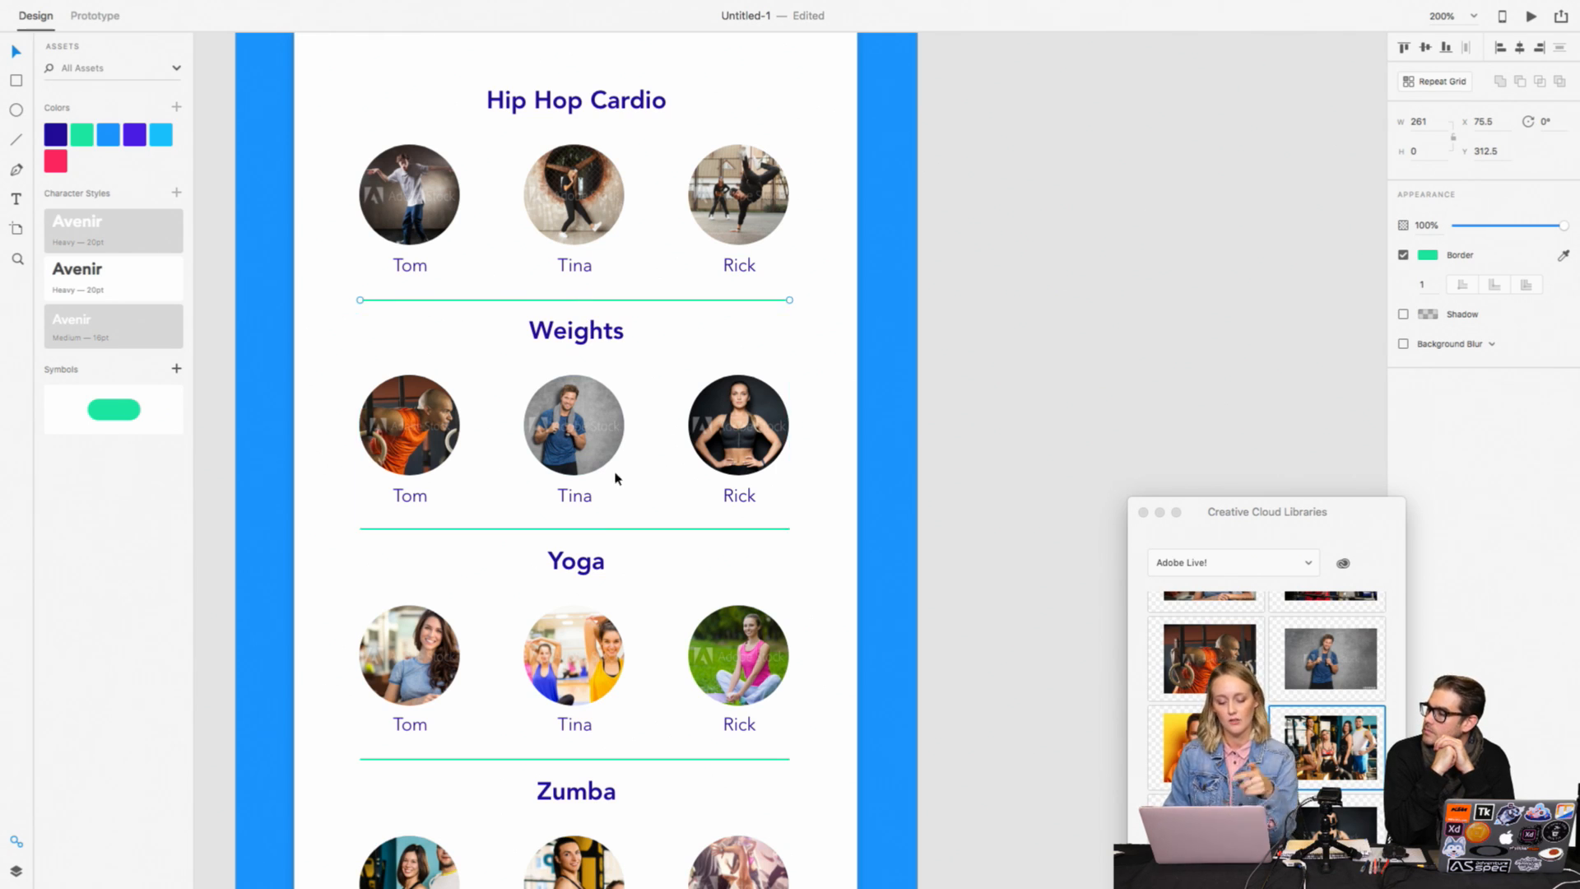
key(Delete)
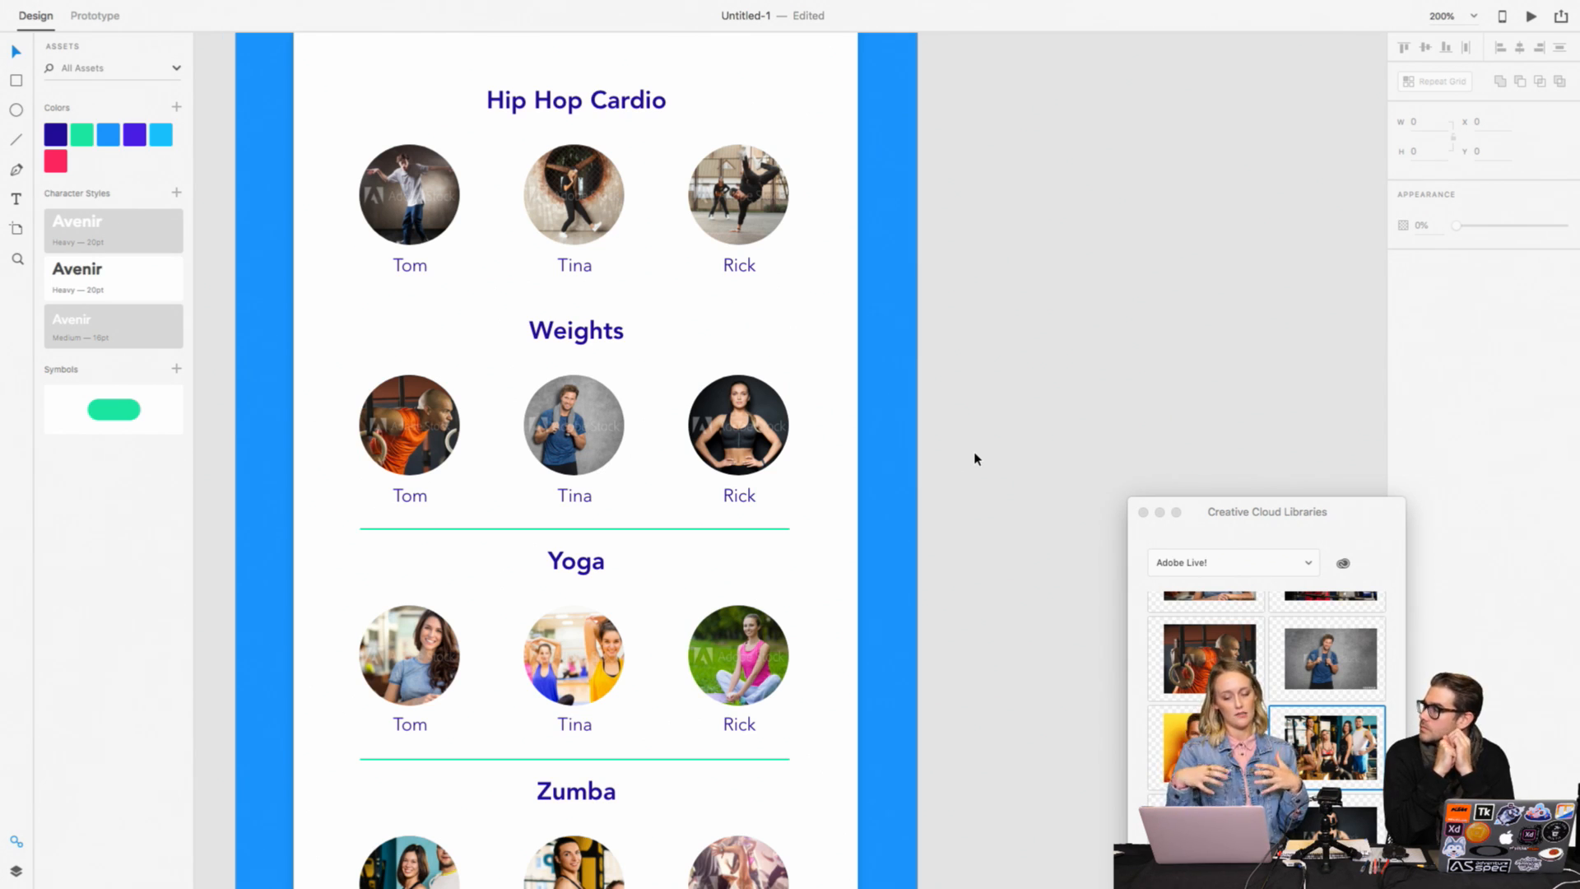
key(super+z)
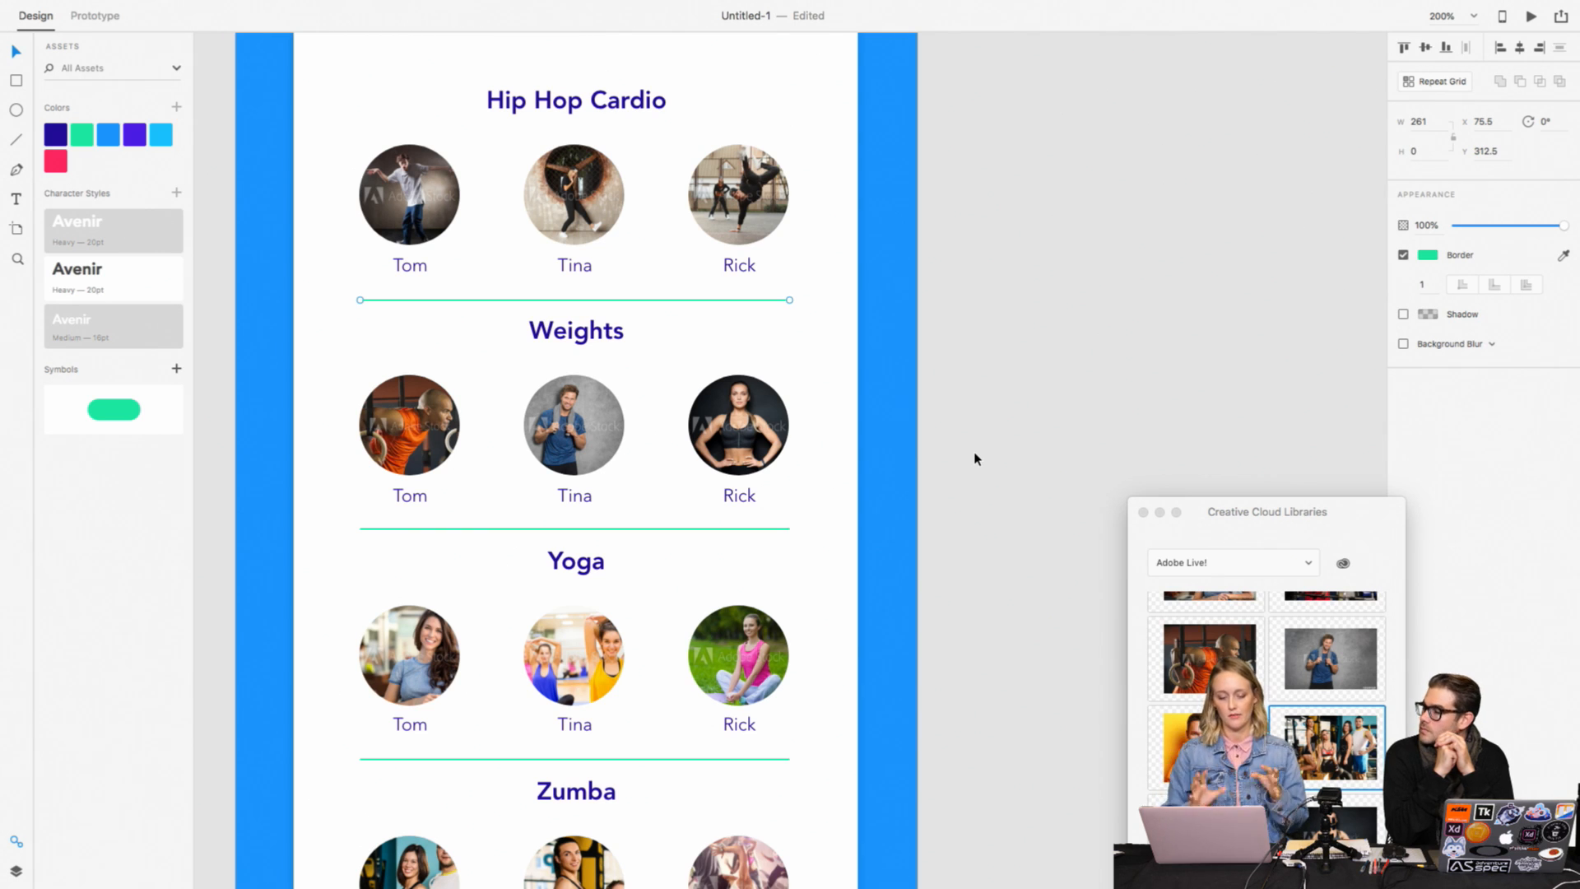
key(super+1)
key(super+equal)
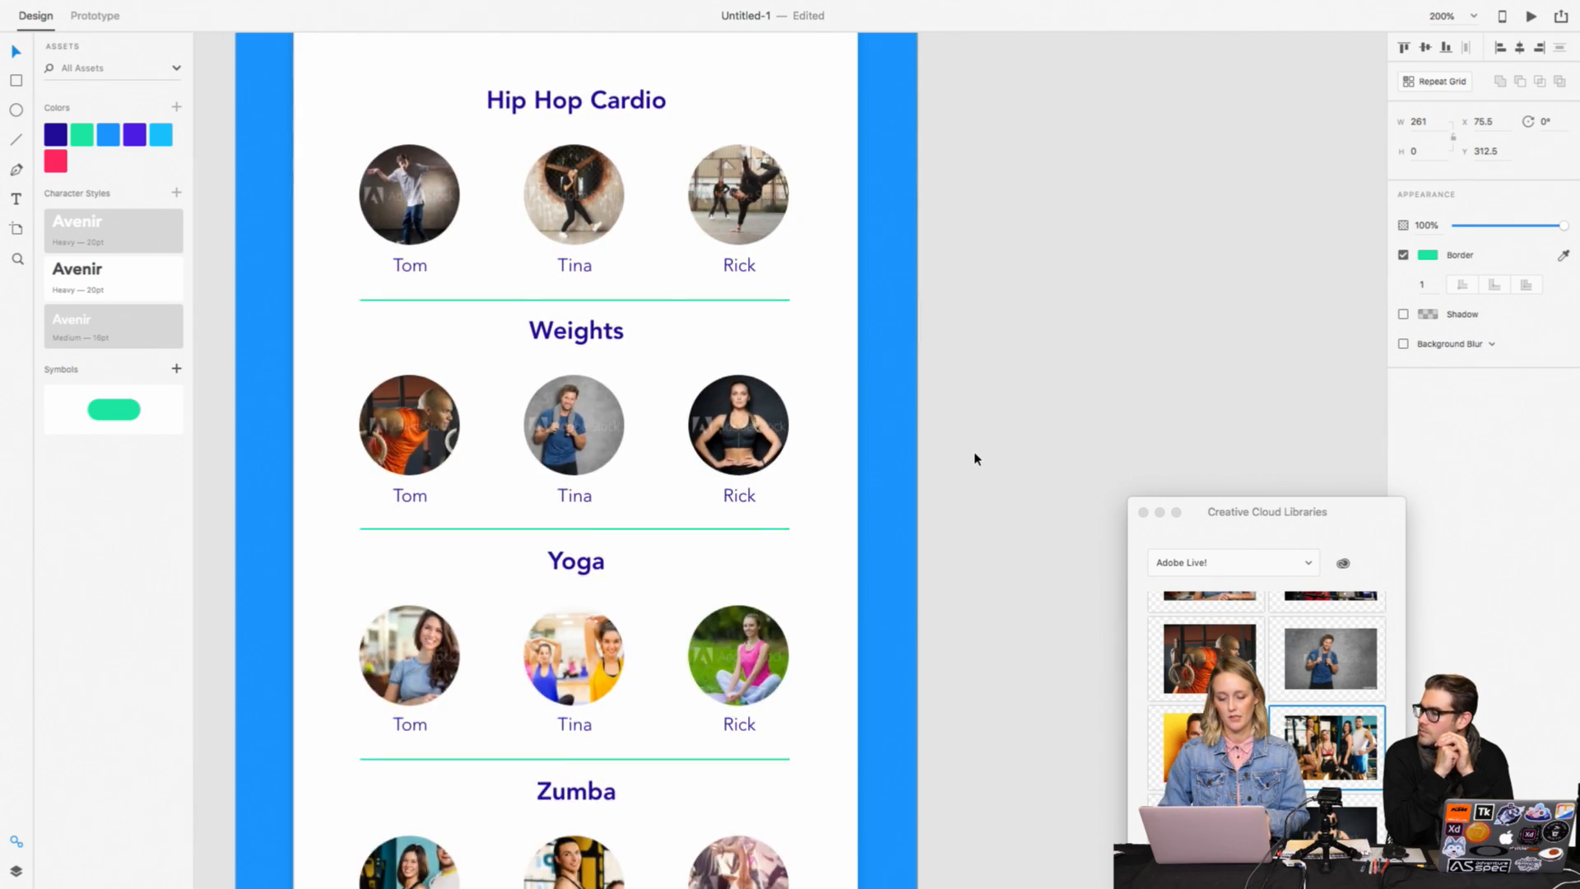
Step: Ungroup the Weights section and the Yoga section so their titles, photos, labels and dividers are separate objects
scroll(988, 456, up, 2)
click(752, 546)
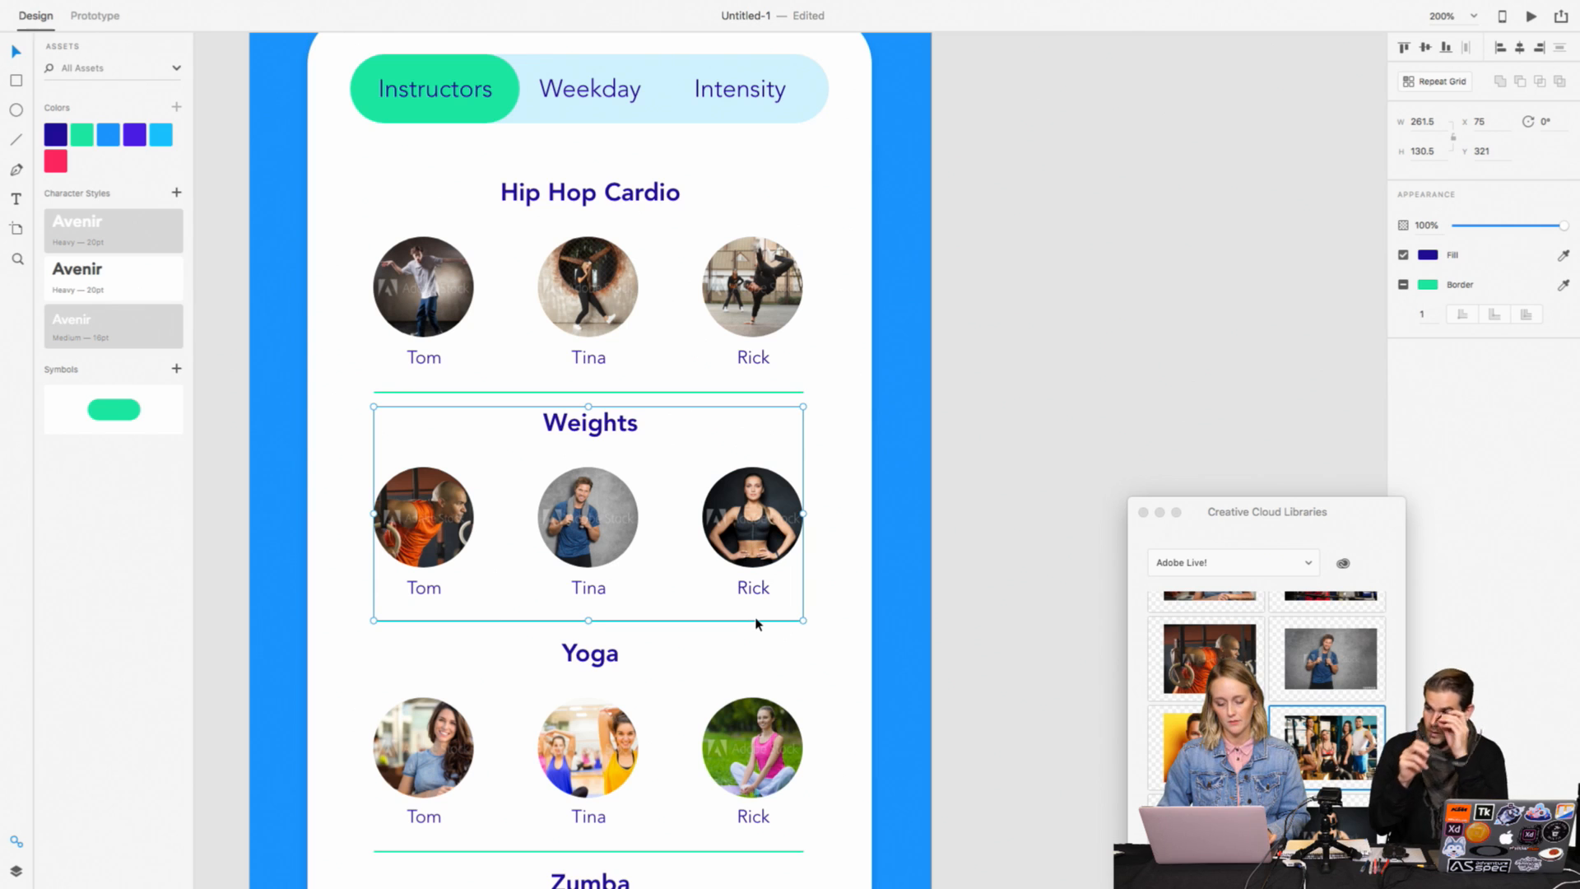
right_click(755, 623)
click(788, 708)
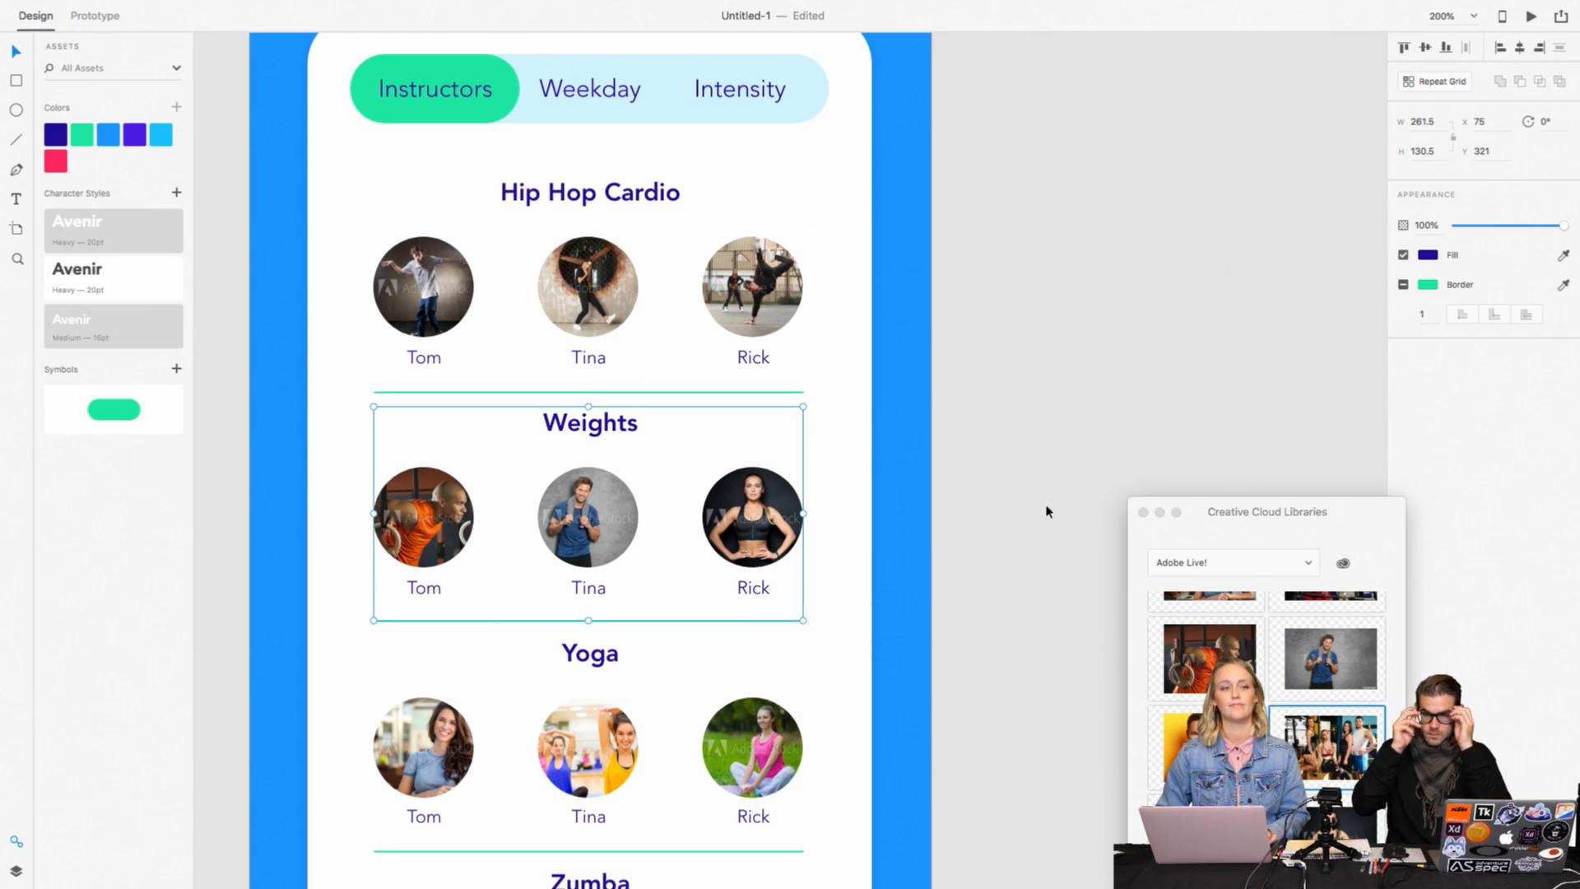
scroll(861, 635, down, 3)
click(732, 687)
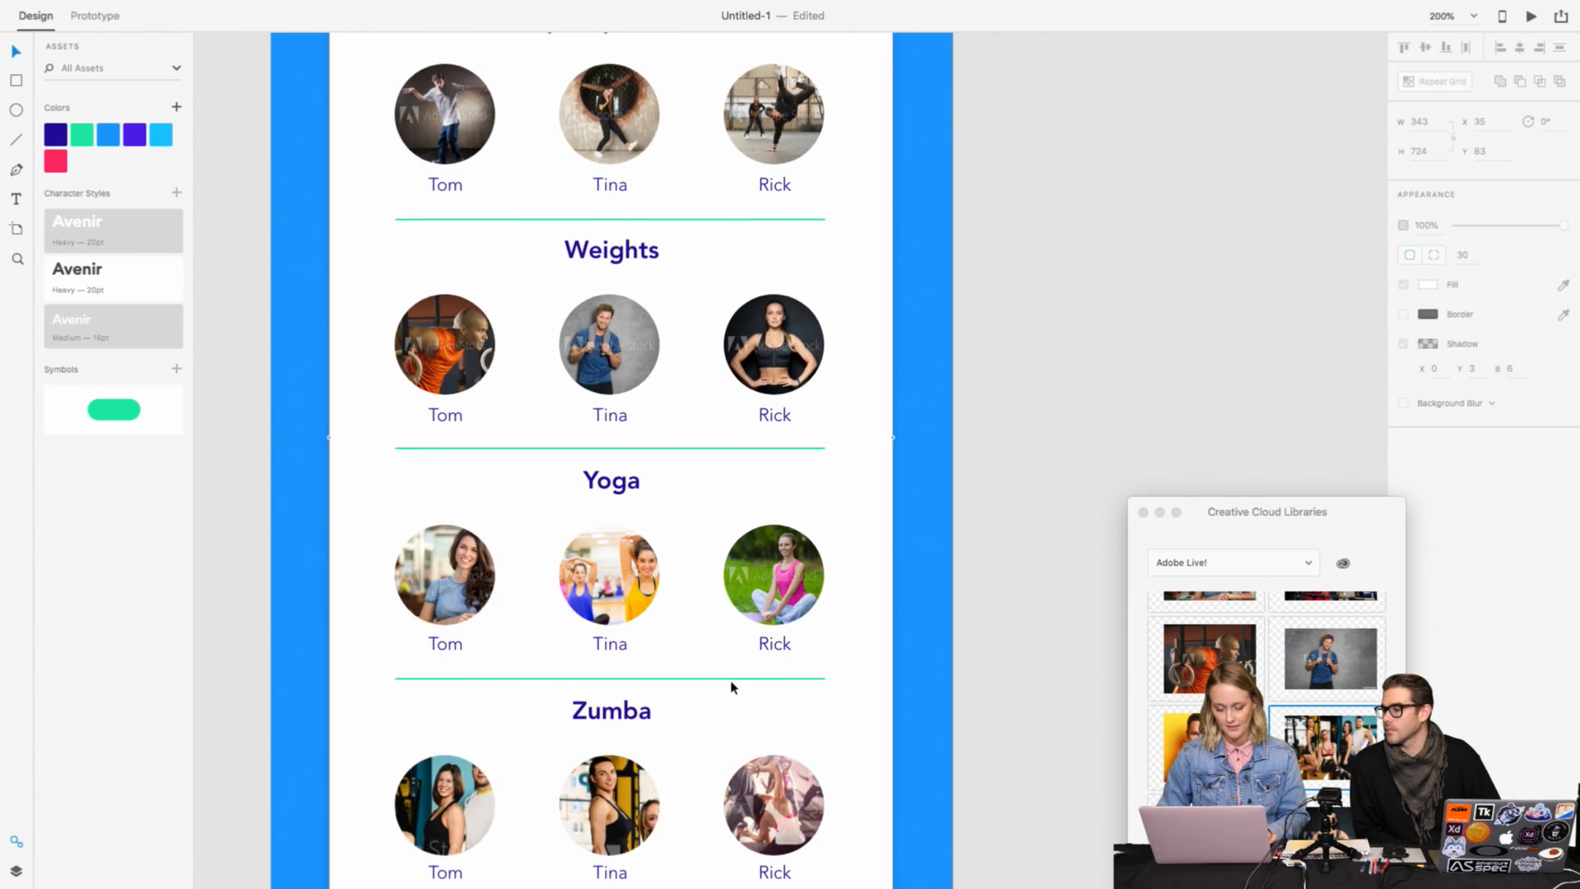
click(735, 680)
right_click(736, 684)
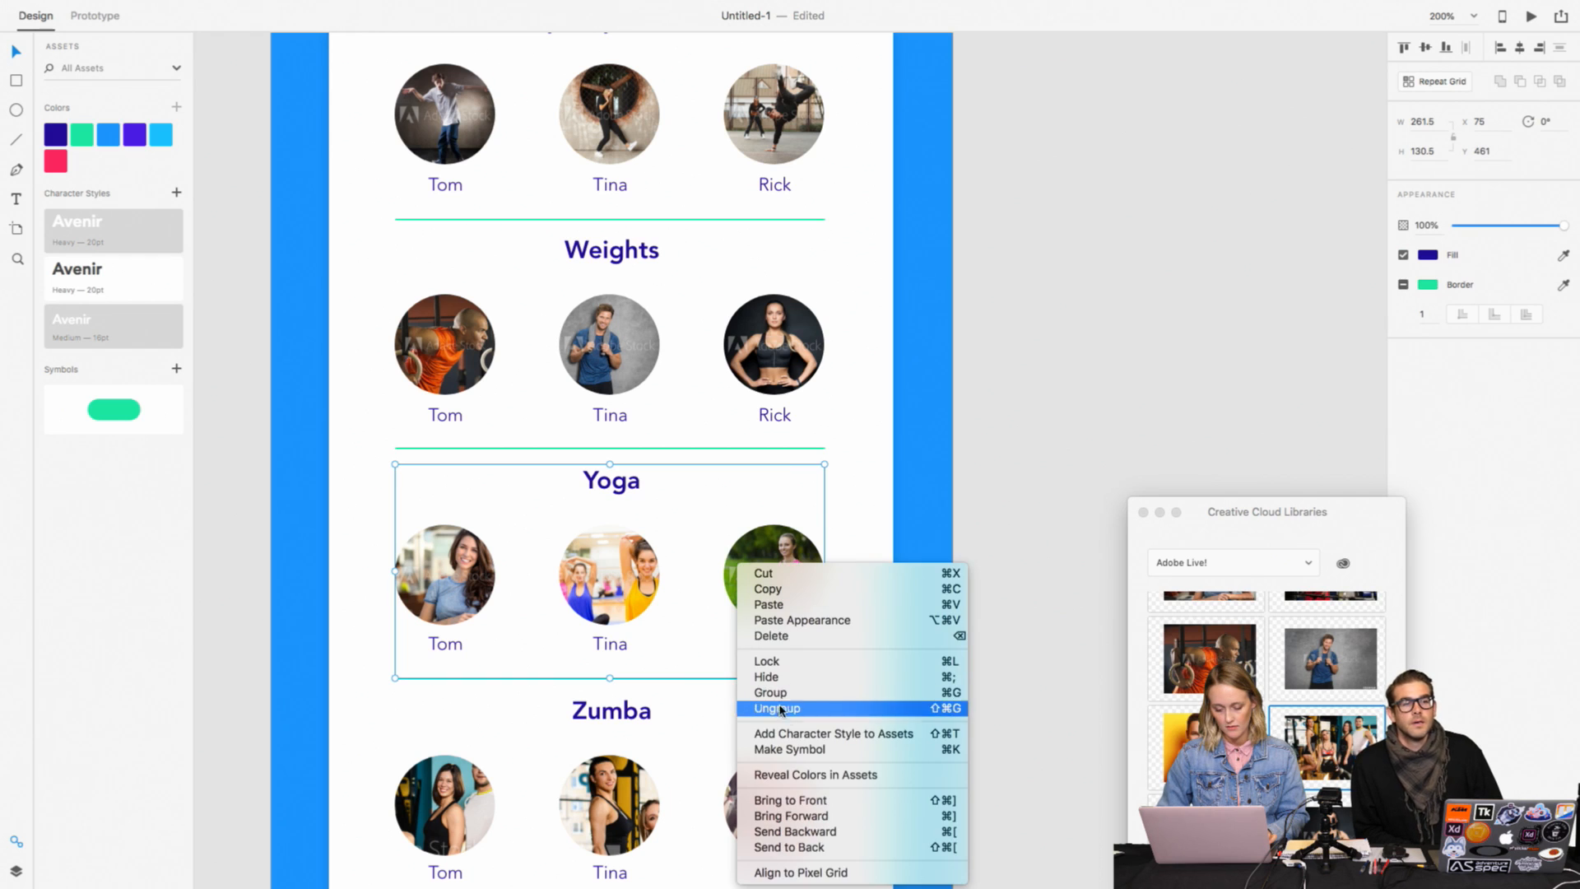
click(783, 706)
Step: Nudge the whole Zumba section, including the dividers above and below it, down to Y 595.5
scroll(971, 587, down, 2)
scroll(971, 587, left, 1)
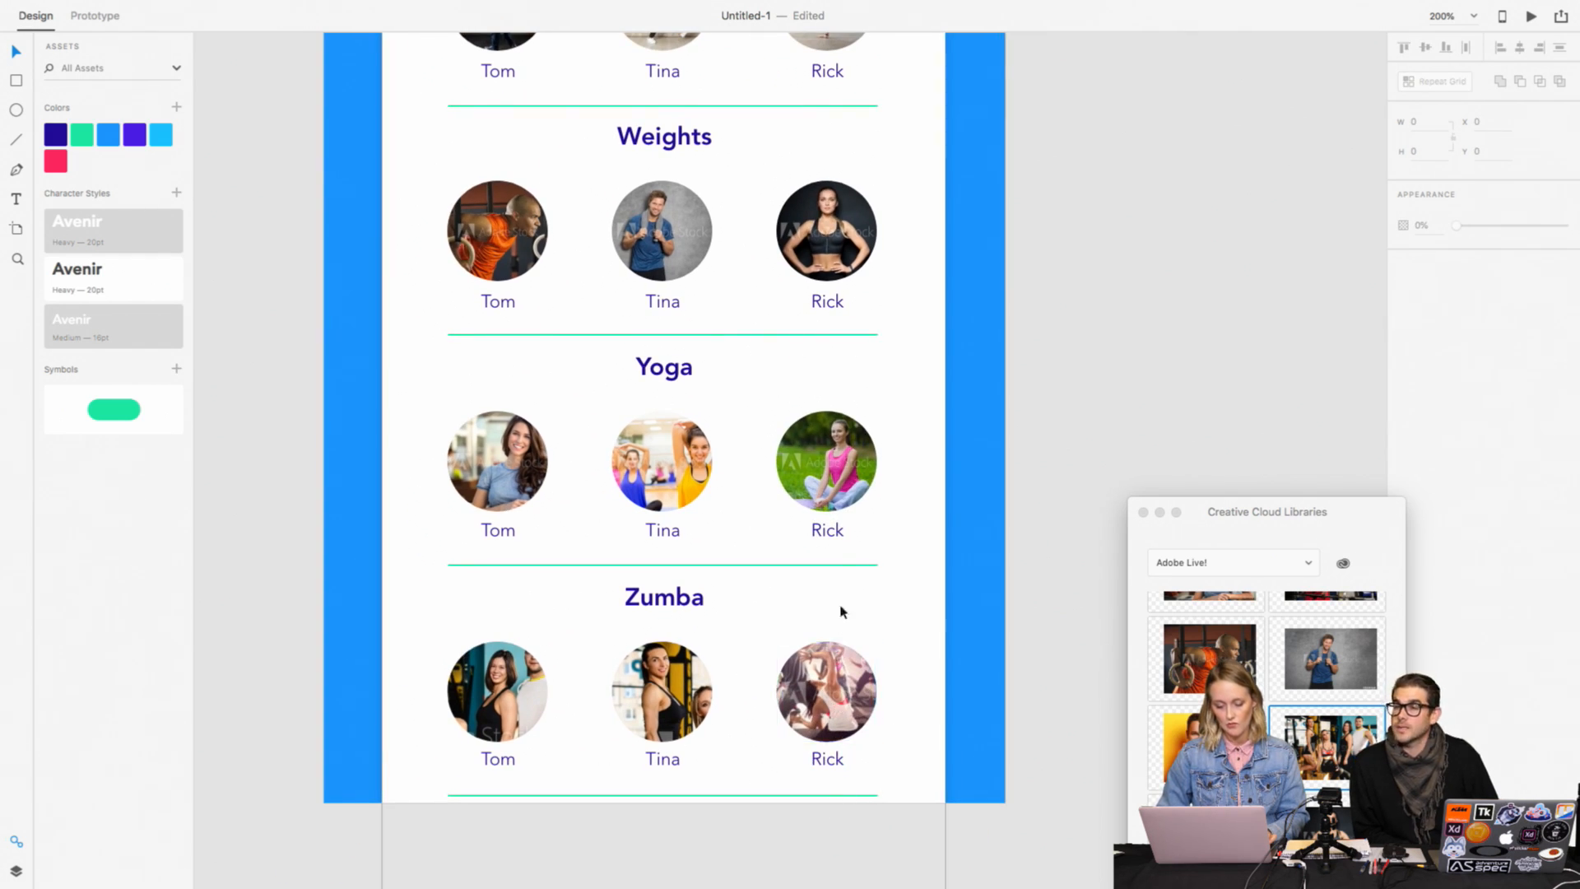
click(837, 564)
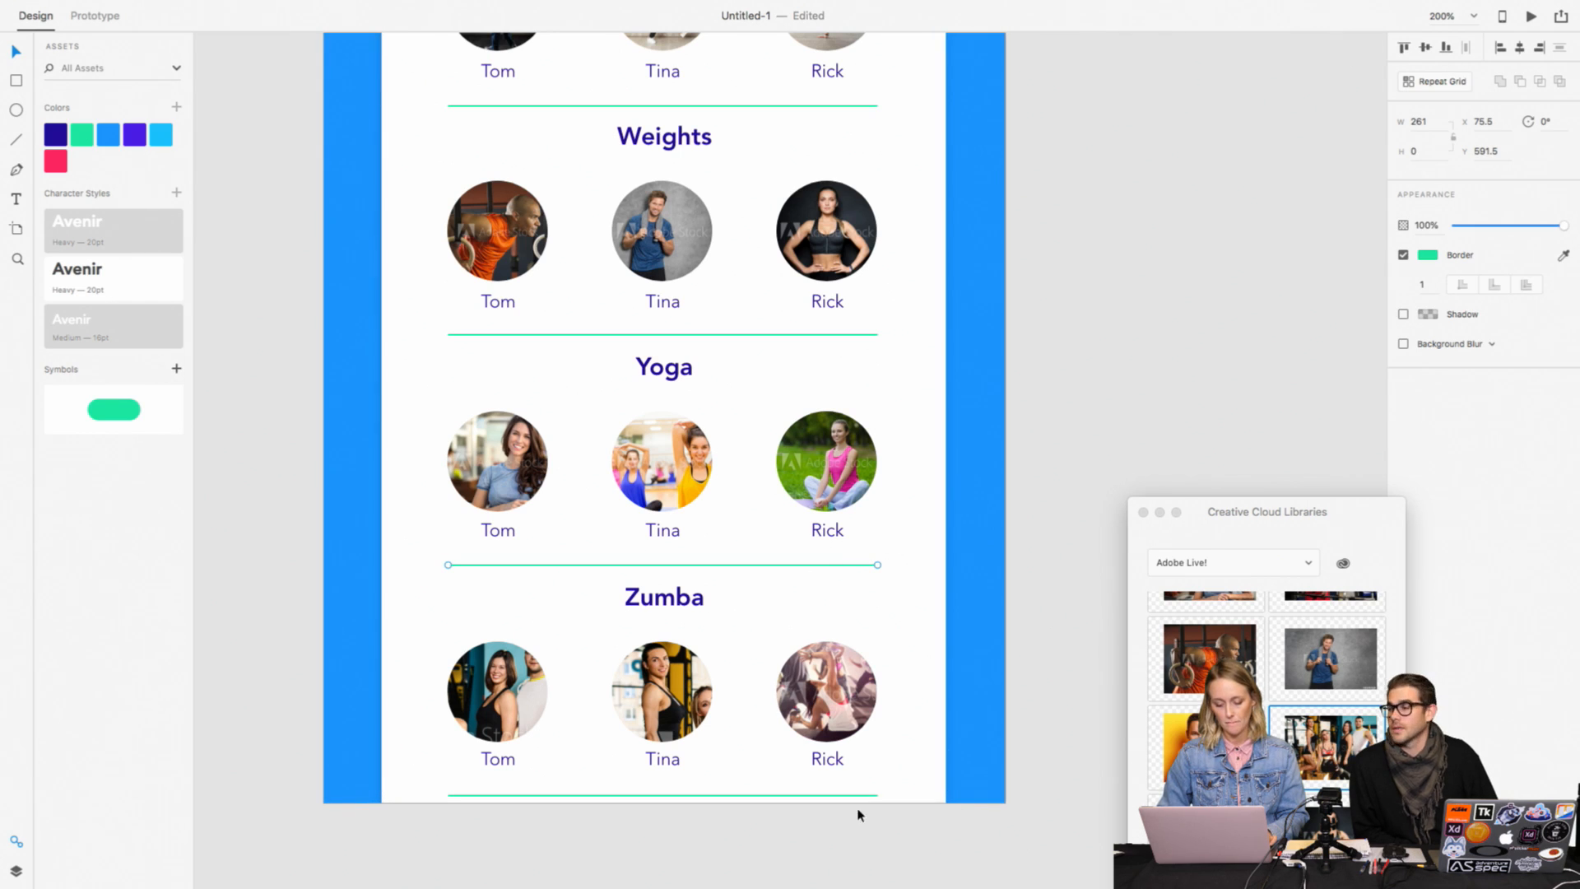
drag(901, 828, 471, 567)
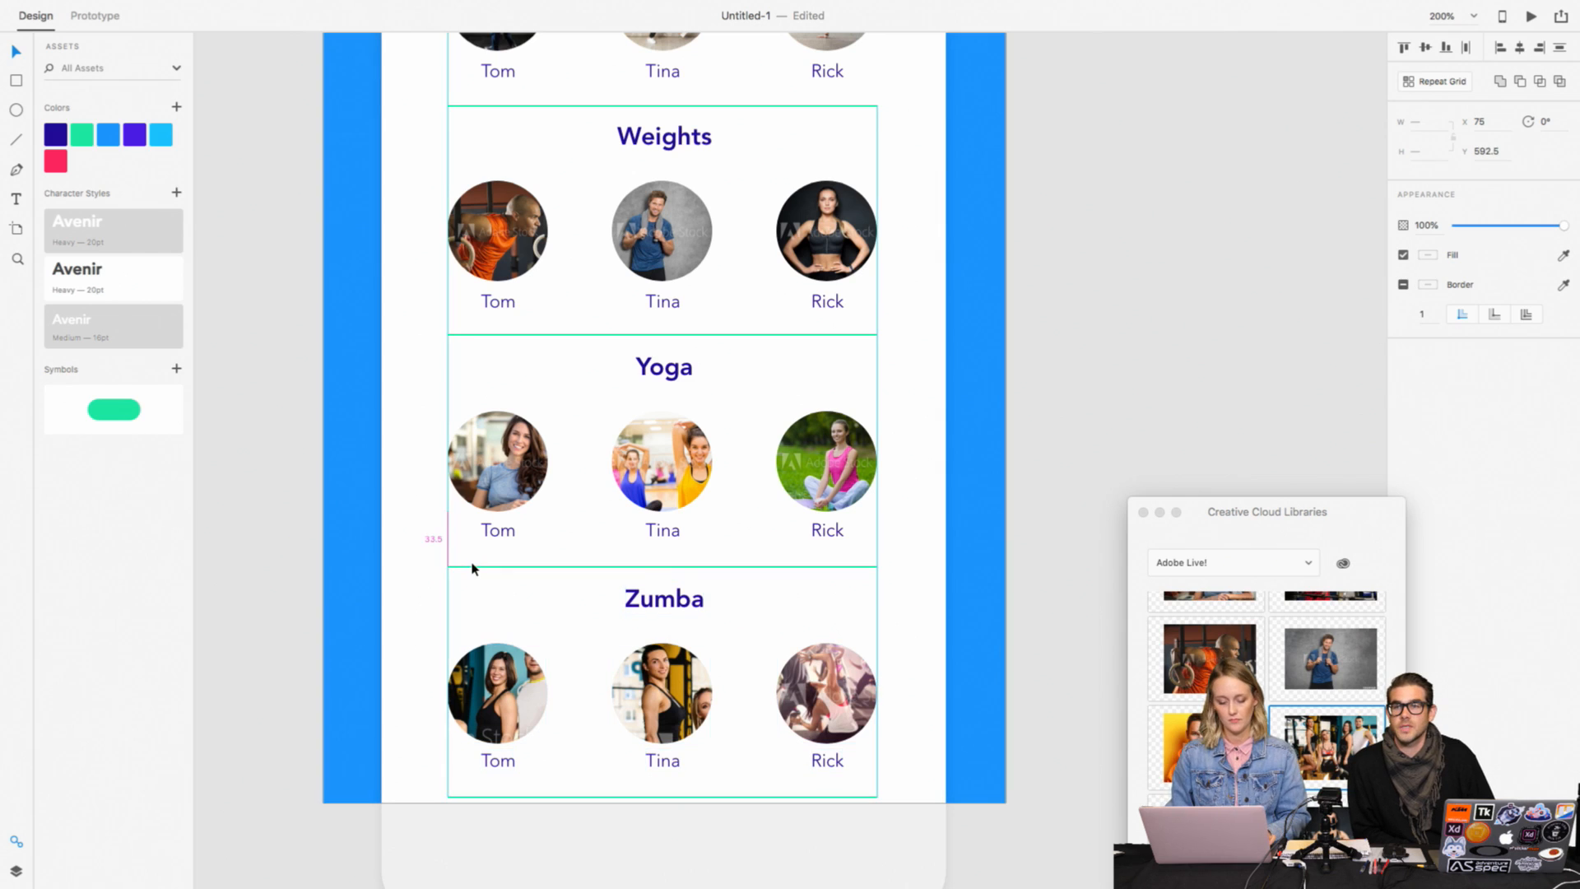
key(Down)
key(Down)
key(Down)
key(Down)
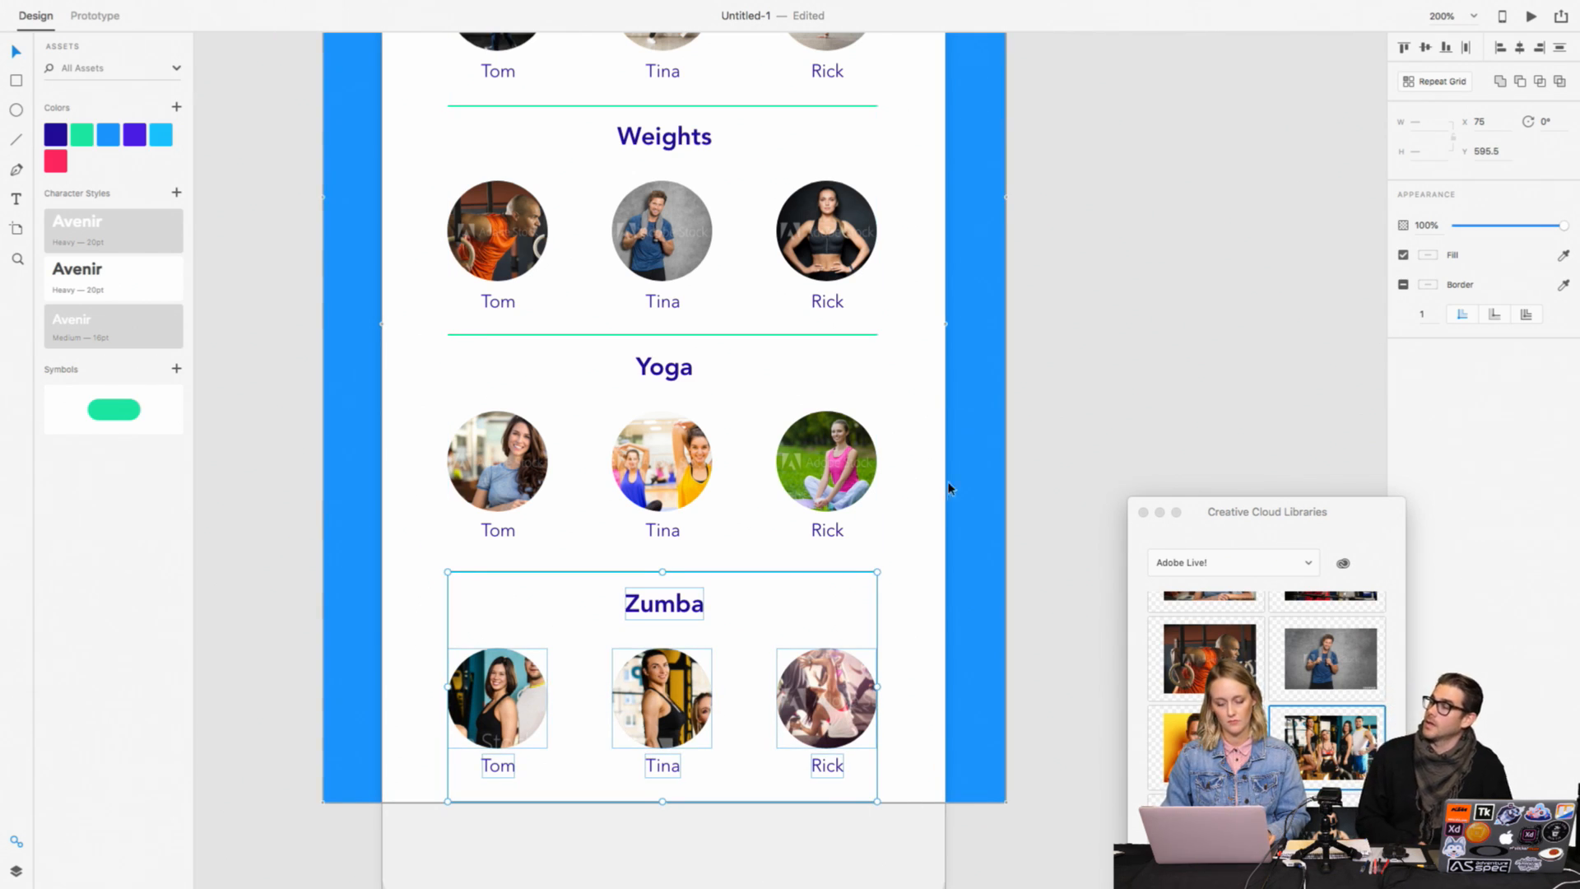
Step: Nudge the Yoga section together with the divider above it down to Y 455.5
scroll(948, 486, up, 3)
drag(895, 660, 444, 445)
key(Down)
key(Down)
key(Down)
key(Down)
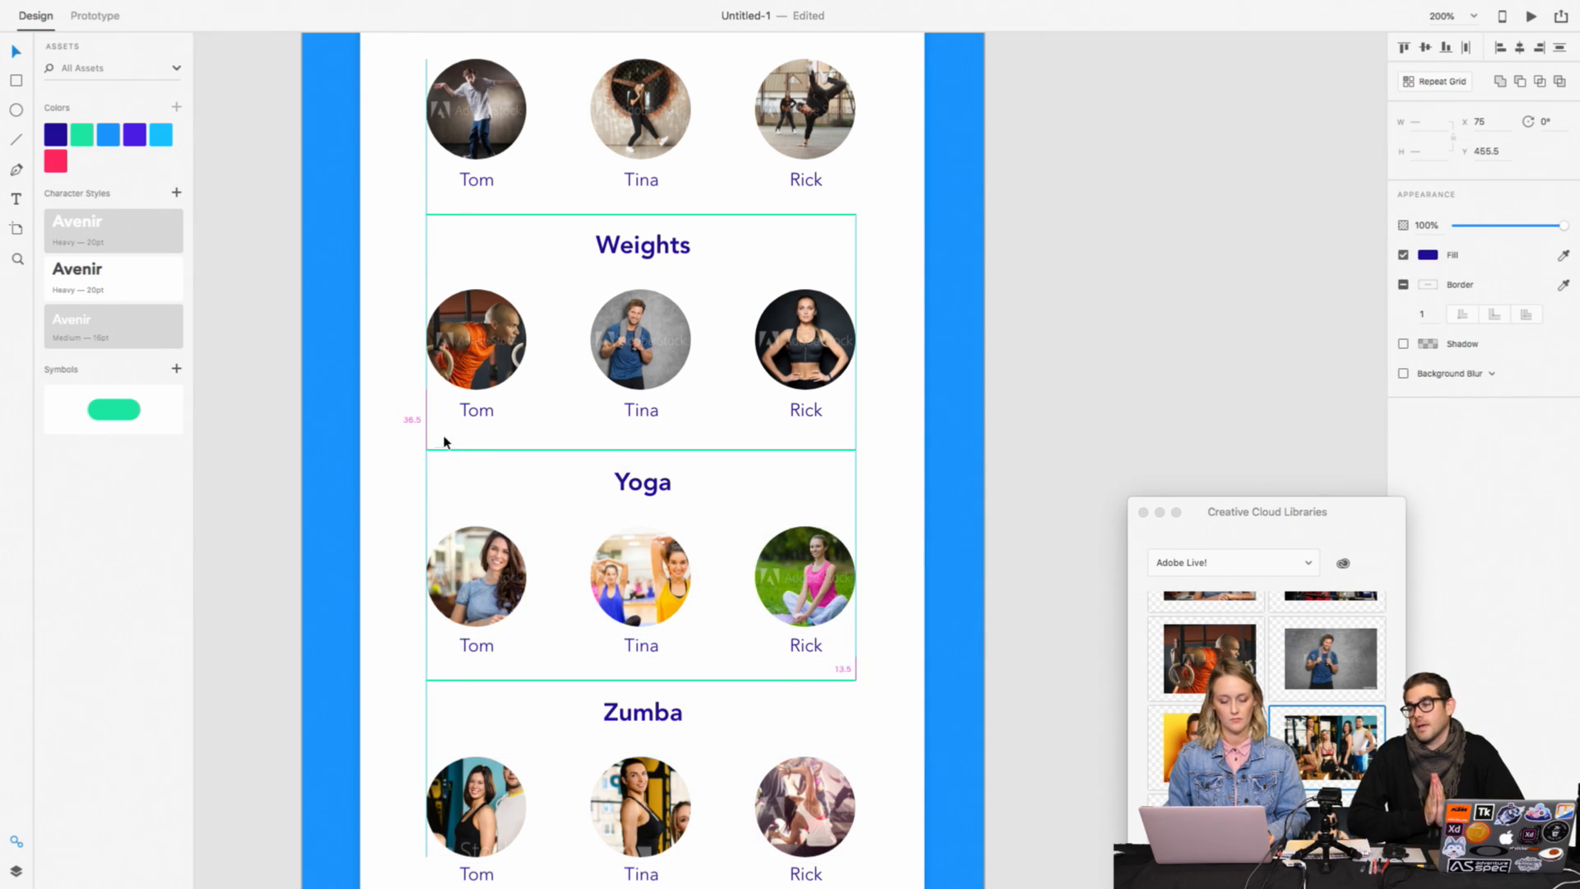
Step: Nudge the Weights section together with the divider above it down to Y 316.5
scroll(445, 442, up, 3)
drag(864, 531, 382, 335)
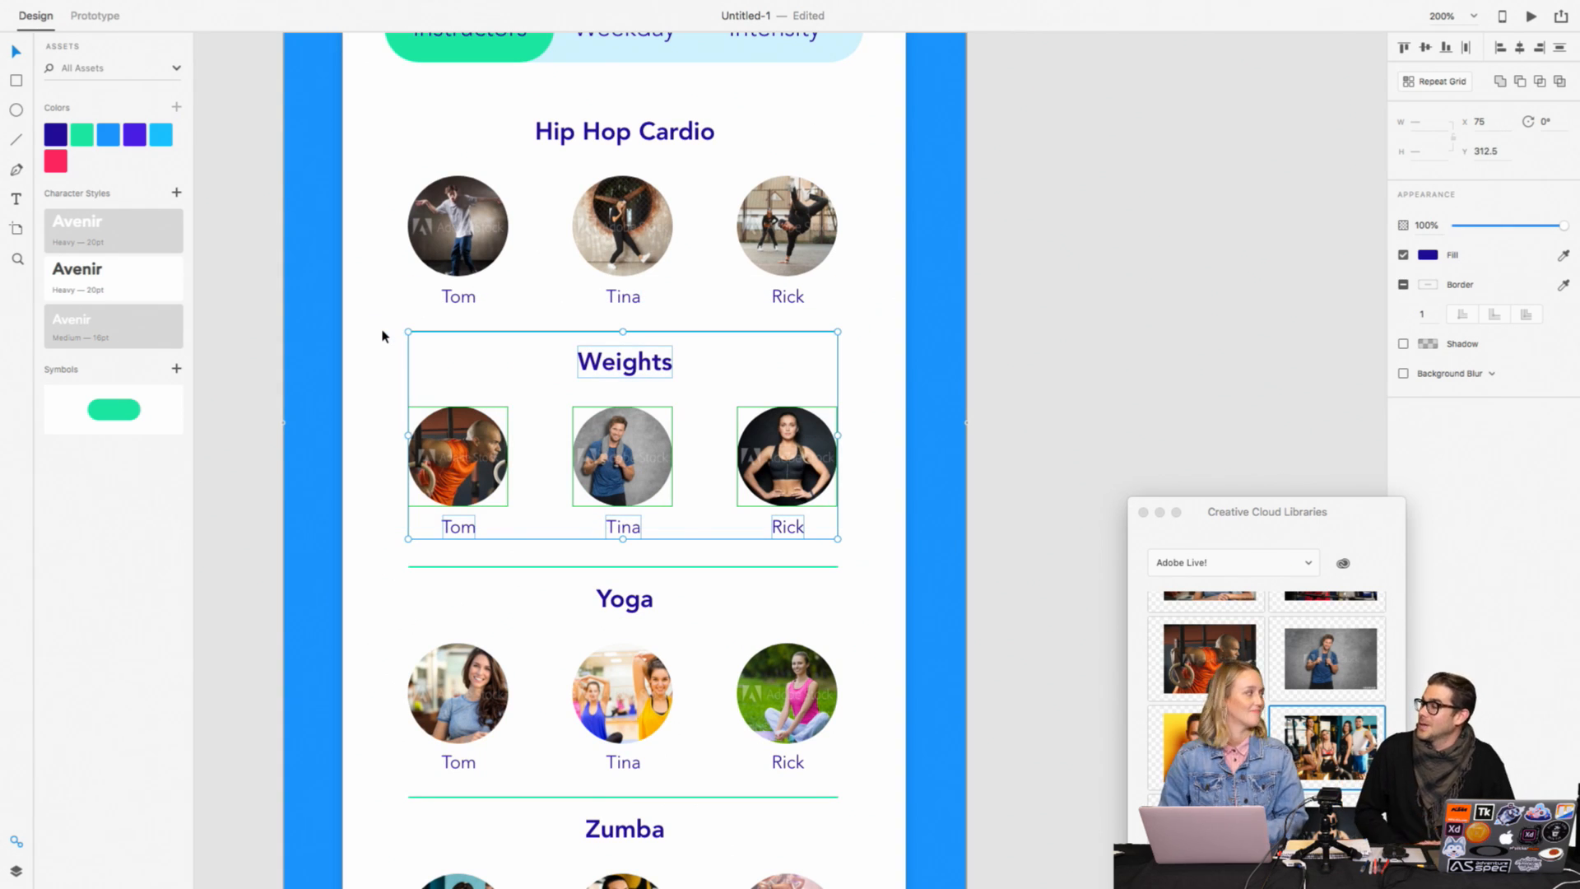
key(Down)
key(Down)
key(Down)
key(Down)
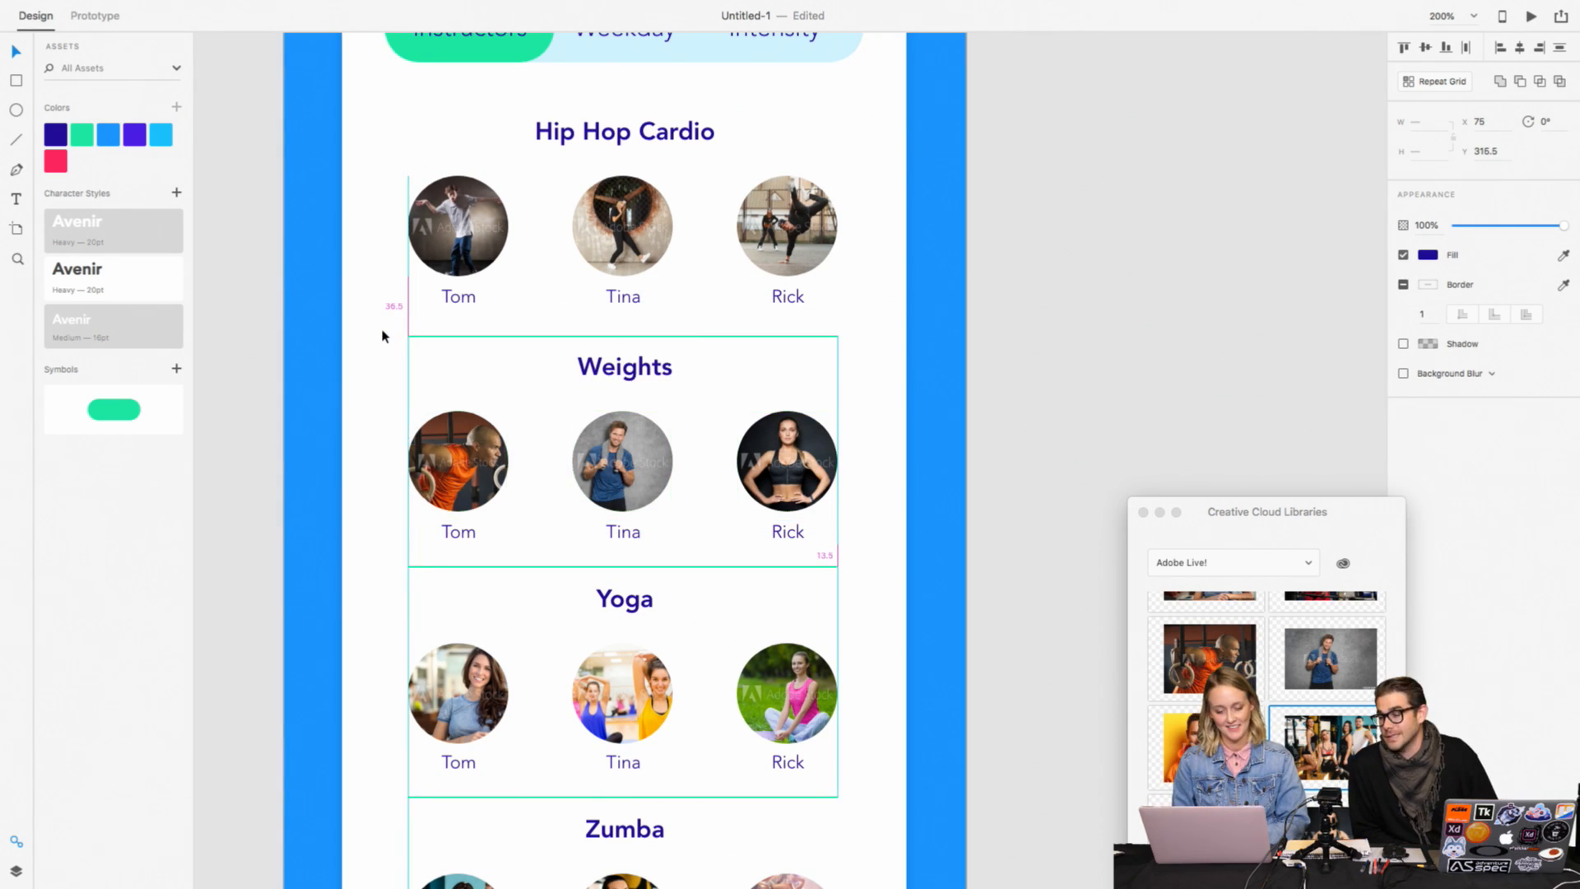
Step: Move the Yoga and Zumba sections with their dividers down together to widen the gap beneath the Weights names
scroll(909, 537, down, 5)
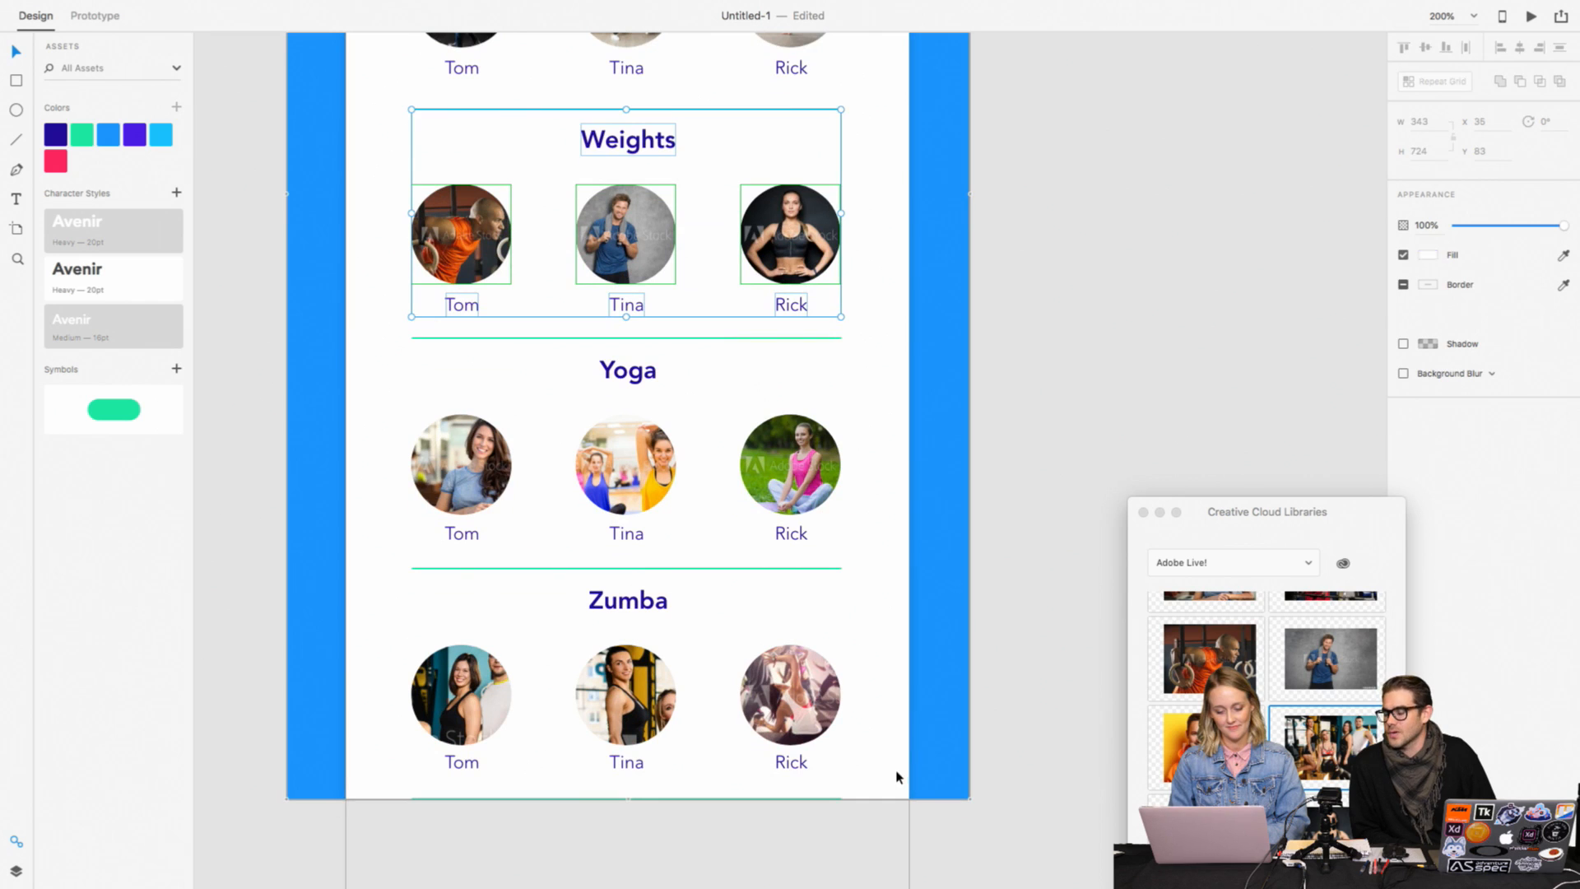
drag(895, 805, 582, 337)
shift+click(581, 338)
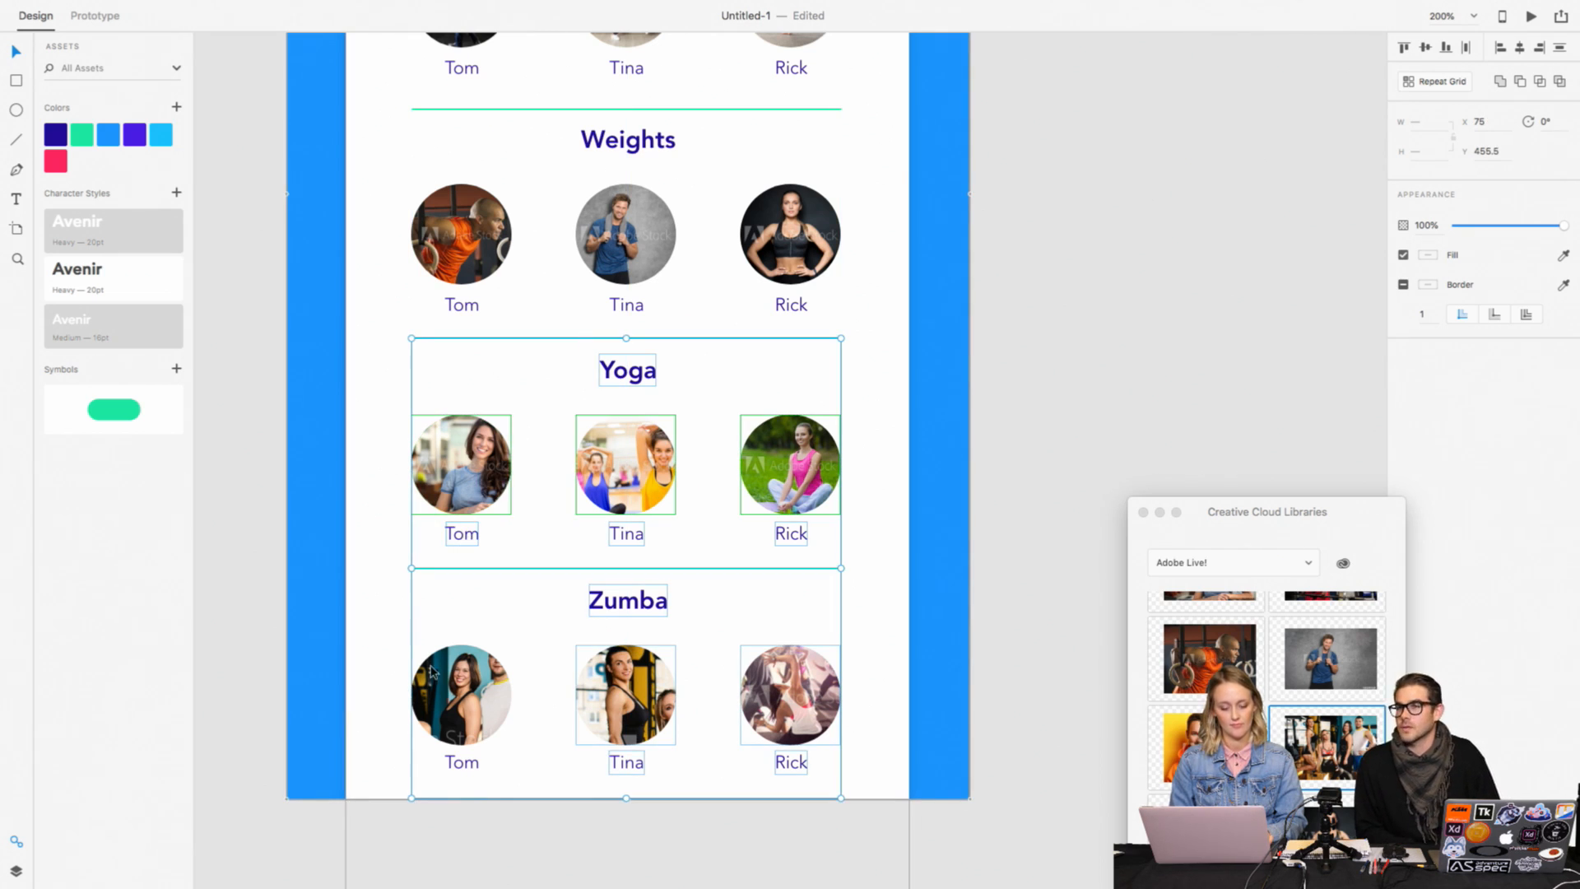
drag(452, 764, 454, 769)
click(875, 699)
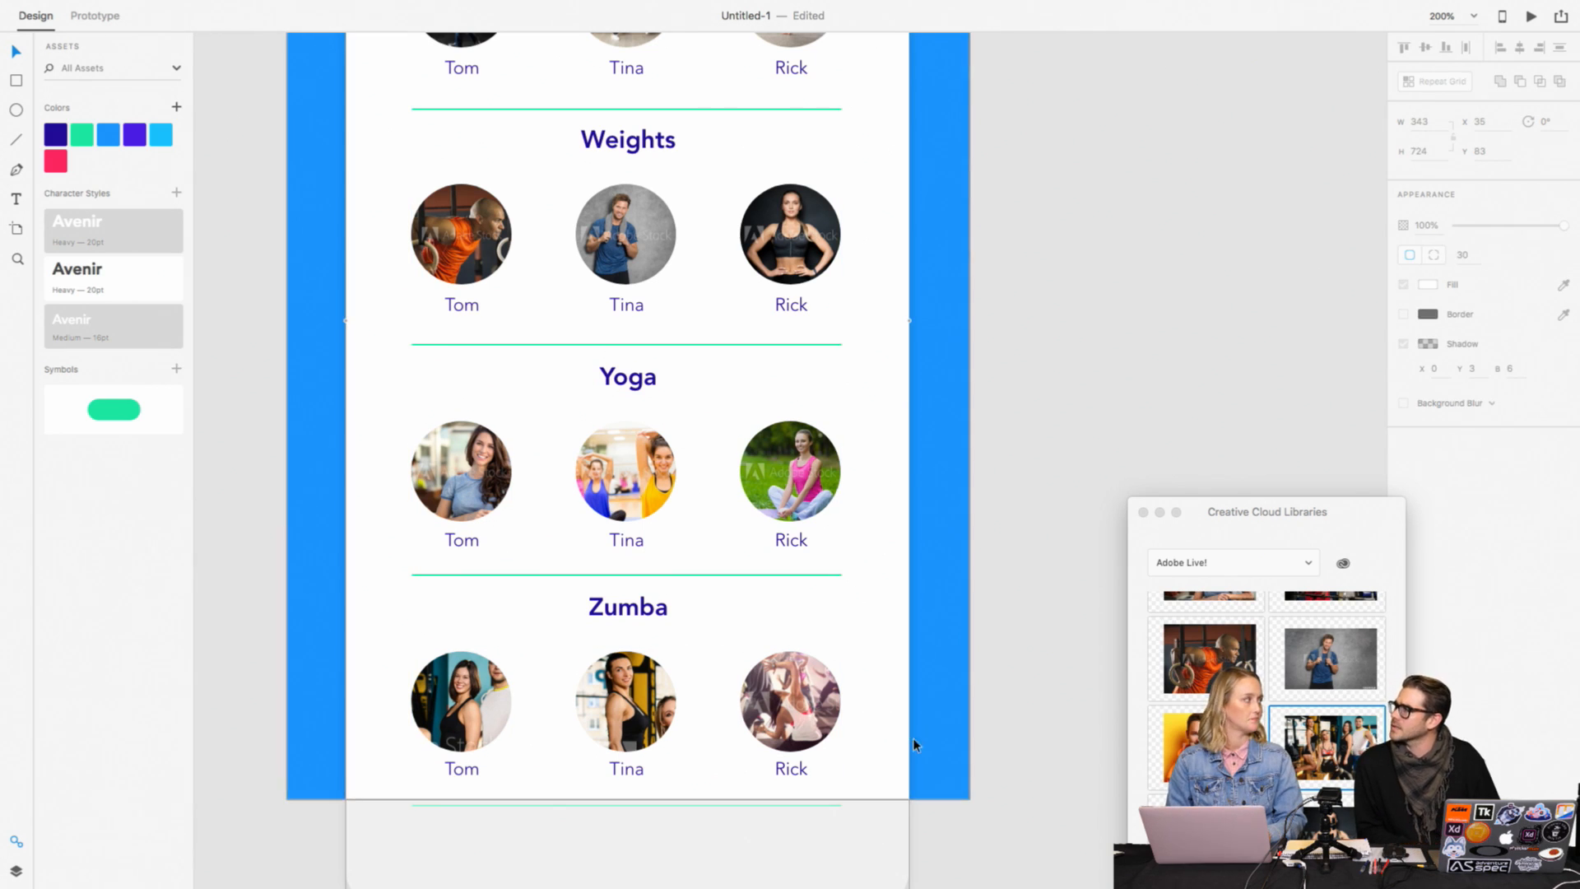
Step: Nudge the Zumba section and the divider above it down to Y 603.5
scroll(913, 744, down, 4)
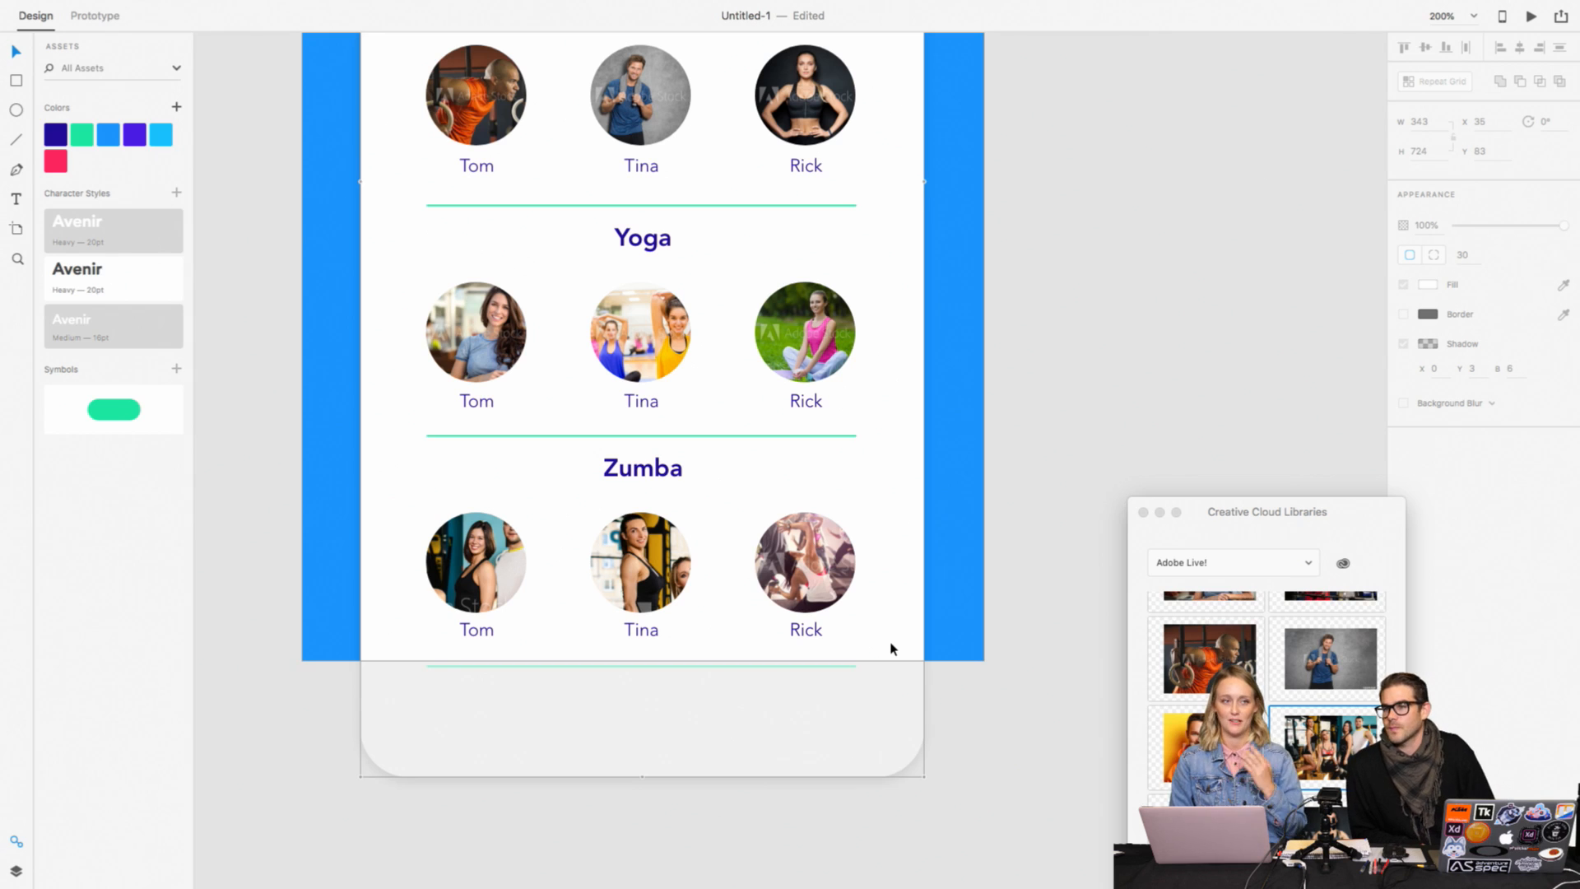
drag(887, 647, 457, 439)
key(Down)
key(Down)
key(Down)
key(Down)
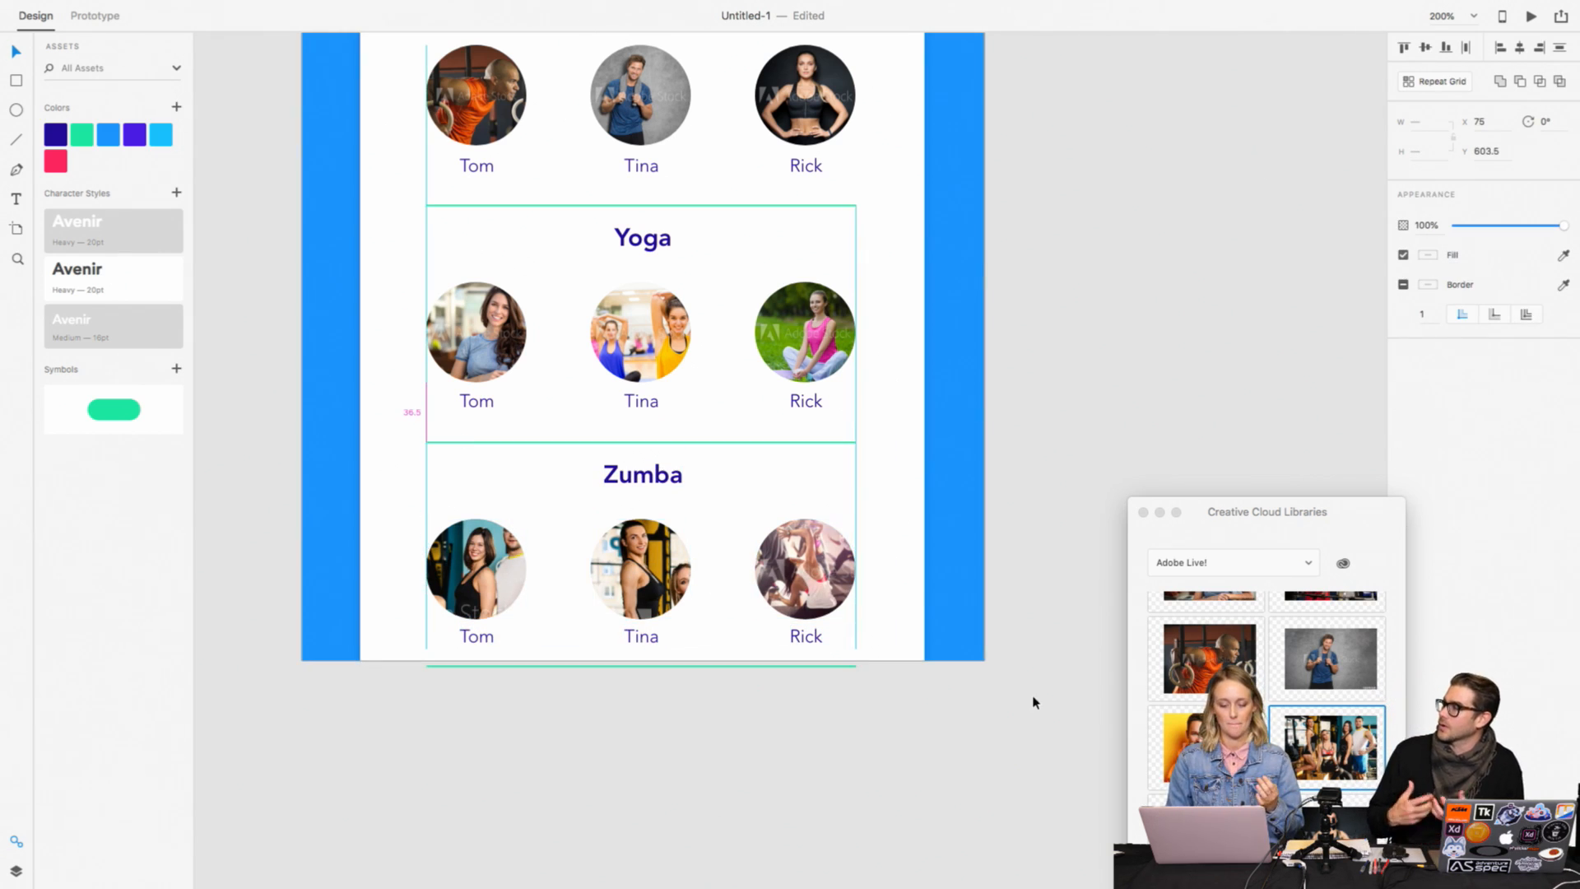
click(1035, 702)
Step: Shift the section titles slightly down, placing Weights at Y 329, Yoga at Y 473 and Zumba at Y 616
scroll(1035, 702, up, 5)
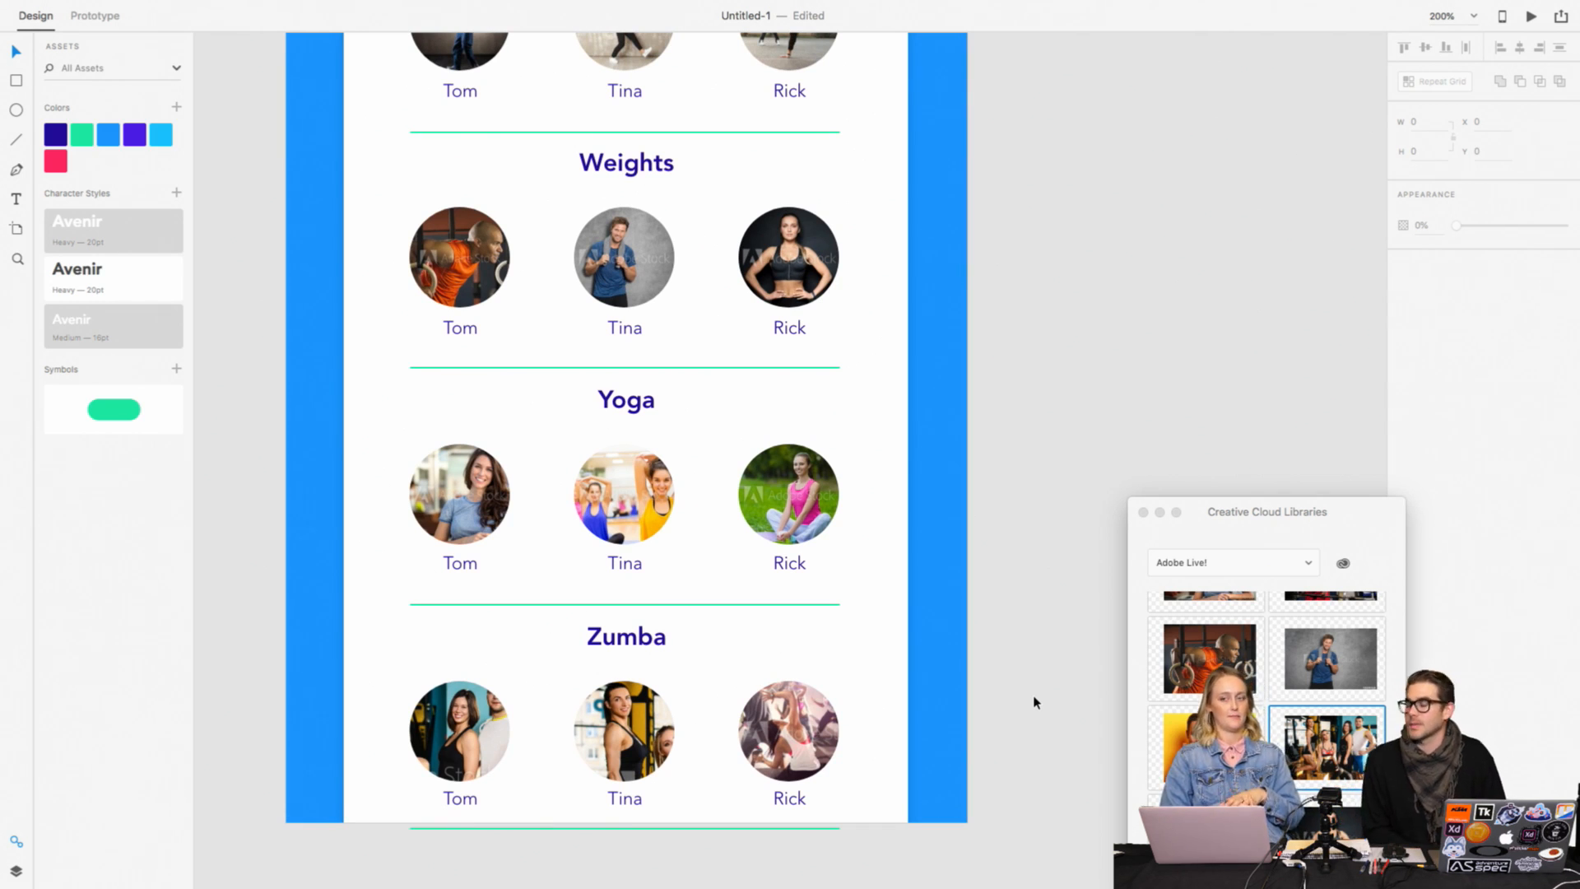
key(super+1)
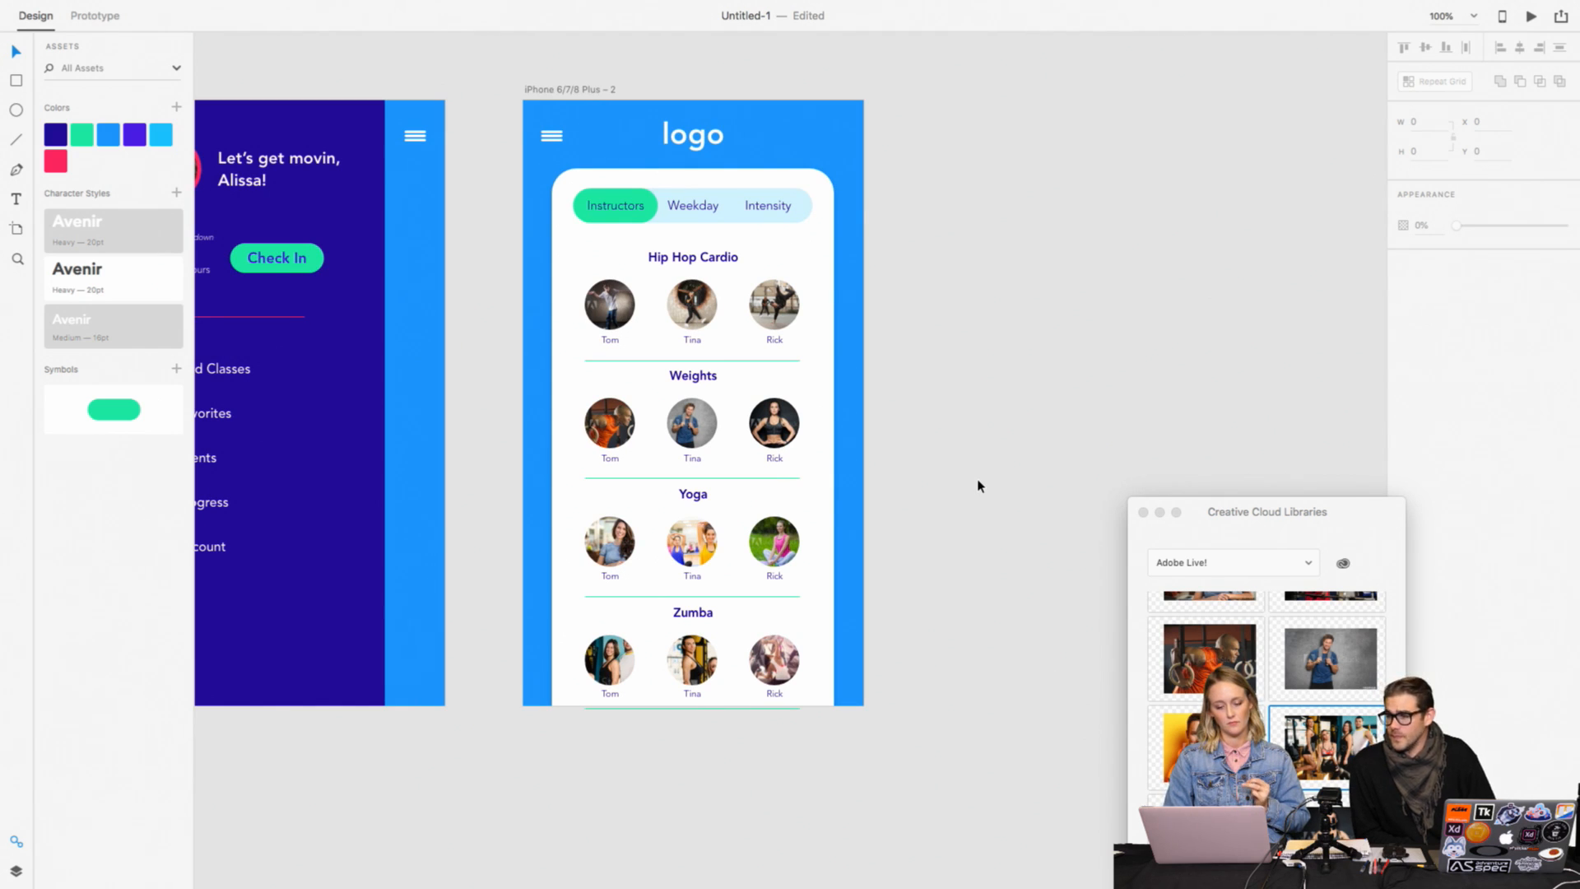
double_click(709, 378)
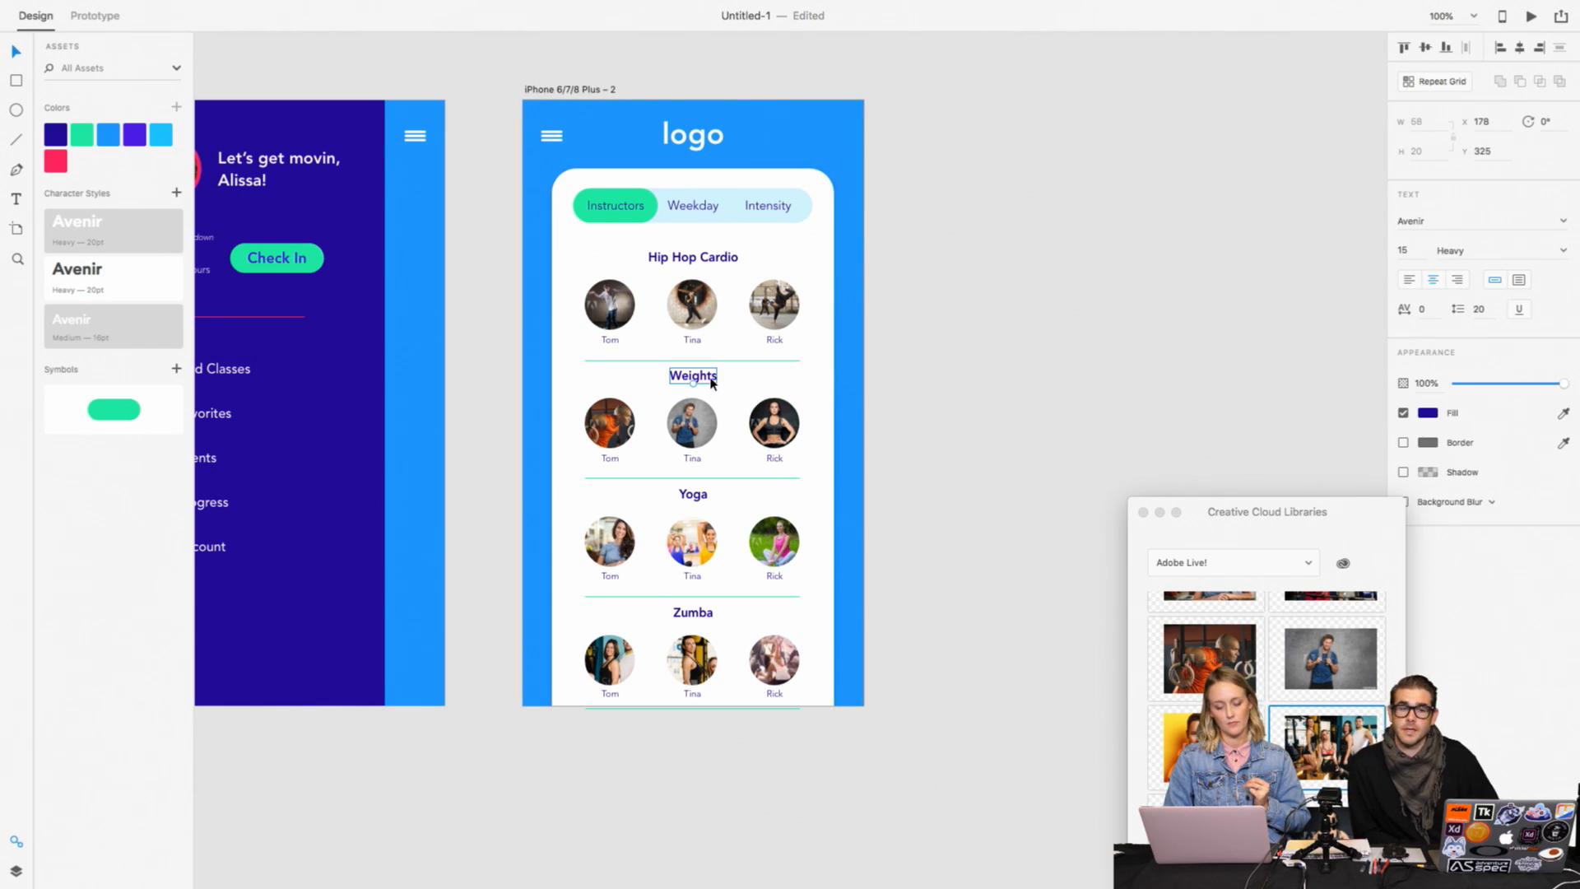
drag(713, 382, 713, 386)
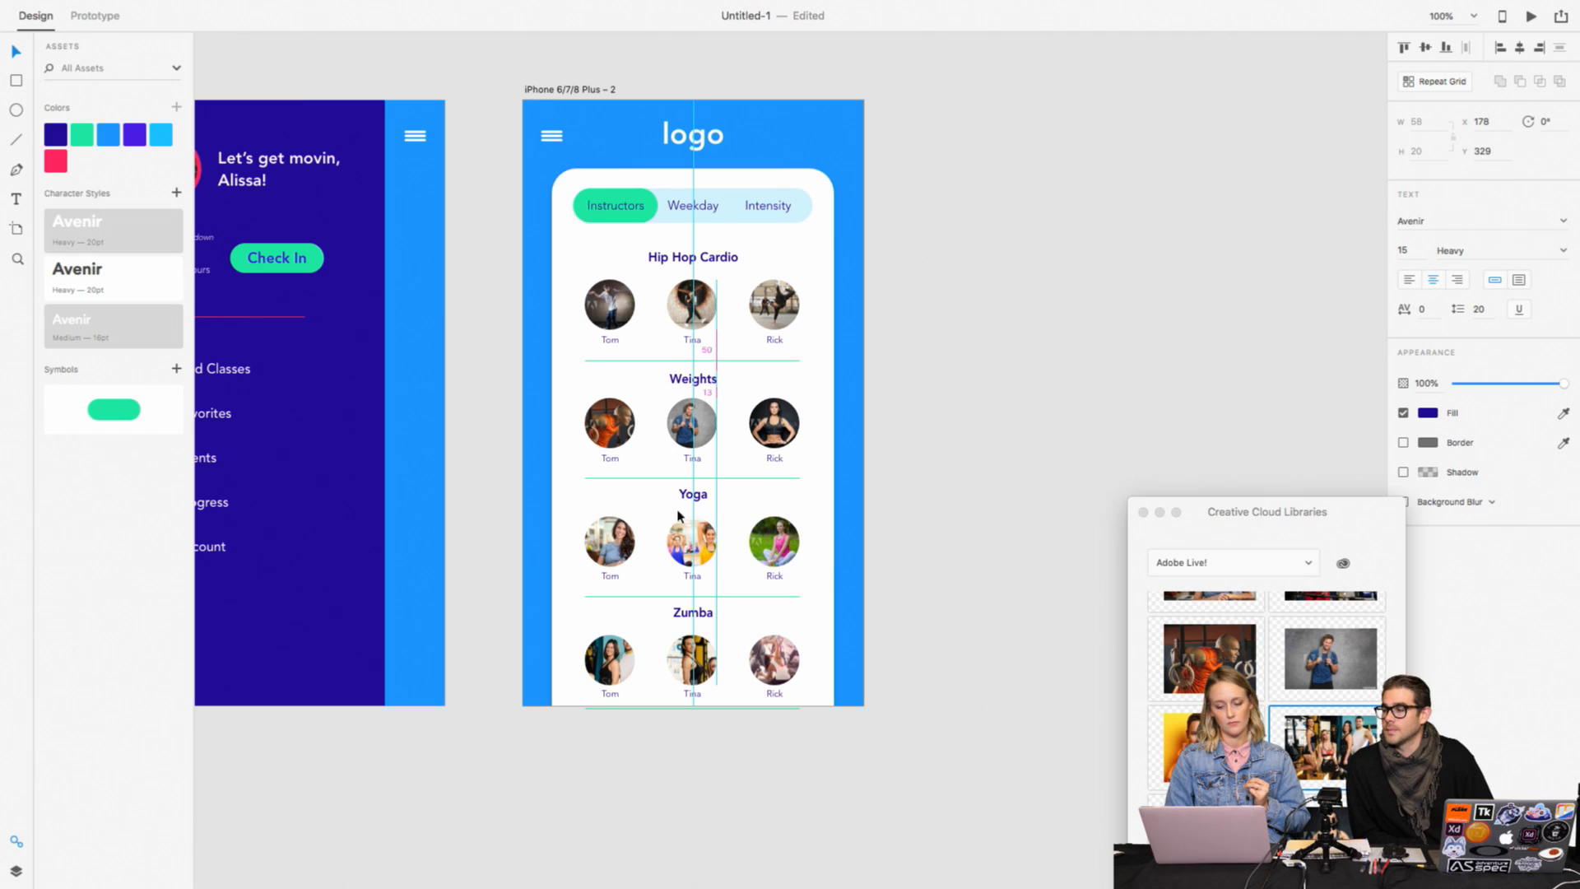
drag(701, 490, 701, 493)
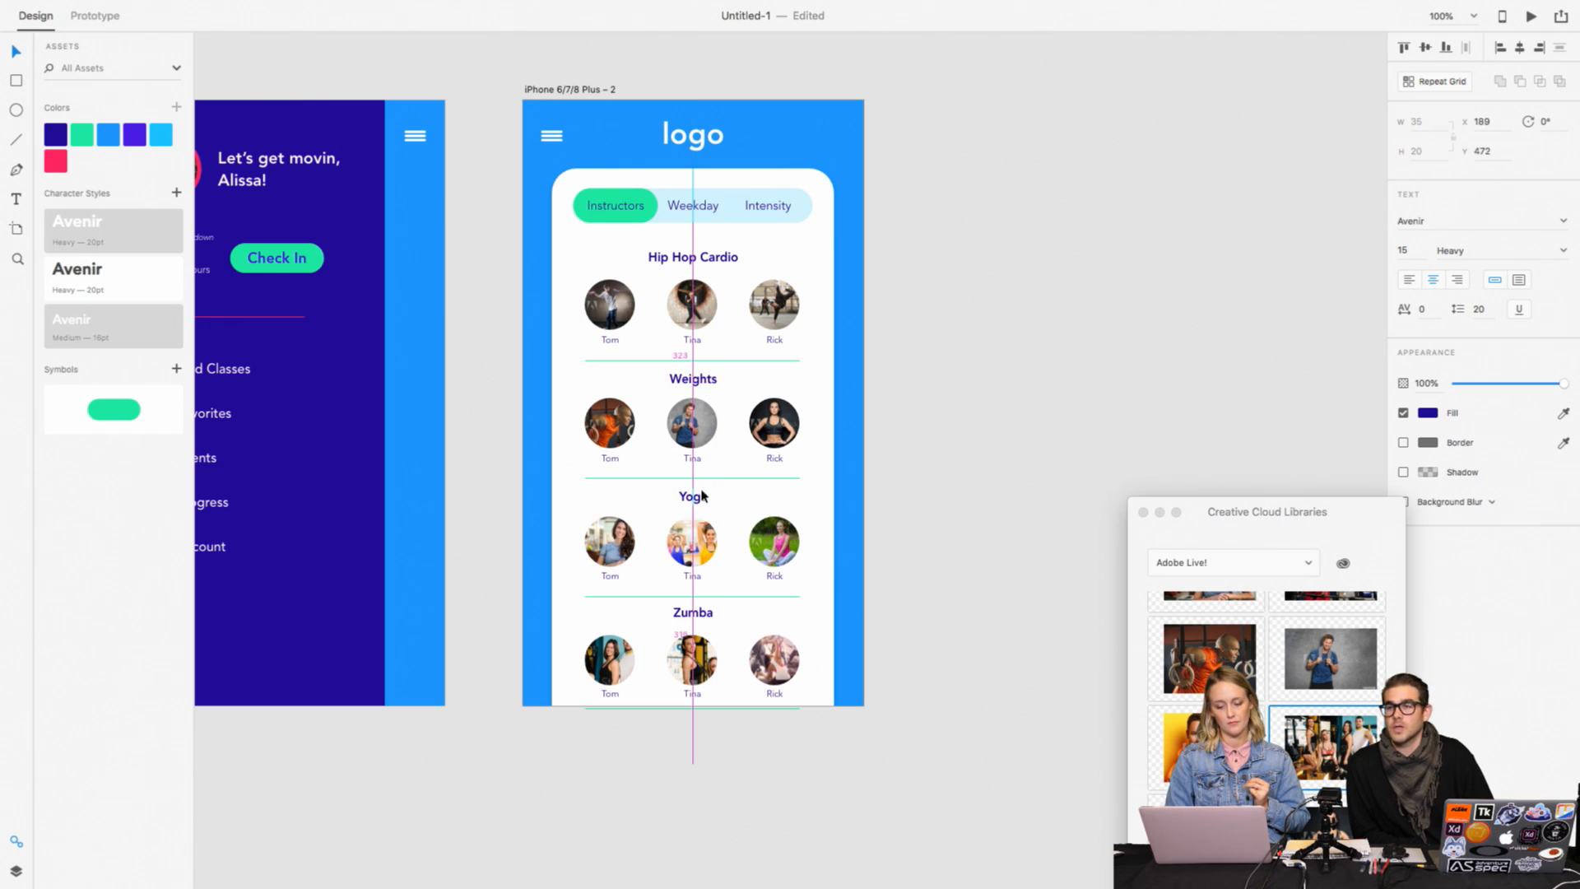
click(701, 619)
drag(701, 622, 701, 625)
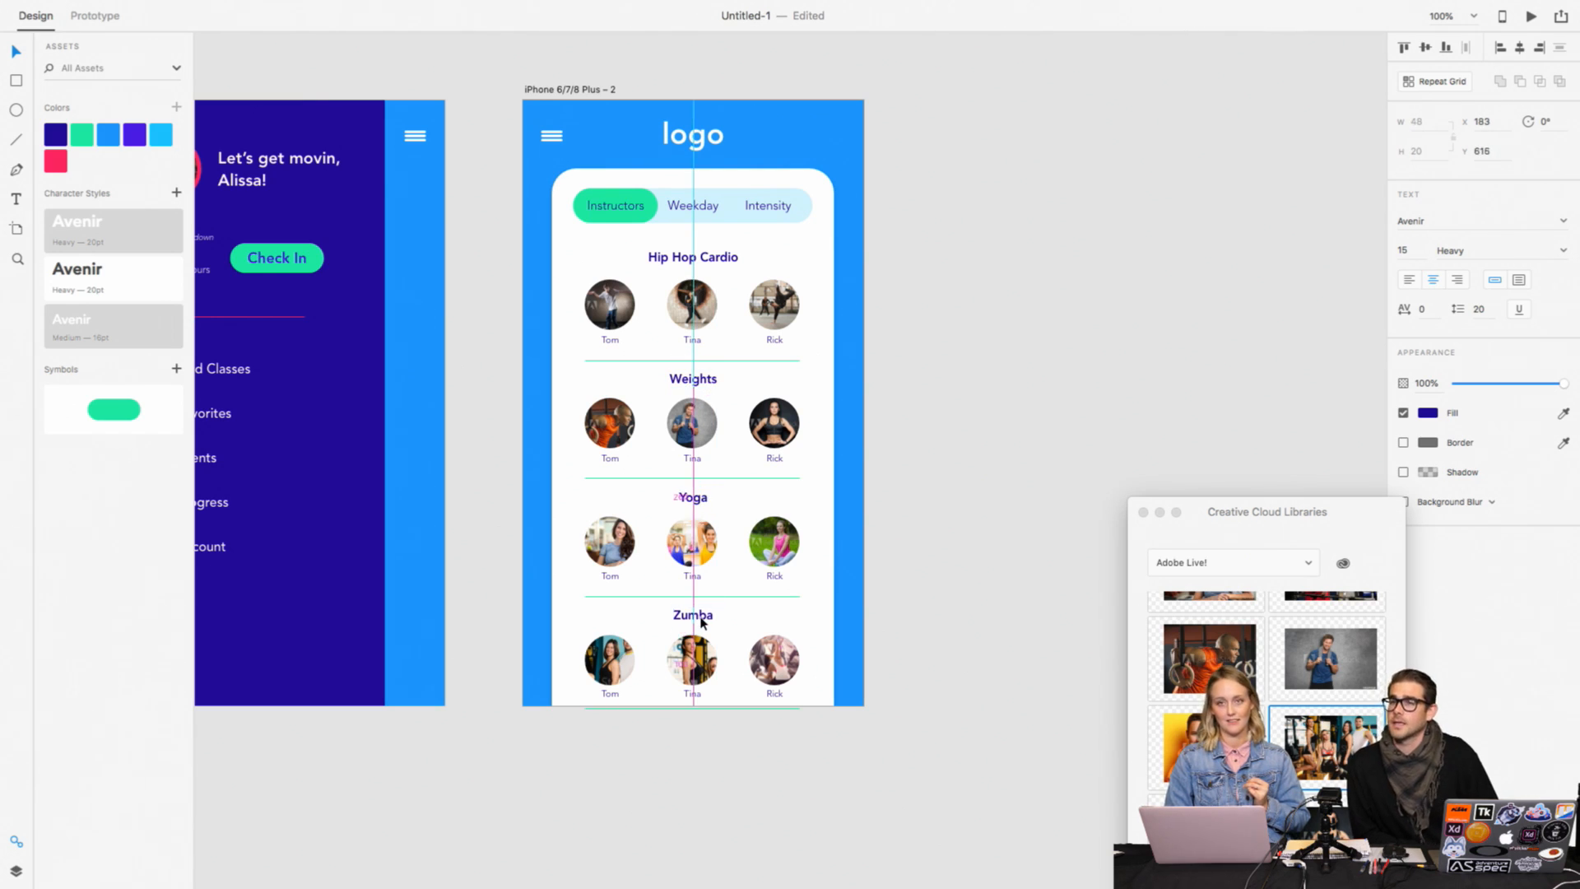
click(938, 552)
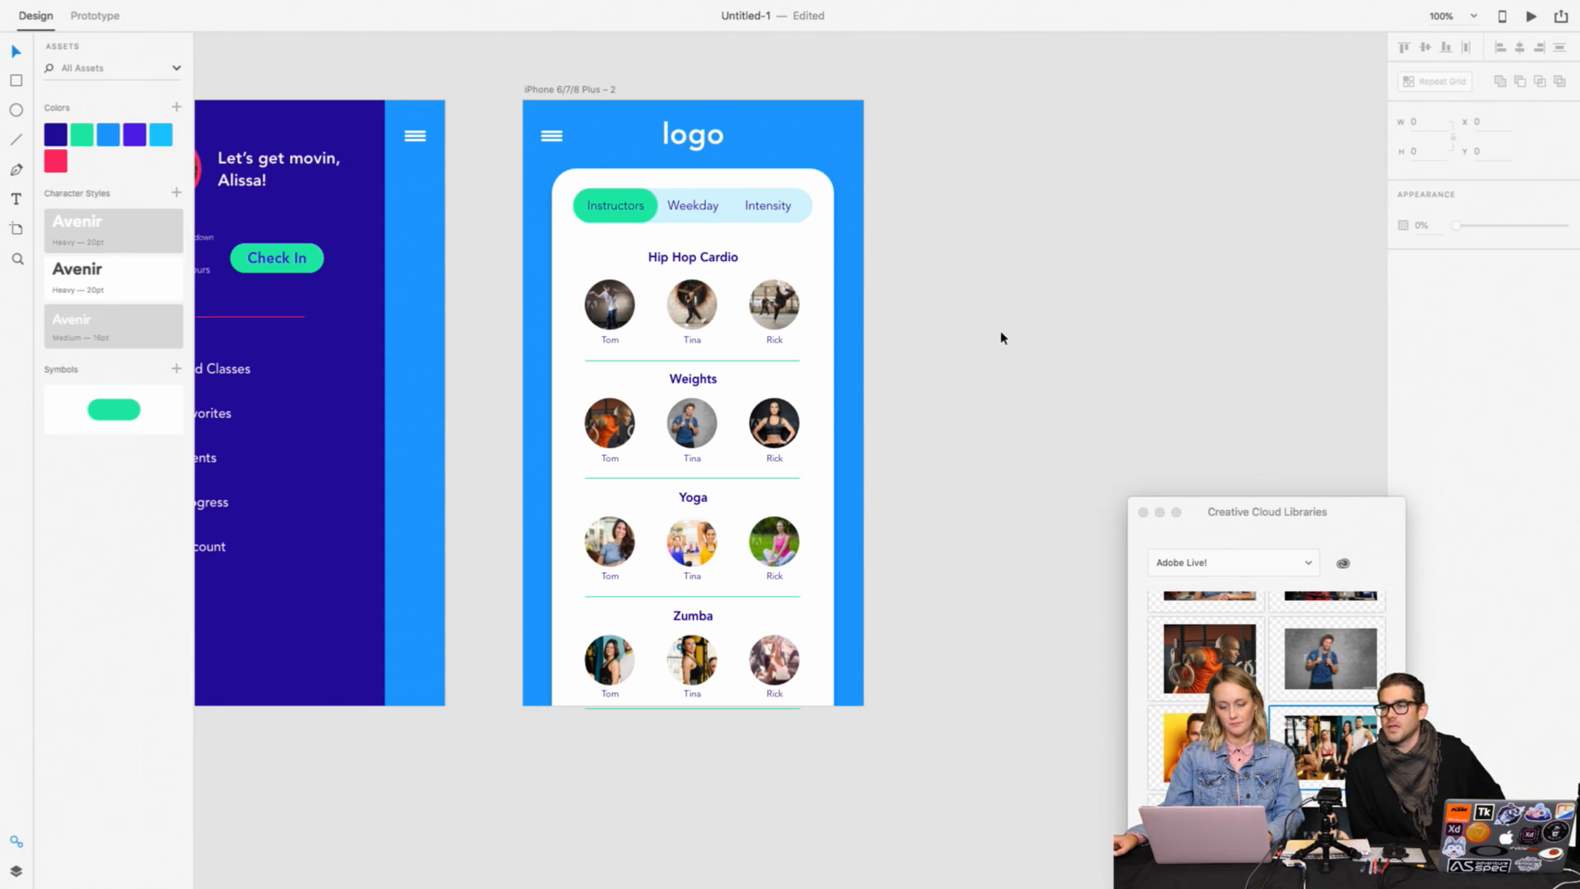
Step: Rename the class-list artboard as Class Search
scroll(998, 338, right, 2)
click(524, 94)
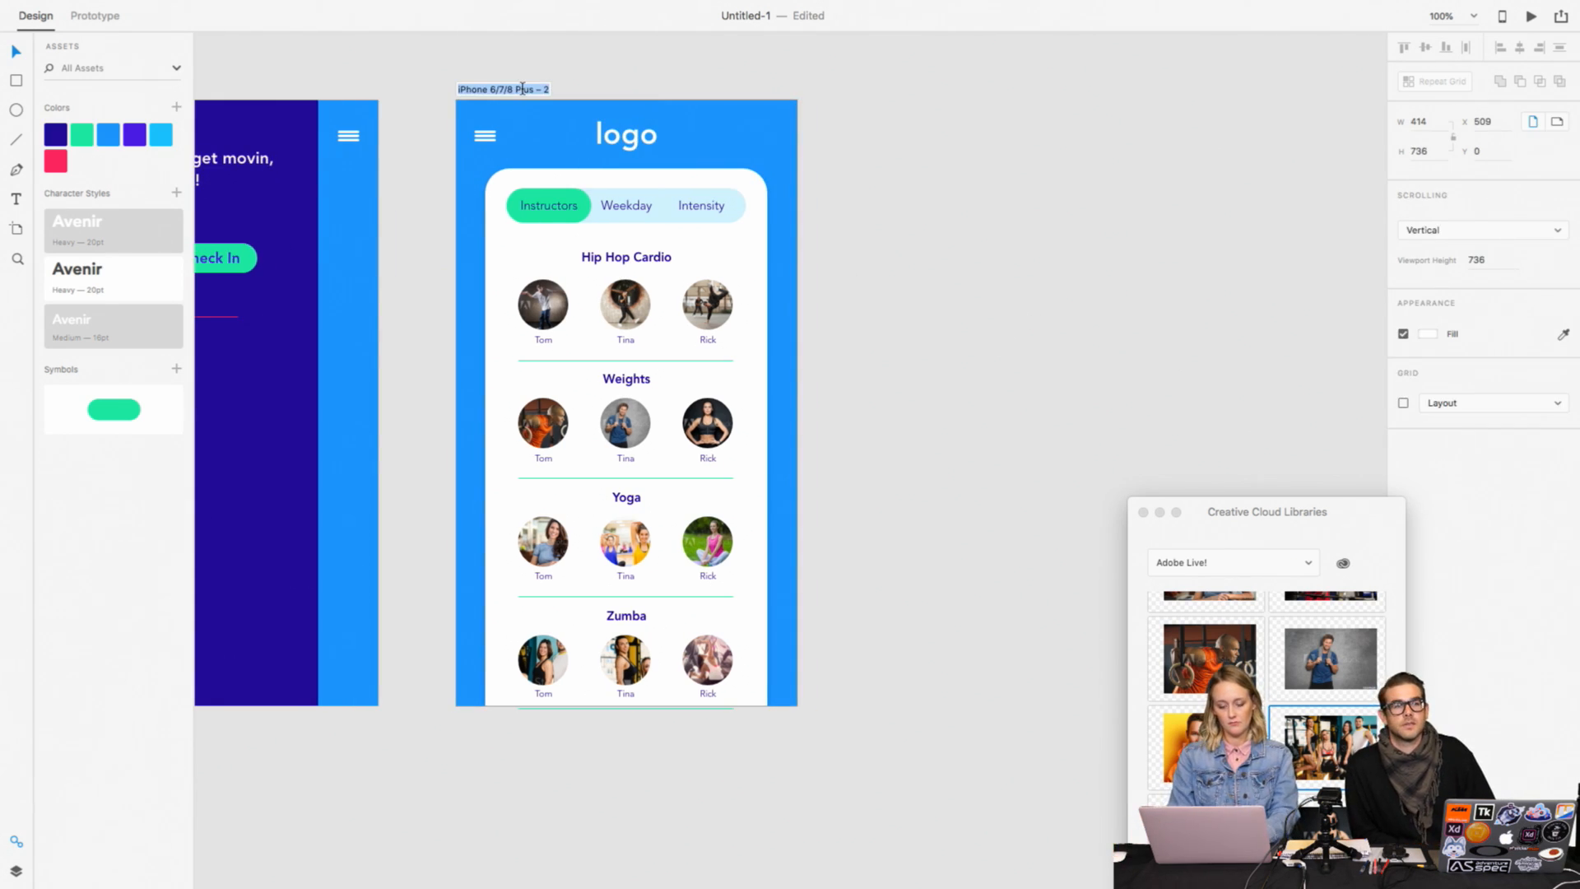
double_click(524, 90)
text(Class Search)
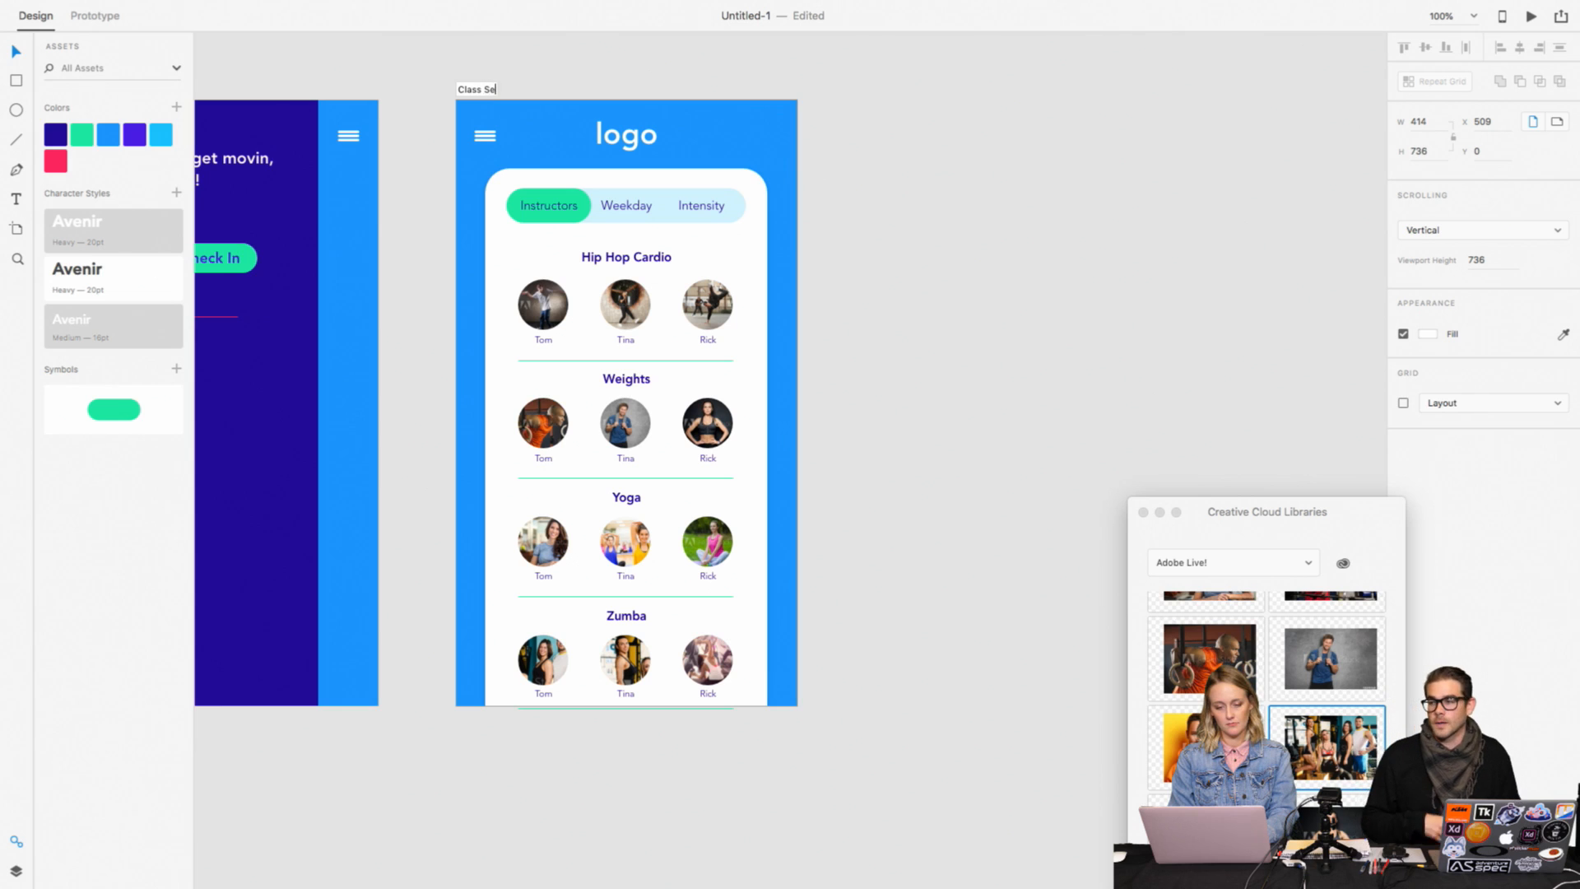
key(Return)
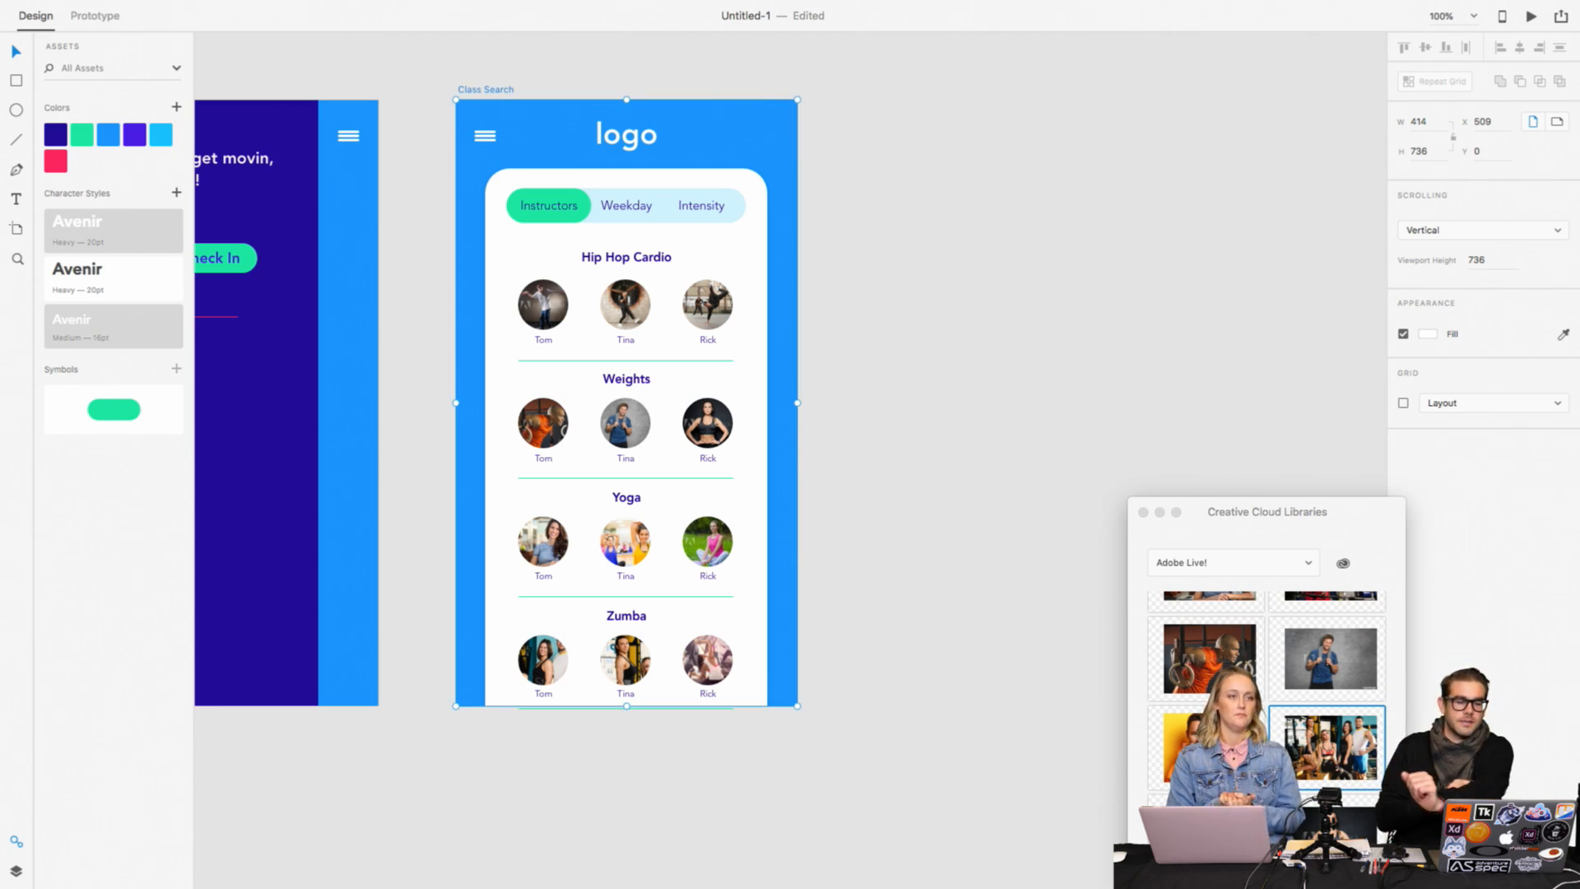
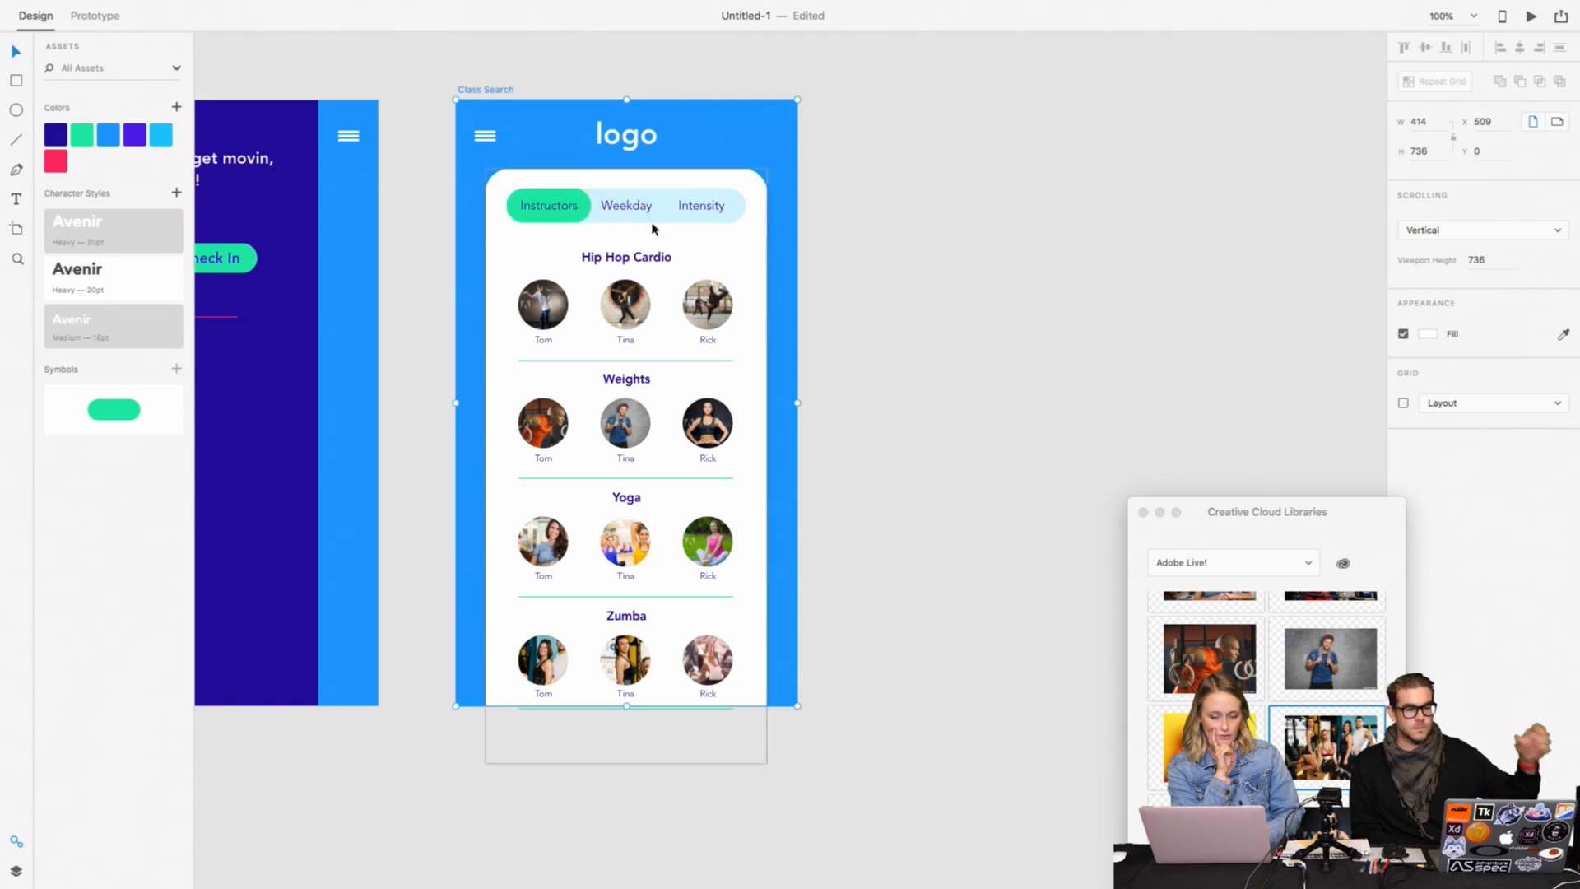
click(627, 204)
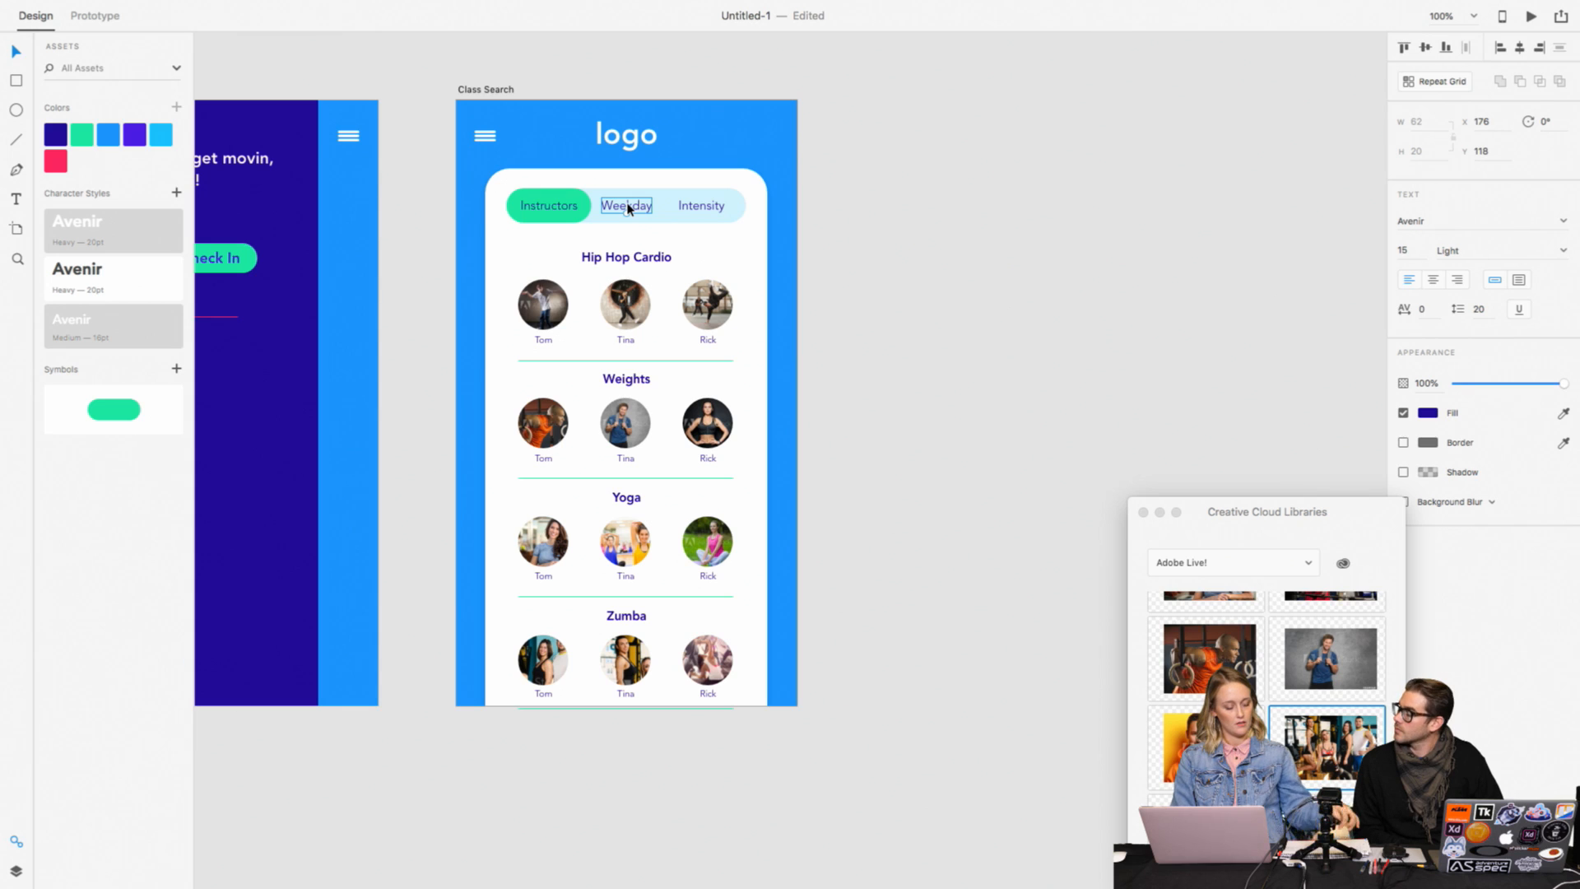
Step: Switch to Chrome, open the Baby Llamas prototype and page forward and back through its home, Pinterest and note screens
mouse_move(579, 5)
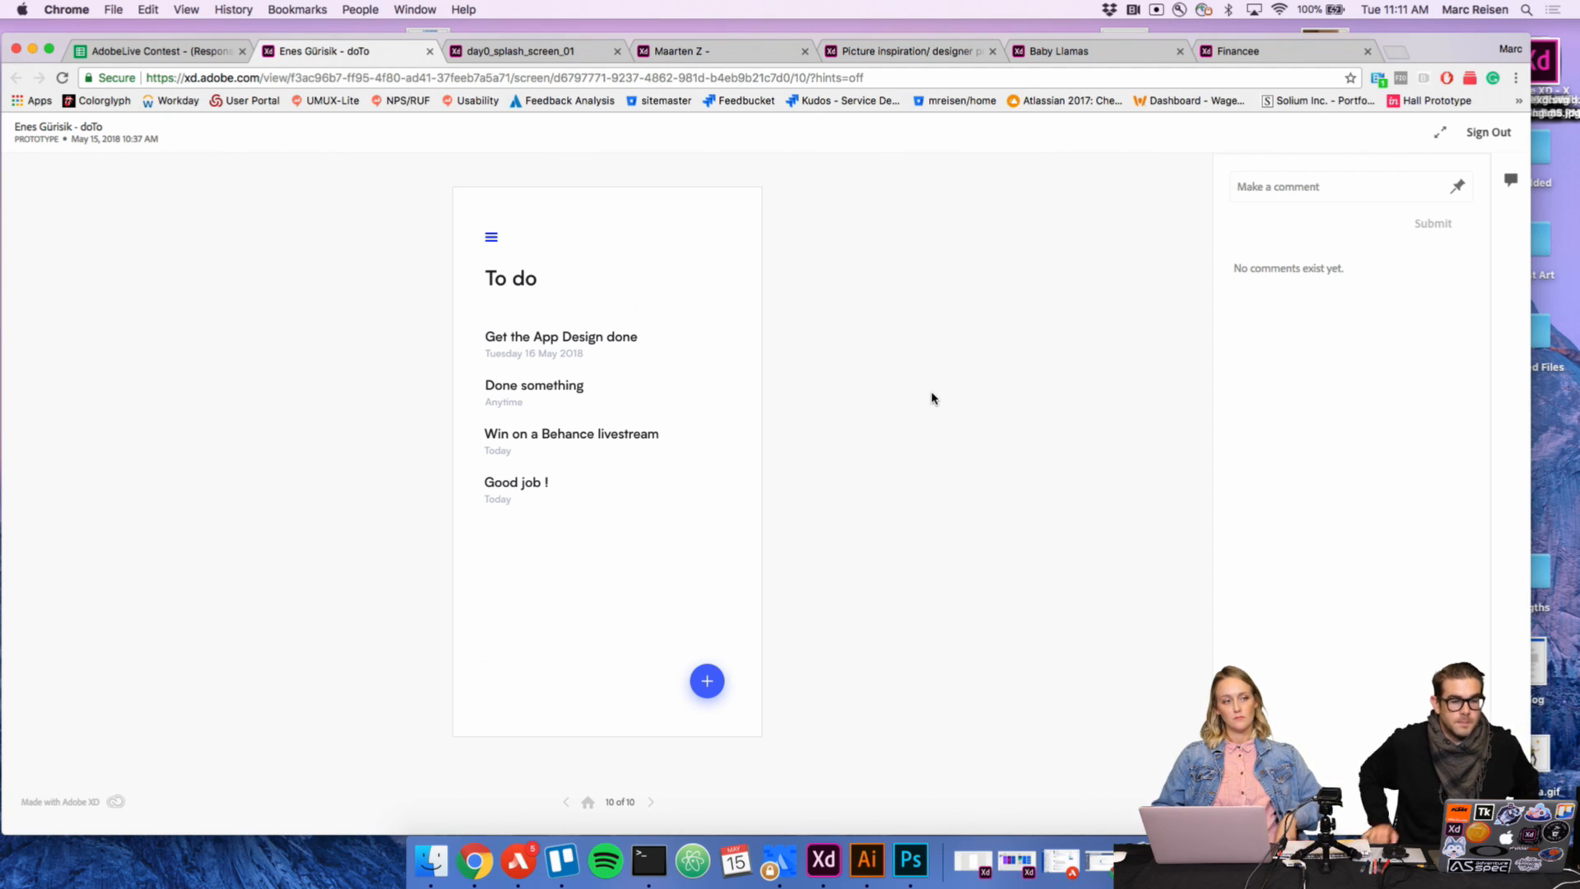
click(1098, 61)
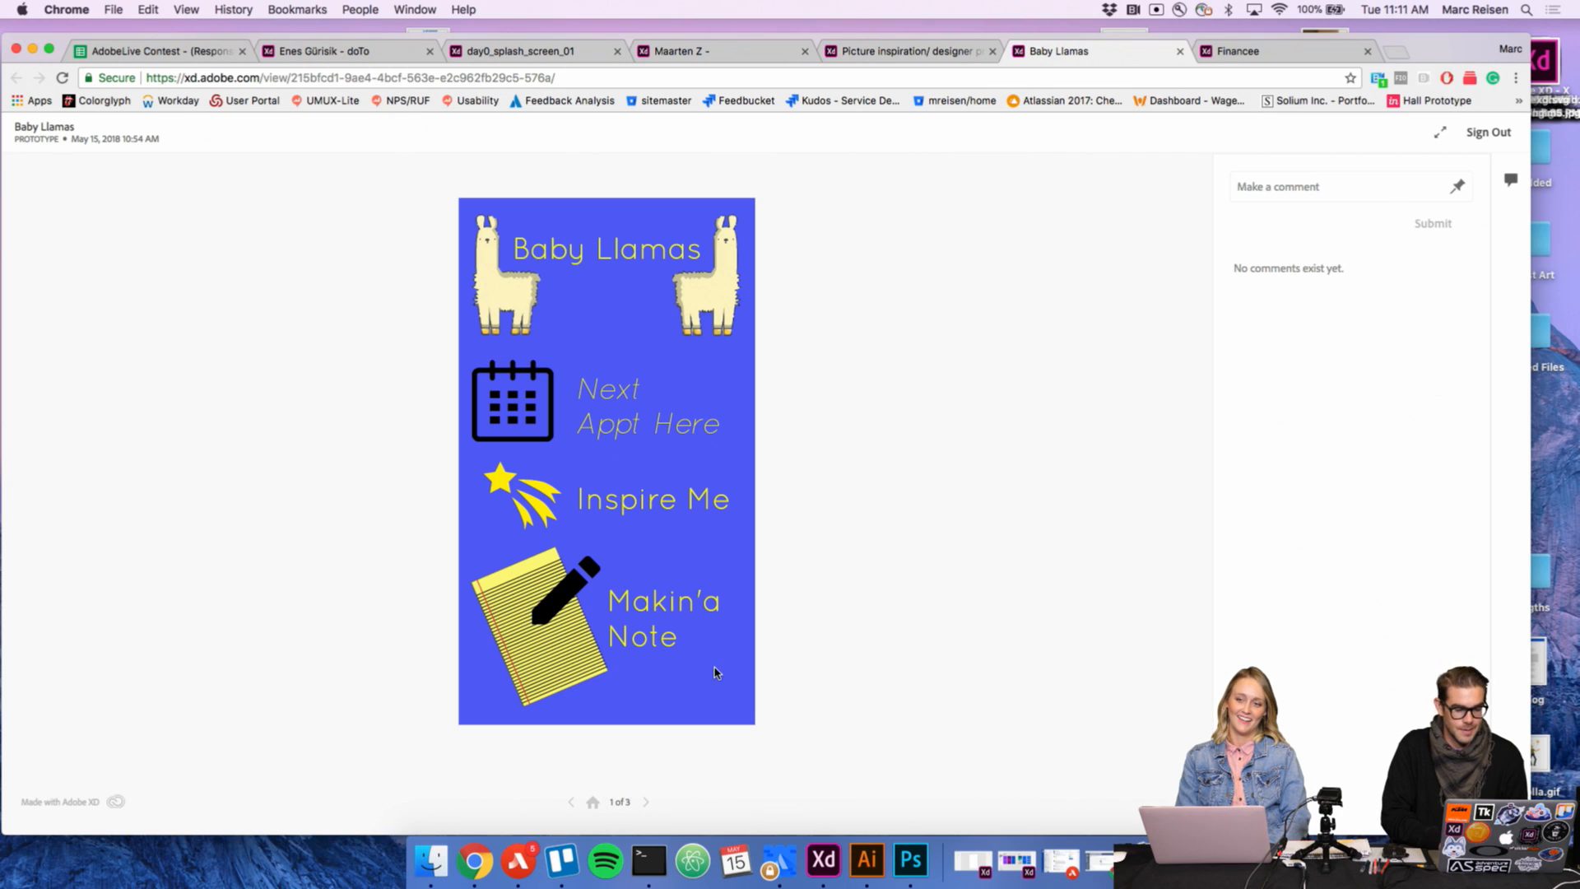
click(646, 803)
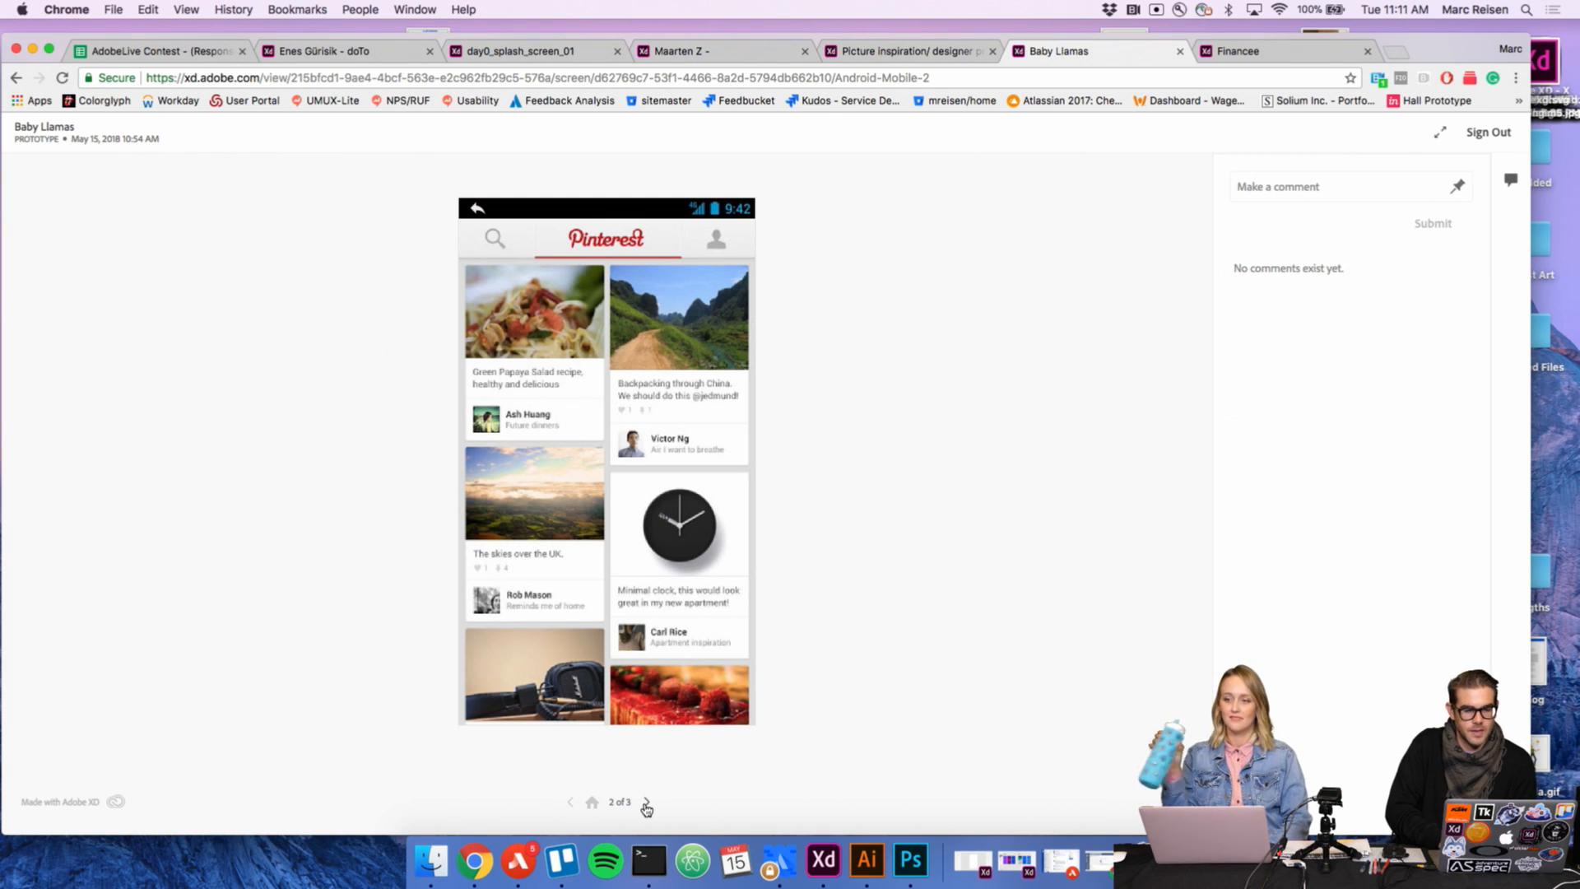
click(646, 802)
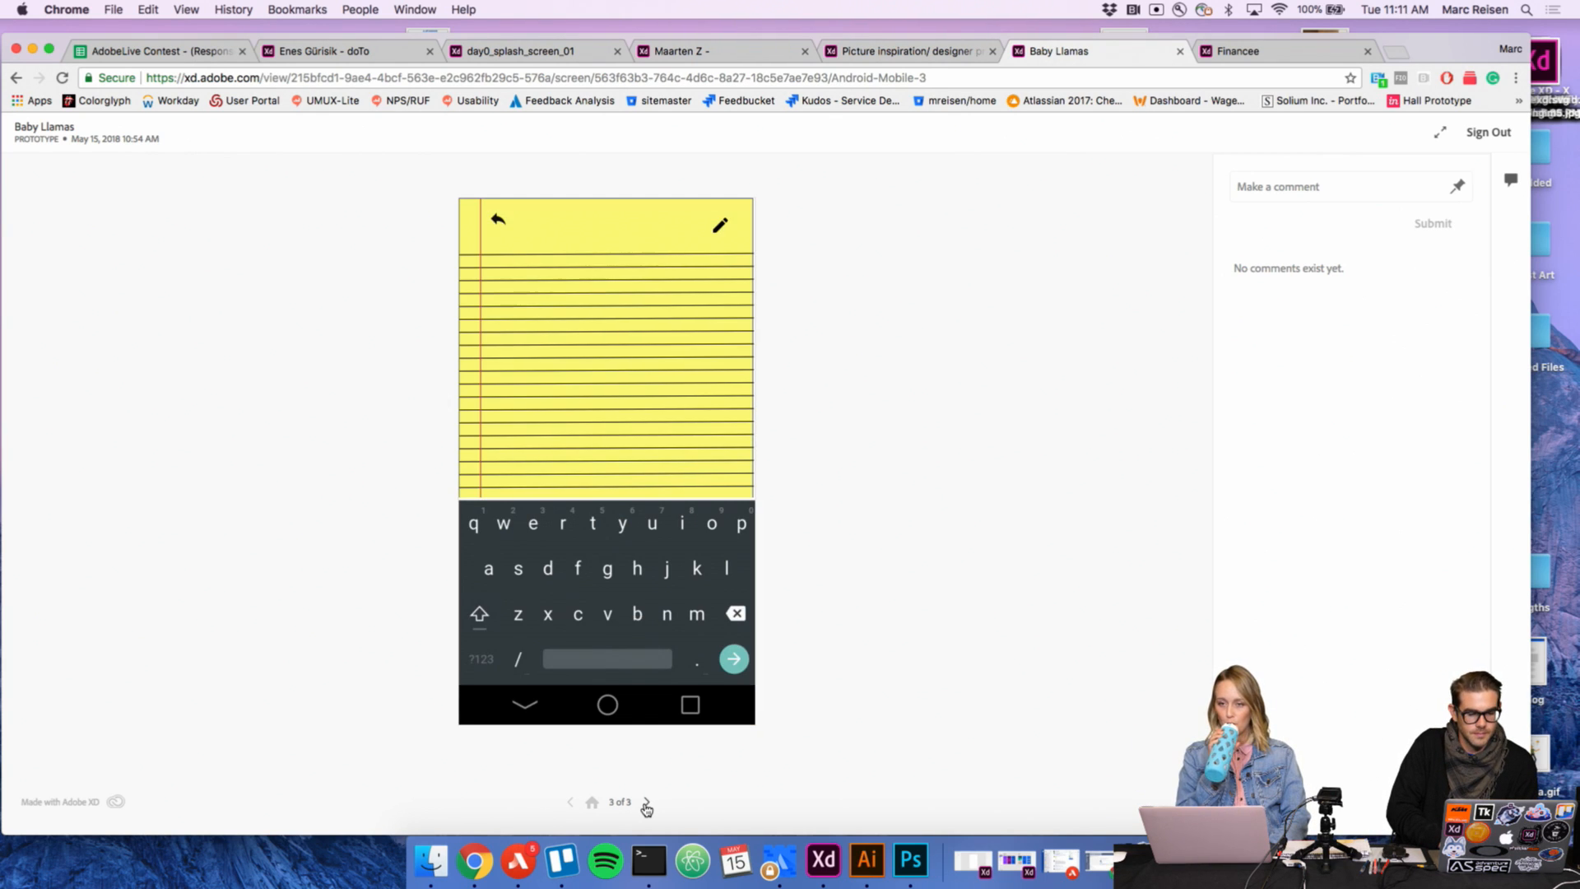
click(573, 804)
click(573, 803)
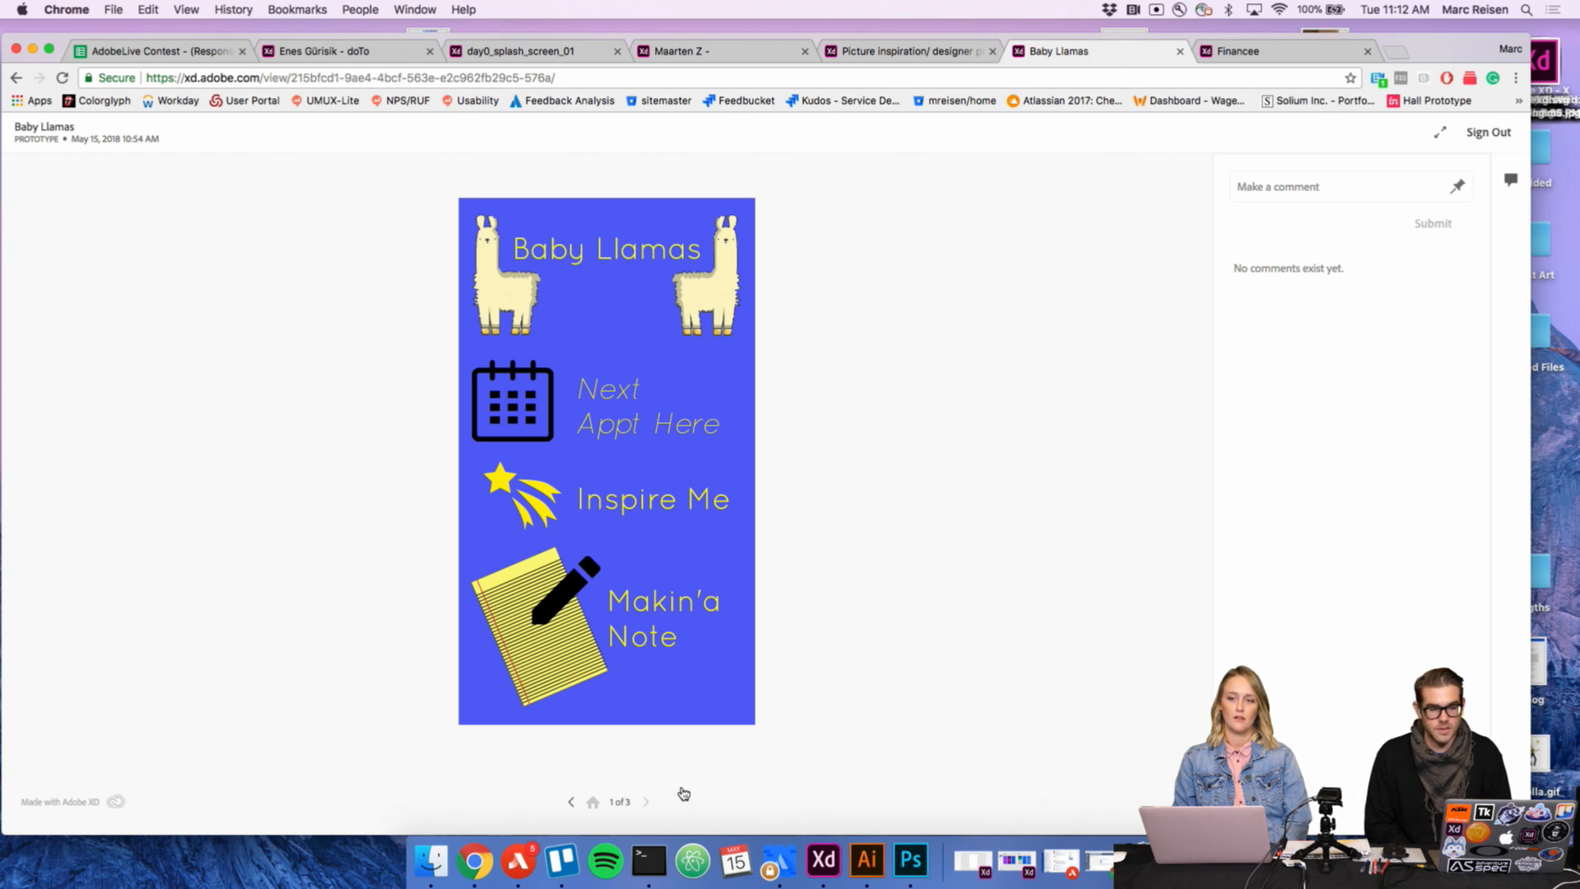
click(646, 802)
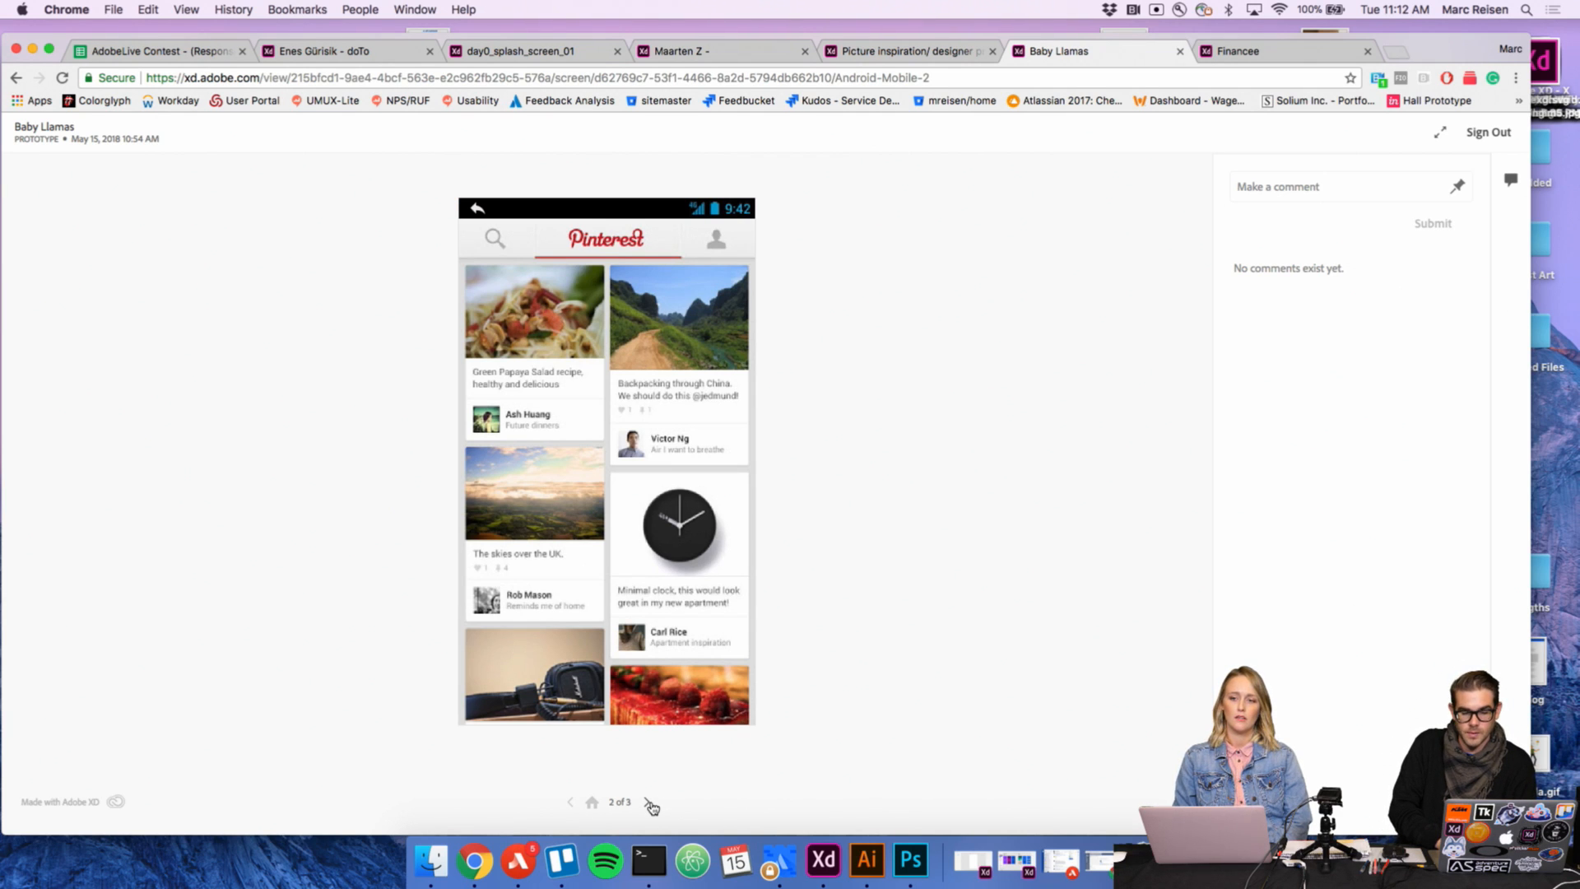
click(650, 803)
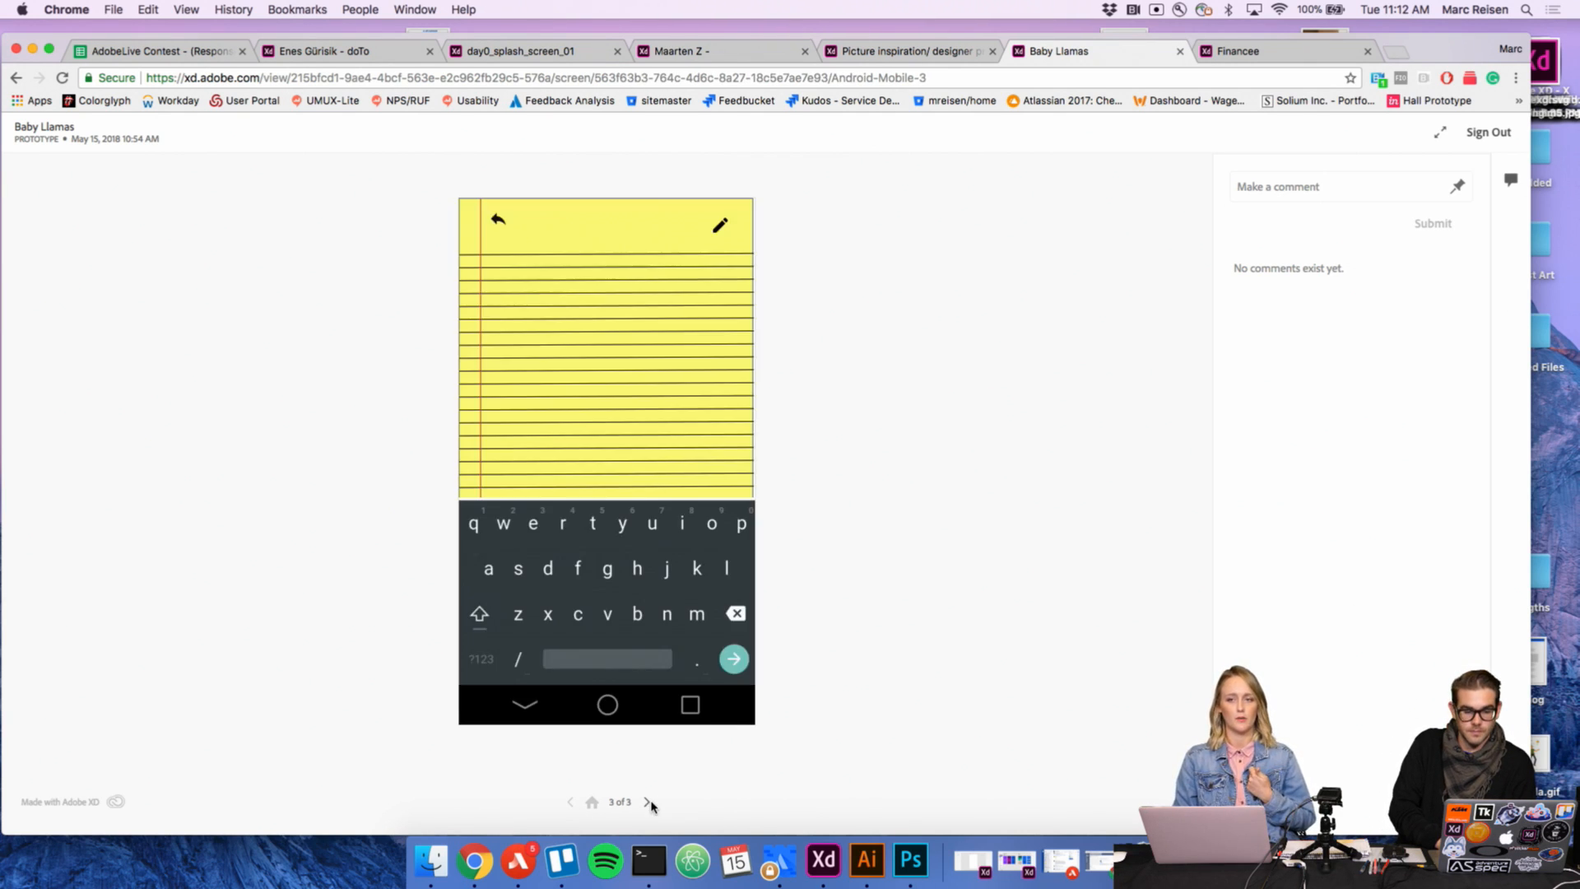
click(570, 802)
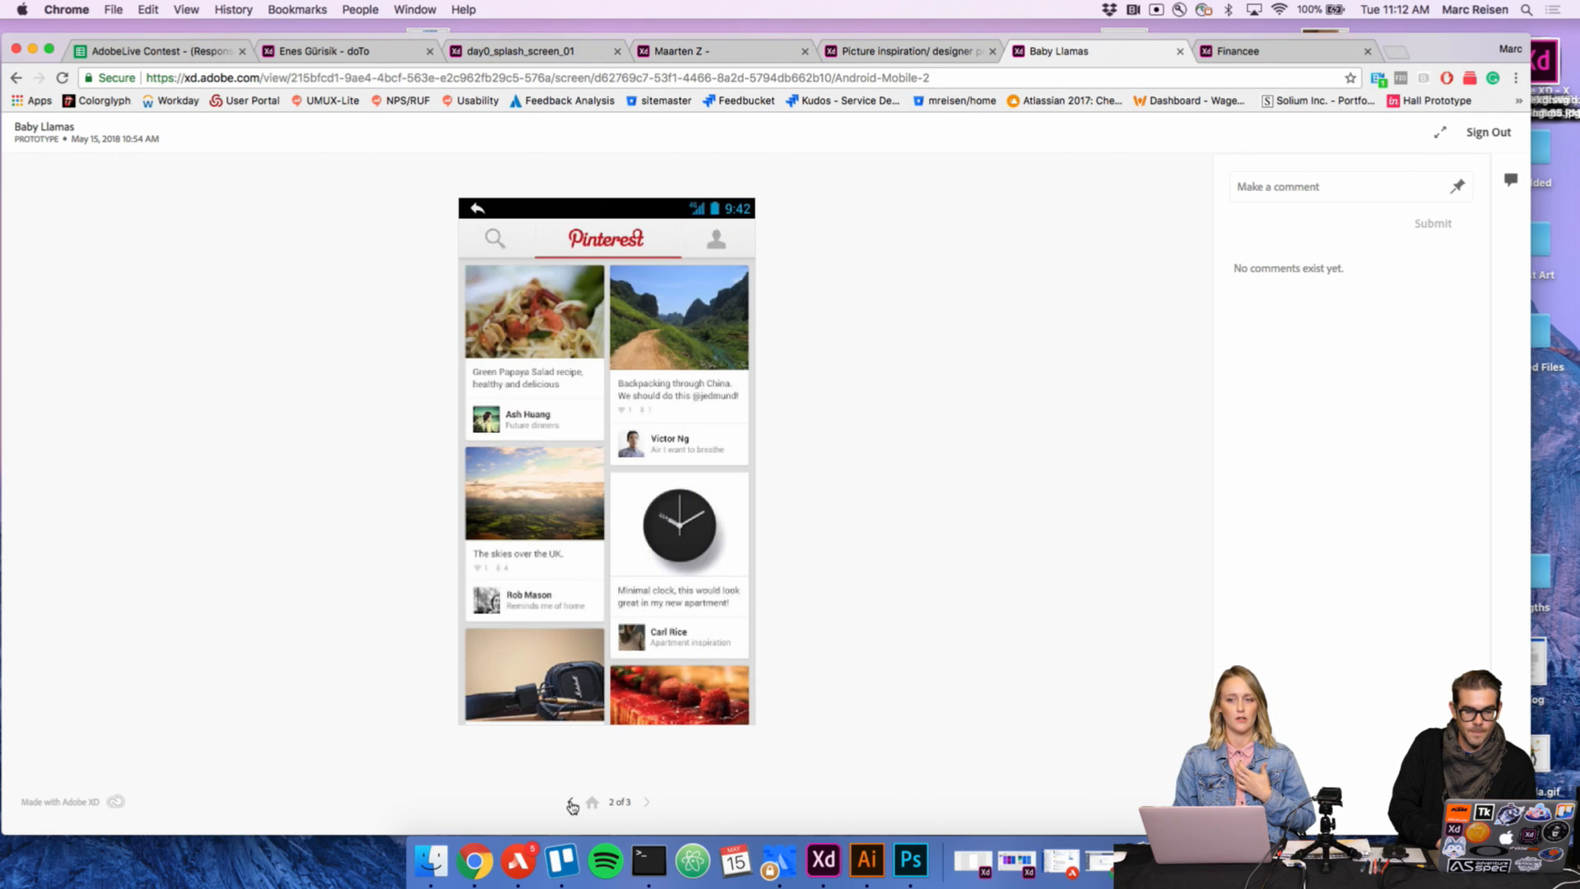
click(572, 804)
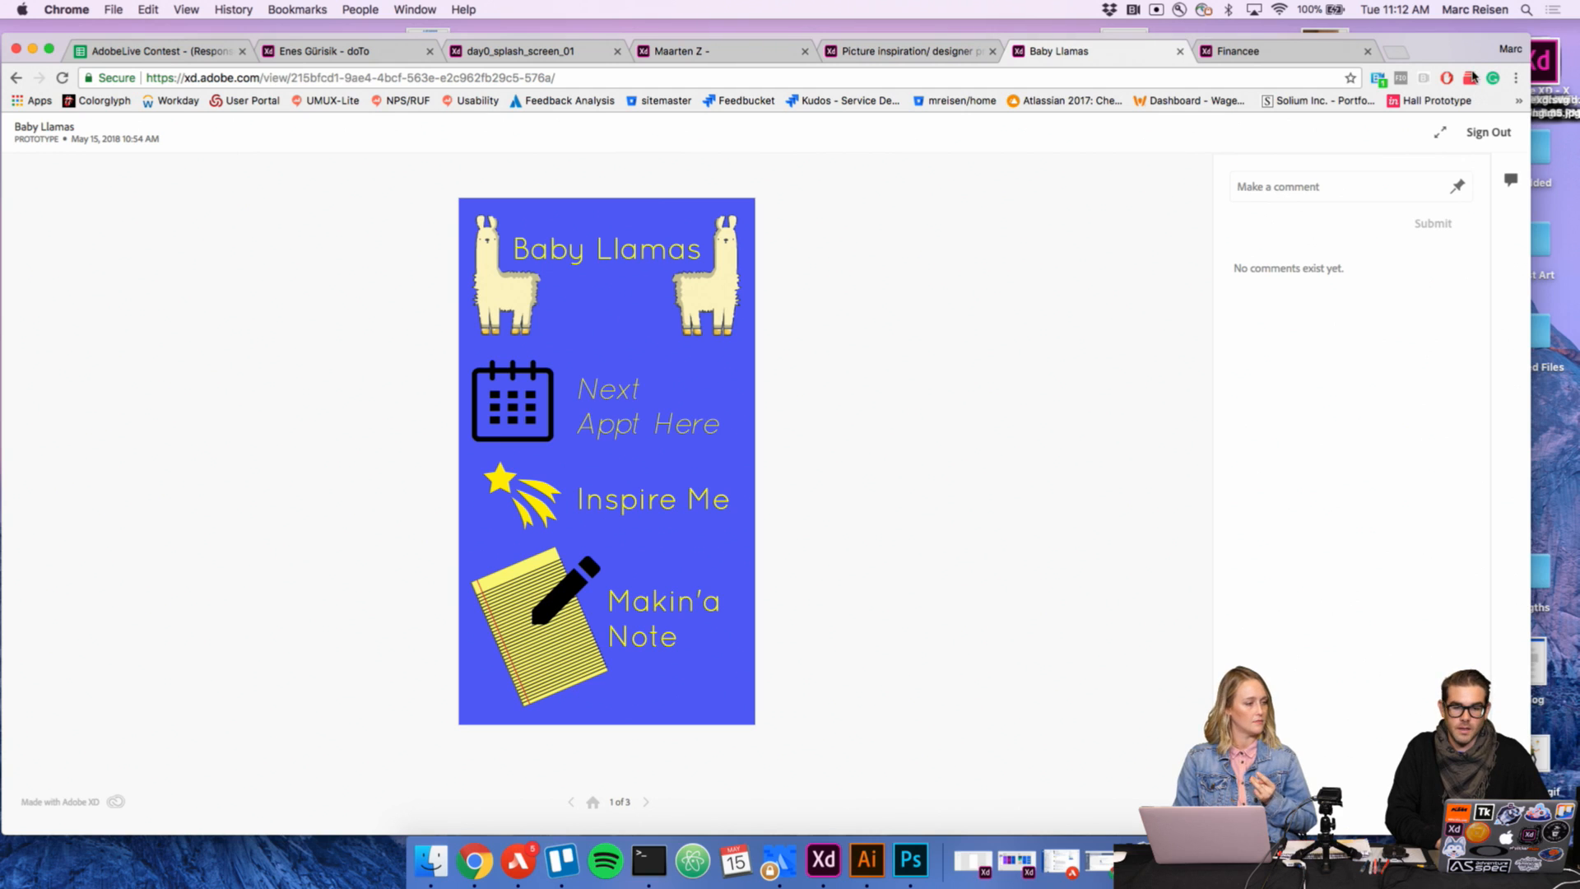
Step: Open behance.net/live in a new browser tab and read the Challenge brief beside the live stream
click(1396, 52)
text(behance.net/live)
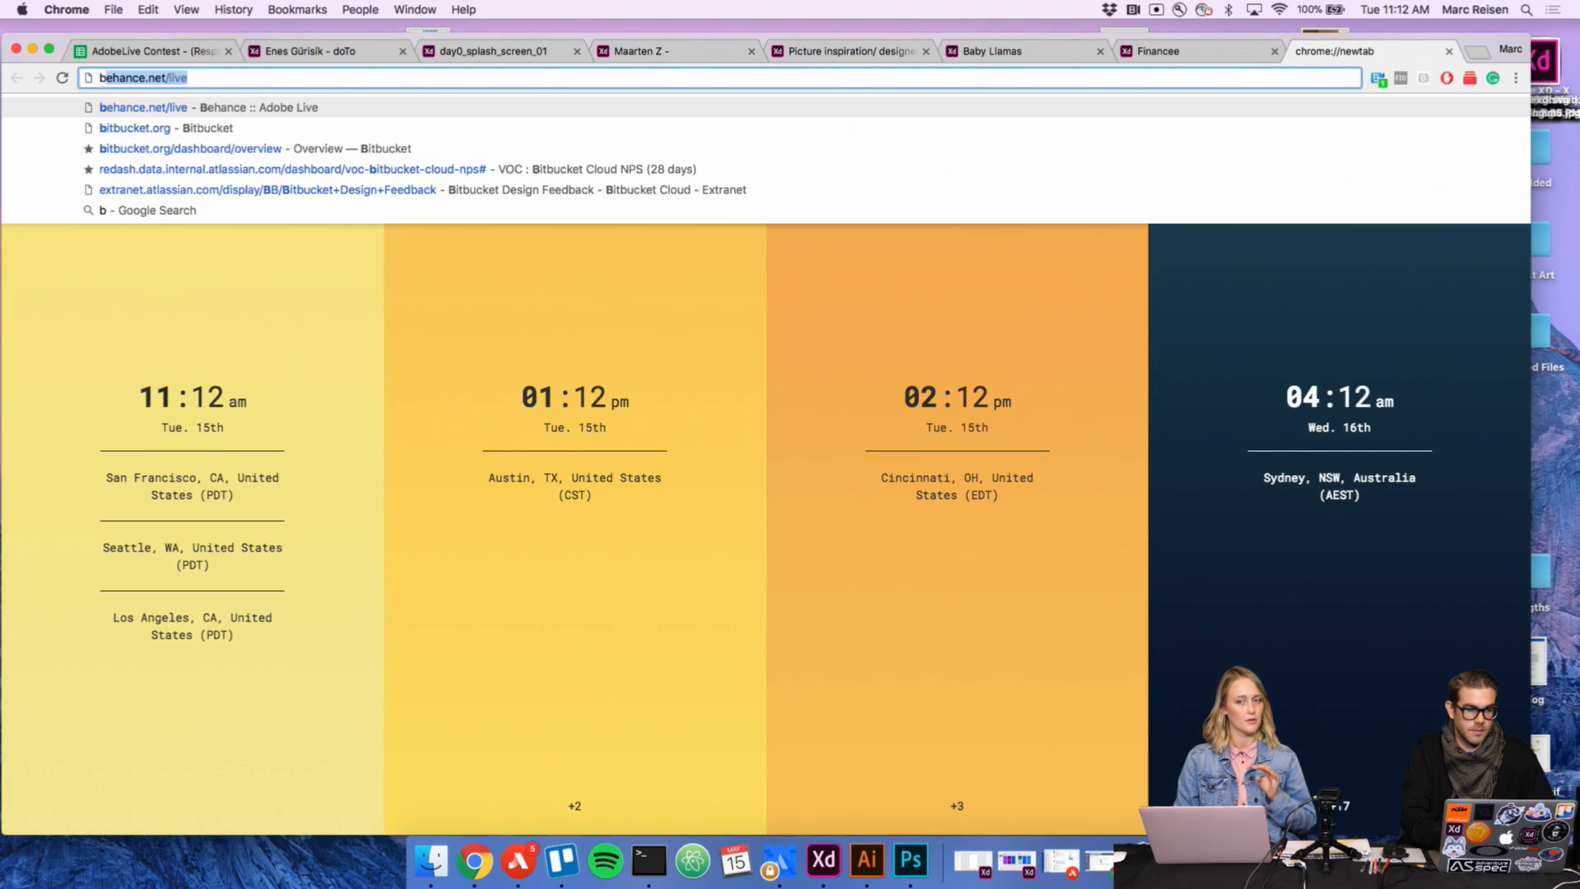
key(Return)
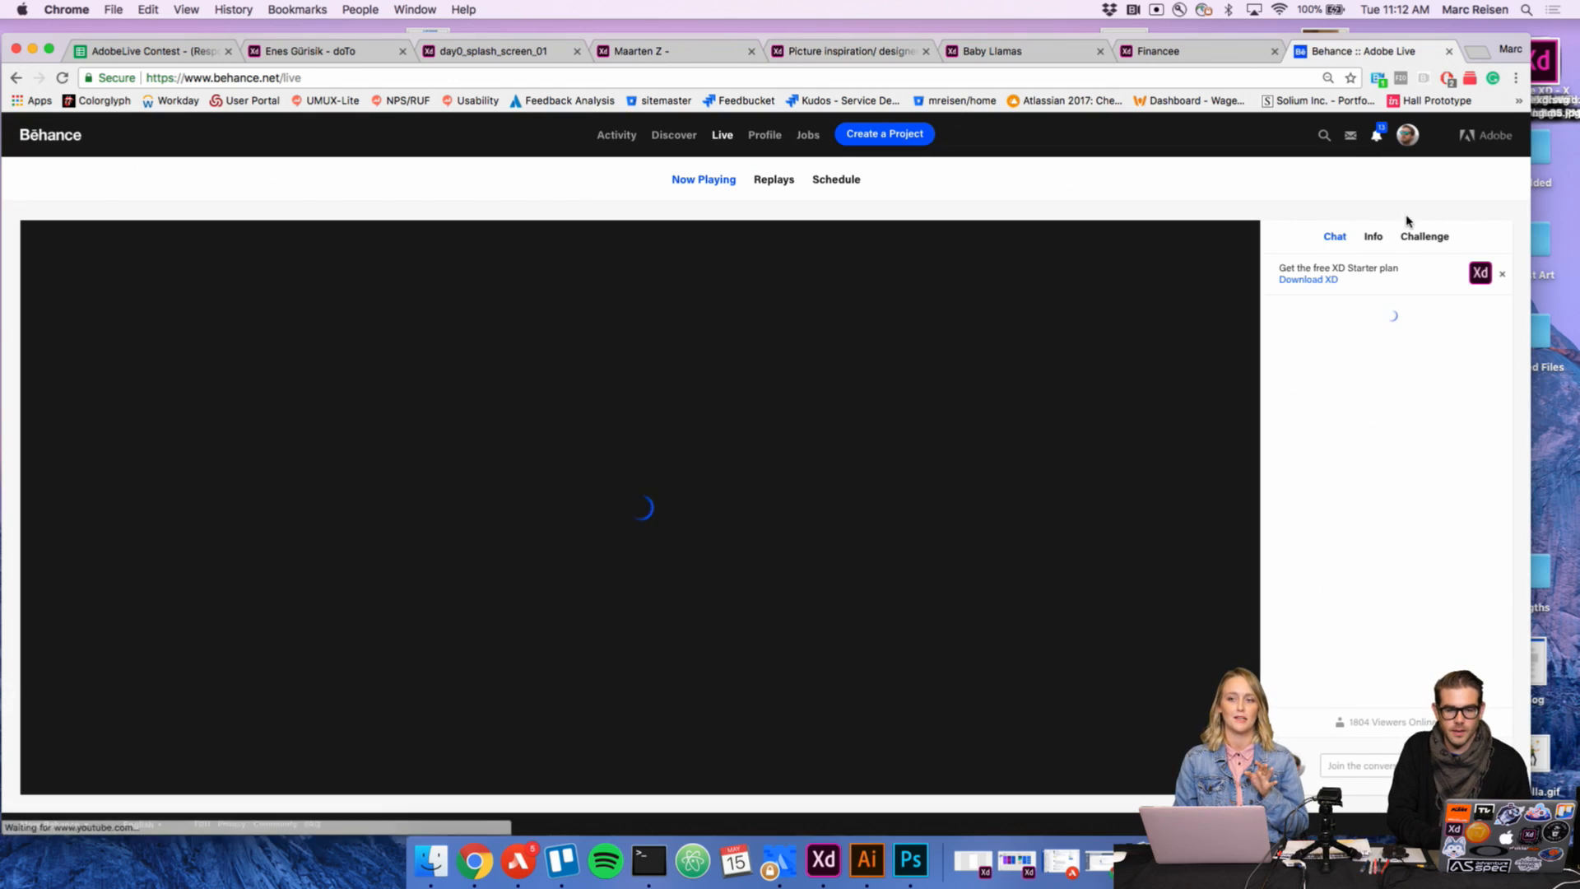
click(1432, 238)
scroll(1409, 491, down, 3)
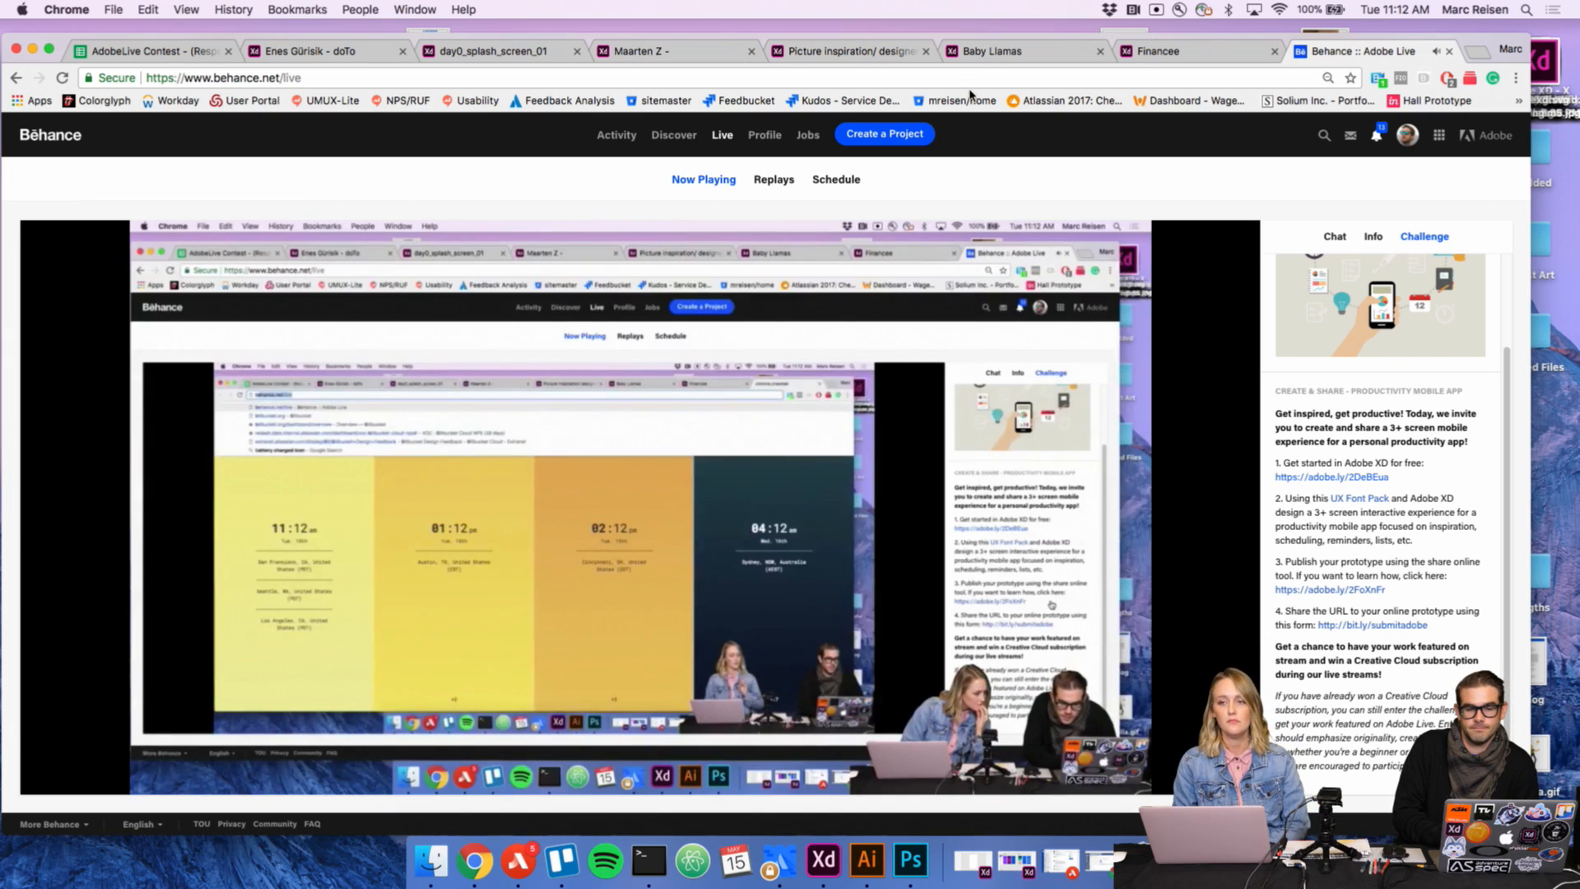
Step: Return to the Baby Llamas prototype and test the calendar, Inspire Me and Makin'a Note items on its home screen
click(992, 52)
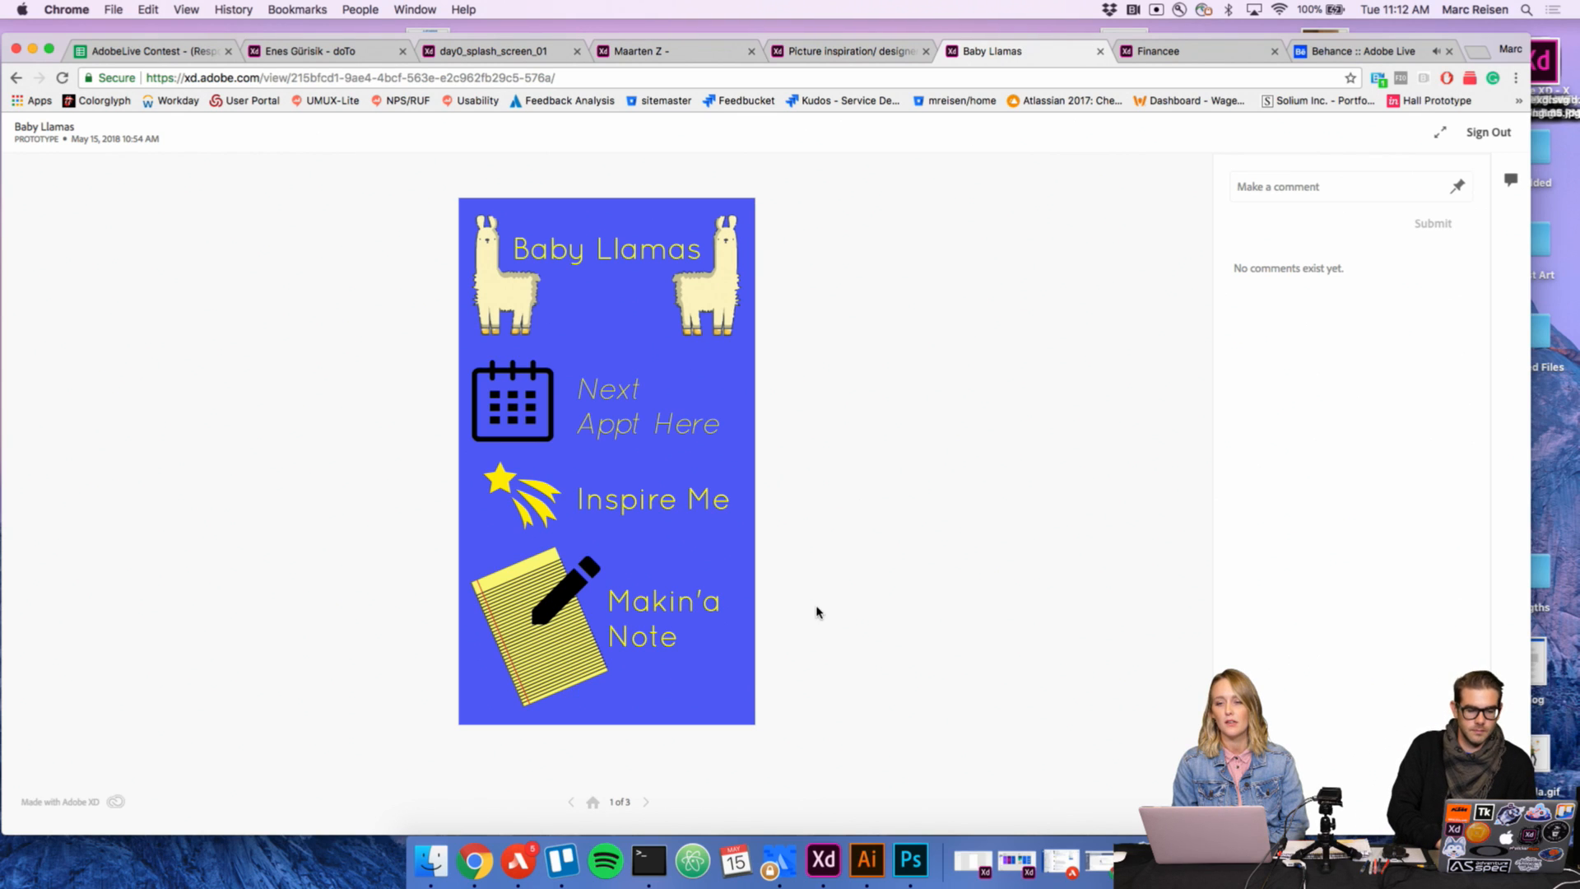
click(520, 400)
click(588, 501)
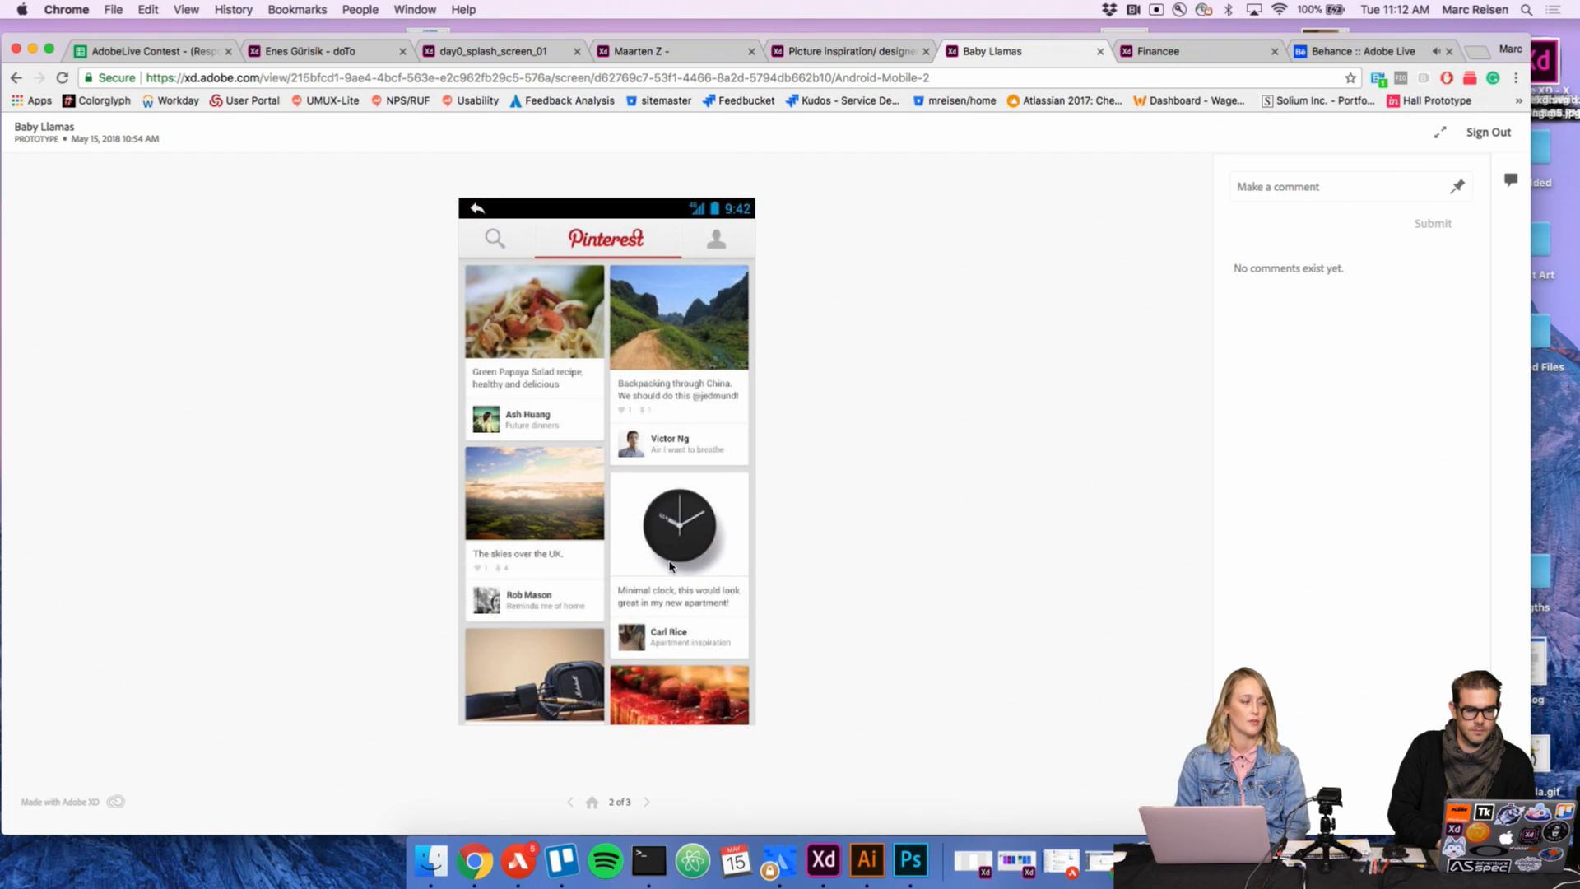
click(571, 803)
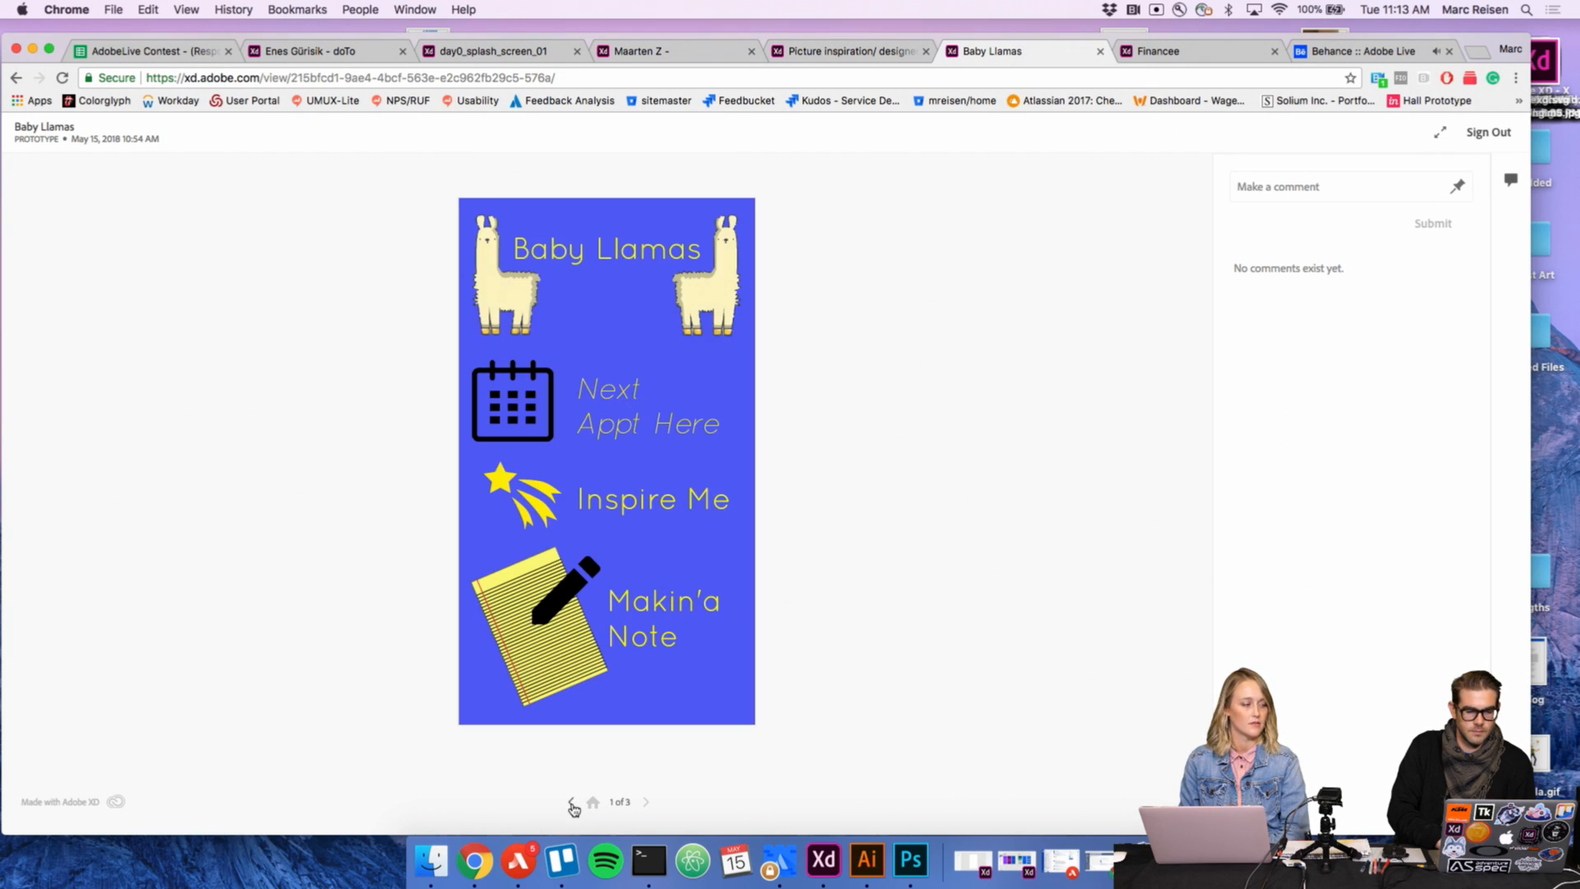
click(563, 667)
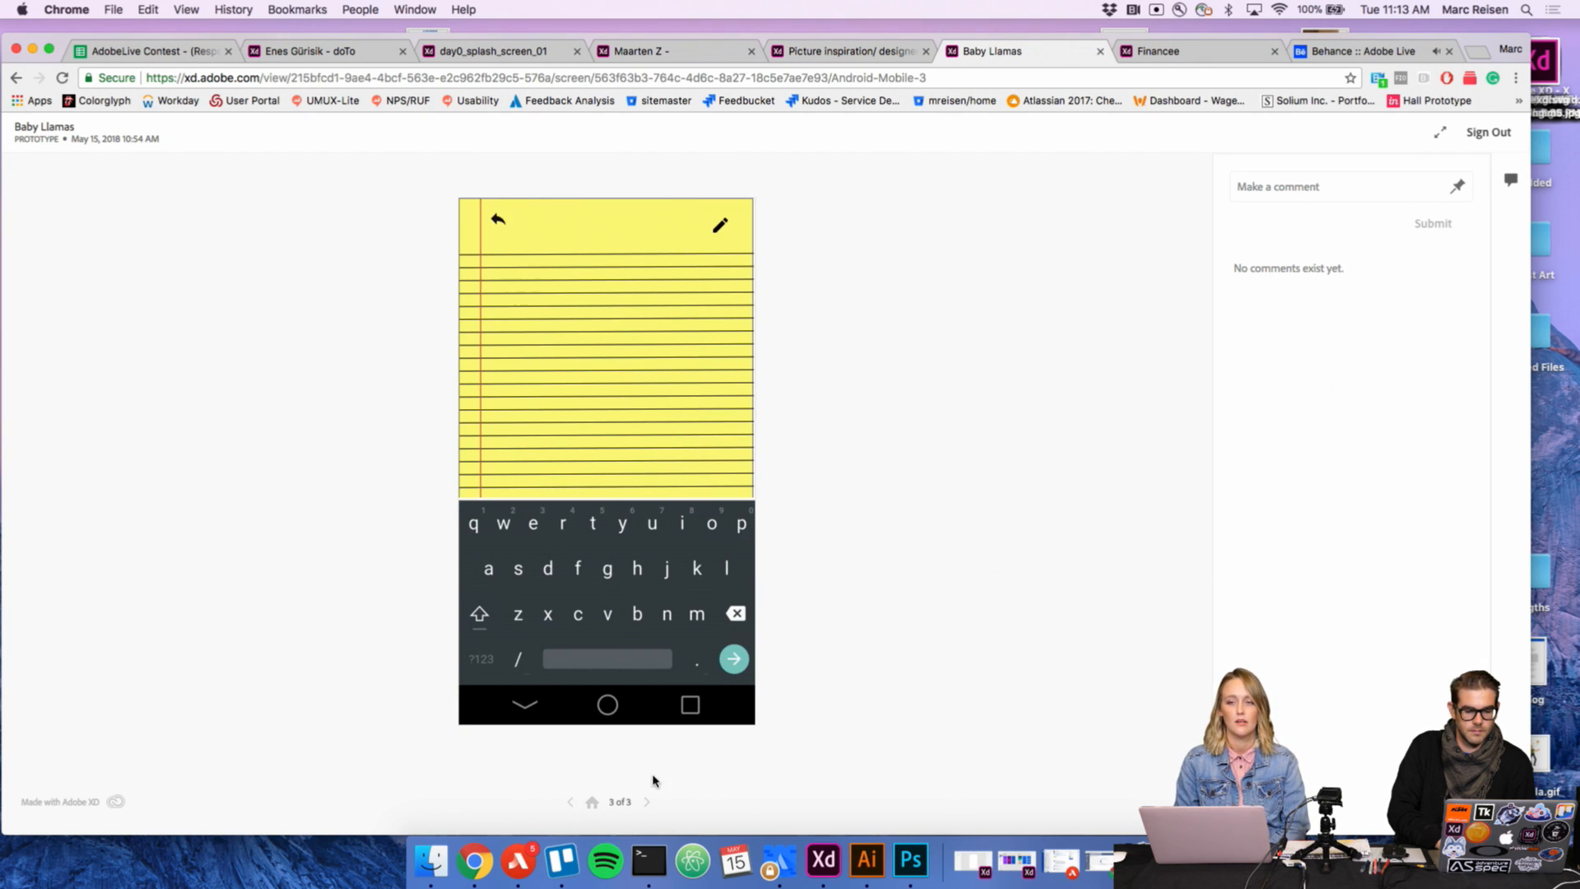
click(572, 804)
click(572, 803)
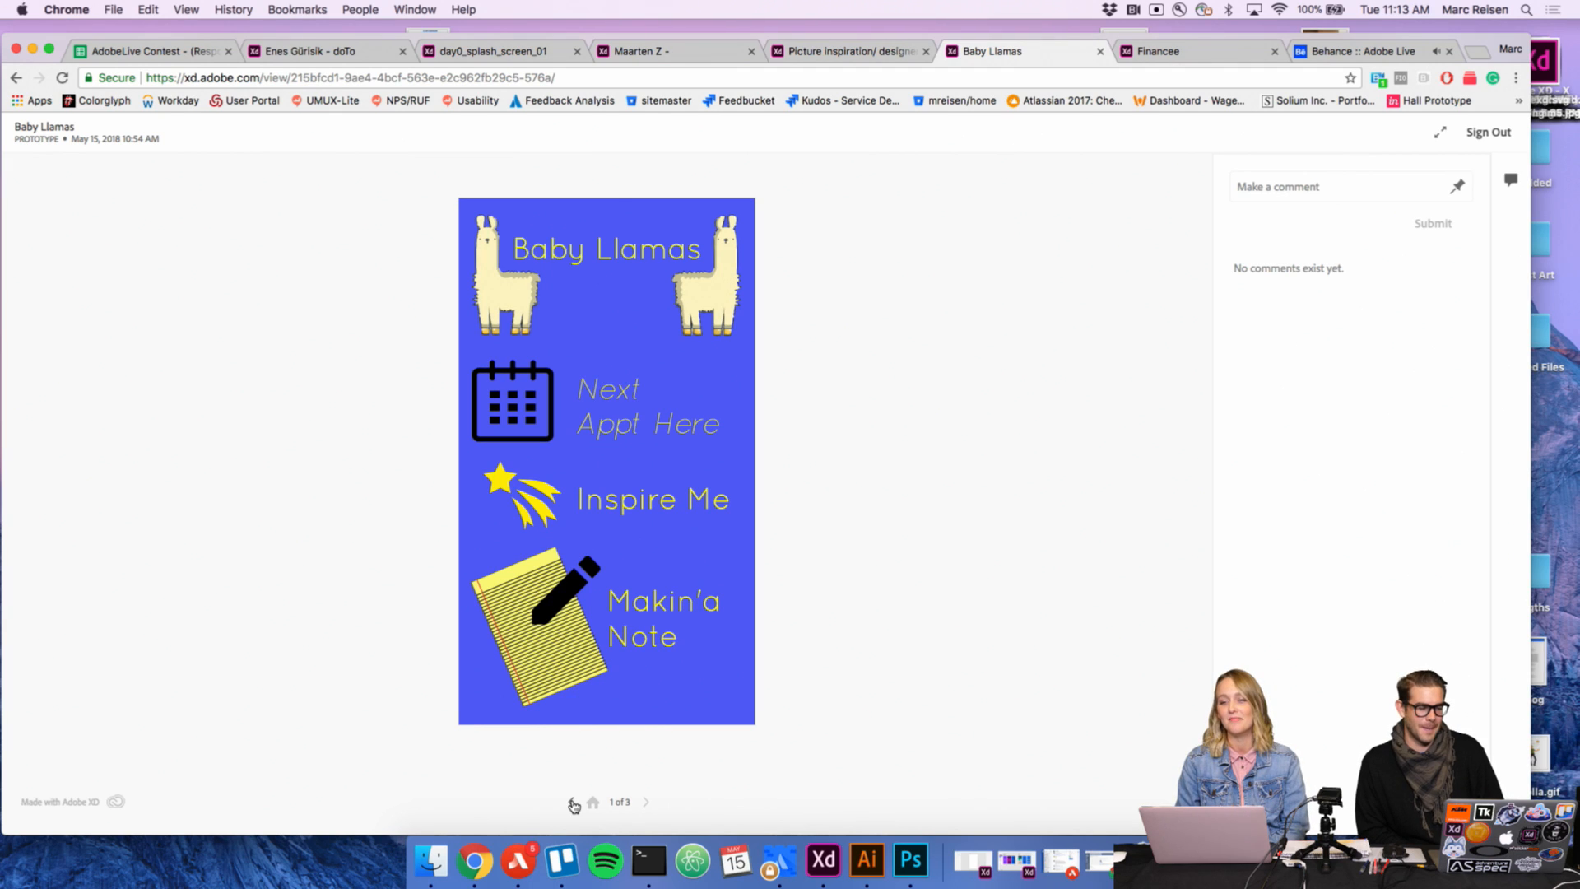
Step: Step through the Baby Llamas screens again and retest the Inspire Me link, ending on the home screen
click(572, 802)
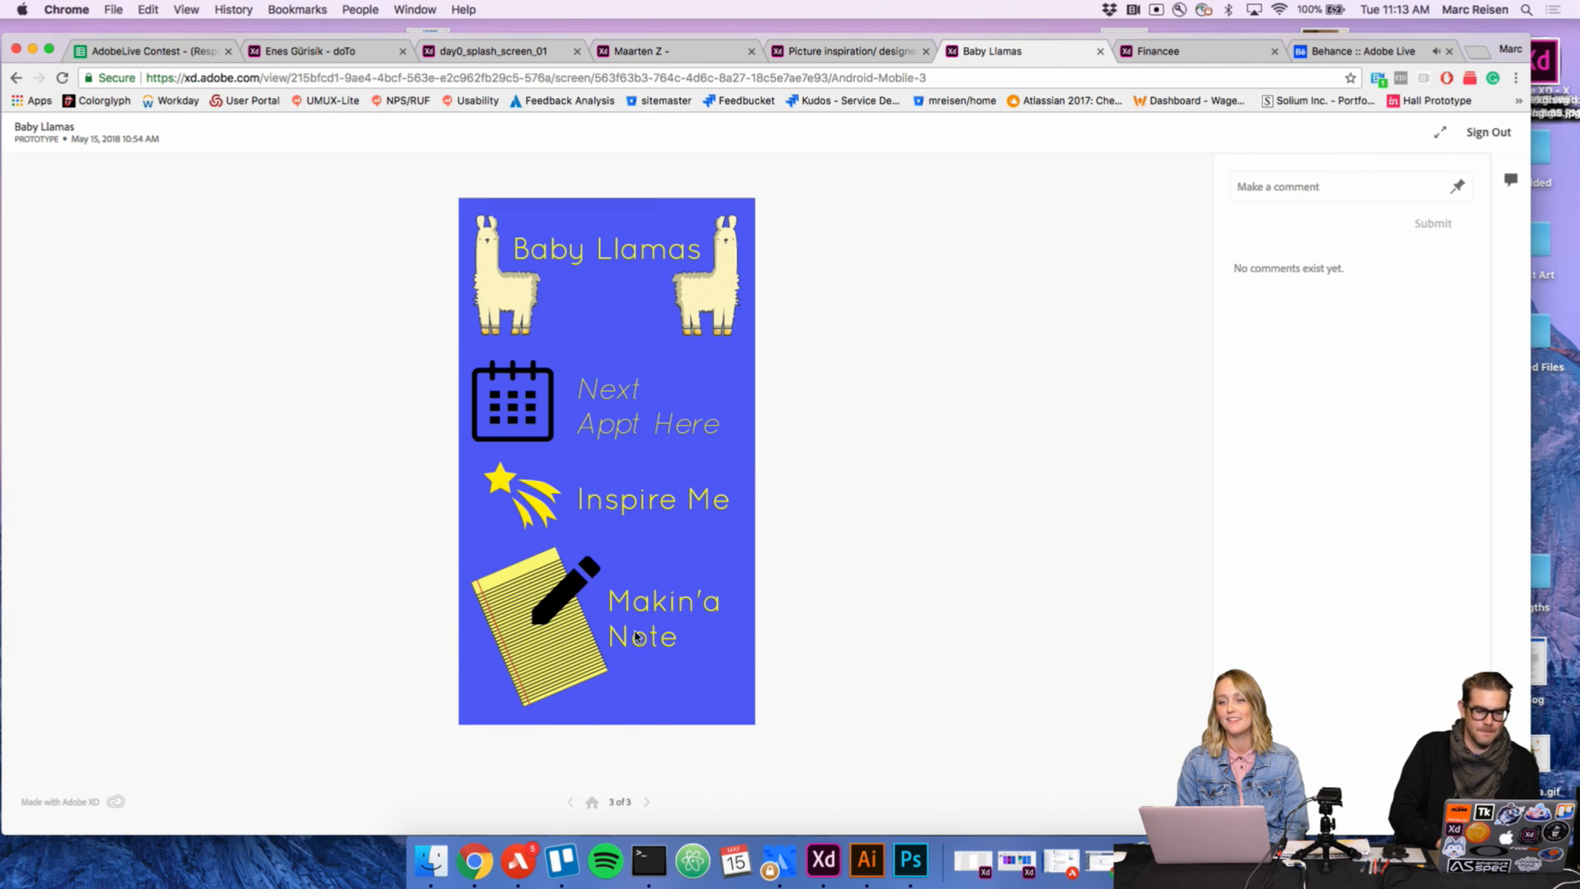
click(571, 805)
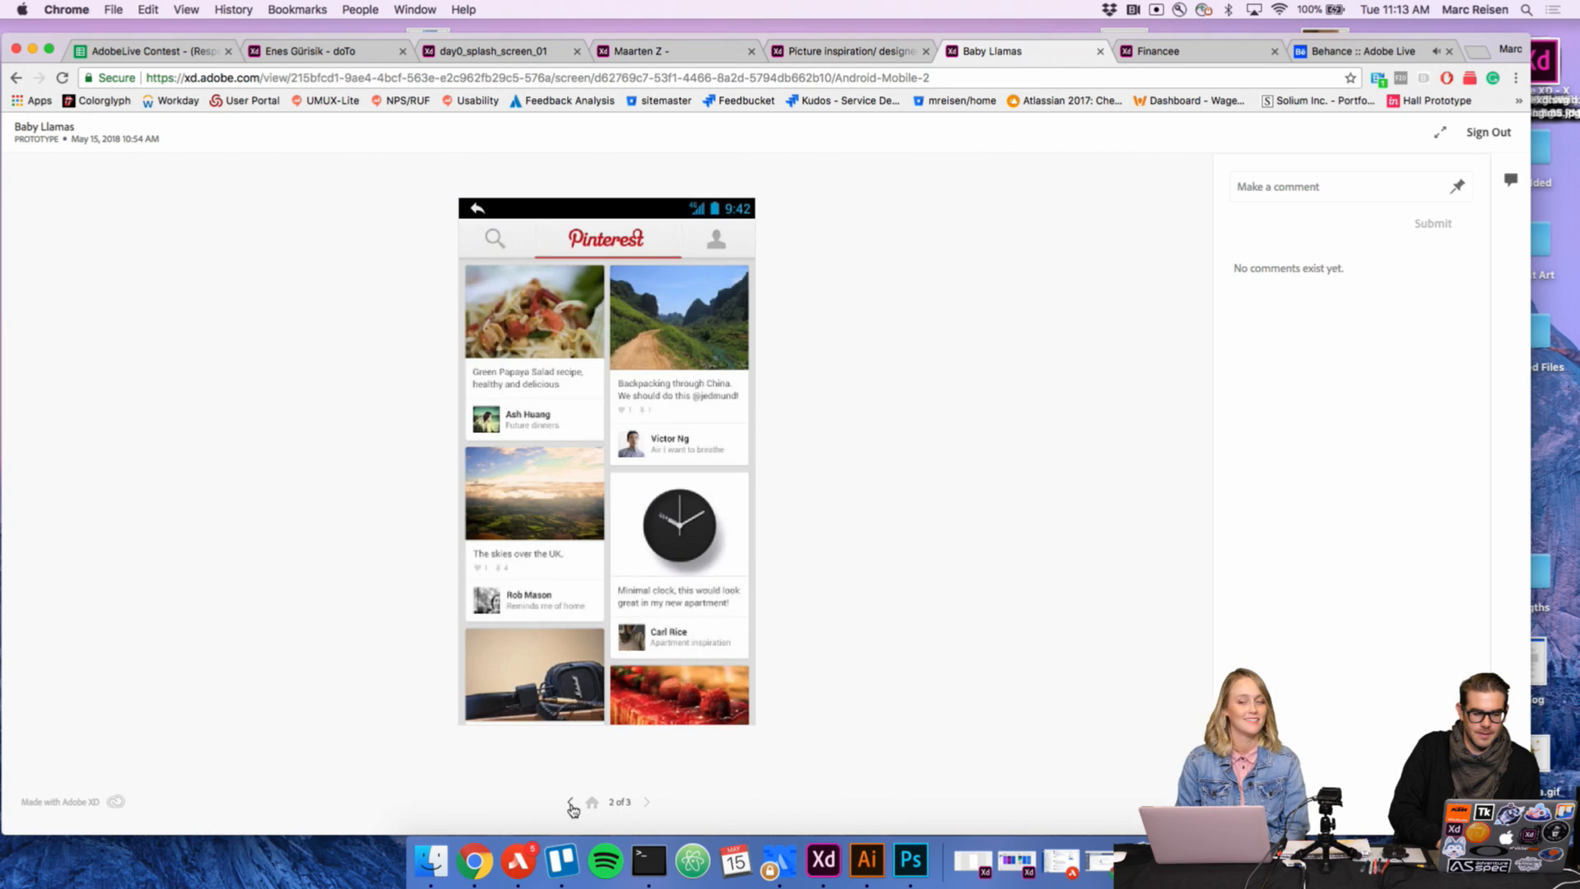
click(572, 806)
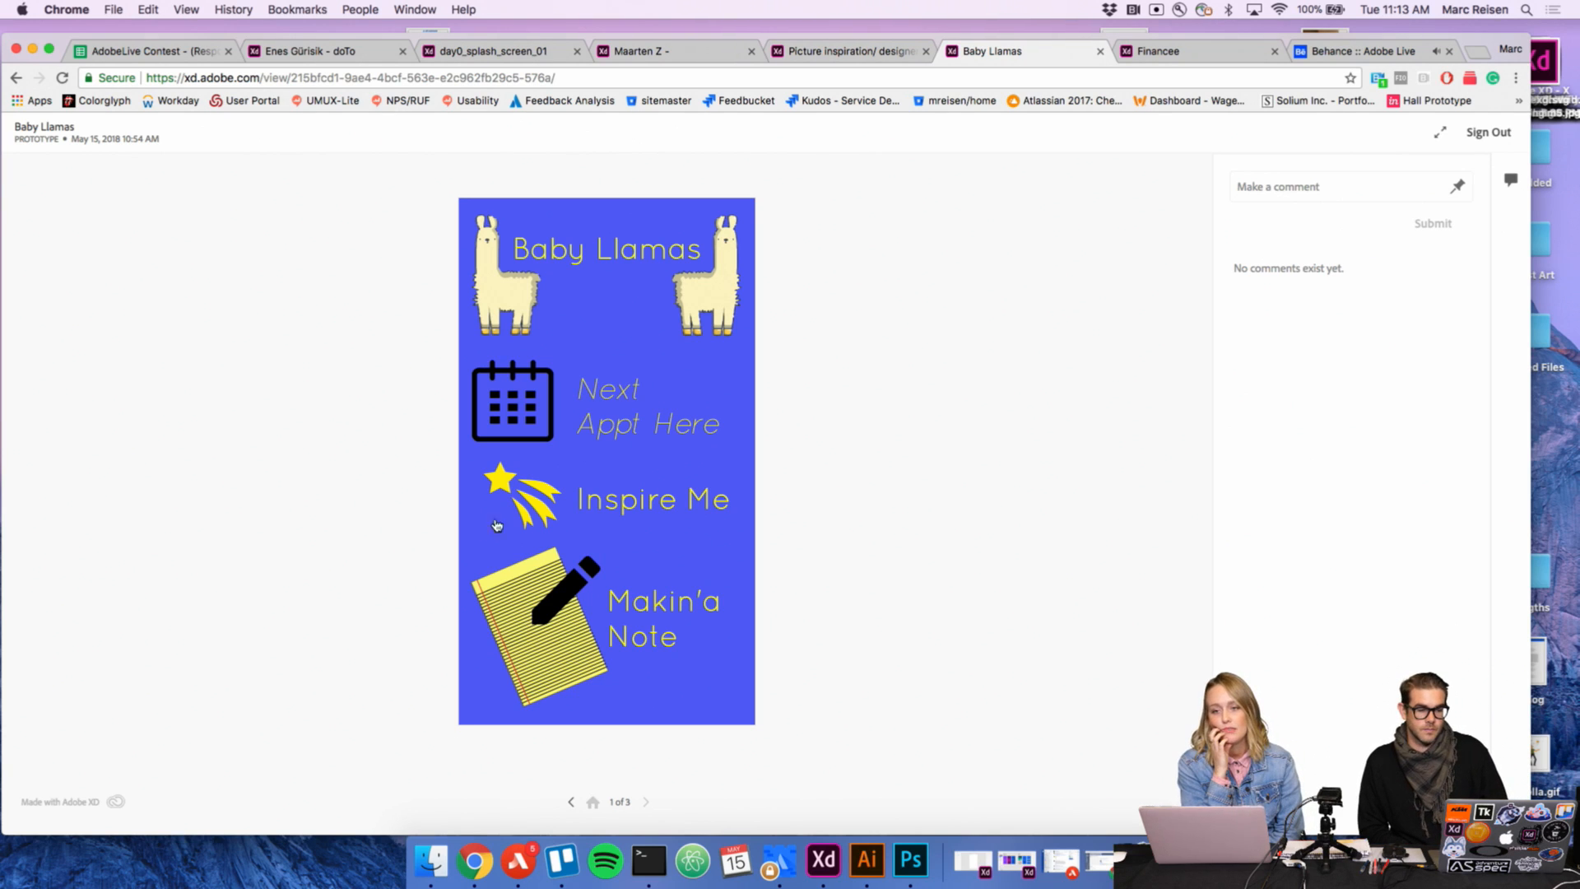
click(583, 506)
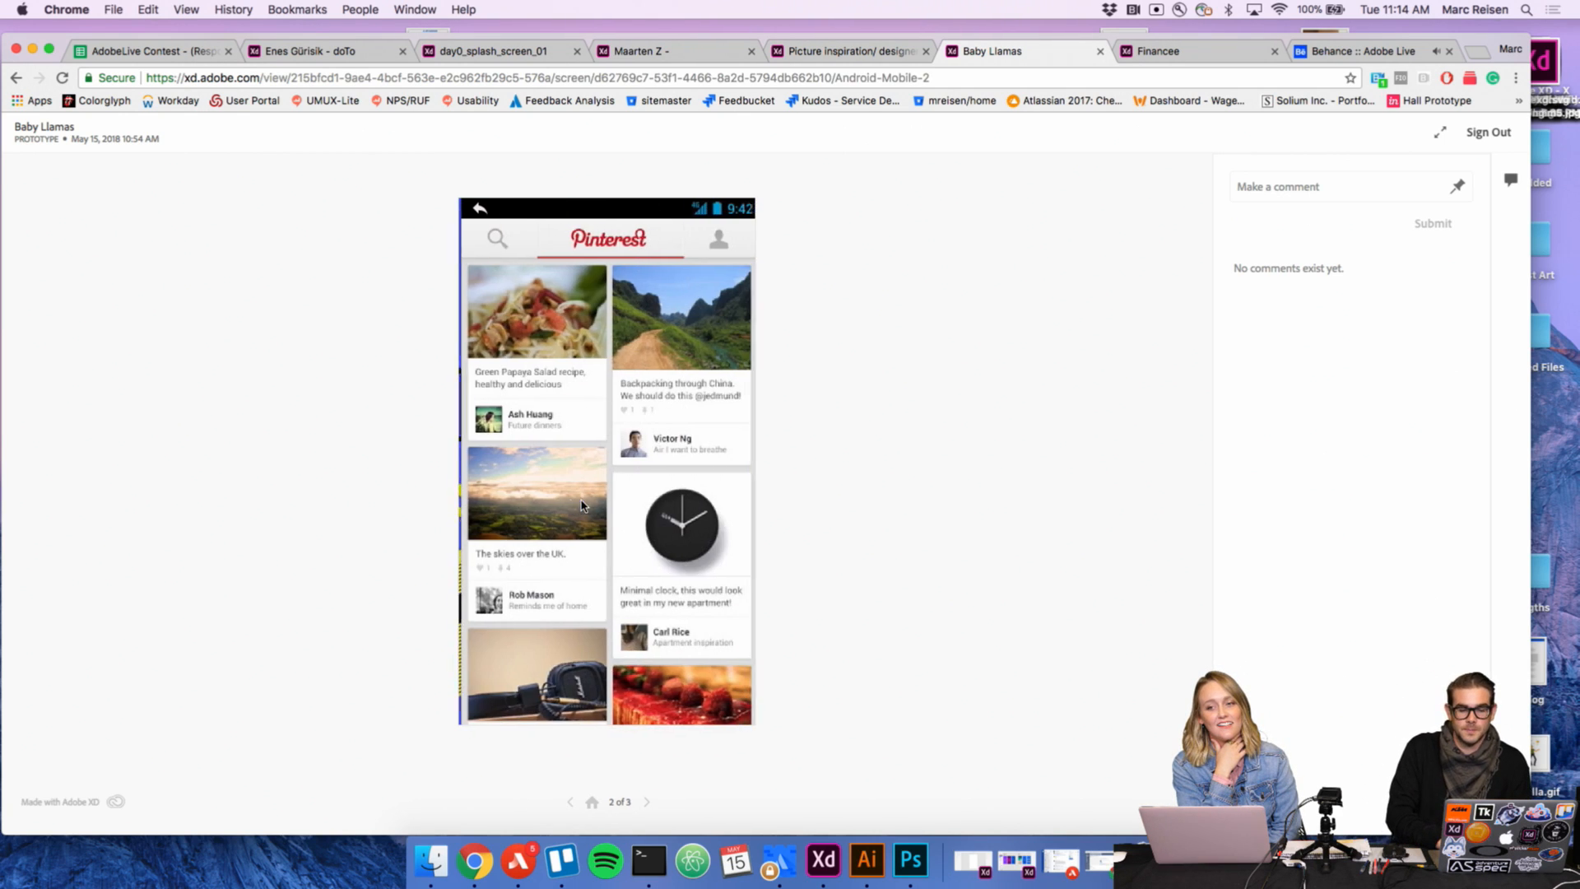
click(647, 804)
click(647, 804)
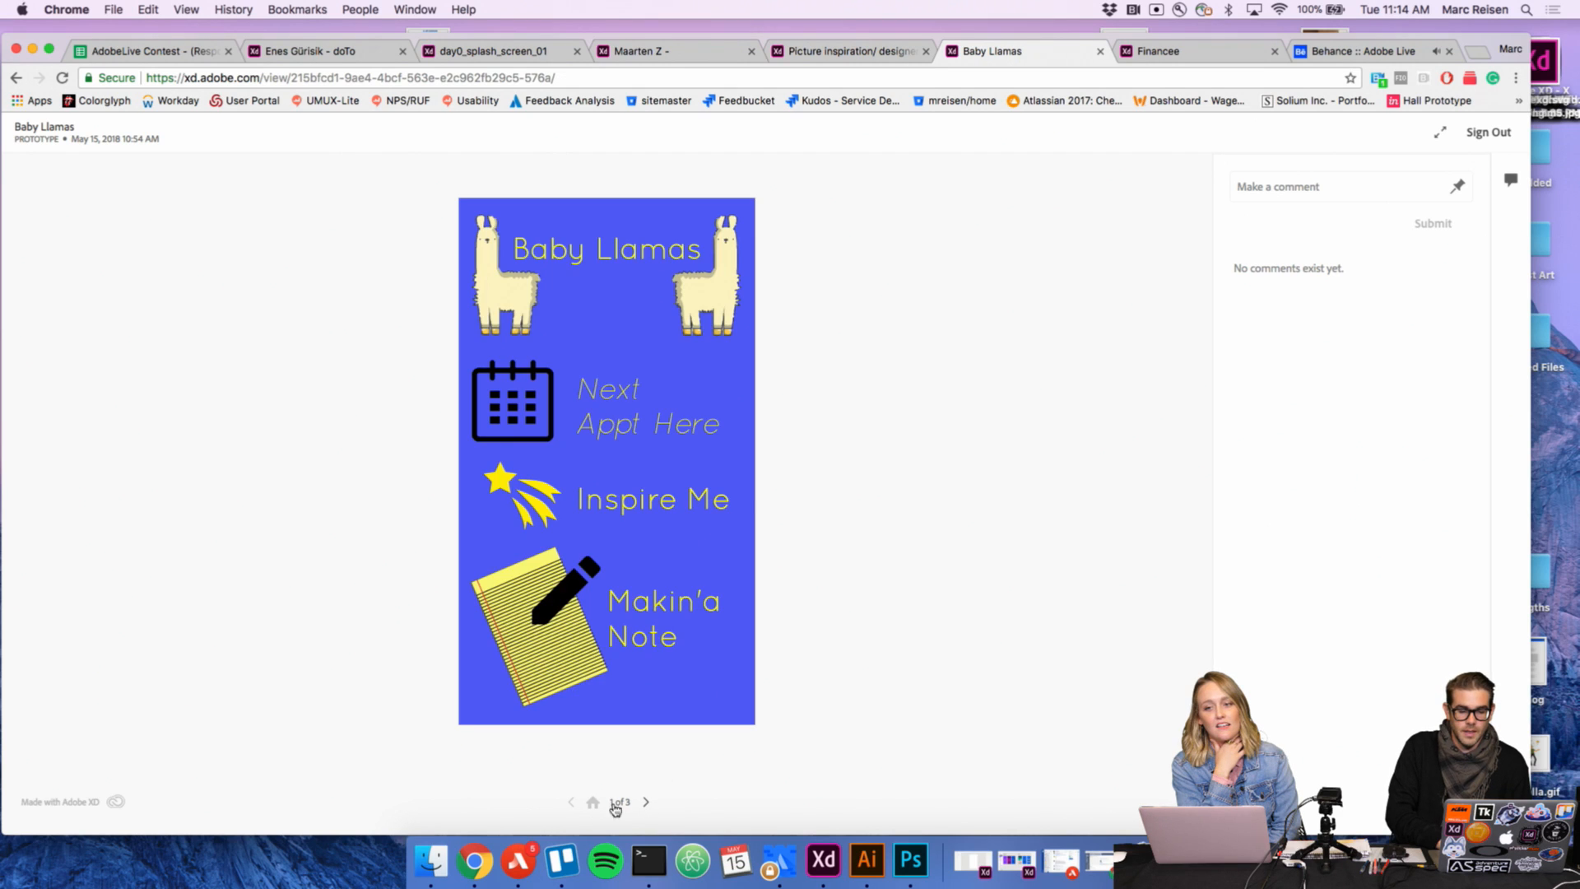
click(570, 803)
click(570, 802)
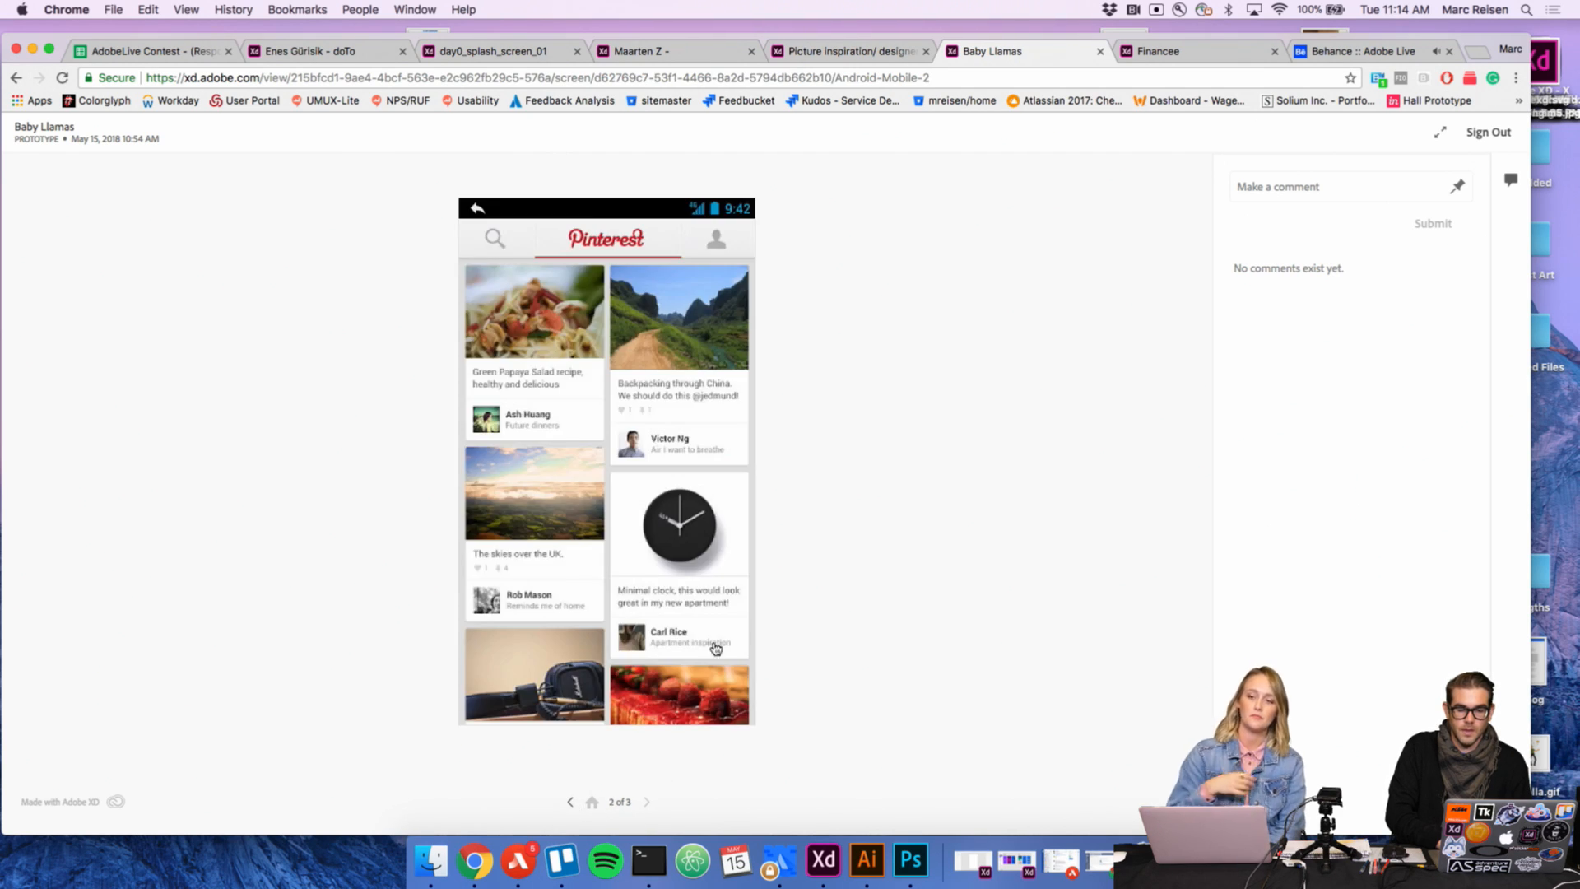
click(569, 803)
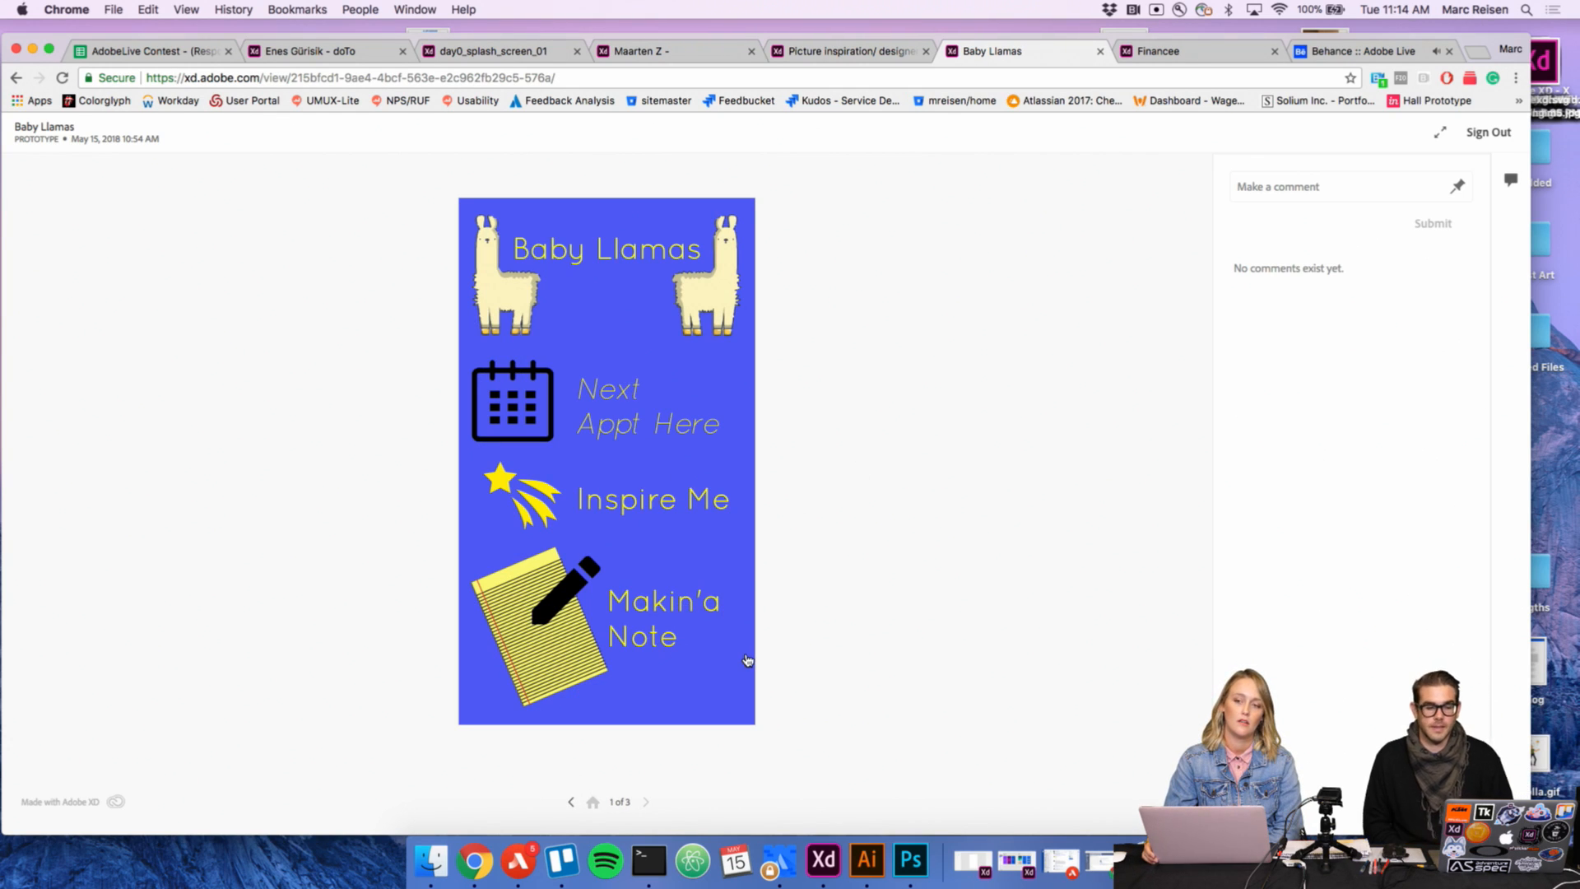
click(623, 506)
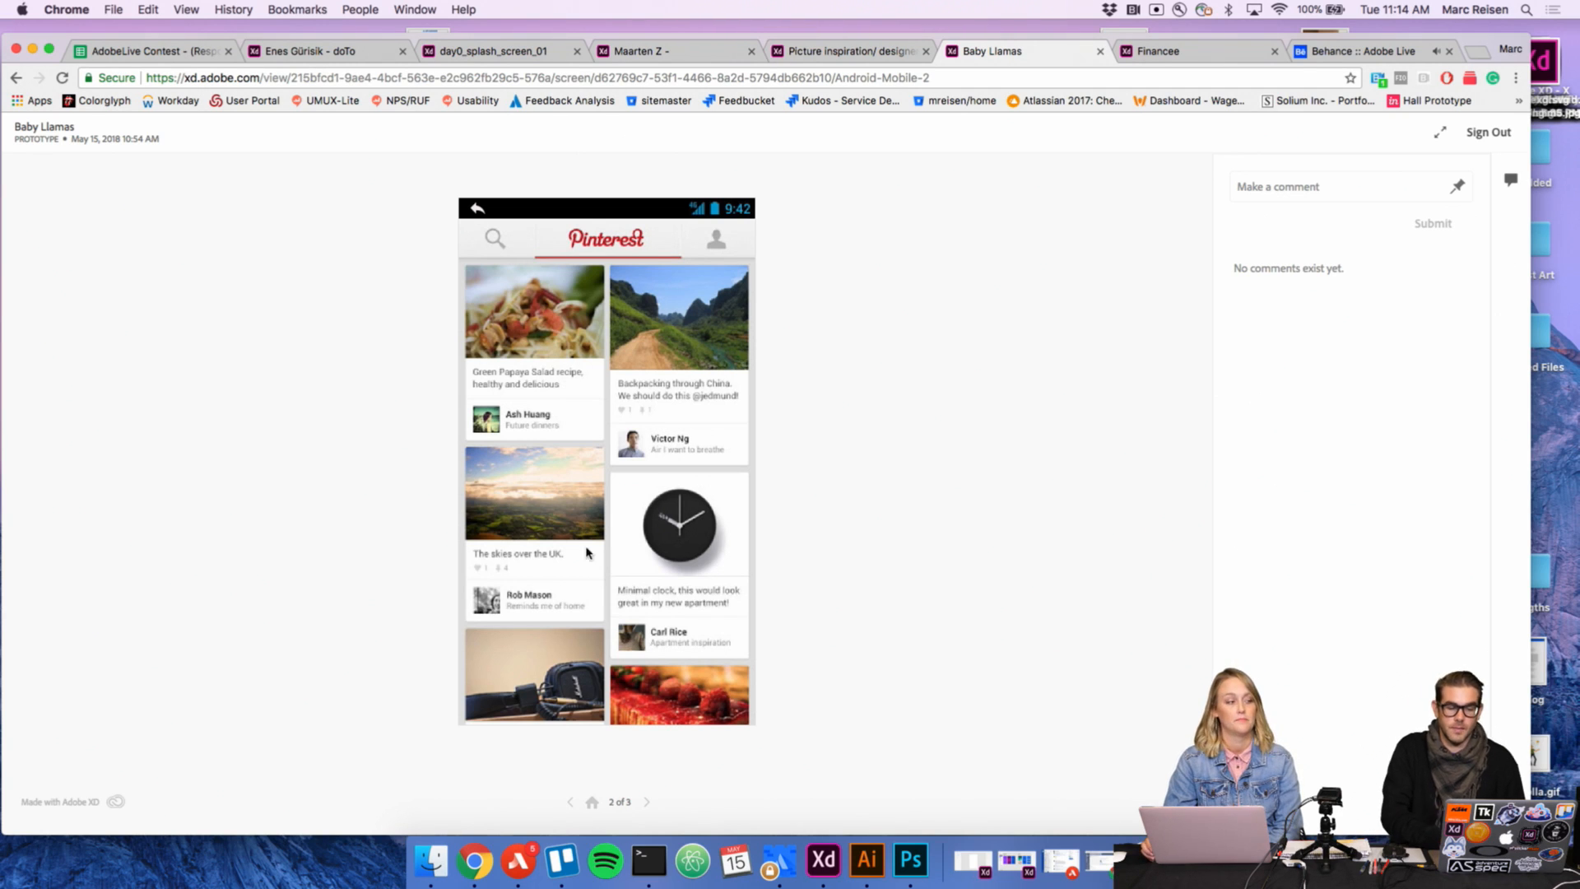
click(571, 802)
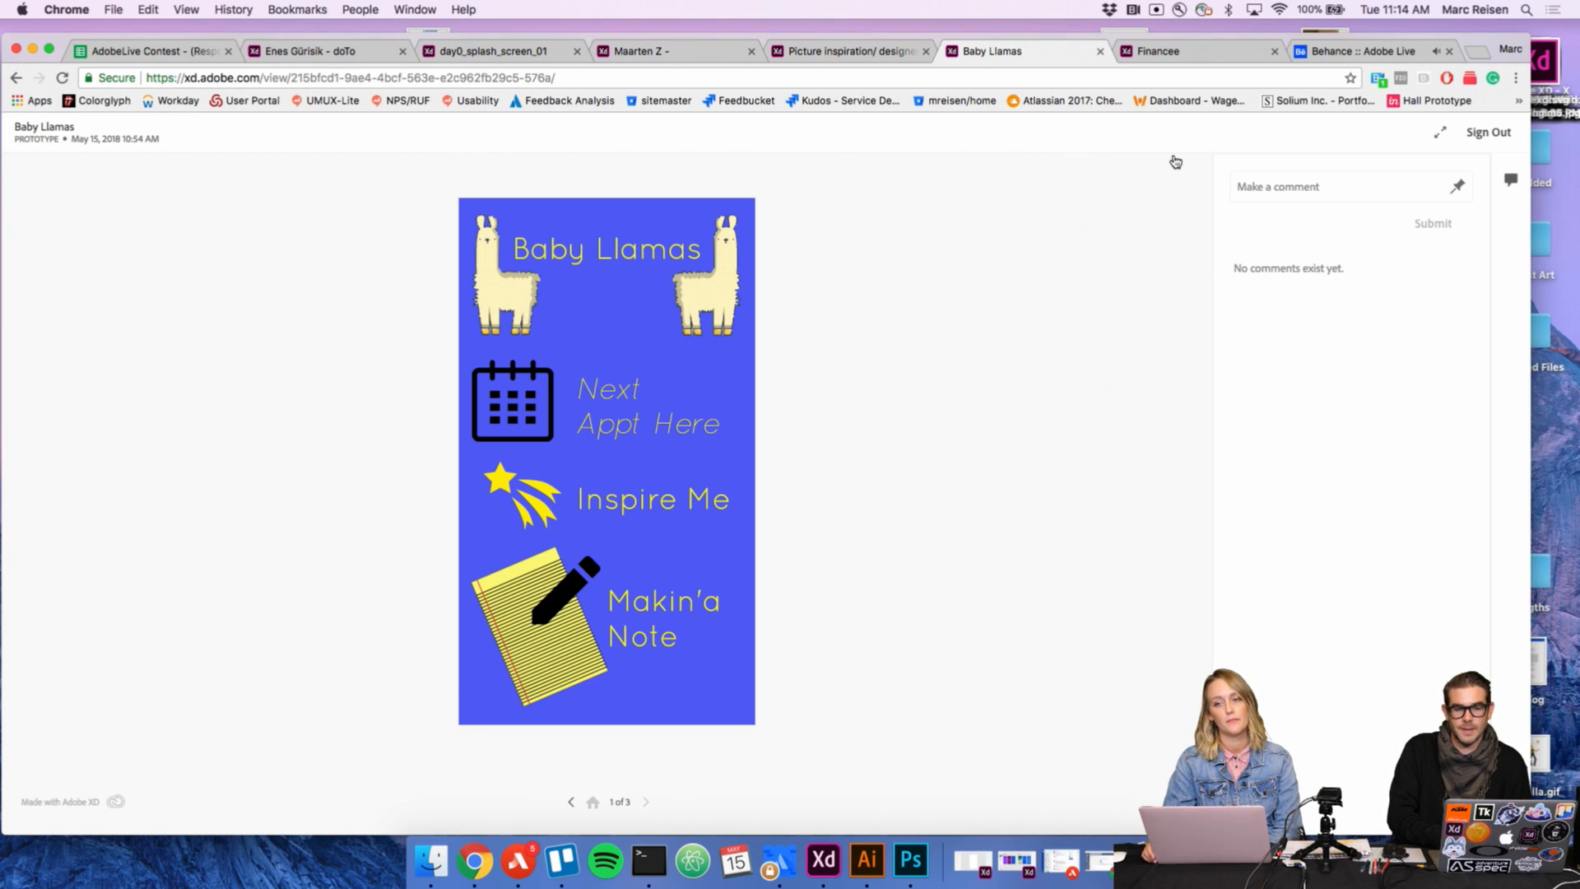
Step: Test the Financee prototype's Login link and screen navigation, reload the page and close its tab
click(1193, 56)
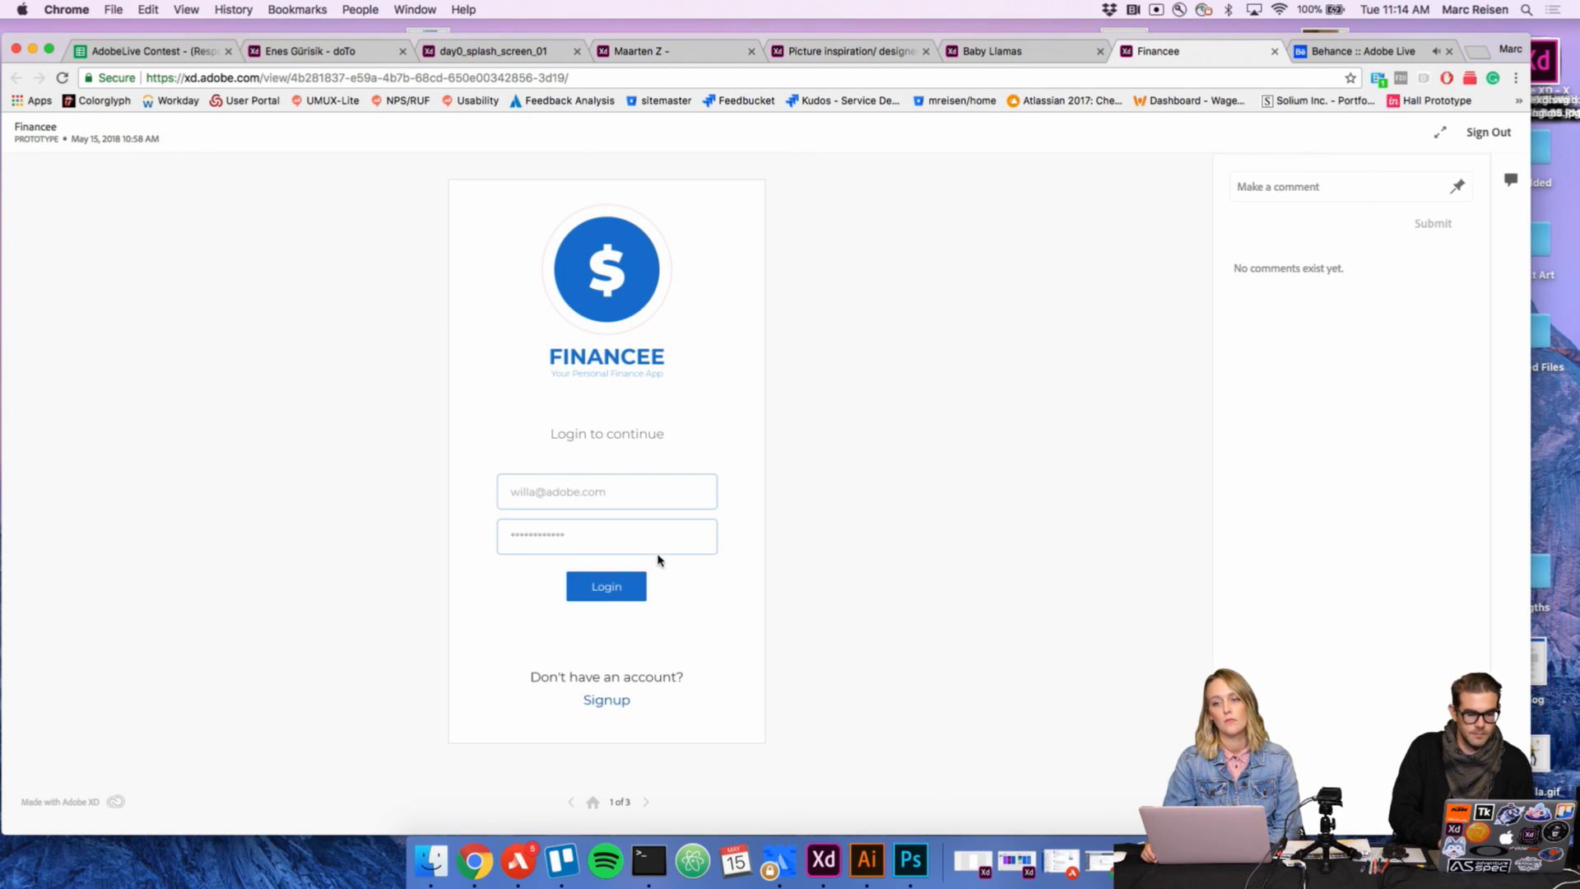
click(631, 588)
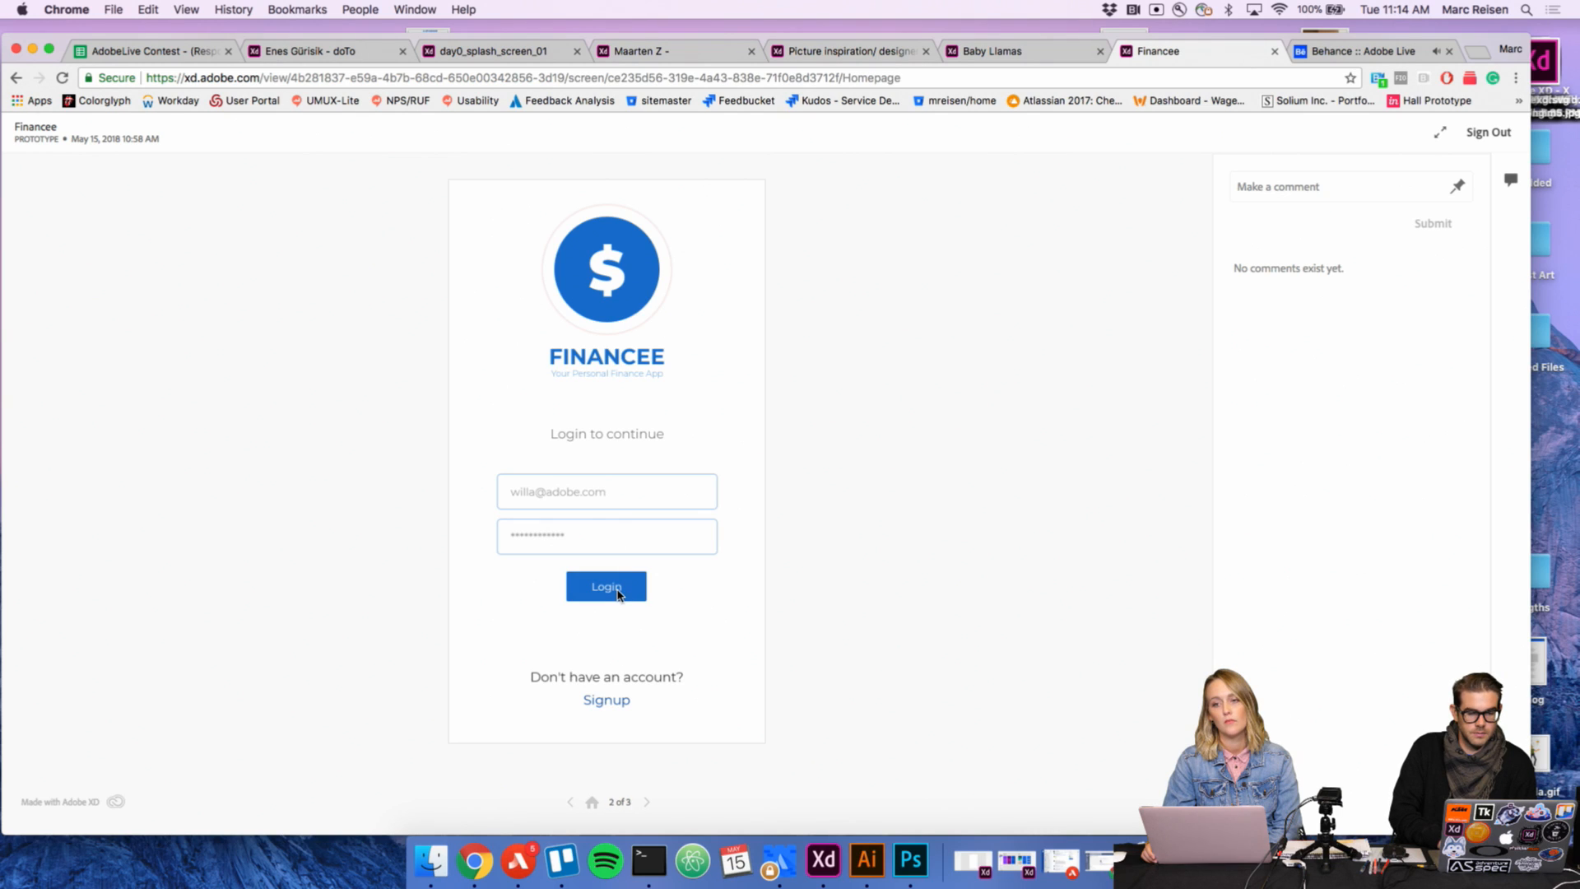
click(647, 802)
click(570, 802)
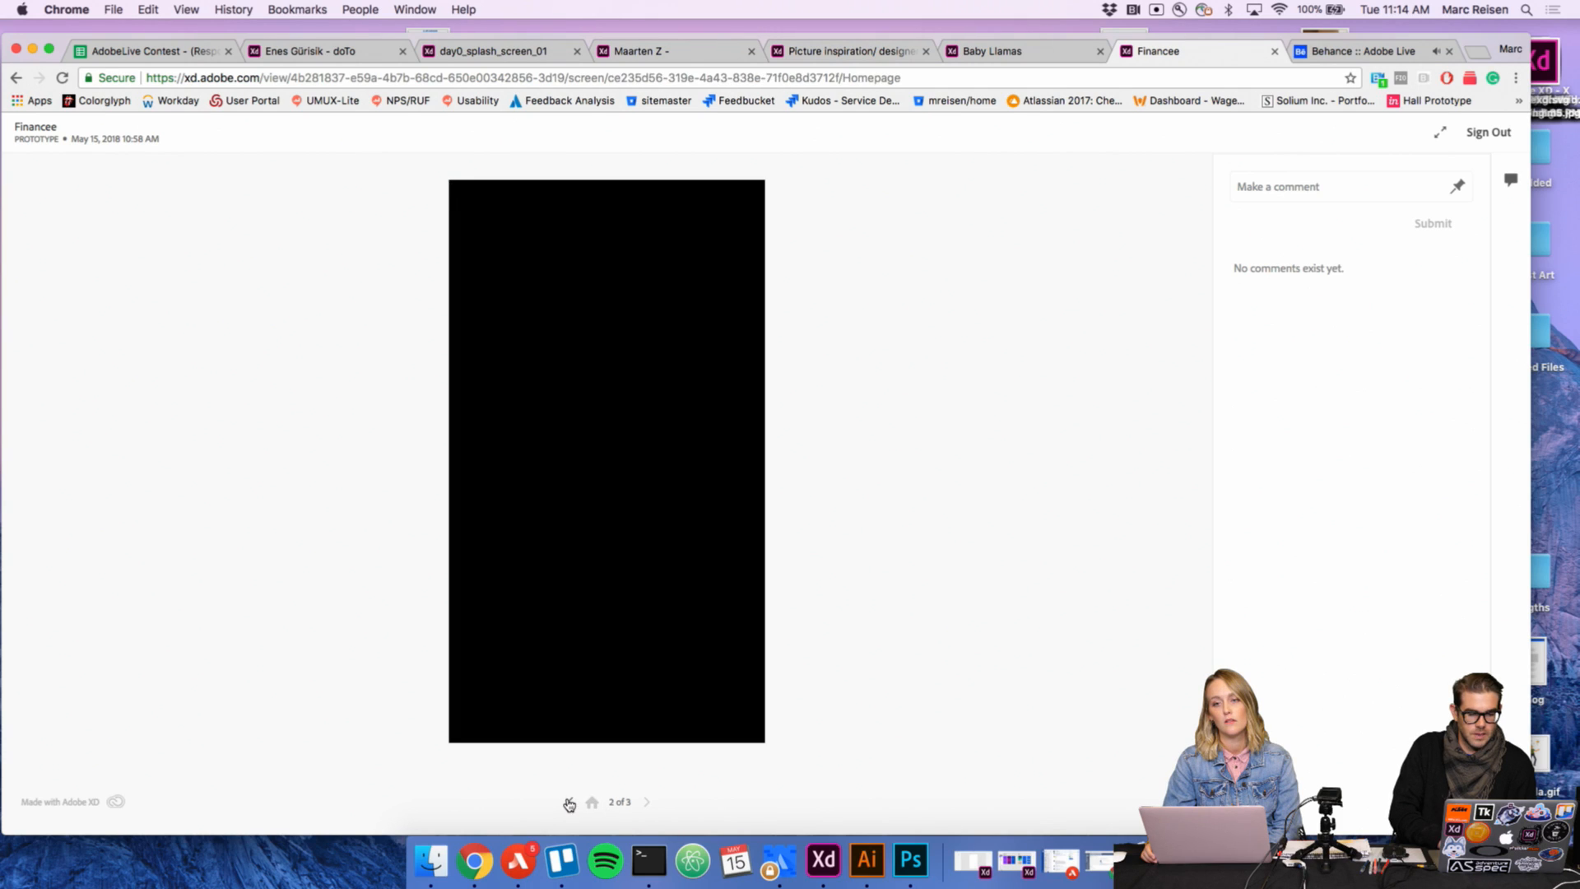
click(570, 802)
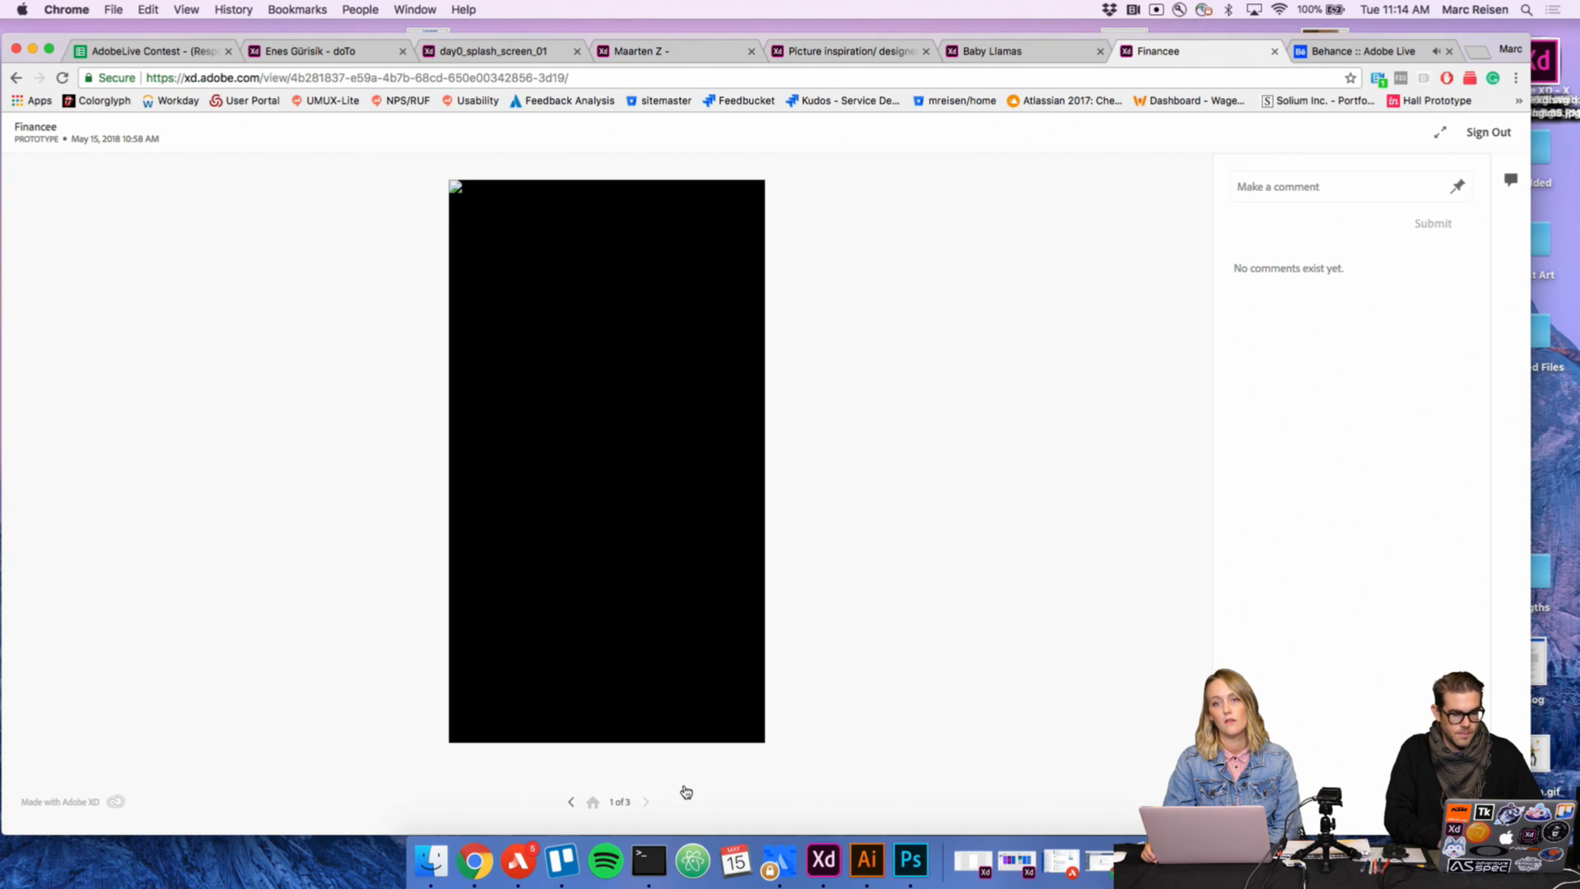
key(super+r)
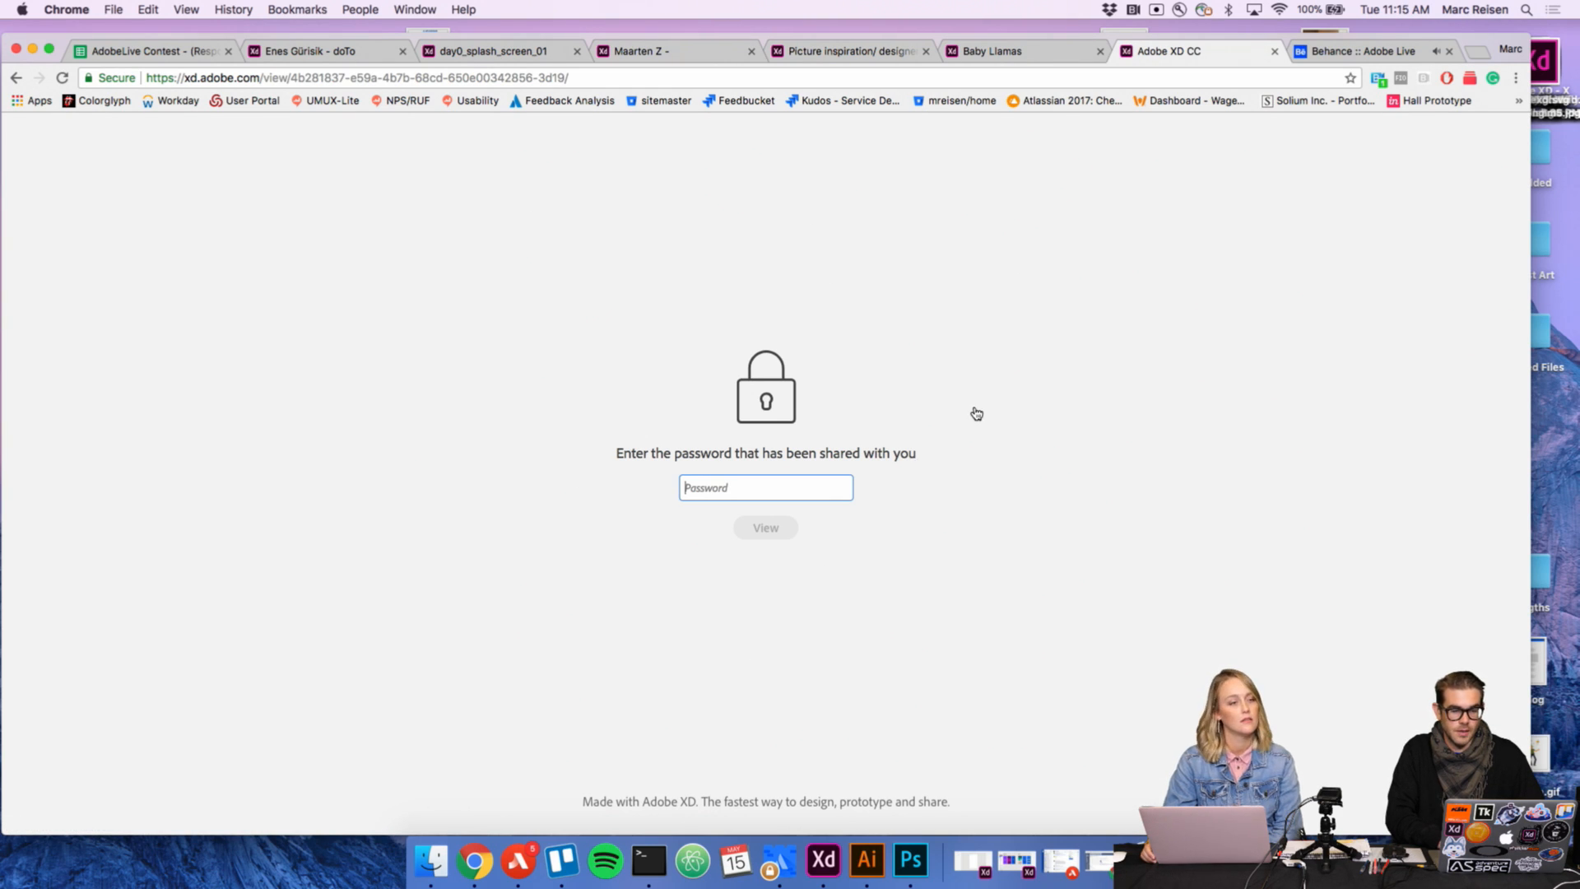
key(super+w)
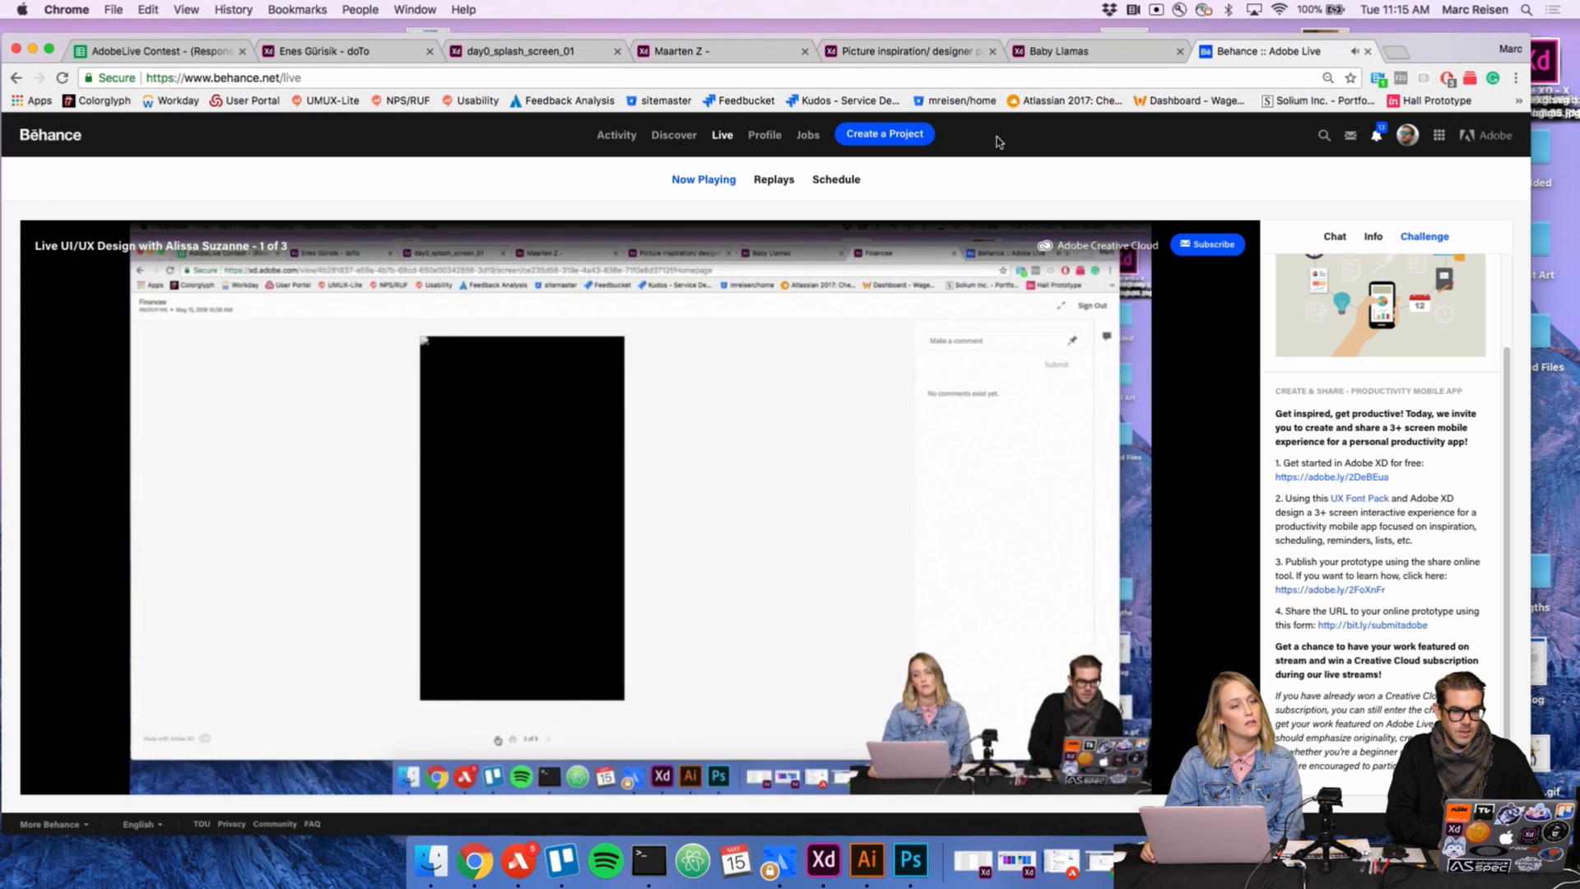
Step: Test the Picture inspiration prototype by opening the featured concert post, liking it, and using the add controls on the post and Music category
click(941, 54)
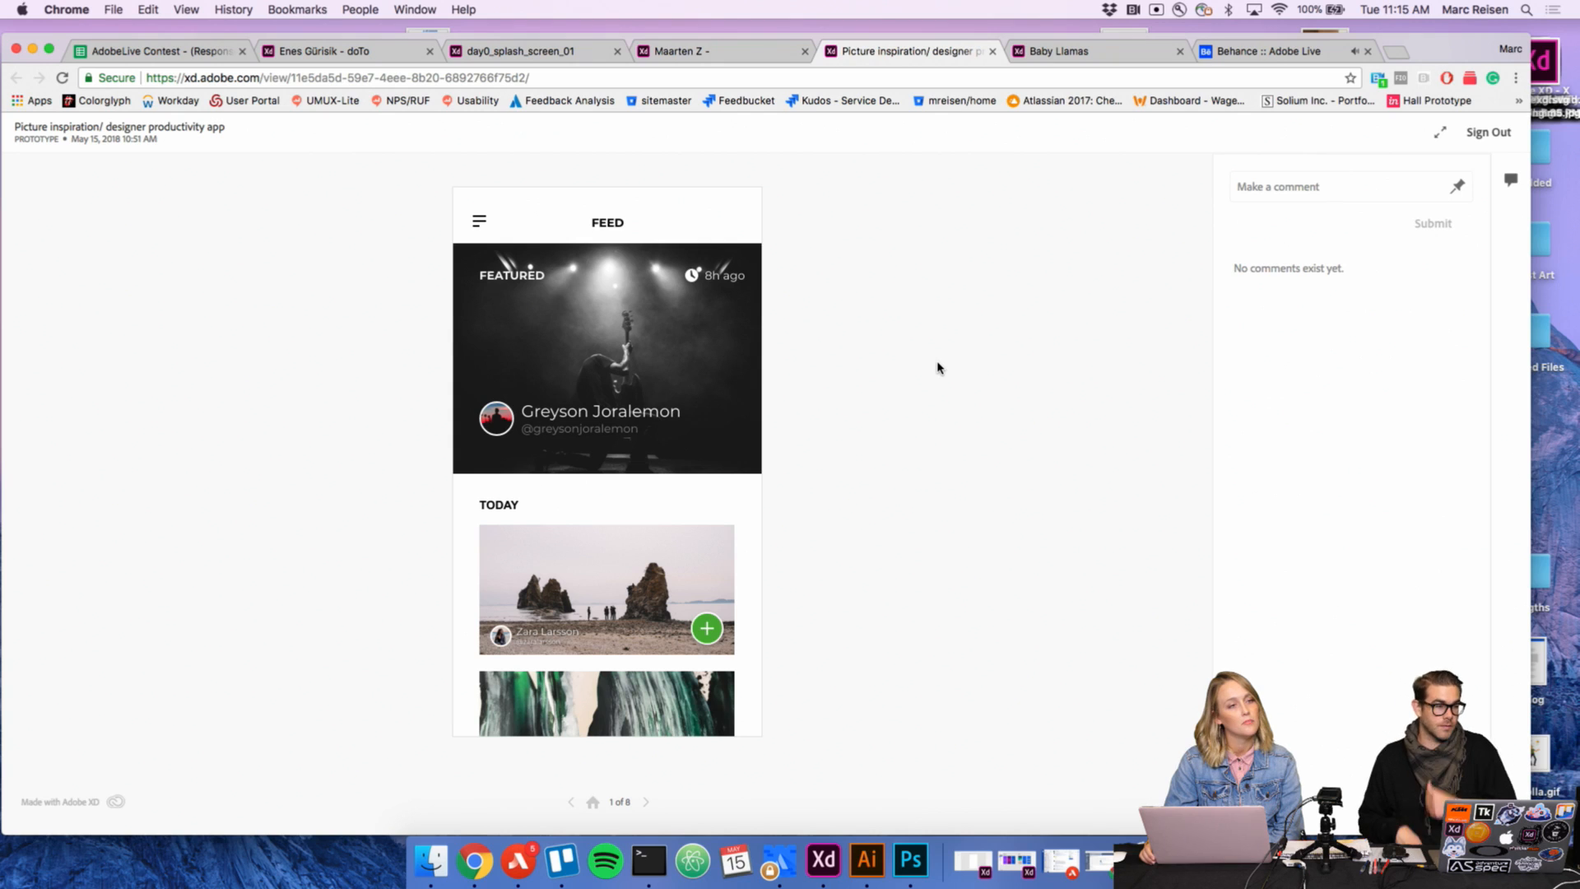
scroll(635, 450, down, 1)
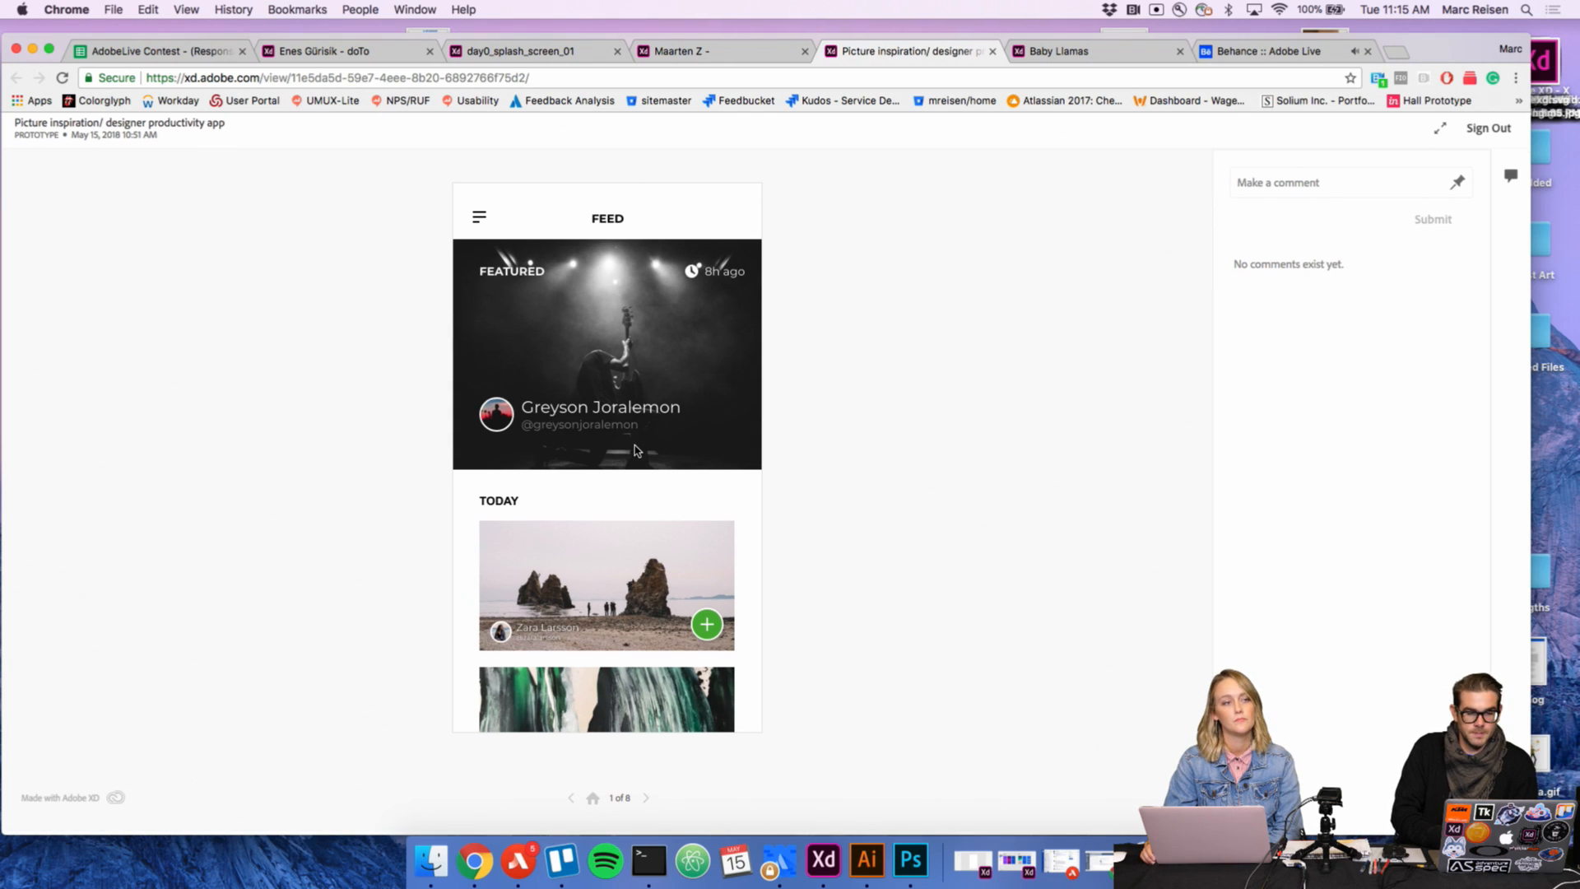
click(634, 450)
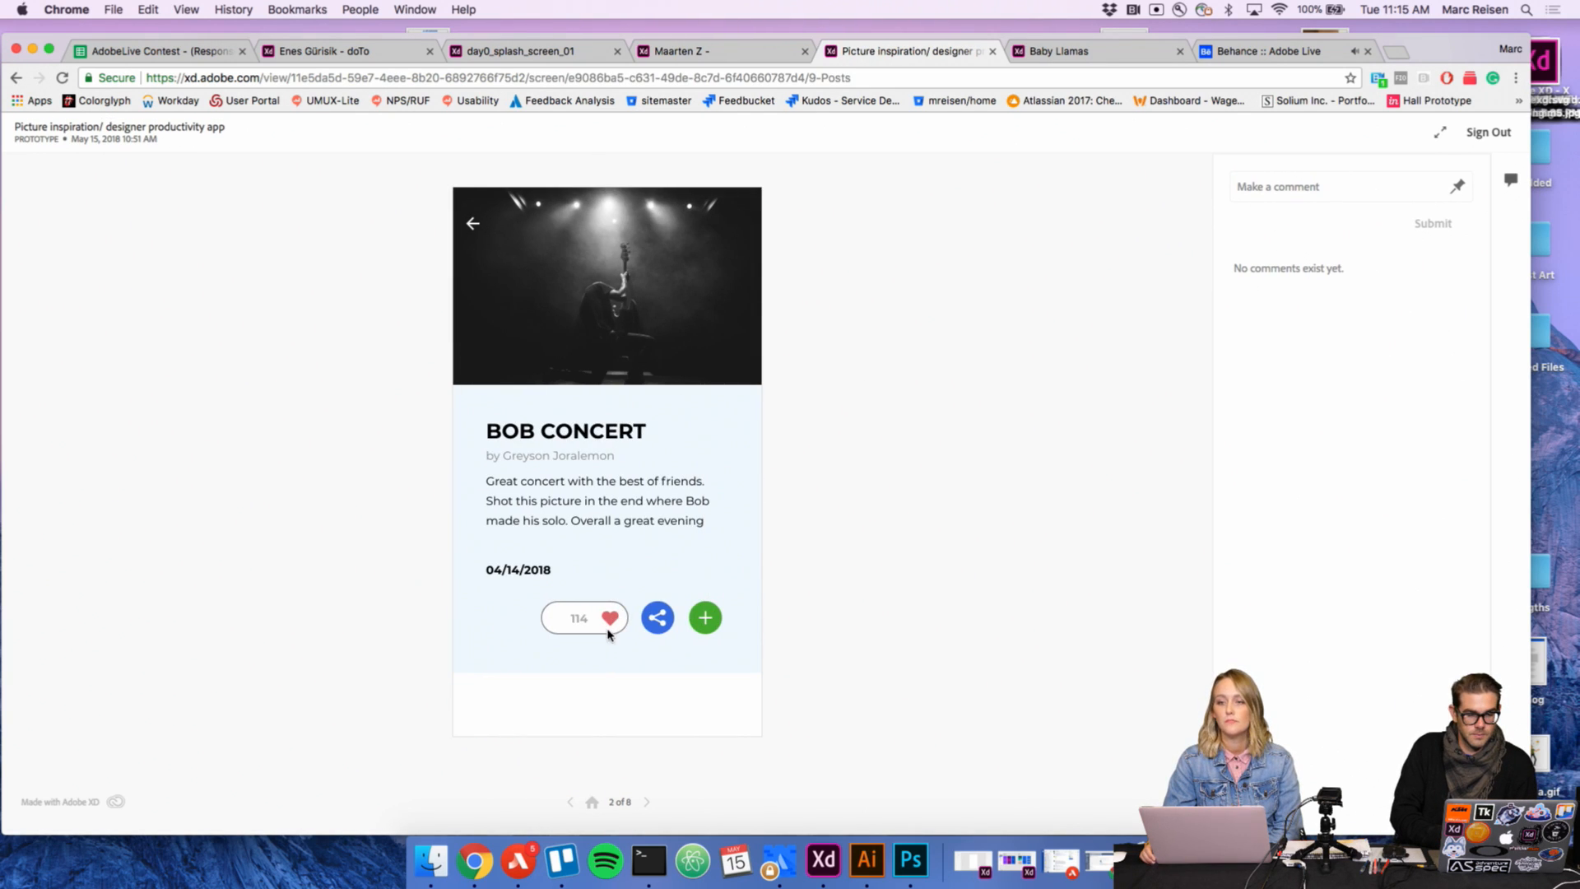
click(608, 628)
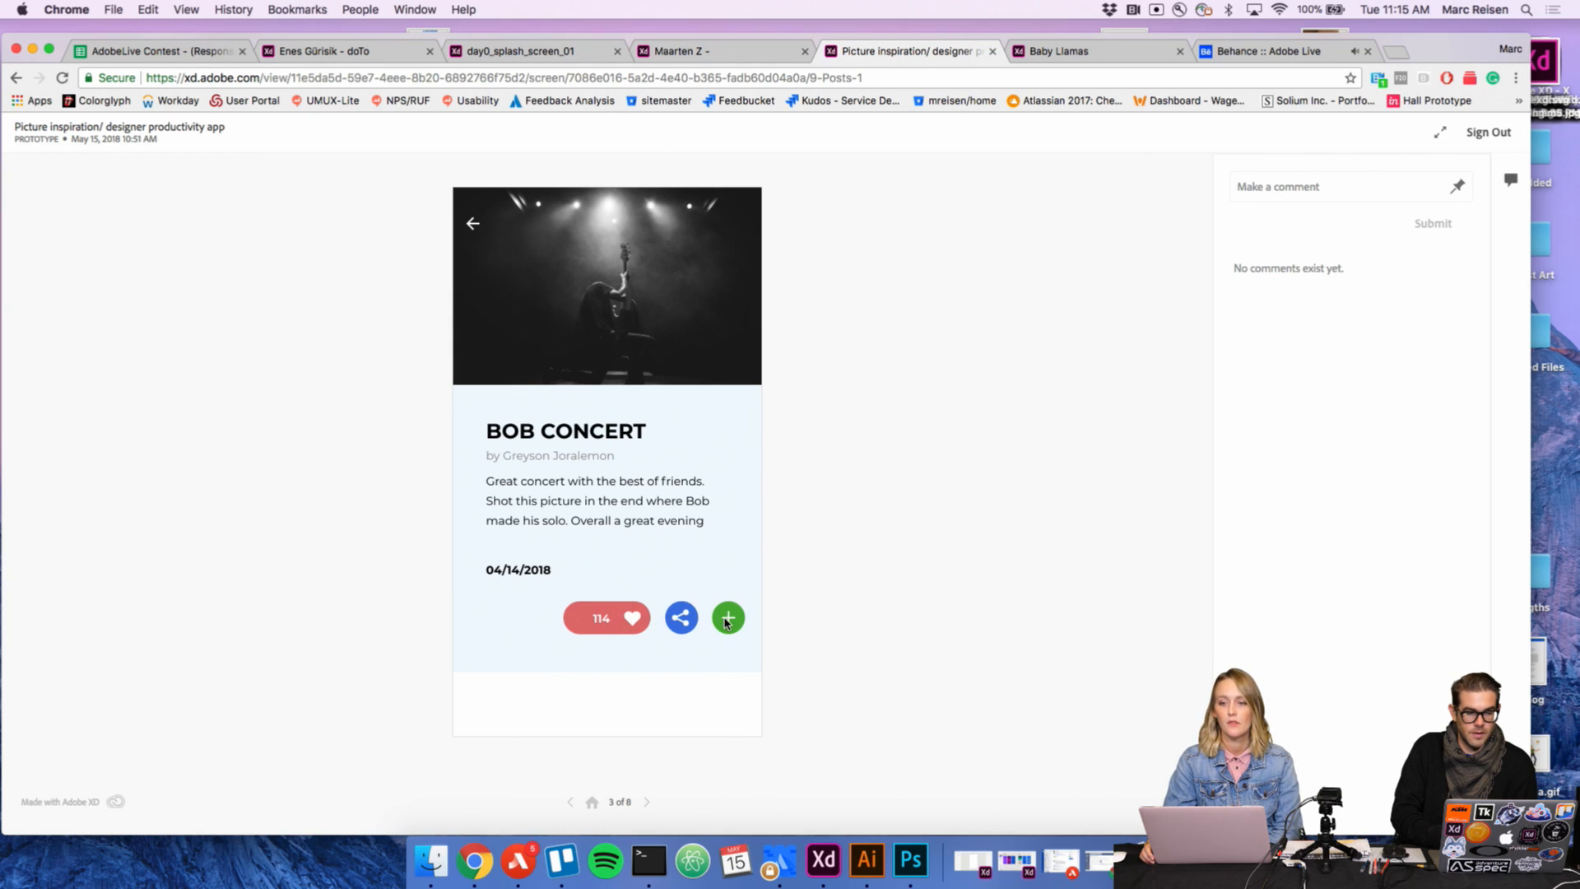
click(727, 619)
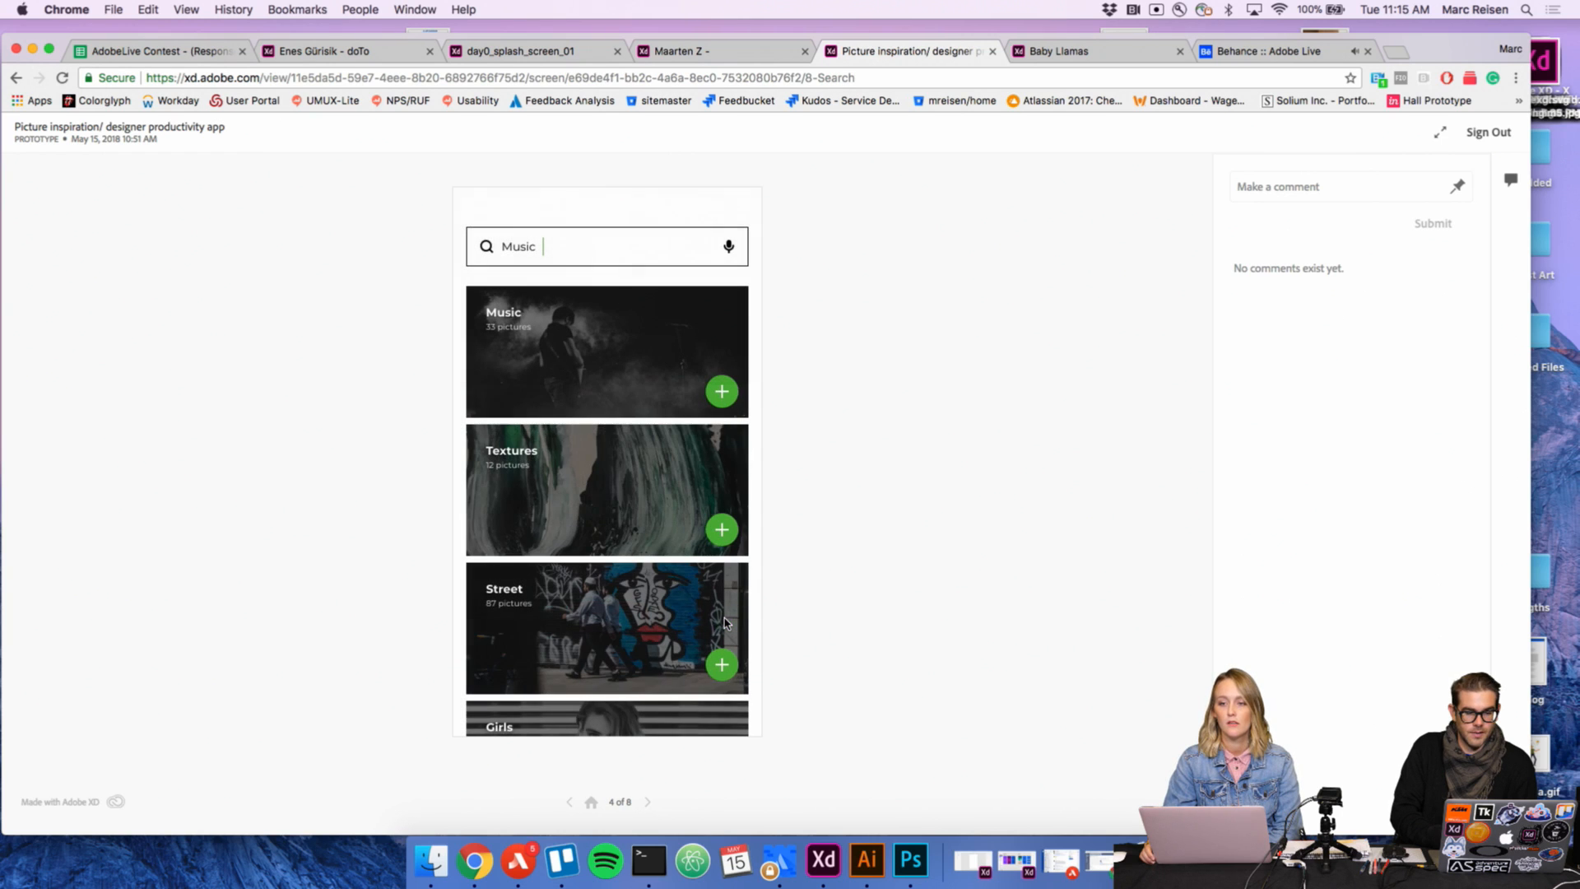
click(715, 400)
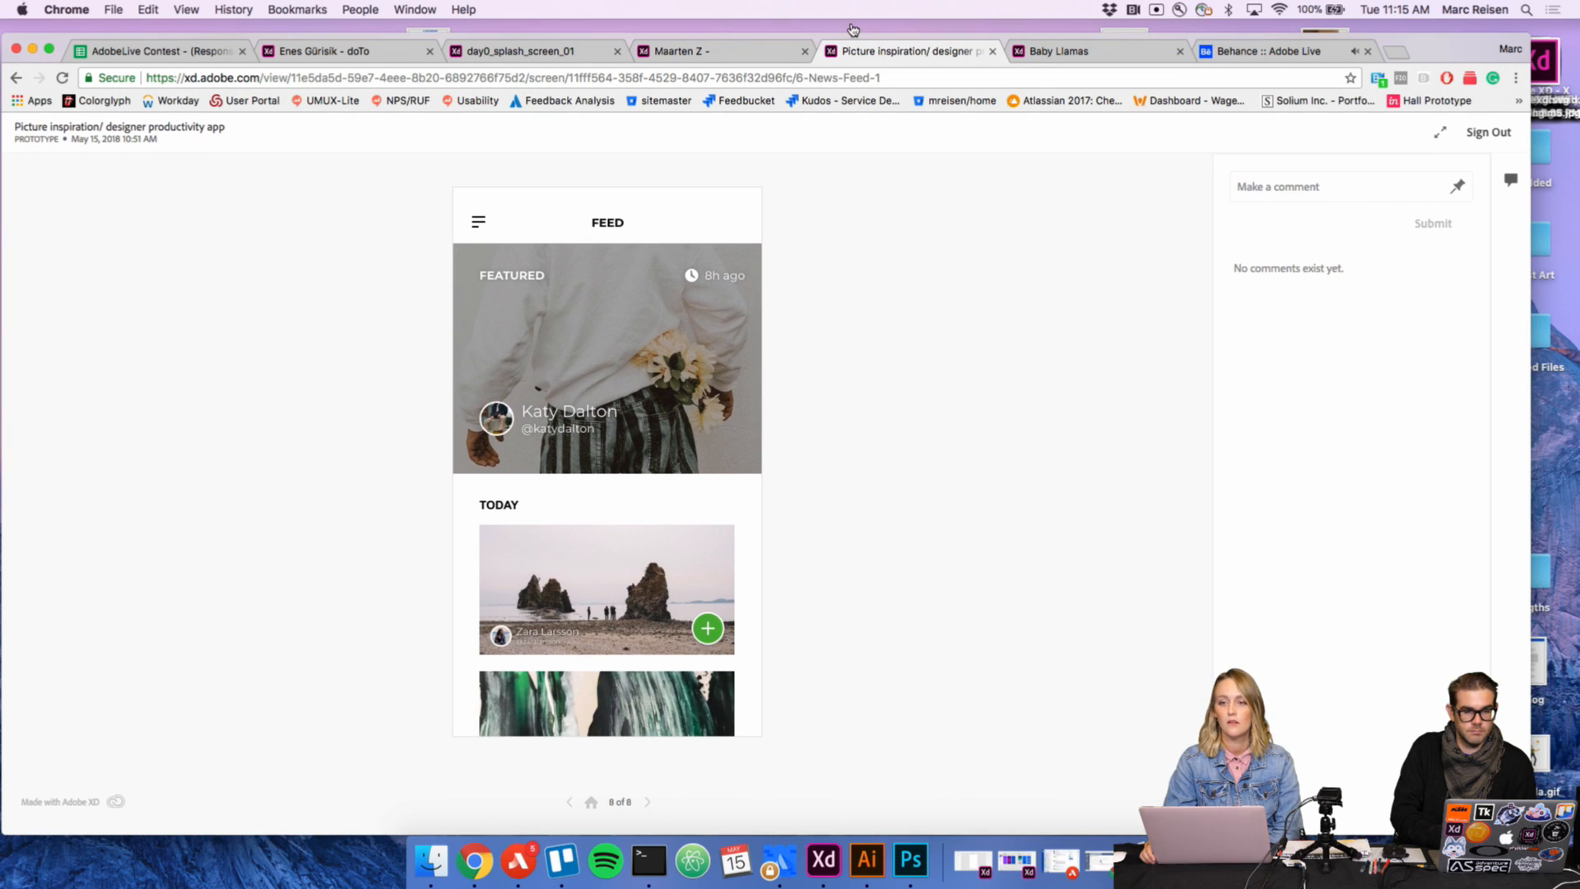
Step: Test the Jip. prototype from Get started! through its Inspiration and To do screens, ending on Inspiration
click(733, 52)
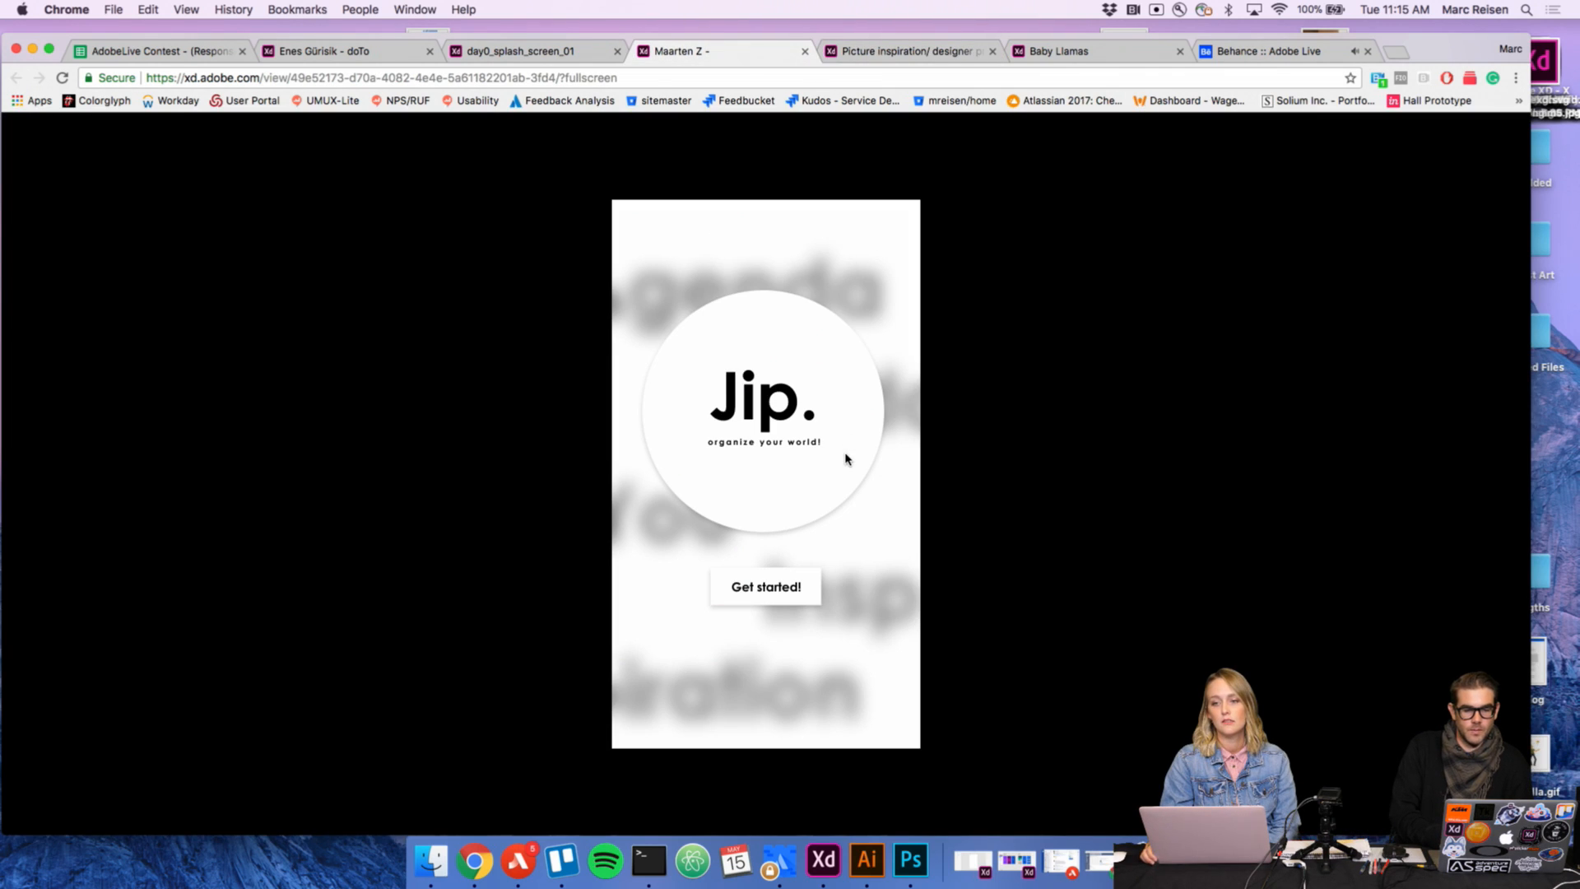
click(782, 589)
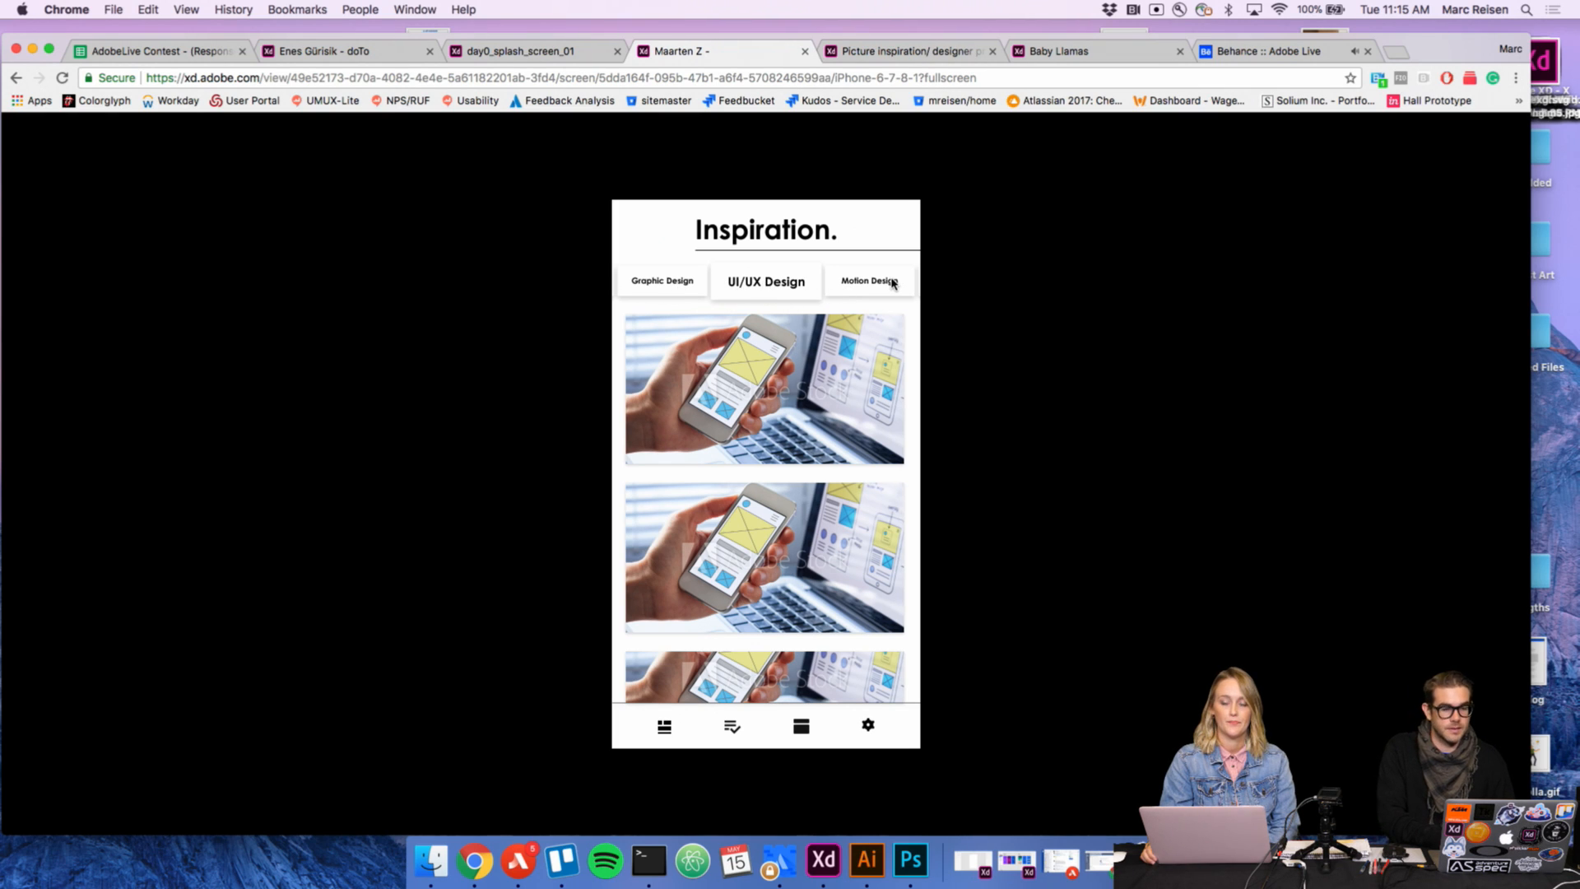
click(731, 729)
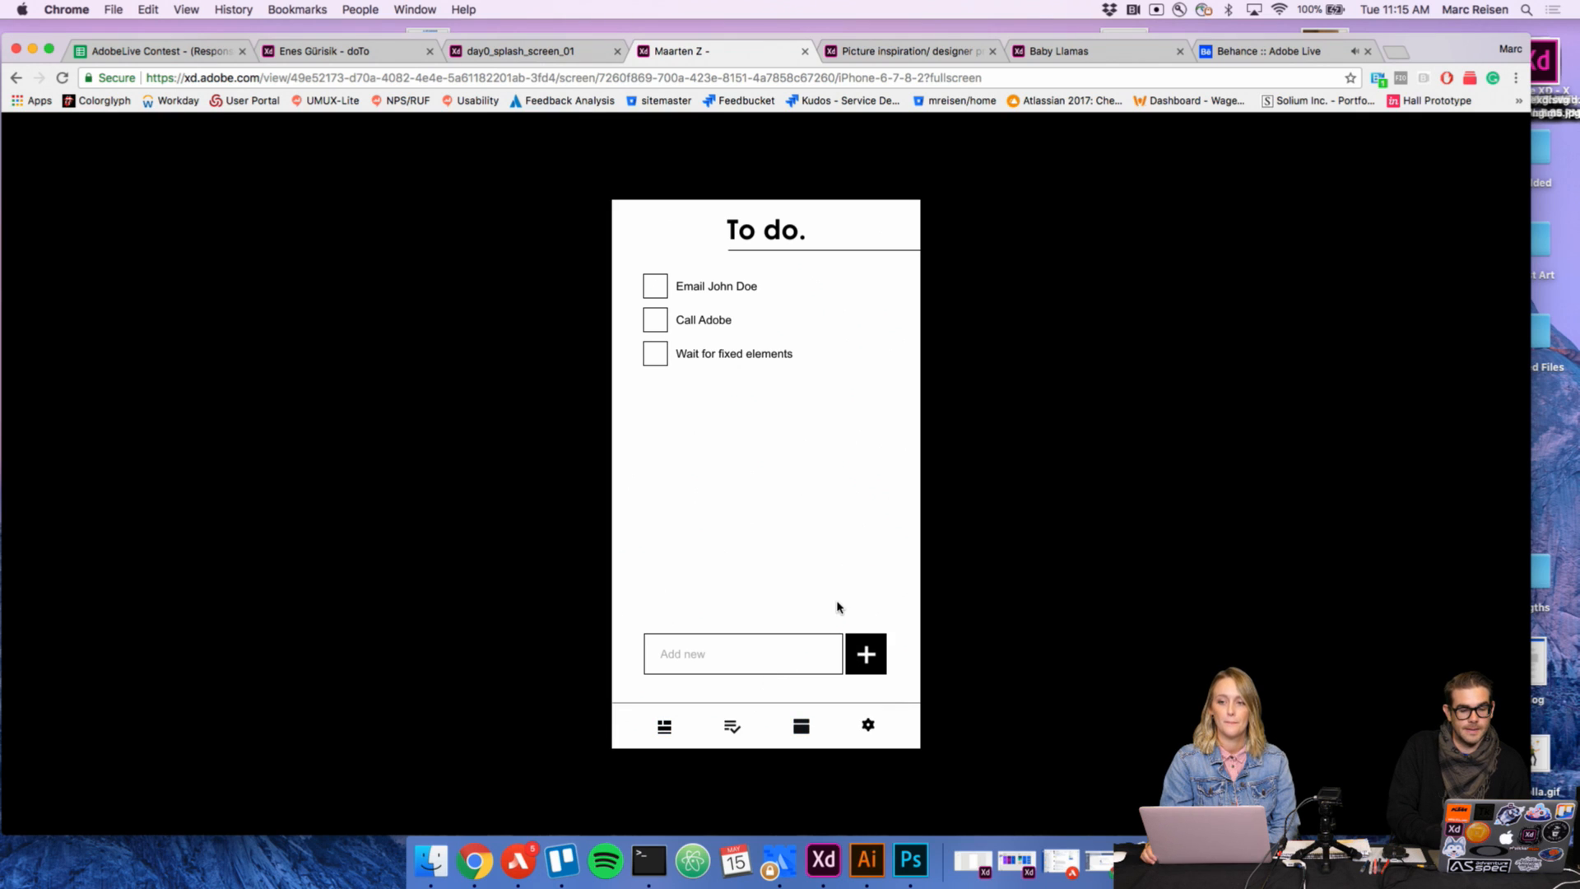
click(664, 728)
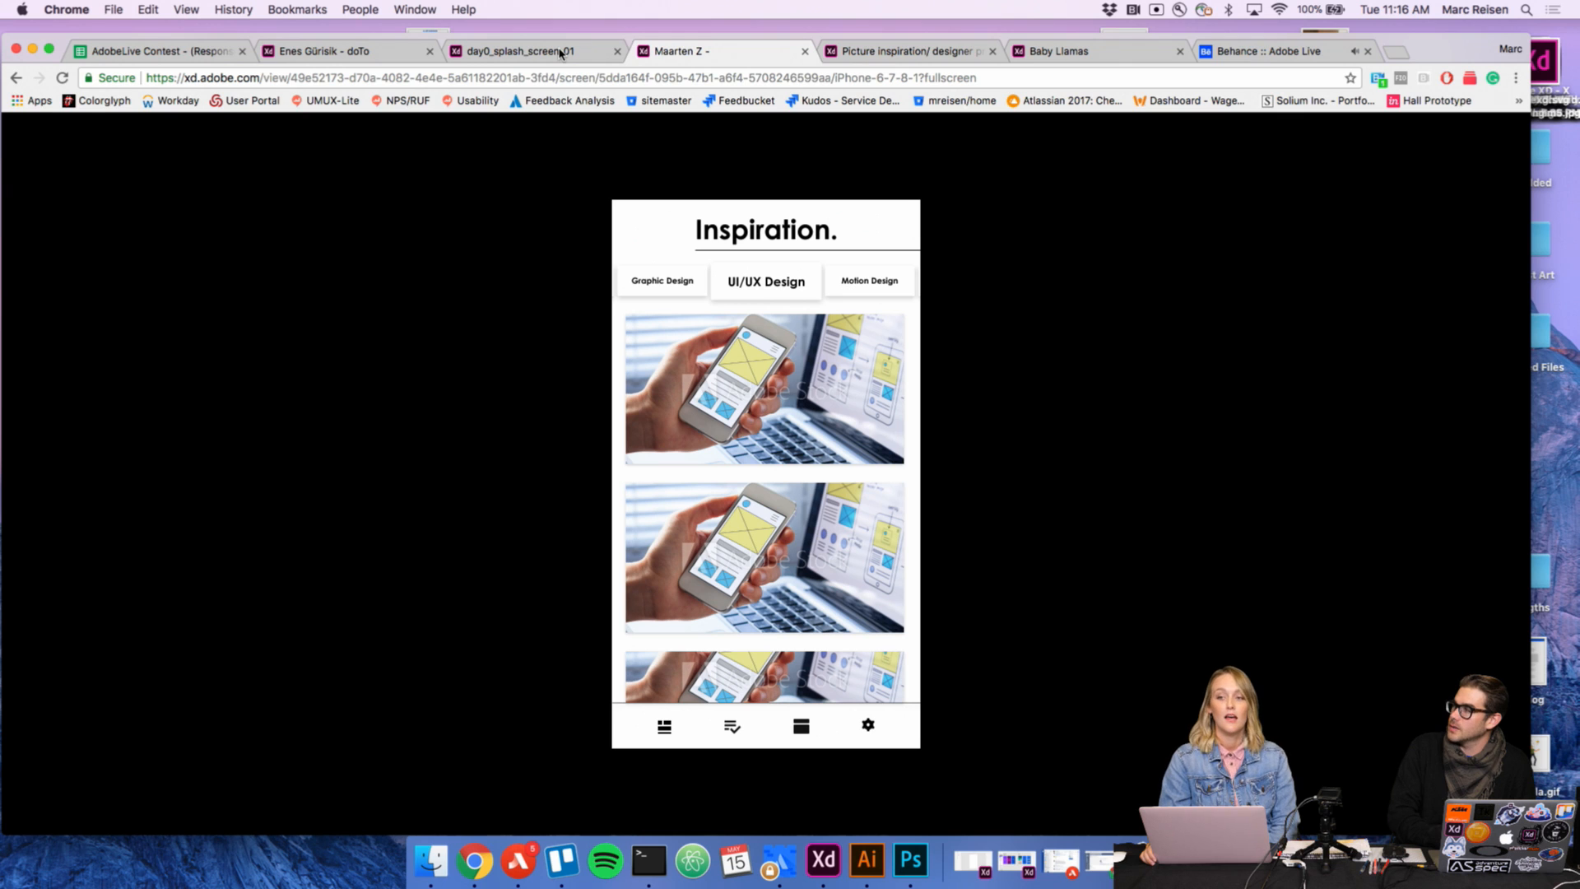
Step: View the day0_splash_screen_01 prototype in a full-screen browser window and step through its screens to the login options
click(560, 53)
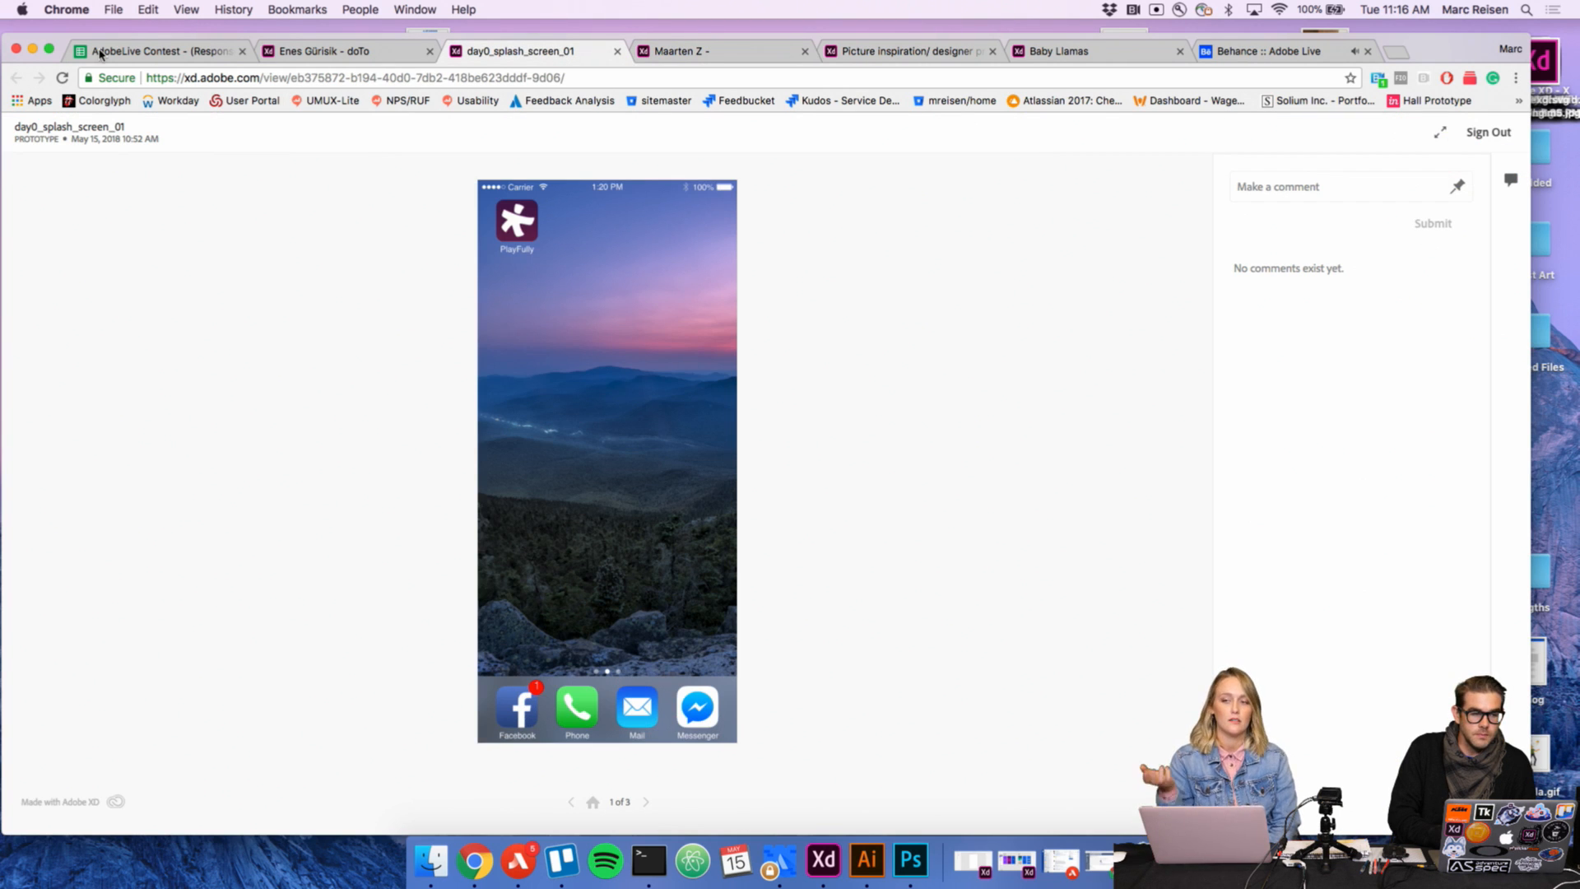
click(49, 48)
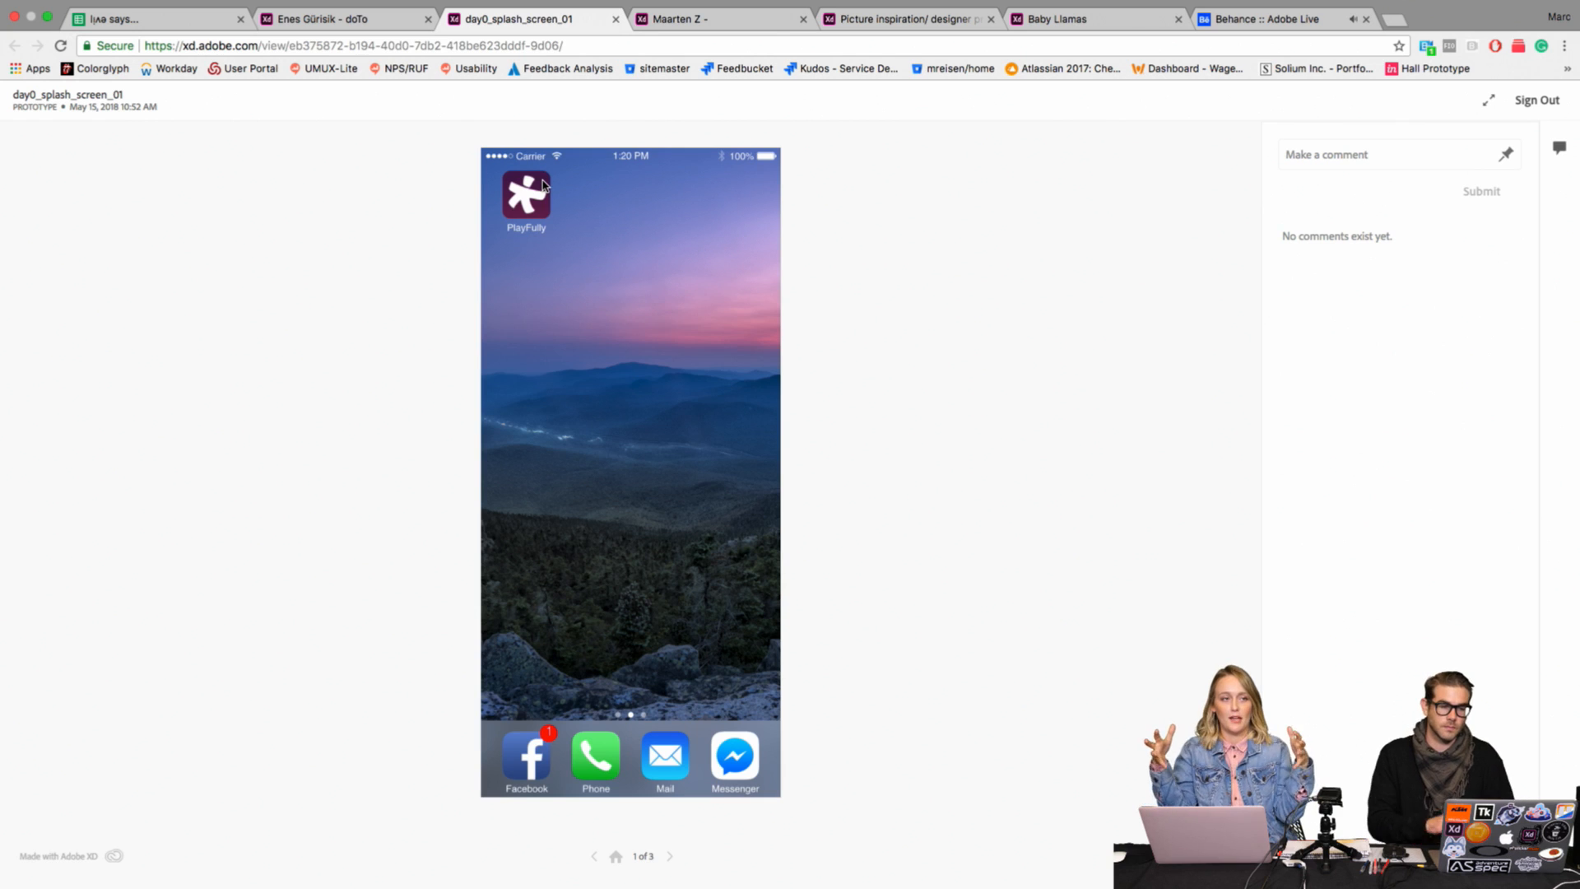
click(670, 858)
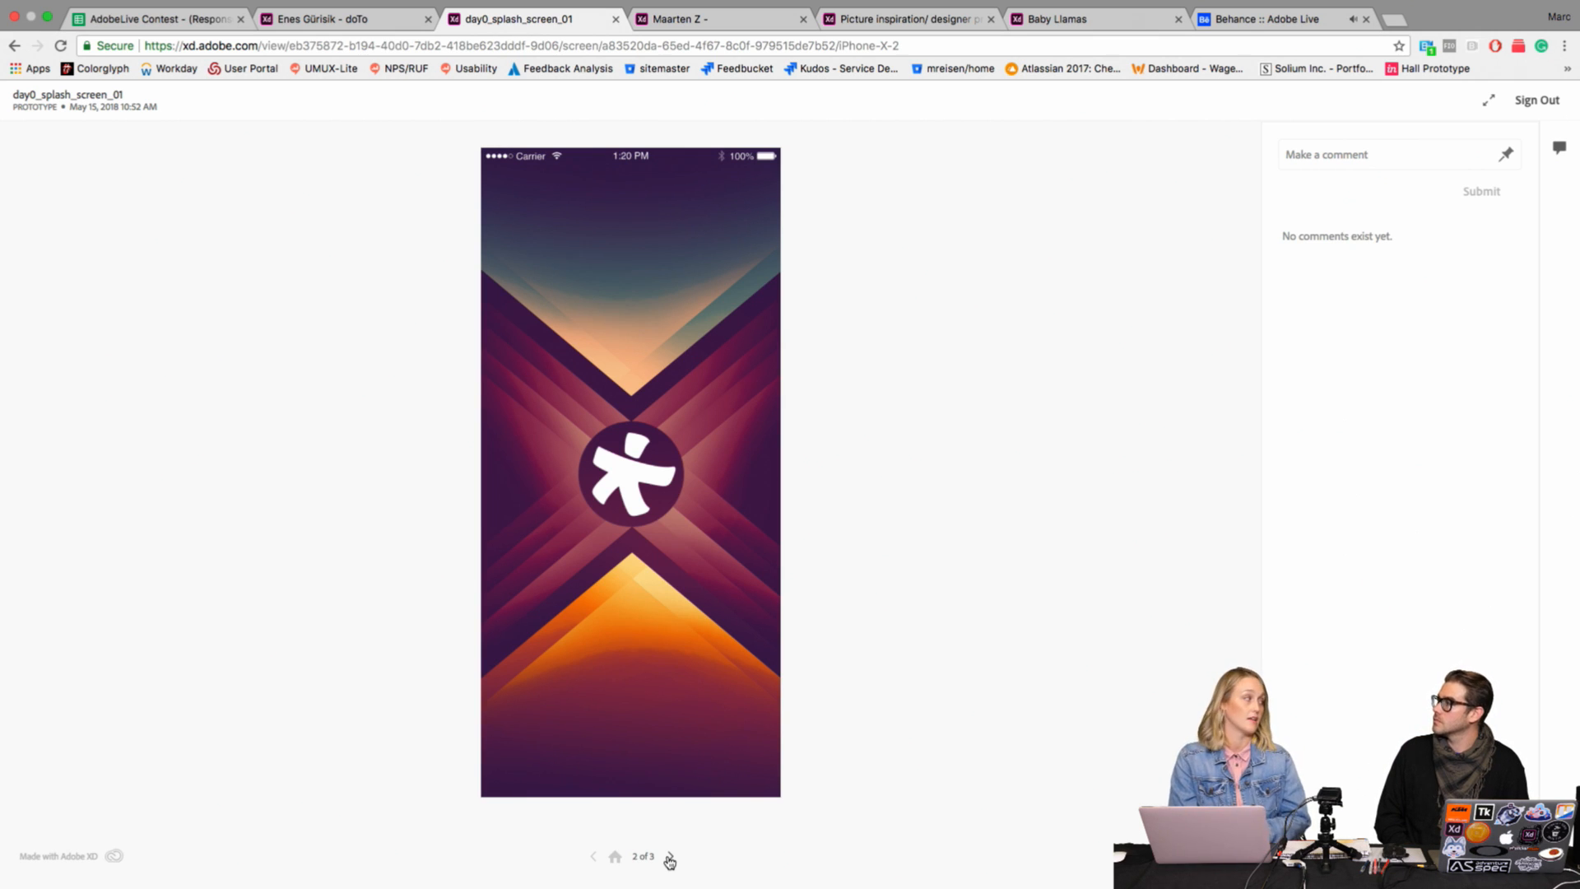
click(670, 858)
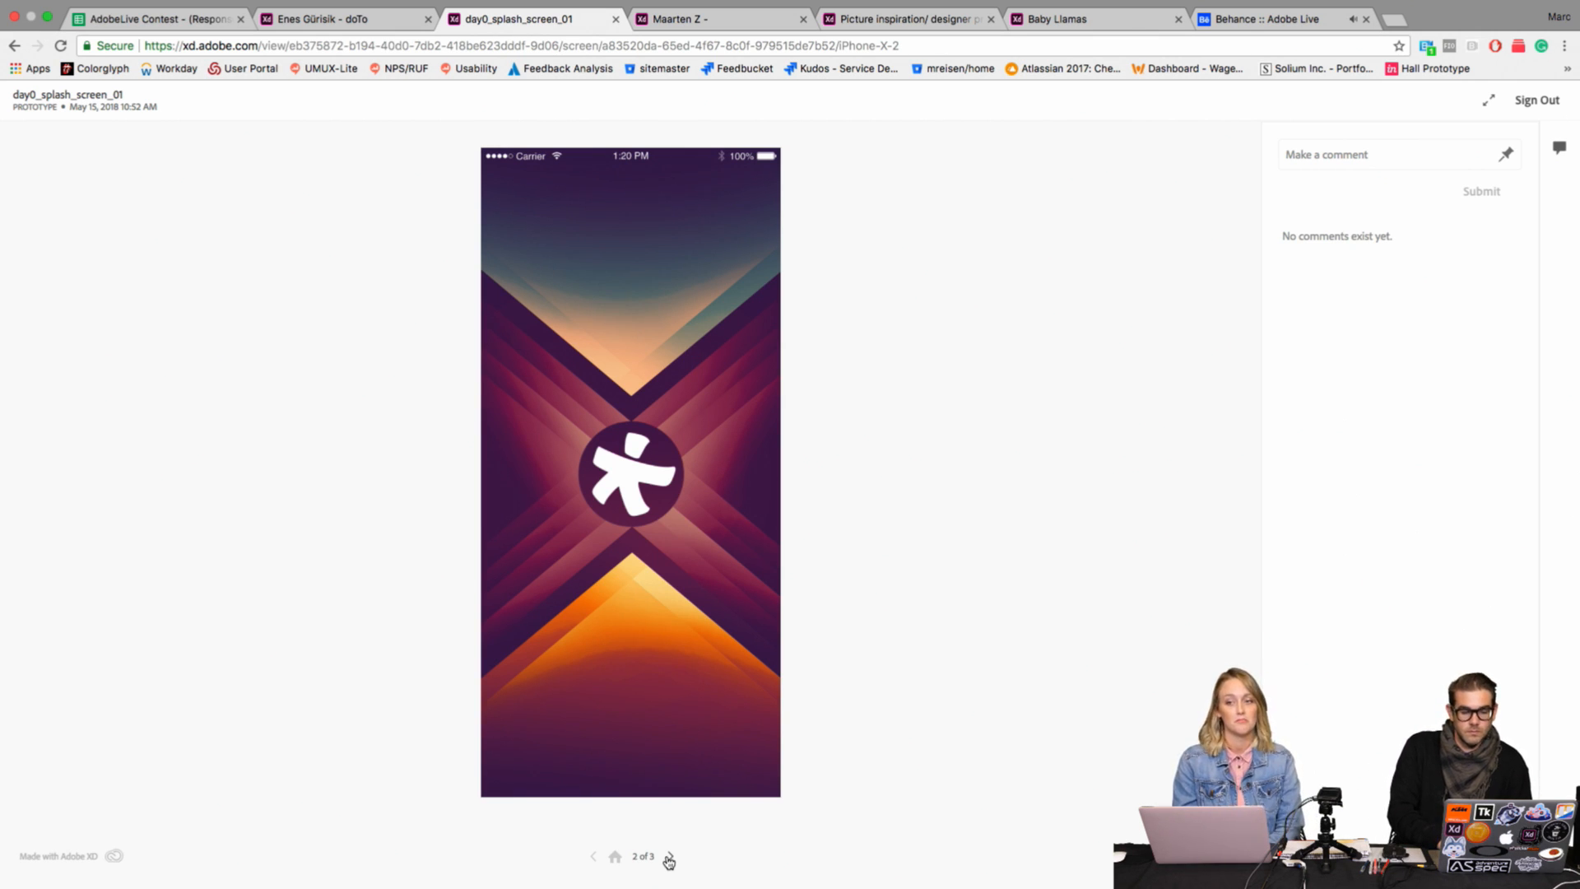
click(672, 858)
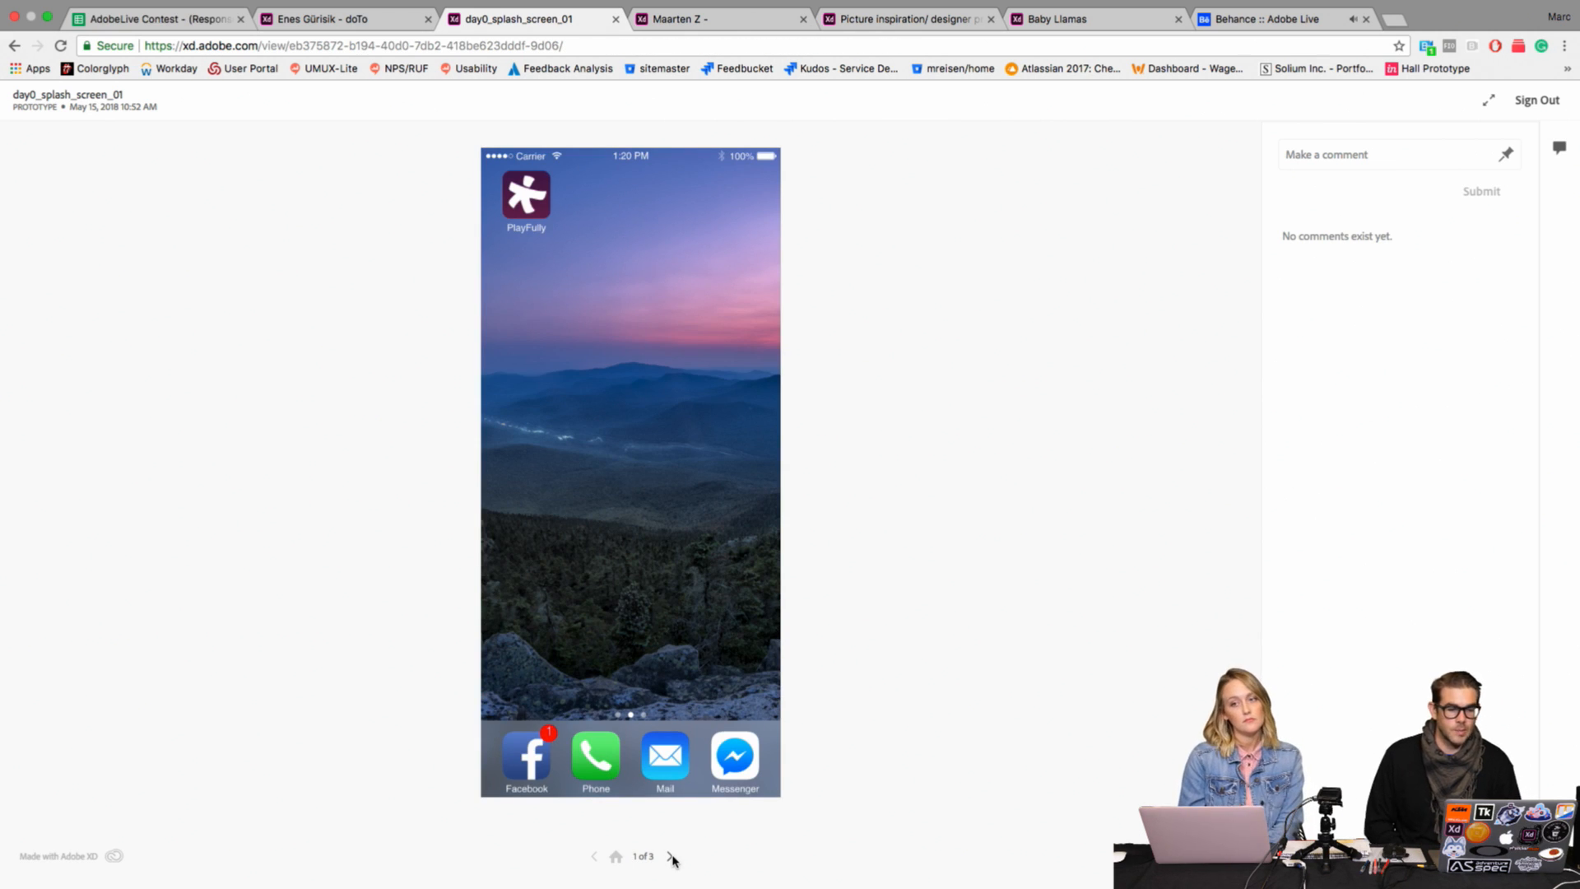
click(672, 857)
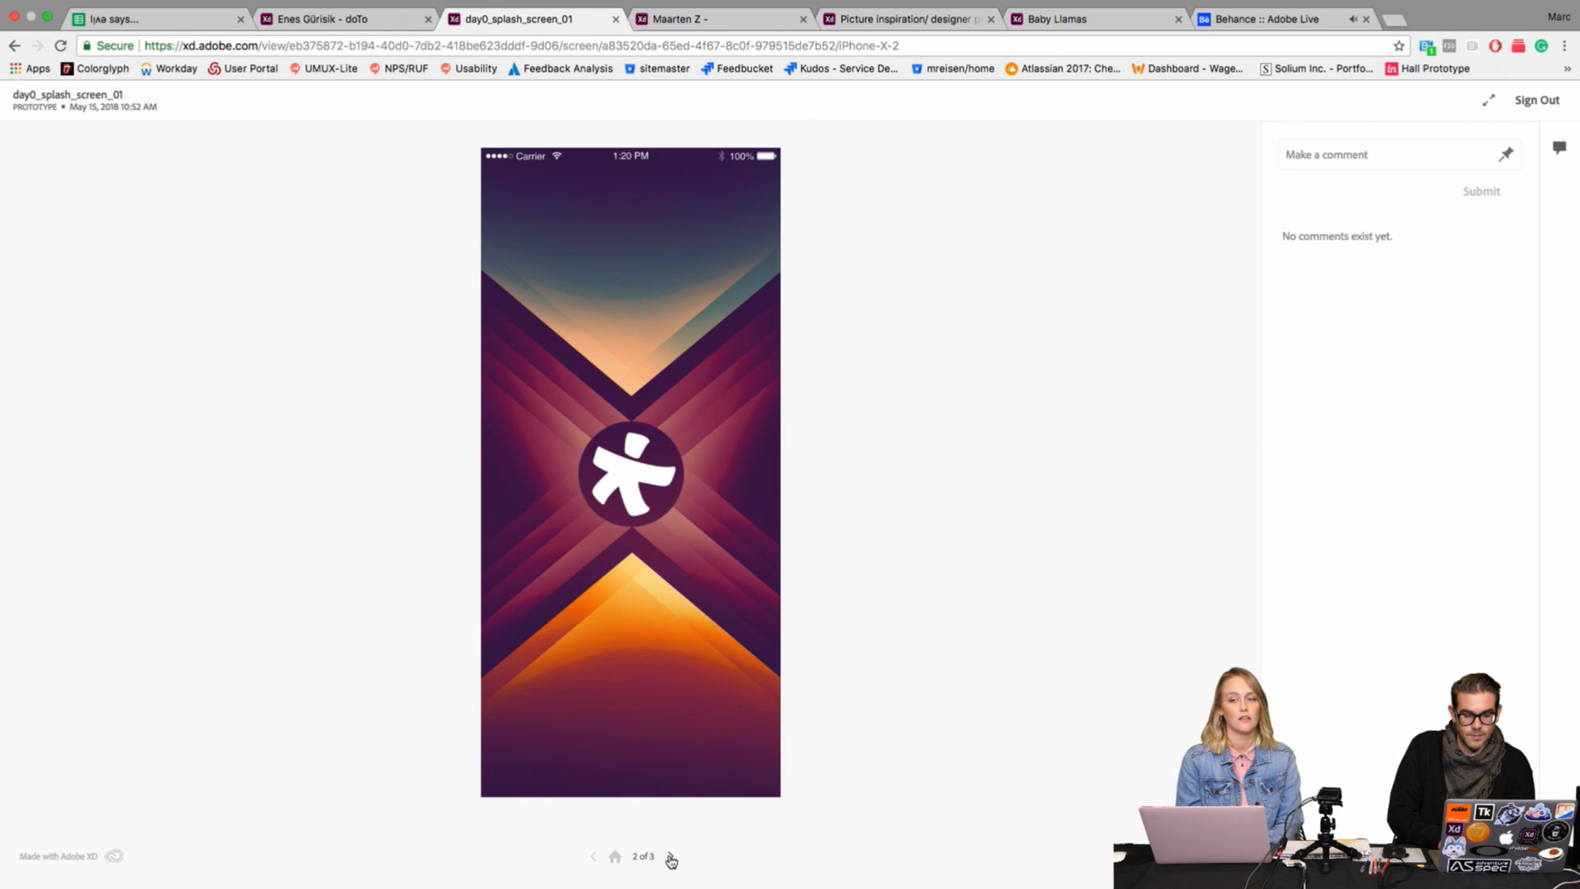
click(672, 859)
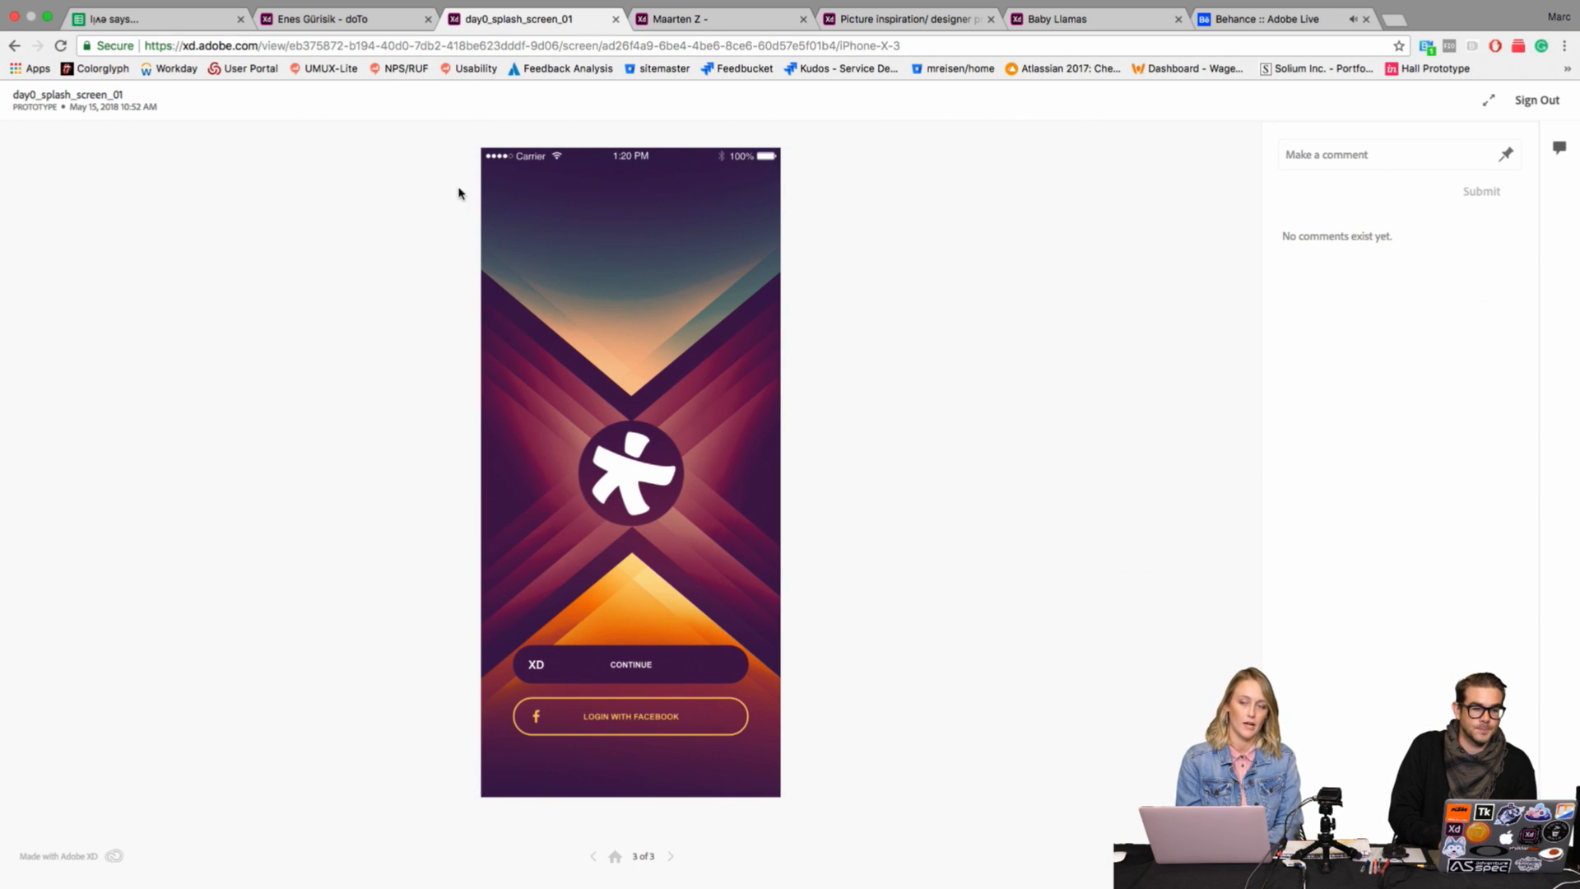
Step: Restart the doTo prototype at its Inbox, open the New App Design Project message, go back and open the navigation menu
click(390, 19)
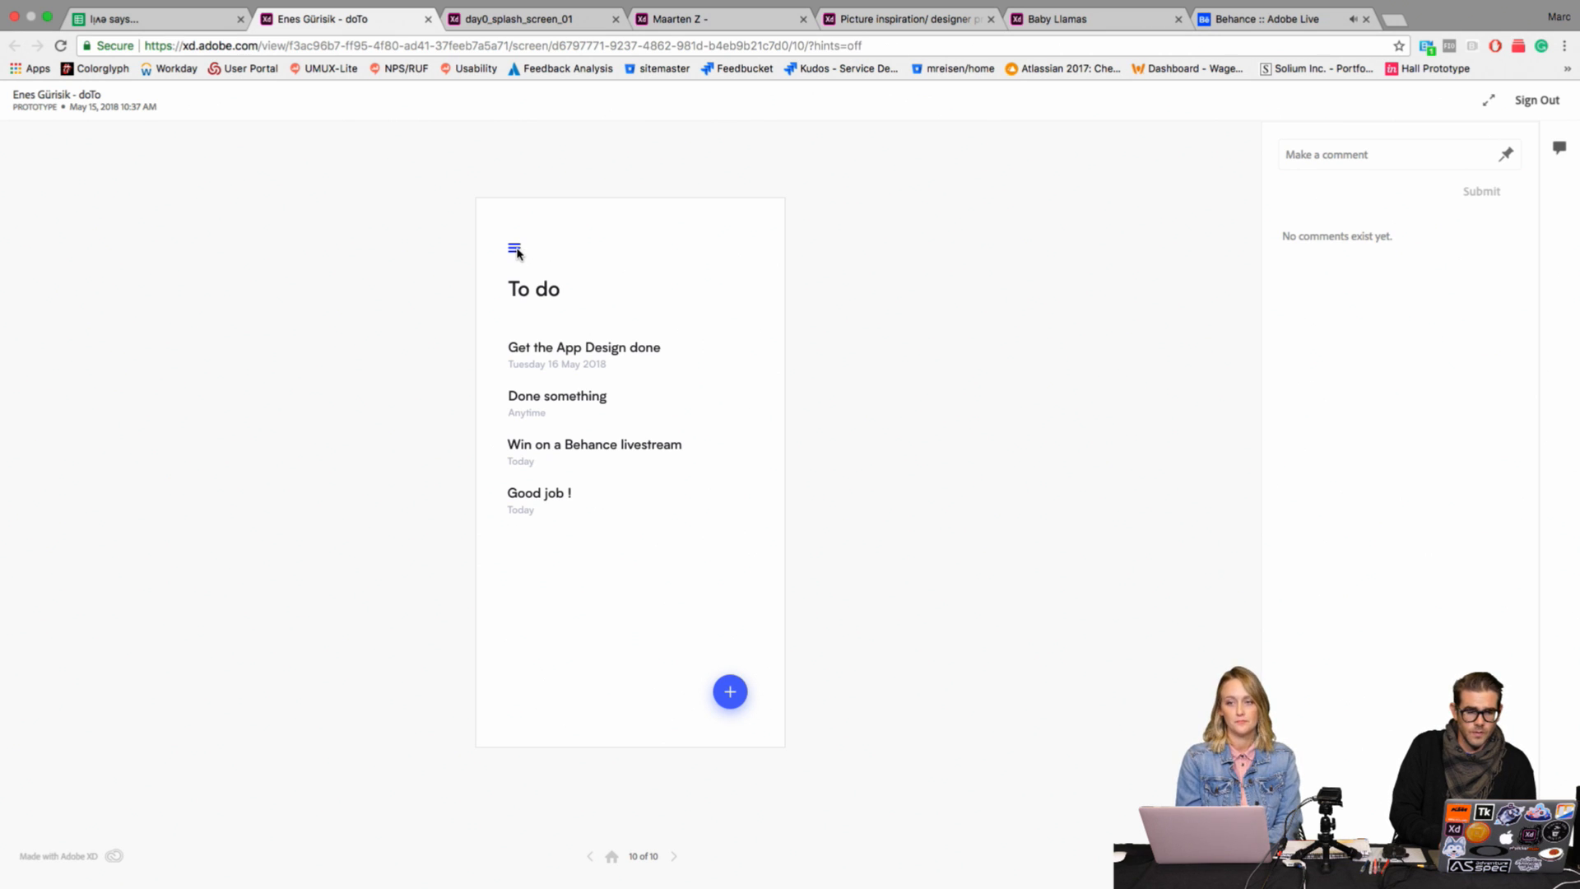
click(678, 860)
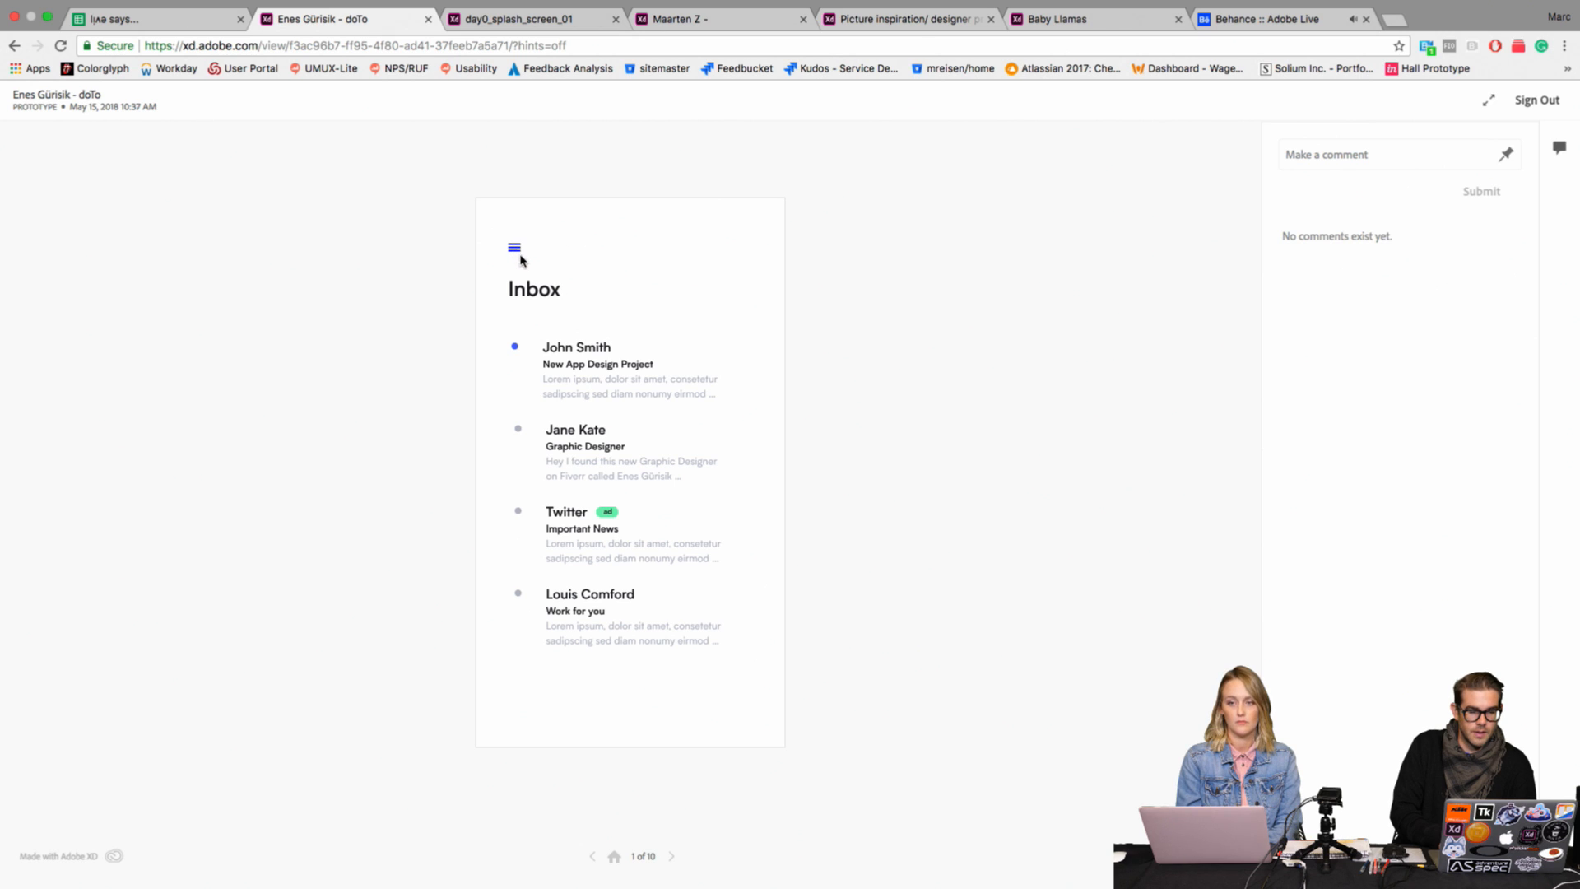
click(566, 356)
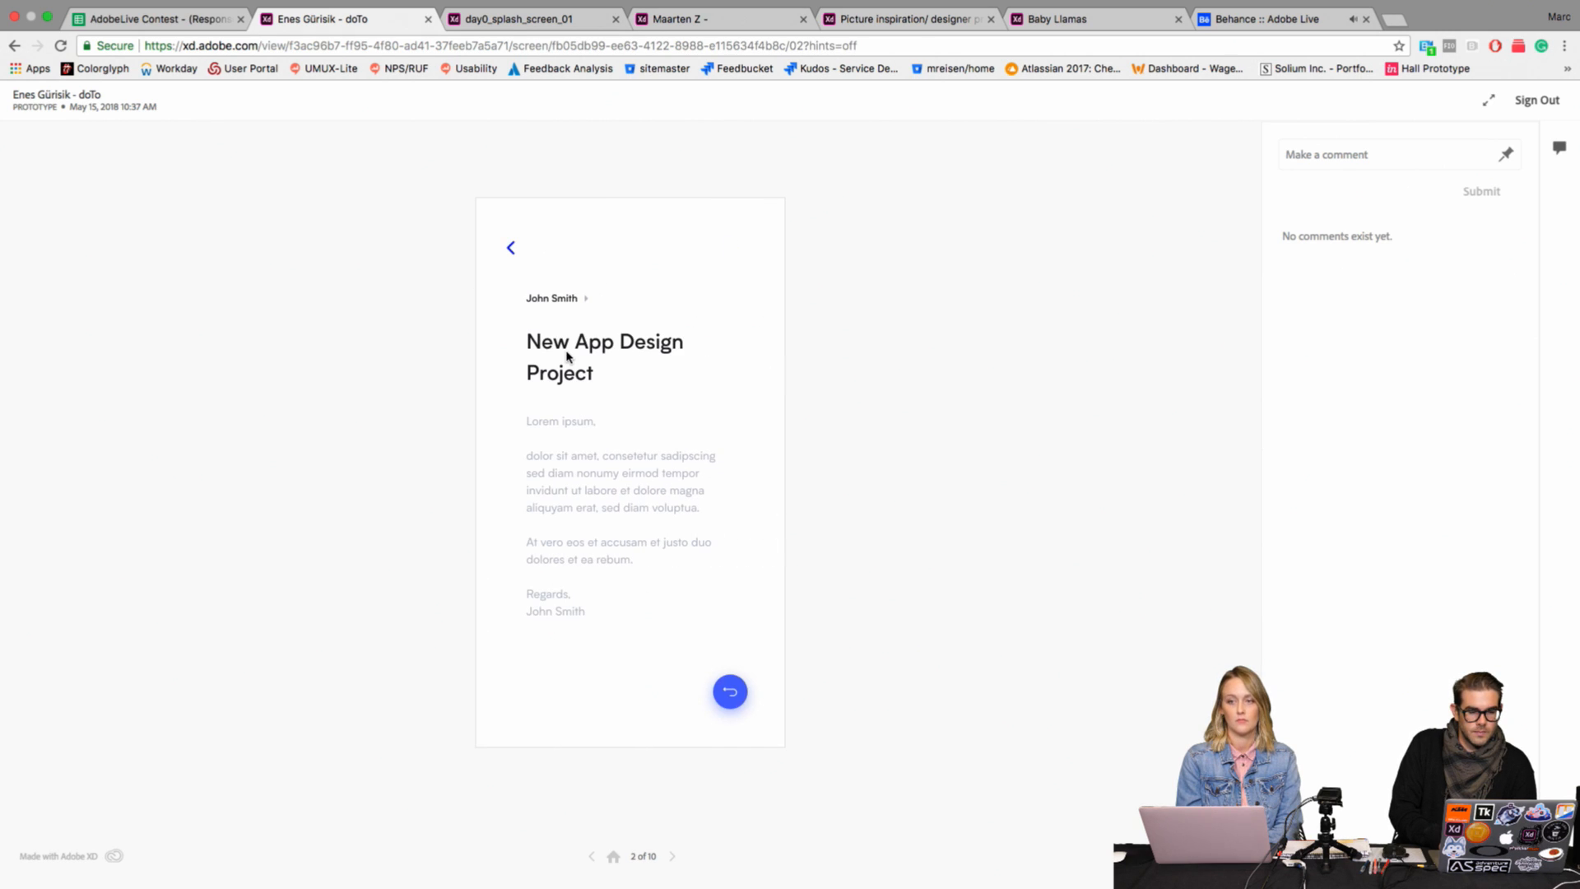
click(510, 248)
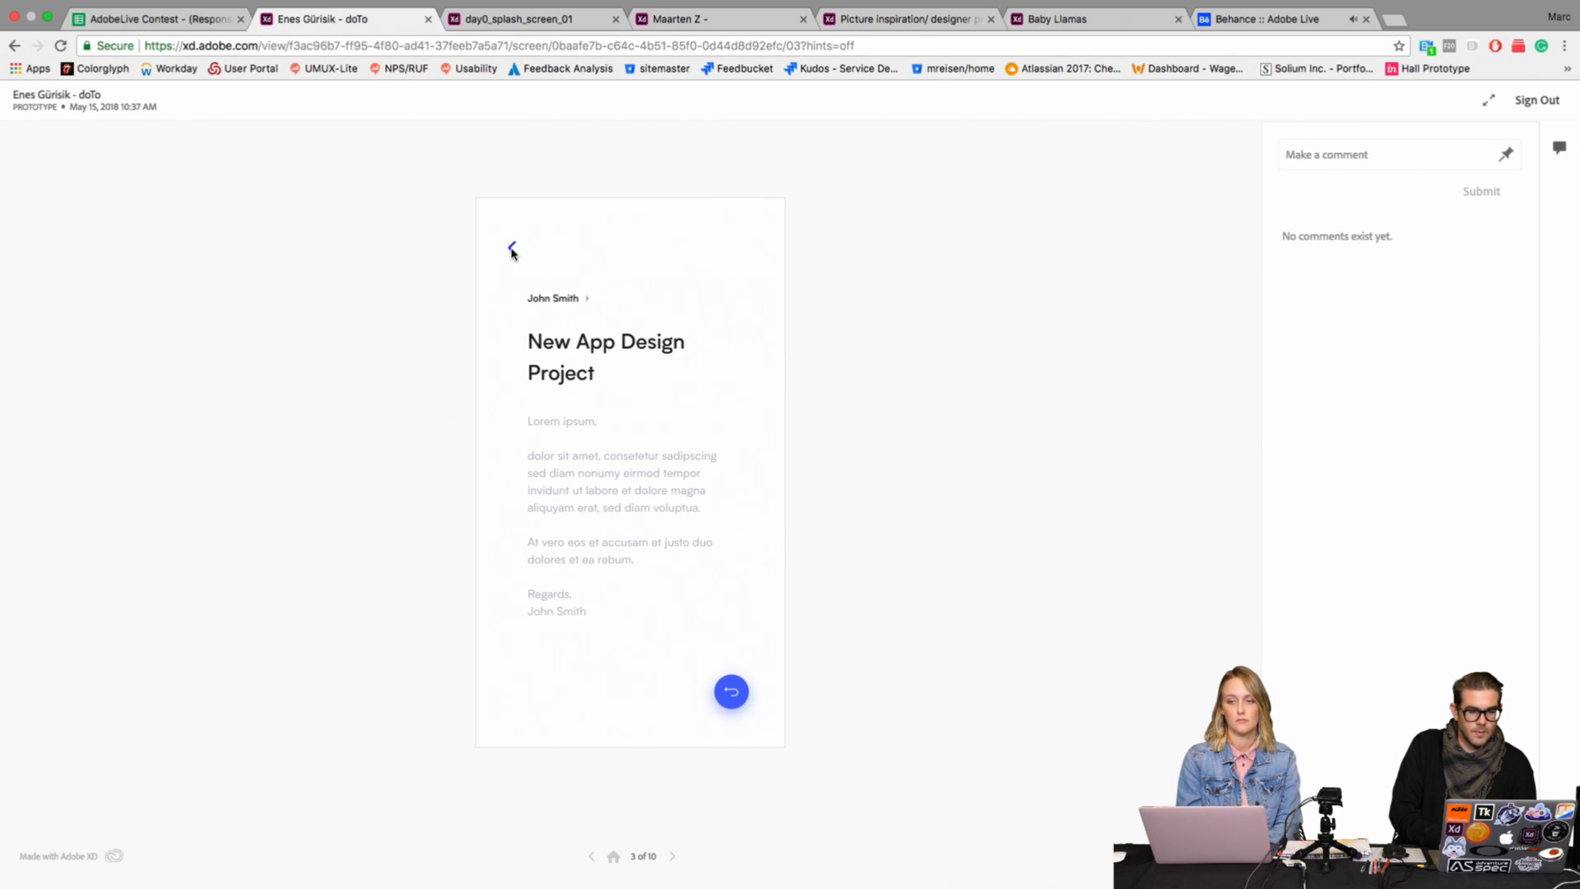
click(517, 247)
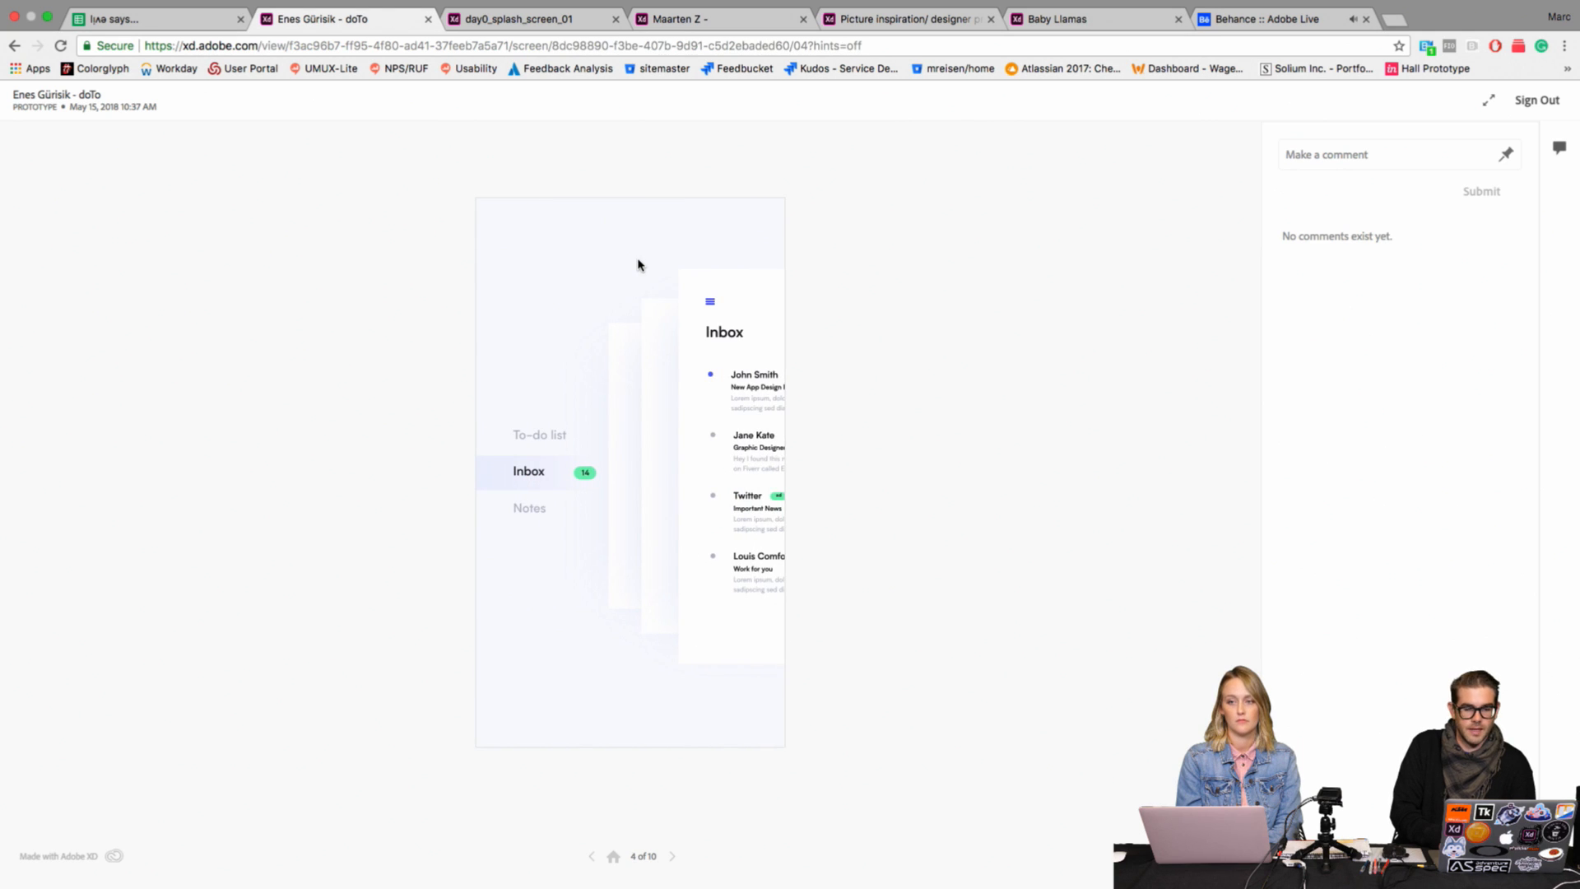
Step: Open the doTo prototype's To-do list and test its flow for adding a new item
click(560, 441)
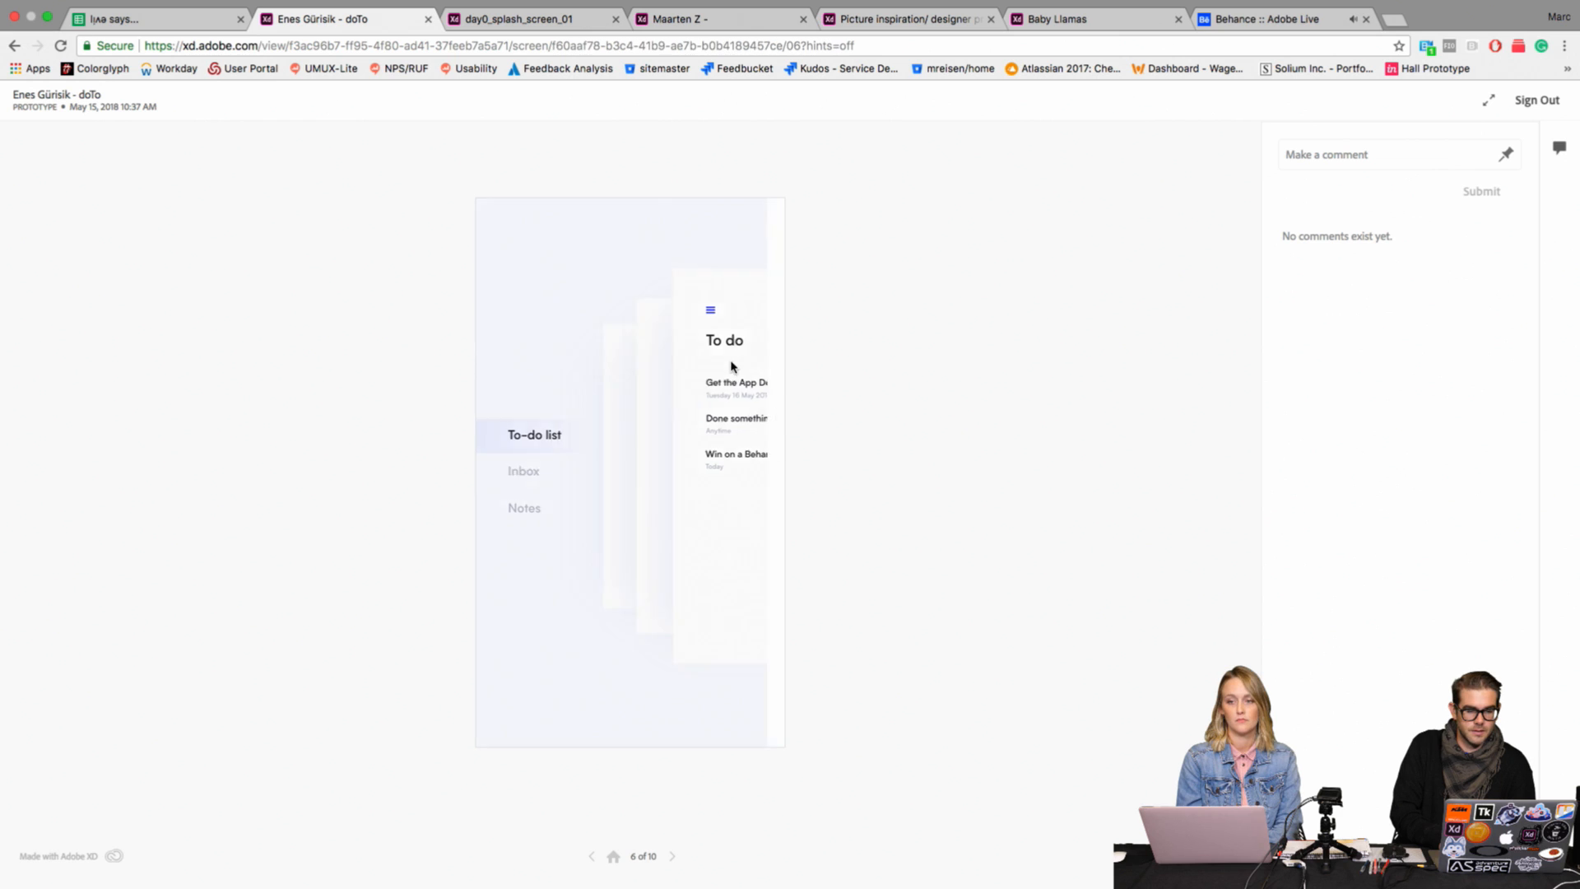
click(728, 694)
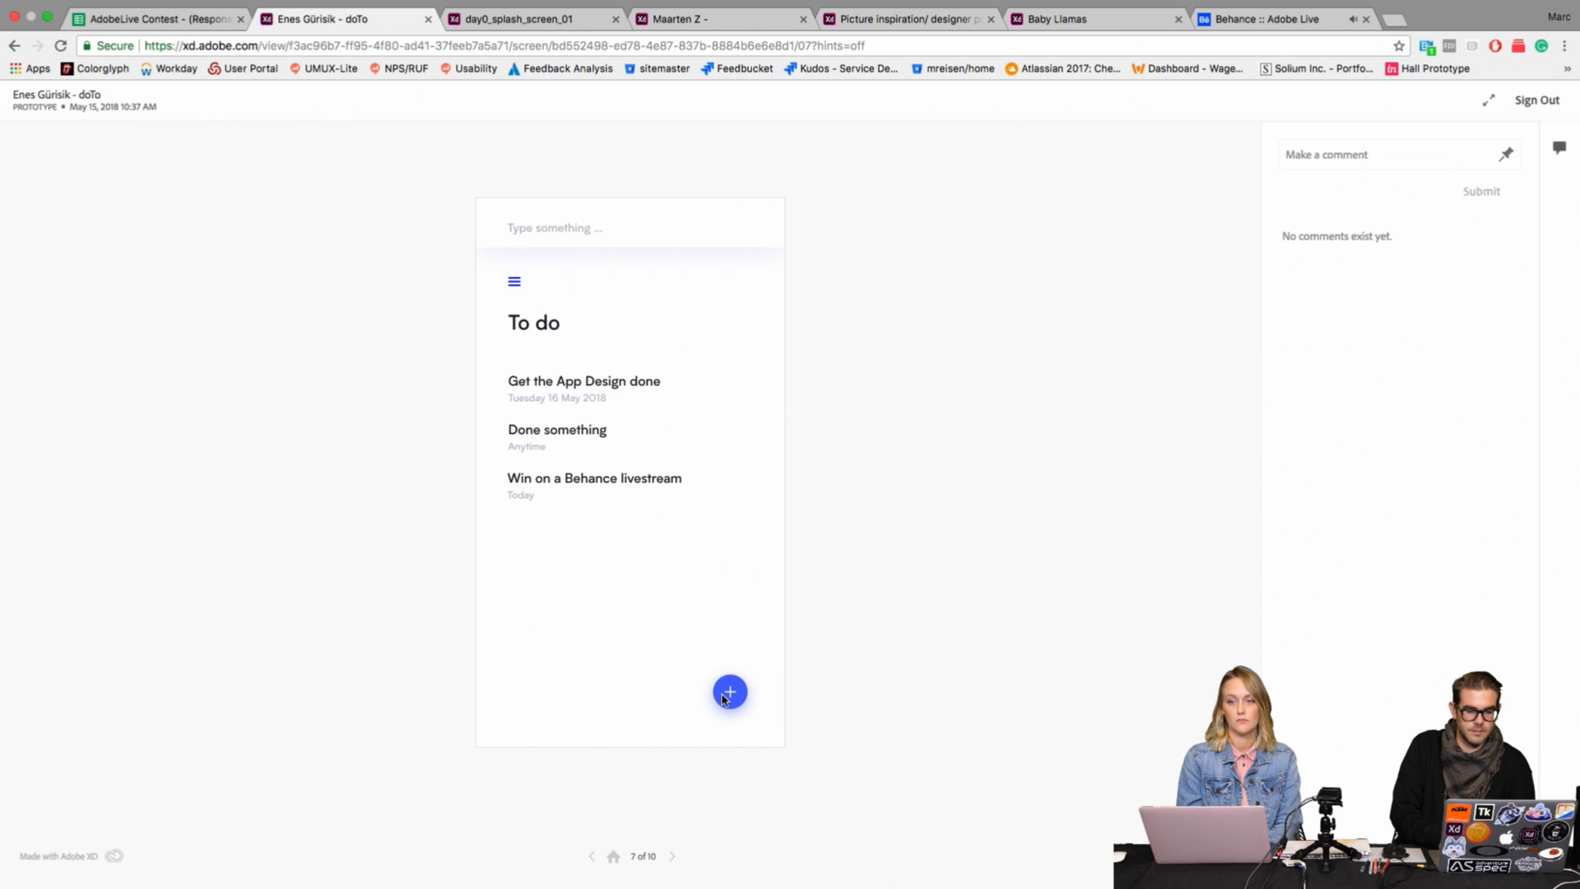
click(558, 232)
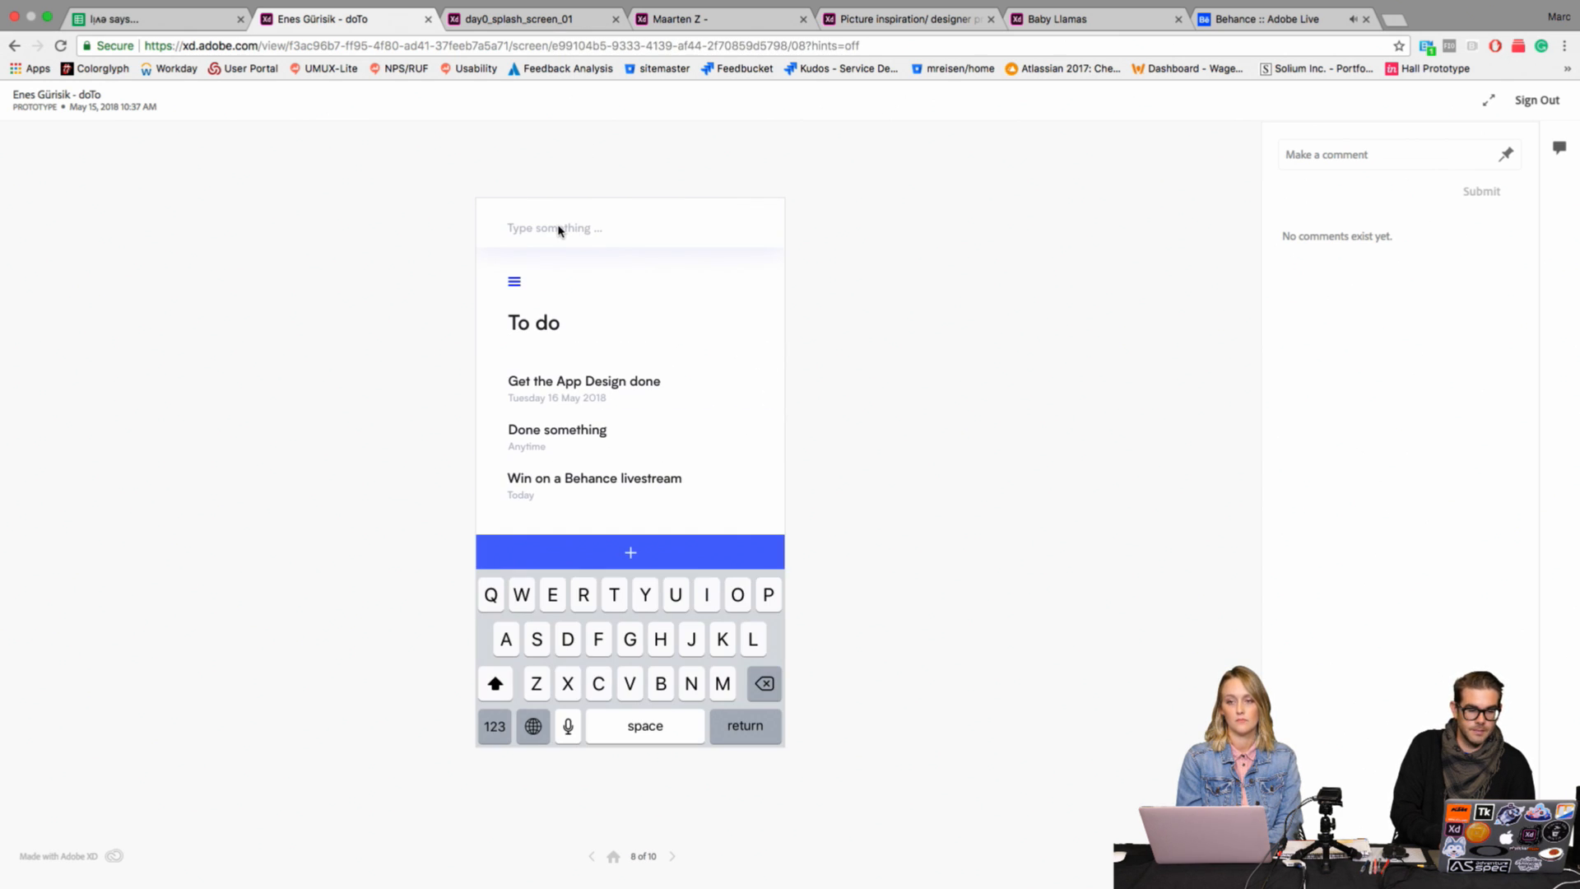
click(627, 555)
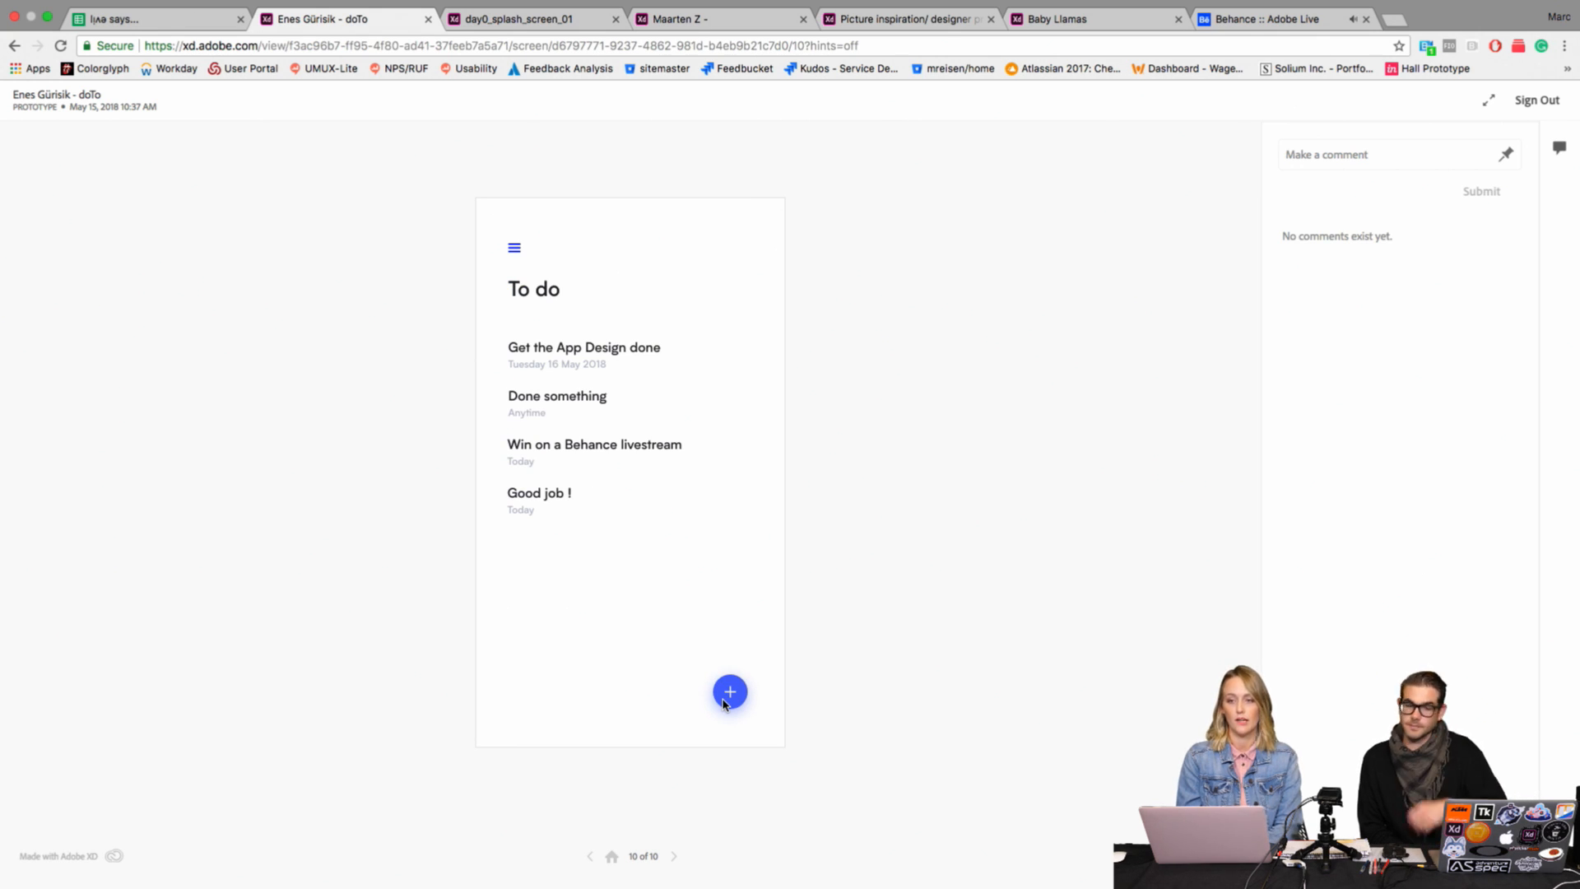
Step: Compare the splash screen, Jip., Picture inspiration and Baby Llamas prototypes again, ending on the splash screen
click(534, 22)
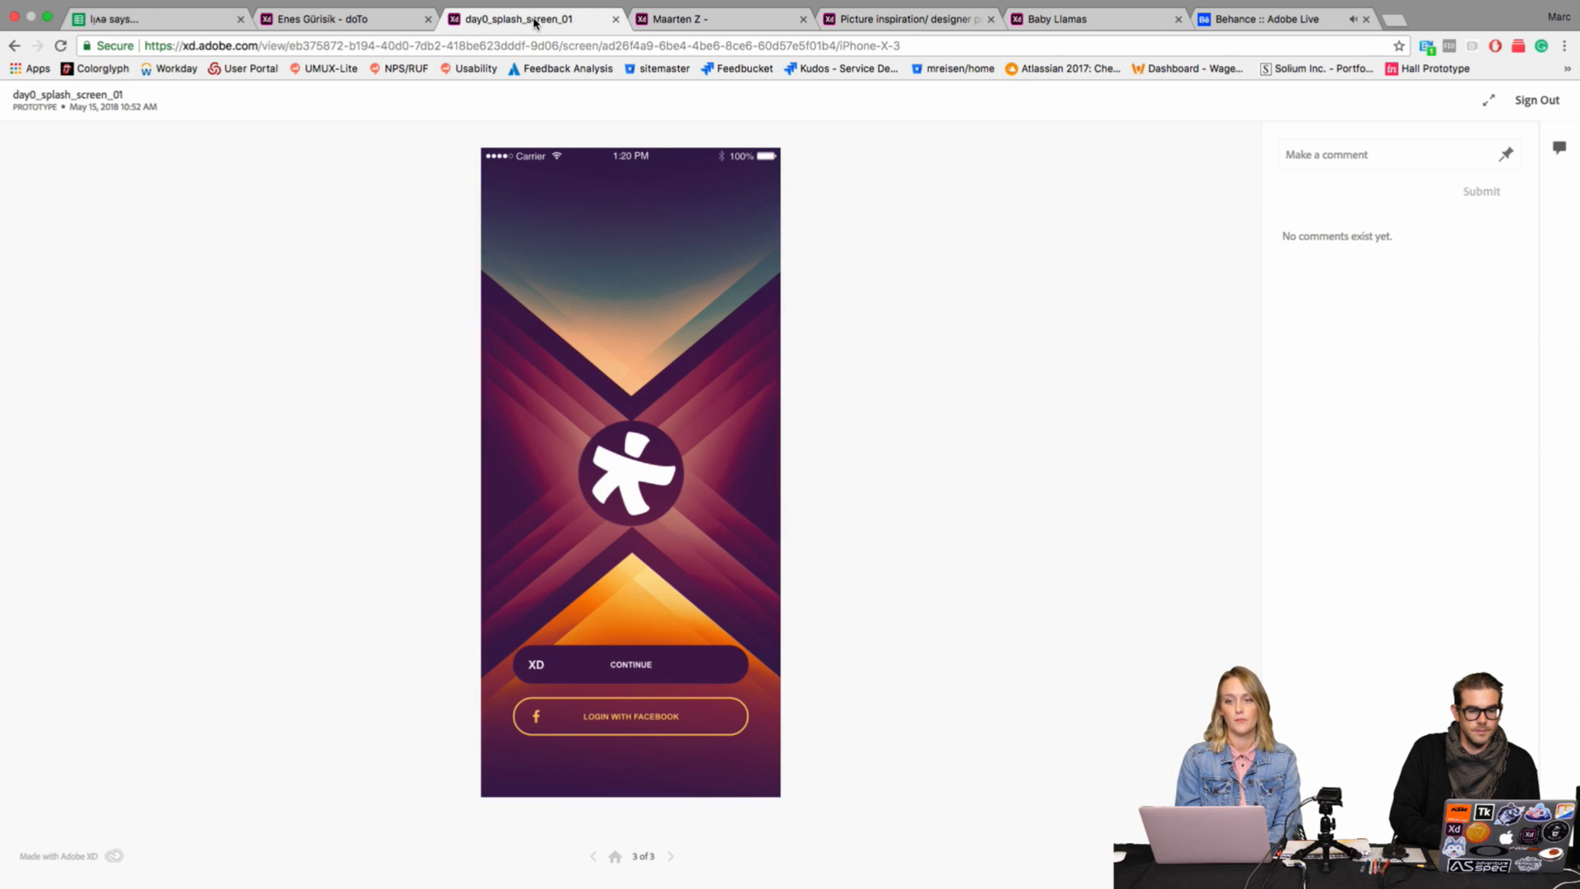
click(695, 22)
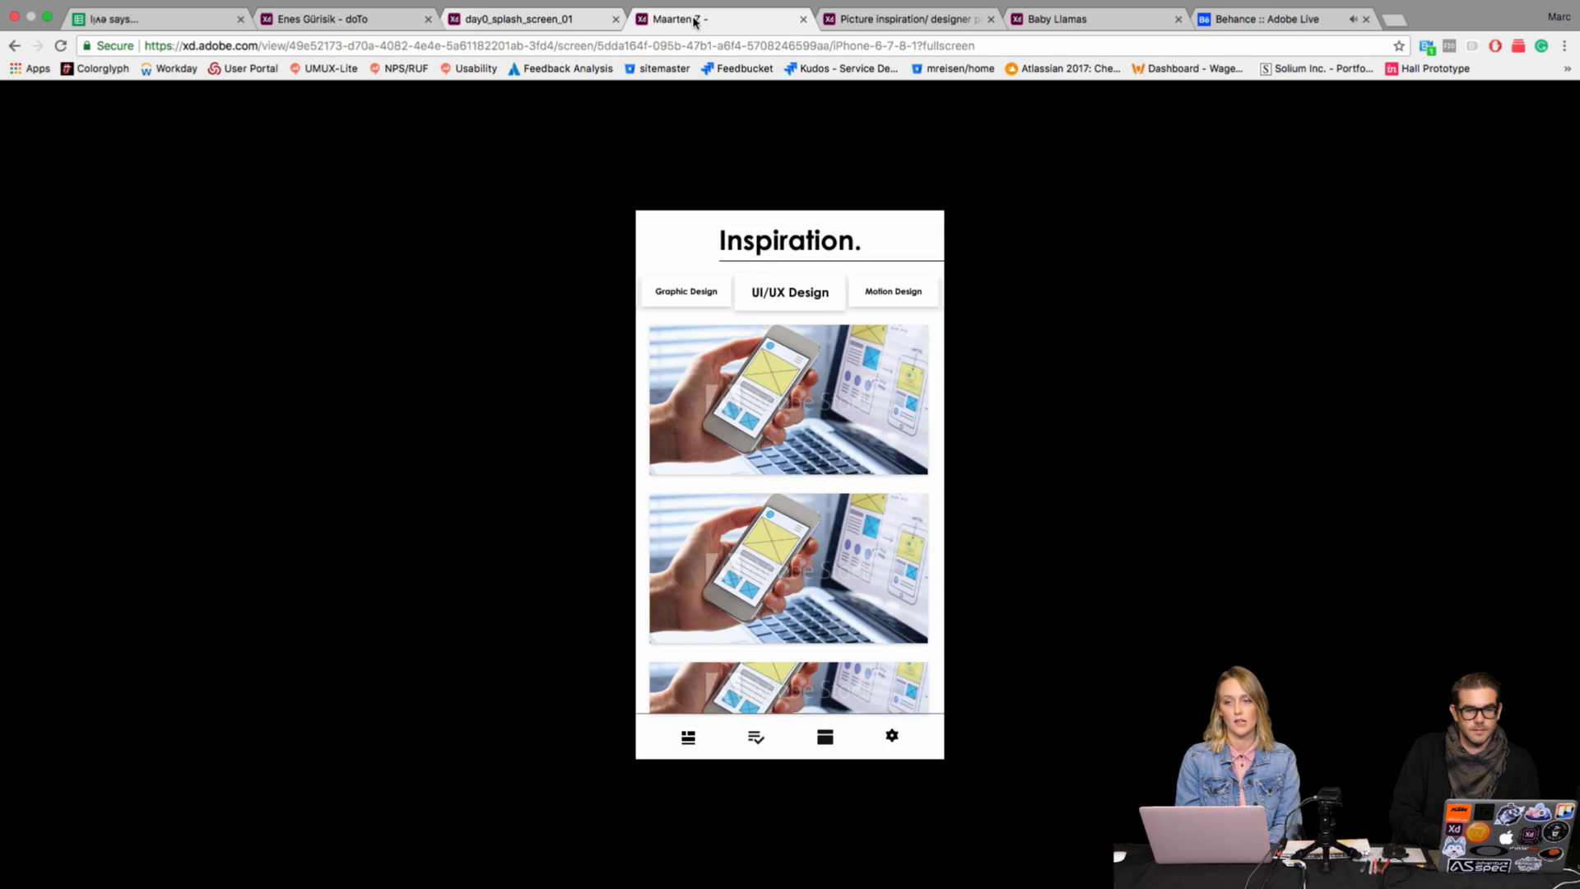
click(872, 21)
click(1041, 23)
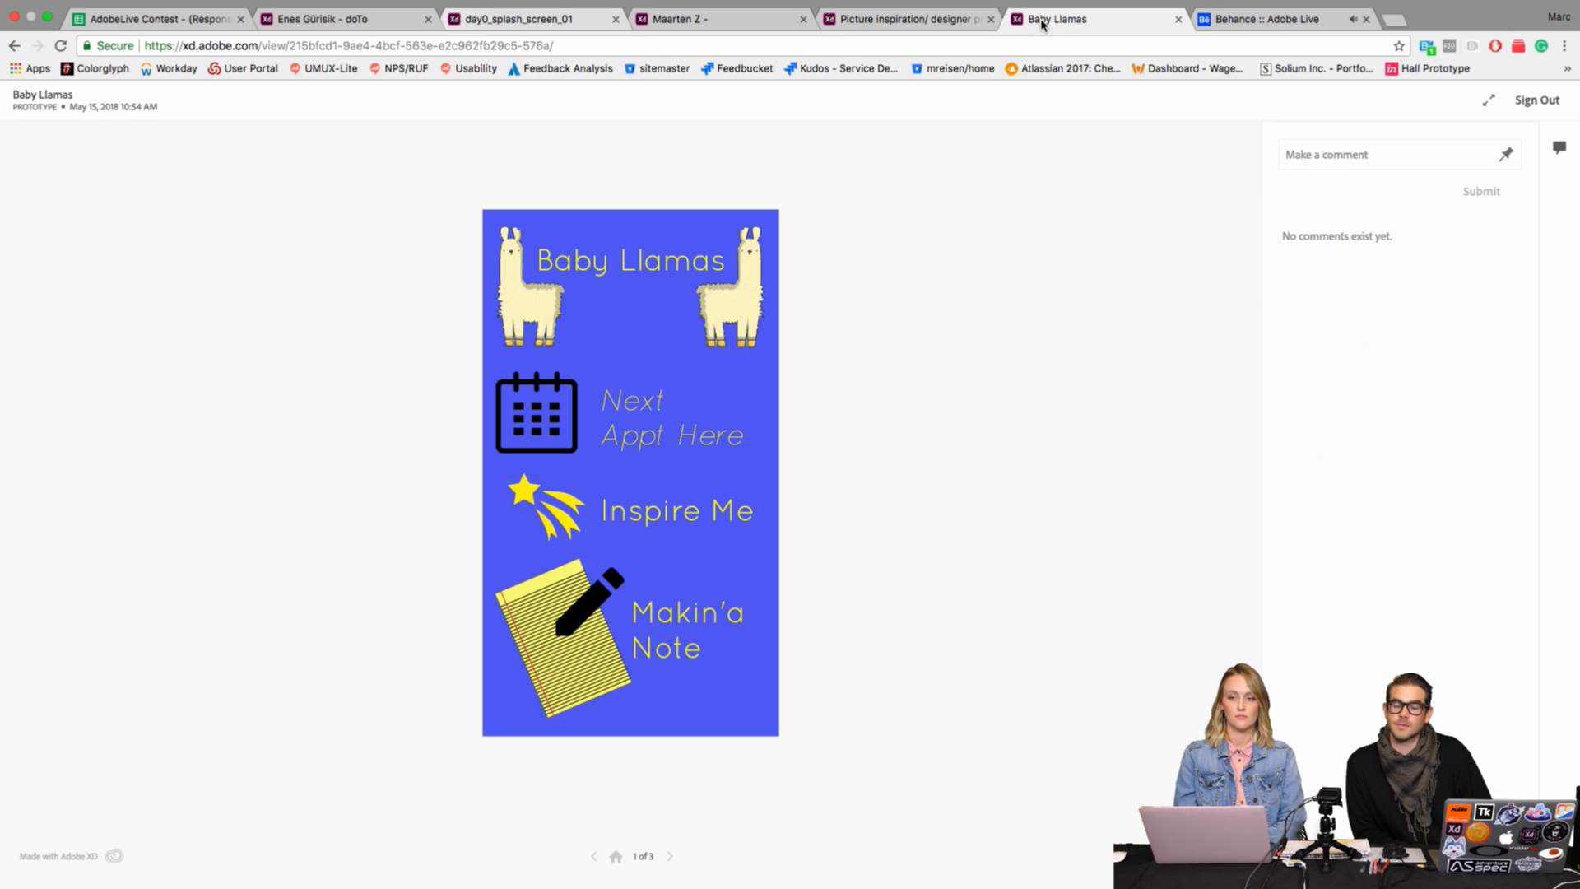
click(940, 23)
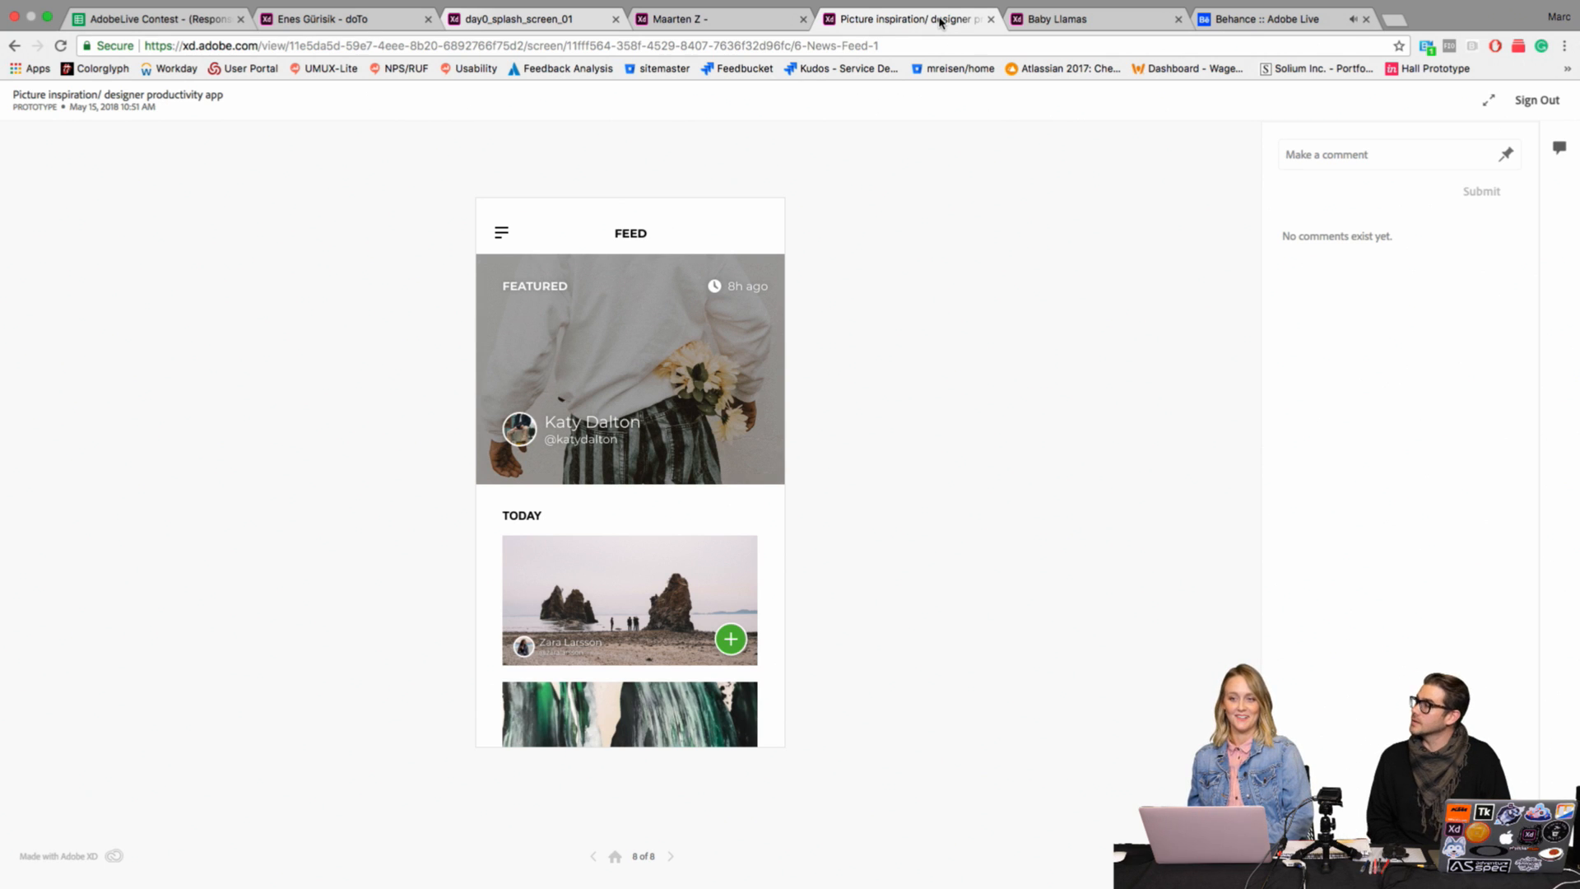
click(690, 20)
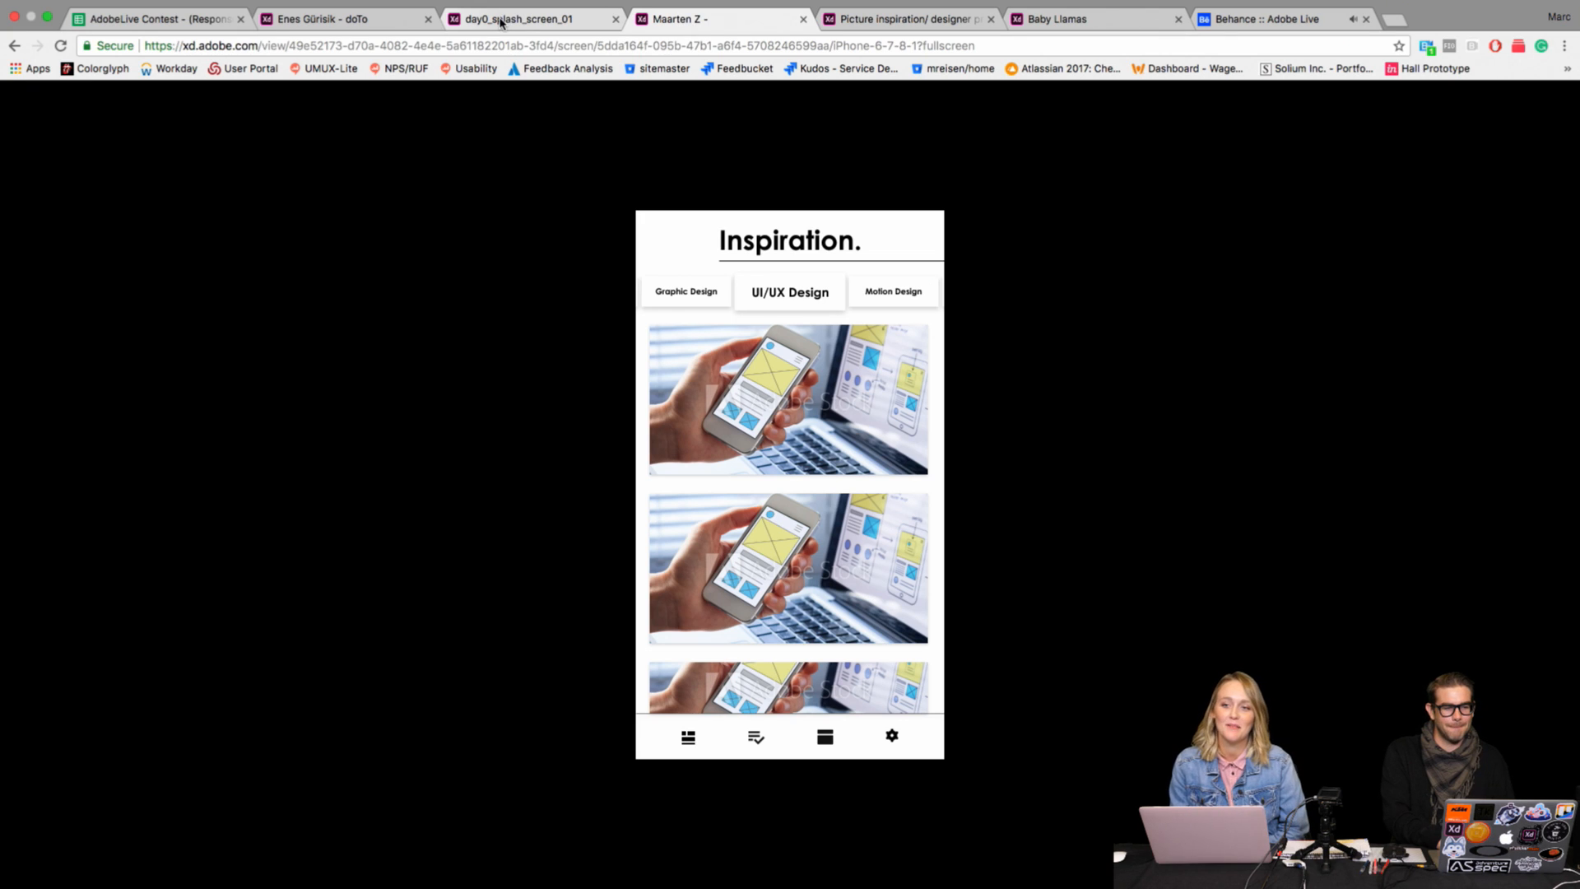
click(502, 22)
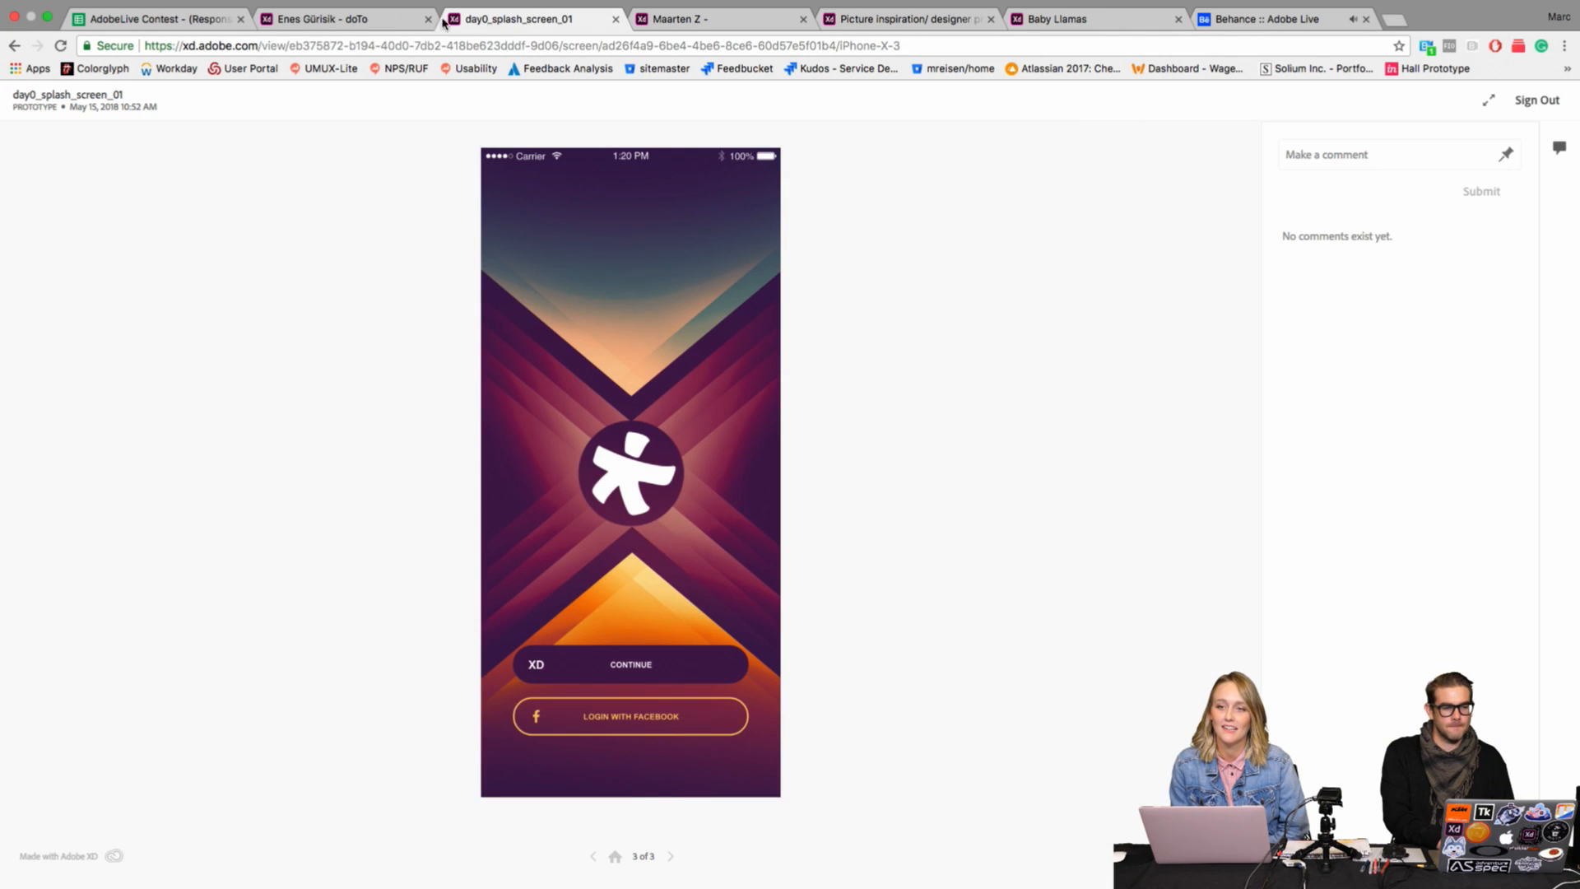
Step: Return to the doTo prototype, restart it at the Inbox screen and test the first message's link
click(384, 22)
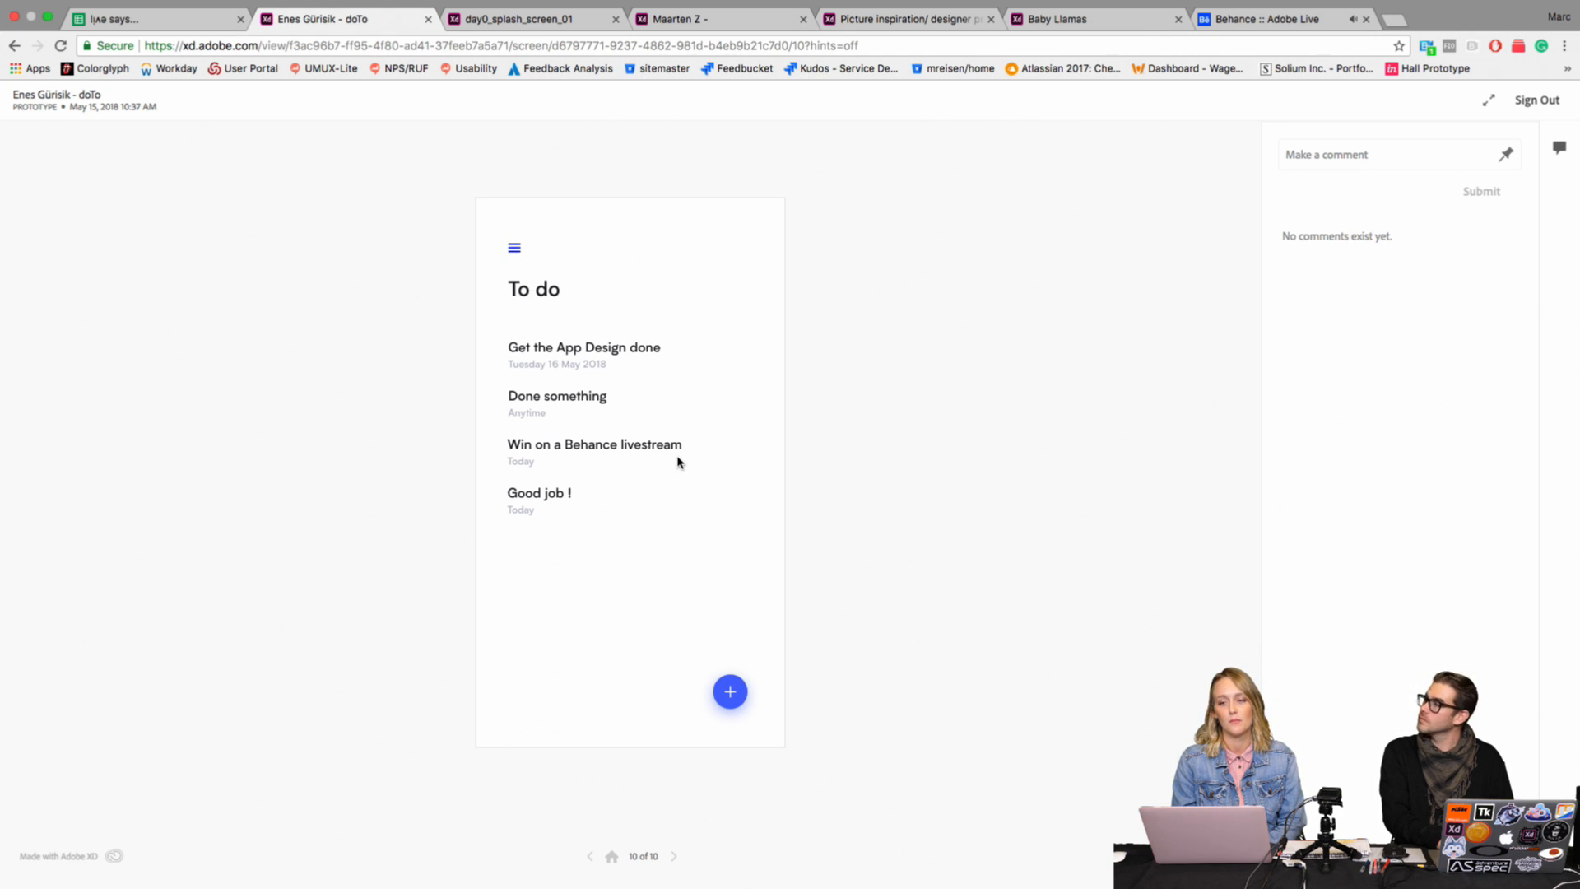
click(672, 857)
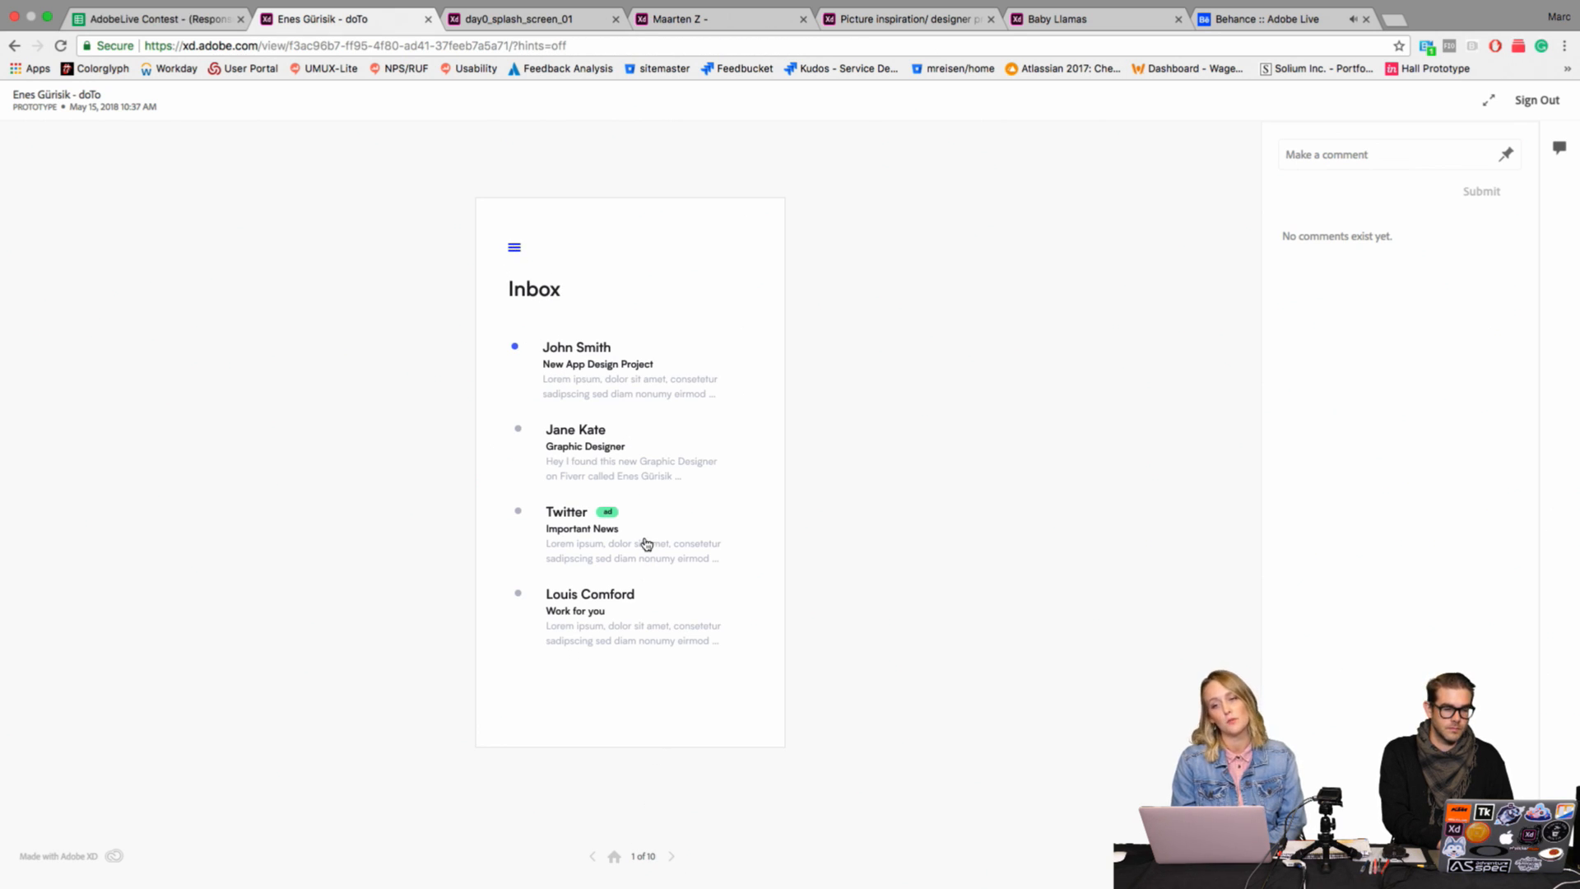
click(603, 390)
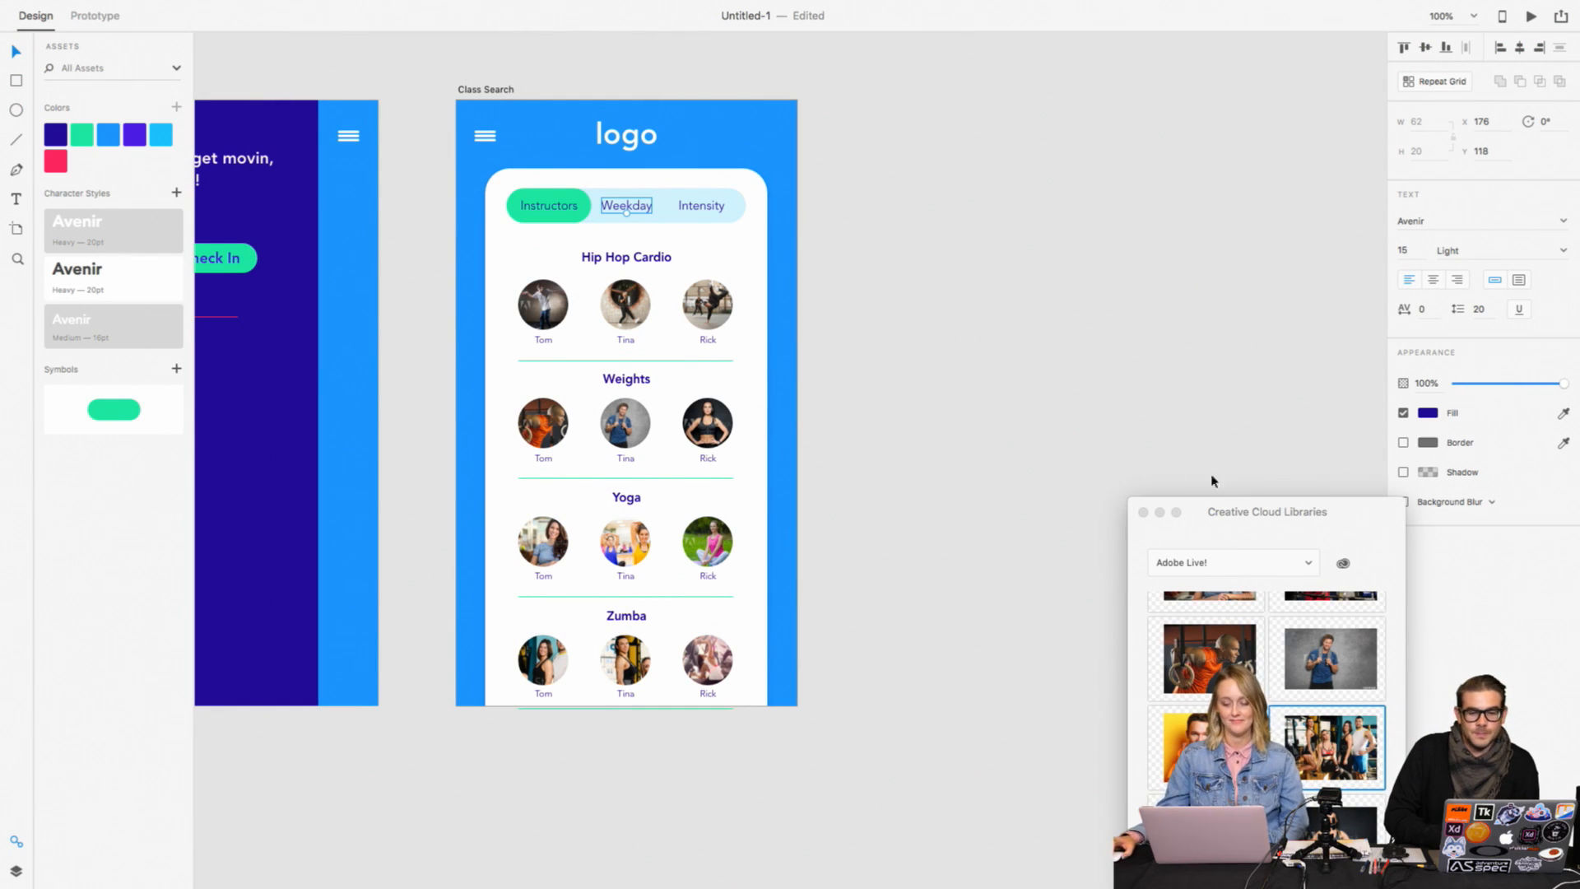
Step: Move the Creative Cloud Libraries window aside to clear the canvas next to the Class Search artboard
drag(1217, 510, 1397, 427)
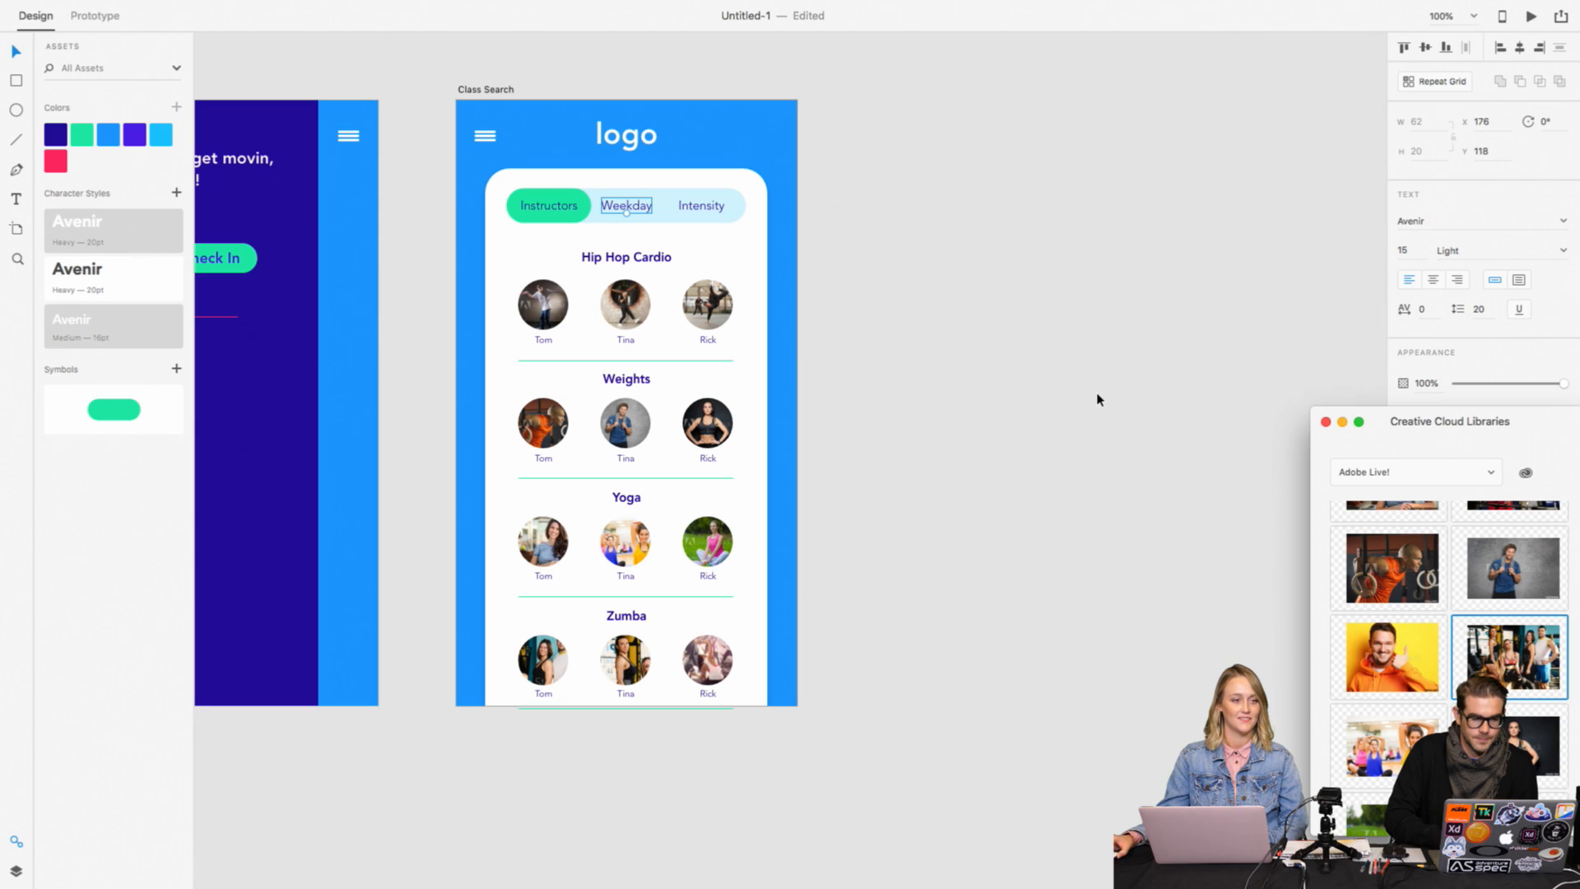
scroll(1106, 402, up, 3)
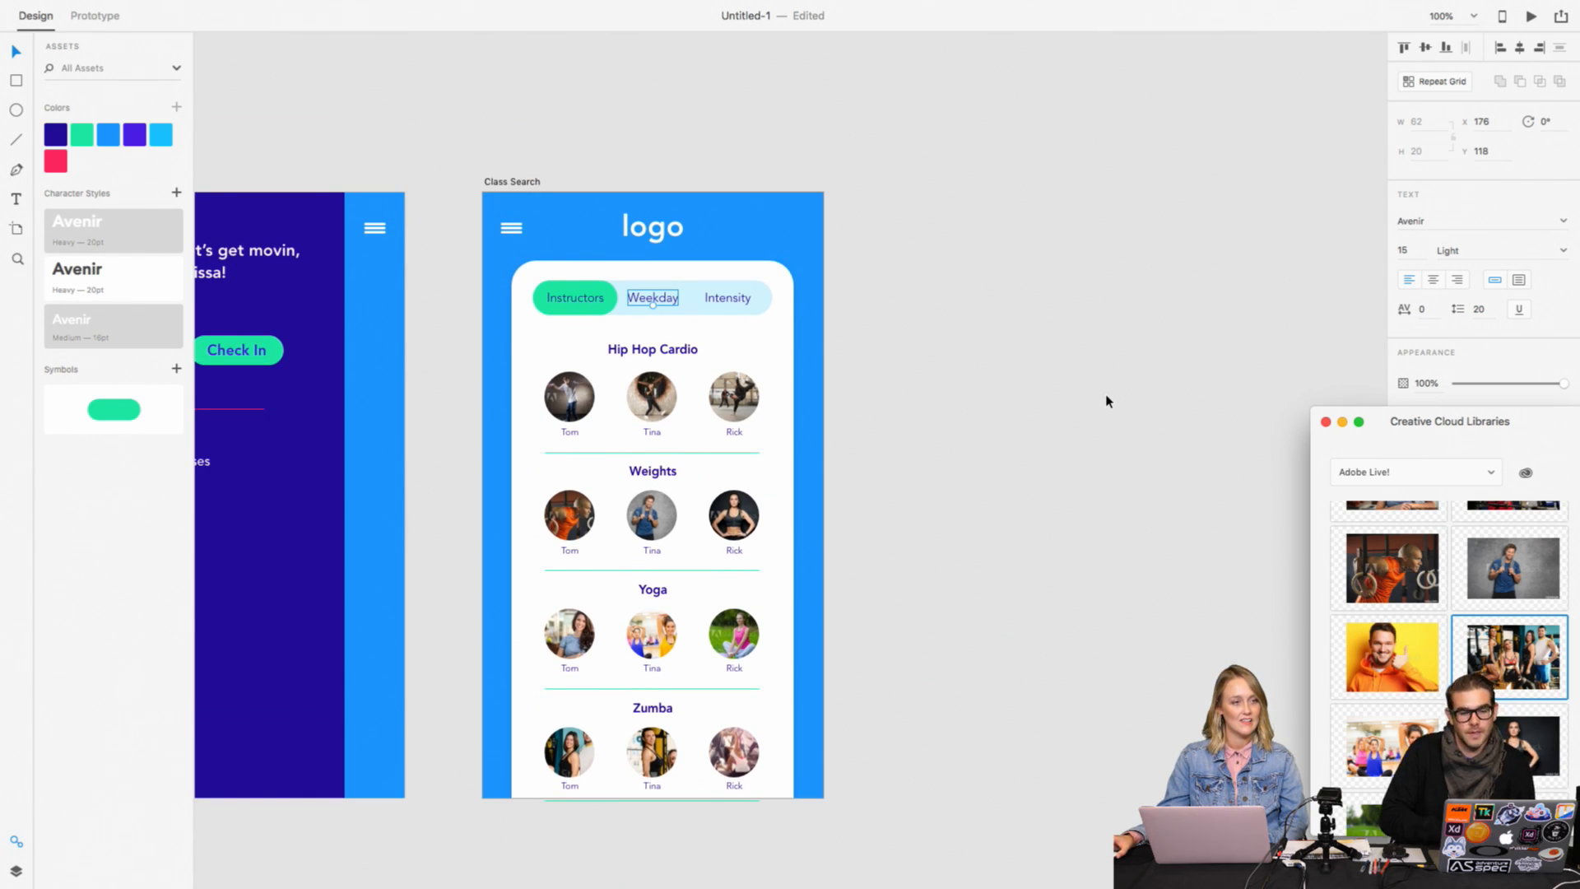
scroll(1106, 401, right, 2)
scroll(1106, 402, down, 1)
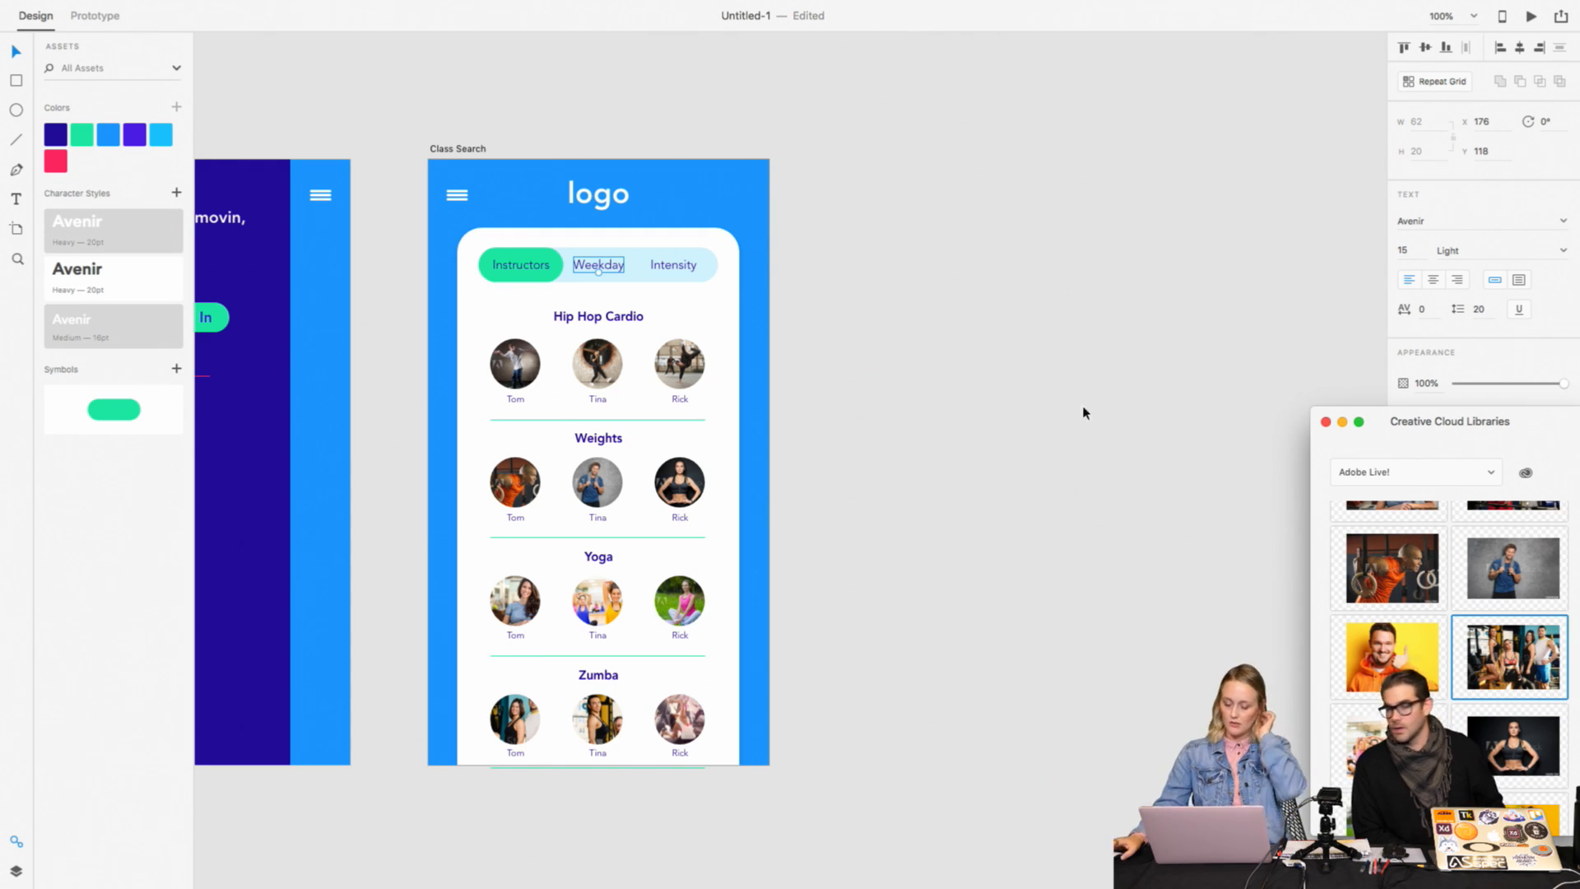
Step: Reposition the Untitled-1 document window in front of the SLIDES document so both artboards are in view
click(325, 93)
drag(328, 97, 649, 77)
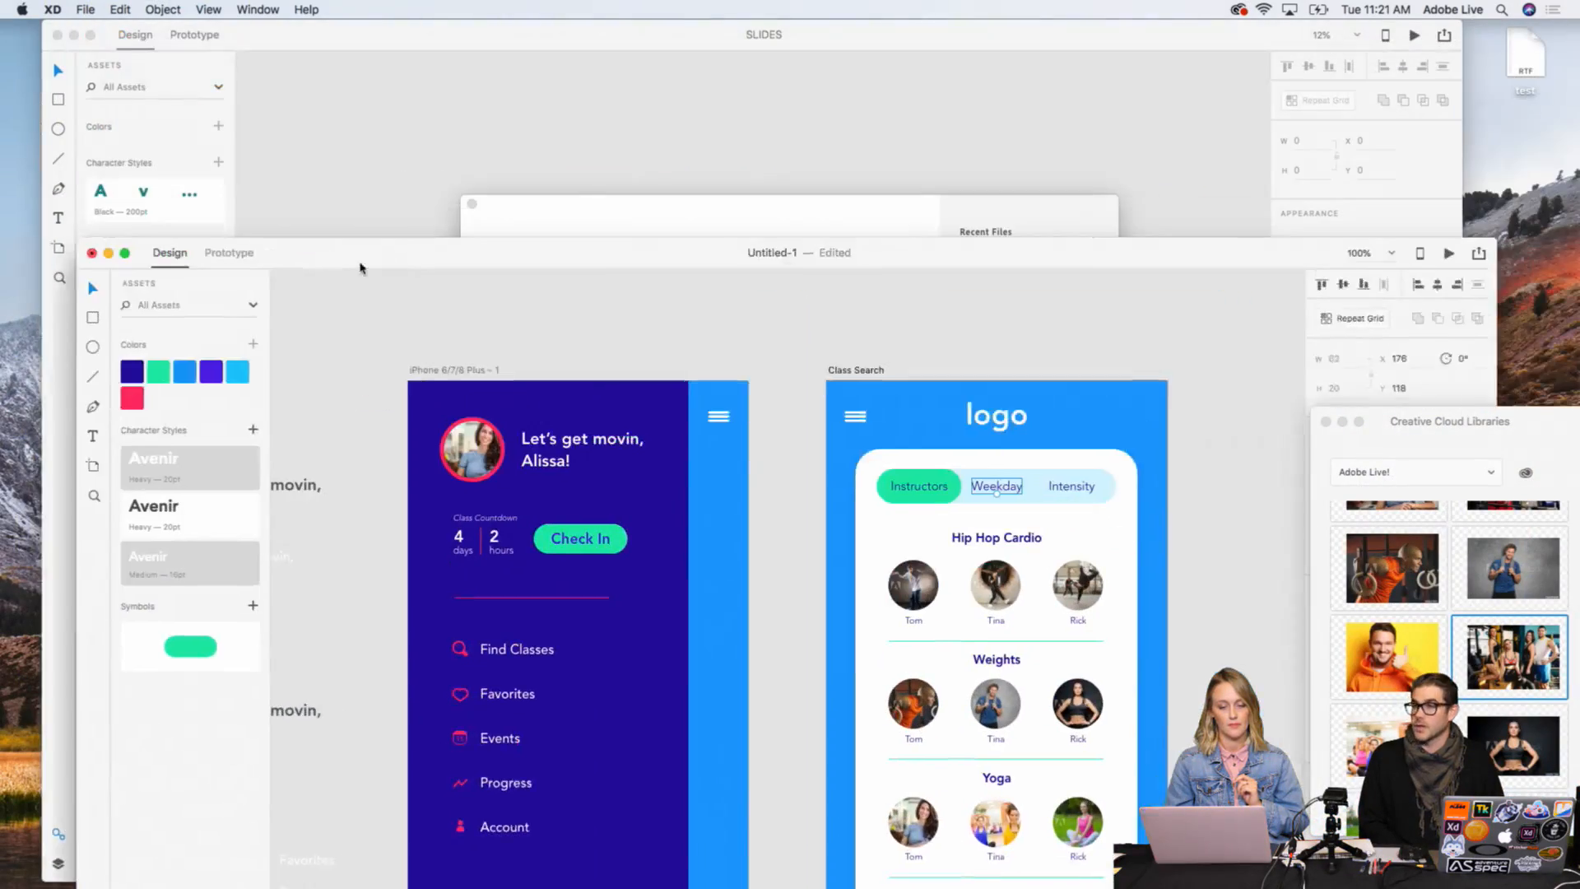
mouse_move(363, 265)
mouse_down()
mouse_move(338, 282)
mouse_move(338, 104)
mouse_up()
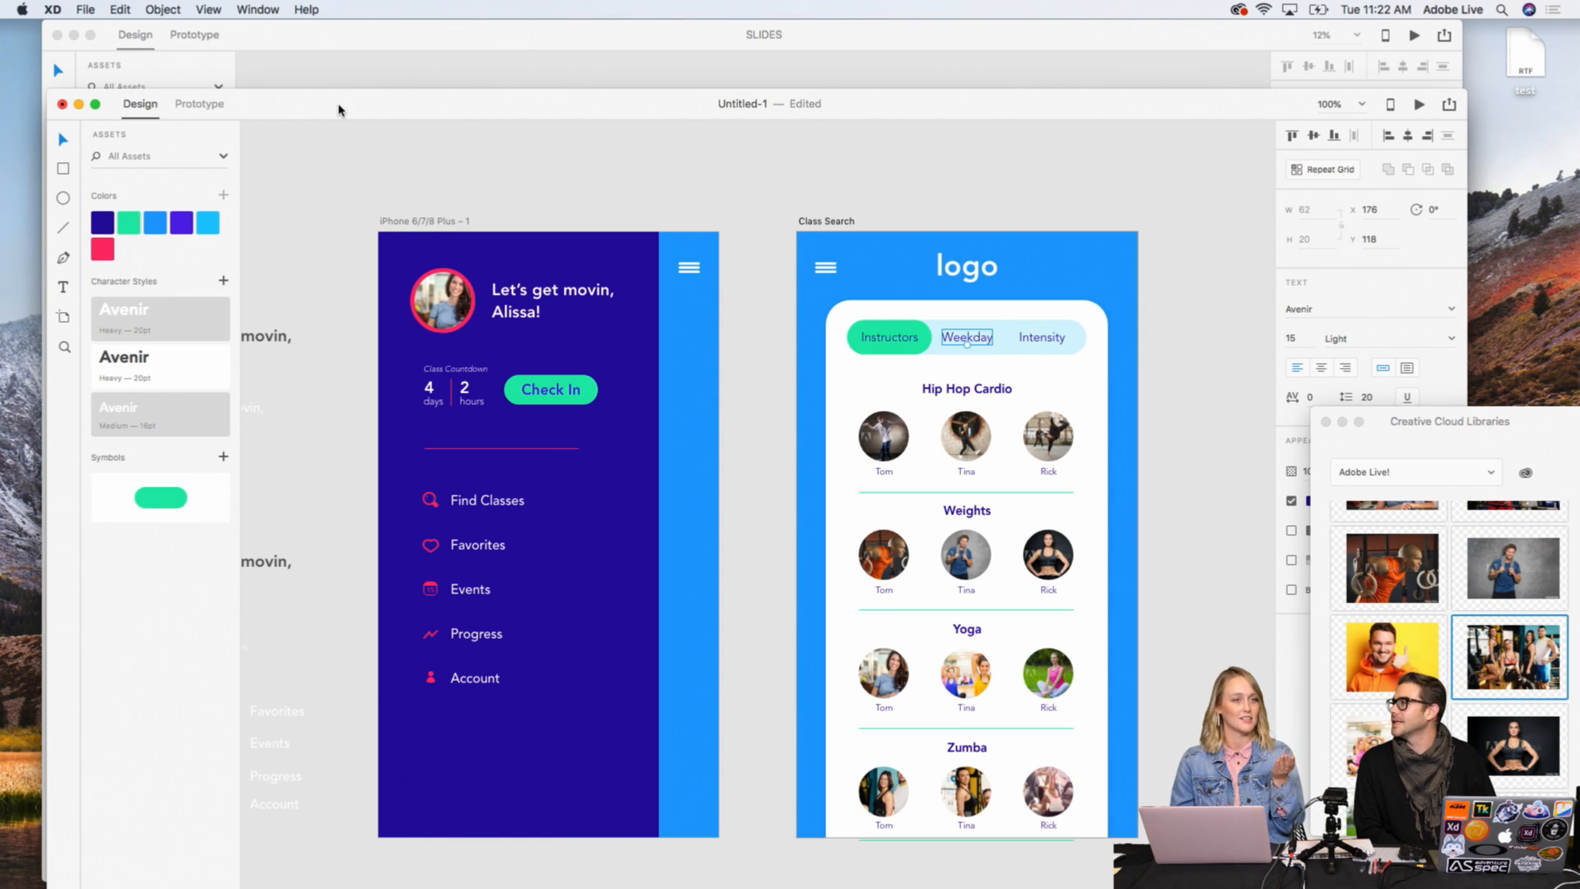
Step: Examine the navigation screen's menu icons and labels, from Find Classes to Progress, at 300% magnification
key(super+equal)
key(super+equal)
key(super+equal)
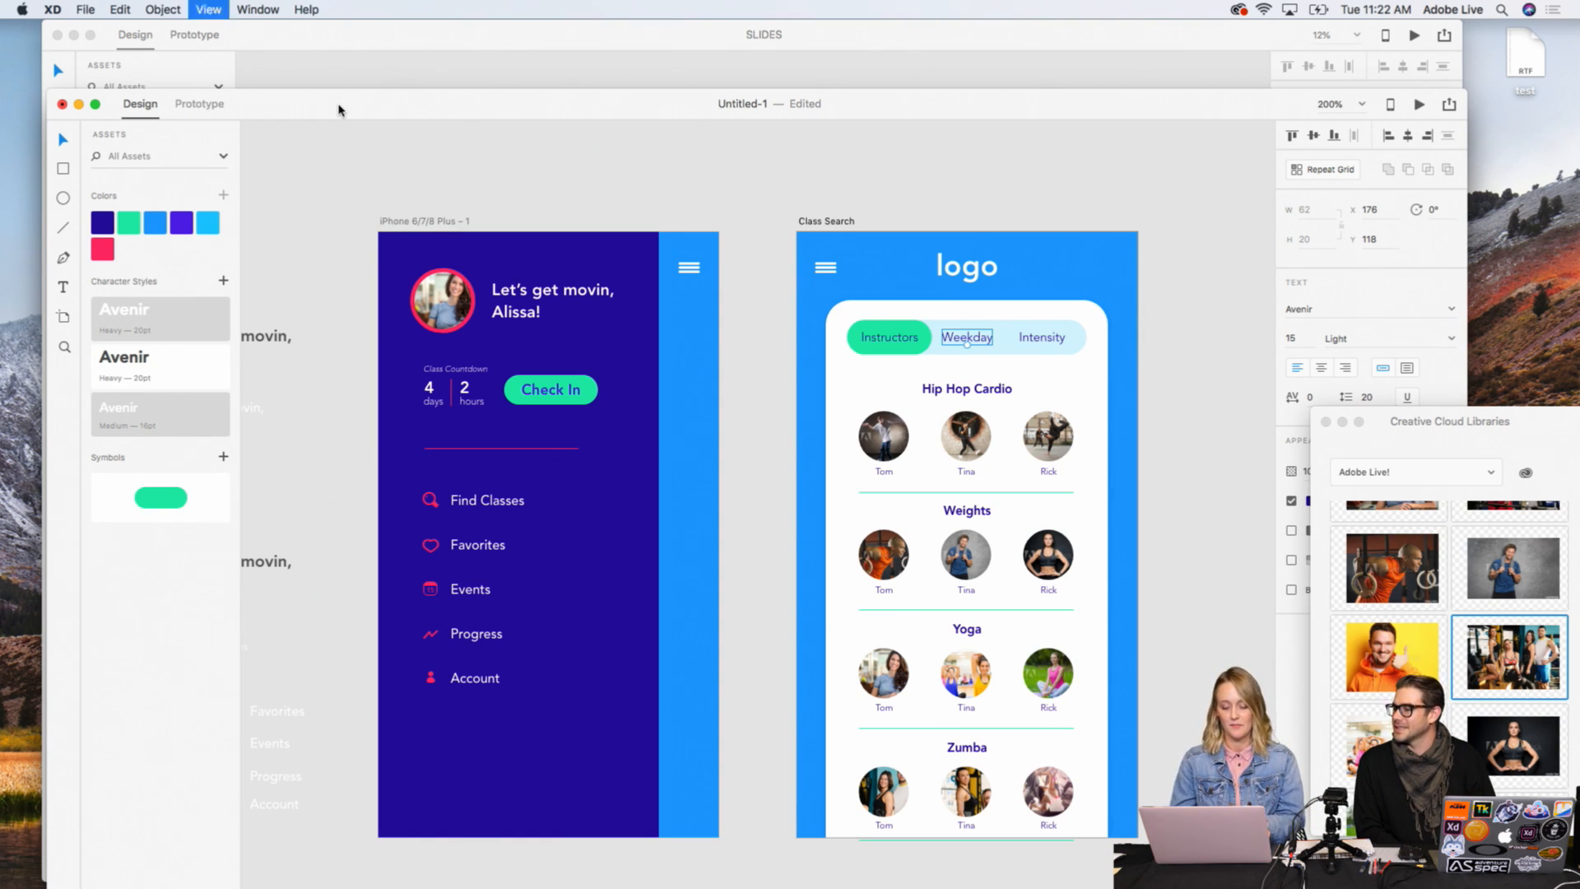
scroll(498, 346, left, 6)
scroll(498, 346, left, 4)
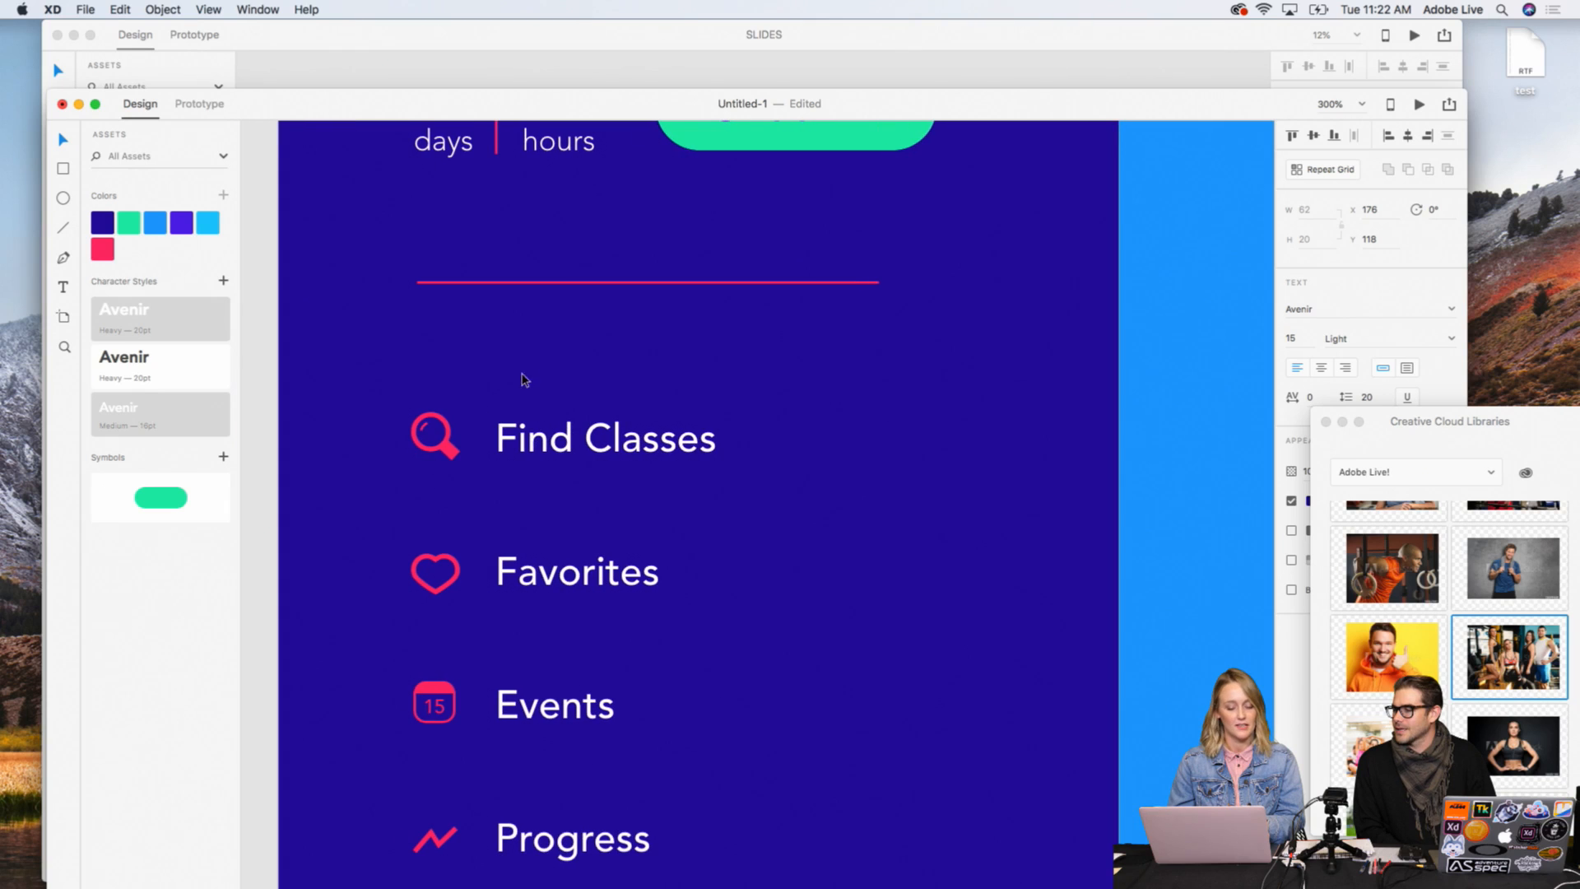